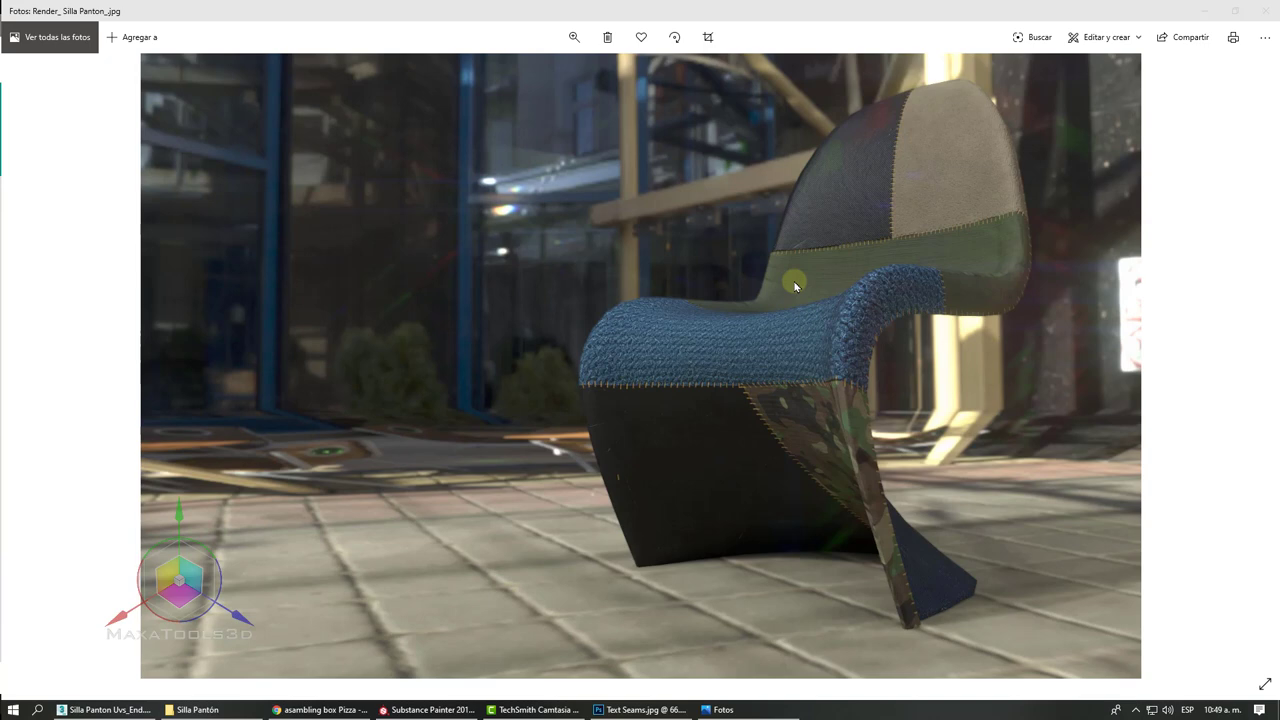
Step: Orbit the chair to a side view in 3ds Max, then bring up Text Seams.jpg in Photoshop
click(110, 710)
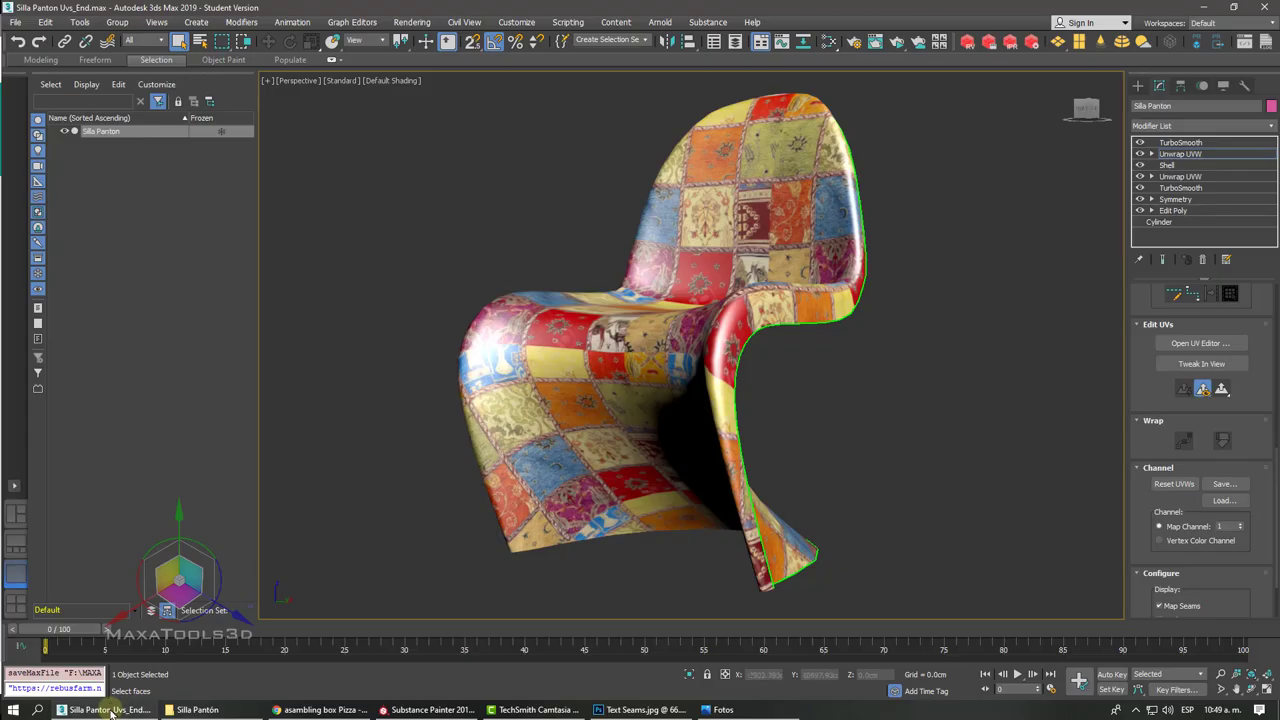
alt+middle_drag(690, 350, 800, 350)
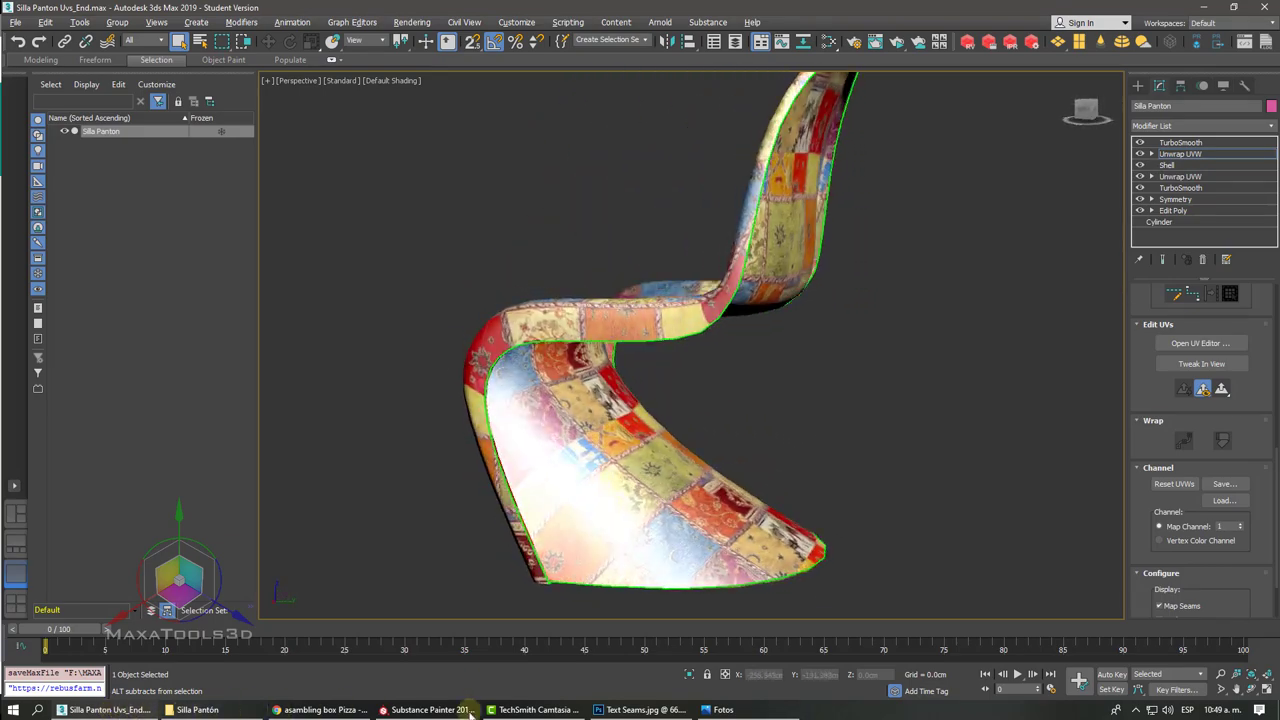
click(636, 710)
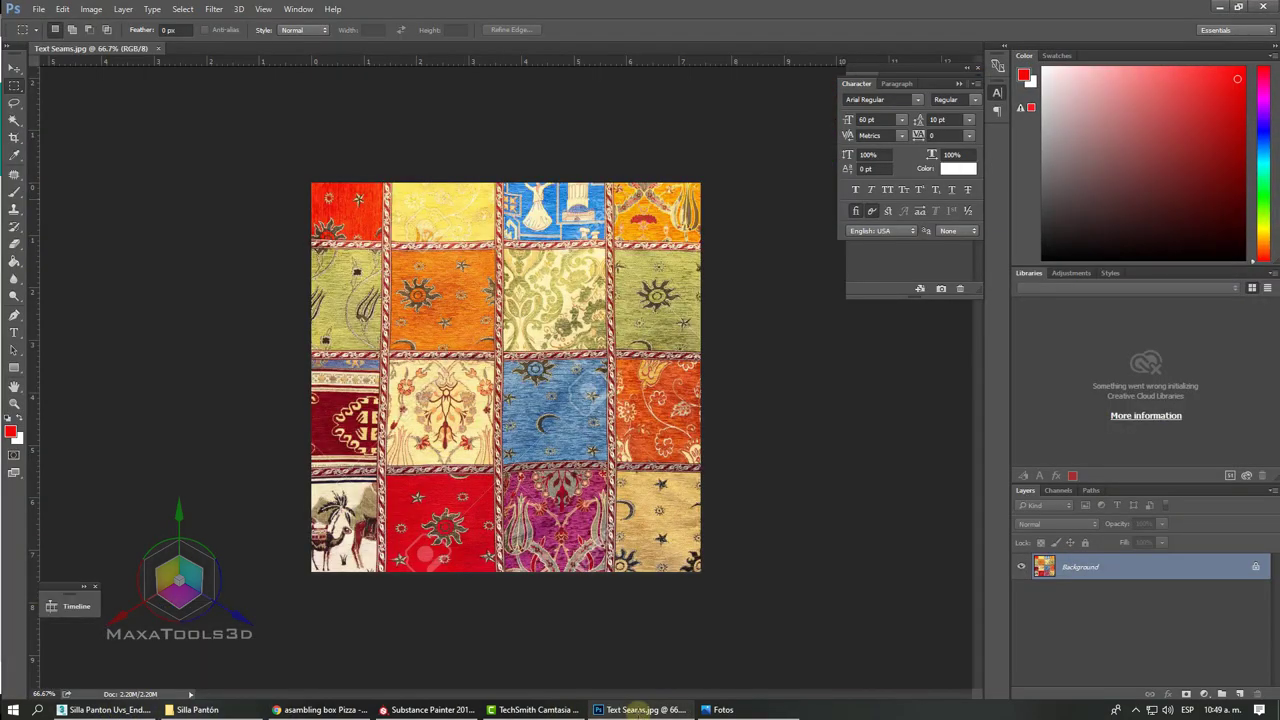
Step: Open Ref Uvs Silla Panton.png from the Silla Pantón folder, then return to the Text Seams.jpg tab
click(42, 10)
click(55, 37)
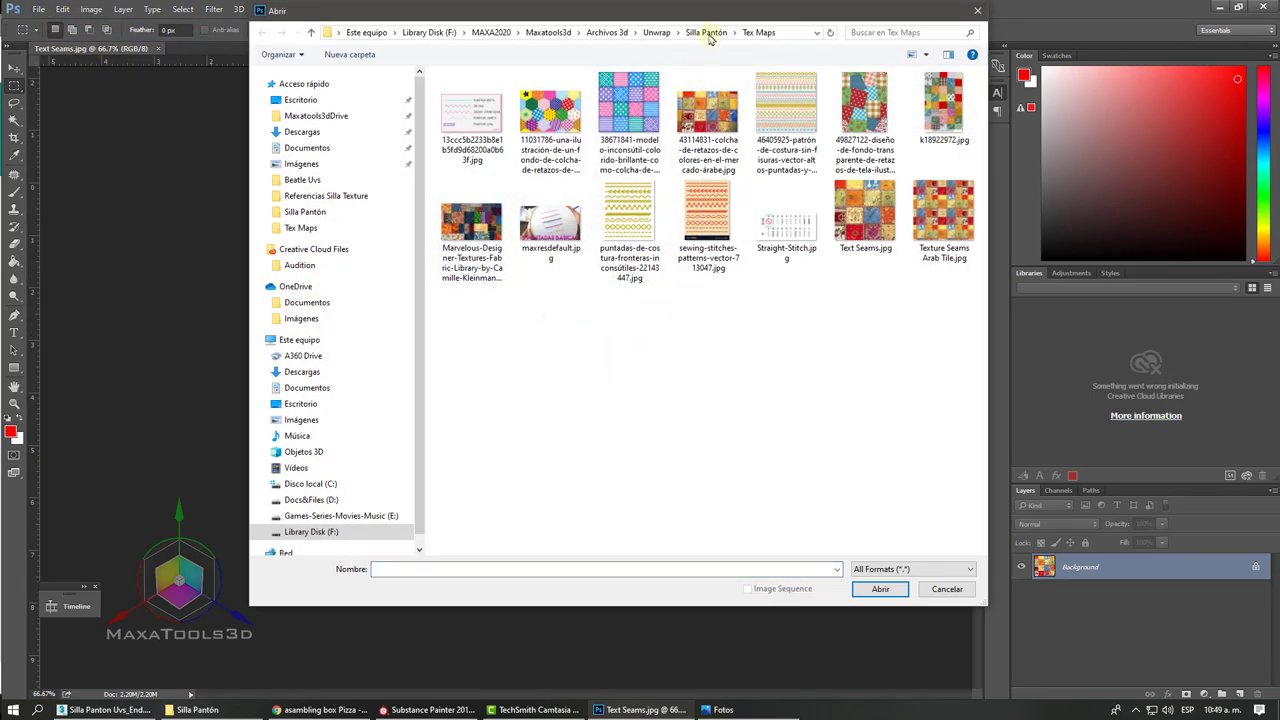
click(706, 33)
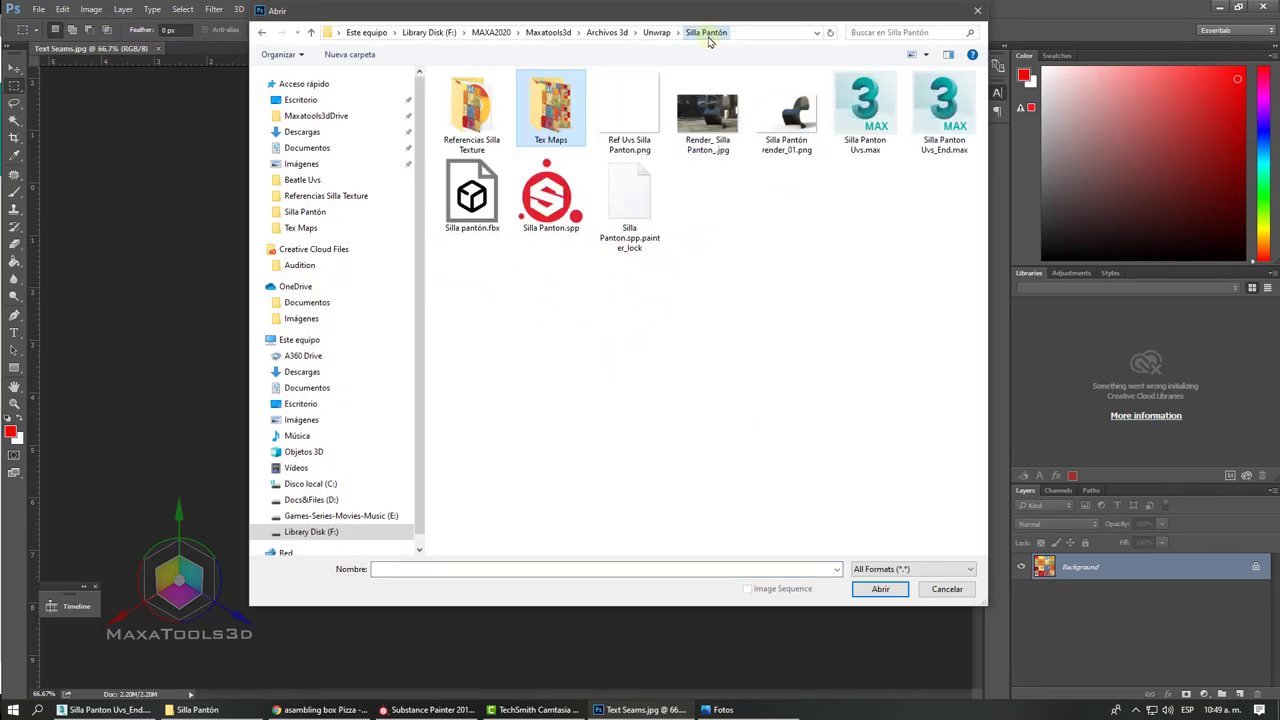
click(630, 135)
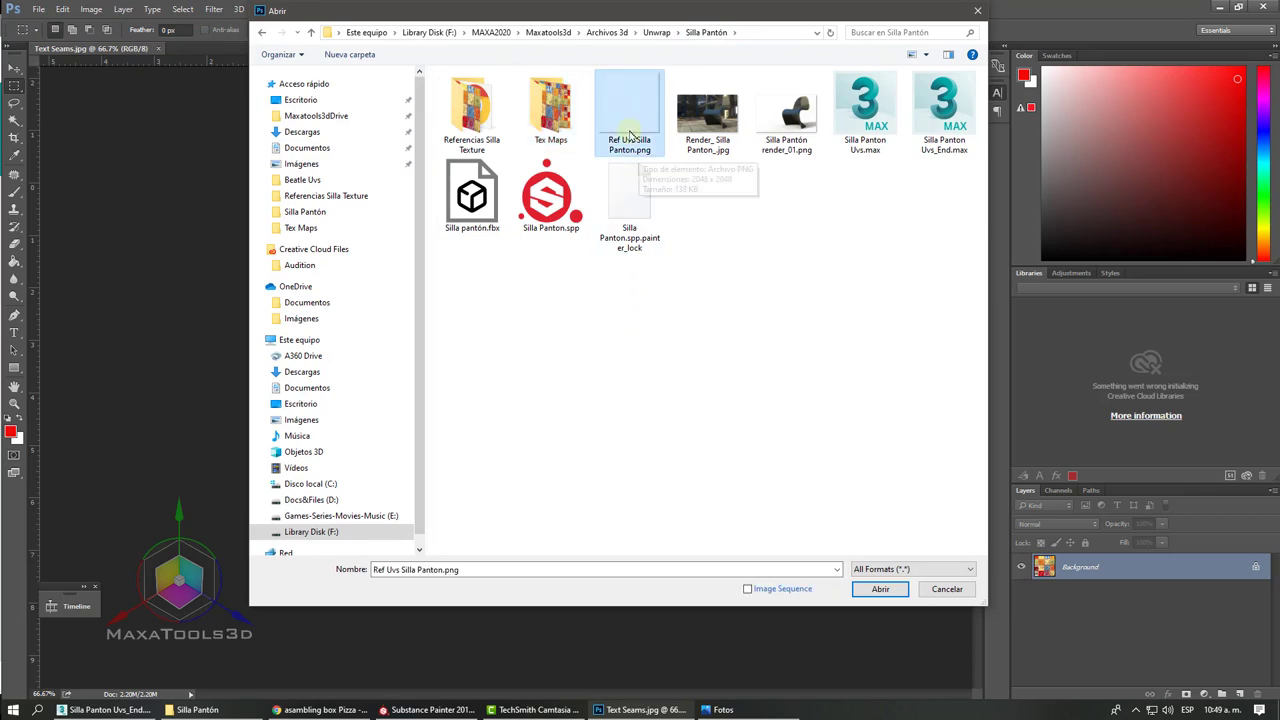
click(878, 590)
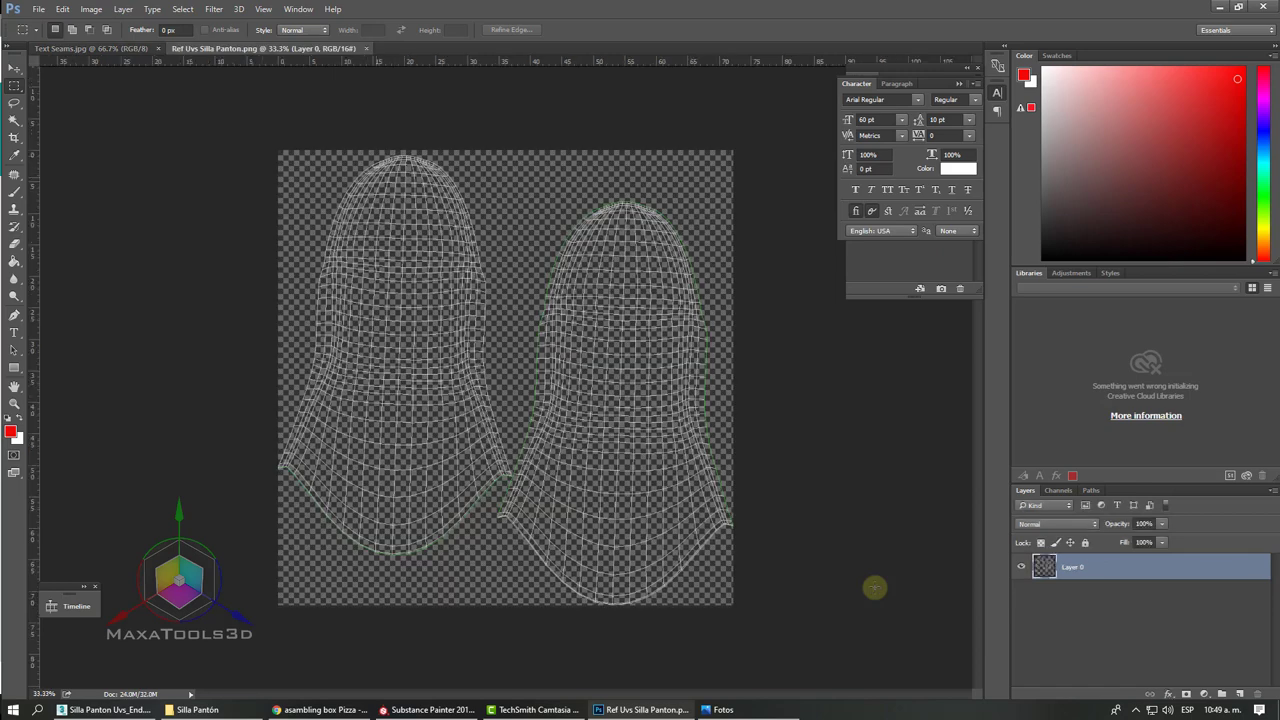
click(118, 49)
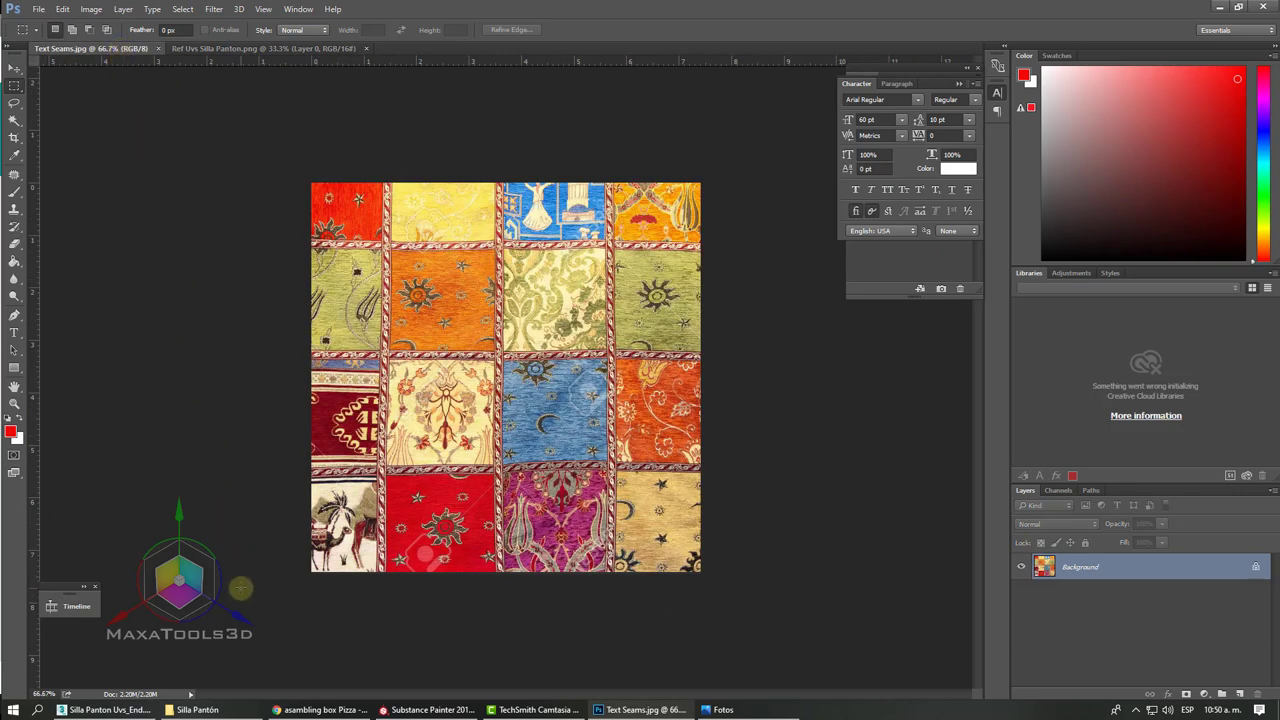
Step: Look through the Textura de retazos and pizza box image results in Chrome
click(318, 710)
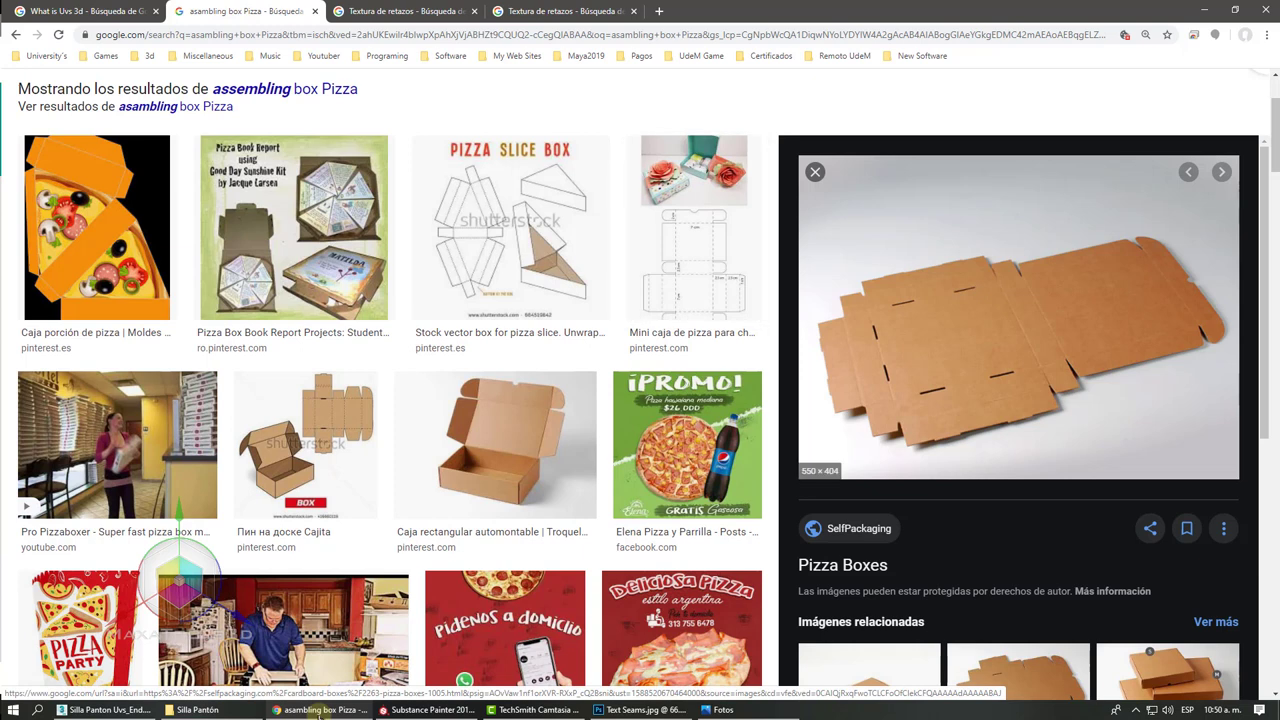
click(390, 8)
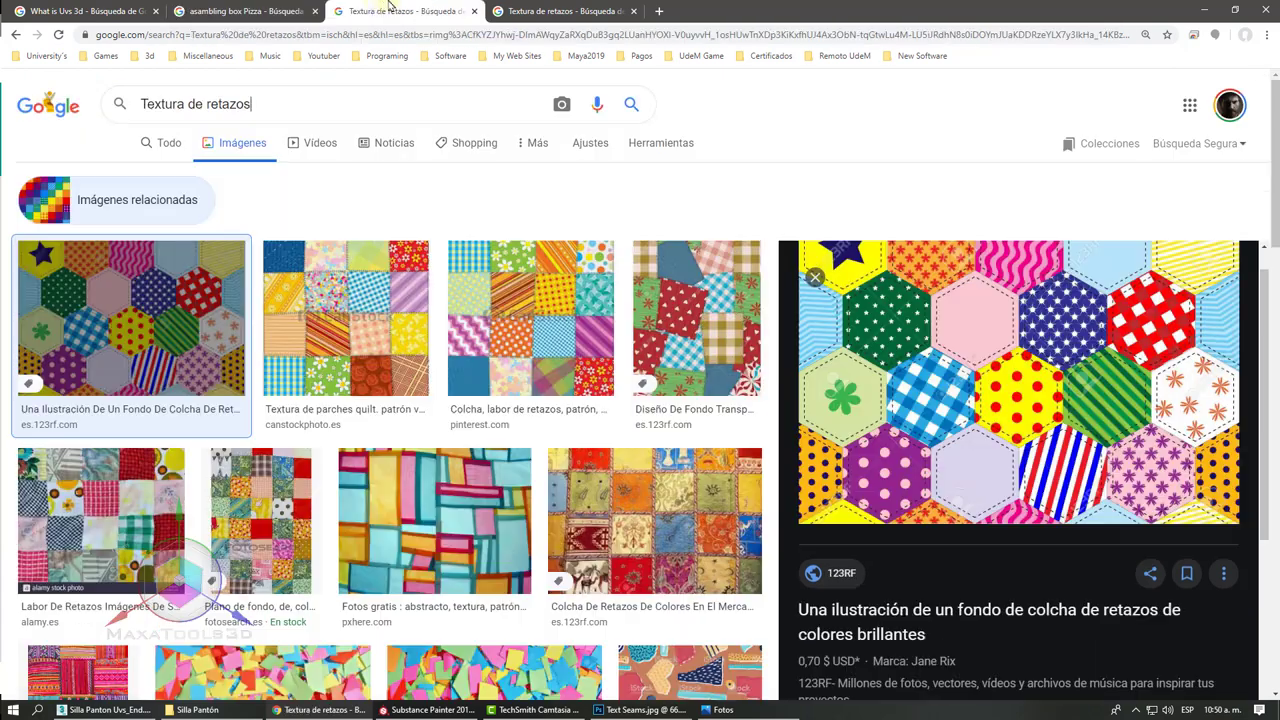
click(520, 10)
click(245, 10)
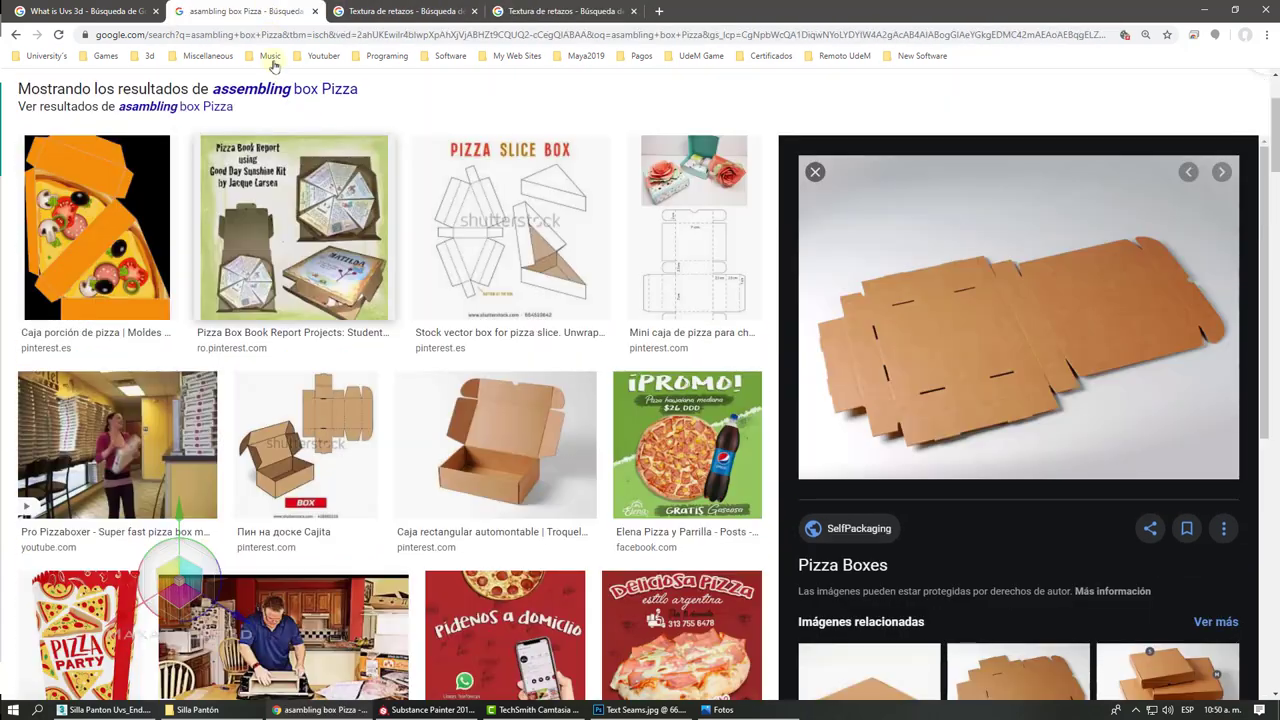
Step: Preview the unfolded and die-cut box templates, then go to the What is Uvs 3d results
click(307, 428)
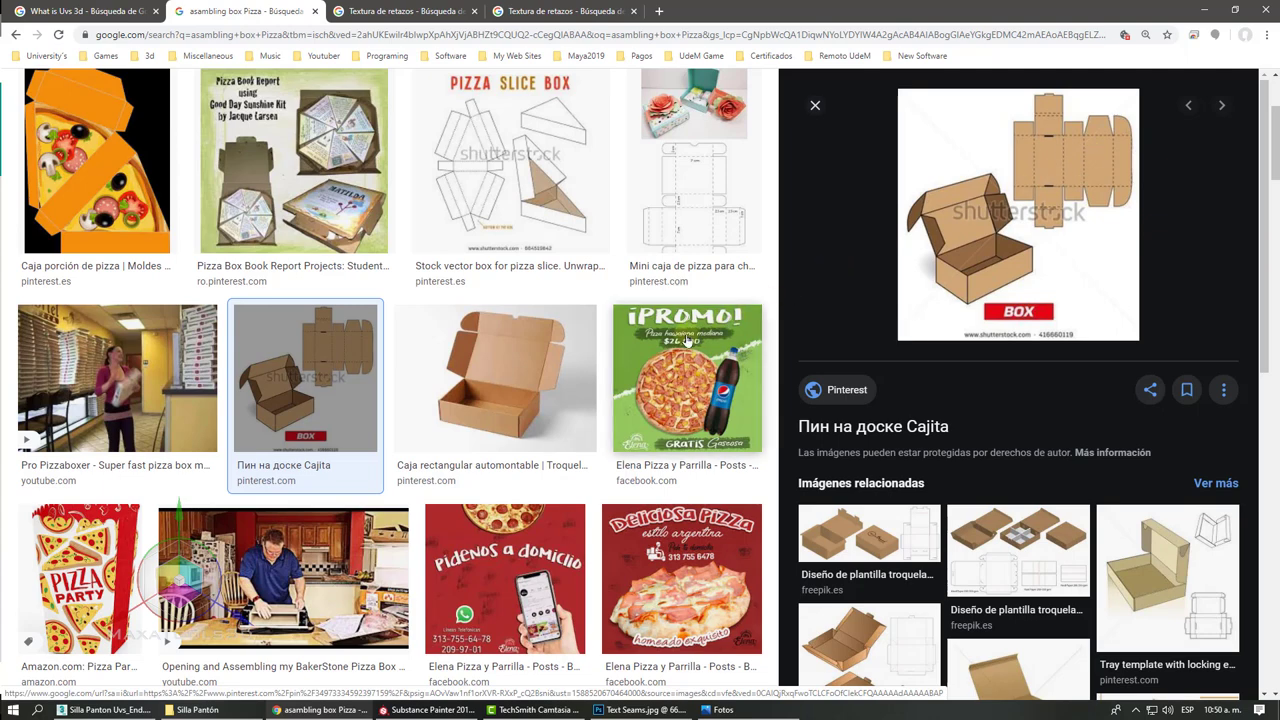
click(1006, 560)
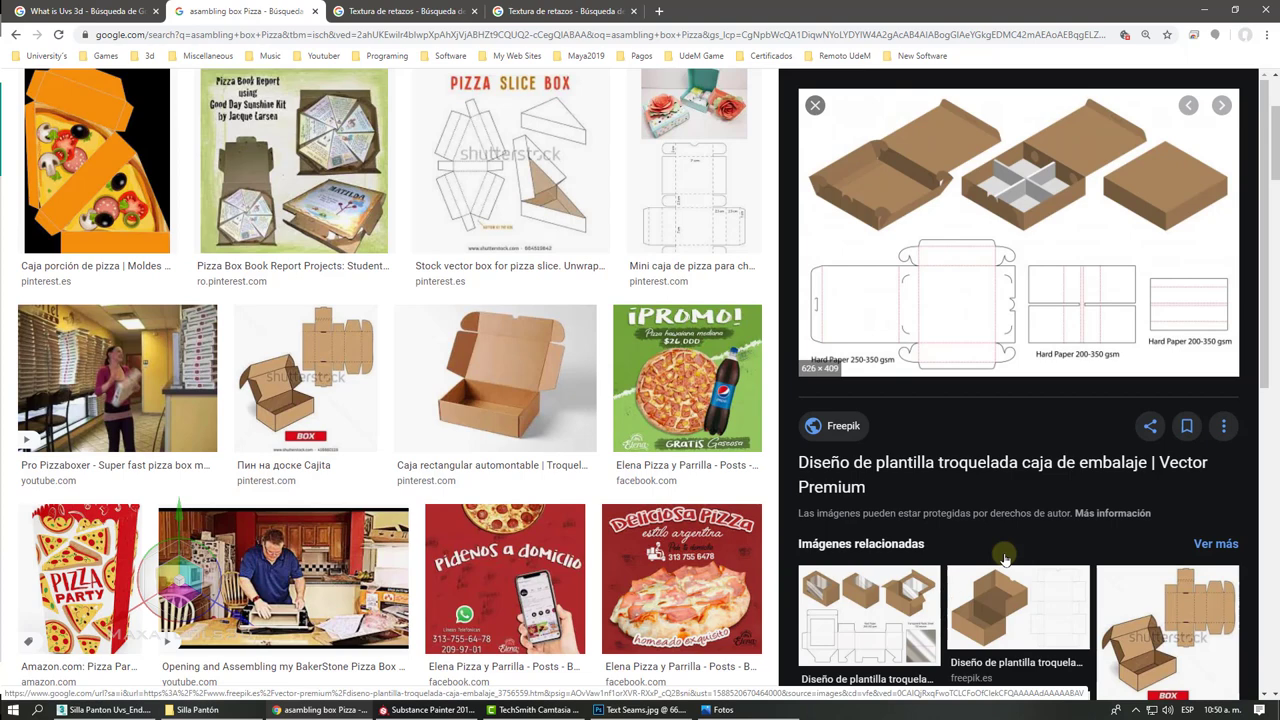
click(95, 10)
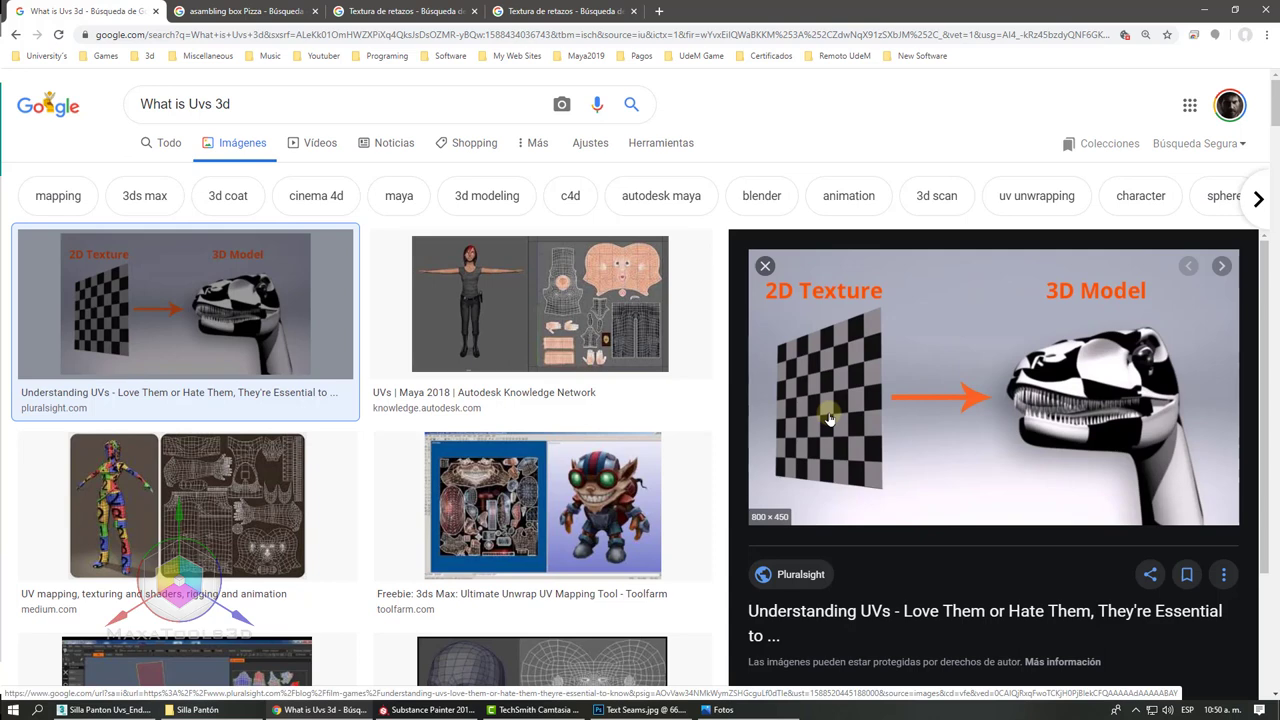
Step: Preview the Maya 2018 and Toolfarm 3ds Max UV layout examples, then return to 3ds Max
click(559, 292)
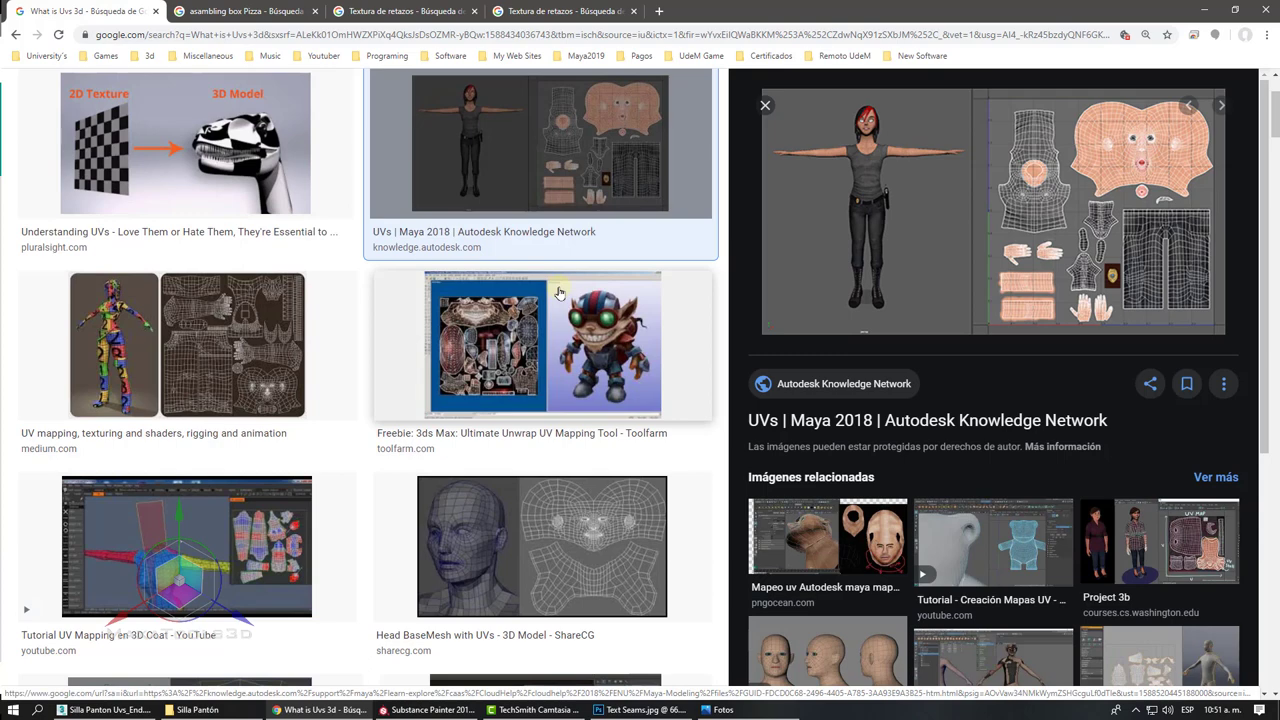
click(494, 321)
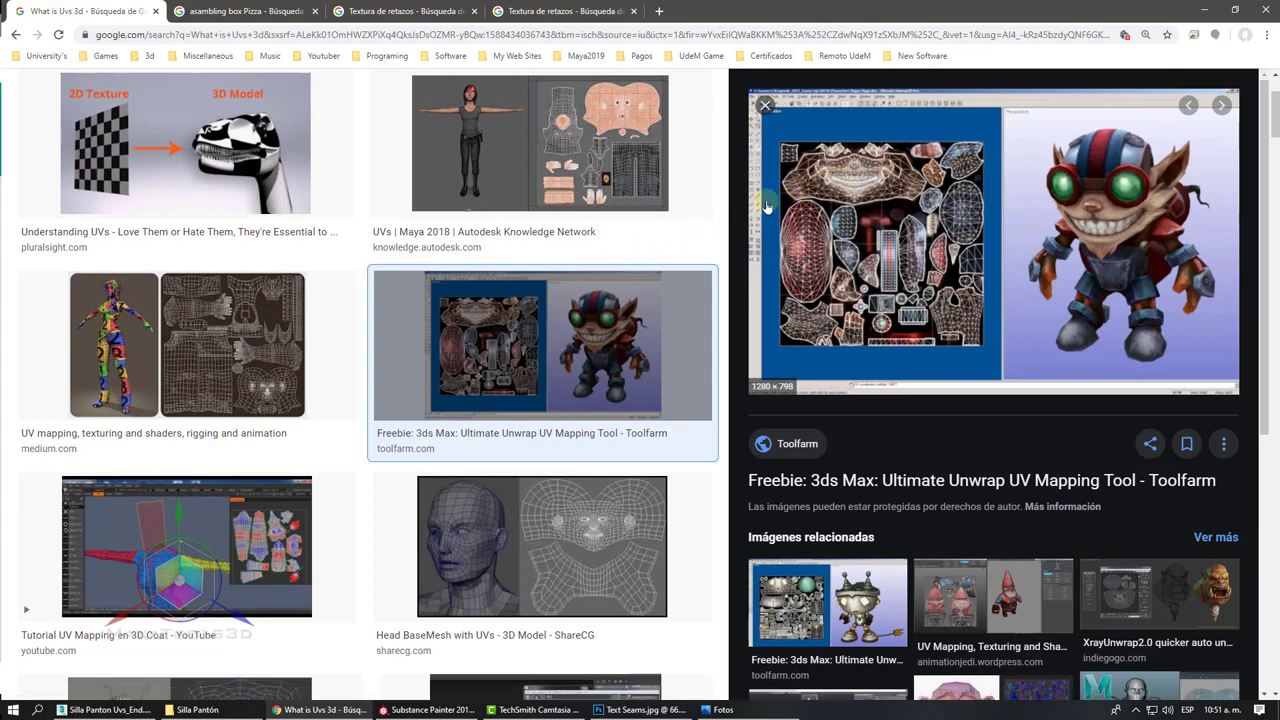
scroll(533, 286, up, 1)
scroll(533, 286, up, 1)
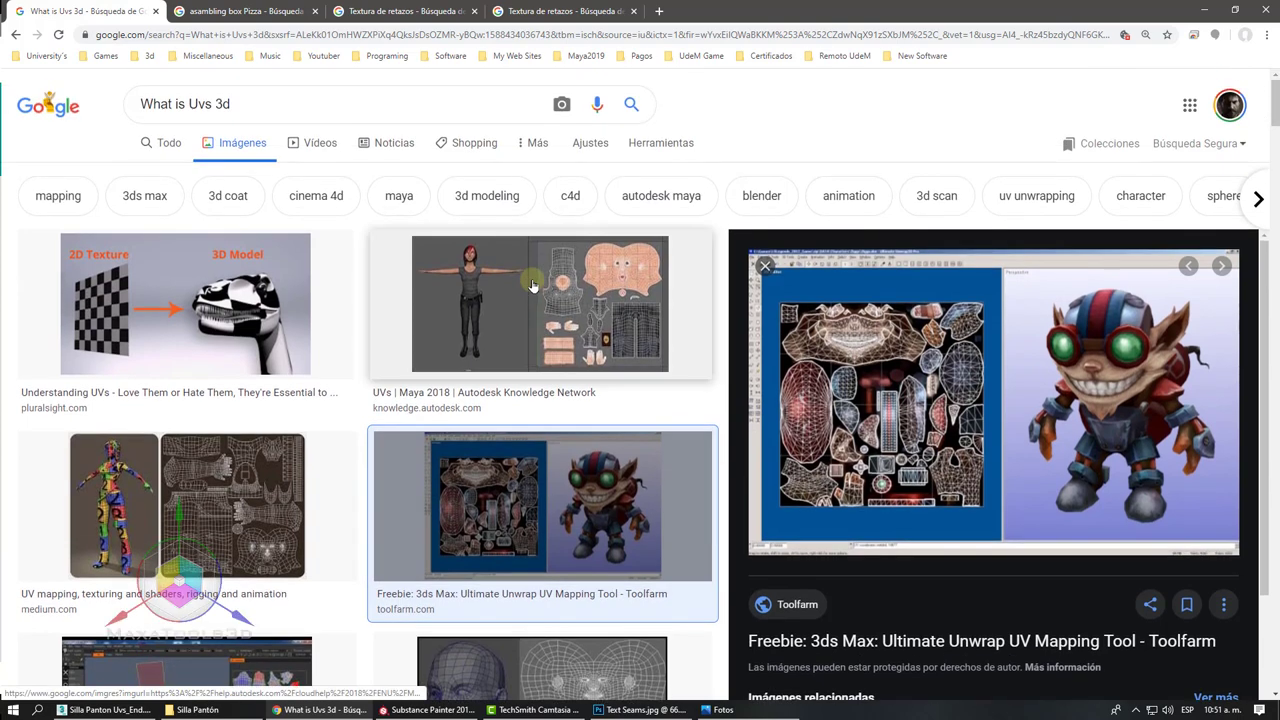
click(256, 111)
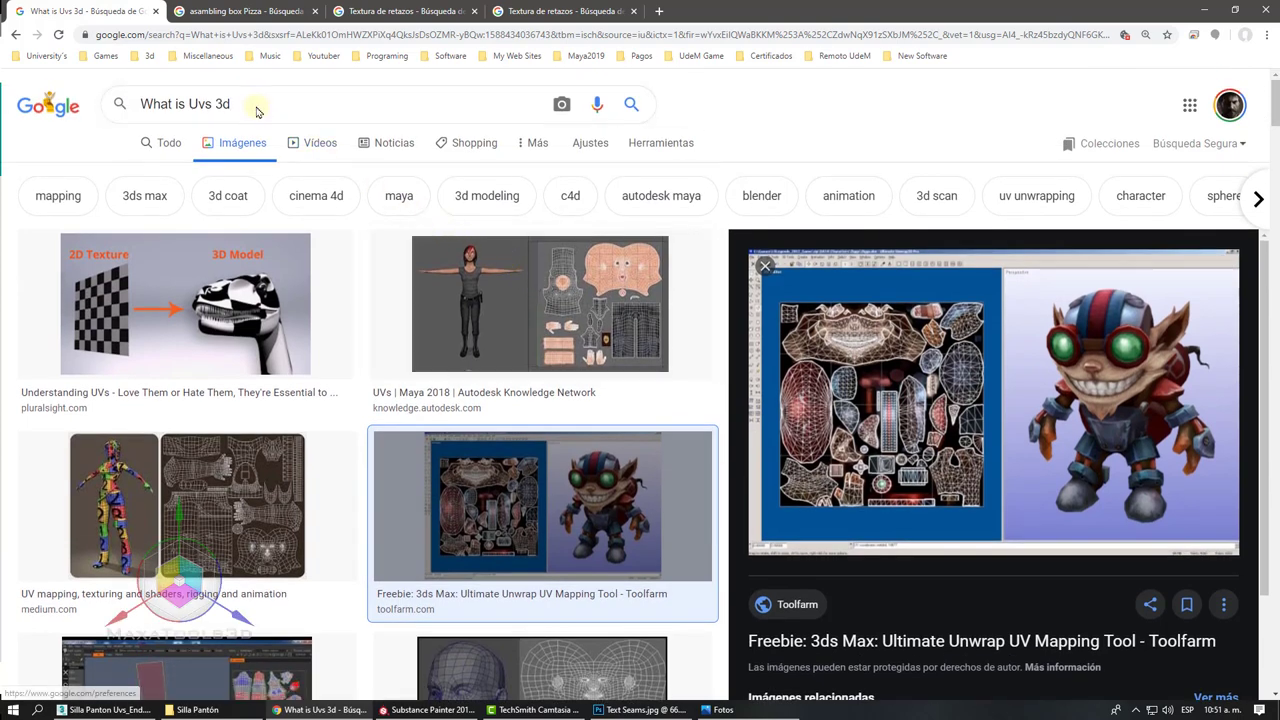
click(118, 709)
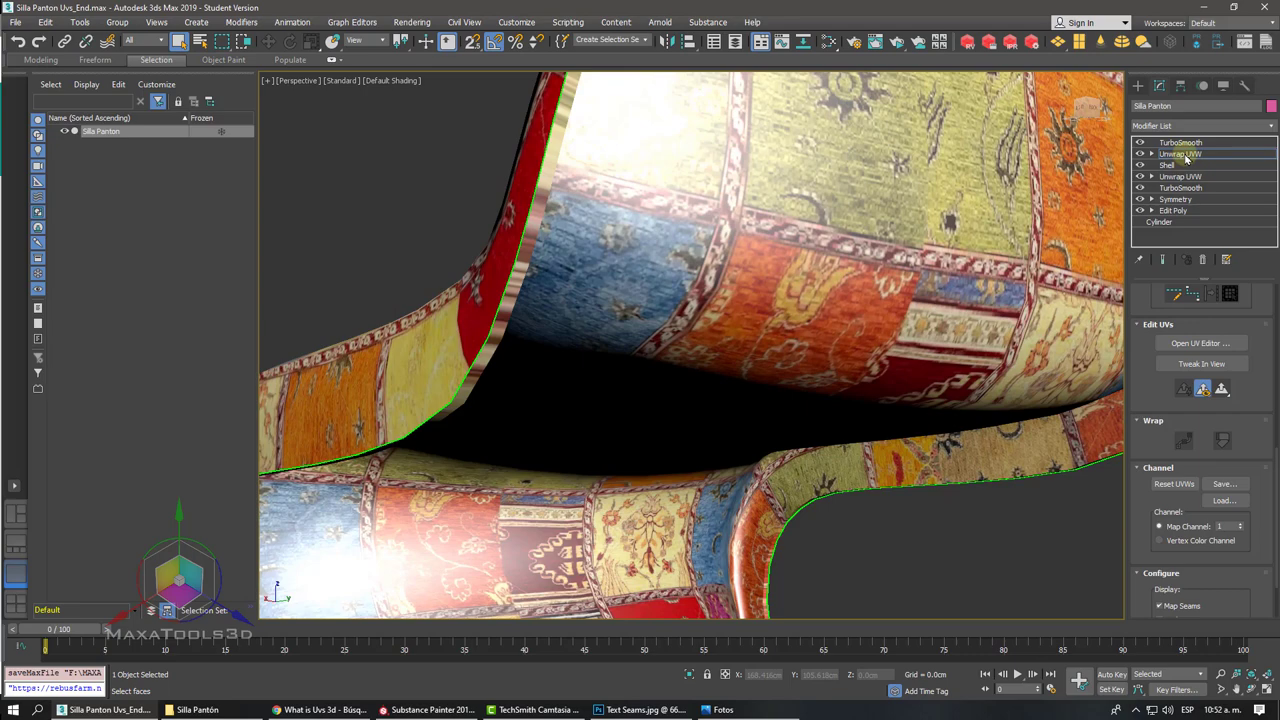
Step: Orbit to a three-quarter view and open the UV editor of the upper Unwrap UVW modifier
scroll(704, 157, down, 5)
alt+middle_drag(1055, 180, 730, 290)
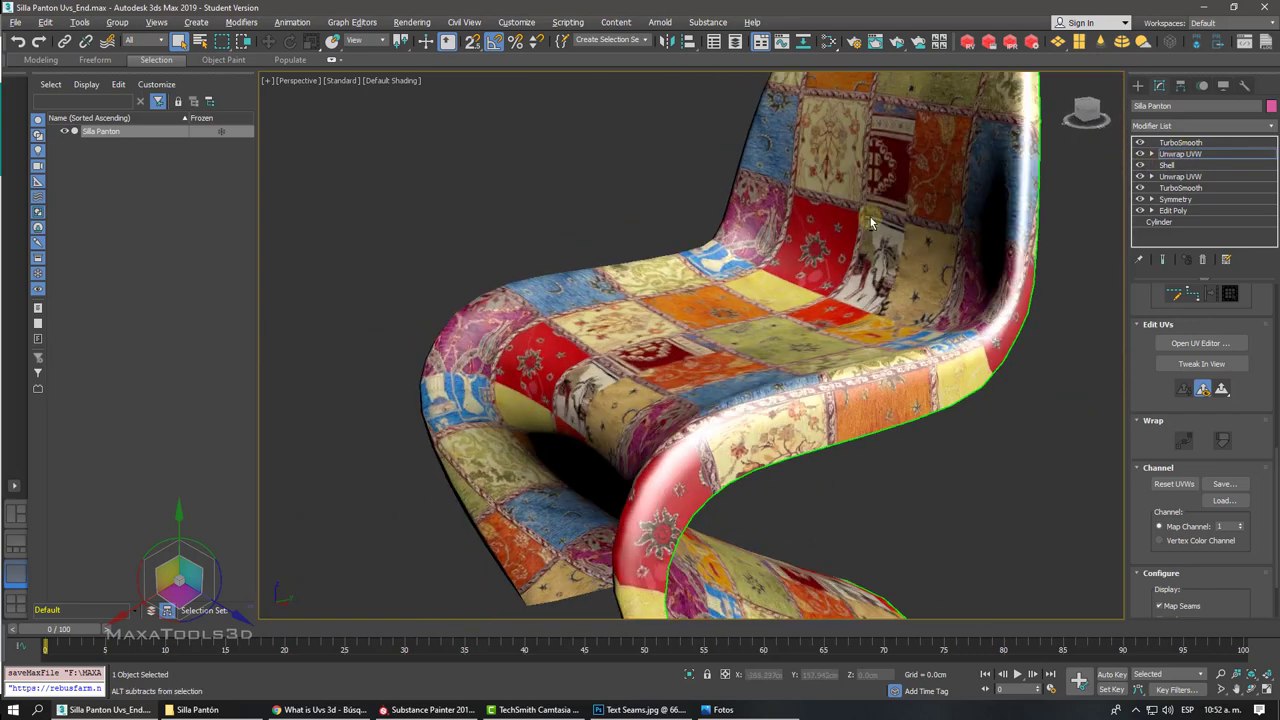
scroll(730, 290, up, 3)
scroll(779, 233, down, 2)
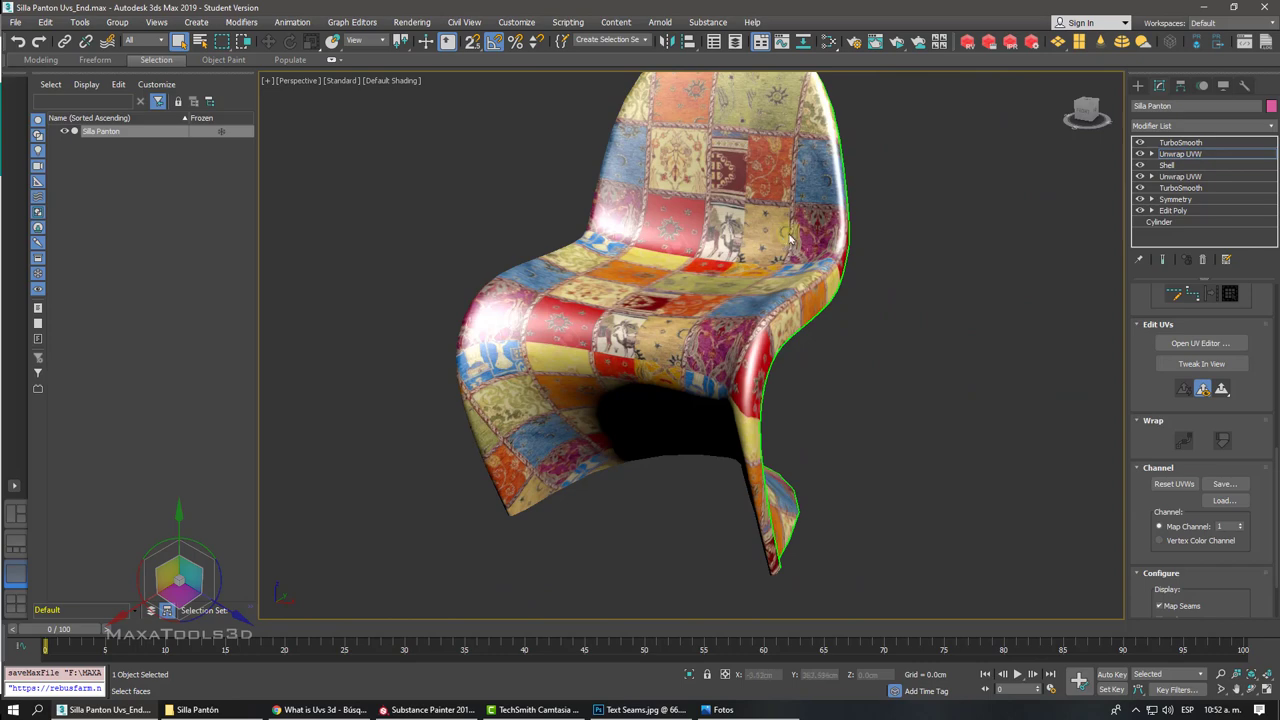
click(1178, 154)
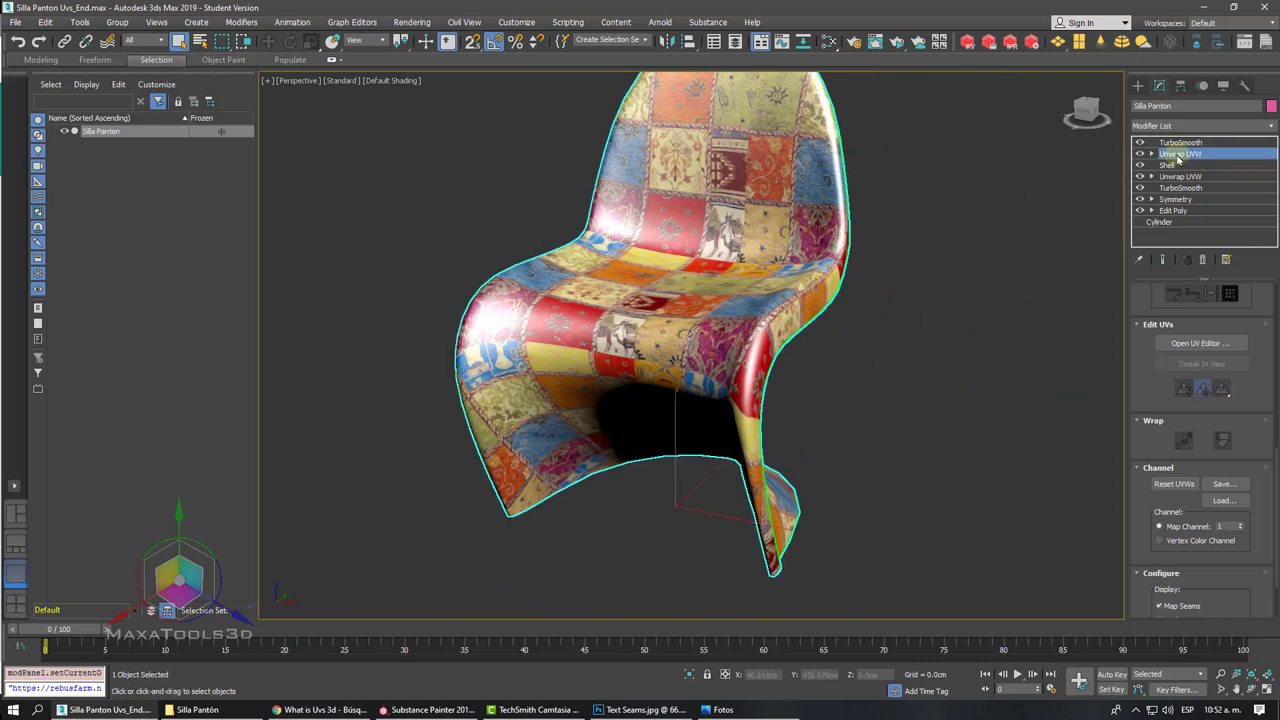
click(1189, 345)
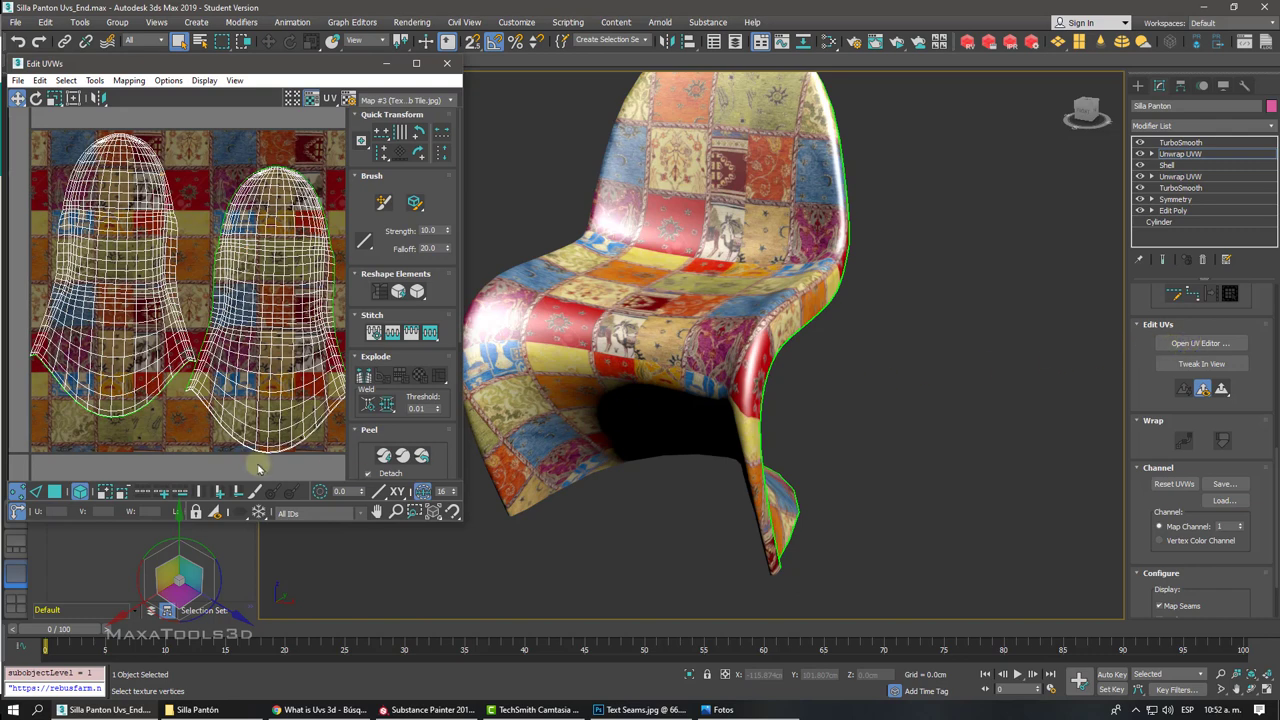
Step: In Polygon mode, select the left and right UV shells and an edge face, then clear the selection
click(55, 491)
click(143, 344)
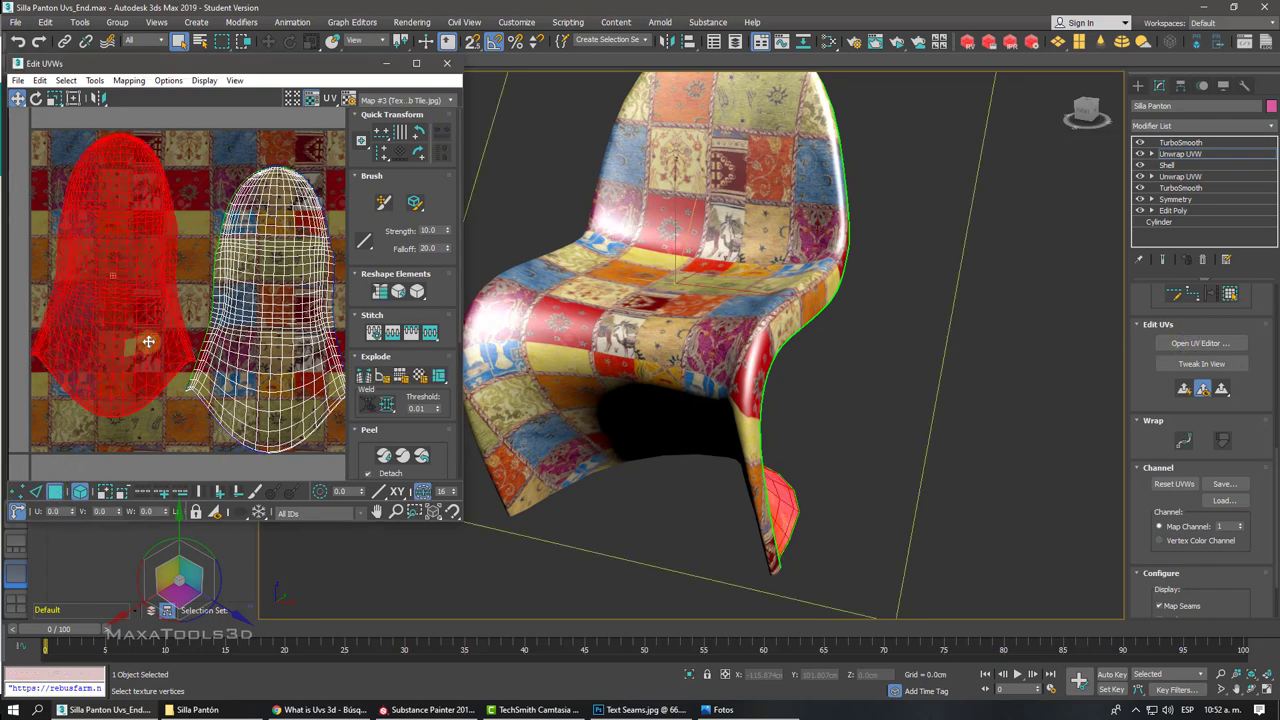
click(244, 306)
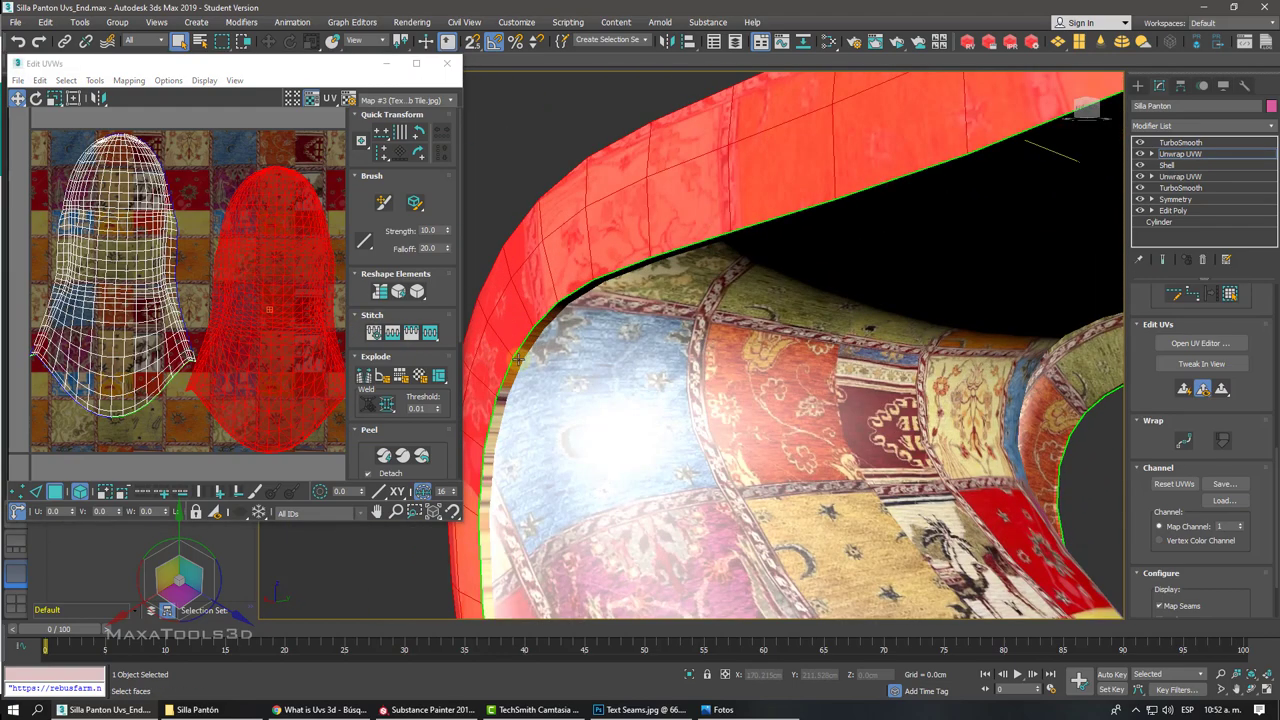
click(514, 362)
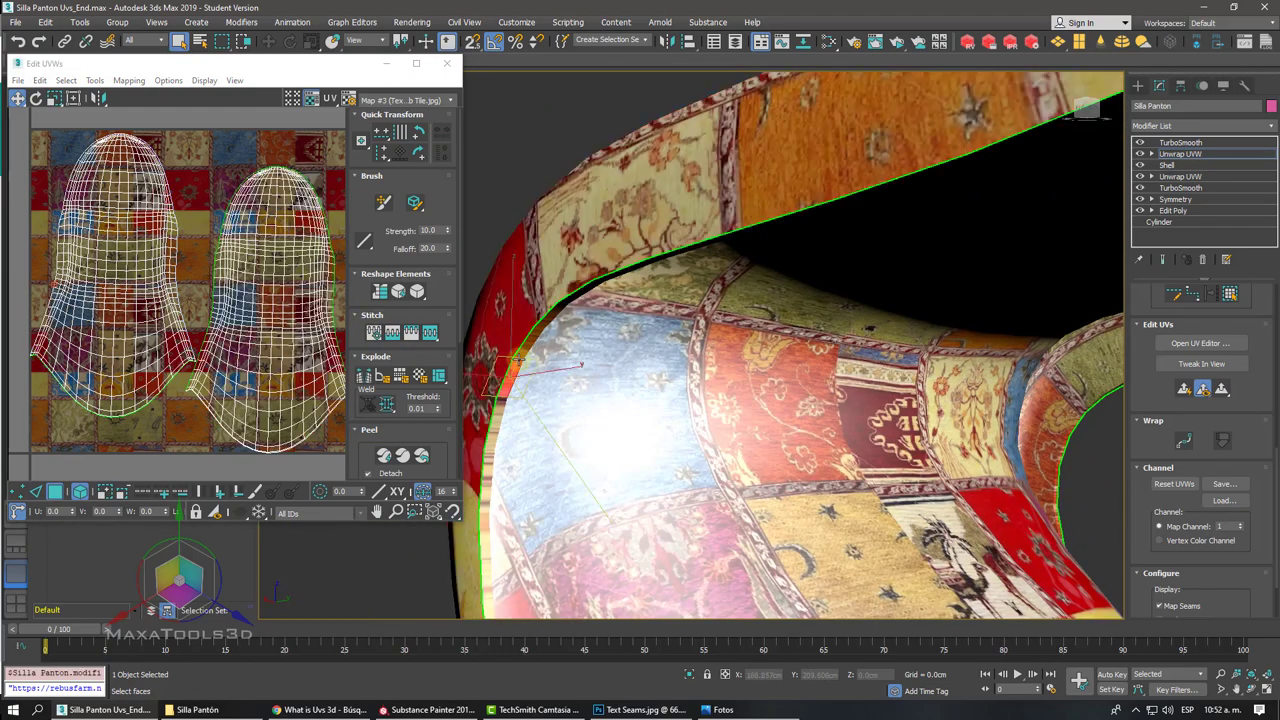
scroll(311, 313, down, 2)
scroll(311, 313, up, 3)
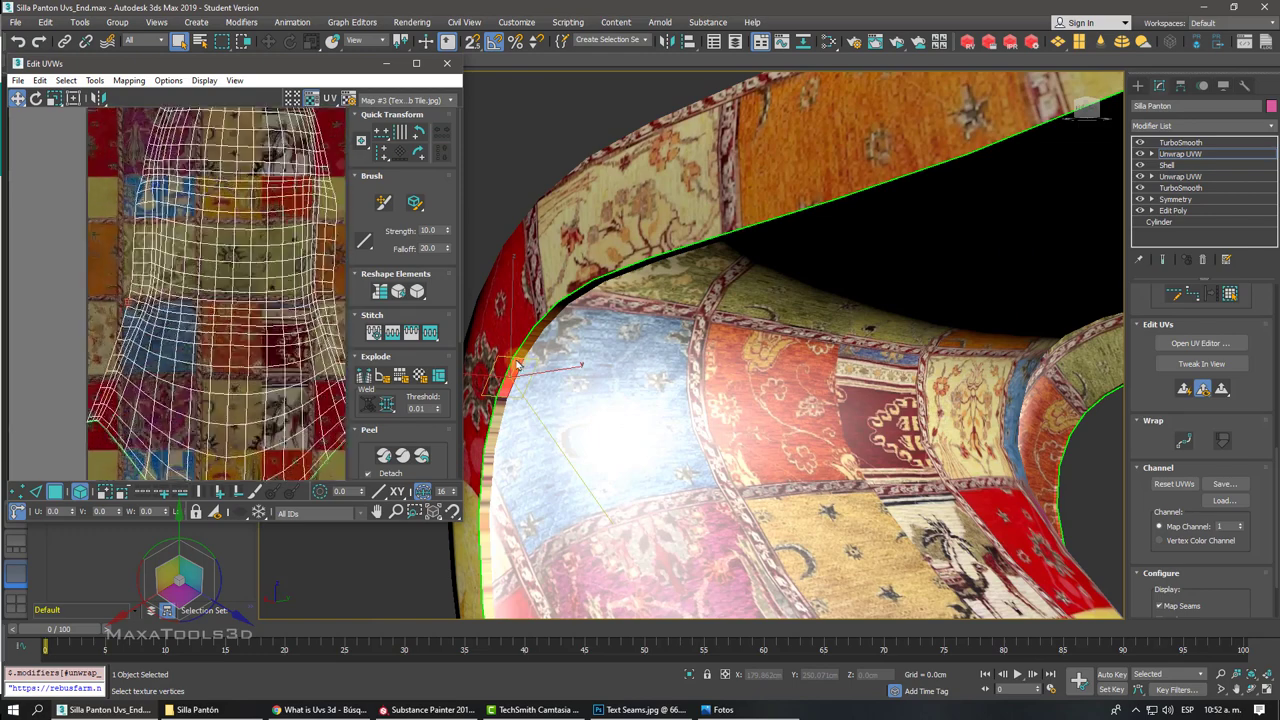
scroll(311, 313, up, 3)
scroll(186, 283, up, 3)
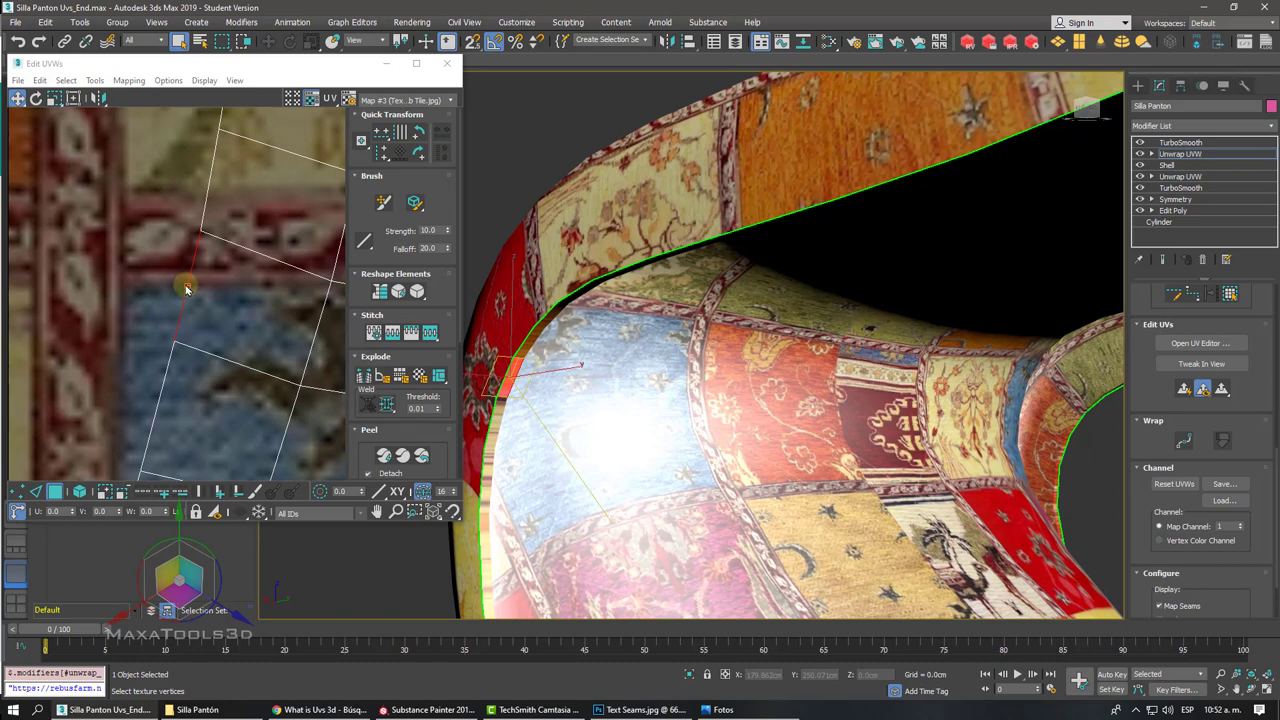
click(186, 289)
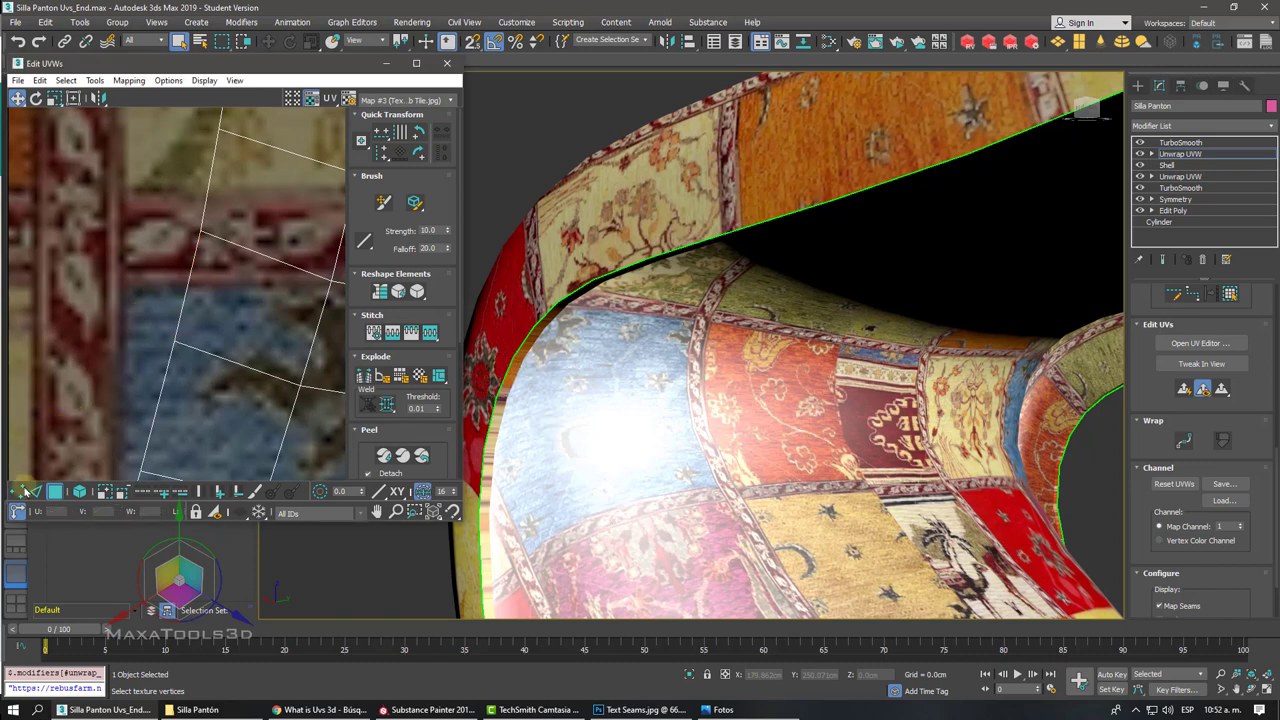
Step: Select seam vertices, frame them on the chair, and close the Edit UVWs window
click(20, 491)
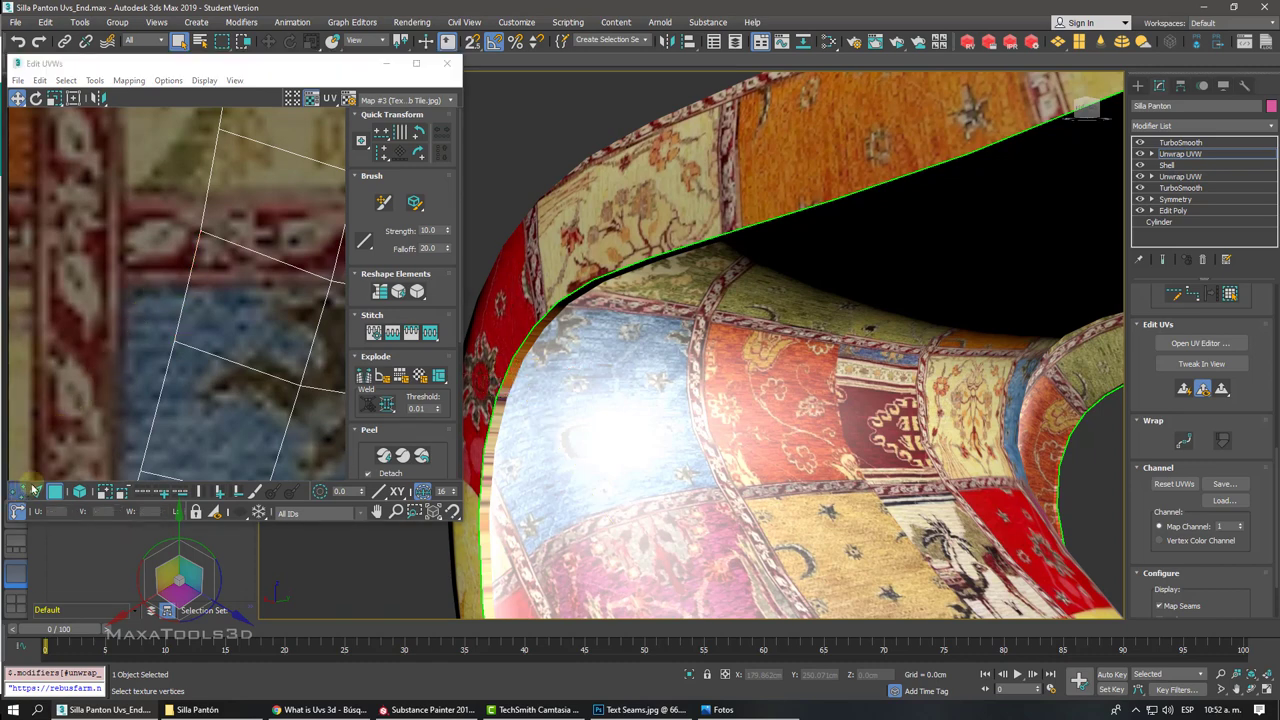
click(180, 347)
click(200, 232)
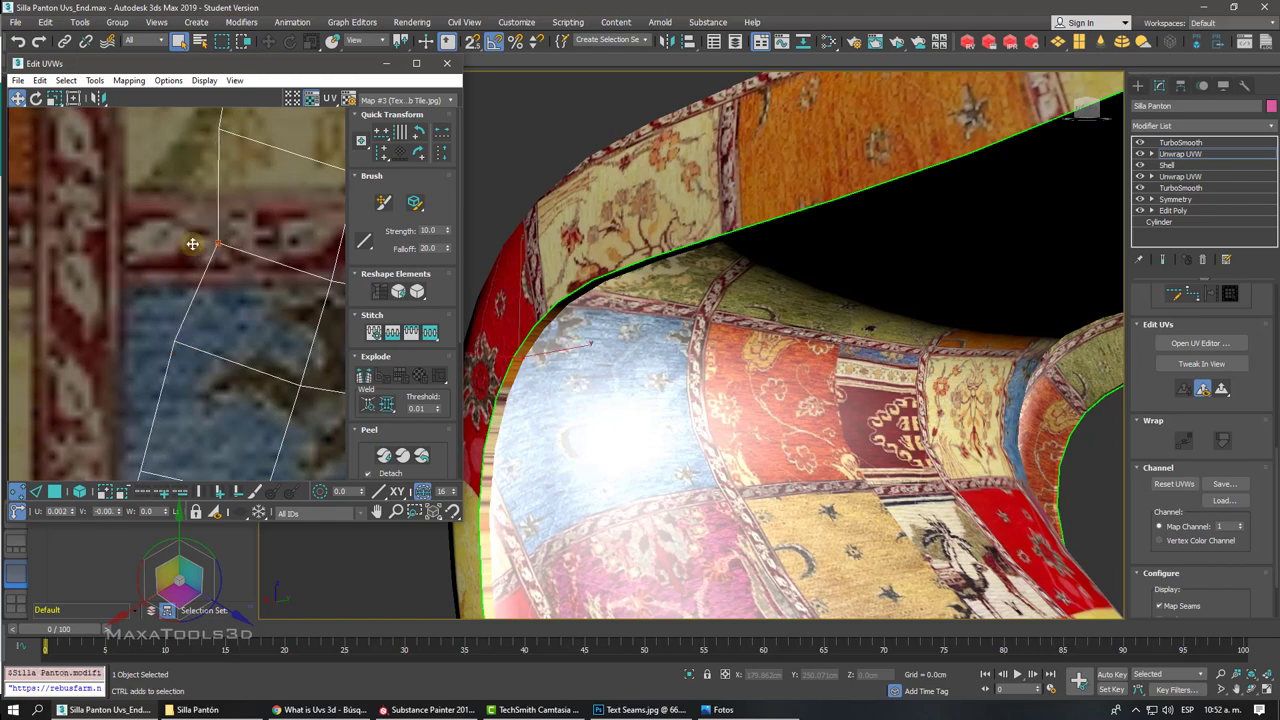
key(z)
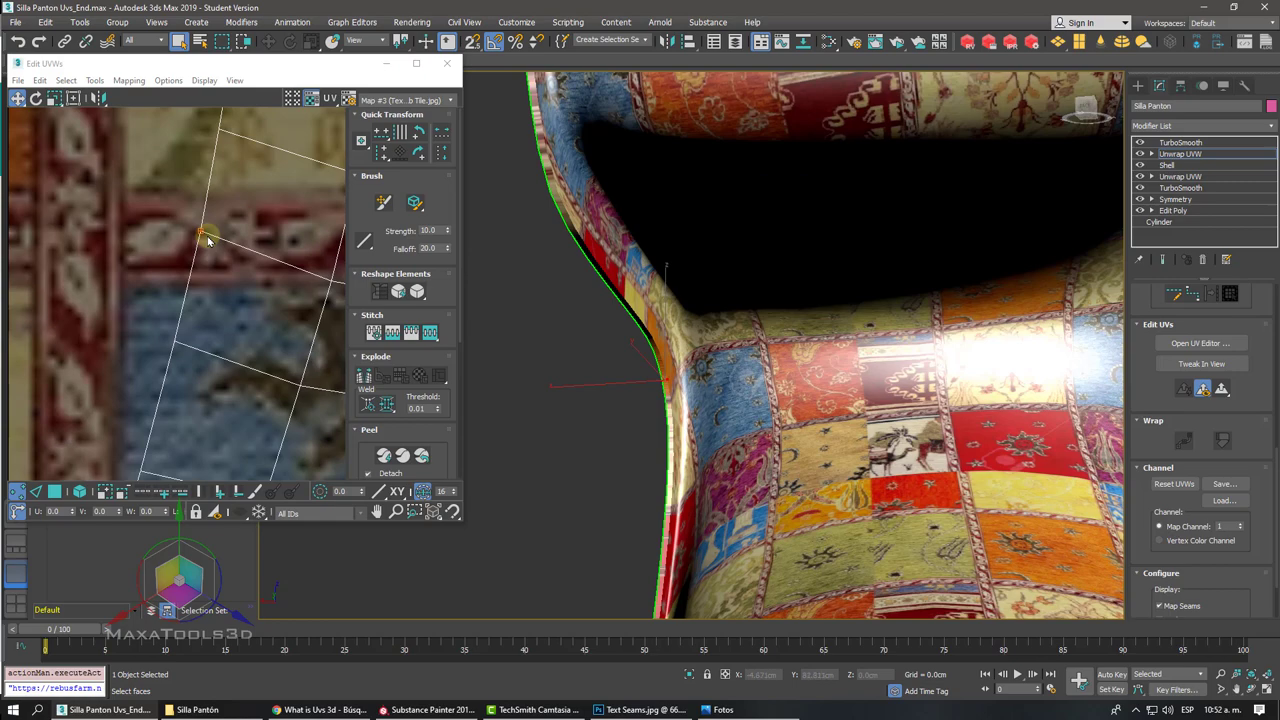
click(447, 64)
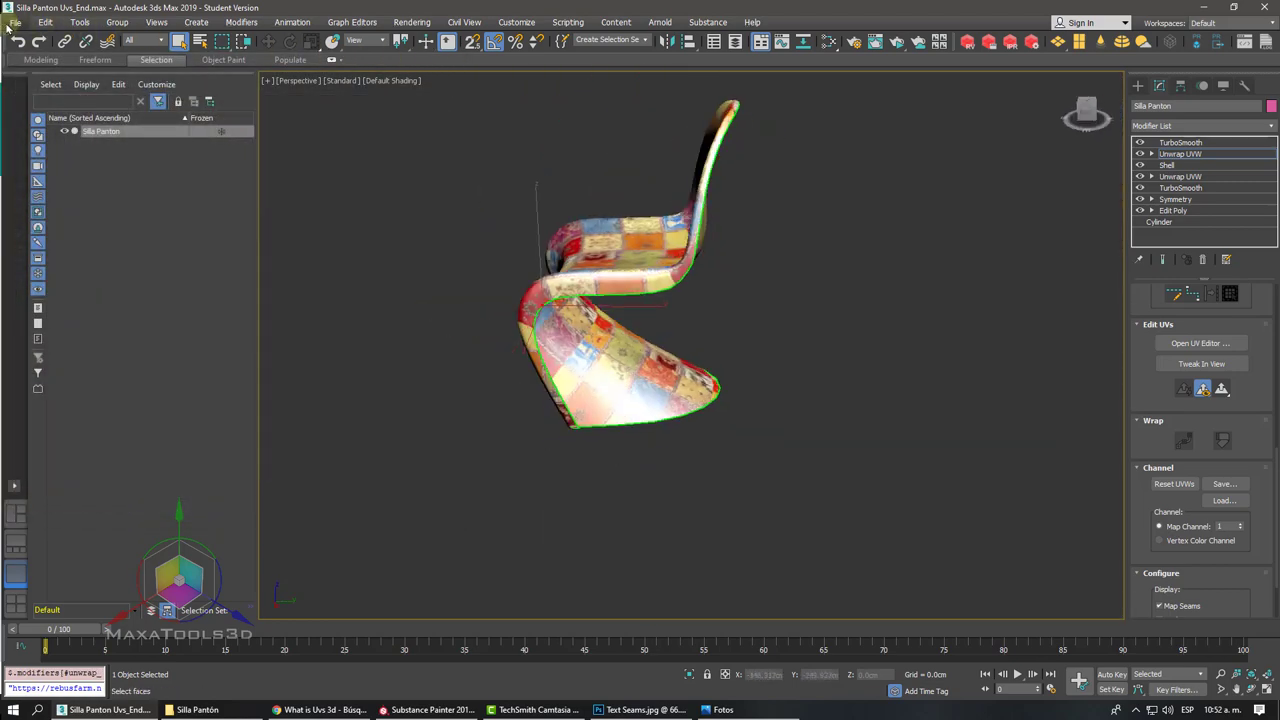
Step: Open the recent Silla Panton Uvs.max scene without saving the current one
click(16, 22)
mouse_move(43, 92)
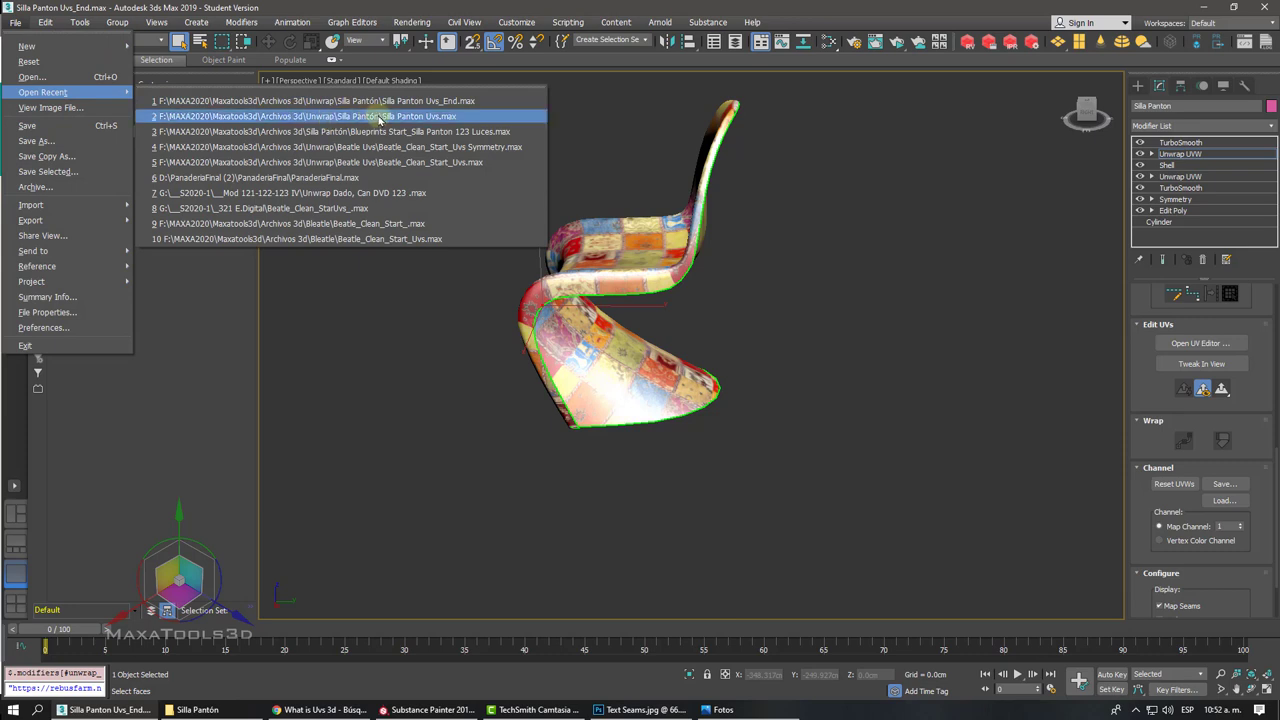
click(443, 117)
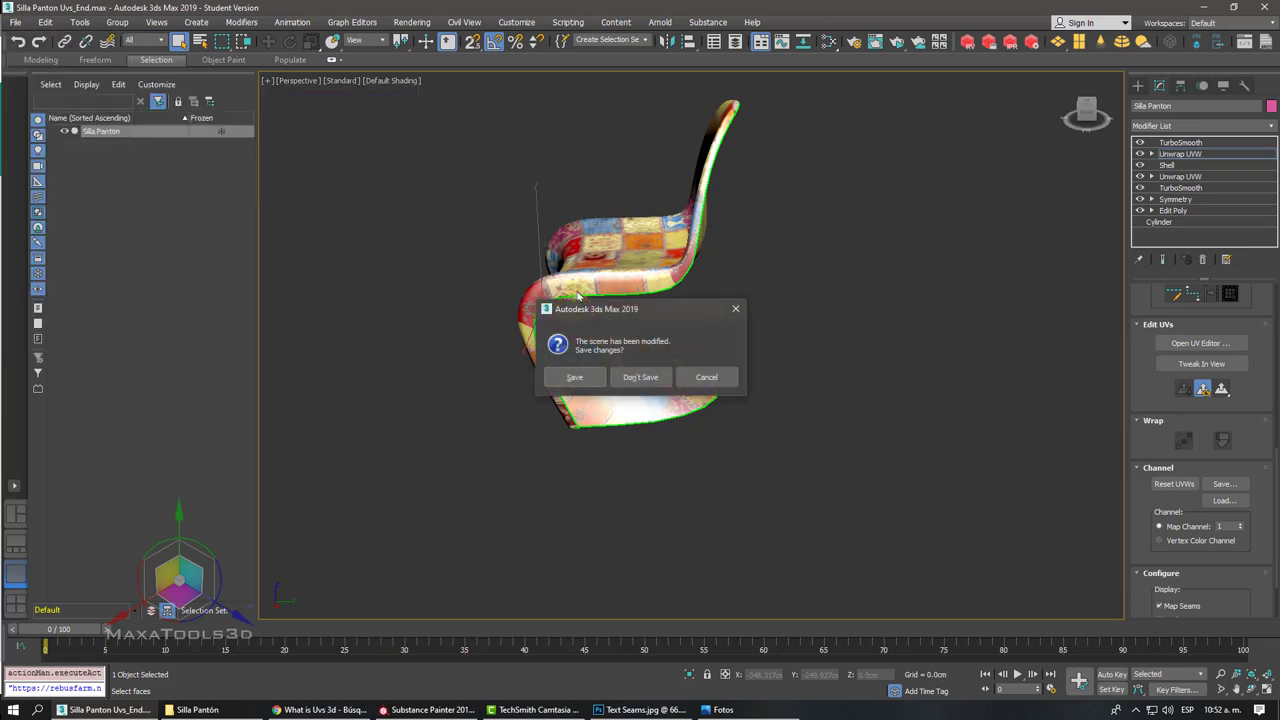
click(640, 377)
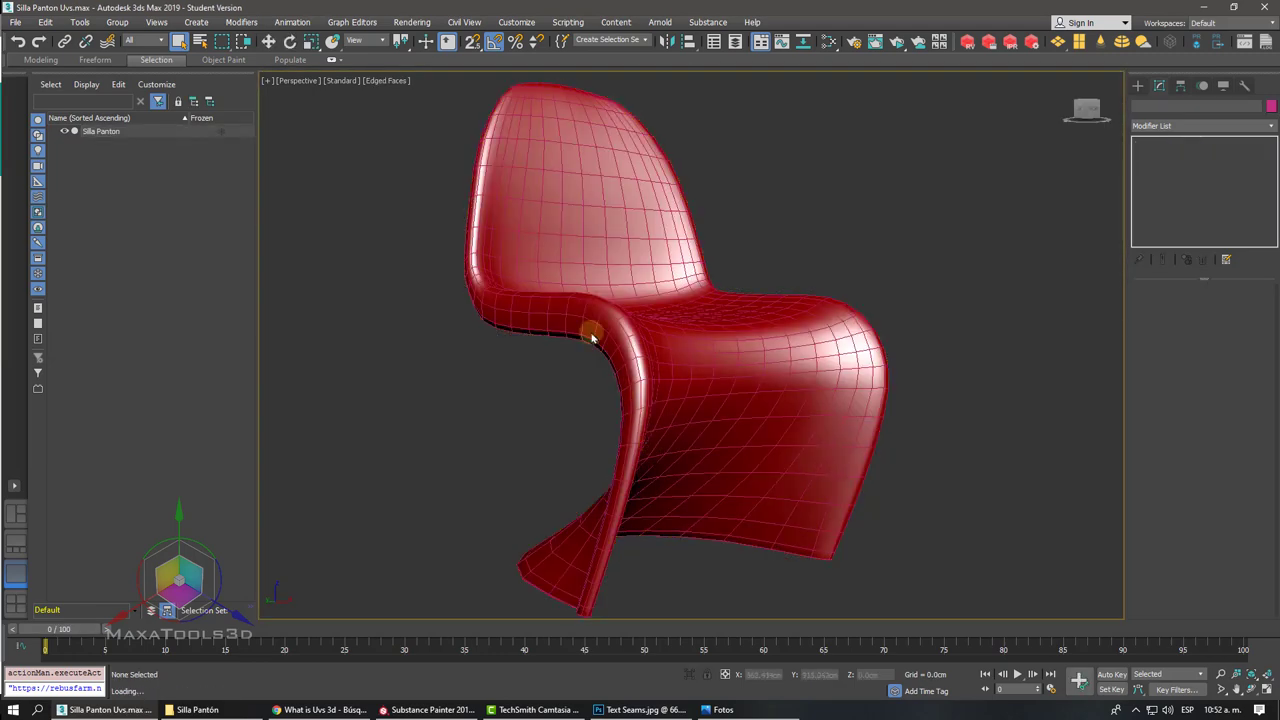
Step: Select the chair, hide edged faces, and zoom in to view the seat band from above
click(496, 152)
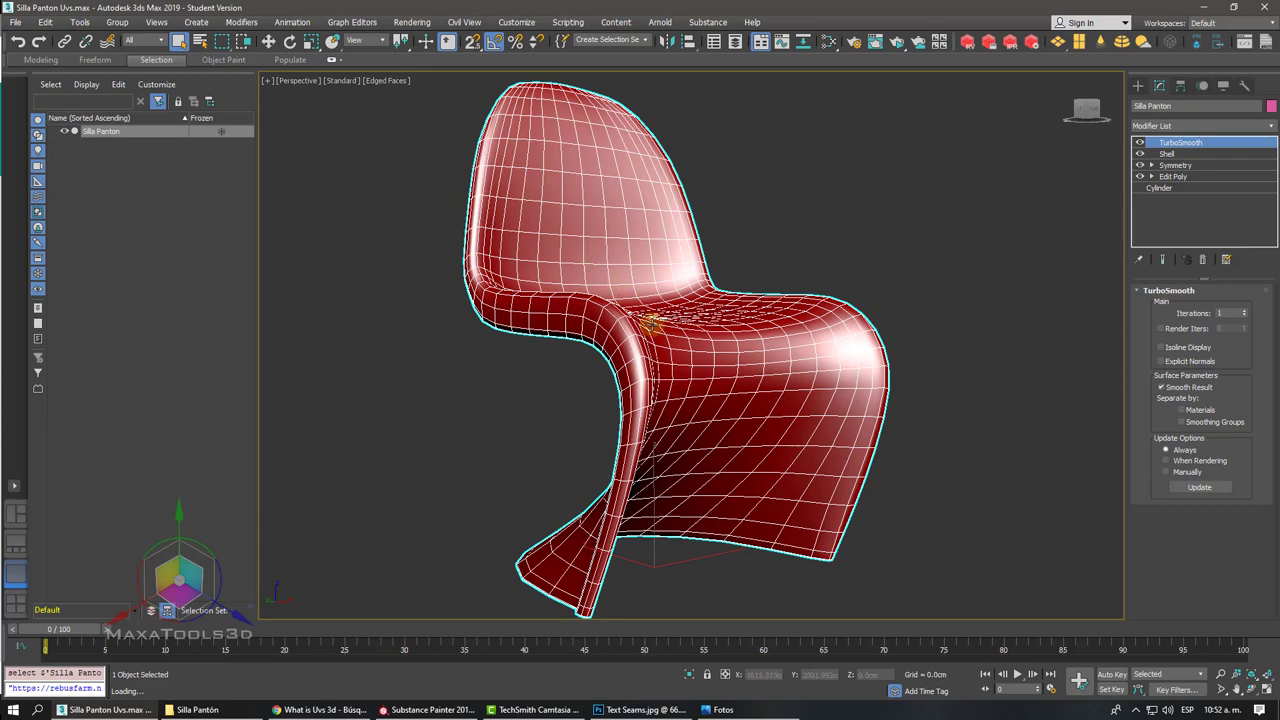
mouse_move(664, 270)
alt+middle_down()
mouse_move(652, 347)
mouse_move(615, 365)
alt+middle_up()
key(F4)
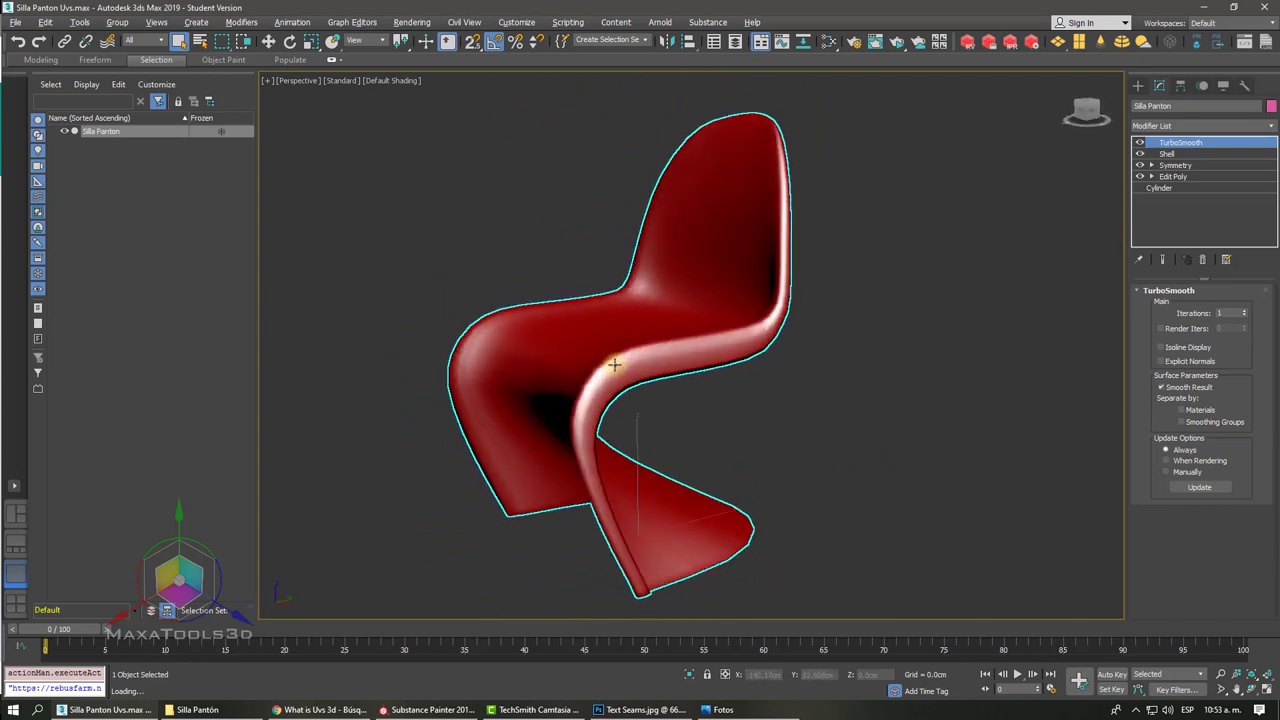
scroll(614, 365, up, 2)
scroll(623, 357, up, 1)
scroll(620, 350, up, 1)
scroll(560, 346, up, 2)
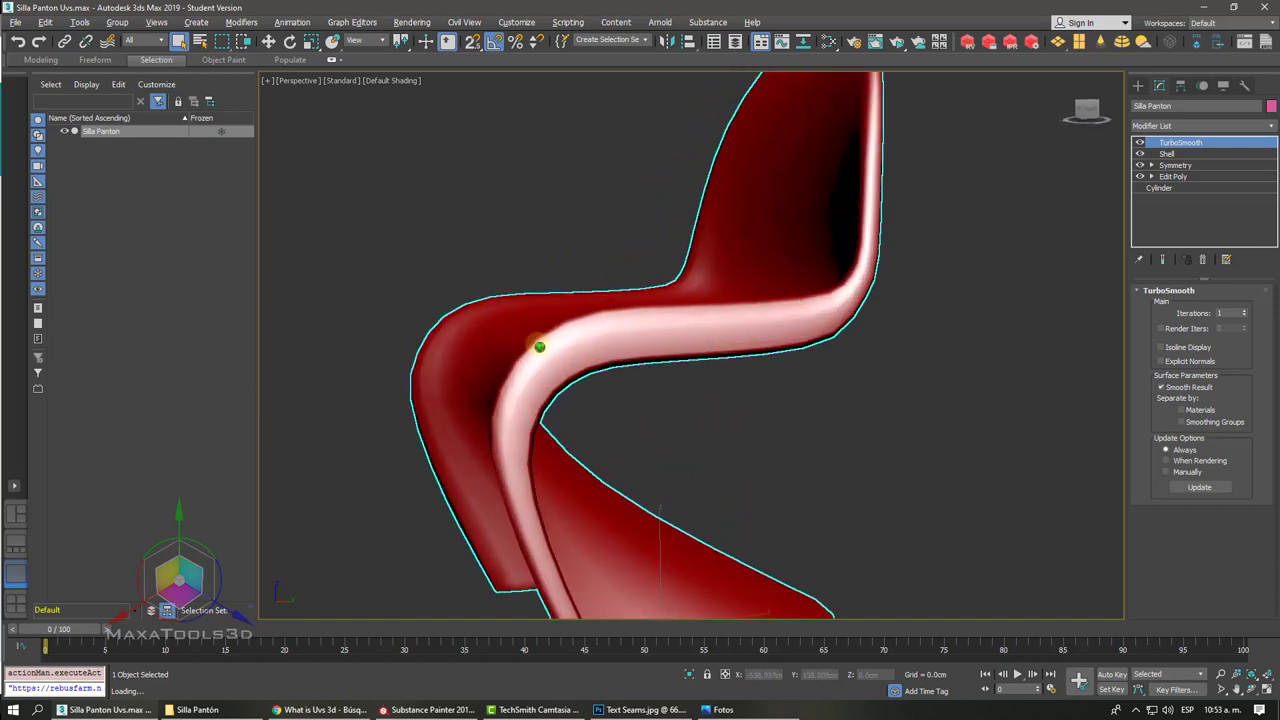
mouse_move(537, 344)
alt+middle_down()
mouse_move(523, 346)
mouse_move(537, 344)
alt+middle_up()
scroll(537, 344, up, 2)
scroll(537, 344, up, 1)
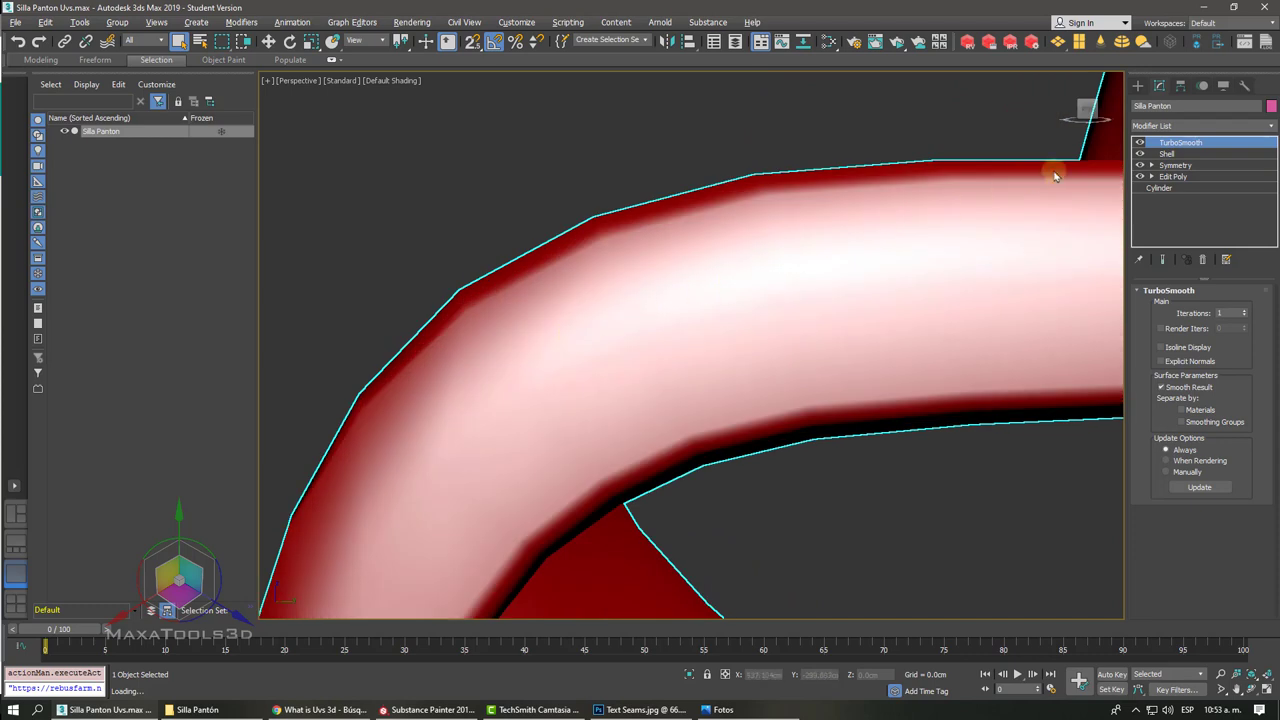
Step: Disable TurboSmooth, Shell, Symmetry and Edit Poly in turn, then restore Edit Poly with edges shown
click(1139, 142)
click(1139, 153)
click(1139, 165)
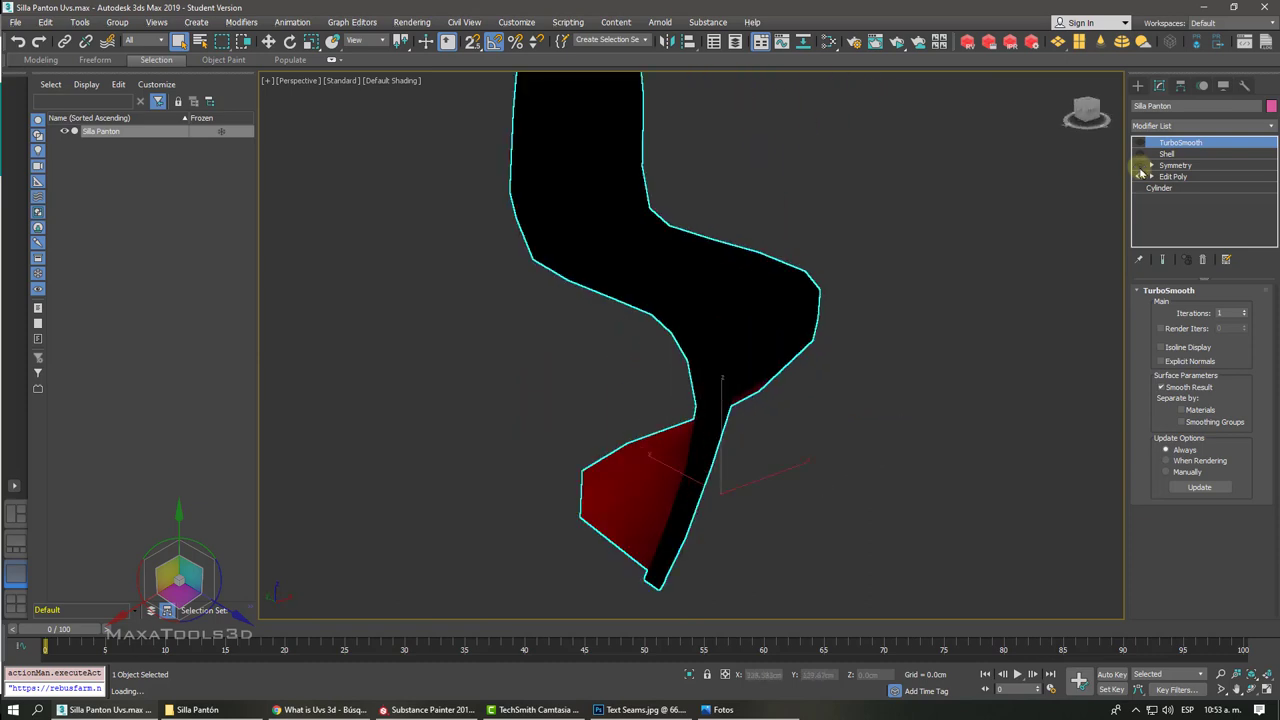
click(1140, 176)
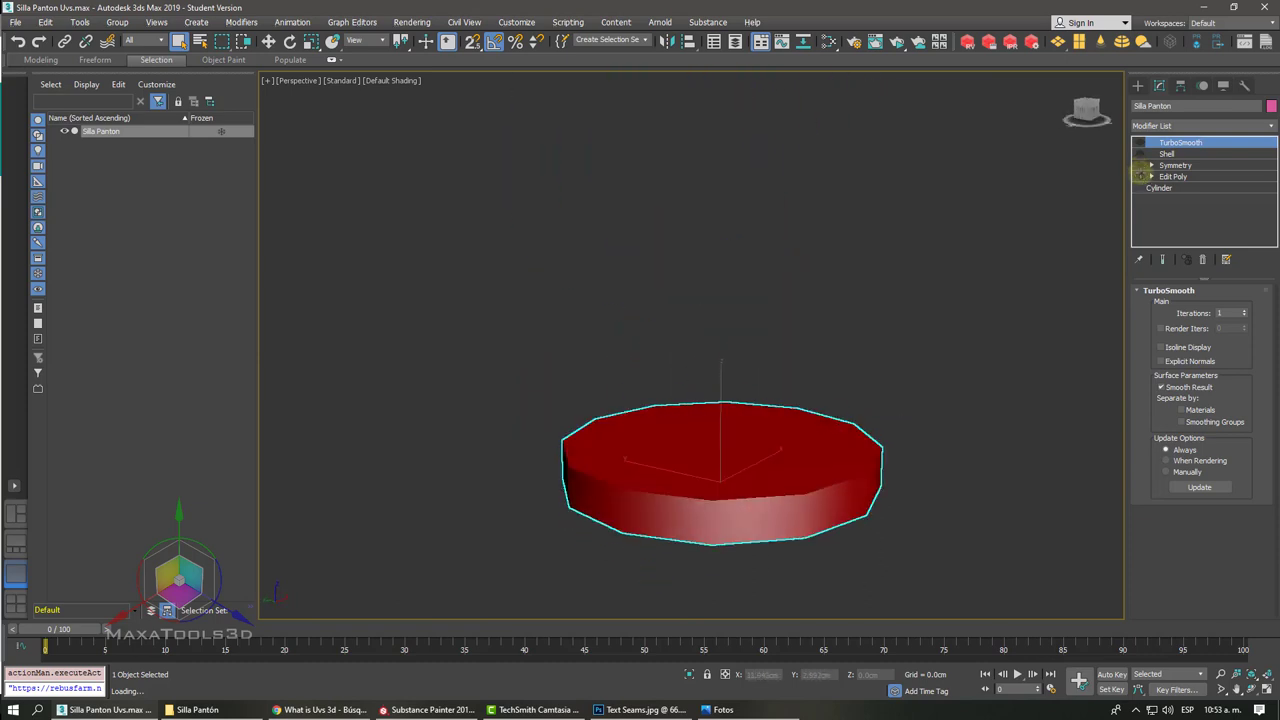
click(1140, 176)
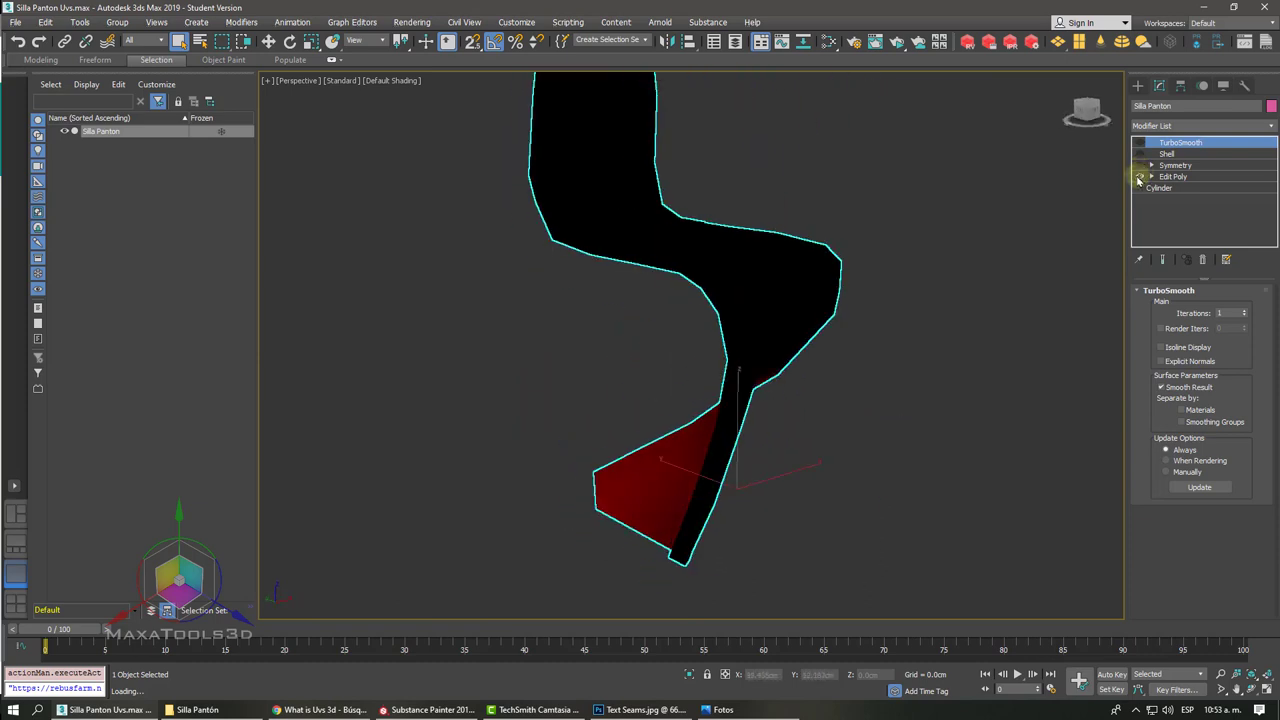
key(F4)
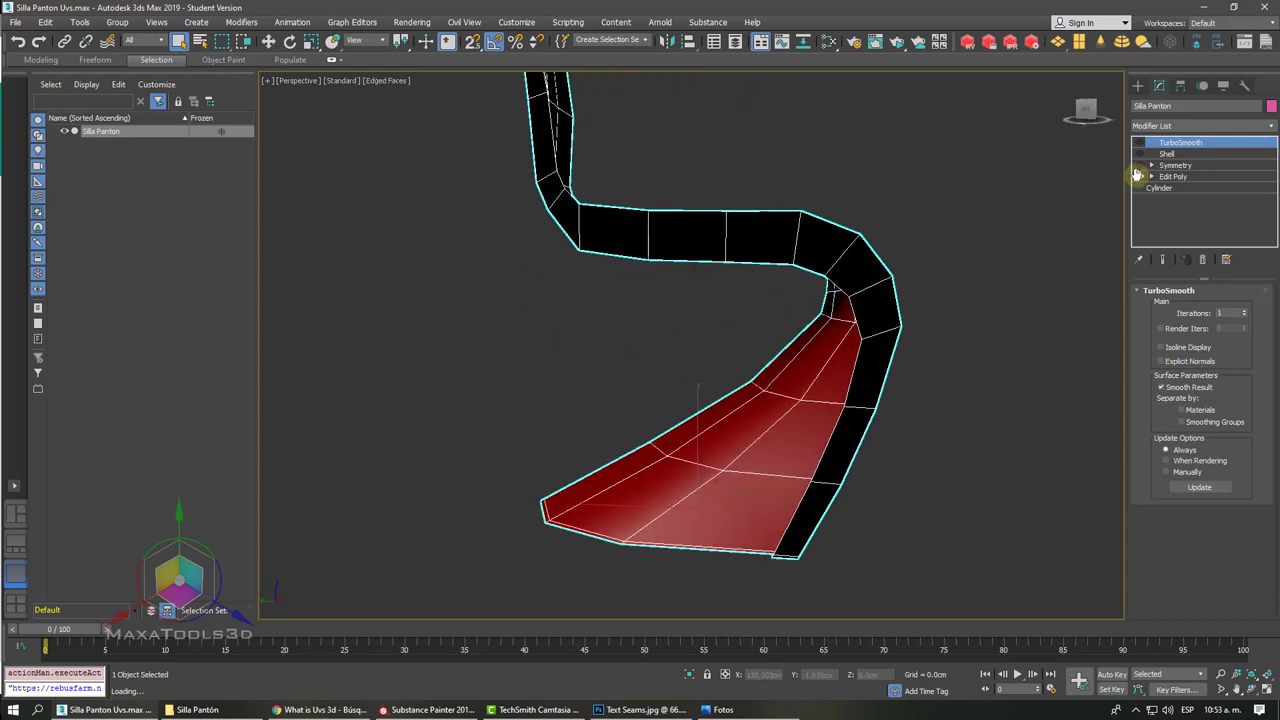
click(1139, 176)
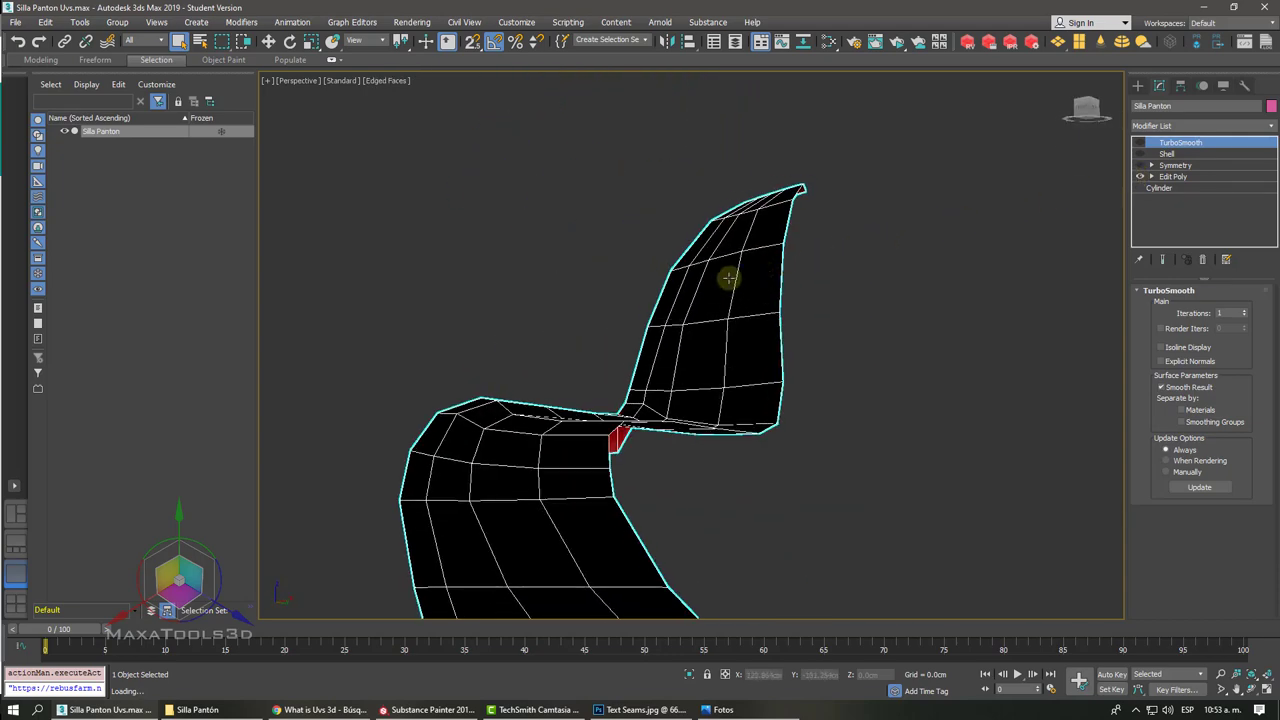
Step: Turn Symmetry back on and select Shell to view its 0.55cm outer amount
alt+middle_drag(730, 279, 729, 284)
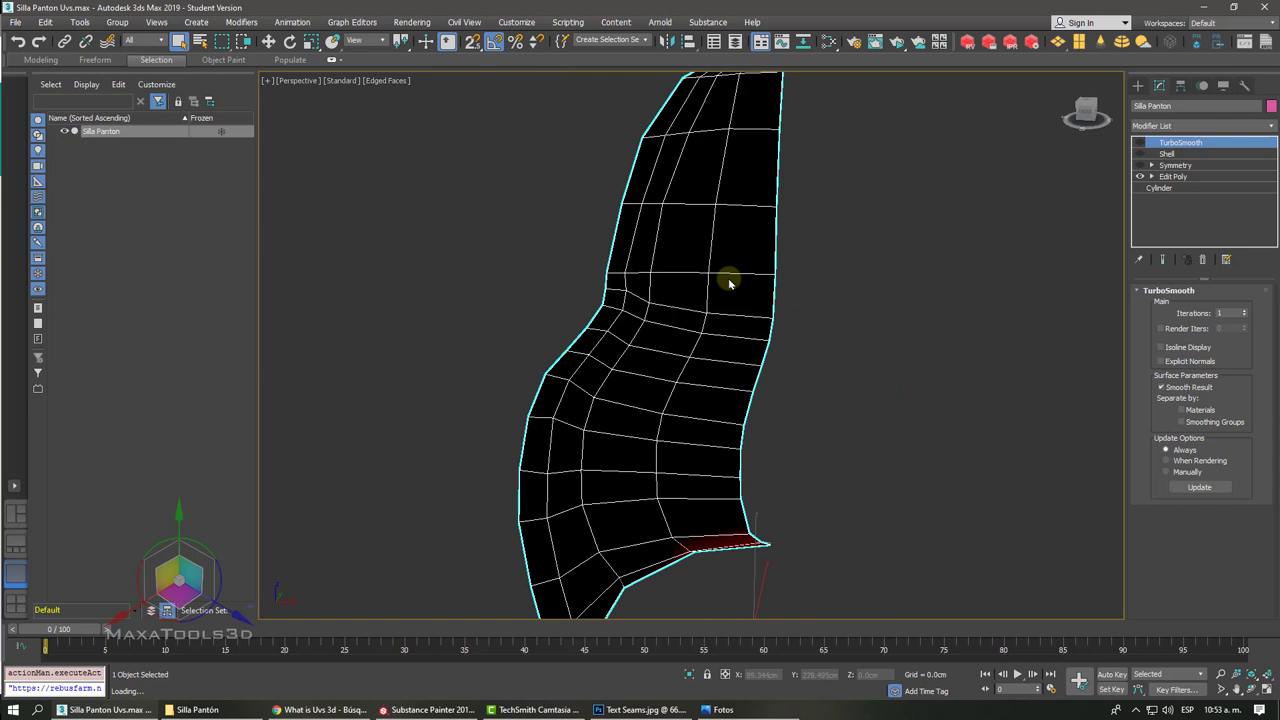
scroll(728, 280, down, 5)
scroll(728, 277, up, 4)
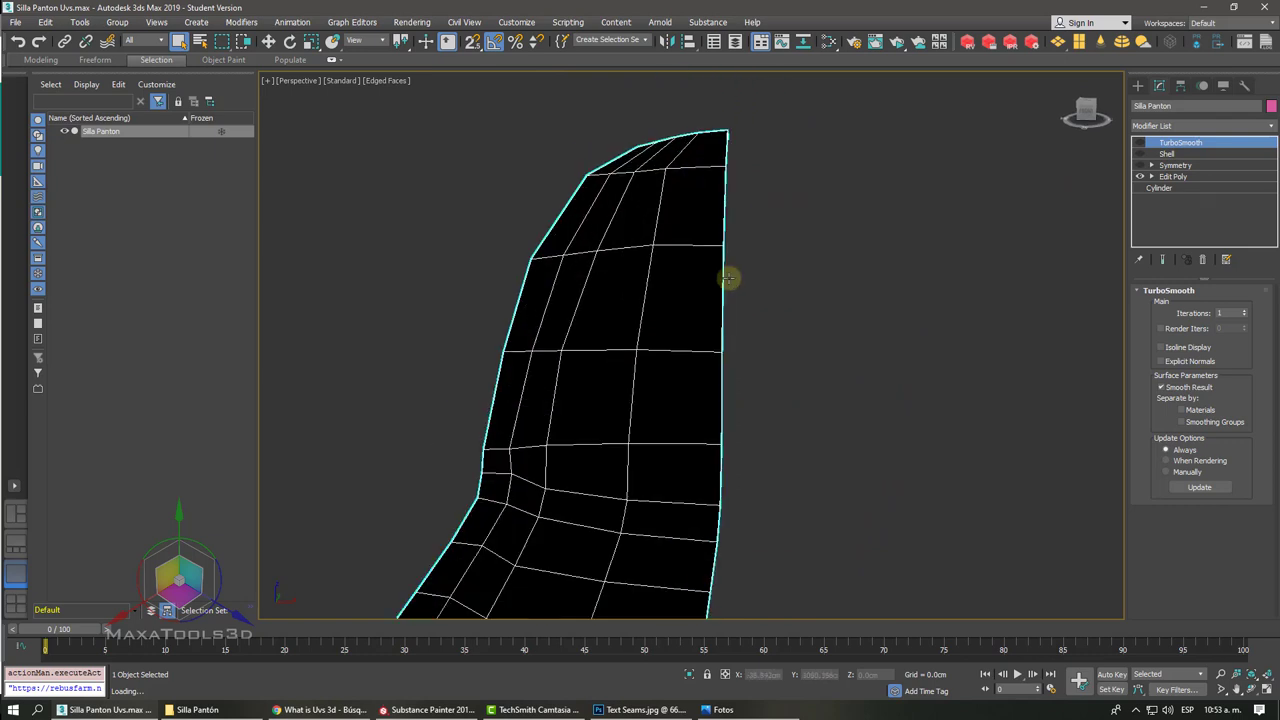
scroll(728, 277, up, 3)
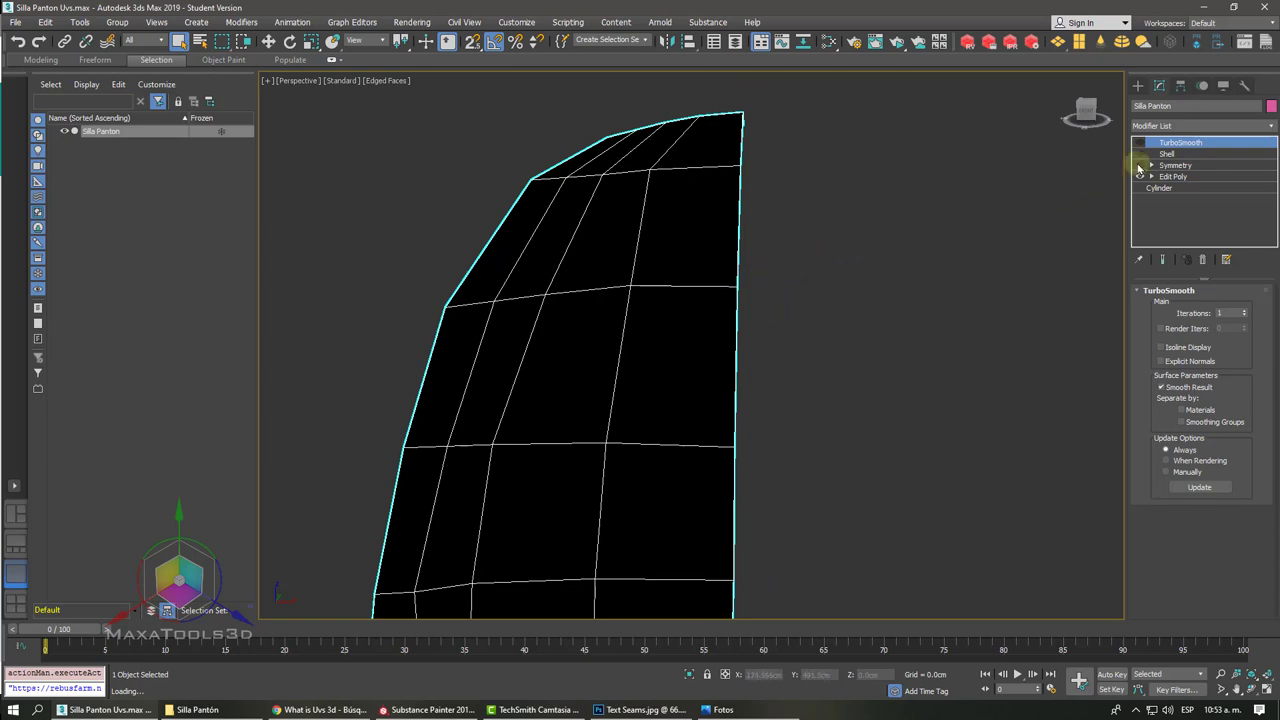
click(1140, 165)
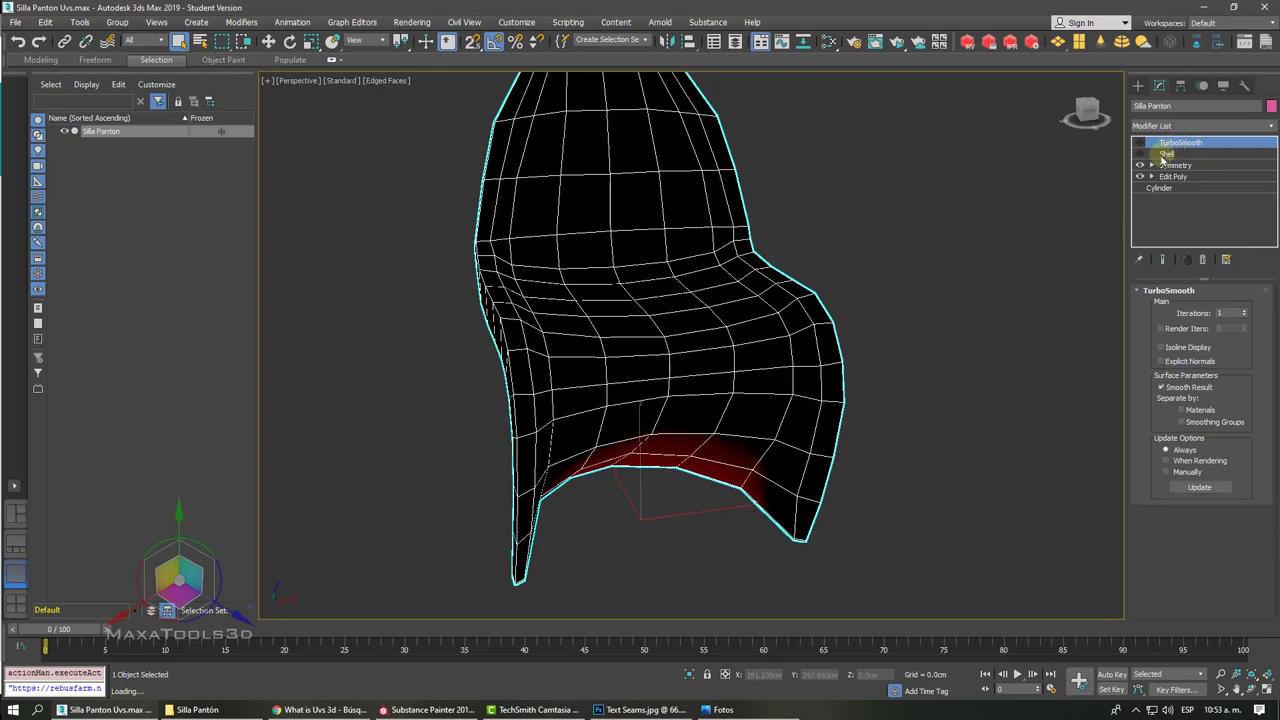
click(1165, 154)
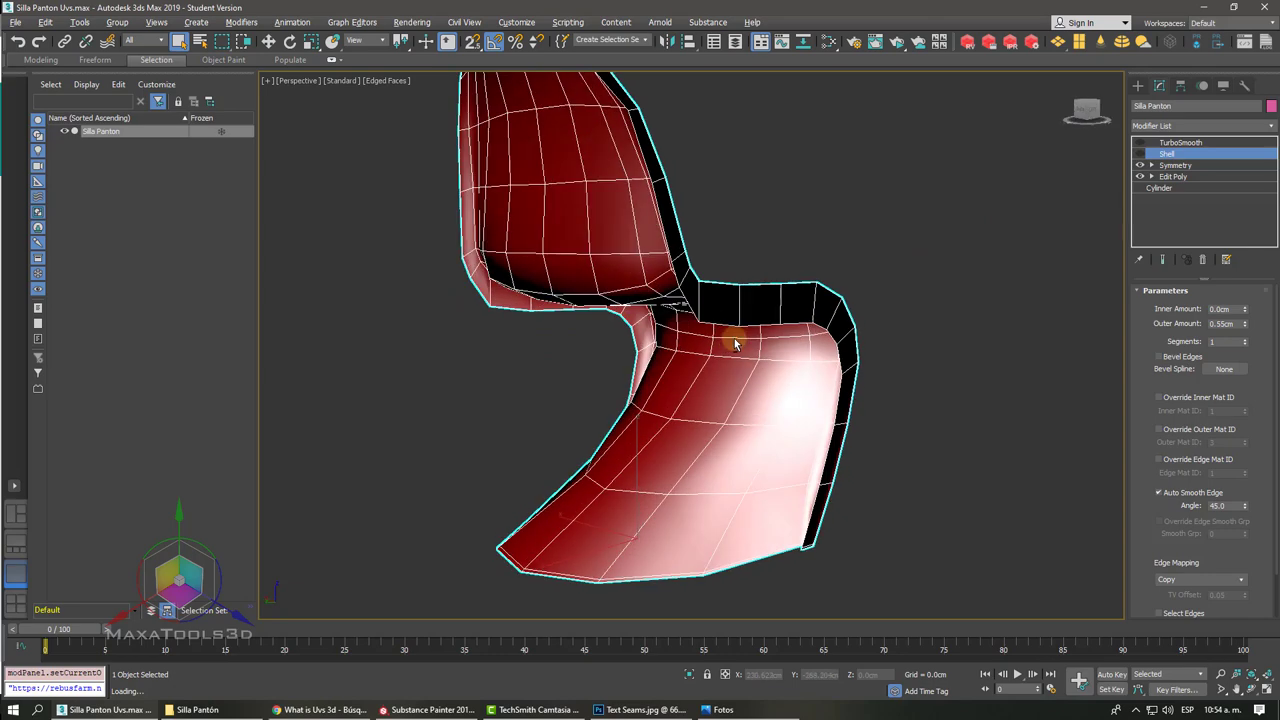
alt+middle_drag(735, 345, 737, 337)
scroll(737, 337, up, 5)
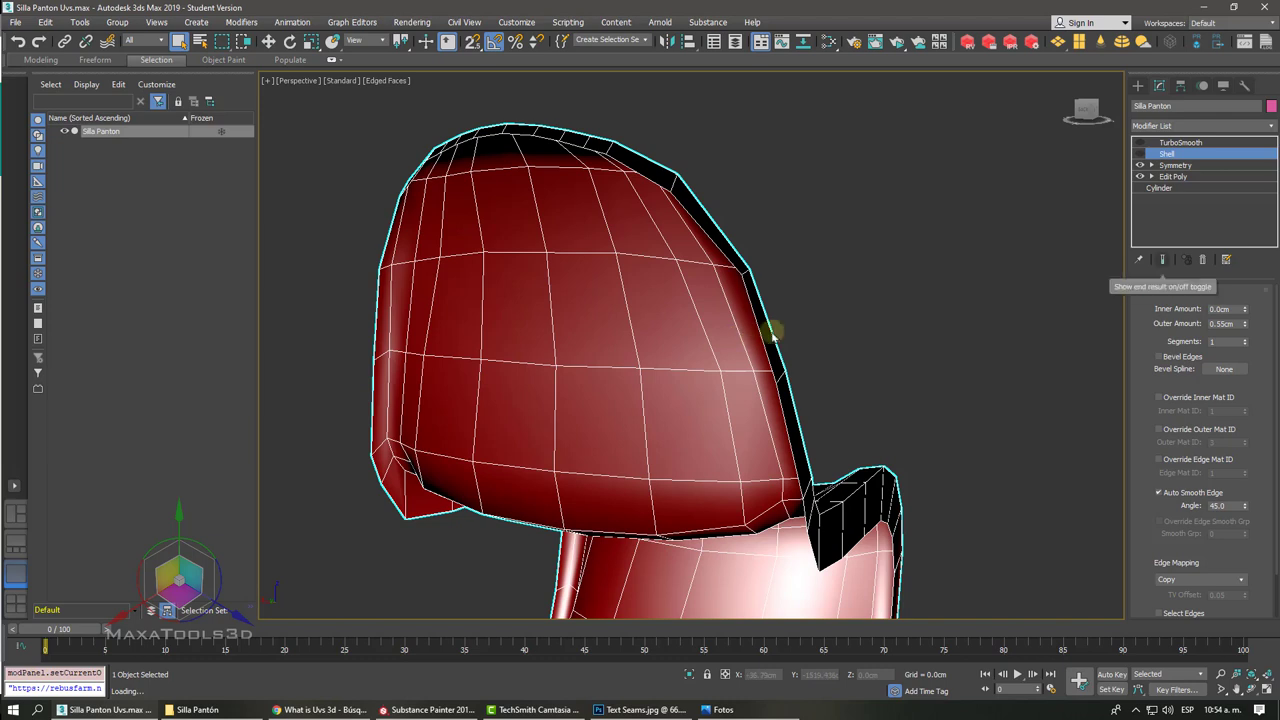
Step: Delete the Shell and TurboSmooth modifiers, then frame the chair and orbit to a front view
click(1202, 259)
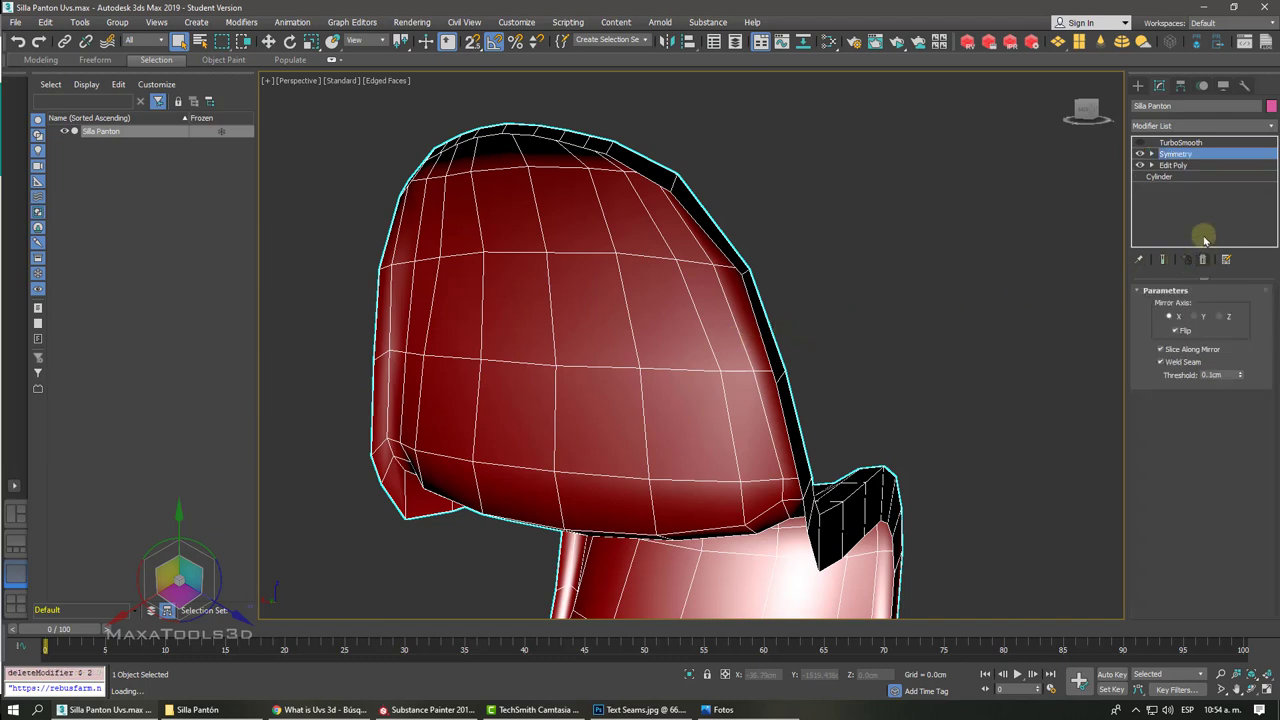
click(1193, 145)
click(1202, 259)
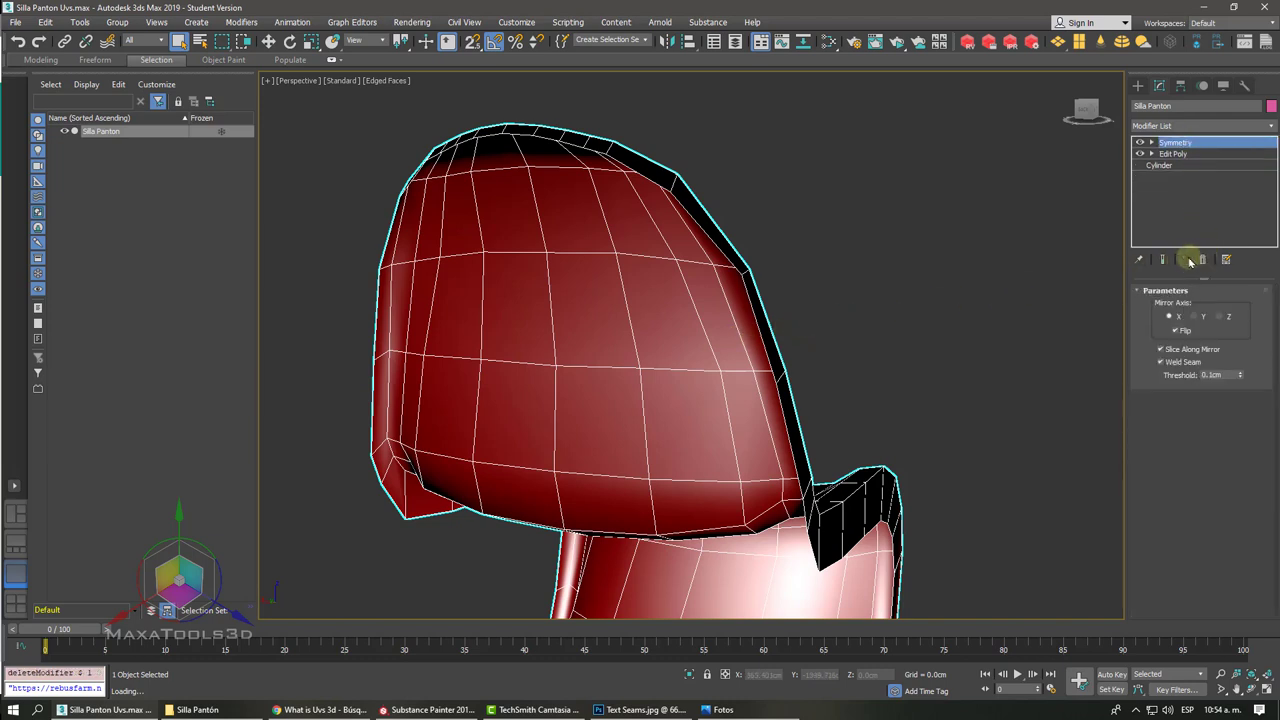
key(z)
alt+middle_drag(712, 262, 597, 262)
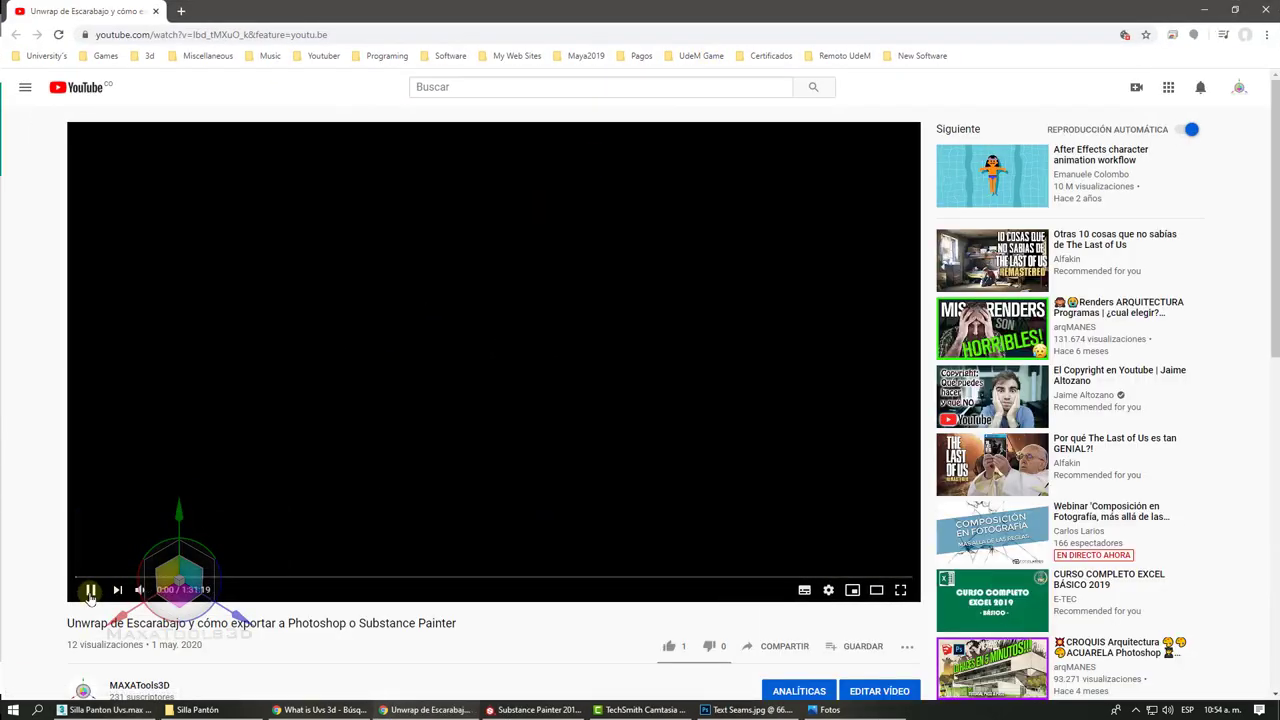
Step: Pause the beetle unwrap tutorial, jump ahead to around 58:16, then minimise Chrome
click(90, 590)
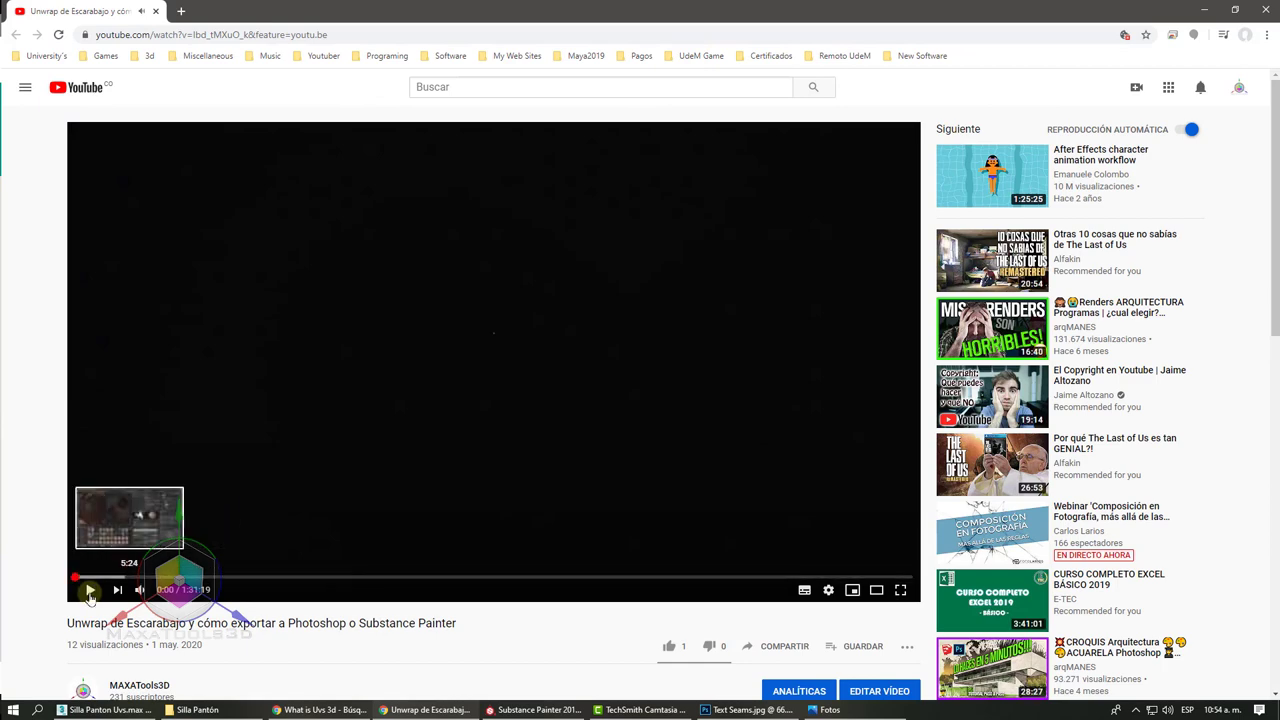
scroll(90, 595, down, 2)
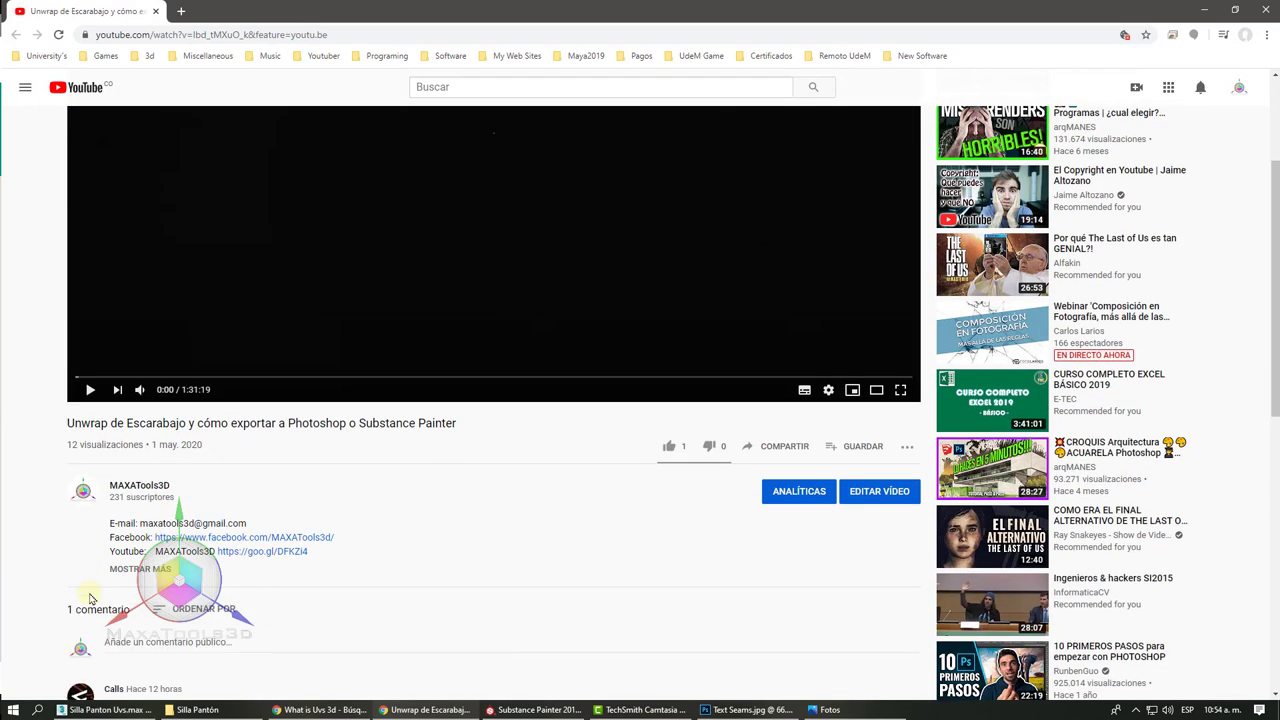
scroll(90, 595, up, 2)
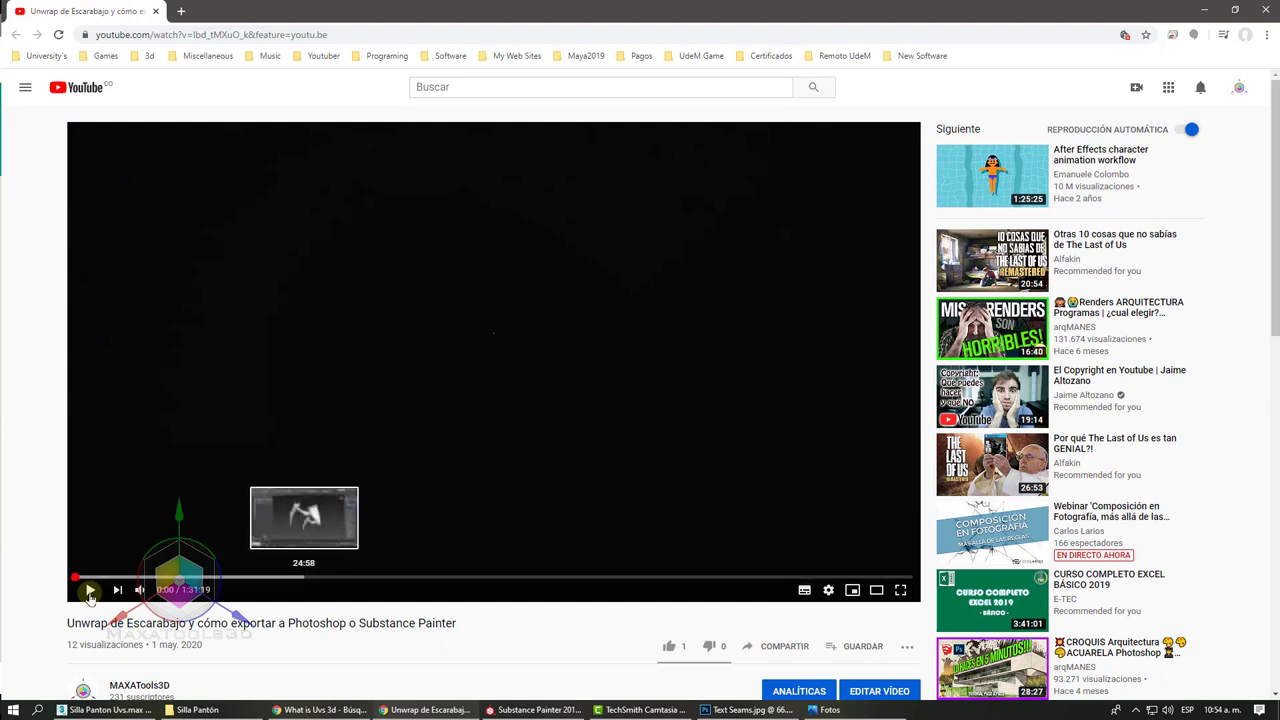
click(508, 579)
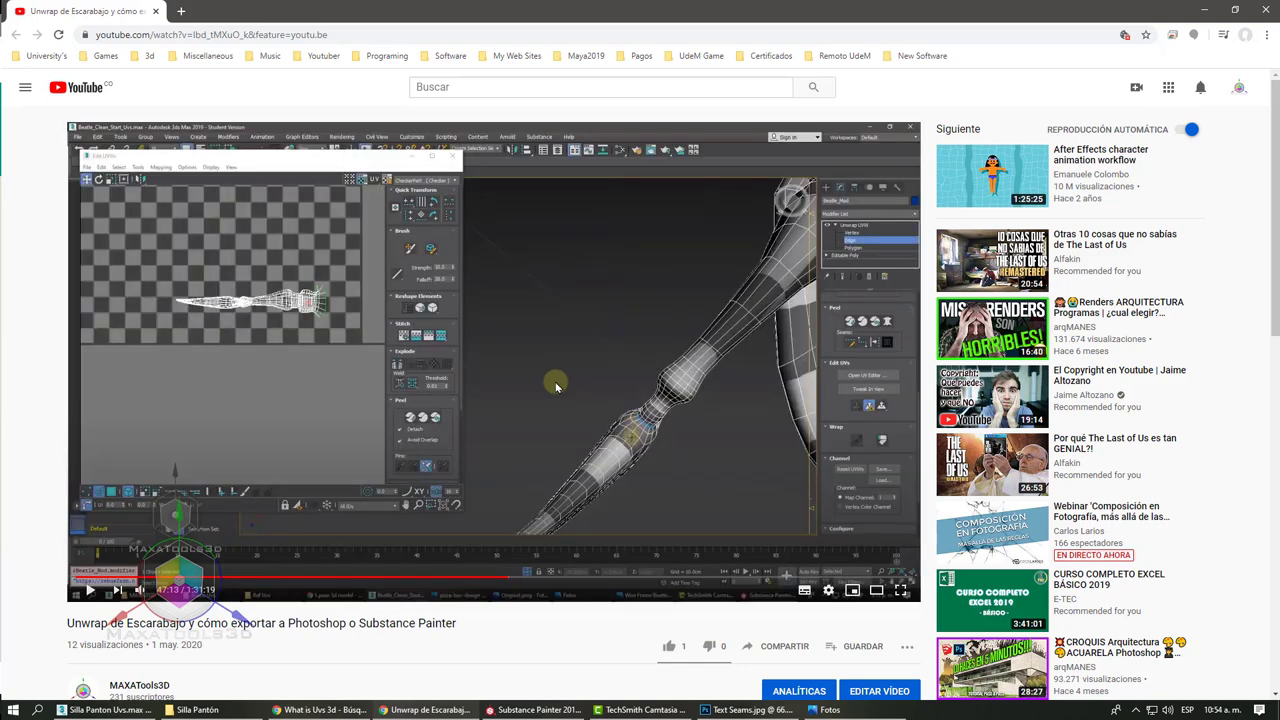
scroll(556, 387, down, 1)
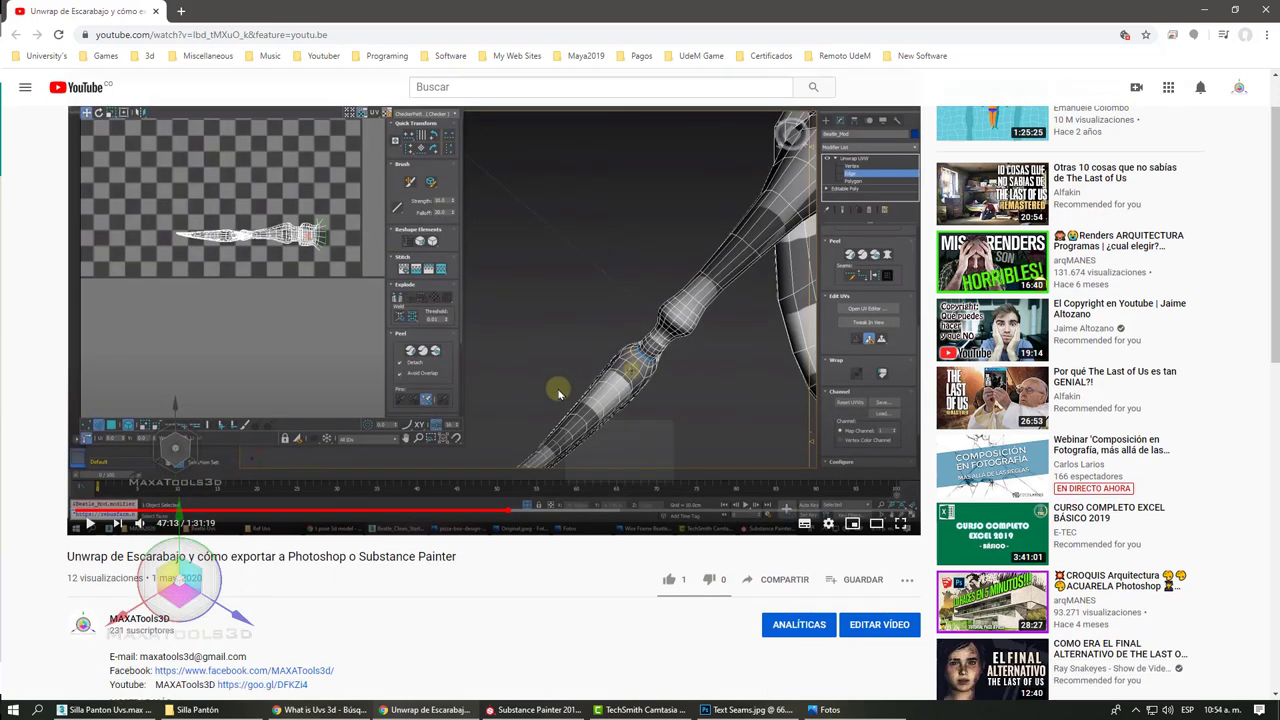
click(608, 509)
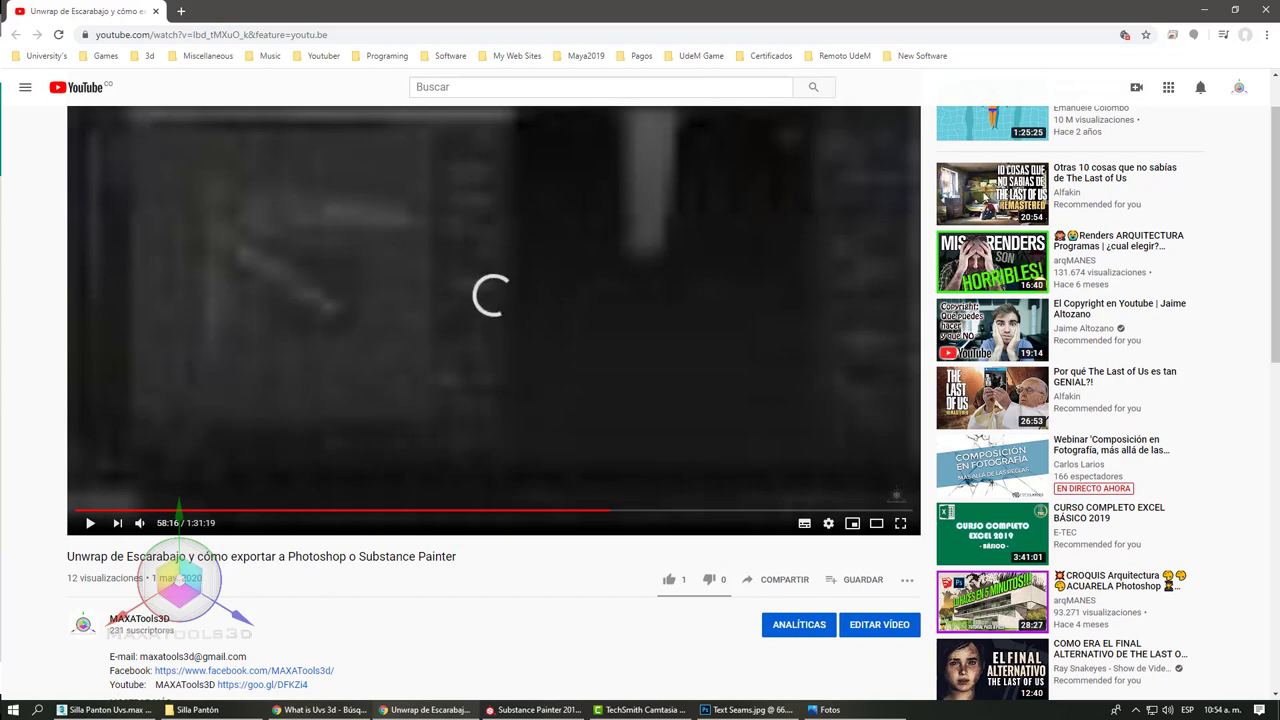
click(1203, 8)
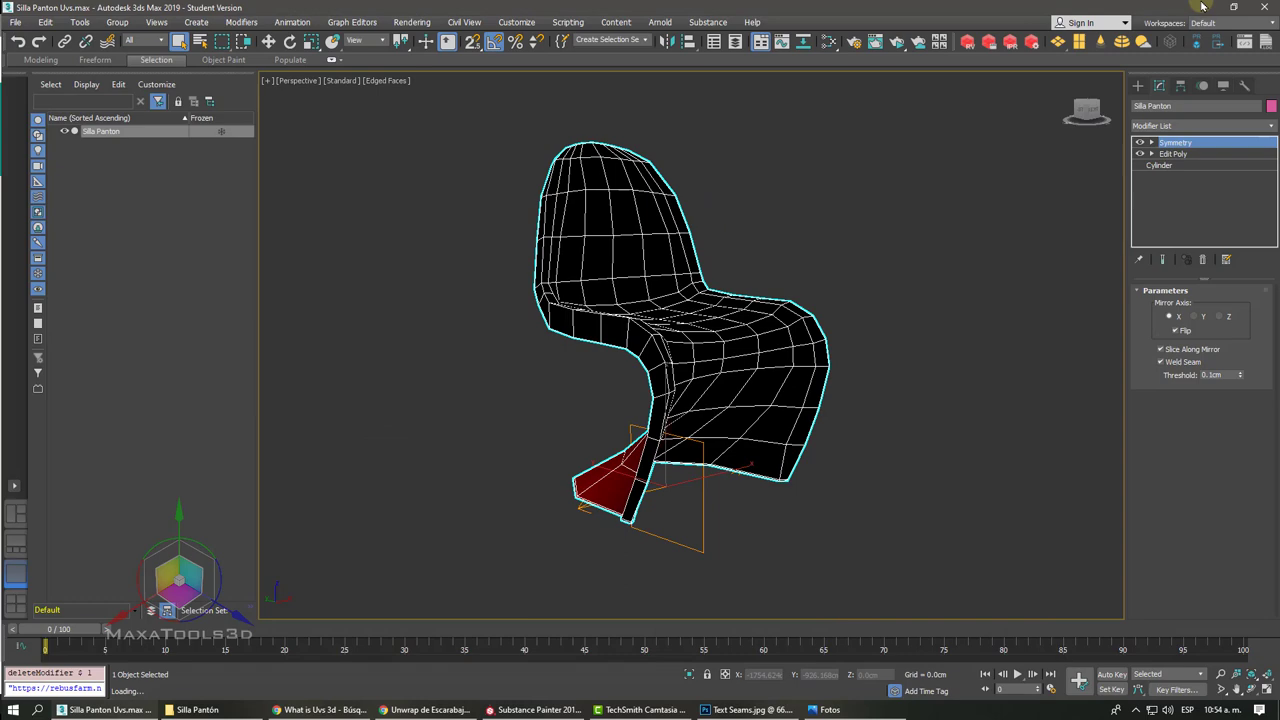
alt+middle_drag(853, 237, 690, 350)
right_click(690, 350)
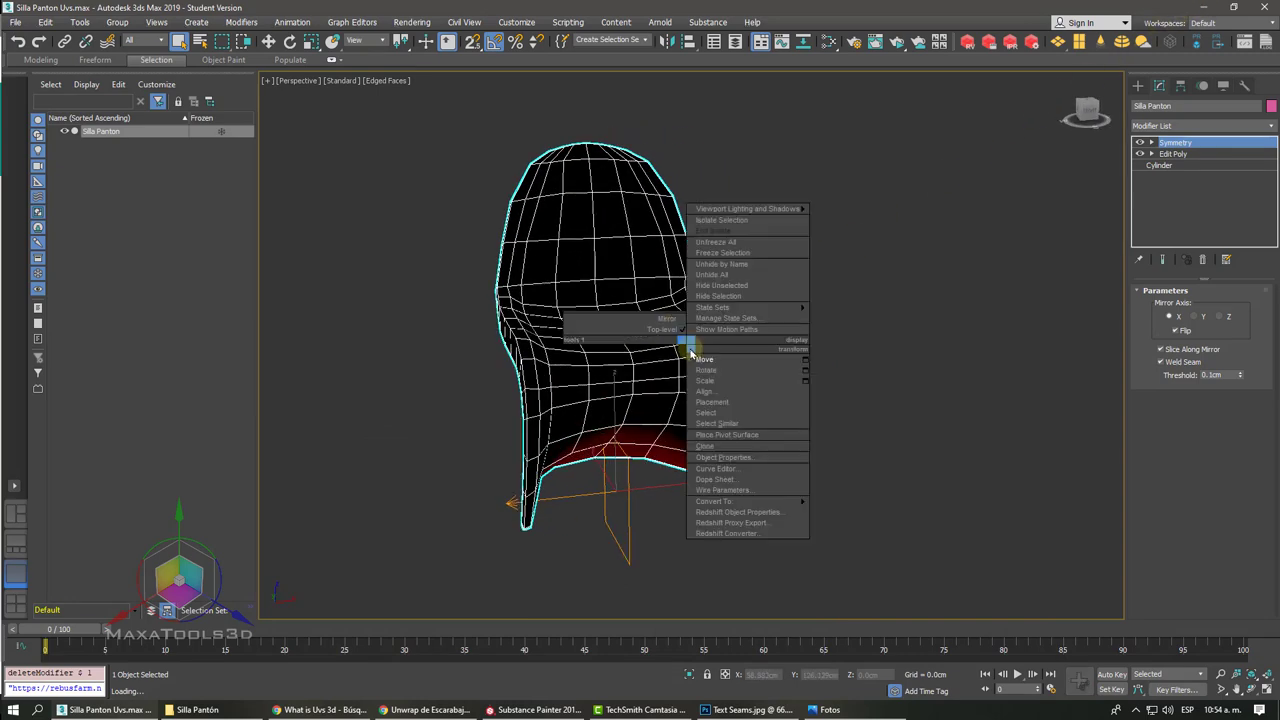
click(851, 512)
click(899, 445)
drag(922, 310, 489, 466)
alt+middle_drag(489, 466, 573, 441)
scroll(487, 464, up, 3)
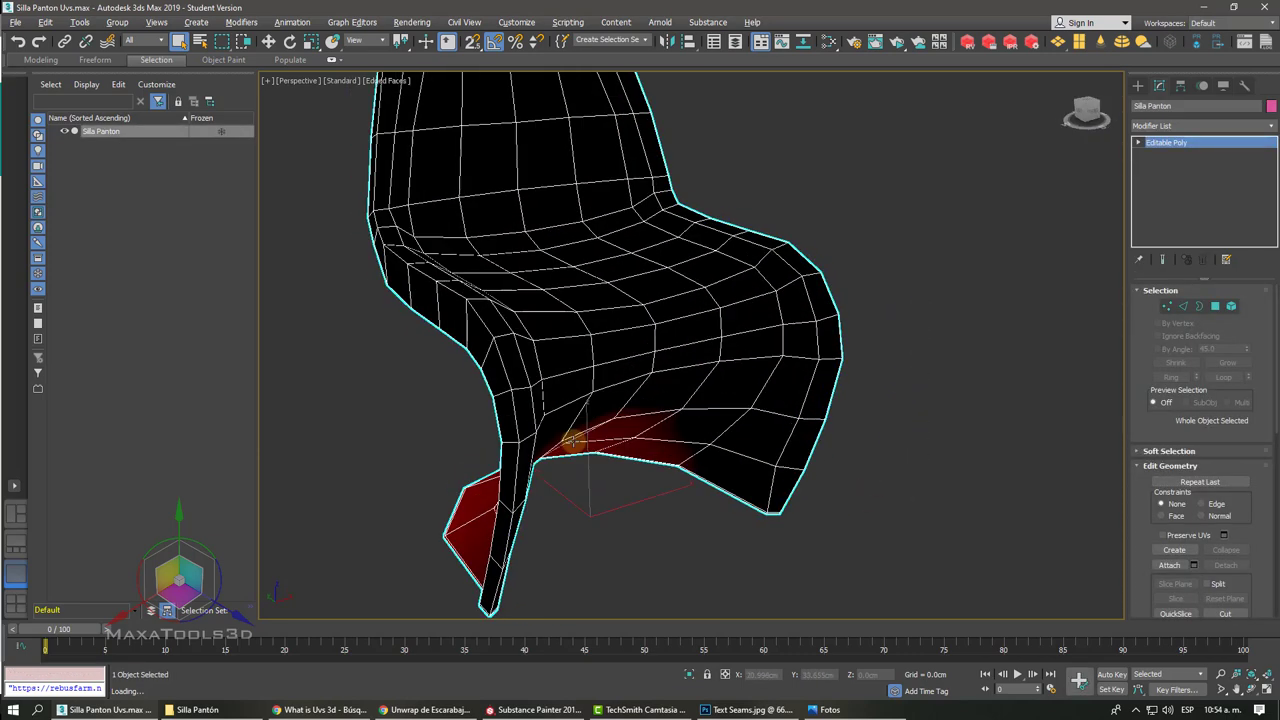
key(ctrl+d)
click(715, 402)
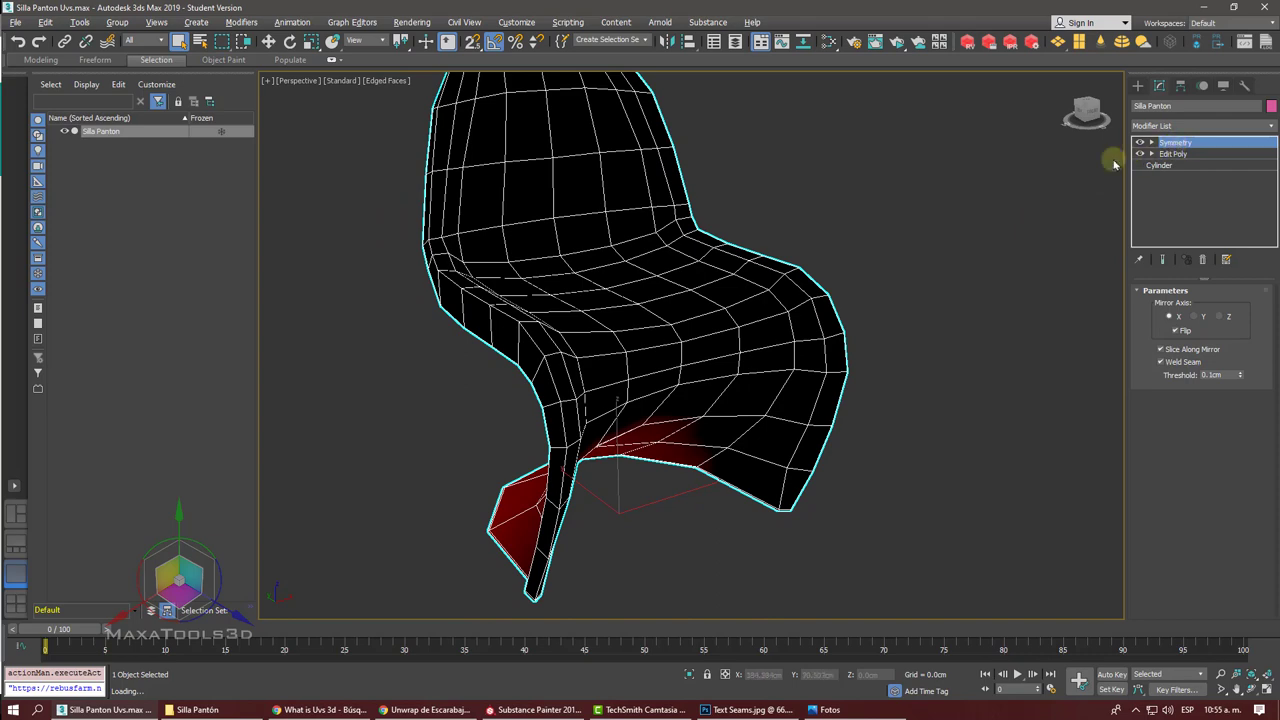
alt+middle_drag(689, 266, 608, 284)
right_click(608, 282)
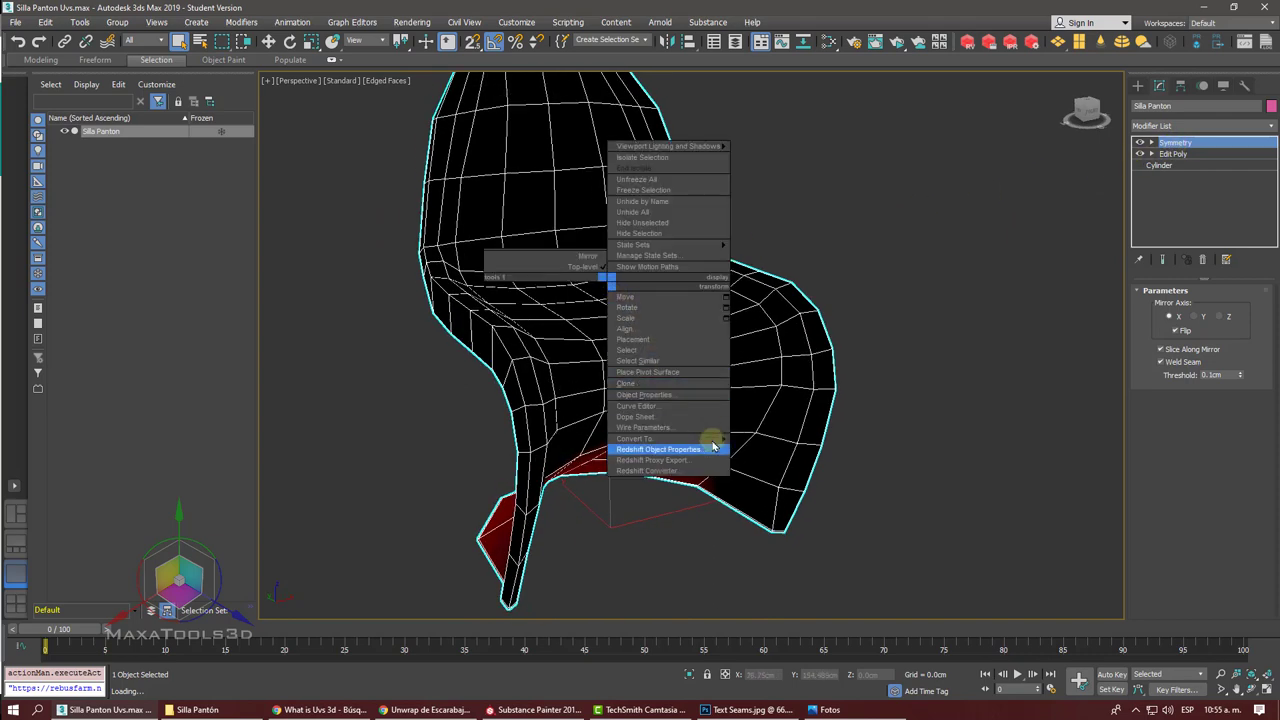
mouse_move(650, 438)
click(764, 451)
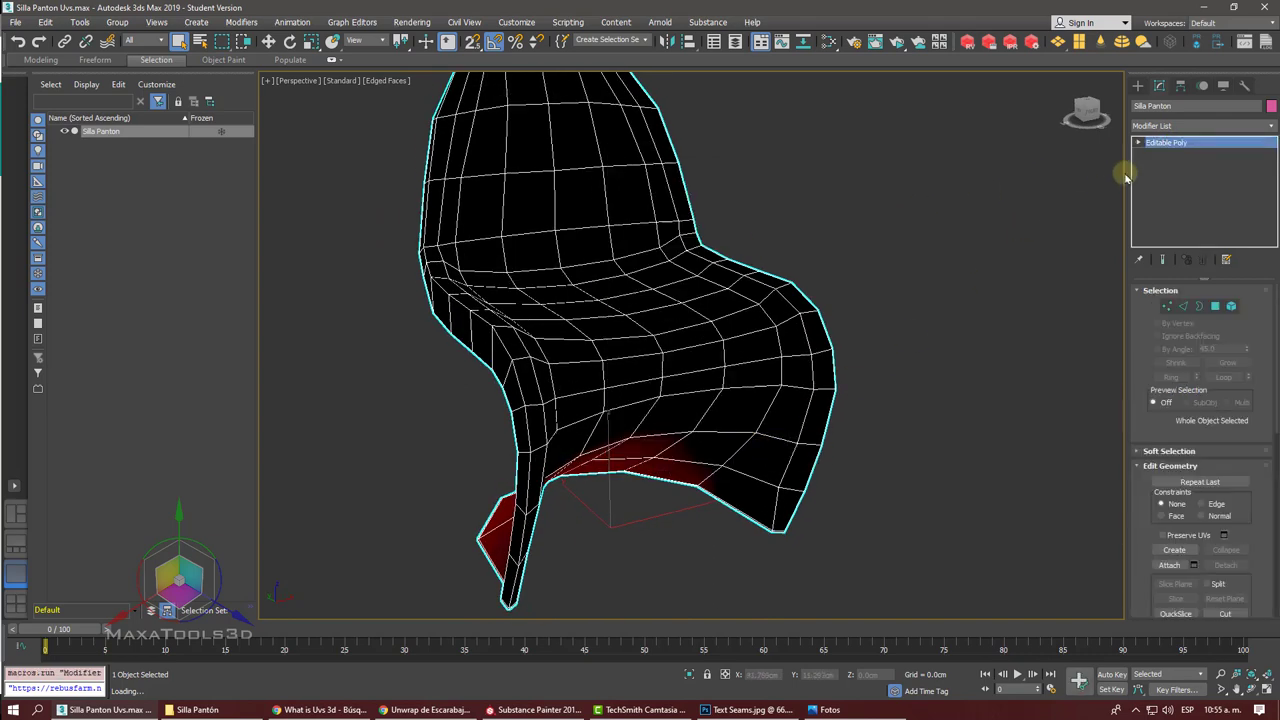
right_click(1166, 143)
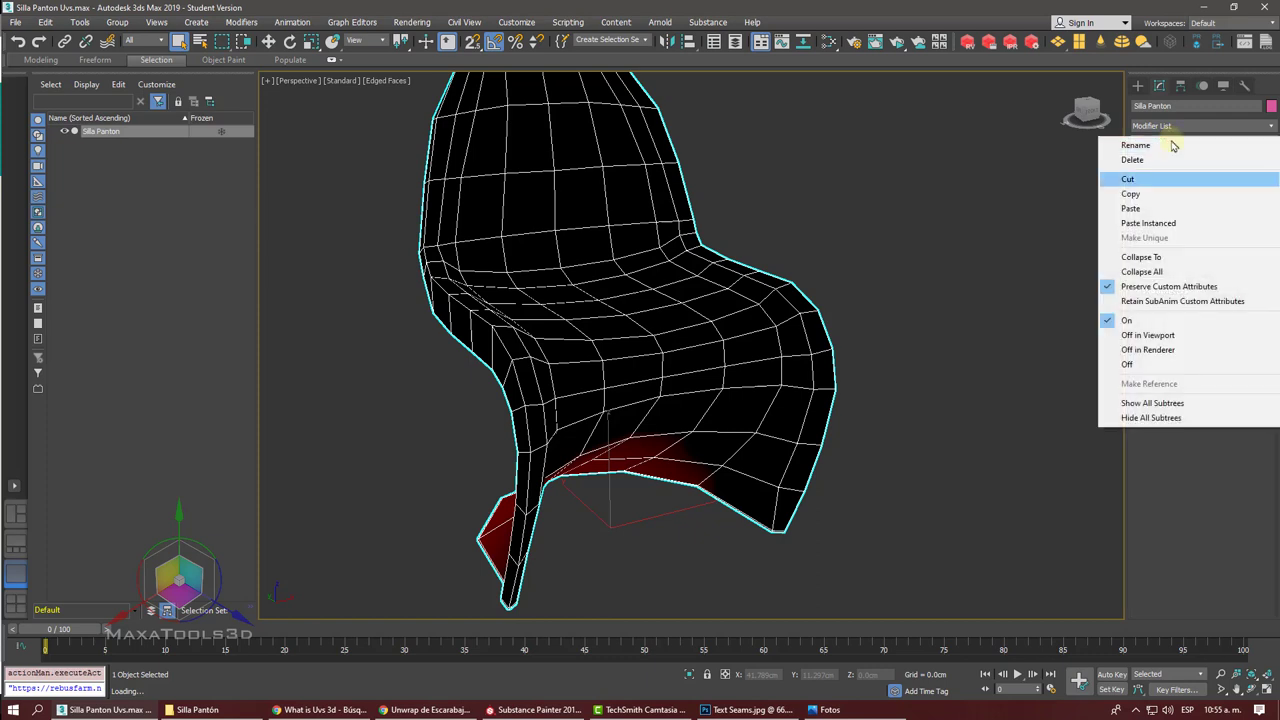
click(1152, 257)
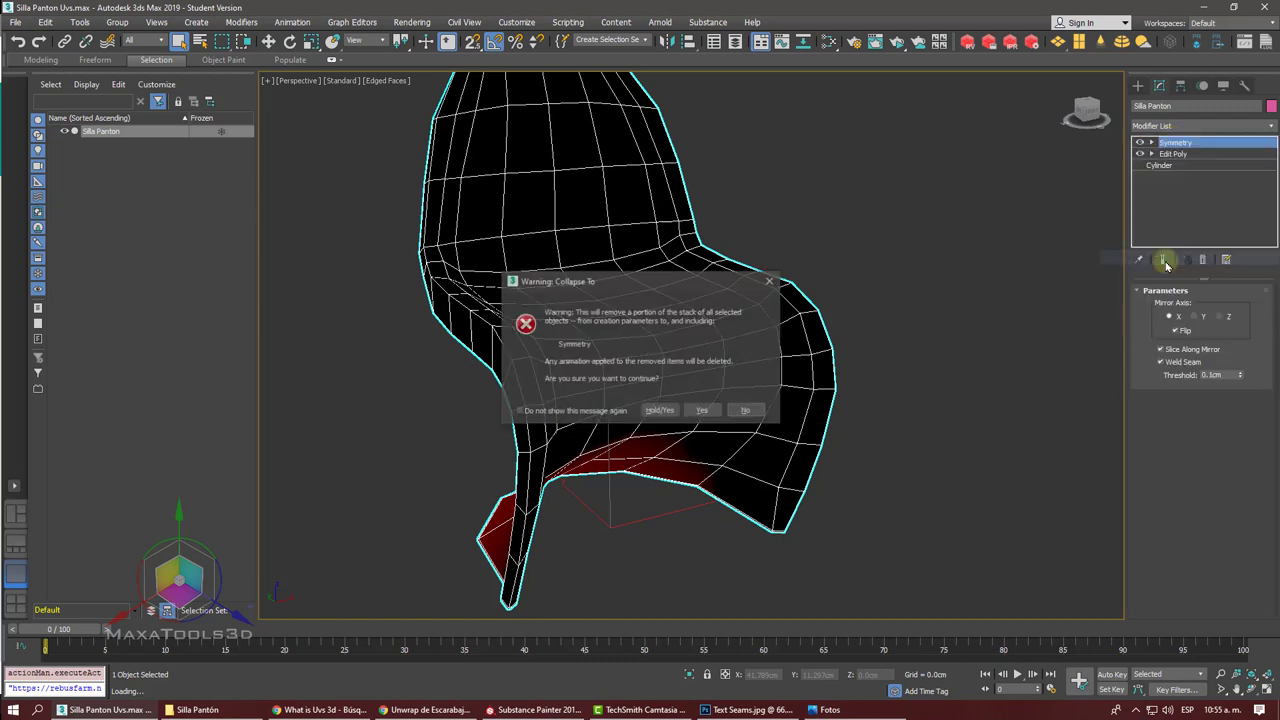
click(700, 410)
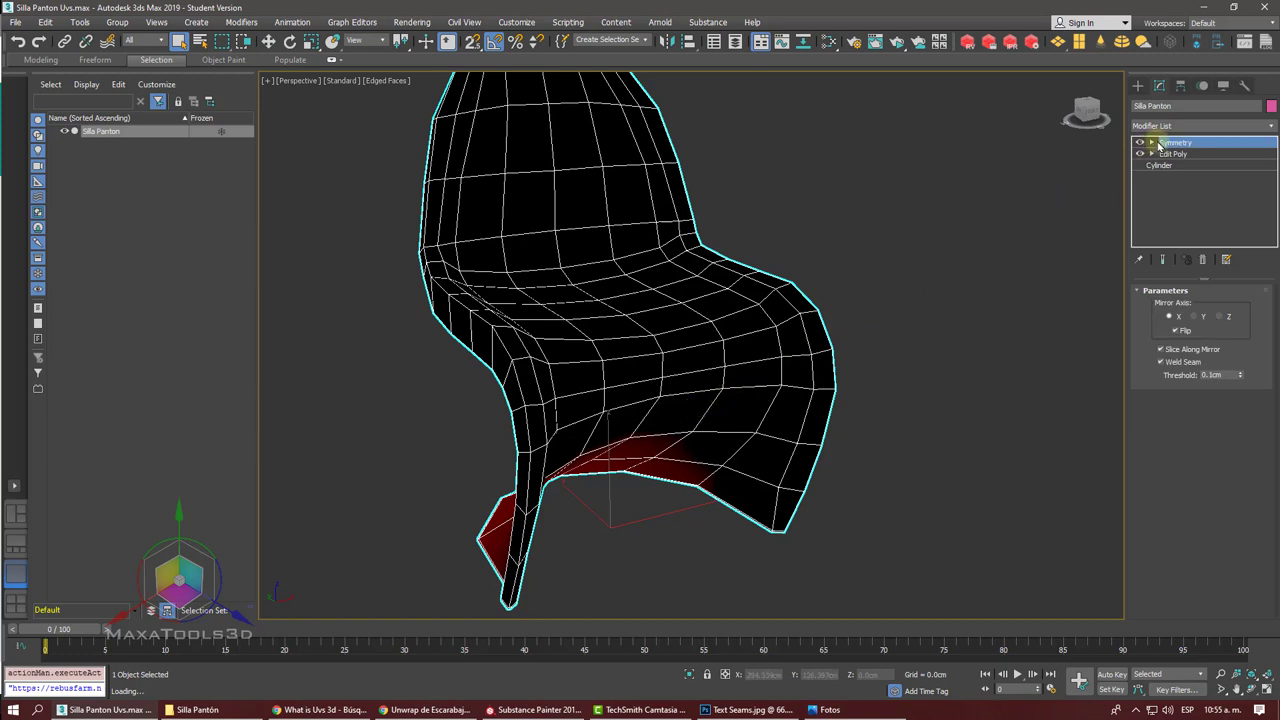
right_click(1190, 143)
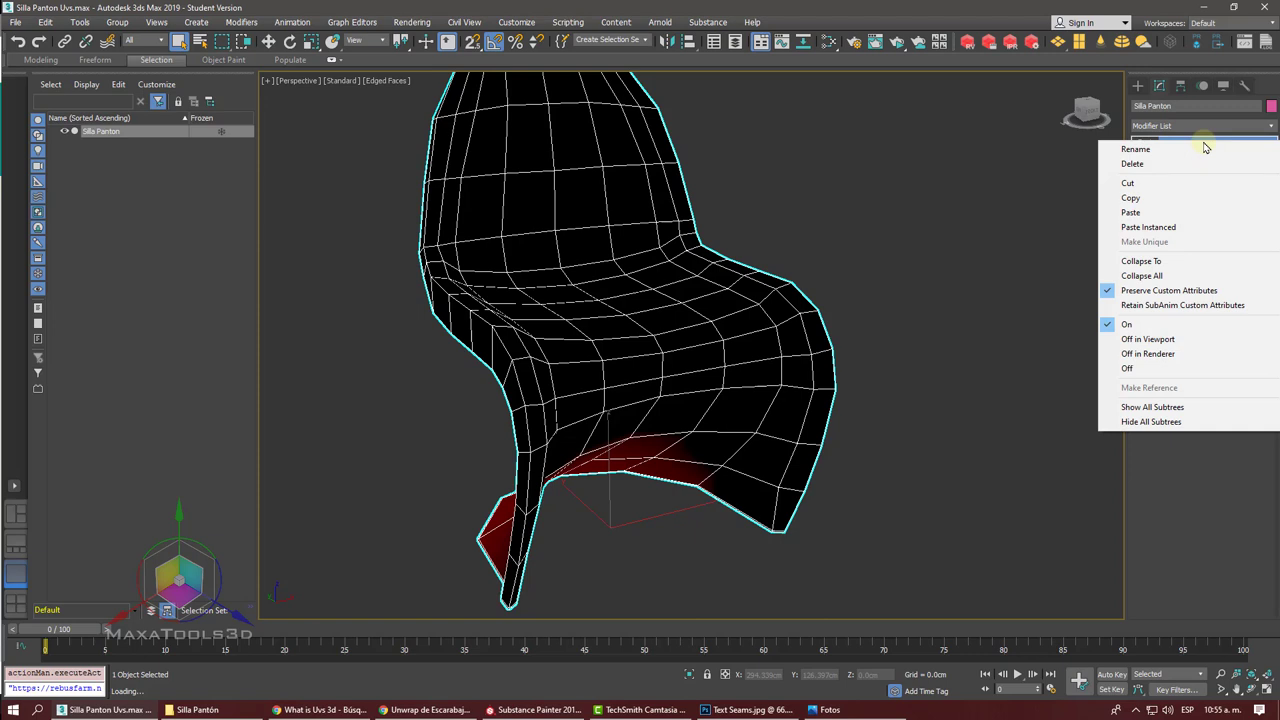
click(1228, 475)
click(1152, 154)
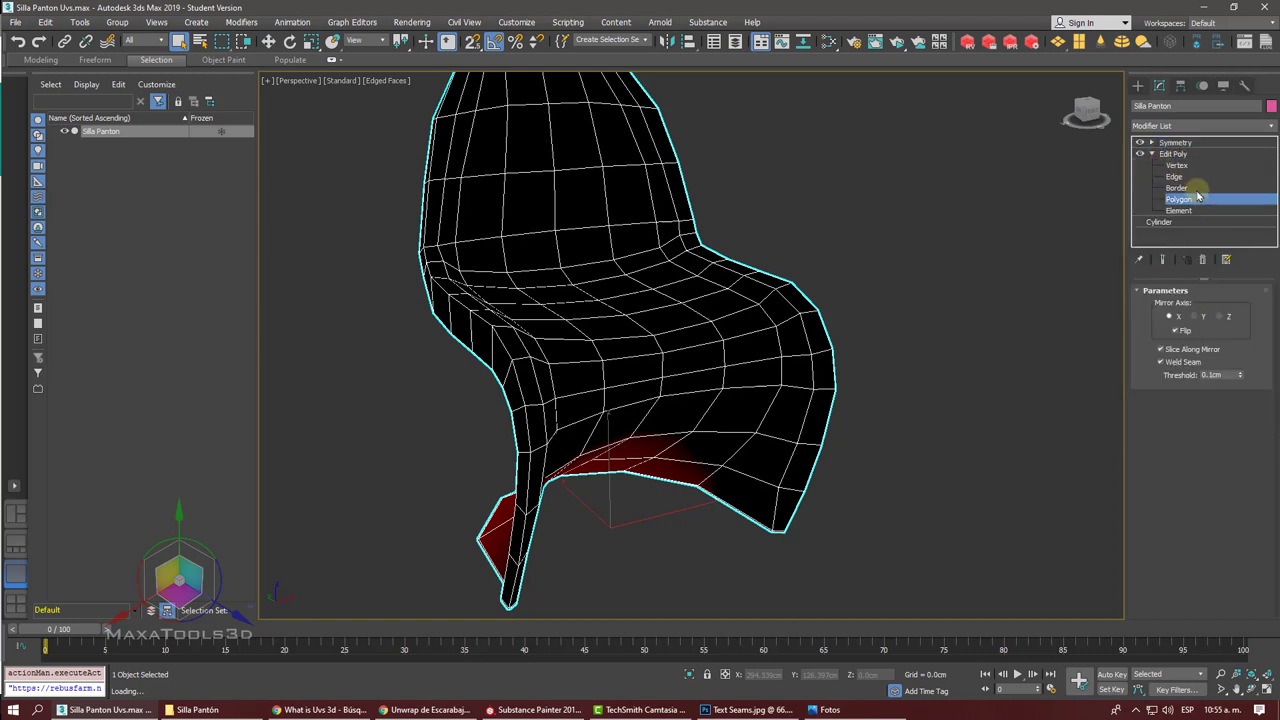
click(1190, 187)
click(1190, 156)
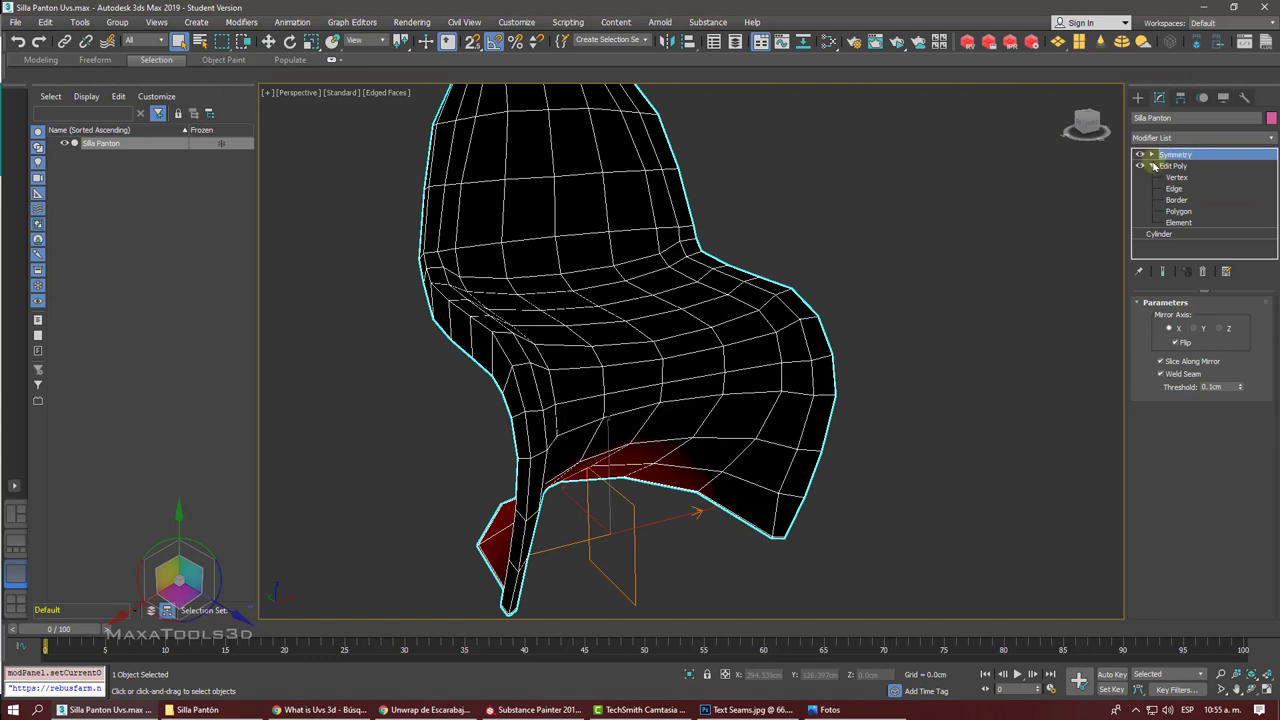
click(1152, 165)
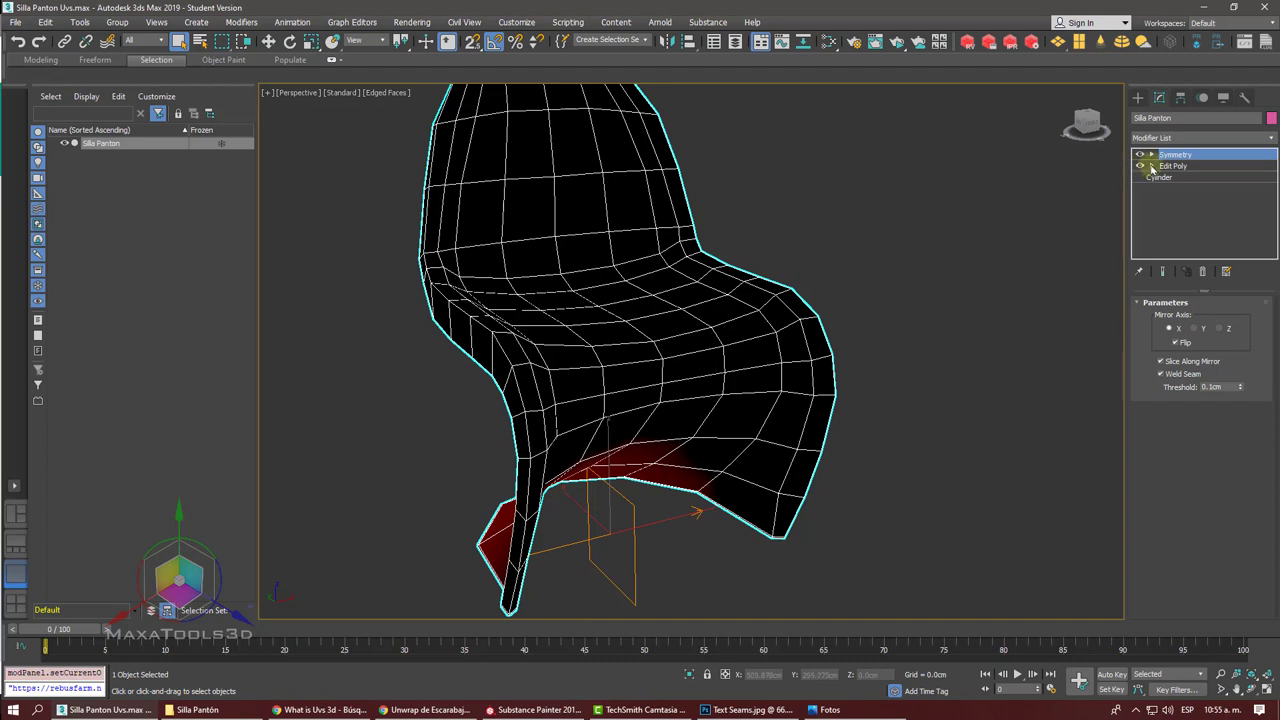
Step: Add an Unwrap UVW modifier from the Modifier List and enter its Polygon sub-level
click(1166, 138)
text(u)
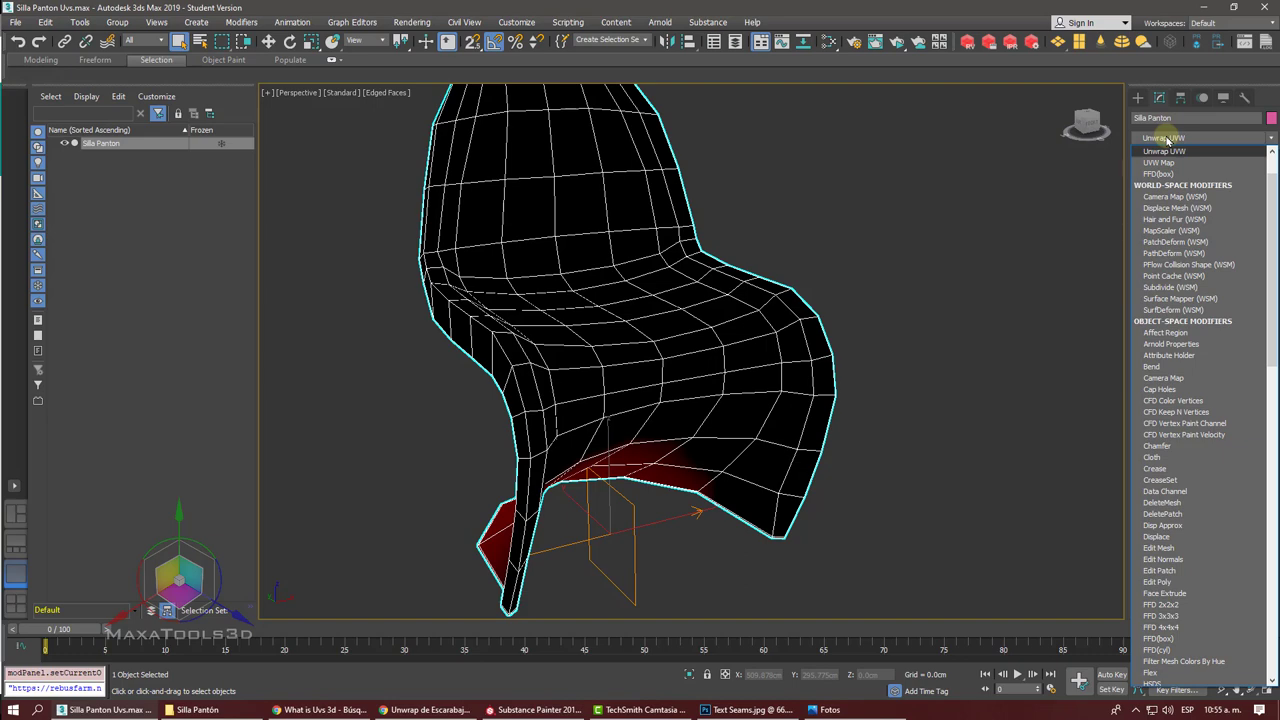
click(1165, 151)
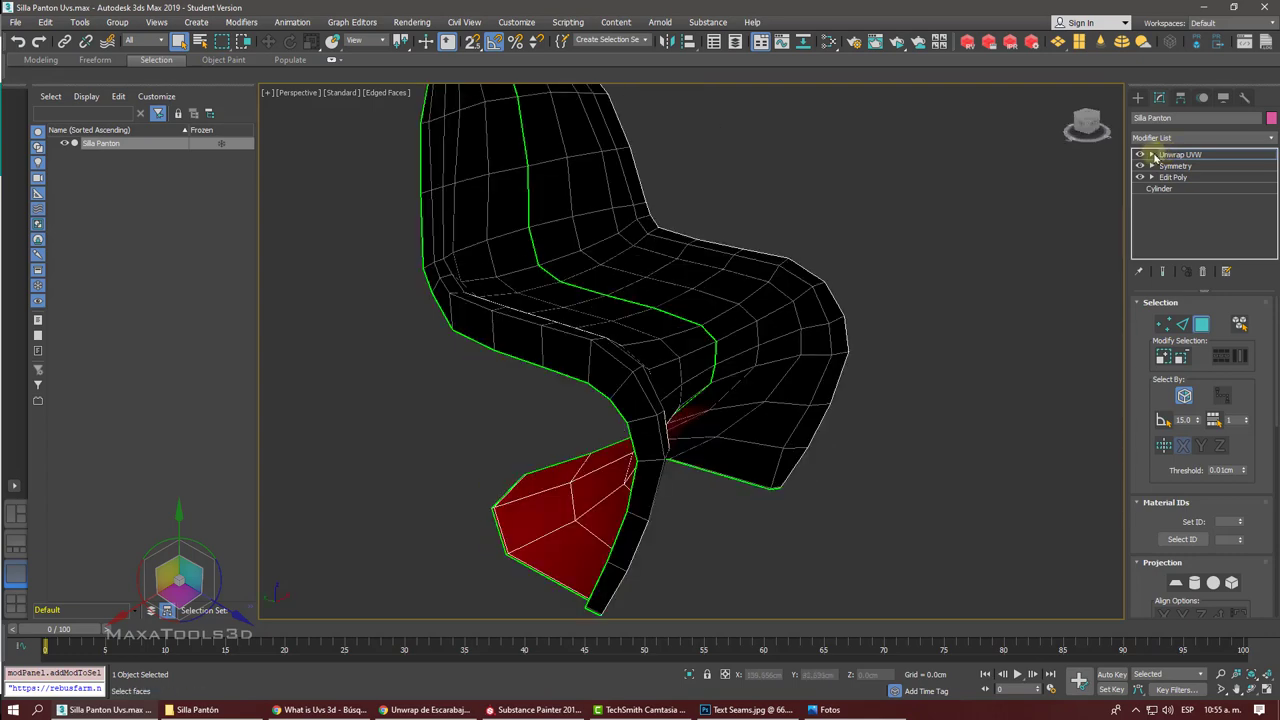
click(1153, 155)
click(1176, 166)
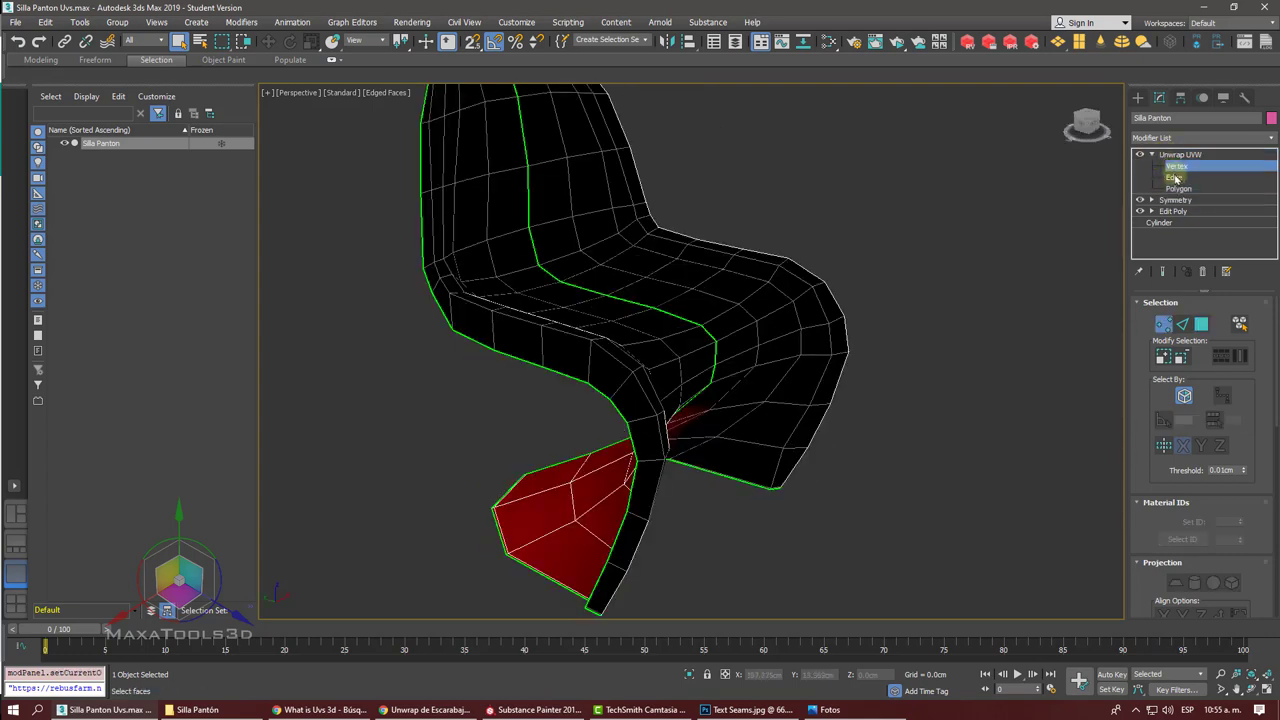
click(1178, 188)
Step: Test-select polygons on the chair back and elsewhere, then clear the selection
alt+middle_drag(587, 228, 752, 202)
click(752, 202)
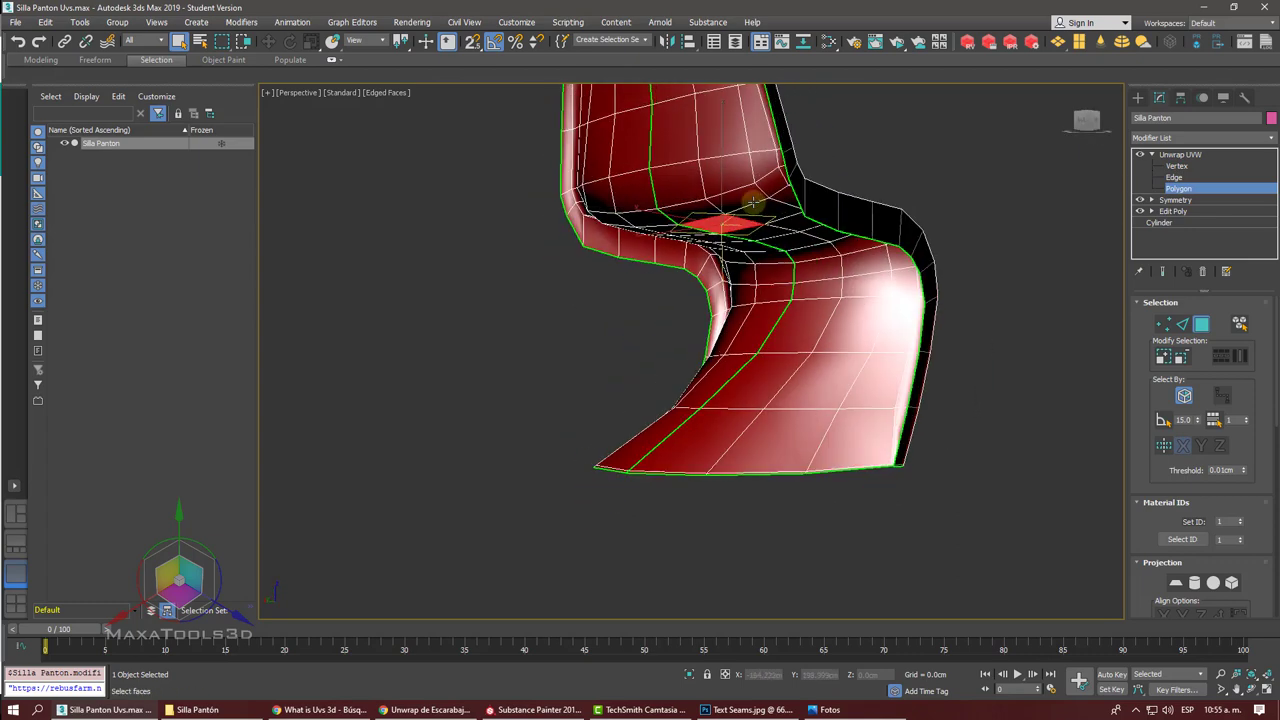
scroll(752, 202, up, 5)
scroll(752, 202, up, 3)
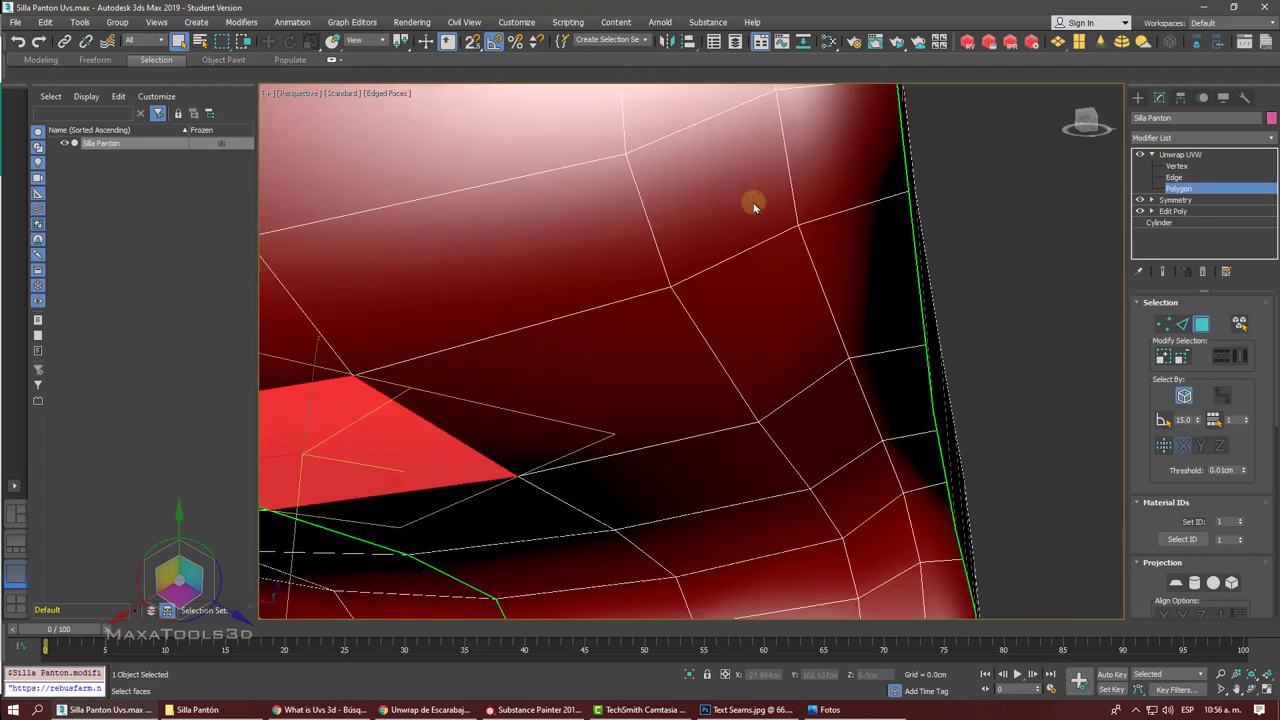
click(586, 302)
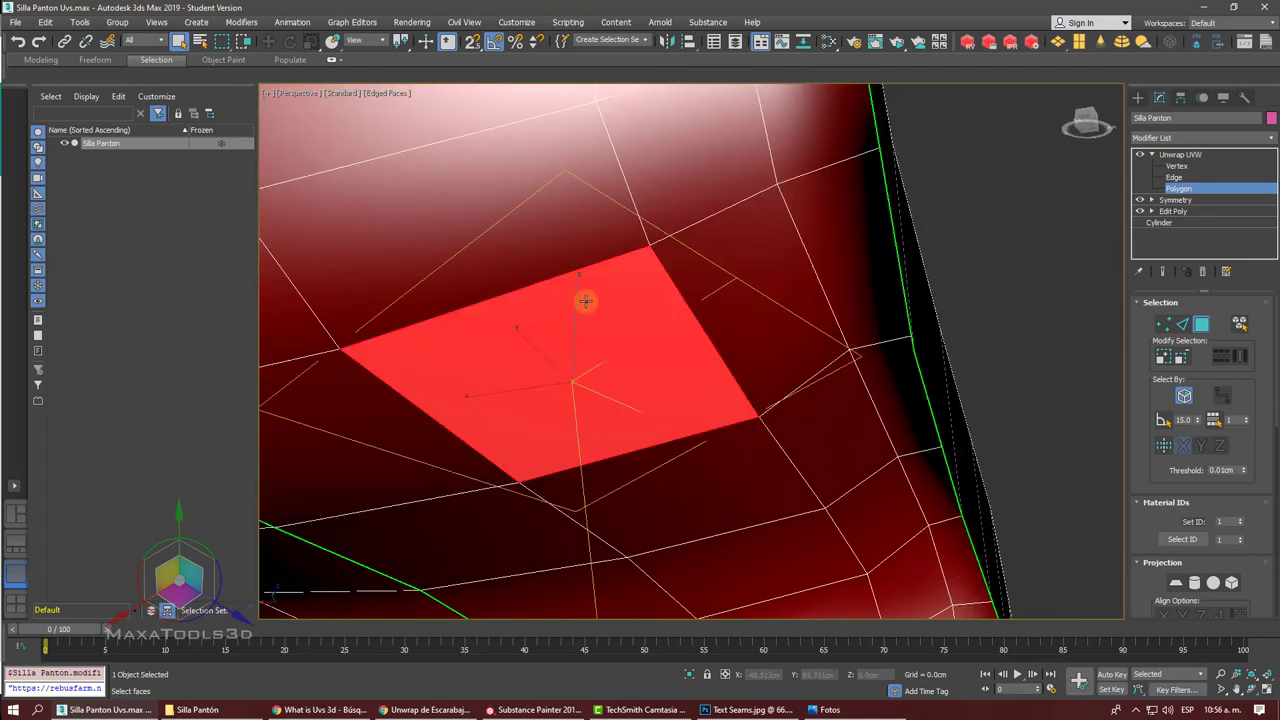
scroll(487, 222, up, 3)
scroll(814, 209, down, 5)
click(857, 214)
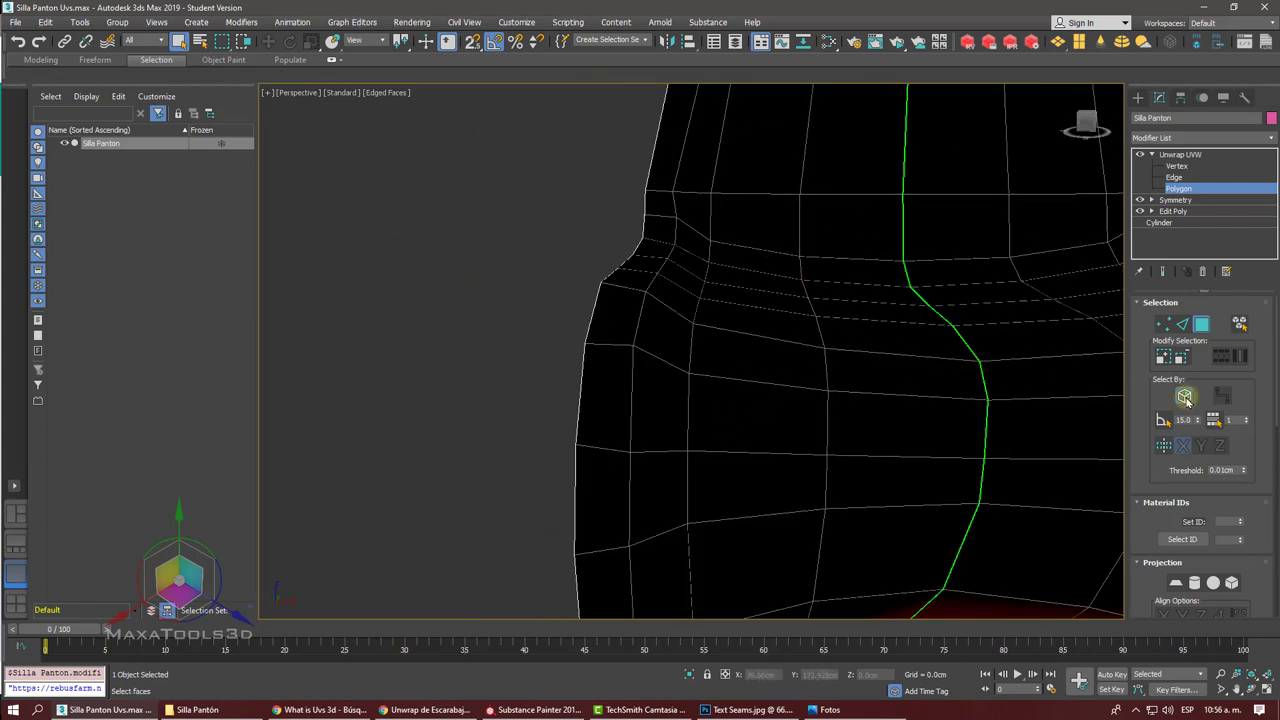
Step: Select polygons along the green seam up the chair back, then switch to Vertex editing
click(861, 318)
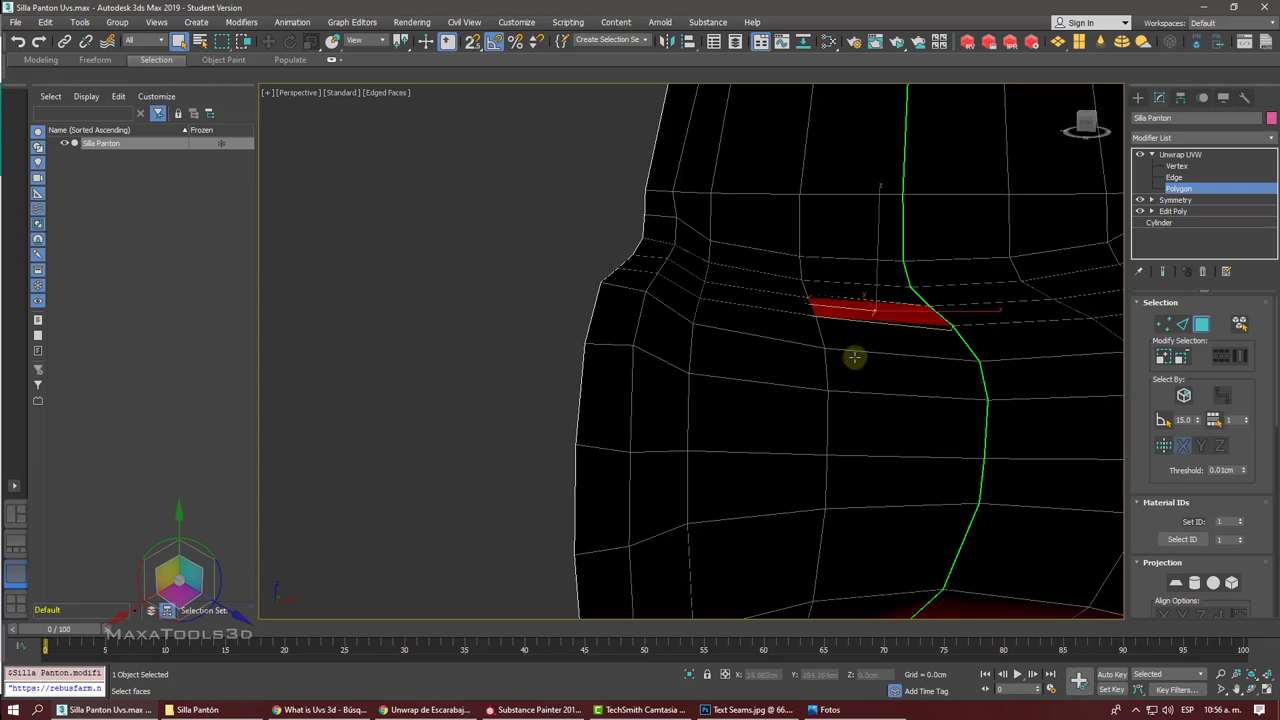
click(855, 357)
click(760, 320)
click(800, 272)
click(852, 242)
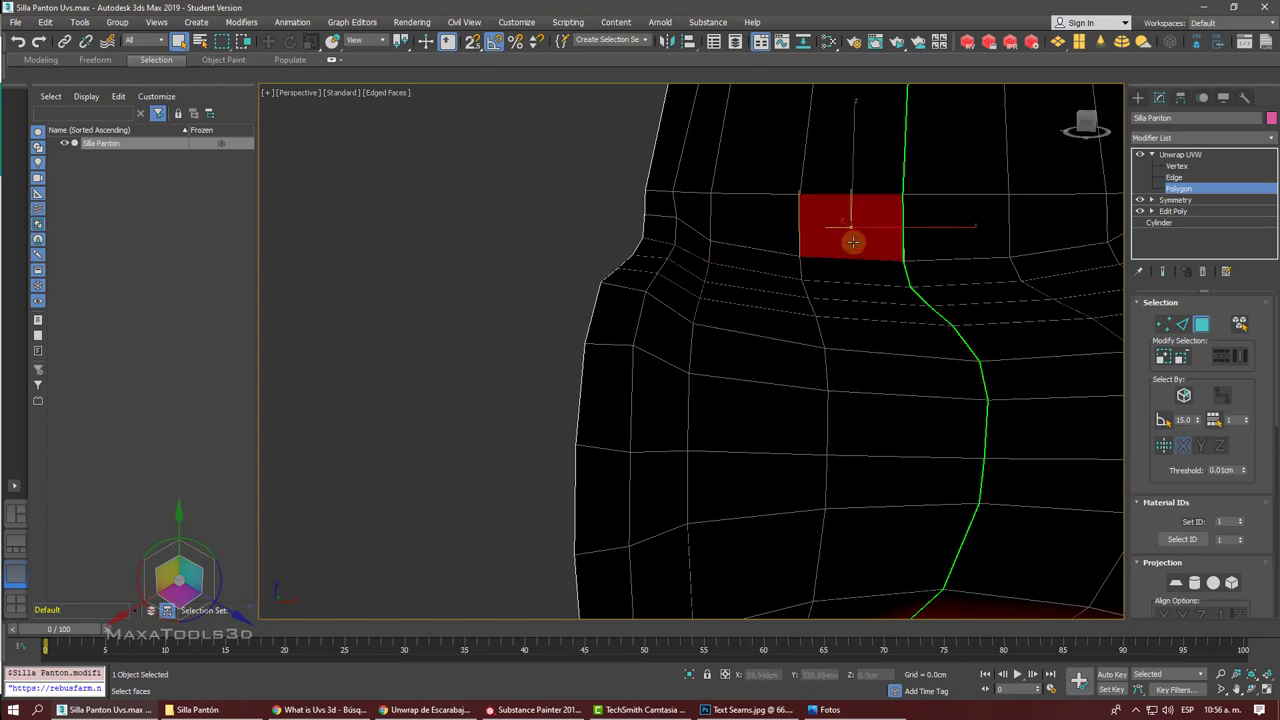
key(z)
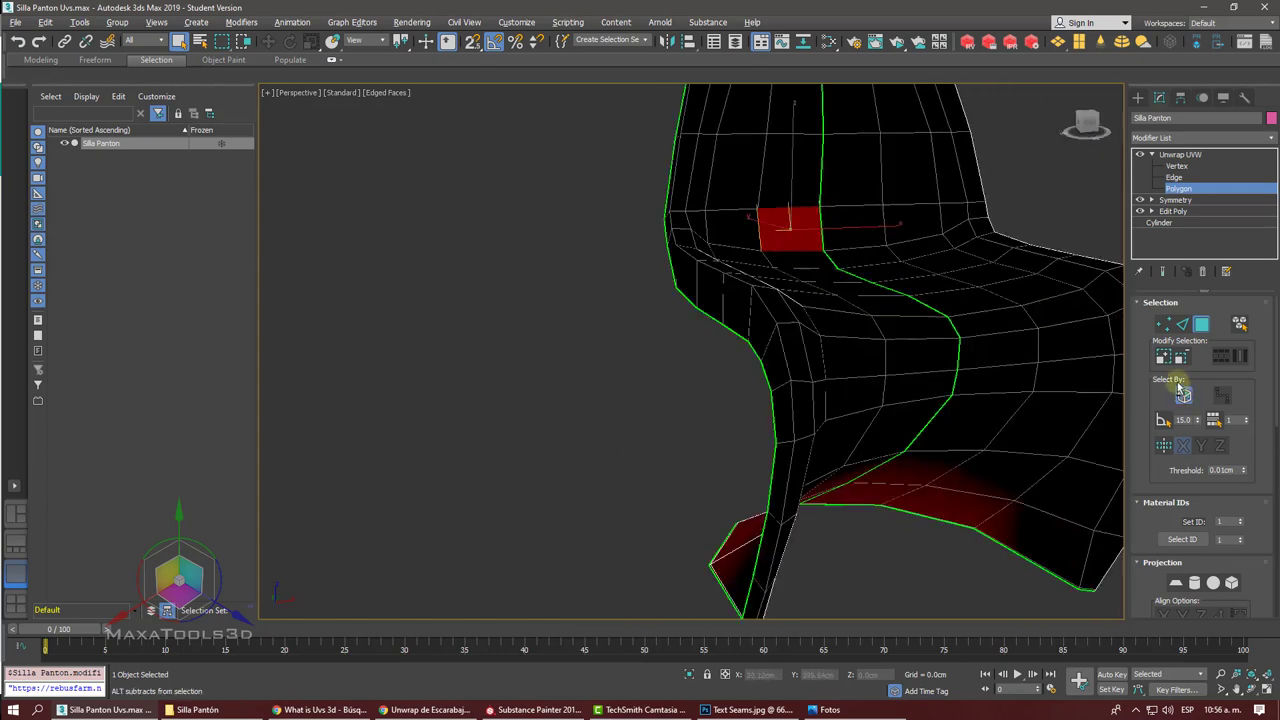
click(1163, 325)
key(z)
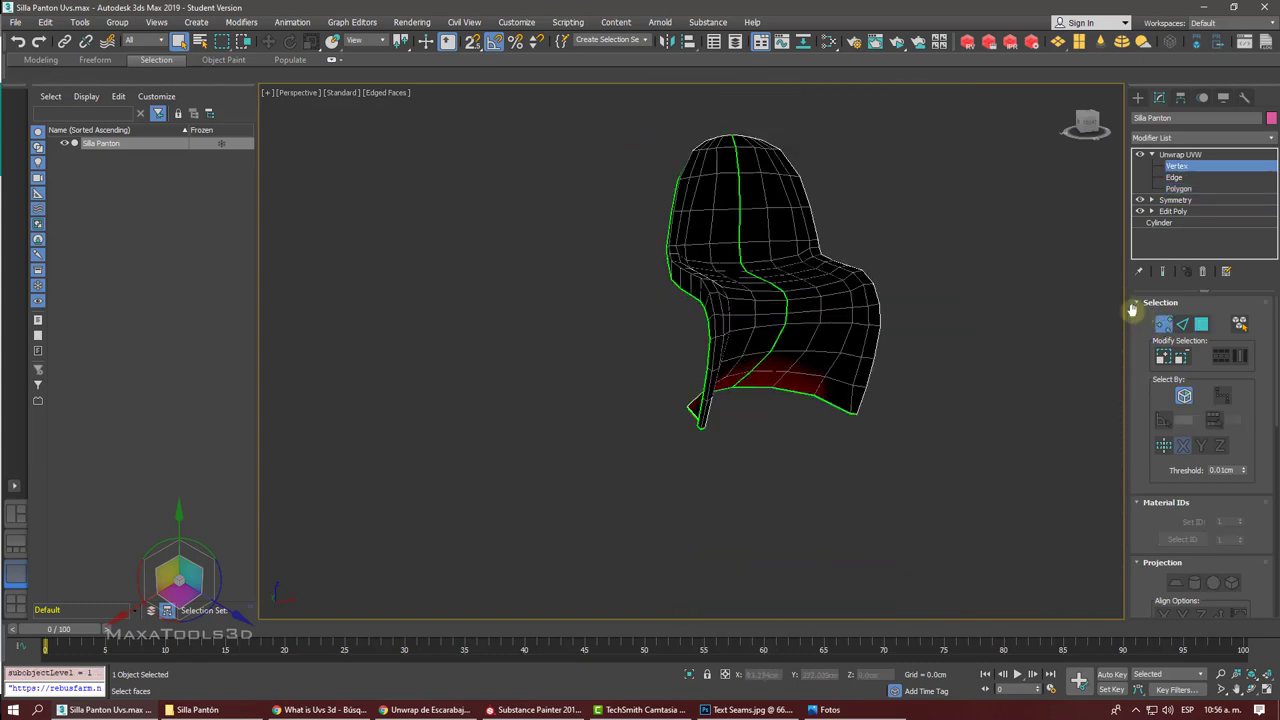
drag(752, 136, 550, 207)
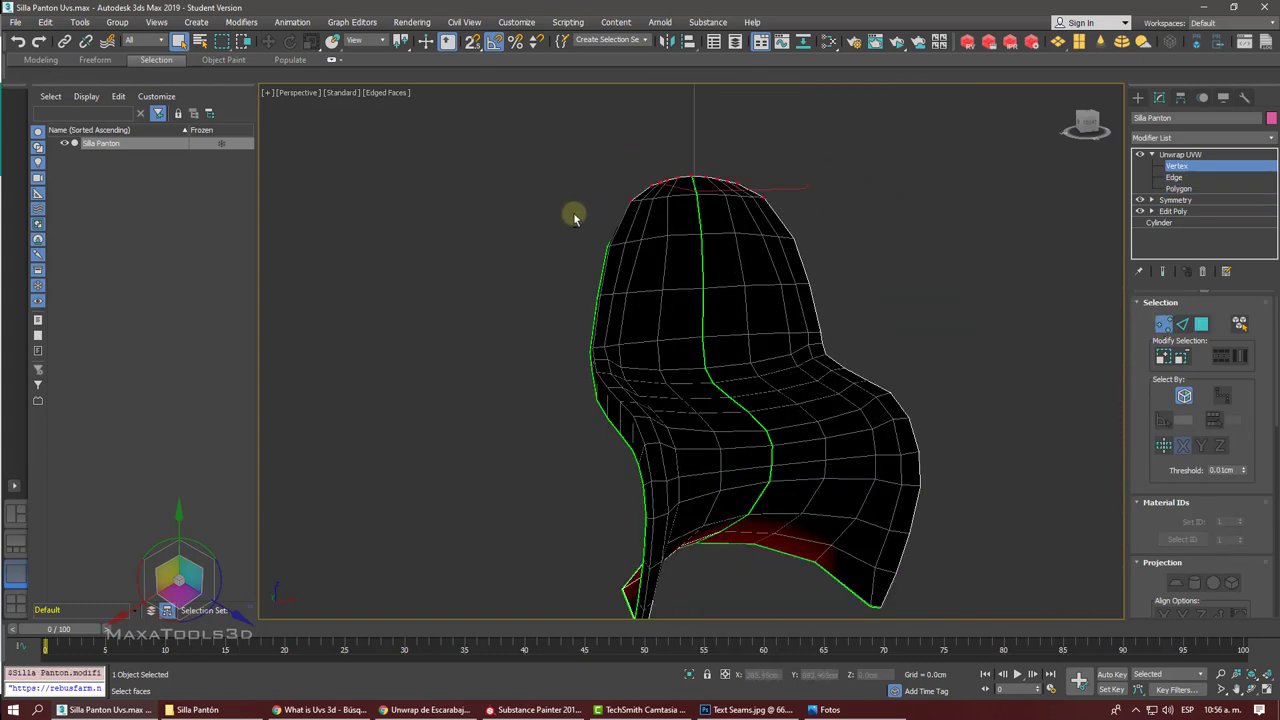
alt+middle_drag(571, 214, 1009, 291)
click(1183, 325)
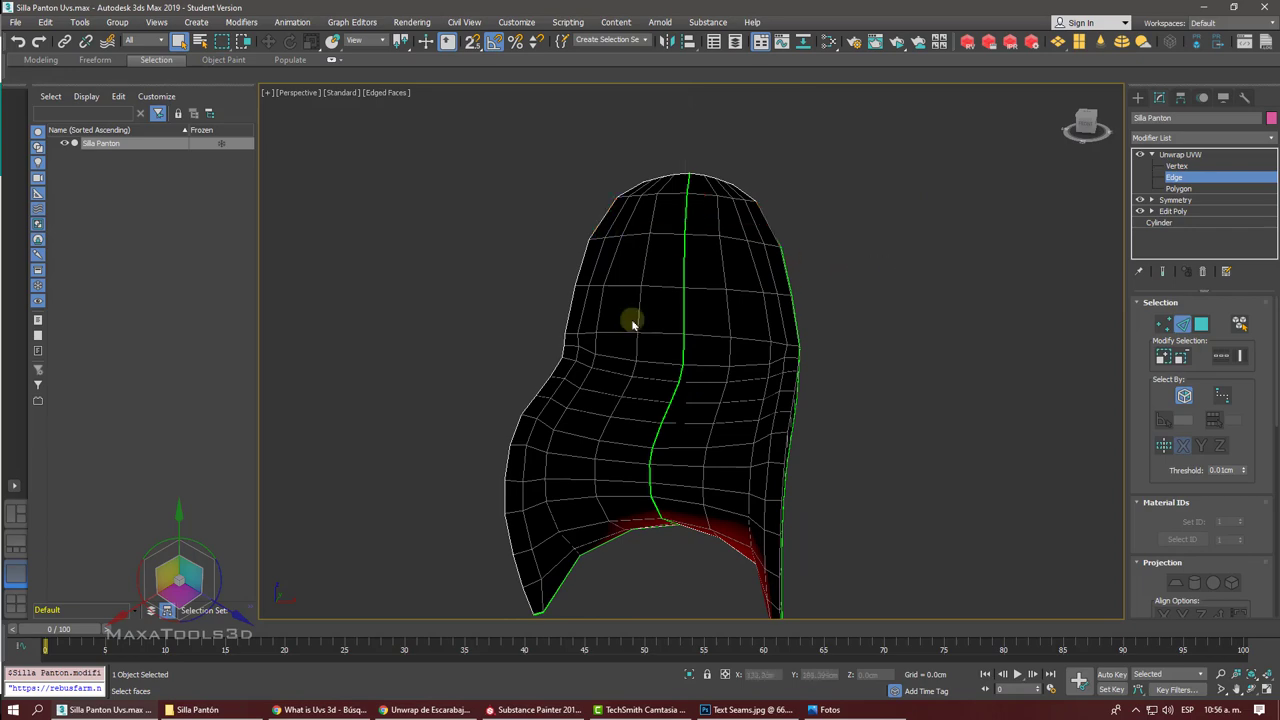
alt+middle_drag(640, 314, 803, 294)
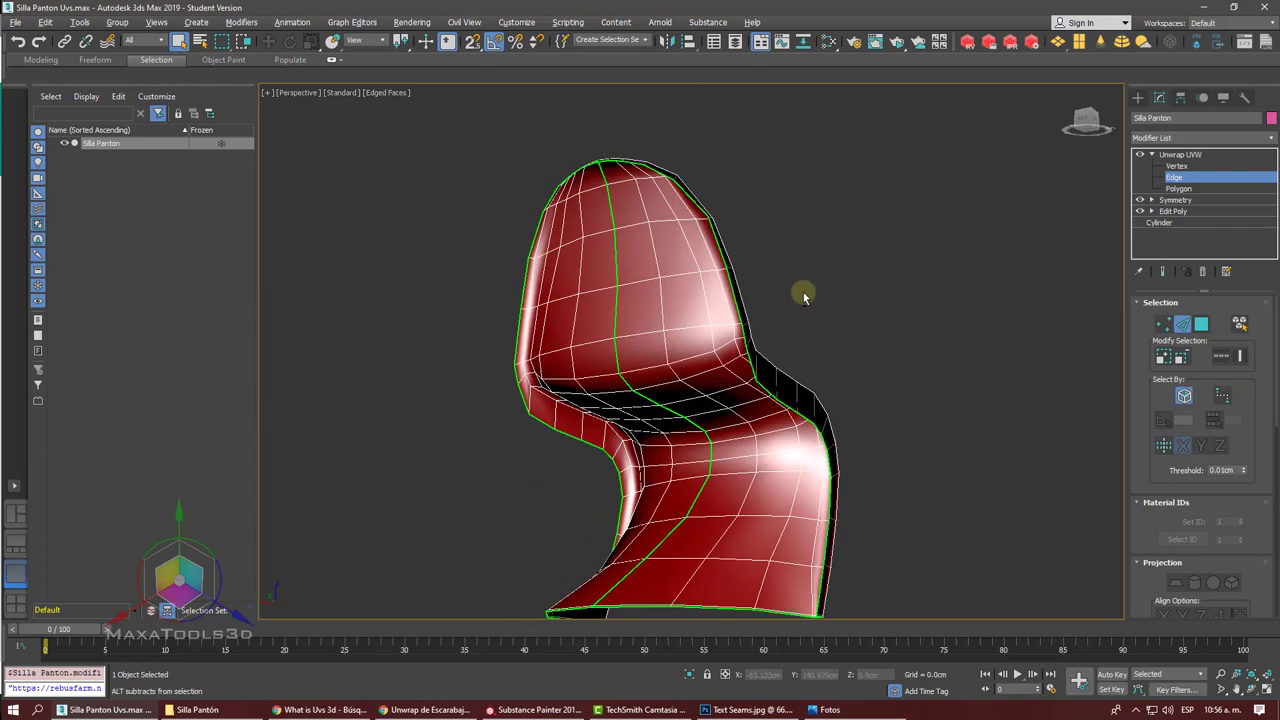
alt+middle_drag(509, 366, 823, 289)
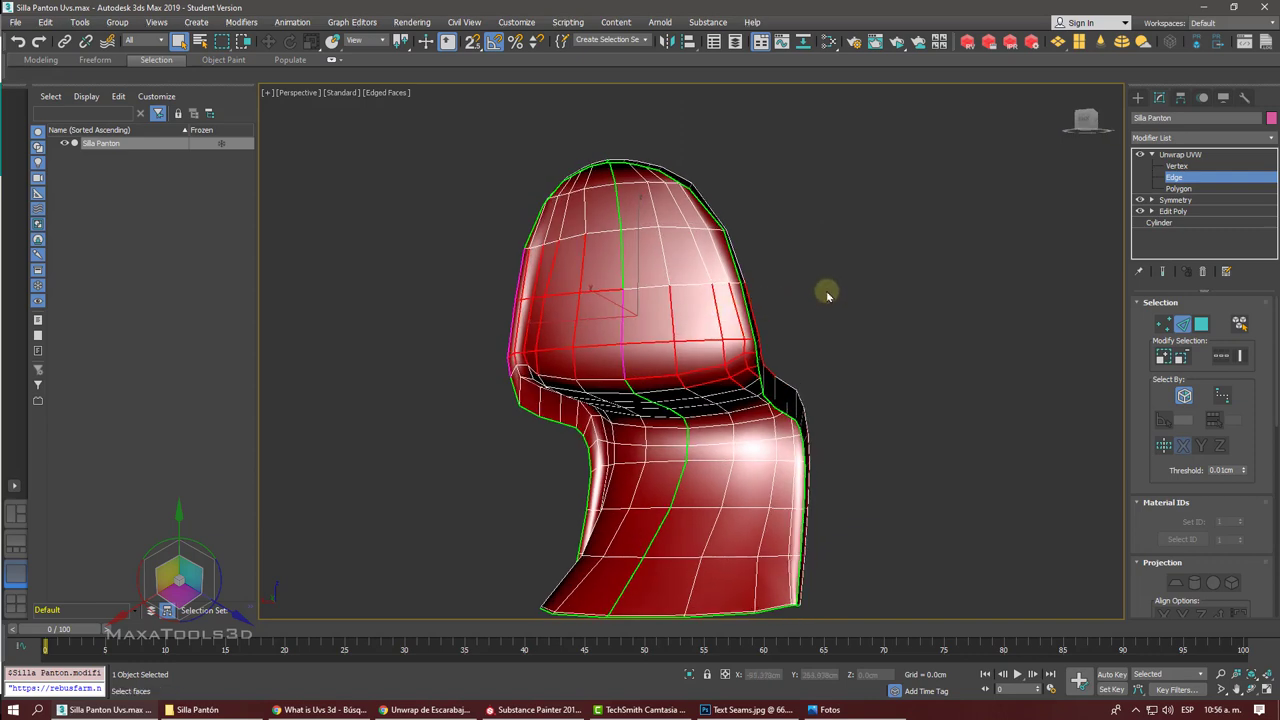
click(1162, 357)
click(1162, 357)
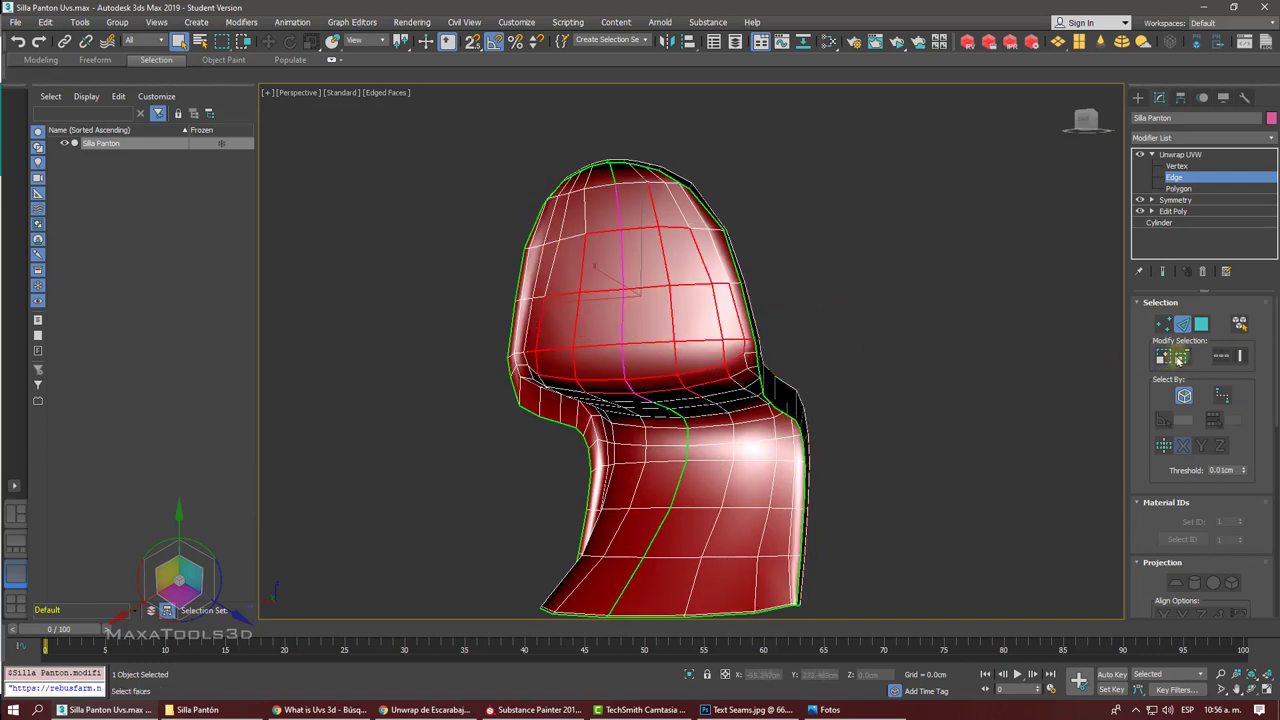
click(1183, 357)
click(1183, 357)
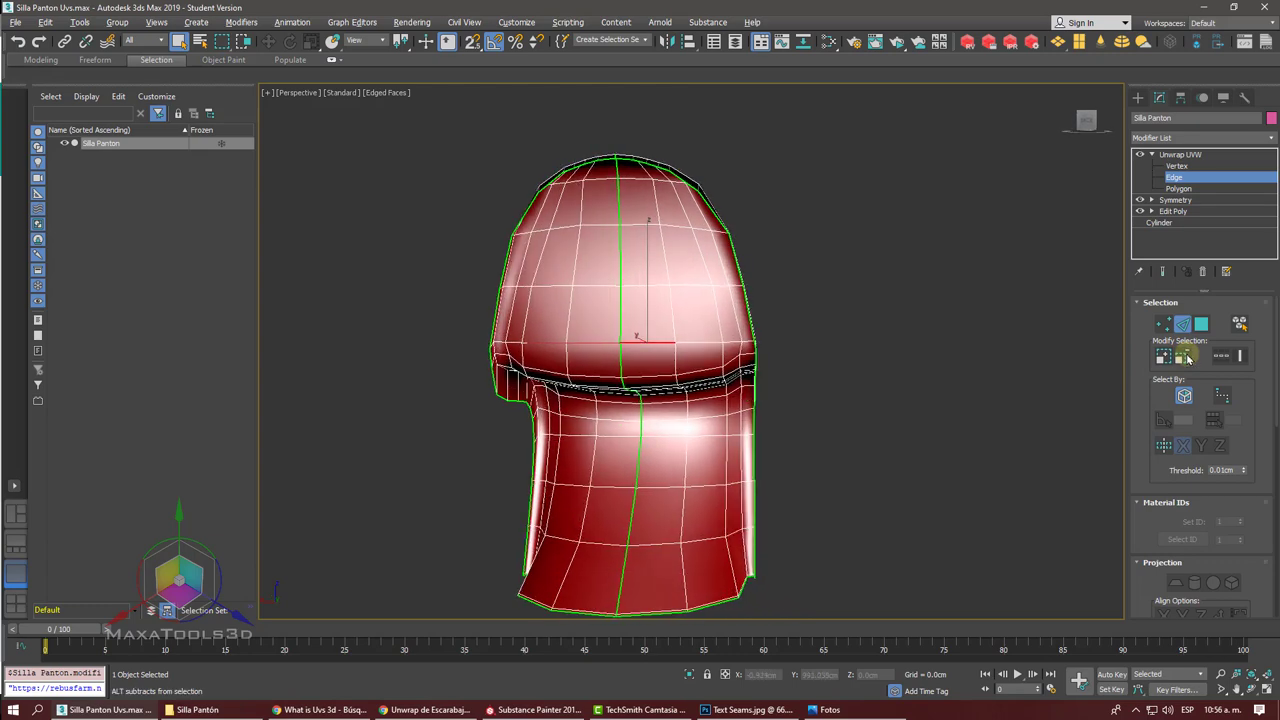
key(z)
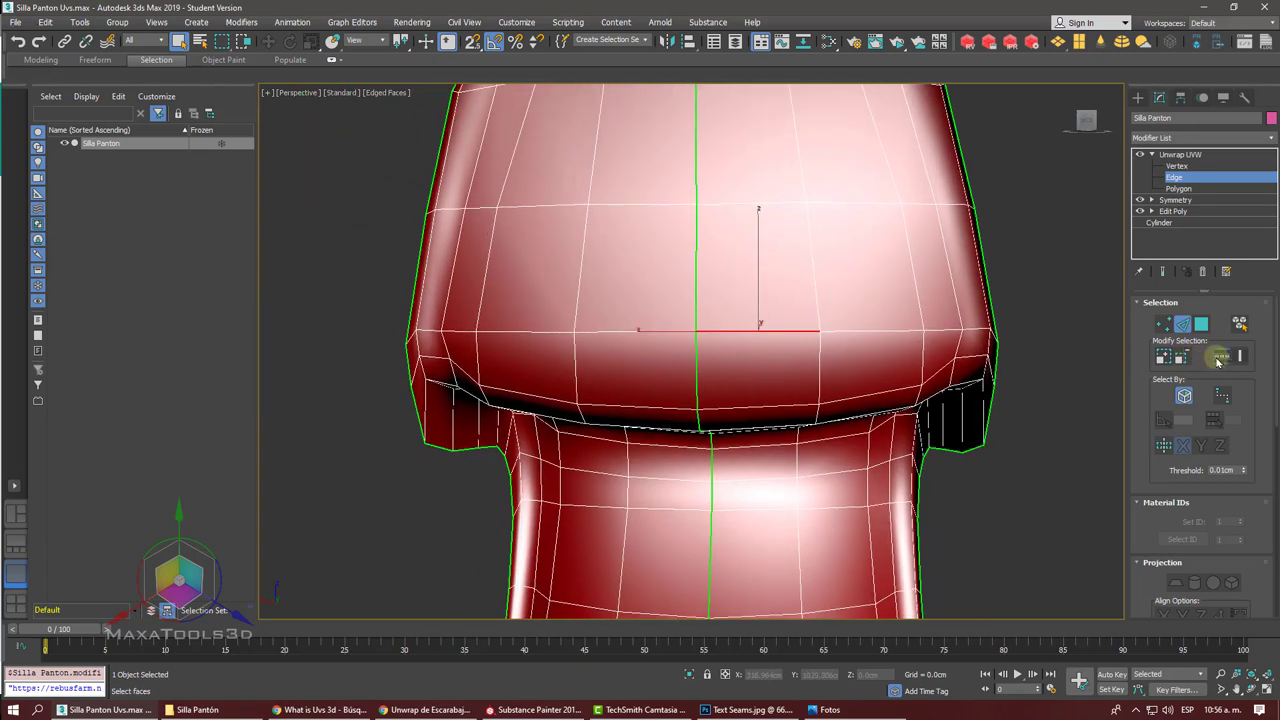
click(1220, 357)
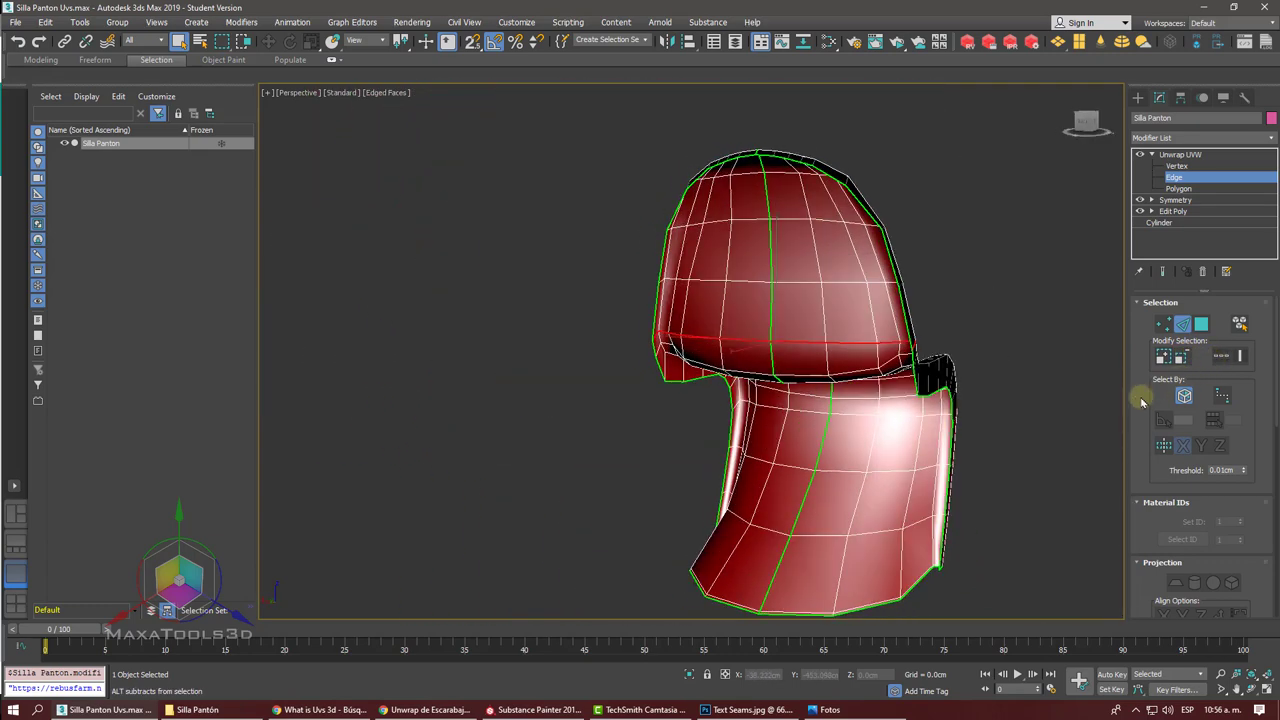
scroll(1142, 401, down, 2)
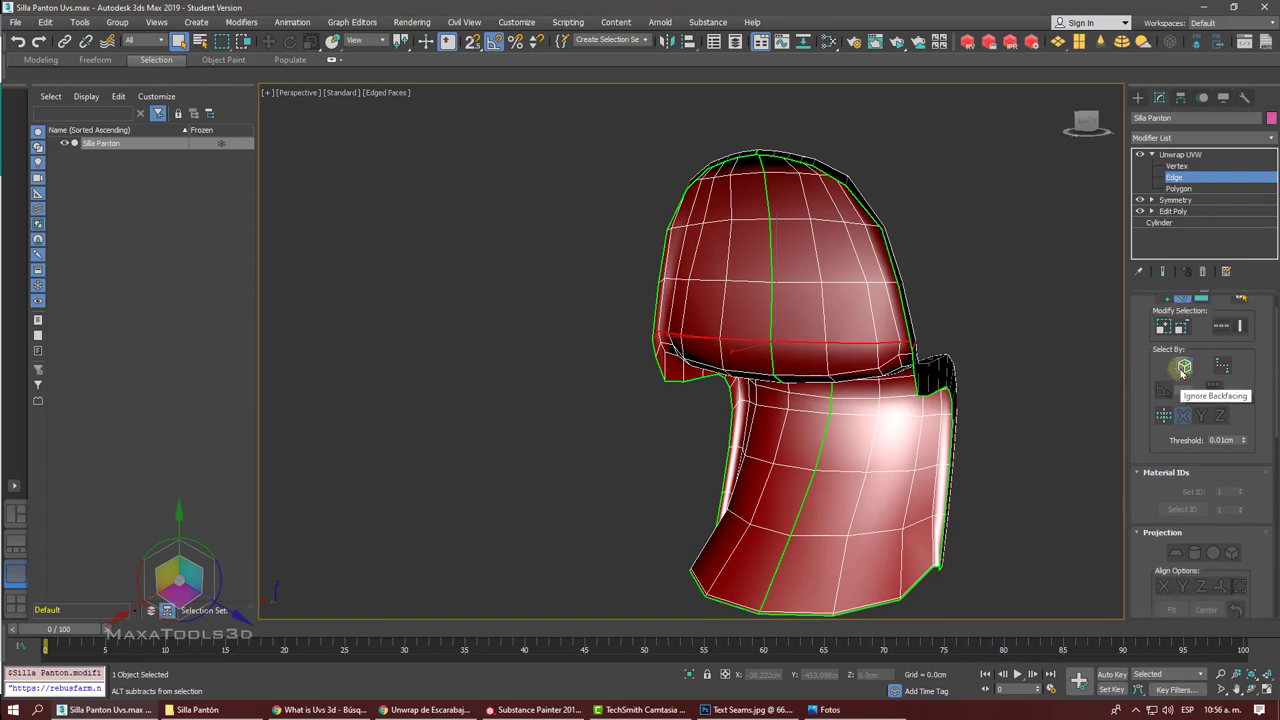
scroll(1183, 370, down, 3)
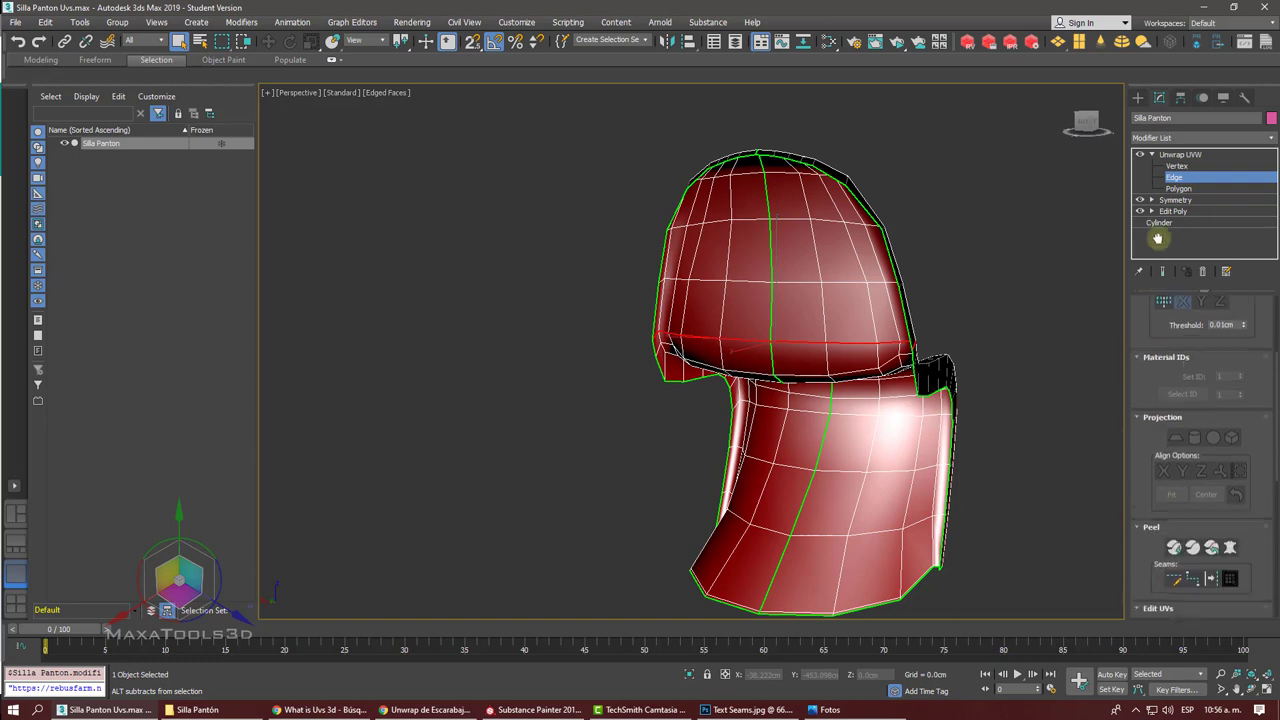
scroll(1183, 370, down, 3)
scroll(1183, 370, down, 1)
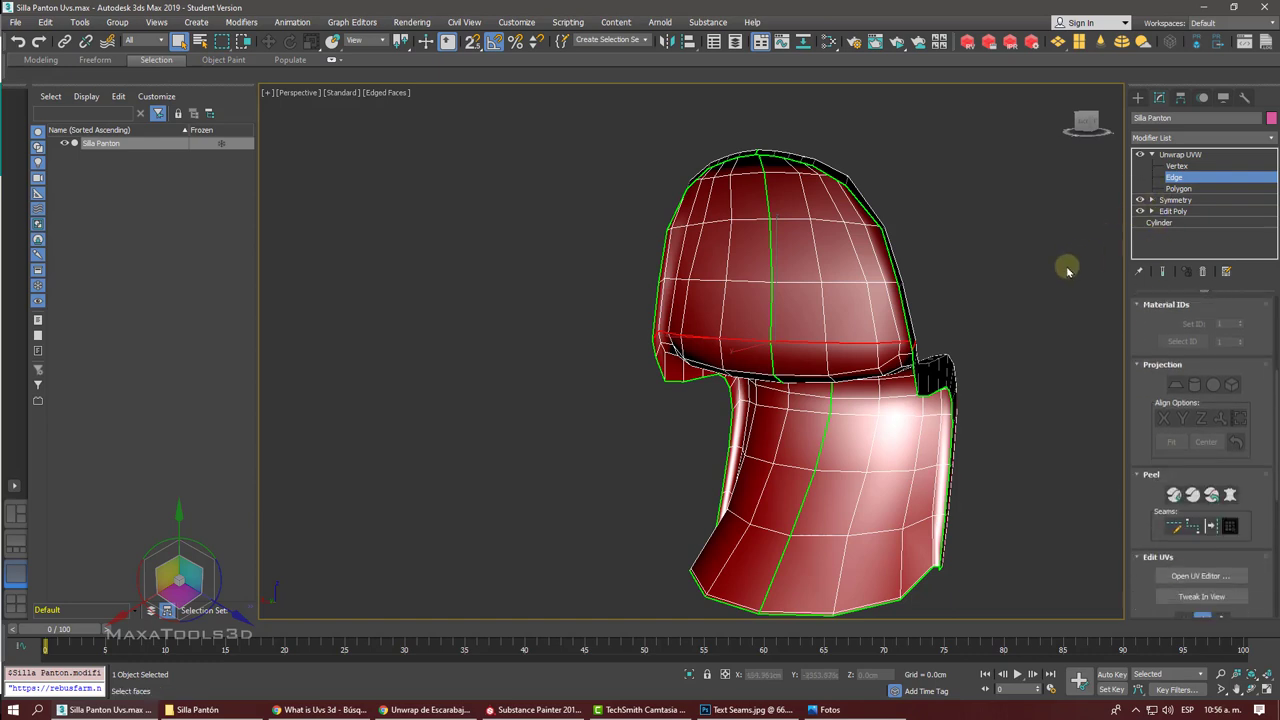
alt+middle_drag(1067, 270, 1063, 266)
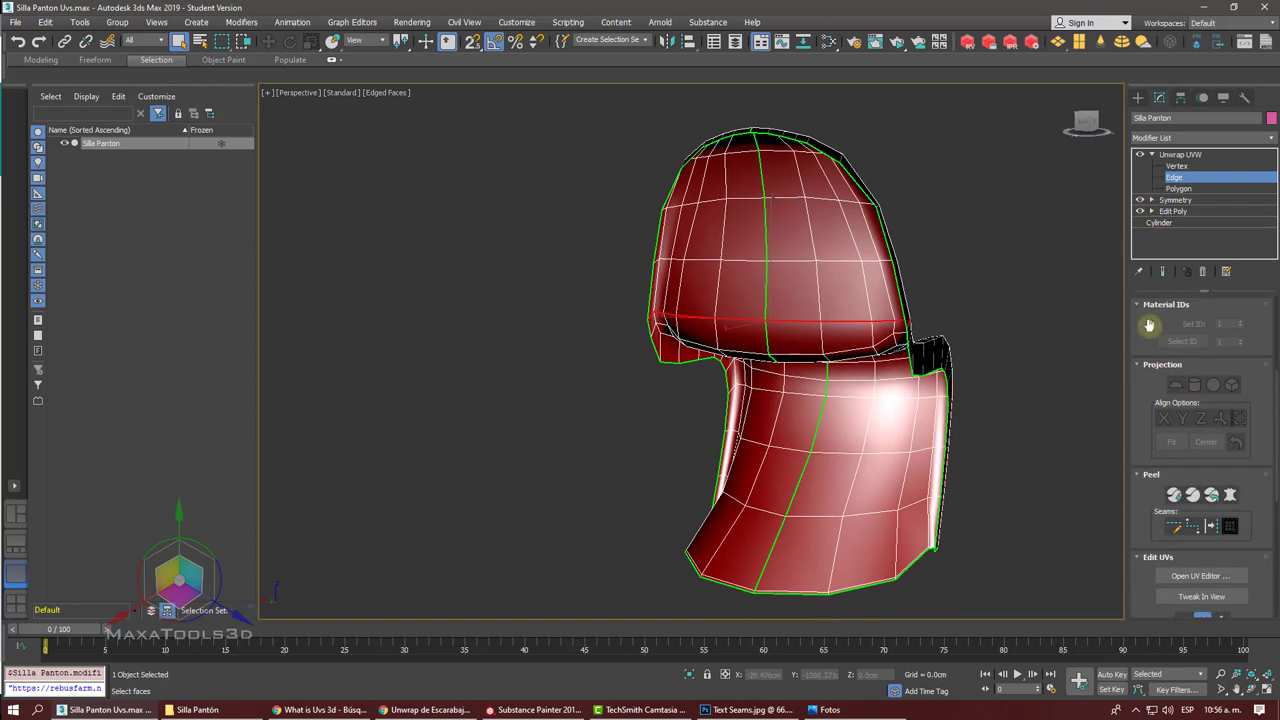
scroll(1137, 285, down, 1)
scroll(1137, 285, down, 2)
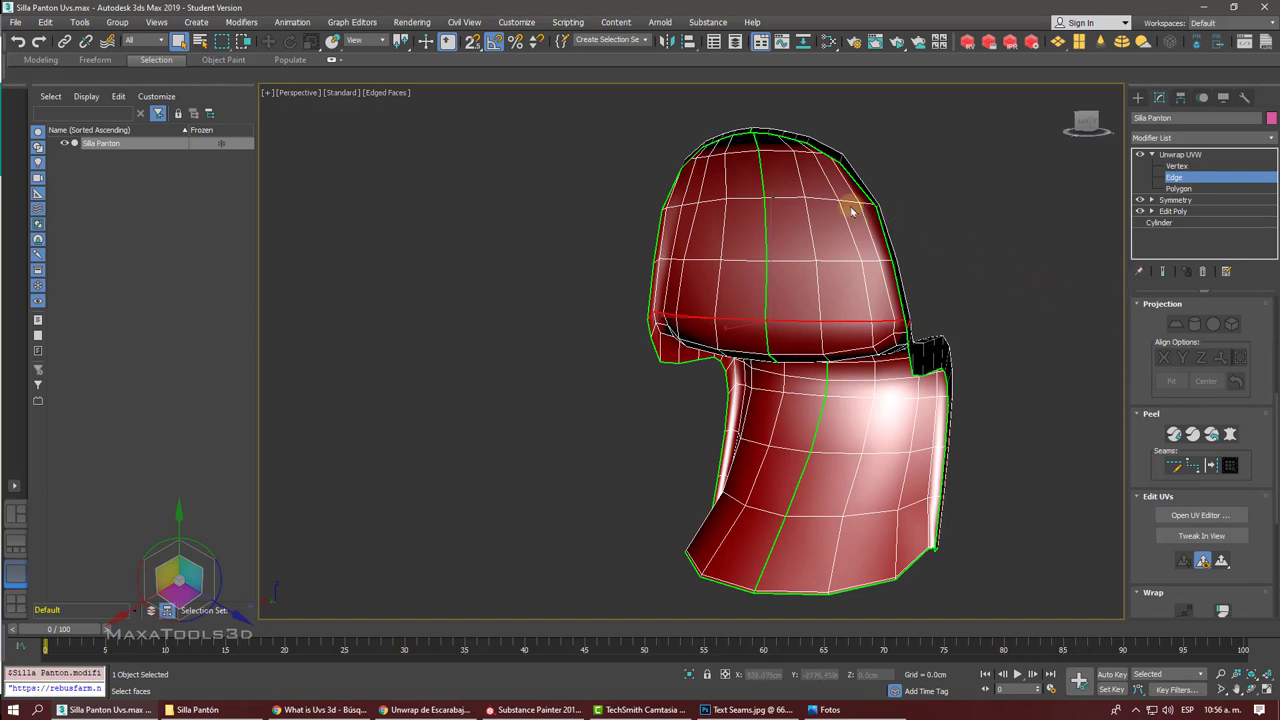
right_click(816, 188)
right_click(826, 200)
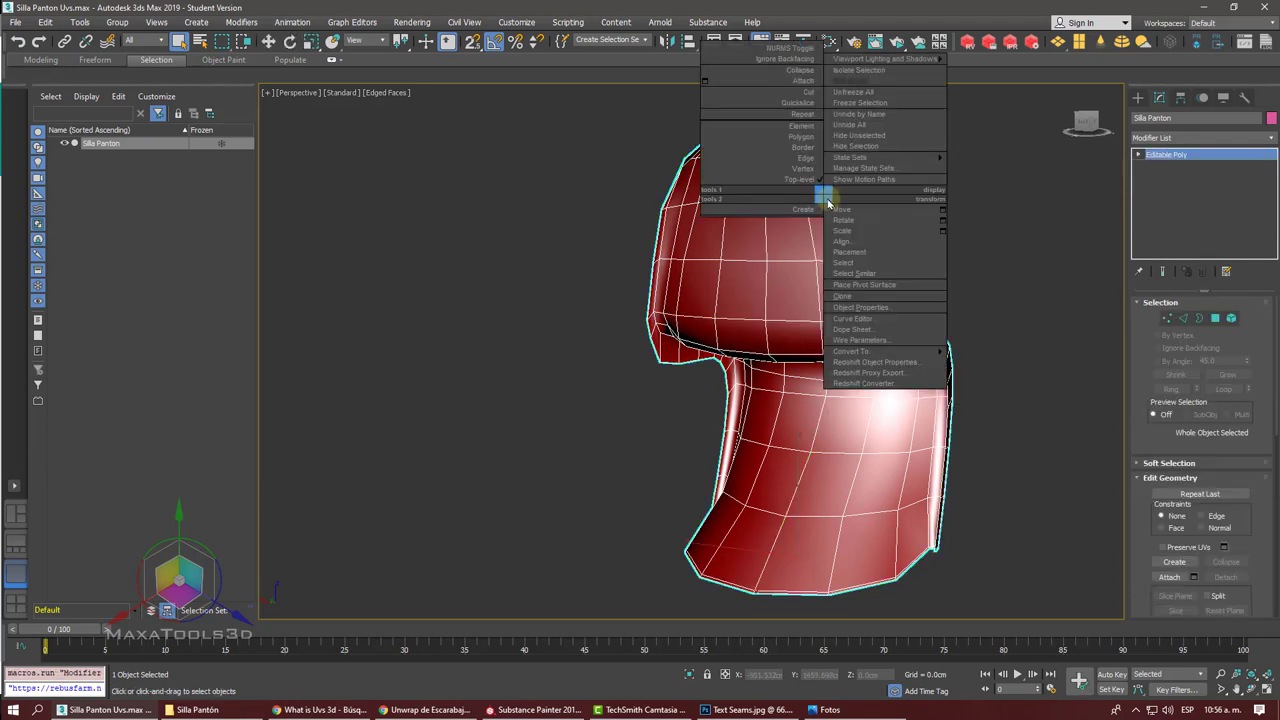
click(850, 206)
key(ctrl+z)
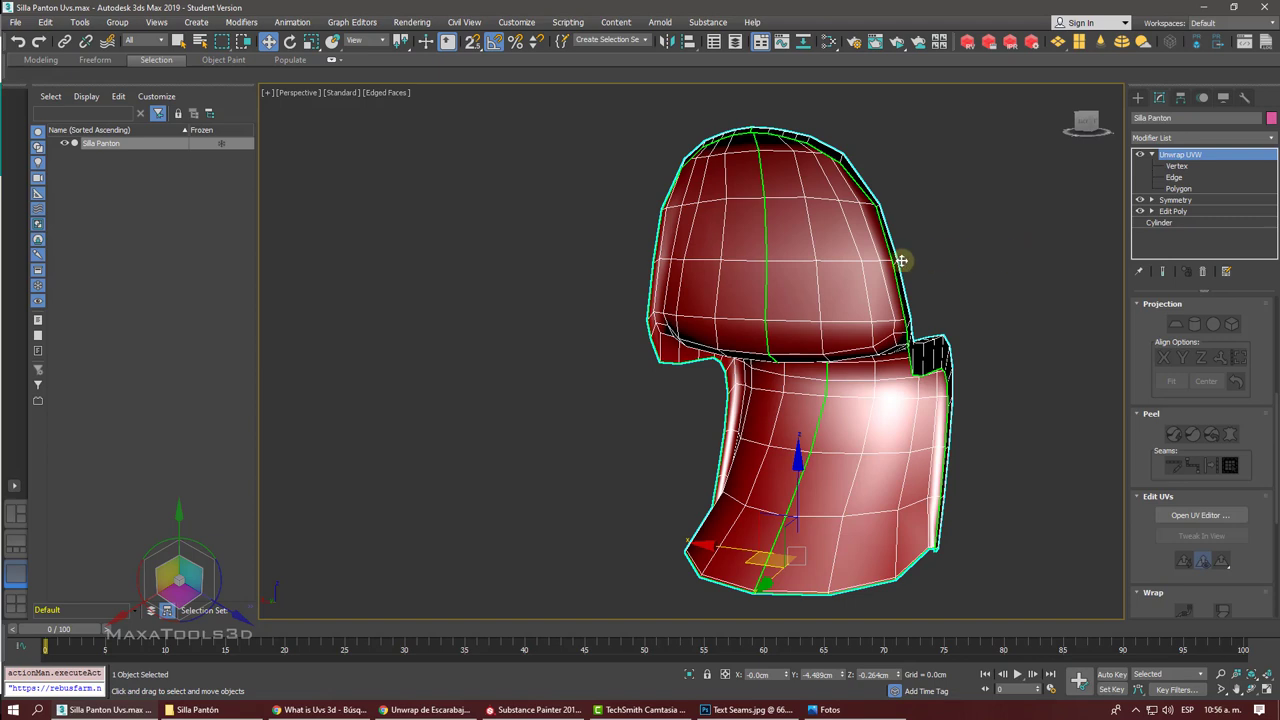
right_click(850, 258)
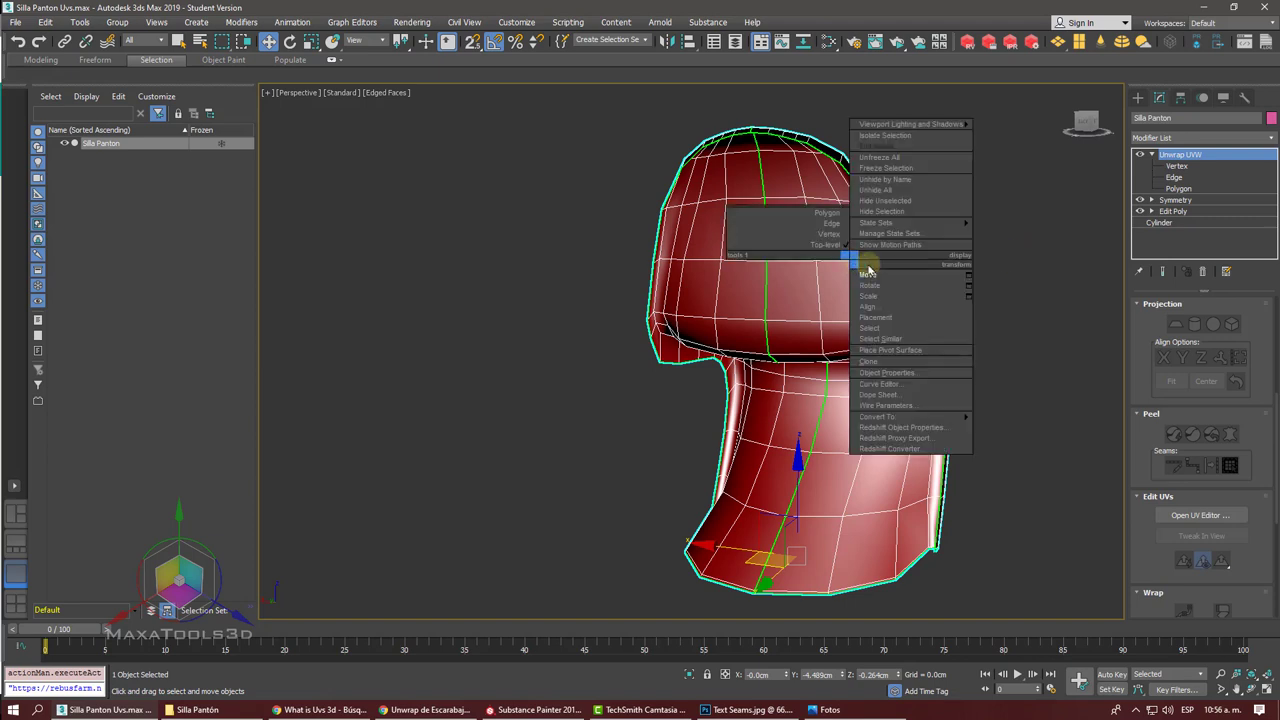
click(996, 285)
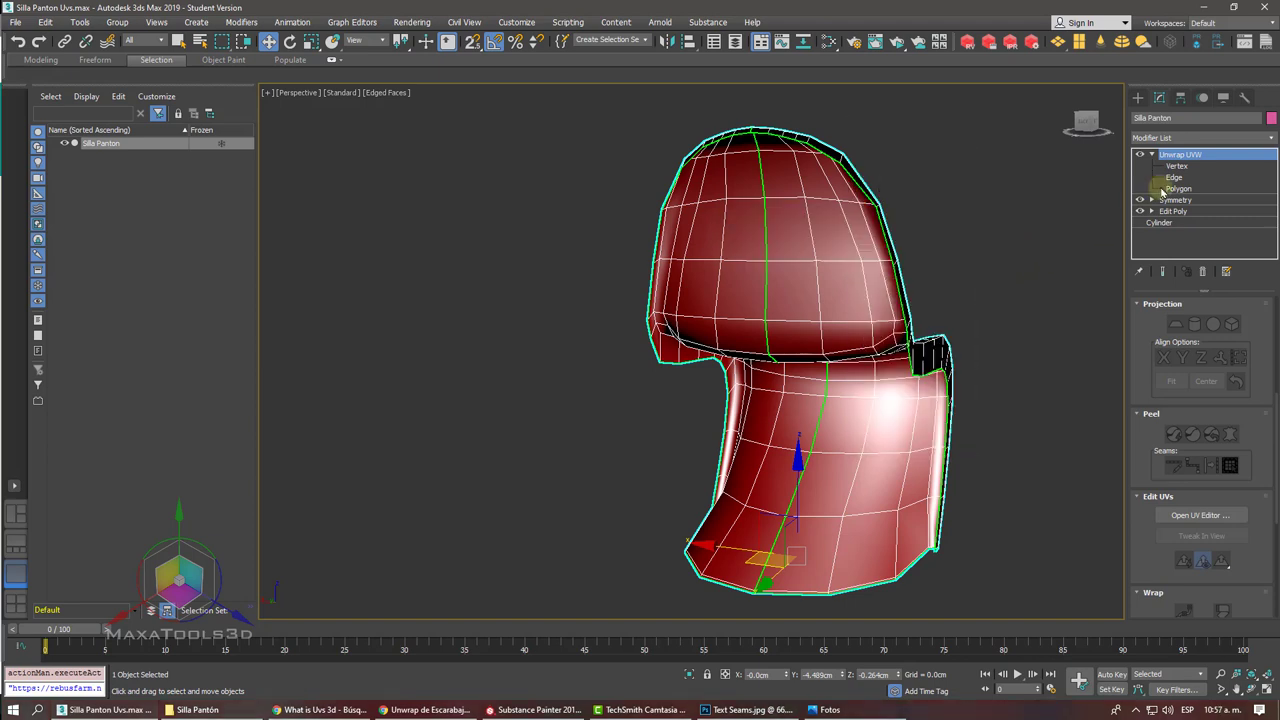
Step: Switch Unwrap UVW to Polygon mode, frame the chair, and open the UV Editor
click(1176, 189)
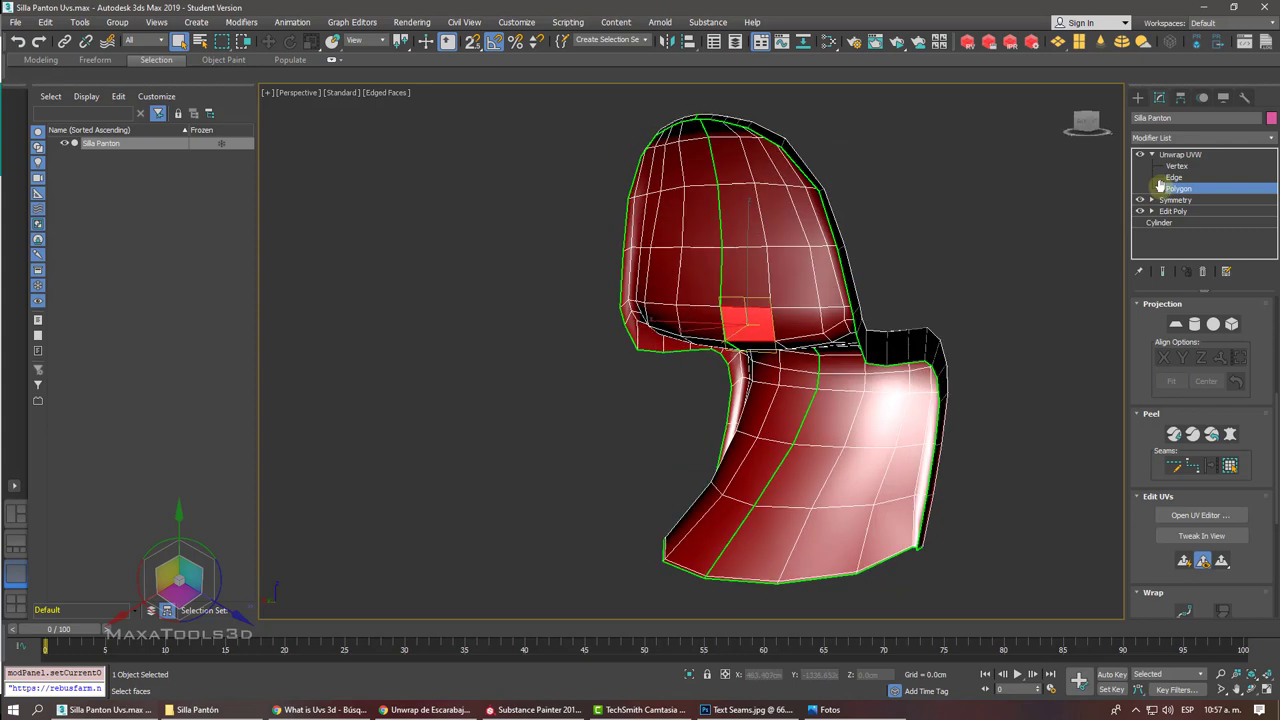
key(z)
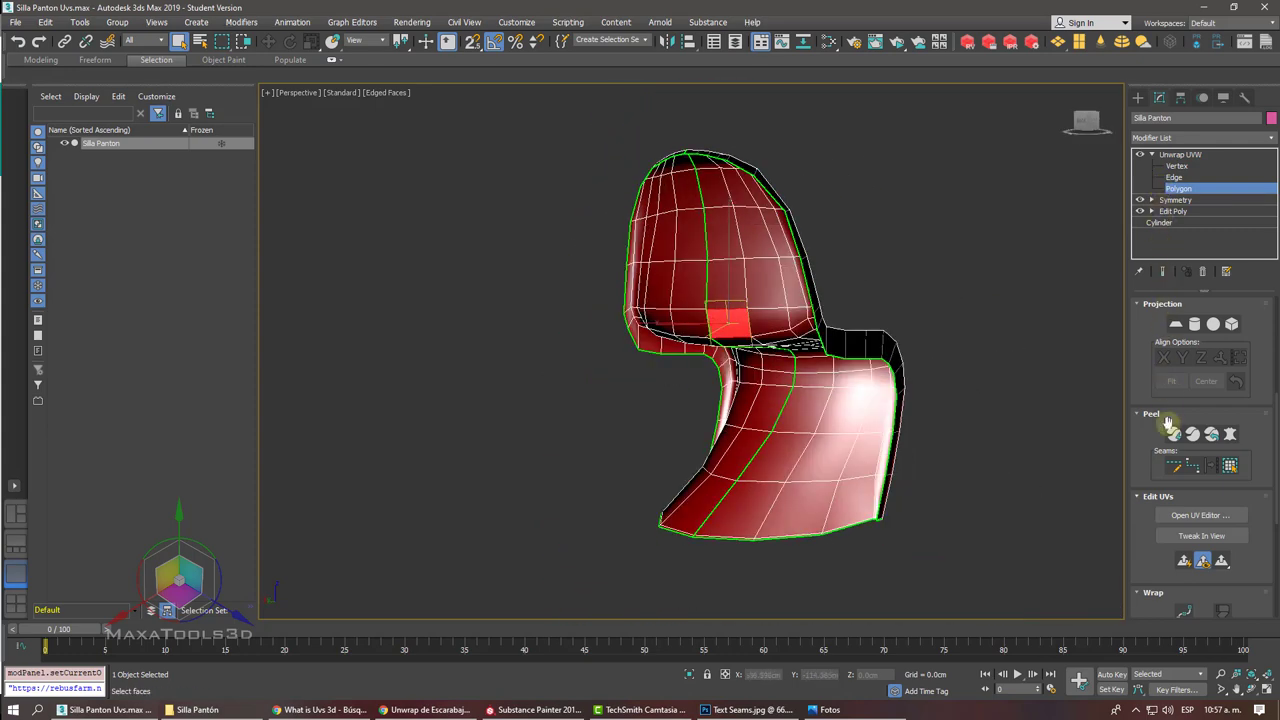
click(1173, 515)
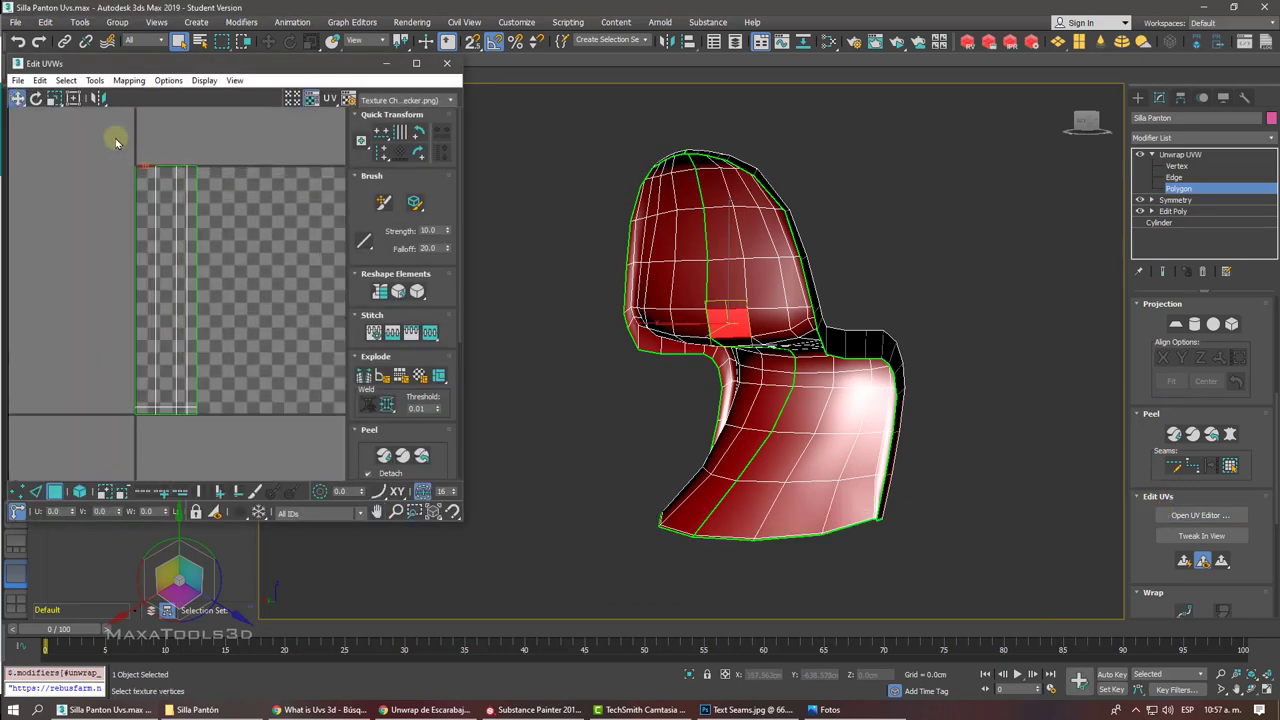
Step: Select the vertical UV strip in Edit UVWs, undoing the accidental vertex moves
drag(116, 136, 264, 420)
click(266, 369)
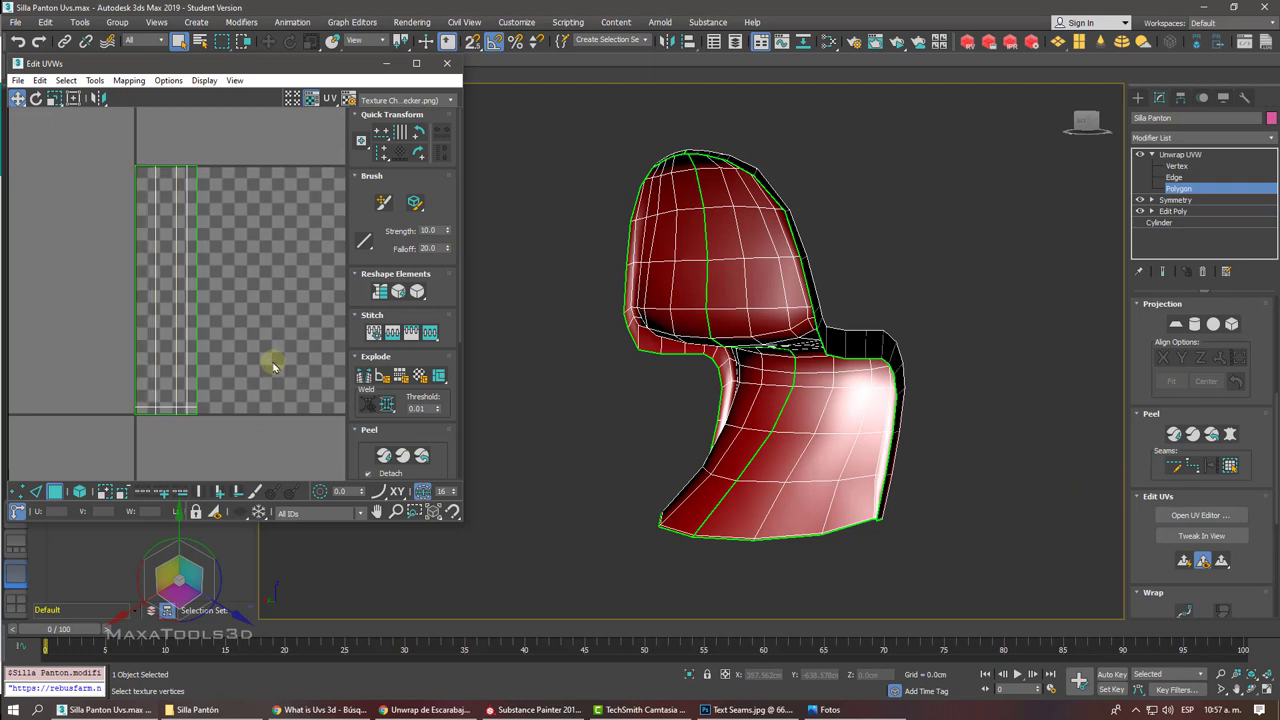
middle_drag(273, 366, 229, 361)
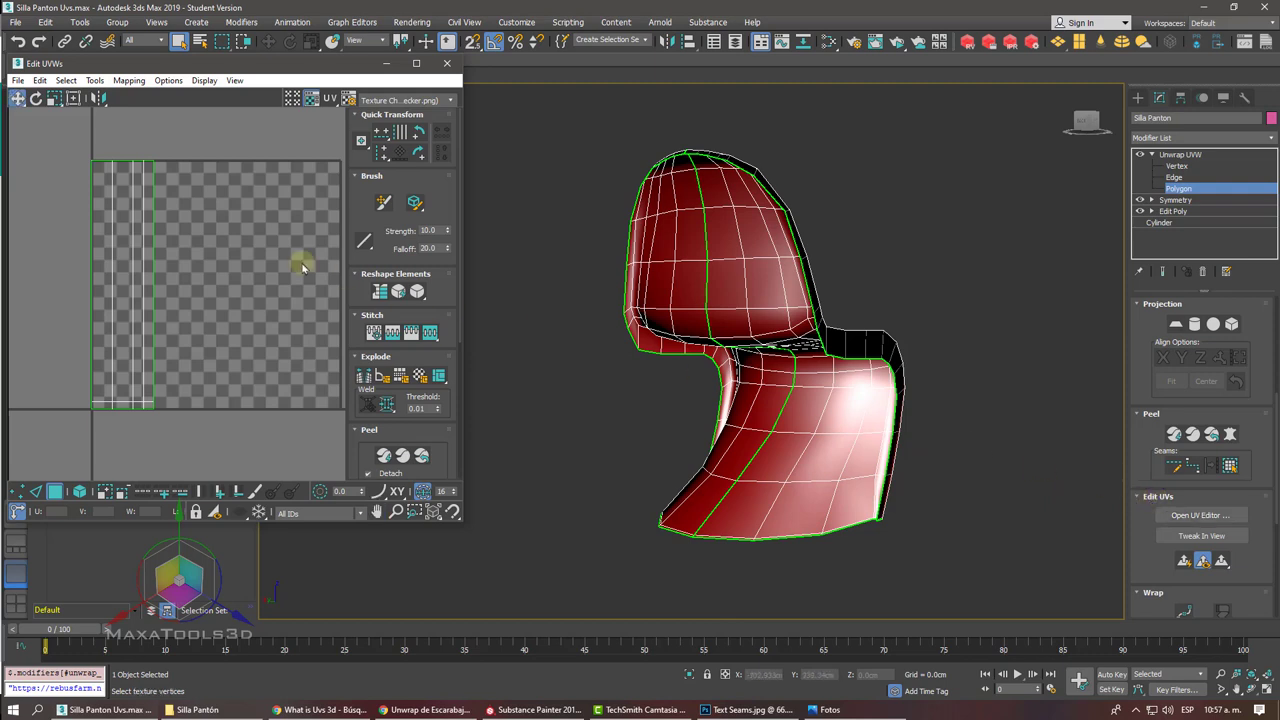
click(115, 210)
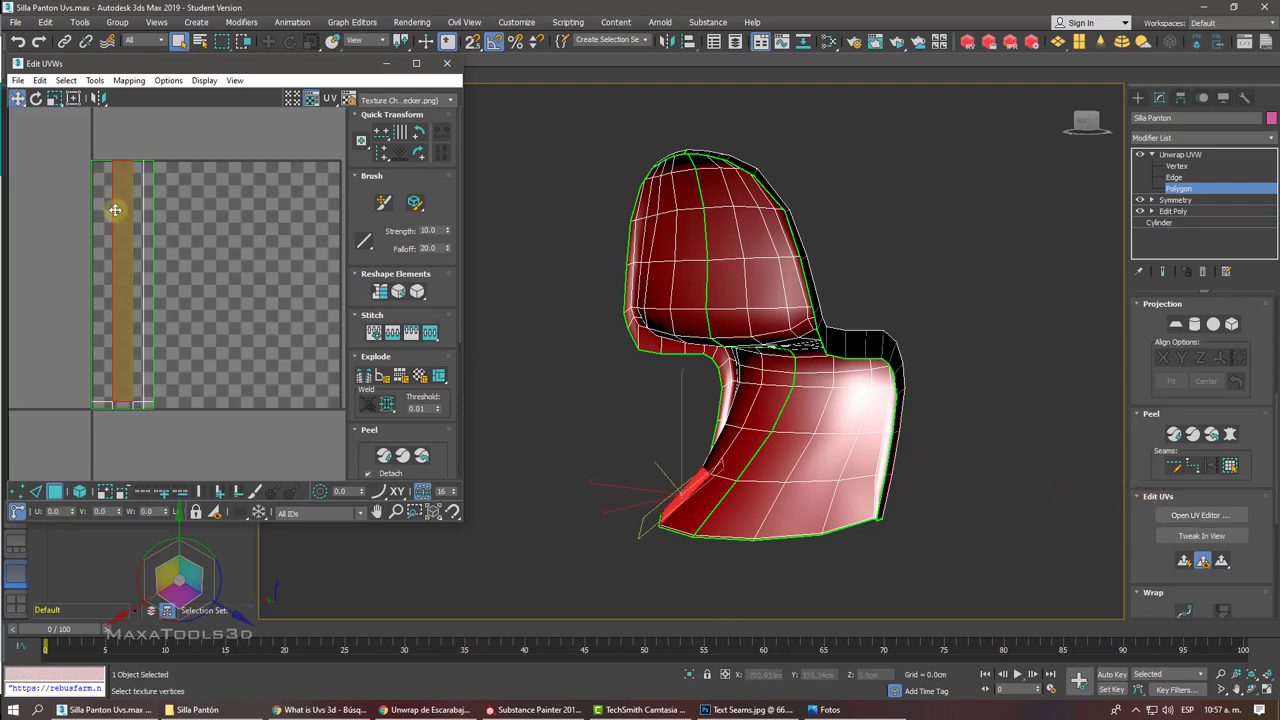
key(ctrl+z)
key(ctrl+z)
key(ctrl+z)
key(ctrl+z)
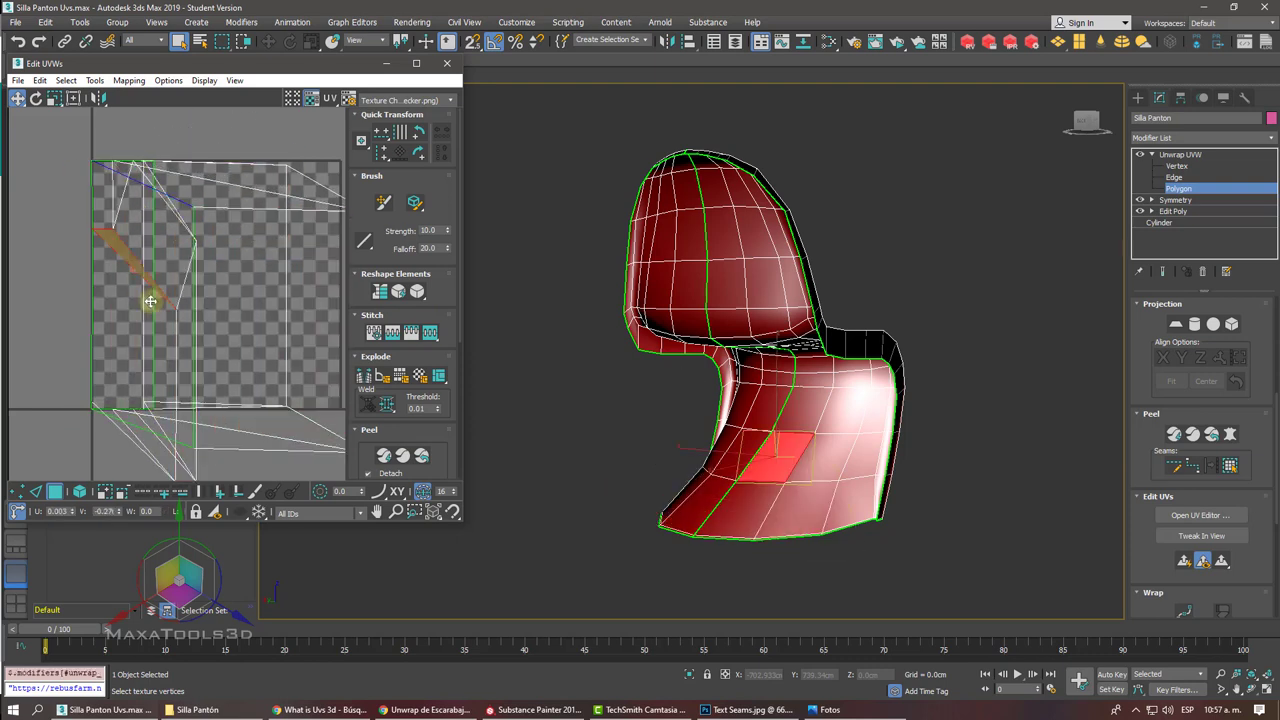
key(ctrl+z)
key(ctrl+z)
key(ctrl+z)
key(ctrl+z)
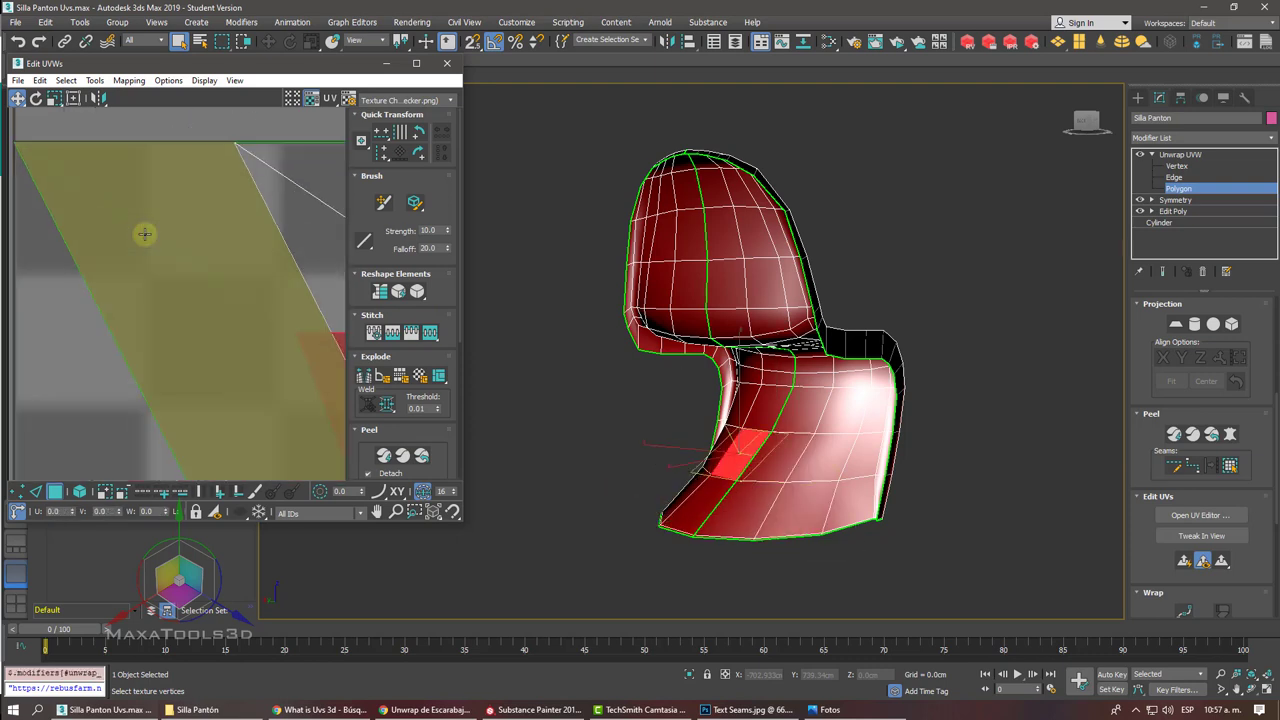
key(ctrl+z)
key(ctrl+z)
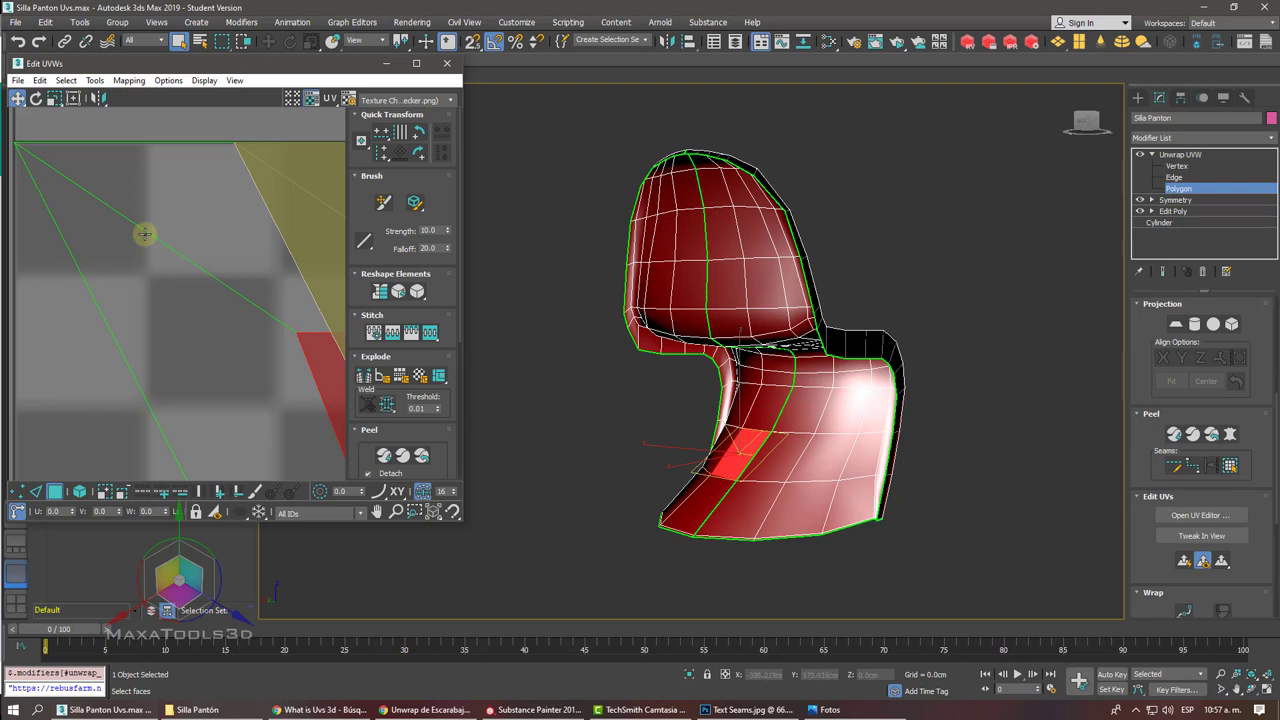
Step: Select a backrest face and marquee the chair's faces from front view, then clear the selection
click(679, 230)
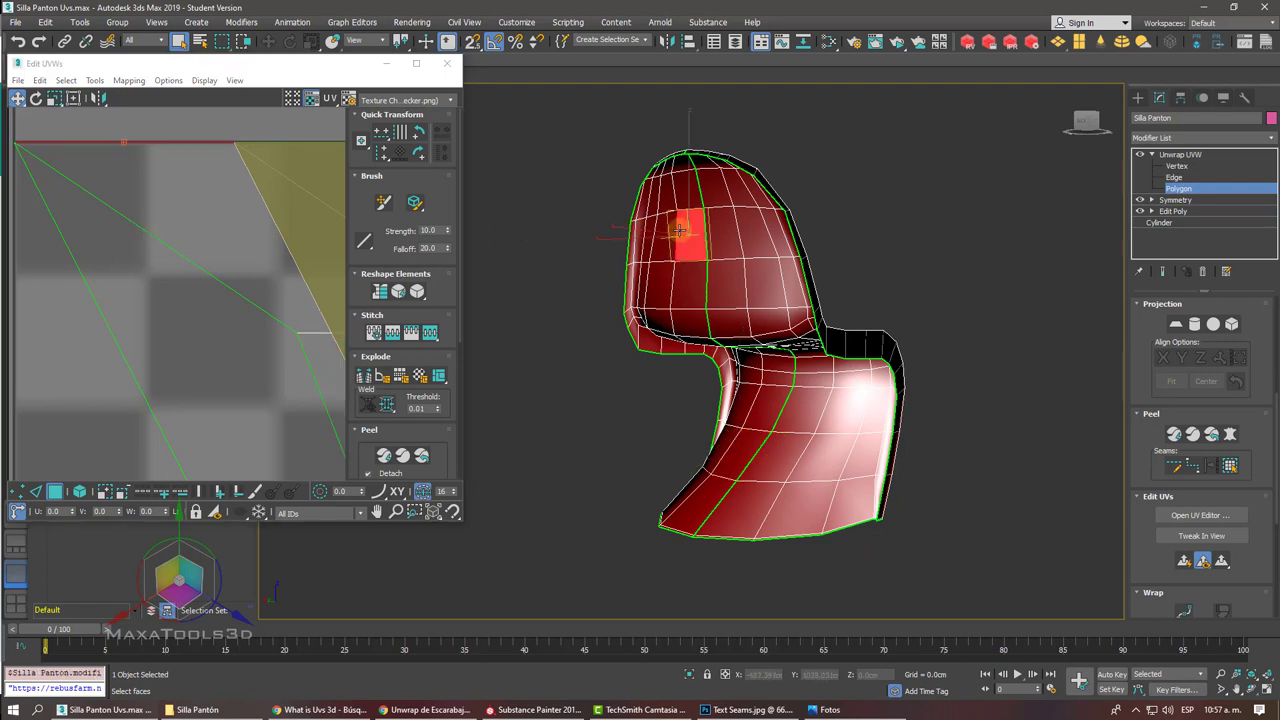
key(f)
scroll(678, 229, up, 2)
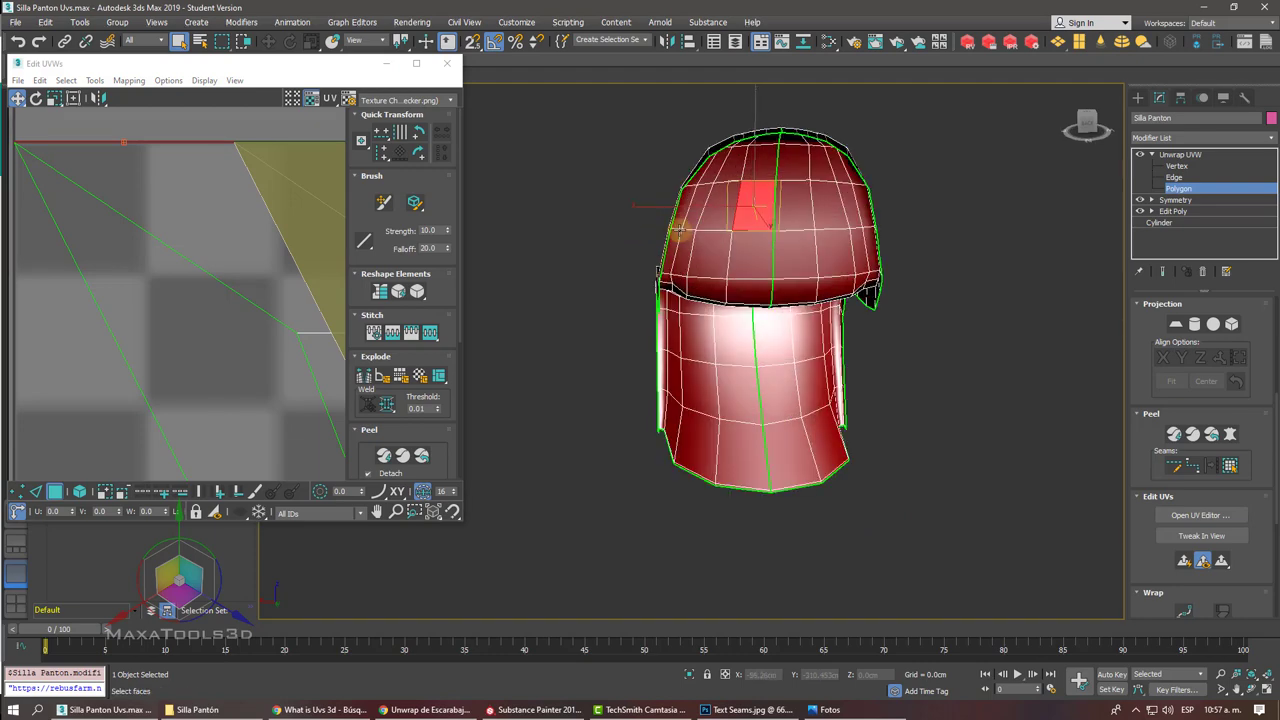
alt+middle_drag(679, 230, 679, 230)
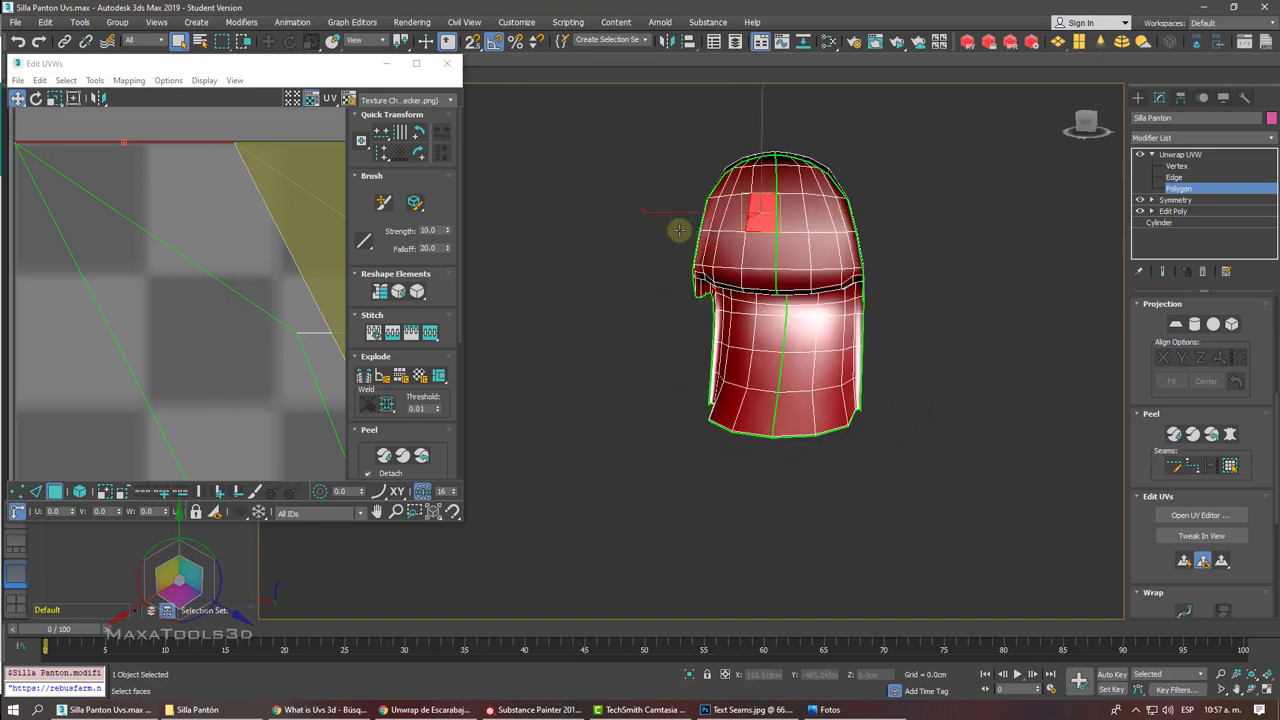
drag(613, 122, 928, 520)
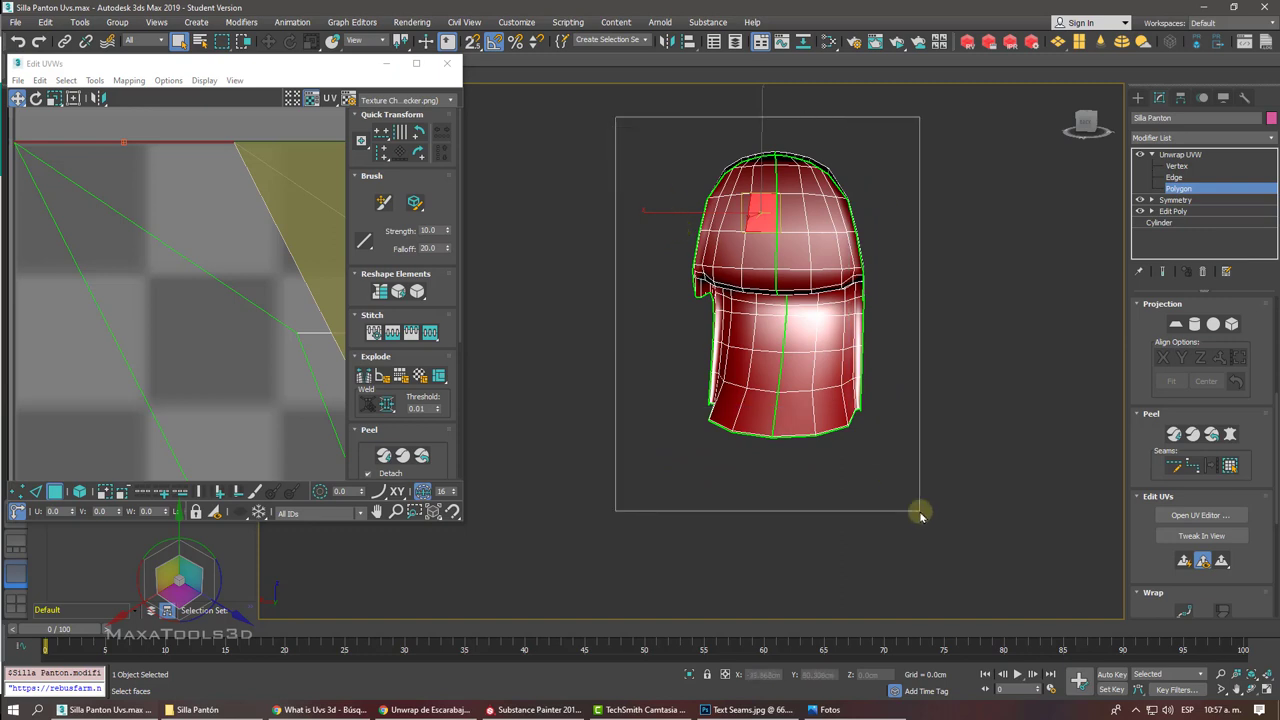
alt+middle_drag(928, 520, 931, 455)
click(934, 455)
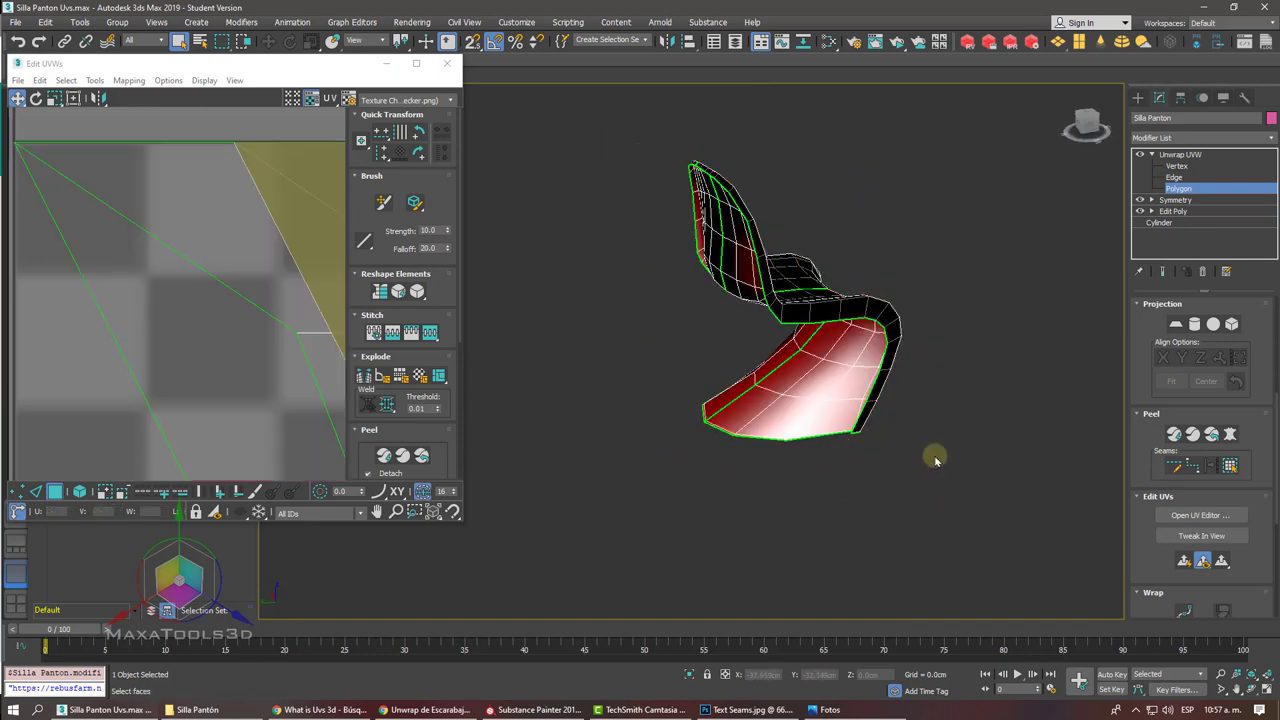
Step: Pick an underside seat face and expand the selection out to the seams
click(1231, 466)
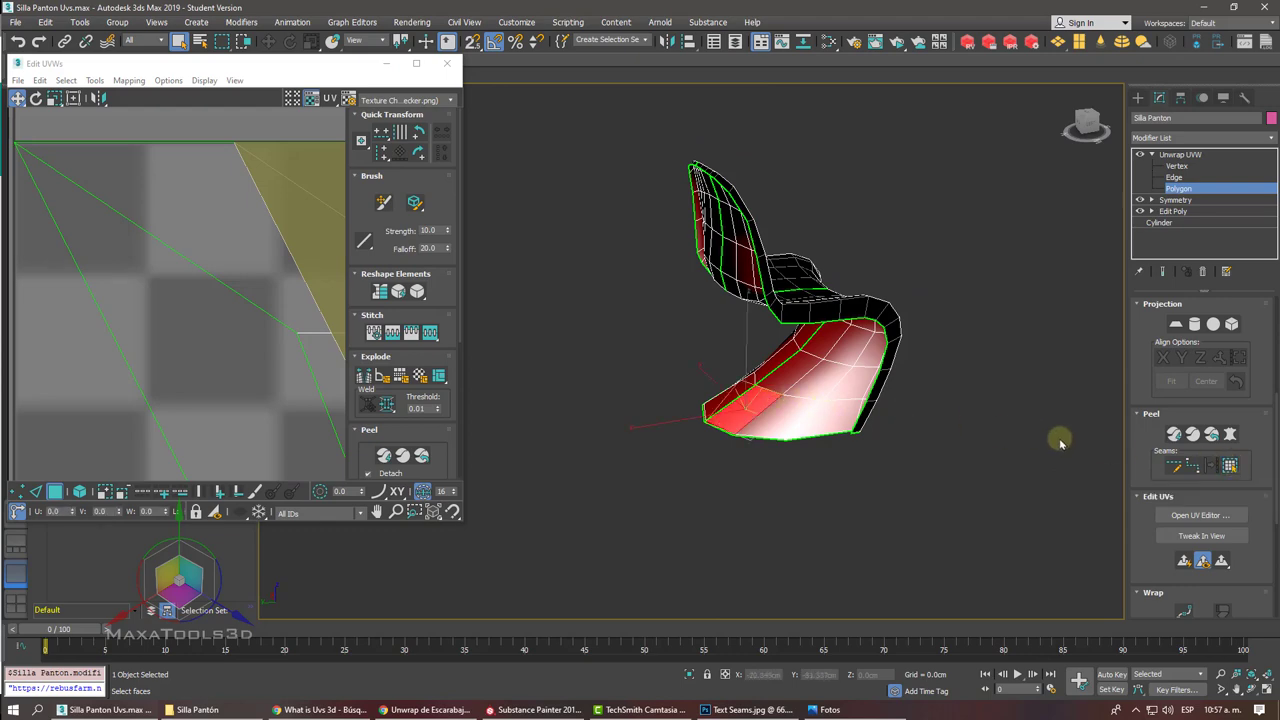
click(1231, 466)
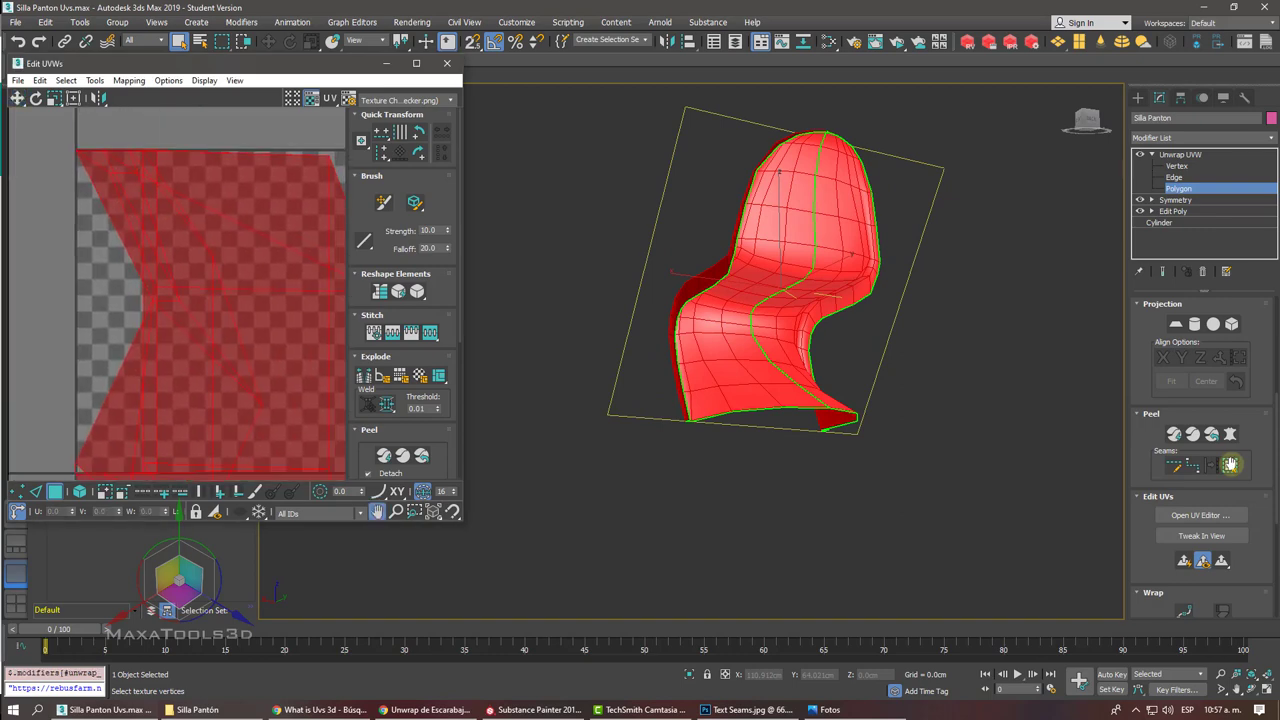
key(f)
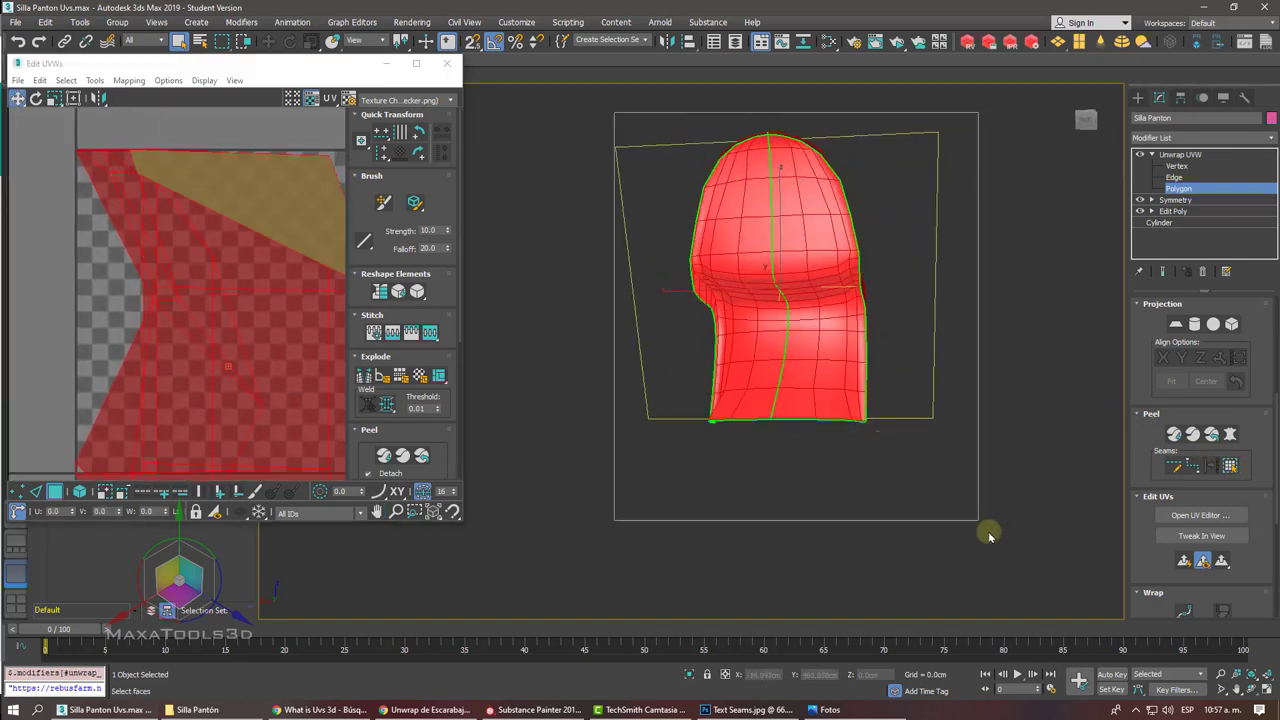
key(shift+z)
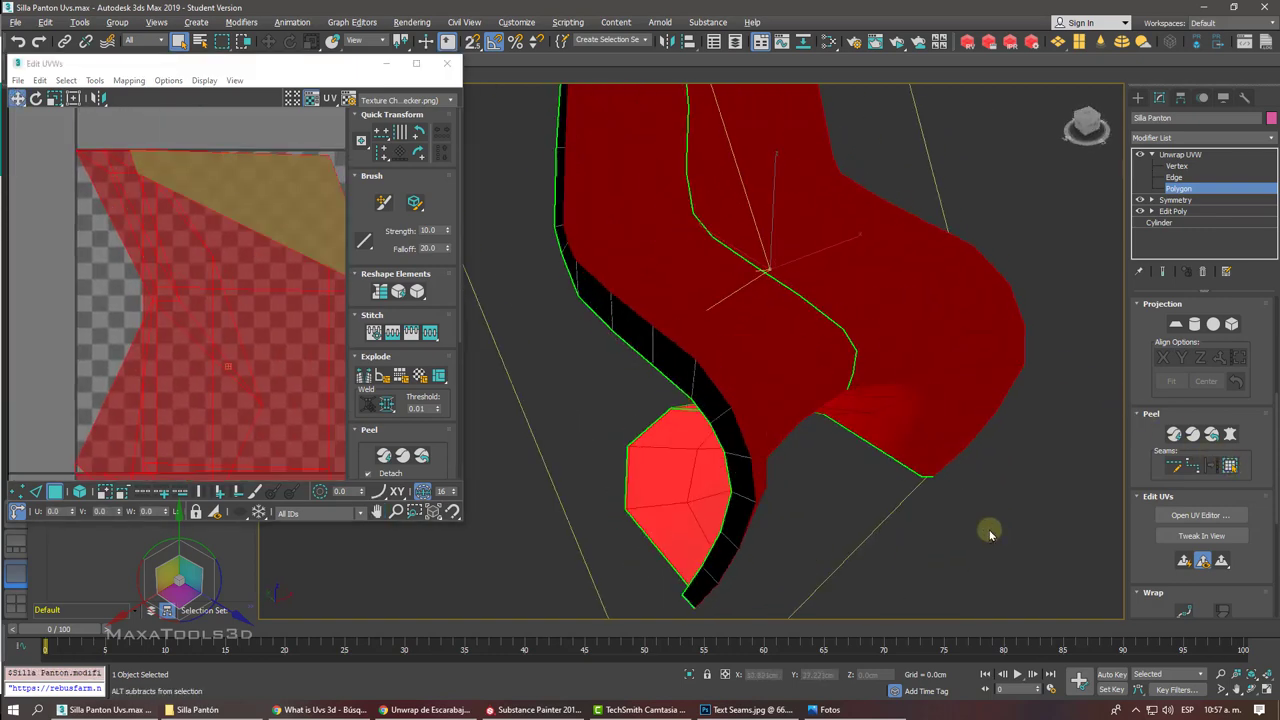
key(shift+z)
key(shift+z)
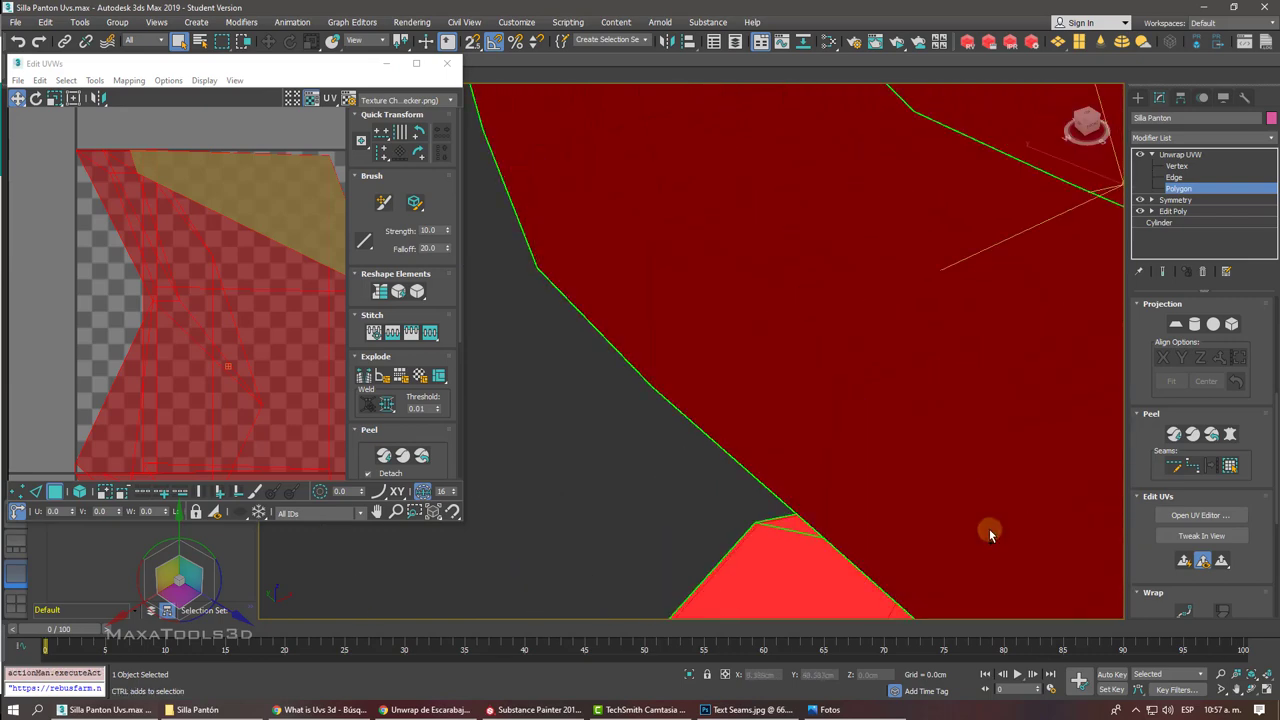
key(shift+z)
key(shift+z)
key(shift+z)
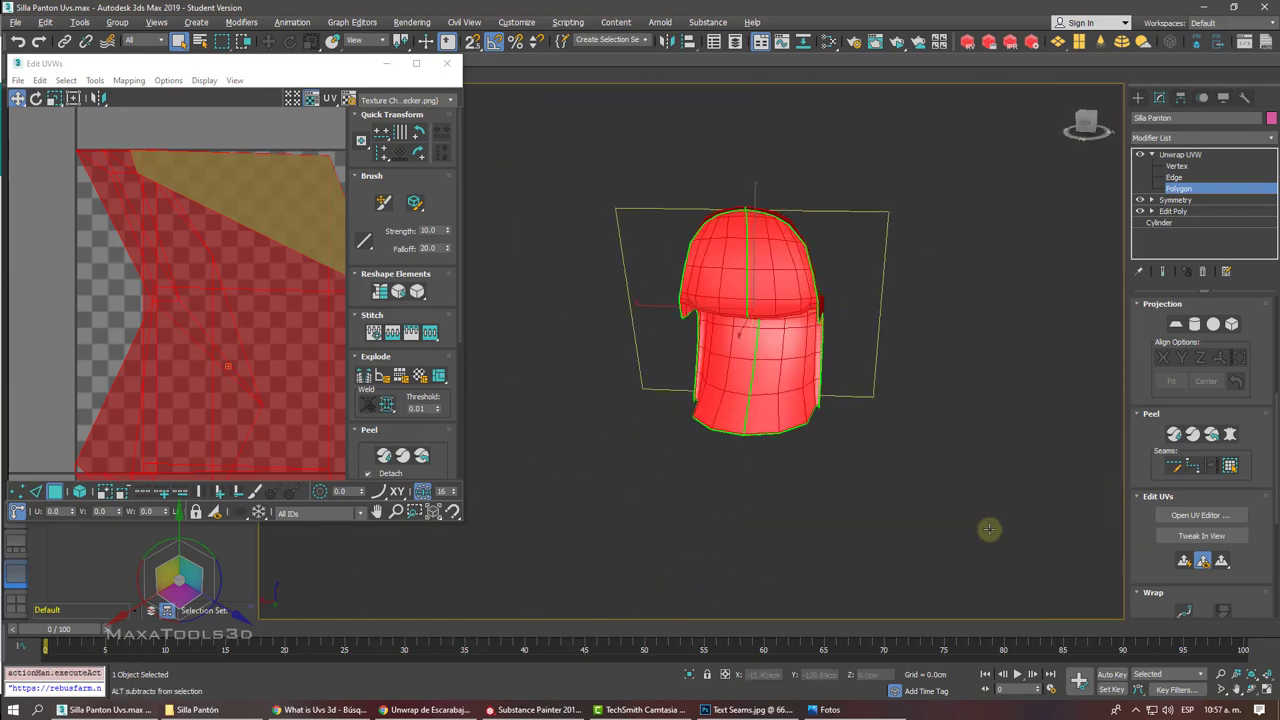
key(shift+z)
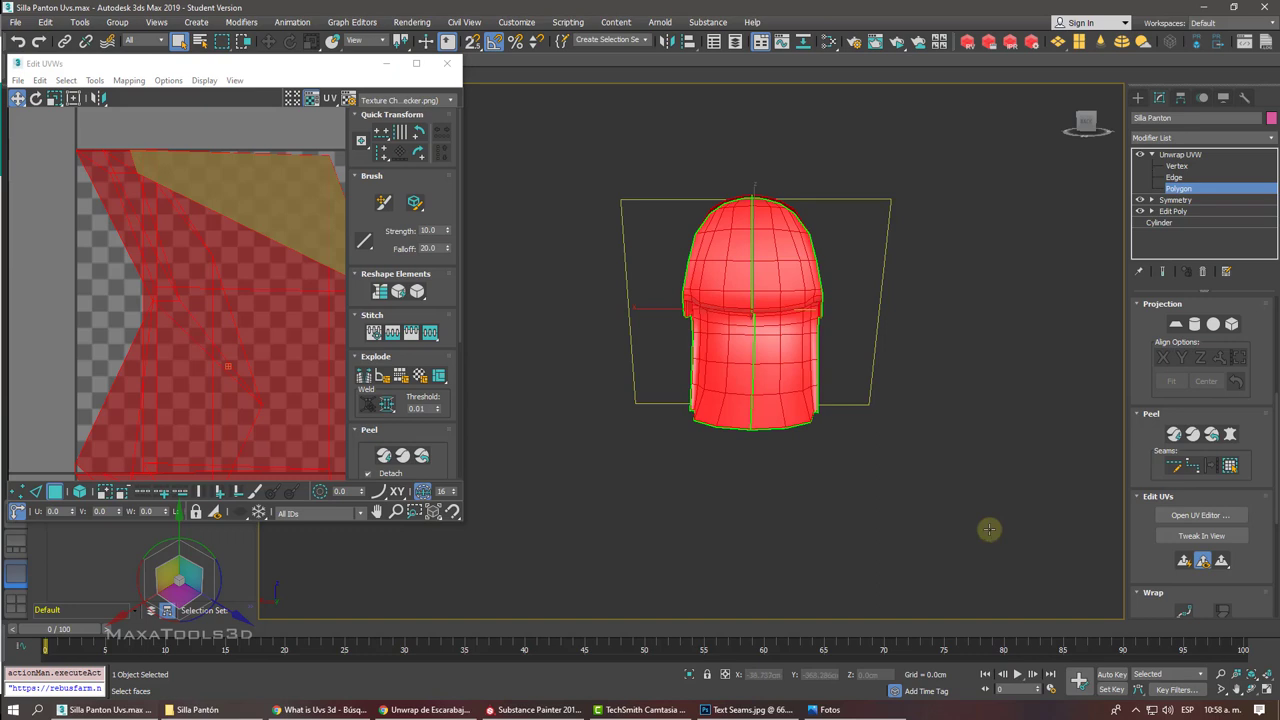
Step: Apply a planar map to the selected faces and view the chair in perspective
click(1176, 325)
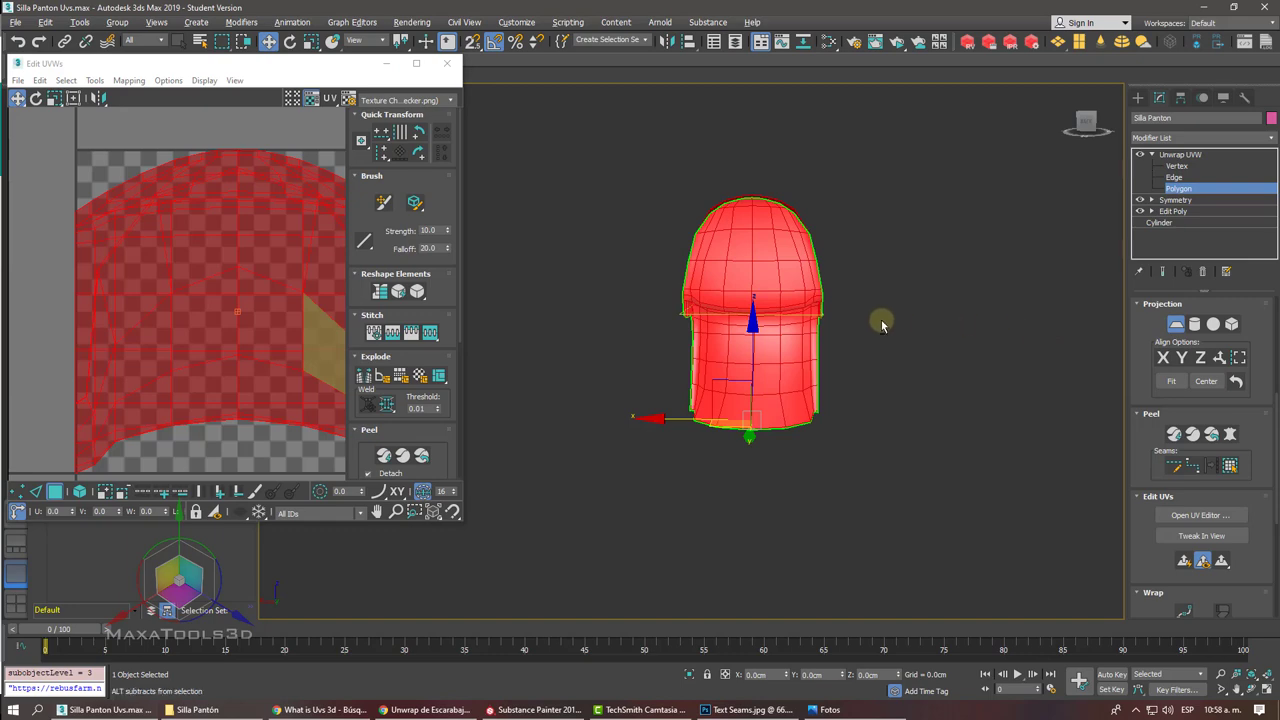
key(p)
key(z)
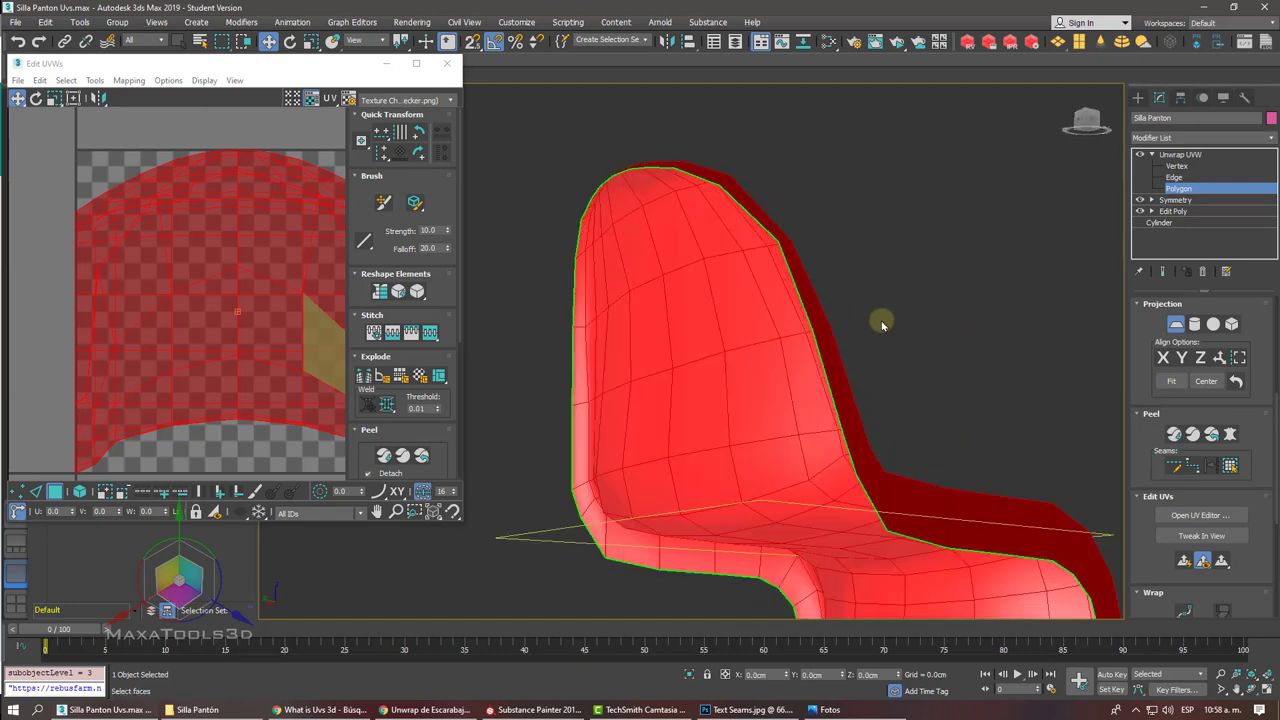
Step: Scroll the Unwrap UVW panel down to the Configure rollout's seam display settings
scroll(882, 324, down, 3)
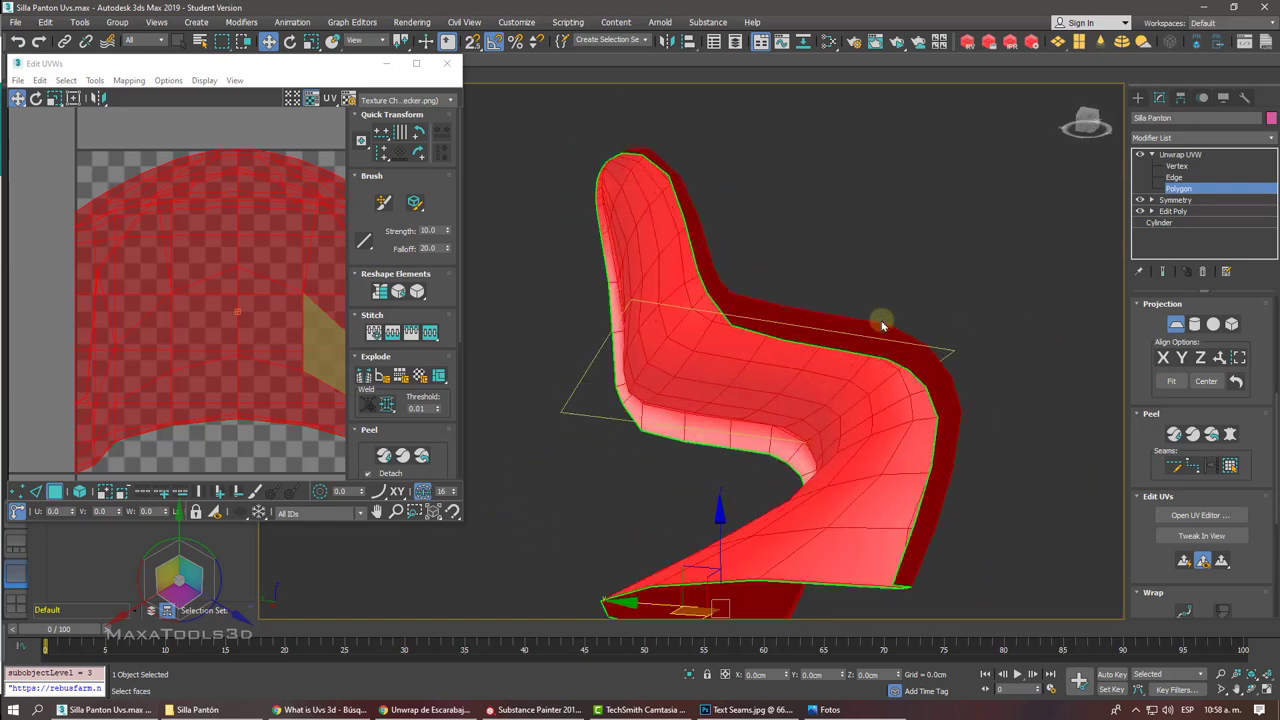
scroll(882, 324, up, 8)
scroll(882, 324, down, 3)
scroll(882, 324, down, 4)
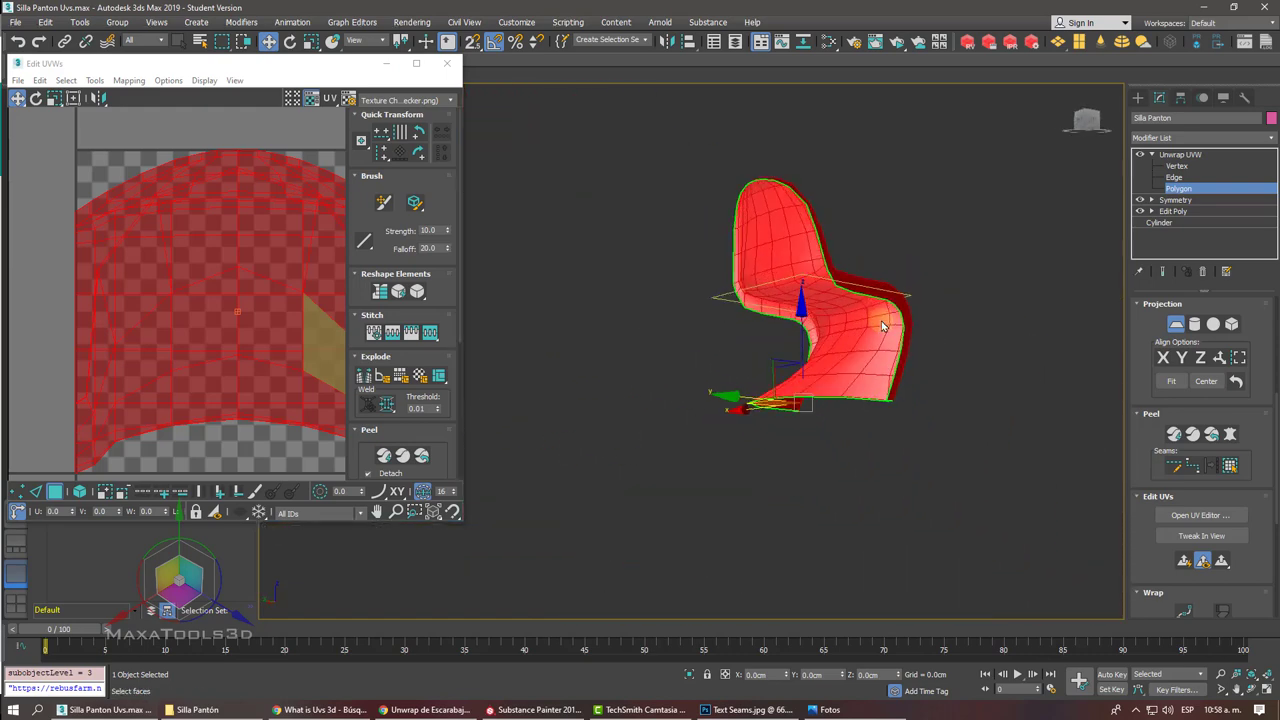
scroll(882, 324, up, 5)
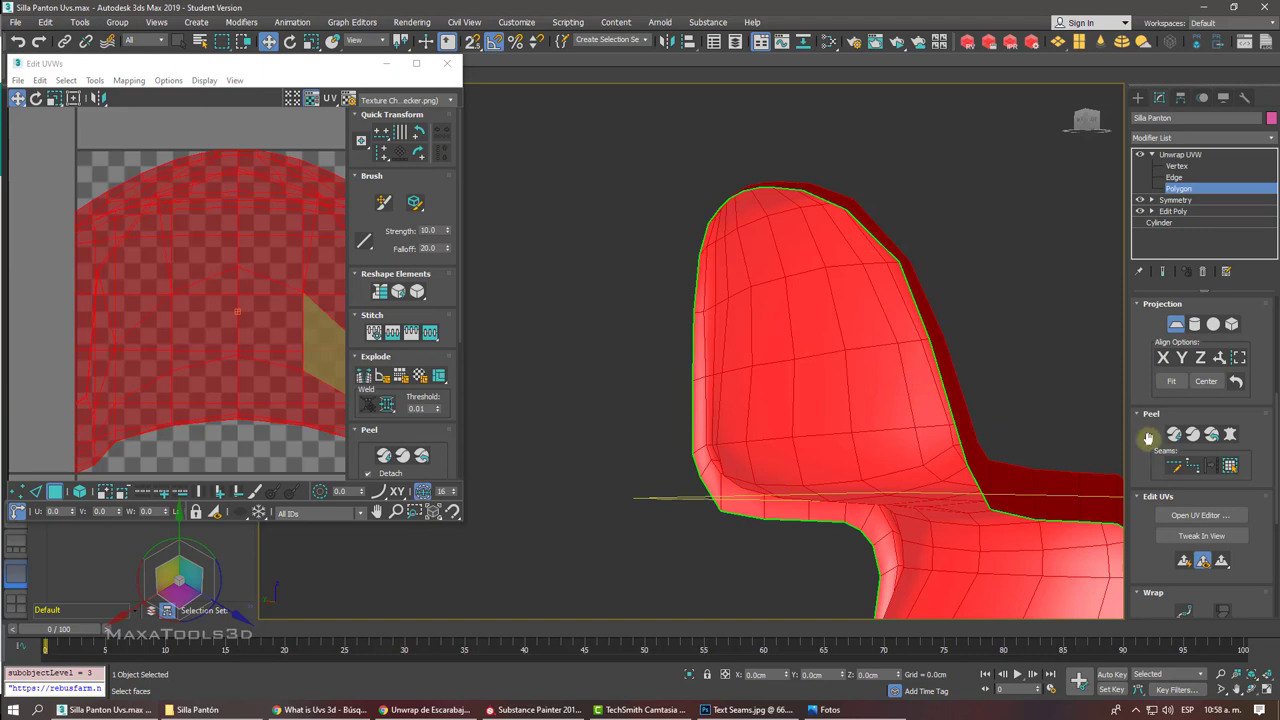
scroll(1164, 386, down, 3)
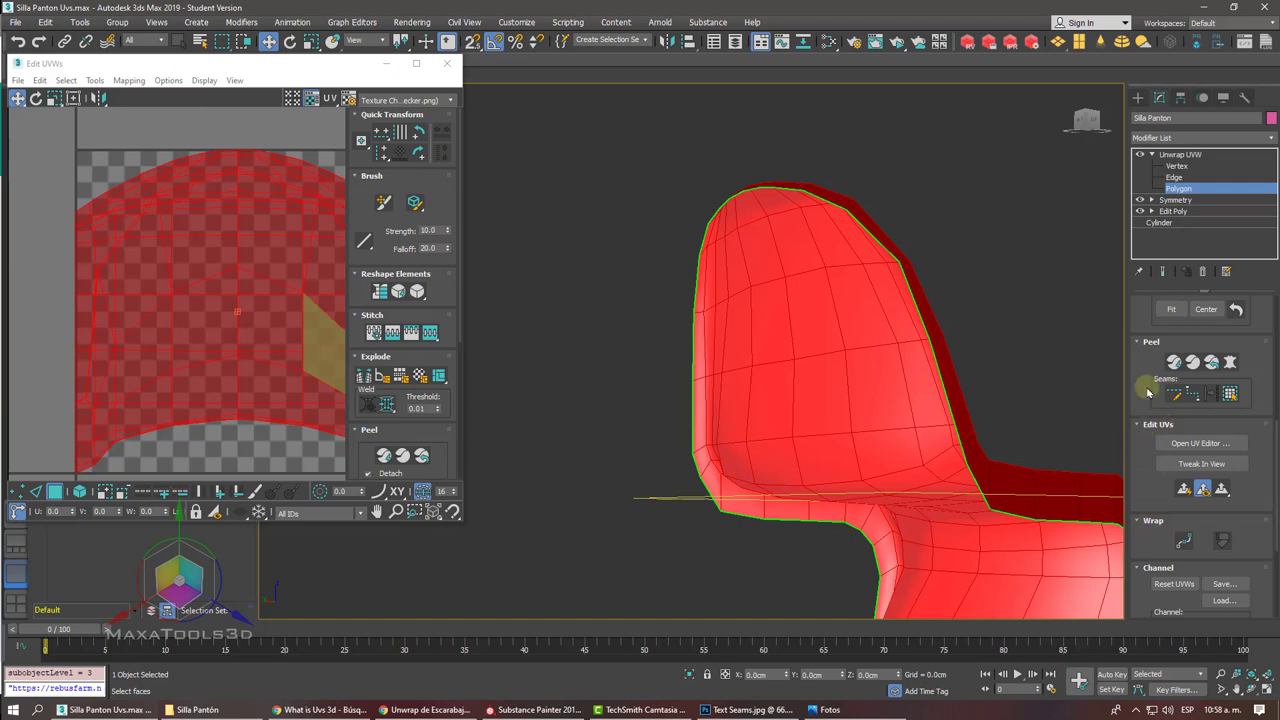
scroll(1147, 400, down, 5)
scroll(1150, 420, down, 2)
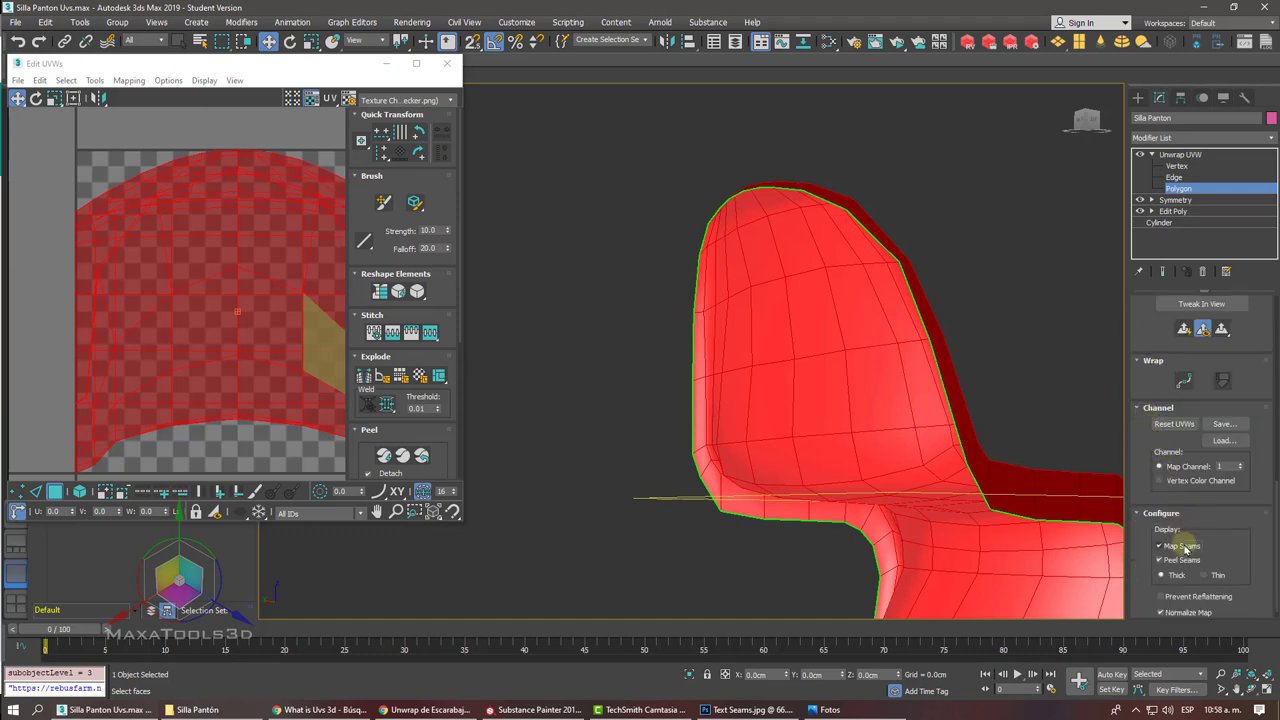
Step: Turn off Map Seams display and orbit the chair to check the remaining peel seams
click(1183, 544)
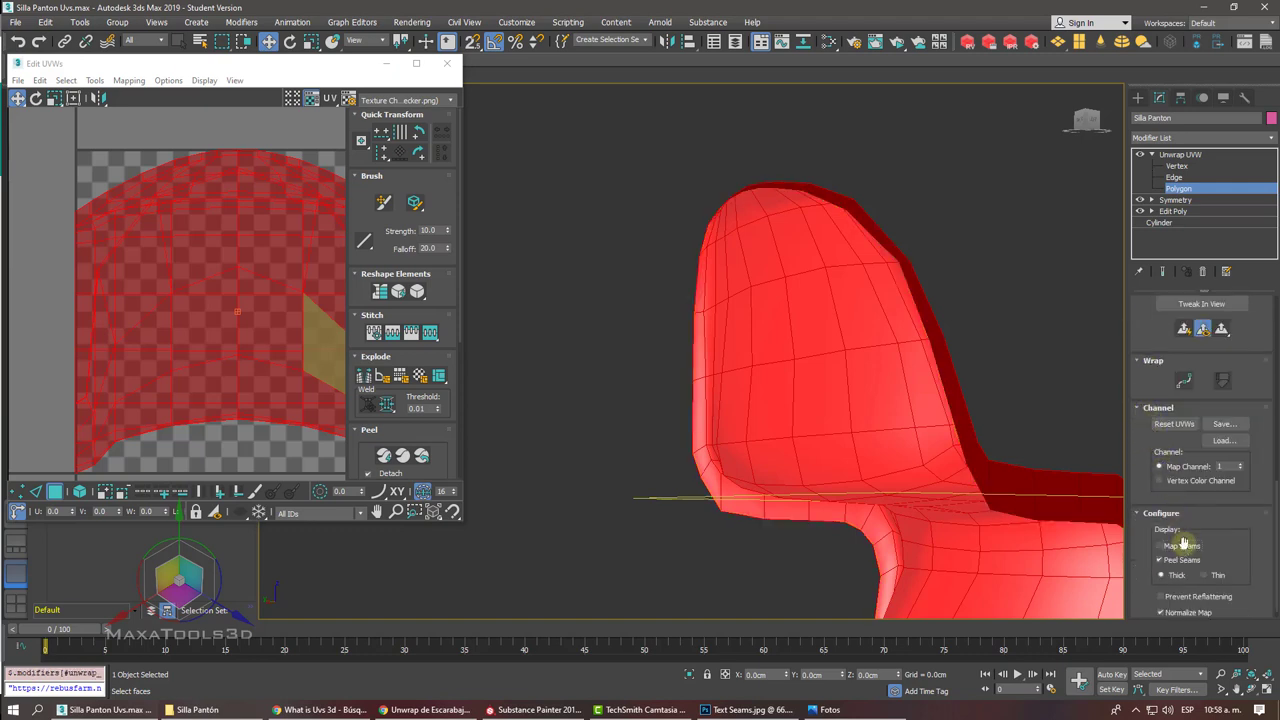
alt+middle_drag(1060, 480, 1097, 467)
scroll(1097, 467, down, 3)
scroll(1097, 467, down, 2)
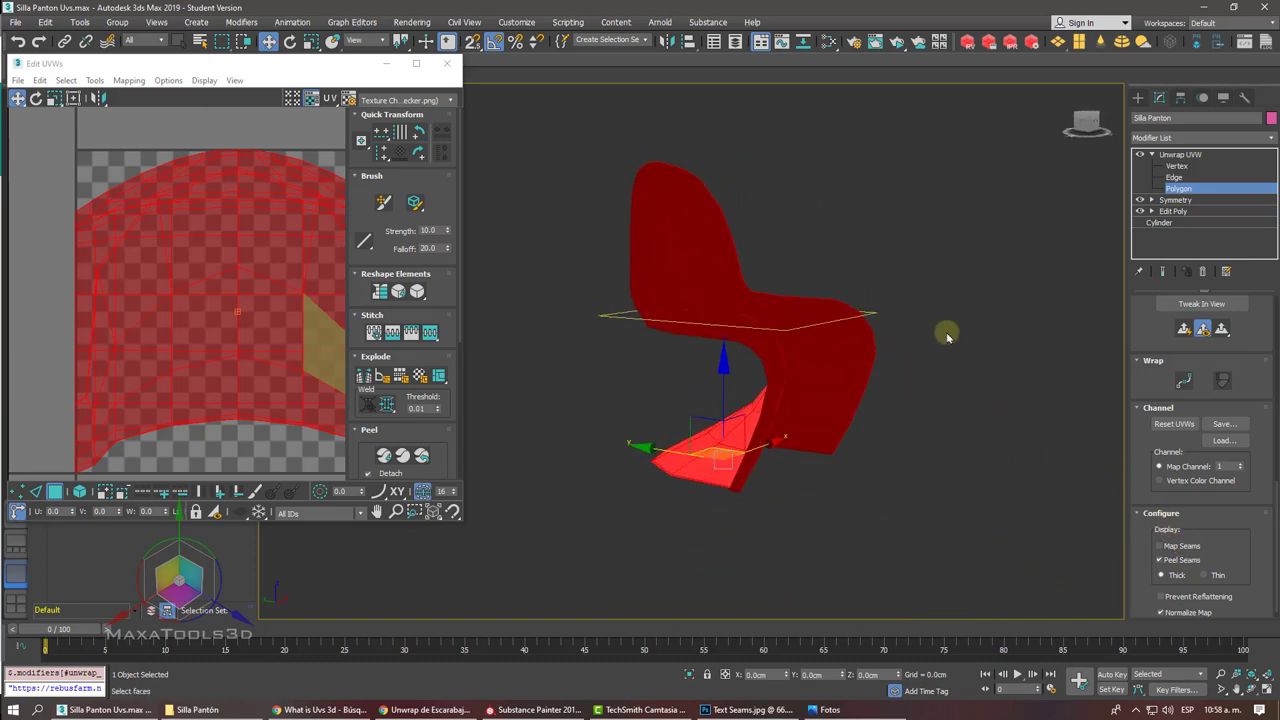
alt+middle_drag(947, 337, 857, 251)
right_click(857, 251)
click(890, 268)
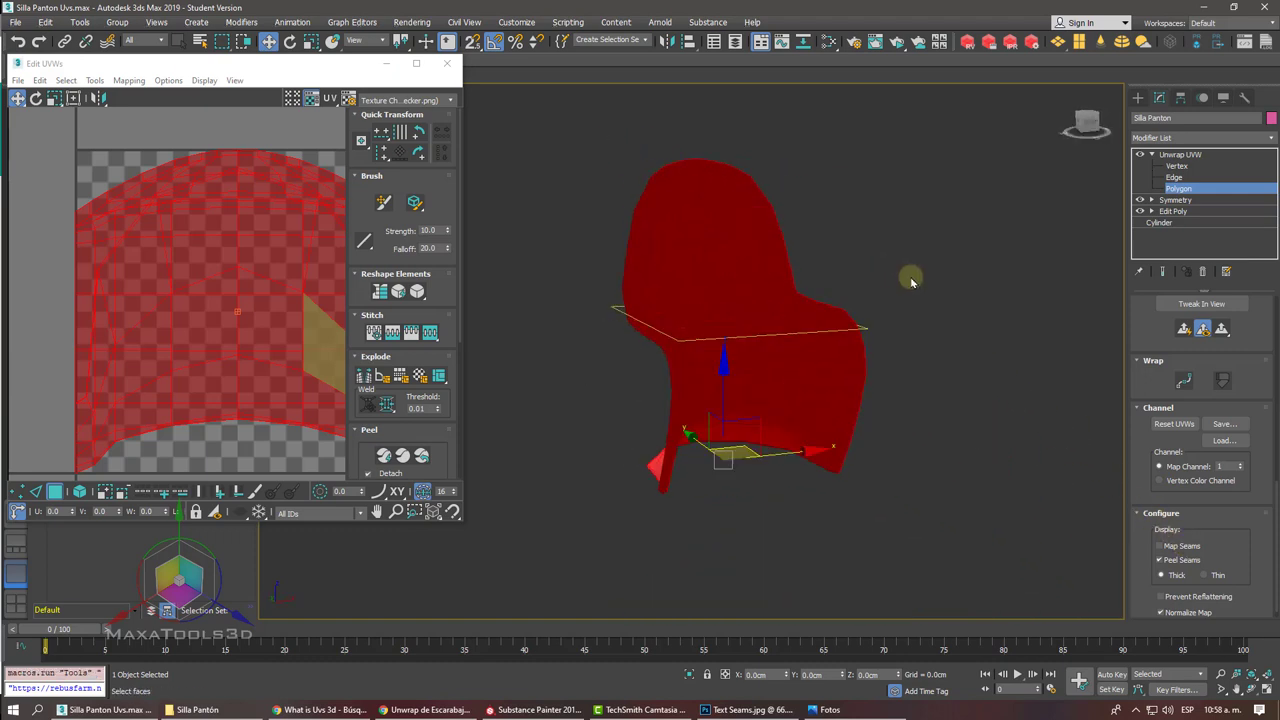
alt+middle_drag(911, 282, 820, 257)
scroll(287, 126, up, 1)
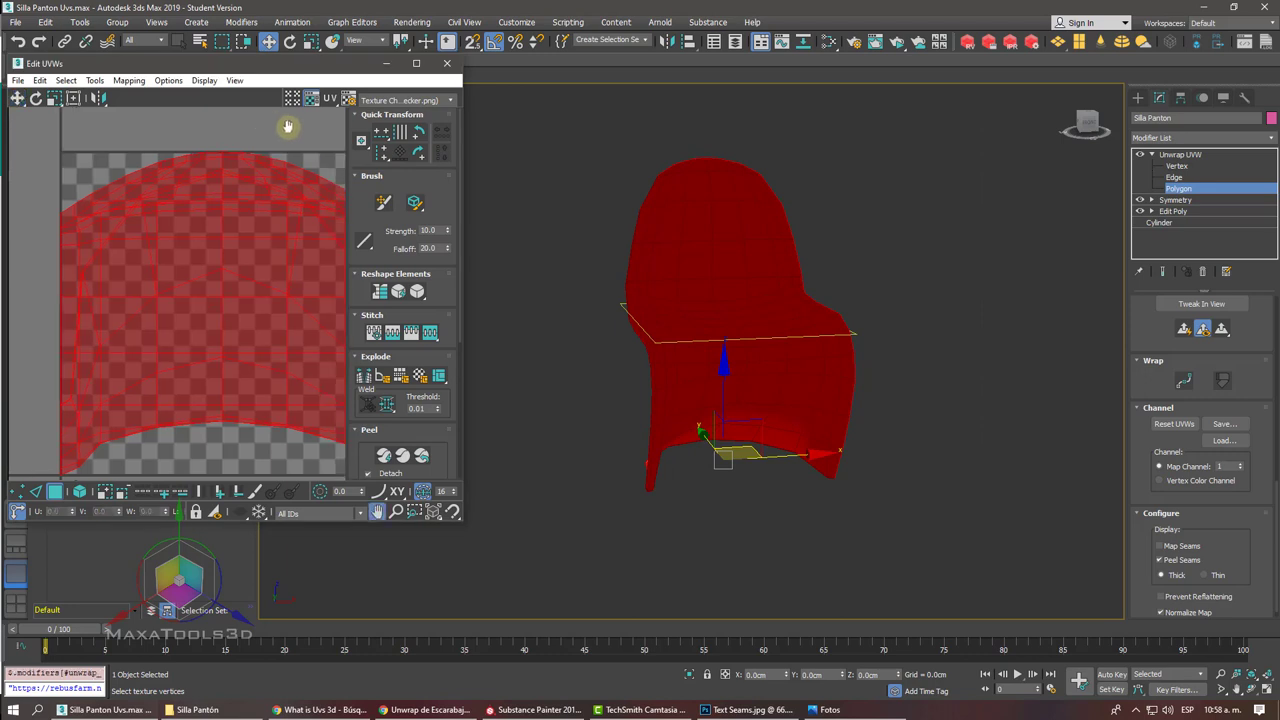
scroll(287, 126, down, 2)
alt+middle_drag(897, 266, 867, 262)
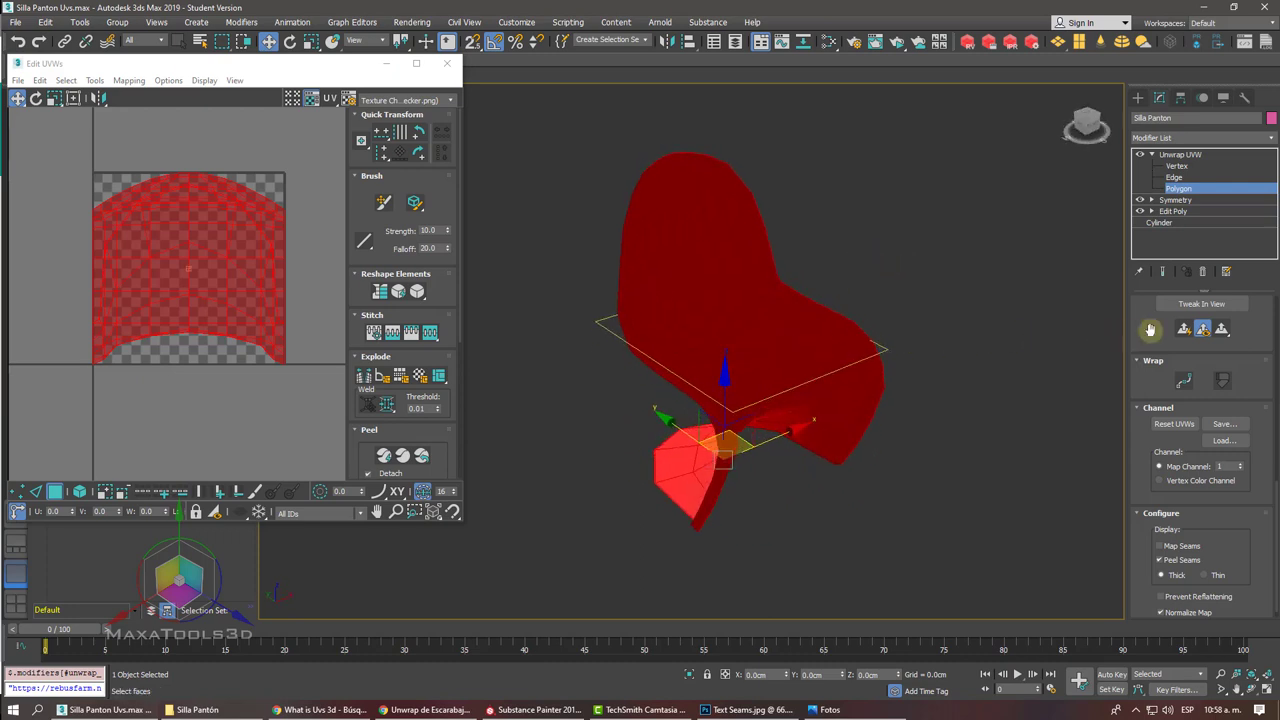
drag(1150, 329, 1147, 520)
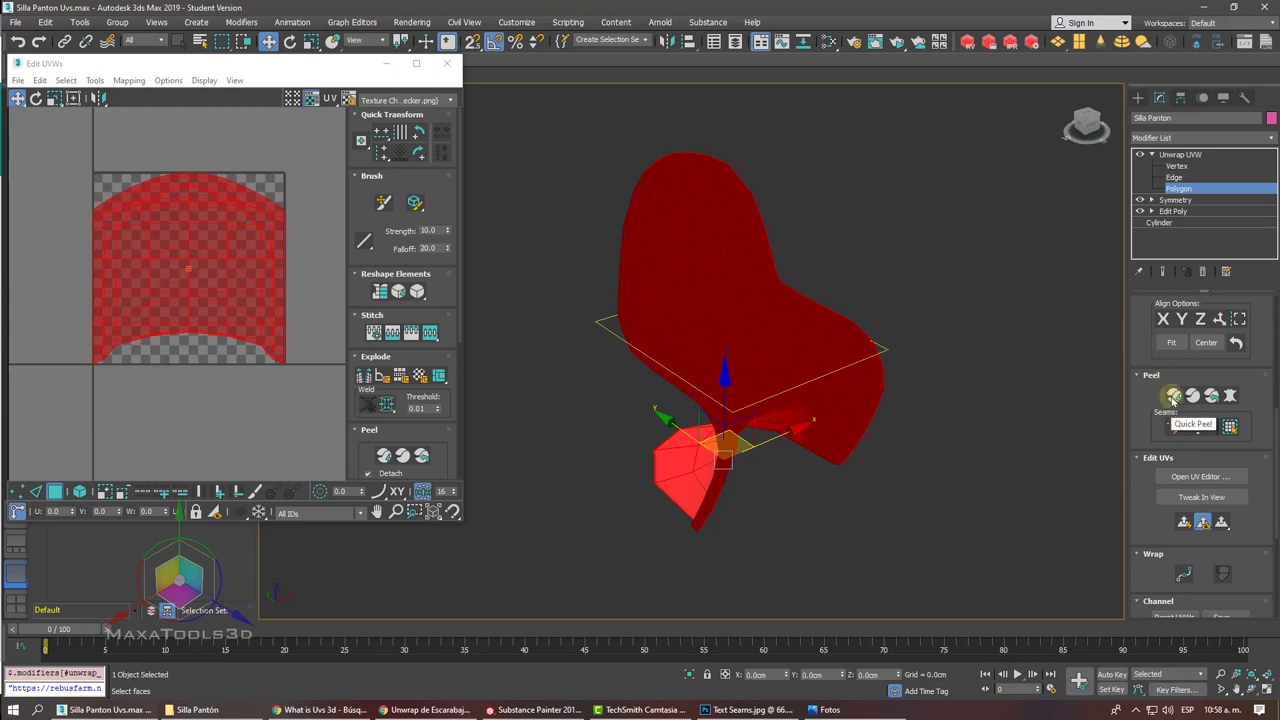
Step: Run Quick Peel to flatten the chair's faces into one UV island, then inspect it
click(1173, 398)
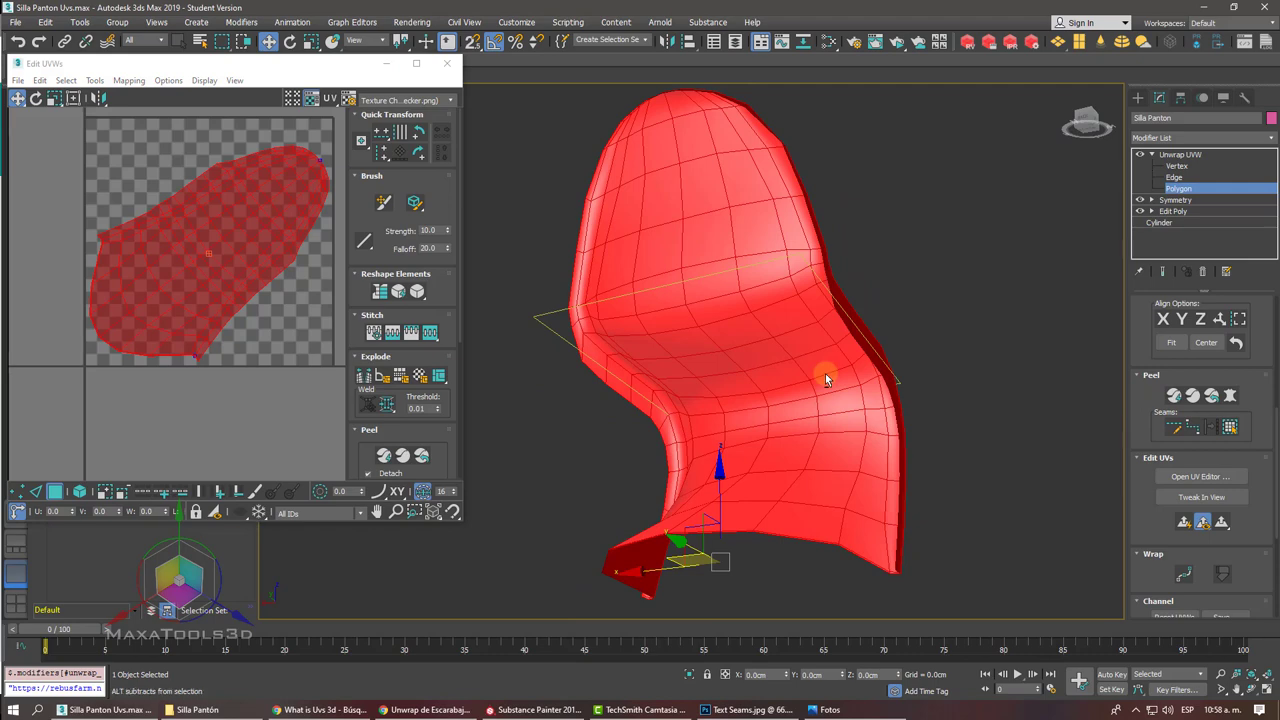
alt+middle_drag(825, 373, 785, 367)
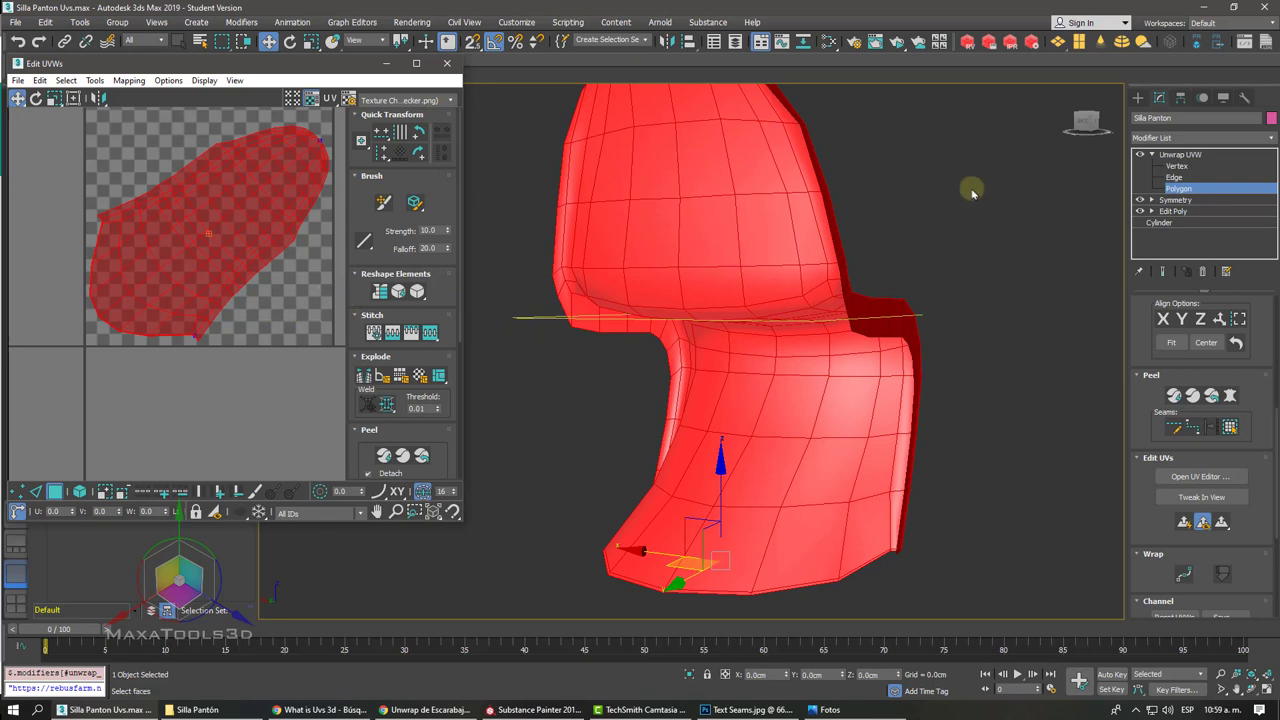
Step: Switch the unwrap to Edge sub-object mode and shift the Edit UVWs window right
click(1179, 155)
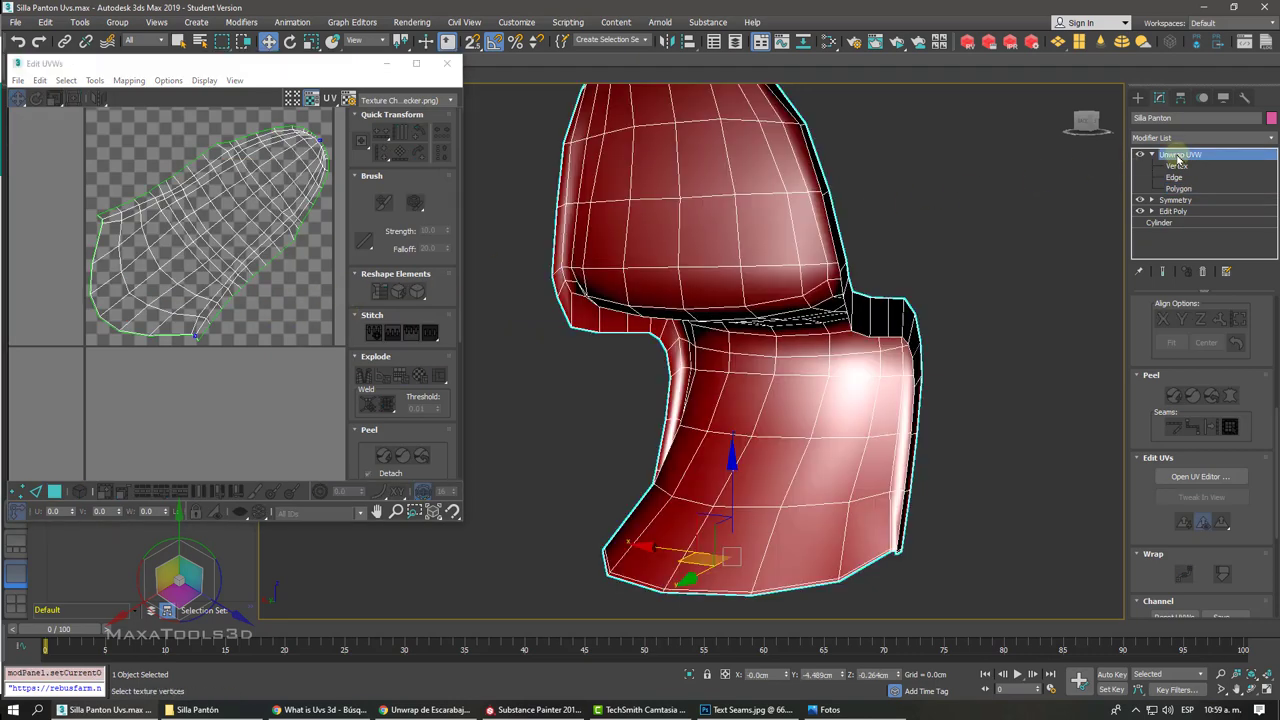
click(1177, 166)
click(1177, 177)
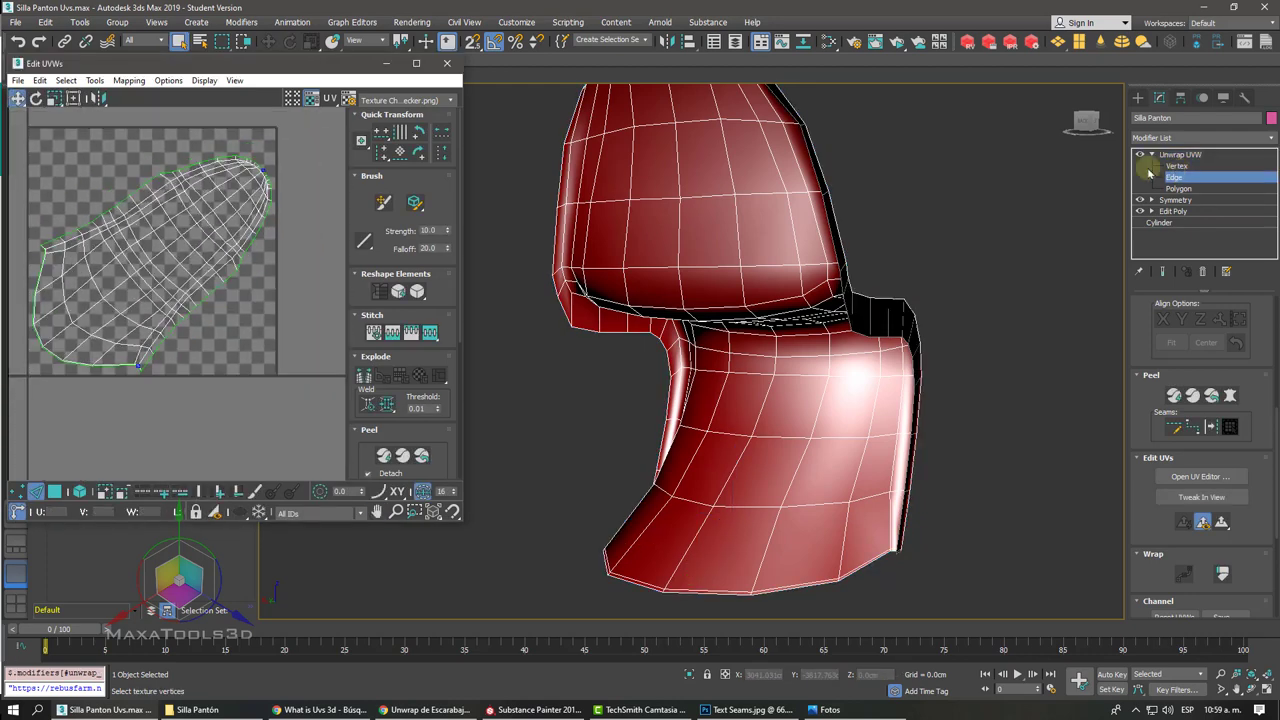
drag(273, 64, 388, 76)
scroll(371, 229, up, 2)
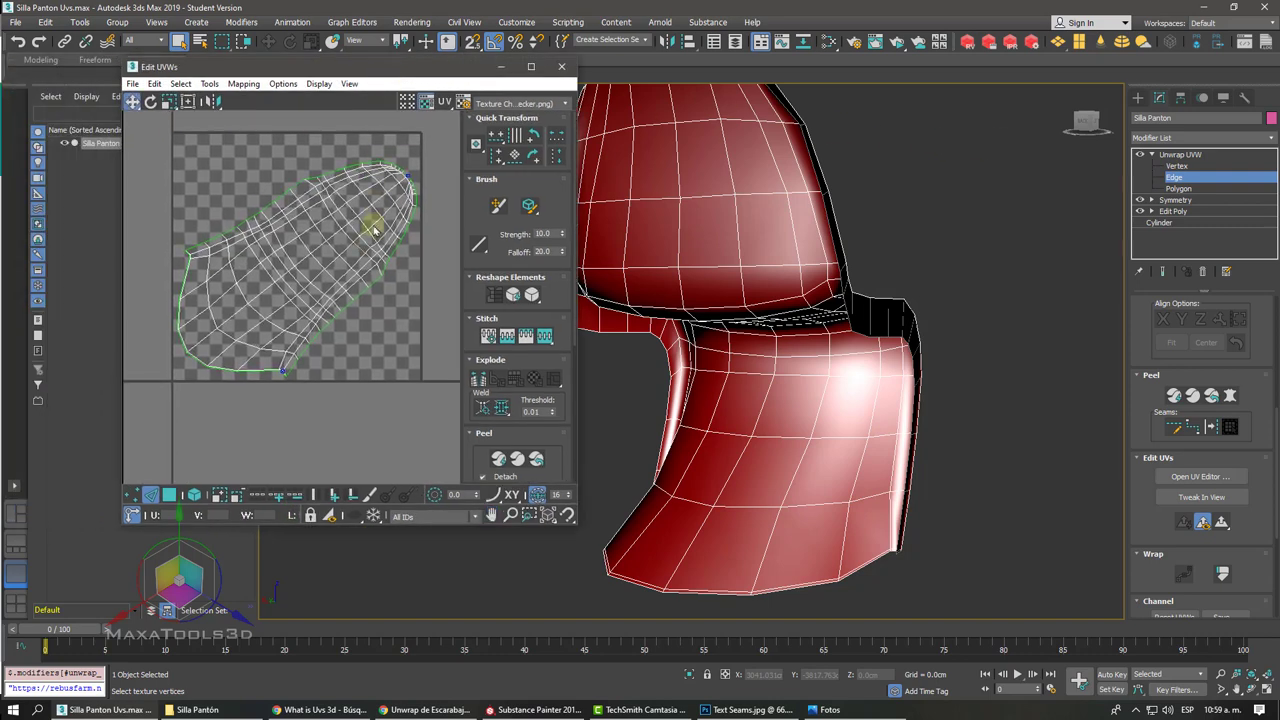
scroll(366, 280, up, 2)
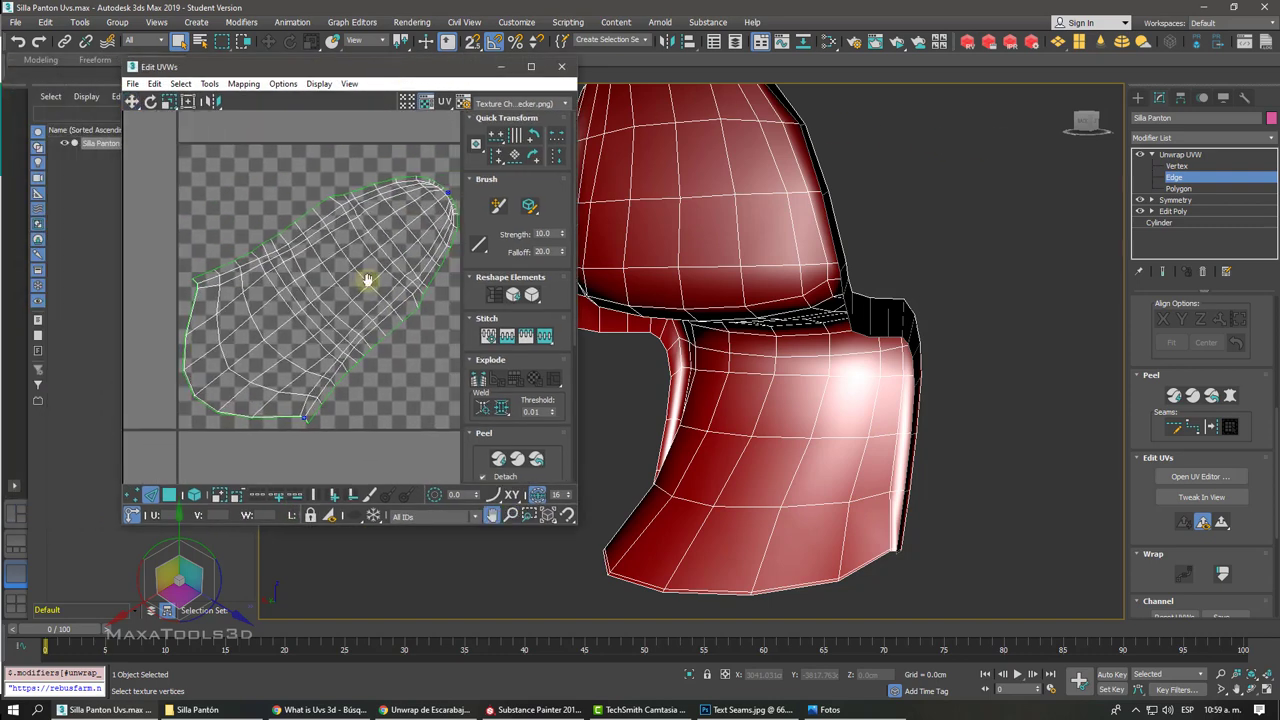
middle_drag(384, 285, 368, 287)
scroll(368, 287, down, 2)
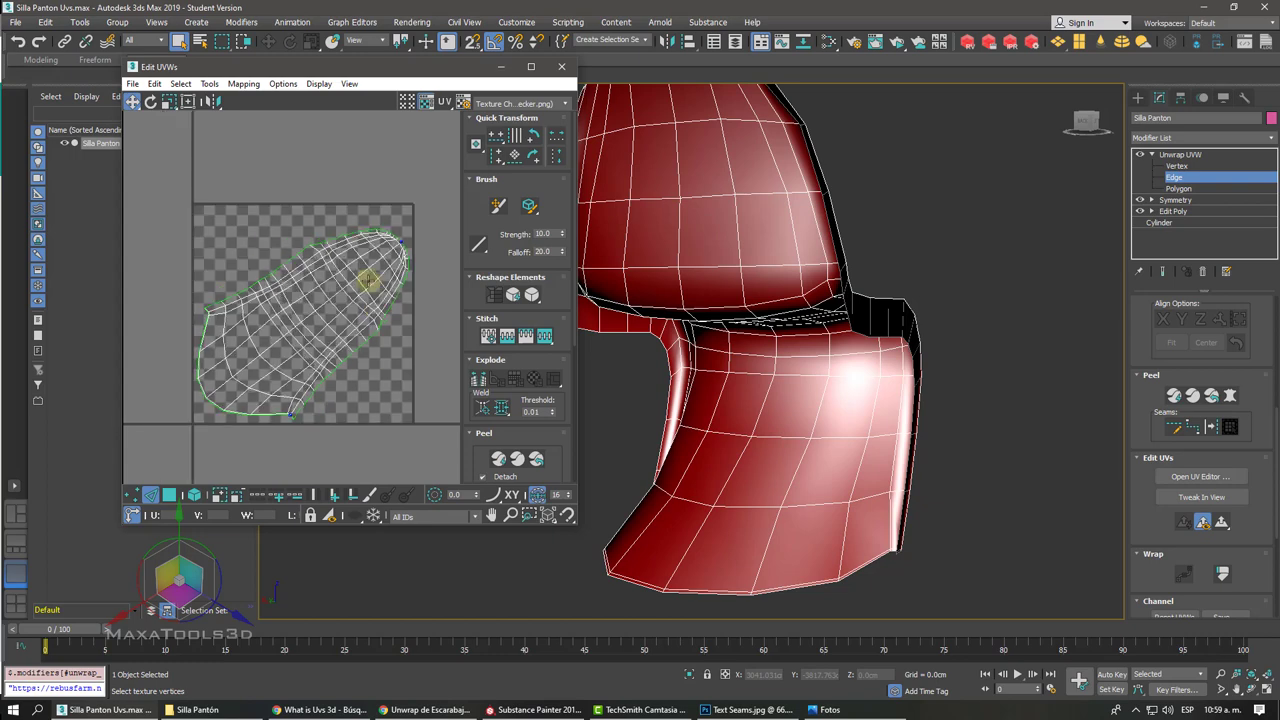
scroll(368, 287, up, 3)
scroll(368, 287, down, 1)
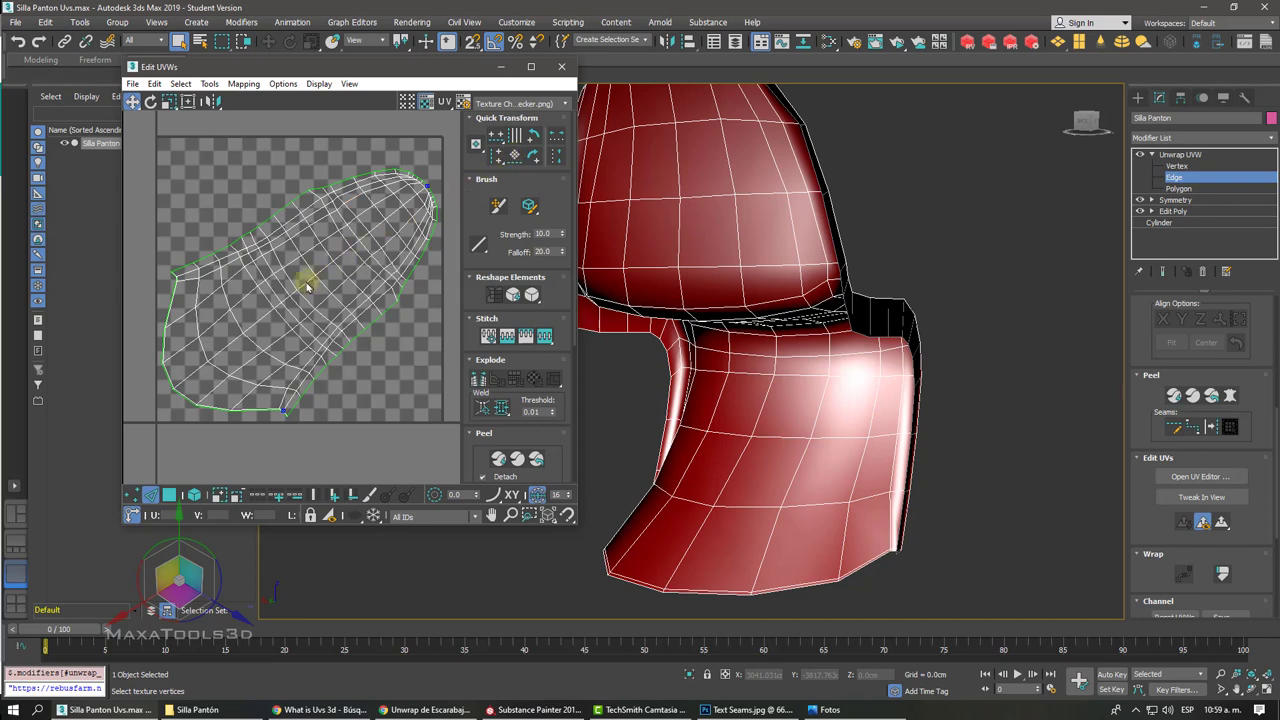
scroll(306, 283, up, 3)
scroll(306, 283, up, 3)
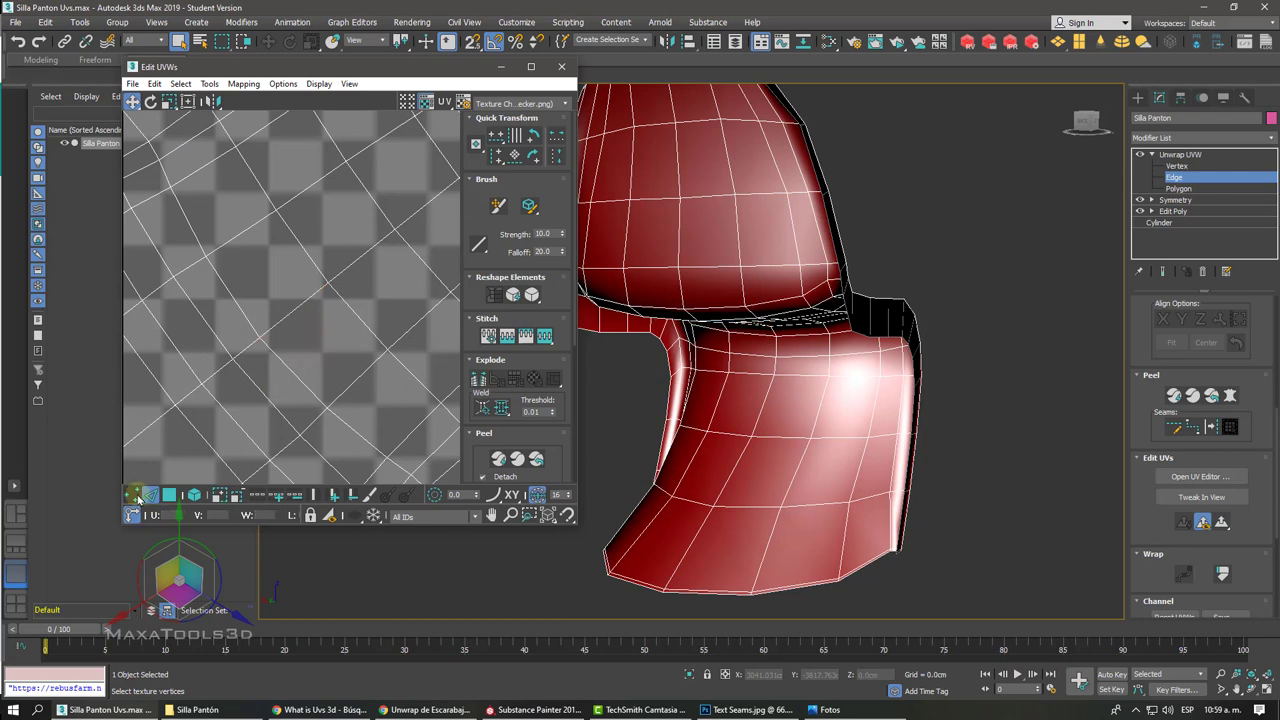
Step: Enable Select By Element UV Toggle and select every edge of the UV island
click(146, 496)
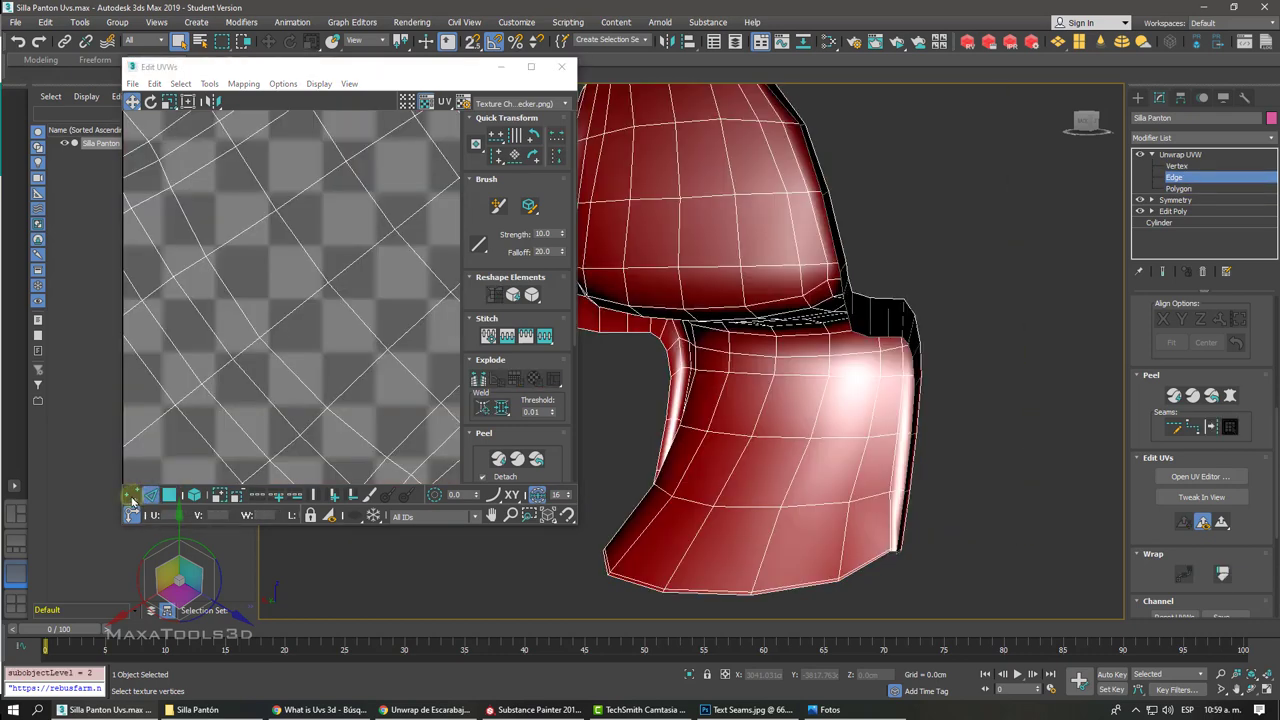
click(146, 496)
click(168, 496)
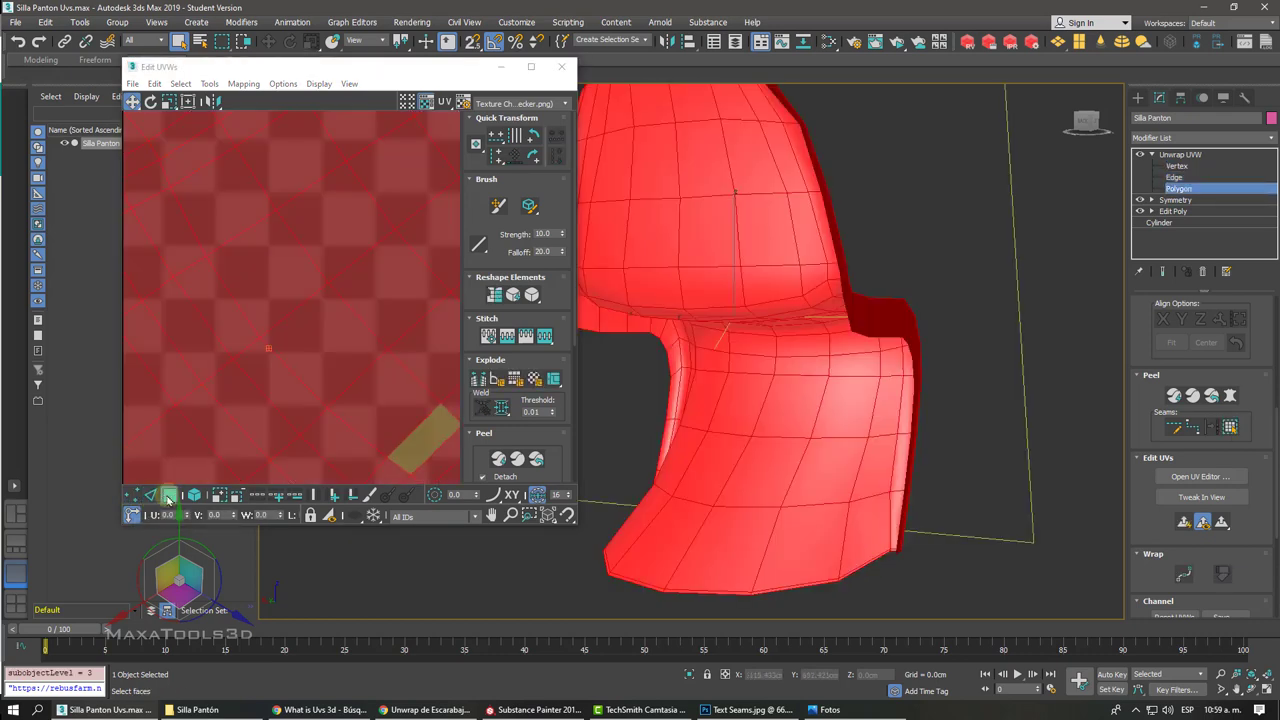
click(150, 494)
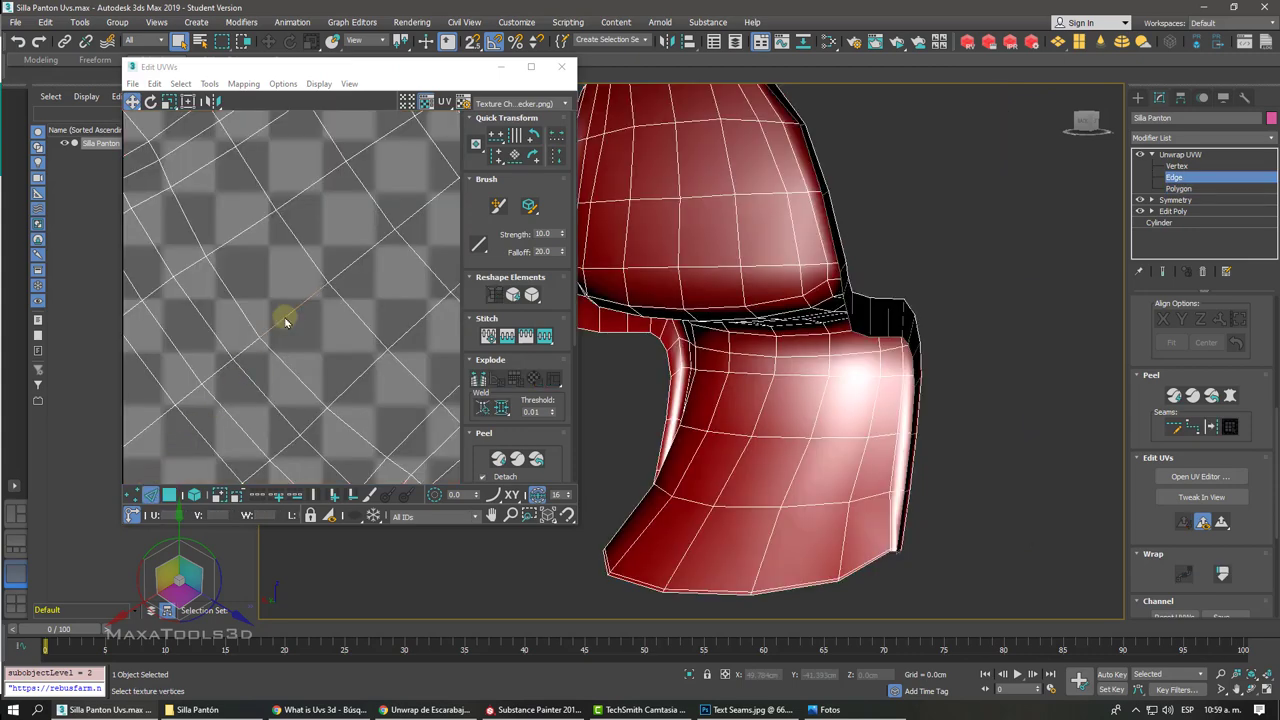
click(285, 319)
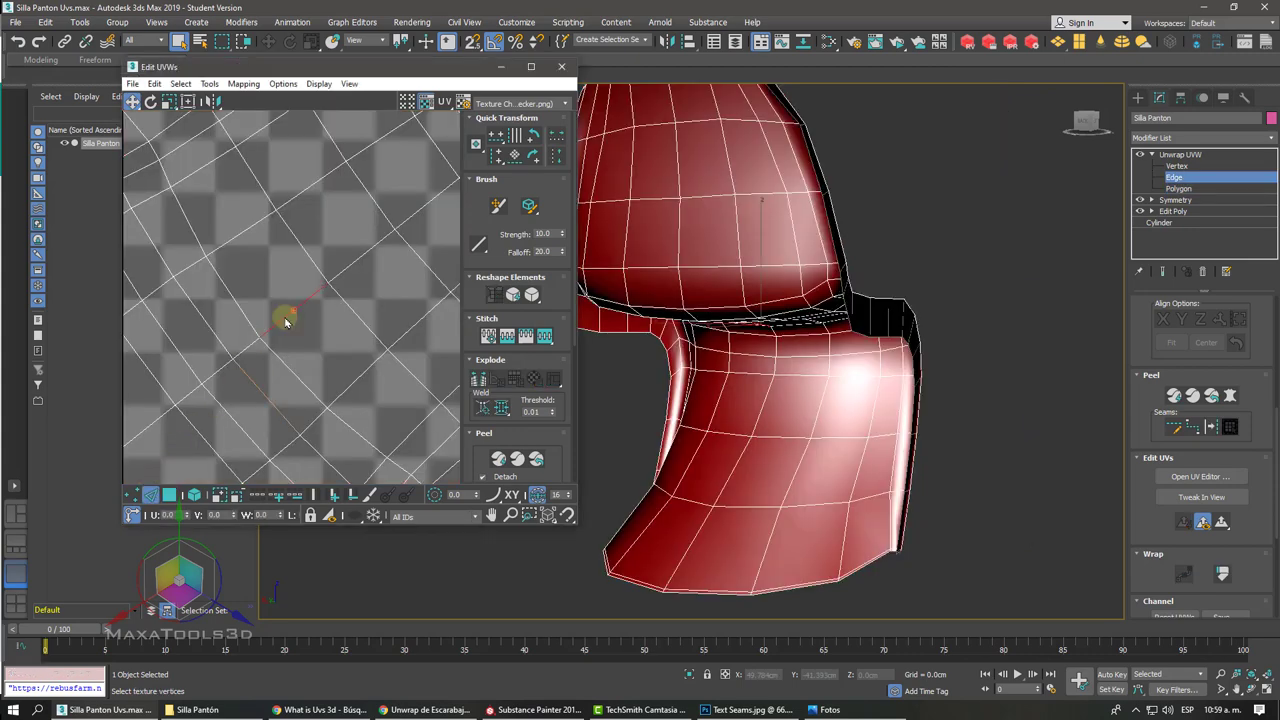
scroll(285, 319, down, 2)
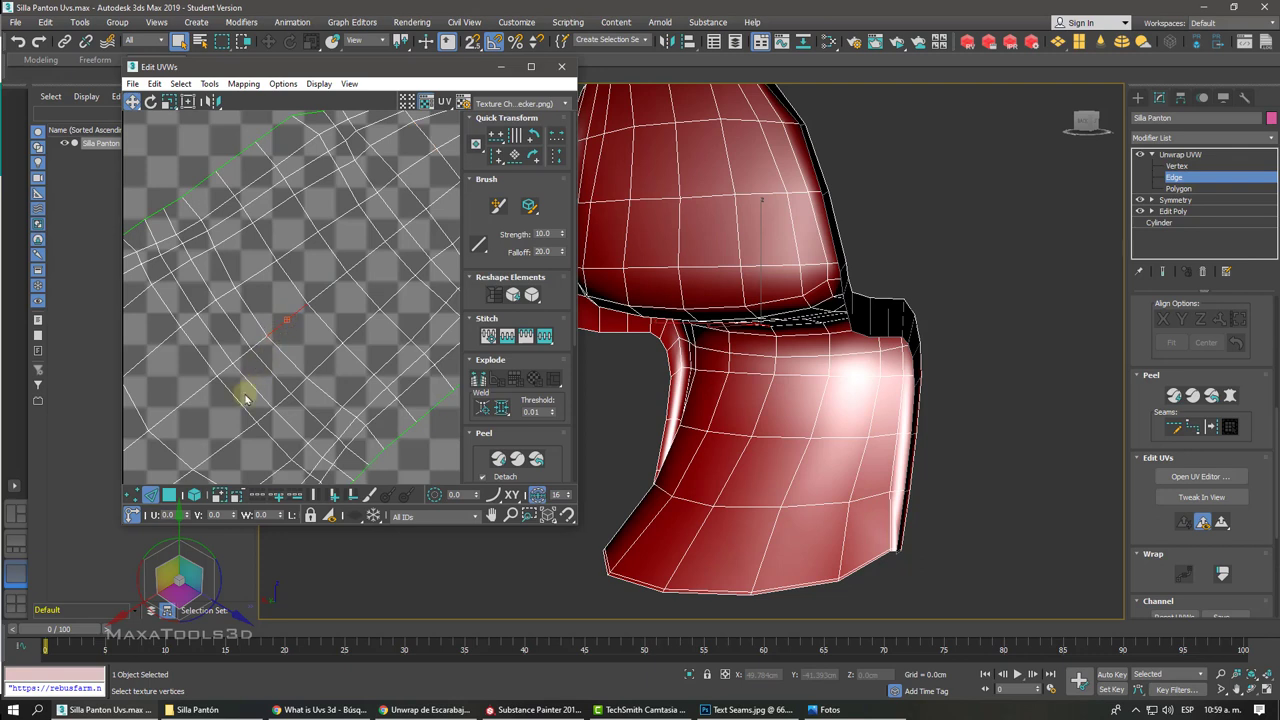
click(194, 494)
click(194, 494)
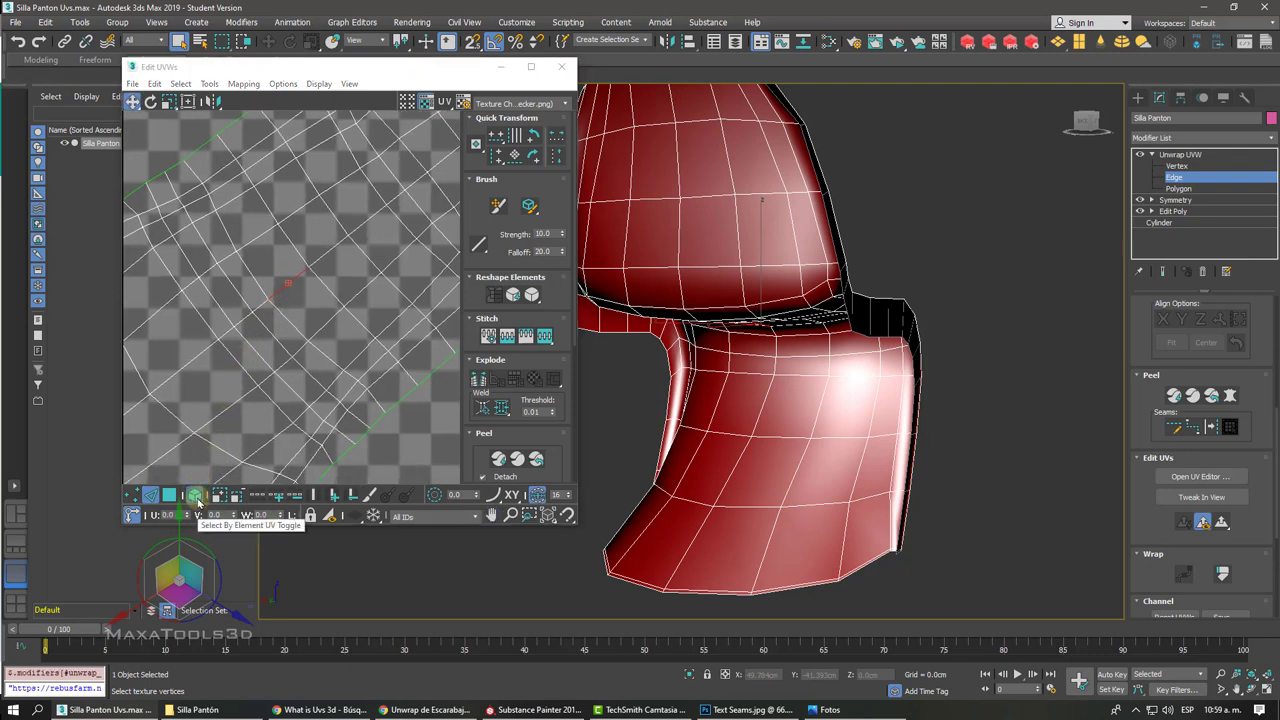
click(312, 296)
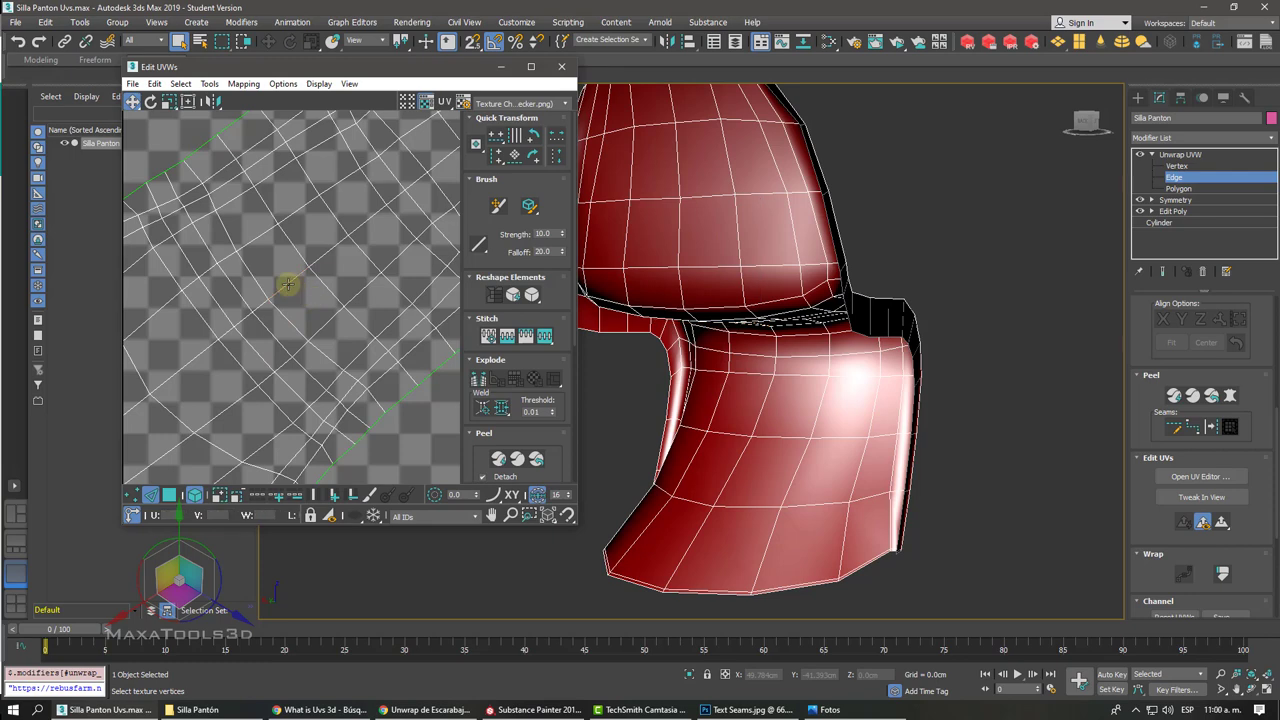
click(286, 285)
Step: Clear the edge selection, zoom in, and select the edge at the island's top-right tip
key(z)
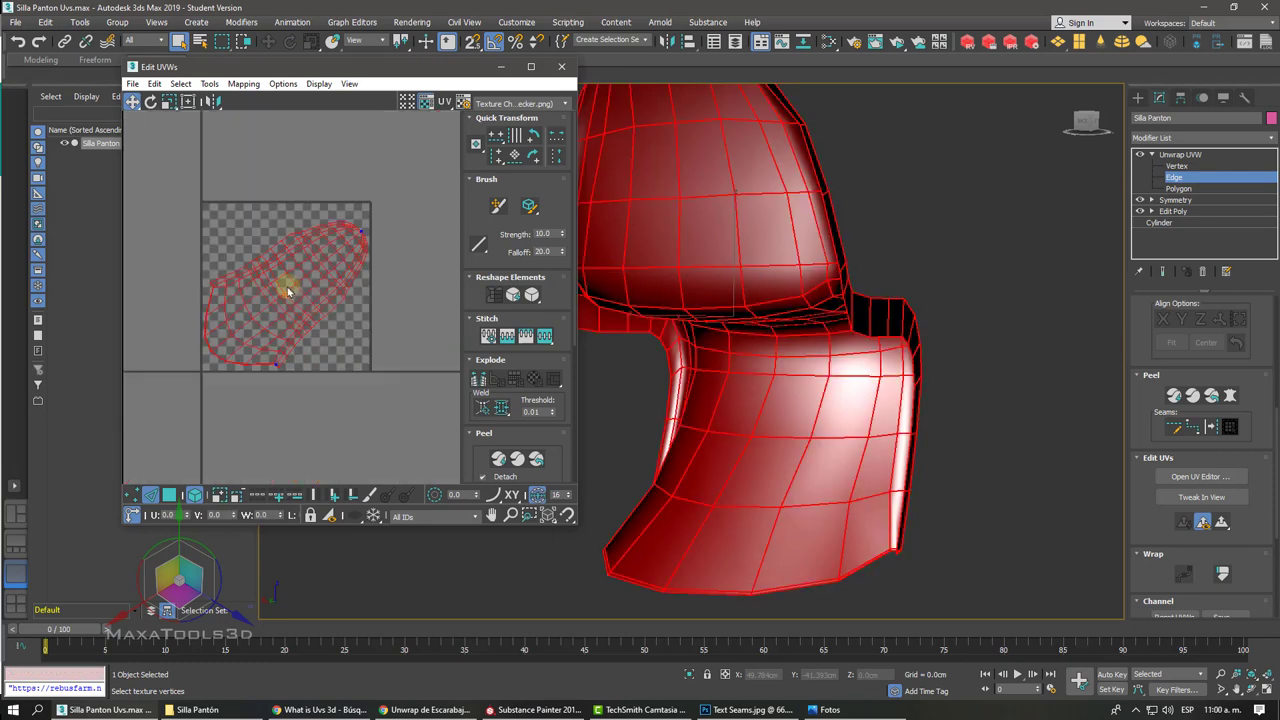
click(366, 376)
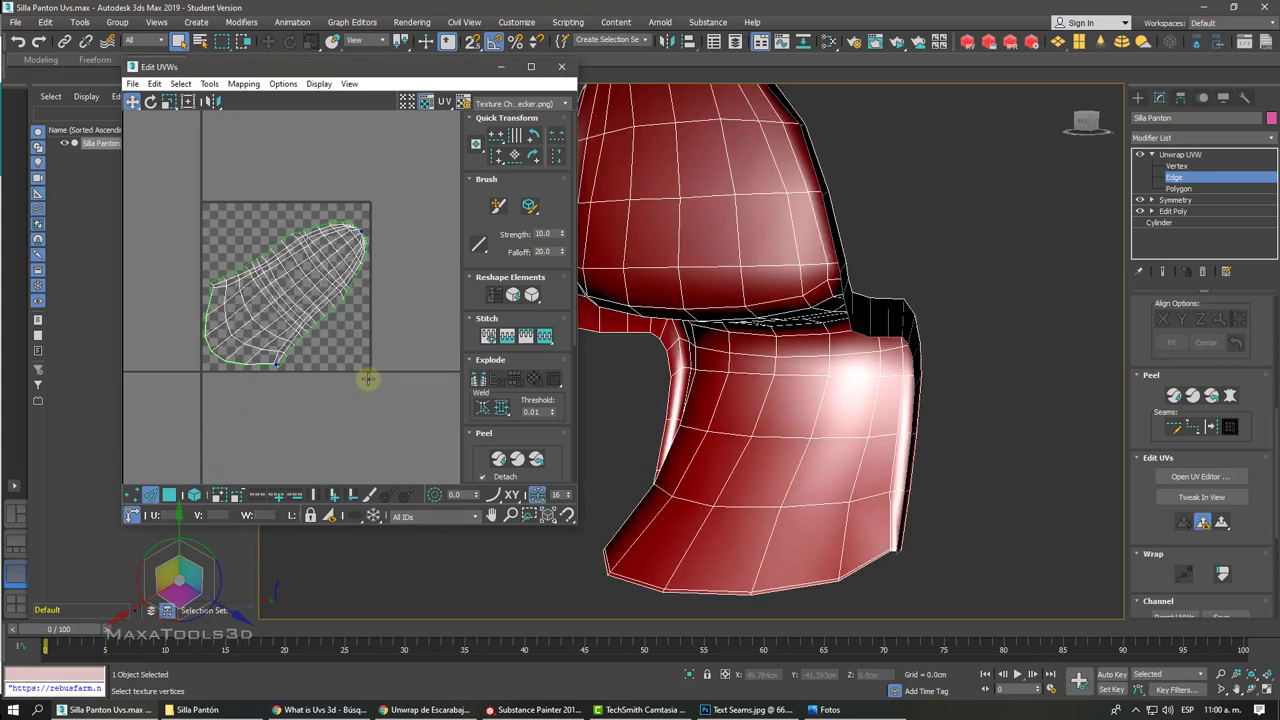
scroll(360, 368, up, 5)
scroll(285, 260, down, 2)
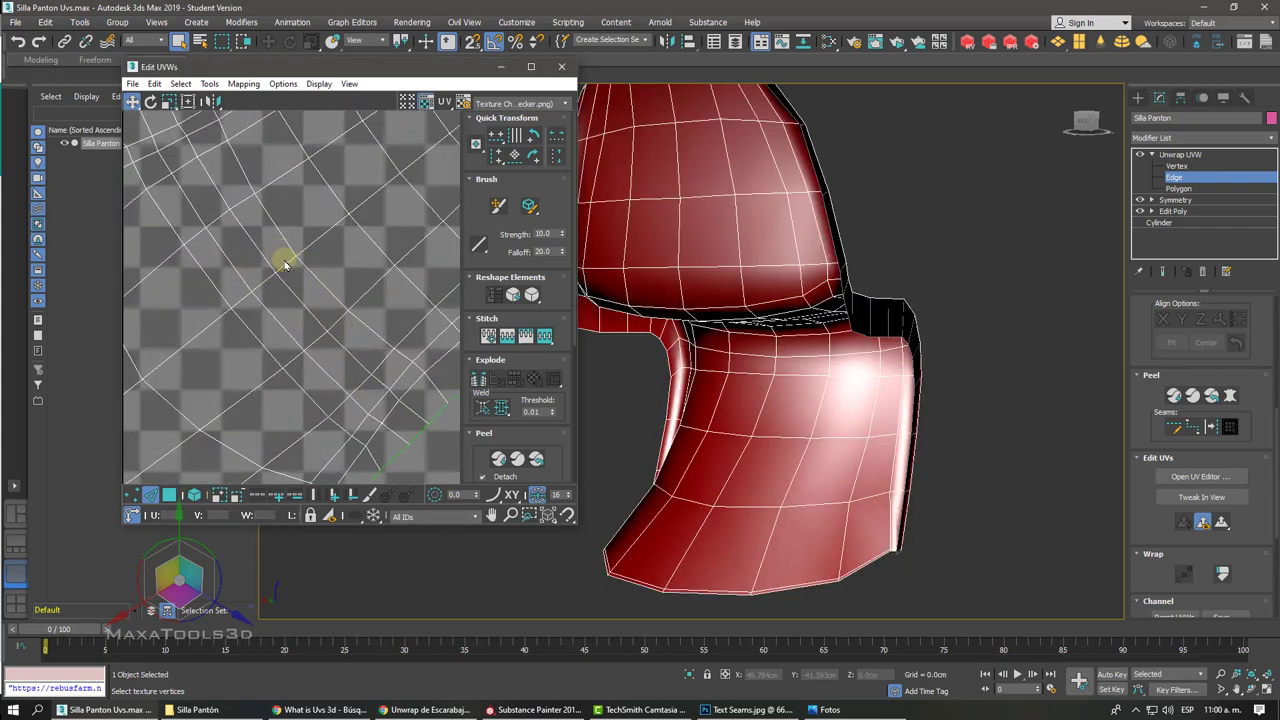
scroll(285, 262, down, 3)
scroll(286, 259, up, 1)
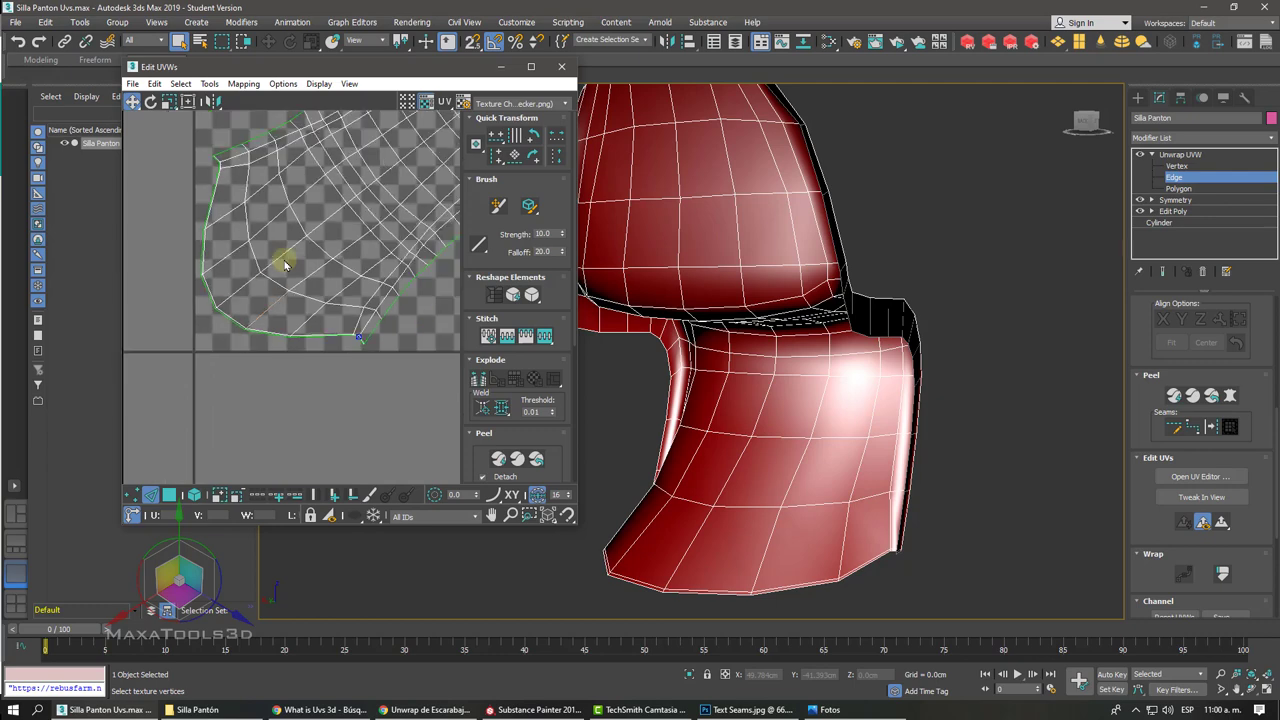
scroll(292, 253, up, 2)
scroll(391, 157, up, 2)
scroll(413, 135, up, 2)
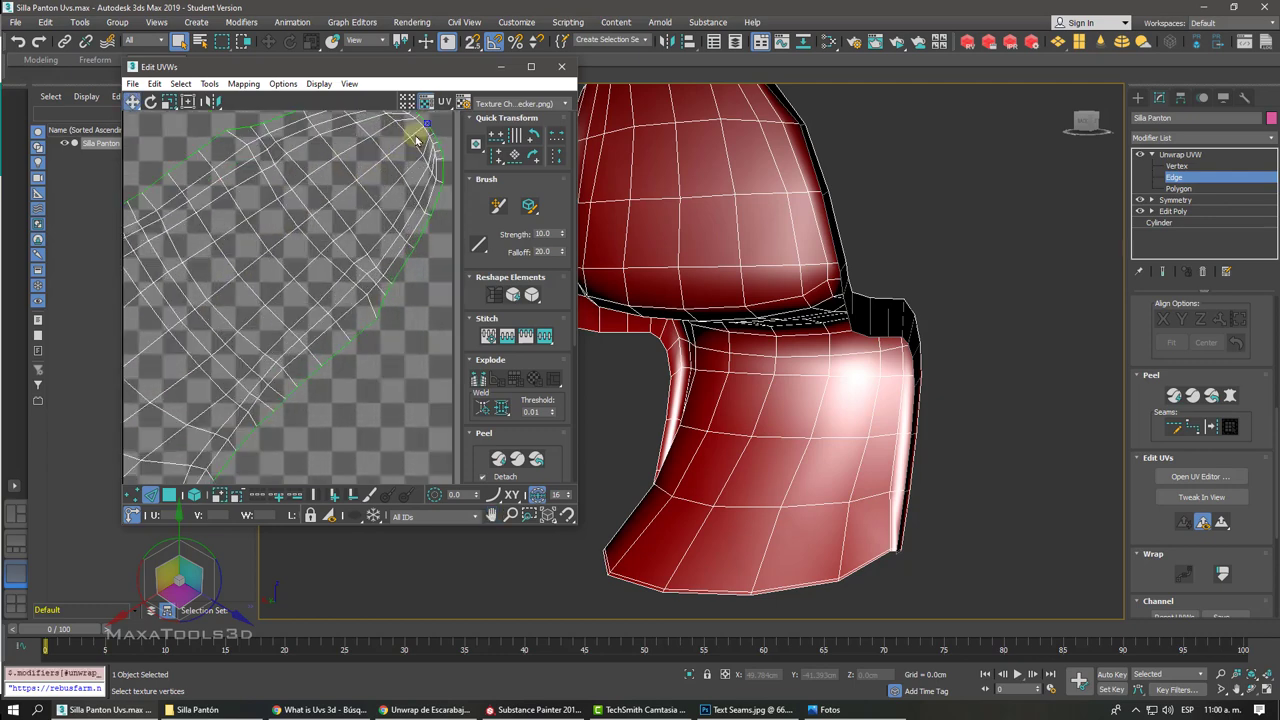
click(413, 135)
scroll(413, 133, down, 3)
scroll(414, 130, down, 2)
scroll(414, 130, up, 2)
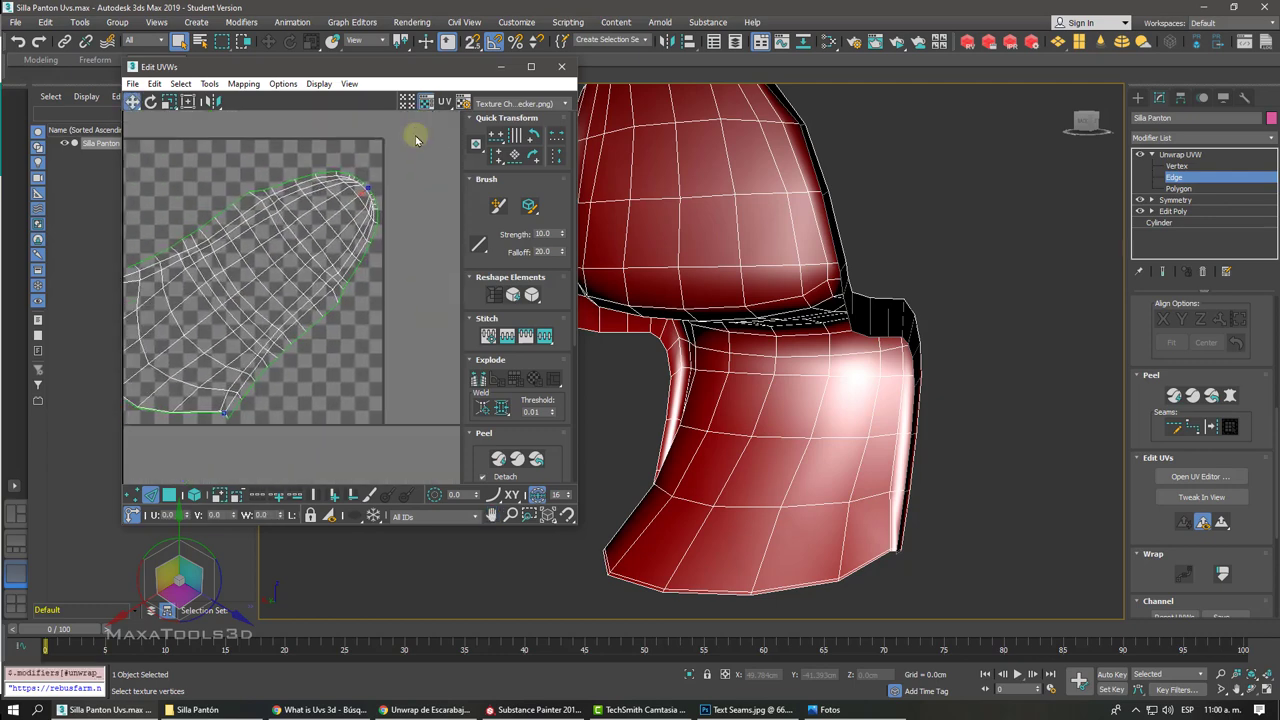
scroll(416, 138, up, 2)
scroll(416, 140, up, 3)
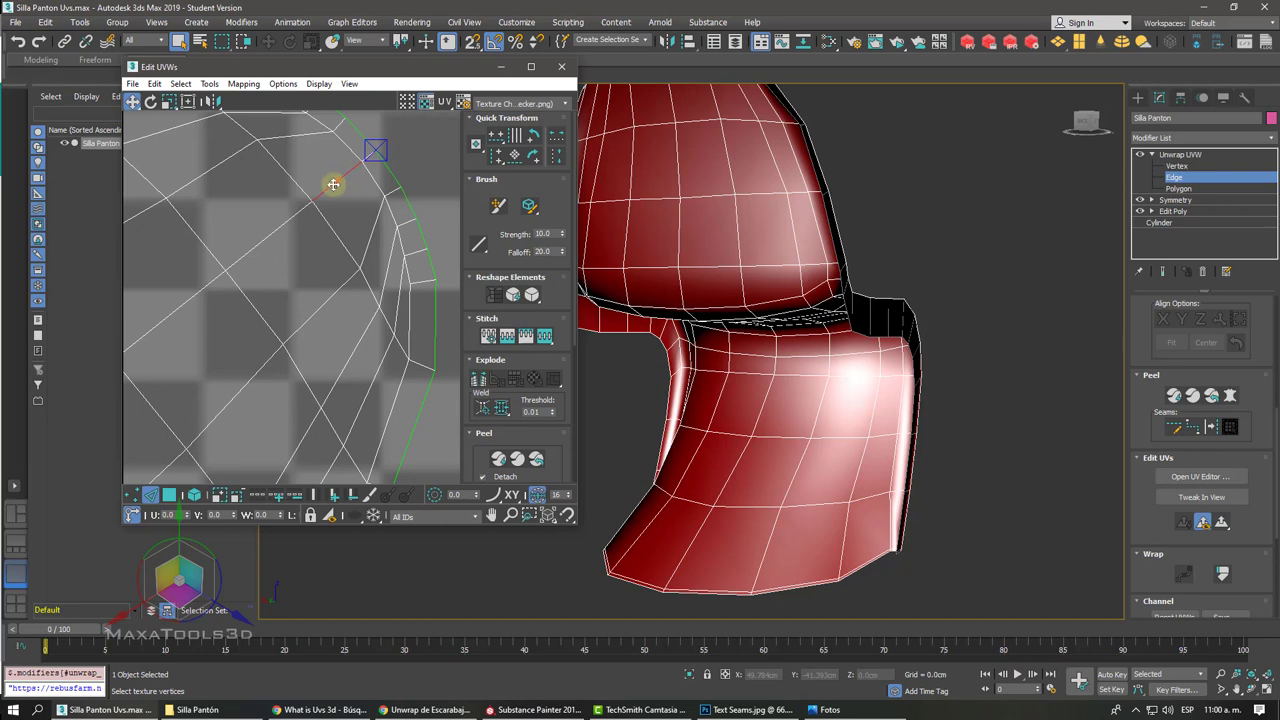
scroll(334, 190, down, 3)
scroll(334, 187, down, 2)
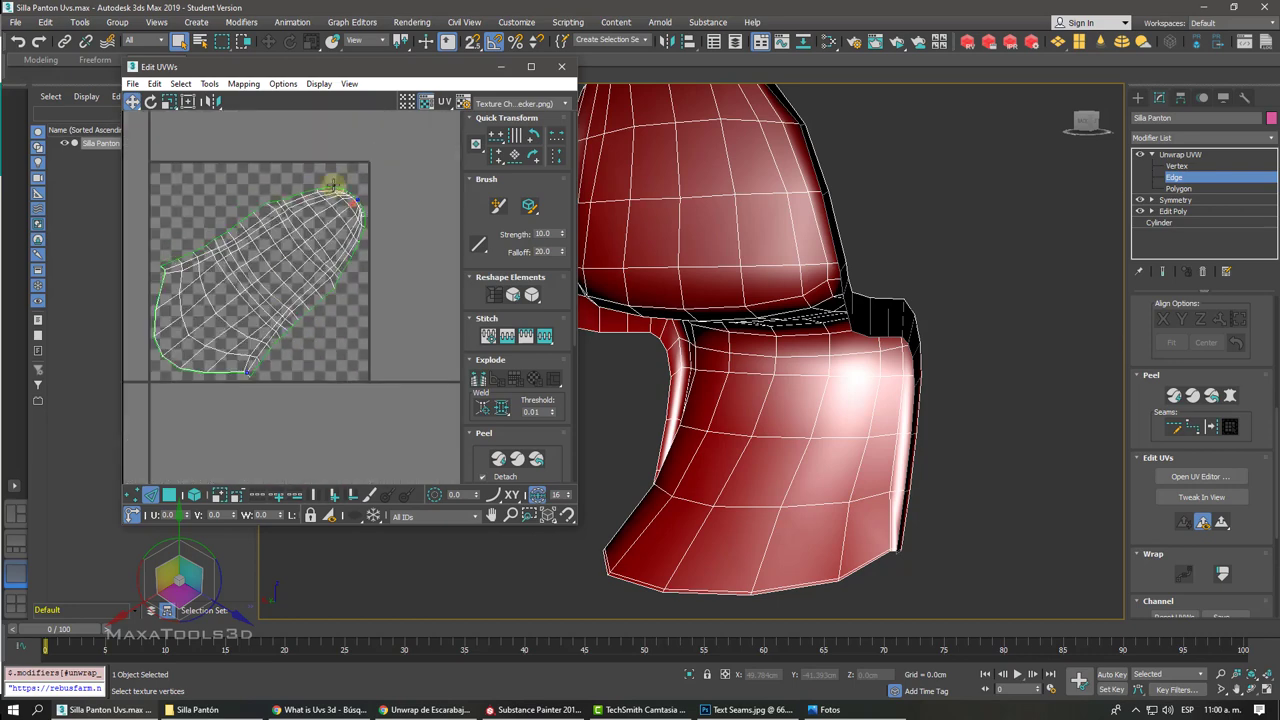
scroll(334, 187, up, 2)
scroll(340, 200, up, 2)
scroll(363, 229, up, 2)
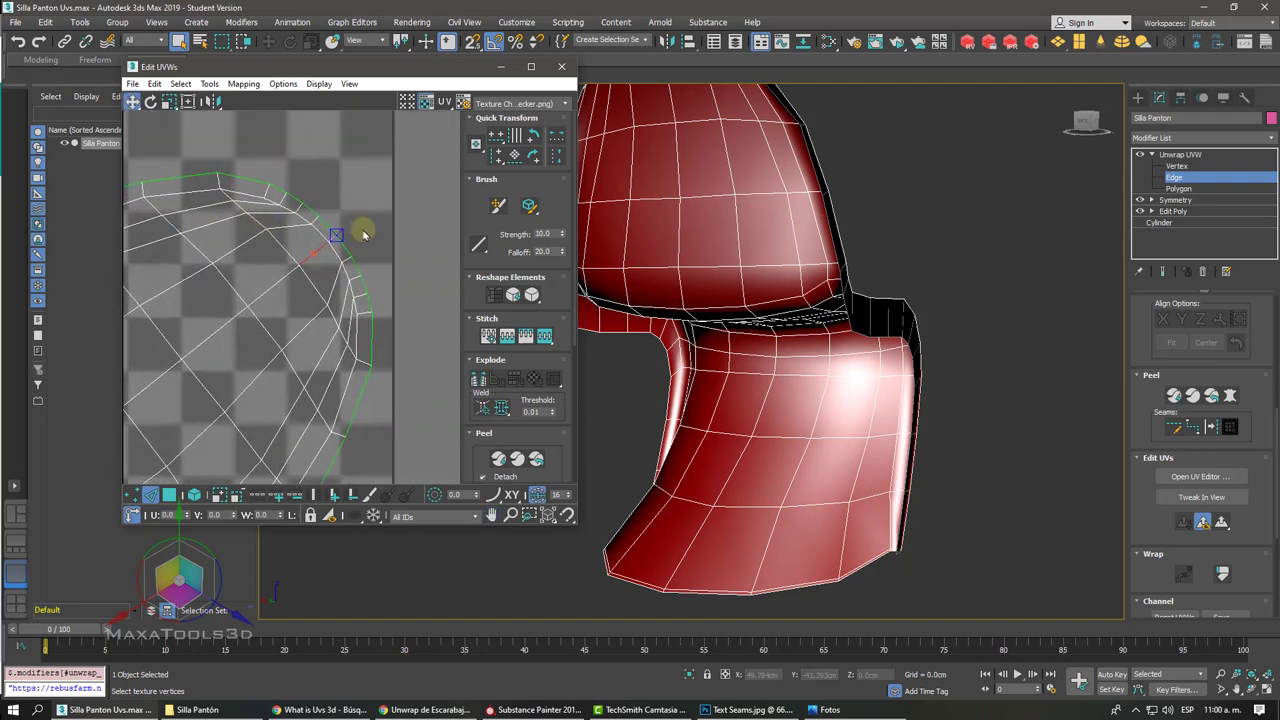
scroll(364, 236, up, 2)
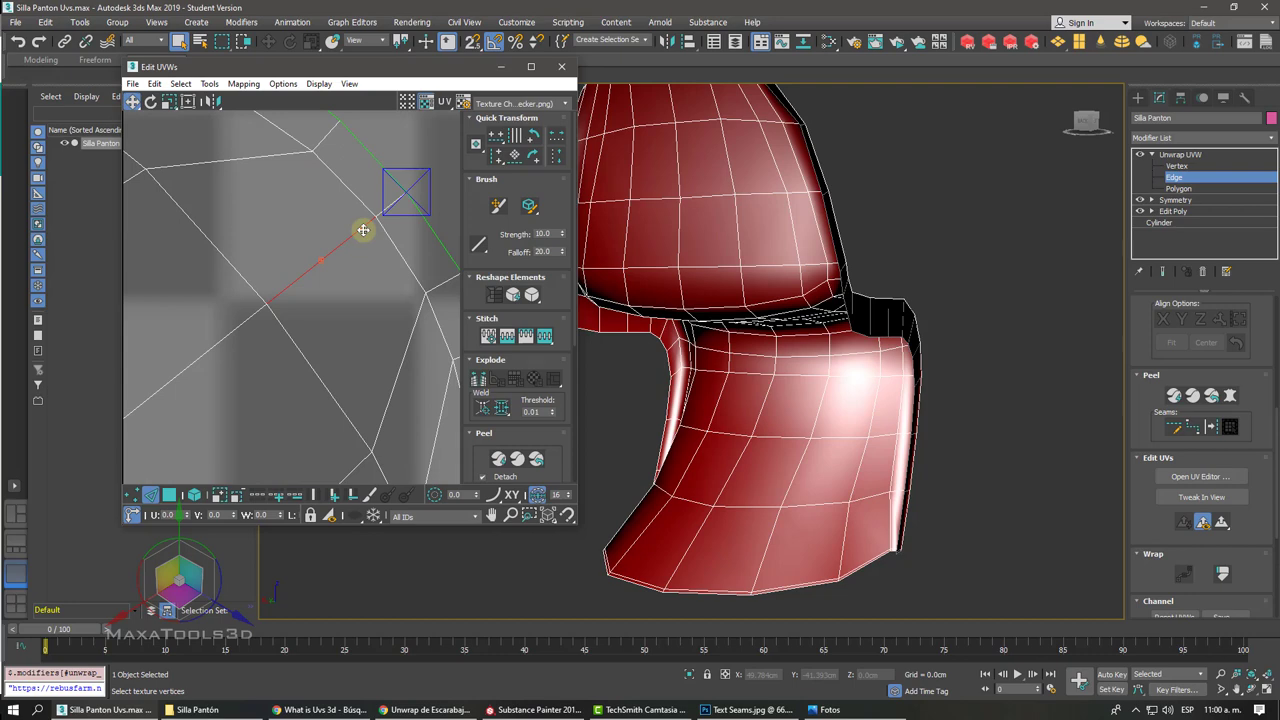
scroll(364, 236, down, 2)
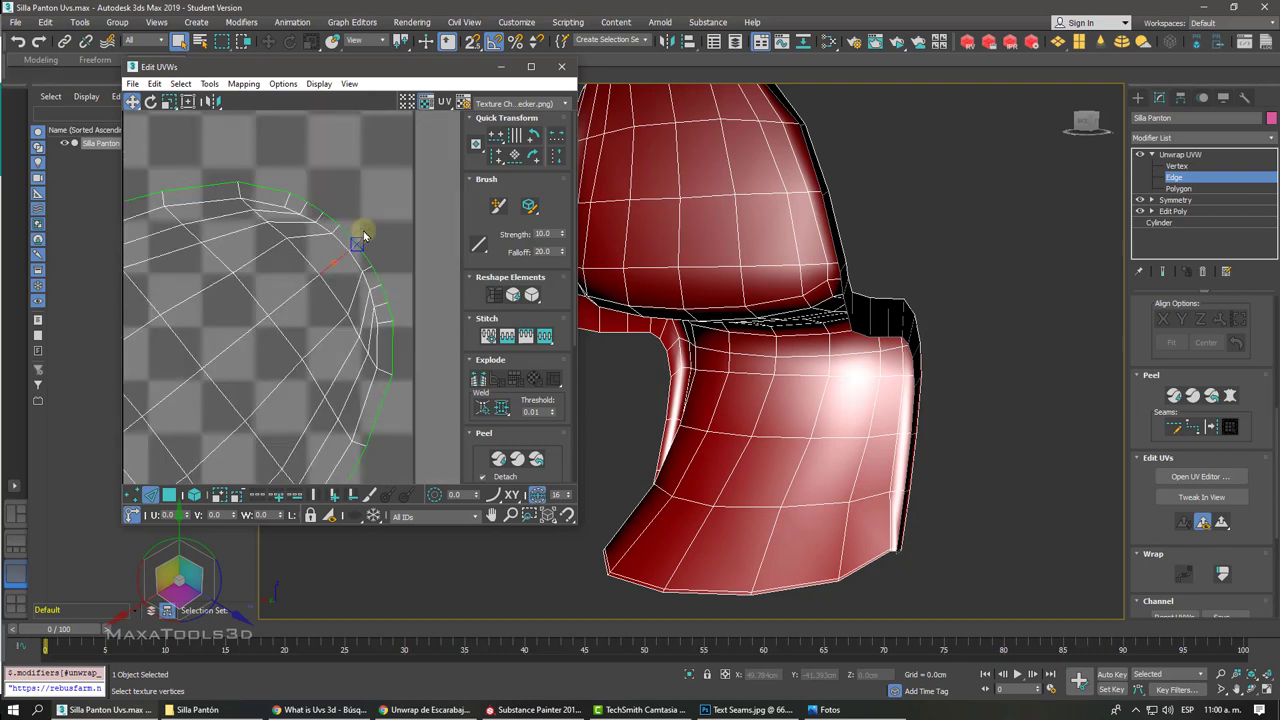
scroll(364, 236, down, 2)
scroll(364, 236, down, 1)
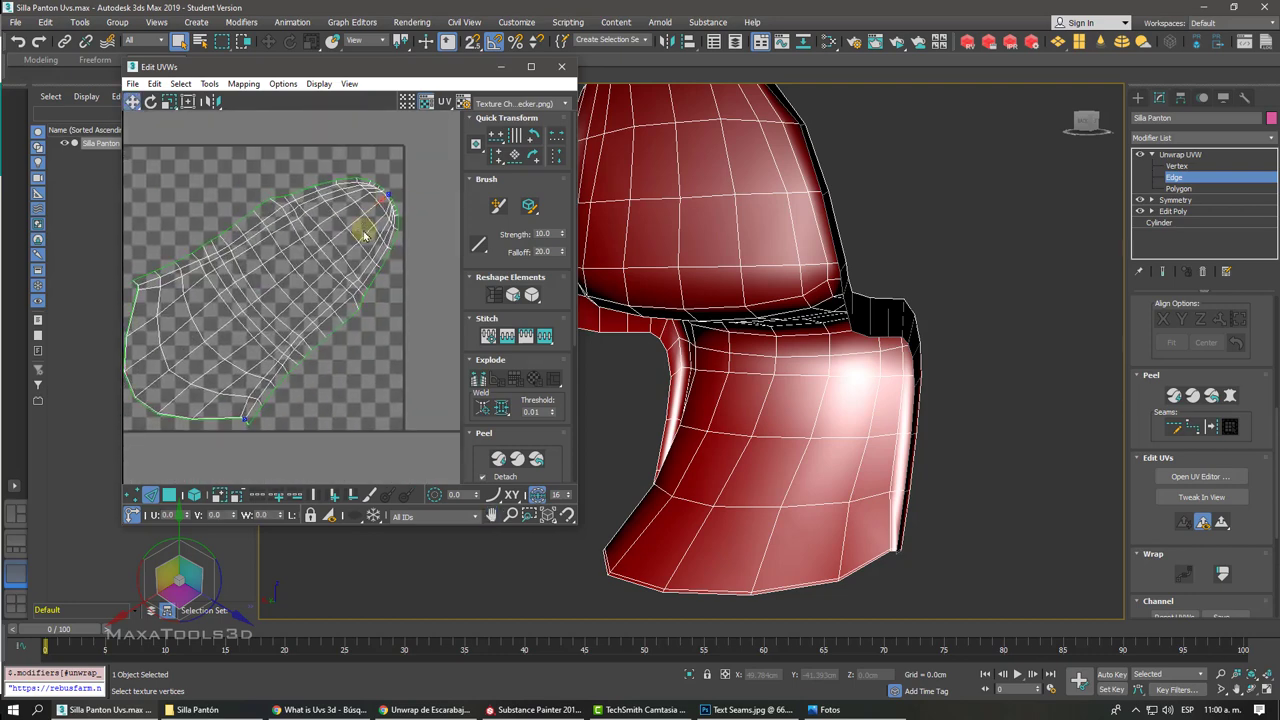
scroll(364, 236, up, 1)
scroll(388, 205, up, 2)
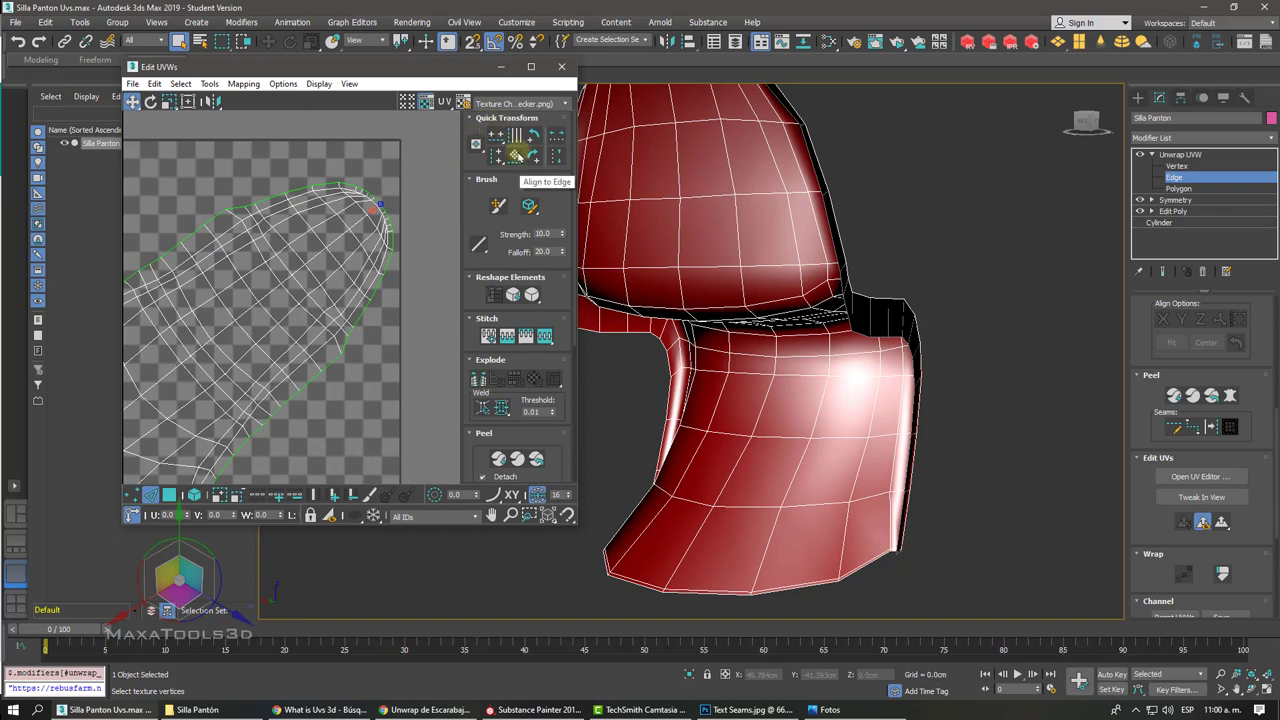
Step: Align the UV island to the selected tip edge so it lies horizontally
click(518, 156)
key(z)
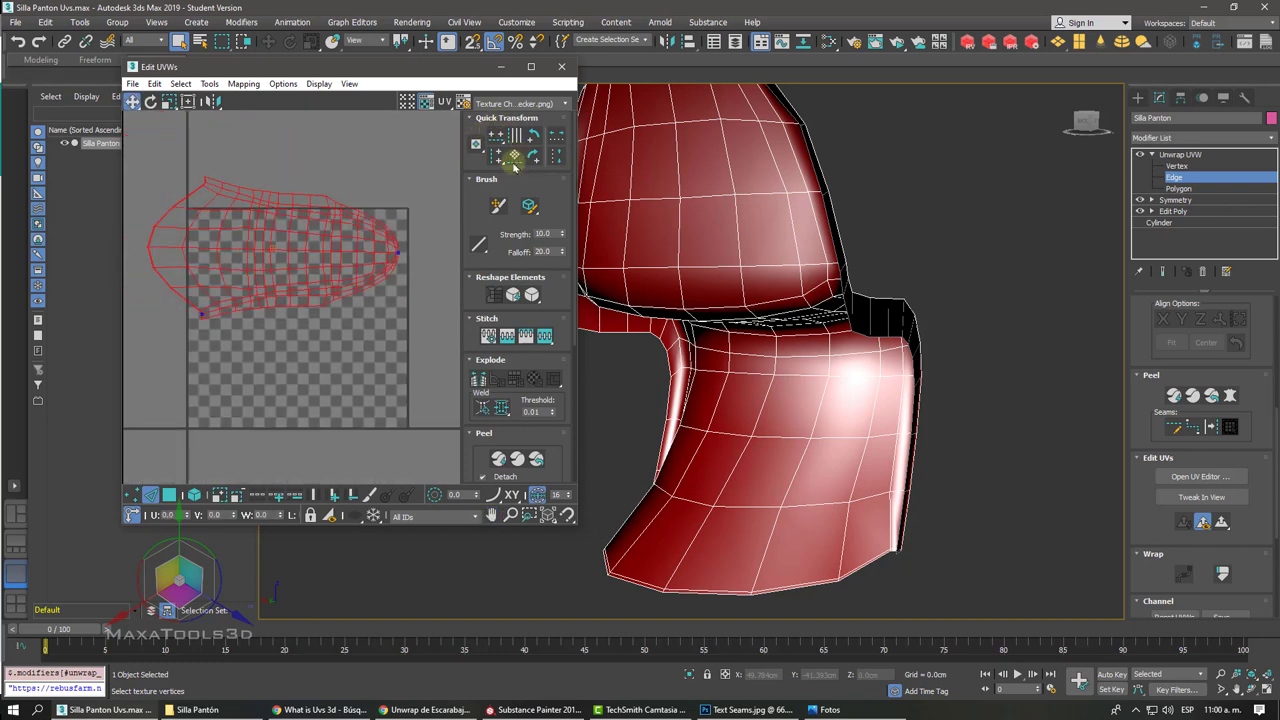
click(405, 300)
scroll(406, 290, up, 2)
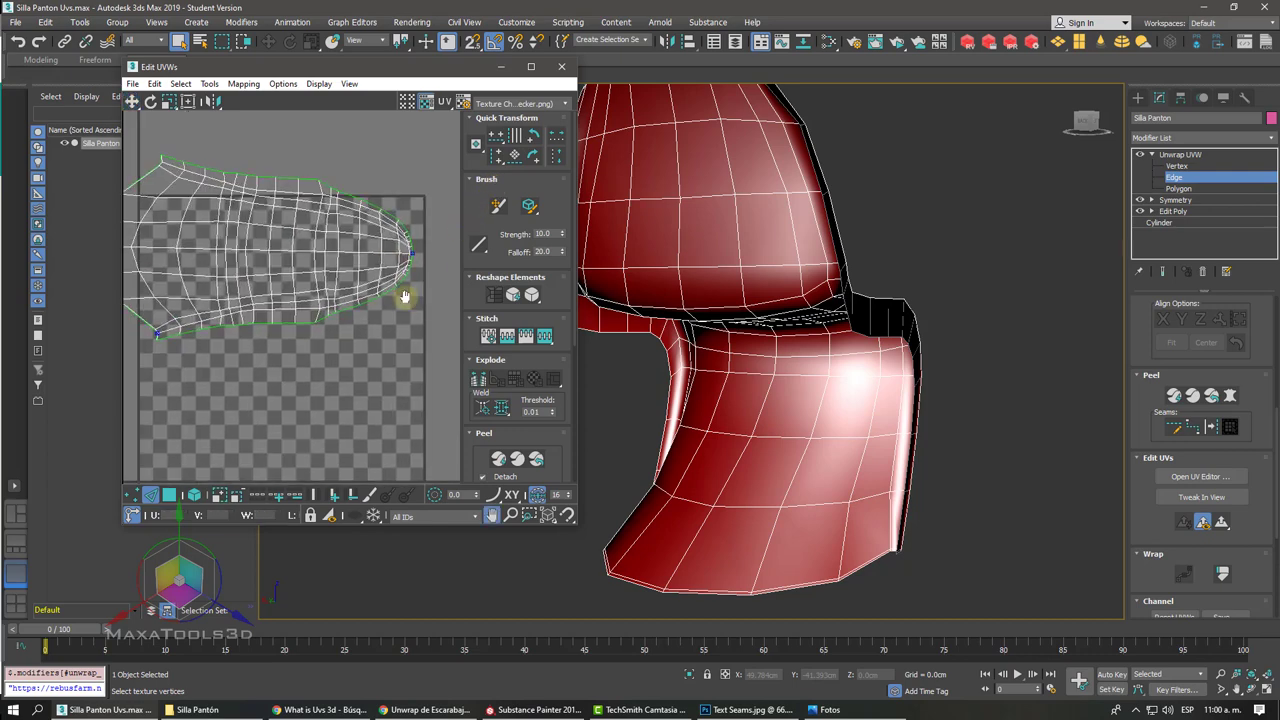
scroll(396, 293, up, 1)
scroll(256, 260, up, 1)
scroll(256, 260, up, 1)
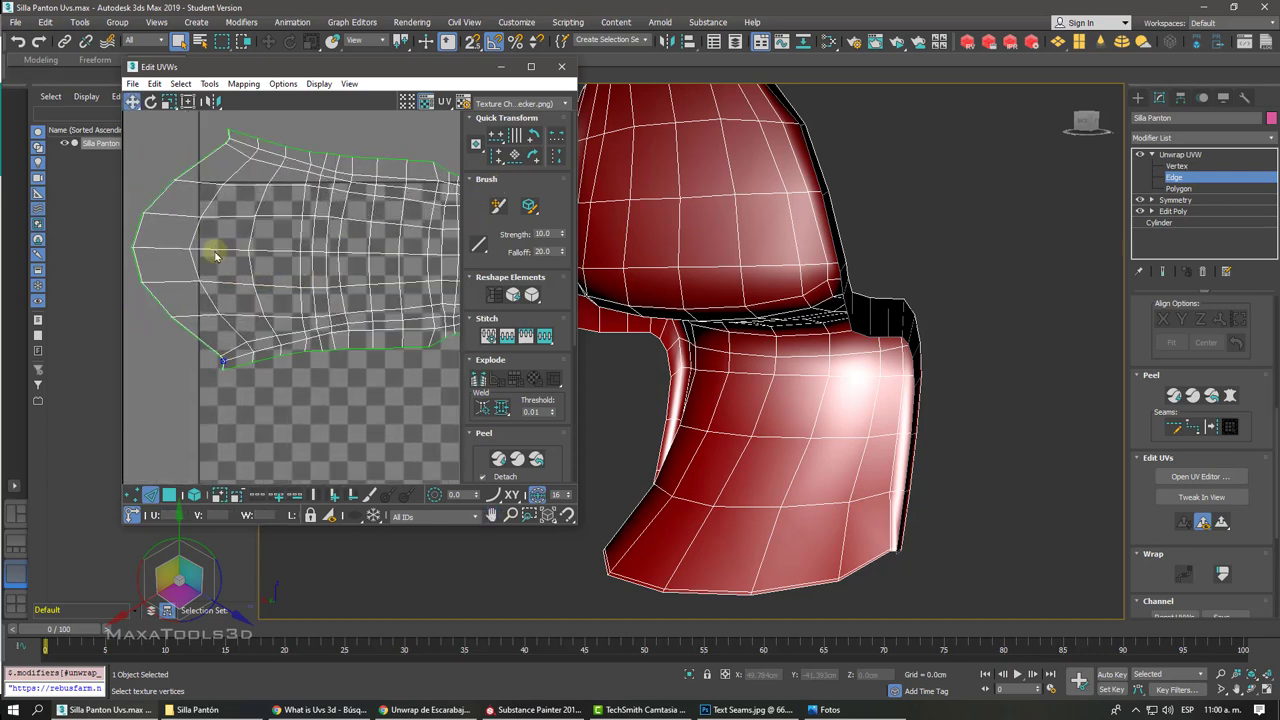
Step: Marquee-select the entire horizontal UV island
key(ctrl+a)
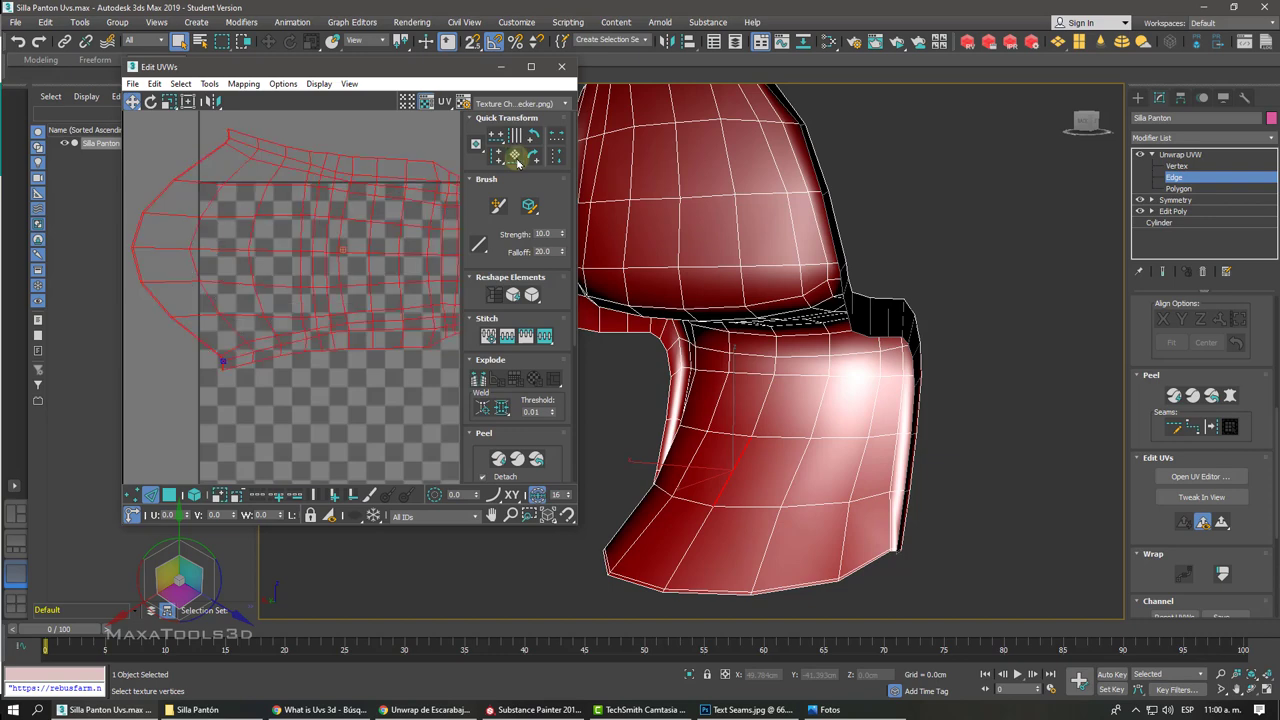
click(380, 399)
click(160, 248)
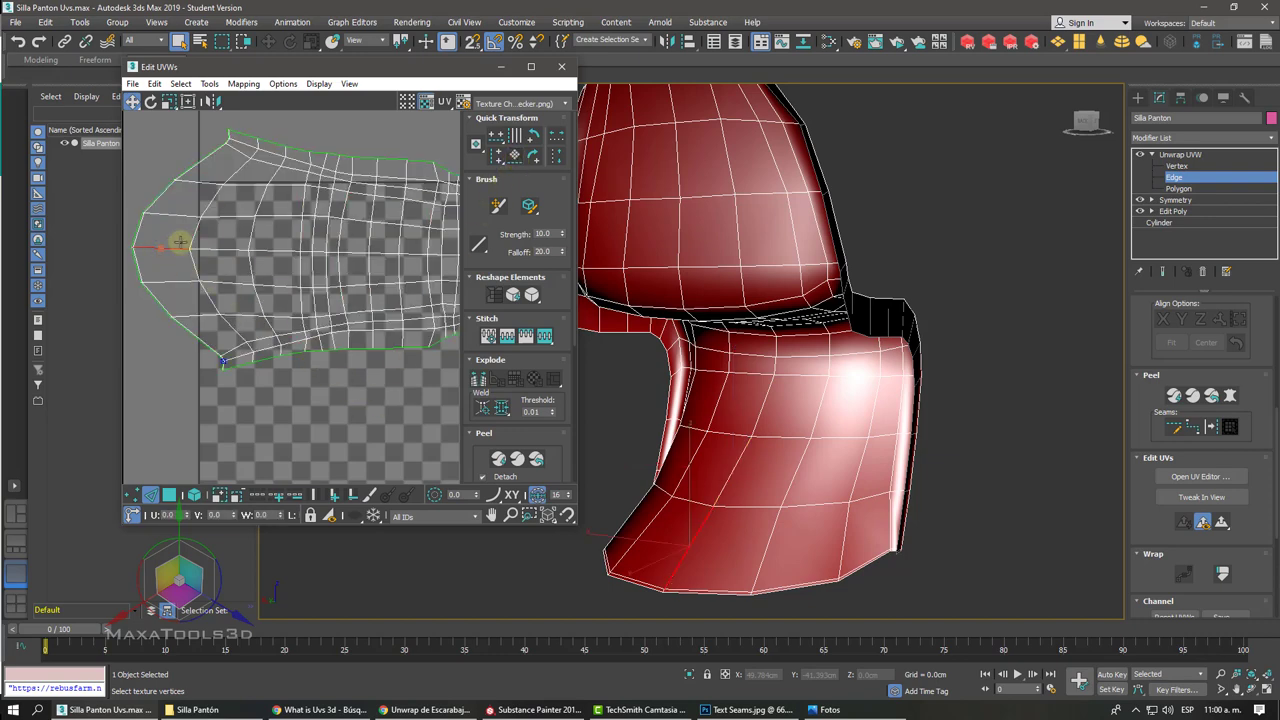
click(515, 155)
click(380, 371)
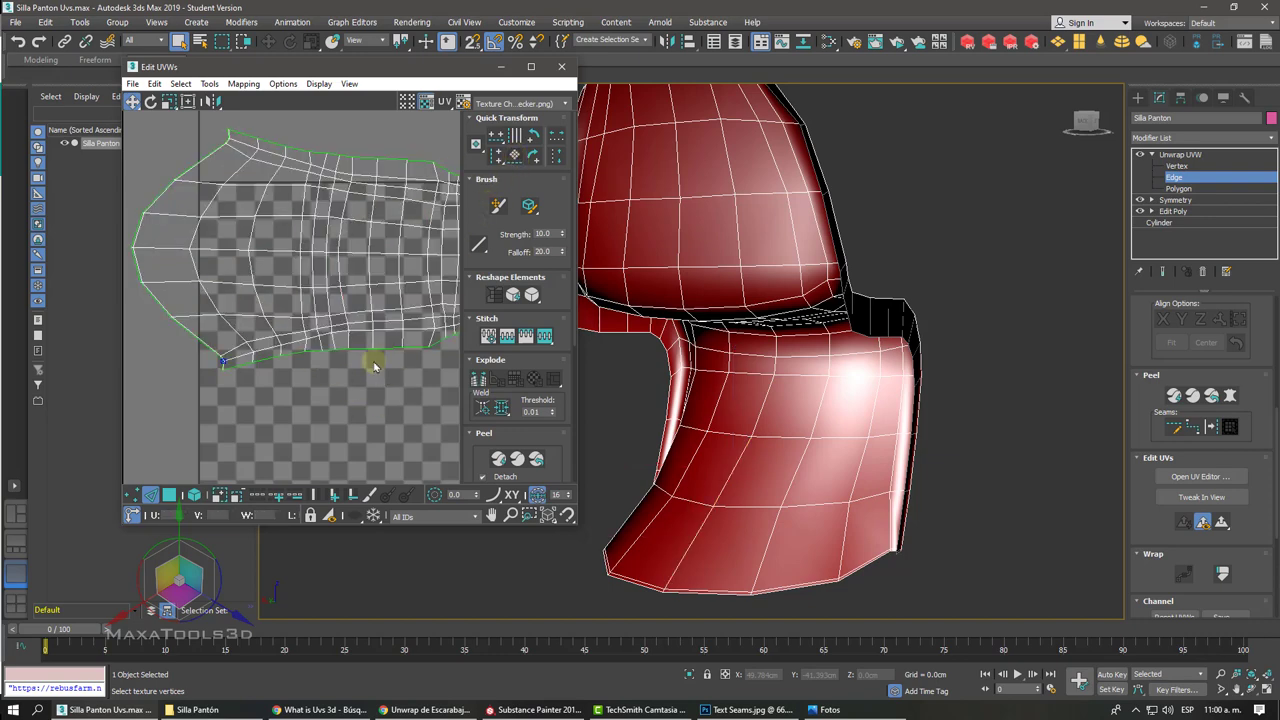
scroll(229, 215, down, 2)
drag(214, 214, 436, 399)
click(360, 383)
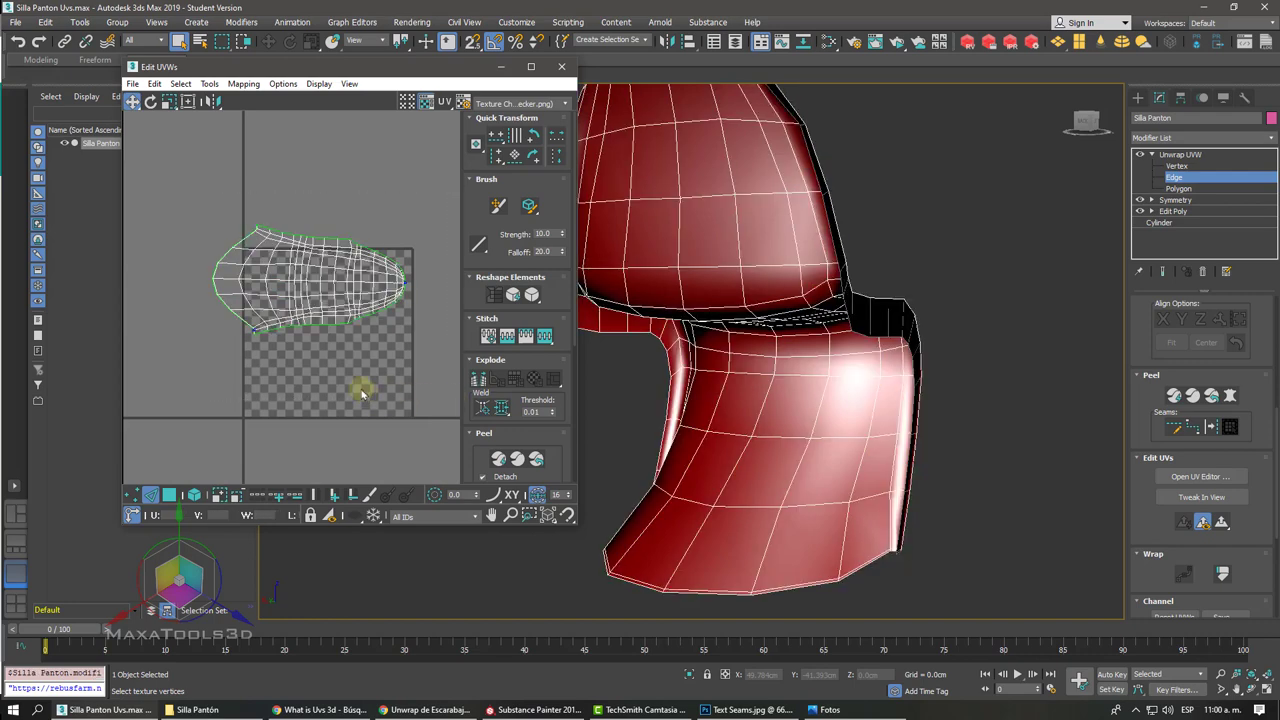
drag(183, 208, 436, 403)
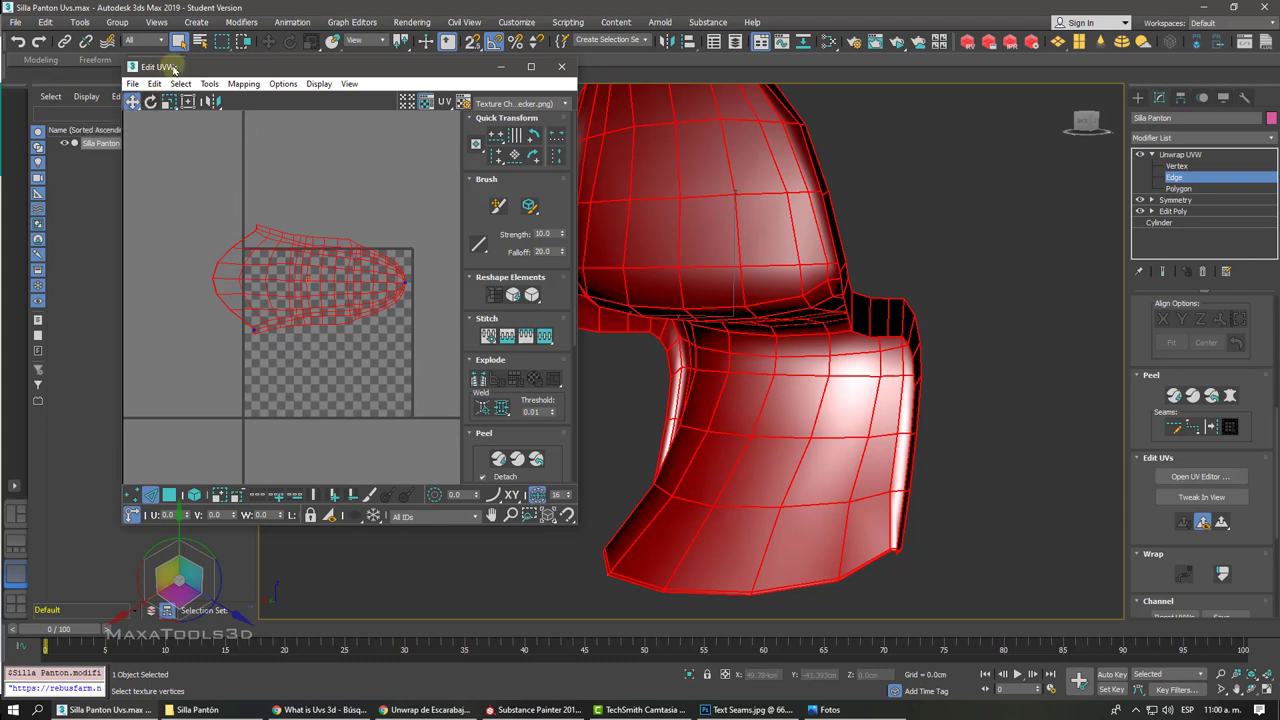
Step: Activate the Rotate tool in Edit UVWs and recentre the island in view
click(150, 105)
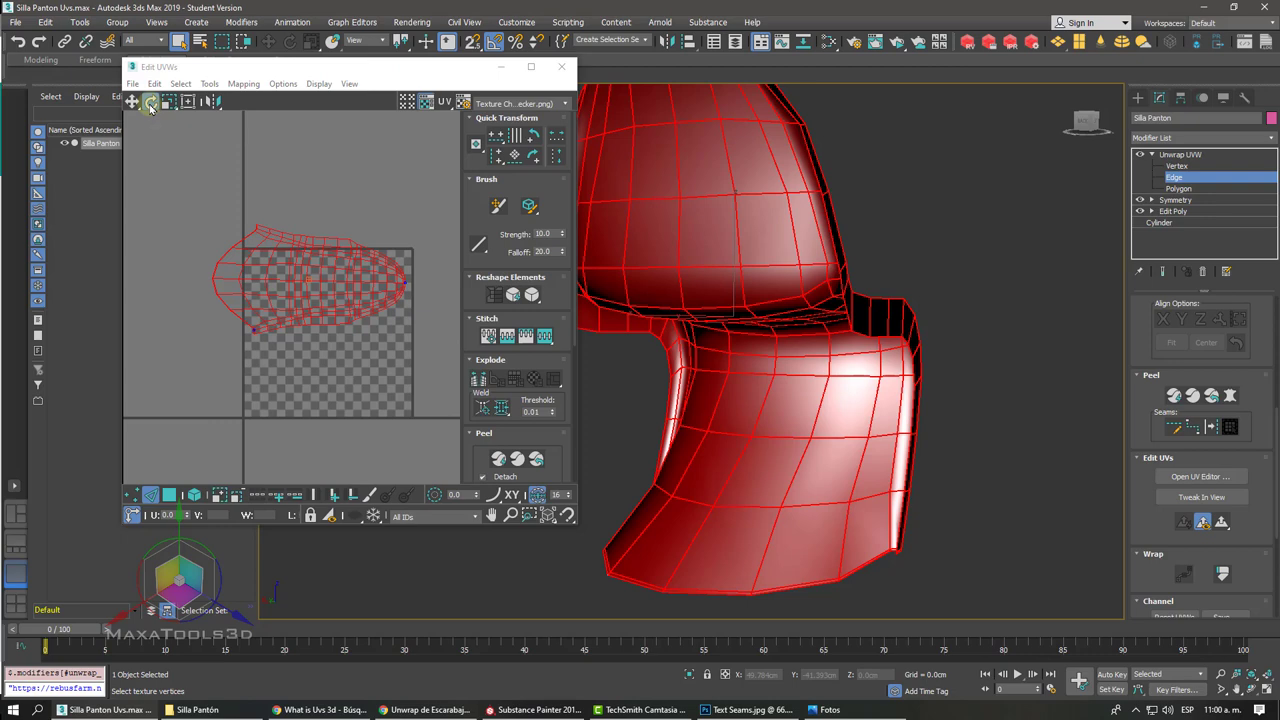
drag(340, 72, 390, 100)
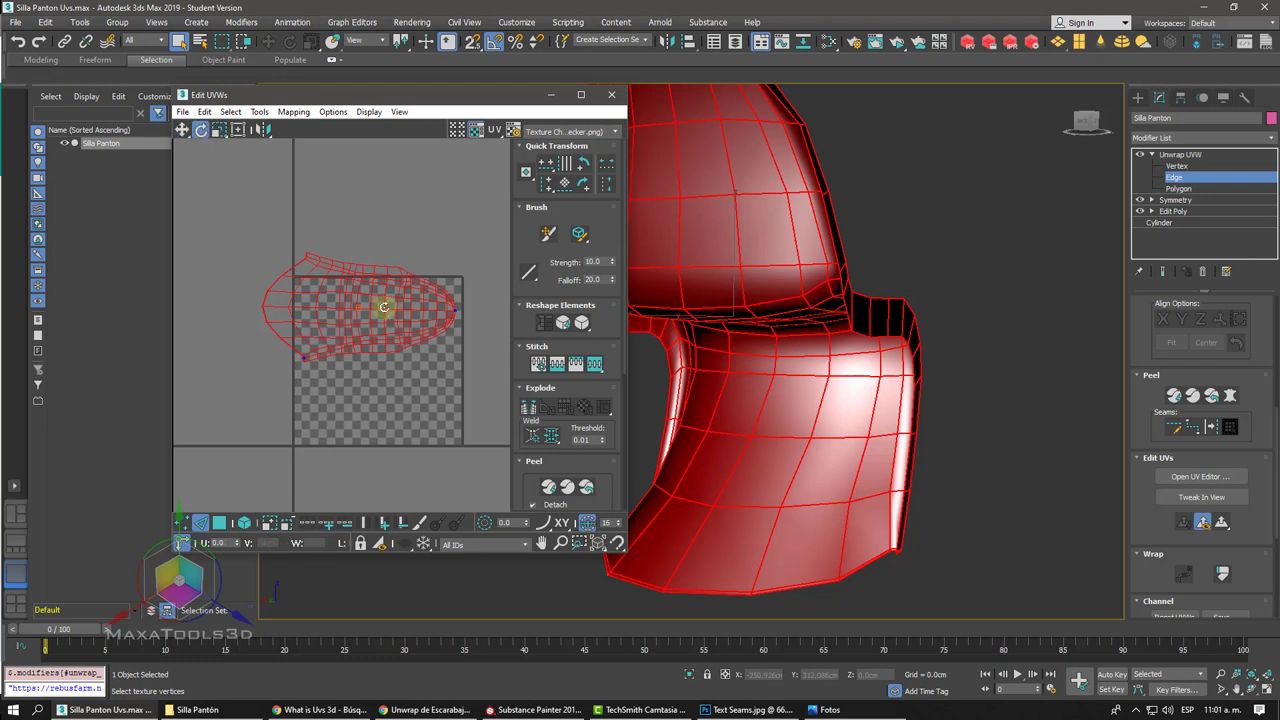
key(w)
key(e)
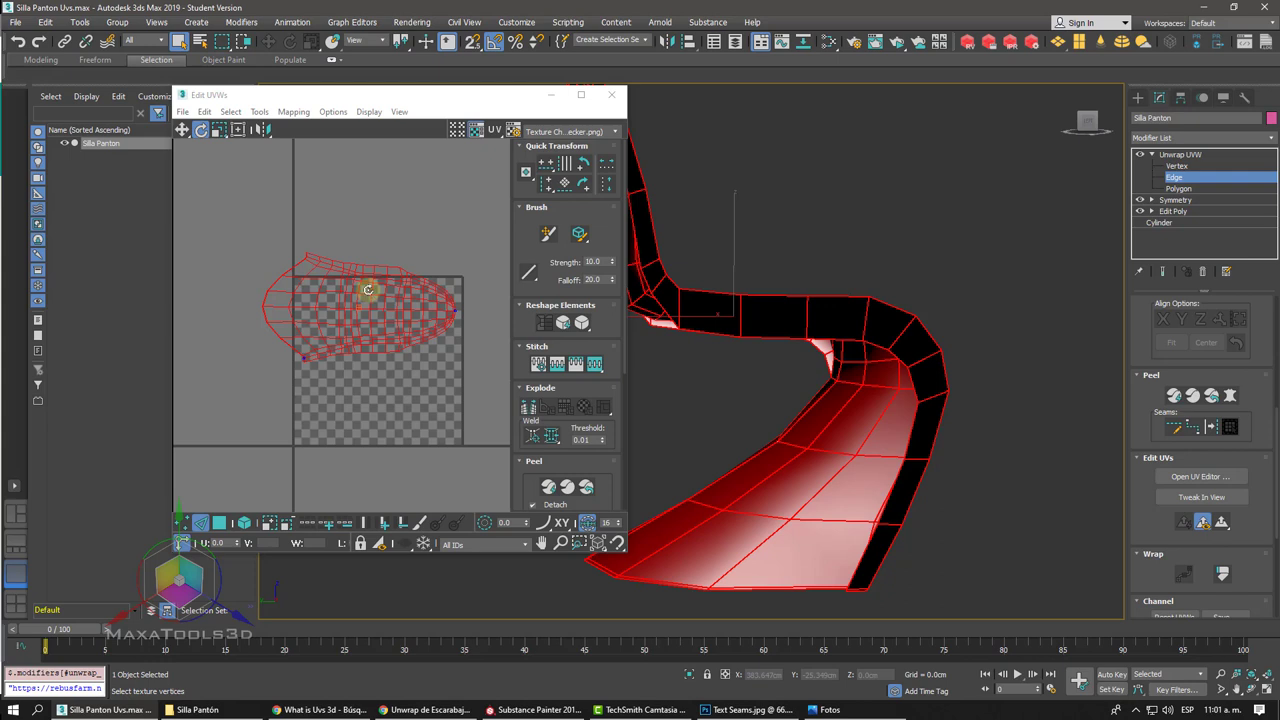
scroll(368, 291, up, 3)
middle_drag(367, 289, 341, 271)
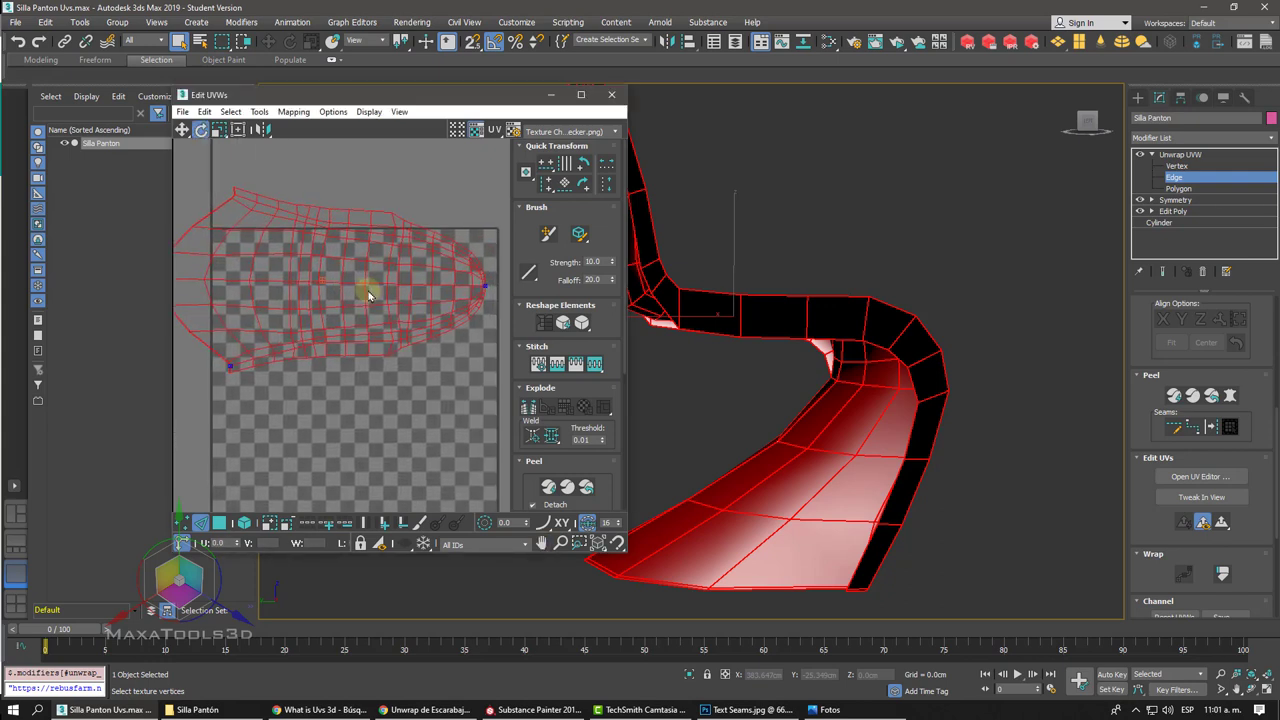
click(202, 131)
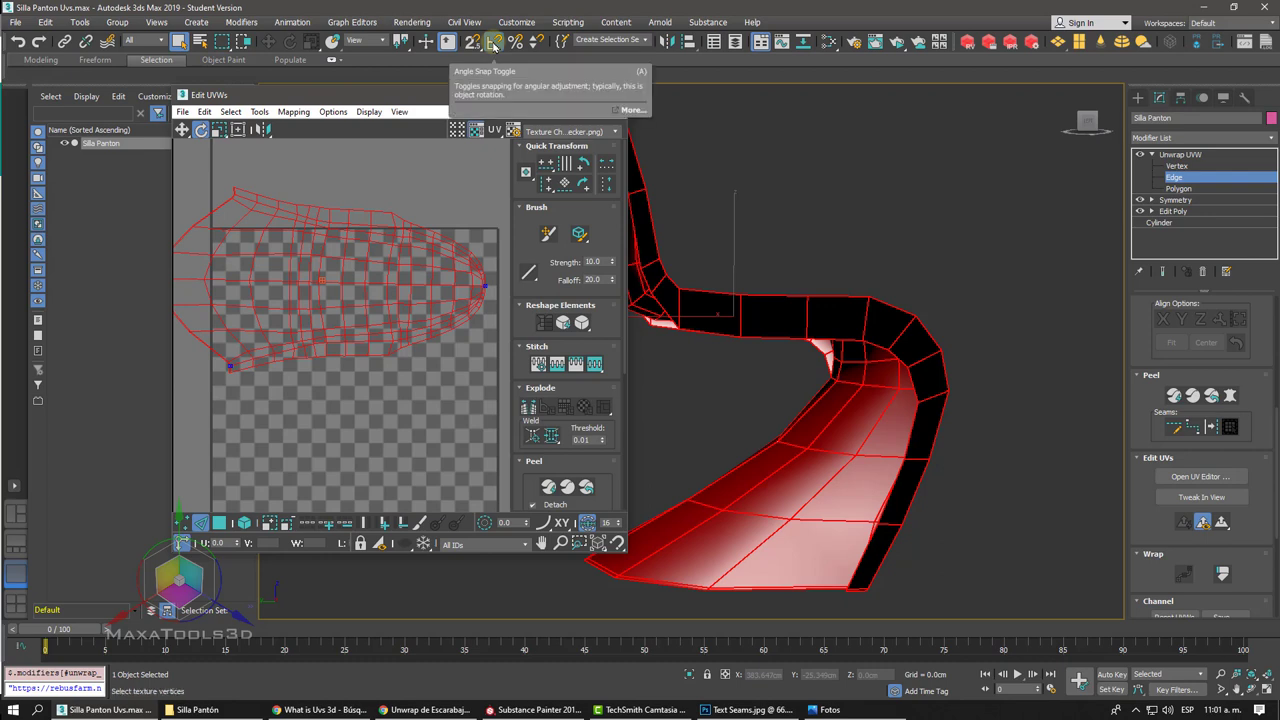
Step: Enable Angle Snap and rotate the UV island about 100° to stand upright
click(493, 42)
click(493, 42)
click(493, 42)
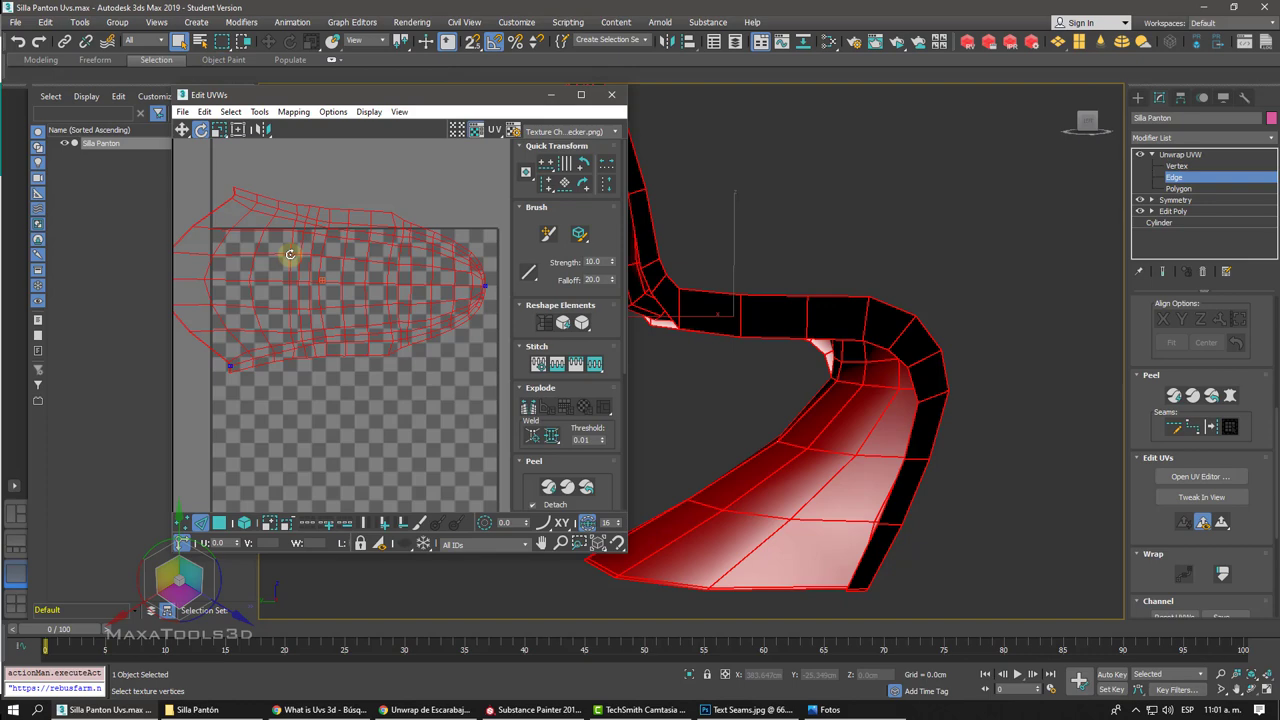
drag(289, 254, 305, 304)
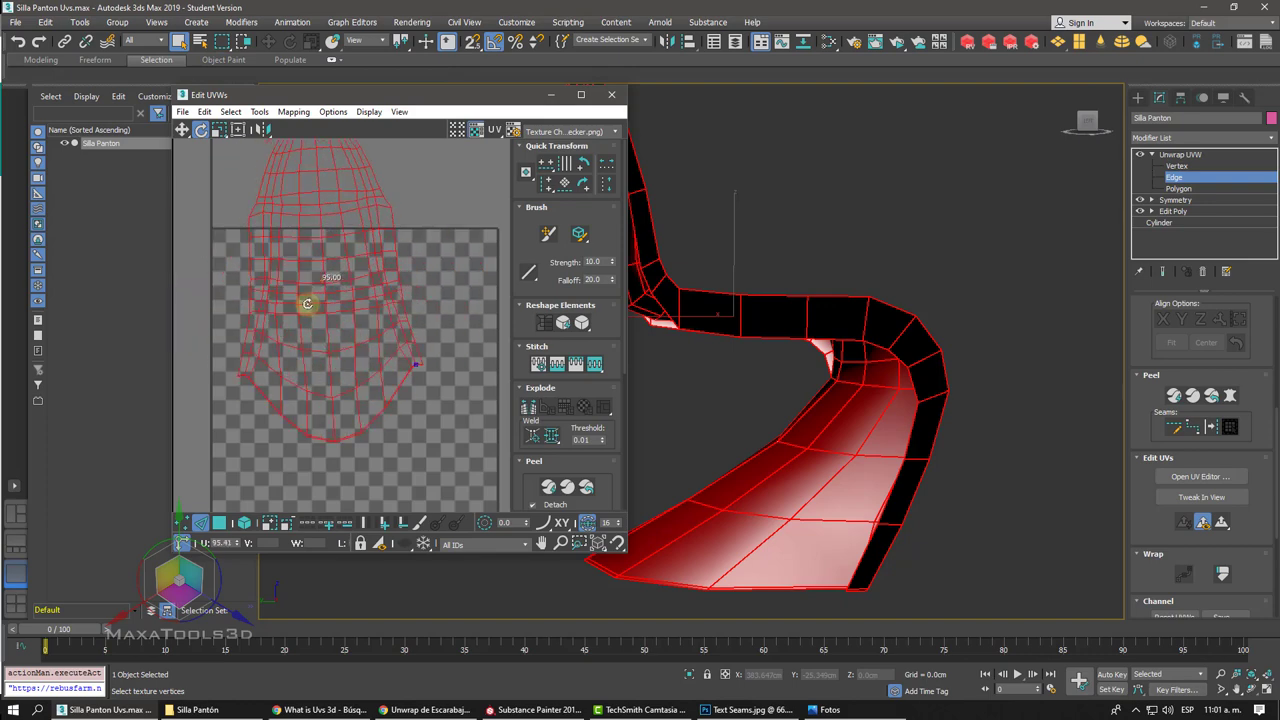
Step: Move the upright island down into the checker square and deselect it
click(182, 130)
scroll(220, 155, down, 4)
drag(337, 225, 339, 280)
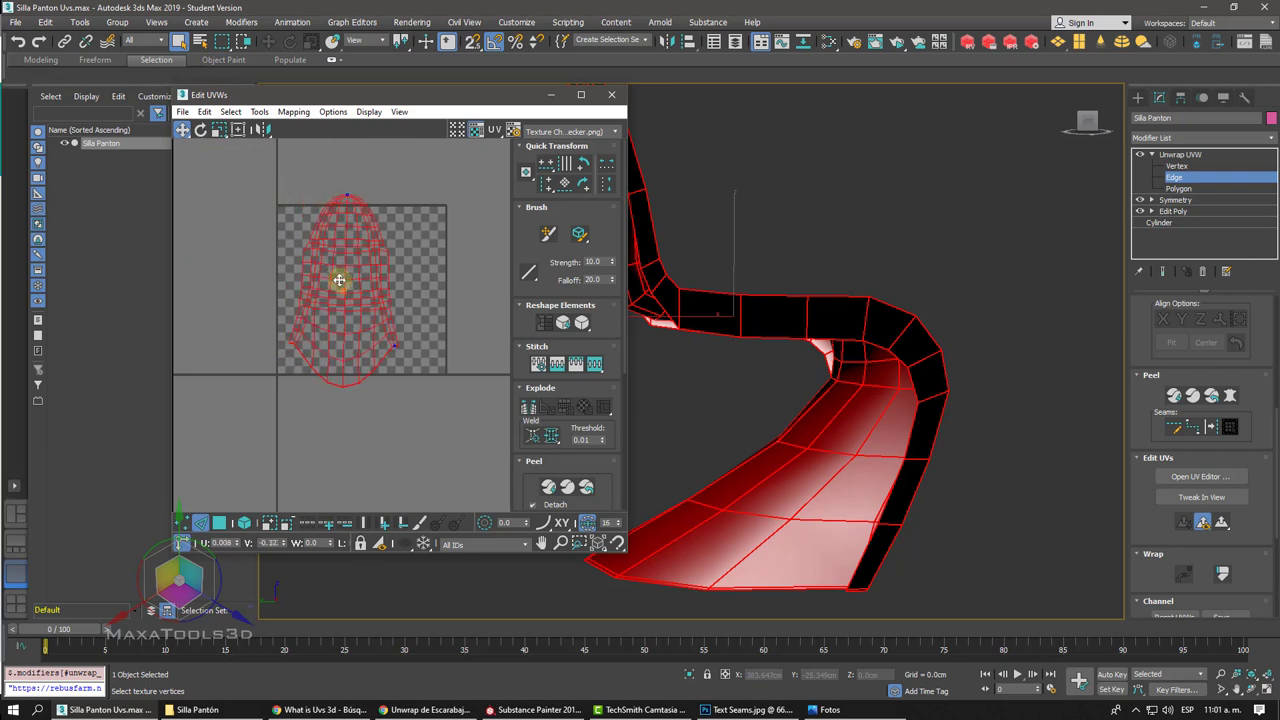
click(457, 394)
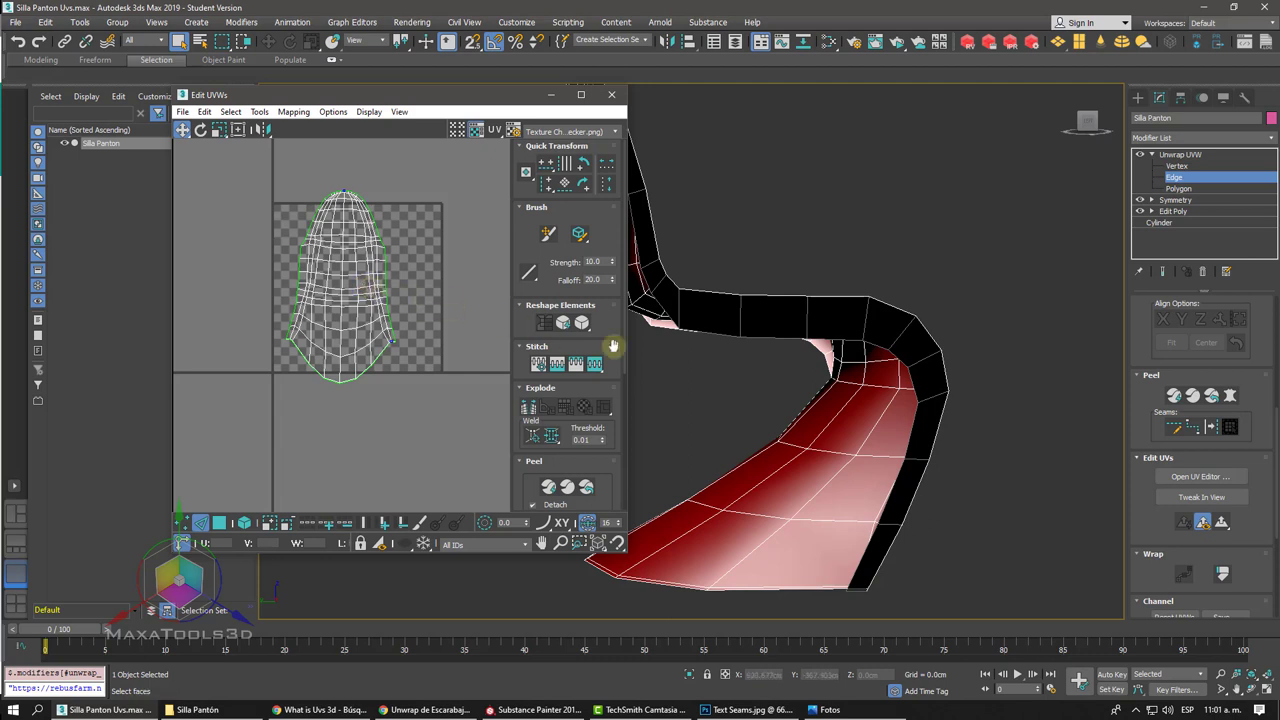
Step: Scroll the Unwrap UVW command panel to the Projection rollout
click(1141, 475)
scroll(1141, 475, down, 1)
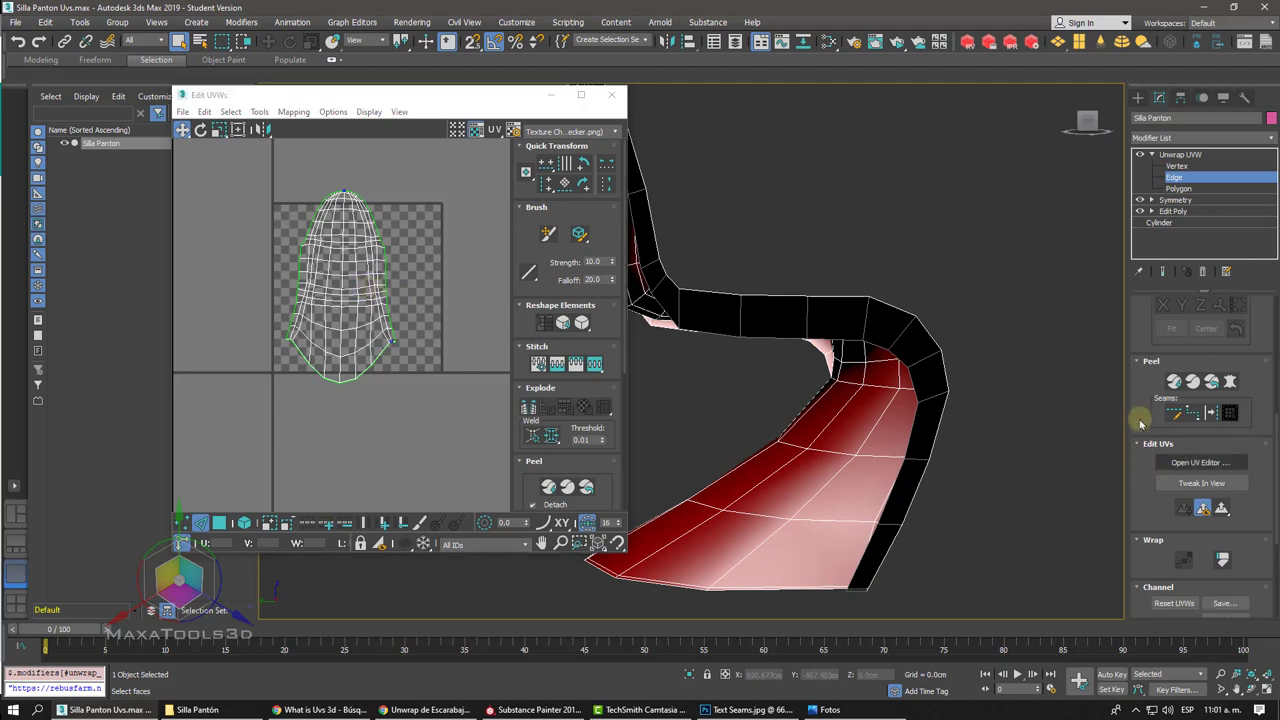
scroll(1134, 426, up, 2)
scroll(1134, 426, up, 2)
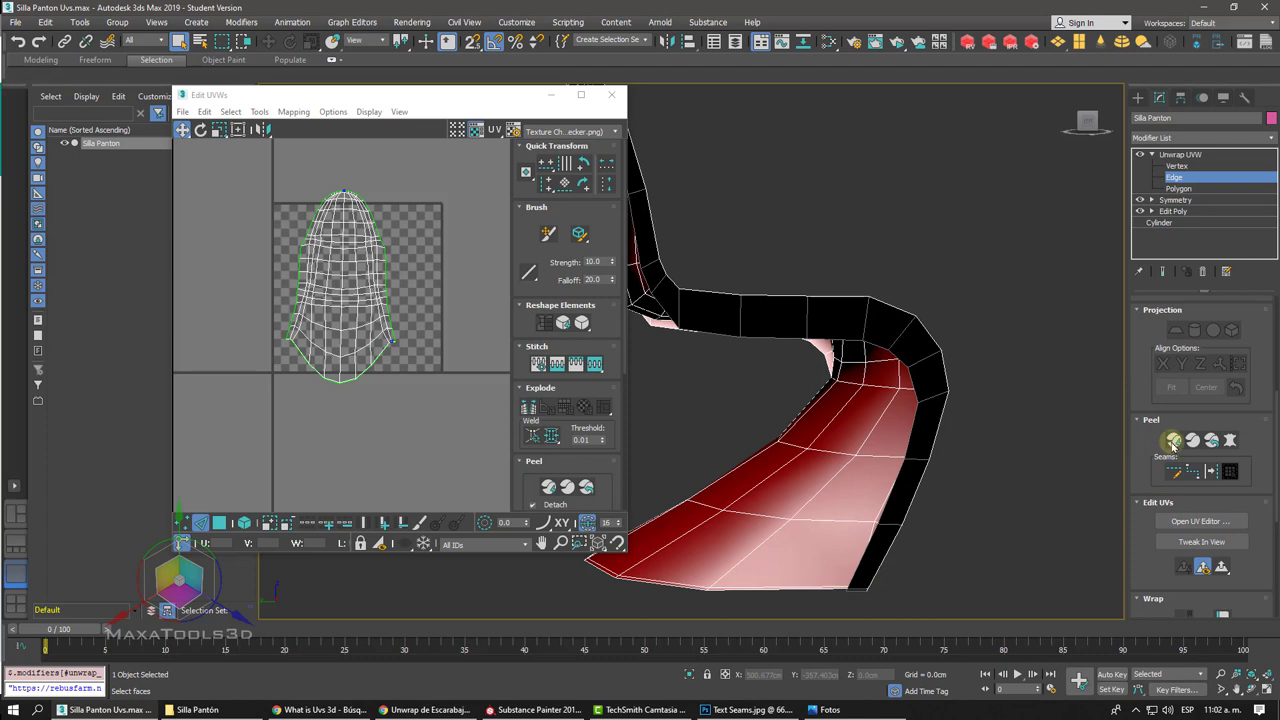
drag(1139, 343, 1137, 375)
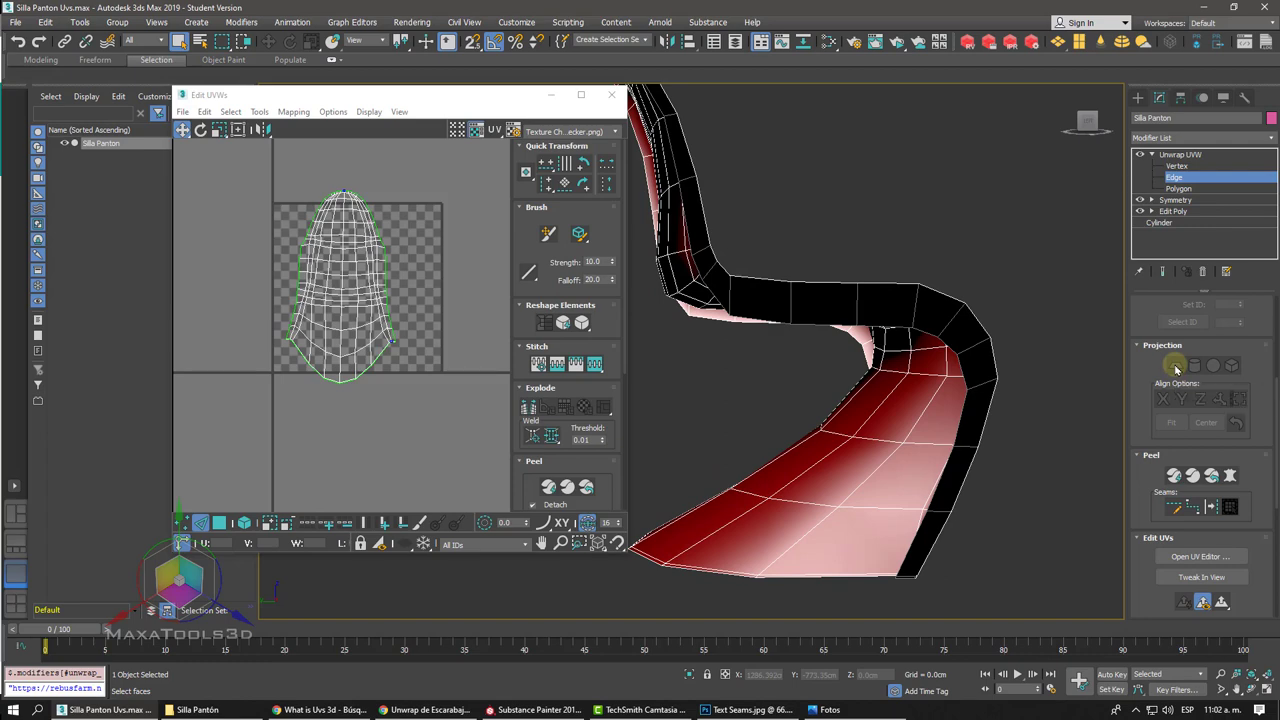
Step: Select the chair's UV island, inspect the chair from other angles, then clear the face selection
click(1176, 368)
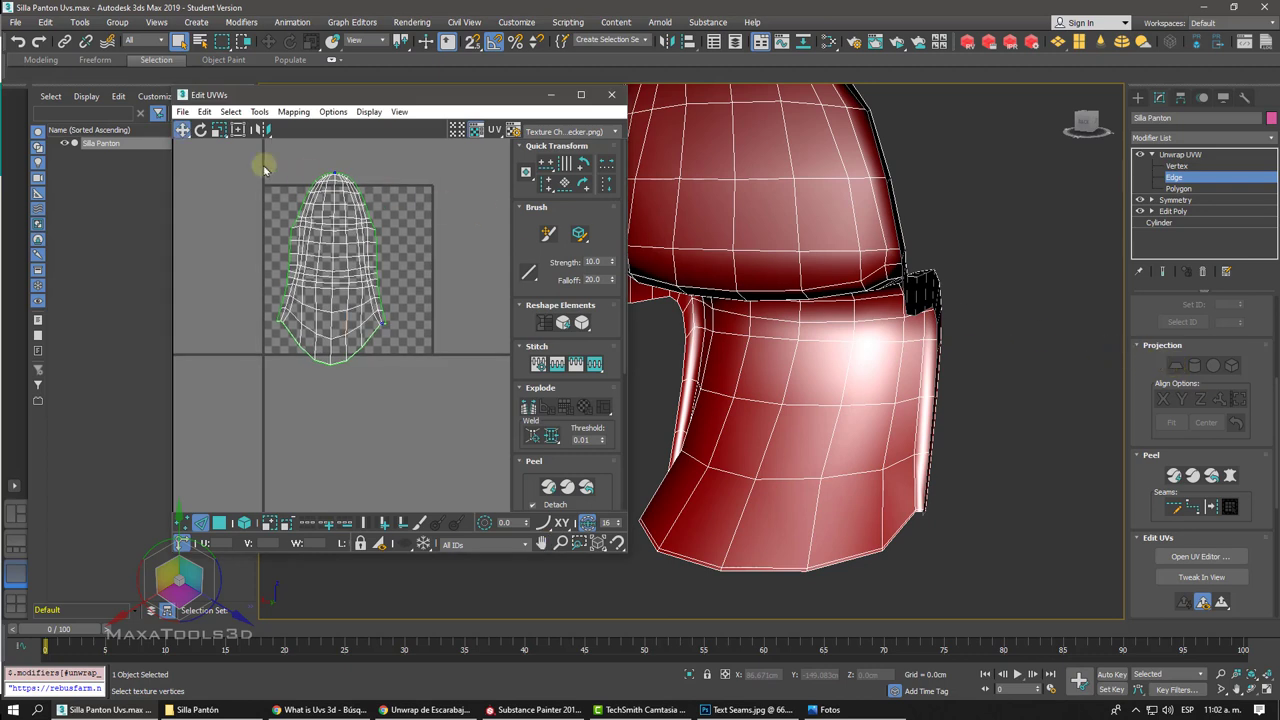
drag(230, 157, 418, 404)
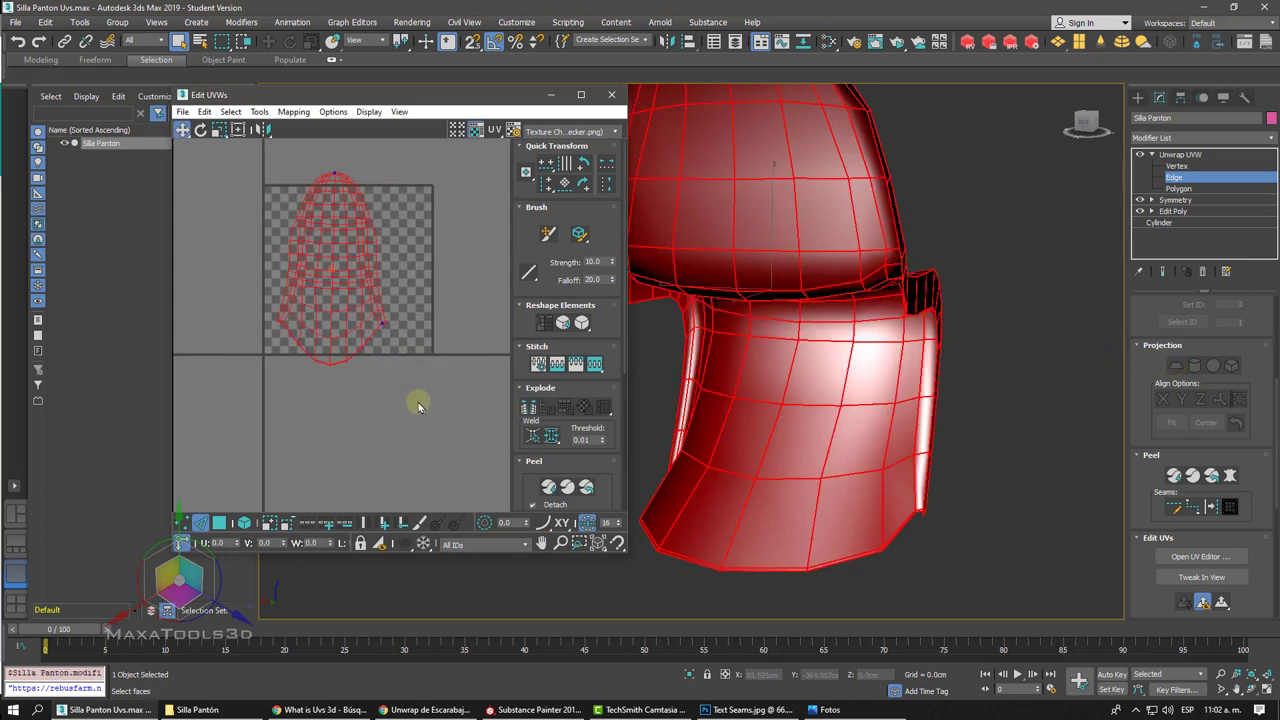
alt+middle_drag(690, 340, 730, 340)
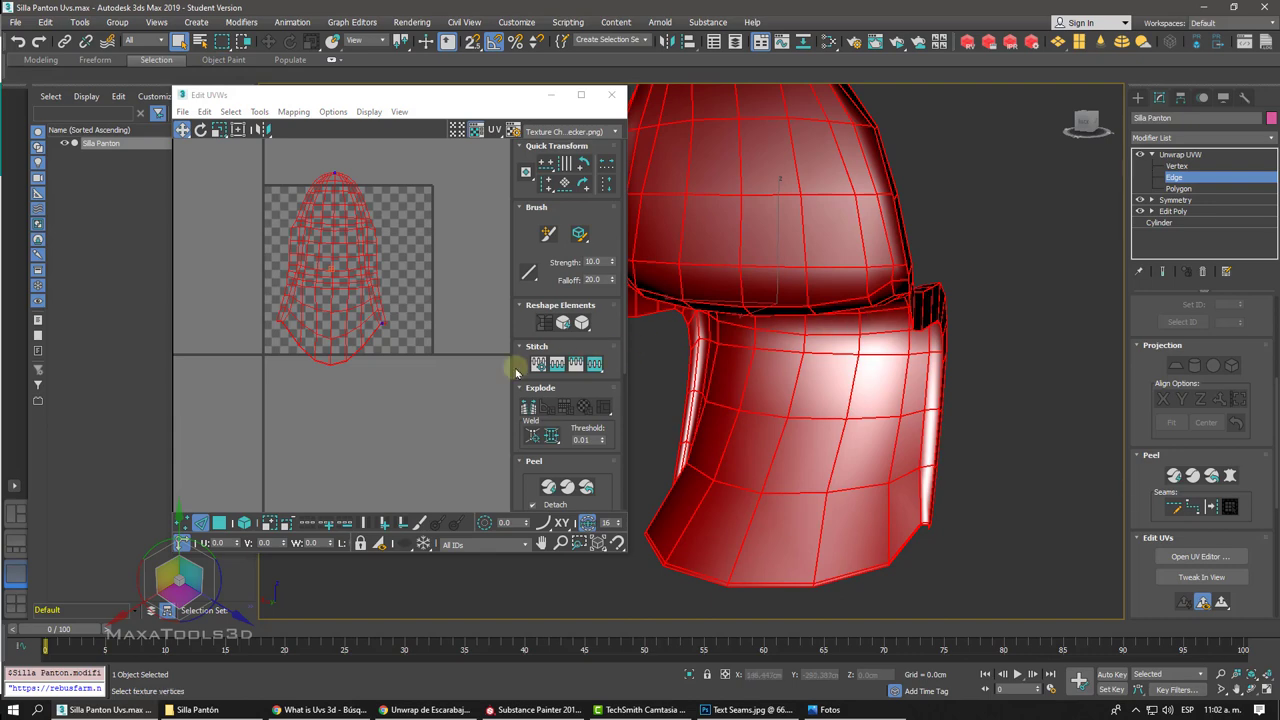
drag(513, 366, 496, 218)
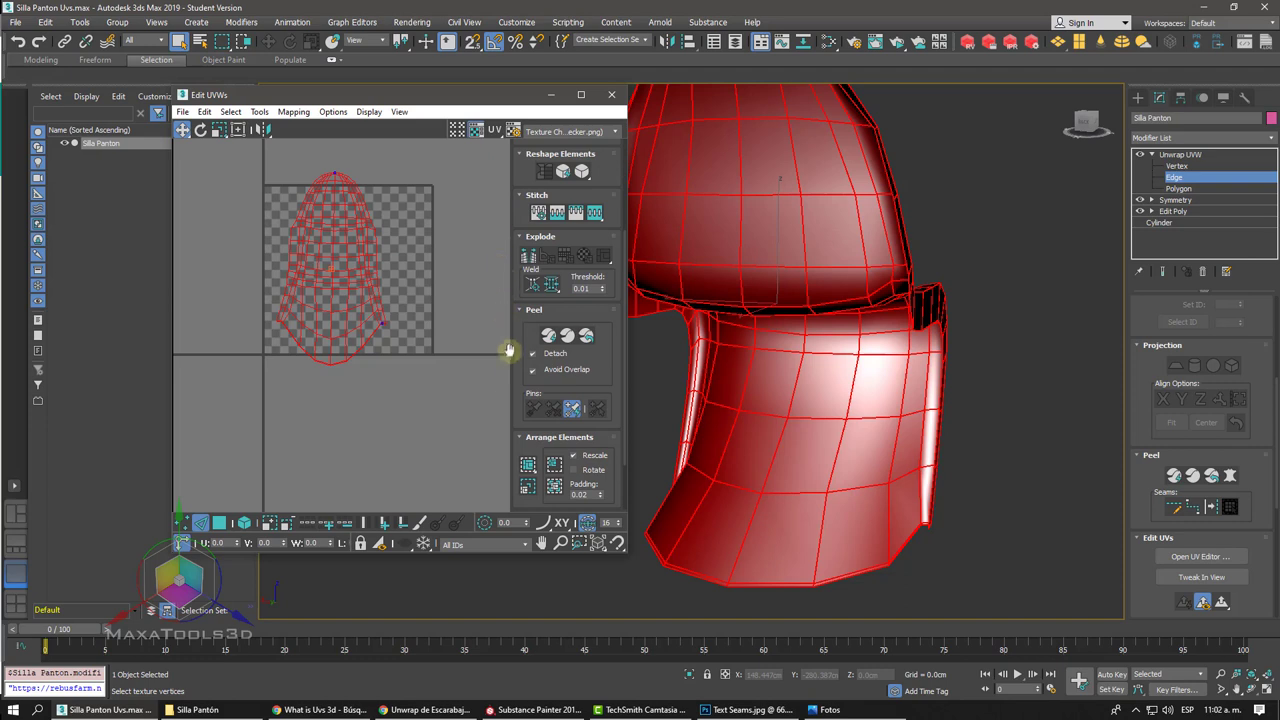
drag(516, 414, 512, 273)
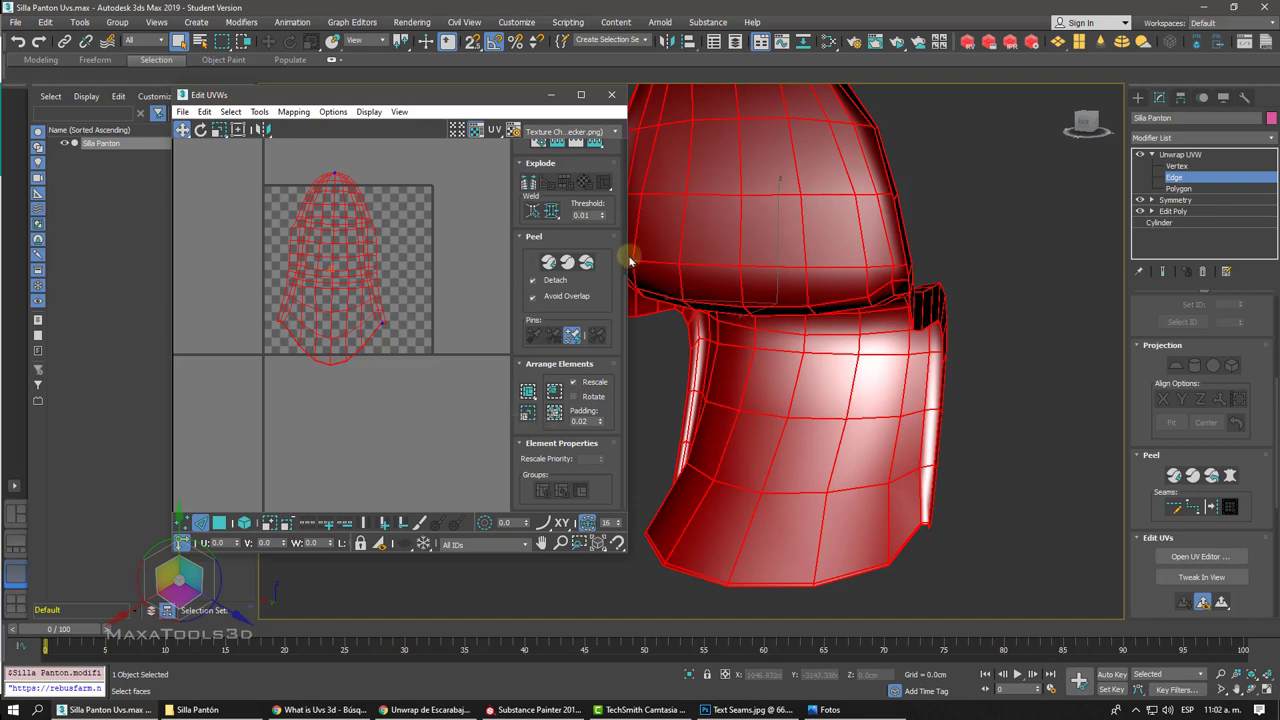
click(932, 207)
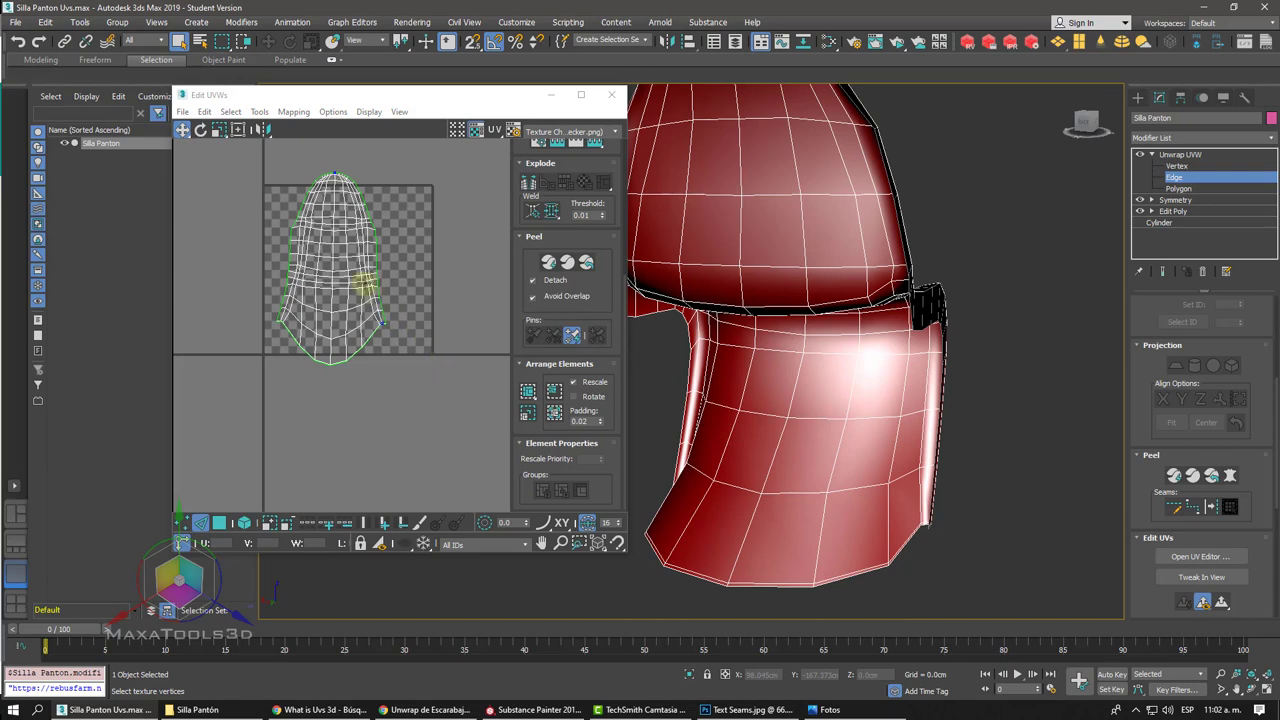
Step: Repack the UV shell with Pack Custom until it sits centred inside the UV square
scroll(345, 265, up, 5)
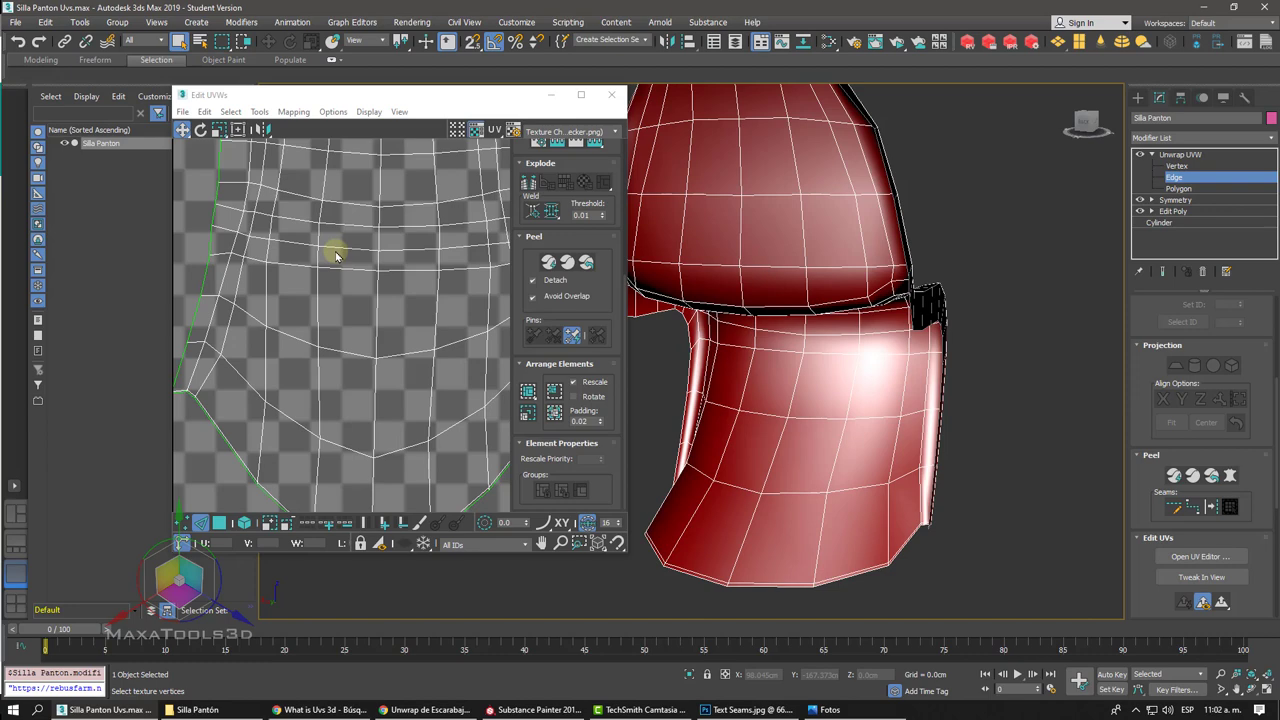
scroll(335, 256, up, 4)
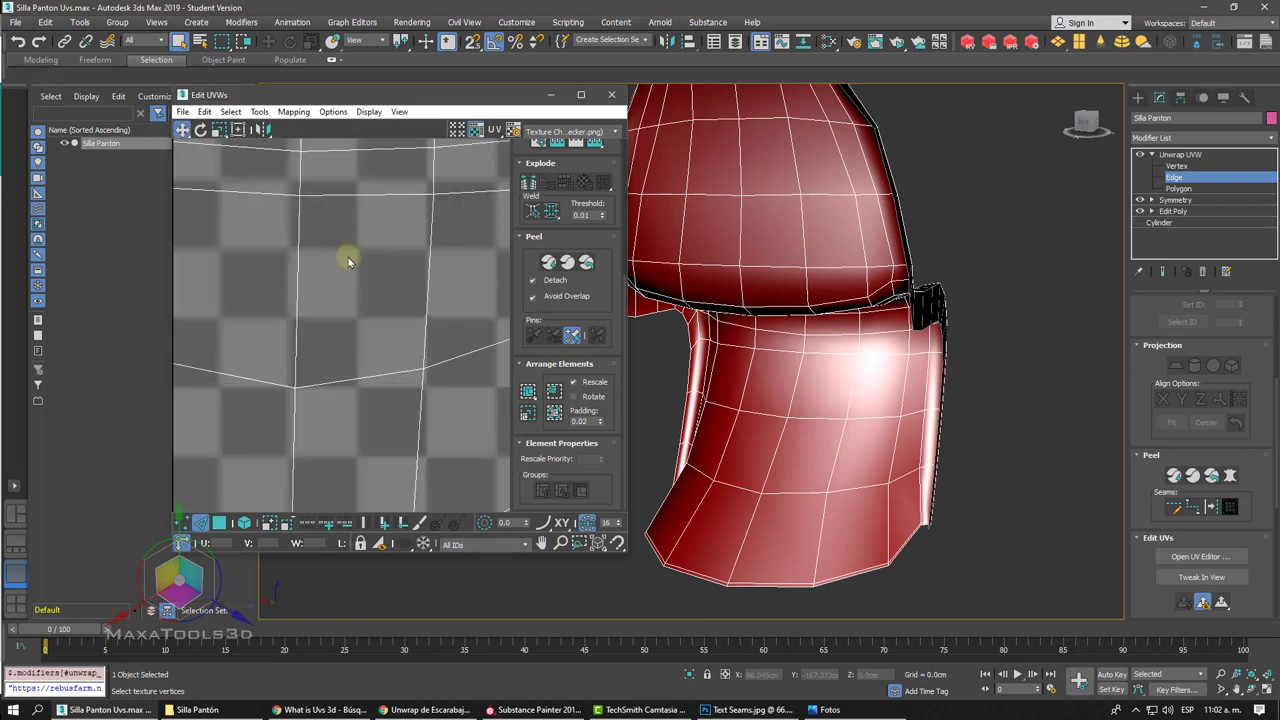
scroll(414, 286, down, 4)
scroll(424, 295, down, 1)
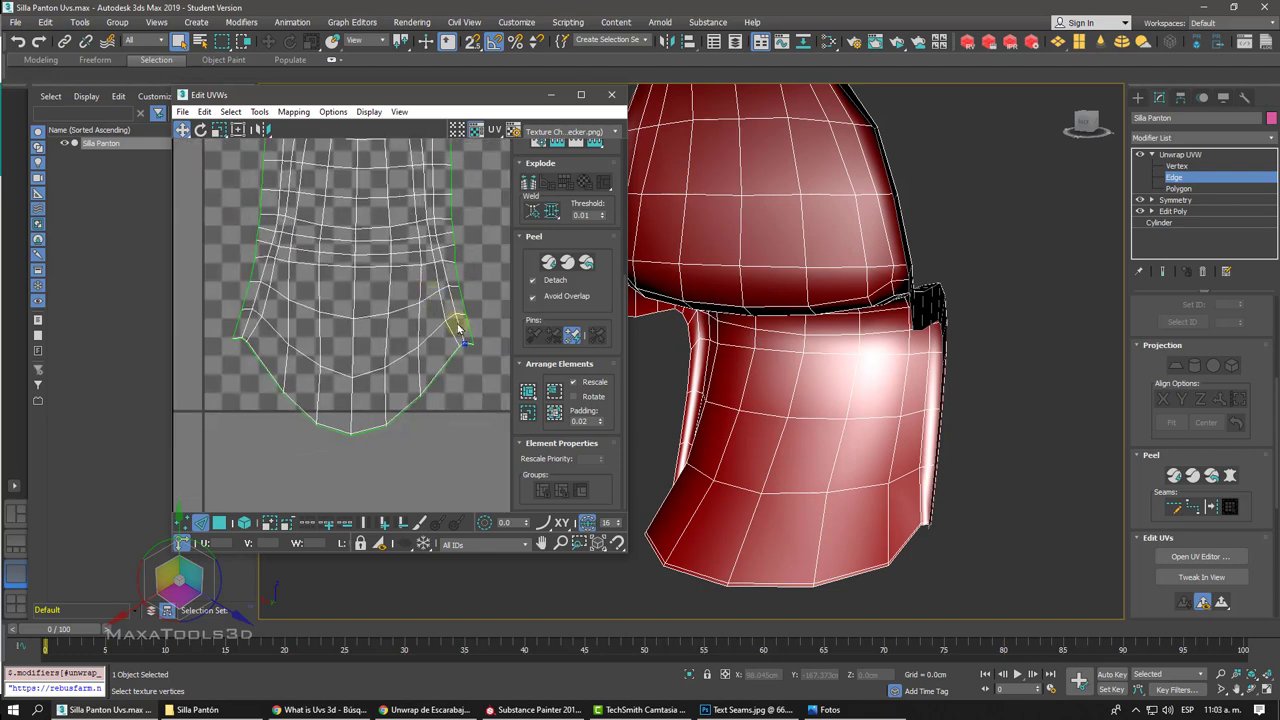
click(528, 394)
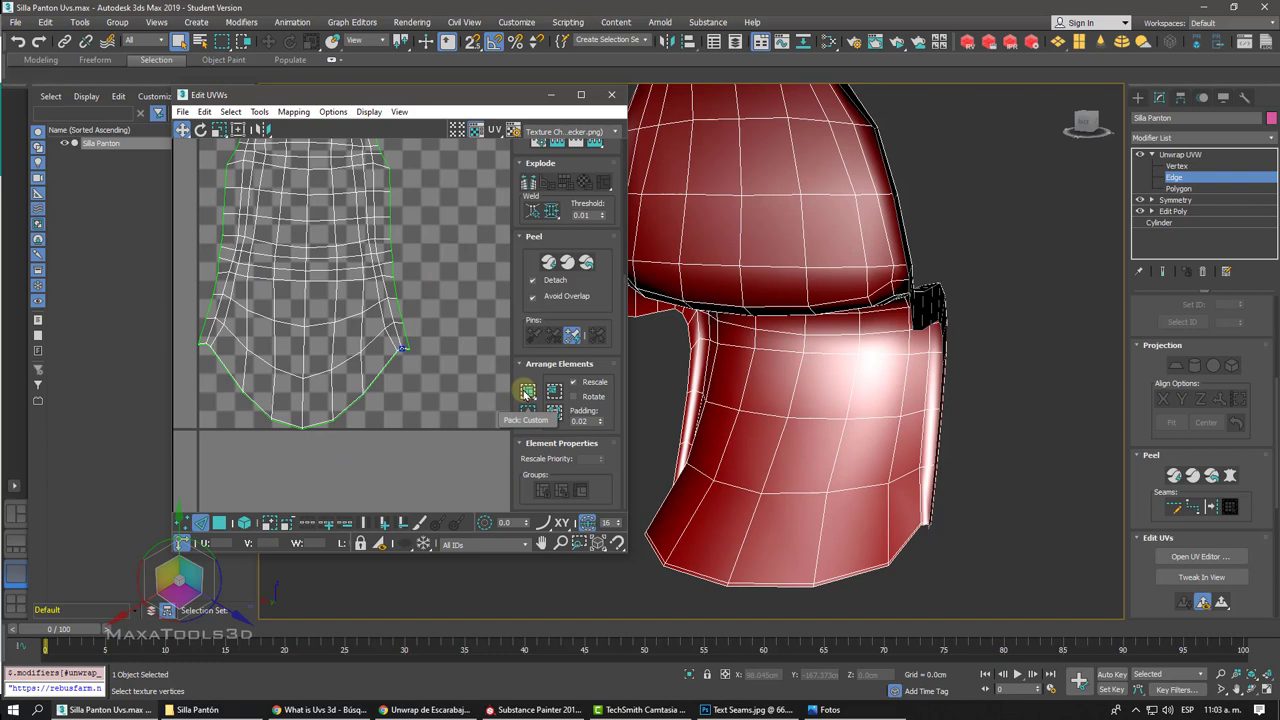
click(527, 392)
click(526, 392)
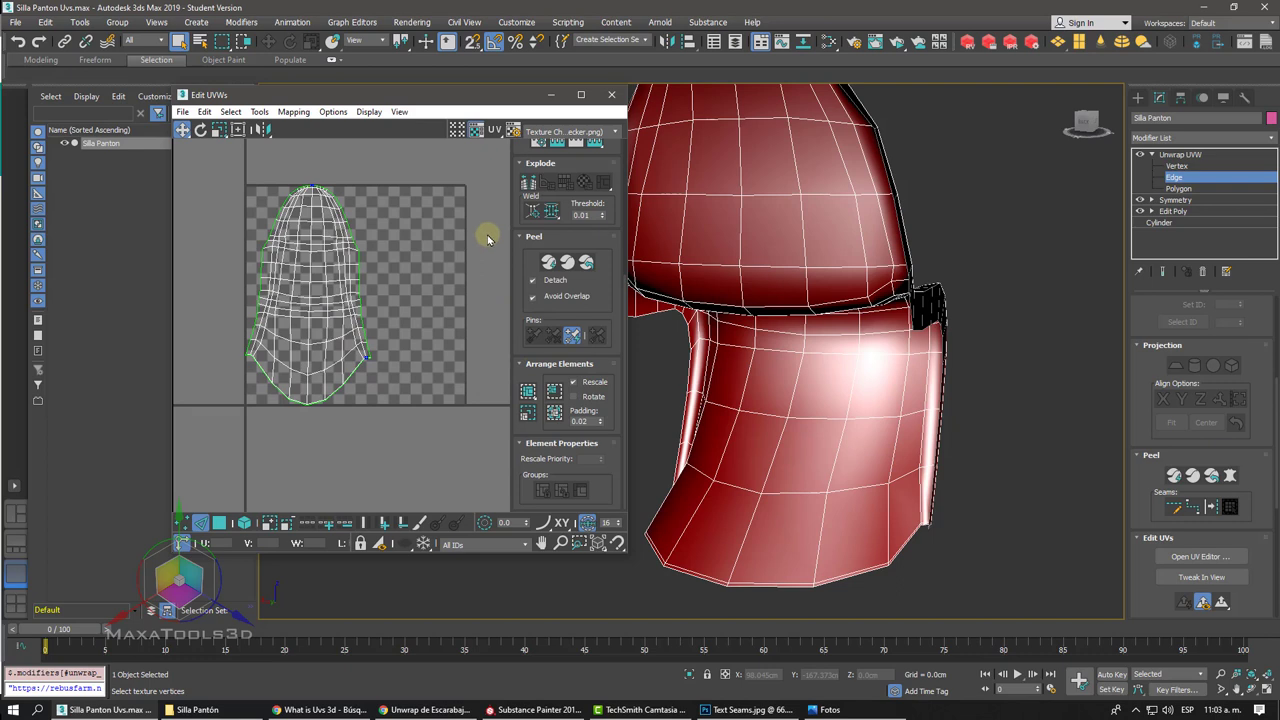
Step: Preview the CheckerPattern (Checker) texture on the chair, then go to Chrome's UV image search
click(581, 131)
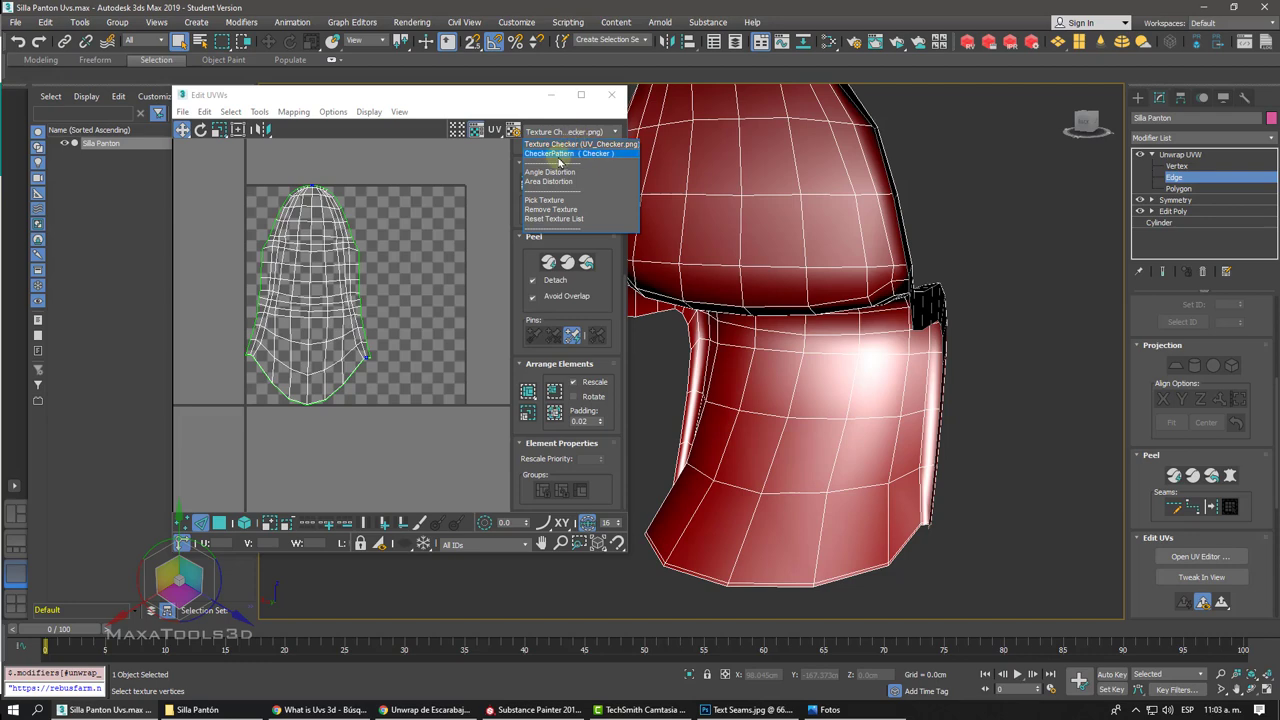
click(558, 154)
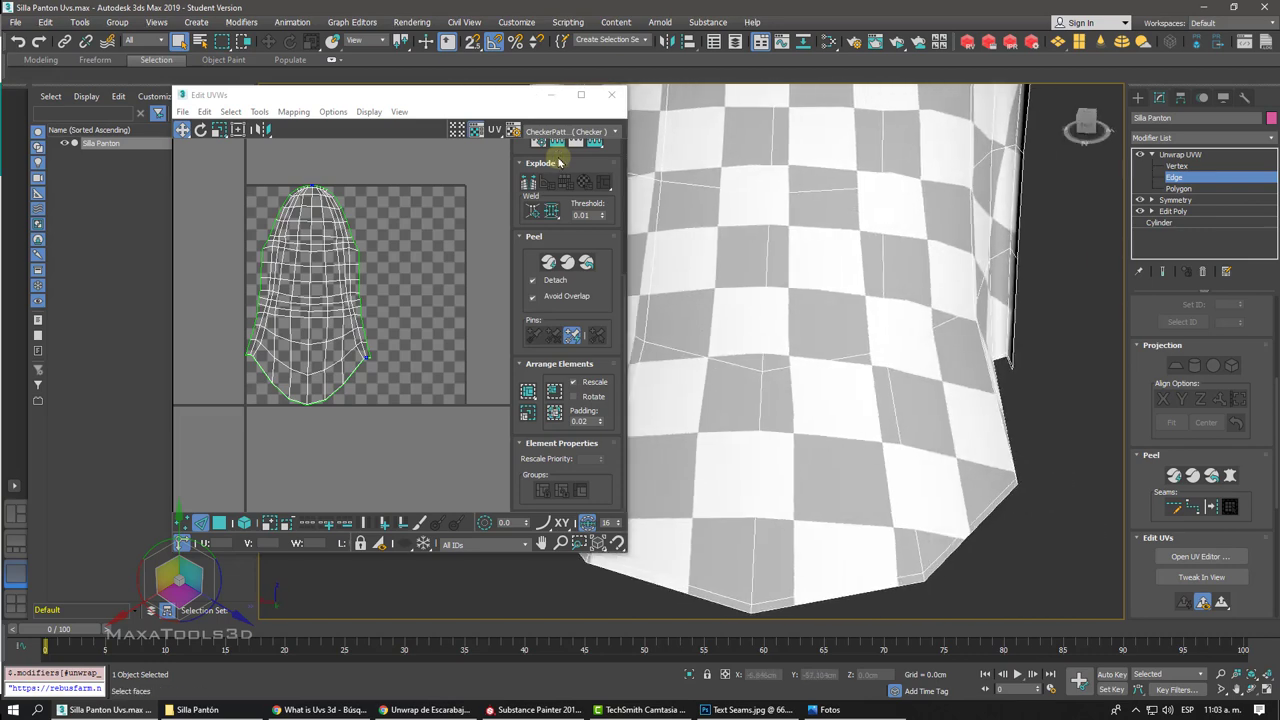
click(322, 709)
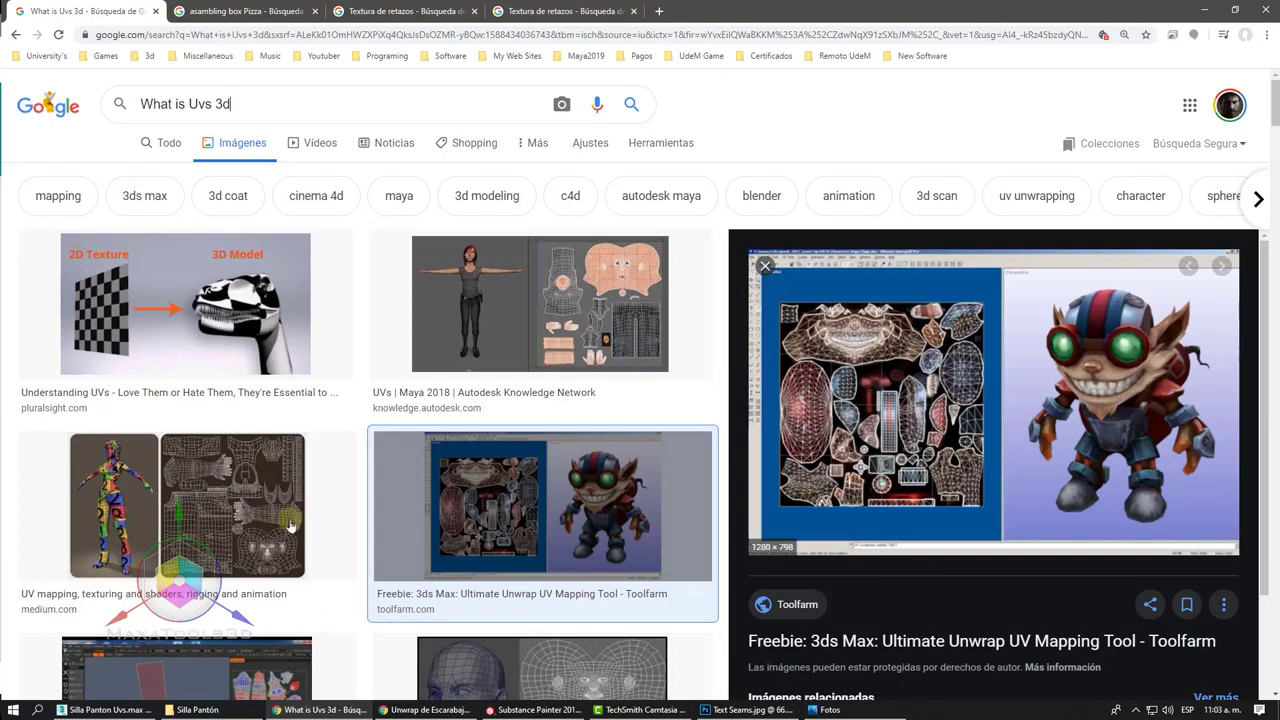
Step: Preview the Understanding UVs and UVs | Maya 2018 layout images, then minimize Chrome
click(244, 305)
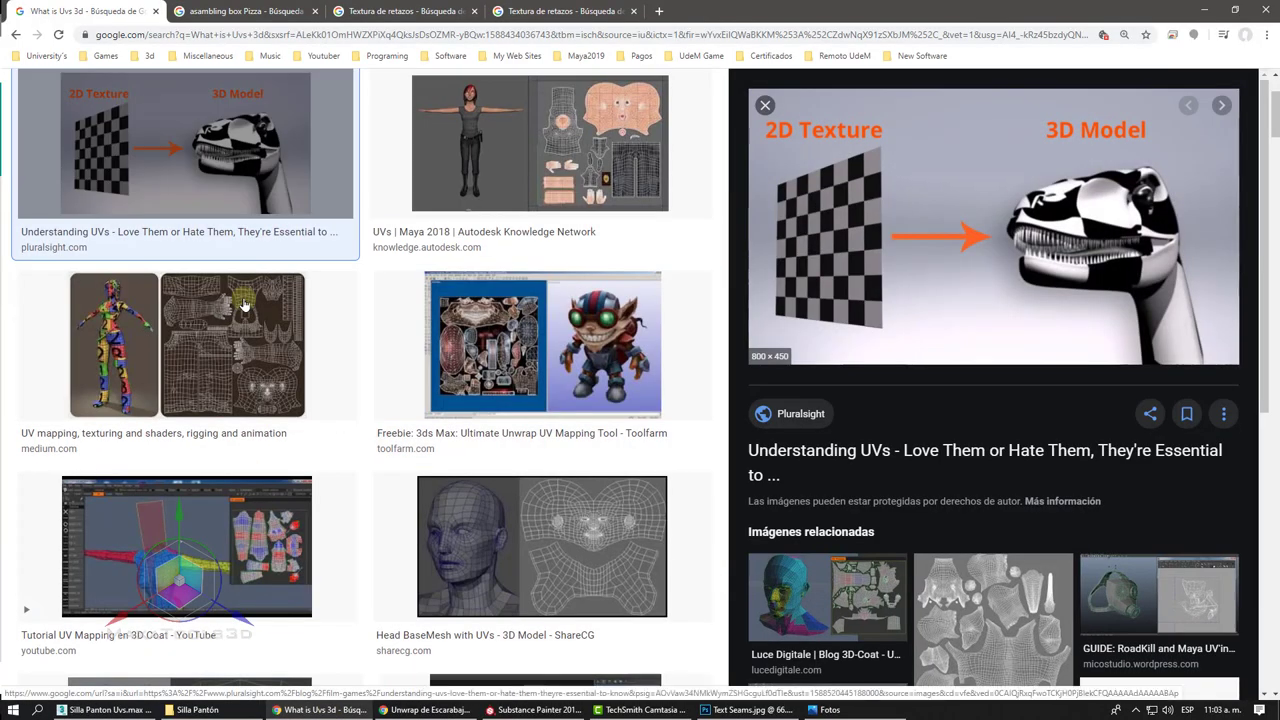
click(650, 143)
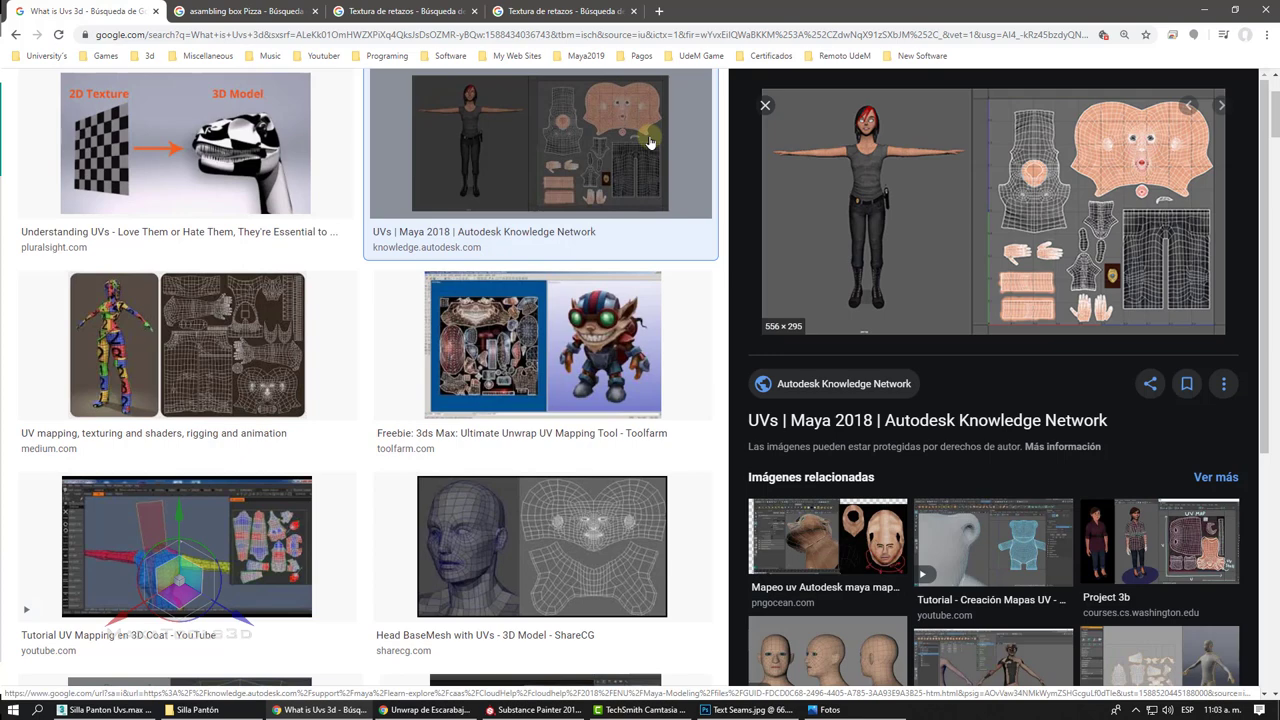
click(1205, 10)
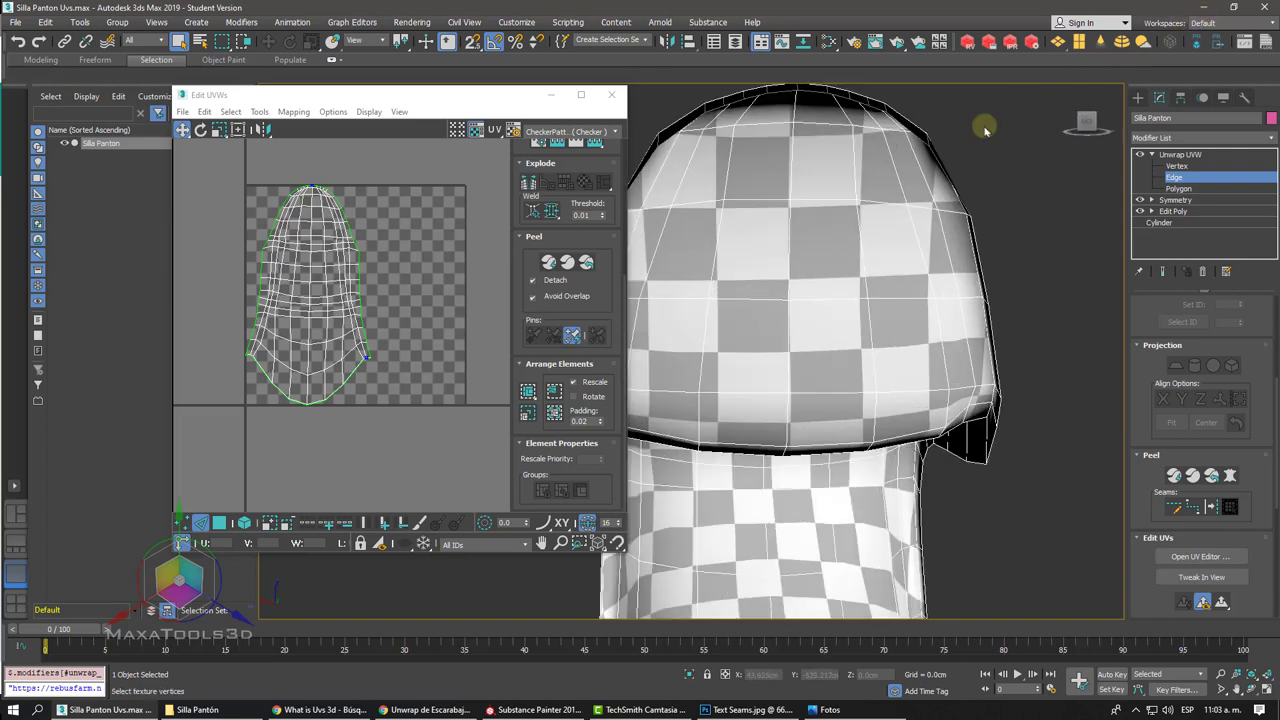
Step: In Polygon mode, select three backrest faces to see where they sit in the UV shell
click(219, 522)
key(ctrl+a)
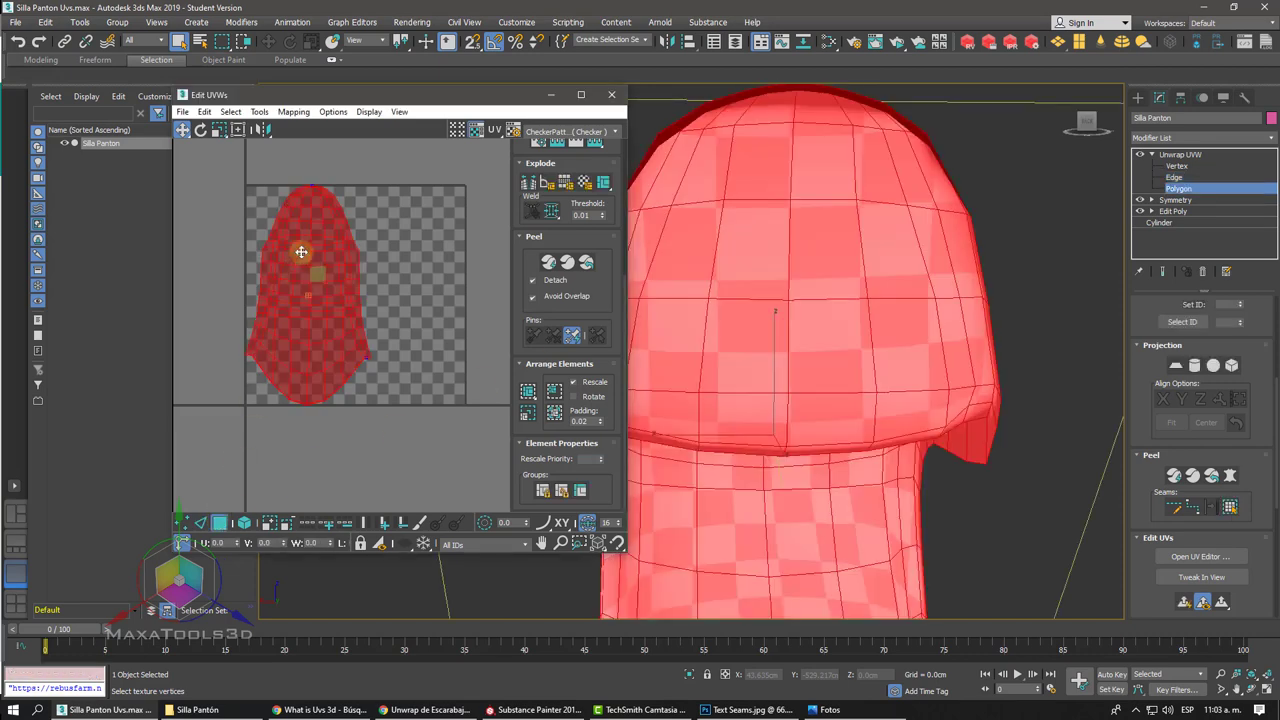
click(406, 350)
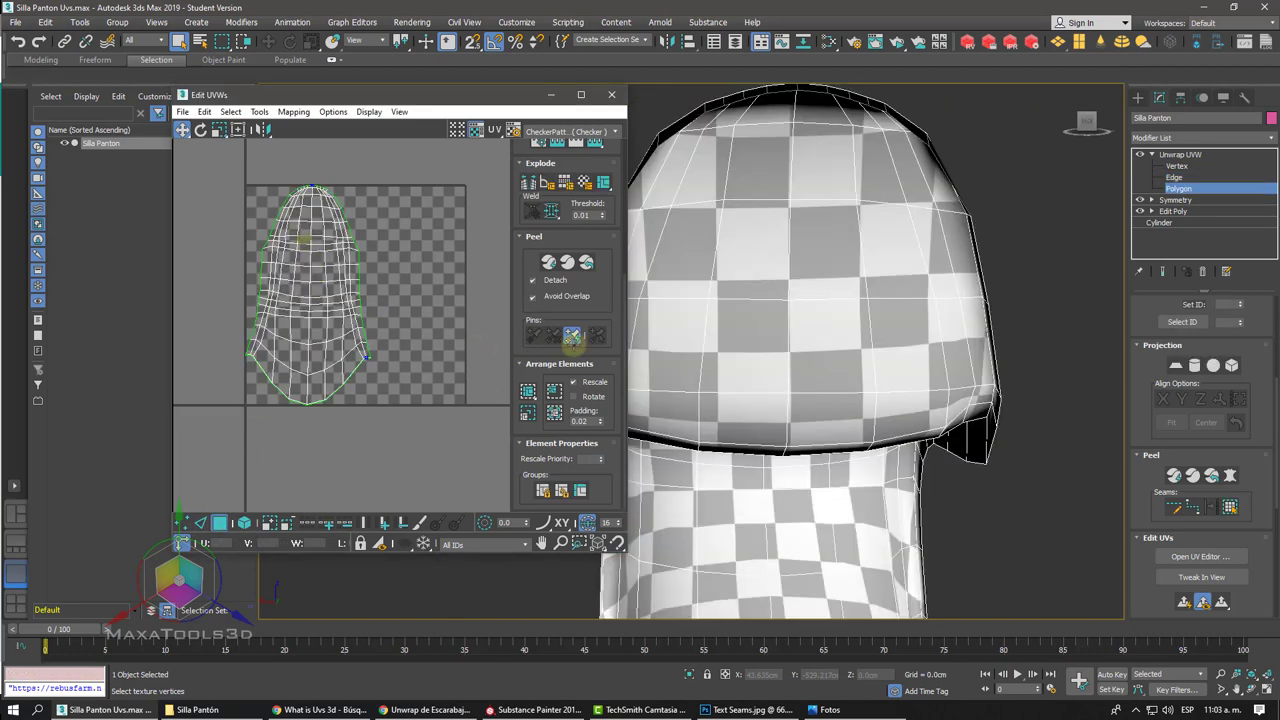
click(768, 336)
click(830, 315)
click(823, 282)
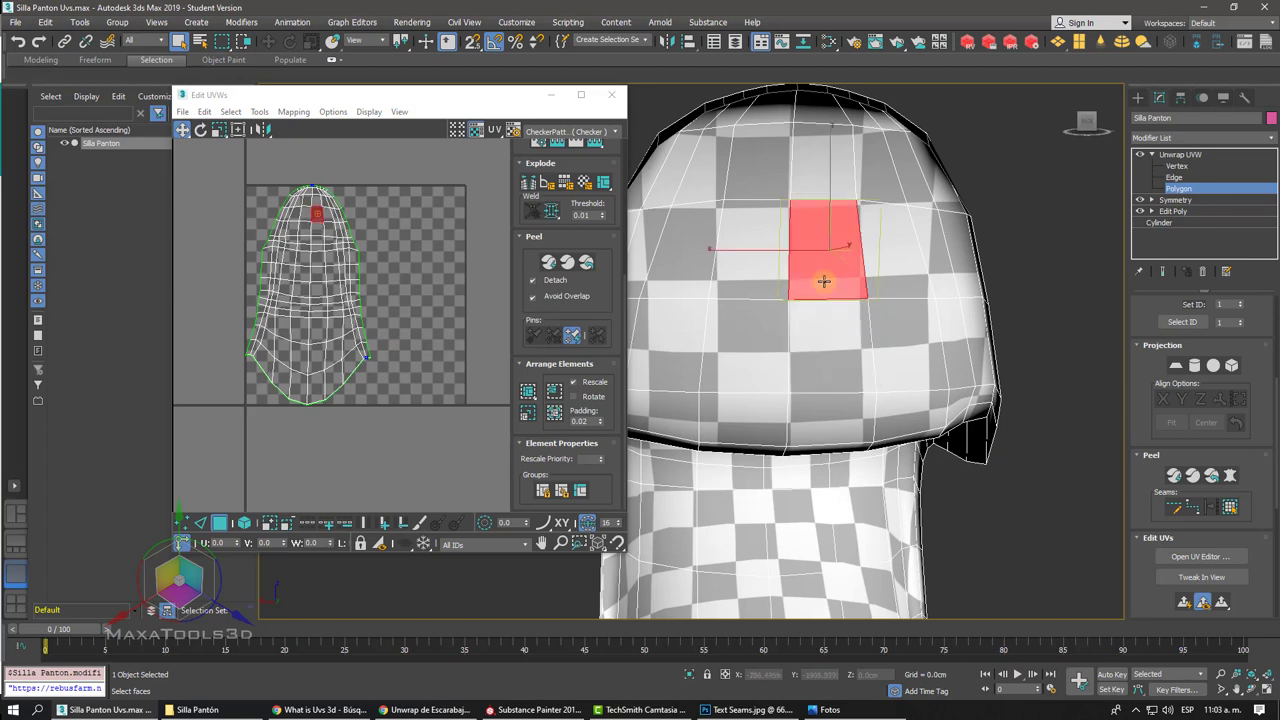
alt+middle_drag(823, 282, 660, 263)
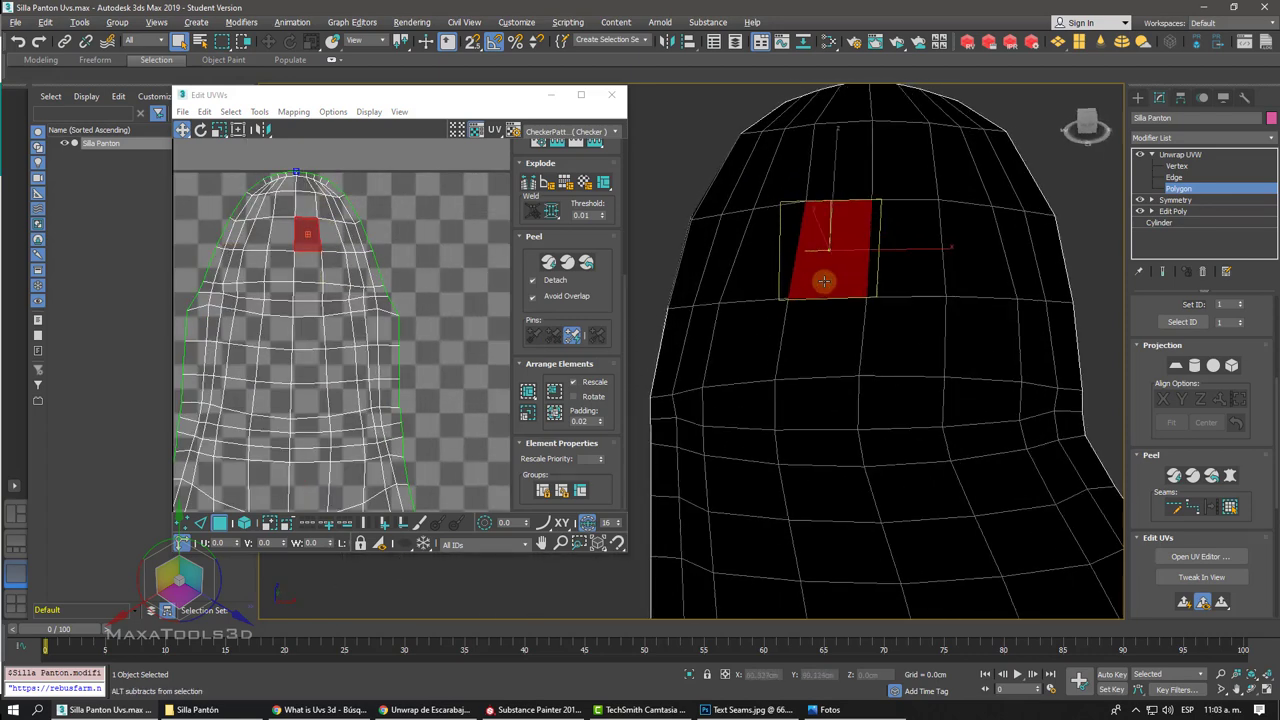
Step: Clear that selection and select all of the chair's UV polygons
click(386, 222)
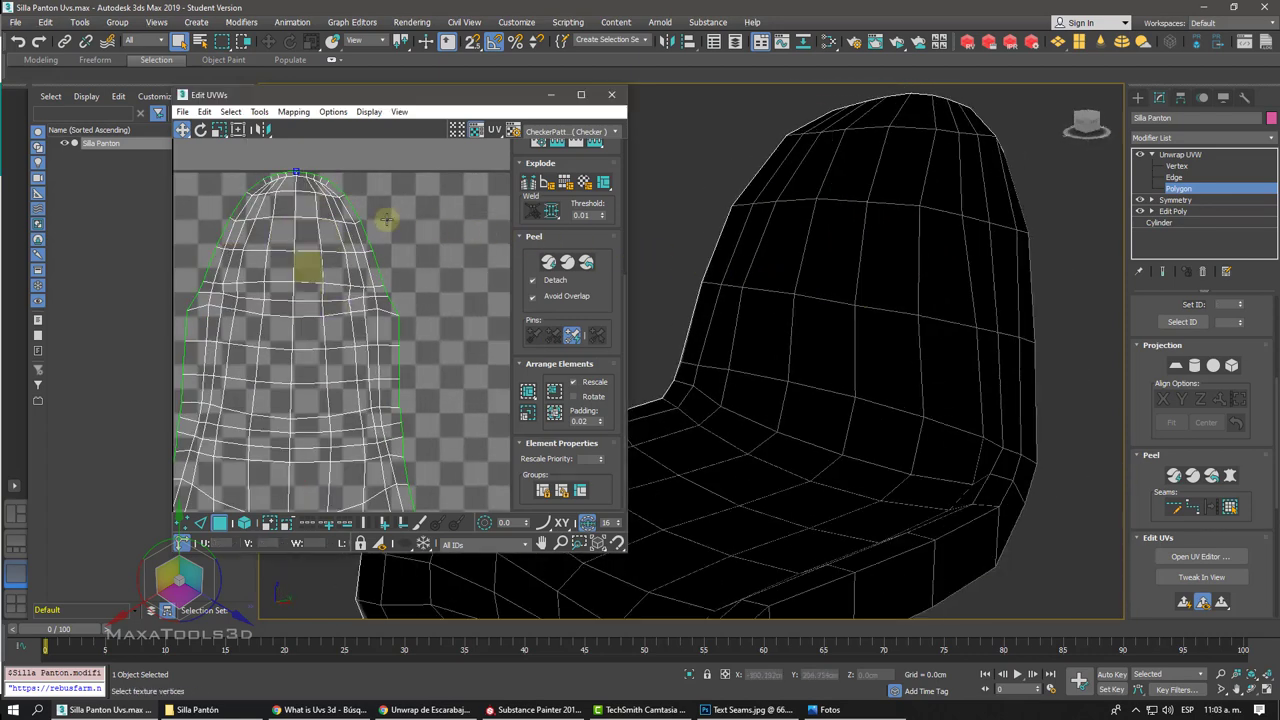
scroll(386, 220, down, 2)
scroll(370, 180, down, 2)
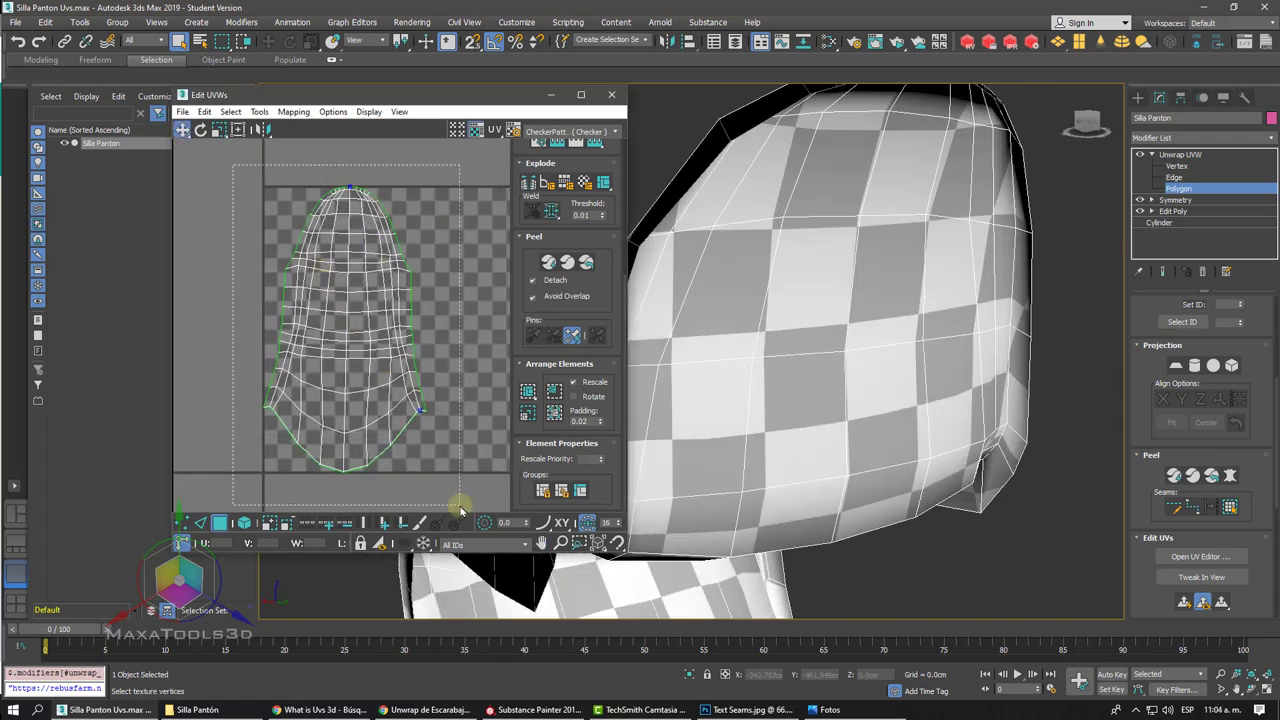
key(ctrl+a)
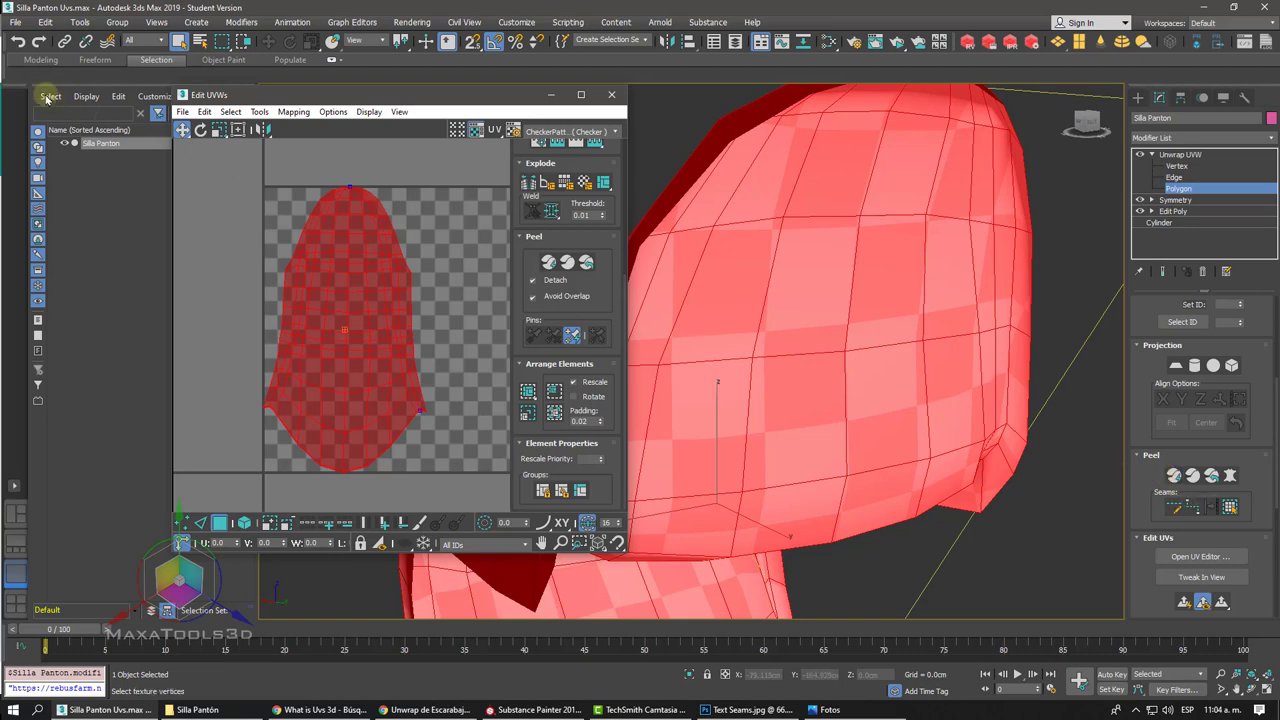
Step: Try Straighten Selection on the UV island, then undo it
click(259, 111)
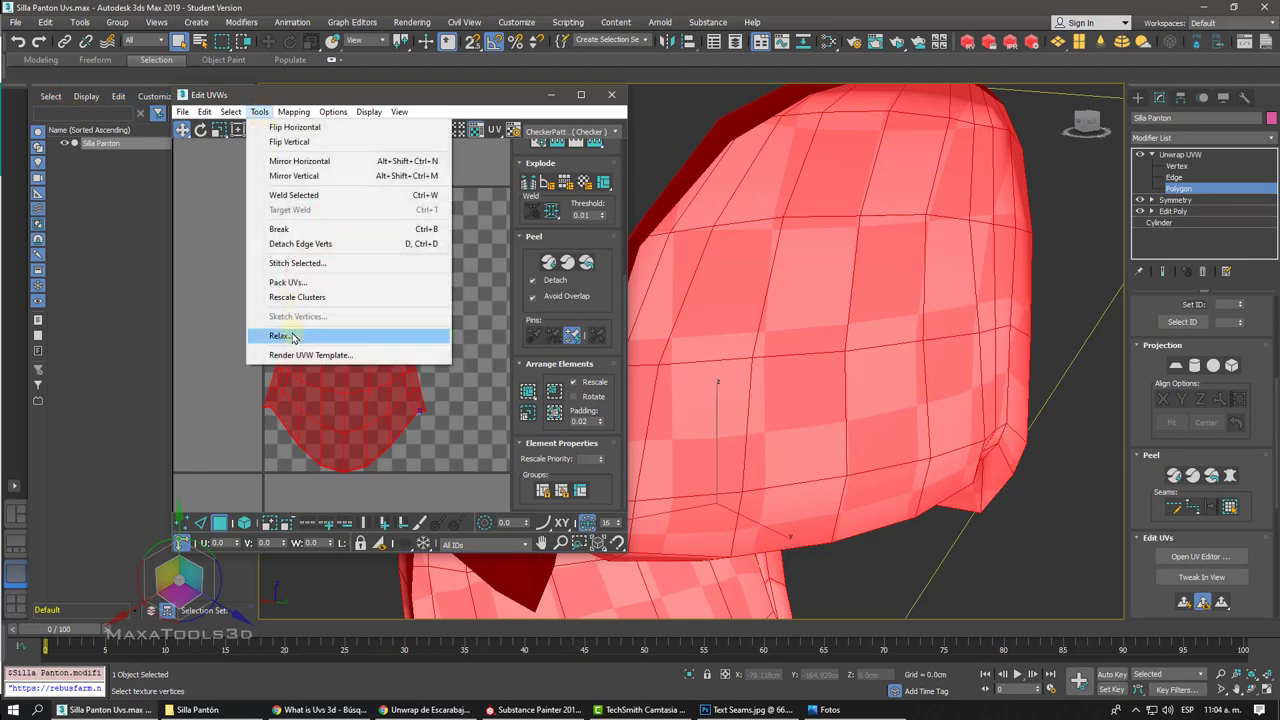
click(522, 255)
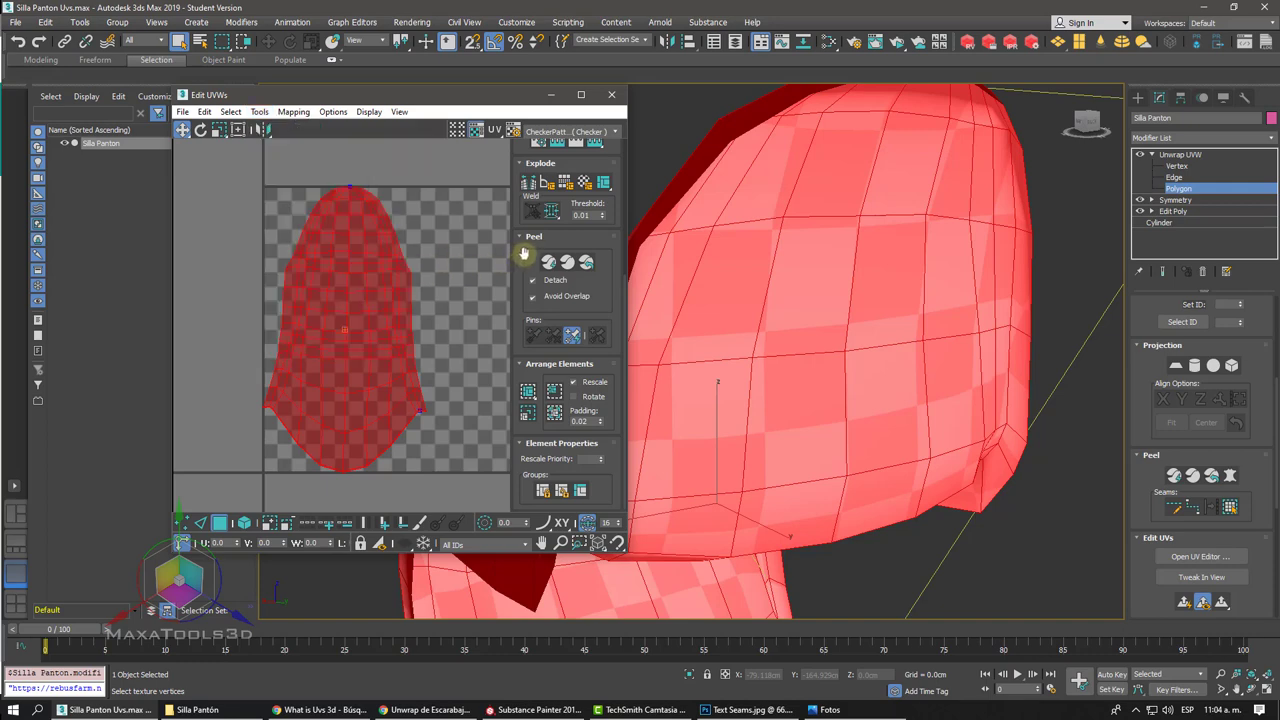
scroll(522, 255, up, 3)
scroll(535, 270, up, 2)
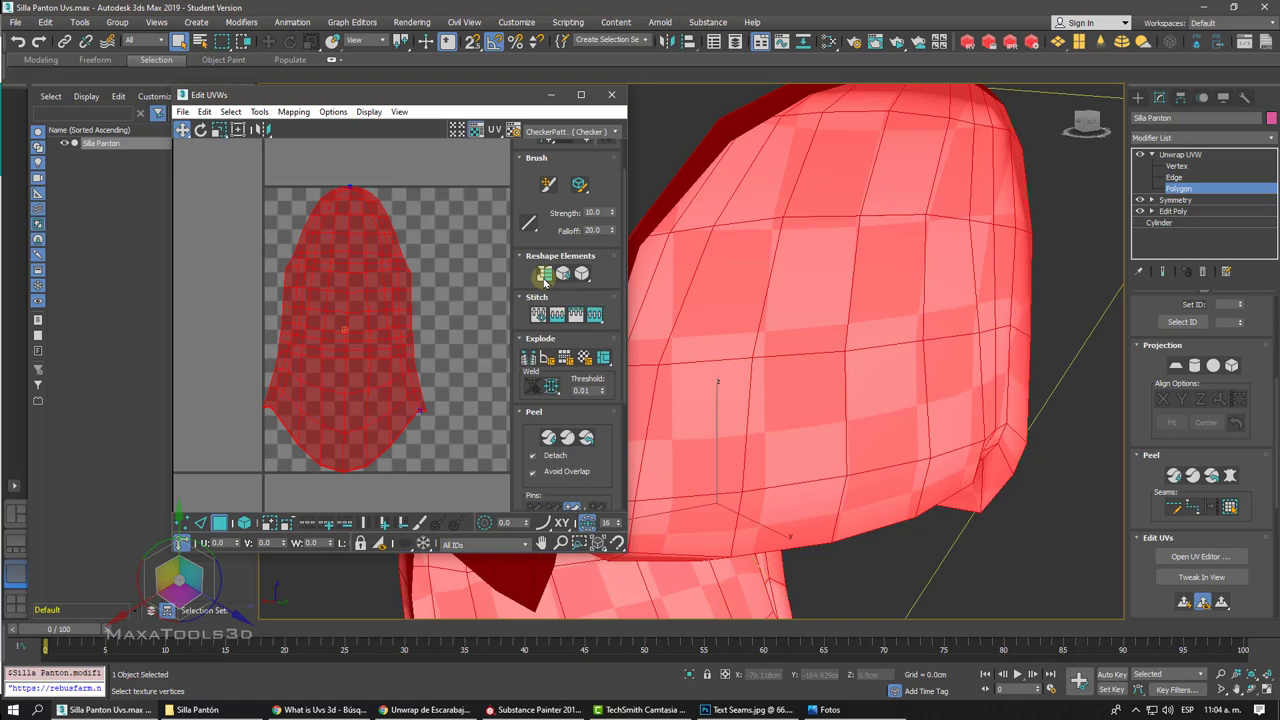
click(544, 281)
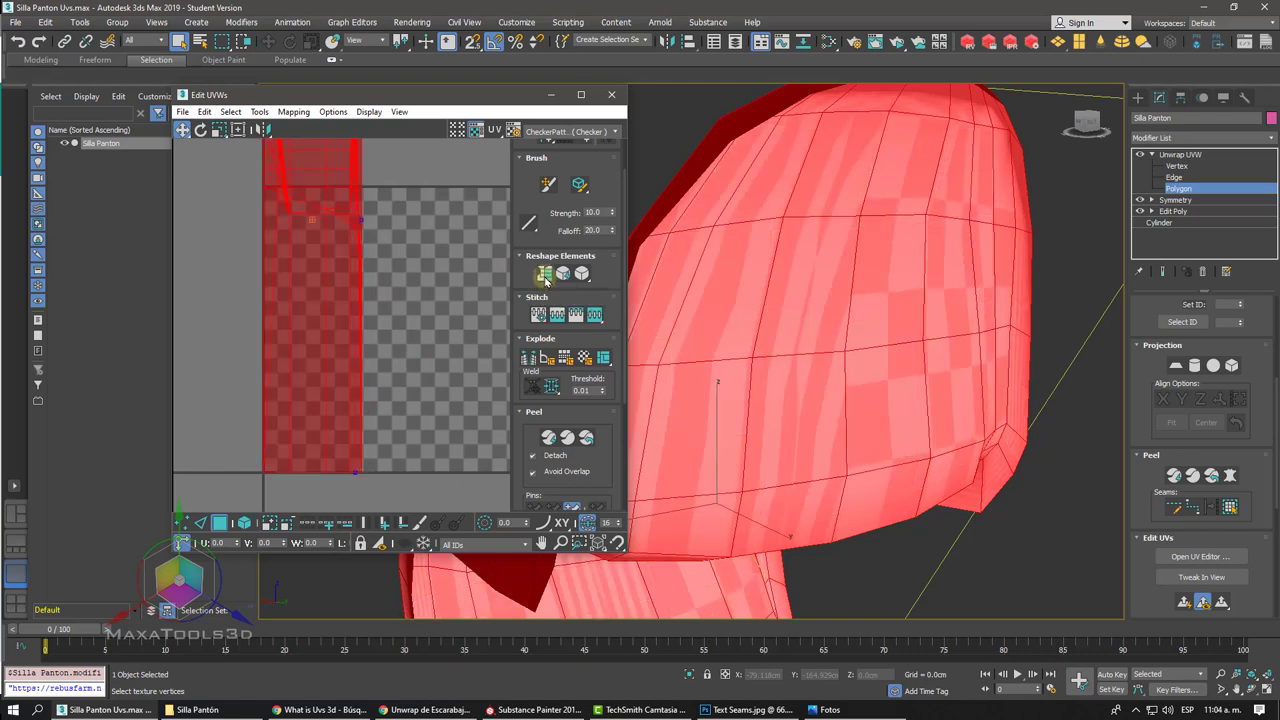
key(ctrl+z)
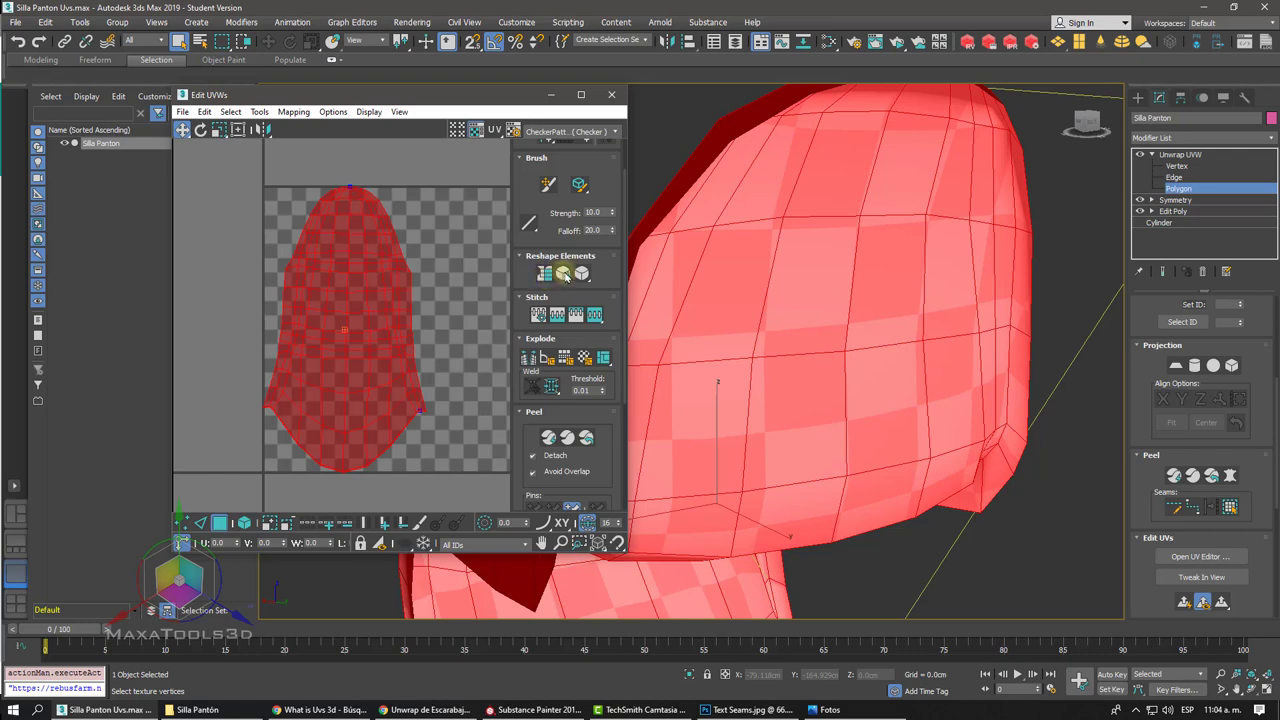
Step: Relax the UV island with Reshape Elements' Relax, check single backrest polygons, and reselect all
click(563, 274)
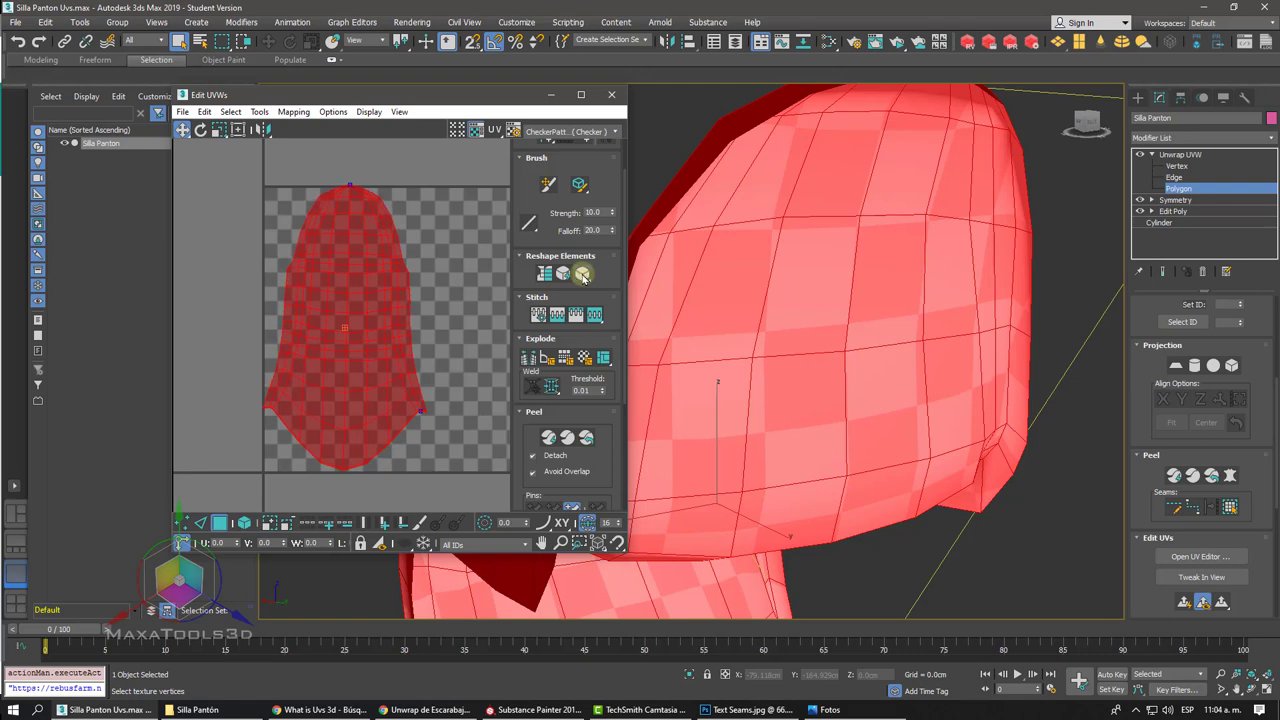
alt+middle_drag(640, 268, 846, 257)
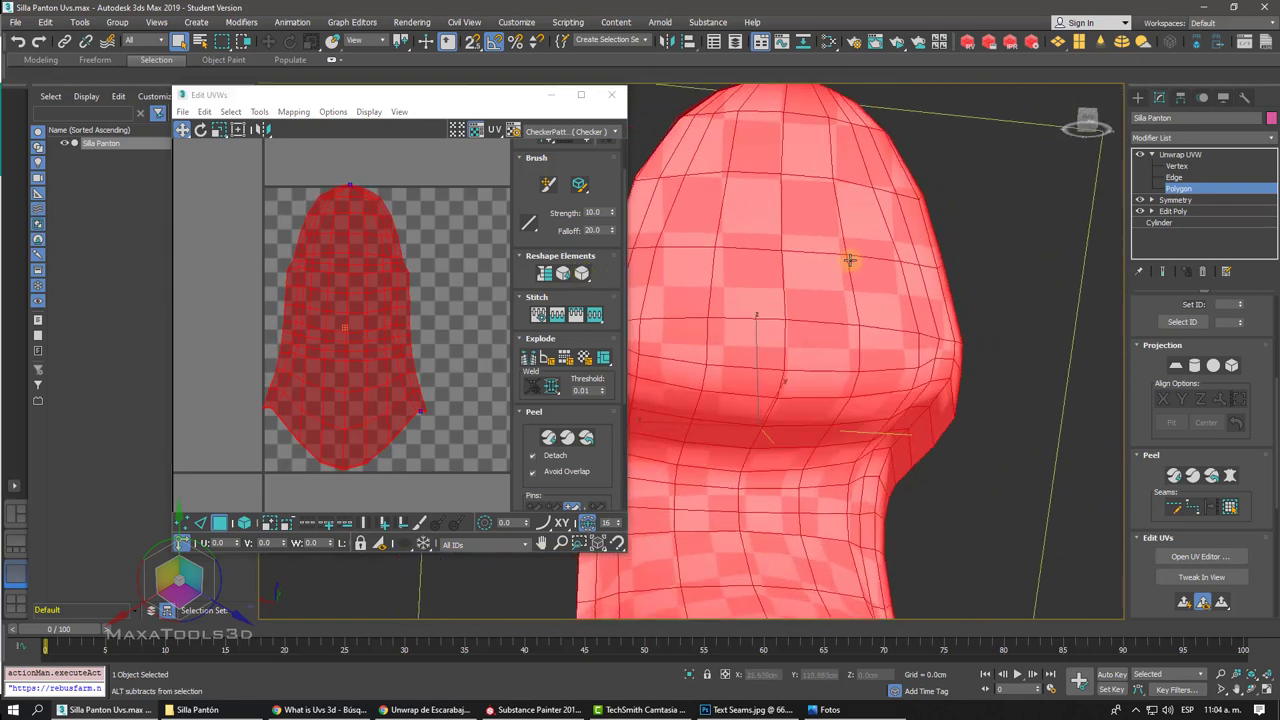
click(430, 305)
click(386, 280)
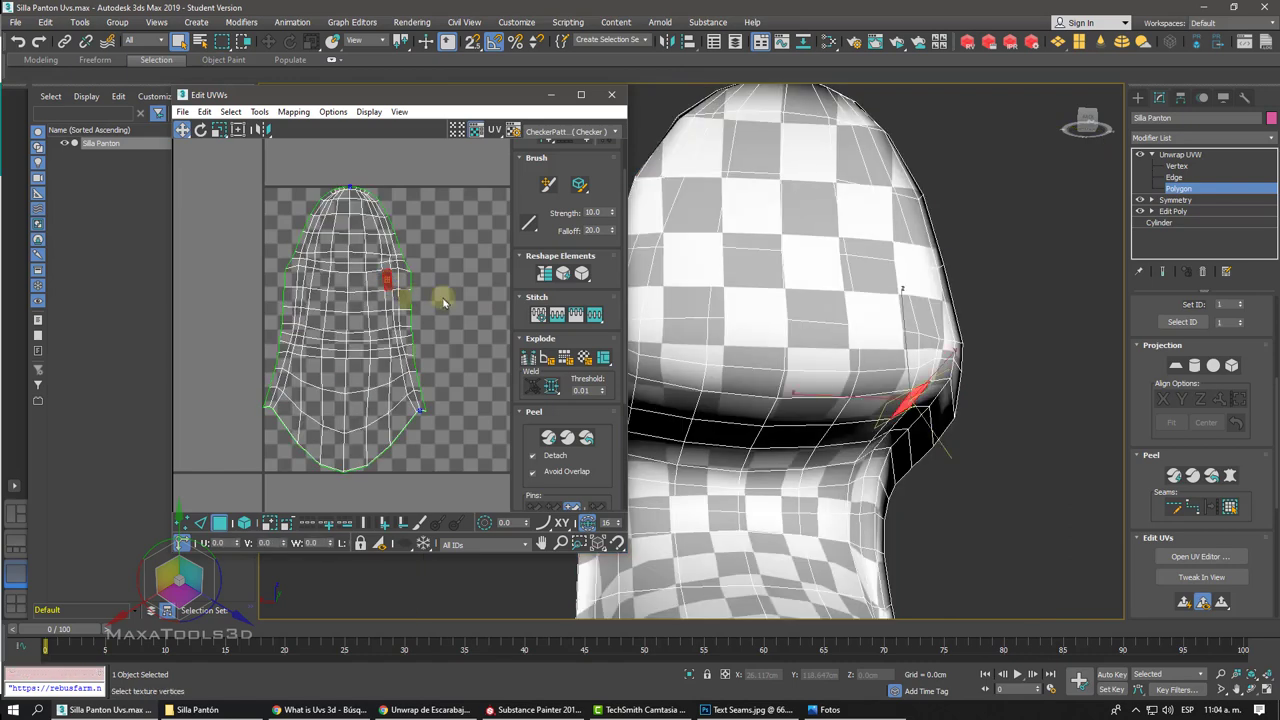
key(ctrl+a)
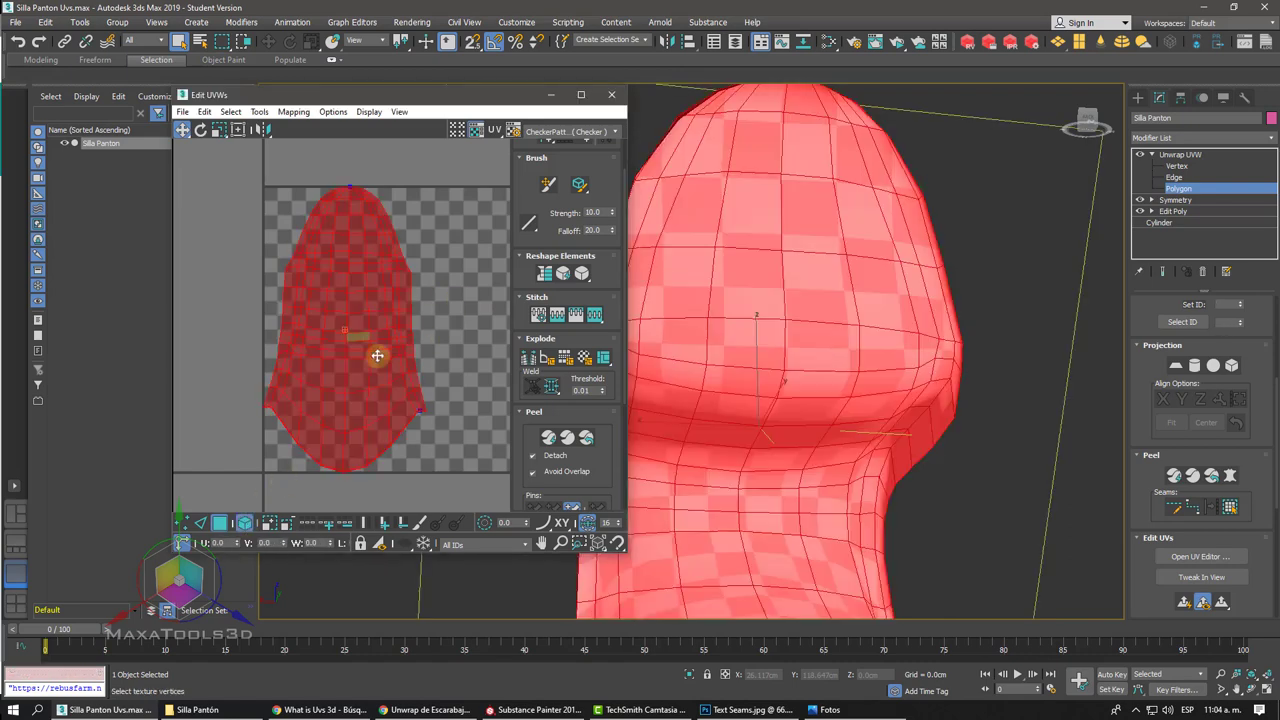
click(259, 111)
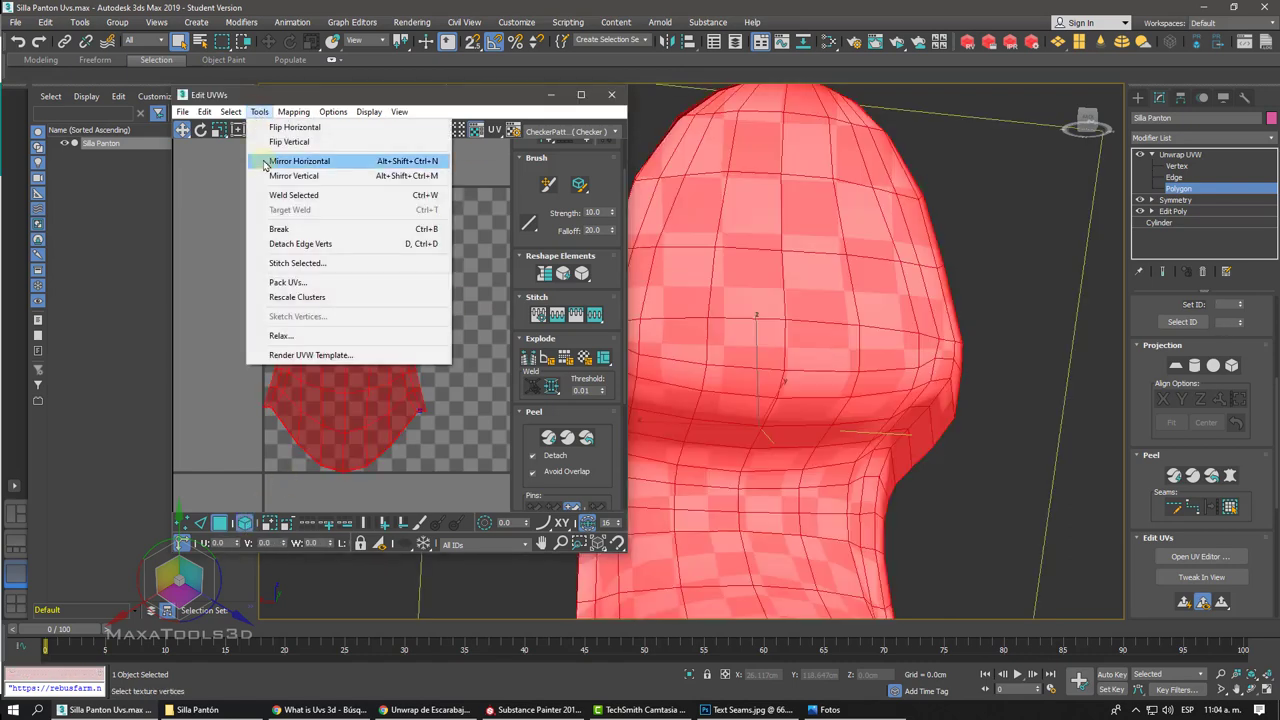
Step: Open the Relax Tool, keep Relax By Polygon Angles, and run a trial relax
click(280, 336)
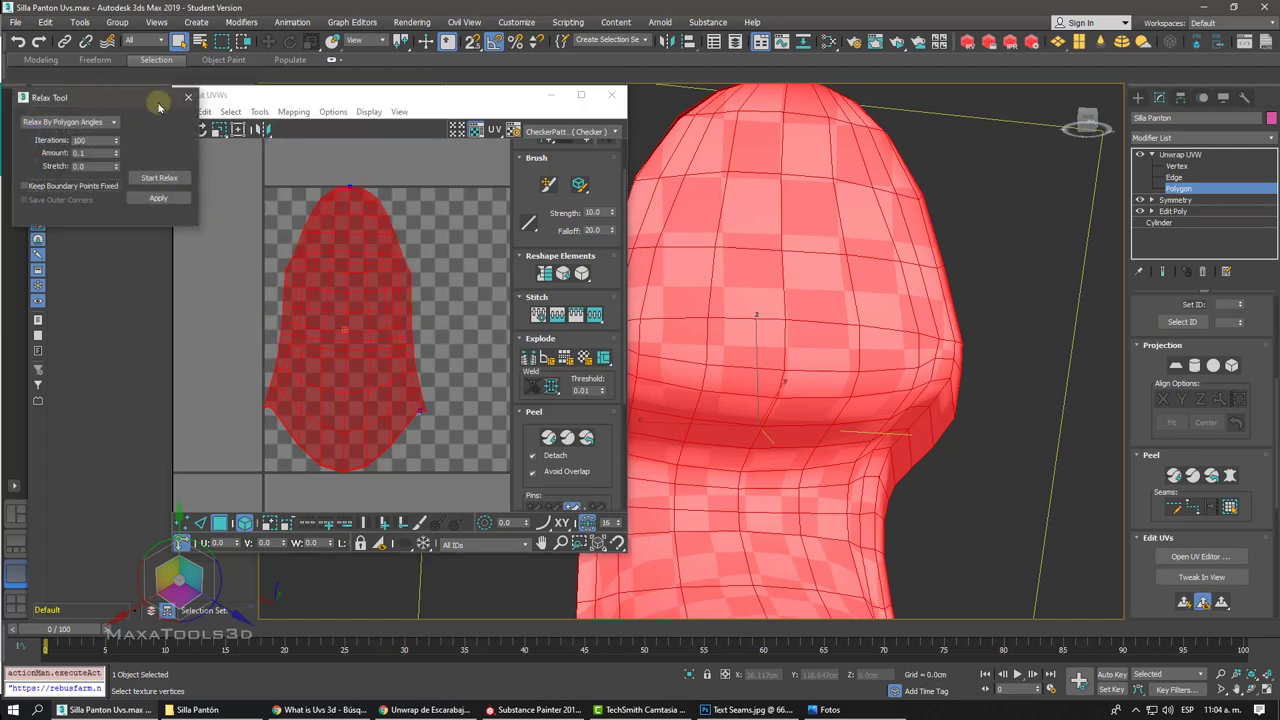
mouse_move(97, 96)
mouse_down()
mouse_move(965, 107)
mouse_move(885, 147)
mouse_up()
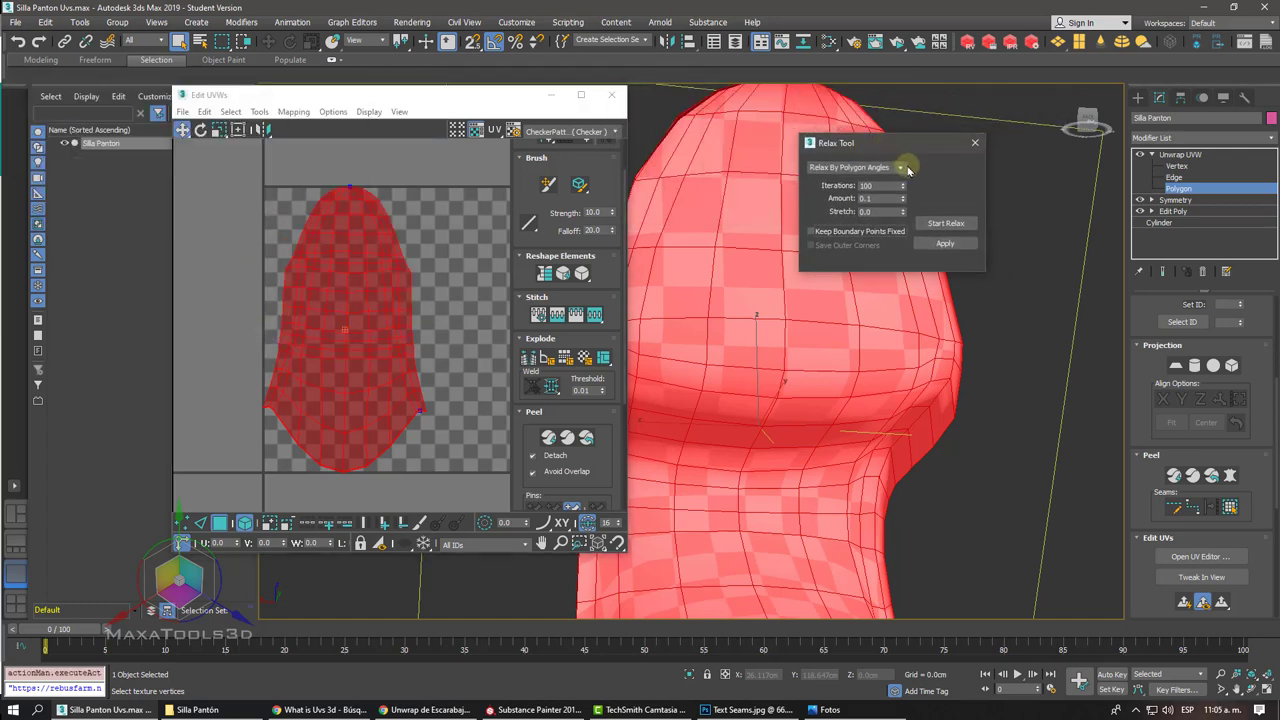
click(899, 167)
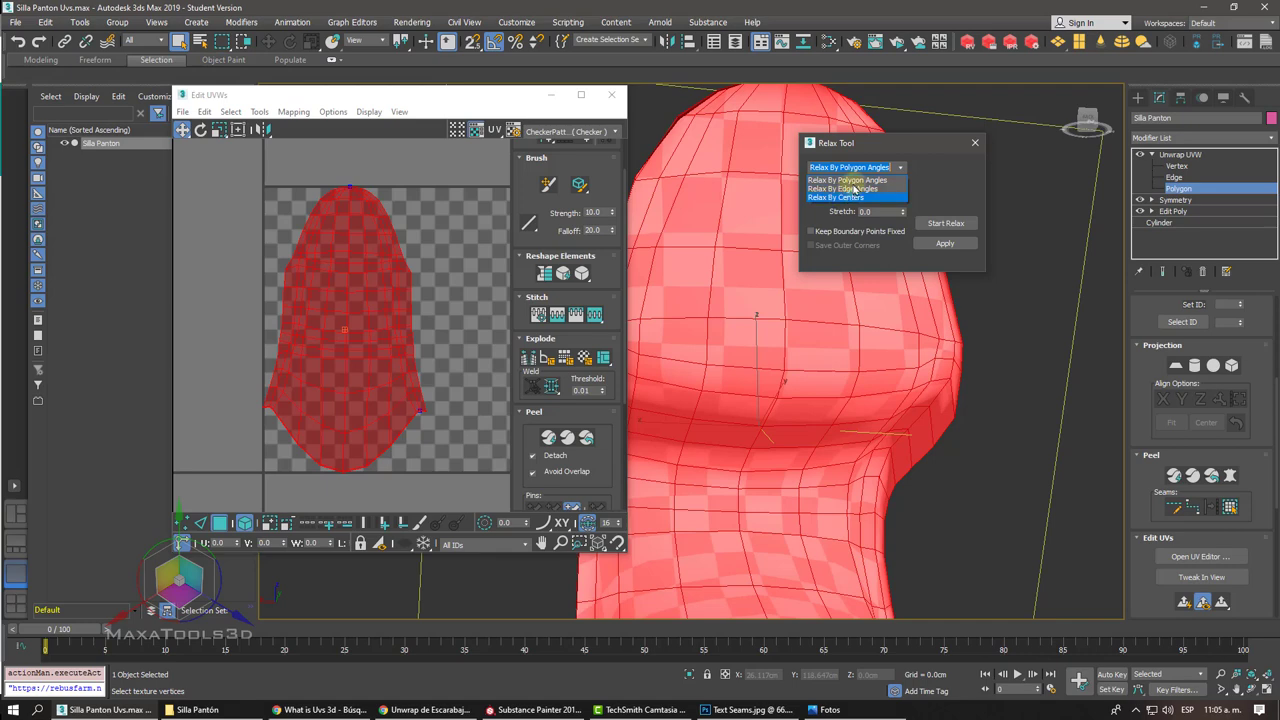
click(855, 180)
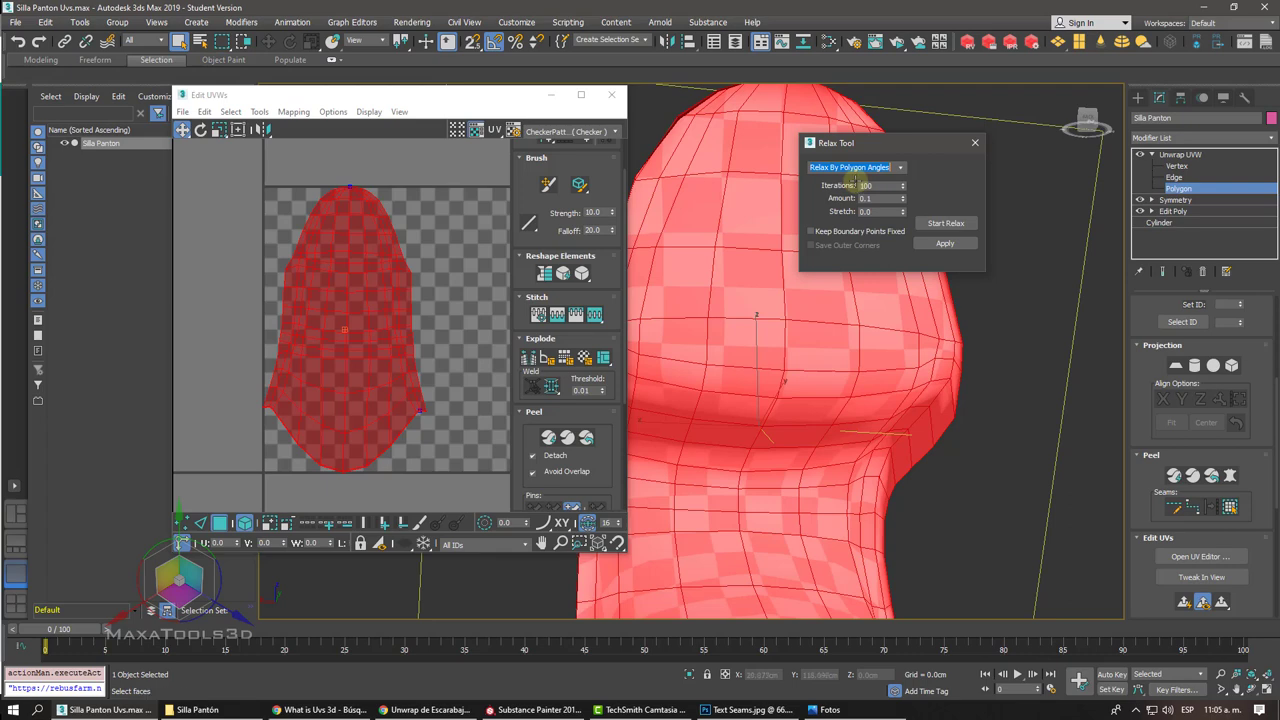
click(940, 223)
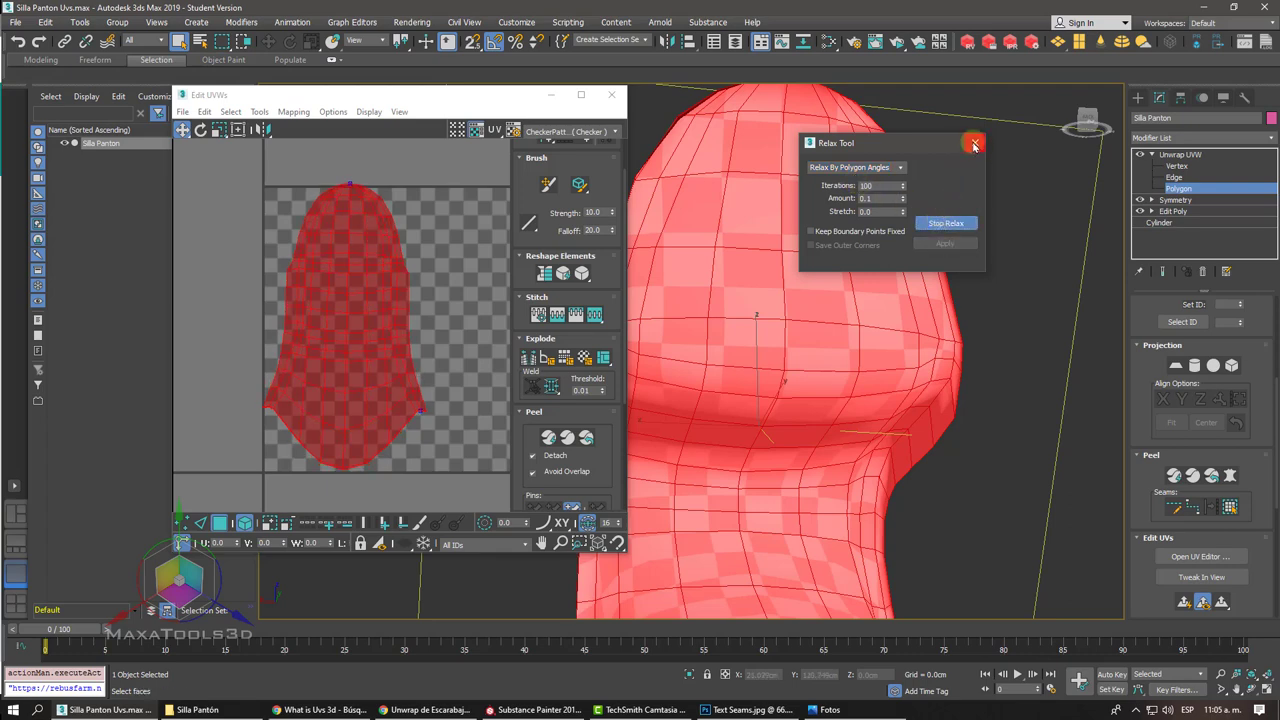
click(944, 223)
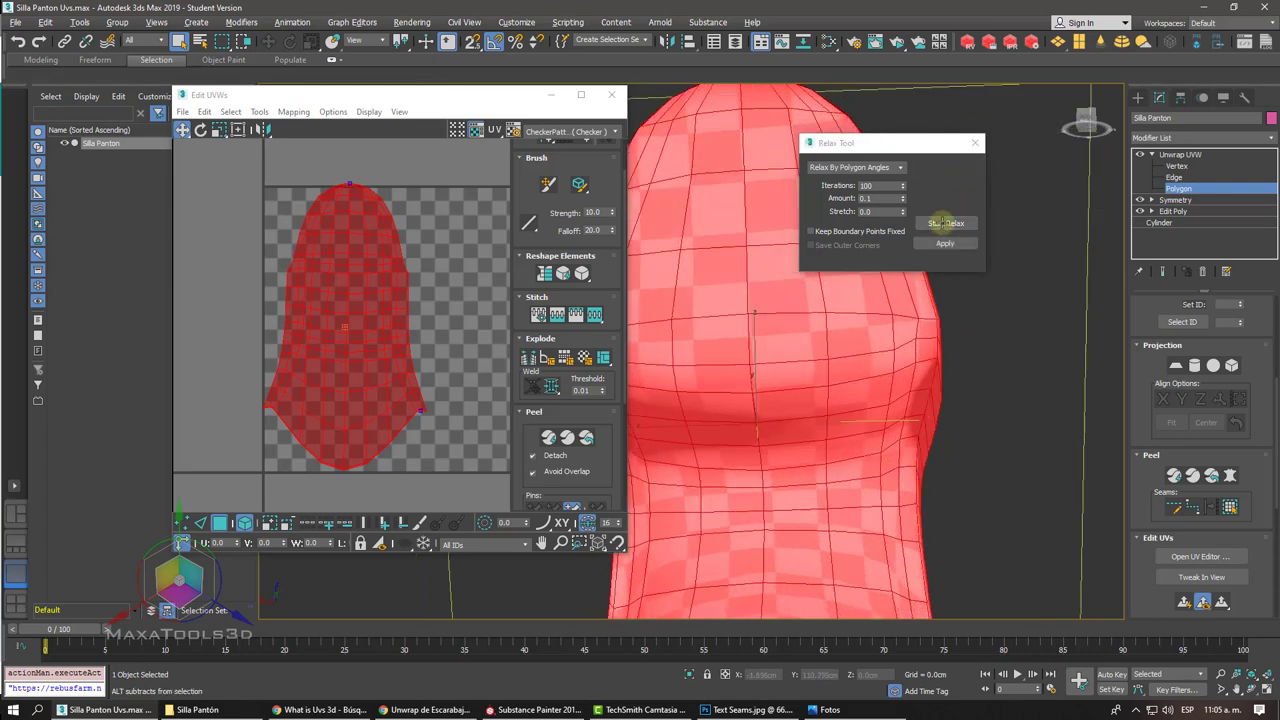
Step: Select every face and relax the whole UV island by polygon angles
alt+middle_drag(834, 323, 783, 371)
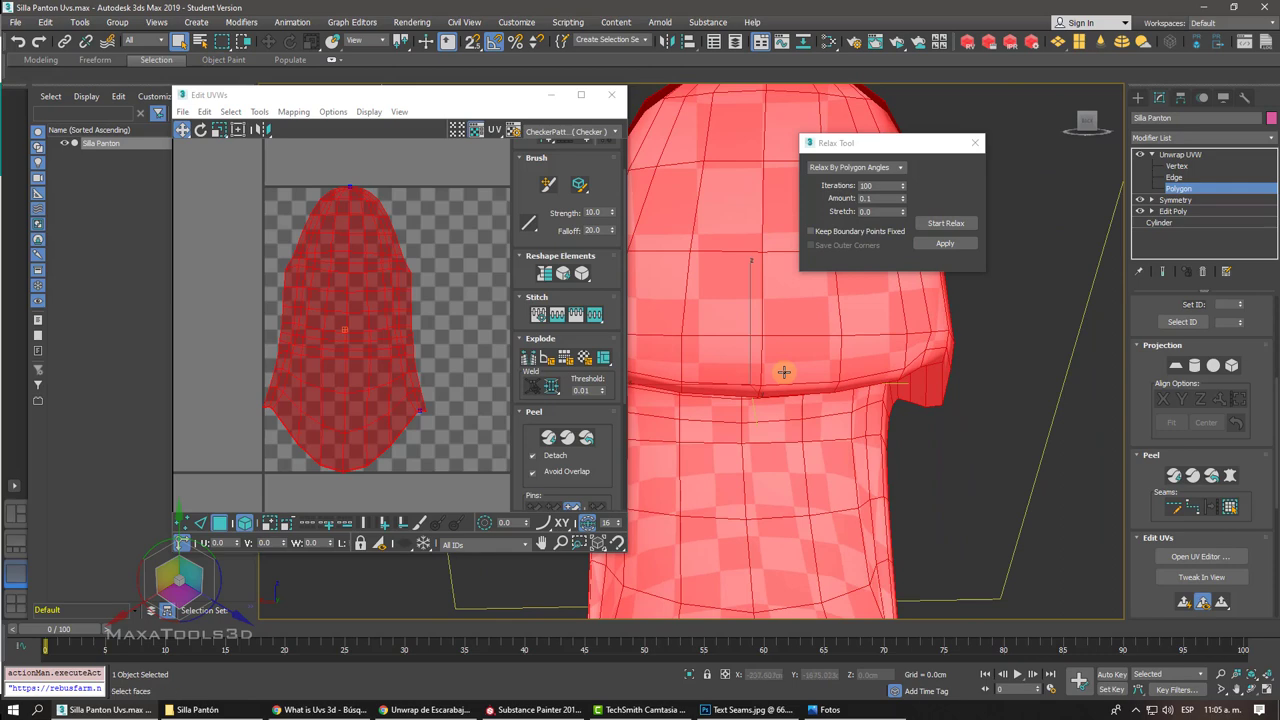
key(ctrl+d)
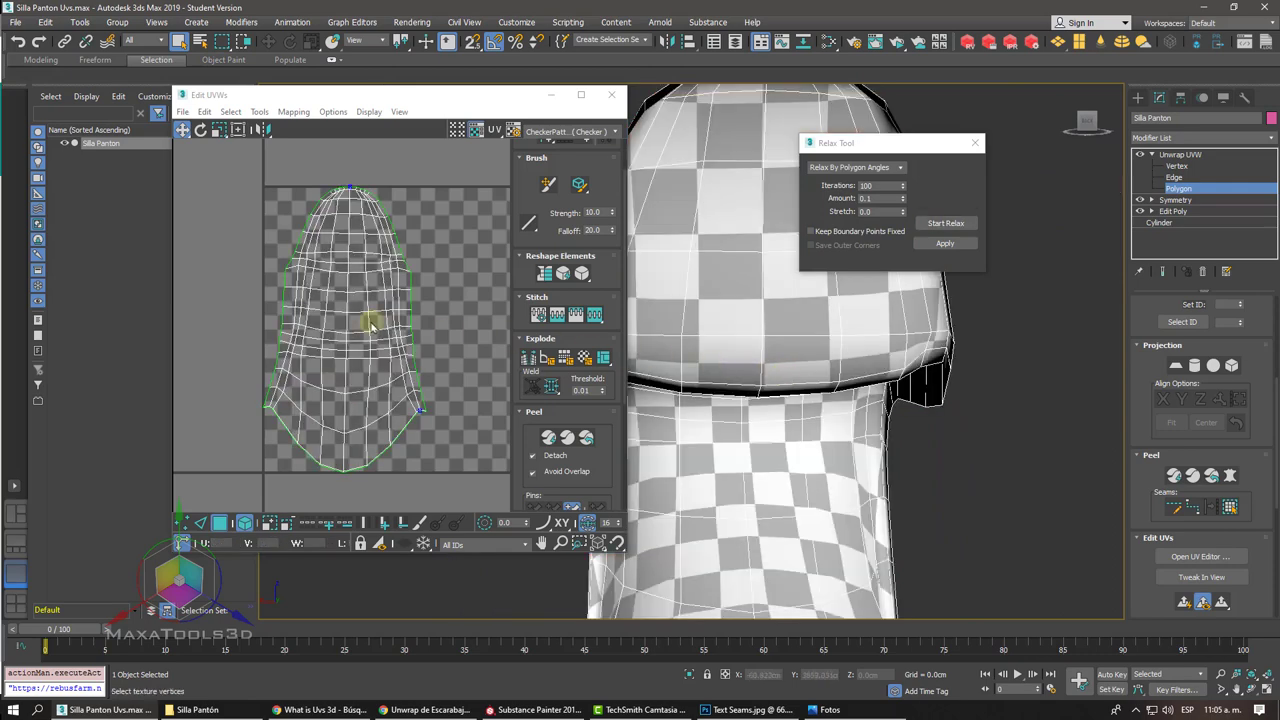
key(ctrl+a)
click(940, 223)
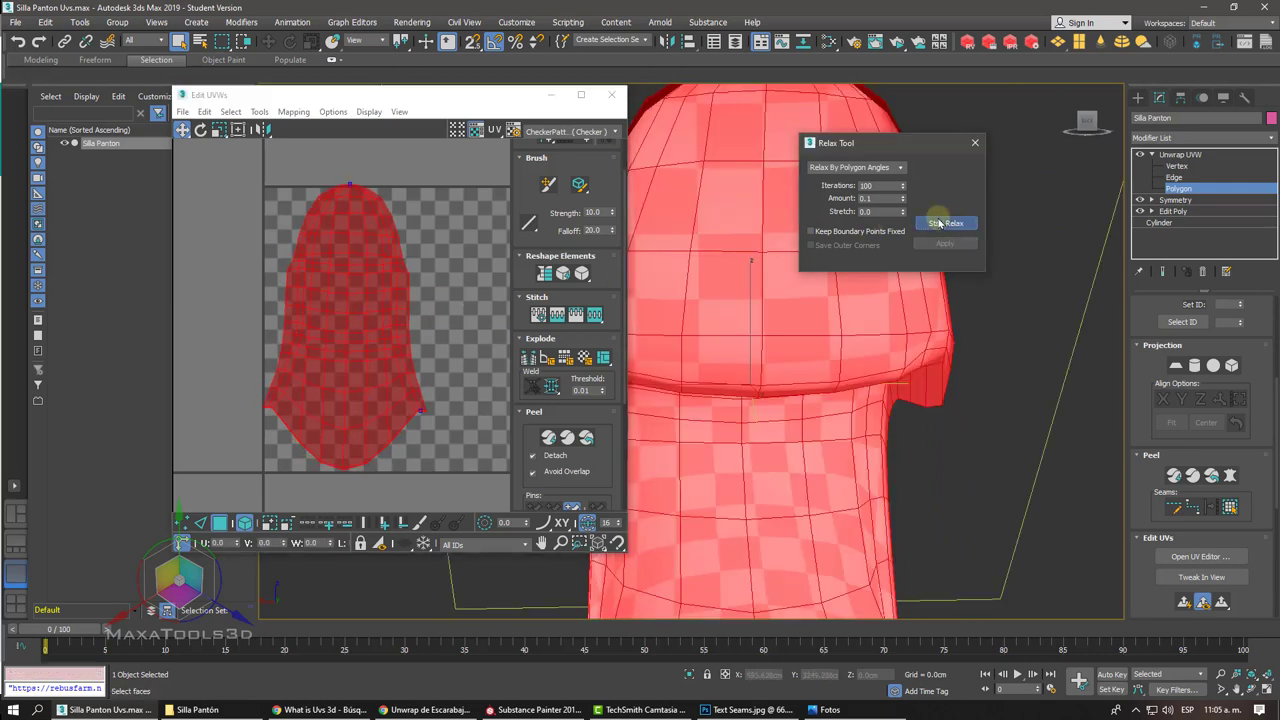
click(940, 223)
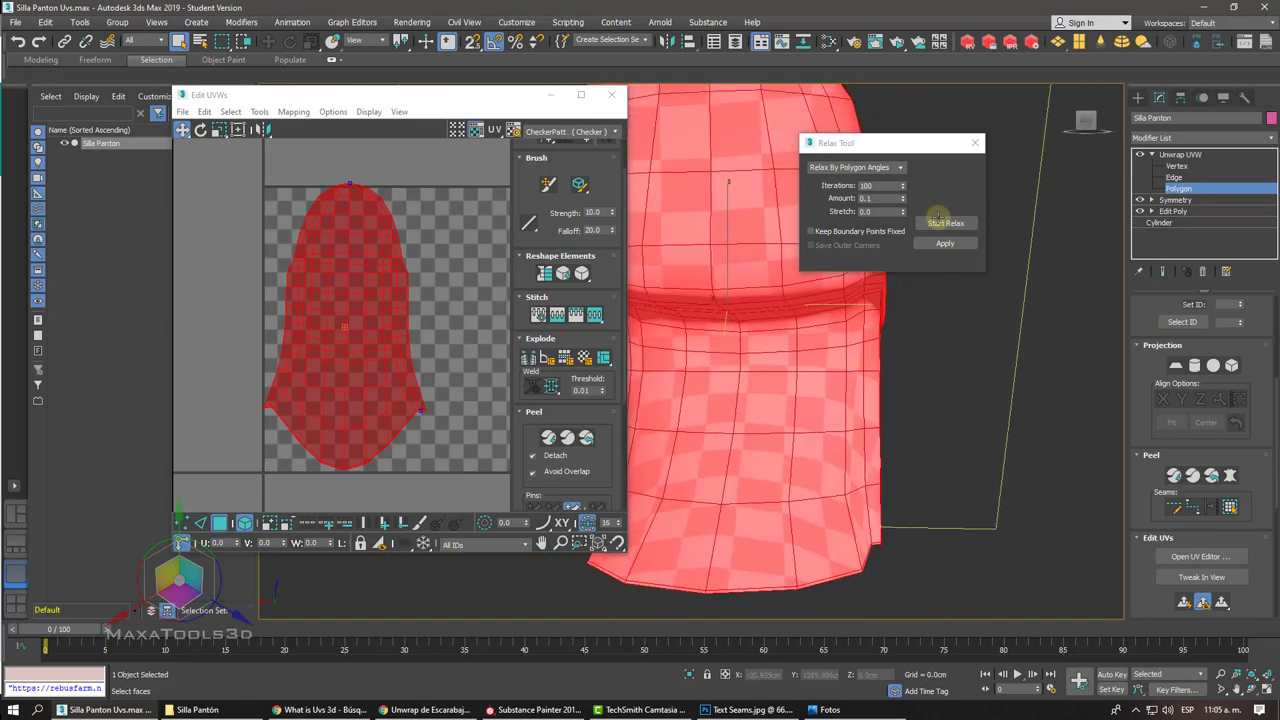
click(938, 219)
drag(847, 145, 845, 150)
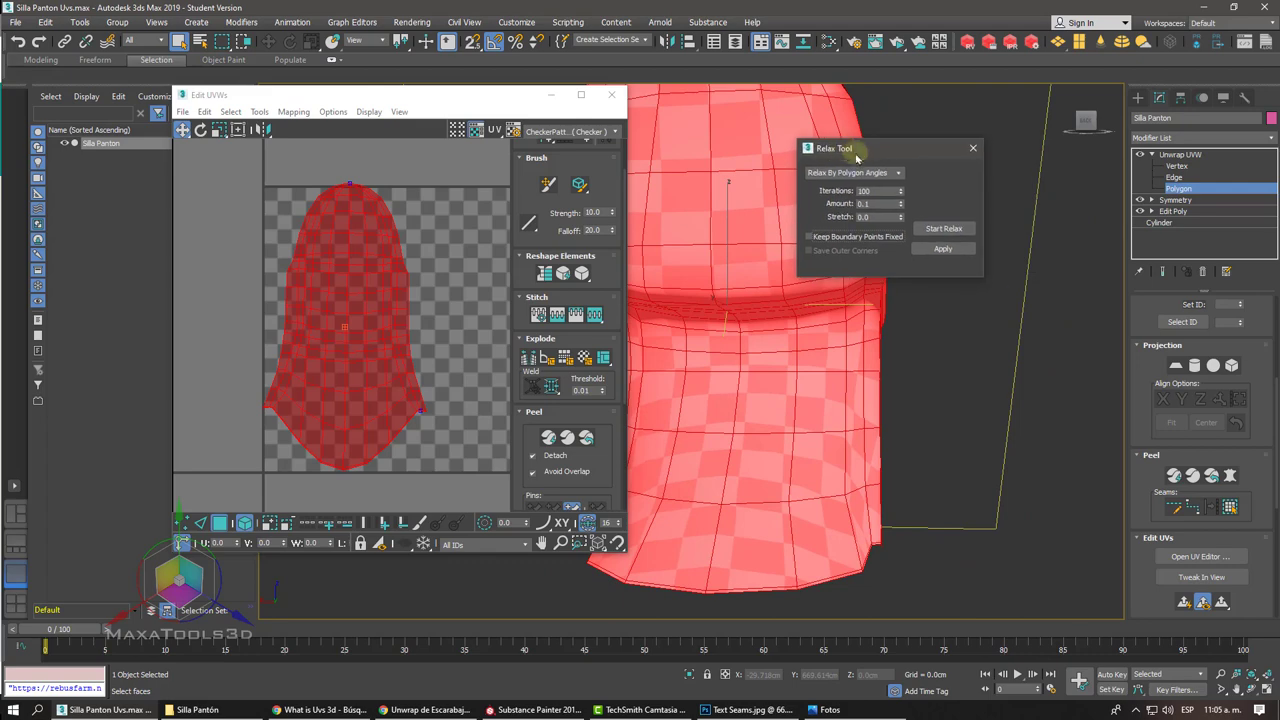
Step: Relax By Edge Angles, then relax again with Keep Boundary Points Fixed ticked
click(896, 174)
click(862, 193)
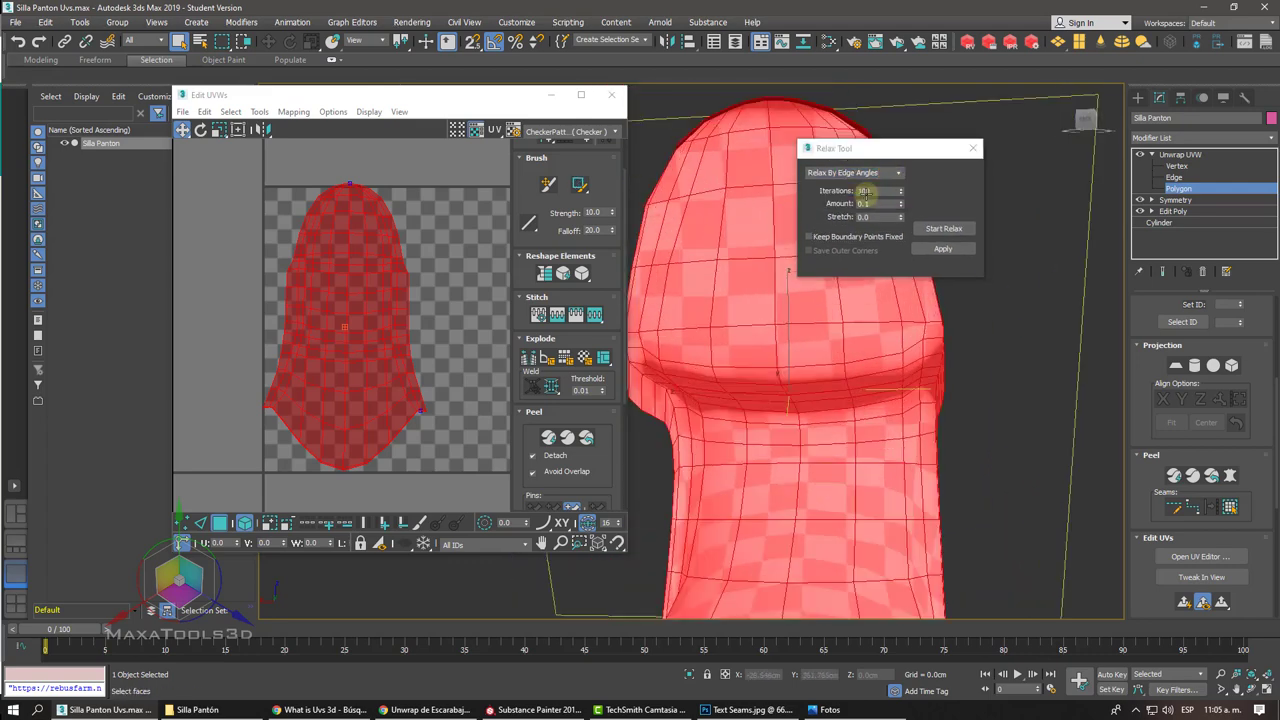
click(927, 229)
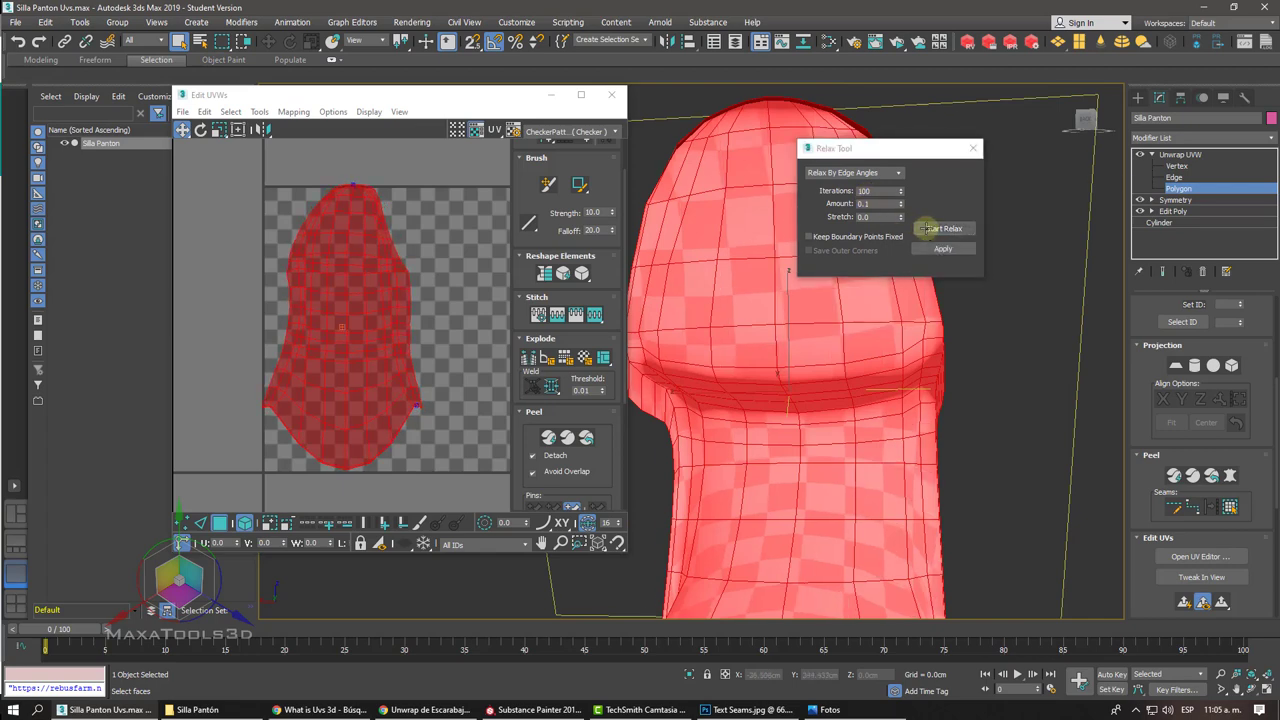
click(927, 229)
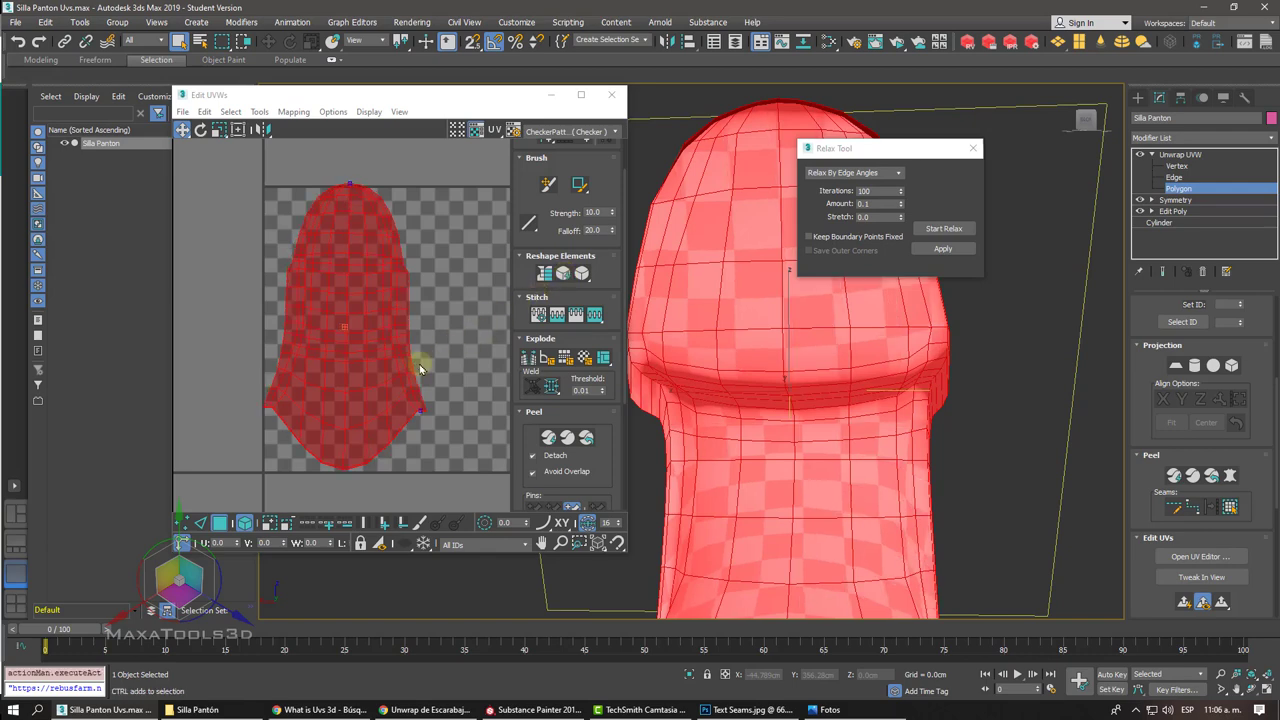
click(824, 238)
click(824, 238)
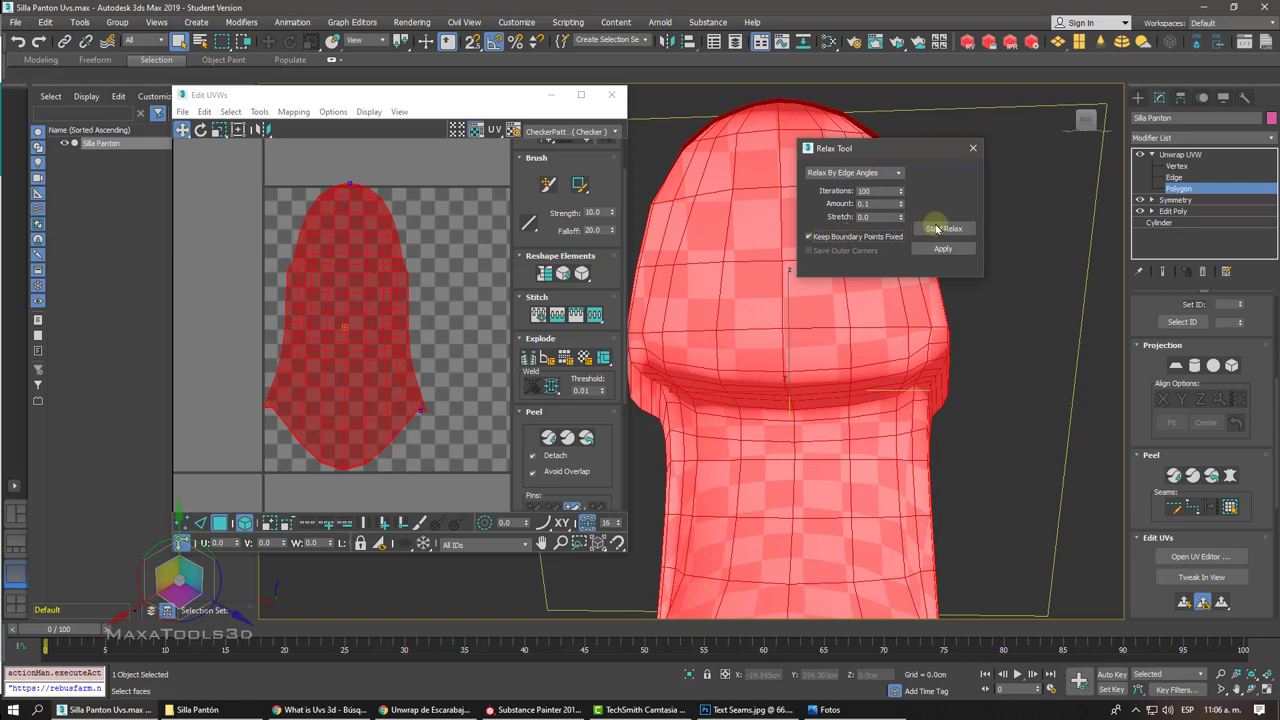
click(936, 229)
click(936, 228)
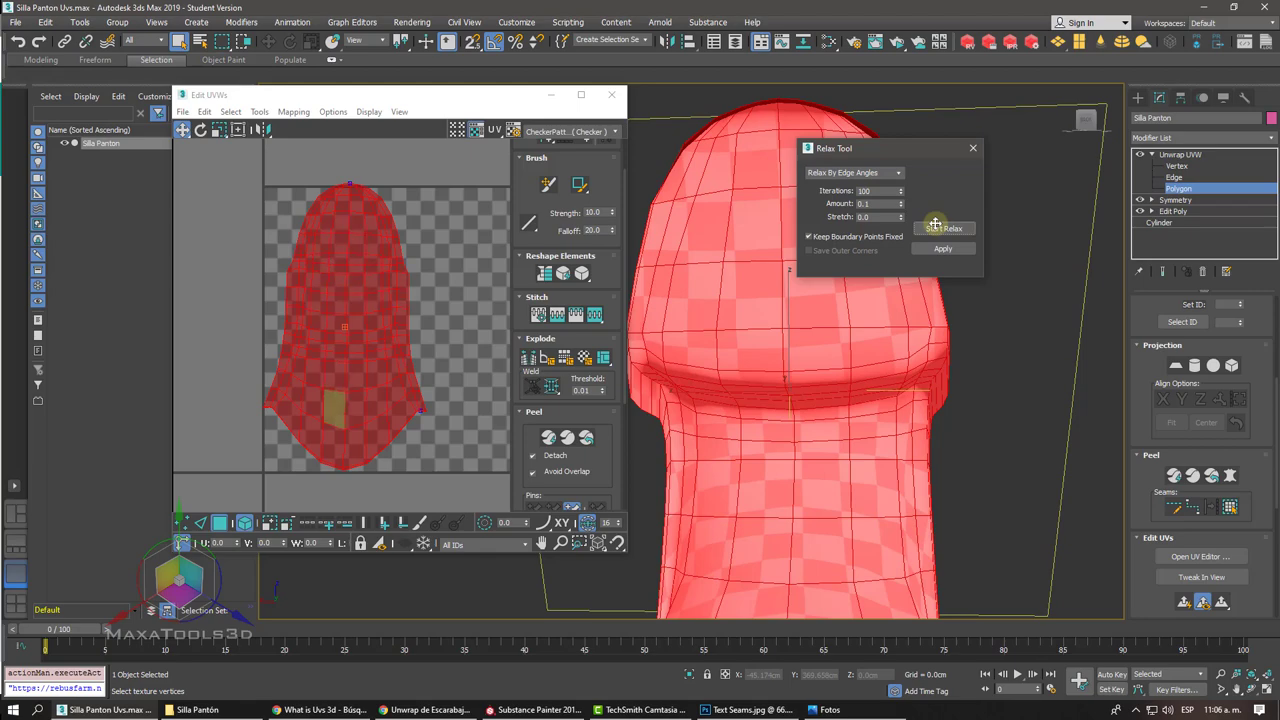
Step: Select the faces at the top of the backrest and relax only those
alt+middle_drag(800, 400, 680, 380)
alt+middle_drag(935, 224, 751, 344)
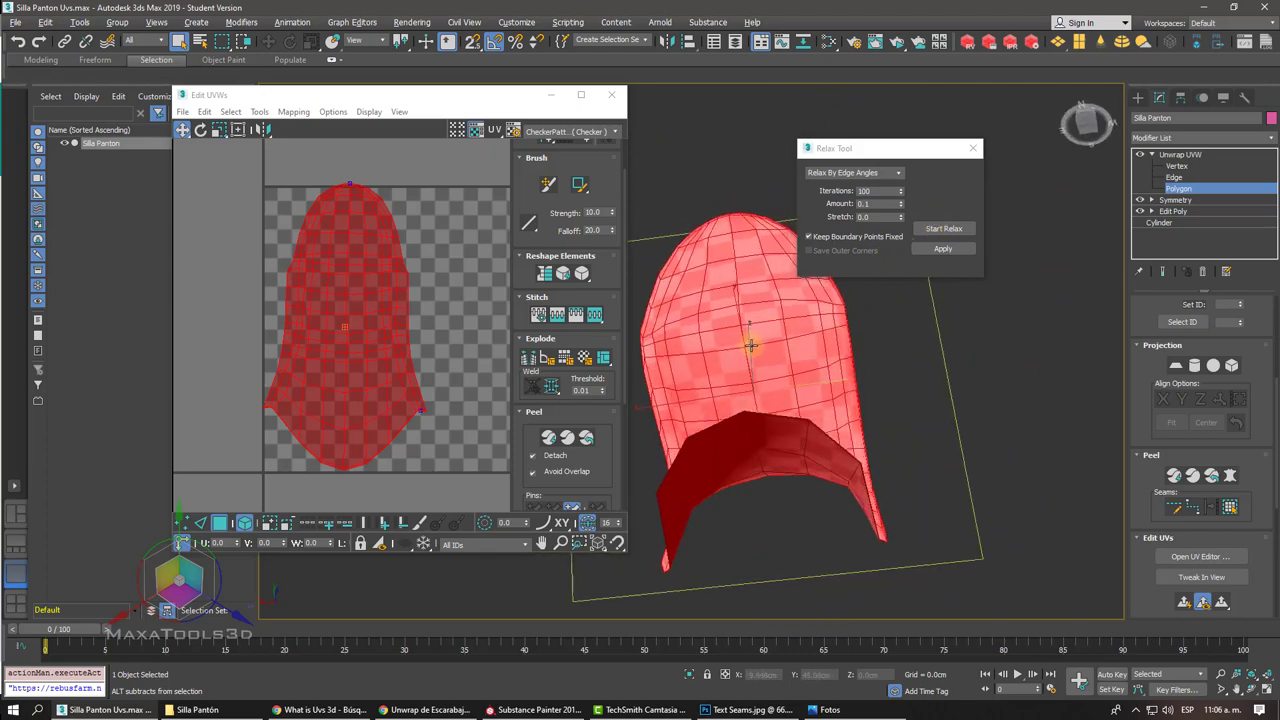
scroll(751, 344, up, 2)
scroll(751, 344, up, 2)
scroll(751, 344, up, 2)
scroll(751, 344, down, 2)
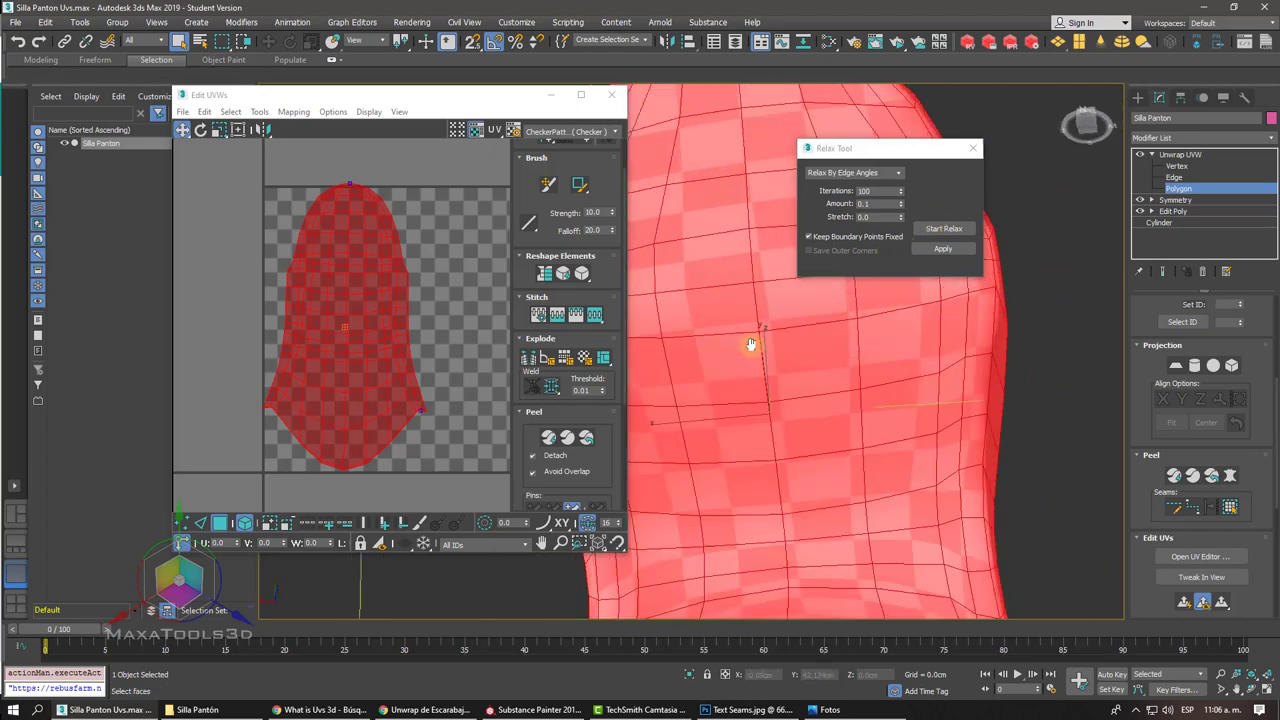
scroll(751, 344, down, 2)
scroll(751, 344, down, 2)
alt+middle_drag(751, 344, 491, 280)
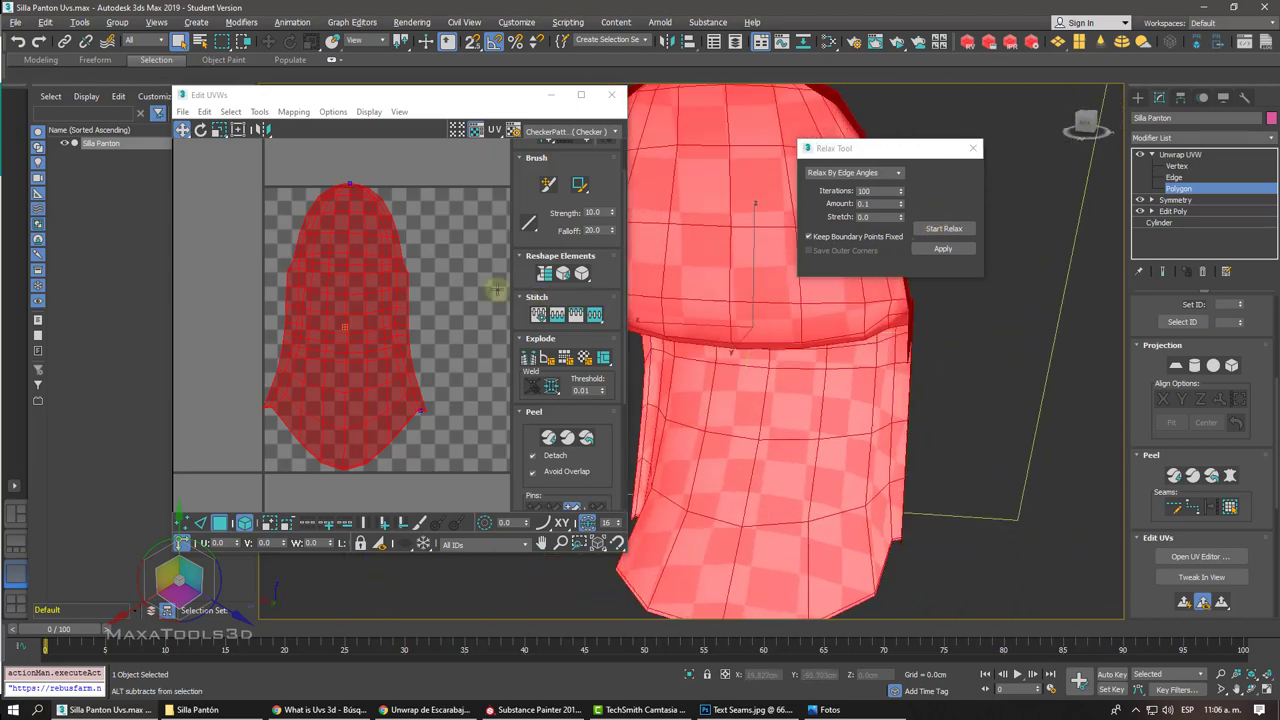
click(443, 277)
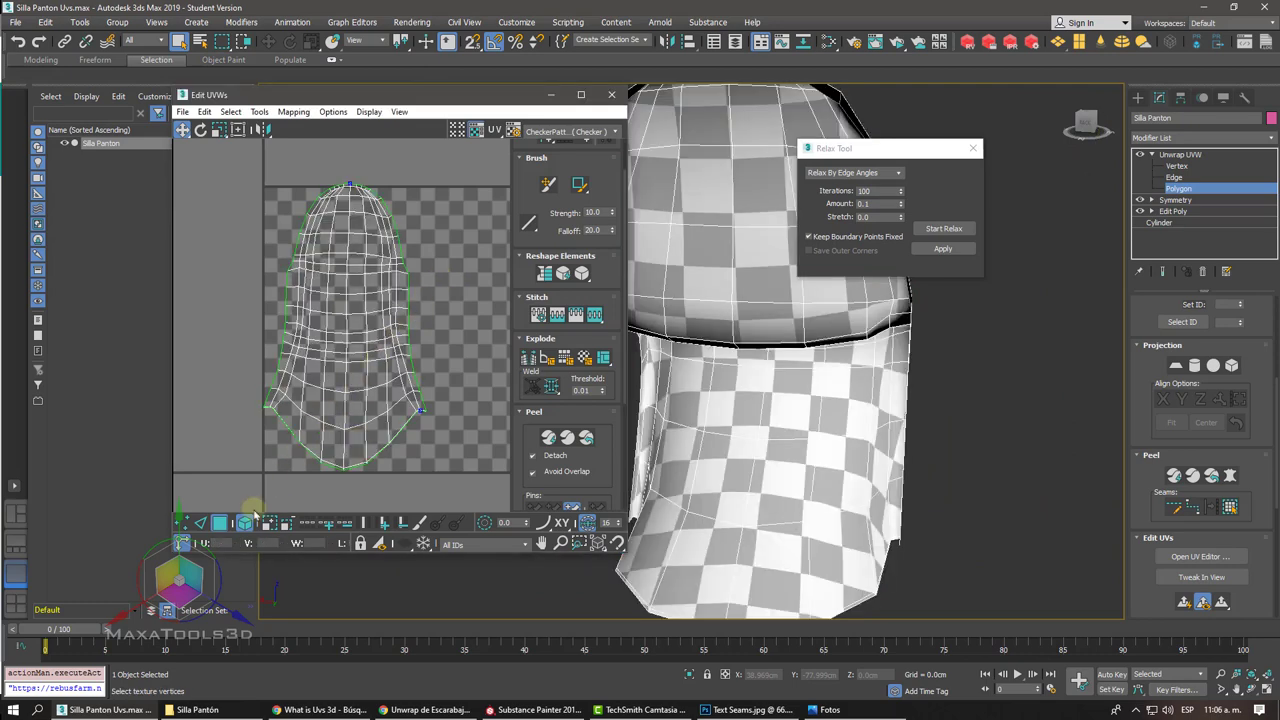
click(245, 516)
drag(404, 172, 280, 243)
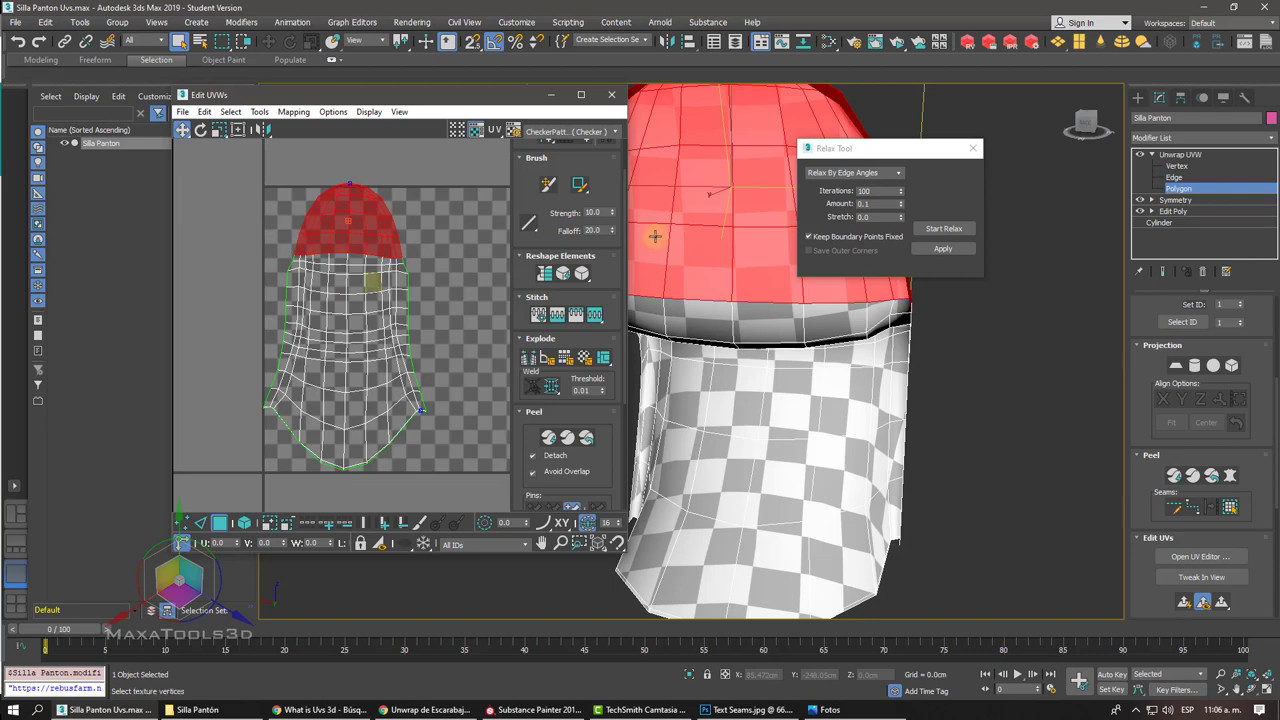
click(944, 231)
click(945, 236)
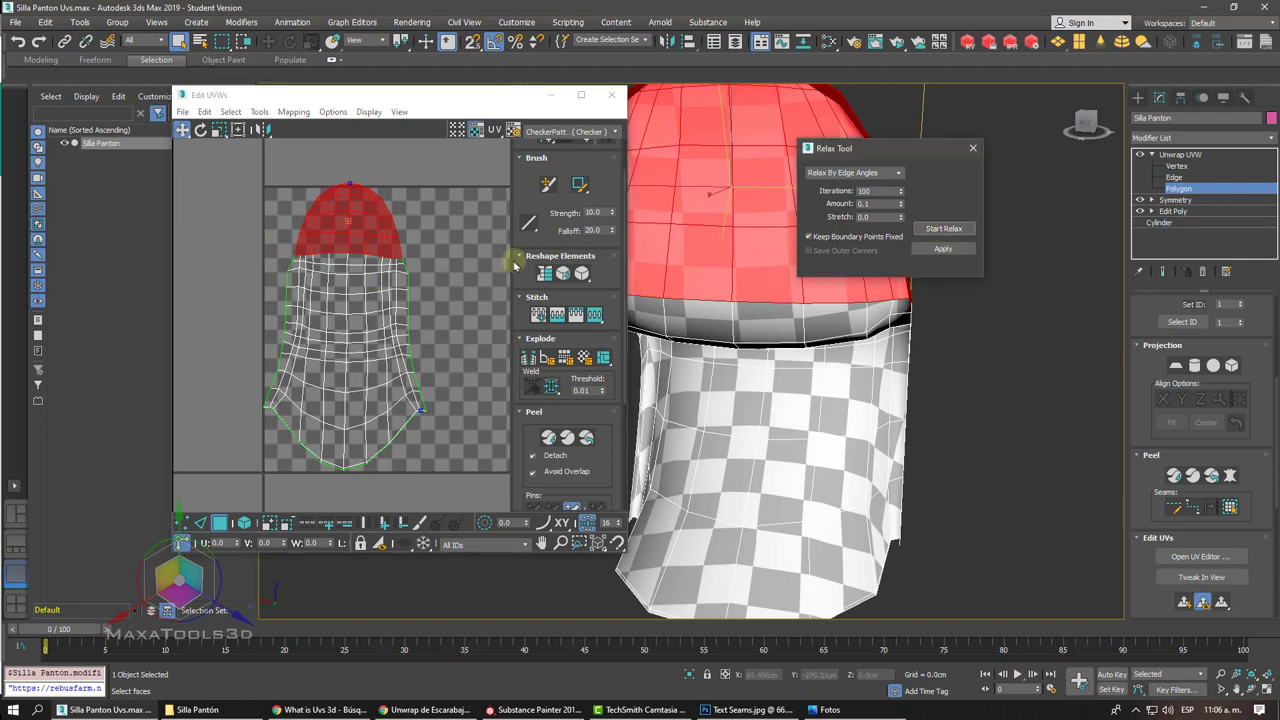
Step: Select the band of faces below the backrest top and relax it
click(442, 255)
drag(410, 258, 266, 268)
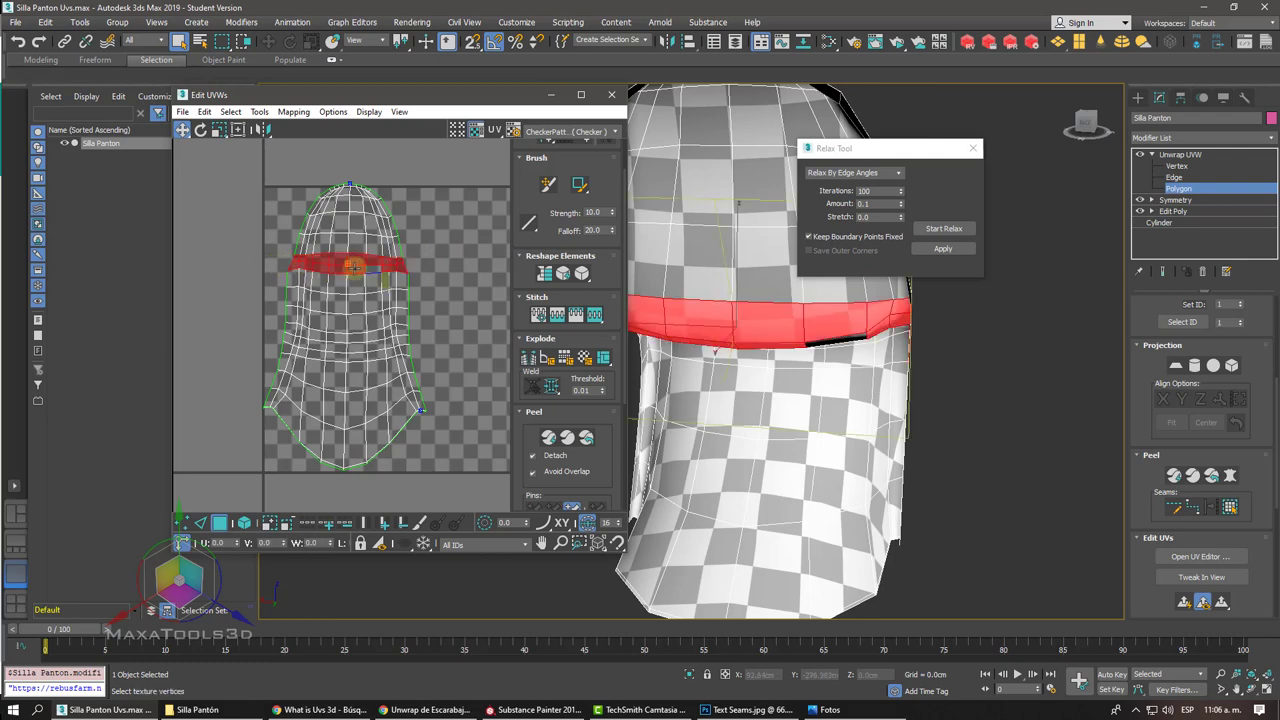
click(938, 228)
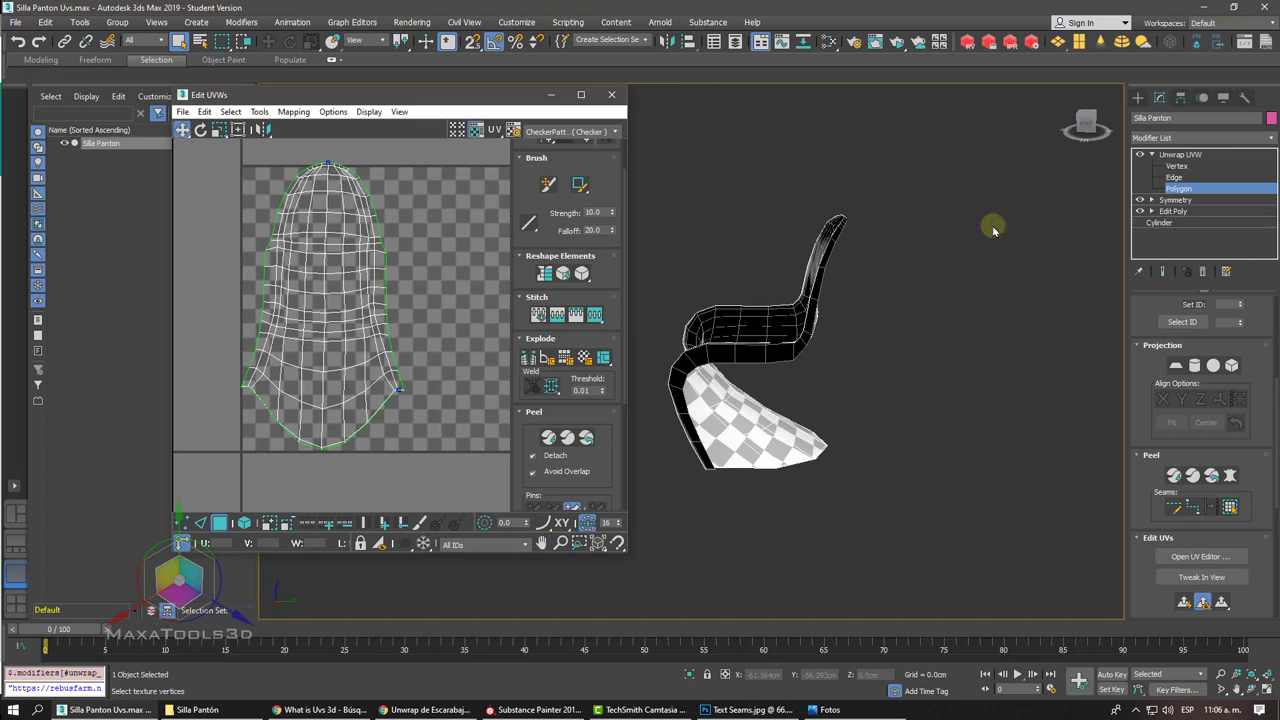
Step: Pack the UV island into the texture space and edit the padding between islands
drag(545, 432, 537, 316)
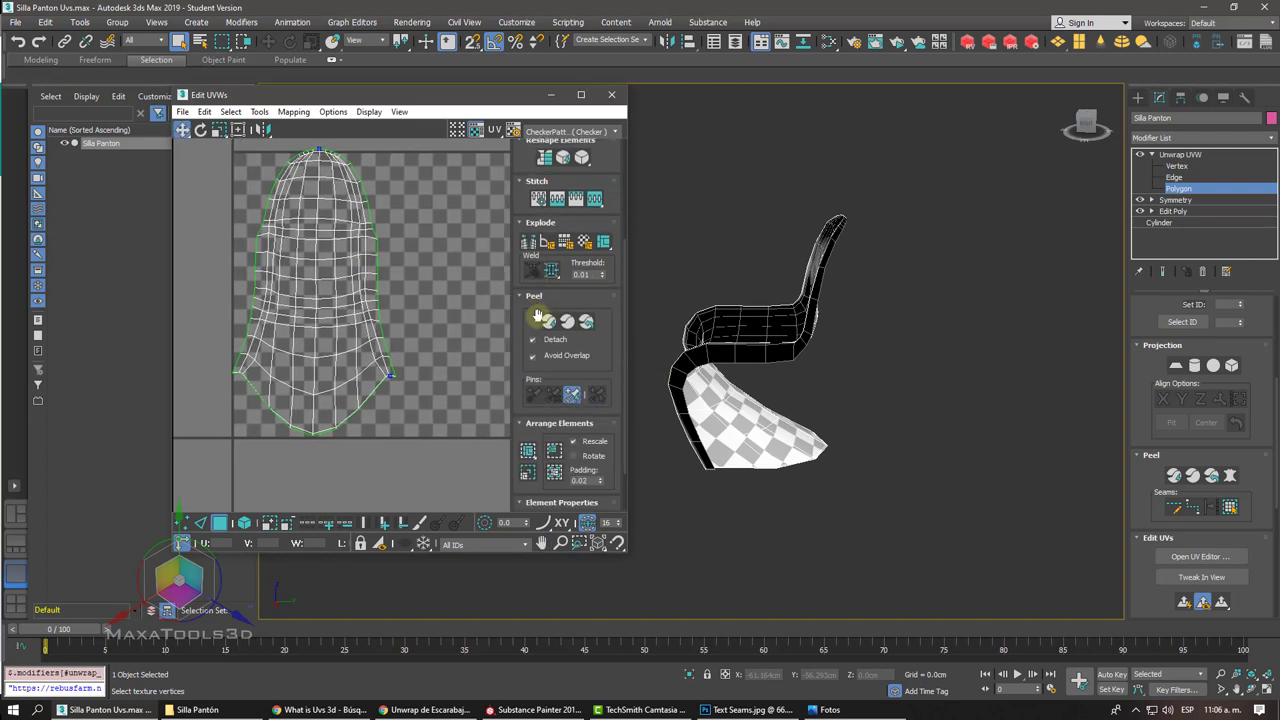
click(528, 451)
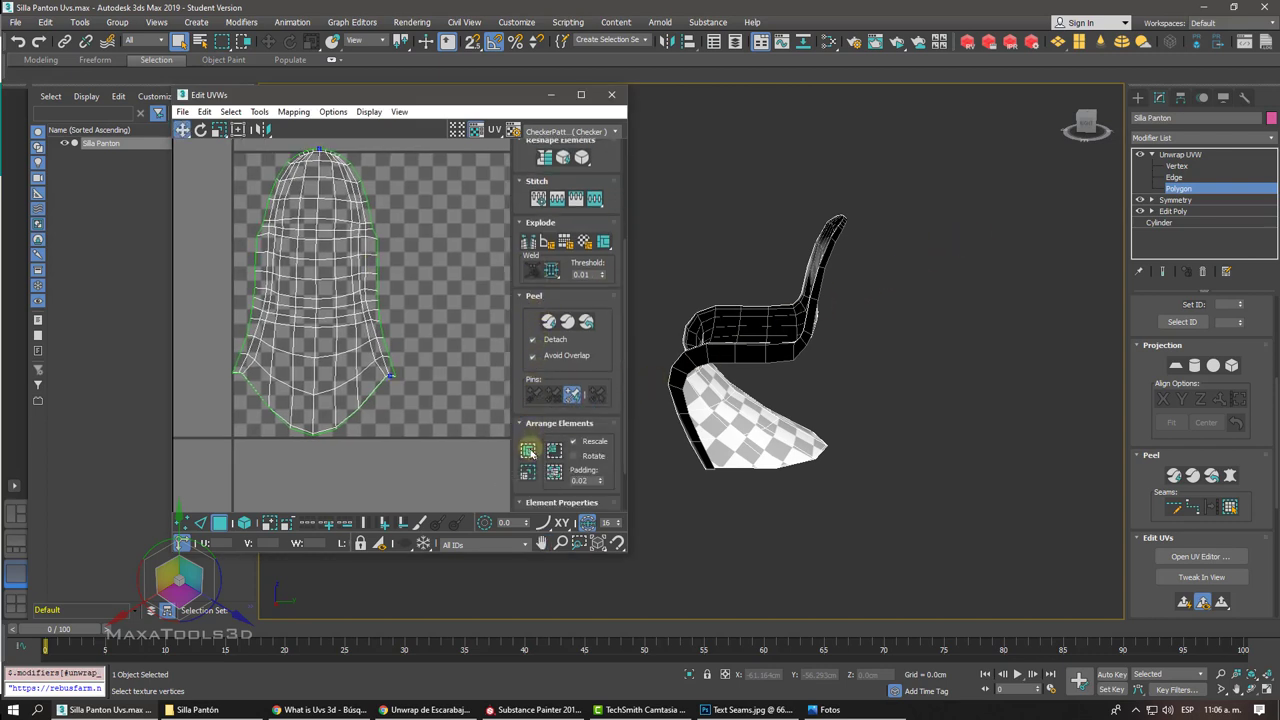
scroll(298, 150, up, 10)
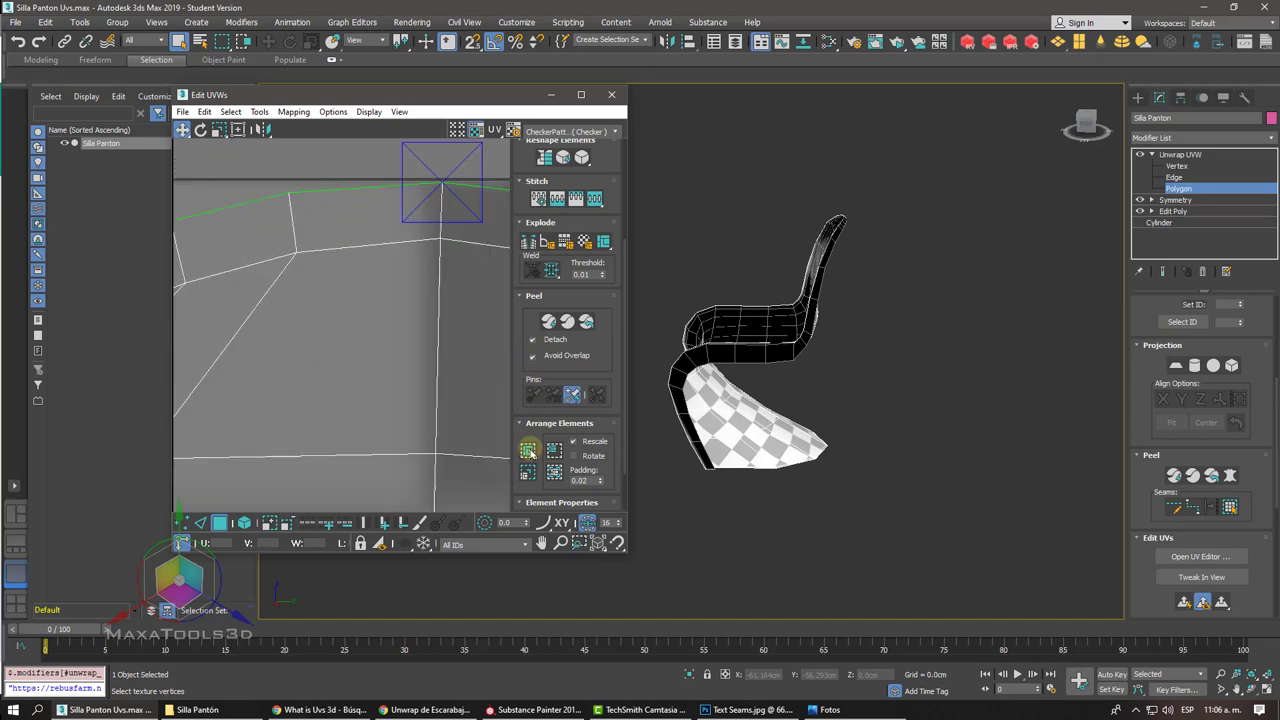
scroll(360, 265, up, 3)
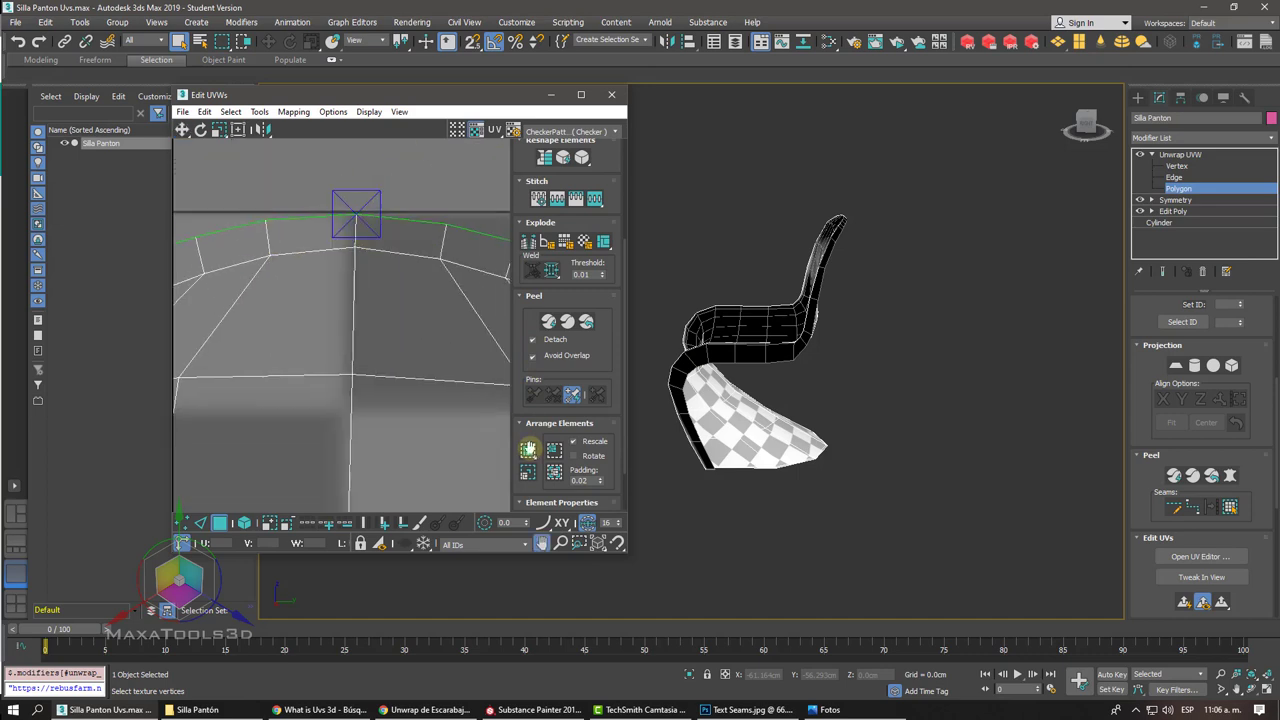
scroll(360, 265, up, 3)
scroll(360, 265, up, 2)
scroll(360, 265, up, 2)
click(528, 451)
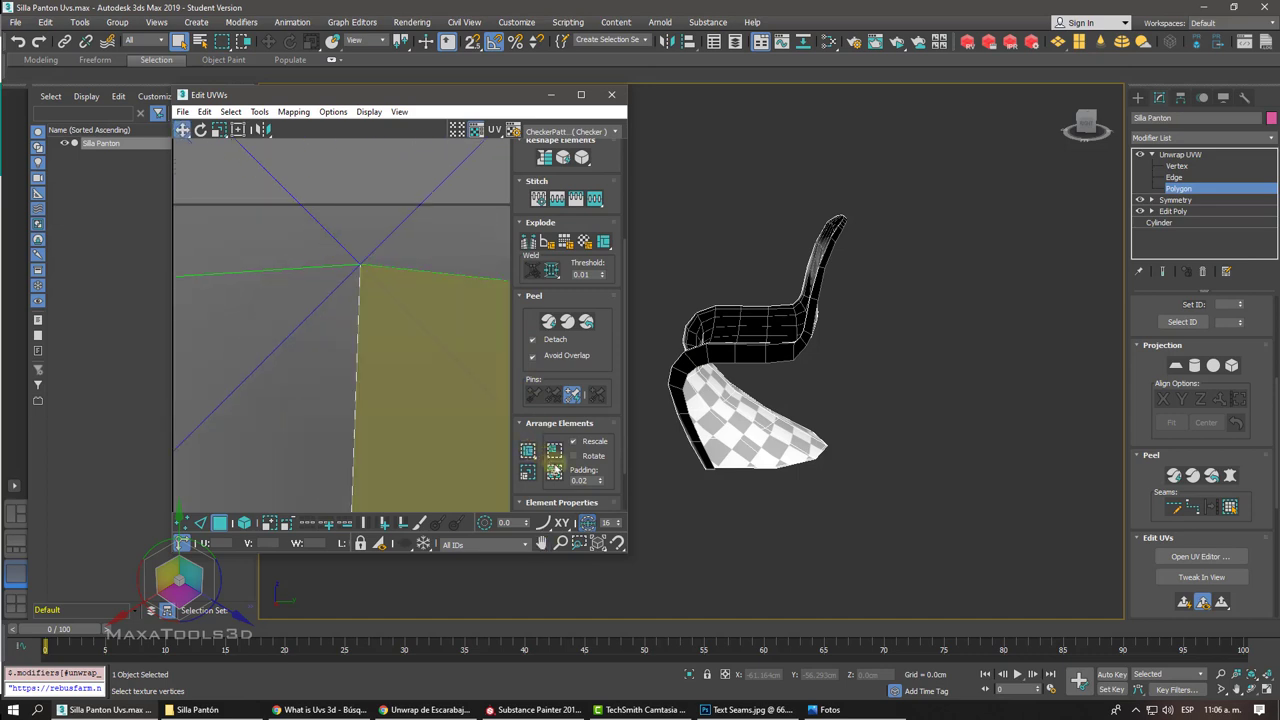
click(586, 480)
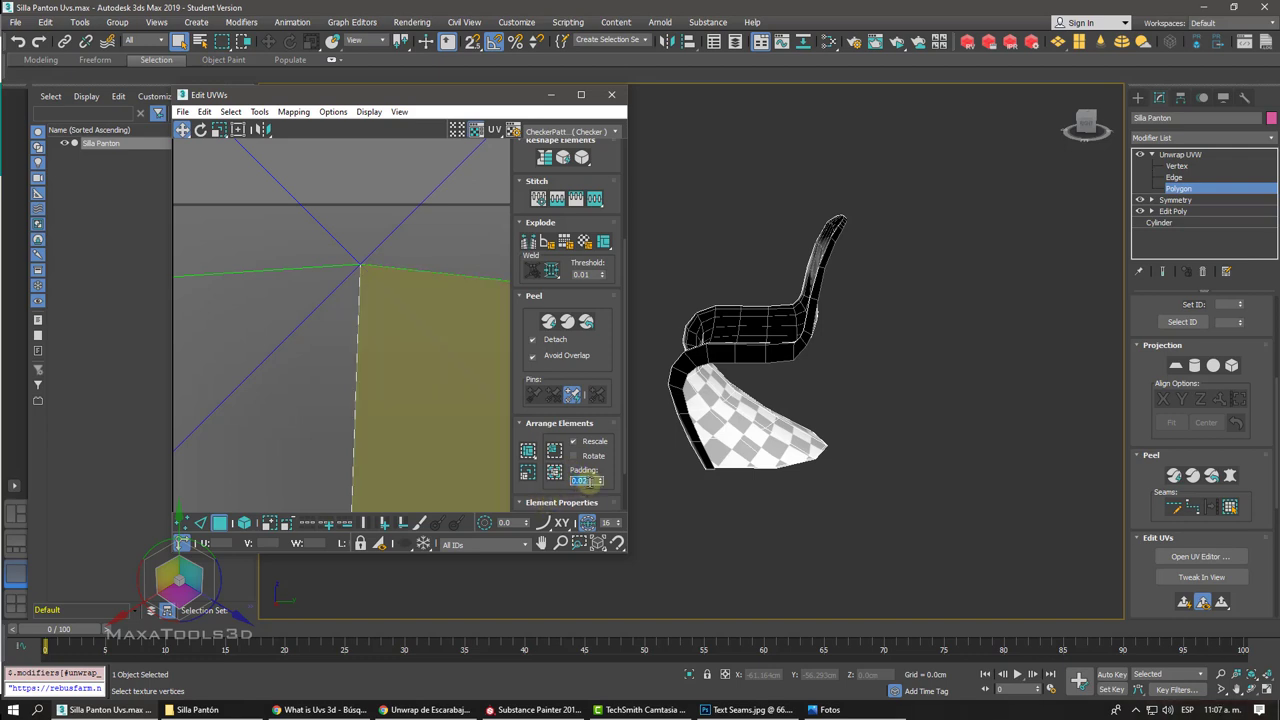
Step: Centre the UV shell in the editor view and exit Unwrap UVW polygon editing
scroll(500, 366, down, 1)
scroll(359, 175, down, 2)
scroll(359, 175, down, 2)
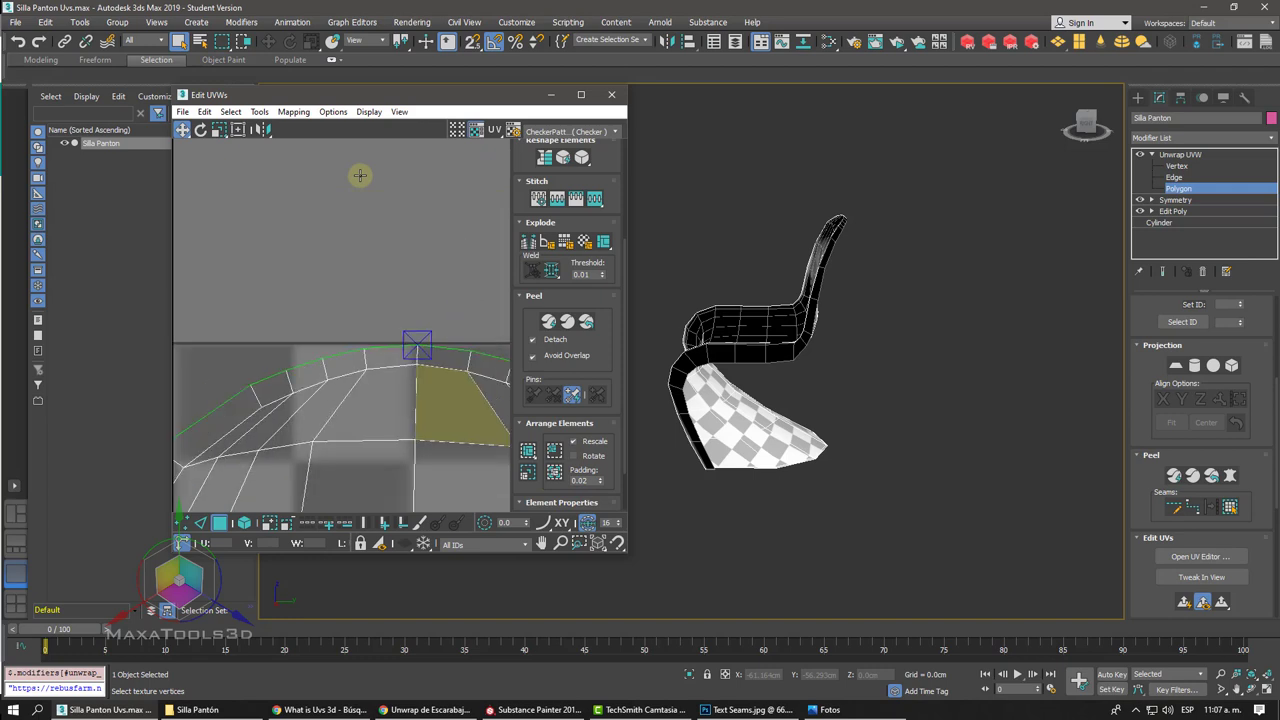
scroll(359, 175, down, 2)
scroll(360, 174, down, 2)
scroll(361, 180, down, 2)
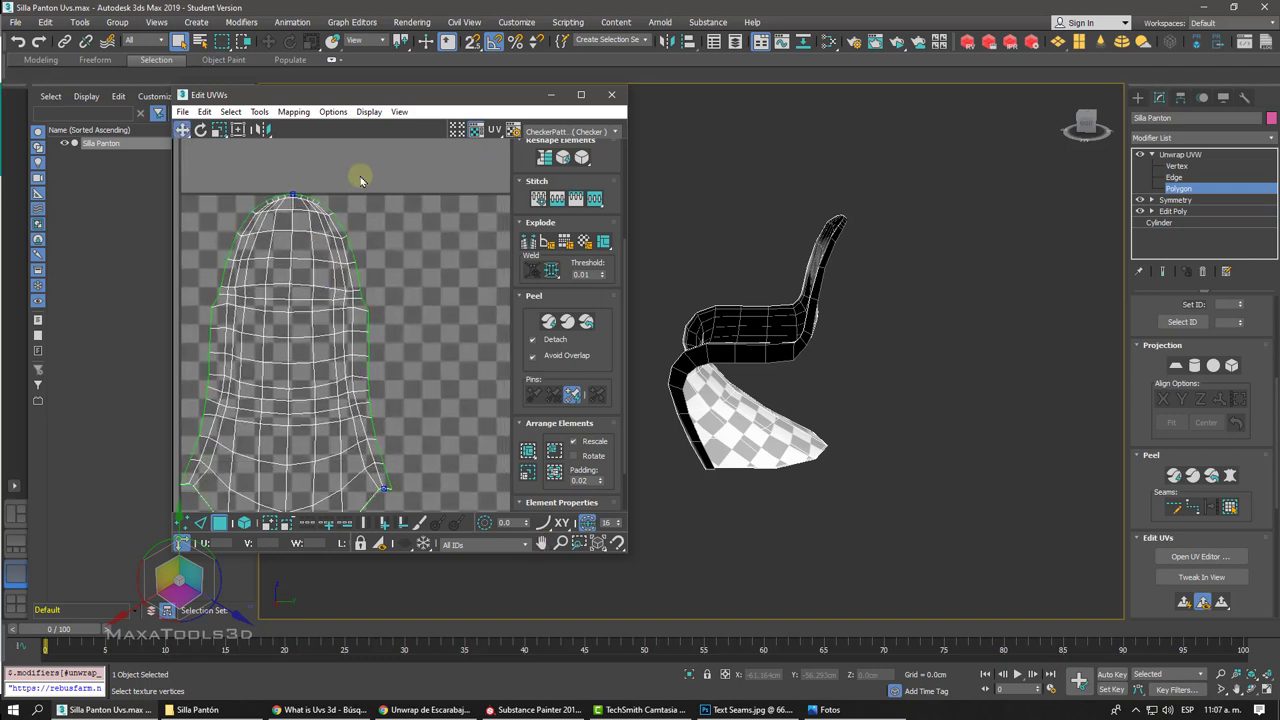
scroll(361, 180, down, 1)
scroll(361, 180, down, 2)
scroll(361, 180, down, 1)
scroll(361, 180, down, 1)
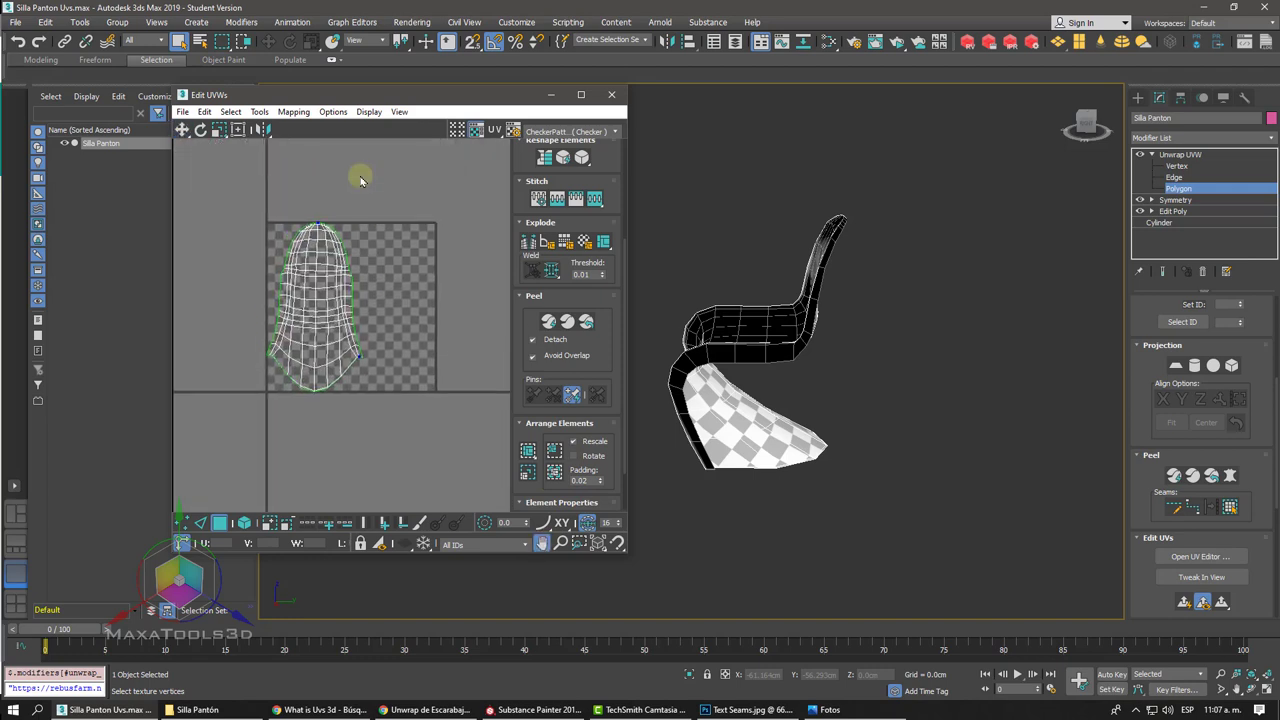
scroll(361, 180, up, 2)
middle_drag(357, 194, 349, 296)
scroll(346, 286, up, 1)
scroll(346, 290, up, 1)
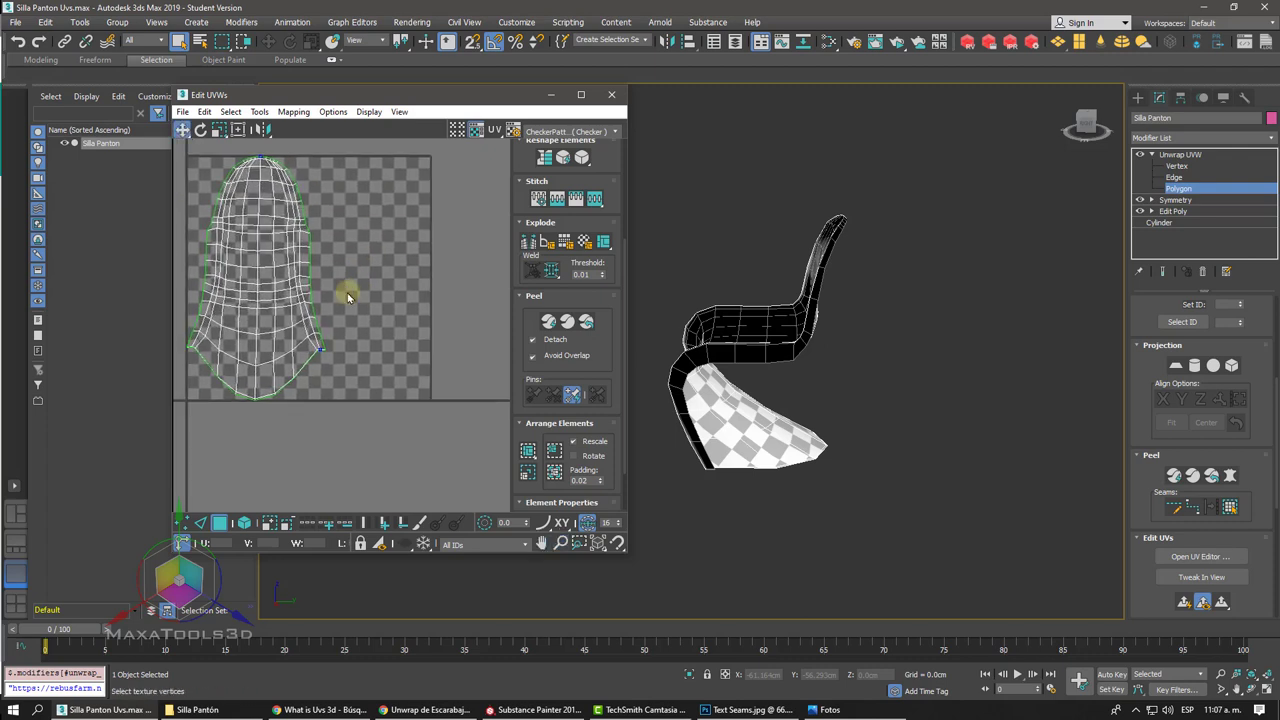
click(1183, 154)
click(1152, 155)
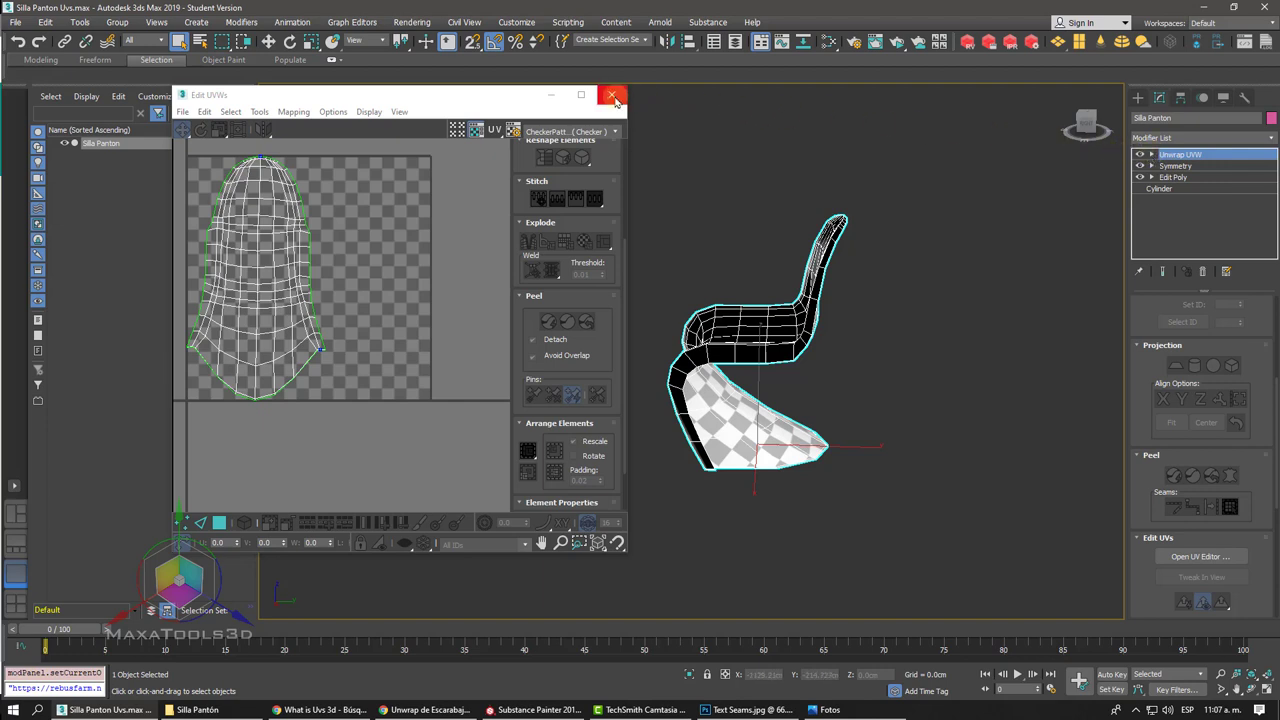
Step: Close the UV editor and convert the chair to an Editable Mesh
click(611, 95)
right_click(805, 292)
mouse_move(832, 448)
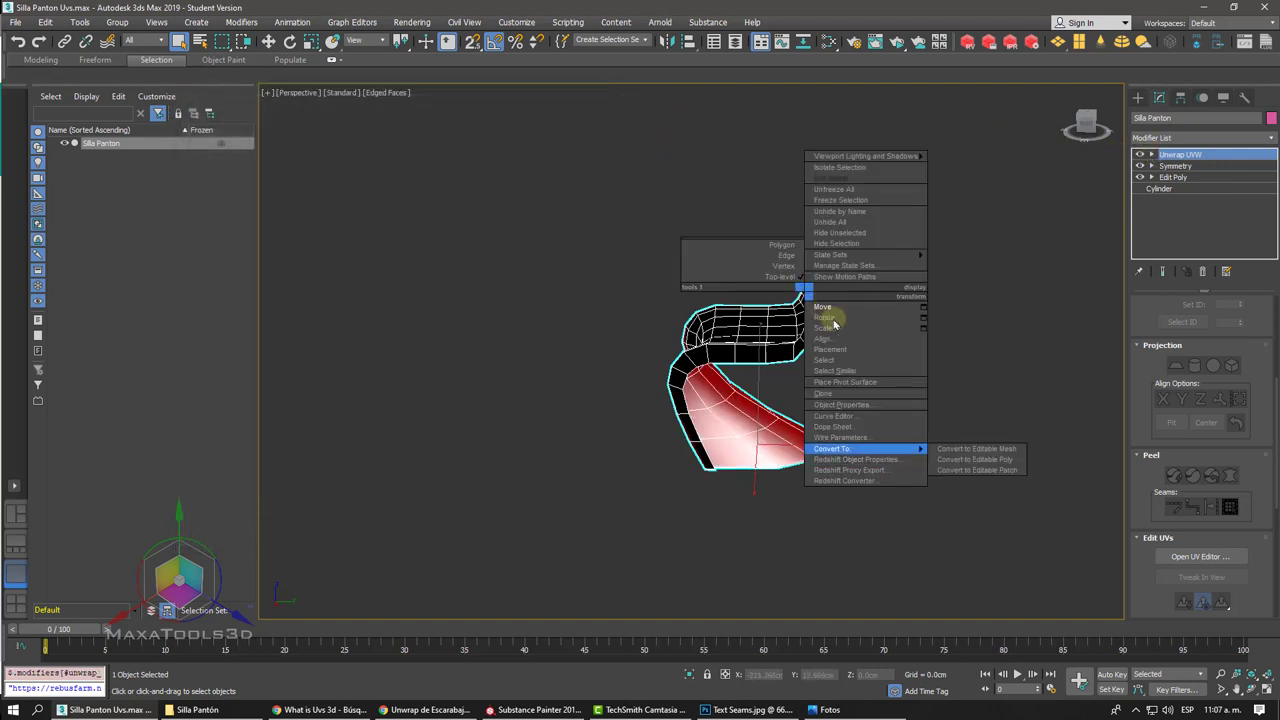
click(967, 448)
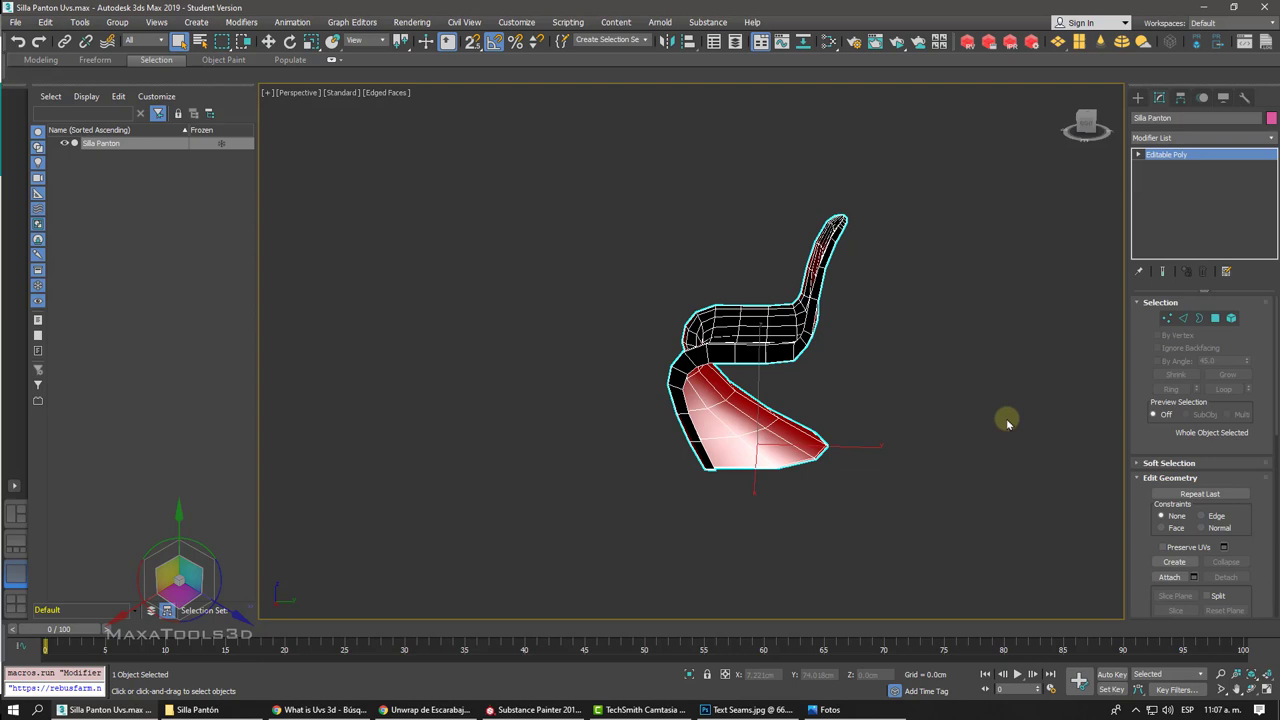
Step: Add Unwrap UVW, open and close its UV editor, then undo the conversion
click(1152, 138)
key(u)
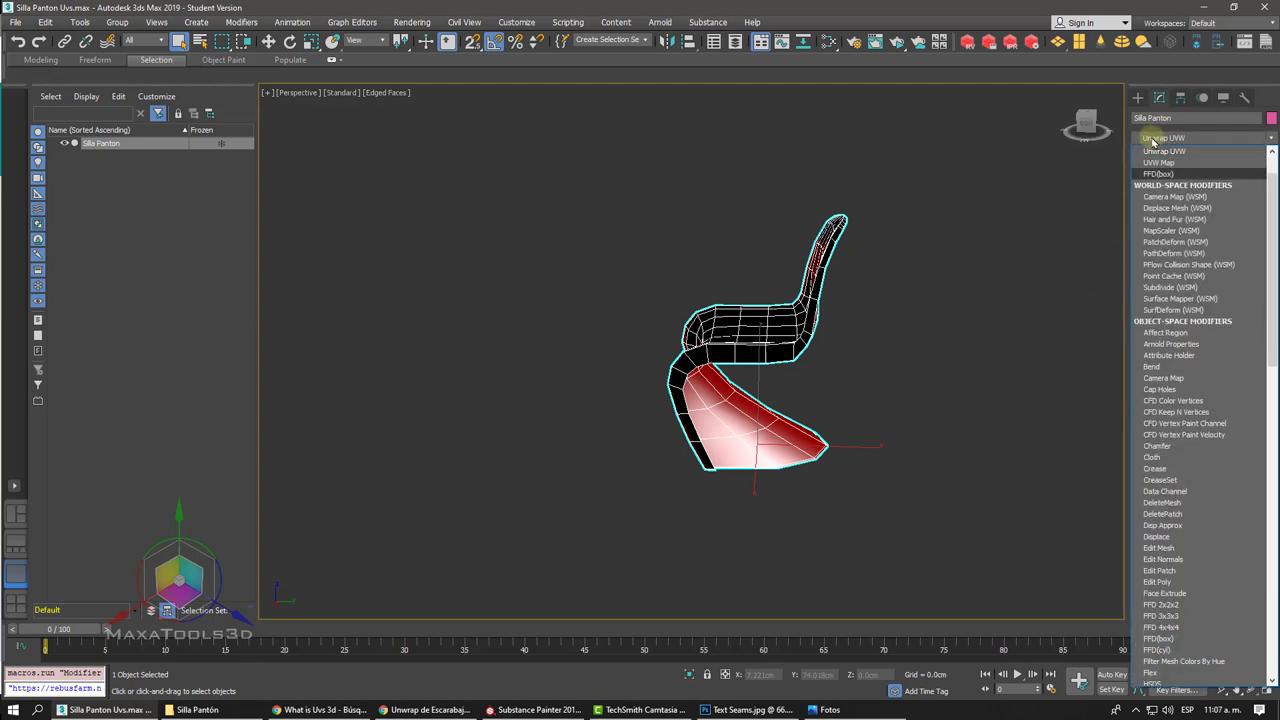
click(1181, 155)
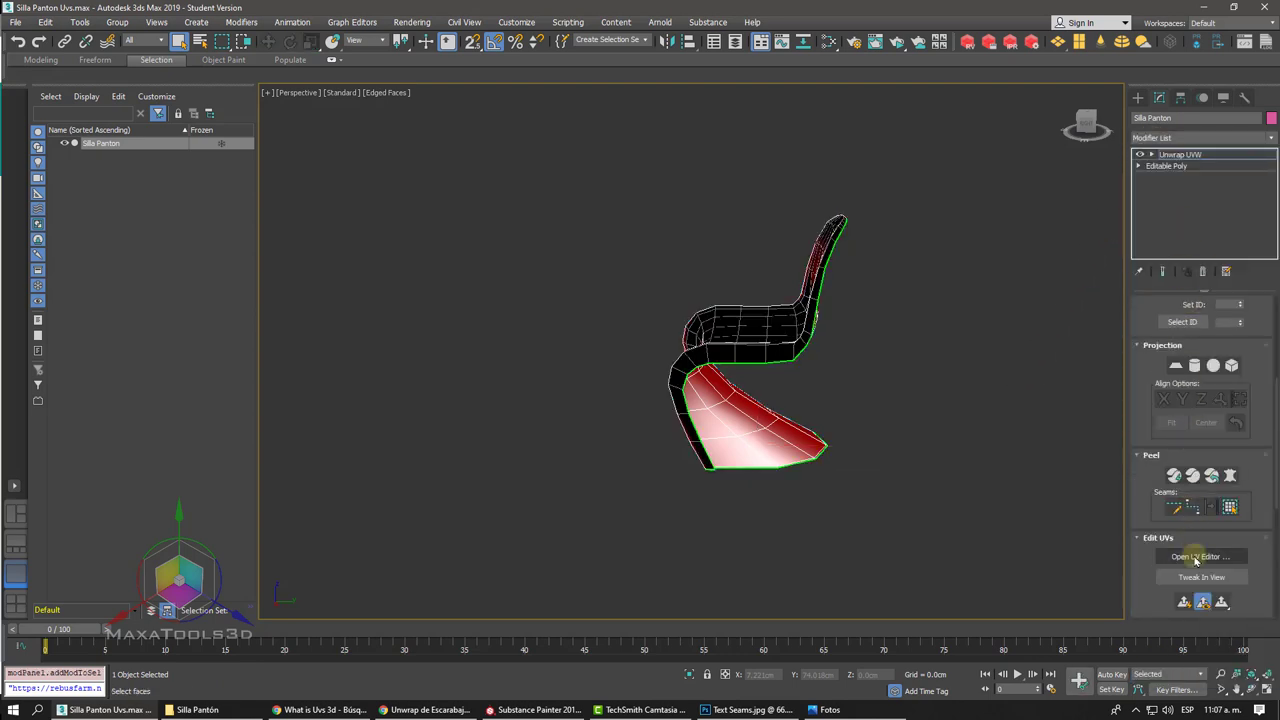
click(1195, 558)
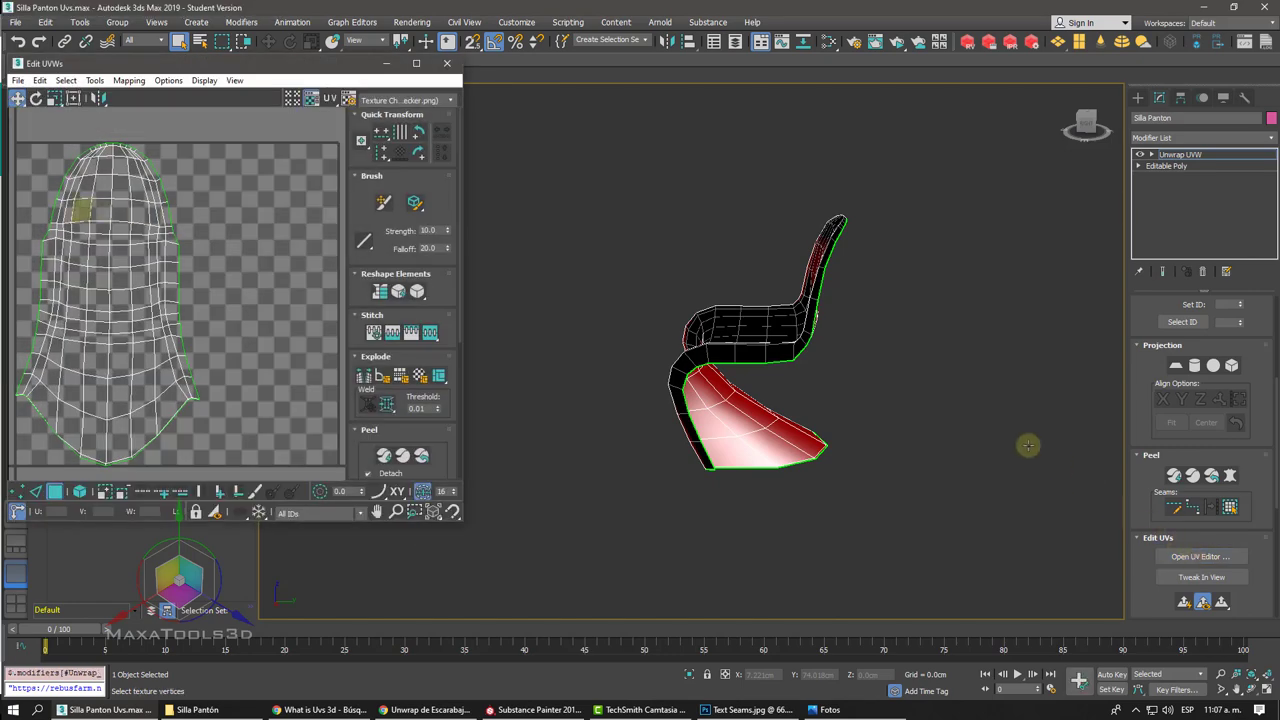
click(446, 63)
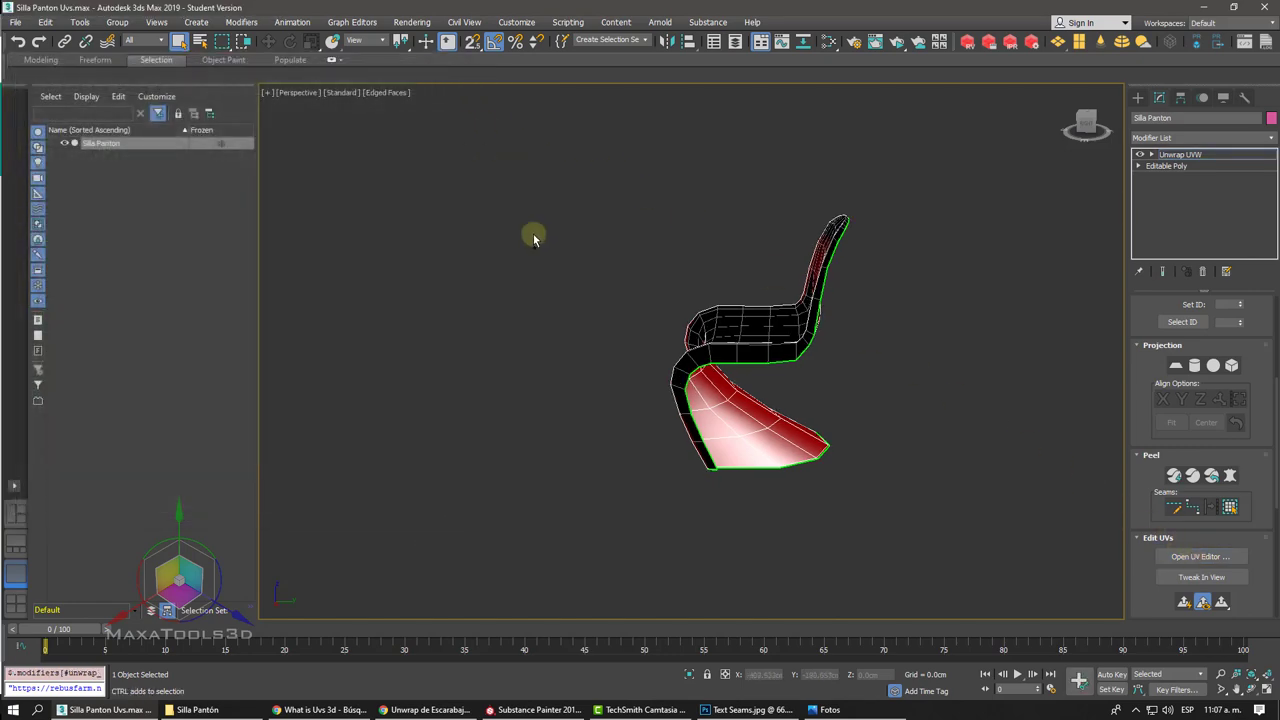
key(ctrl+z)
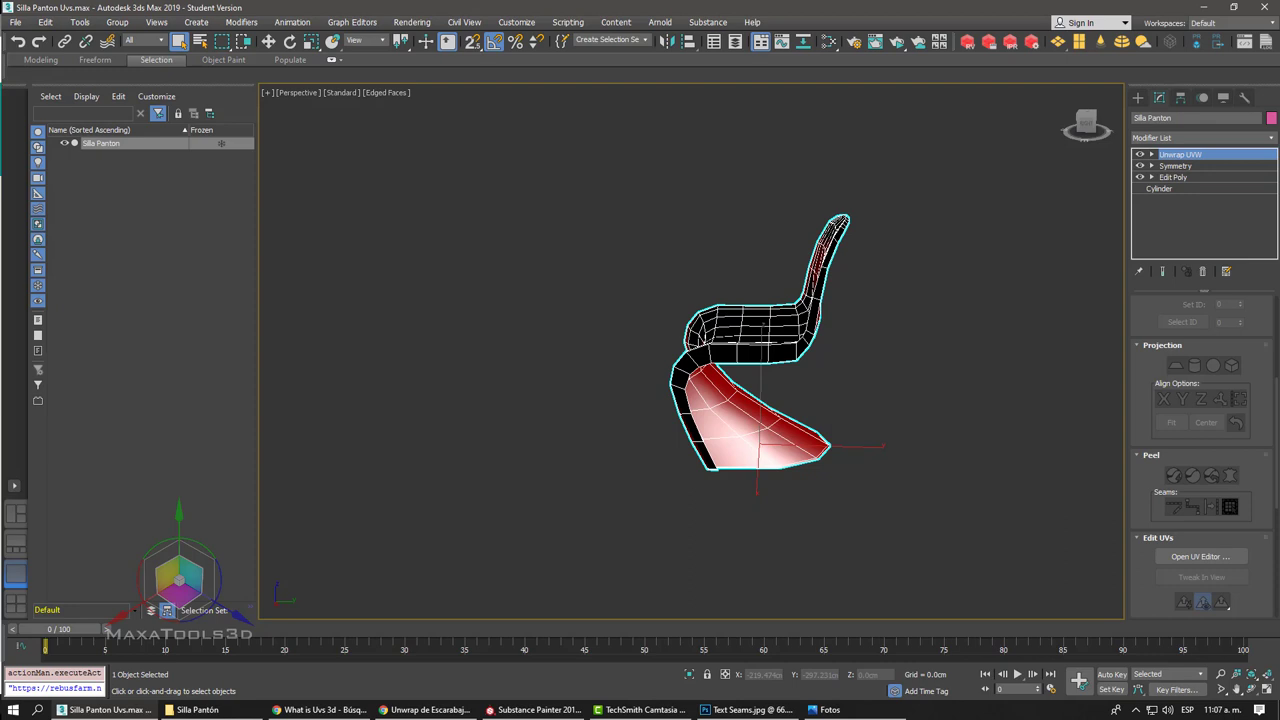
alt+middle_drag(150, 264, 8, 264)
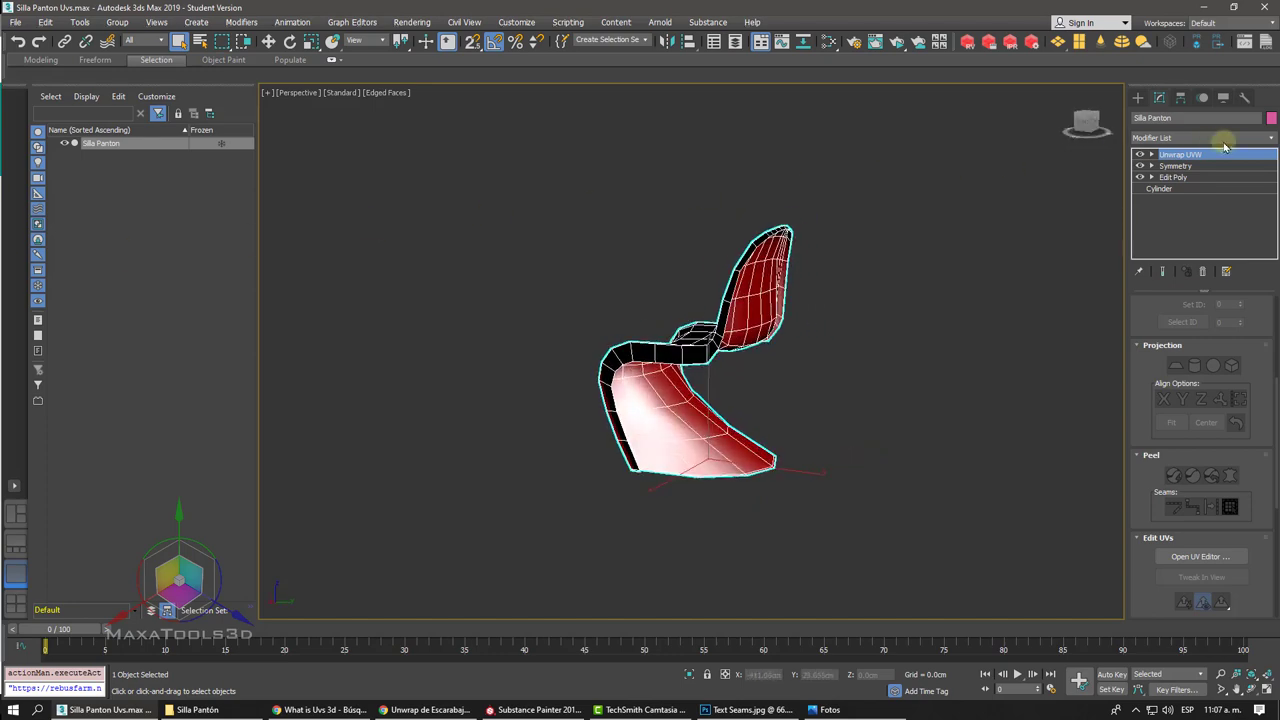
alt+middle_drag(1224, 147, 866, 313)
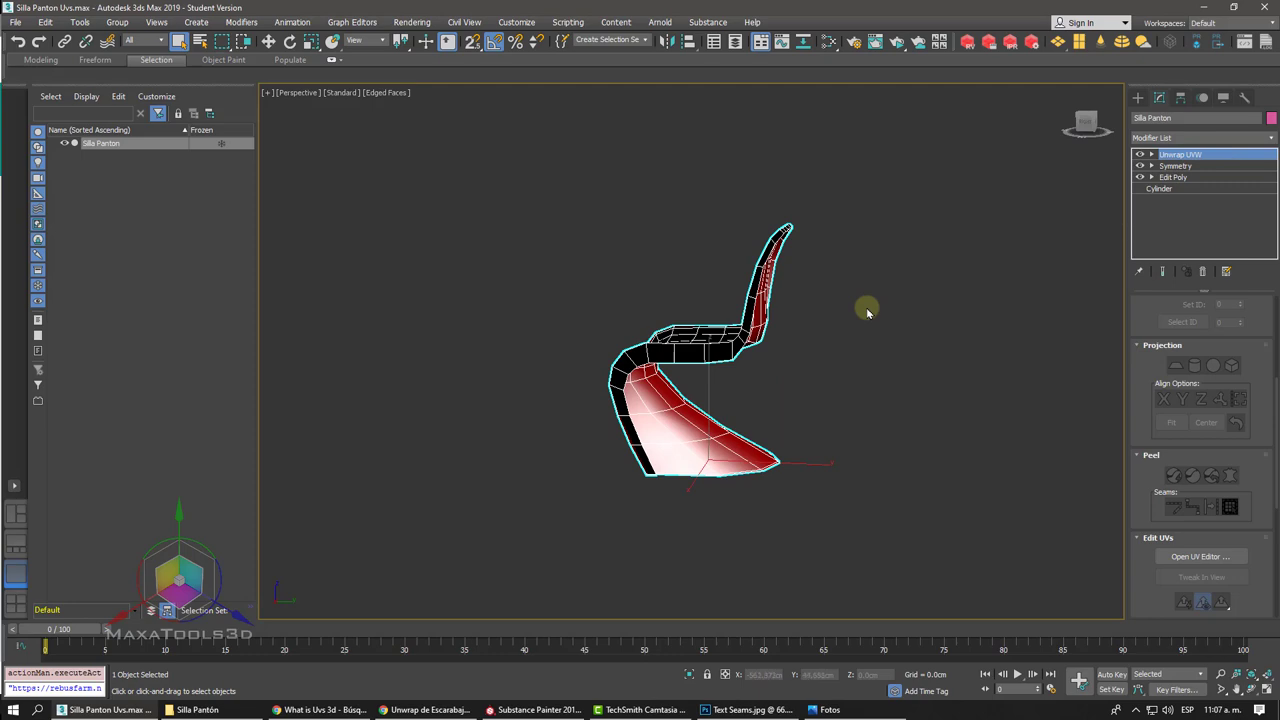
alt+middle_drag(866, 307, 674, 297)
scroll(866, 307, up, 5)
scroll(667, 300, up, 5)
scroll(667, 300, down, 5)
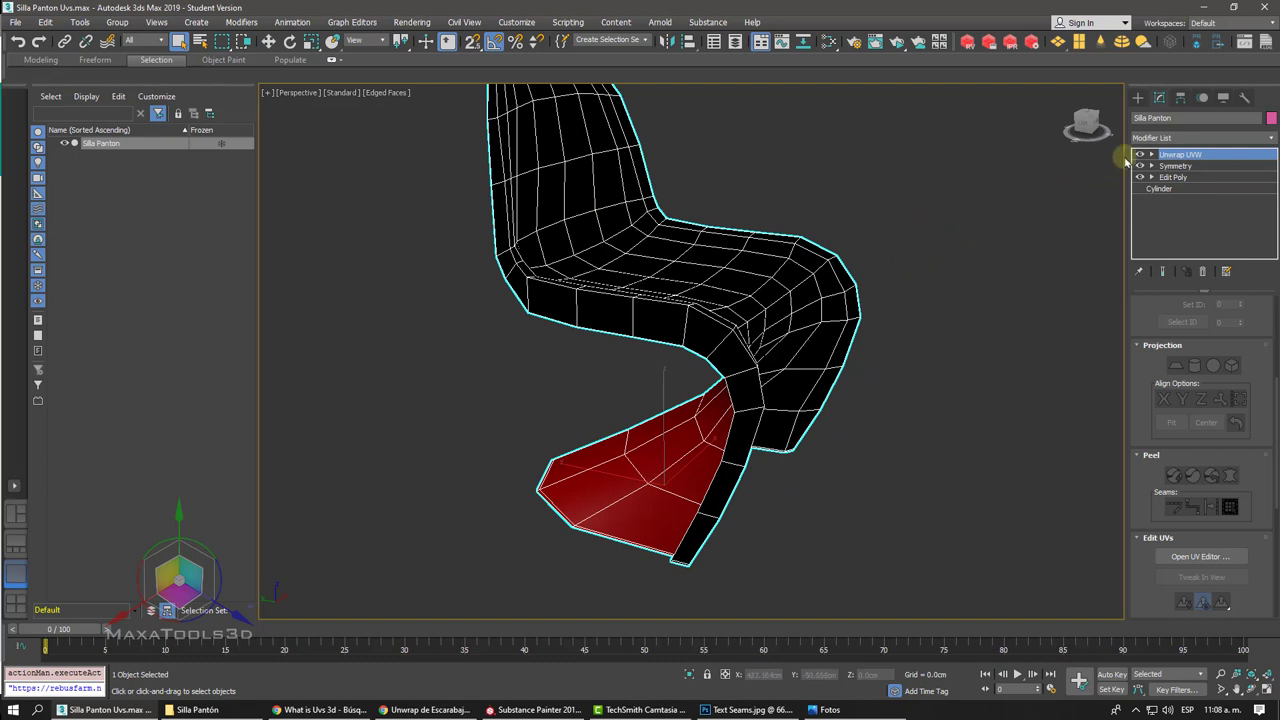
Step: Add TurboSmooth with edged-faces shading, try 3 iterations, and settle on 1 iteration
click(1160, 138)
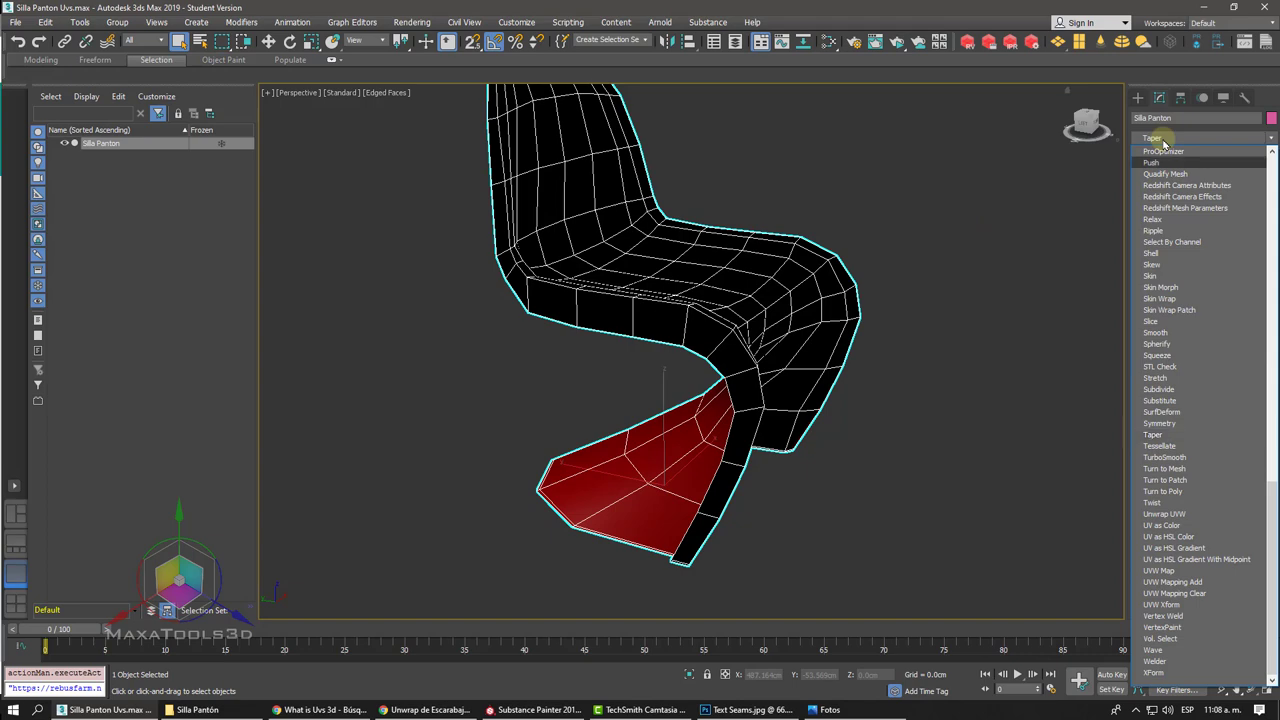
click(1175, 458)
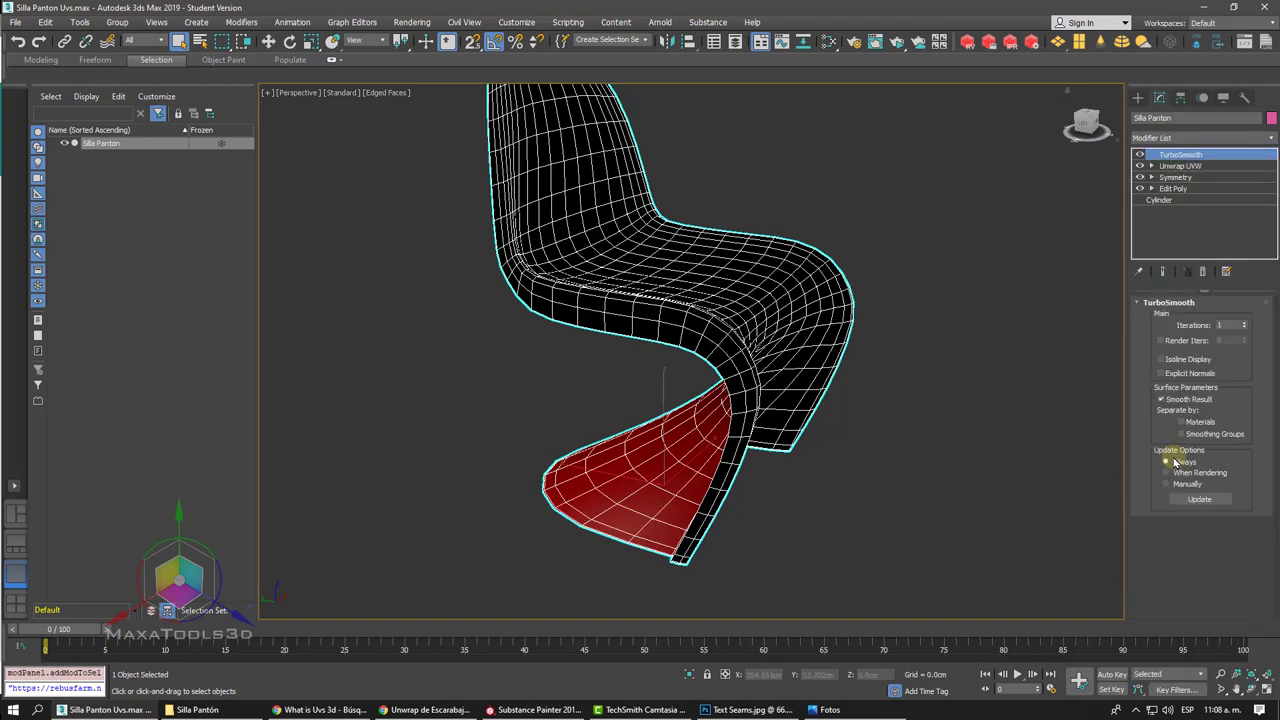
key(F4)
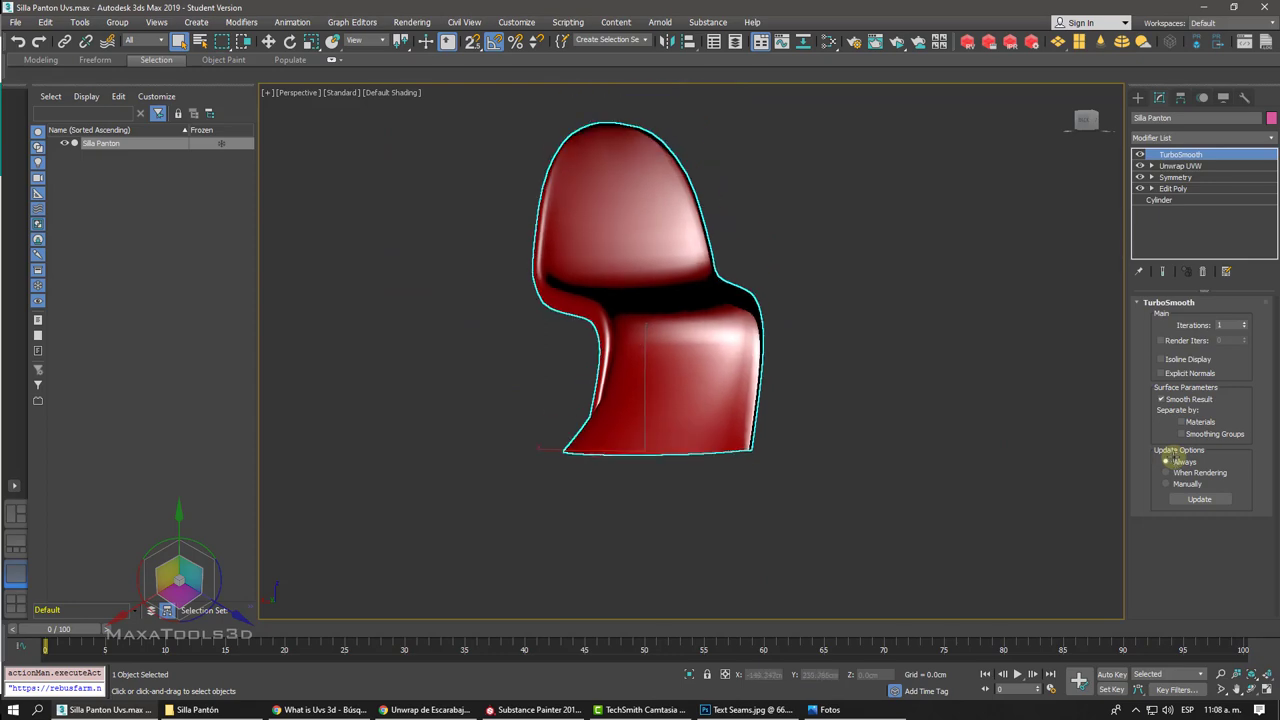
key(F4)
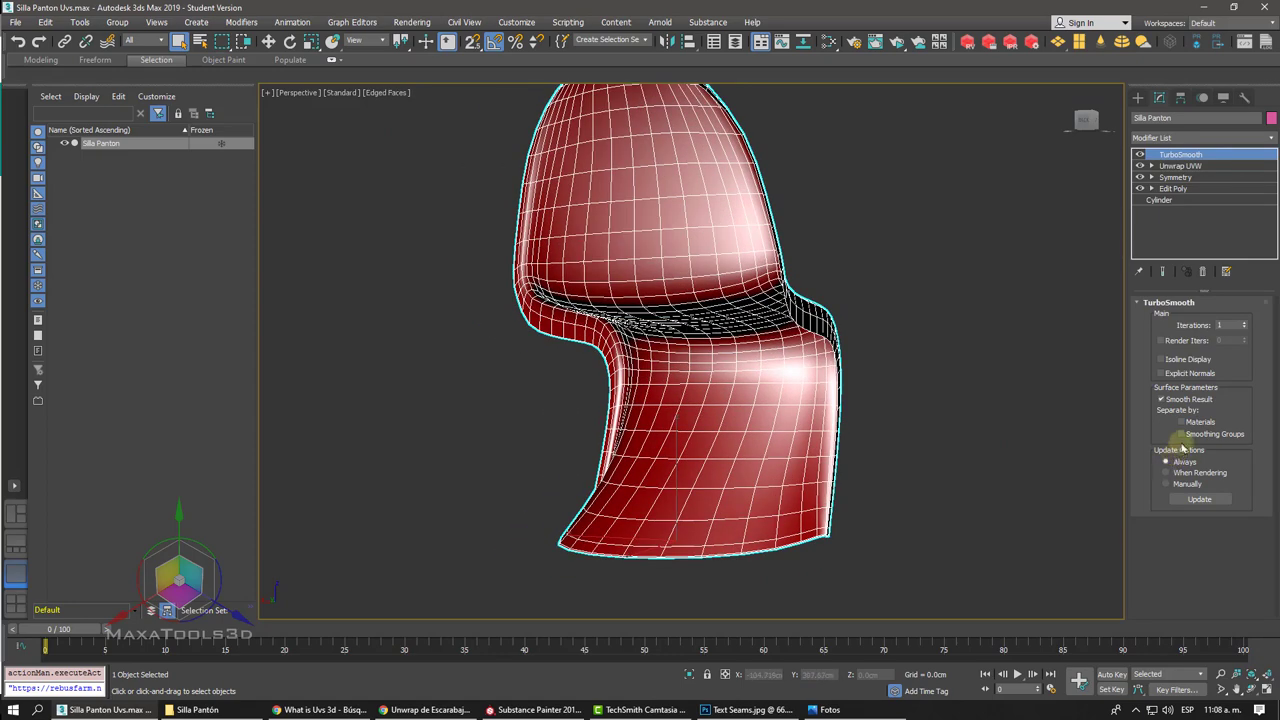
click(1245, 324)
click(1245, 324)
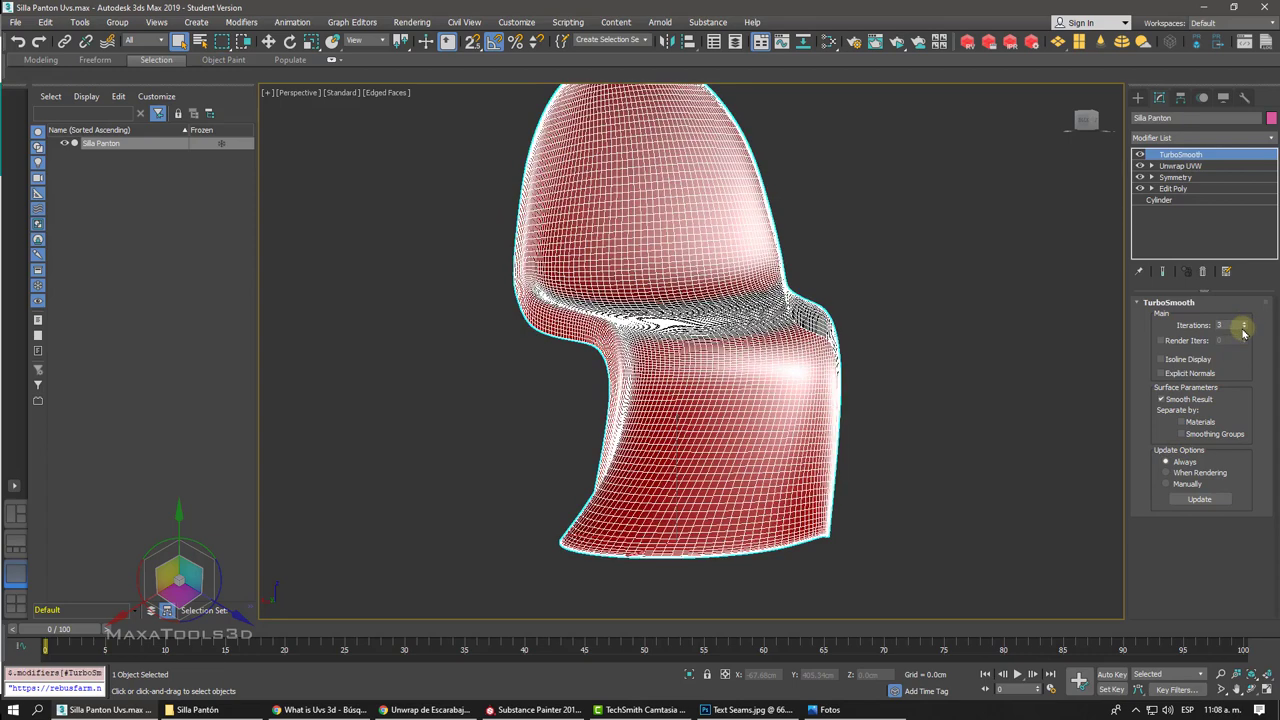
click(1244, 329)
click(1244, 329)
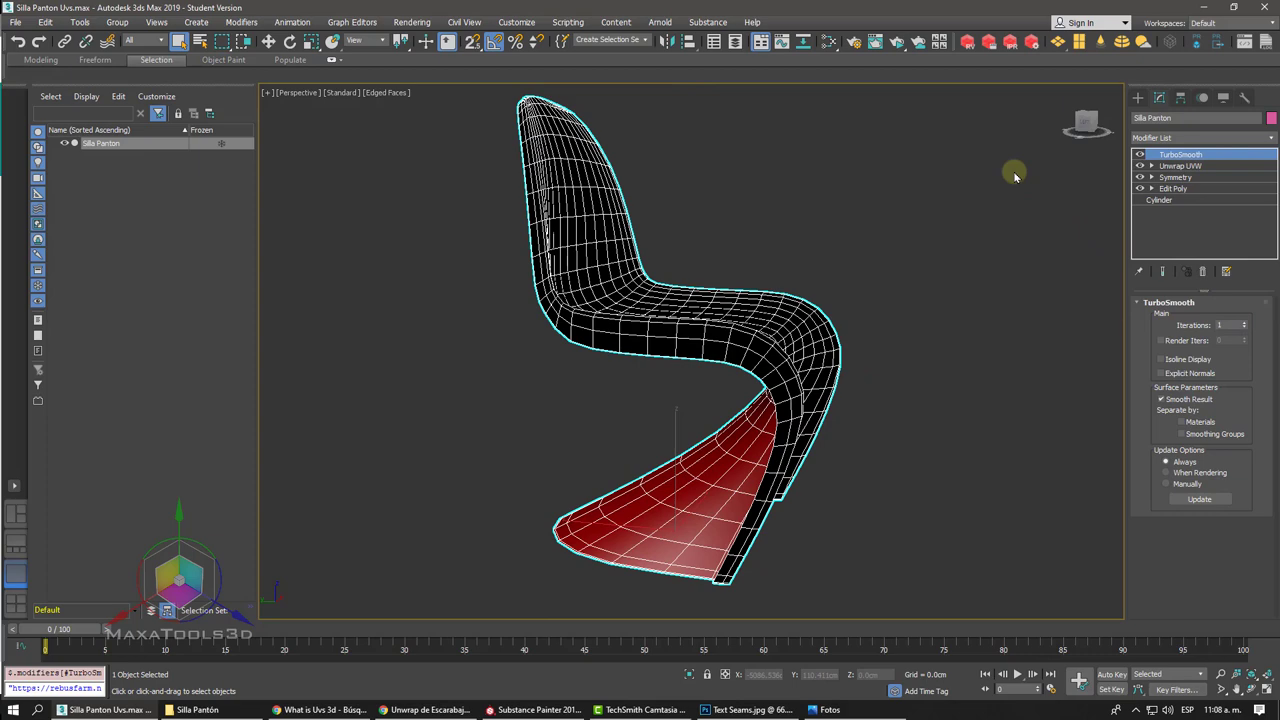
alt+middle_drag(1014, 176, 1013, 171)
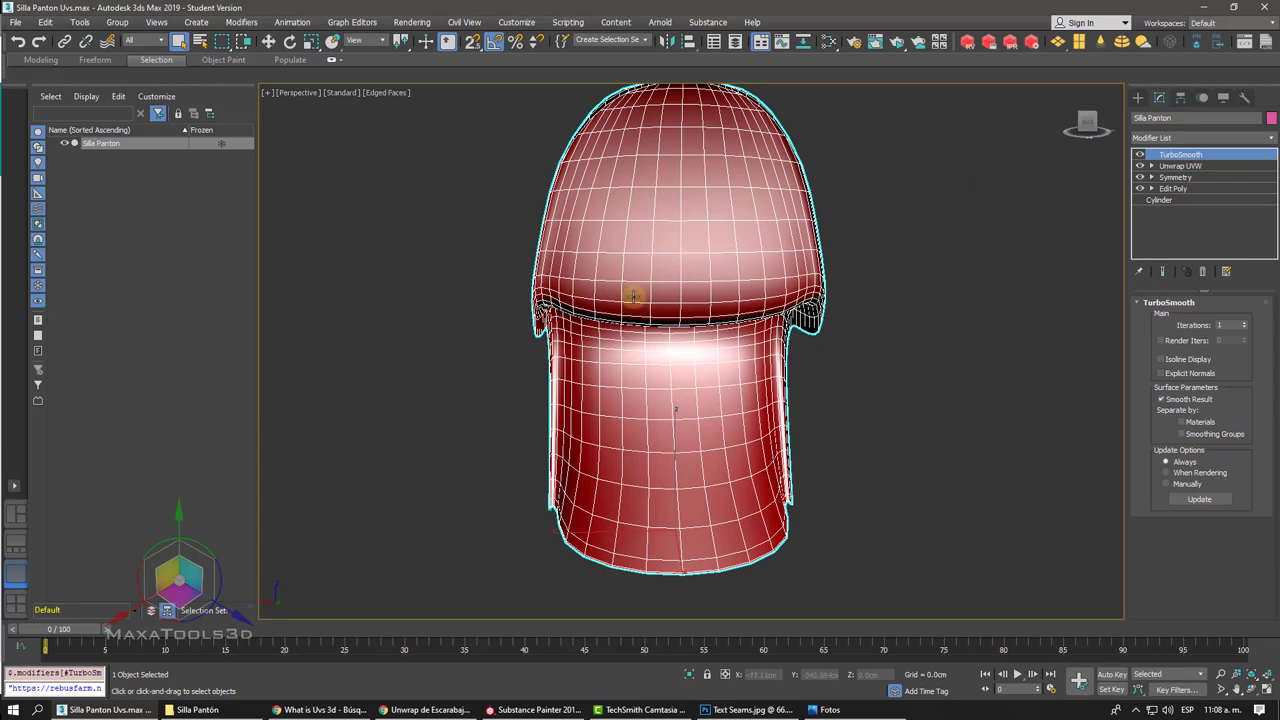
alt+middle_drag(633, 296, 633, 297)
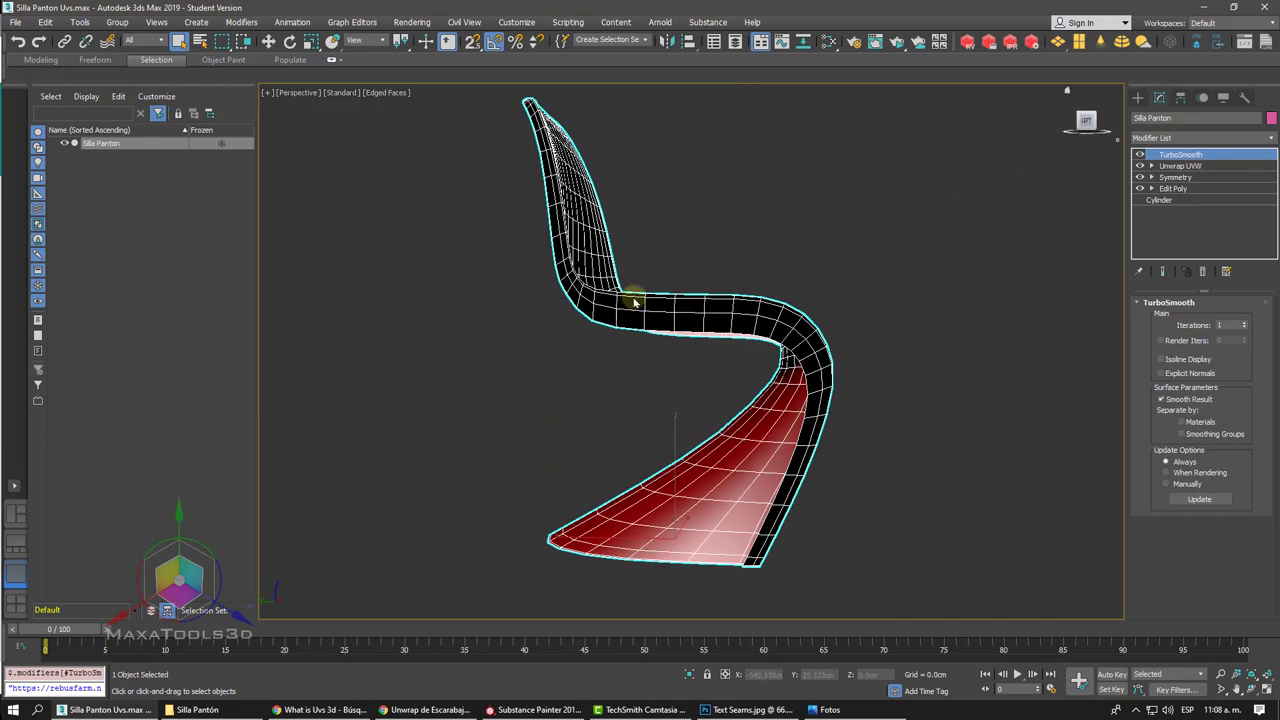
click(1181, 138)
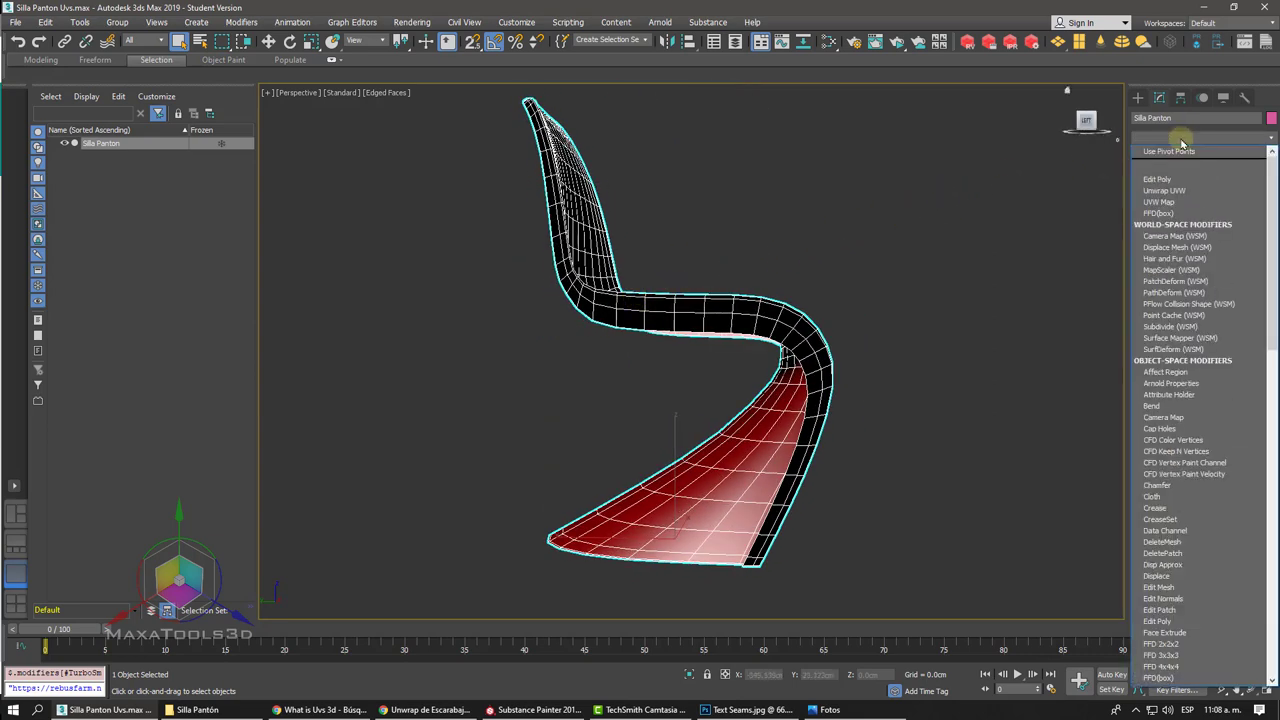
Step: Add a Shell modifier above TurboSmooth and set its Outer Amount to 0.35cm
key(s)
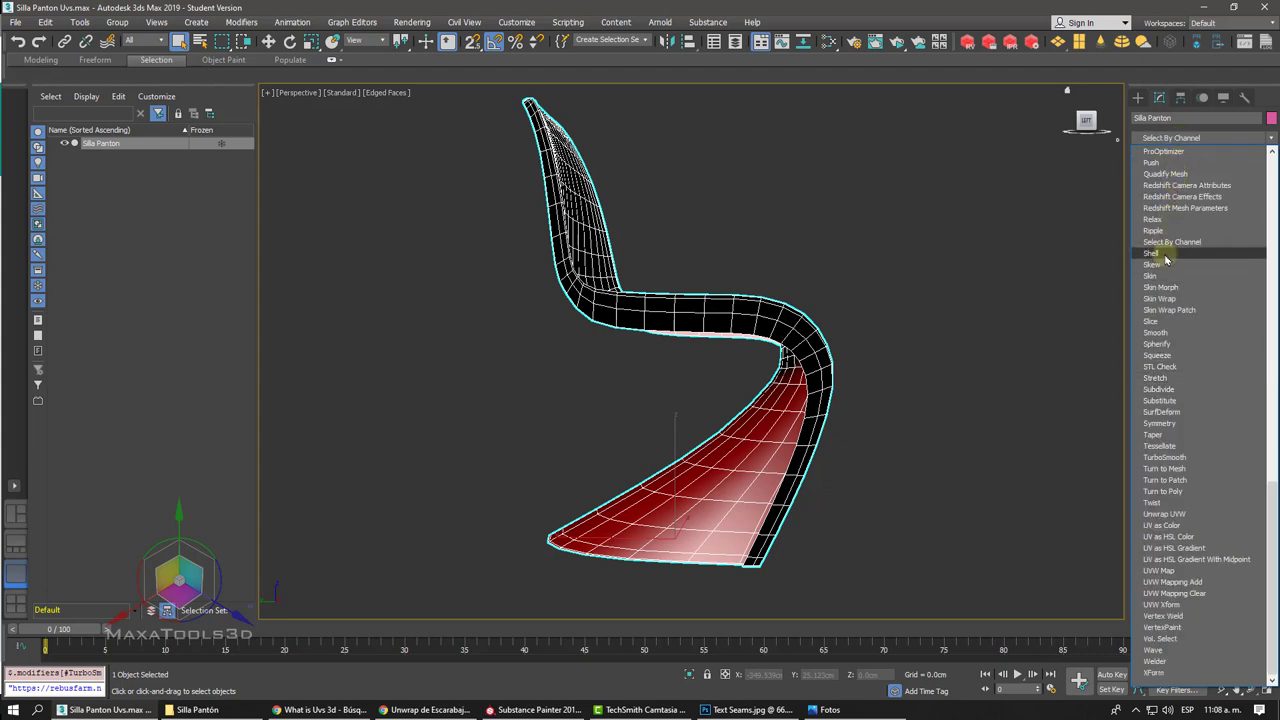
click(1165, 253)
alt+middle_drag(690, 350, 565, 345)
scroll(790, 480, up, 10)
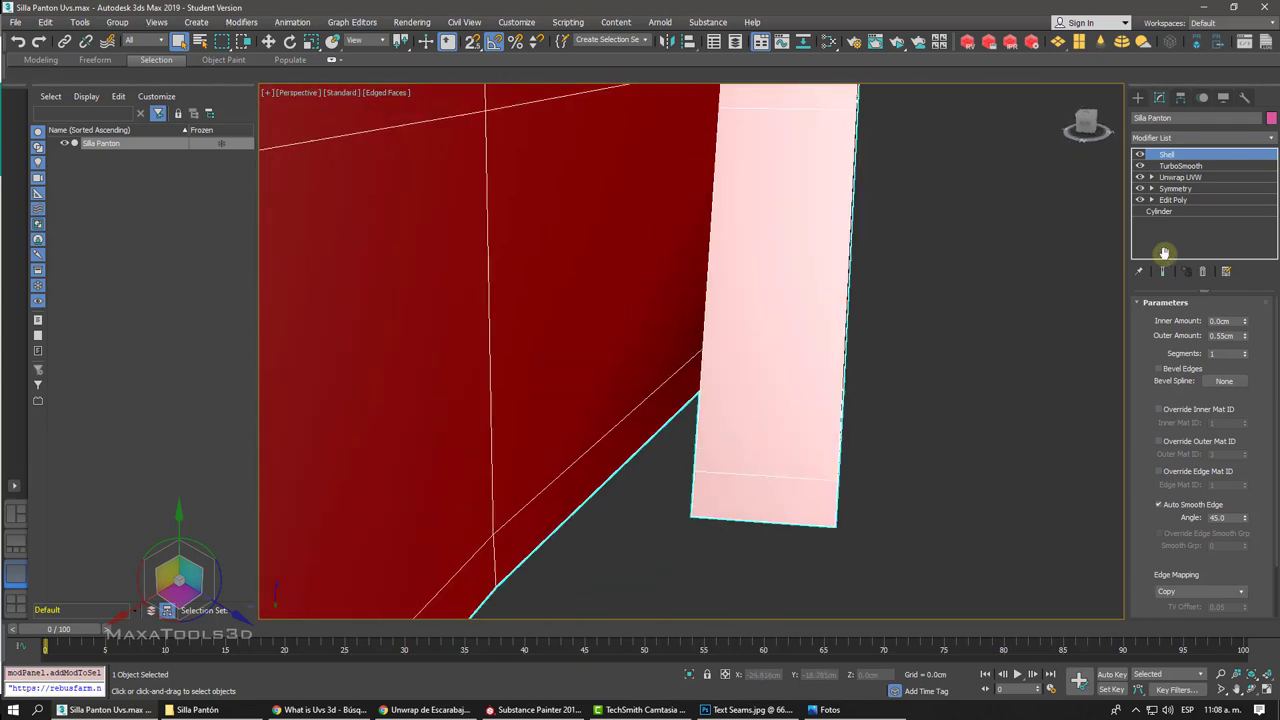
drag(1247, 340, 1180, 356)
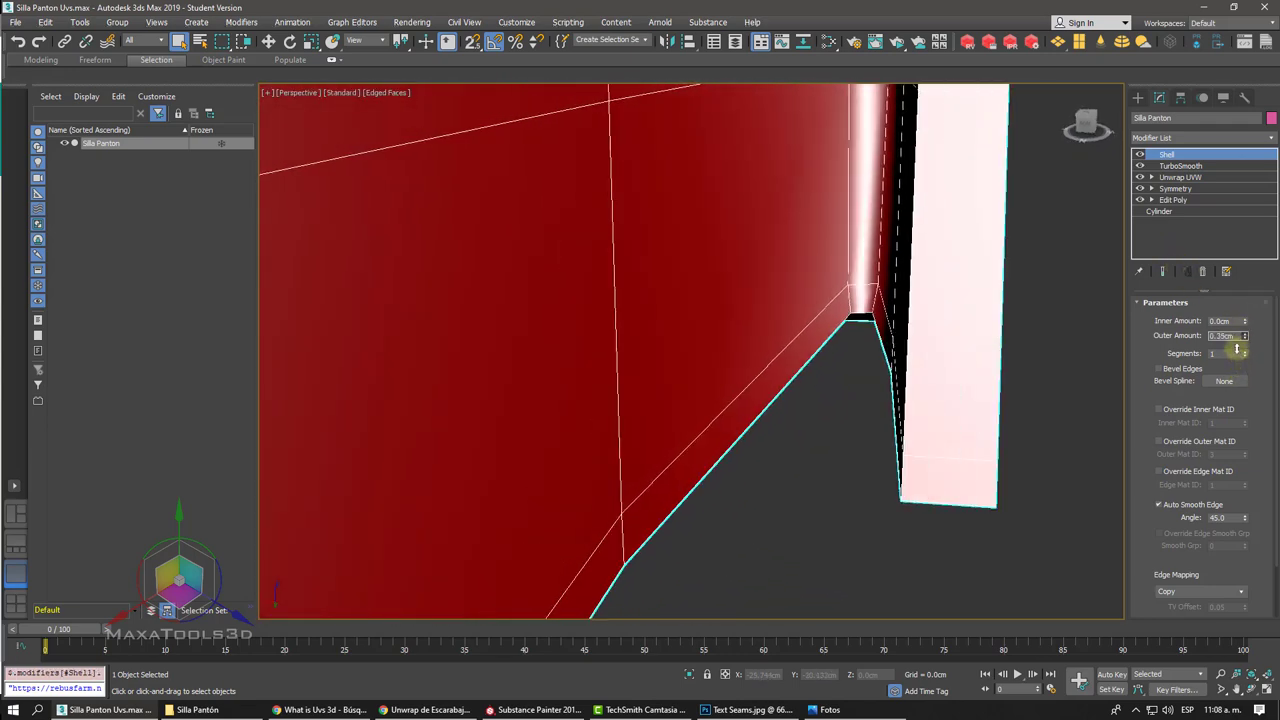
Step: Zoom and orbit around the chair to inspect the shell thickness on the backrest and seat
scroll(839, 396, up, 5)
scroll(810, 400, up, 3)
scroll(810, 400, down, 2)
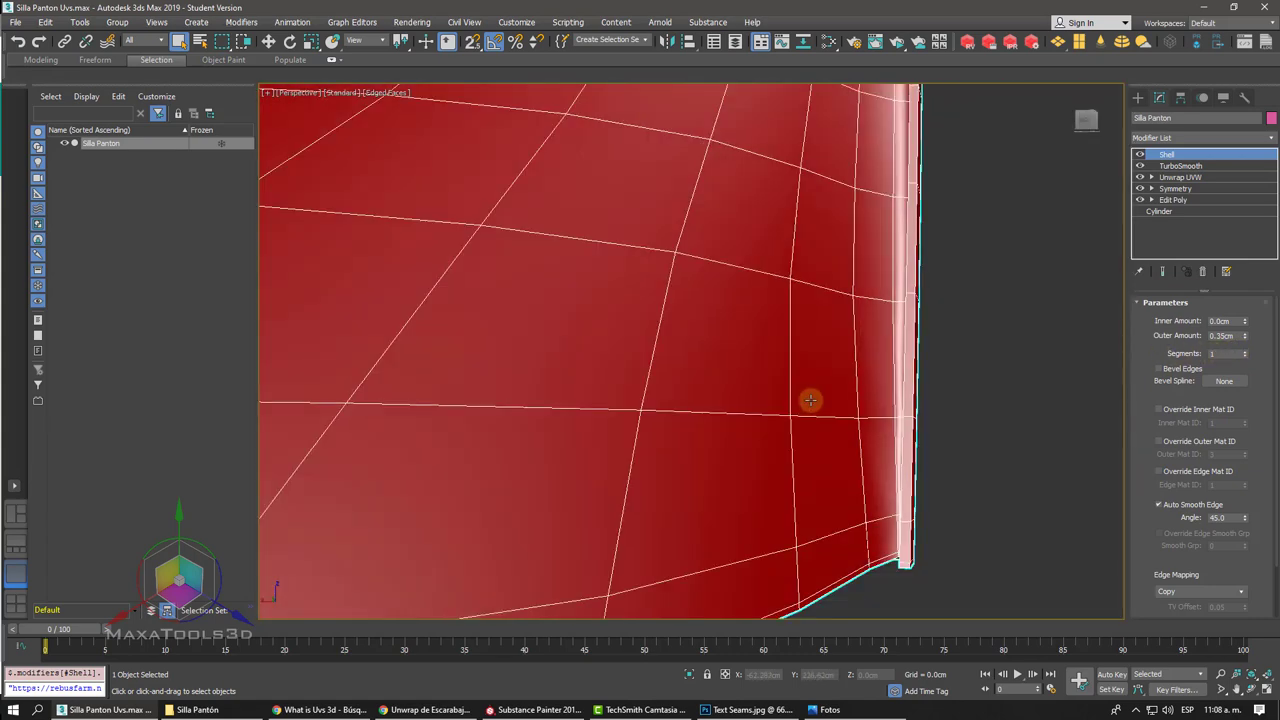
scroll(810, 400, down, 2)
scroll(810, 400, down, 2)
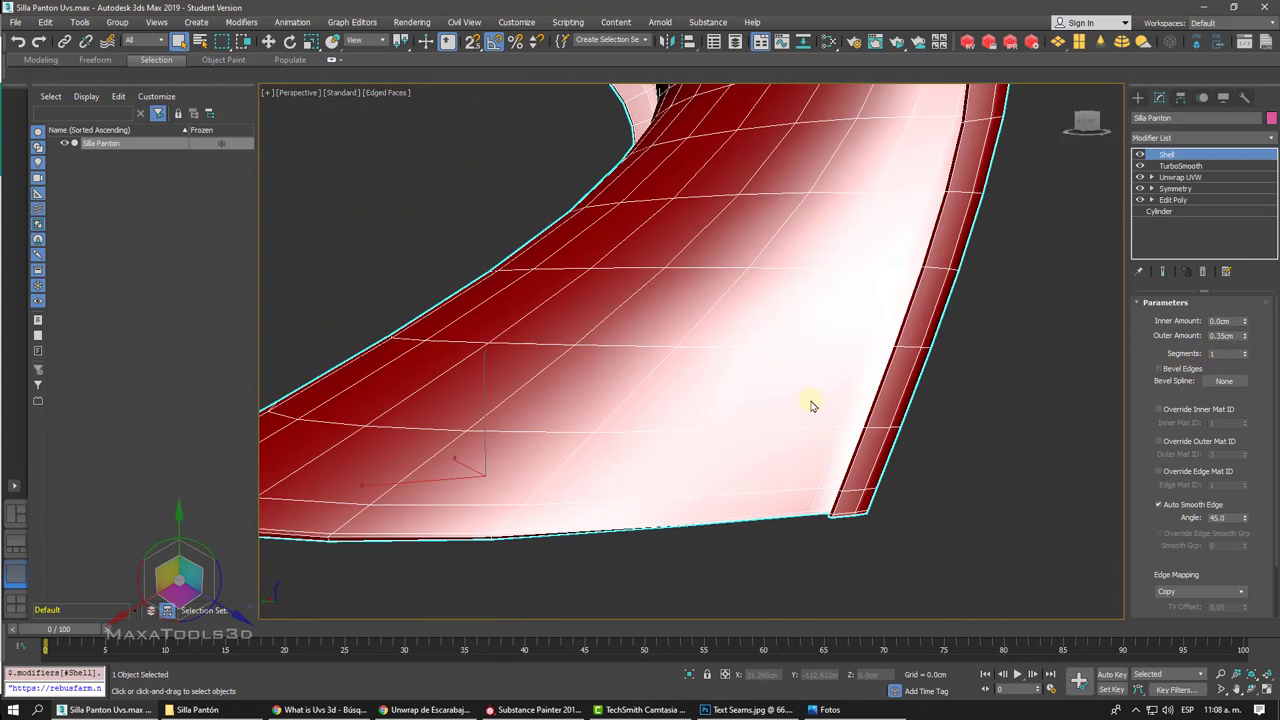
scroll(810, 400, down, 5)
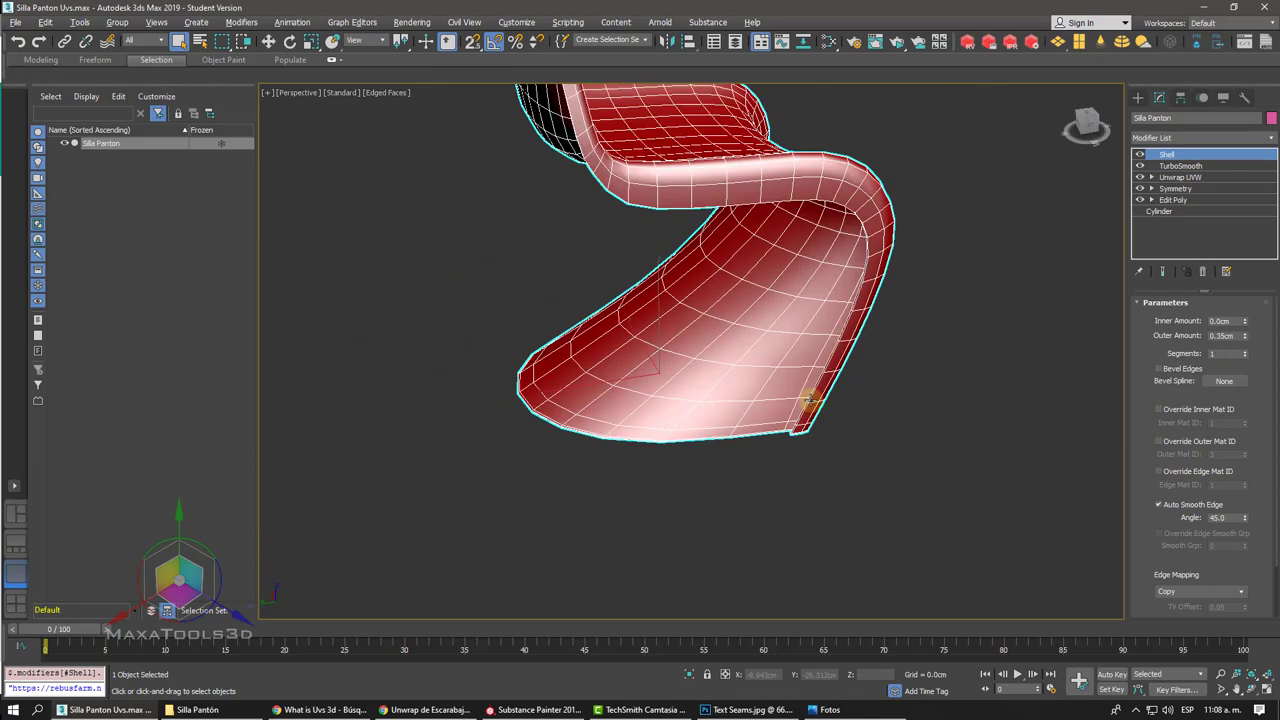
alt+middle_drag(810, 400, 1052, 134)
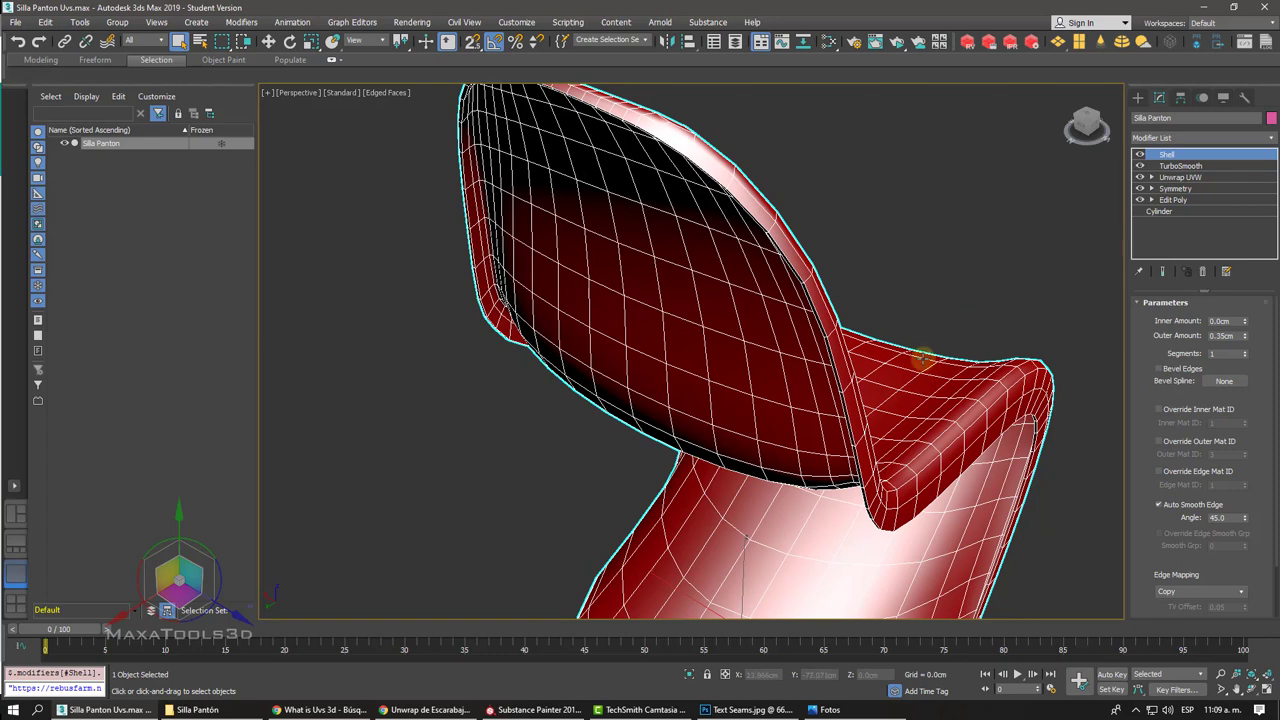
Step: Zoom in on the shell edge, then bring the textured chair project in Substance Painter forward
scroll(922, 358, up, 2)
scroll(922, 360, up, 3)
scroll(922, 360, up, 3)
scroll(922, 362, up, 3)
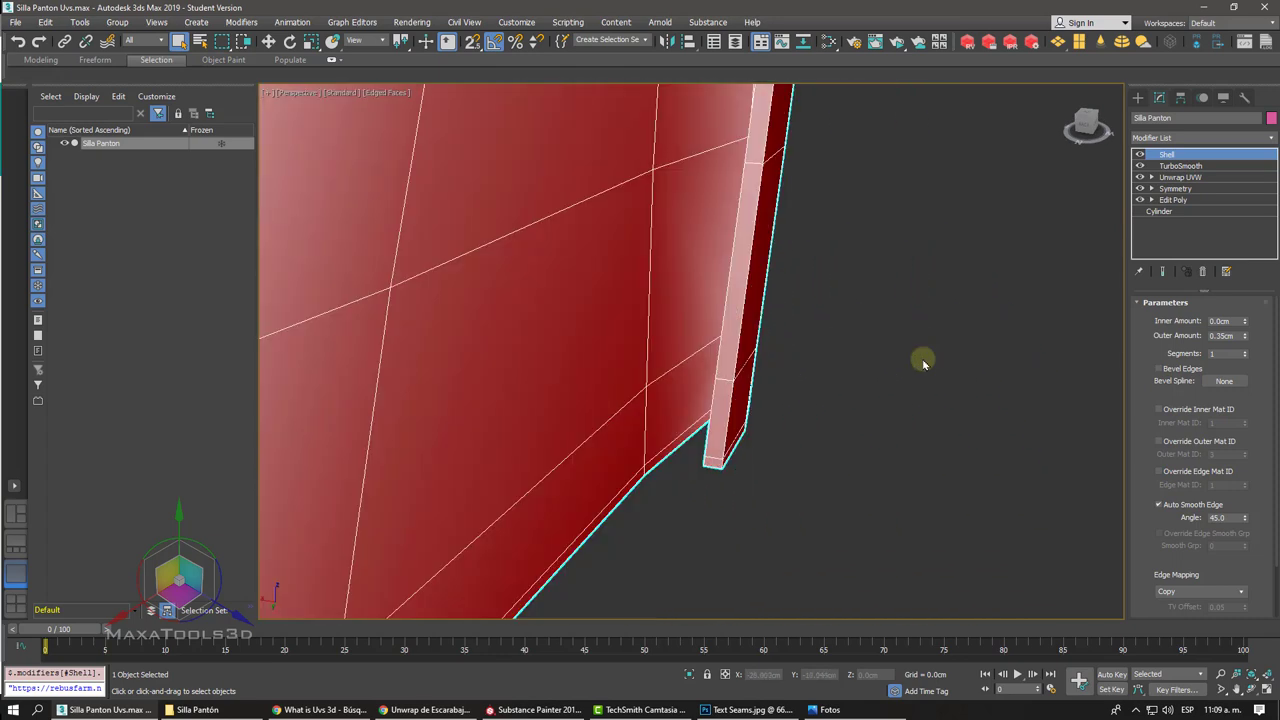
scroll(922, 362, up, 3)
scroll(823, 406, down, 3)
scroll(750, 445, up, 2)
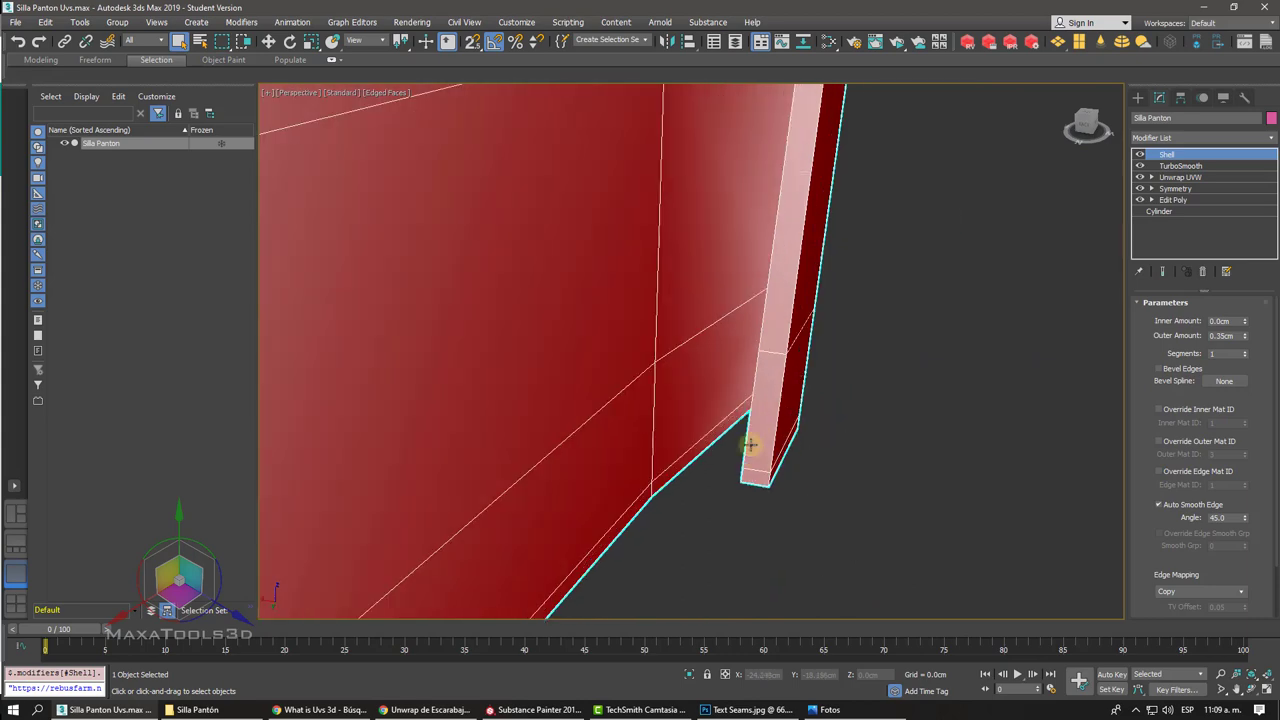
click(535, 709)
Step: Orbit and zoom around the seat edge to inspect the stitched rounded corner seams
alt+drag(405, 373, 359, 271)
scroll(287, 285, up, 5)
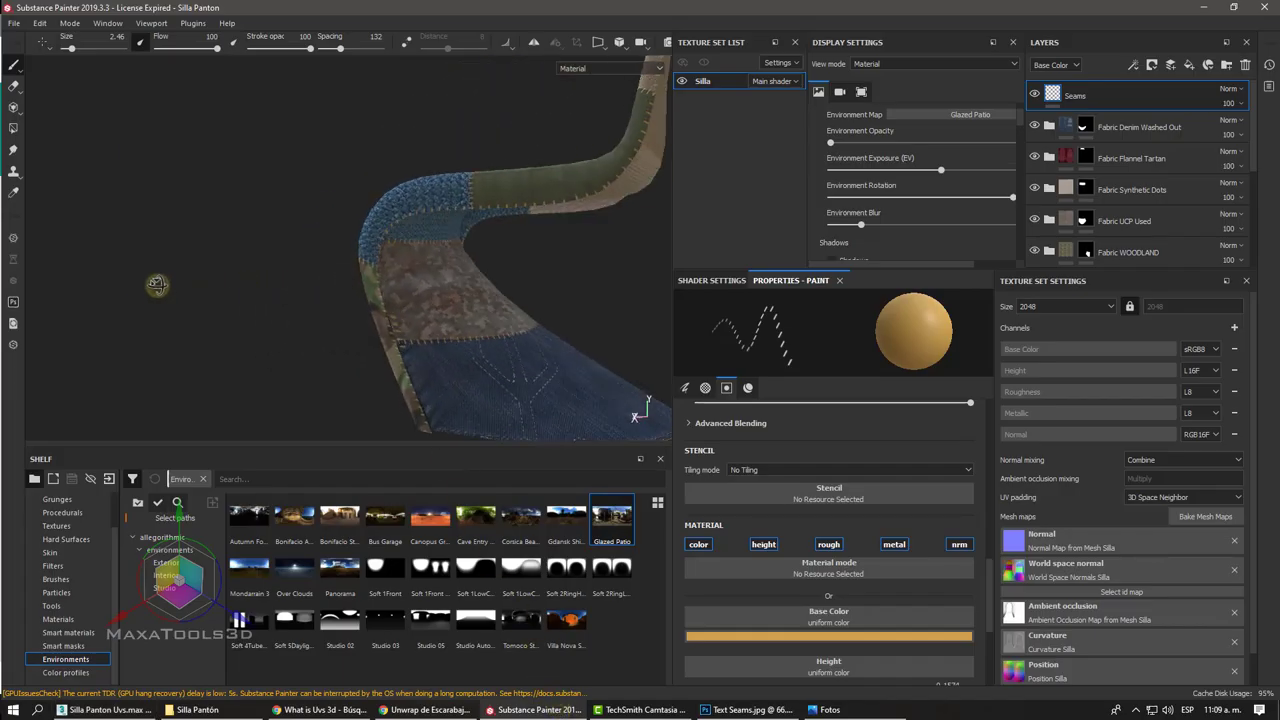
alt+drag(166, 280, 427, 254)
scroll(272, 220, up, 2)
scroll(277, 220, up, 2)
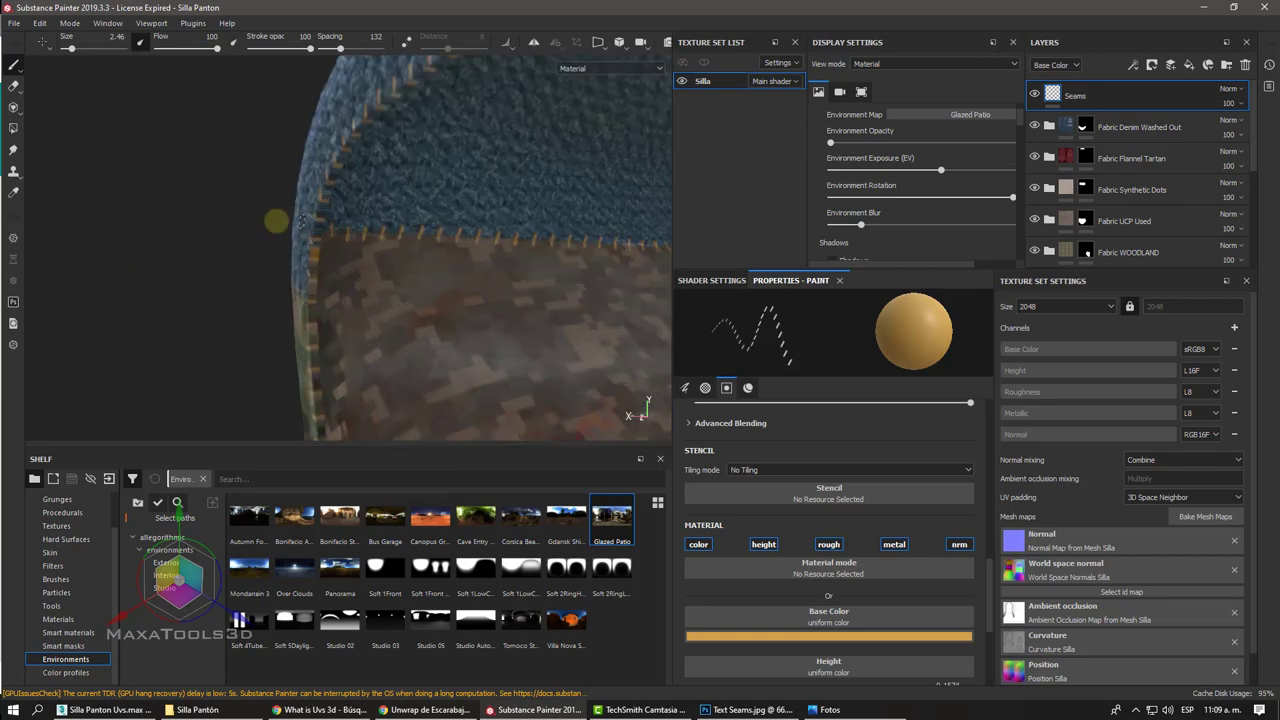
scroll(277, 220, up, 2)
scroll(302, 214, up, 1)
alt+drag(302, 214, 260, 200)
scroll(360, 214, down, 2)
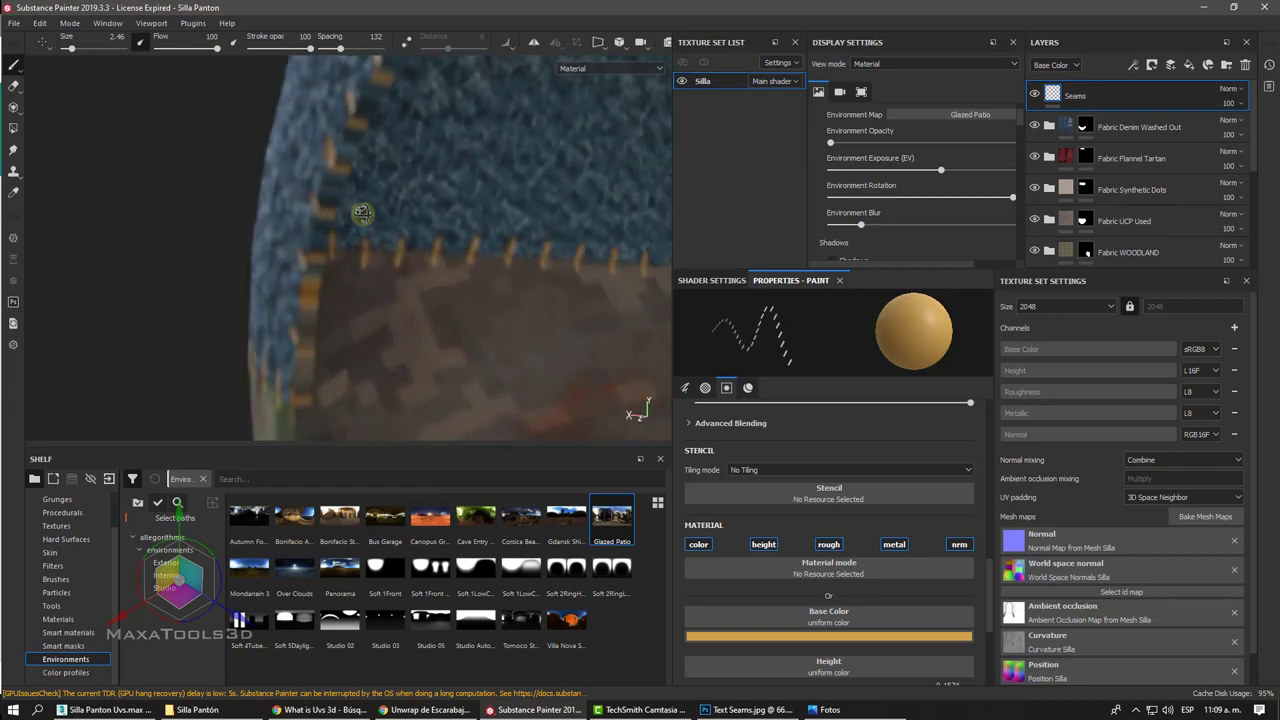
alt+drag(360, 214, 394, 194)
scroll(297, 175, up, 2)
mouse_move(297, 175)
alt+mouse_down()
mouse_move(240, 200)
mouse_move(157, 206)
mouse_move(594, 251)
mouse_move(529, 277)
alt+mouse_up()
scroll(322, 216, up, 2)
scroll(320, 216, down, 2)
scroll(320, 220, down, 3)
scroll(333, 234, down, 2)
scroll(334, 234, down, 3)
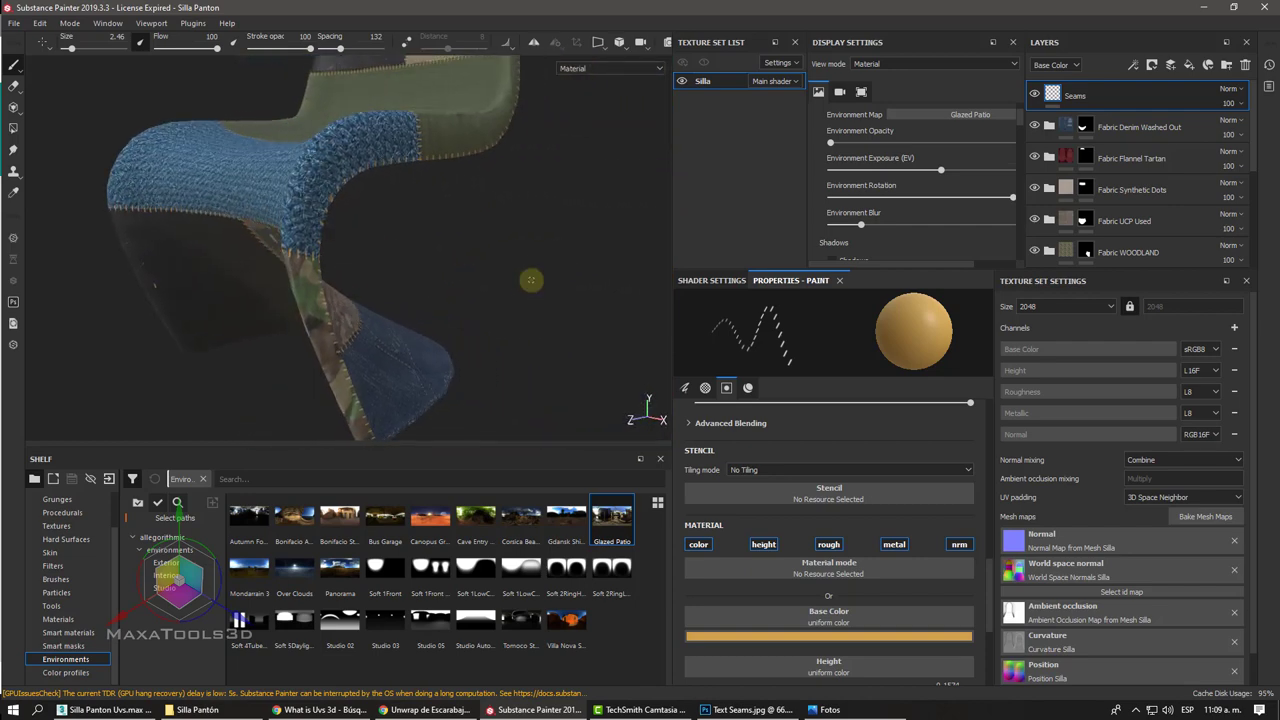
Step: View Render_ Silla Panton_.jpg from the project folder in Photos, minimize it, and return to 3ds Max
click(199, 711)
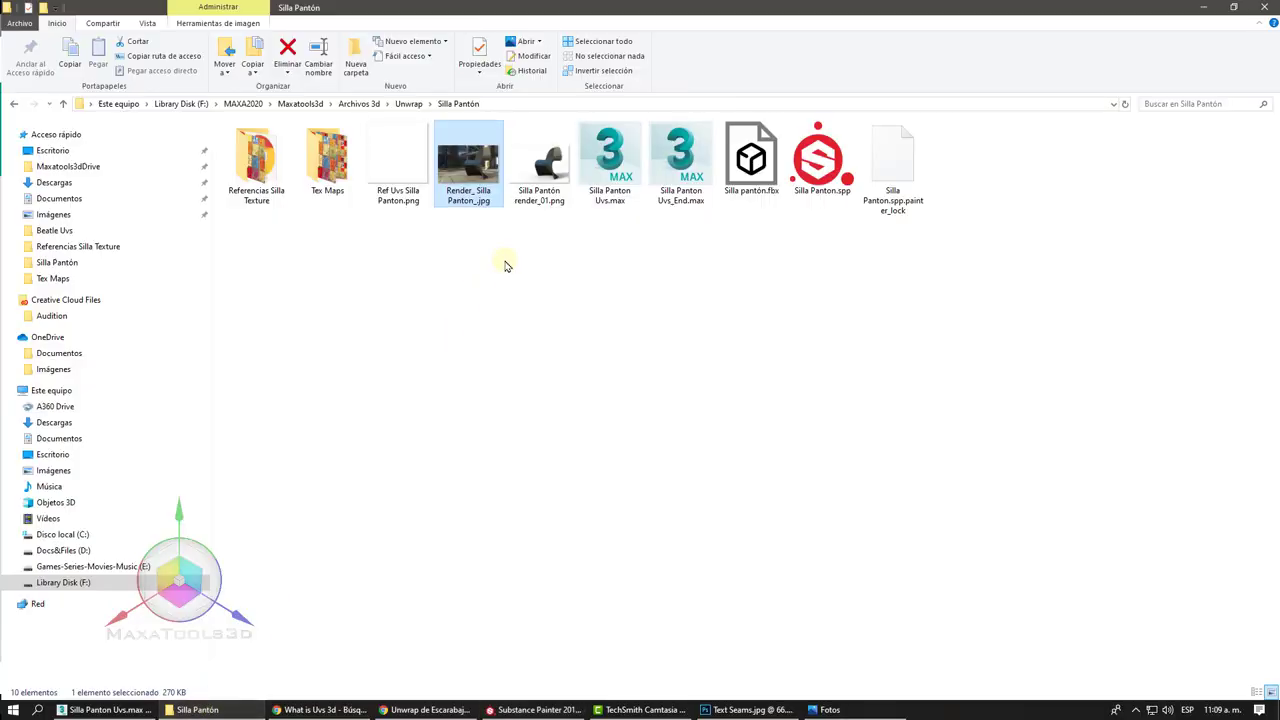
double_click(471, 174)
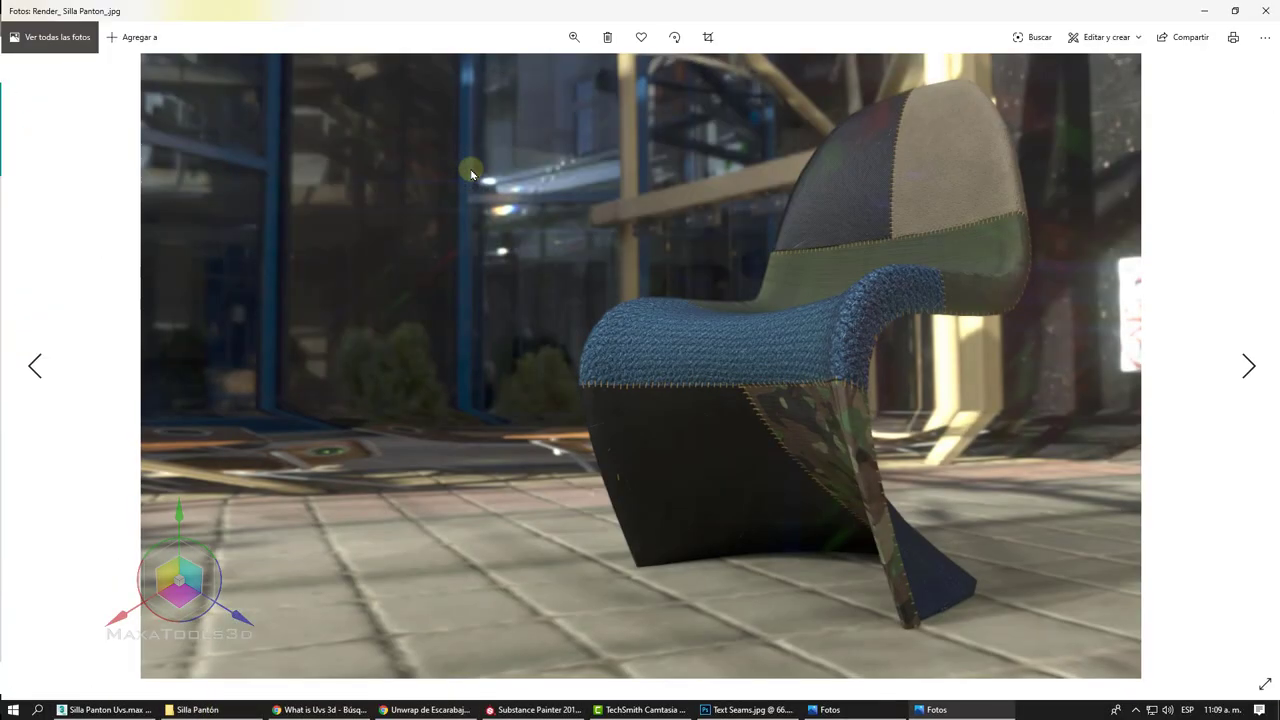
click(1205, 11)
click(135, 711)
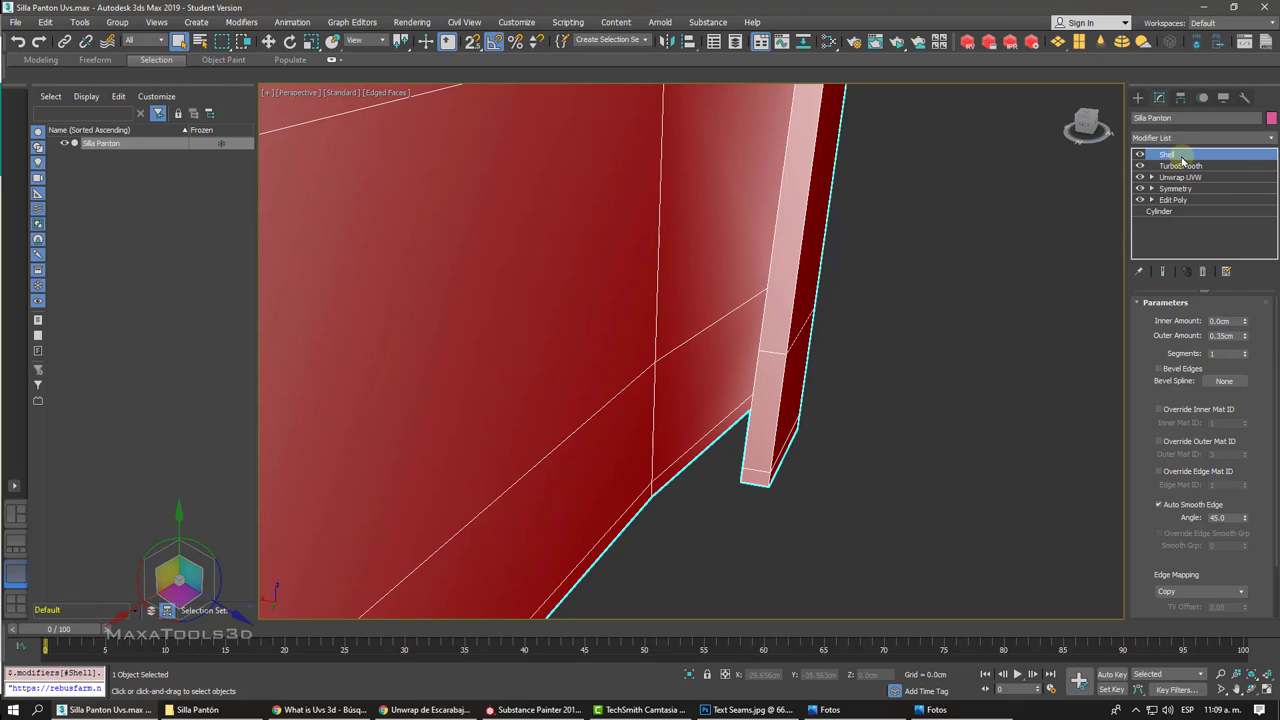
Step: Add an Unwrap UVW modifier on top of the chair's stack
click(1159, 141)
scroll(1150, 140, down, 10)
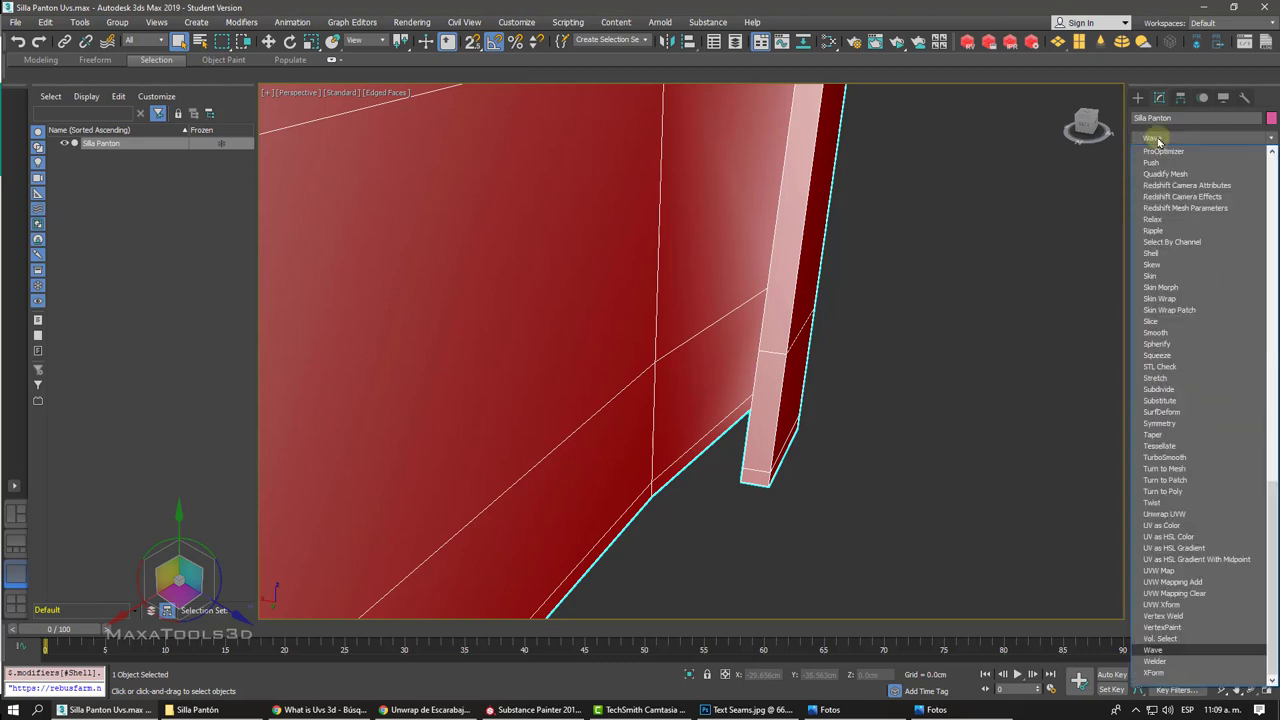
click(1165, 514)
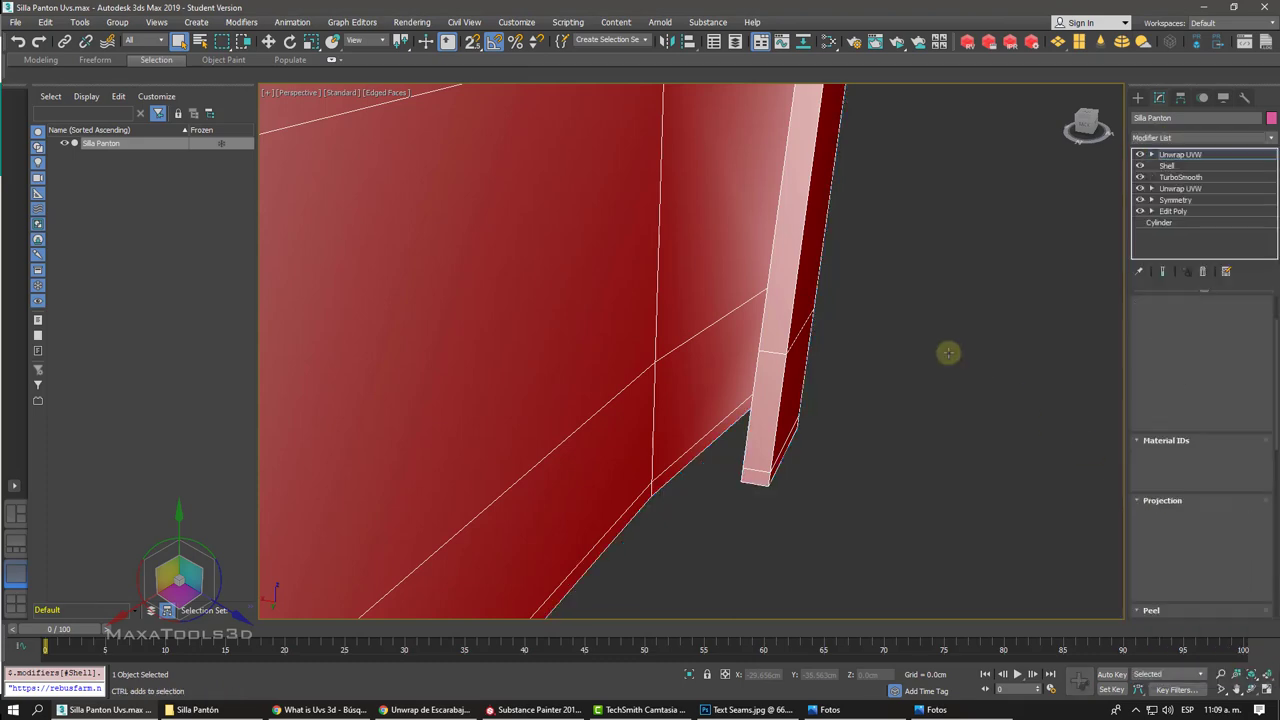
Step: Frame the chair, orbit to the front, and open the UV editor from Edit UVs
key(z)
alt+middle_drag(882, 307, 764, 271)
scroll(808, 283, up, 2)
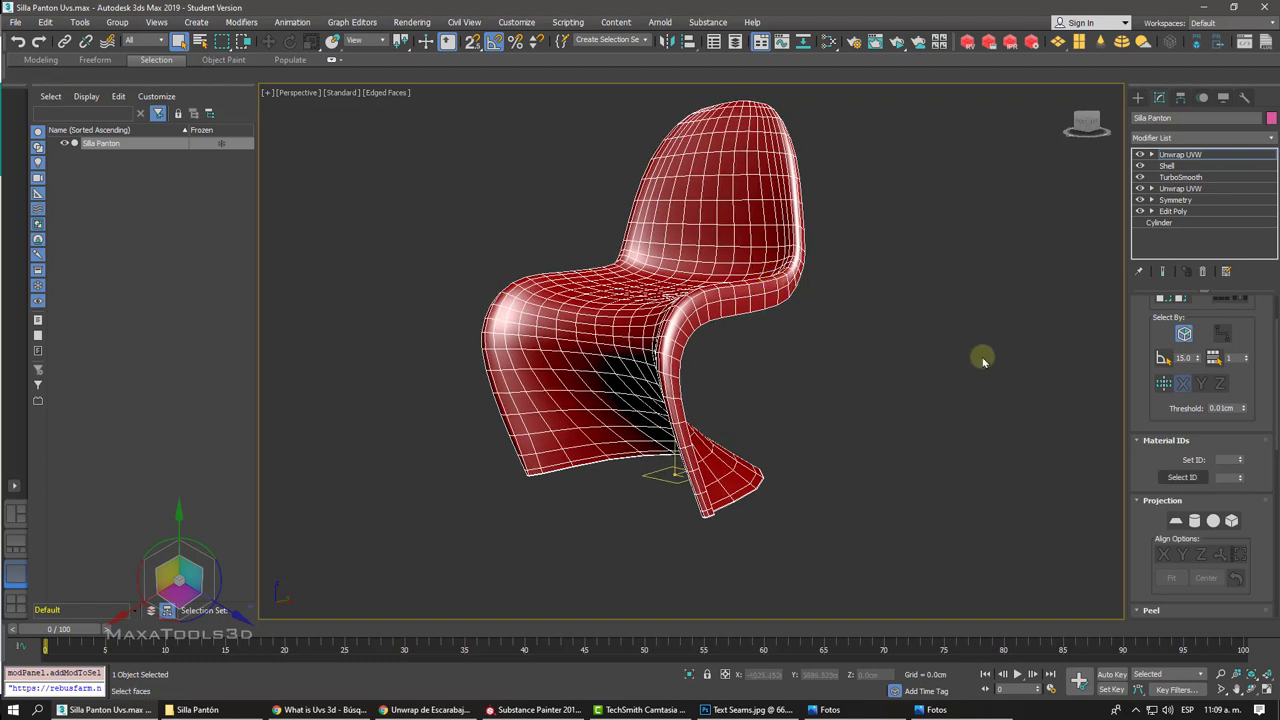
scroll(1158, 539, up, 2)
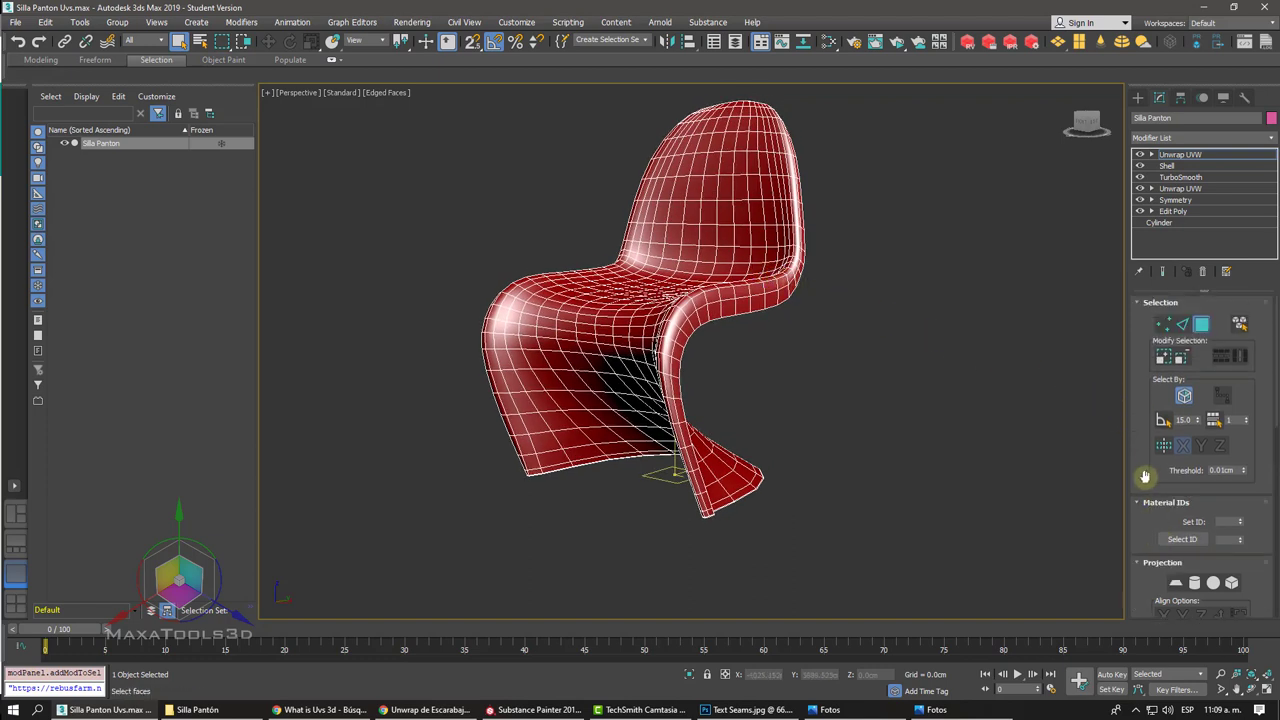
scroll(1145, 476, down, 5)
scroll(1160, 490, down, 4)
click(1197, 502)
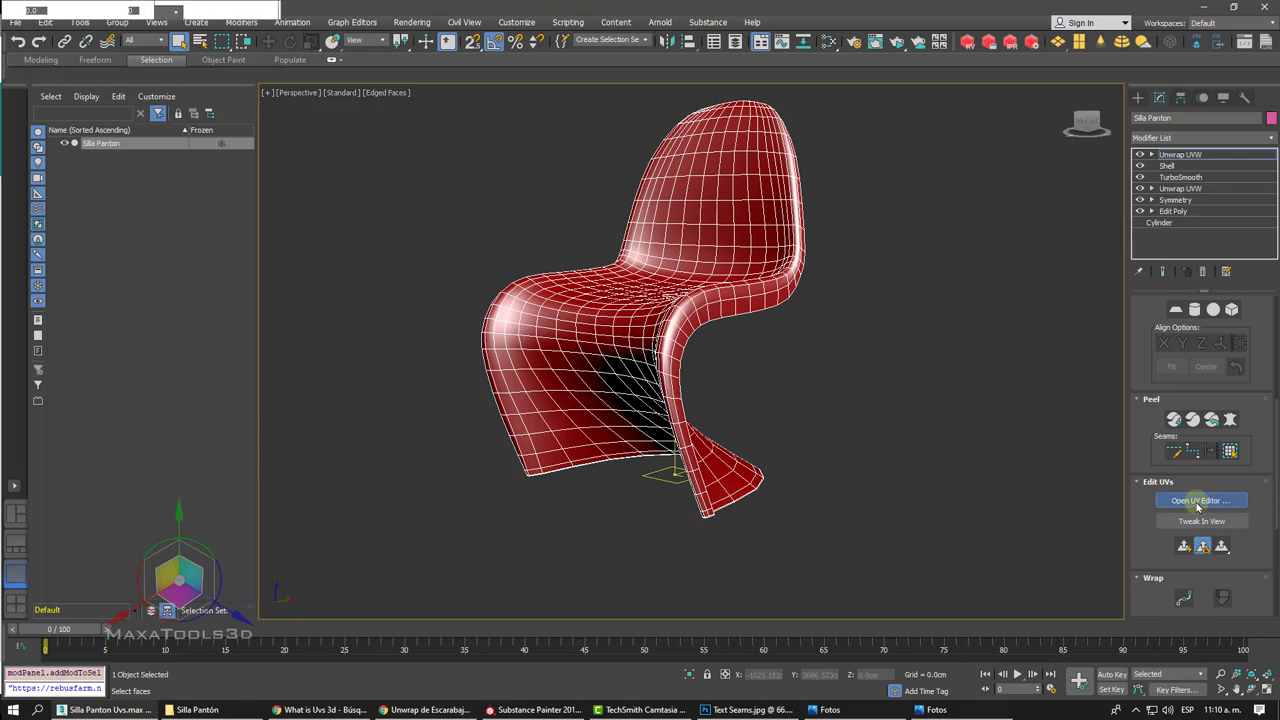
Step: Move the Edit UVWs window aside and test selecting the chair's UV island with Select By Element
drag(314, 72, 386, 72)
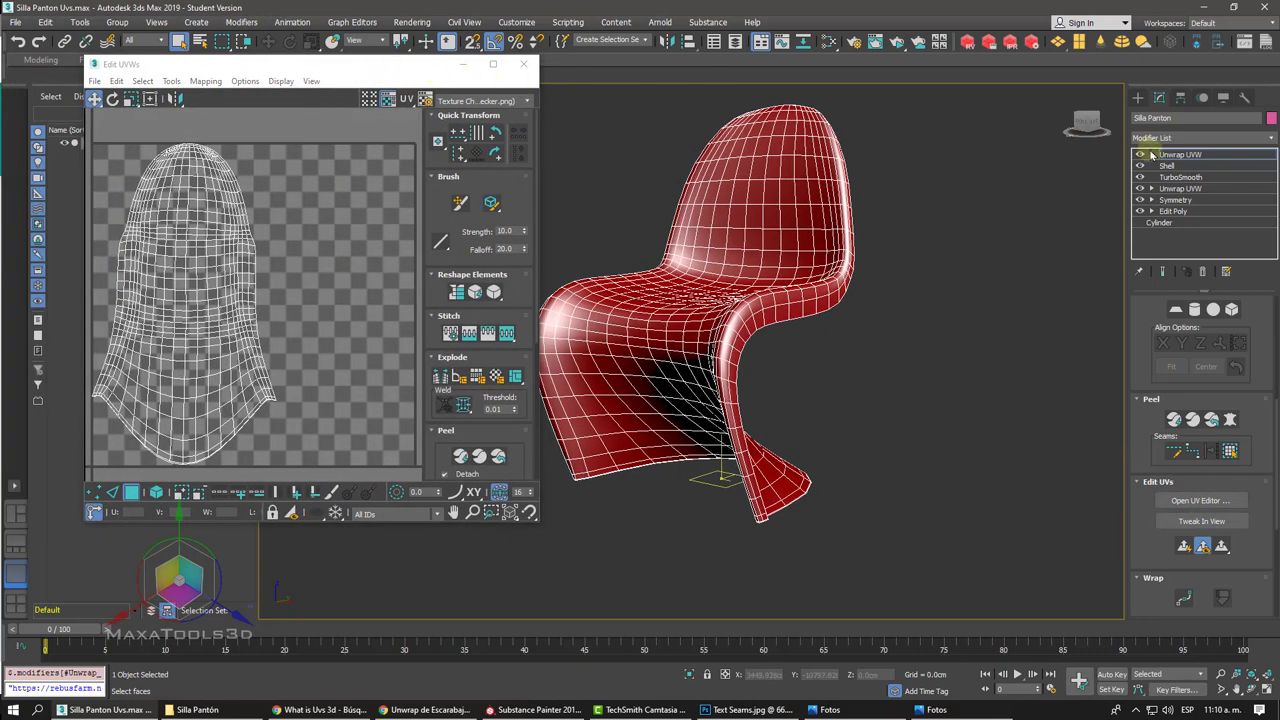
click(1151, 155)
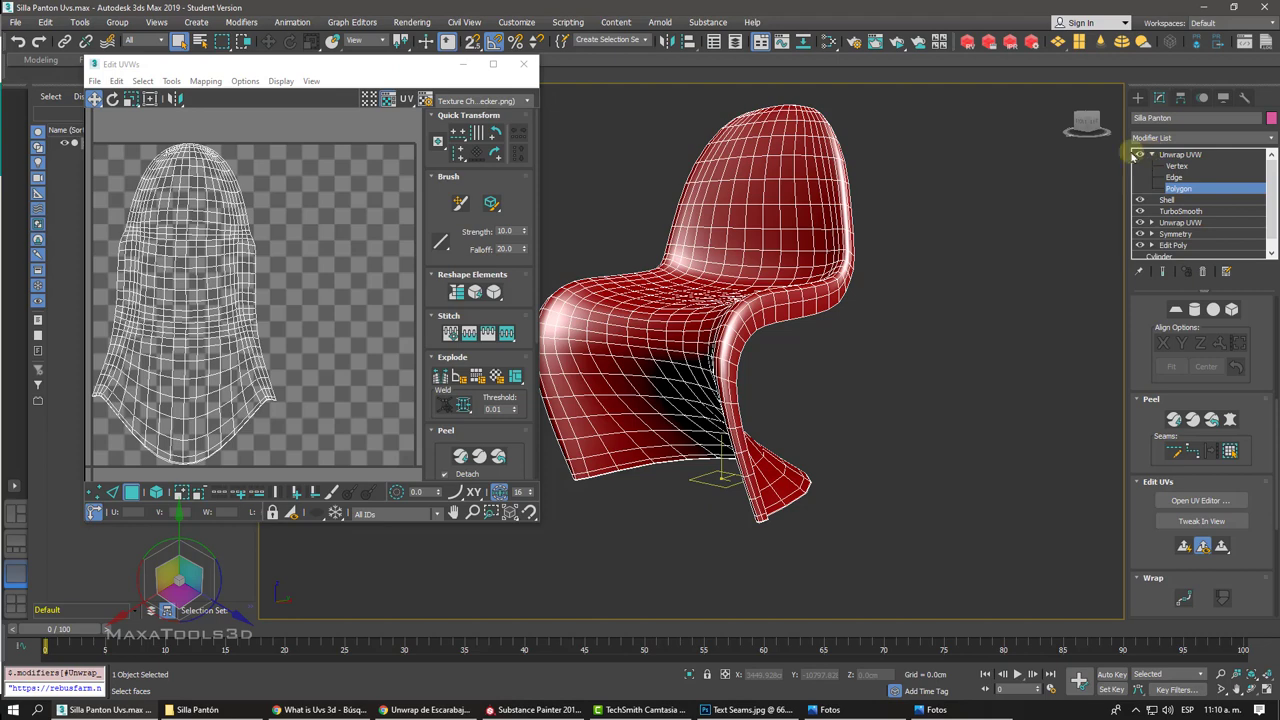
click(190, 253)
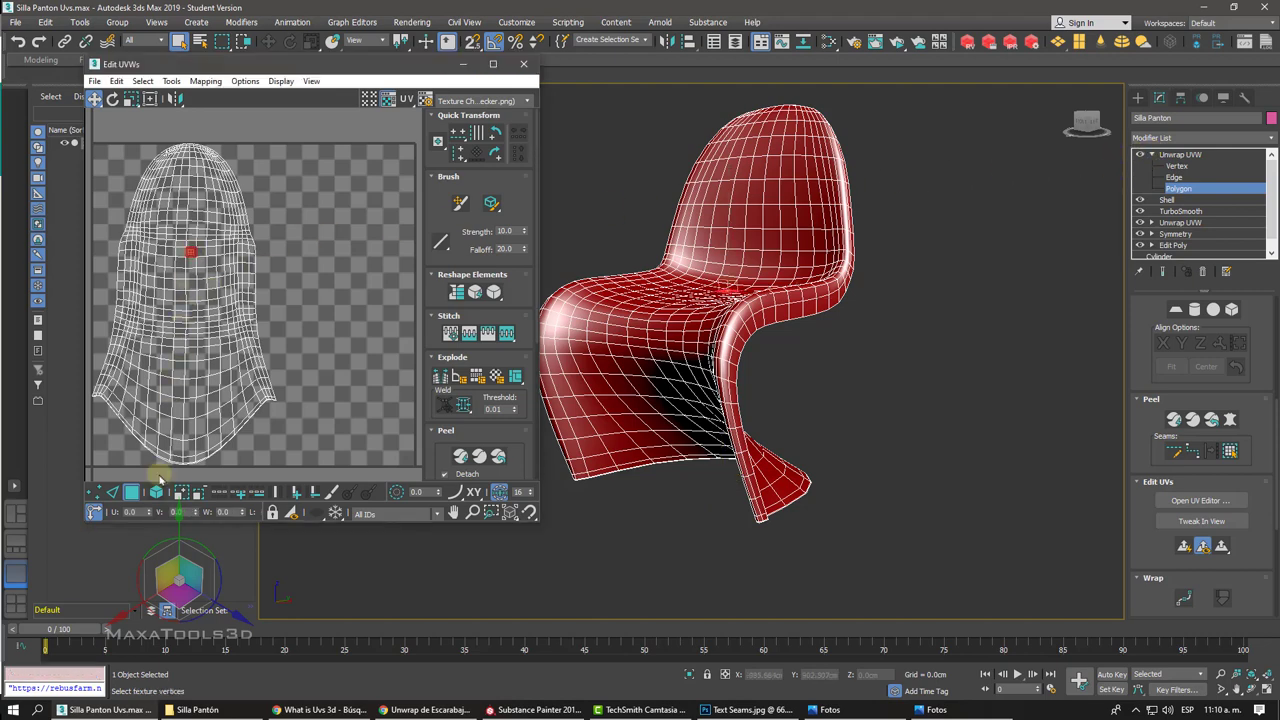
click(157, 491)
click(250, 276)
mouse_move(237, 258)
mouse_down()
mouse_move(307, 241)
mouse_move(237, 263)
mouse_up()
Step: Clear the face selection, zoom in on the chair, and switch the unwrap to Edge level
mouse_move(700, 300)
alt+middle_down()
mouse_move(820, 300)
mouse_move(780, 290)
alt+middle_up()
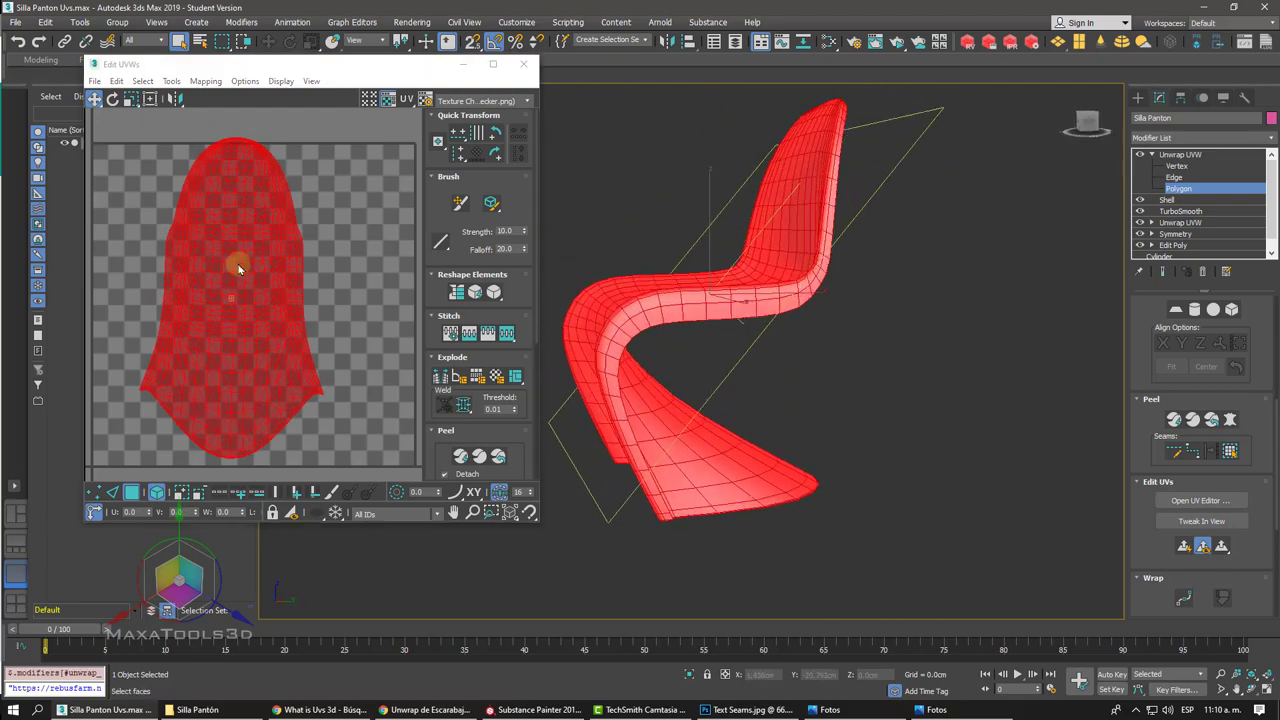
click(931, 331)
alt+middle_drag(931, 331, 931, 325)
scroll(931, 325, up, 2)
scroll(931, 325, up, 2)
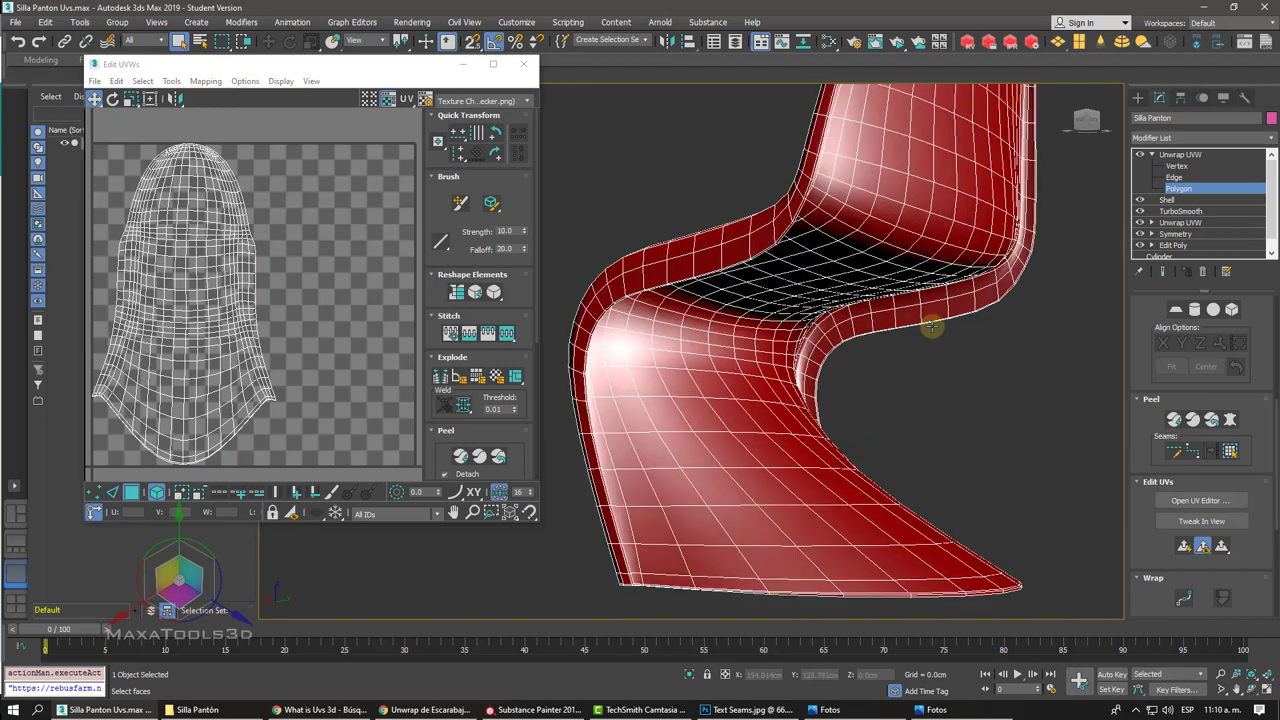
scroll(931, 325, up, 2)
scroll(931, 325, up, 2)
scroll(931, 325, up, 3)
scroll(929, 323, up, 3)
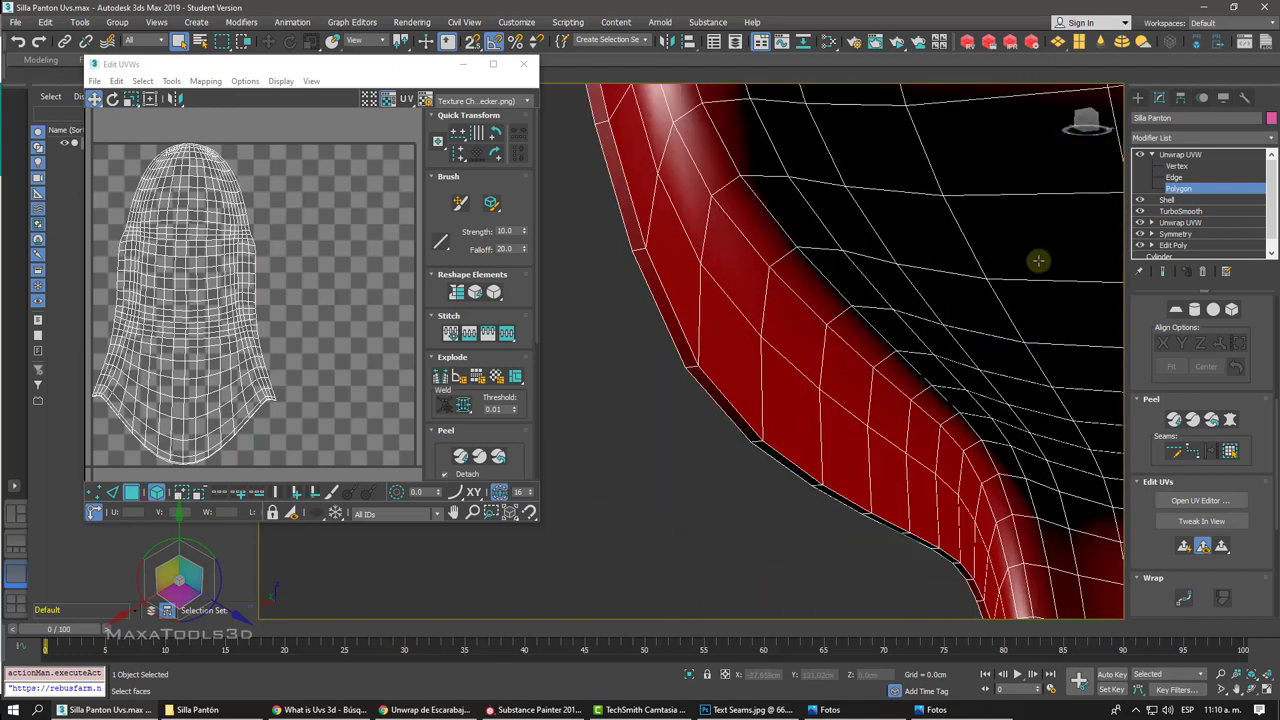
click(1176, 177)
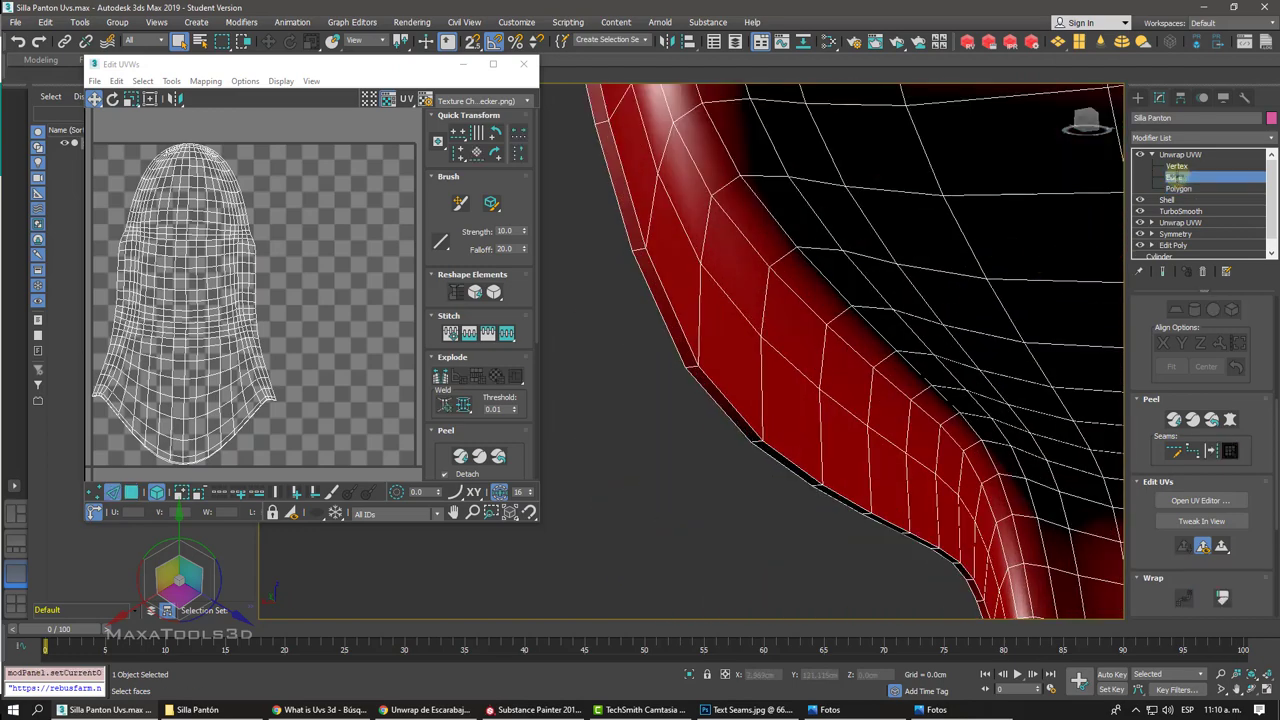
Step: Select the shell's open border loop, then orbit and zoom to the chair's bottom corner
double_click(675, 316)
mouse_move(730, 395)
alt+middle_down()
mouse_move(731, 380)
mouse_move(730, 395)
mouse_move(750, 400)
alt+middle_up()
scroll(880, 431, down, 3)
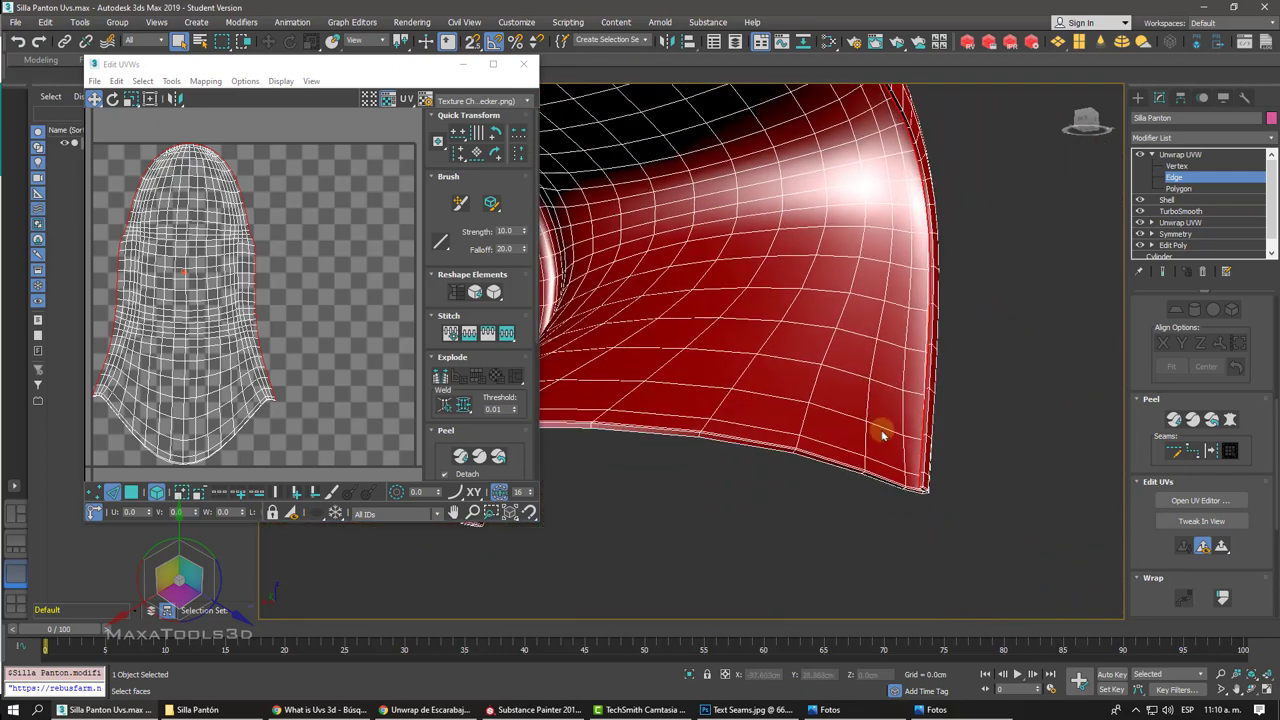
scroll(909, 434, up, 1)
scroll(909, 434, up, 3)
scroll(909, 434, up, 2)
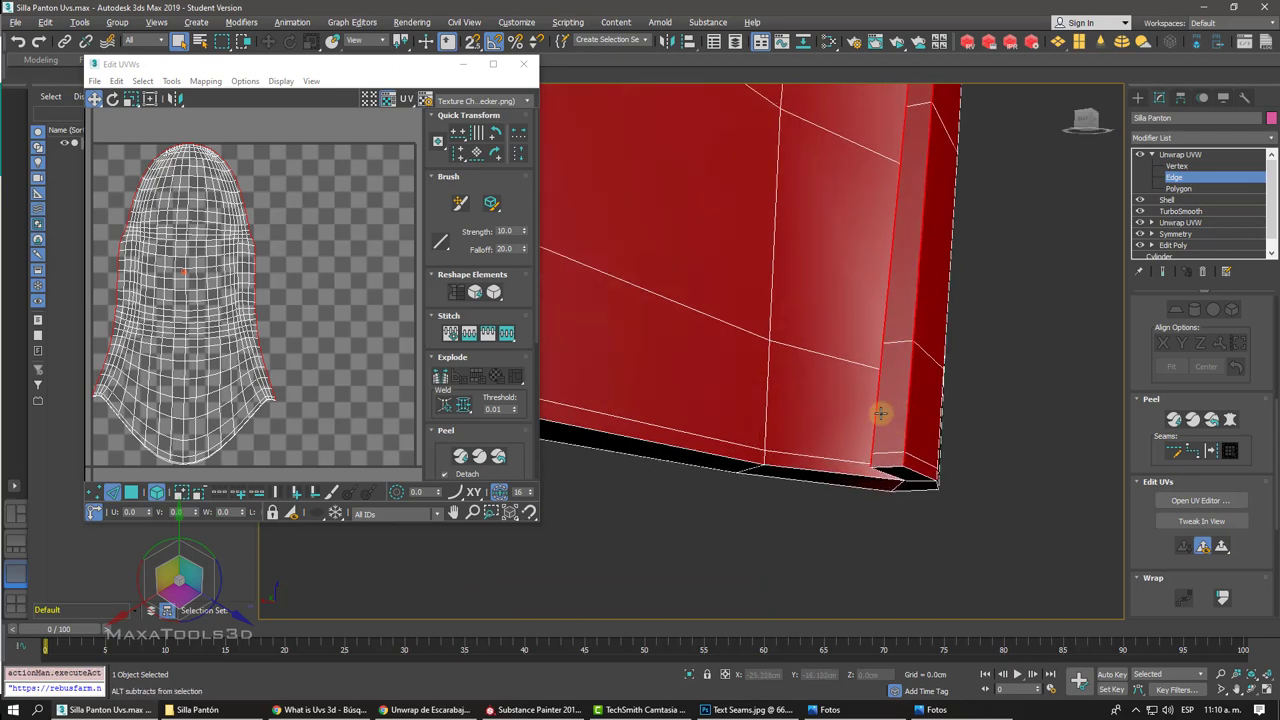
middle_drag(881, 418, 866, 430)
scroll(866, 430, down, 2)
scroll(860, 431, down, 2)
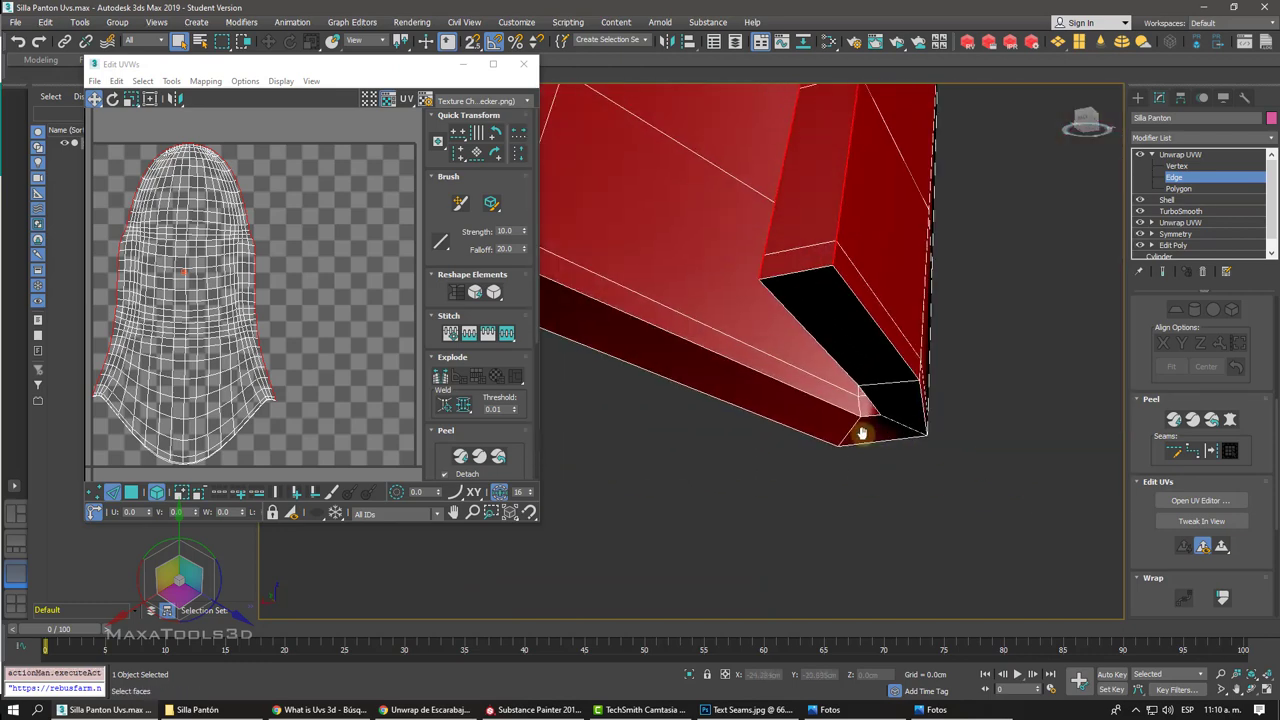
scroll(851, 437, down, 2)
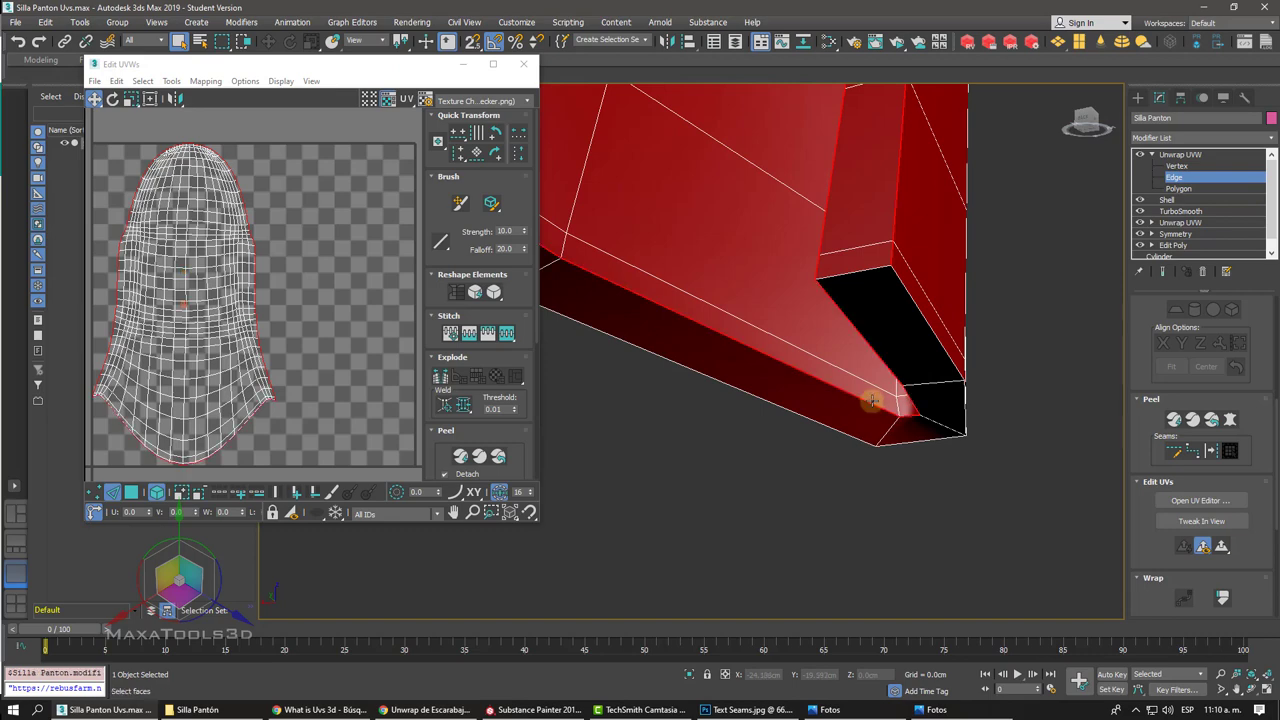
alt+middle_drag(873, 400, 888, 497)
scroll(887, 497, up, 2)
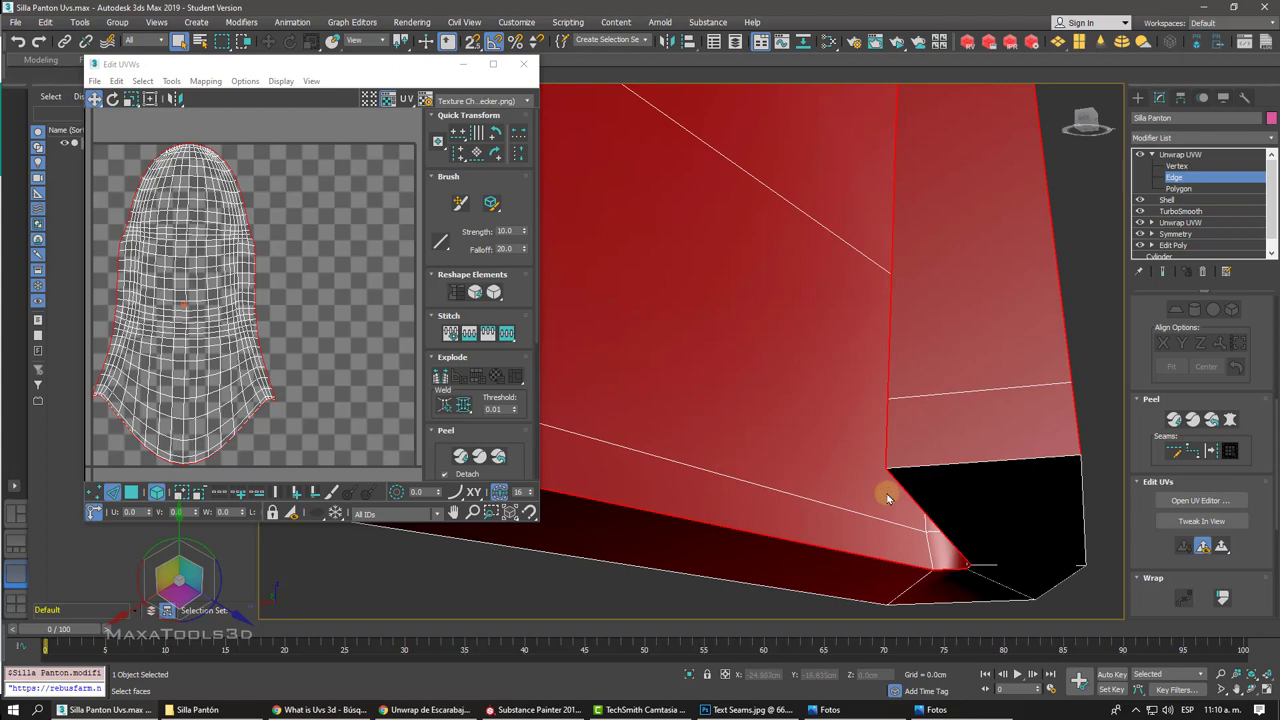
scroll(887, 497, down, 2)
scroll(887, 497, down, 2)
scroll(887, 497, down, 2)
scroll(887, 497, down, 2)
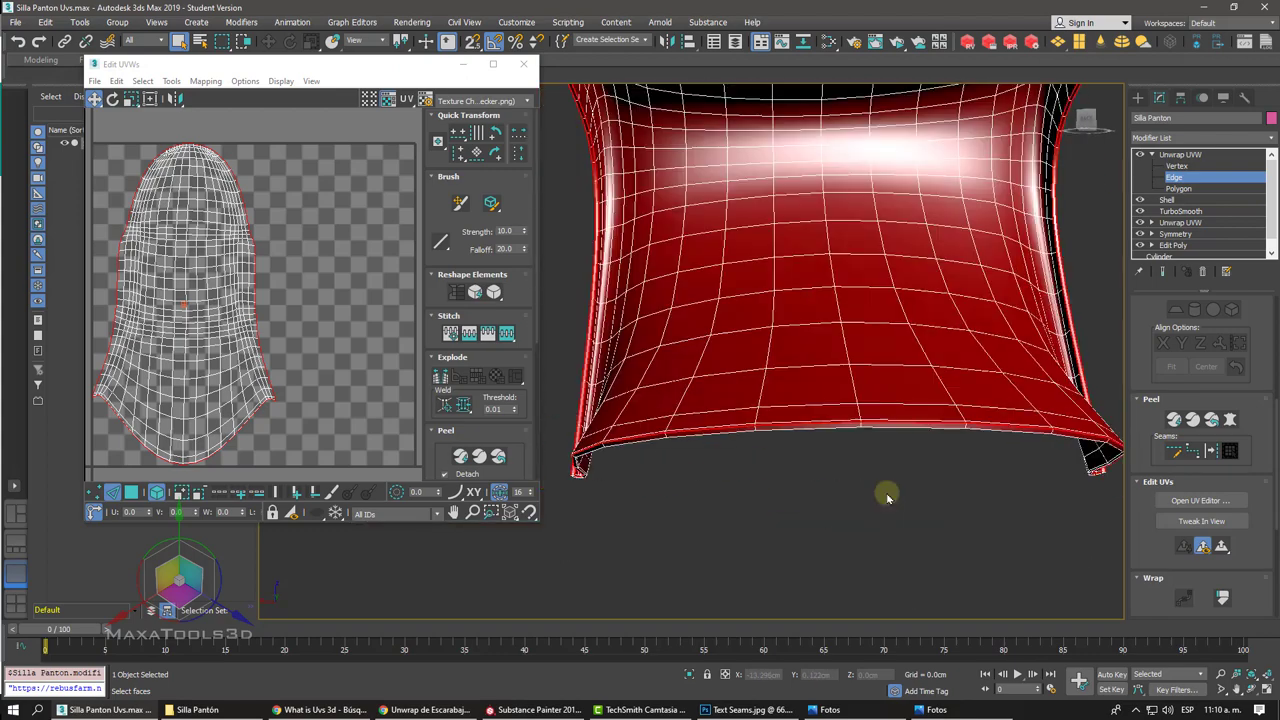
scroll(887, 497, up, 2)
scroll(887, 497, up, 2)
scroll(887, 497, up, 2)
scroll(887, 497, up, 2)
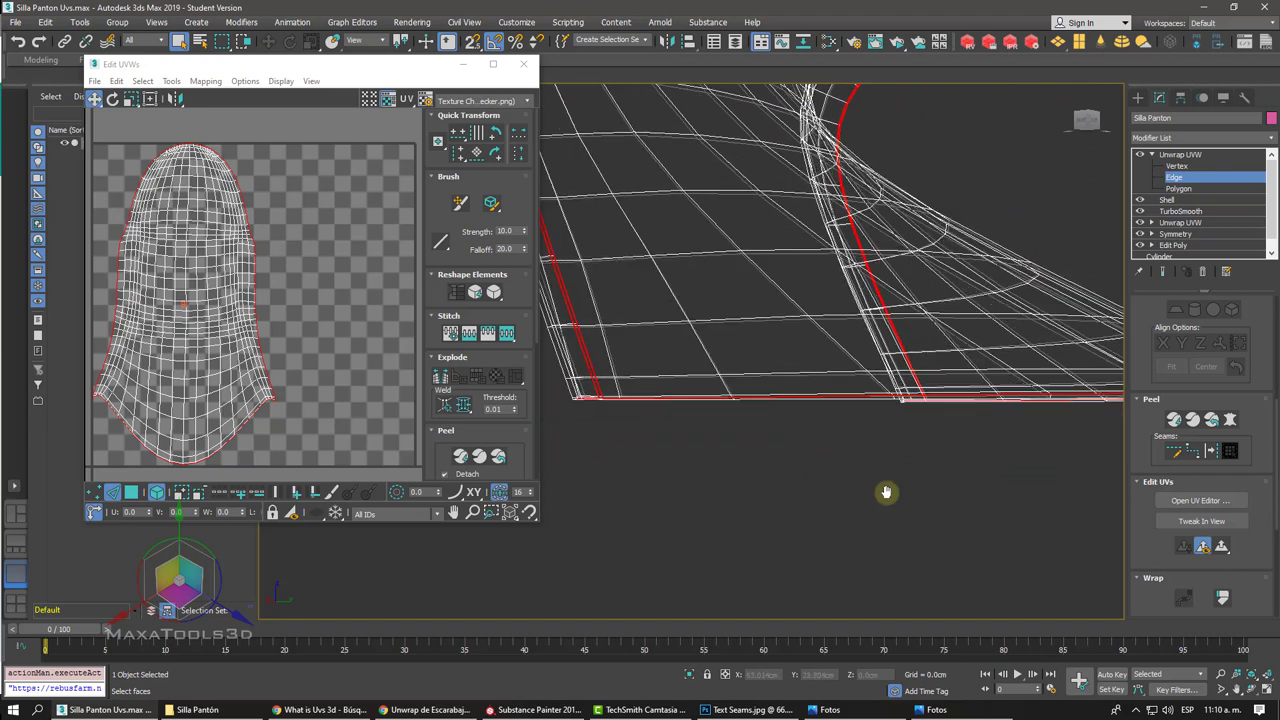
scroll(887, 497, up, 2)
scroll(887, 497, up, 2)
scroll(887, 497, up, 2)
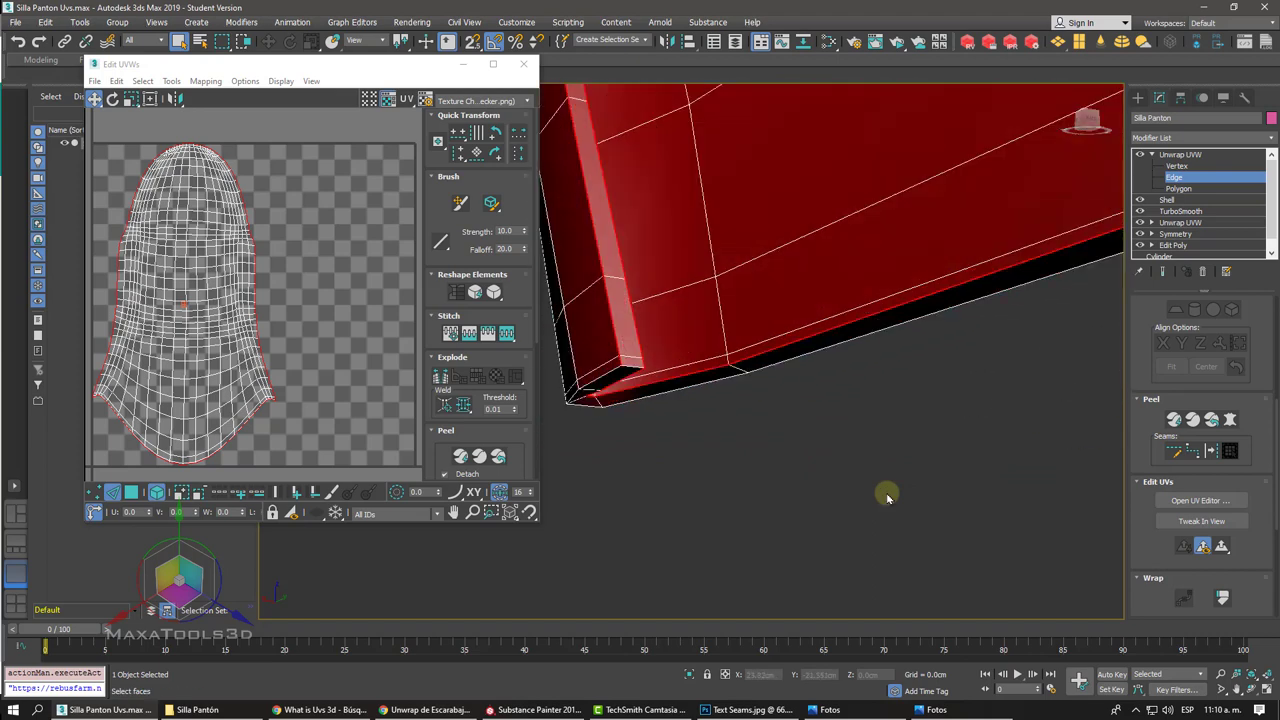
scroll(887, 497, up, 2)
scroll(782, 371, up, 2)
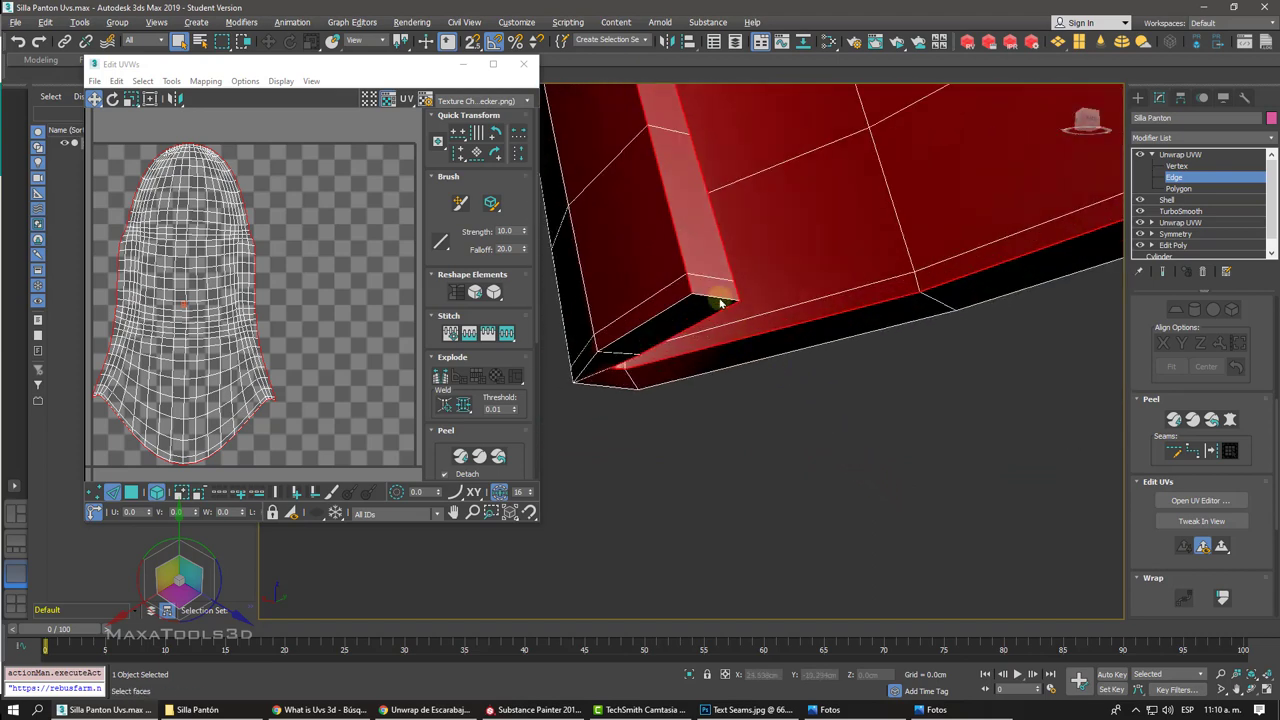
scroll(719, 297, up, 2)
scroll(719, 297, up, 2)
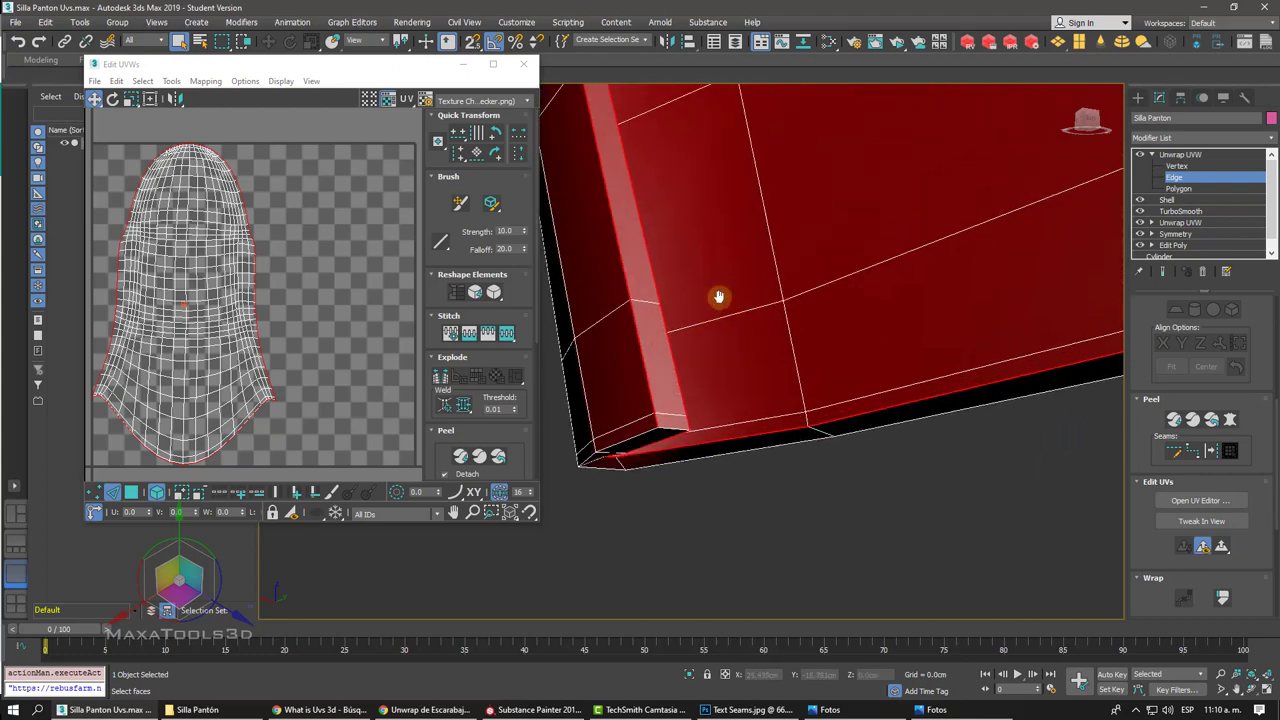
scroll(719, 297, up, 2)
scroll(719, 297, up, 2)
scroll(719, 297, up, 2)
scroll(719, 297, up, 2)
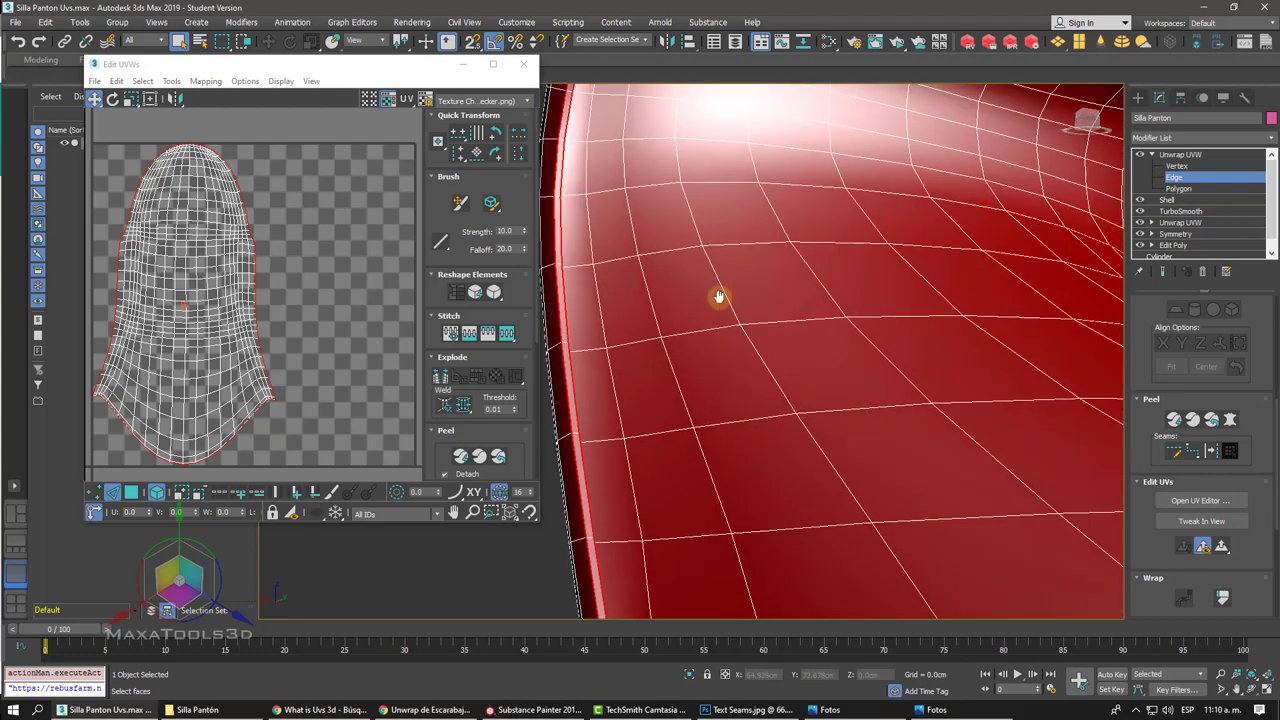
scroll(719, 297, up, 2)
scroll(719, 297, up, 2)
scroll(719, 297, down, 2)
scroll(719, 297, down, 2)
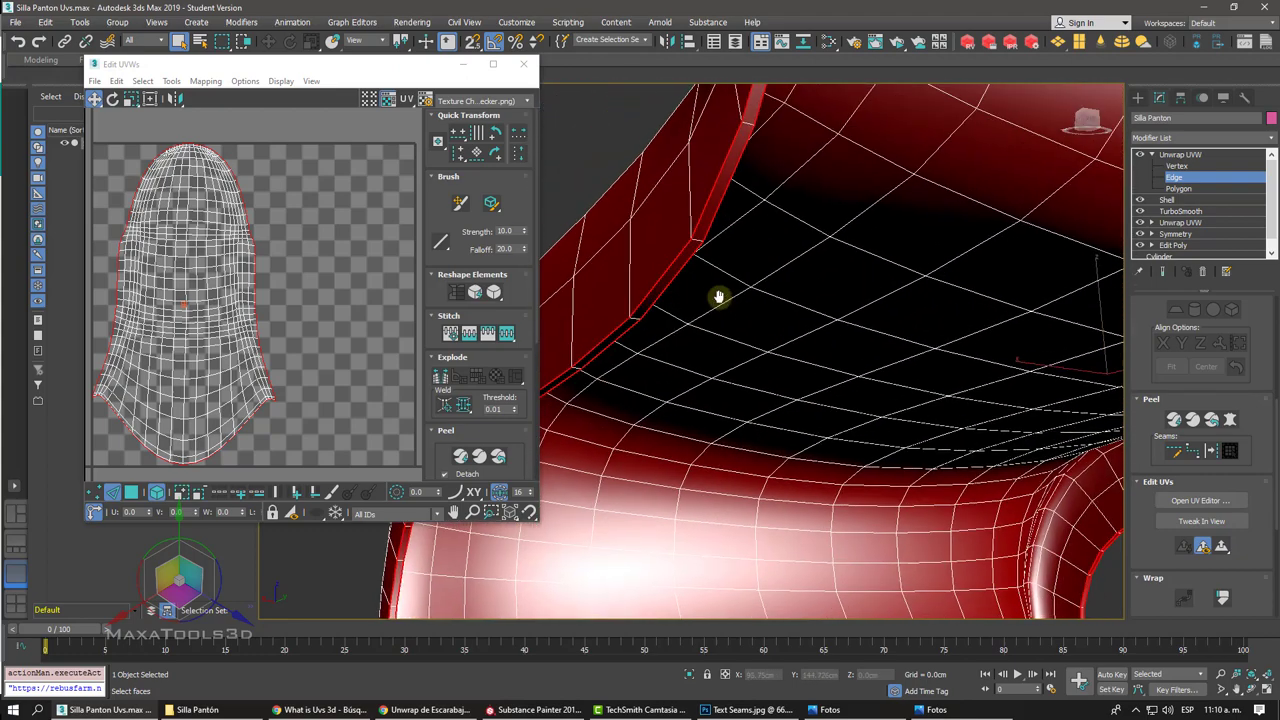
scroll(719, 297, down, 2)
scroll(719, 297, down, 2)
scroll(719, 297, down, 2)
scroll(725, 292, down, 2)
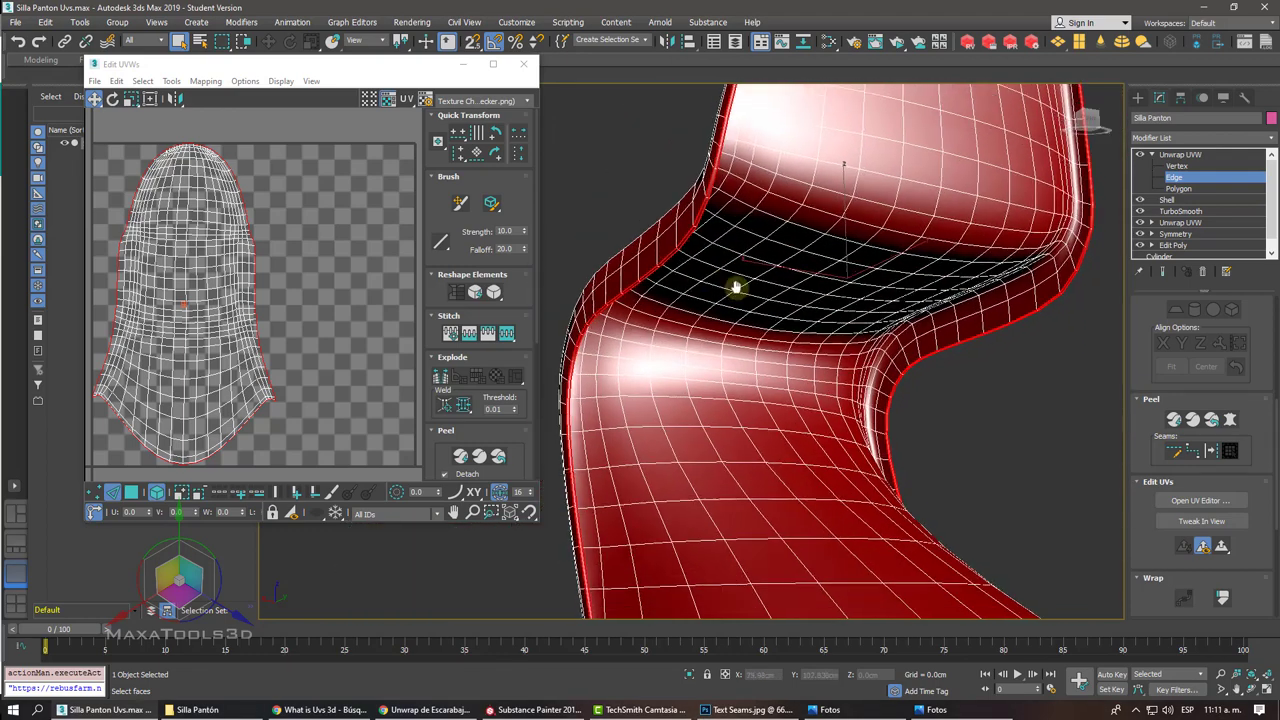
scroll(745, 285, down, 2)
Step: Adjust the edge selection along the chair's bottom, clearing the edges on the left border
click(760, 283)
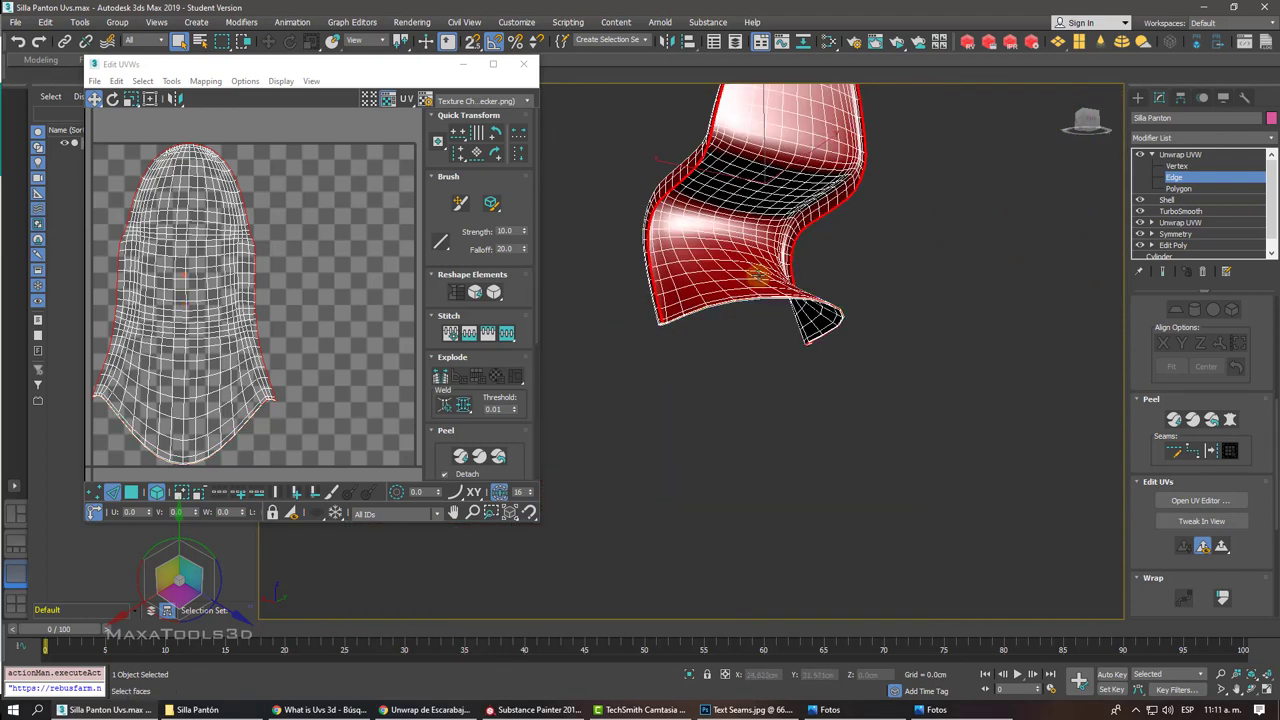
scroll(745, 277, up, 2)
scroll(646, 277, up, 2)
scroll(648, 277, up, 2)
scroll(645, 272, up, 2)
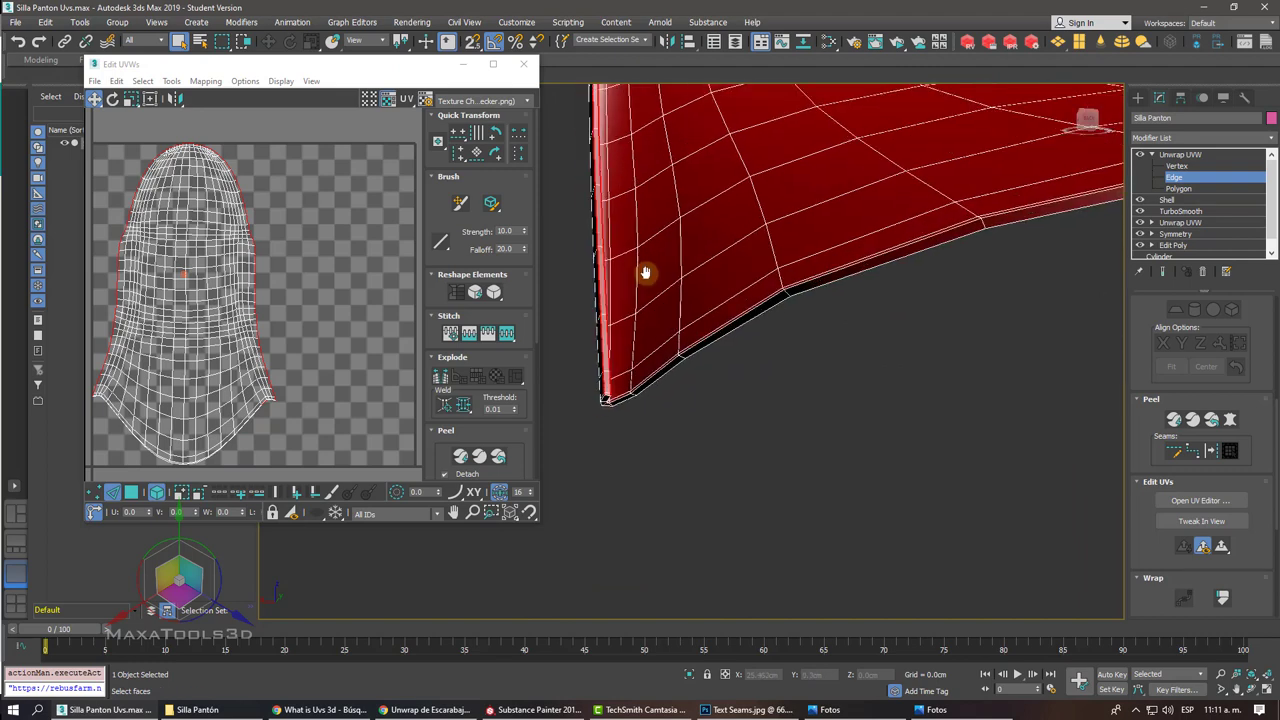
scroll(646, 276, up, 2)
click(651, 417)
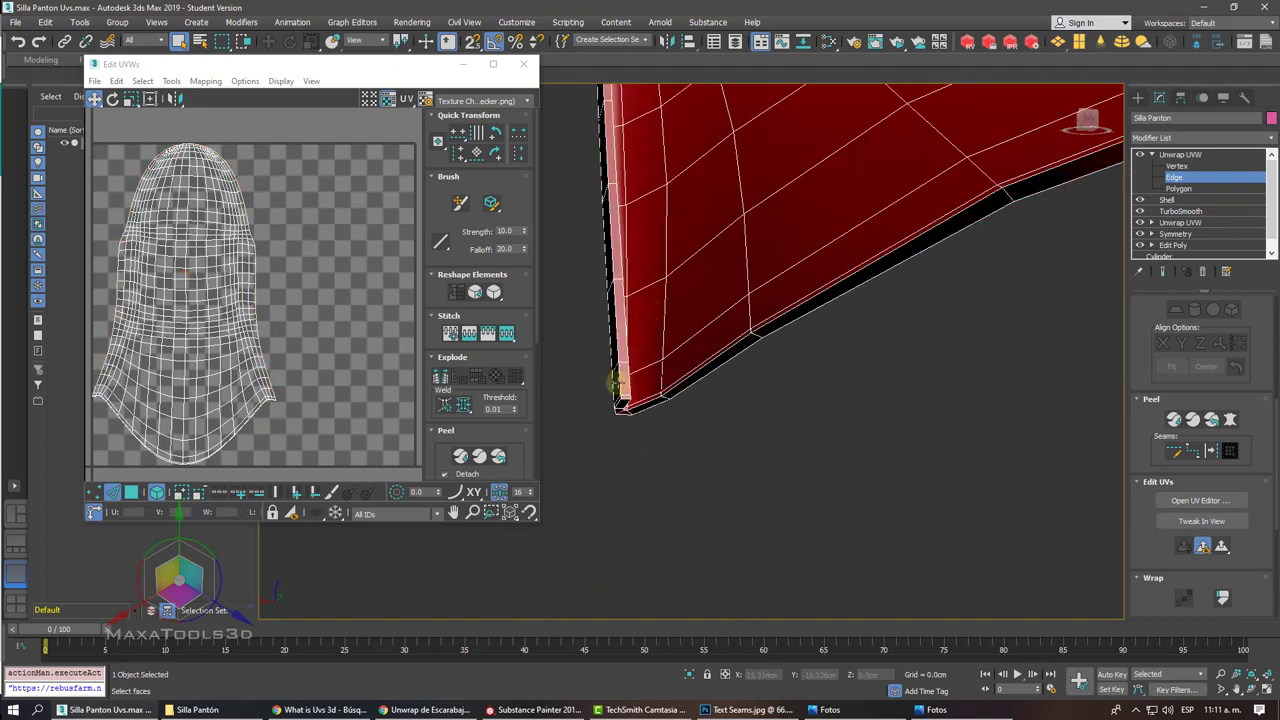
Step: Convert the selected edges to seams and select the border edge at the chair's lower corner
alt+middle_drag(617, 381, 1162, 450)
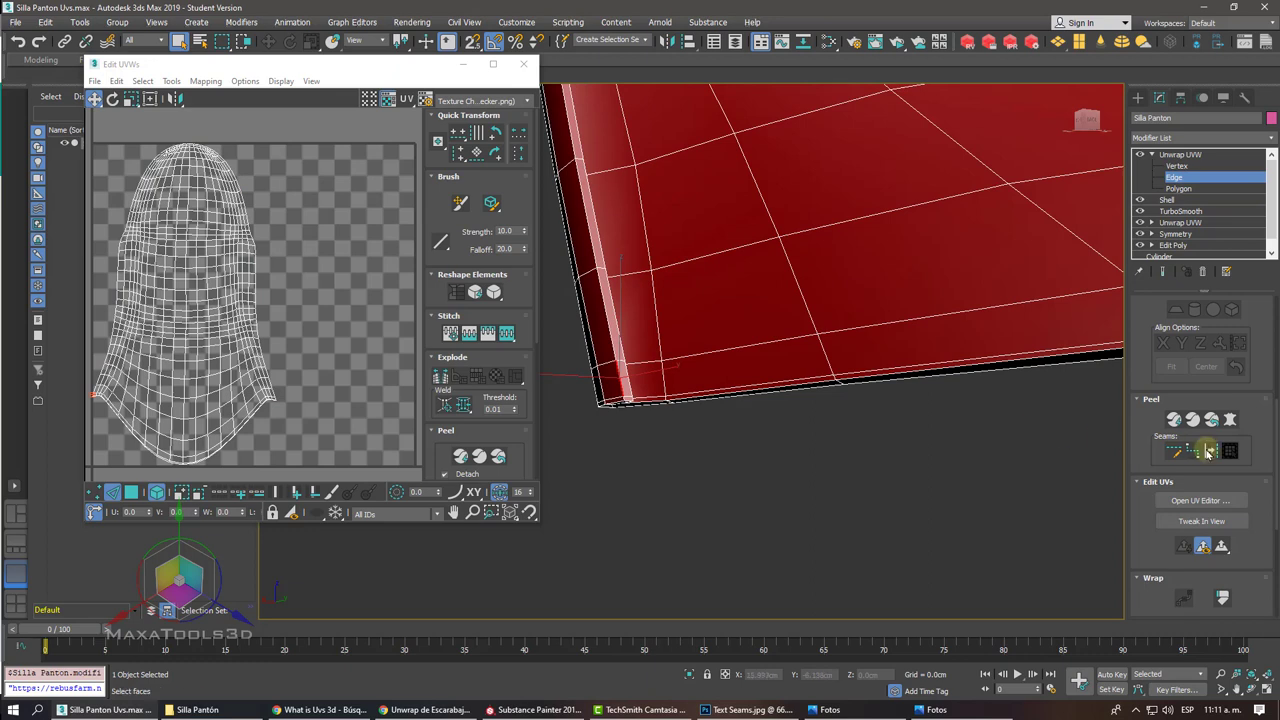
click(1208, 451)
click(620, 381)
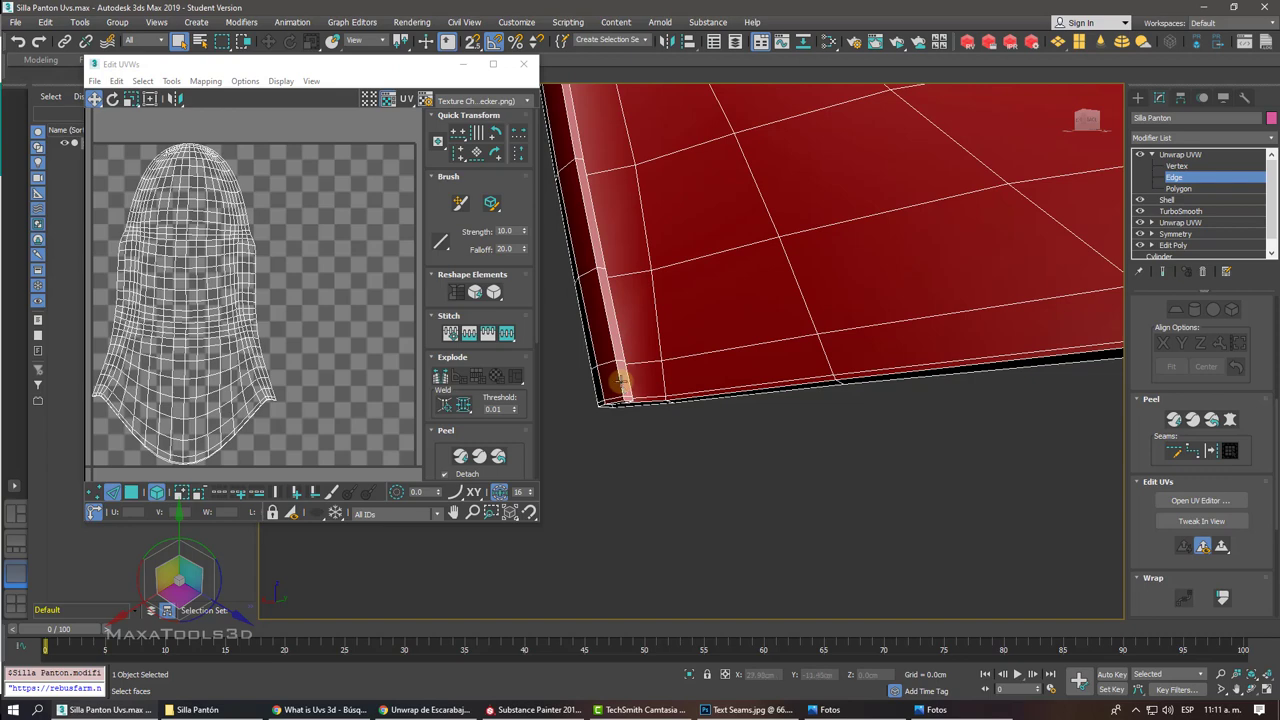
click(620, 381)
alt+middle_drag(617, 371, 620, 381)
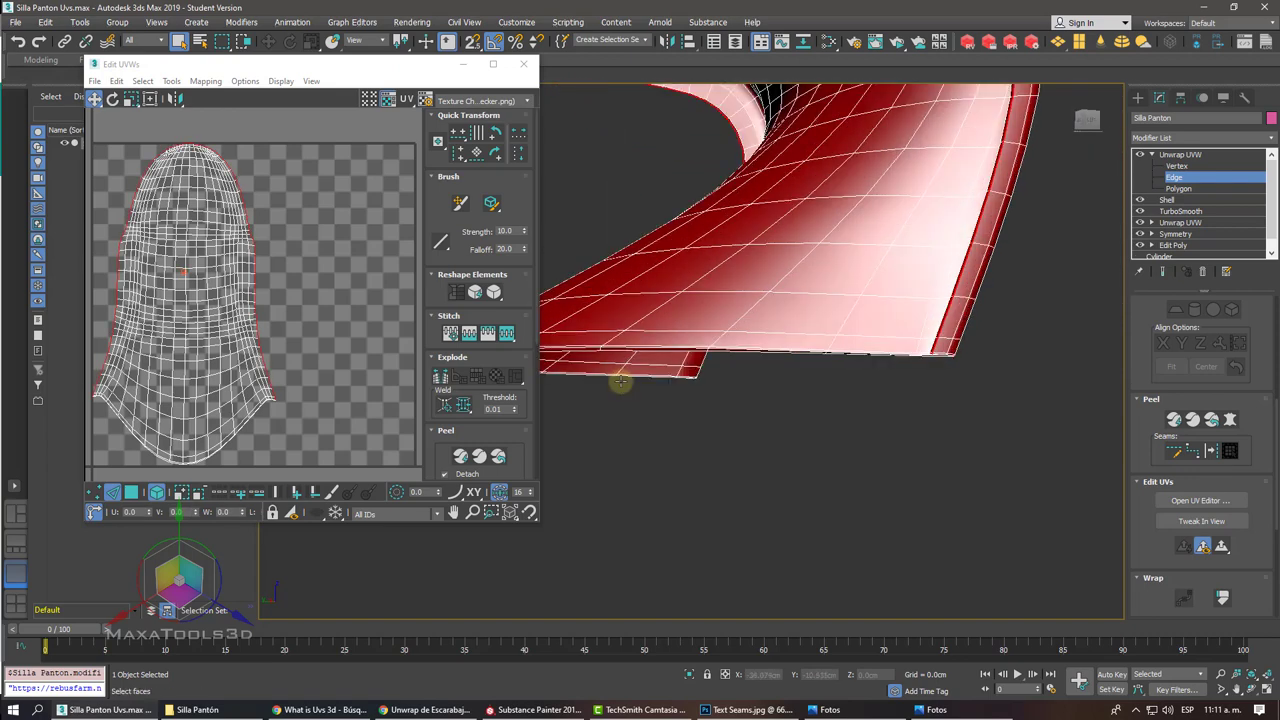
scroll(620, 381, up, 3)
scroll(620, 381, up, 3)
Step: Convert the selected side edge into a seam and place the first rim seam point on the right side
scroll(620, 381, up, 2)
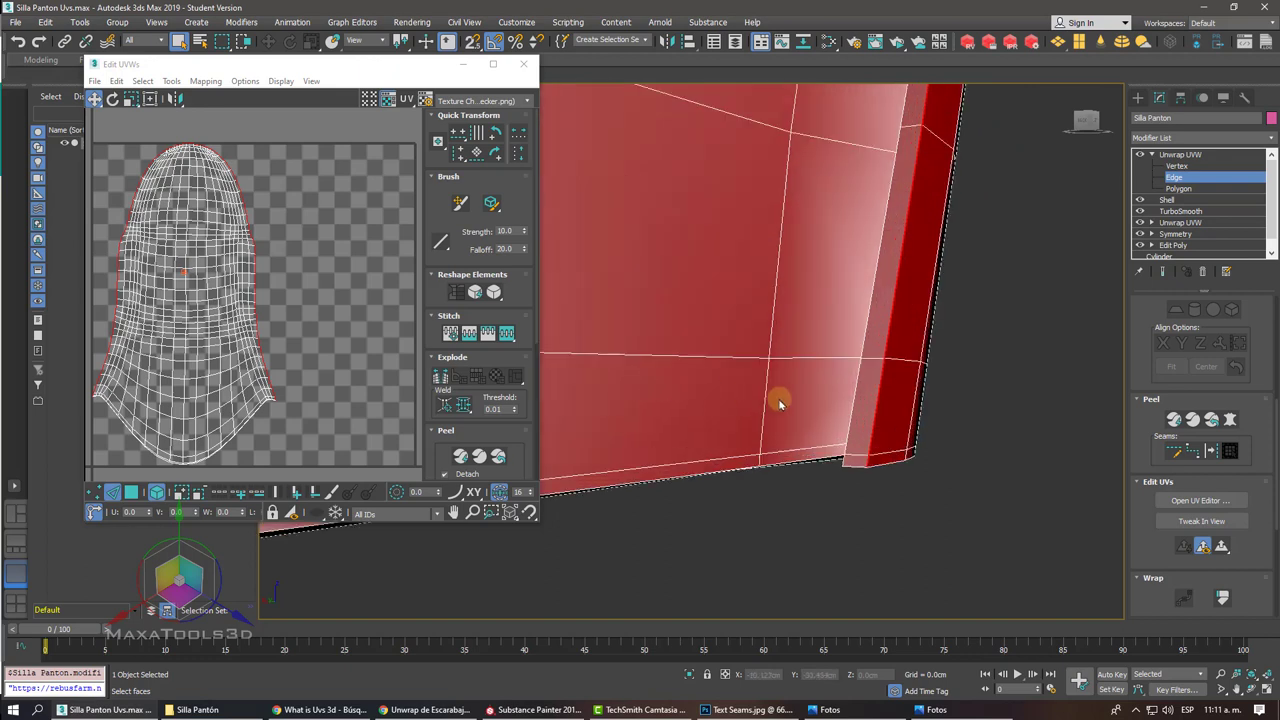
click(1210, 451)
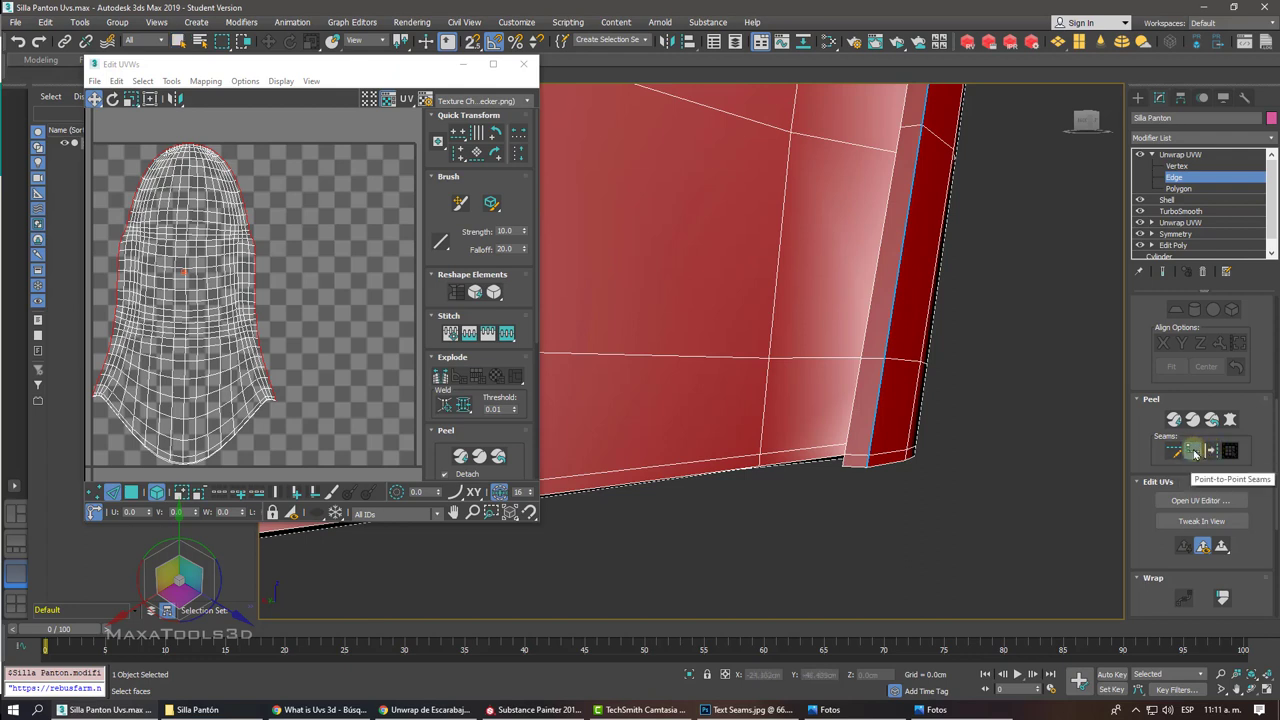
click(1193, 451)
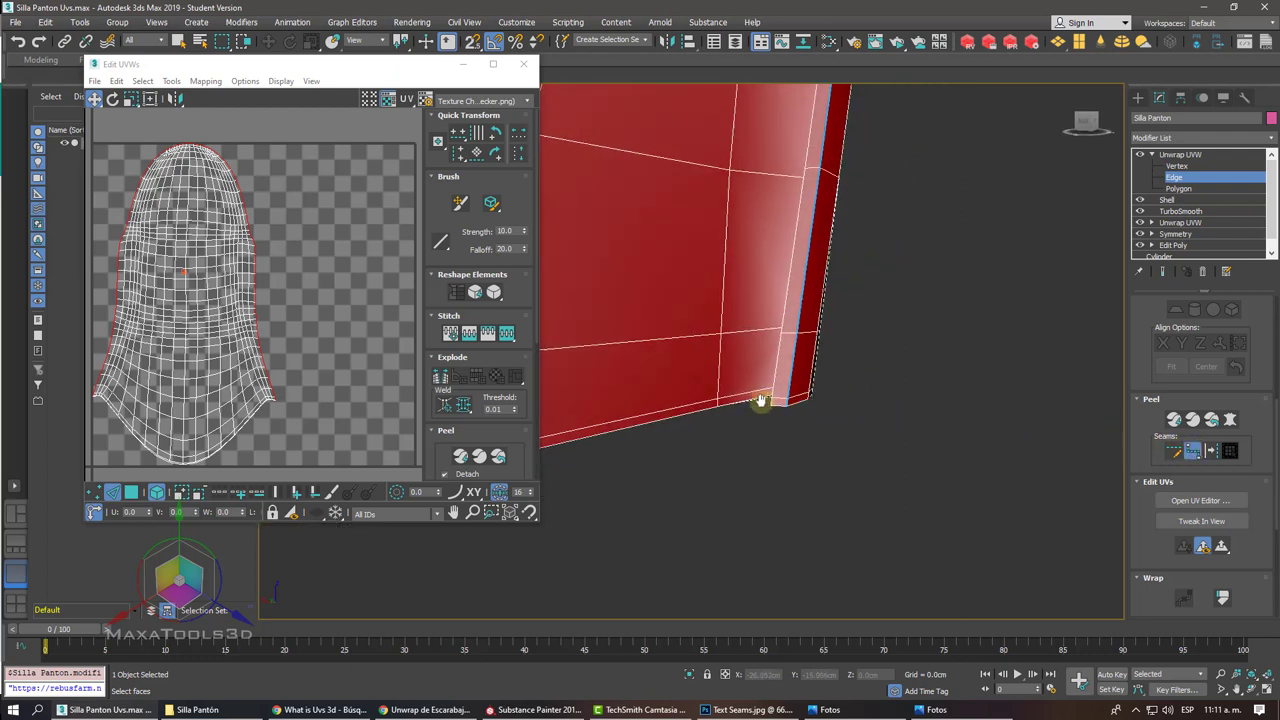
scroll(757, 400, down, 2)
scroll(752, 402, down, 1)
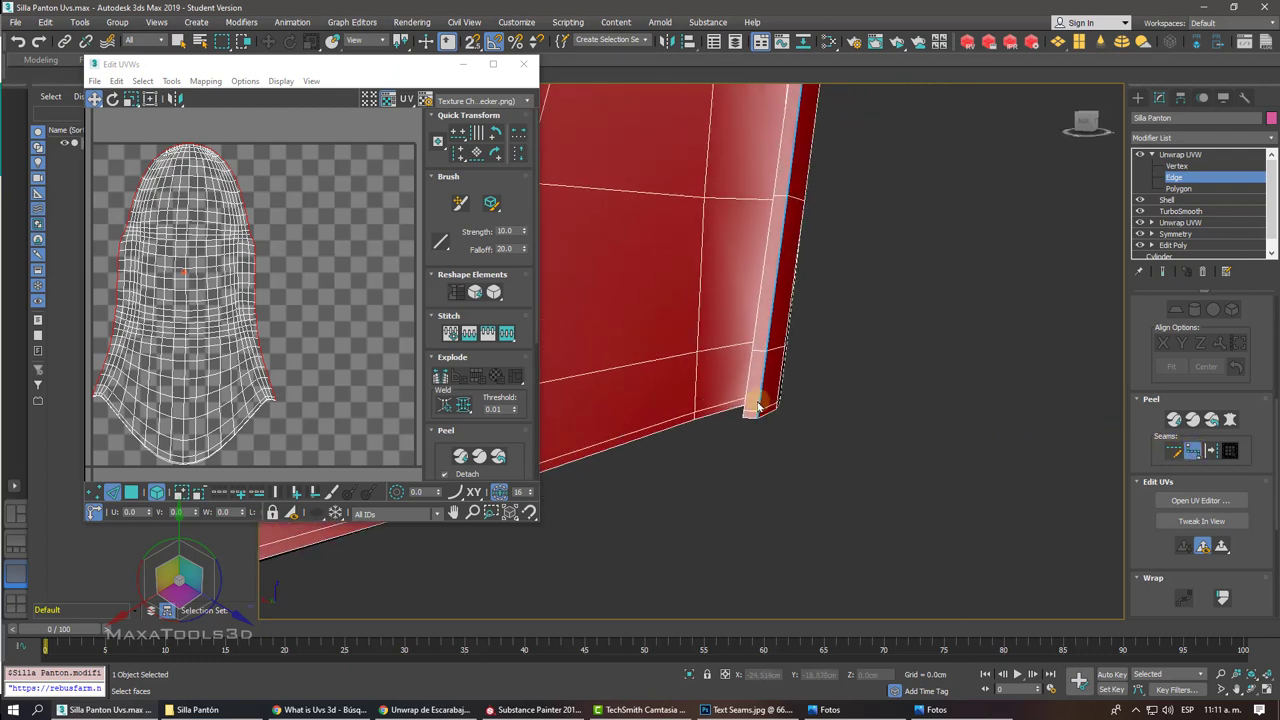
scroll(755, 427, down, 1)
scroll(752, 453, down, 2)
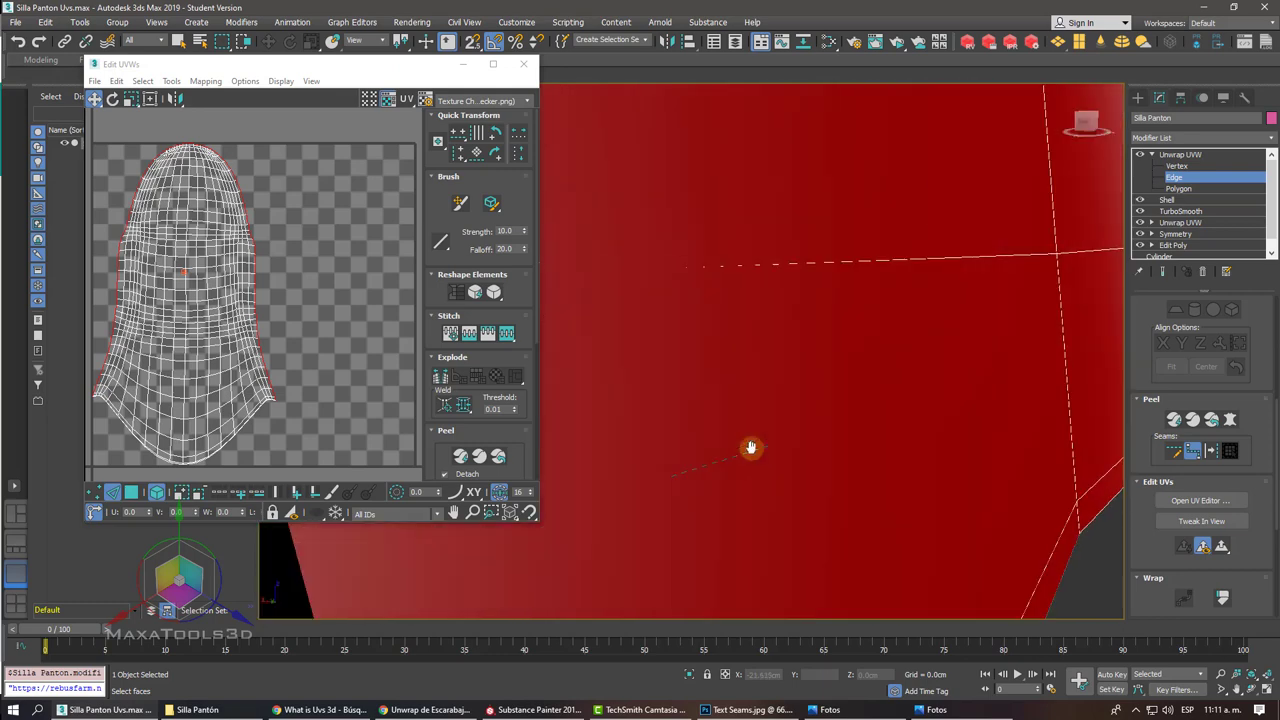
scroll(751, 447, up, 1)
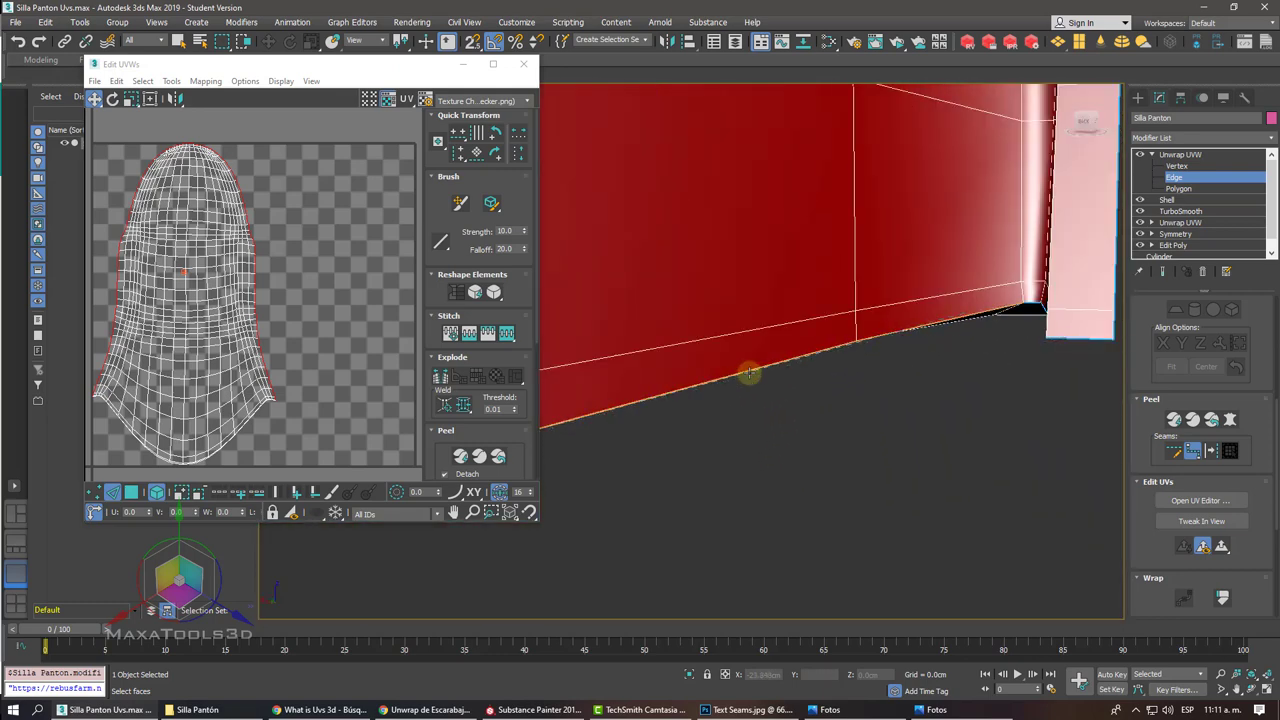
scroll(750, 376, down, 1)
scroll(749, 374, down, 1)
scroll(748, 373, down, 1)
scroll(749, 374, up, 1)
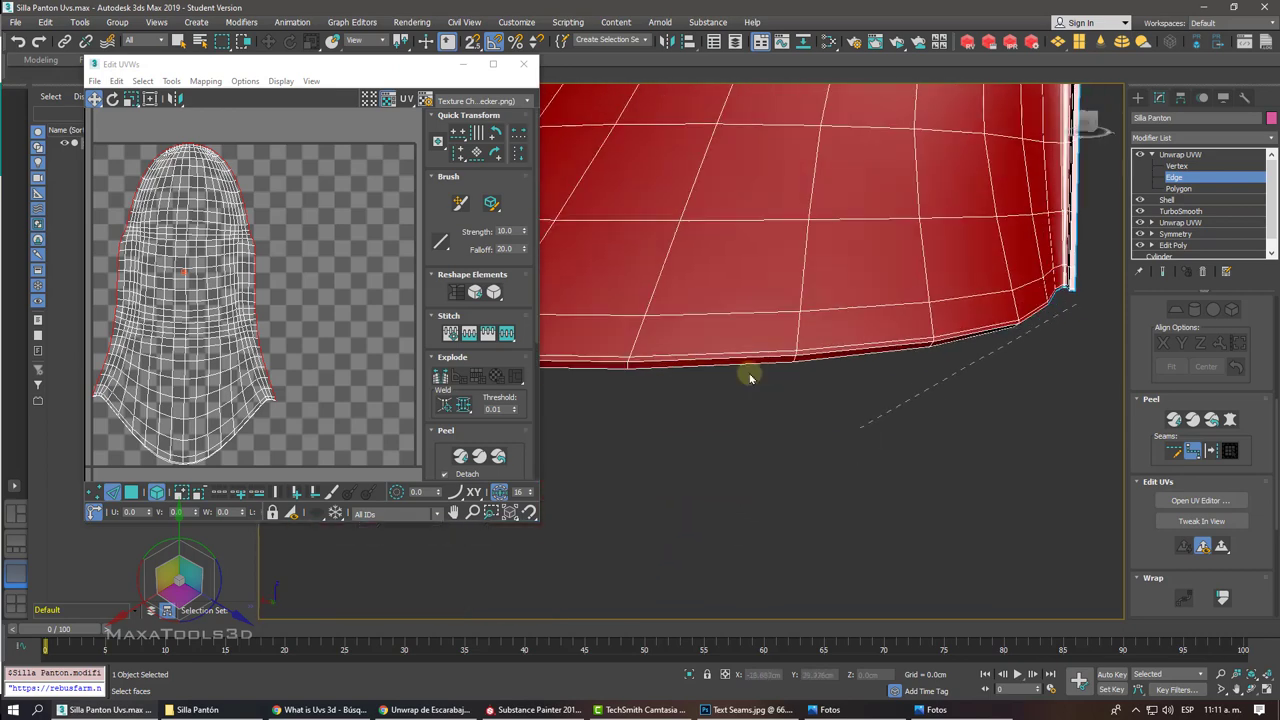
scroll(749, 375, up, 1)
scroll(750, 376, up, 1)
mouse_move(750, 376)
alt+middle_down()
mouse_move(818, 427)
mouse_move(776, 368)
alt+middle_up()
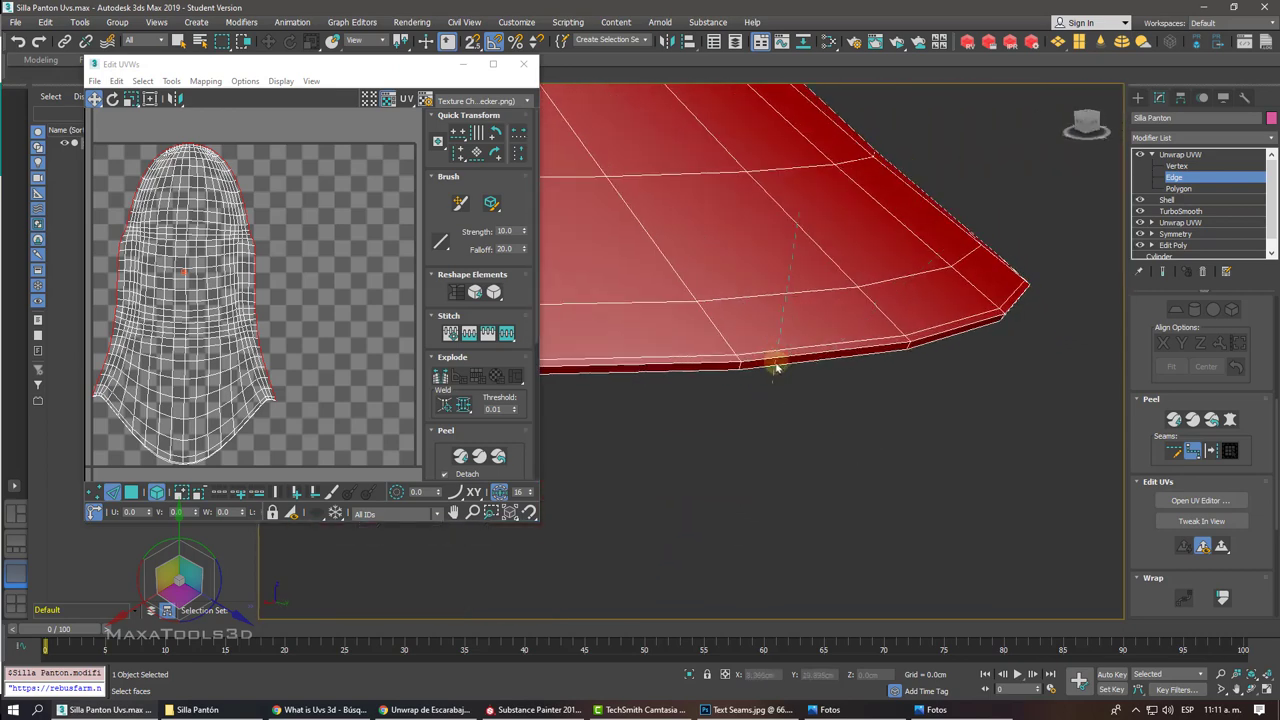
scroll(772, 357, up, 3)
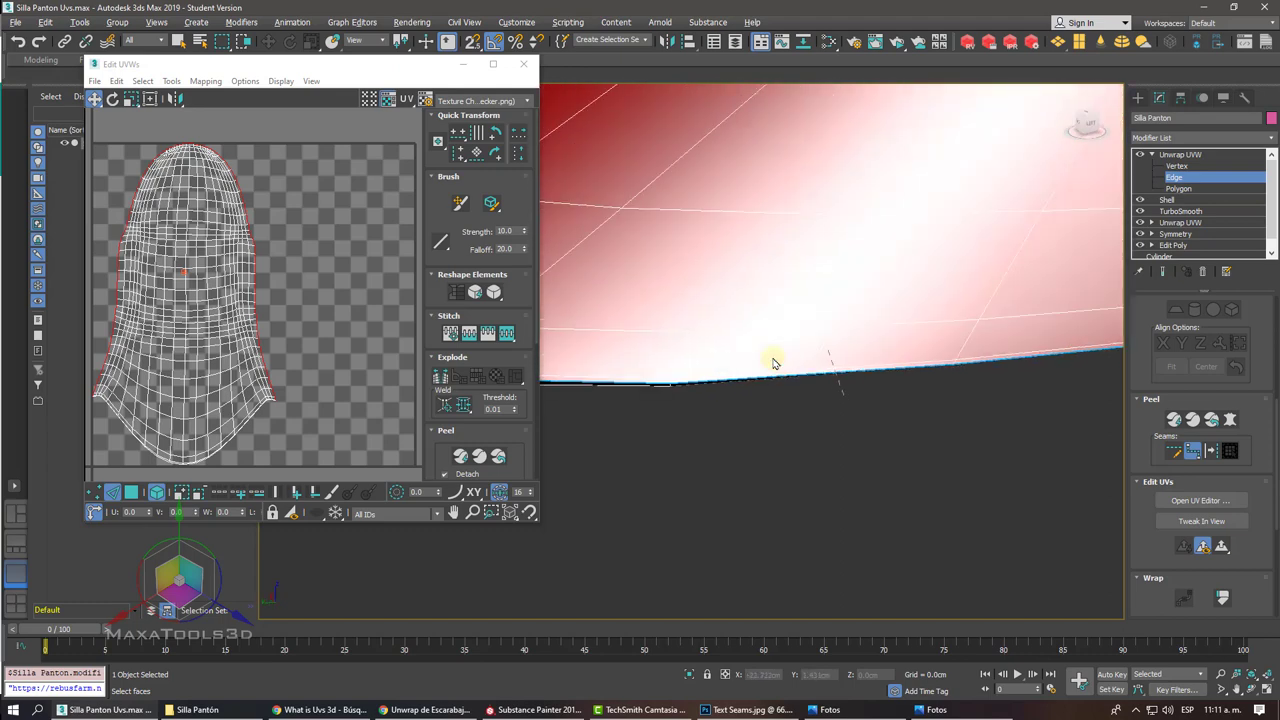
scroll(772, 357, down, 3)
click(772, 357)
Step: Extend the point-to-point seam along the seat's bottom rim edges
scroll(772, 357, up, 2)
scroll(771, 362, up, 2)
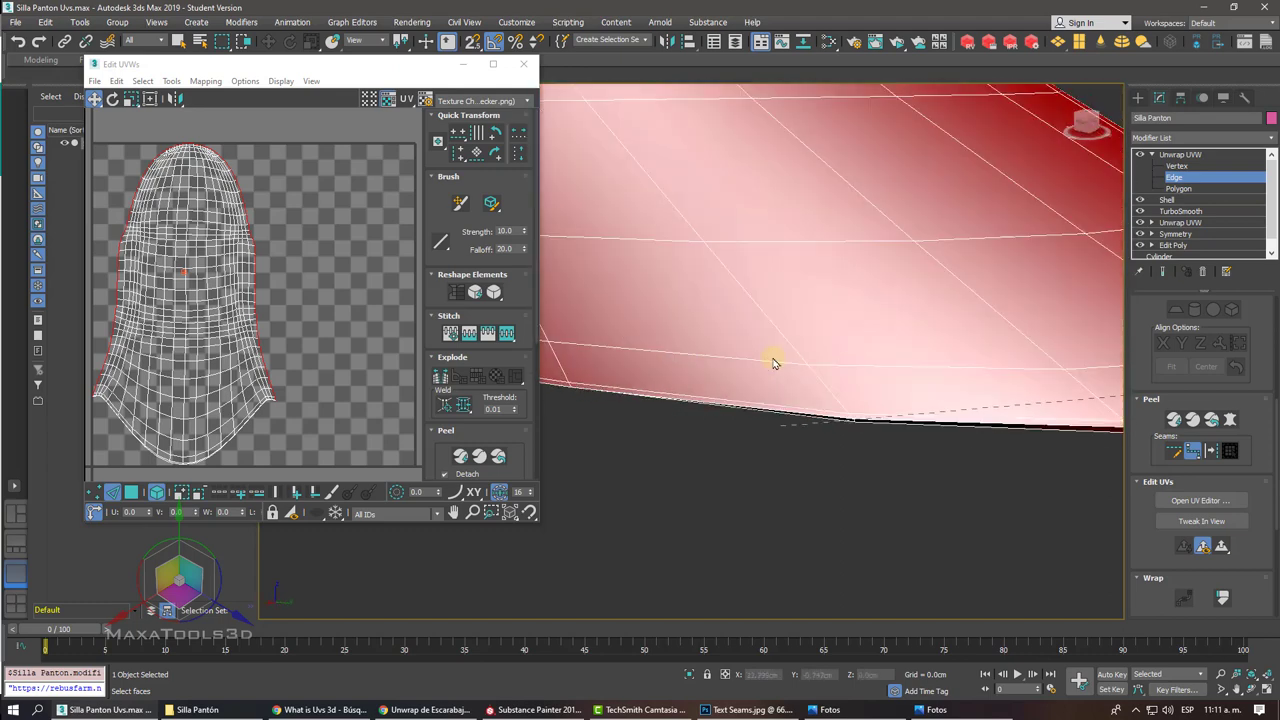
scroll(771, 360, up, 2)
scroll(760, 355, up, 2)
middle_drag(746, 357, 654, 366)
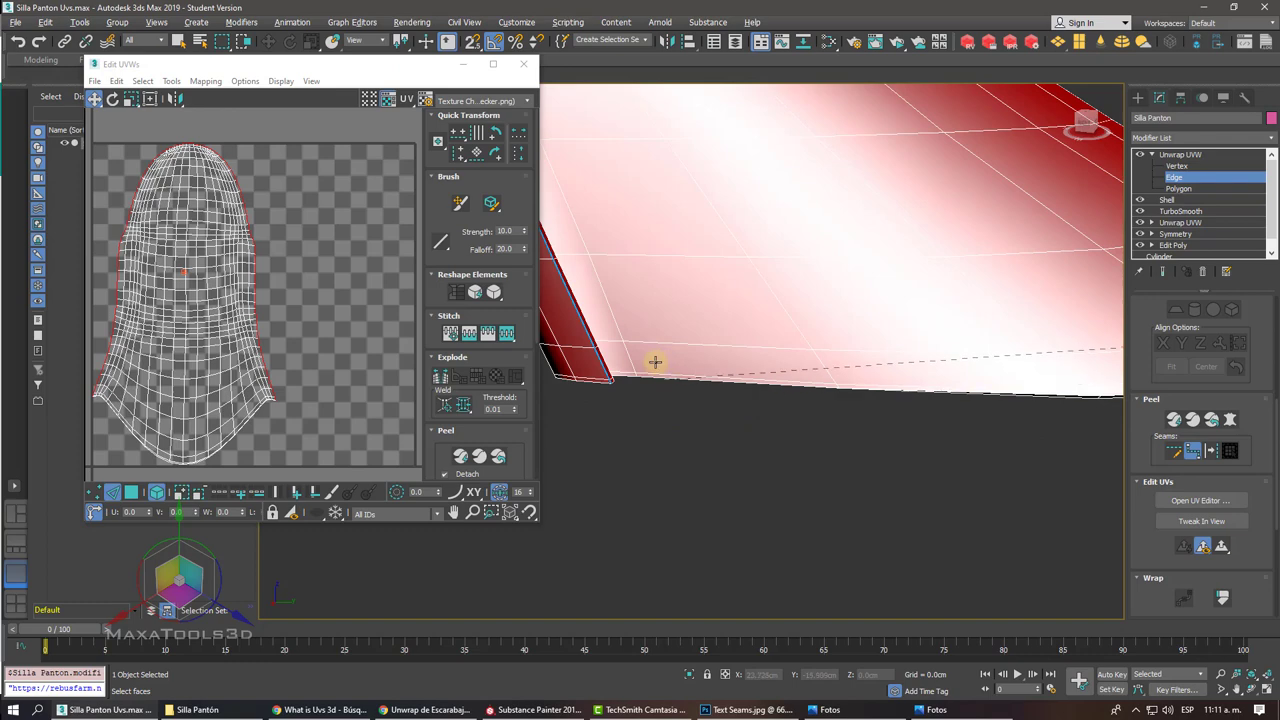
scroll(654, 366, up, 2)
click(608, 371)
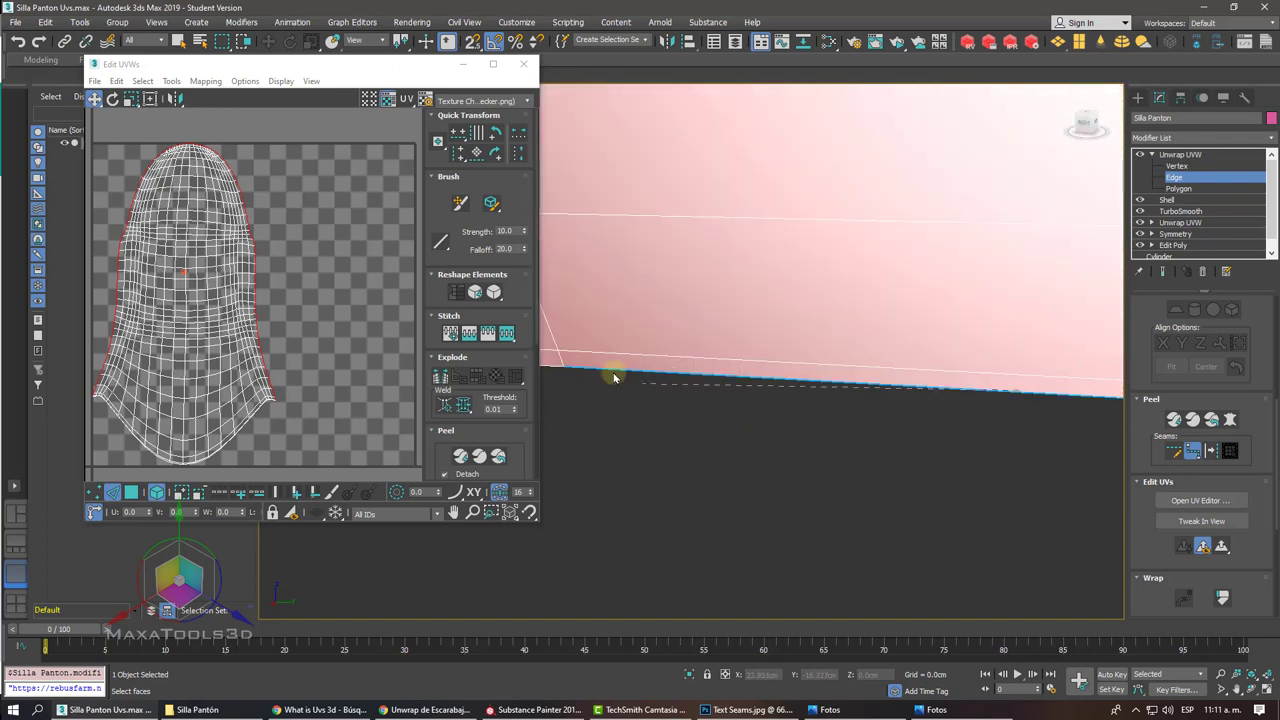
scroll(610, 371, down, 2)
scroll(612, 371, down, 2)
mouse_move(613, 371)
alt+middle_down()
mouse_move(651, 323)
mouse_move(706, 294)
mouse_move(827, 330)
alt+middle_up()
scroll(653, 325, up, 2)
key(F3)
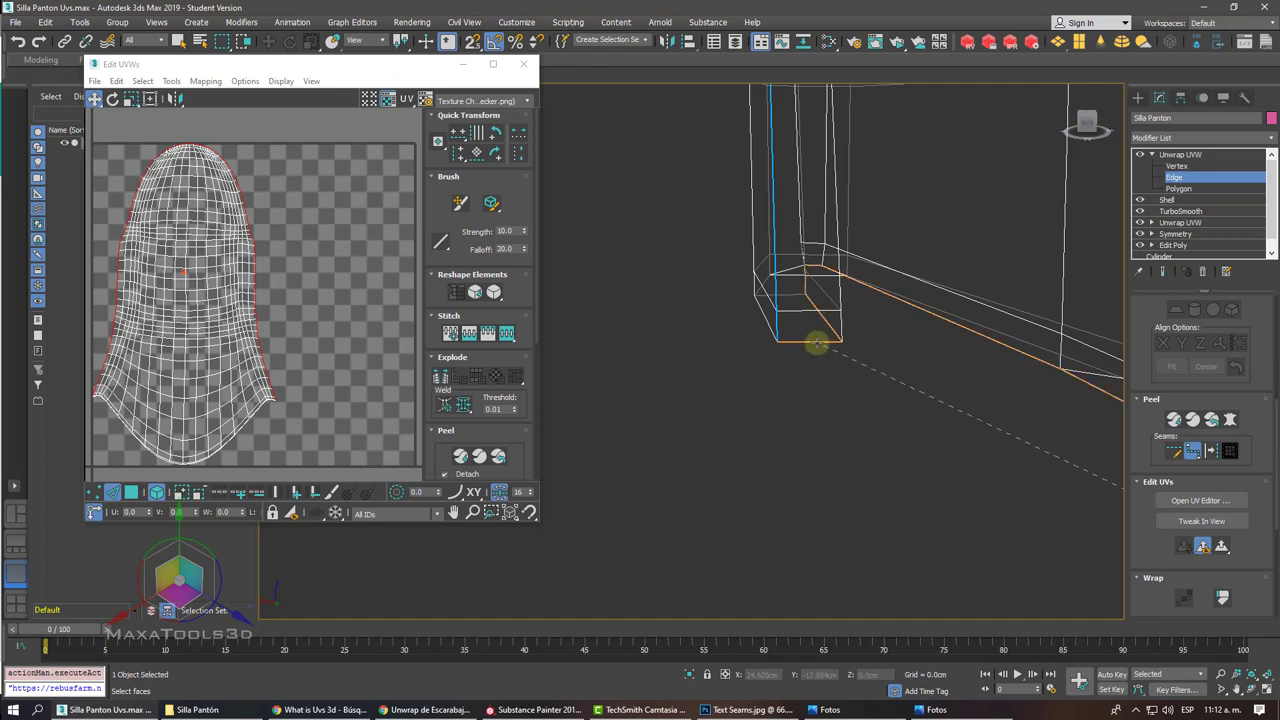
click(817, 343)
key(F3)
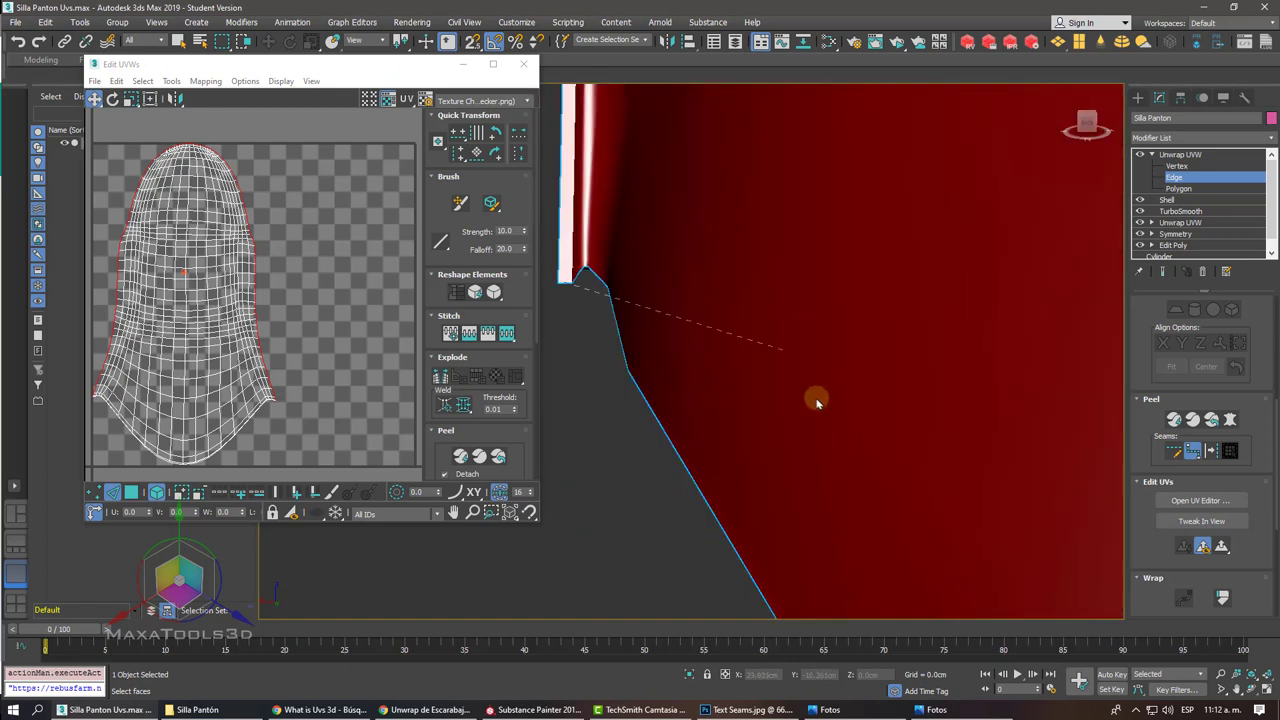
mouse_move(820, 391)
alt+middle_down()
mouse_move(786, 423)
mouse_move(829, 428)
alt+middle_up()
scroll(786, 423, down, 10)
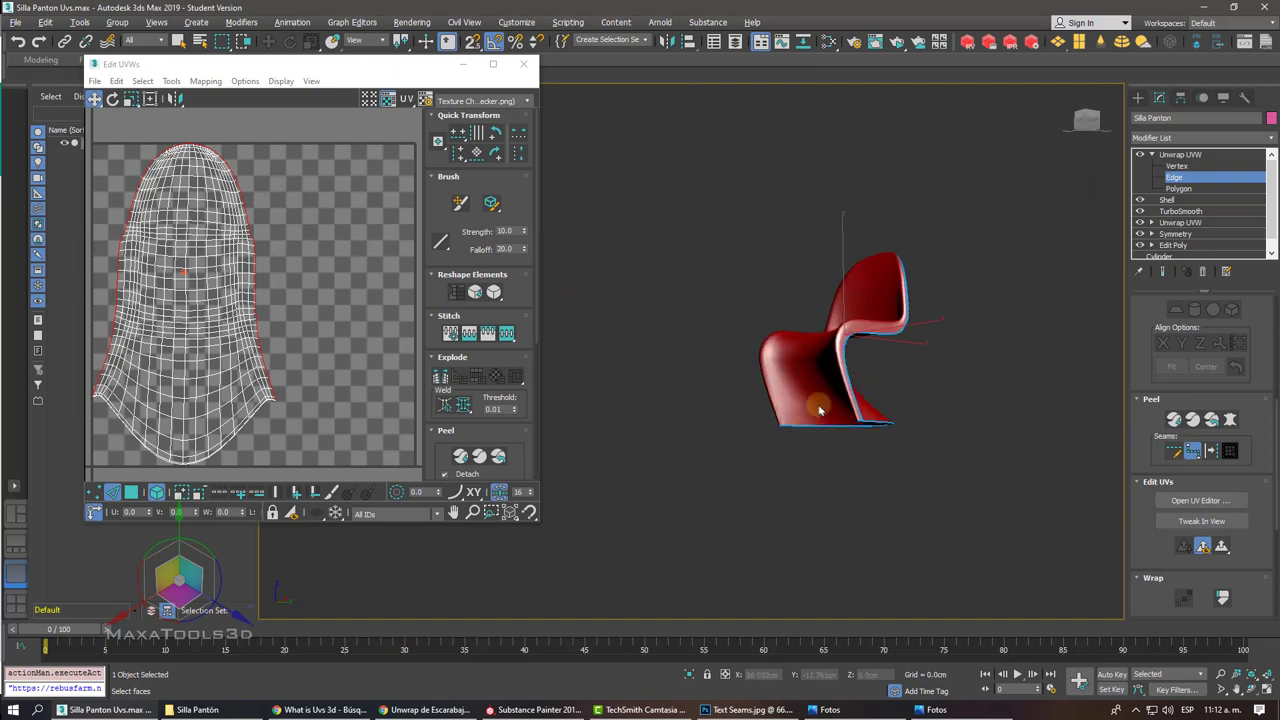
Step: Select a seat polygon and grow the selection out to the seams
click(1180, 189)
click(868, 299)
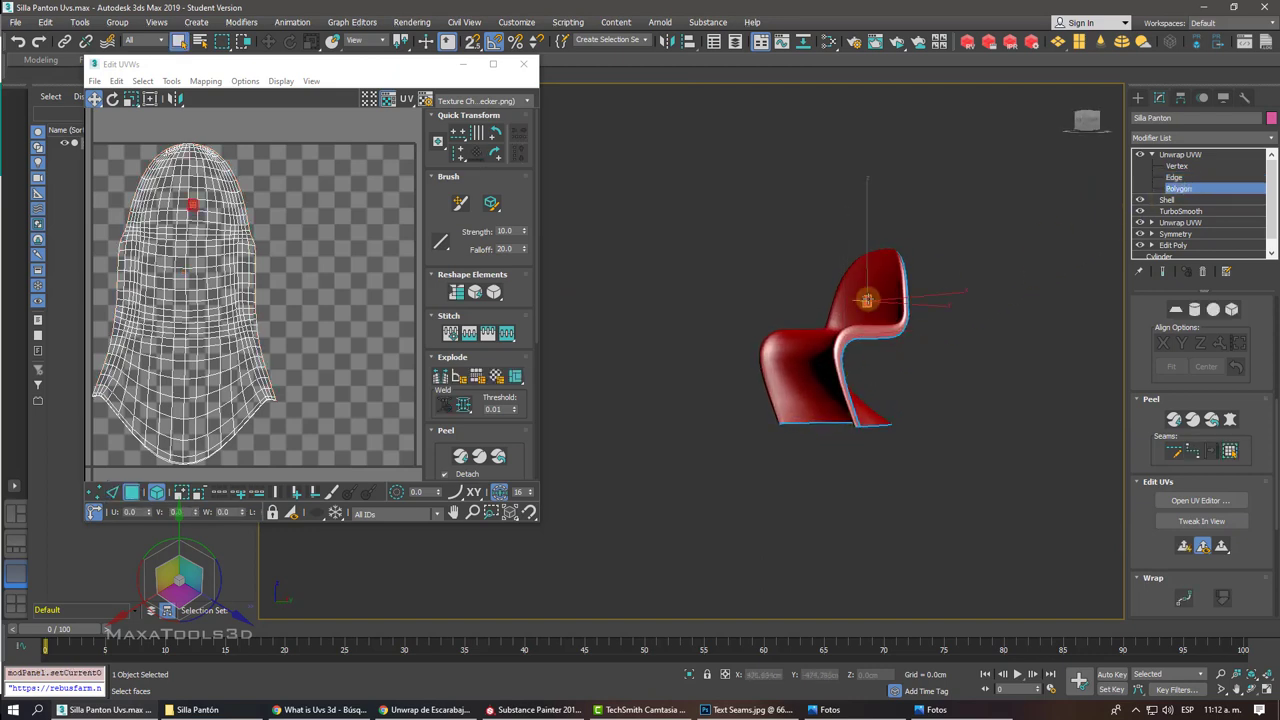
alt+middle_drag(895, 335, 918, 366)
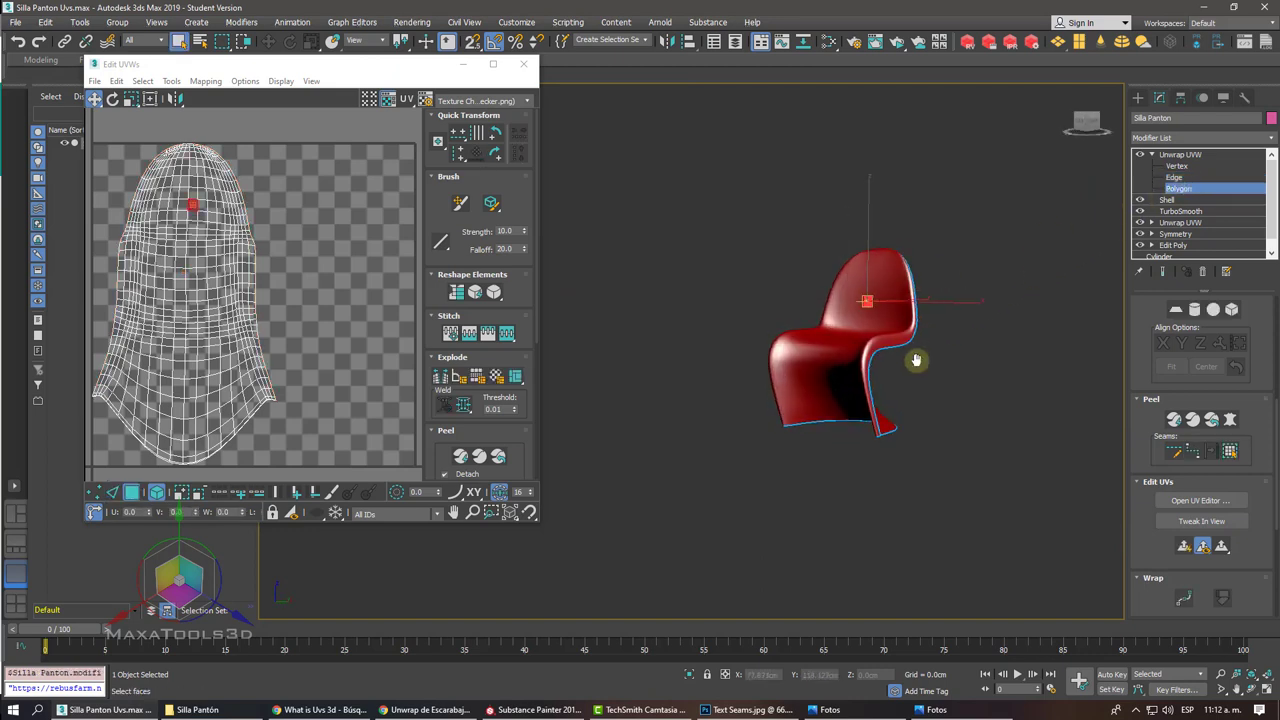
click(974, 448)
scroll(900, 405, up, 5)
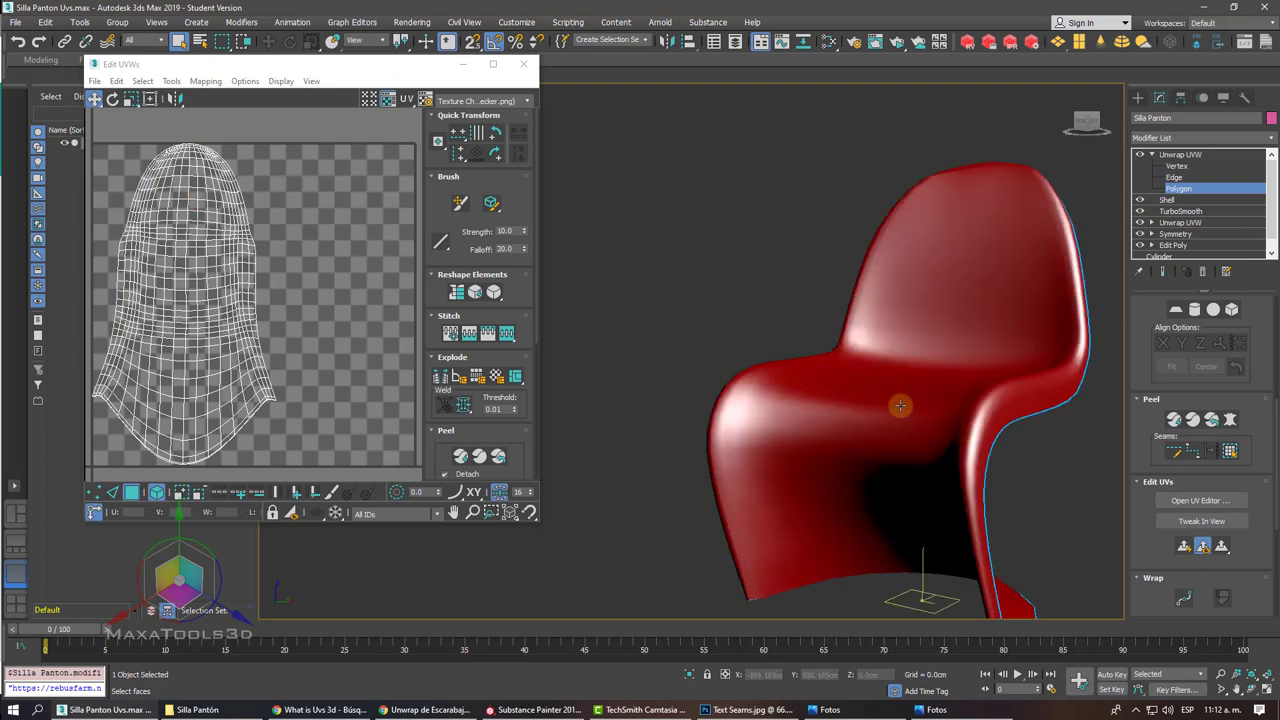
click(866, 385)
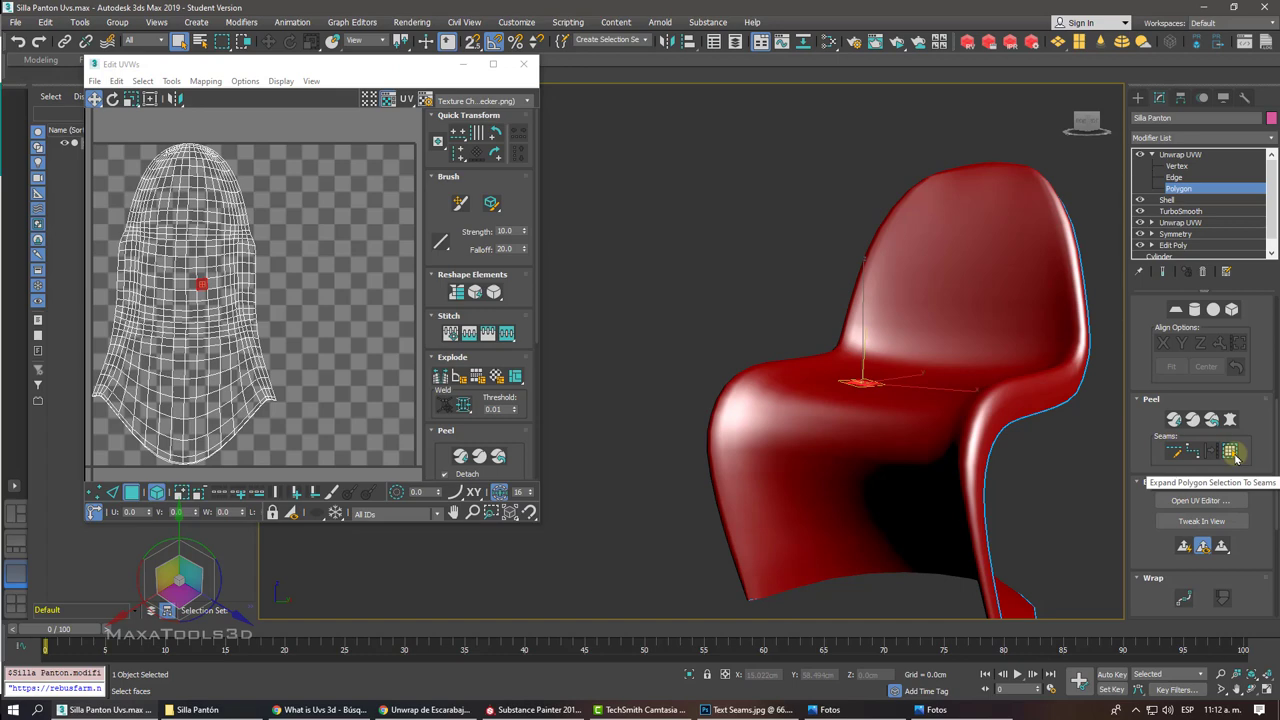
click(1233, 453)
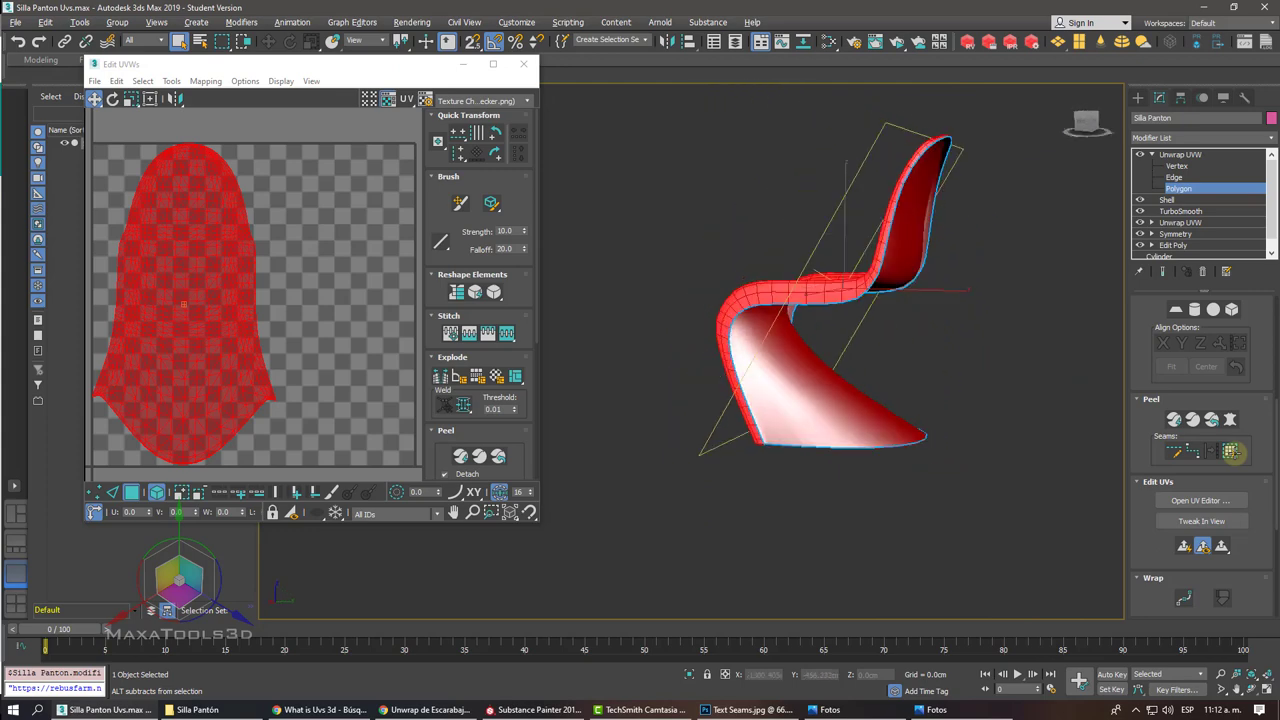
Step: Undo the accidental rightward move so the UV island returns to its original position
click(204, 260)
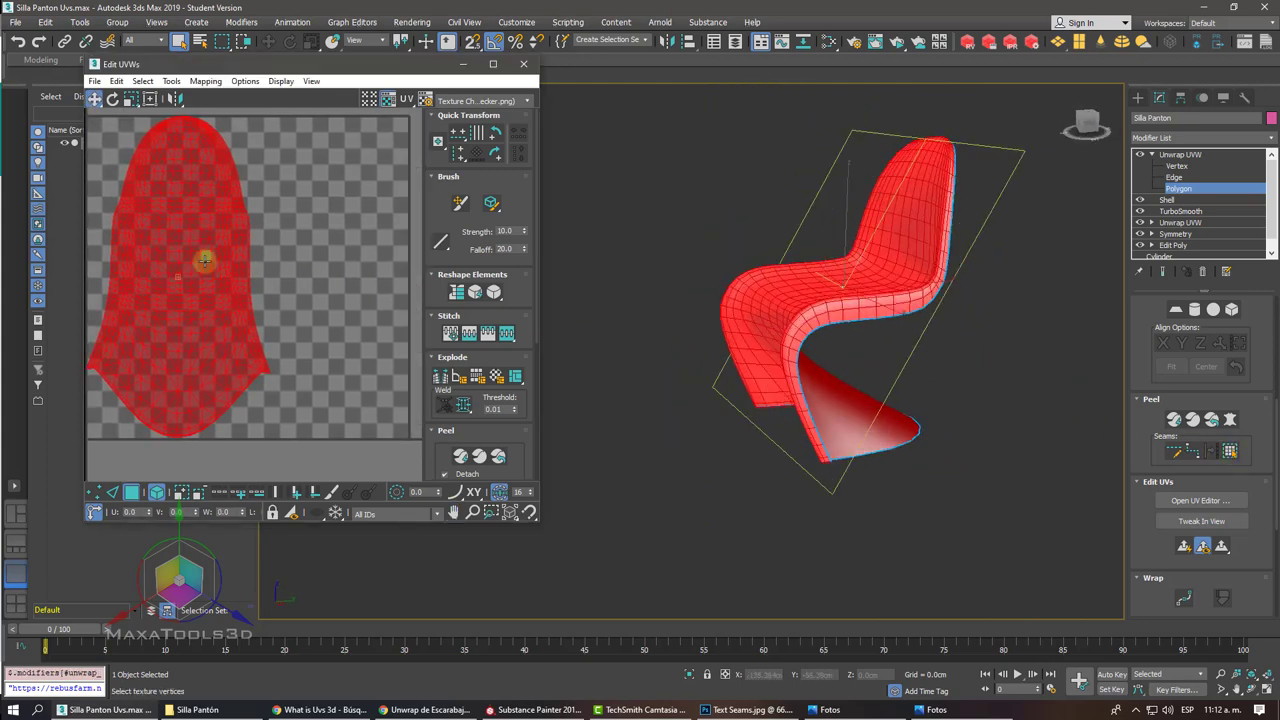
drag(204, 260, 346, 260)
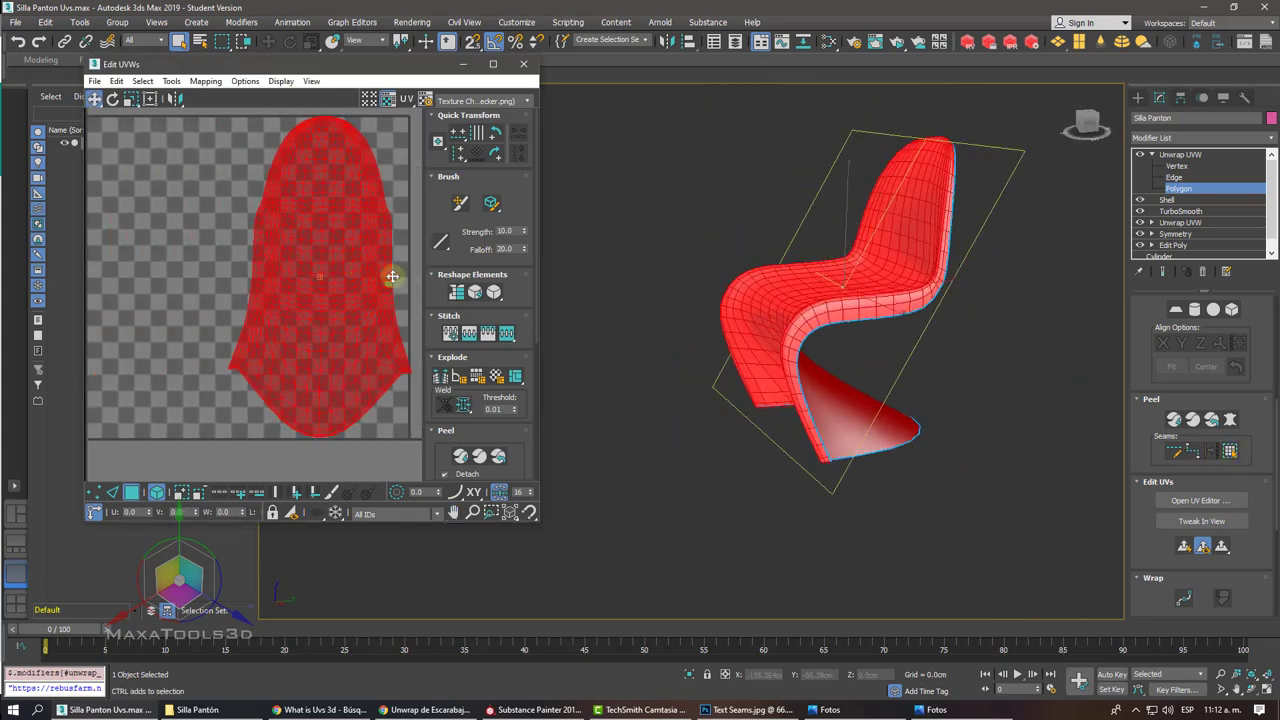
key(ctrl+z)
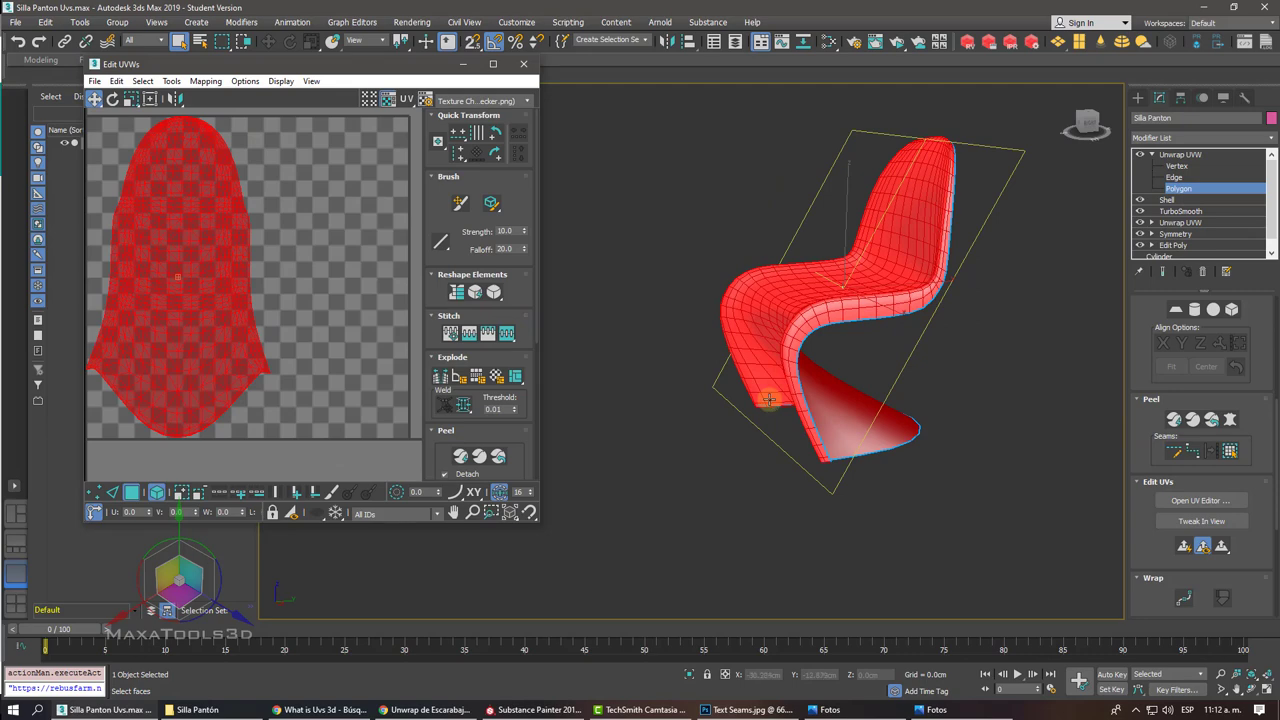
Step: Break the shell's UVs and pull the separated island off to the right
scroll(323, 349, down, 2)
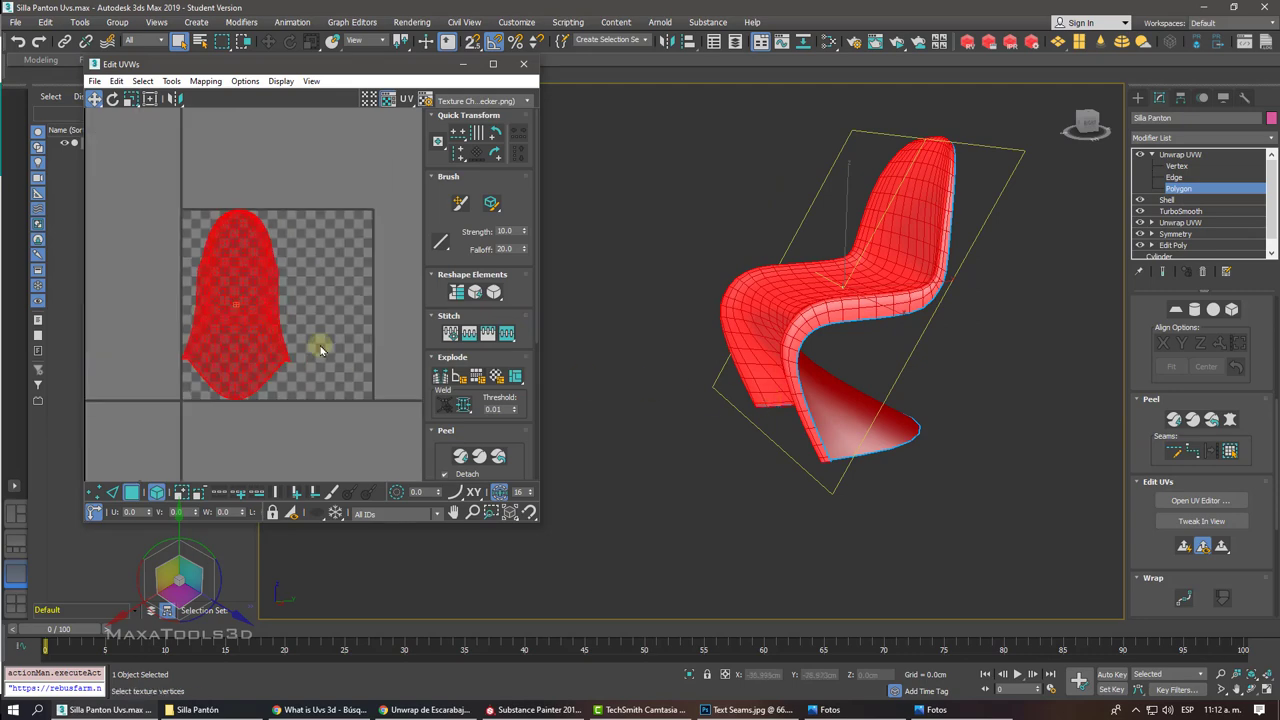
scroll(321, 349, down, 2)
scroll(321, 349, up, 1)
scroll(325, 360, up, 1)
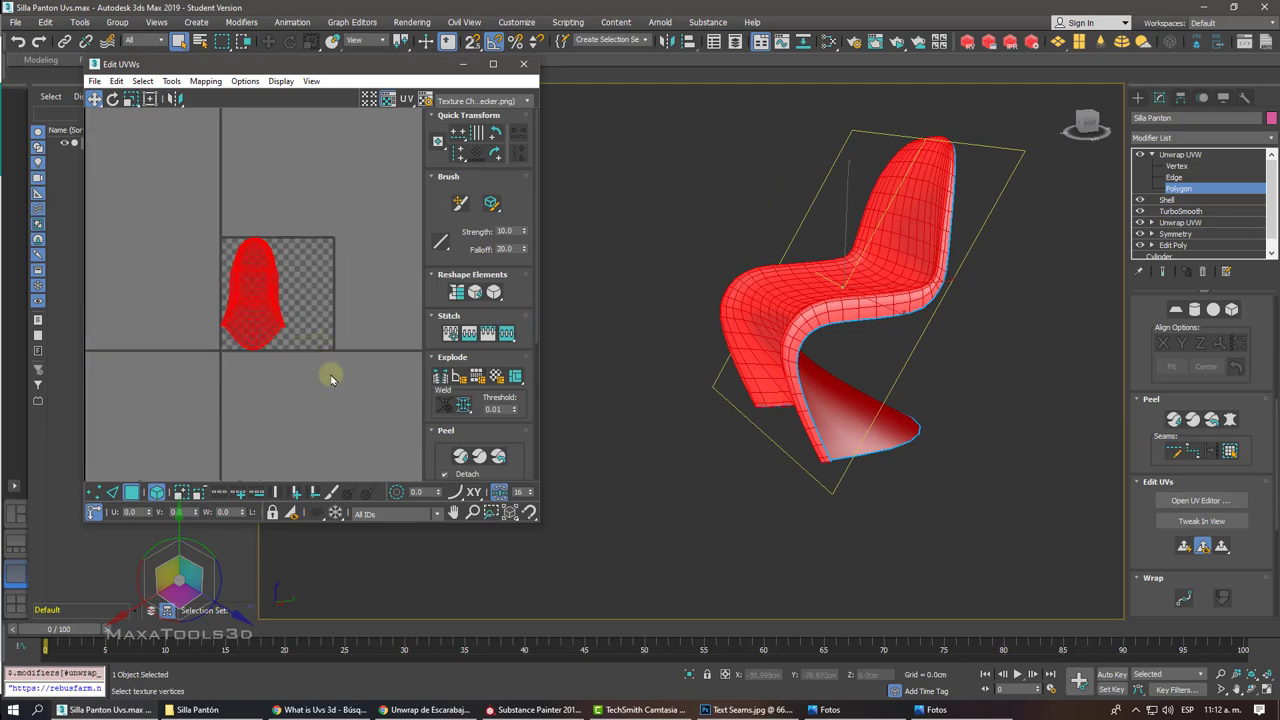
click(380, 514)
click(380, 514)
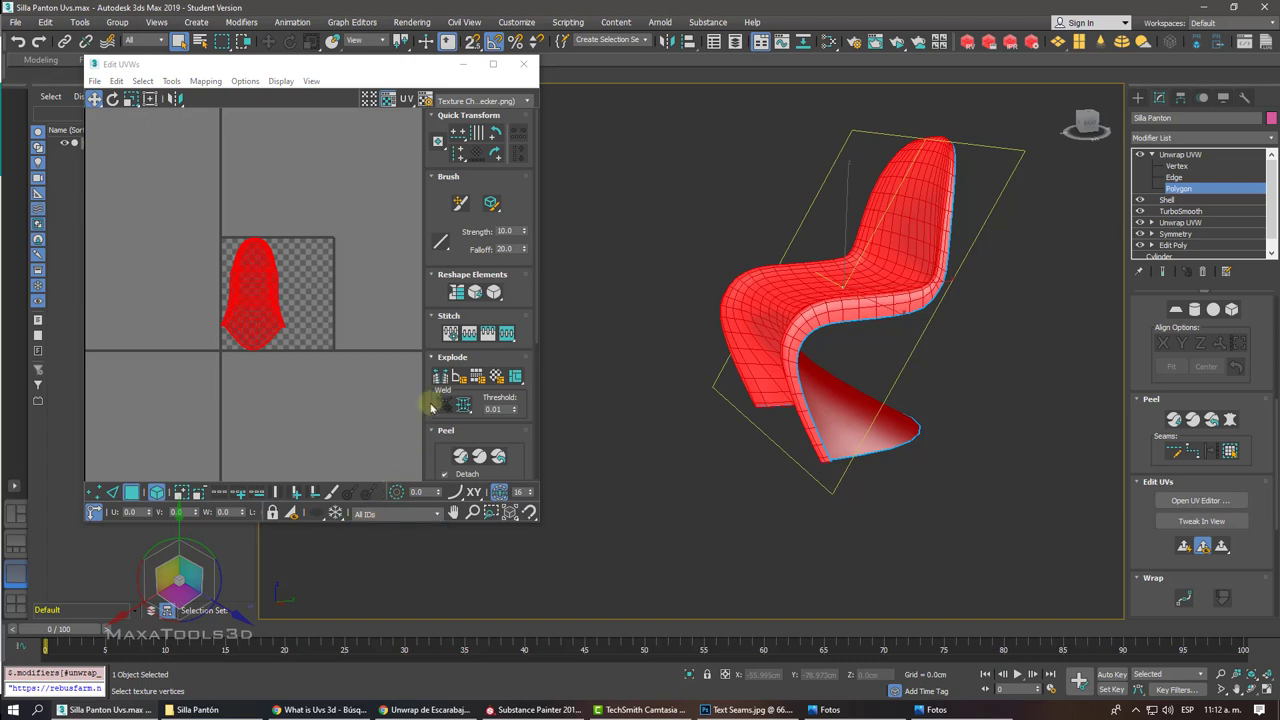
click(447, 377)
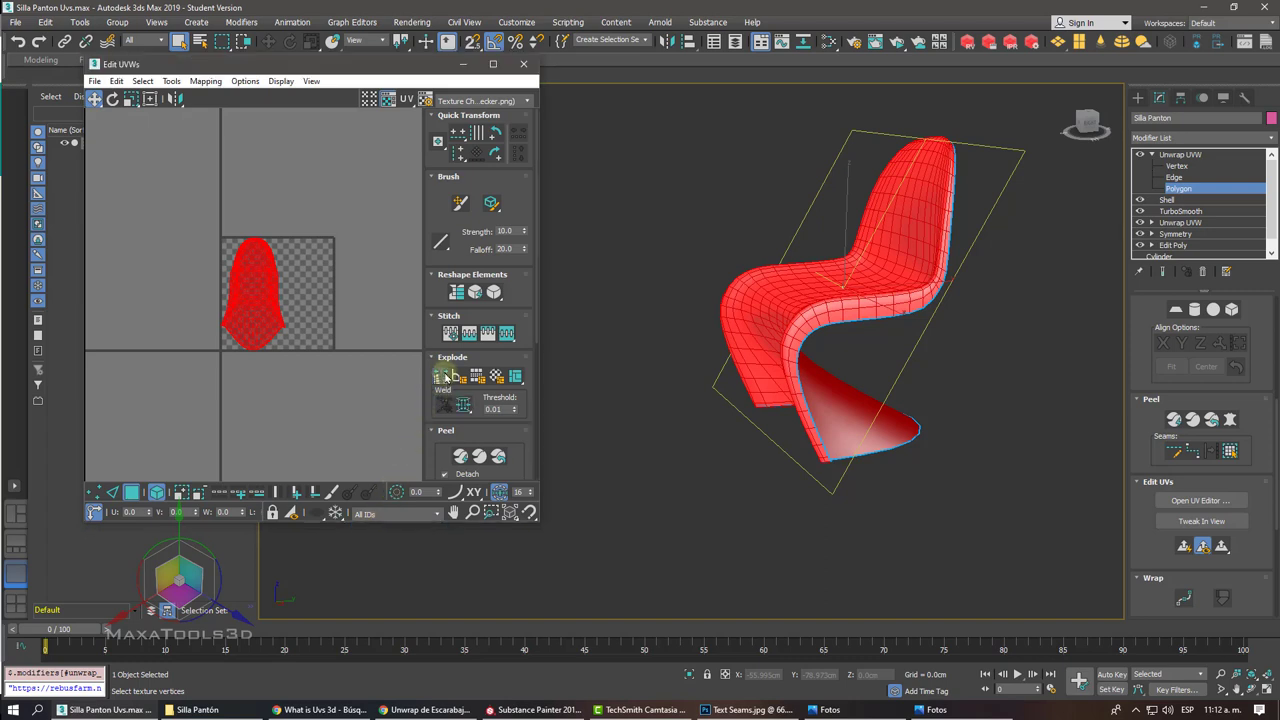
drag(251, 307, 322, 307)
Step: Break the remaining shared UV vertices and nudge the two islands apart
scroll(322, 307, up, 3)
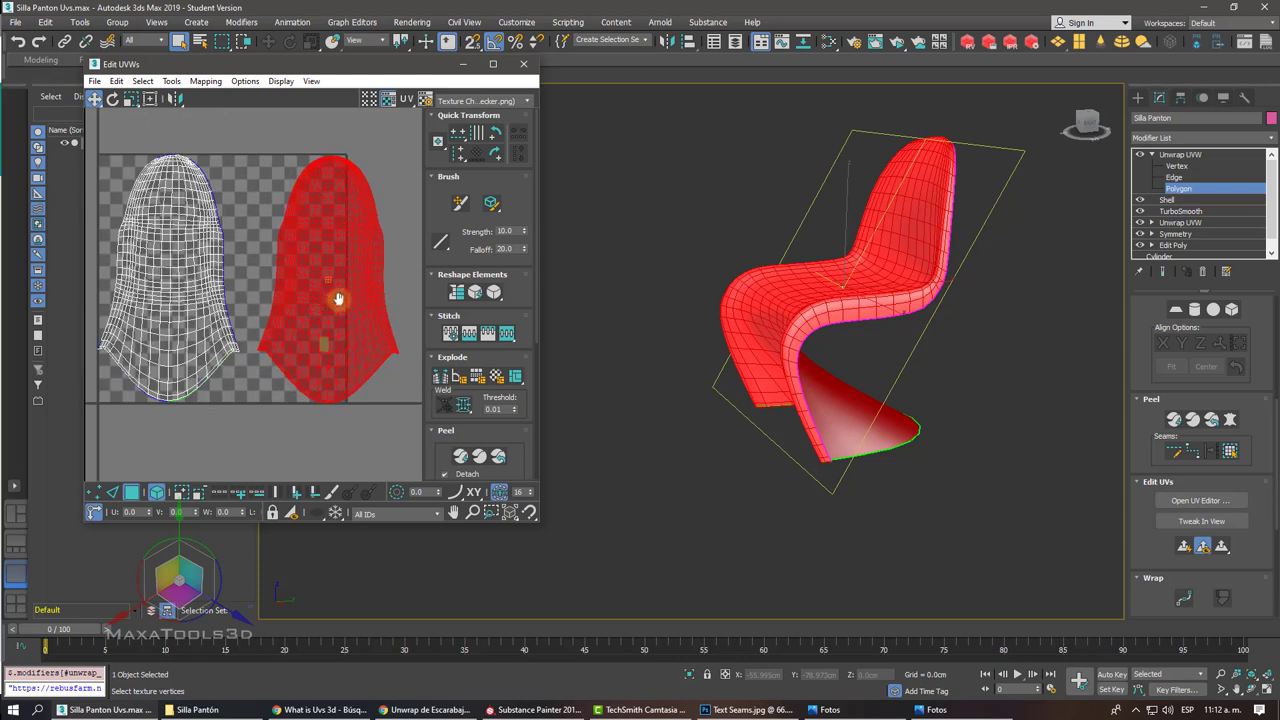
scroll(315, 315, up, 1)
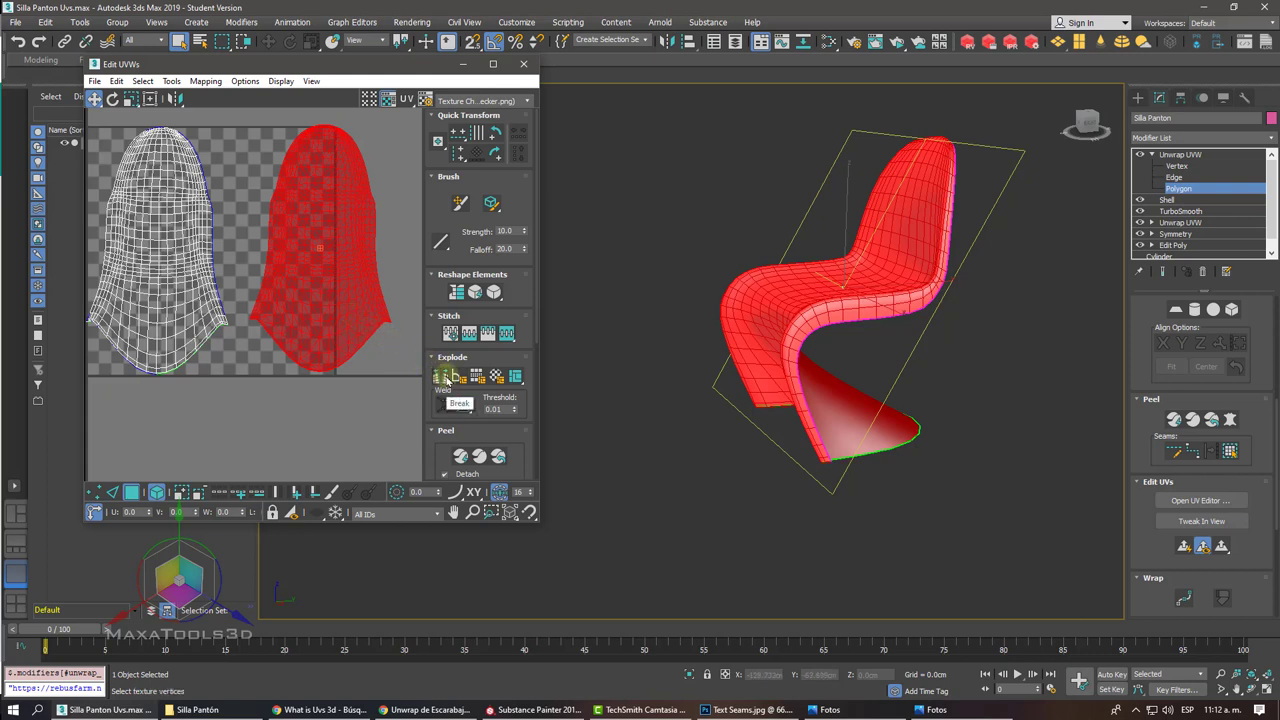
click(450, 373)
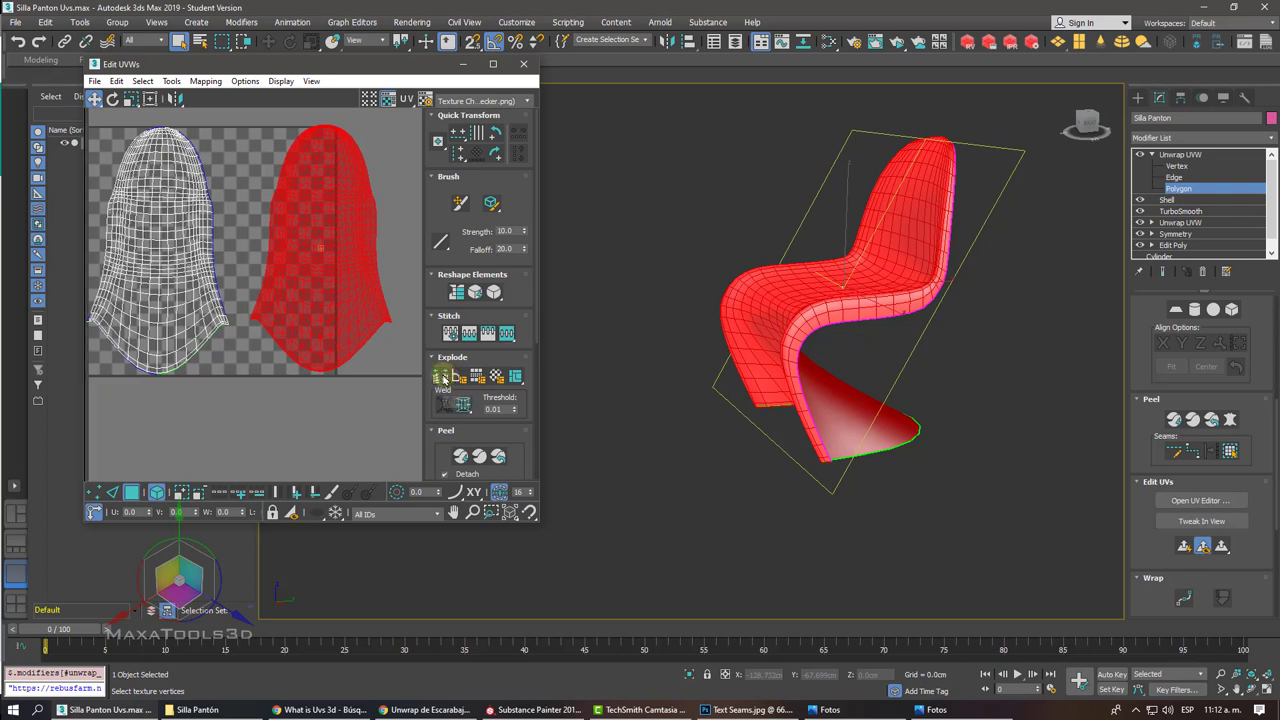
drag(320, 271, 331, 263)
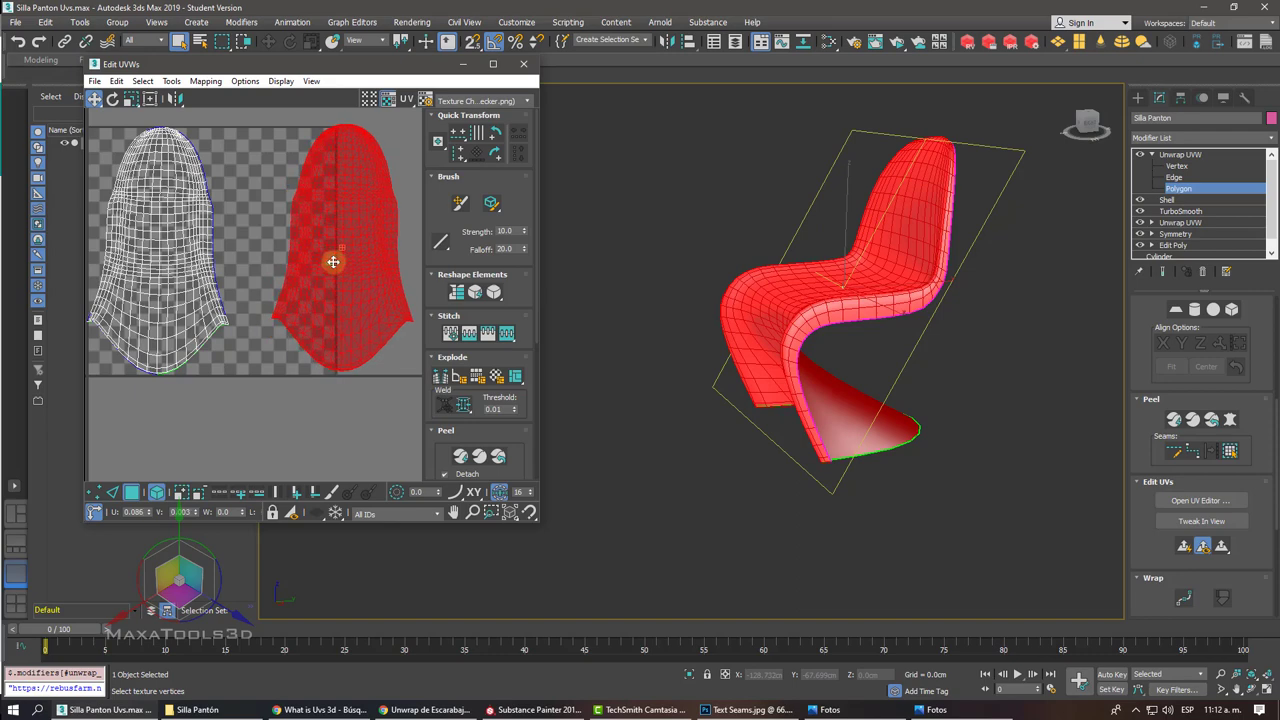
middle_drag(221, 272, 283, 275)
click(217, 289)
drag(217, 289, 193, 289)
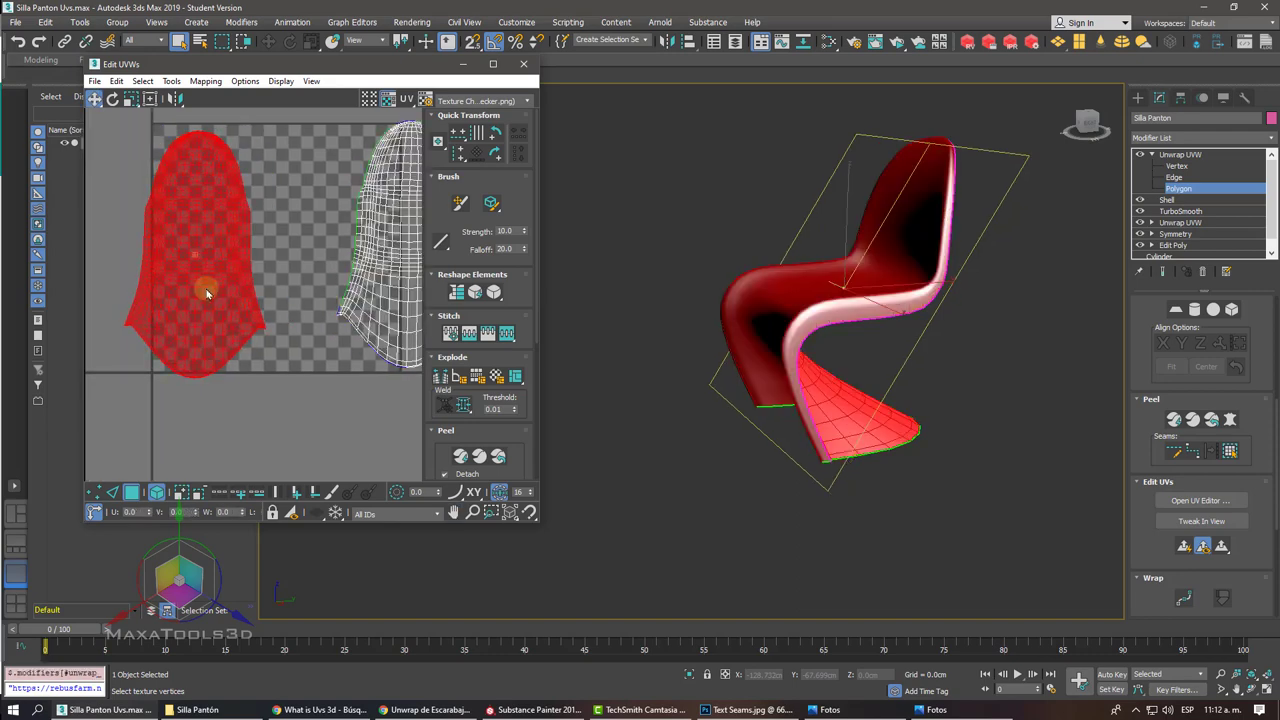
click(357, 277)
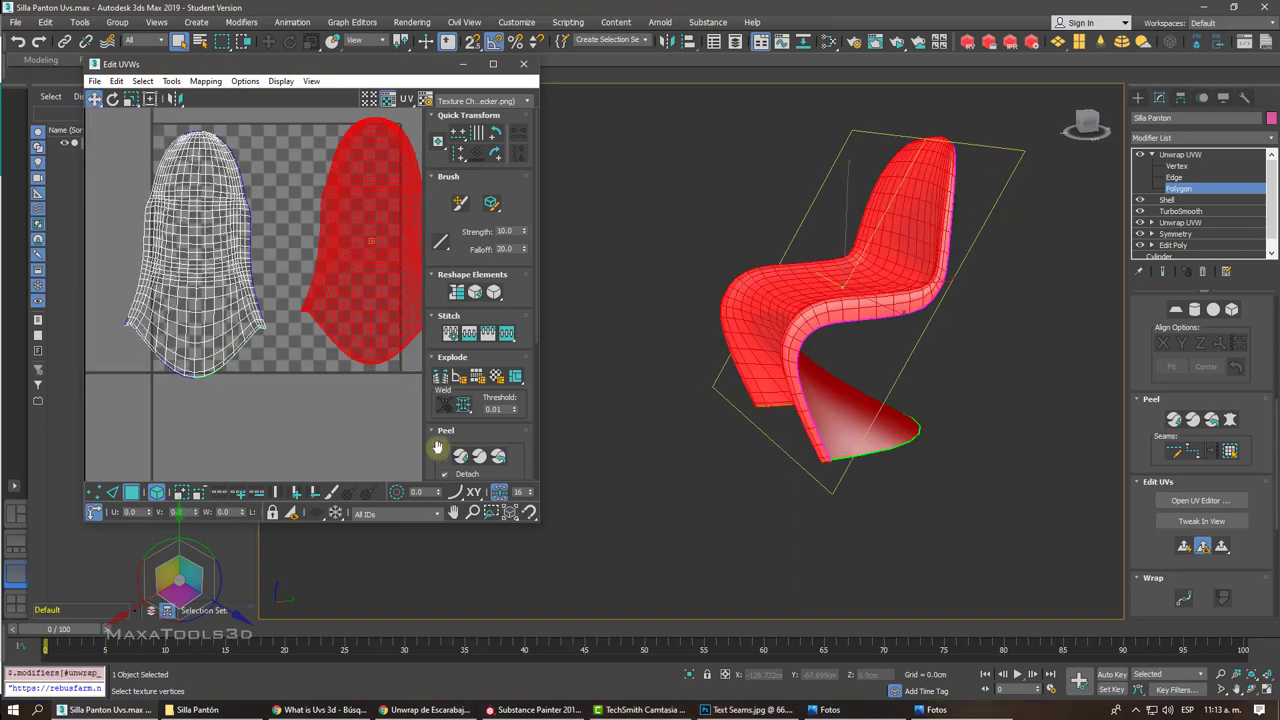
drag(439, 449, 438, 232)
click(441, 394)
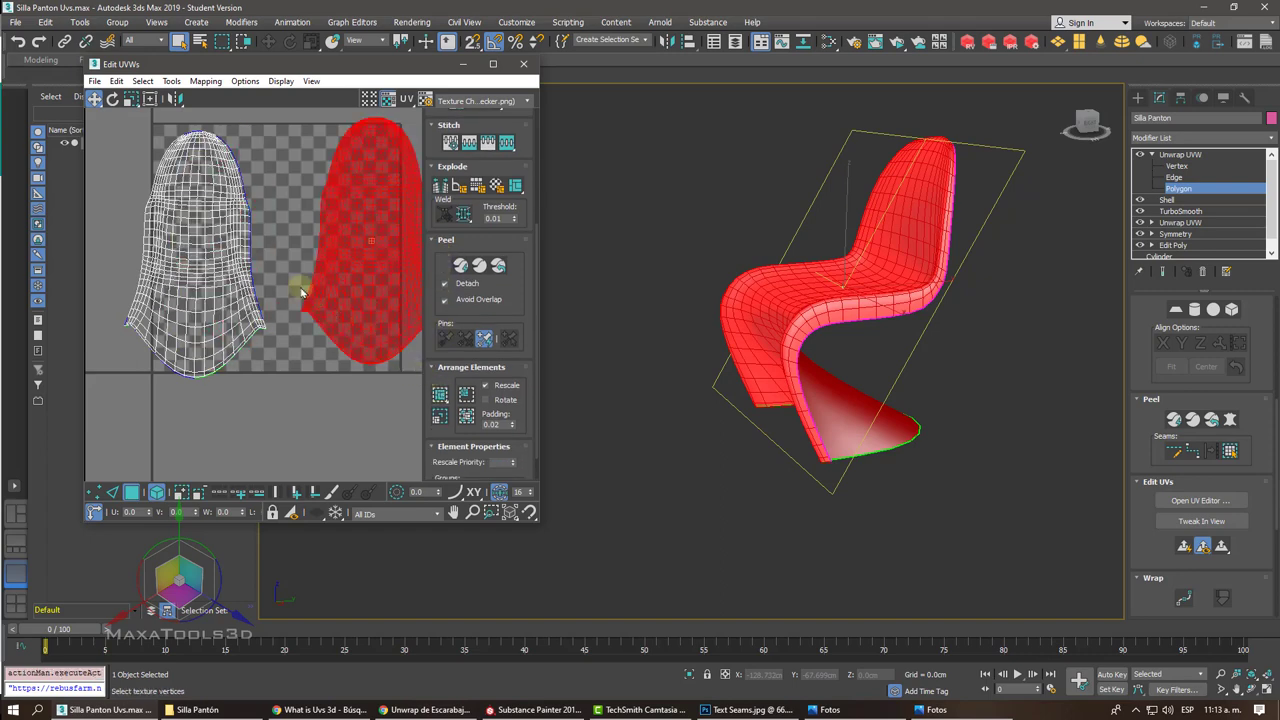
scroll(300, 287, down, 3)
Step: Select both UV islands and pack them side by side inside the texture square
drag(214, 223, 355, 361)
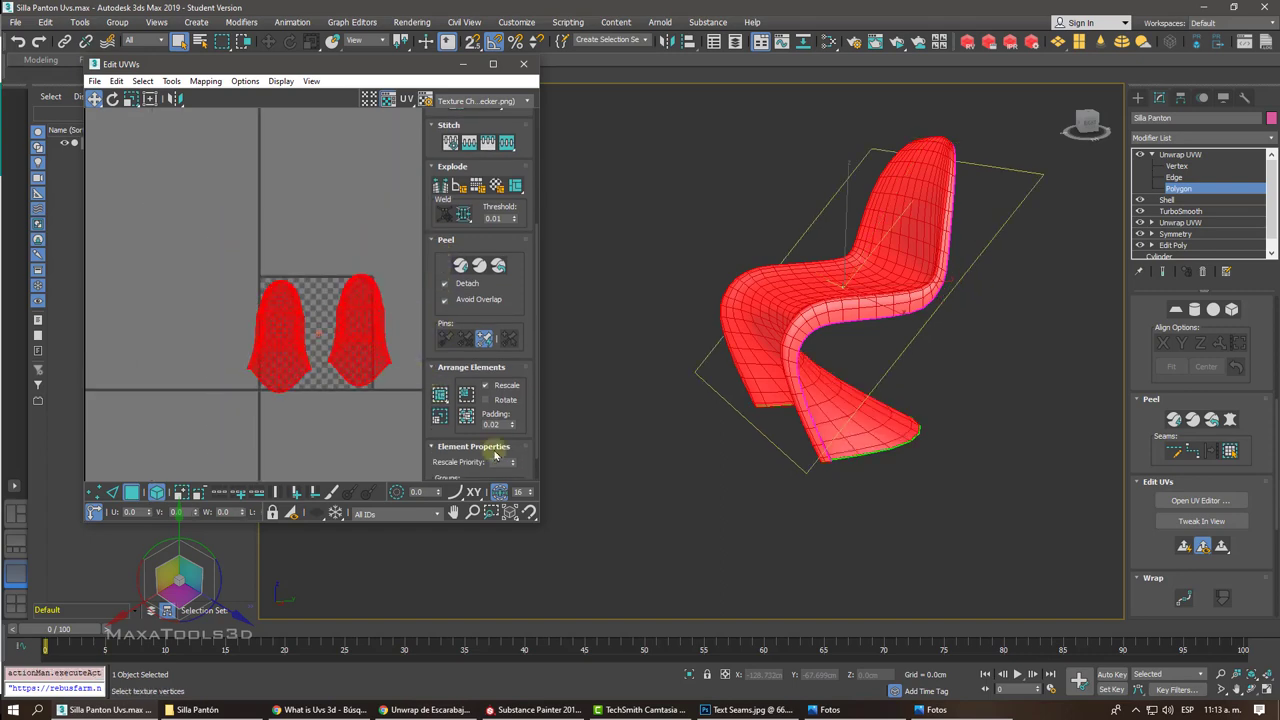
click(440, 396)
click(347, 431)
scroll(347, 431, up, 3)
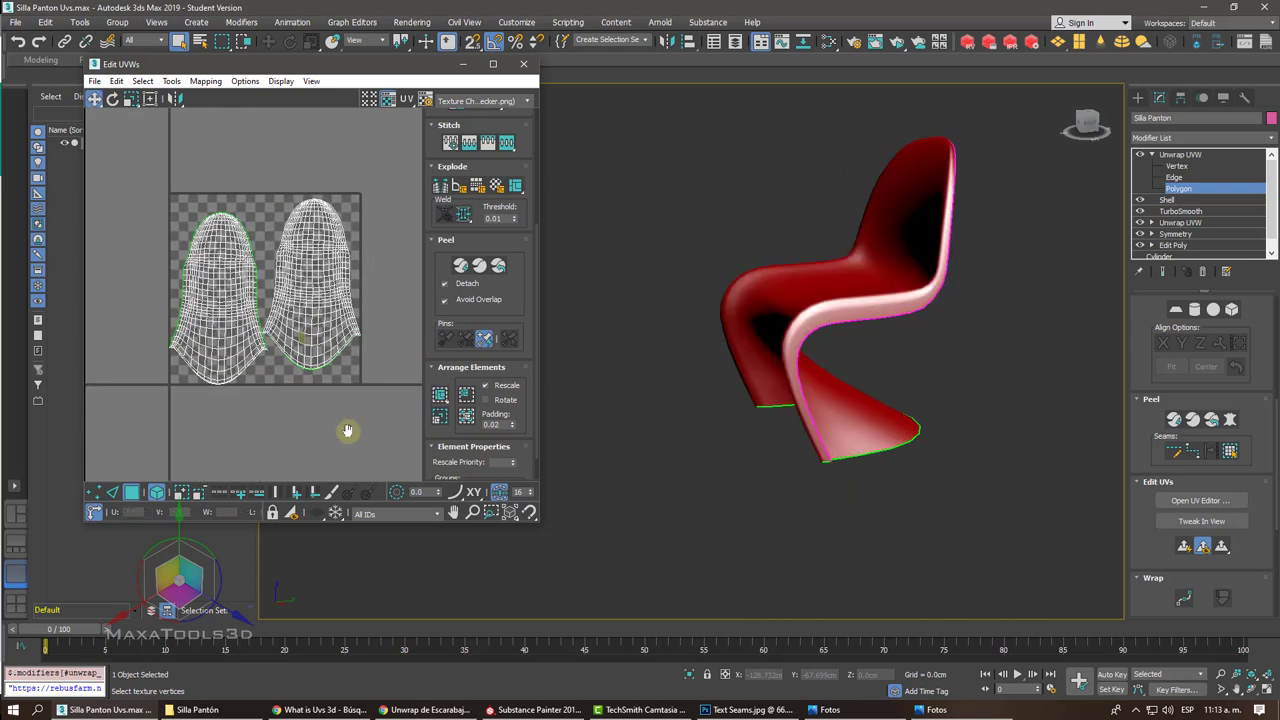
scroll(347, 431, up, 2)
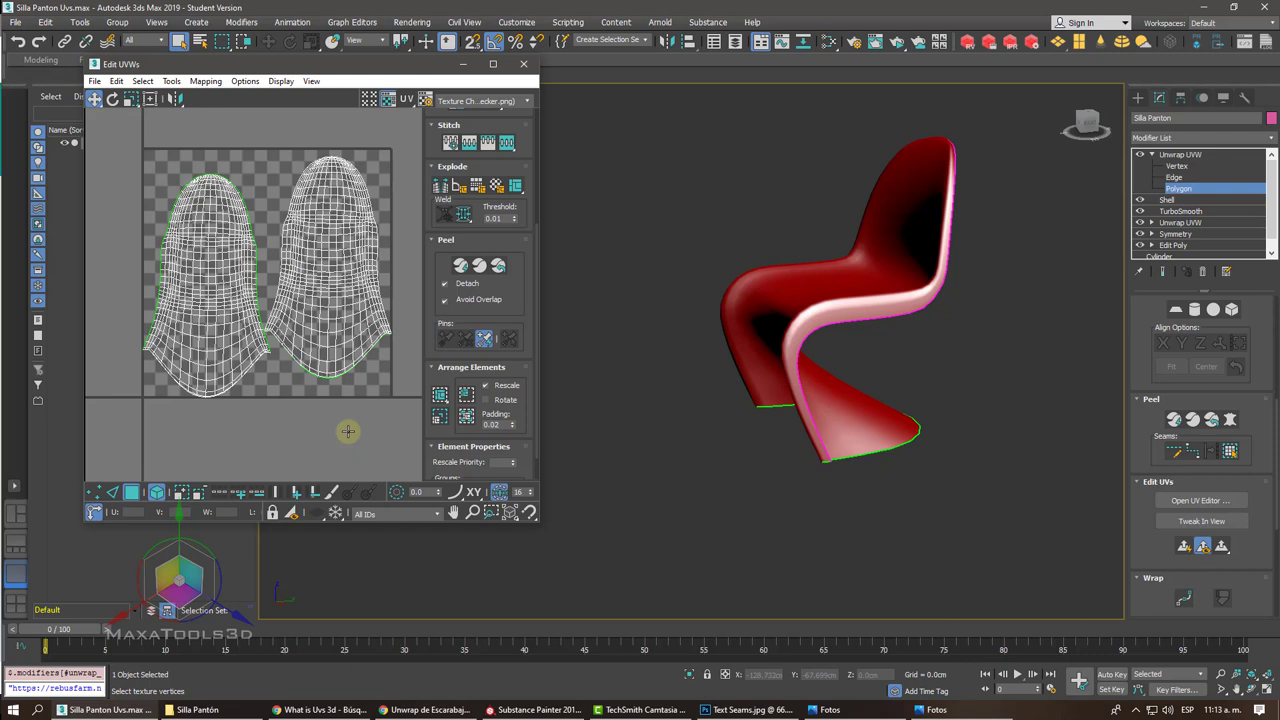
middle_drag(348, 435, 347, 430)
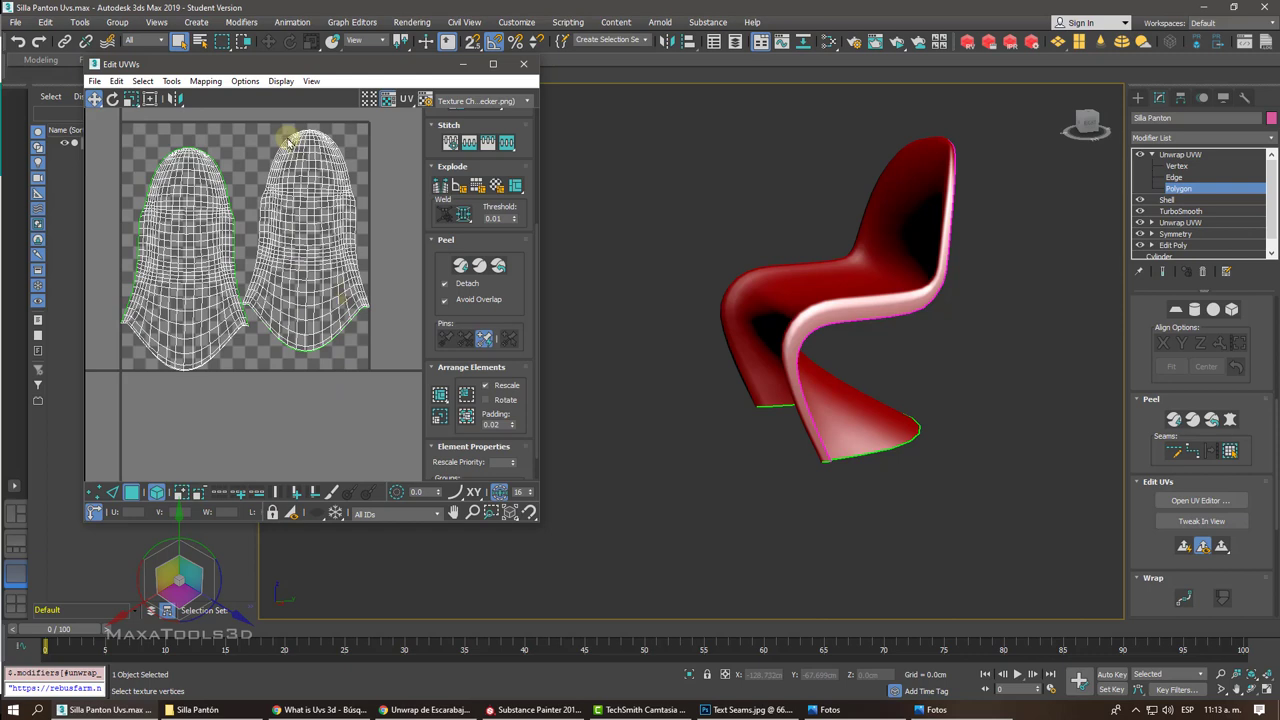
Step: Orbit to the chair's front and pick faces along its bottom edge
alt+middle_drag(550, 335, 714, 458)
scroll(714, 458, up, 10)
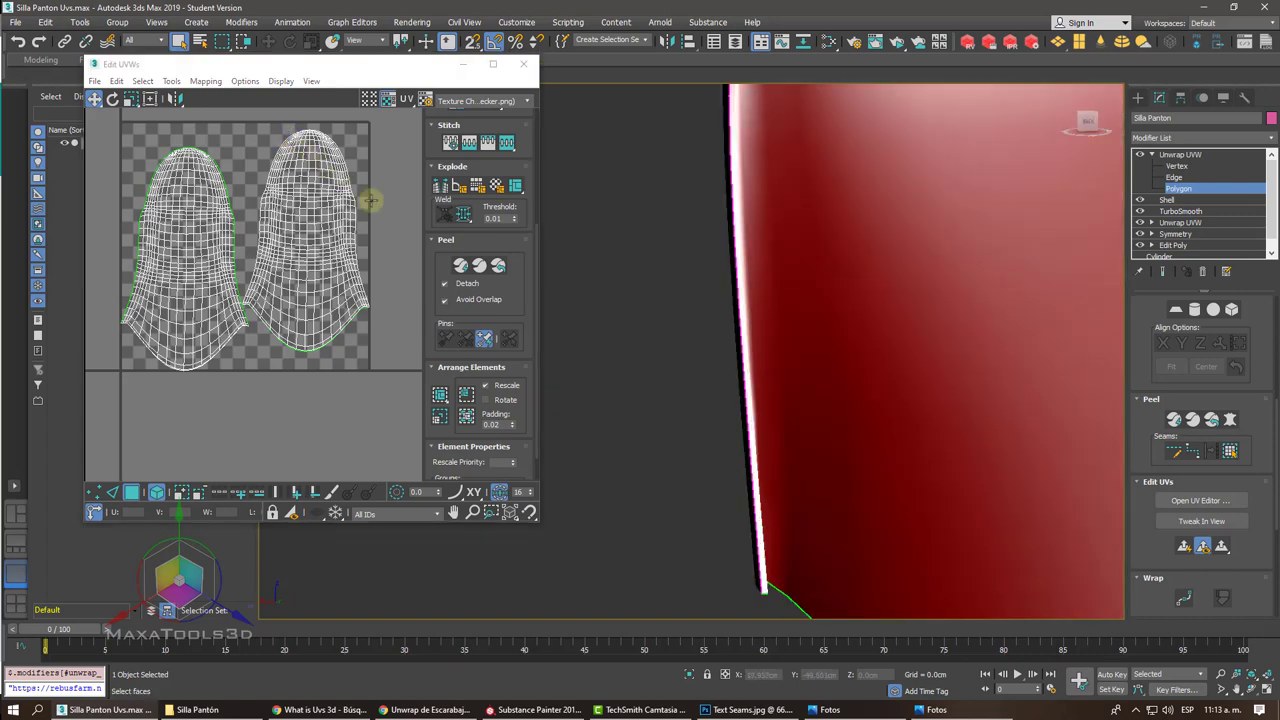
click(752, 487)
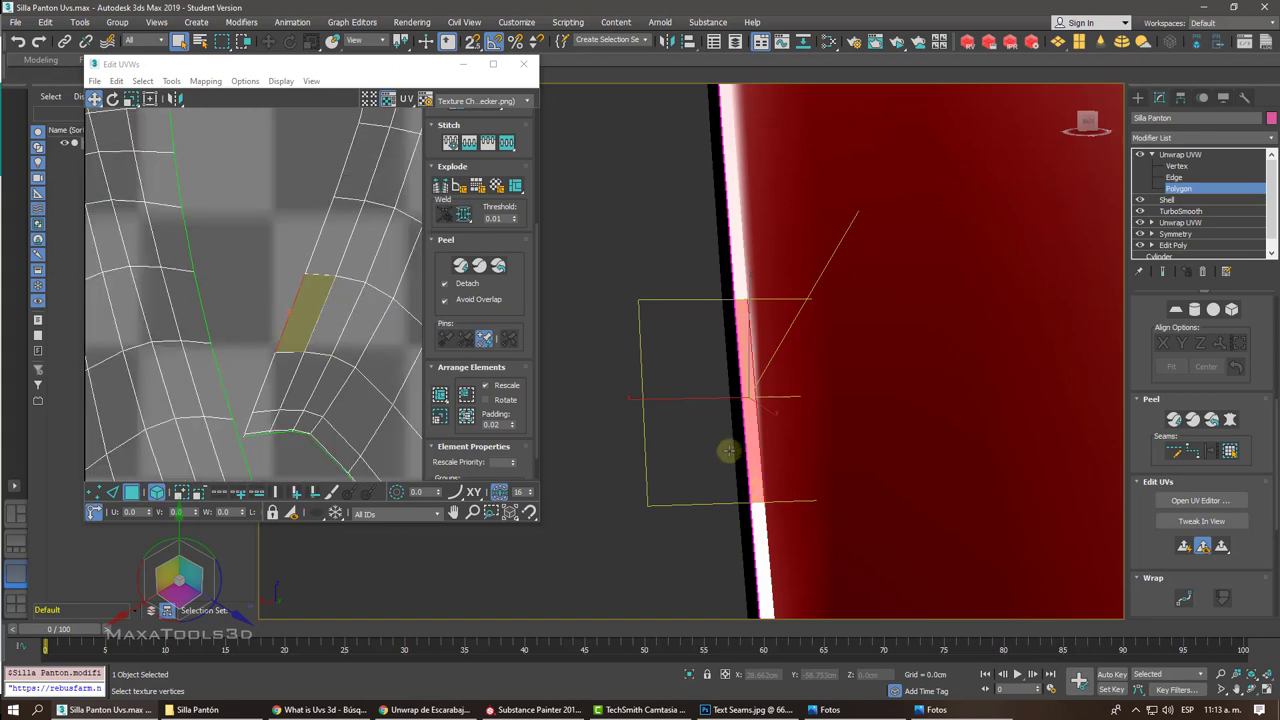
middle_drag(726, 449, 679, 374)
scroll(679, 374, down, 2)
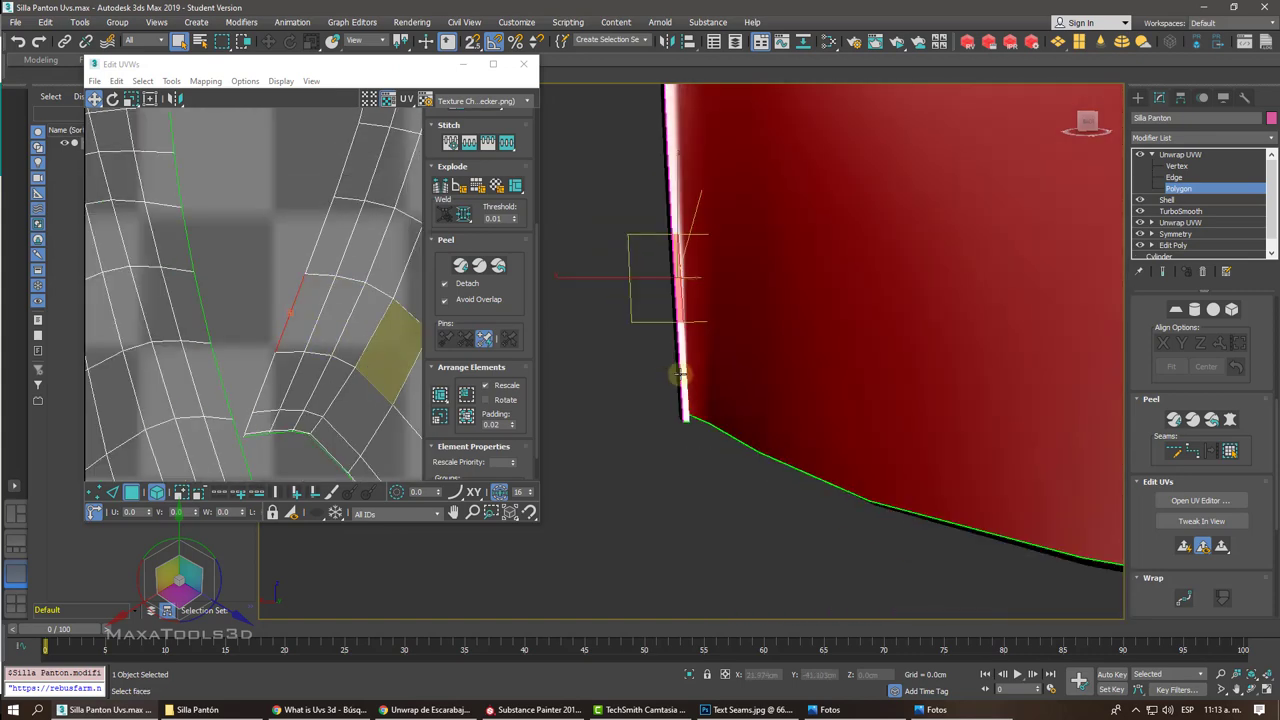
click(679, 374)
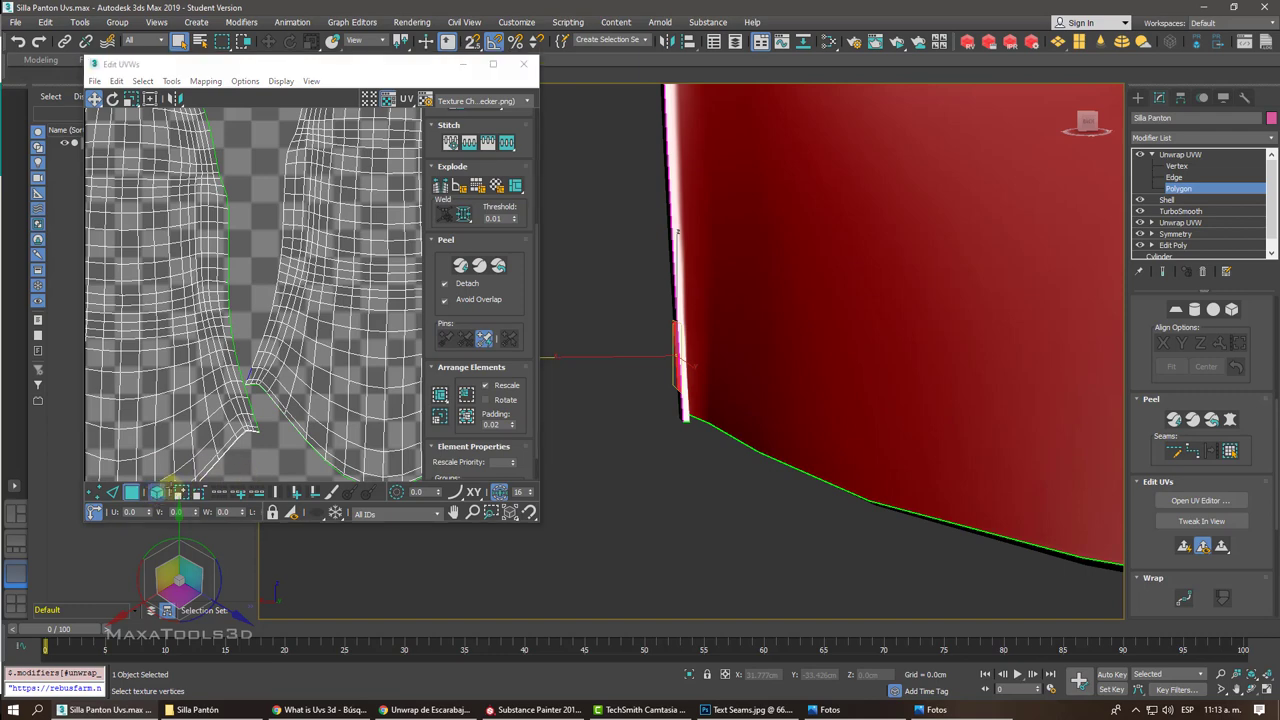
Step: Select the right UV shell in polygon mode and frame it in the viewport
click(160, 490)
click(341, 401)
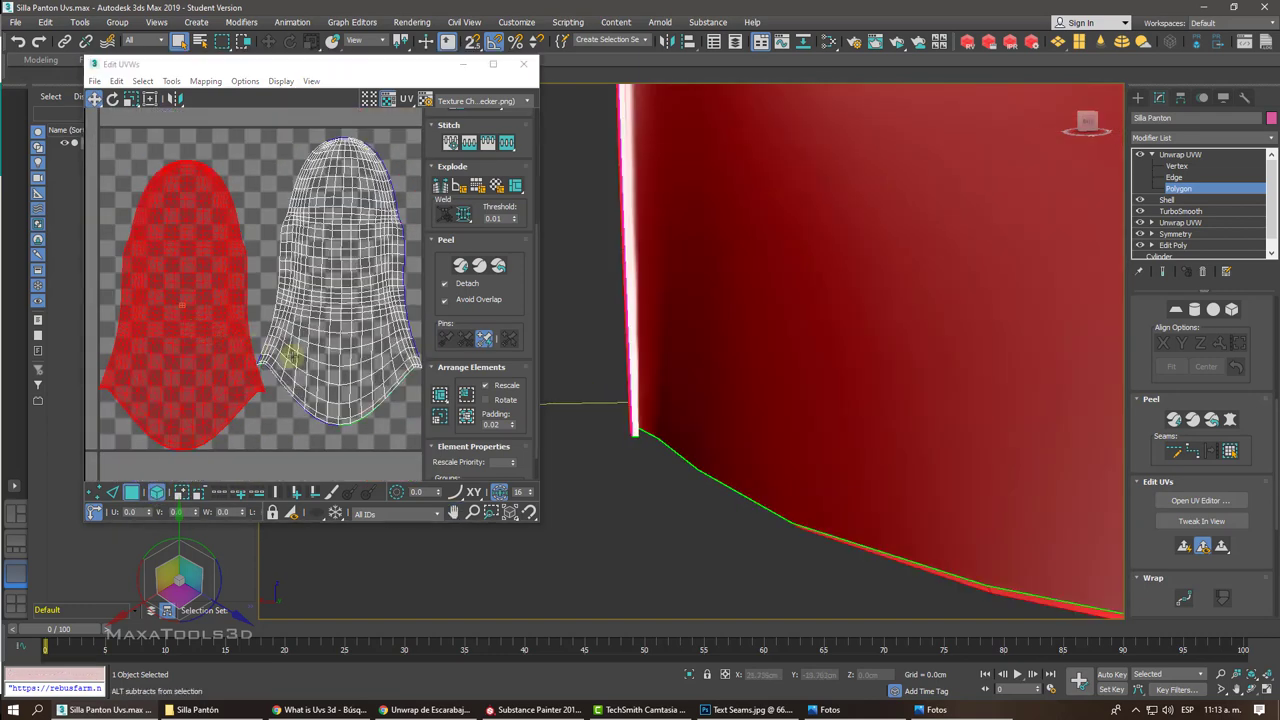
alt+middle_drag(580, 430, 637, 455)
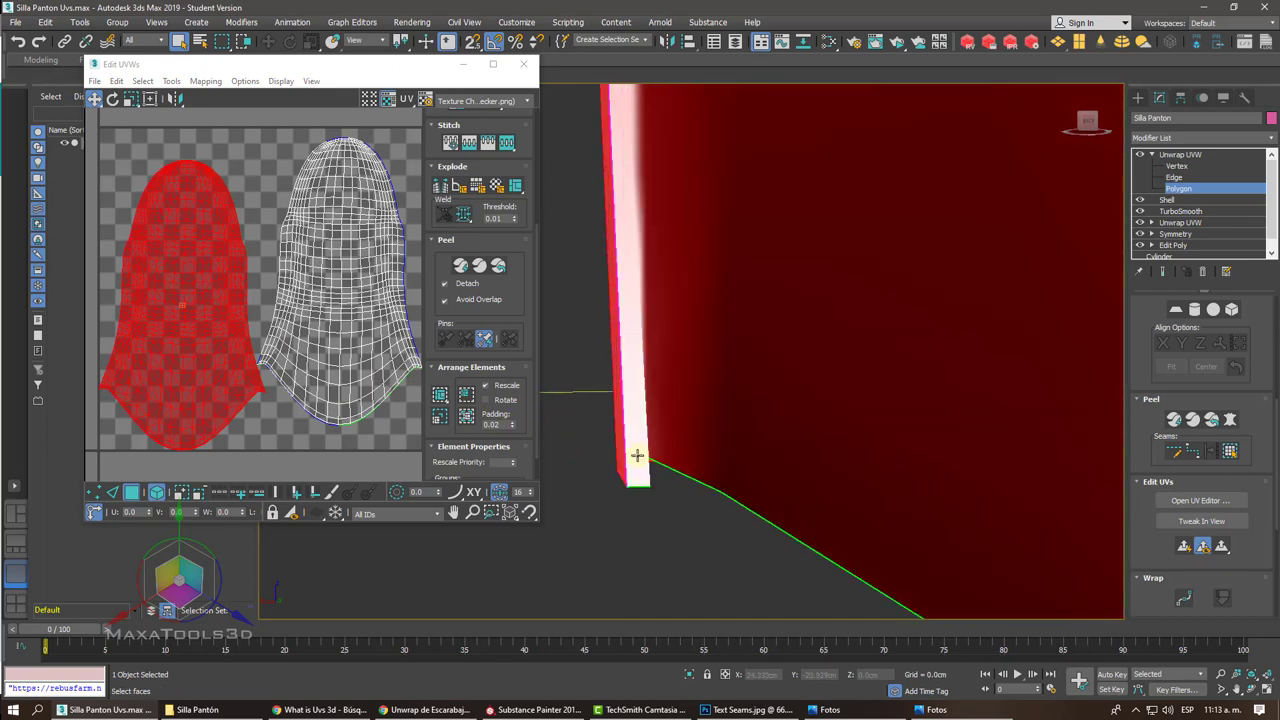
click(637, 455)
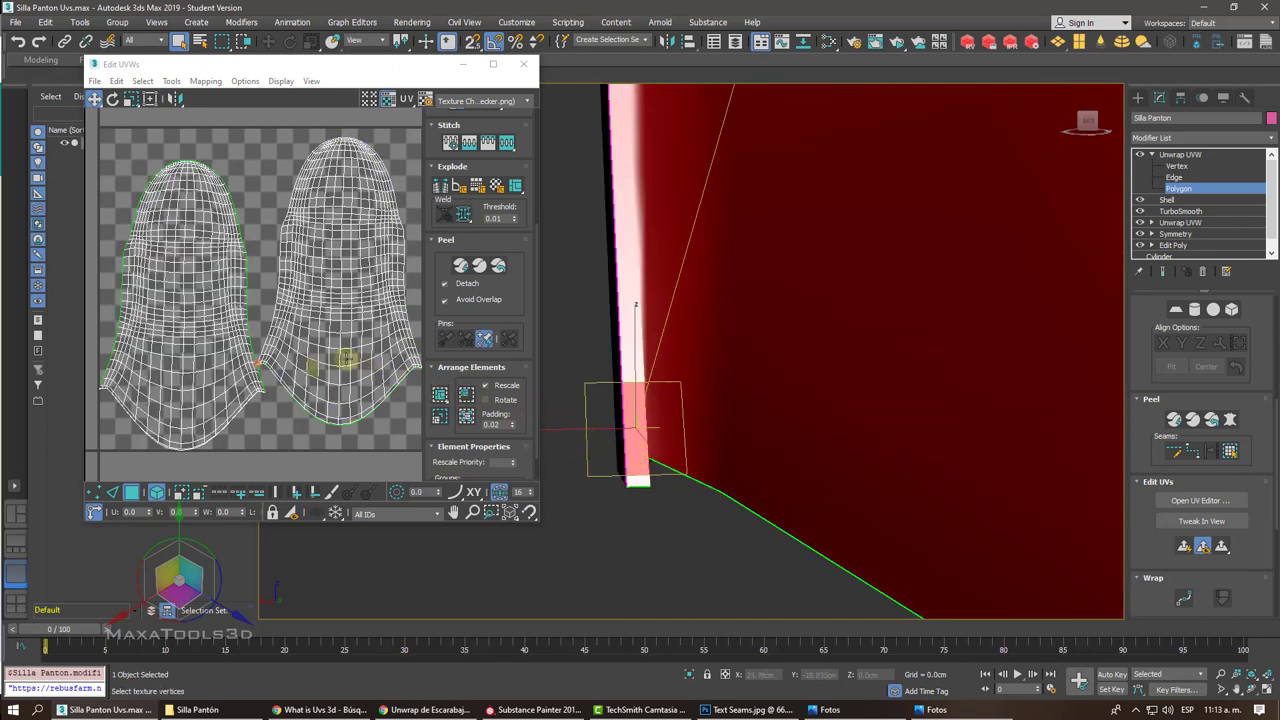
click(347, 363)
key(z)
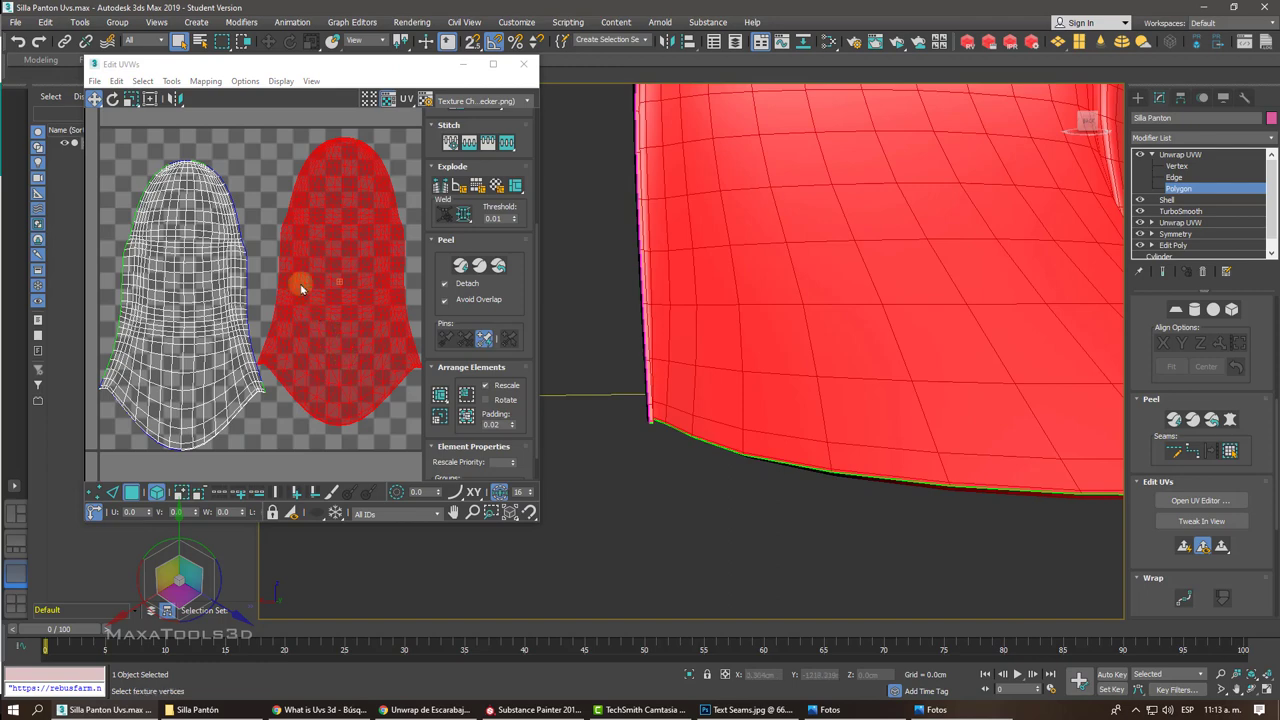
click(172, 81)
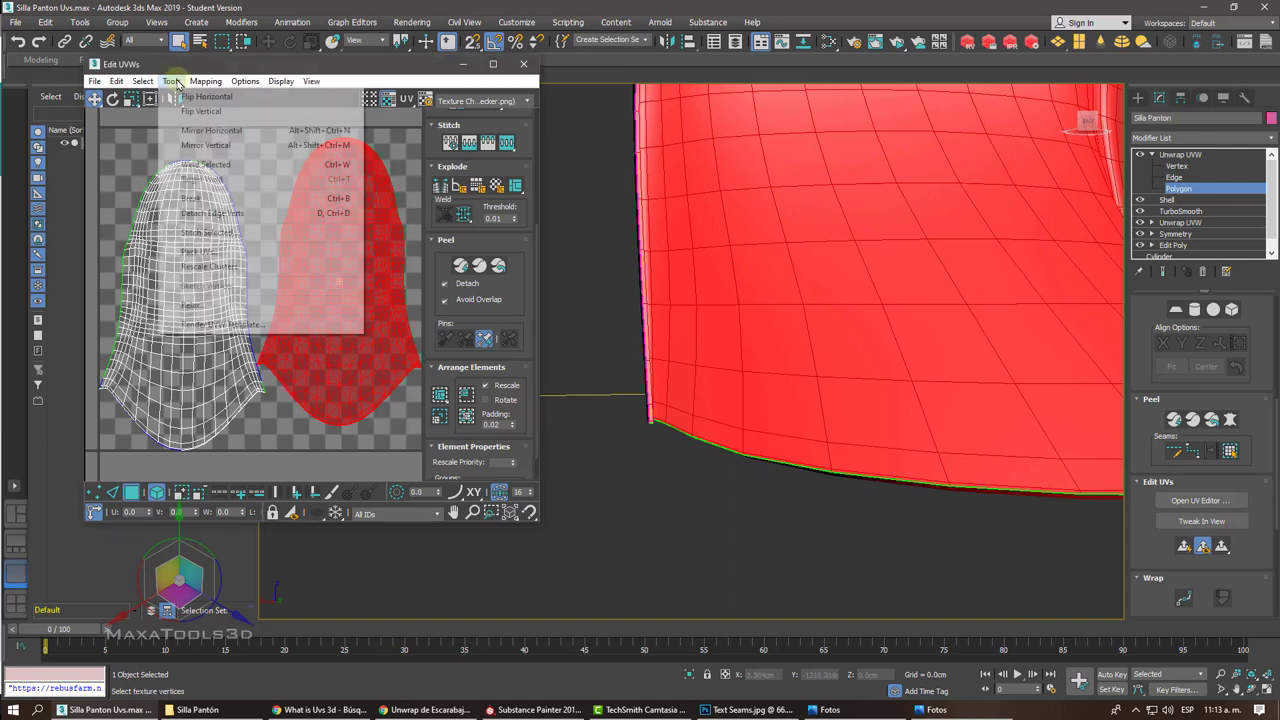
Step: Relax the selected UV shell, then relax it again with boundary points kept fixed
click(212, 306)
click(932, 230)
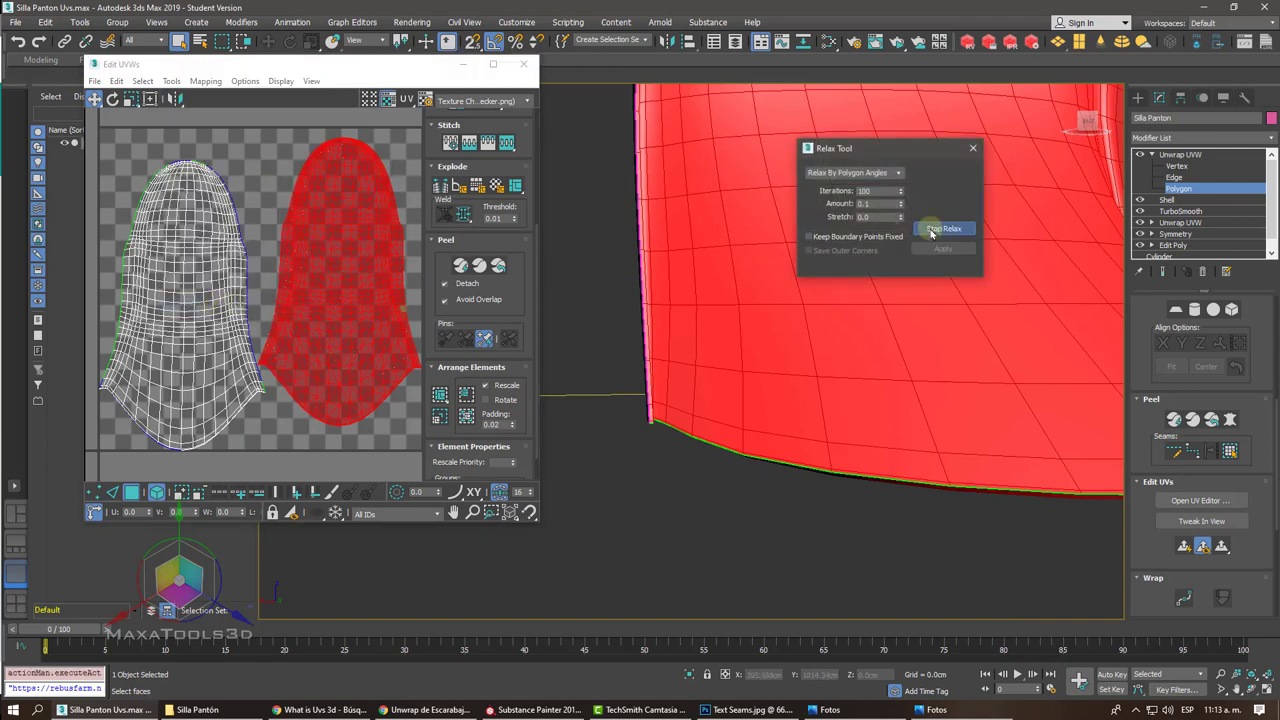
click(932, 230)
scroll(271, 340, up, 3)
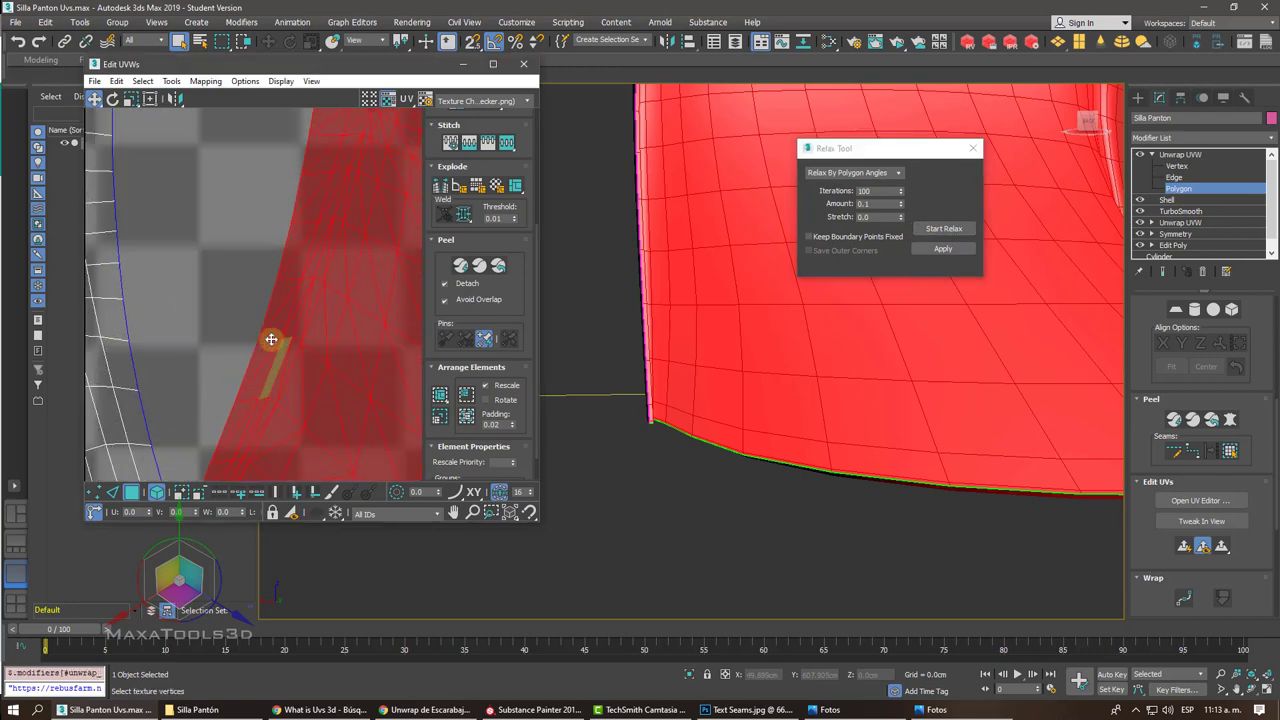
scroll(271, 340, up, 3)
scroll(271, 340, down, 2)
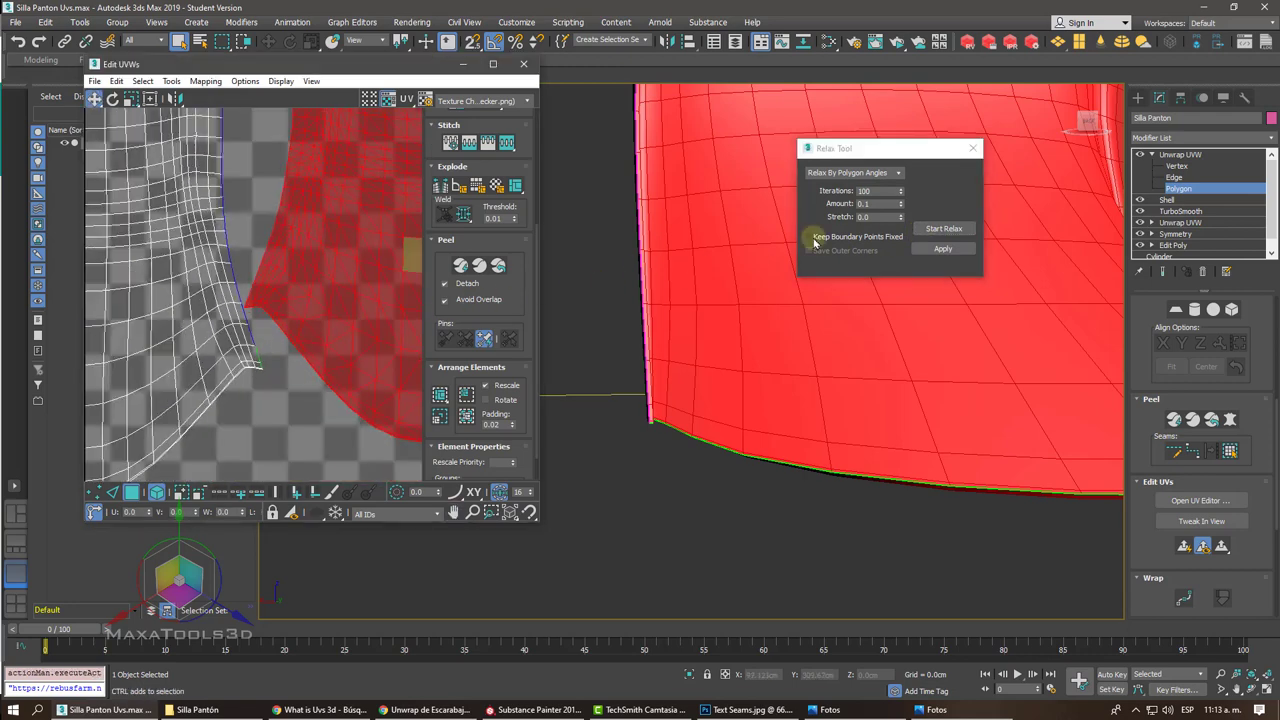
click(812, 237)
click(930, 230)
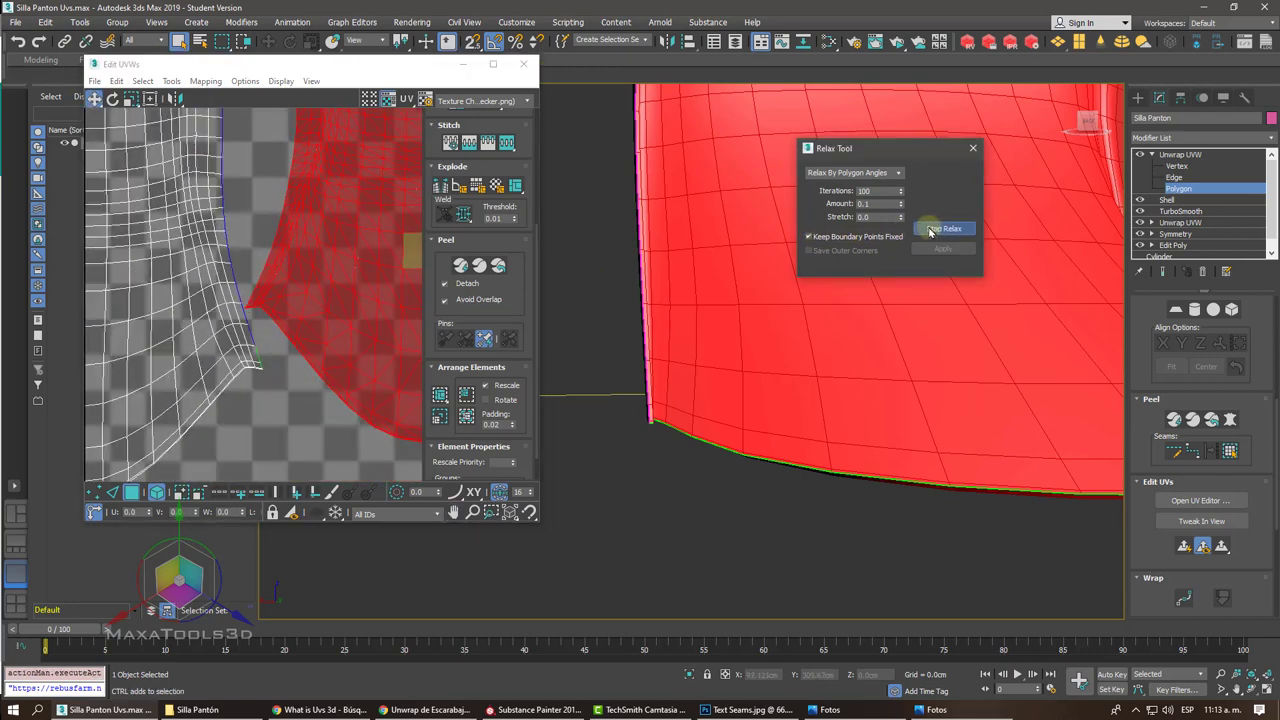
click(930, 231)
Step: Select the unflattened shell element and peel it into its own flat island
scroll(250, 287, up, 3)
scroll(250, 287, up, 3)
scroll(250, 289, up, 2)
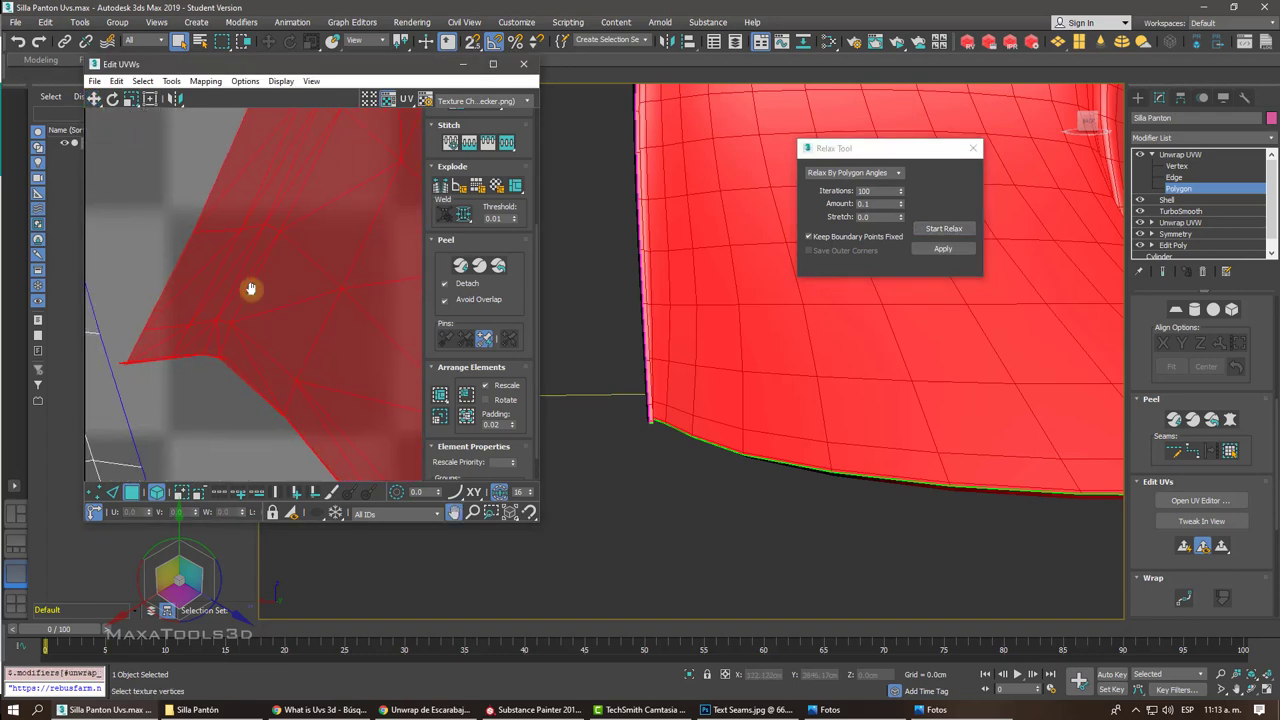
scroll(250, 290, up, 2)
scroll(263, 374, up, 2)
click(260, 375)
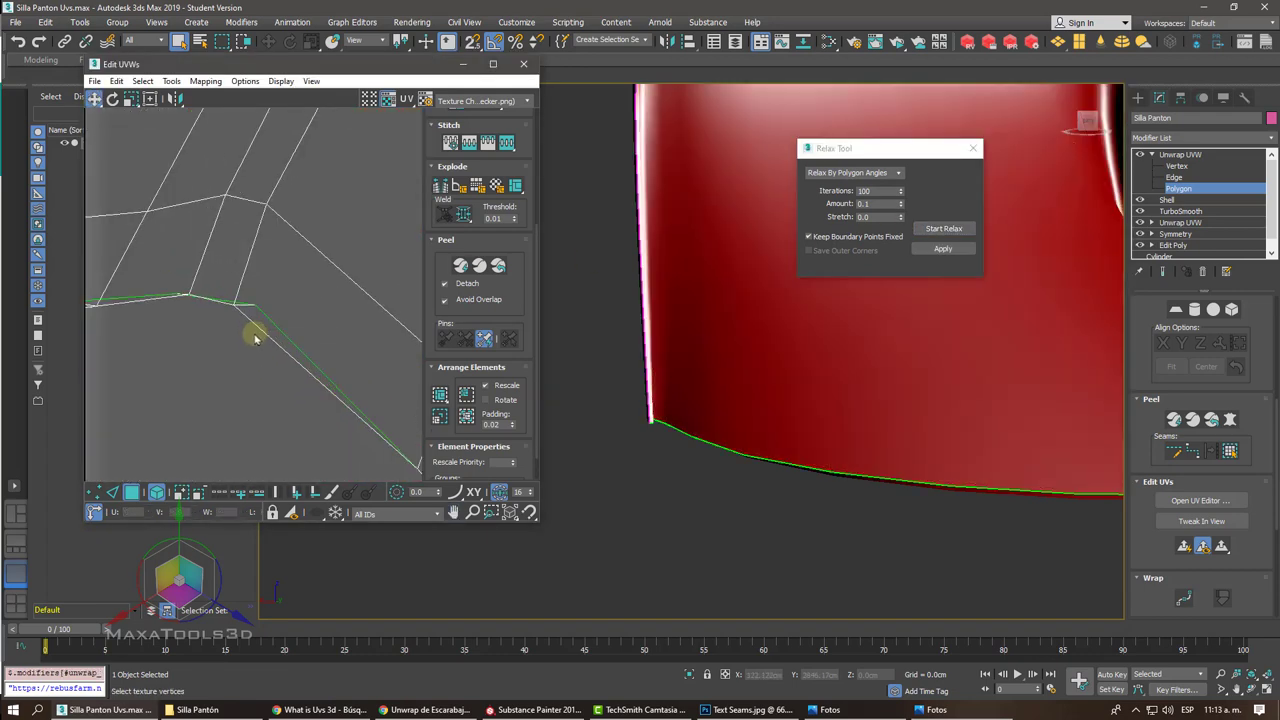
scroll(252, 325, down, 2)
scroll(255, 332, down, 3)
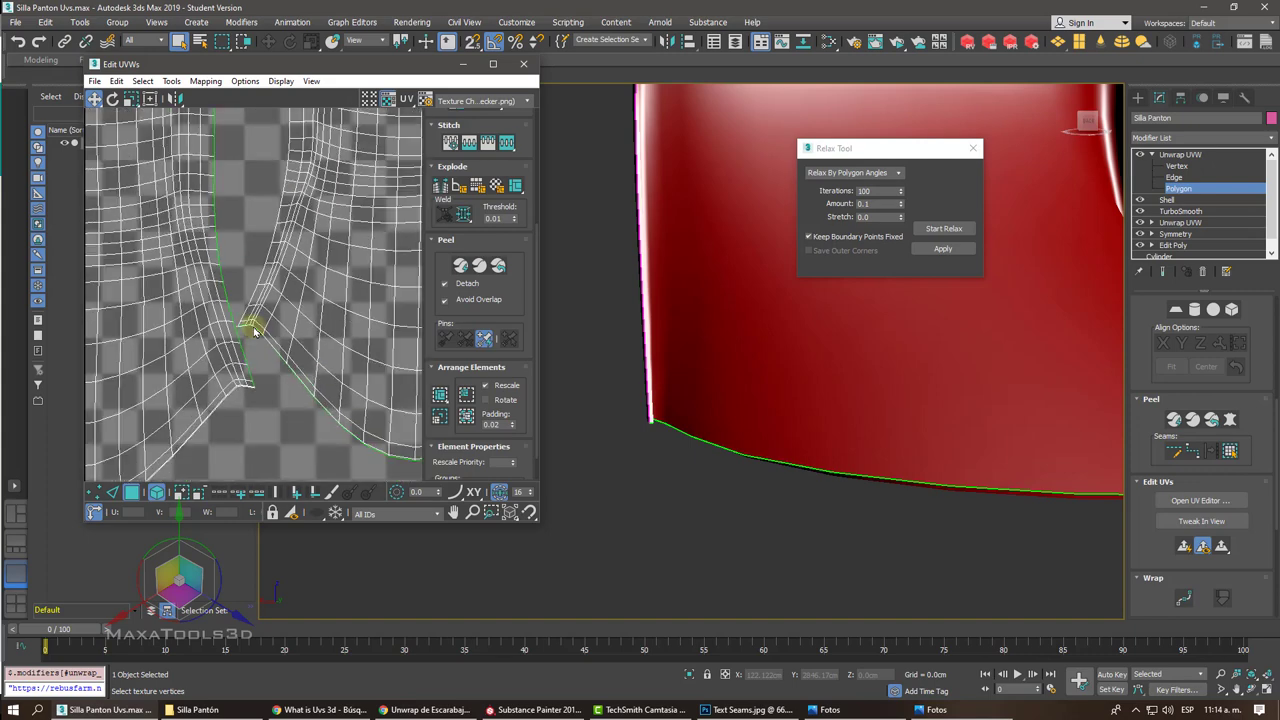
middle_drag(298, 324, 254, 332)
click(383, 293)
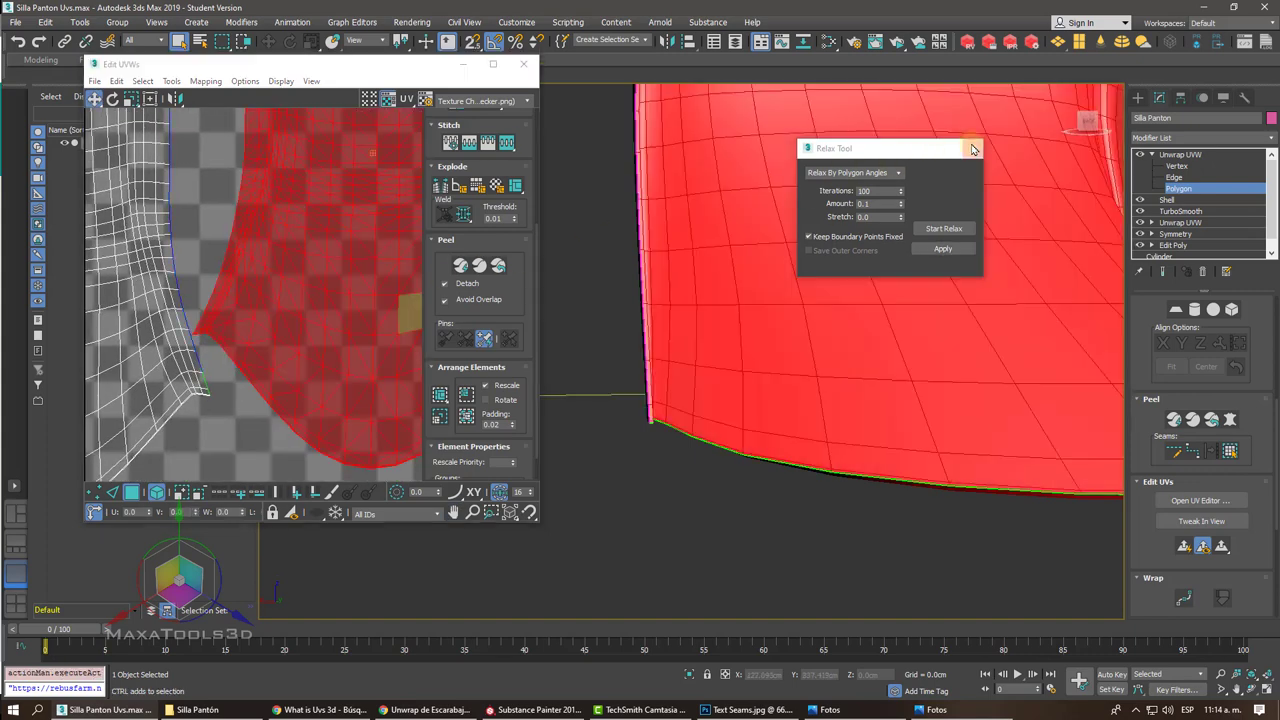
click(973, 148)
click(1173, 419)
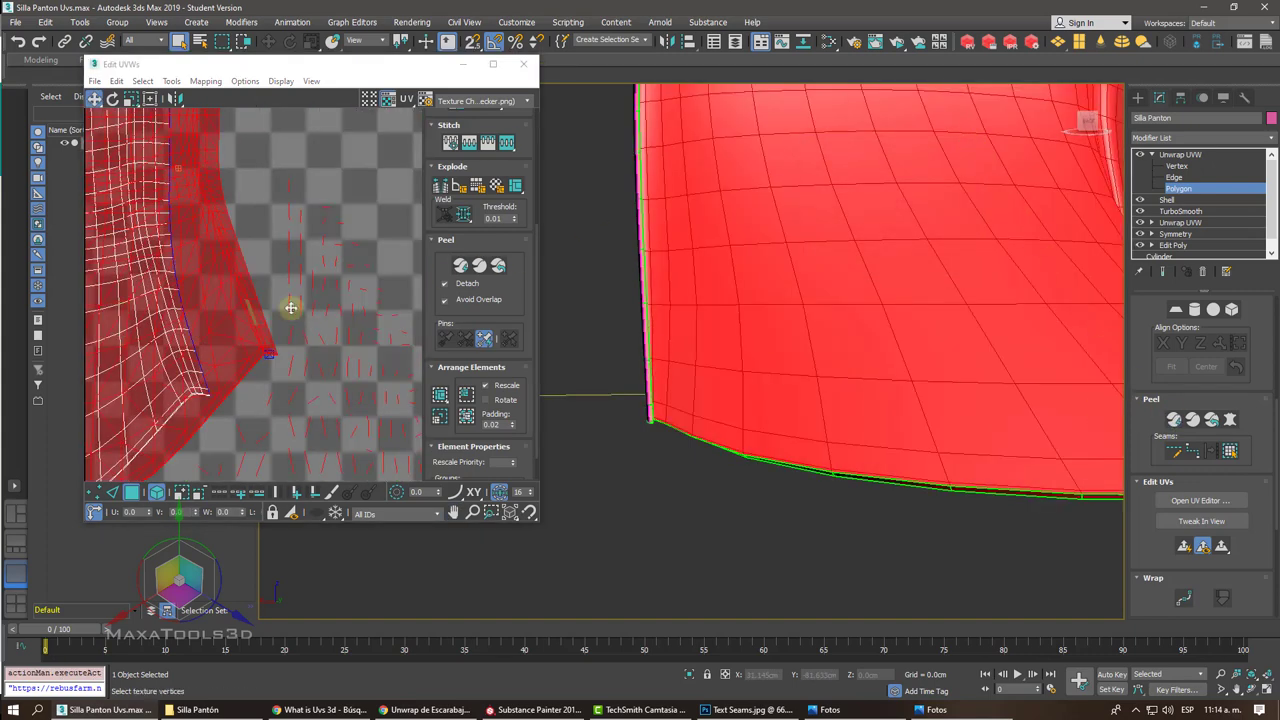
Step: Move the peeled island beside the first one in the UV tile
scroll(280, 302, down, 3)
scroll(258, 304, down, 2)
scroll(258, 304, up, 3)
scroll(257, 300, up, 2)
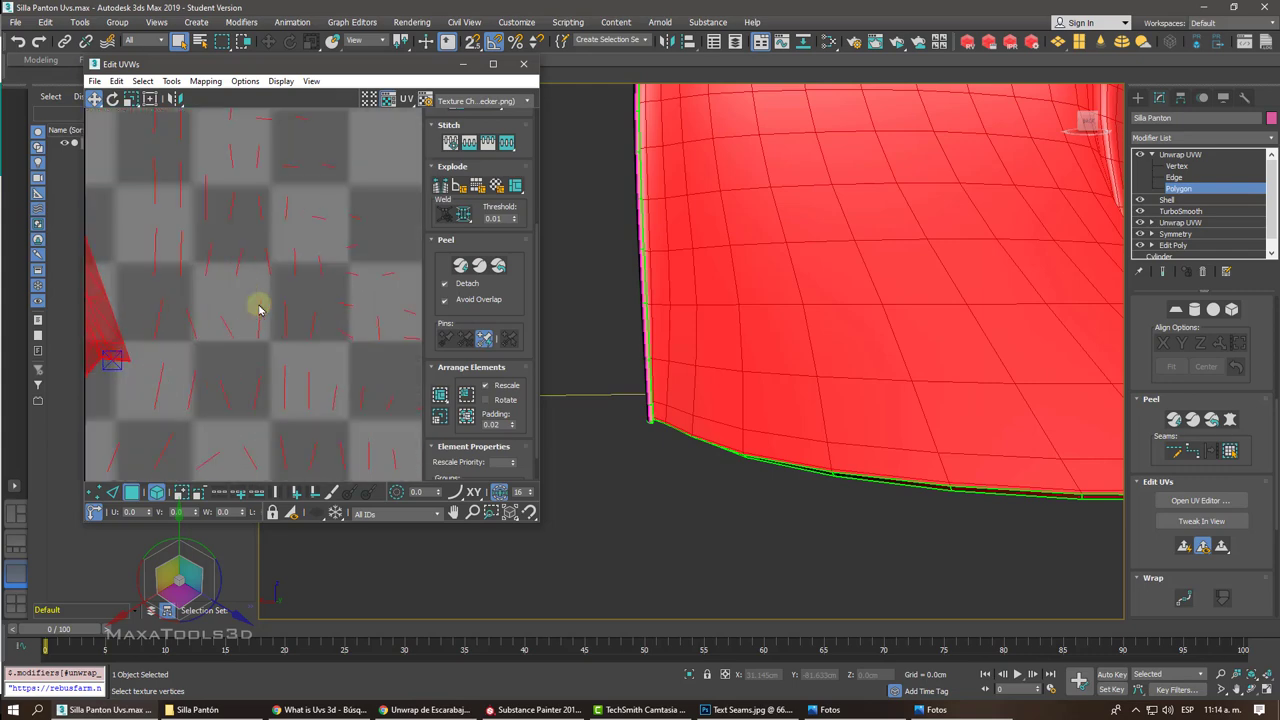
scroll(257, 300, down, 4)
scroll(256, 296, up, 3)
mouse_move(247, 258)
mouse_down()
mouse_move(323, 286)
mouse_move(423, 263)
mouse_move(443, 237)
mouse_up()
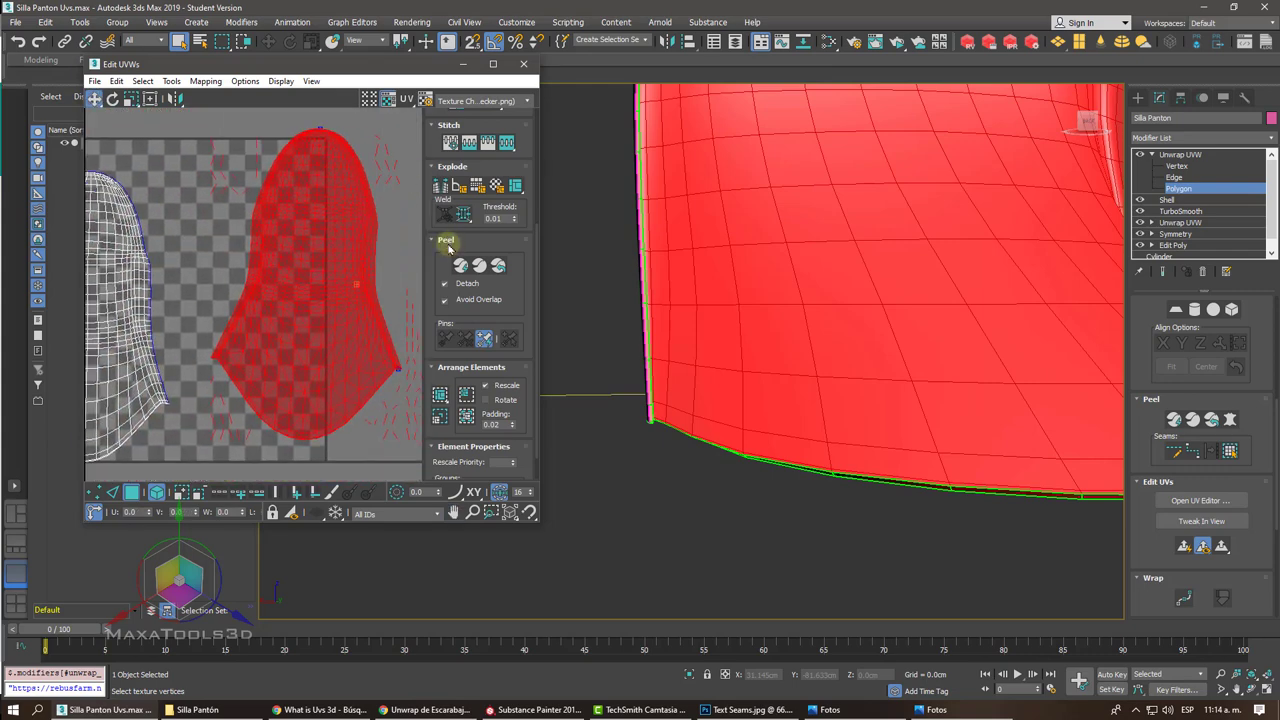
Step: Relax the new island by polygon angles with 100 iterations and amount 0.1
click(171, 81)
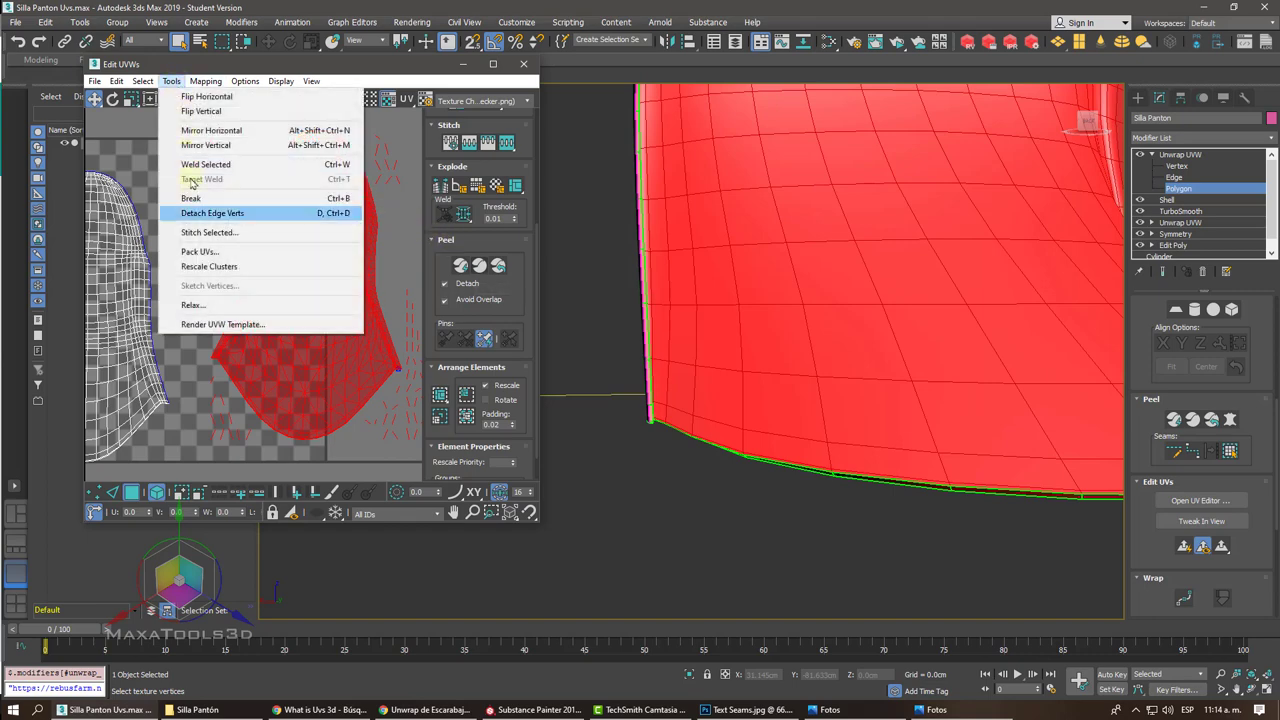
click(209, 310)
click(941, 229)
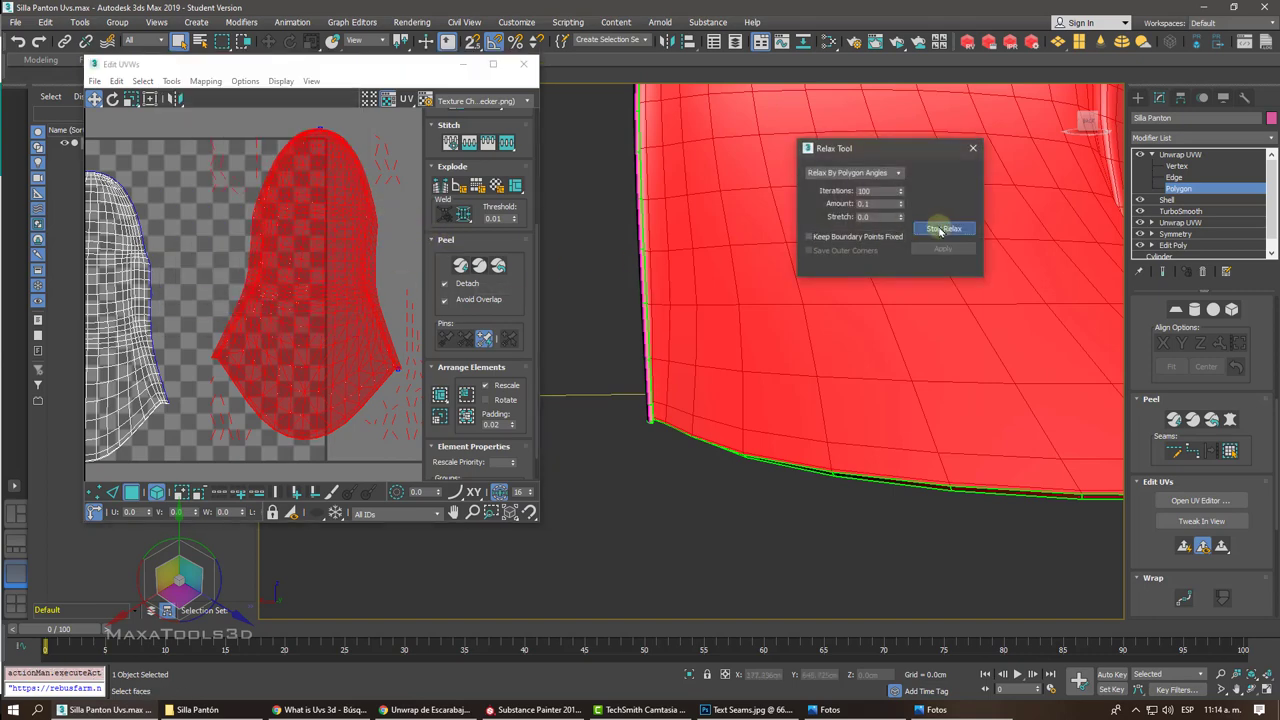
click(972, 148)
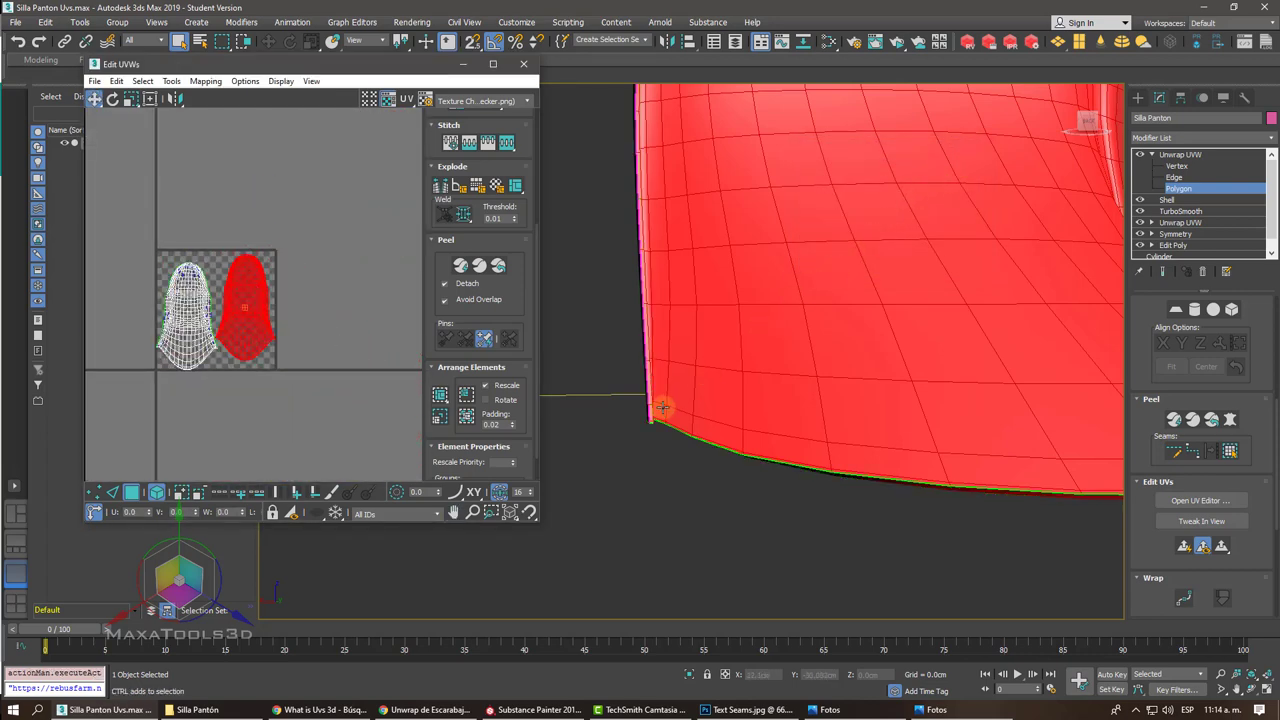
Step: Orbit to the shell's thin edge and select its narrow edge-strip face
click(1175, 420)
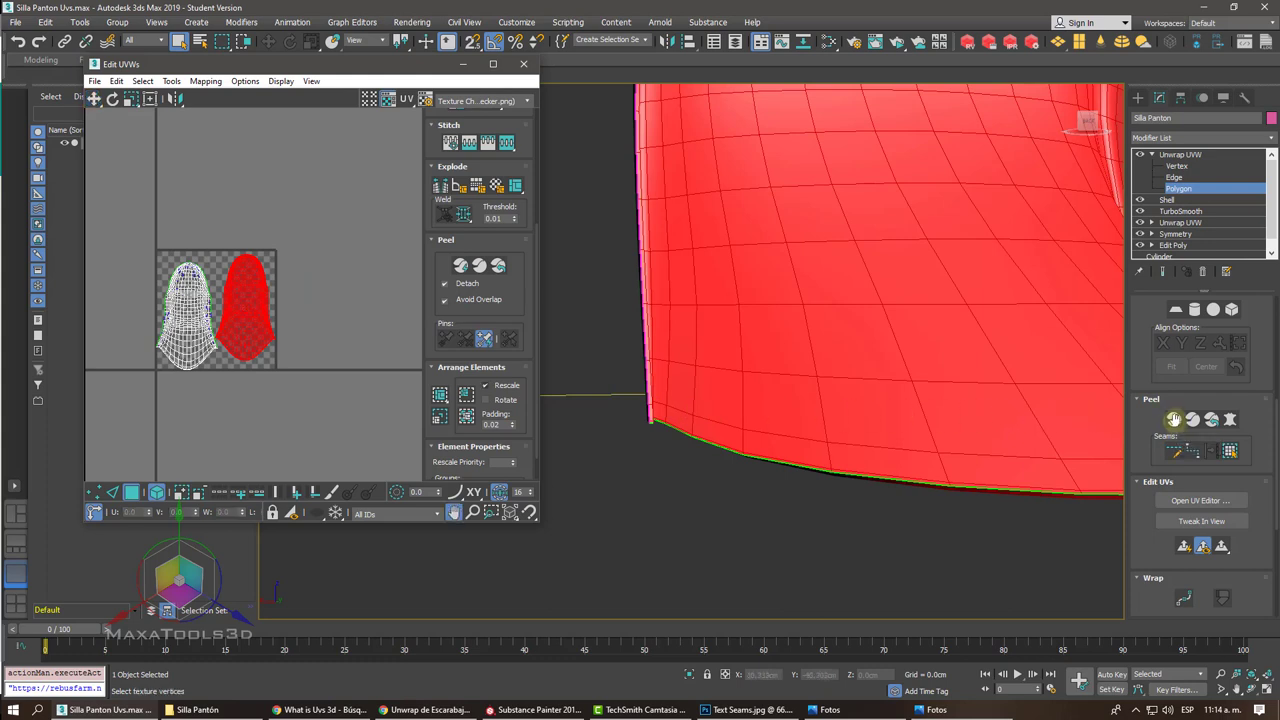
alt+middle_drag(1090, 421, 812, 423)
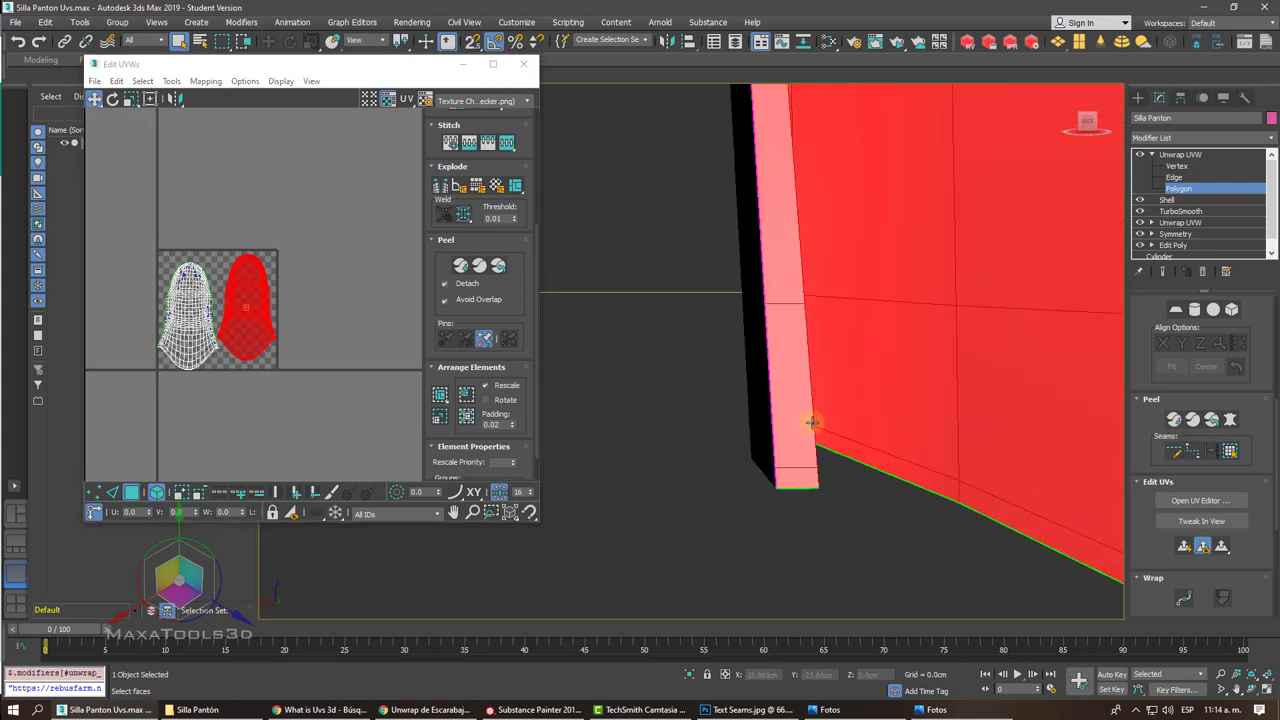
click(790, 423)
scroll(790, 423, up, 2)
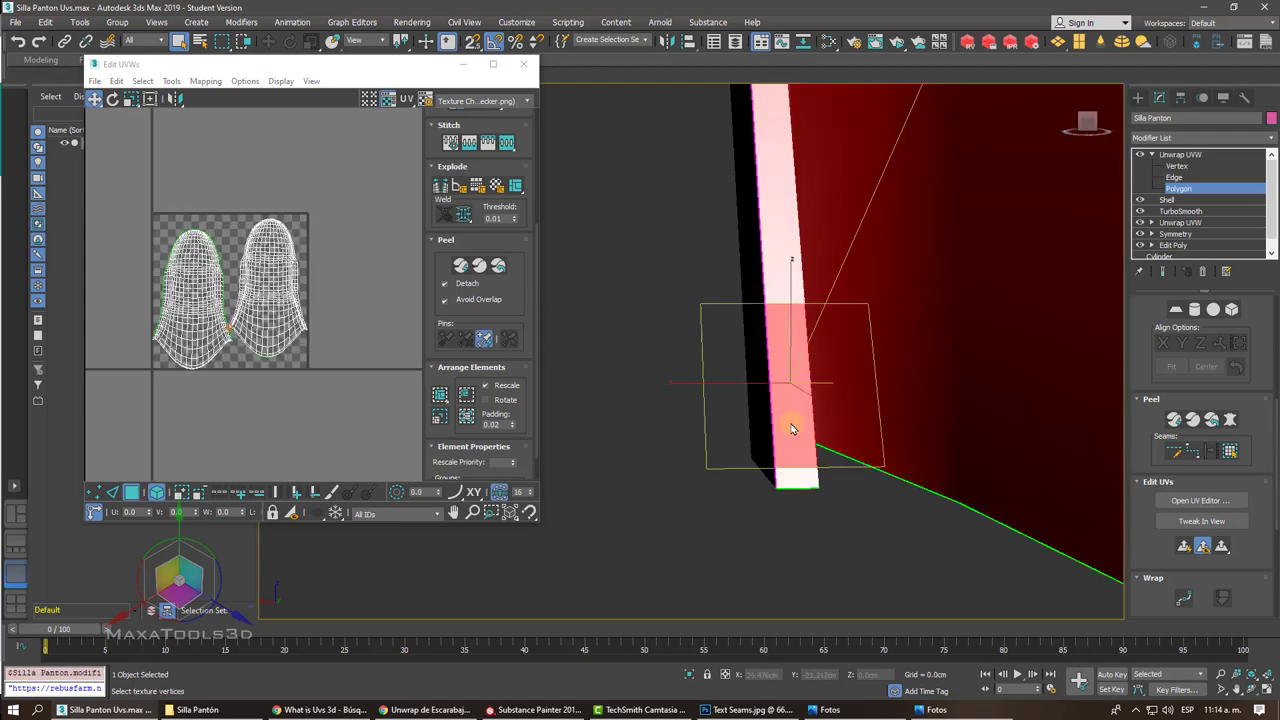
scroll(790, 423, up, 3)
scroll(790, 423, up, 3)
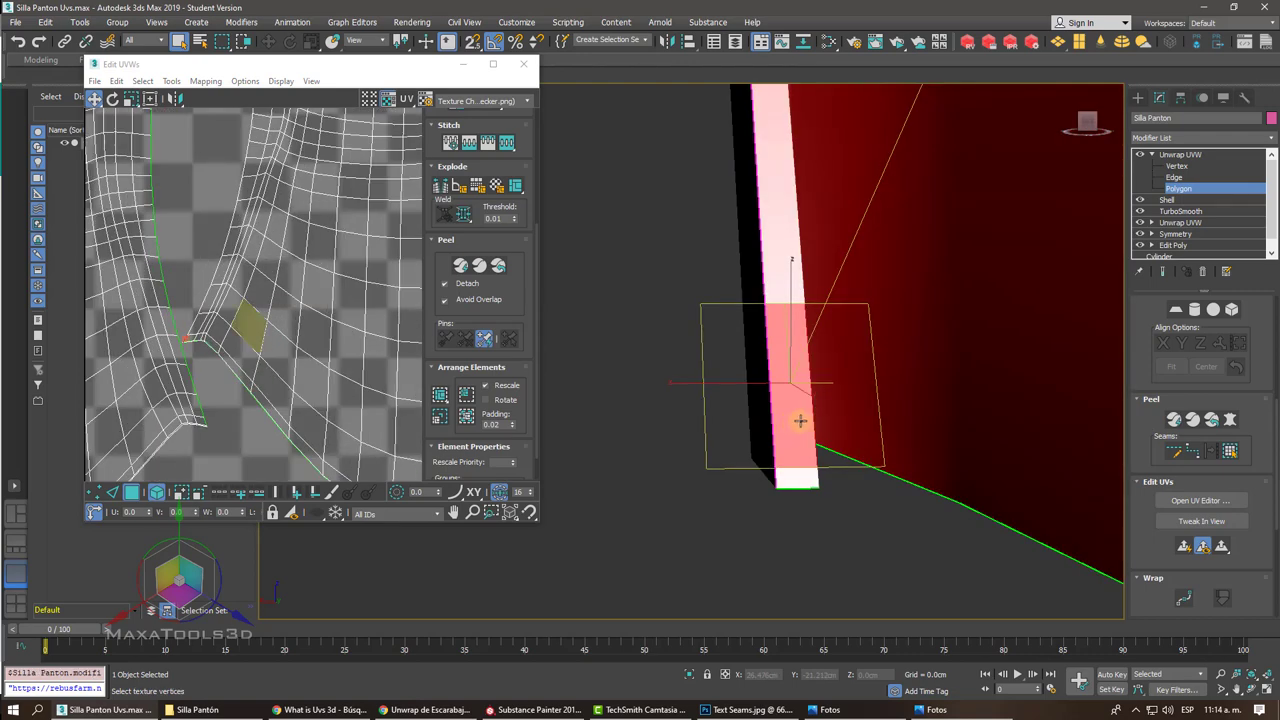
click(966, 386)
click(1230, 450)
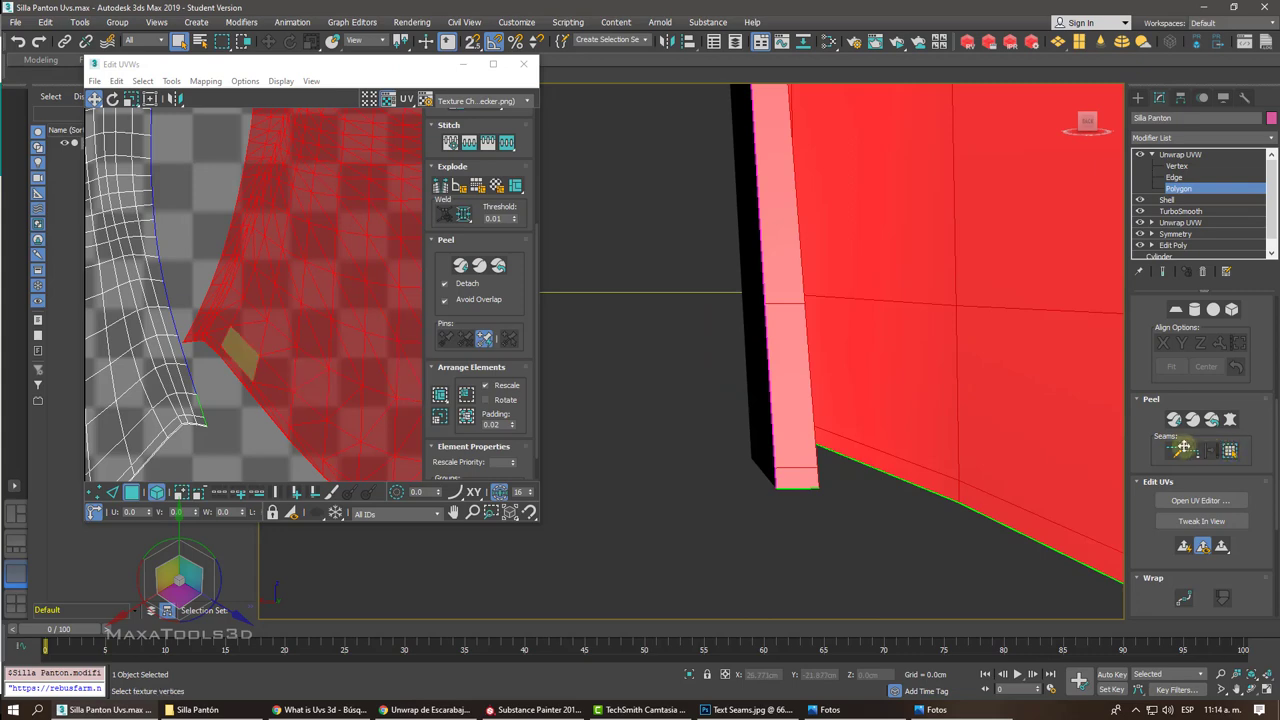
click(790, 418)
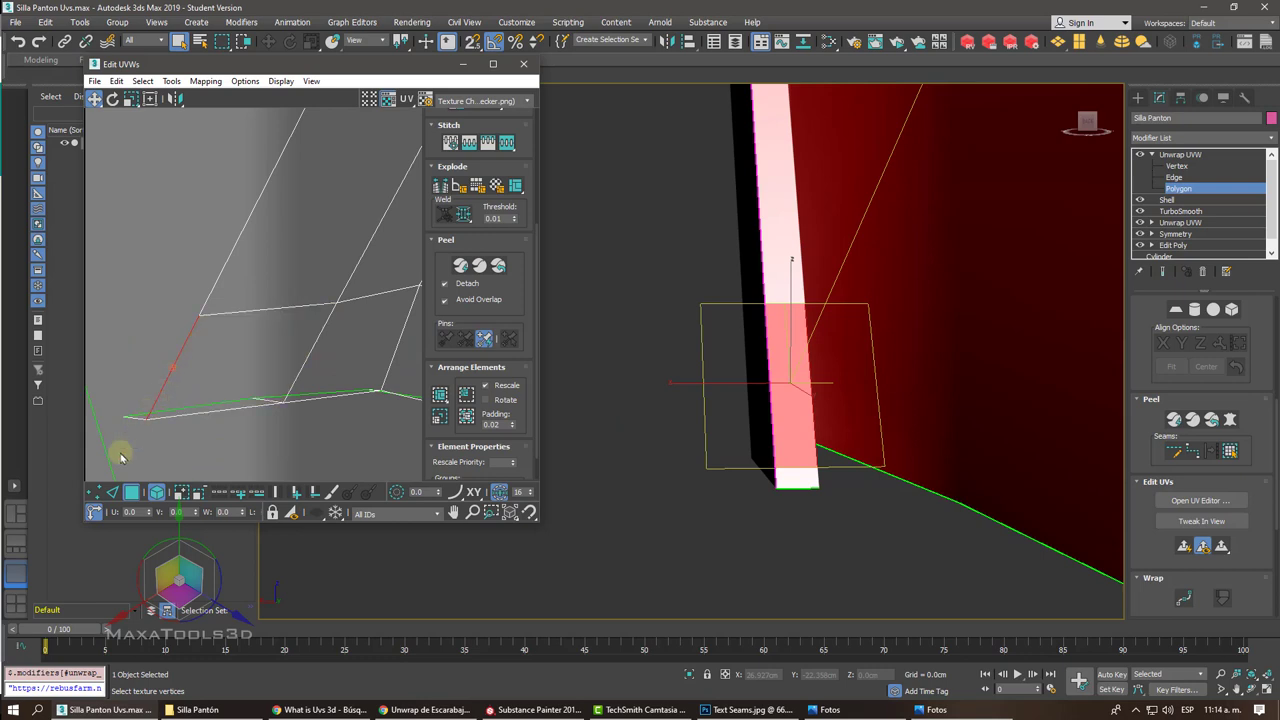
Step: In vertex mode, move the stray bottom-left corner UV vertex up into line
key(1)
click(149, 422)
middle_drag(149, 422, 163, 440)
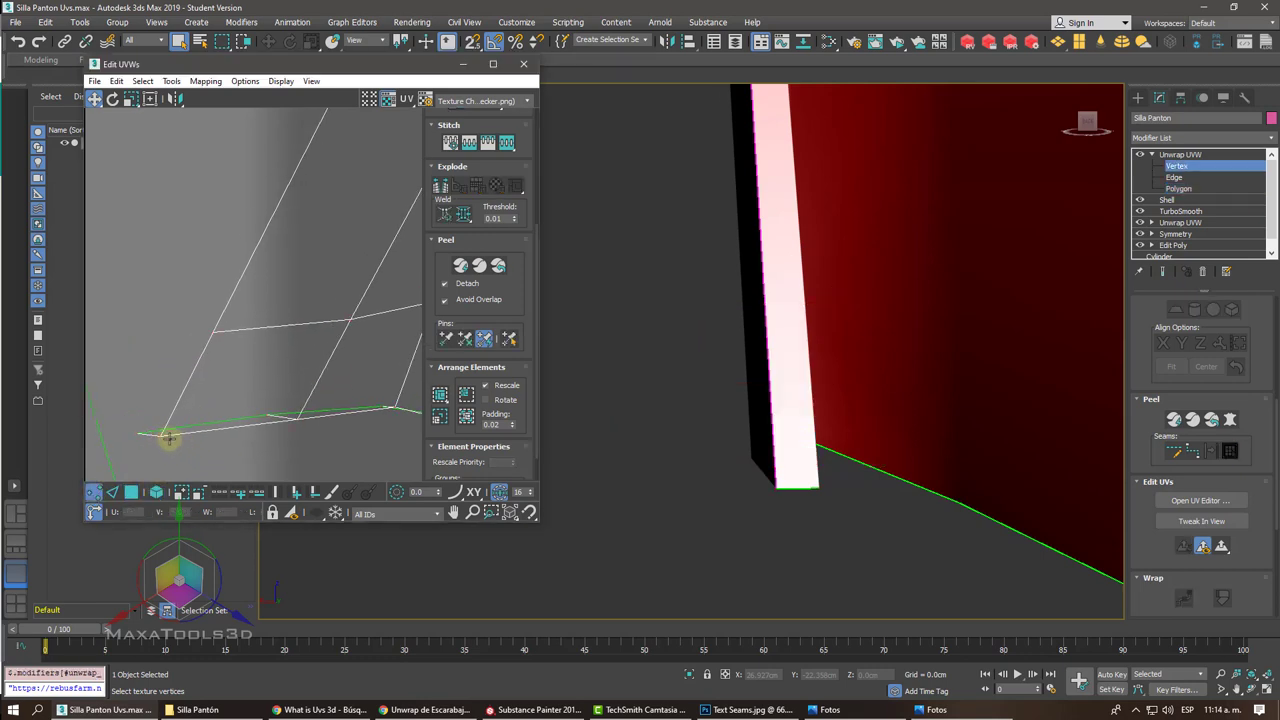
drag(167, 433, 213, 333)
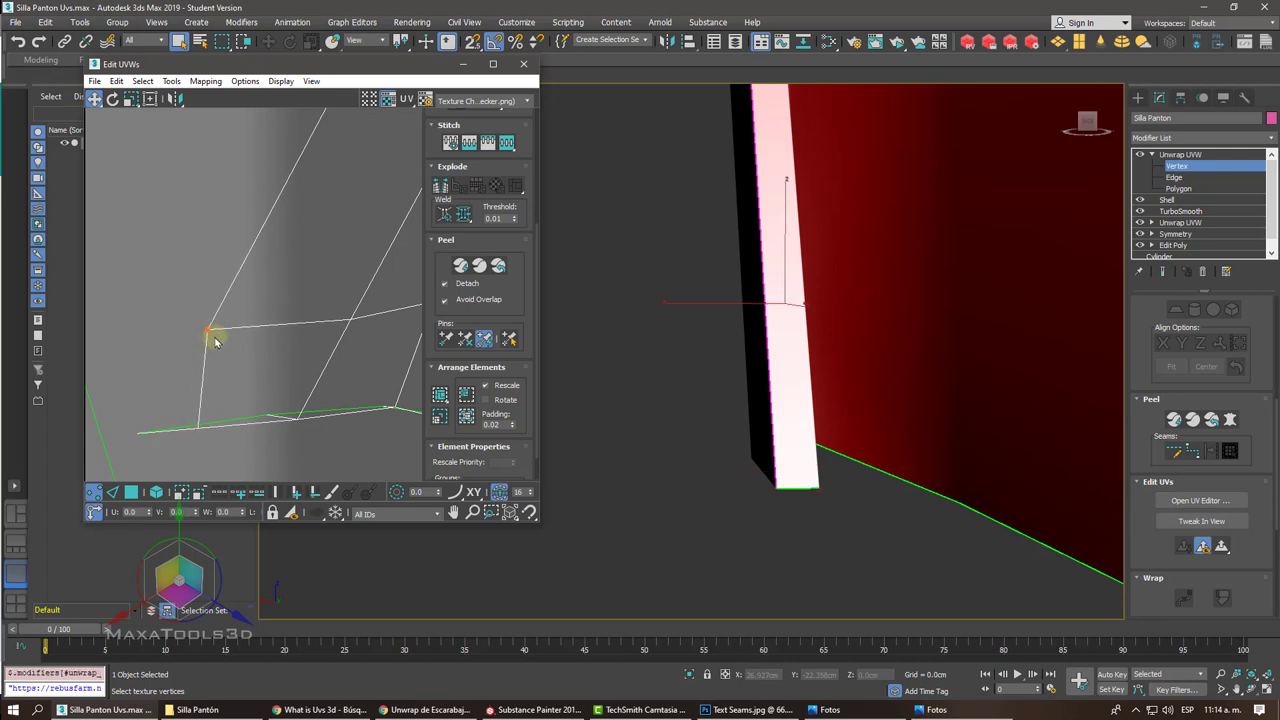
scroll(230, 357, up, 2)
middle_drag(232, 359, 185, 321)
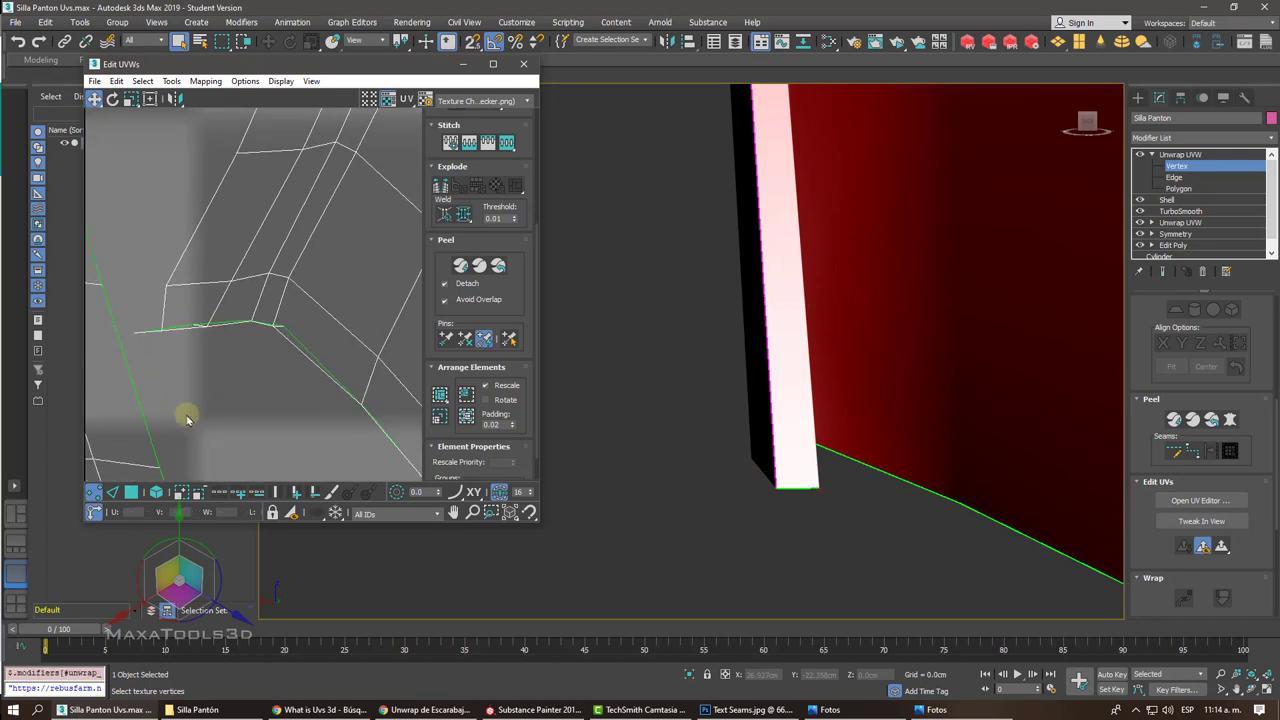
Step: In face mode, pick a UV face on the edge and expand it to the whole element
click(130, 492)
click(294, 304)
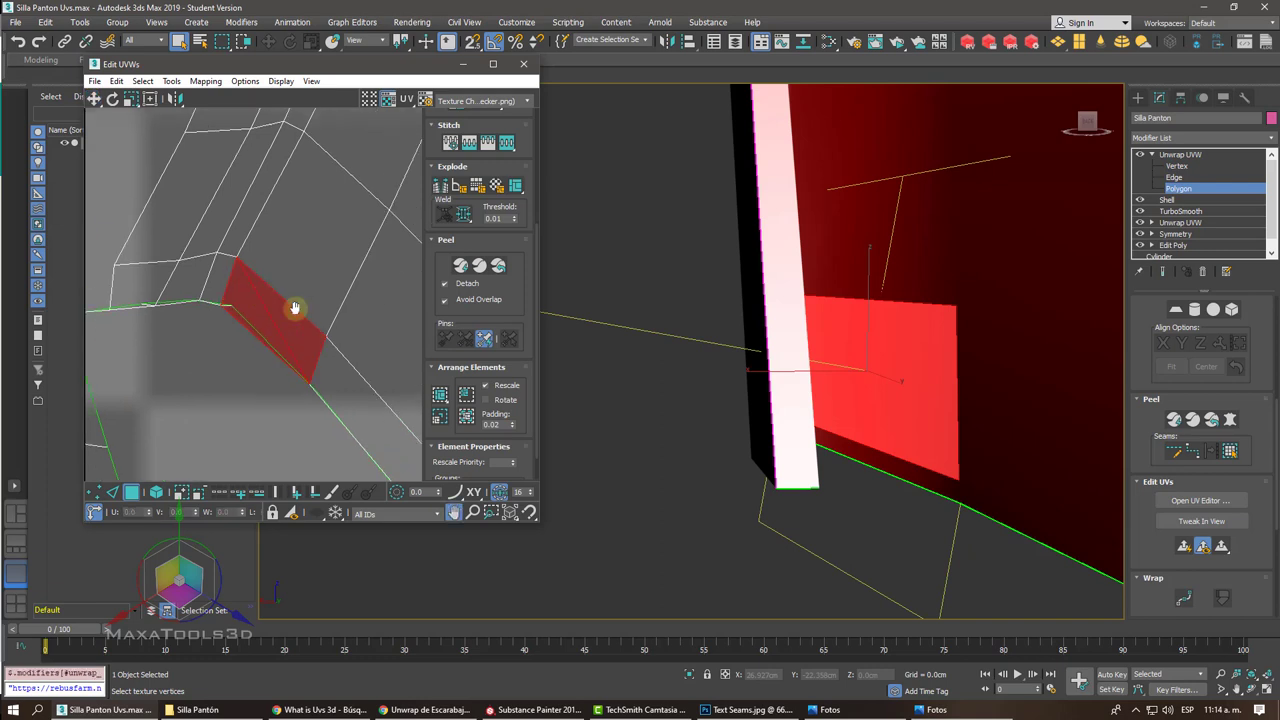
click(1231, 420)
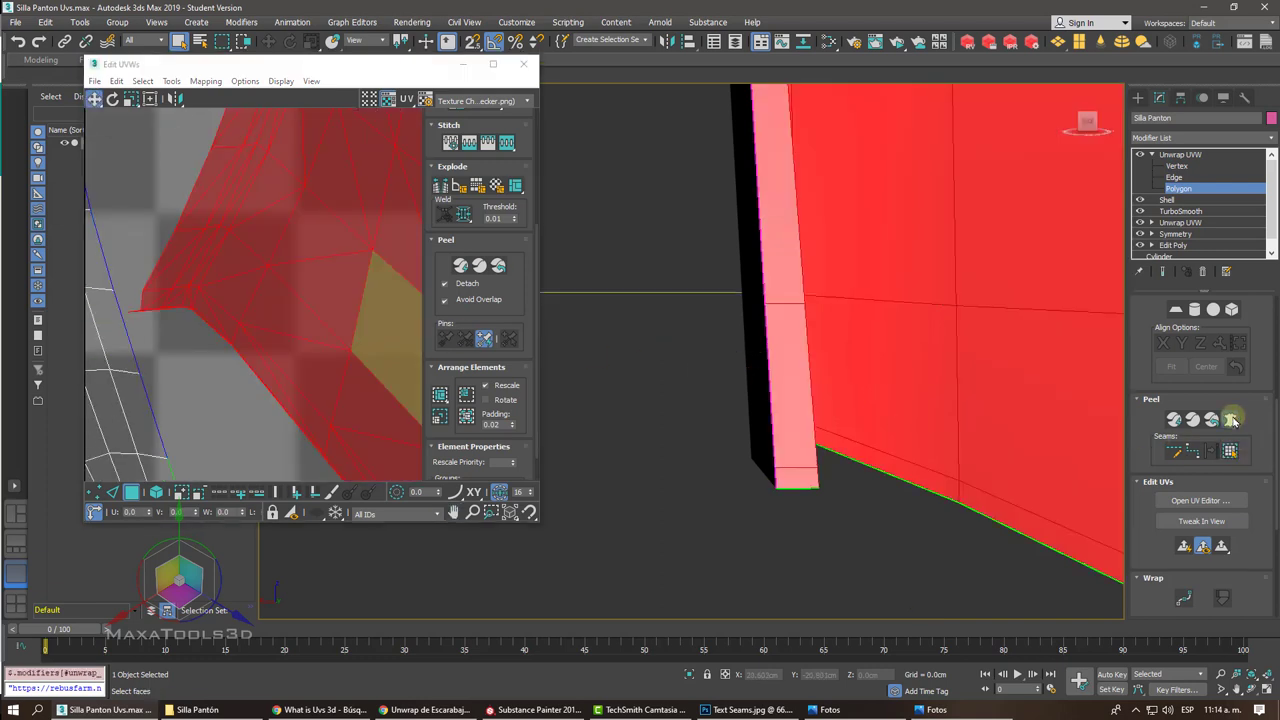
Step: Pelt-map the selected shell element and start the pelt stretch
click(1231, 420)
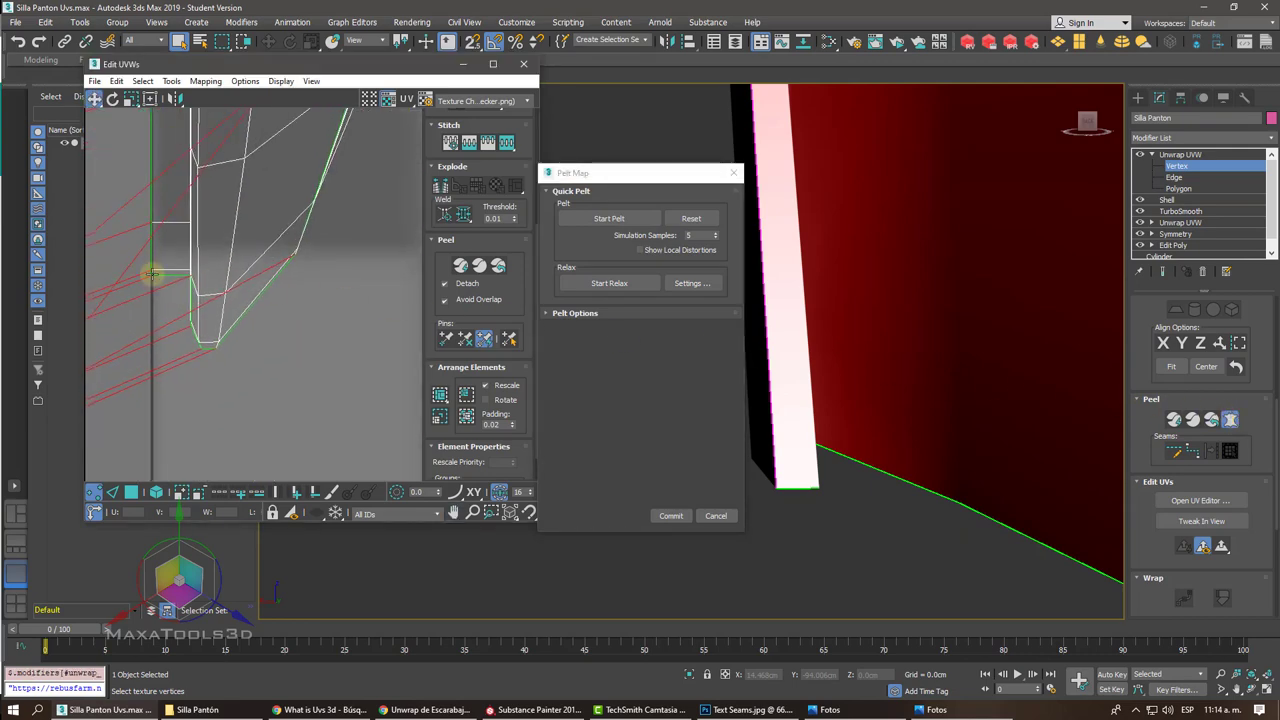
scroll(151, 273, up, 2)
scroll(152, 278, down, 3)
scroll(152, 278, down, 4)
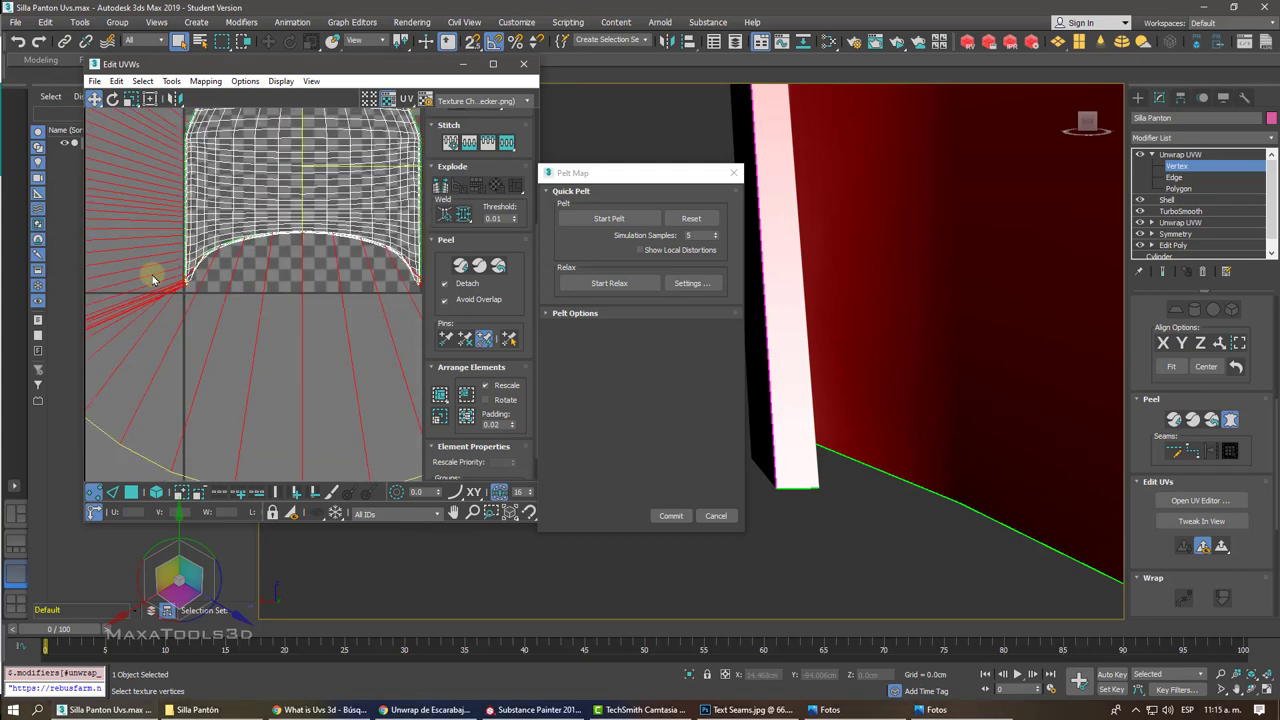
scroll(152, 278, down, 3)
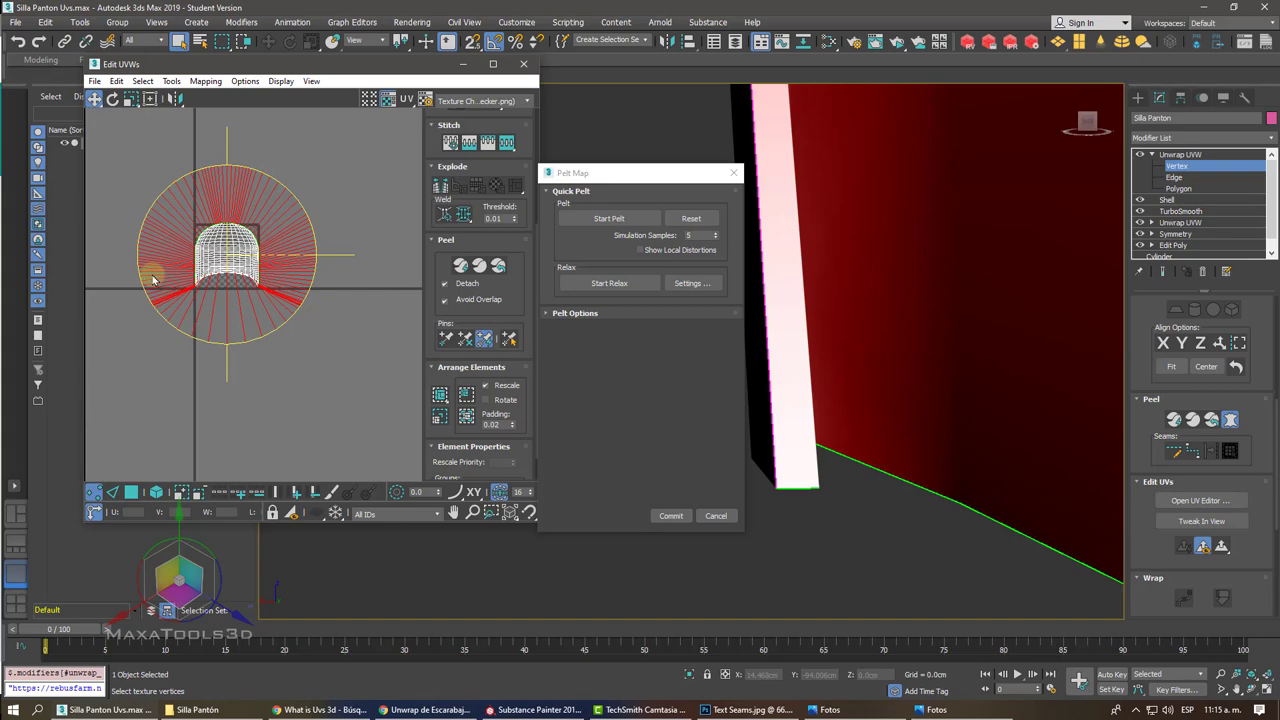
scroll(152, 279, up, 3)
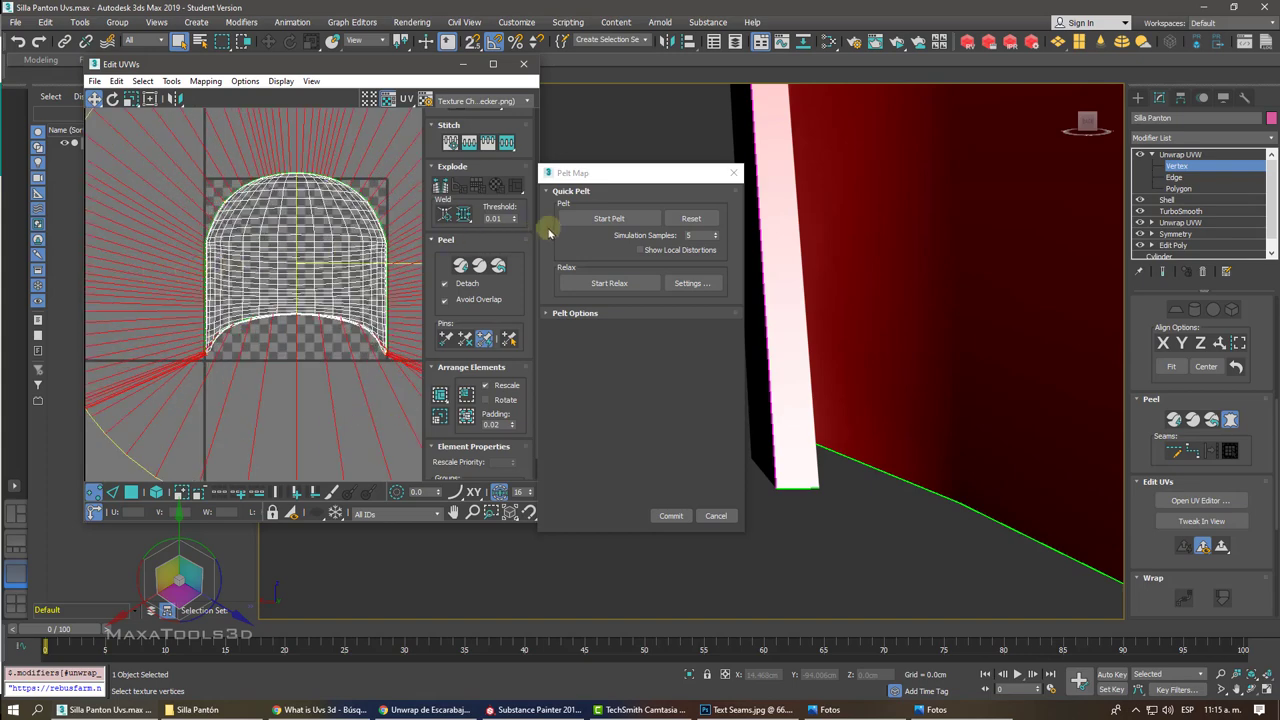
click(598, 226)
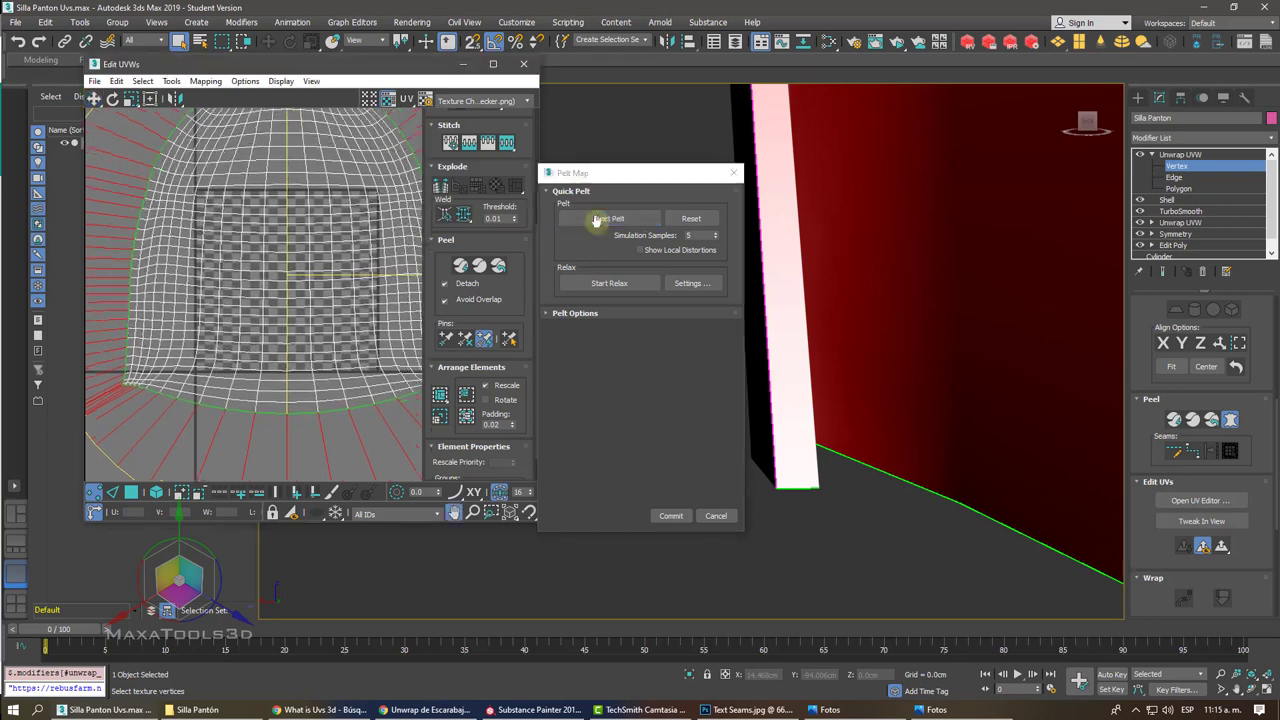
Step: Try a relax on the pelted island, then stop it and undo the result
click(614, 284)
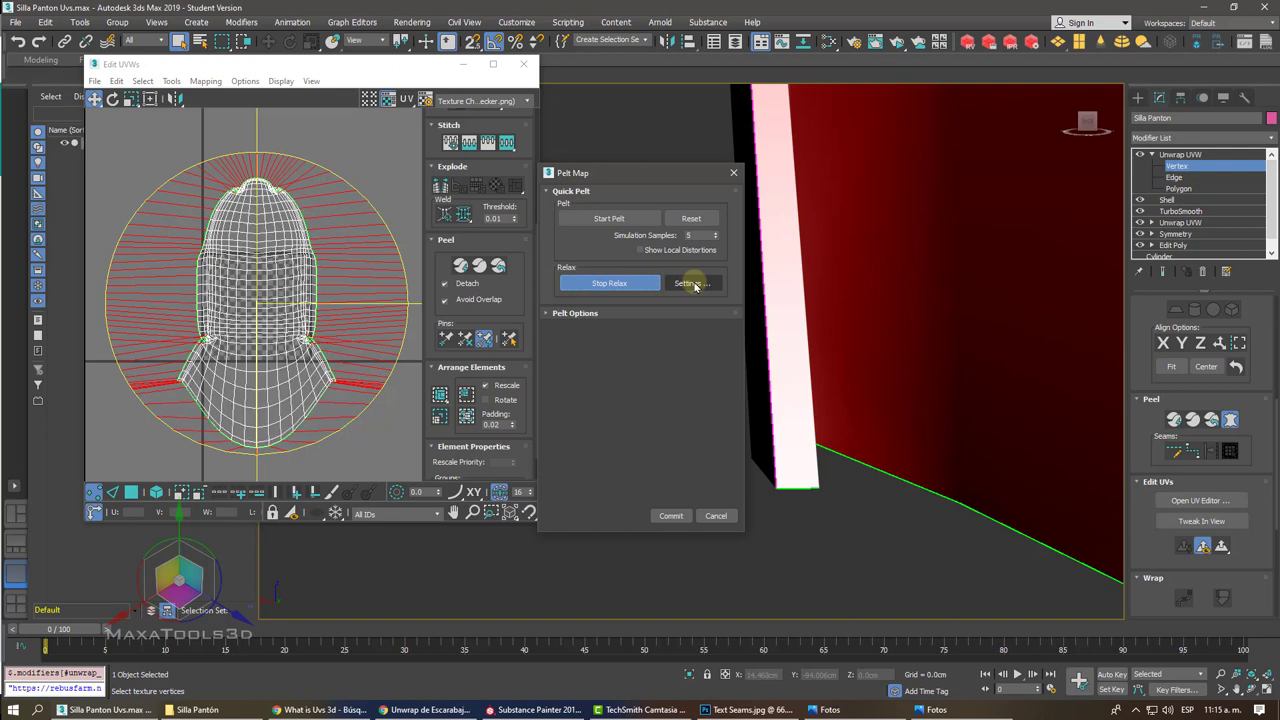
click(640, 289)
key(ctrl+z)
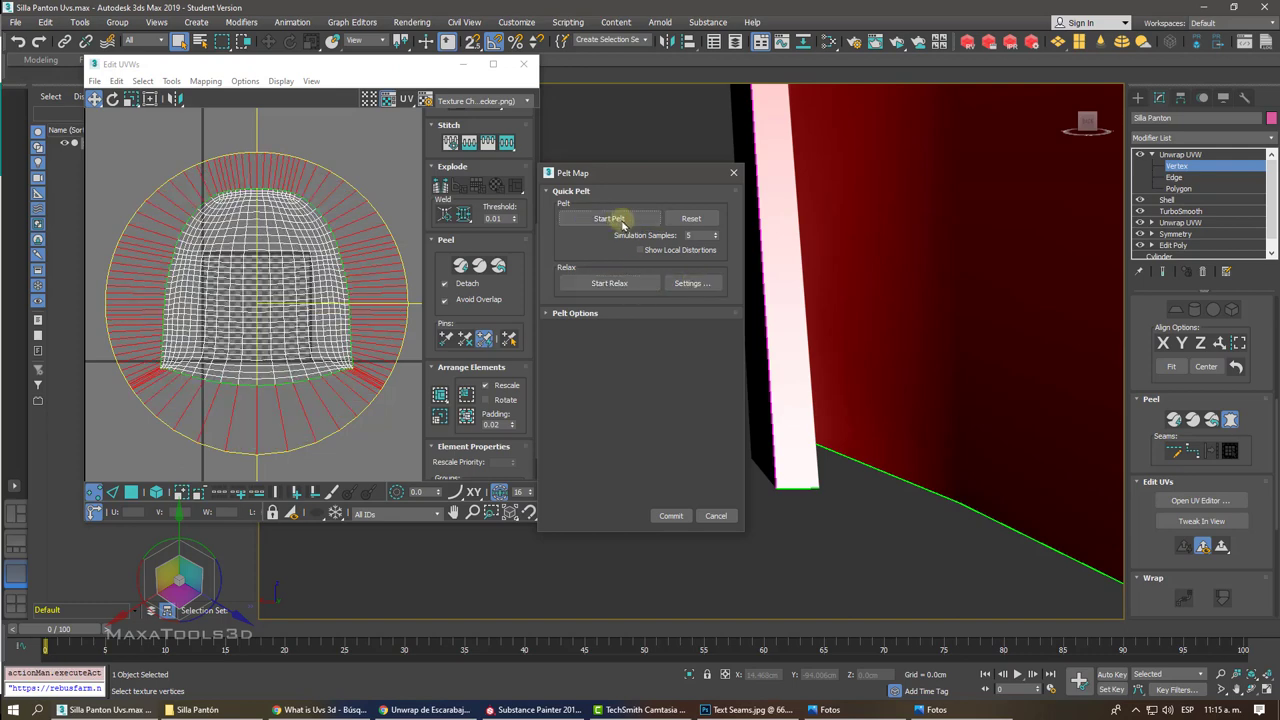
Step: Turn off Keep Boundary Points Fixed, choose Relax By Centers, and start relaxing
click(686, 283)
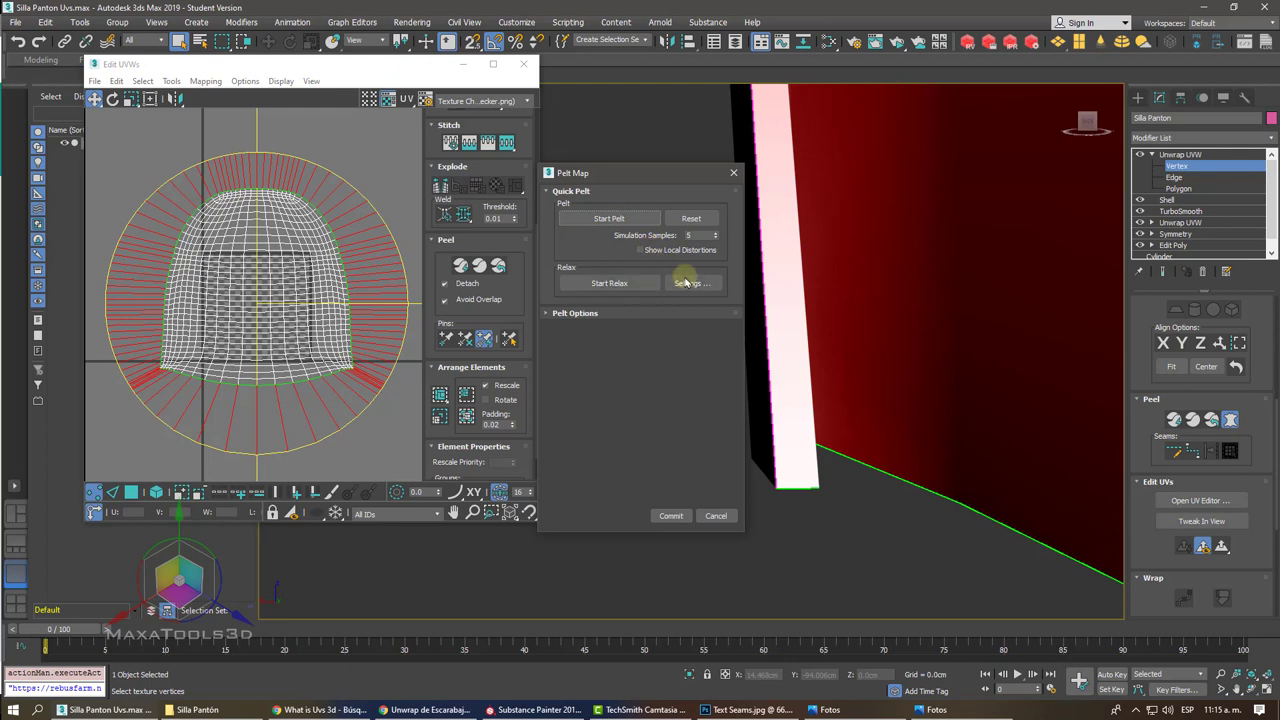
click(716, 279)
click(826, 237)
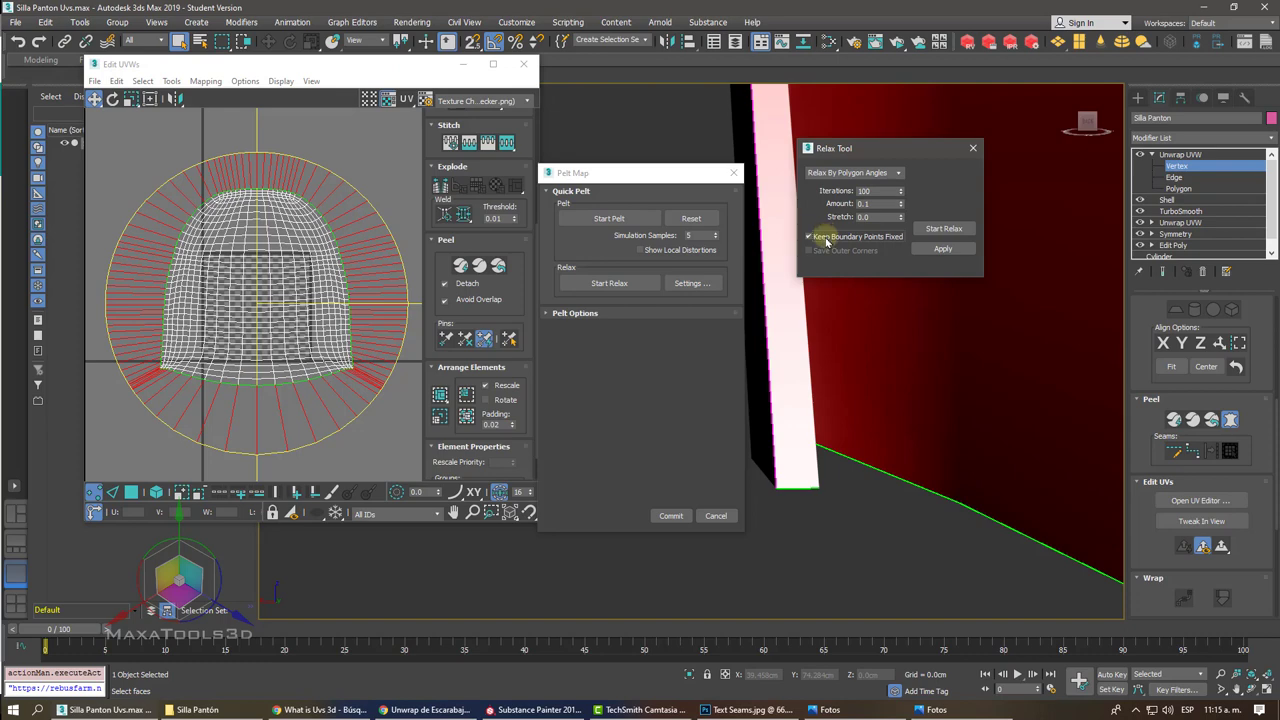
click(895, 172)
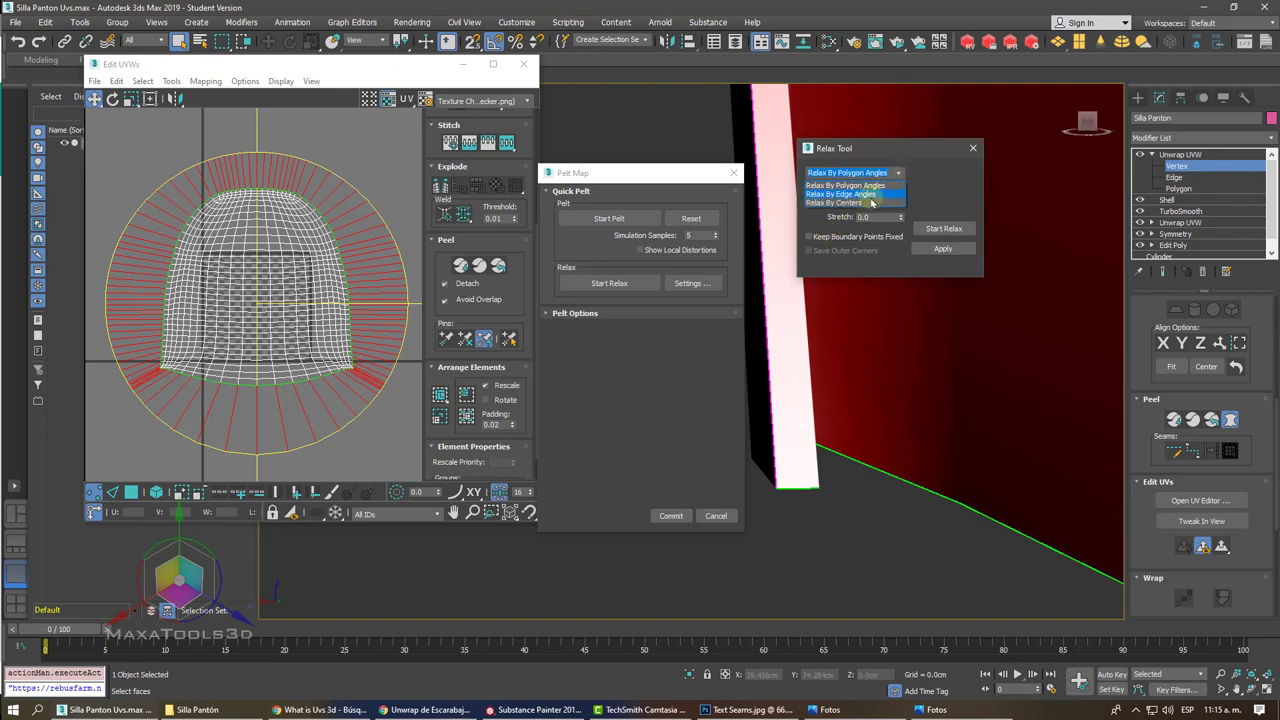
click(867, 206)
click(932, 229)
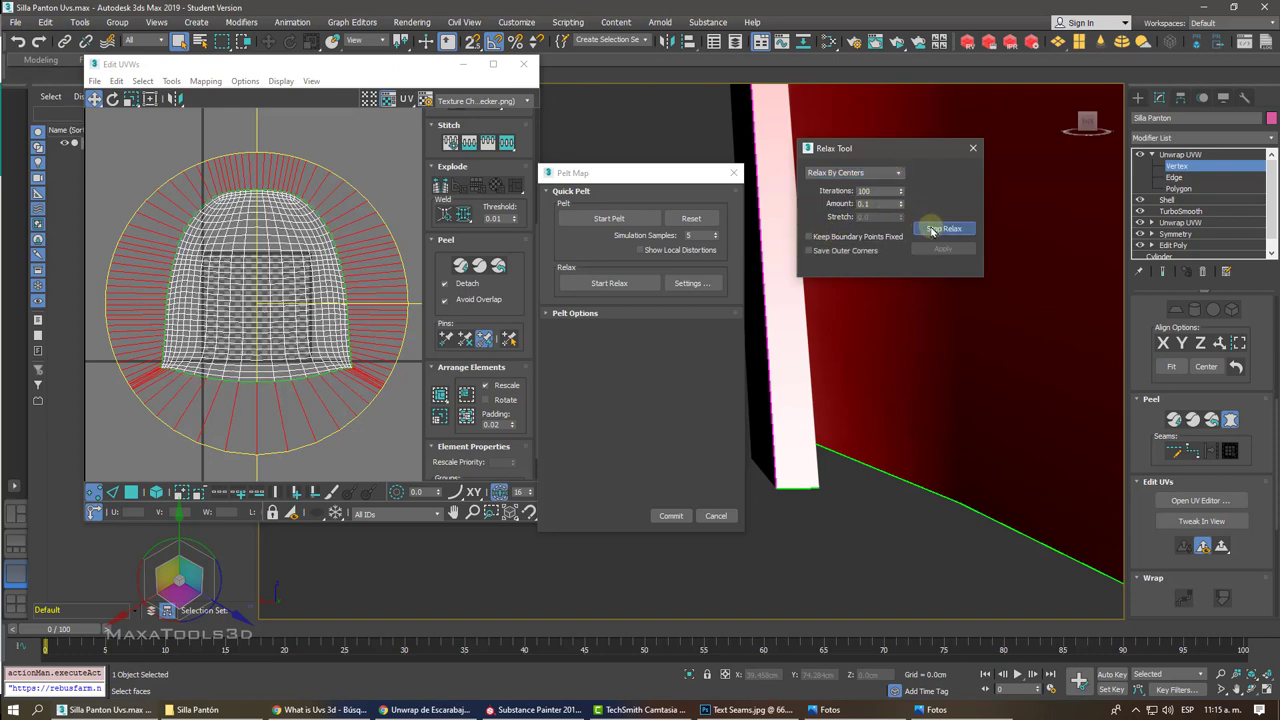
Step: Switch the relax method to Relax By Edge Angles, run it, then stop it
click(932, 230)
click(895, 172)
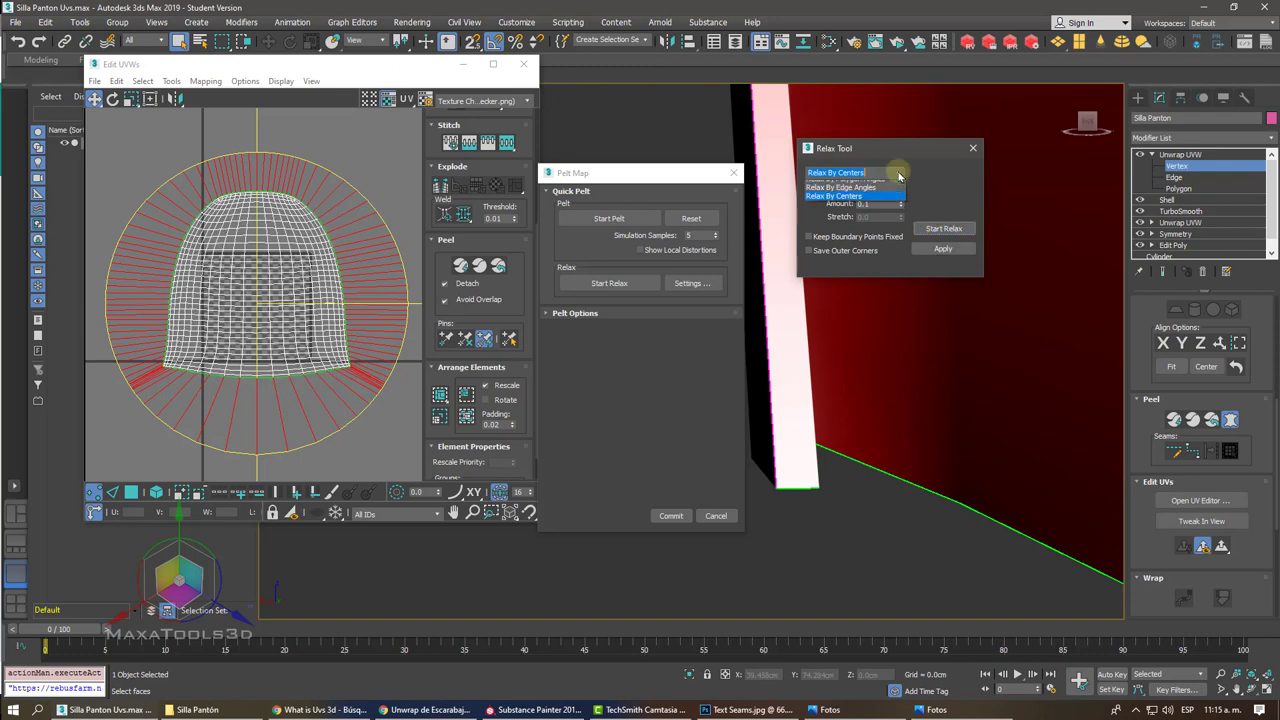
click(896, 194)
click(934, 229)
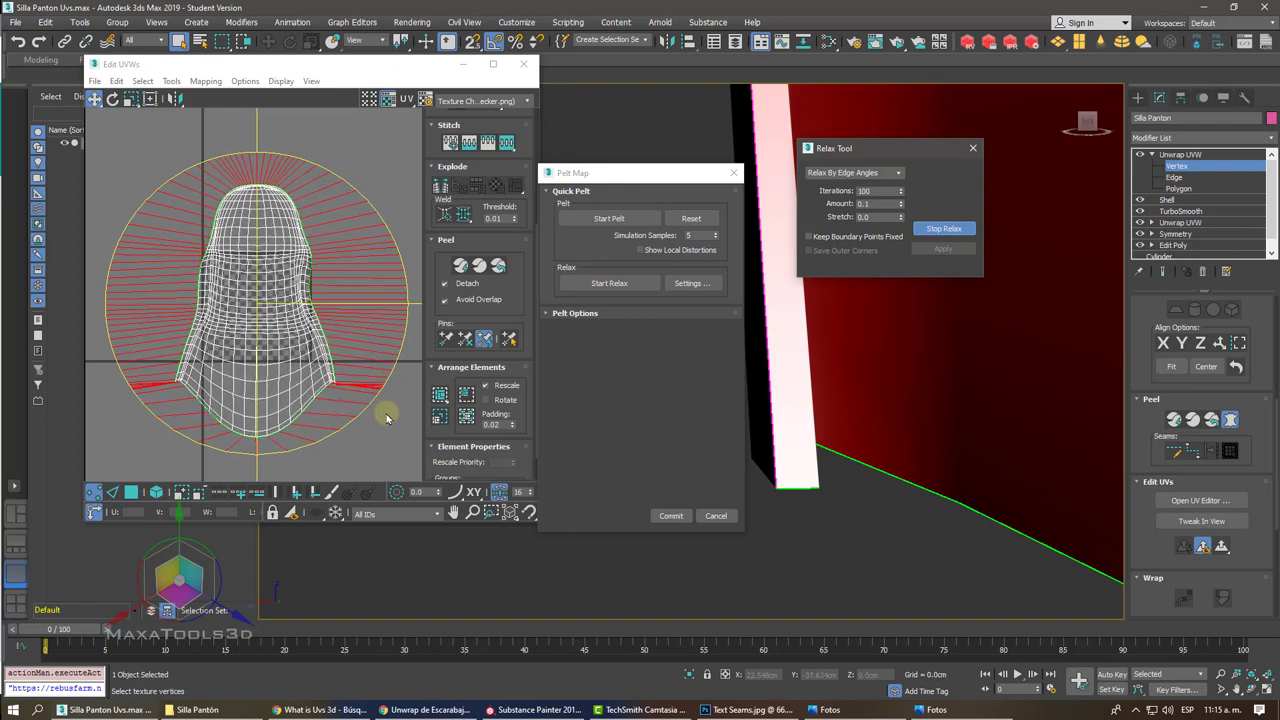
click(135, 331)
Step: Switch to UV vertex mode and close the Relax Tool window
scroll(135, 331, up, 3)
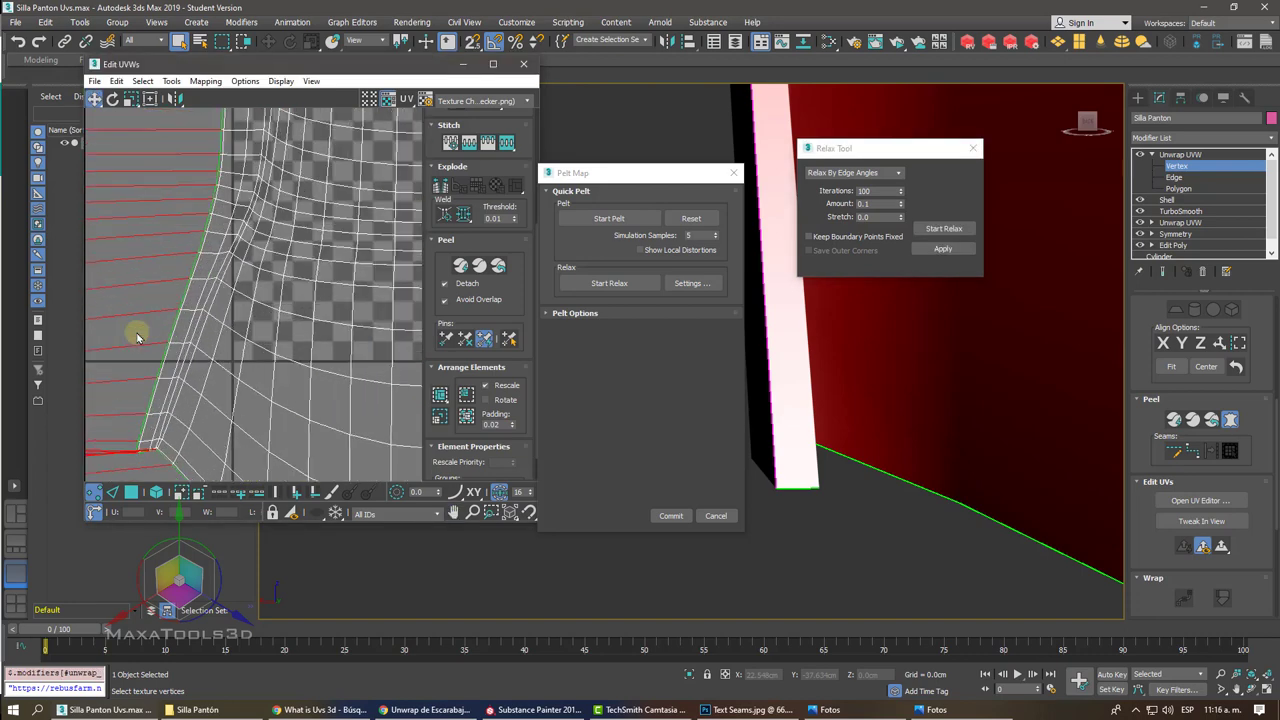
scroll(136, 334, up, 2)
scroll(138, 337, up, 1)
scroll(138, 337, down, 5)
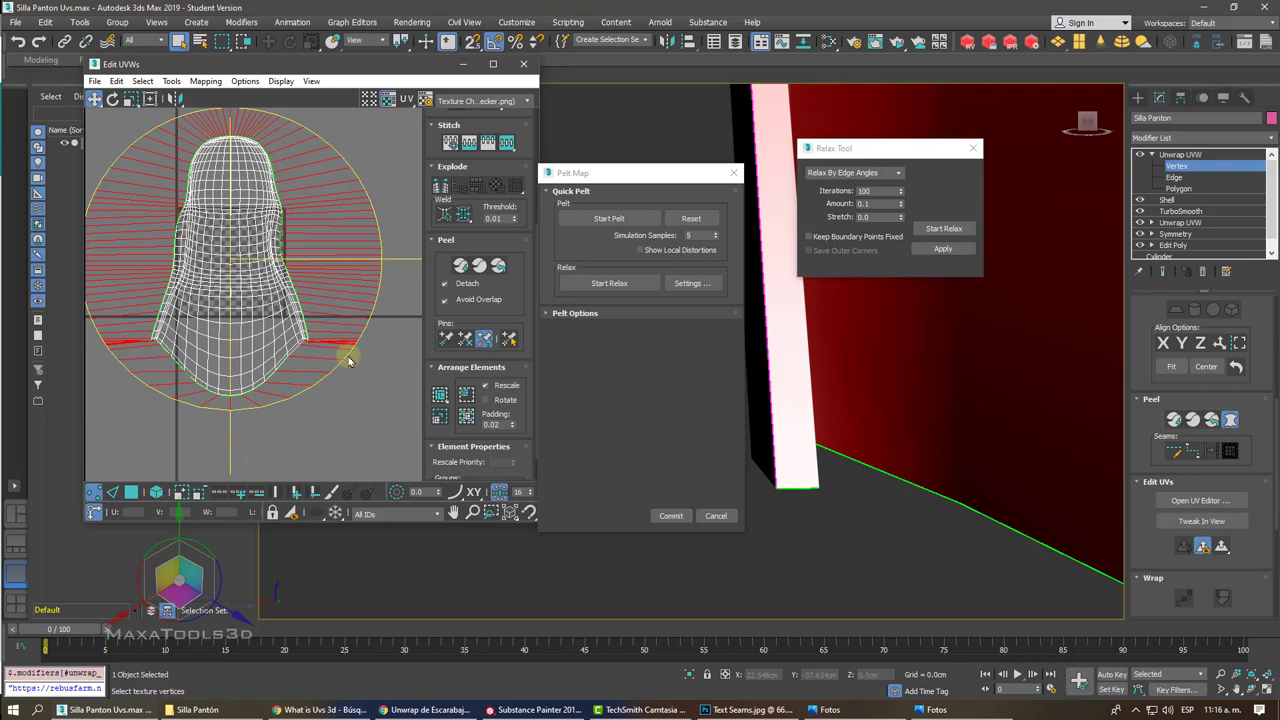
scroll(347, 353, up, 2)
scroll(349, 360, up, 1)
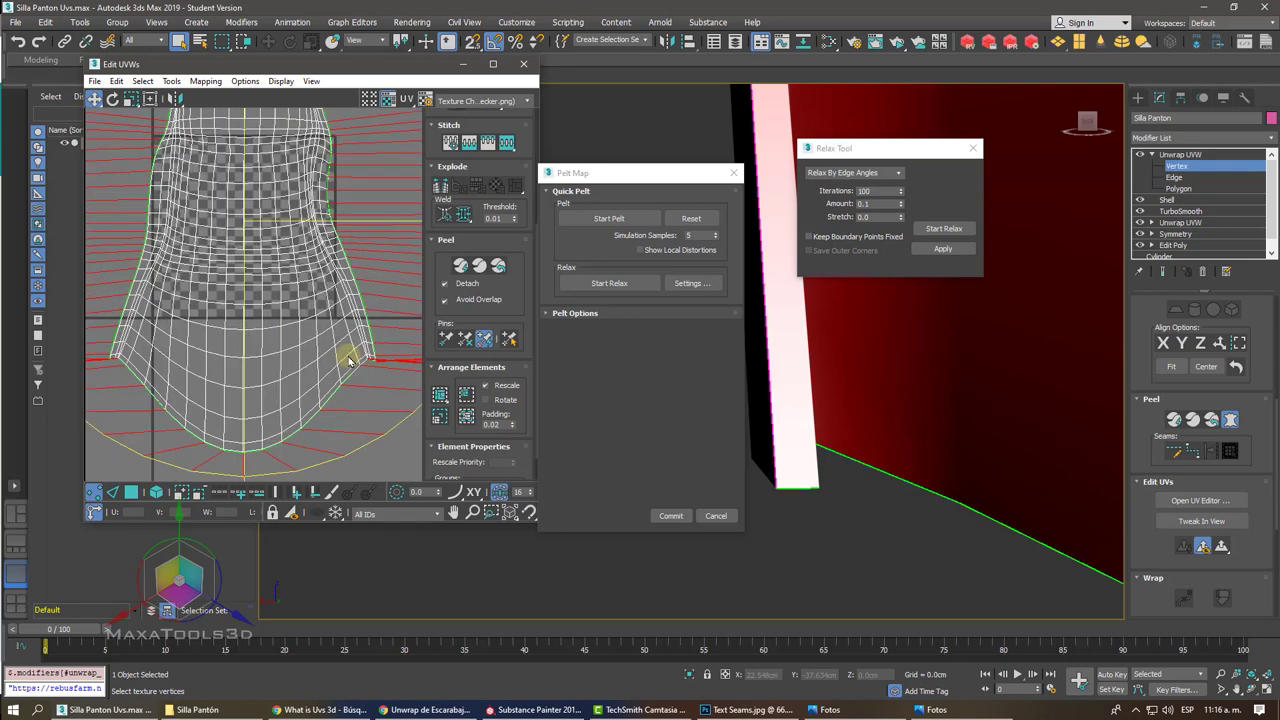
ctrl+scroll(348, 360, up, 1)
ctrl+scroll(348, 360, up, 2)
ctrl+scroll(348, 360, up, 3)
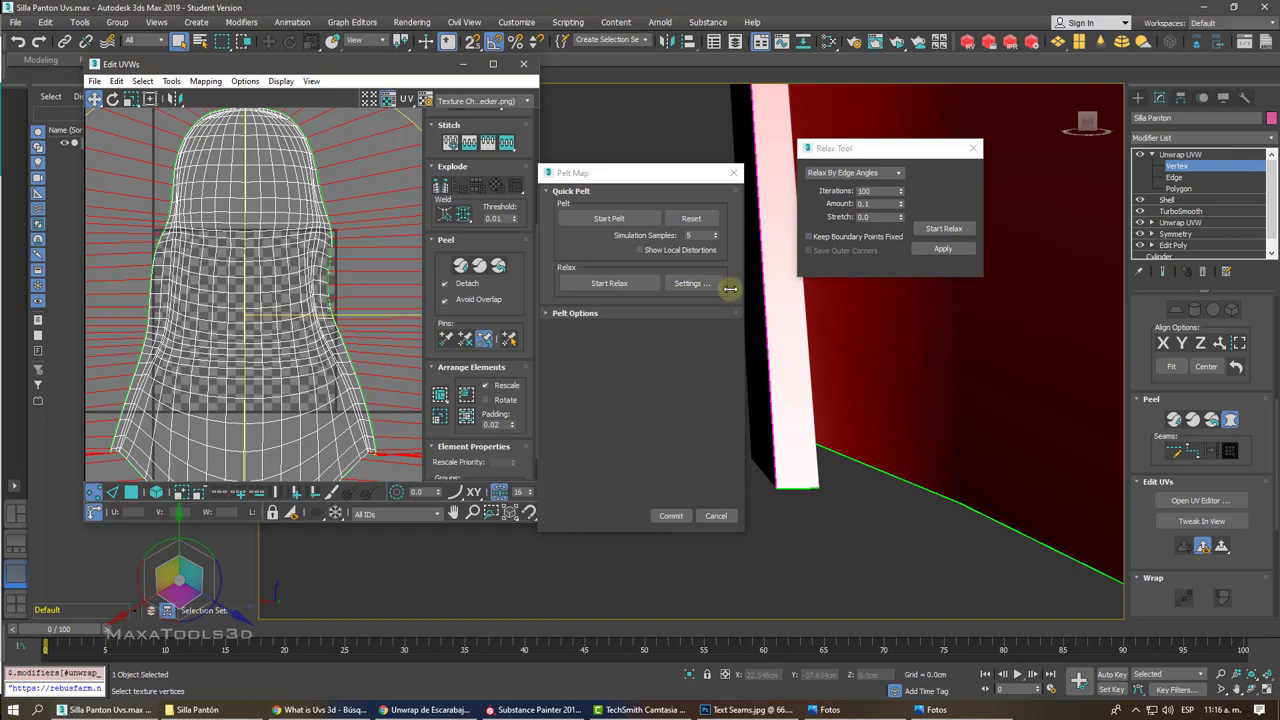
scroll(230, 337, up, 1)
scroll(230, 337, up, 1)
scroll(230, 337, up, 1)
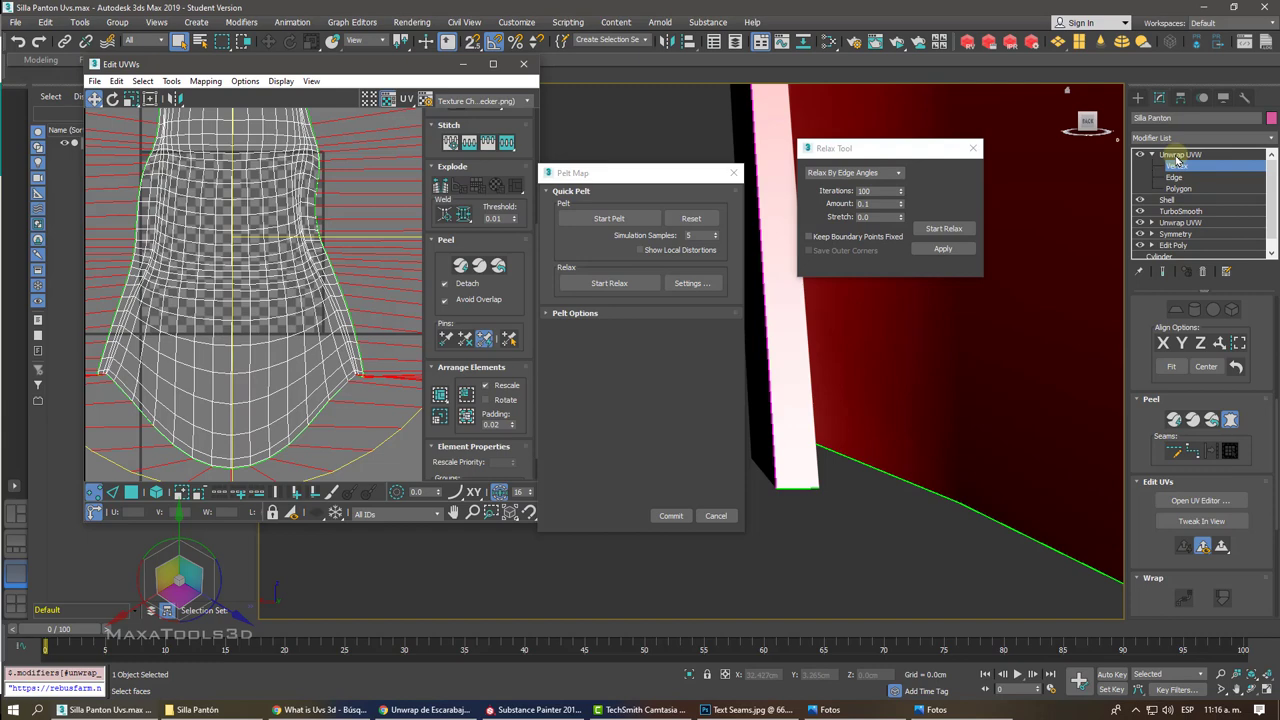
click(1177, 163)
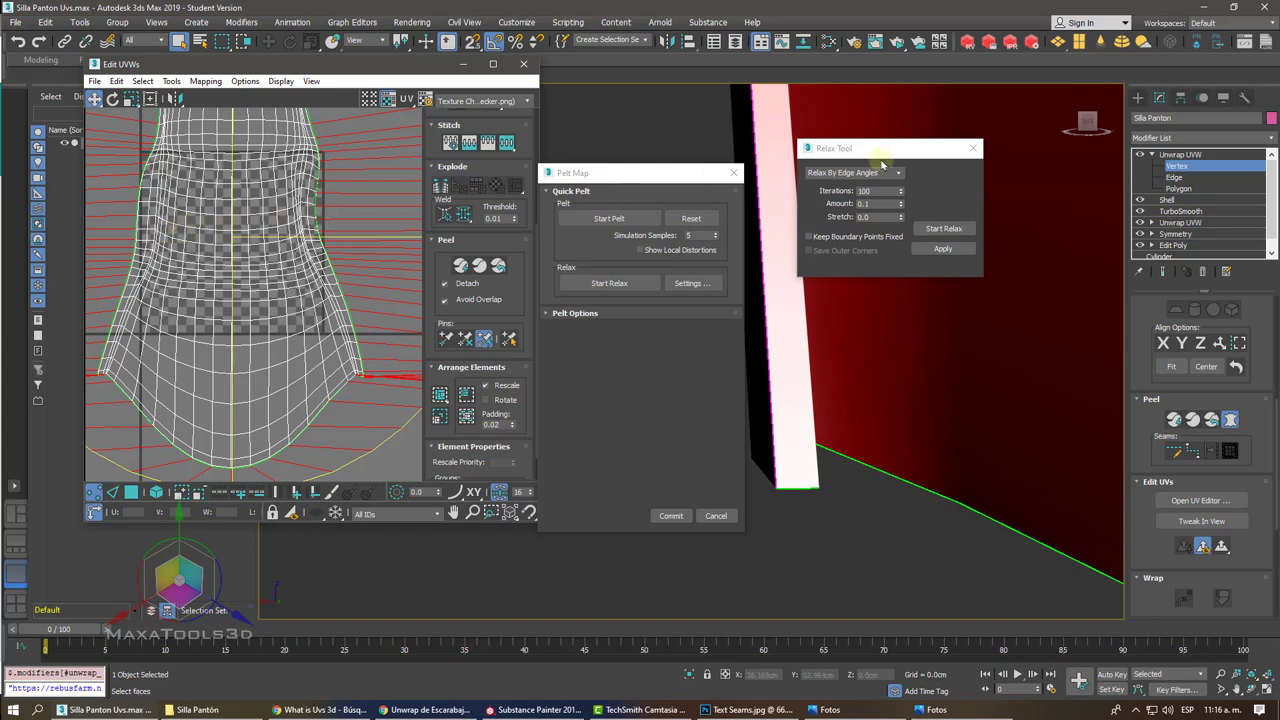
click(972, 148)
Step: Commit the pelt unwrap, then pack all chair-shell faces side by side with Pack Normalize
click(671, 515)
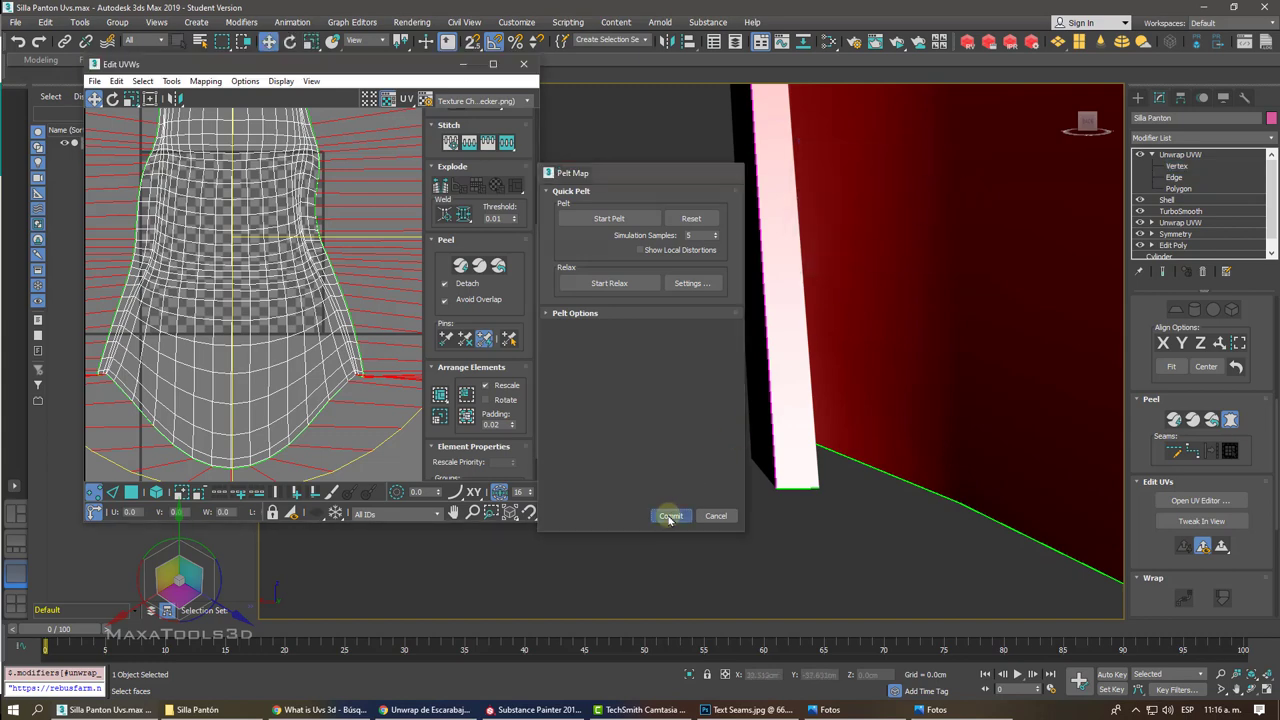
click(341, 398)
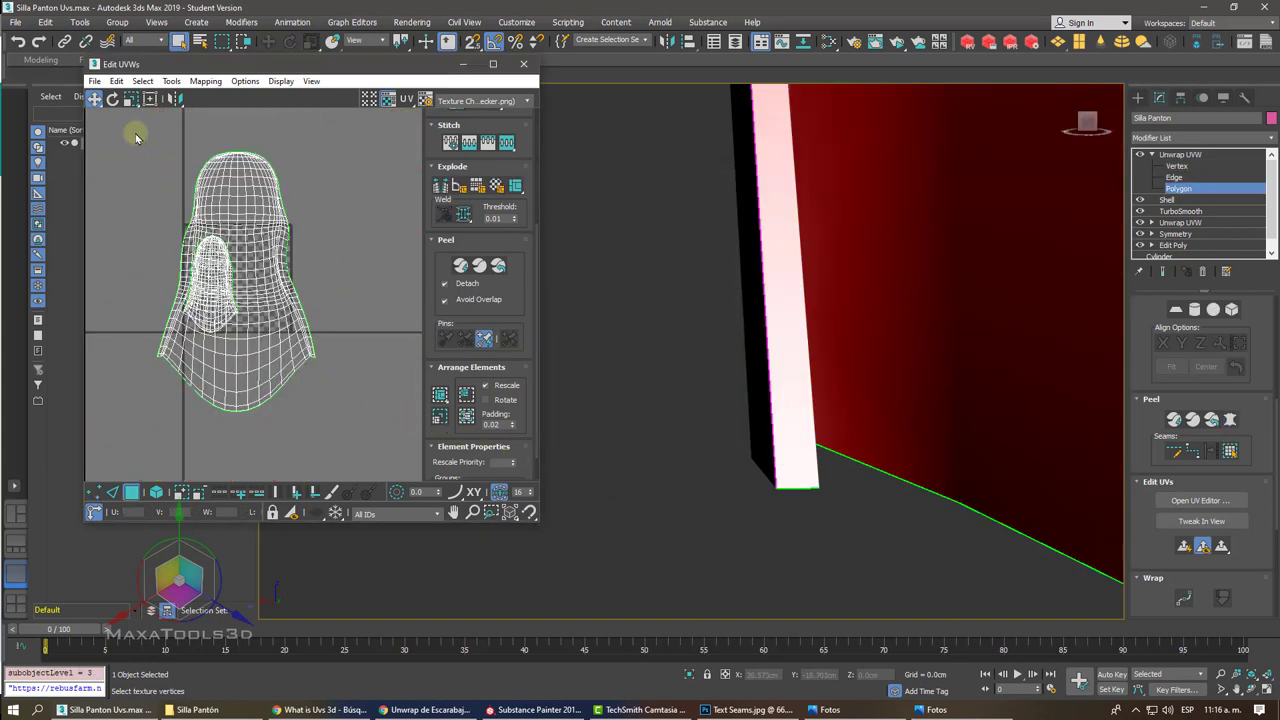
drag(136, 133, 367, 413)
click(439, 416)
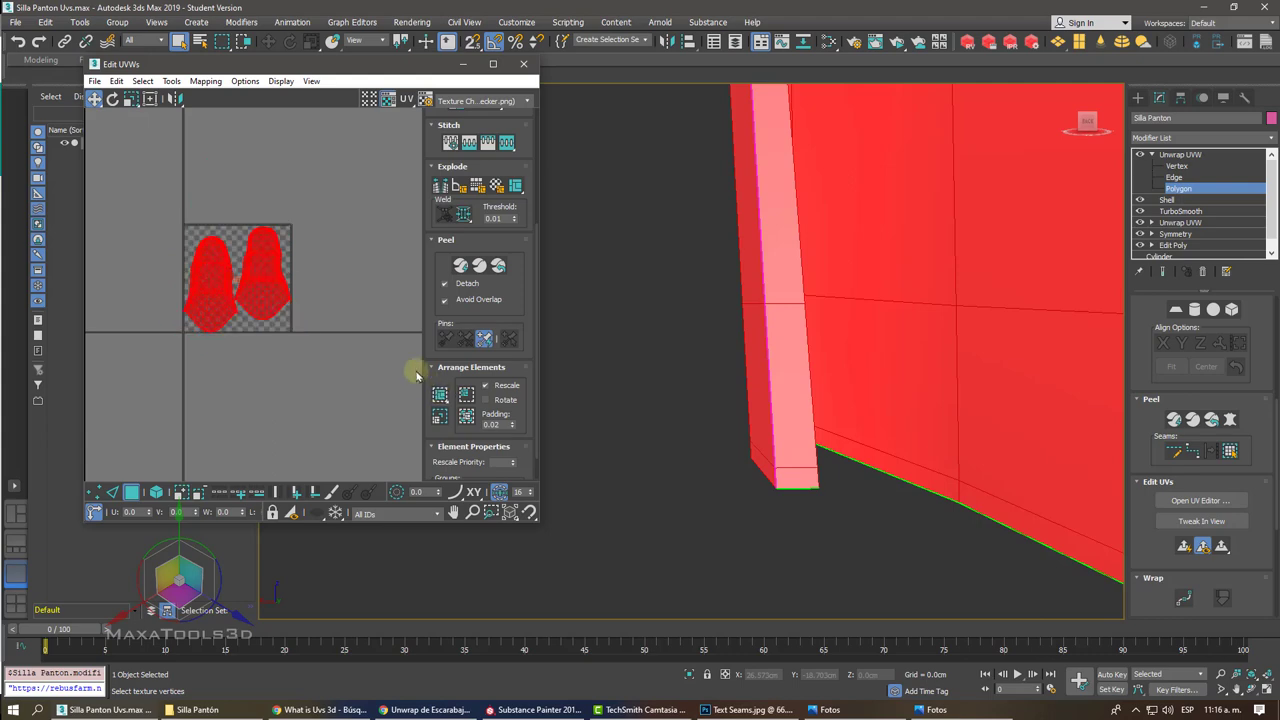
click(352, 313)
Step: Zoom in and select a narrow strip of UV faces
scroll(348, 309, up, 3)
scroll(348, 309, up, 3)
scroll(346, 306, up, 3)
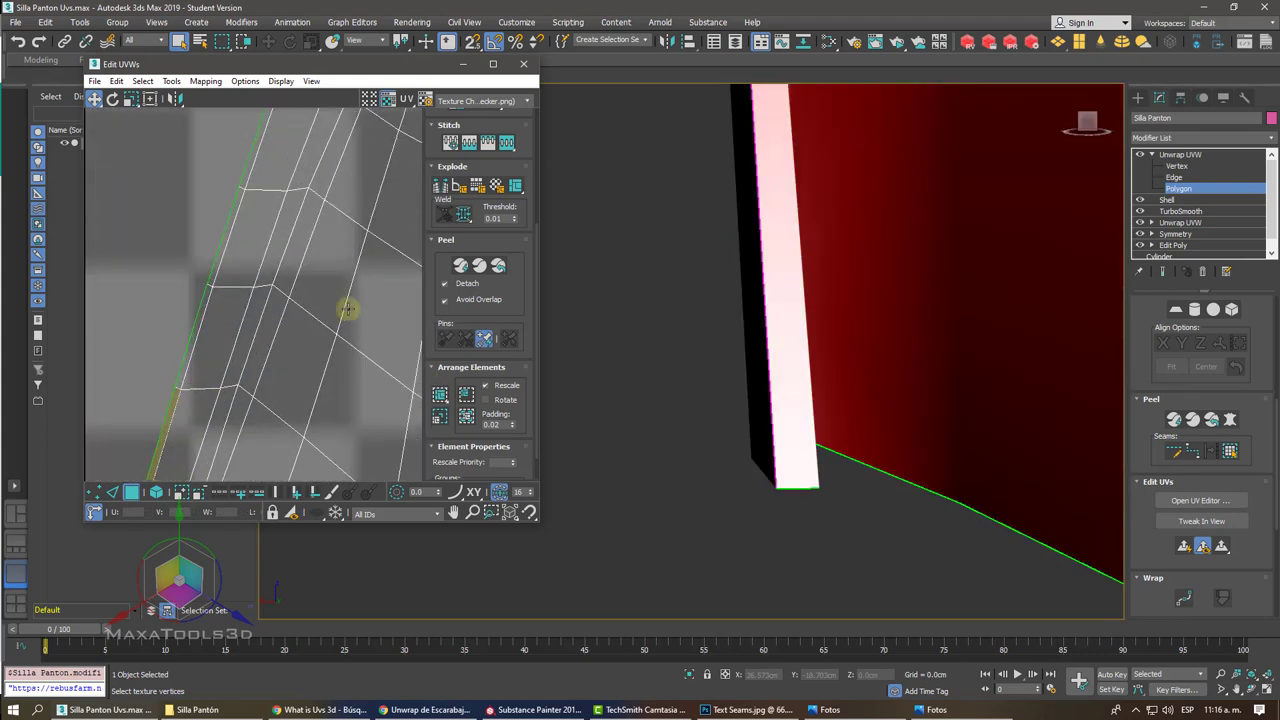
scroll(249, 314, up, 2)
click(146, 314)
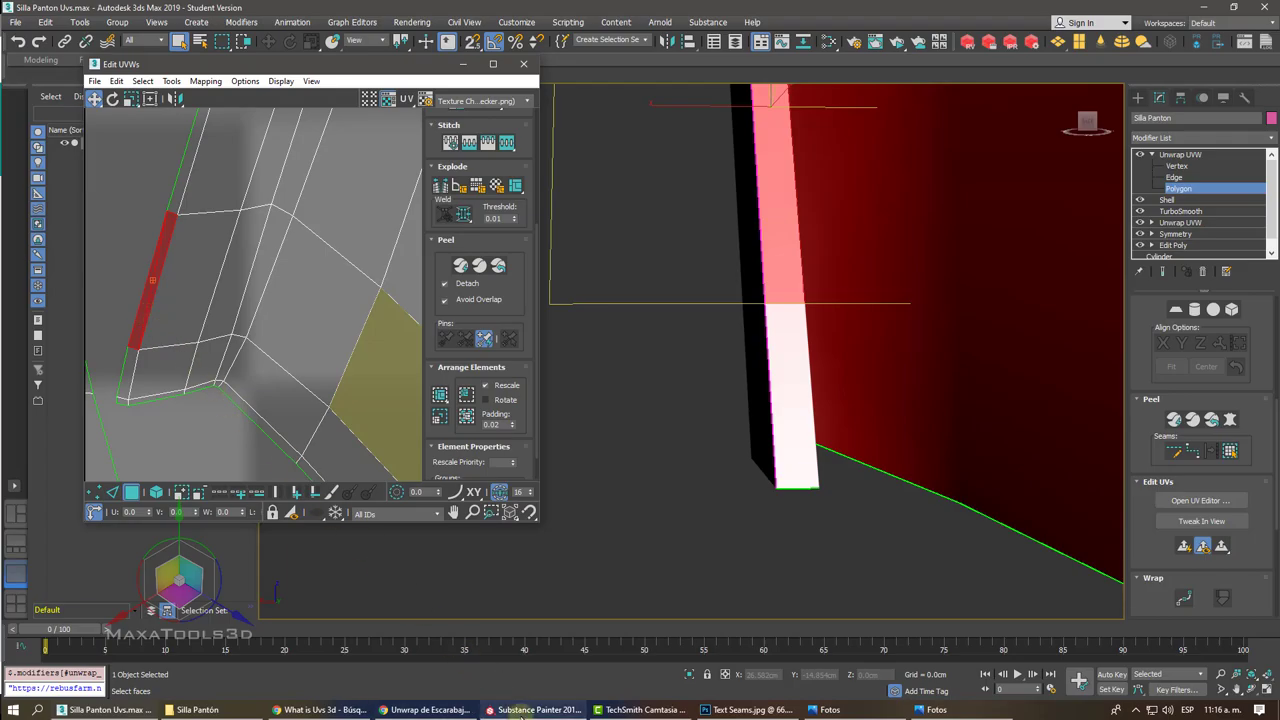
Step: Bring up the textured chair in Substance Painter and close in on the seat seam
click(535, 709)
alt+right_drag(377, 237, 66, 212)
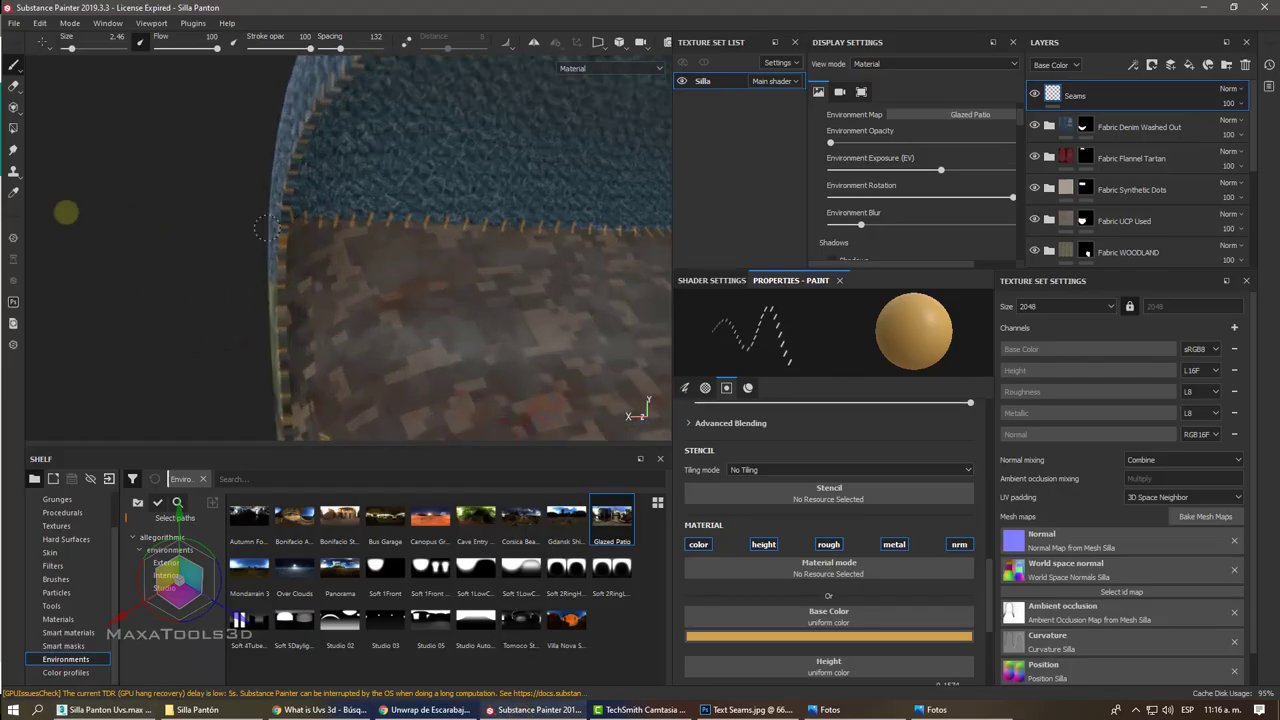
scroll(66, 212, up, 3)
Step: Orbit and zoom around the textured chair to view it from the side, back and seat
scroll(66, 212, up, 3)
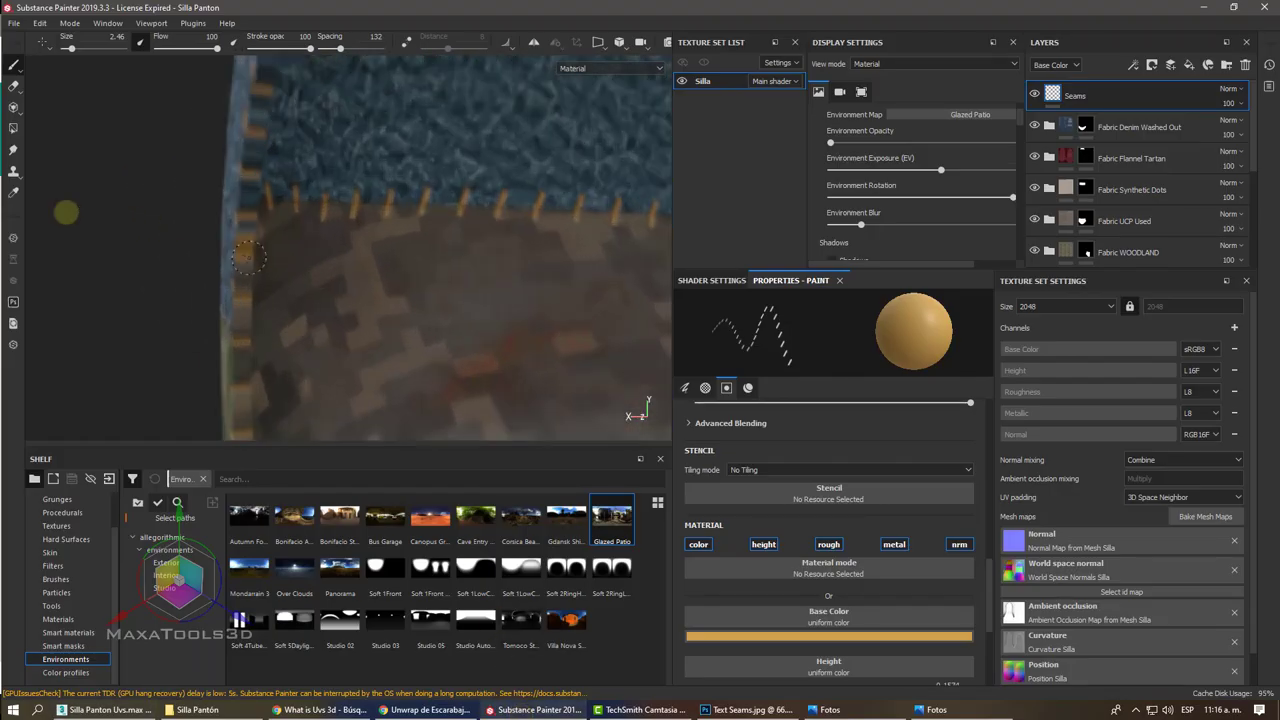
alt+right_drag(77, 214, 266, 251)
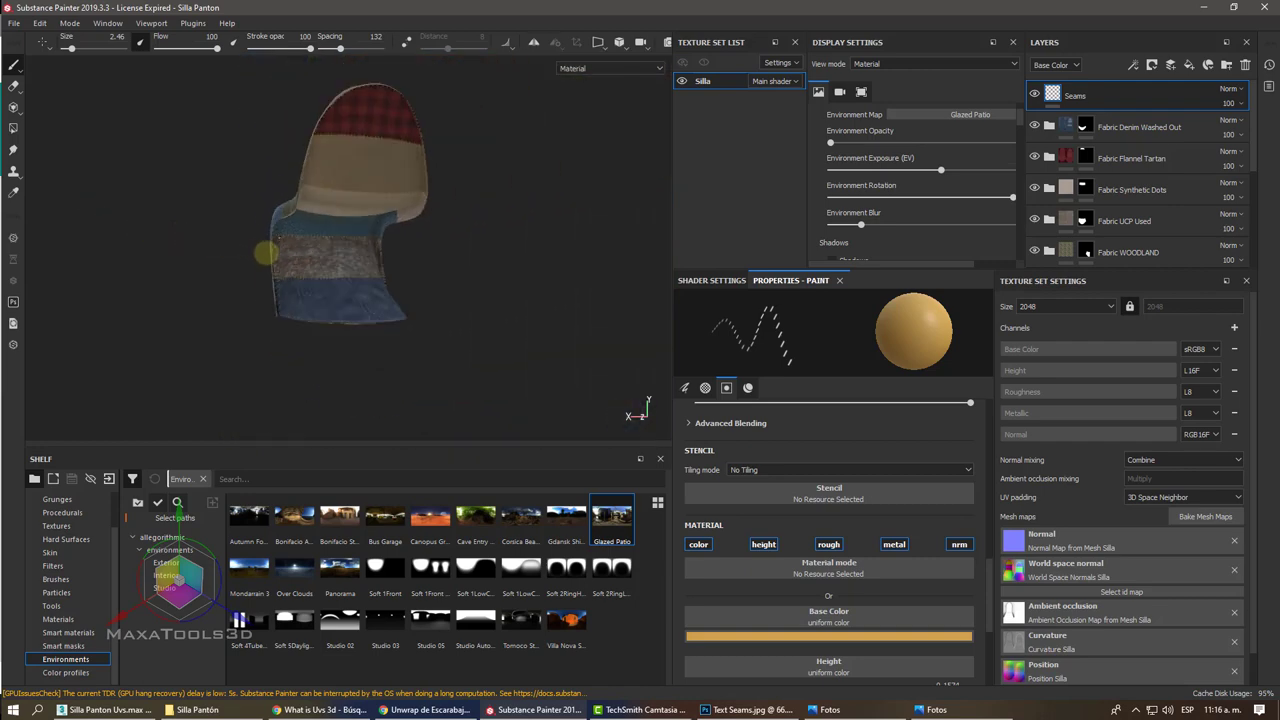
mouse_move(266, 251)
alt+mouse_down()
mouse_move(485, 268)
mouse_move(366, 263)
mouse_move(357, 294)
mouse_move(408, 320)
alt+mouse_up()
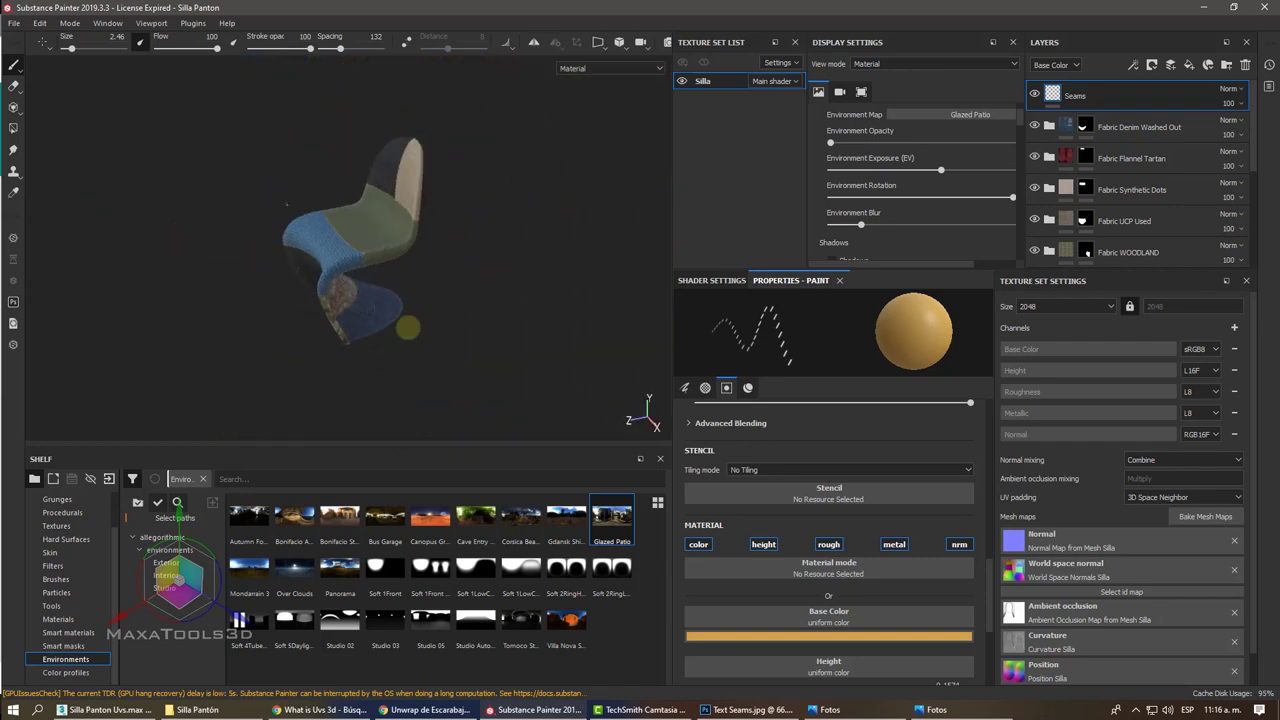
alt+right_drag(408, 320, 402, 247)
scroll(406, 191, up, 2)
scroll(410, 186, up, 2)
scroll(415, 181, up, 3)
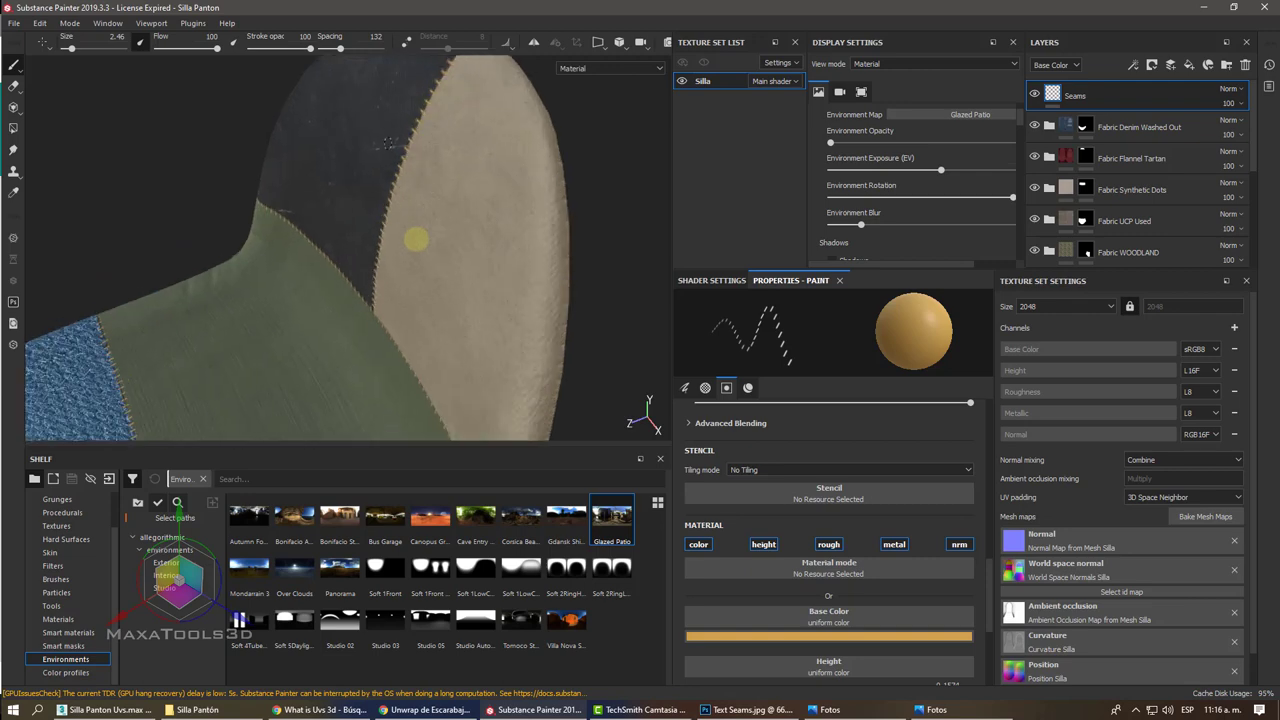
scroll(420, 177, up, 3)
scroll(420, 177, down, 3)
Step: Orbit to face the chair's back and the denim seat underside
mouse_move(420, 177)
alt+mouse_down()
mouse_move(327, 167)
mouse_move(249, 135)
alt+mouse_up()
alt+drag(321, 186, 309, 186)
scroll(403, 226, up, 2)
scroll(403, 191, up, 2)
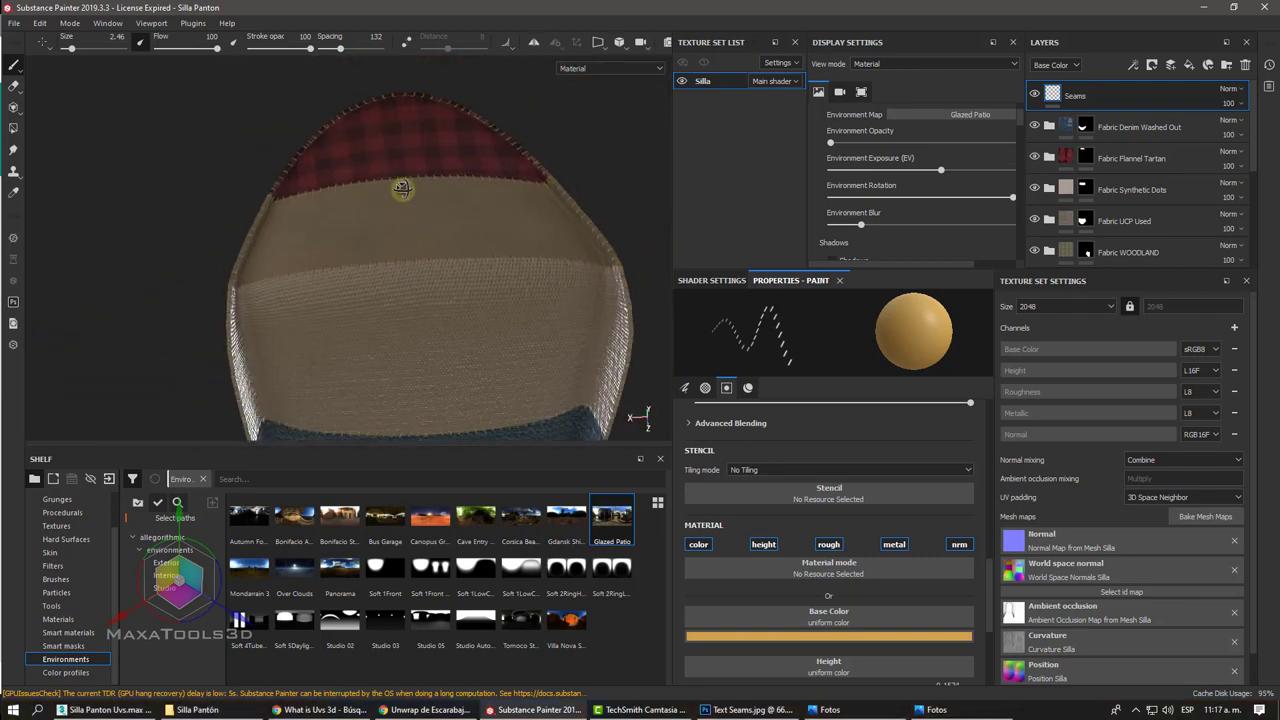
mouse_move(403, 191)
alt+mouse_down()
mouse_move(466, 289)
mouse_move(471, 357)
alt+mouse_up()
scroll(323, 320, up, 3)
scroll(388, 367, up, 1)
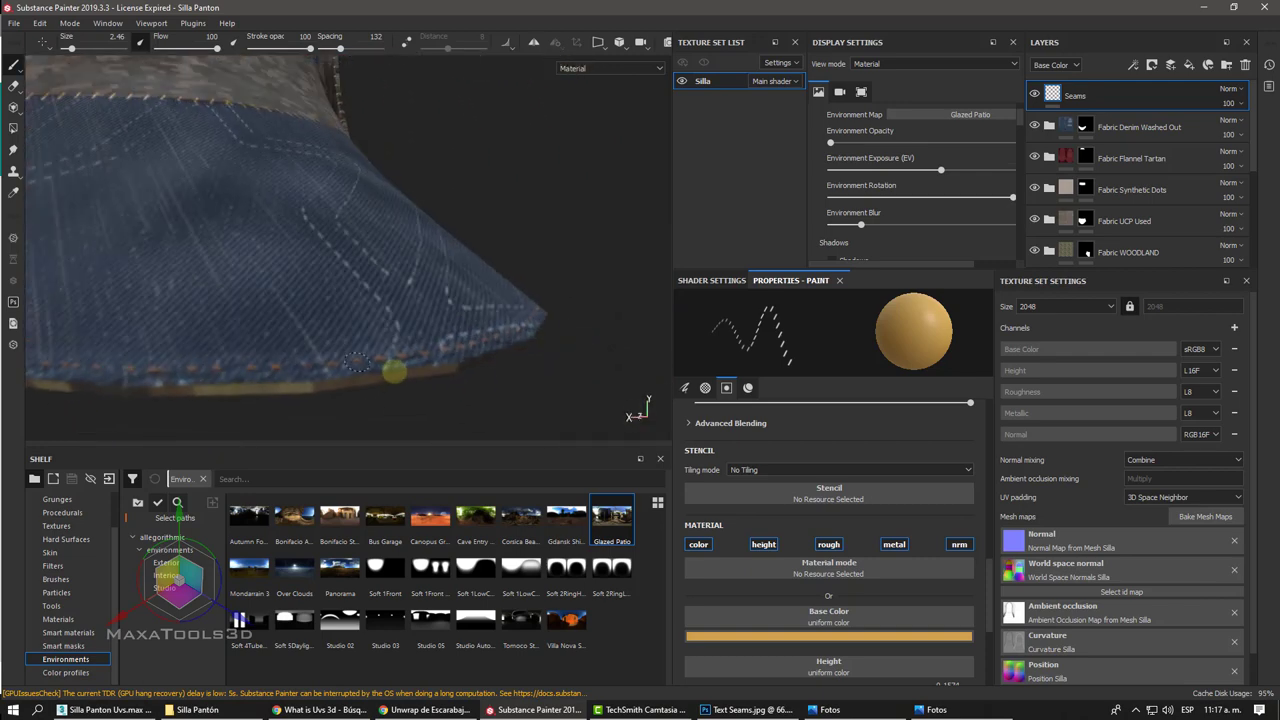
alt+drag(391, 369, 410, 362)
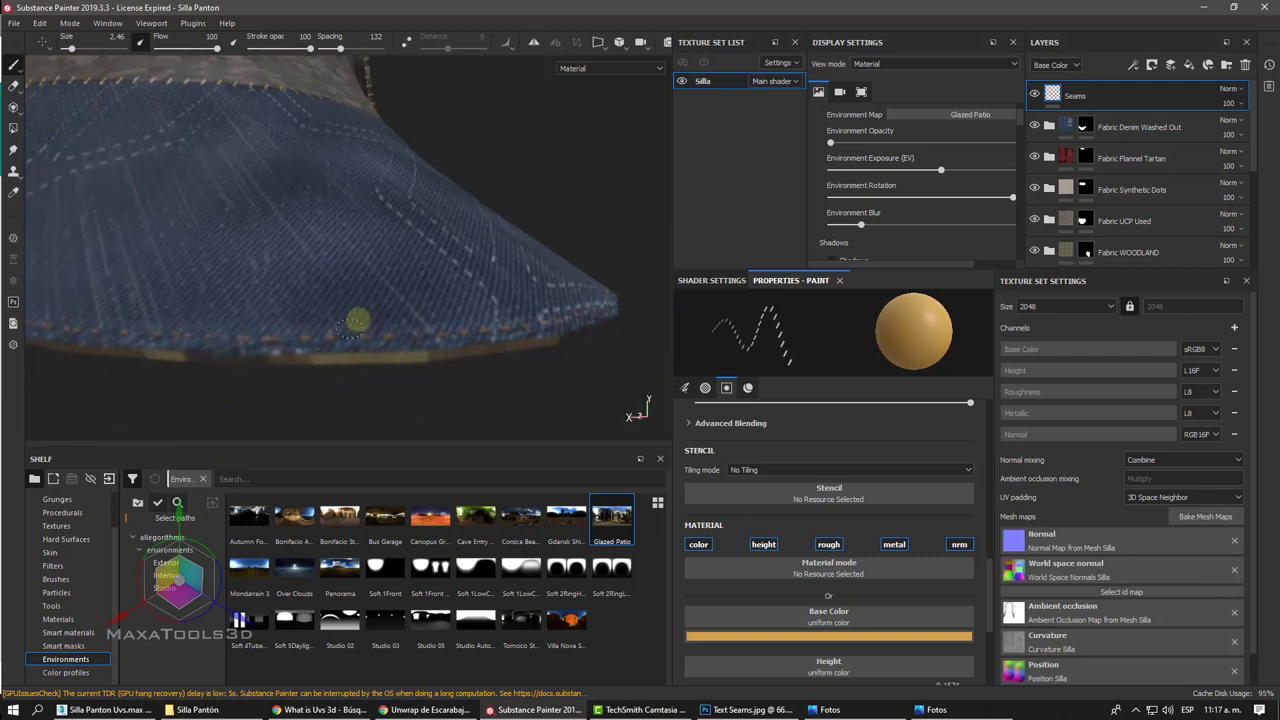
scroll(355, 319, down, 2)
scroll(353, 317, down, 2)
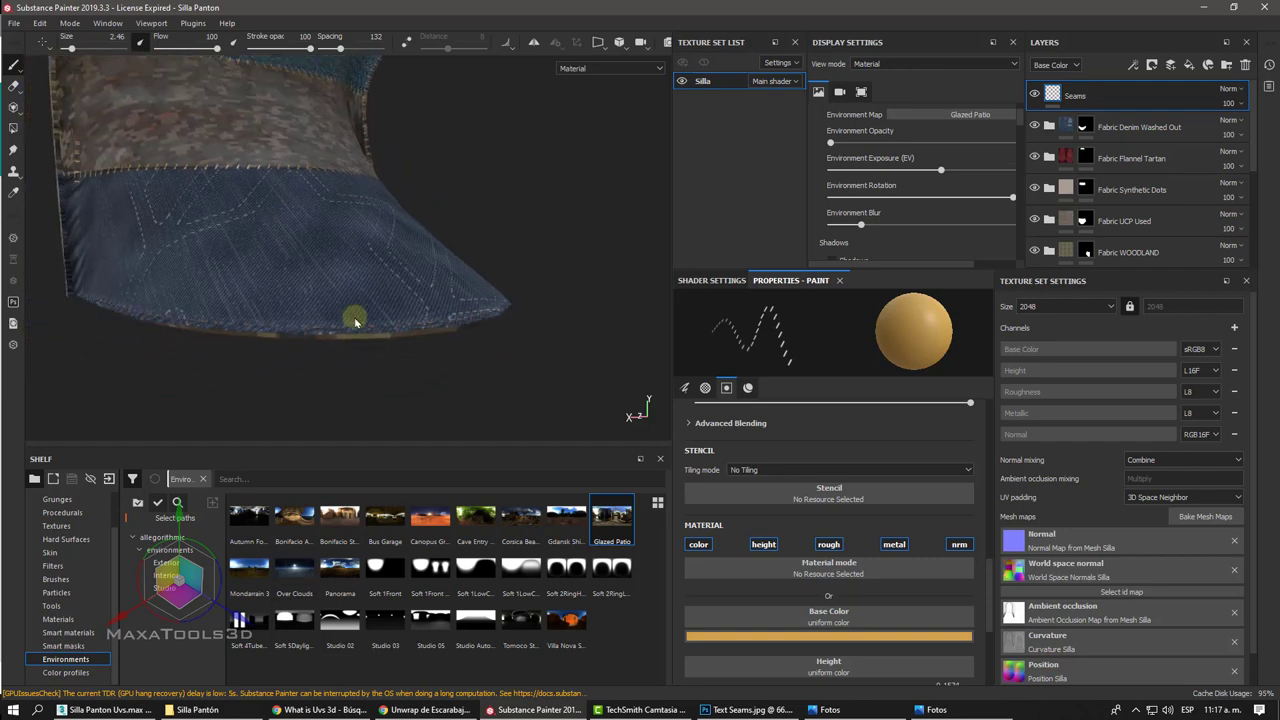
Step: Return to the 3ds Max scene with its UV editor
click(630, 710)
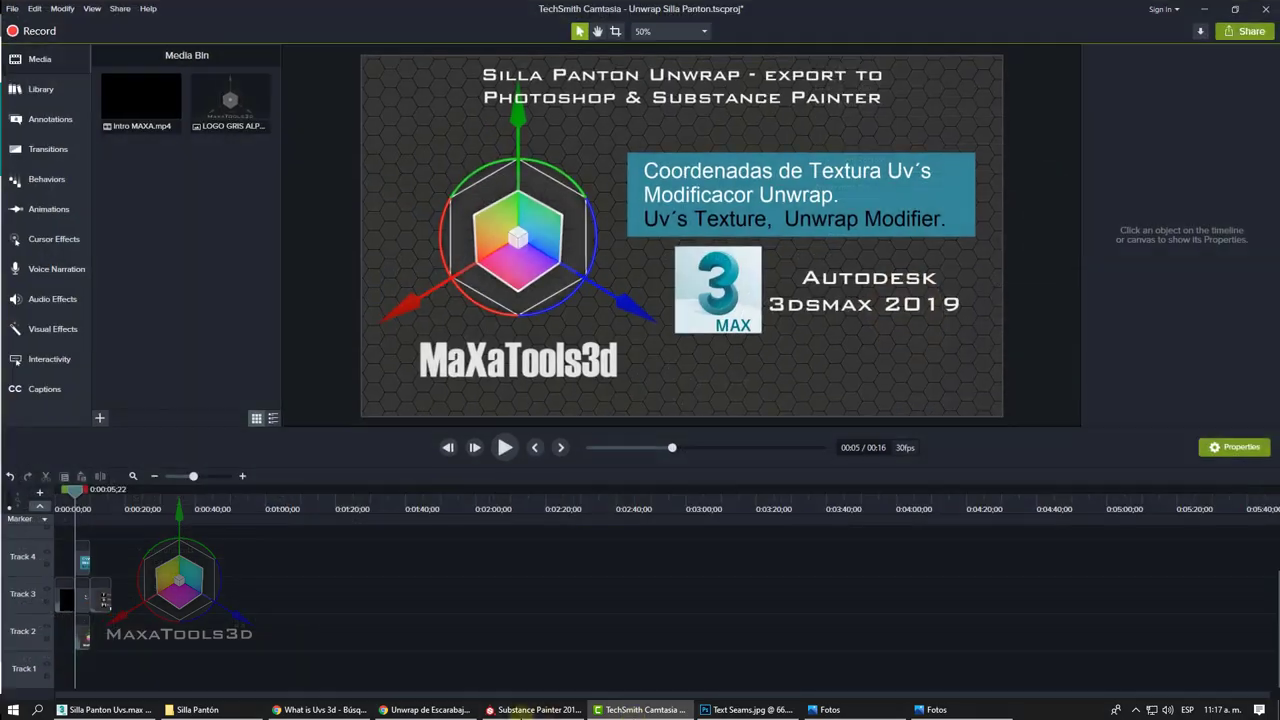
click(525, 710)
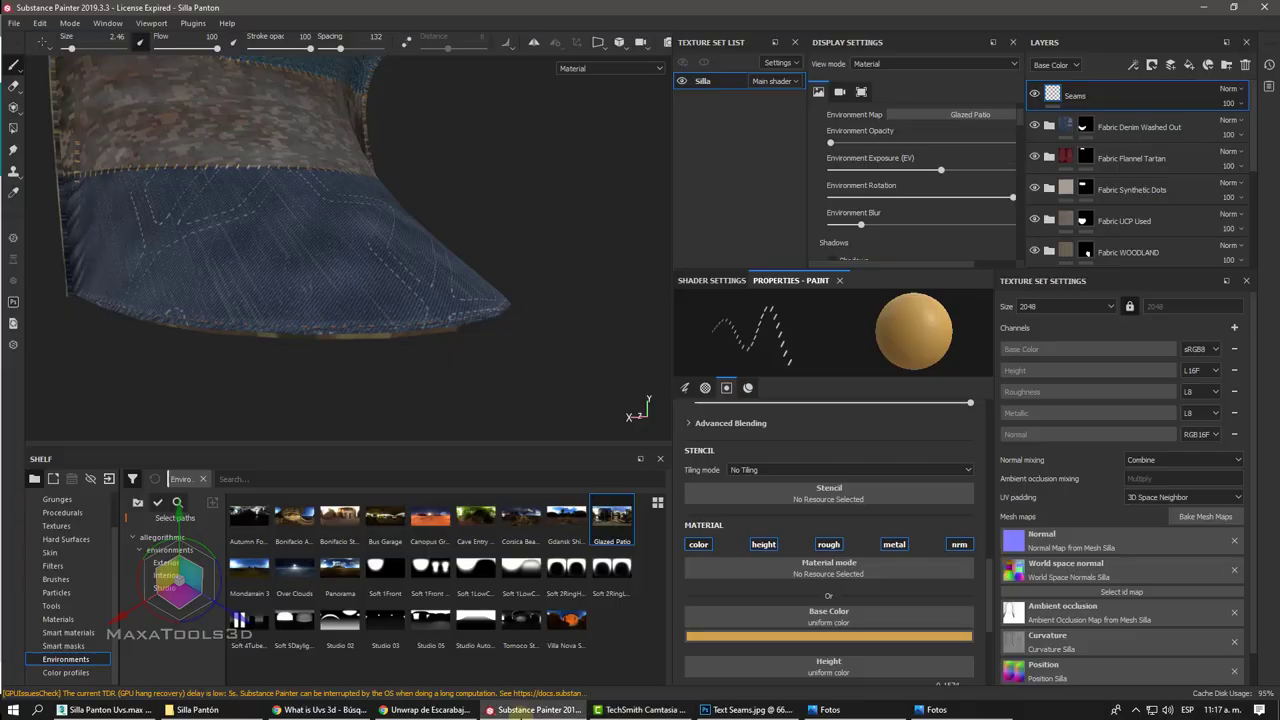
click(110, 710)
scroll(283, 291, down, 2)
Step: Reposition and enlarge the Edit UVWs window
scroll(283, 292, down, 2)
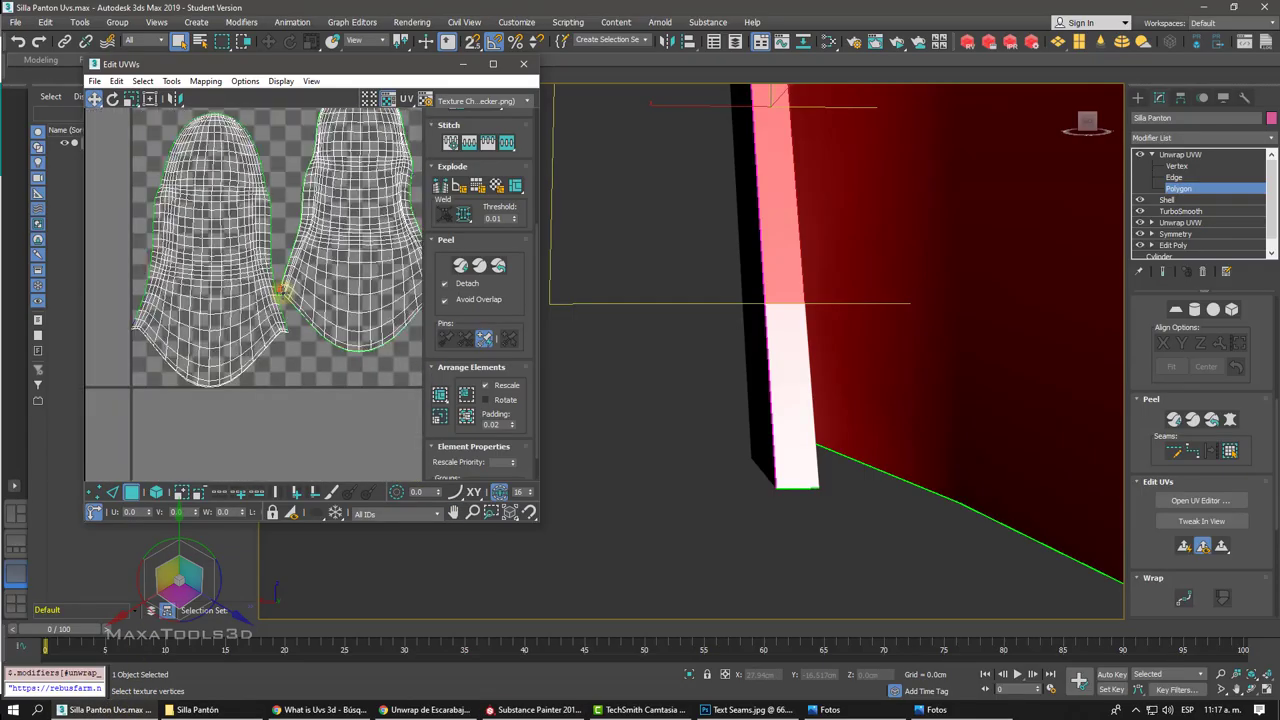
scroll(283, 291, down, 1)
drag(359, 68, 521, 80)
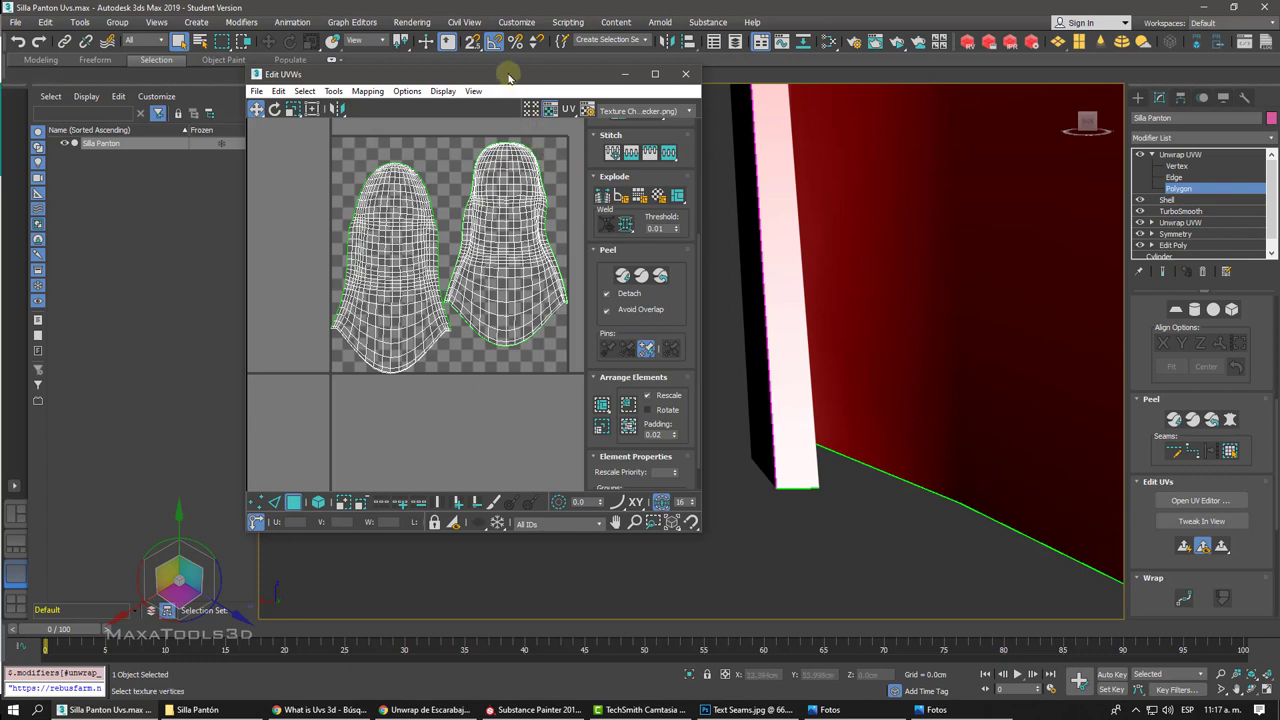
drag(511, 78, 390, 28)
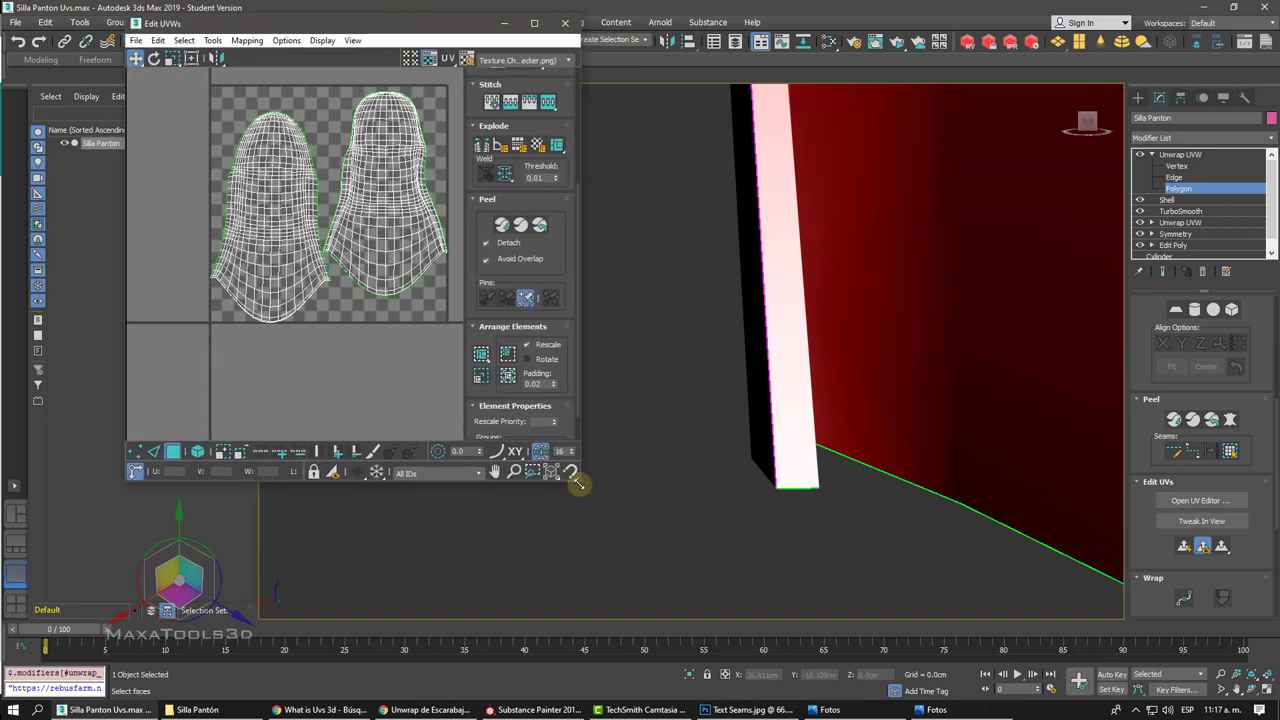
drag(577, 483, 729, 616)
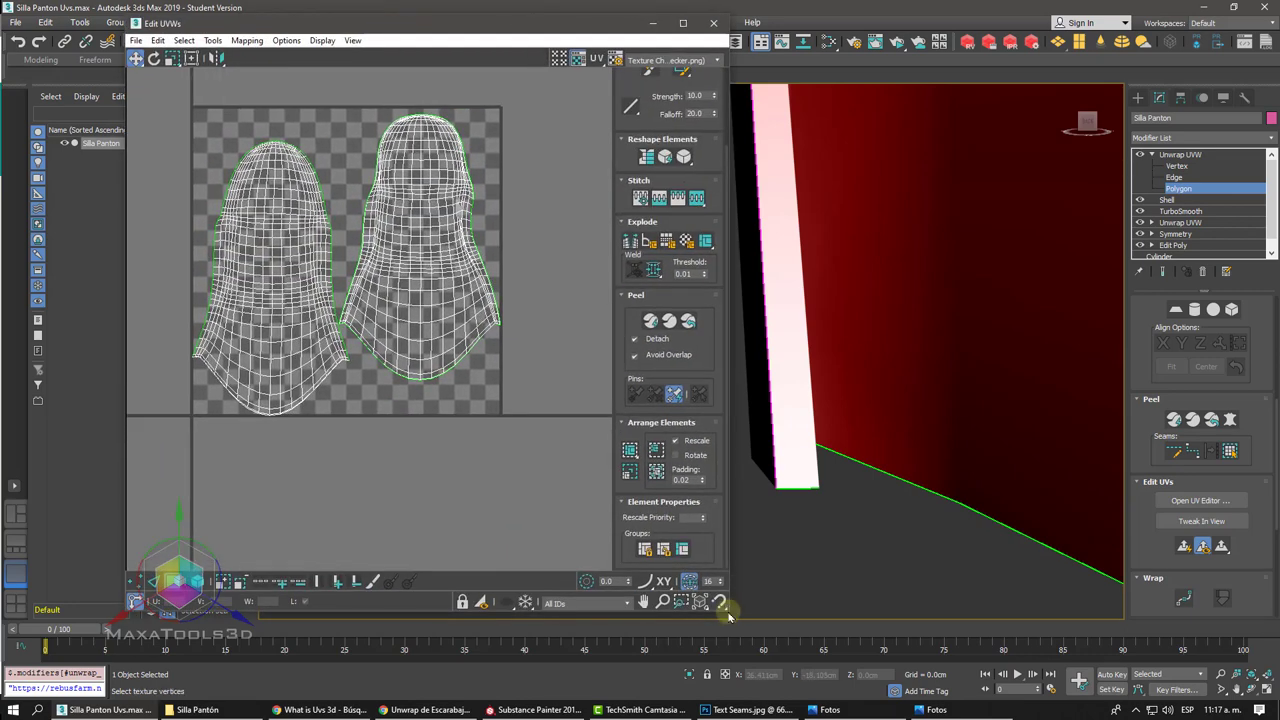
Step: Select the top-level Unwrap UVW modifier, then bring up File > Save As
click(1171, 156)
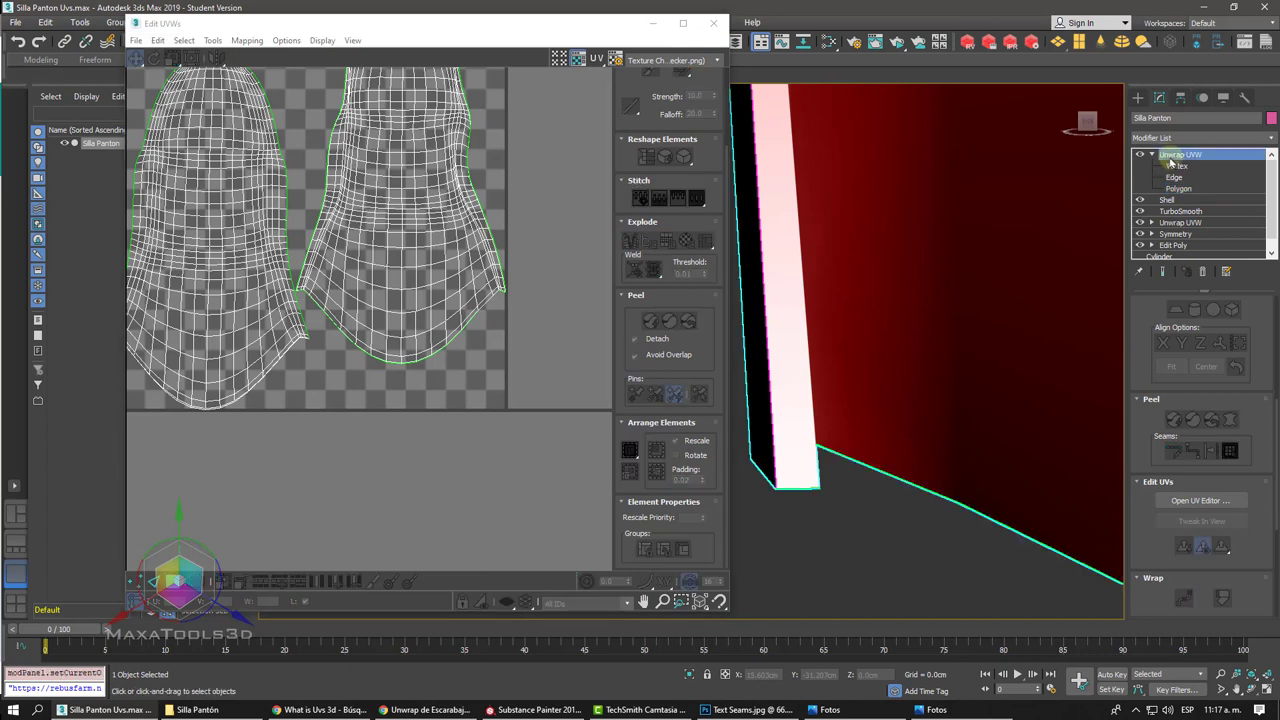
click(1152, 155)
click(1187, 138)
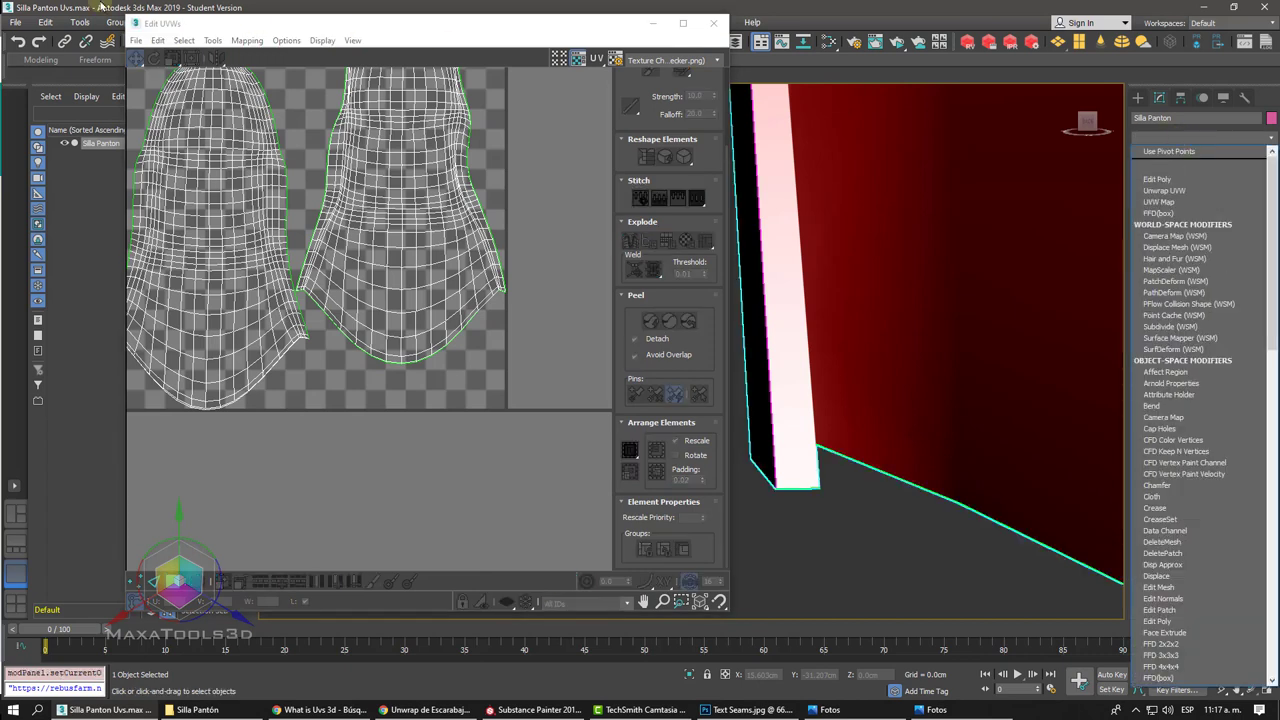
click(100, 7)
click(15, 22)
click(58, 143)
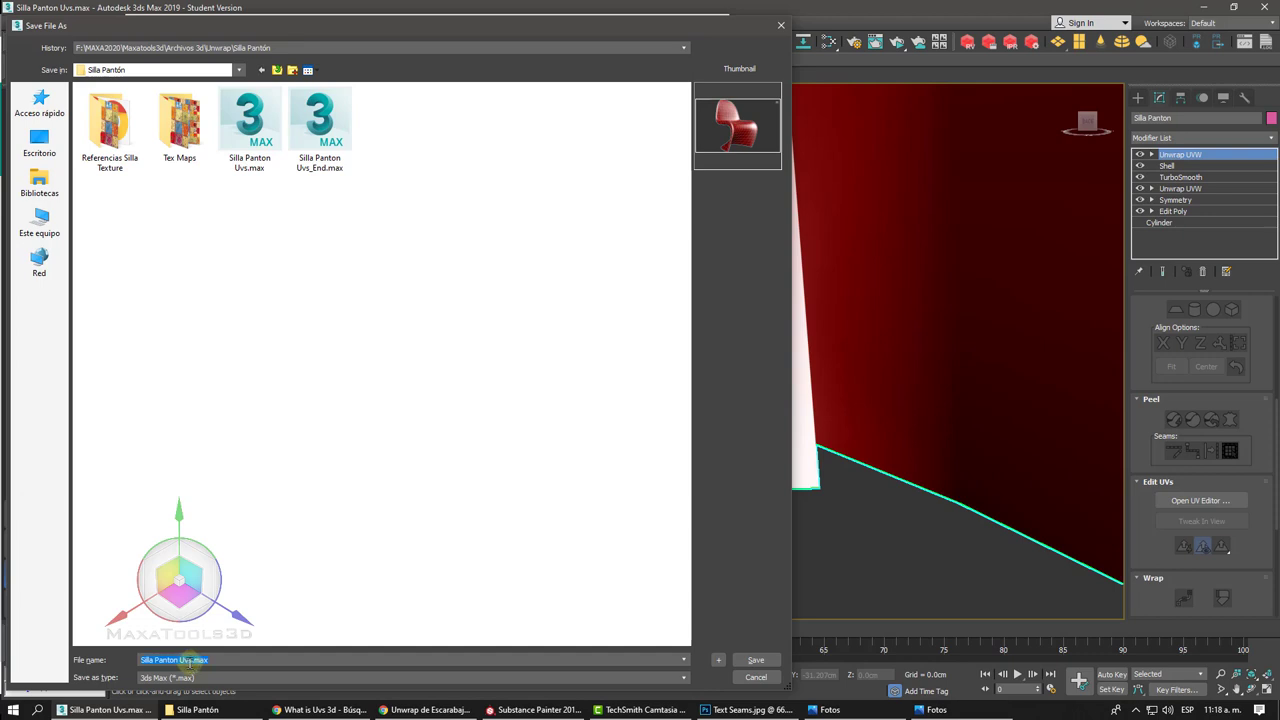
Step: Save the scene as Silla Panton Uvs_Maxatools3d_End.max in the Silla Pantón folder
click(188, 662)
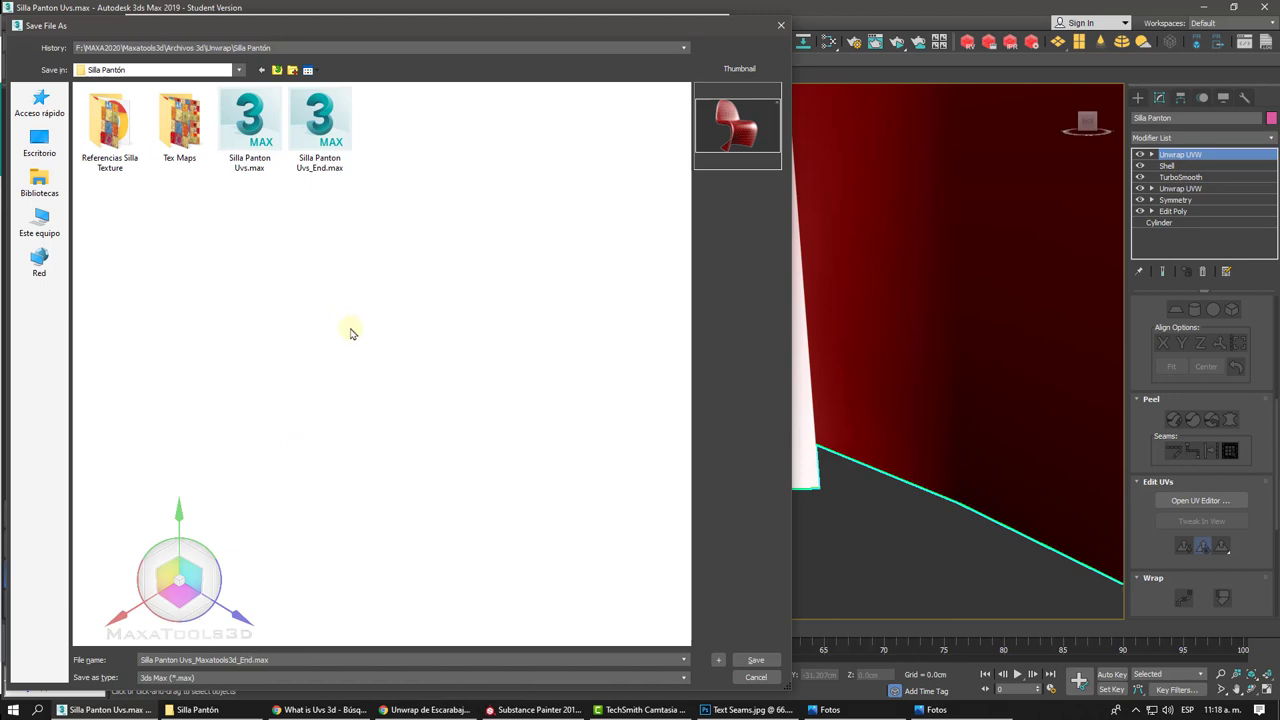
click(755, 659)
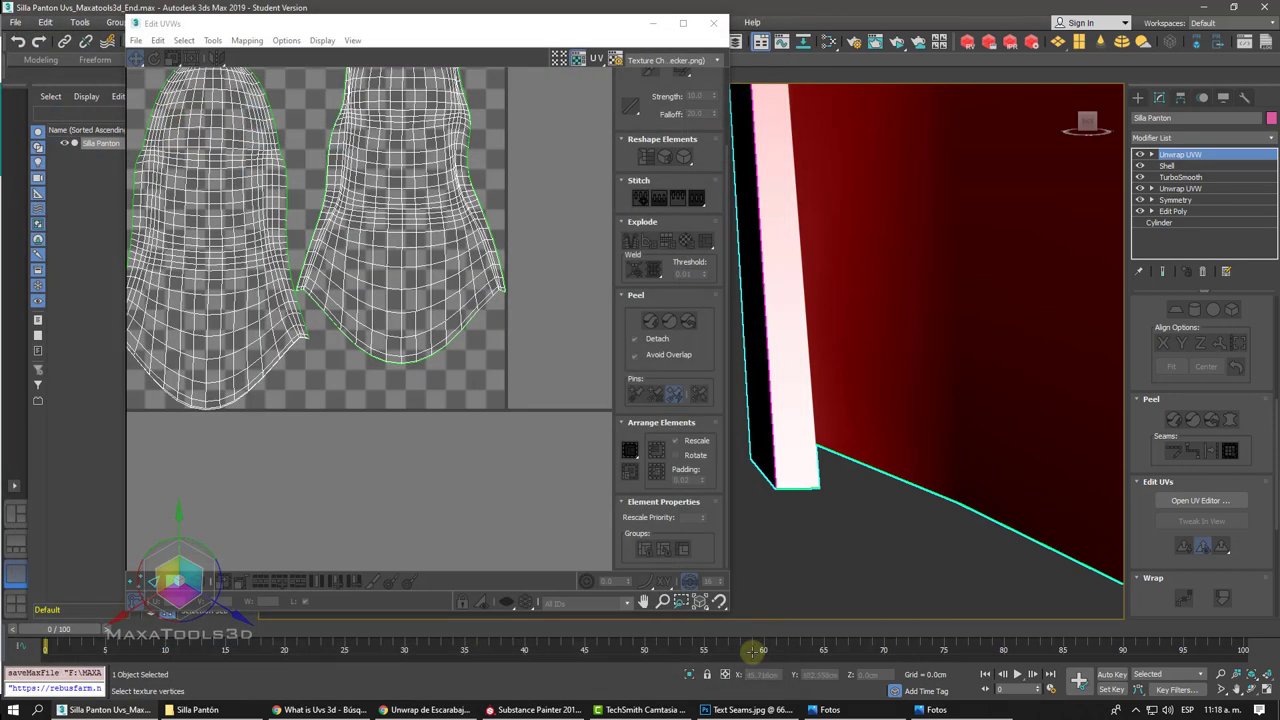
Step: Add TurboSmooth to the chair and raise its Iterations from 1 to 2
click(1184, 138)
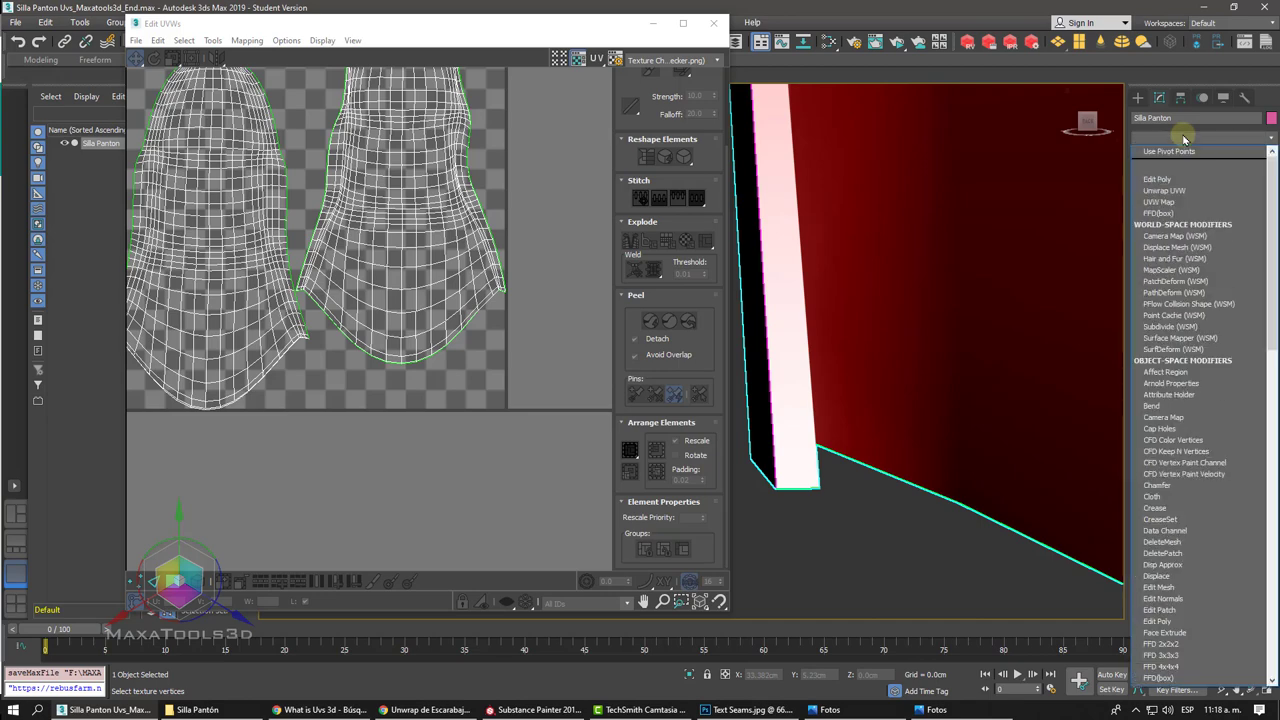
key(t)
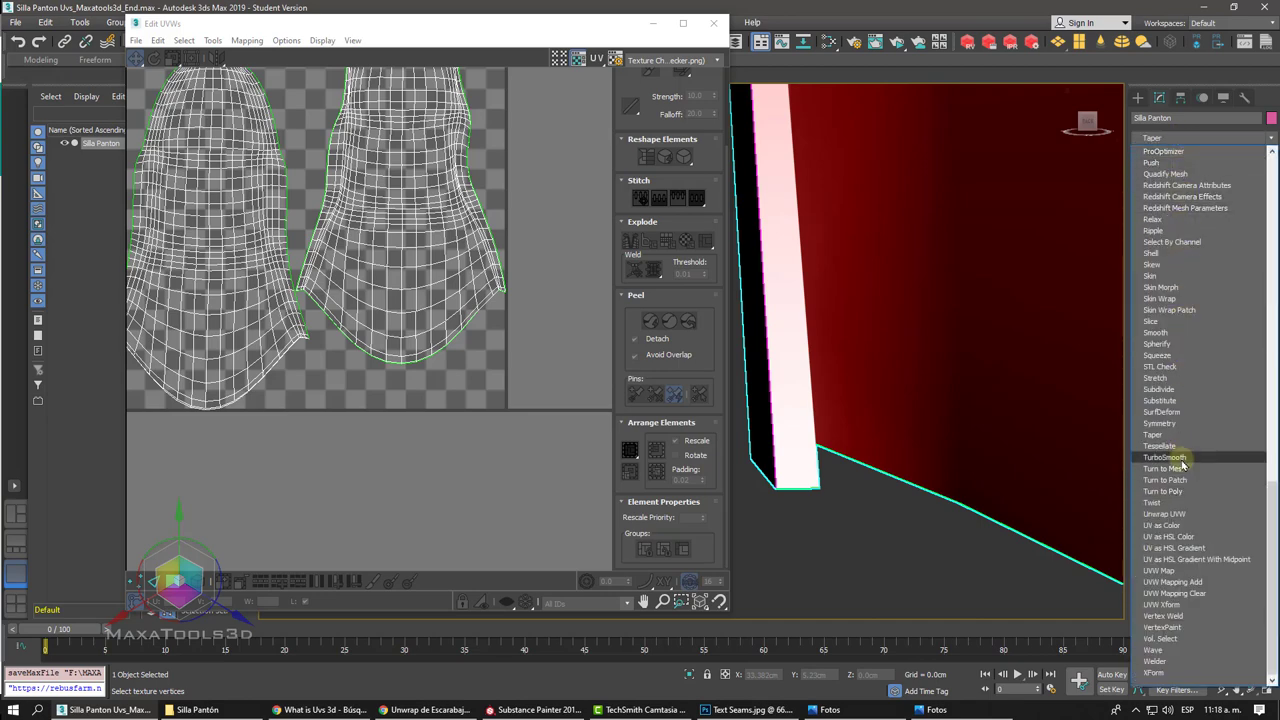
click(1165, 457)
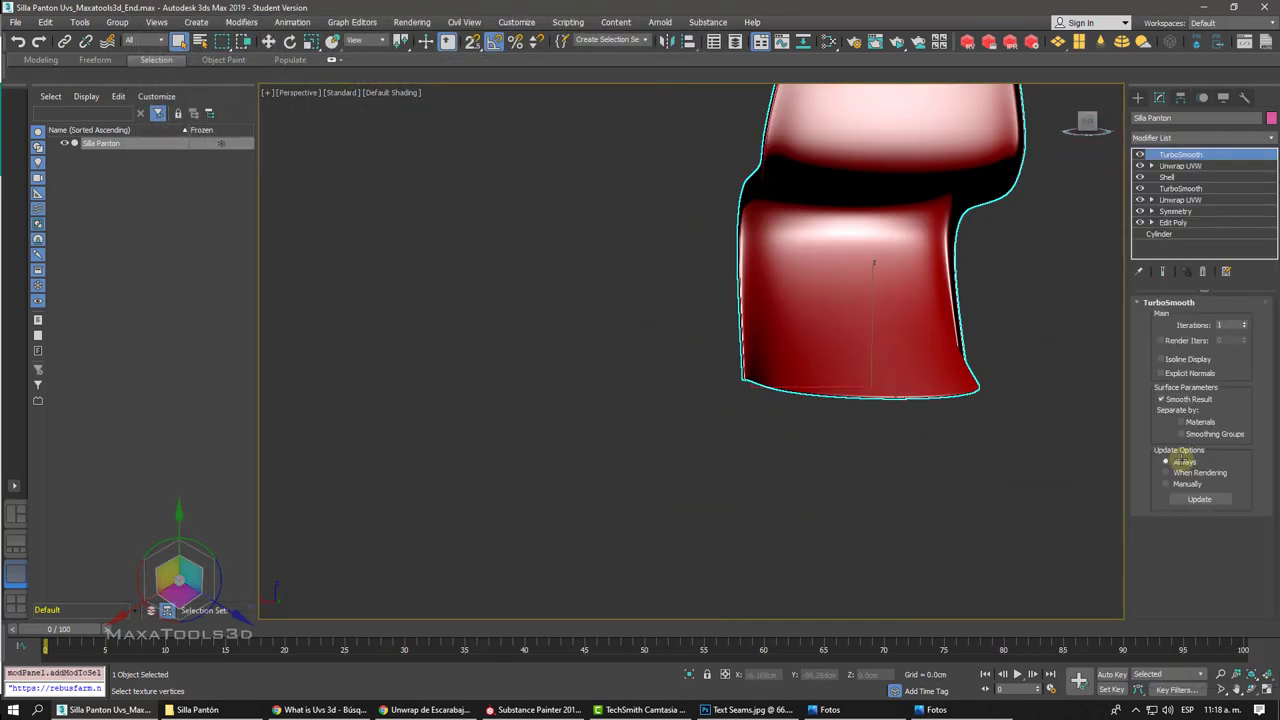
key(z)
key(F4)
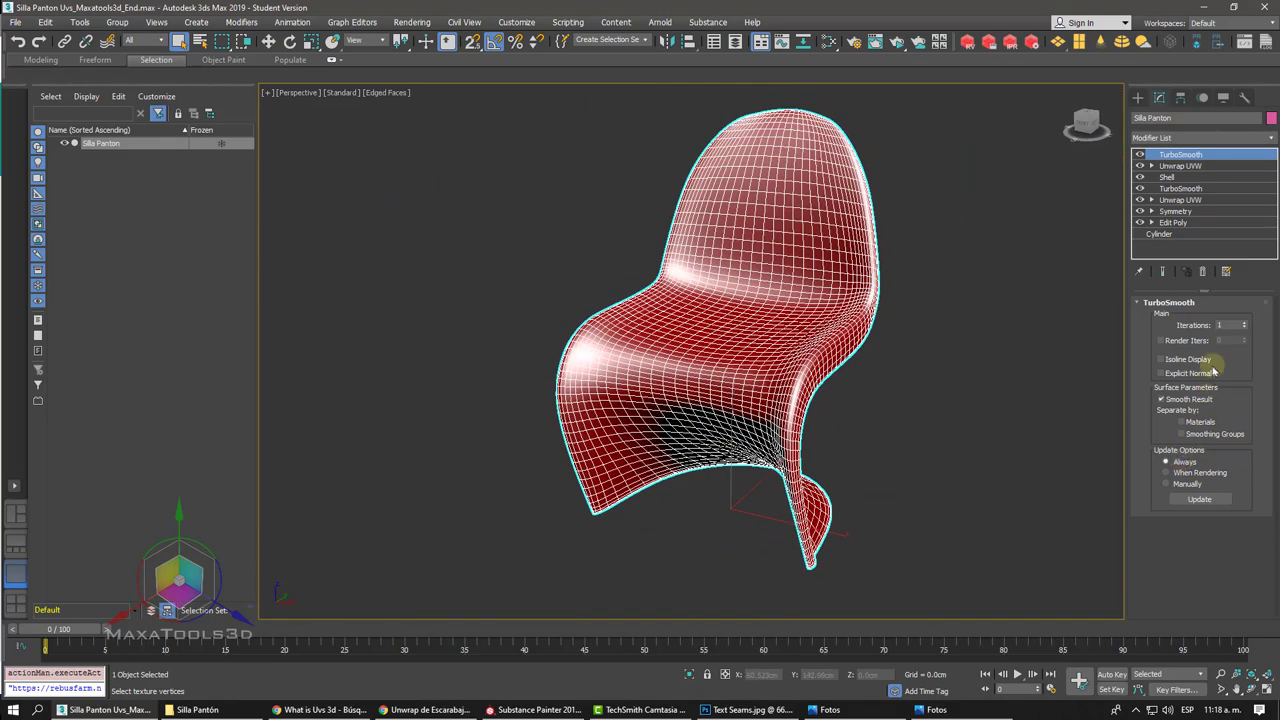
double_click(1225, 325)
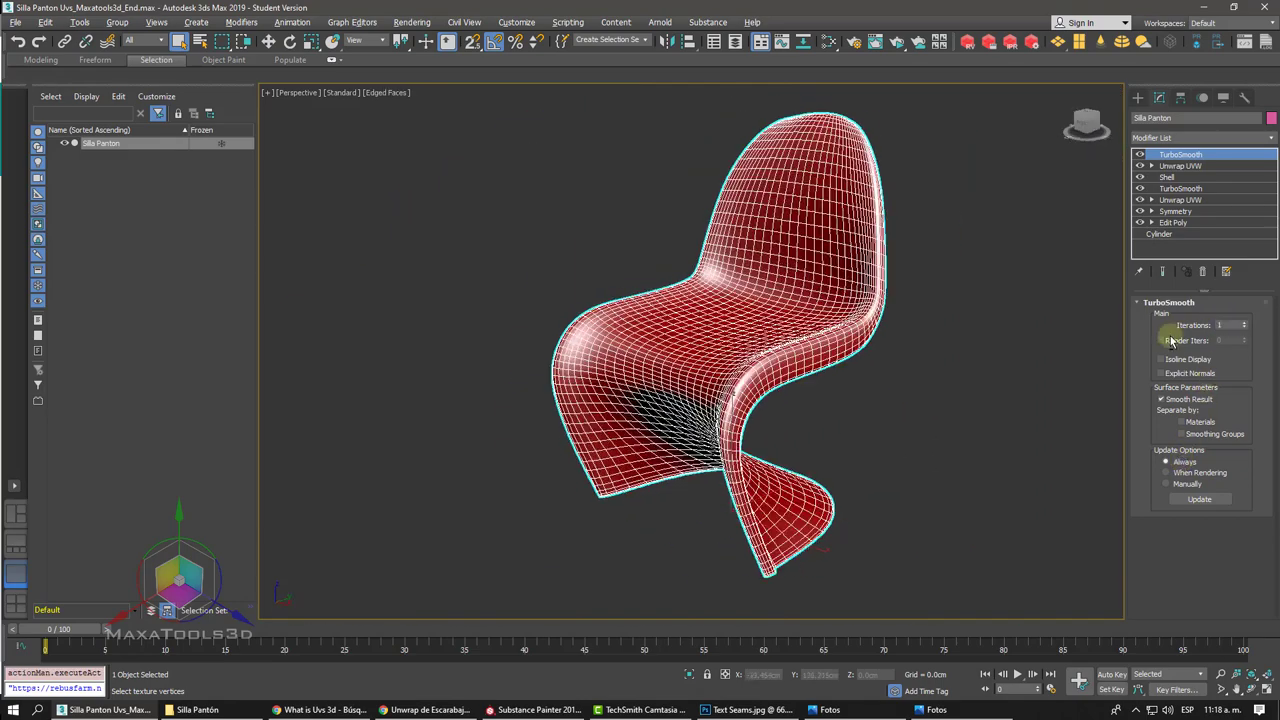
click(1245, 322)
scroll(594, 351, up, 3)
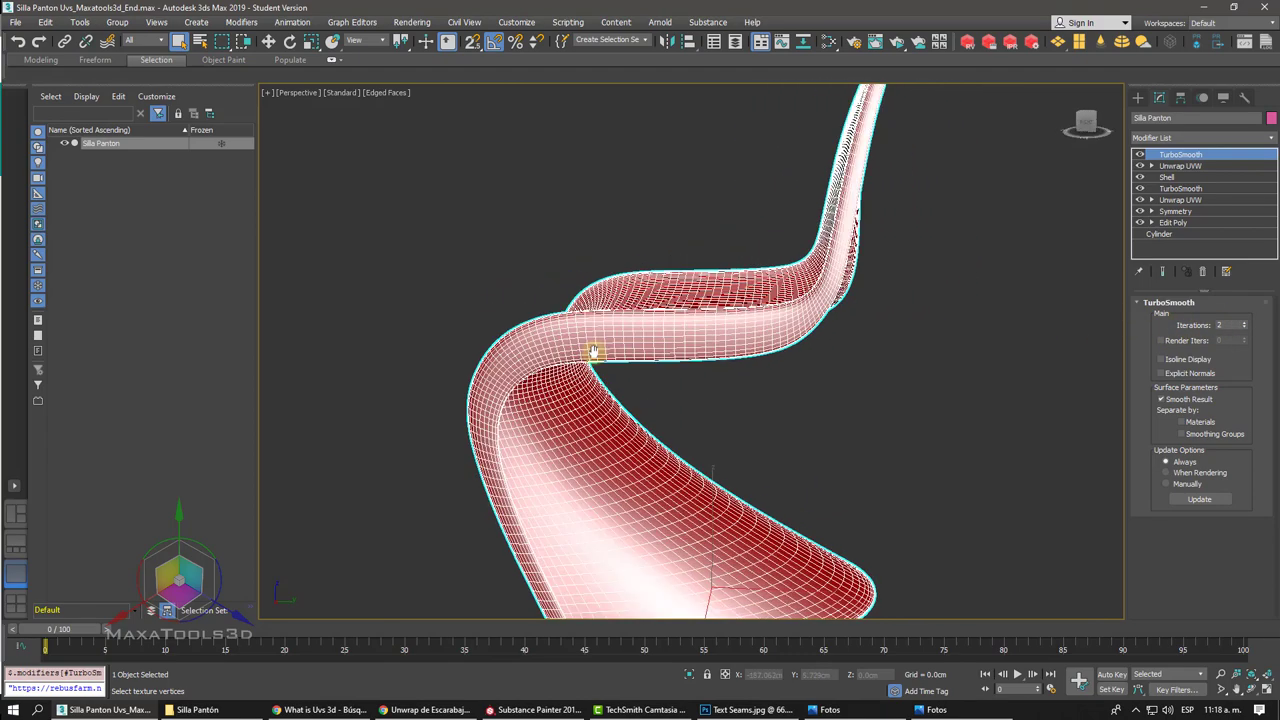
scroll(587, 354, up, 3)
key(F4)
mouse_move(587, 352)
alt+middle_down()
mouse_move(503, 354)
mouse_move(820, 269)
alt+middle_up()
Step: Add a new Unwrap UVW modifier on top of the stack
click(1205, 138)
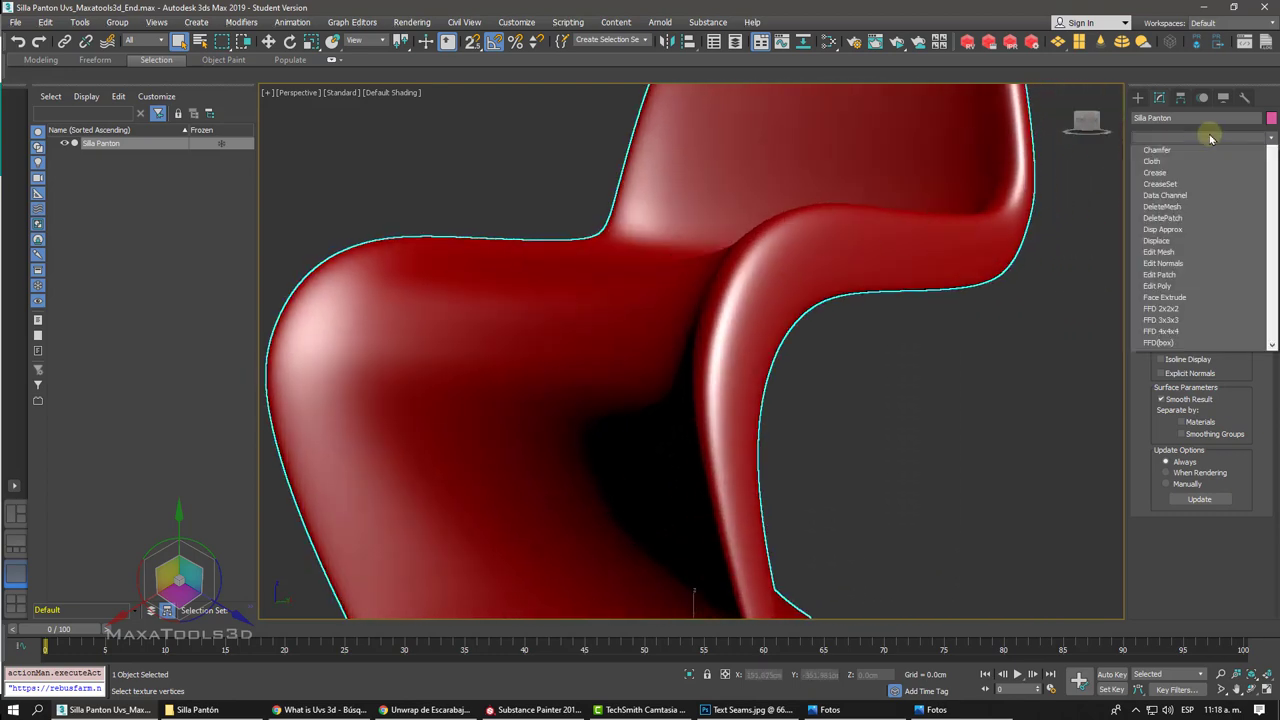
scroll(1210, 140, down, 10)
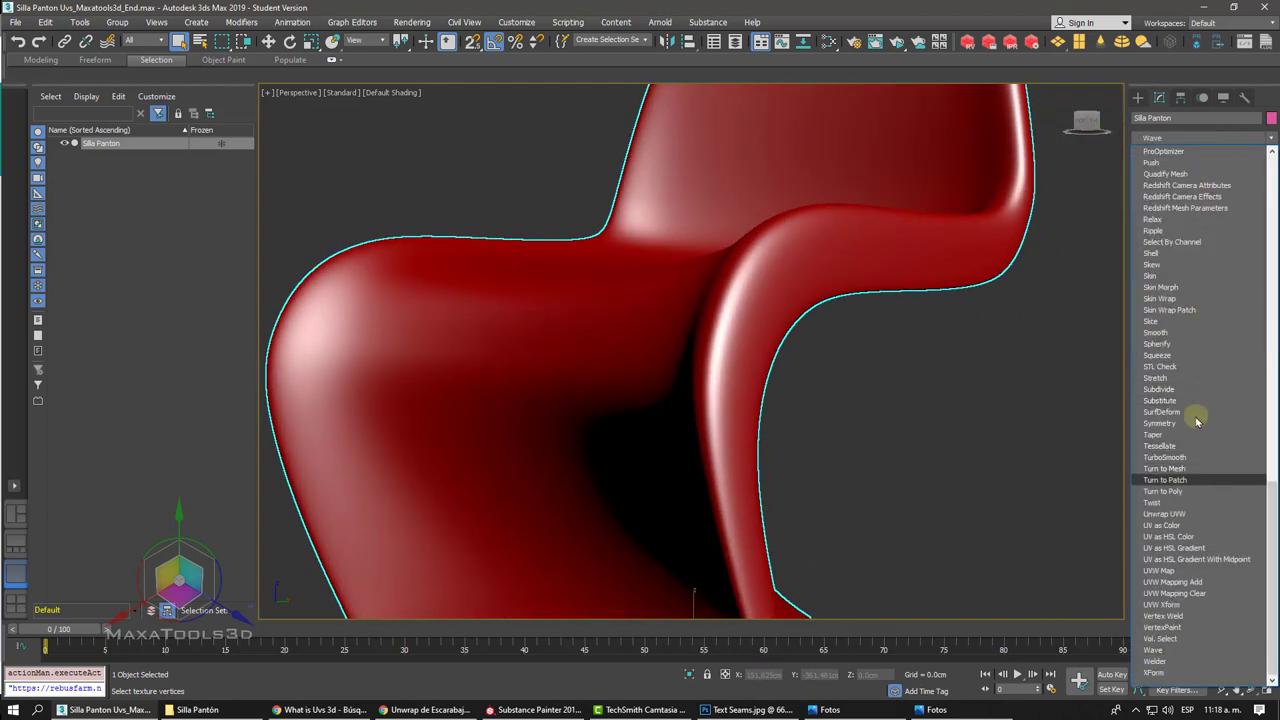
click(1192, 517)
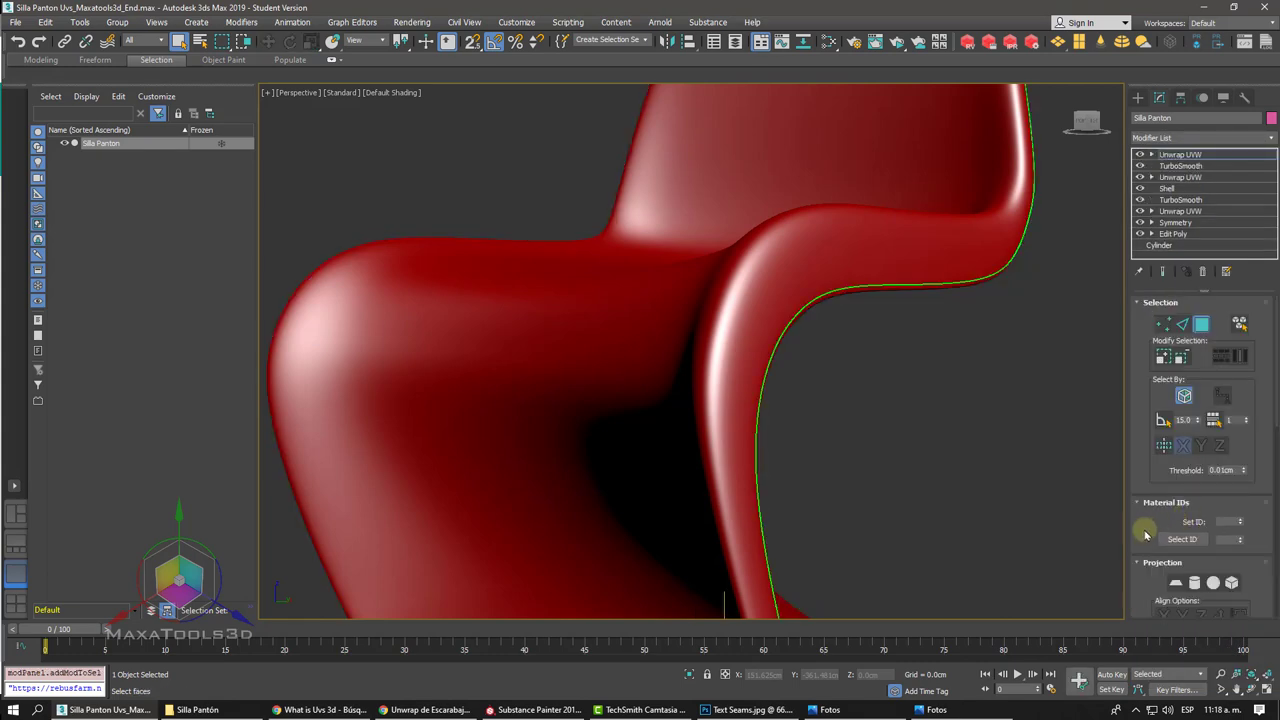
scroll(1138, 527, down, 5)
click(1205, 584)
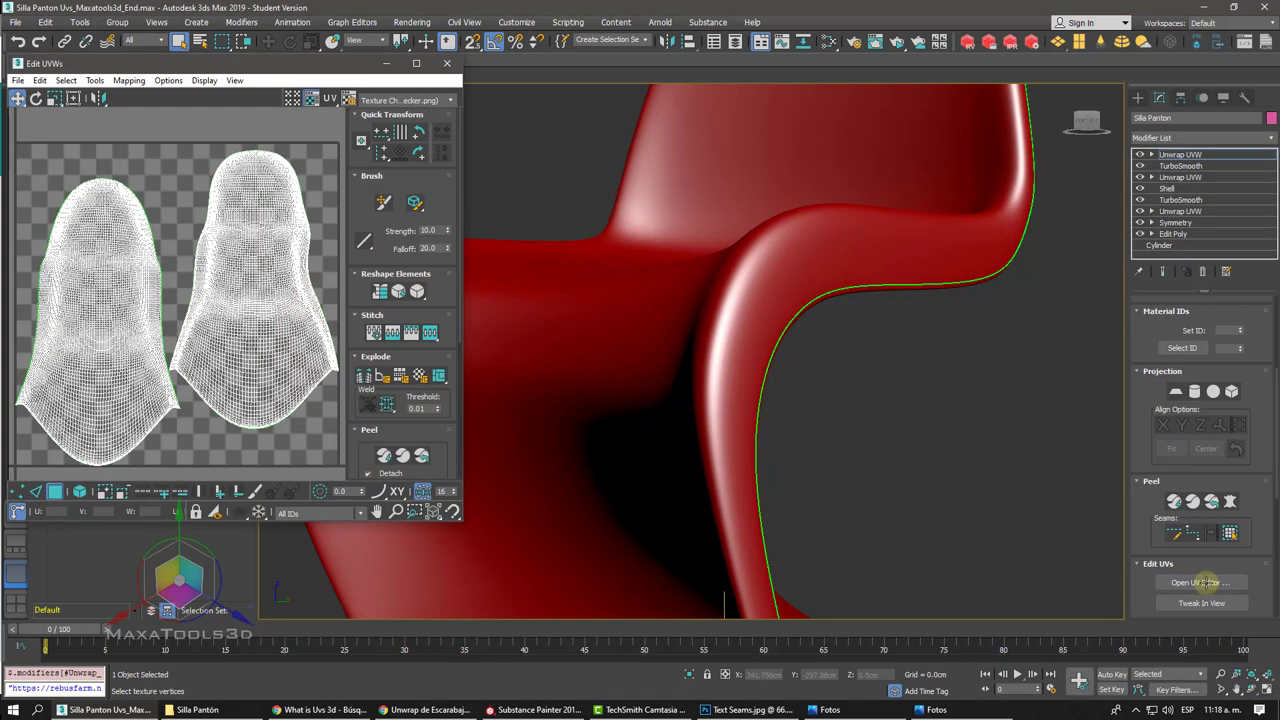
scroll(145, 180, up, 3)
scroll(145, 180, up, 3)
scroll(145, 180, up, 3)
scroll(145, 180, up, 3)
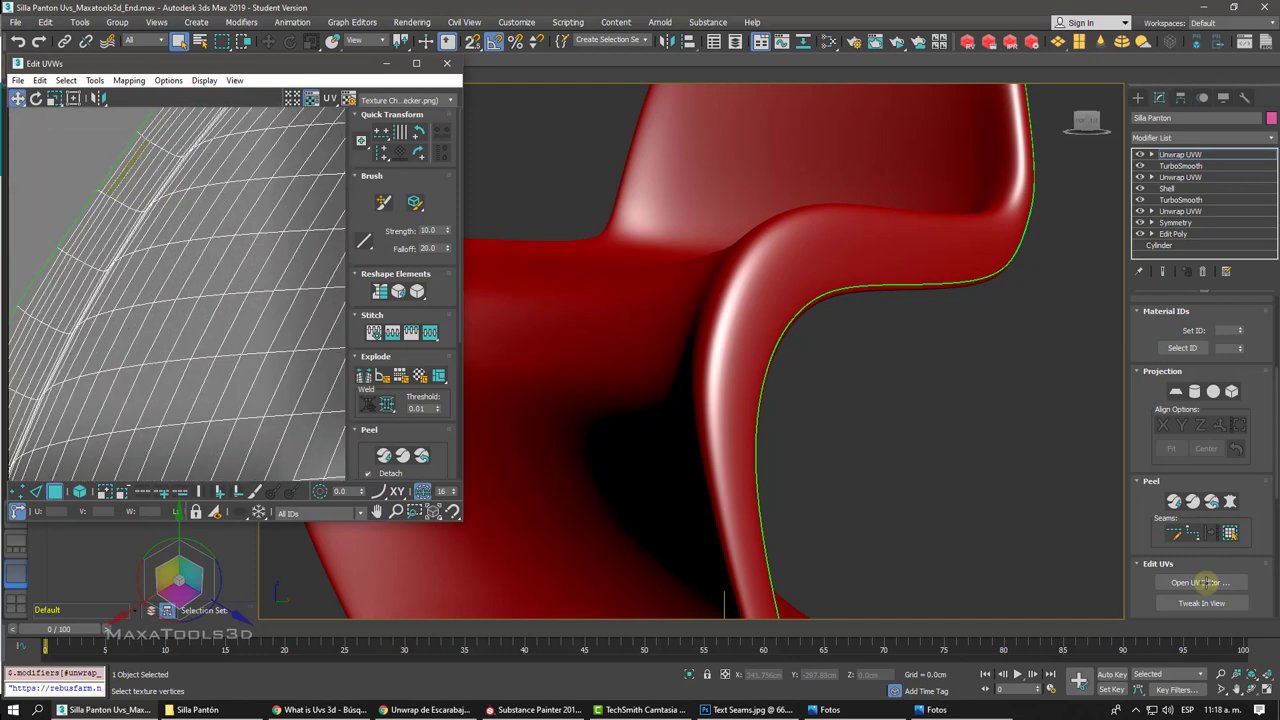
scroll(274, 283, down, 5)
scroll(274, 283, up, 4)
scroll(119, 233, up, 3)
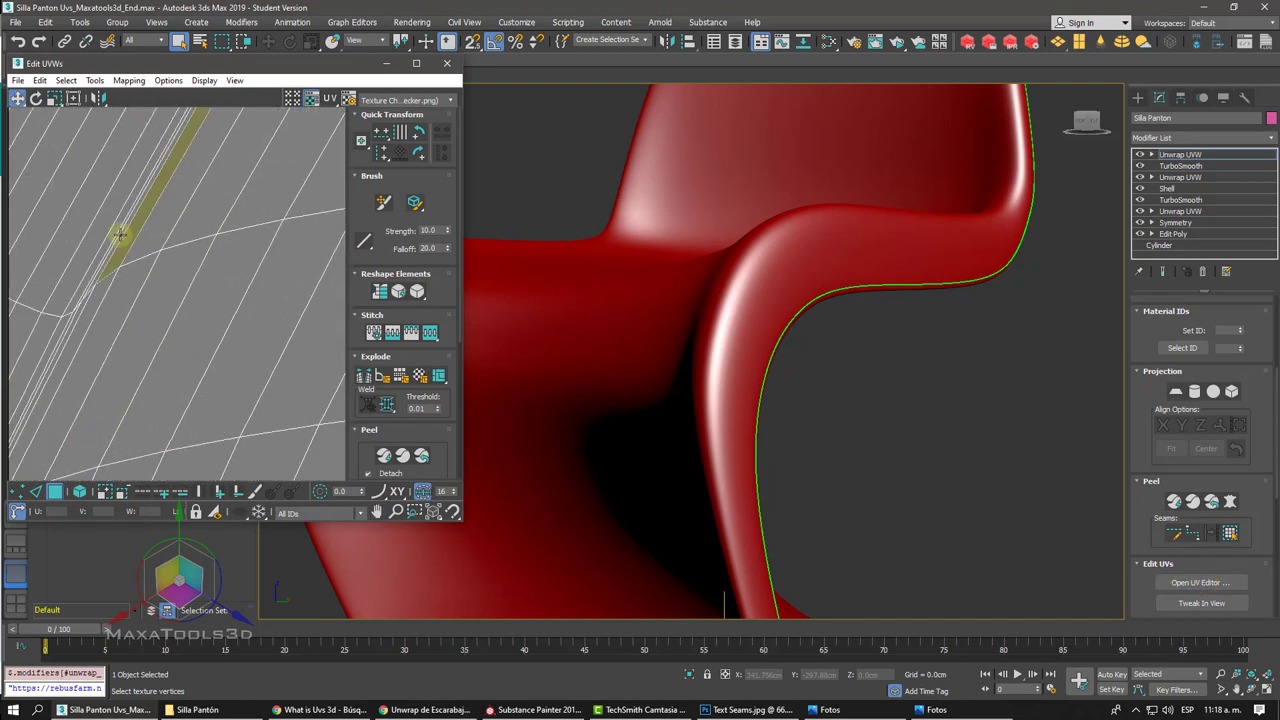
scroll(119, 233, up, 2)
scroll(119, 233, down, 3)
scroll(121, 235, down, 3)
scroll(123, 237, down, 2)
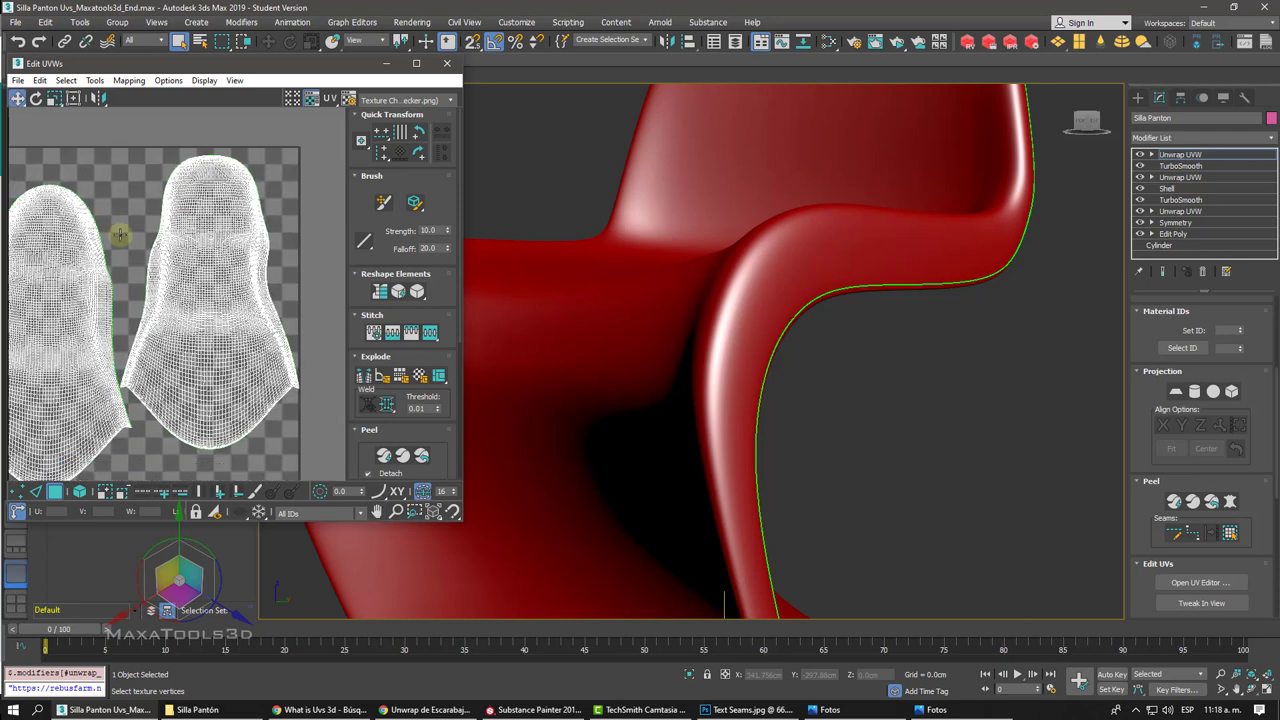
middle_drag(52, 324, 128, 238)
scroll(128, 238, up, 1)
scroll(222, 313, down, 1)
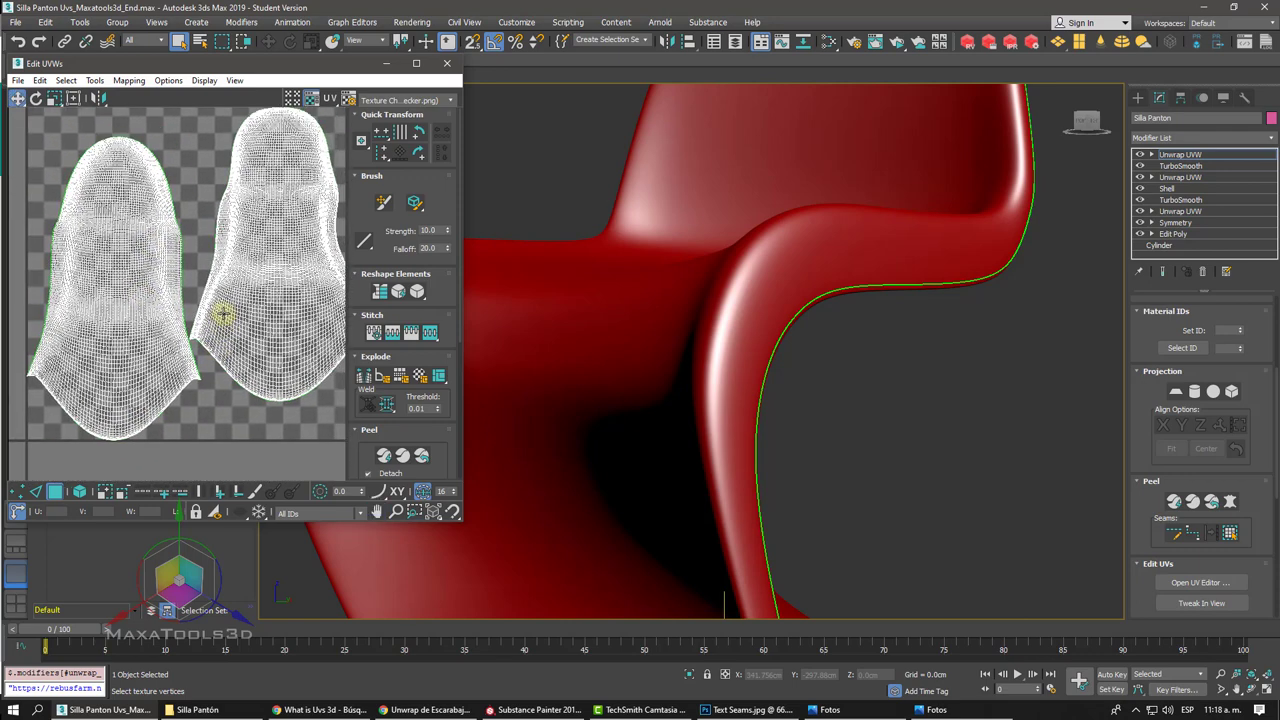
scroll(222, 313, up, 3)
scroll(222, 313, up, 1)
scroll(223, 311, down, 3)
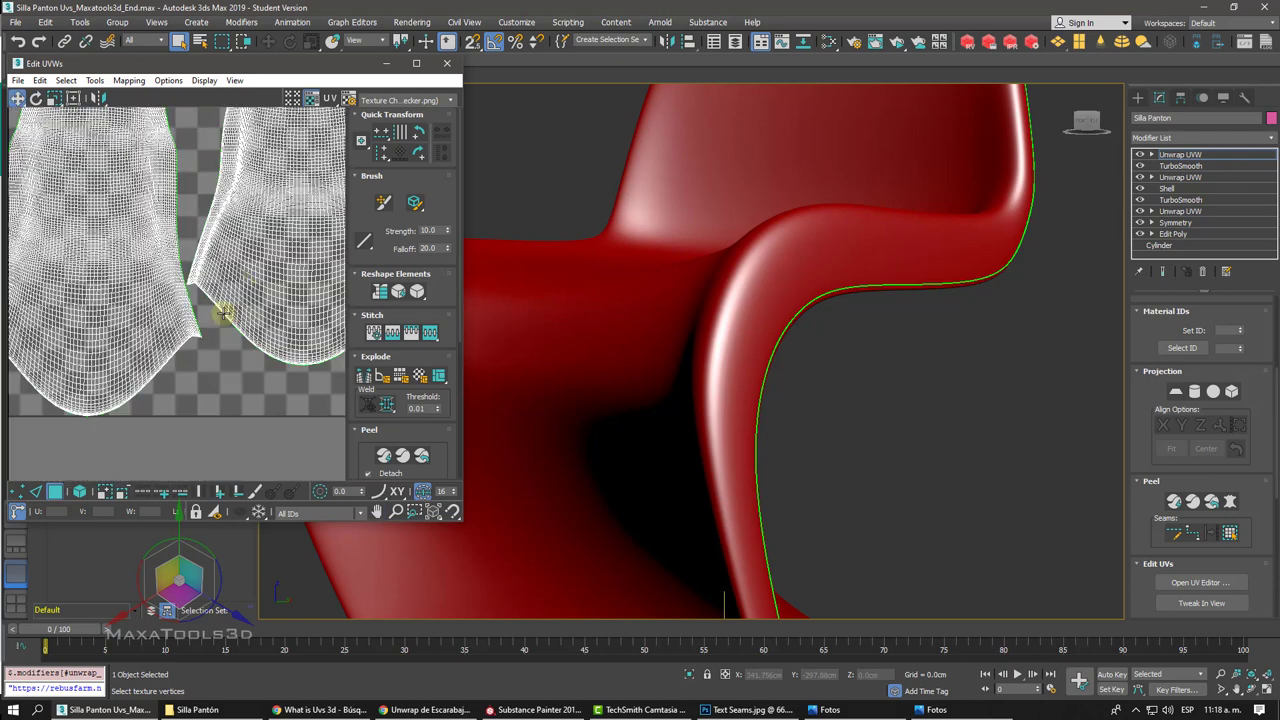
scroll(223, 311, down, 3)
click(444, 66)
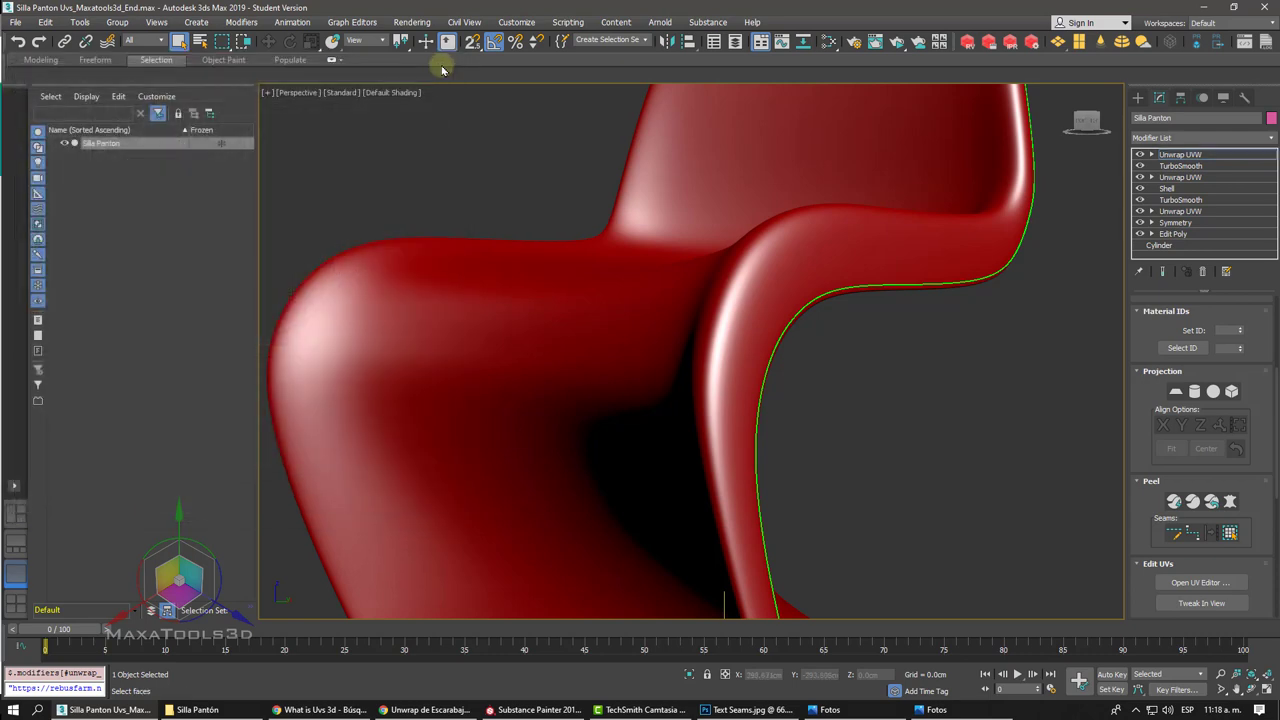
Step: Delete the topmost Unwrap UVW modifier, show edged faces, and reselect the chair
click(1212, 155)
click(1203, 272)
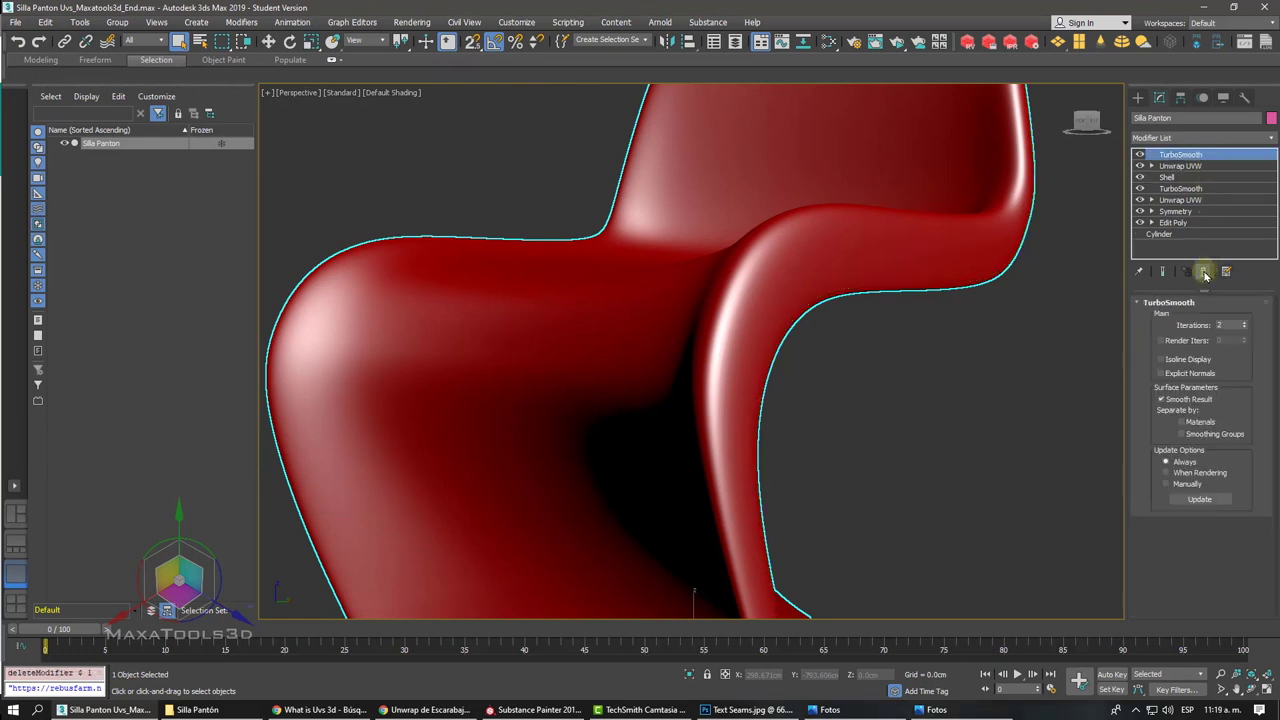
click(892, 383)
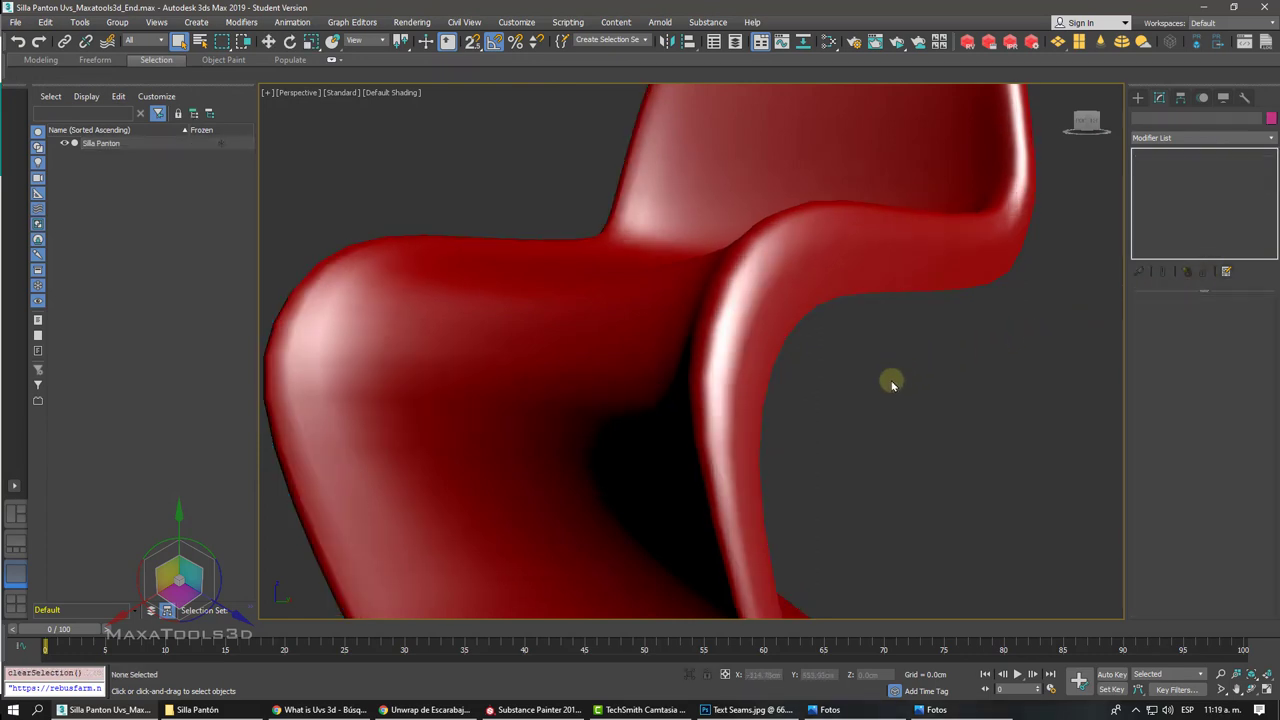
alt+middle_drag(892, 383, 574, 314)
key(F4)
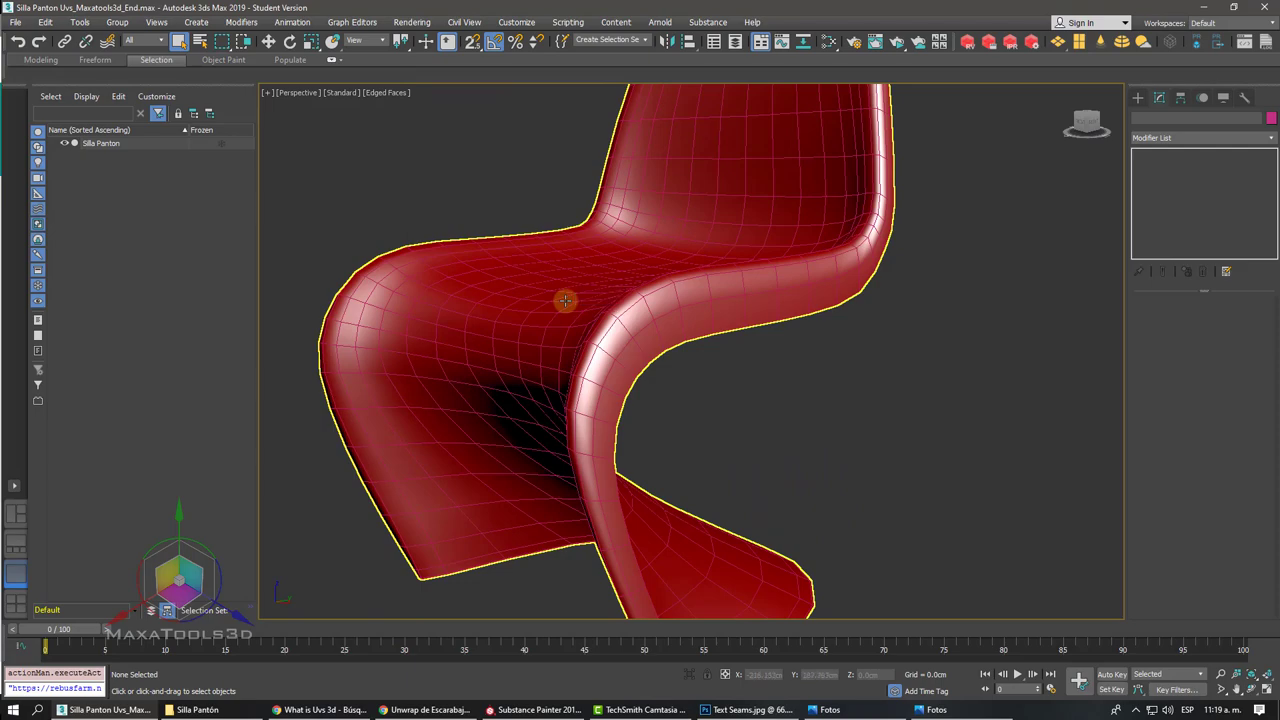
mouse_move(565, 300)
alt+middle_down()
mouse_move(623, 349)
mouse_move(654, 347)
alt+middle_up()
scroll(623, 349, down, 3)
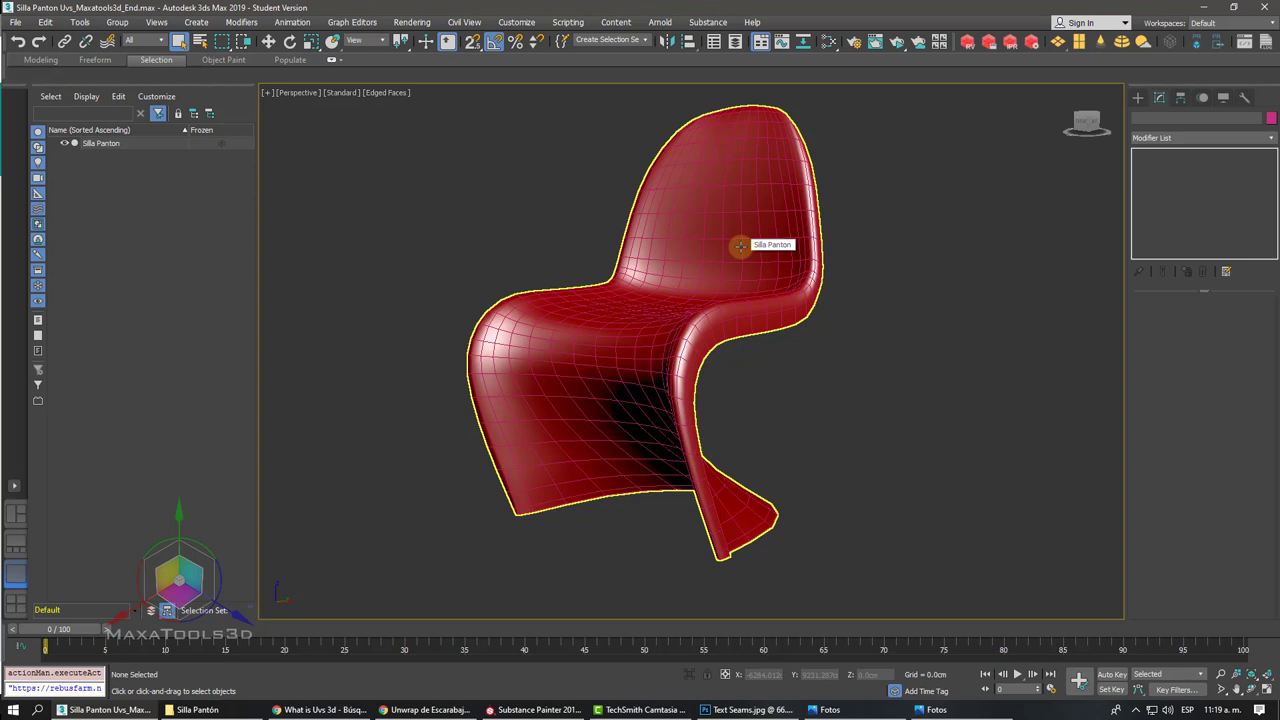
click(740, 246)
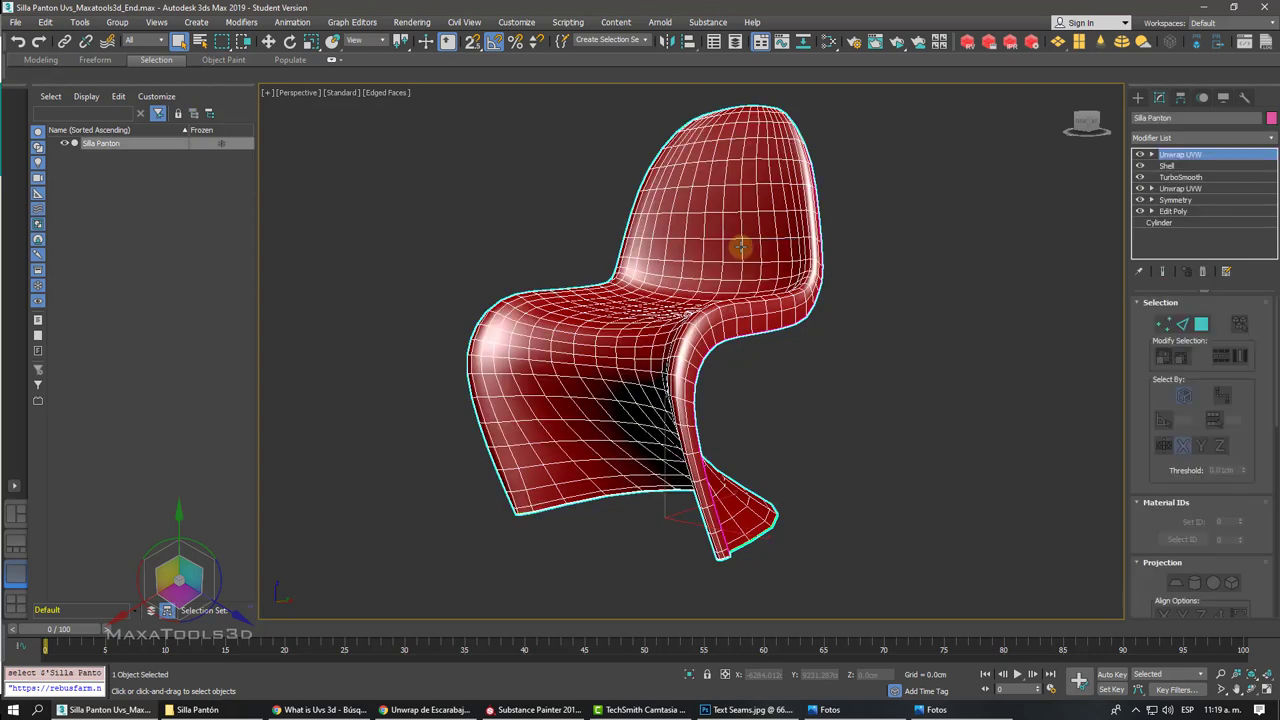
Step: Reselect the chair and open its UV editor
click(890, 322)
click(766, 202)
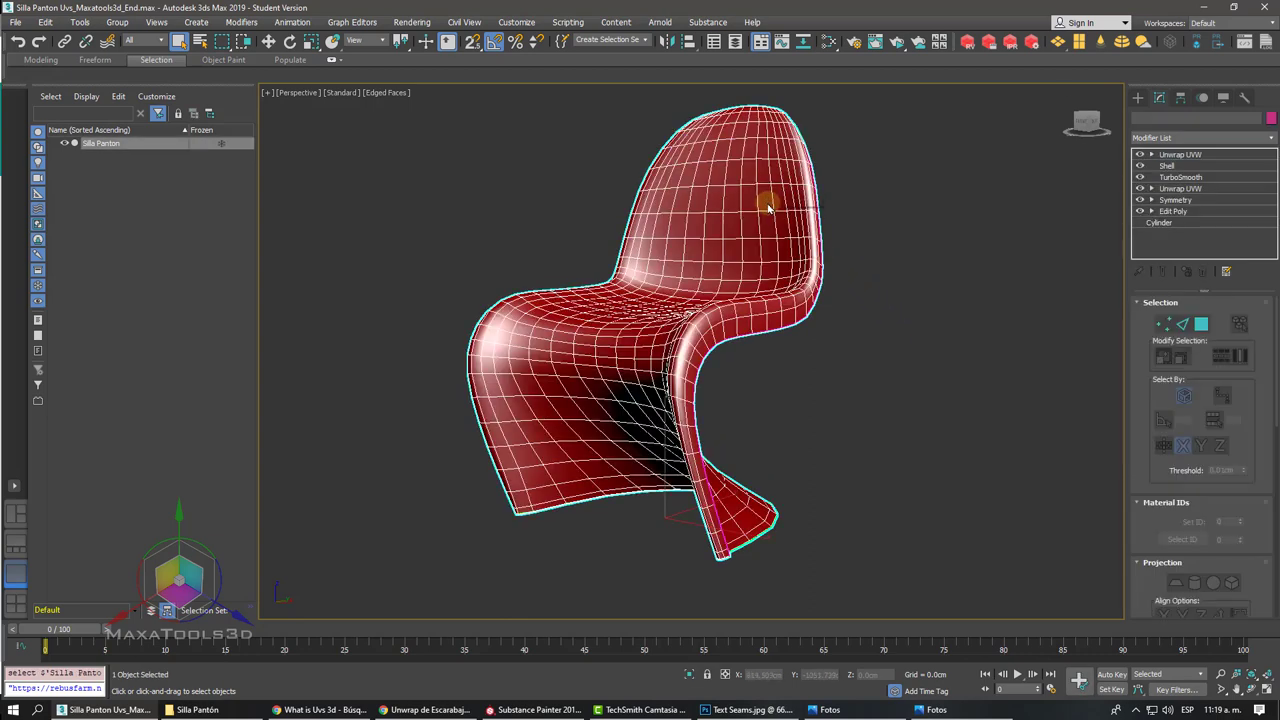
scroll(1121, 331, down, 2)
scroll(1121, 331, down, 5)
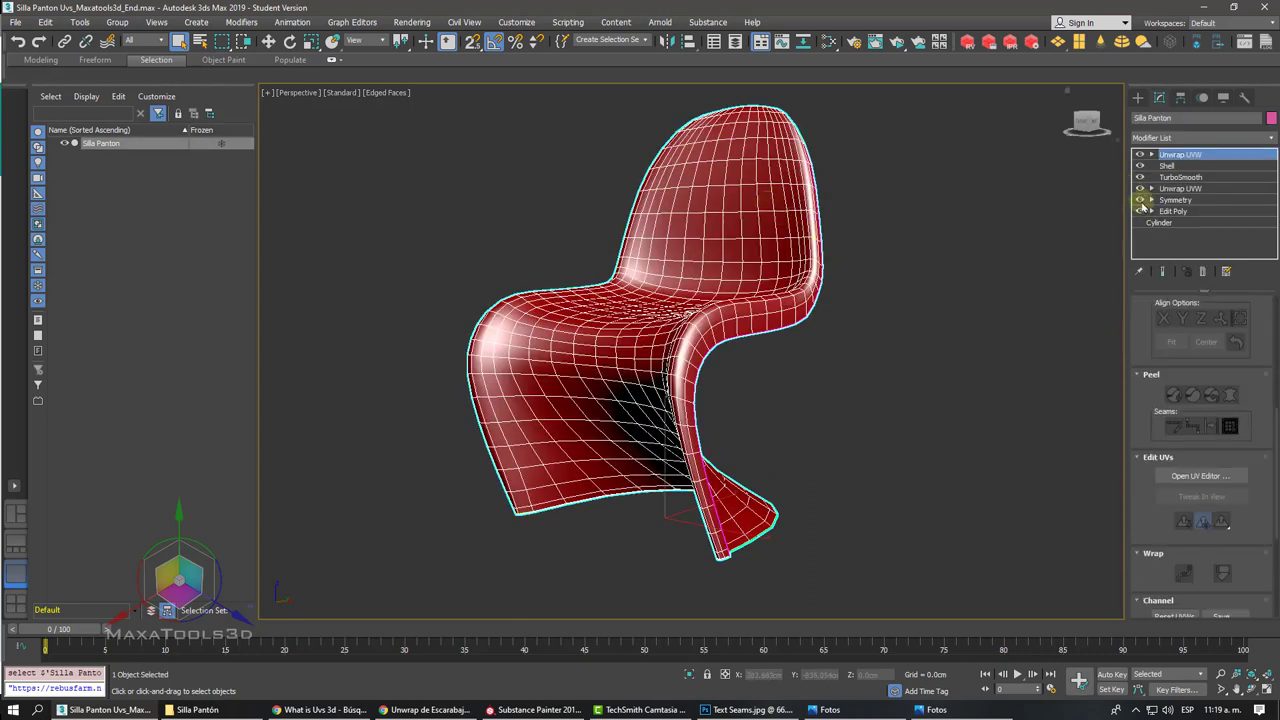
click(1234, 477)
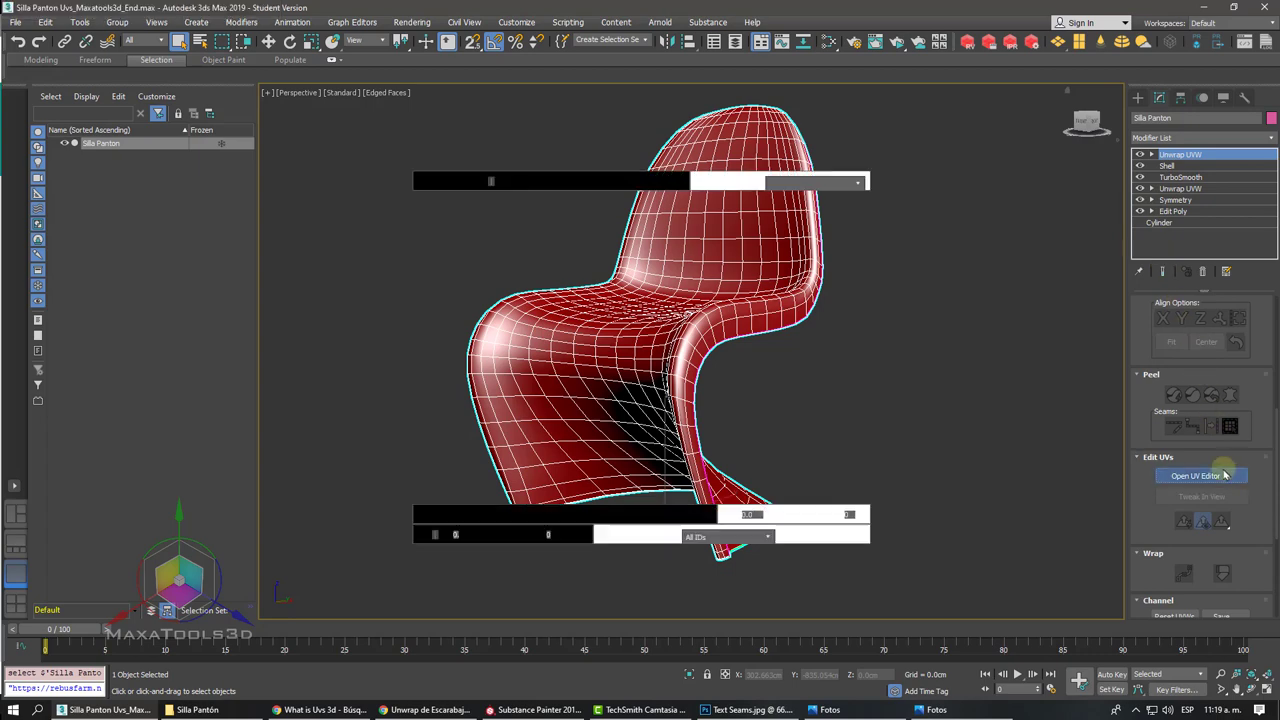
drag(152, 66, 410, 78)
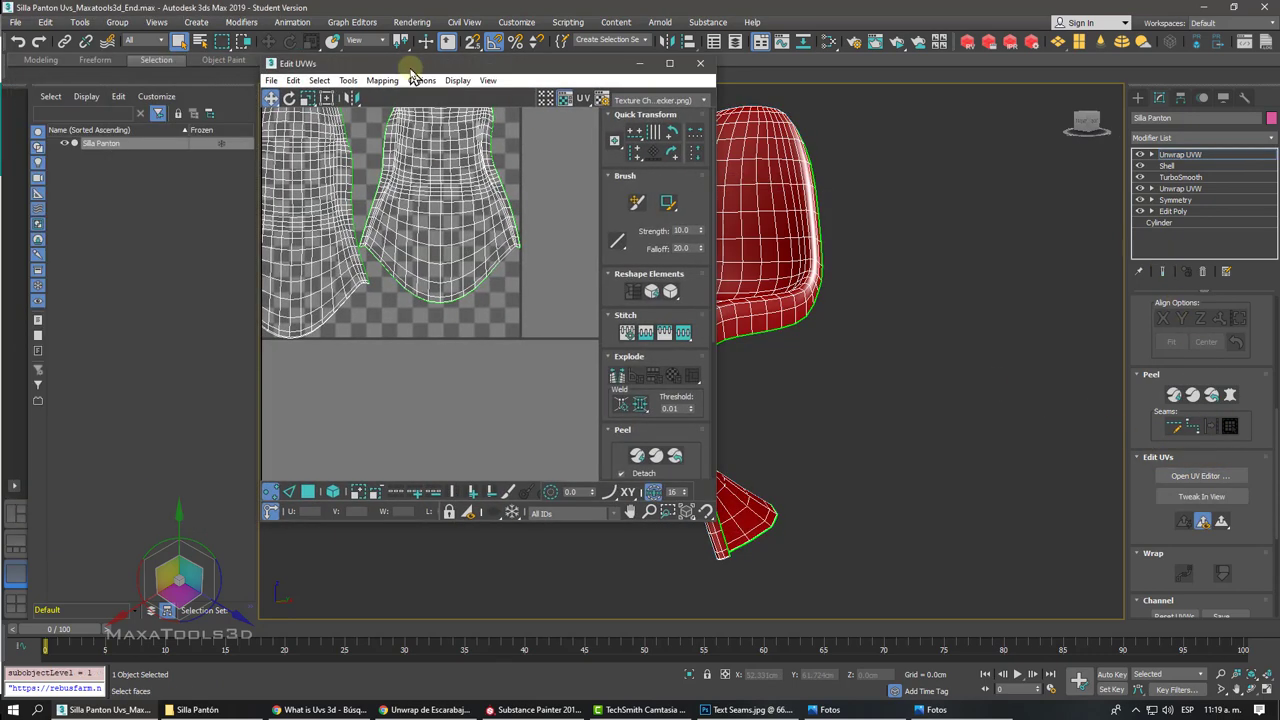
Step: Open Render UVW Template and set the template width and height to 2048
click(348, 80)
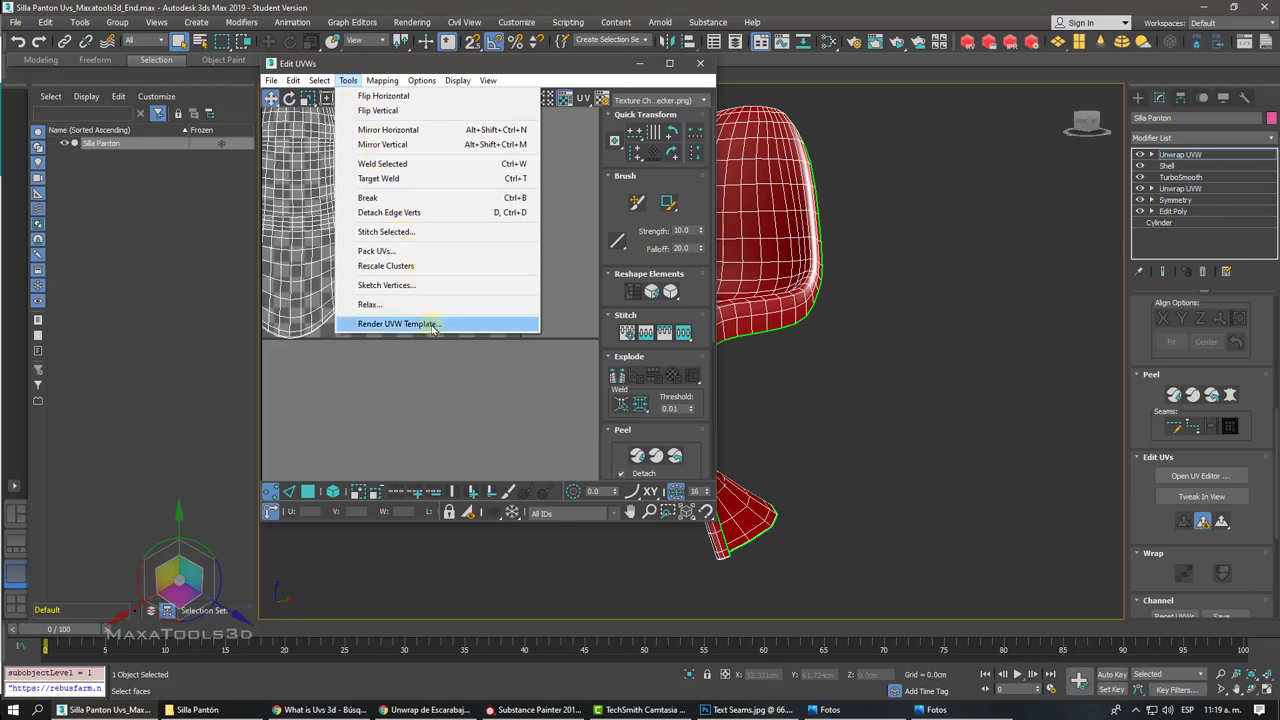
click(432, 324)
drag(316, 107, 958, 116)
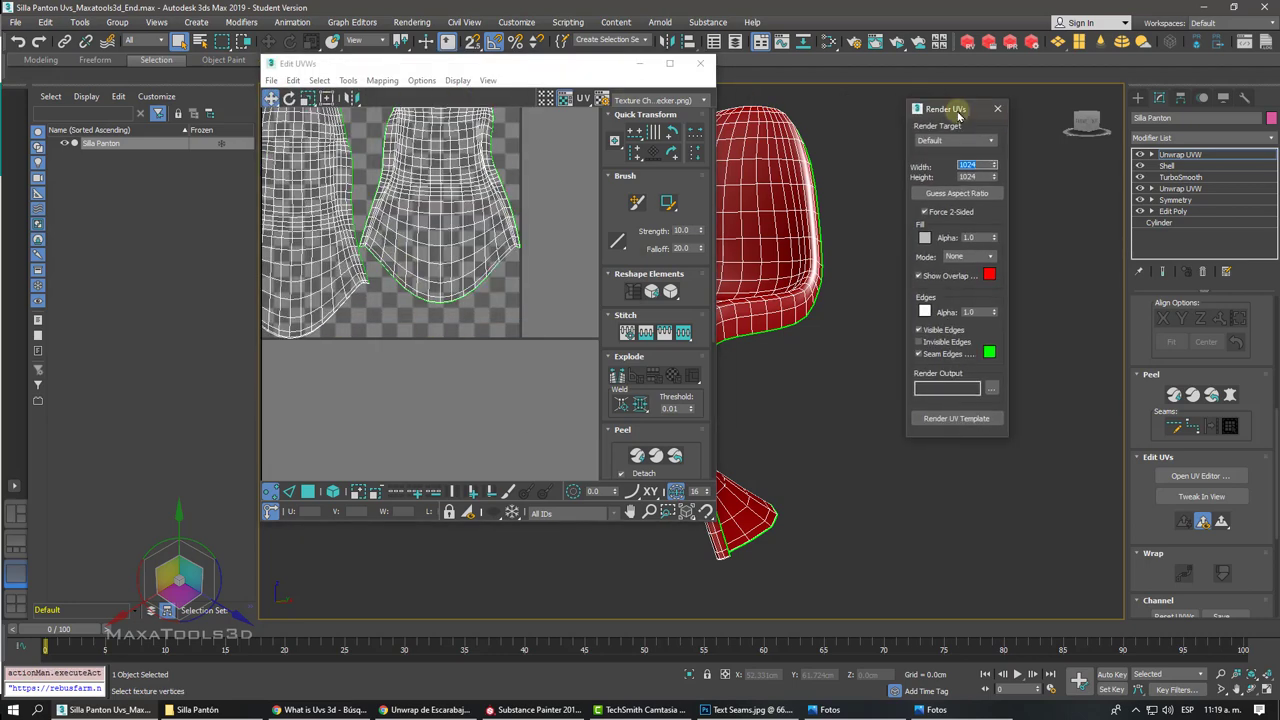
key(x)
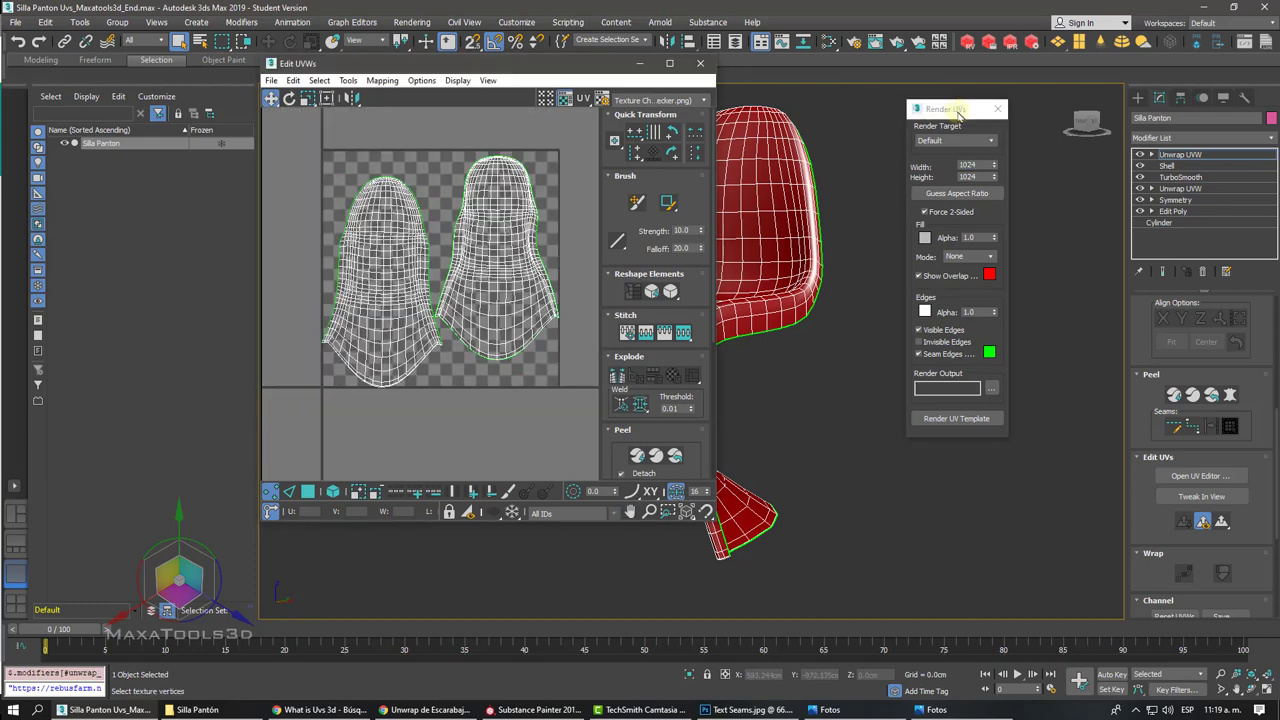
click(968, 164)
text(2048)
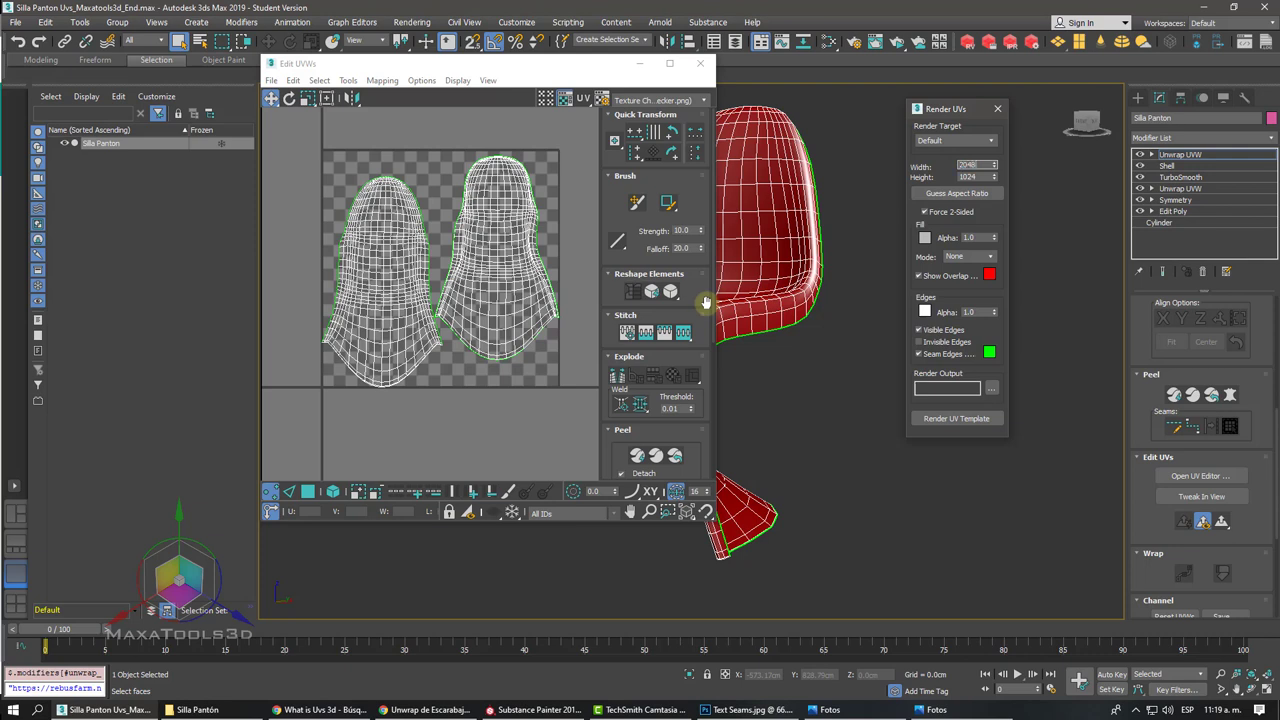
click(978, 176)
text(2048)
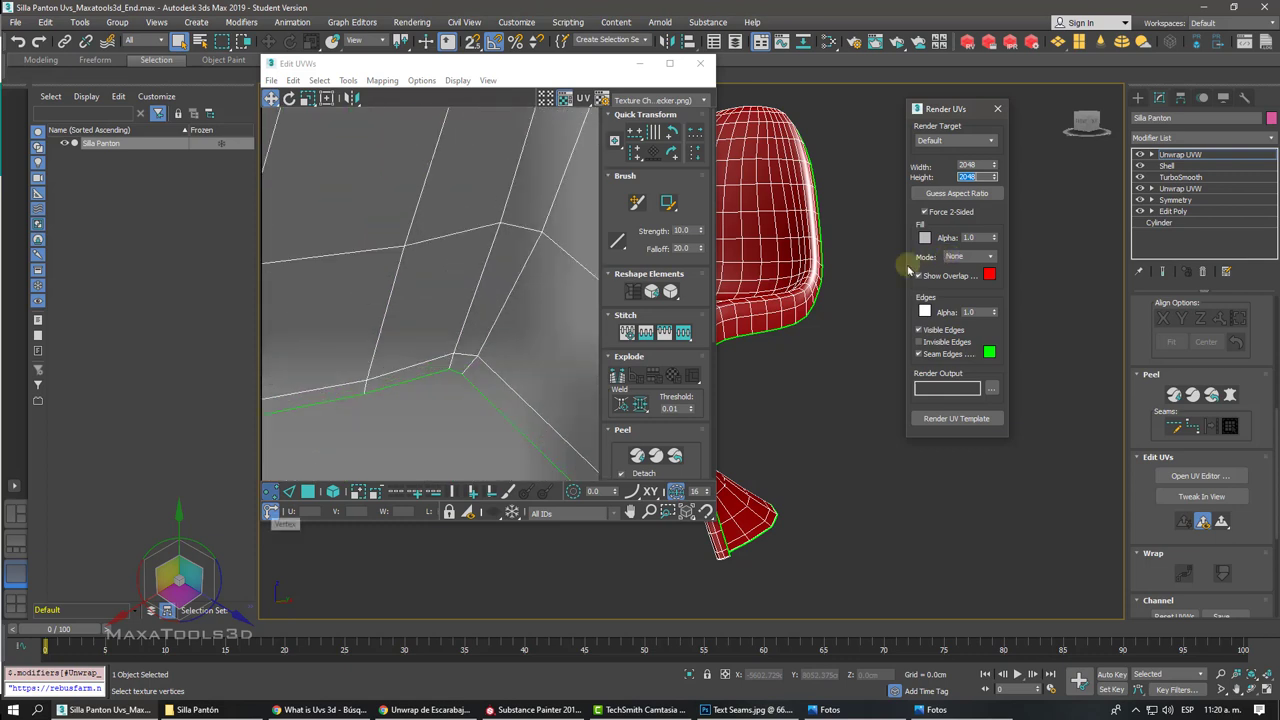
Step: Nudge the seam vertex up-left to clear the UV overlap
drag(452, 369, 437, 355)
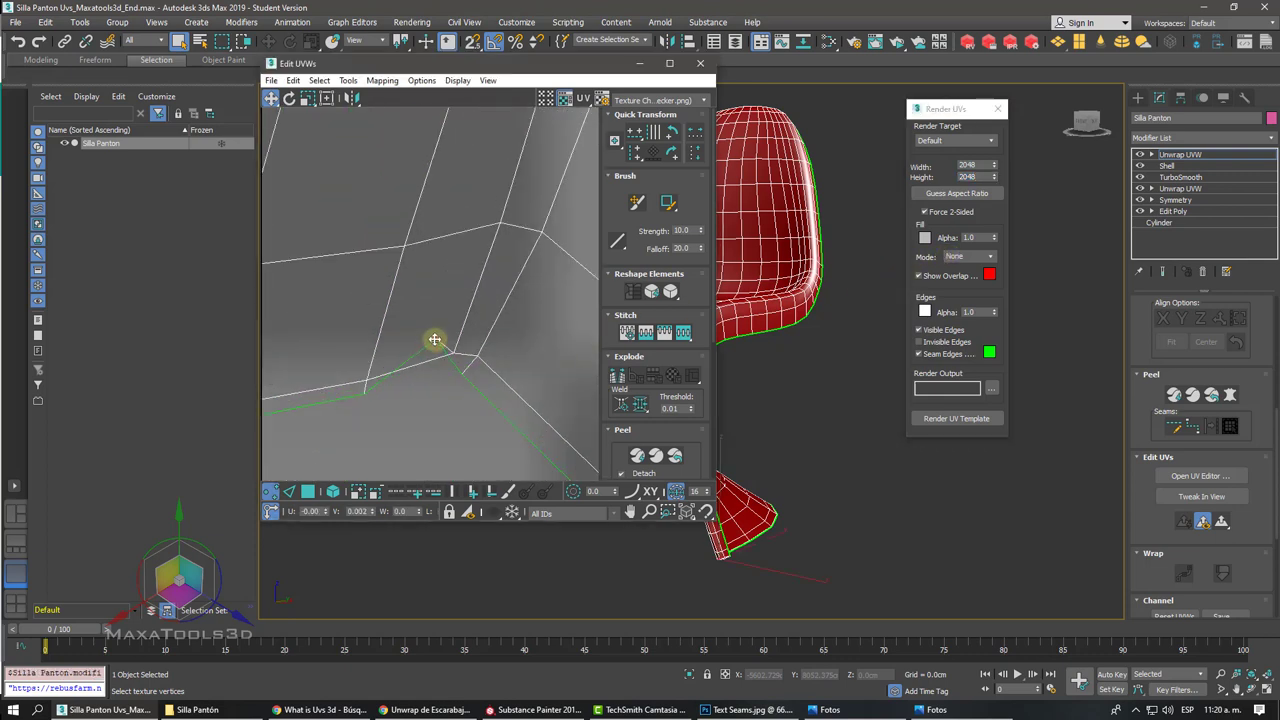
scroll(434, 337, down, 3)
scroll(475, 320, down, 3)
scroll(475, 320, down, 1)
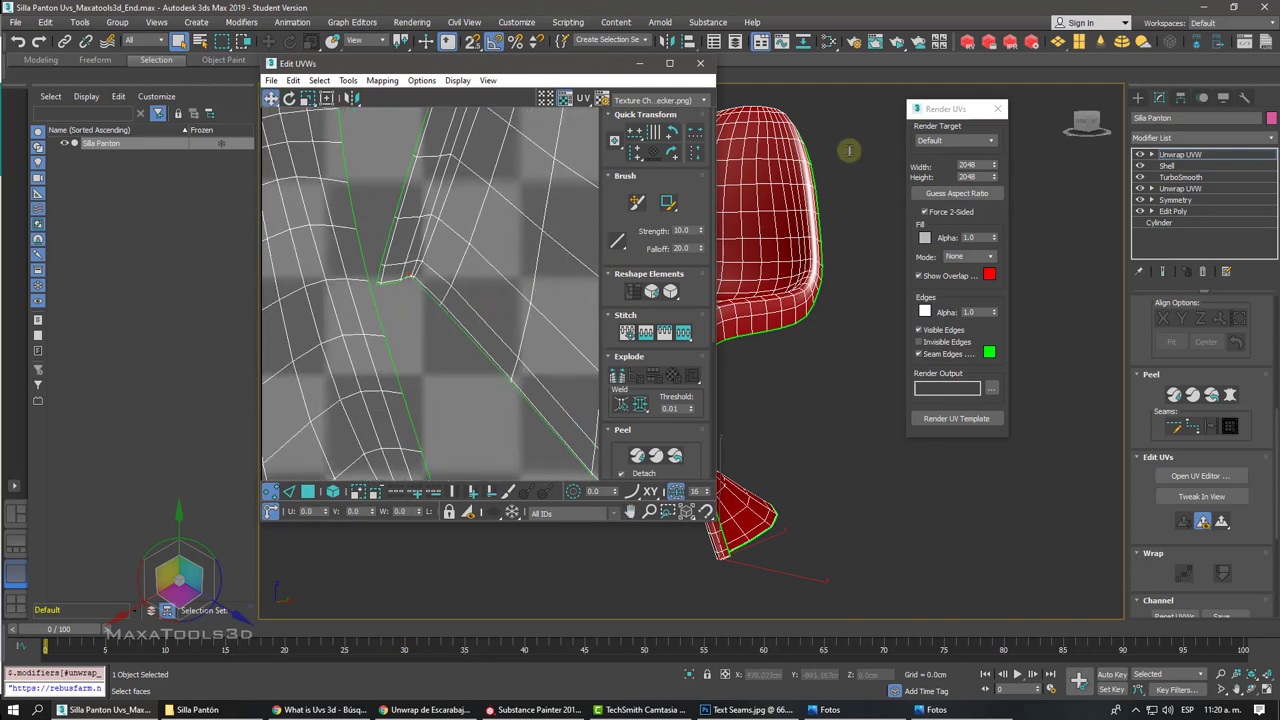
Step: Set the template Fill Mode to Solid and render the 2048 UV template
drag(940, 112, 811, 93)
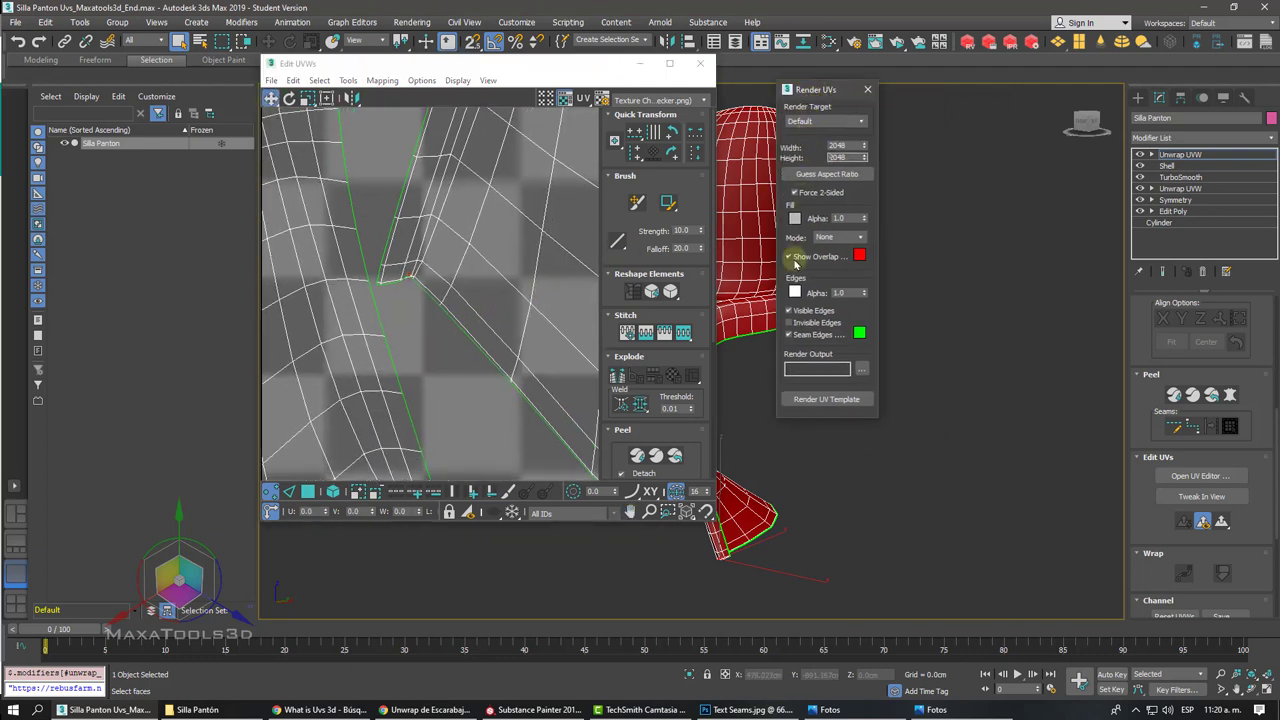
click(861, 241)
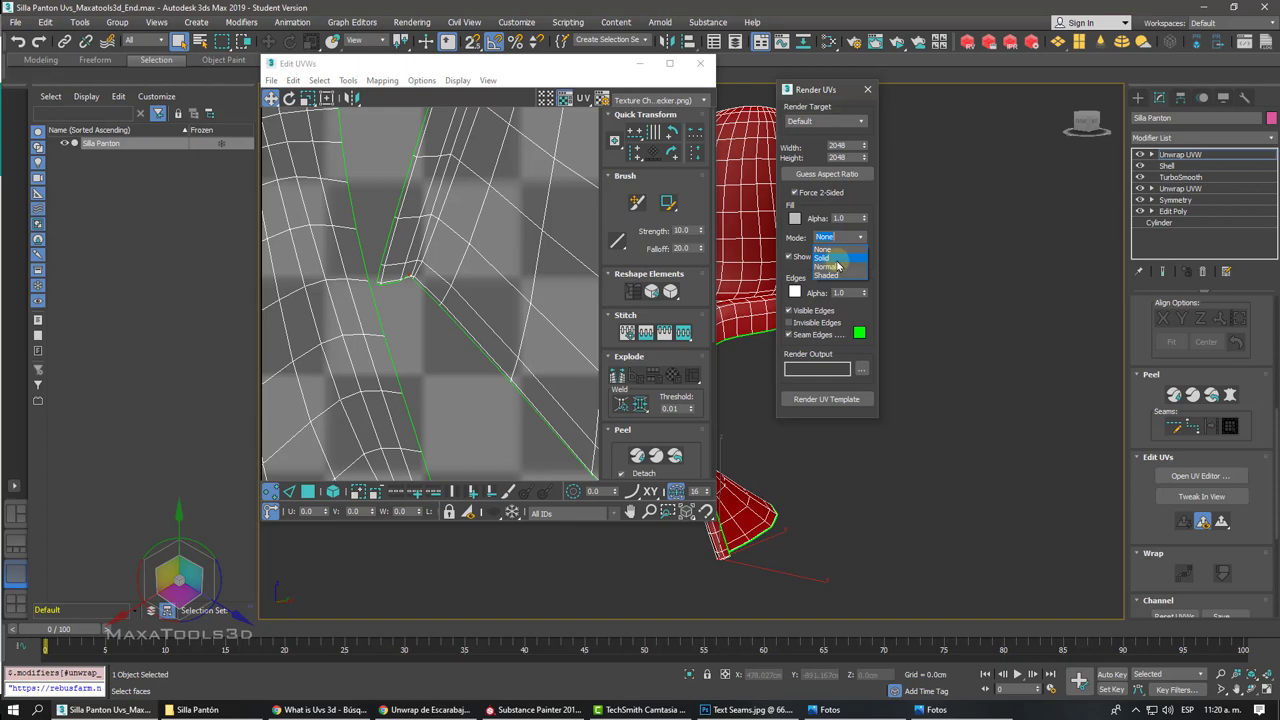
click(835, 259)
click(828, 399)
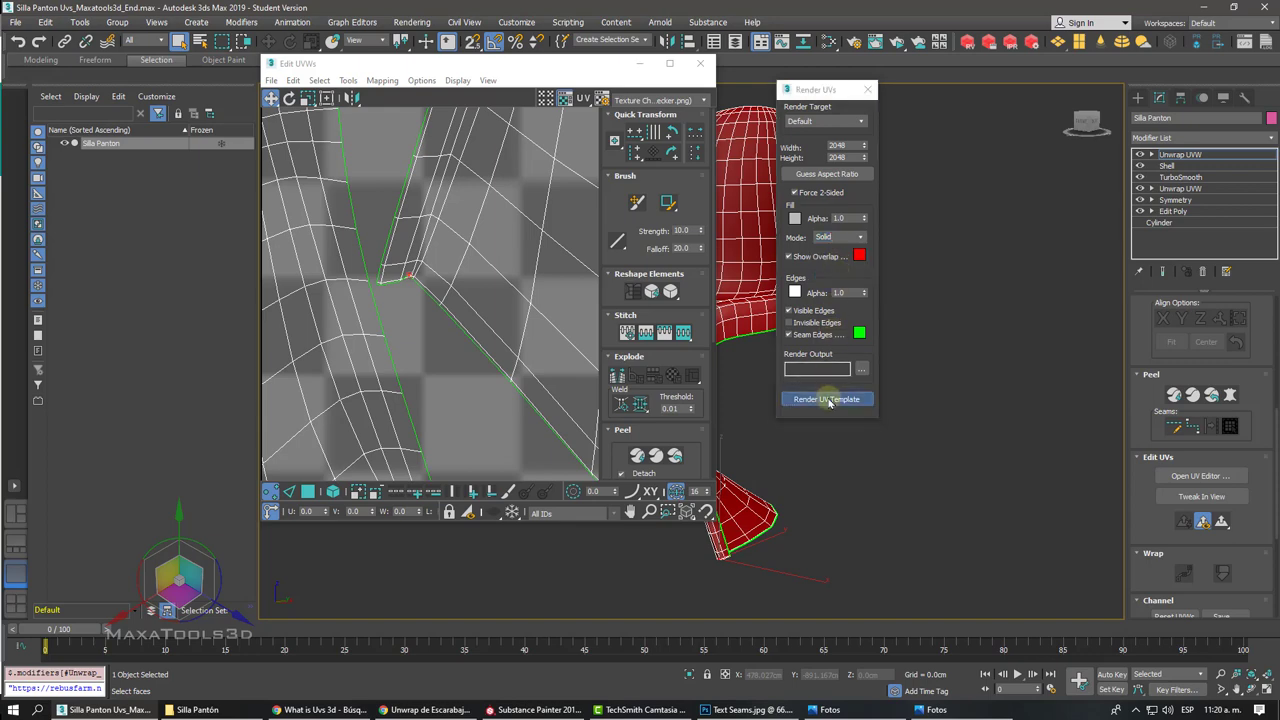
Step: Enlarge and zoom the rendered template to check its red overlap marks, then close it
drag(963, 14, 462, 35)
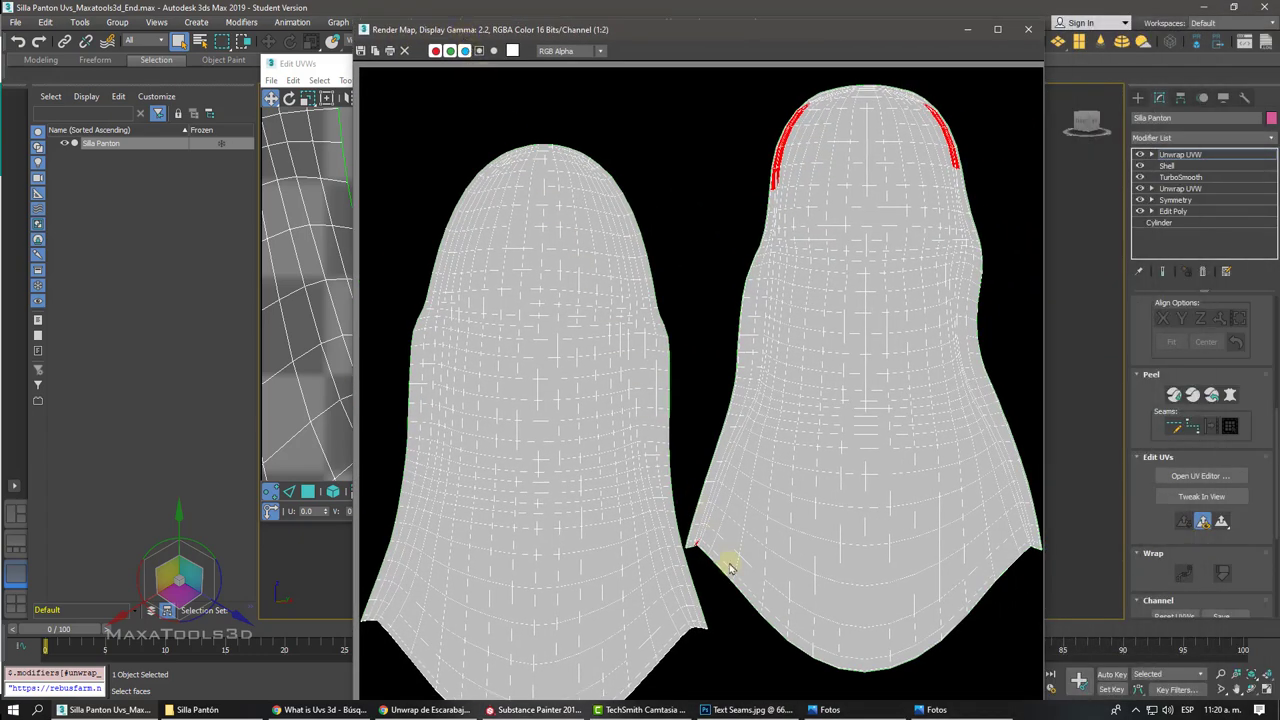
scroll(731, 570, up, 1)
scroll(731, 570, up, 1)
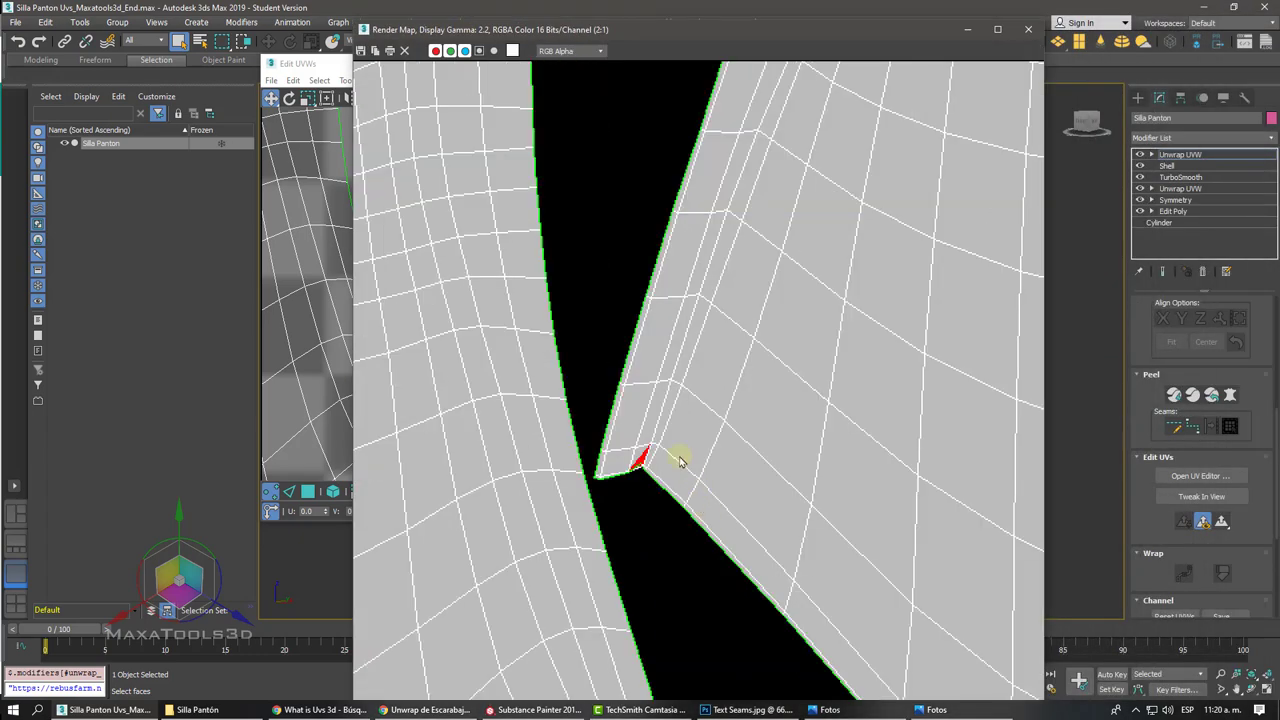
scroll(679, 461, up, 2)
scroll(627, 345, down, 2)
scroll(627, 345, down, 2)
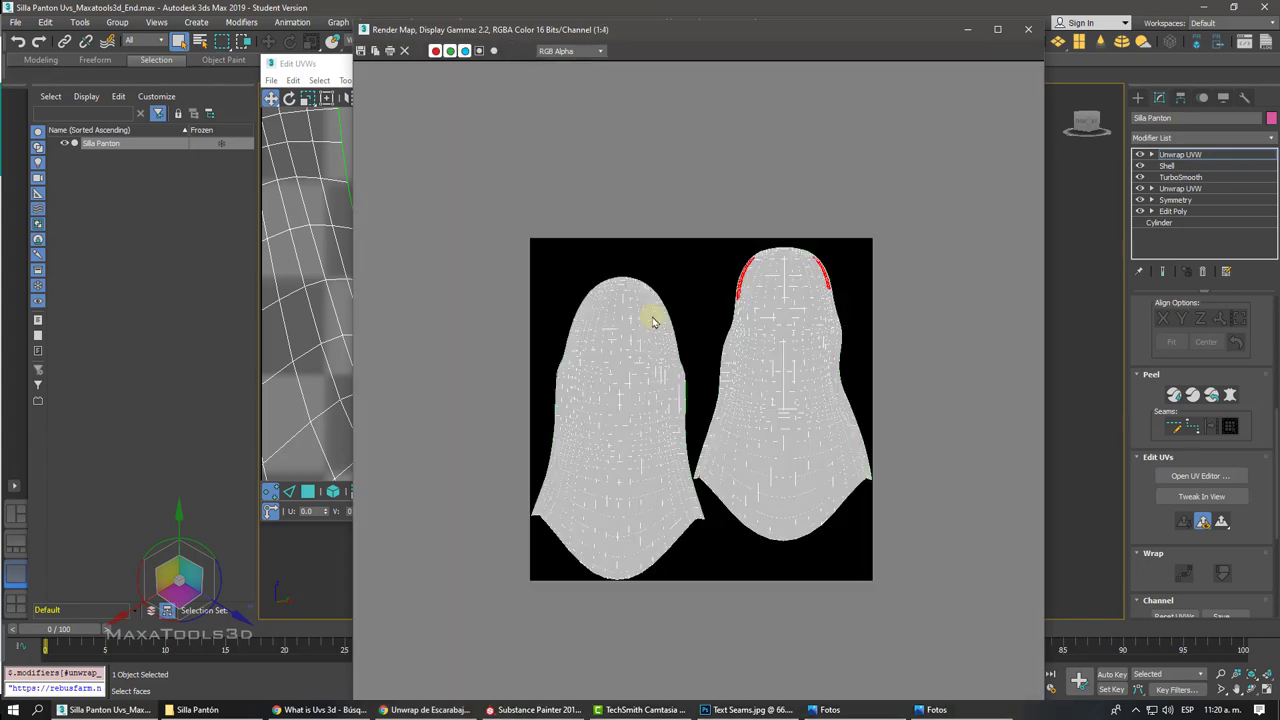
click(1028, 29)
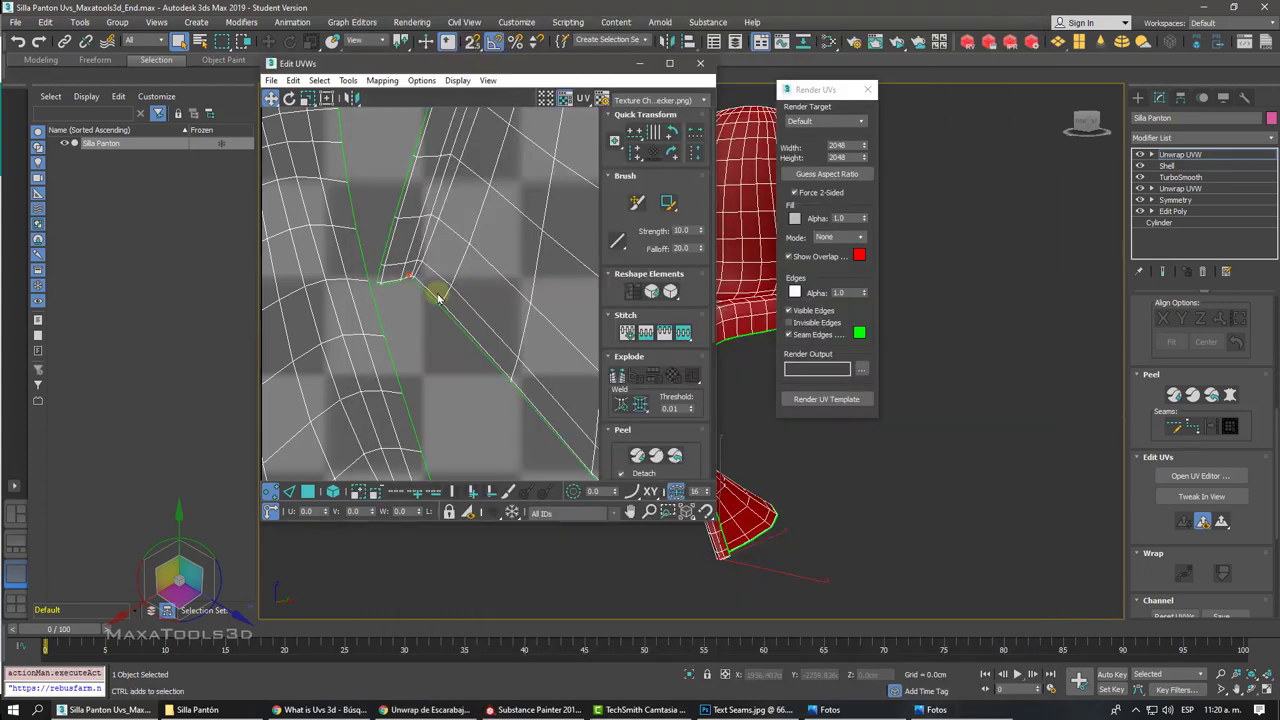
Step: Nudge seam vertices on the UV shells to untangle overlapping edges
scroll(437, 297, down, 2)
scroll(437, 295, down, 2)
scroll(437, 293, down, 2)
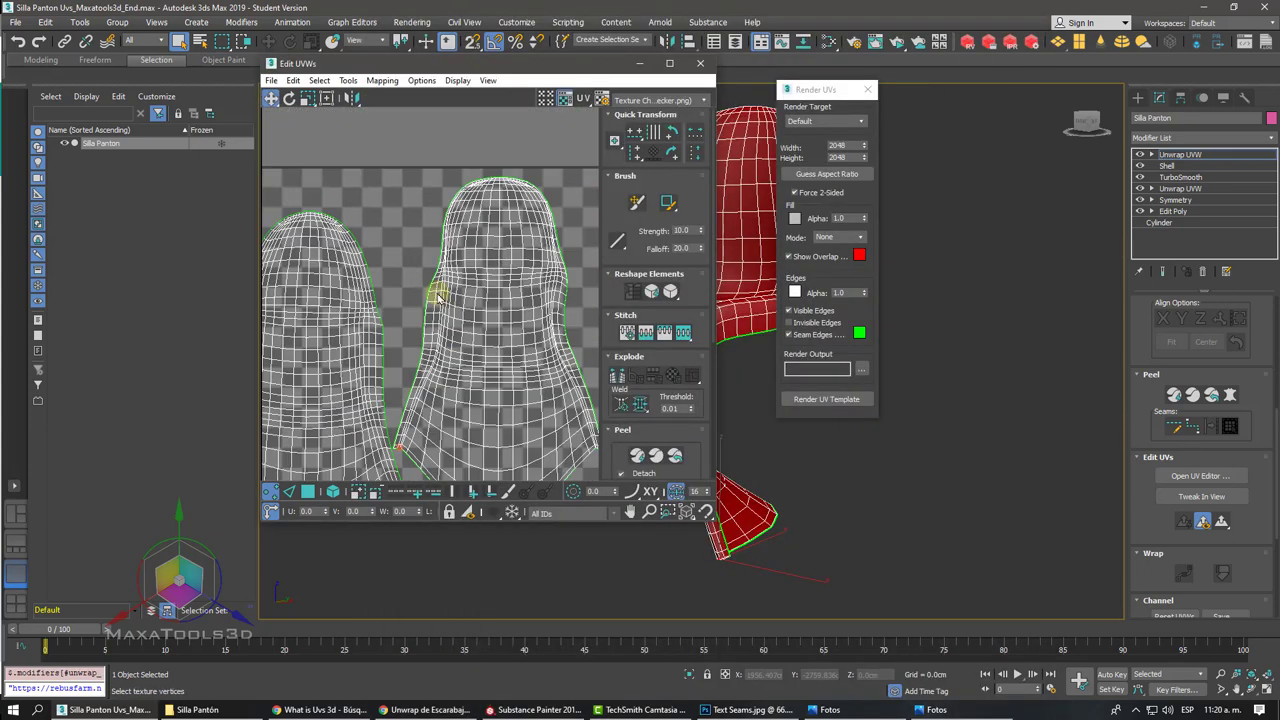
scroll(437, 293, up, 2)
scroll(437, 295, up, 1)
scroll(437, 296, up, 2)
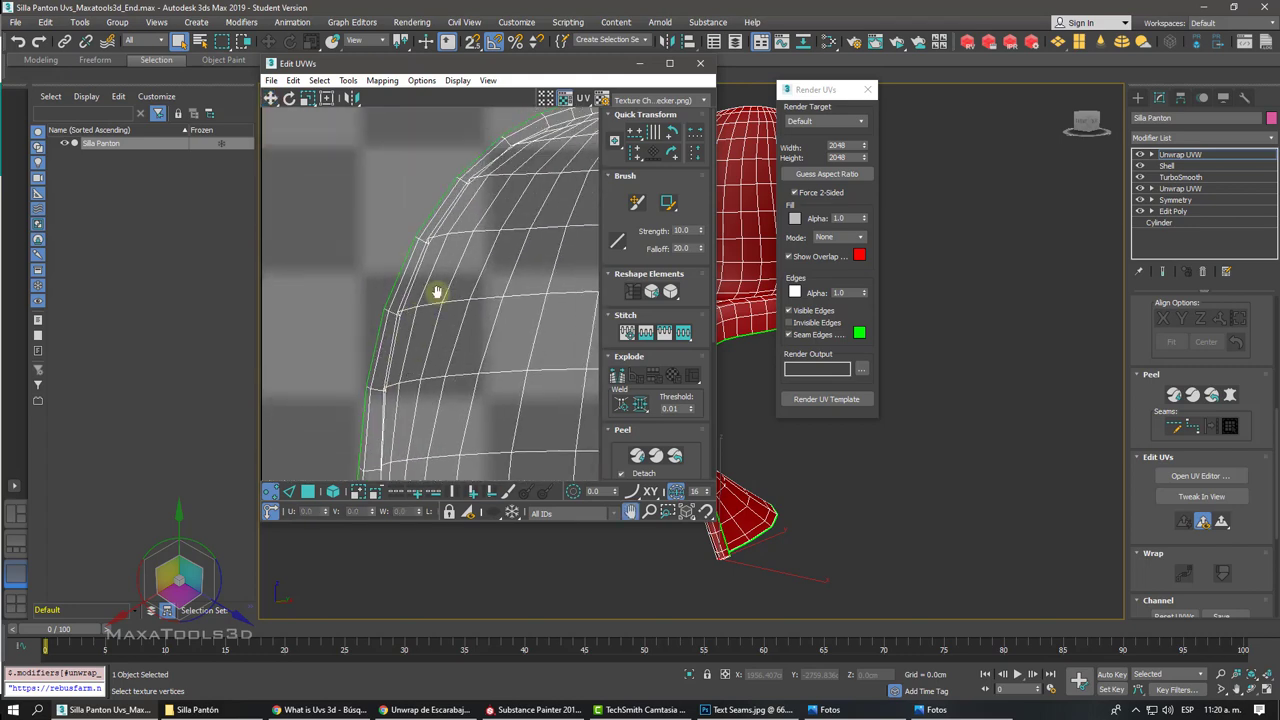
scroll(437, 297, up, 2)
scroll(437, 296, down, 1)
scroll(436, 294, down, 1)
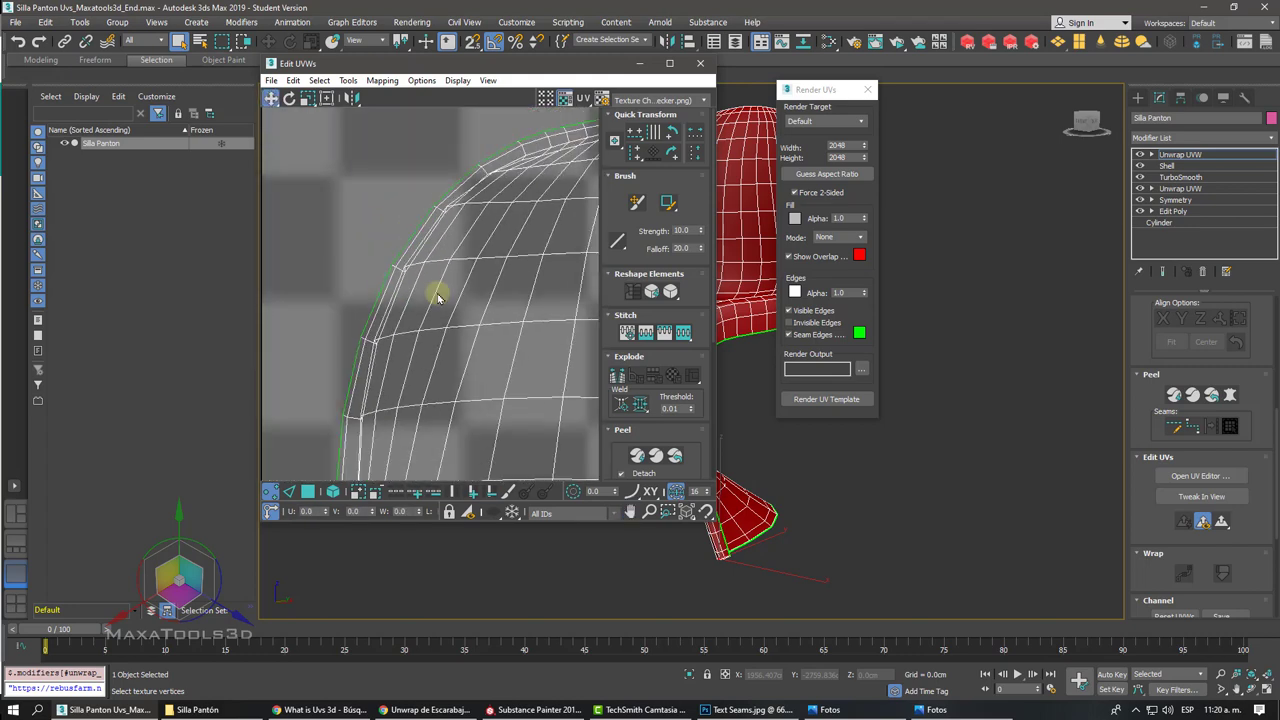
scroll(436, 292, down, 1)
middle_drag(437, 292, 409, 302)
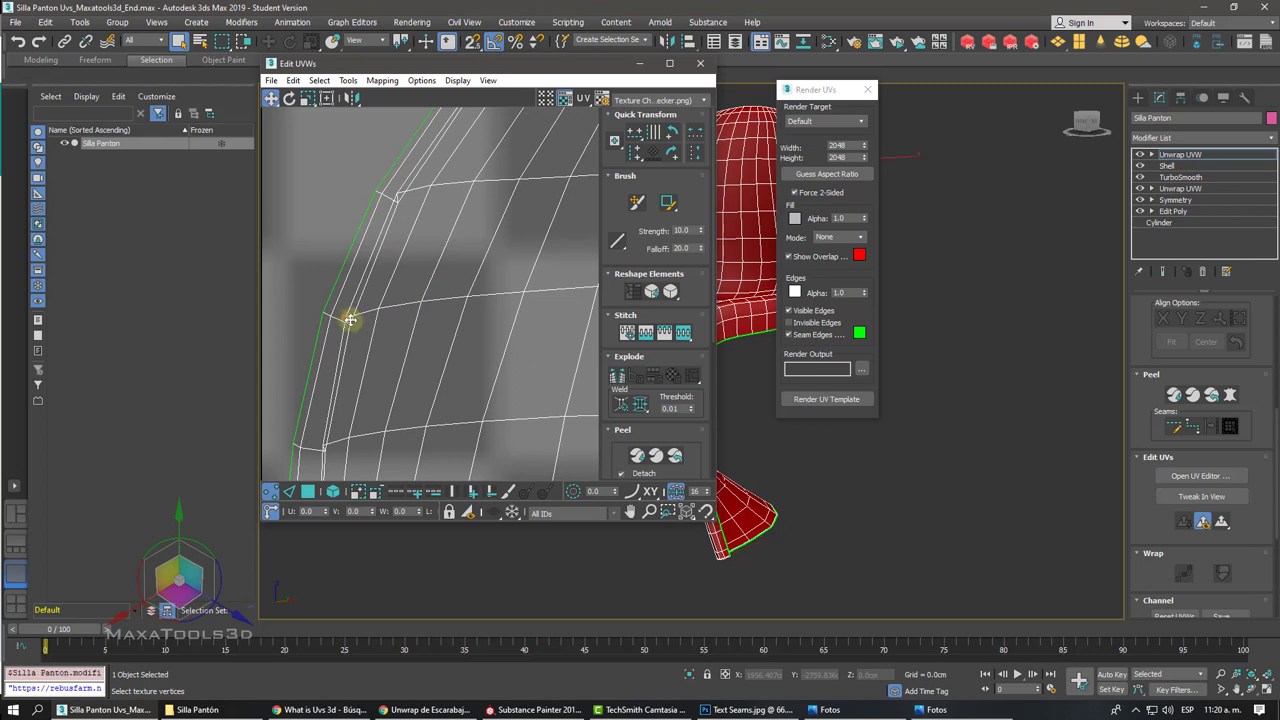
drag(349, 318, 359, 321)
middle_drag(360, 327, 351, 334)
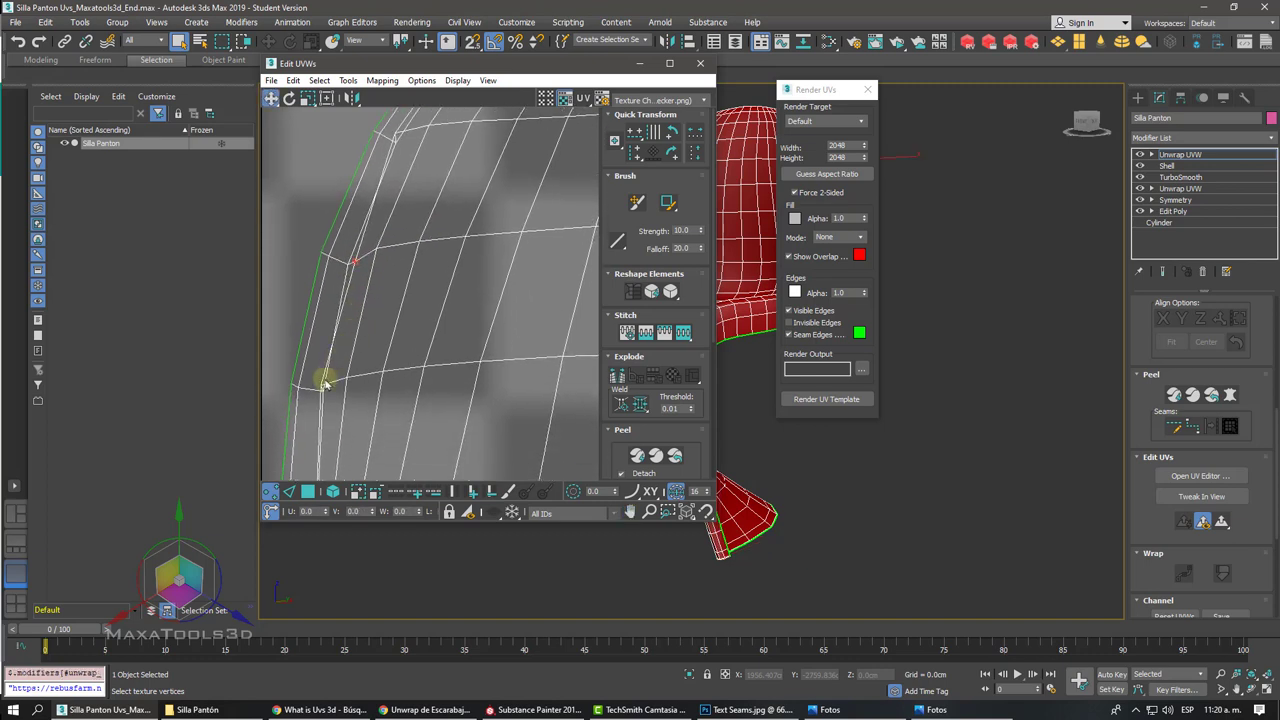
scroll(330, 378, up, 3)
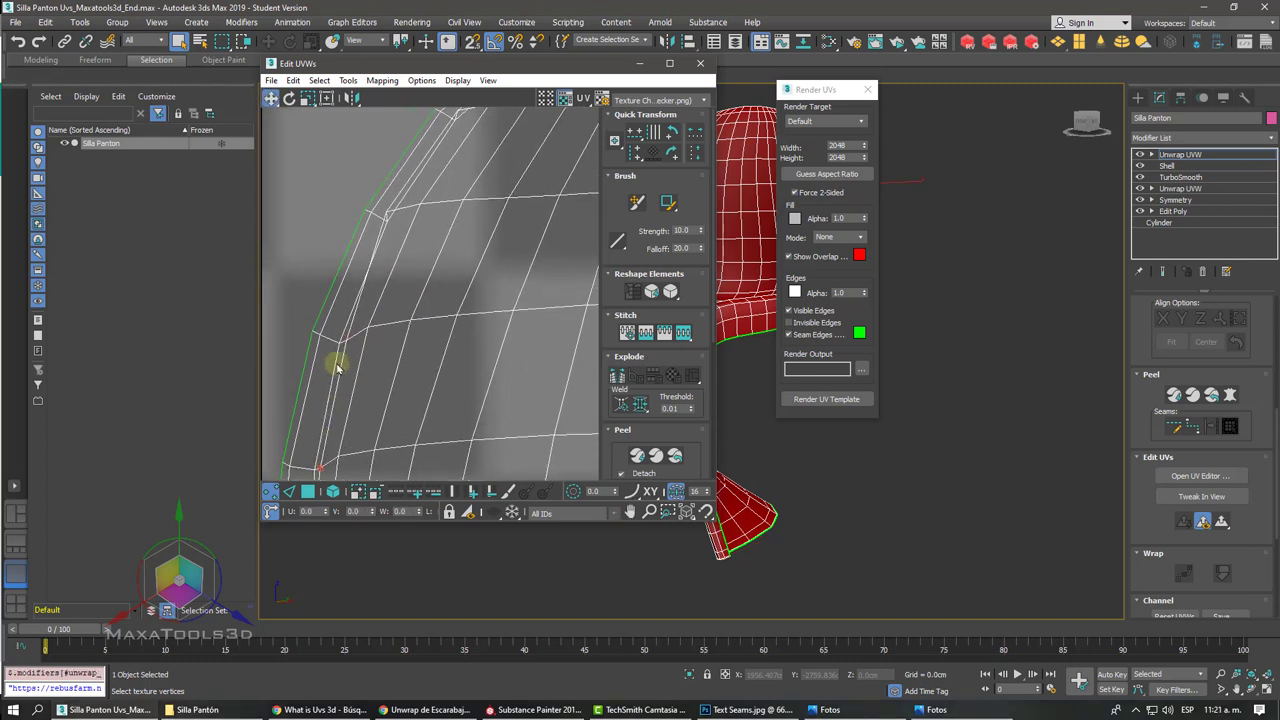
scroll(340, 340, up, 1)
drag(386, 186, 430, 206)
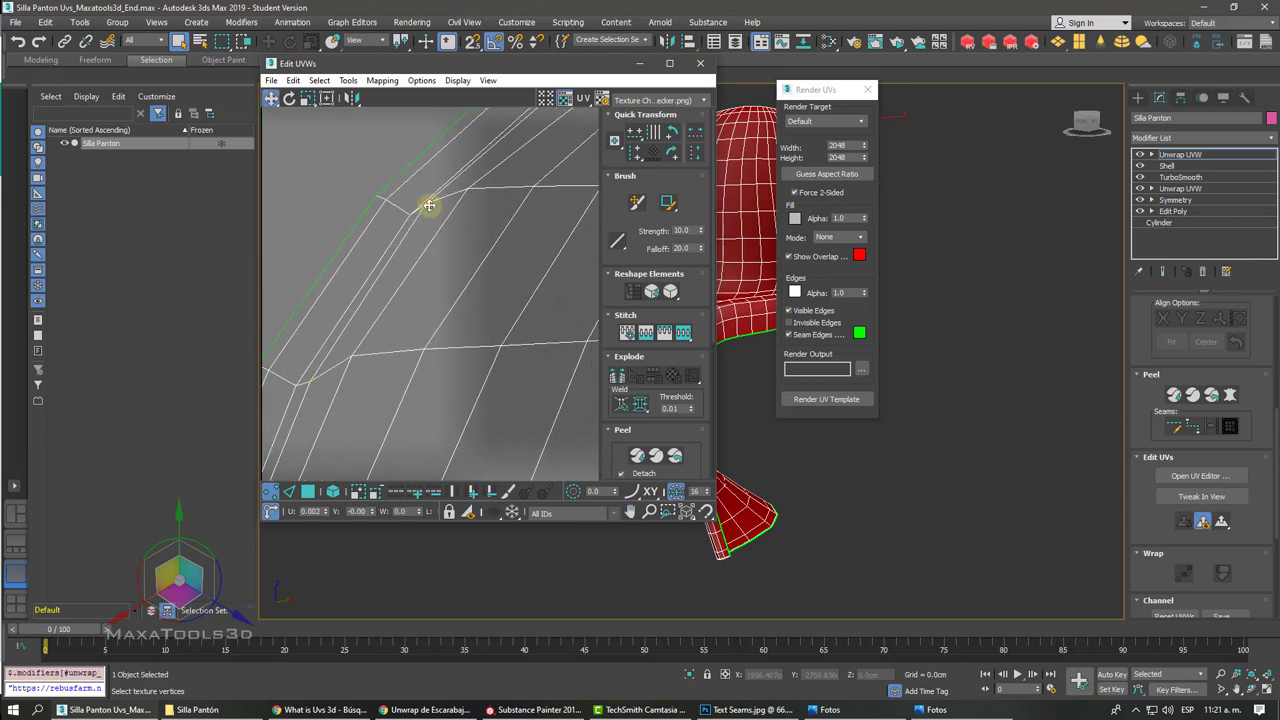
Step: Select the overlapping corner vertices along the seam and move them left to remove the overlap
scroll(428, 206, down, 2)
scroll(420, 225, down, 1)
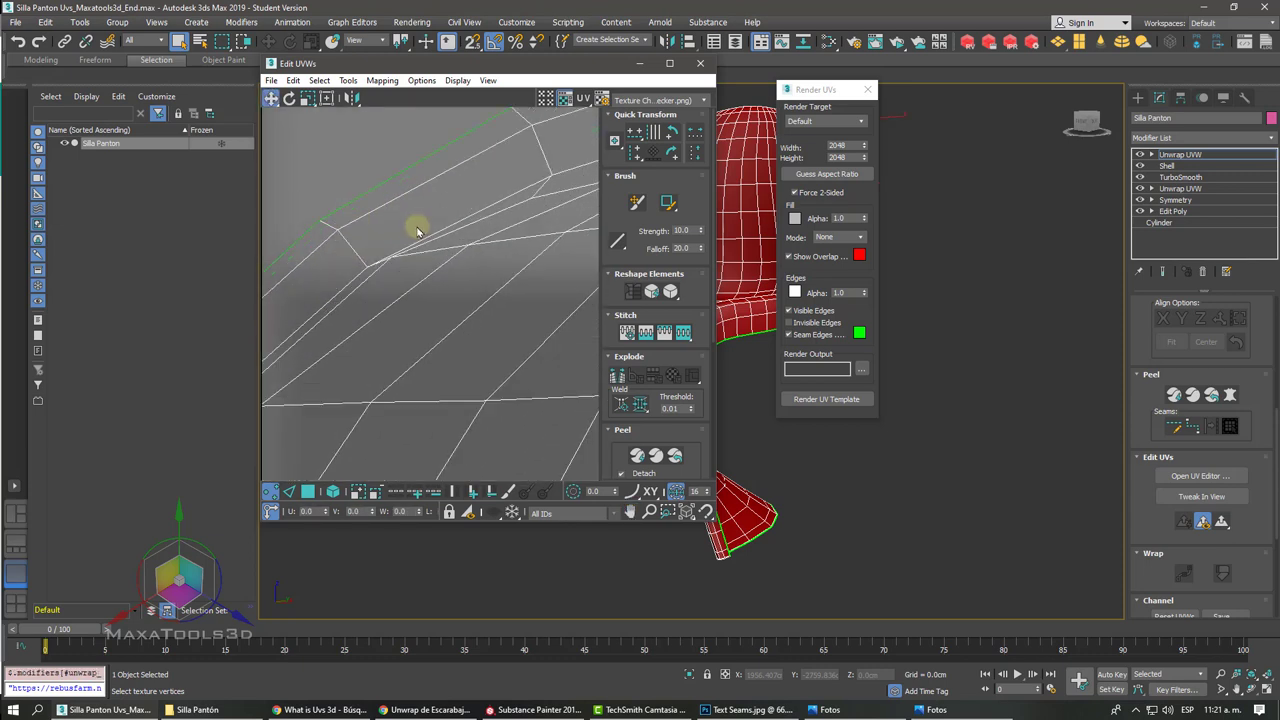
scroll(392, 268, down, 2)
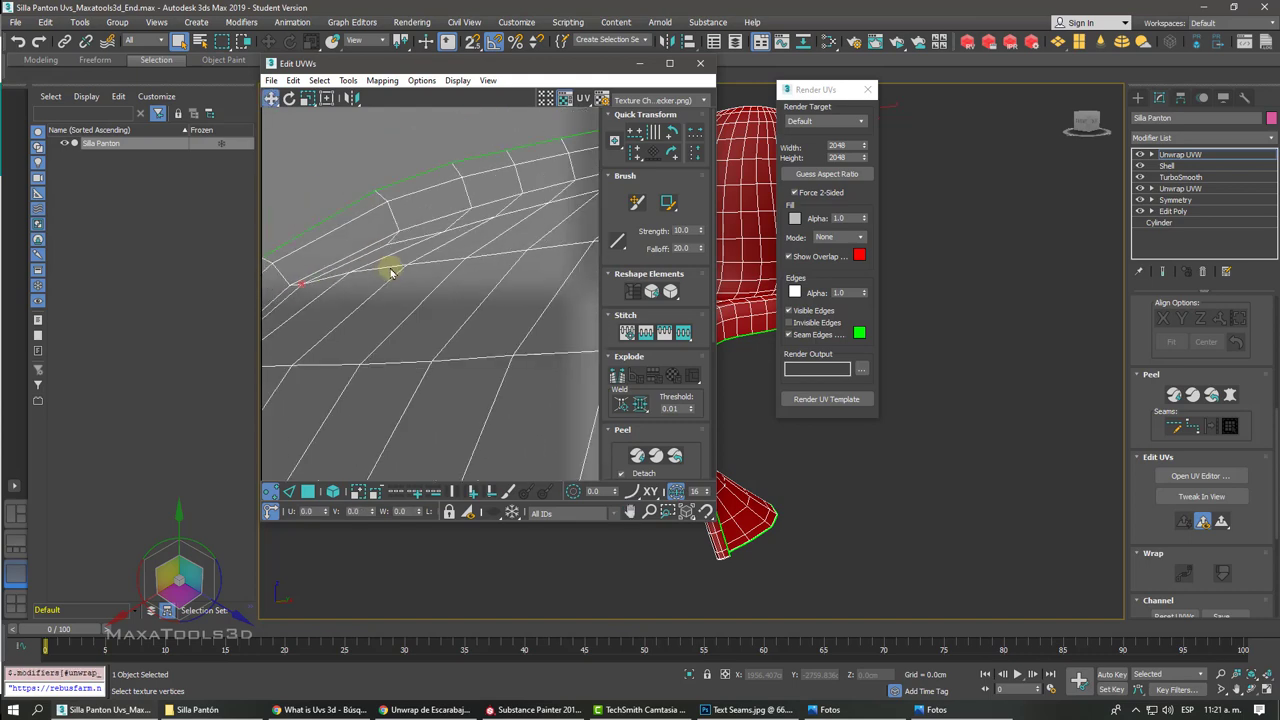
scroll(391, 273, down, 2)
scroll(391, 273, down, 2)
scroll(391, 273, down, 2)
scroll(391, 273, up, 2)
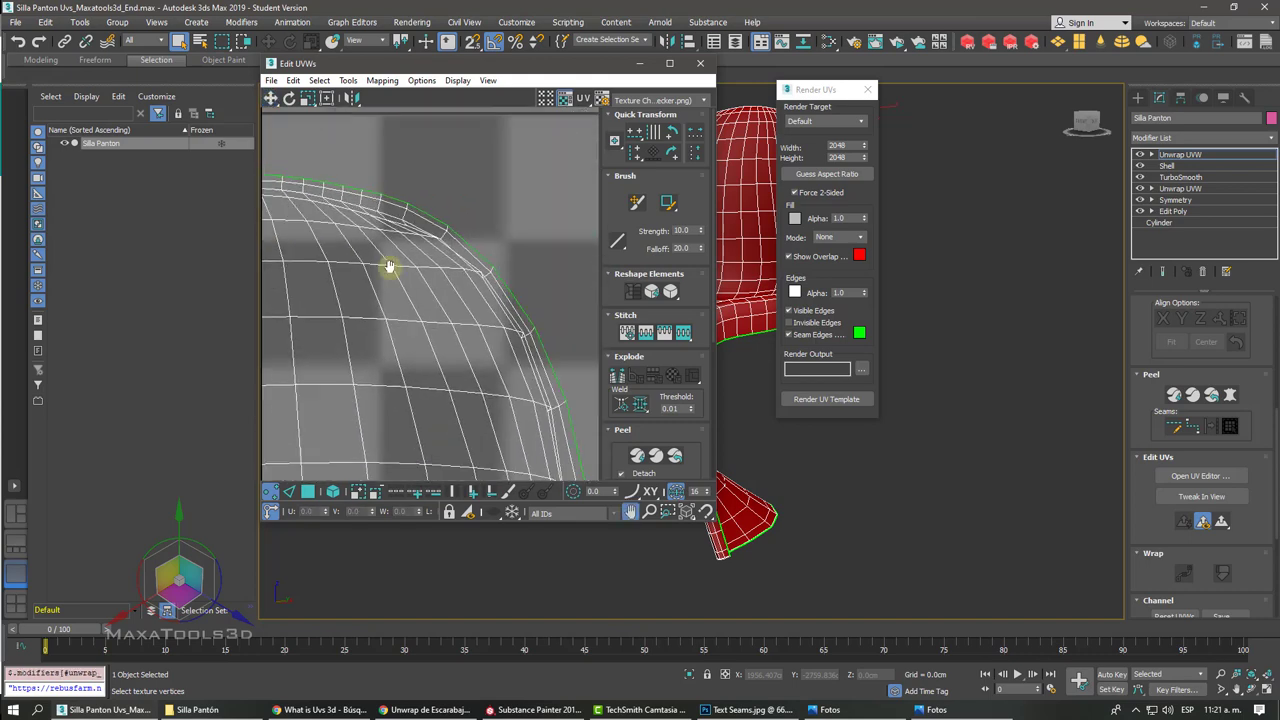
scroll(391, 273, up, 2)
scroll(387, 243, up, 2)
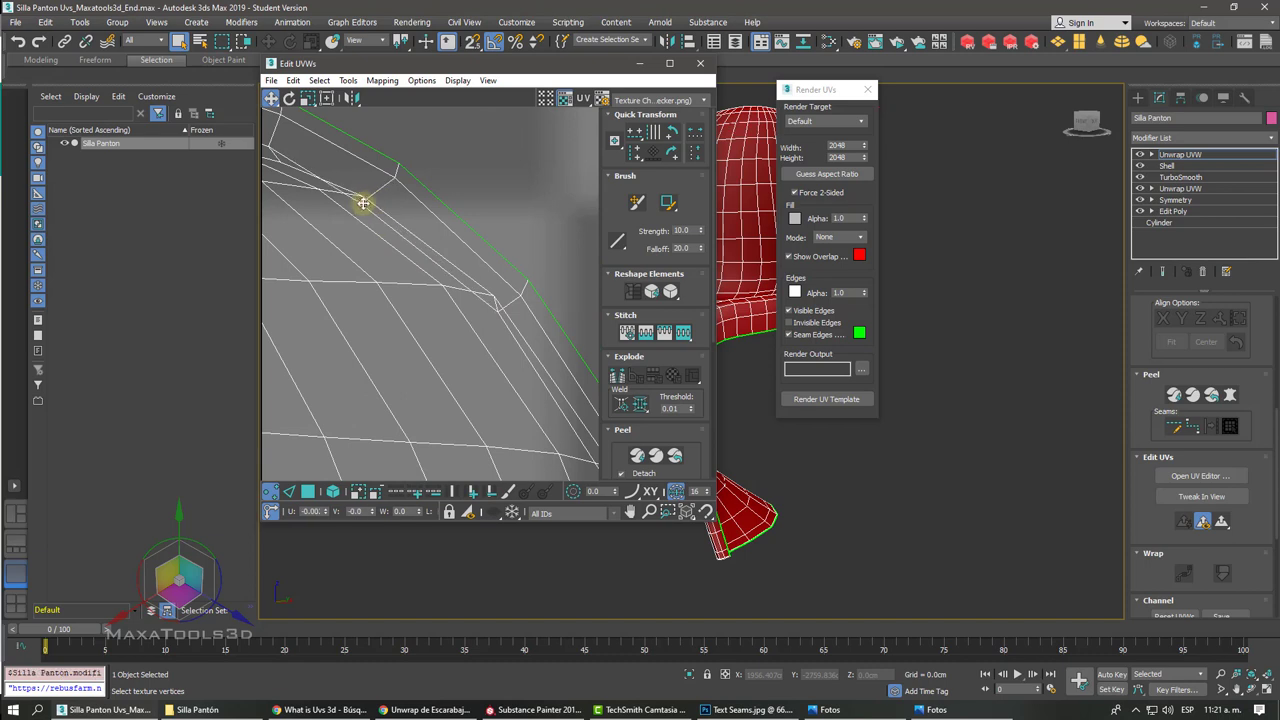
click(372, 197)
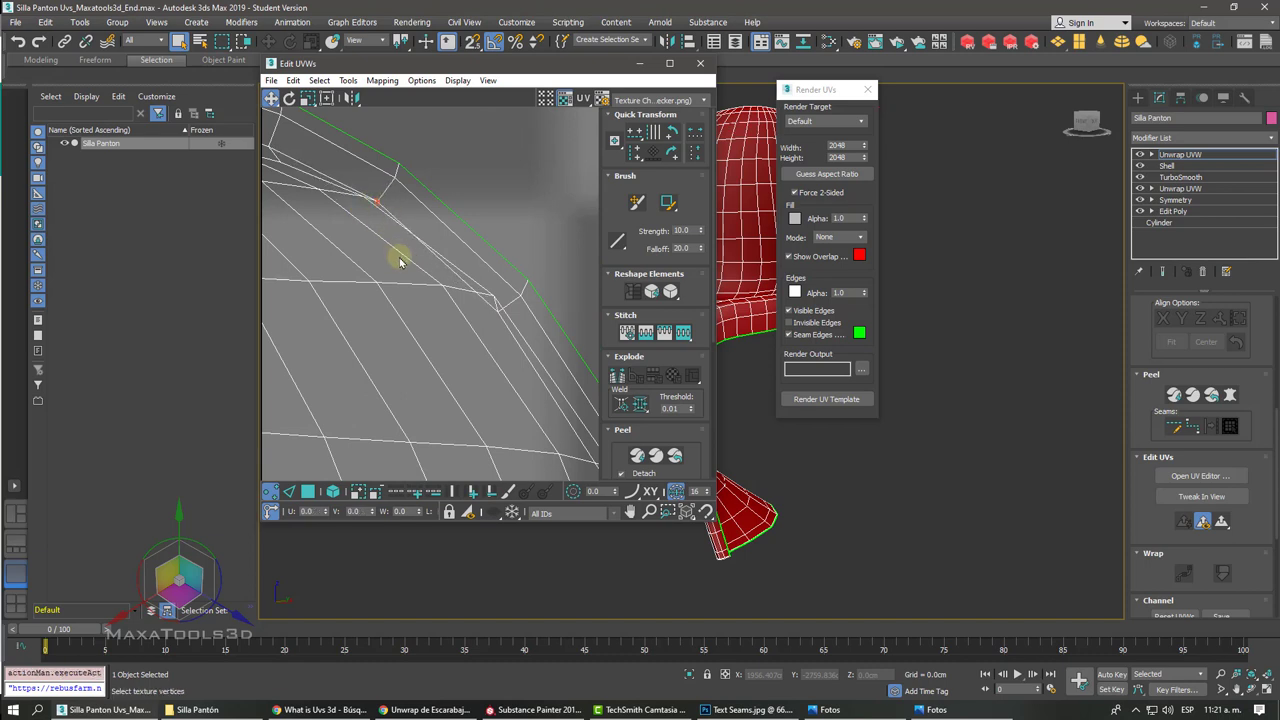
click(478, 300)
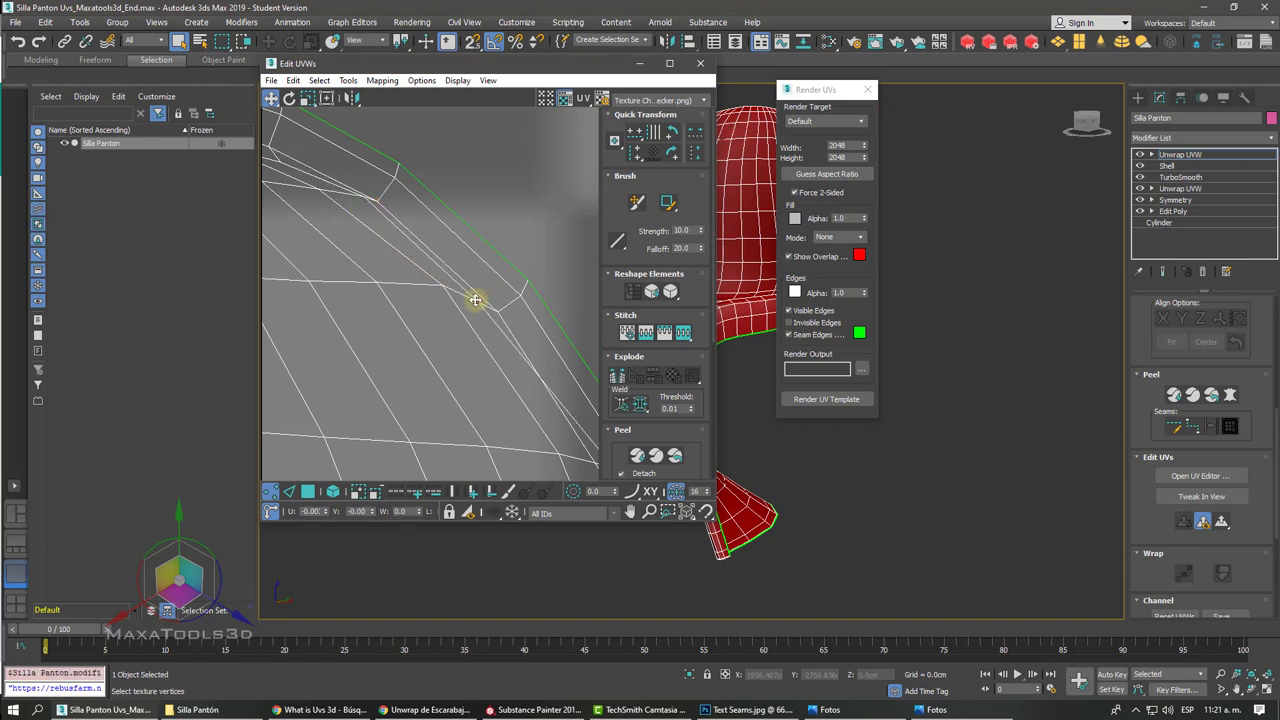
scroll(480, 297, up, 1)
scroll(488, 303, up, 1)
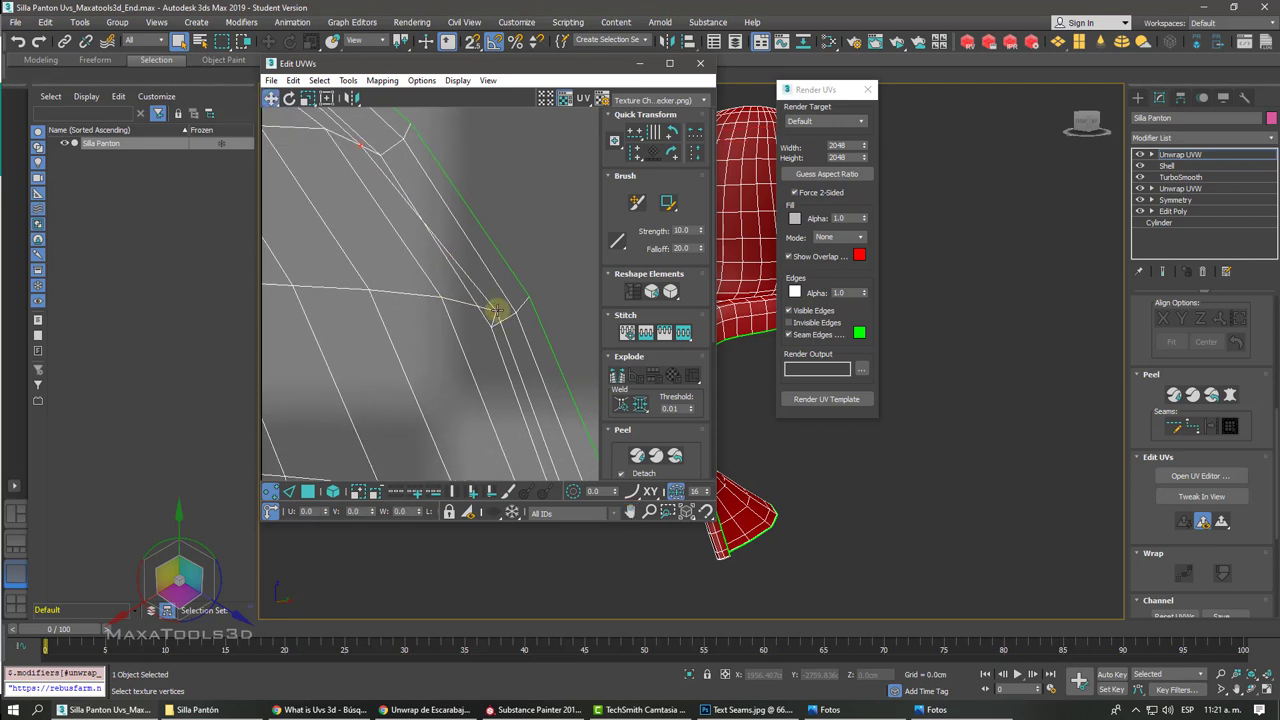
scroll(496, 318, down, 1)
scroll(500, 335, down, 1)
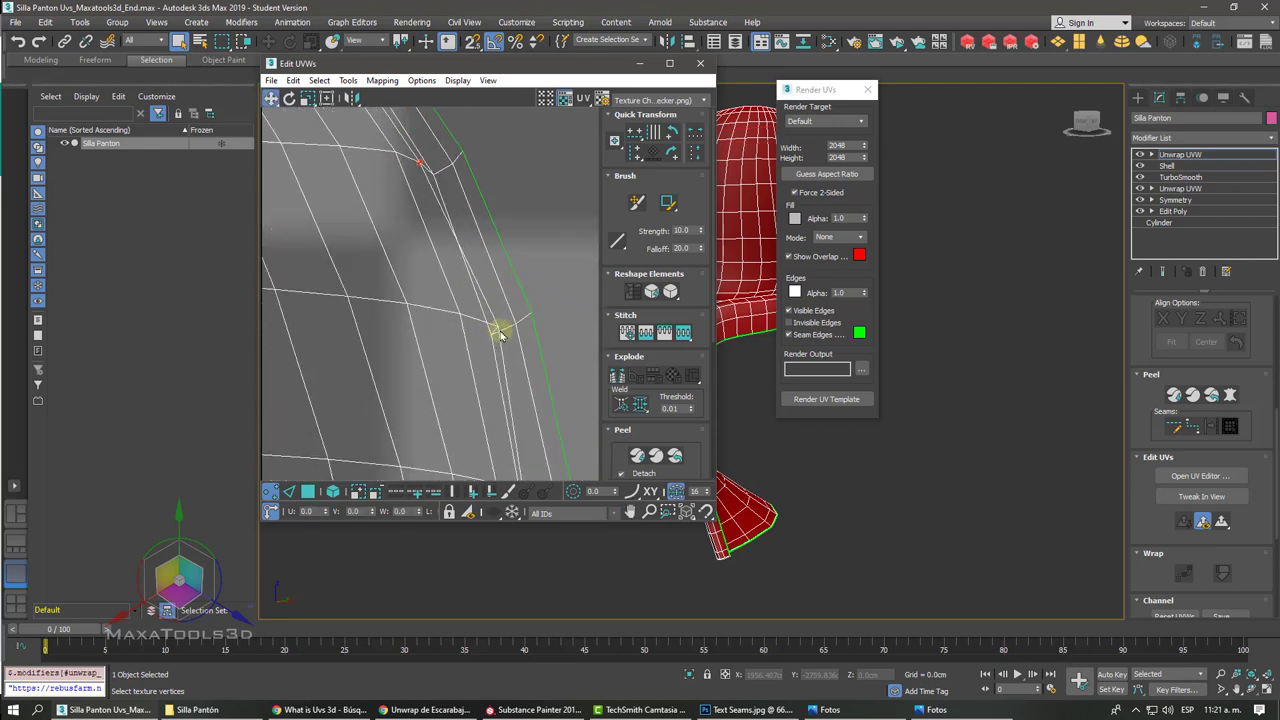
drag(494, 331, 477, 330)
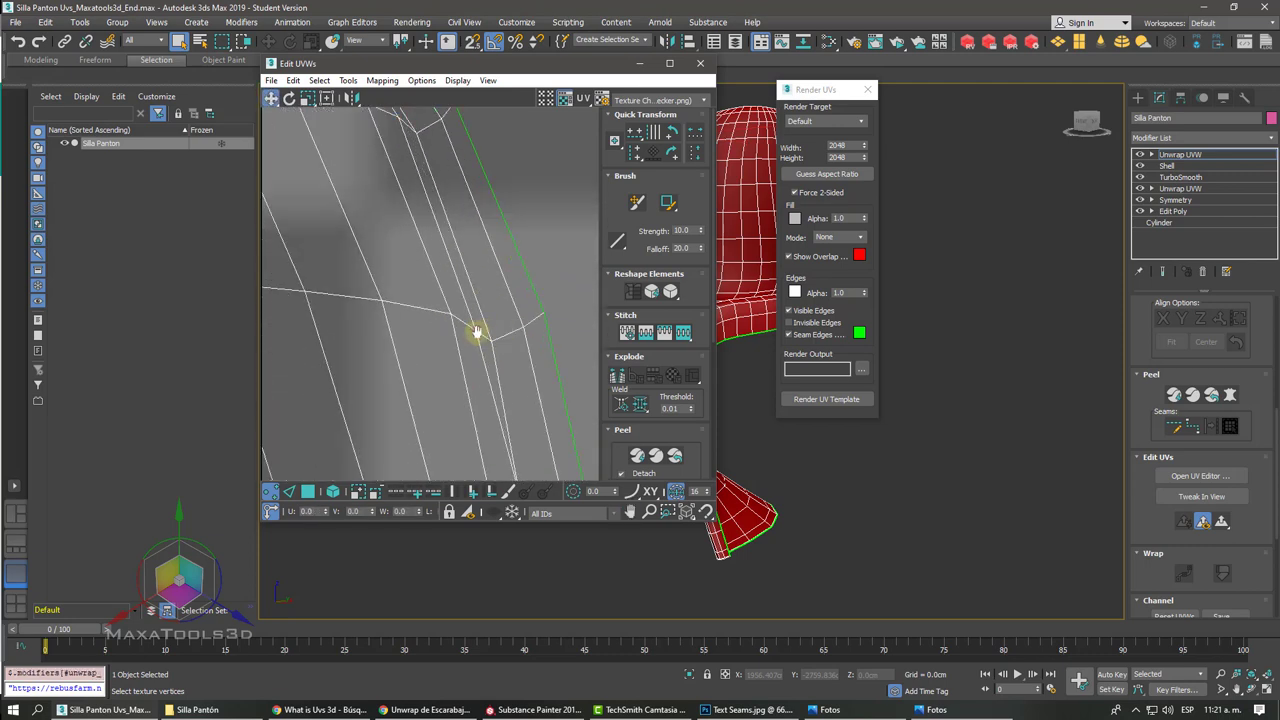
Step: Pan along the rest of the seam and zoom out to frame both shells
middle_drag(476, 332, 491, 391)
scroll(491, 393, up, 1)
scroll(491, 394, up, 1)
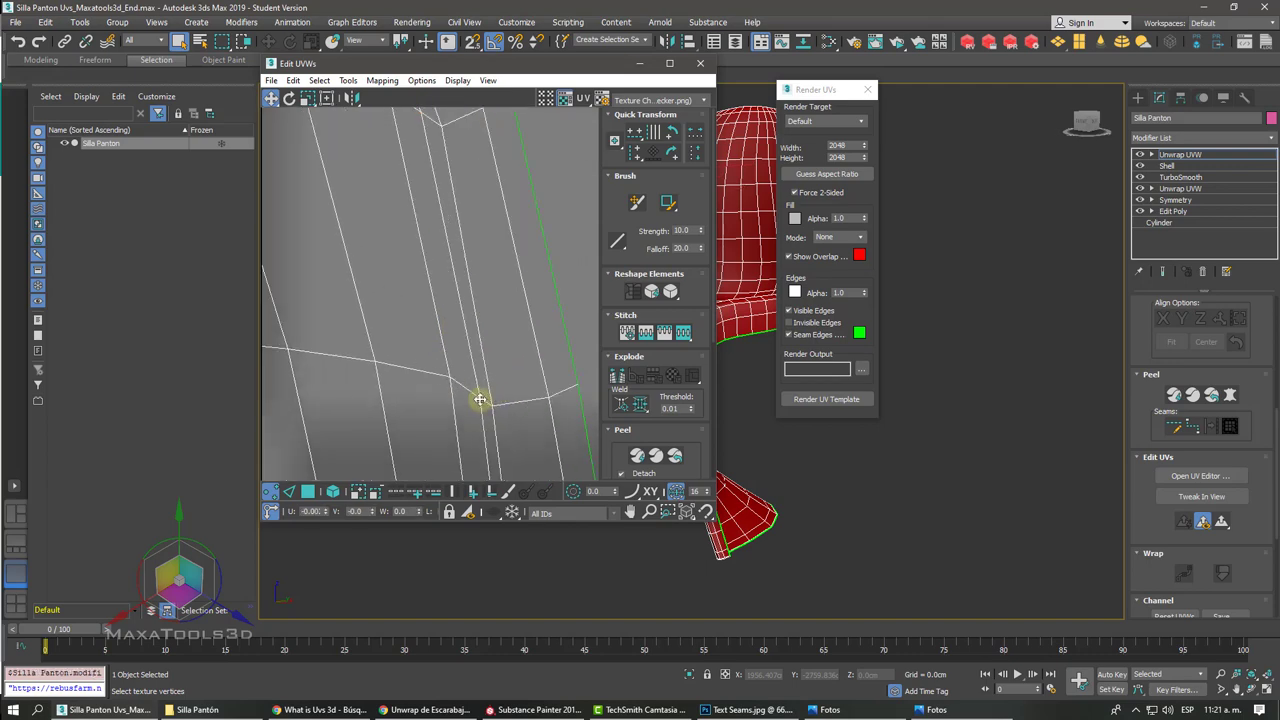
scroll(480, 399, down, 2)
scroll(480, 399, down, 2)
scroll(480, 399, down, 2)
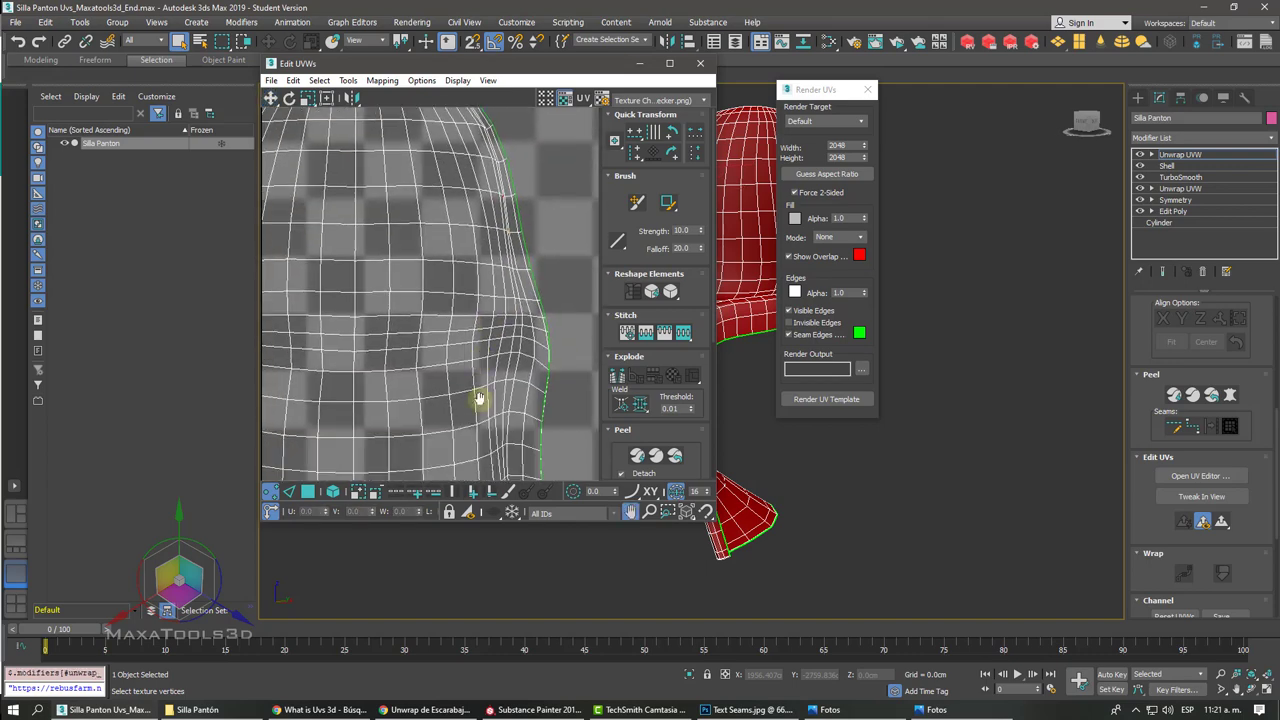
scroll(480, 399, down, 2)
scroll(480, 399, down, 2)
scroll(480, 400, down, 3)
Step: Render the UV template with Solid fill and enlarge the preview window
scroll(480, 402, down, 1)
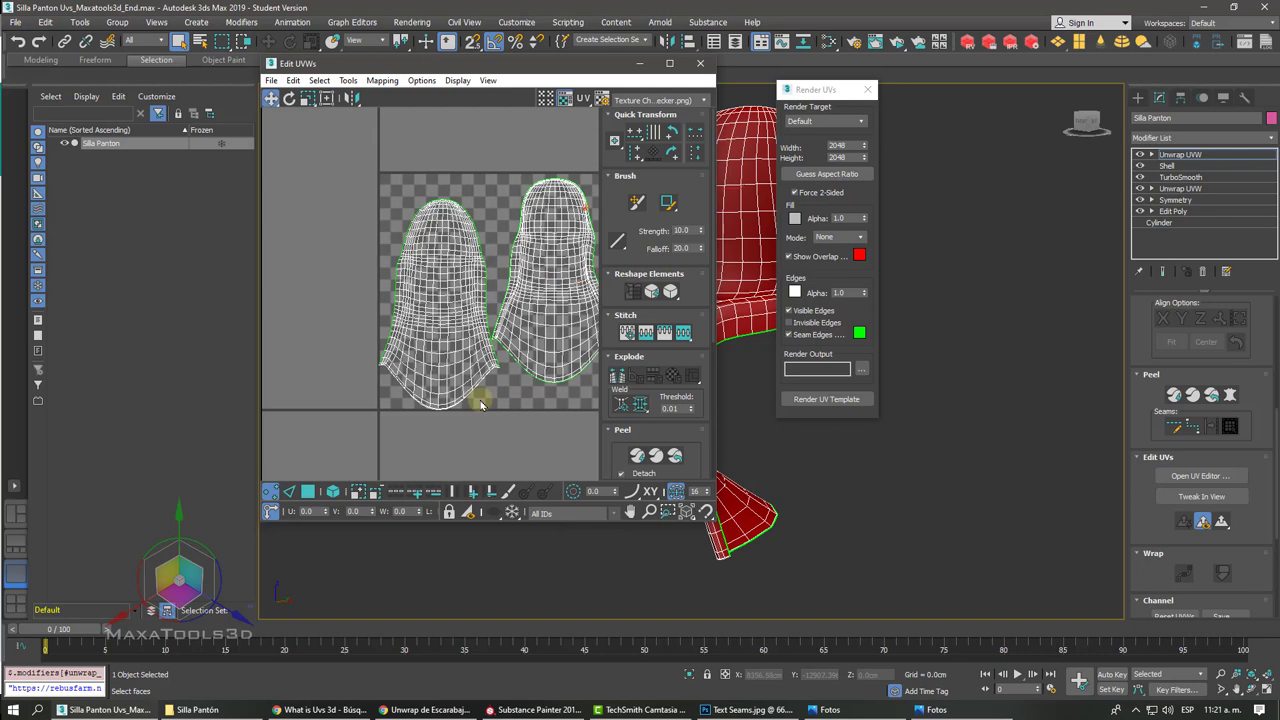
click(858, 237)
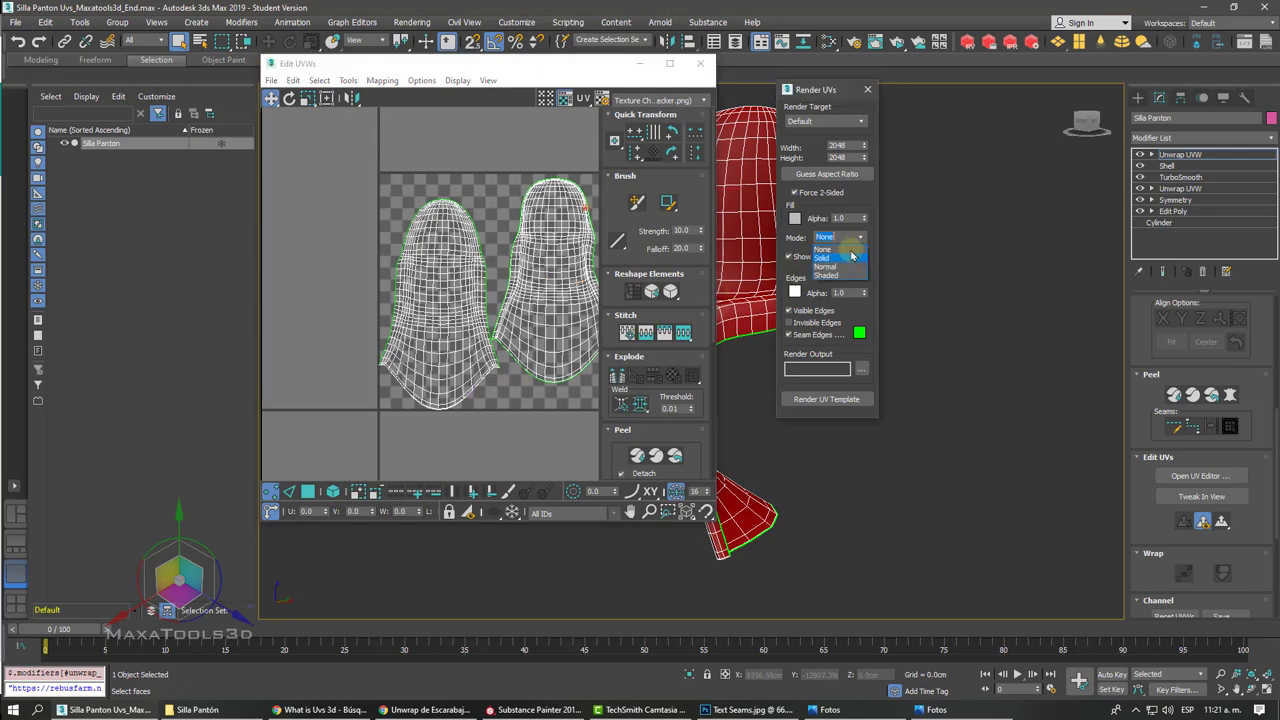
click(848, 258)
click(826, 399)
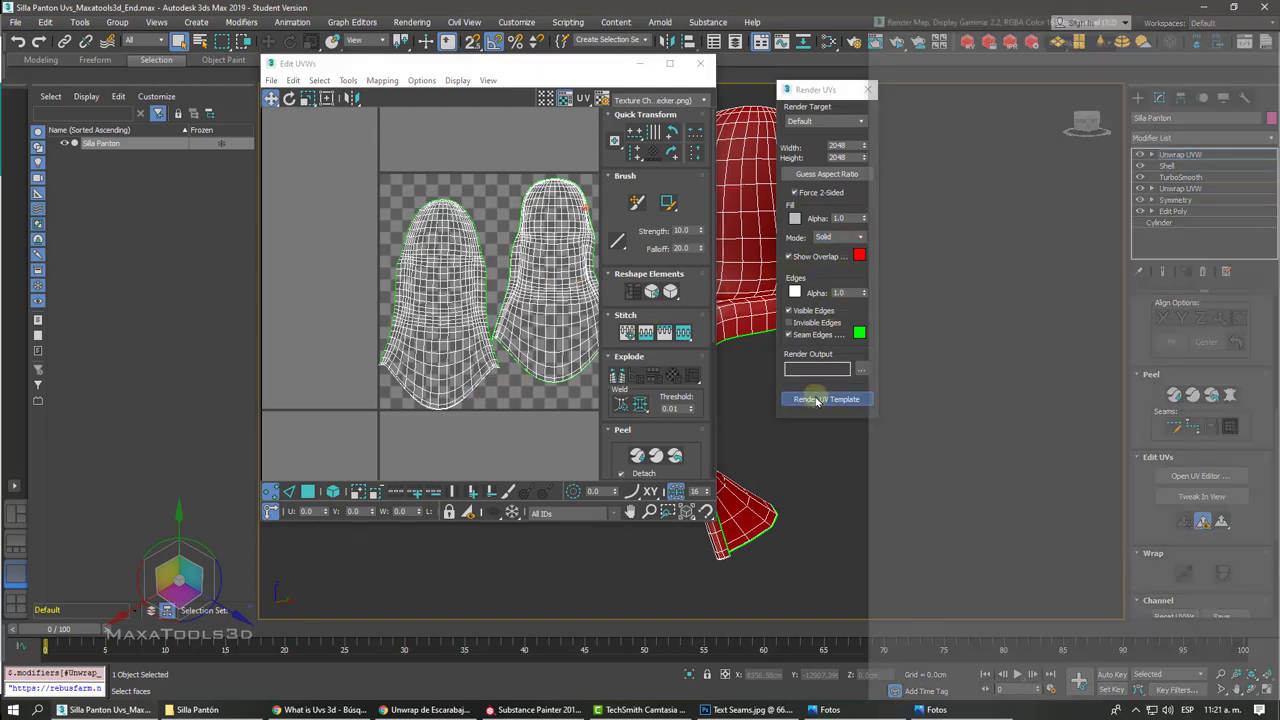
drag(1047, 14, 706, 28)
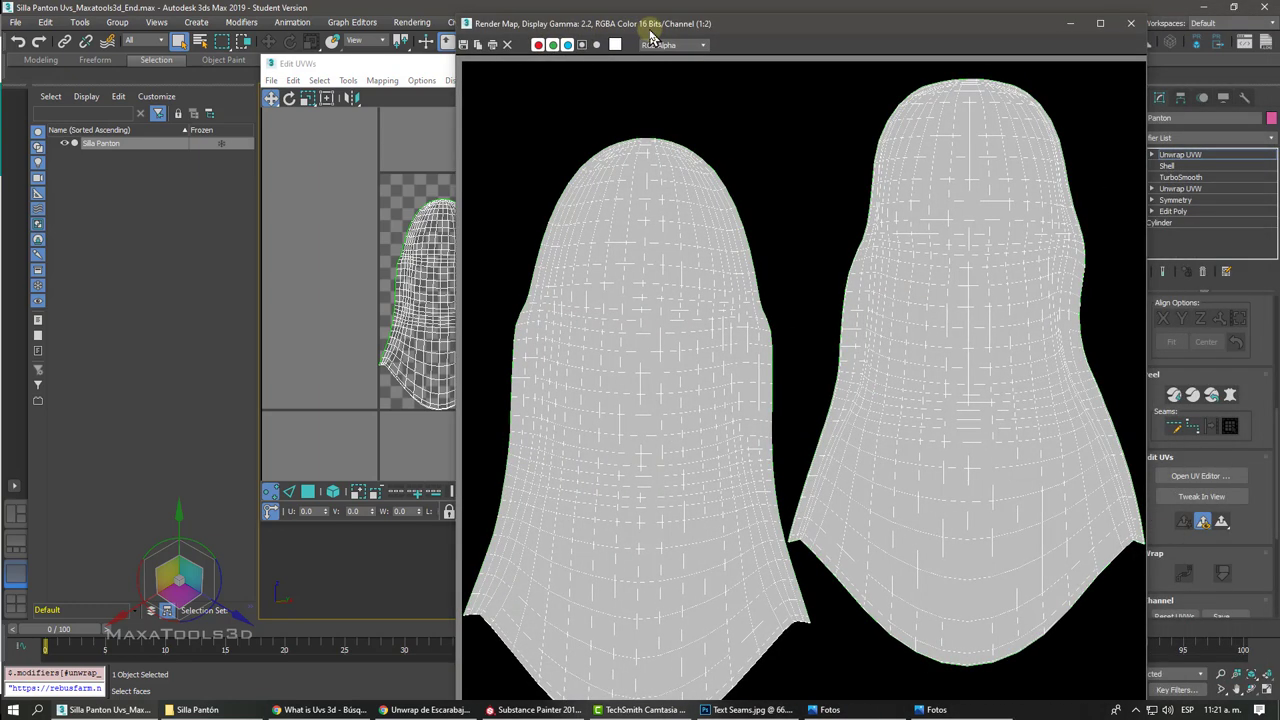
Step: Close the Render Map window and display CheckerPattern behind the UVs and on the chair
click(1131, 23)
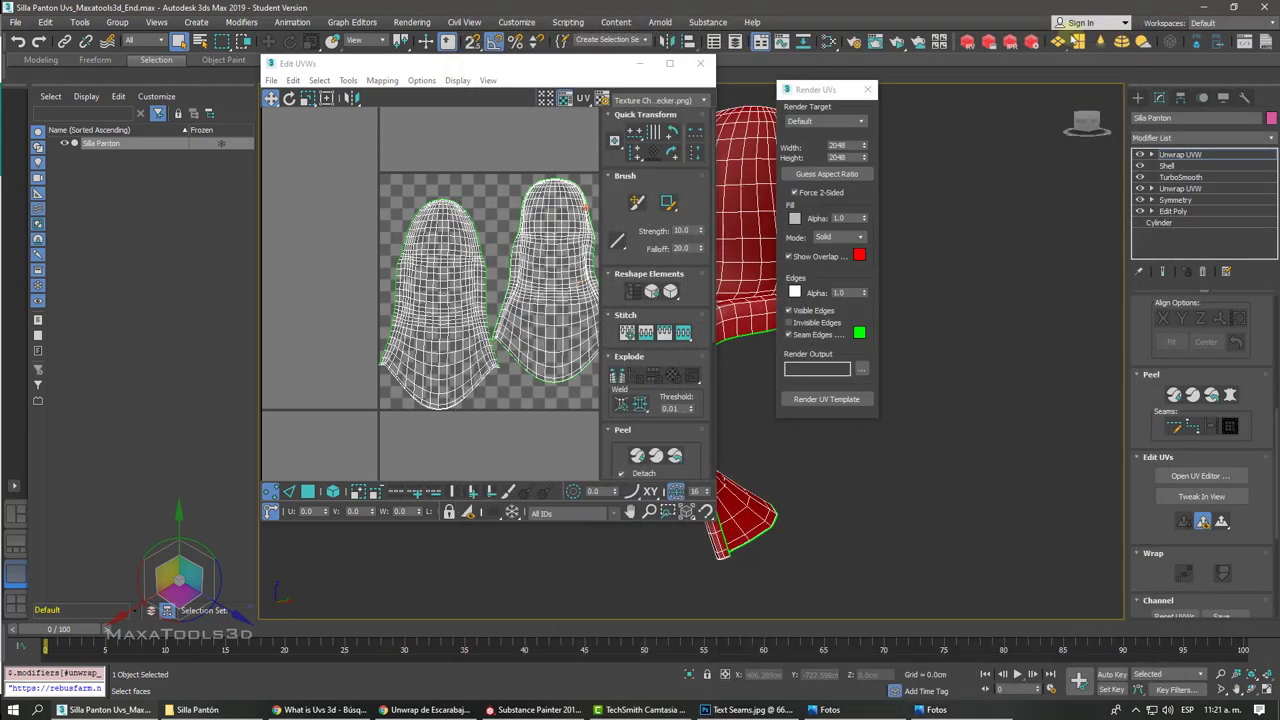
click(704, 104)
click(672, 122)
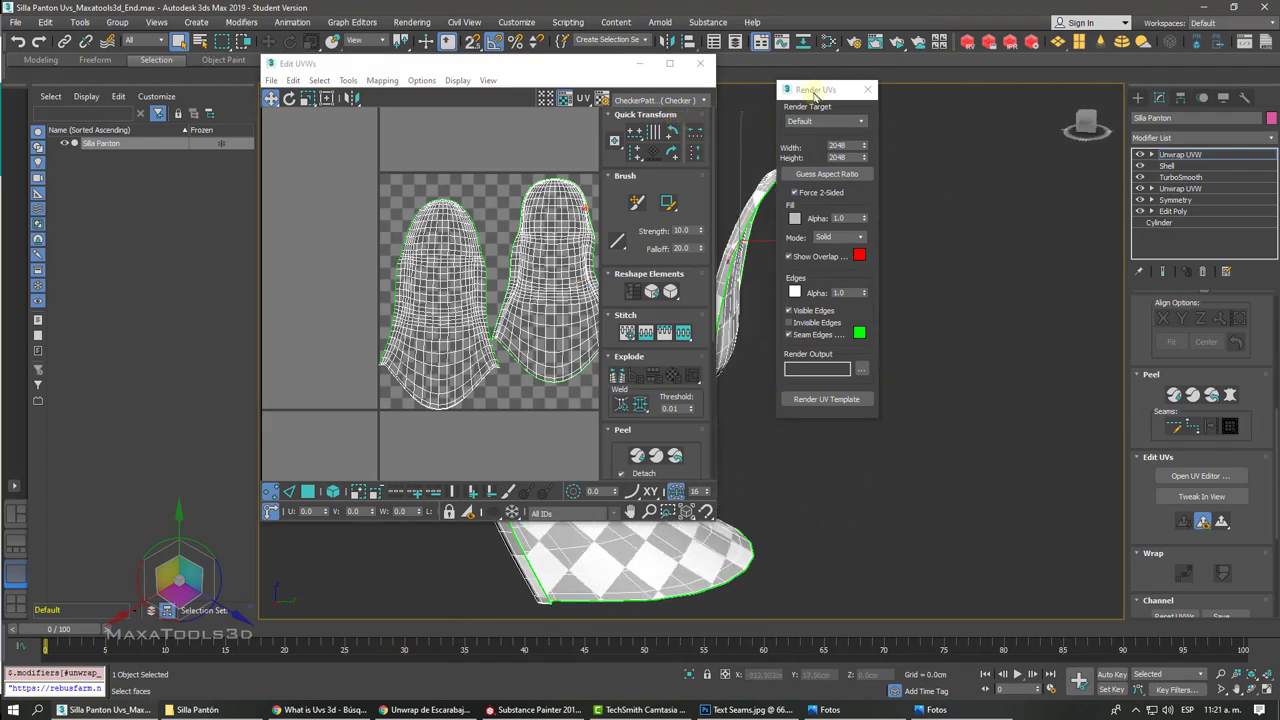
Step: Orbit to the chair's back and turn Edged Faces off with F4
drag(821, 97, 1019, 130)
scroll(850, 290, up, 3)
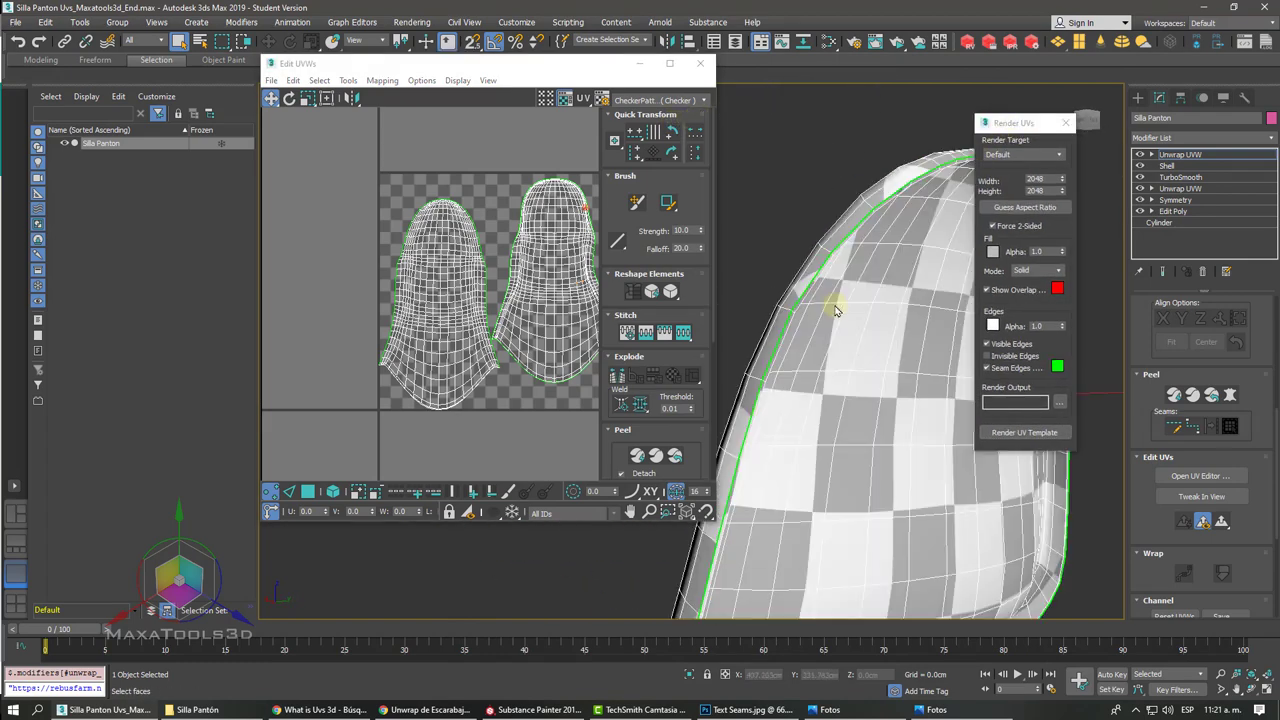
scroll(833, 300, up, 3)
scroll(834, 305, down, 5)
alt+middle_drag(835, 310, 829, 300)
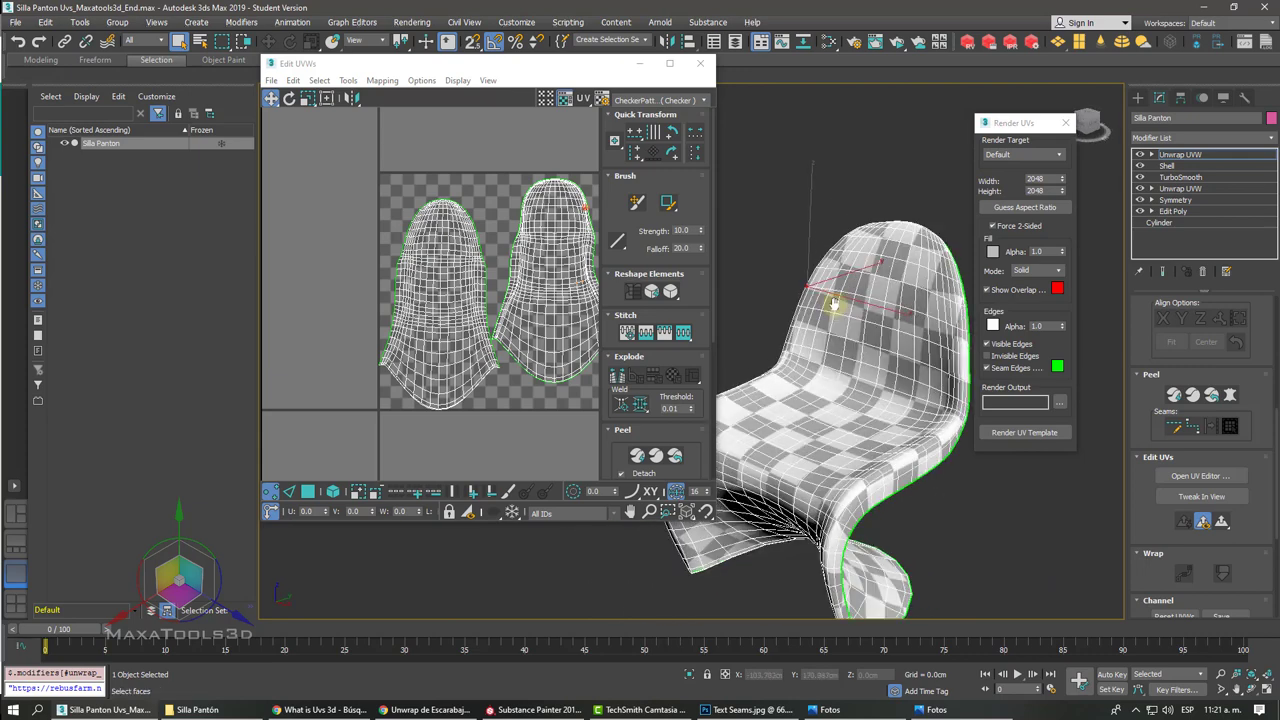
scroll(829, 303, up, 3)
scroll(815, 350, up, 3)
key(F4)
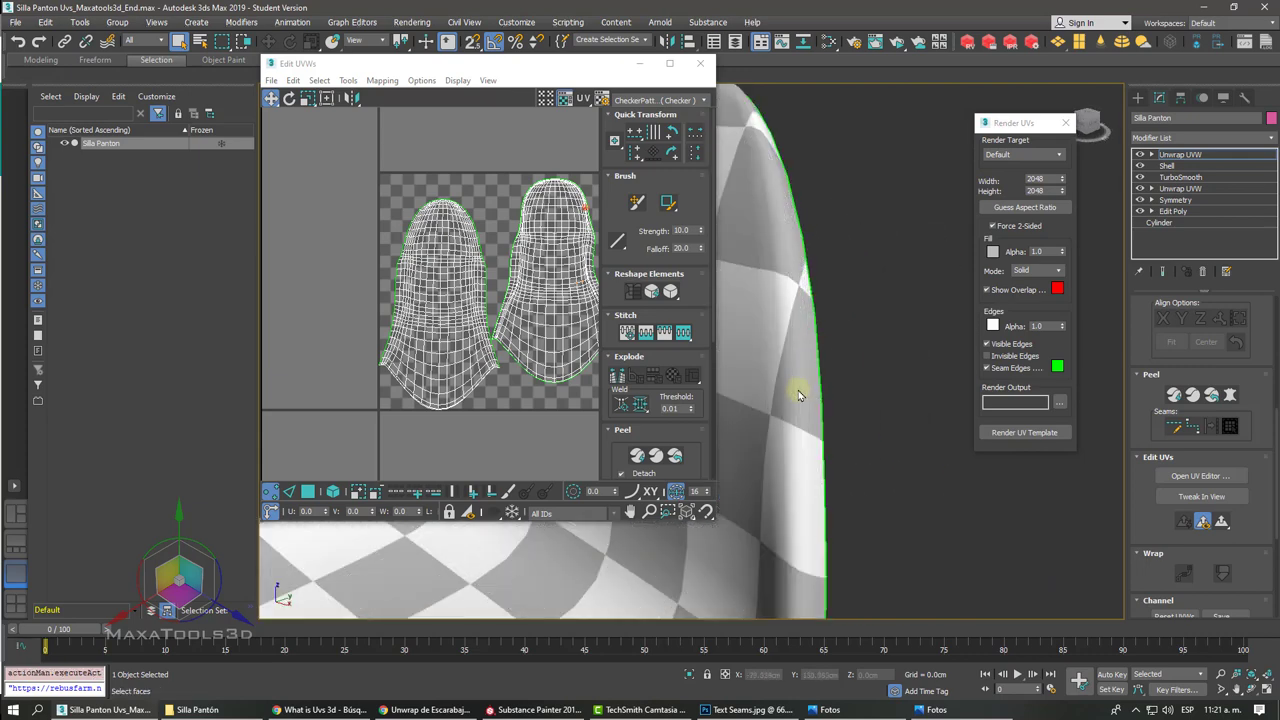
key(F4)
key(F4)
Step: Check the checker on the back edge against the right shell's top rows, then clear the UV selection
scroll(540, 200, up, 3)
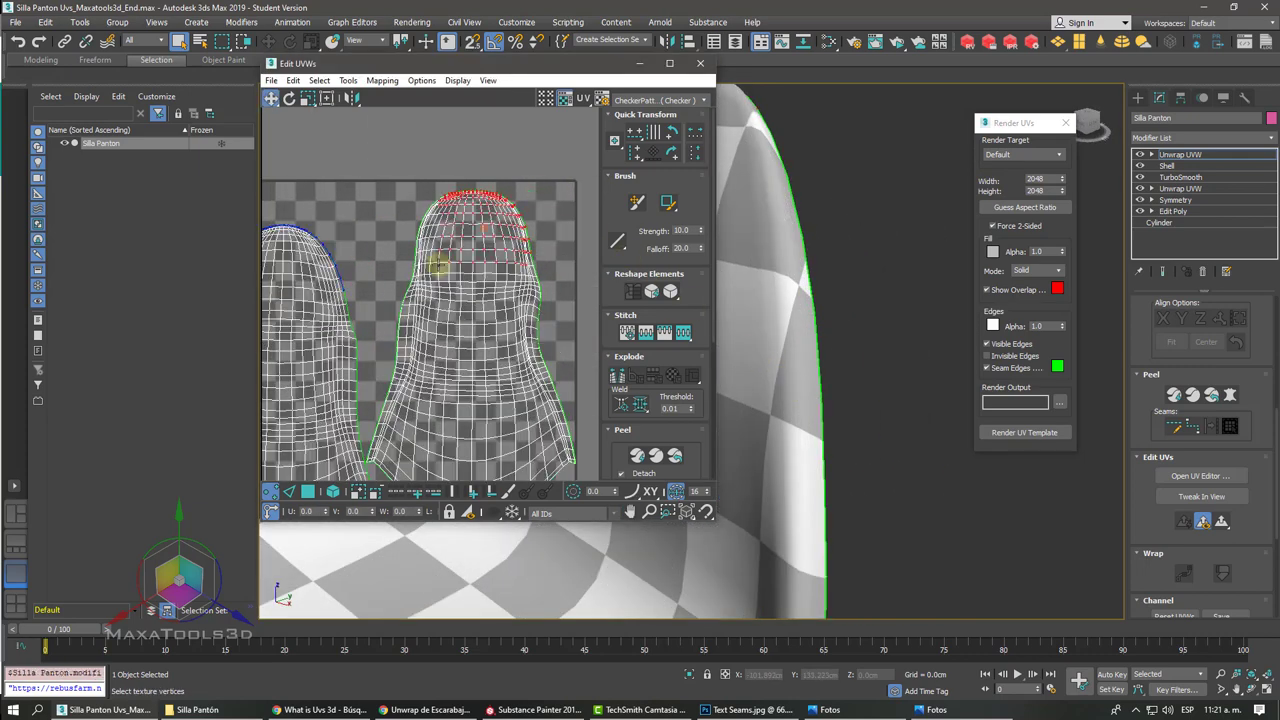
drag(537, 185, 438, 270)
alt+middle_drag(780, 290, 771, 271)
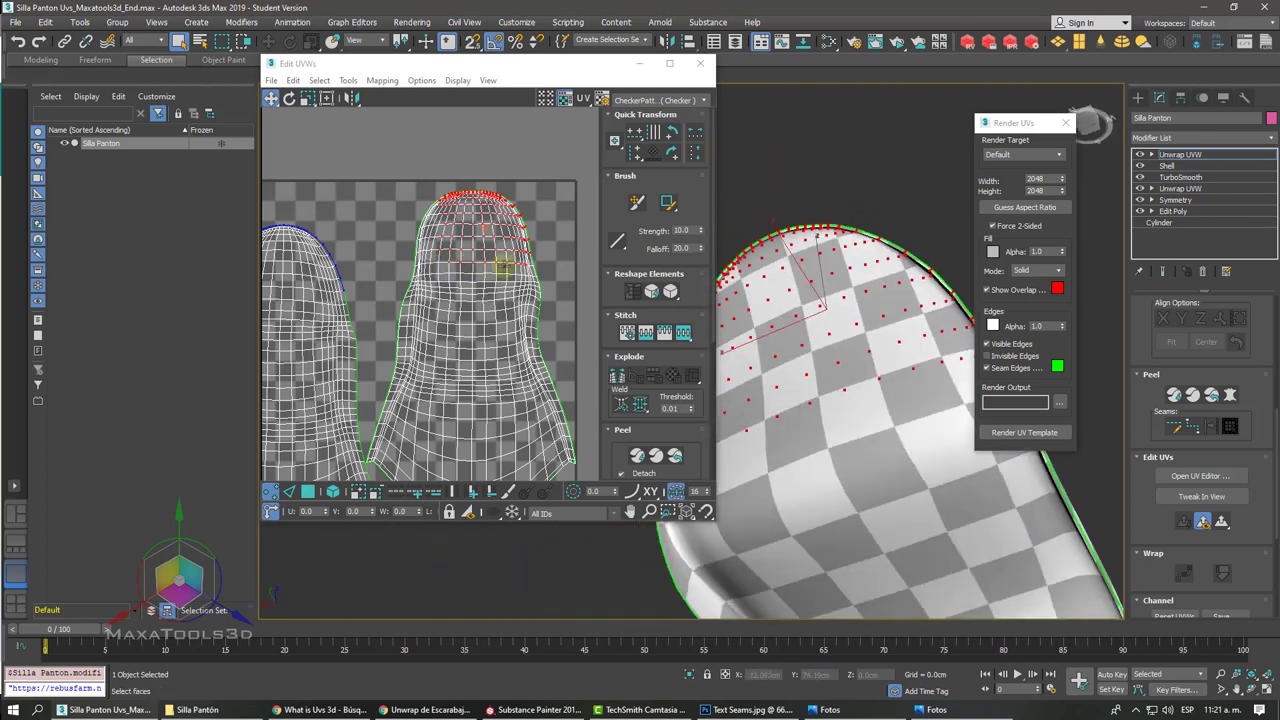
scroll(771, 271, up, 3)
scroll(805, 277, up, 3)
scroll(805, 277, up, 3)
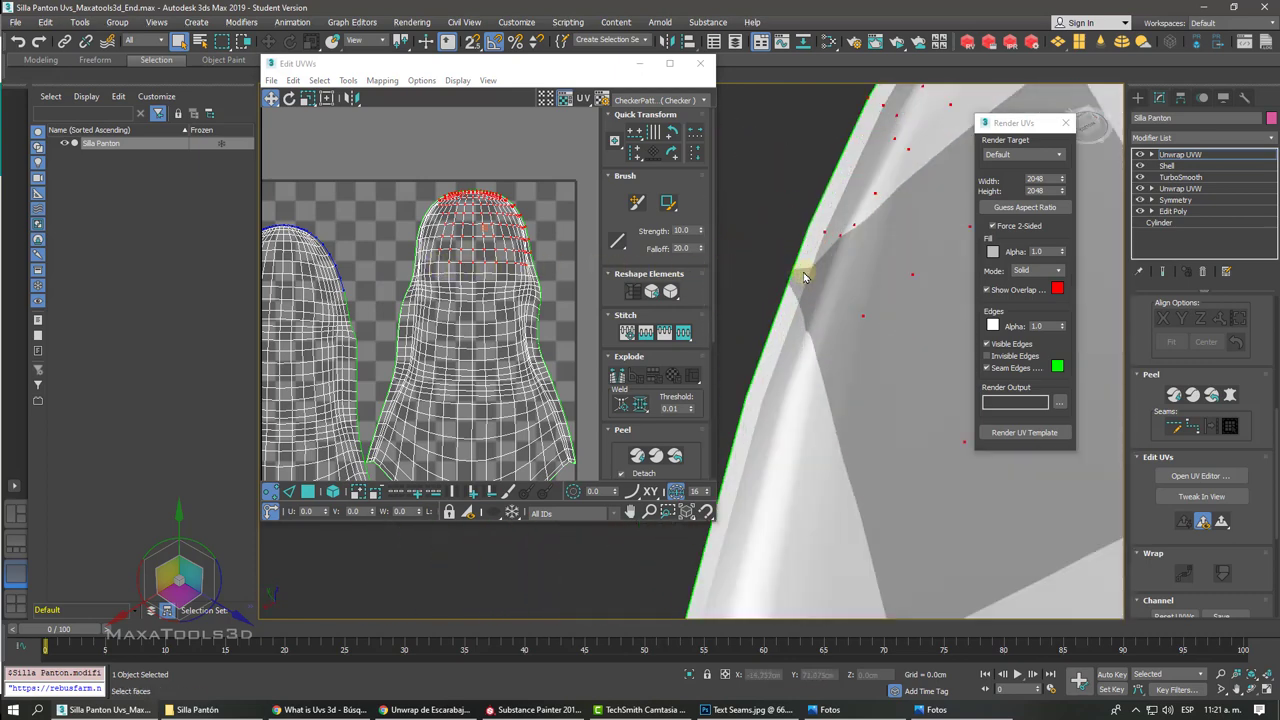
click(549, 216)
scroll(549, 216, down, 2)
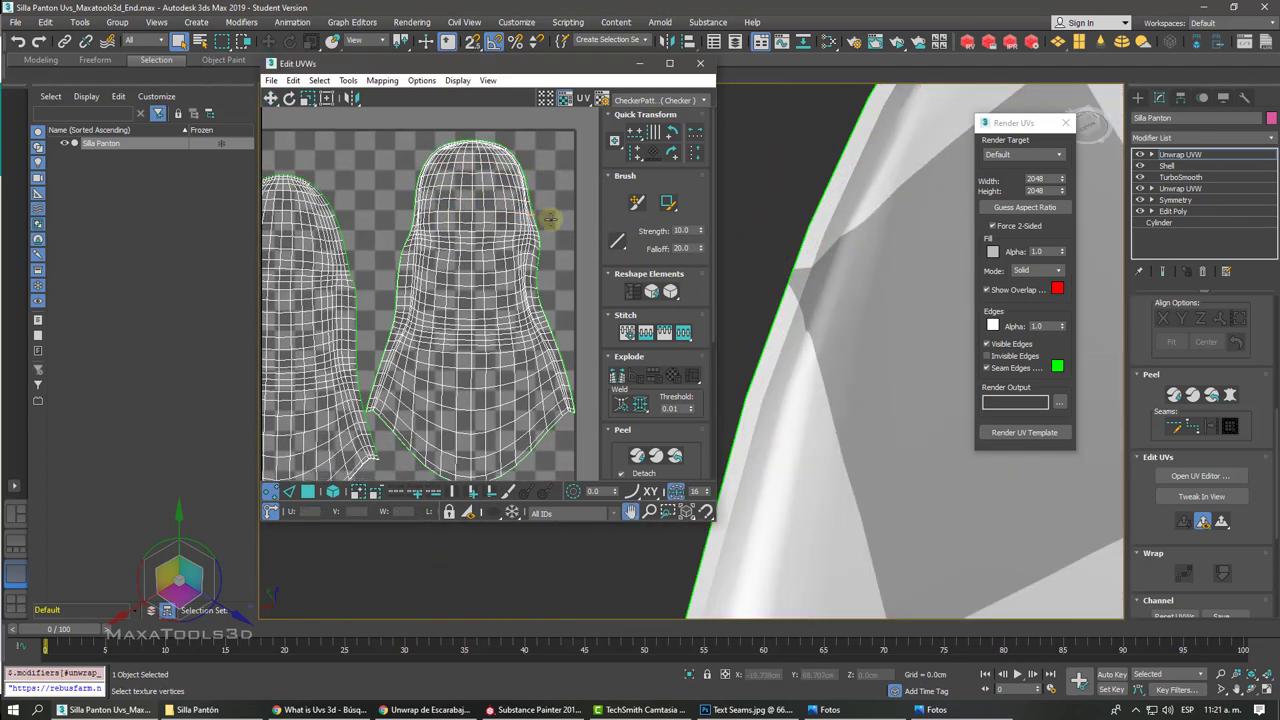
scroll(550, 218, down, 3)
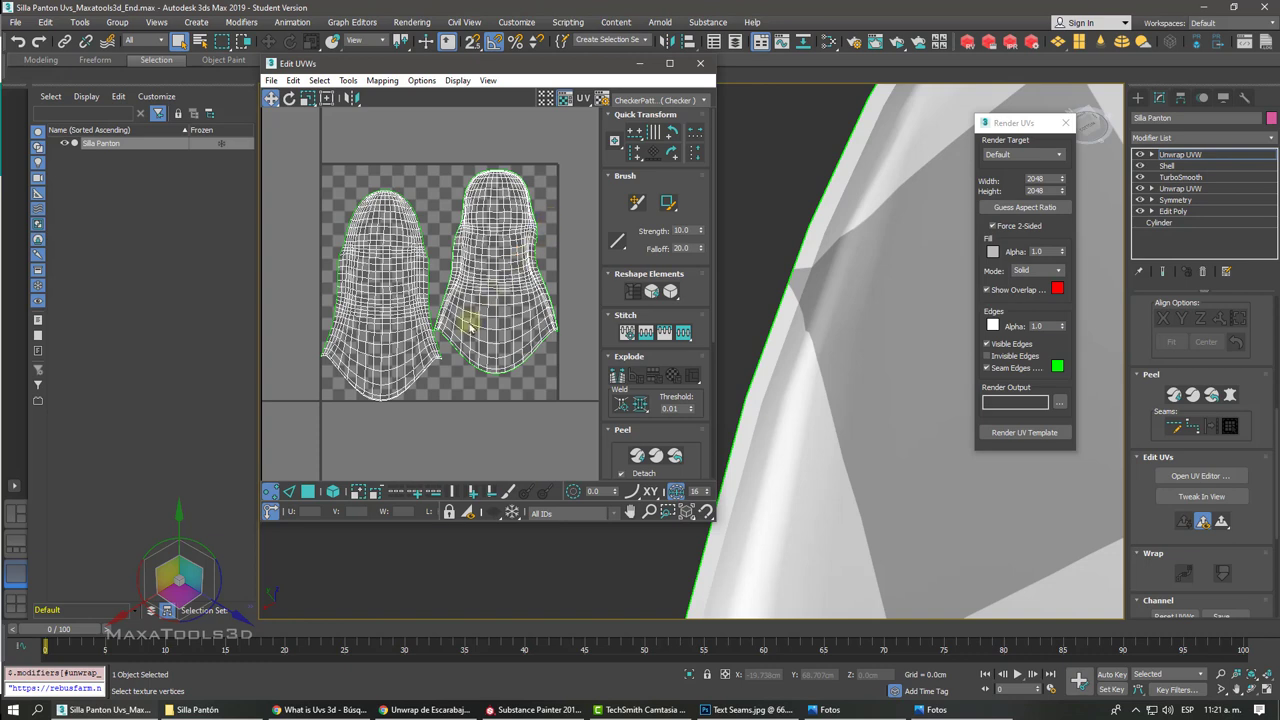
Step: Relax the right UV shell in Element selection mode
click(333, 491)
click(494, 285)
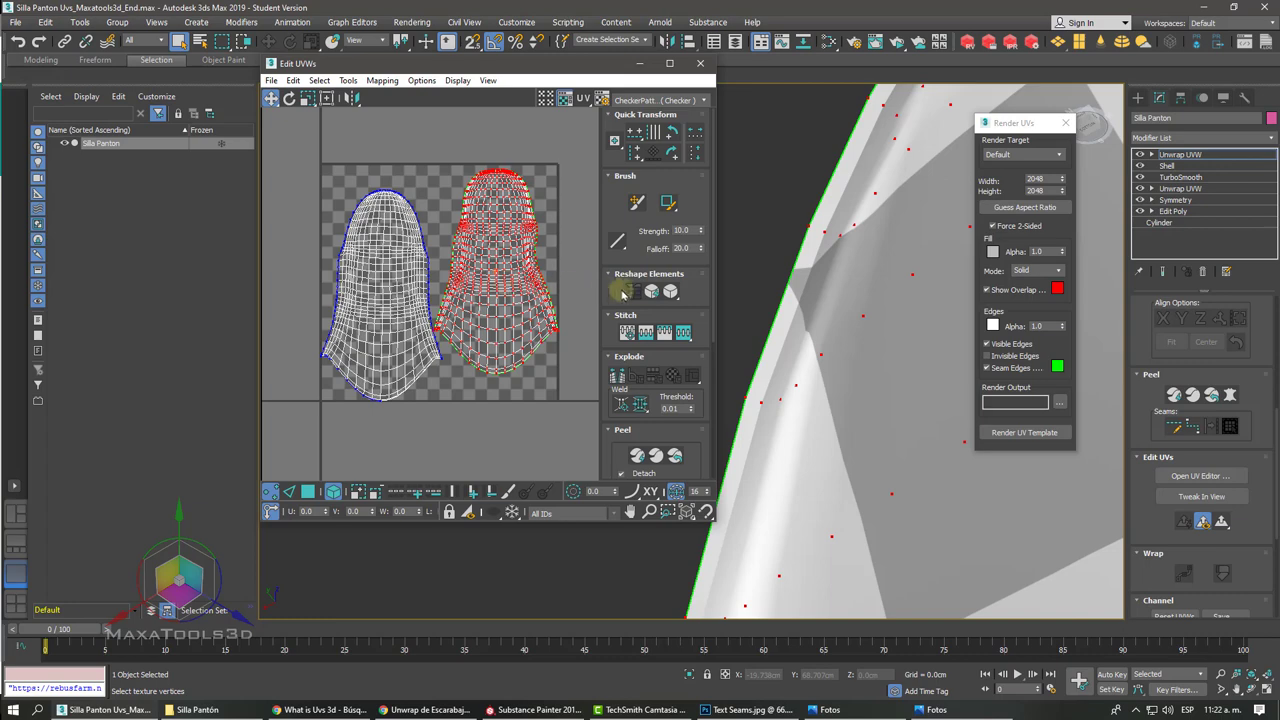
click(651, 292)
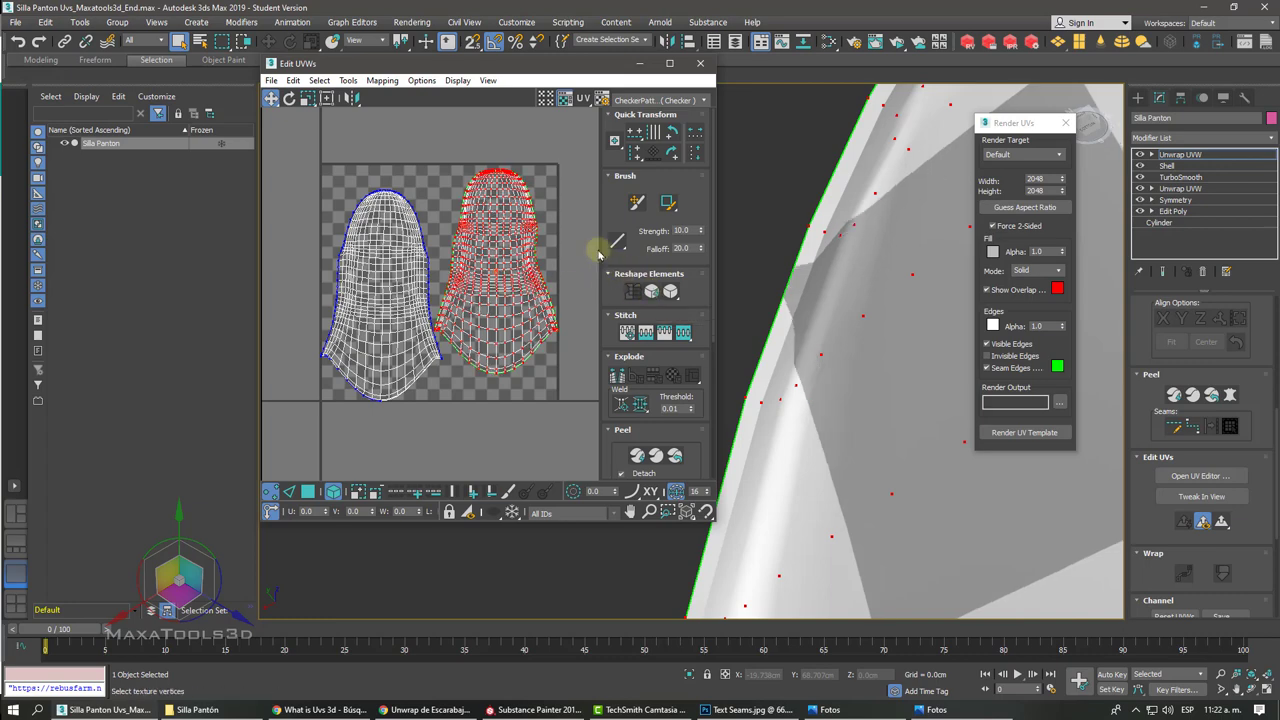
Step: Render a new 2048 solid-fill UV template of the chair shells
scroll(530, 195, up, 3)
scroll(530, 195, up, 3)
scroll(530, 195, up, 2)
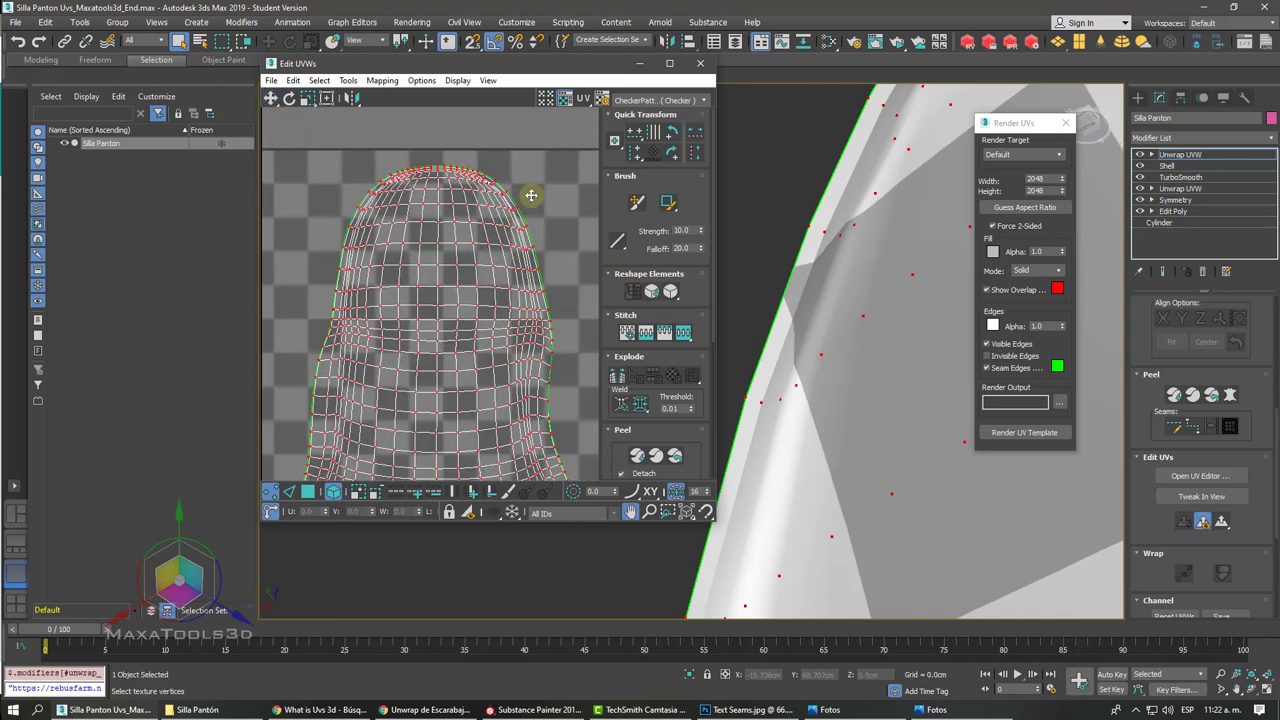
scroll(530, 196, up, 2)
scroll(531, 198, up, 2)
scroll(532, 200, up, 2)
scroll(532, 200, down, 2)
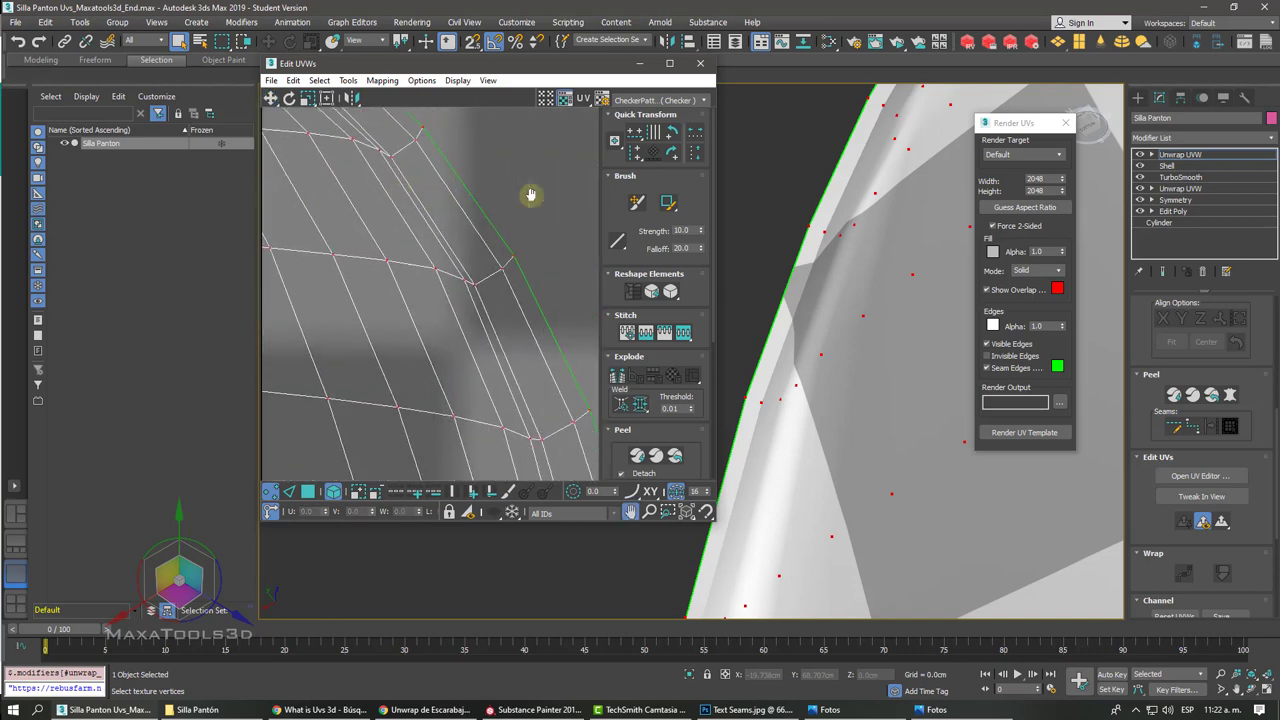
scroll(530, 195, down, 2)
scroll(530, 196, down, 2)
scroll(530, 194, down, 2)
scroll(530, 195, down, 2)
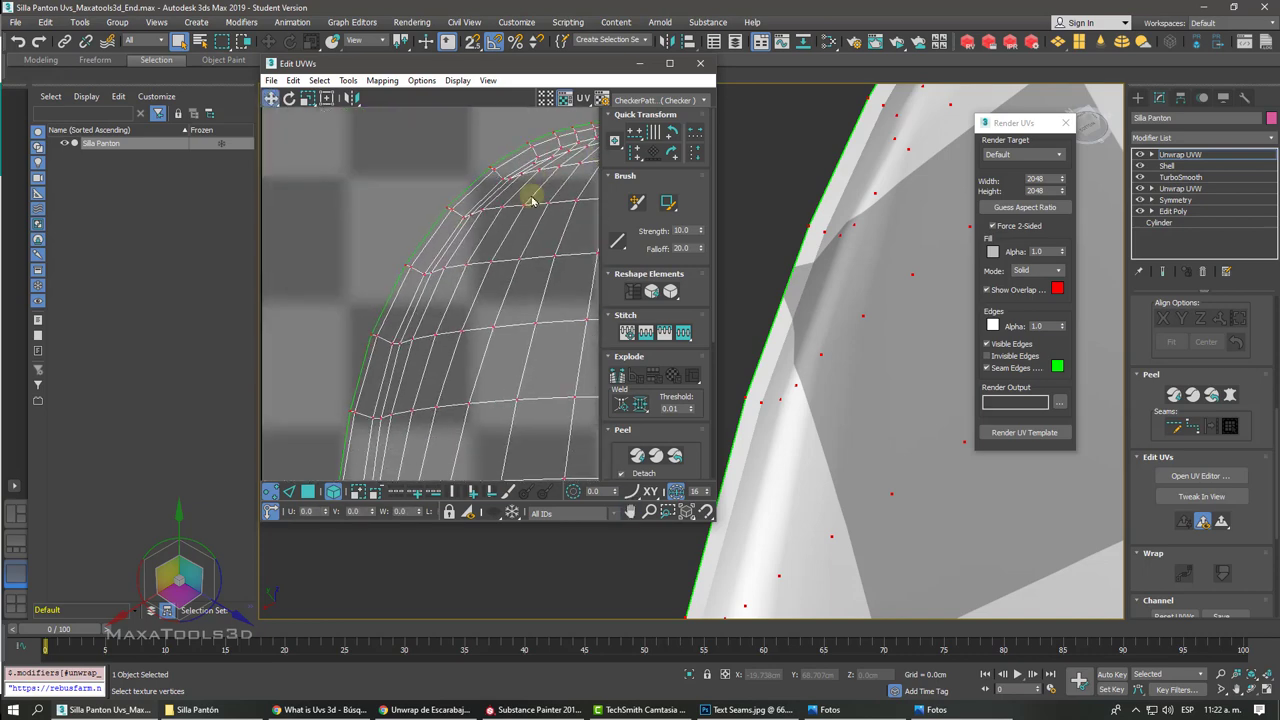
scroll(531, 197, down, 2)
scroll(532, 200, down, 2)
scroll(530, 195, down, 2)
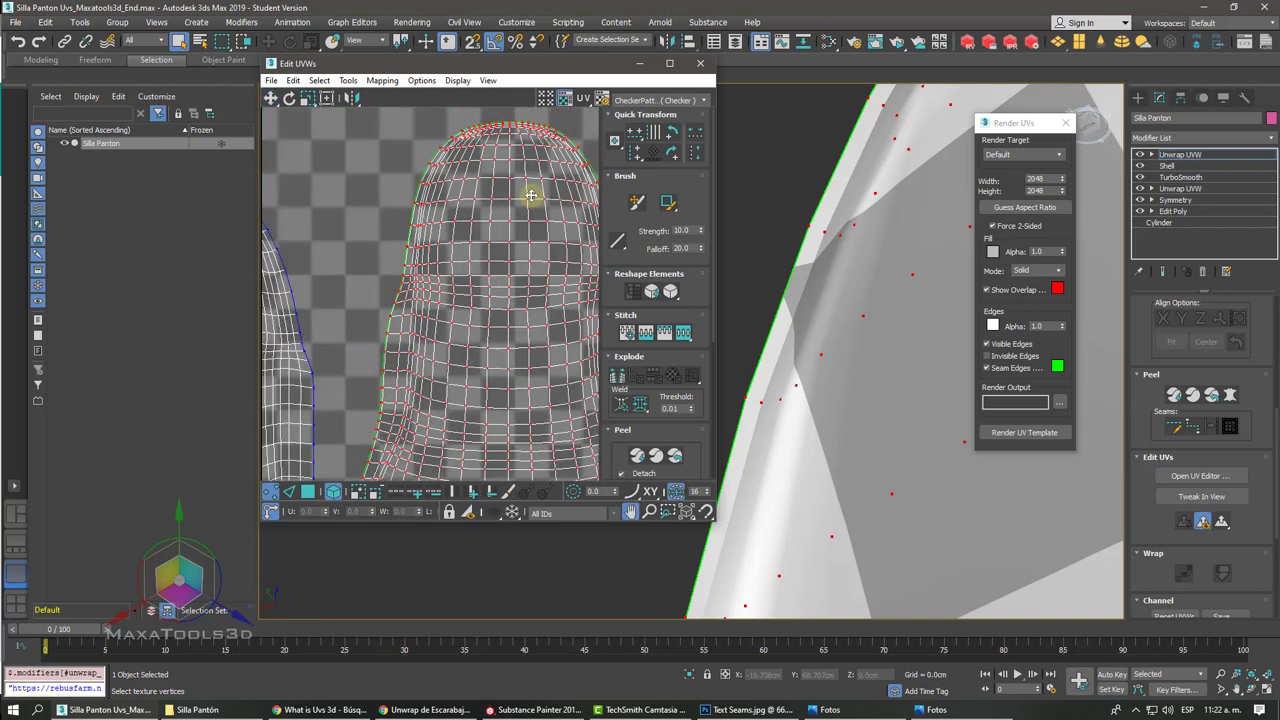
scroll(530, 196, down, 2)
click(1045, 434)
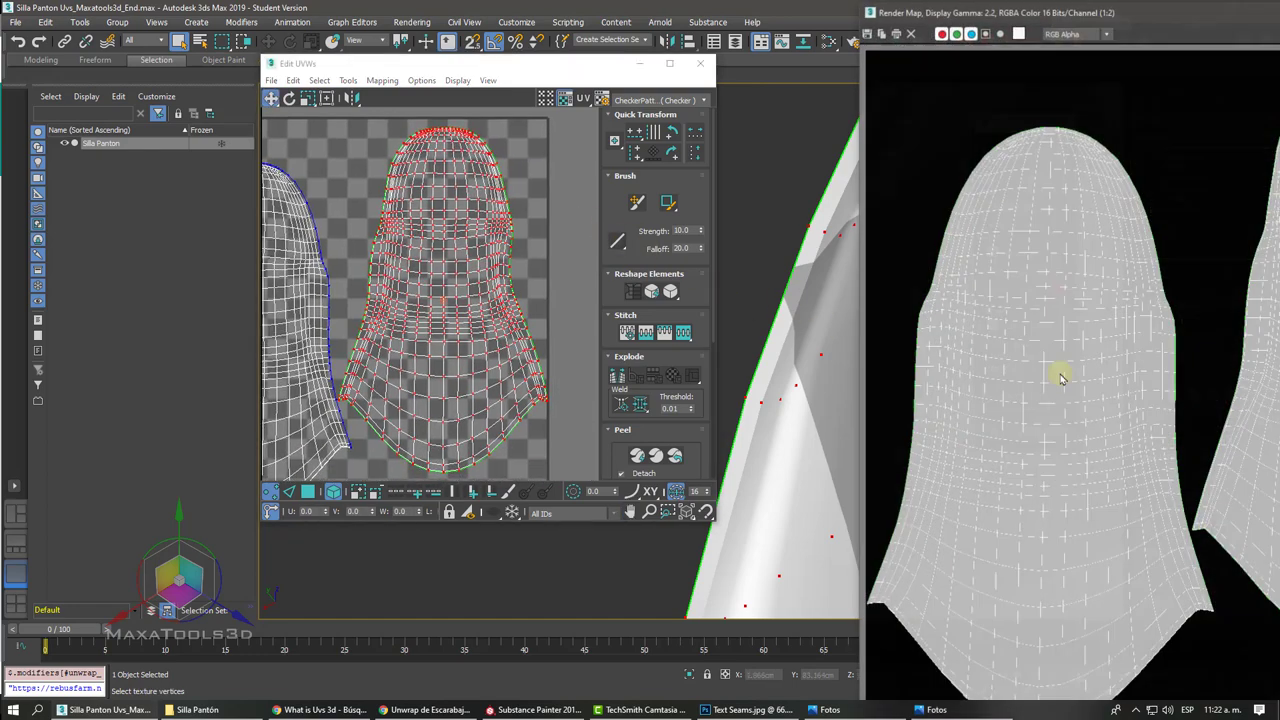
Step: Drag the Render Map window left, zoom in on the green seam edge pixels, then close it
drag(1145, 12, 627, 26)
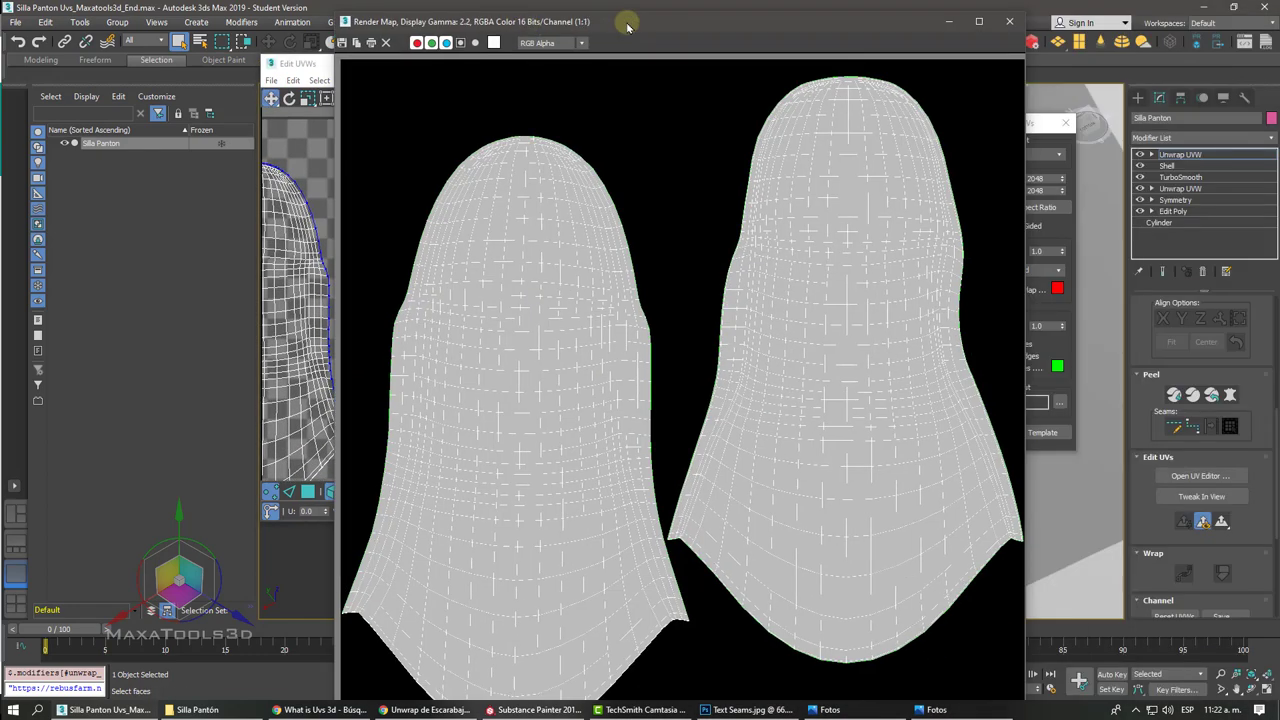
scroll(627, 26, up, 1)
scroll(627, 26, down, 1)
scroll(627, 26, down, 1)
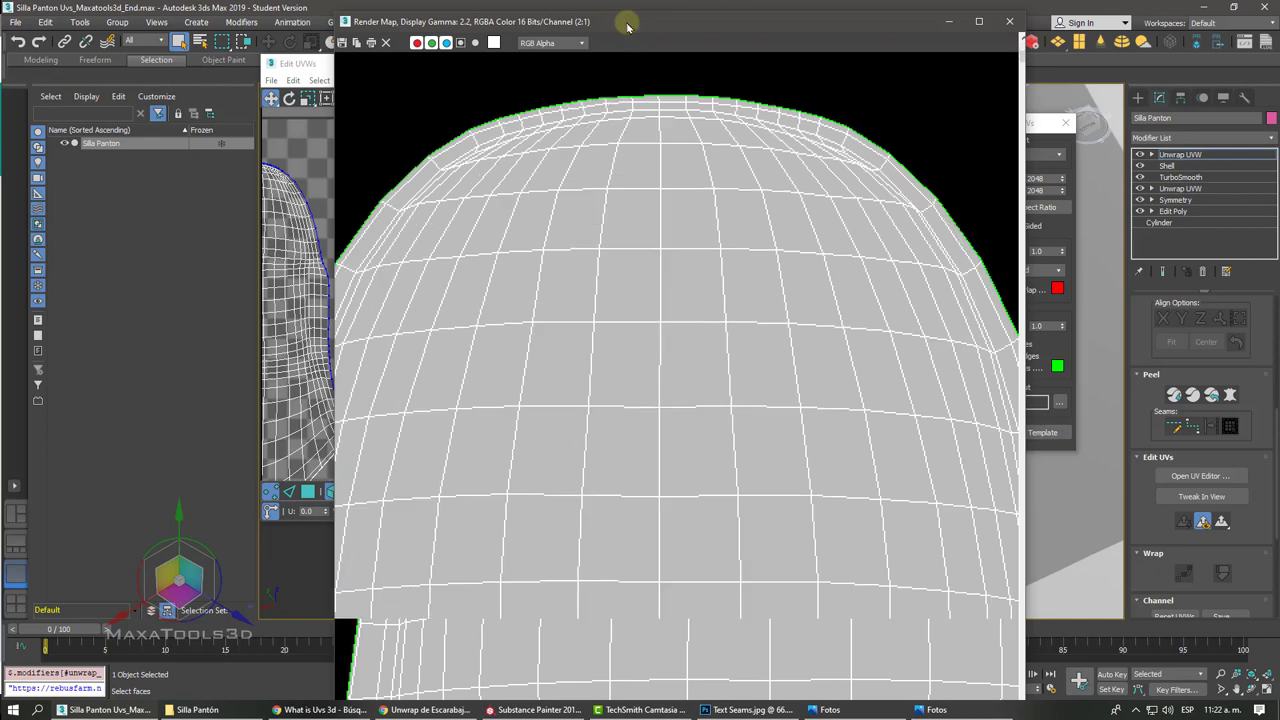
scroll(627, 26, up, 3)
scroll(627, 26, up, 1)
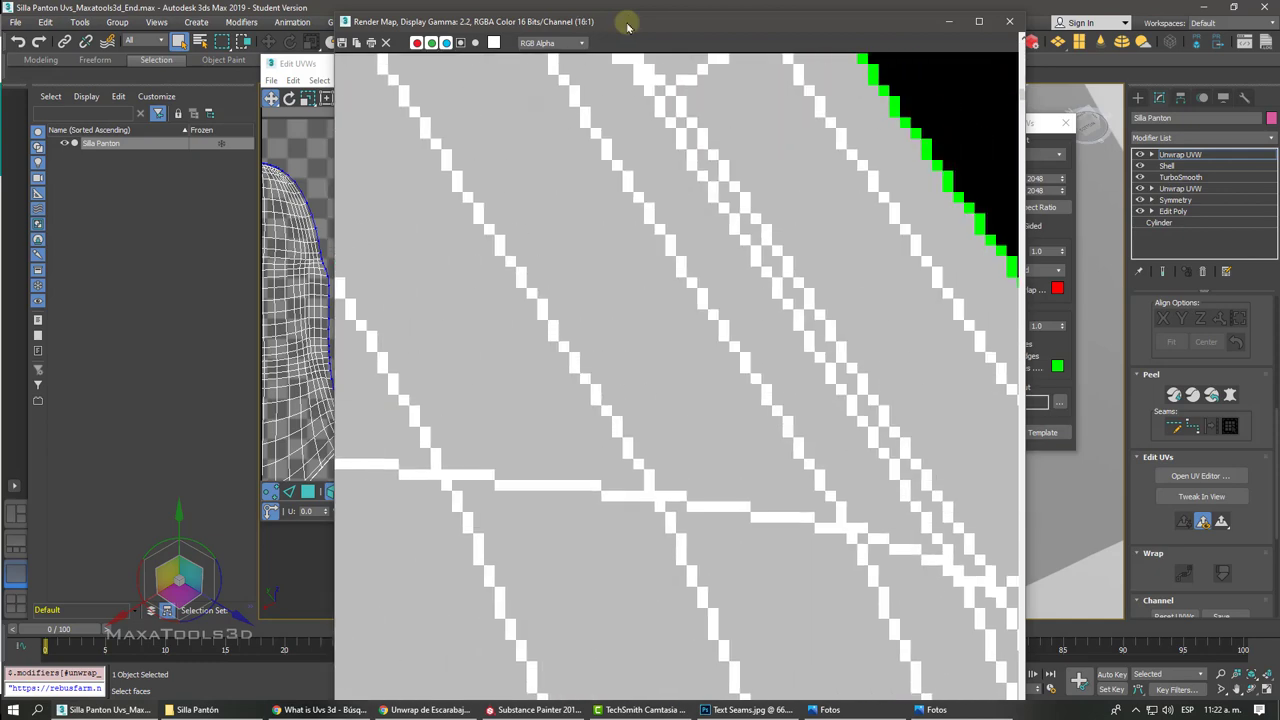
scroll(627, 26, down, 2)
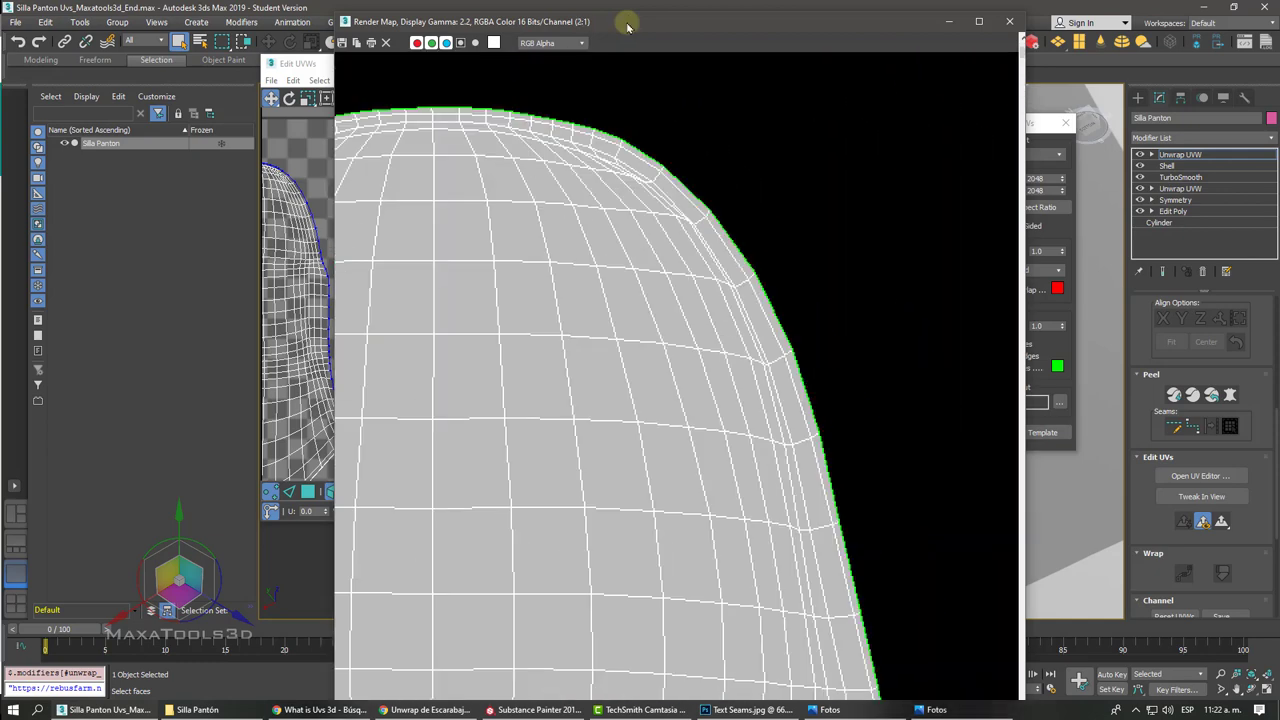
scroll(627, 26, up, 3)
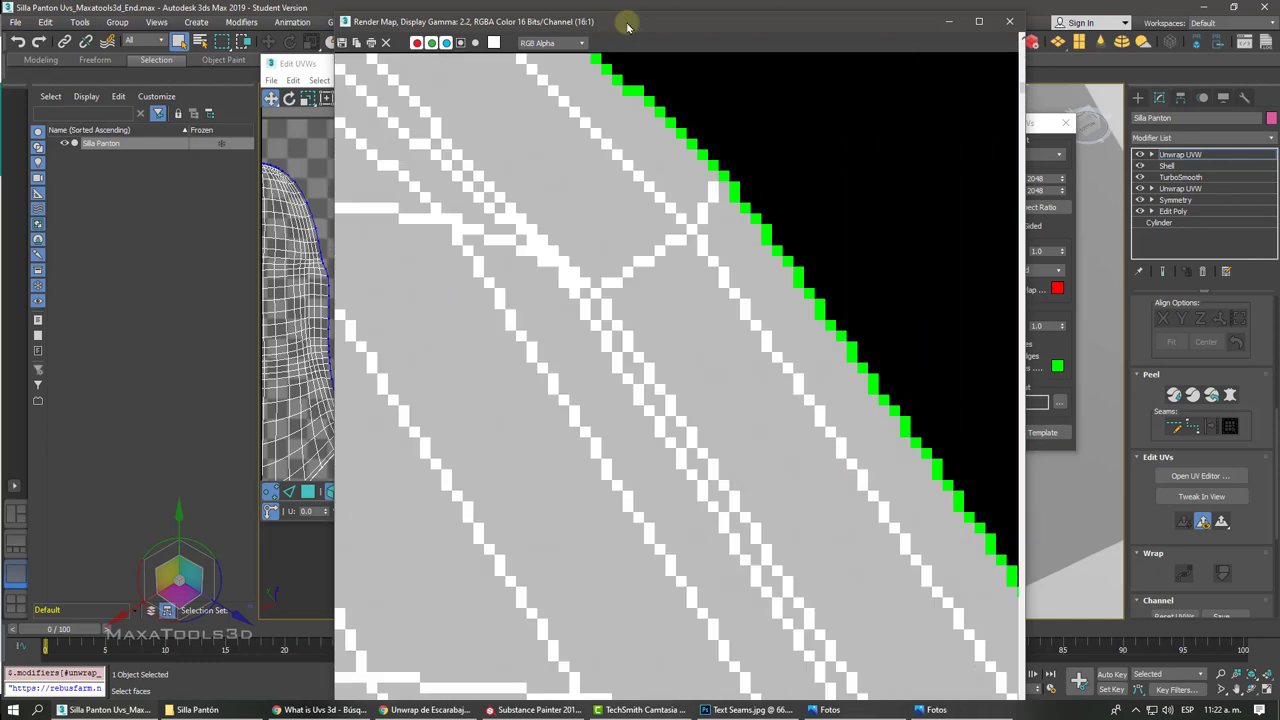
click(1008, 22)
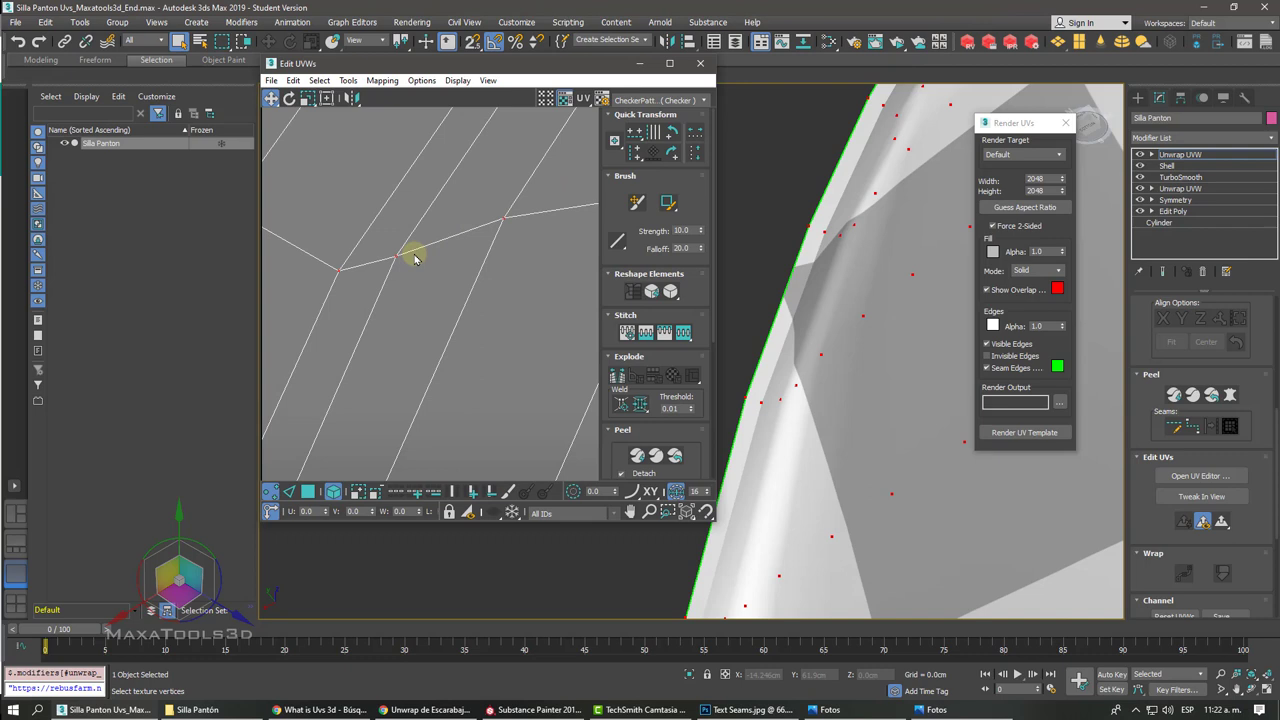
Step: Set Render UVs fill mode to Normal, render the 2048 template, and bring the result into view
scroll(415, 258, down, 2)
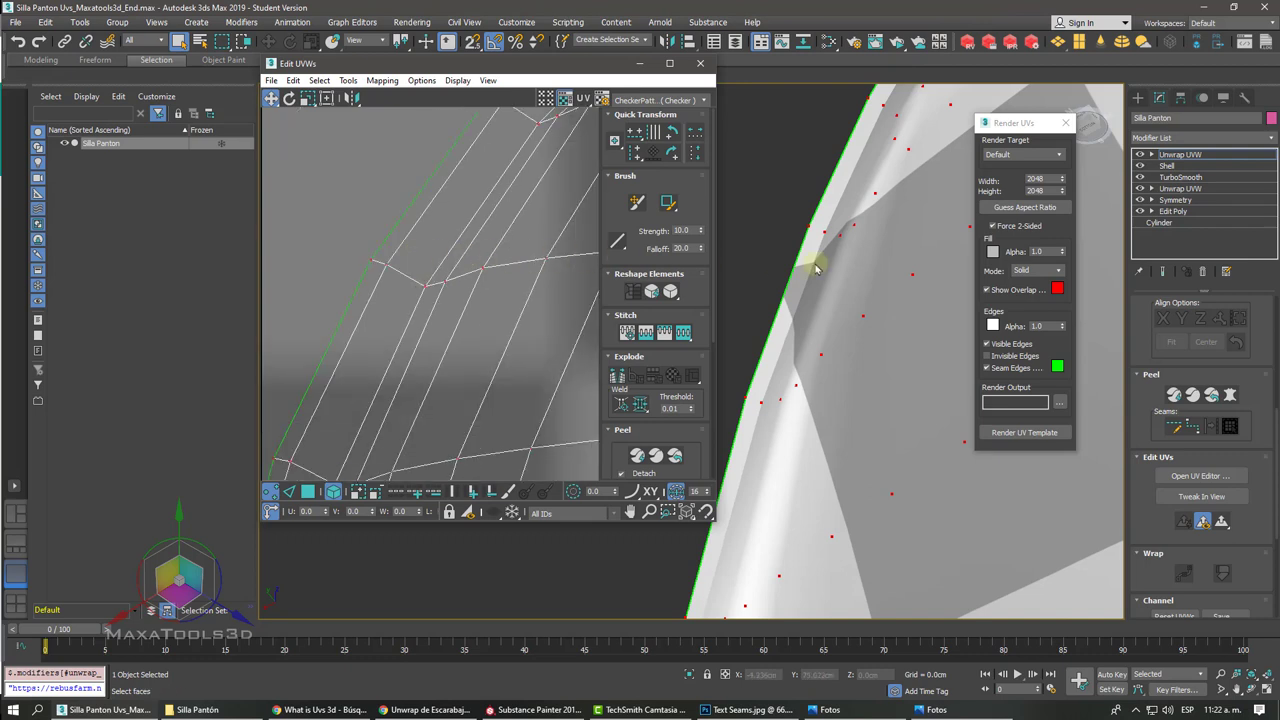
click(1058, 272)
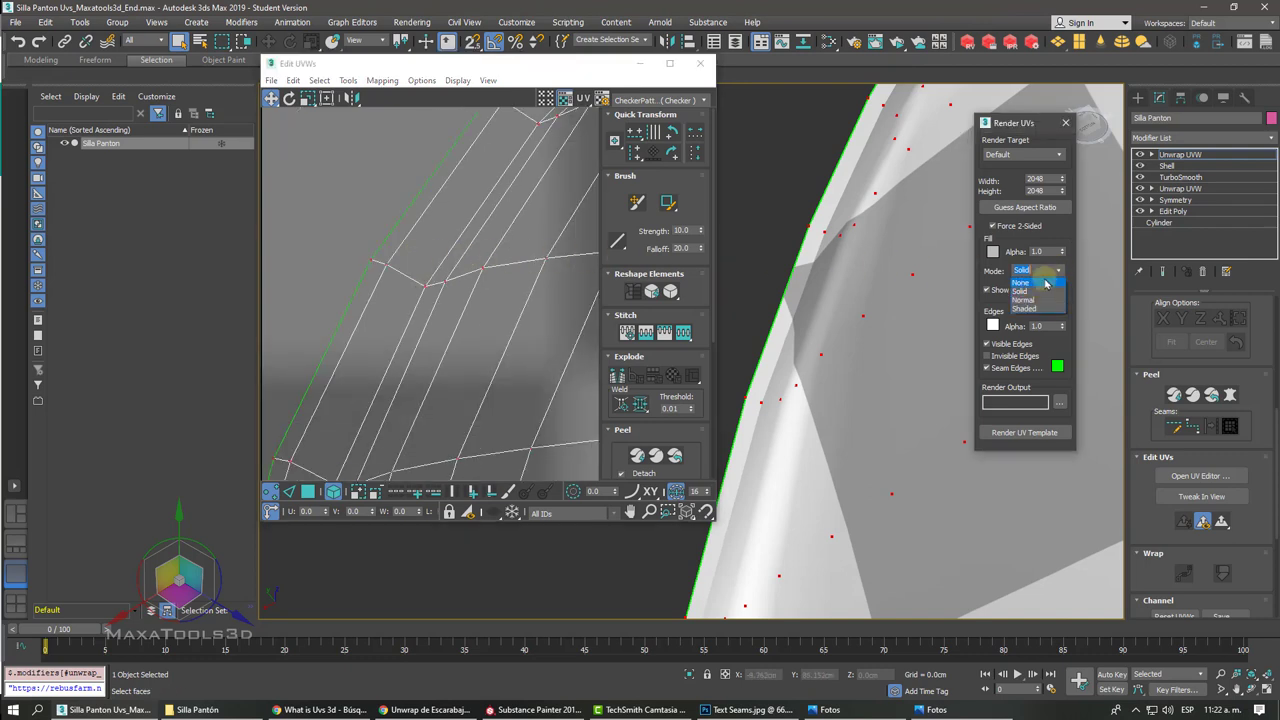
click(1043, 287)
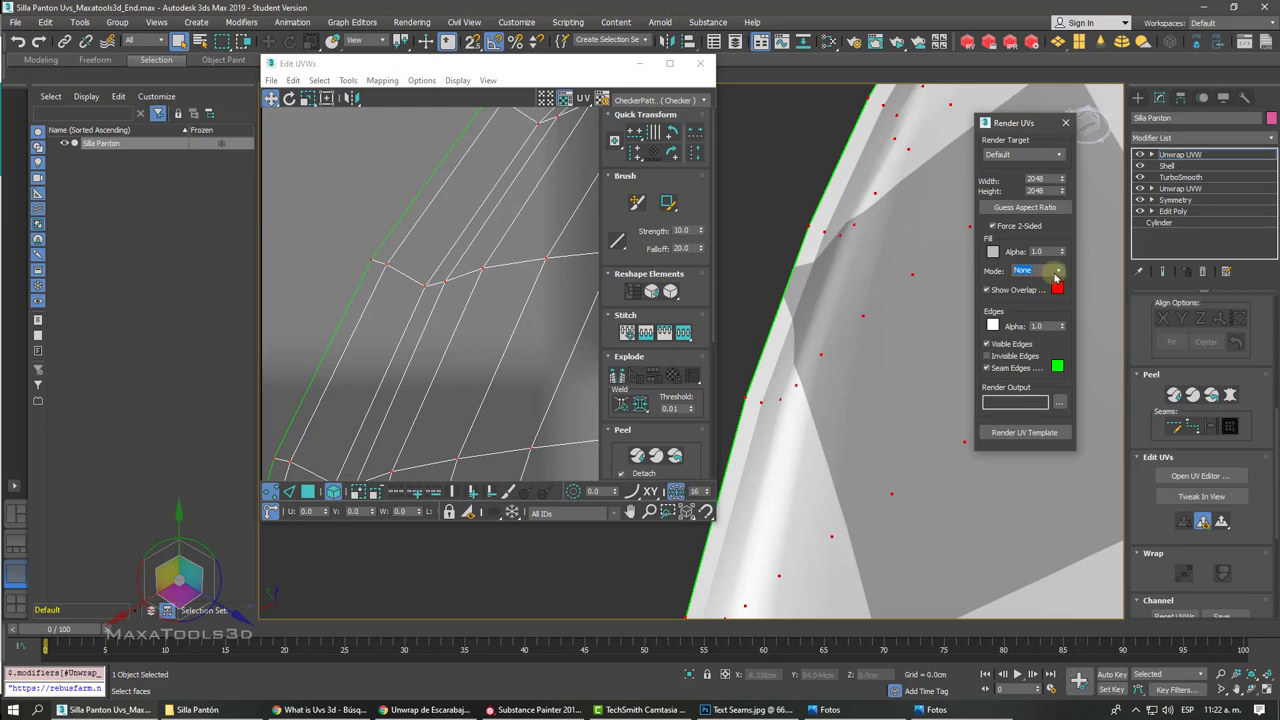
click(1058, 271)
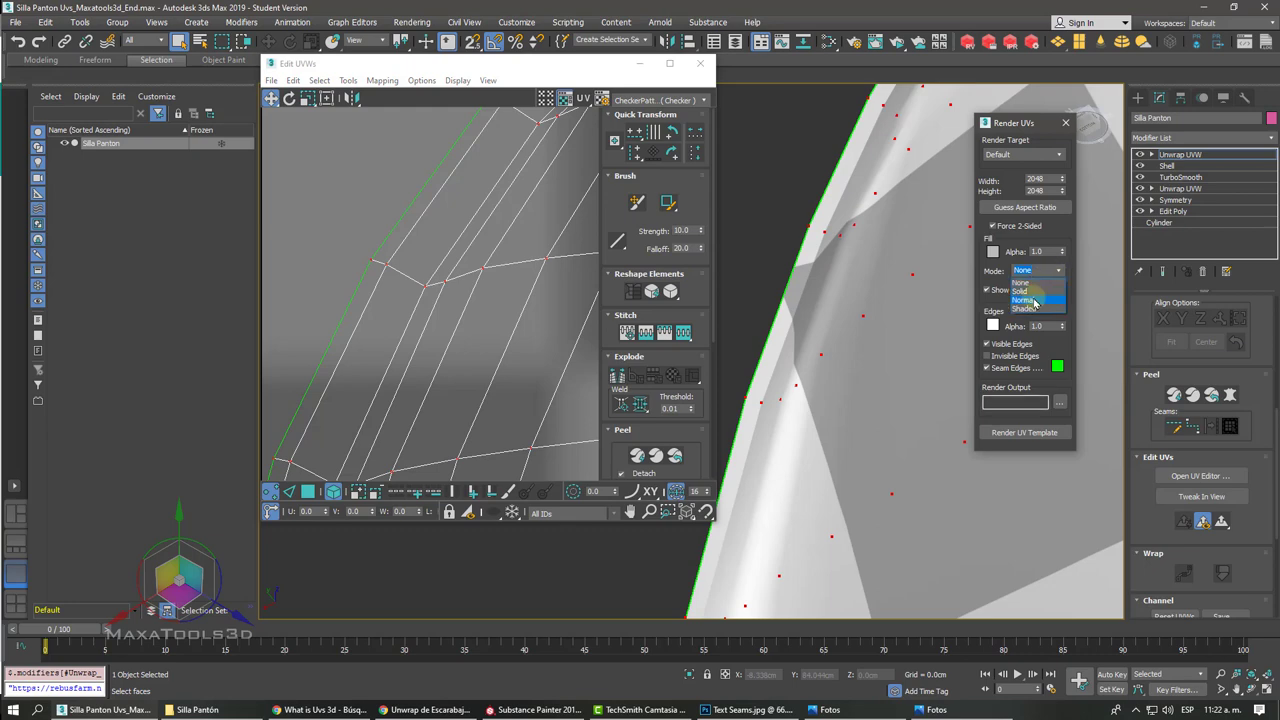
click(1034, 300)
click(1006, 433)
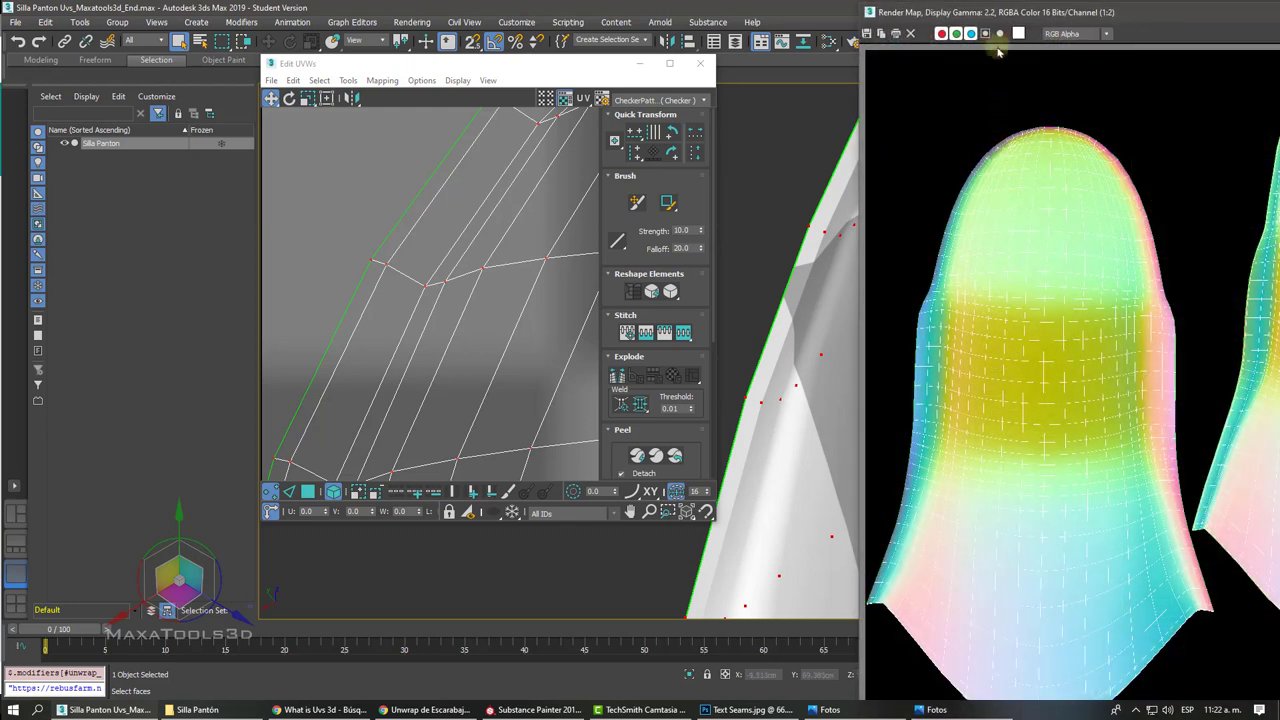
drag(996, 12, 440, 10)
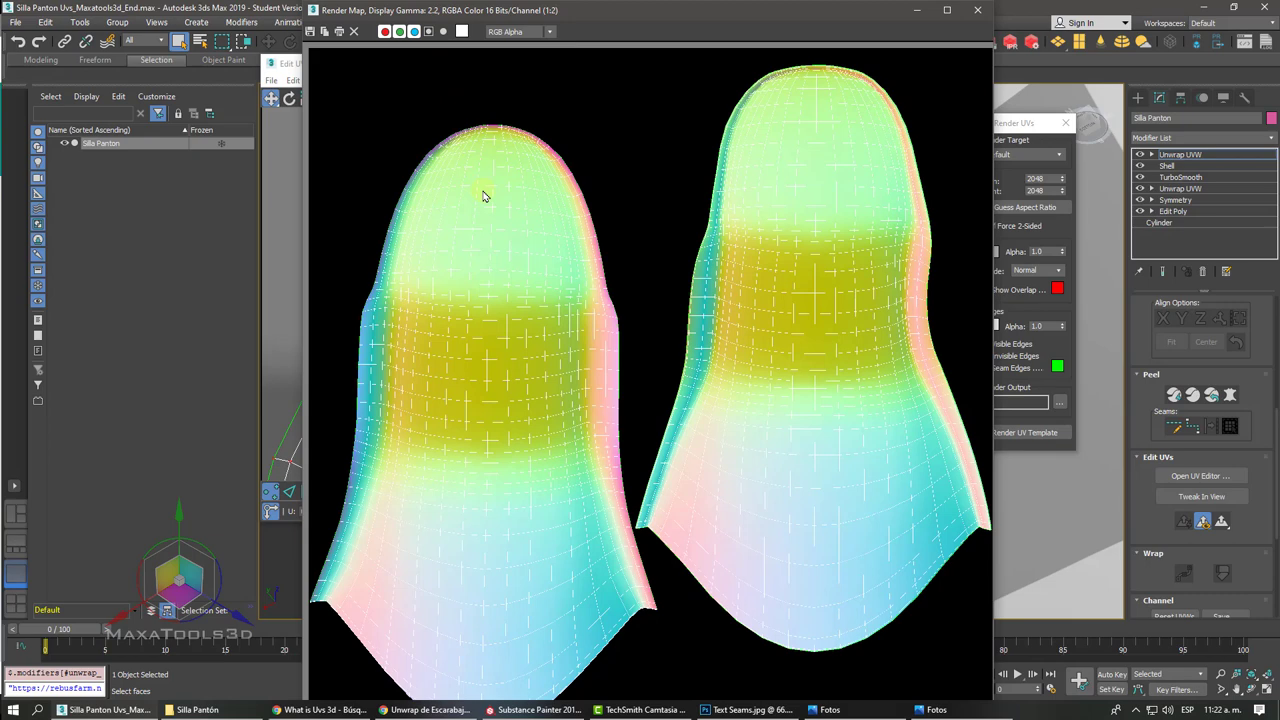
Step: Render a test UV template with Shaded fill and inspect the preview
click(977, 10)
click(1060, 274)
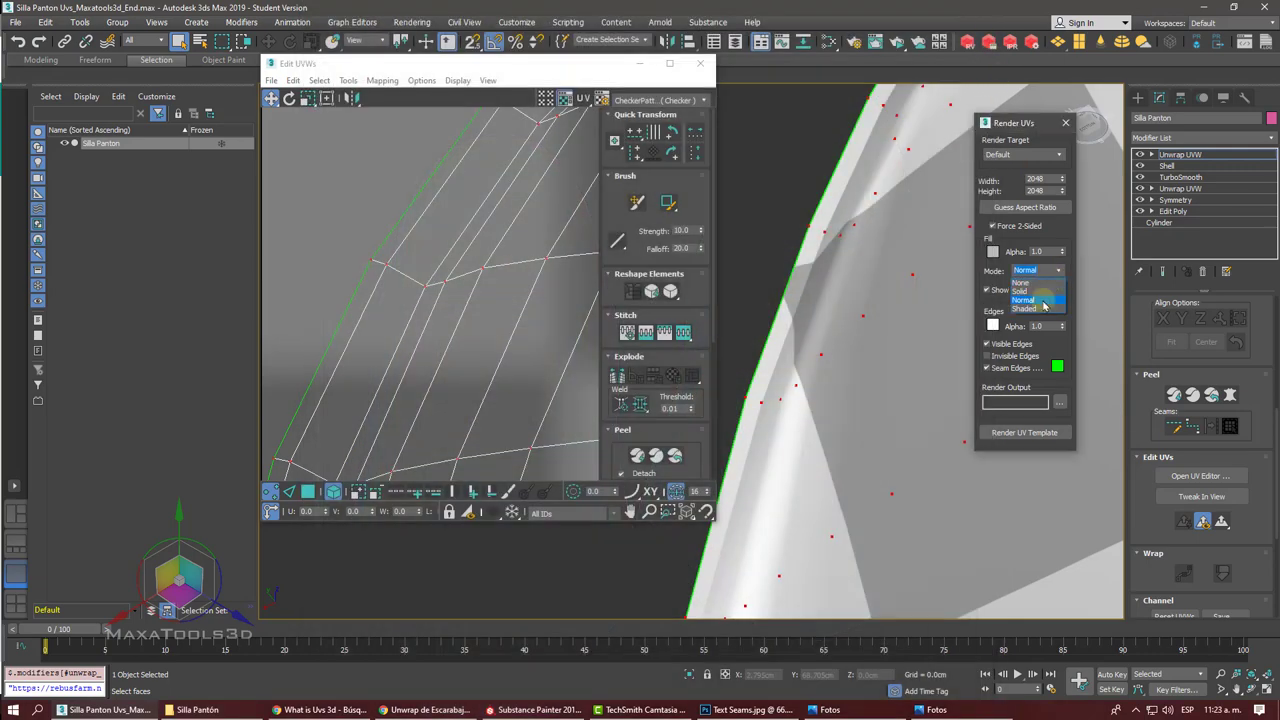
click(1040, 309)
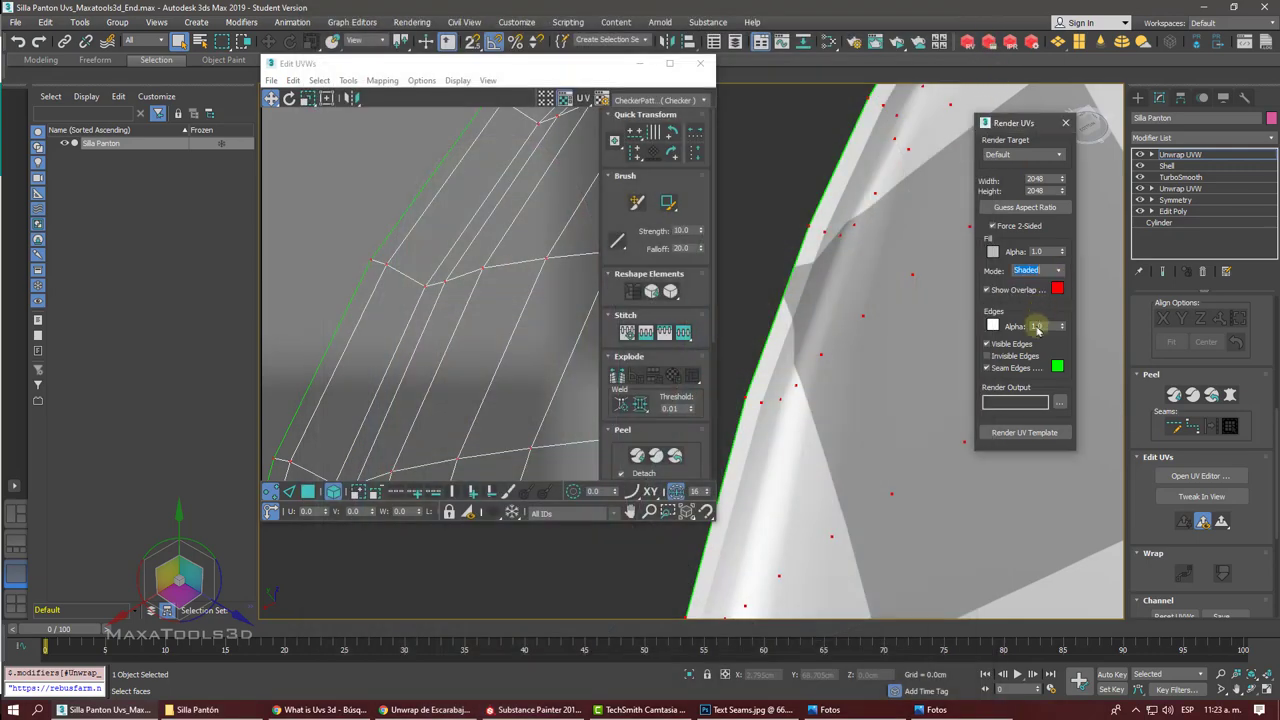
click(1021, 434)
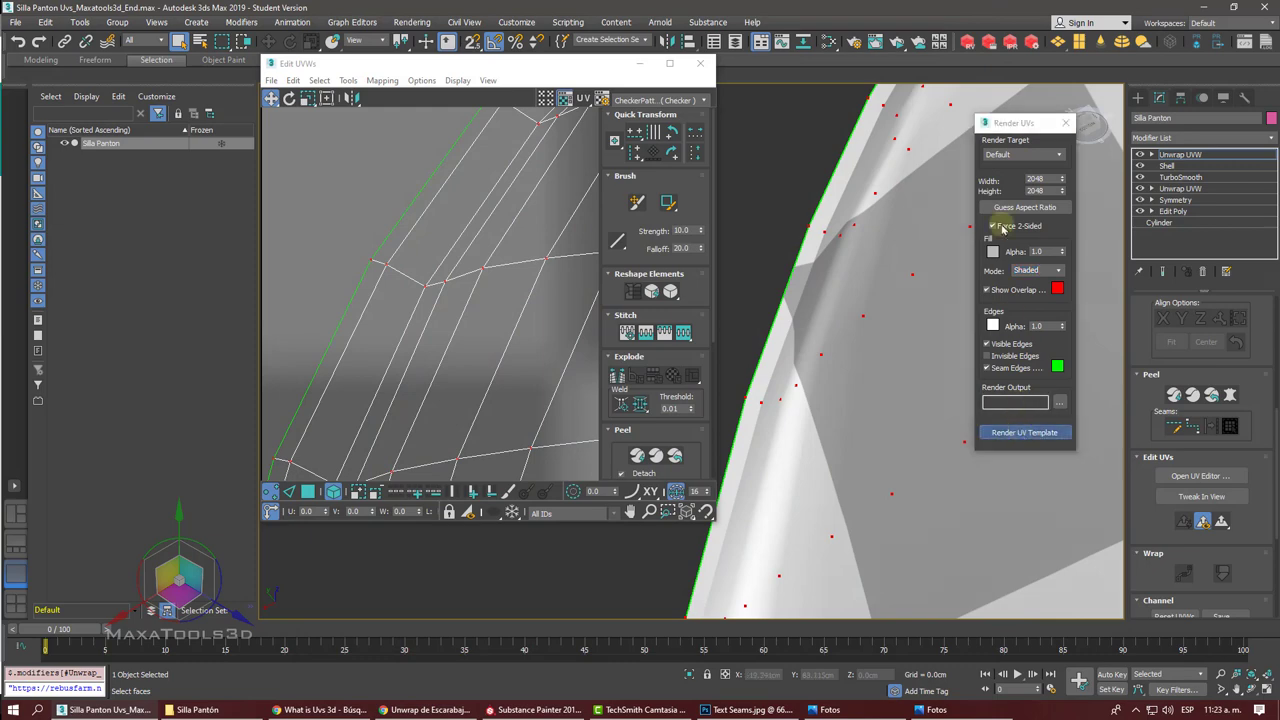
drag(983, 14, 440, 22)
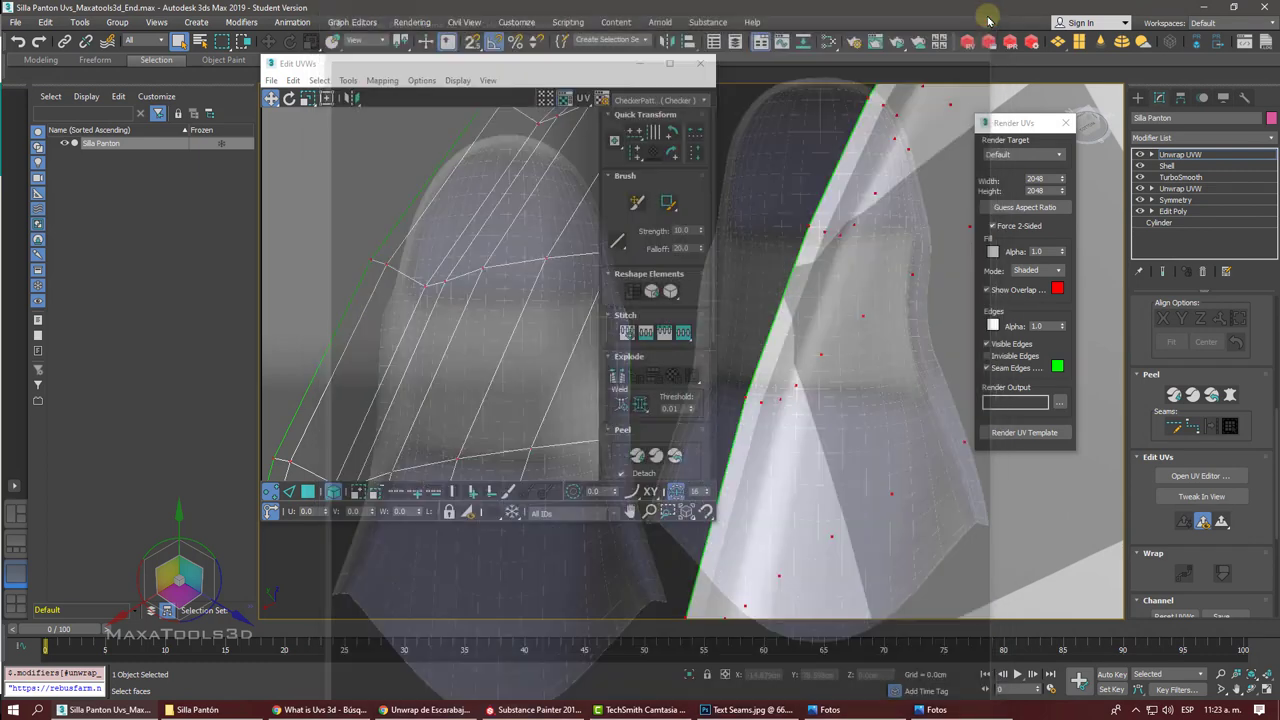
click(988, 12)
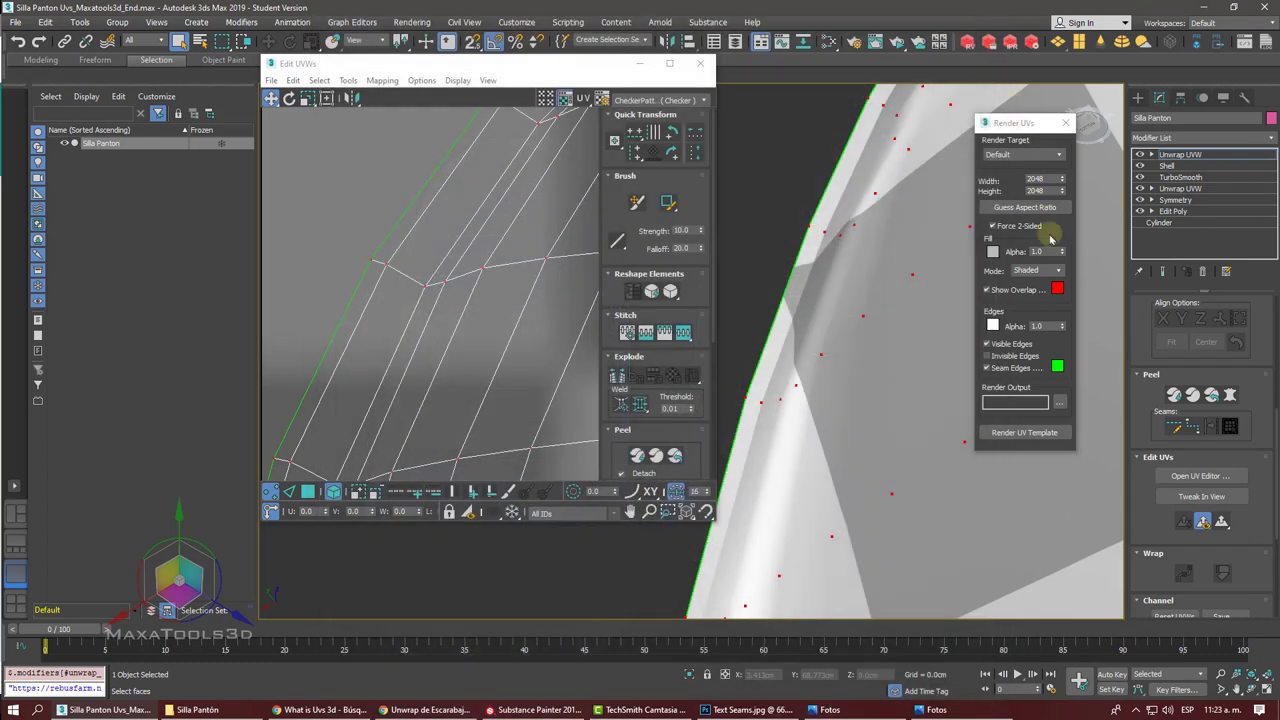
Step: Re-render the 2048×2048 UV template with fill Mode set to None, showing edges only
click(1055, 270)
click(1038, 290)
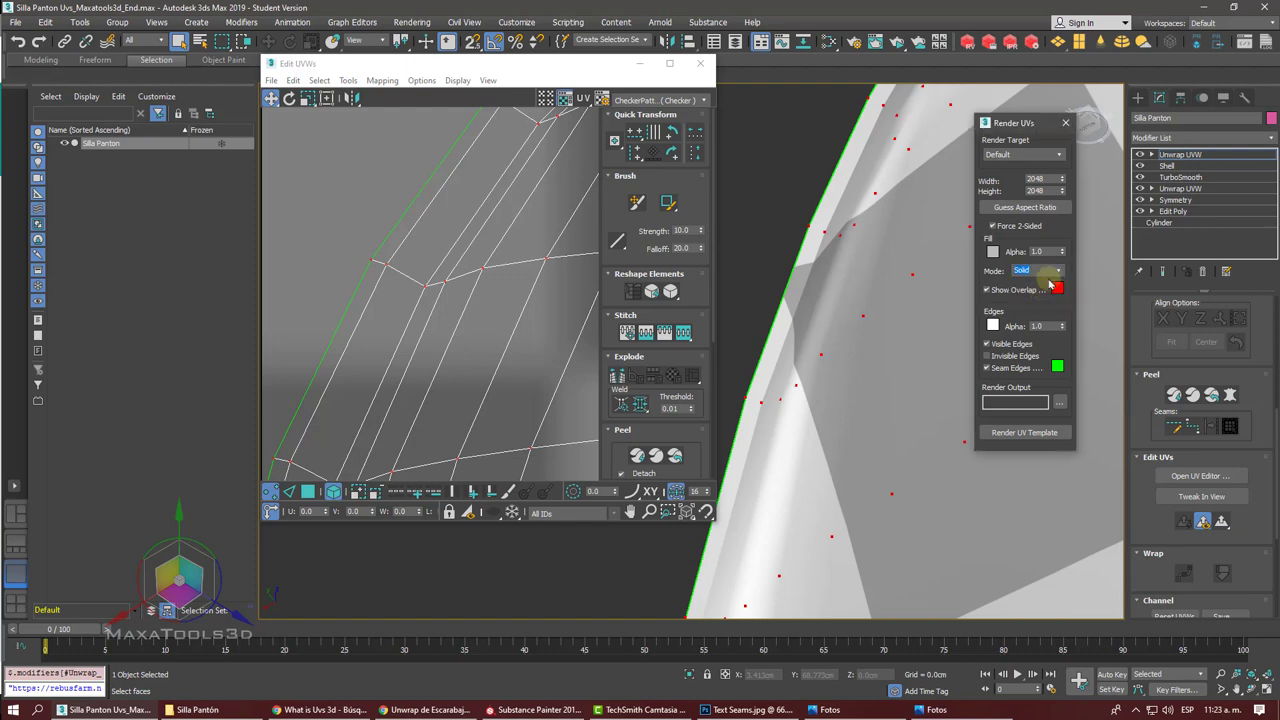
click(1058, 272)
click(1048, 284)
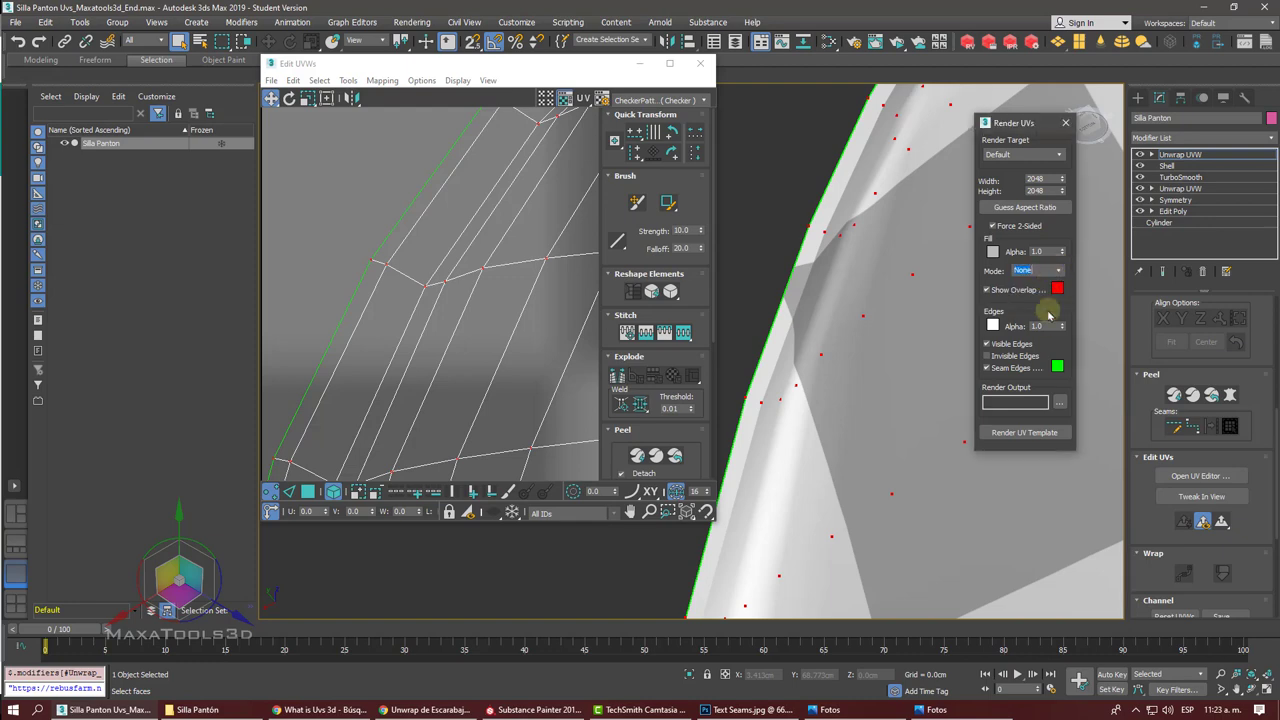
click(1048, 432)
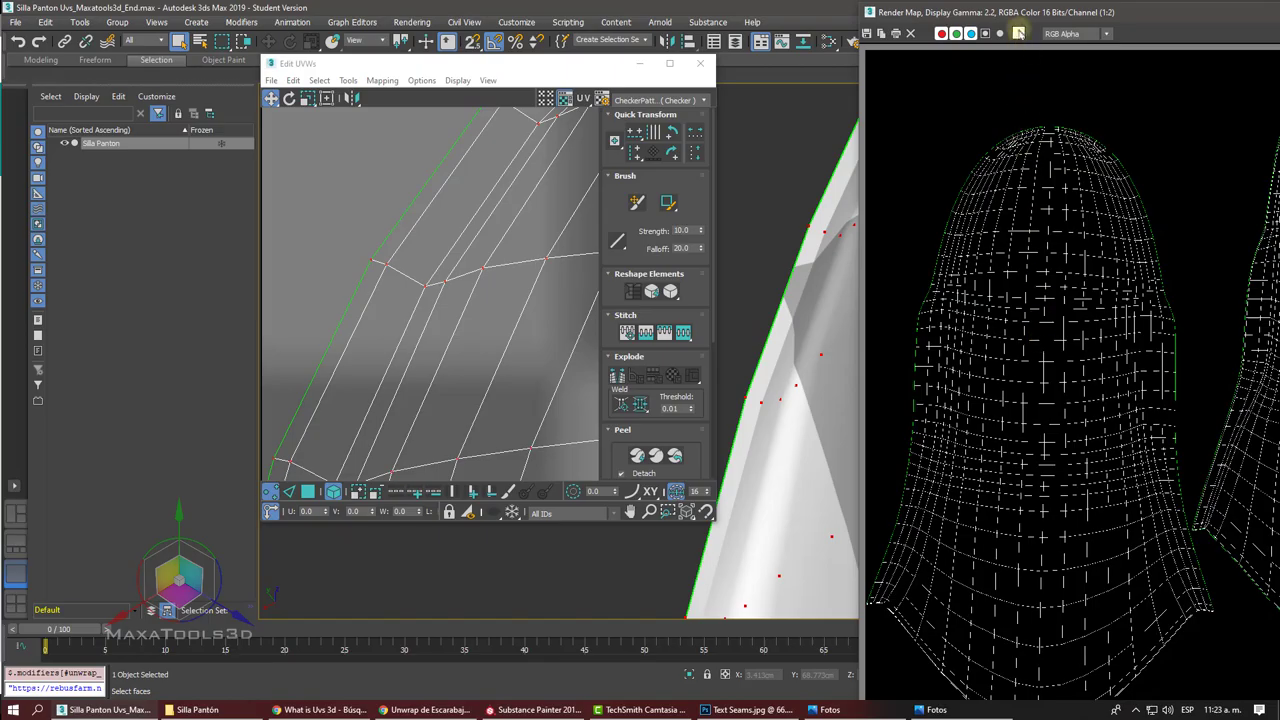
drag(988, 8, 521, 5)
mouse_move(404, 8)
mouse_down()
mouse_move(420, 37)
mouse_move(466, 46)
mouse_up()
Step: Save the template as PNG 'Ref Uvs Silla Panton Maxatools3d_' with 48-bit alpha settings
click(132, 75)
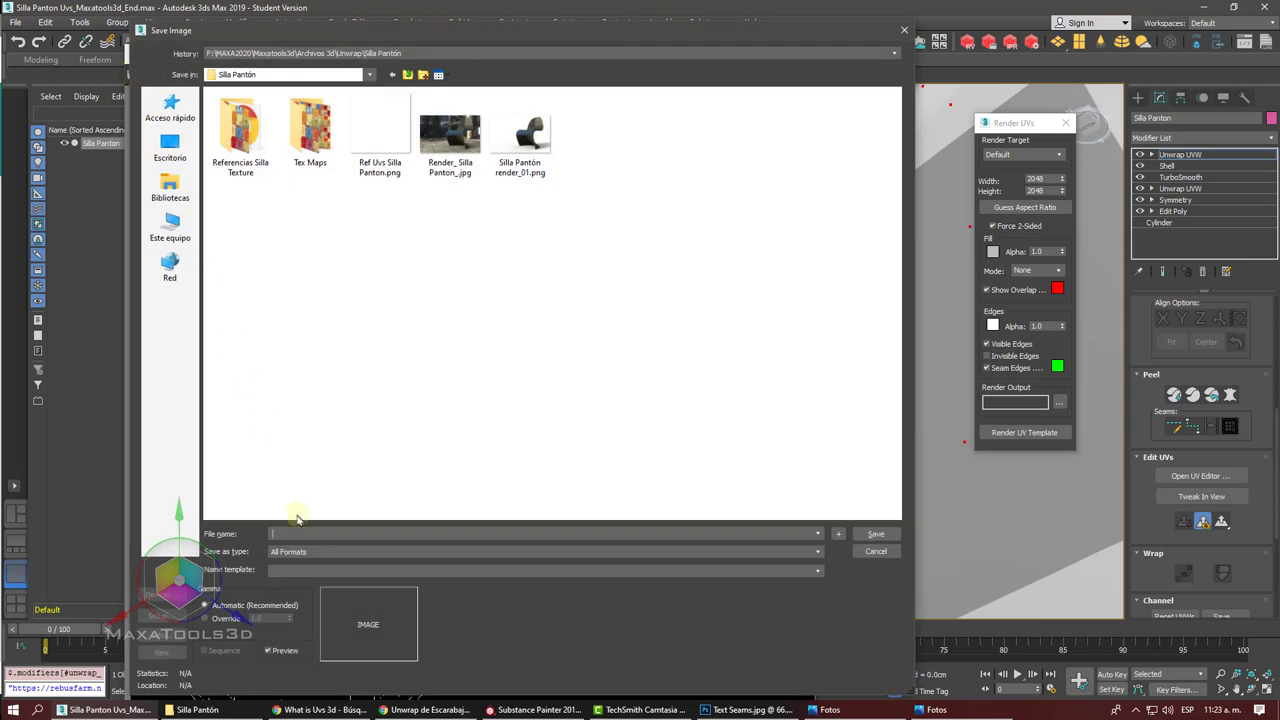
text(Ref)
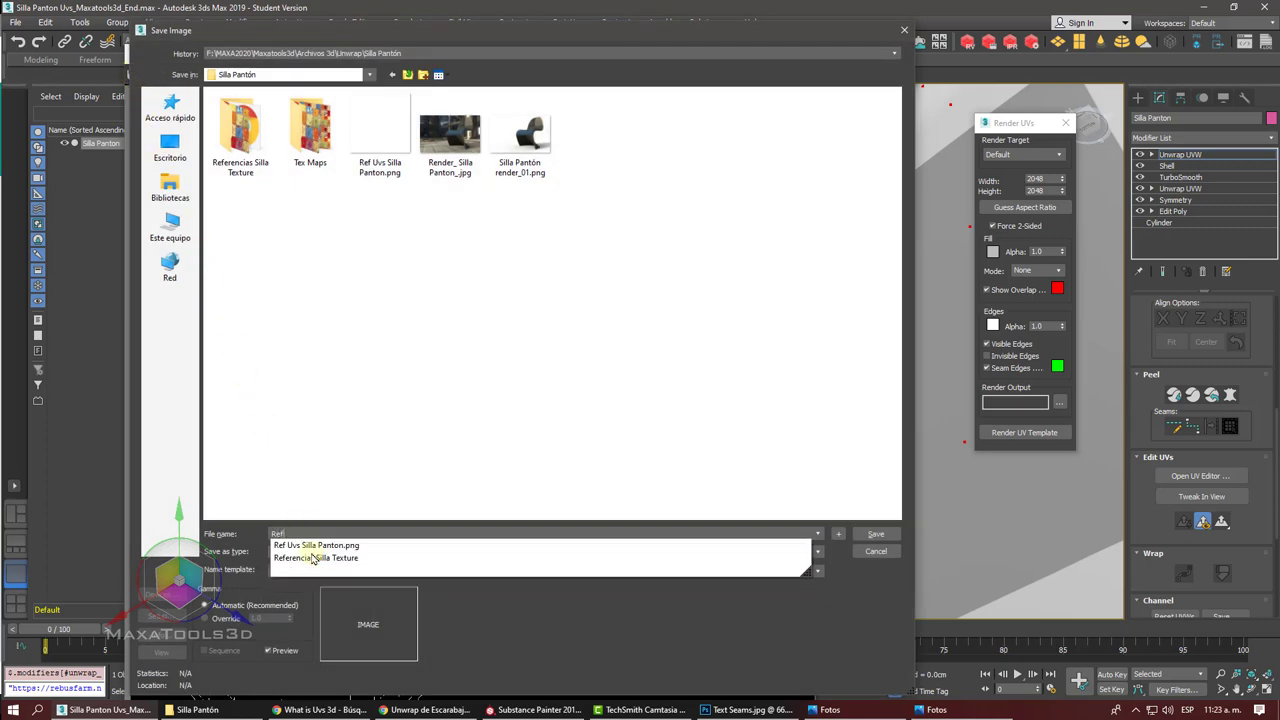
text( Uvs)
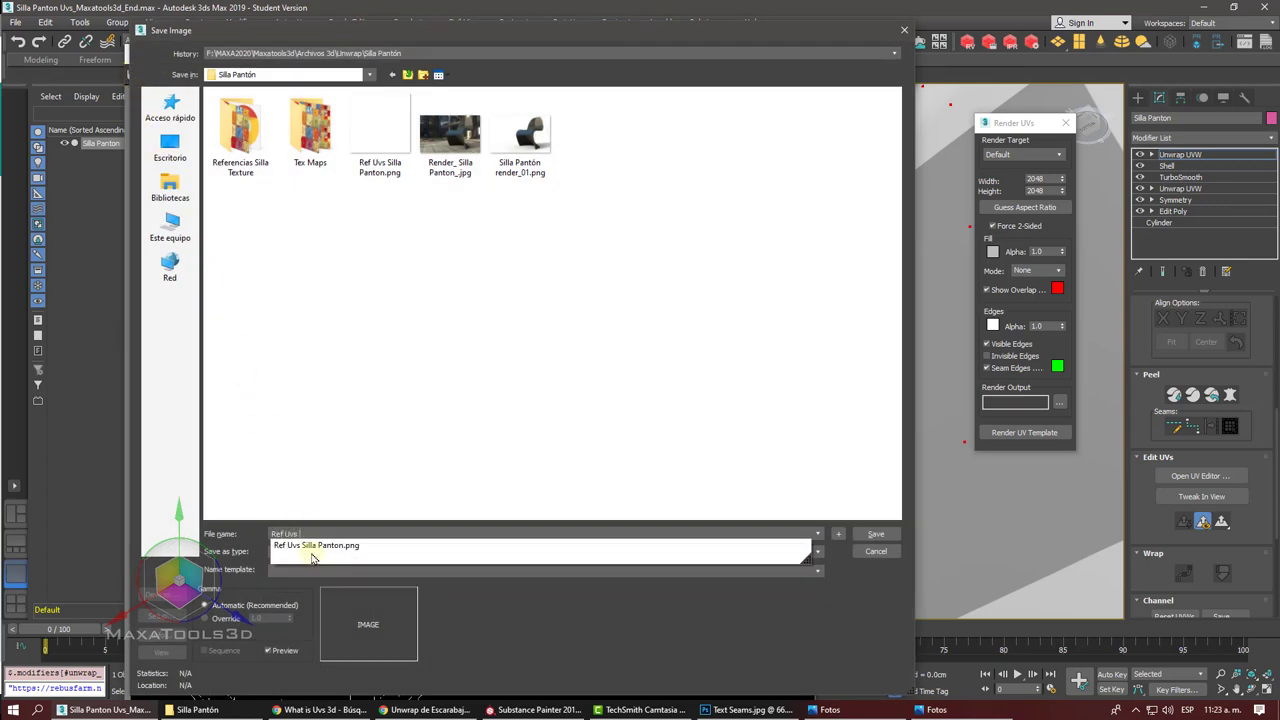
text(na)
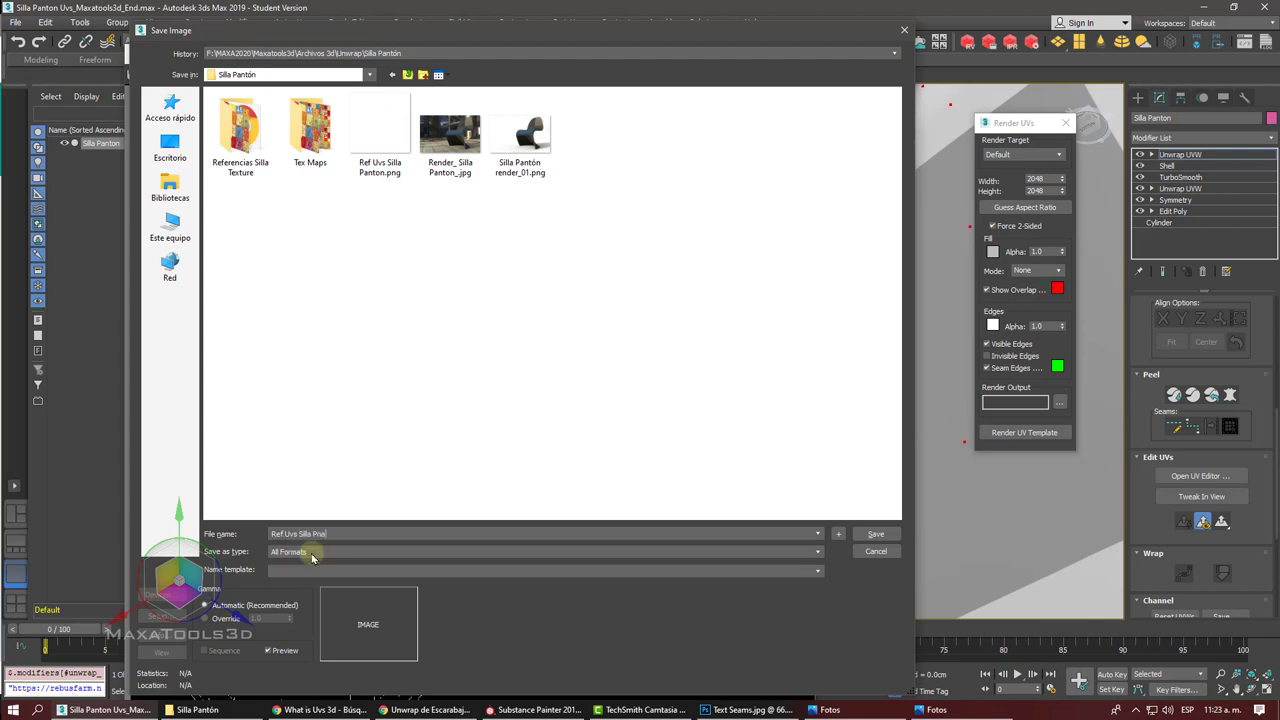
key(BackSpace)
text(anto)
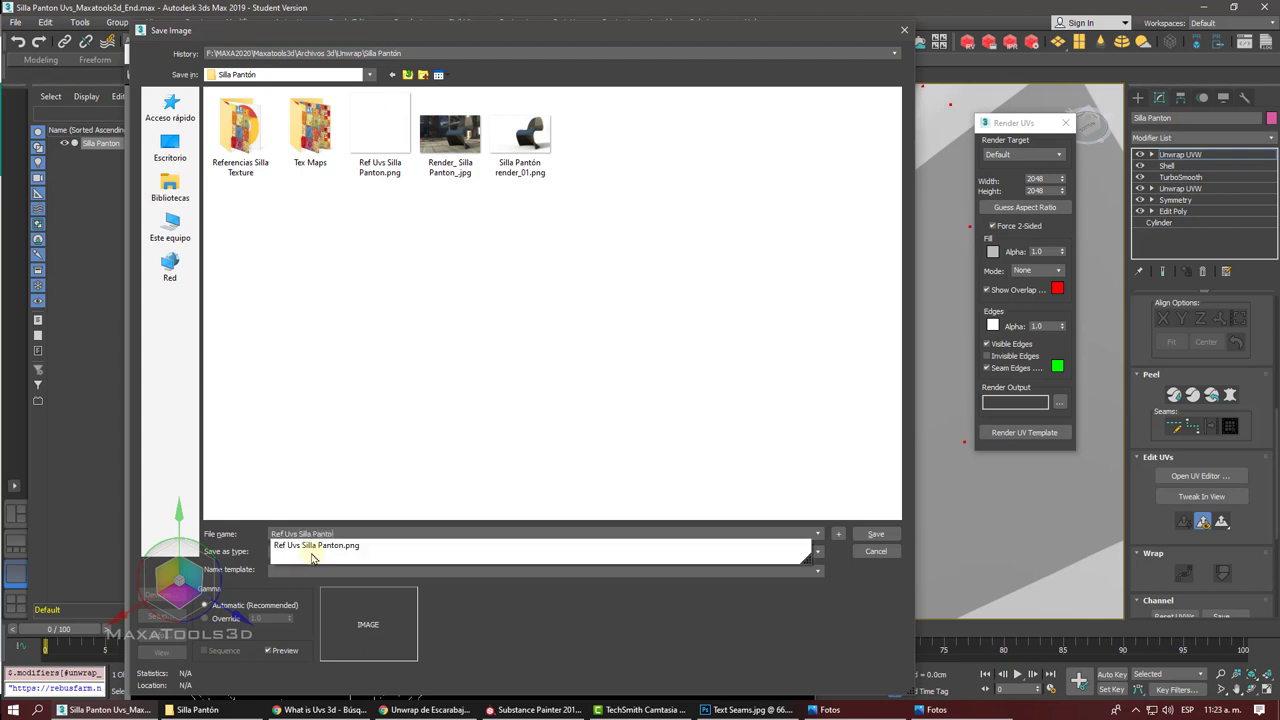
text(n Maxatools3d_)
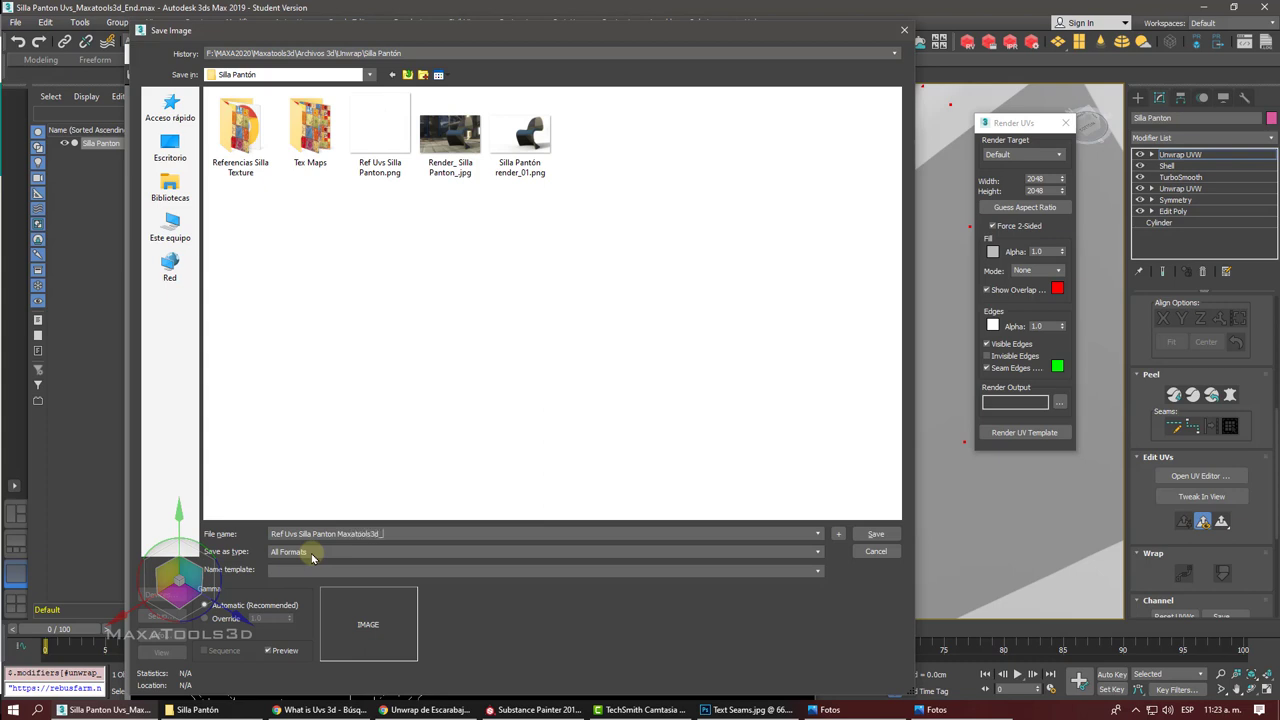
click(287, 553)
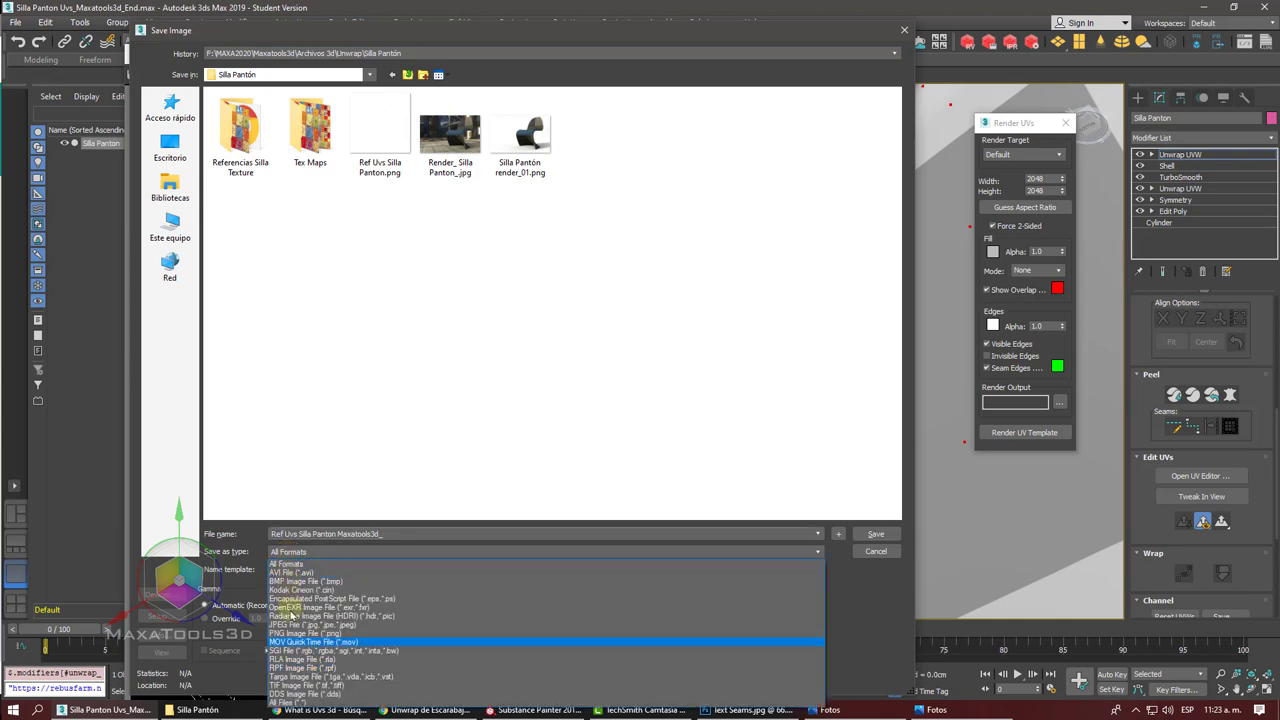
click(291, 634)
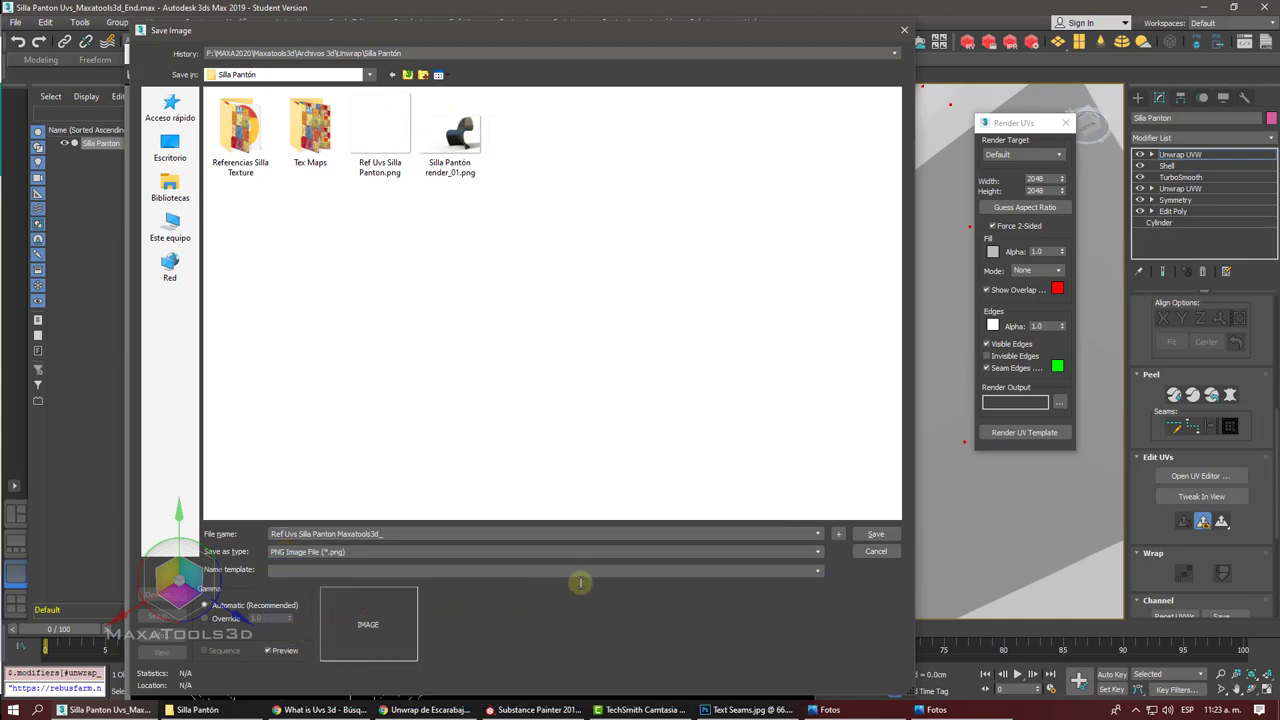
click(864, 533)
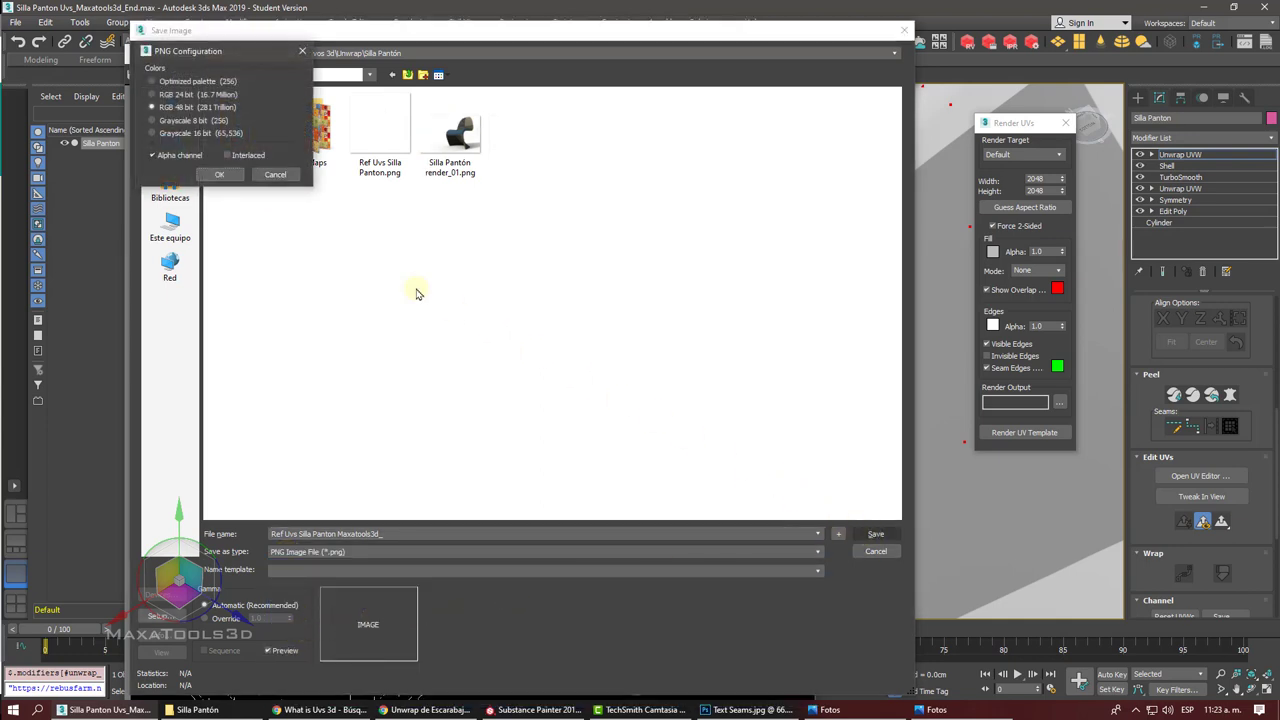
click(207, 175)
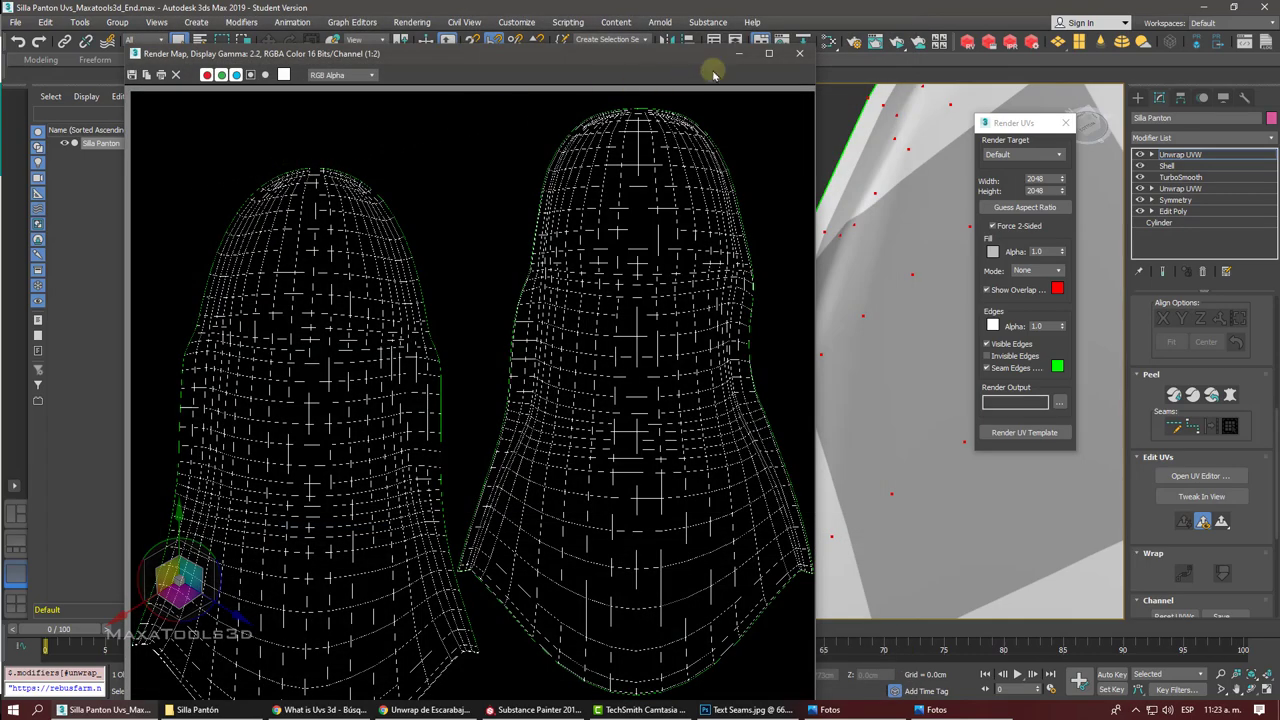
Step: Close Render Map, Render UVs and Edit UVWs, and frame the deselected chair in the viewport
click(798, 56)
click(1064, 124)
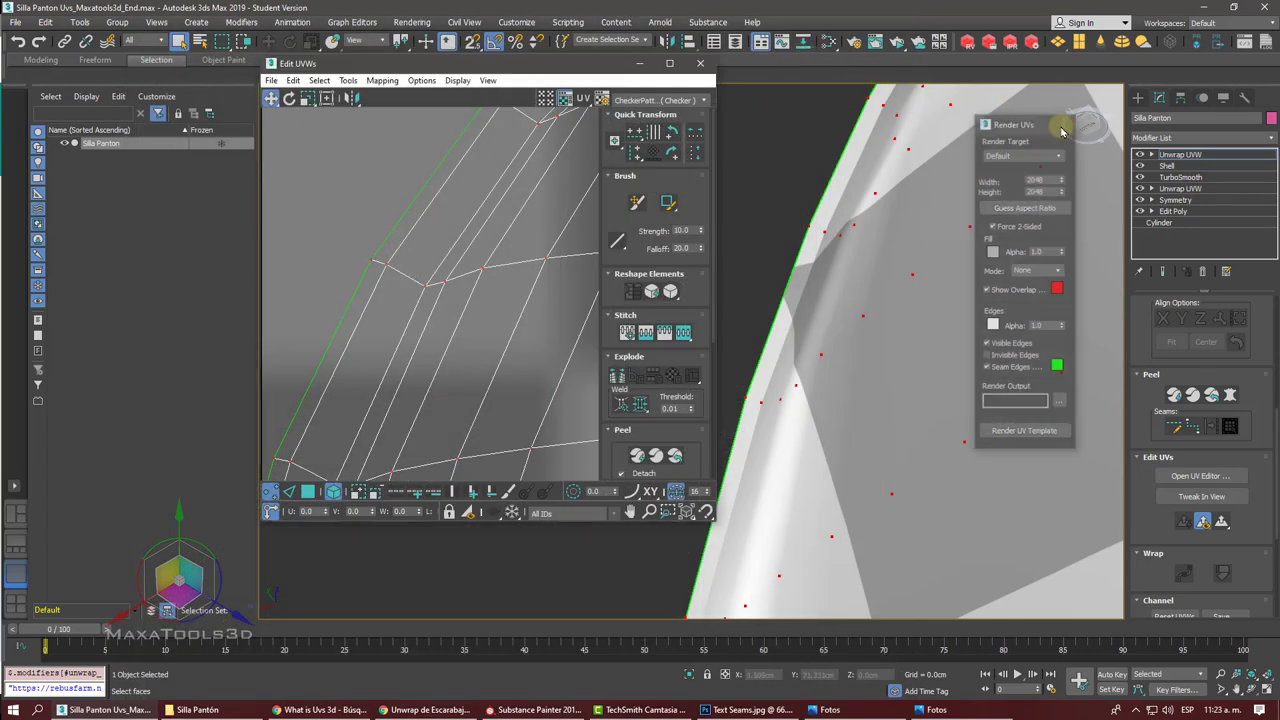
key(ctrl+alt+z)
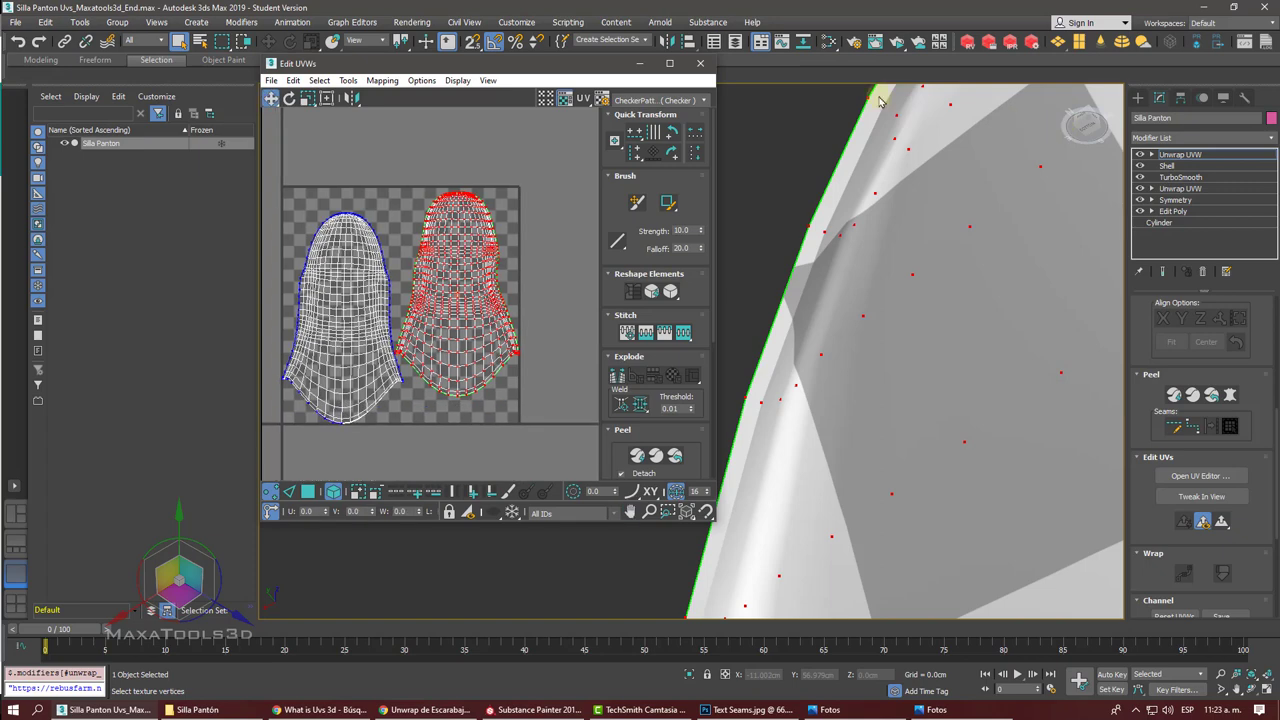
click(700, 63)
key(z)
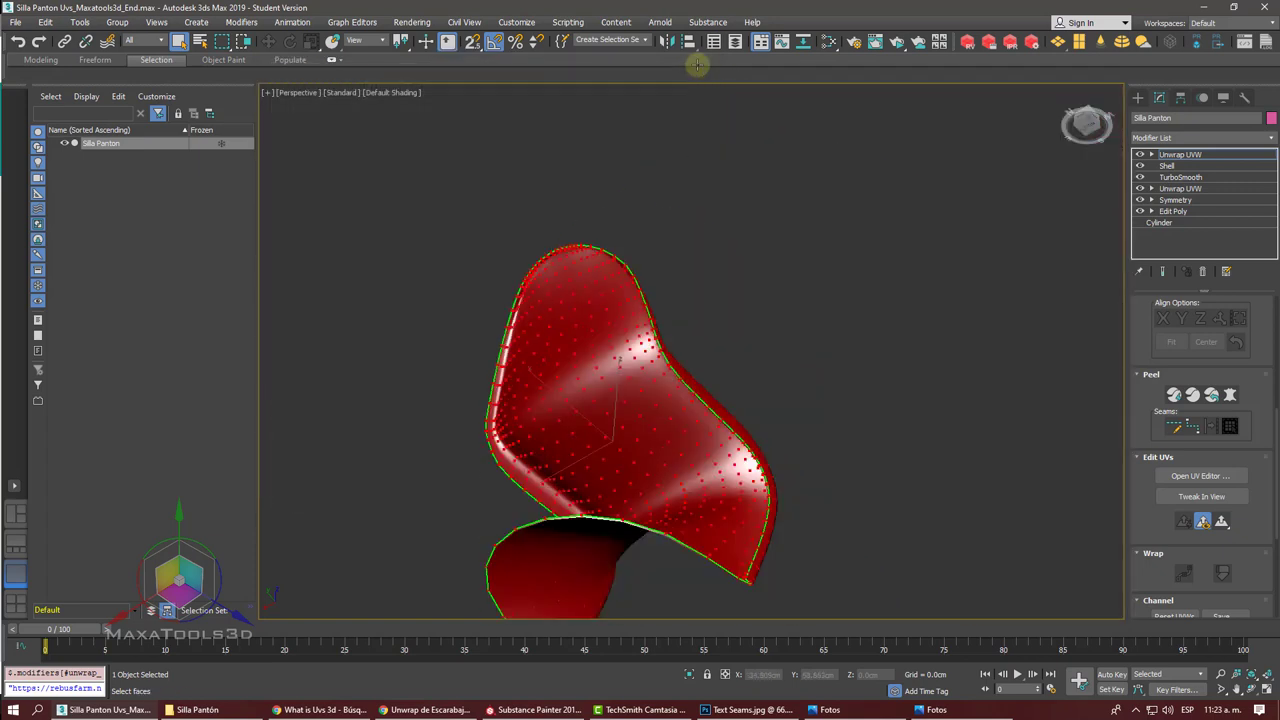
click(1137, 98)
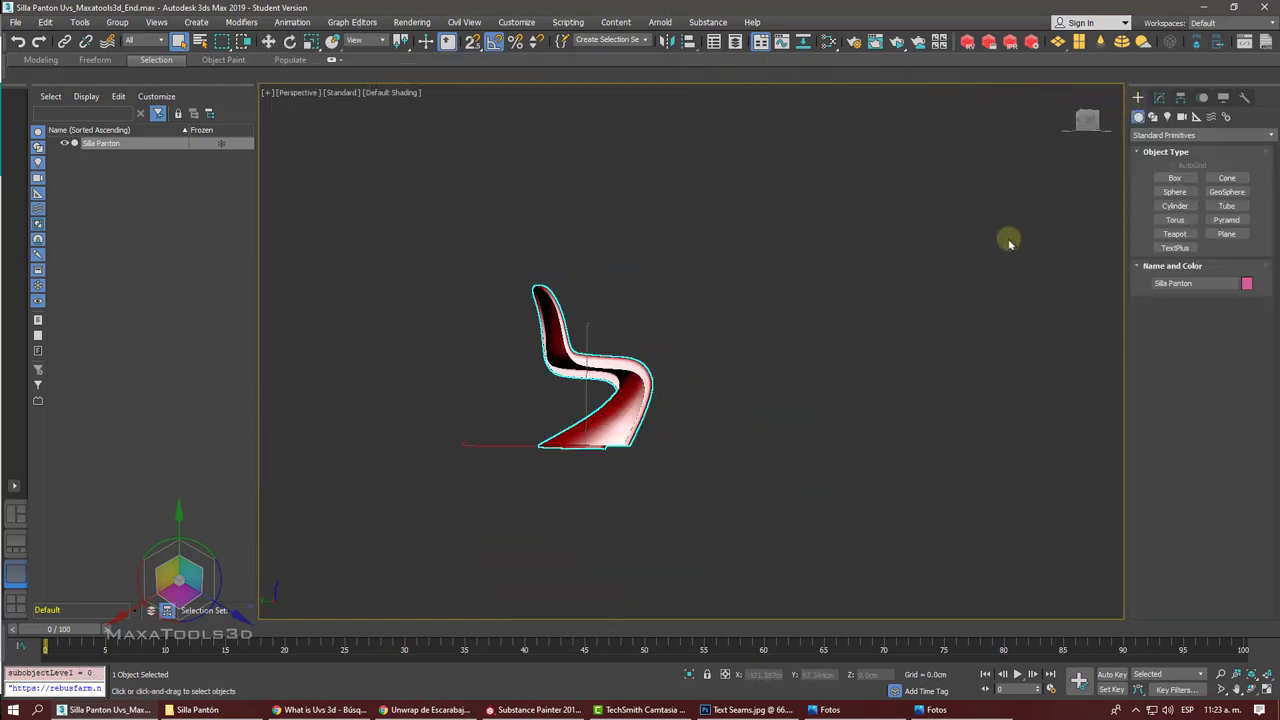
click(950, 305)
key(z)
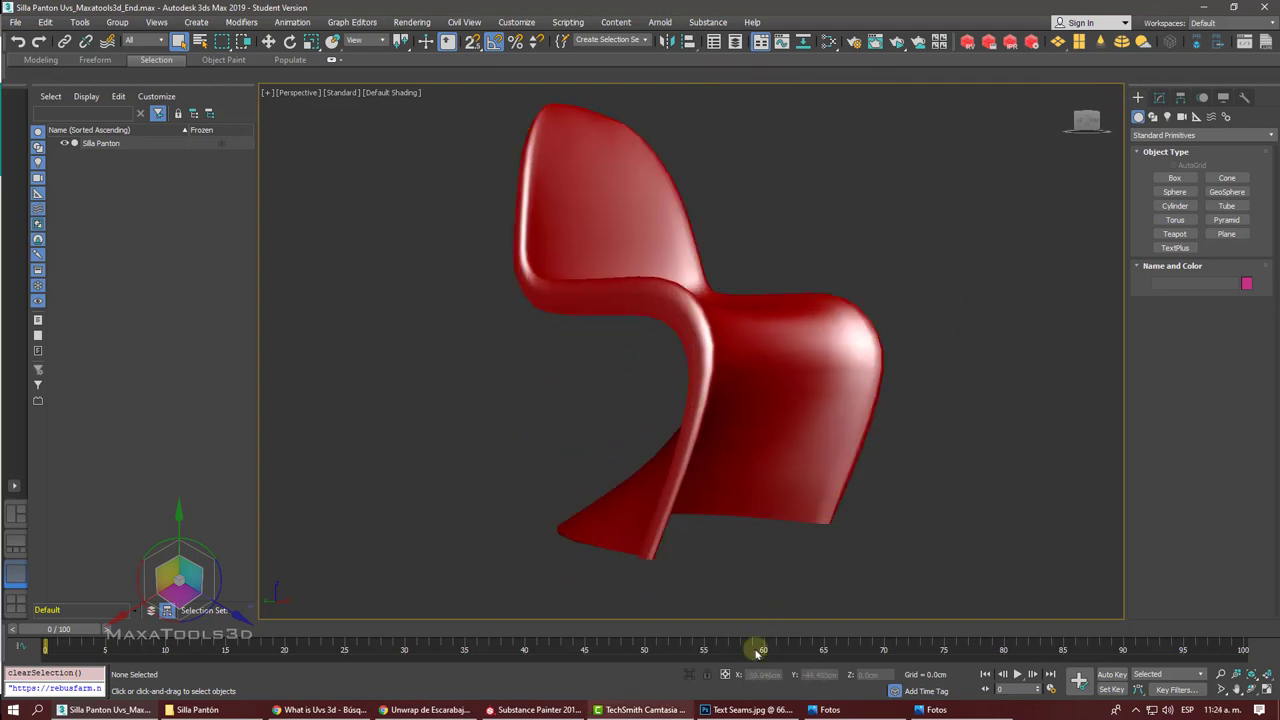
Step: Swap the old Ref Uvs Silla Panton.png for Ref Uvs Silla Panton Maxatools3d_.png, then return to Text Seams.jpg
click(724, 707)
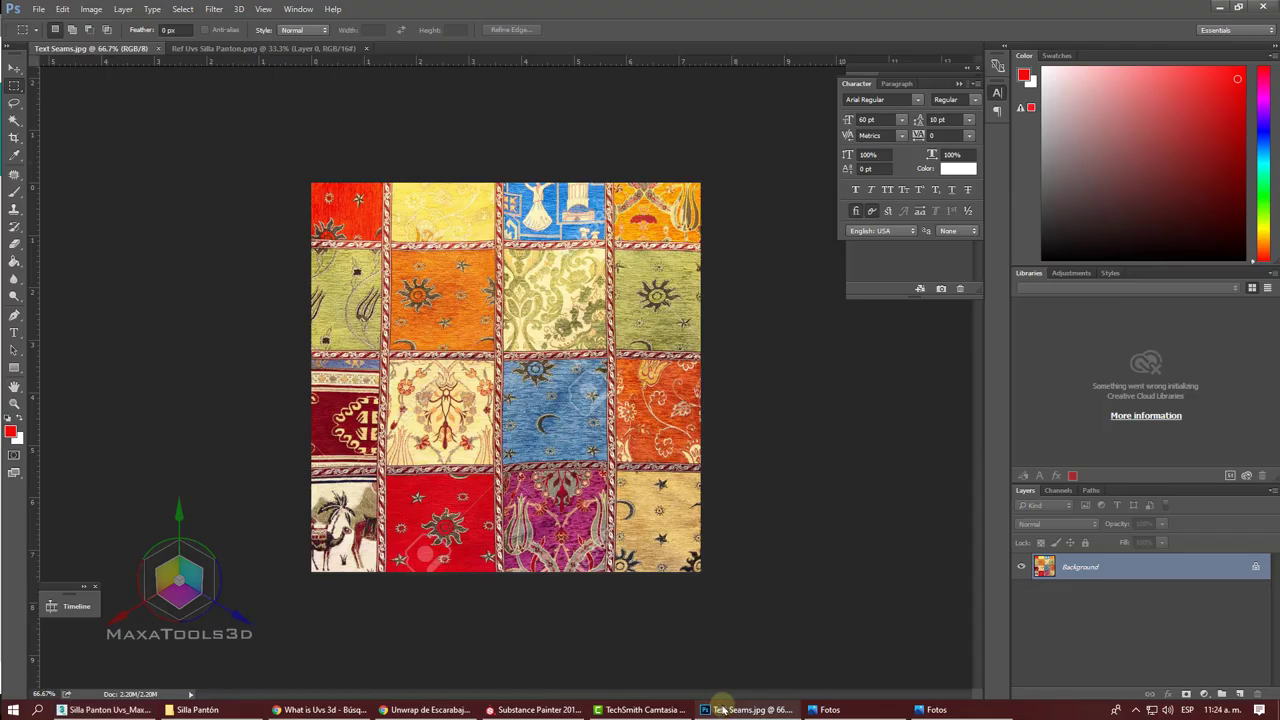
click(366, 48)
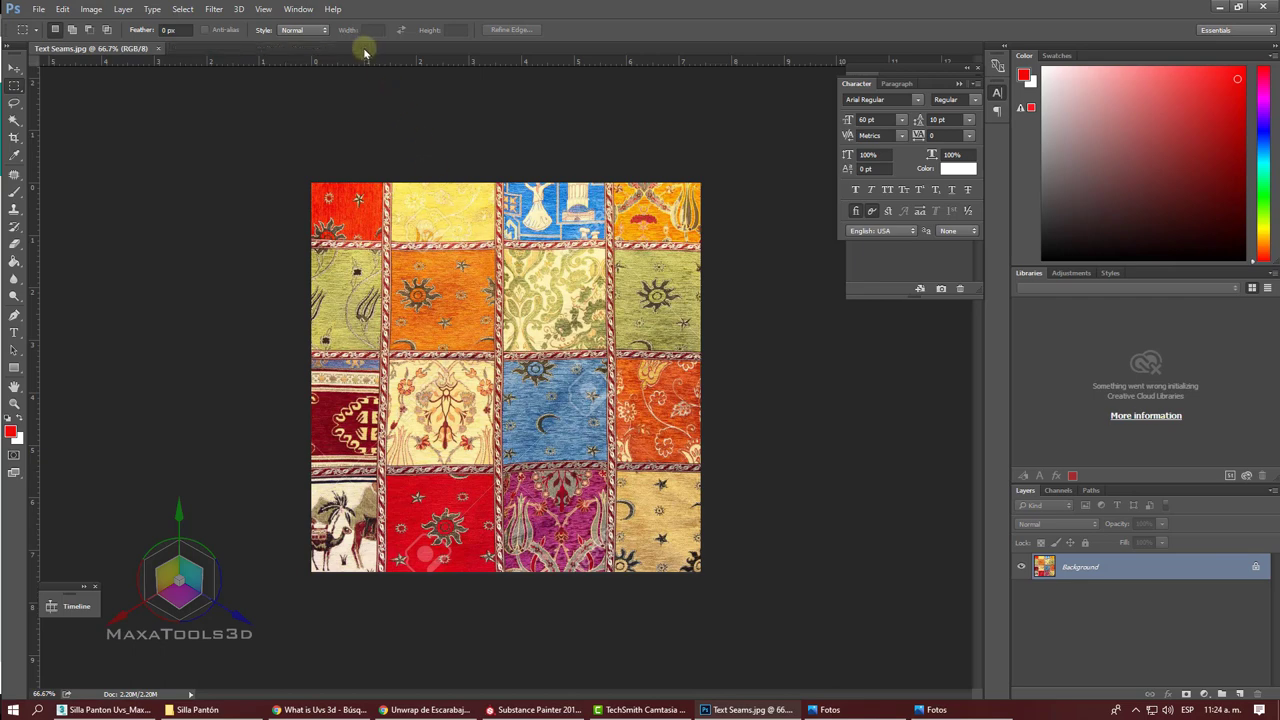
click(44, 13)
click(55, 31)
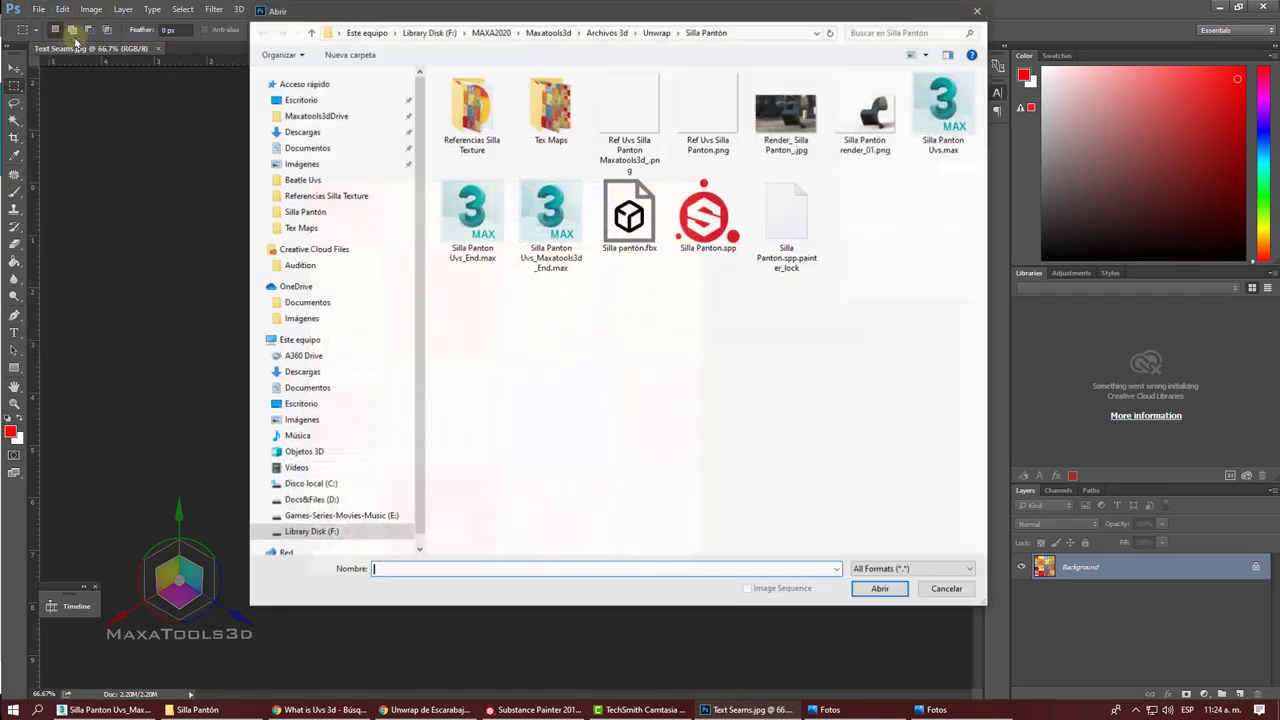
click(631, 156)
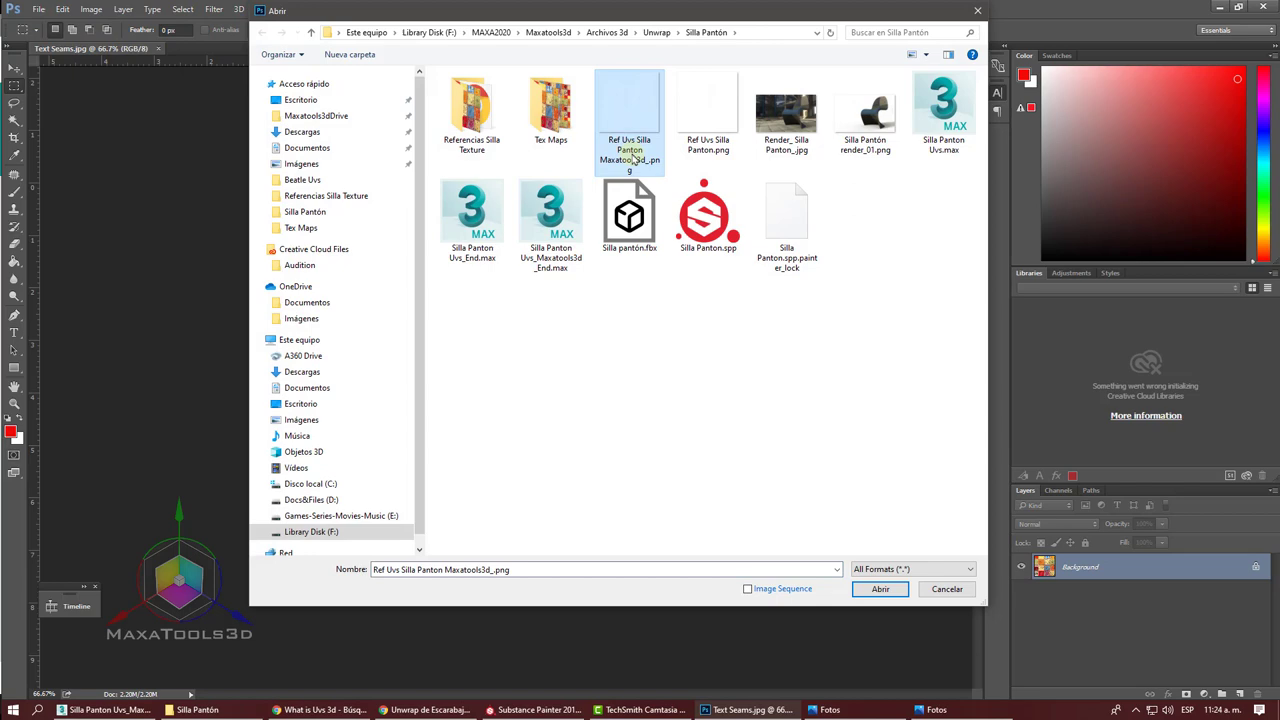
click(881, 590)
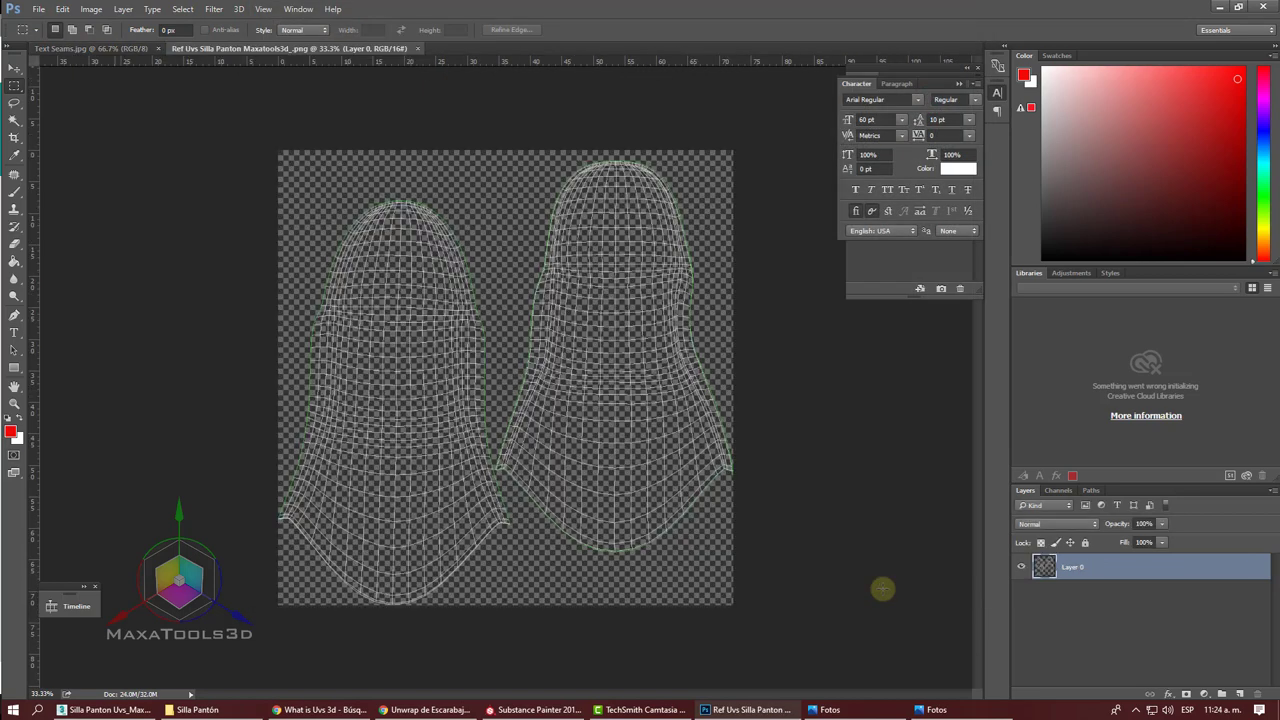
click(134, 48)
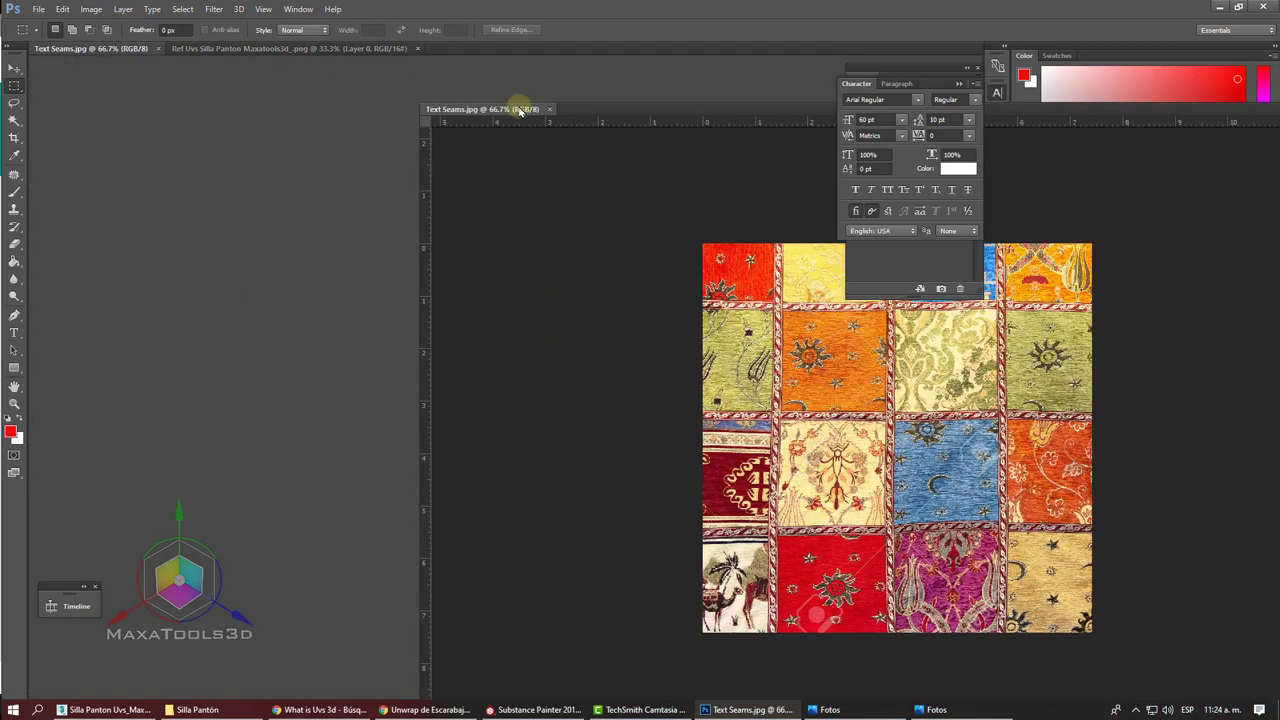
Step: Copy the patchwork texture from Text Seams.jpg onto the UV template document
drag(129, 48, 518, 107)
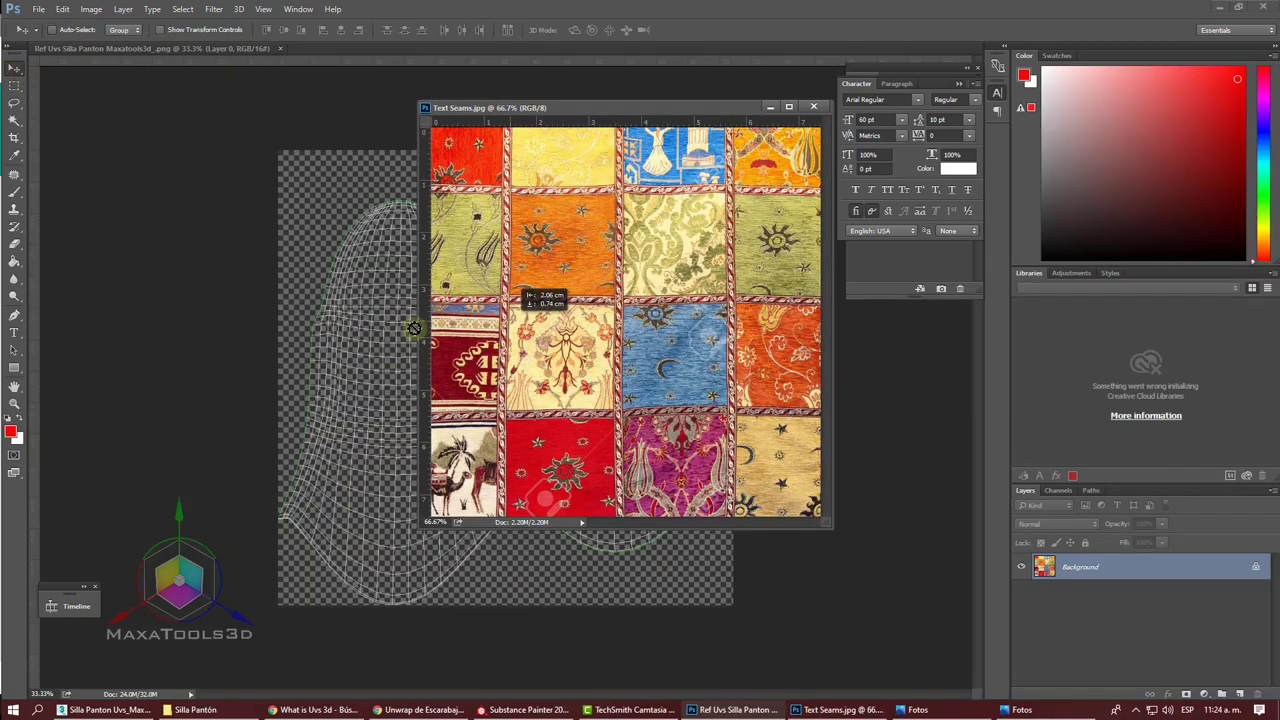
drag(586, 272, 412, 327)
click(641, 276)
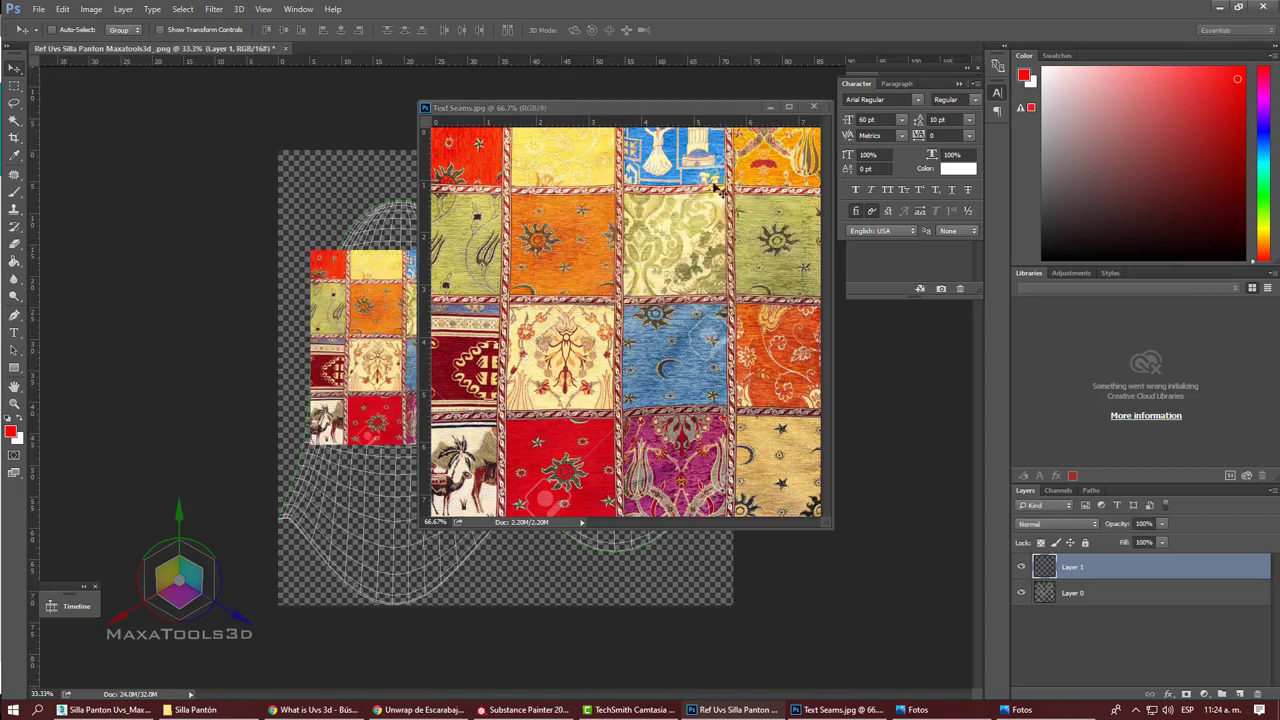
click(770, 106)
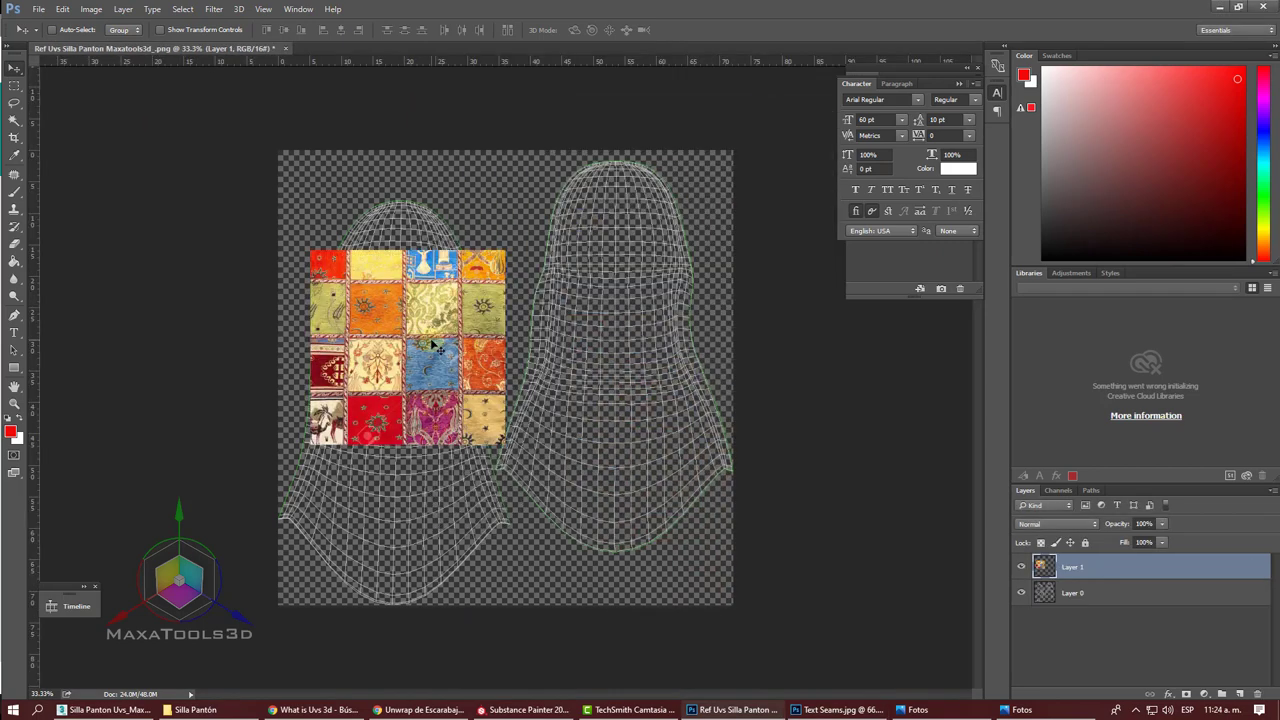
right_click(418, 336)
click(455, 340)
Step: Place Layer 1 beneath the UV wireframe Layer 0 and lock Layer 0
drag(1099, 579, 1094, 586)
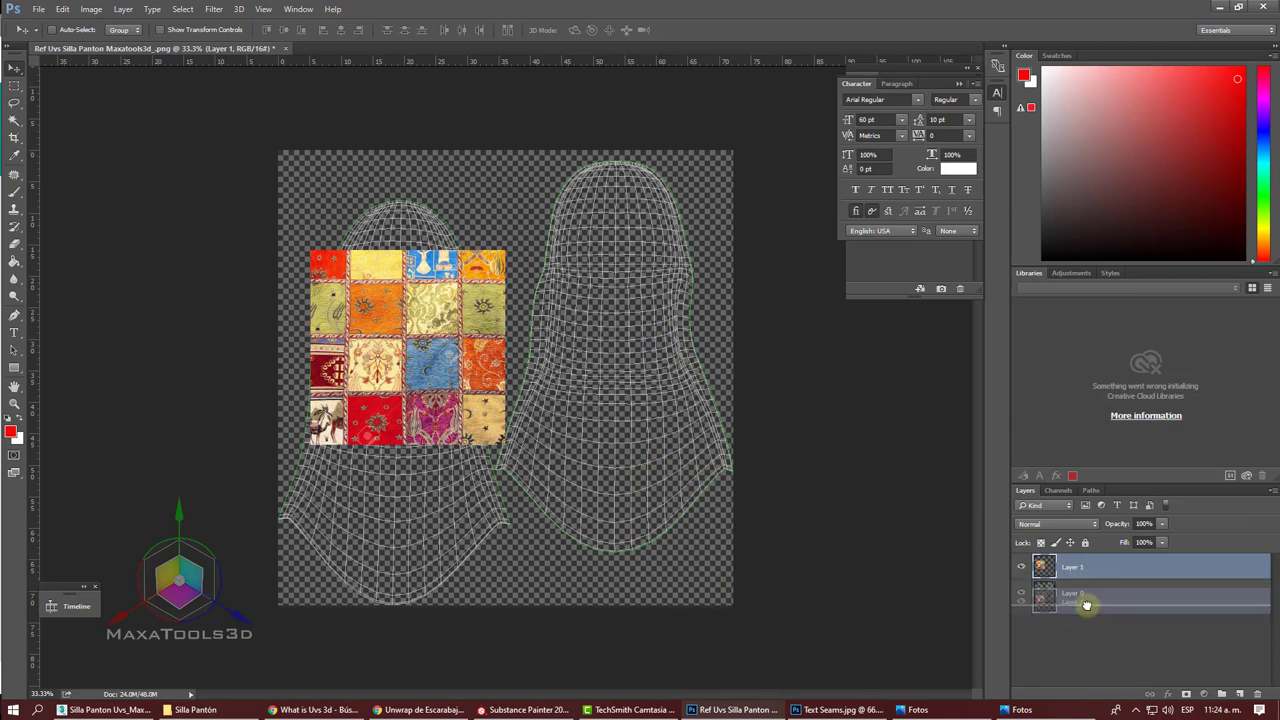
drag(1094, 586, 1092, 607)
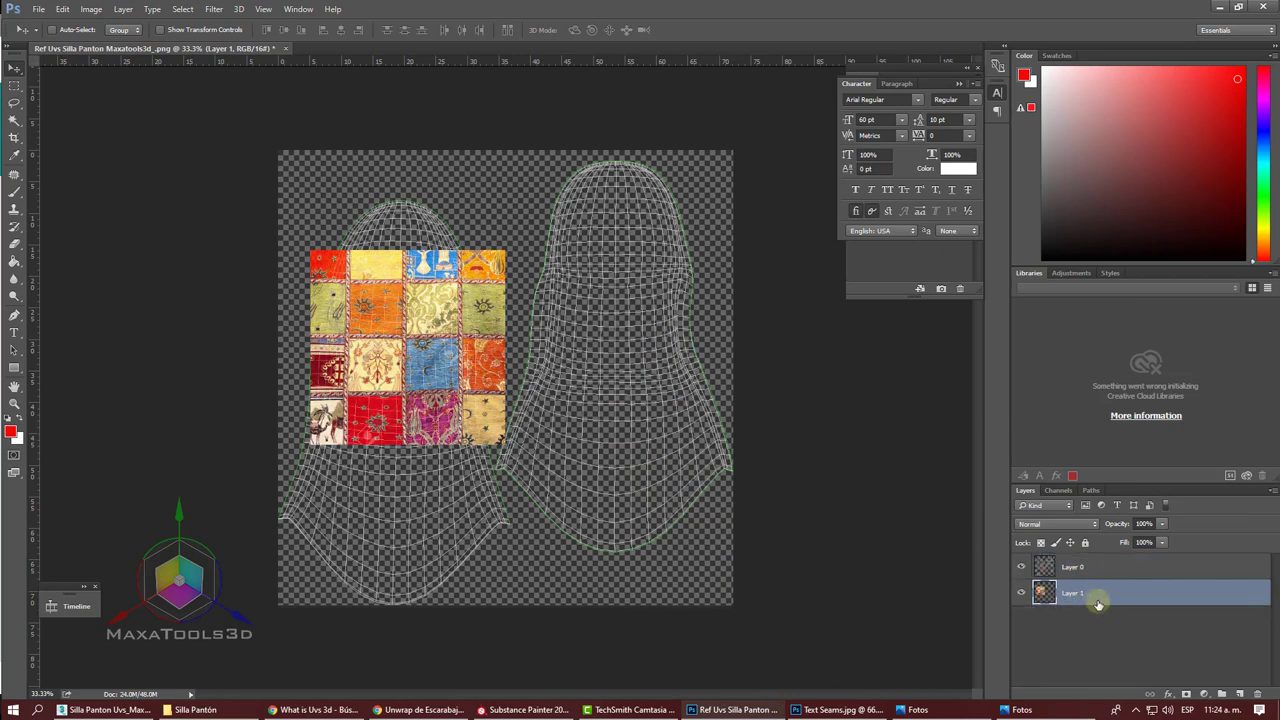
click(1168, 572)
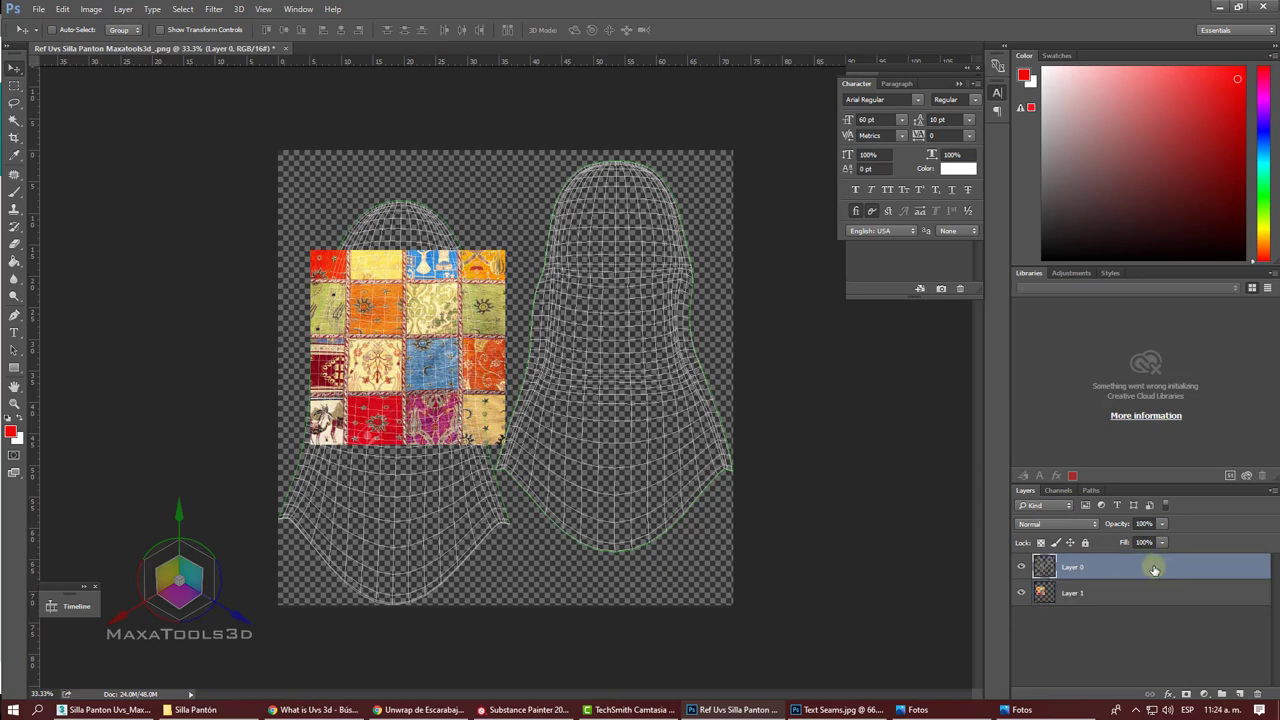
click(1085, 543)
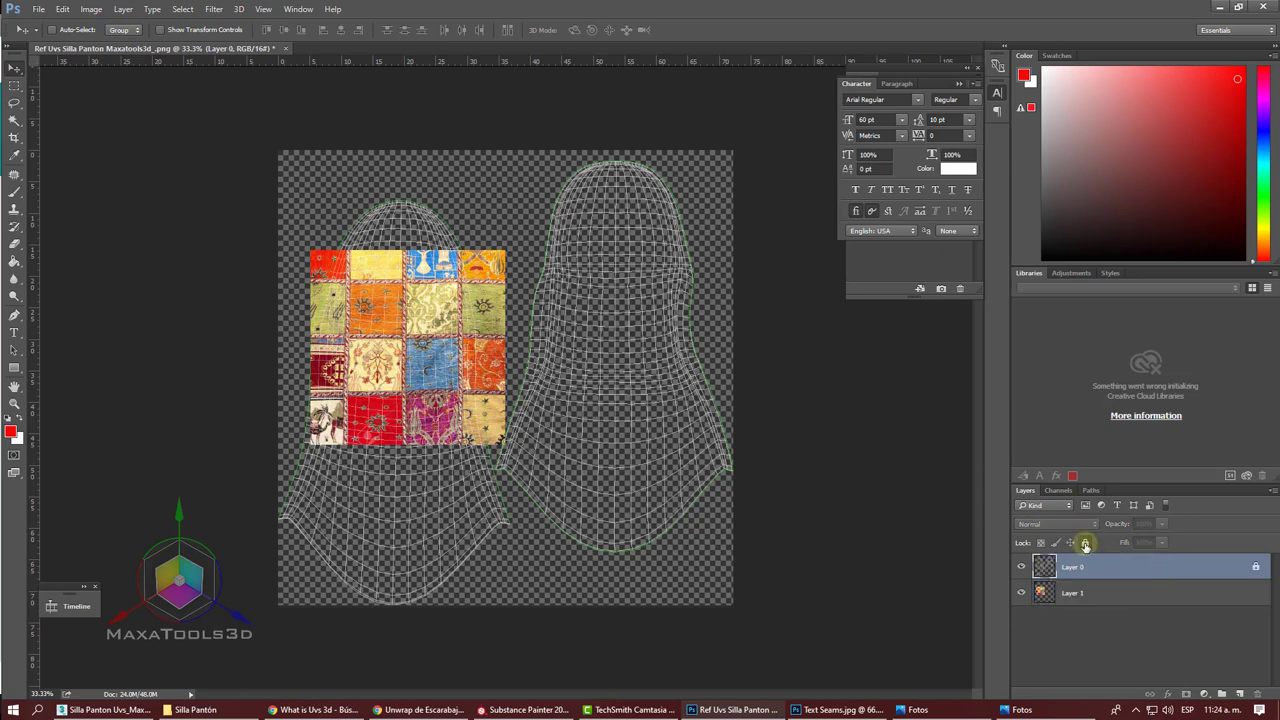
Step: Alt-drag a duplicate of the texture downward and rotate it 180°
right_click(392, 345)
click(430, 360)
mouse_move(398, 344)
mouse_down()
mouse_move(396, 297)
mouse_move(387, 515)
mouse_up()
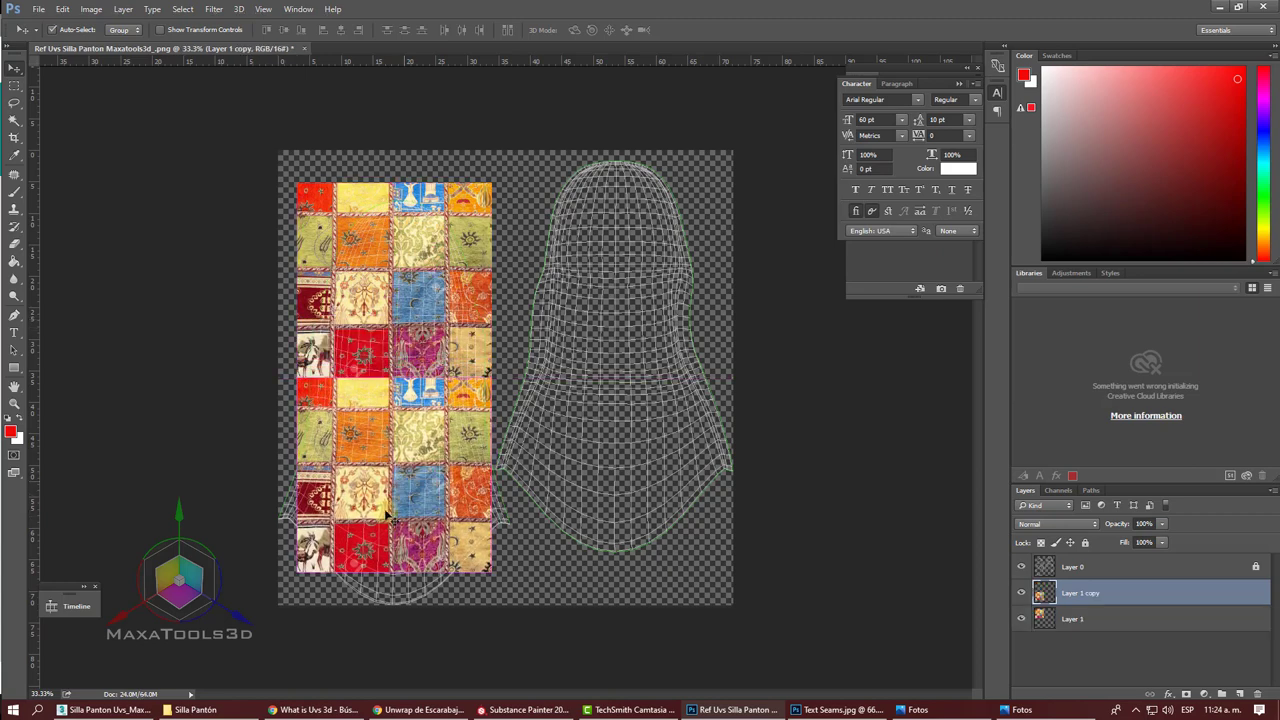
key(ctrl+t)
mouse_move(509, 358)
mouse_down()
mouse_move(311, 650)
mouse_move(271, 605)
mouse_up()
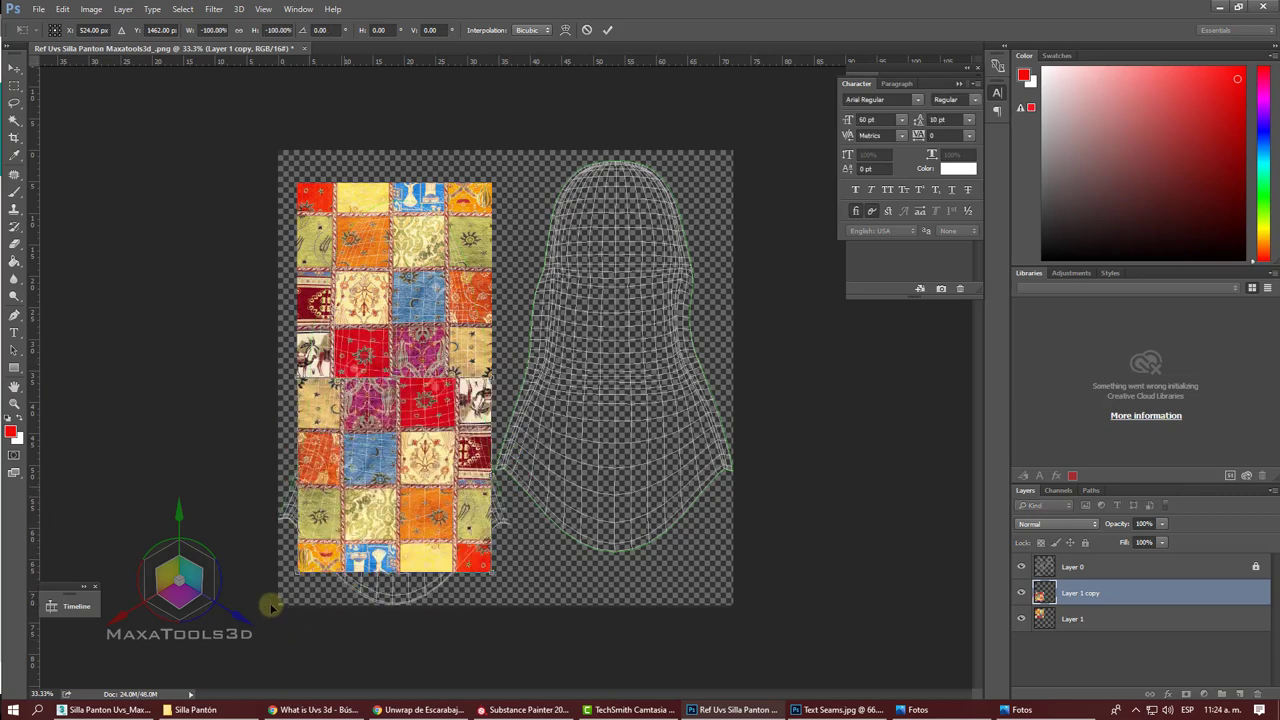
key(Return)
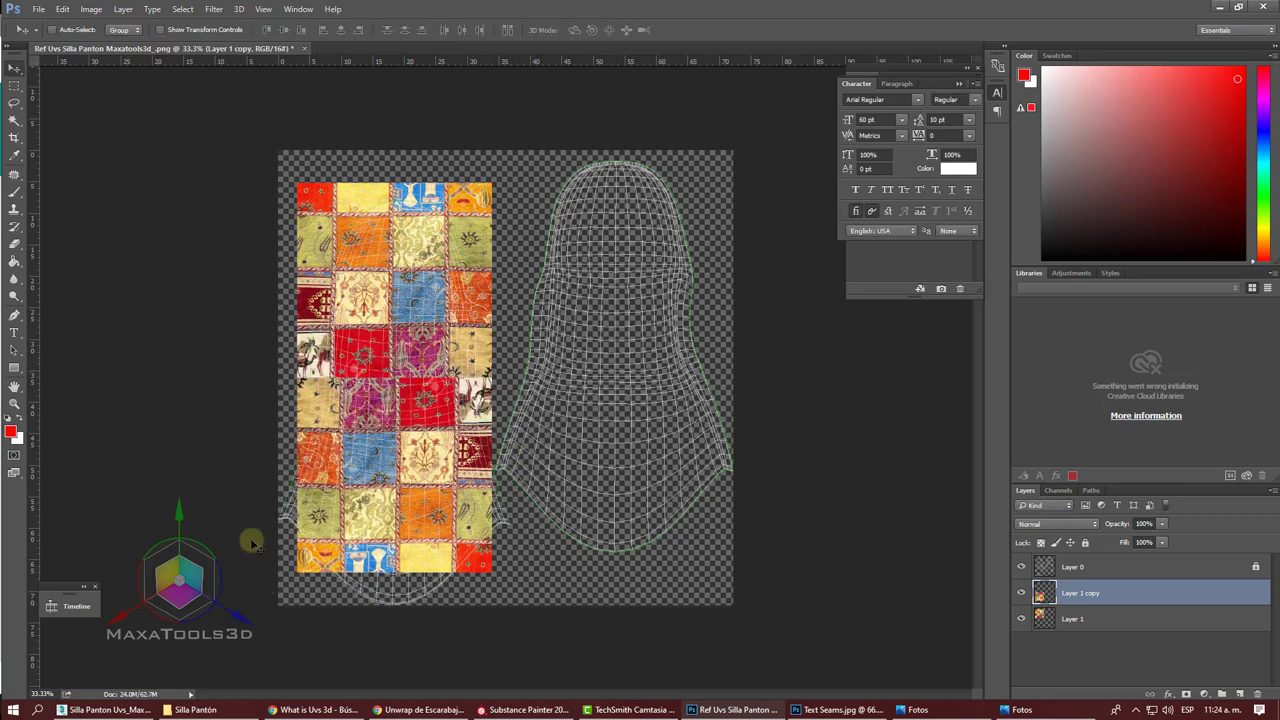
Step: Flip the duplicate horizontally and align it under the first texture copy
click(91, 12)
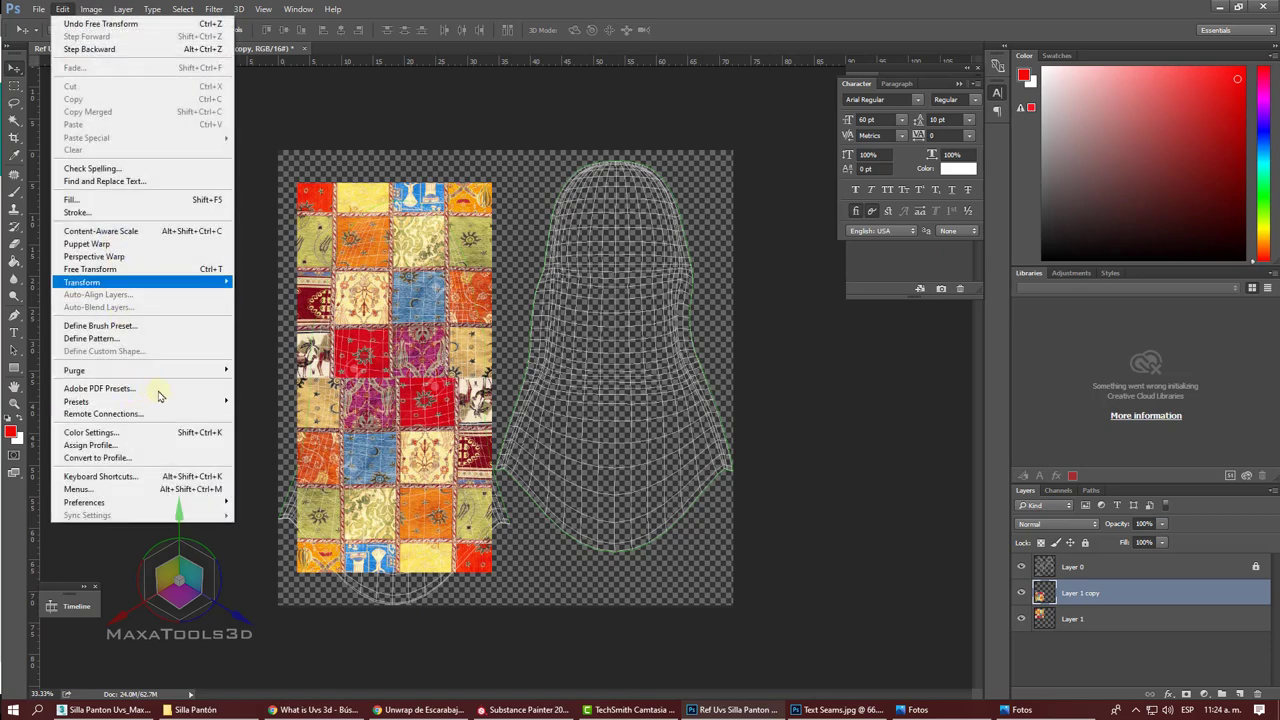
mouse_move(82, 282)
click(316, 428)
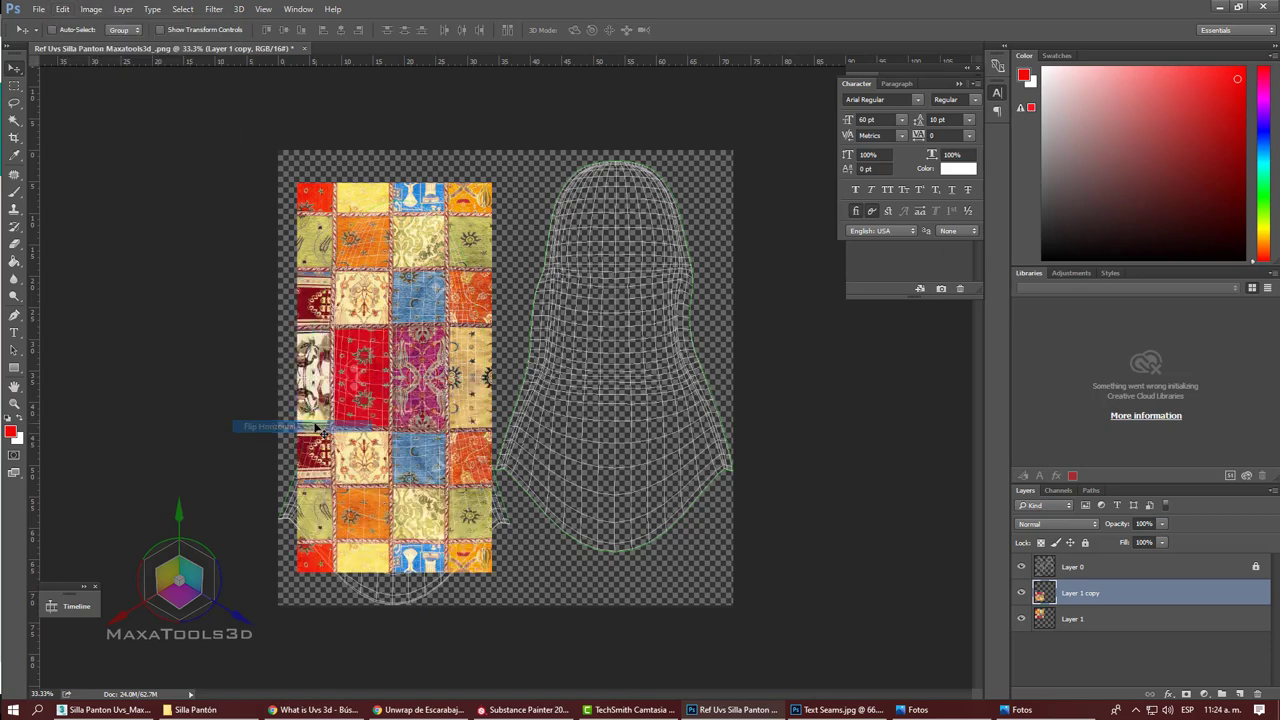
right_click(444, 456)
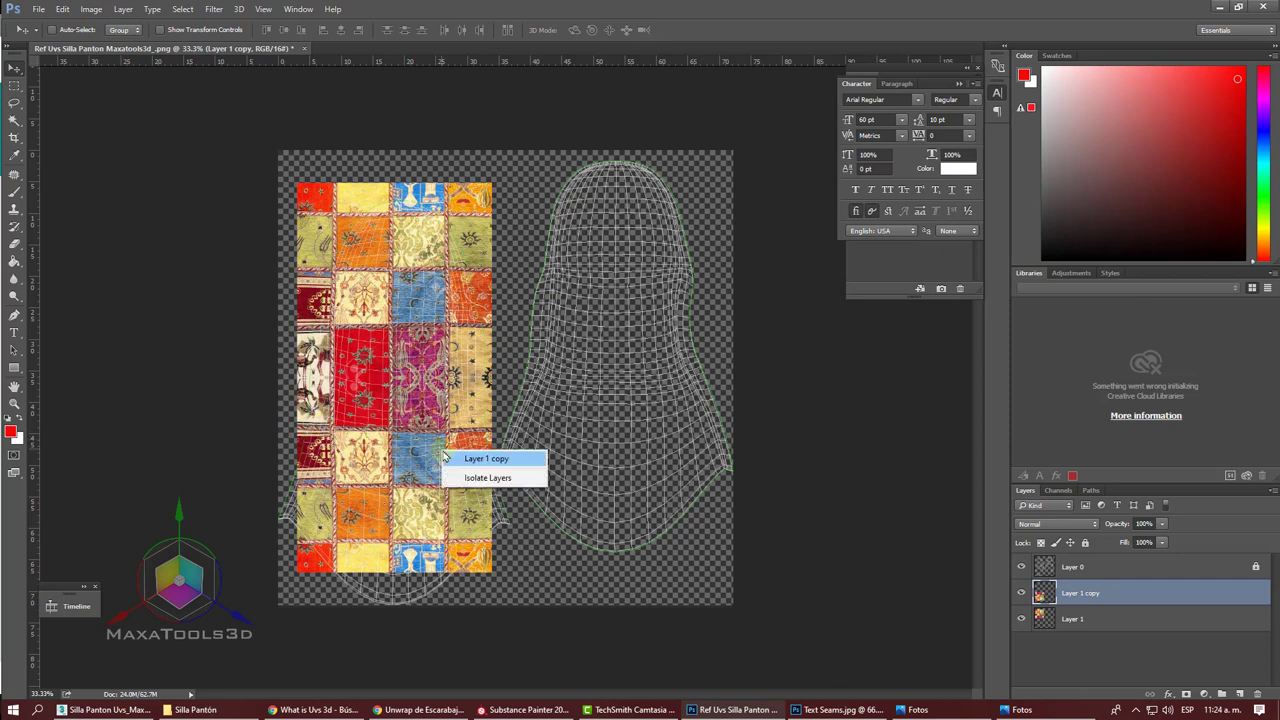
click(455, 460)
drag(455, 464, 436, 425)
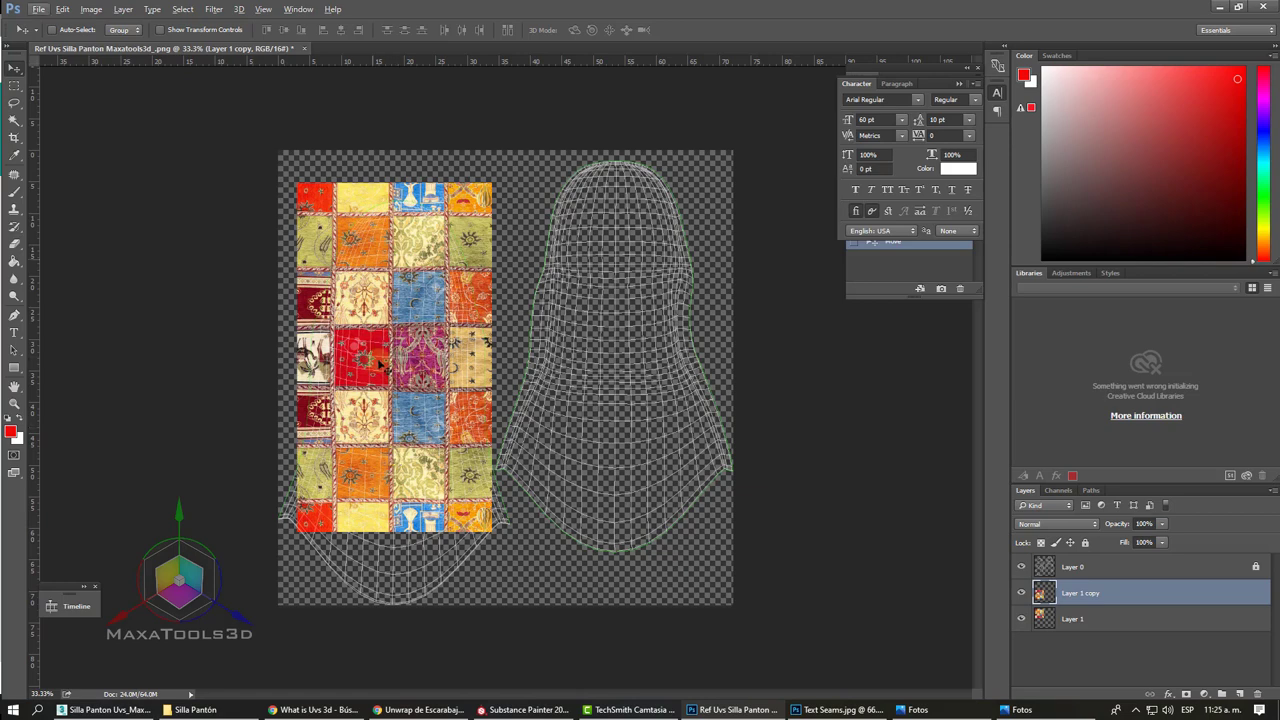
Step: Add a third texture copy at the bottom and select all three texture layers
right_click(362, 226)
click(367, 232)
drag(363, 610, 364, 557)
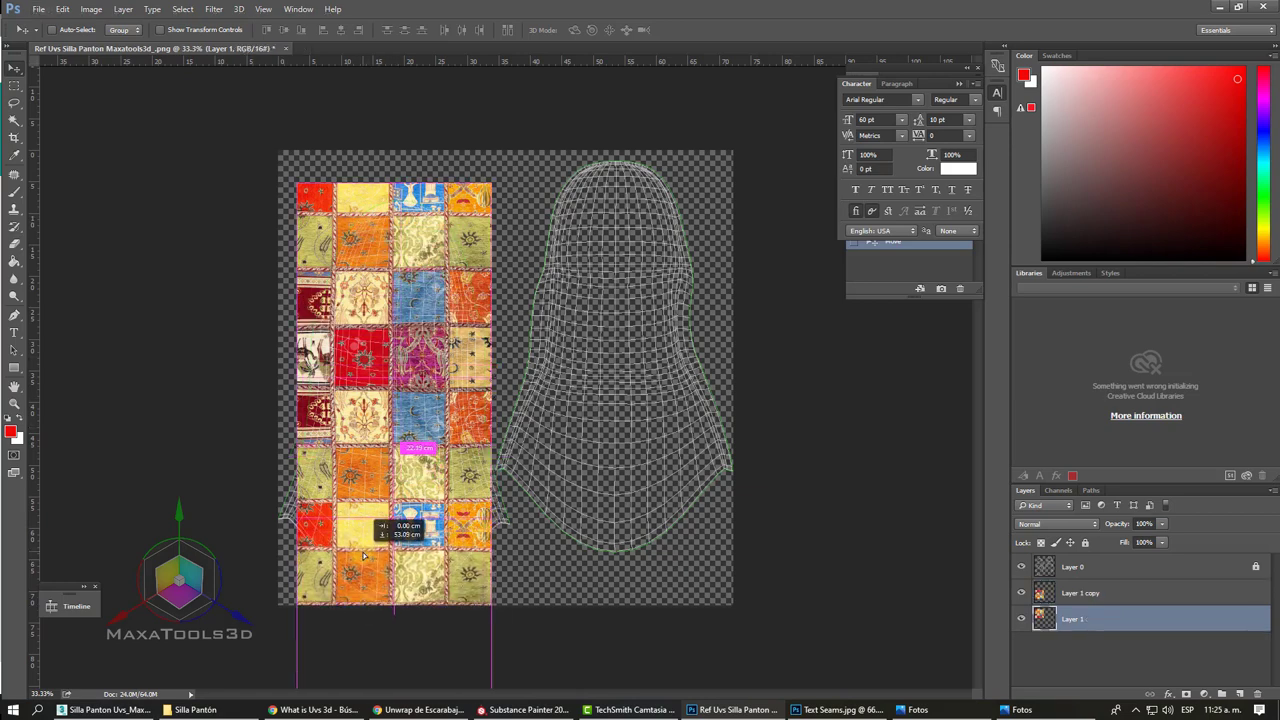
alt+drag(364, 557, 365, 557)
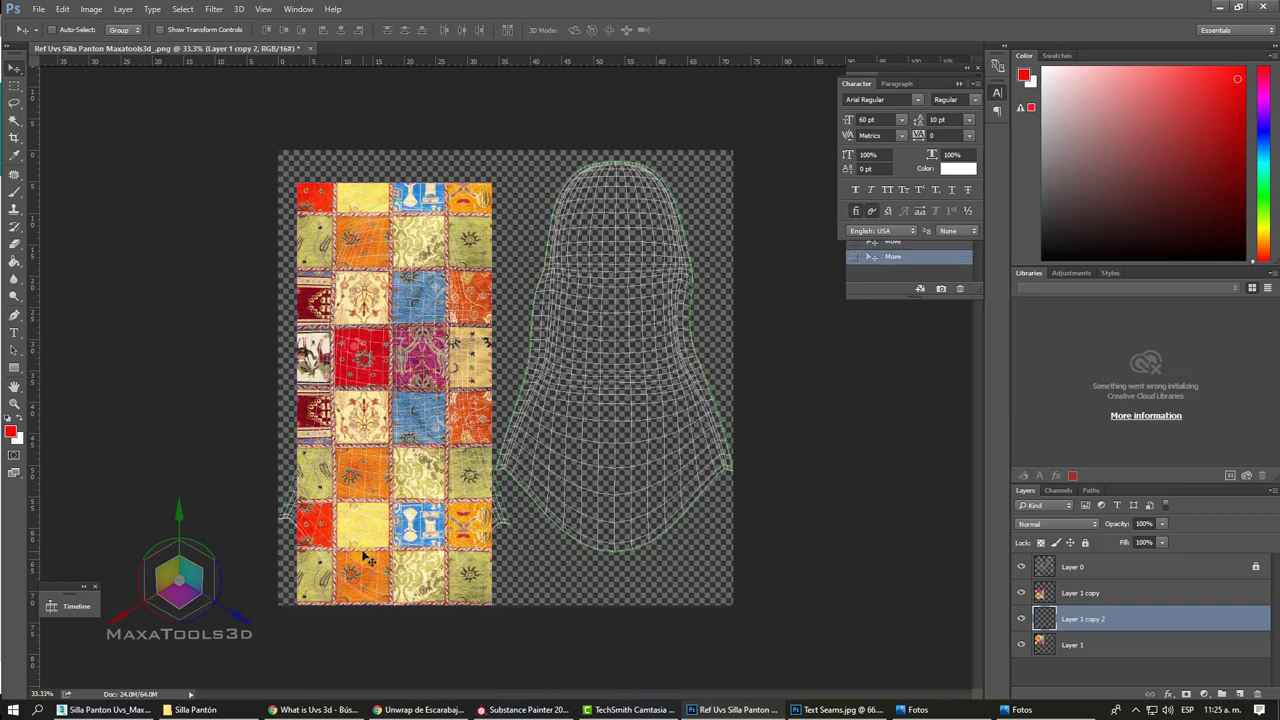
shift+click(1078, 596)
shift+click(1060, 645)
Step: Scale the three texture layers up to fill the left side of the canvas
key(ctrl+t)
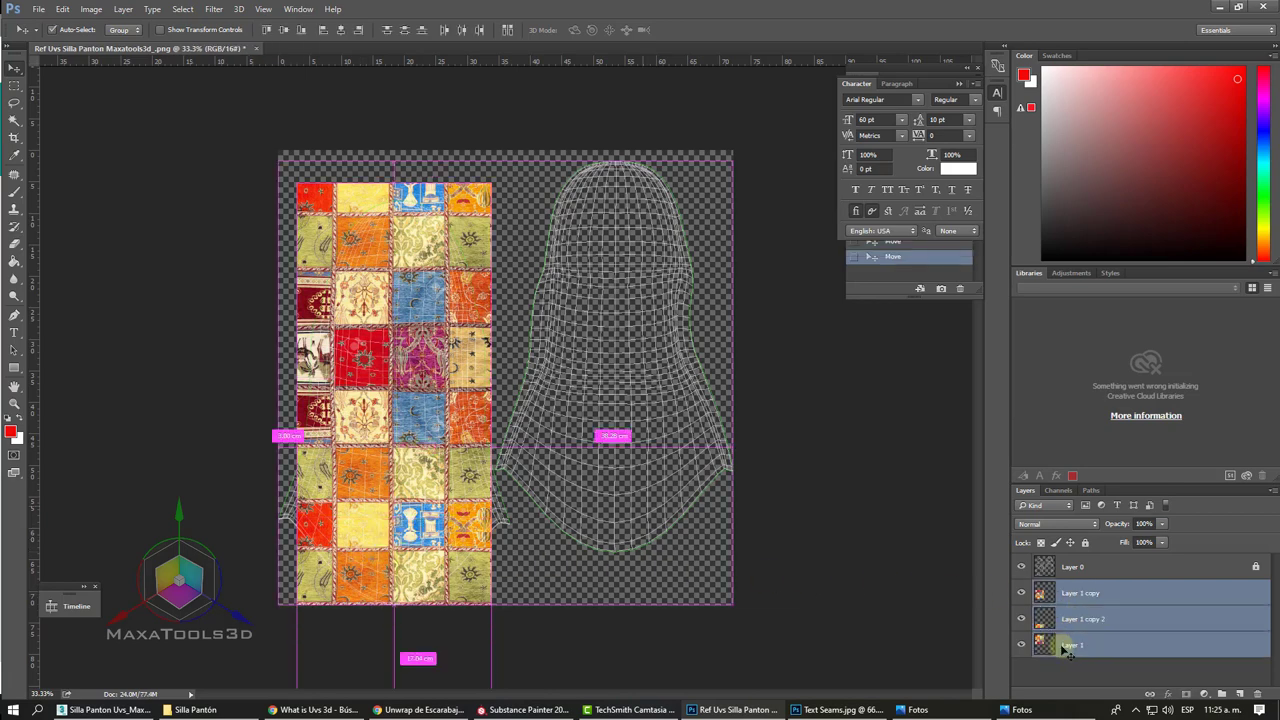
mouse_move(297, 184)
mouse_down()
mouse_move(271, 170)
mouse_move(255, 132)
mouse_up()
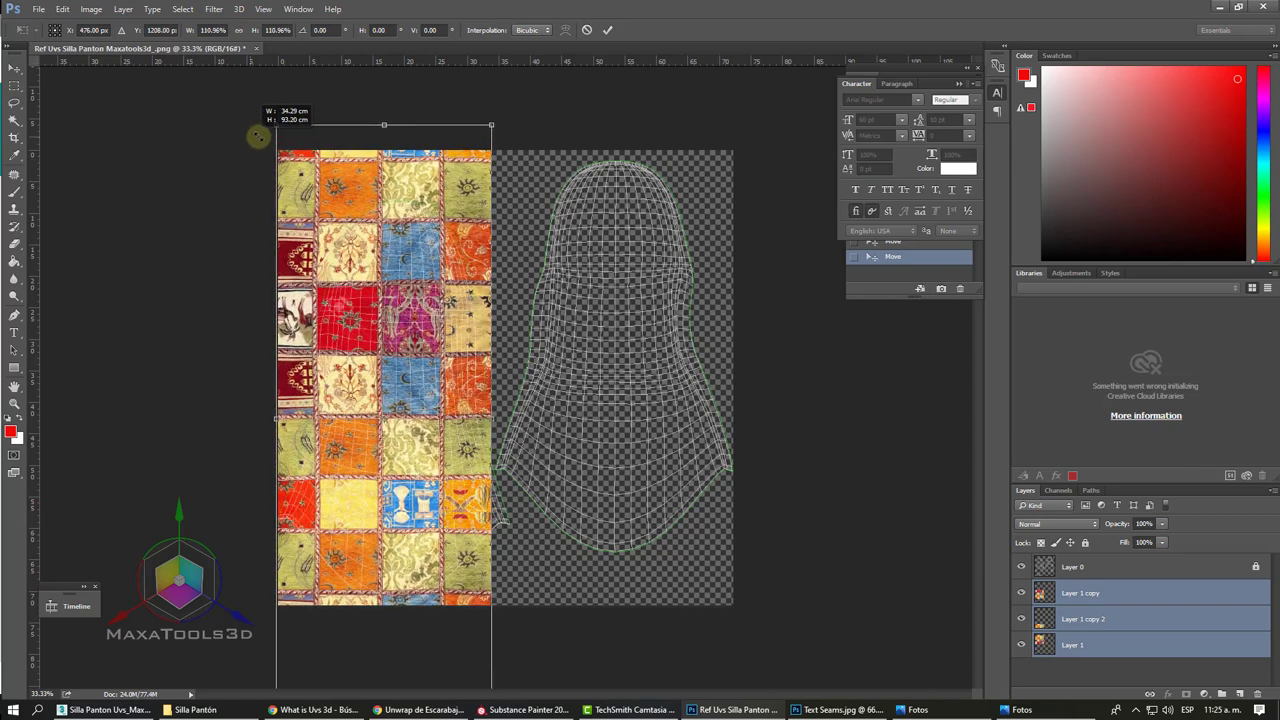
drag(490, 128, 515, 123)
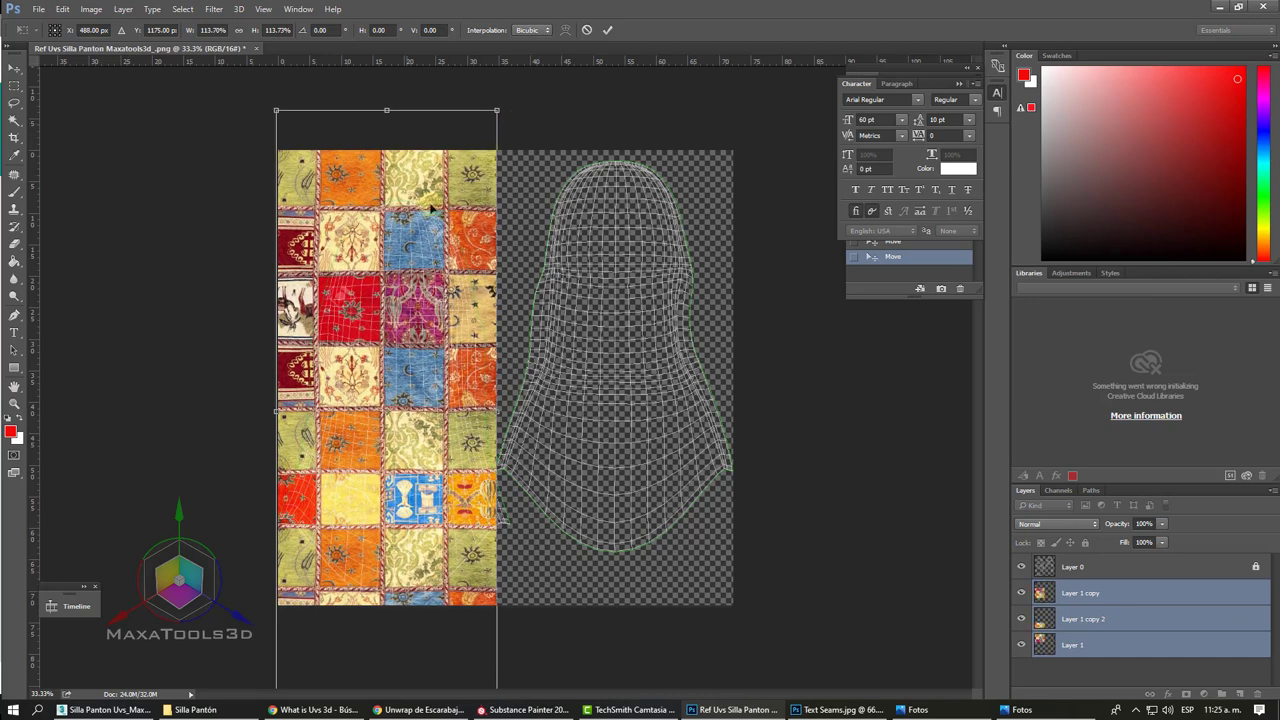
drag(390, 252, 403, 250)
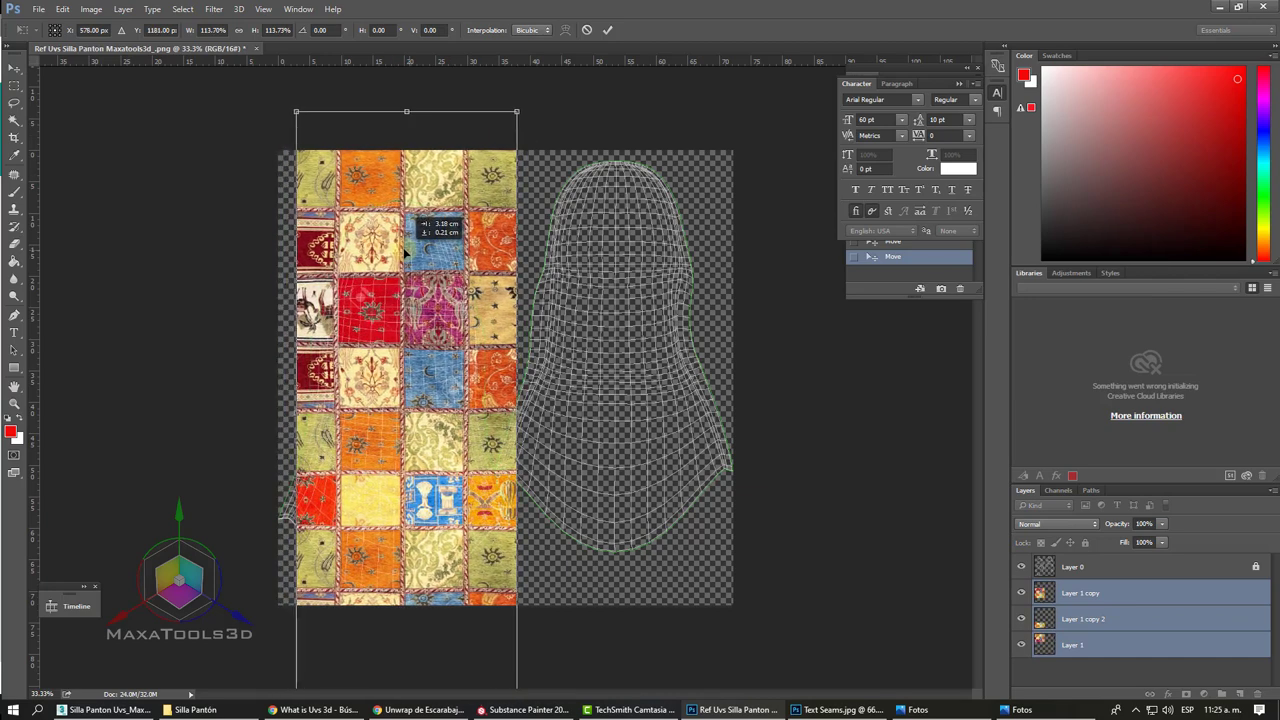
drag(295, 111, 228, 72)
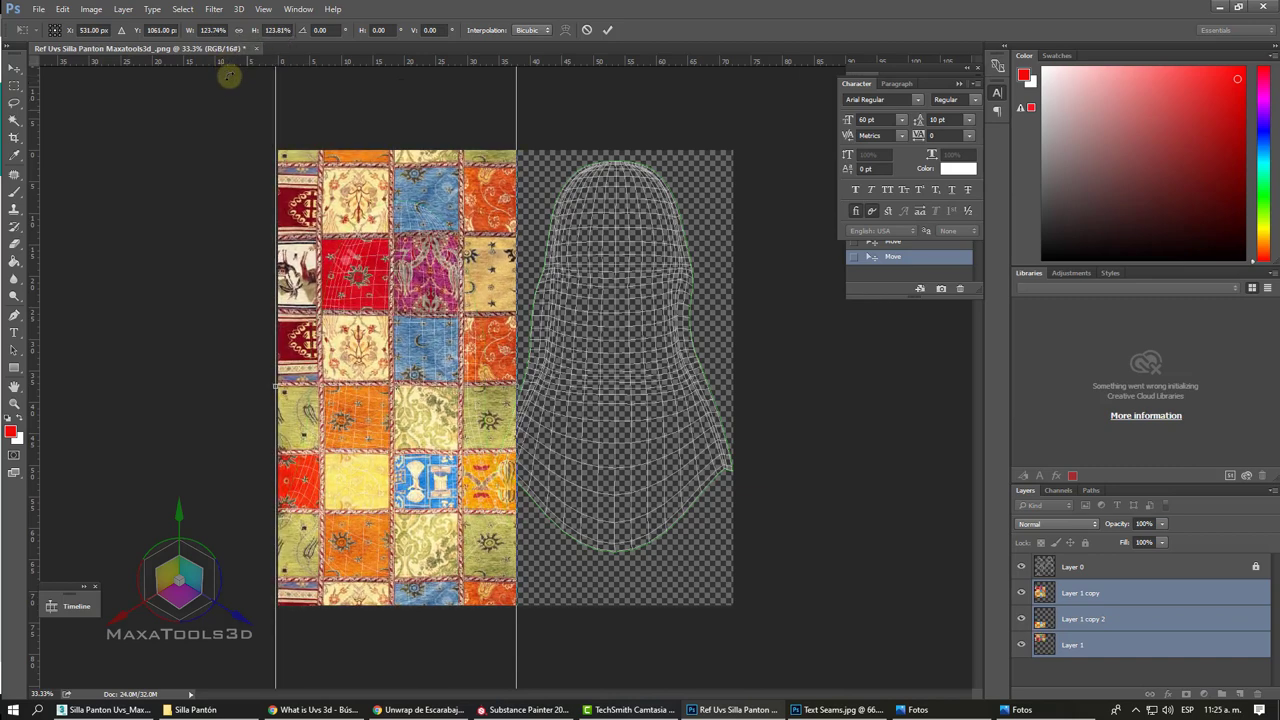
key(Return)
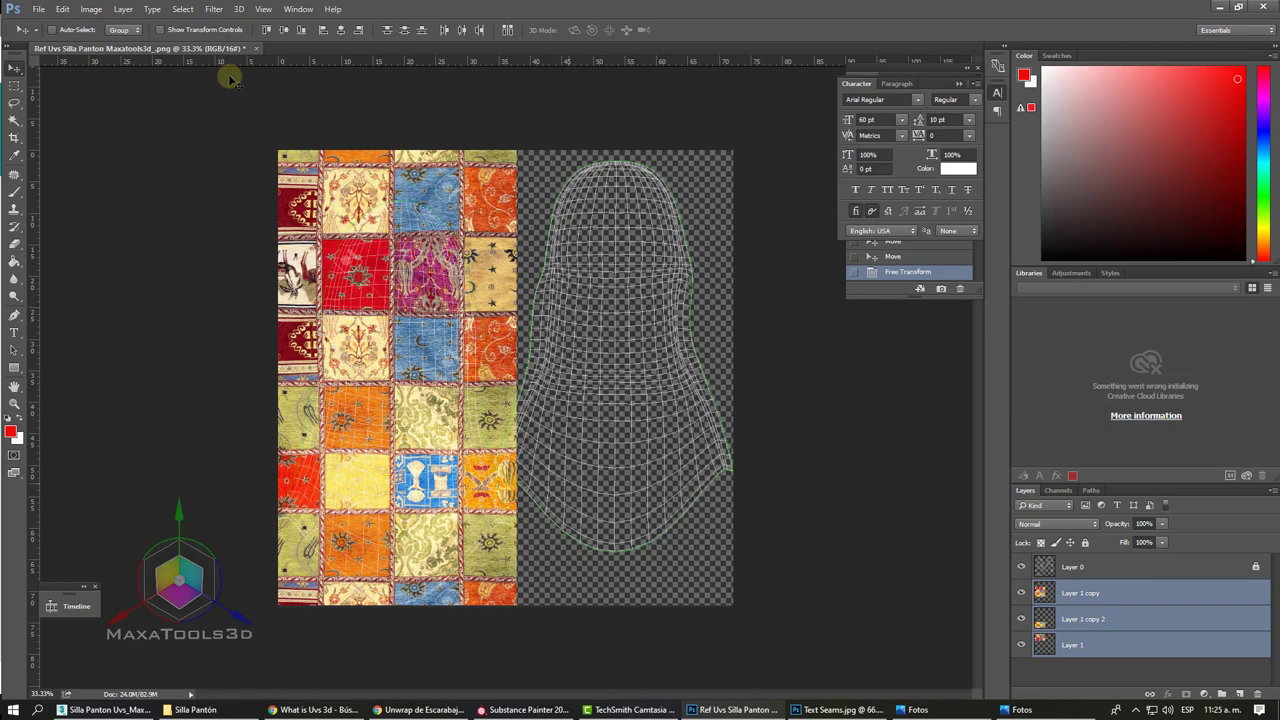
Step: Merge the visible texture layers into one with Layer 0 temporarily hidden
click(1022, 567)
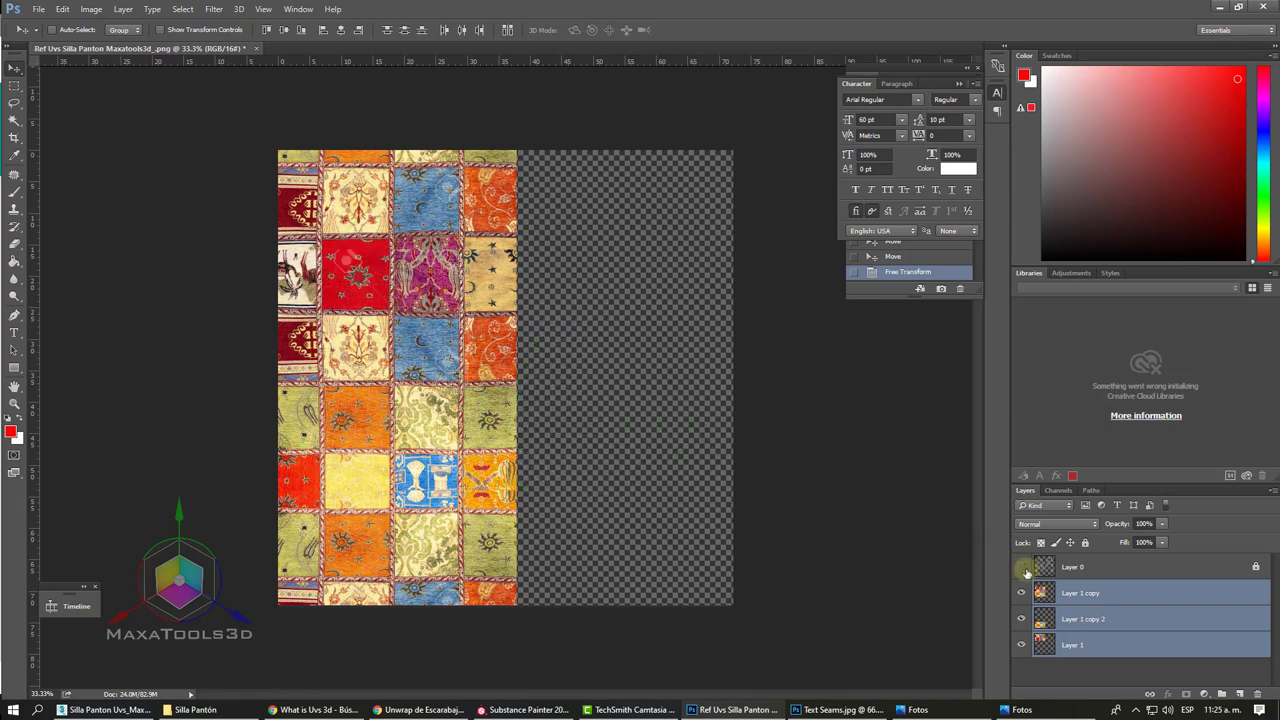
click(1273, 490)
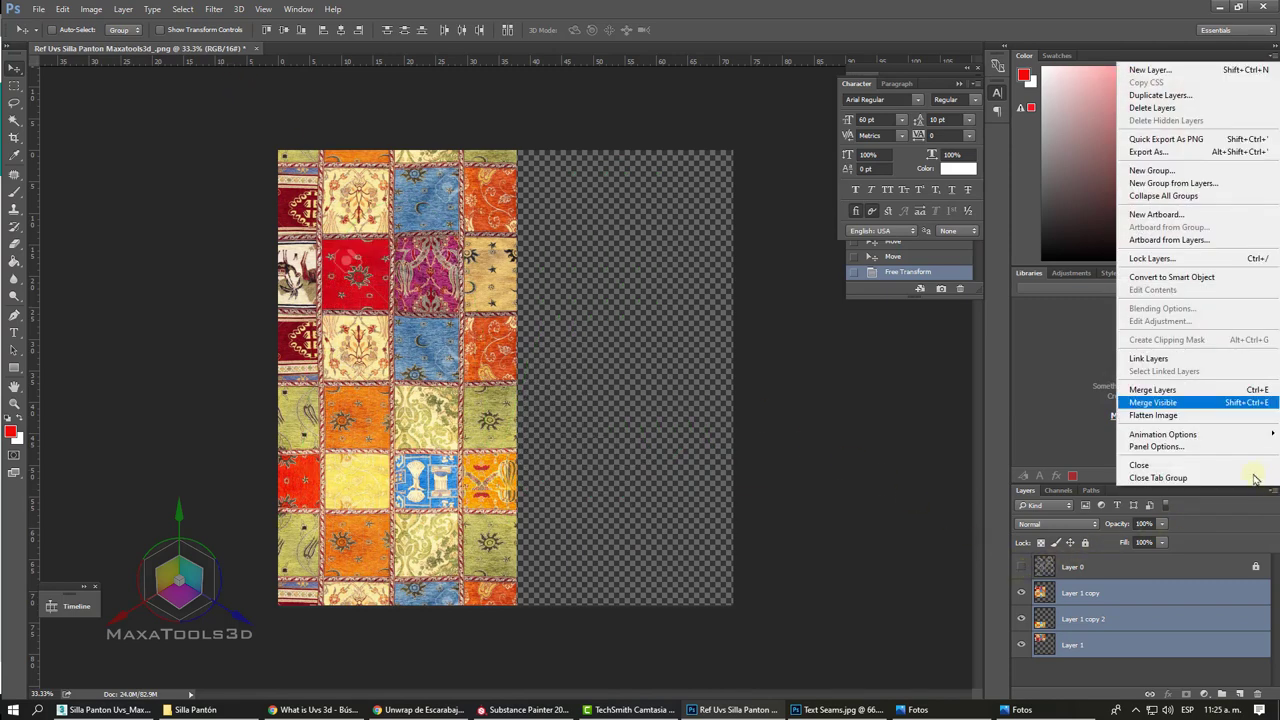
click(1157, 404)
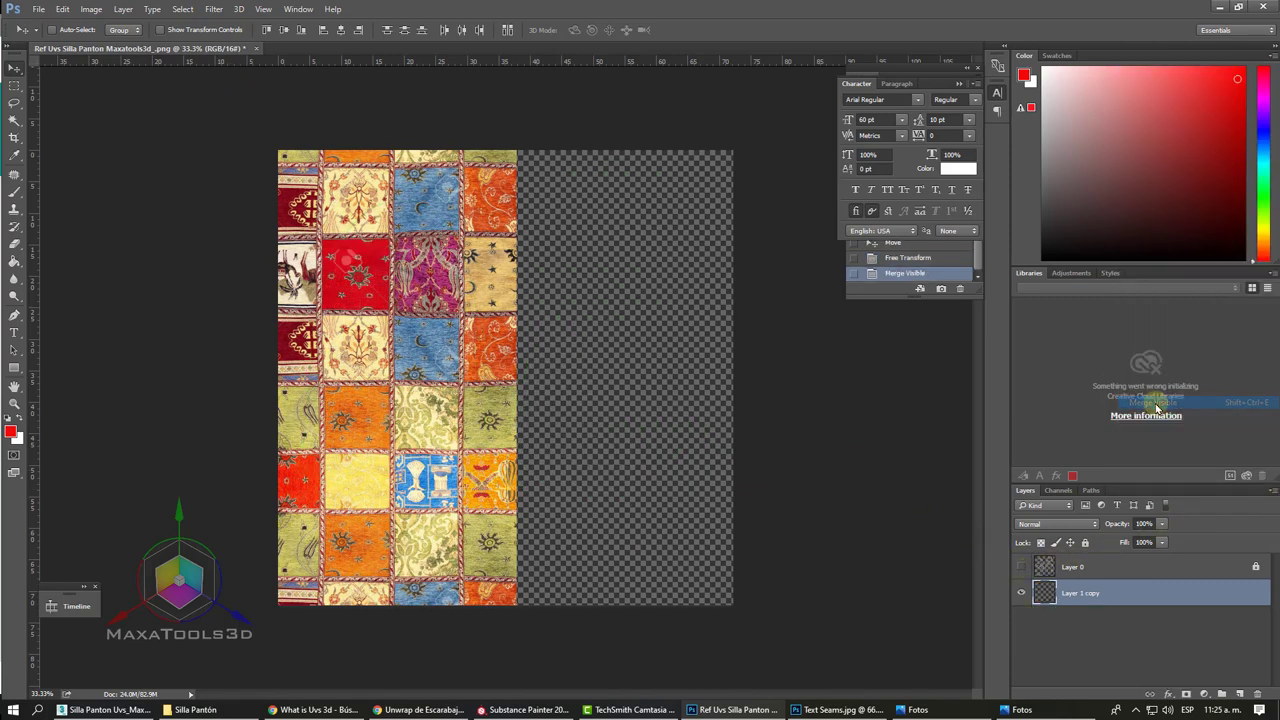
click(1021, 567)
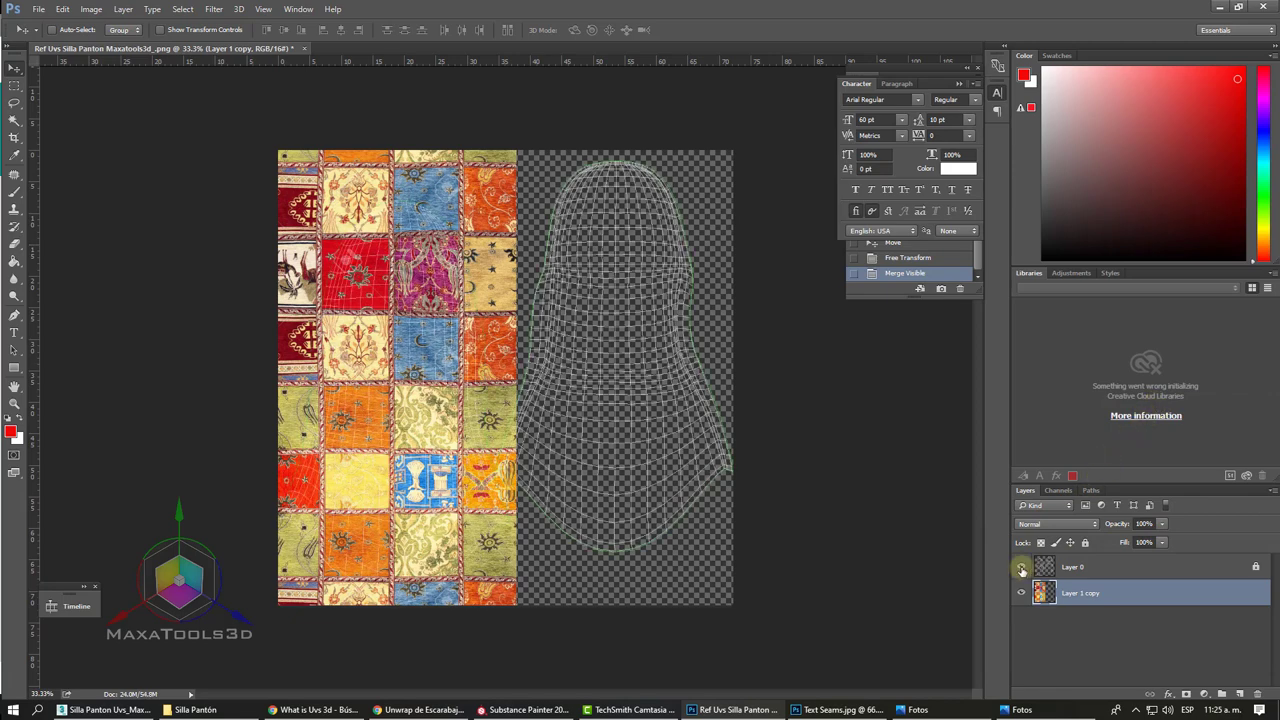
Step: Try erasing the texture's right edge with the Eraser, then undo it
click(14, 243)
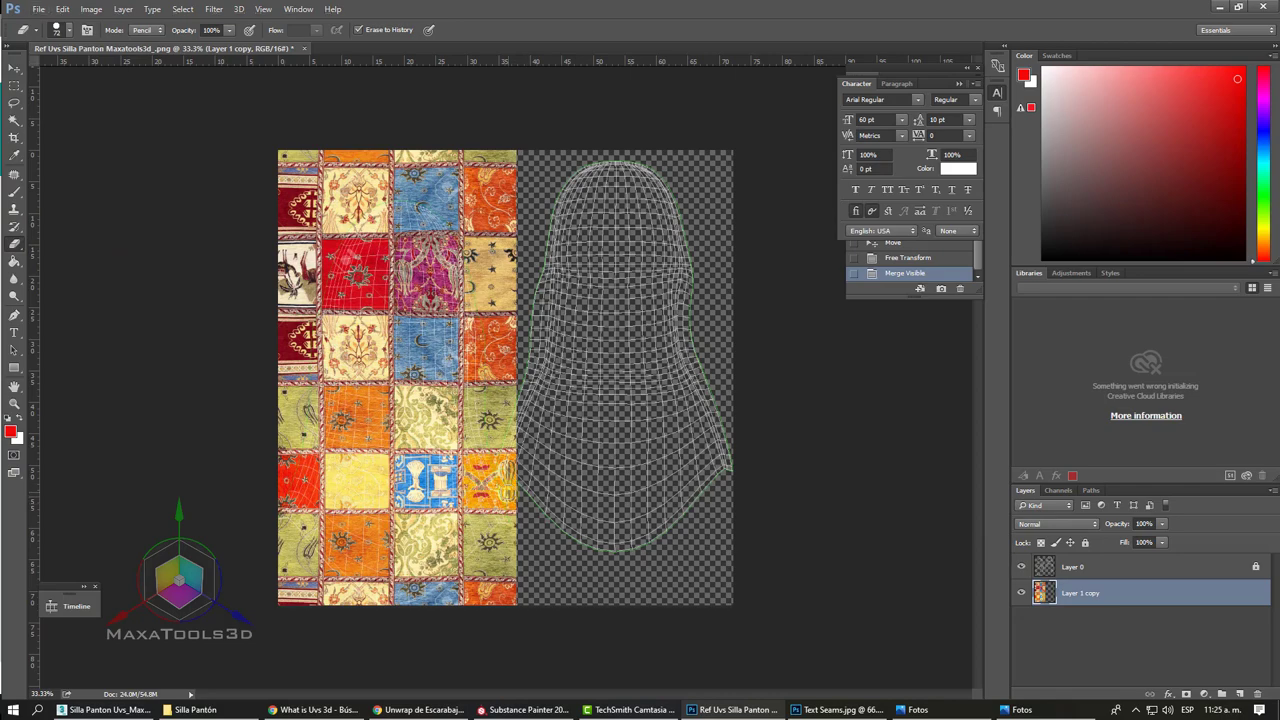
alt+scroll(527, 370, up, 2)
alt+scroll(527, 370, up, 2)
alt+scroll(527, 370, up, 2)
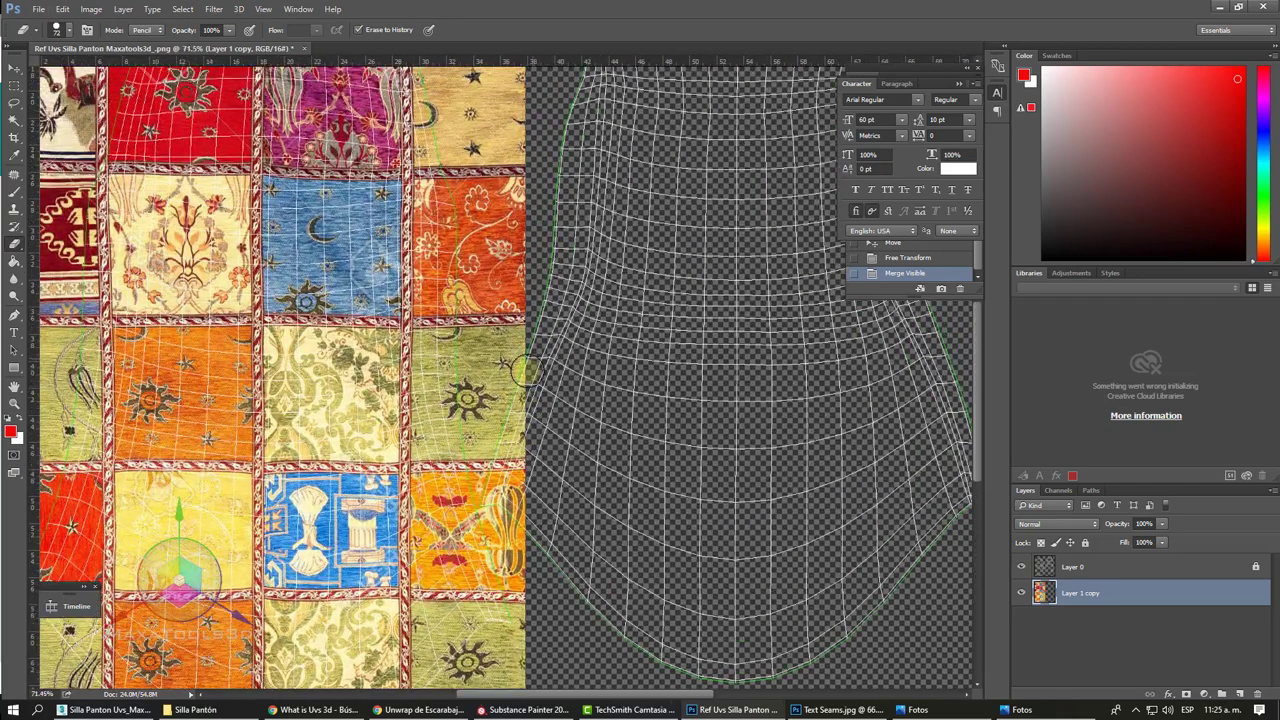
drag(527, 370, 508, 430)
key(ctrl+z)
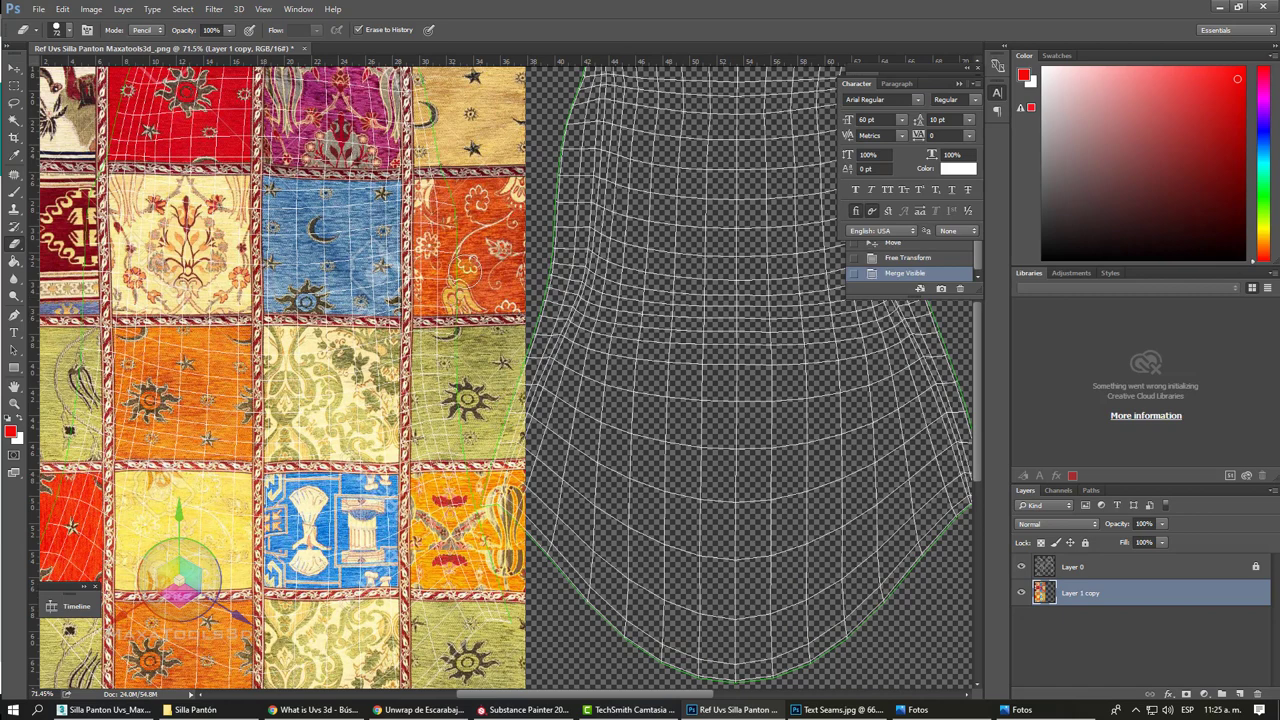
Step: Adjust the eraser brush size and erase texture near the UV outline edge
right_click(468, 272)
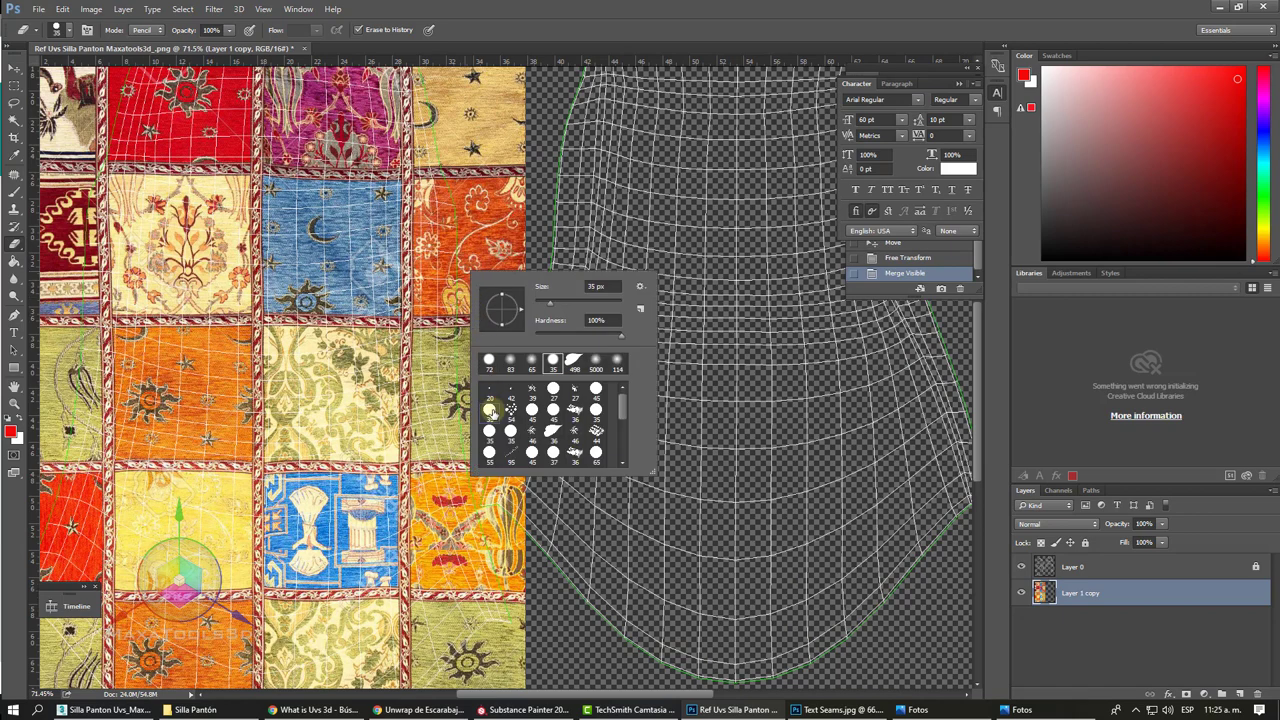
click(543, 121)
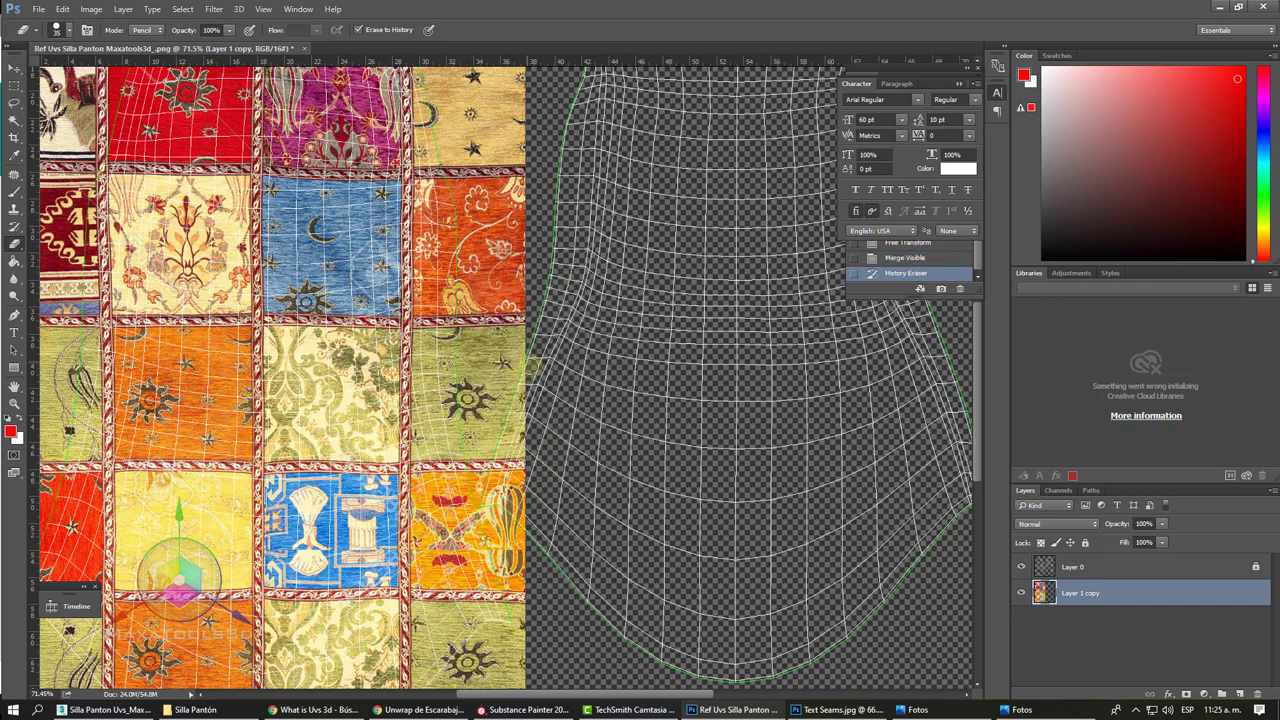
right_click(531, 366)
click(535, 283)
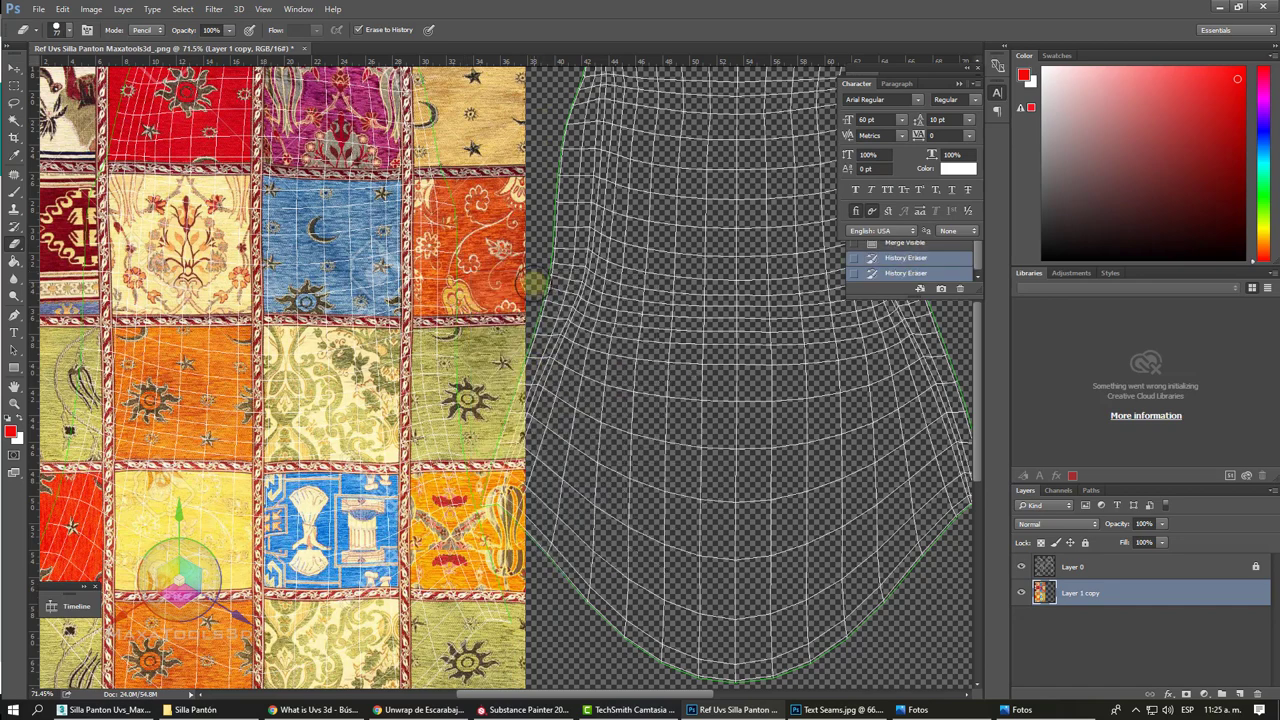
right_click(547, 364)
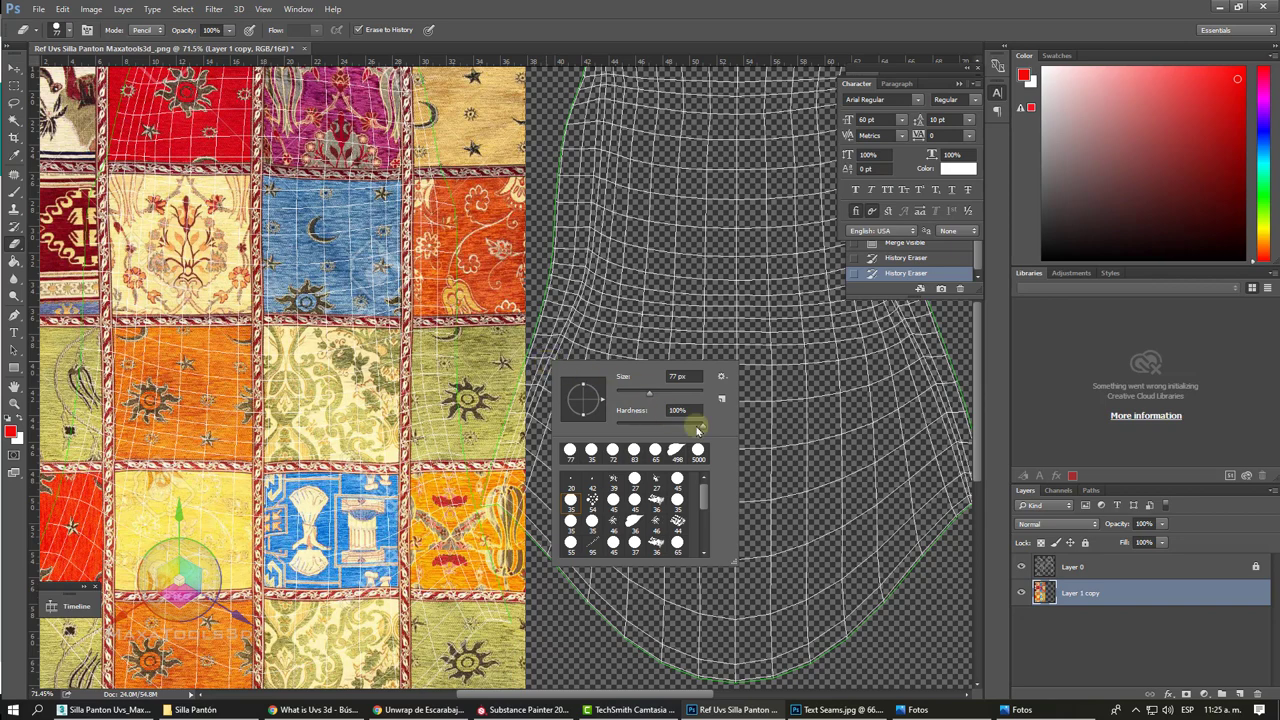
click(16, 250)
click(70, 241)
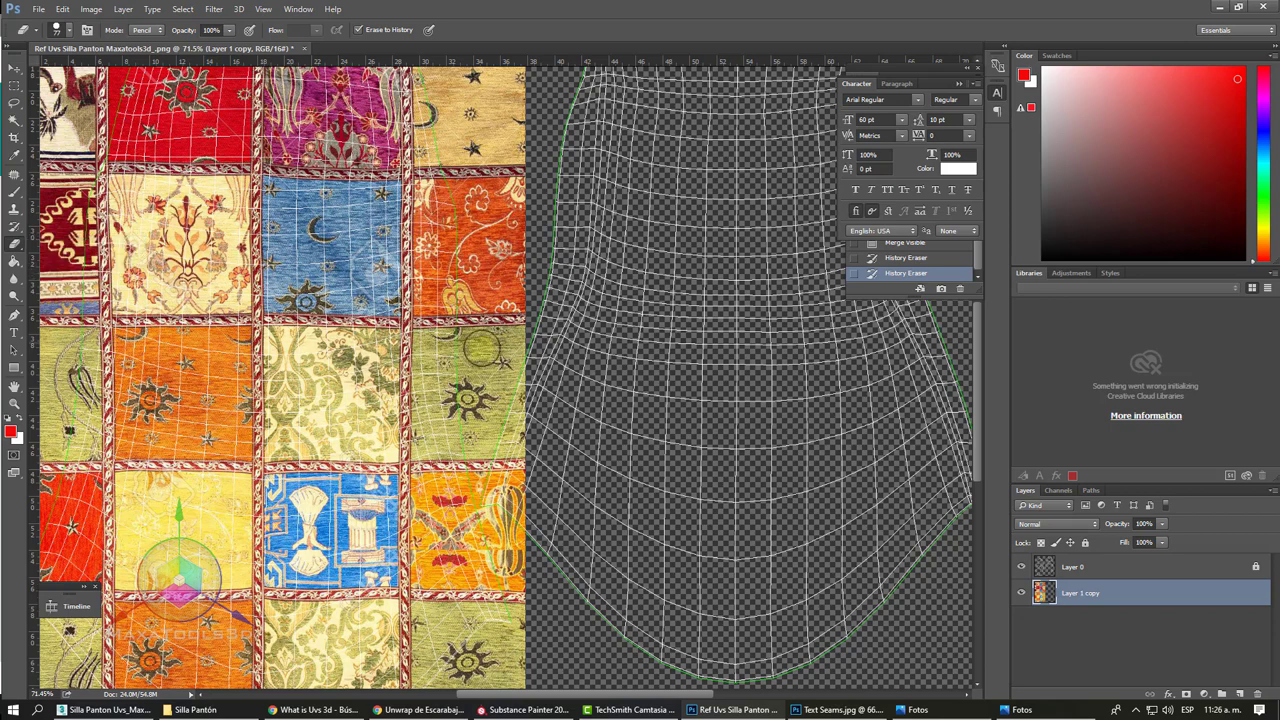
mouse_move(515, 345)
mouse_down()
mouse_move(500, 380)
mouse_move(495, 368)
mouse_up()
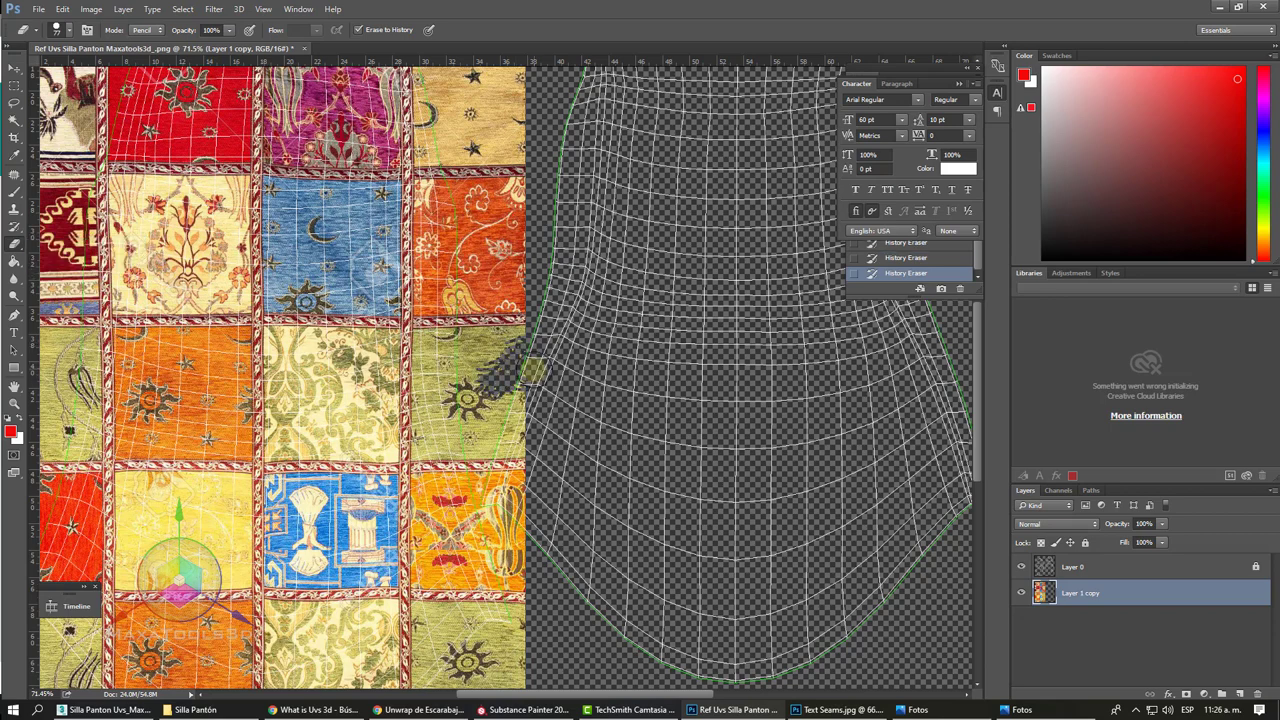
right_click(538, 370)
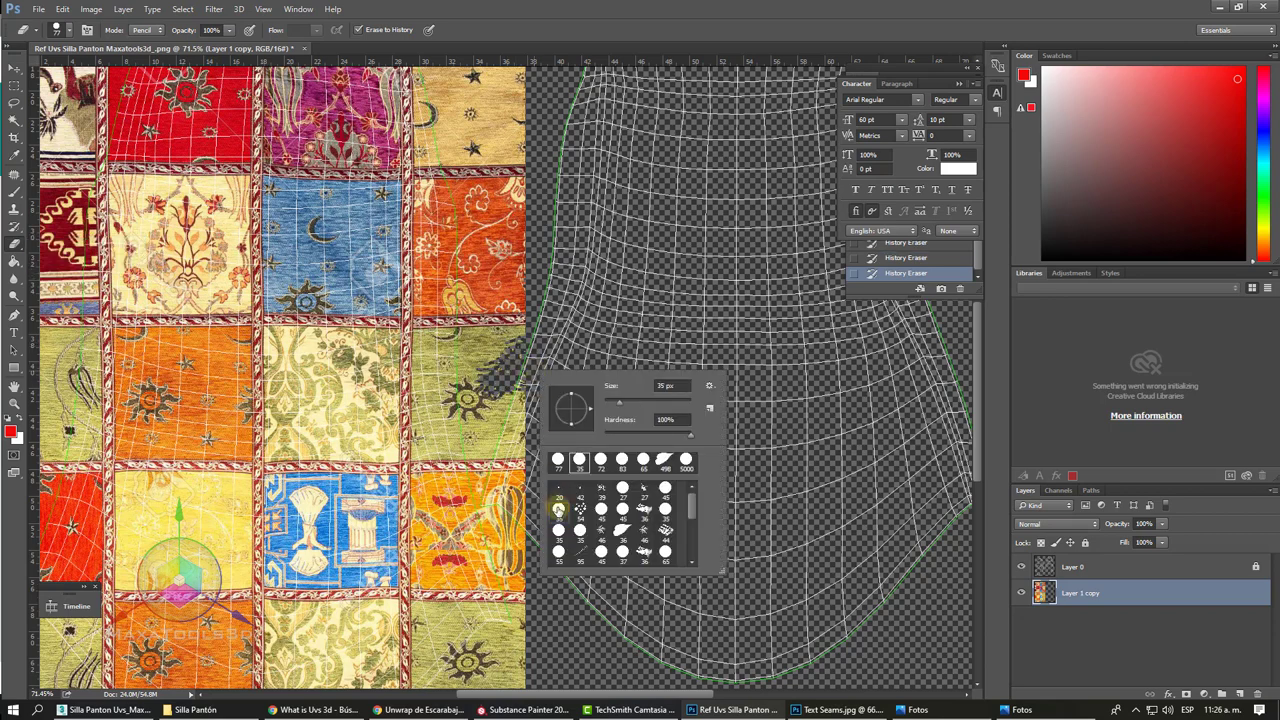
double_click(558, 508)
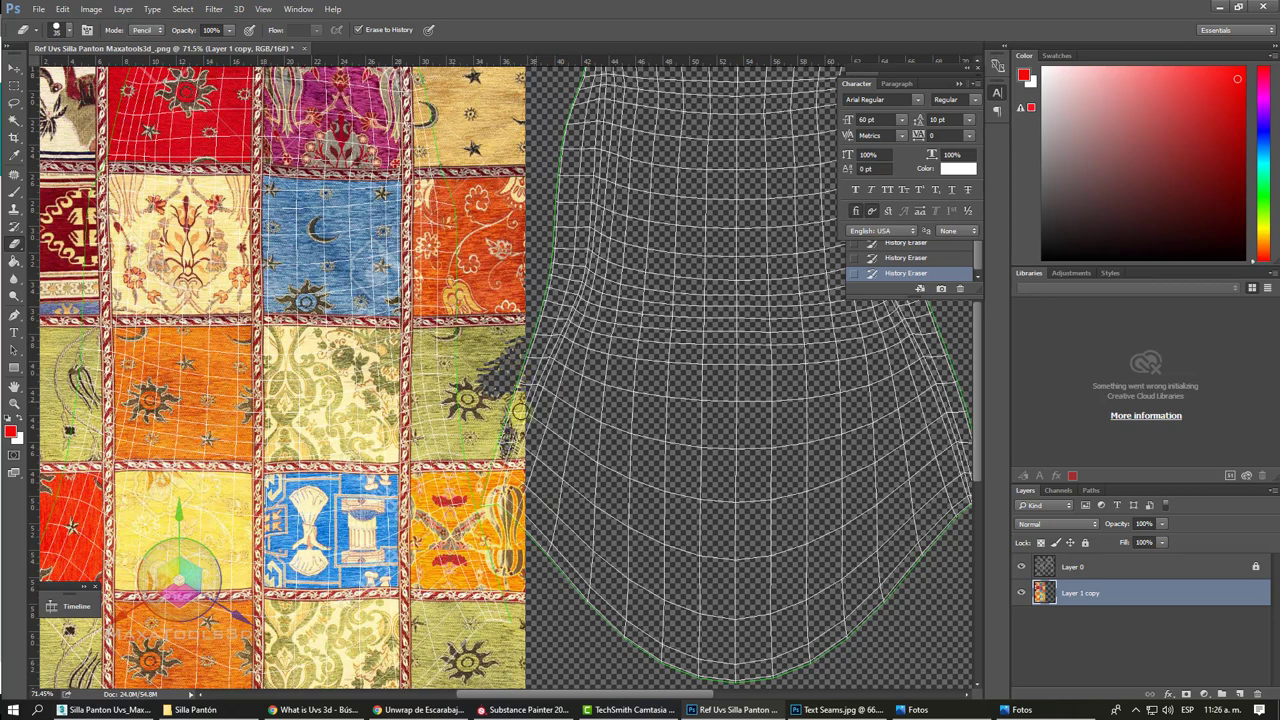
drag(518, 411, 516, 414)
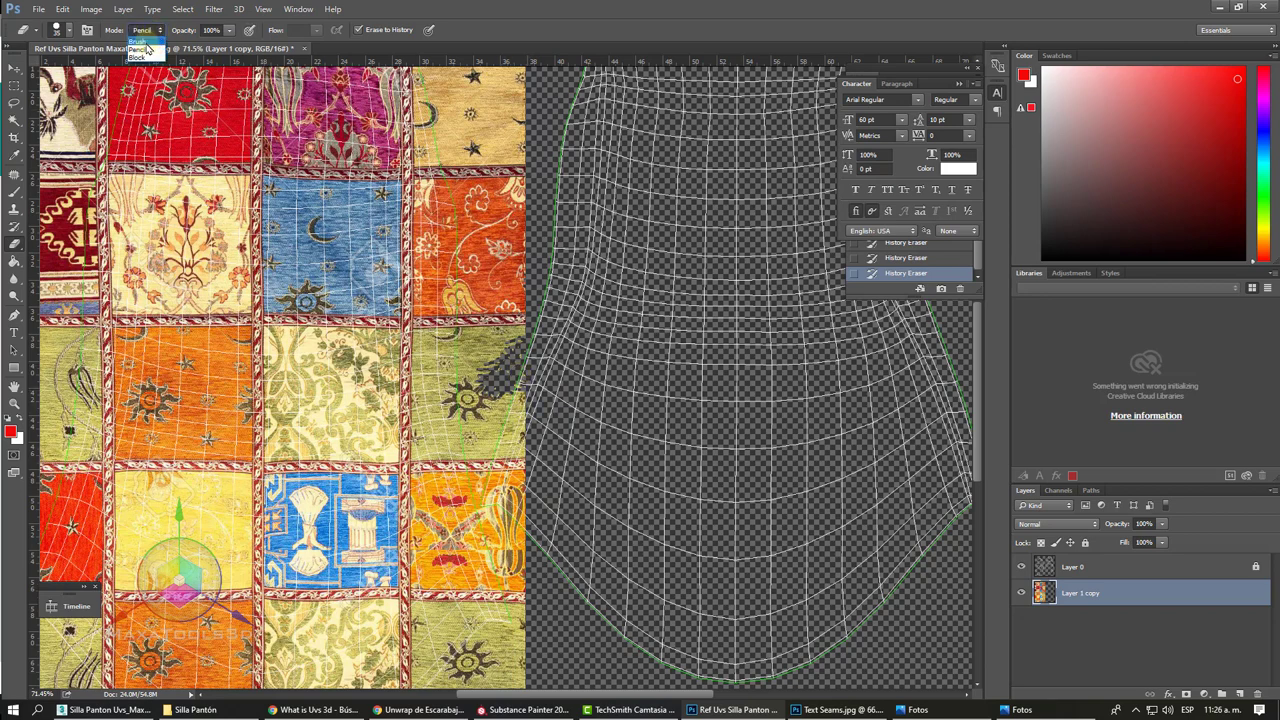
Step: Set the eraser to Brush mode without Erase to History, using a 35 px hard round brush
click(146, 42)
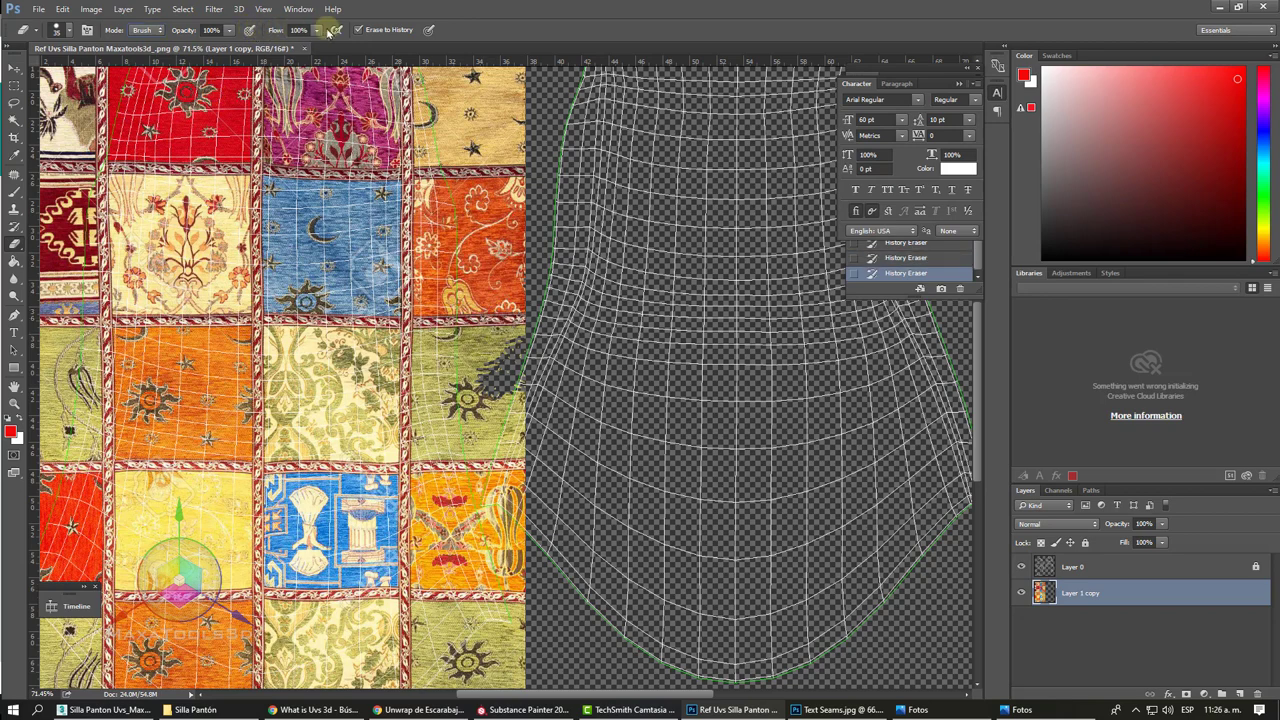
click(358, 29)
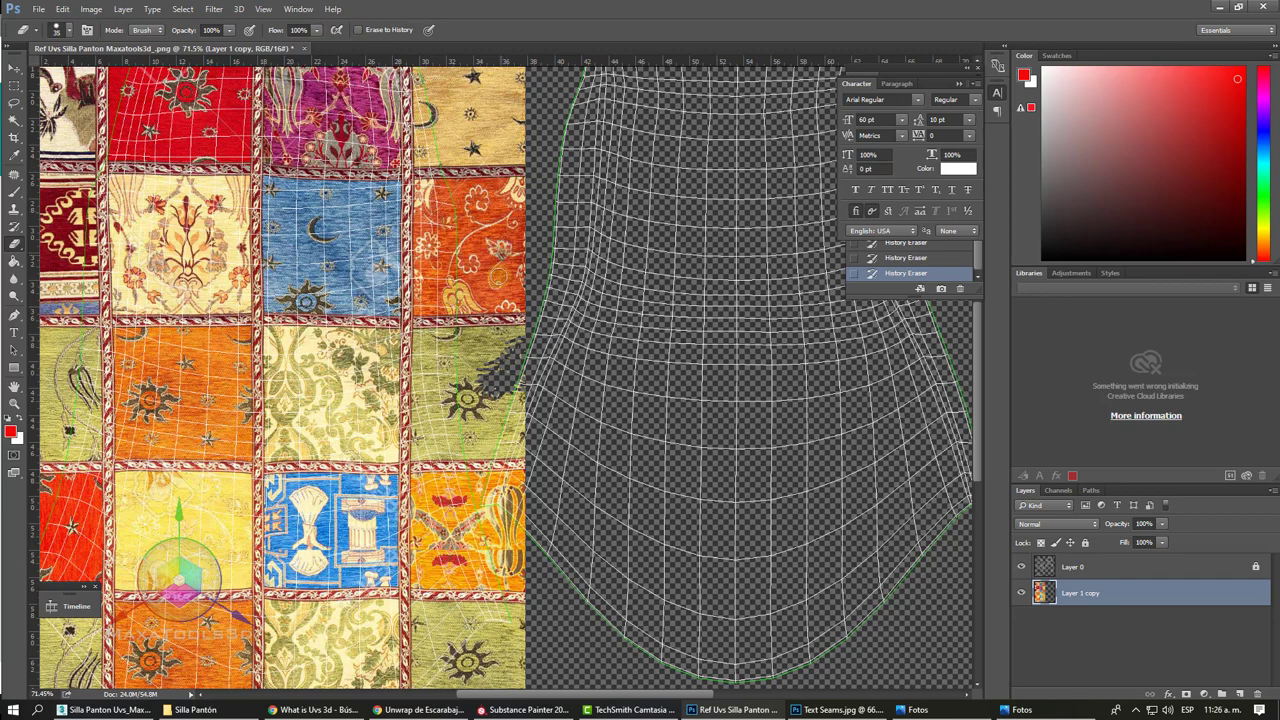
click(68, 33)
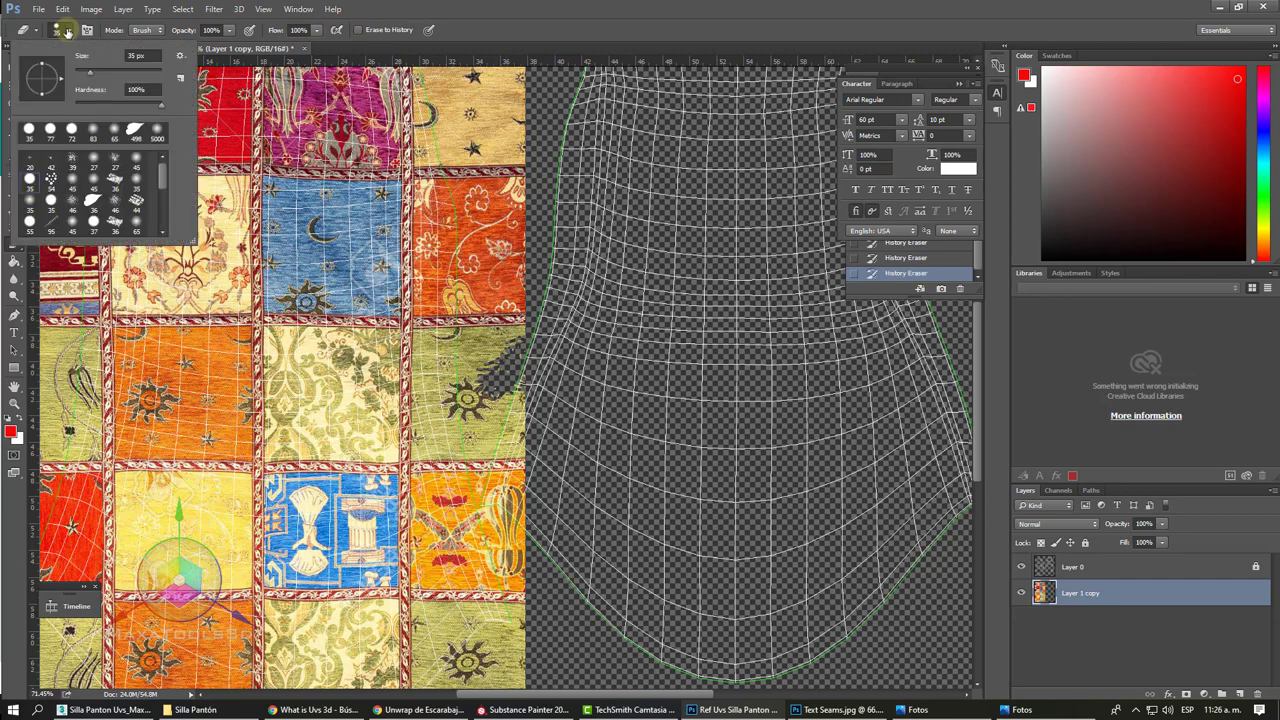
click(30, 130)
double_click(30, 130)
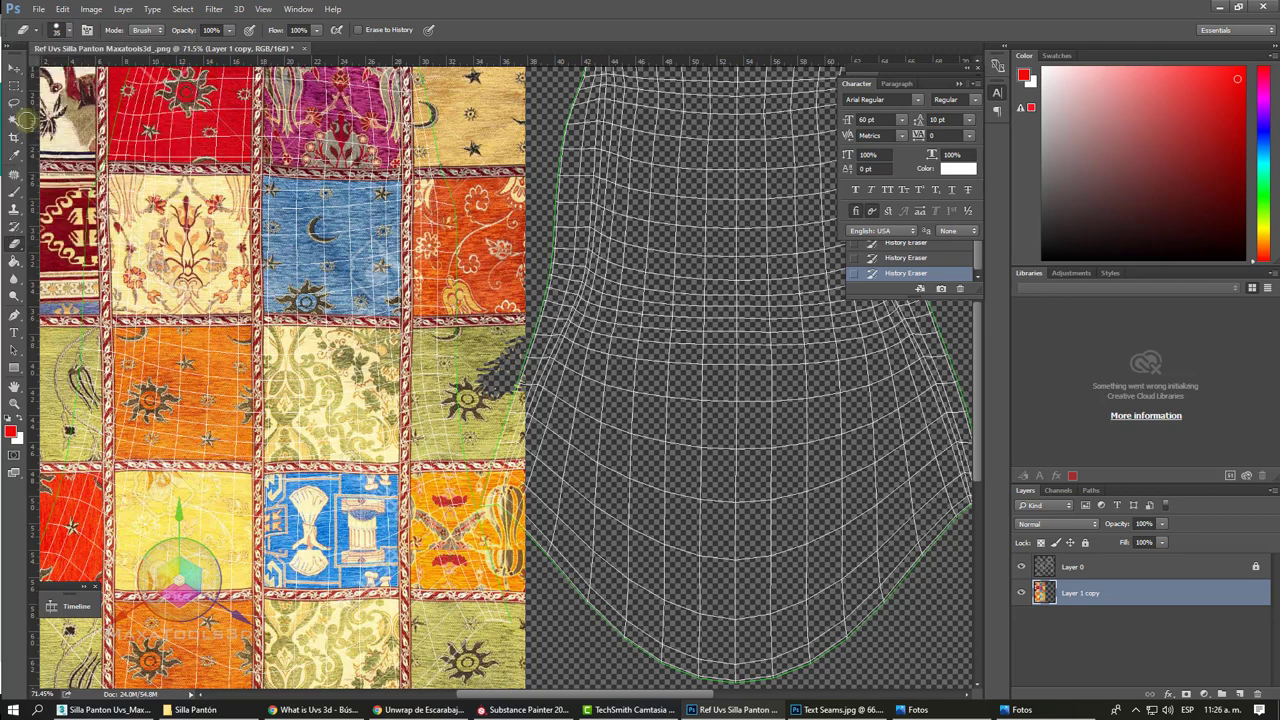
Step: Switch to the freehand Lasso selection tool
click(14, 86)
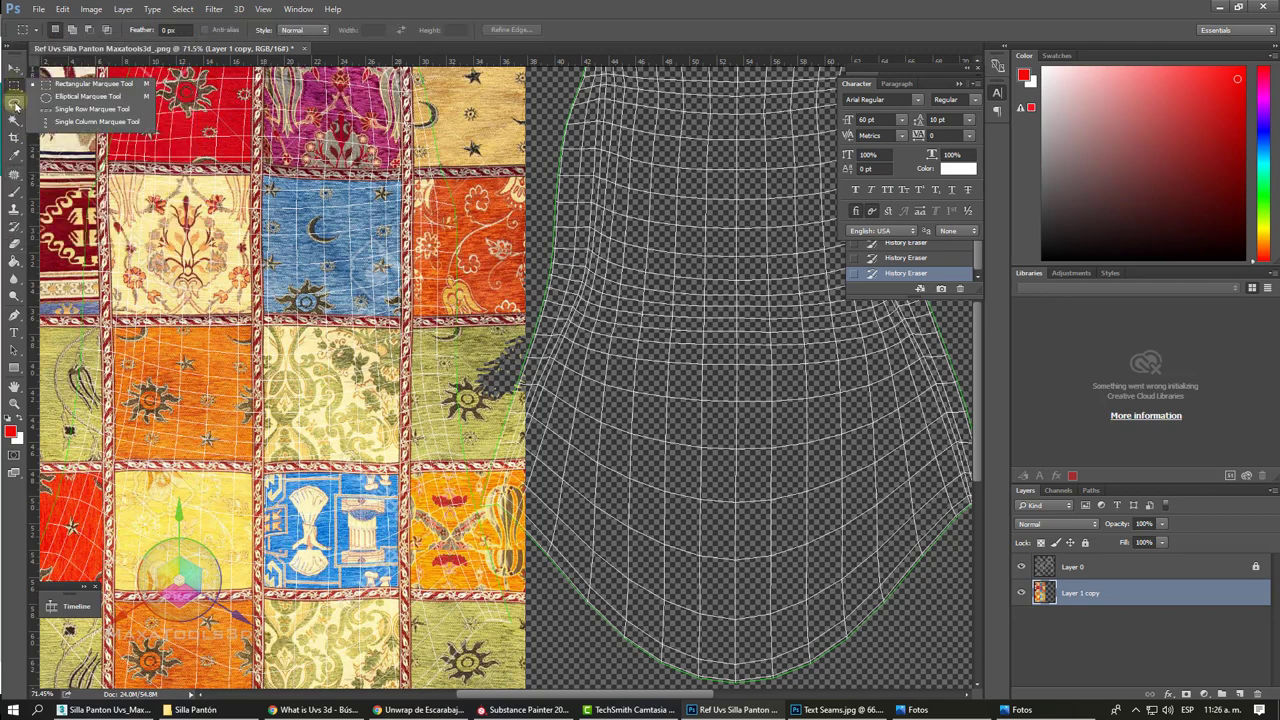
click(15, 104)
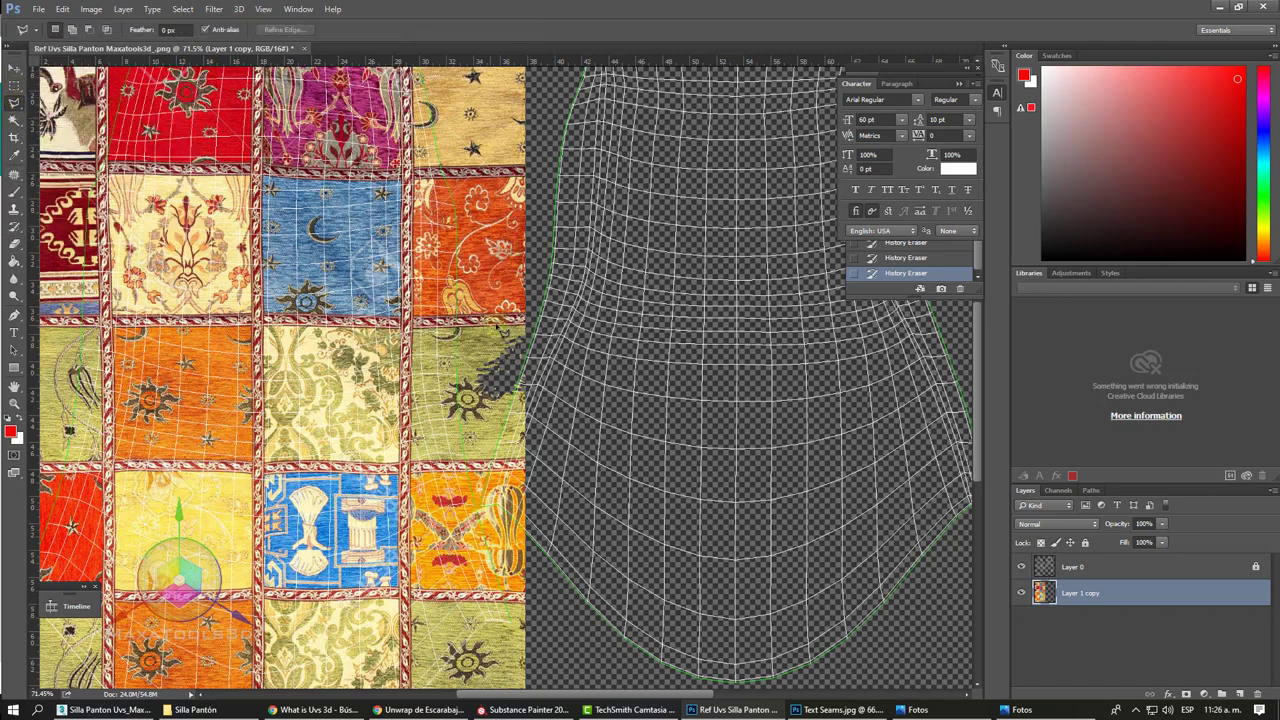
scroll(498, 330, right, 2)
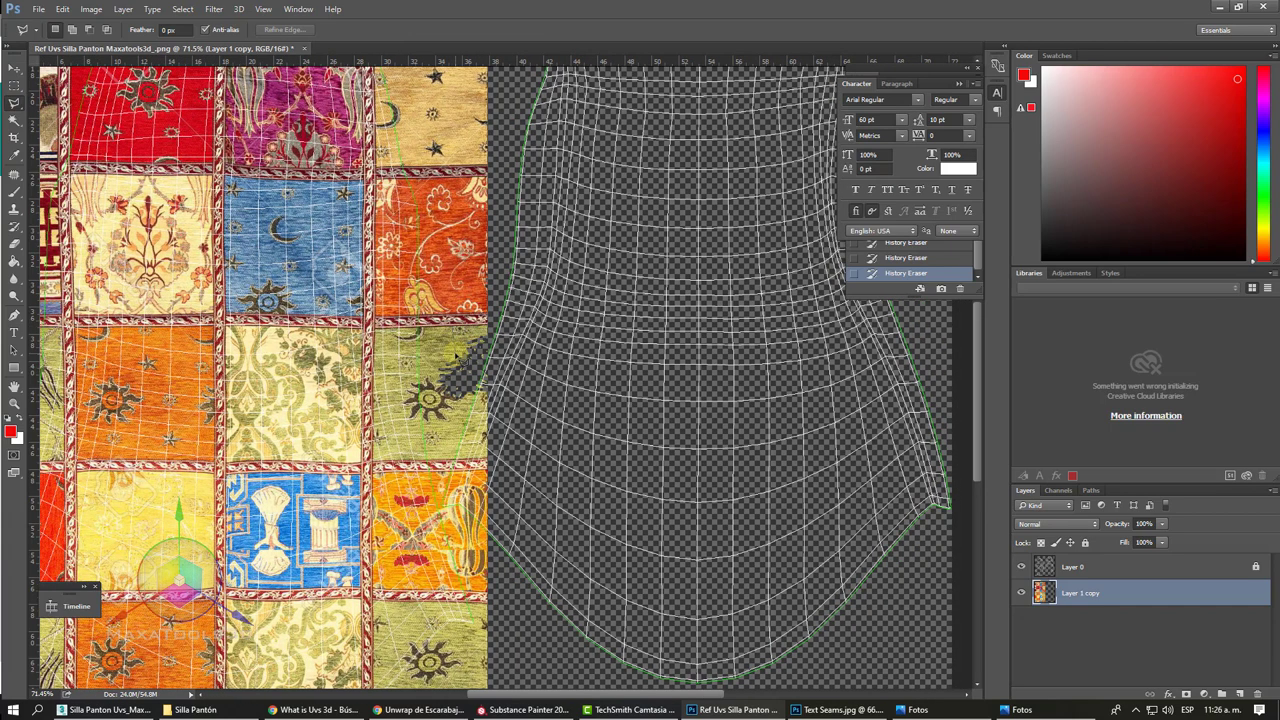
click(14, 103)
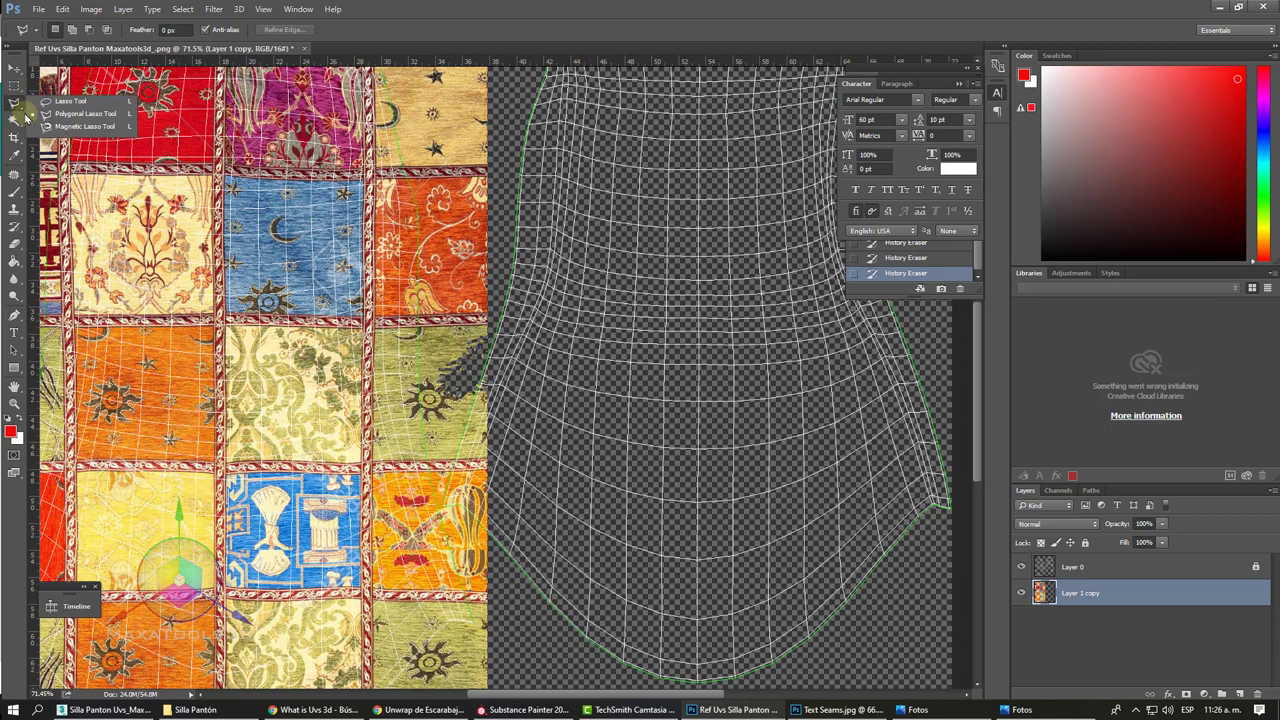
click(40, 103)
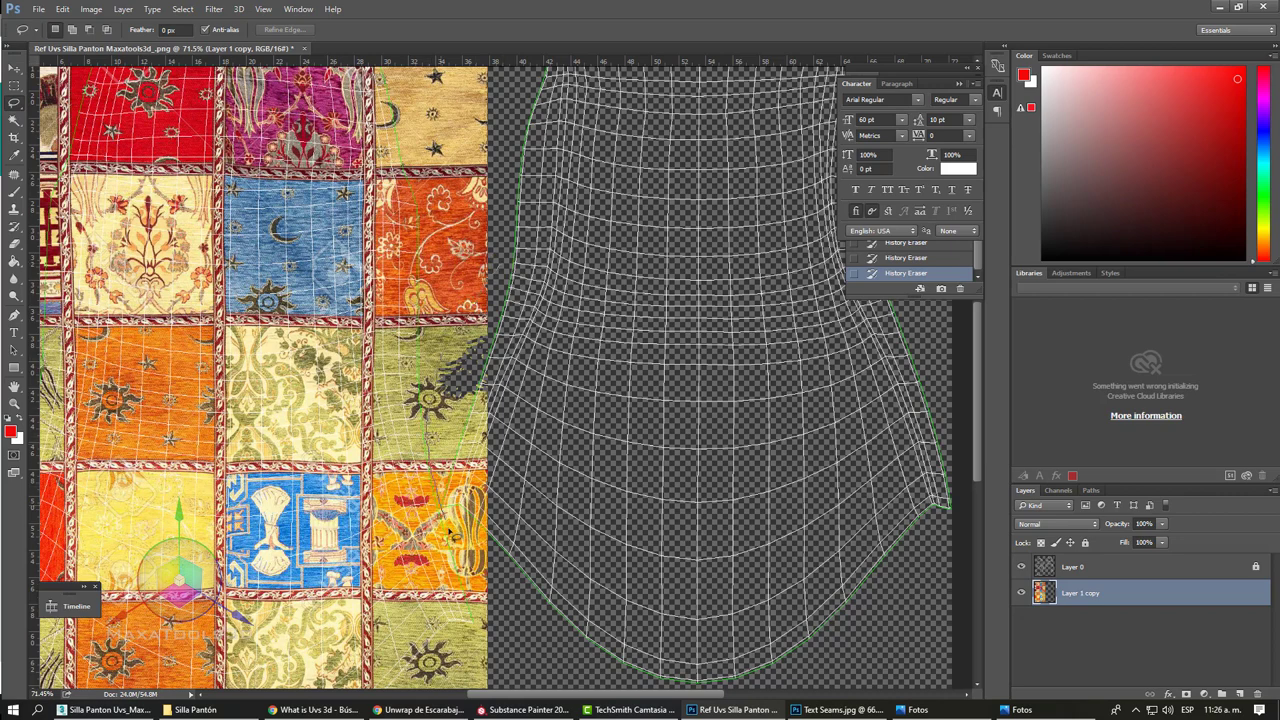
Step: Lasso the stray texture strip along the seam, delete it and deselect
drag(482, 657, 455, 368)
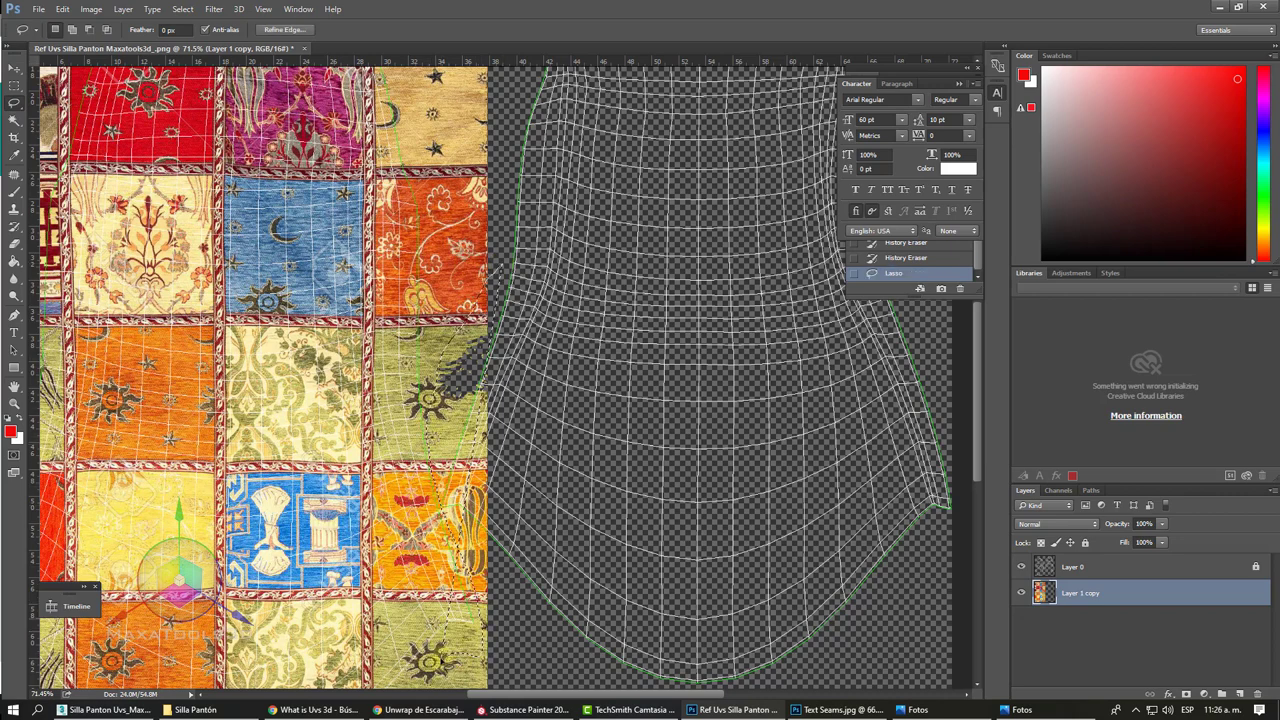
key(ctrl+z)
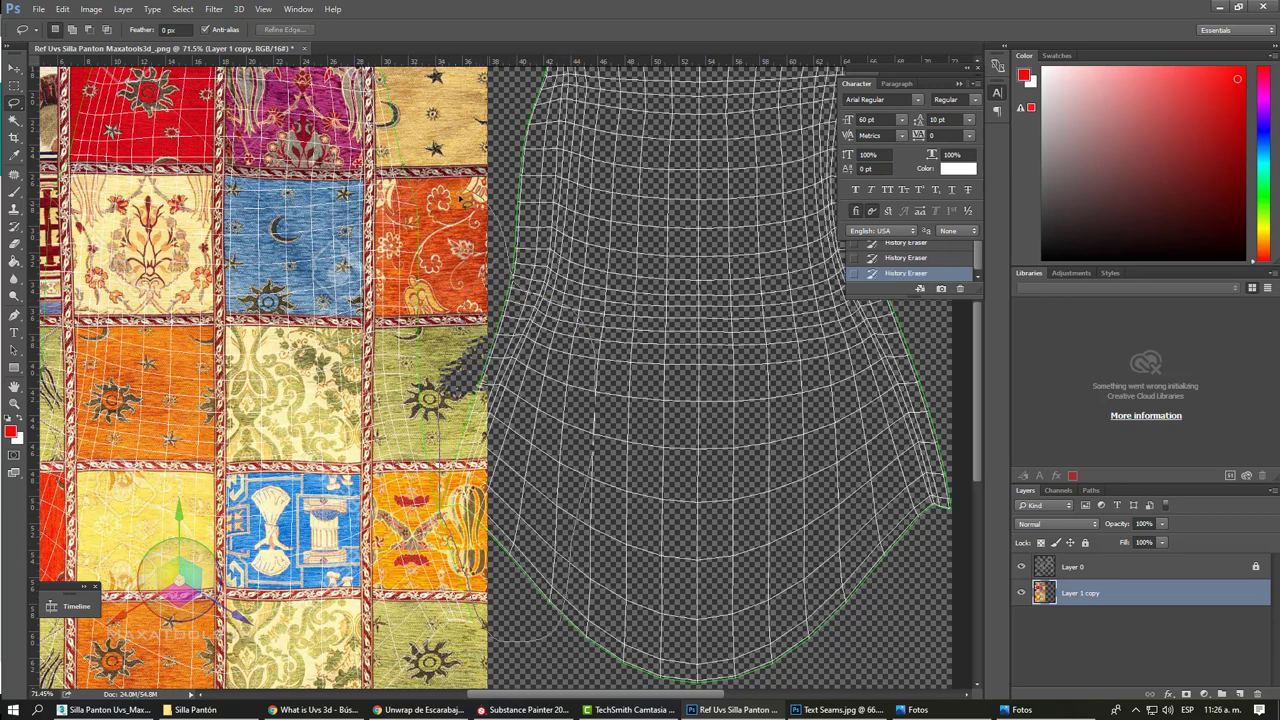
drag(482, 627, 460, 215)
key(ctrl+z)
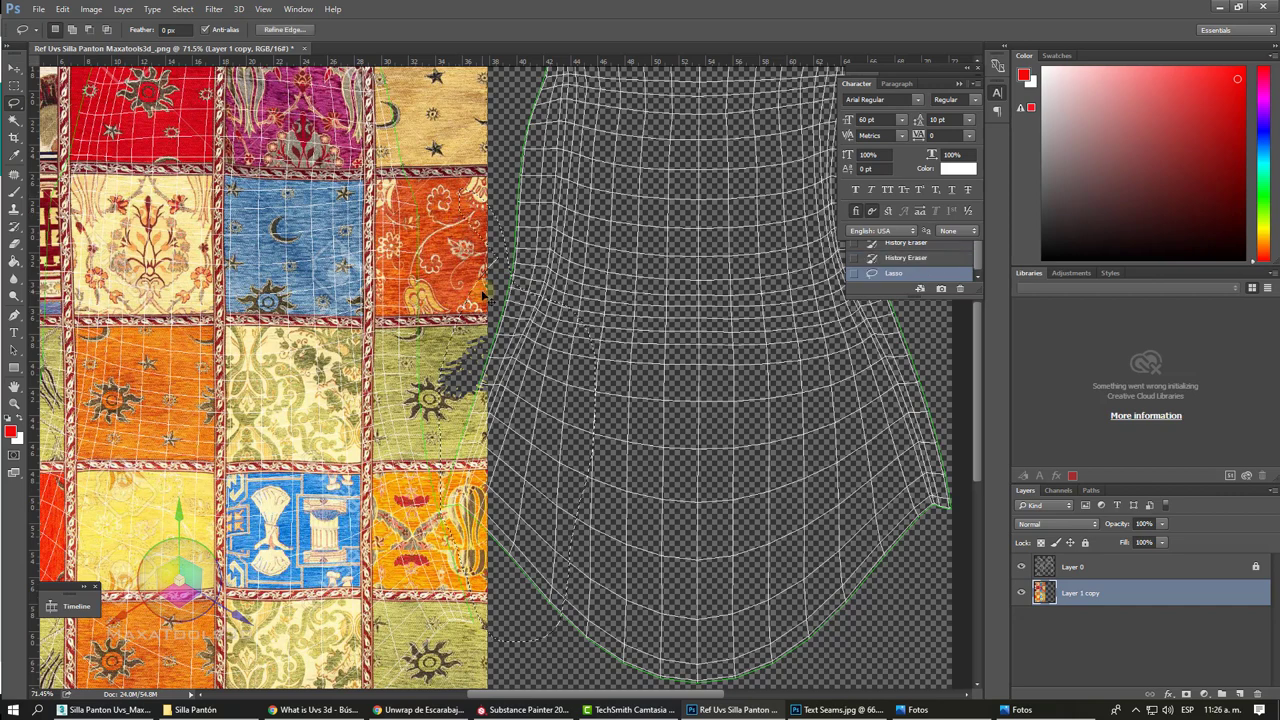
drag(500, 314, 545, 370)
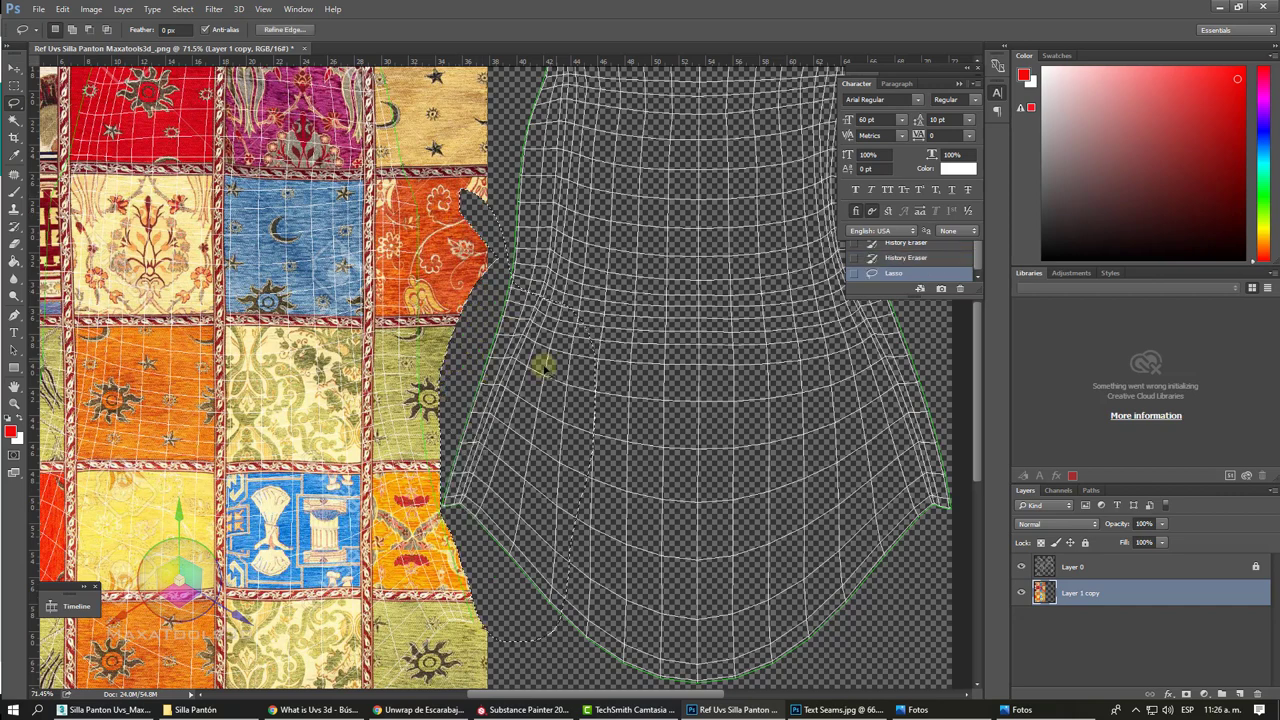
key(Delete)
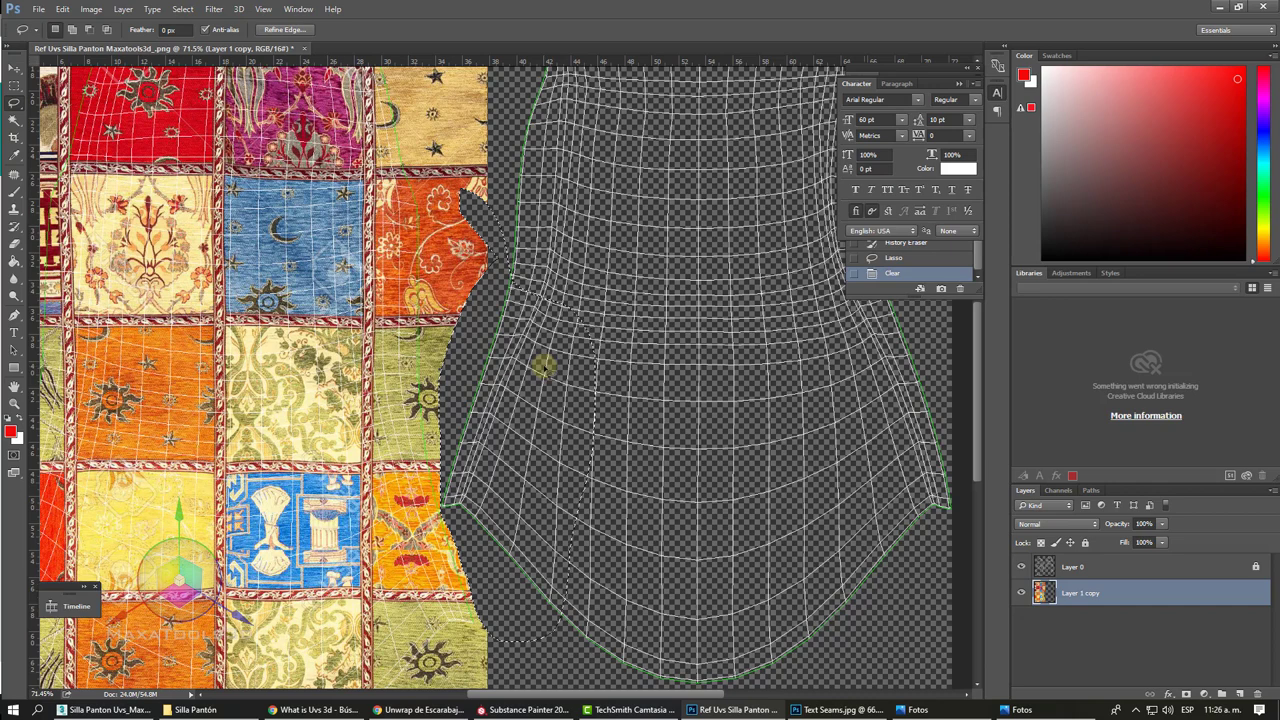
key(ctrl+d)
scroll(543, 368, down, 2)
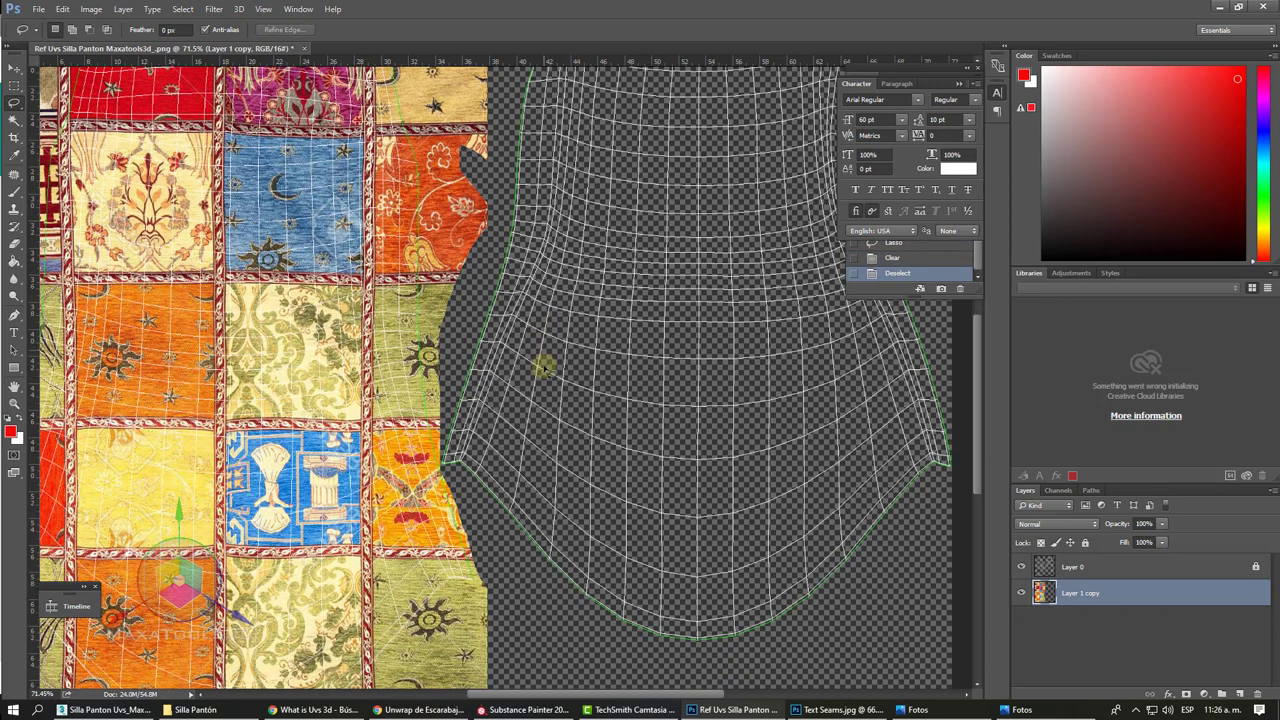
scroll(400, 385, up, 3)
Step: Fit the image on screen and create a new layer named Layer 1
key(z)
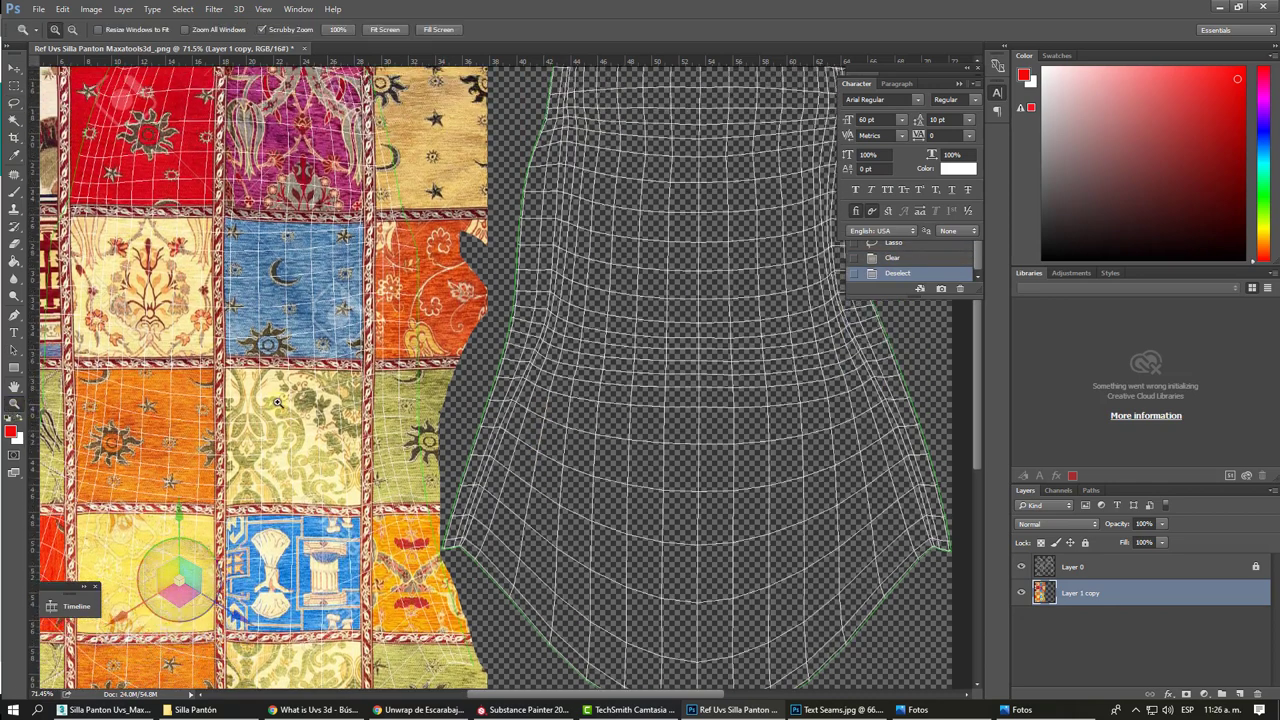
right_click(278, 402)
click(304, 415)
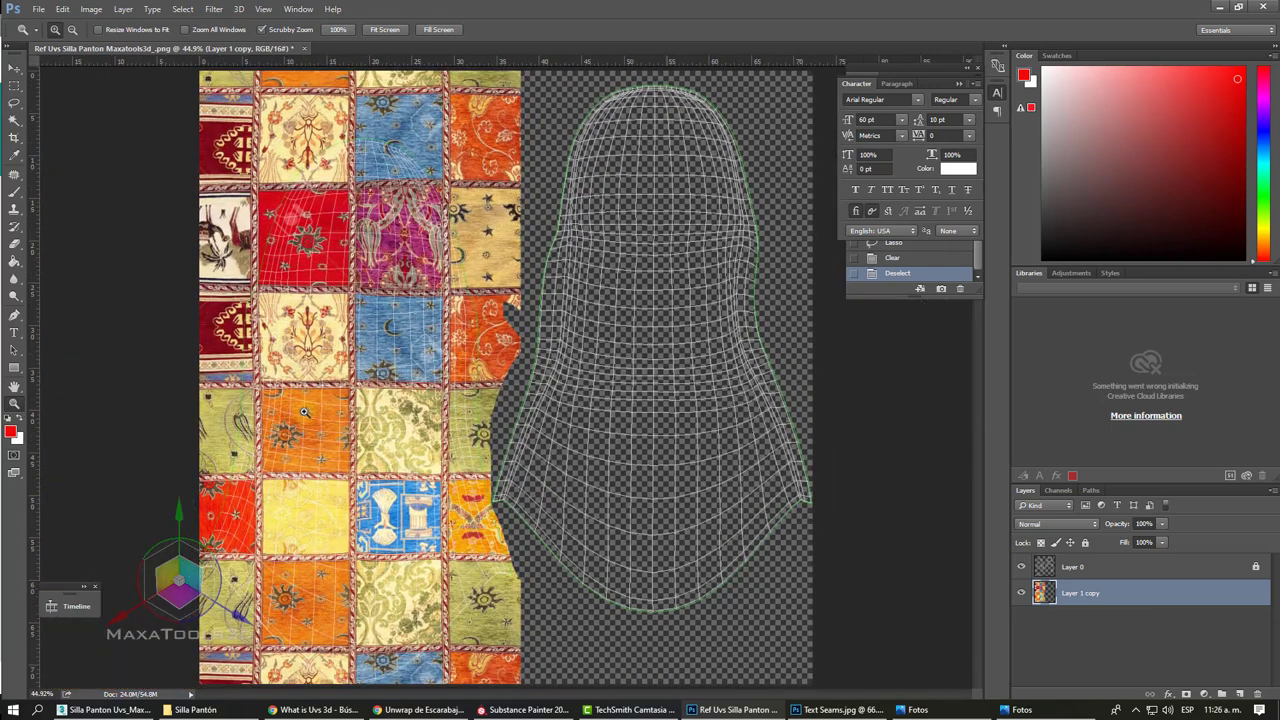
click(1272, 490)
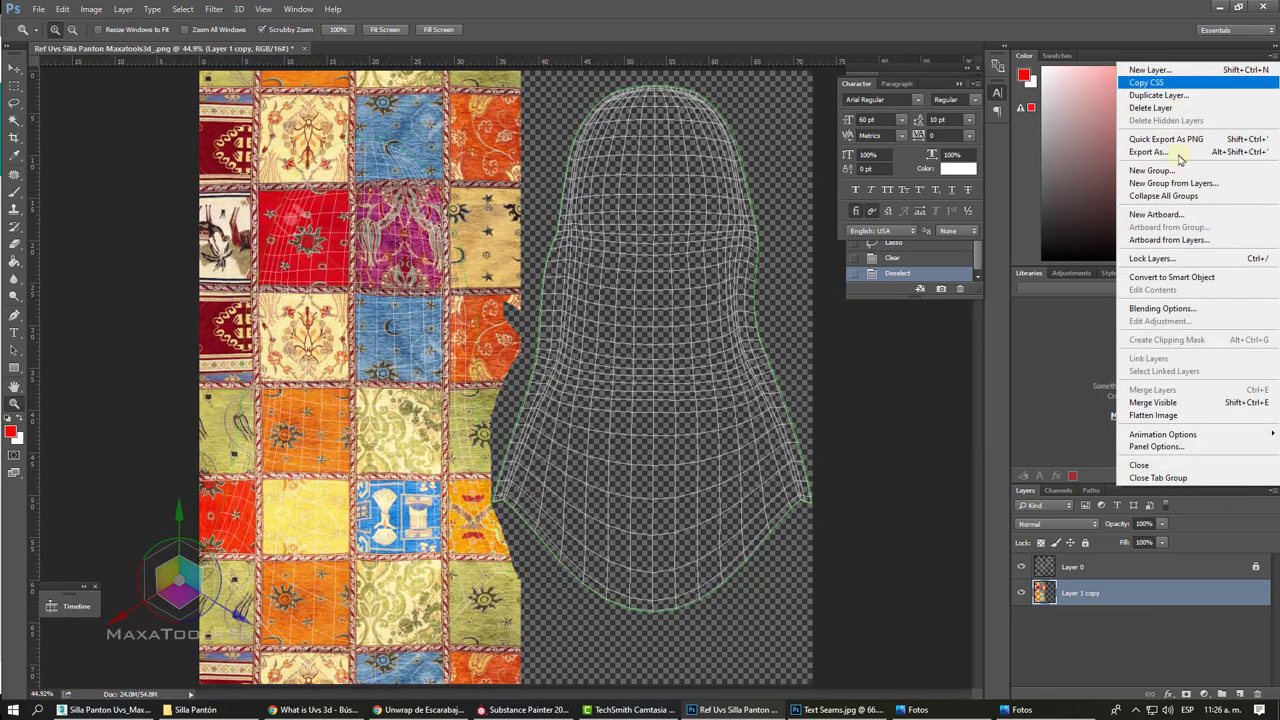
click(1155, 70)
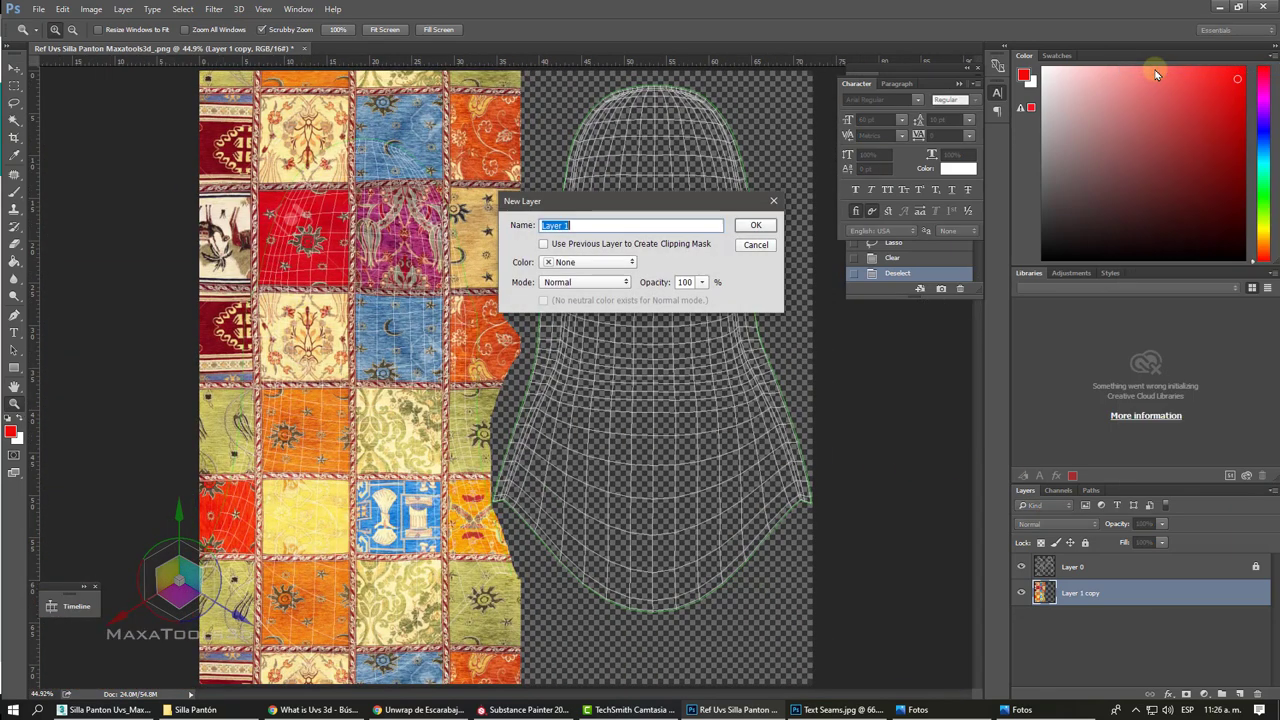
click(753, 225)
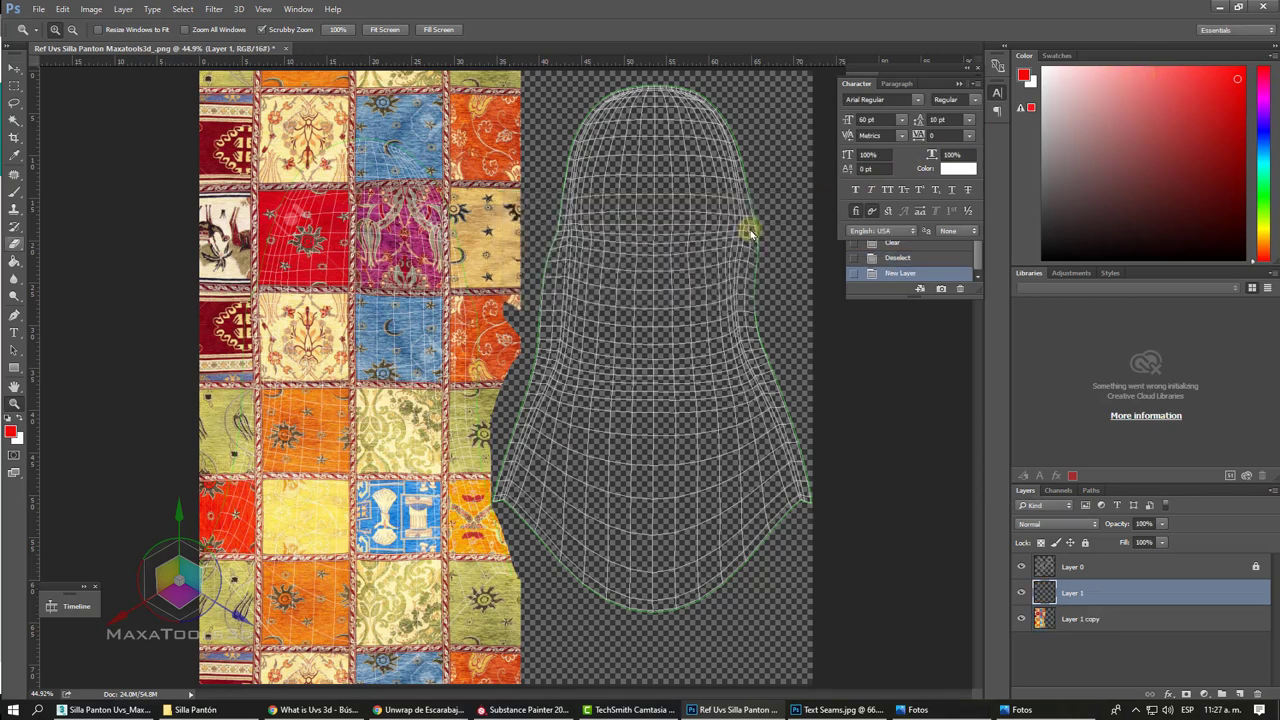
Step: Paint-bucket fill Layer 1 with pale yellow #fcf5a6 and move it below Layer 1 copy
click(15, 262)
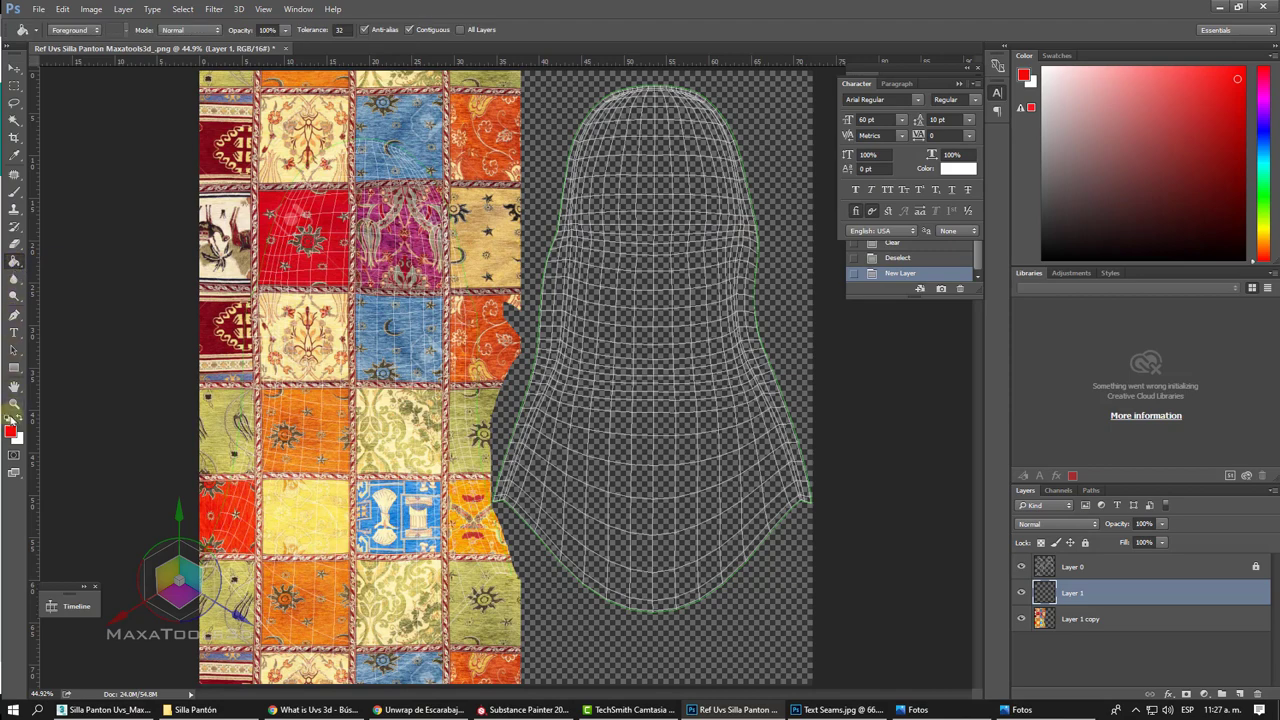
click(11, 432)
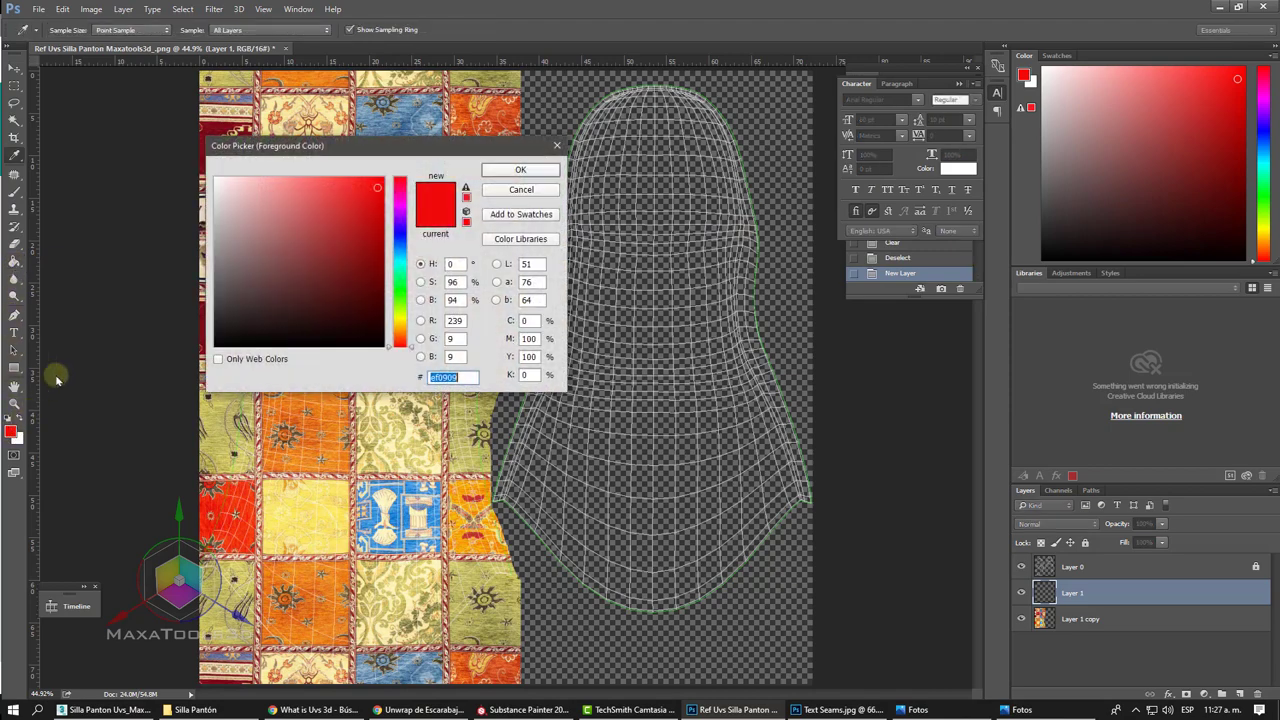
click(266, 119)
click(515, 170)
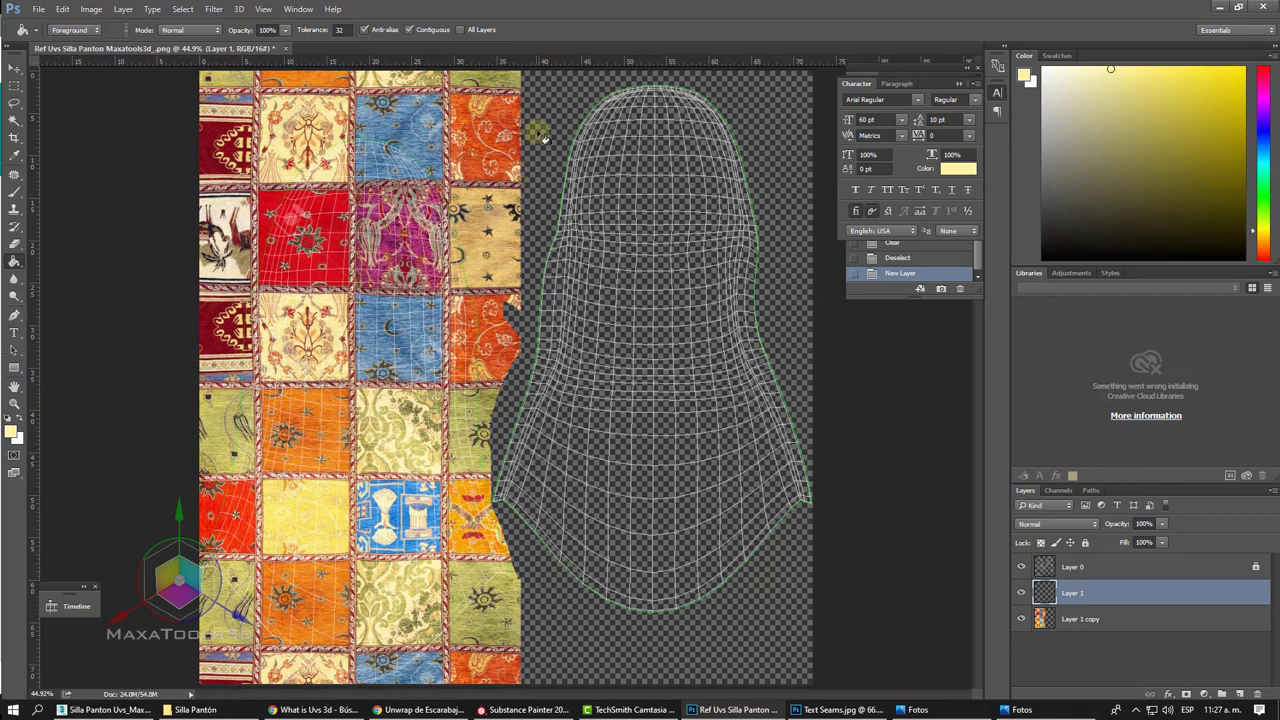
click(525, 145)
drag(1100, 595, 1096, 631)
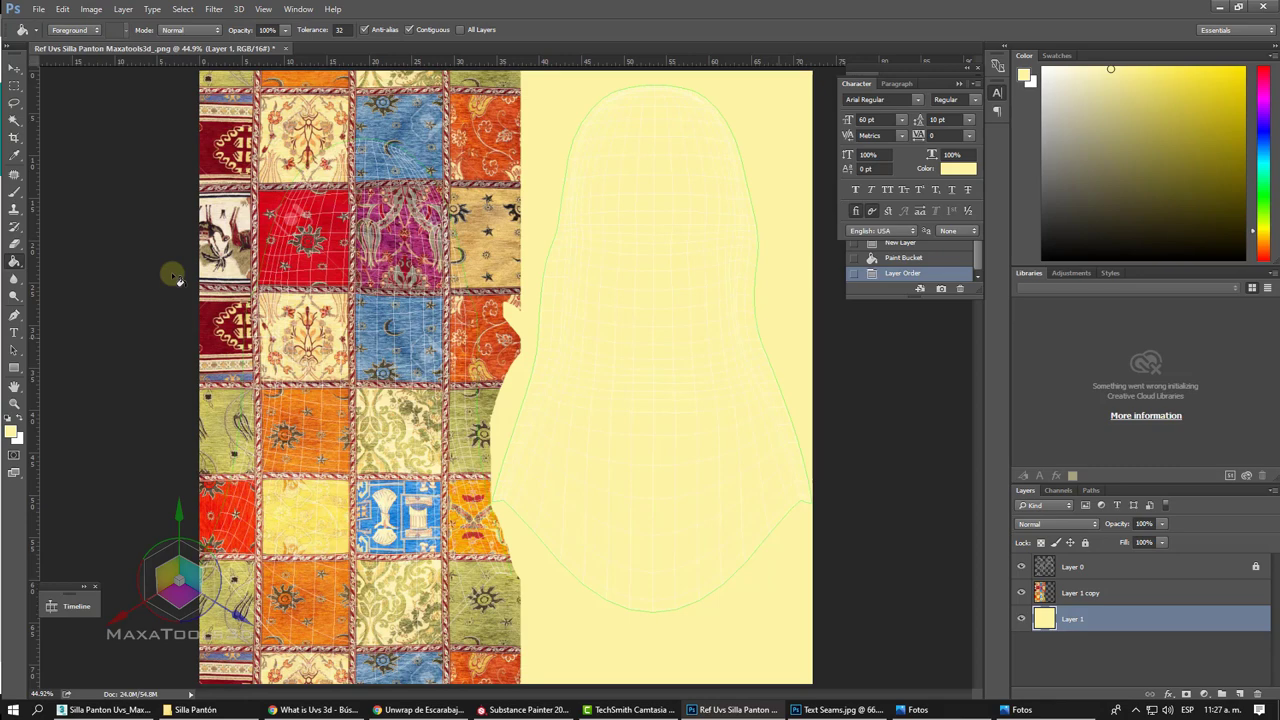
Step: Alt-drag a duplicate of the texture to the right over the right UV shell
click(14, 68)
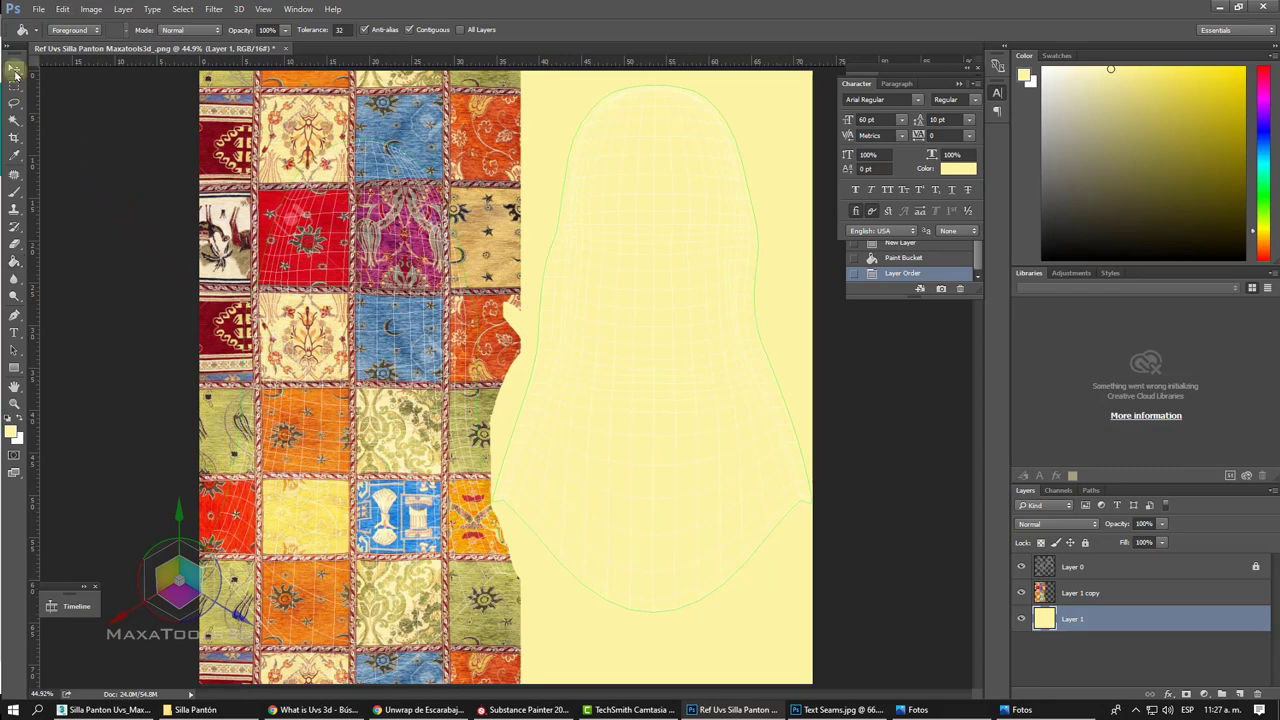
right_click(285, 165)
click(295, 166)
mouse_move(273, 165)
mouse_down()
mouse_move(580, 157)
mouse_move(567, 149)
mouse_move(596, 150)
mouse_move(599, 172)
mouse_up()
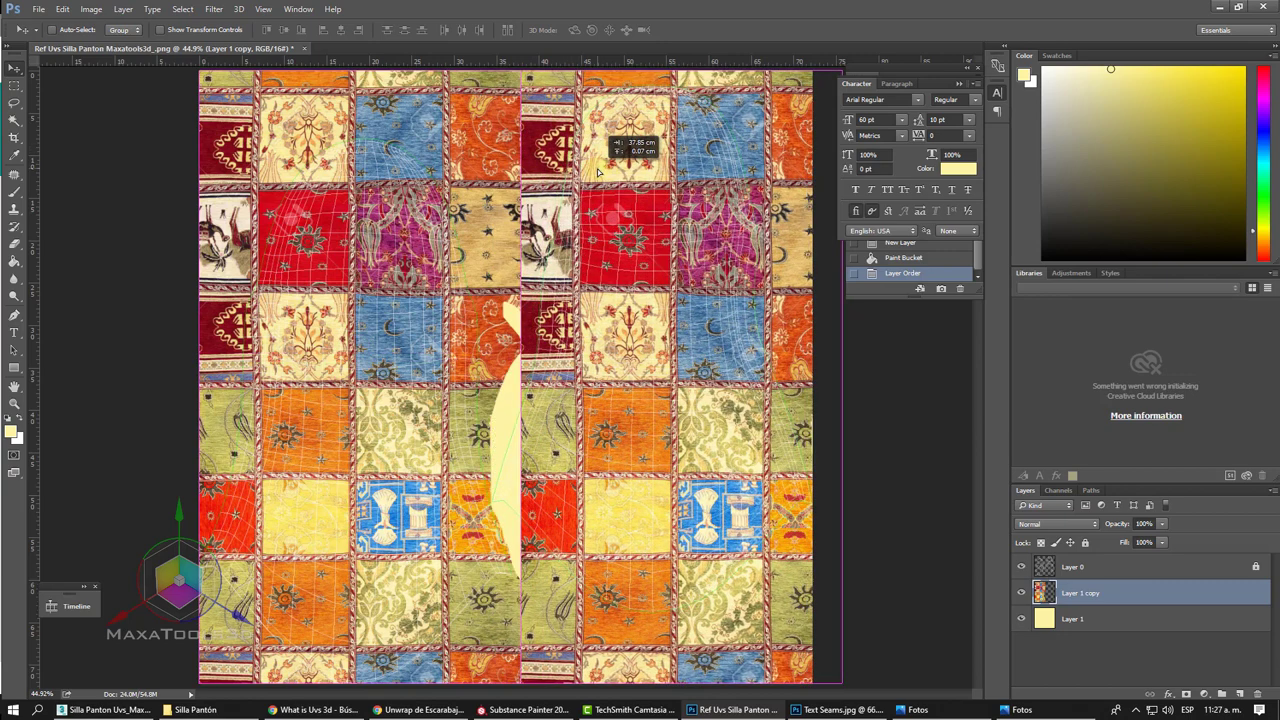
alt+drag(599, 172, 600, 177)
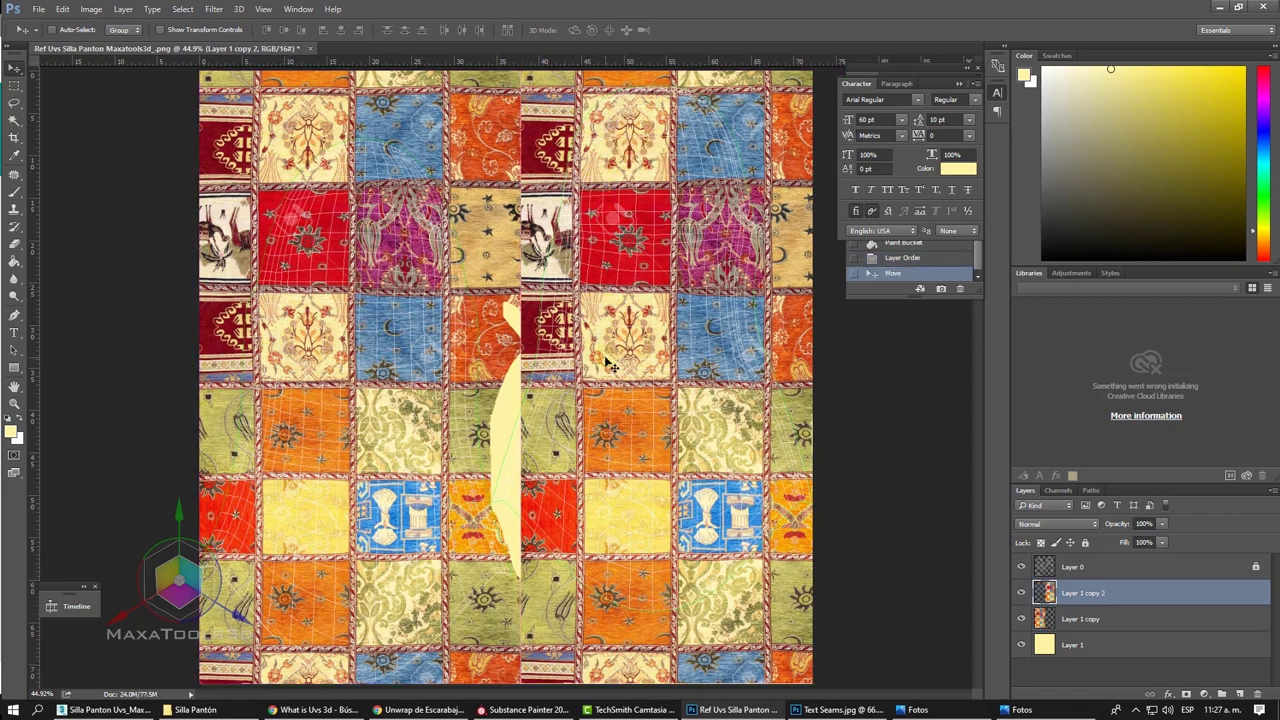
mouse_move(612, 367)
mouse_down()
mouse_move(608, 612)
mouse_move(608, 600)
mouse_up()
drag(1085, 593, 1090, 620)
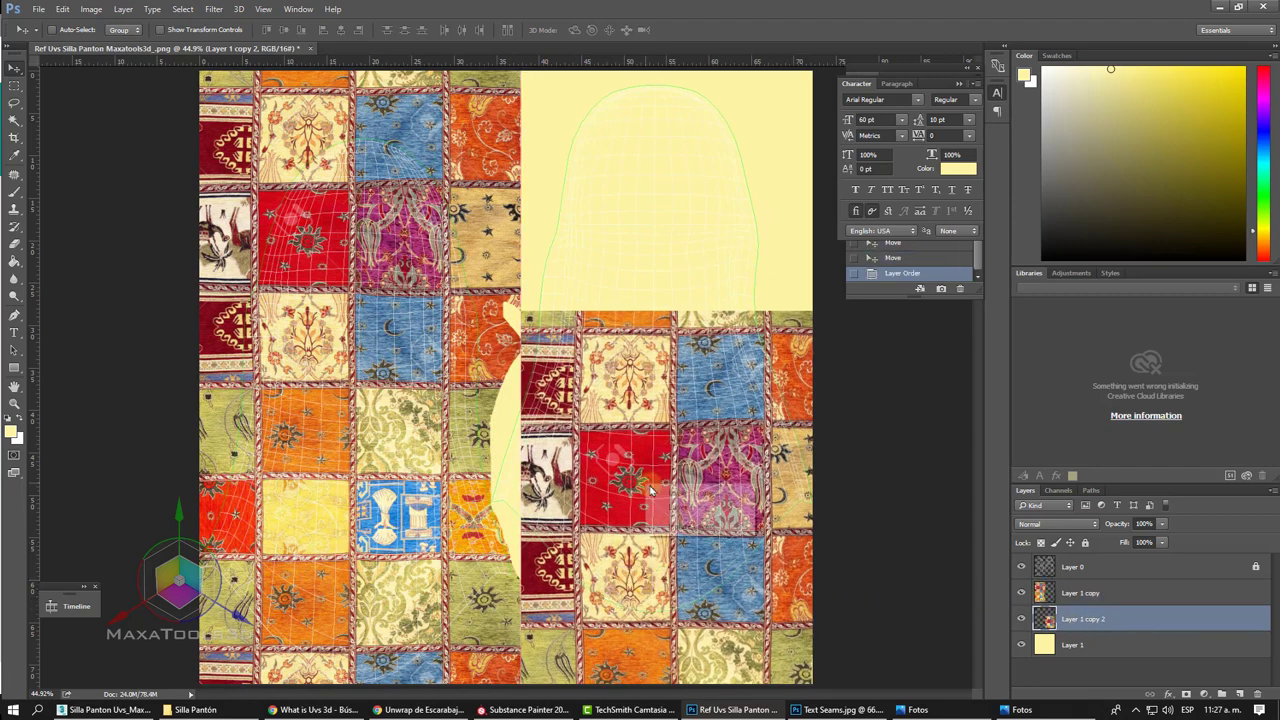
mouse_move(650, 490)
mouse_down()
mouse_move(663, 449)
mouse_move(650, 434)
mouse_move(657, 490)
mouse_up()
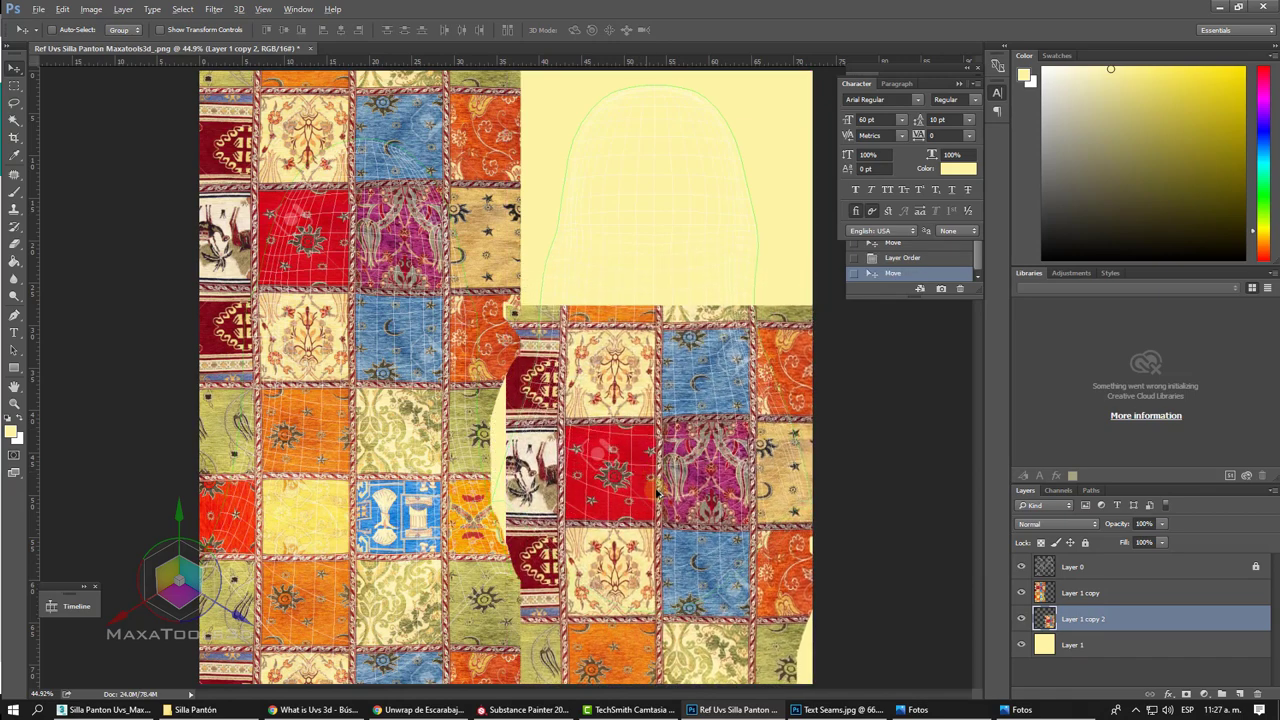
Step: Duplicate the texture upward into the yellow gap and place Layer 1 copy 3 below copy 2
alt+drag(660, 540, 657, 175)
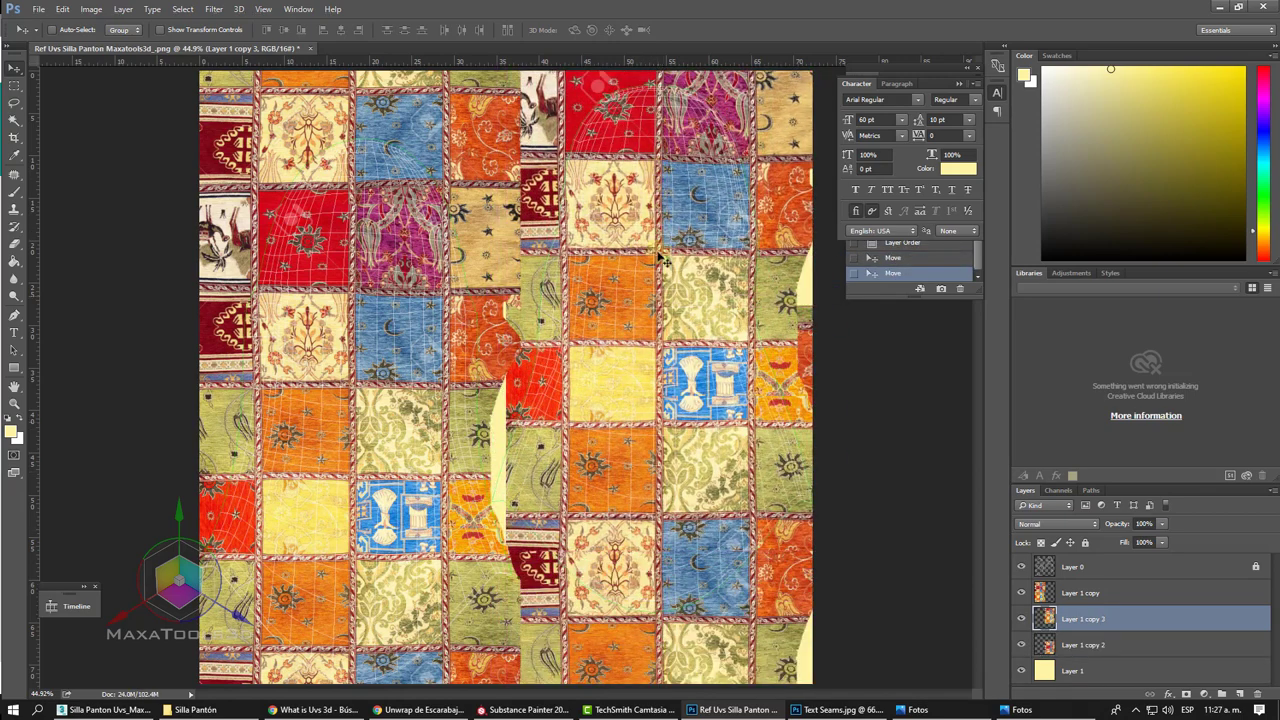
drag(670, 428, 667, 199)
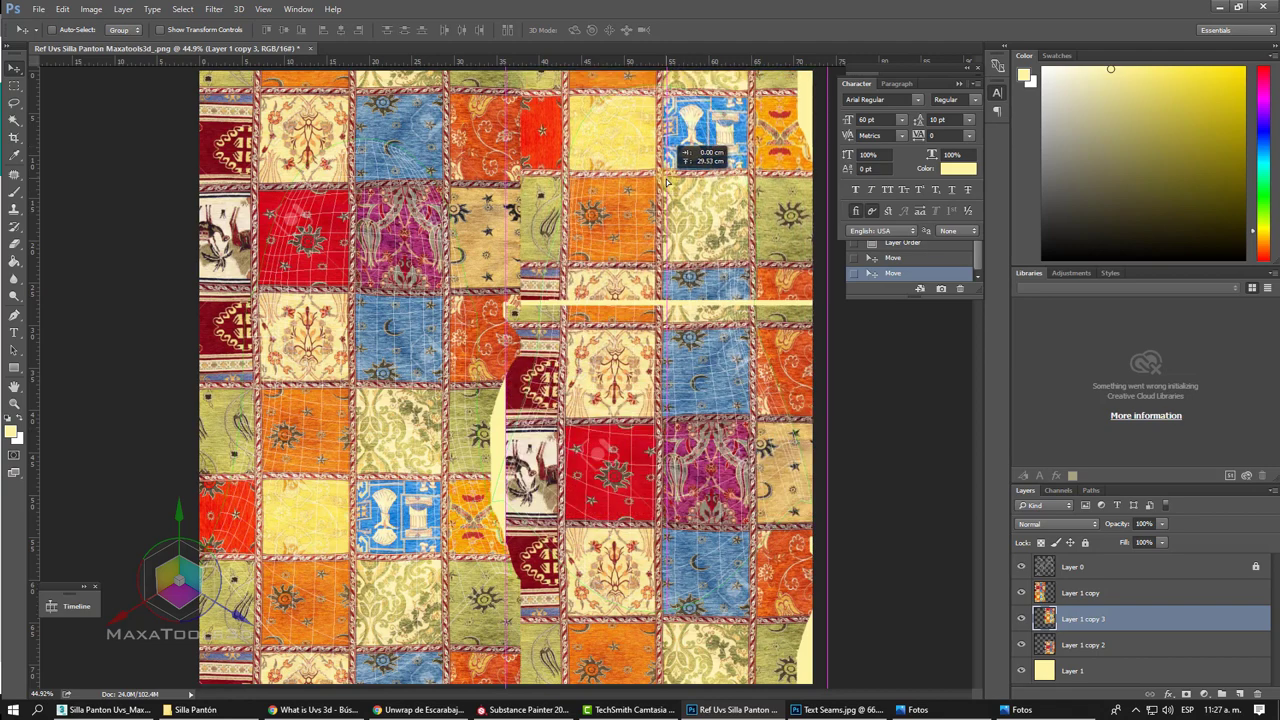
drag(667, 199, 670, 210)
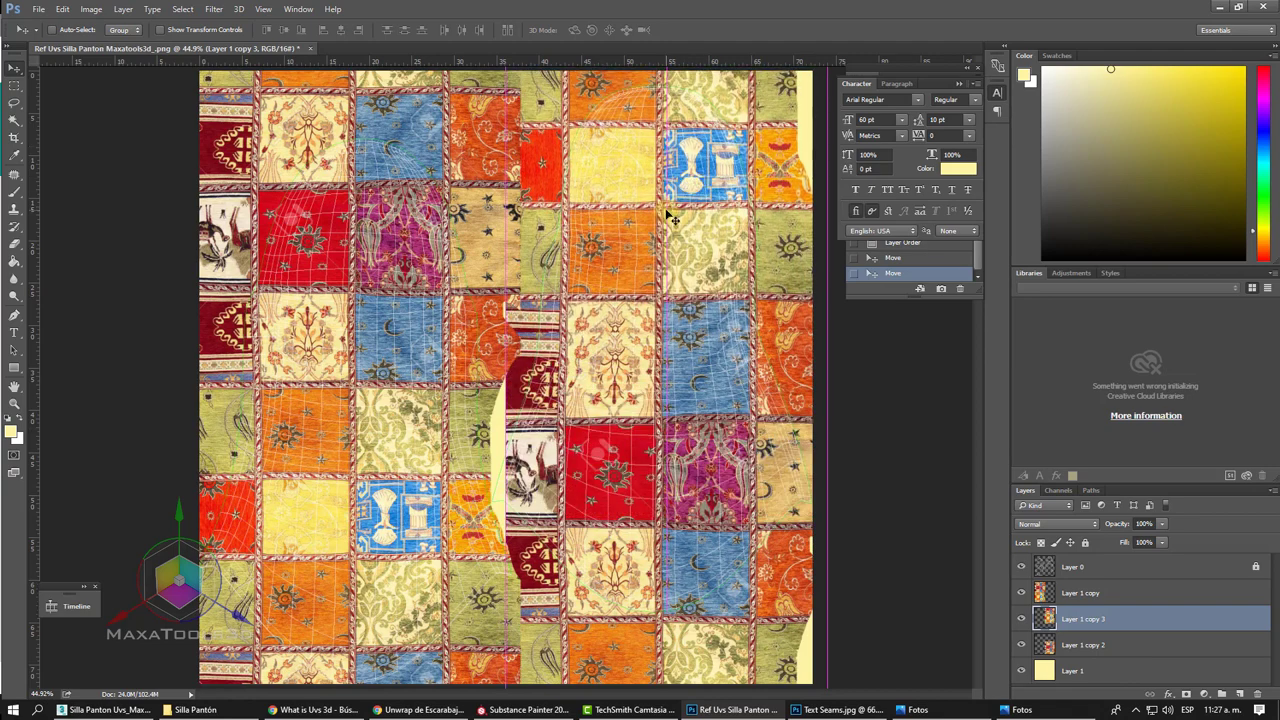
drag(1080, 619, 1080, 655)
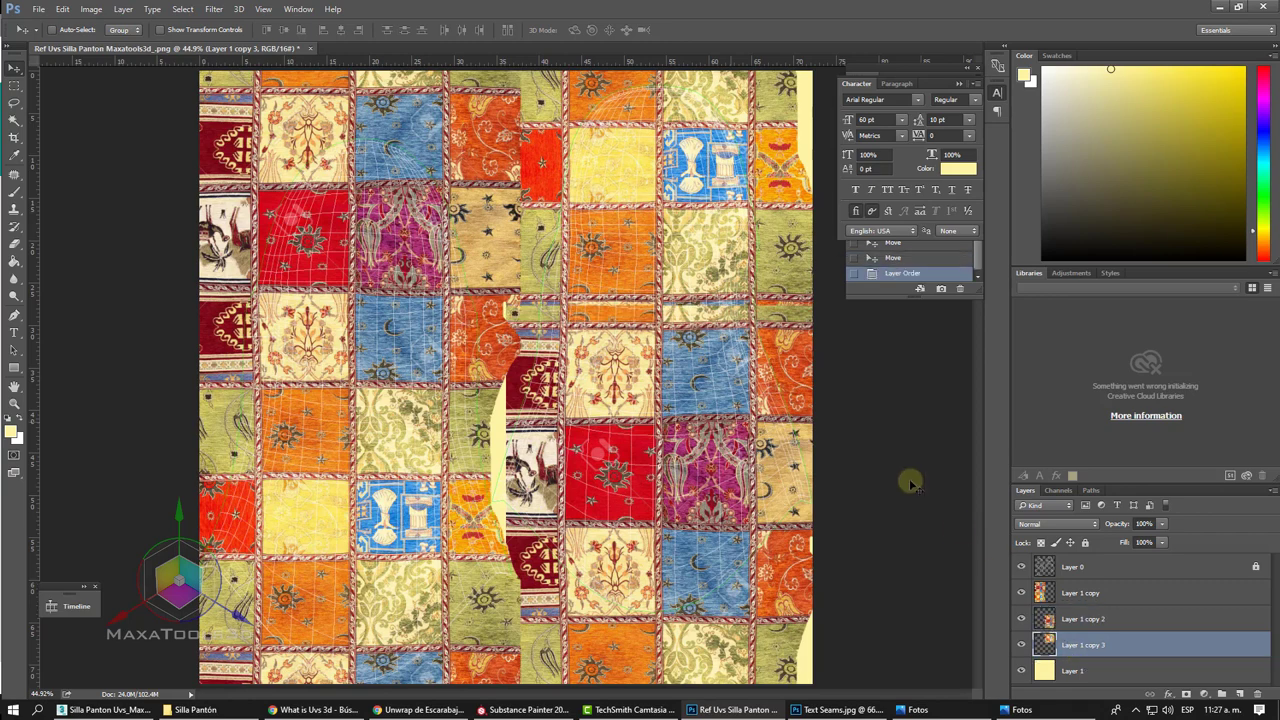
drag(636, 205, 636, 224)
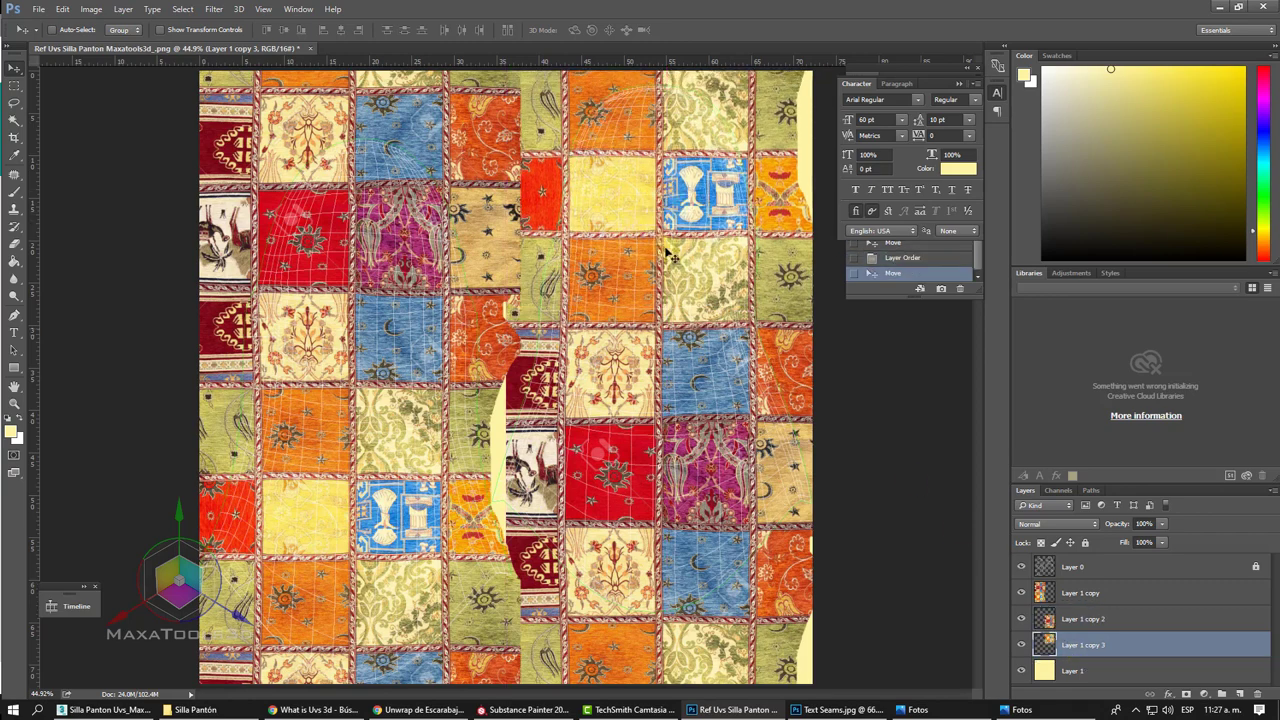
Step: Toggle Layer 0's visibility to check the texture's alignment with the UV wireframe
click(1021, 568)
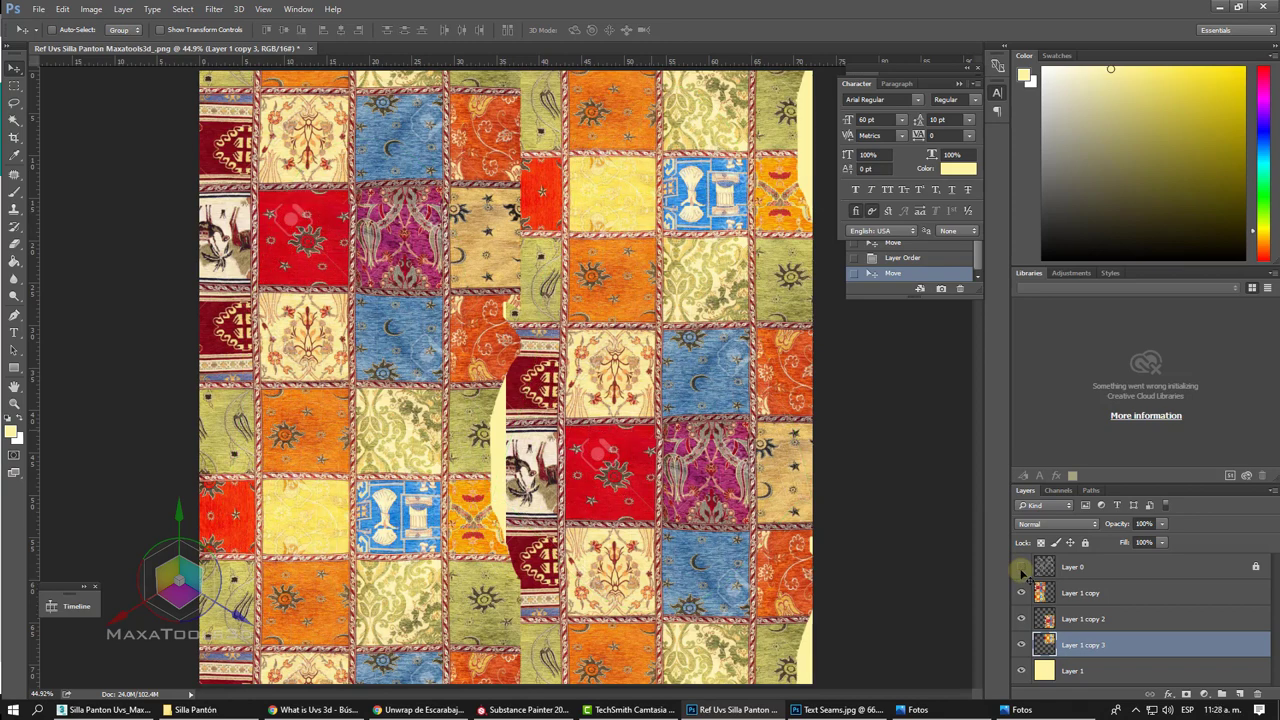
click(1021, 570)
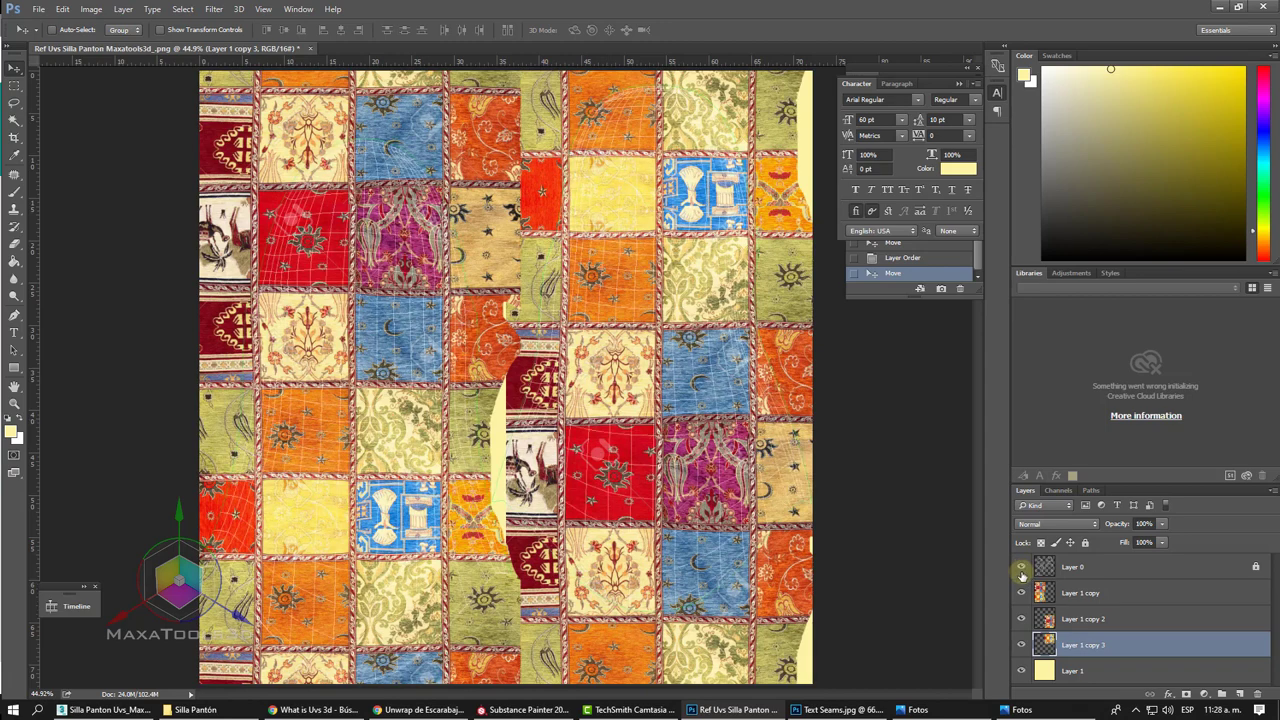
click(1021, 570)
click(1021, 570)
click(1021, 570)
click(1021, 570)
click(1021, 570)
click(1021, 570)
Step: Create a new Layer 2 and move it just below the UV wireframe layer
click(1272, 490)
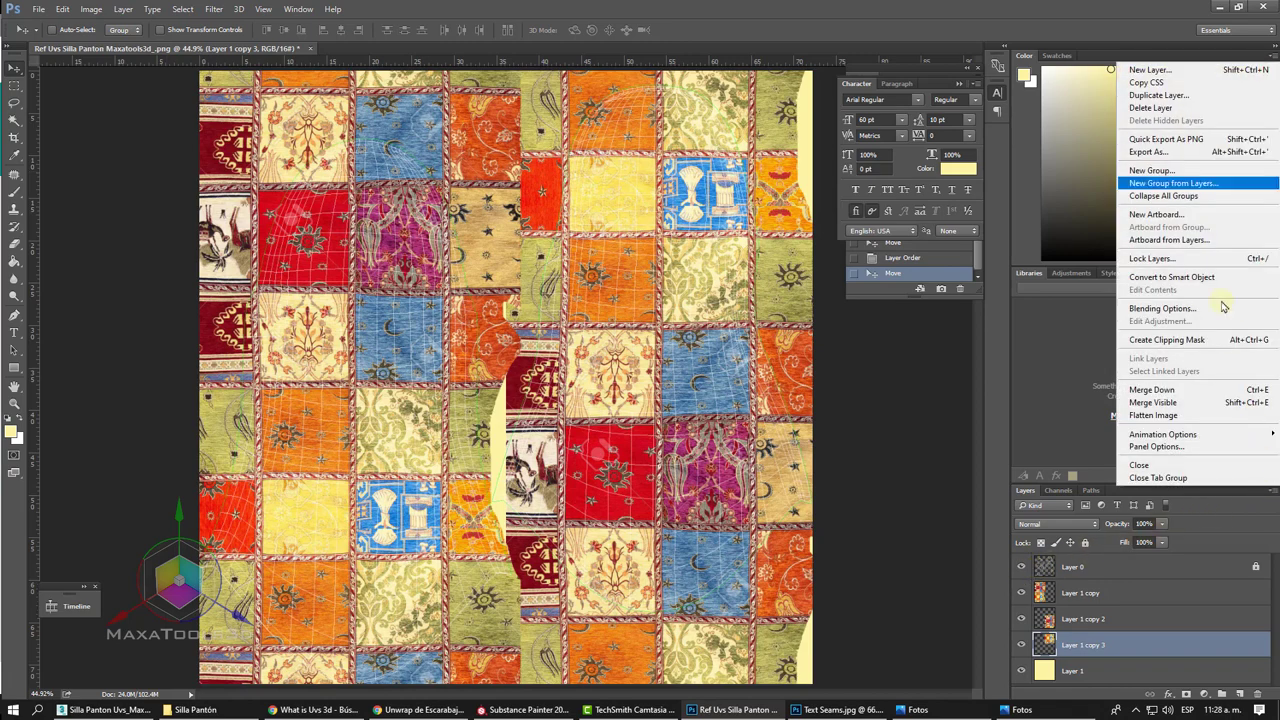
click(1155, 70)
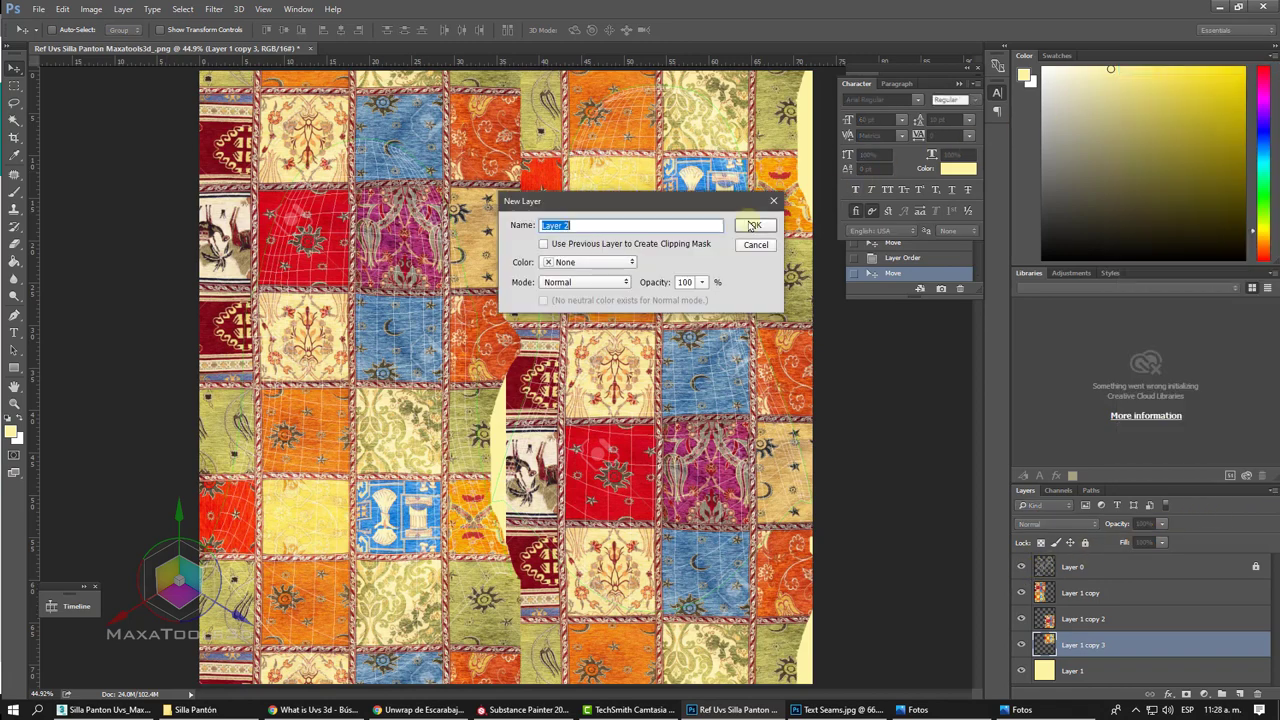
click(754, 225)
drag(1077, 624, 1072, 567)
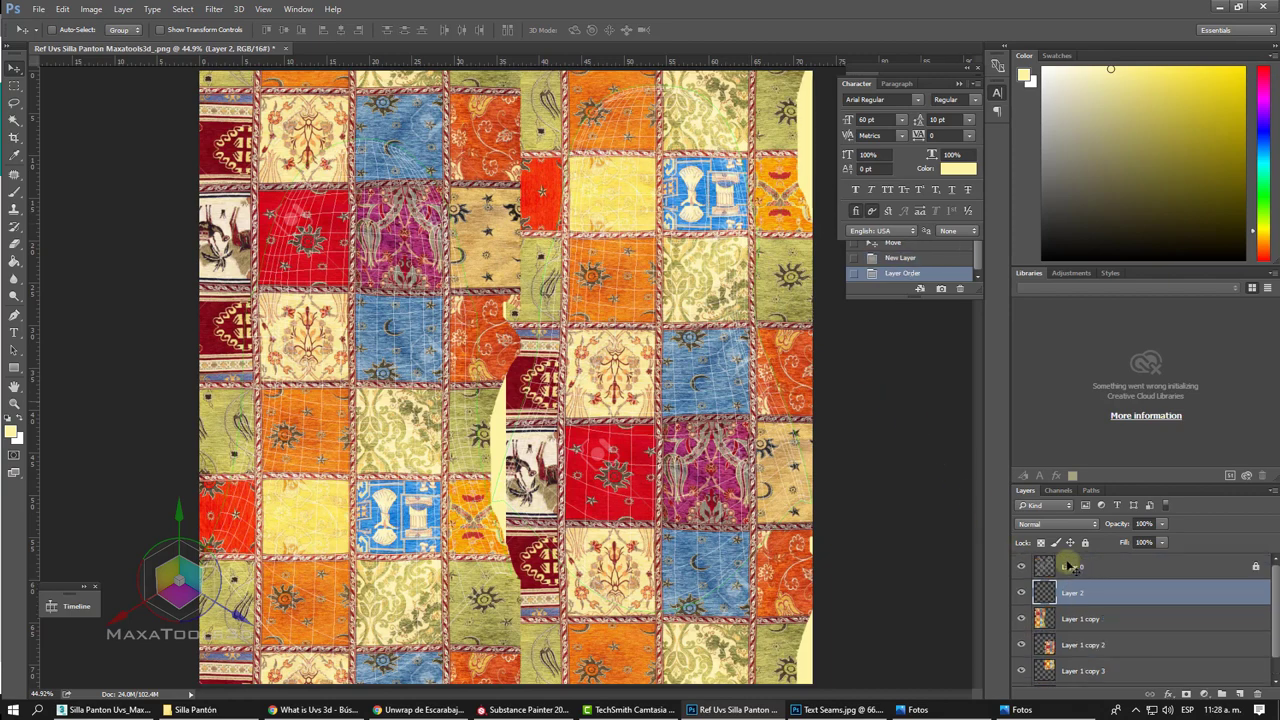
Step: Paint a light-yellow brush stroke on Layer 2 and hide the three Layer 1 copies
click(14, 192)
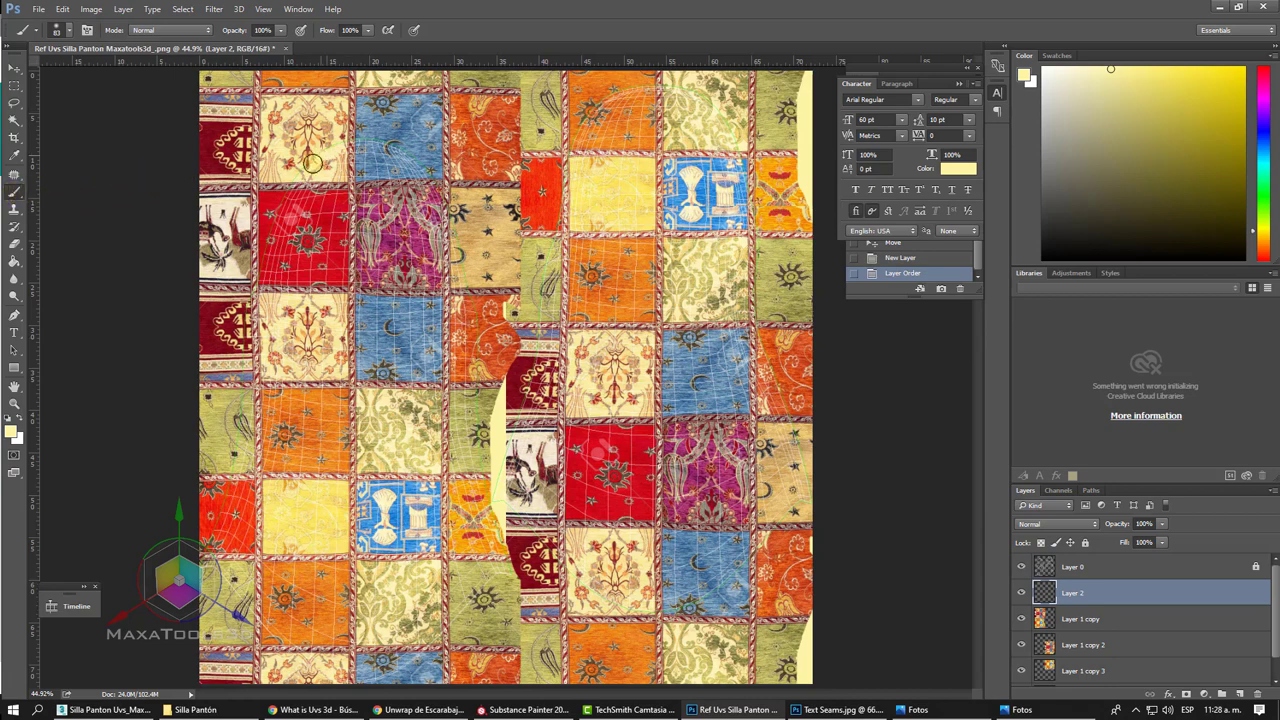
drag(312, 163, 260, 307)
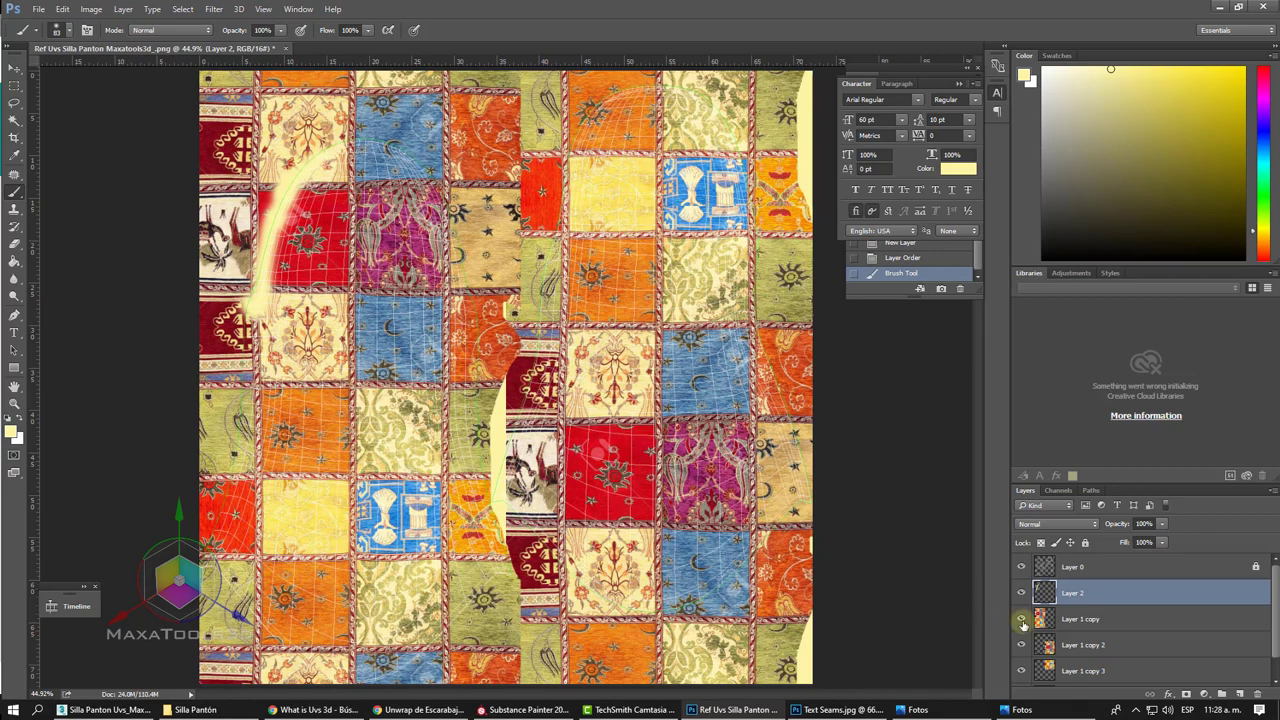
click(1021, 619)
click(1021, 645)
click(1021, 671)
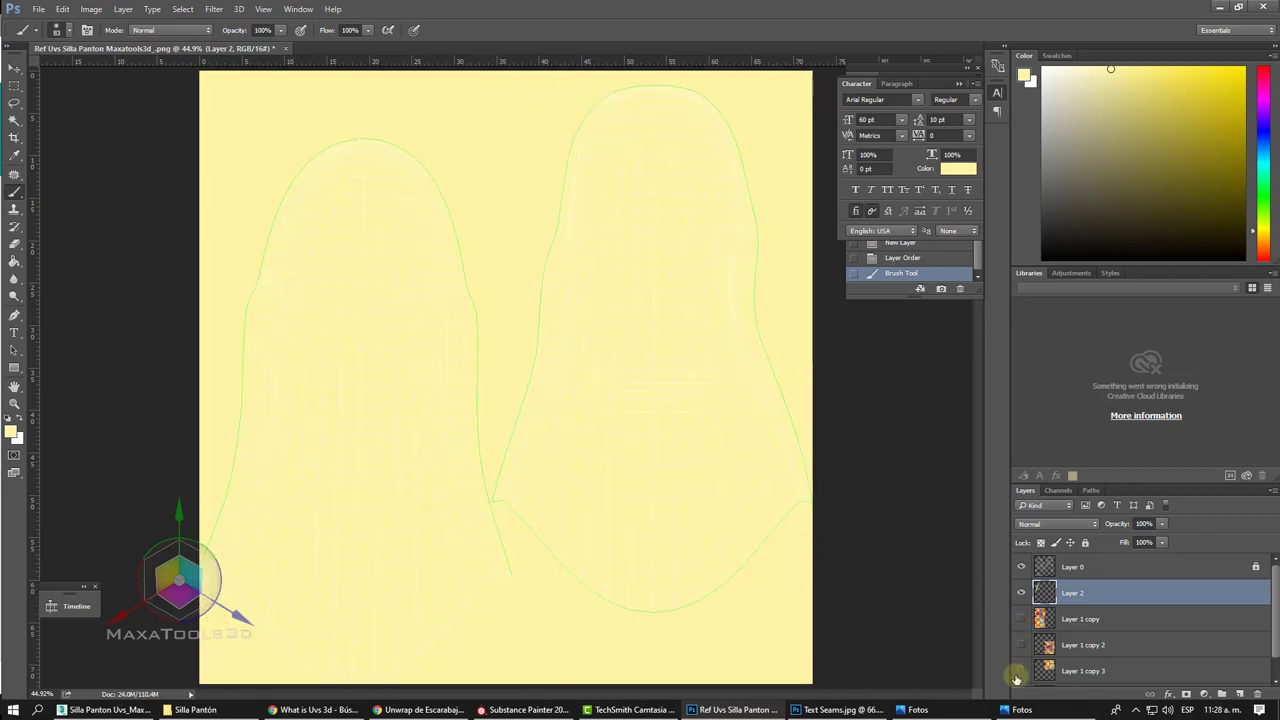
Step: Hide the yellow Layer 1, undo the first stroke, and outline the left UV shell in light yellow
scroll(1017, 679, down, 1)
click(1021, 675)
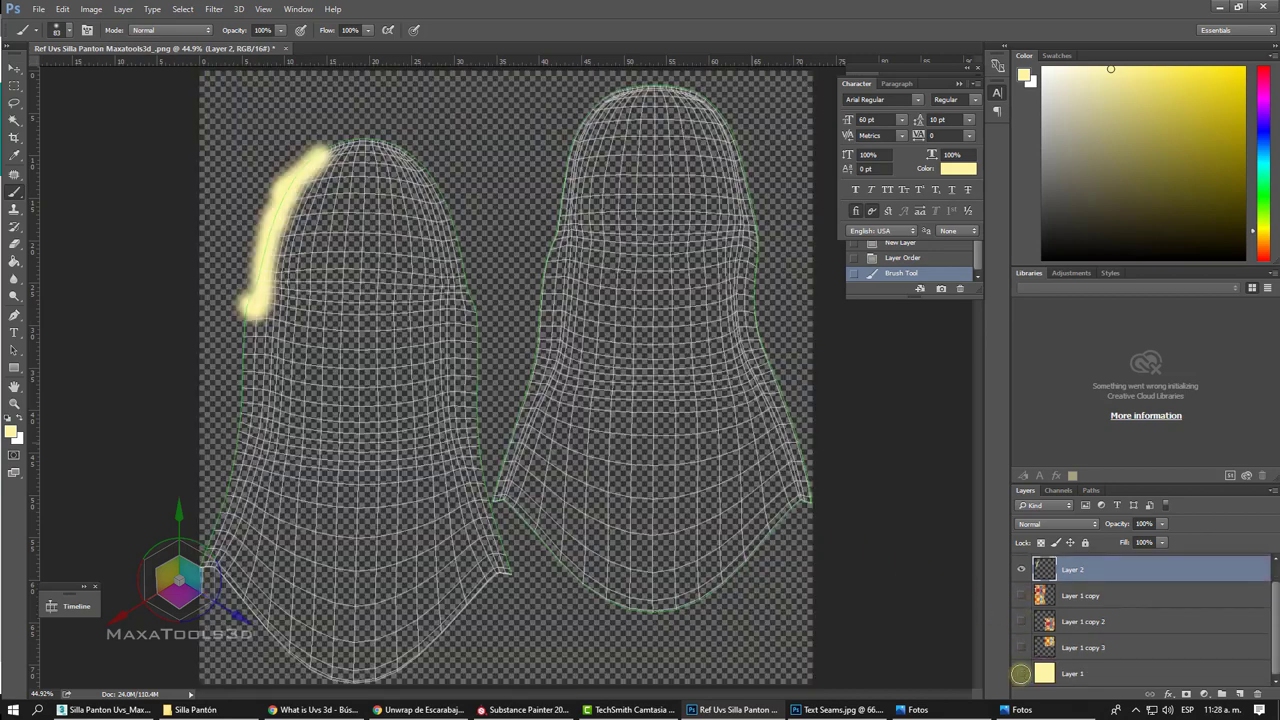
key(ctrl+z)
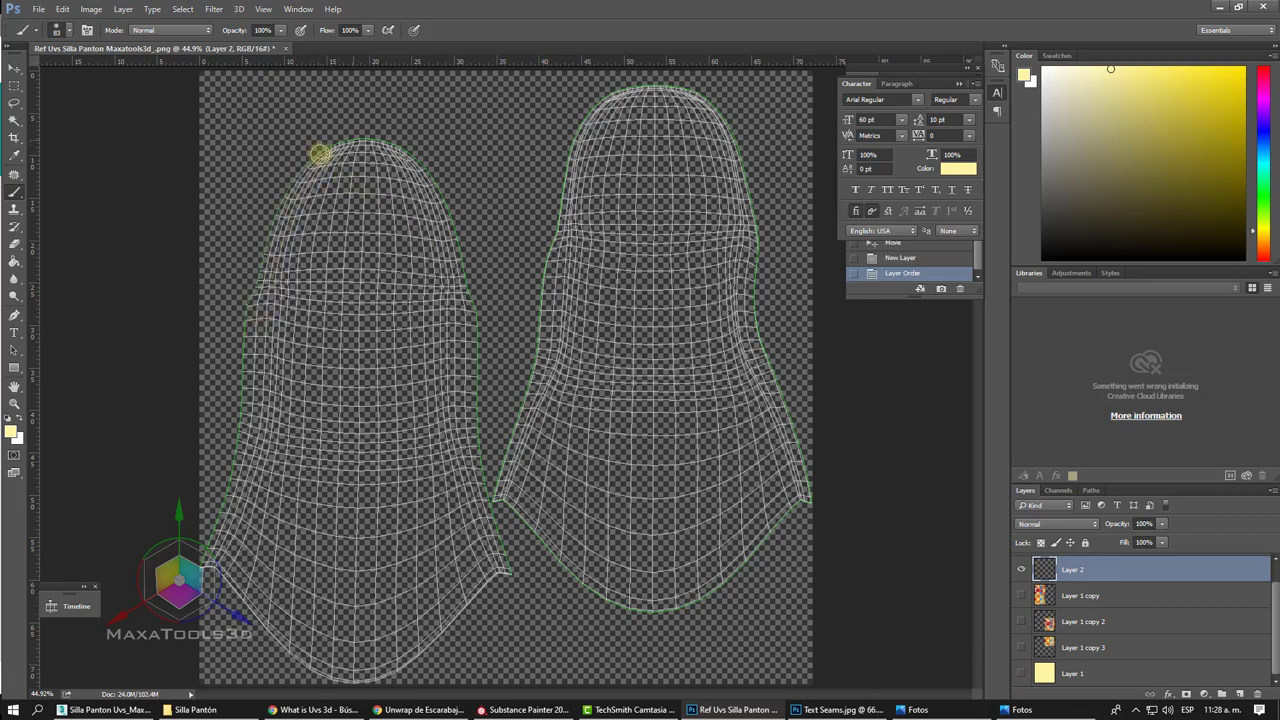
mouse_move(319, 155)
mouse_down()
mouse_move(362, 134)
mouse_move(318, 150)
mouse_move(273, 203)
mouse_up()
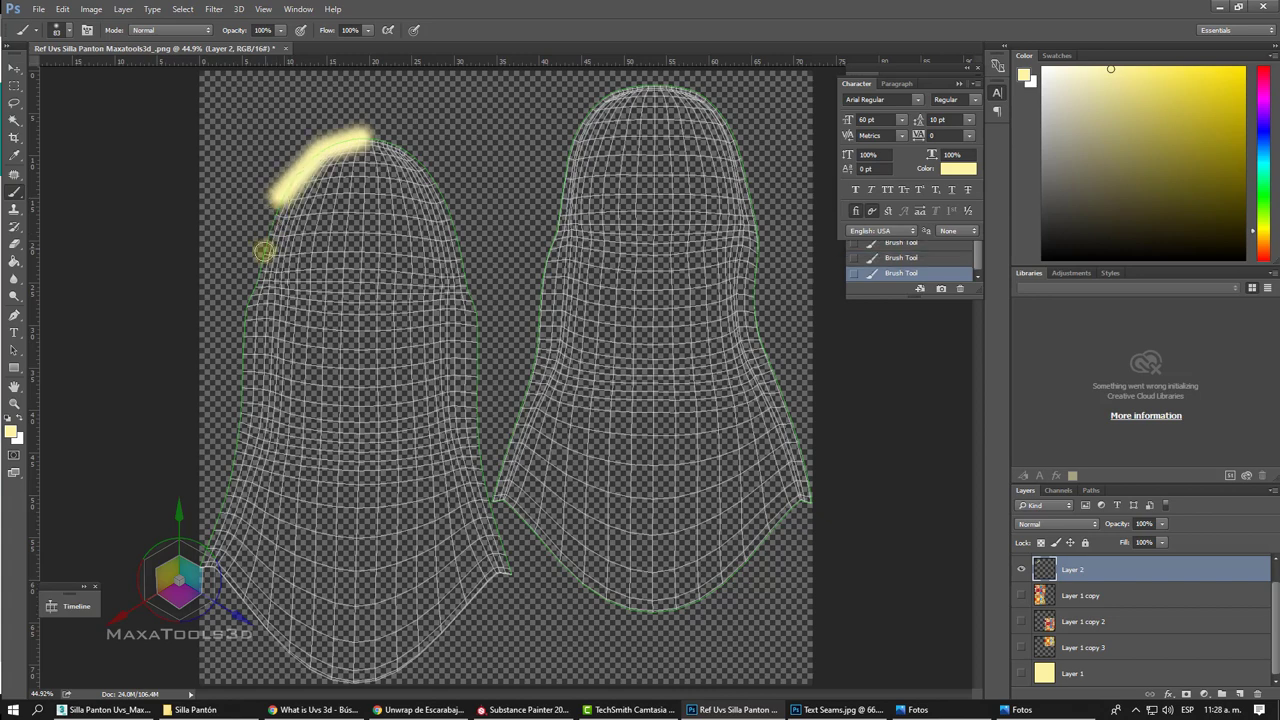
mouse_move(263, 251)
mouse_down()
mouse_move(201, 553)
mouse_move(280, 656)
mouse_move(340, 681)
mouse_move(395, 678)
mouse_move(505, 573)
mouse_move(489, 498)
mouse_up()
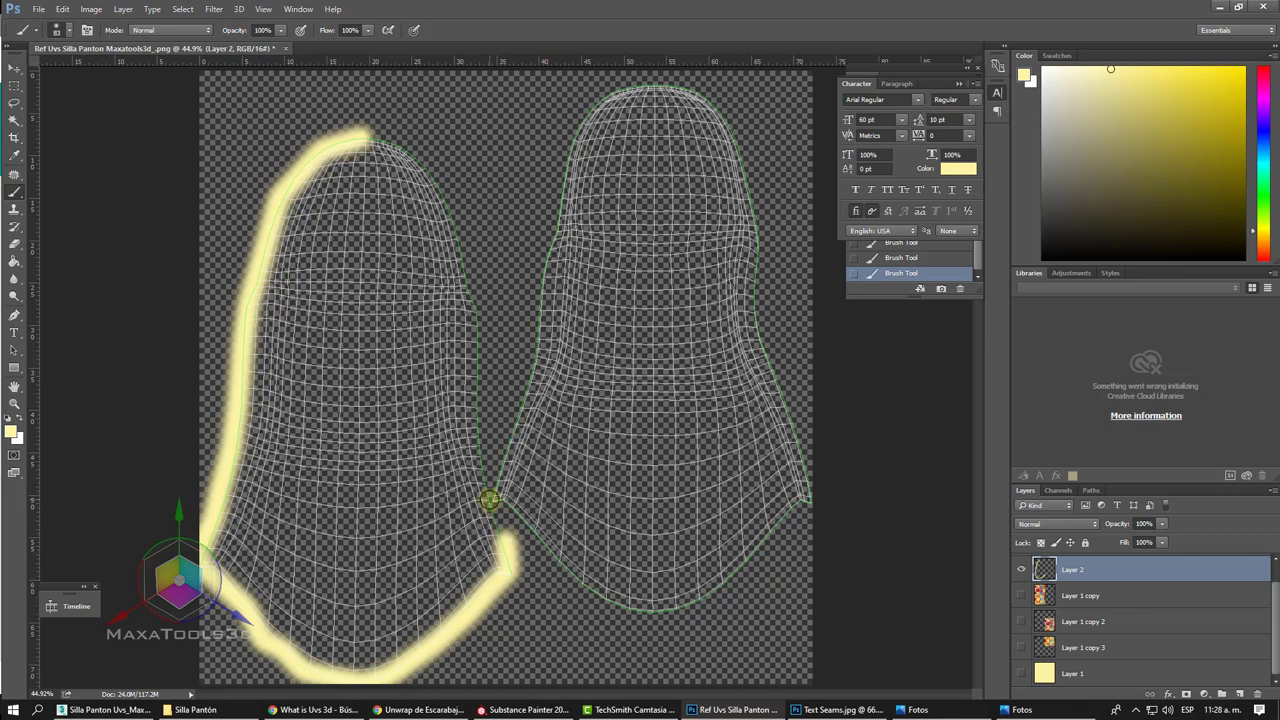
shift+click(479, 446)
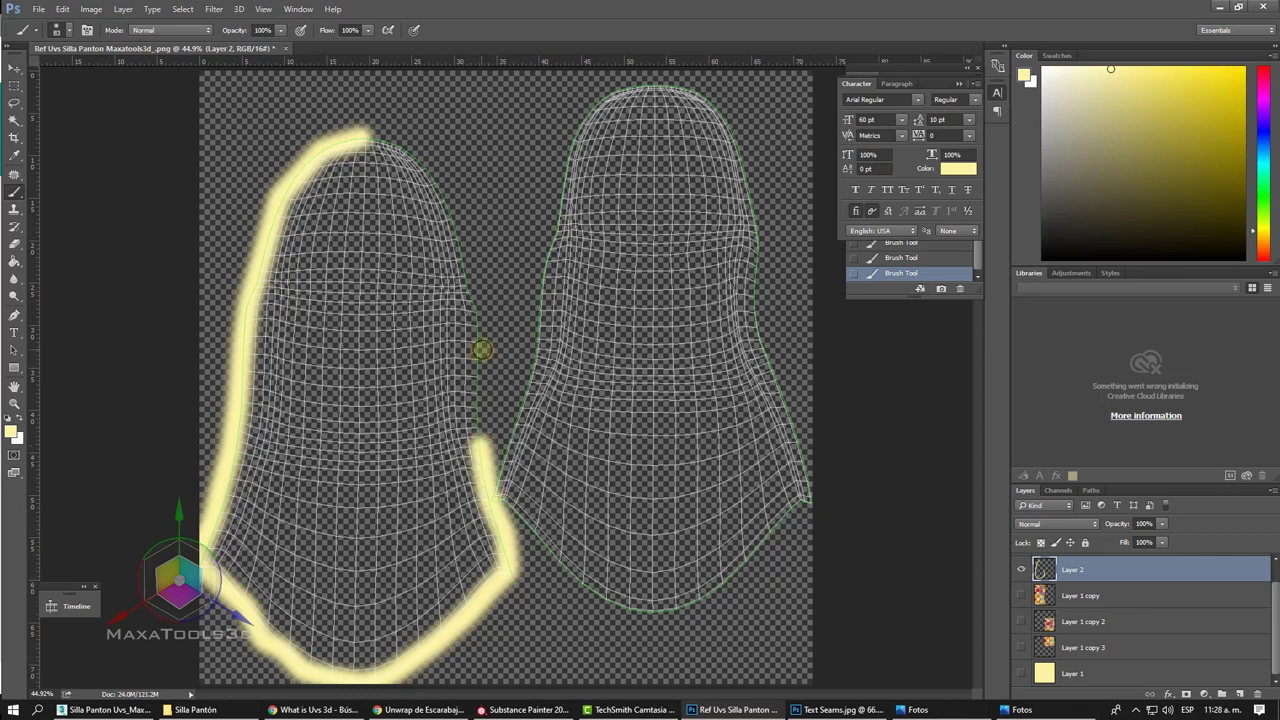
shift+click(480, 352)
shift+click(471, 291)
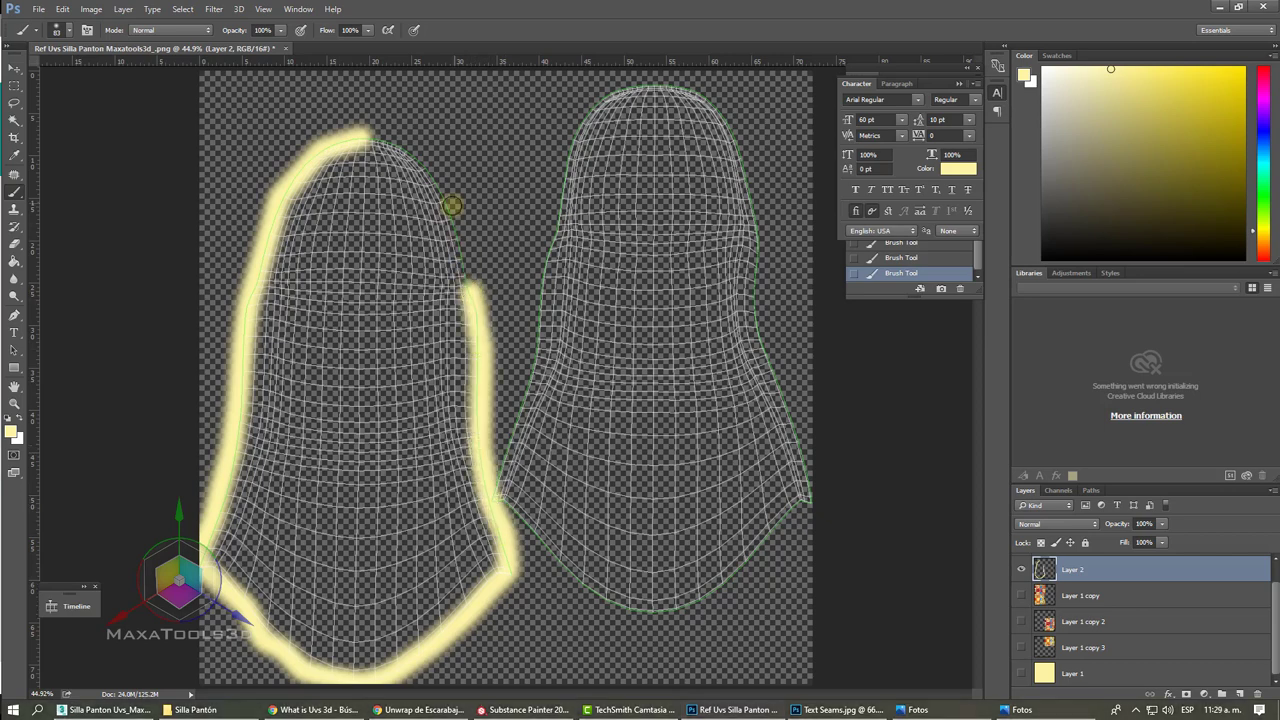
shift+click(451, 202)
shift+click(421, 157)
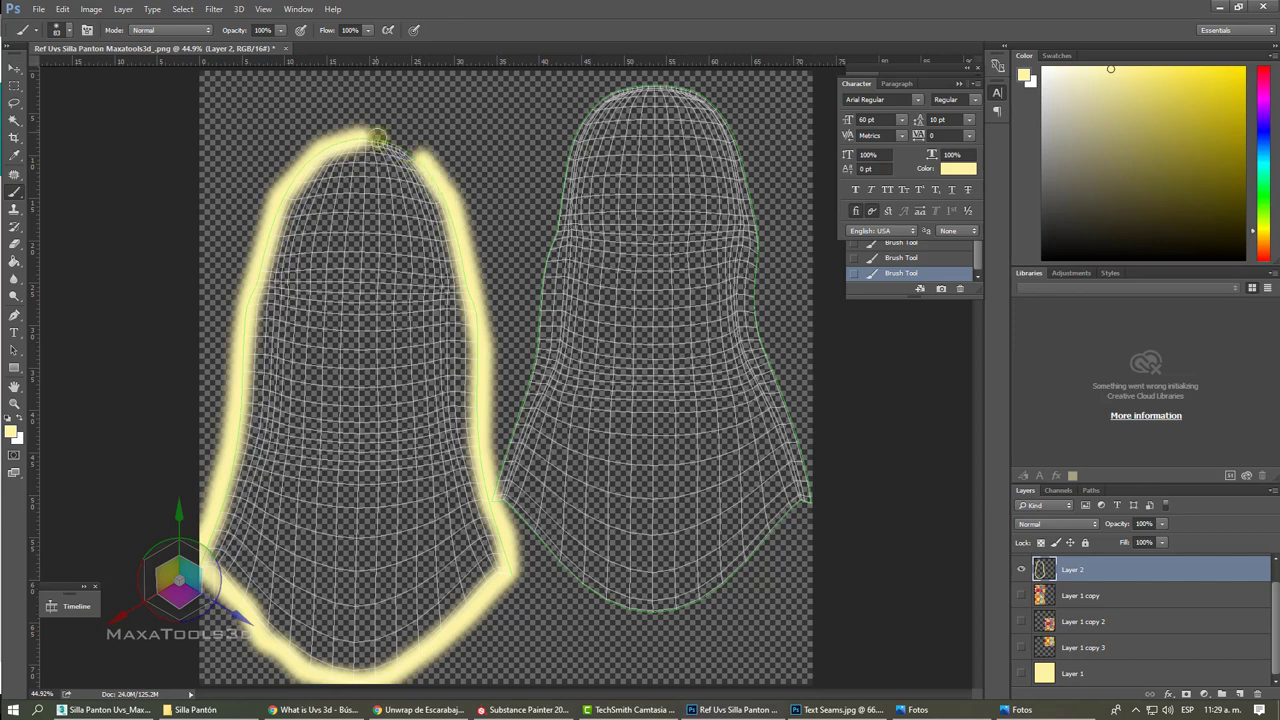
shift+click(367, 133)
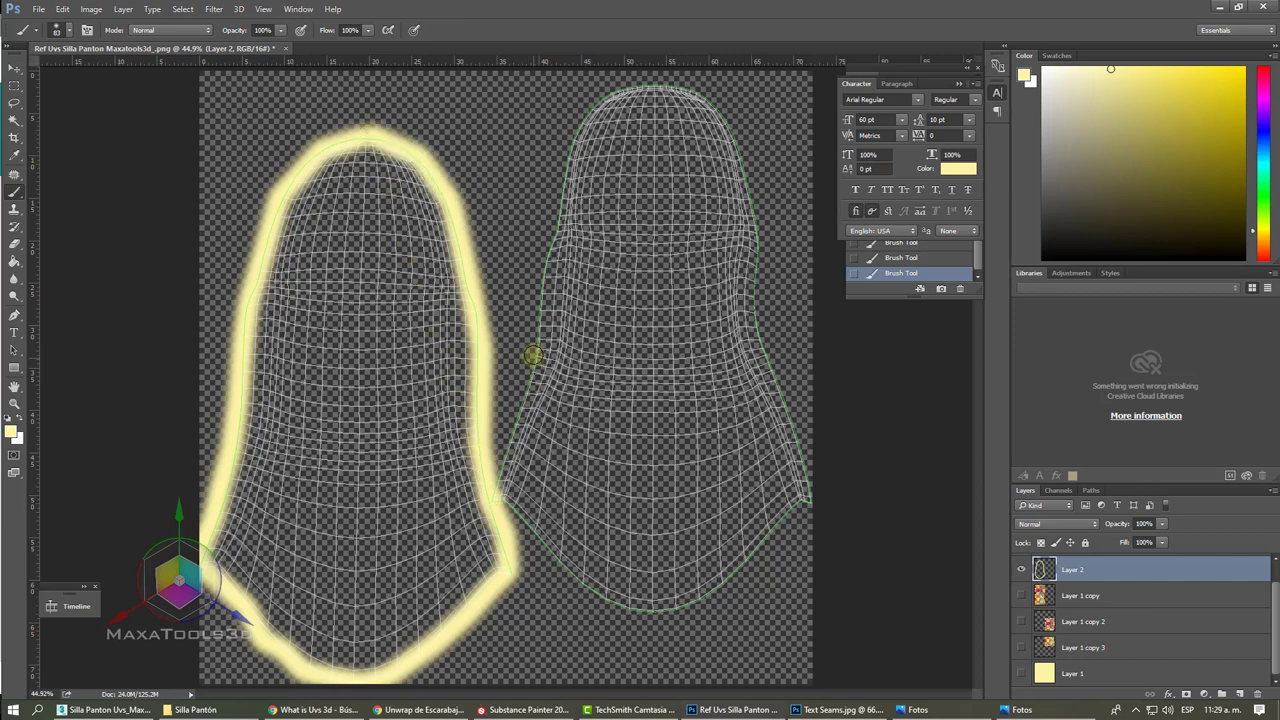
Step: Trace a light-yellow outline around the right UV shell, joining it at the shells' meeting corner
shift+click(536, 350)
shift+click(550, 234)
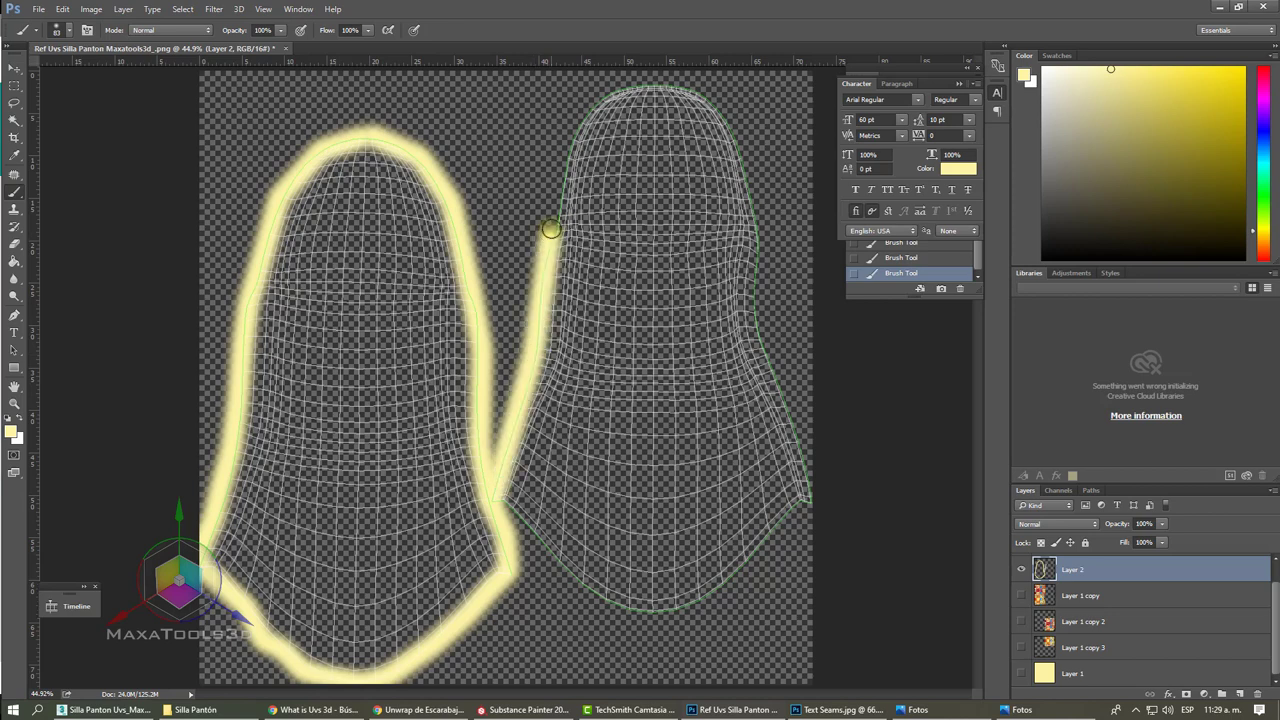
shift+click(572, 129)
shift+click(598, 102)
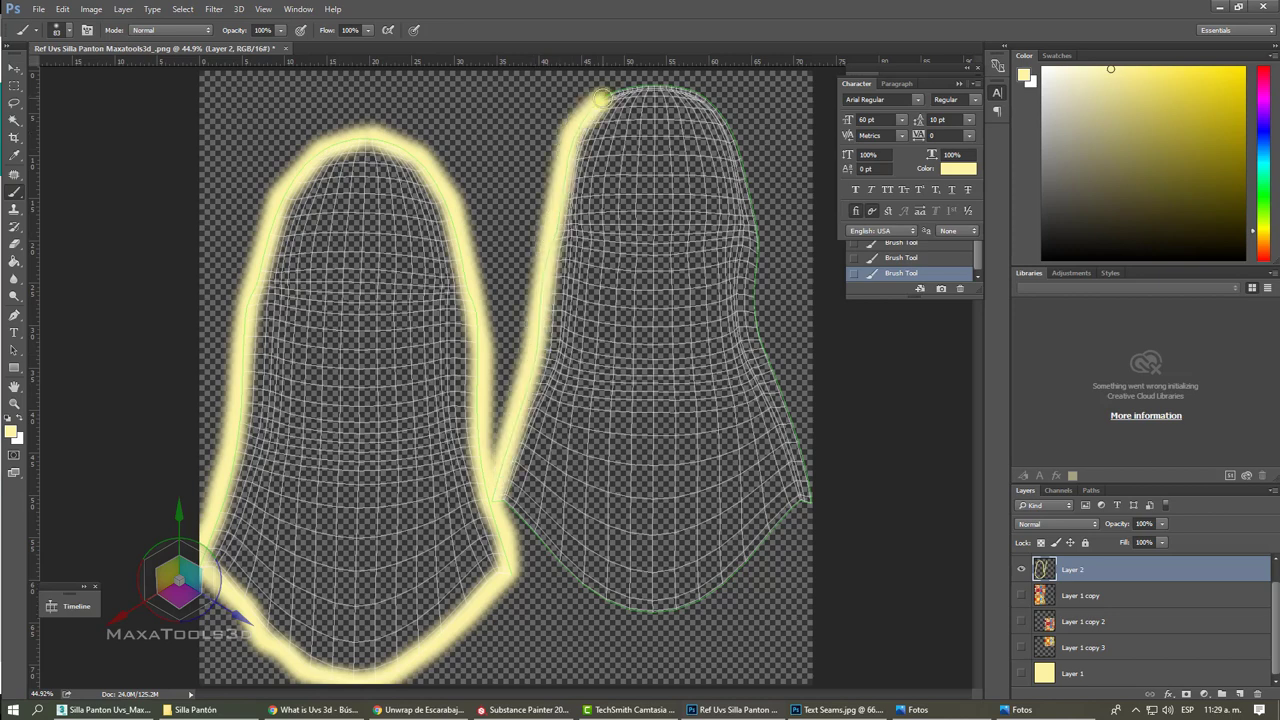
shift+click(648, 86)
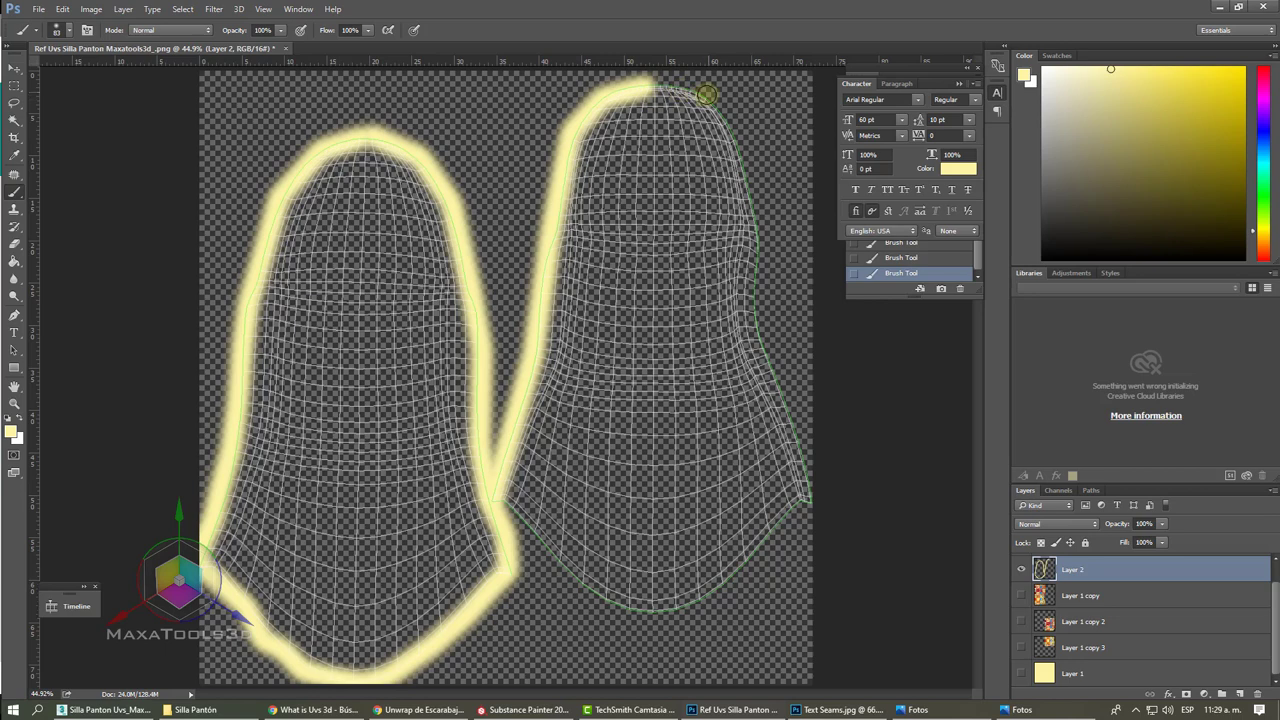
drag(681, 91, 740, 125)
mouse_move(758, 204)
mouse_down()
mouse_move(757, 323)
mouse_move(792, 415)
mouse_up()
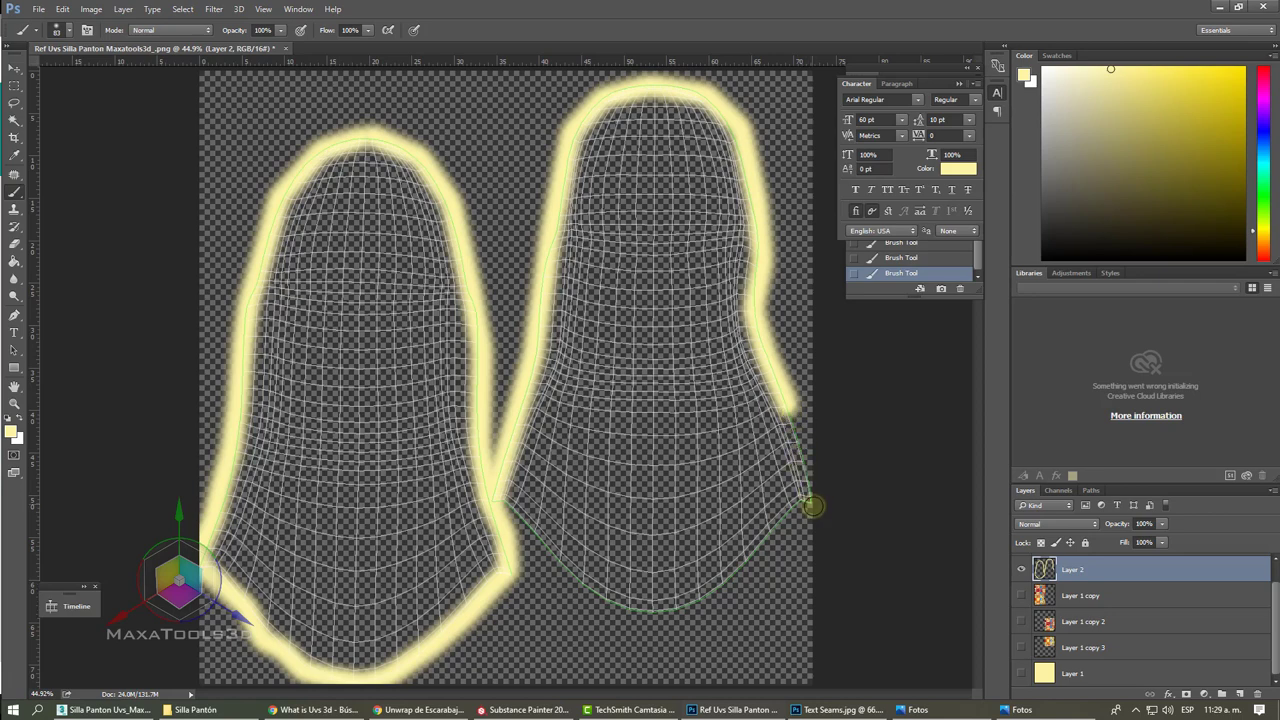
shift+click(812, 506)
drag(788, 520, 702, 601)
shift+right_click(660, 623)
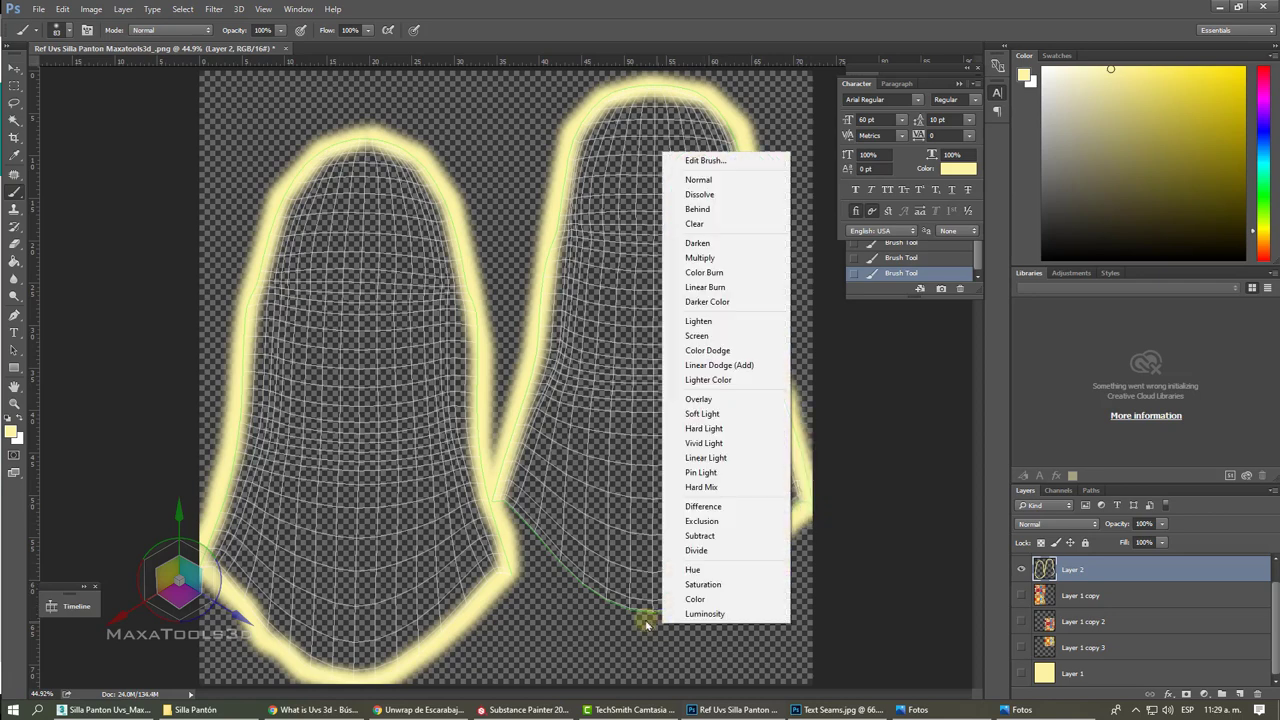
click(647, 619)
drag(654, 616, 580, 590)
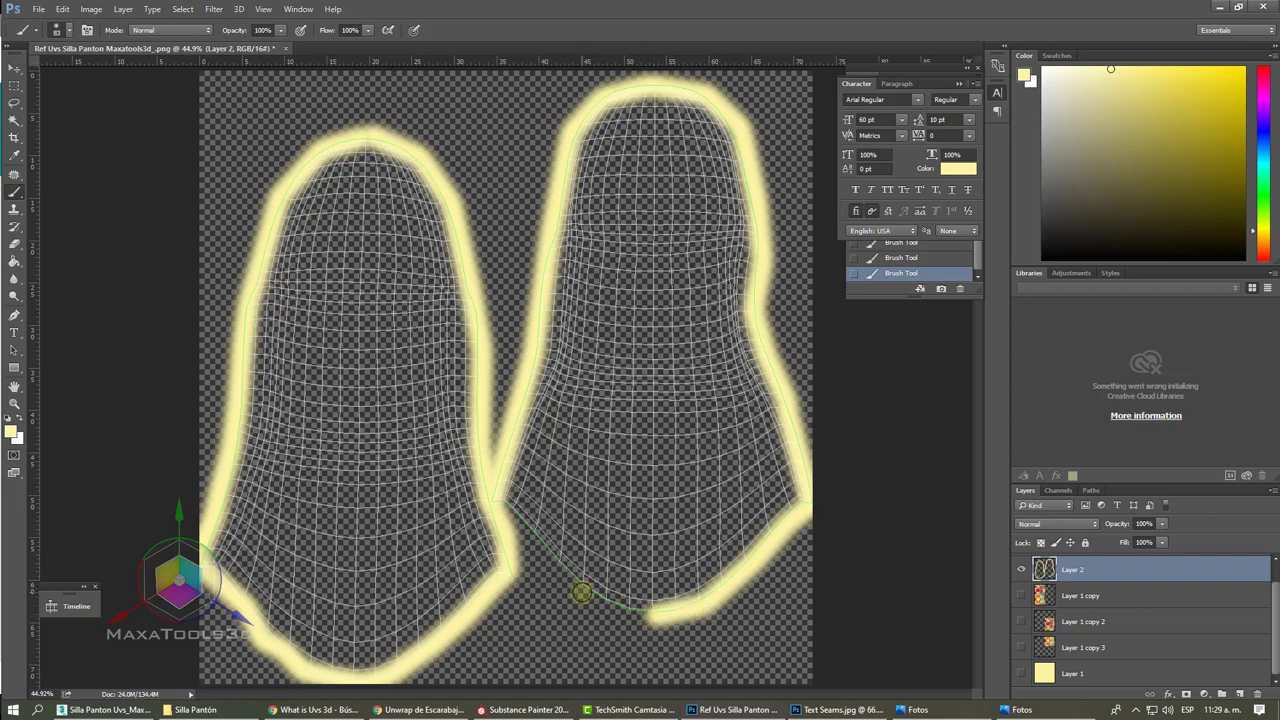
shift+click(503, 503)
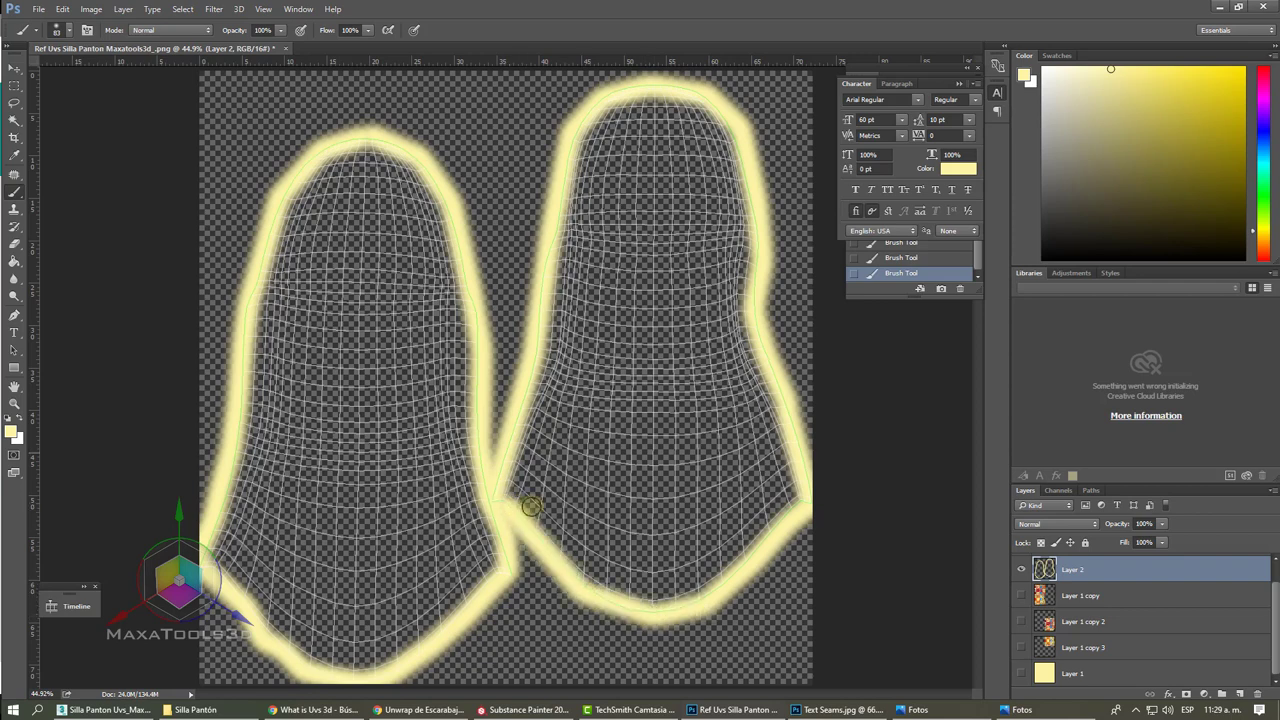
Step: Check the outline by toggling Layer 2, then show the patchwork texture layers again
click(1020, 569)
click(1020, 569)
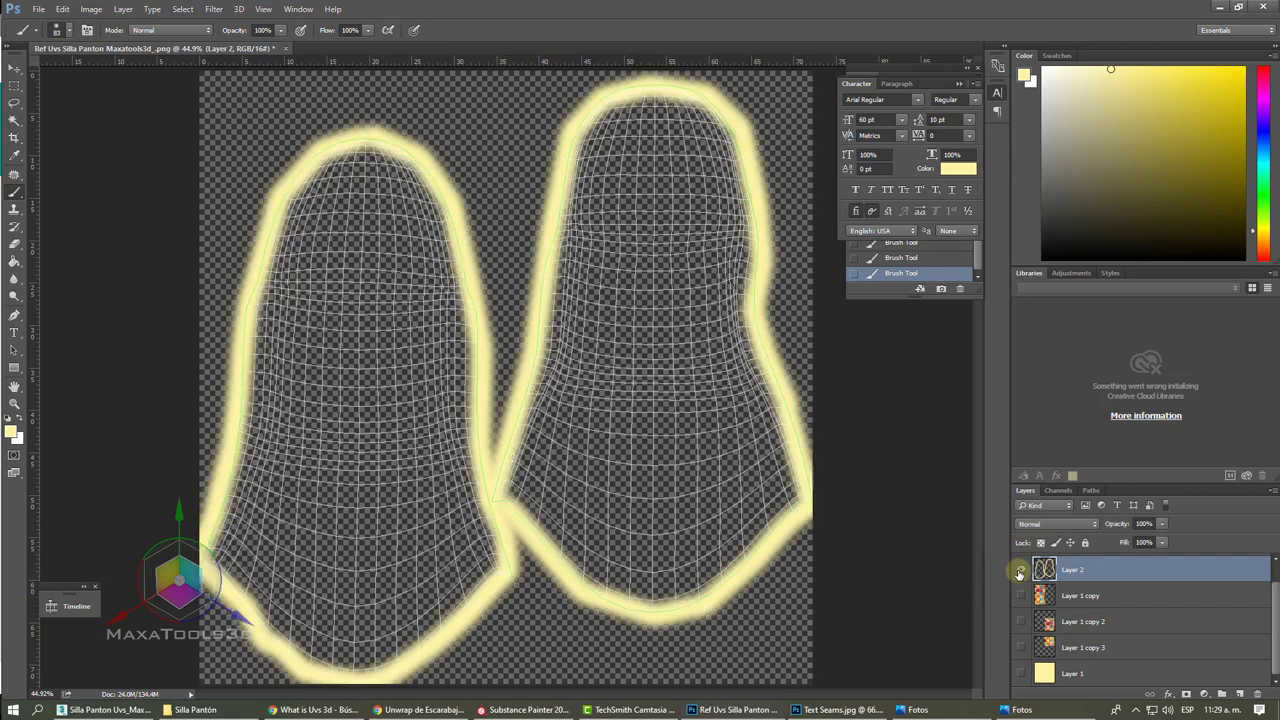
click(1020, 569)
click(1020, 569)
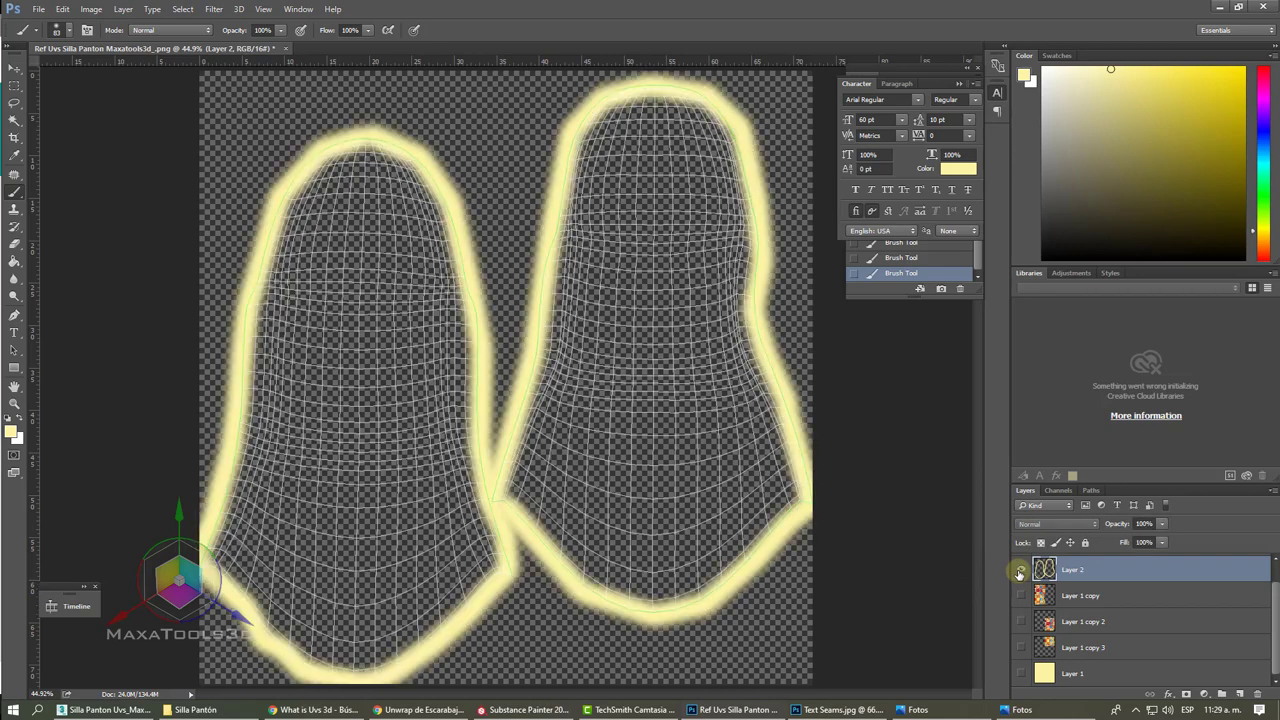
click(1020, 621)
click(1021, 647)
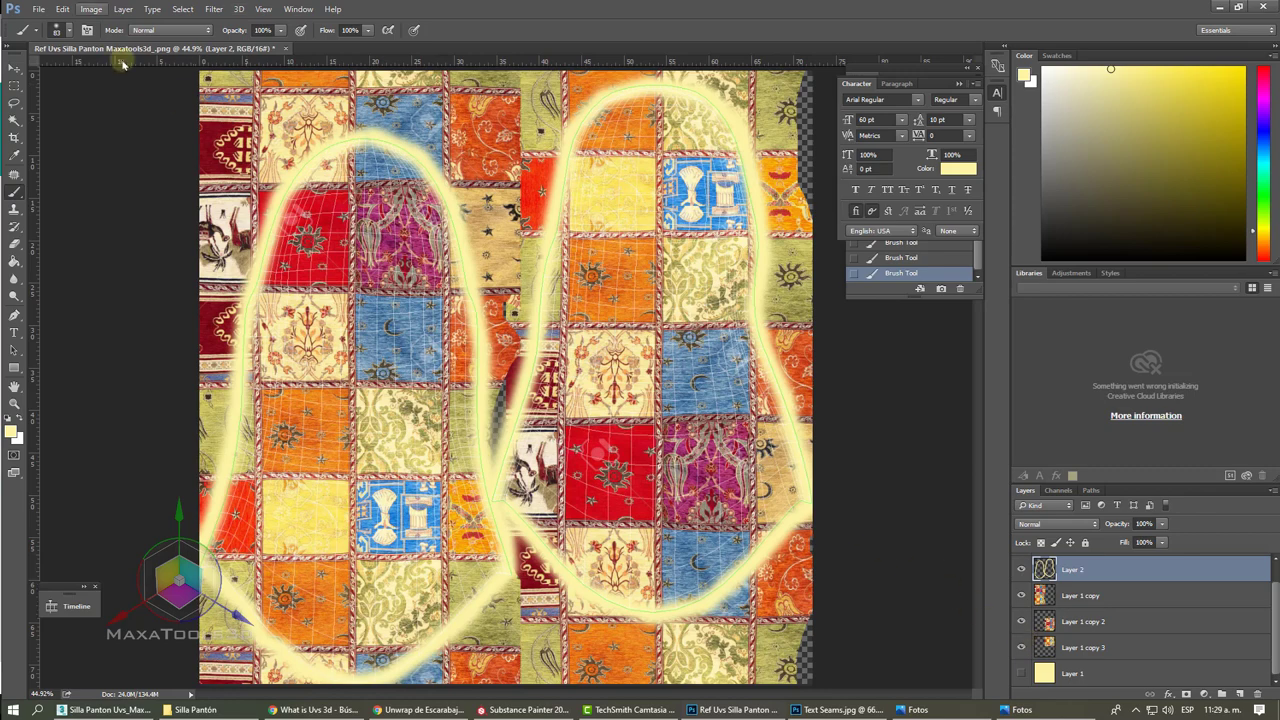
Step: Hide the UV wireframe Layer 0 and save as a PSD with Maximize Compatibility
click(42, 11)
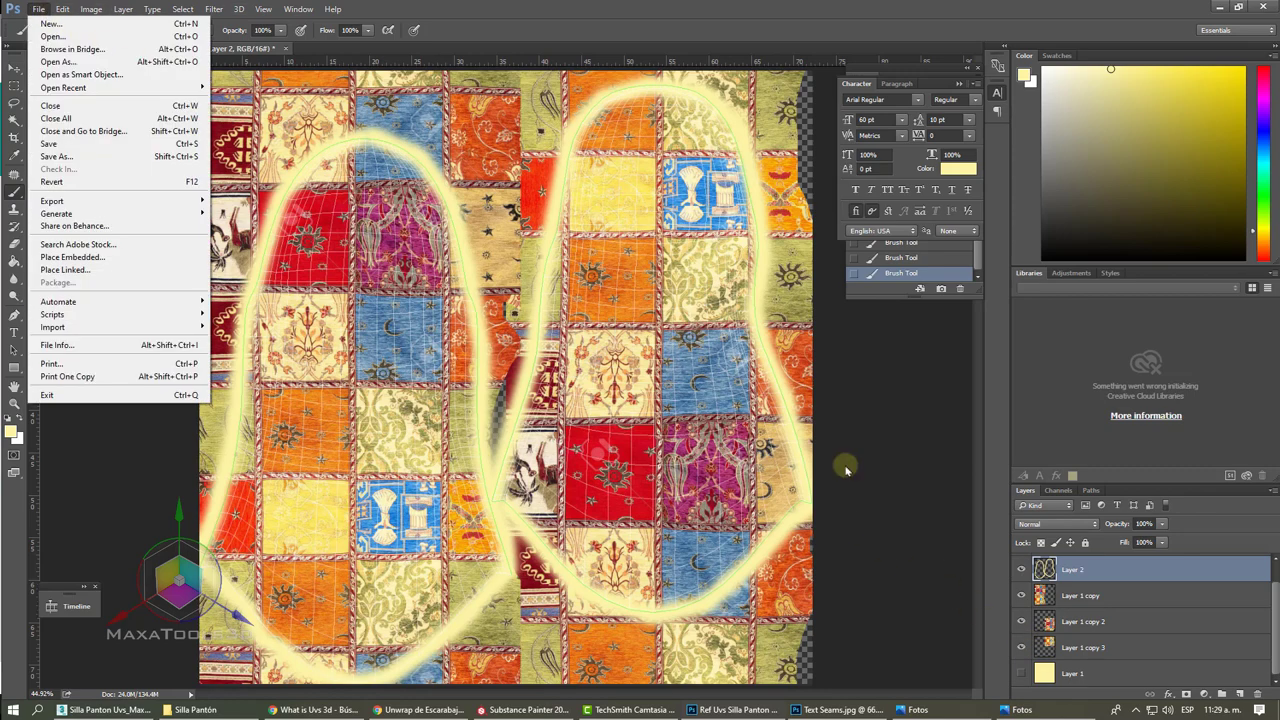
click(1140, 638)
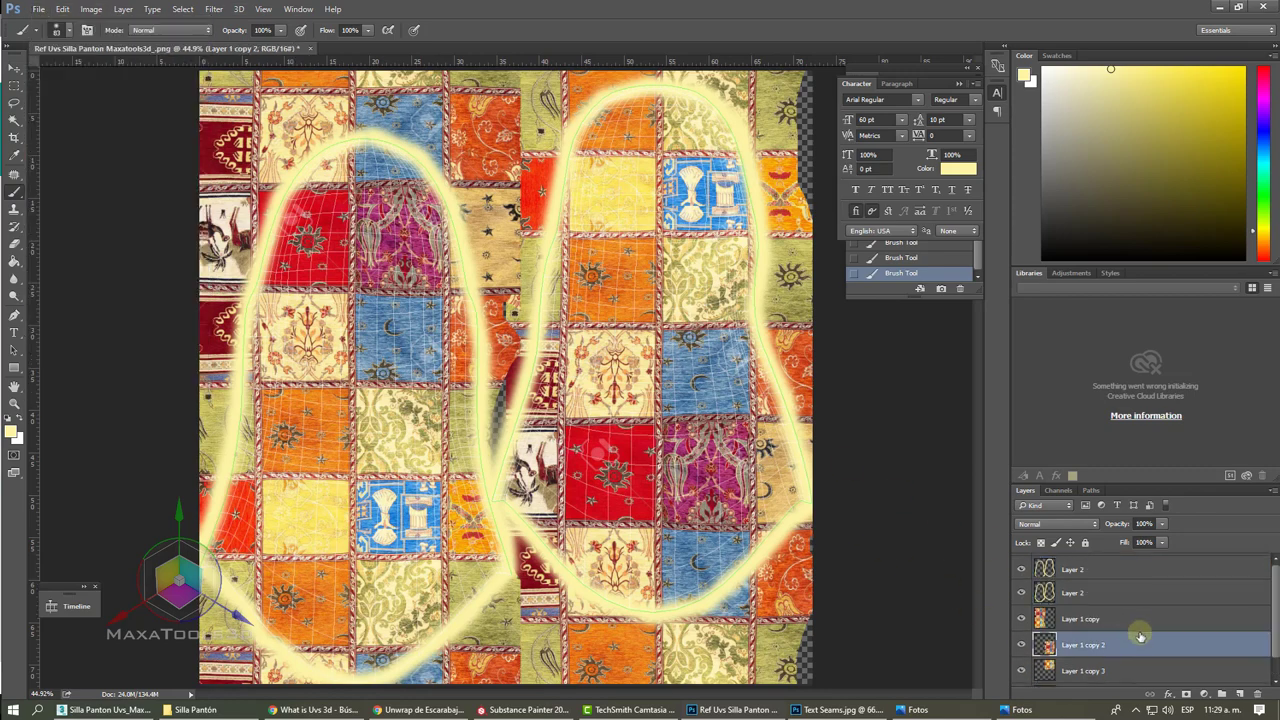
click(1021, 567)
click(38, 9)
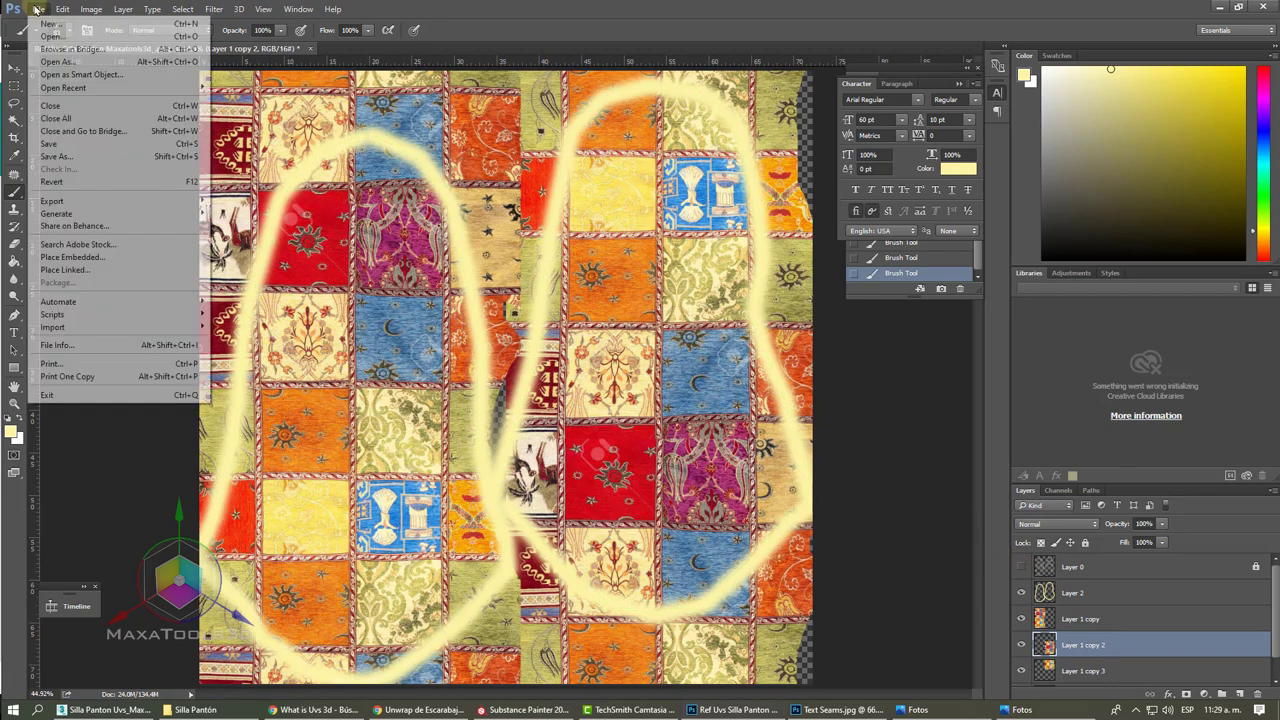
click(60, 145)
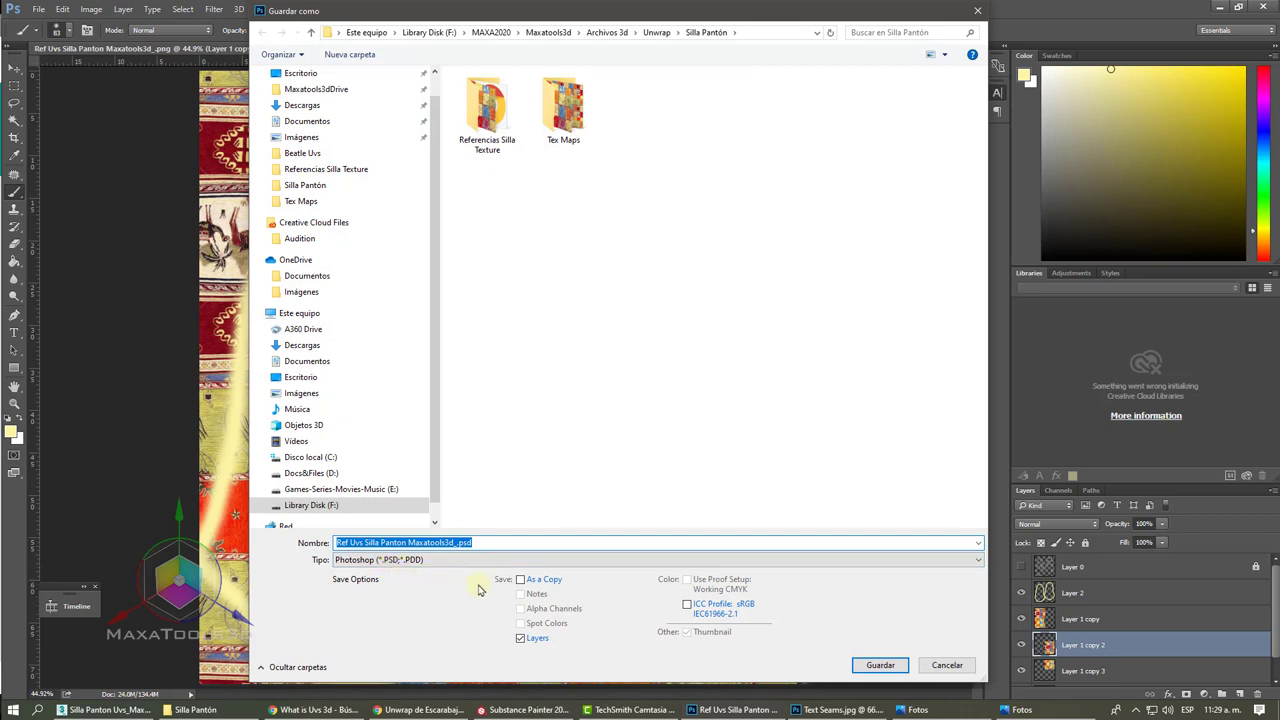
click(880, 665)
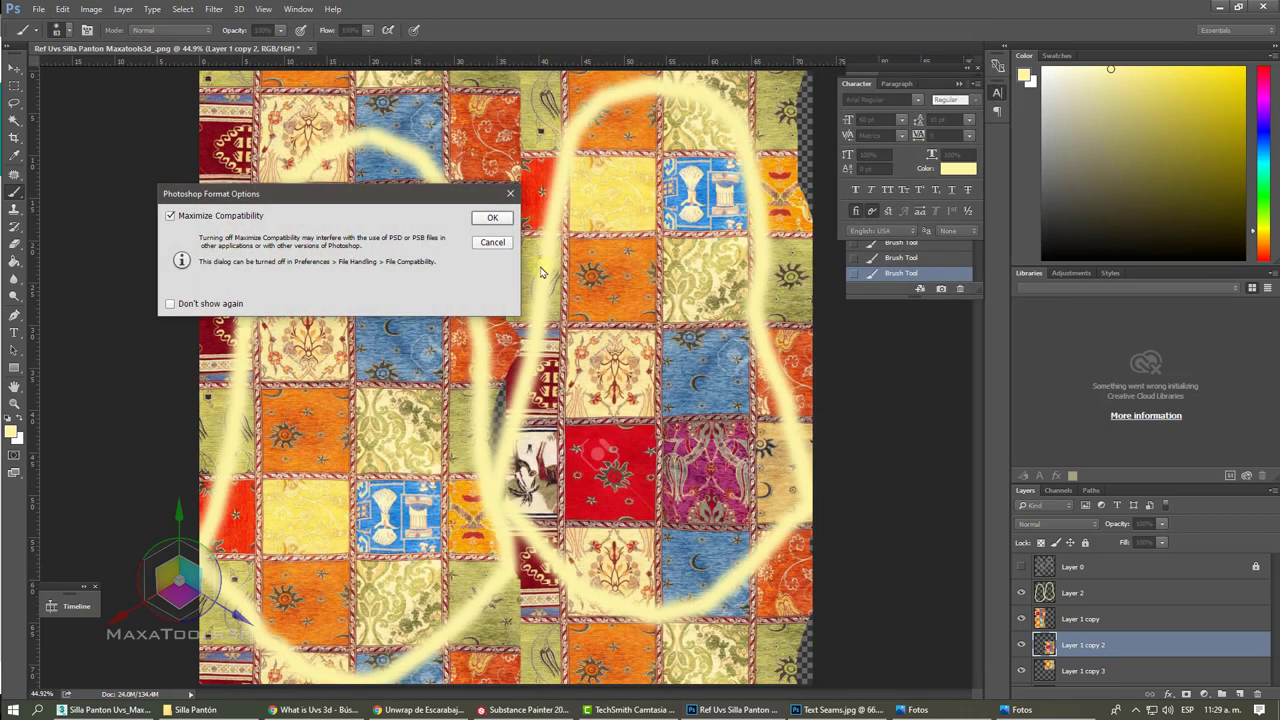
click(495, 219)
Step: Dismiss the still-saving error and bring up the Save As dialog again
click(38, 9)
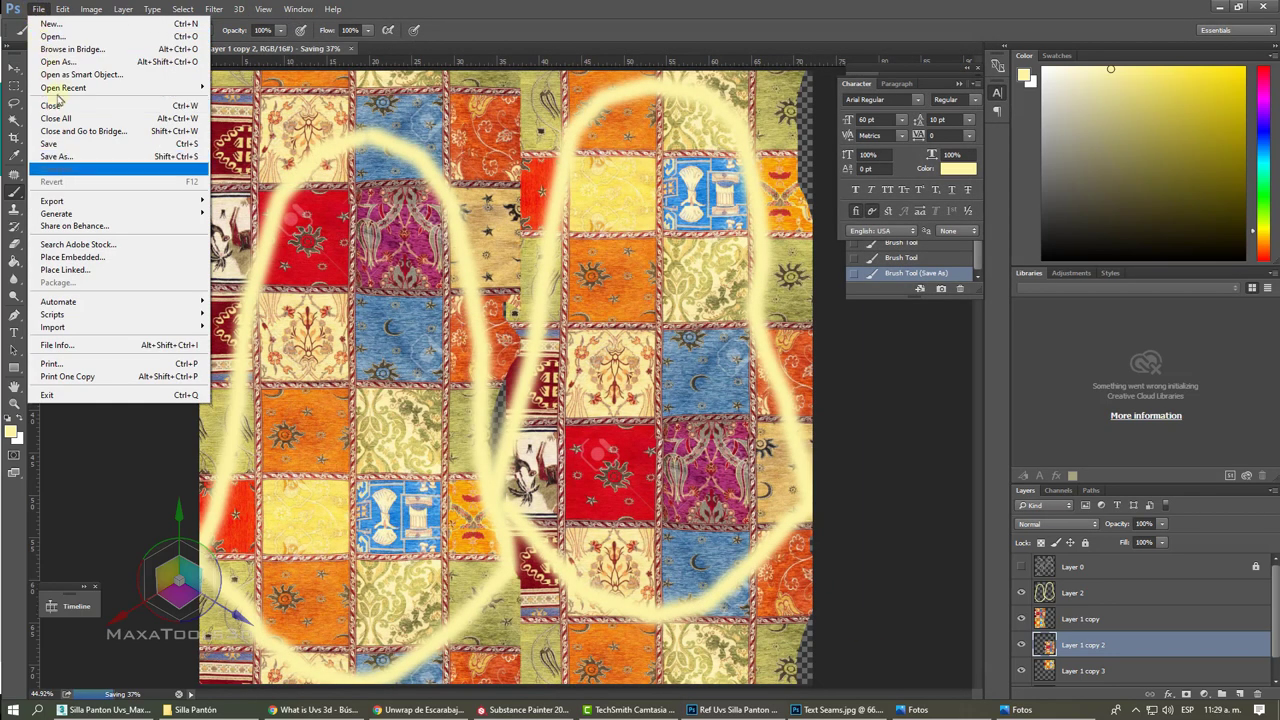
click(75, 158)
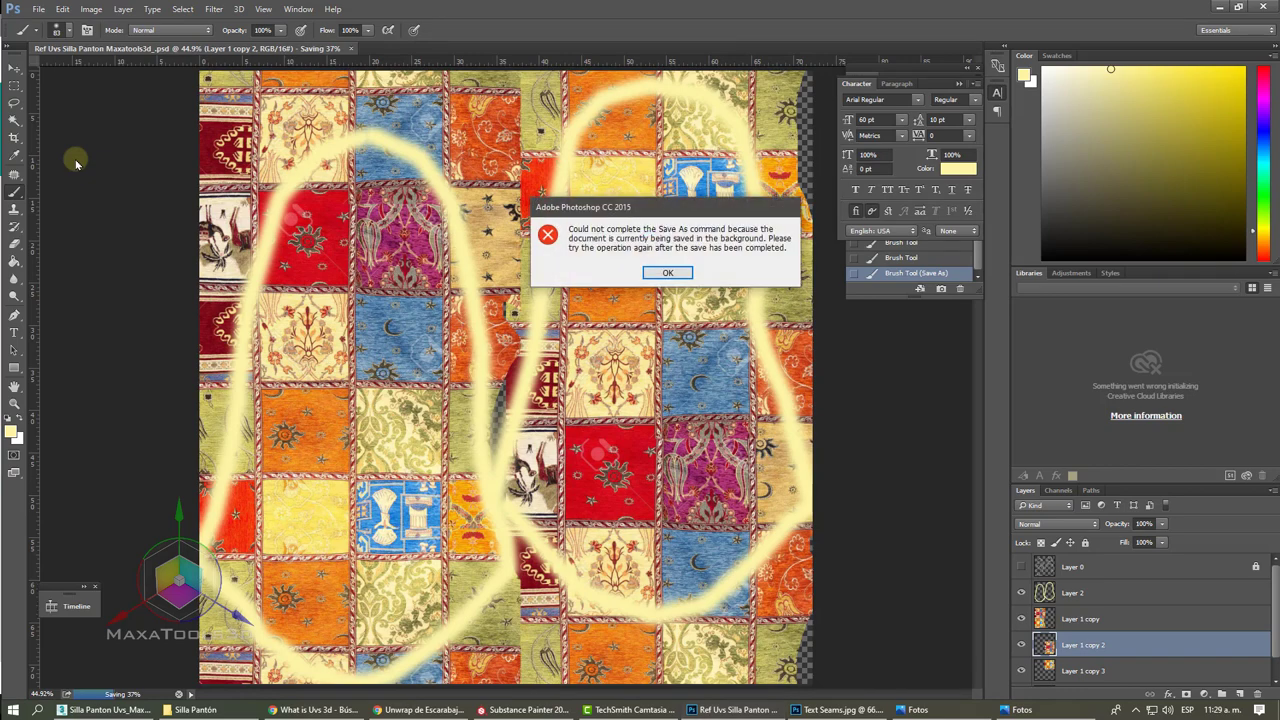
click(668, 278)
click(38, 9)
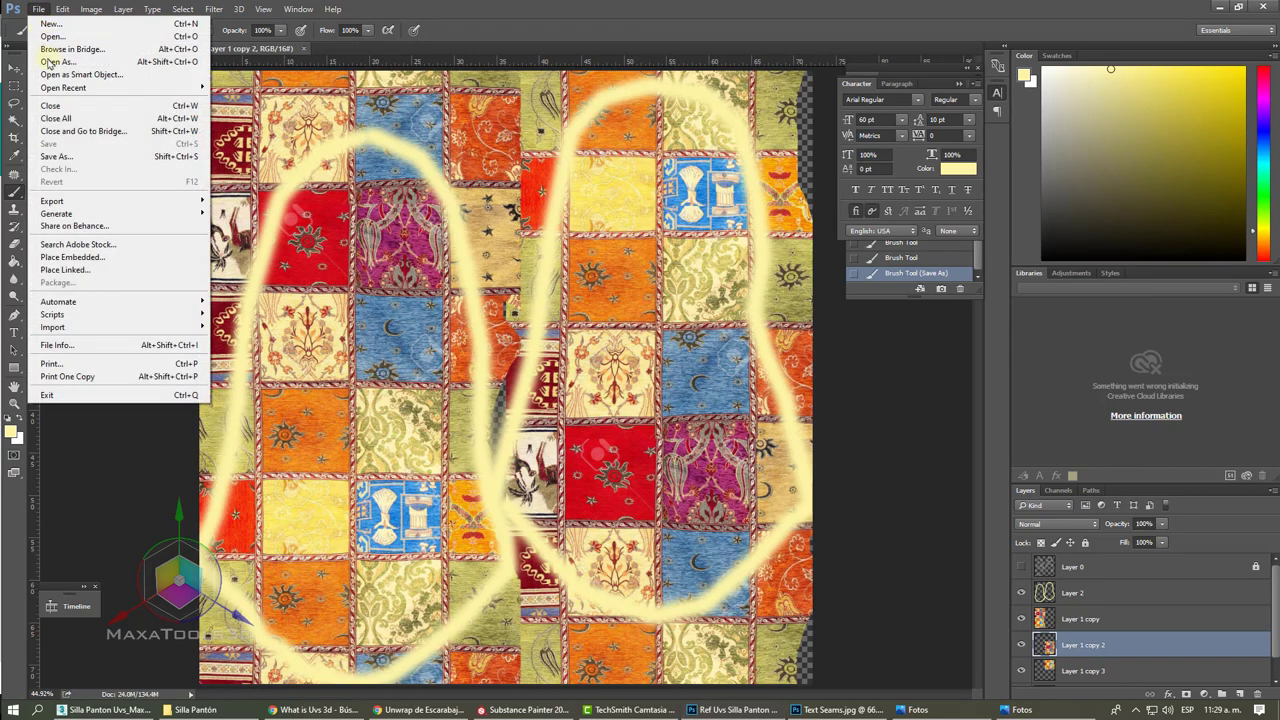
click(56, 156)
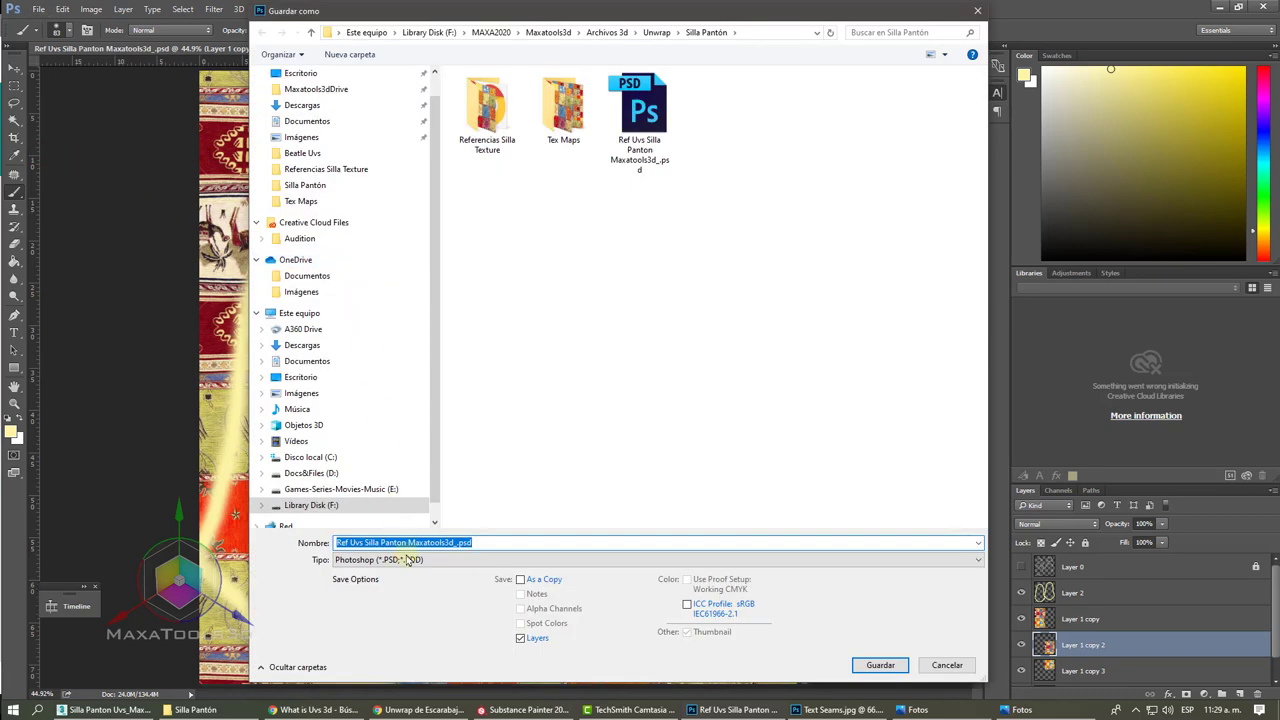
Step: Save a JPEG named texture Silla Panton Maxatools3d_.jpg at Quality 12 (Maximum)
click(407, 560)
click(407, 627)
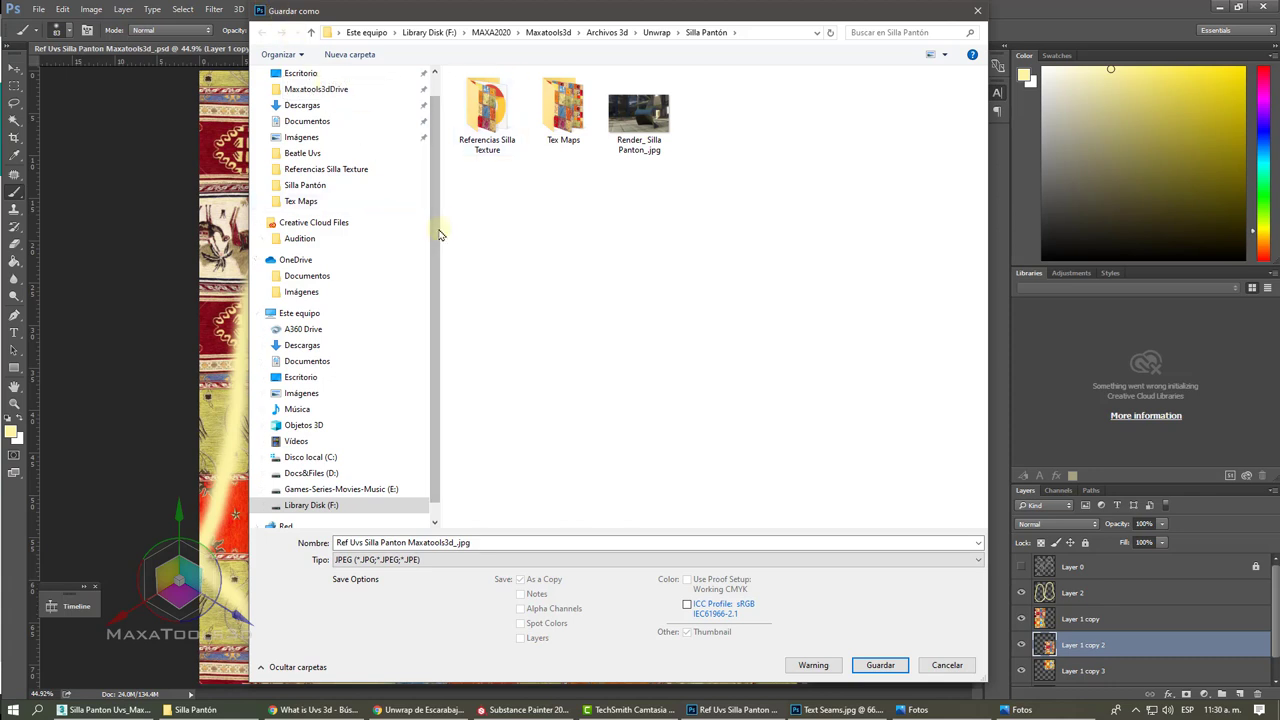
key(Tab)
click(364, 542)
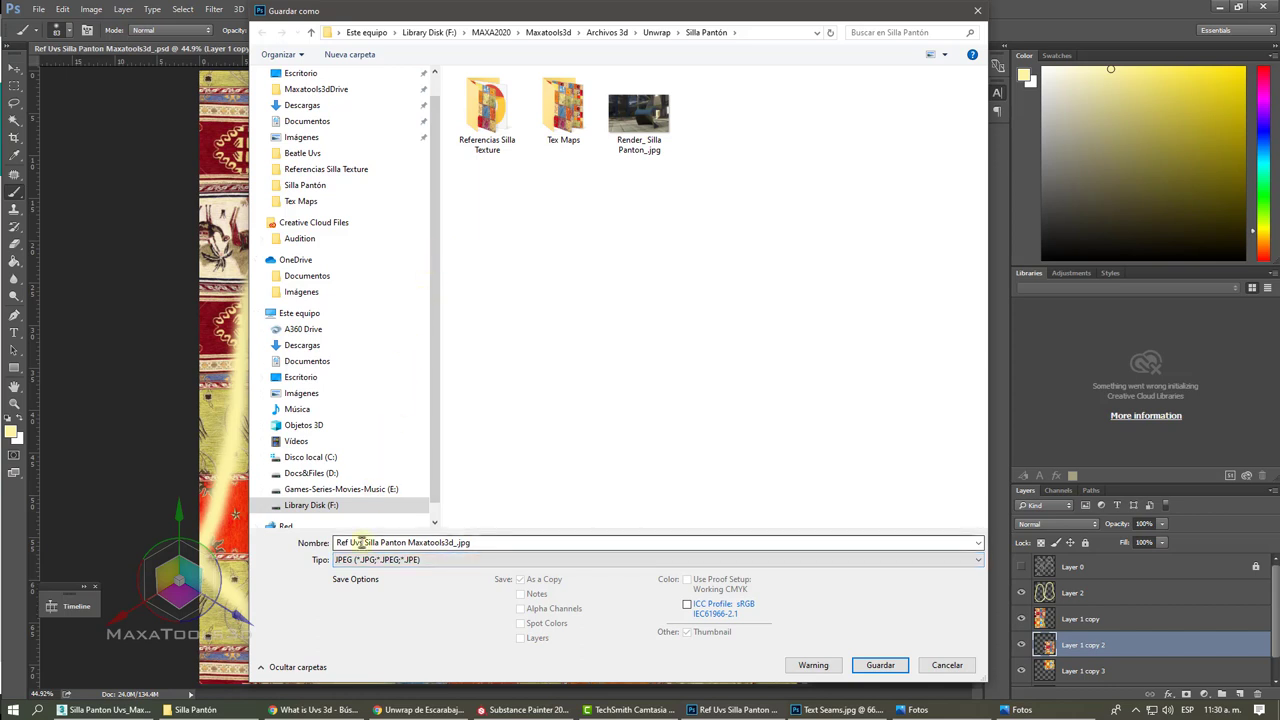
key(BackSpace)
key(BackSpace)
key(BackSpace)
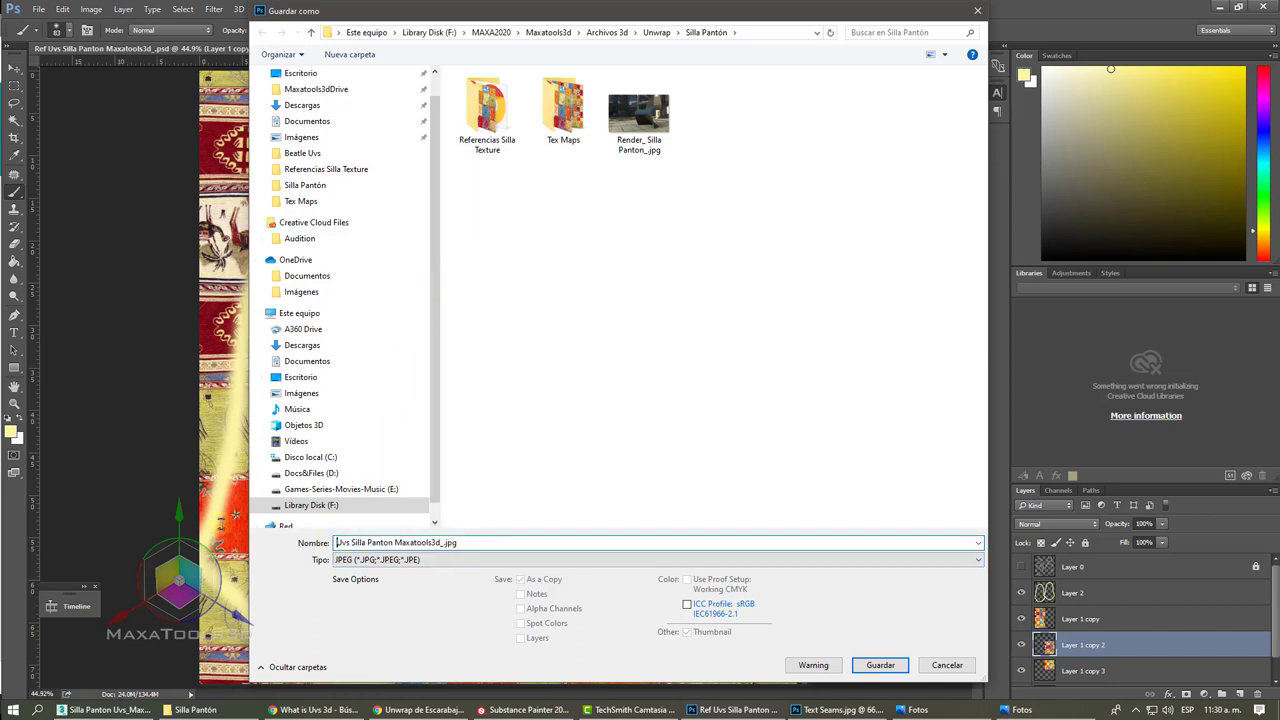
key(Tab)
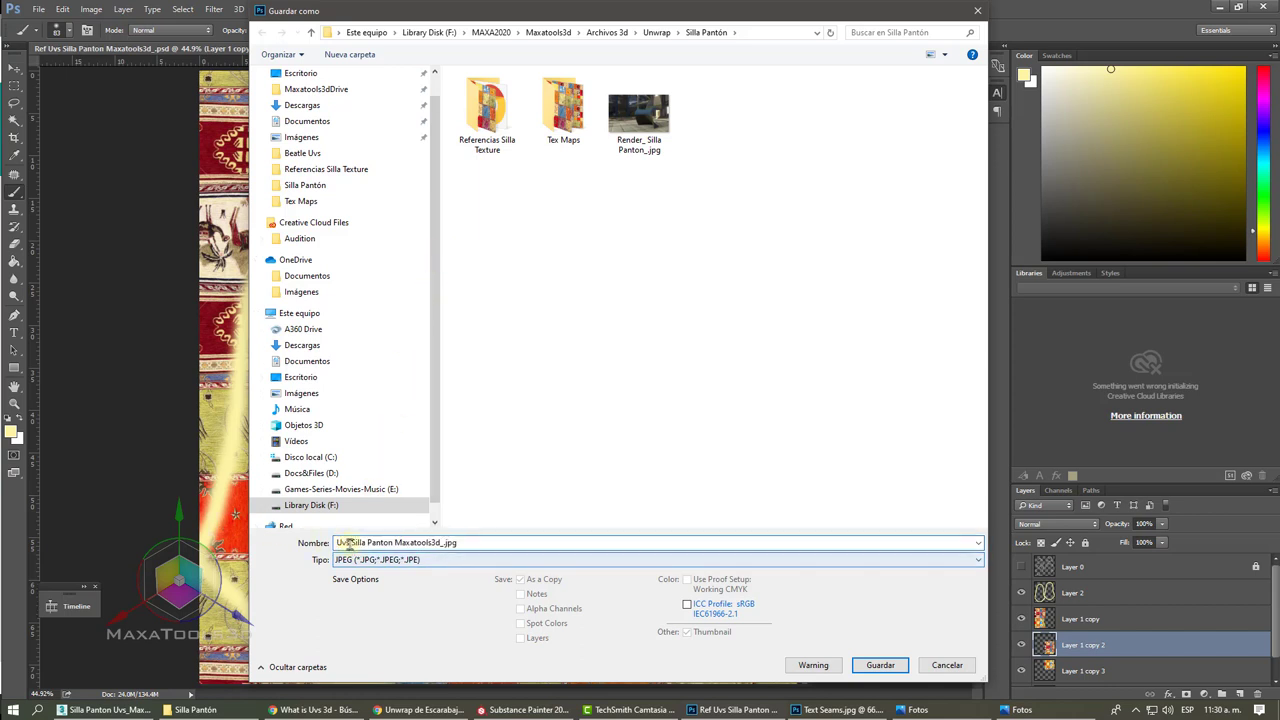
click(345, 542)
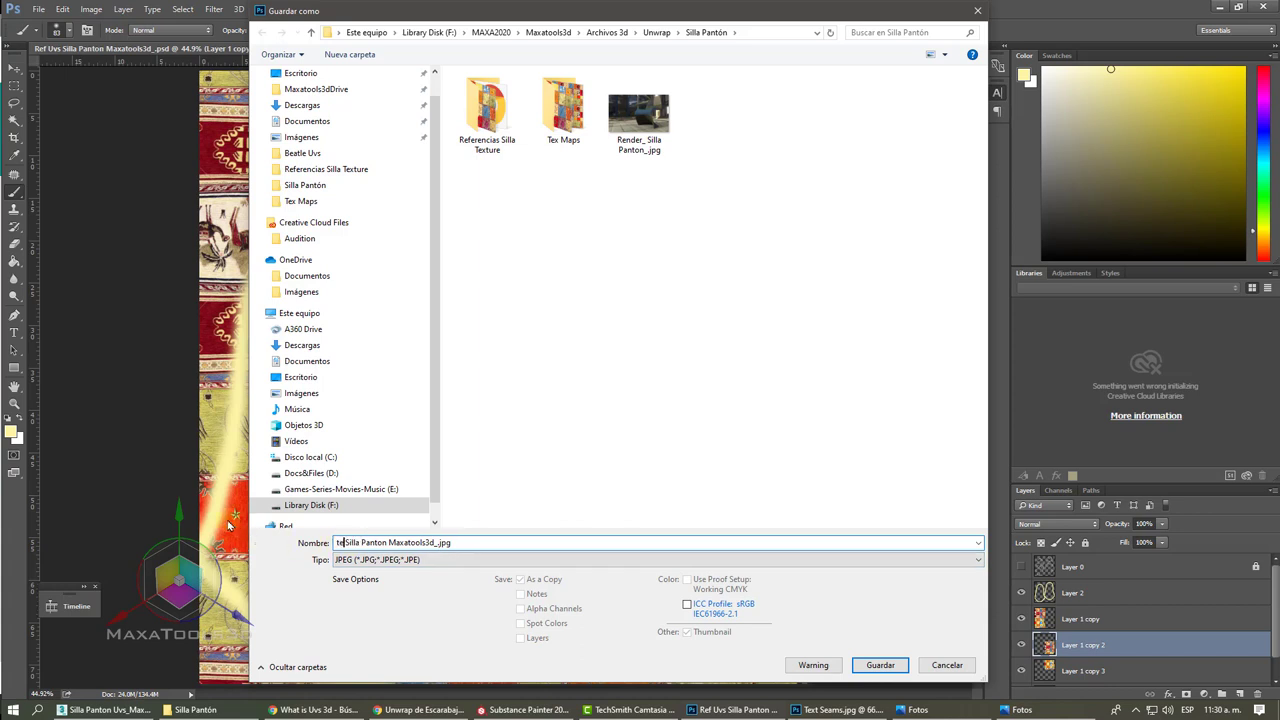
text(tex)
key(BackSpace)
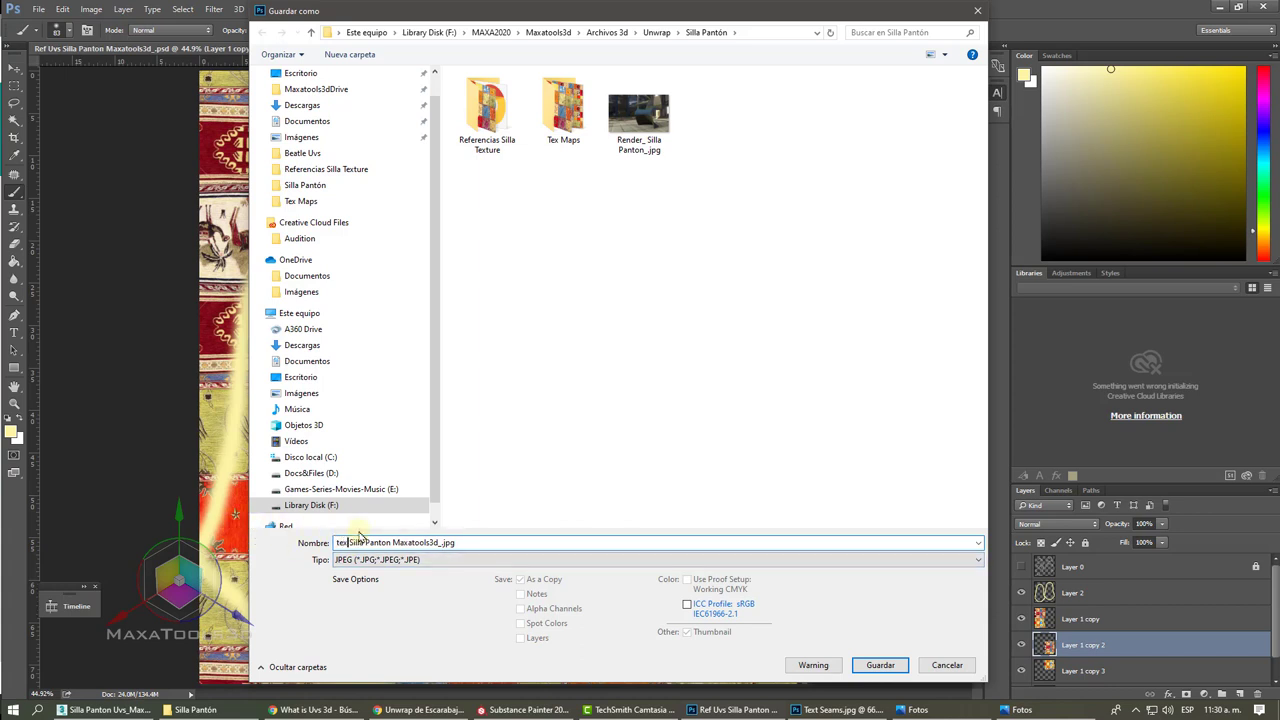
text(e)
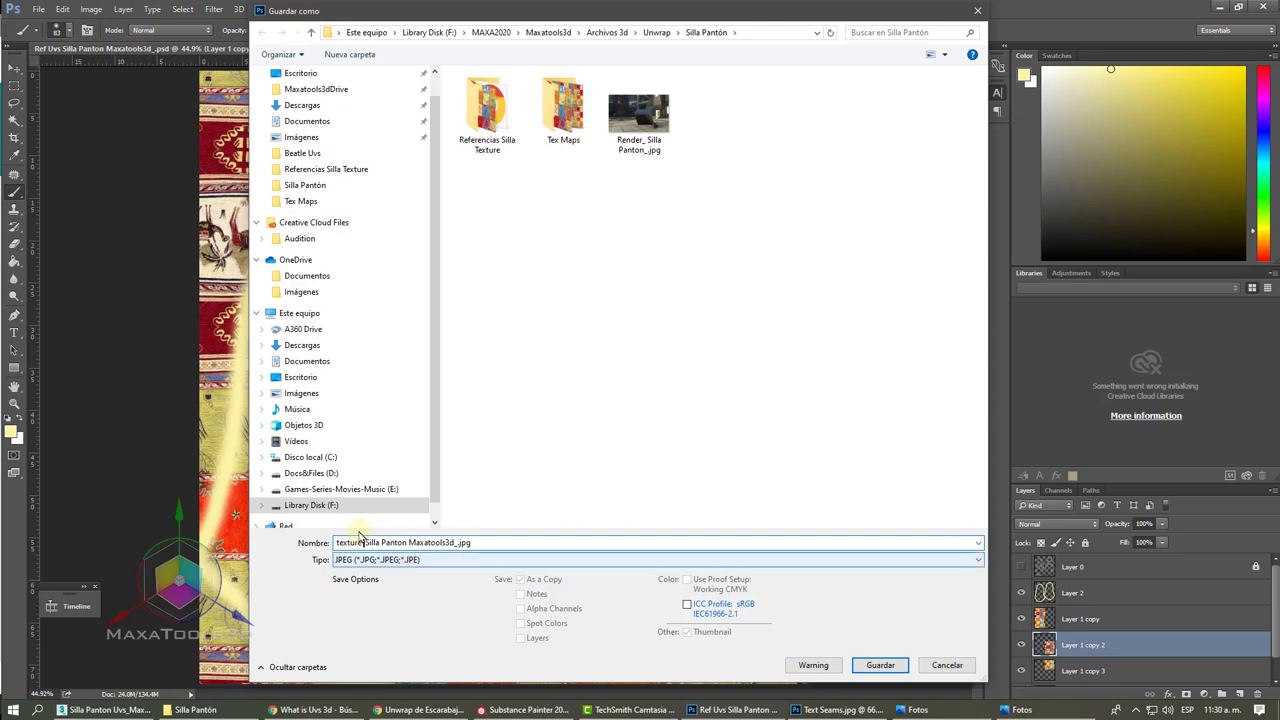
click(872, 665)
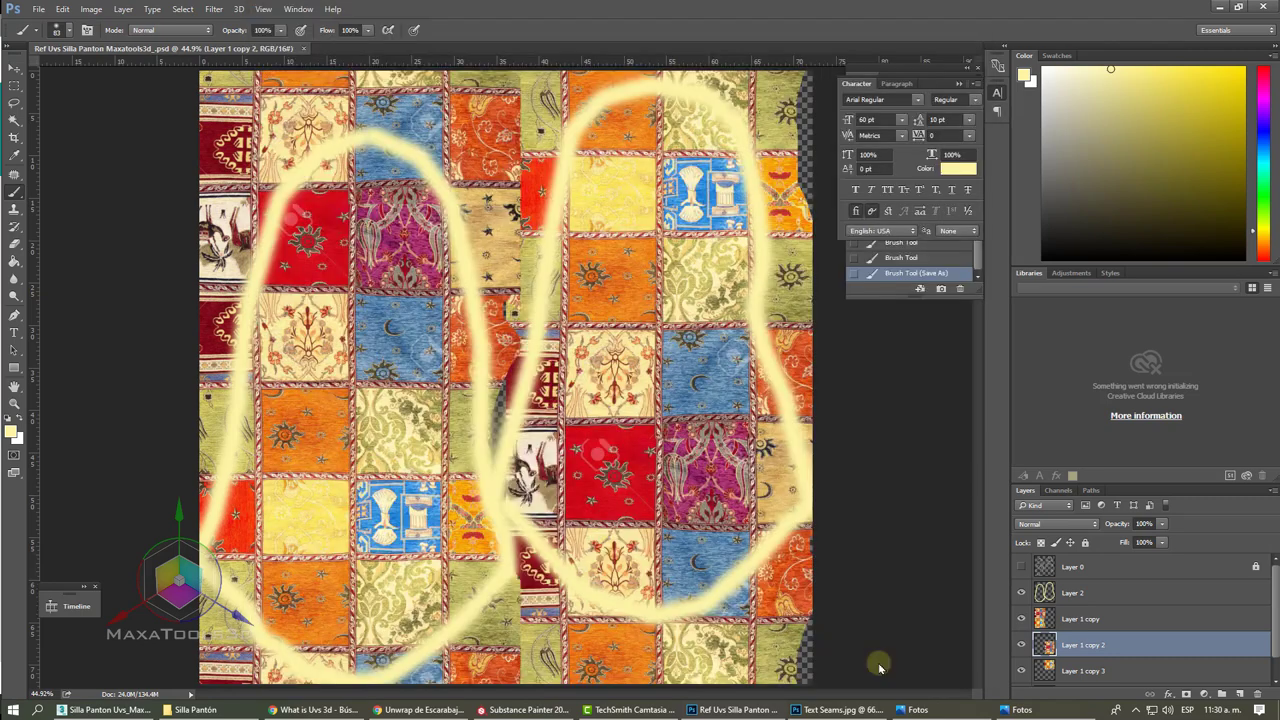
click(719, 193)
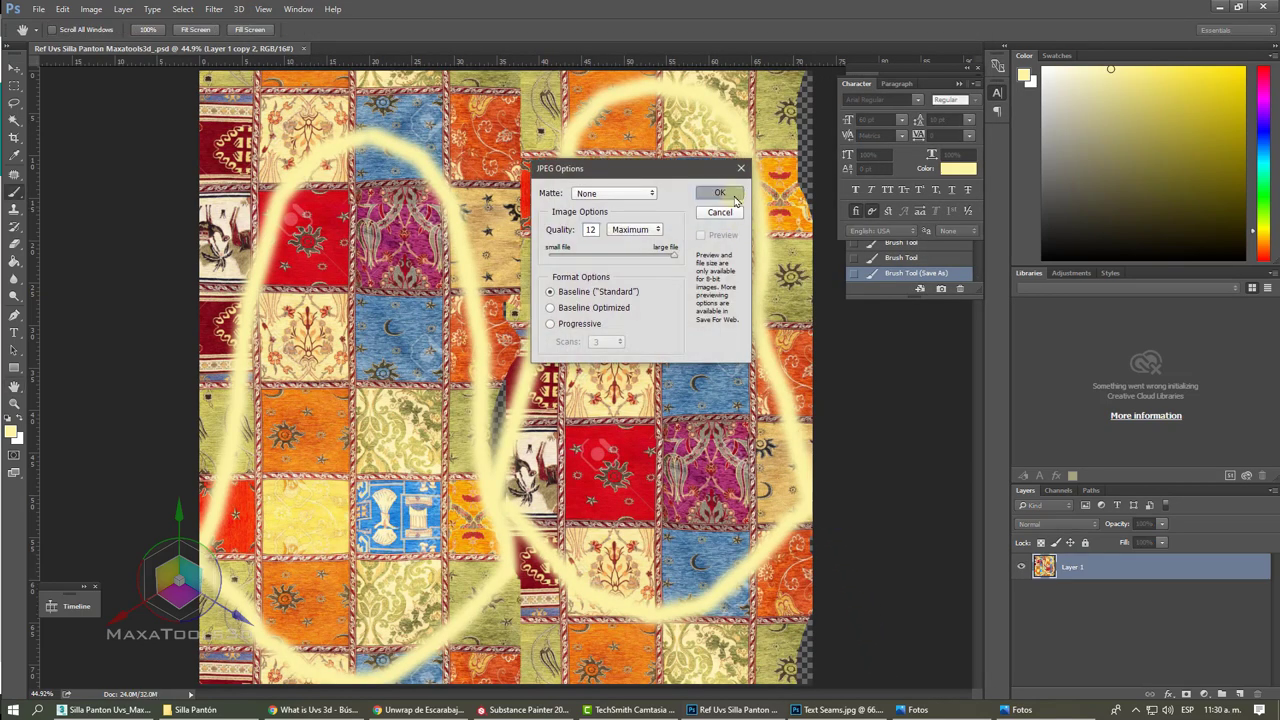
Step: In the Slate Material Editor, add Bitmap Map #3 loading texture Silla Panton Maxatools3d_.jpg
click(105, 709)
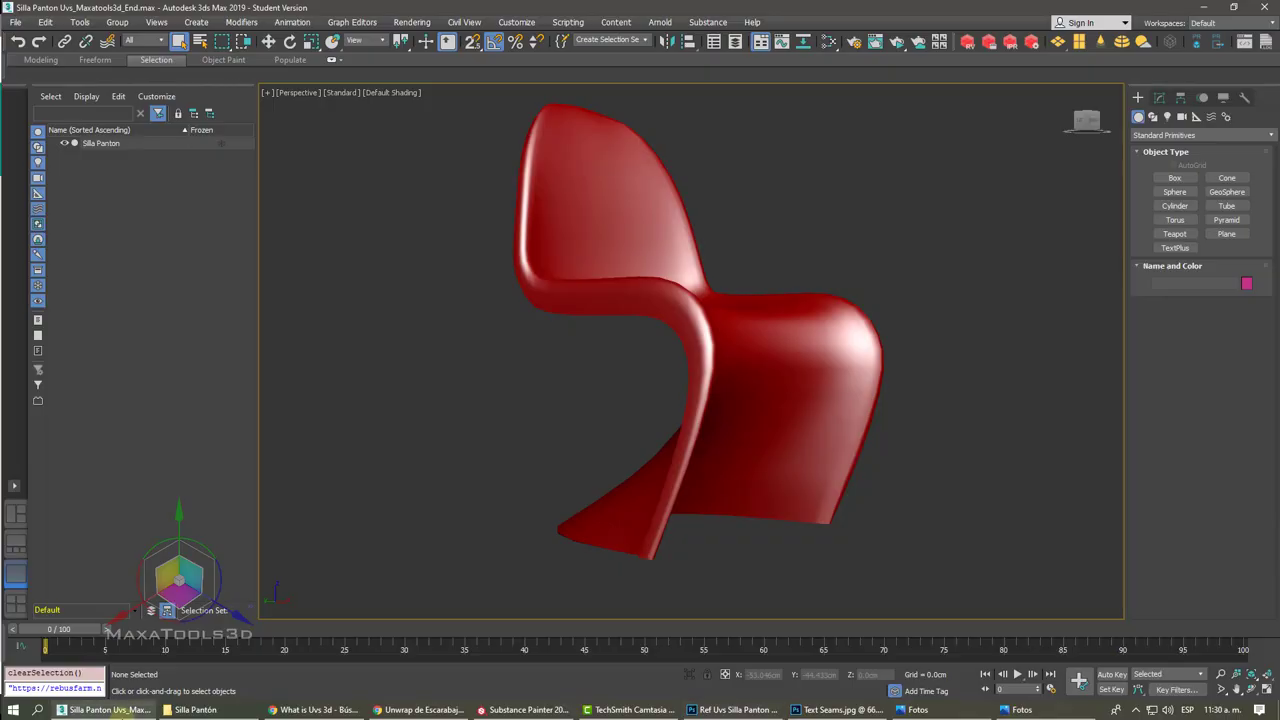
click(829, 42)
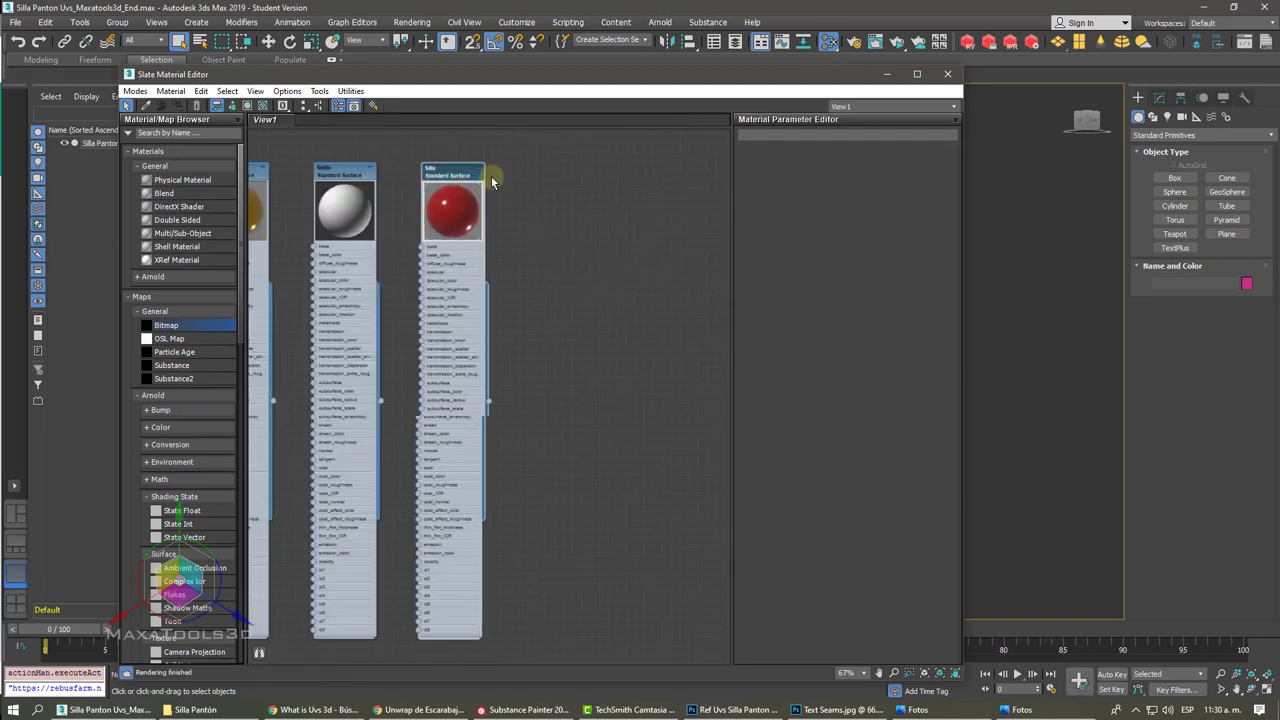
key(z)
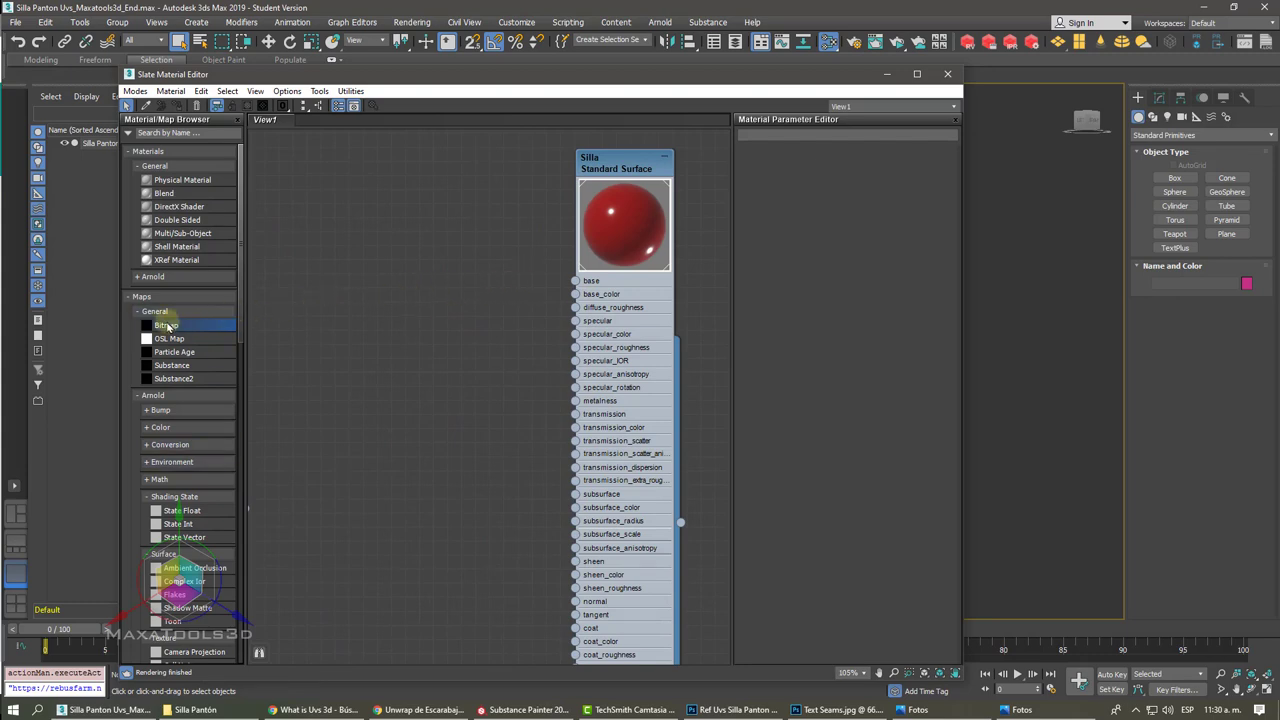
drag(166, 325, 457, 262)
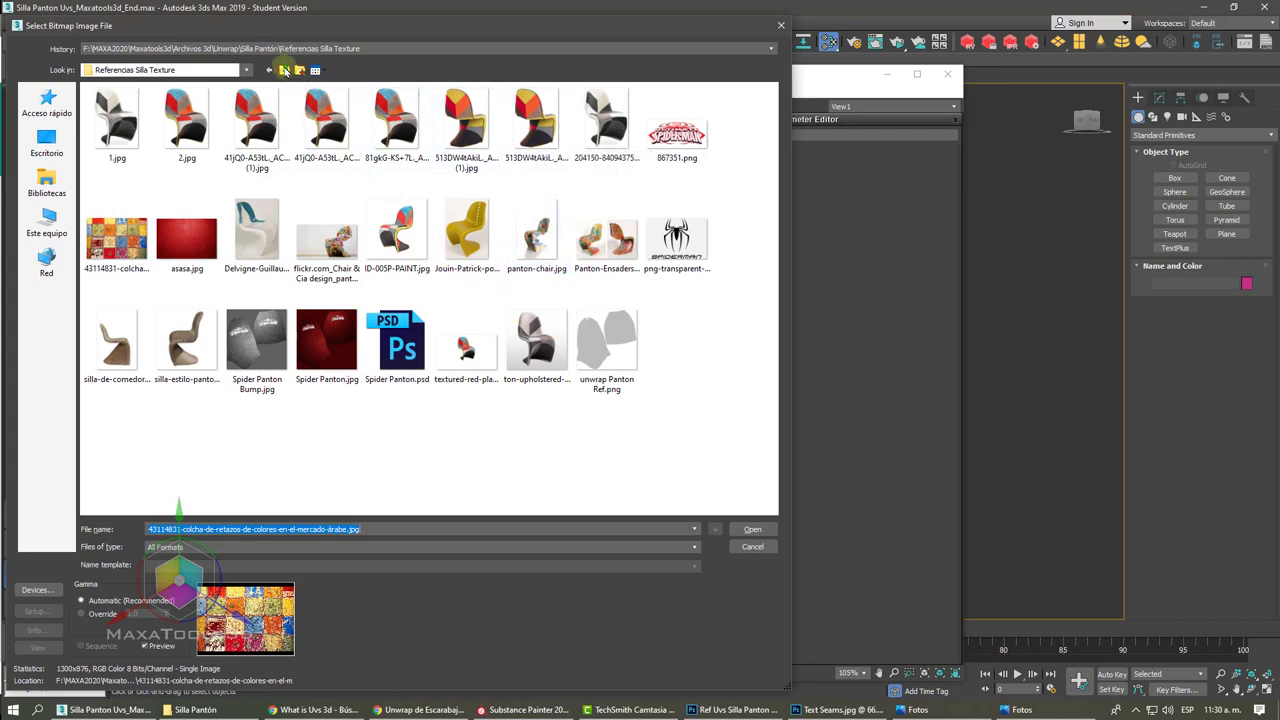
click(284, 70)
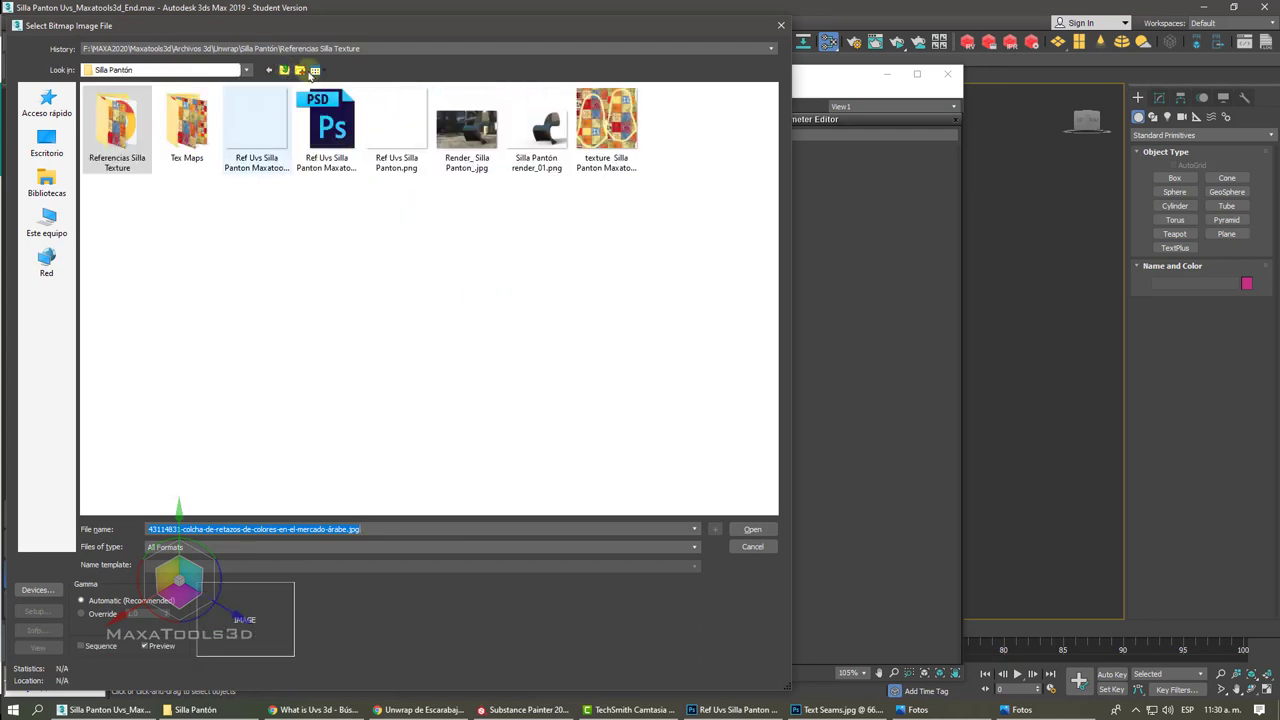
click(590, 122)
click(752, 529)
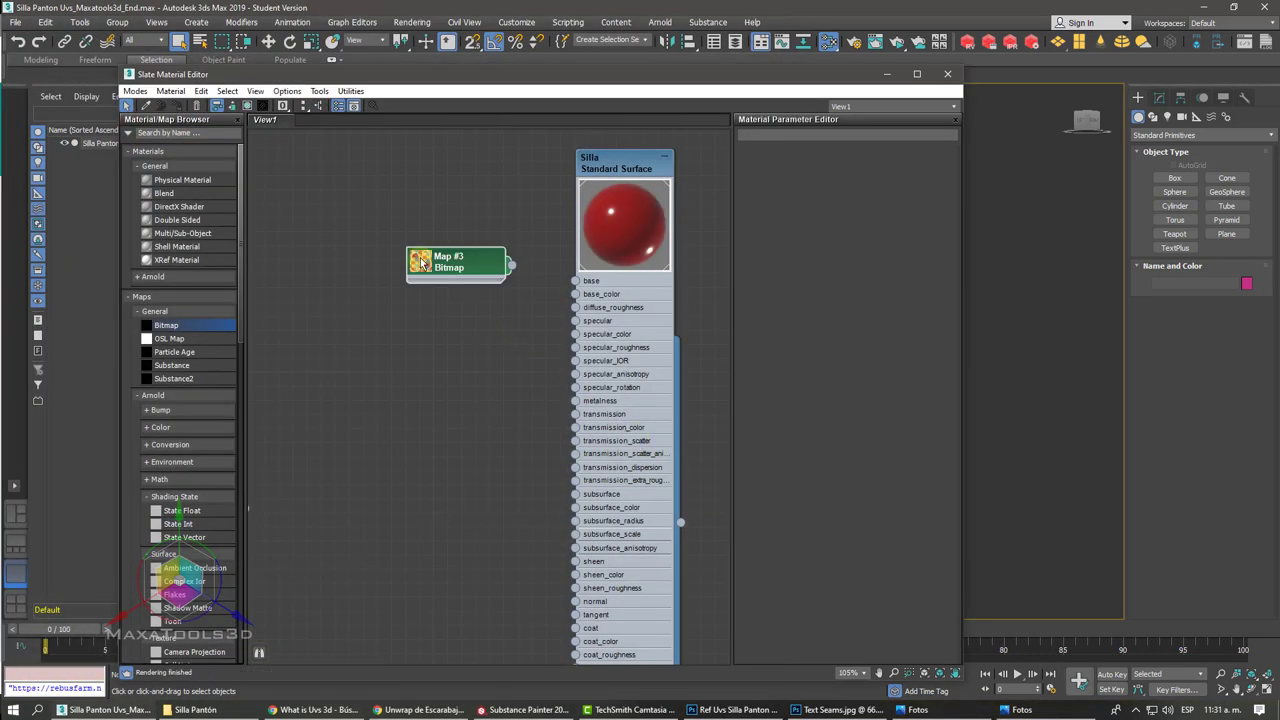
double_click(420, 261)
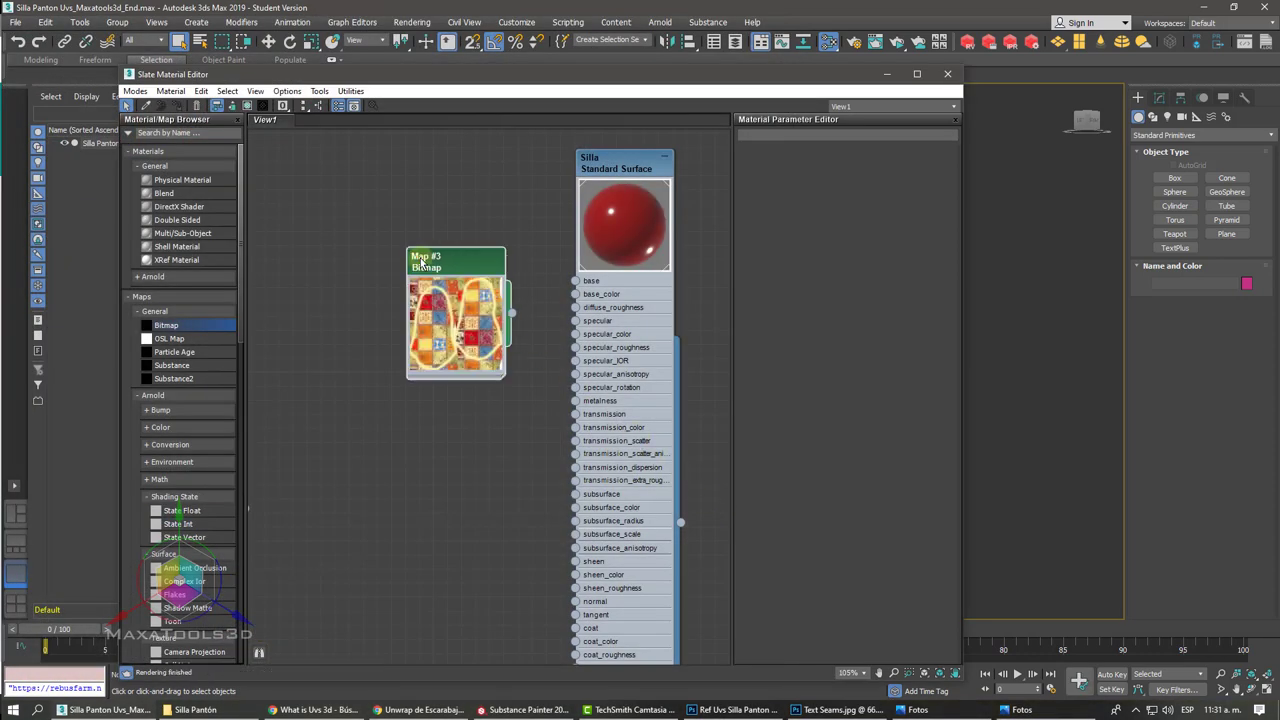
Step: Add an Arnold Image map node loading the texture Silla Panton Maxatools3d_.jpg
right_click(315, 343)
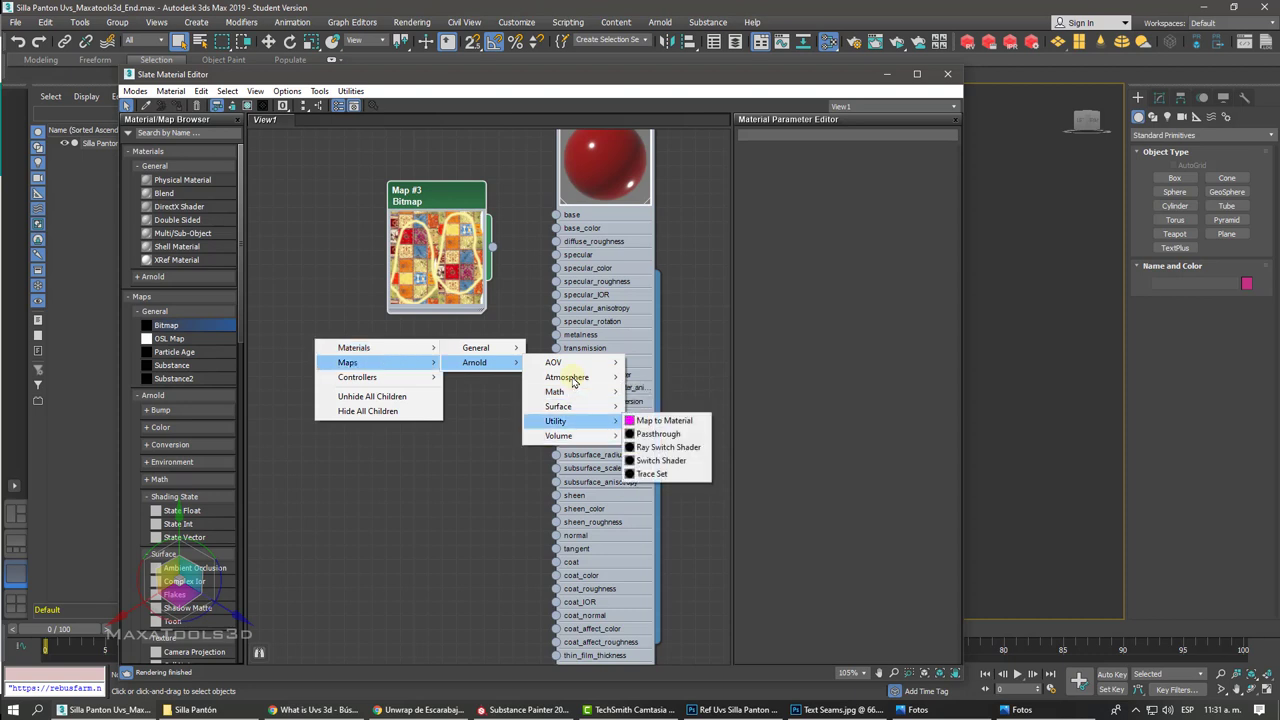
mouse_move(348, 362)
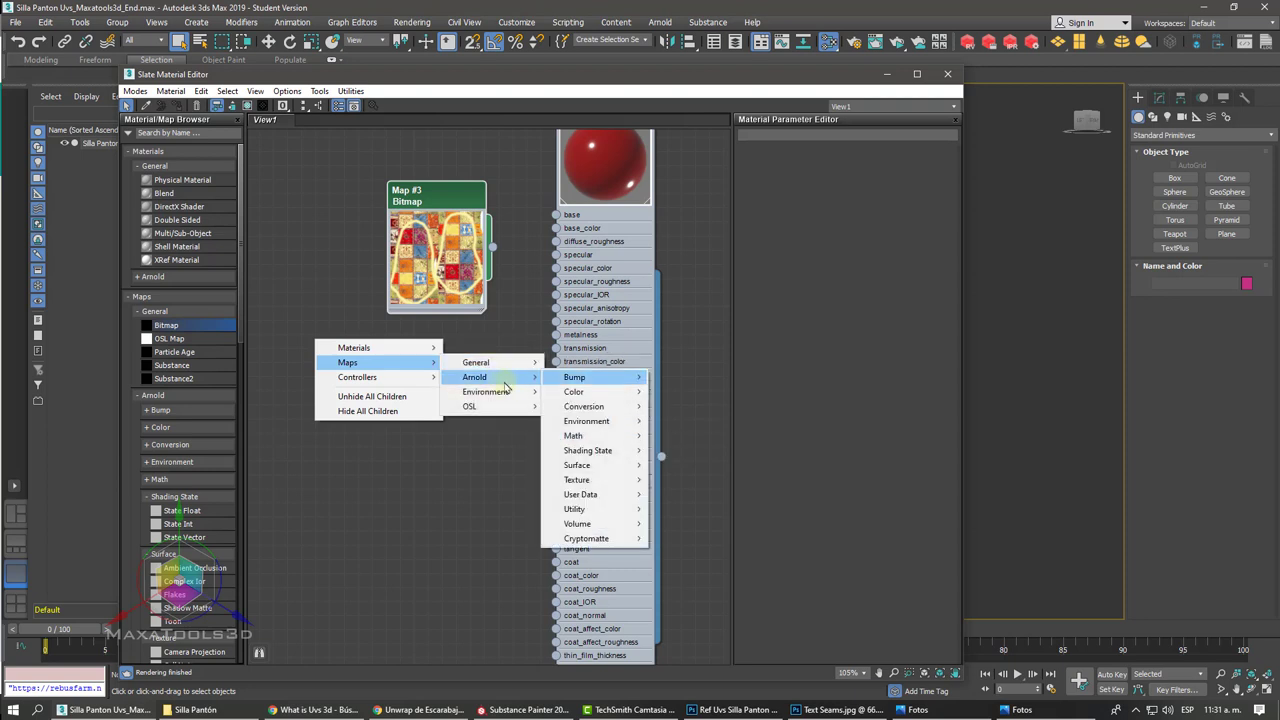
mouse_move(475, 377)
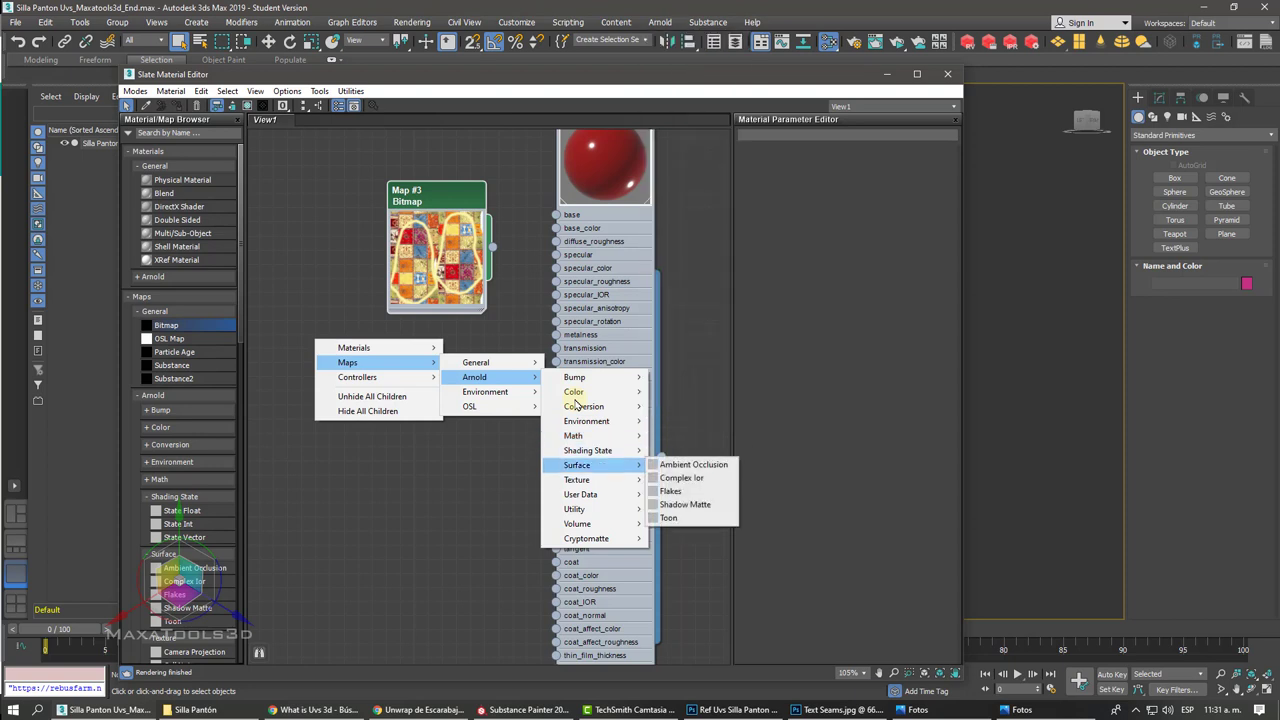
mouse_move(577, 480)
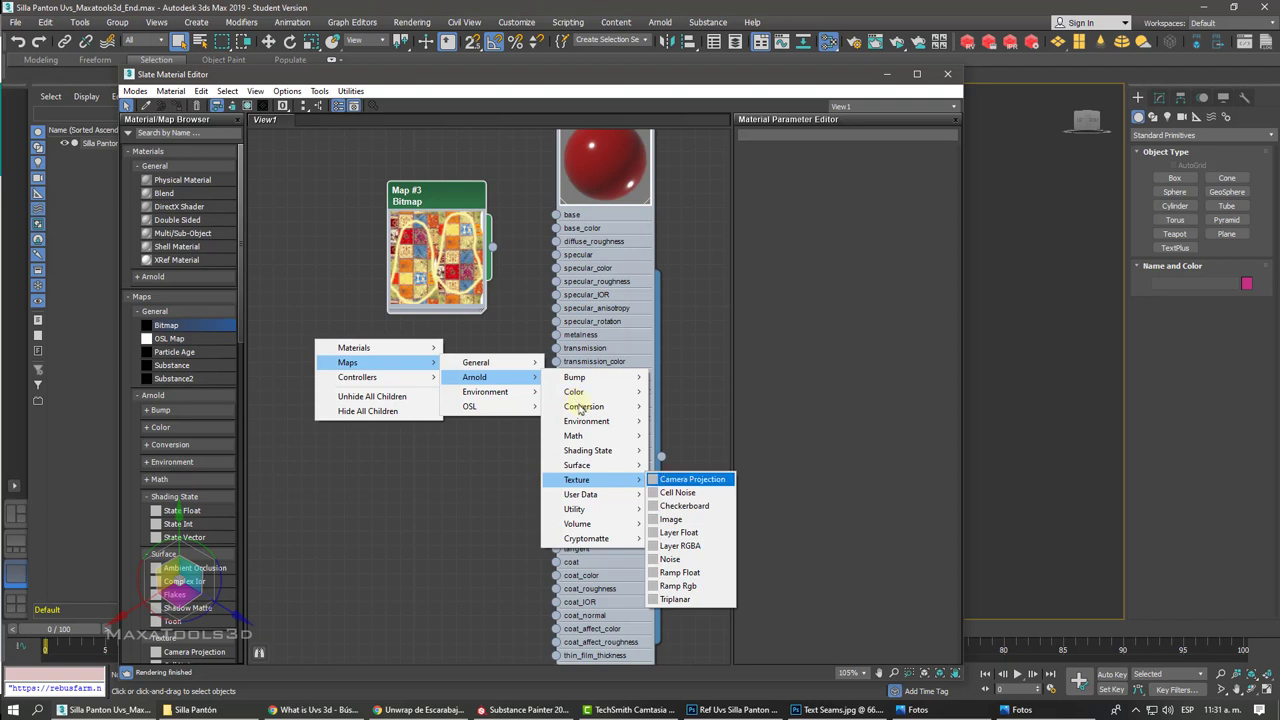
click(680, 520)
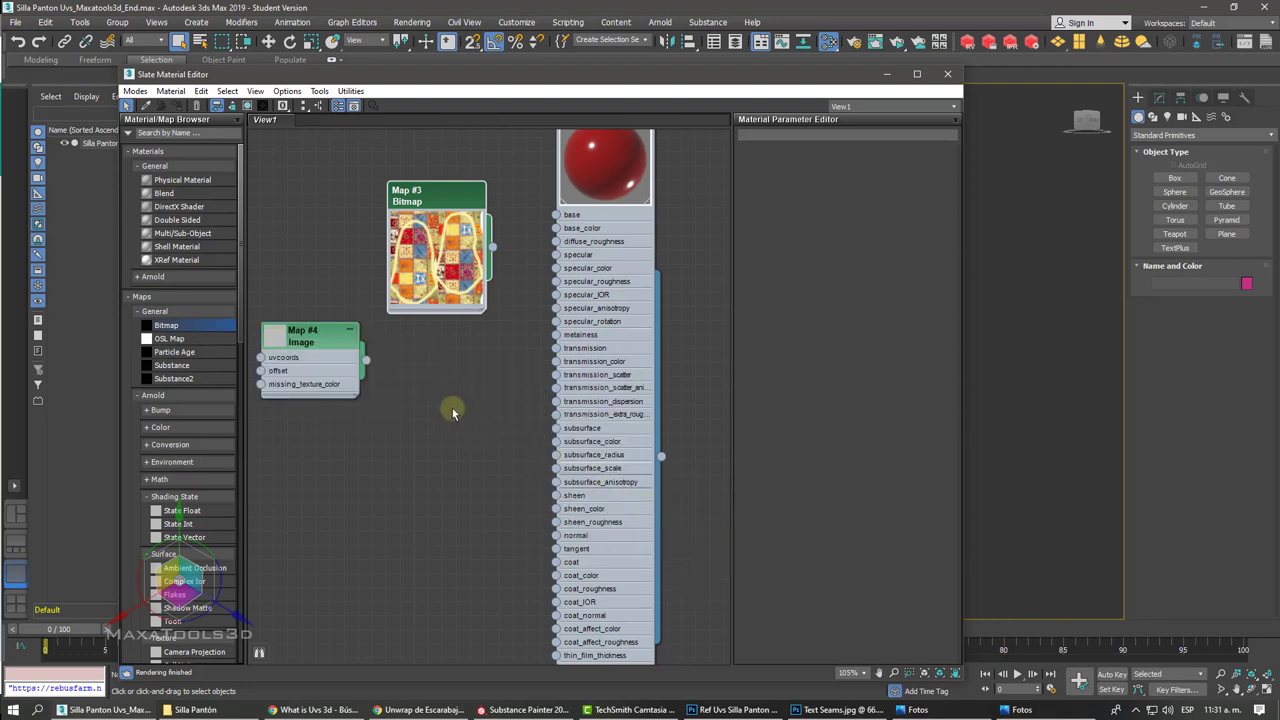
double_click(300, 337)
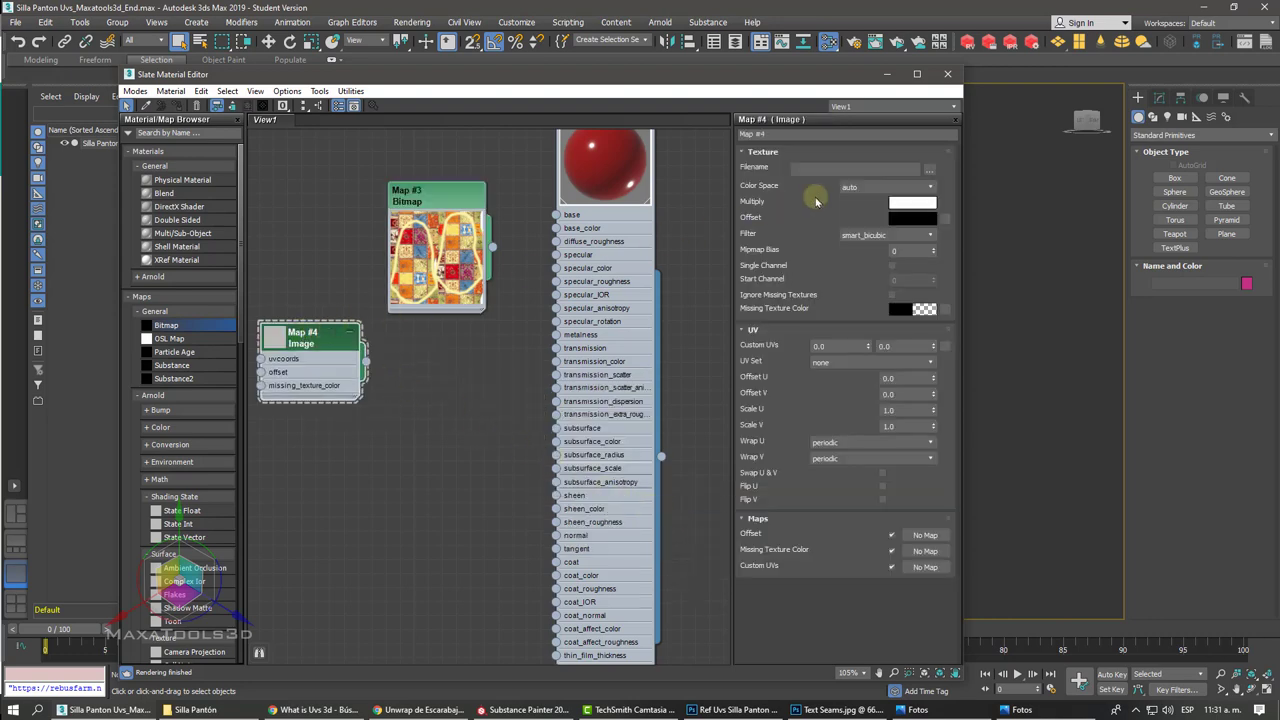
click(929, 172)
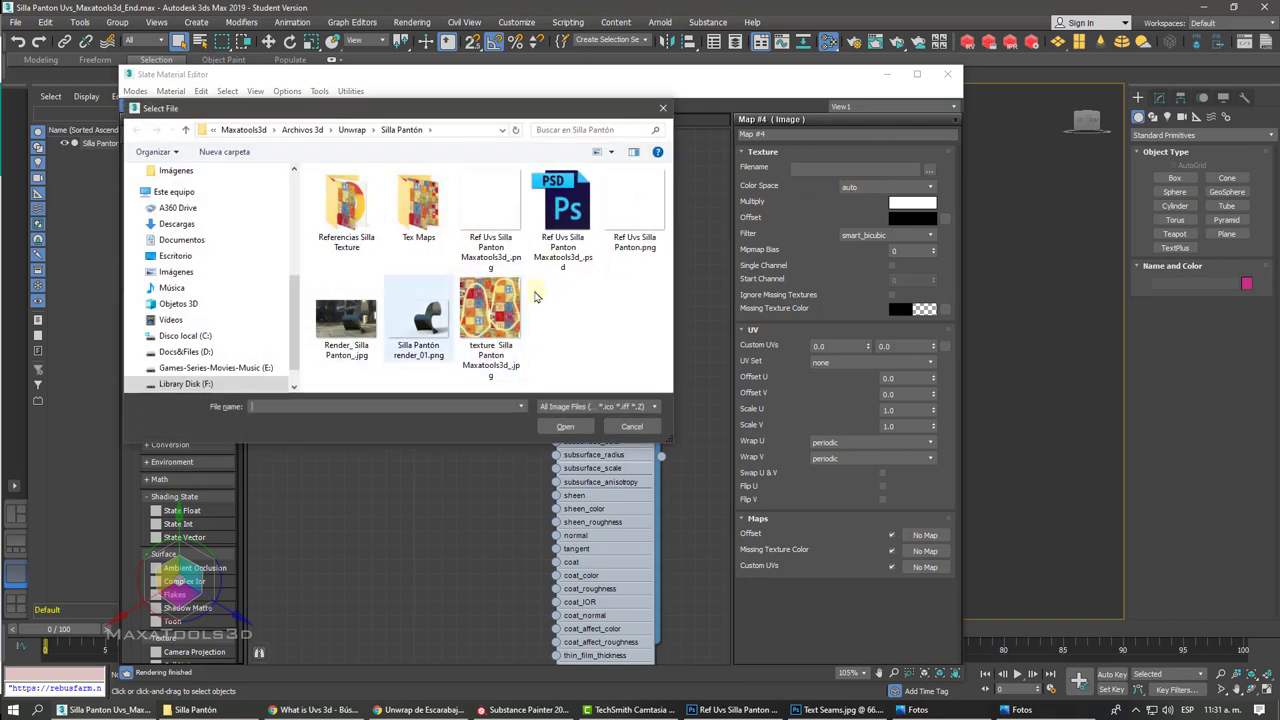
click(490, 315)
click(577, 427)
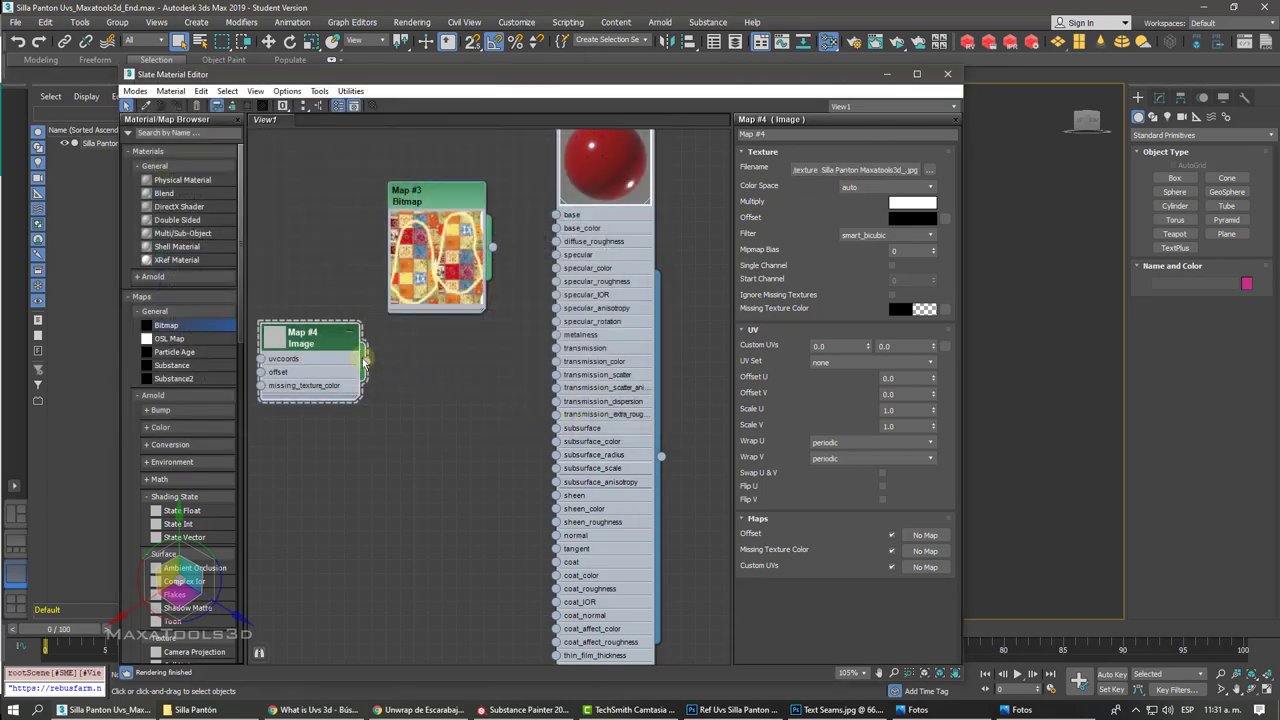
Step: Wire the Image node's output into the Silla material's base_color and tidy the node layout
mouse_move(309, 348)
mouse_down()
mouse_move(397, 348)
mouse_move(556, 228)
mouse_up()
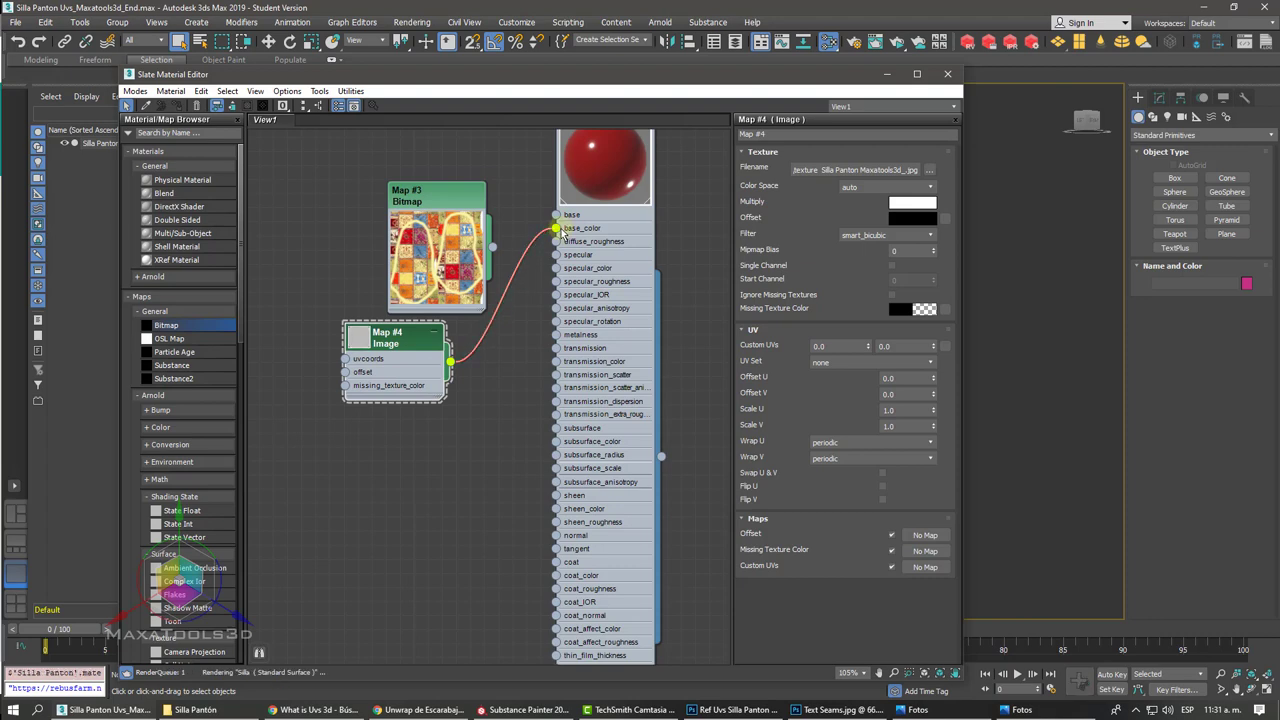
middle_drag(461, 211, 433, 250)
drag(399, 237, 348, 211)
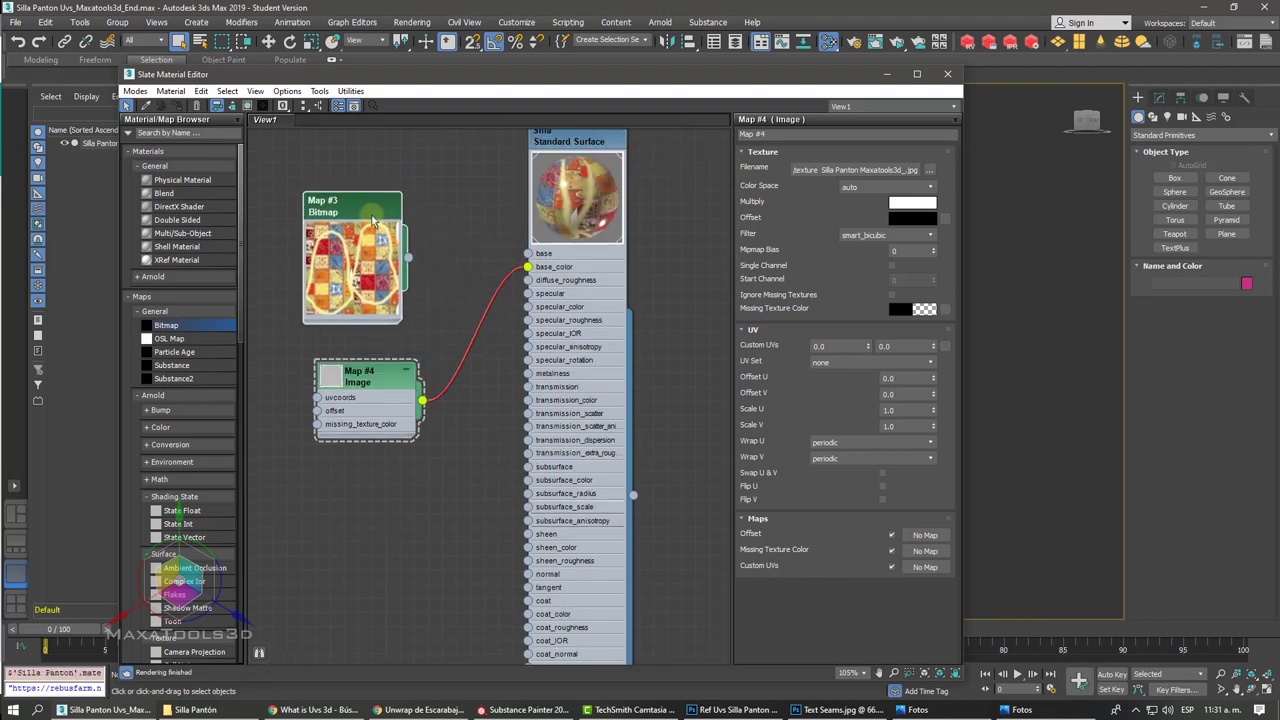
drag(408, 258, 490, 246)
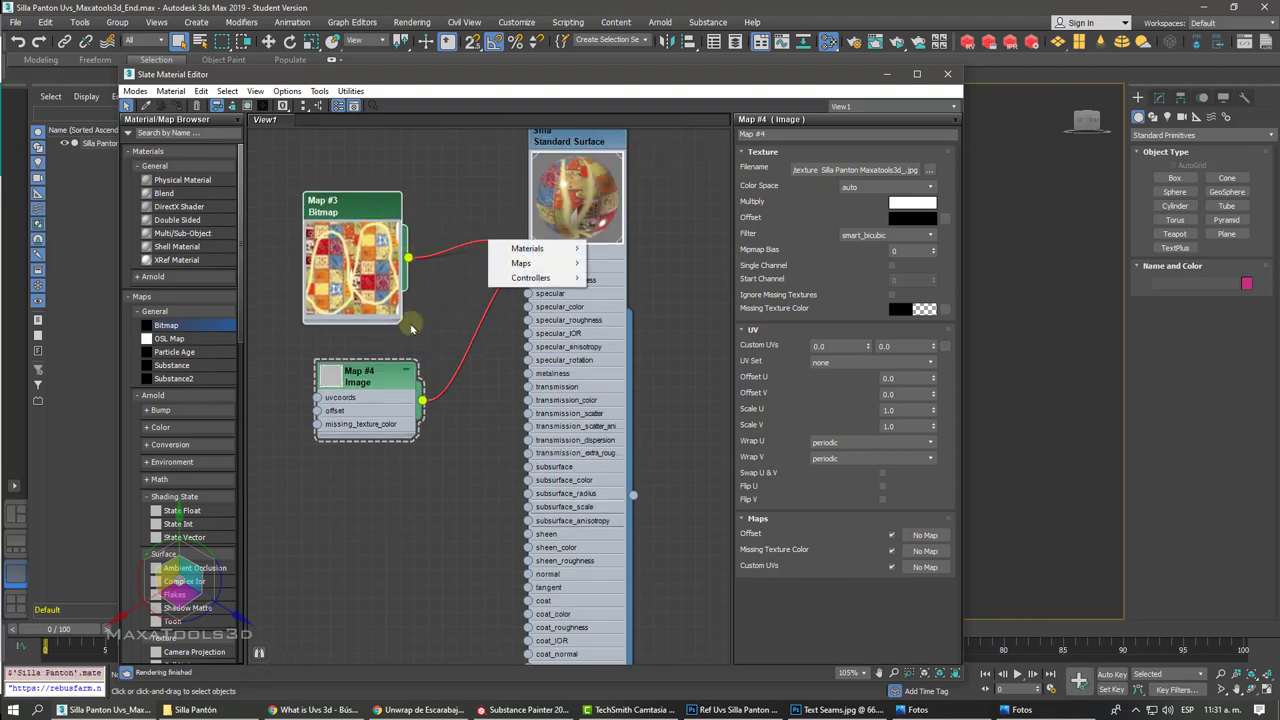
click(398, 334)
Step: Wire Bitmap Map #3 into base_color and show the Silla material shaded in the viewport
drag(707, 80, 591, 104)
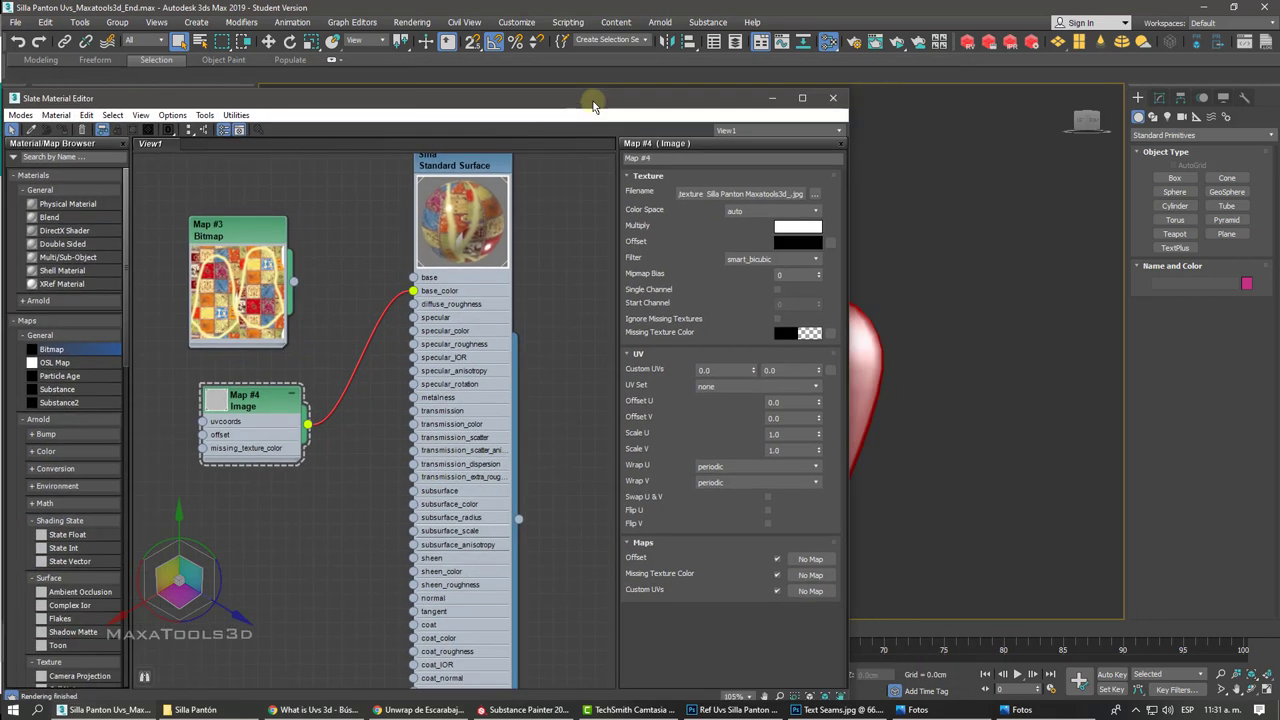
drag(293, 282, 418, 291)
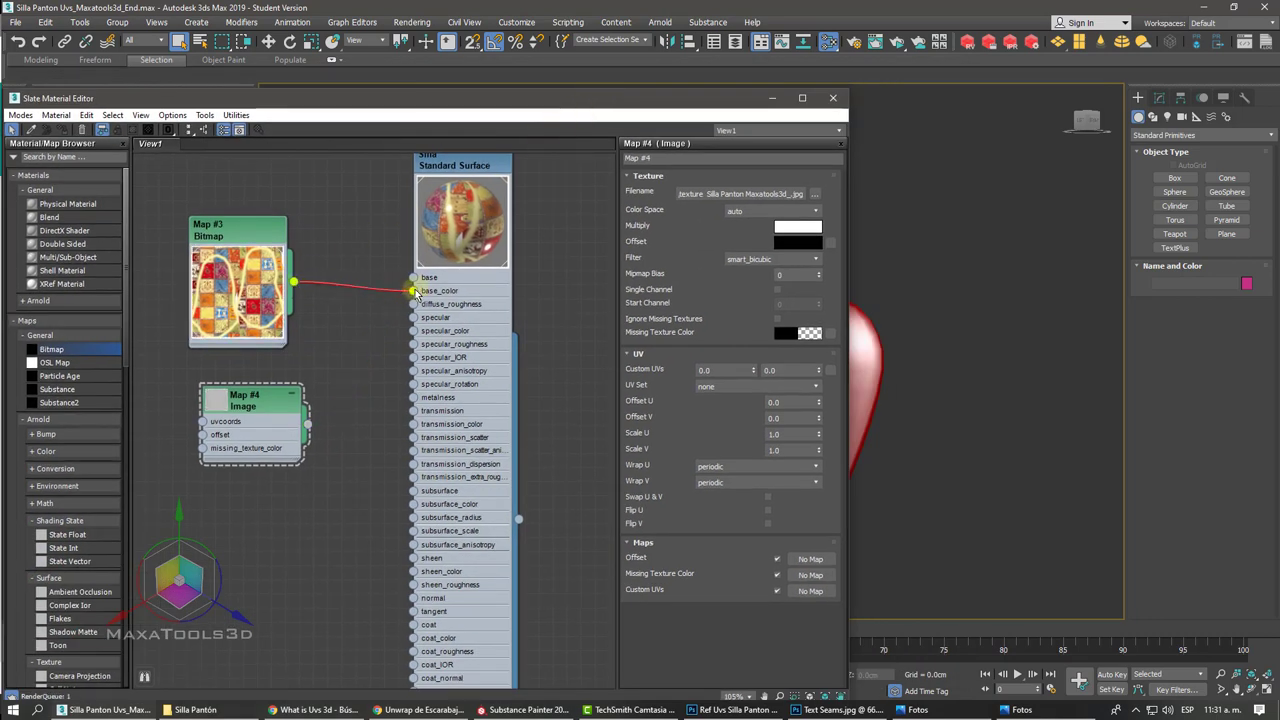
drag(580, 105, 314, 120)
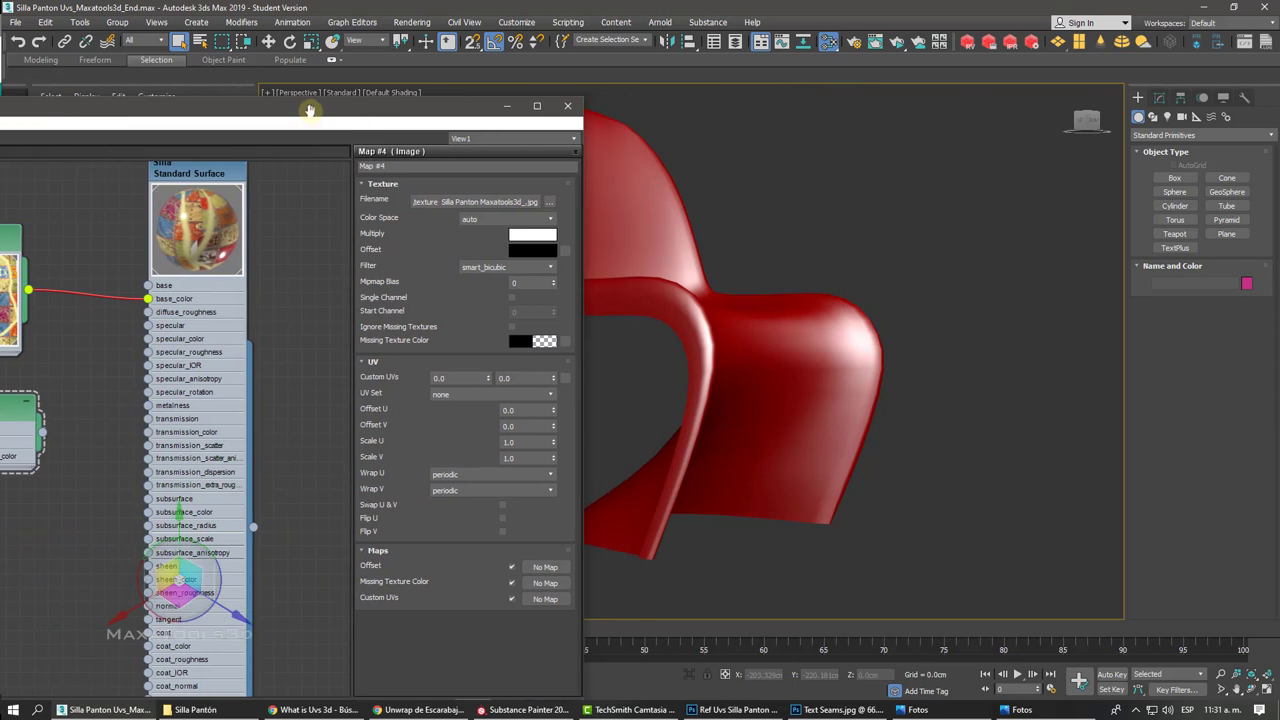
middle_drag(302, 367, 251, 329)
mouse_move(205, 488)
mouse_down()
mouse_move(595, 369)
mouse_move(650, 302)
mouse_up()
middle_drag(184, 141, 231, 242)
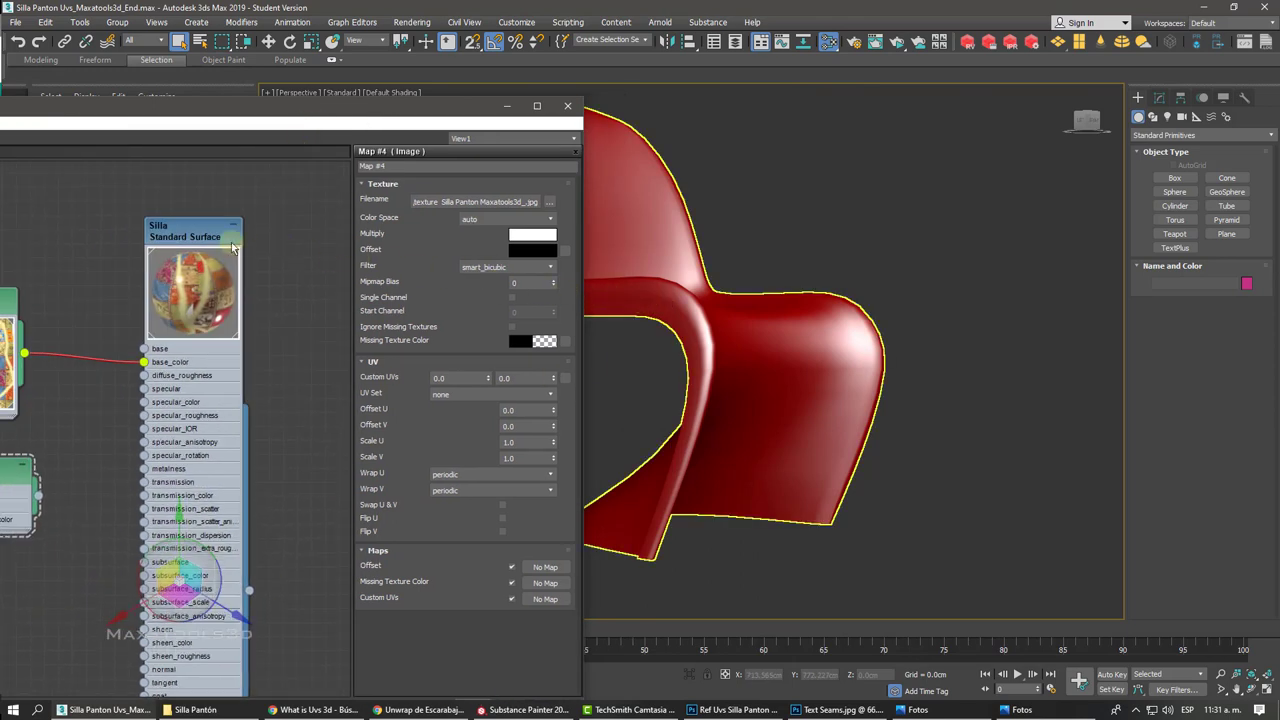
right_click(180, 235)
click(241, 400)
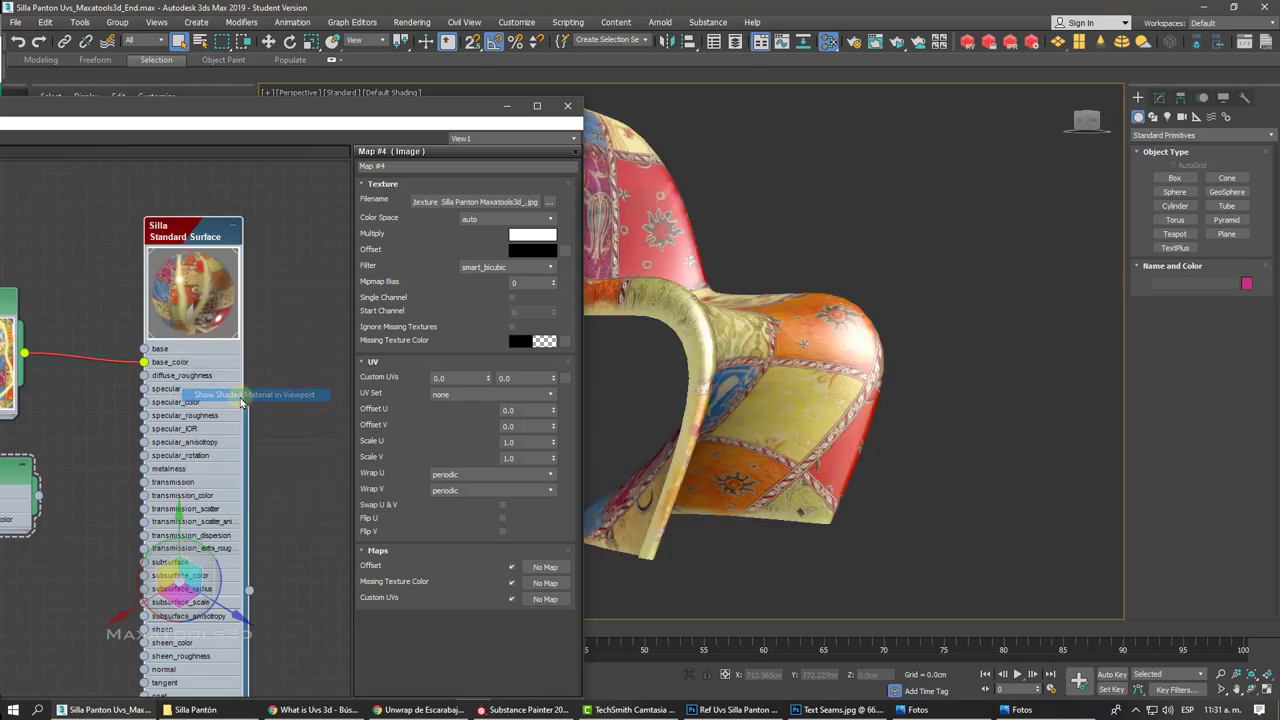
Step: Inspect the textured chair, briefly toggling edged faces and reframing the view
alt+middle_drag(600, 345, 651, 335)
key(F4)
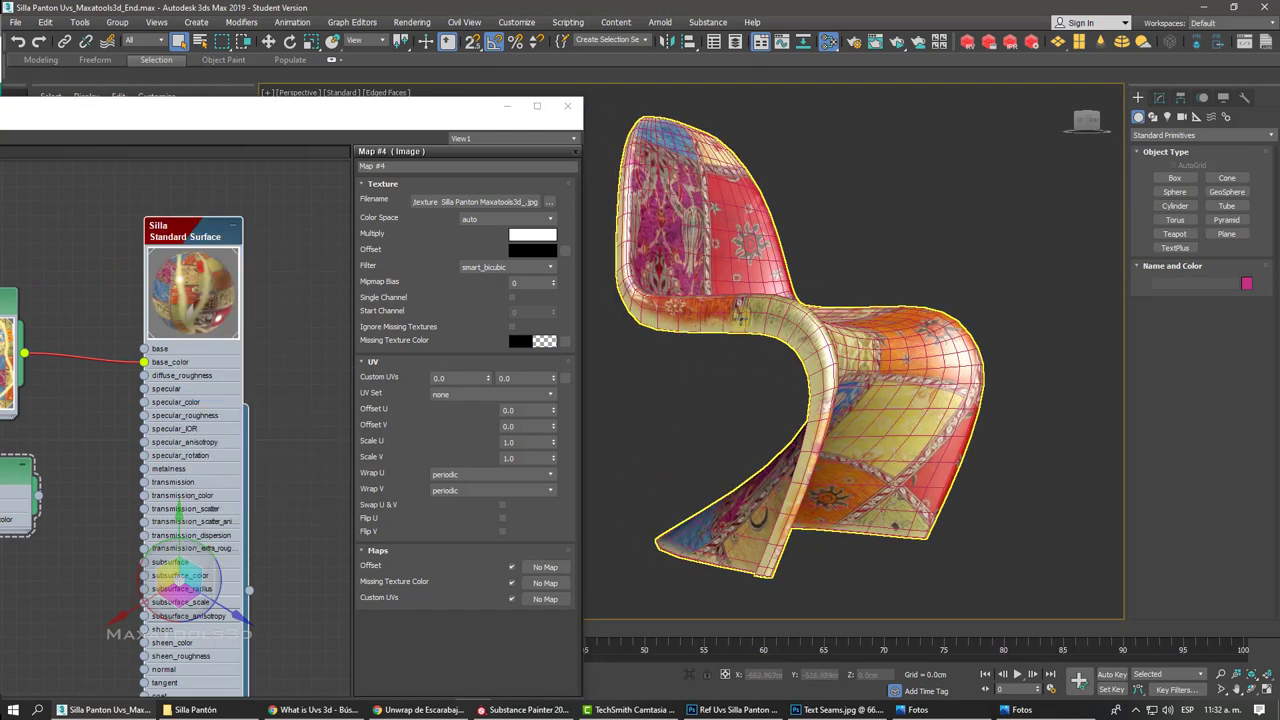
key(F4)
click(507, 105)
scroll(507, 105, up, 5)
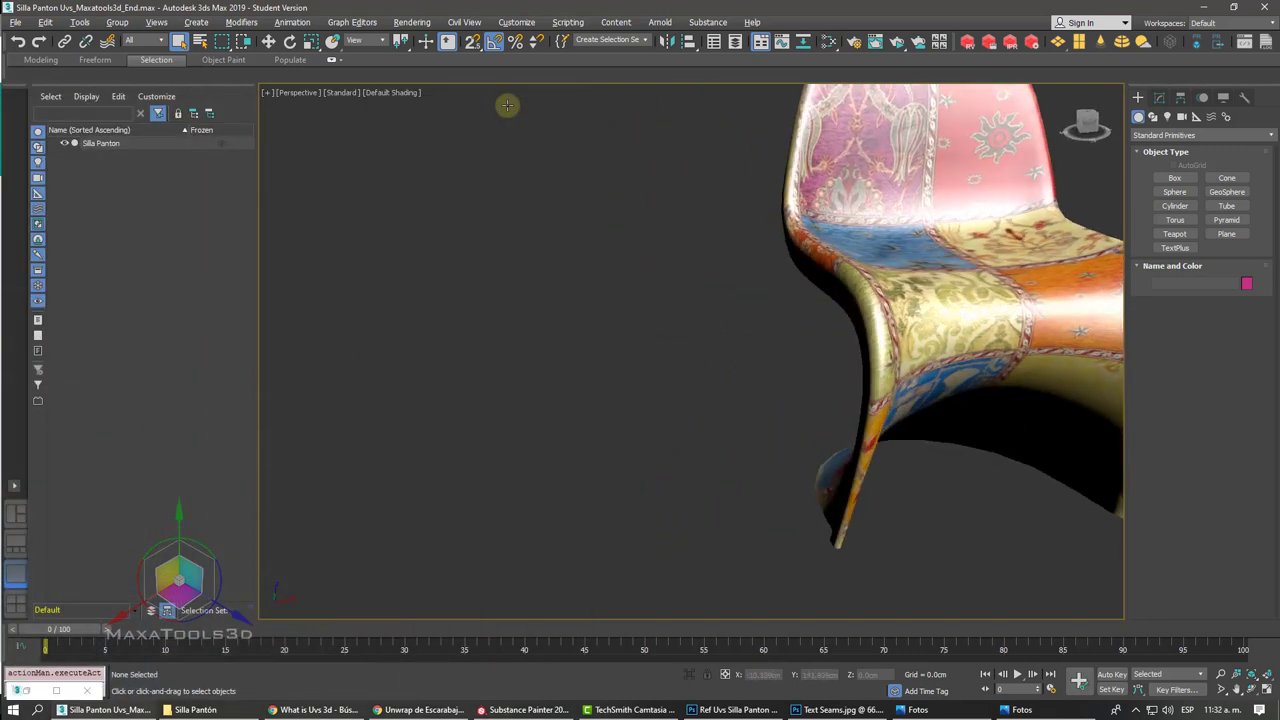
key(ctrl+alt+h)
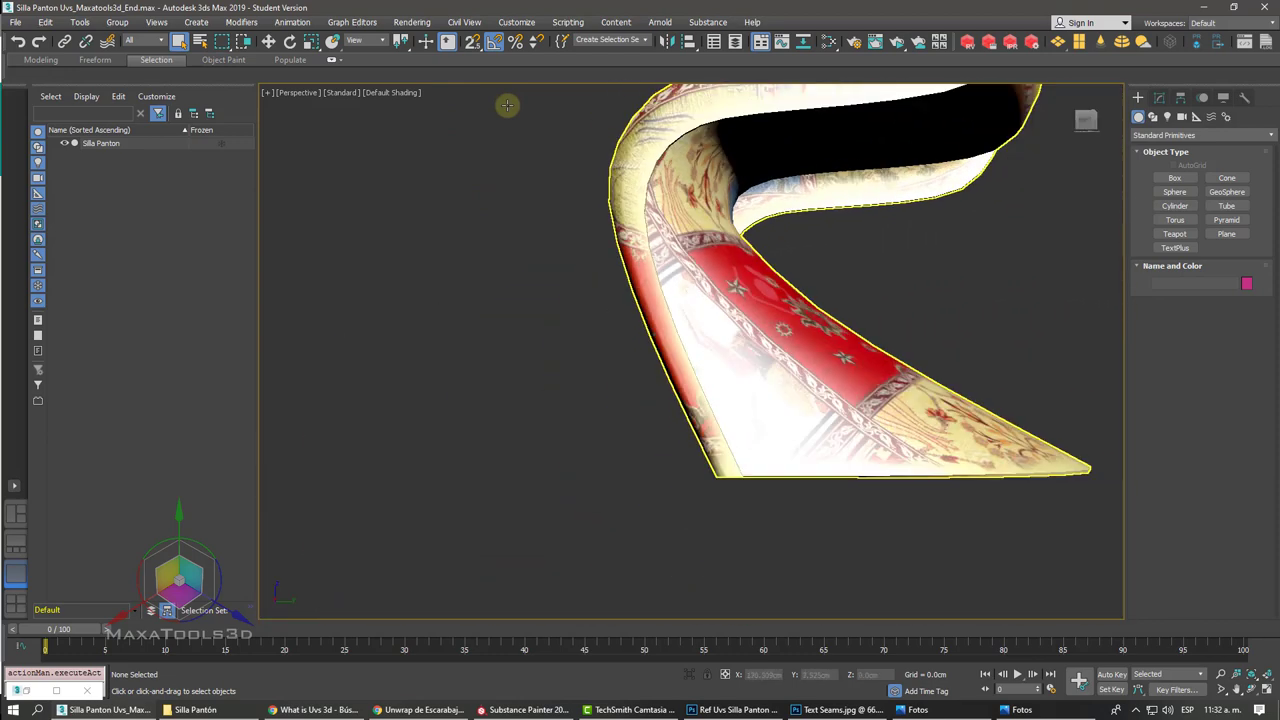
Step: Review the Silla material's parameters in the material editor, then select the chair
click(780, 44)
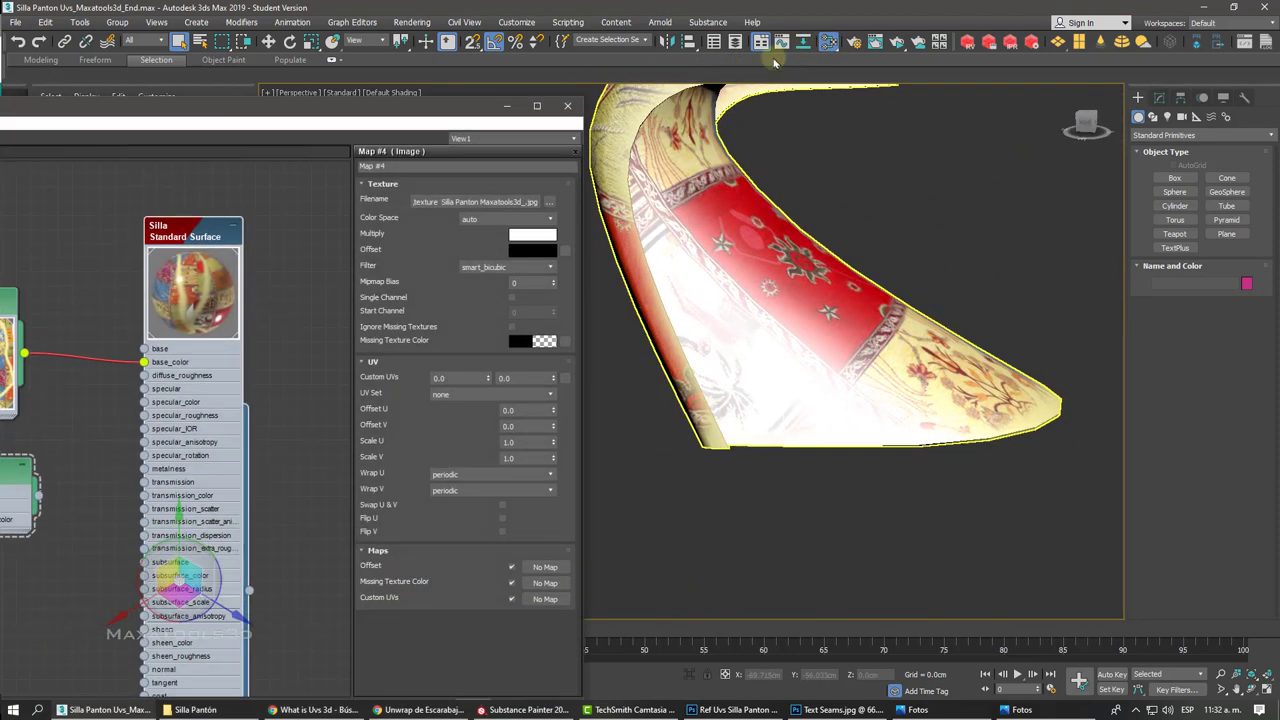
double_click(206, 235)
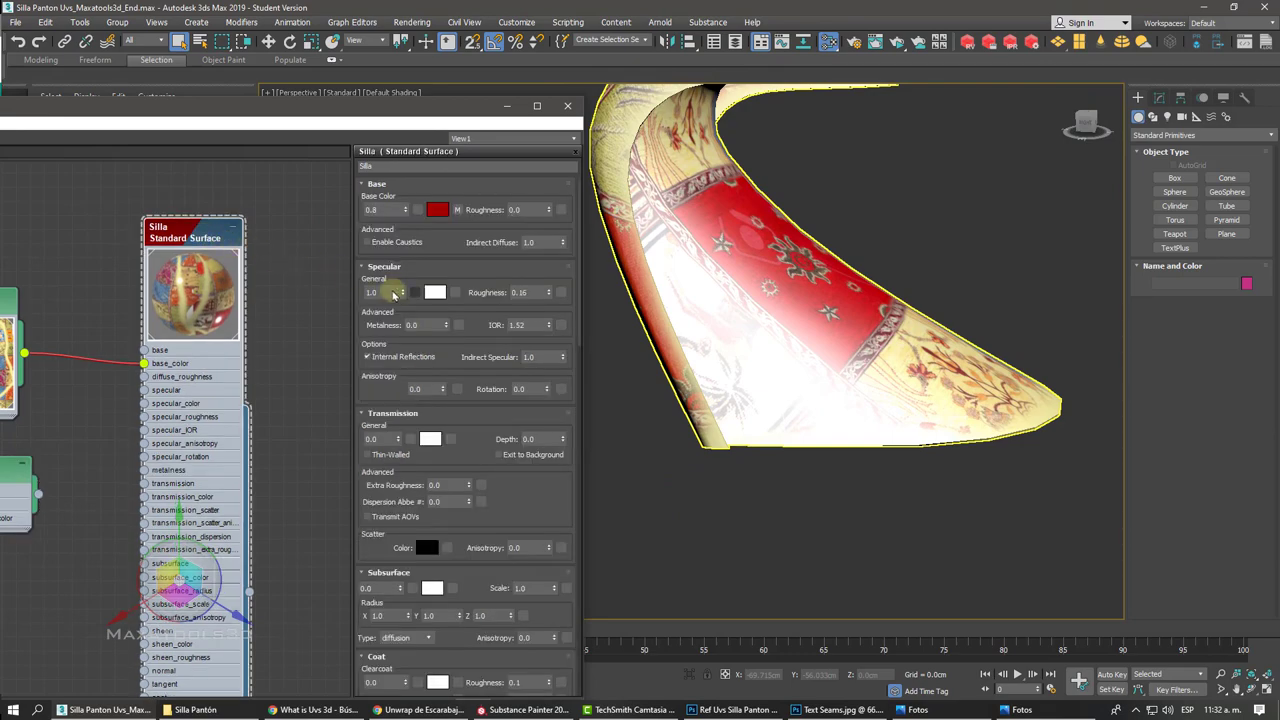
click(567, 105)
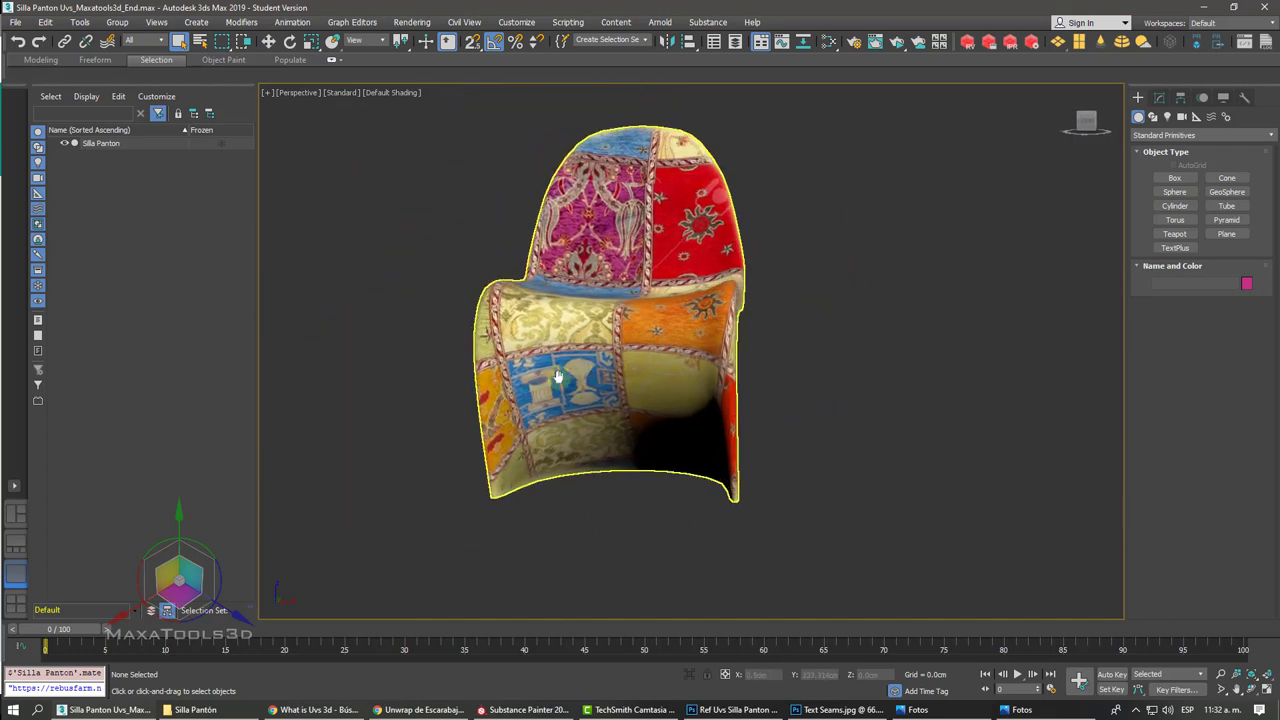
click(568, 352)
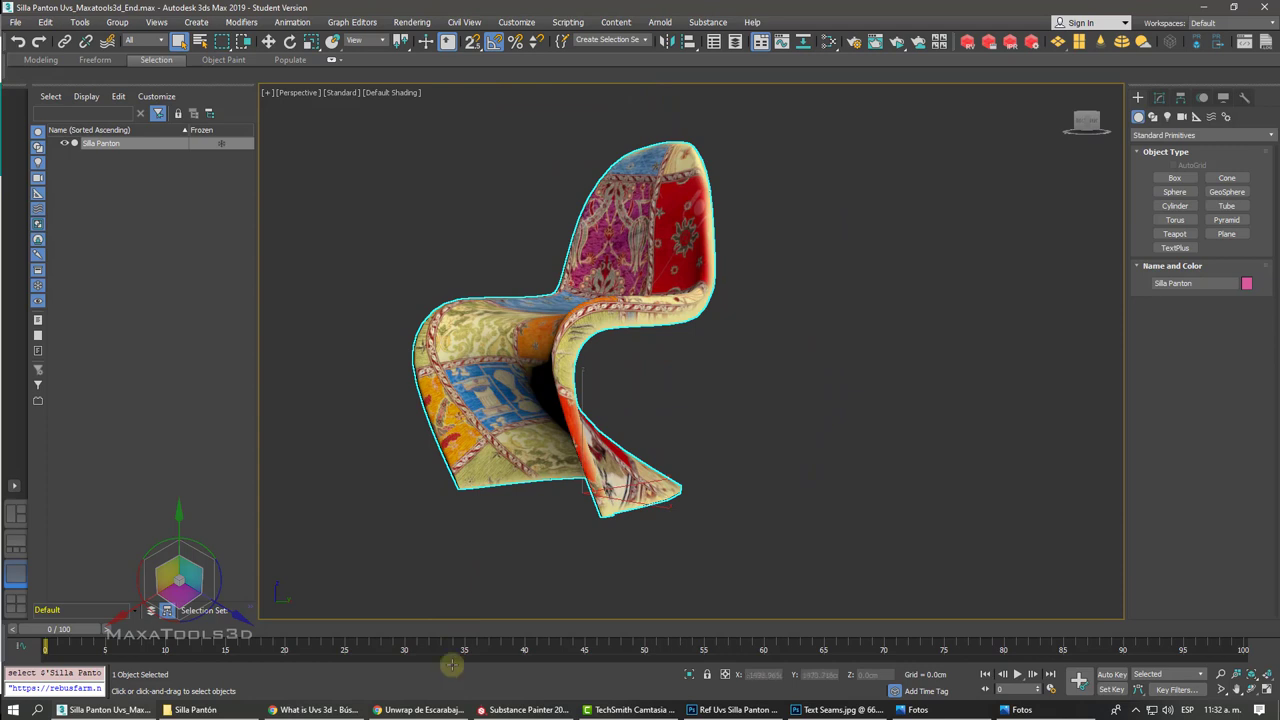
Step: Clone the Silla material node and delete the duplicated bitmap node
click(829, 41)
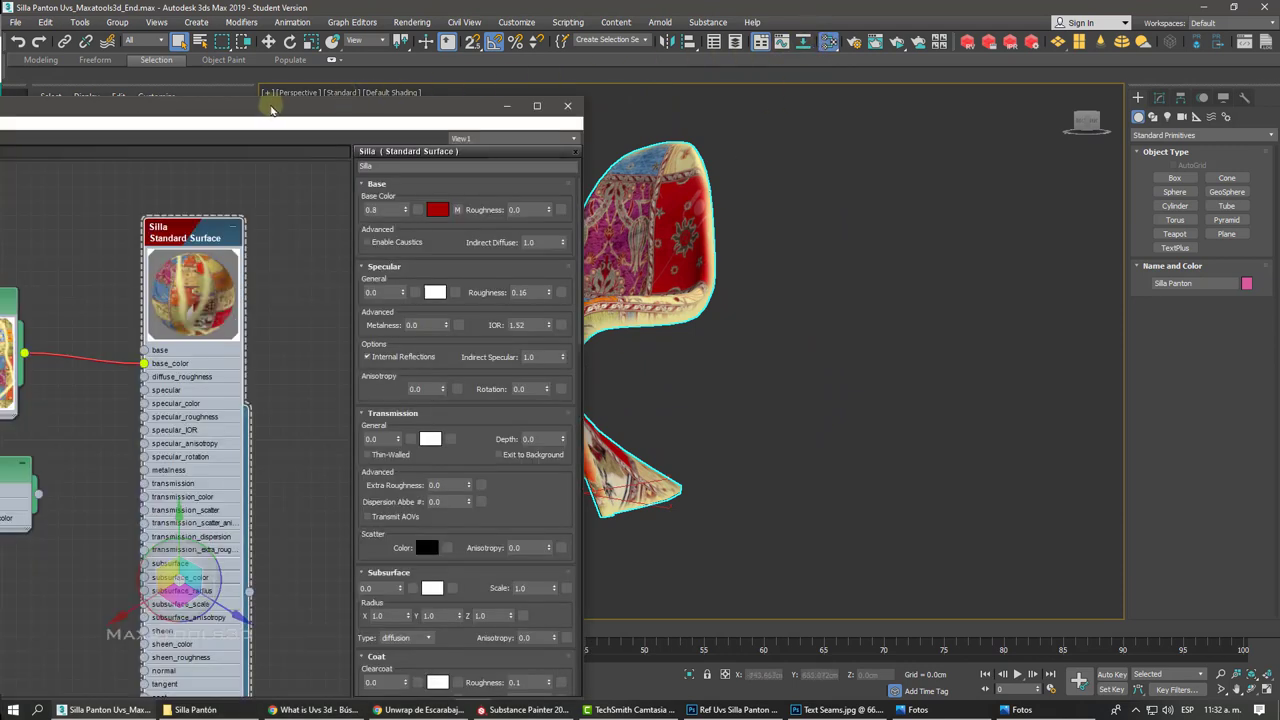
drag(270, 105, 662, 27)
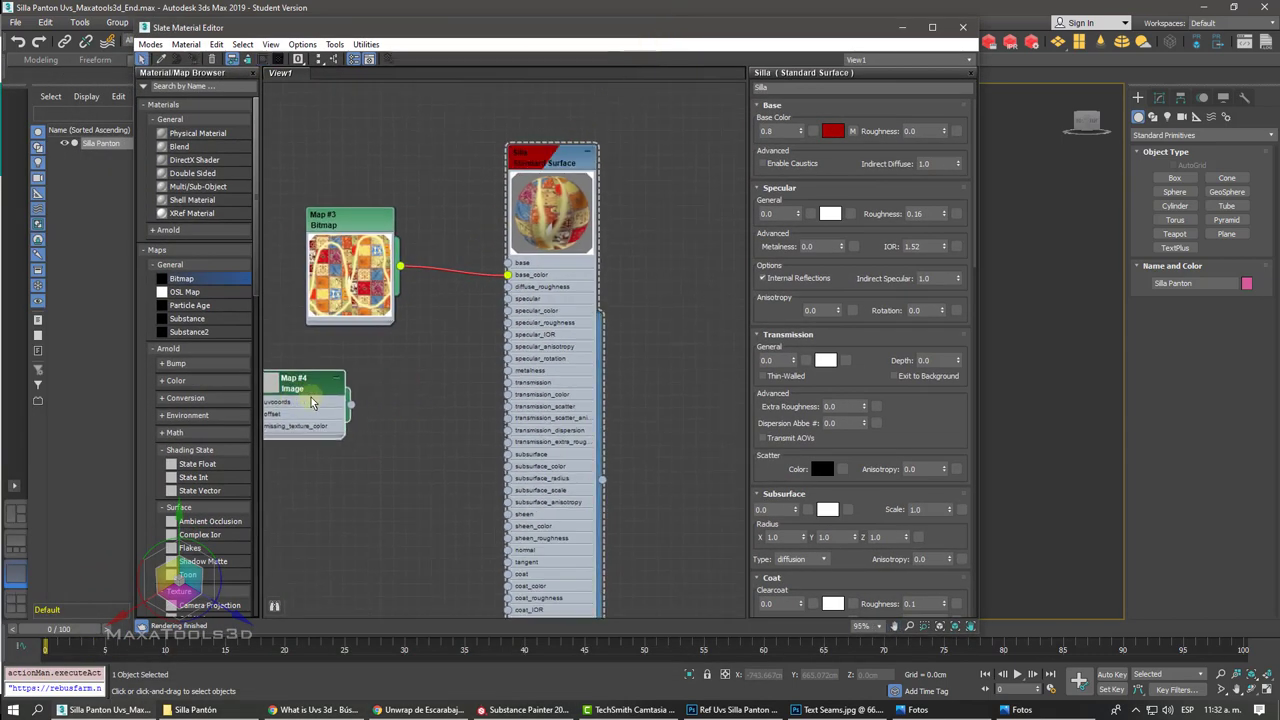
scroll(383, 381, down, 2)
scroll(371, 249, down, 3)
drag(383, 240, 413, 255)
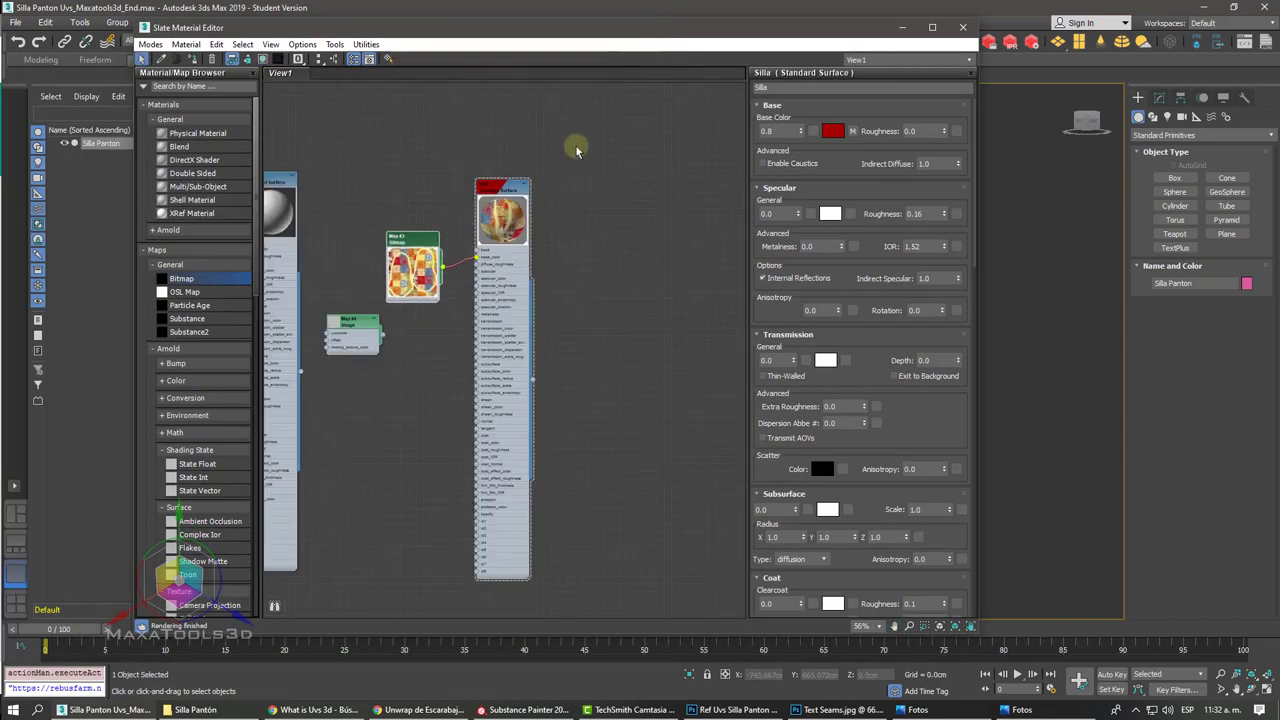
drag(571, 140, 413, 322)
shift+drag(414, 247, 632, 247)
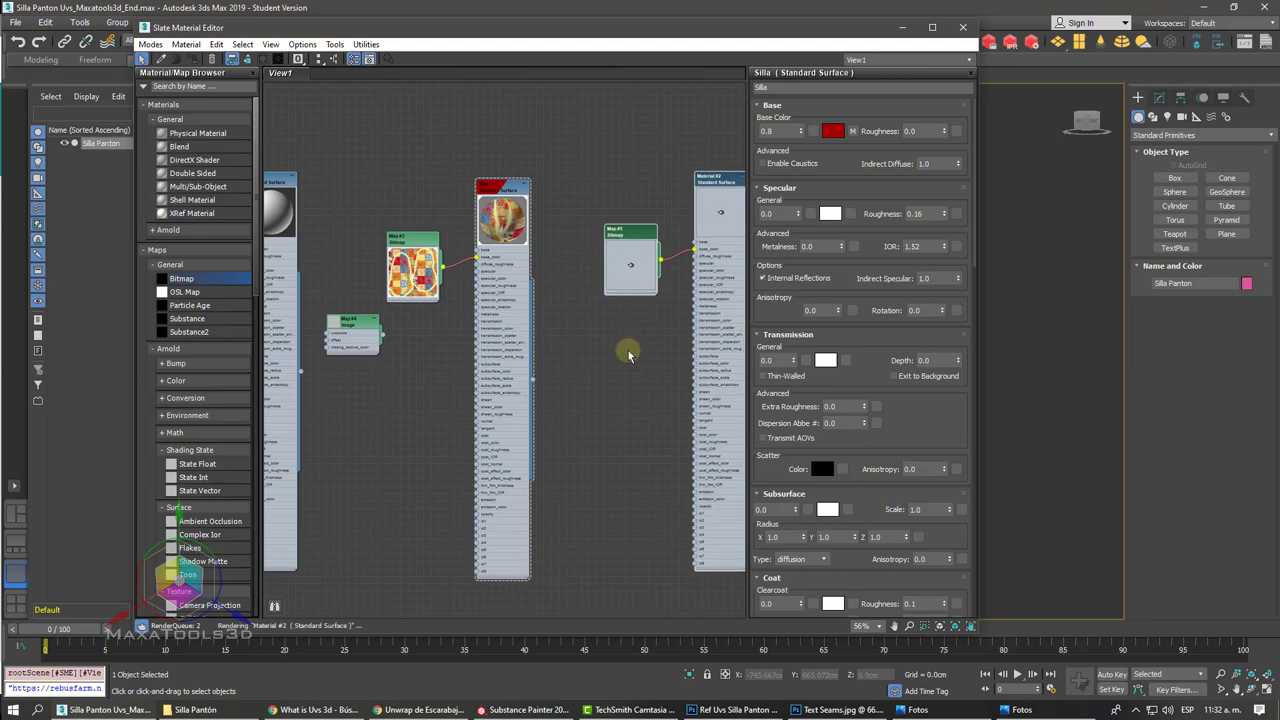
key(Delete)
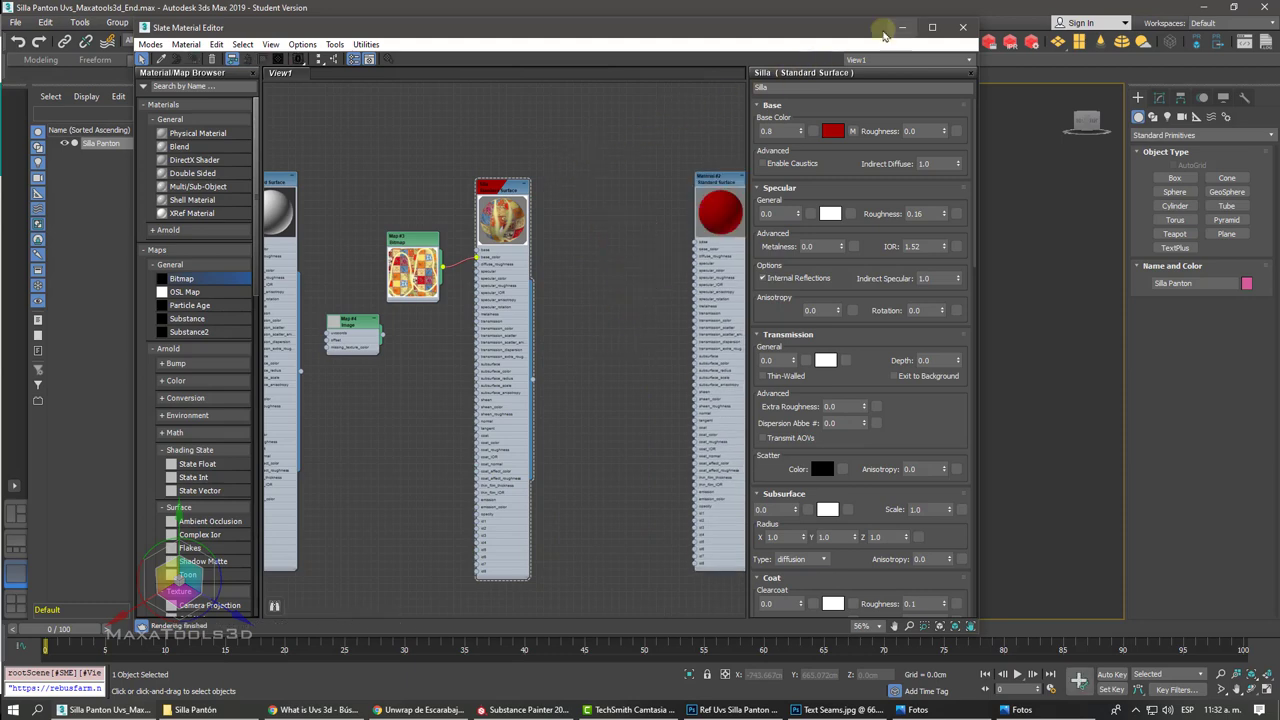
Step: Close the material editor, reselect the chair, and orbit to a three-quarter view
click(900, 28)
click(829, 334)
click(602, 337)
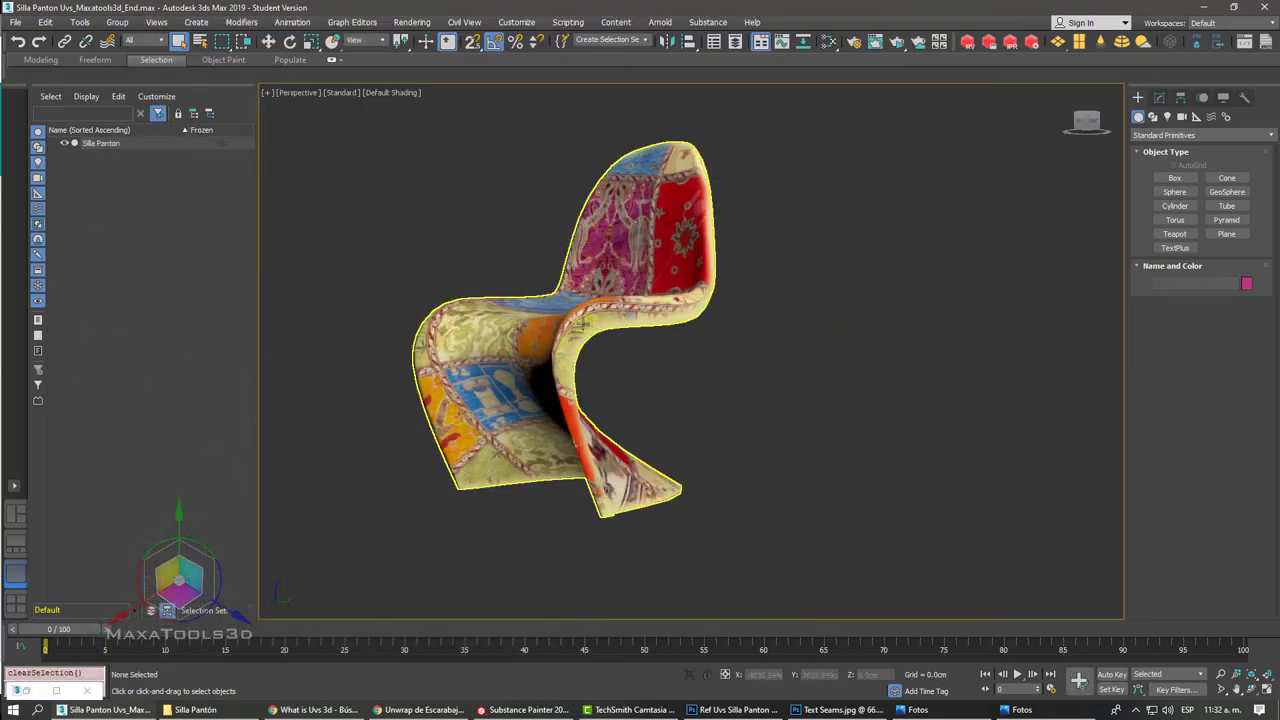
alt+middle_drag(586, 332, 430, 242)
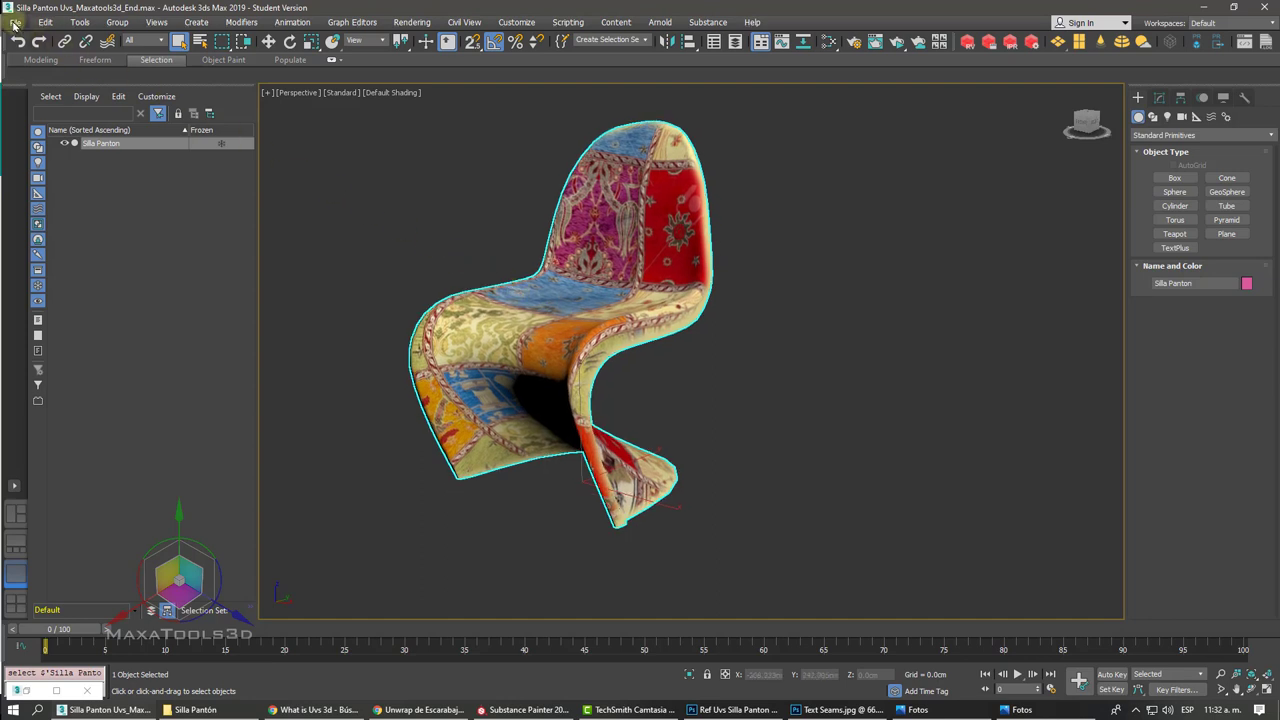
Step: In Game Exporter, exclude smoothing groups and name the file Silla pantón Maxatools3d
click(15, 22)
mouse_move(31, 220)
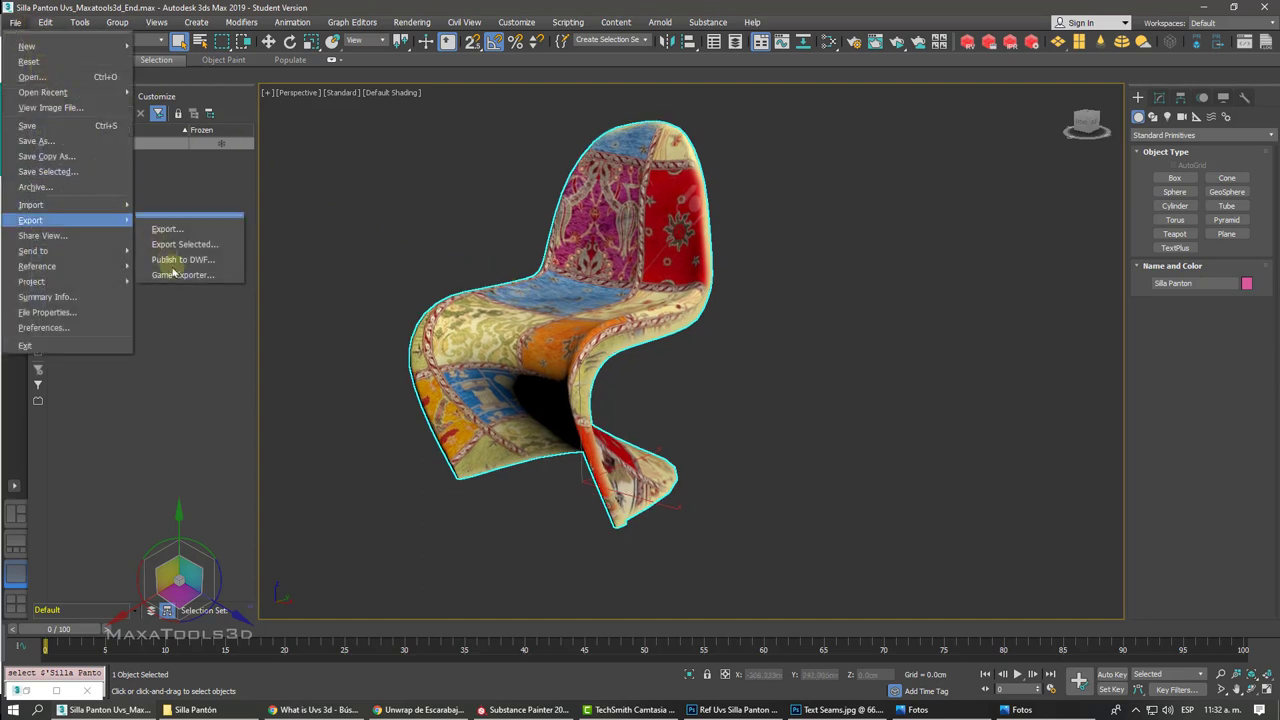
click(179, 280)
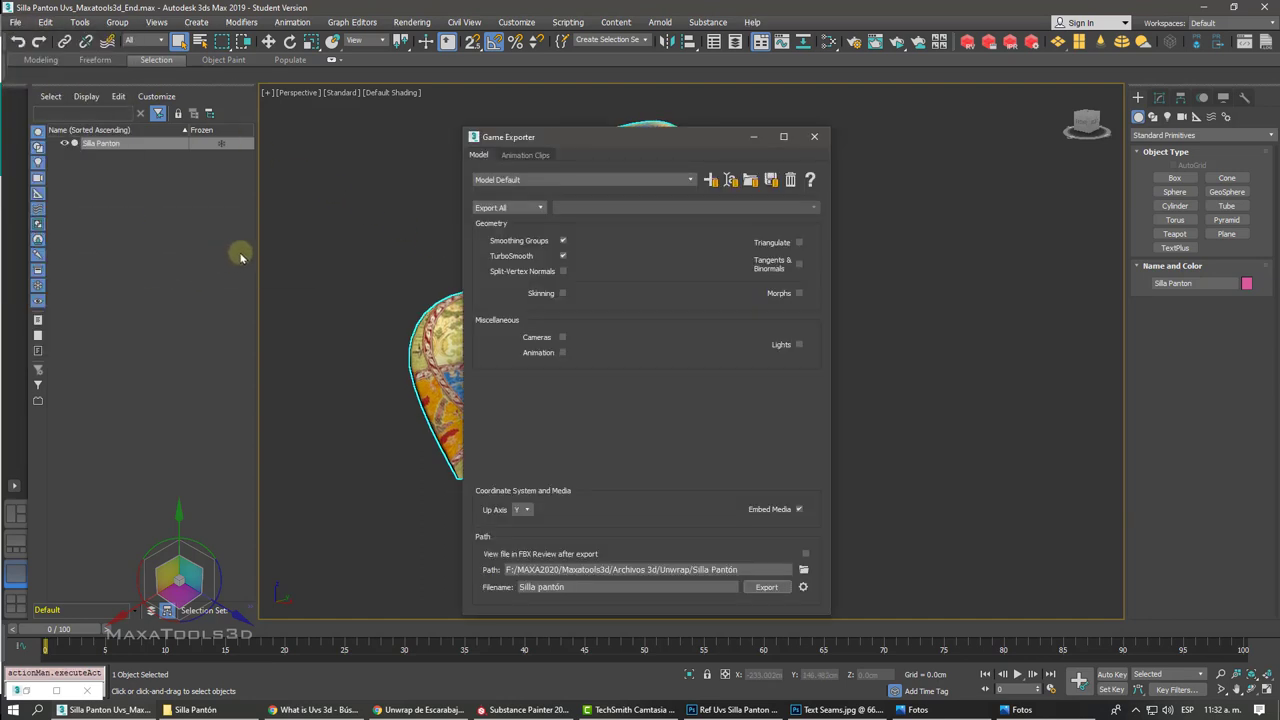
drag(554, 130, 524, 87)
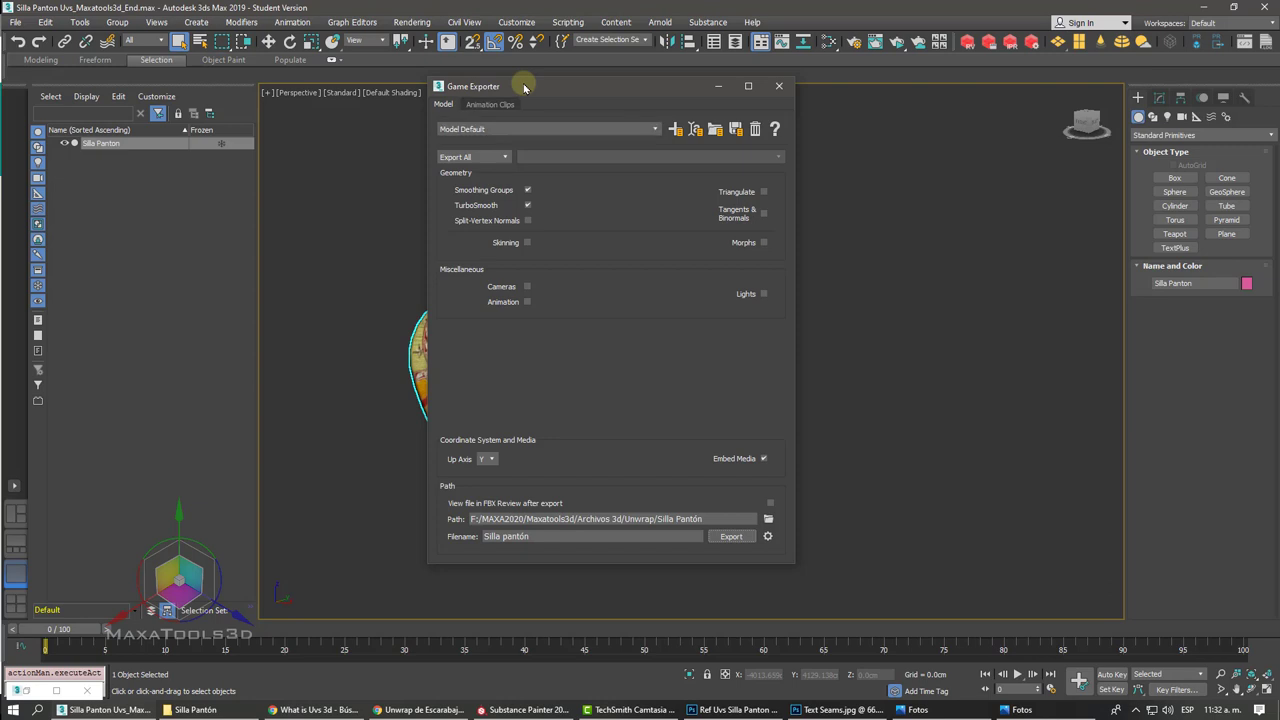
click(528, 205)
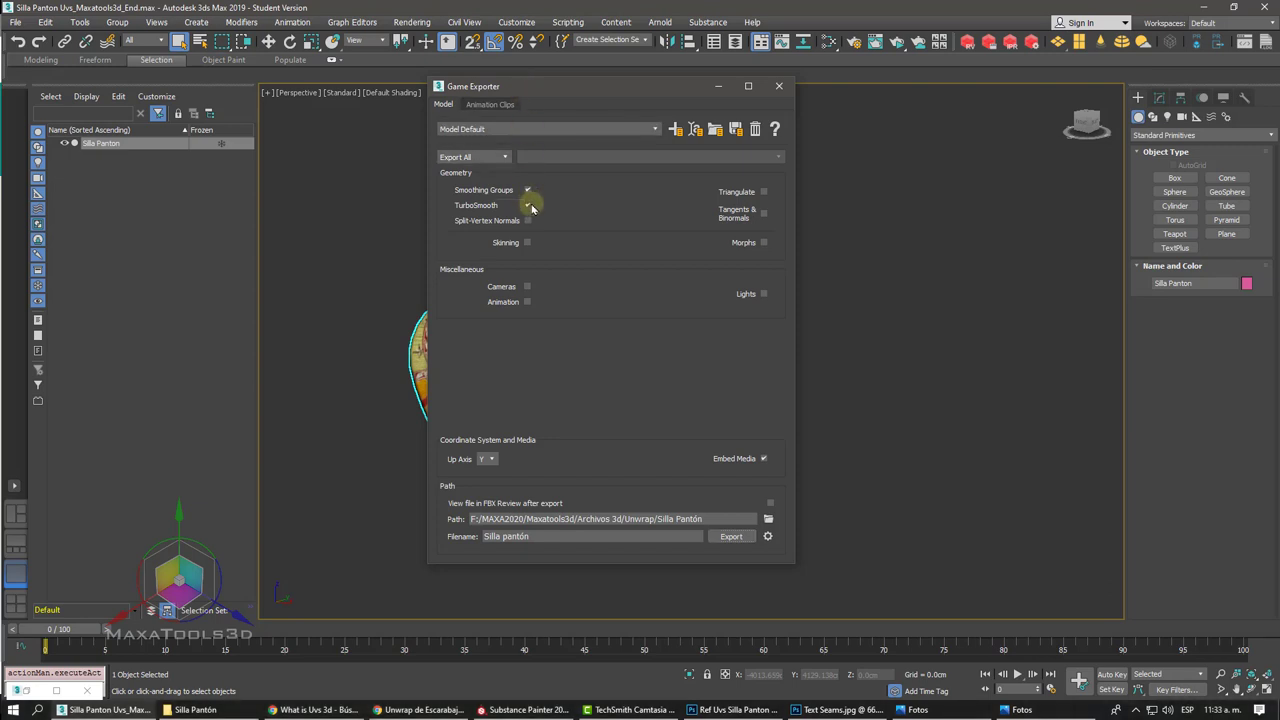
click(528, 190)
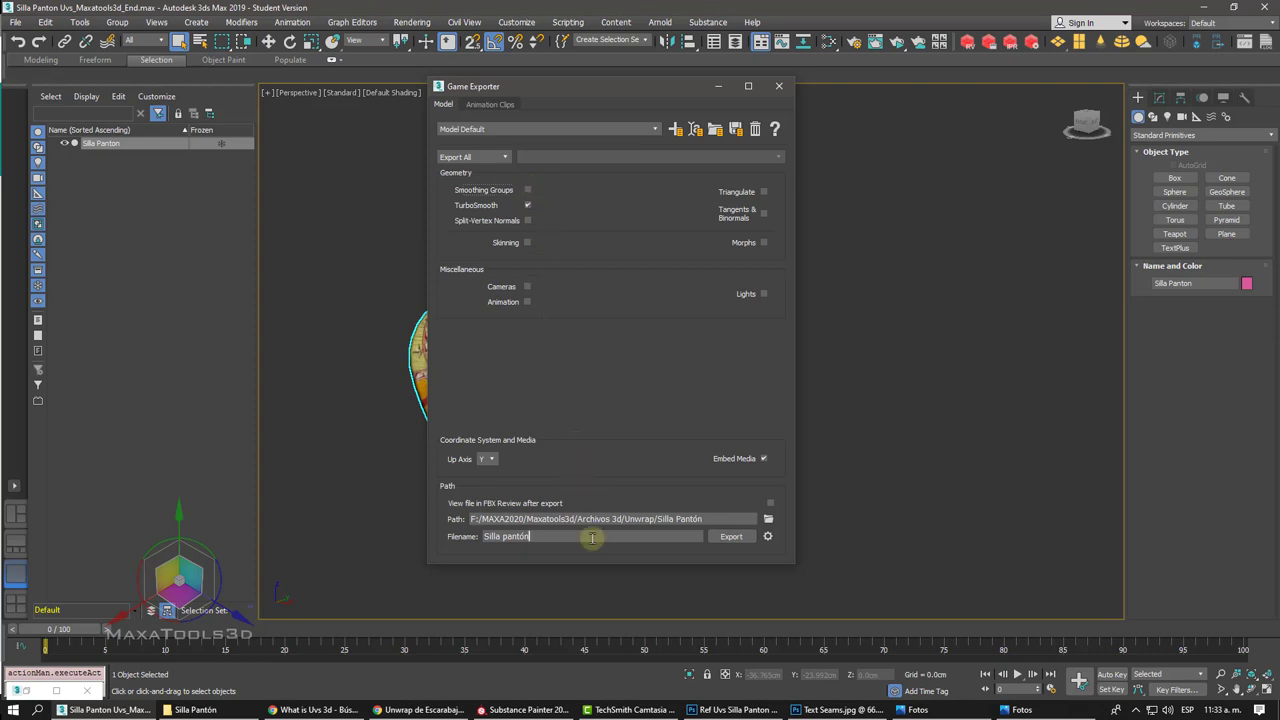
text( Maxa)
text(tools3d)
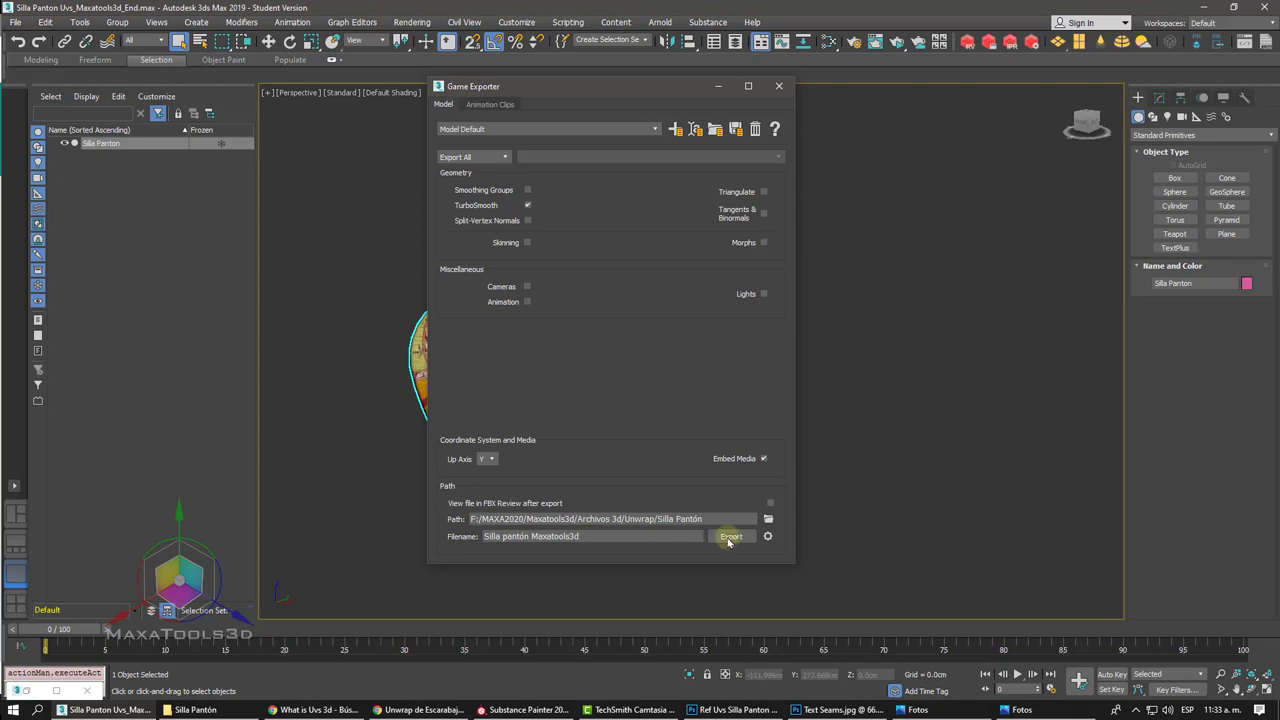
Step: Export all objects to the FBX and confirm the export success message
click(731, 539)
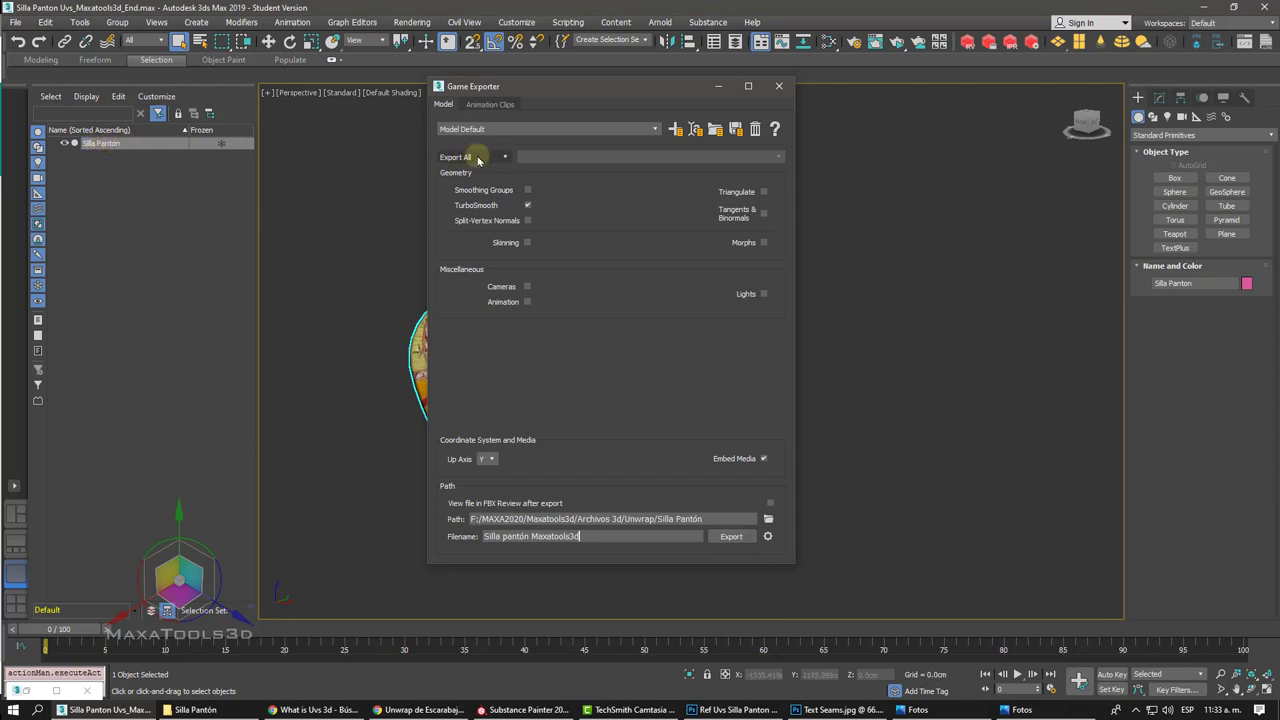
click(477, 157)
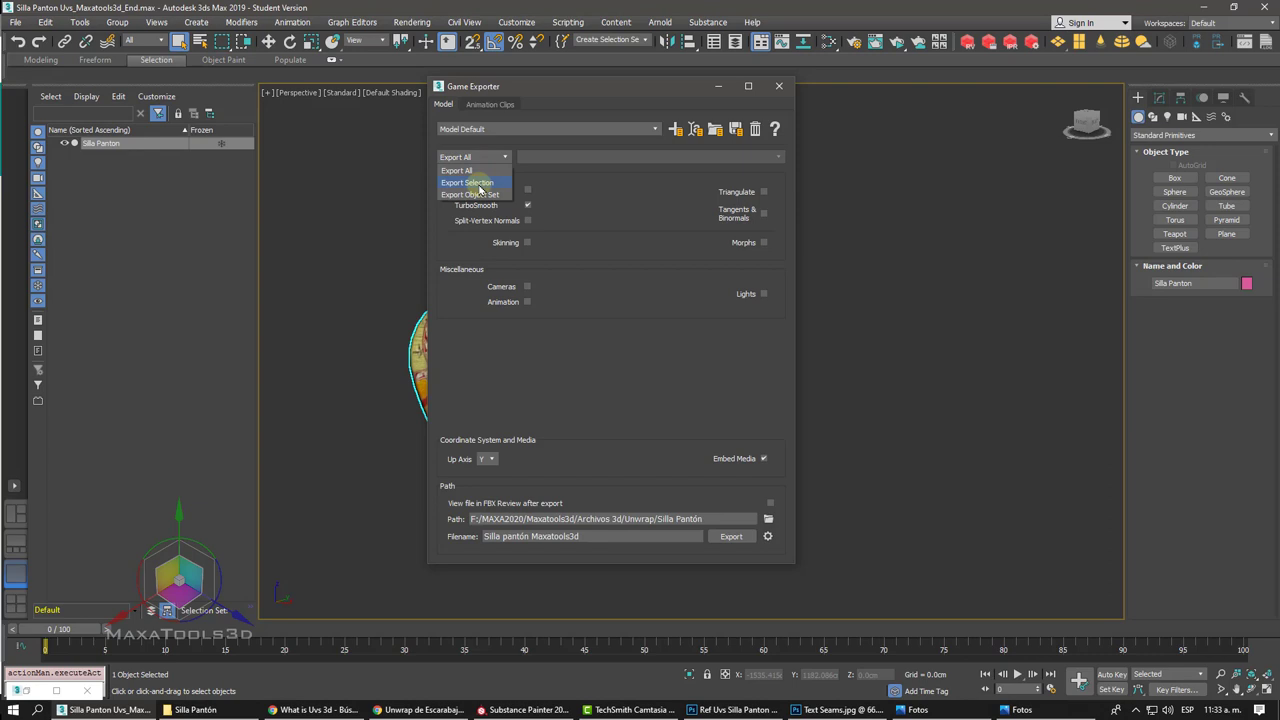
click(530, 116)
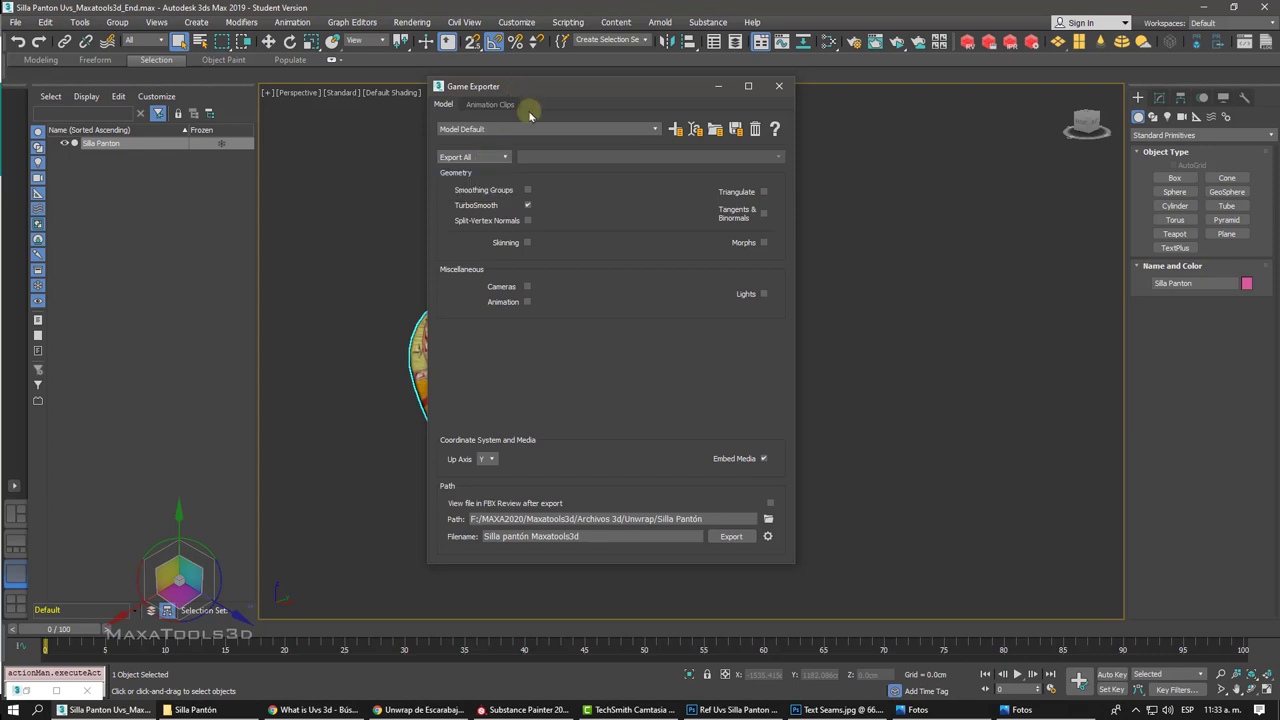
click(731, 536)
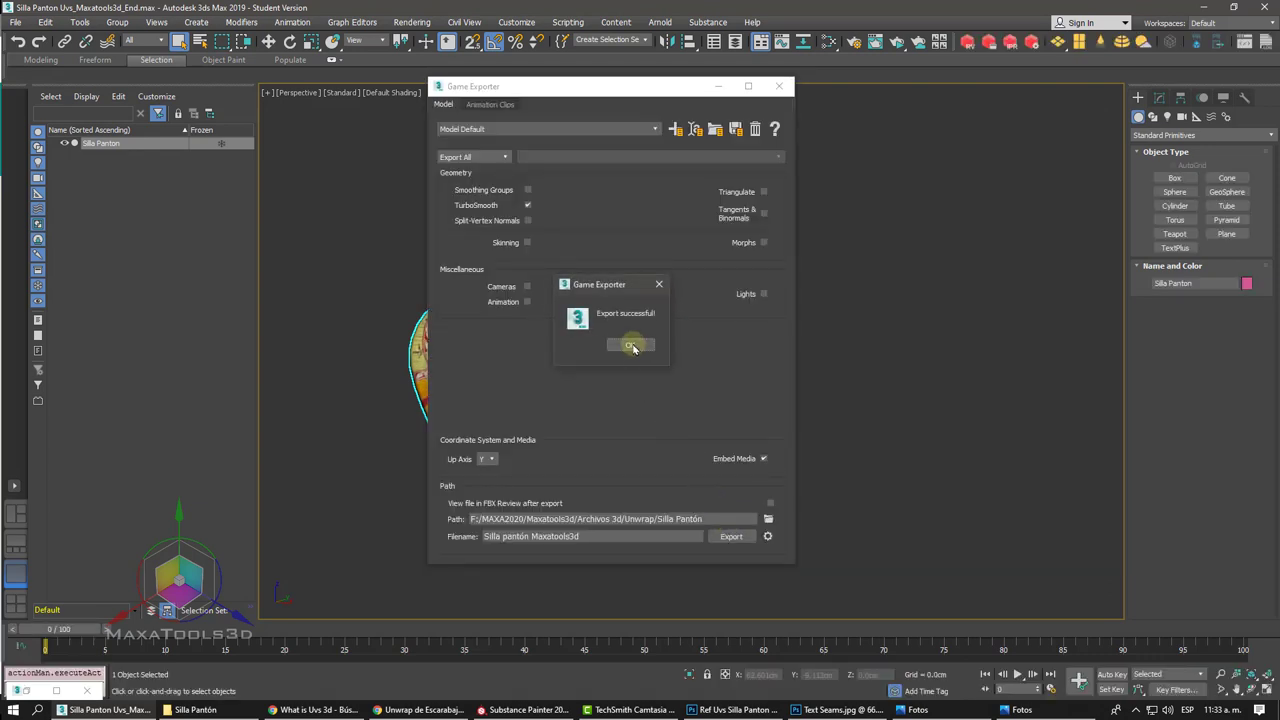
click(632, 346)
click(779, 86)
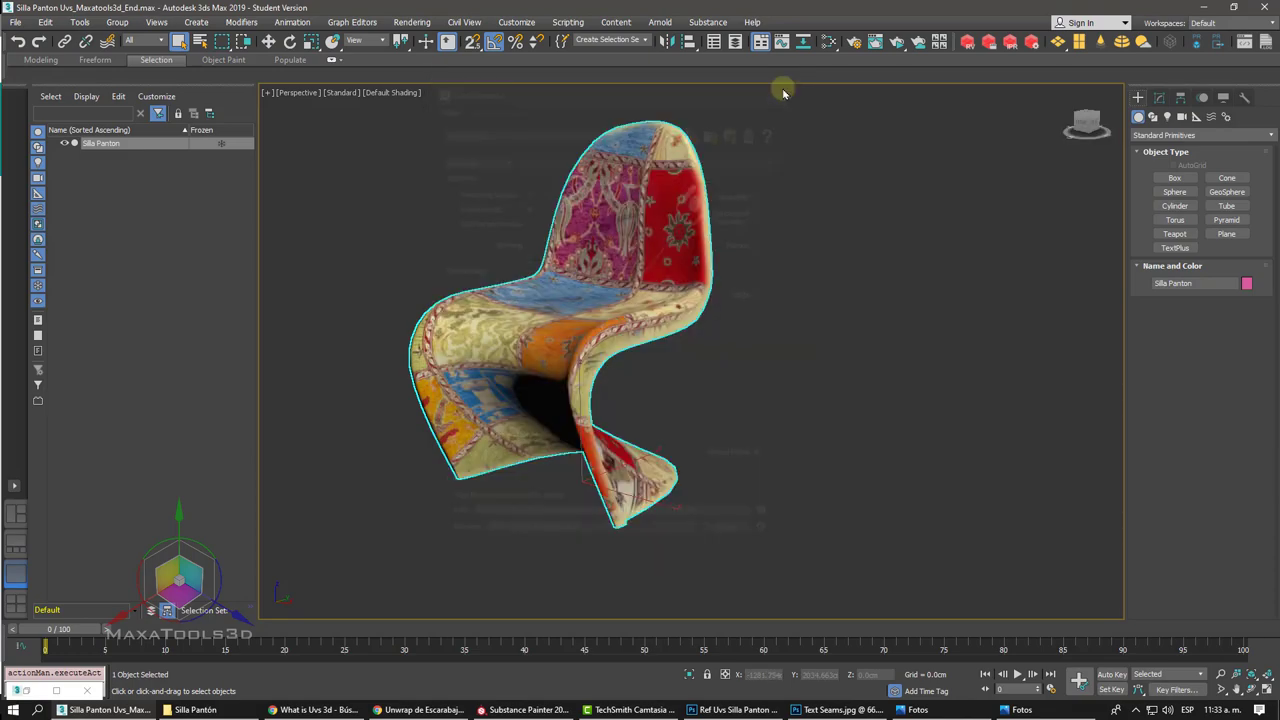
Step: Return to Substance Painter, orbit out to see the whole chair, and choose File > New
click(531, 712)
scroll(285, 255, down, 2)
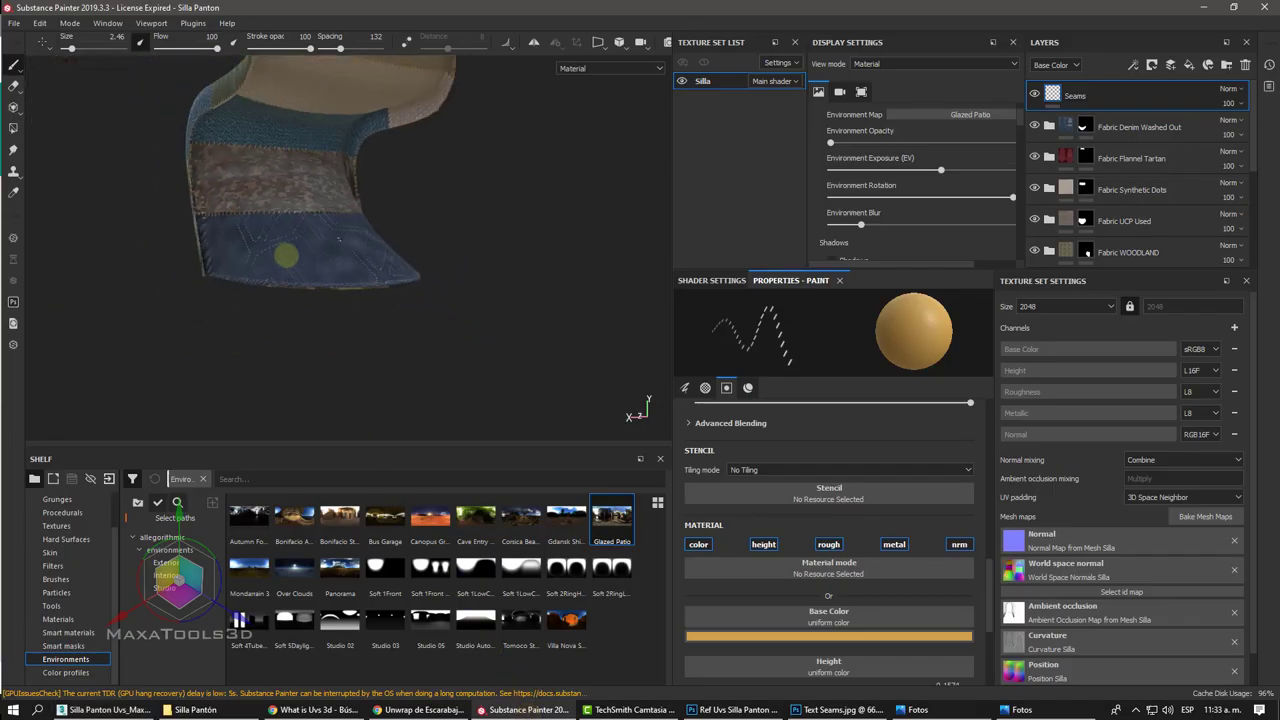
mouse_move(285, 255)
alt+mouse_down()
mouse_move(423, 246)
mouse_move(457, 229)
alt+mouse_up()
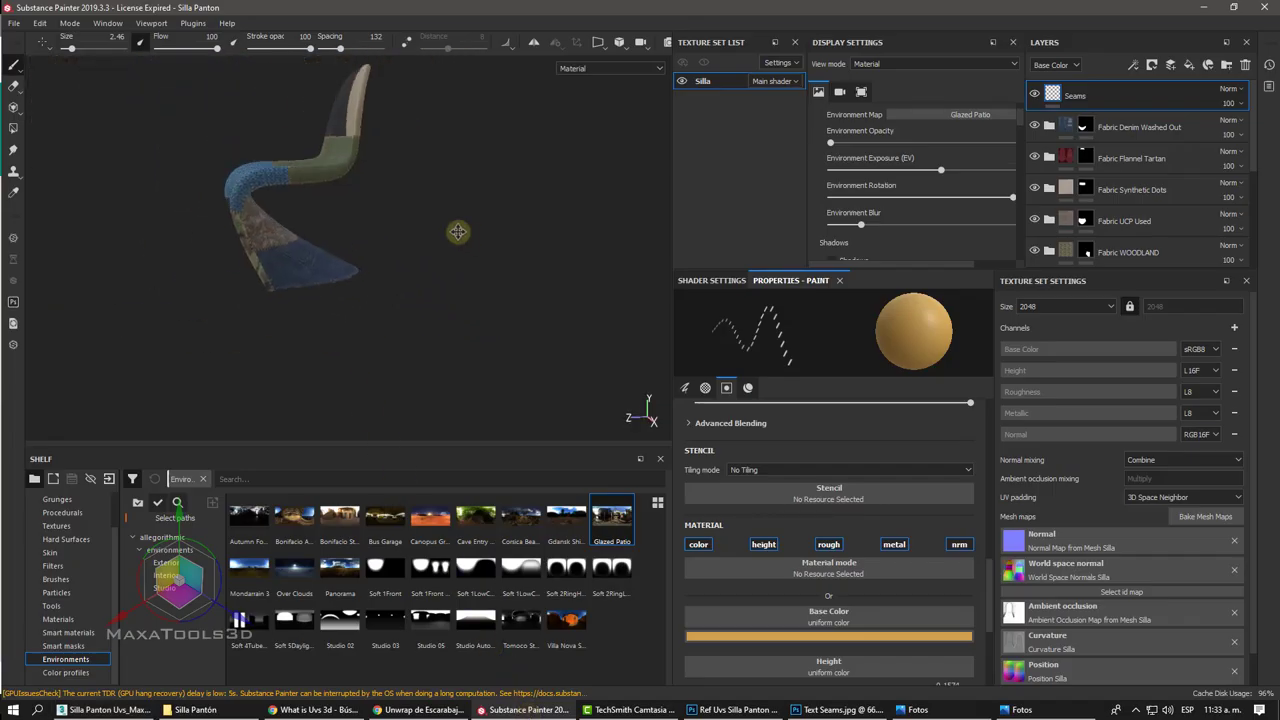
click(8, 22)
click(30, 40)
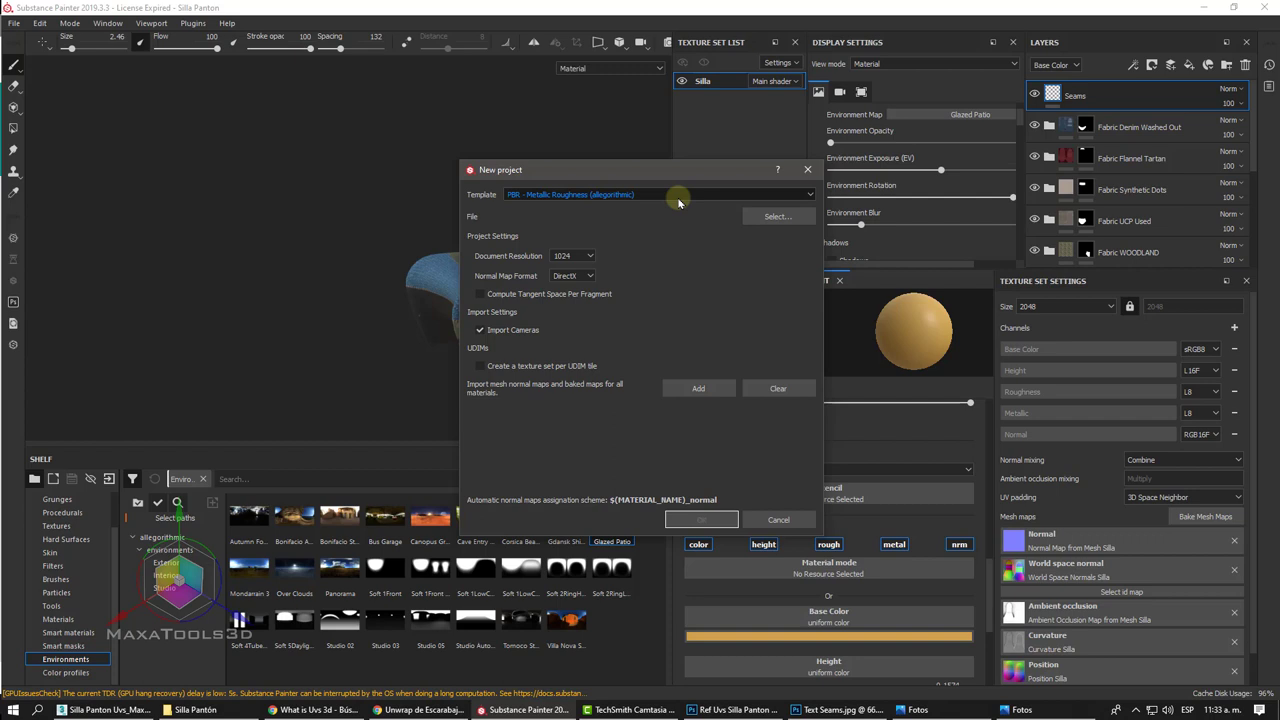
click(633, 198)
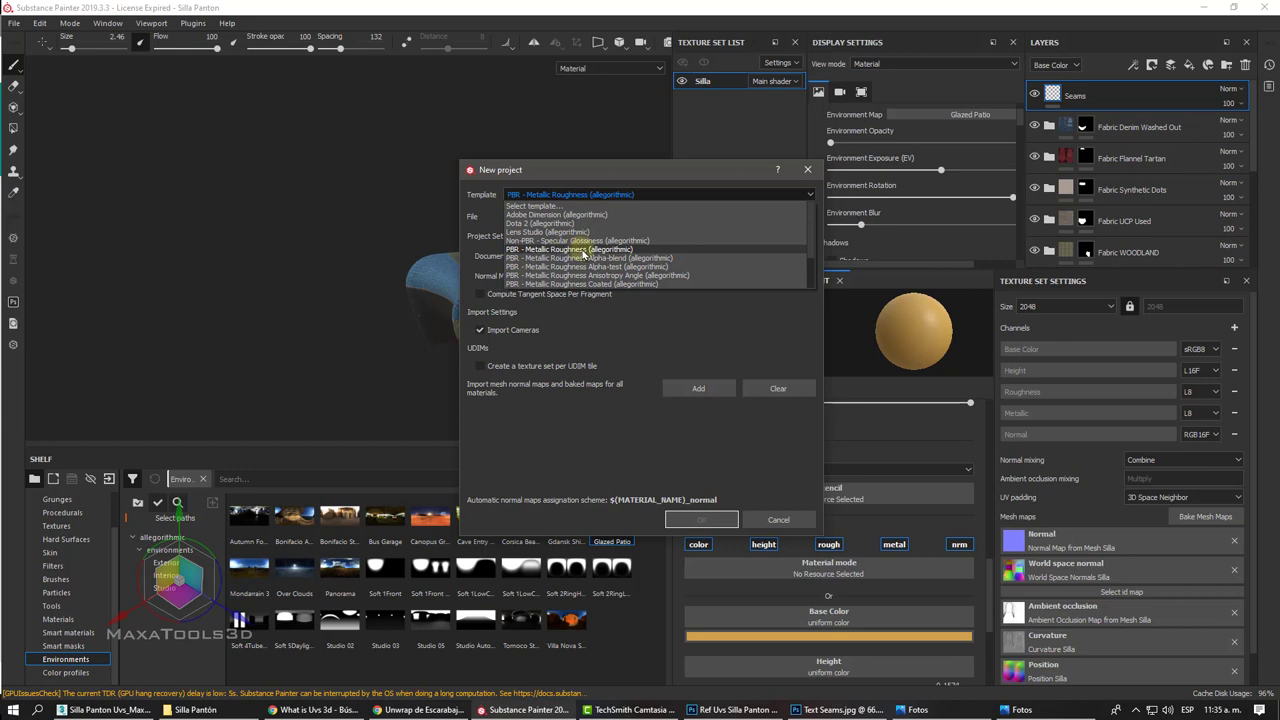
click(583, 250)
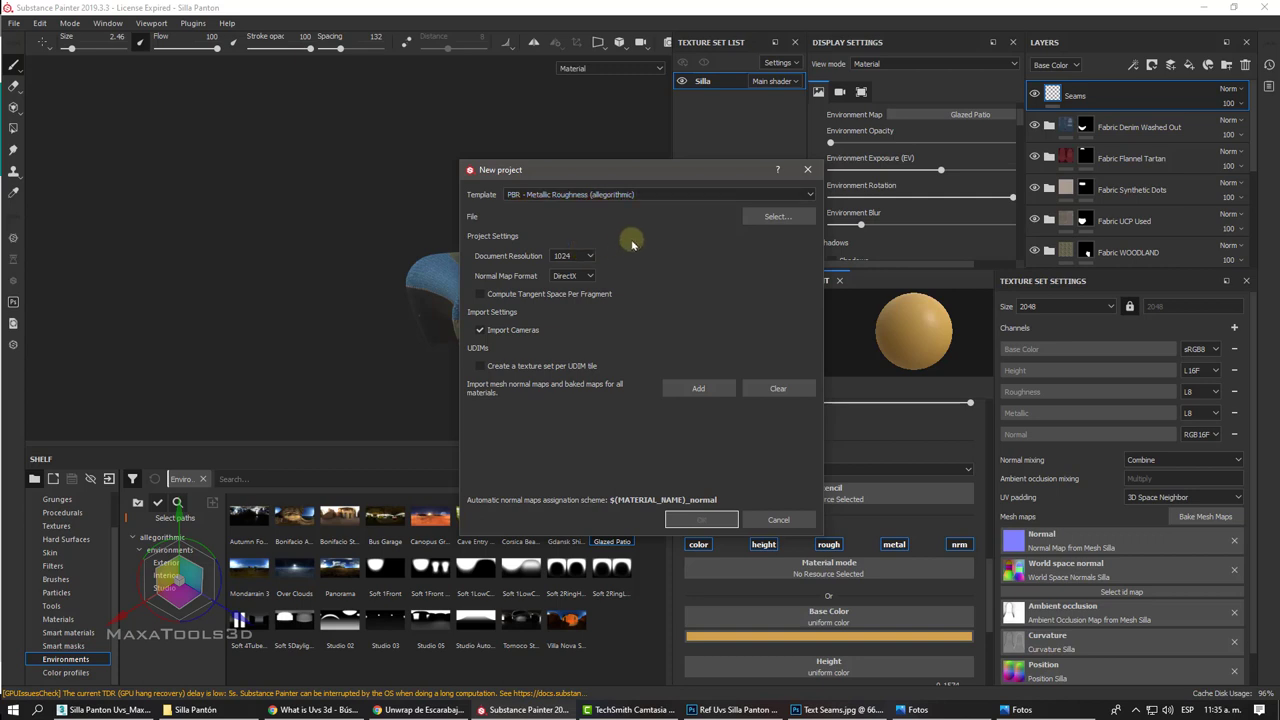
Step: Select Silla pantón Maxatools3d.fbx as the new project's mesh
click(760, 219)
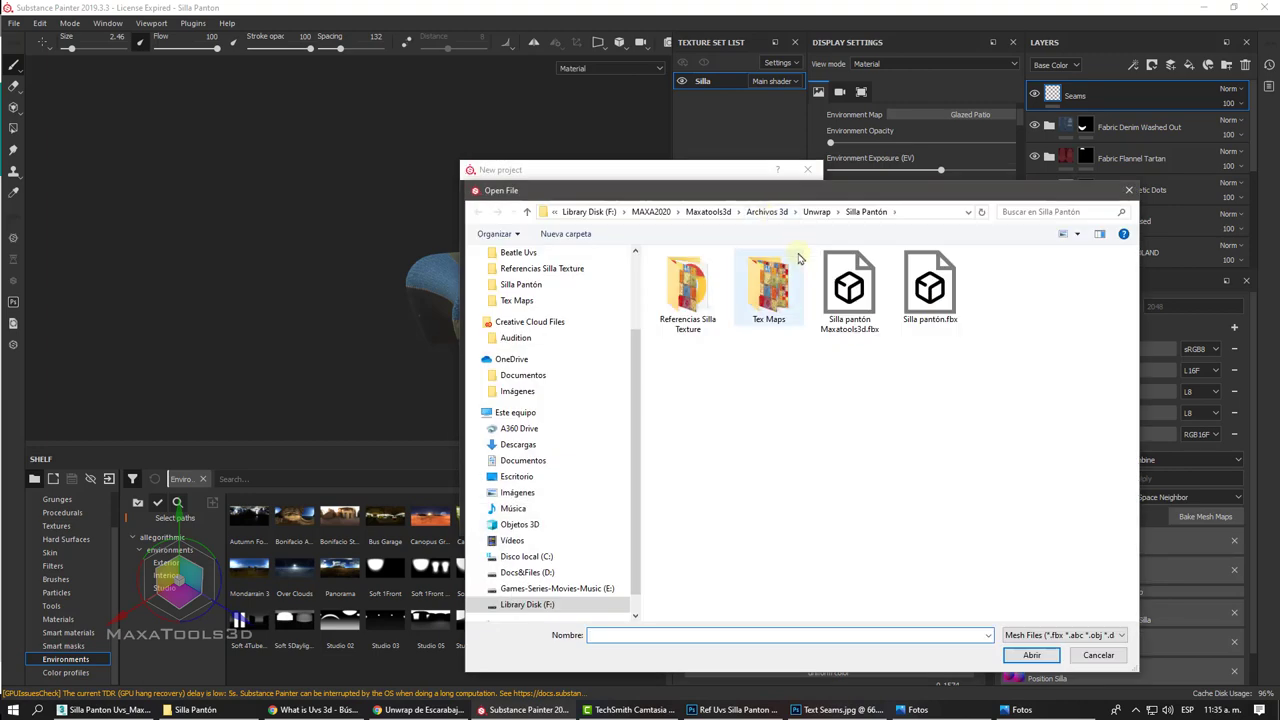
click(838, 303)
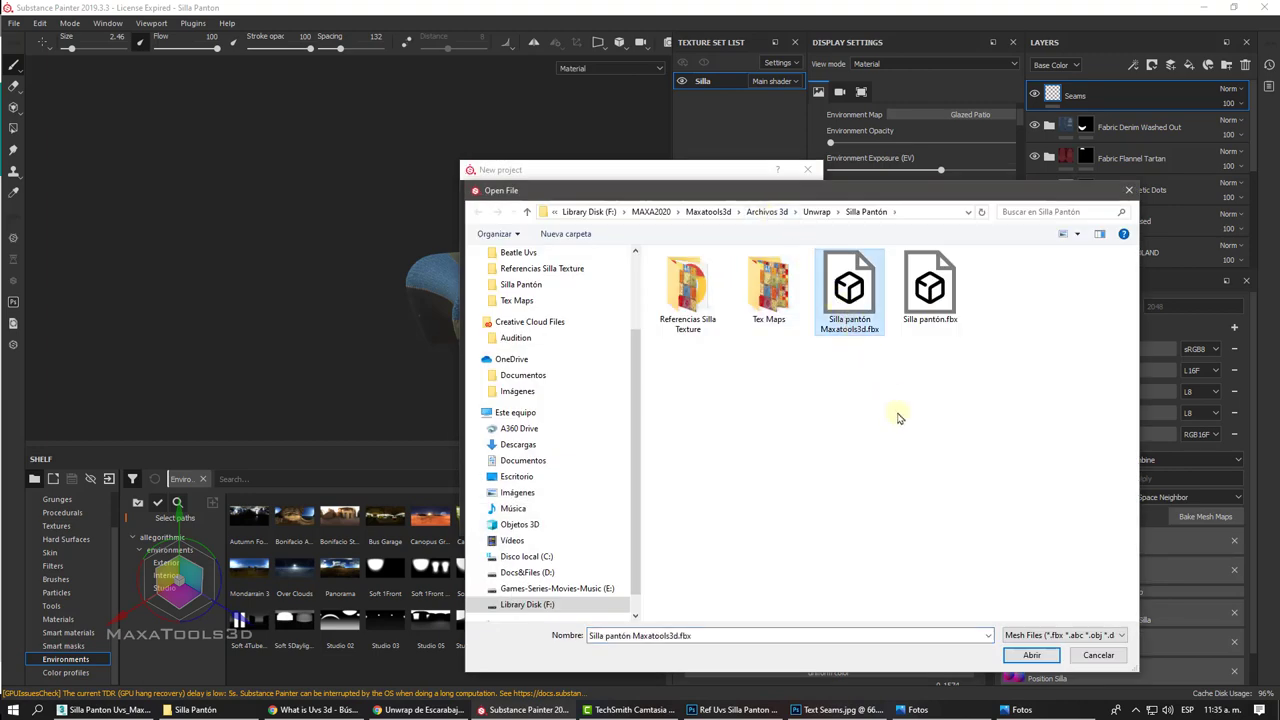
click(1028, 654)
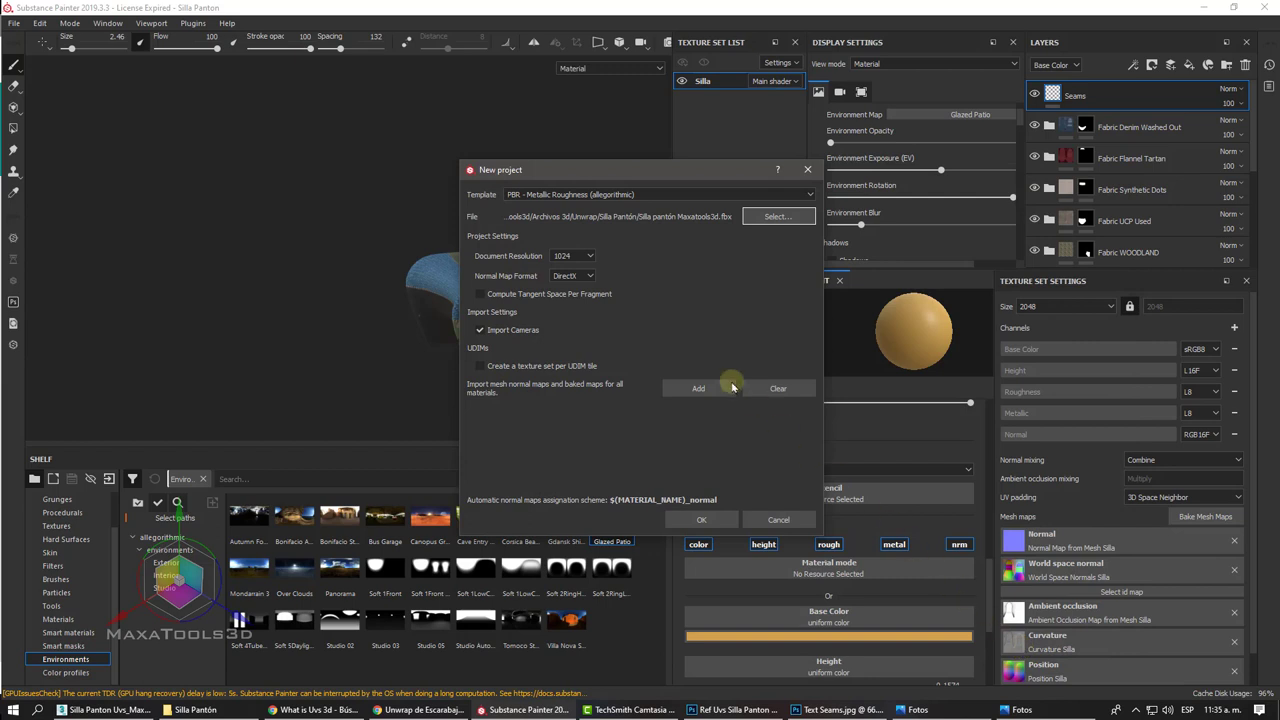
Step: Set document resolution to 2048, keep DirectX normal map format, and return to 3ds Max
click(590, 256)
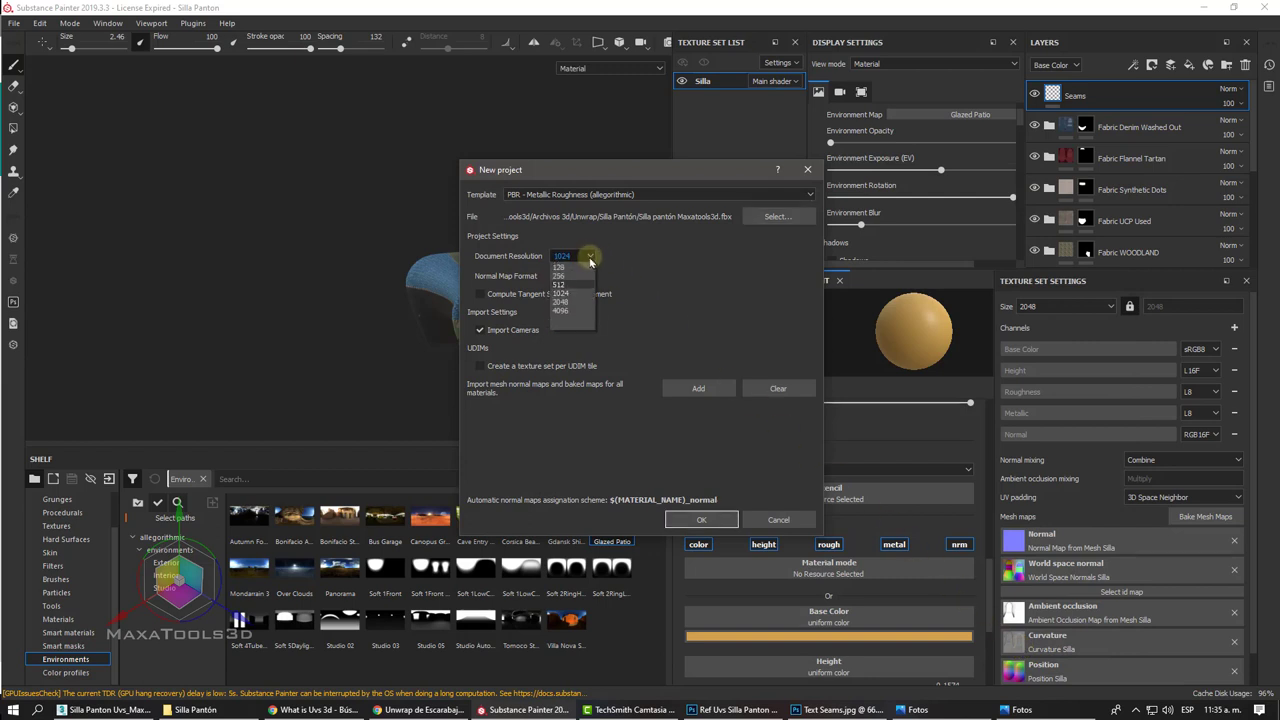
click(565, 302)
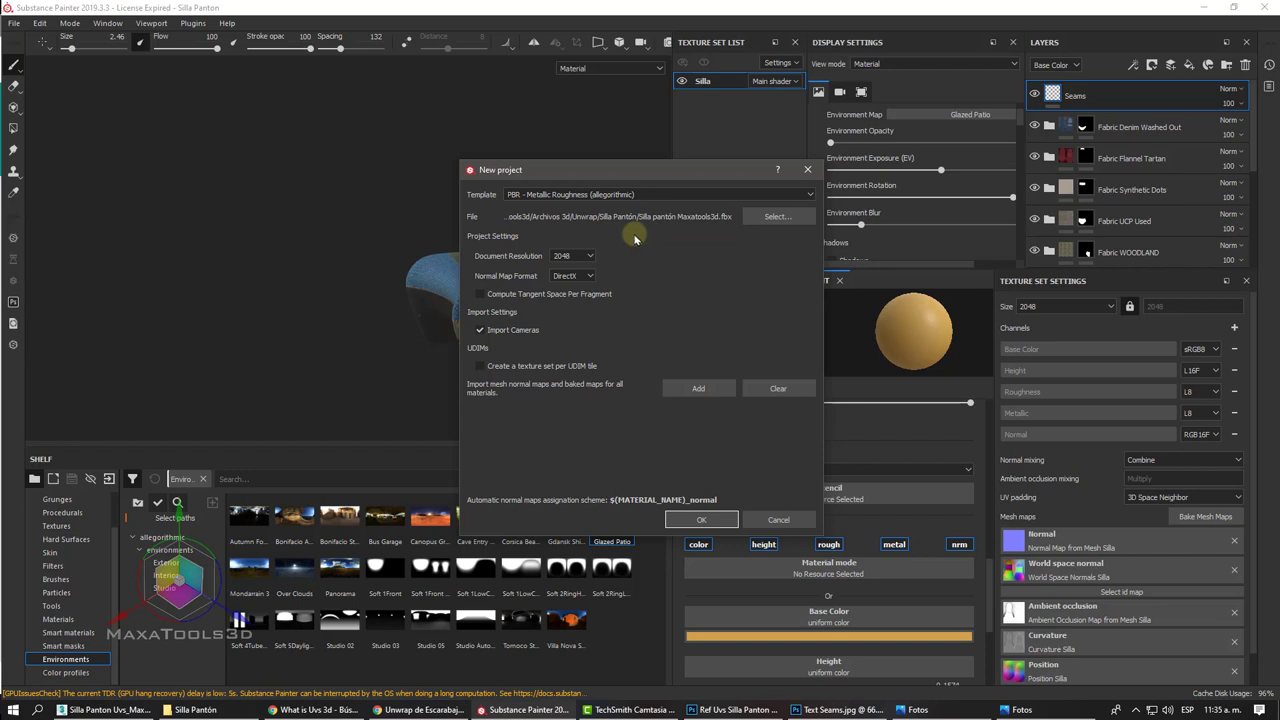
click(589, 279)
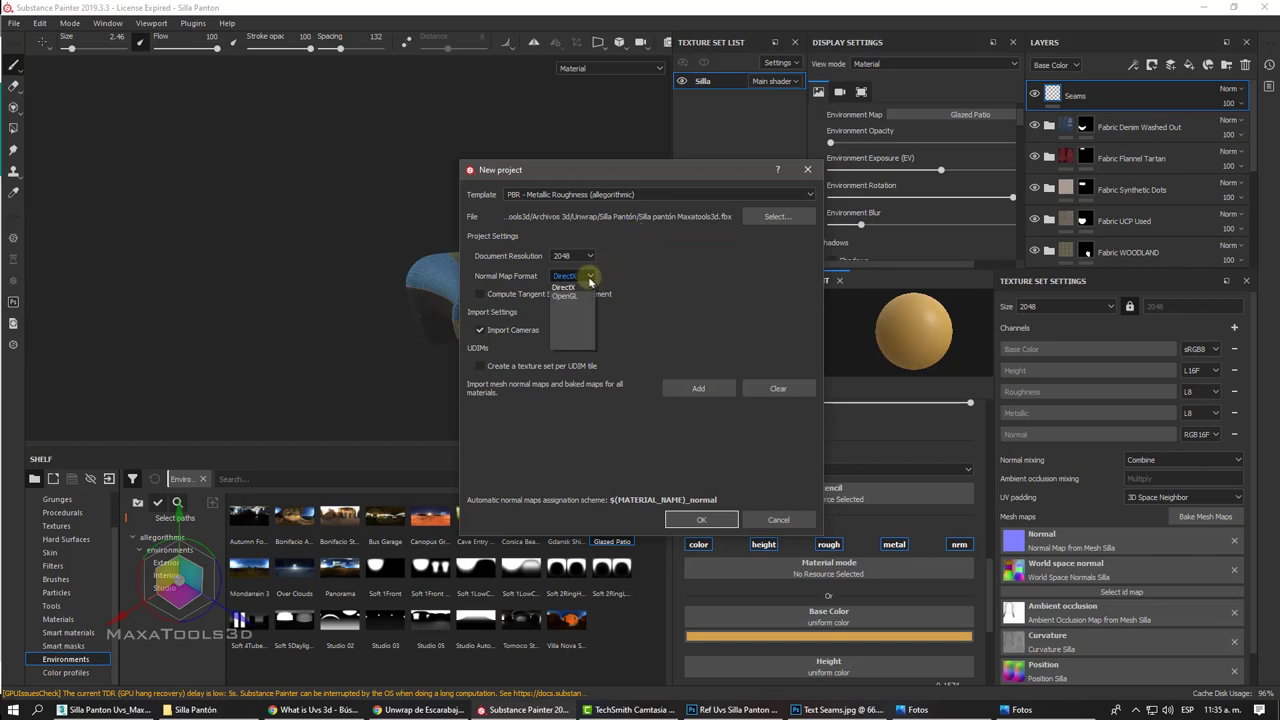
click(705, 277)
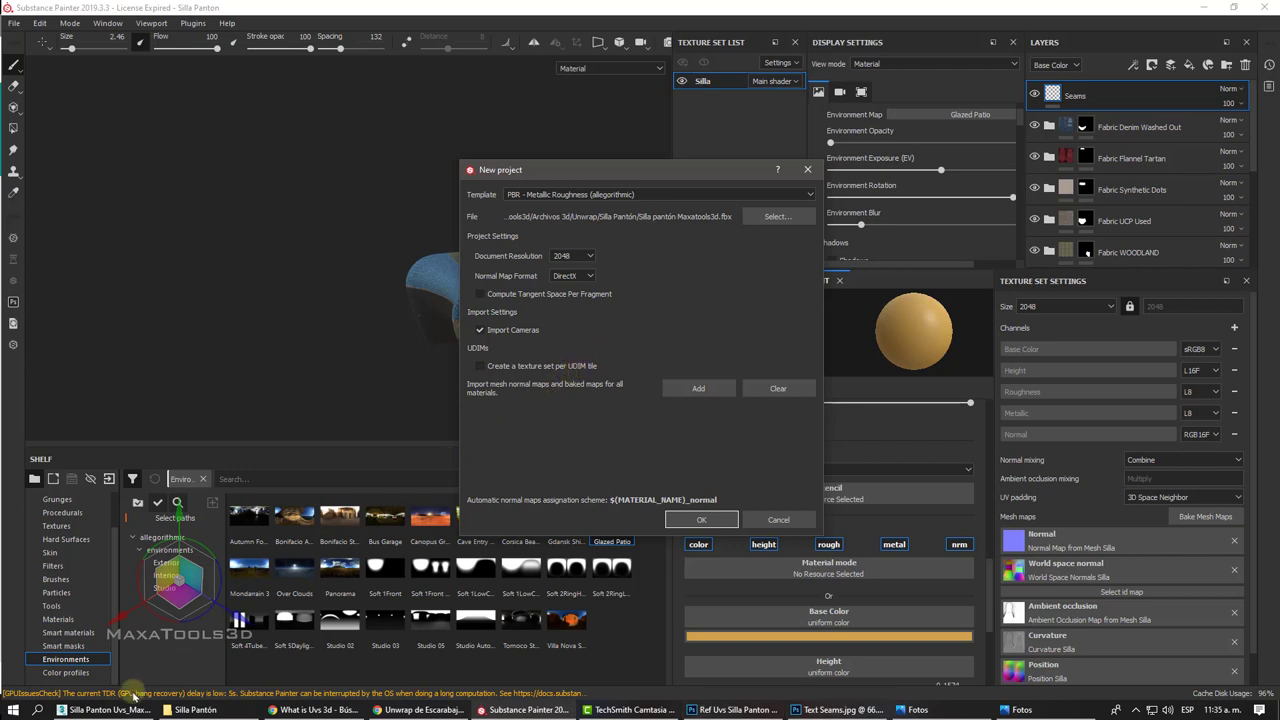
click(107, 709)
Step: In the chair's UV editor, move the red UV shell into another UV tile
click(1159, 98)
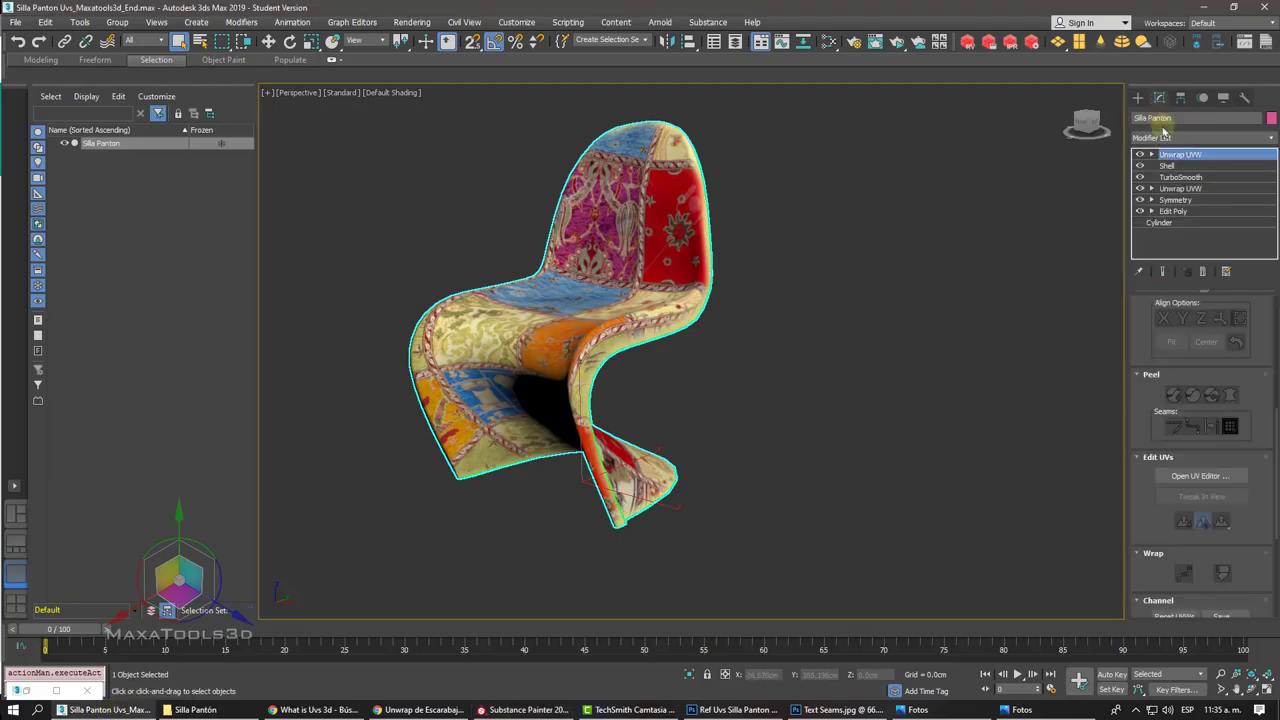
click(1230, 477)
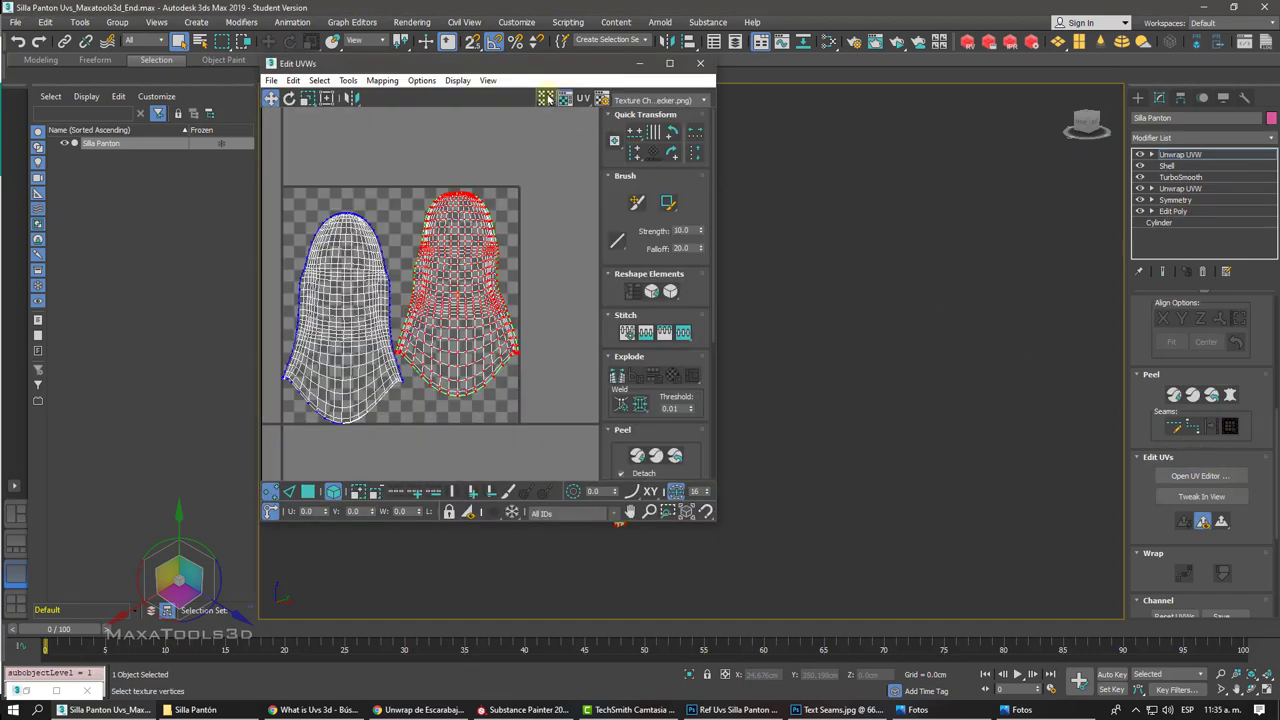
mouse_move(533, 117)
middle_down()
mouse_move(419, 300)
mouse_move(466, 281)
middle_up()
scroll(419, 300, down, 3)
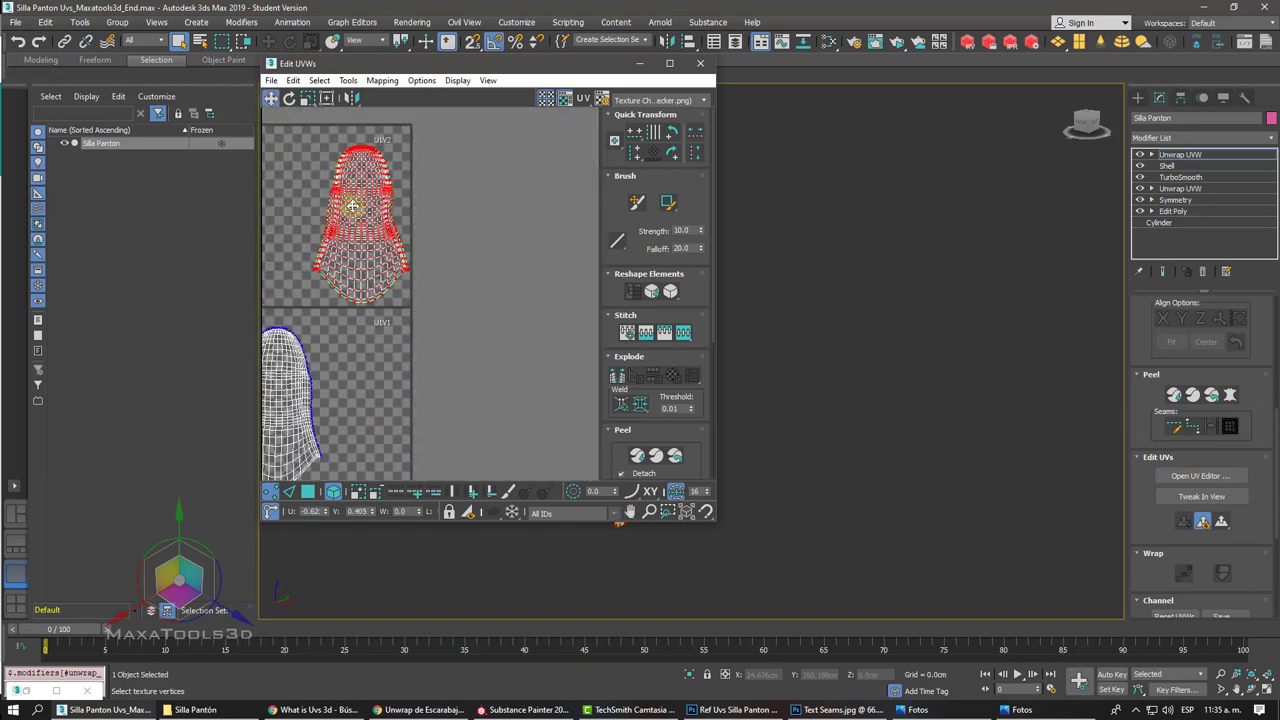
drag(466, 281, 359, 369)
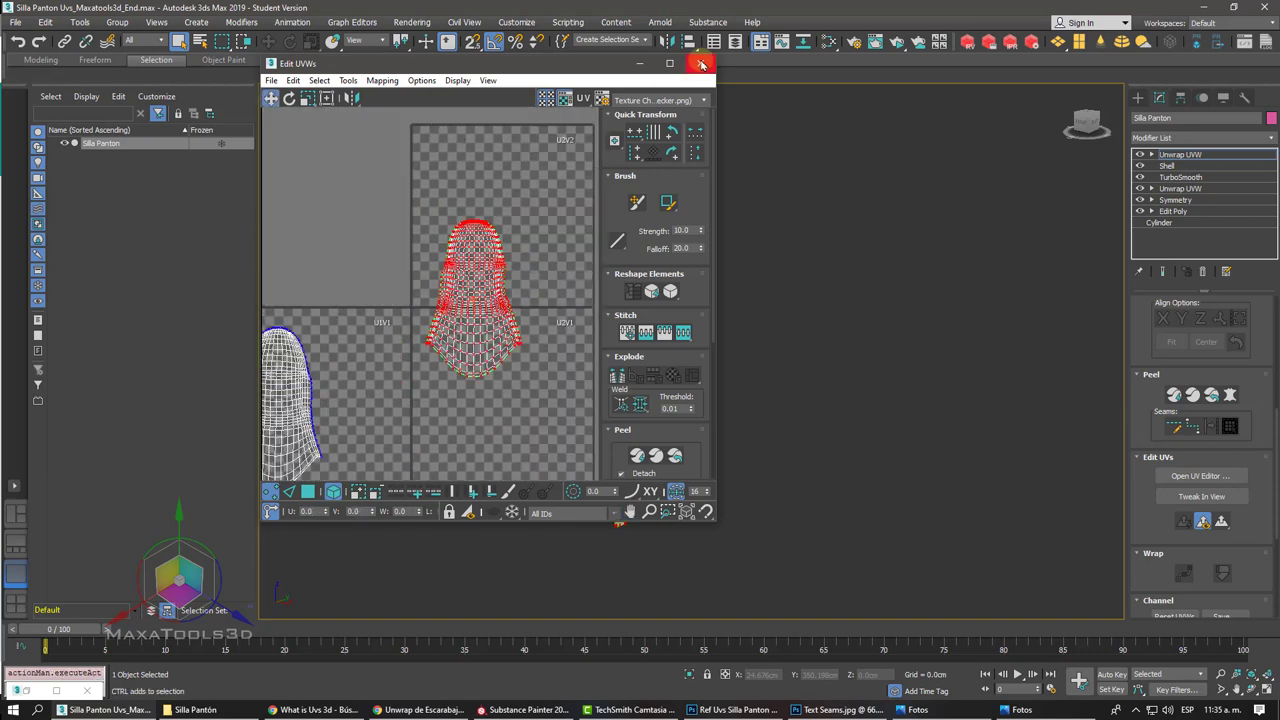
Step: Close Edit UVWs and return to Substance Painter's New project dialog
click(701, 64)
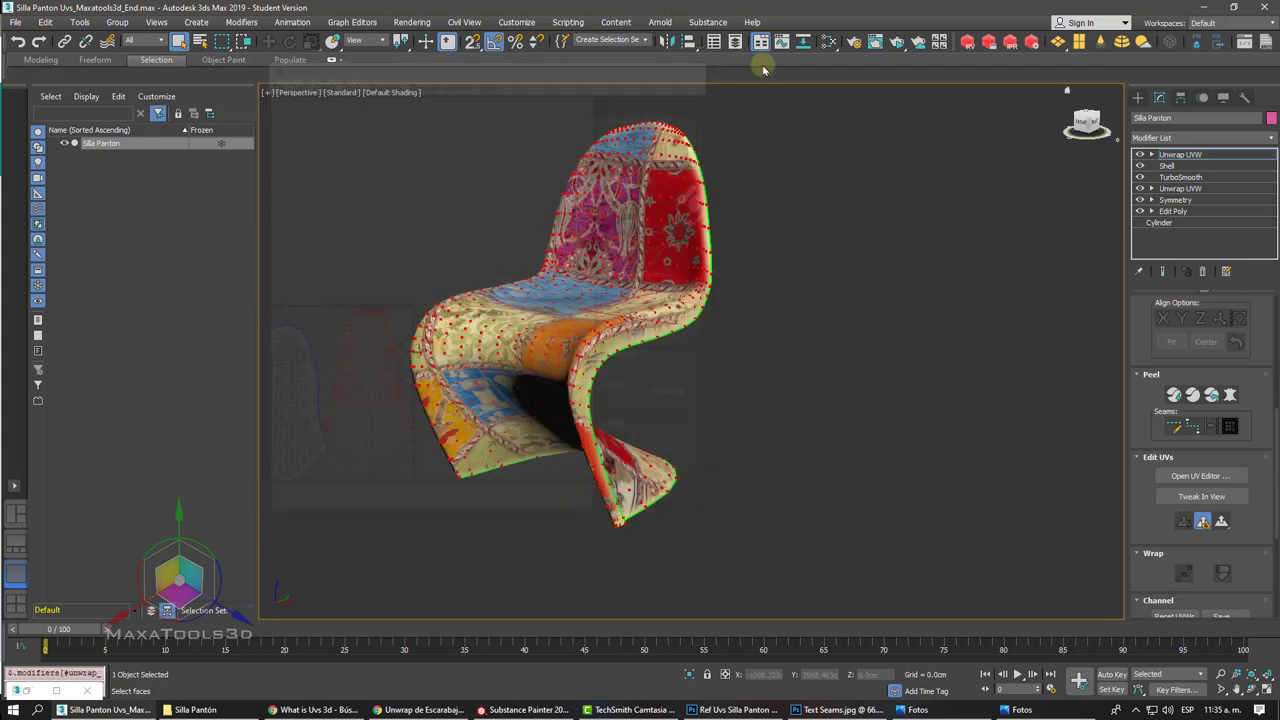
click(1137, 98)
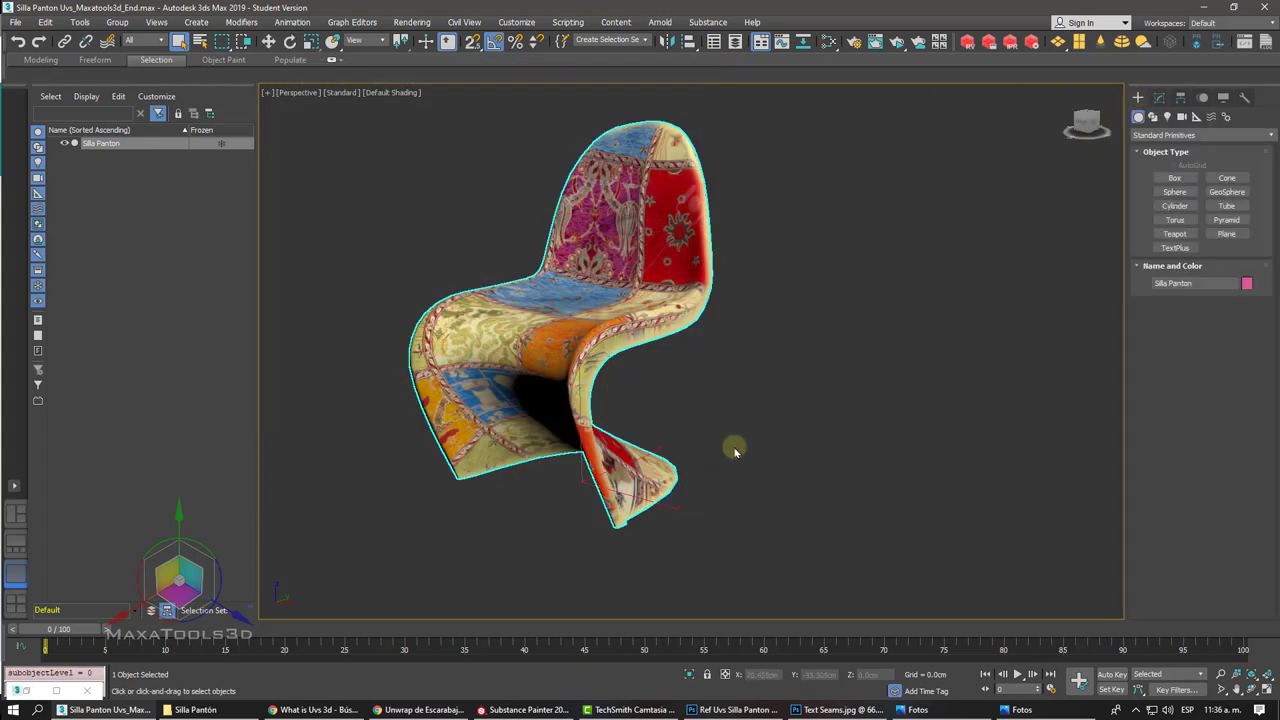
click(420, 709)
click(505, 712)
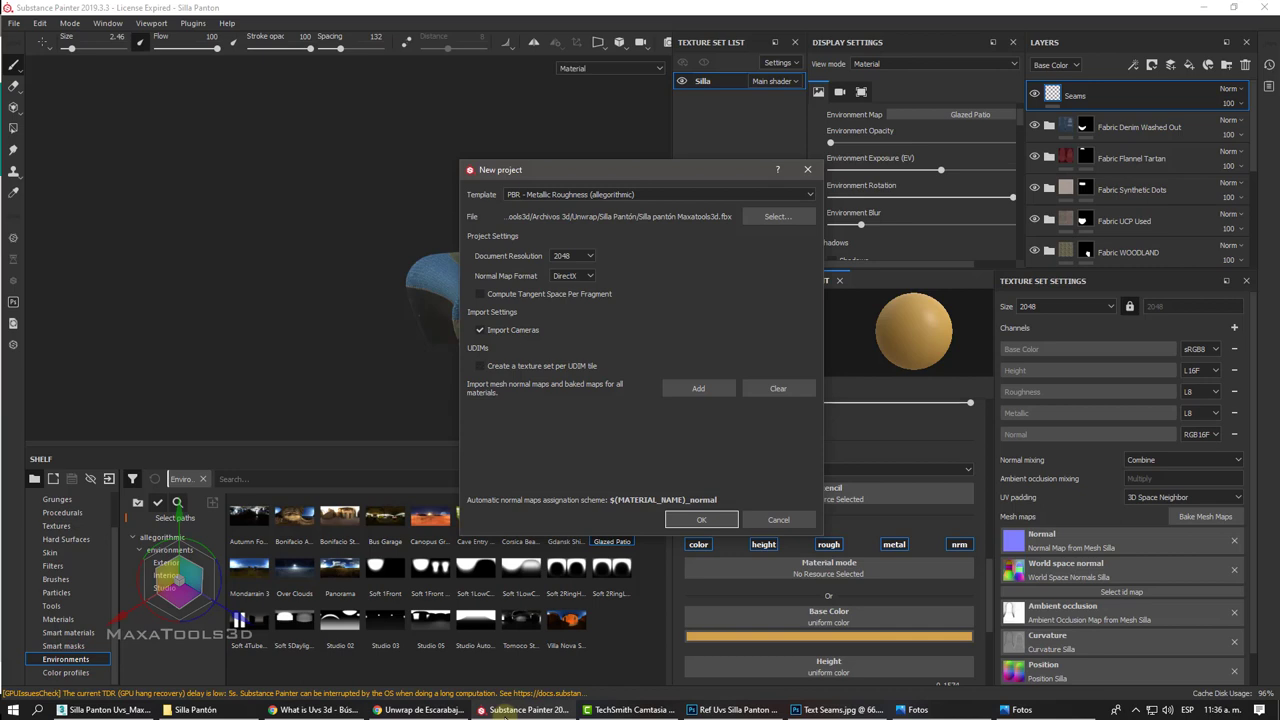
Step: Create the 2048 chair project, discarding old project changes, then return to 3ds Max
click(688, 521)
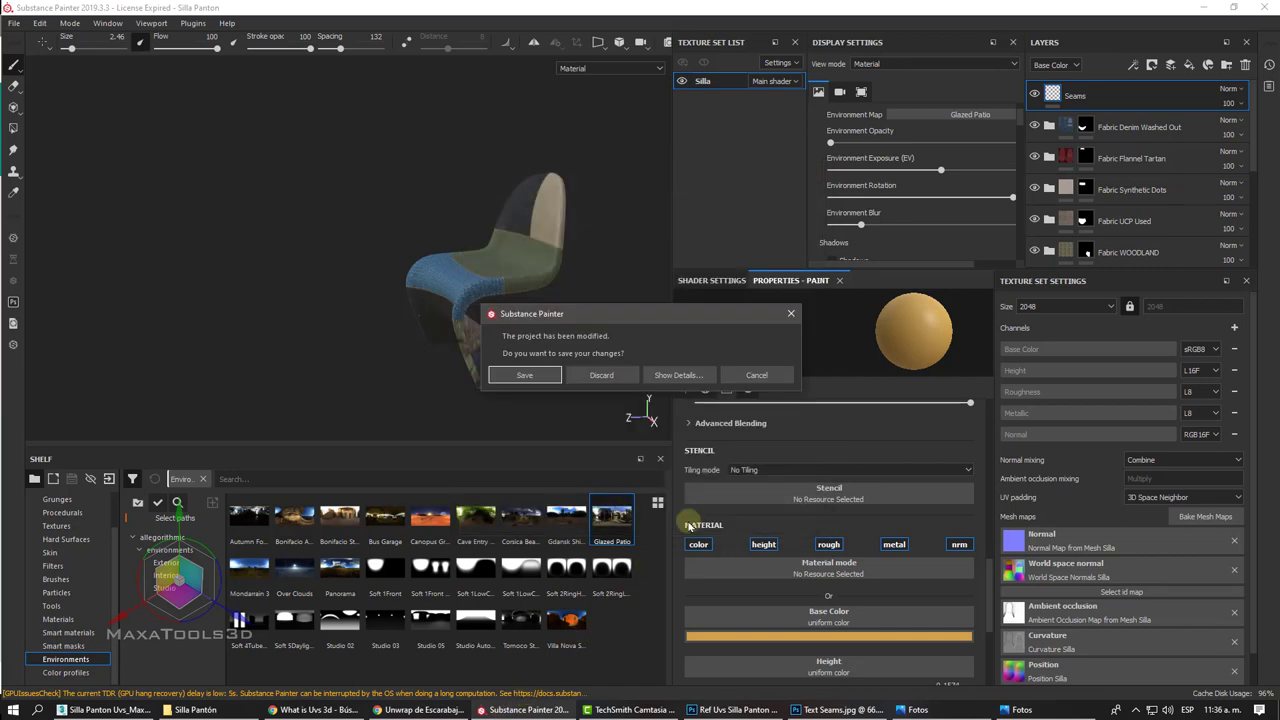
click(616, 381)
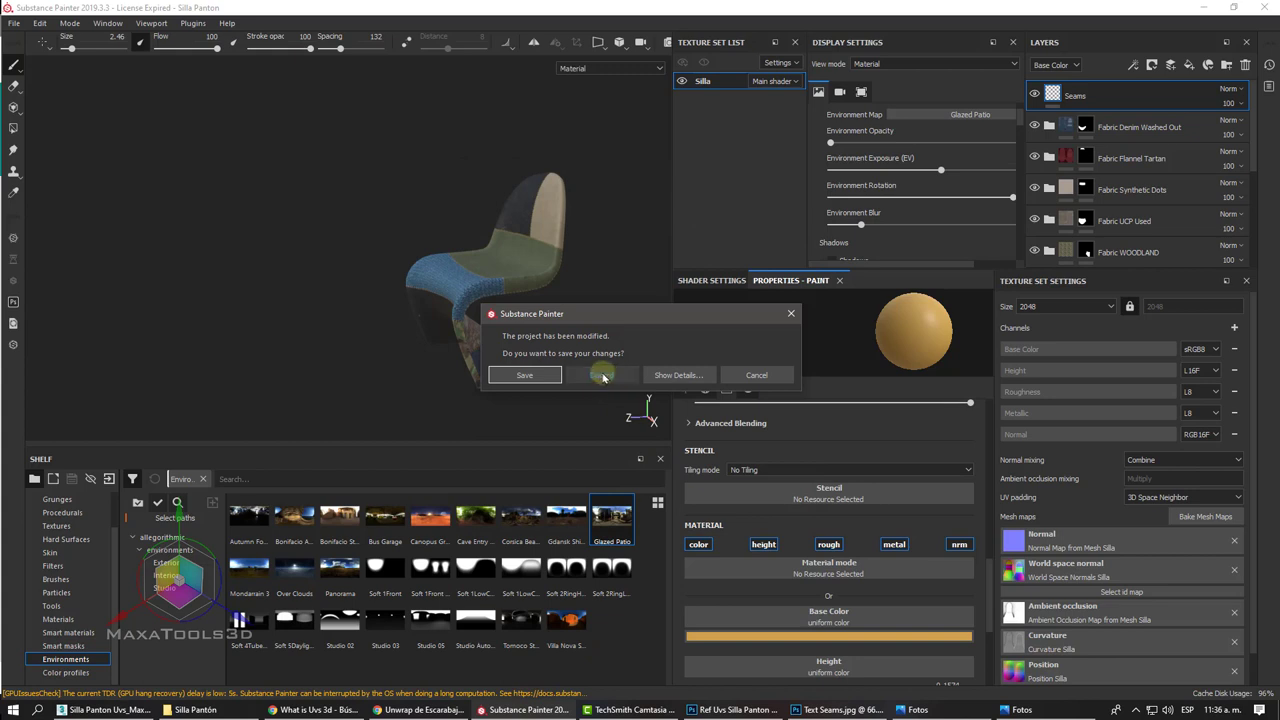
click(600, 374)
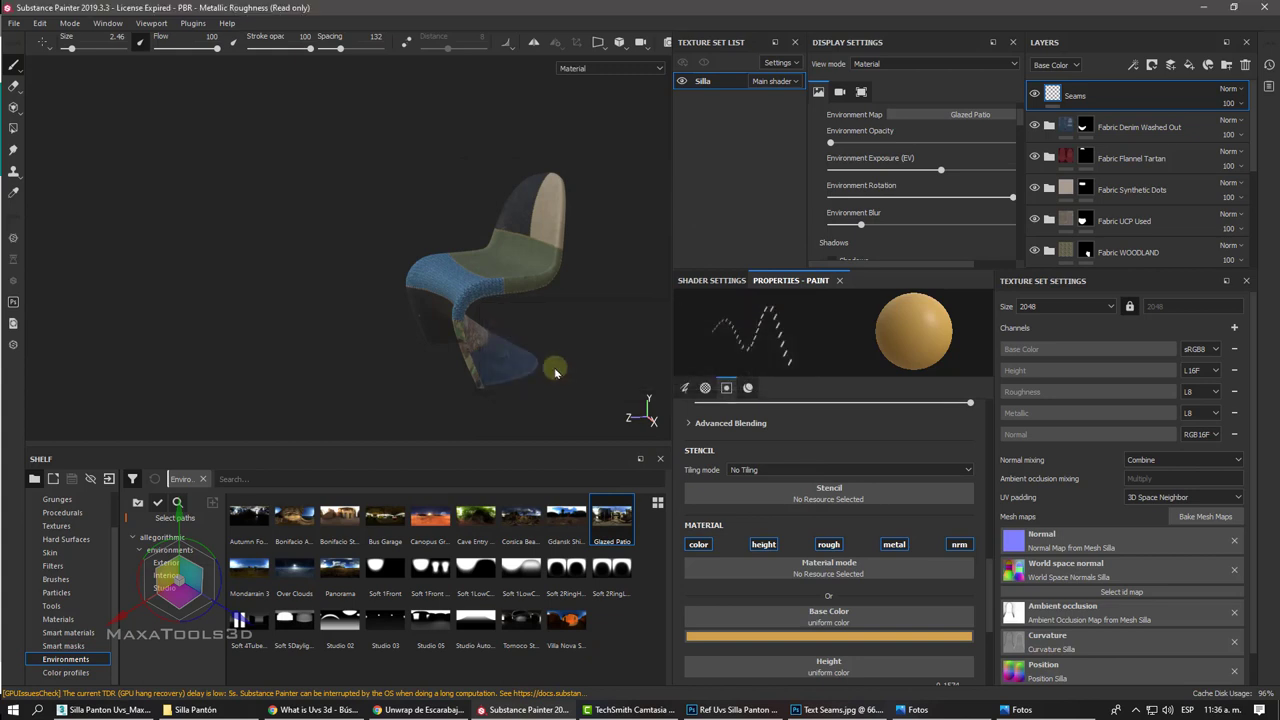
scroll(371, 260, down, 3)
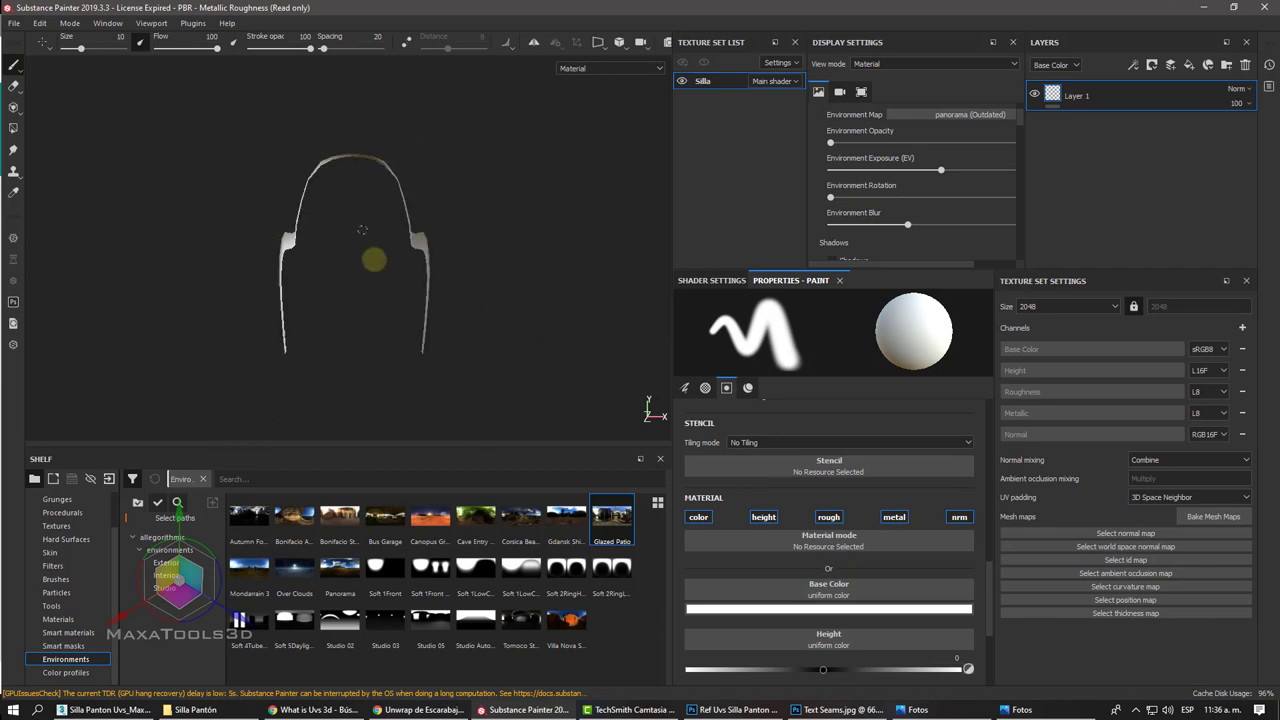
scroll(369, 254, down, 2)
mouse_move(369, 254)
alt+mouse_down()
mouse_move(534, 240)
mouse_move(214, 269)
mouse_move(343, 223)
mouse_move(509, 229)
mouse_move(468, 254)
mouse_move(354, 271)
mouse_move(349, 289)
mouse_move(183, 266)
mouse_move(391, 251)
mouse_move(306, 277)
mouse_move(420, 251)
mouse_move(410, 254)
alt+mouse_up()
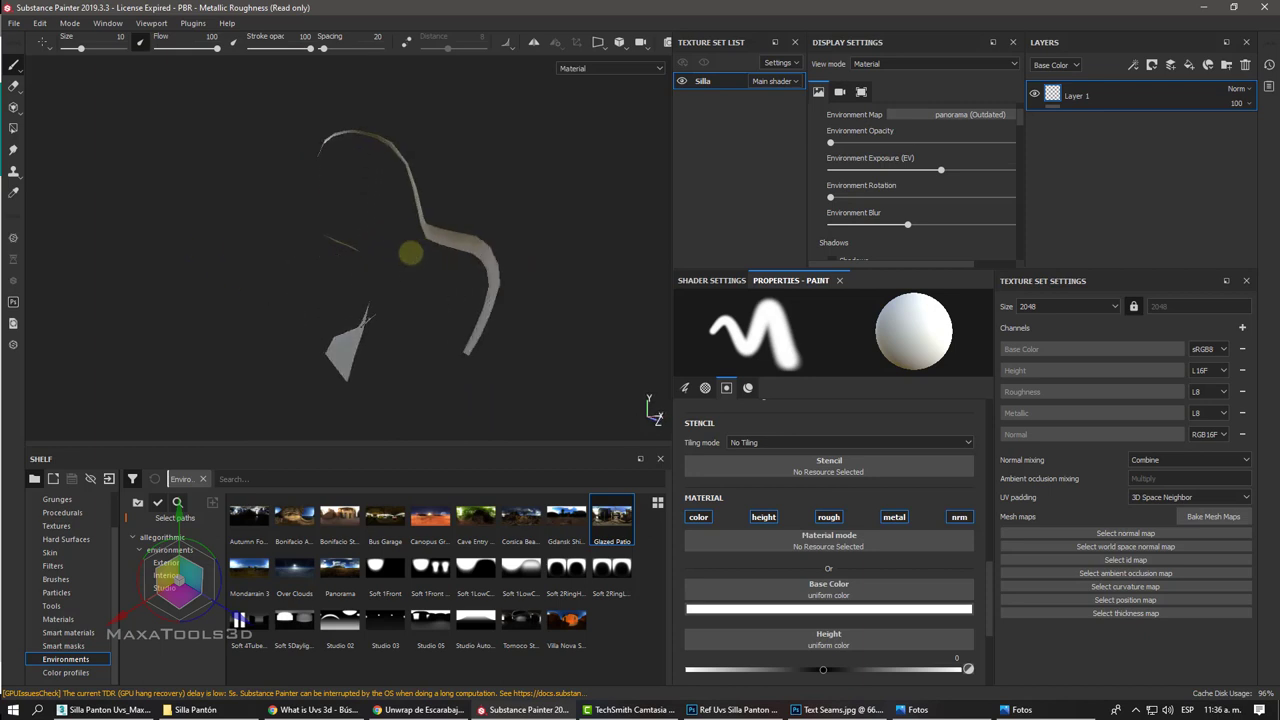
click(110, 709)
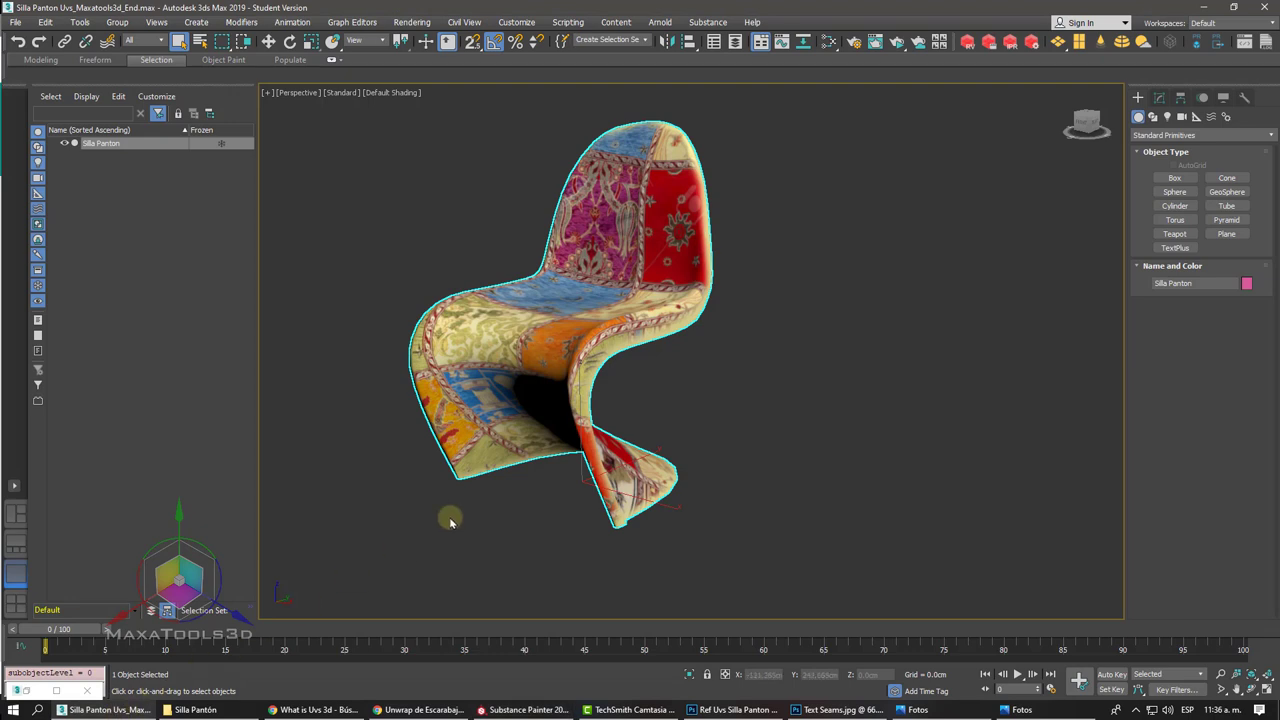
Step: Collapse the chair into an editable poly and clear the selection
click(1158, 98)
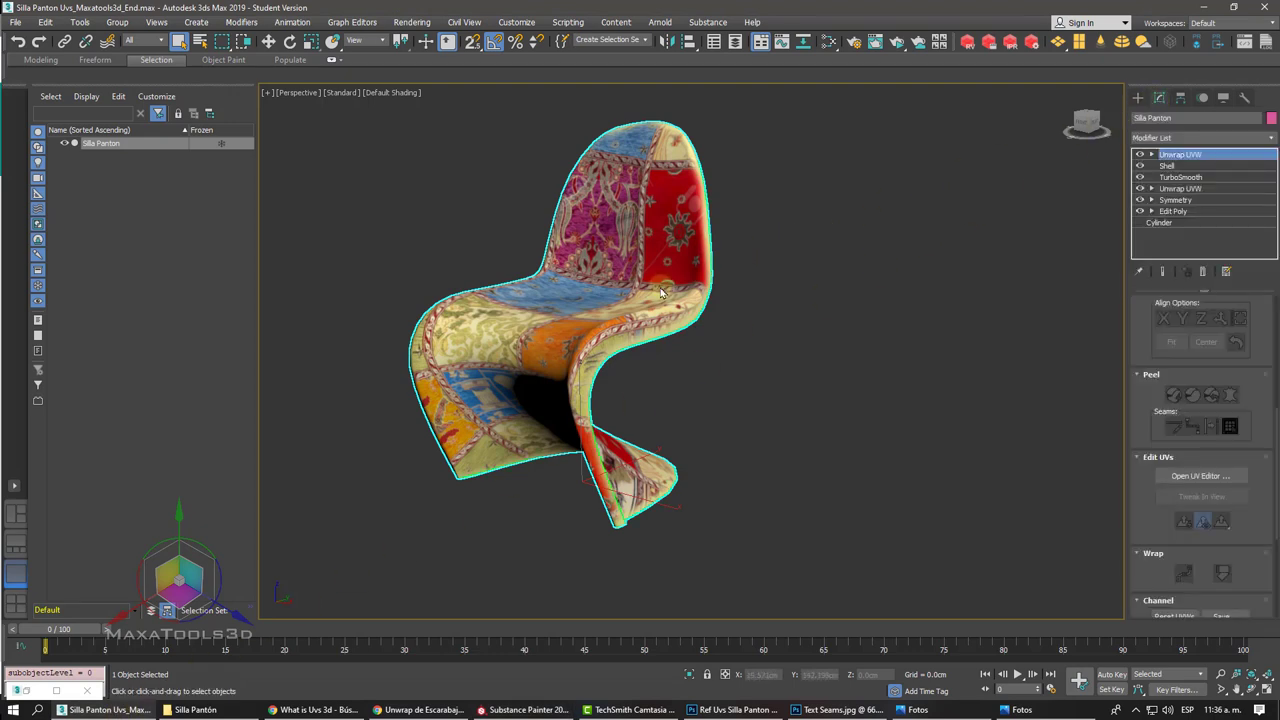
alt+middle_drag(660, 287, 725, 272)
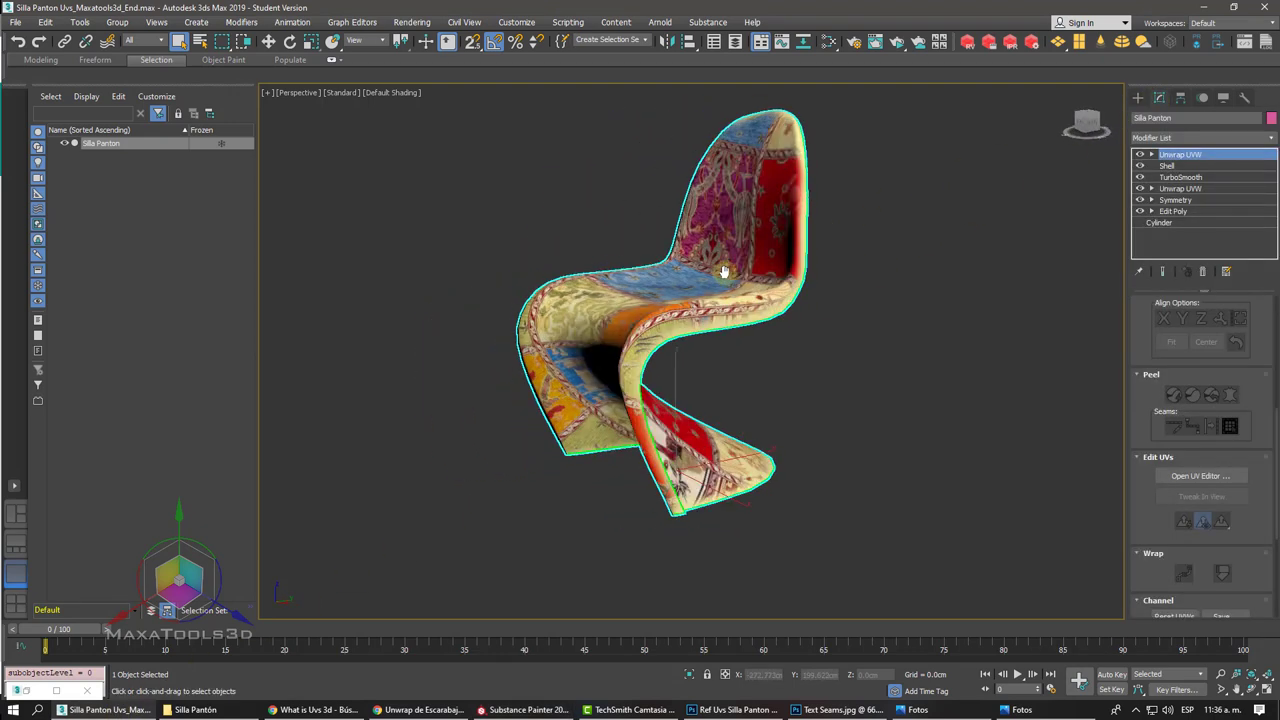
right_click(724, 266)
mouse_move(760, 426)
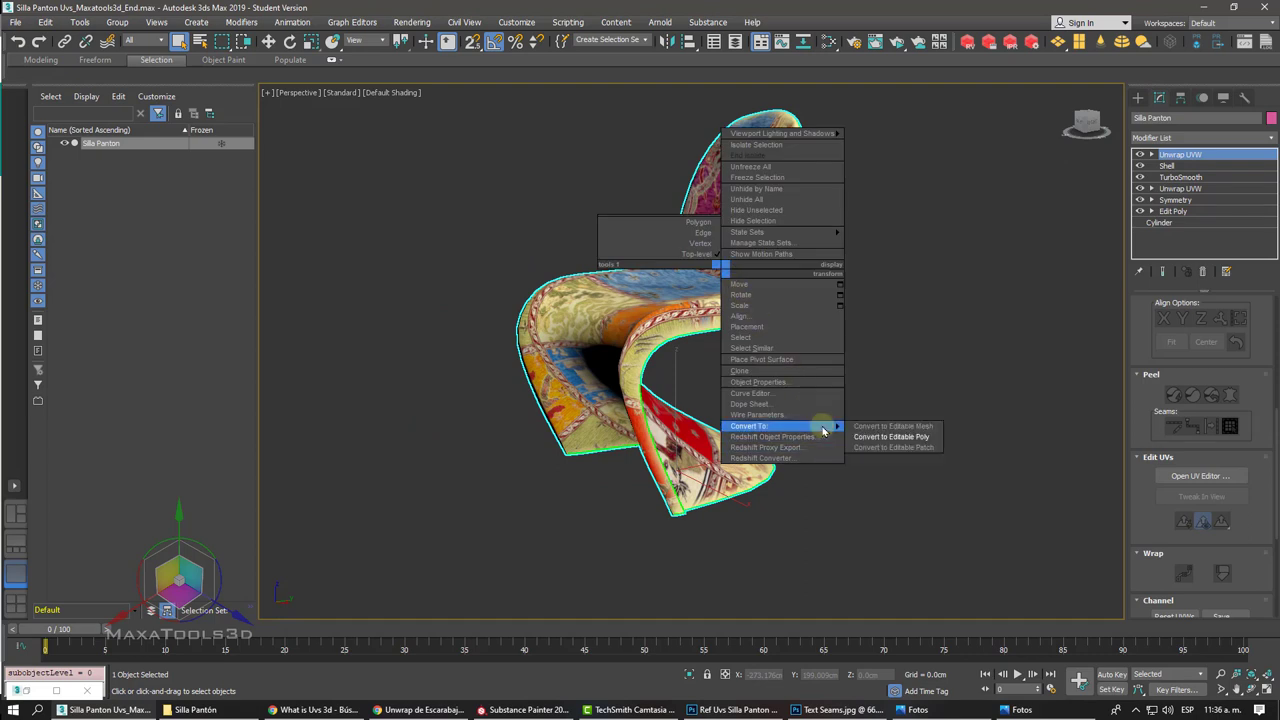
click(890, 437)
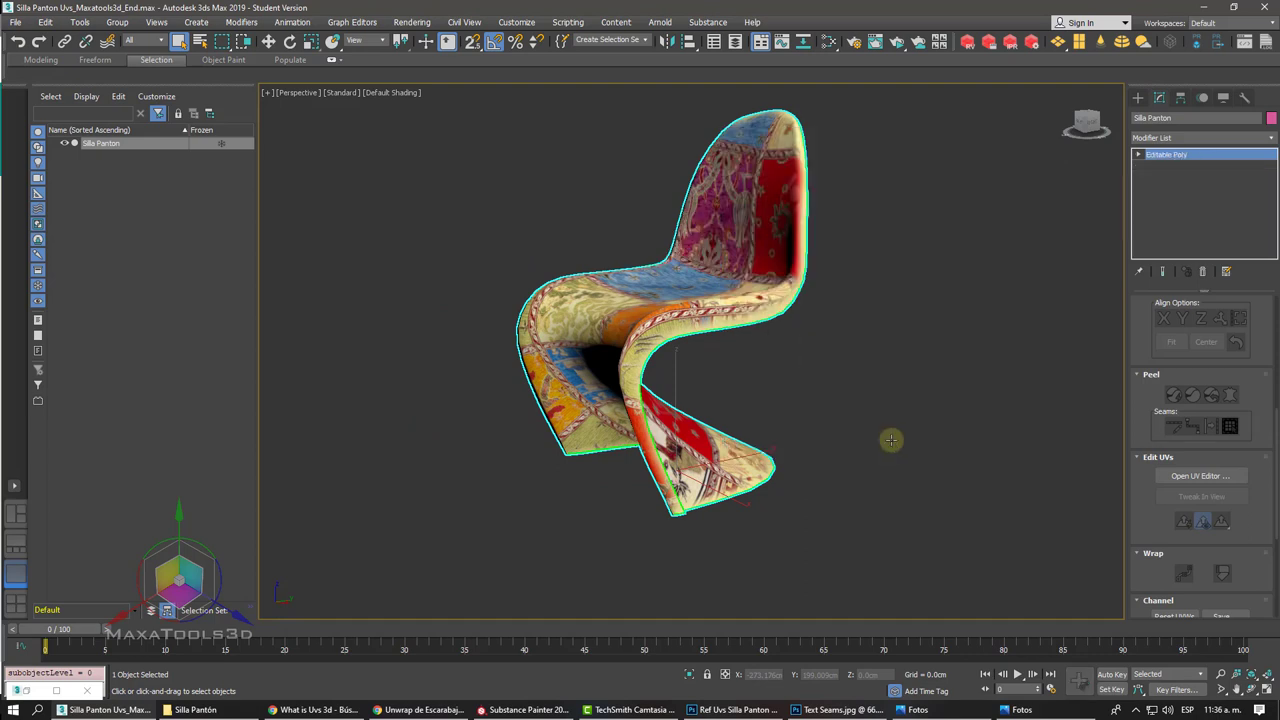
click(855, 399)
Step: Export the whole scene through Game Exporter as Silla pantón Maxatools3d, replacing the existing file
click(15, 22)
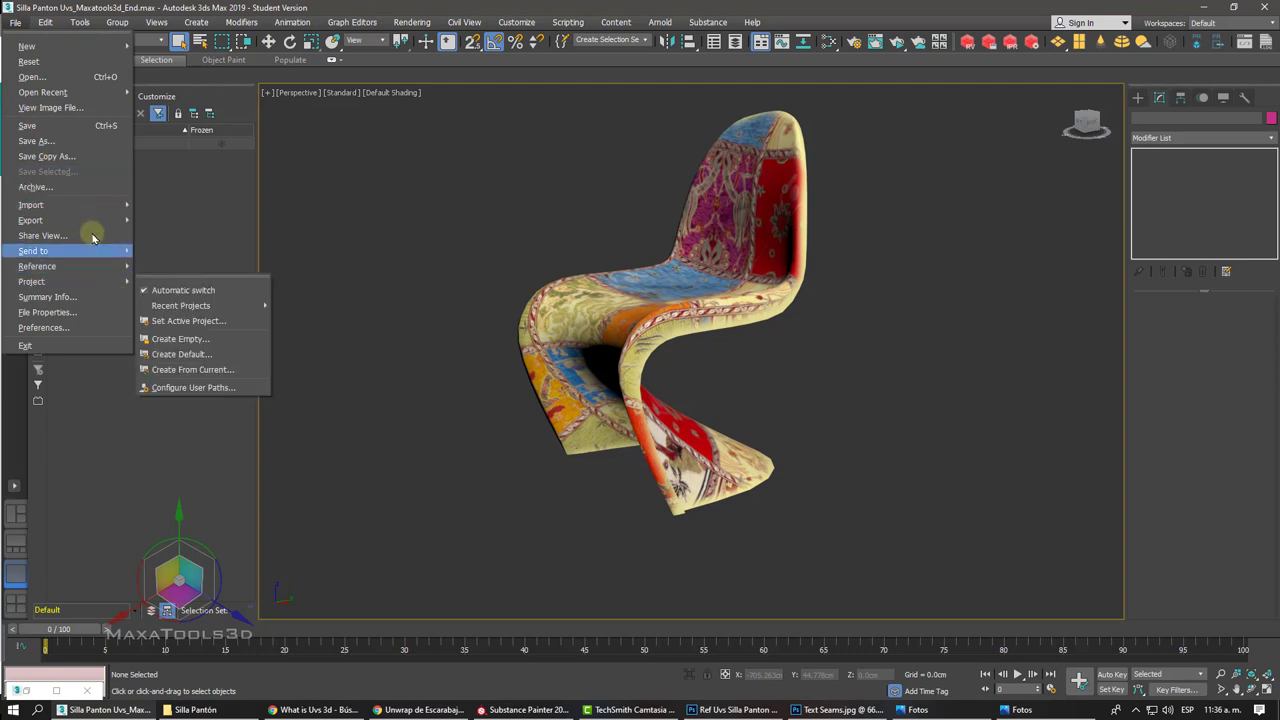
mouse_move(31, 220)
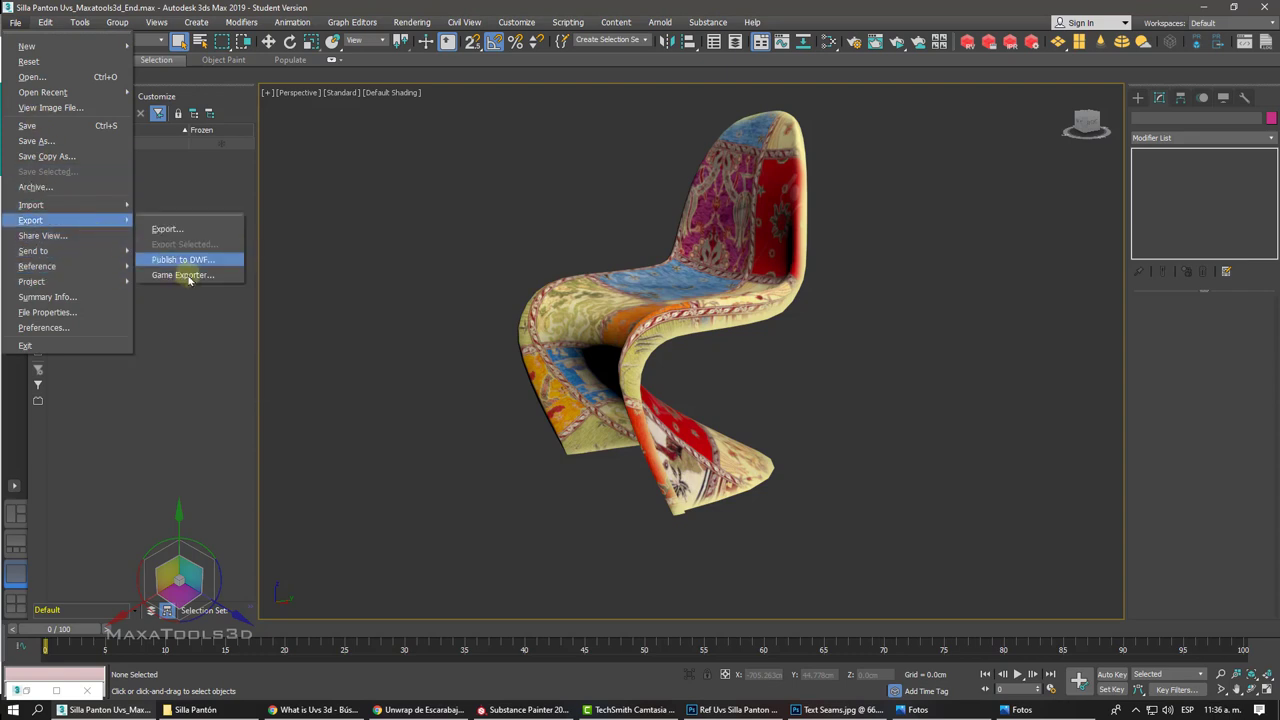
click(187, 276)
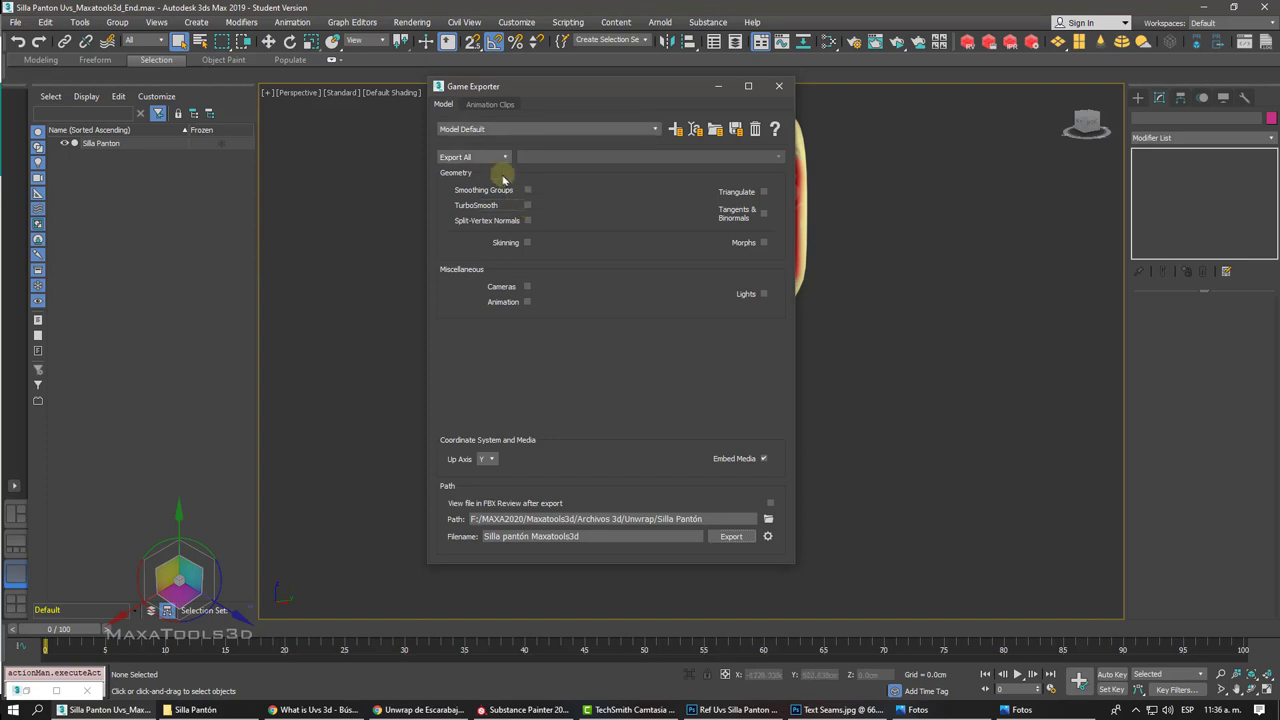
click(488, 158)
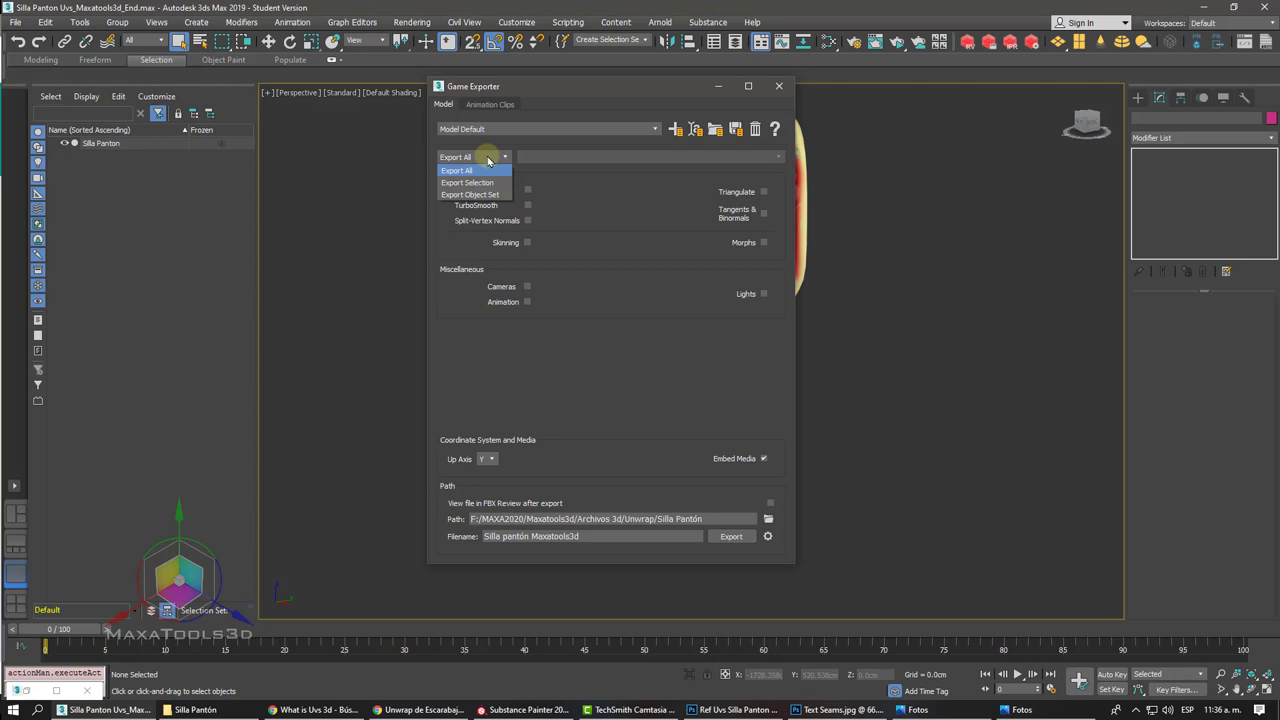
click(488, 159)
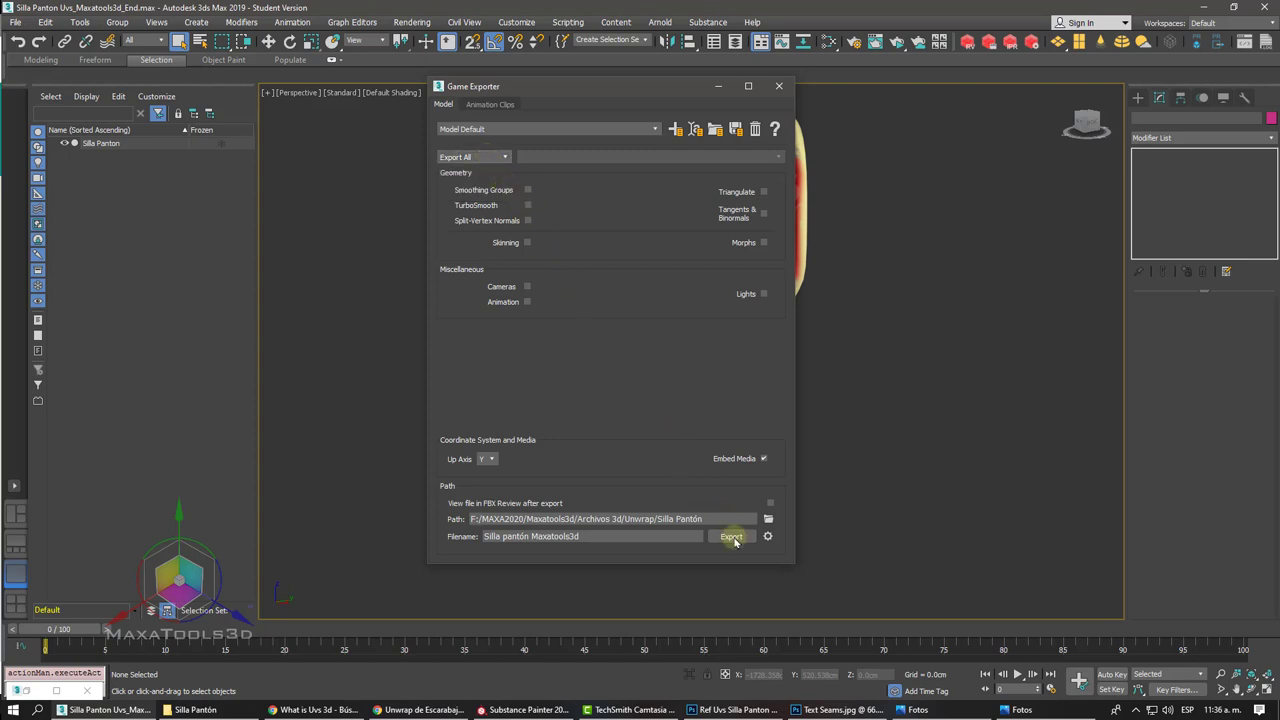
click(732, 538)
click(586, 345)
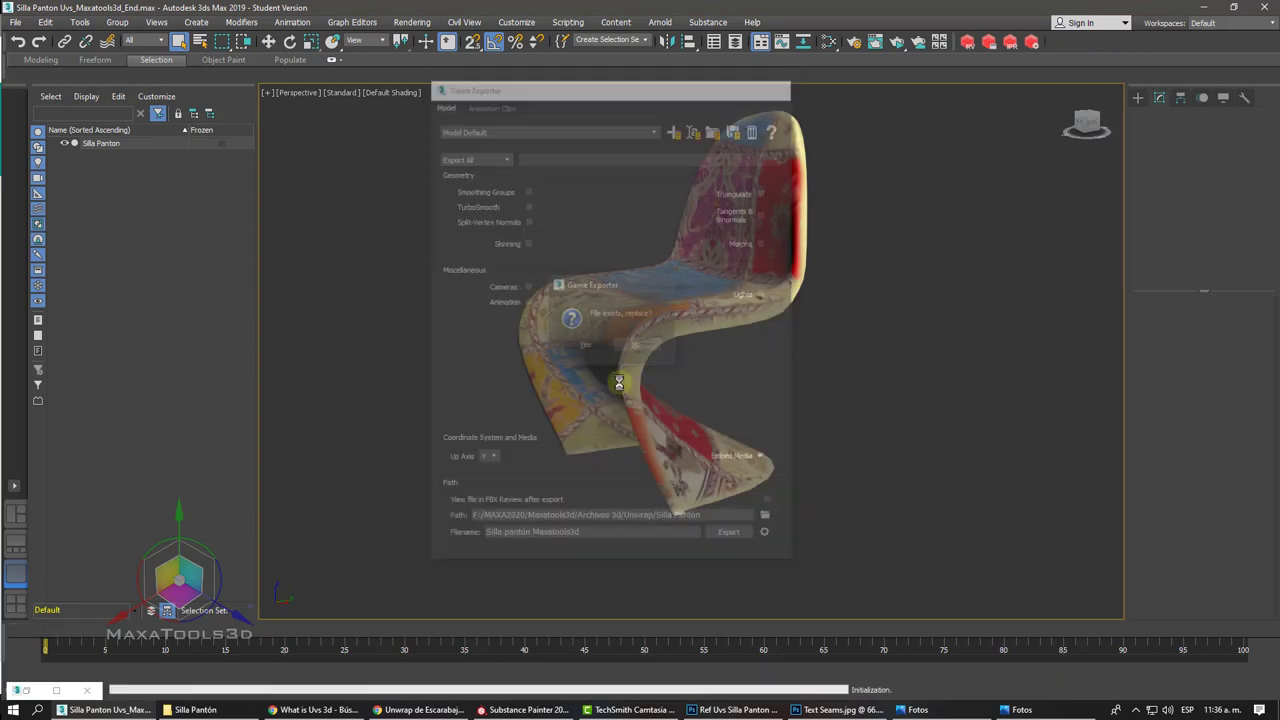
click(627, 342)
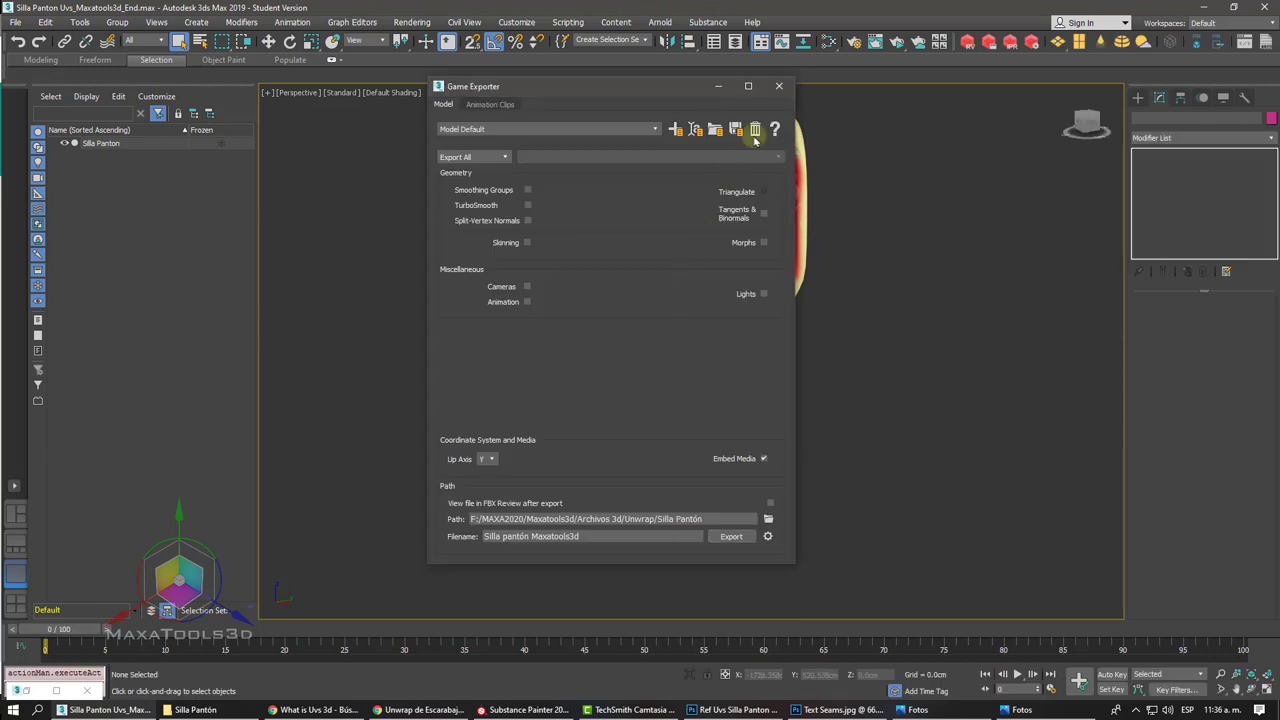
click(778, 86)
Step: Select the chair and switch back to Substance Painter
click(722, 336)
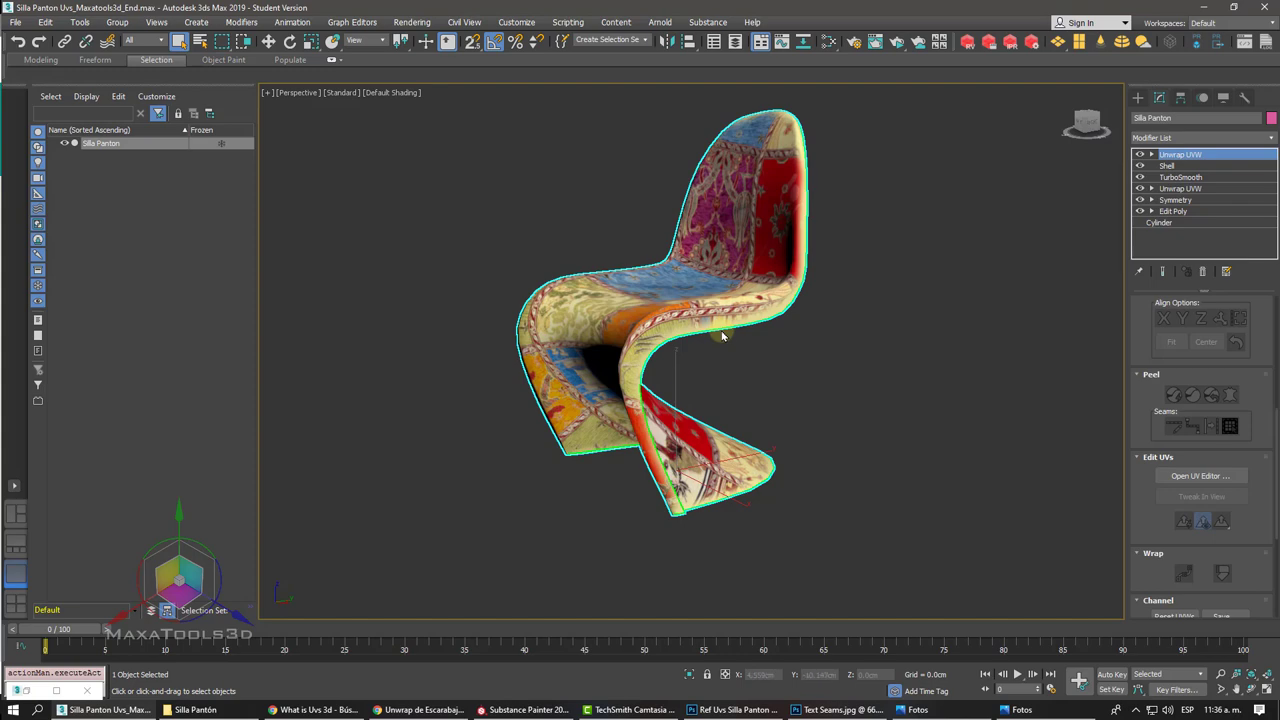
middle_drag(722, 336, 723, 326)
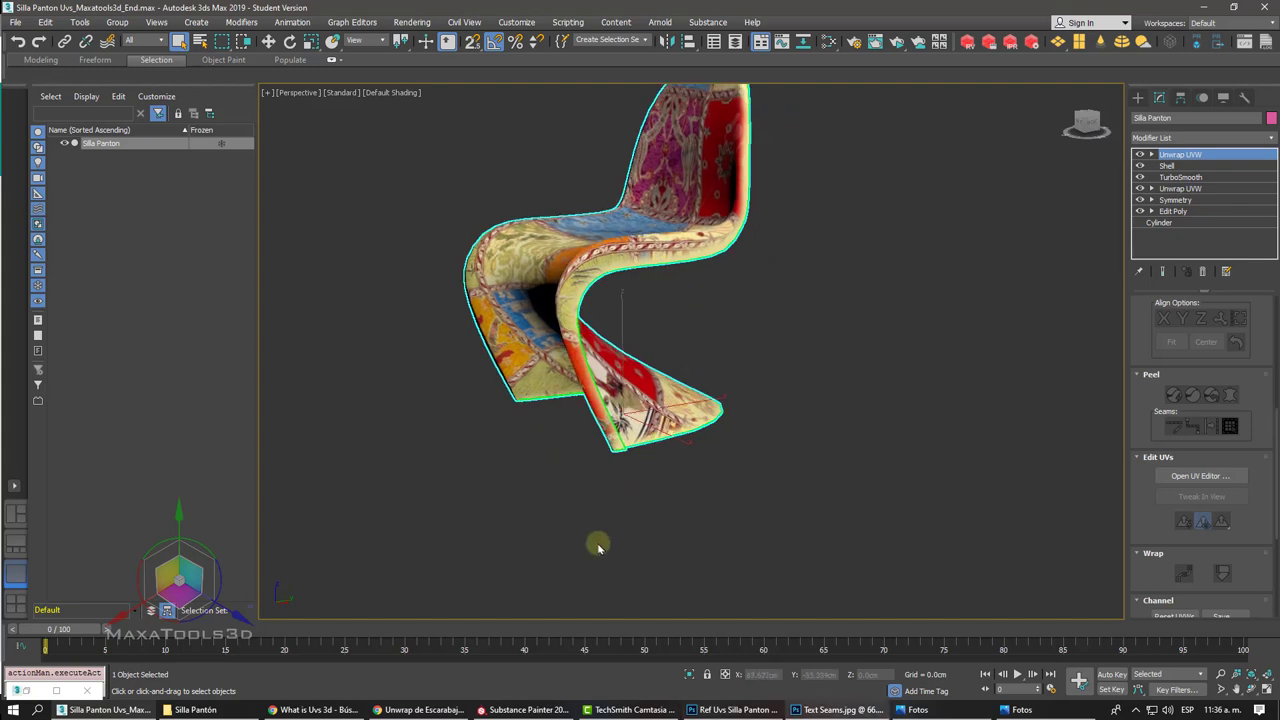
click(524, 709)
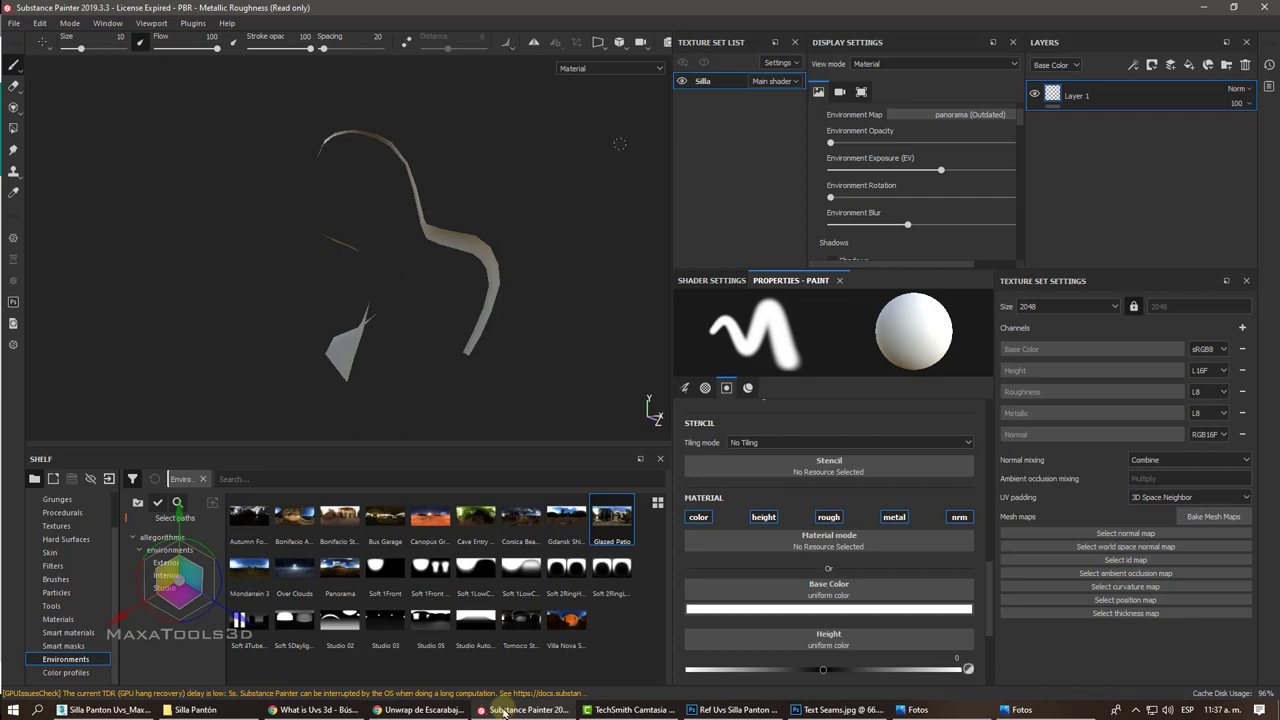
Step: Open the application settings and close them without changes
click(100, 23)
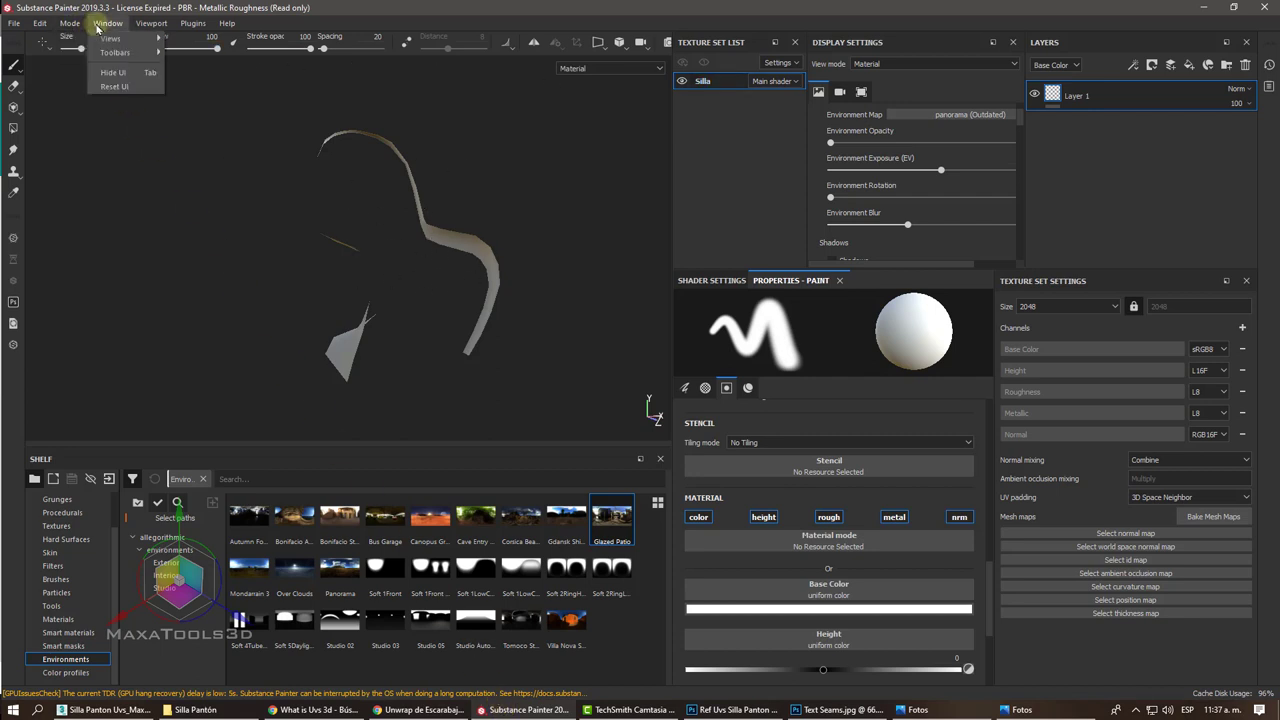
key(Left)
key(Left)
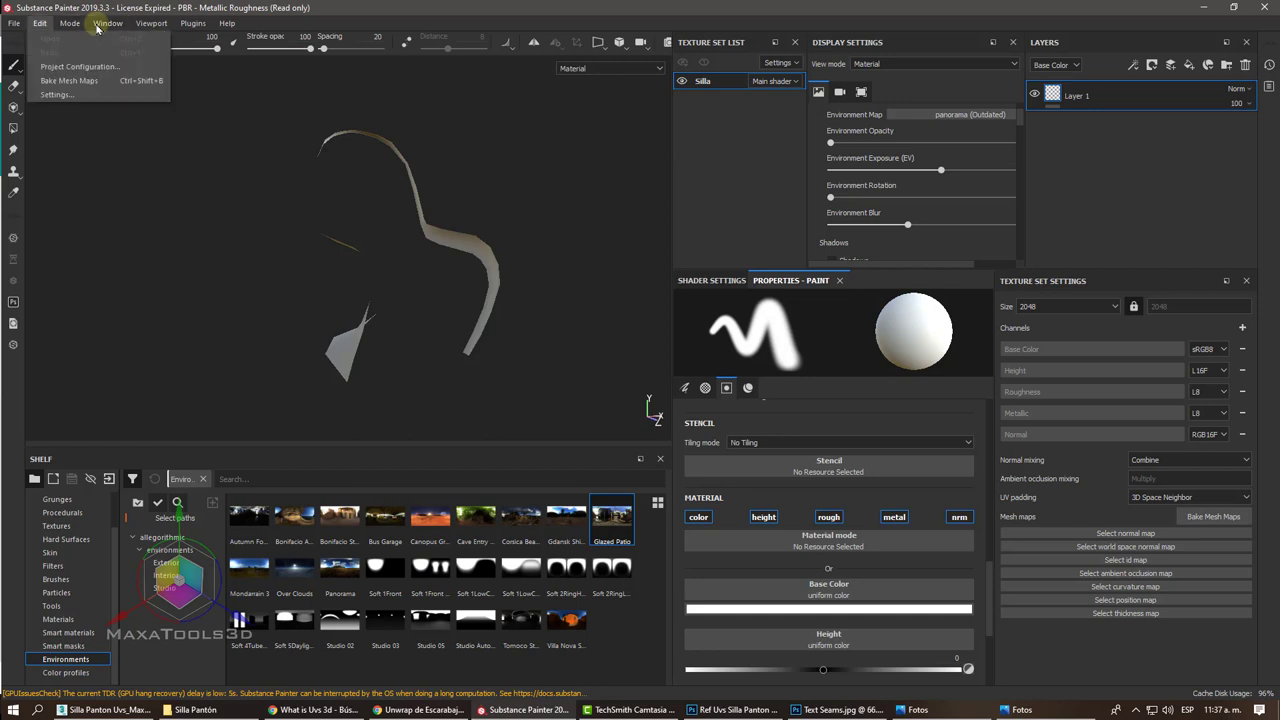
click(57, 95)
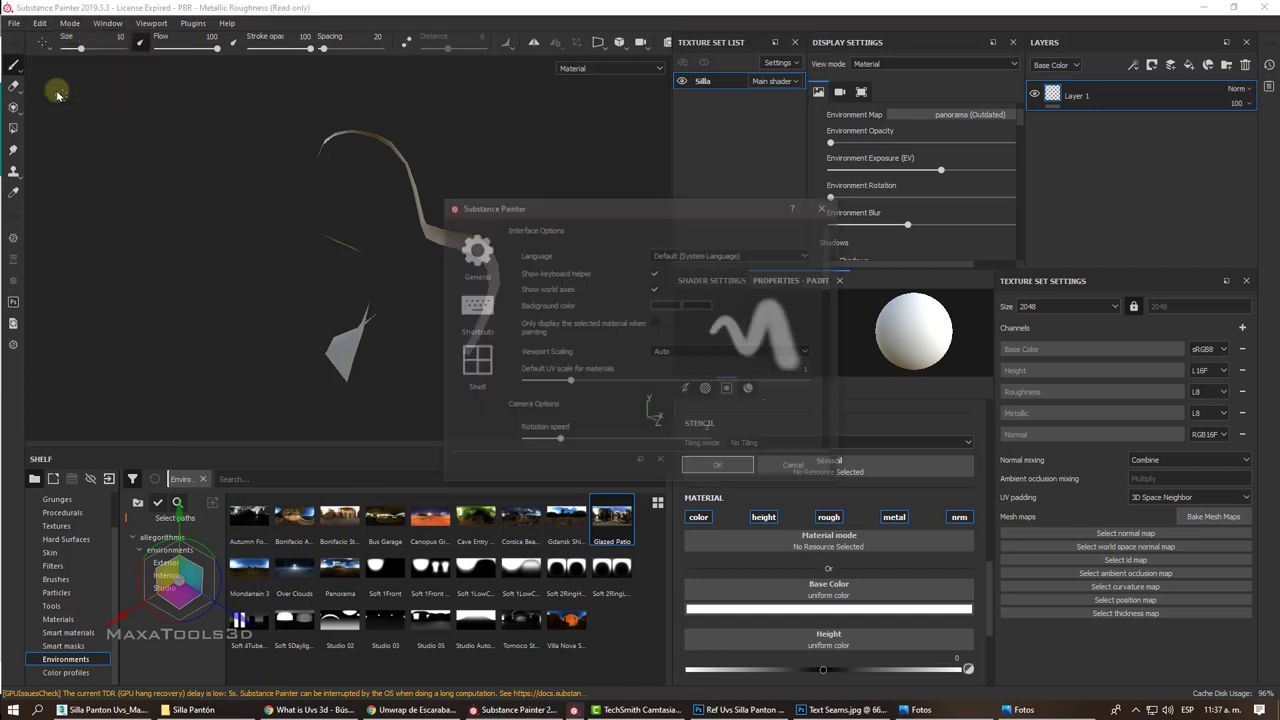
click(825, 206)
Step: Load Silla pantón Maxatools3d.fbx as the mesh through Project Configuration
click(40, 23)
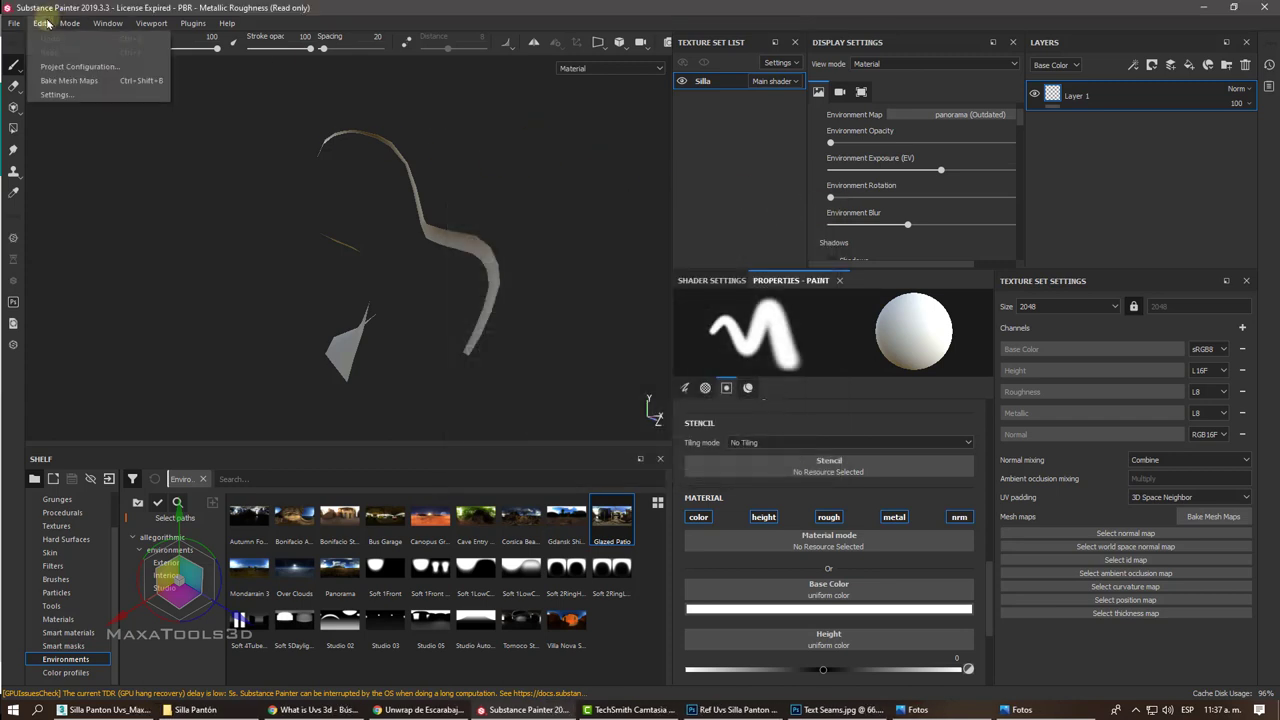
click(74, 68)
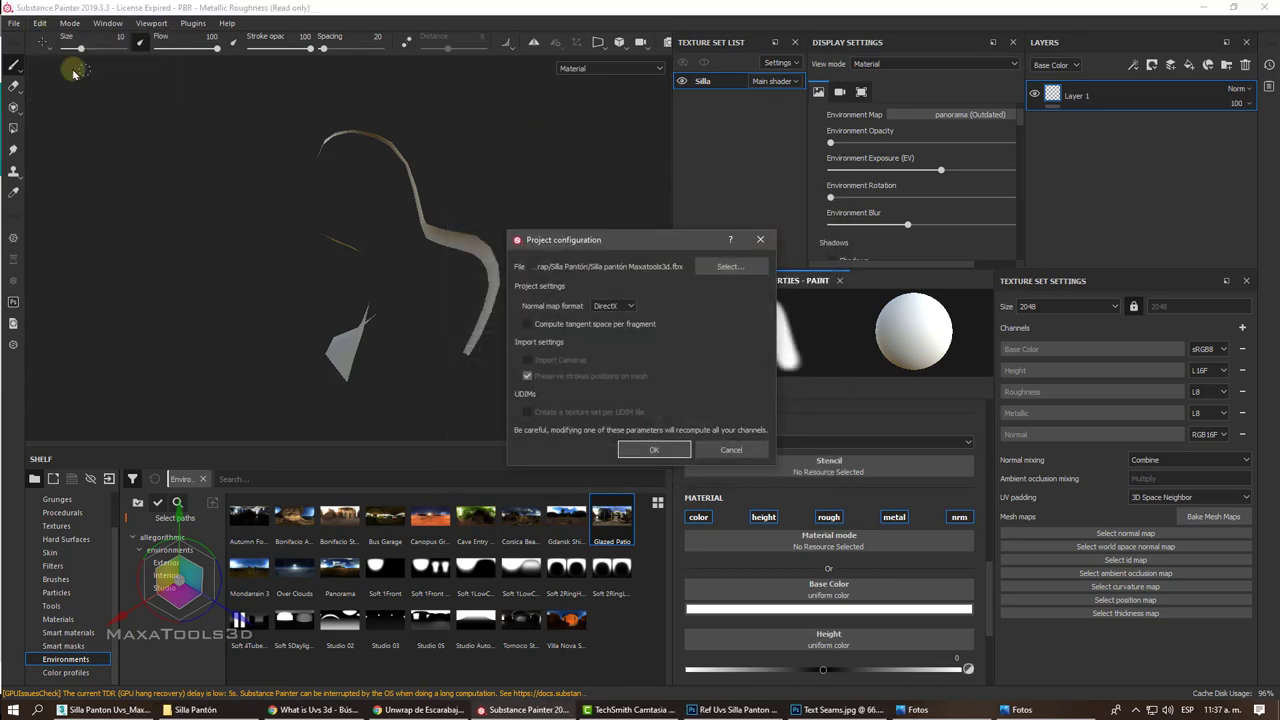
click(727, 267)
click(889, 318)
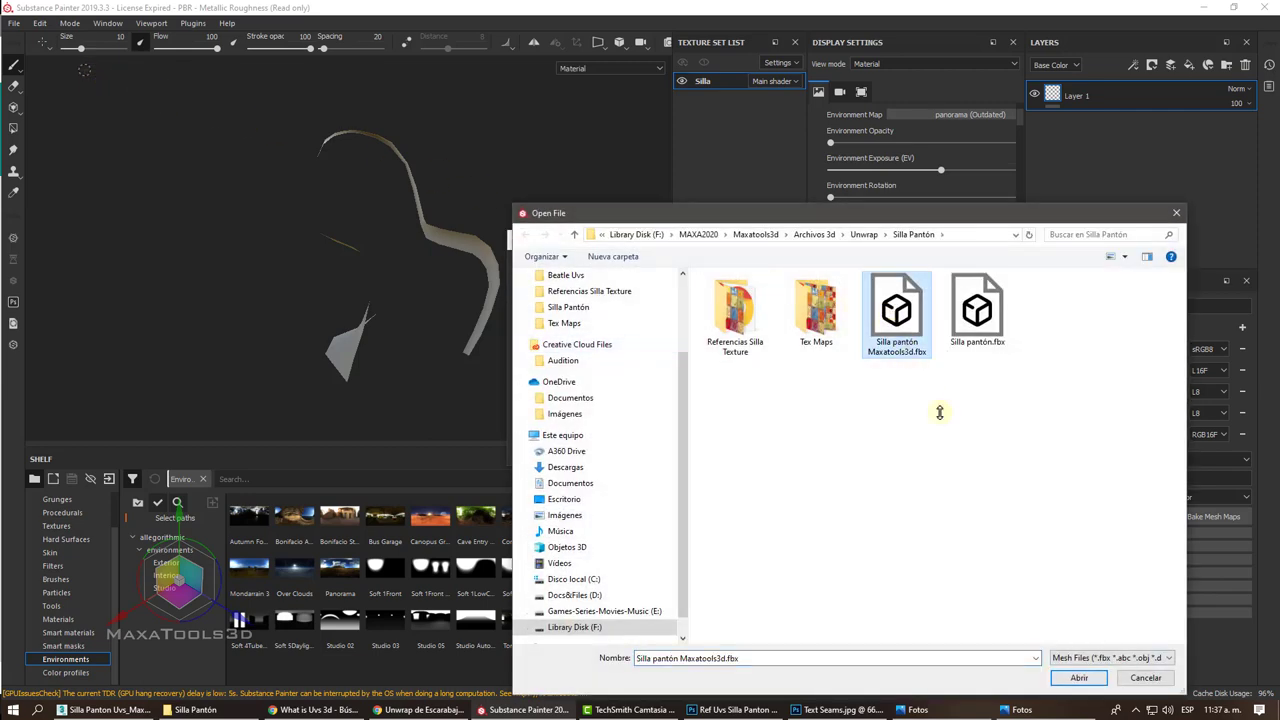
click(1079, 678)
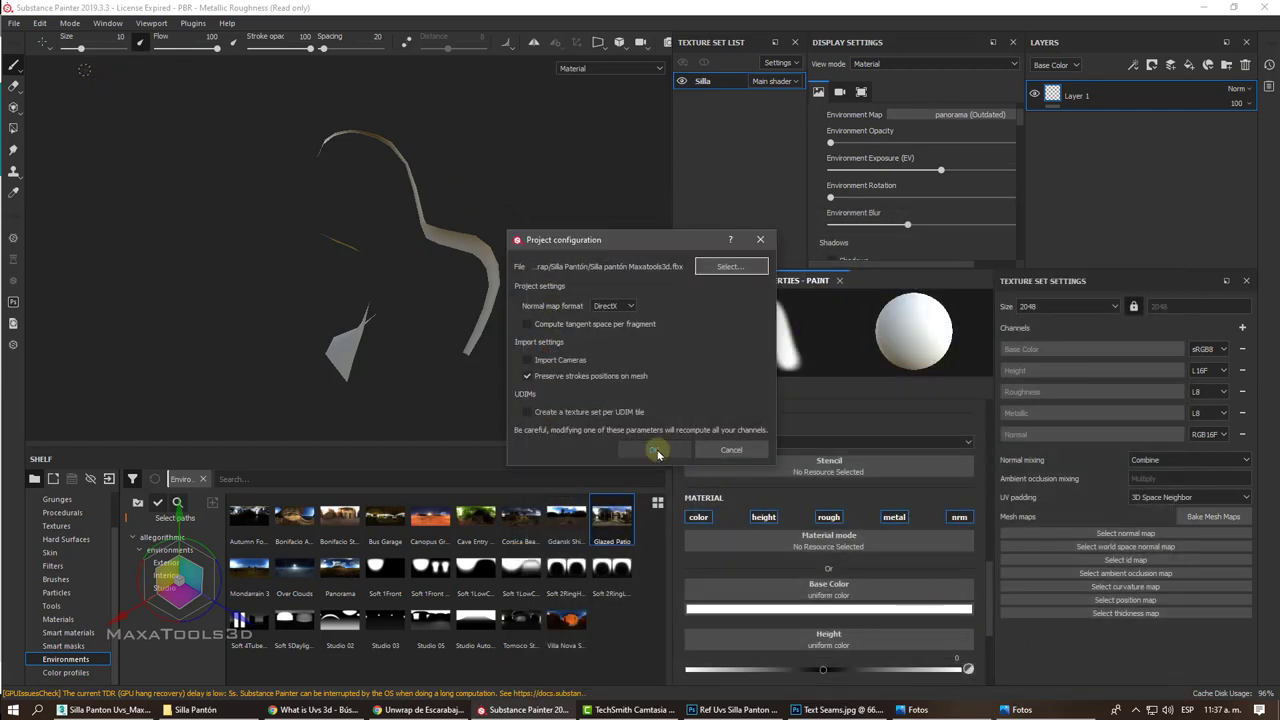
click(655, 450)
mouse_move(240, 386)
alt+mouse_down()
mouse_move(620, 352)
mouse_move(400, 343)
mouse_move(379, 283)
mouse_move(299, 296)
alt+mouse_up()
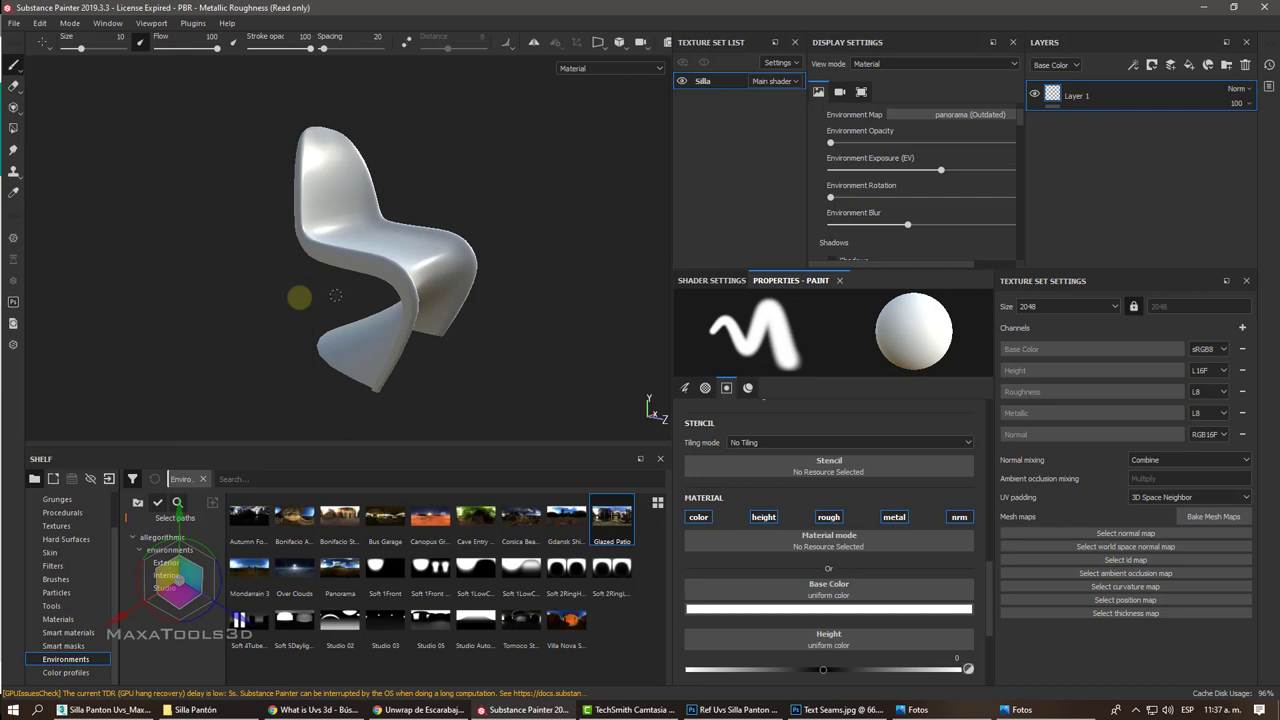
mouse_move(277, 306)
alt+mouse_down()
mouse_move(471, 277)
mouse_move(359, 310)
mouse_move(260, 277)
mouse_move(240, 284)
mouse_move(263, 294)
mouse_move(343, 257)
mouse_move(323, 249)
alt+mouse_up()
alt+middle_drag(323, 249, 419, 242)
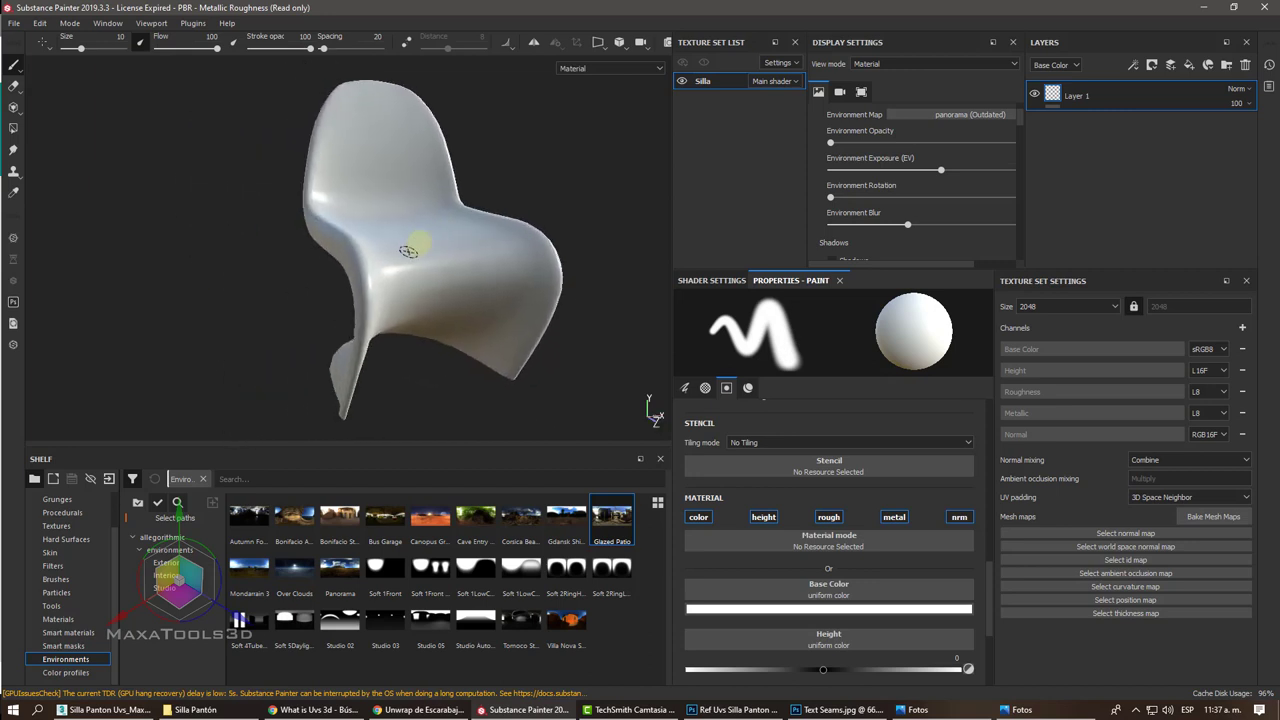
mouse_move(349, 237)
alt+mouse_down()
mouse_move(372, 236)
mouse_move(337, 240)
mouse_move(386, 266)
mouse_move(426, 251)
mouse_move(333, 240)
mouse_move(346, 241)
alt+mouse_up()
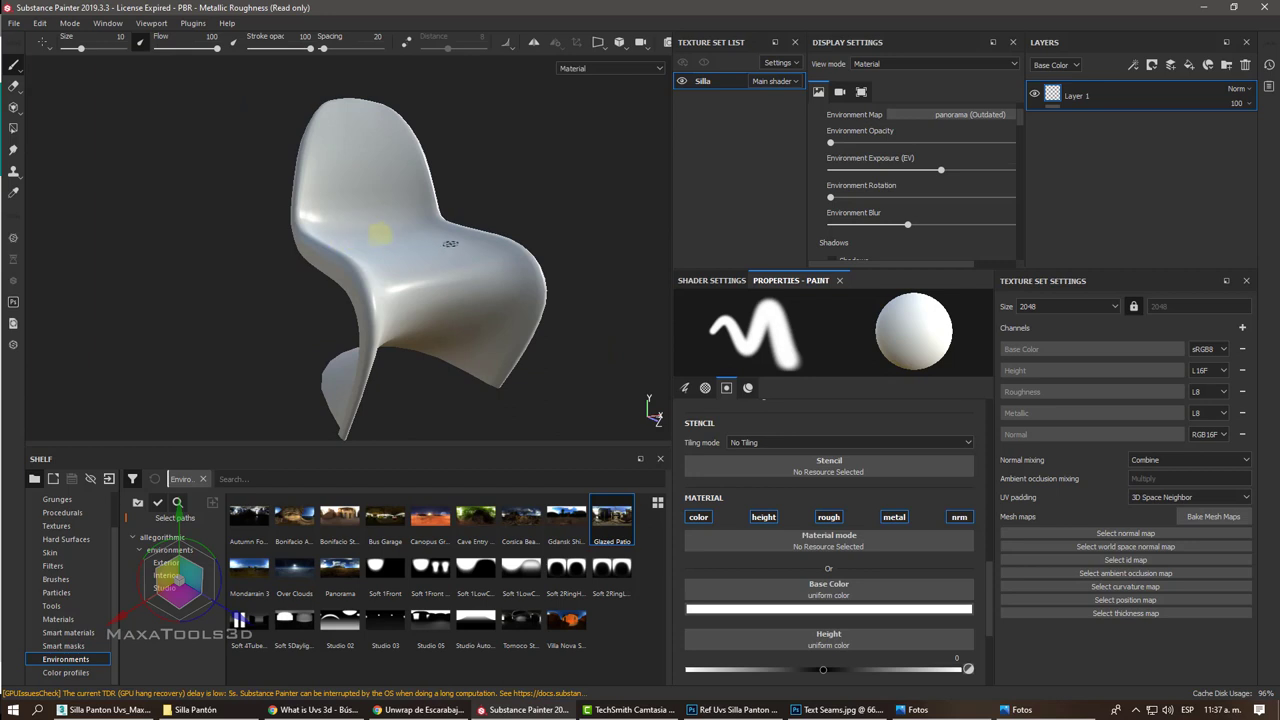
alt+middle_drag(450, 243, 446, 221)
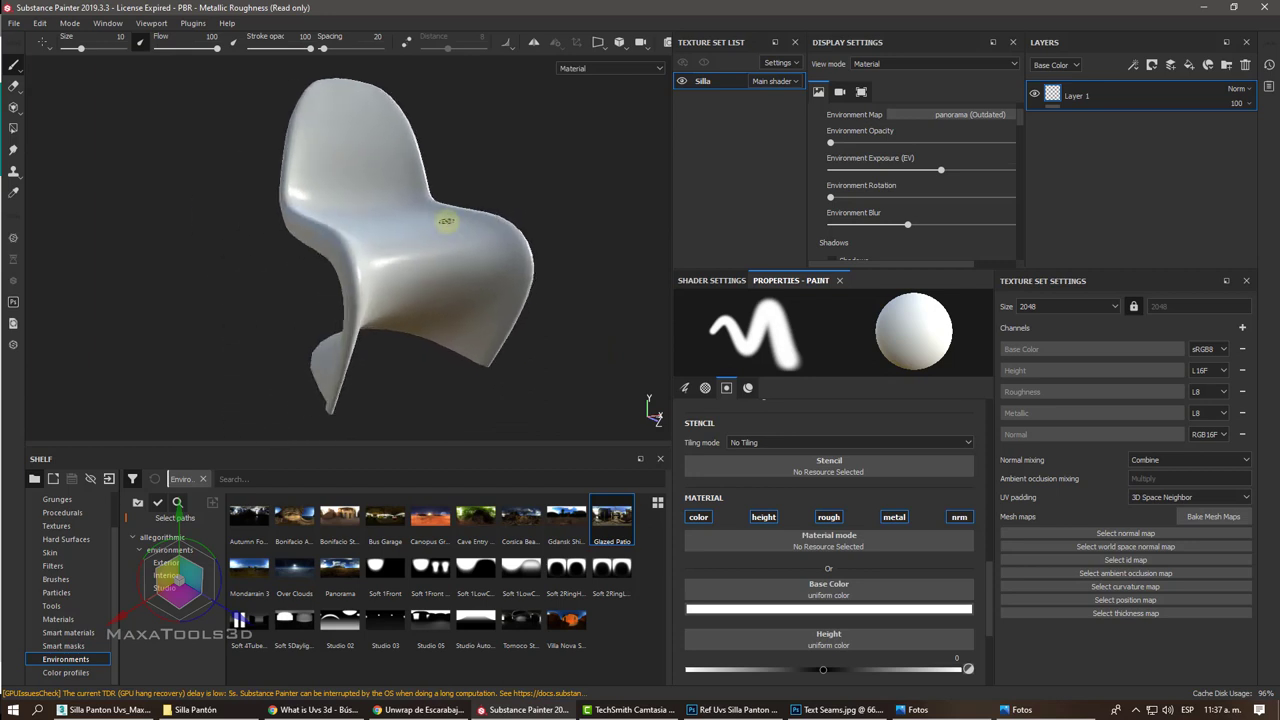
mouse_move(446, 220)
alt+right_down()
mouse_move(449, 251)
mouse_move(437, 194)
mouse_move(430, 222)
alt+right_up()
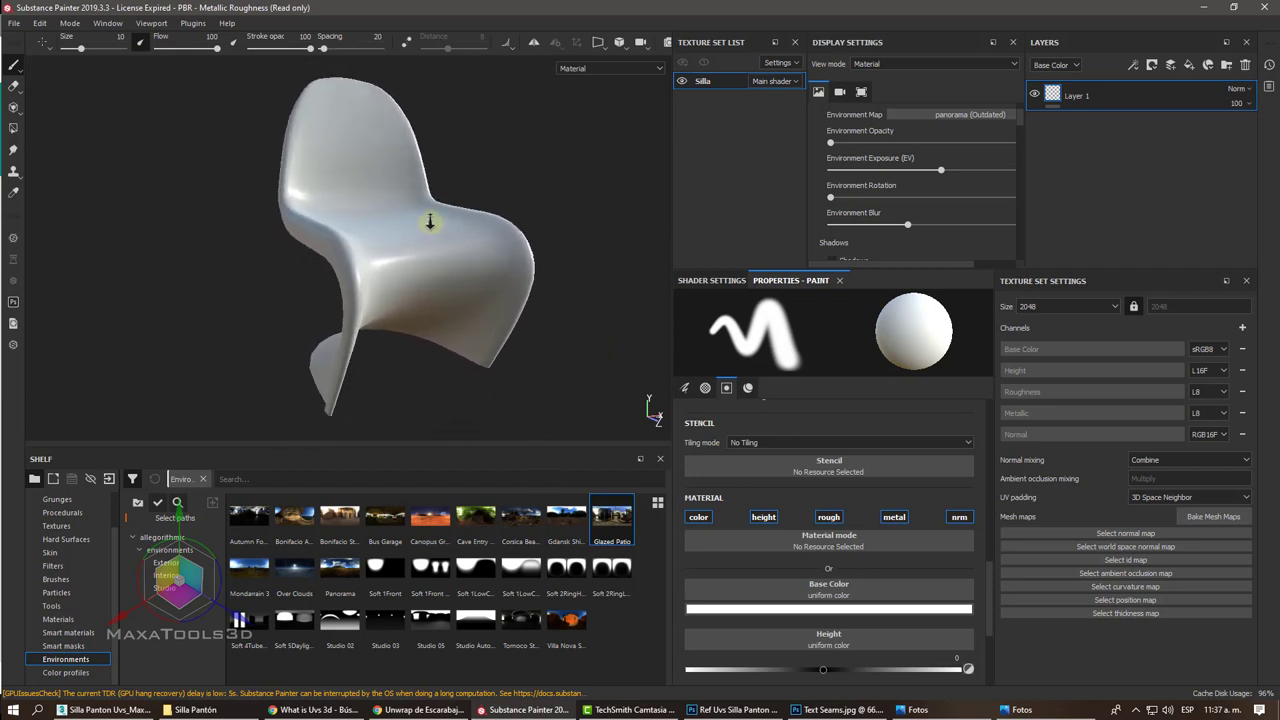
mouse_move(430, 222)
alt+mouse_down()
mouse_move(420, 237)
mouse_move(408, 228)
mouse_move(429, 220)
mouse_move(417, 243)
mouse_move(411, 217)
mouse_move(405, 238)
mouse_move(354, 241)
mouse_move(371, 274)
mouse_move(329, 257)
mouse_move(404, 259)
mouse_move(438, 220)
alt+mouse_up()
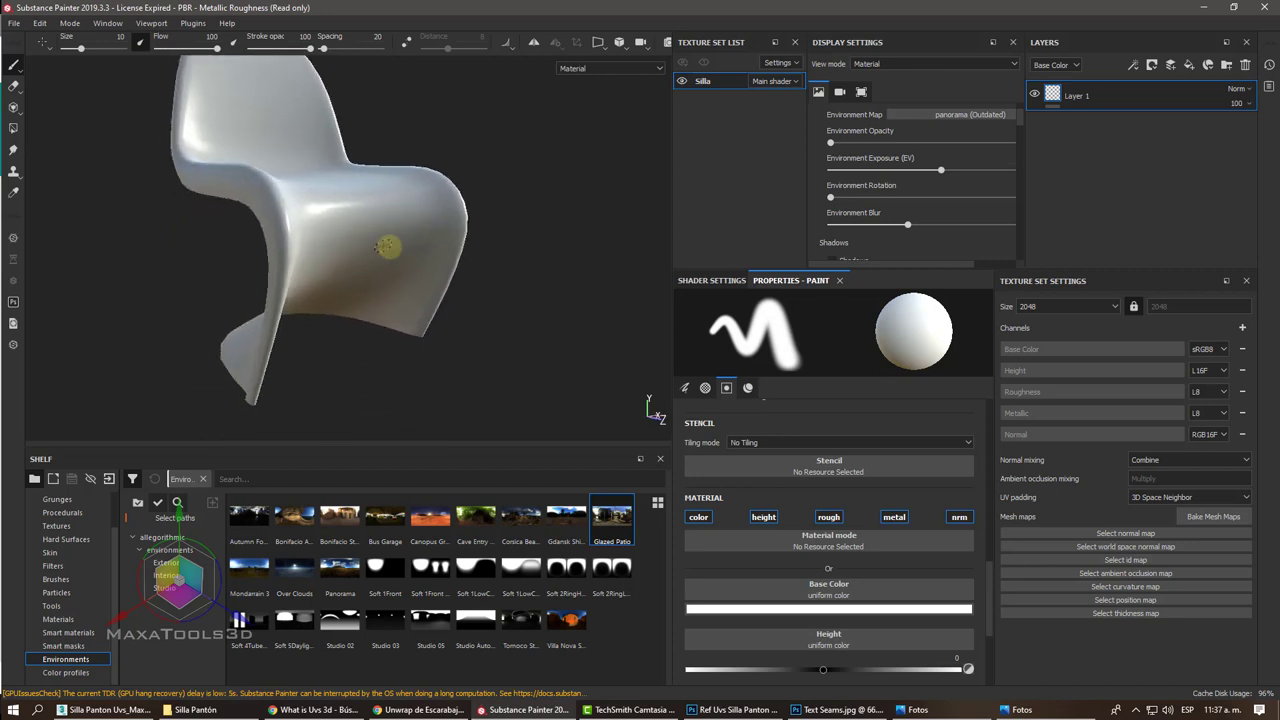
key(alt)
alt+drag(388, 246, 360, 256)
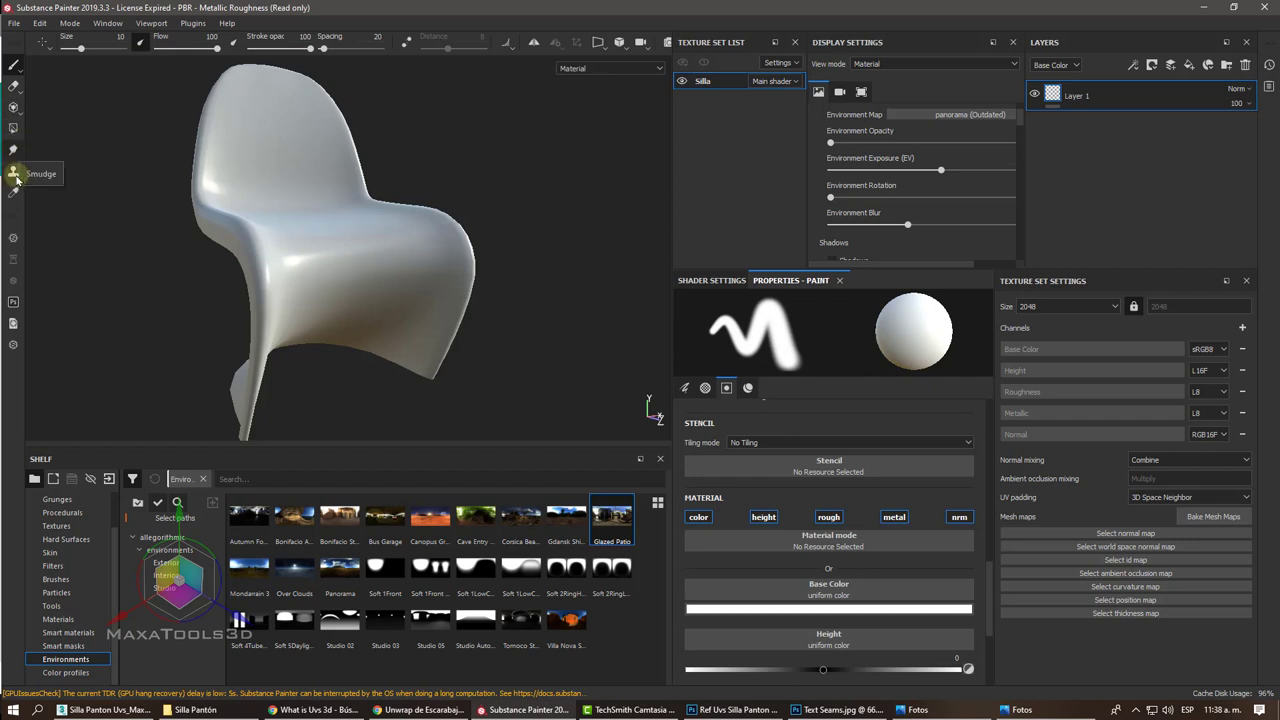
Step: Switch to the Smudge tool and rotate the chair slightly
click(13, 173)
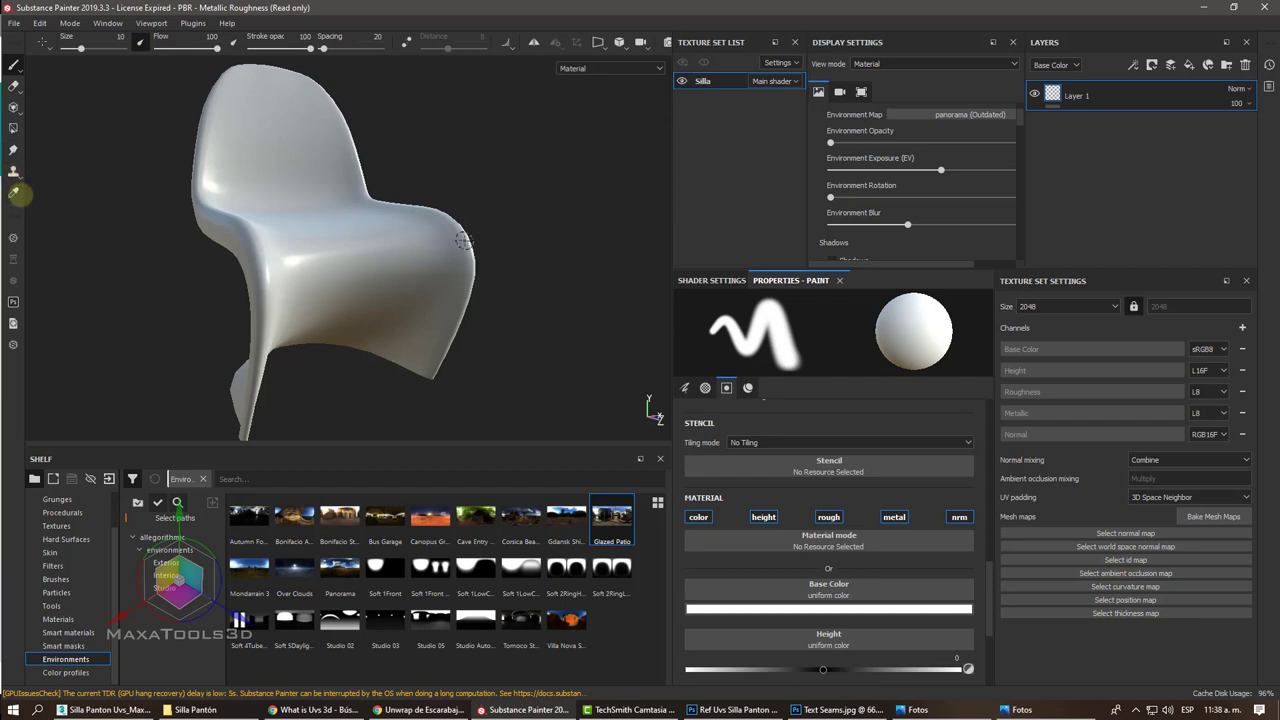
alt+drag(15, 192, 18, 194)
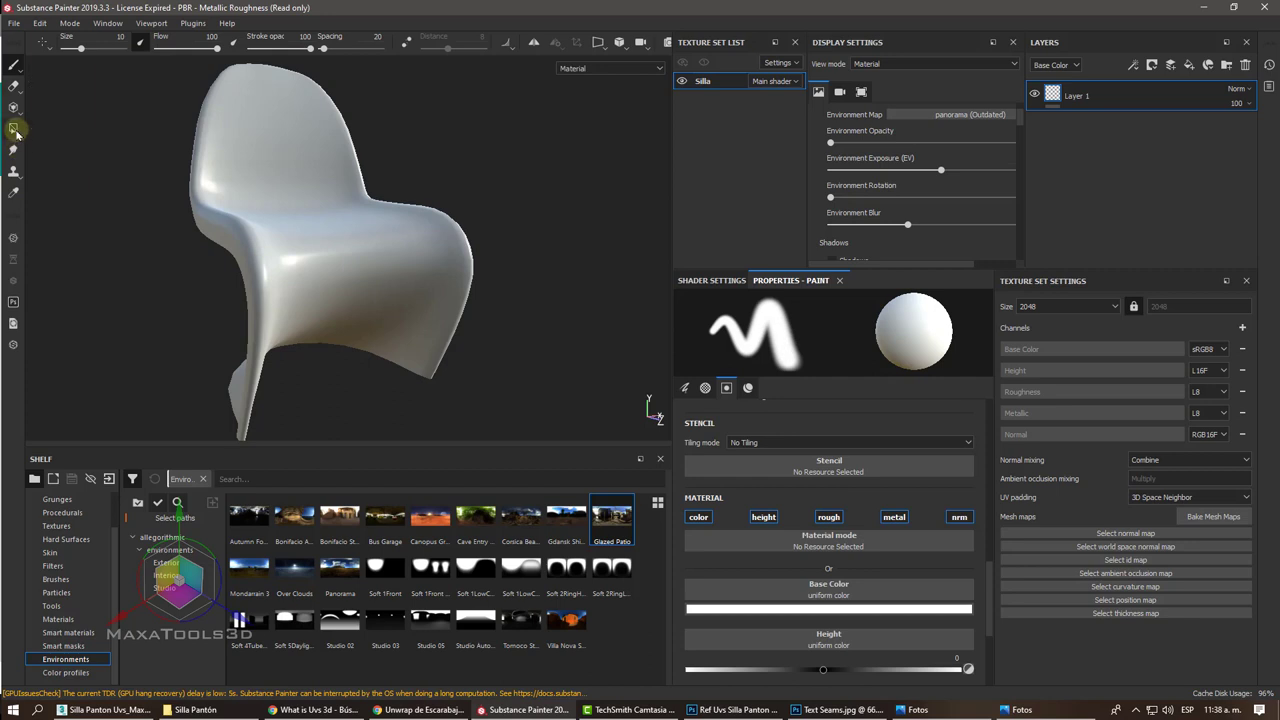
alt+drag(251, 274, 162, 275)
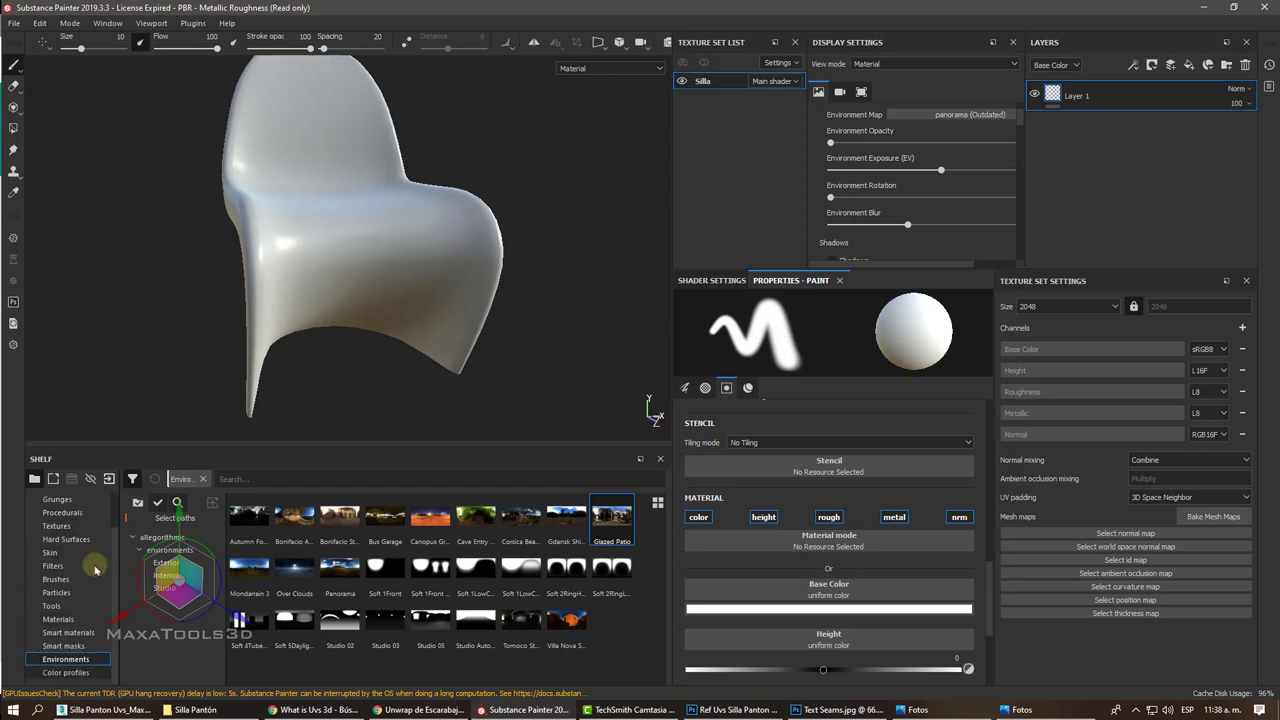
Step: Browse shelf categories Color profiles, Tools, Smart materials and Smart masks, settling on Materials
click(70, 672)
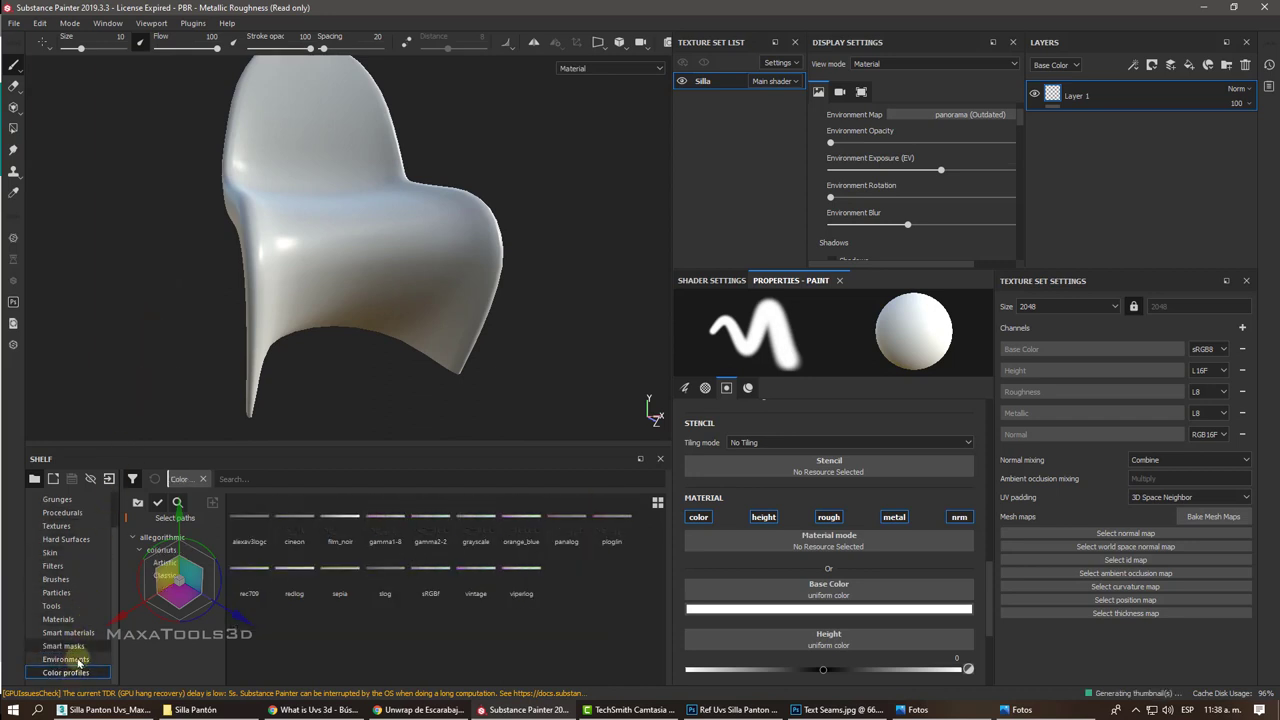
click(66, 607)
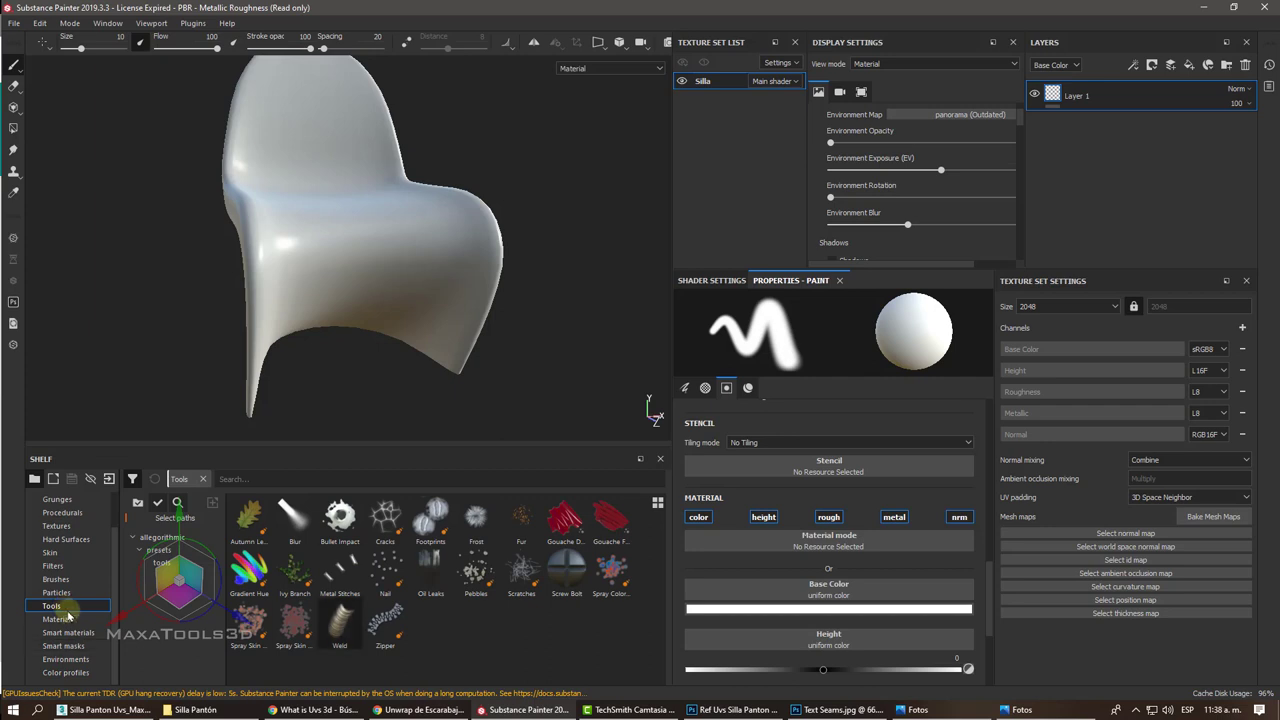
click(62, 620)
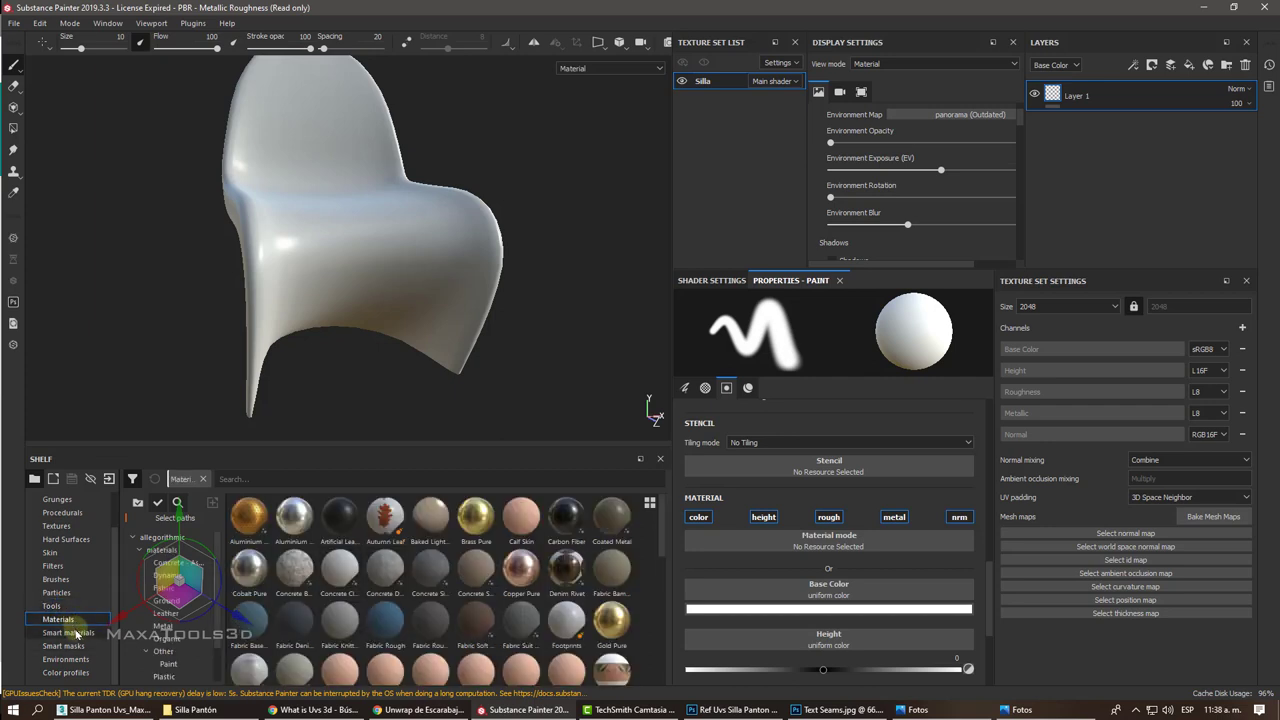
click(77, 633)
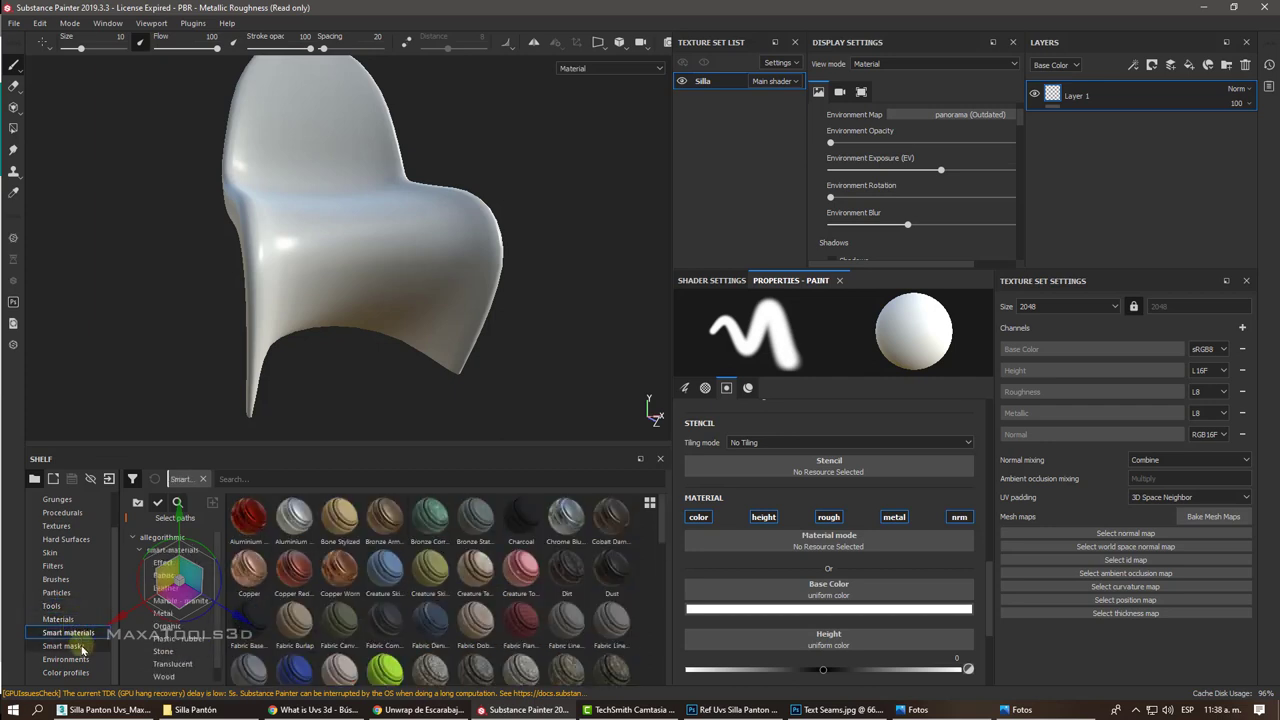
click(82, 648)
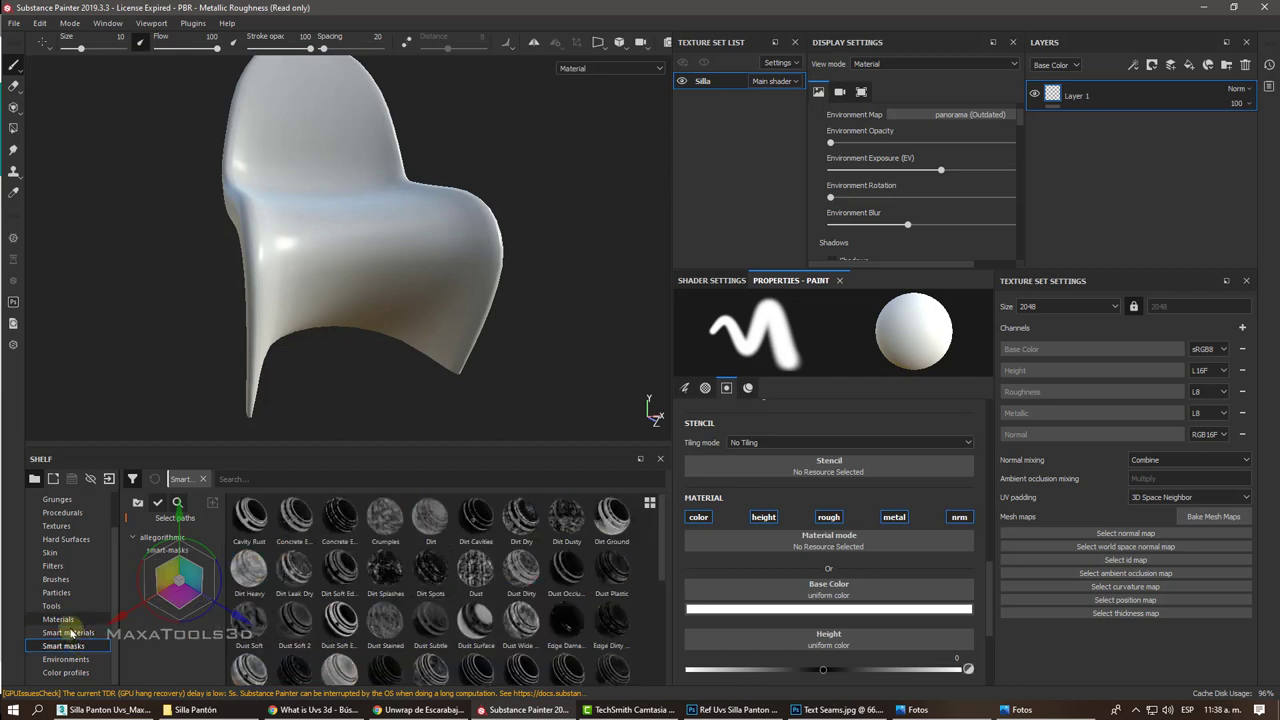
click(72, 633)
click(72, 621)
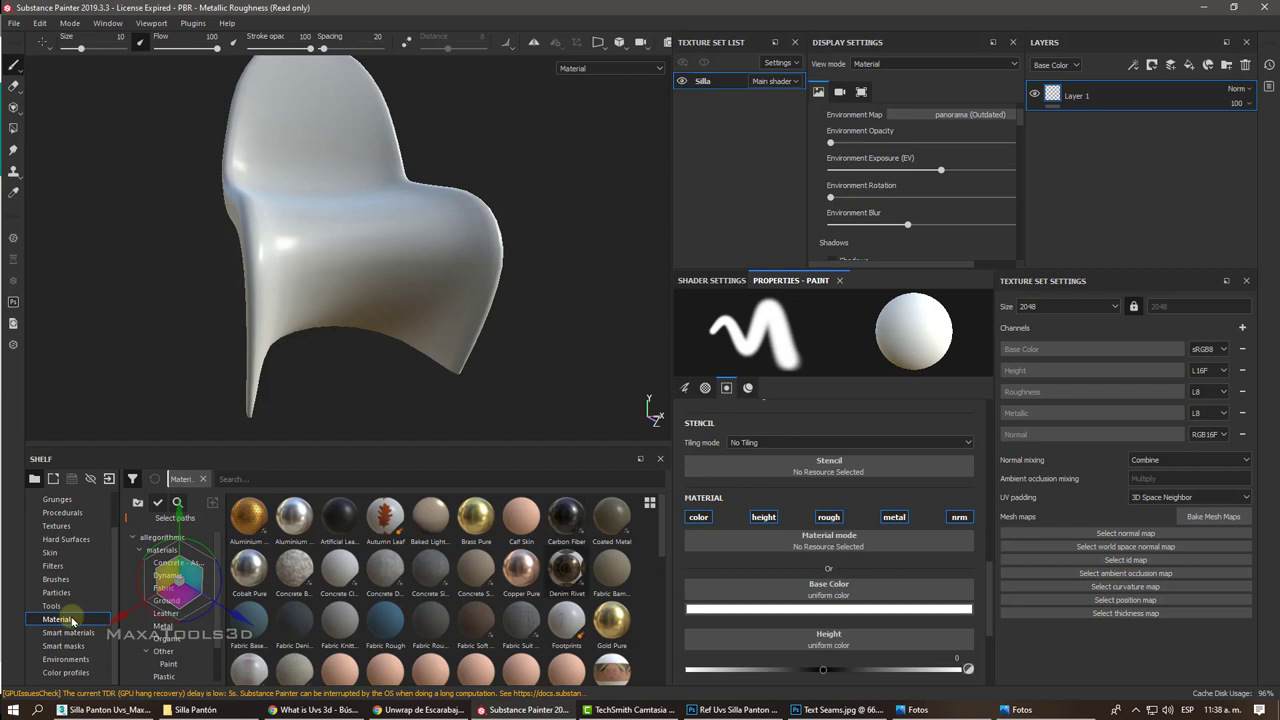
scroll(470, 573, down, 5)
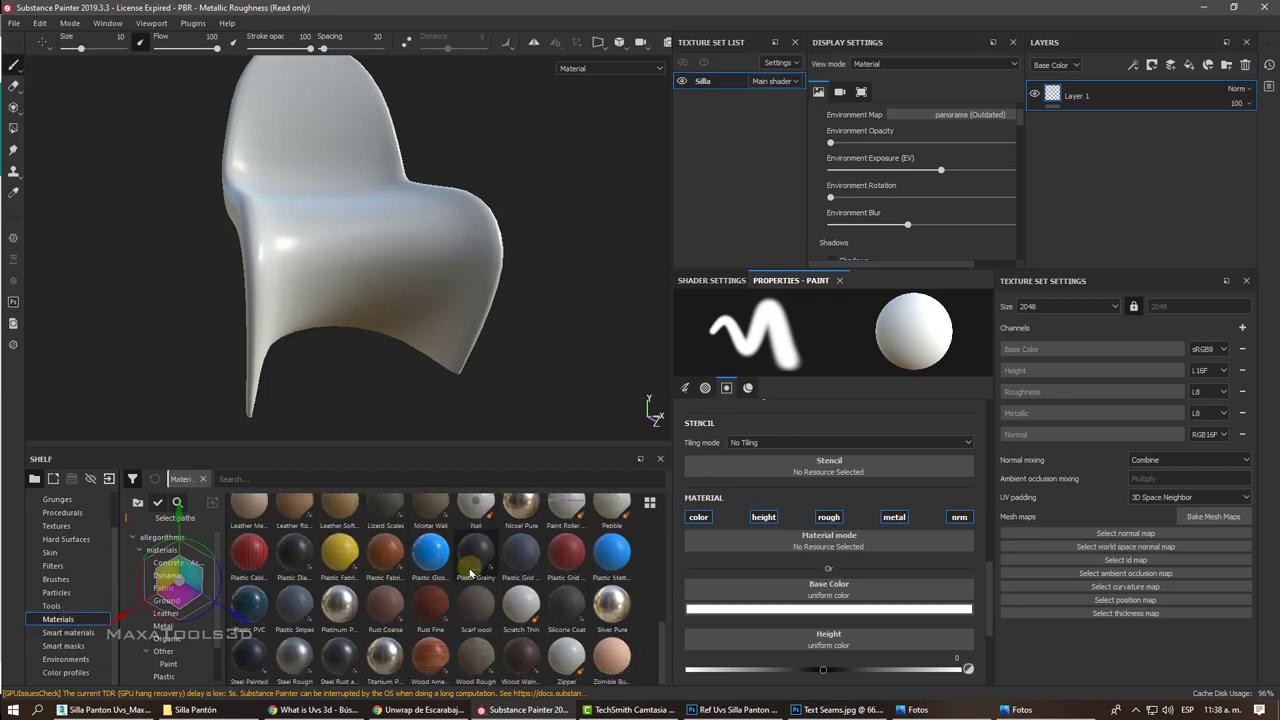
scroll(470, 573, up, 5)
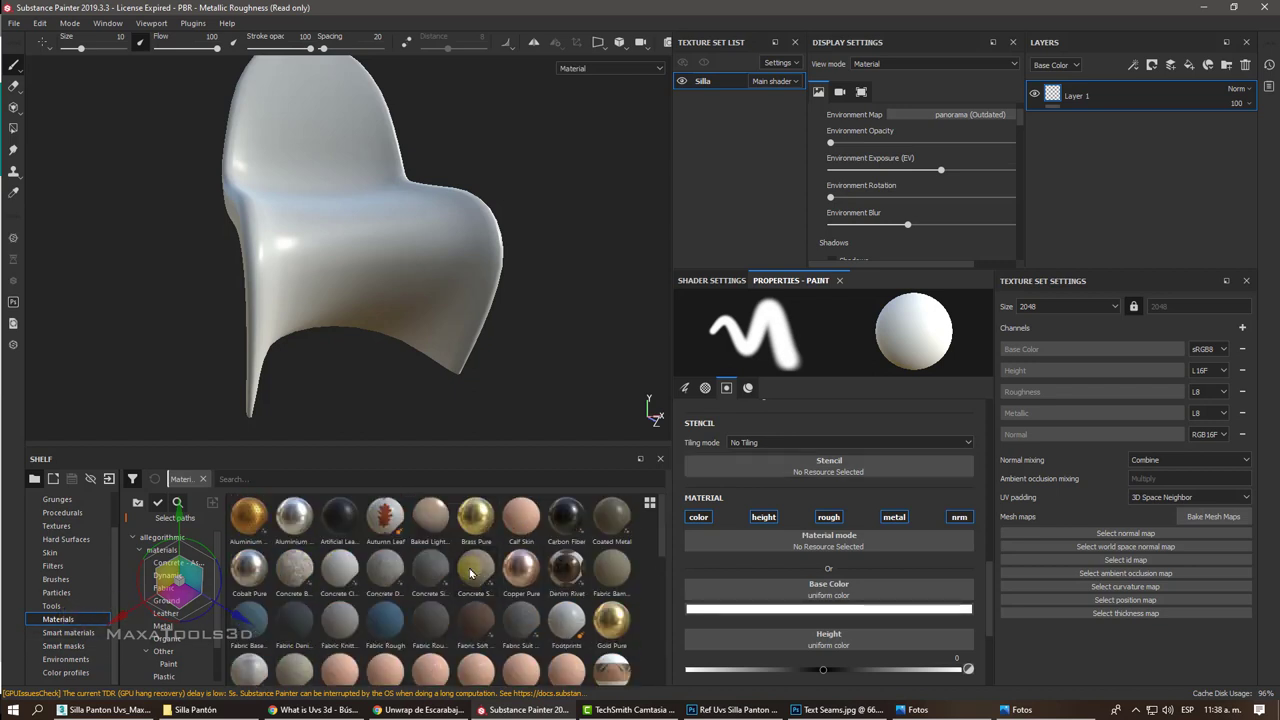
Step: Close the Texture Set List, Display, Properties, Shader and Texture Set Settings panels and resize the viewport
drag(736, 48, 736, 46)
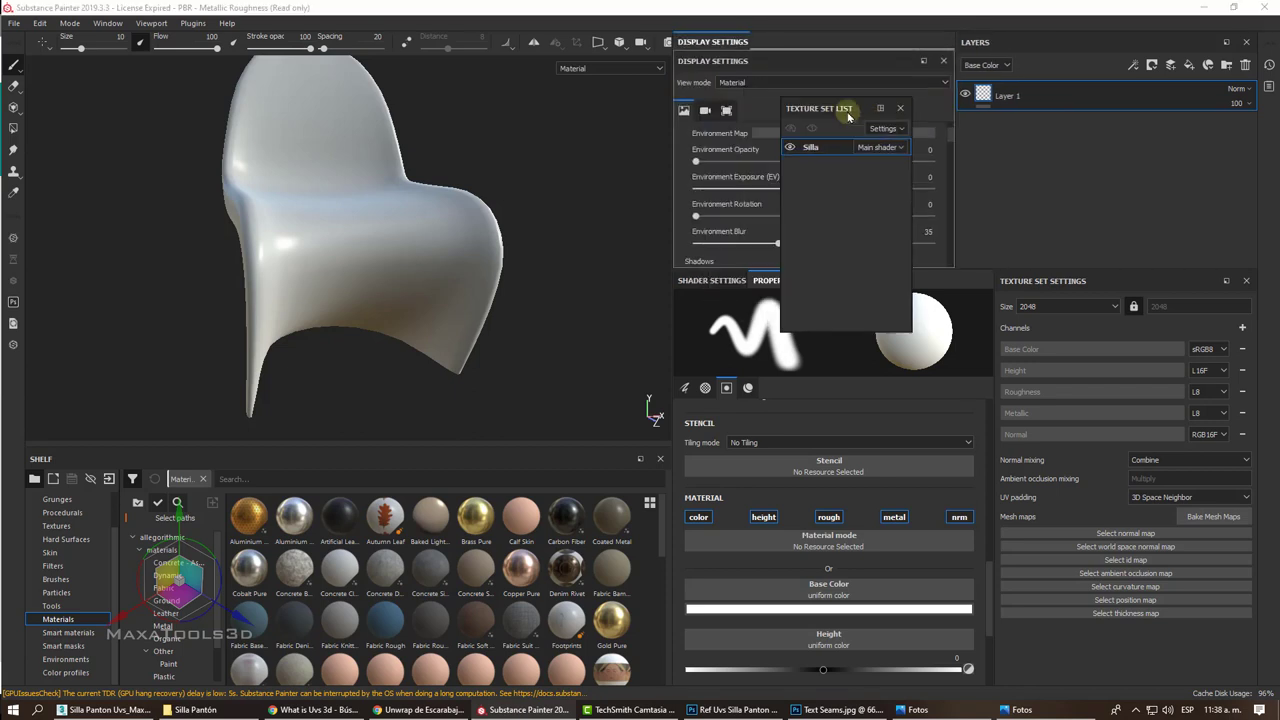
click(799, 43)
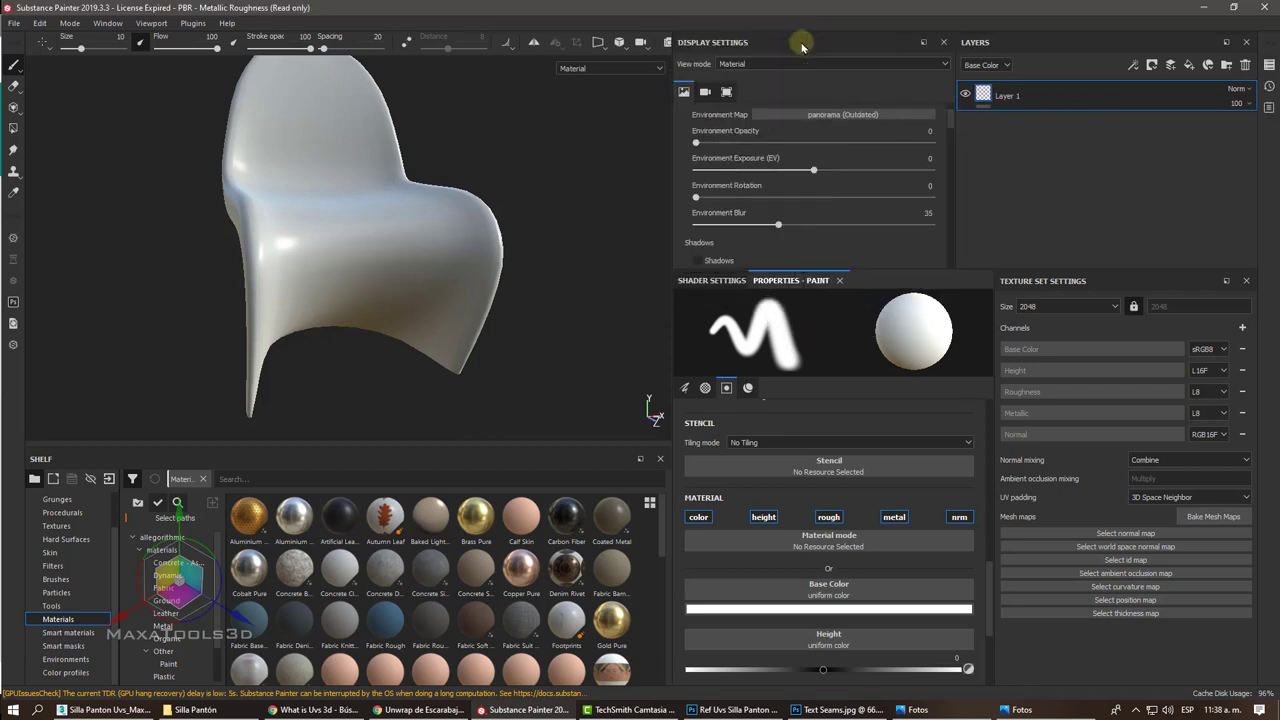
click(943, 43)
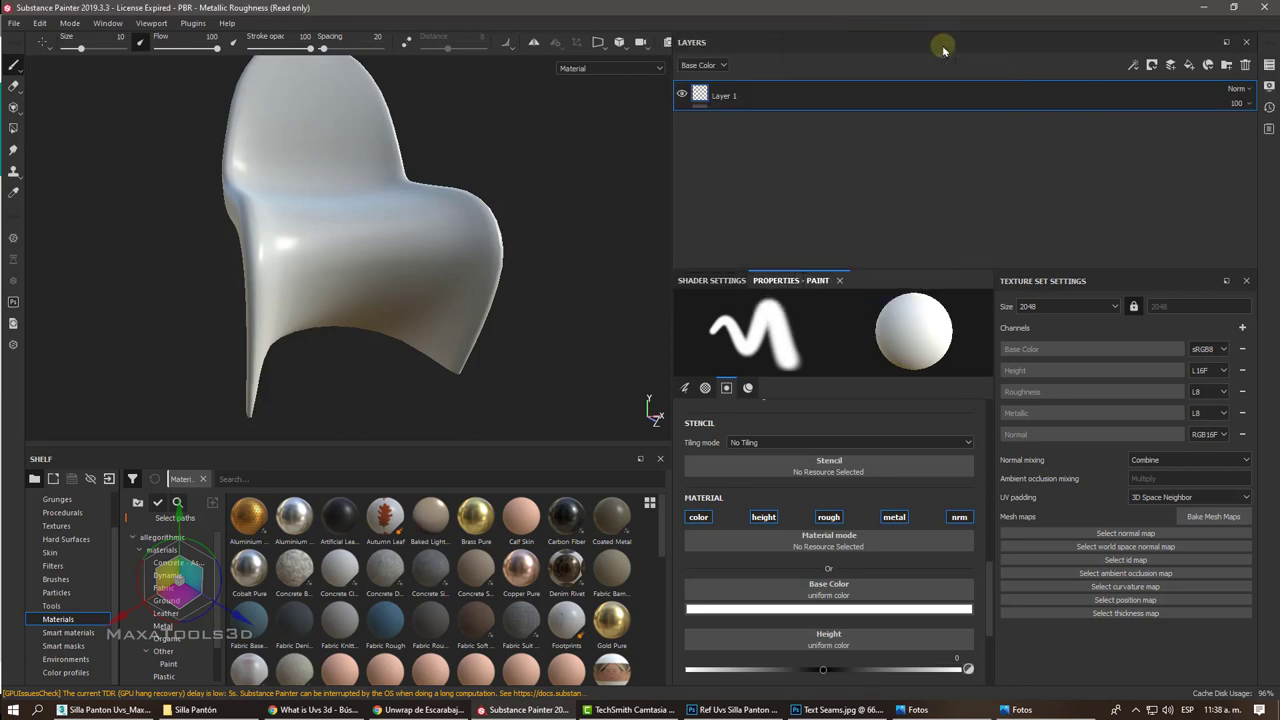
click(840, 281)
click(984, 281)
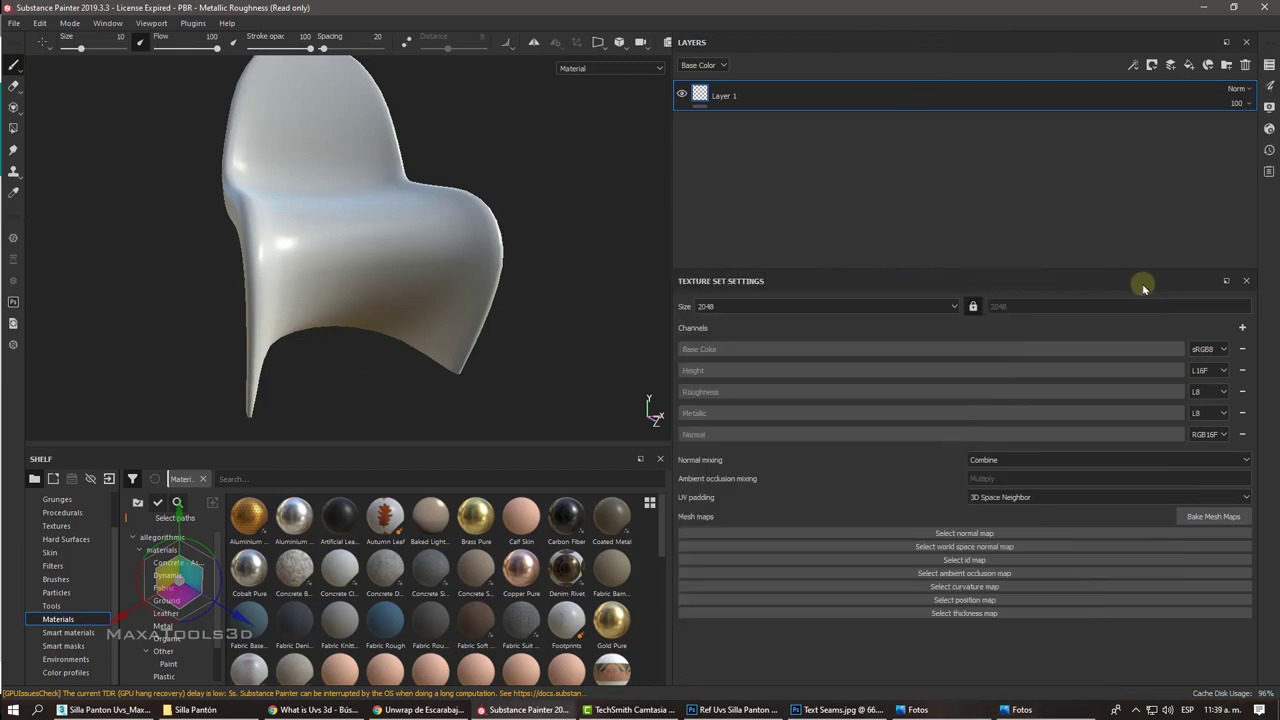
click(1246, 281)
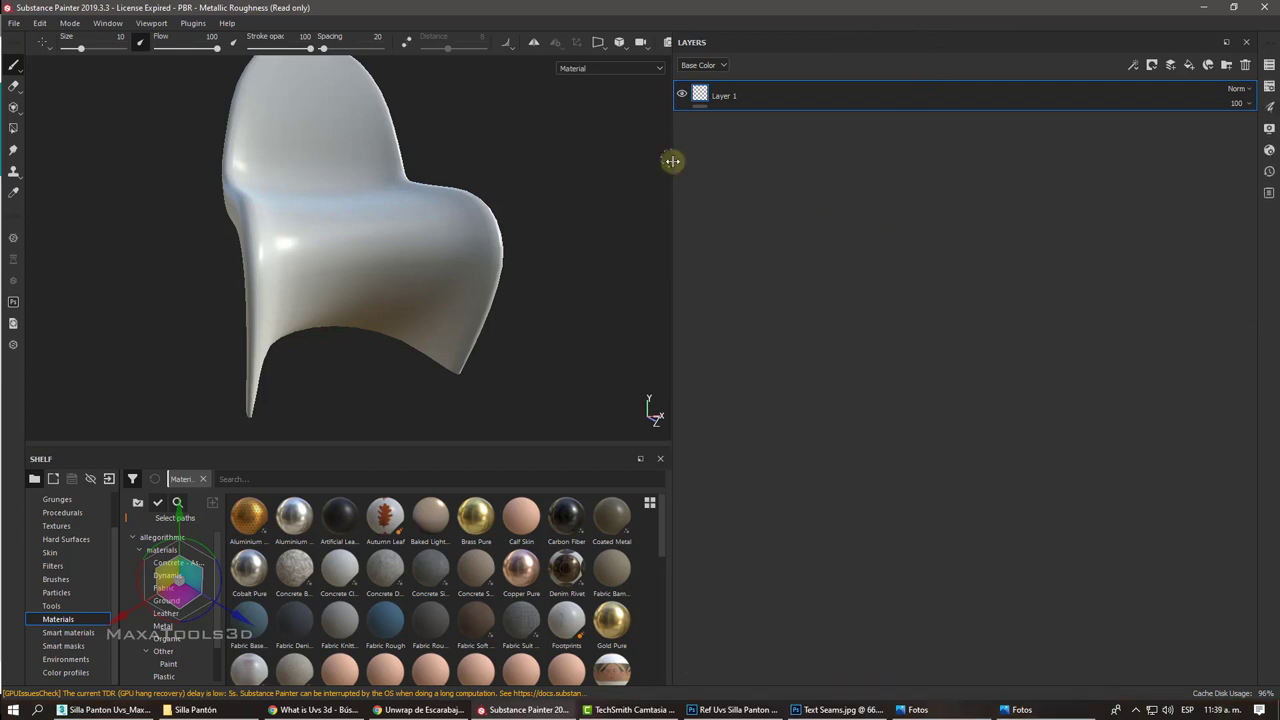
mouse_move(673, 161)
mouse_down()
mouse_move(1094, 194)
mouse_move(1037, 197)
mouse_up()
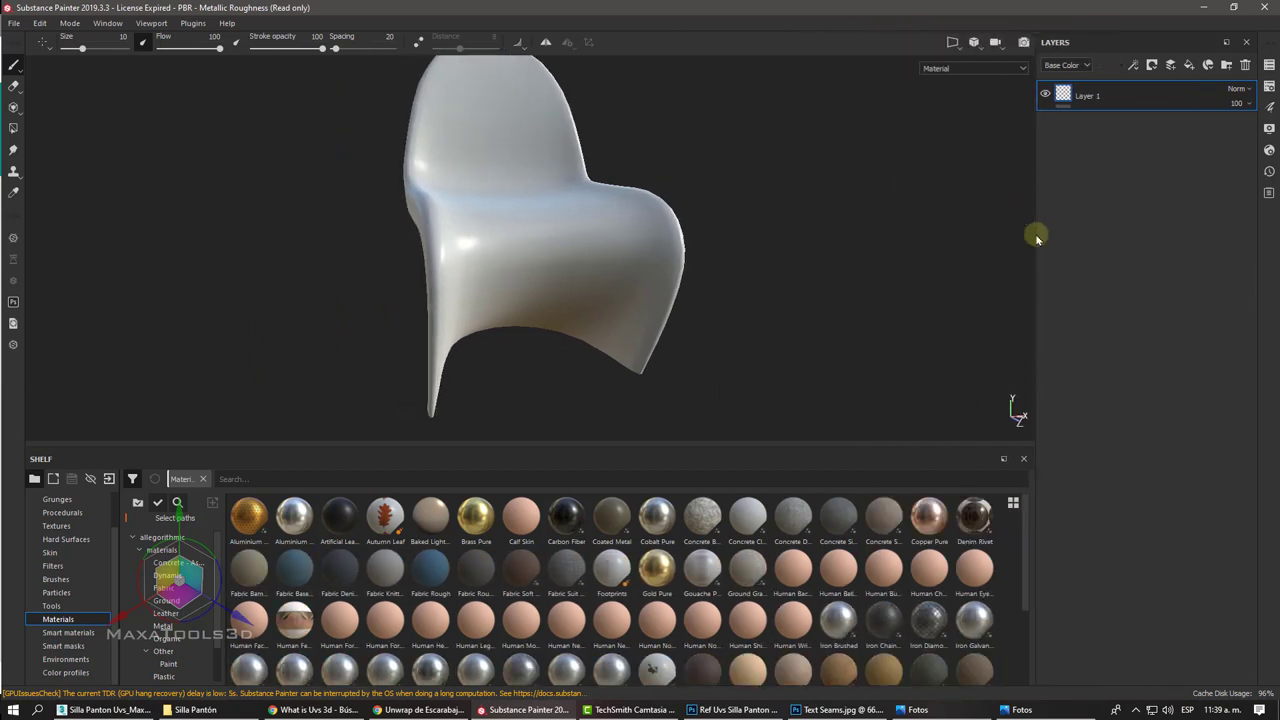
mouse_move(1037, 237)
mouse_down()
mouse_move(1143, 249)
mouse_move(925, 200)
mouse_move(986, 220)
mouse_move(900, 206)
mouse_move(1129, 237)
mouse_up()
Step: Dock the Texture Set List beside Layers, widen the side panels, and keep the Silla name
click(1269, 86)
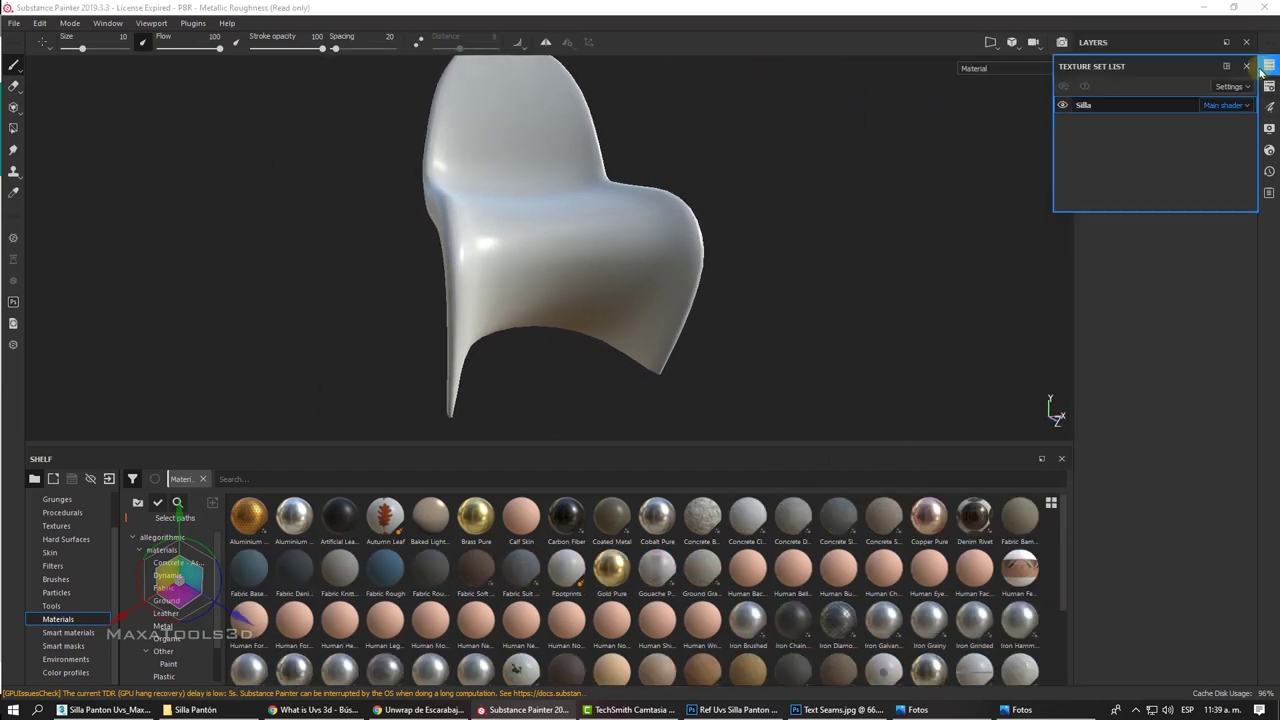
mouse_move(1122, 66)
mouse_down()
mouse_move(866, 77)
mouse_move(929, 114)
mouse_move(1042, 86)
mouse_move(1085, 120)
mouse_up()
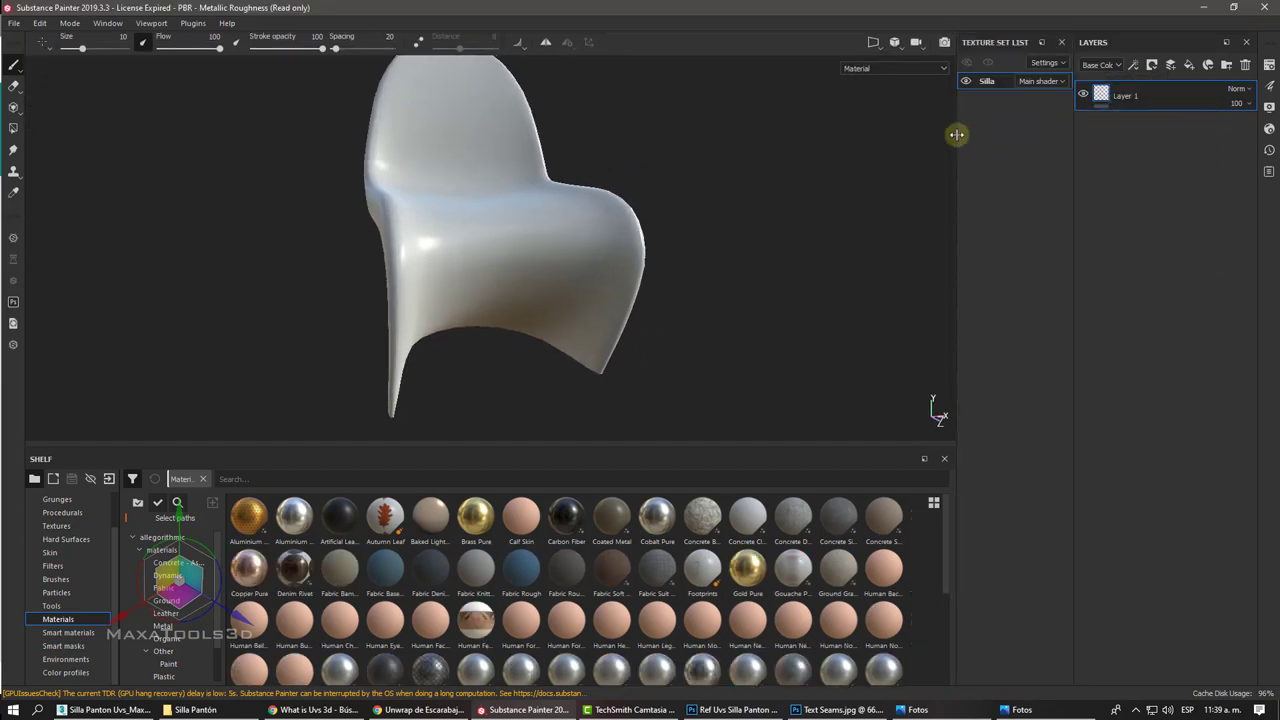
drag(957, 134, 757, 130)
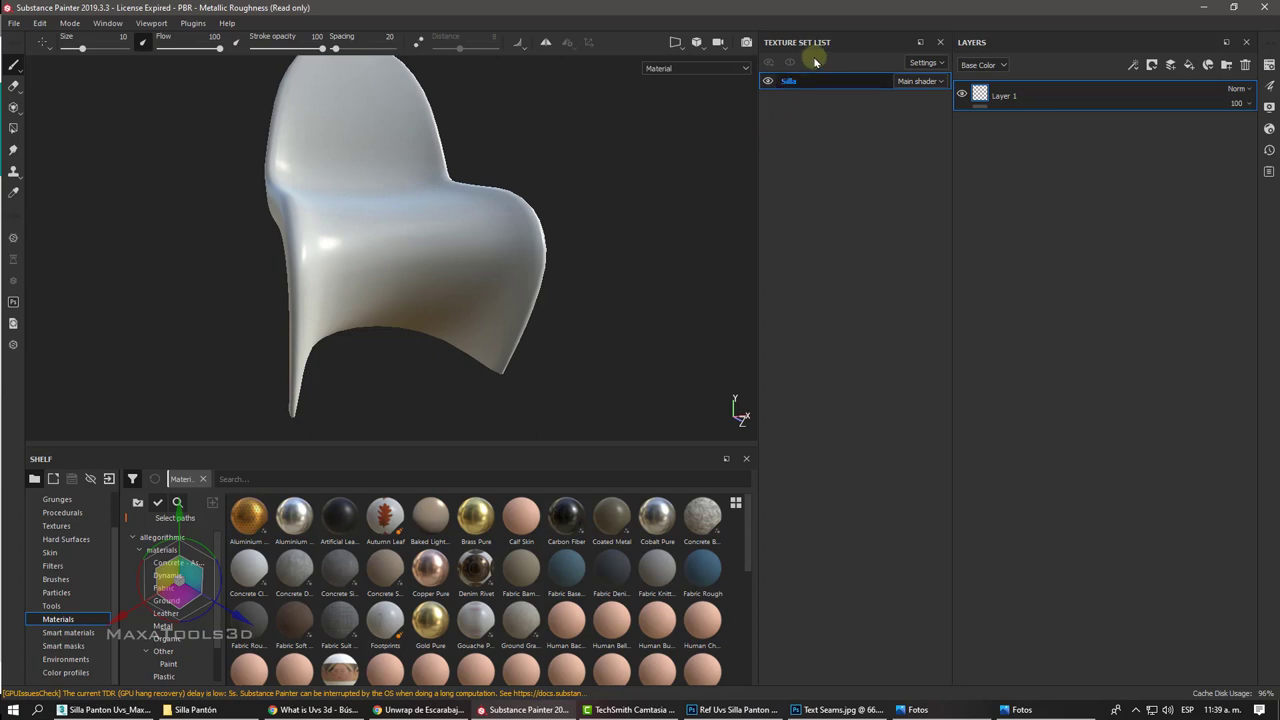
double_click(813, 84)
key(Return)
Step: Dock Texture Set Settings as a far-right column
click(1271, 68)
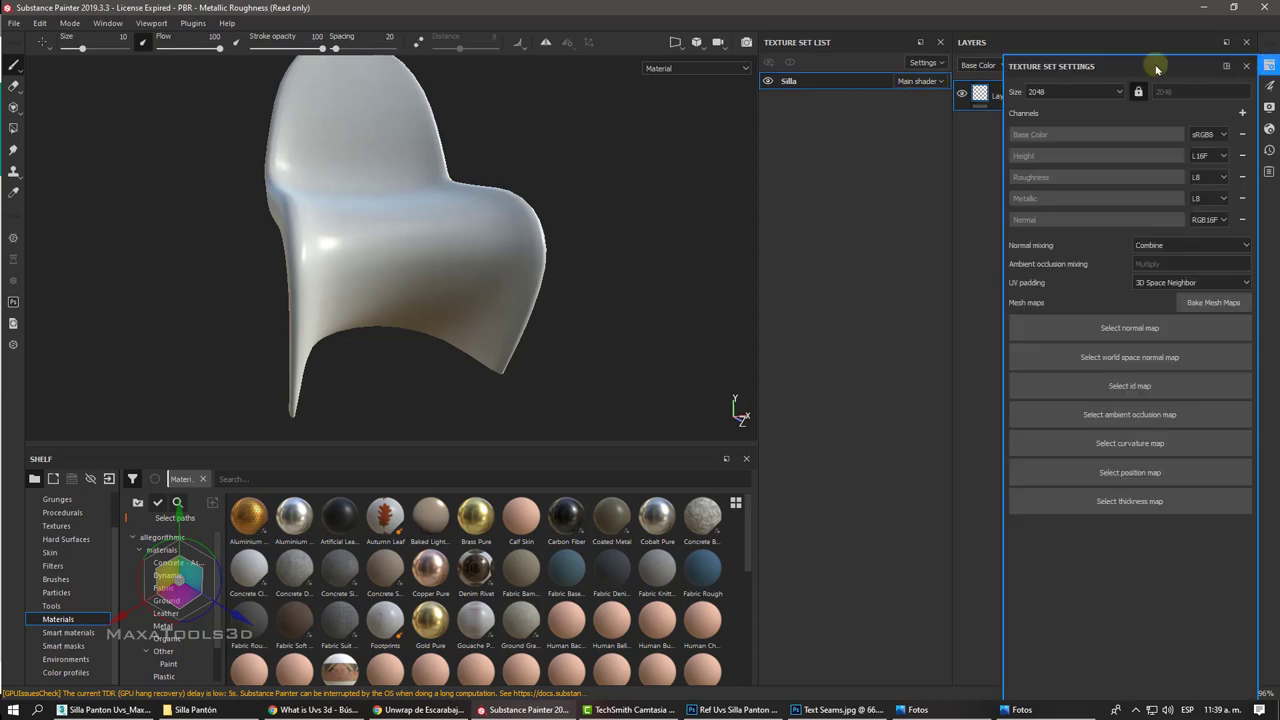
drag(1156, 69, 896, 245)
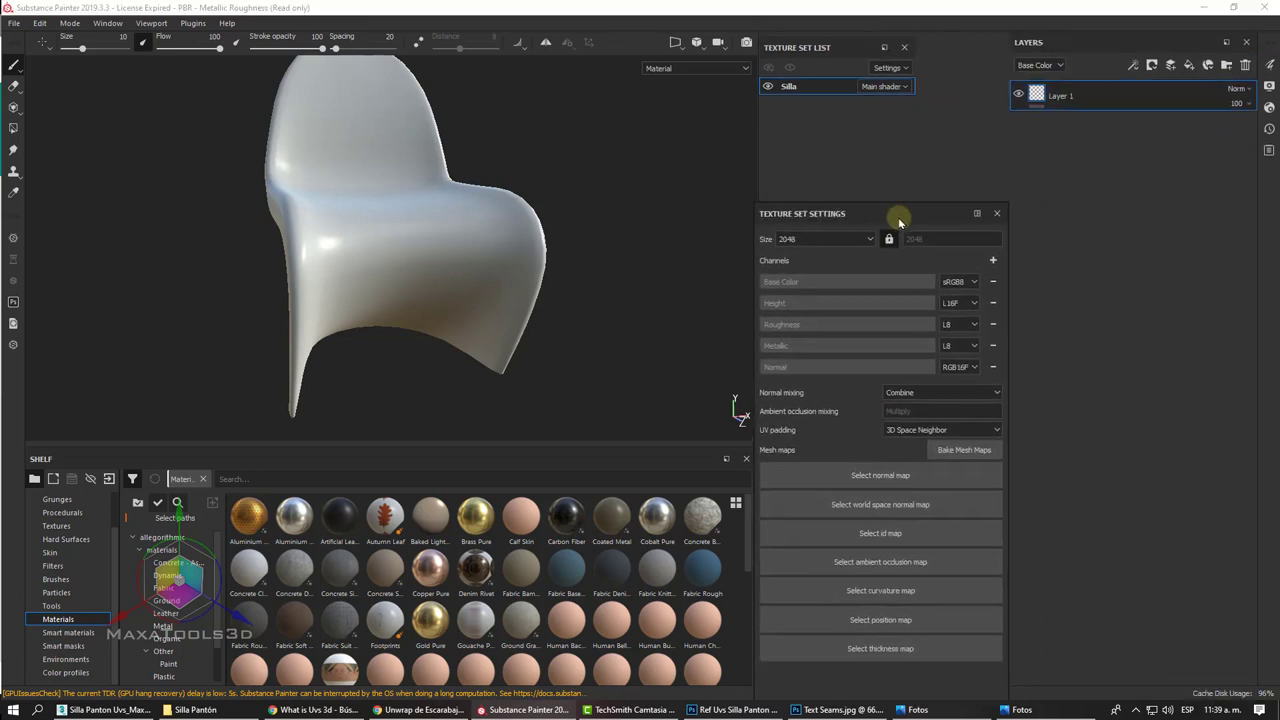
mouse_move(884, 293)
mouse_down()
mouse_move(880, 486)
mouse_move(894, 563)
mouse_move(951, 666)
mouse_move(957, 709)
mouse_move(951, 689)
mouse_move(966, 674)
mouse_move(1275, 621)
mouse_move(1234, 474)
mouse_move(1234, 317)
mouse_up()
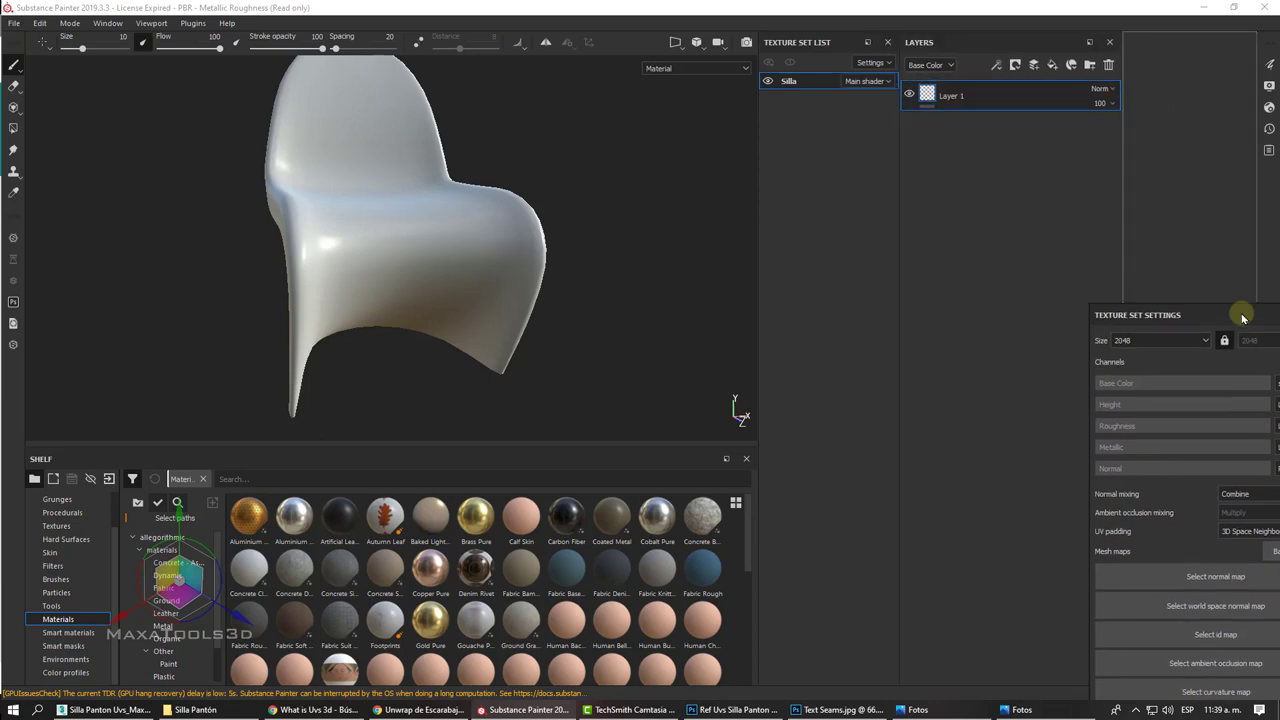
Step: Dock Shader Settings in the middle column below a taller Texture Set List
click(1268, 108)
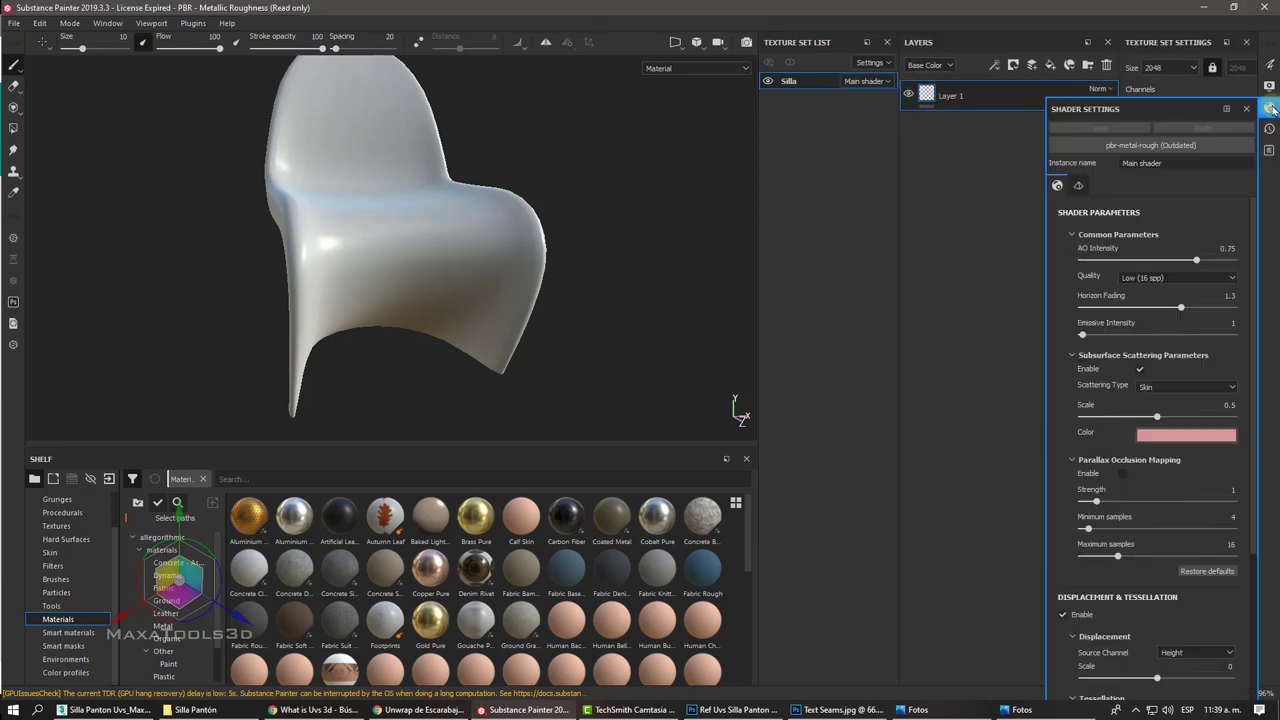
mouse_move(1127, 113)
mouse_down()
mouse_move(1086, 177)
mouse_move(811, 177)
mouse_move(897, 177)
mouse_move(800, 257)
mouse_move(846, 371)
mouse_up()
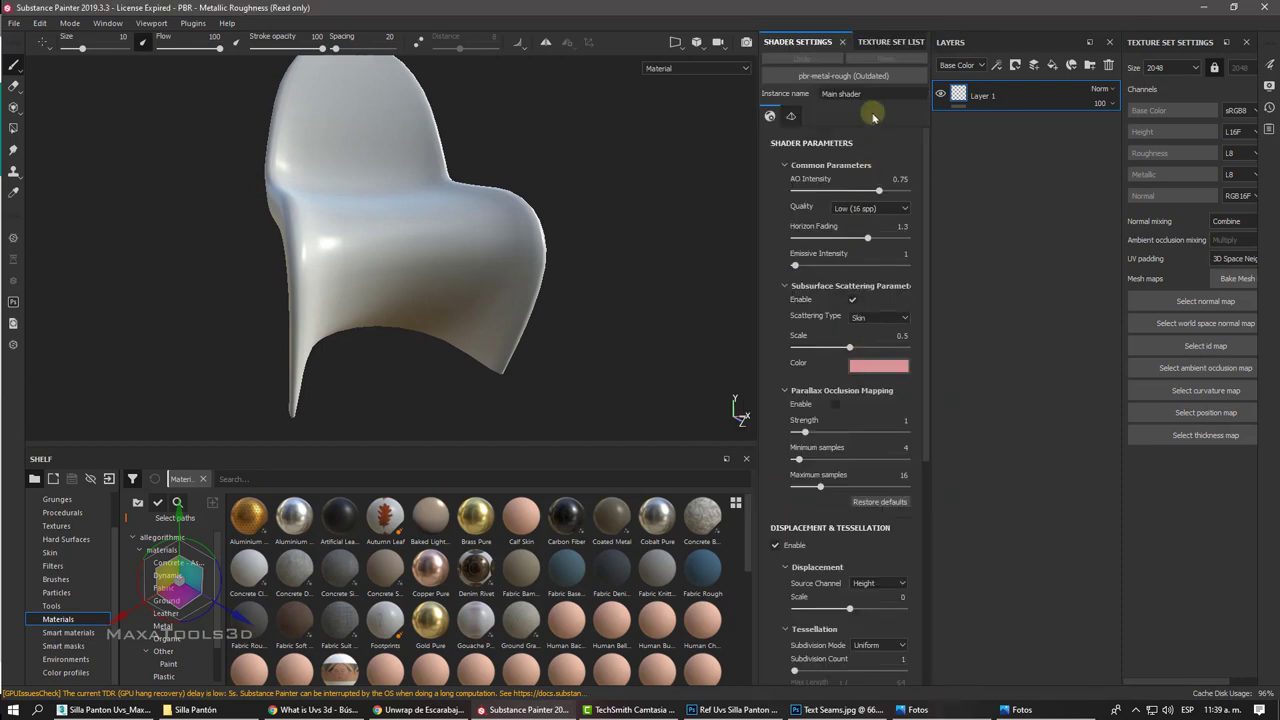
mouse_move(884, 42)
mouse_down()
mouse_move(826, 60)
mouse_move(836, 103)
mouse_up()
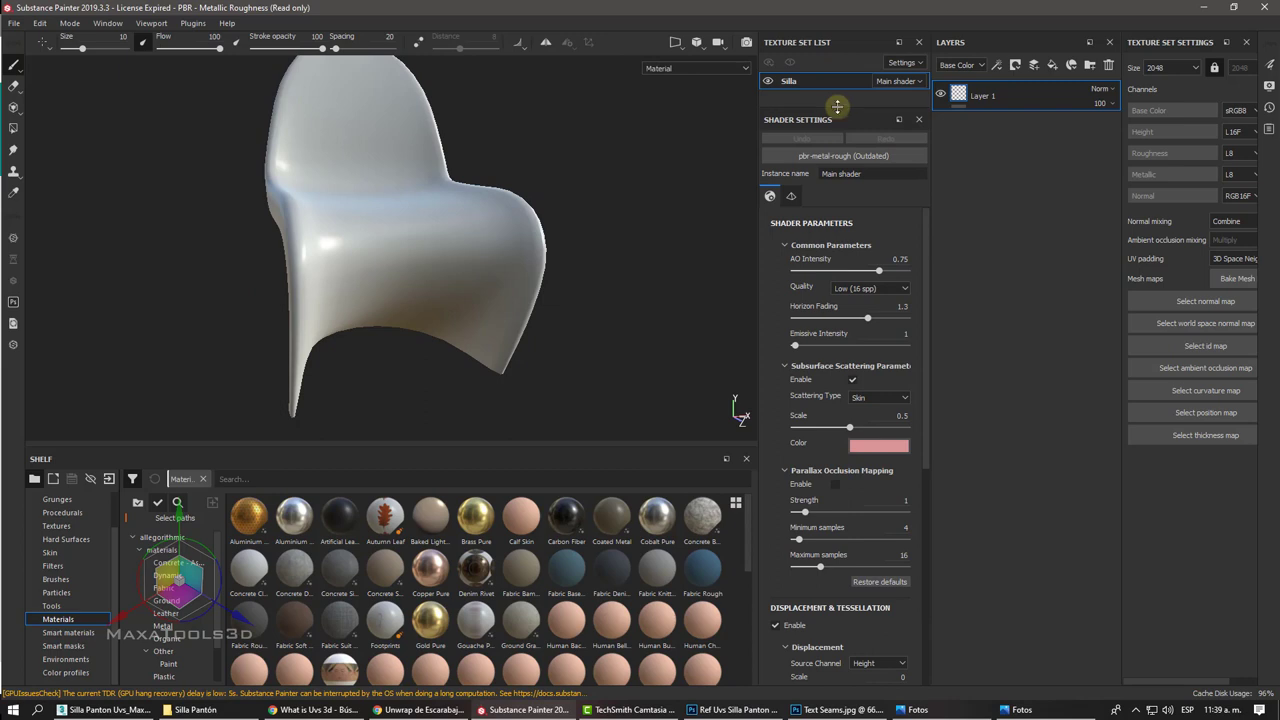
drag(837, 105, 839, 378)
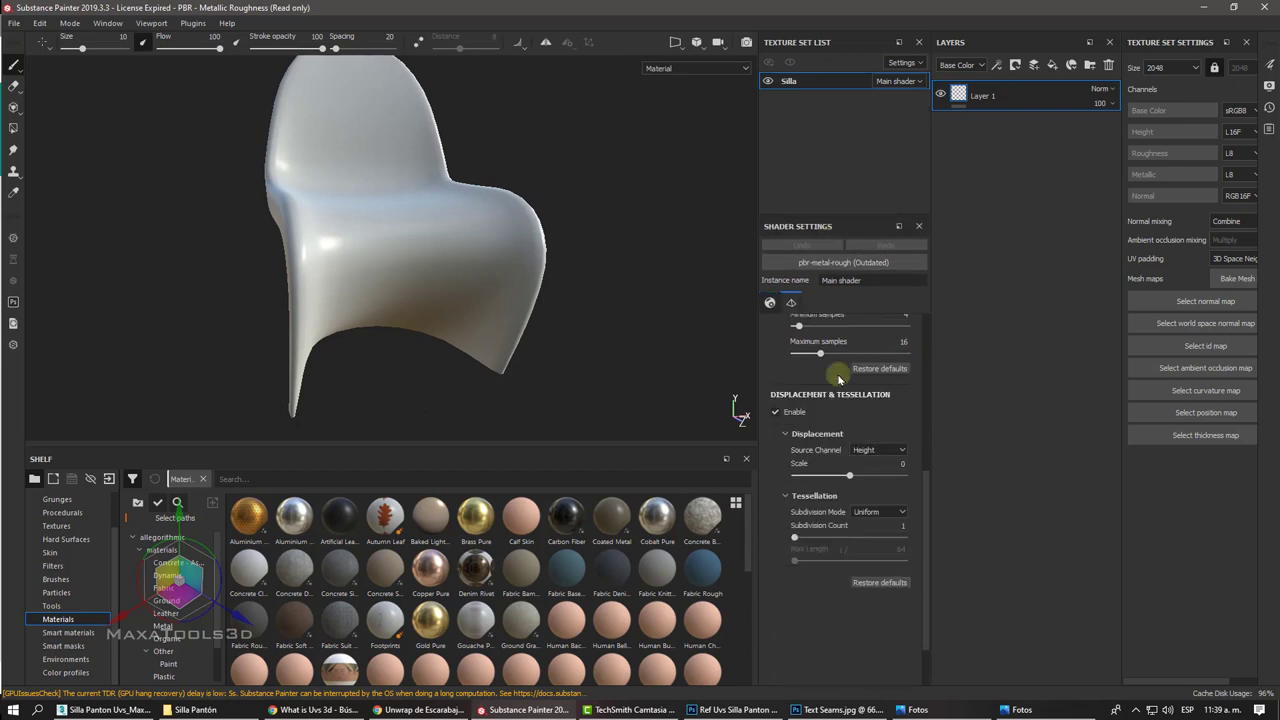
scroll(838, 376, up, 5)
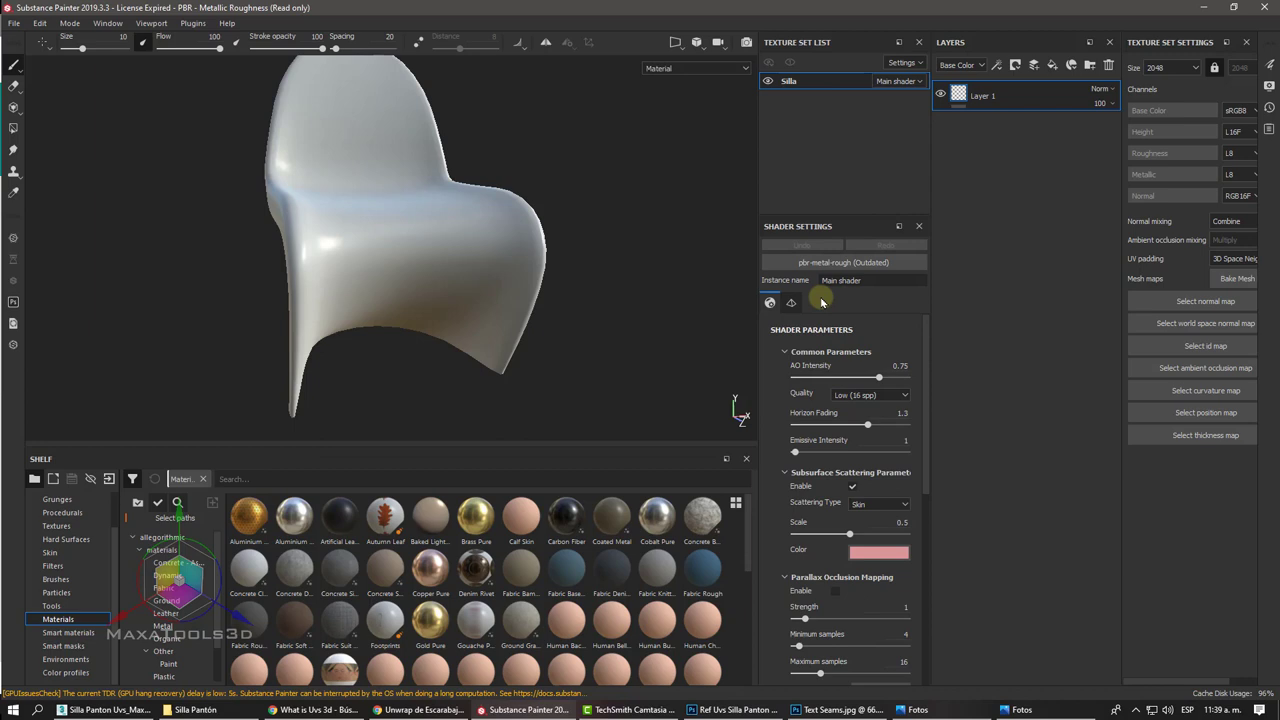
scroll(840, 360, down, 3)
scroll(860, 400, up, 2)
scroll(868, 415, up, 1)
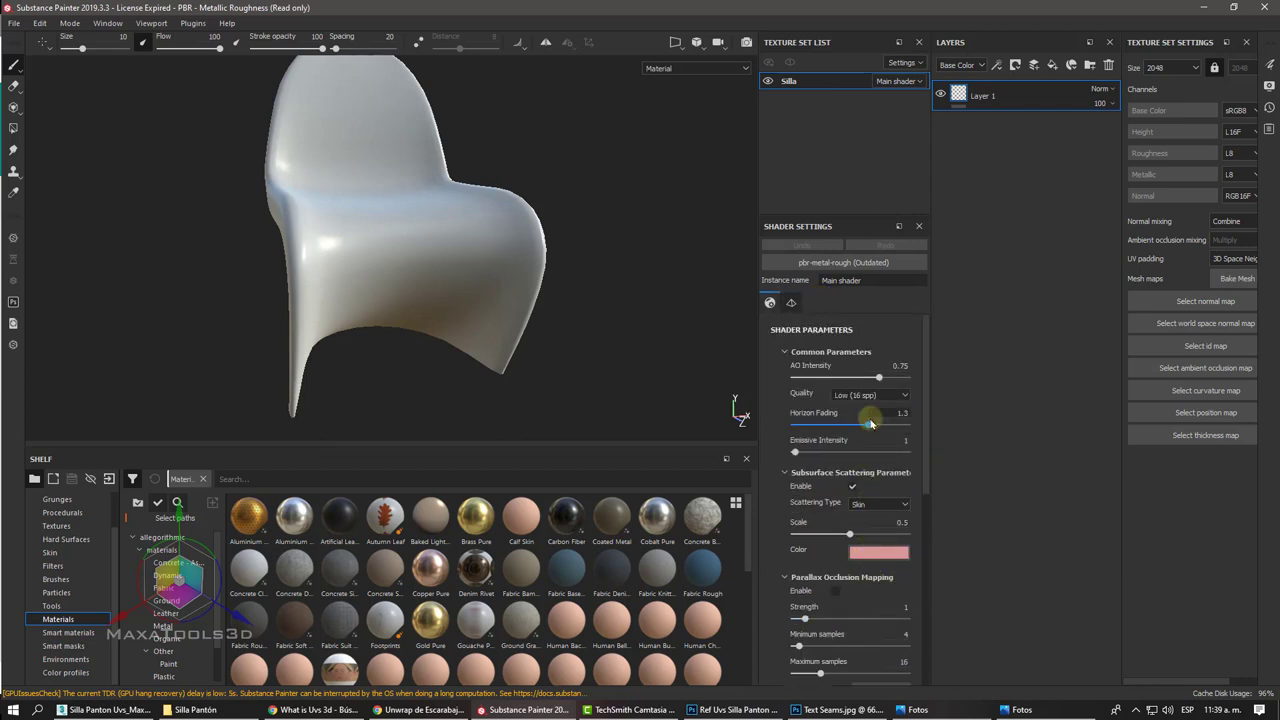
Step: Briefly show the History and Log panels, then close them
click(1266, 110)
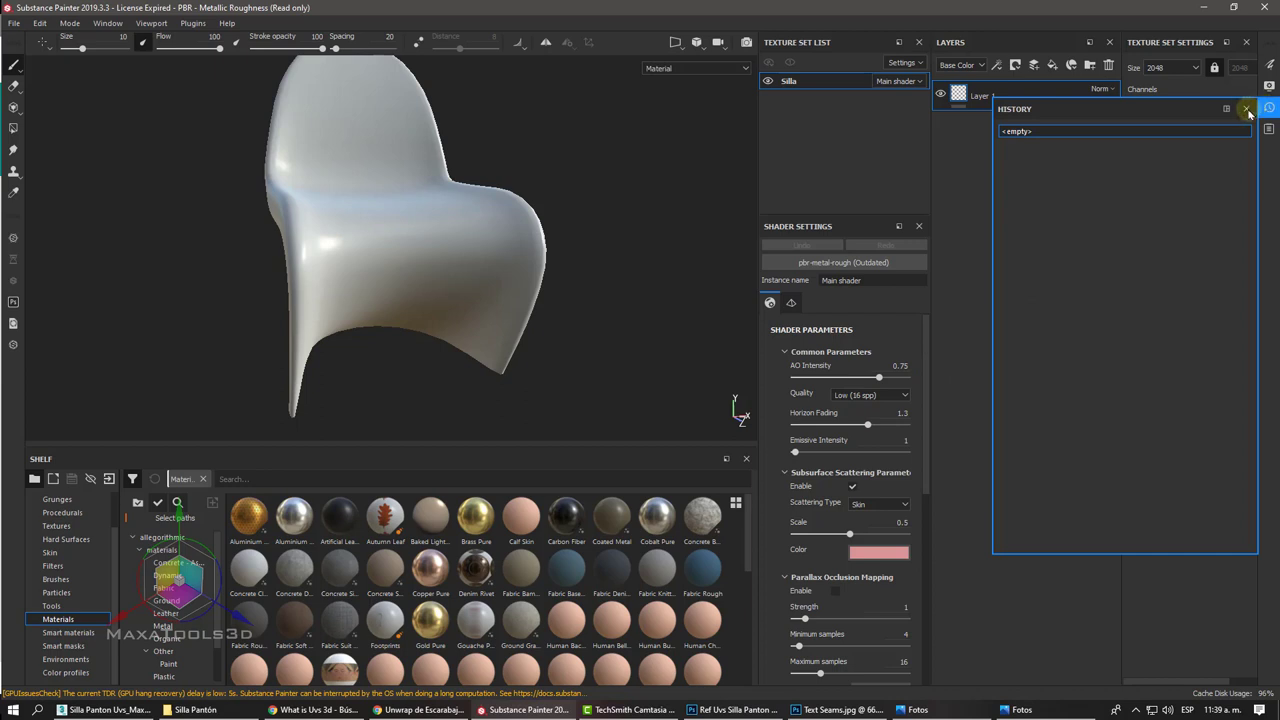
click(1246, 109)
click(1269, 130)
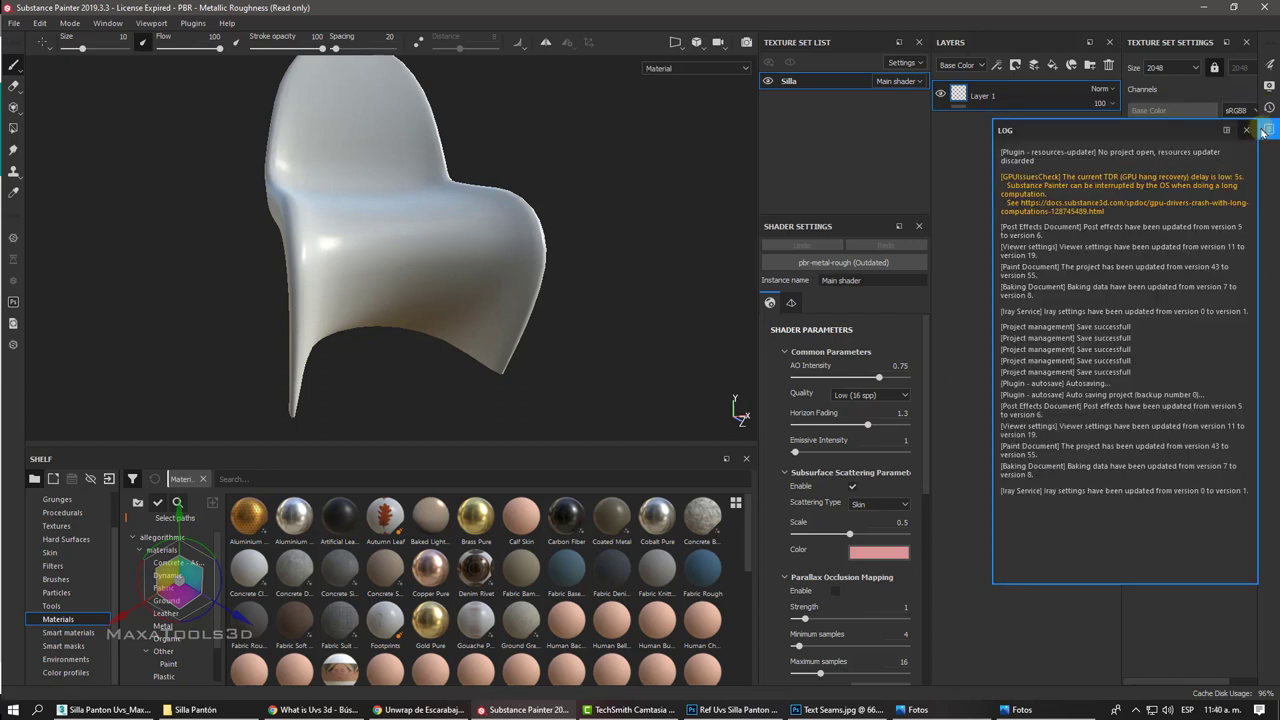
click(1246, 131)
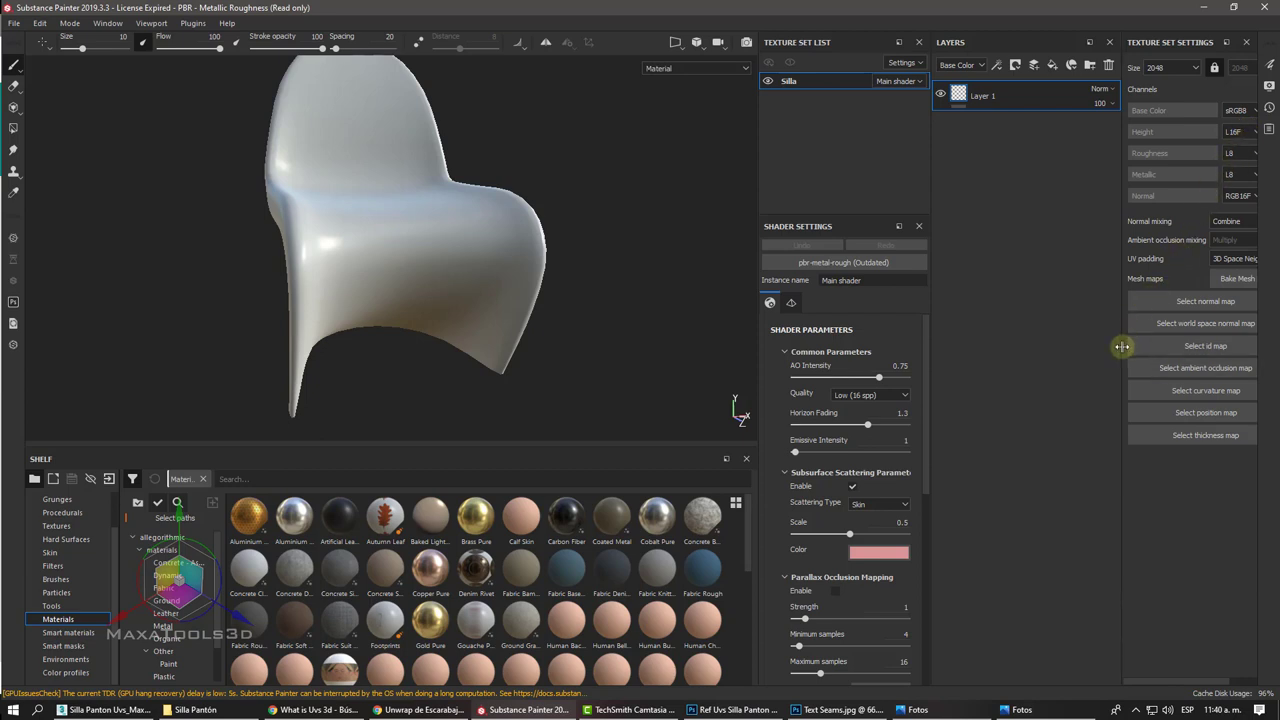
Step: Dock Texture Set Settings beside the shader column and narrow the viewport
drag(1118, 343, 1048, 343)
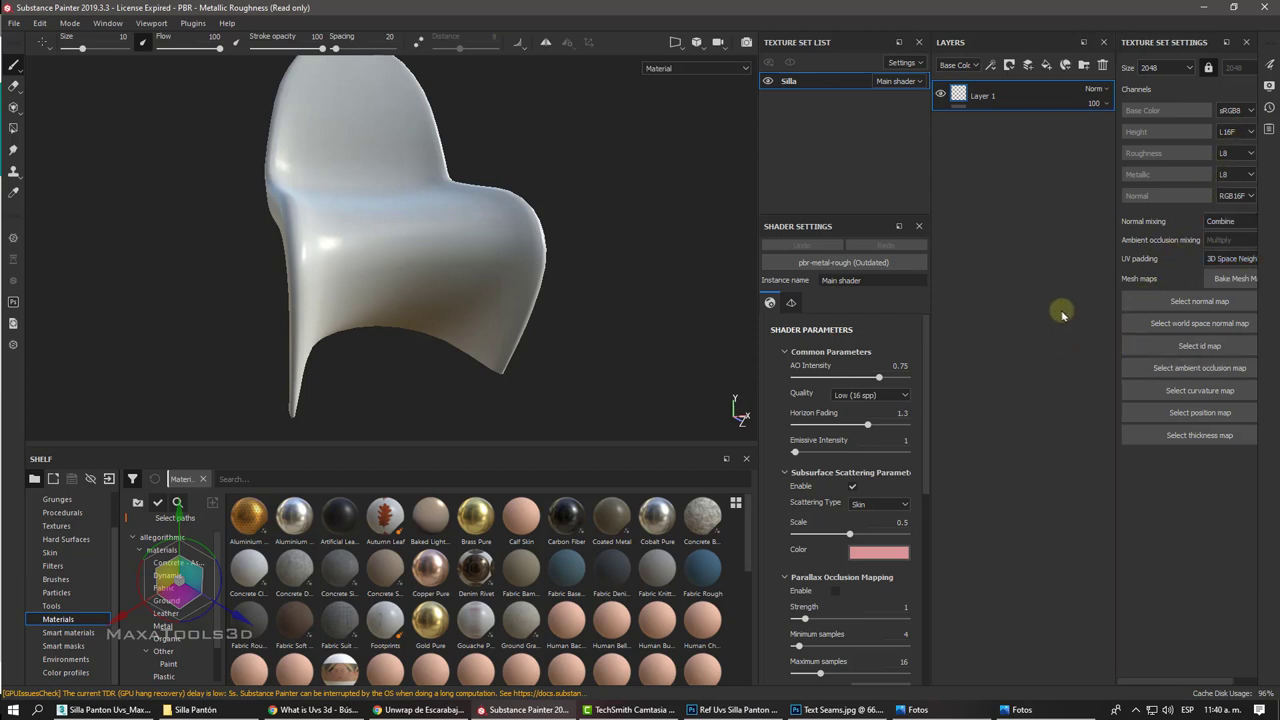
mouse_move(1187, 45)
mouse_down()
mouse_move(977, 75)
mouse_move(800, 60)
mouse_move(757, 294)
mouse_move(823, 314)
mouse_move(1022, 305)
mouse_move(1072, 124)
mouse_up()
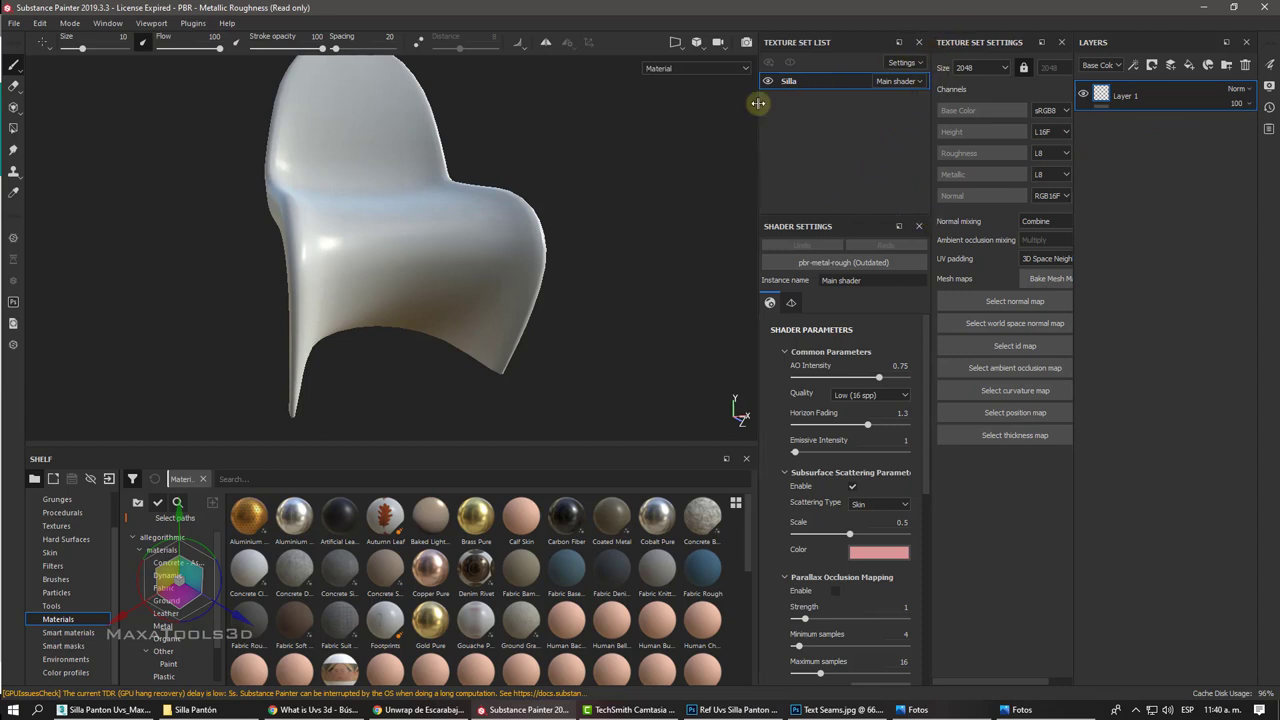
mouse_move(758, 103)
mouse_down()
mouse_move(549, 107)
mouse_move(641, 109)
mouse_up()
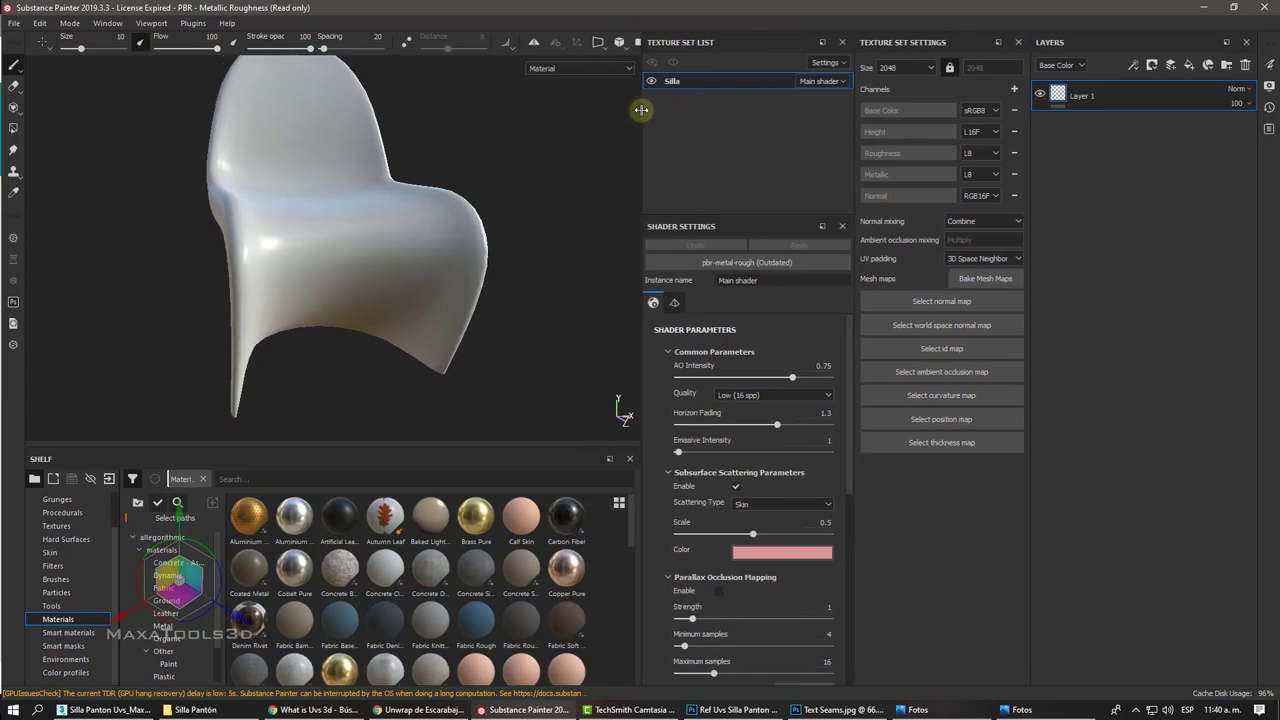
Step: Check the Shader Settings Displacement & Tessellation page, then start Bake Mesh Maps
scroll(714, 355, down, 2)
scroll(714, 357, down, 3)
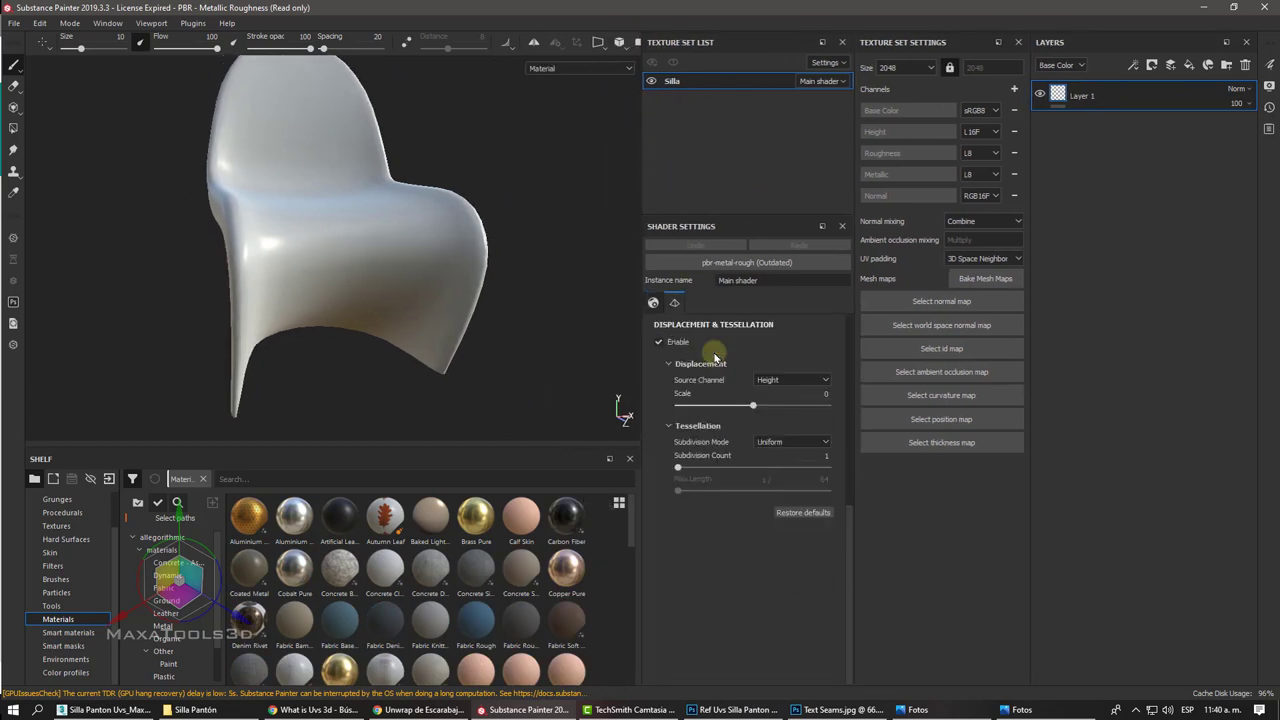
scroll(714, 357, up, 5)
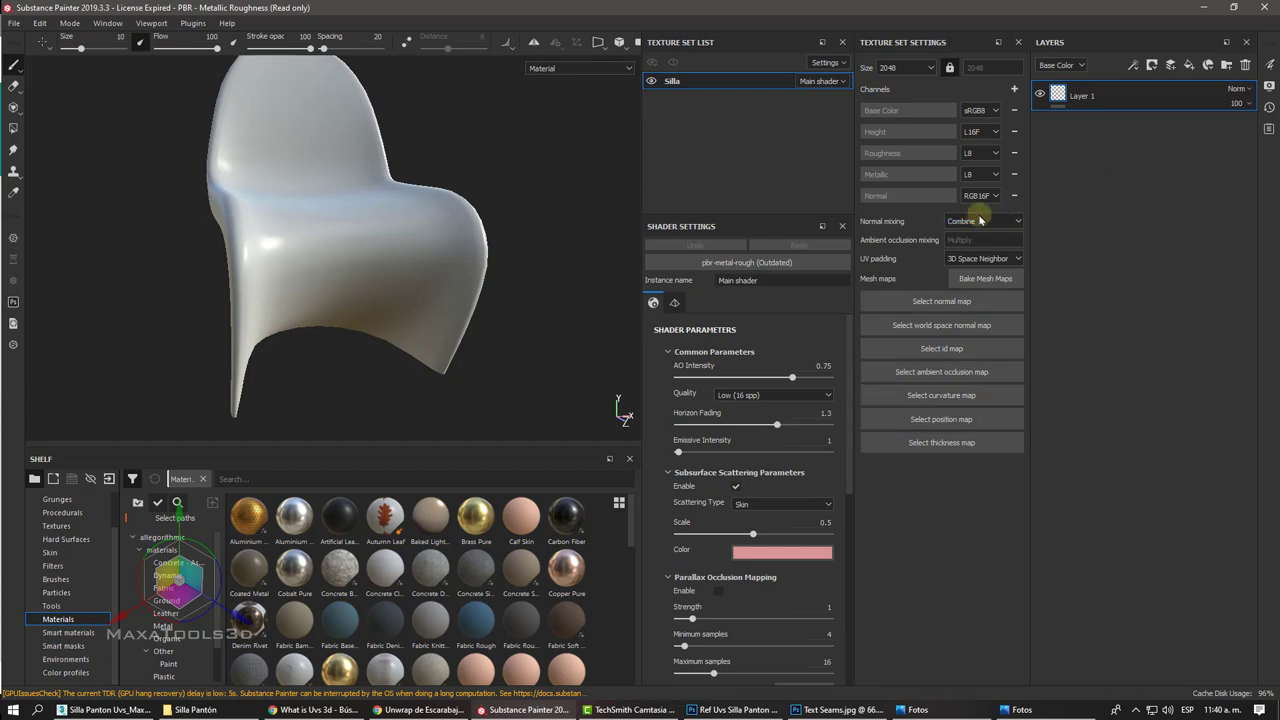
scroll(673, 307, down, 2)
scroll(673, 307, down, 5)
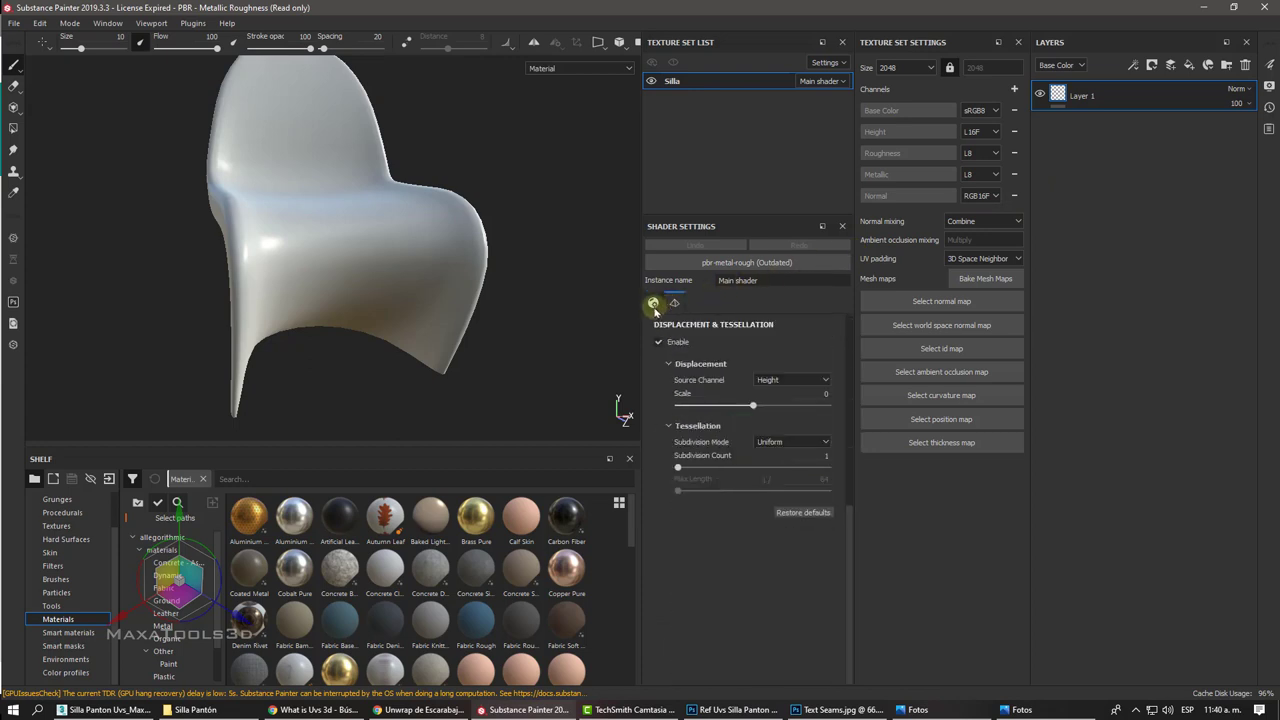
click(654, 304)
click(674, 305)
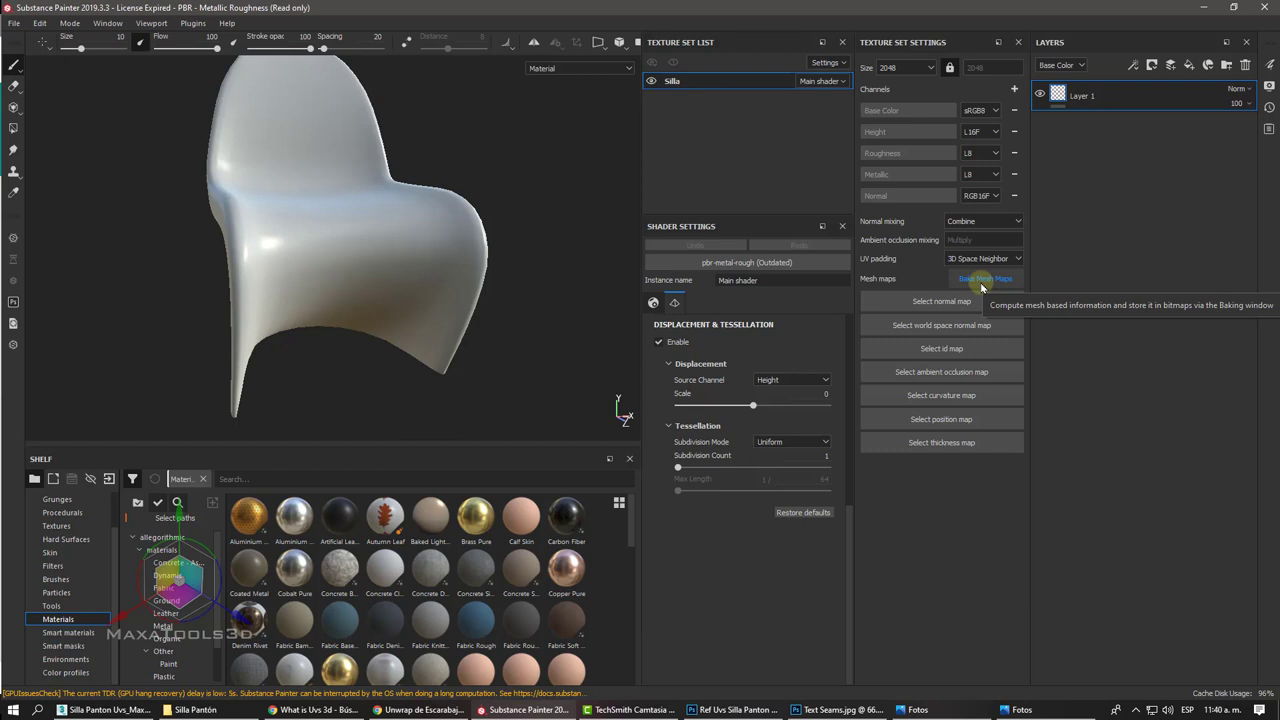
click(981, 287)
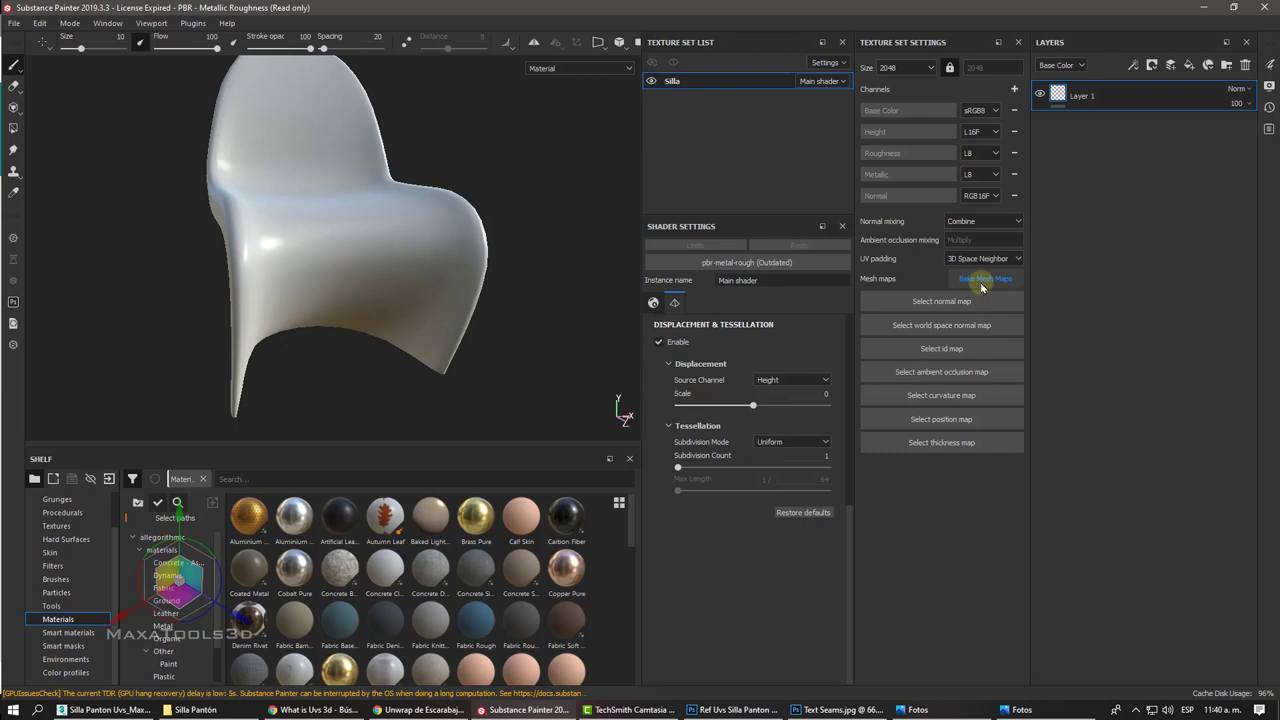
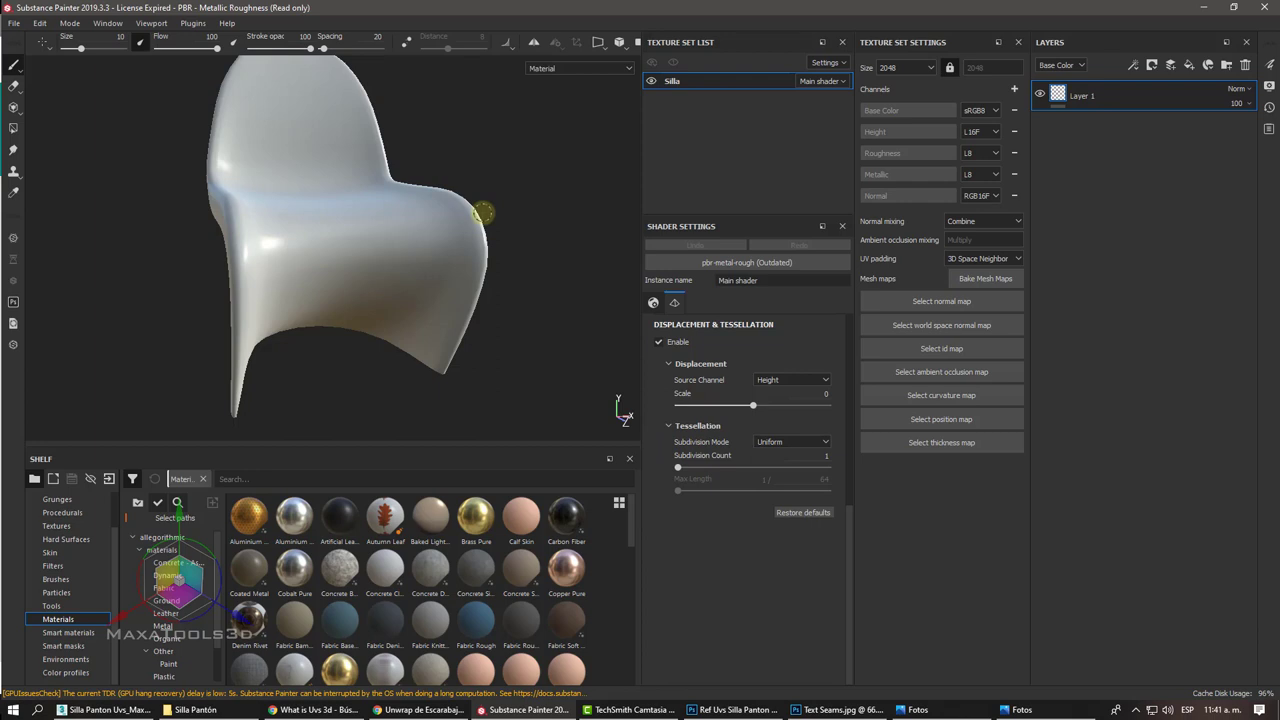
Step: Bake all Silla mesh maps at 2048 output size with the ID map unchecked
click(969, 287)
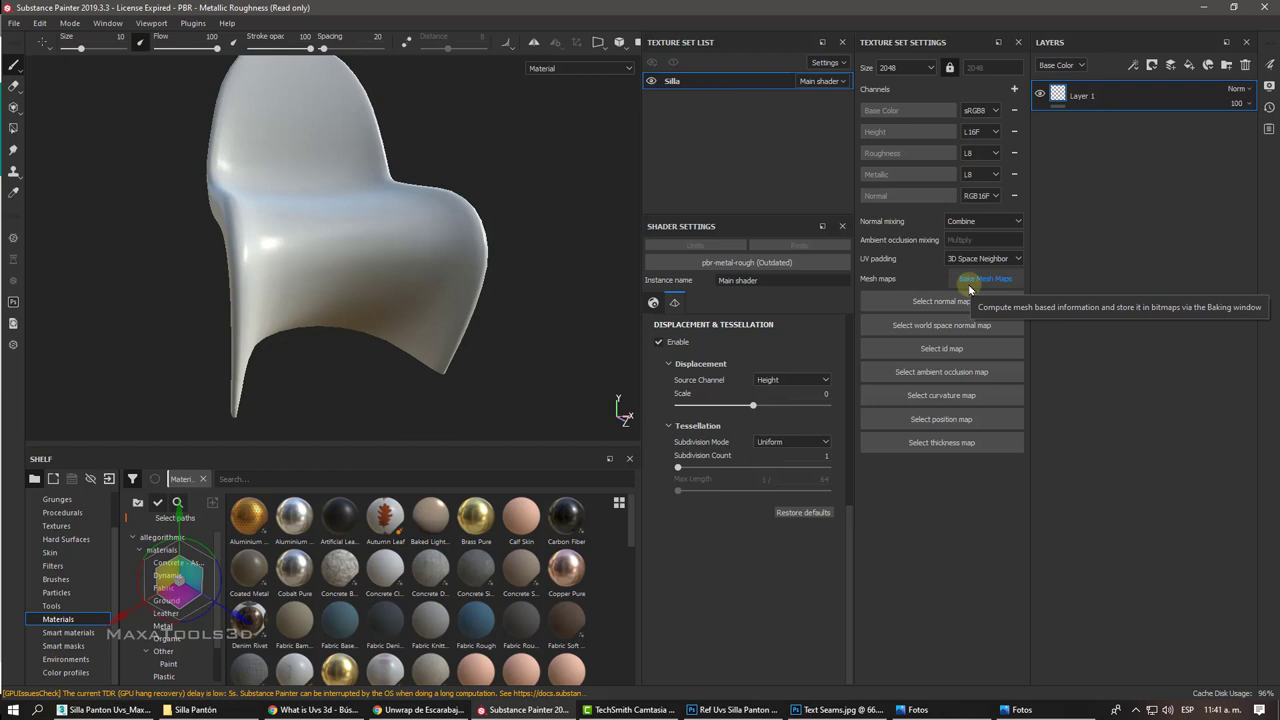
click(969, 287)
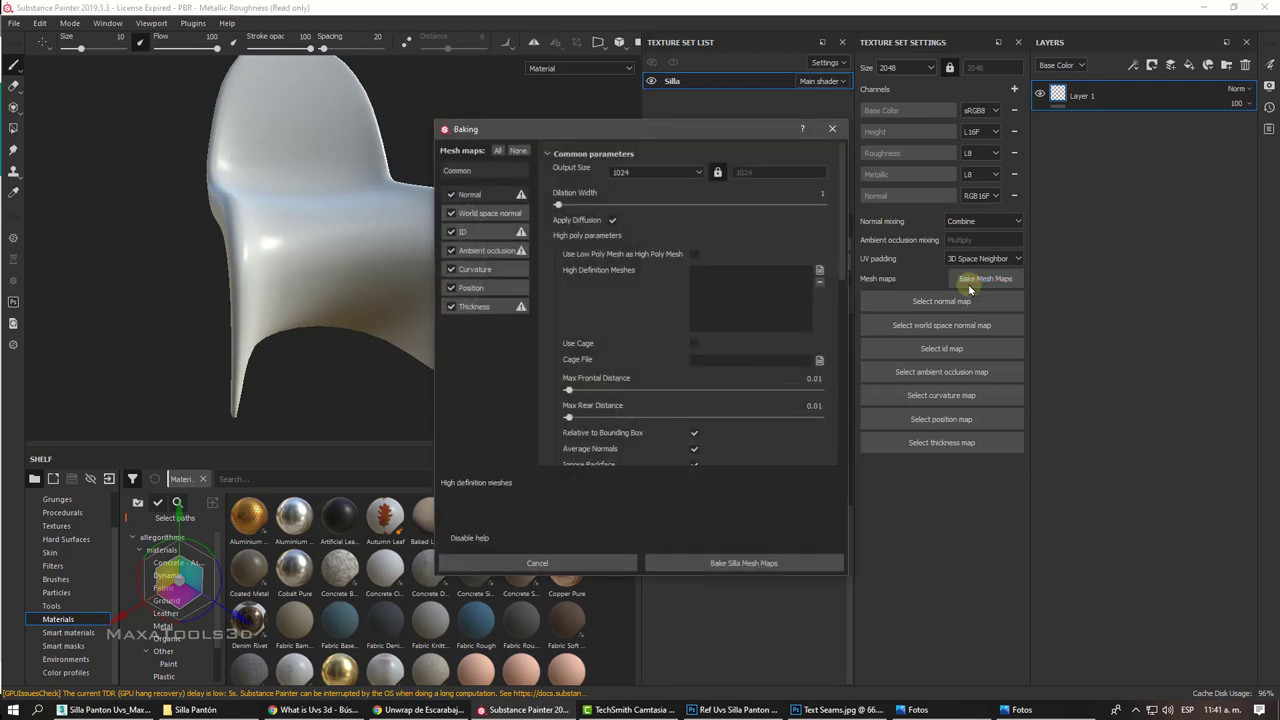
click(700, 174)
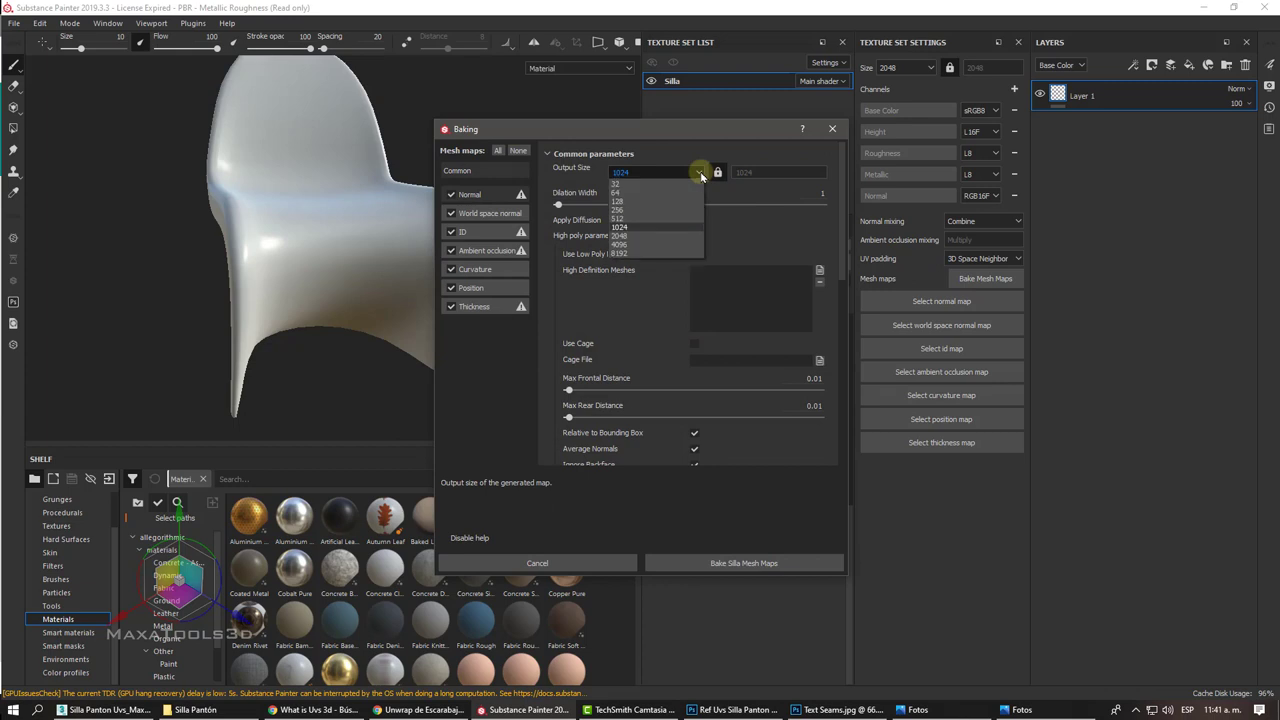
click(622, 236)
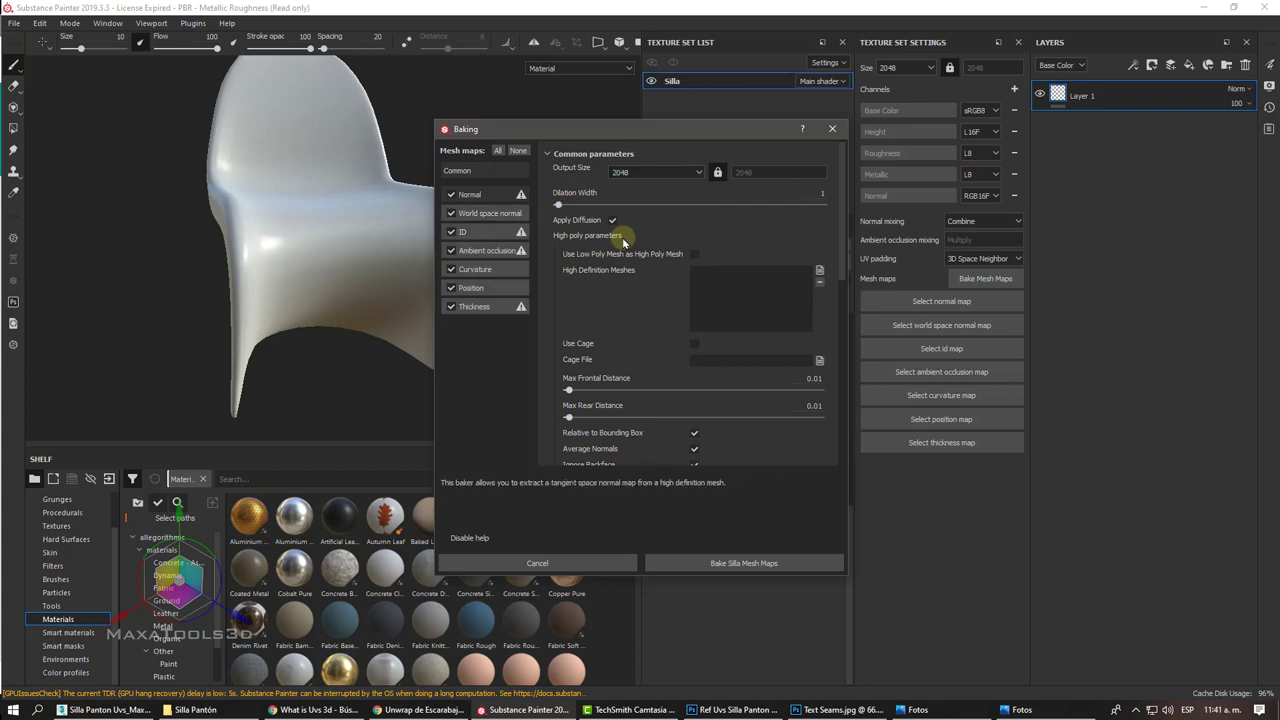
click(451, 232)
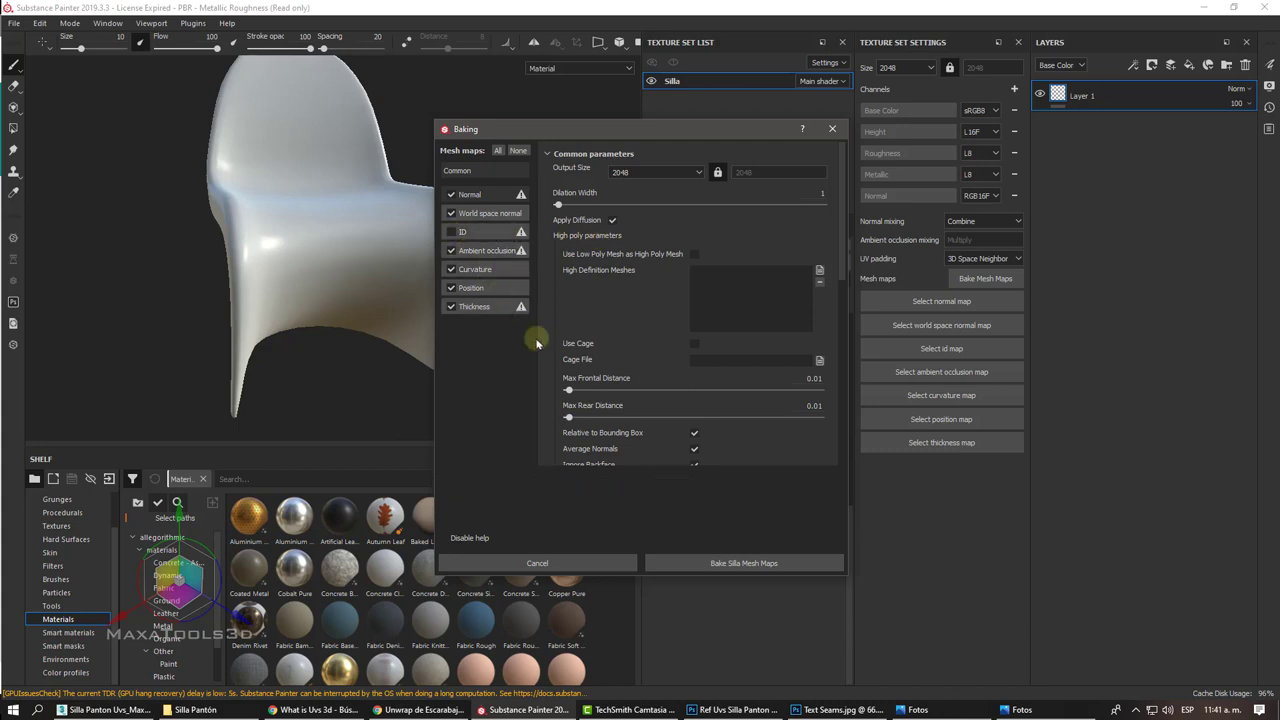
click(712, 563)
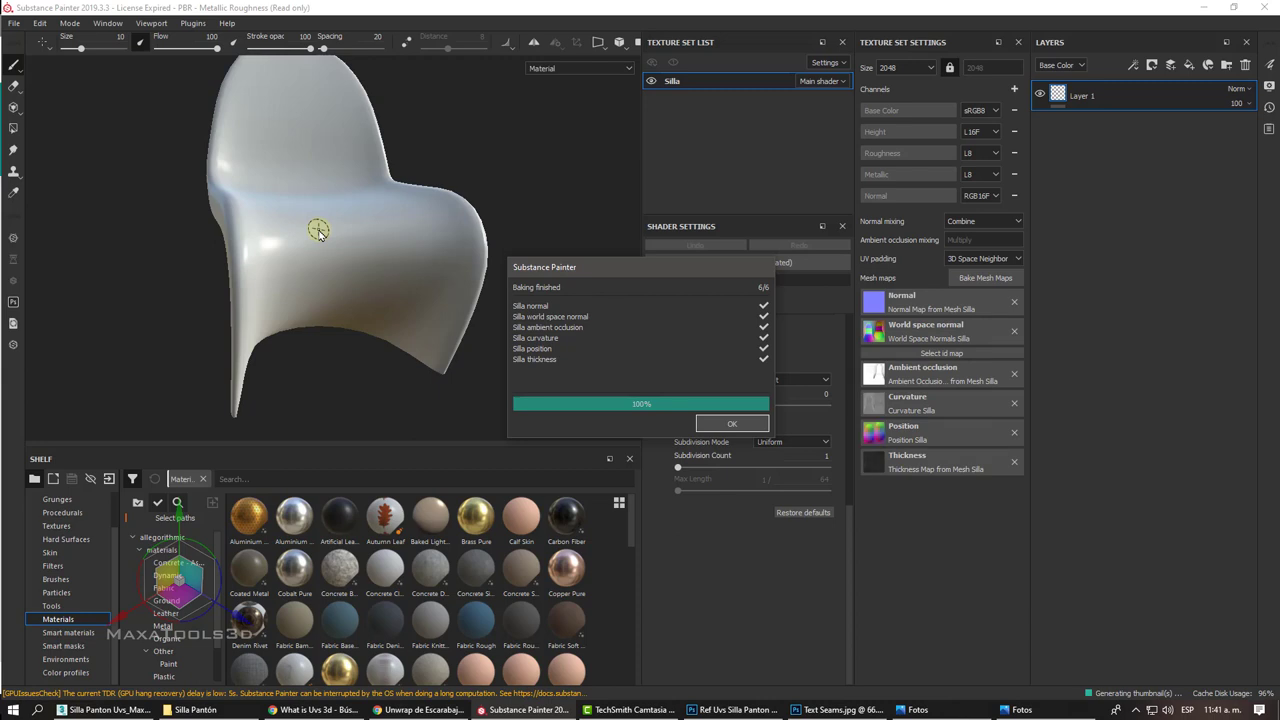
Step: Close the bake report and try two test strokes on the seat, undoing both
click(728, 423)
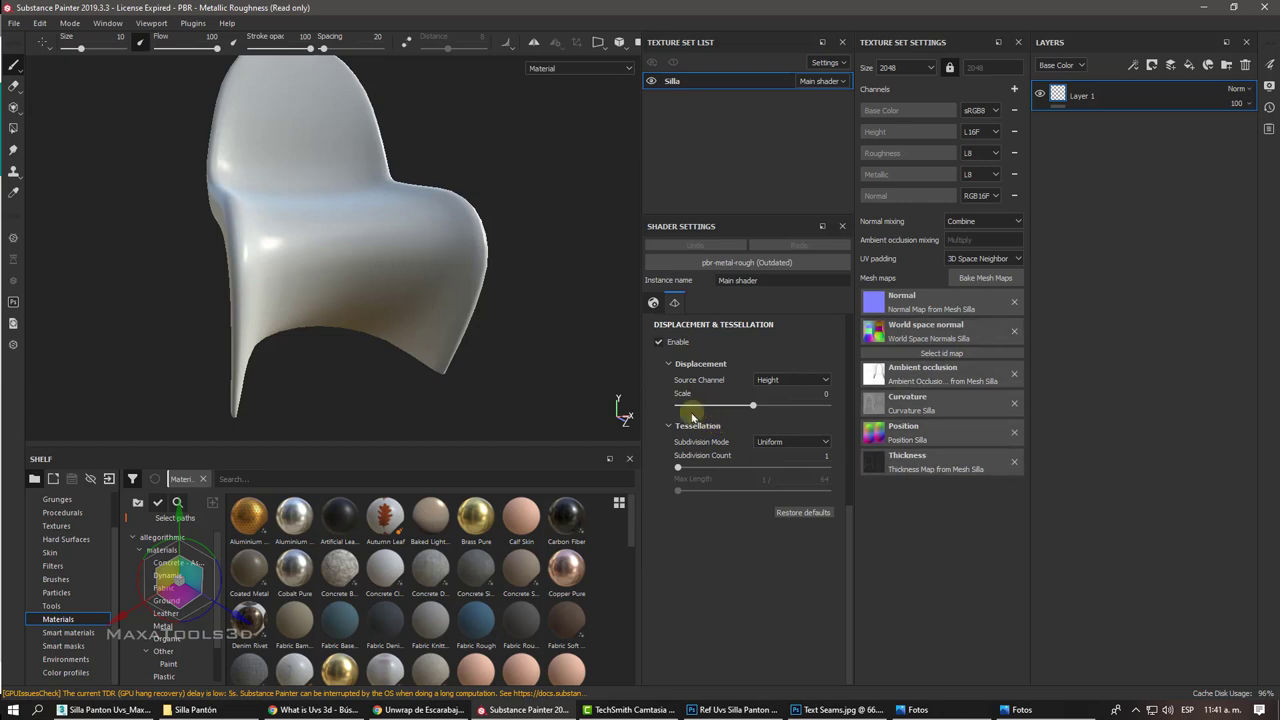
drag(277, 220, 501, 223)
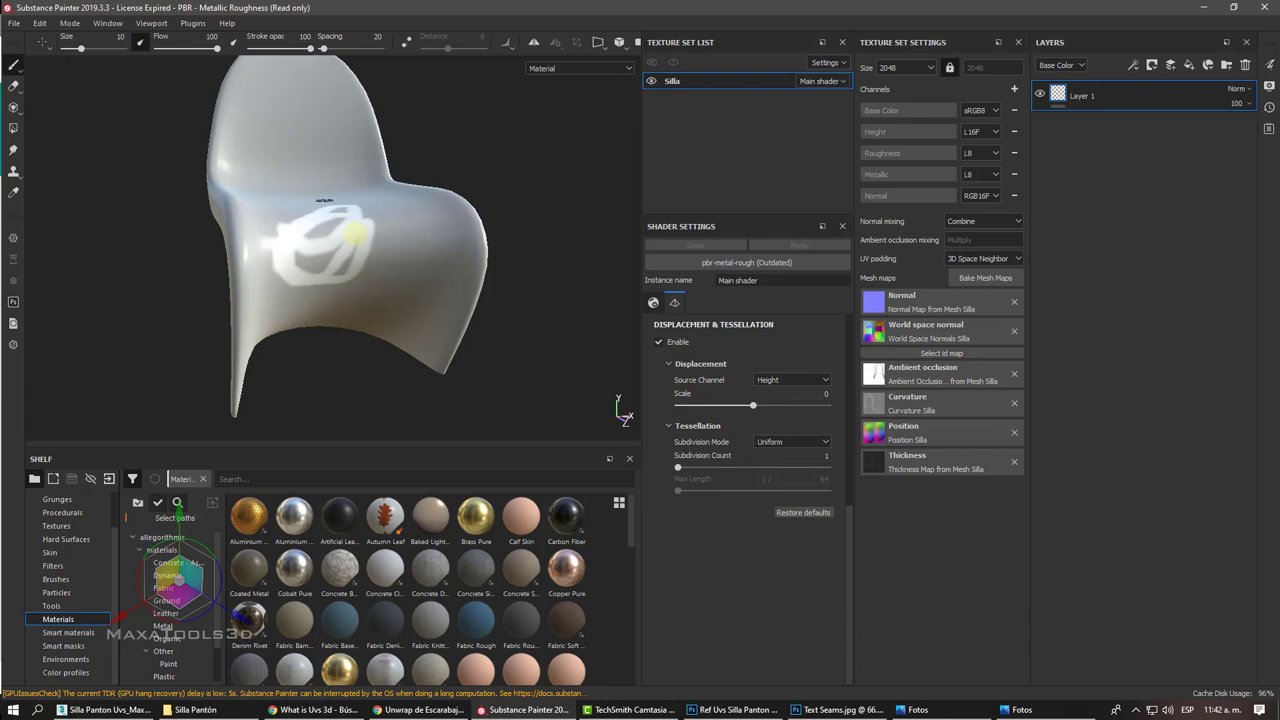
key(ctrl+z)
drag(318, 232, 338, 263)
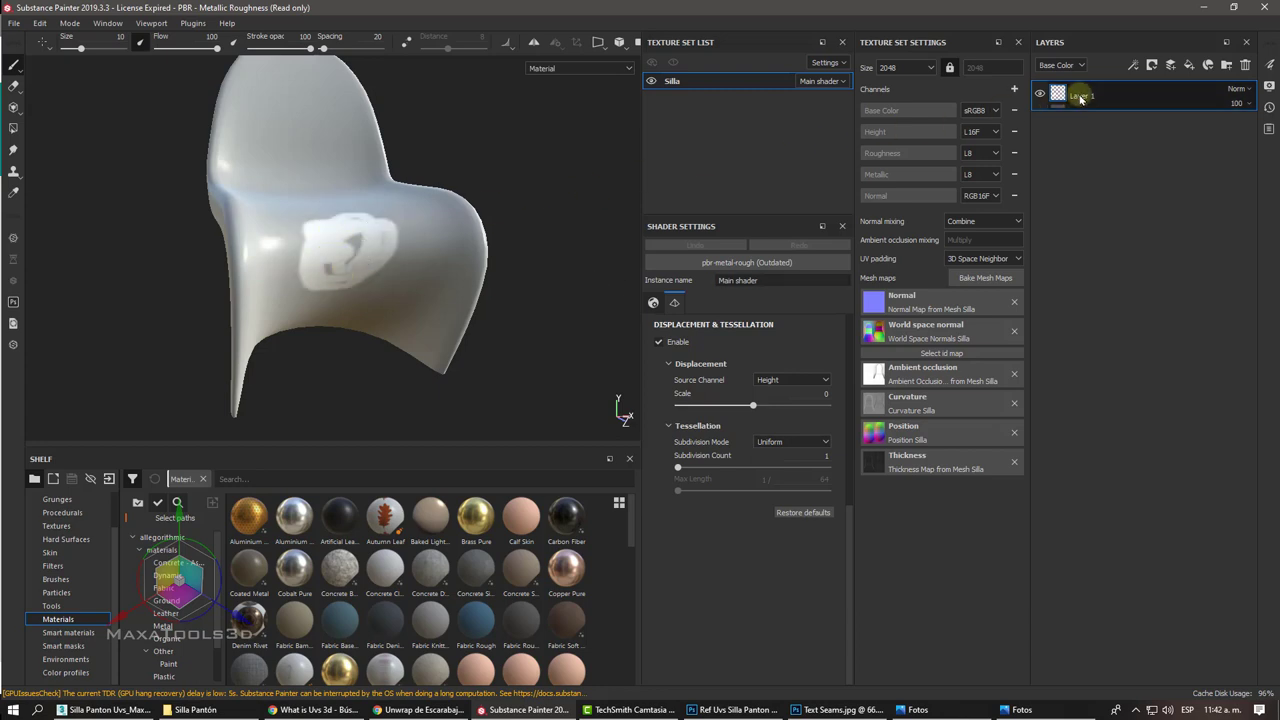
key(ctrl+z)
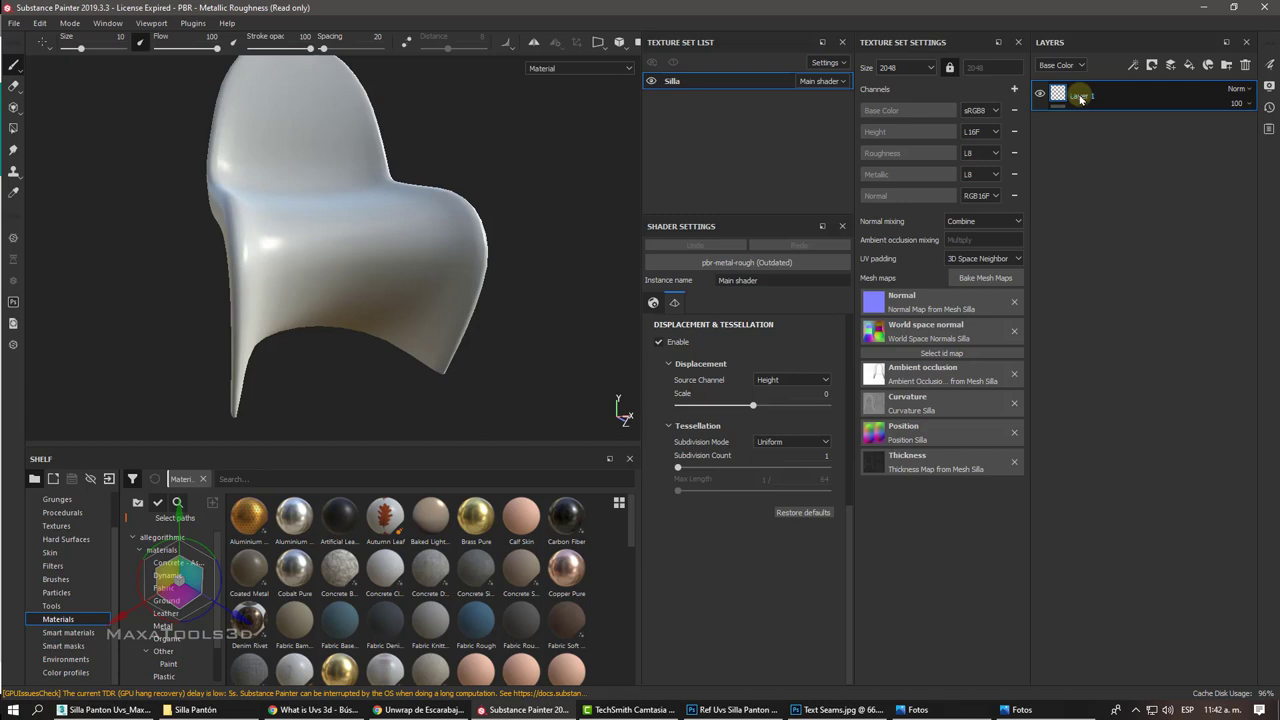
Step: Select Layer 1, dock the paint properties beside the layers and set brush size to 11.54
click(1080, 97)
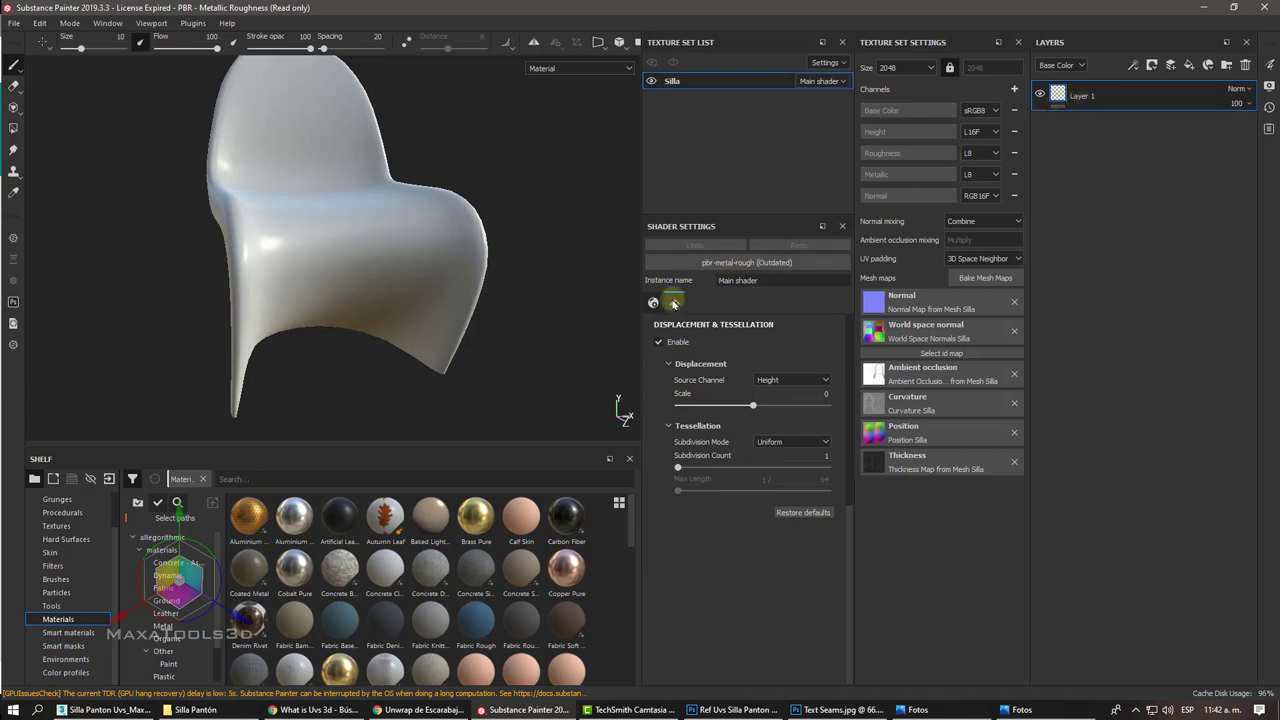
click(1271, 66)
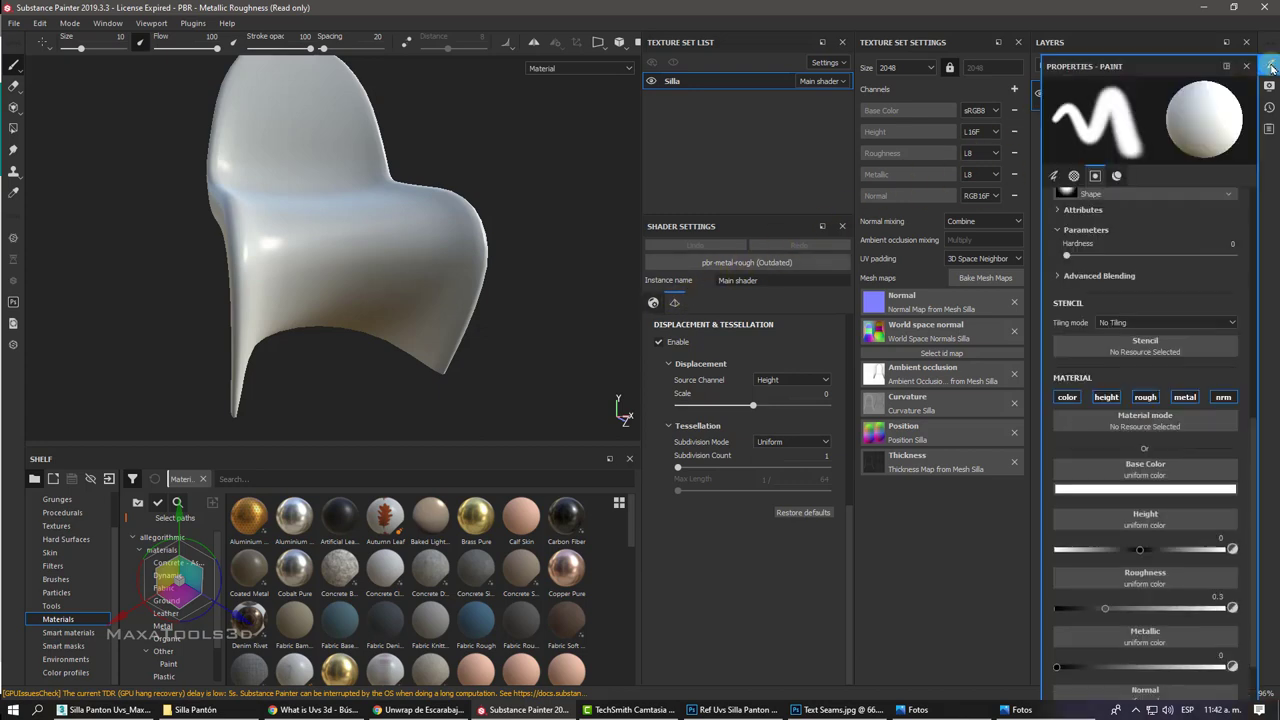
mouse_move(1088, 66)
mouse_down()
mouse_move(1025, 108)
mouse_move(995, 107)
mouse_up()
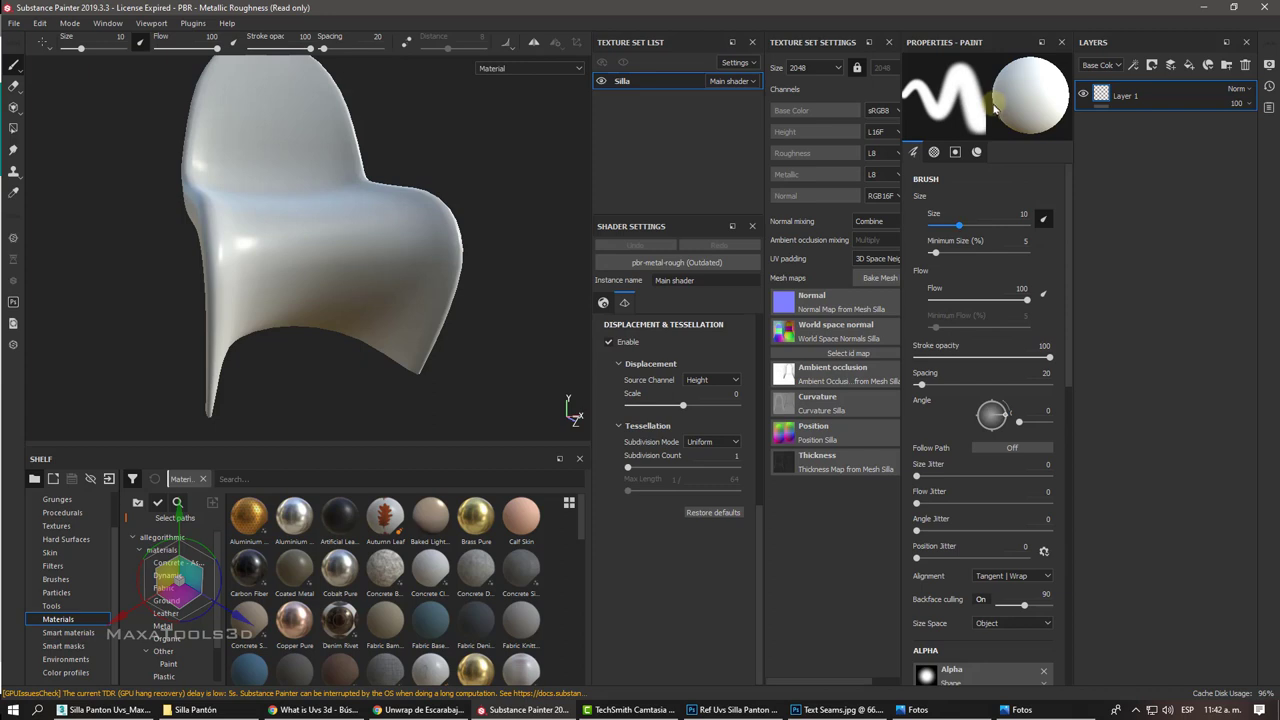
drag(959, 226, 956, 236)
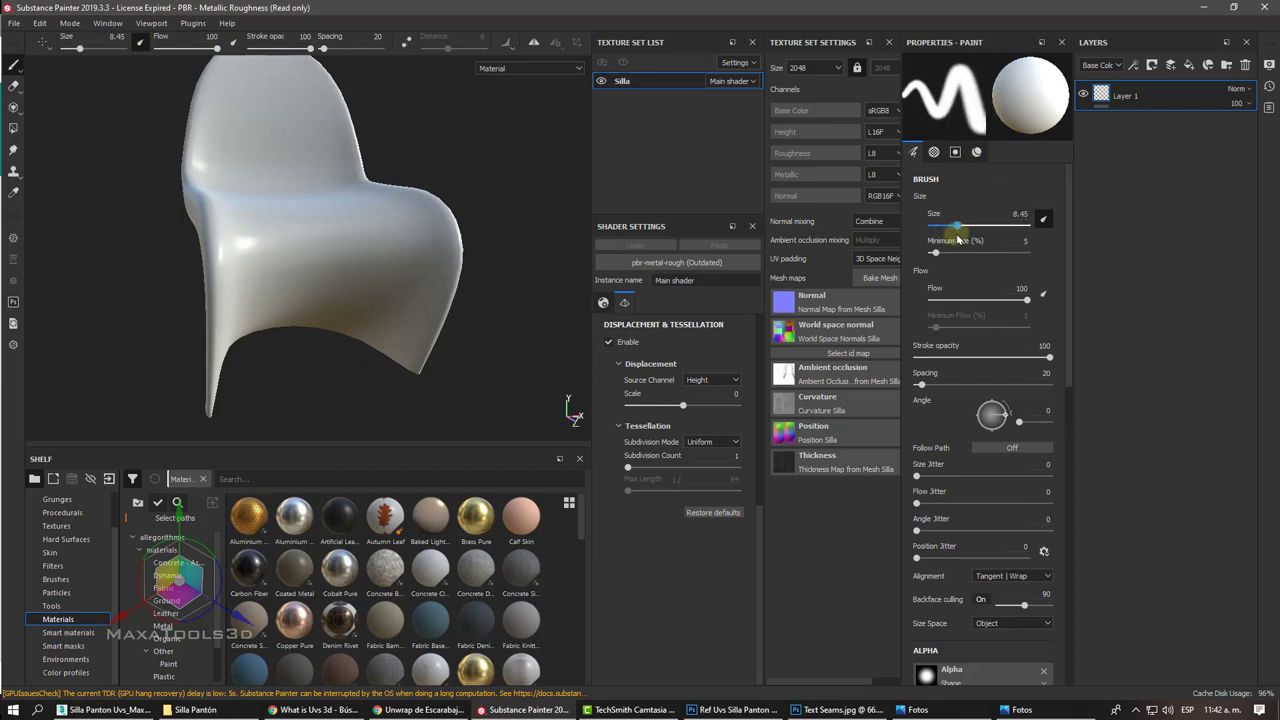
drag(79, 48, 83, 49)
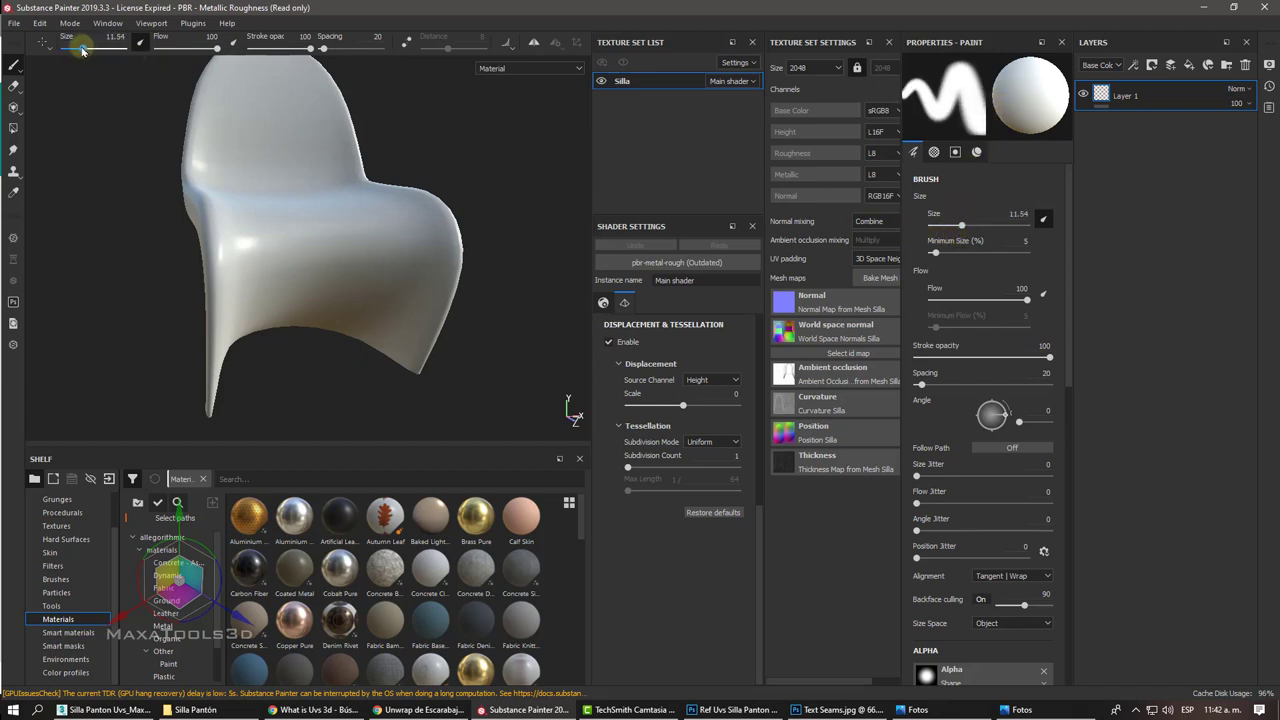
Step: Check the brush with the quick settings and a test stroke on the seat, then undo it
right_click(297, 176)
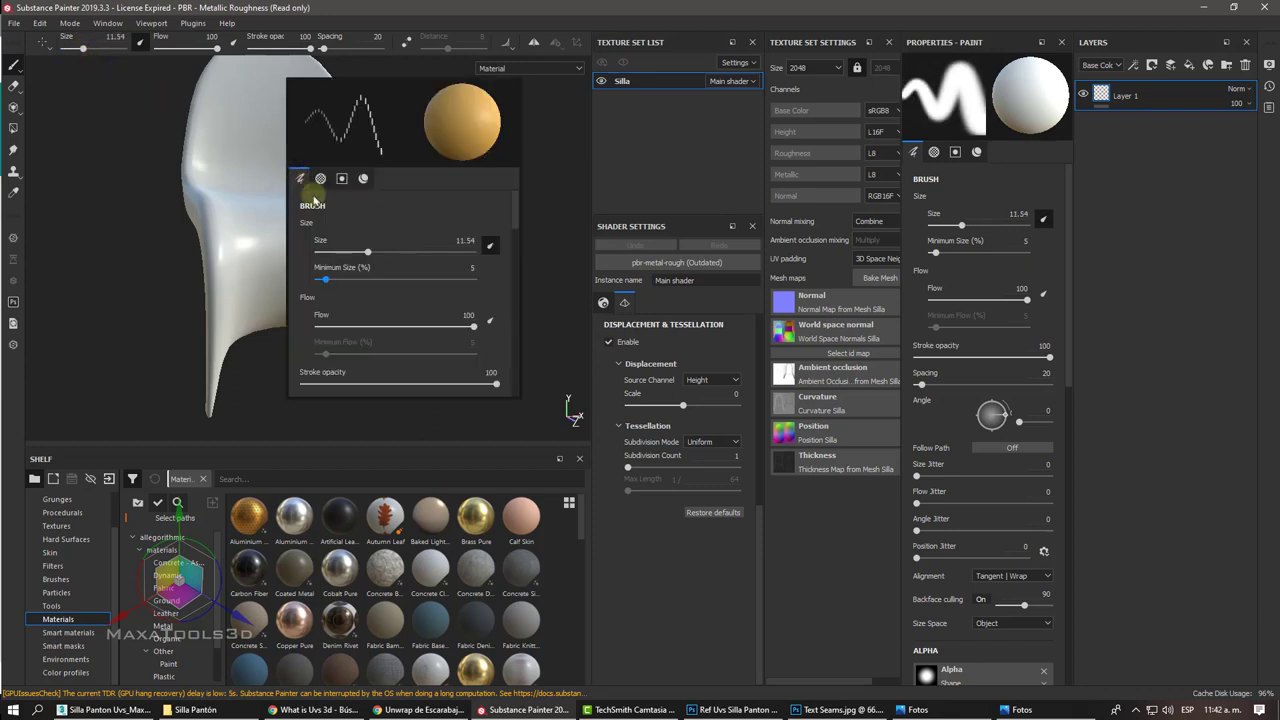
scroll(393, 293, down, 3)
scroll(401, 308, down, 5)
scroll(401, 307, down, 2)
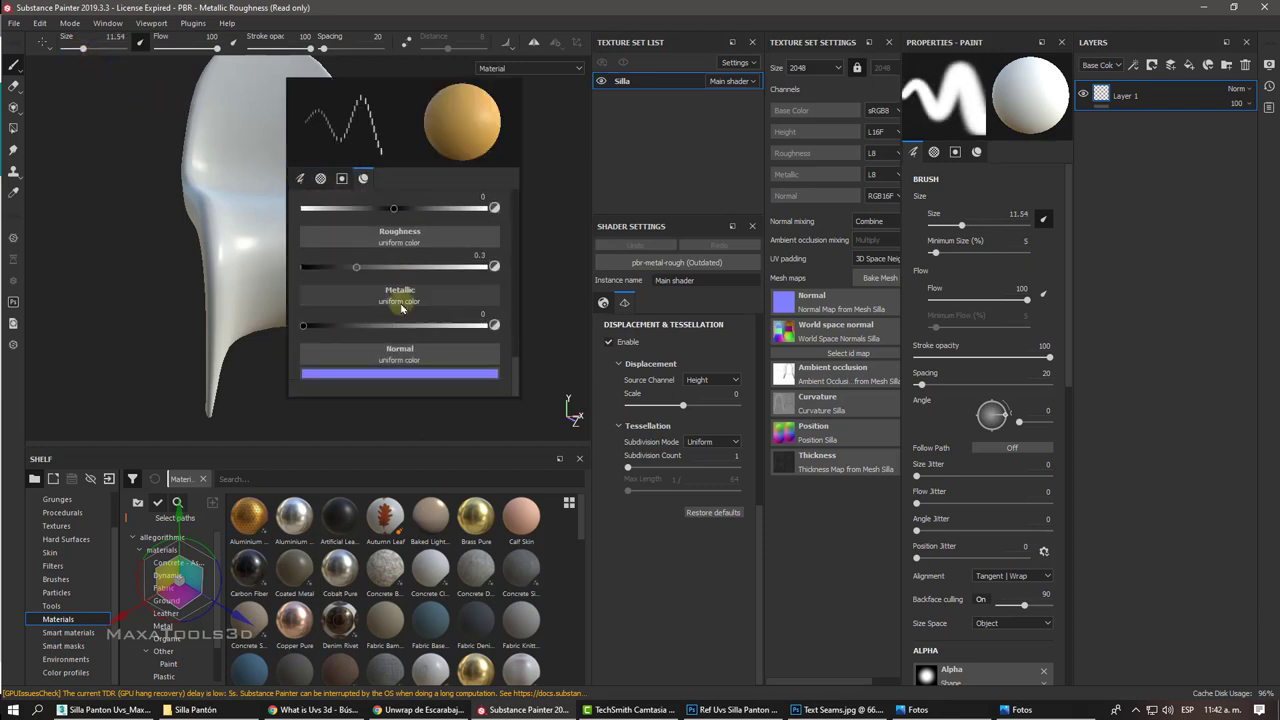
scroll(402, 308, up, 3)
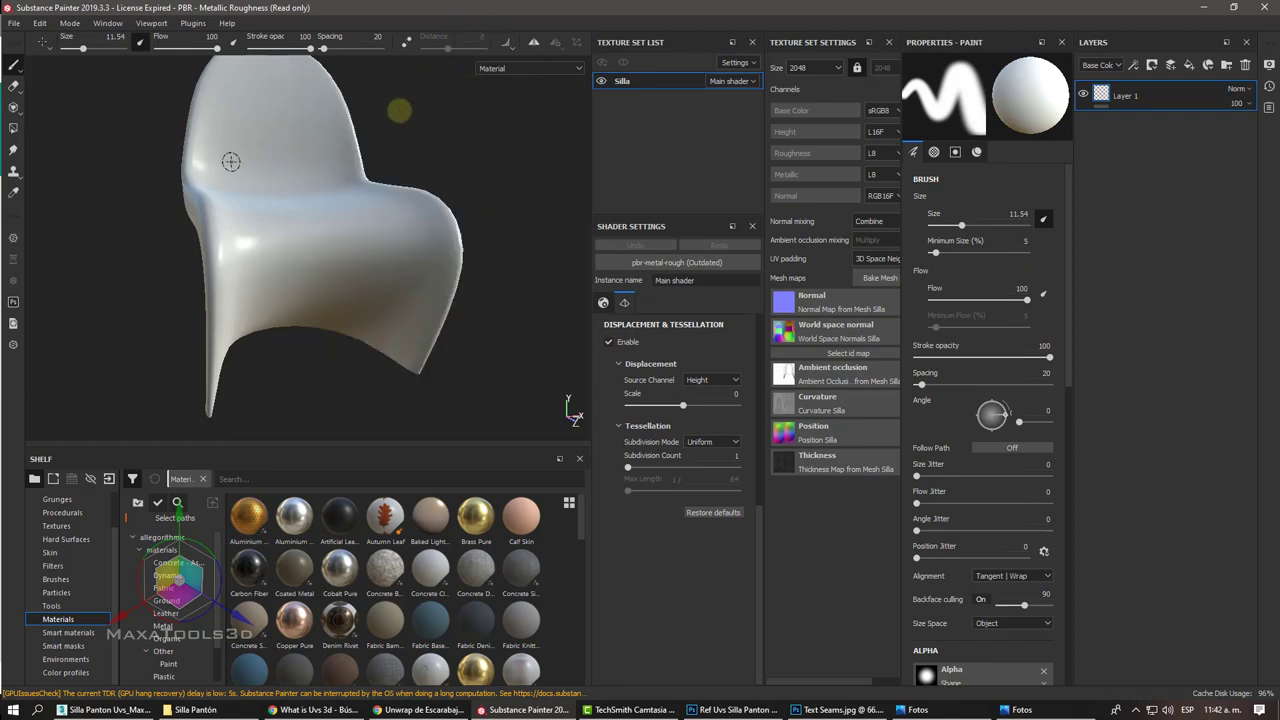
mouse_move(290, 226)
mouse_down()
mouse_move(271, 257)
mouse_move(328, 218)
mouse_up()
key(ctrl+z)
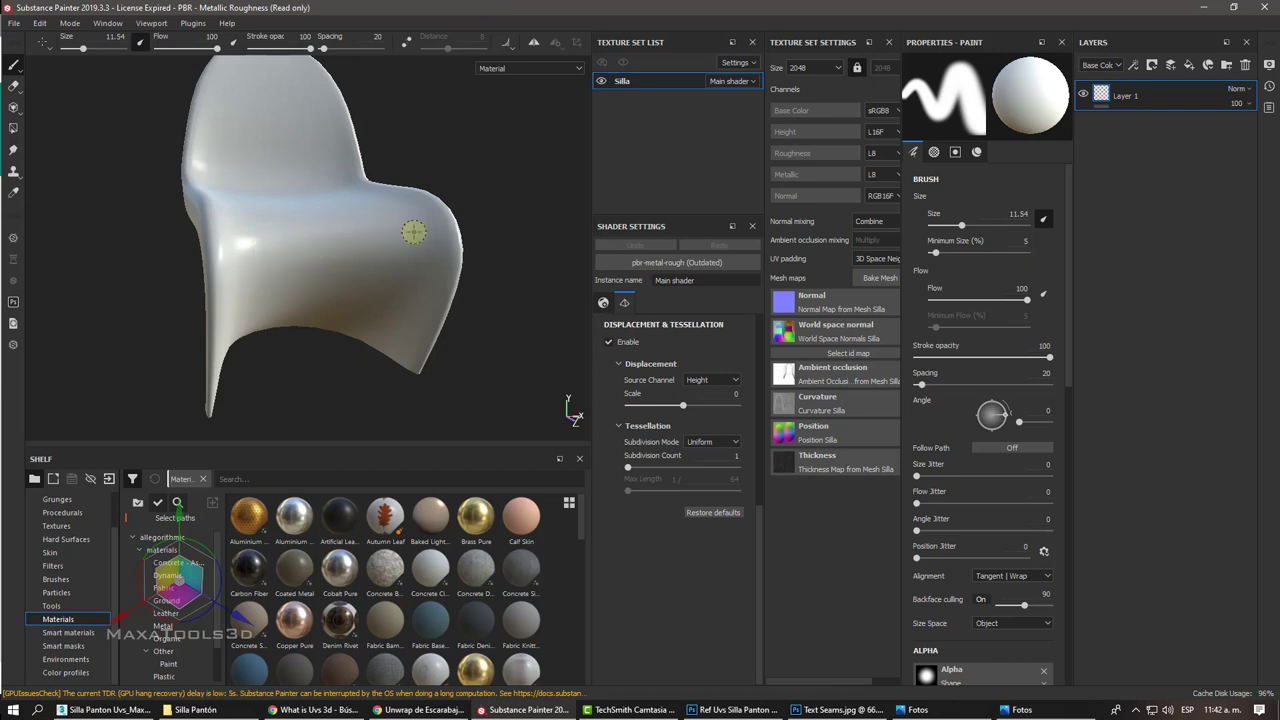
scroll(956, 280, down, 3)
scroll(956, 280, down, 4)
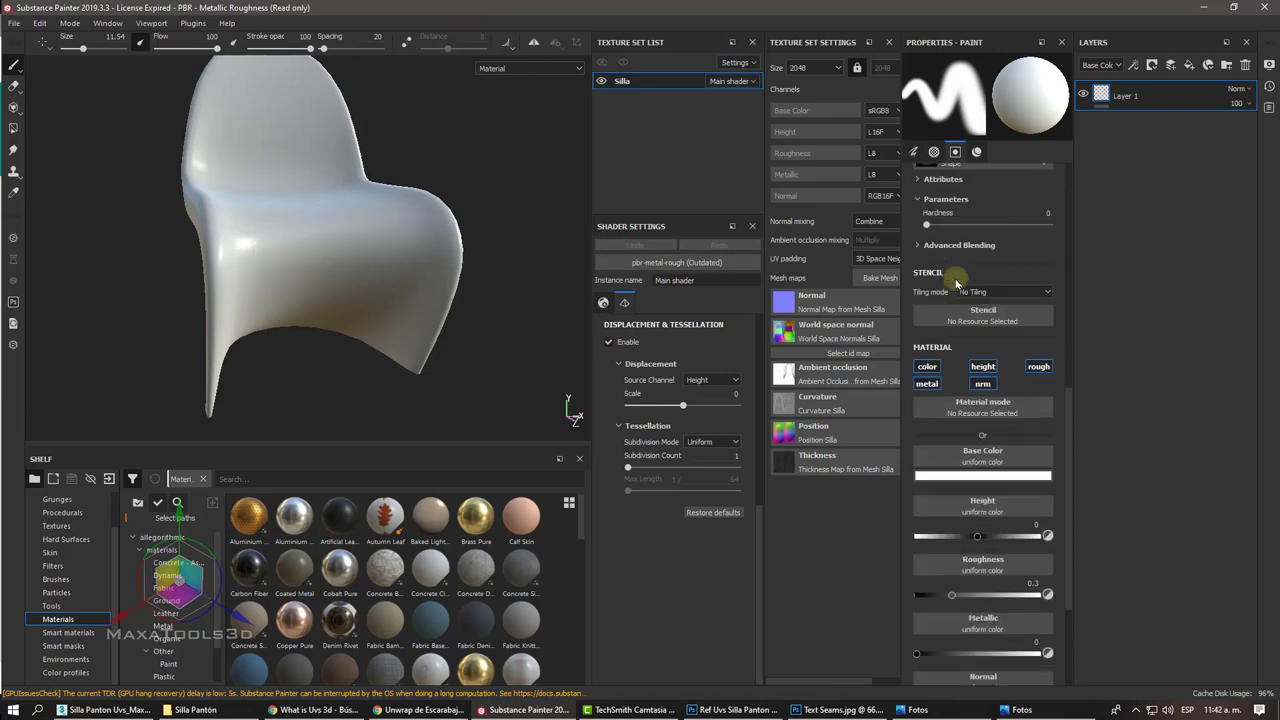
scroll(956, 284, down, 4)
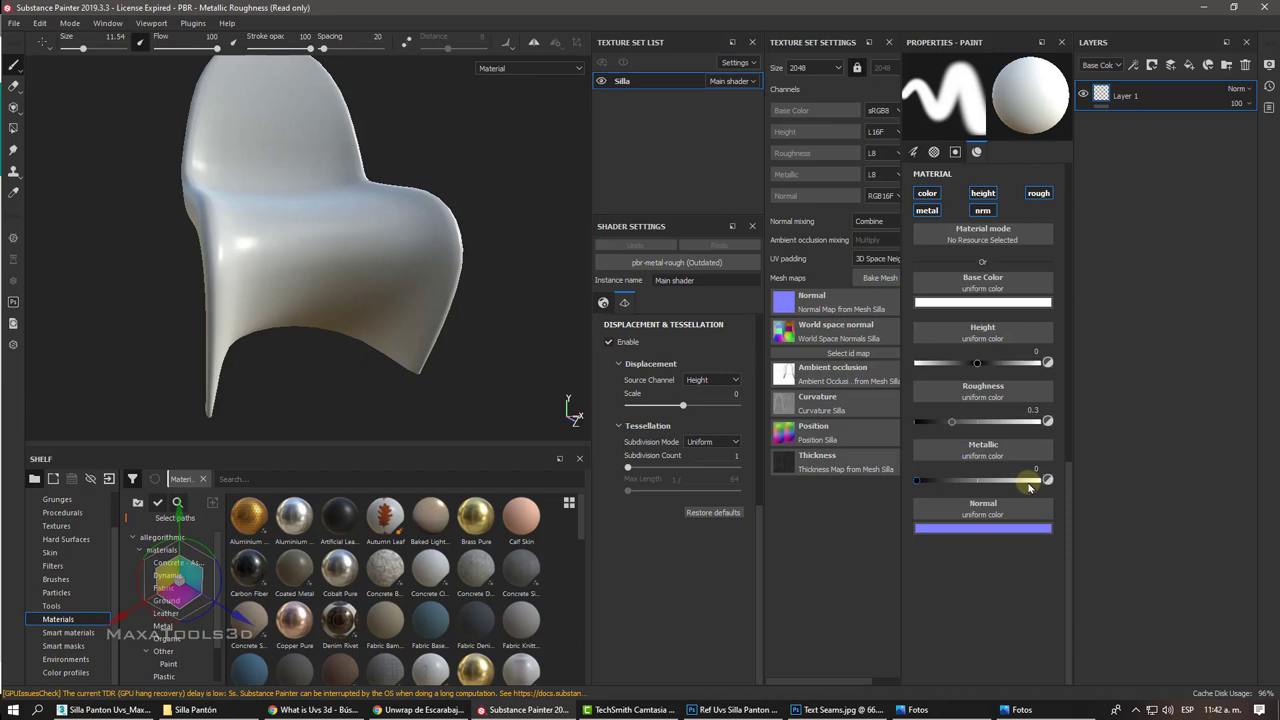
Step: Turn off the height, roughness, normal and metallic paint channels so only colour remains
scroll(981, 436, up, 3)
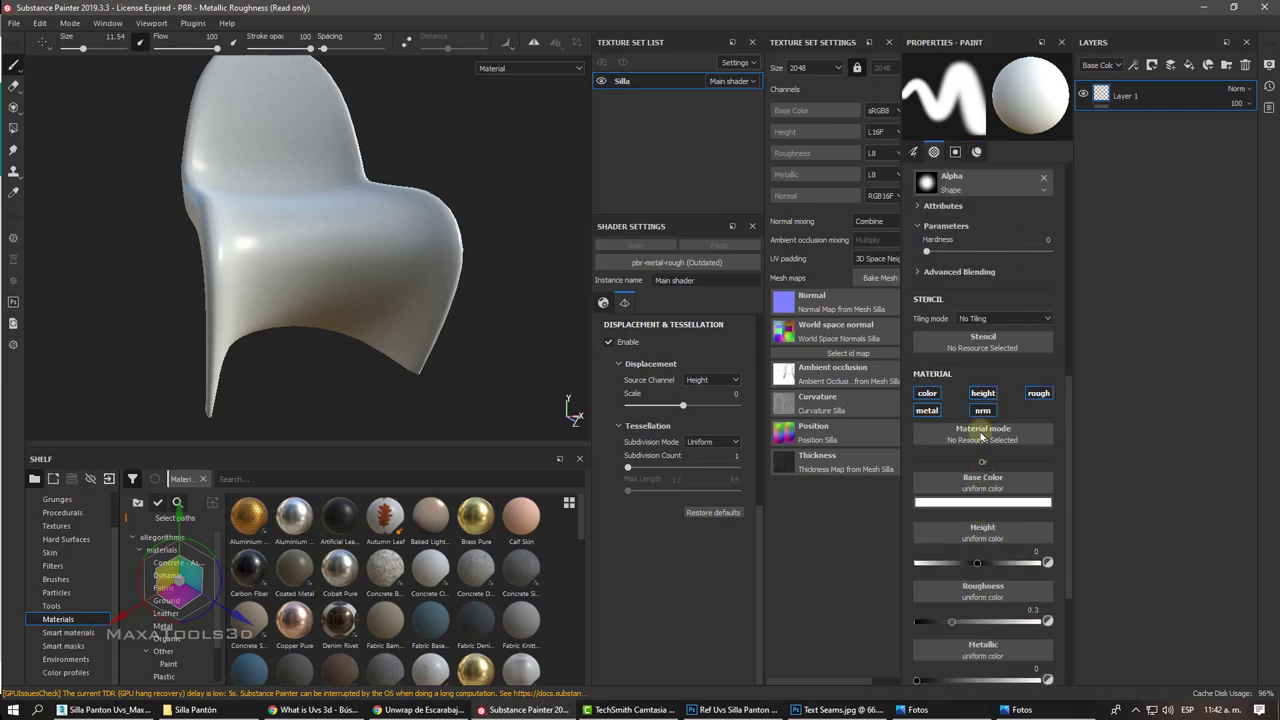
click(978, 315)
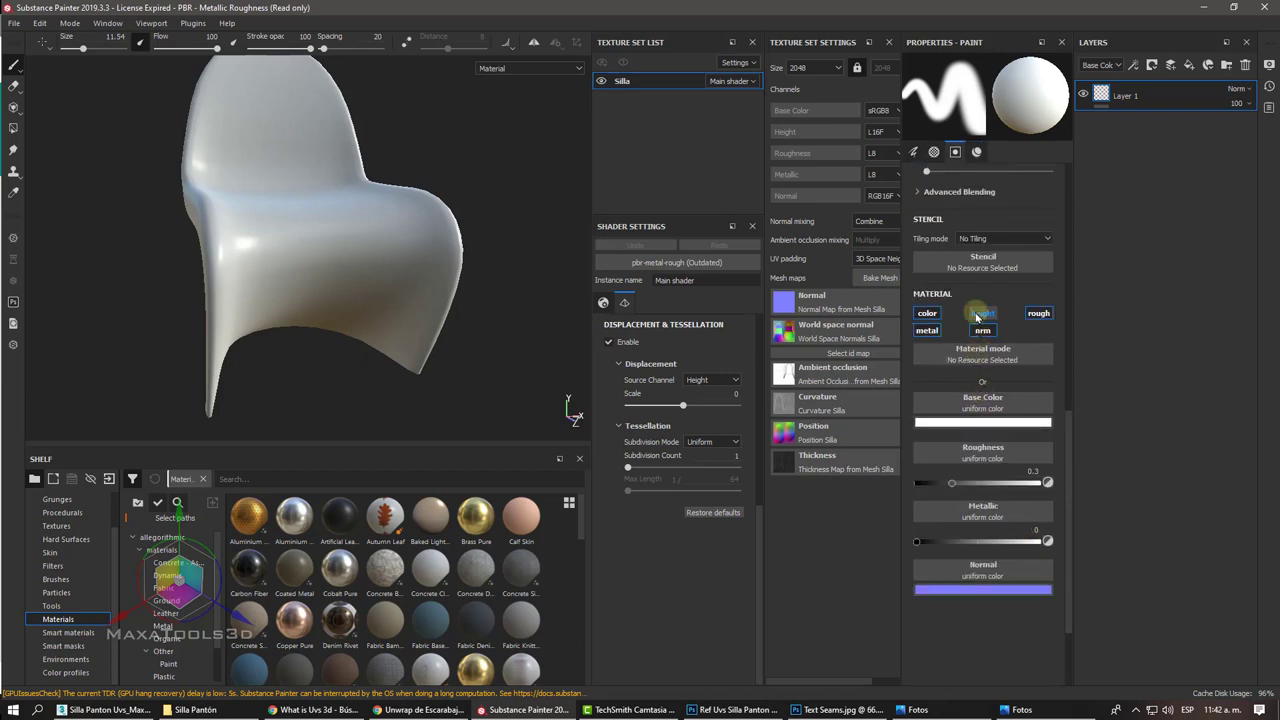
click(979, 330)
click(1037, 313)
click(927, 330)
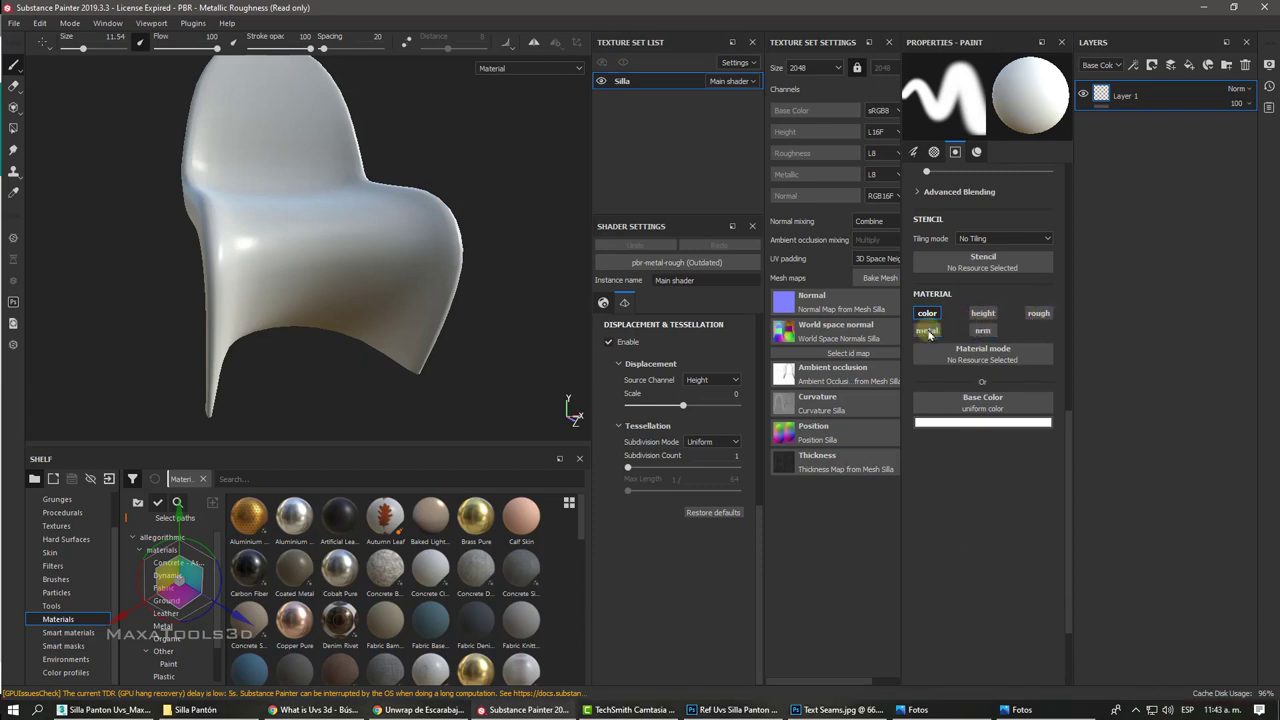
Step: Rename Layer 1 to 'Color' and check the colour-only brush with an undone test stroke
double_click(1126, 95)
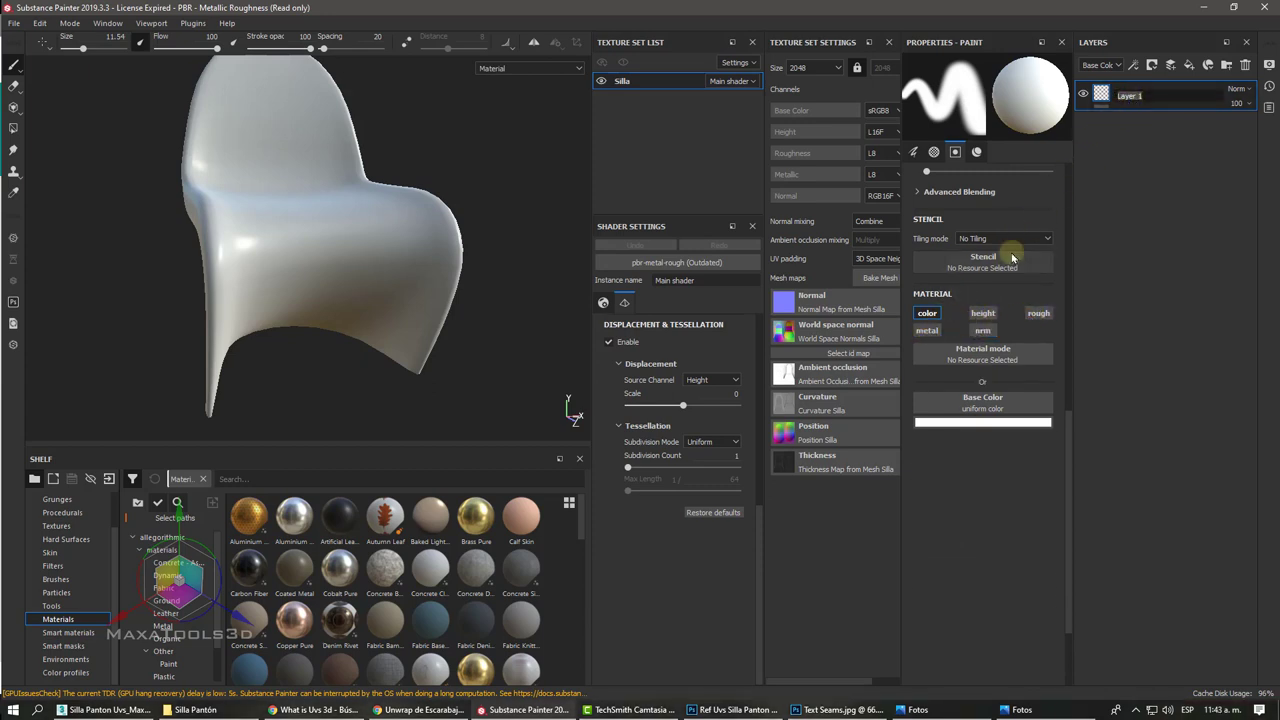
text(Color)
key(Return)
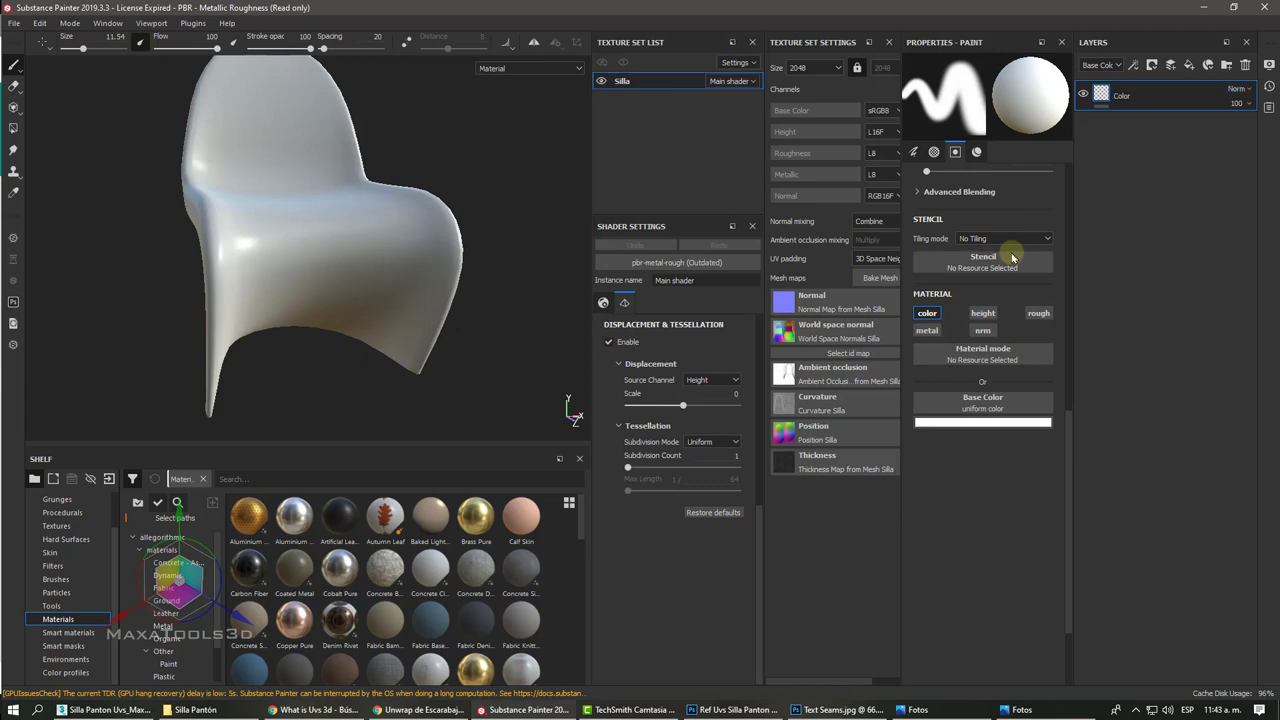
scroll(960, 235, up, 5)
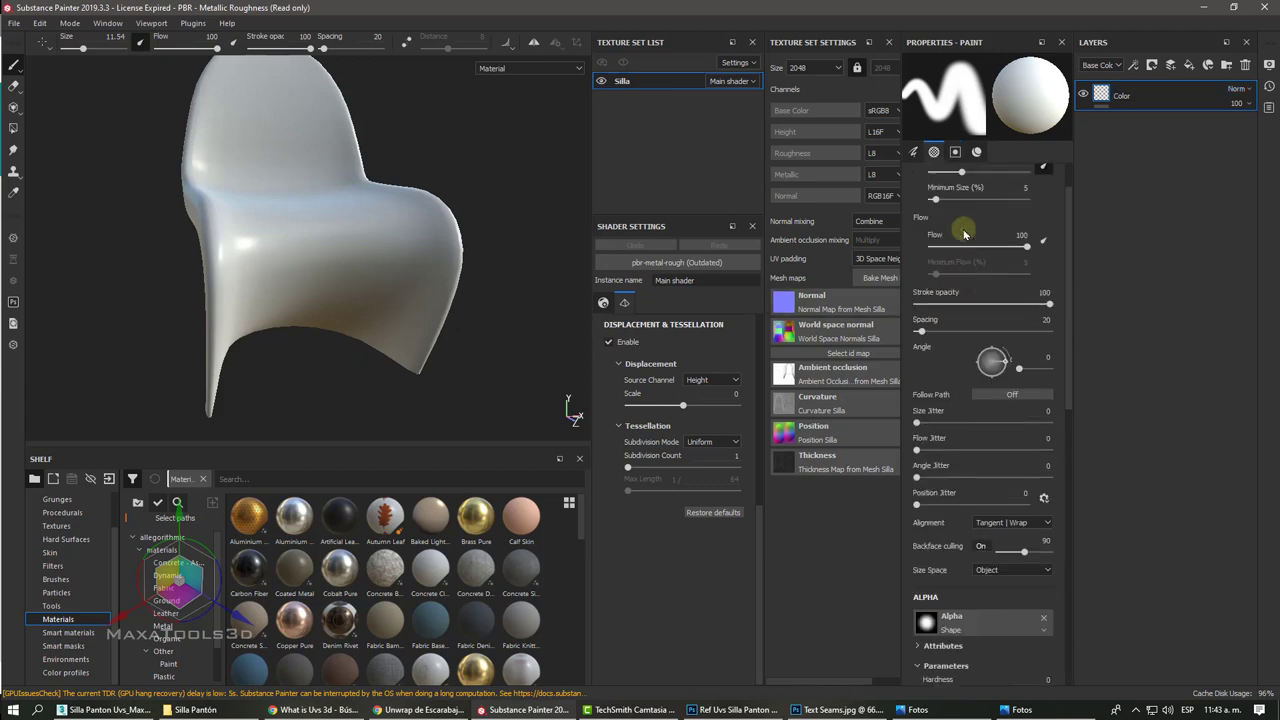
scroll(965, 300, down, 3)
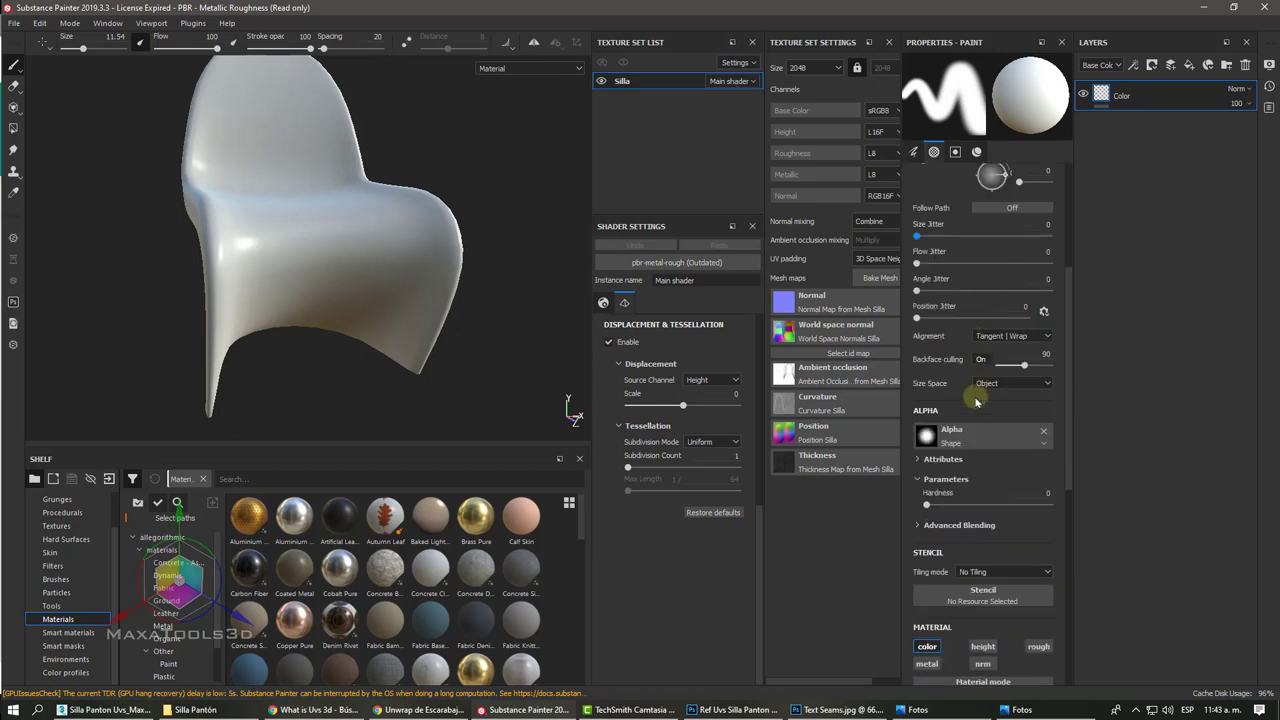
scroll(978, 440, down, 2)
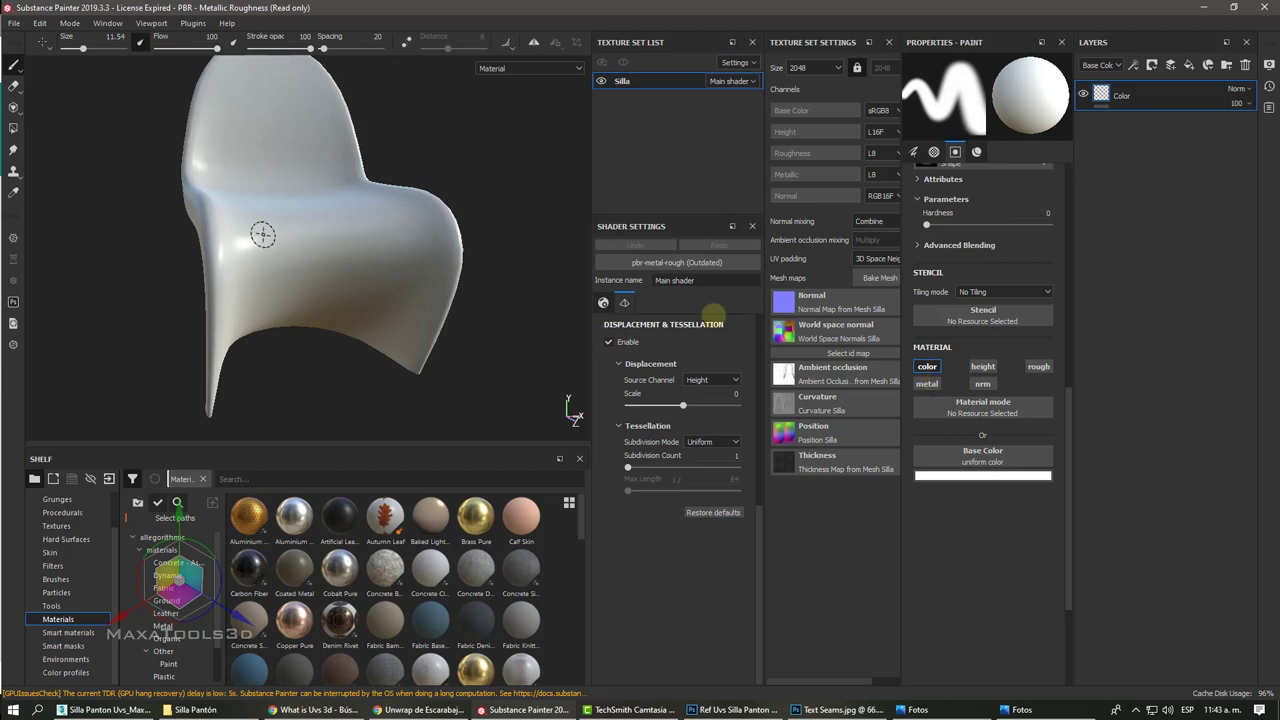
mouse_move(397, 220)
mouse_down()
mouse_move(264, 234)
mouse_move(300, 250)
mouse_move(407, 240)
mouse_up()
key(ctrl+z)
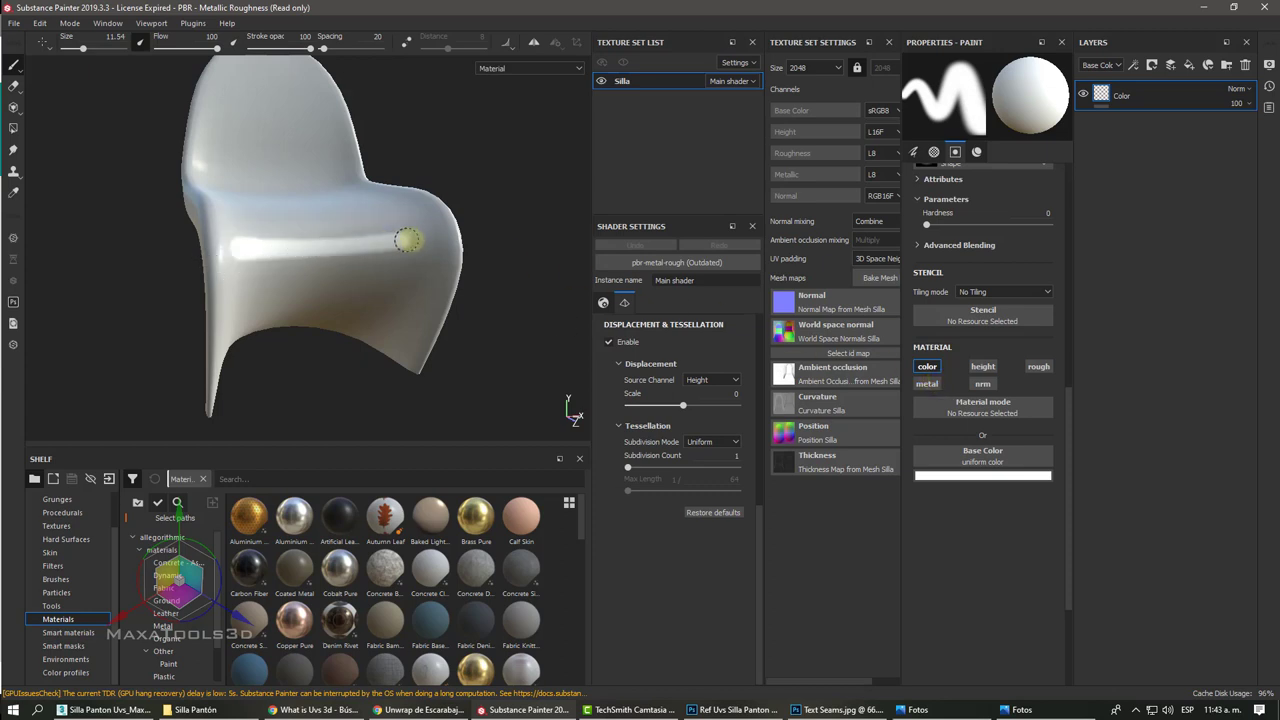
scroll(309, 257, up, 5)
mouse_move(309, 257)
alt+mouse_down()
mouse_move(306, 157)
mouse_move(149, 237)
mouse_move(378, 258)
alt+mouse_up()
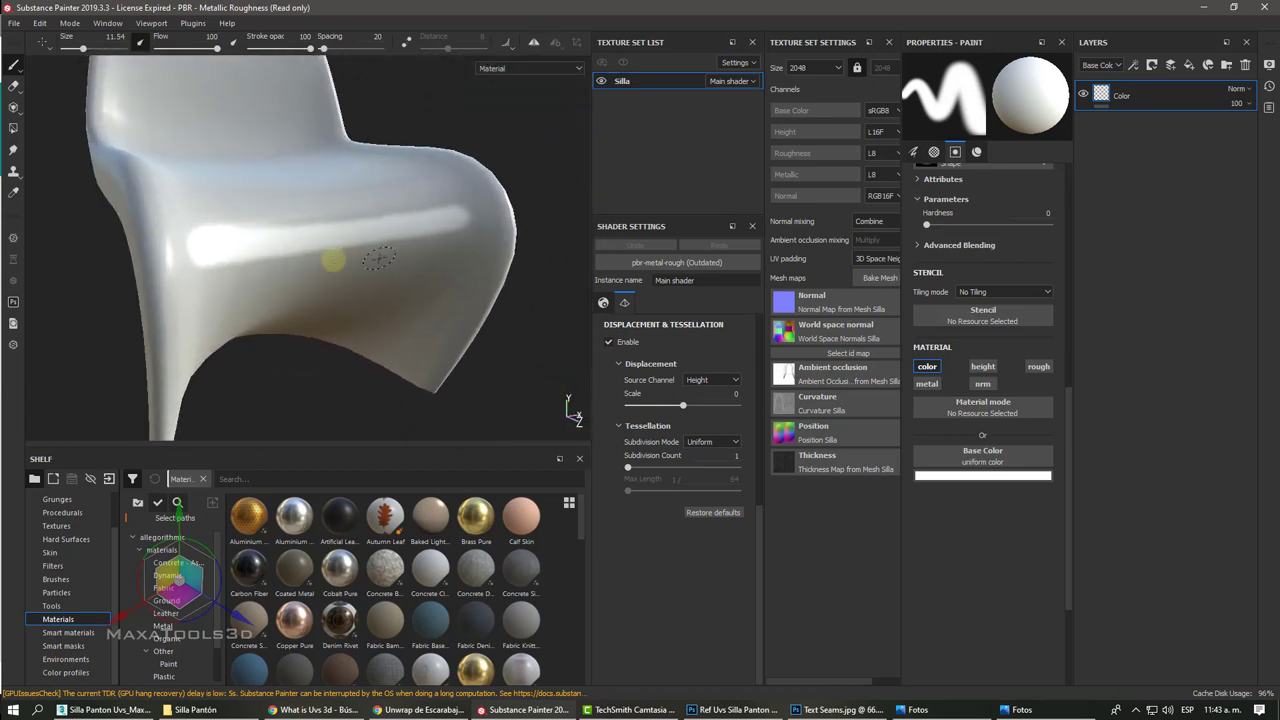
Step: Add a layer named 'Relieve' that paints only height and normal, not colour
click(1176, 65)
click(1108, 125)
text(Relieve)
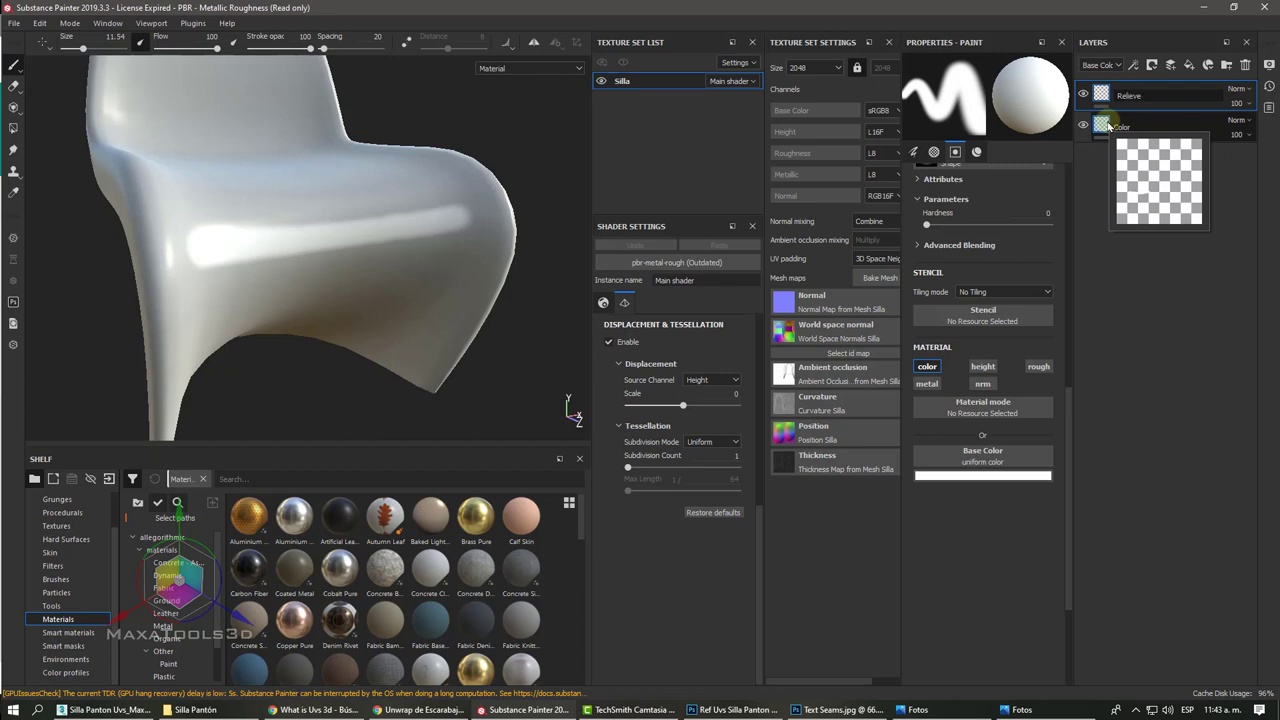
click(1108, 125)
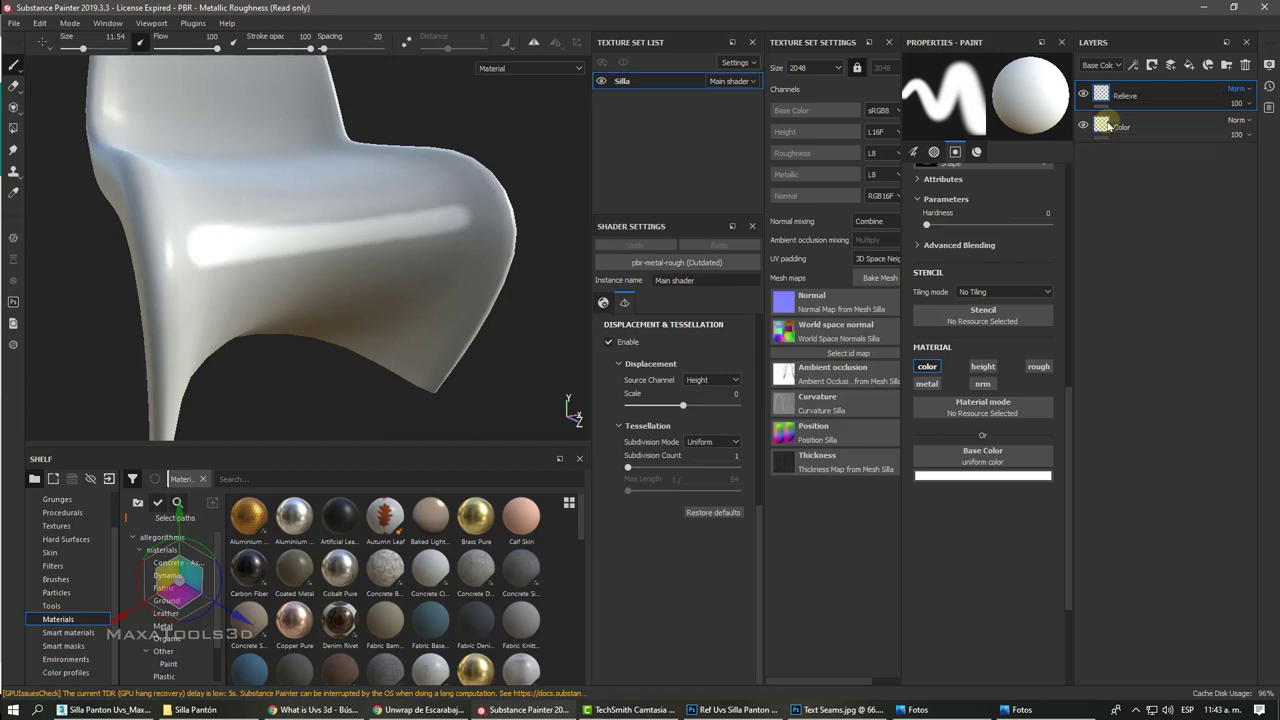
click(925, 367)
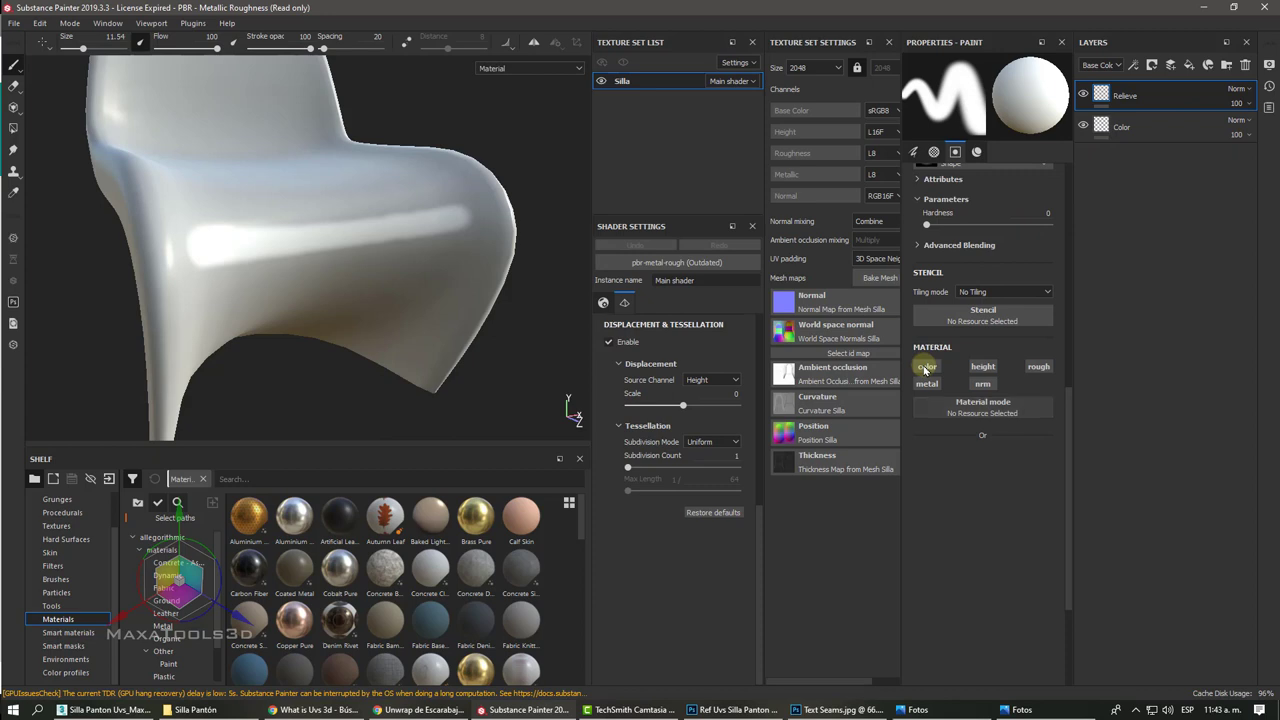
click(983, 385)
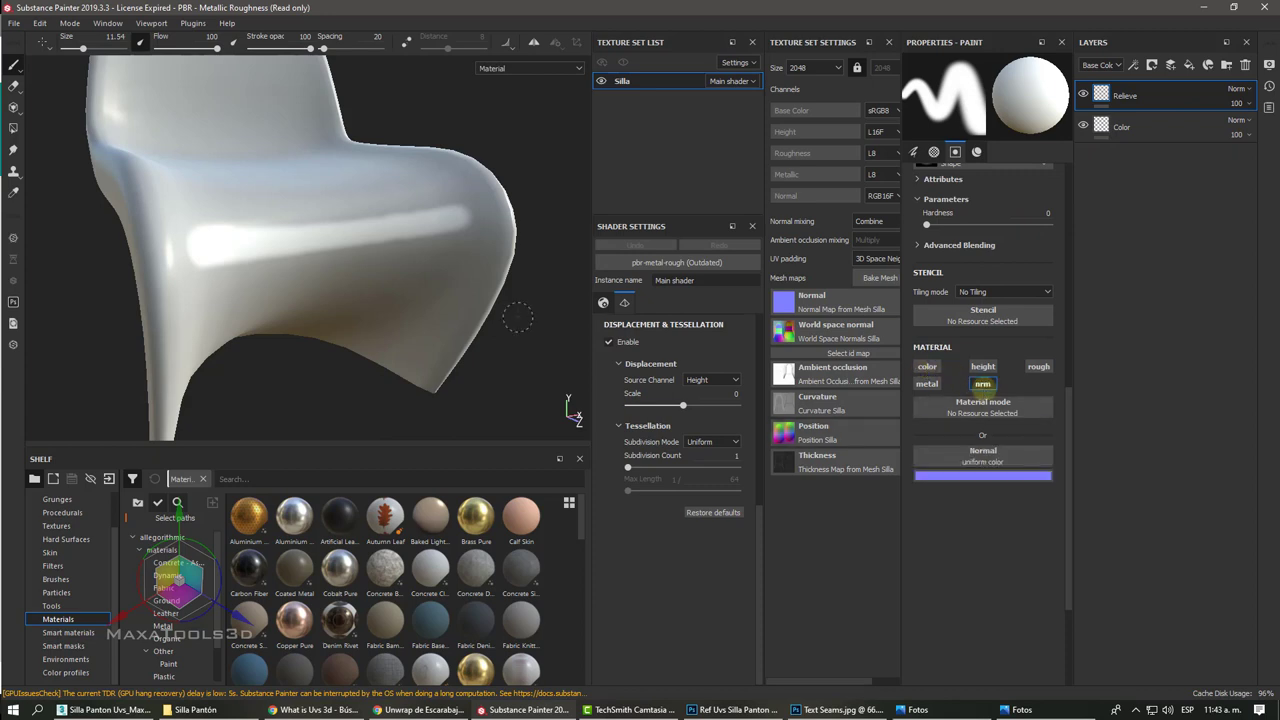
click(980, 368)
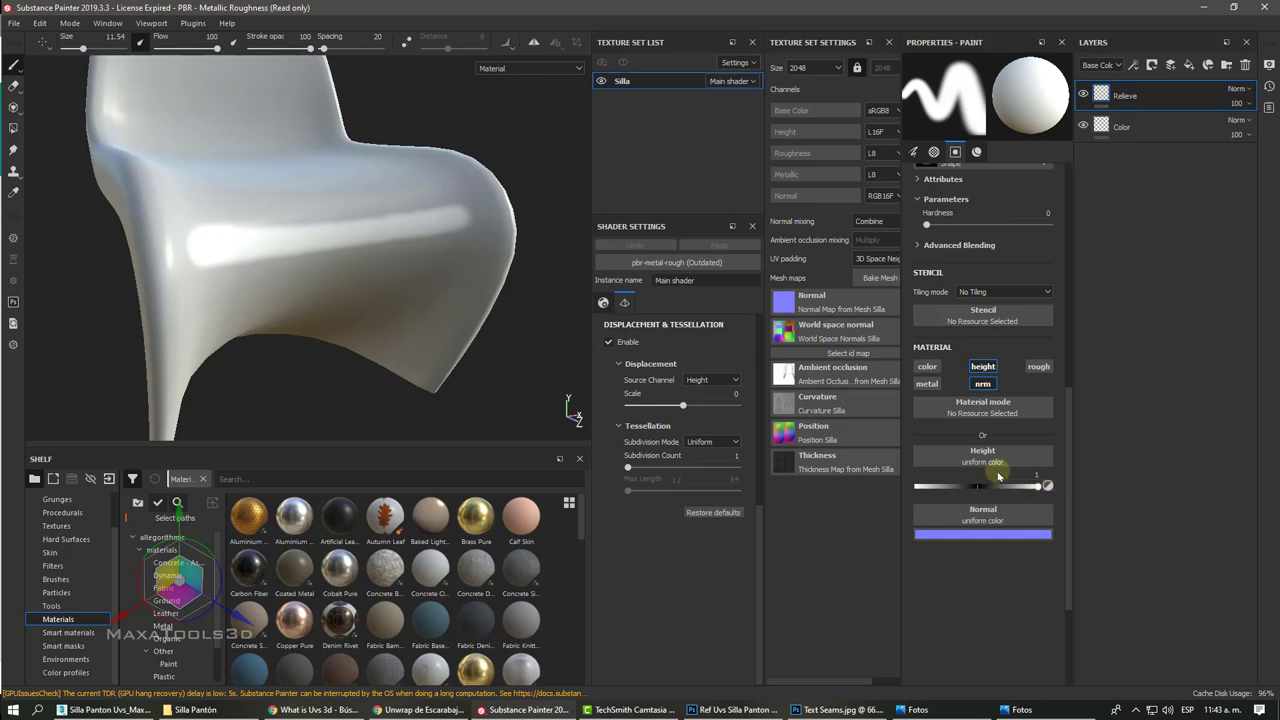
Step: Paint a trial height stroke across the chair and toggle layer visibility to compare
alt+drag(274, 206, 206, 217)
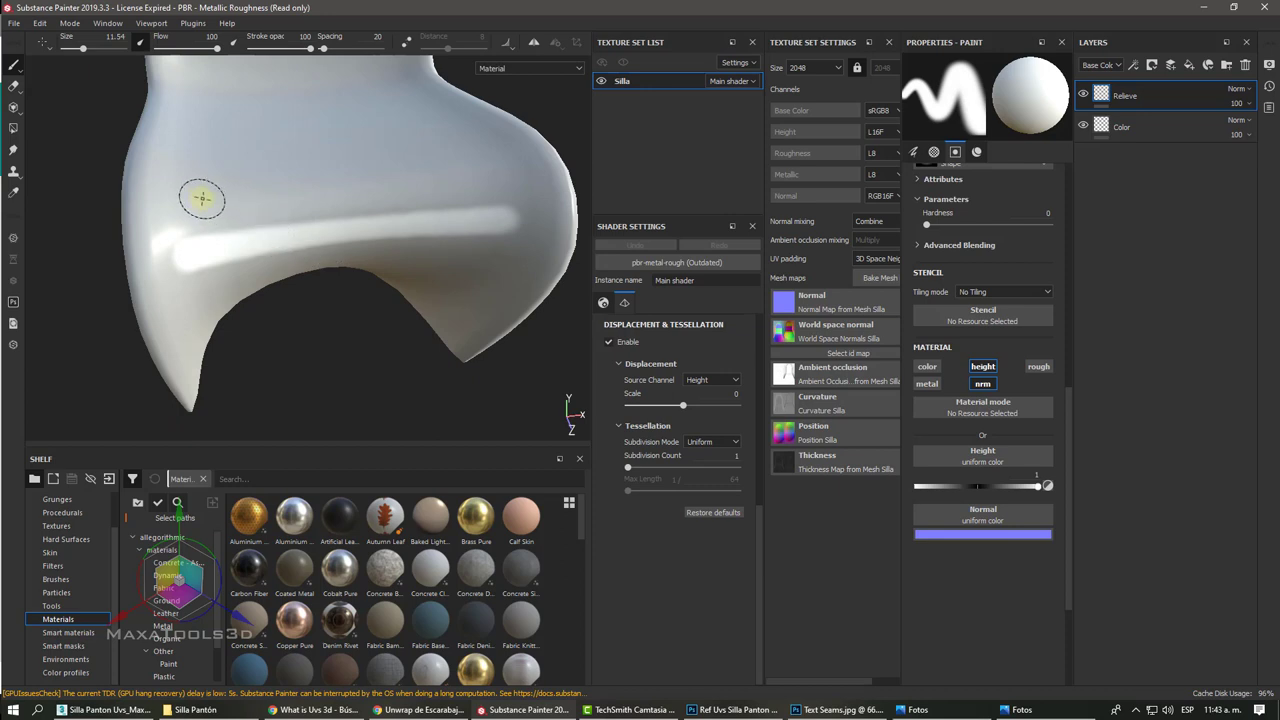
drag(202, 199, 490, 172)
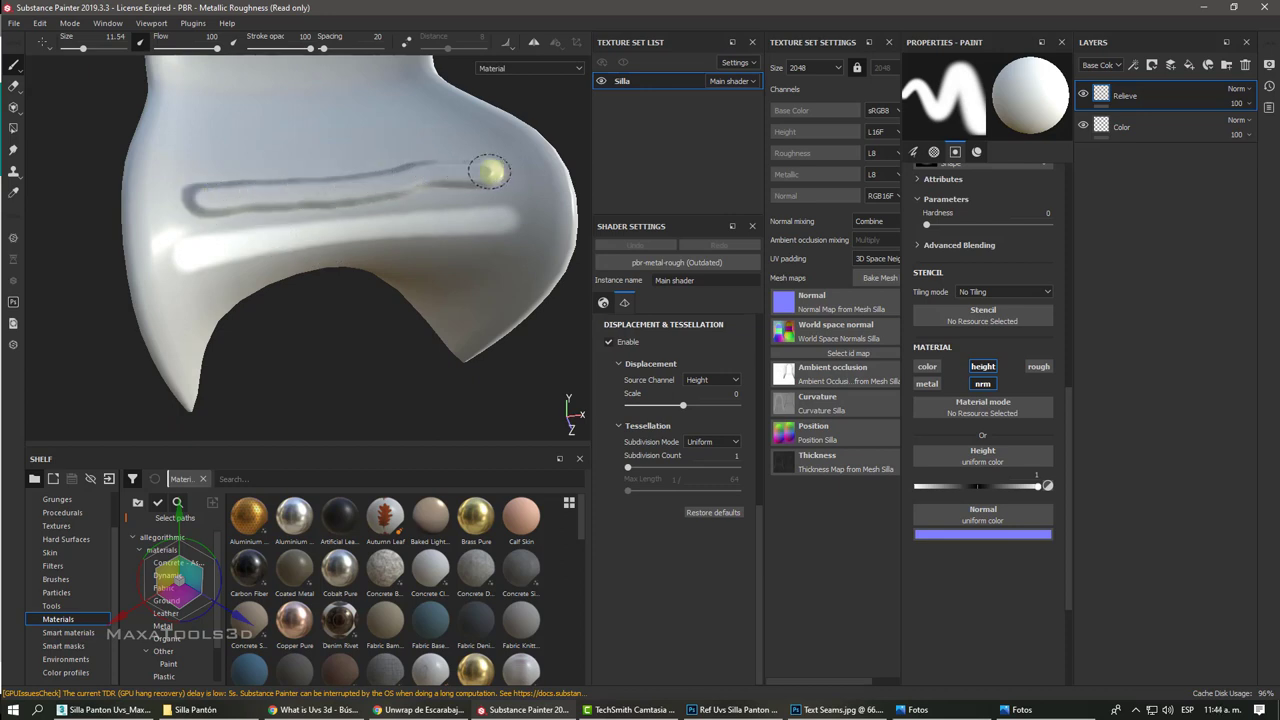
click(1082, 94)
click(1082, 94)
click(1082, 124)
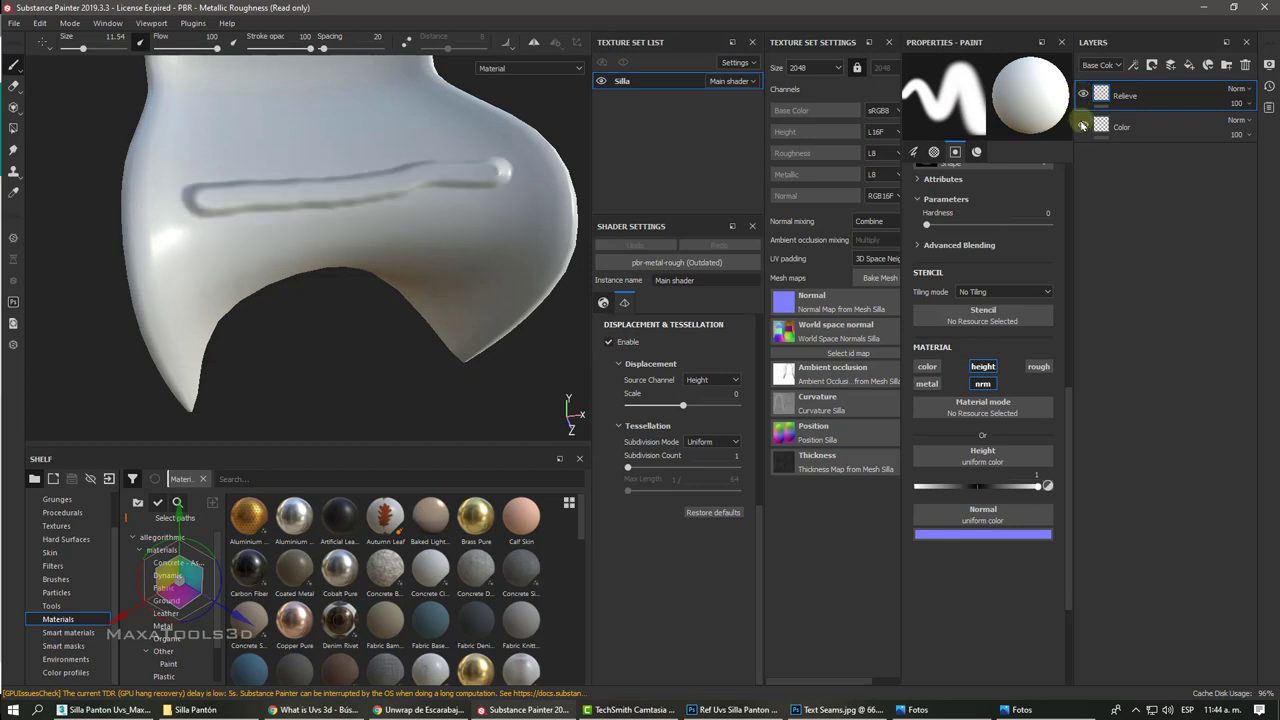
click(1082, 124)
click(1082, 124)
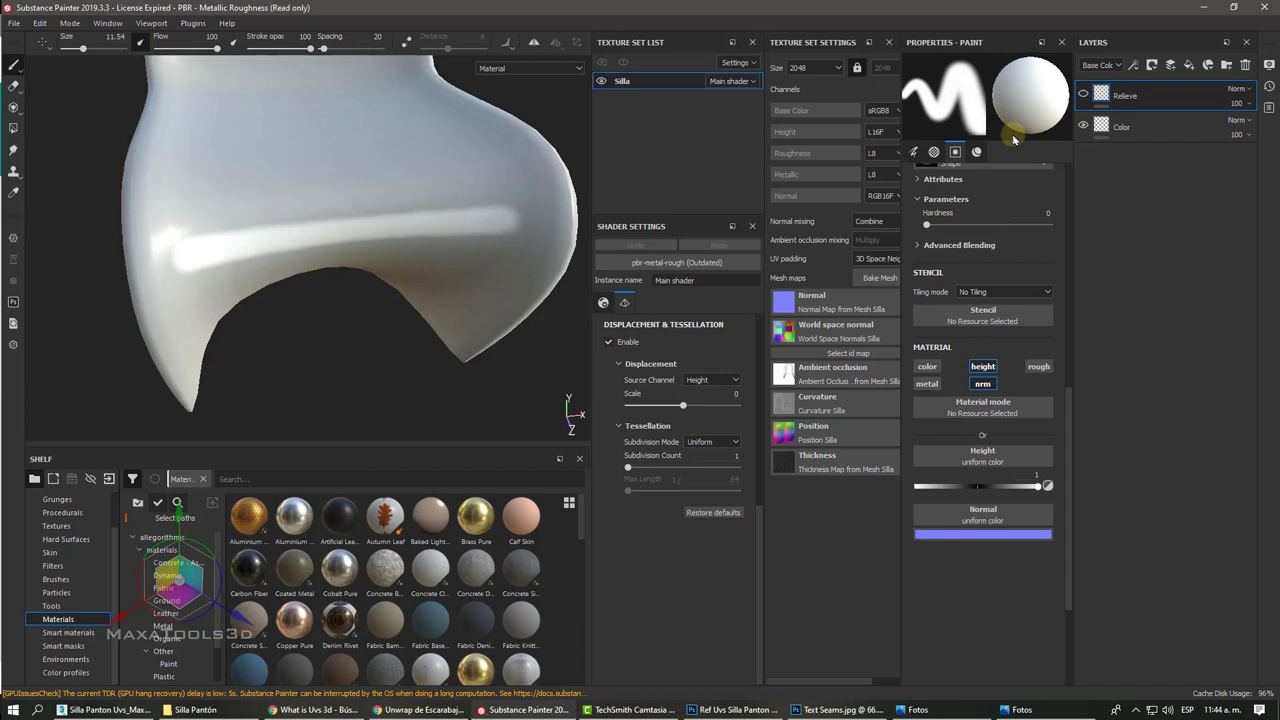
click(1082, 94)
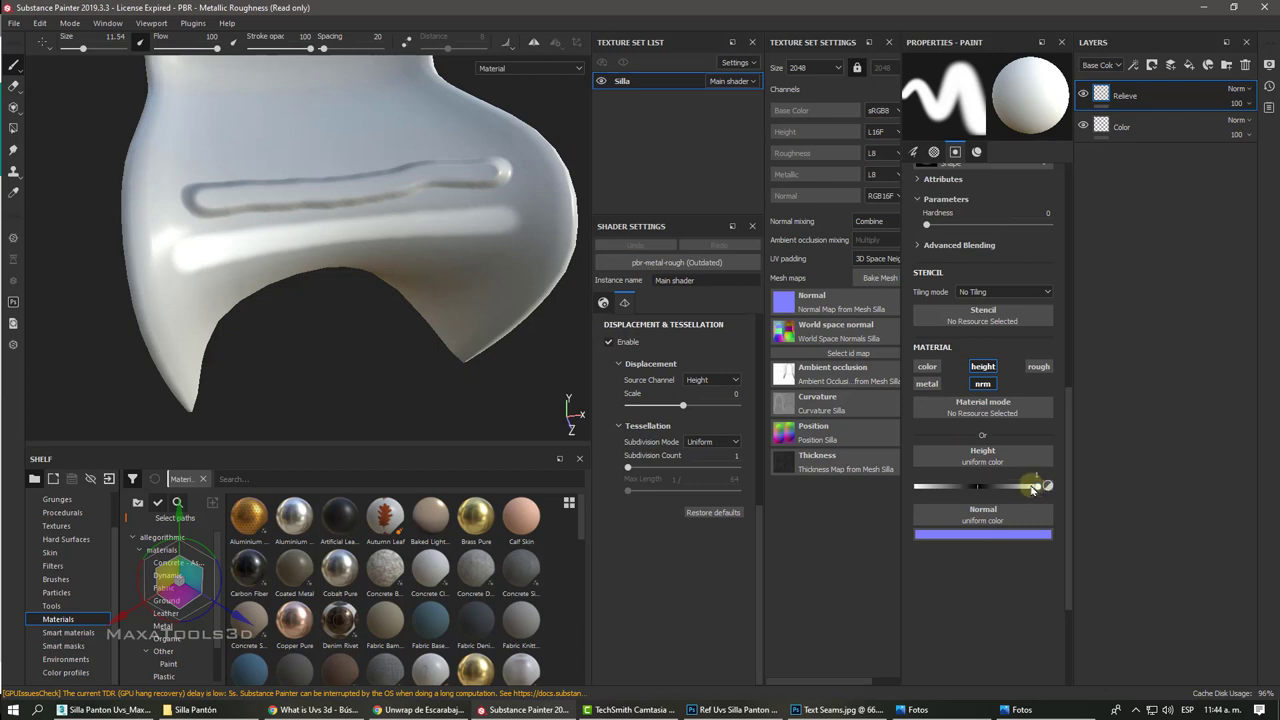
Step: Set painting height to -1 and carve a sunken groove across the seat front
drag(1033, 488, 977, 488)
click(1027, 474)
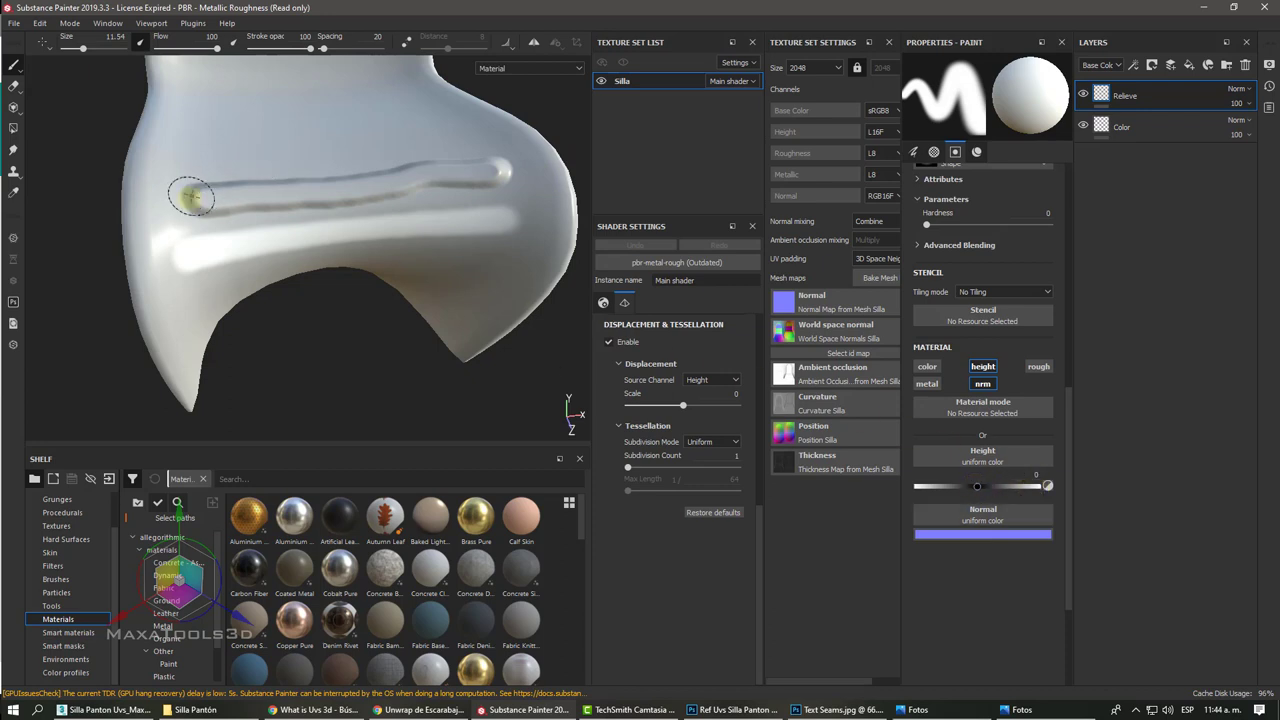
mouse_move(186, 194)
mouse_down()
mouse_move(458, 167)
mouse_move(266, 206)
mouse_move(251, 177)
mouse_move(318, 163)
mouse_up()
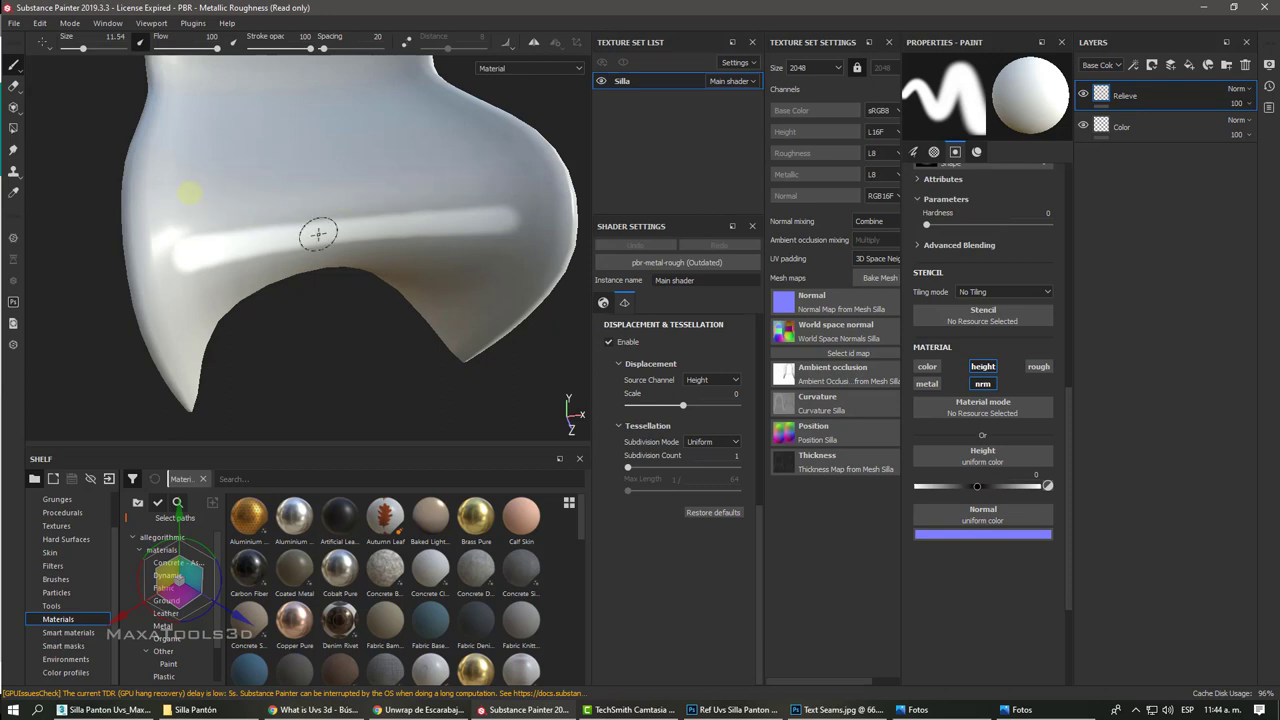
drag(979, 486, 912, 486)
drag(500, 171, 212, 200)
mouse_move(326, 290)
alt+mouse_down()
mouse_move(400, 271)
mouse_move(334, 277)
mouse_move(328, 306)
alt+mouse_up()
drag(175, 242, 503, 223)
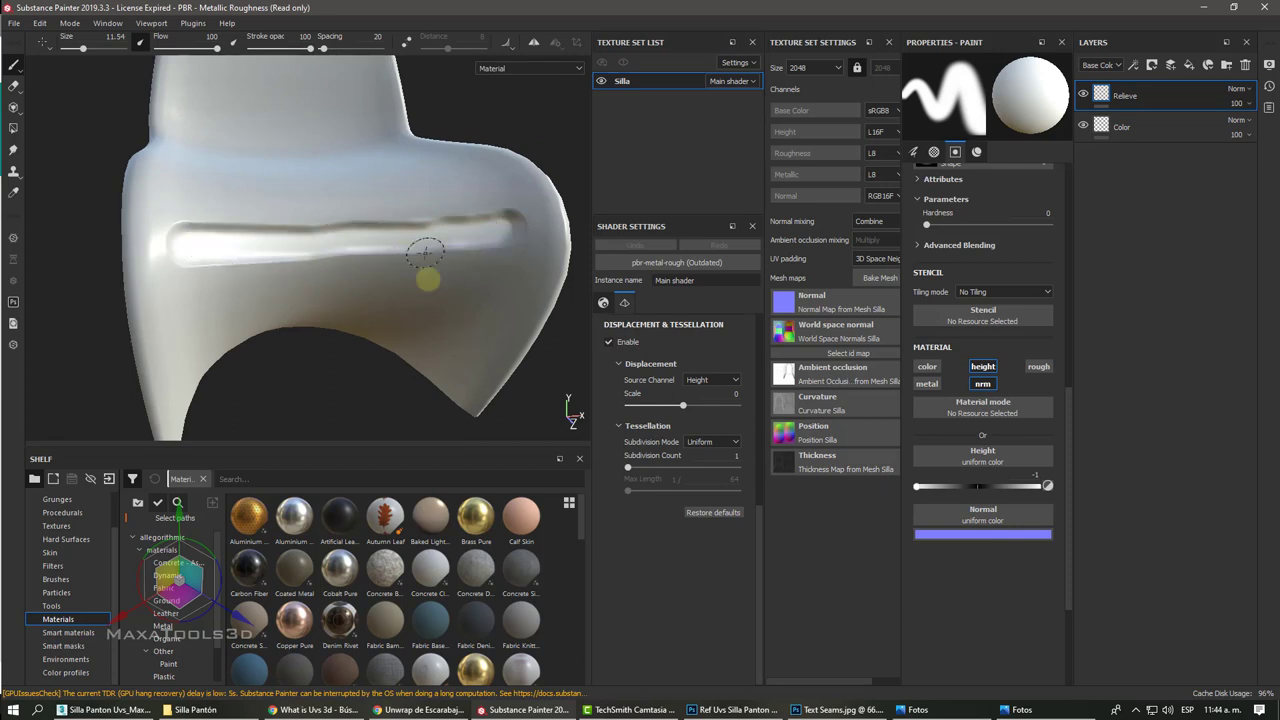
mouse_move(423, 277)
alt+mouse_down()
mouse_move(300, 335)
mouse_move(286, 326)
alt+mouse_up()
scroll(286, 327, up, 5)
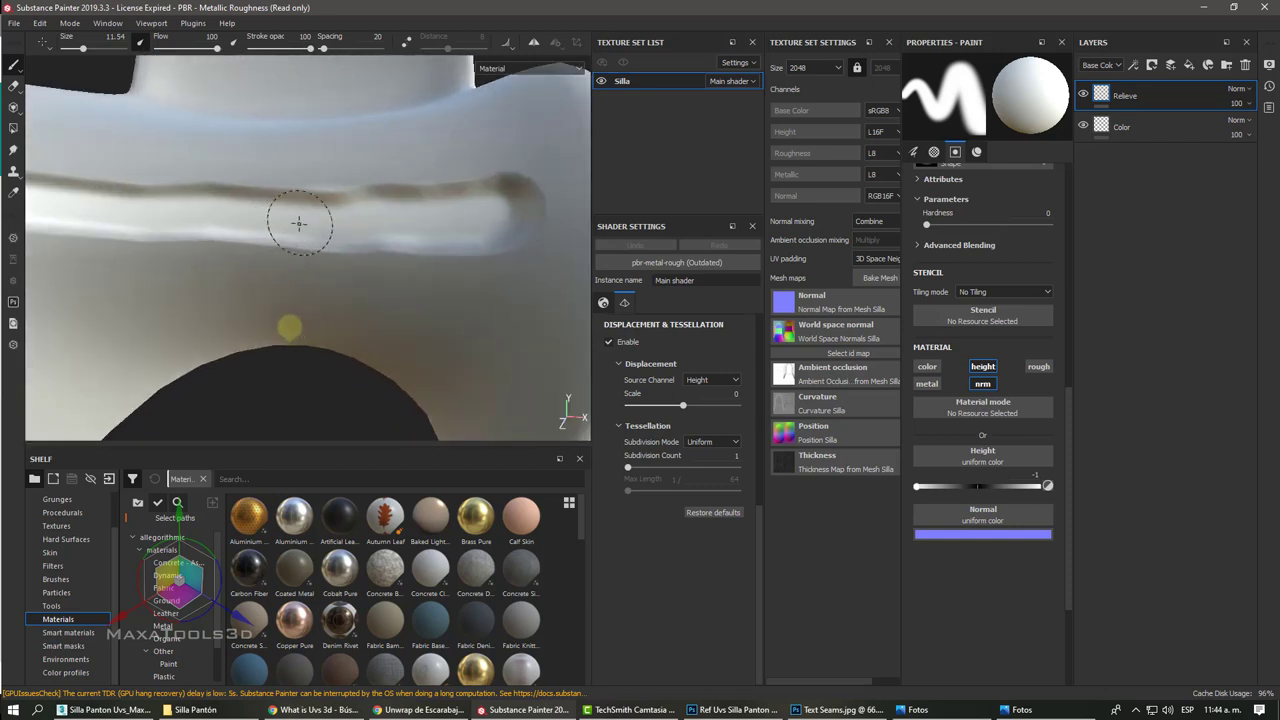
scroll(249, 289, down, 2)
scroll(235, 281, down, 2)
mouse_move(236, 281)
alt+mouse_down()
mouse_move(143, 266)
mouse_move(194, 243)
mouse_move(260, 266)
alt+mouse_up()
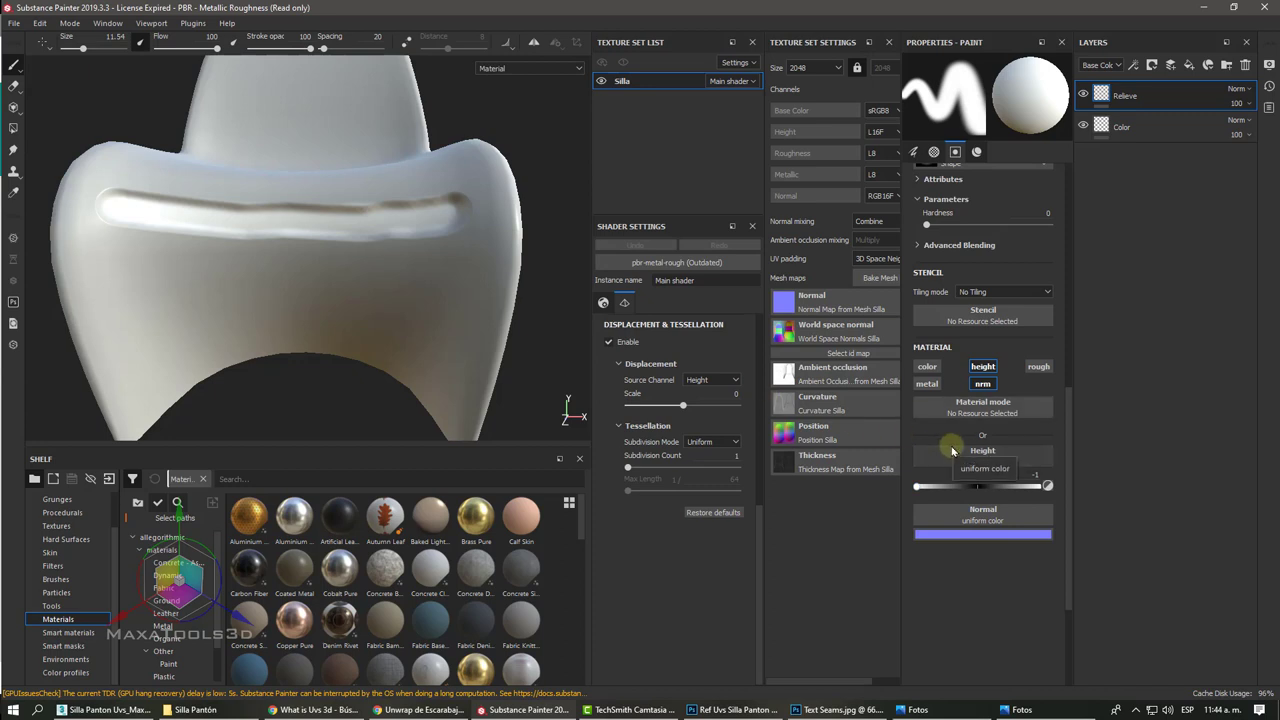
Step: Add a new layer that paints only metallic, with height and normal turned off
click(1171, 66)
text(Metal)
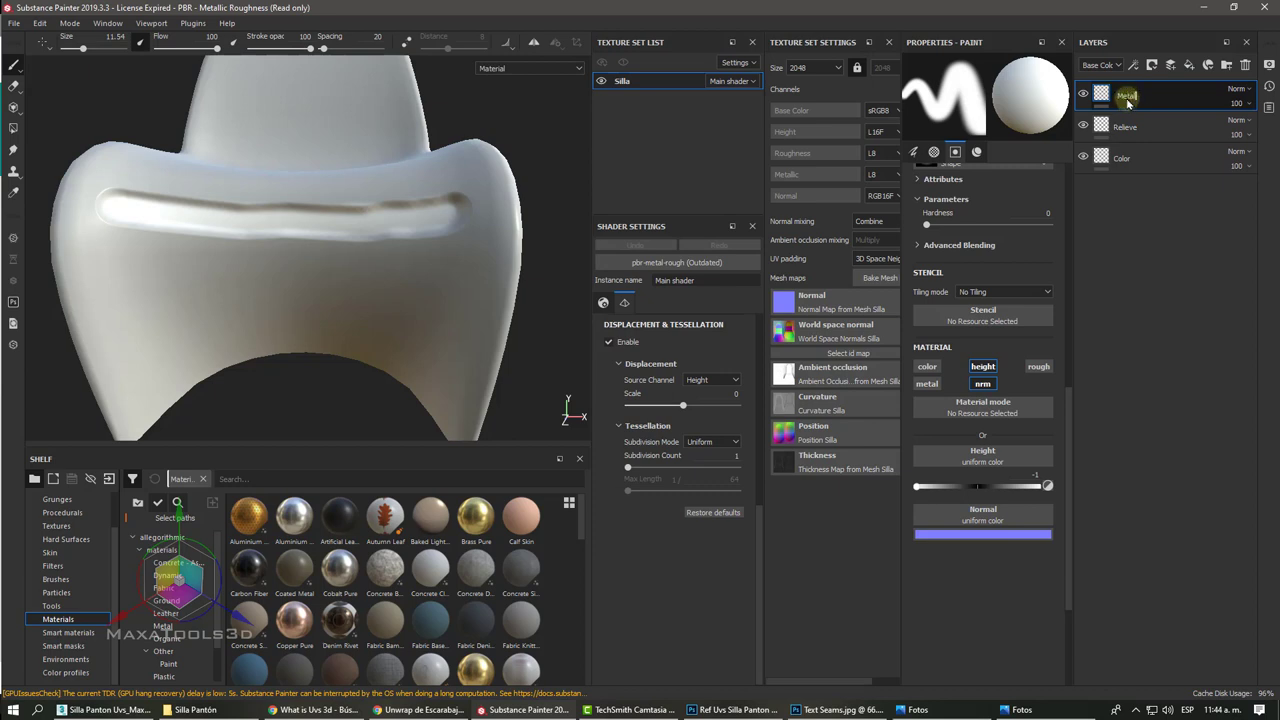
click(983, 366)
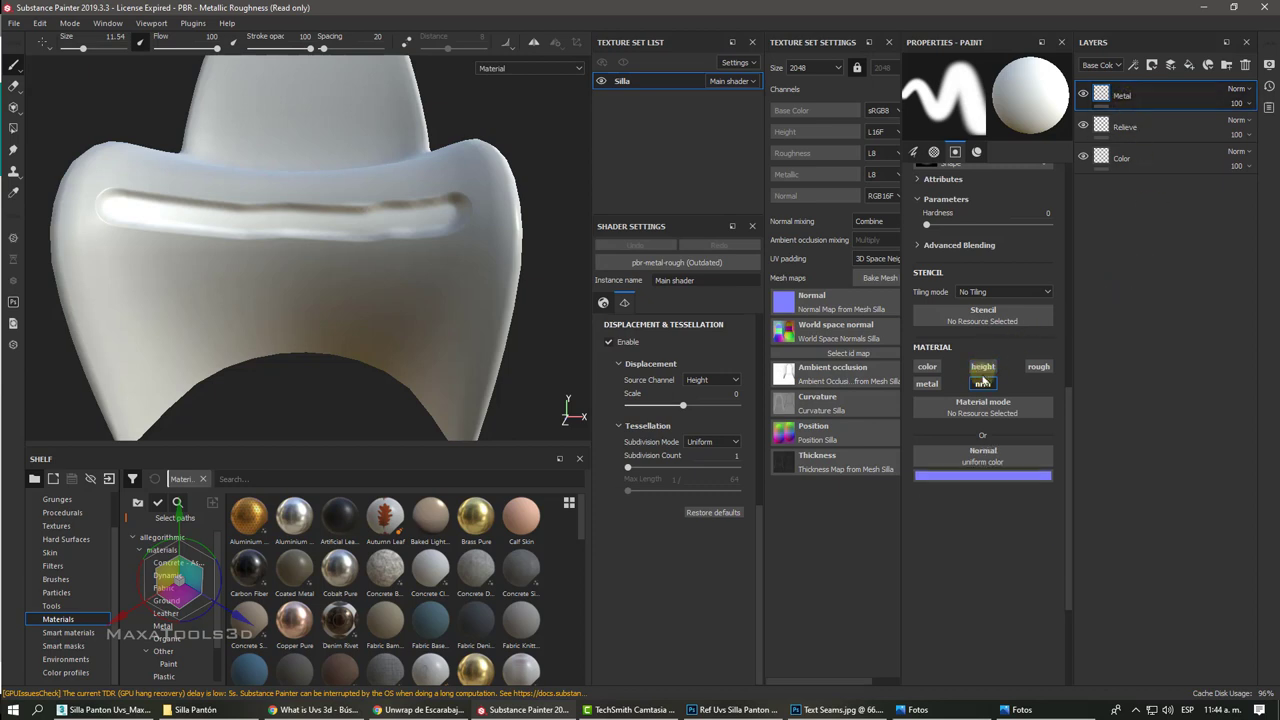
click(983, 384)
click(927, 384)
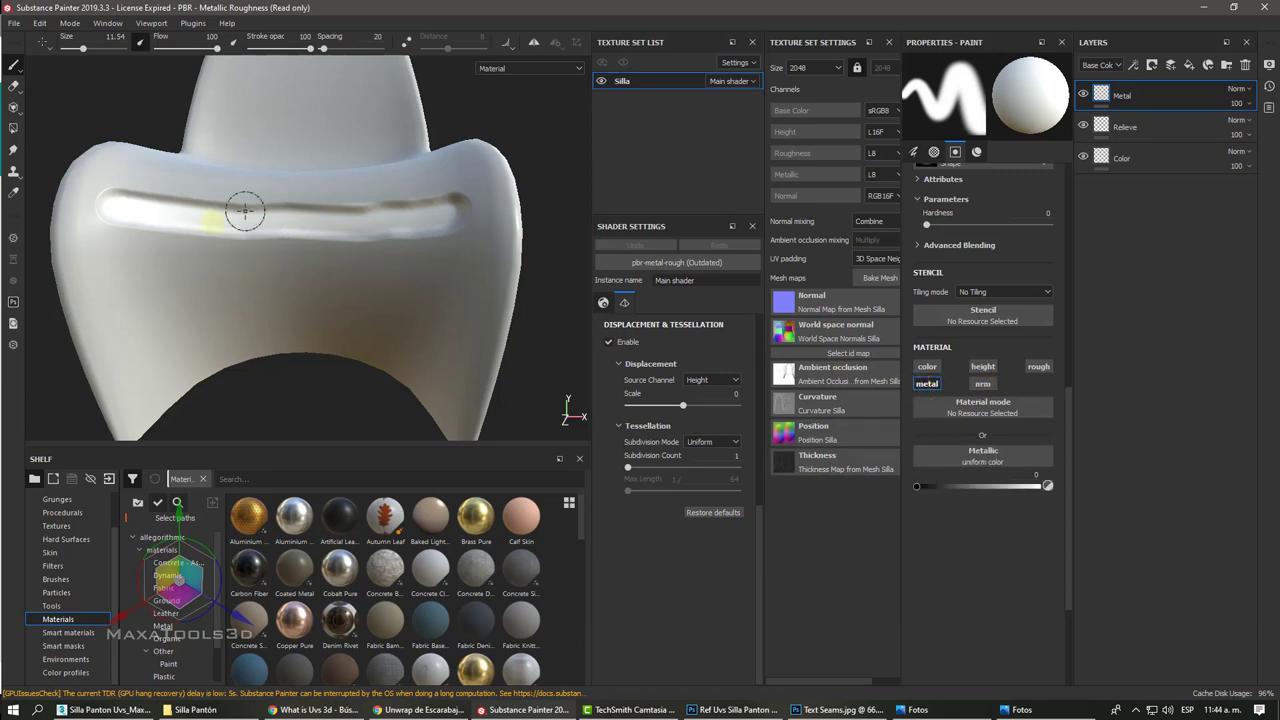
Step: Set Metallic to 1, paint a chrome strip along the groove, and rotate the environment light
alt+drag(285, 273, 320, 294)
drag(920, 487, 1123, 497)
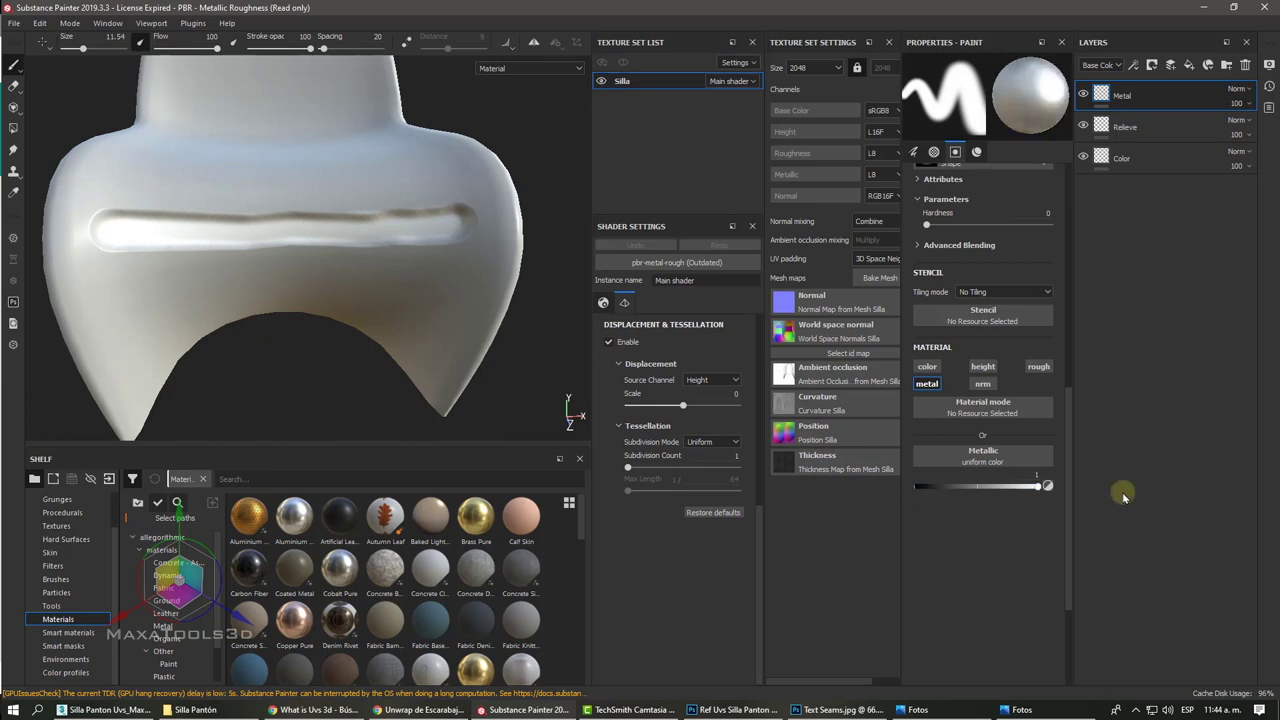
mouse_move(290, 216)
mouse_down()
mouse_move(130, 225)
mouse_move(500, 215)
mouse_move(90, 225)
mouse_move(140, 260)
mouse_move(193, 232)
mouse_up()
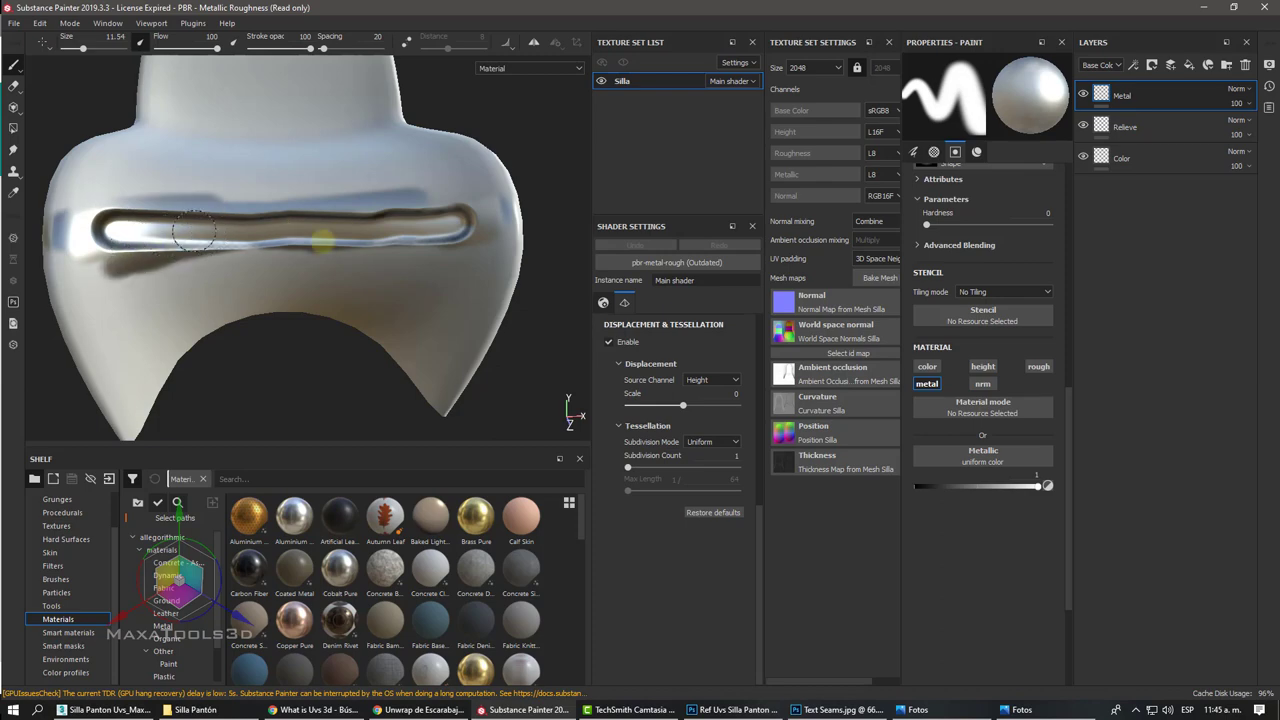
alt+drag(286, 268, 247, 211)
scroll(354, 274, up, 3)
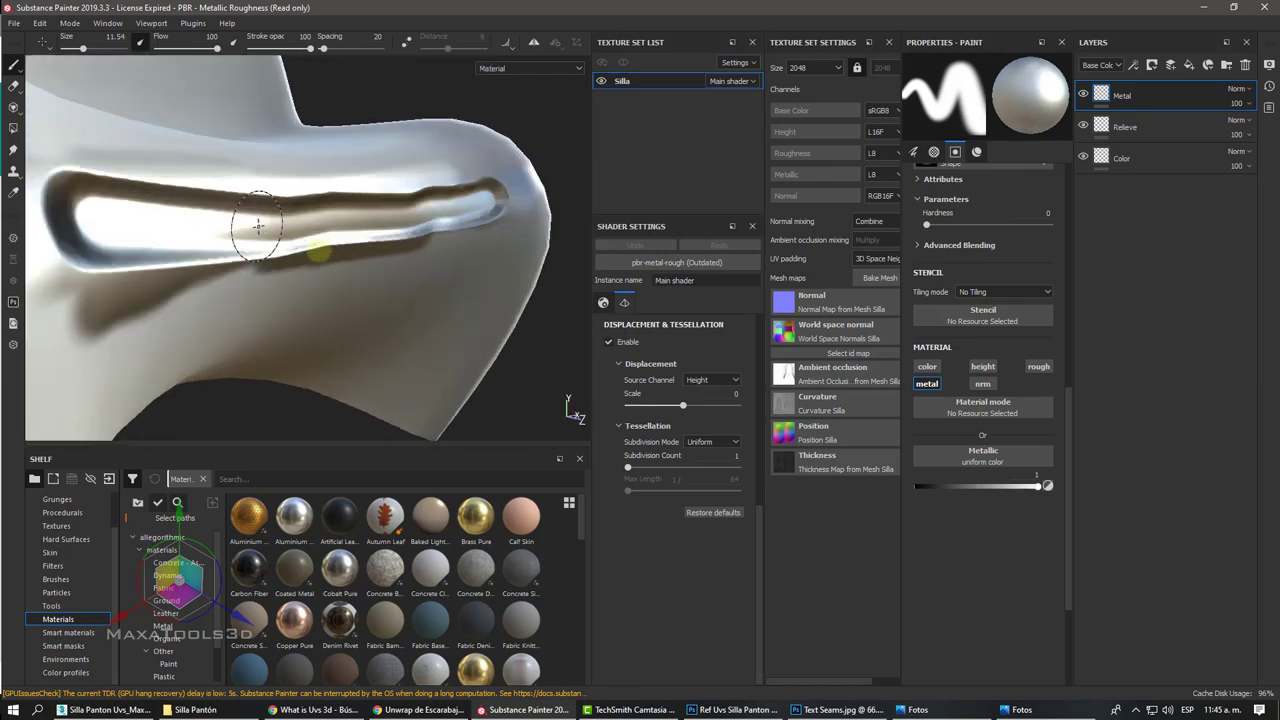
mouse_move(257, 229)
alt+mouse_down()
mouse_move(257, 291)
mouse_move(120, 251)
mouse_move(40, 295)
mouse_move(137, 251)
alt+mouse_up()
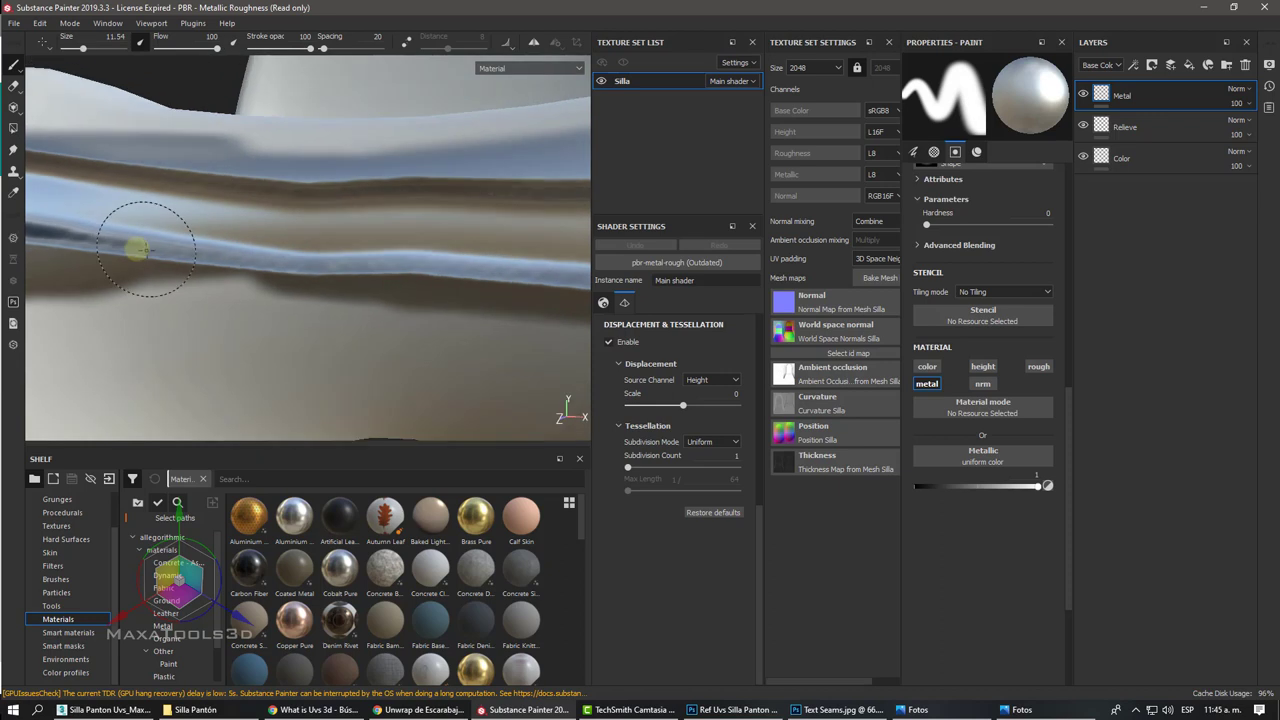
scroll(271, 243, down, 3)
scroll(279, 243, down, 1)
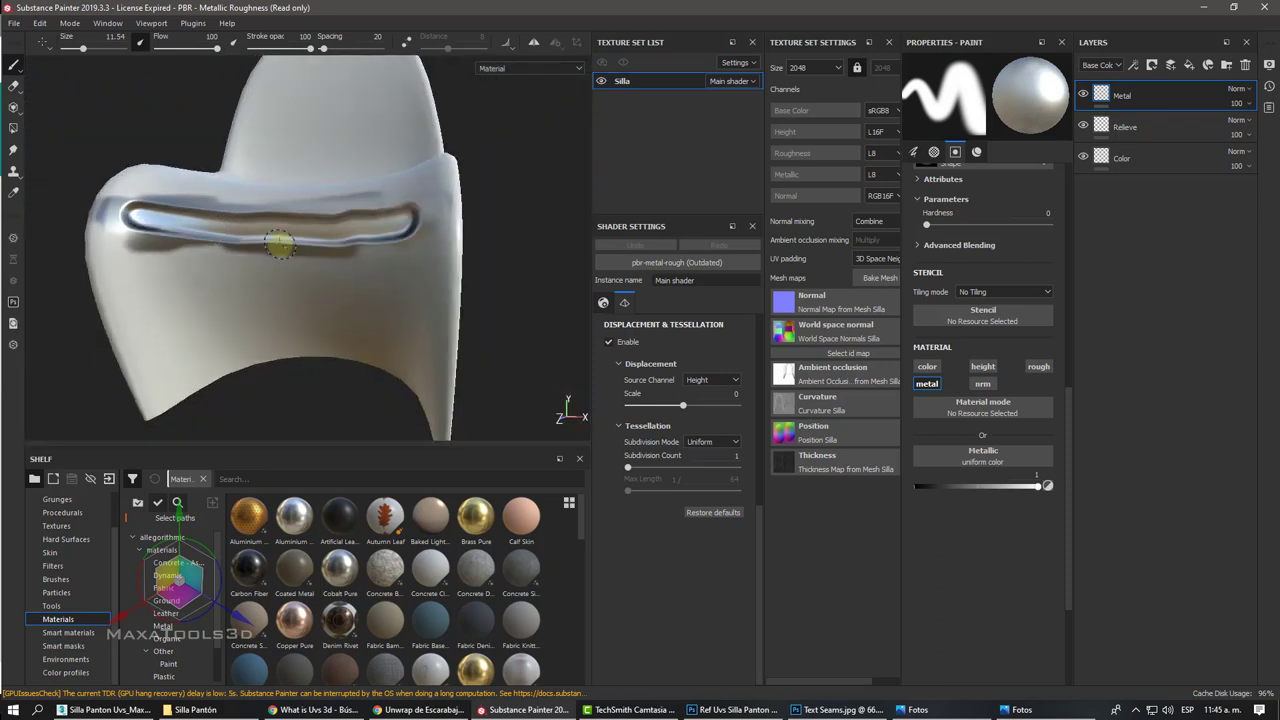
mouse_move(279, 243)
shift+right_down()
mouse_move(349, 237)
mouse_move(200, 237)
mouse_move(329, 237)
mouse_move(229, 243)
mouse_move(309, 248)
mouse_move(245, 243)
mouse_move(371, 229)
mouse_move(271, 232)
mouse_move(277, 244)
shift+right_up()
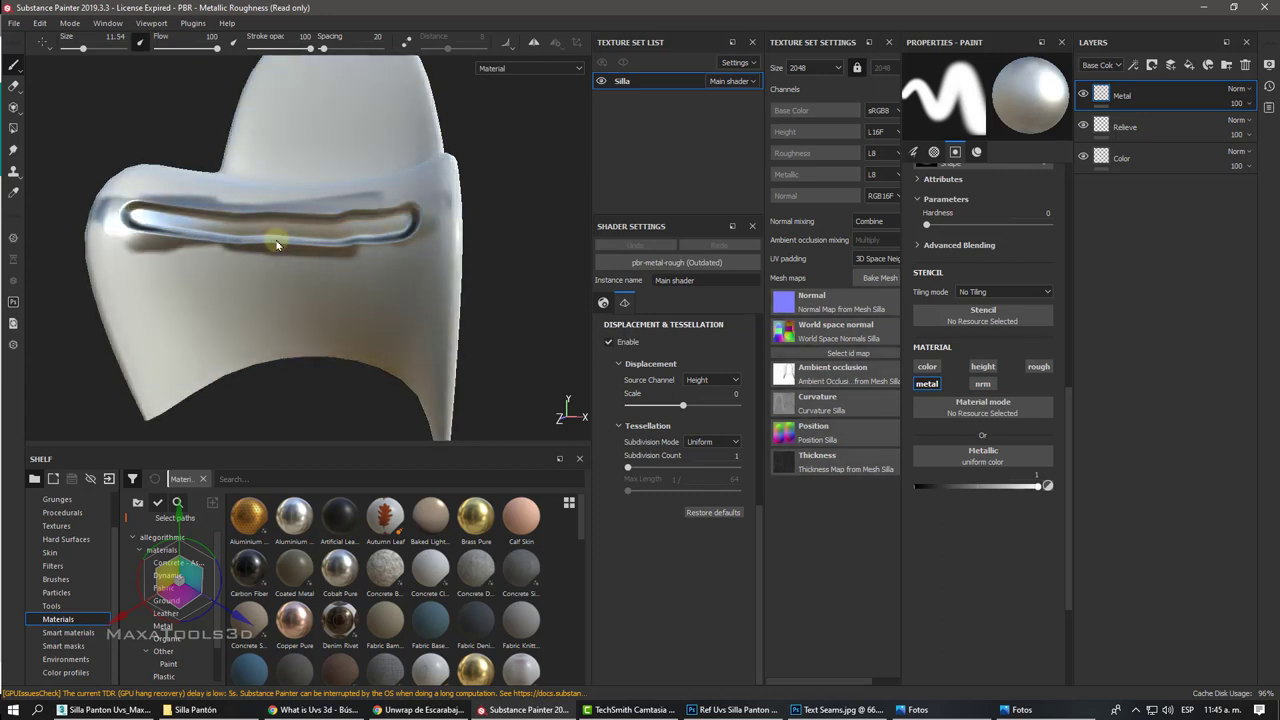
Step: Switch to Shader Parameters, then bring up the viewport Display Settings panel
click(603, 302)
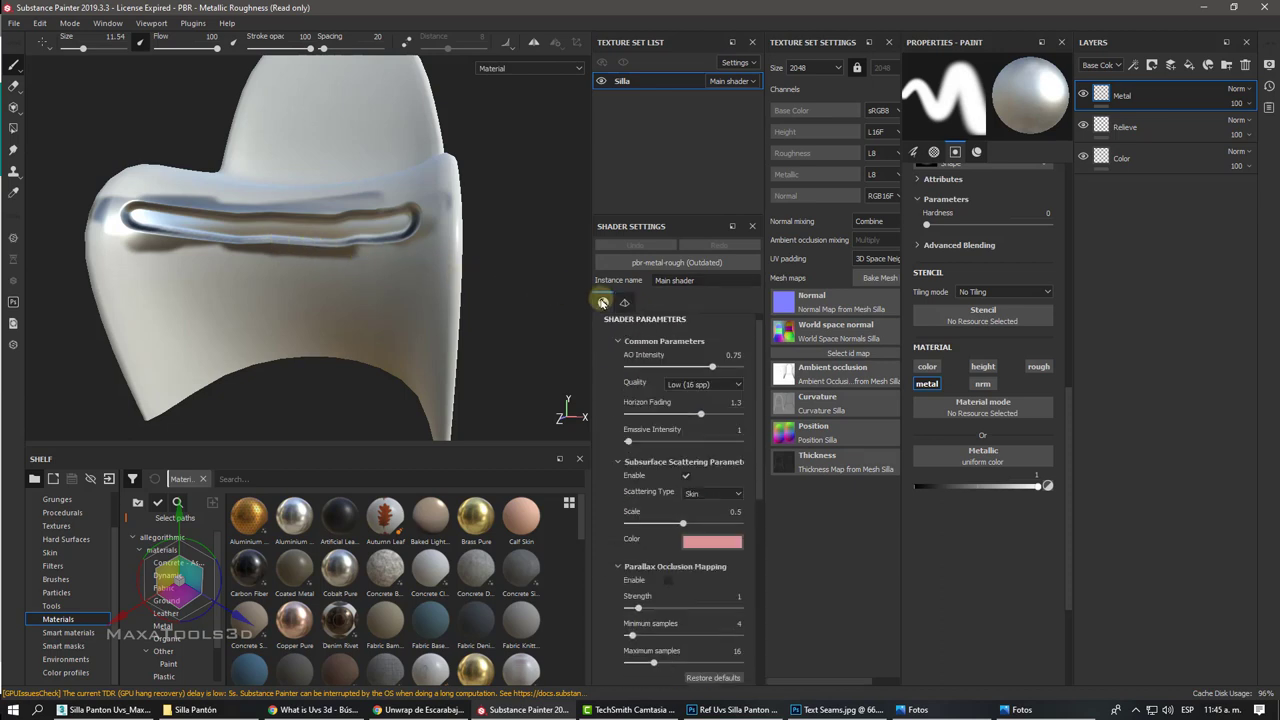
scroll(690, 390, down, 3)
scroll(725, 417, down, 2)
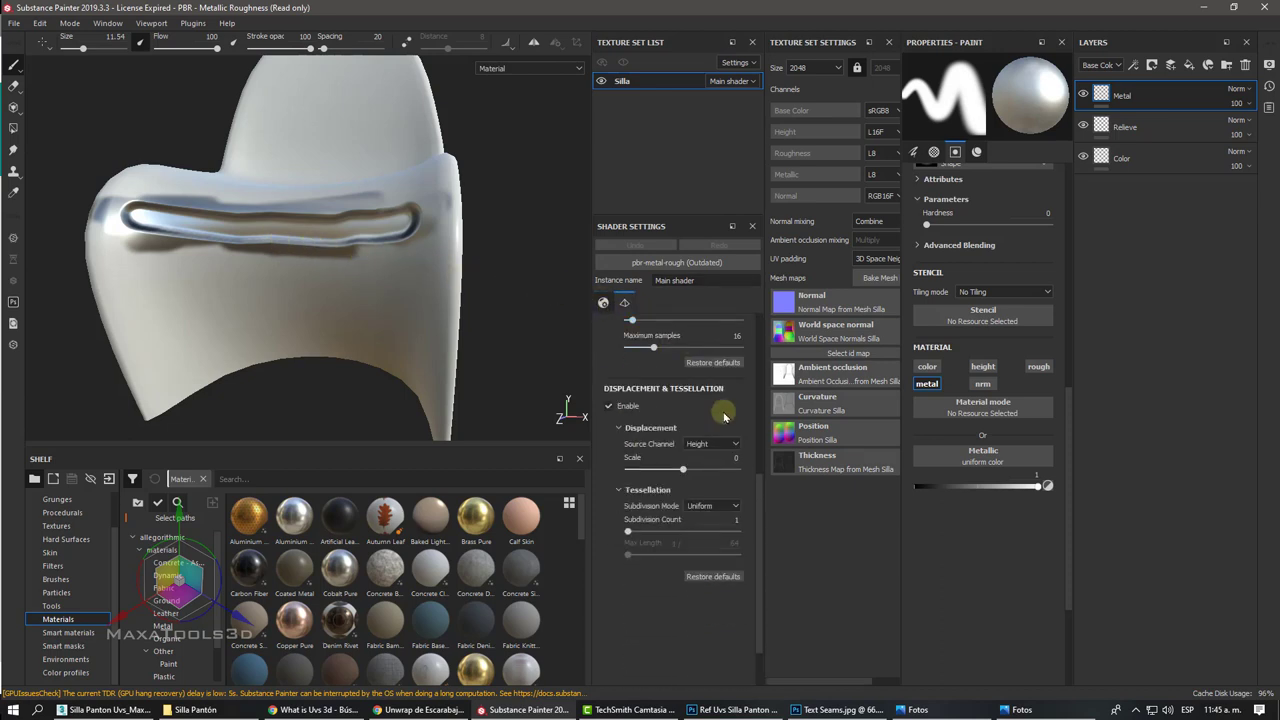
scroll(725, 417, up, 3)
scroll(725, 417, up, 2)
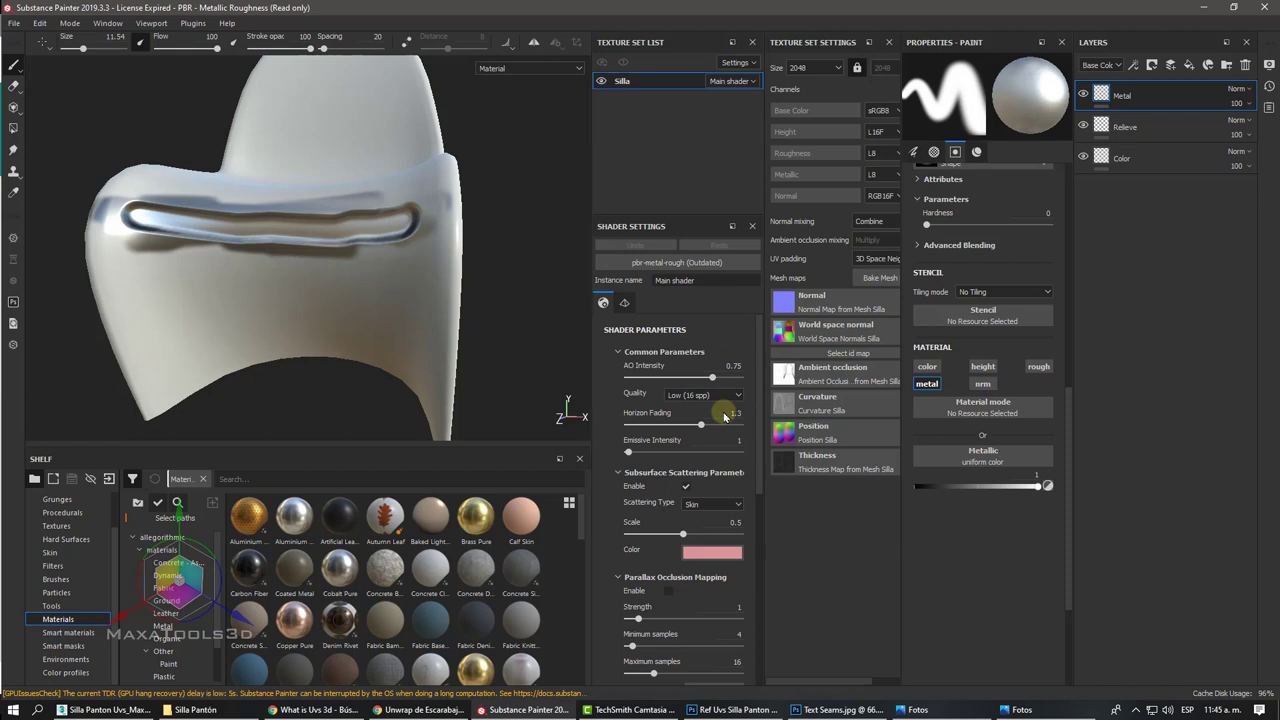
click(1268, 66)
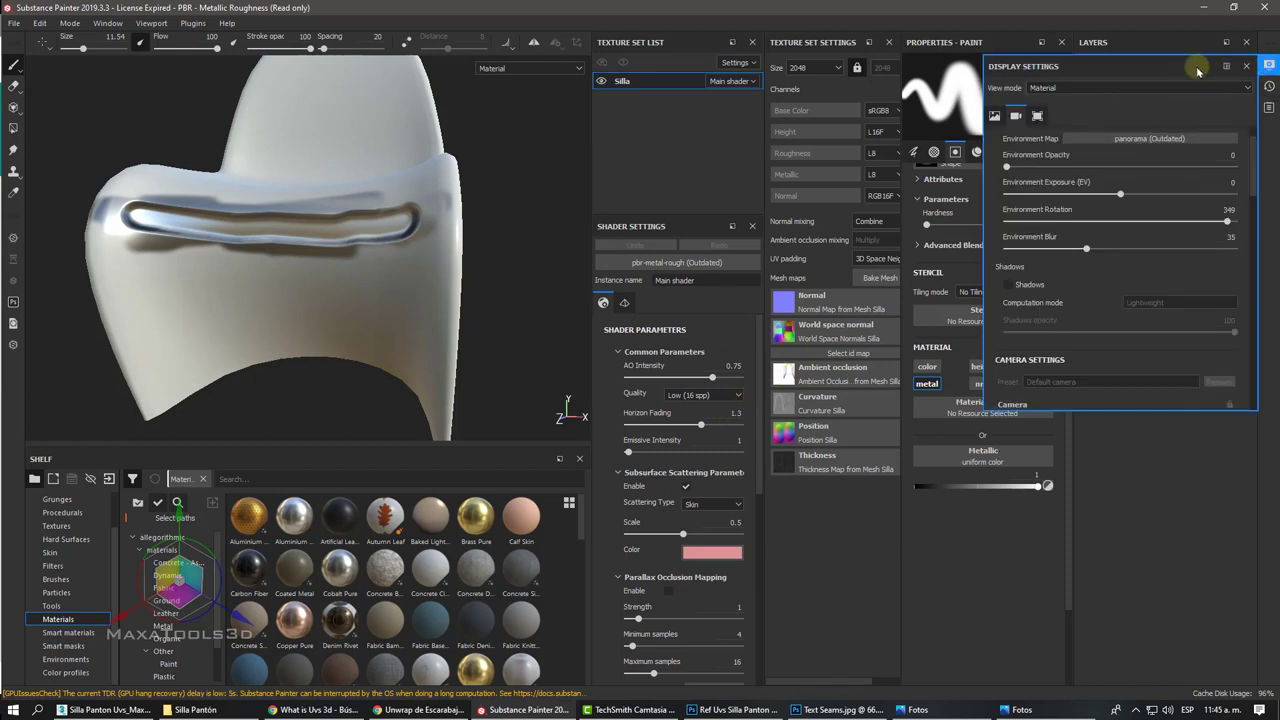
Step: Dock Display Settings beside the layers and bring Environment Blur down to 0
drag(1158, 67, 986, 129)
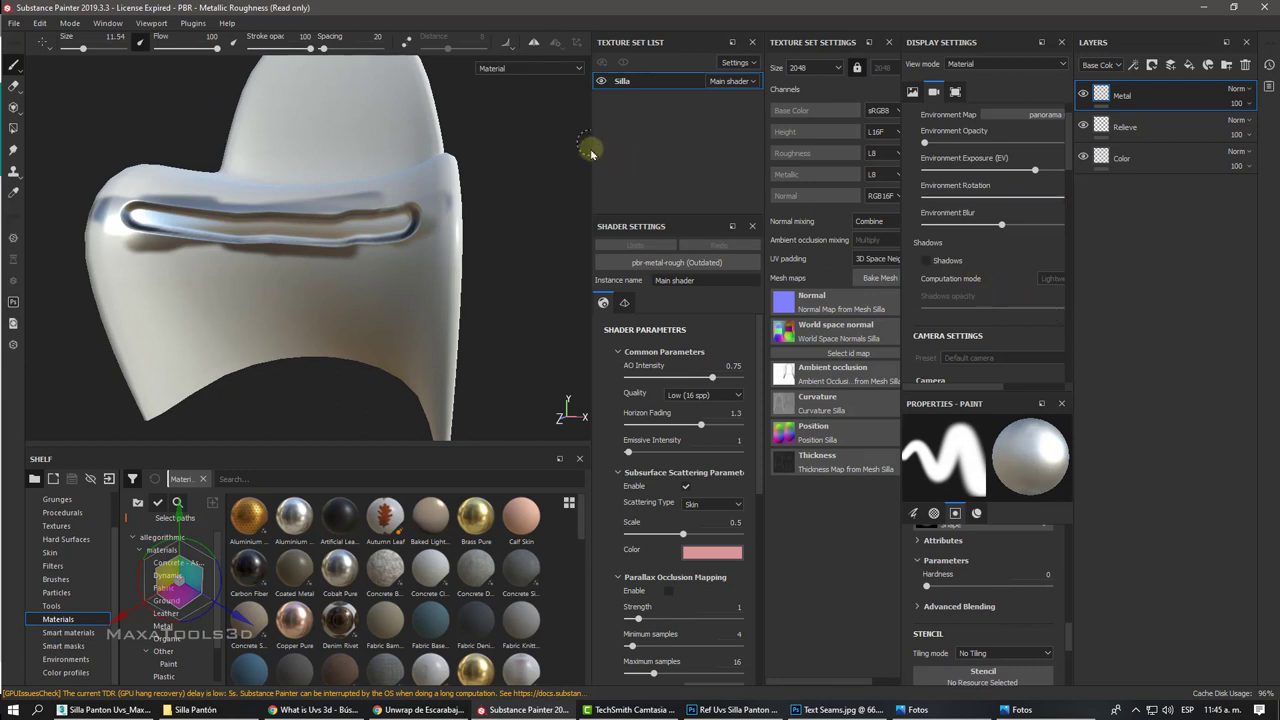
drag(591, 148, 466, 157)
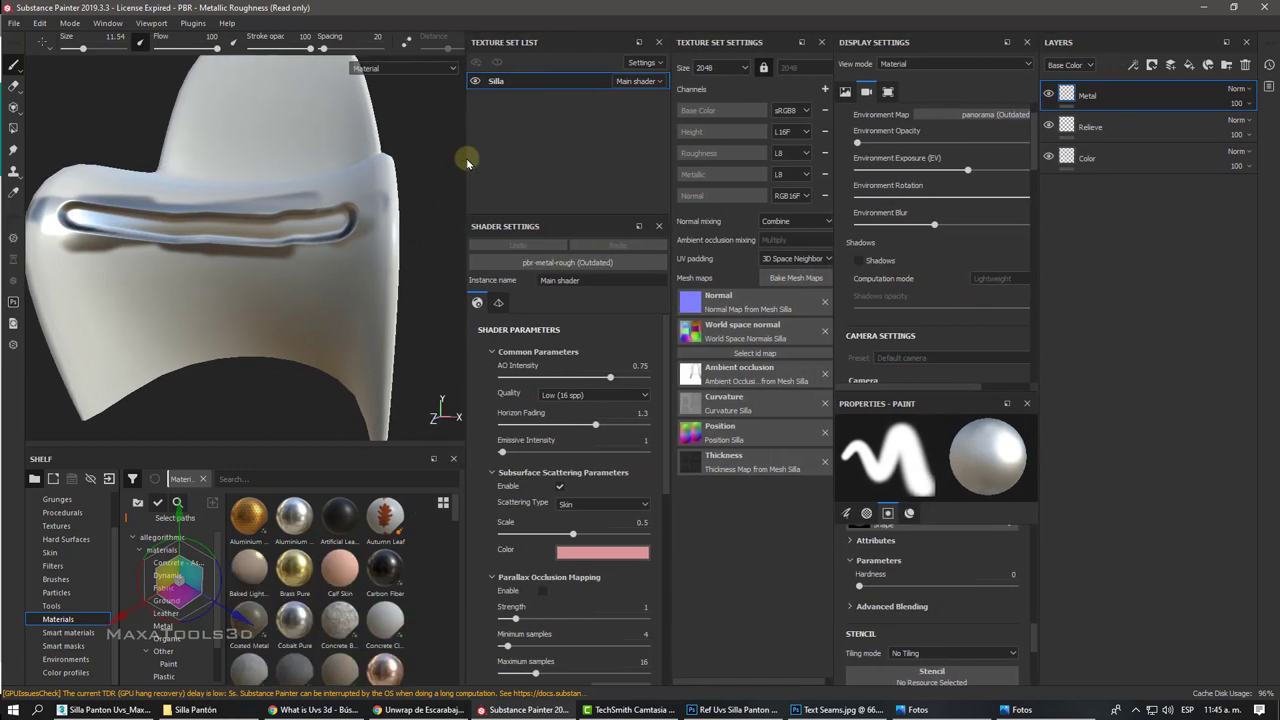
drag(860, 143, 1108, 127)
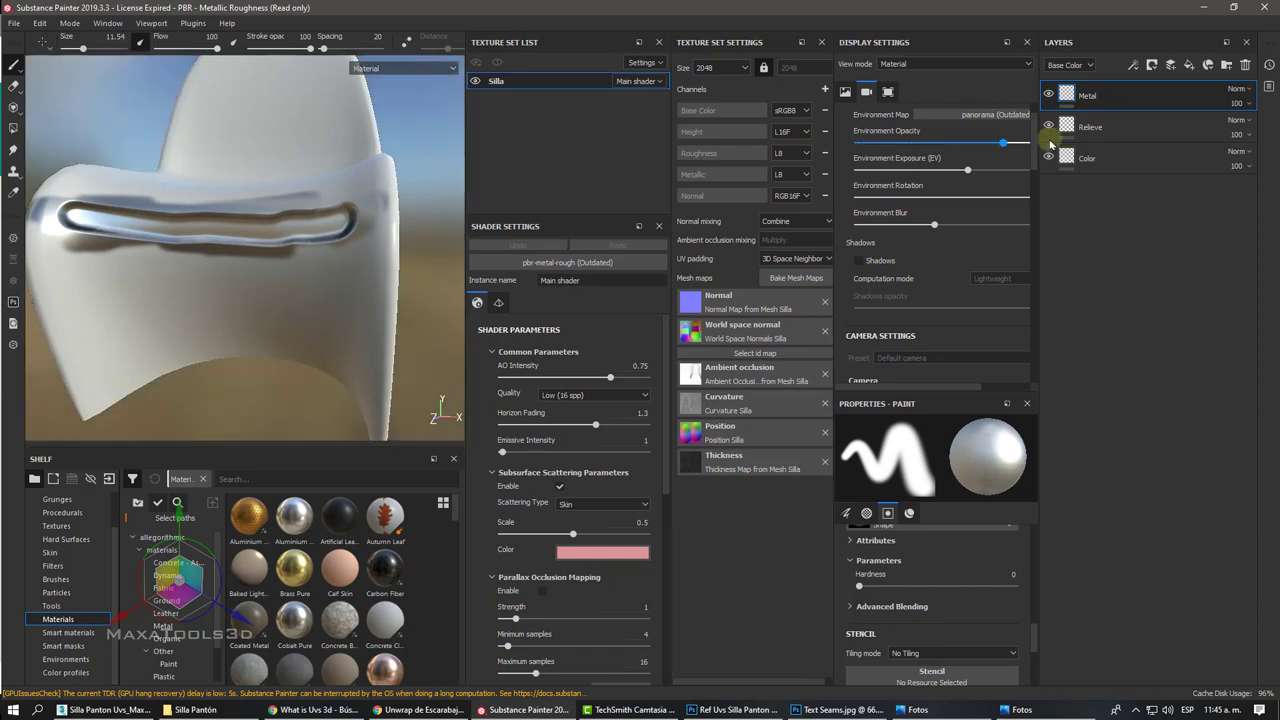
scroll(390, 255, down, 5)
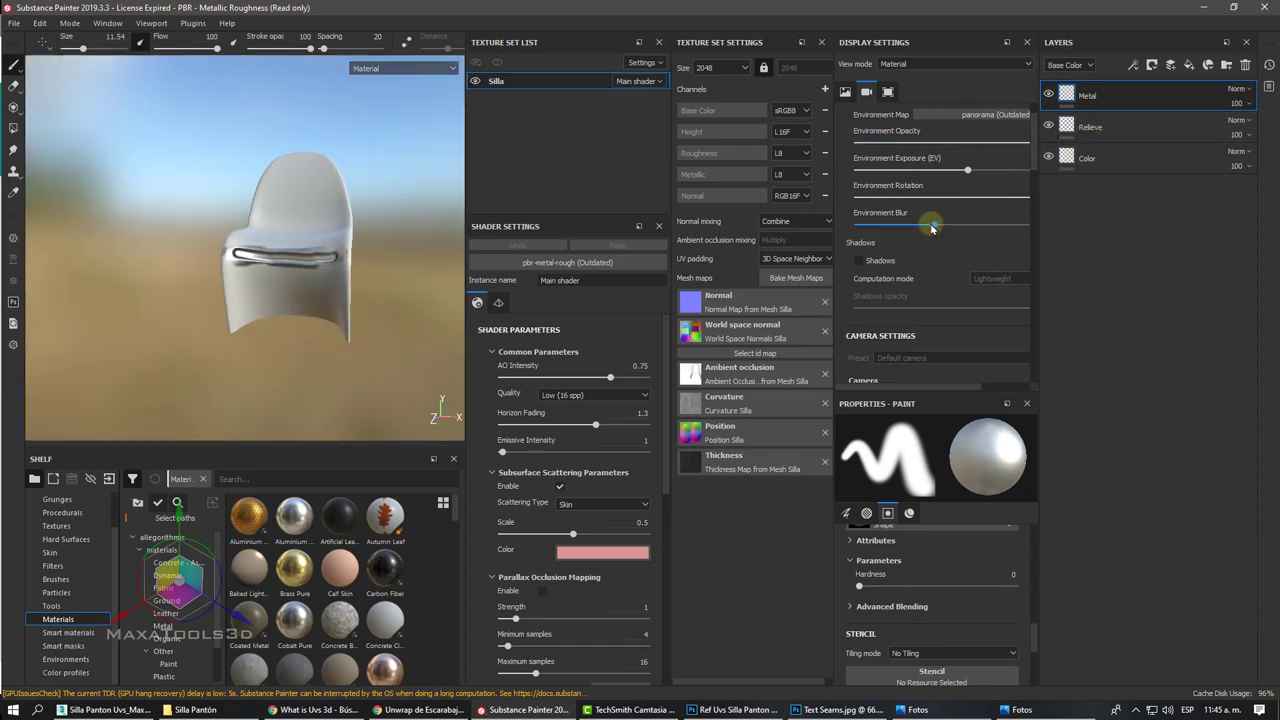
drag(931, 227, 857, 225)
mouse_move(277, 263)
alt+mouse_down()
mouse_move(221, 262)
mouse_move(155, 323)
mouse_move(337, 229)
mouse_move(400, 272)
mouse_move(240, 297)
alt+mouse_up()
Step: Reset Environment Rotation to 0 and fade Environment Opacity to 0, then widen the viewport
scroll(224, 274, up, 5)
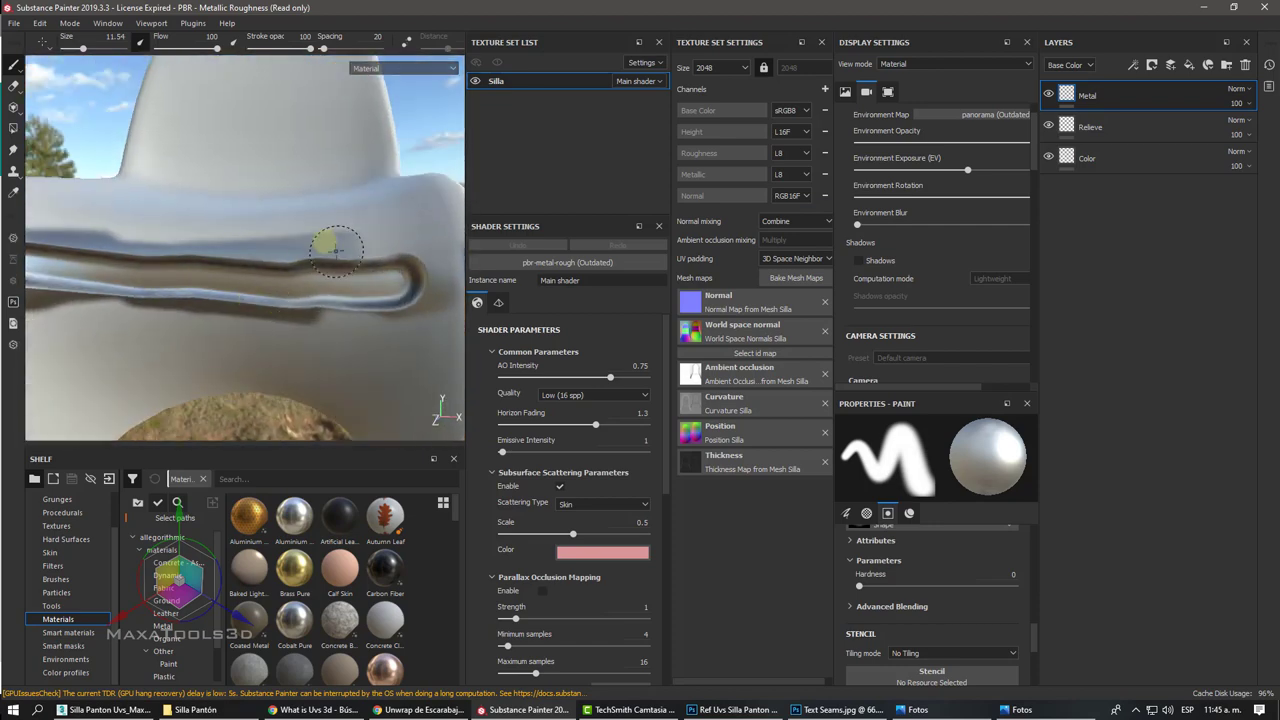
scroll(336, 251, down, 5)
scroll(336, 251, down, 3)
scroll(334, 240, up, 3)
mouse_move(334, 240)
alt+mouse_down()
mouse_move(305, 220)
mouse_move(306, 234)
alt+mouse_up()
key(shift)
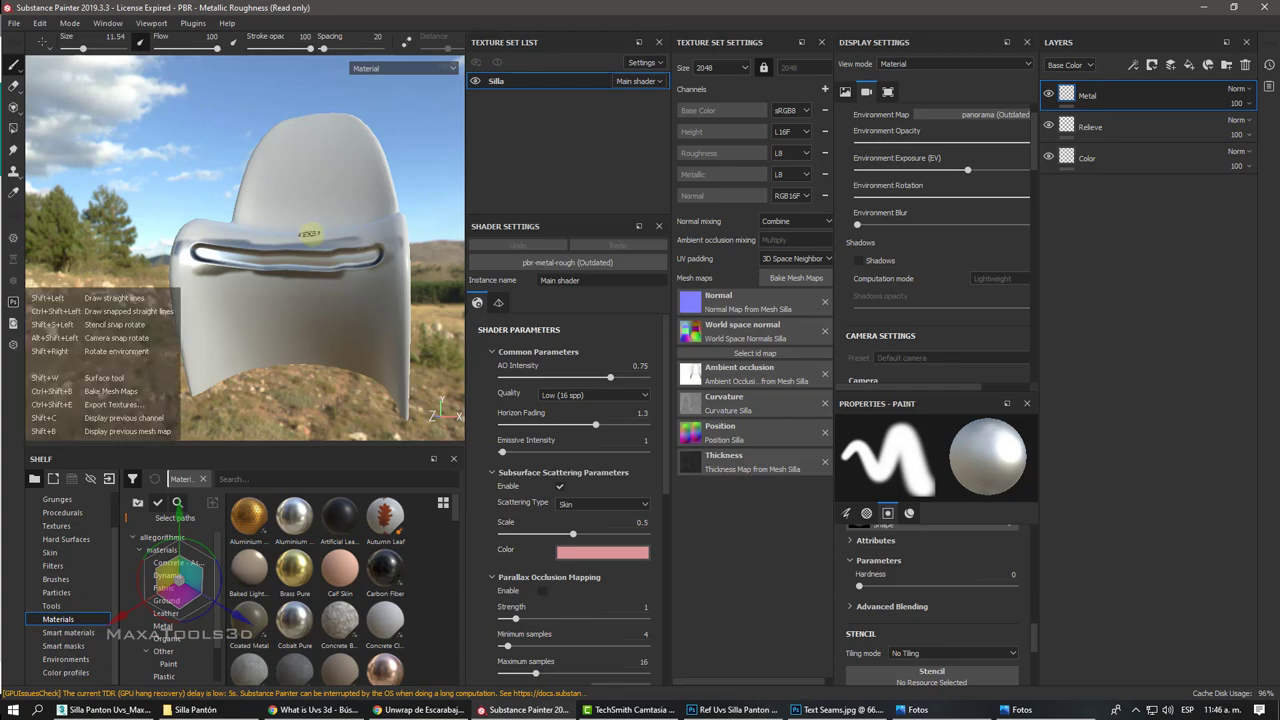
mouse_move(278, 262)
shift+right_down()
mouse_move(358, 265)
mouse_move(103, 276)
shift+right_up()
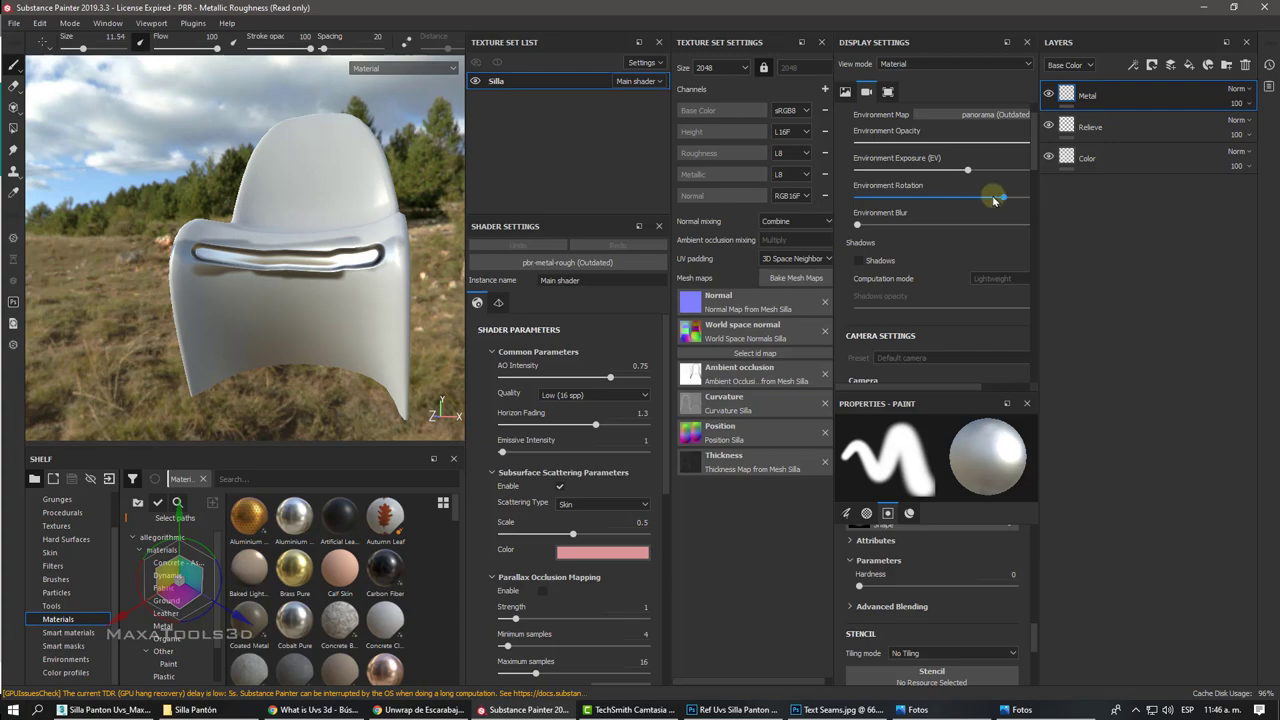
mouse_move(994, 200)
mouse_down()
mouse_move(849, 209)
mouse_move(983, 213)
mouse_move(723, 214)
mouse_up()
drag(911, 143, 861, 145)
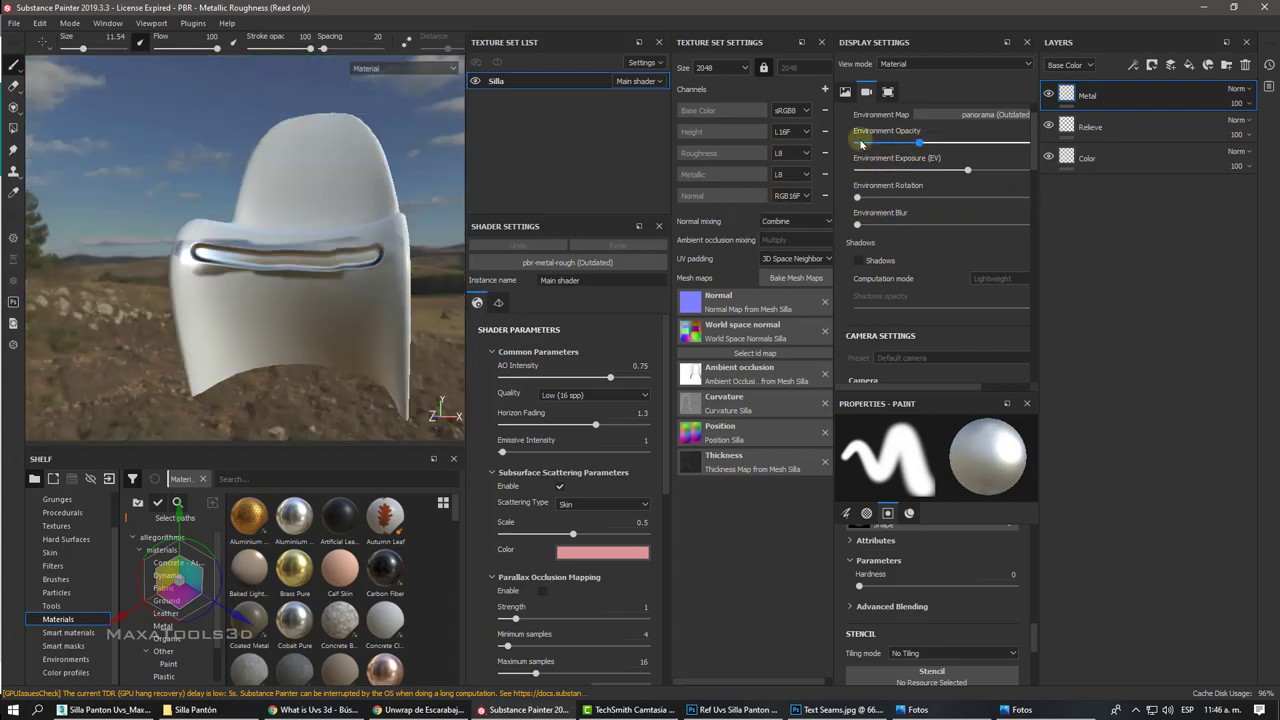
mouse_move(274, 246)
alt+mouse_down()
mouse_move(209, 214)
mouse_move(212, 247)
alt+mouse_up()
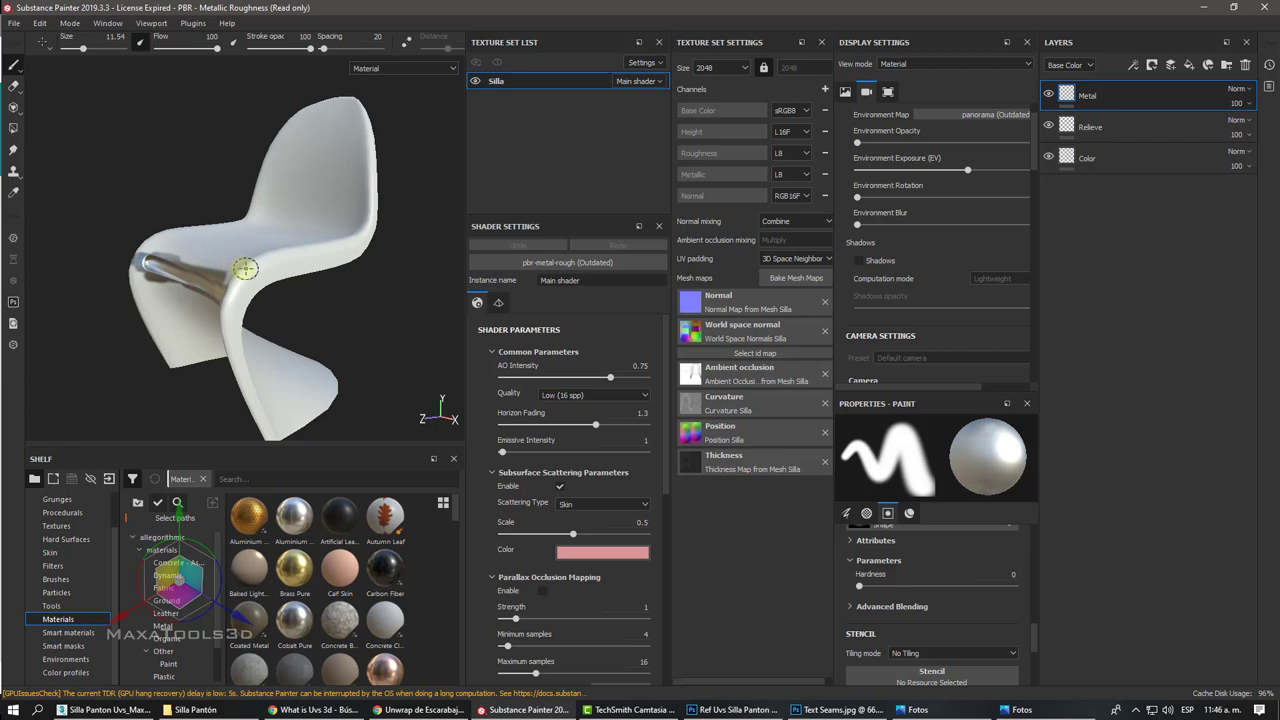
alt+drag(245, 268, 300, 272)
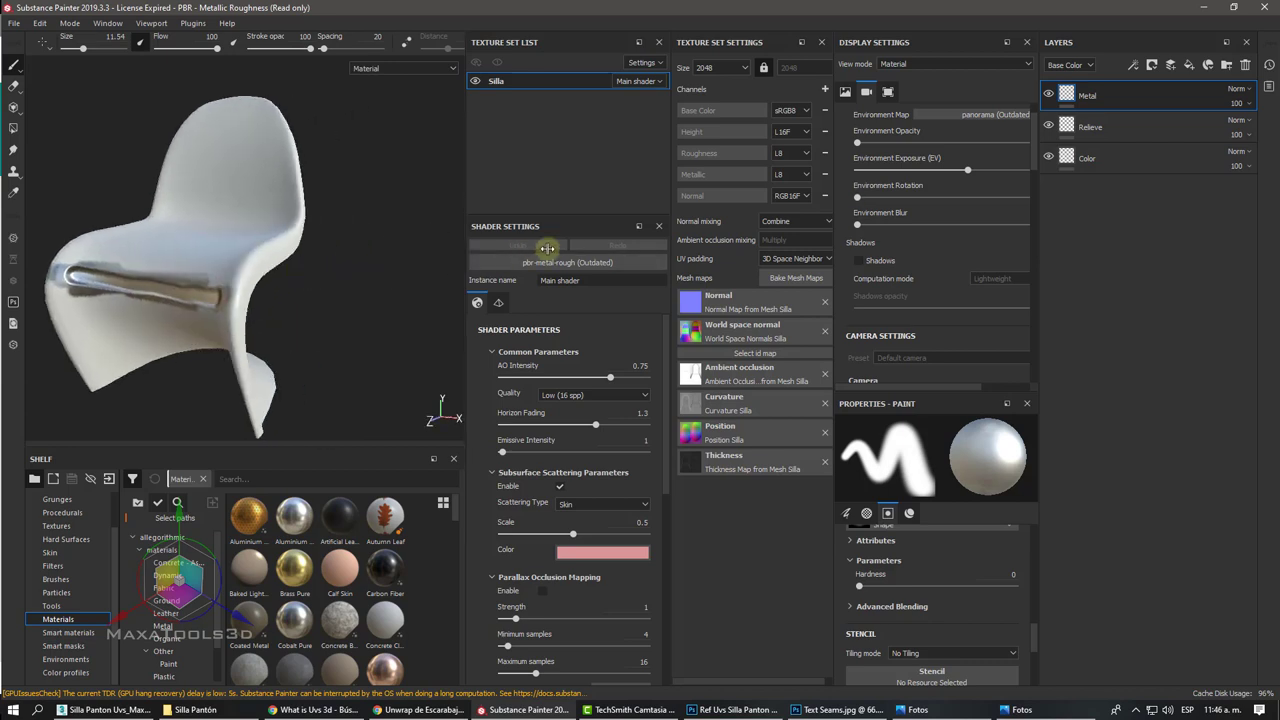
drag(548, 248, 688, 247)
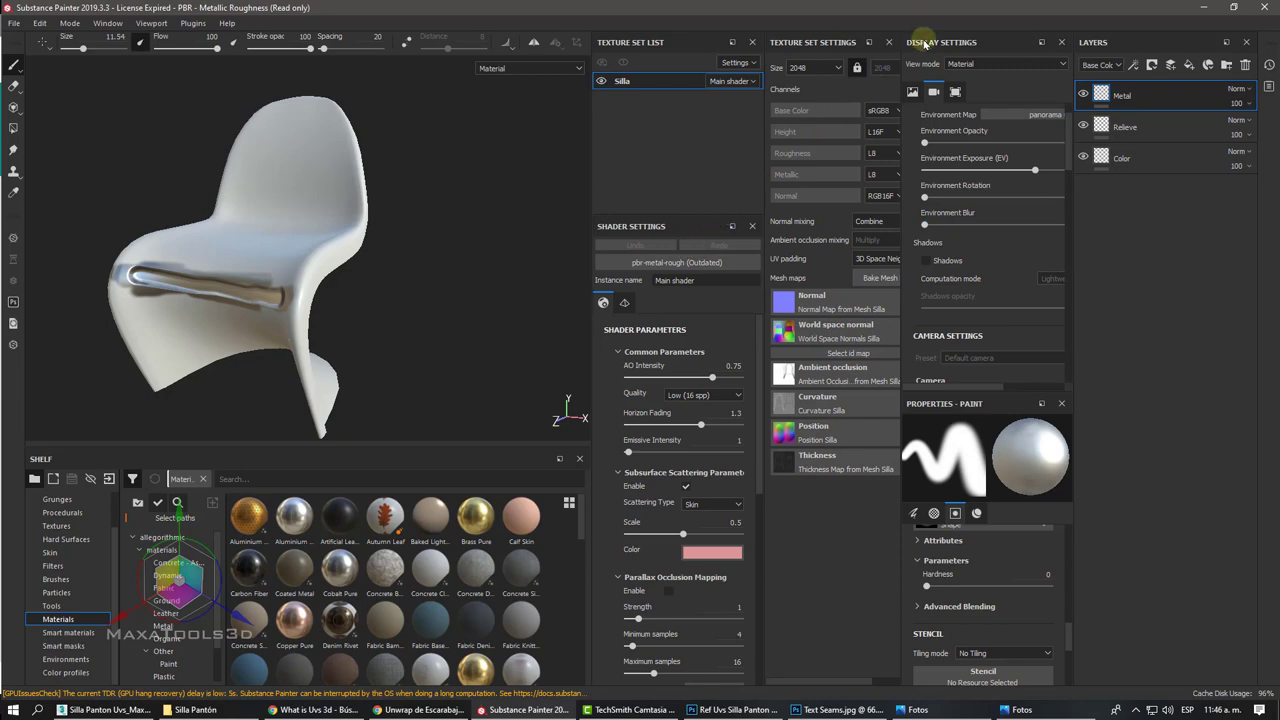
Step: Redock Display Settings, Layers, Paint properties and Texture Set Settings, with layers top right
mouse_move(928, 42)
mouse_down()
mouse_move(1097, 187)
mouse_move(1068, 145)
mouse_up()
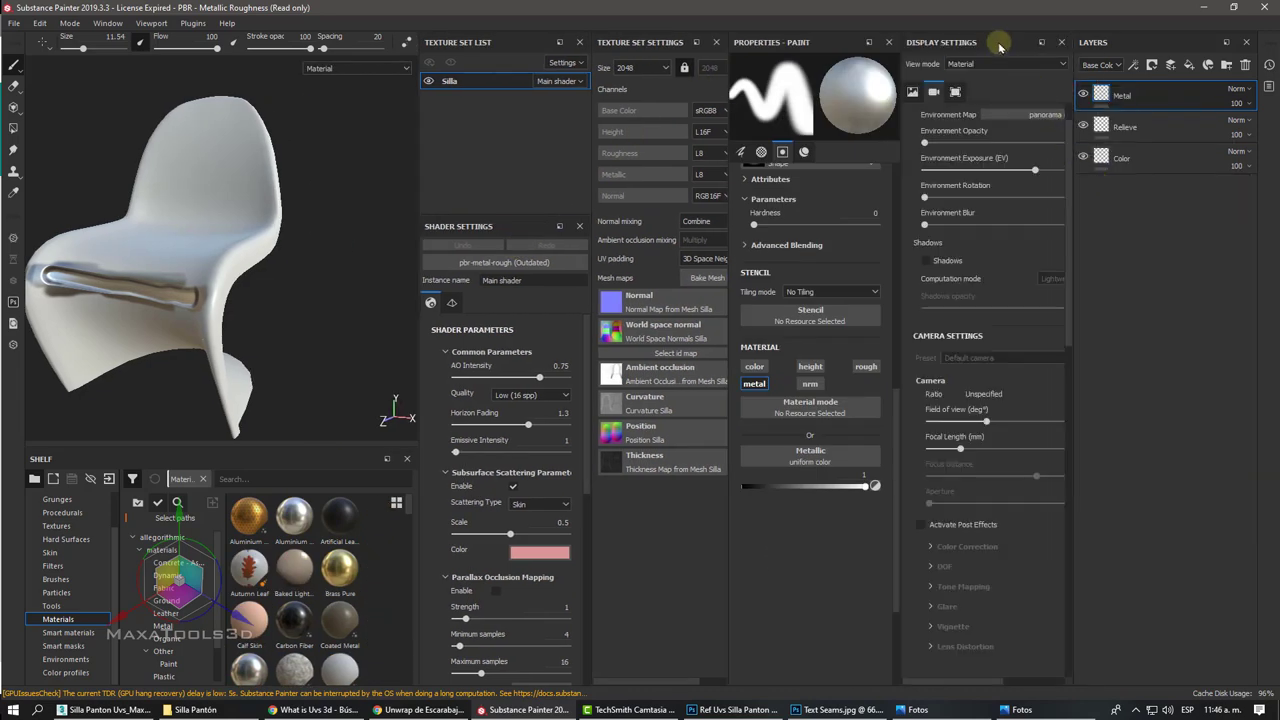
drag(999, 47, 1200, 228)
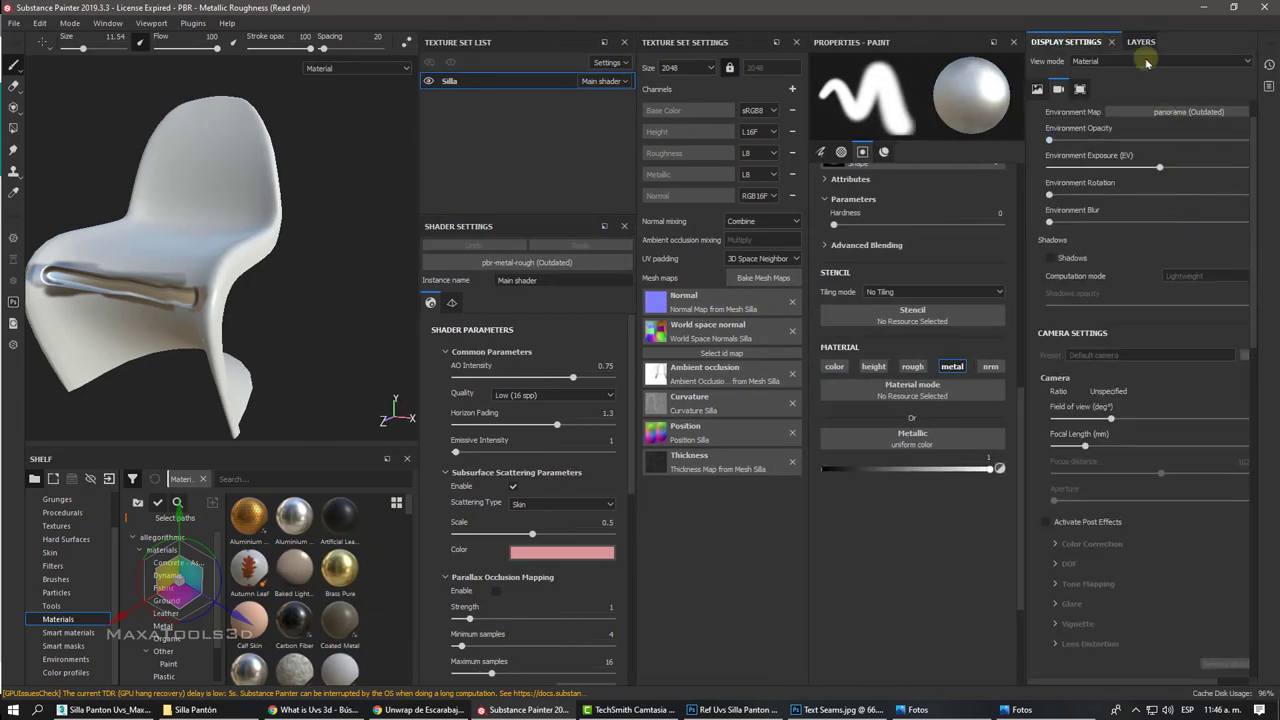
click(1141, 42)
drag(840, 48, 1059, 84)
drag(743, 40, 941, 188)
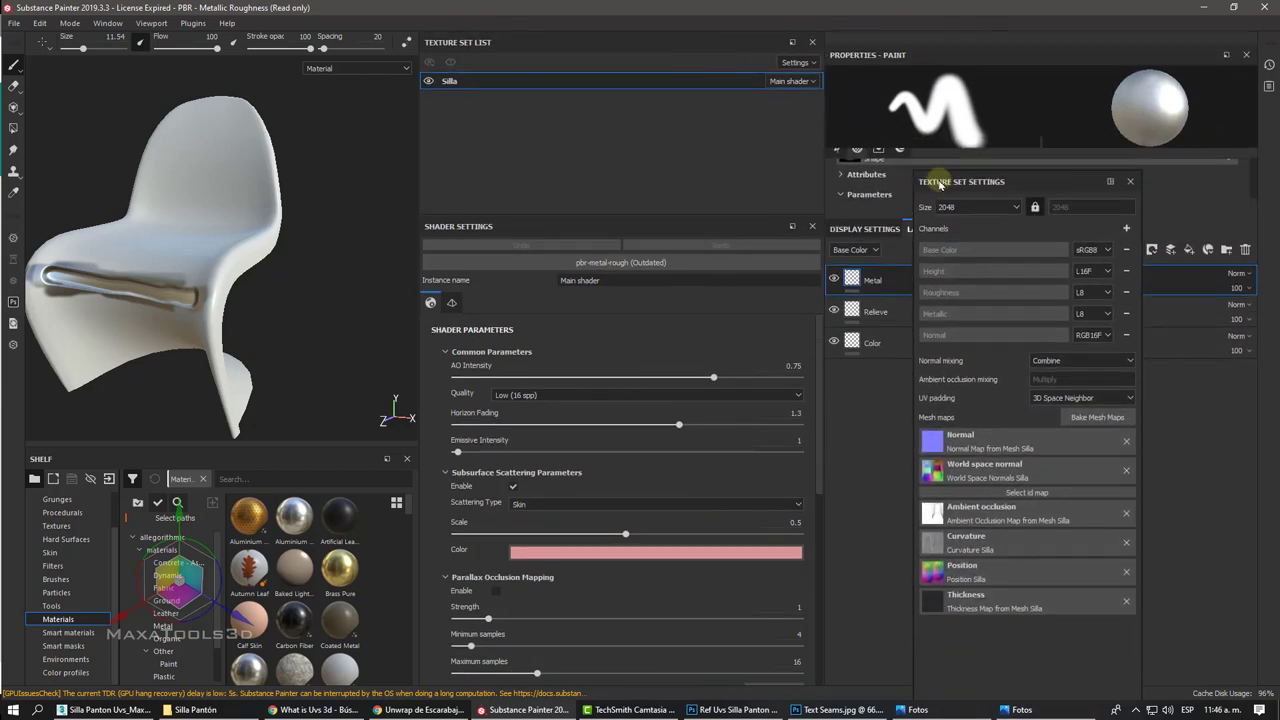
mouse_move(941, 188)
mouse_down()
mouse_move(907, 250)
mouse_move(906, 461)
mouse_up()
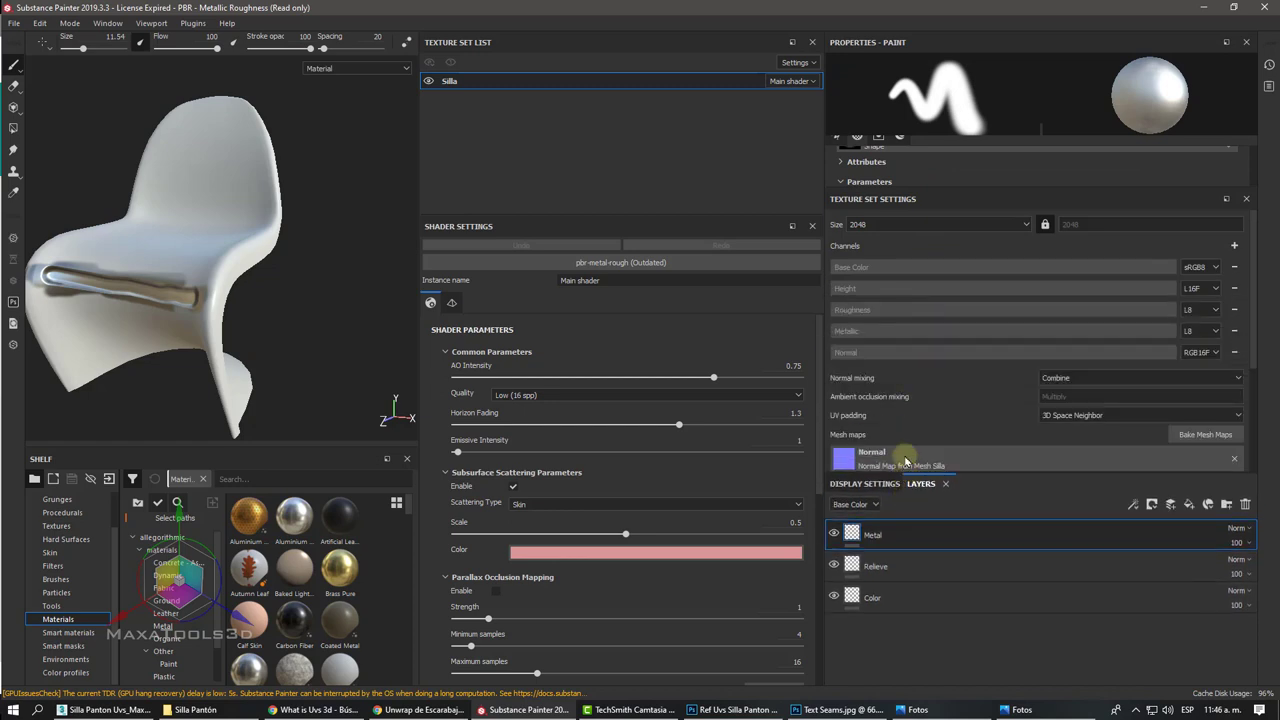
mouse_move(858, 199)
mouse_down()
mouse_move(880, 571)
mouse_move(880, 560)
mouse_up()
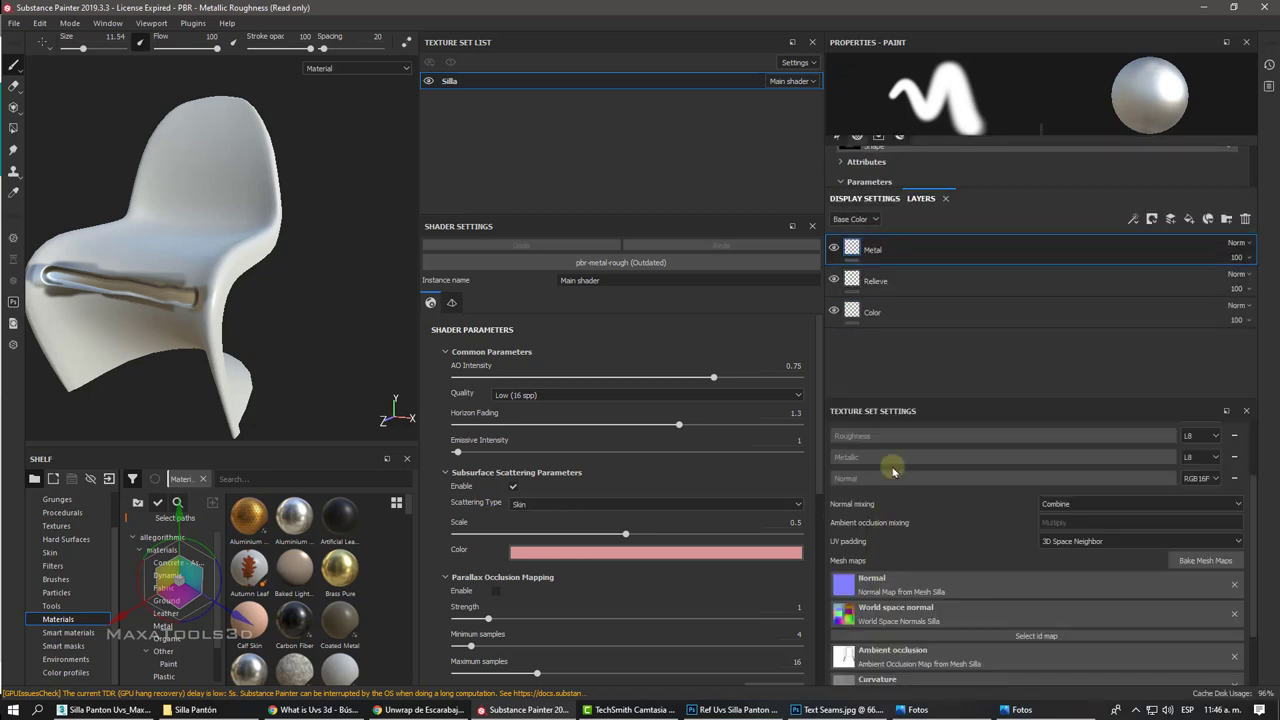
drag(921, 198, 894, 49)
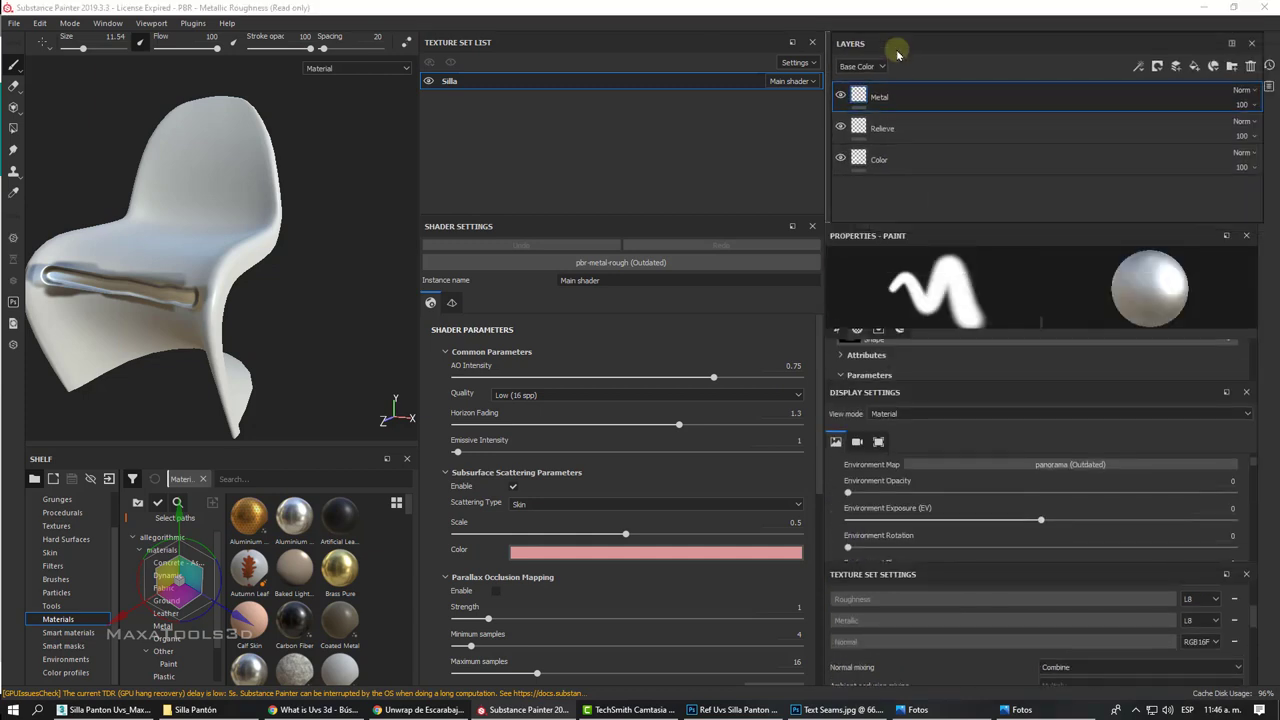
drag(873, 238, 507, 297)
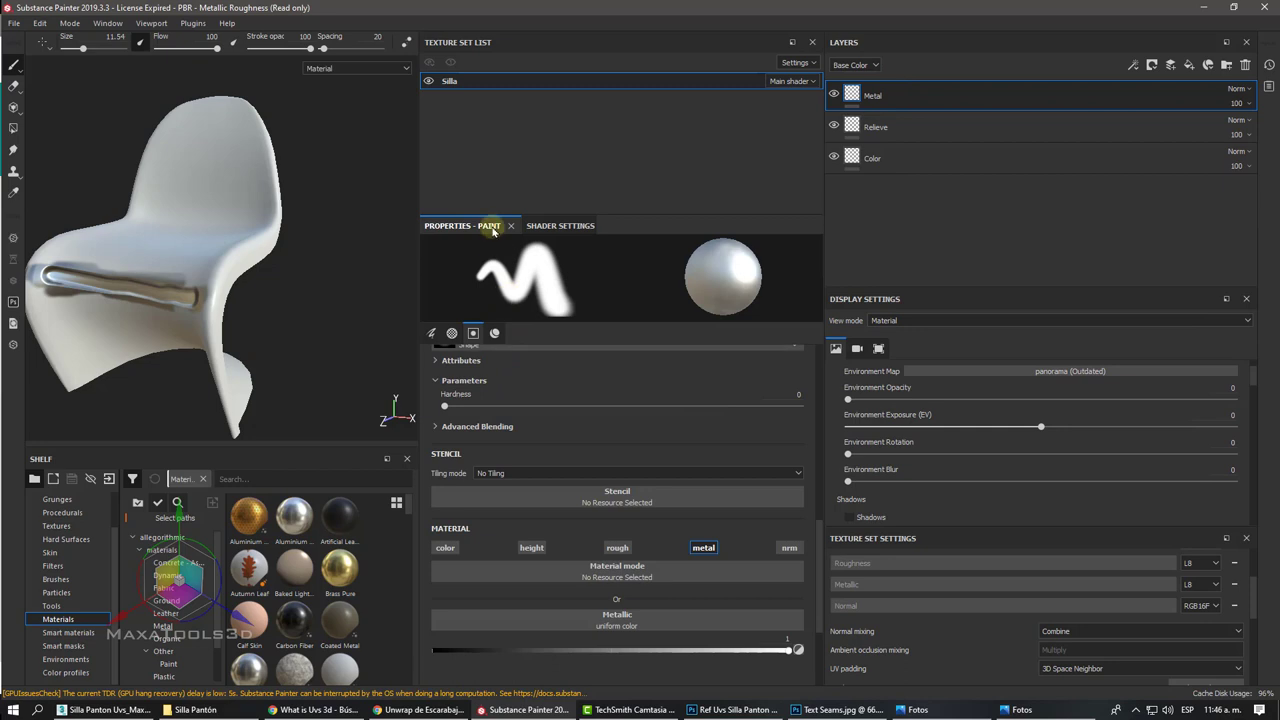
Step: Widen the viewport further and switch between the Shader Settings and Paint properties panels
click(556, 226)
scroll(623, 437, up, 3)
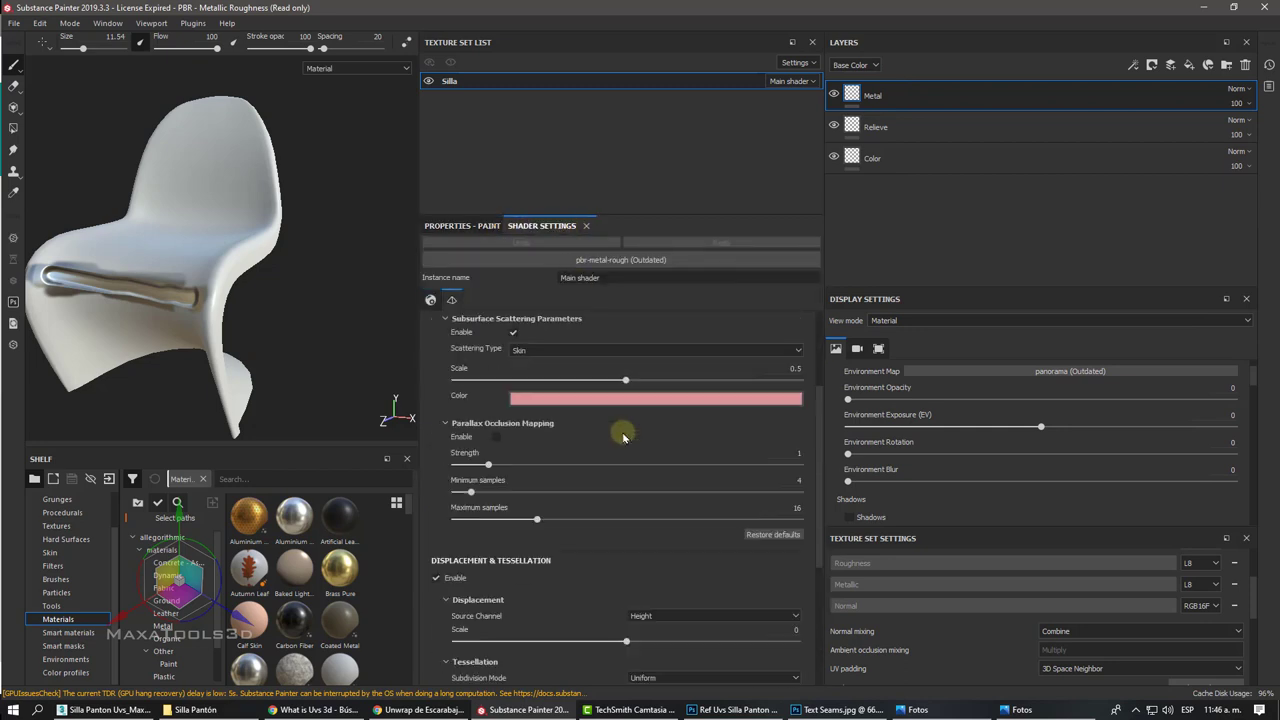
scroll(623, 437, up, 3)
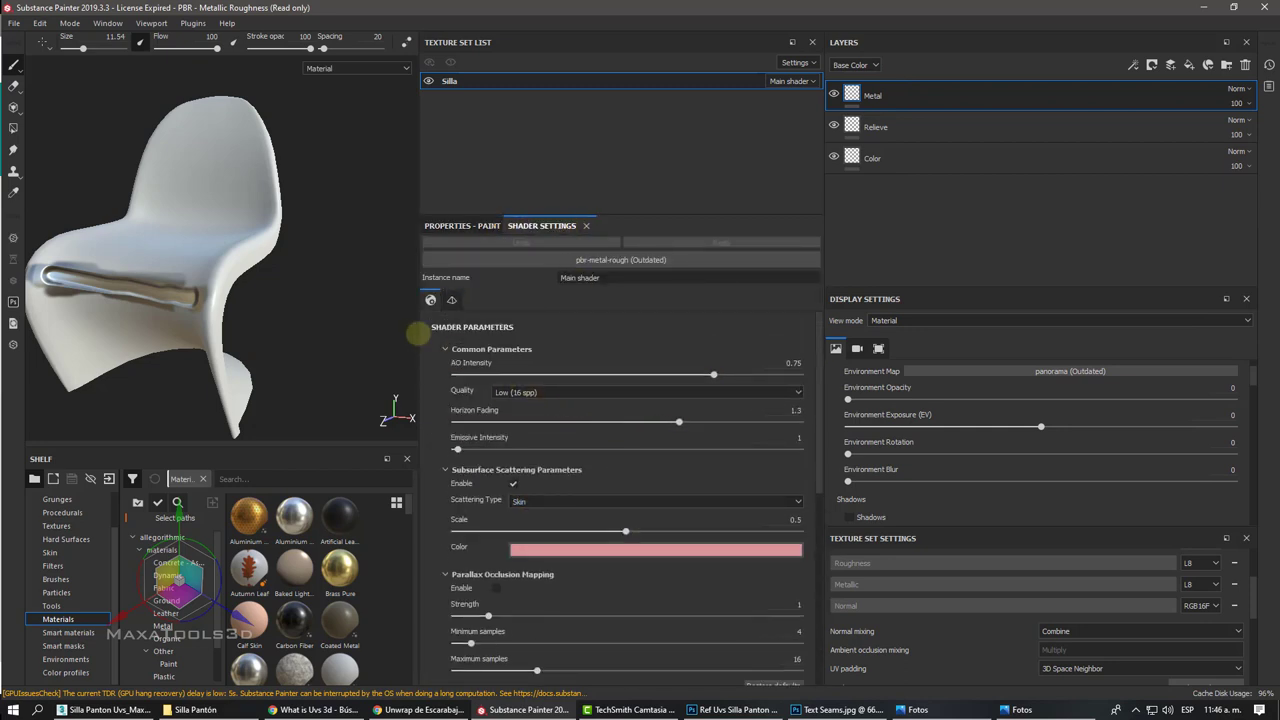
drag(421, 330, 595, 329)
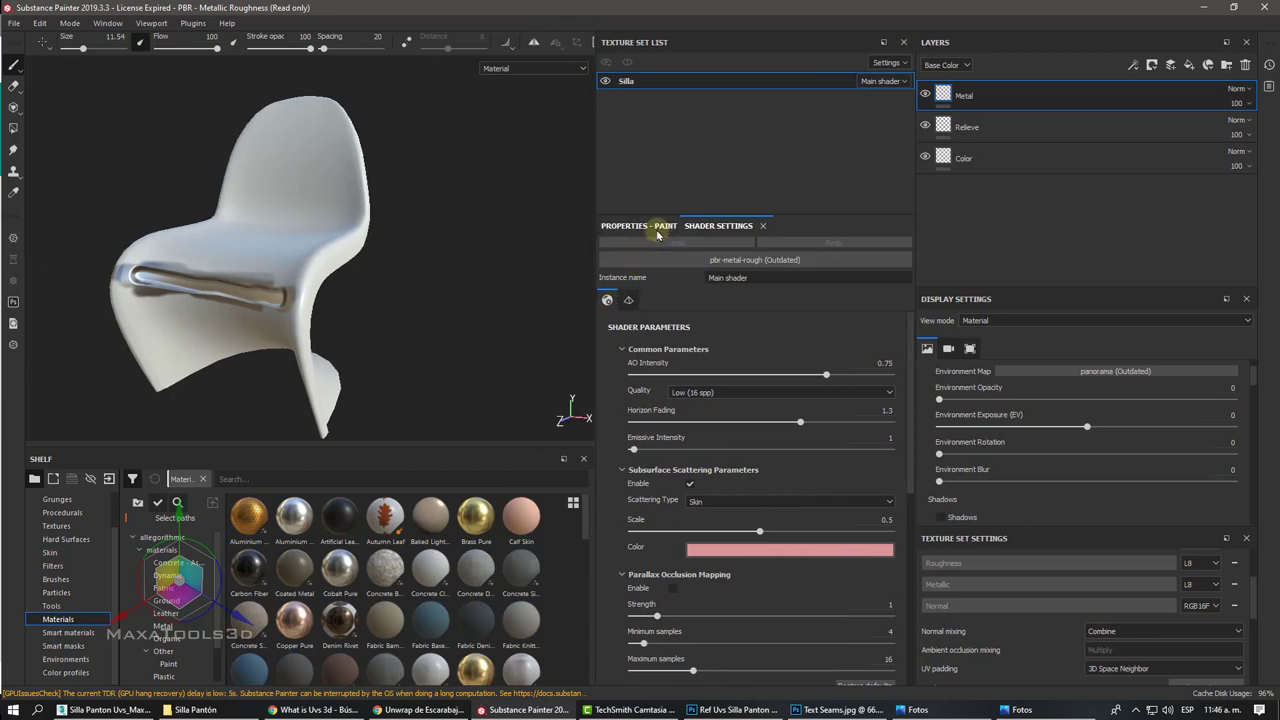
click(655, 226)
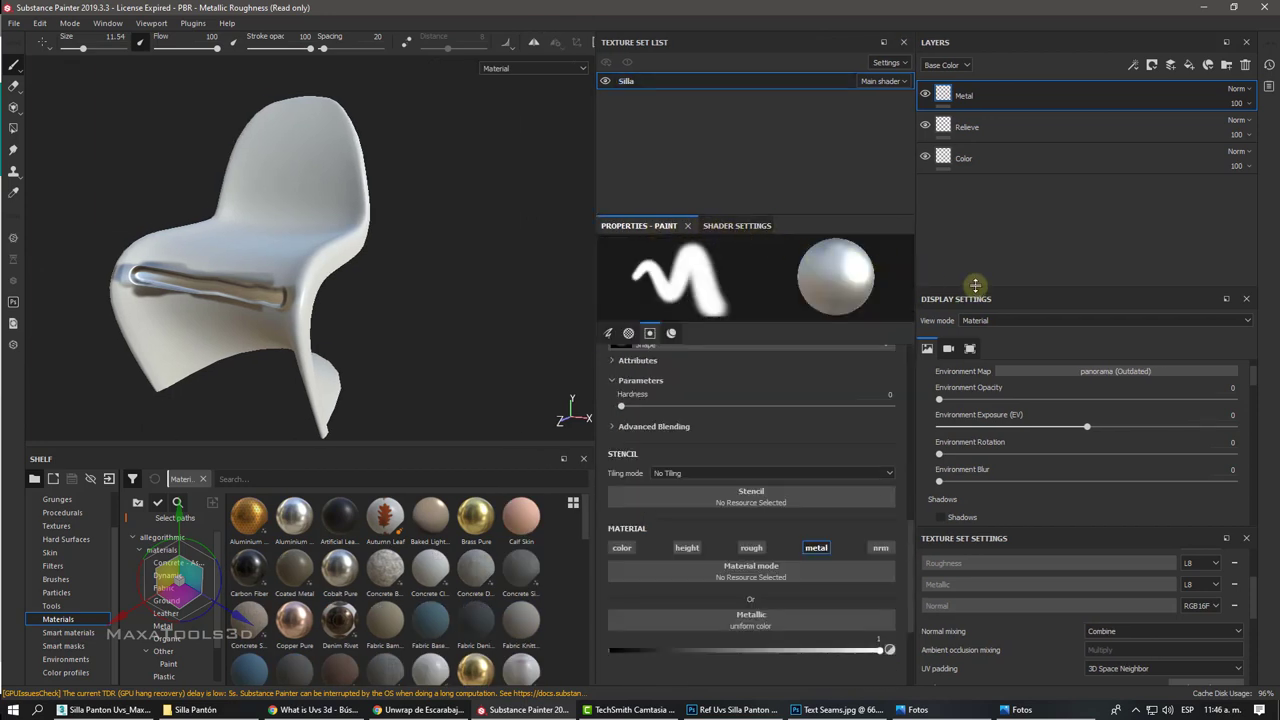
drag(975, 285, 975, 199)
scroll(1001, 551, down, 3)
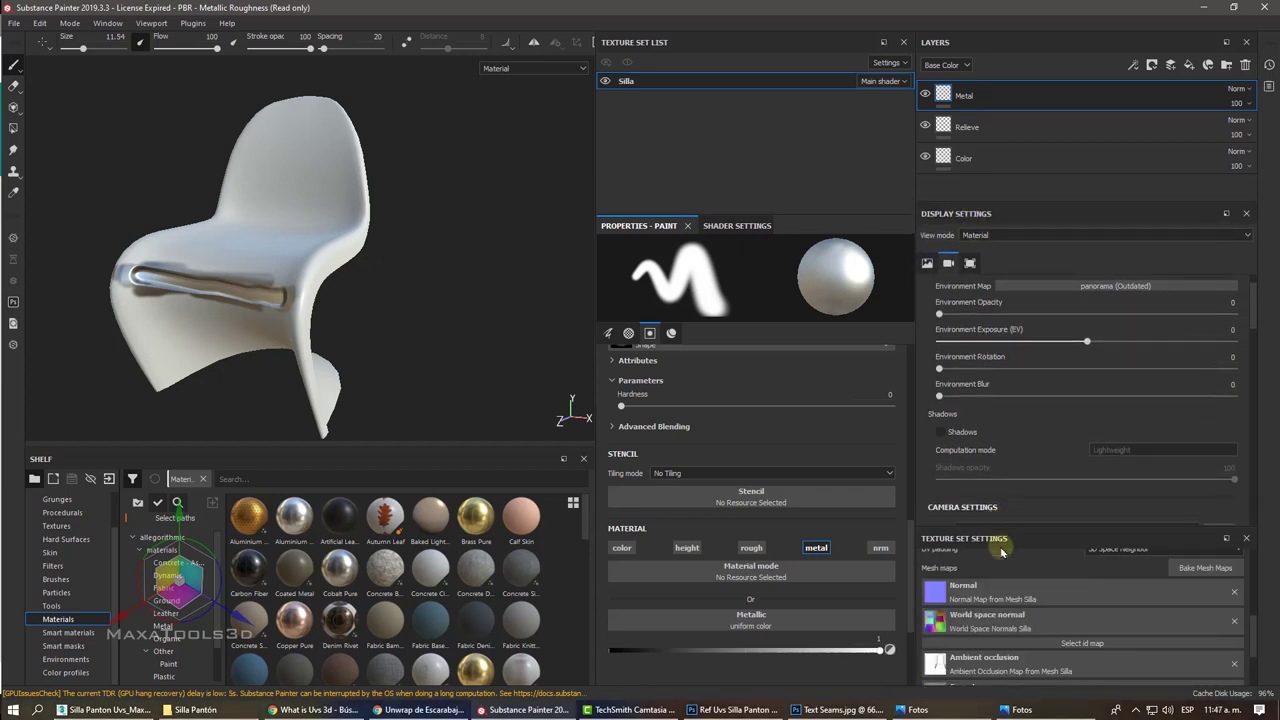
Step: Select the Silla texture set and Color layer, then bring up the chair render in Photos
scroll(1001, 551, up, 3)
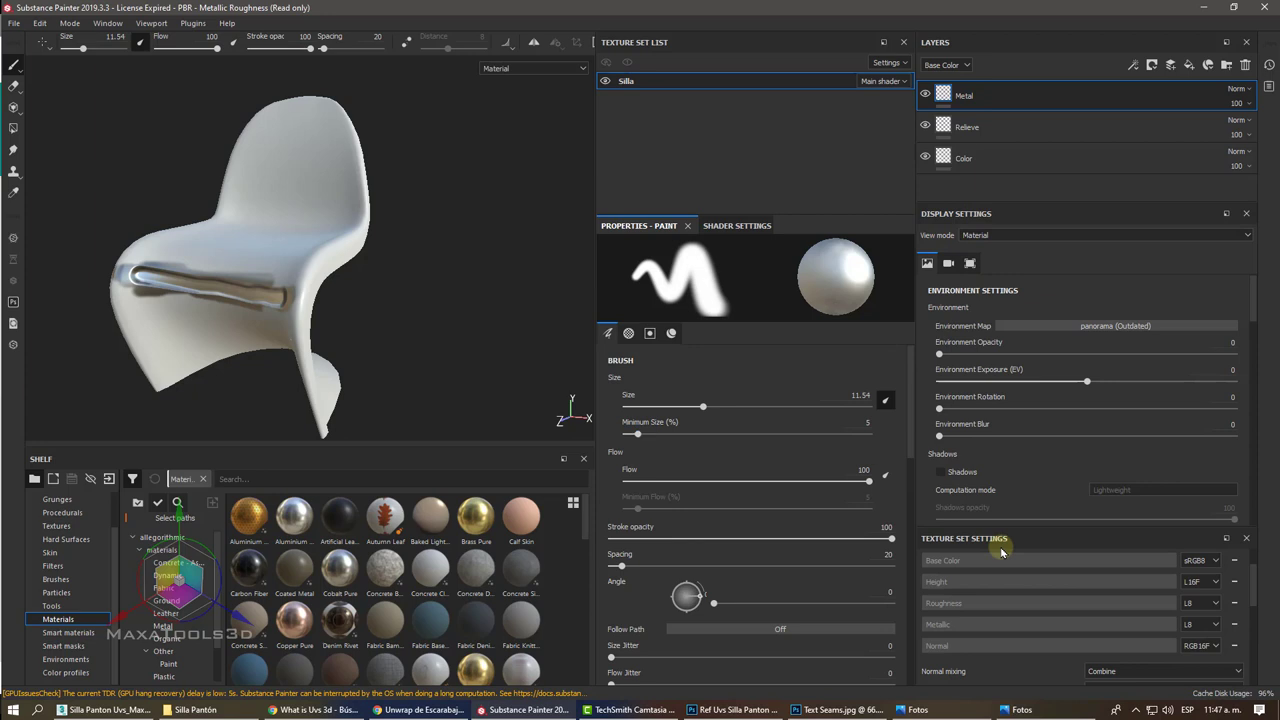
click(679, 153)
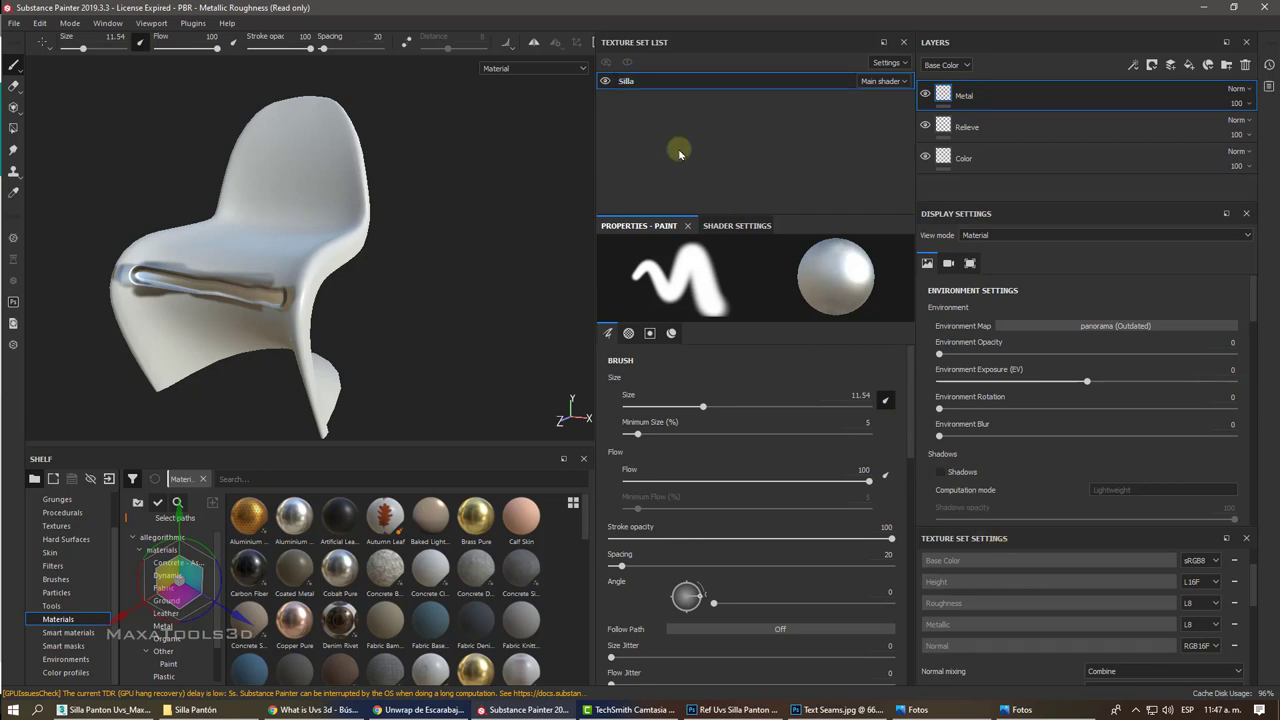
click(626, 87)
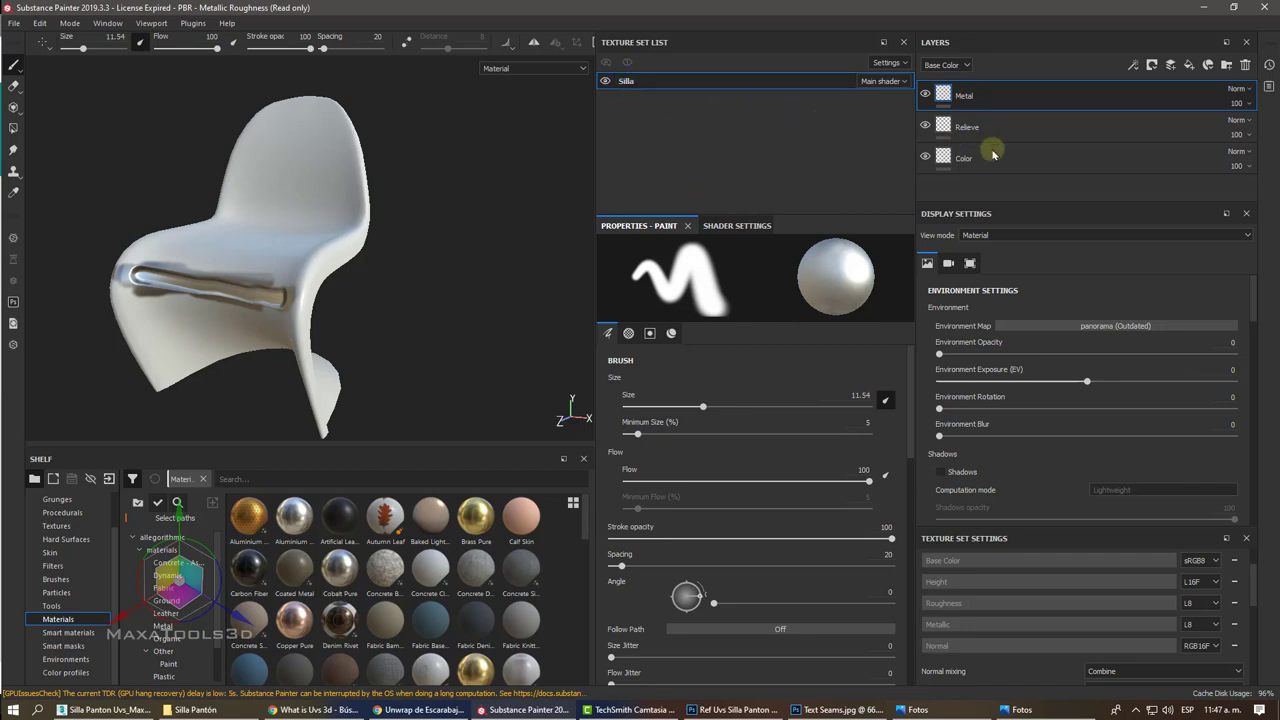
click(1025, 159)
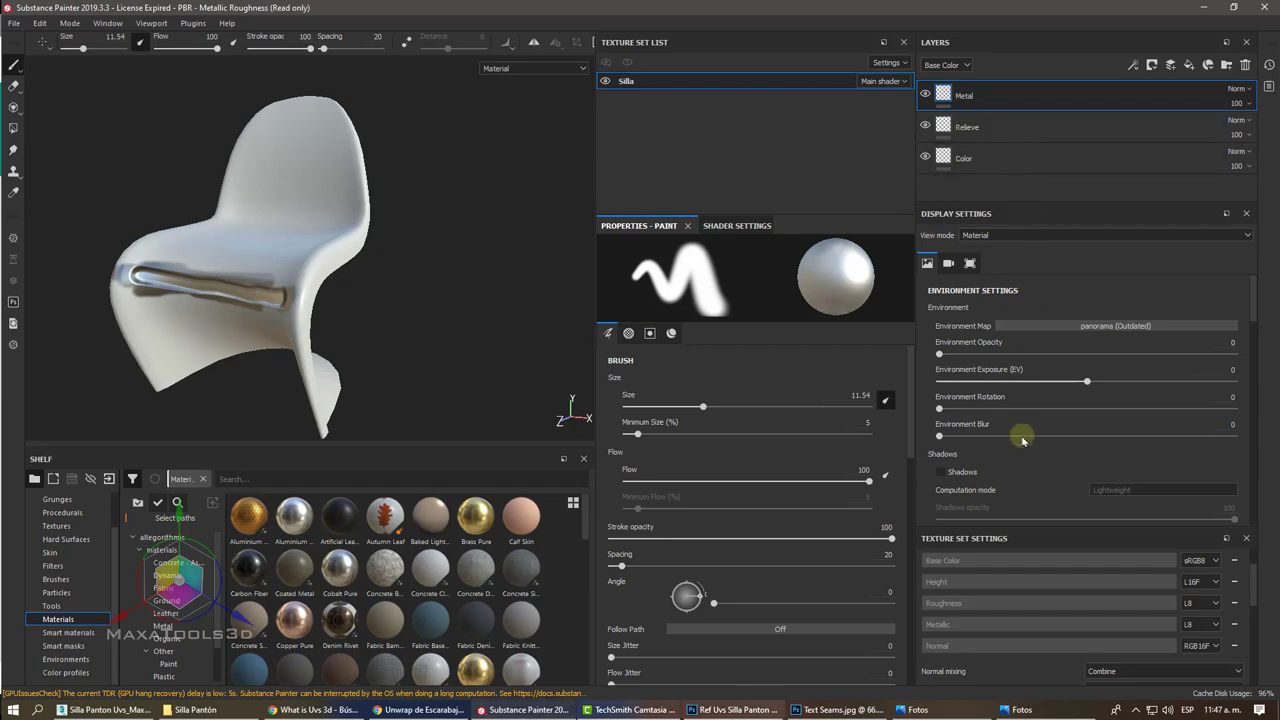
click(1019, 711)
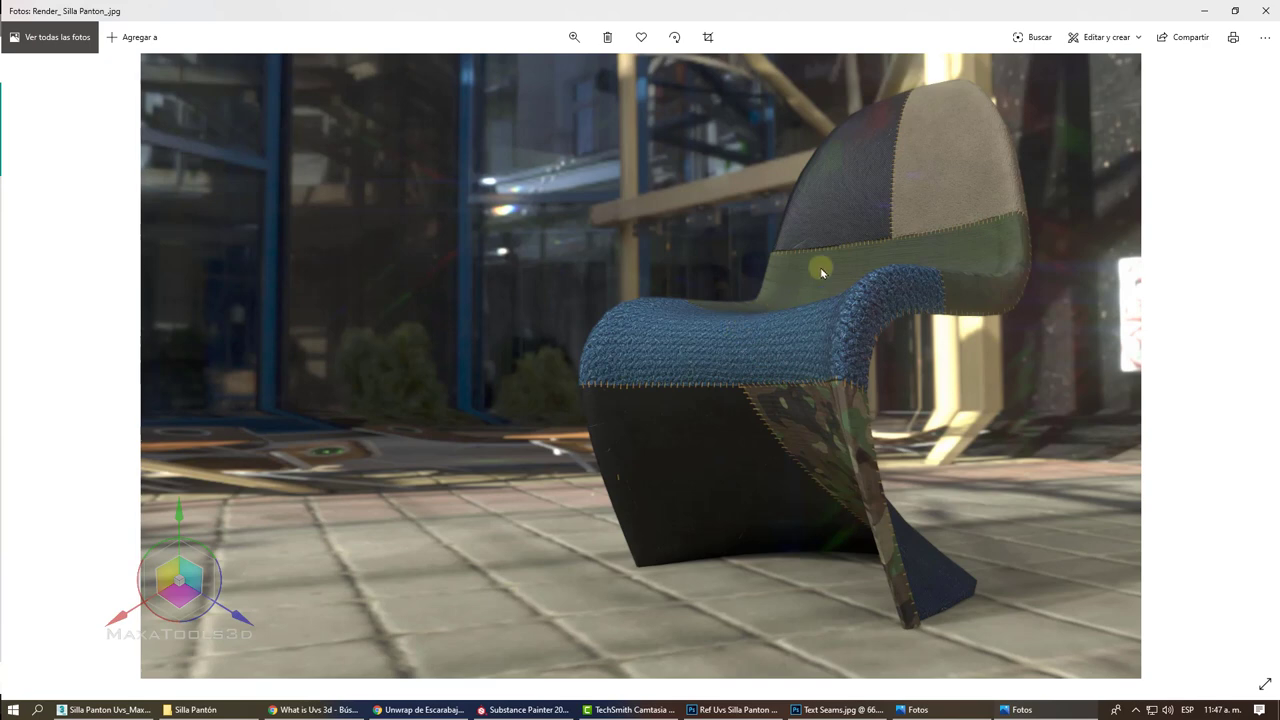
Step: Minimize the Photos viewer showing Render_ Silla Panton_.jpg to return to Substance Painter
click(1205, 13)
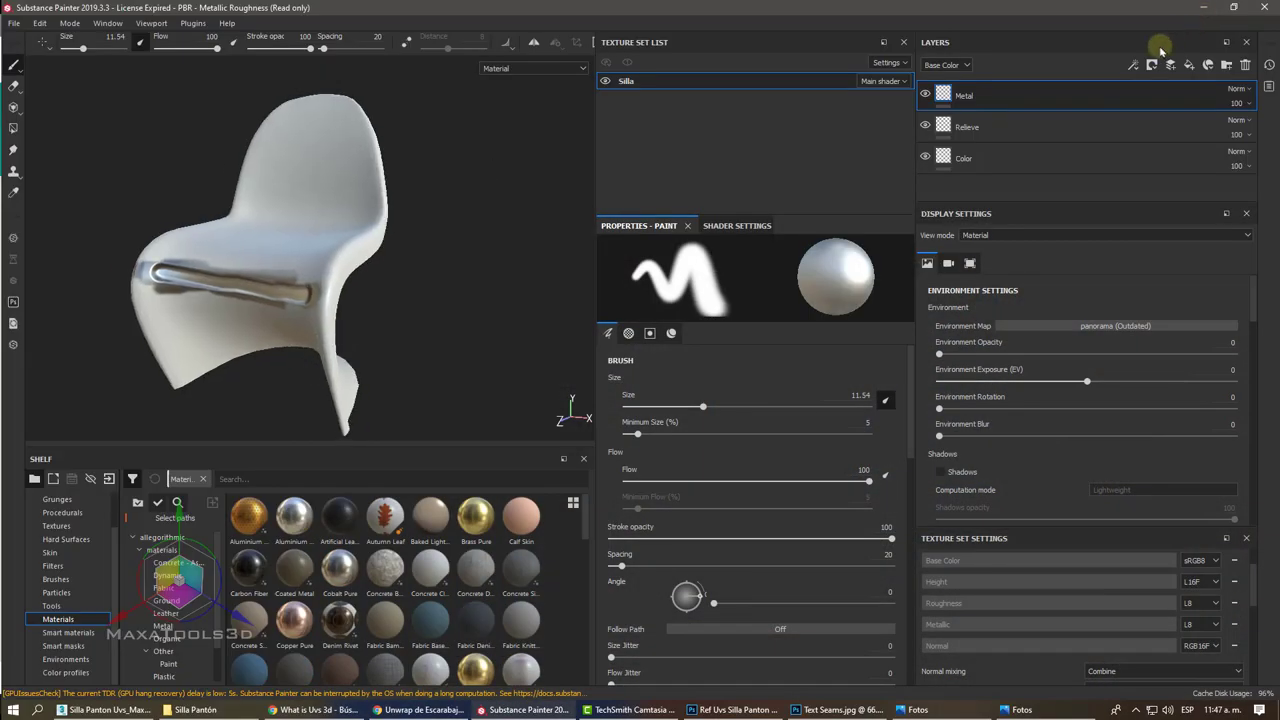
Step: Delete the Metal, Relieve and Color layers and show Smart materials on the shelf
shift+click(1010, 157)
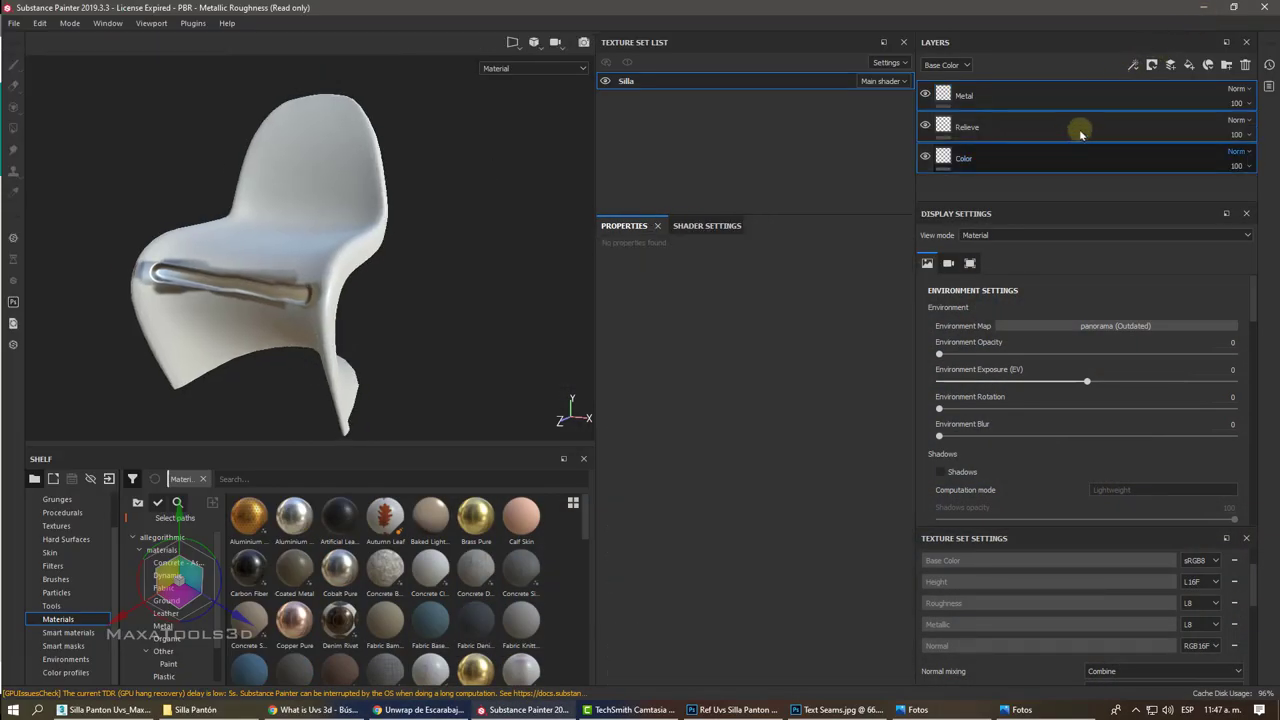
click(1245, 65)
mouse_move(424, 247)
alt+mouse_down()
mouse_move(443, 251)
mouse_move(429, 237)
mouse_move(469, 229)
mouse_move(393, 257)
mouse_move(423, 257)
mouse_move(381, 255)
alt+mouse_up()
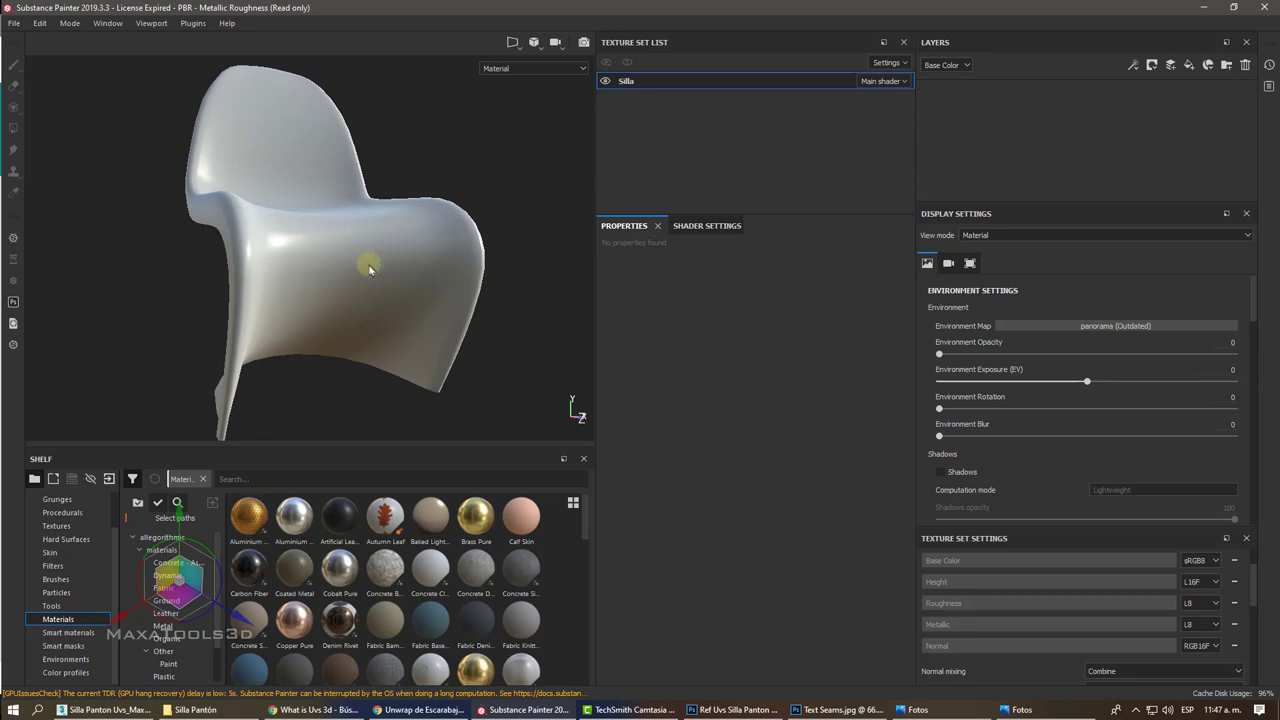
click(48, 632)
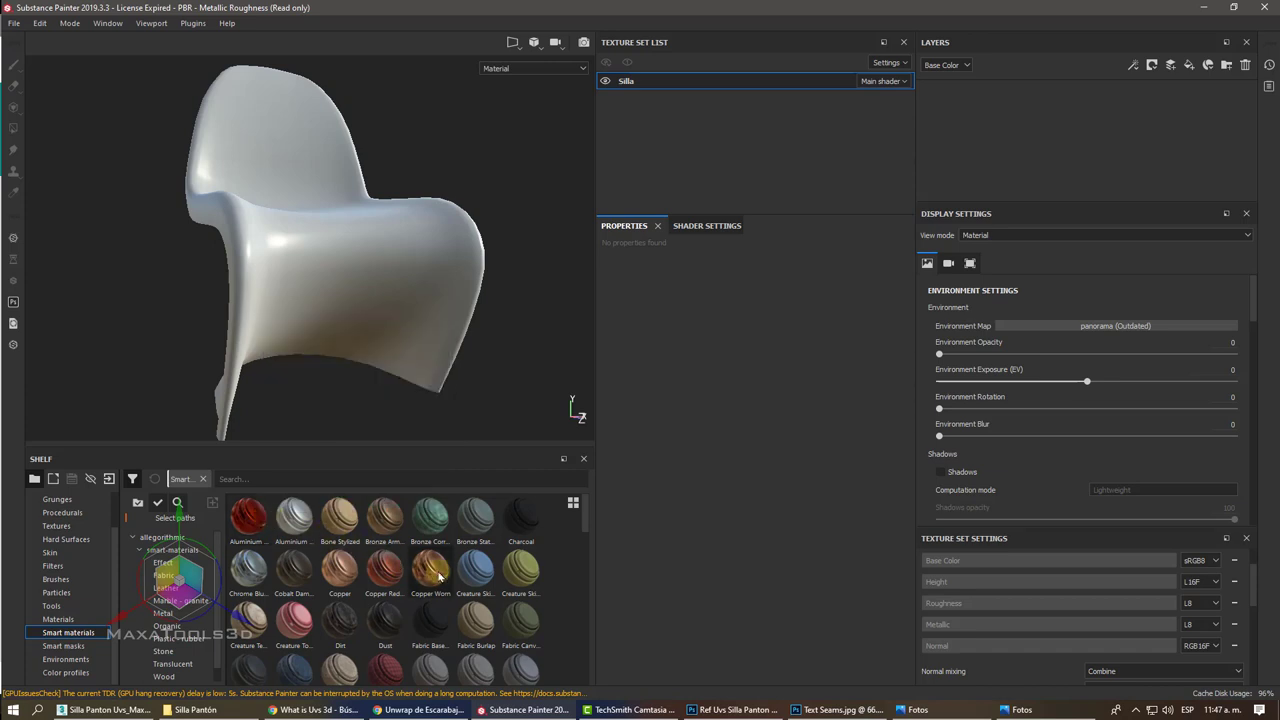
scroll(574, 523, down, 2)
scroll(574, 523, down, 1)
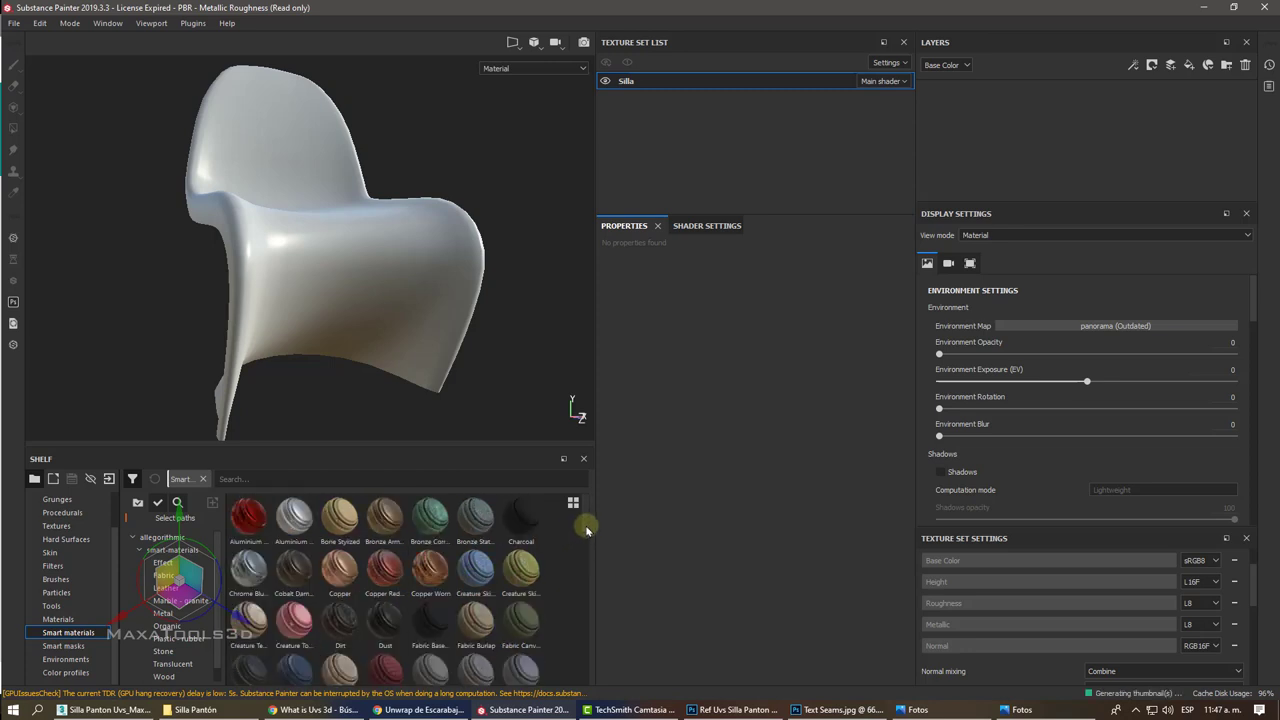
scroll(578, 584, down, 2)
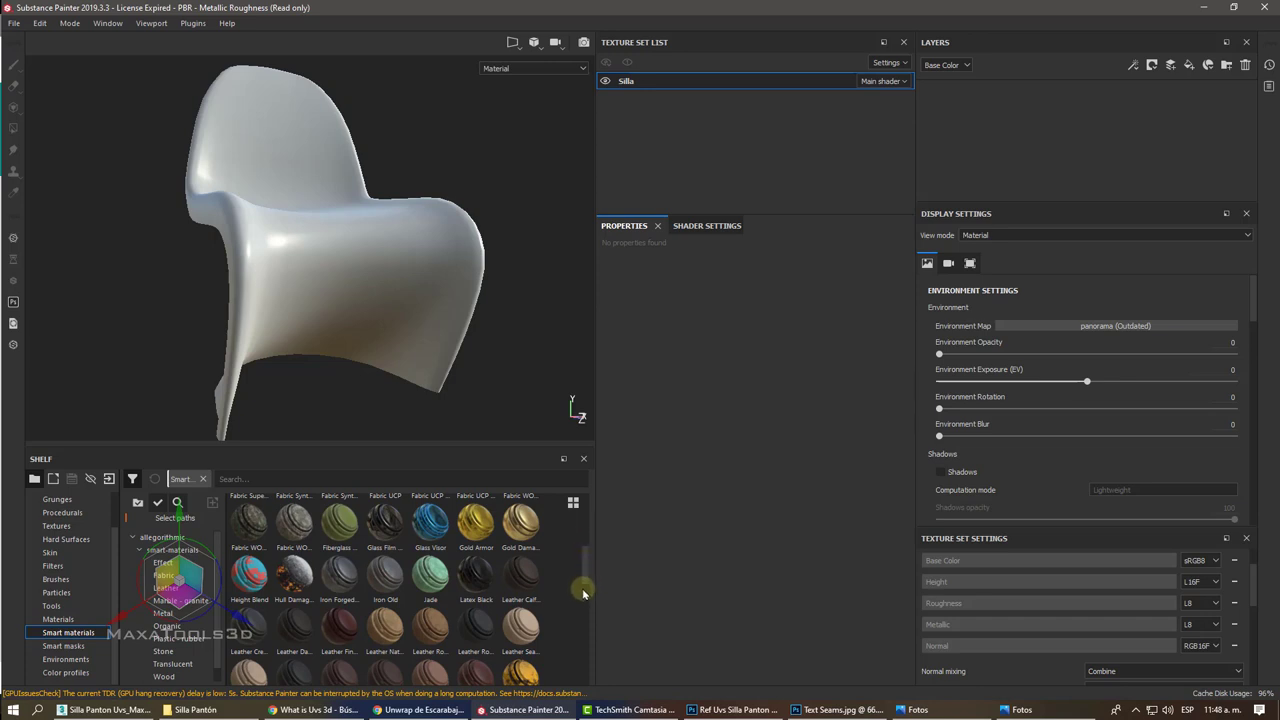
scroll(588, 579, down, 2)
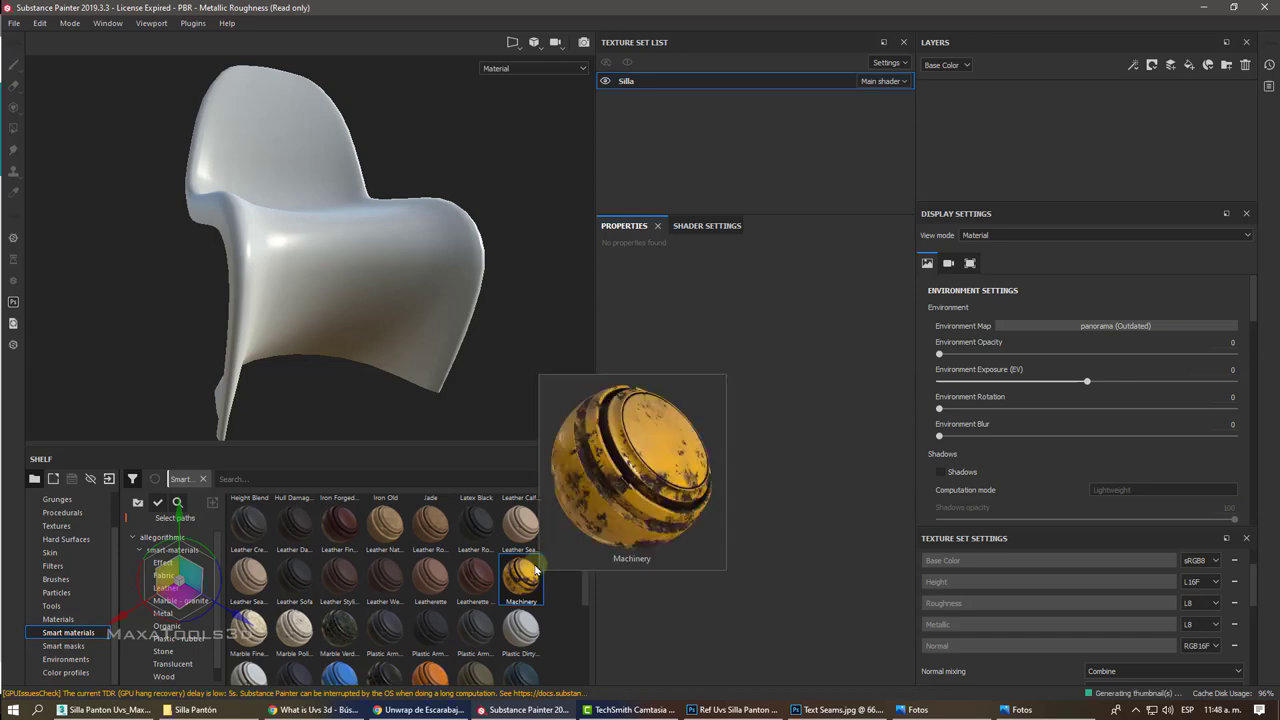
mouse_move(521, 576)
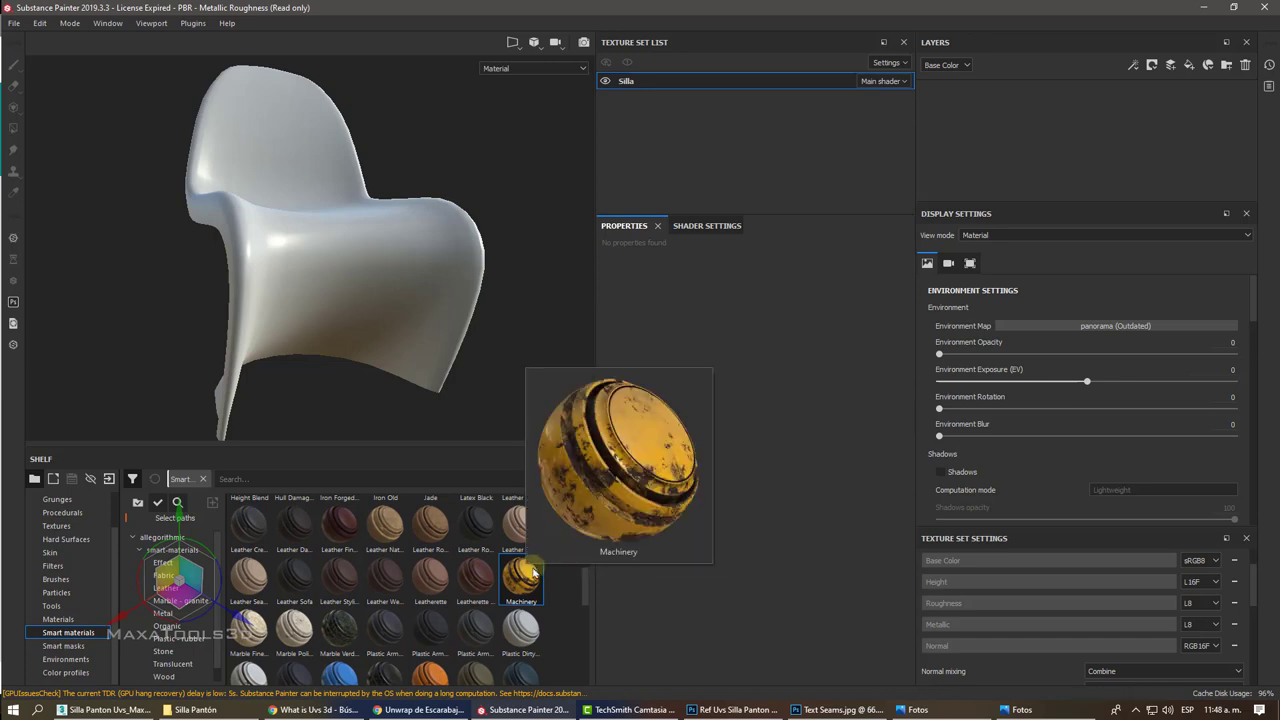
drag(530, 578, 424, 320)
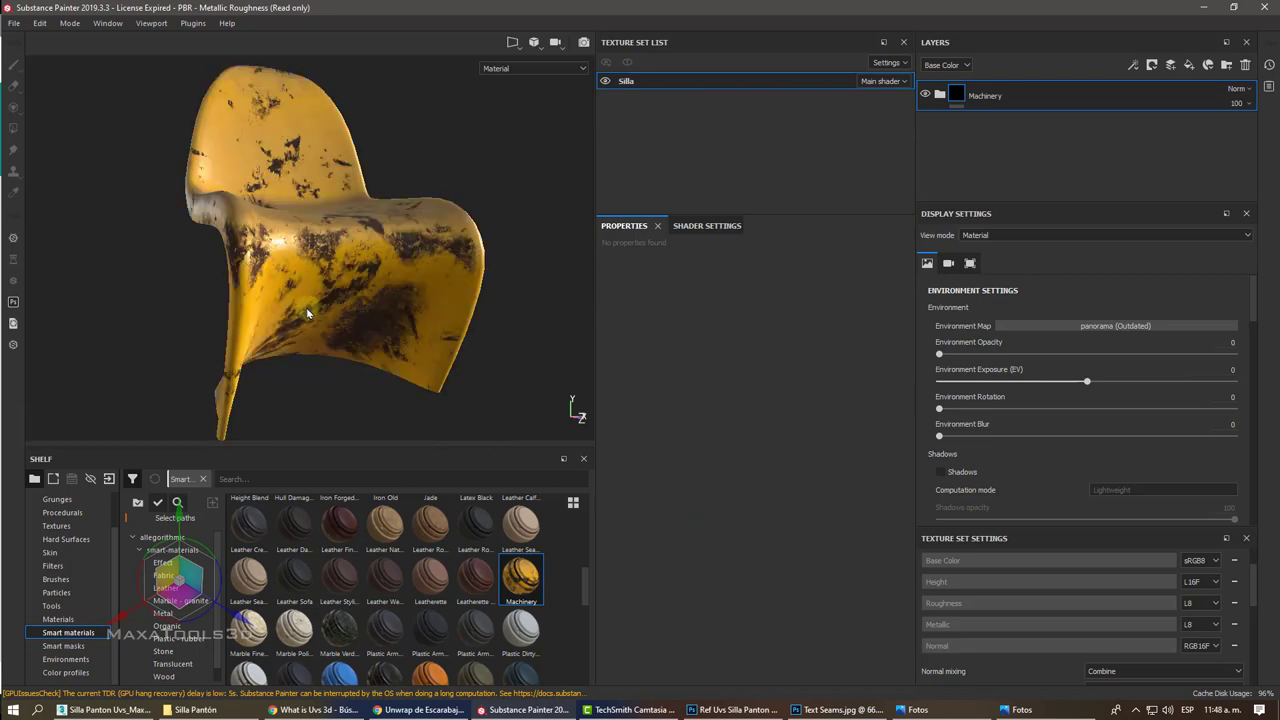
mouse_move(310, 308)
alt+mouse_down()
mouse_move(475, 307)
mouse_move(371, 286)
mouse_move(497, 309)
mouse_move(418, 207)
mouse_move(363, 200)
mouse_move(366, 183)
alt+mouse_up()
scroll(515, 295, up, 3)
scroll(305, 240, up, 2)
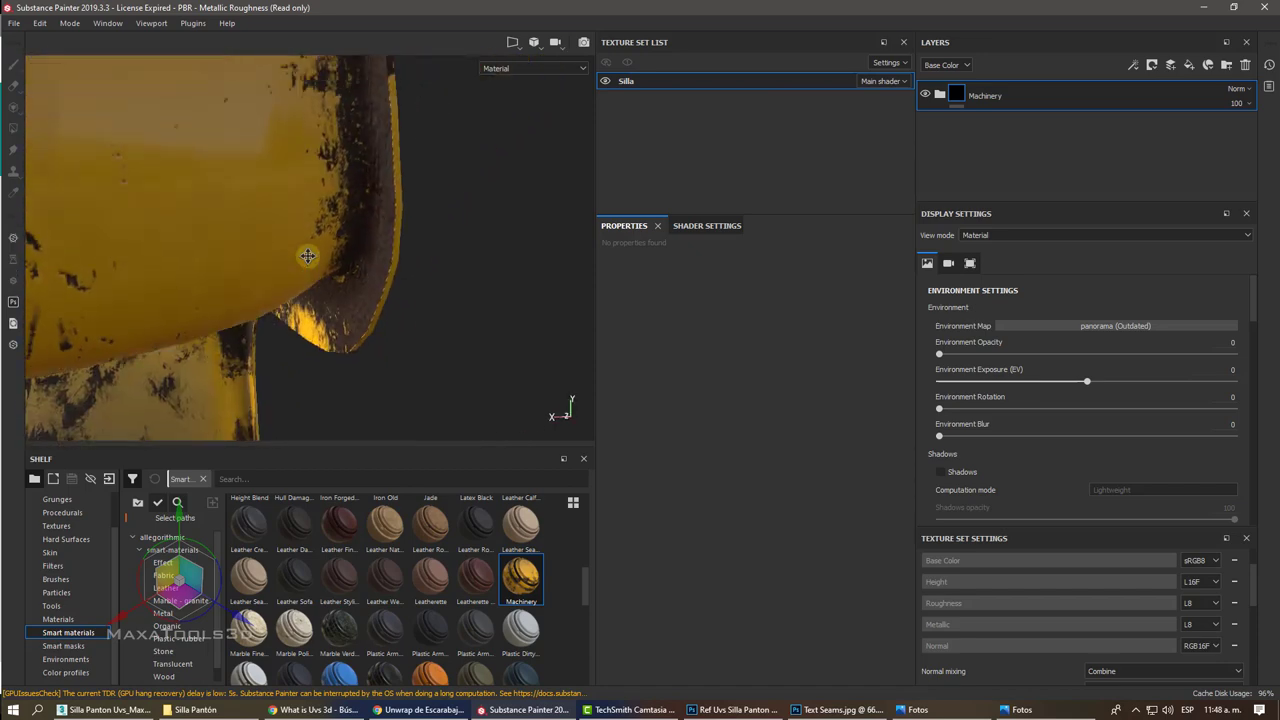
scroll(306, 254, up, 2)
scroll(306, 254, up, 2)
scroll(307, 255, up, 2)
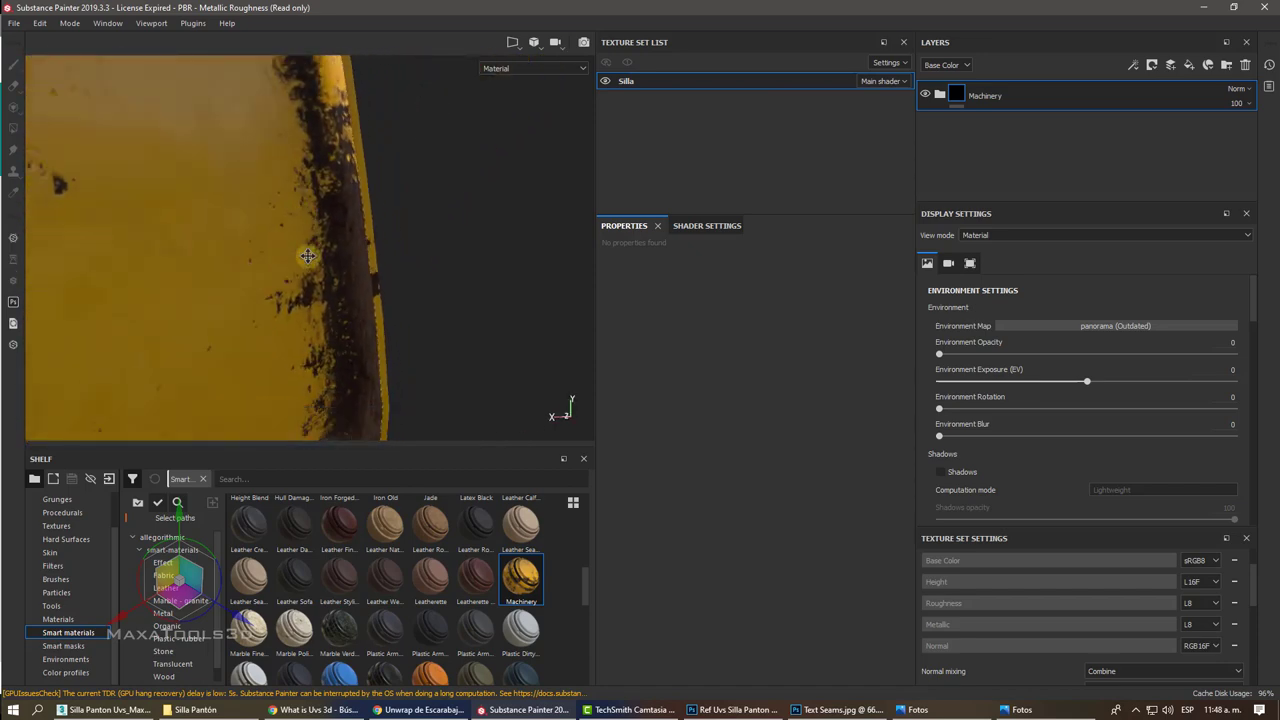
scroll(308, 256, down, 2)
scroll(309, 262, down, 3)
mouse_move(308, 261)
alt+mouse_down()
mouse_move(180, 286)
mouse_move(534, 300)
mouse_move(410, 279)
alt+mouse_up()
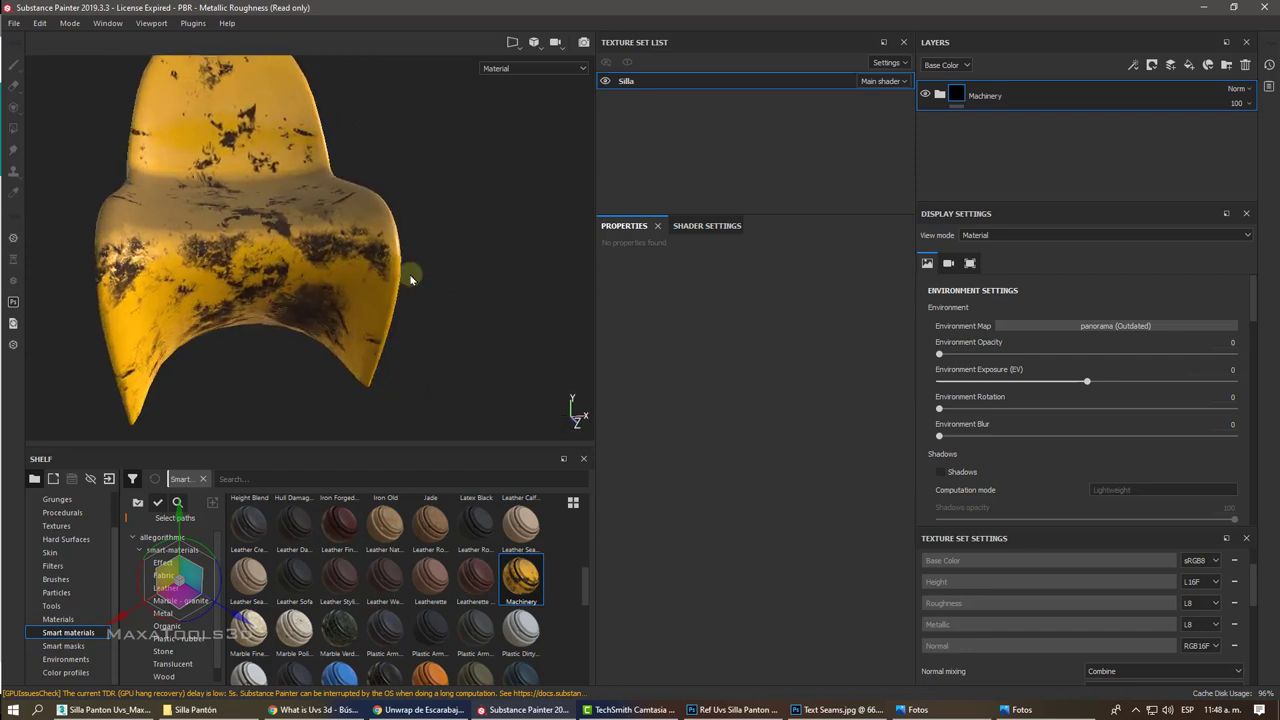
key(ctrl+z)
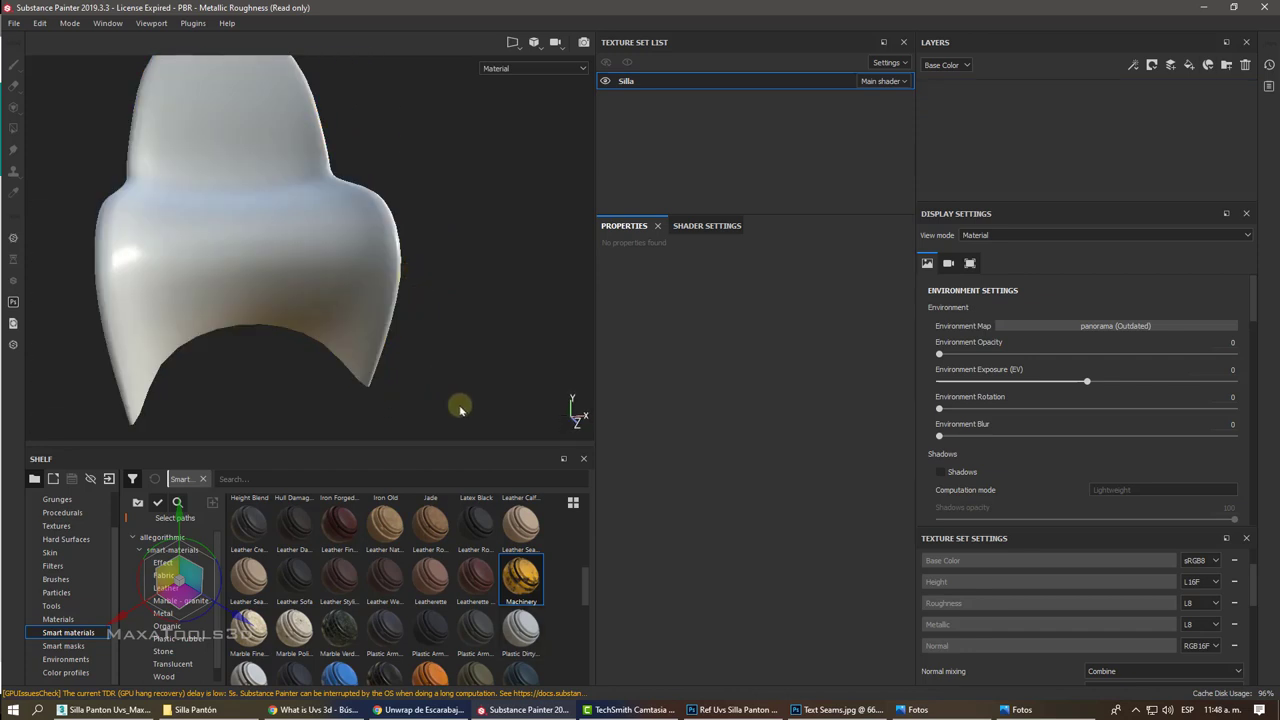
drag(521, 577, 296, 240)
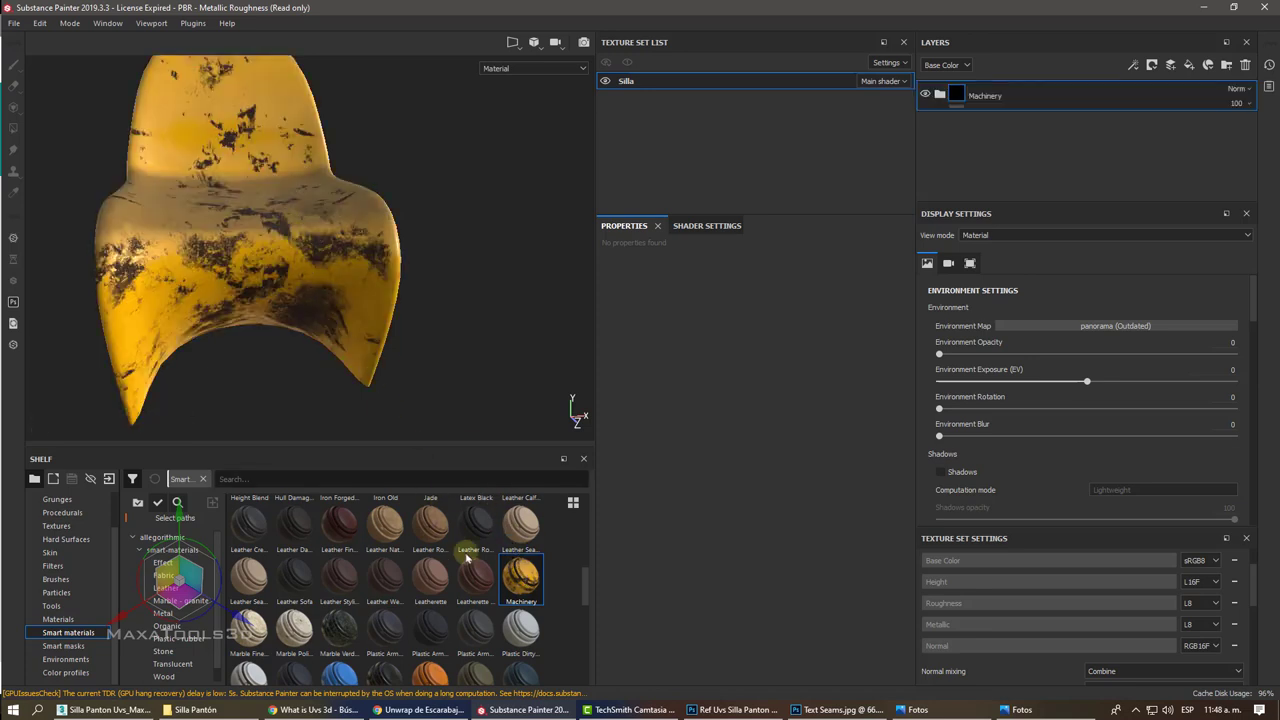
drag(476, 577, 323, 241)
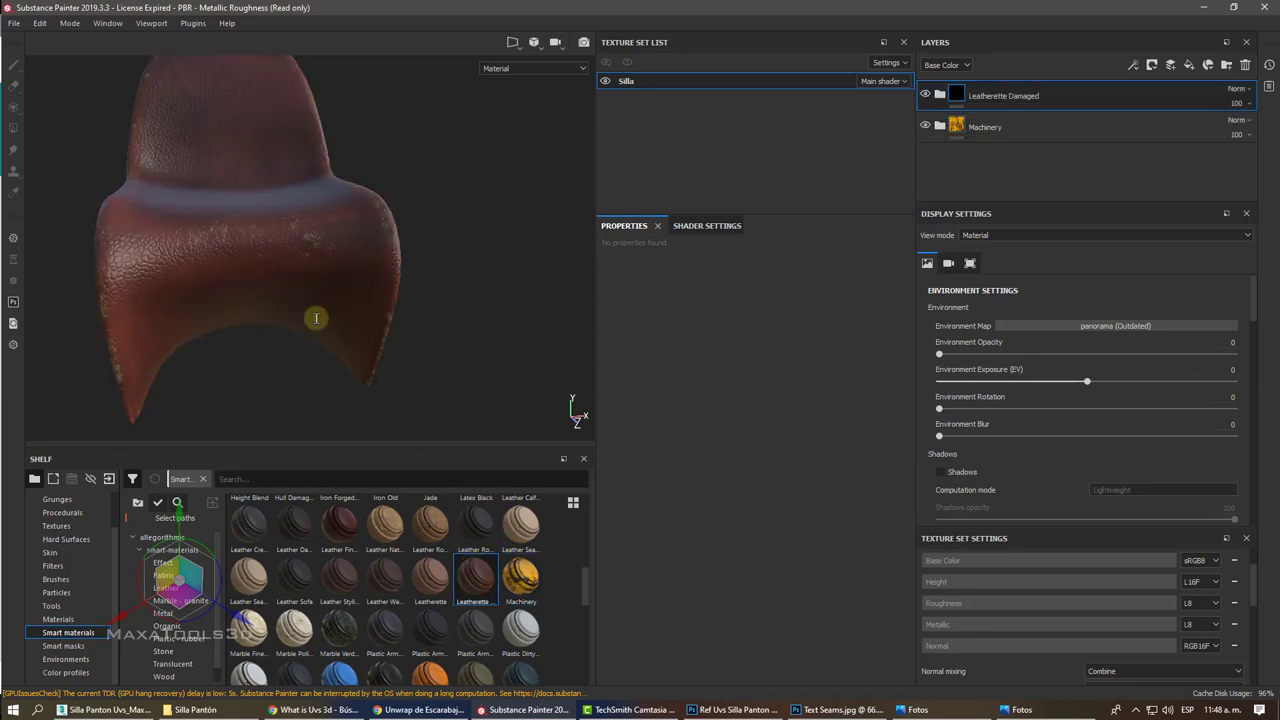
alt+drag(314, 337, 263, 331)
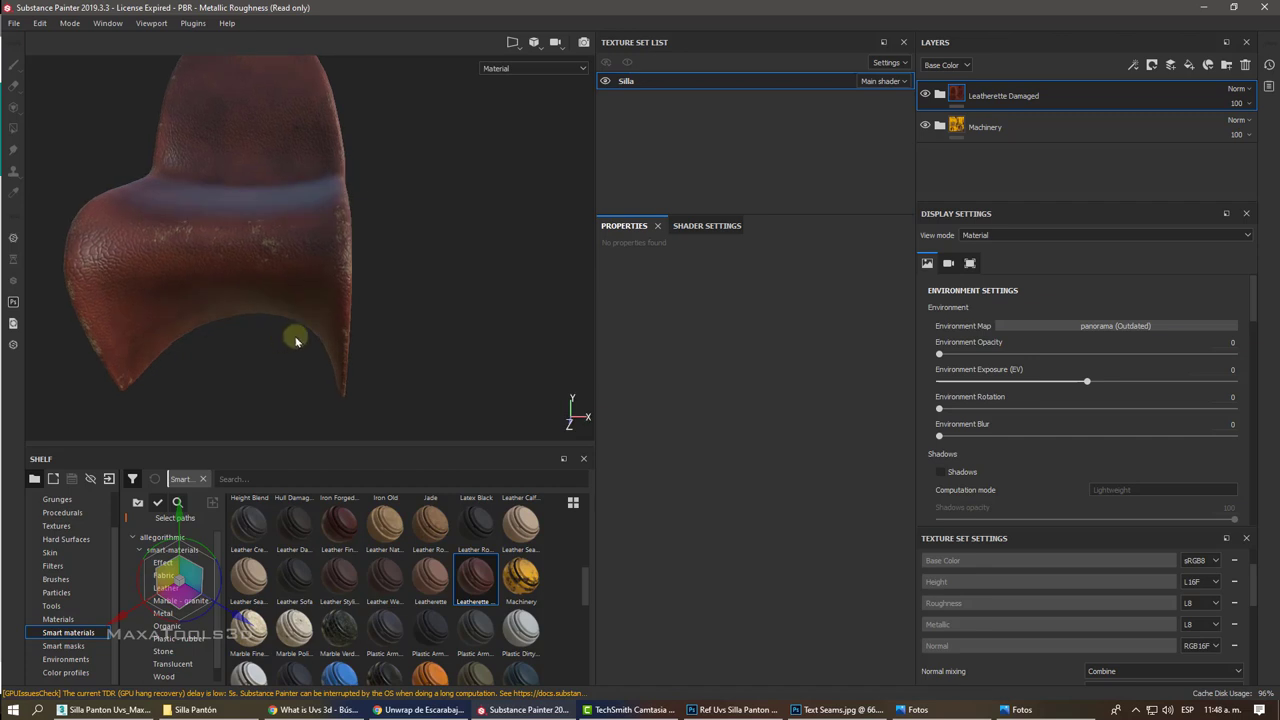
key(ctrl+z)
key(ctrl+z)
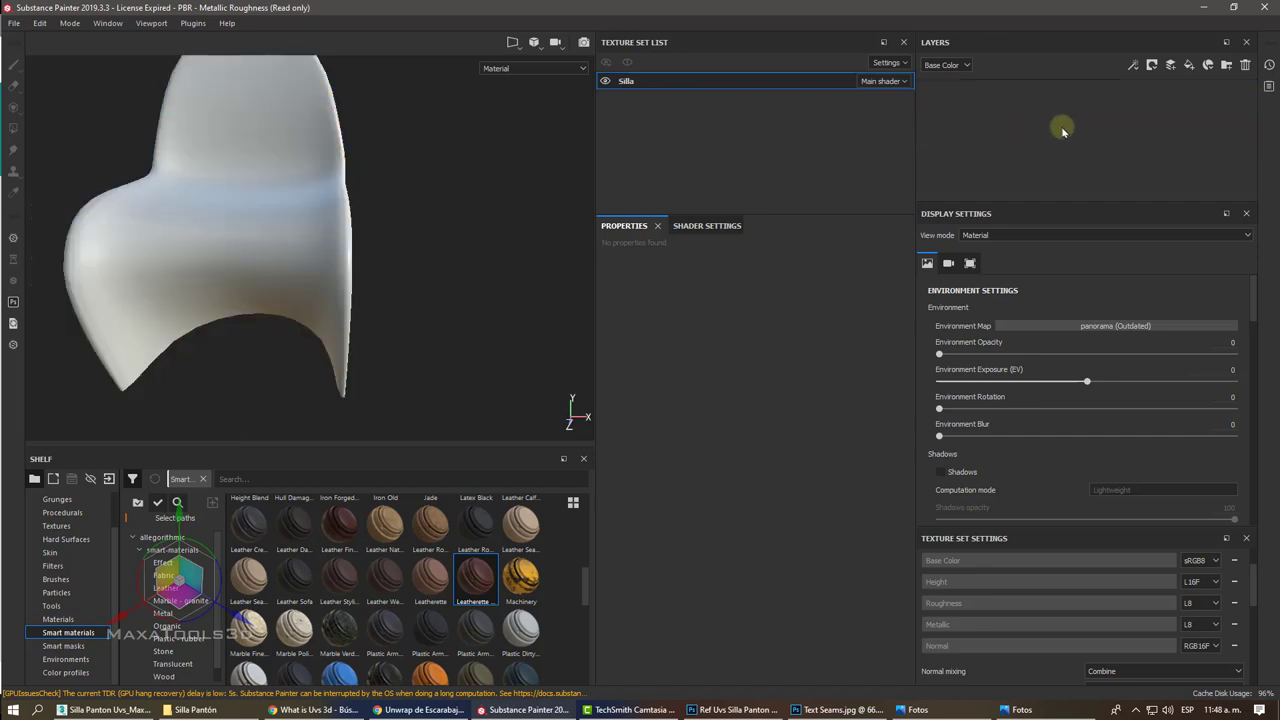
Step: Browse the smart material picker's fabric, glass and gold presets for the chair
click(1209, 66)
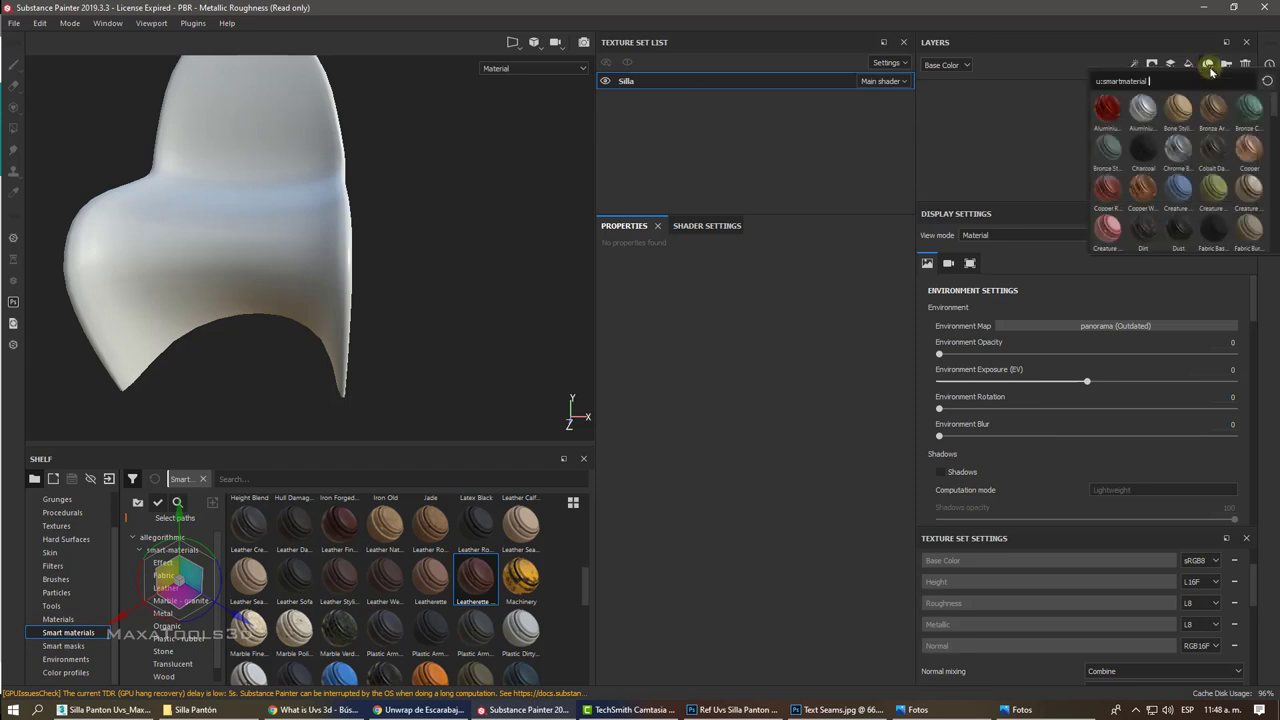
scroll(1190, 180, down, 2)
scroll(1193, 192, down, 2)
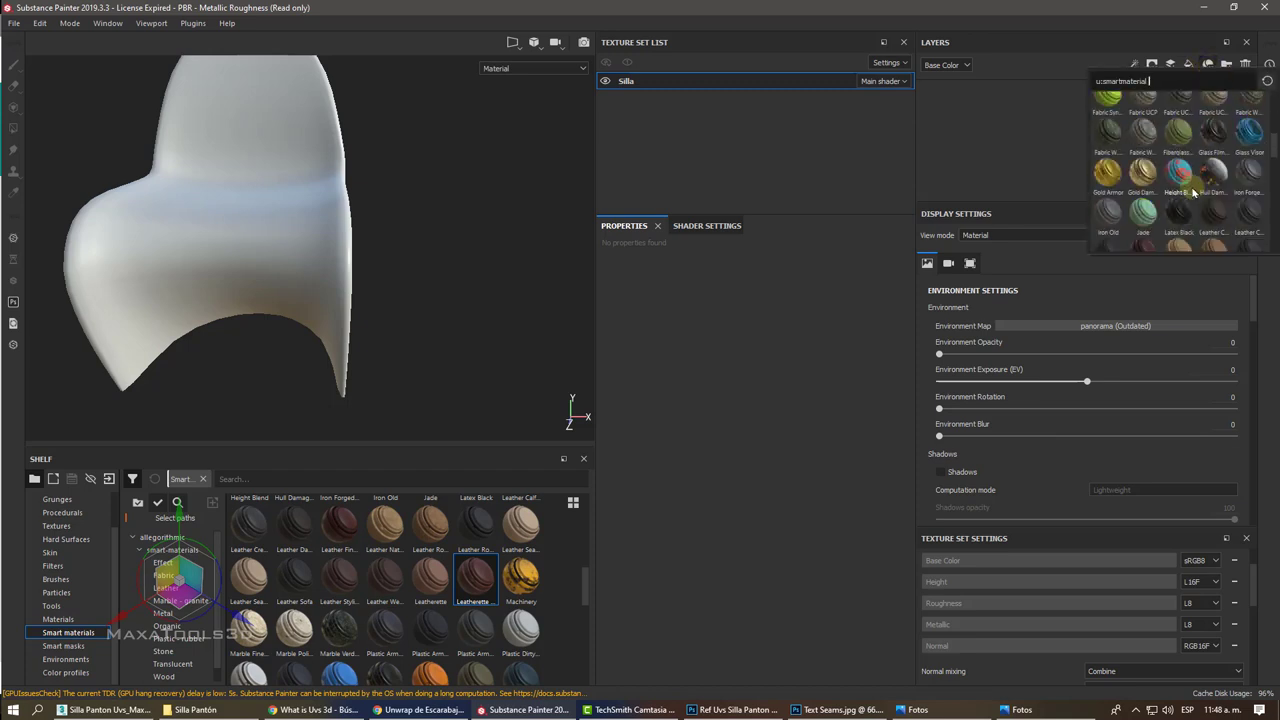
scroll(1193, 192, down, 3)
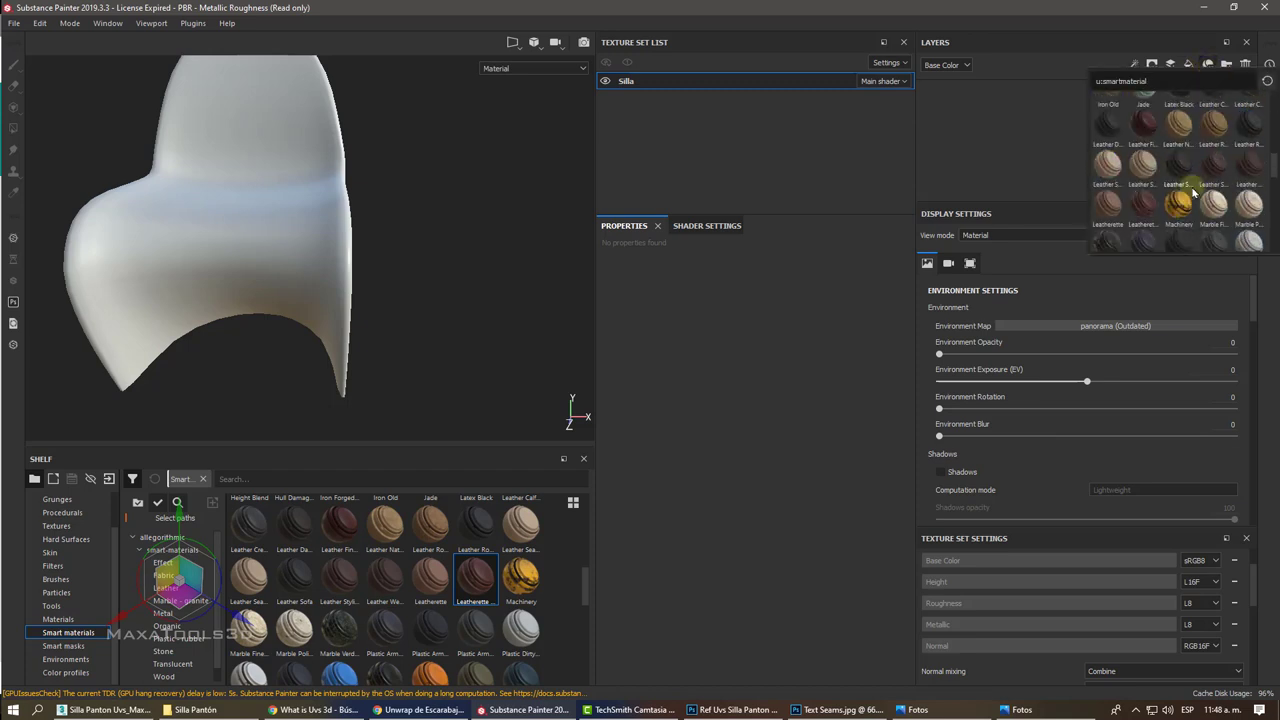
scroll(1193, 192, down, 2)
scroll(1193, 192, down, 1)
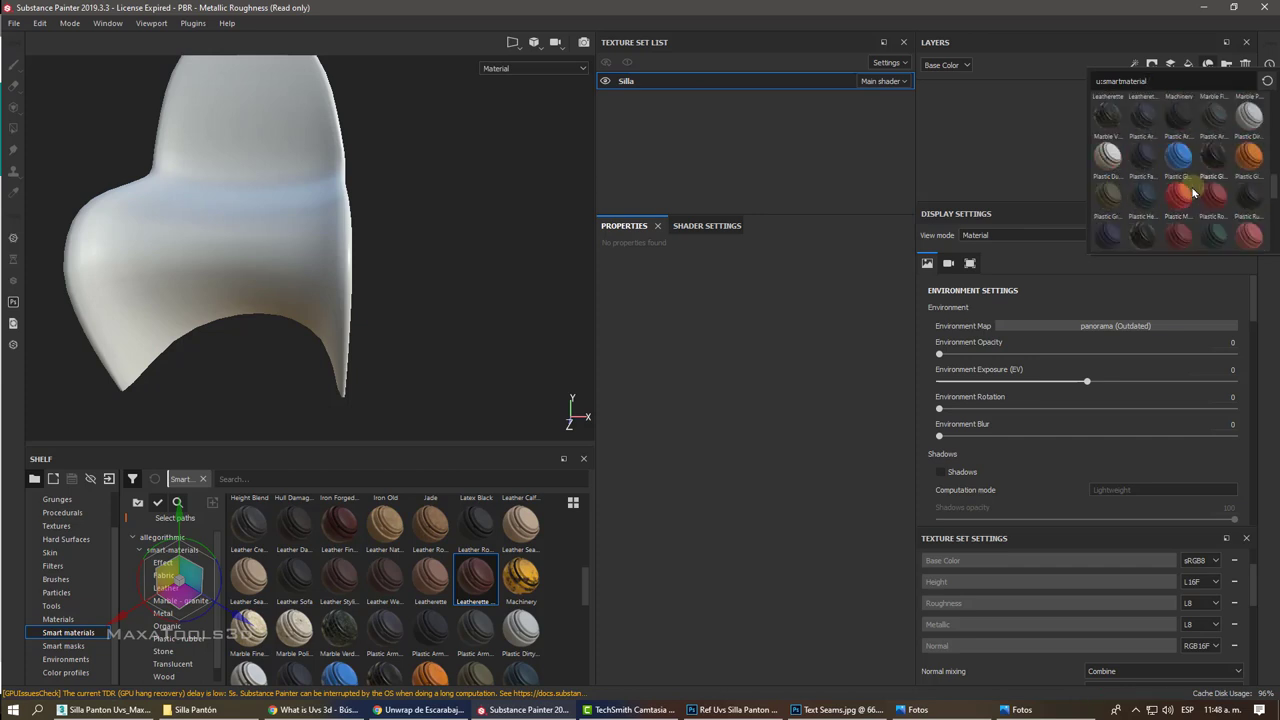
scroll(1193, 192, up, 3)
scroll(1193, 192, up, 2)
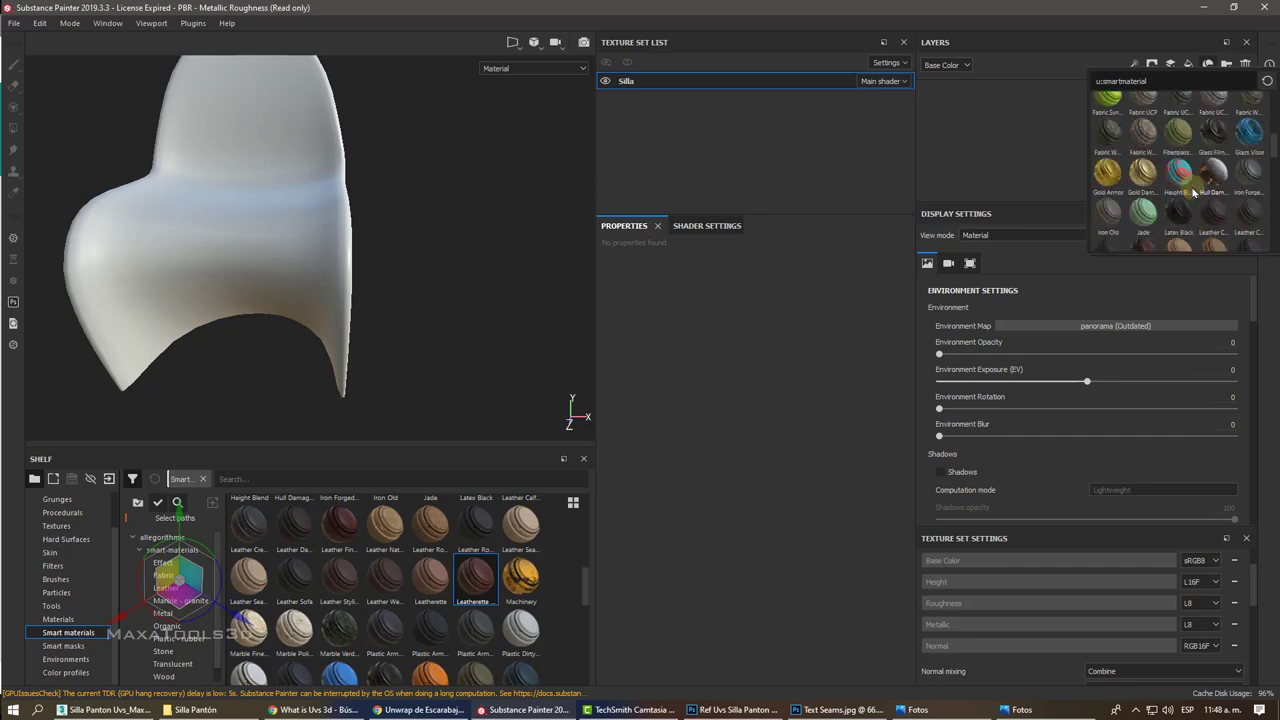
scroll(1193, 192, up, 3)
scroll(1193, 192, down, 4)
scroll(1193, 192, down, 4)
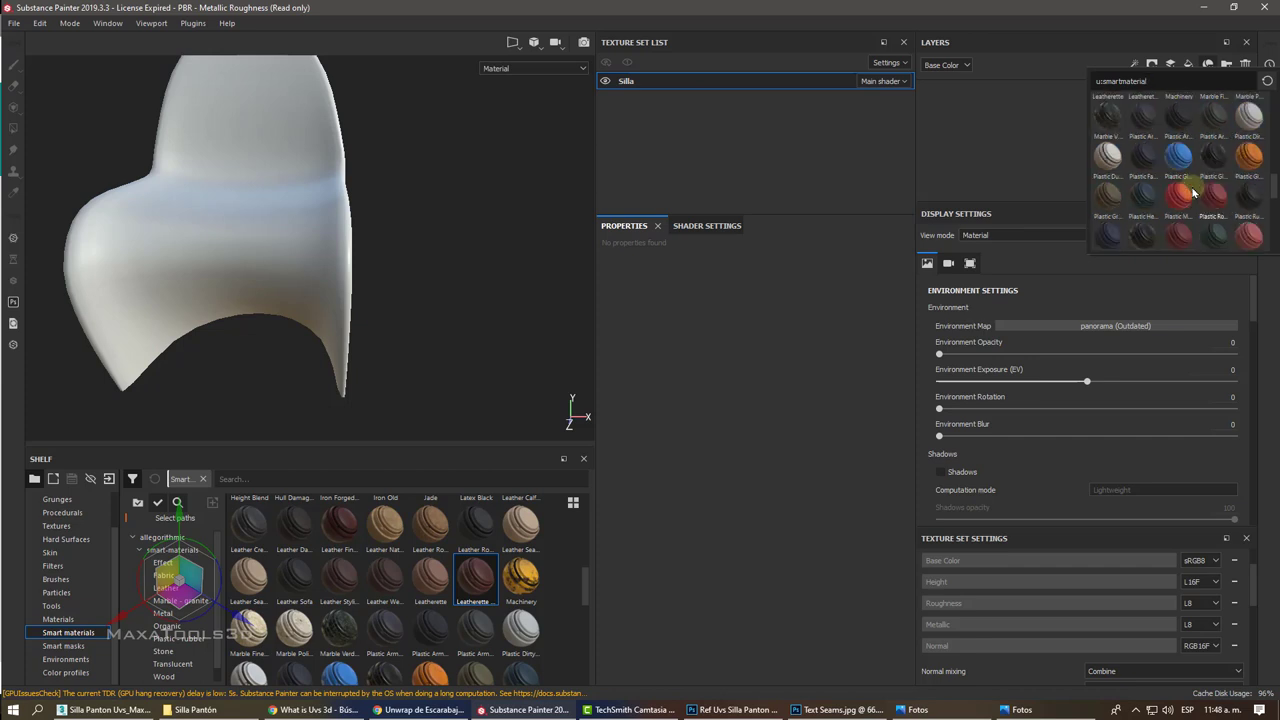
scroll(1193, 192, down, 4)
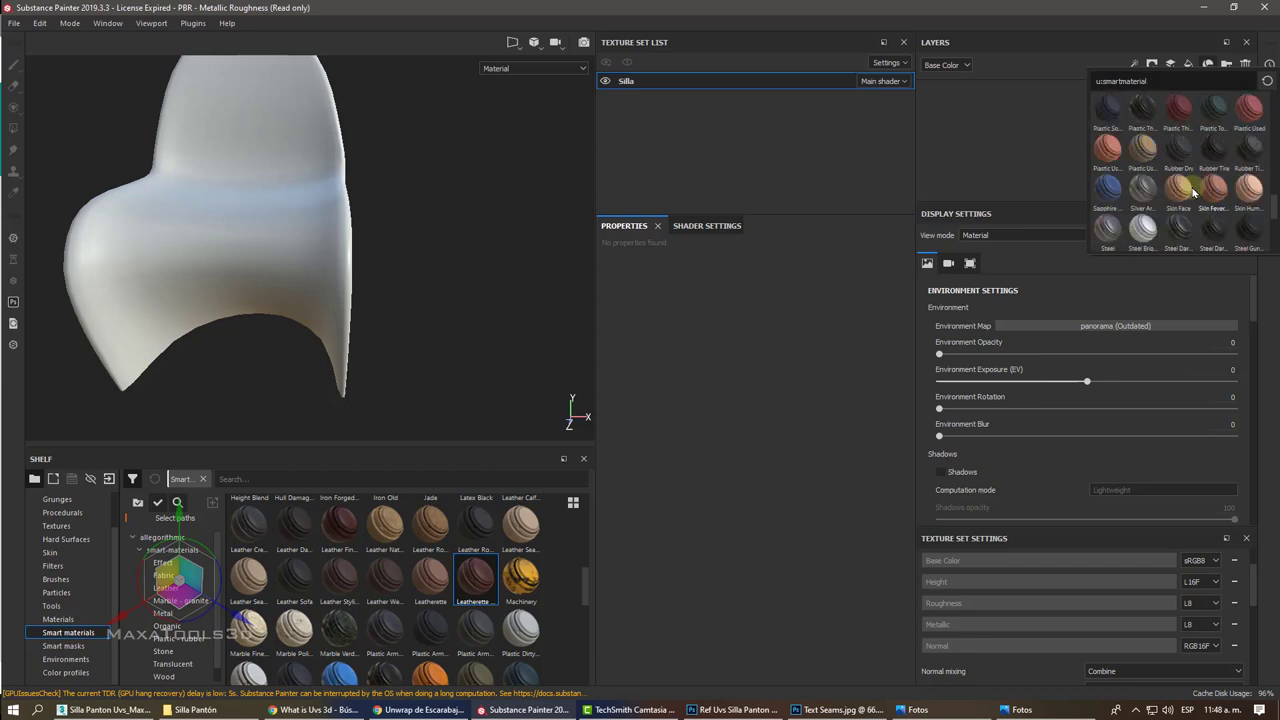
scroll(1214, 208, down, 3)
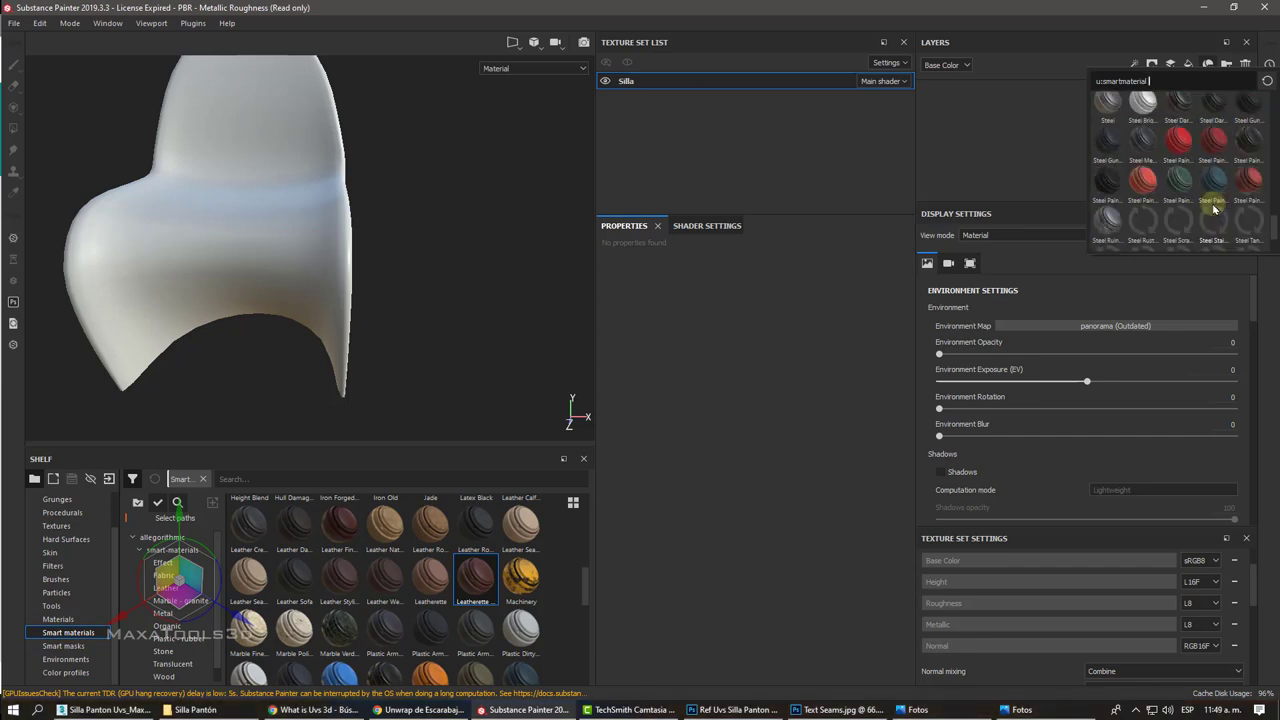
scroll(1214, 208, up, 3)
scroll(1214, 208, up, 3)
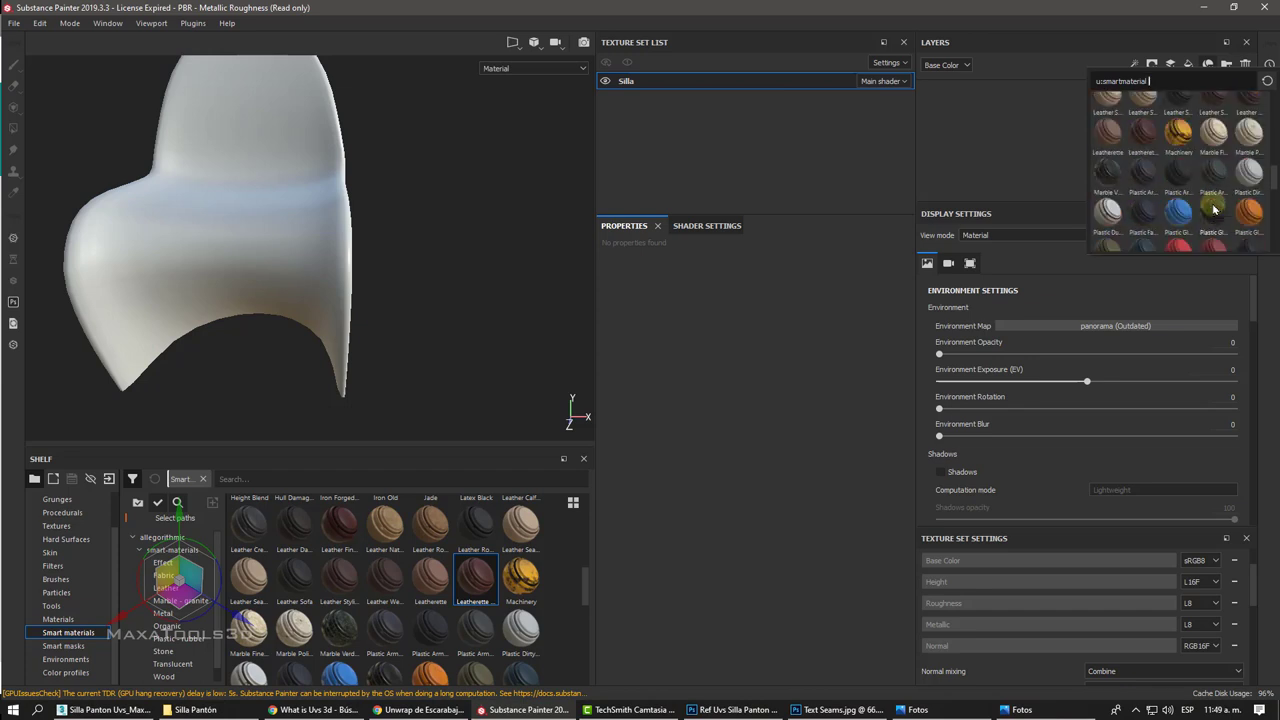
scroll(1214, 208, up, 3)
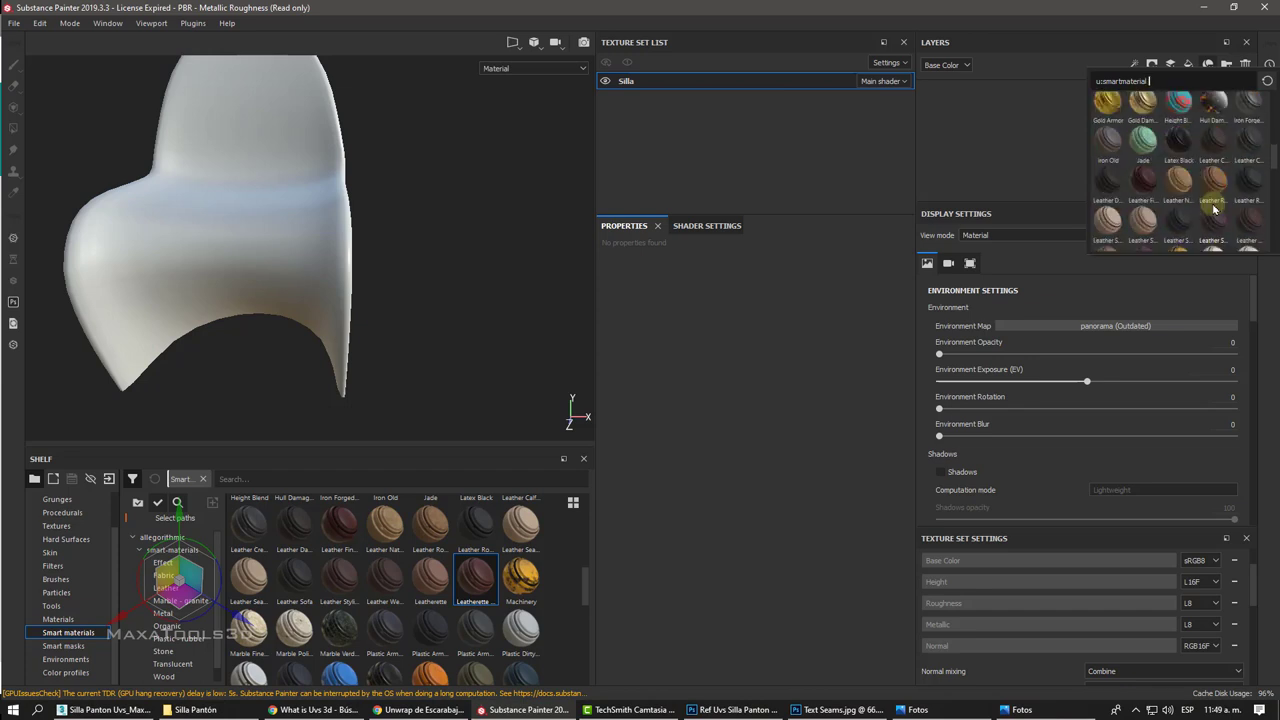
scroll(1214, 208, up, 2)
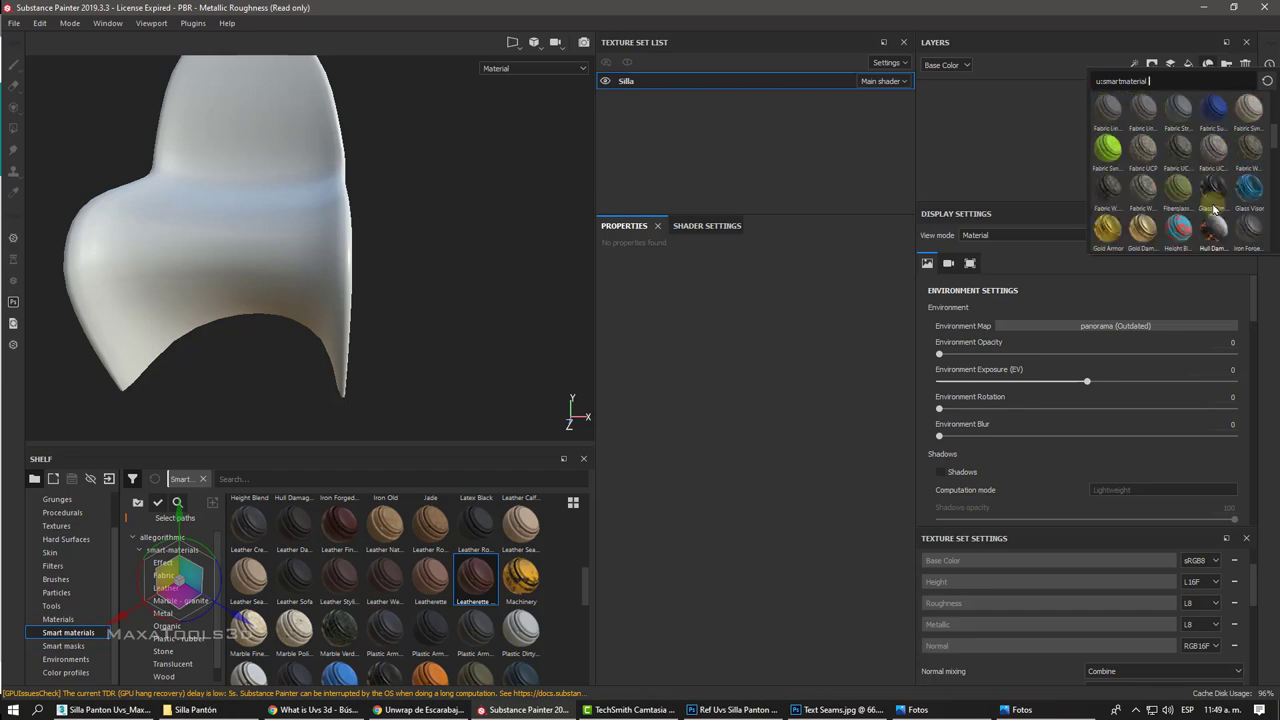
scroll(1214, 208, up, 3)
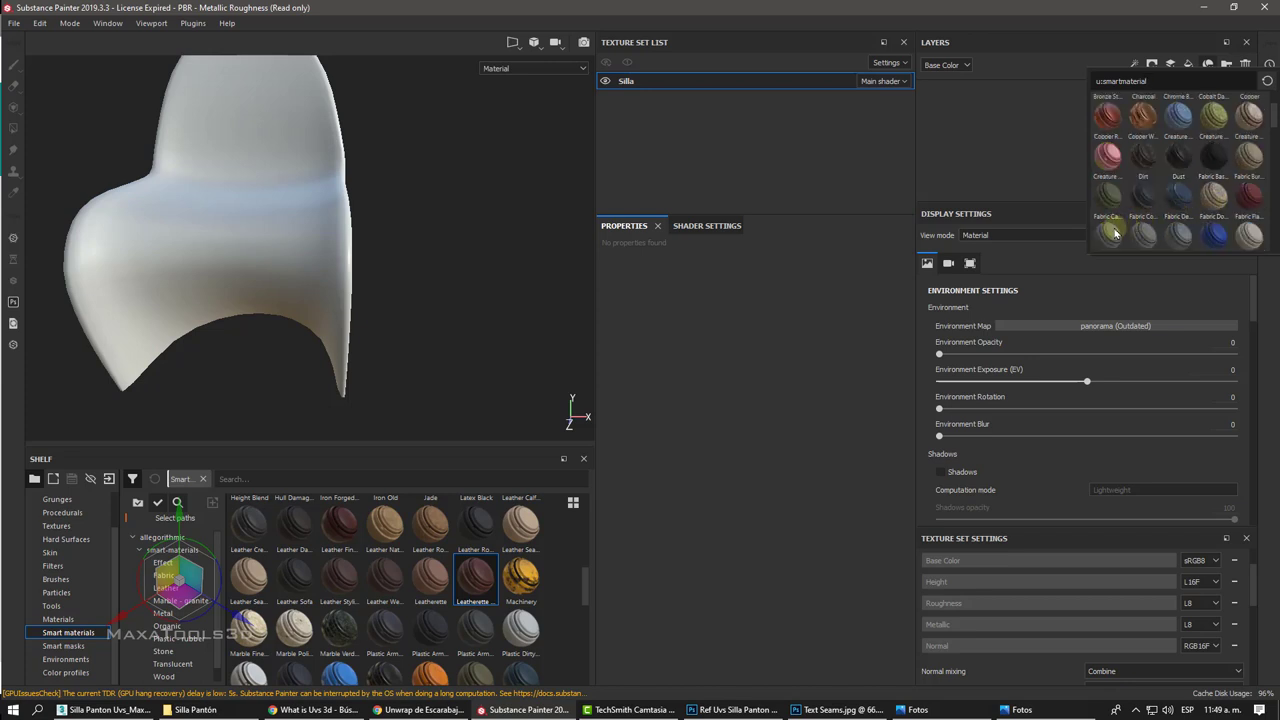
scroll(1115, 233, down, 3)
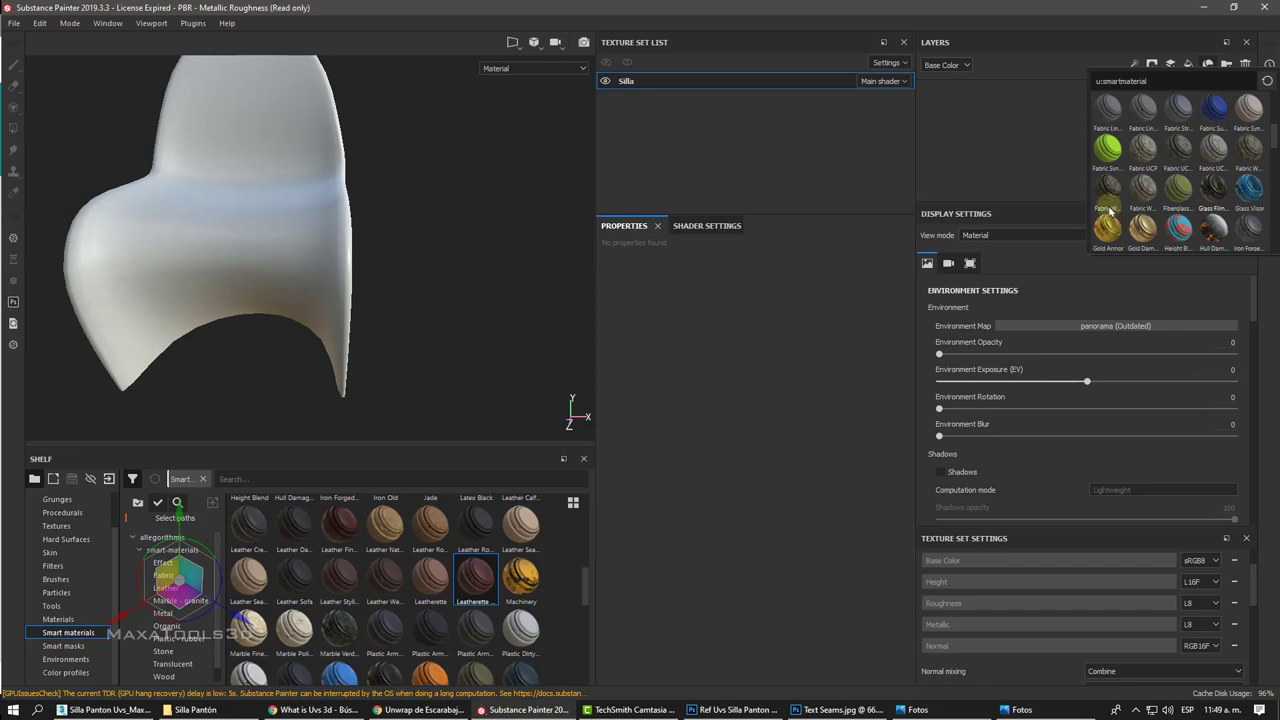
Step: Apply Fabric WOODLAND Dirty to the Silla chair and orbit to inspect the camouflage
click(1106, 195)
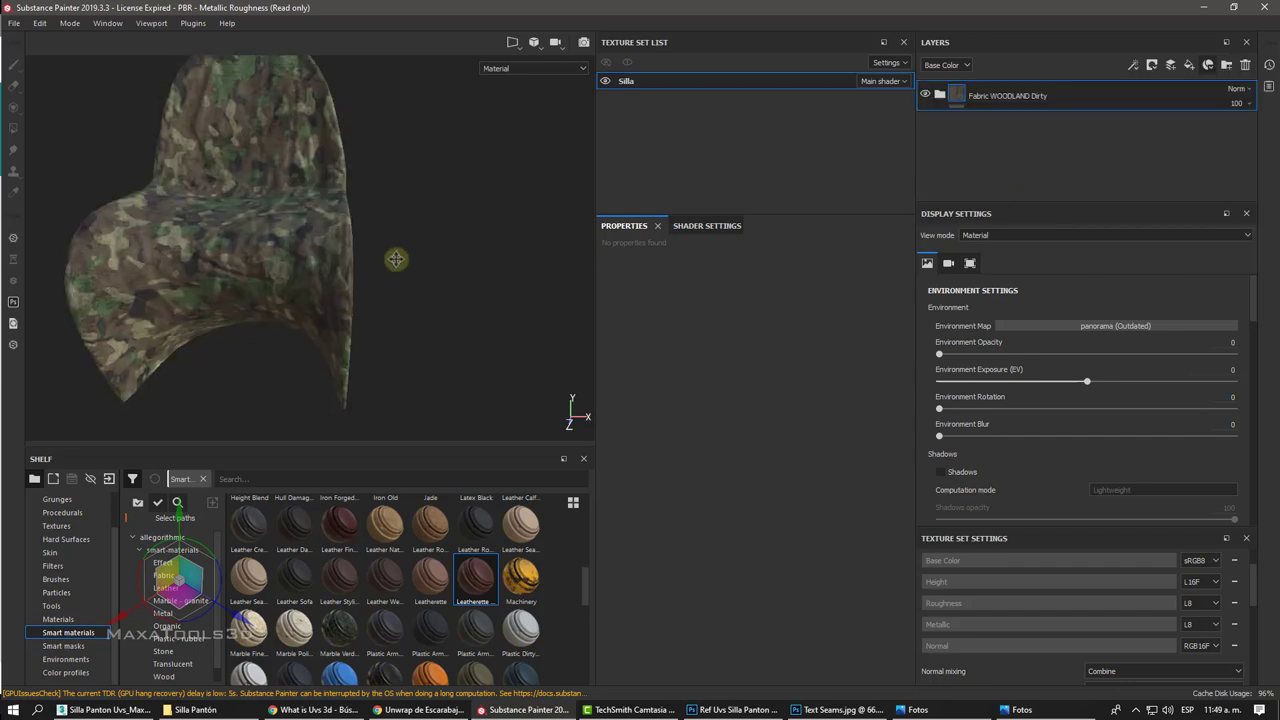
mouse_move(394, 257)
alt+mouse_down()
mouse_move(581, 168)
mouse_move(418, 238)
mouse_move(449, 243)
alt+mouse_up()
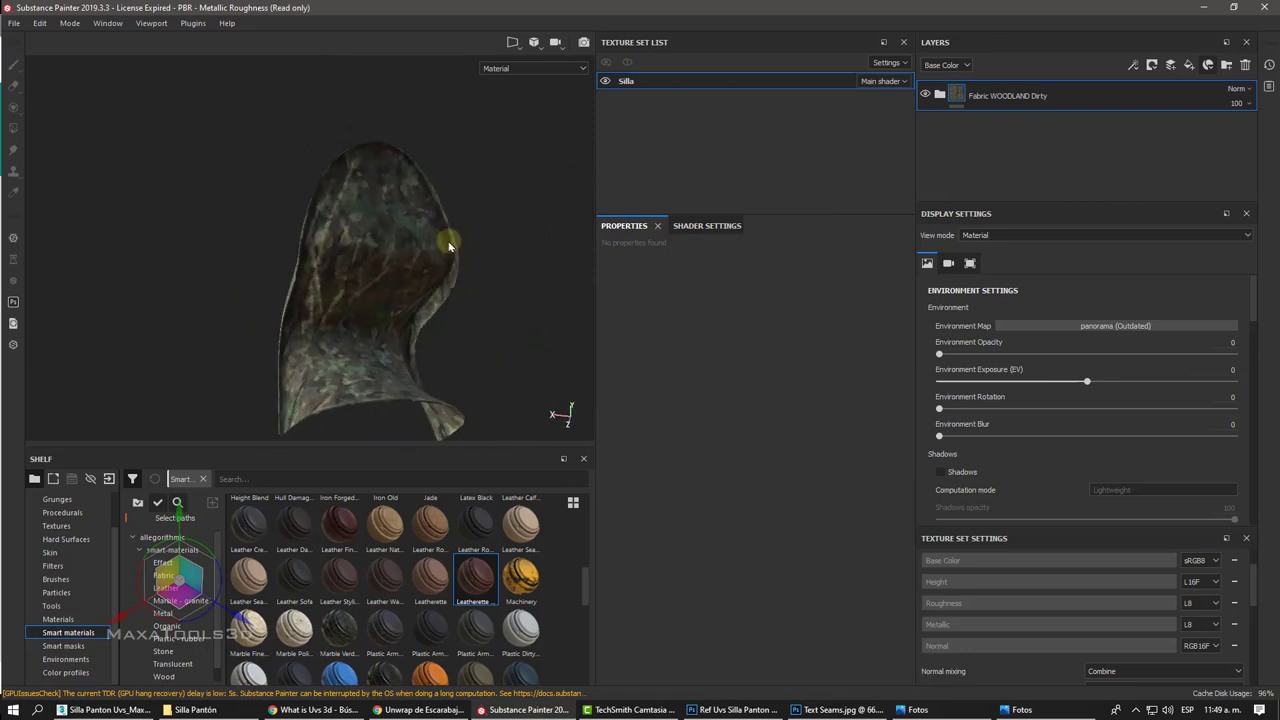
scroll(449, 243, up, 5)
mouse_move(349, 257)
alt+mouse_down()
mouse_move(373, 295)
mouse_move(302, 314)
mouse_move(271, 209)
mouse_move(263, 246)
mouse_move(307, 217)
mouse_move(420, 243)
mouse_move(209, 263)
mouse_move(360, 234)
mouse_move(177, 240)
mouse_move(349, 229)
mouse_move(338, 238)
alt+mouse_up()
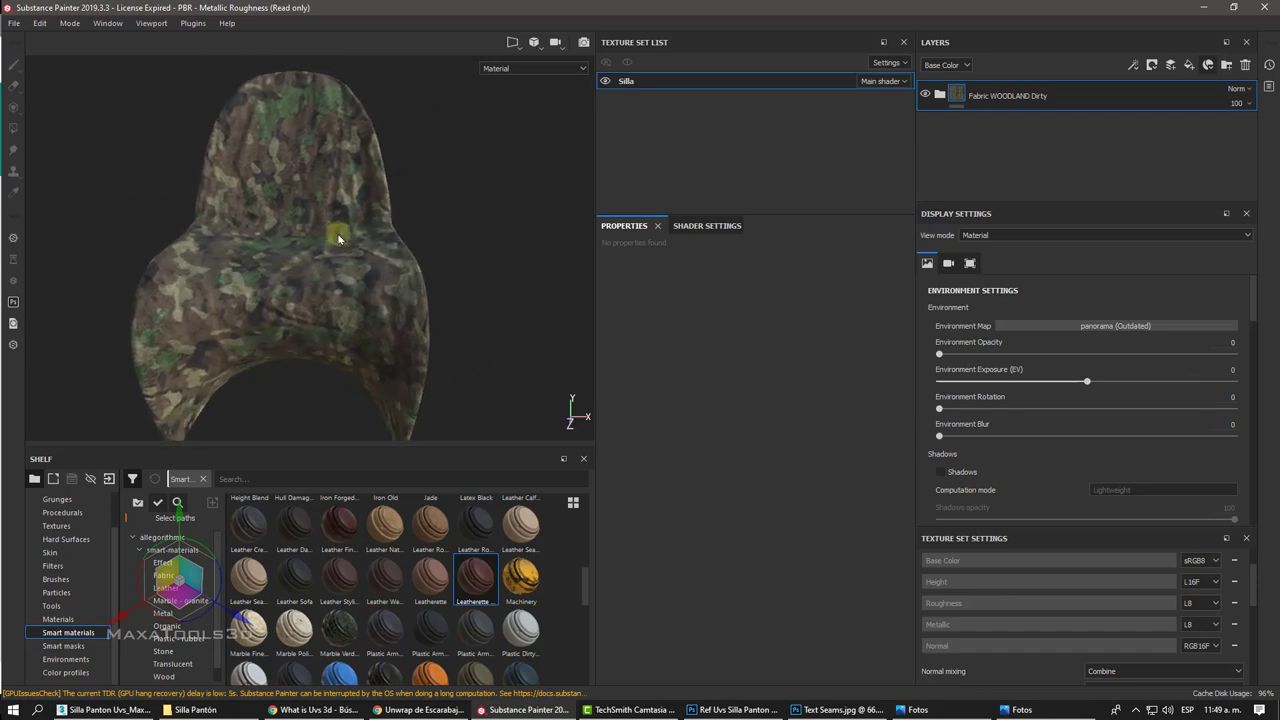
alt+drag(409, 186, 435, 180)
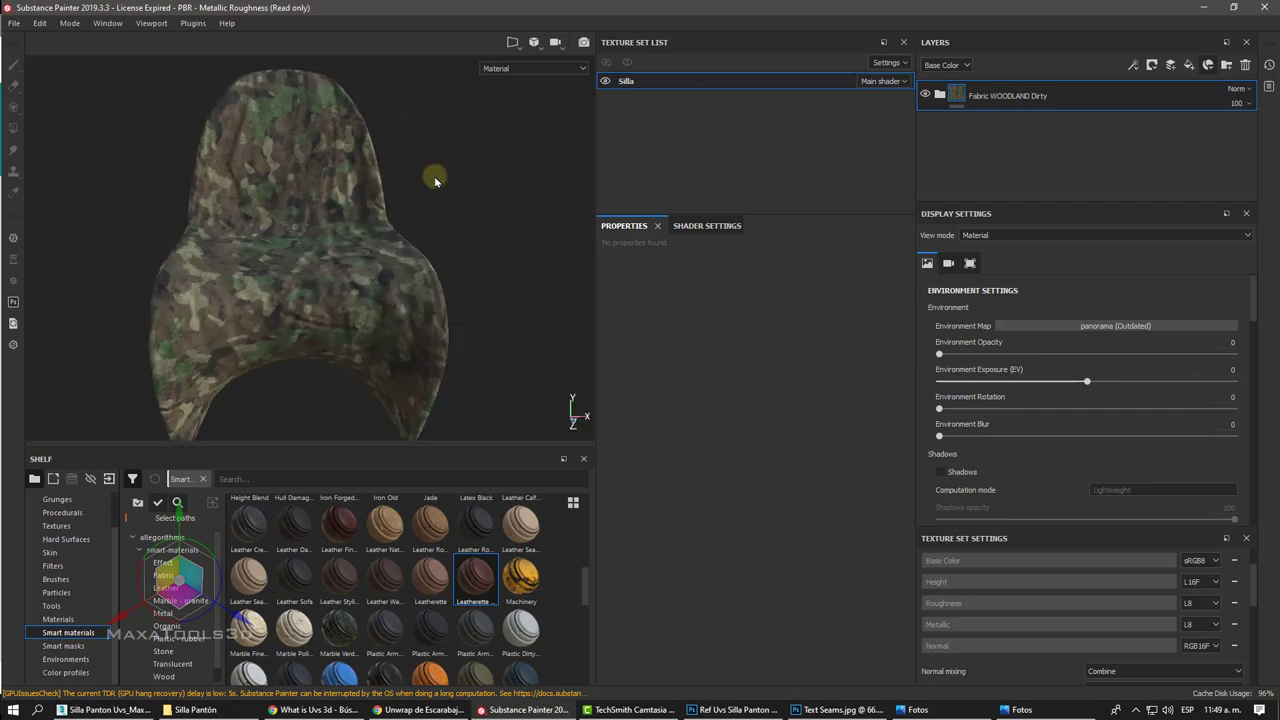
click(512, 43)
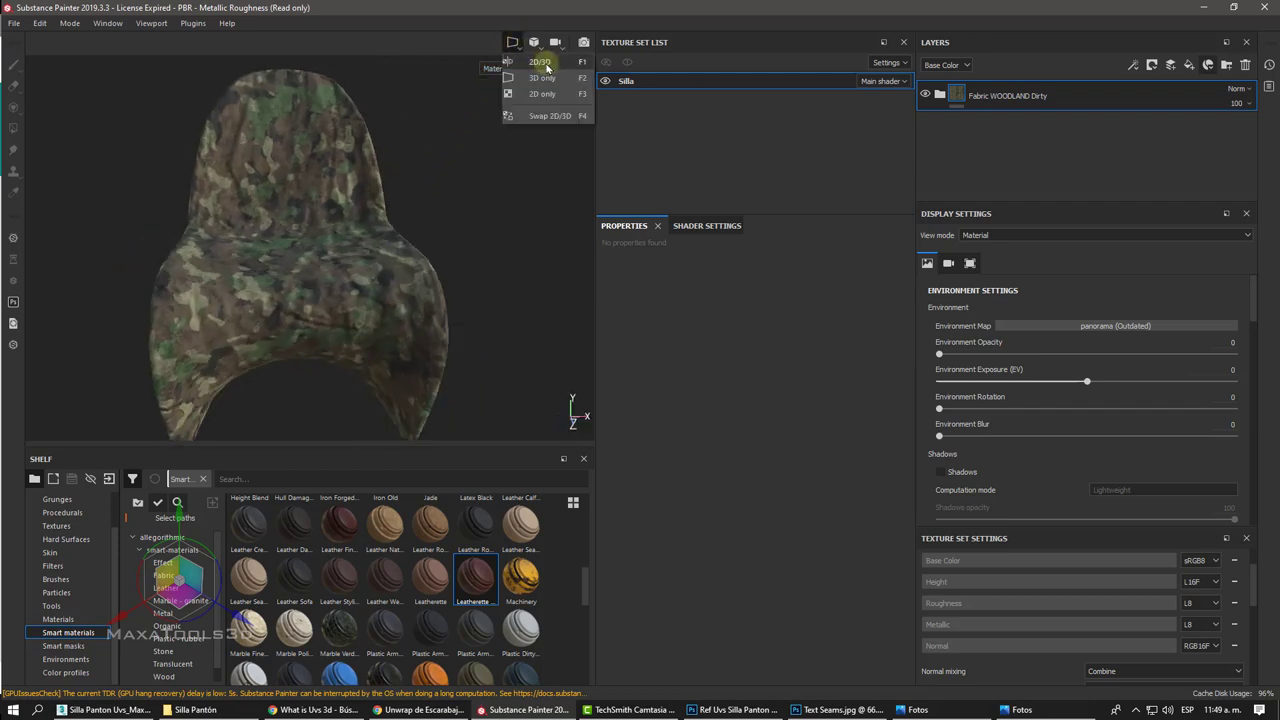
Step: Try the UV/3D split and UV-only layouts from the viewport layout menu
click(540, 62)
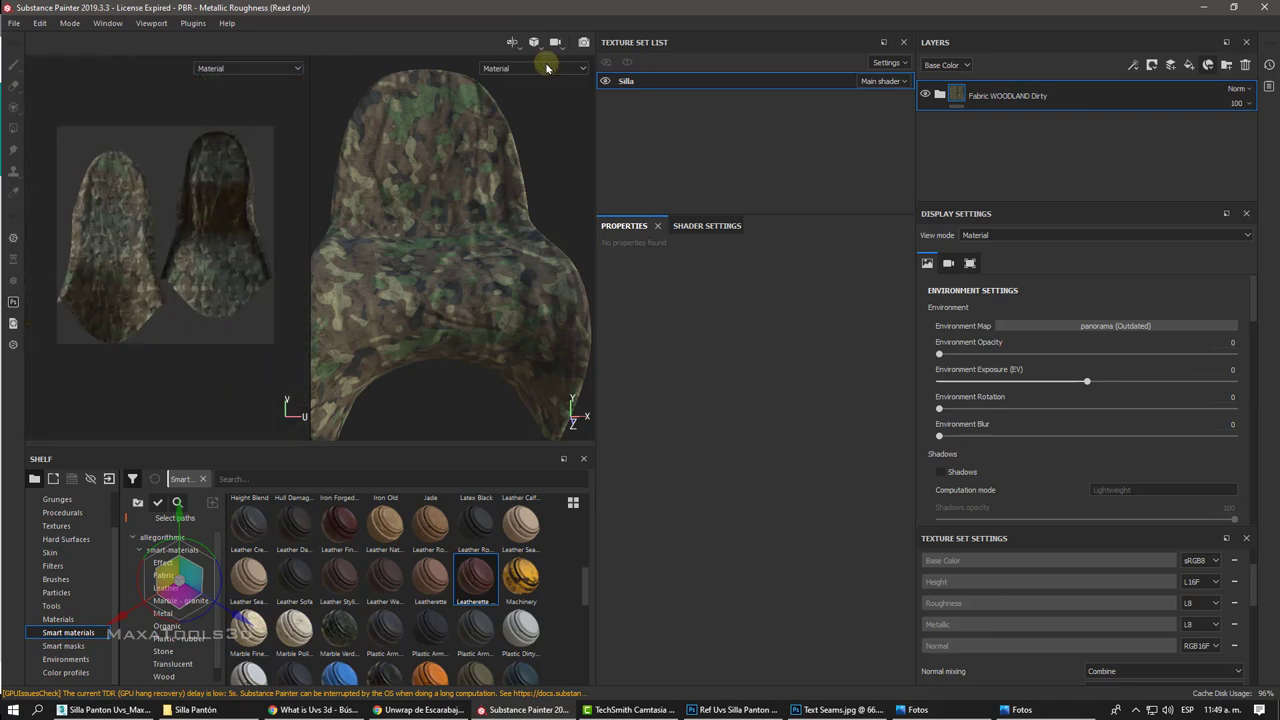
alt+drag(547, 68, 476, 233)
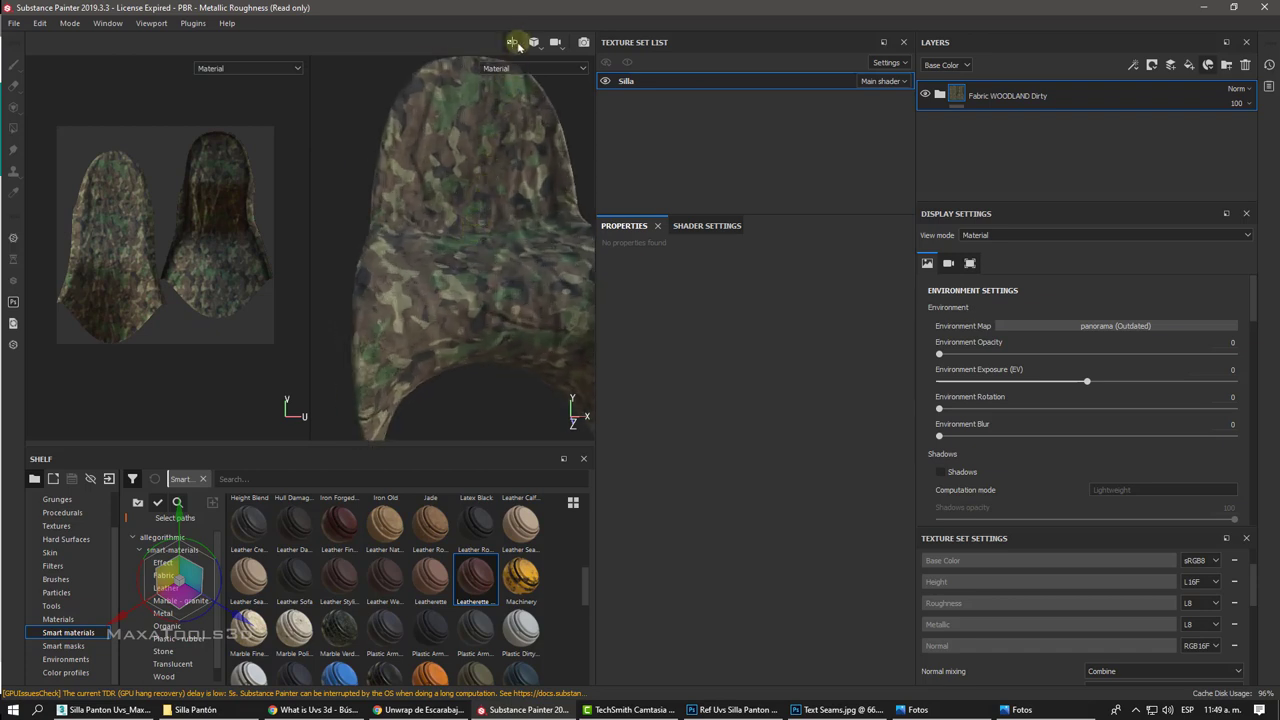
click(513, 43)
click(549, 95)
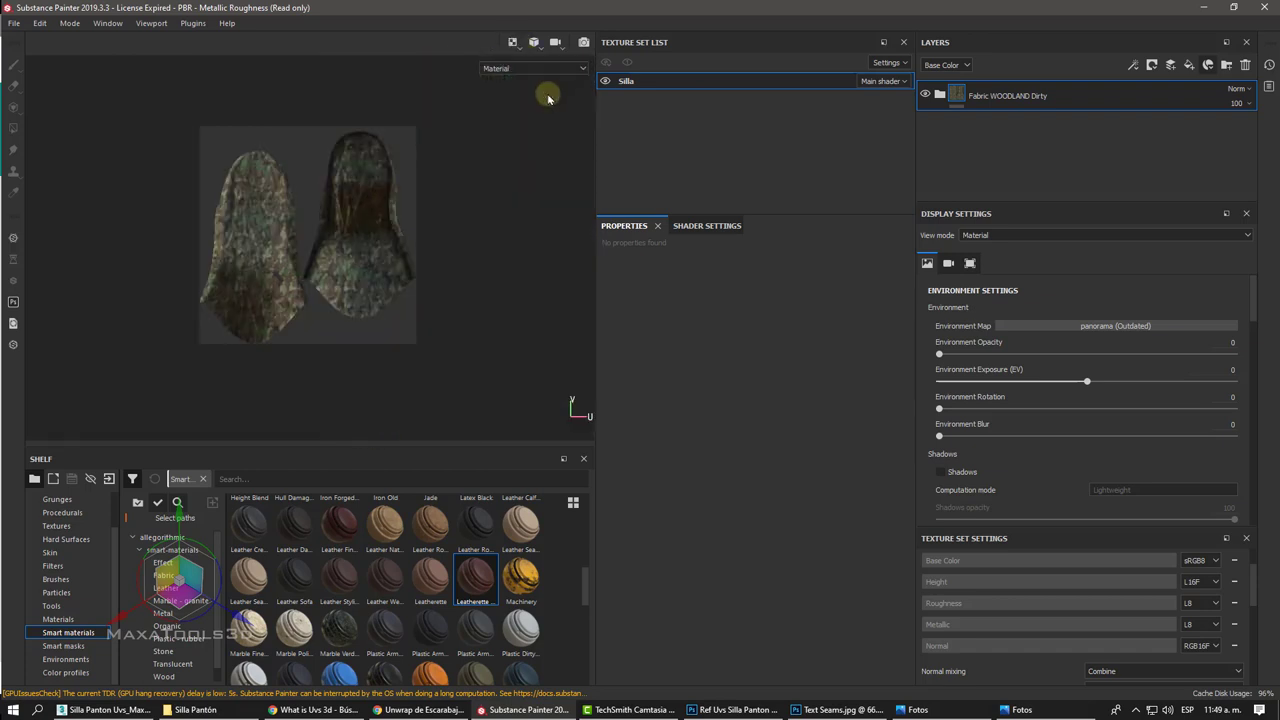
scroll(433, 195, up, 1)
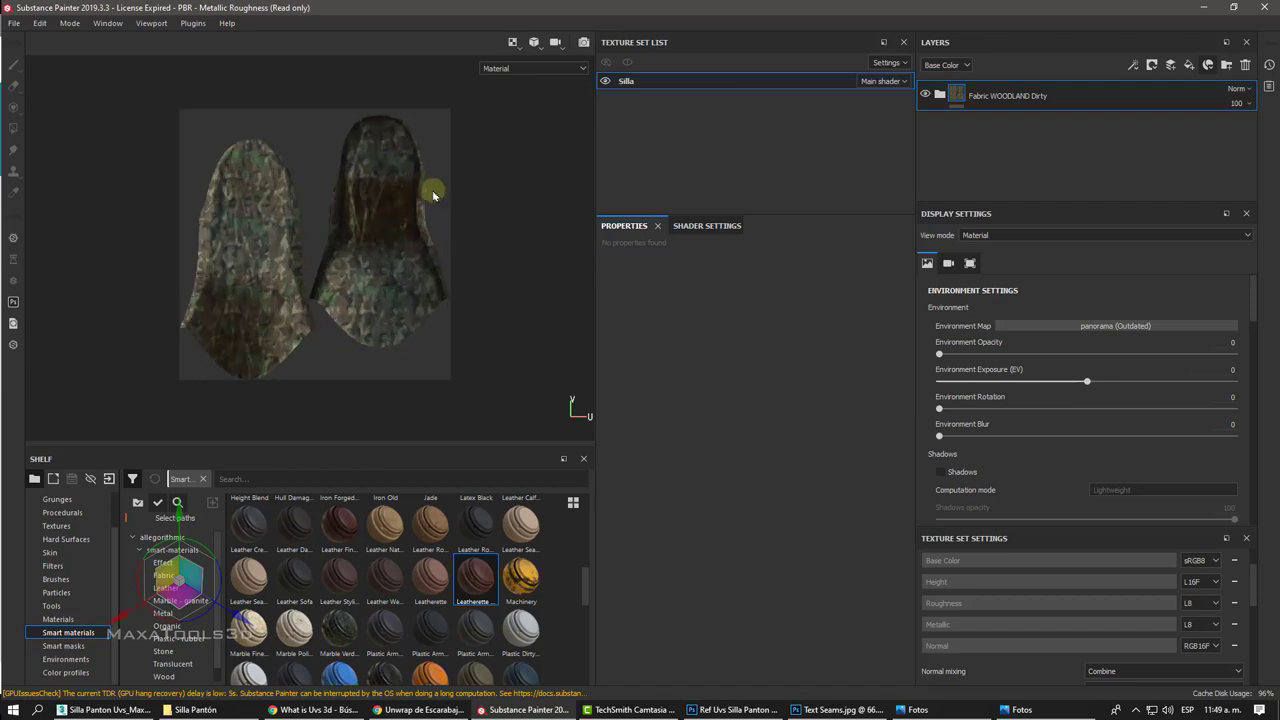
Step: Compare the 3D-only, split and UV-only views using F1, F2 and F3
key(F2)
key(F1)
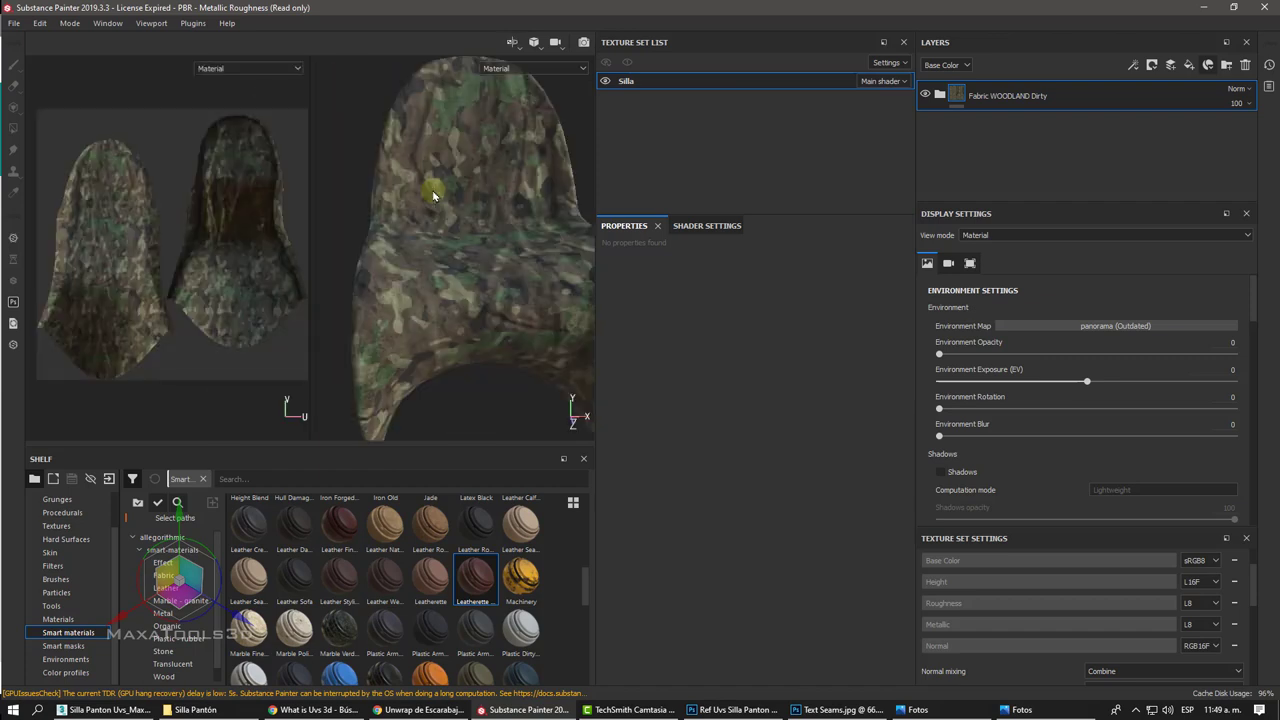
key(F2)
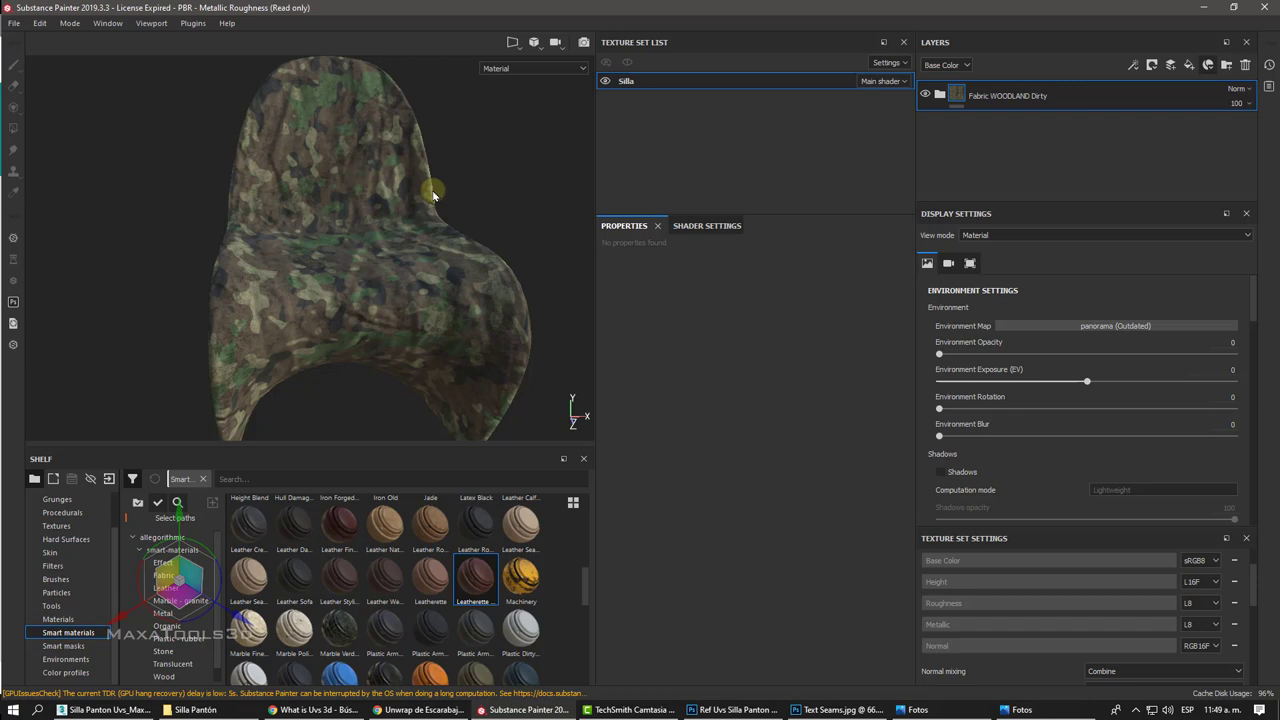
key(F3)
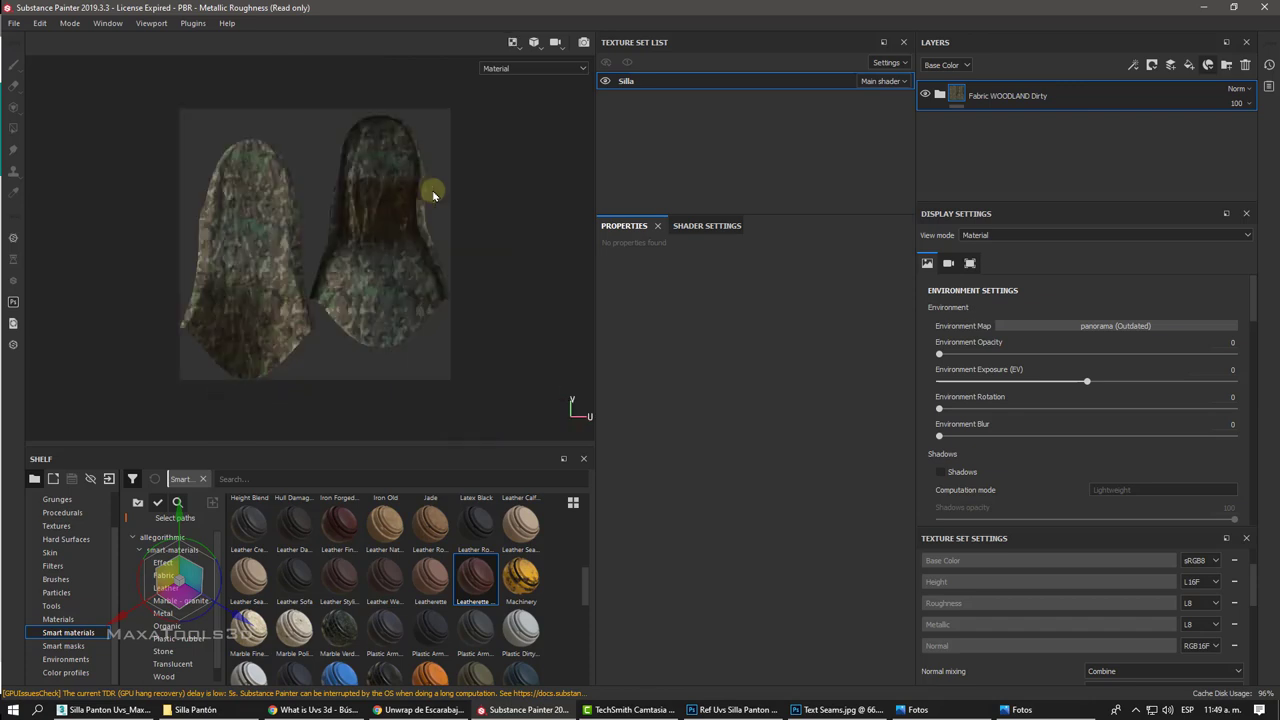
key(F2)
key(F3)
key(F1)
key(F3)
Step: Settle on the F1 UV/3D split, frame the whole chair and widen the viewport
key(F2)
key(F1)
key(F2)
key(F1)
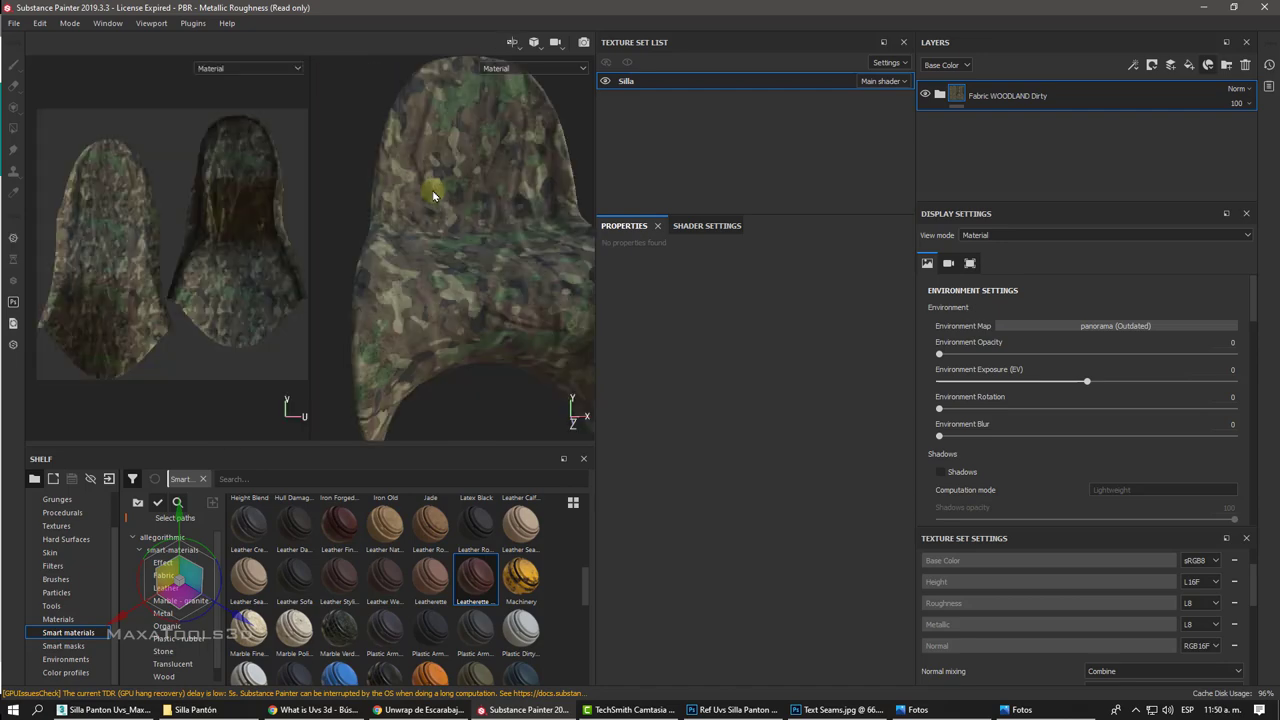
key(F2)
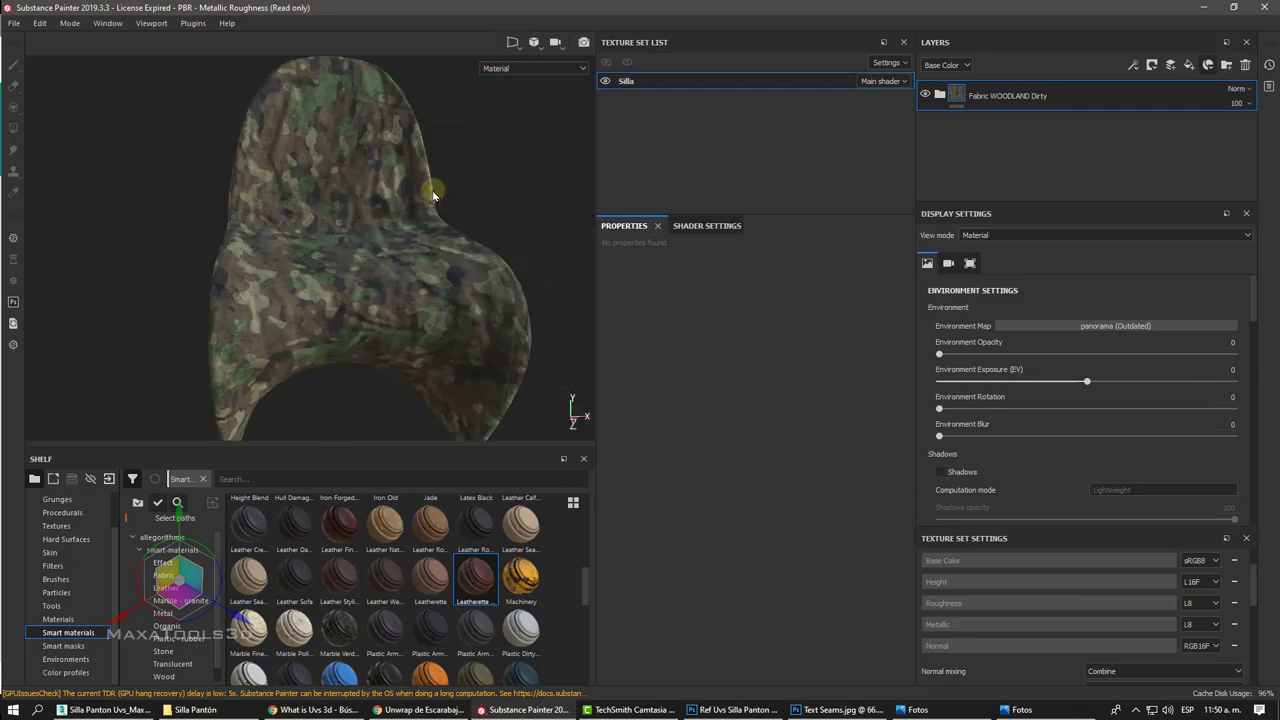
key(F3)
key(F2)
key(F1)
key(f)
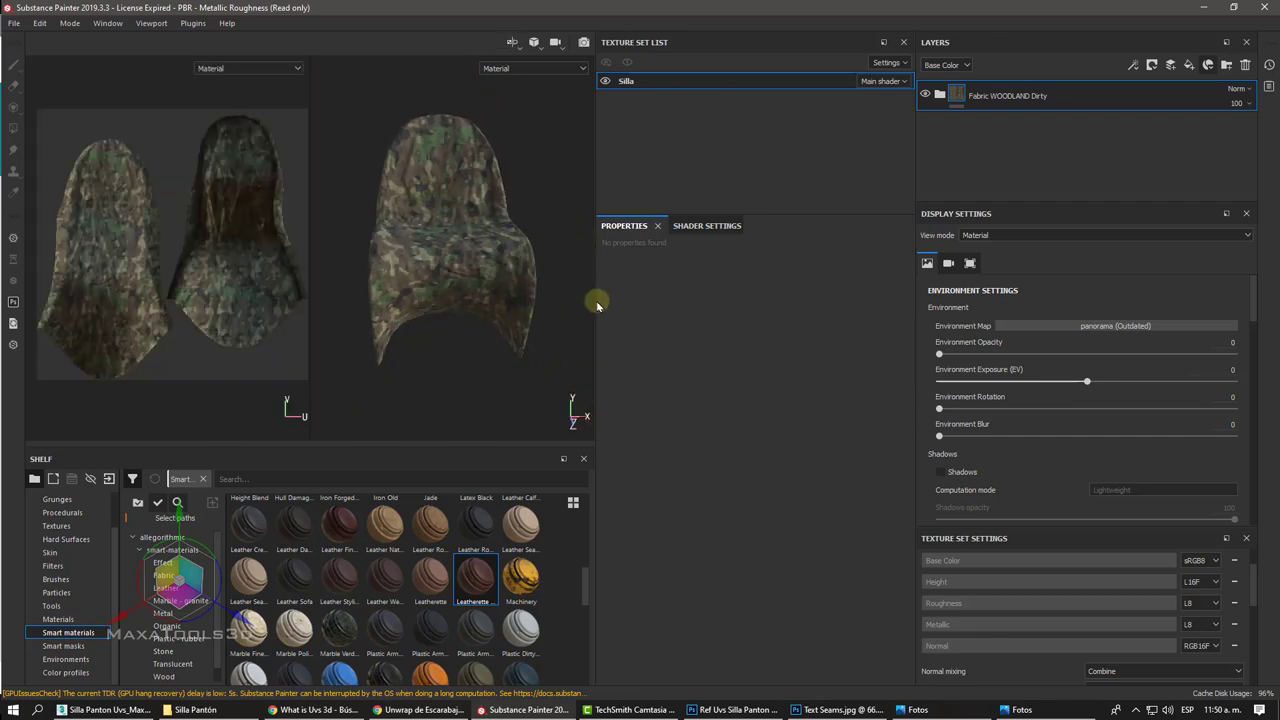
drag(604, 296, 799, 280)
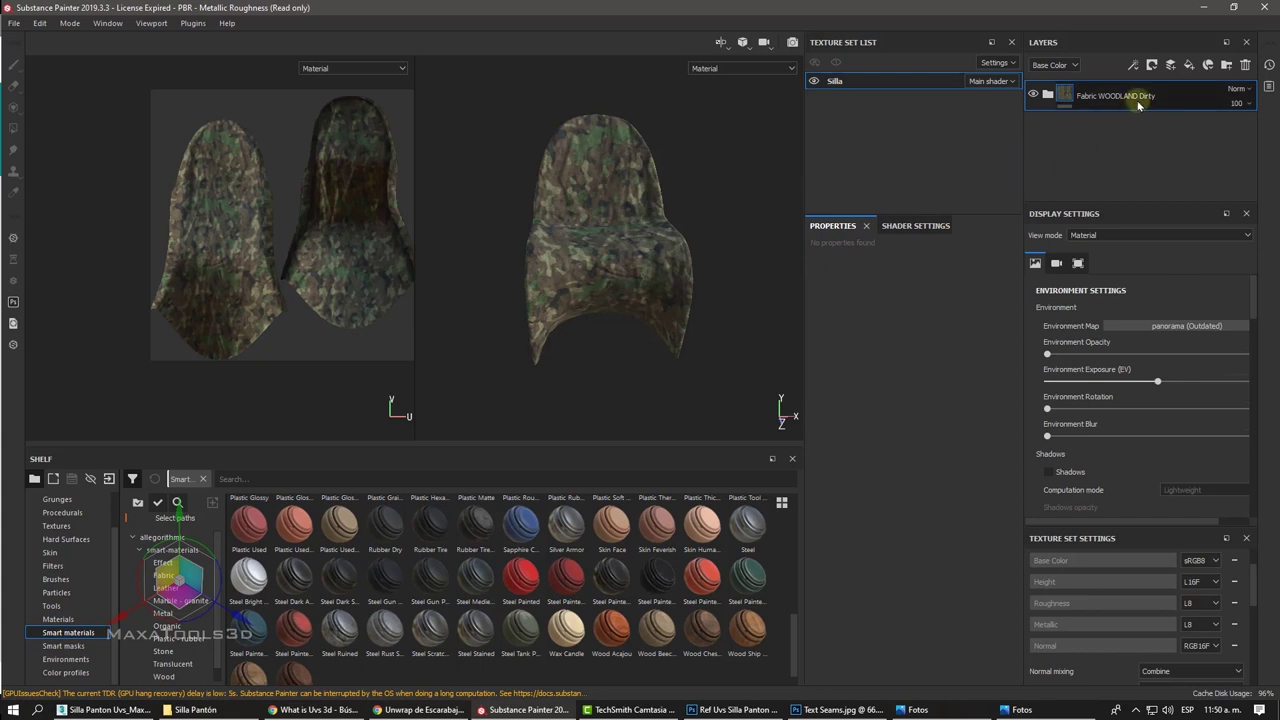
Step: Add Fabric Composite Reinforced Used above the camouflage layer and select it
click(1208, 65)
scroll(1195, 162, down, 3)
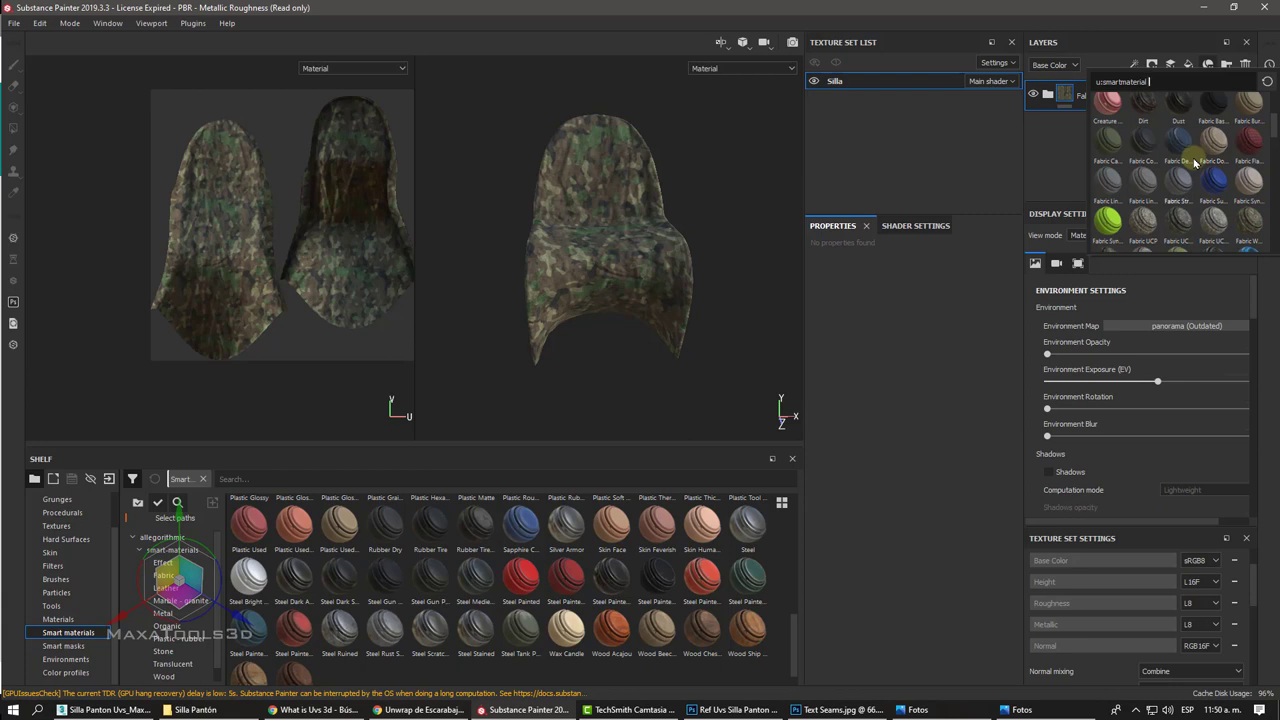
mouse_move(1145, 142)
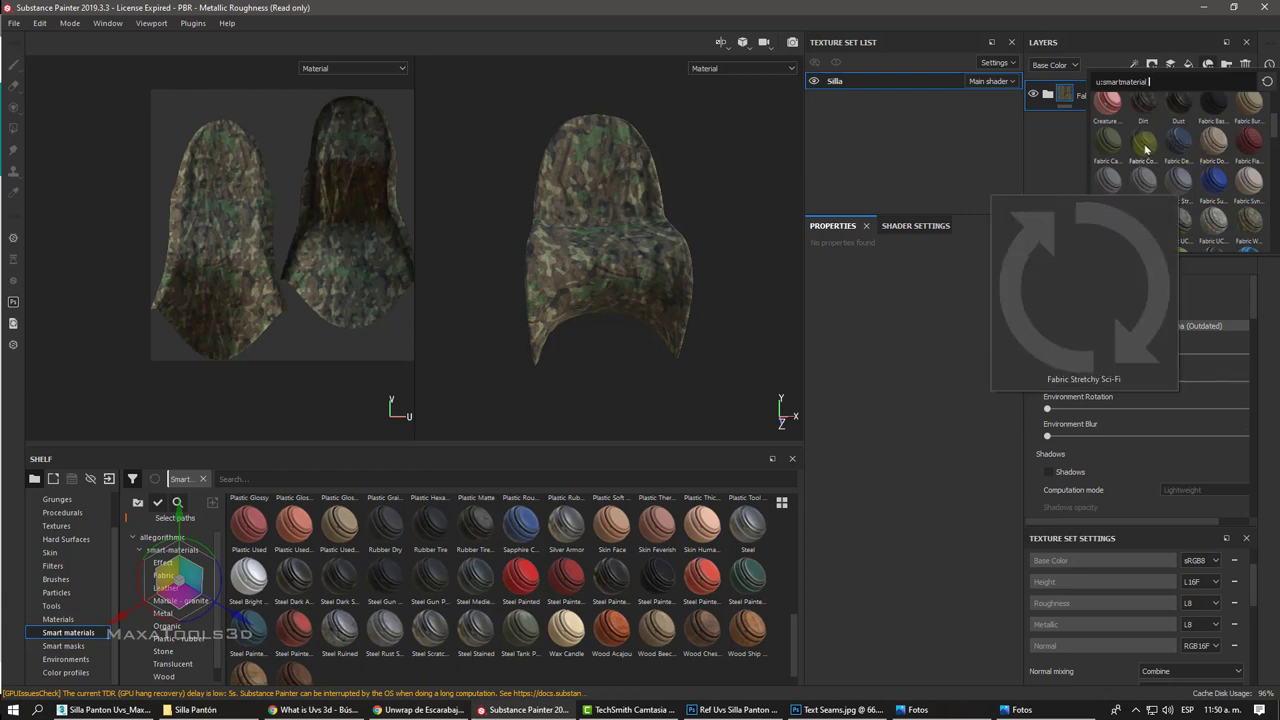
click(1145, 145)
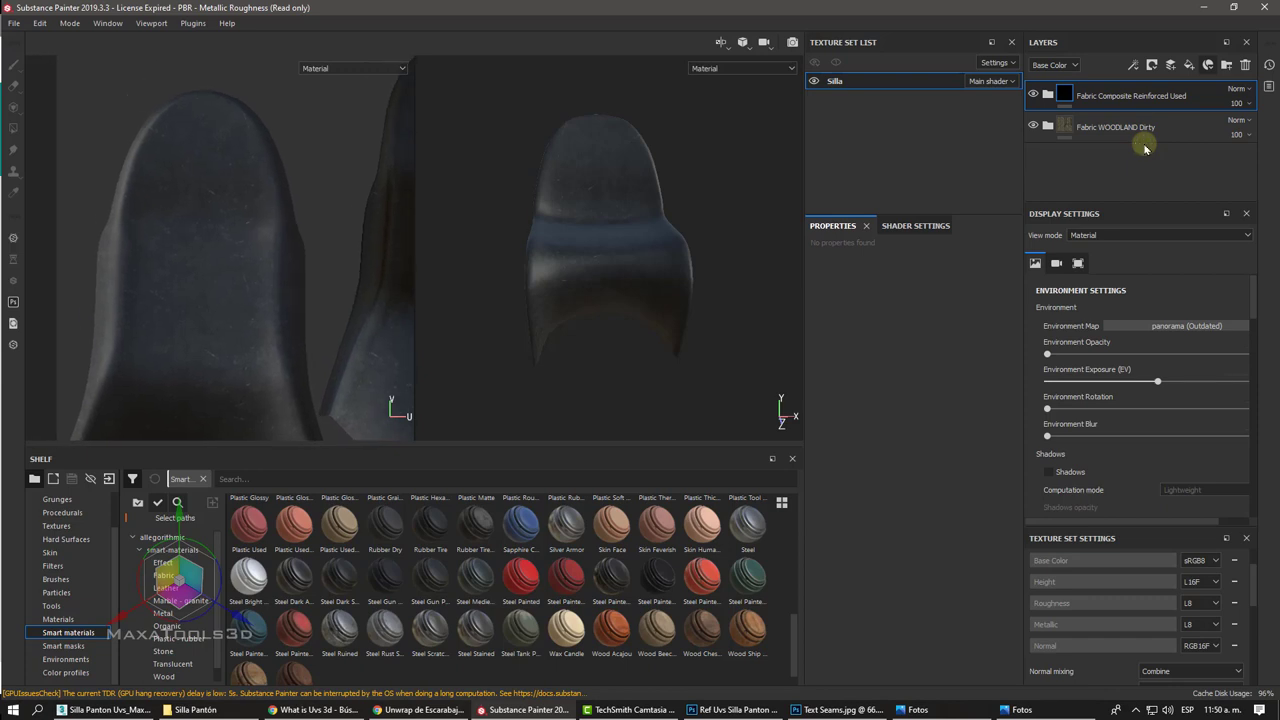
click(1066, 95)
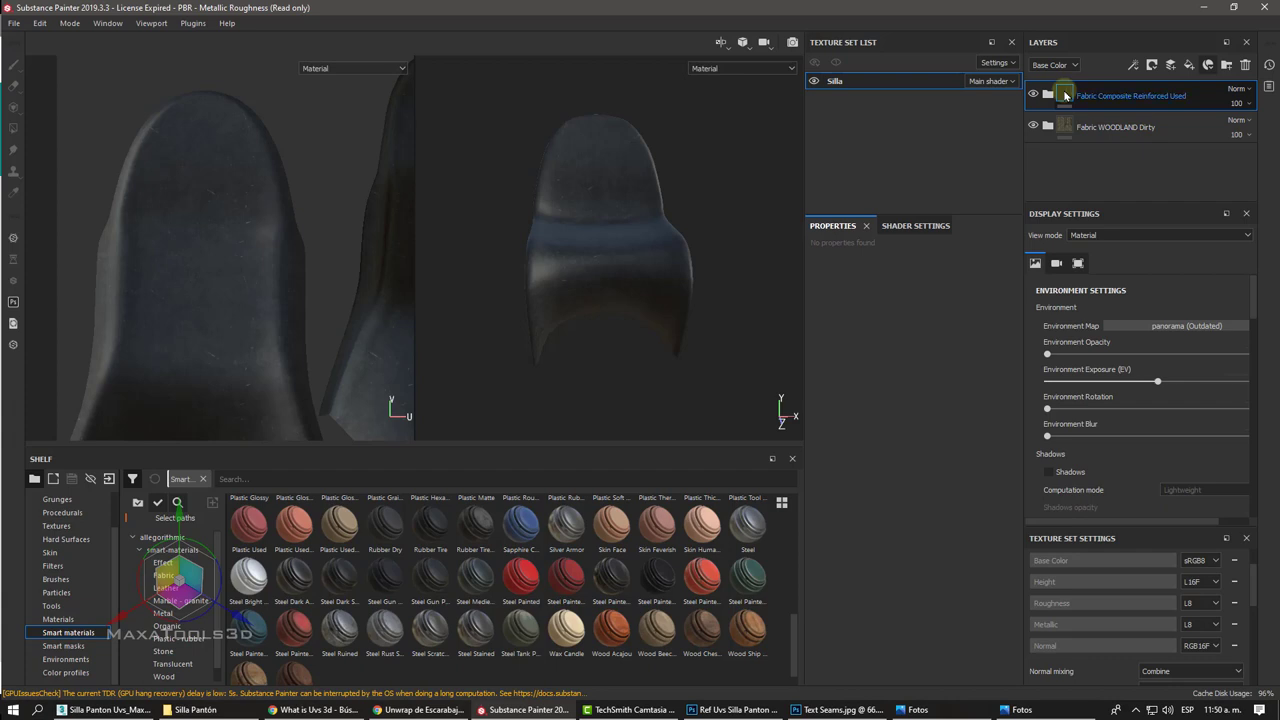
click(1075, 96)
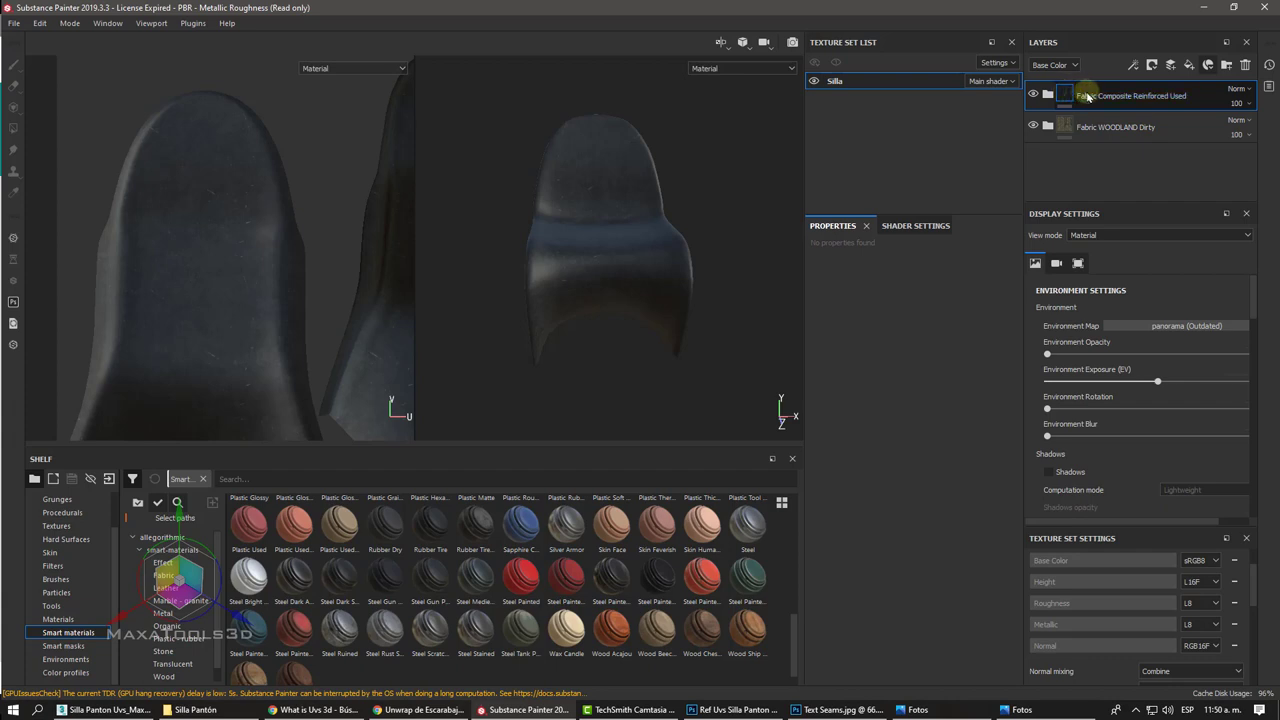
Step: Give the composite fabric layer a black mask and undo a test stroke
right_click(1088, 96)
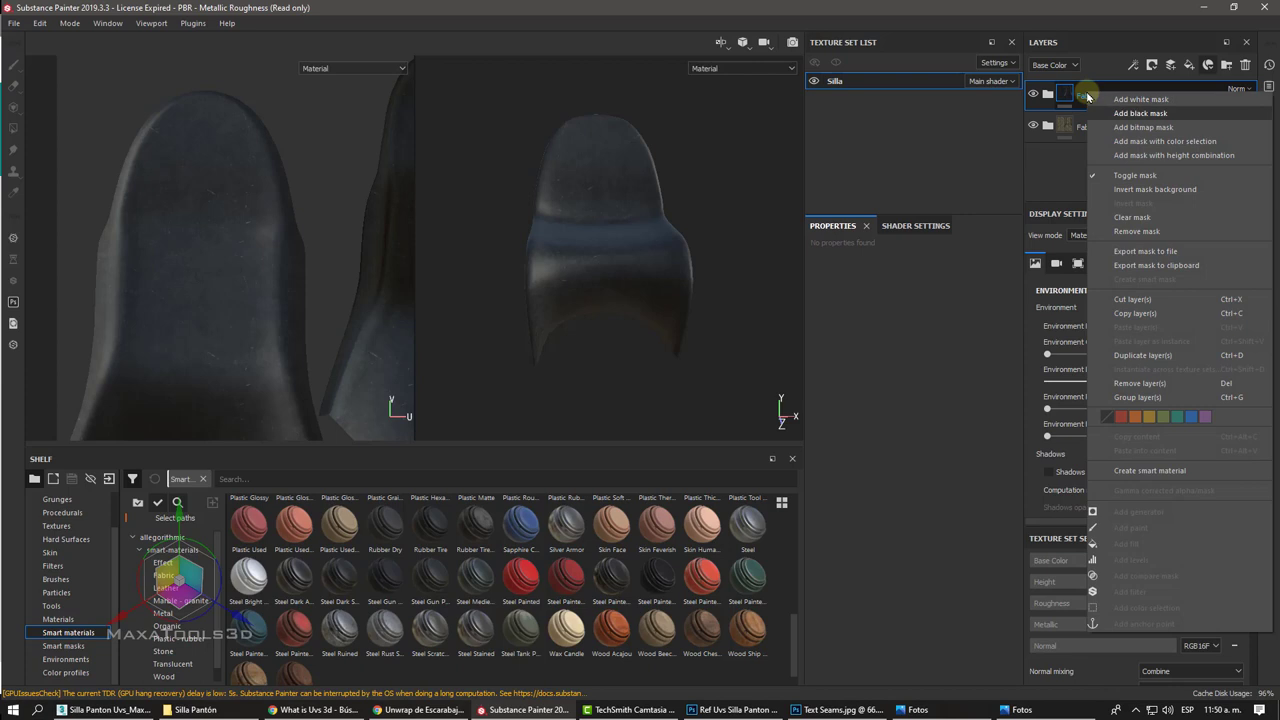
click(1139, 113)
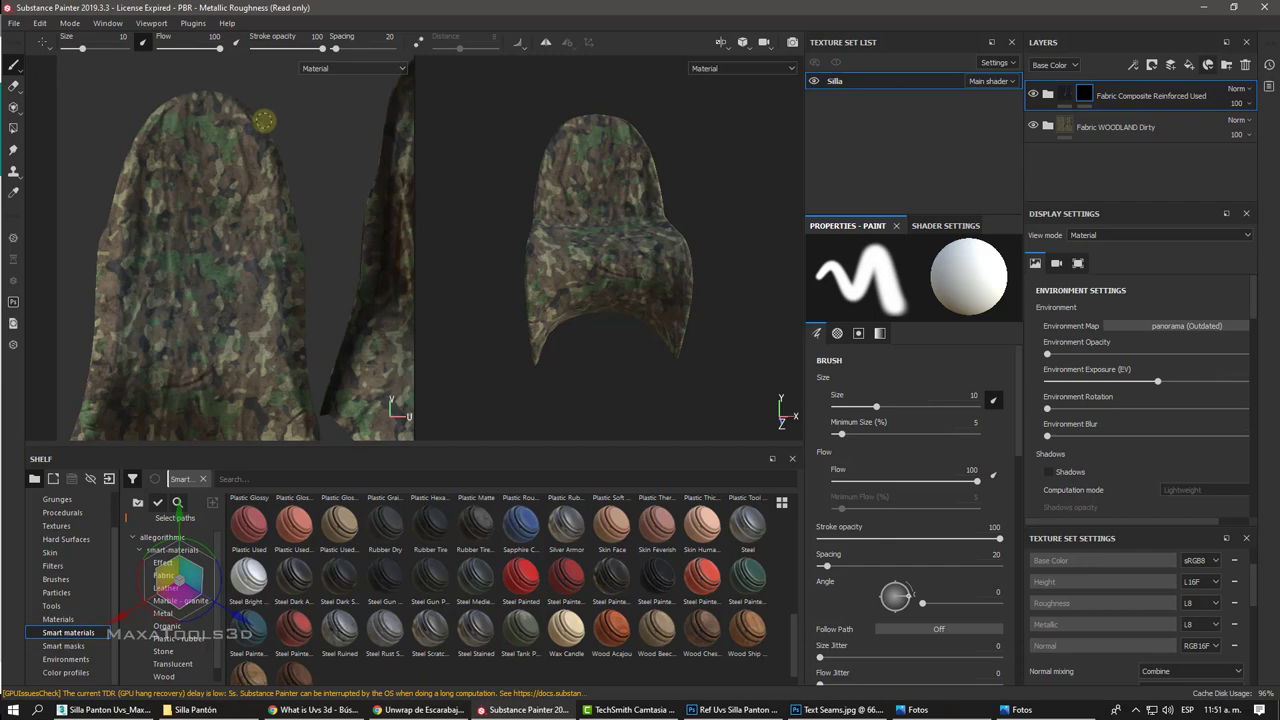
mouse_move(264, 121)
mouse_down()
mouse_move(235, 175)
mouse_move(218, 287)
mouse_up()
key(ctrl+z)
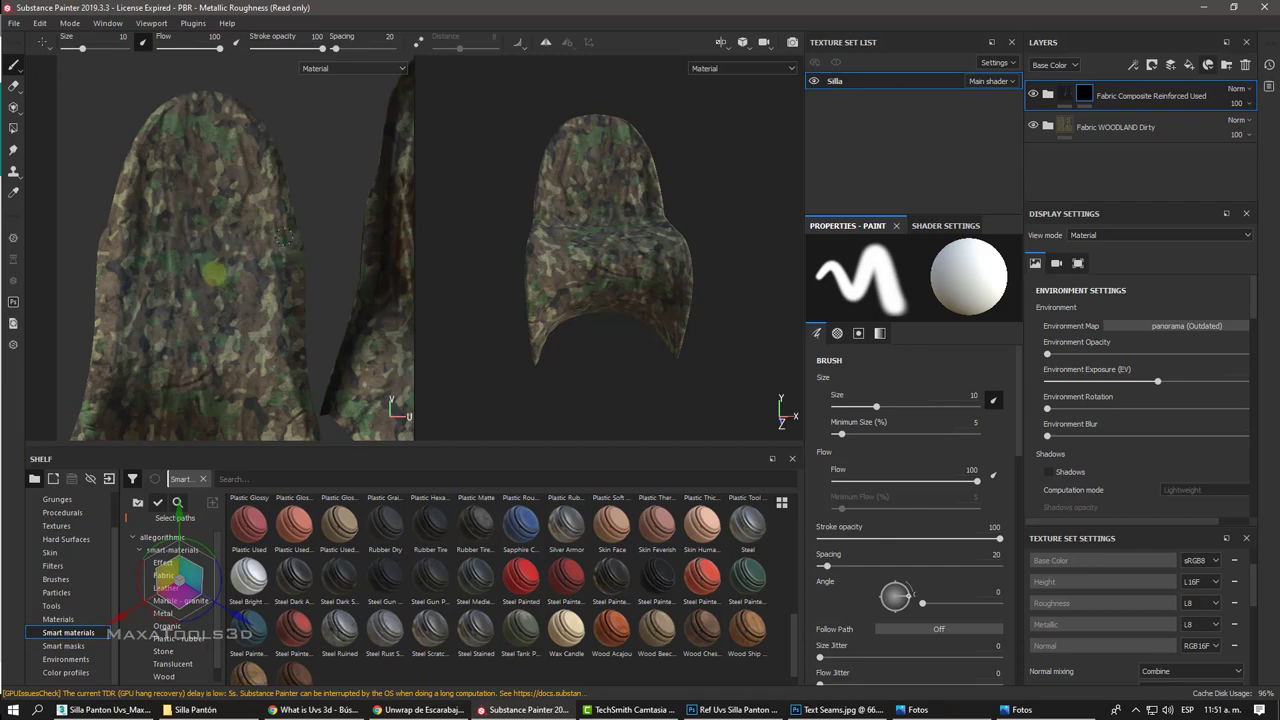
Step: Set the brush size to 13.06 and paint composite fabric onto the backrest top
right_click(172, 140)
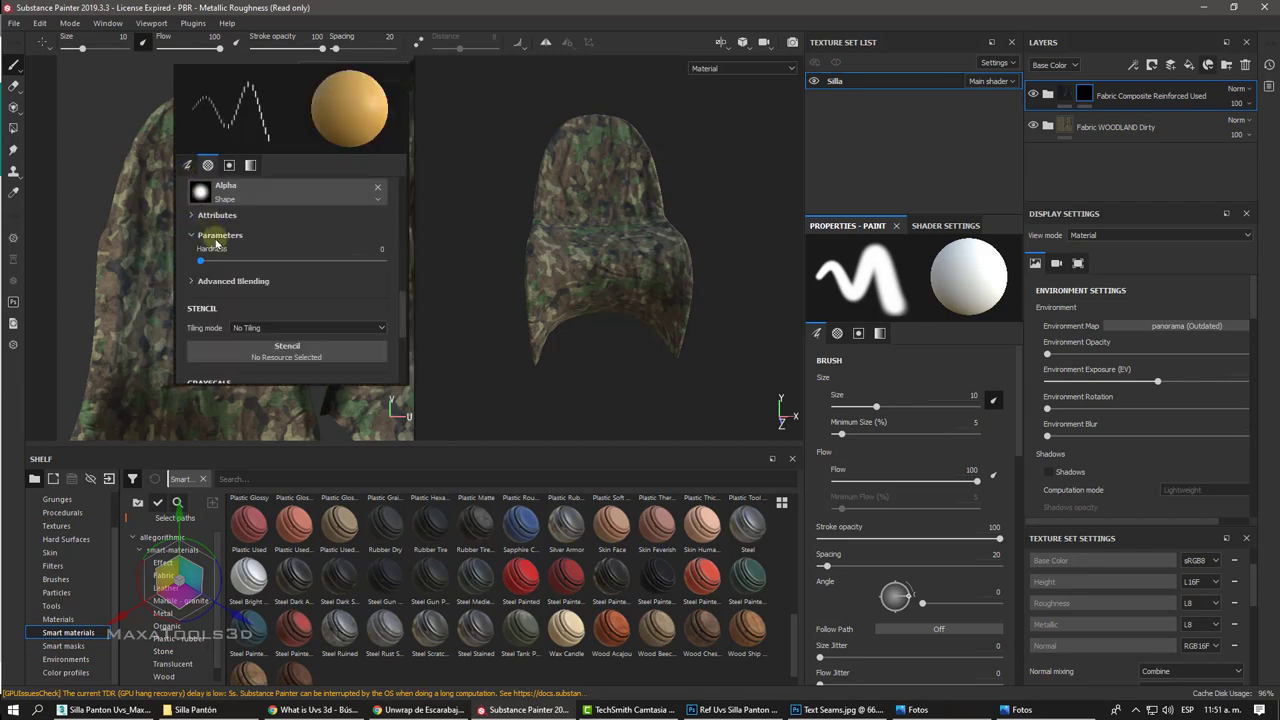
scroll(214, 240, up, 3)
scroll(214, 243, up, 3)
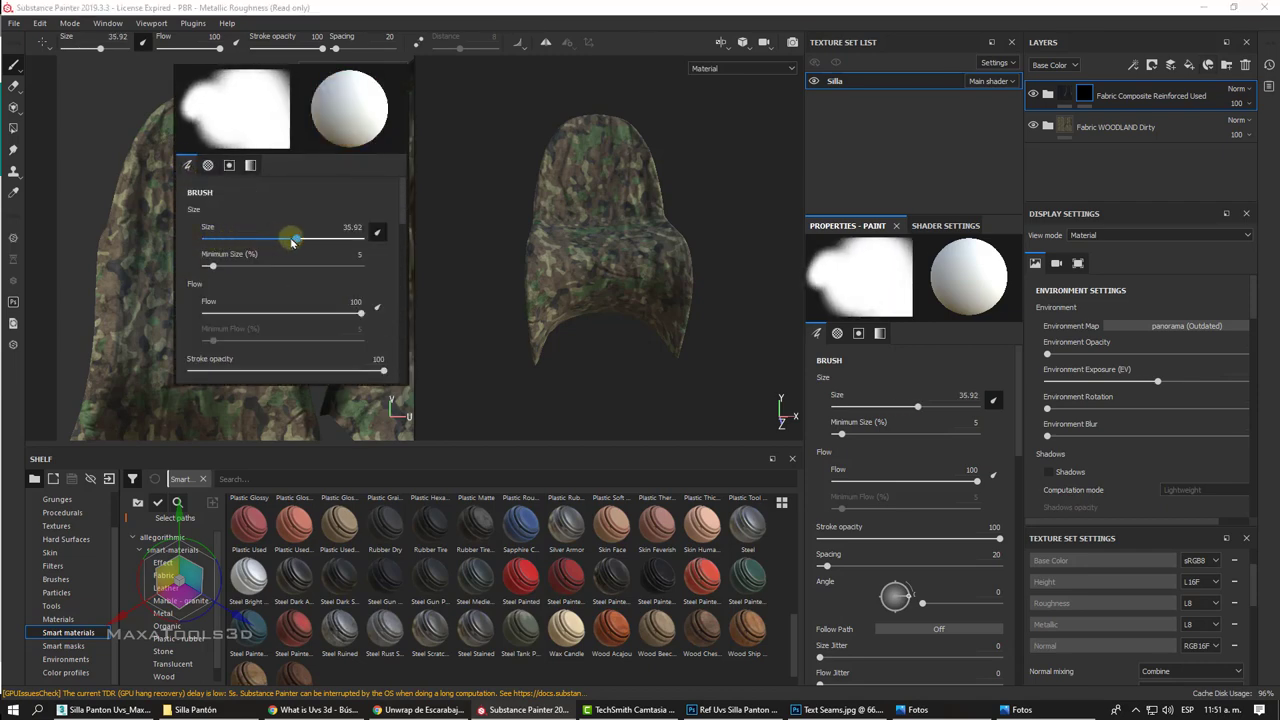
drag(259, 241, 218, 244)
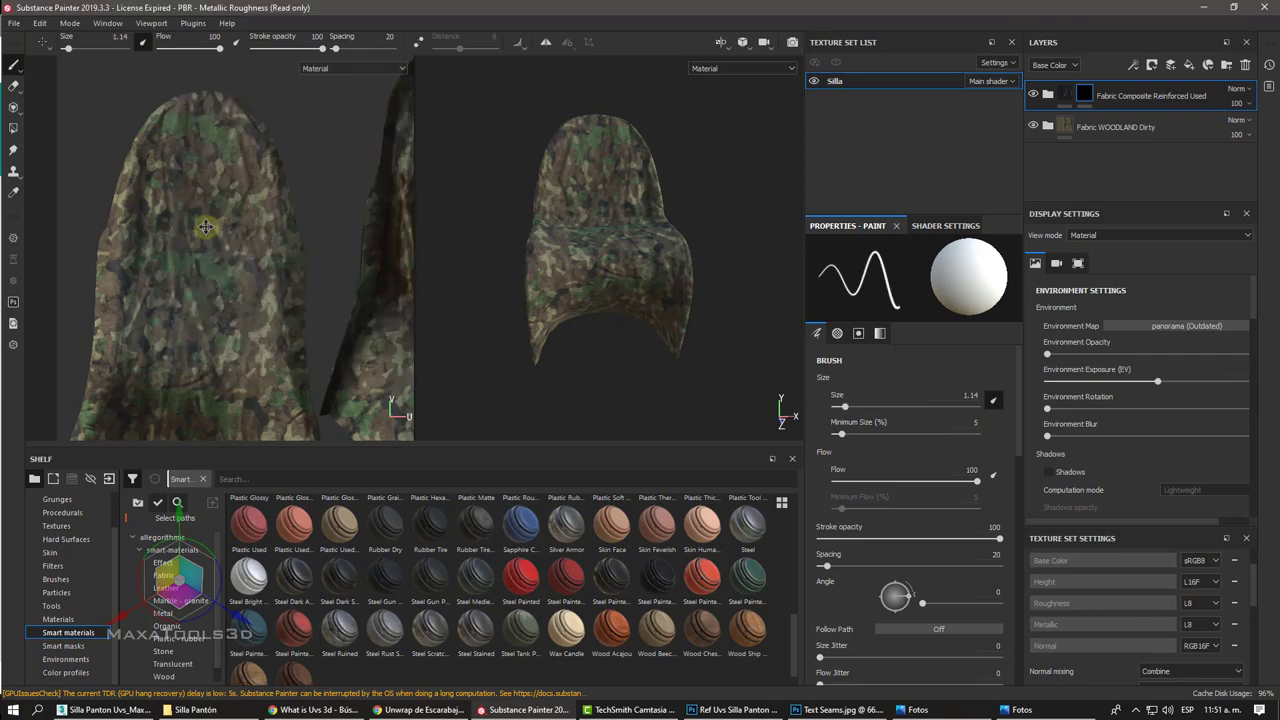
right_click(190, 162)
drag(216, 245, 264, 246)
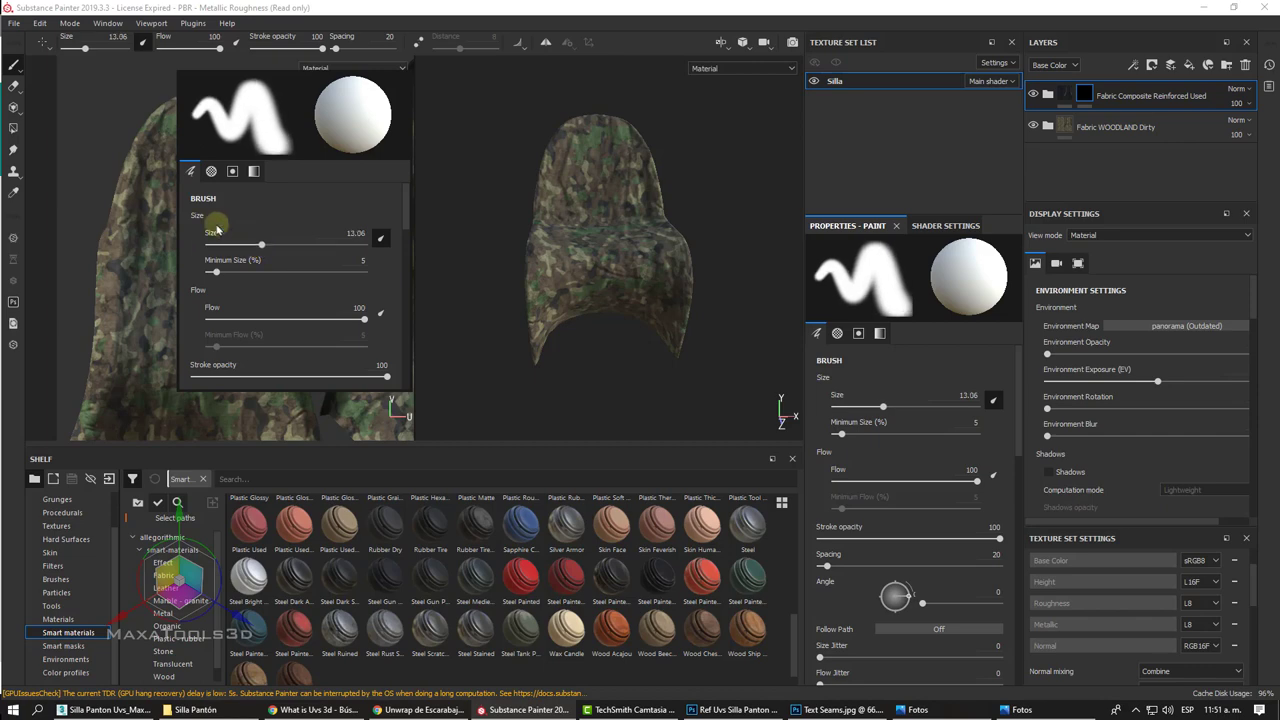
mouse_move(150, 152)
mouse_down()
mouse_move(251, 171)
mouse_move(157, 171)
mouse_move(306, 194)
mouse_move(121, 159)
mouse_move(194, 165)
mouse_move(92, 134)
mouse_up()
Step: Reveal composite fabric across the backrest top and orbit closer to inspect it
mouse_move(222, 121)
mouse_down()
mouse_move(168, 103)
mouse_move(150, 115)
mouse_move(179, 117)
mouse_move(137, 134)
mouse_up()
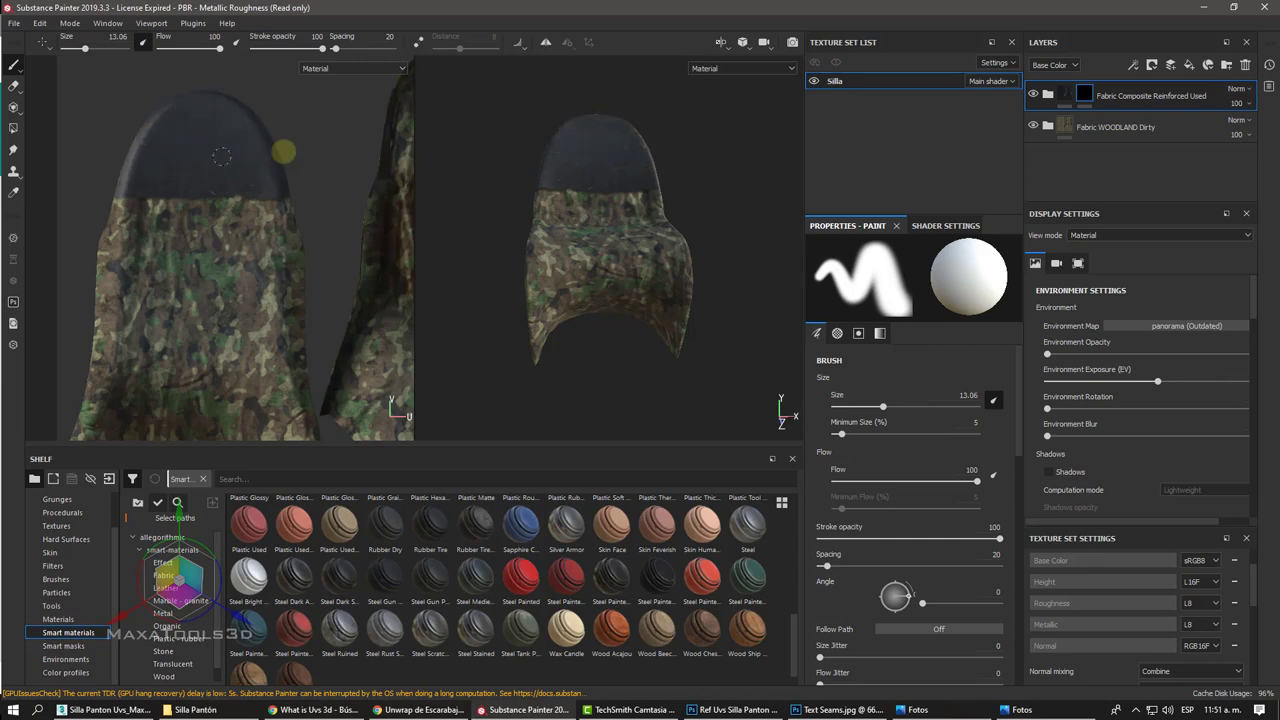
mouse_move(631, 175)
alt+right_down()
mouse_move(443, 214)
mouse_move(566, 254)
alt+right_up()
mouse_move(566, 254)
alt+mouse_down()
mouse_move(657, 257)
mouse_move(548, 226)
mouse_move(563, 217)
mouse_move(583, 223)
mouse_move(567, 292)
mouse_move(534, 220)
mouse_move(494, 238)
mouse_move(523, 229)
mouse_move(547, 241)
mouse_move(486, 229)
alt+mouse_up()
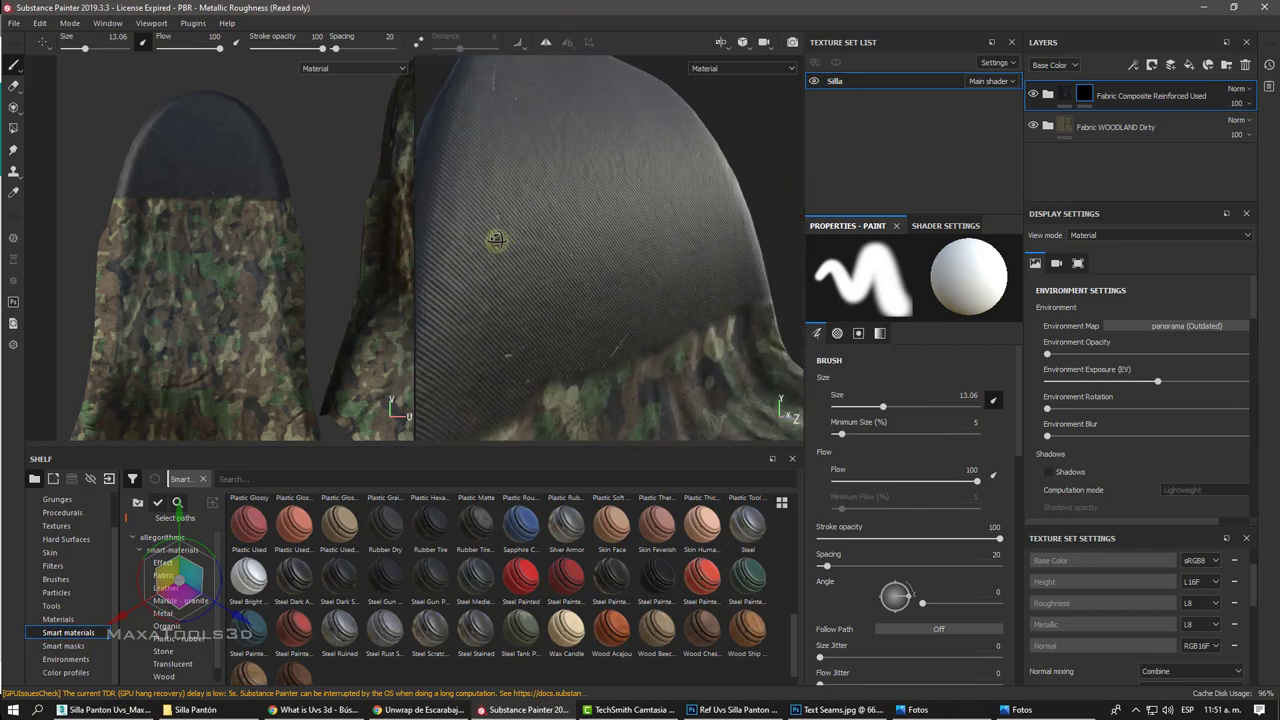
scroll(215, 197, up, 3)
scroll(215, 197, up, 2)
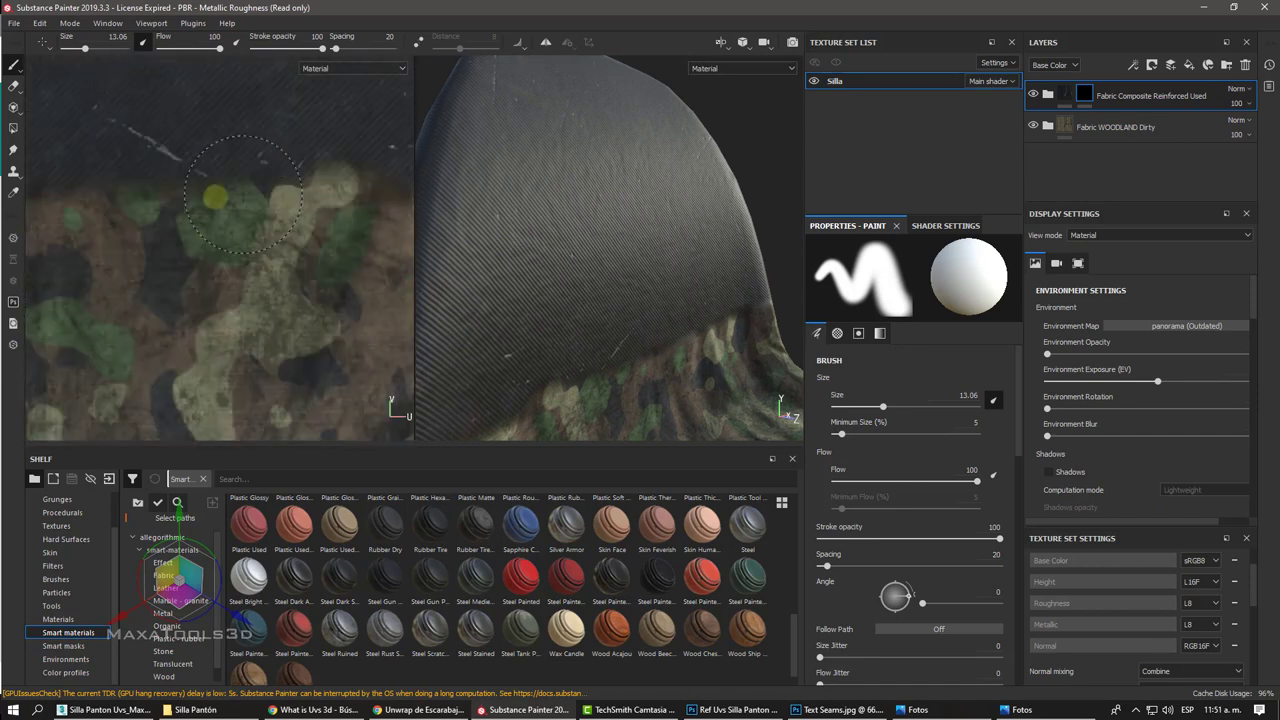
scroll(215, 197, up, 2)
scroll(215, 197, up, 1)
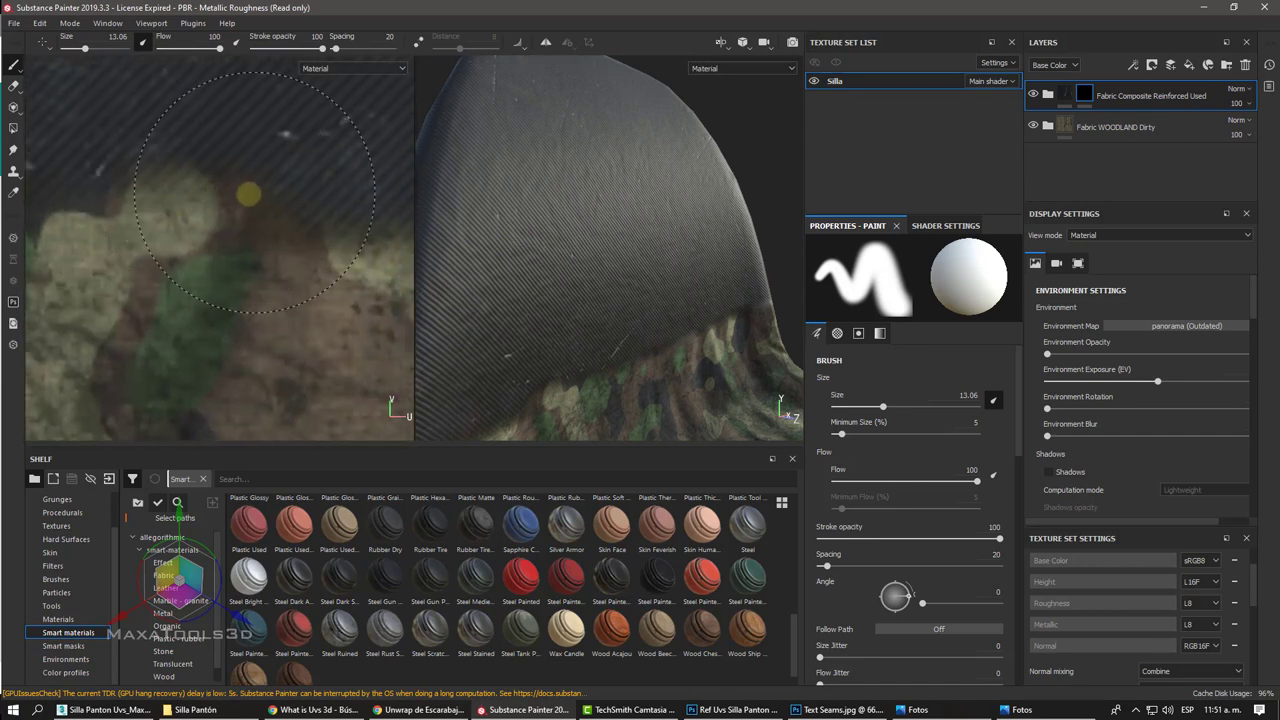
Step: Check the brush settings and the patchwork reference render, then zoom back out
right_click(258, 200)
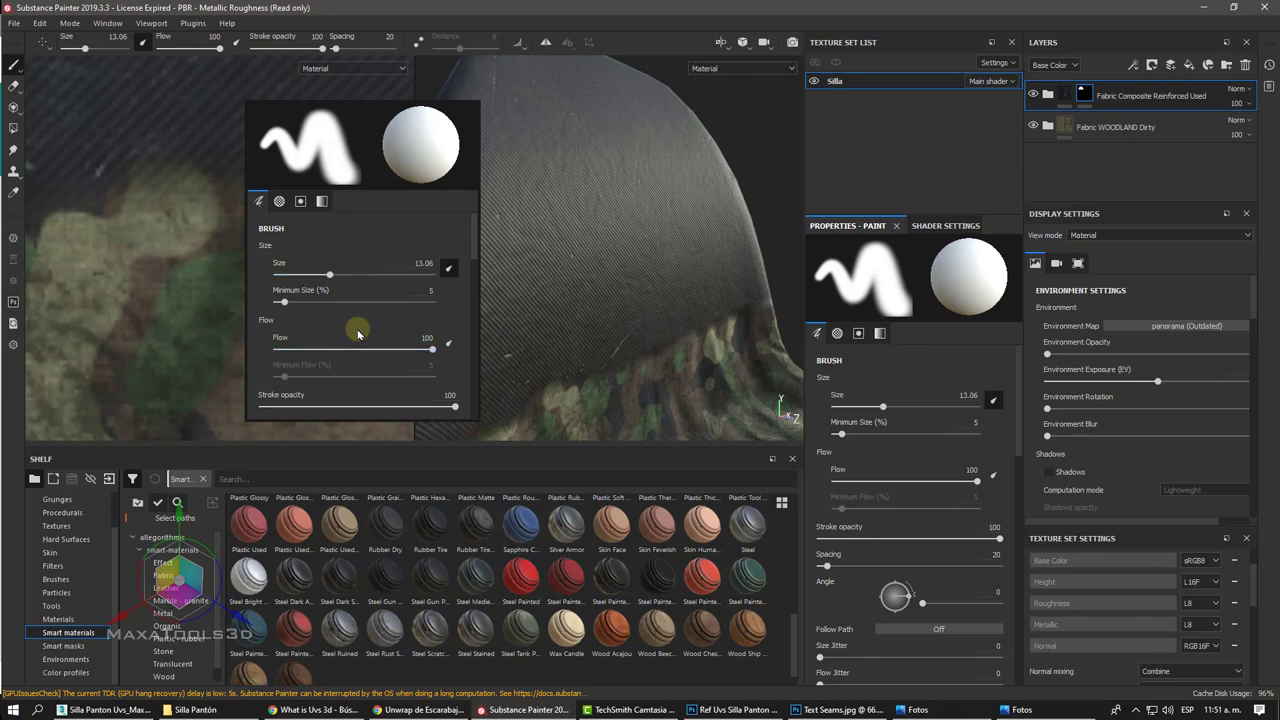
key(Escape)
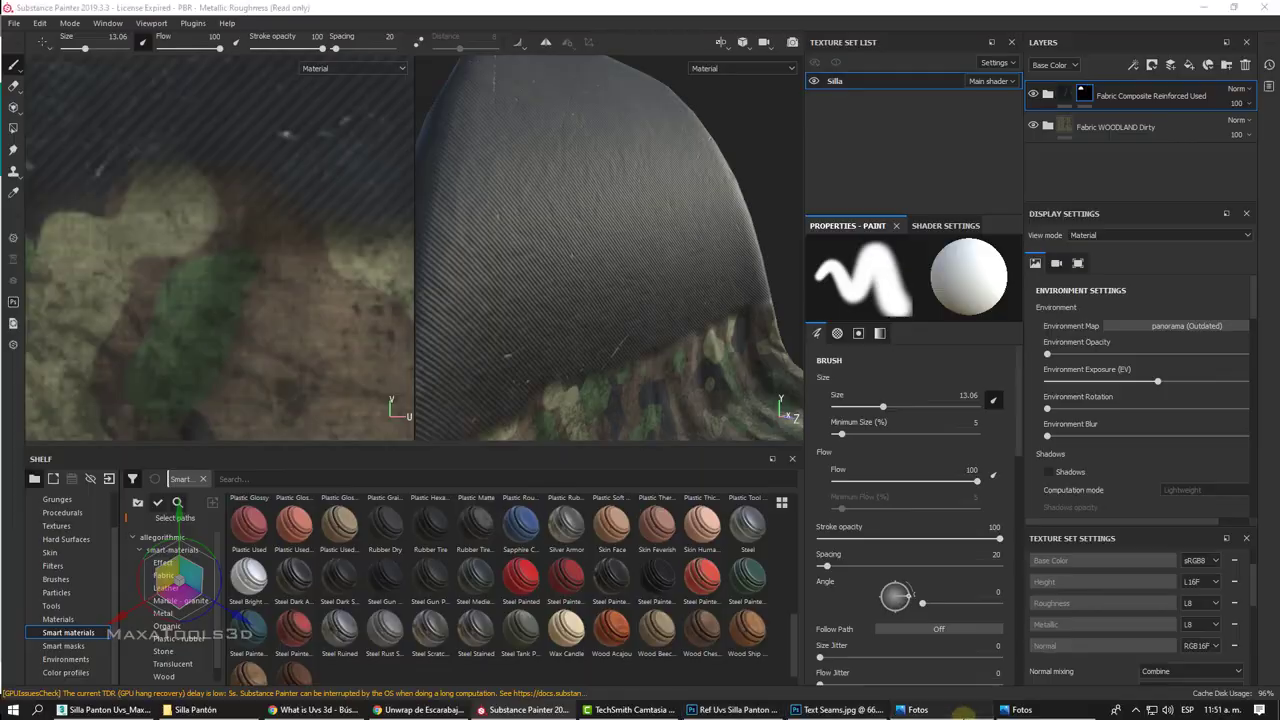
click(960, 711)
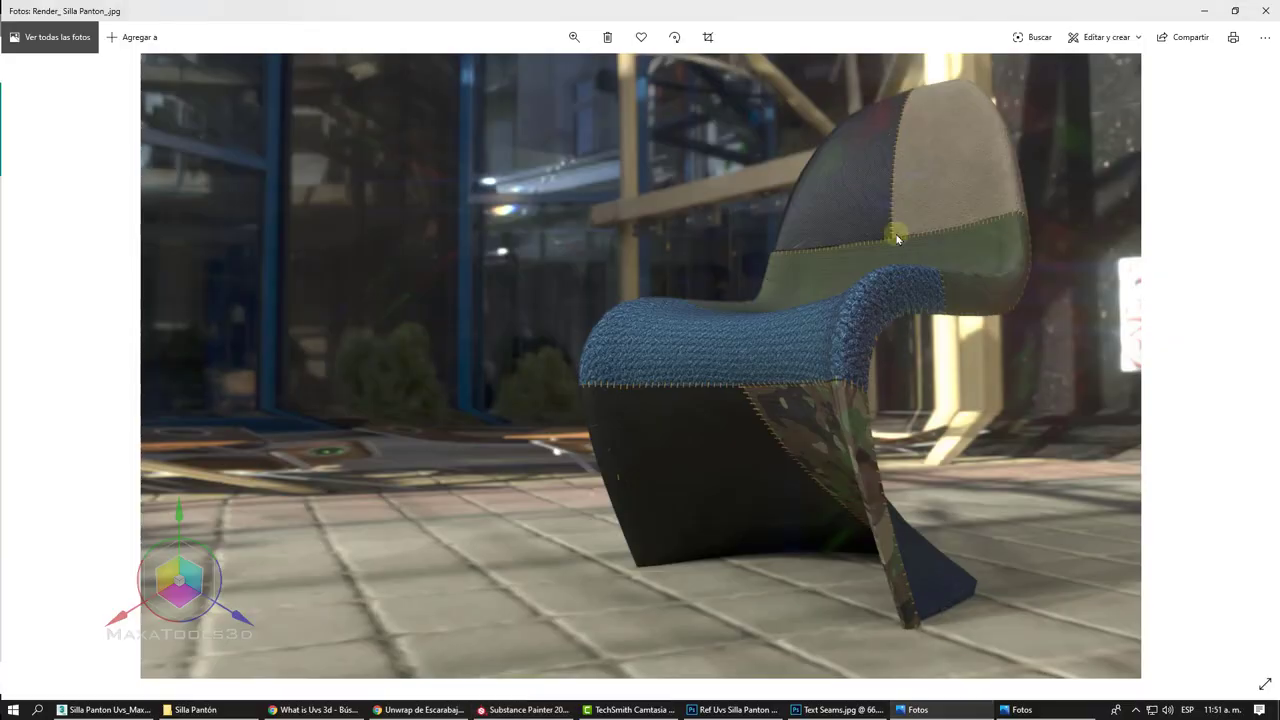
click(1204, 10)
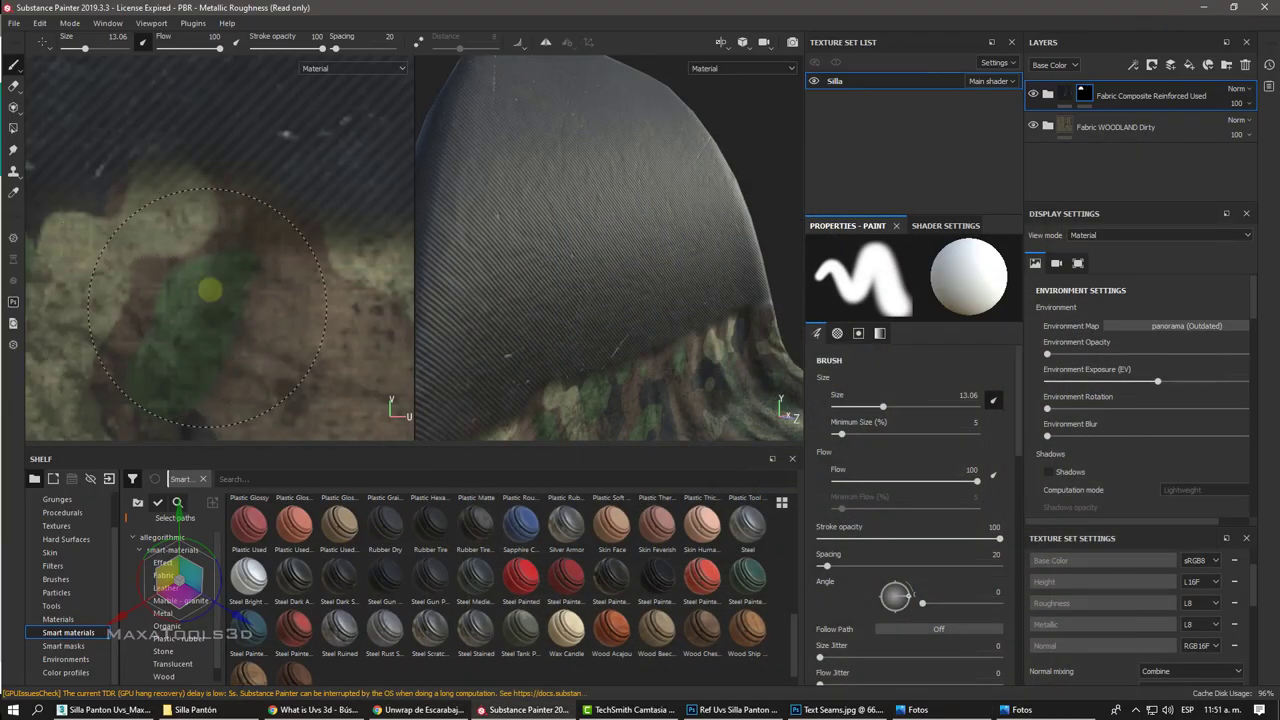
scroll(209, 290, down, 3)
scroll(215, 280, down, 3)
scroll(220, 270, down, 3)
scroll(228, 260, down, 2)
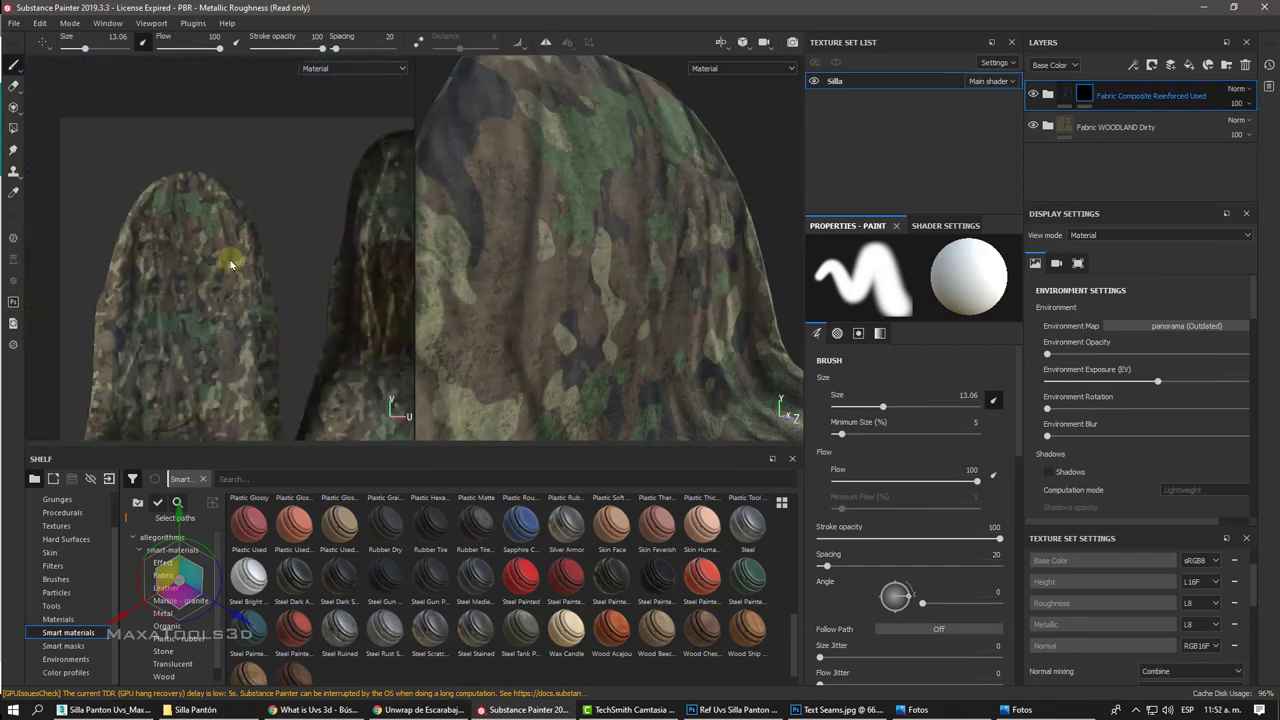
Step: Switch the mask tool to Polygon Fill in polygon mode rather than triangles
click(13, 130)
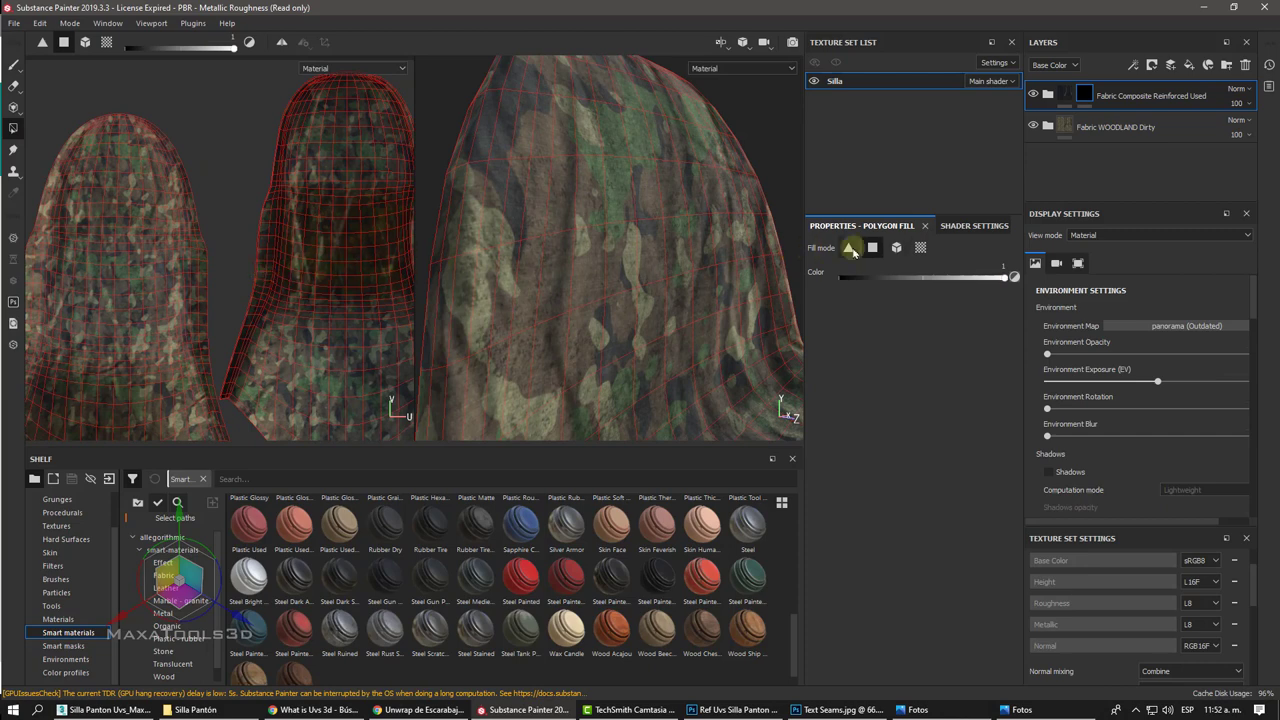
click(848, 247)
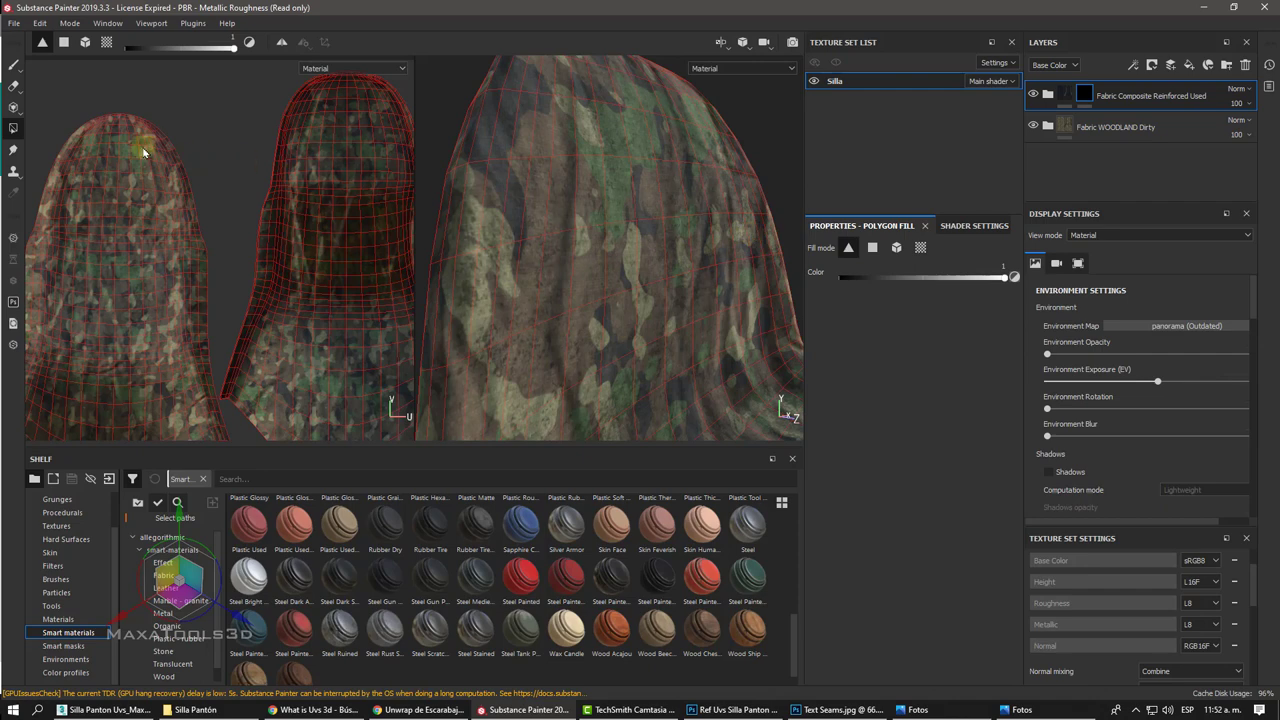
scroll(140, 145, up, 3)
scroll(137, 137, up, 2)
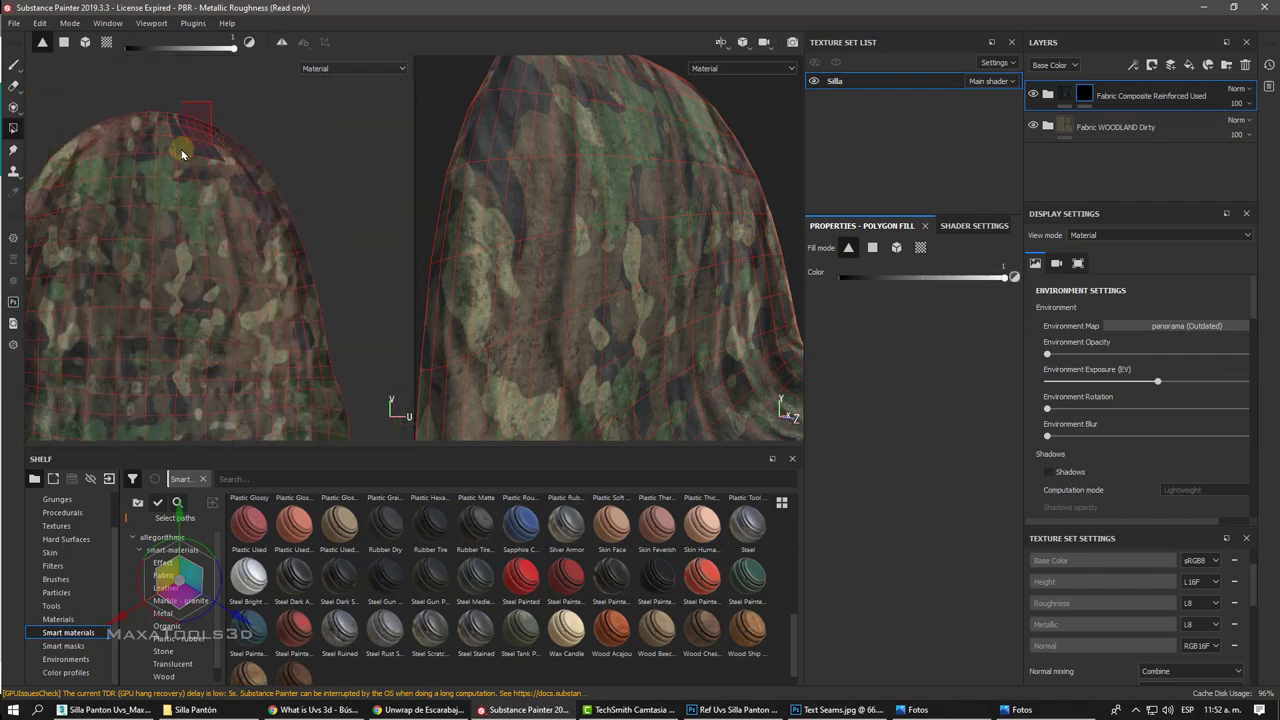
scroll(183, 140, up, 2)
scroll(186, 136, up, 2)
scroll(190, 145, up, 1)
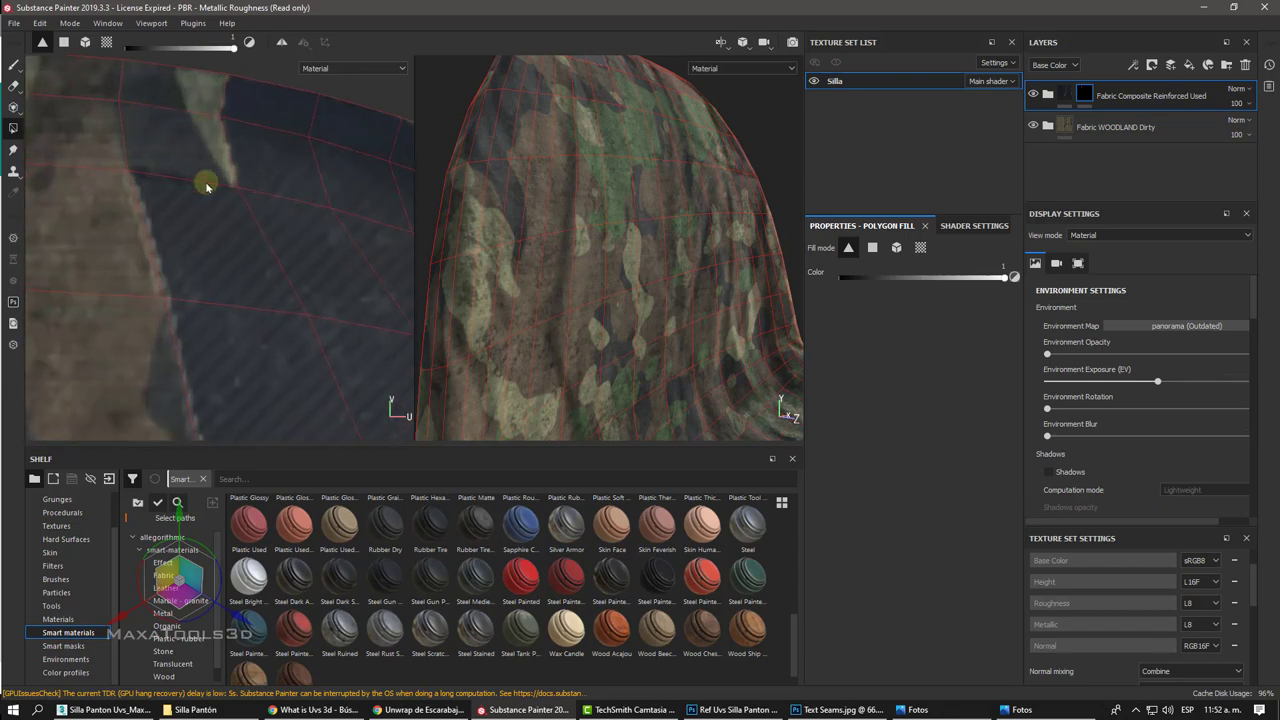
scroll(210, 195, up, 1)
scroll(215, 206, down, 3)
scroll(215, 206, up, 2)
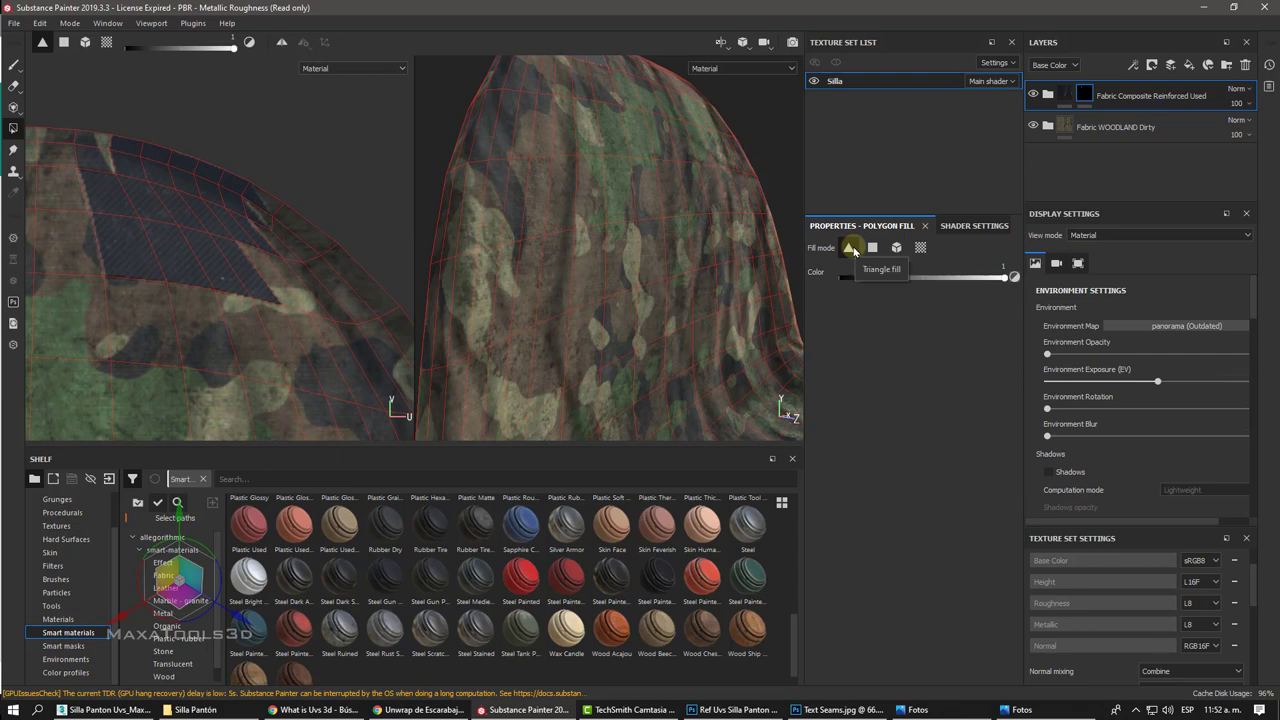
click(873, 249)
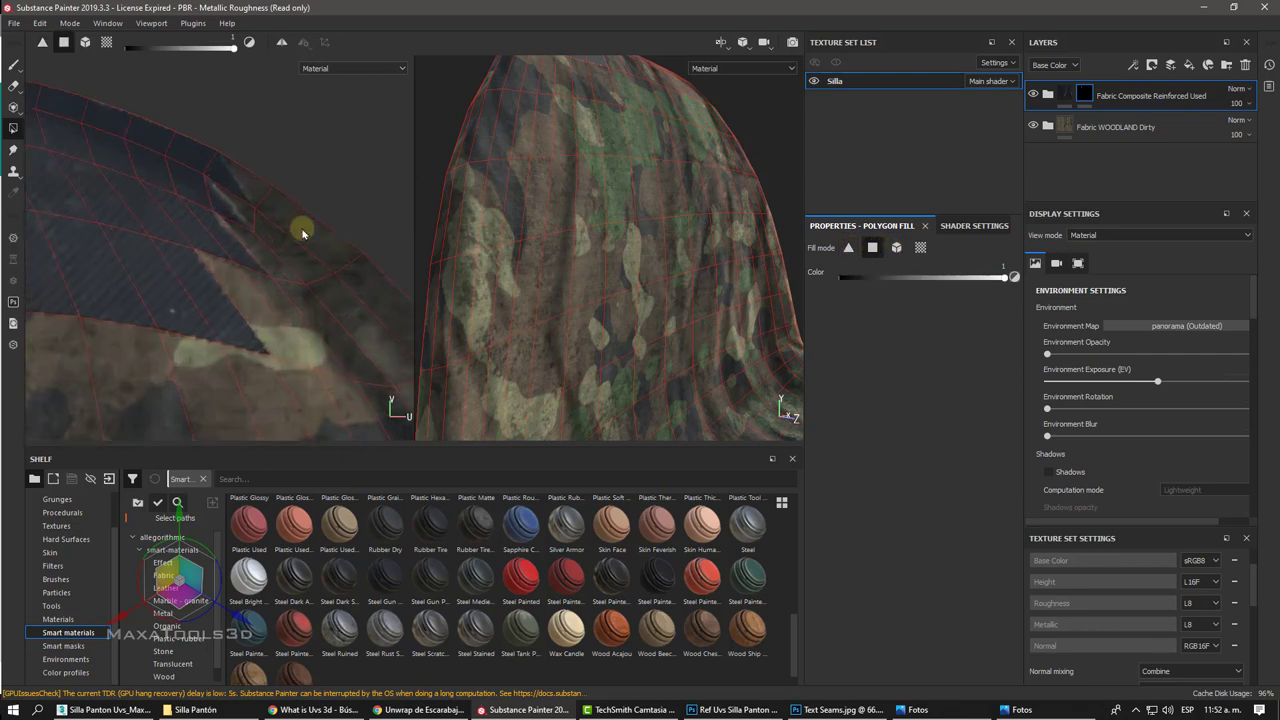
Step: Fill a block of backrest-top polygons with the composite carbon fabric and recentre the view
scroll(300, 229, down, 2)
scroll(304, 233, down, 3)
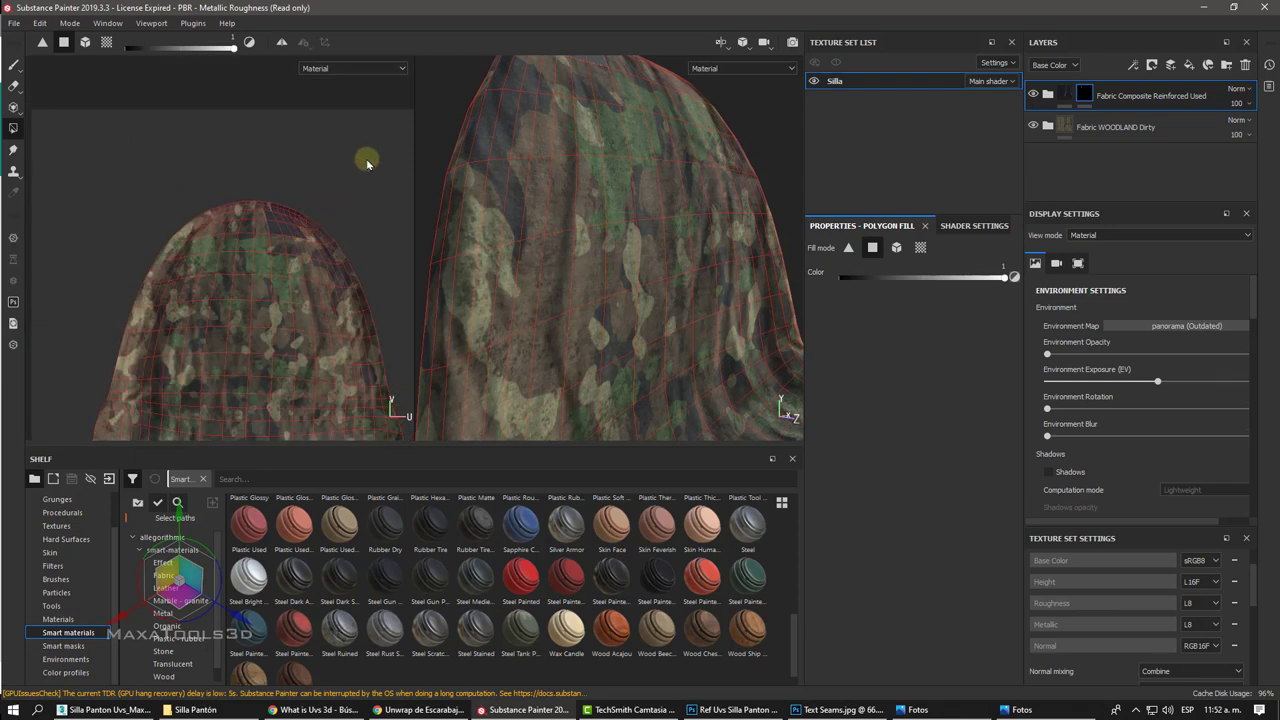
mouse_move(366, 159)
mouse_down()
mouse_move(270, 265)
mouse_move(266, 318)
mouse_up()
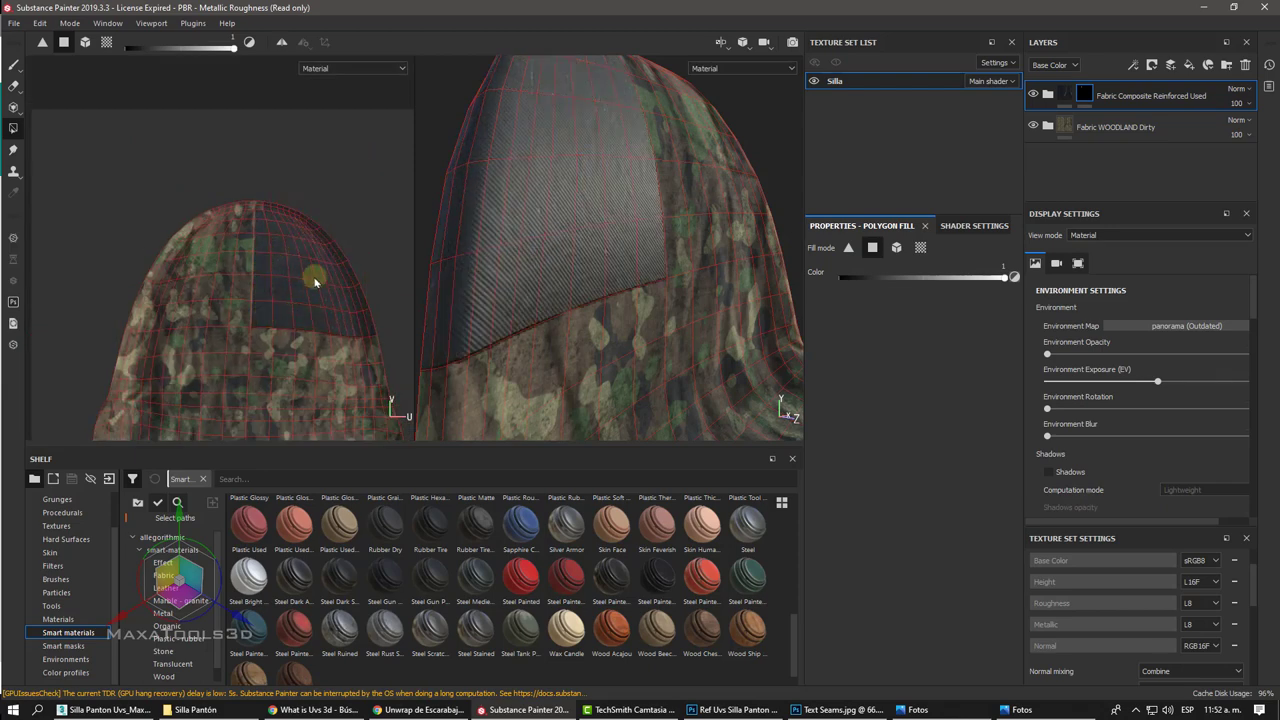
key(f)
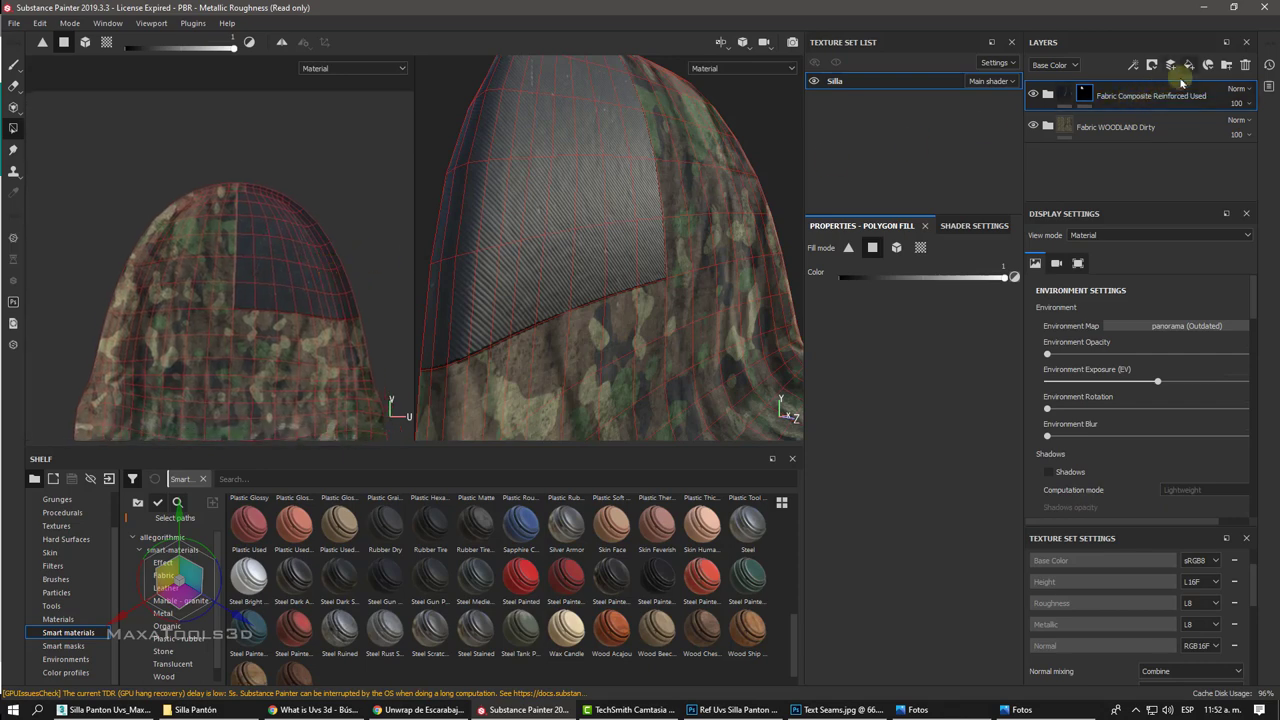
Step: Add the Fabric Stretchy Sci-Fi smart material as a new layer
click(1208, 65)
scroll(1200, 150, down, 3)
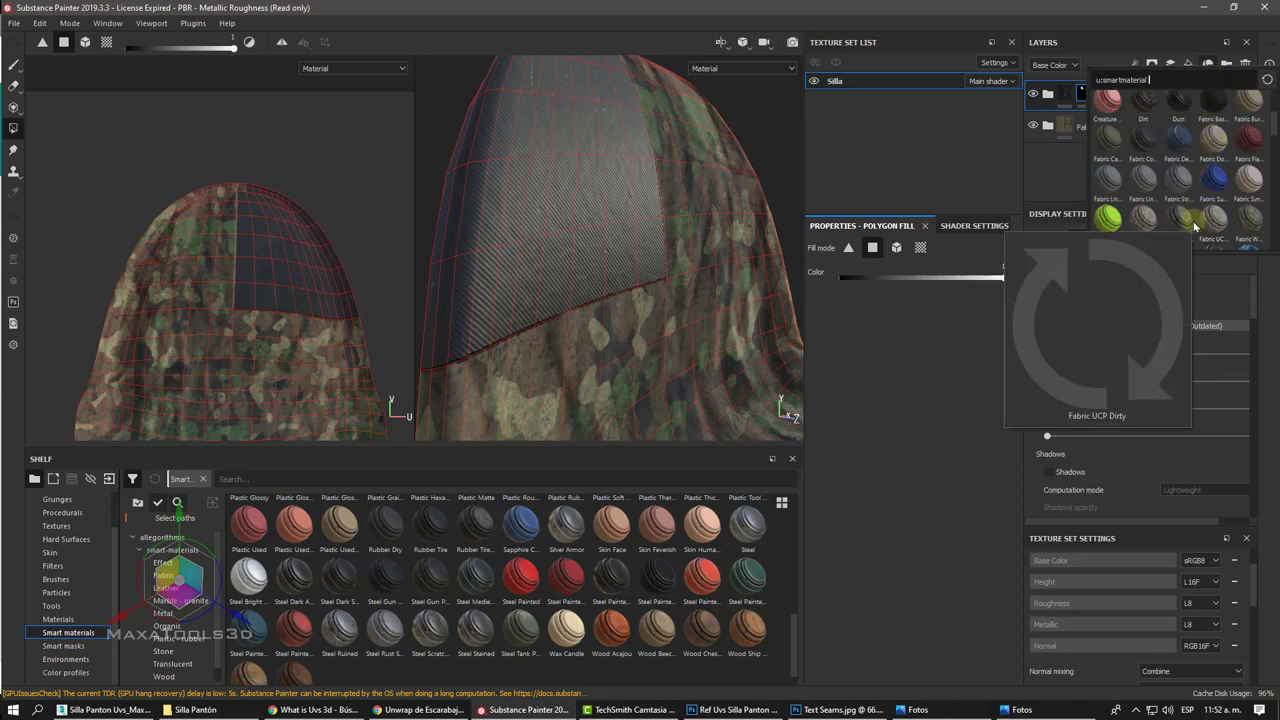
click(1179, 186)
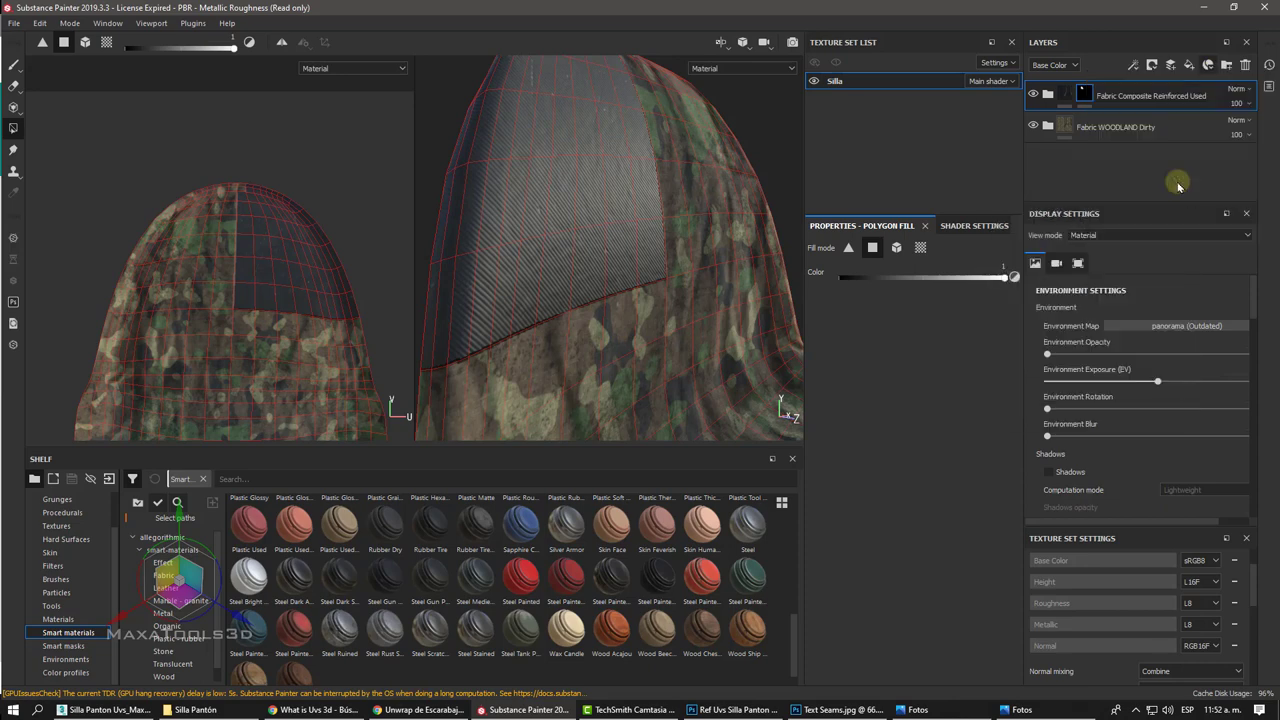
Step: Black-mask the Sci-Fi layer and polygon-fill a hexagon patch on the upper chair back
right_click(1119, 107)
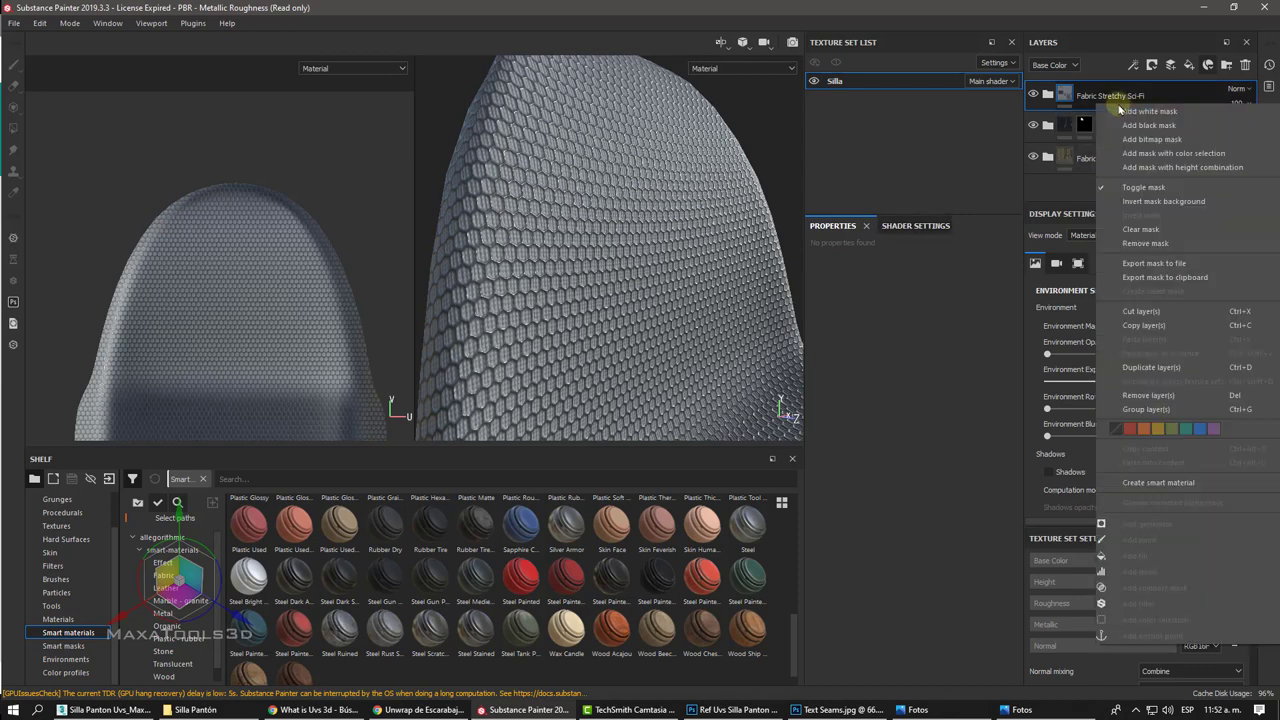
click(1148, 125)
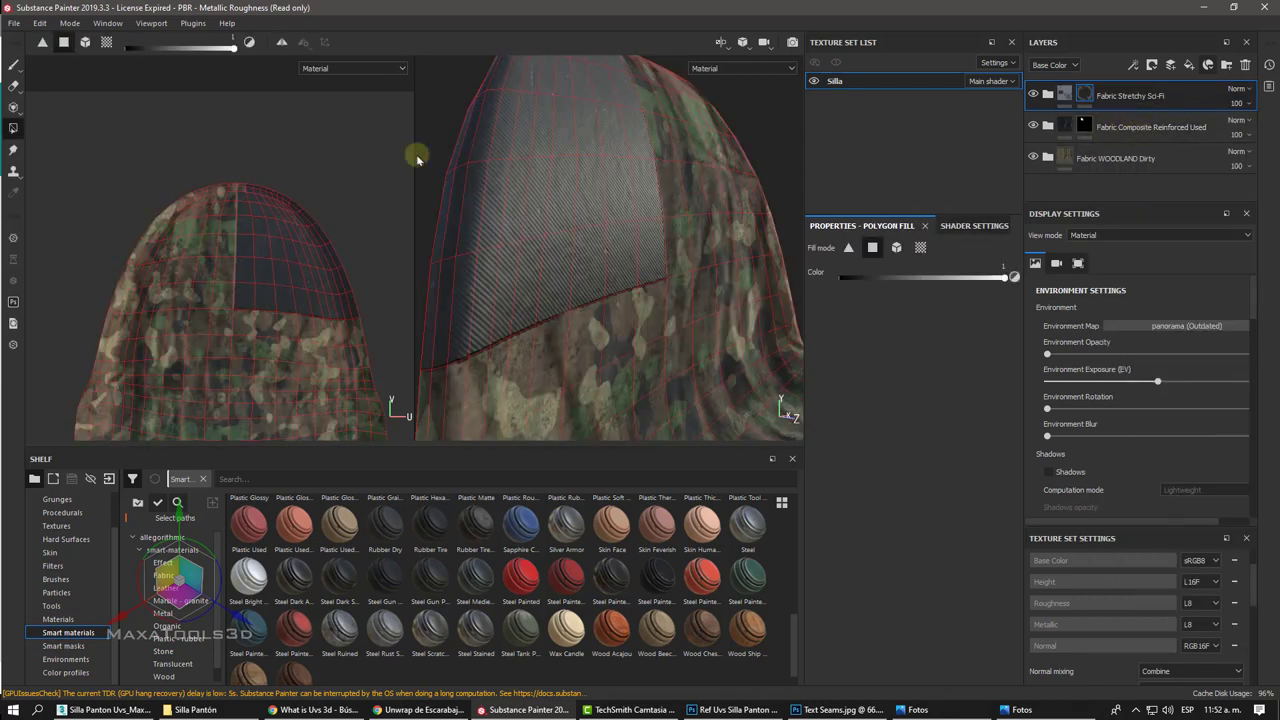
drag(179, 259, 116, 300)
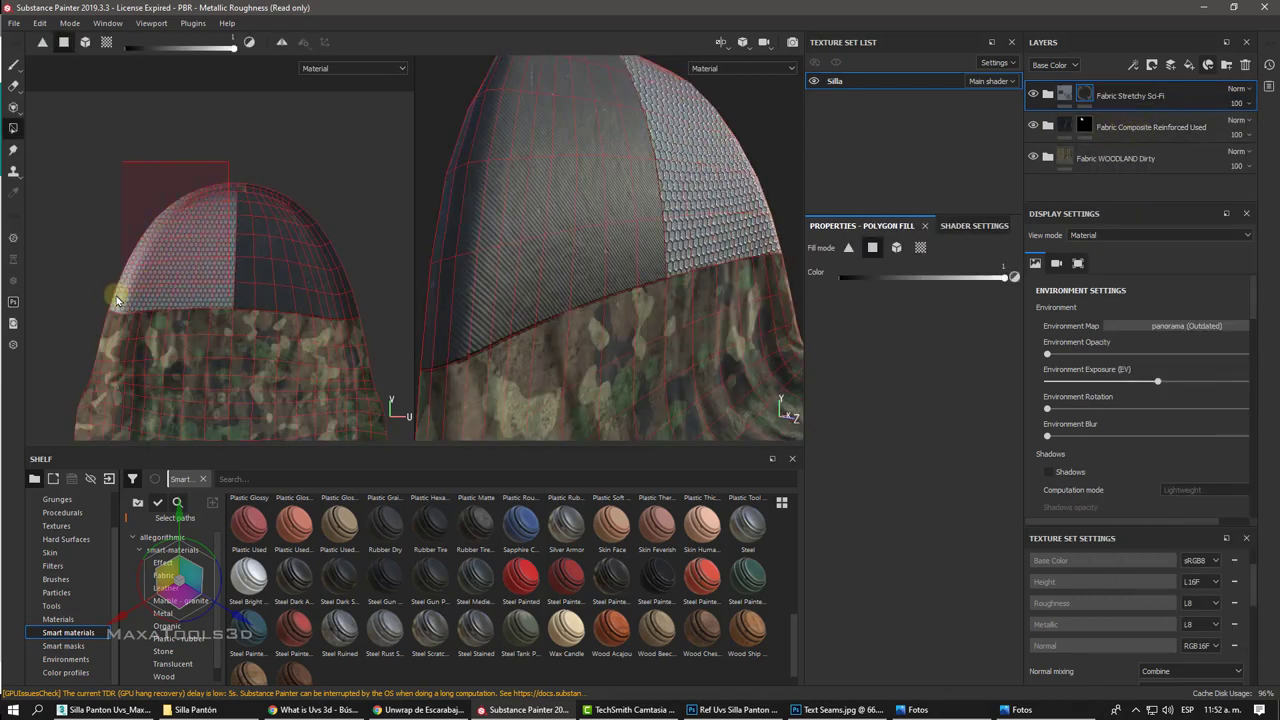
alt+right_drag(558, 277, 549, 276)
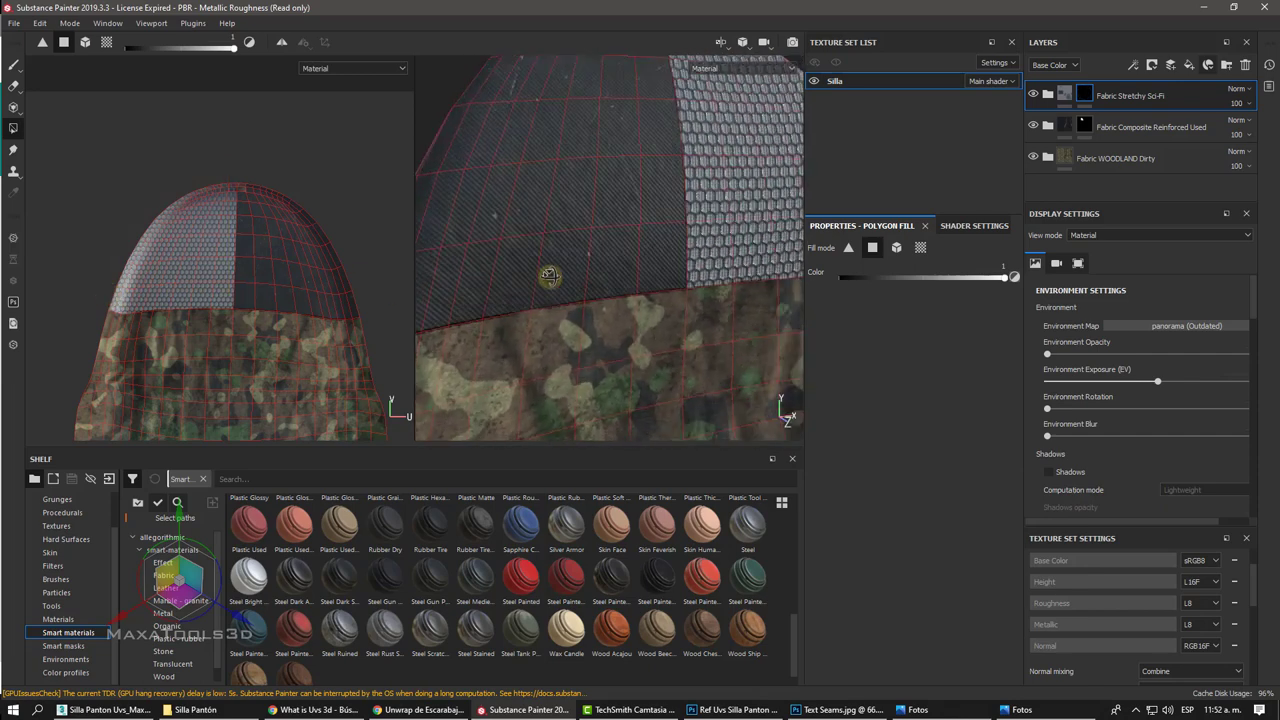
alt+drag(549, 276, 634, 251)
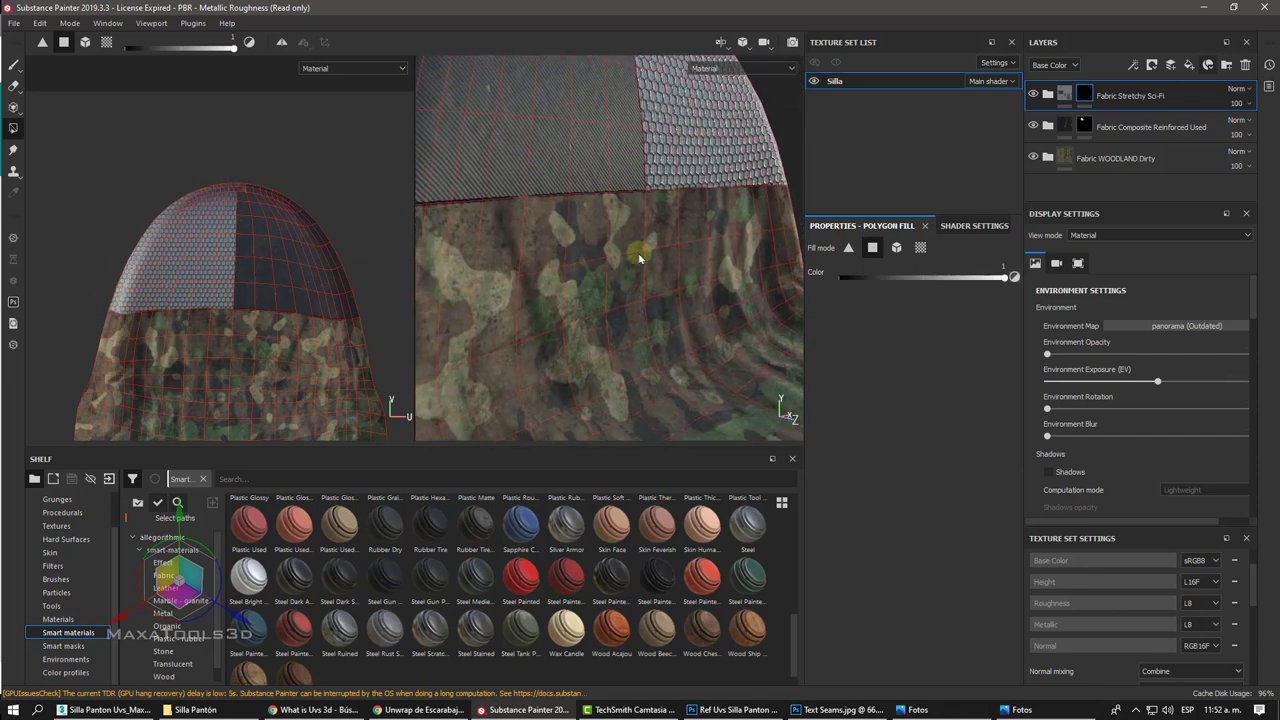
Step: Add the Fabric Denim Washed Out smart material as a new layer
click(1212, 67)
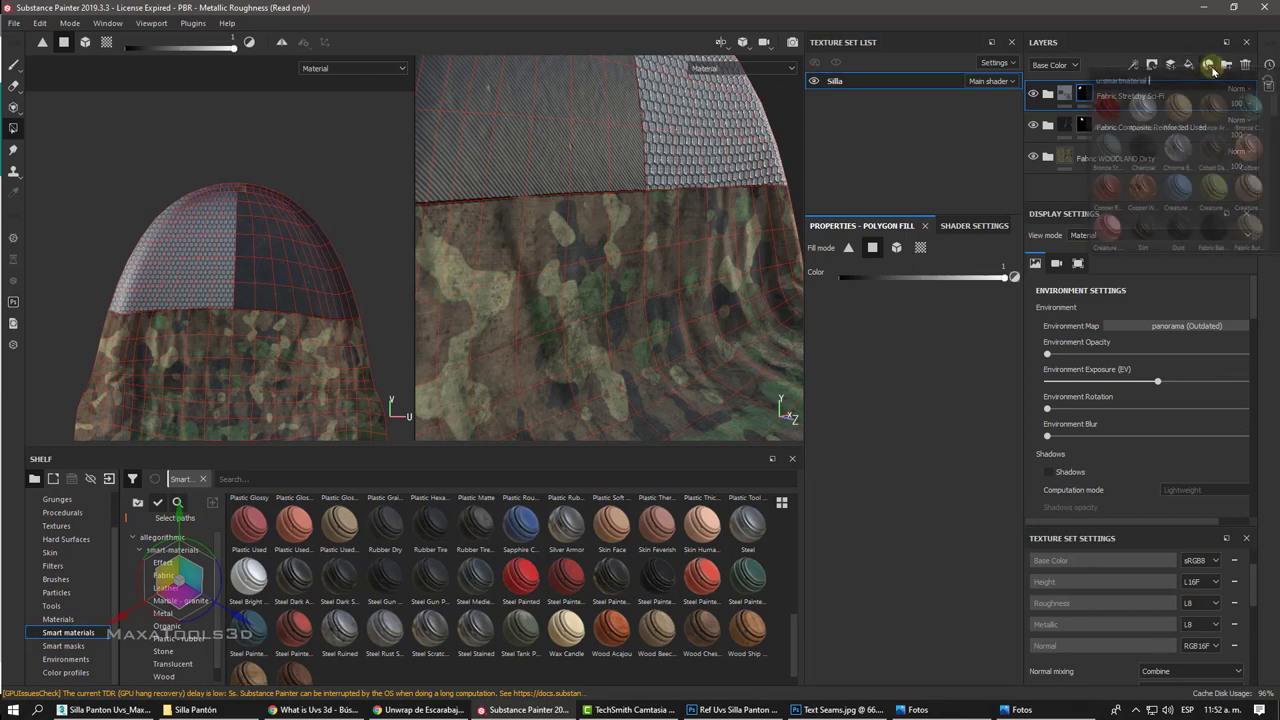
scroll(1213, 70, down, 3)
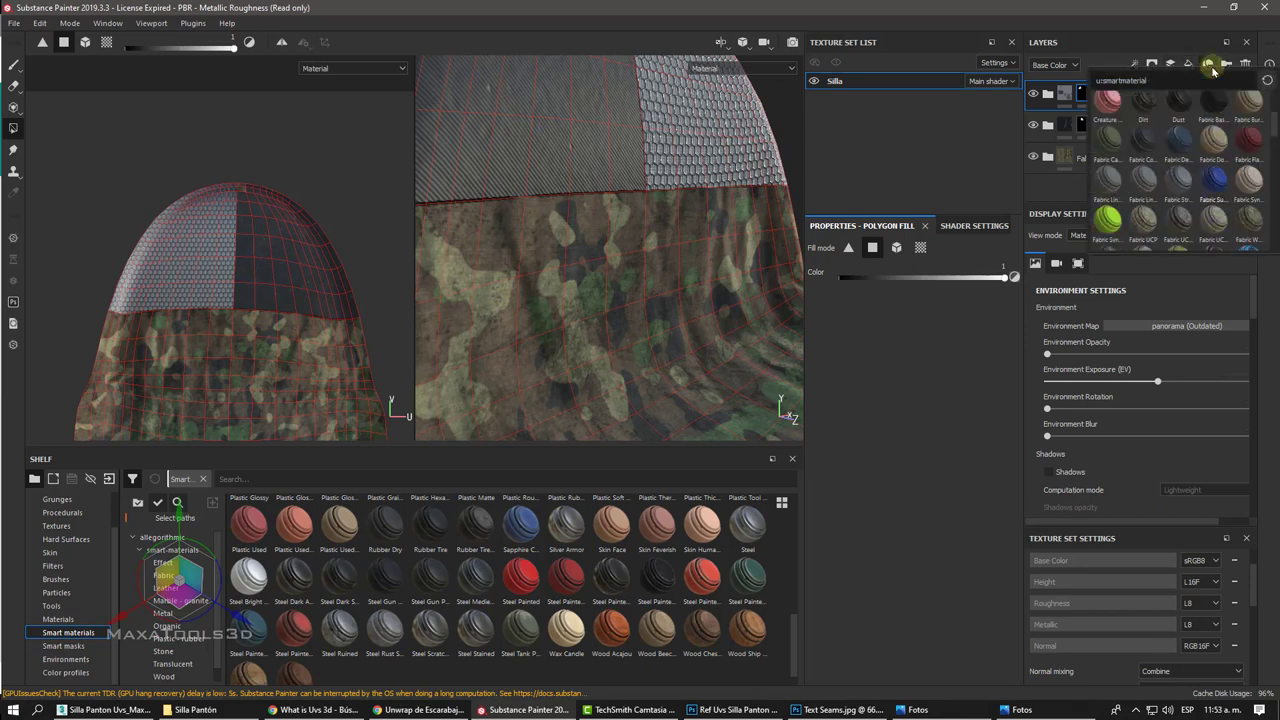
click(1183, 150)
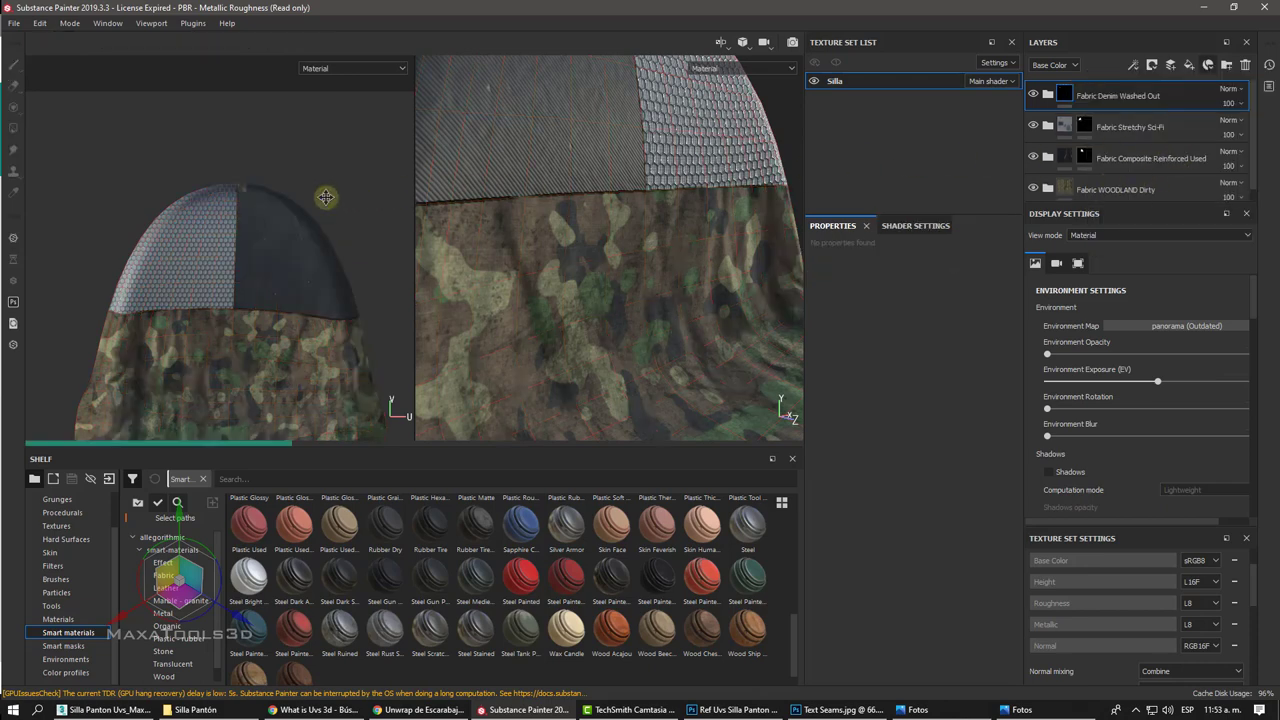
middle_drag(325, 197, 325, 197)
scroll(325, 197, up, 1)
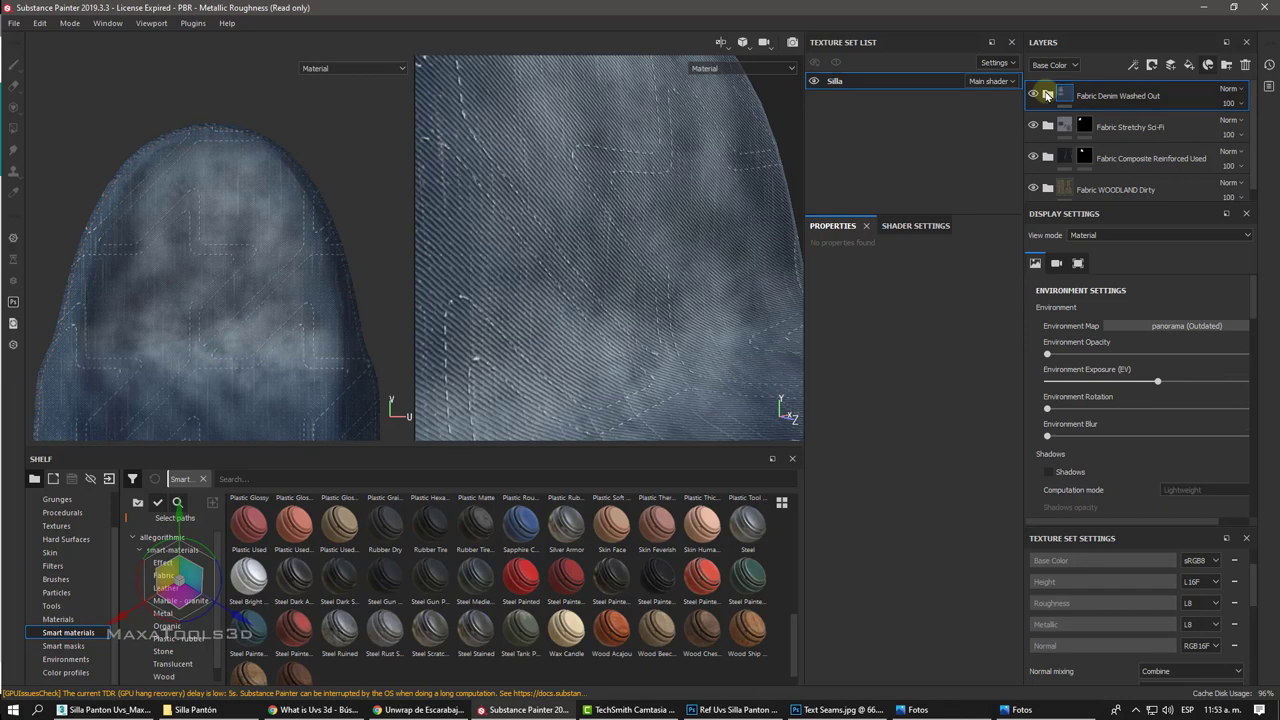
Step: Expand the denim layer folder to inspect its sublayers, then collapse it
click(1047, 94)
scroll(1100, 140, down, 1)
scroll(1110, 155, down, 2)
scroll(1114, 162, down, 1)
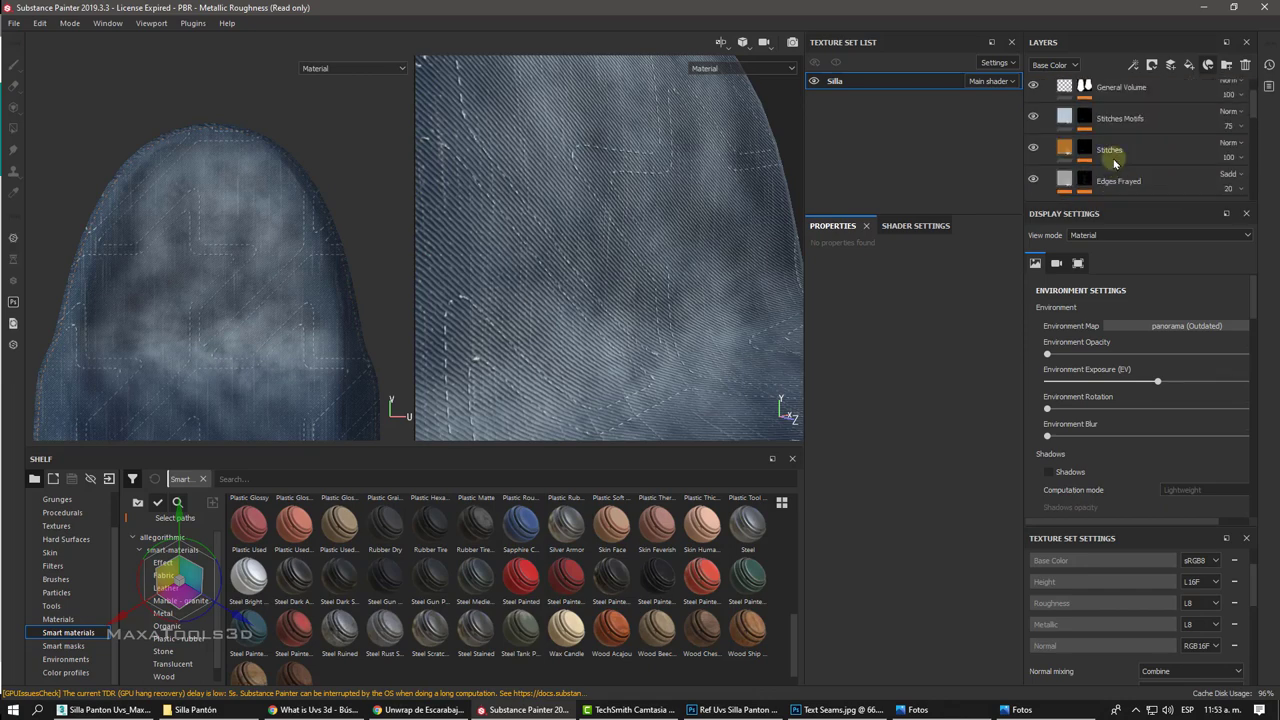
scroll(1114, 162, up, 4)
click(1047, 94)
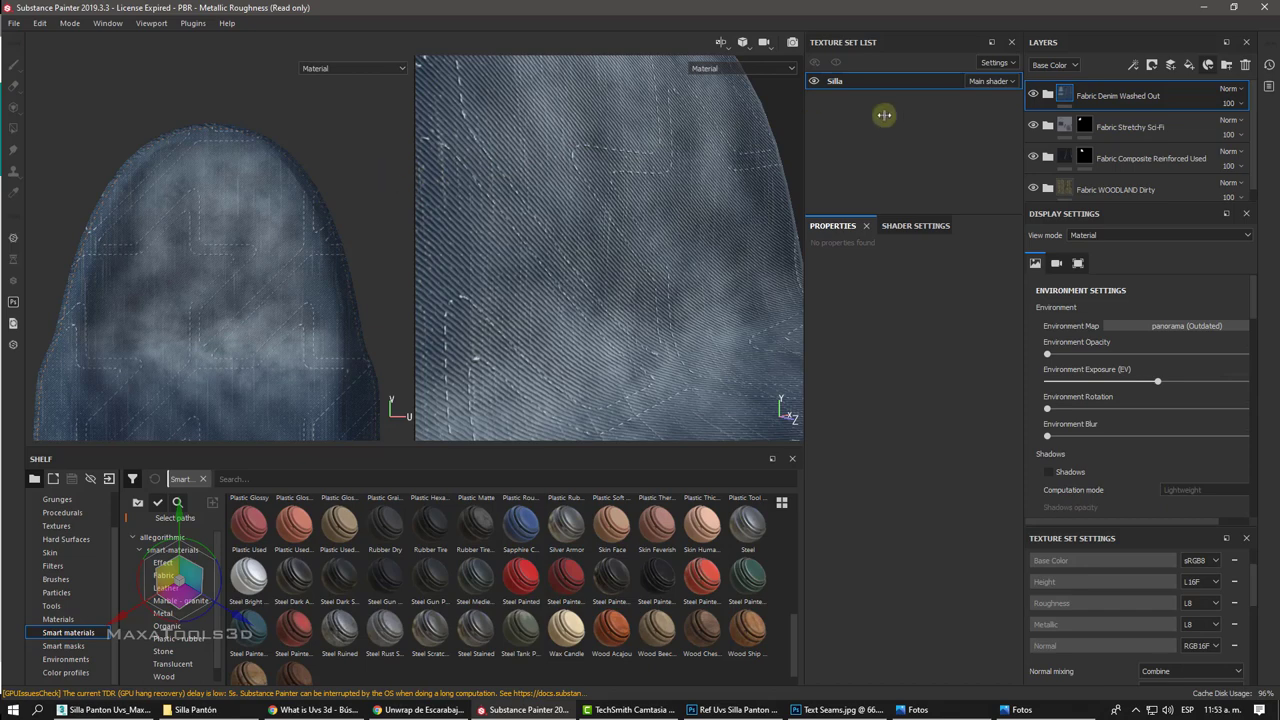
right_click(1068, 92)
Step: Black-mask the denim layer and polygon-fill an upper denim band across the chair
click(1108, 113)
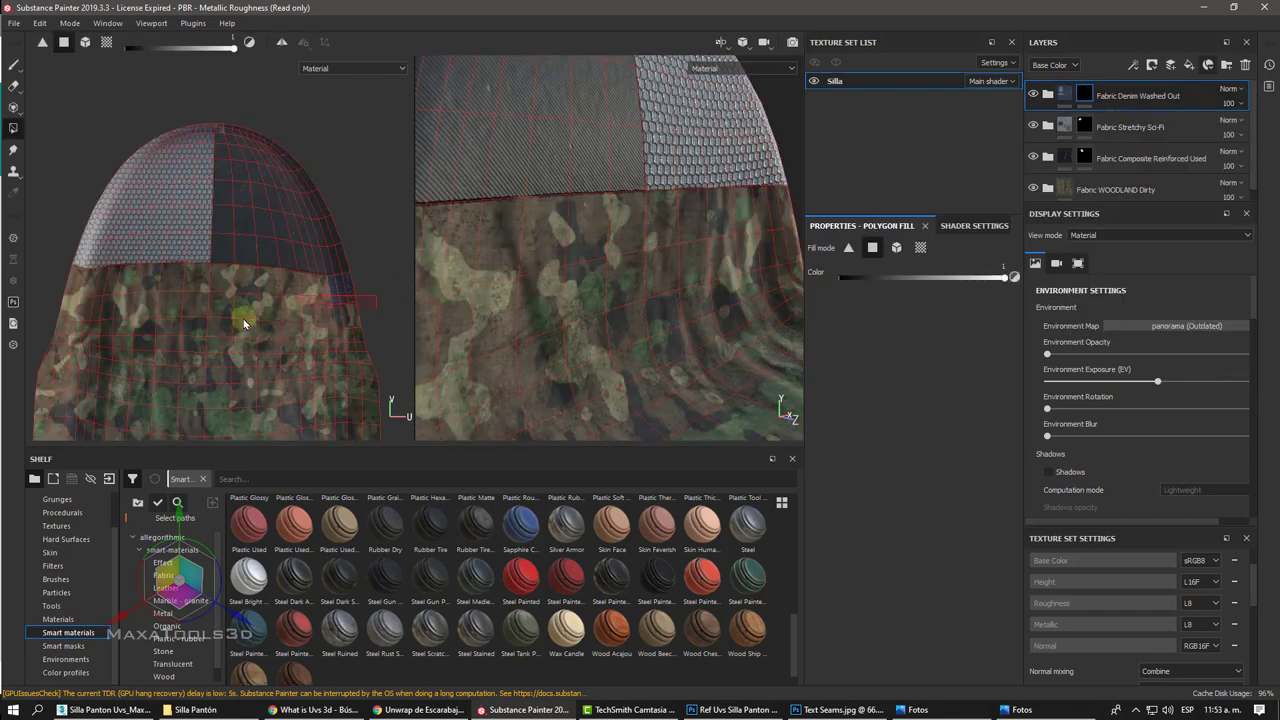
drag(237, 320, 38, 324)
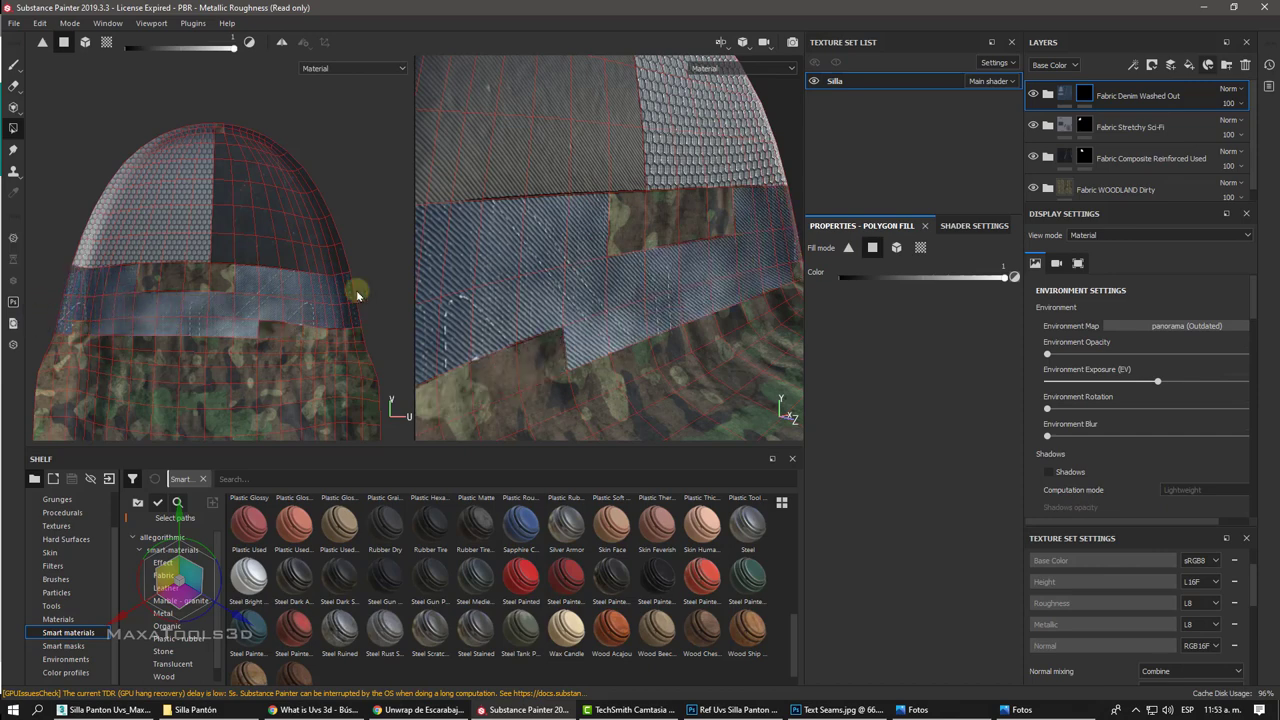
drag(176, 298, 103, 286)
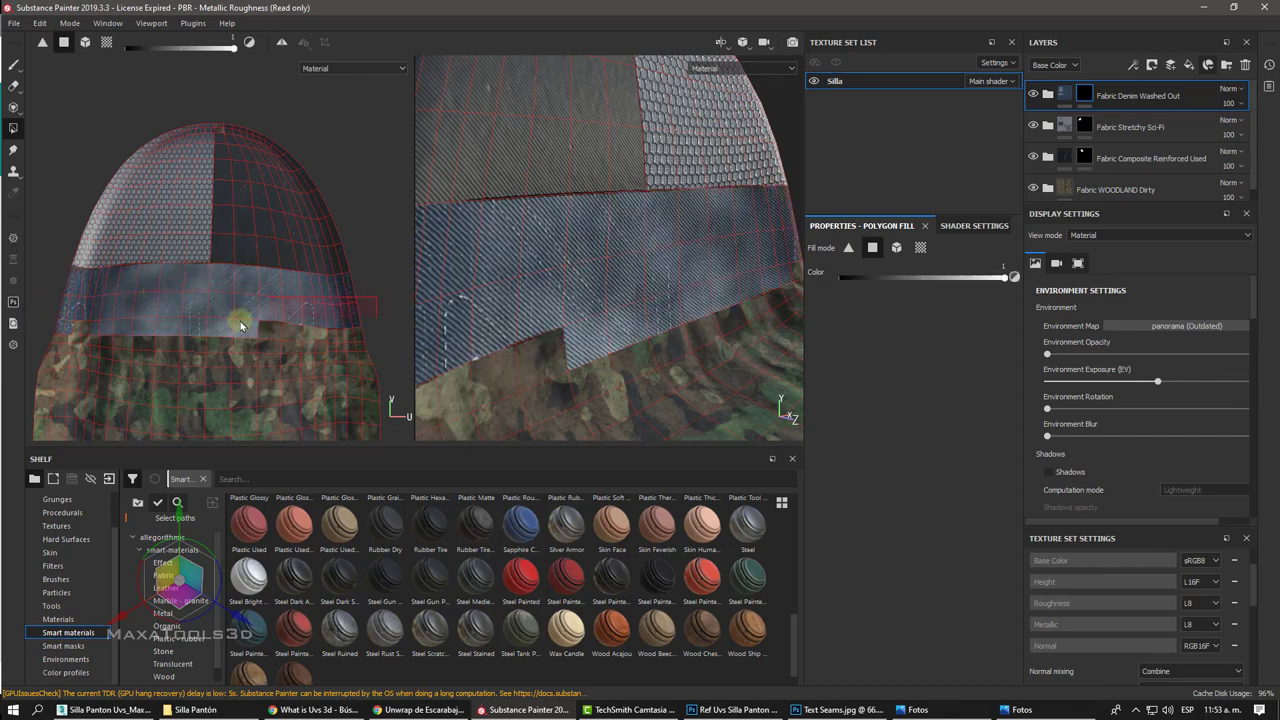
mouse_move(363, 297)
mouse_down()
mouse_move(203, 332)
mouse_move(149, 325)
mouse_up()
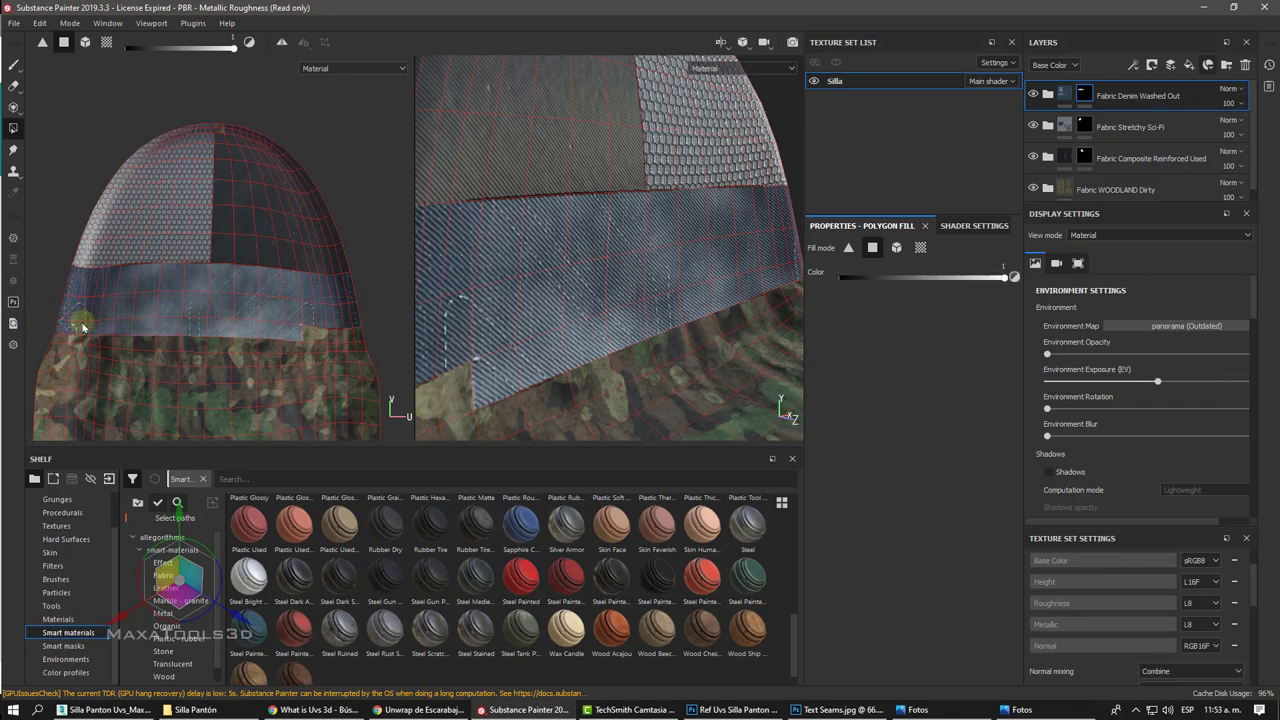
drag(383, 306, 291, 335)
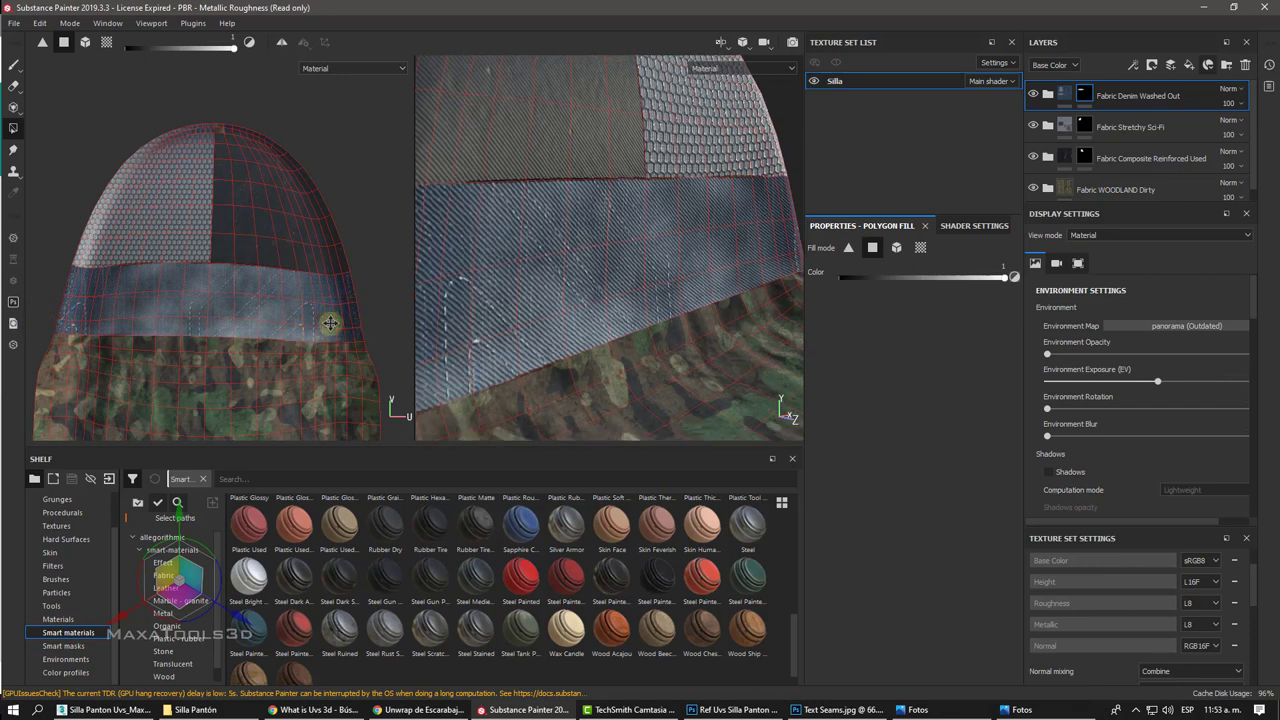
alt+drag(430, 310, 517, 317)
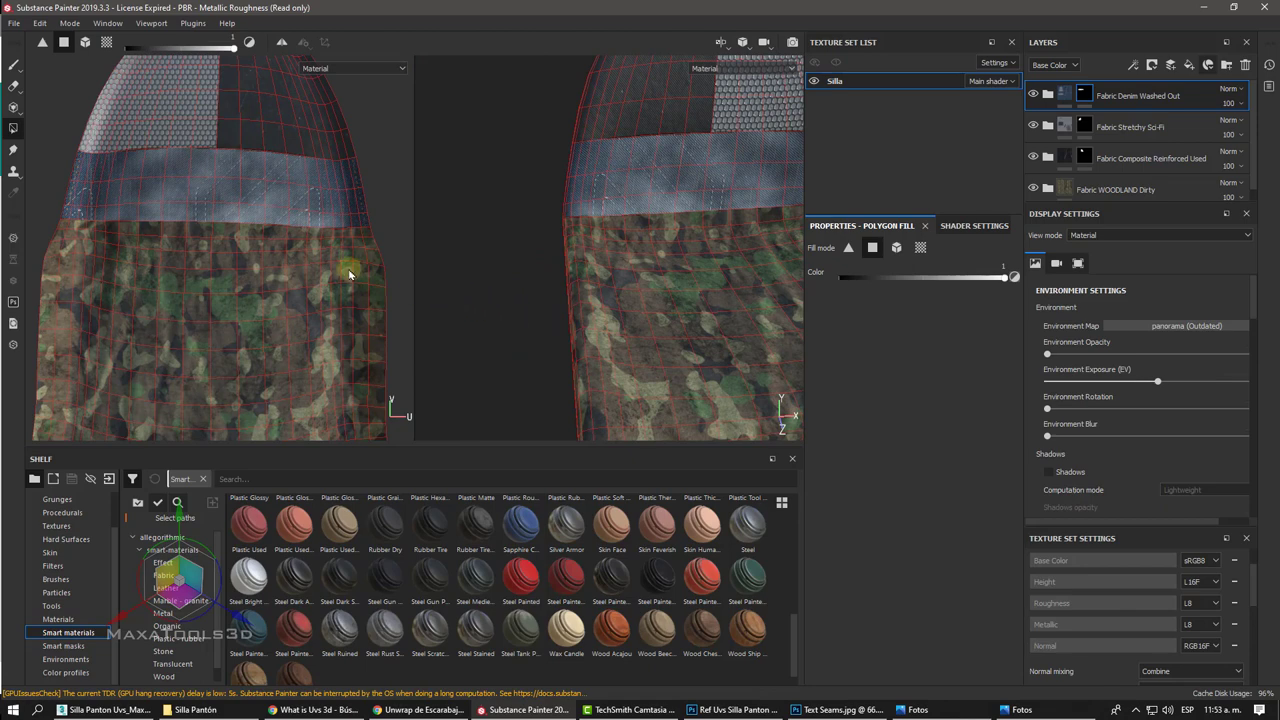
key(f)
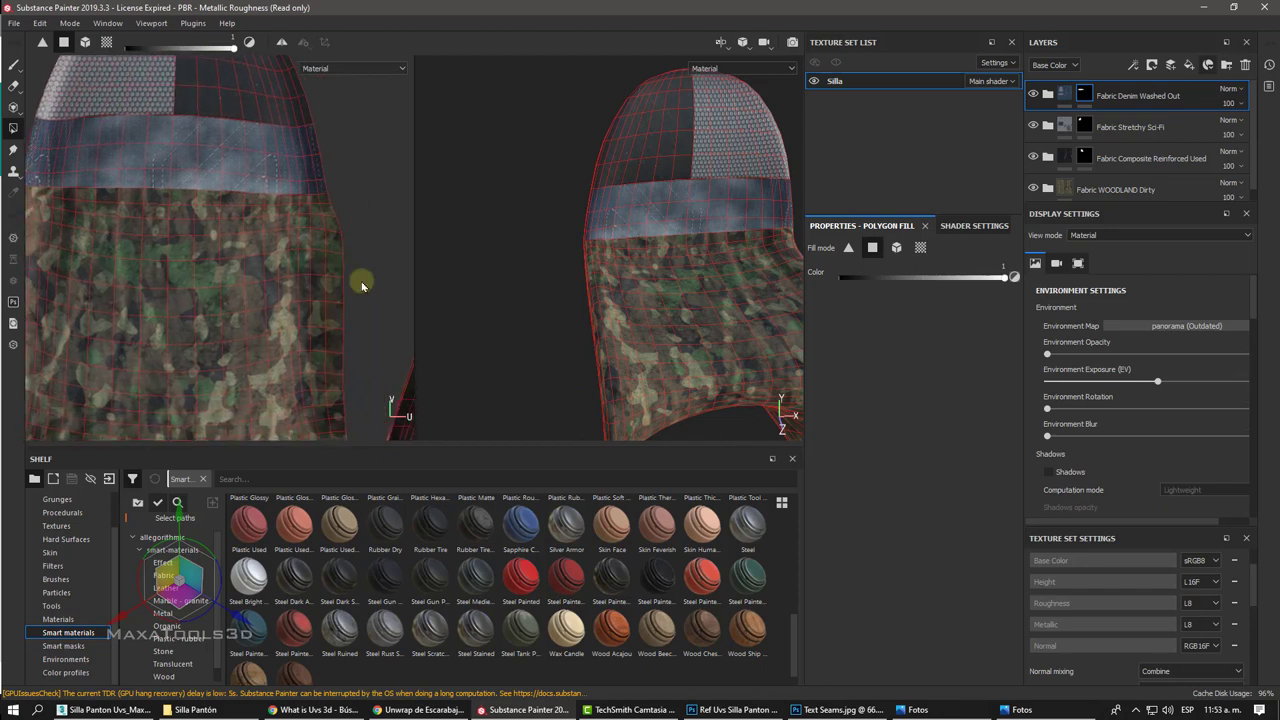
Step: Fill a second, lower denim band across the mesh and orbit to a three-quarter view
drag(397, 280, 34, 305)
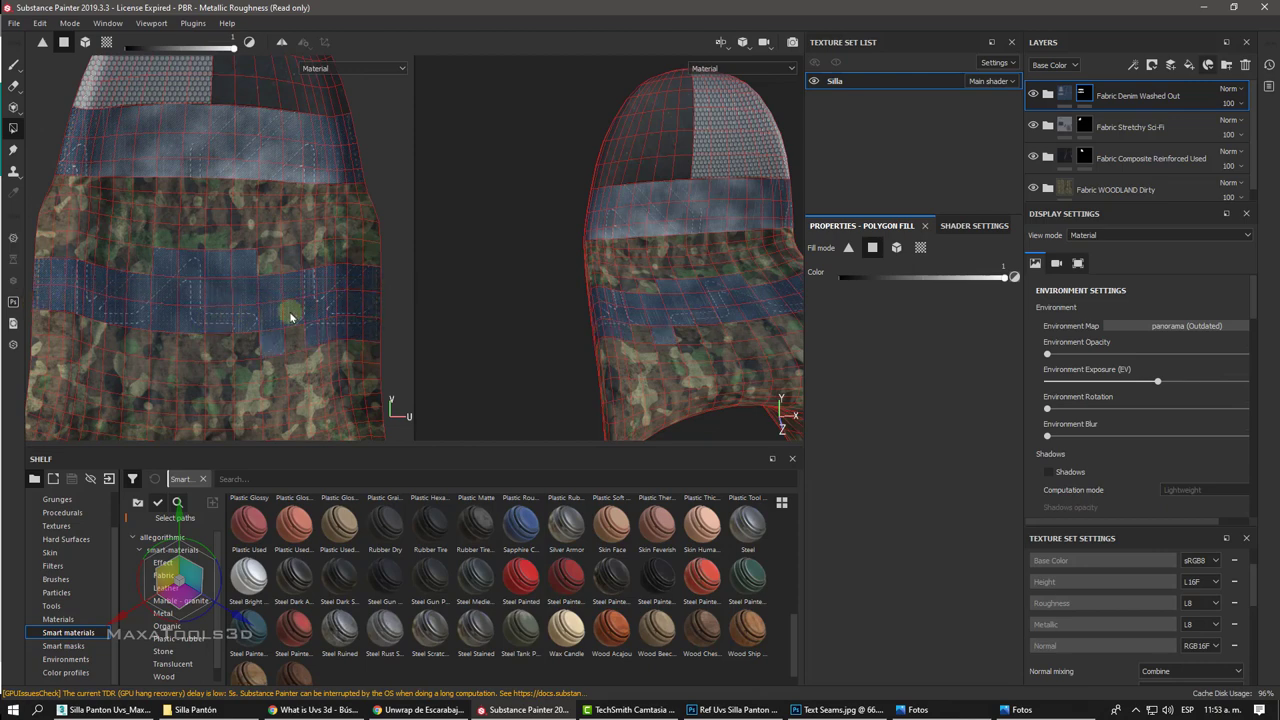
drag(397, 305, 37, 322)
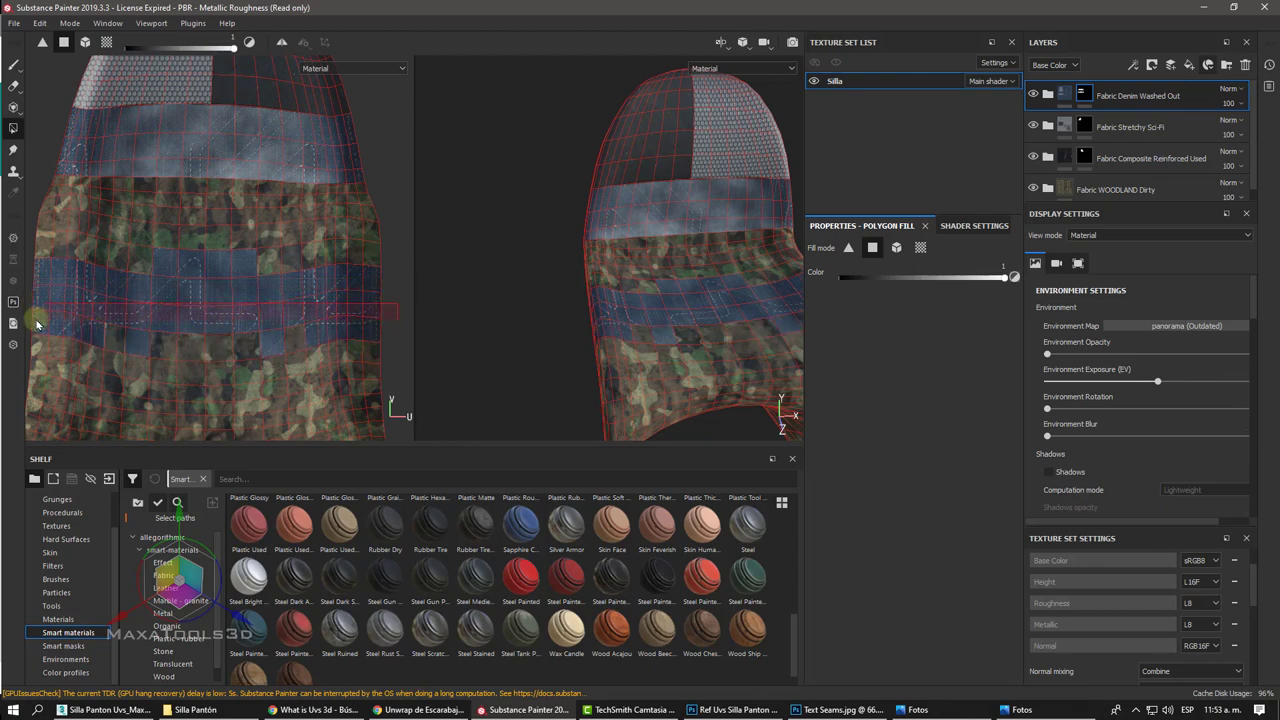
click(229, 349)
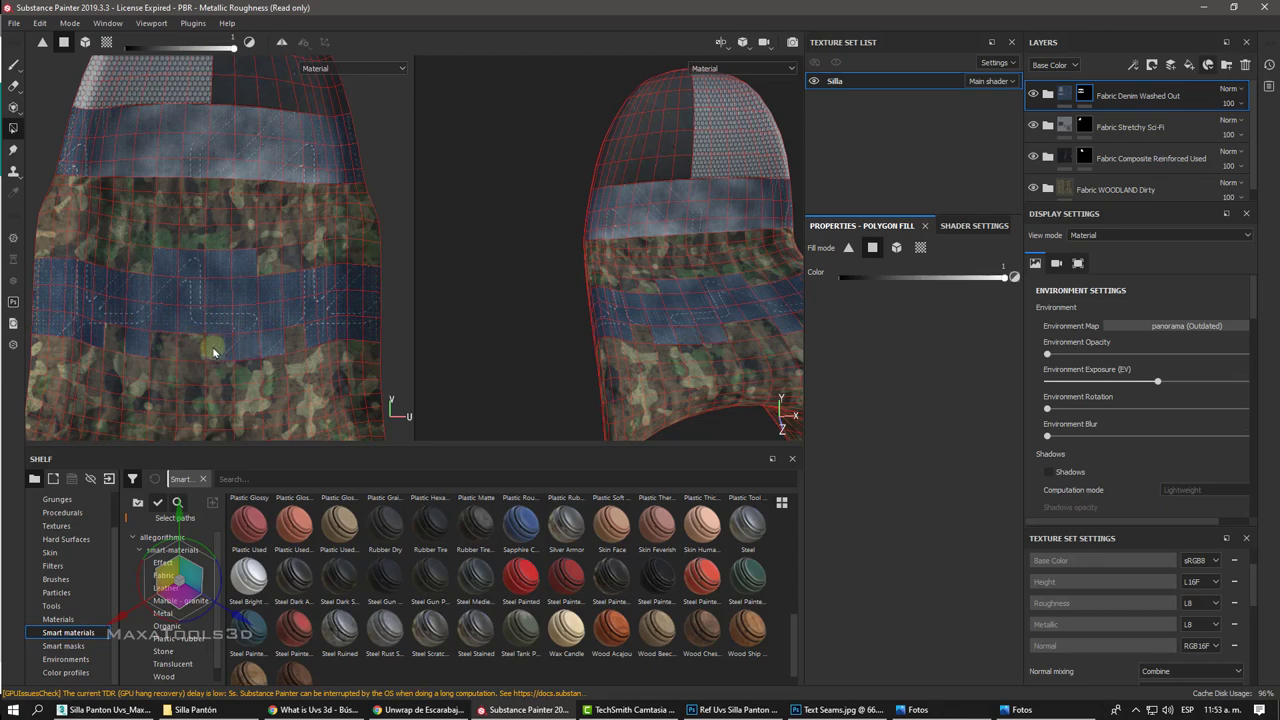
click(141, 345)
drag(121, 342, 297, 340)
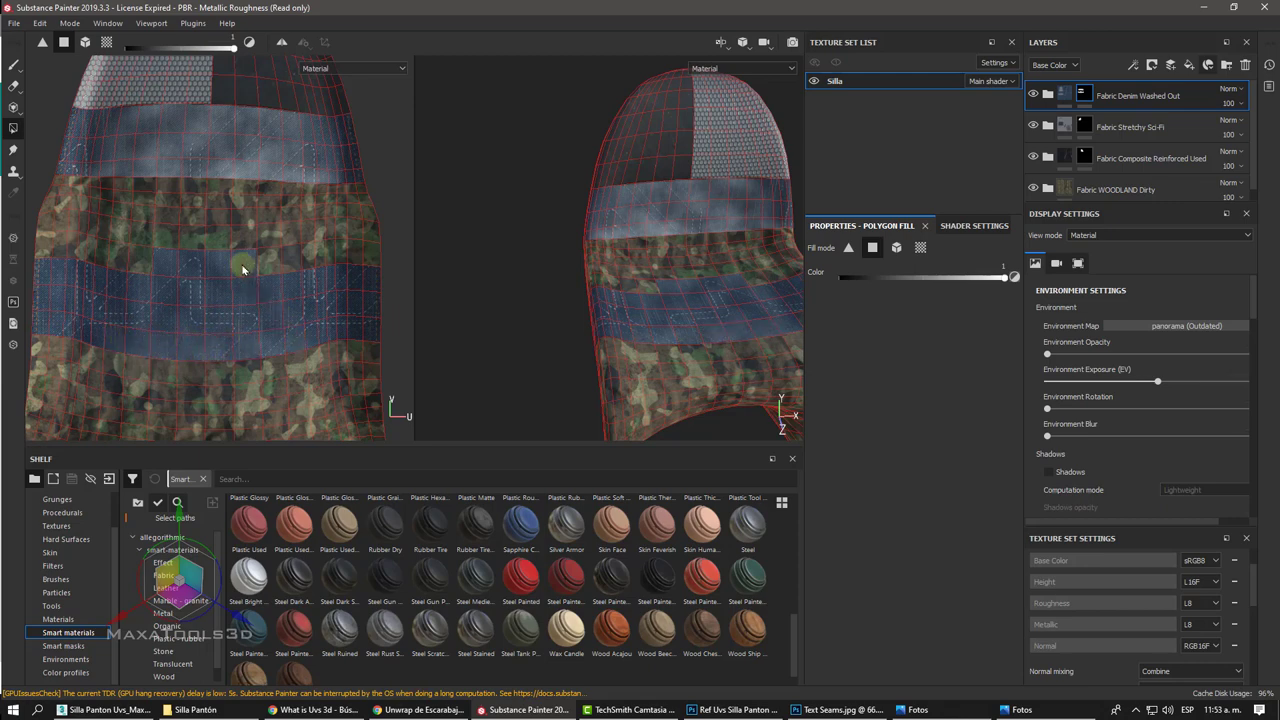
drag(1004, 277, 836, 279)
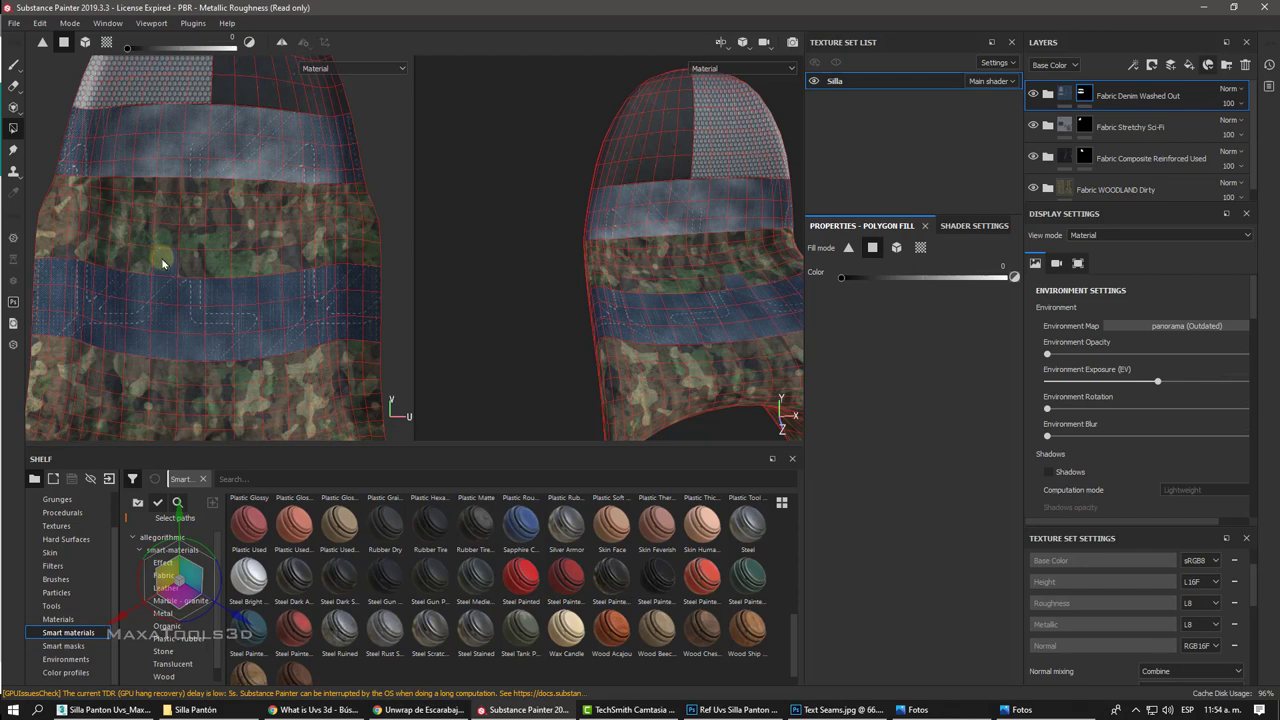
drag(843, 279, 1005, 278)
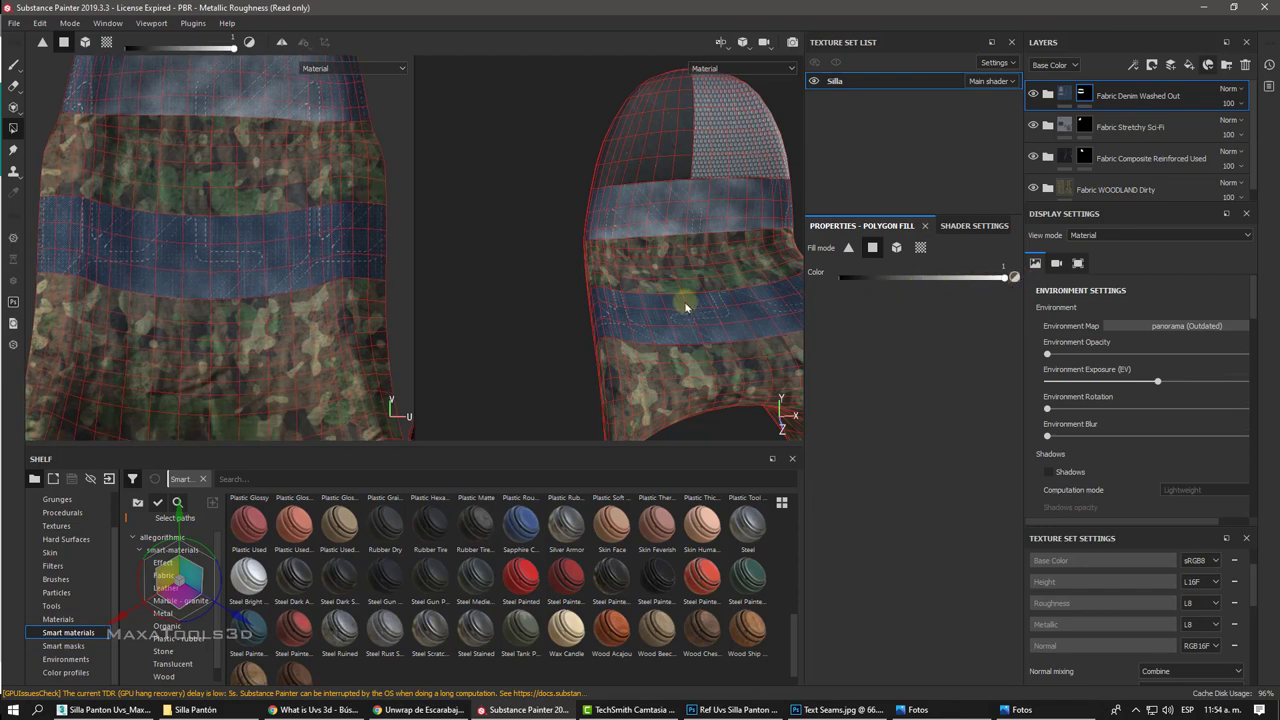
mouse_move(563, 309)
alt+mouse_down()
mouse_move(674, 323)
mouse_move(643, 309)
alt+mouse_up()
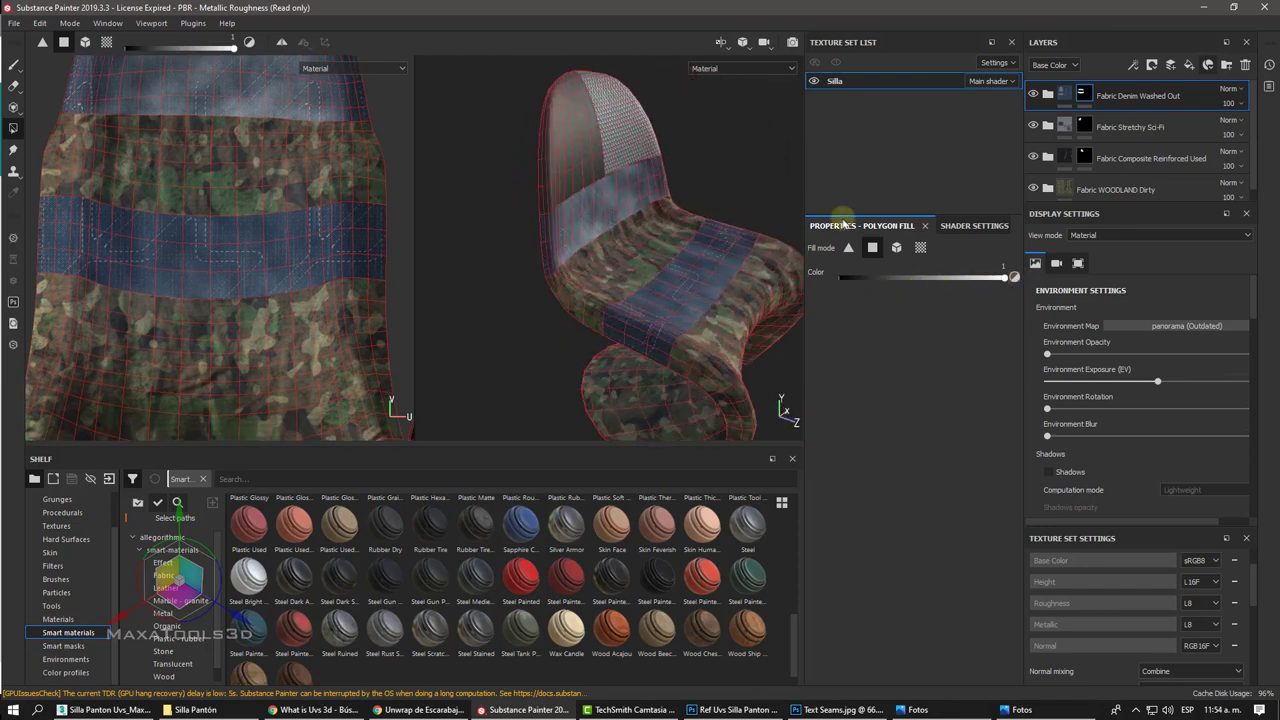
Step: Add the Fabric Flannel Tartan smart material as a new layer with a black mask
click(1188, 66)
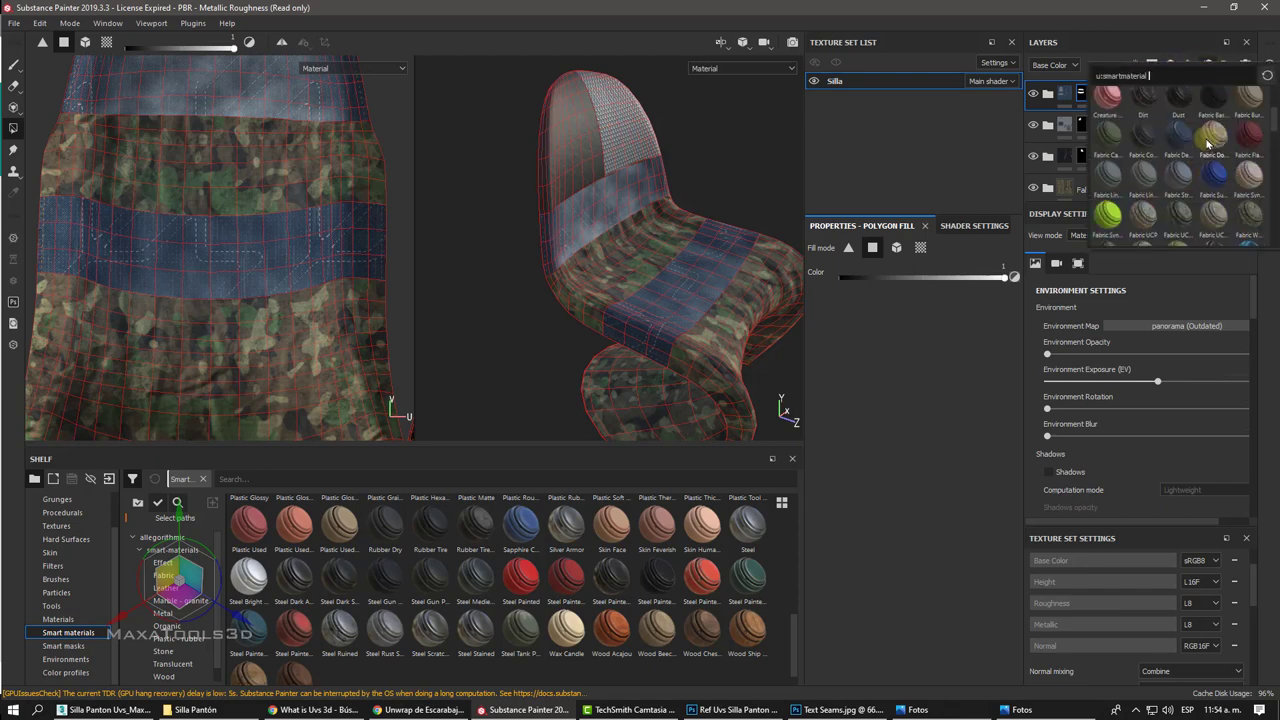
mouse_move(1248, 215)
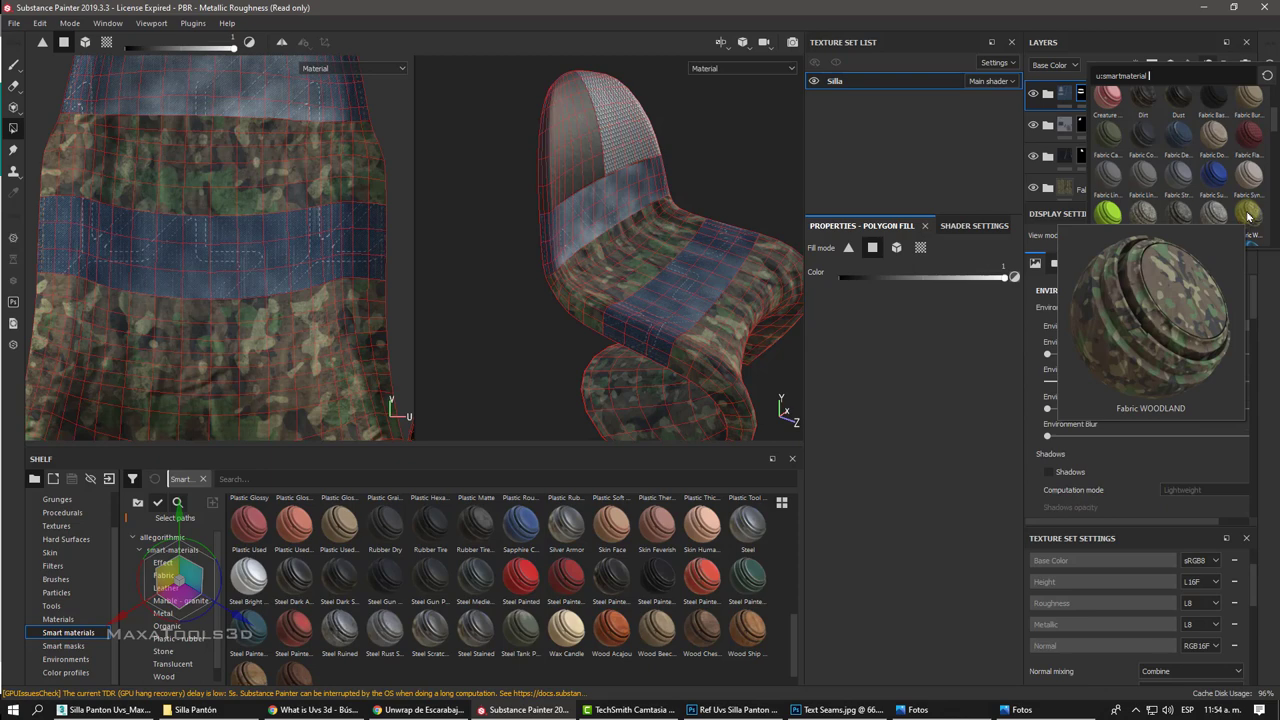
click(1248, 140)
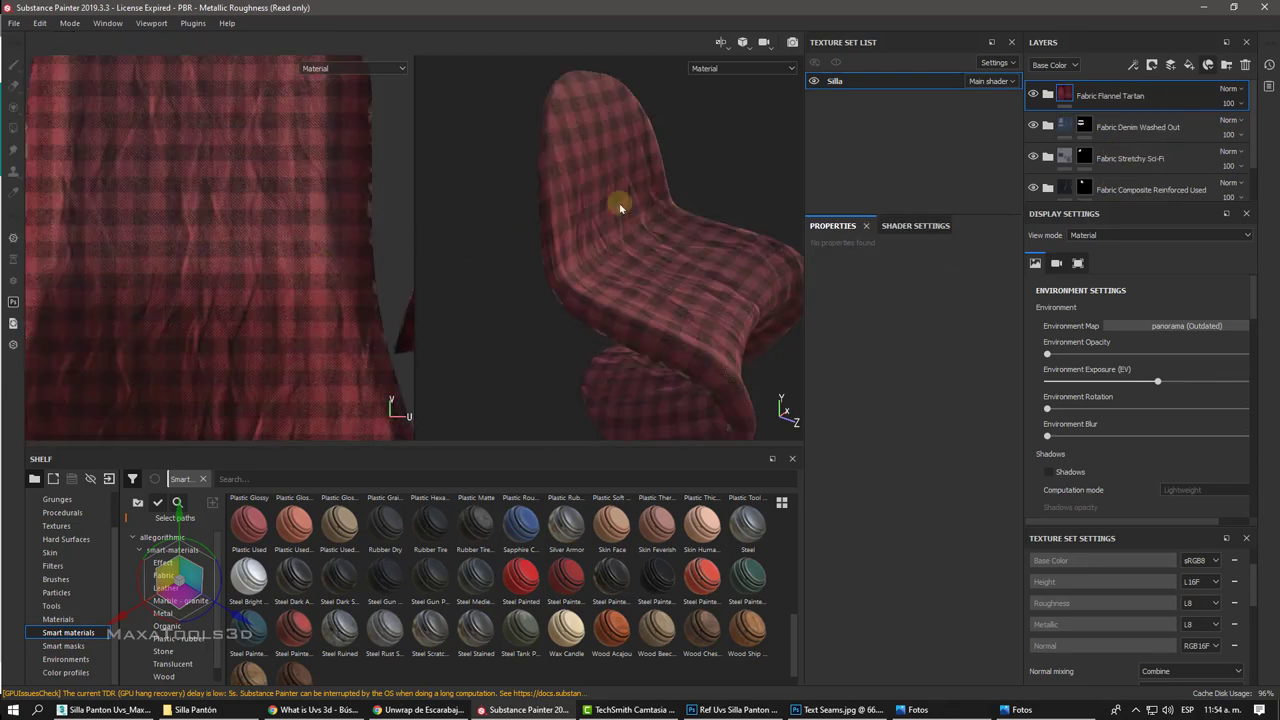
right_click(1111, 95)
click(1146, 121)
Step: Switch the mask to Polygon Fill and fill the band's face blocks with tartan in the UV view
key(4)
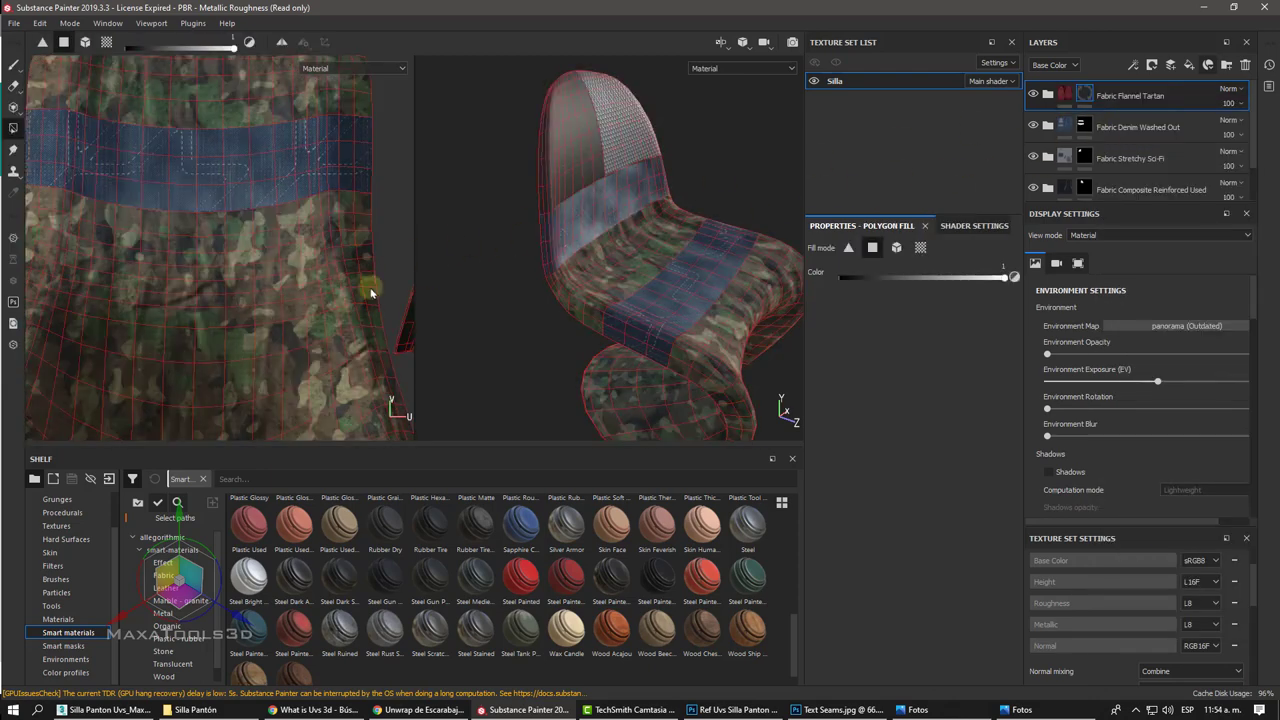
scroll(325, 302, down, 2)
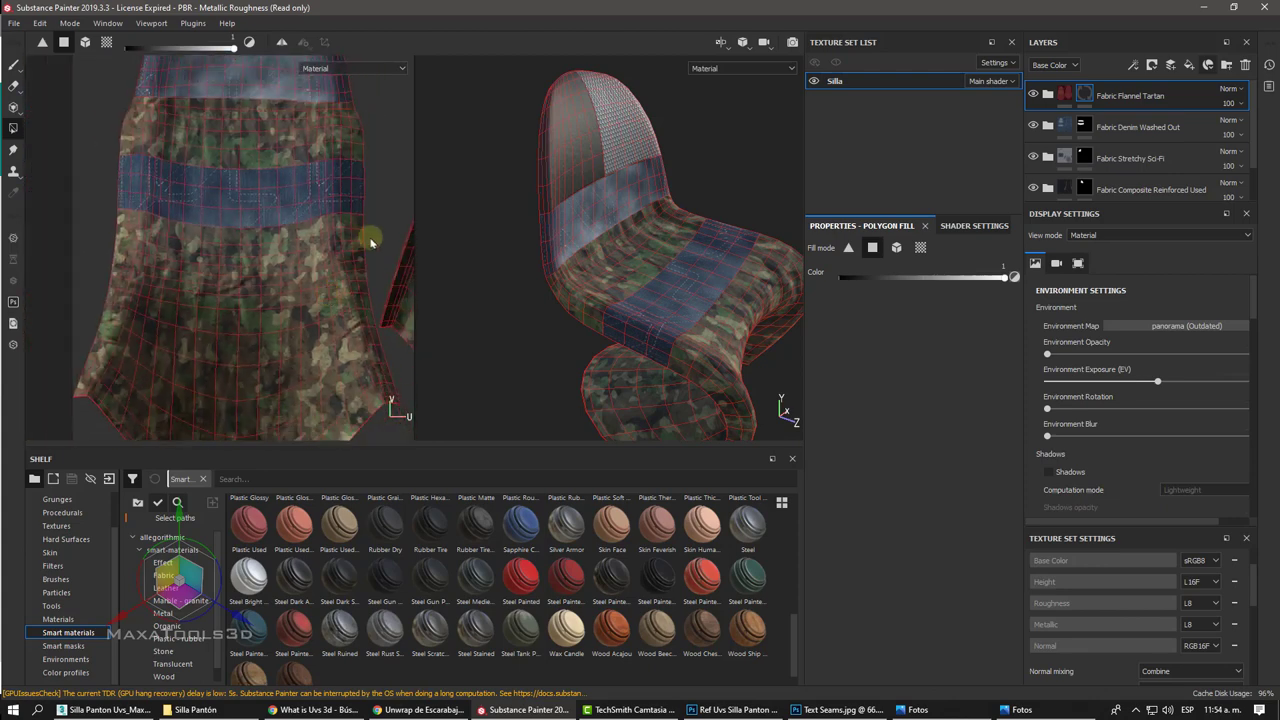
drag(379, 231, 285, 266)
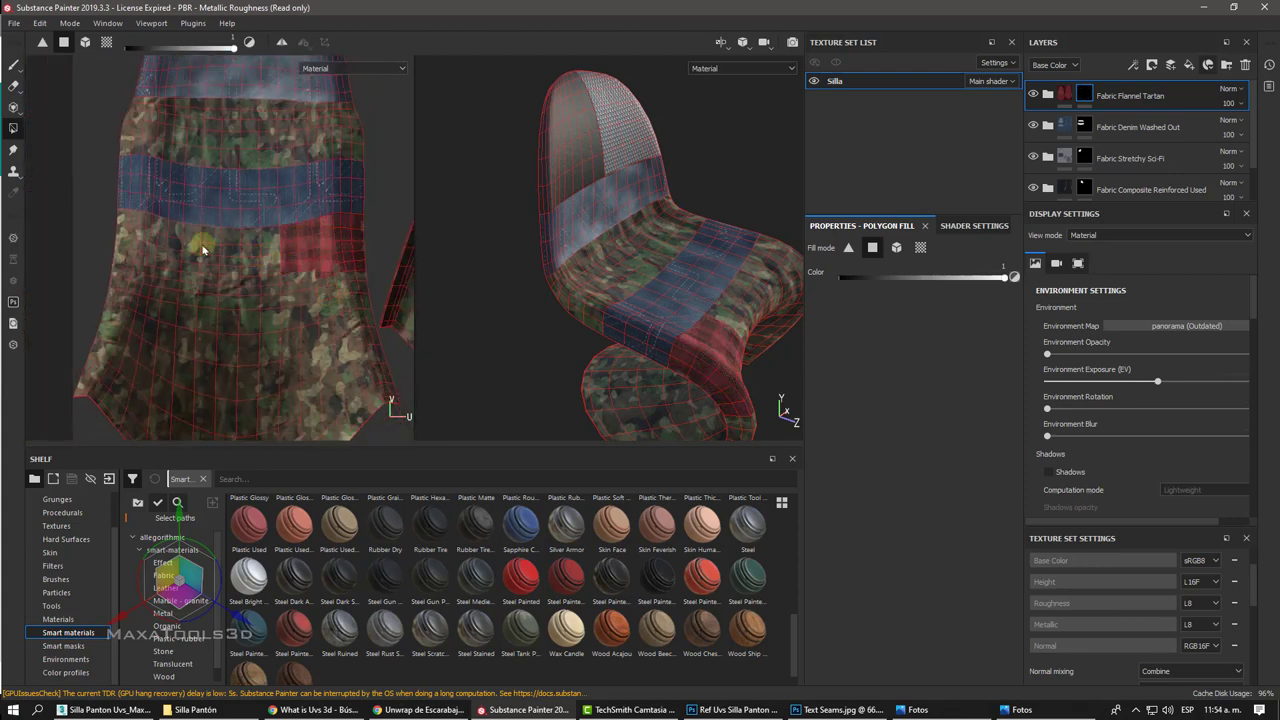
drag(100, 218, 163, 262)
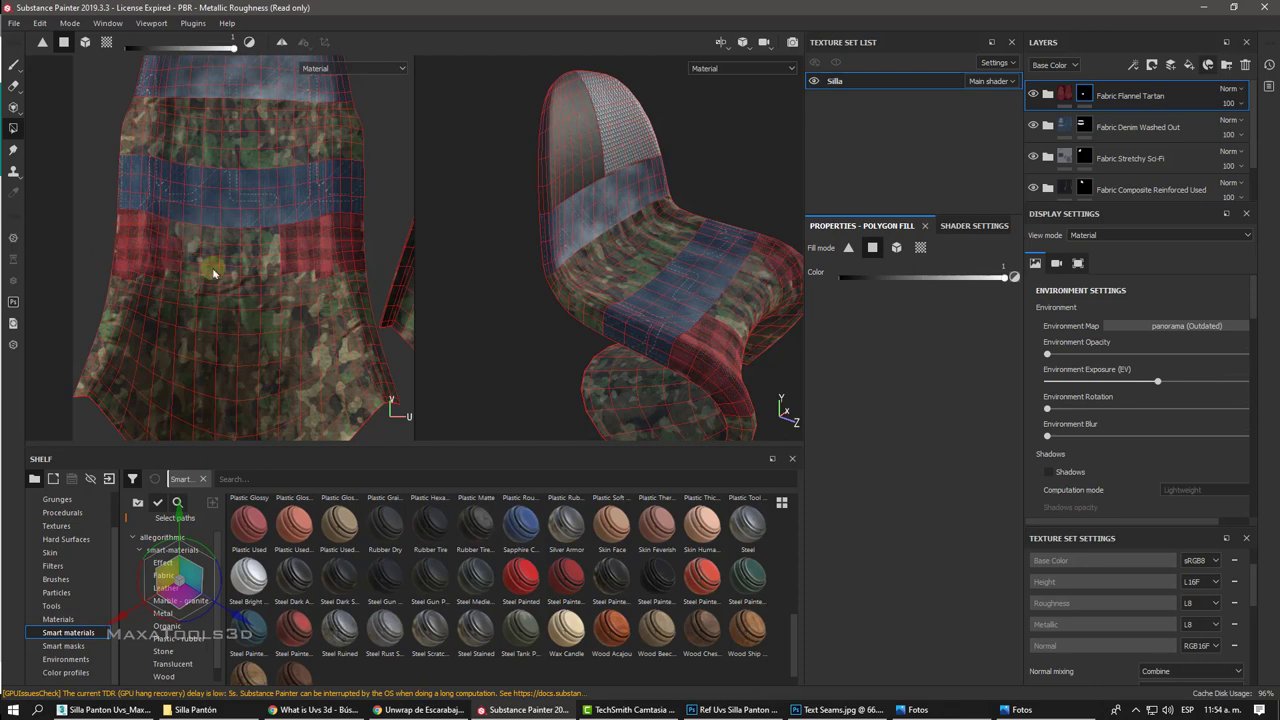
drag(314, 276, 152, 239)
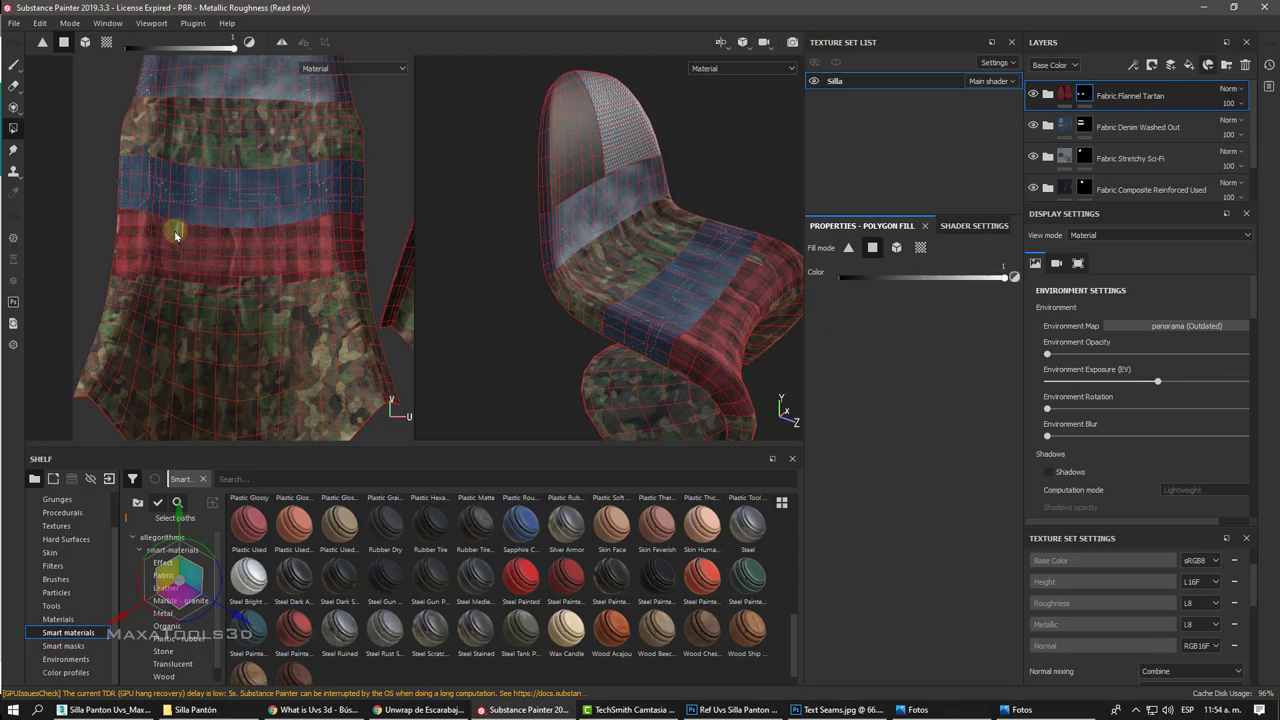
scroll(251, 277, up, 1)
scroll(251, 277, up, 3)
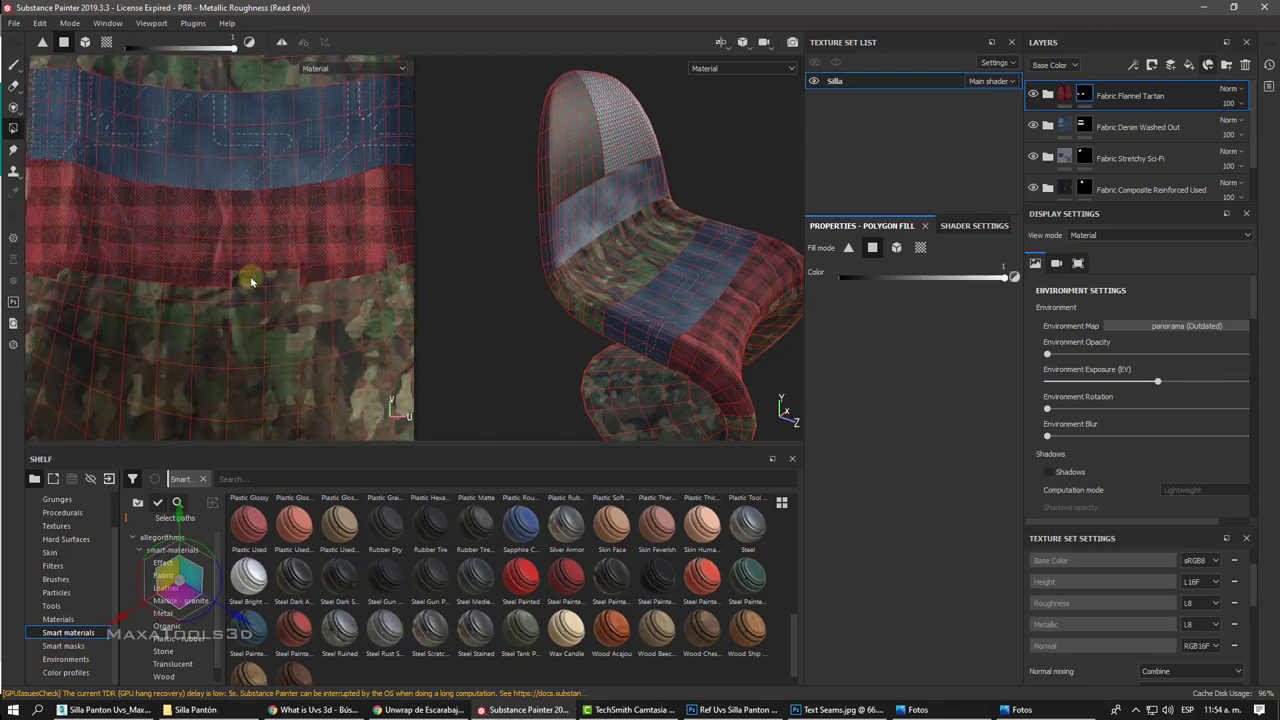
drag(283, 283, 230, 283)
scroll(235, 280, down, 2)
scroll(348, 257, down, 2)
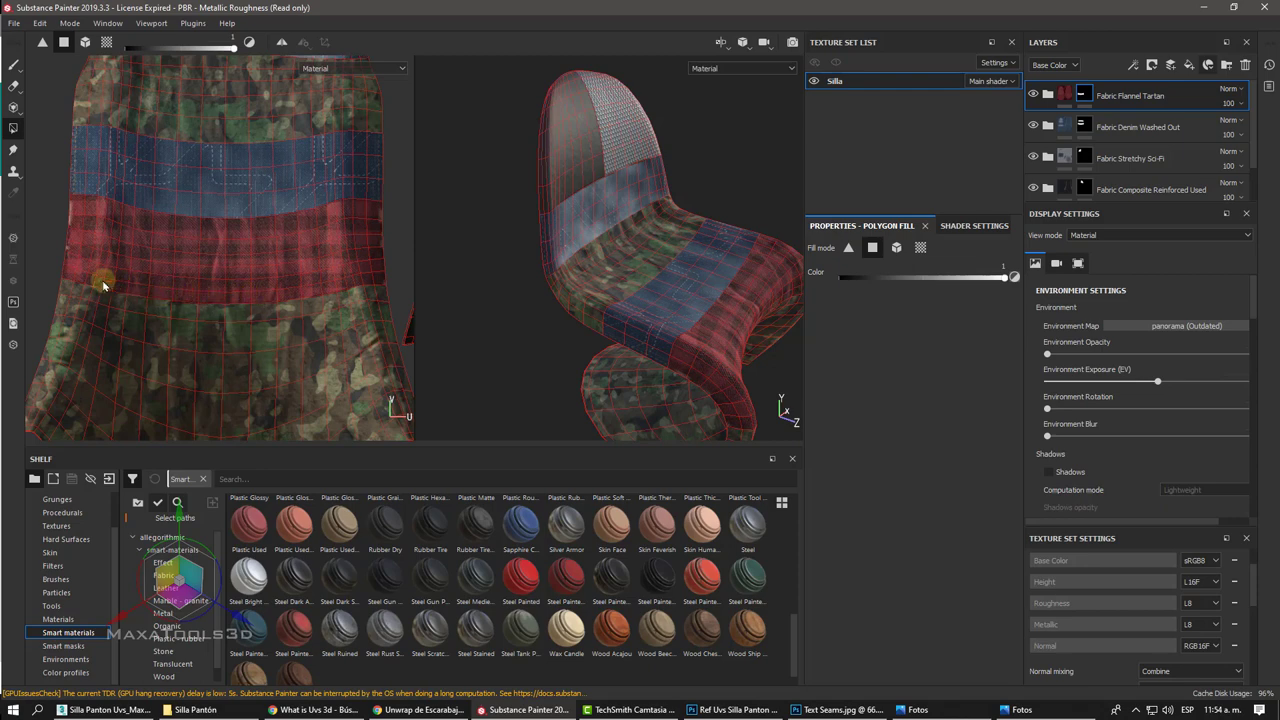
Step: Extend the tartan onto the lower seat faces and check the plaid band
alt+drag(617, 311, 594, 305)
scroll(603, 259, up, 3)
scroll(603, 257, up, 1)
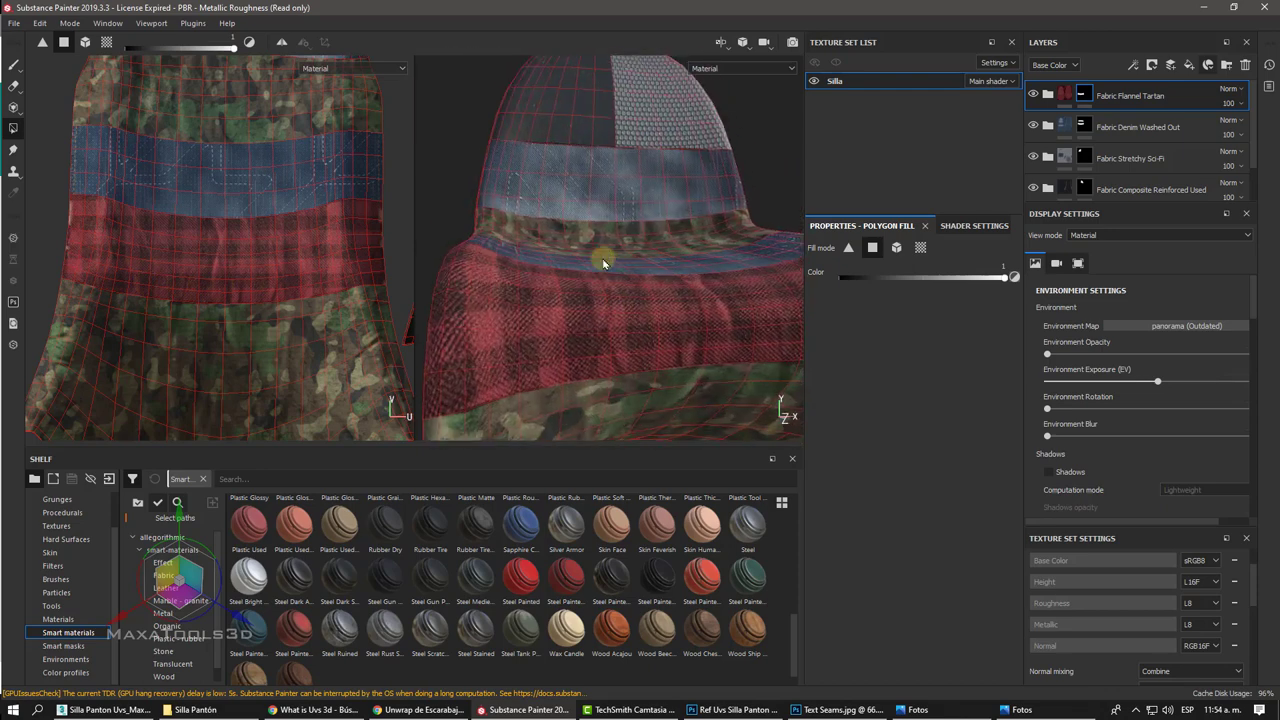
scroll(603, 257, up, 1)
scroll(603, 257, up, 1)
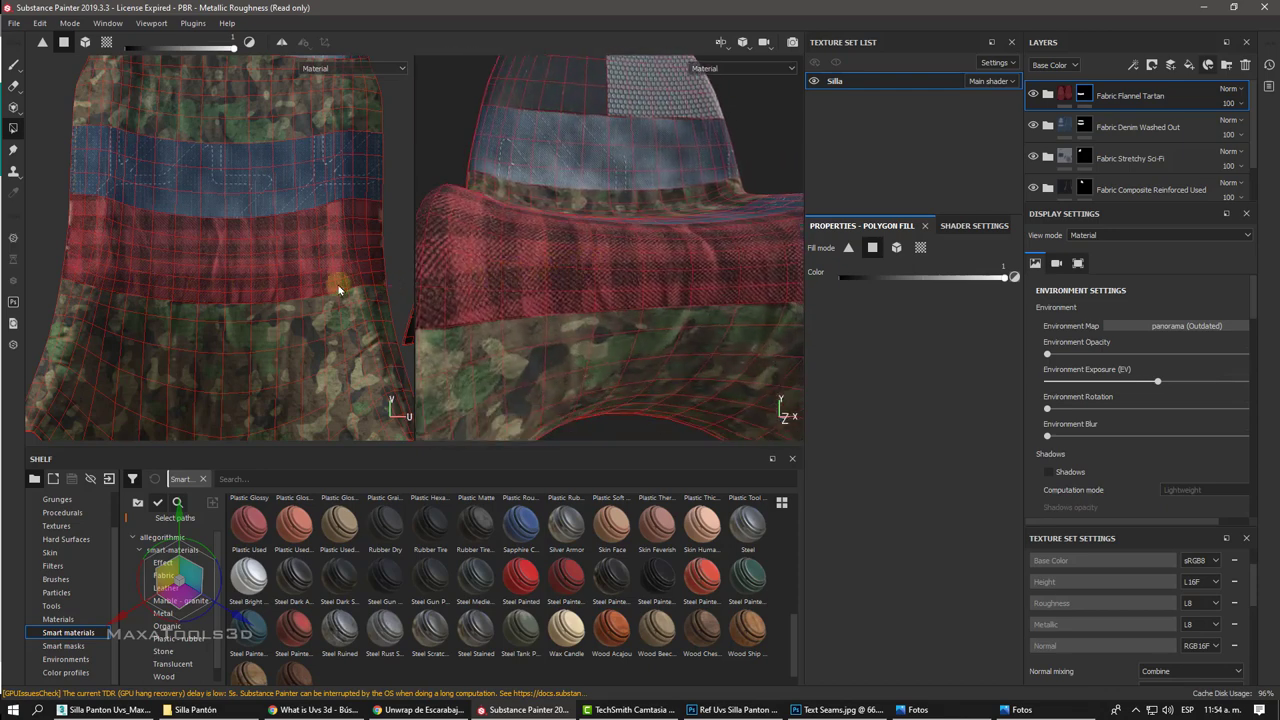
click(287, 303)
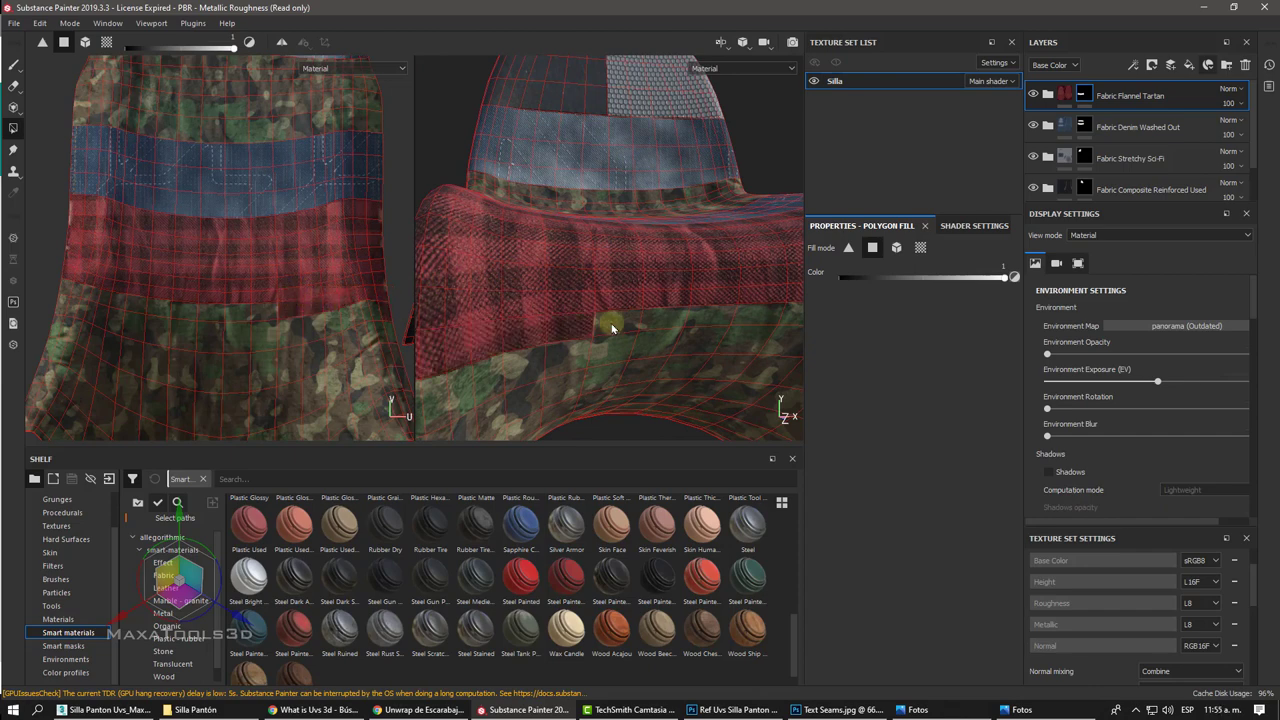
scroll(645, 320, down, 1)
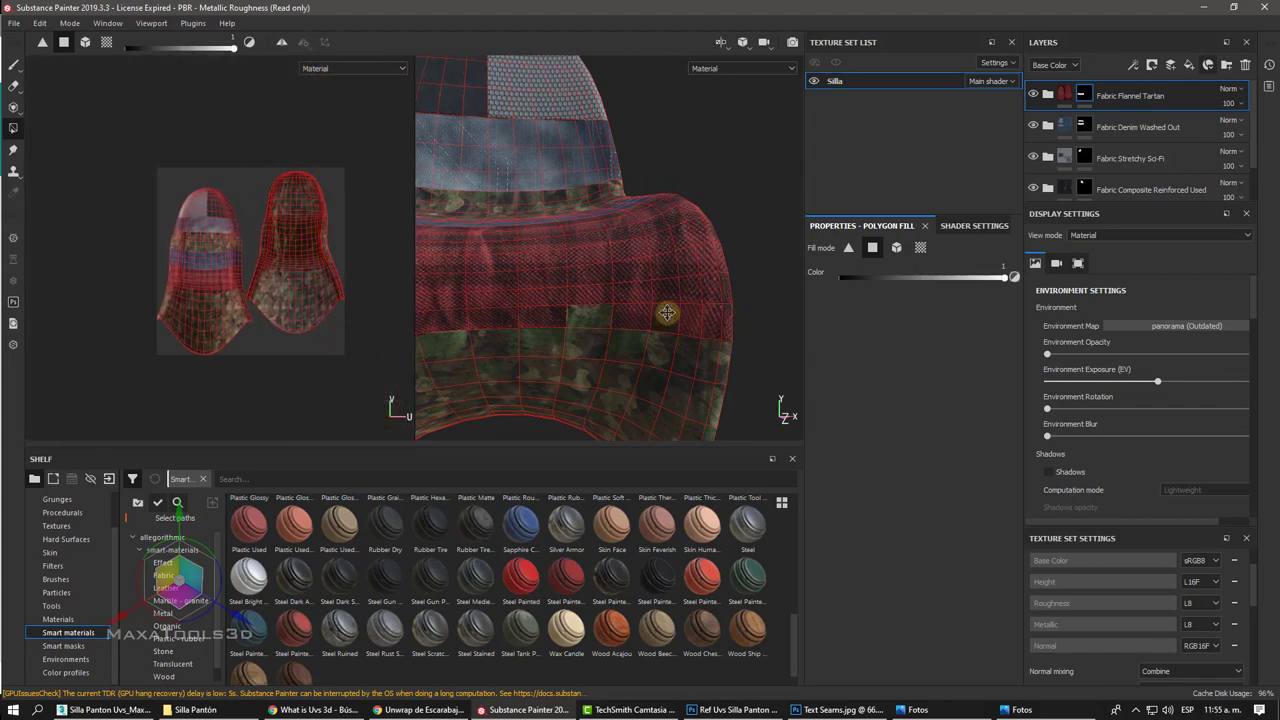
scroll(256, 241, up, 2)
scroll(240, 238, up, 2)
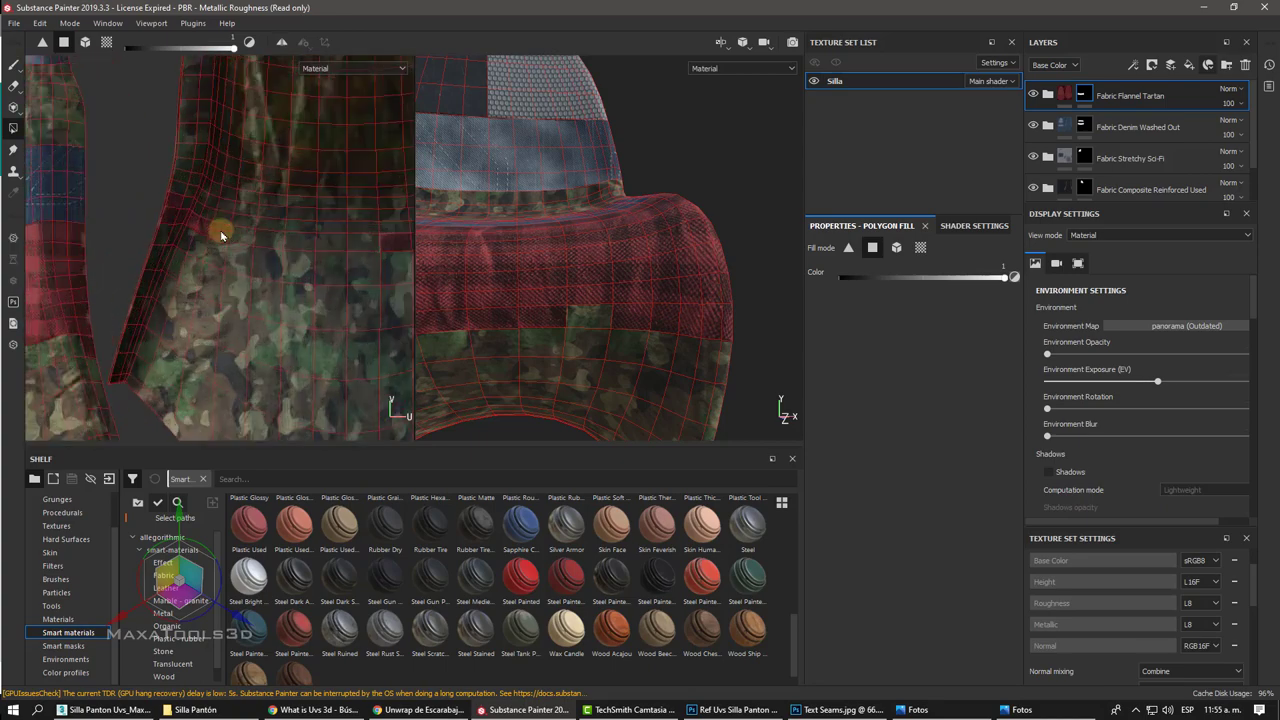
scroll(222, 235, up, 2)
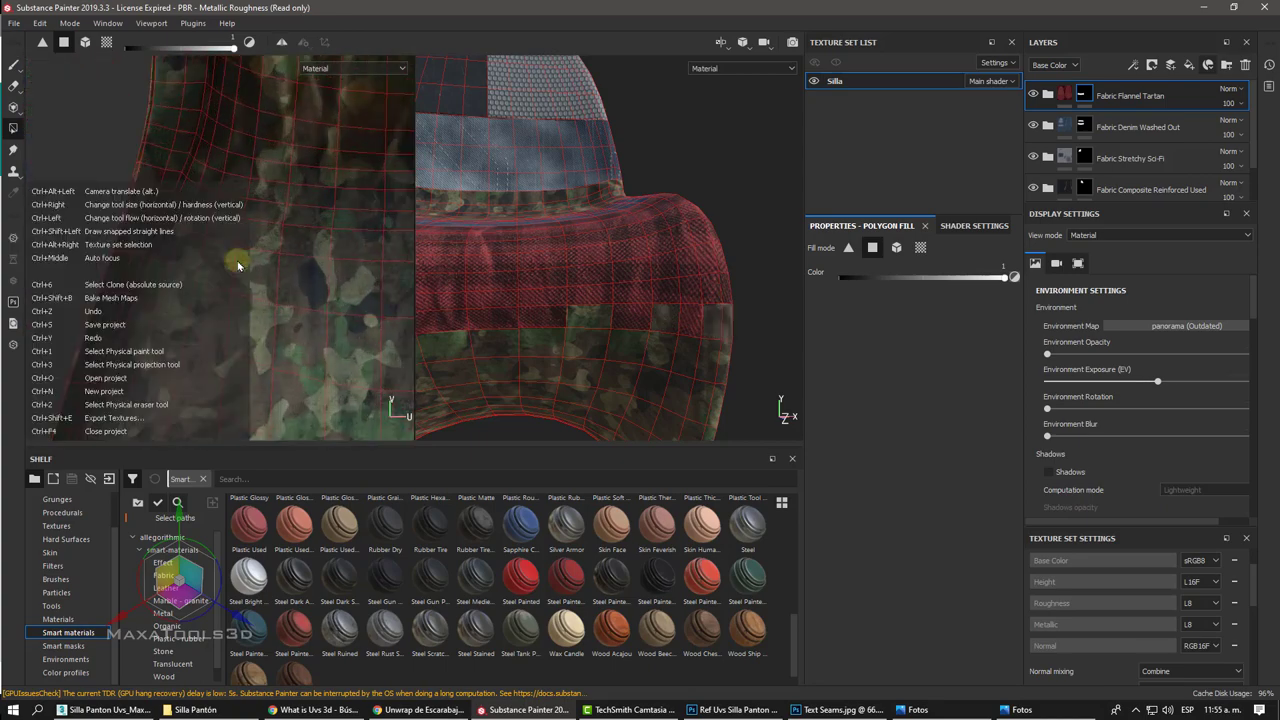
scroll(237, 264, down, 2)
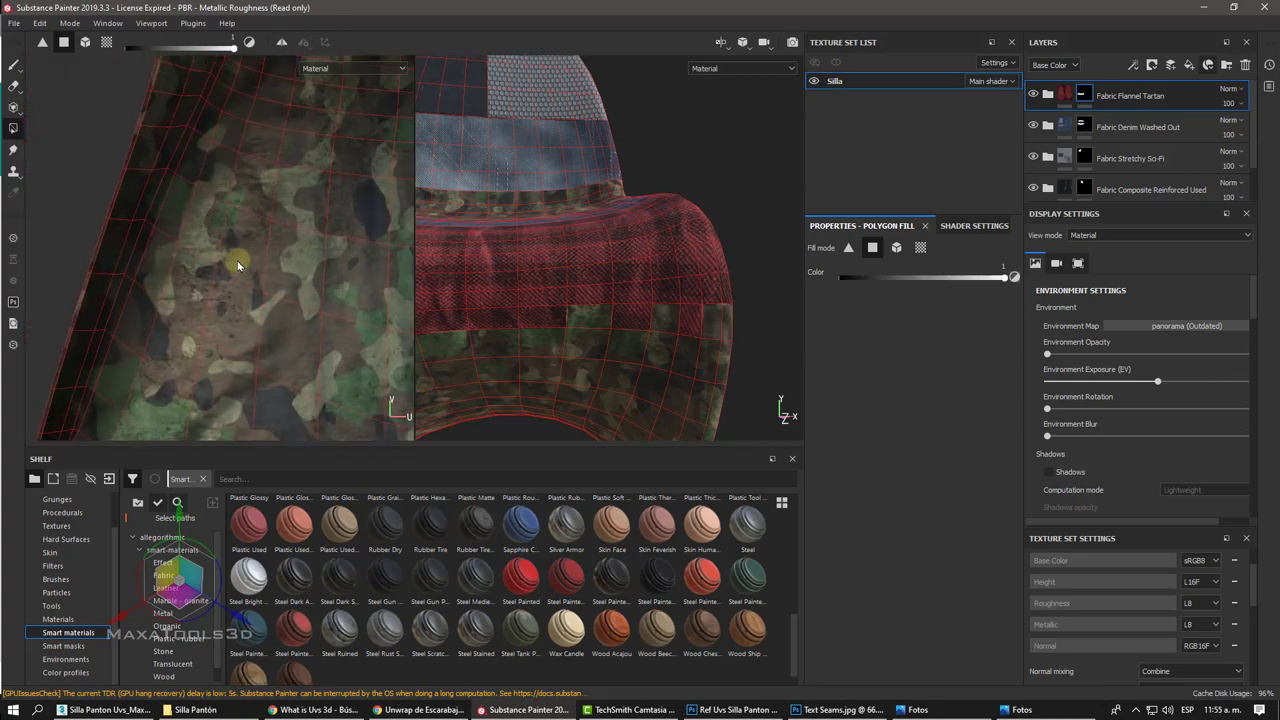
scroll(186, 266, down, 2)
scroll(117, 277, down, 2)
scroll(118, 280, down, 1)
scroll(118, 280, up, 2)
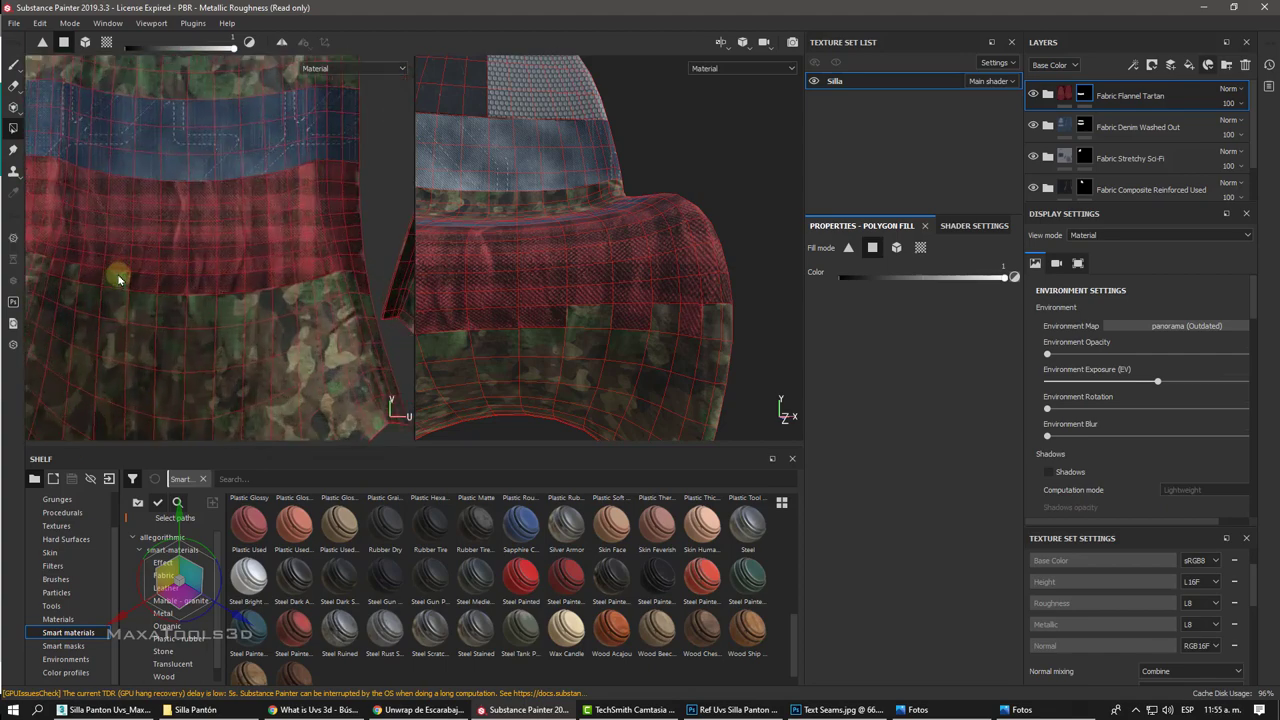
middle_drag(118, 280, 190, 273)
scroll(190, 273, up, 1)
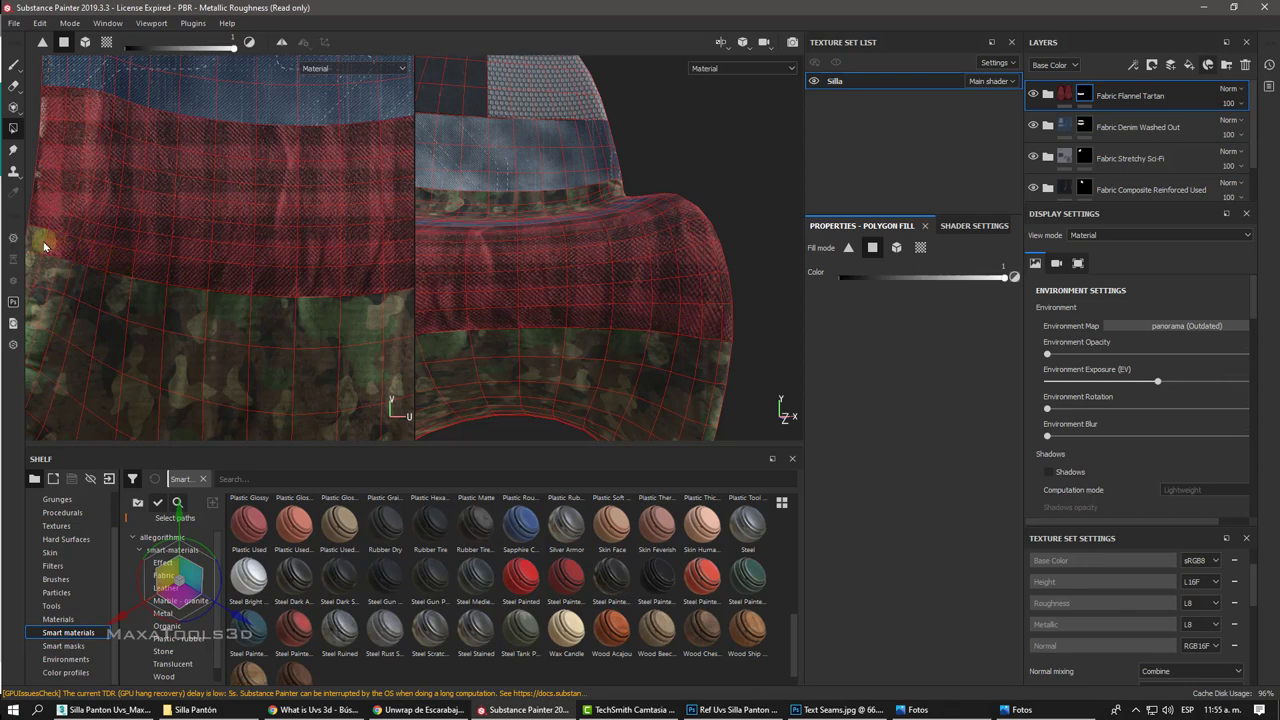
scroll(257, 243, down, 2)
scroll(259, 250, down, 1)
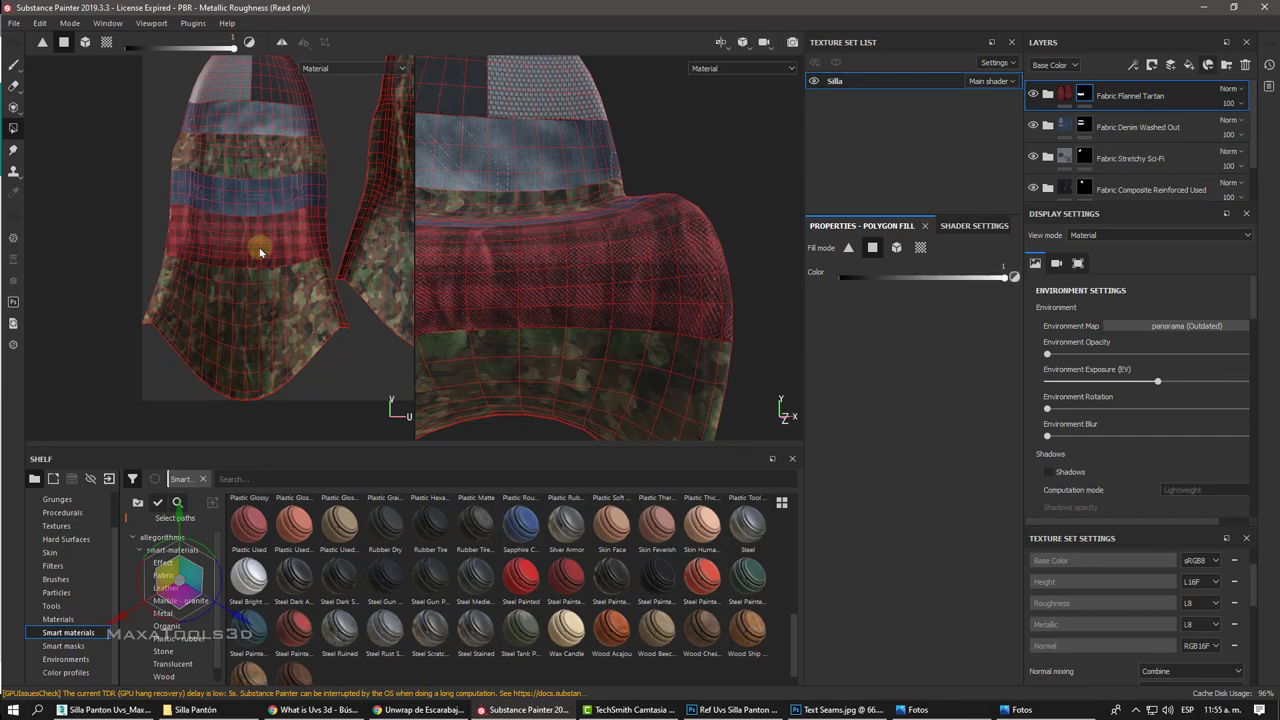
Step: Add the Fabric Dobby Aged smart material as a layer with a black mask
click(1208, 65)
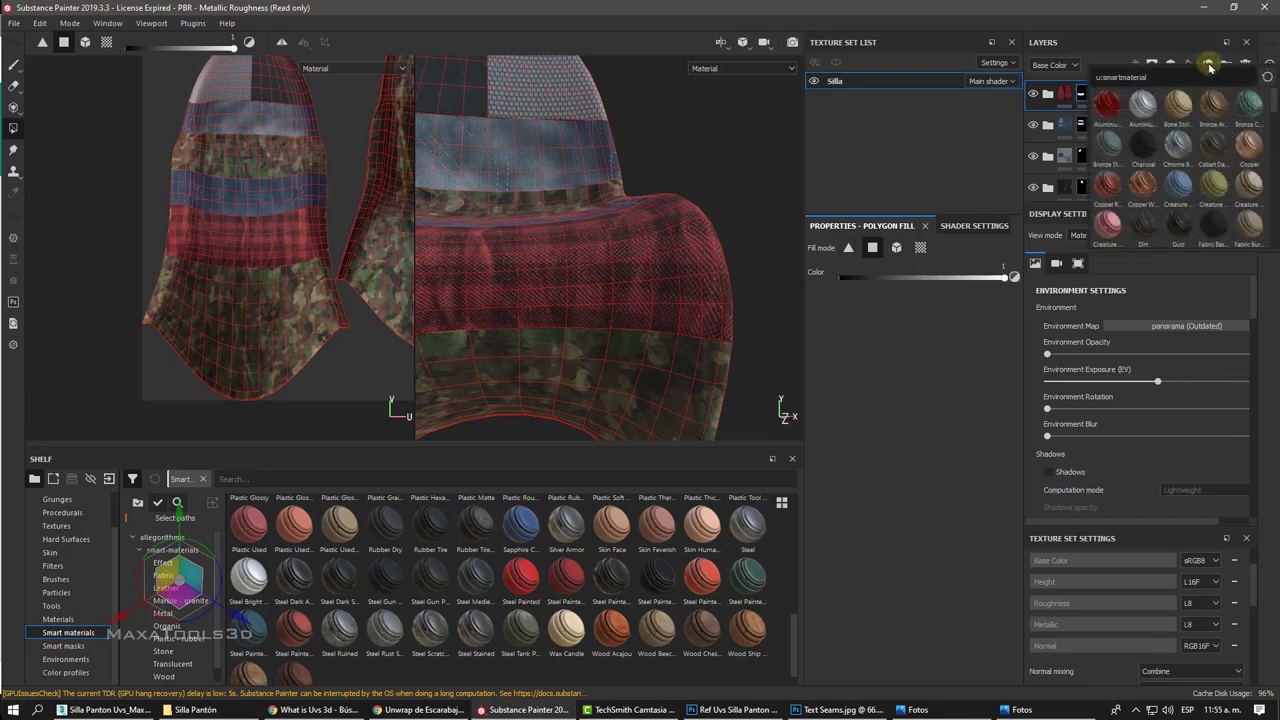
scroll(1218, 157, down, 3)
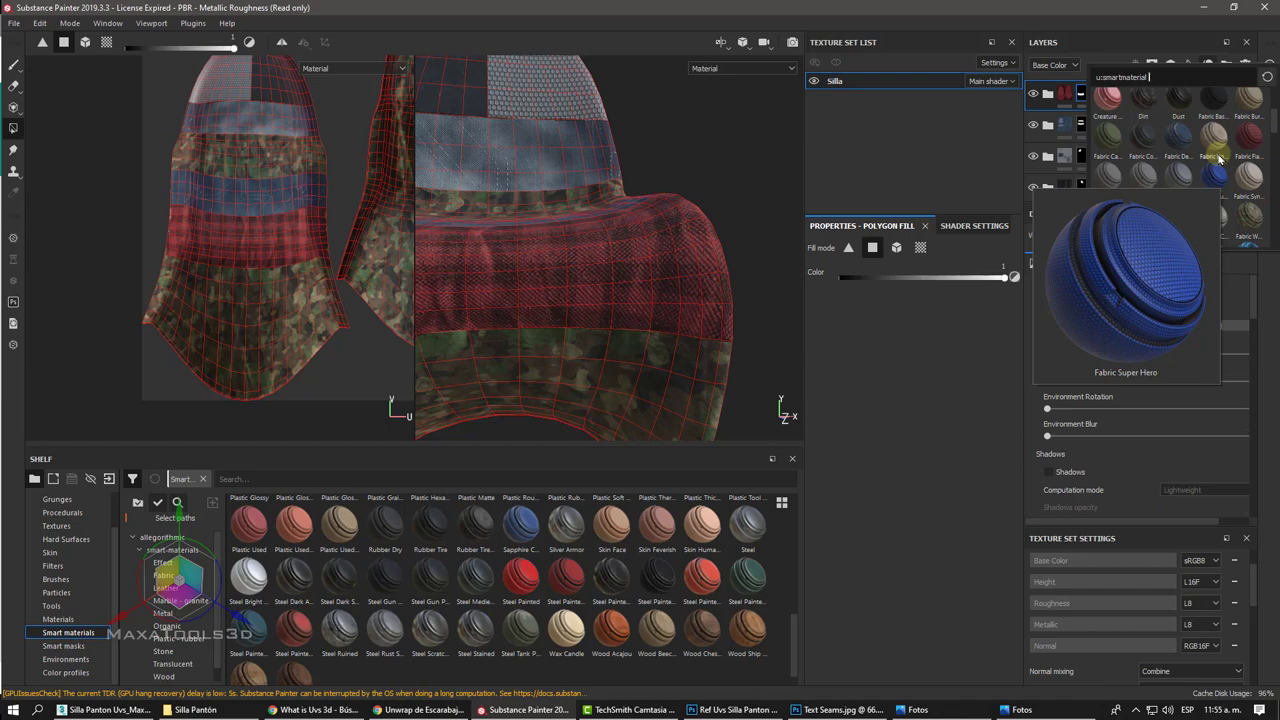
mouse_move(1214, 137)
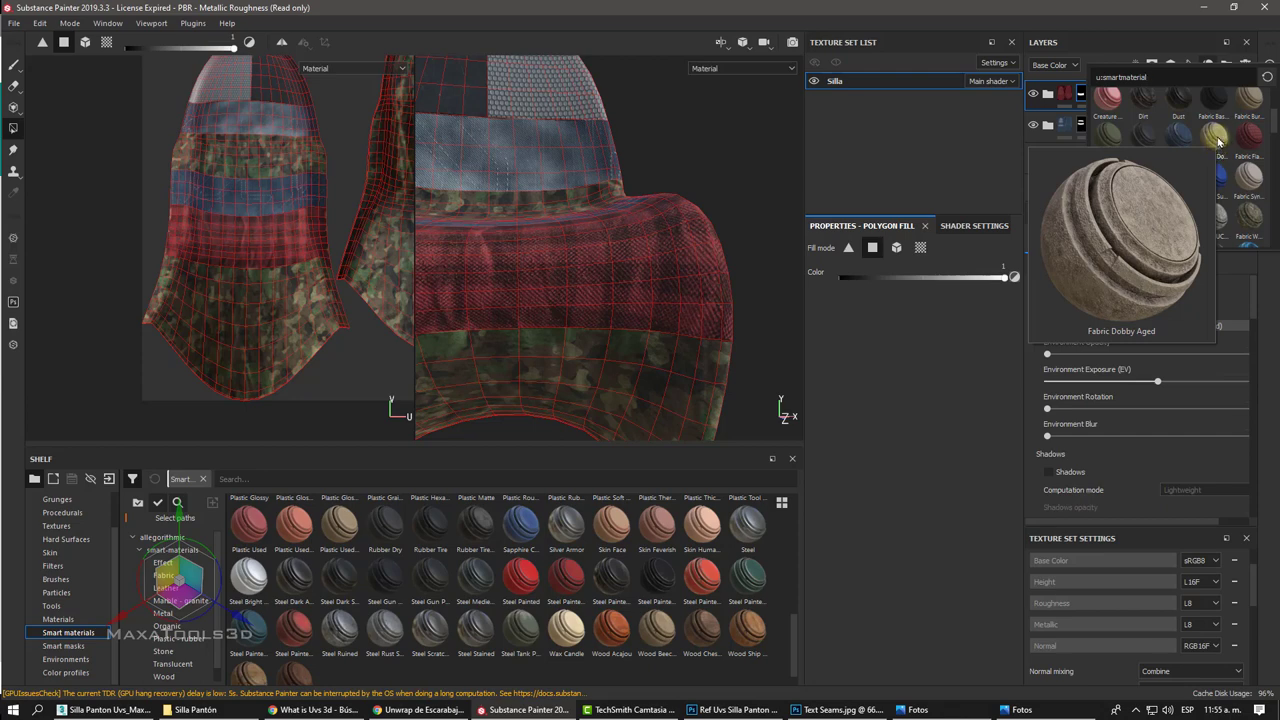
key(Escape)
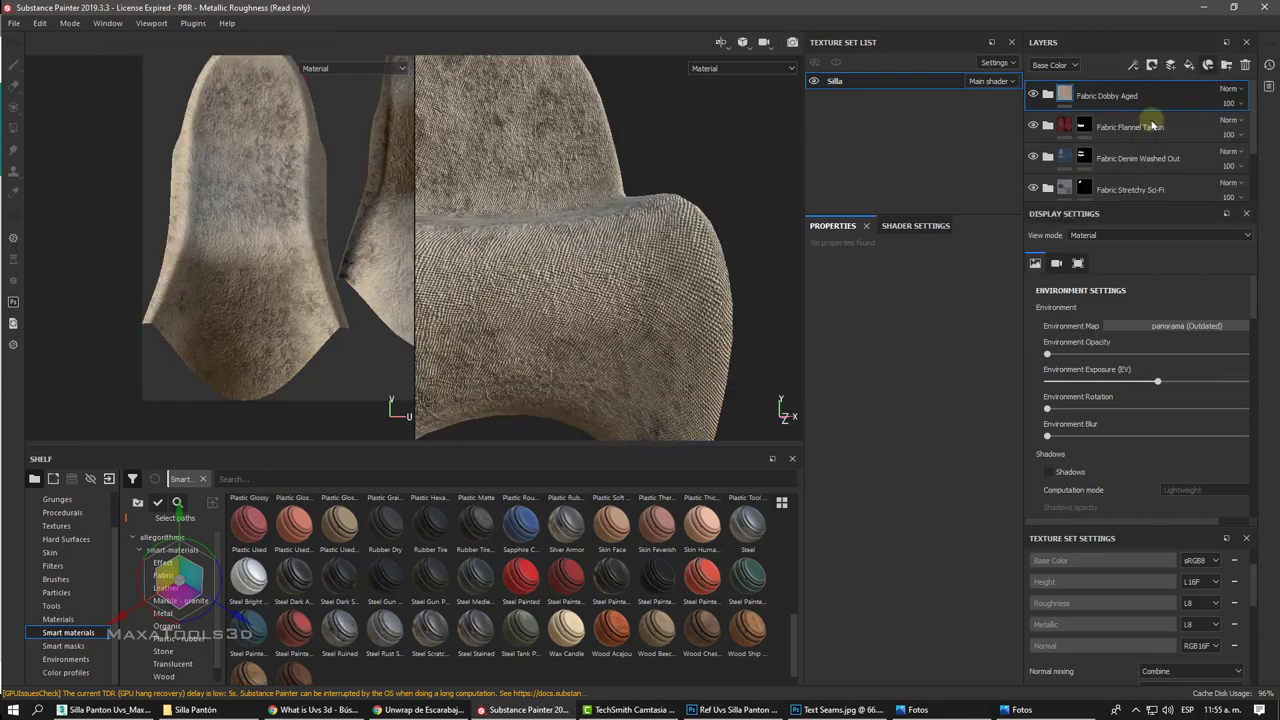
right_click(1065, 97)
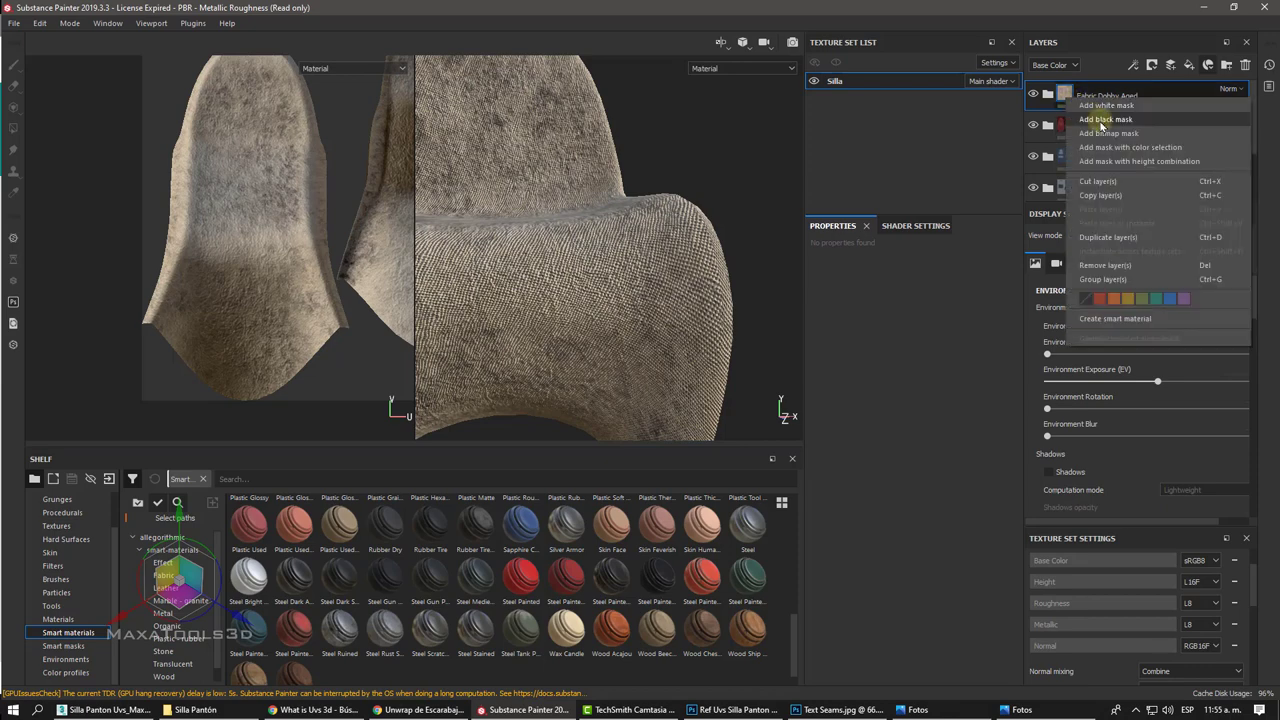
click(1097, 120)
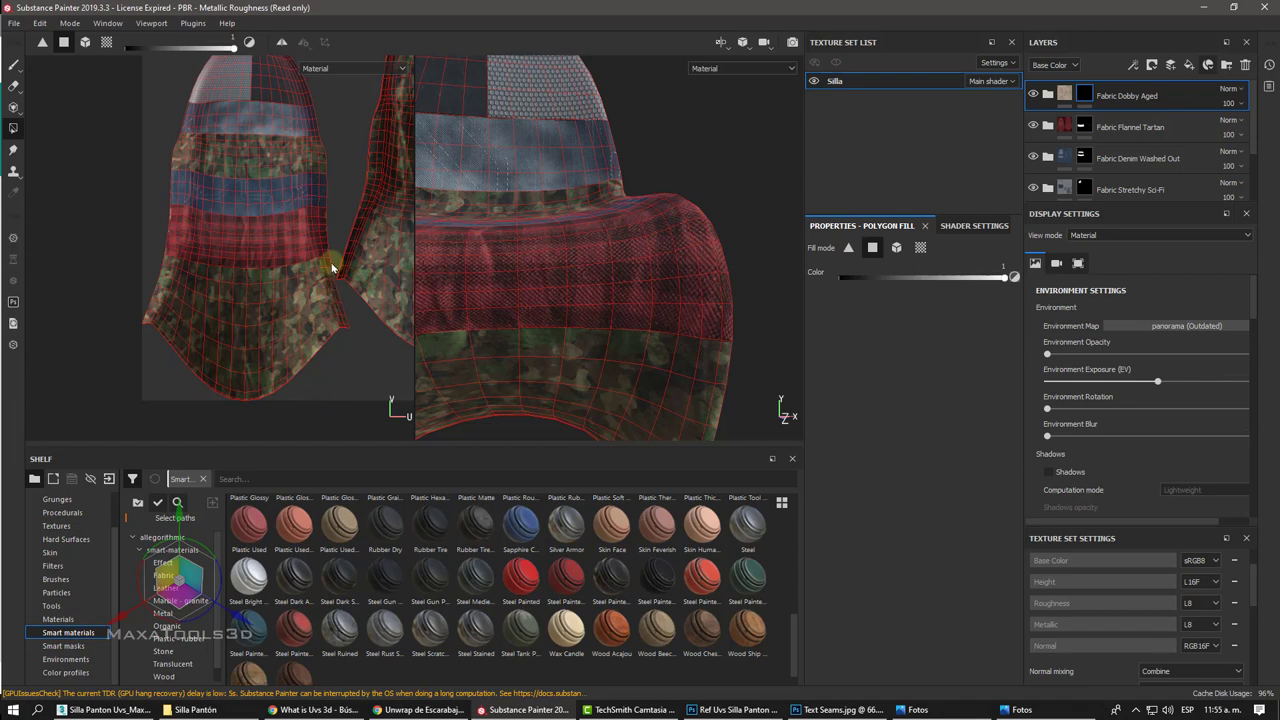
Step: Polygon-fill four adjoining lower seat faces with the dobby fabric
click(280, 284)
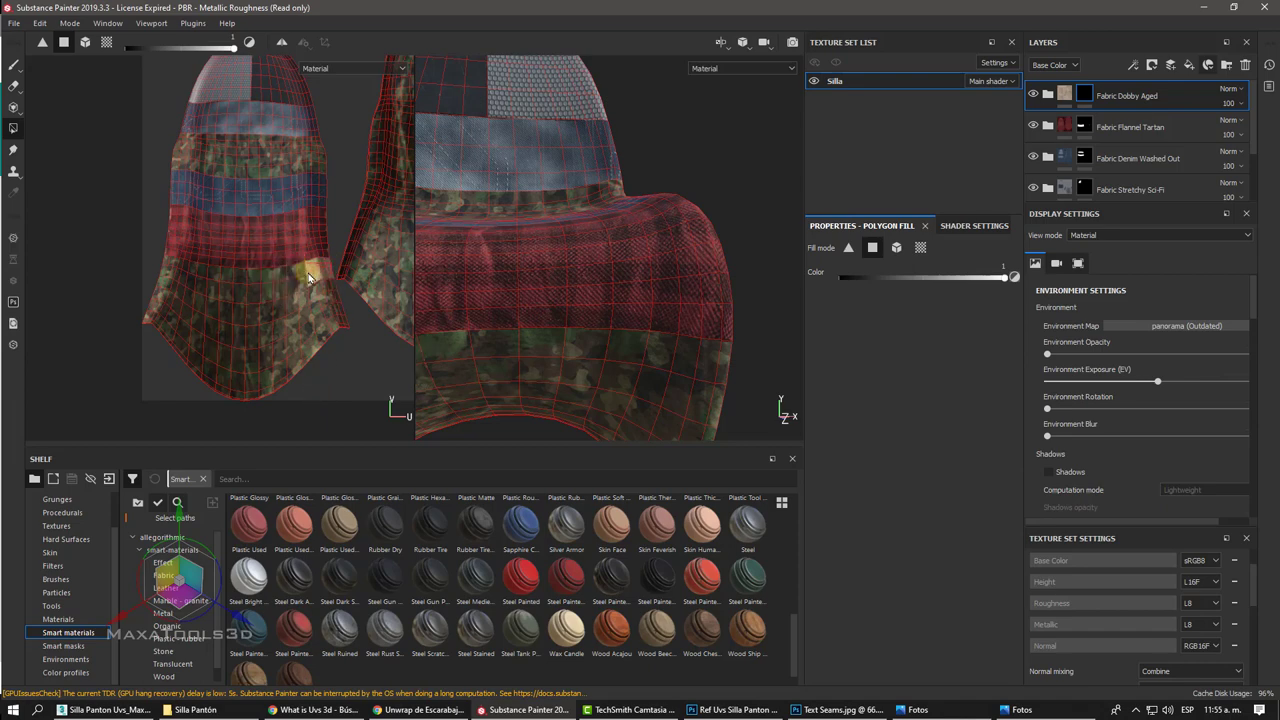
click(289, 343)
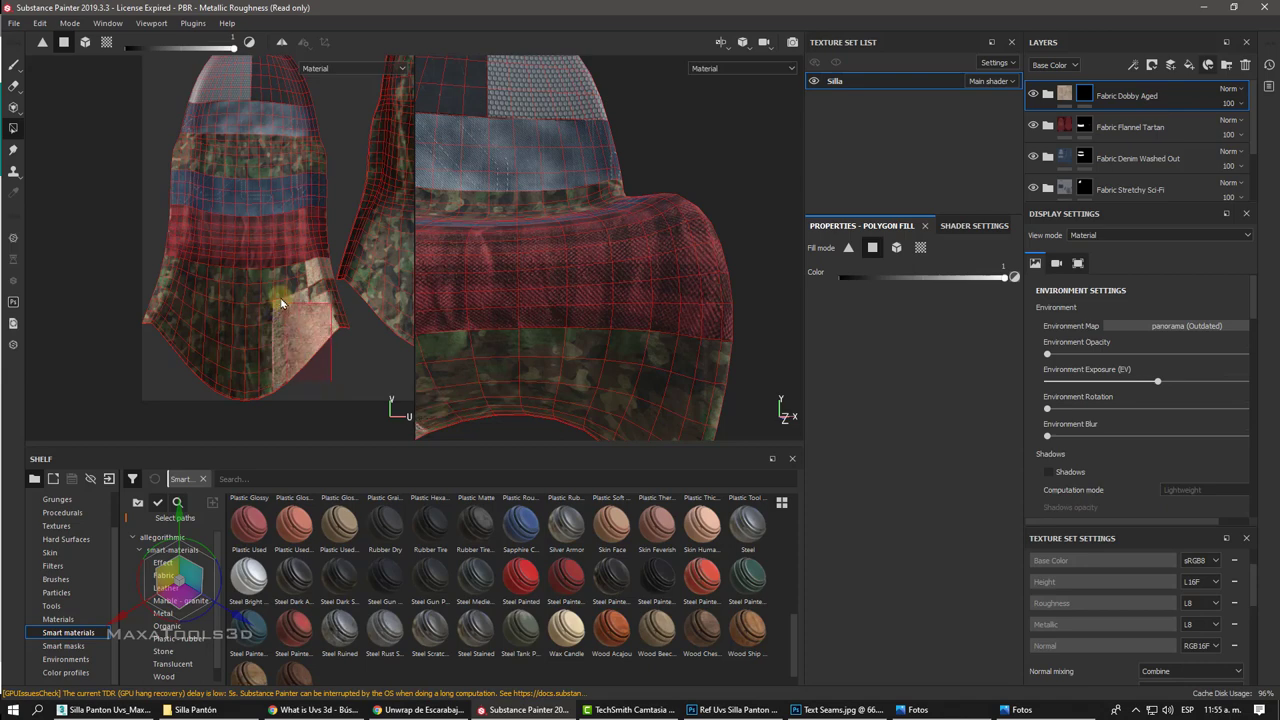
click(281, 300)
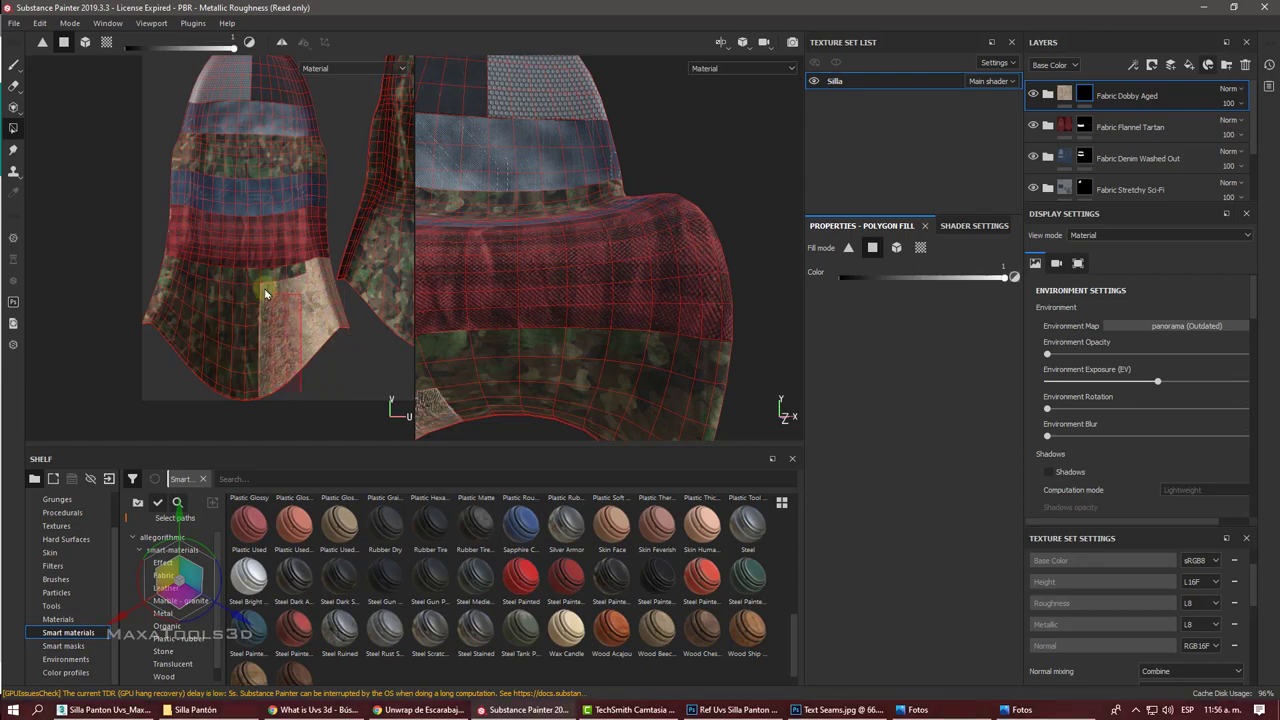
click(254, 280)
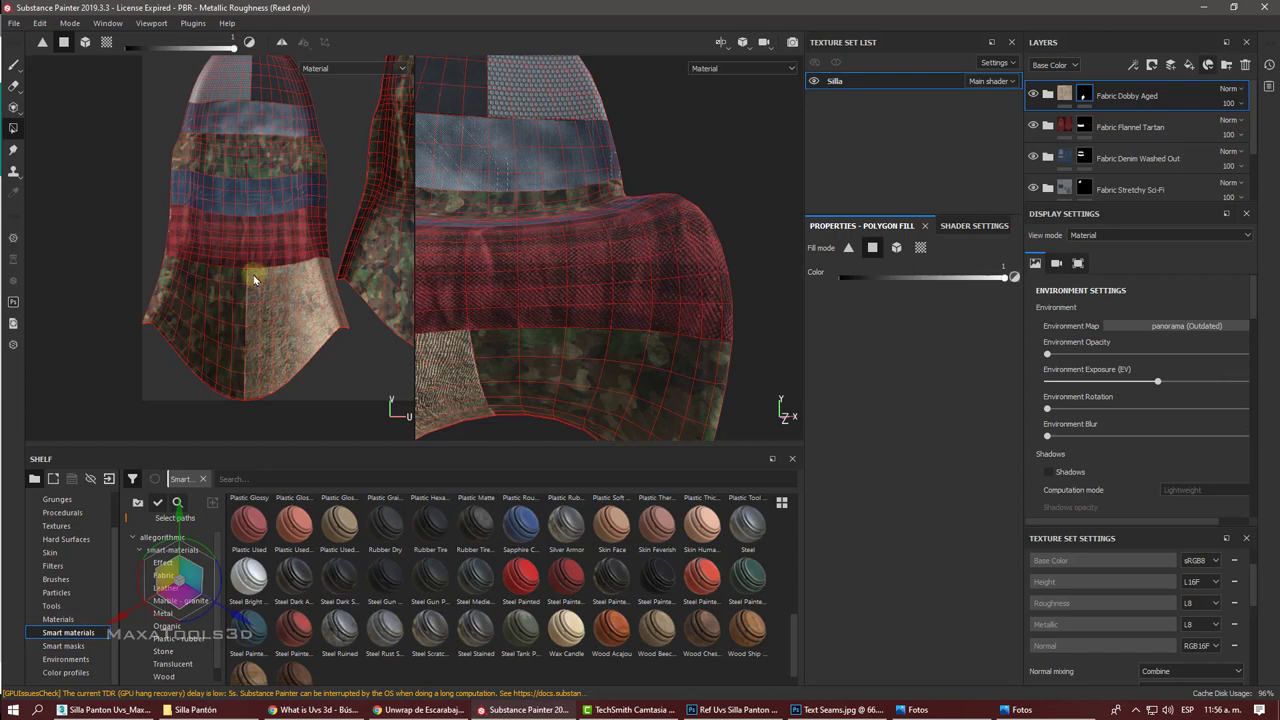
scroll(586, 332, down, 2)
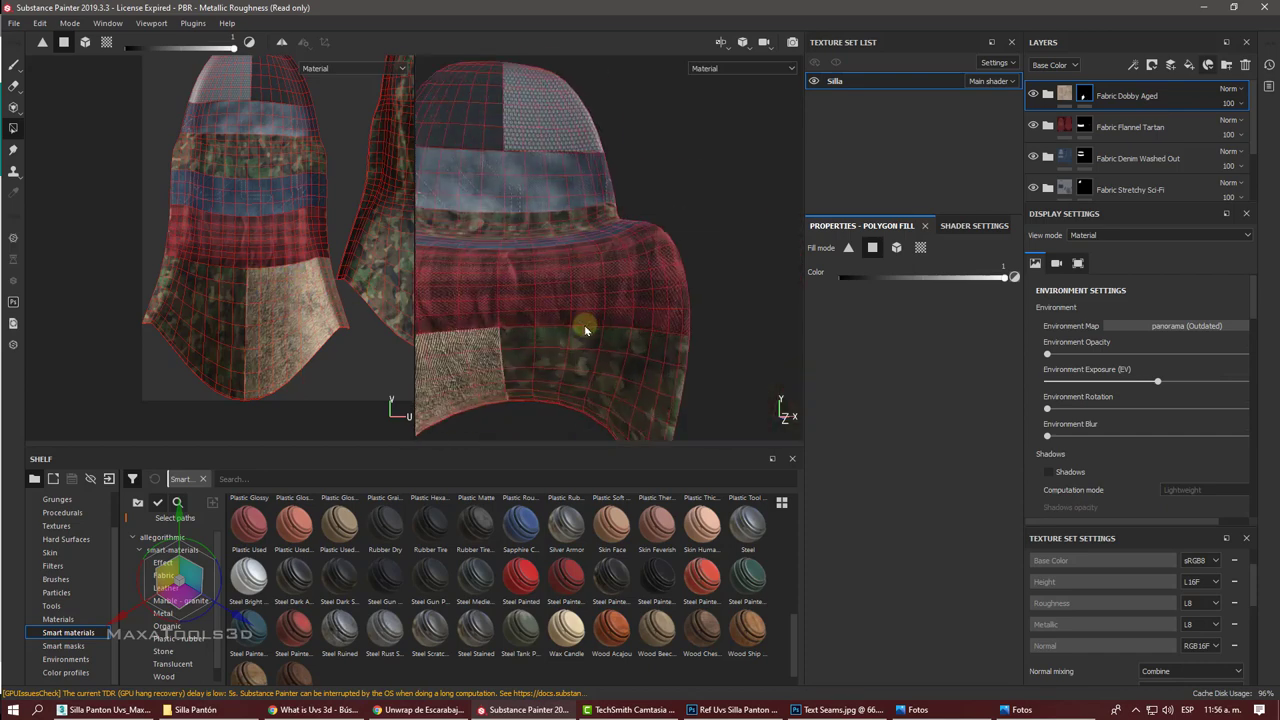
mouse_move(586, 332)
alt+mouse_down()
mouse_move(531, 343)
mouse_move(697, 323)
mouse_move(497, 318)
mouse_move(507, 335)
alt+mouse_up()
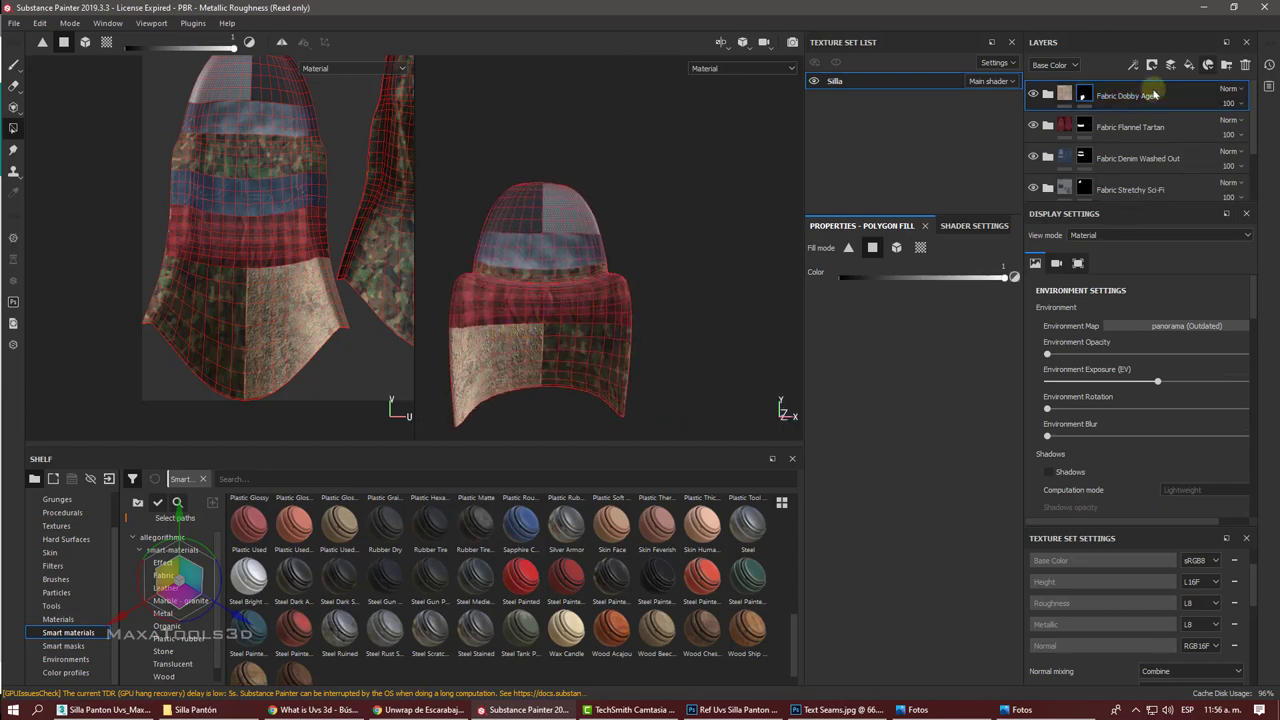
Step: Add the Fabric Canvas Creased smart material as a layer with a black mask
click(1208, 64)
scroll(1208, 168, down, 3)
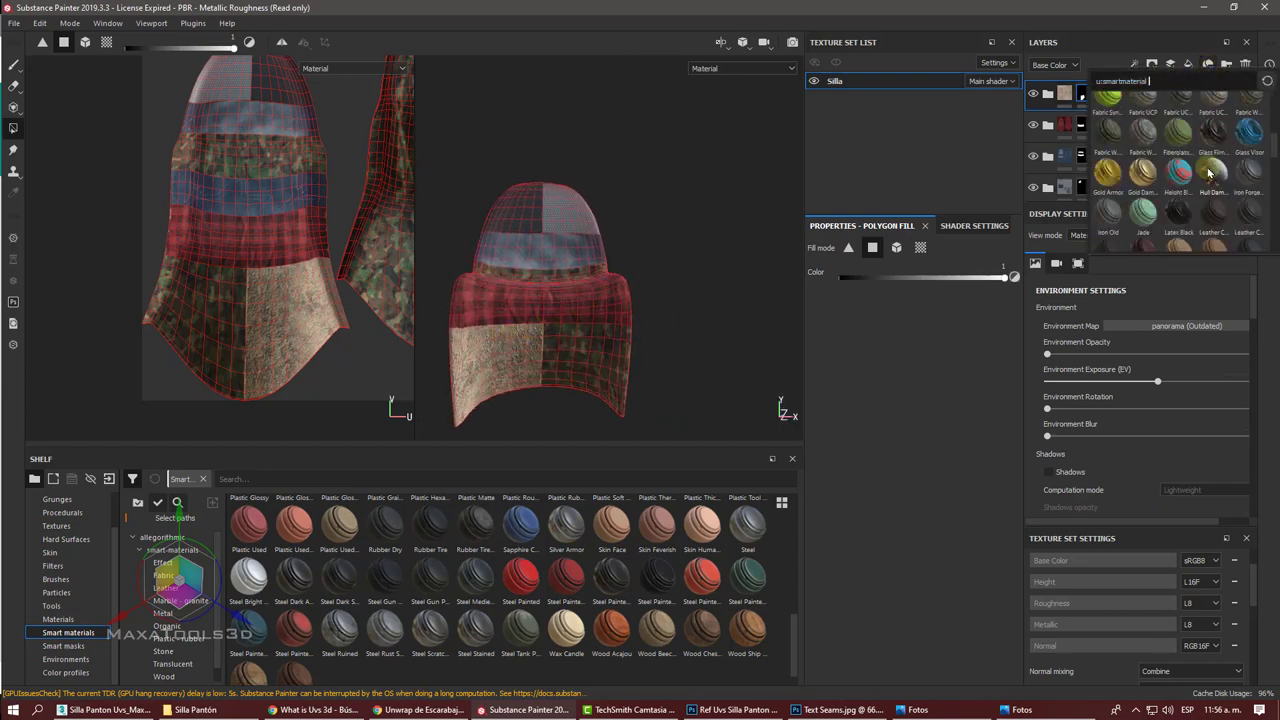
mouse_move(1210, 172)
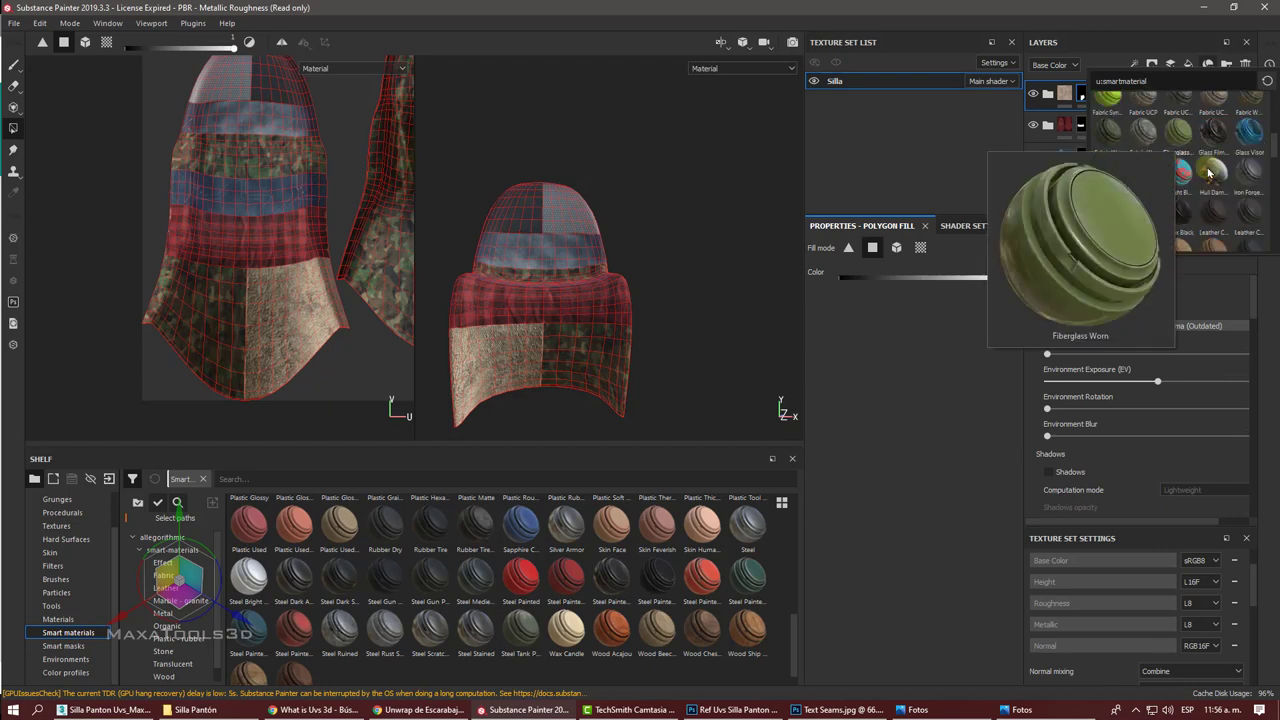
scroll(1209, 173, up, 3)
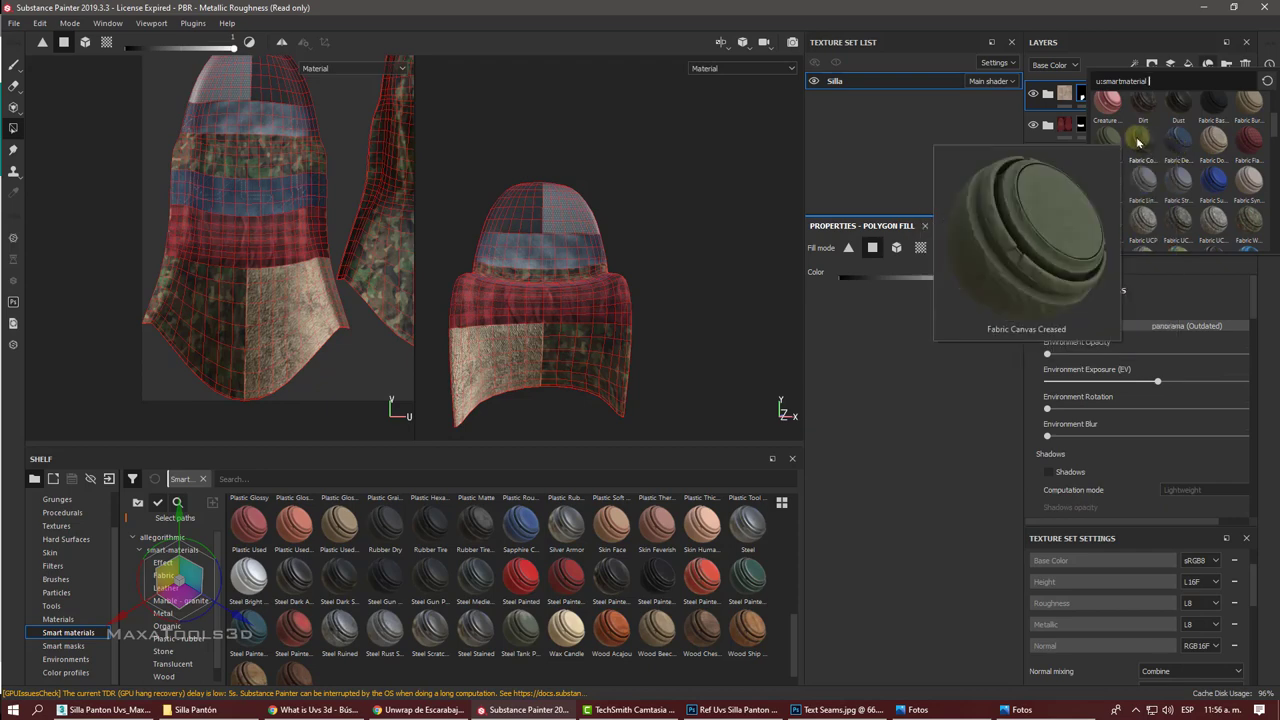
mouse_move(1143, 140)
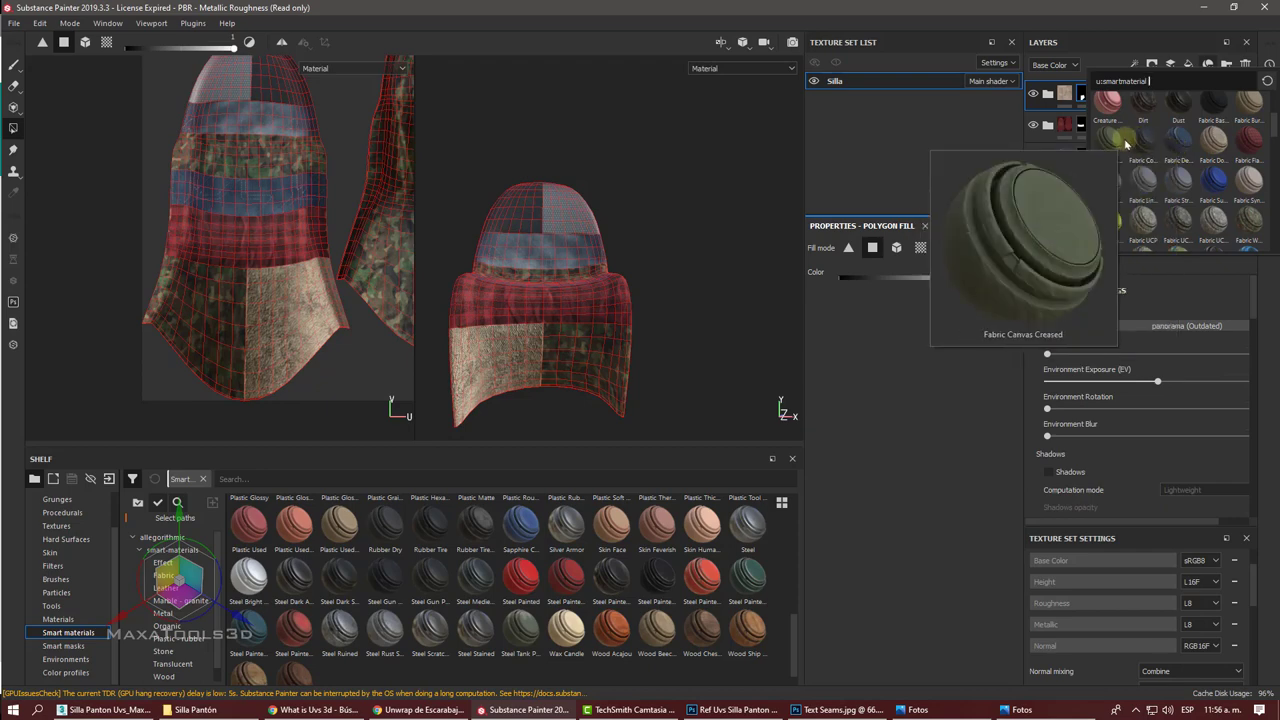
click(1111, 145)
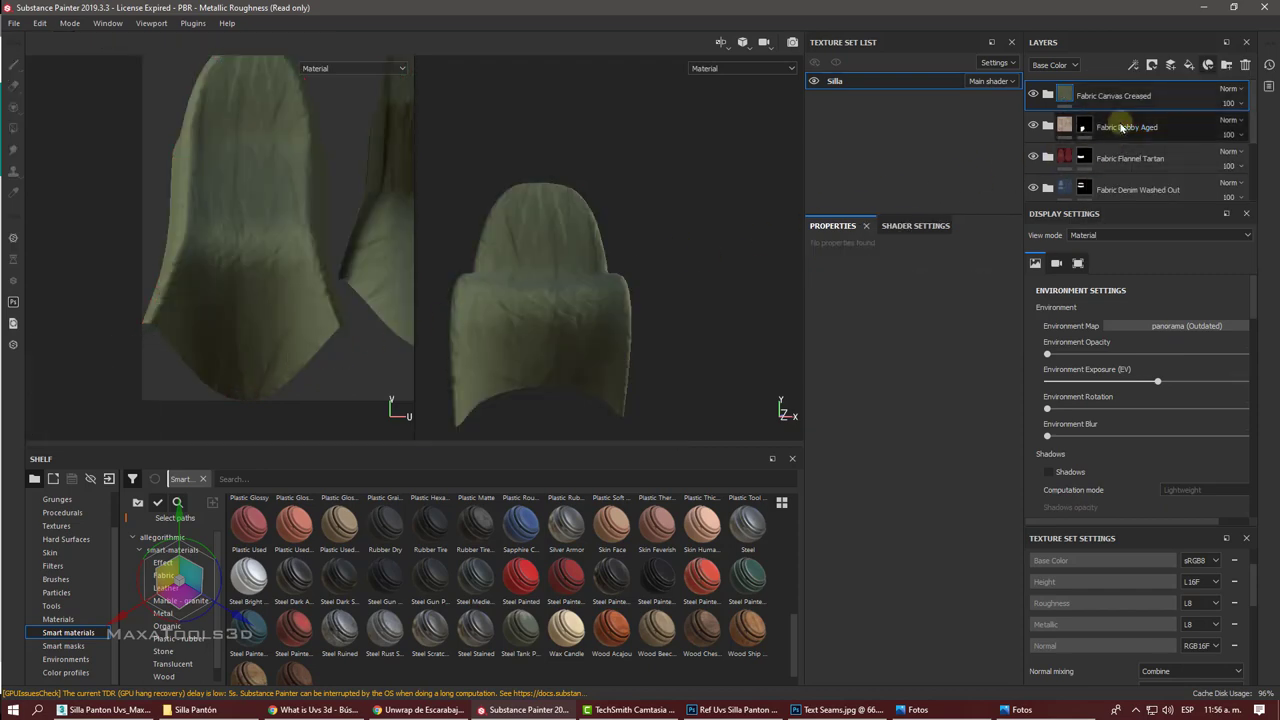
right_click(1090, 94)
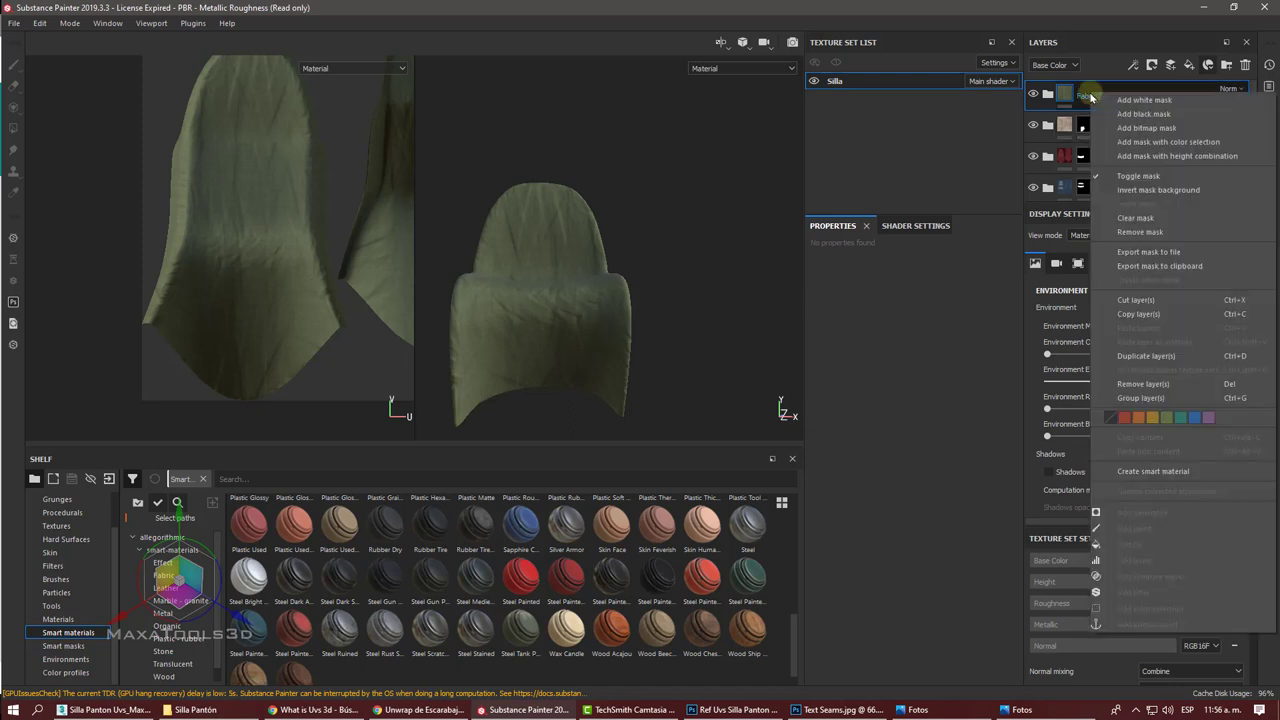
click(1145, 114)
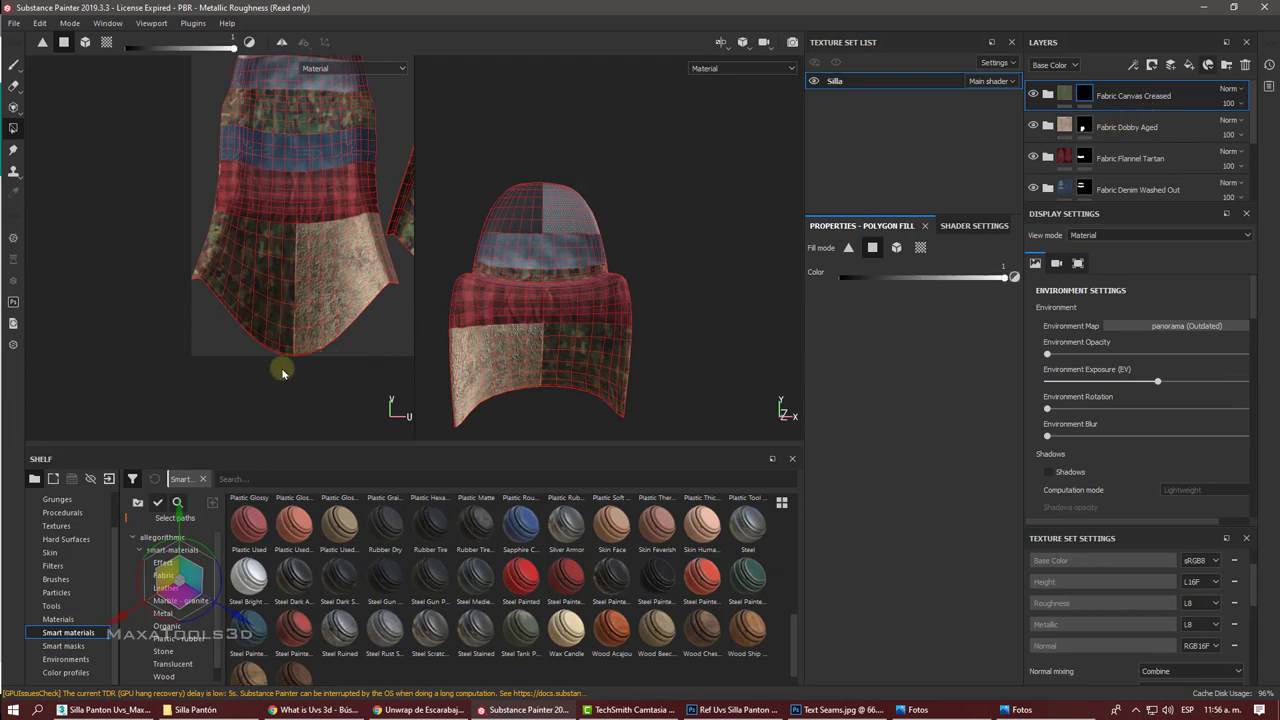
Step: Reveal creased canvas on the lower-left patch of the UV layout
drag(282, 368, 151, 246)
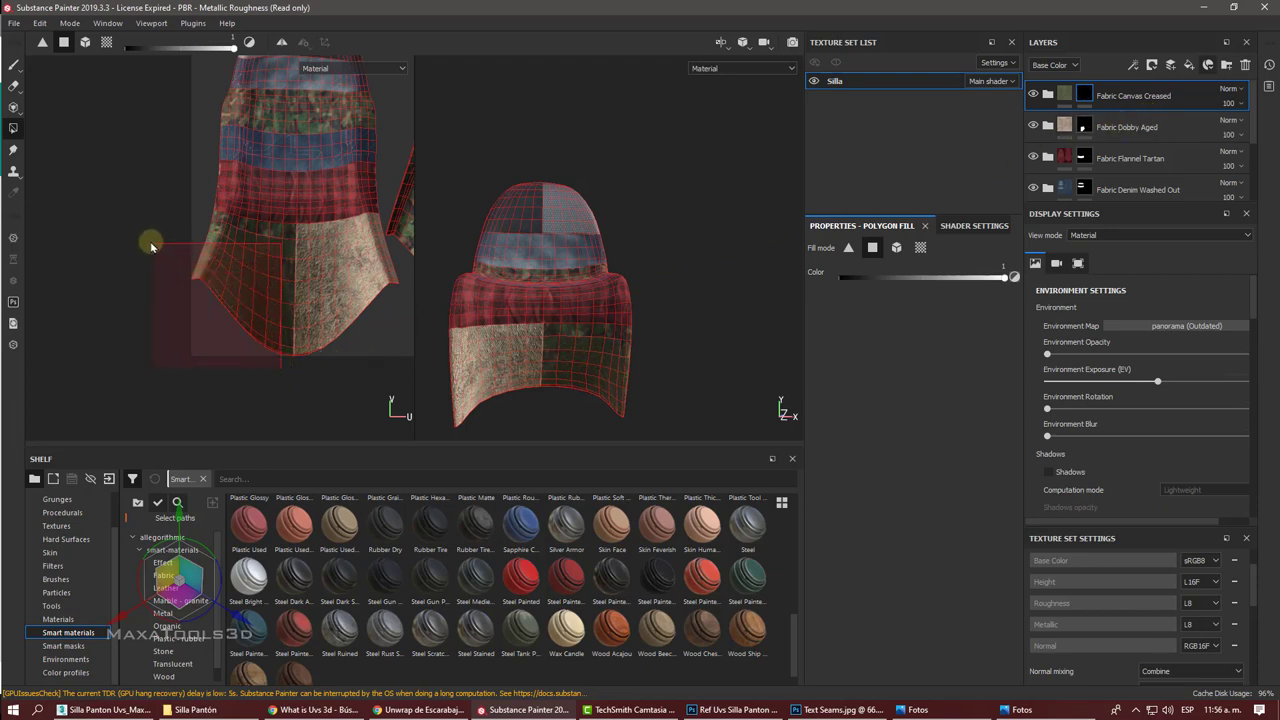
scroll(150, 246, up, 2)
scroll(200, 243, up, 3)
key(shift)
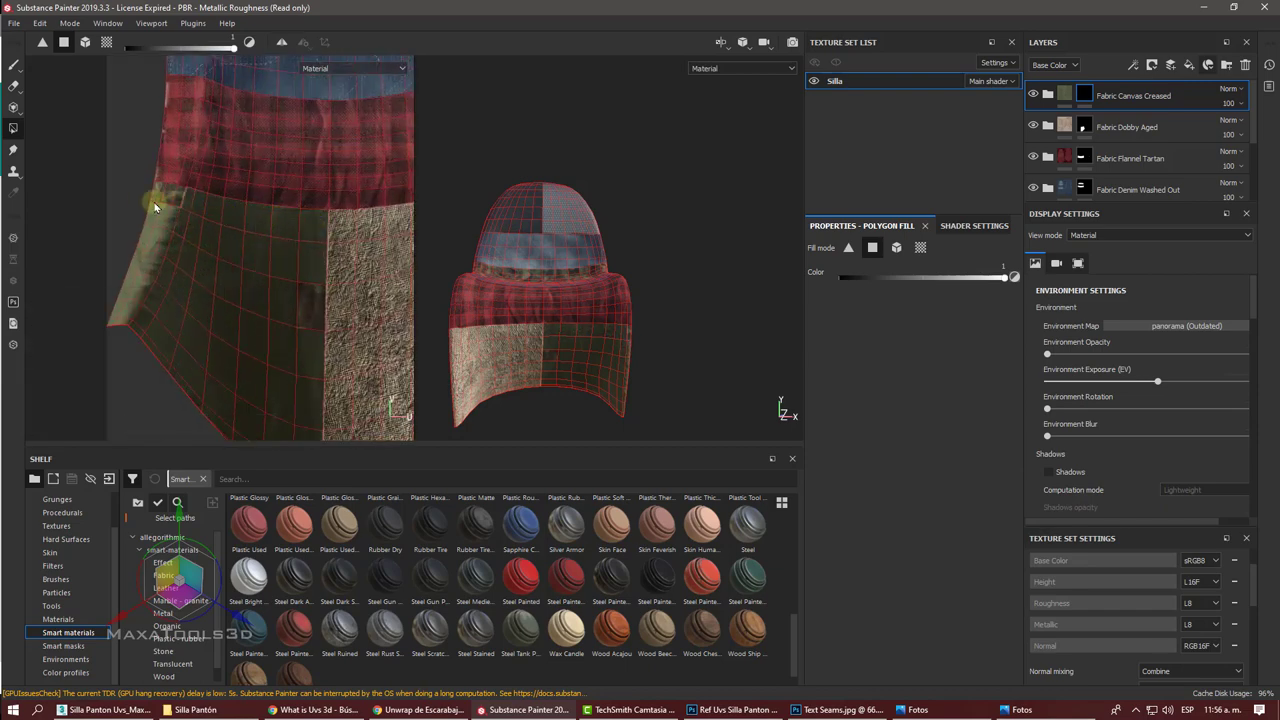
scroll(140, 202, down, 3)
scroll(165, 203, down, 2)
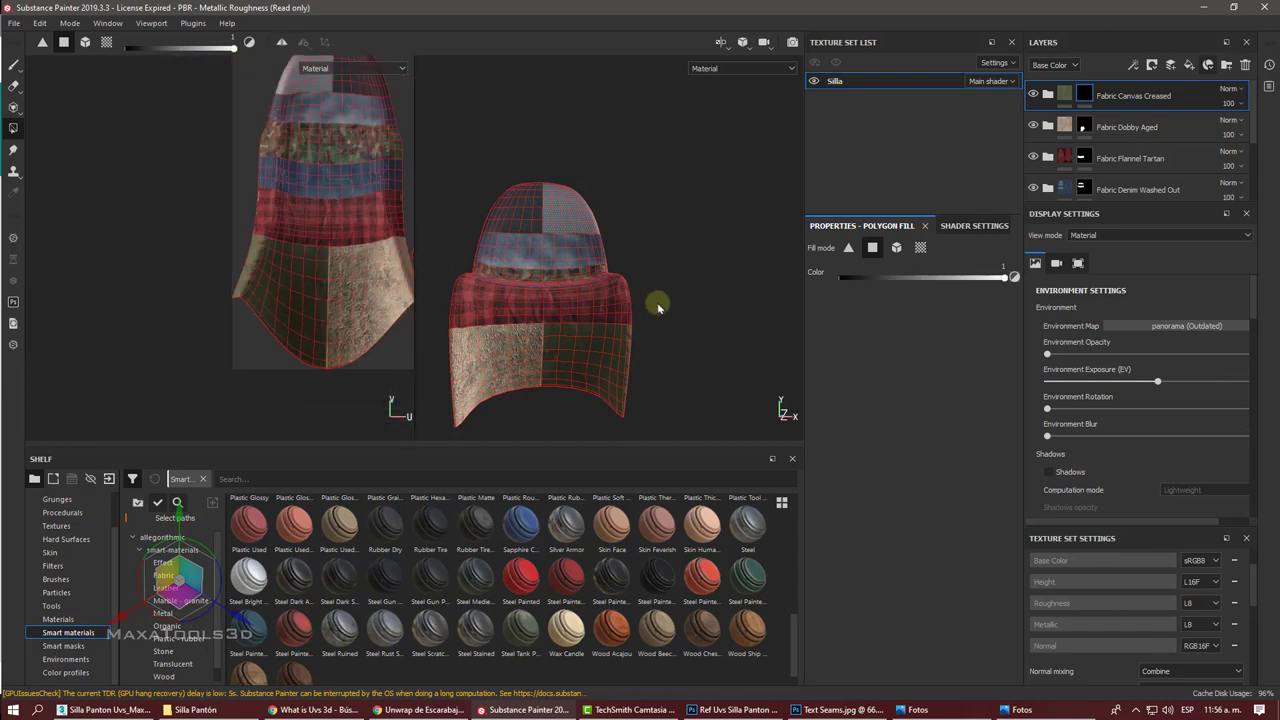
mouse_move(660, 305)
alt+mouse_down()
mouse_move(755, 345)
mouse_move(621, 289)
mouse_move(600, 222)
alt+mouse_up()
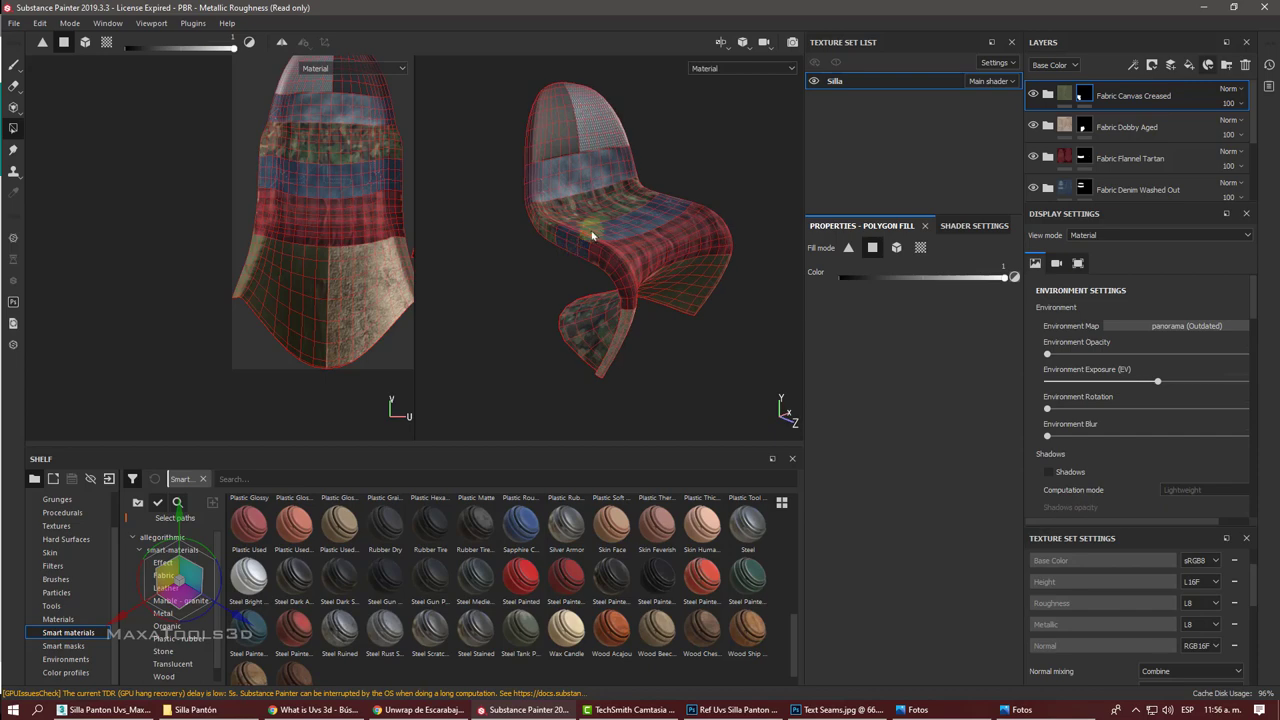
scroll(606, 218, up, 2)
scroll(606, 218, up, 2)
scroll(594, 260, up, 1)
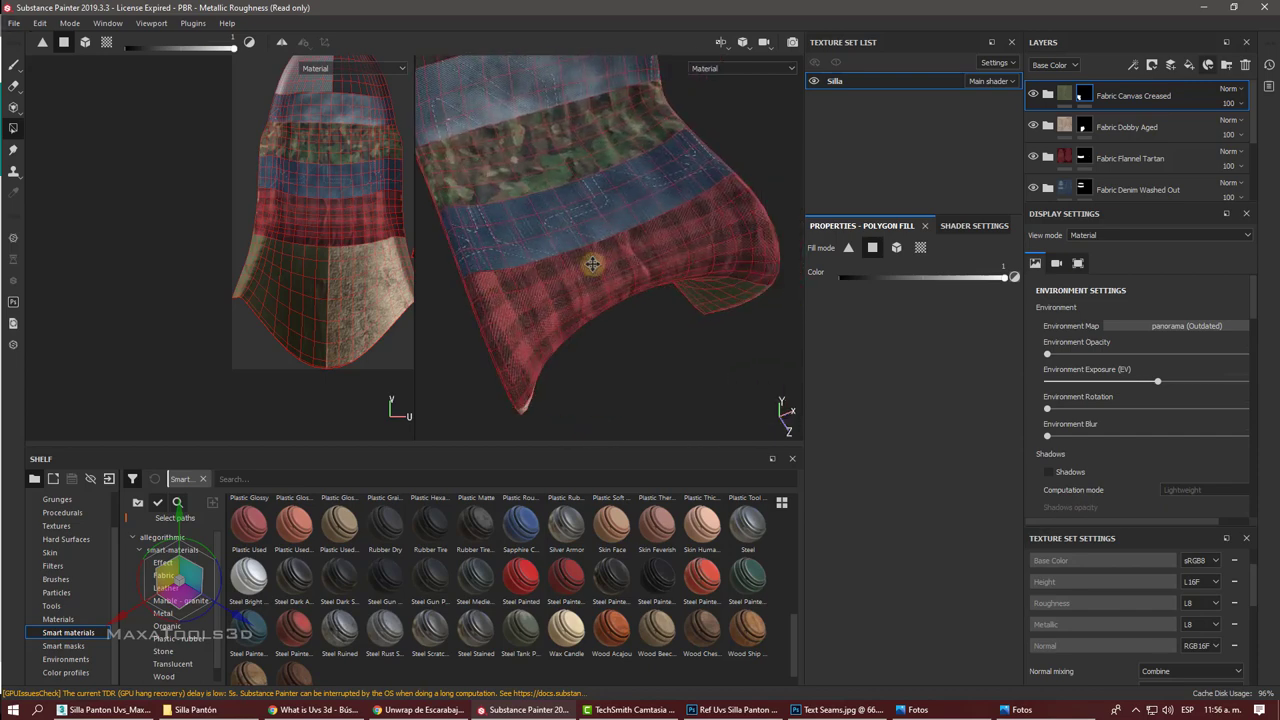
mouse_move(594, 260)
alt+mouse_down()
mouse_move(669, 182)
mouse_move(606, 220)
alt+mouse_up()
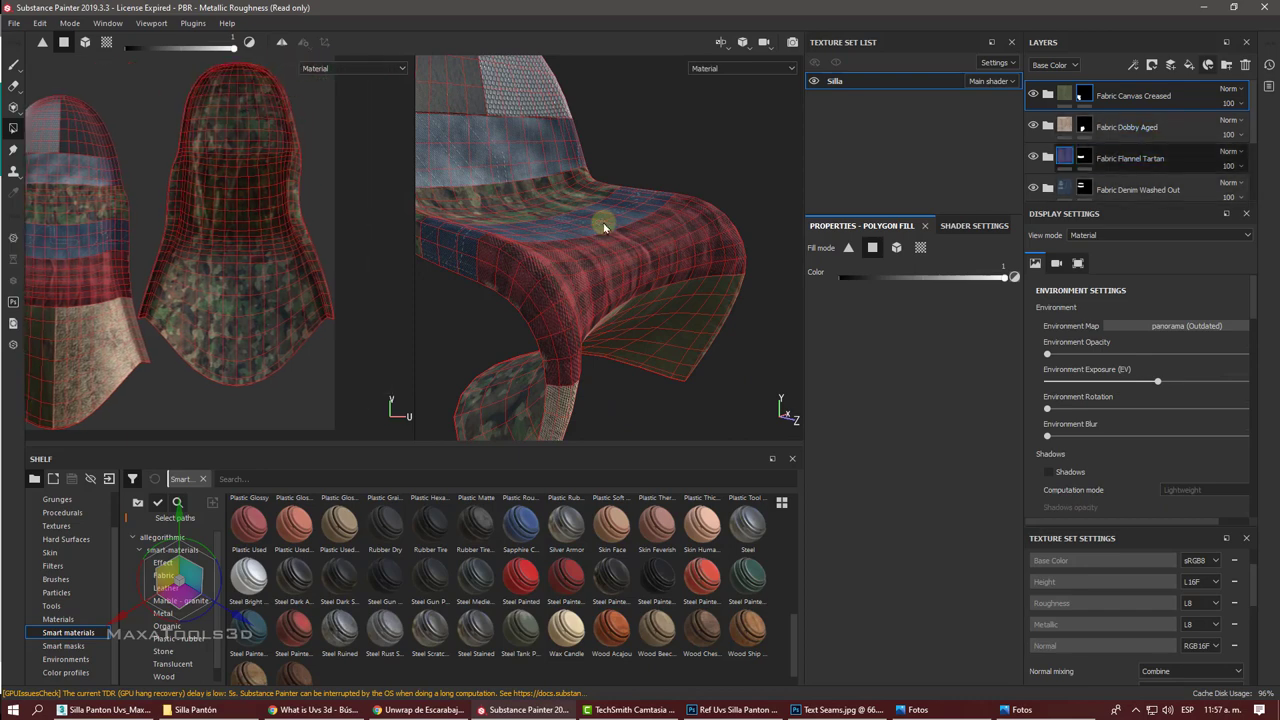
Step: Add a backrest patch each to the Flannel Tartan and Denim Washed Out layers
click(1109, 158)
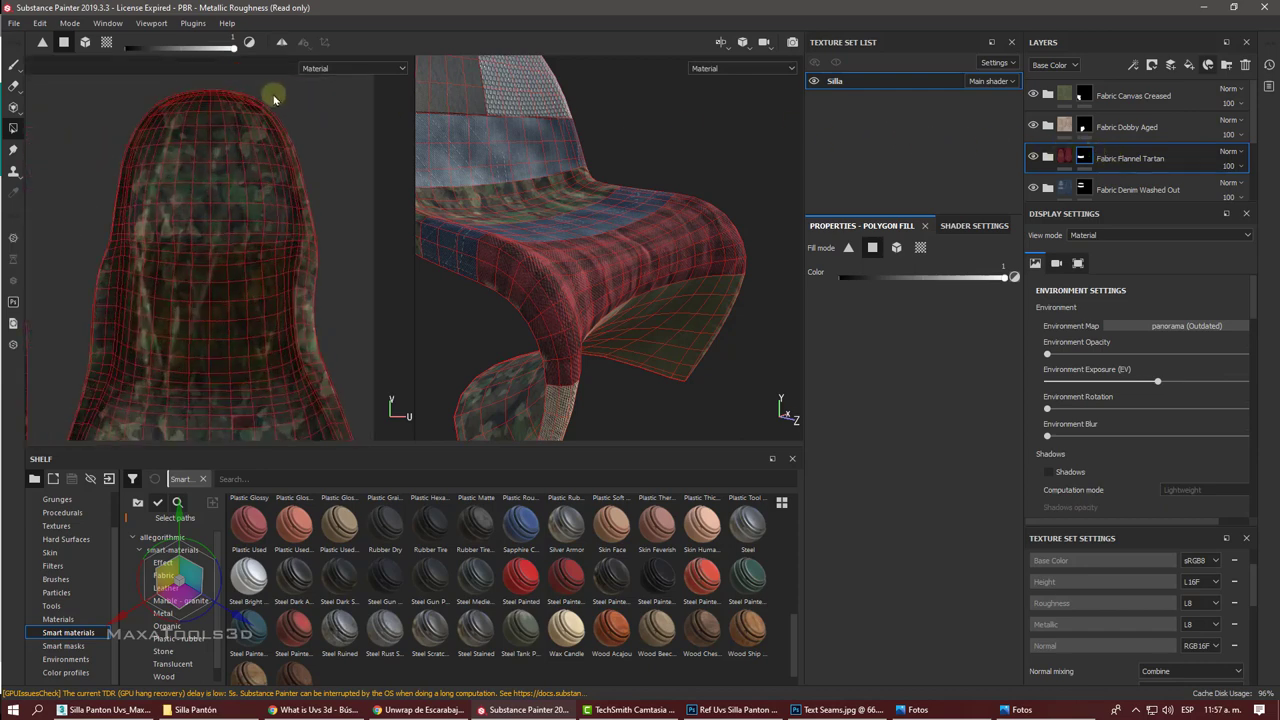
scroll(274, 98, up, 1)
mouse_move(274, 98)
mouse_down()
mouse_move(225, 176)
mouse_move(294, 129)
mouse_move(268, 171)
mouse_up()
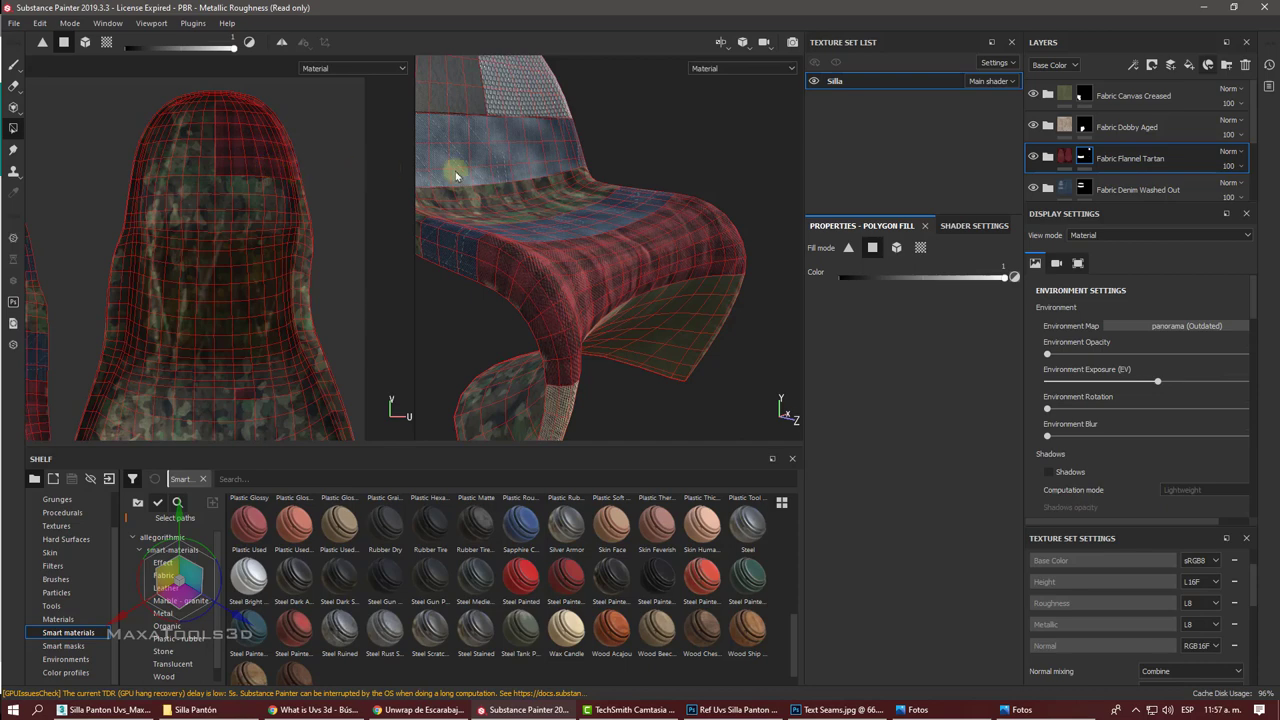
click(1063, 186)
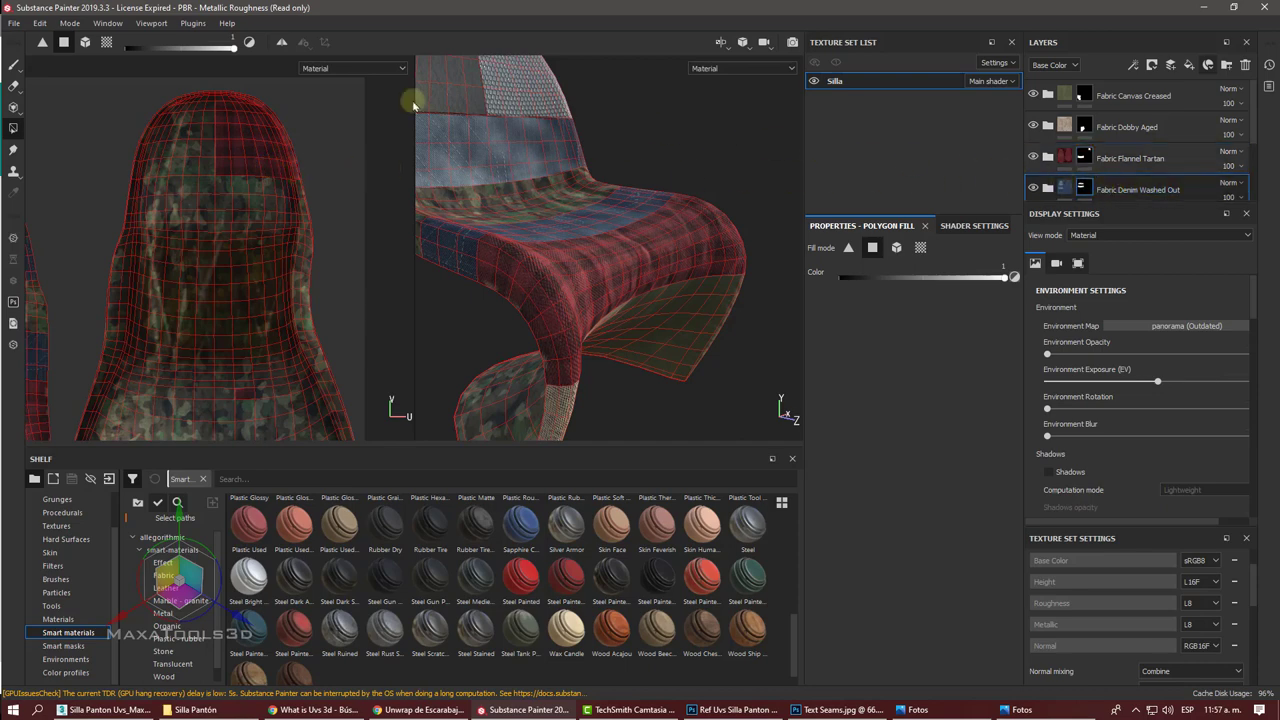
drag(157, 148, 121, 172)
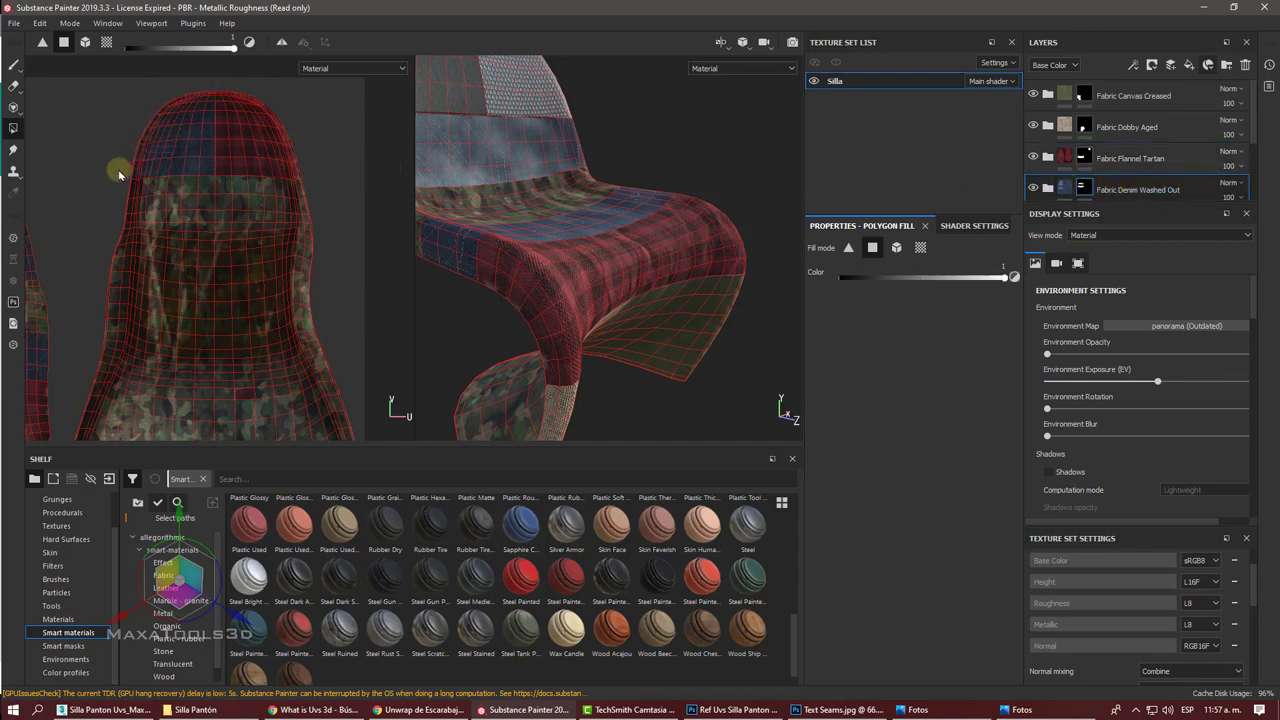
Step: Fill a wide band across the backrest with Fabric Canvas Creased
click(1080, 96)
drag(322, 188, 85, 234)
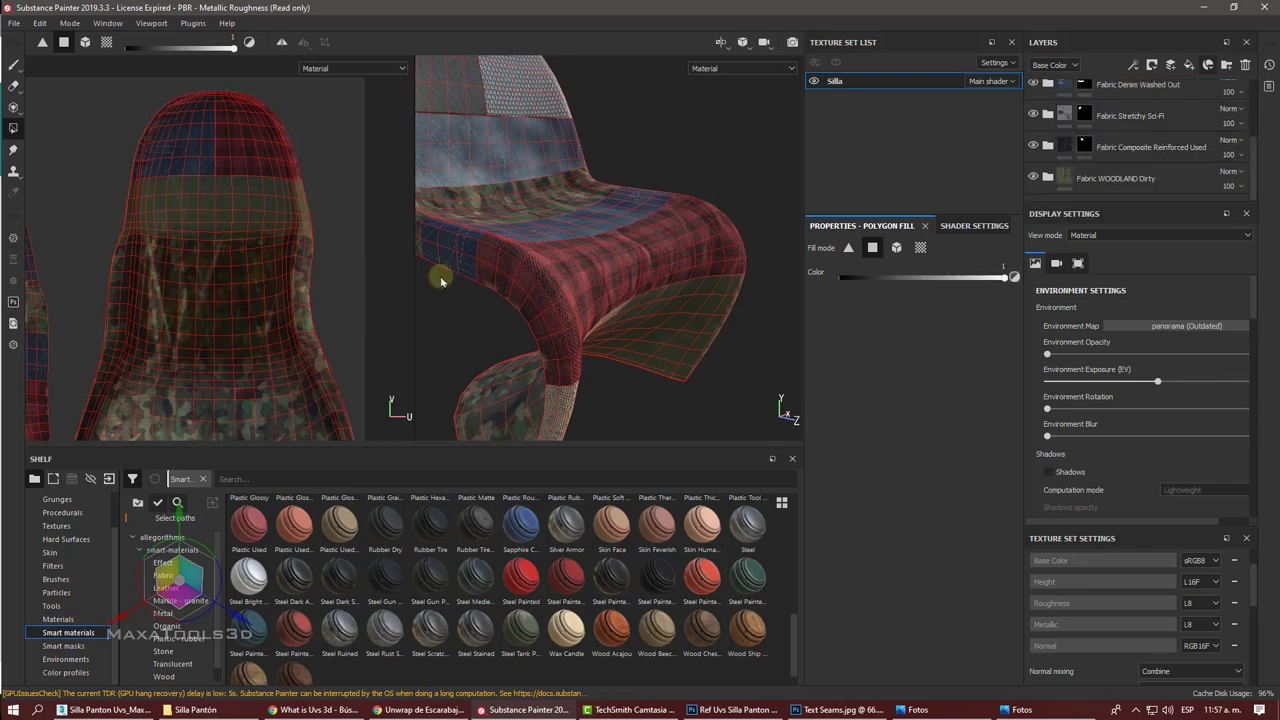
mouse_move(441, 281)
alt+mouse_down()
mouse_move(771, 277)
mouse_move(601, 332)
mouse_move(594, 271)
mouse_move(605, 271)
alt+mouse_up()
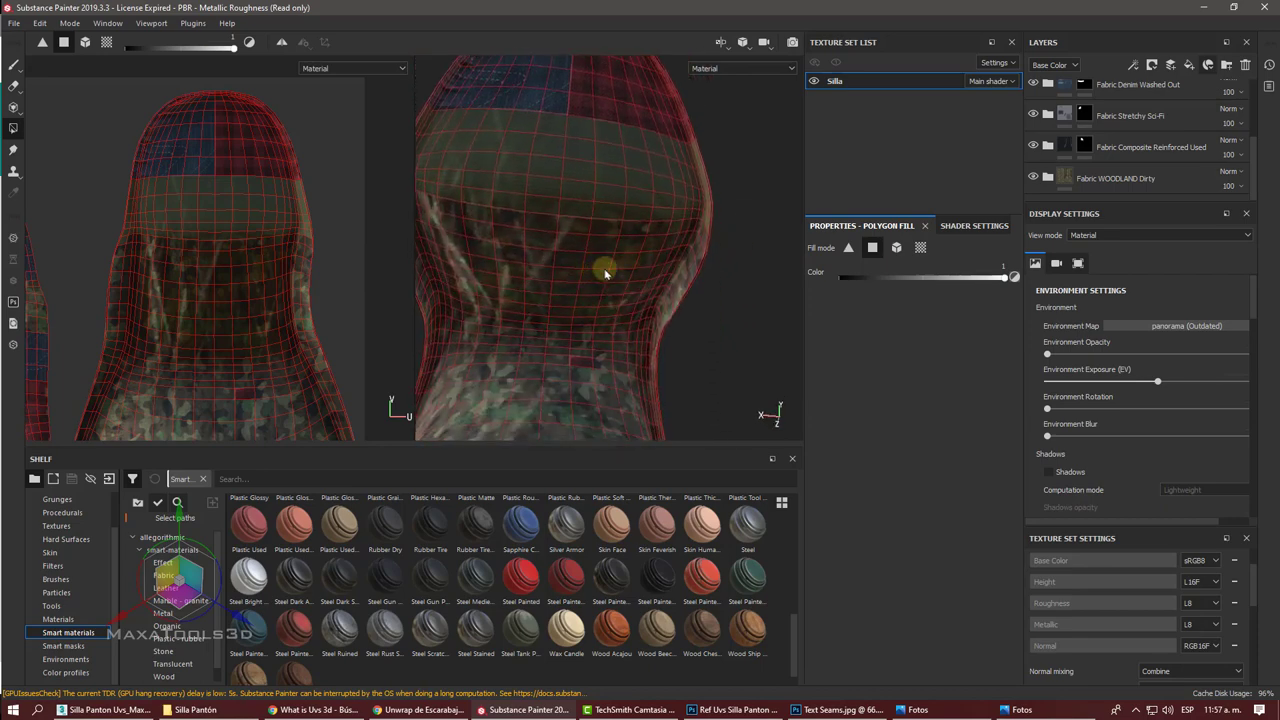
scroll(1085, 152, up, 3)
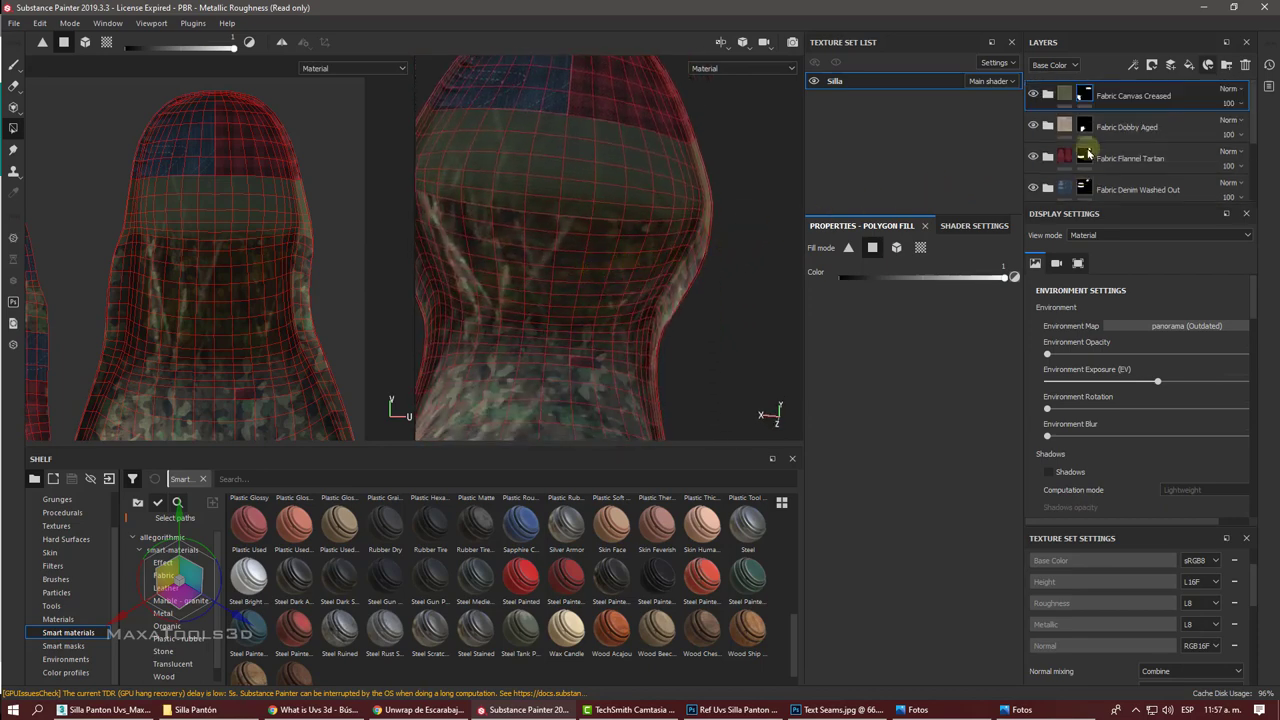
scroll(1085, 152, down, 1)
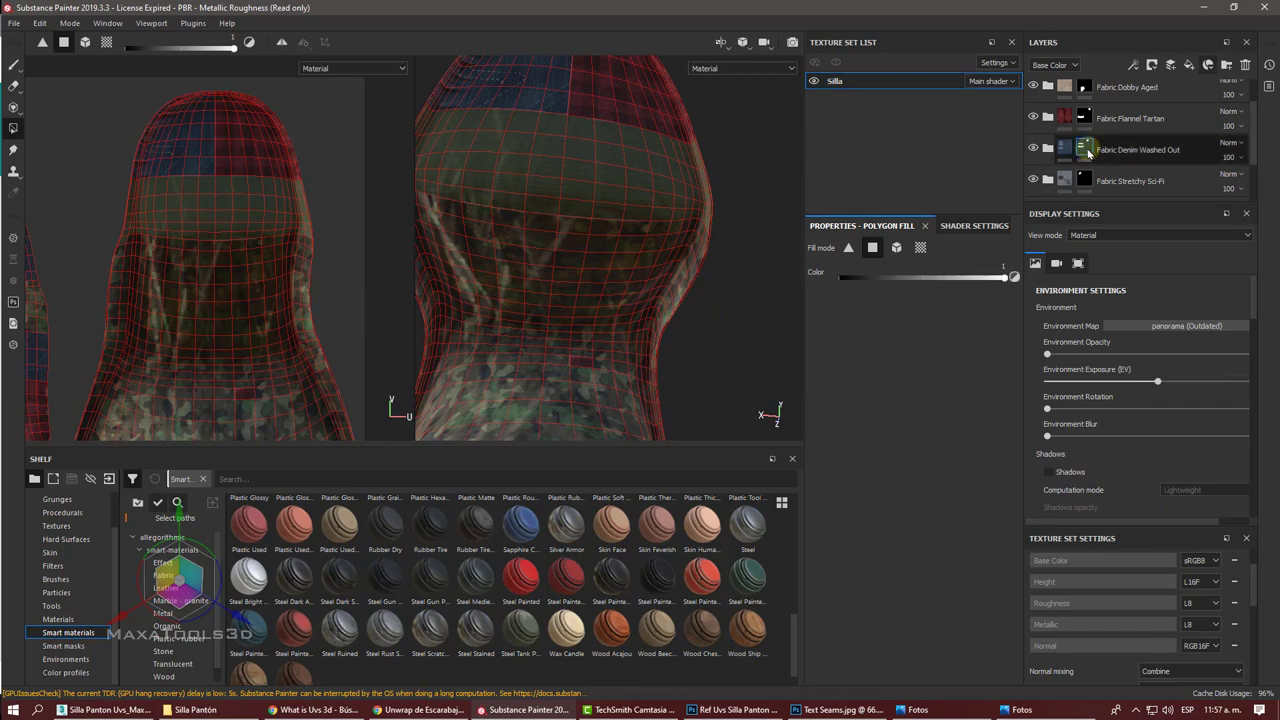
Step: Fill a backrest patch with washed-out denim, then the whole back band with Stretchy Sci-Fi fabric
click(1089, 152)
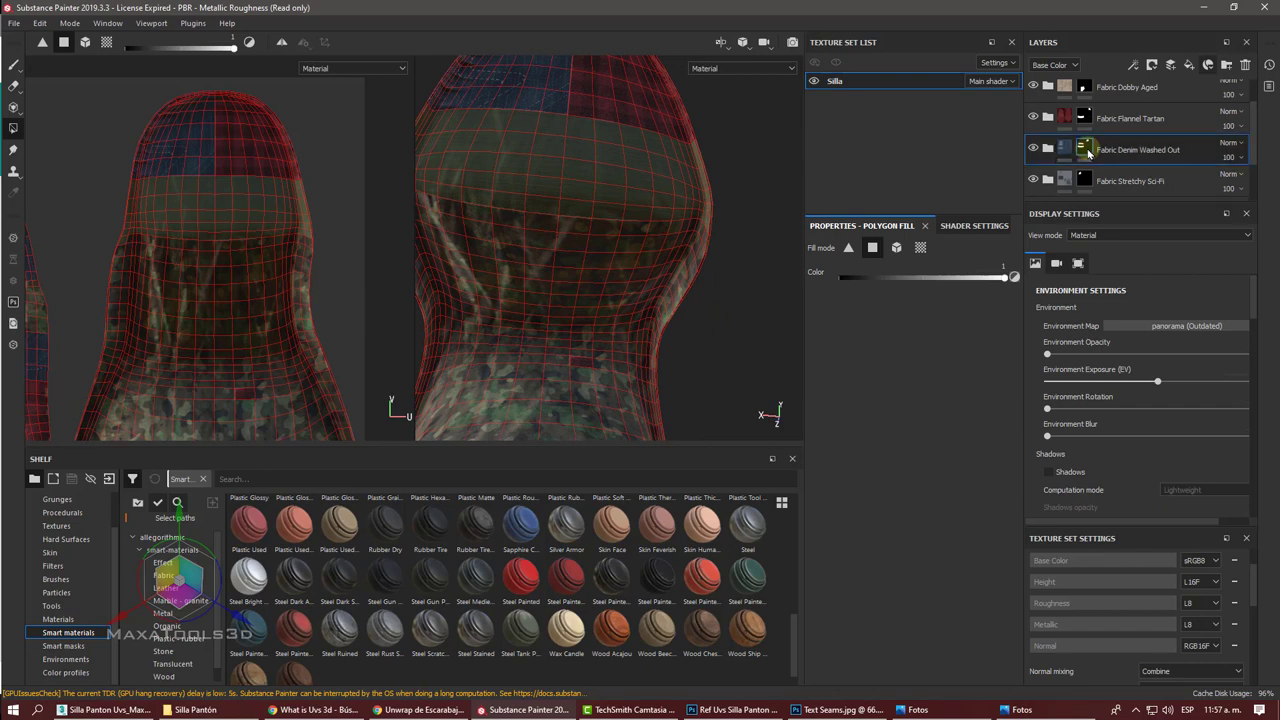
click(97, 304)
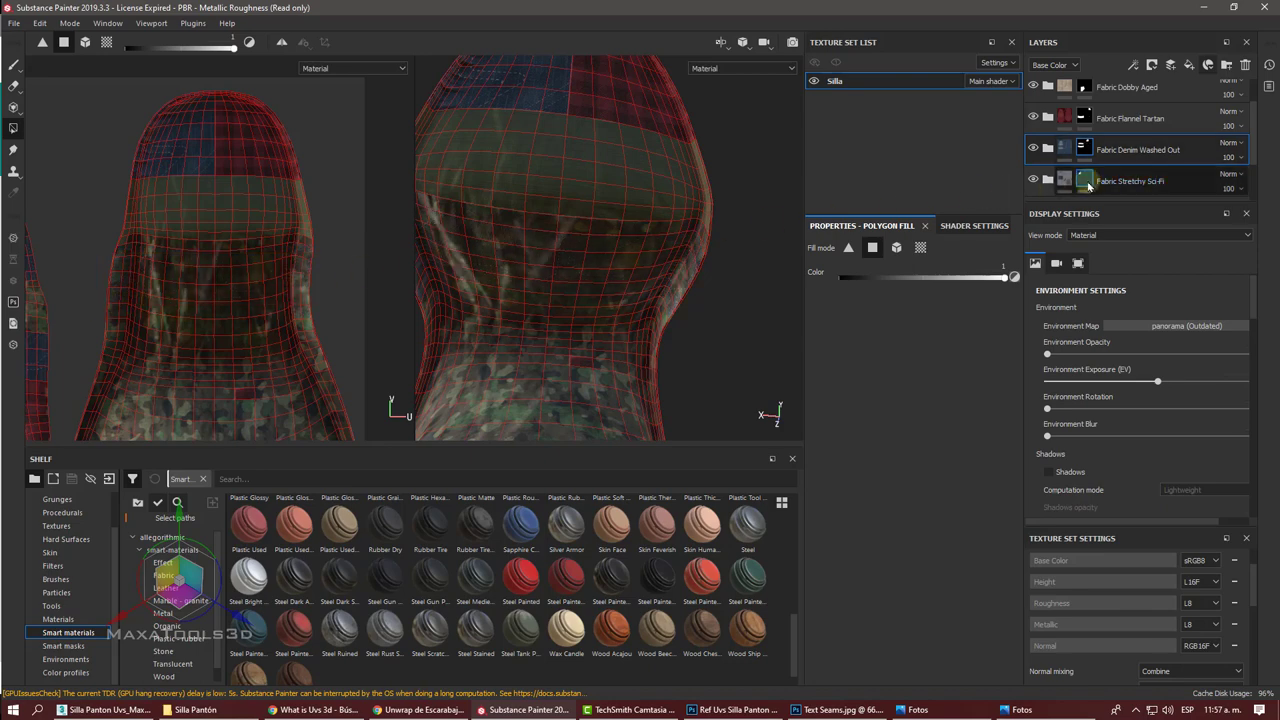
click(1048, 184)
click(111, 302)
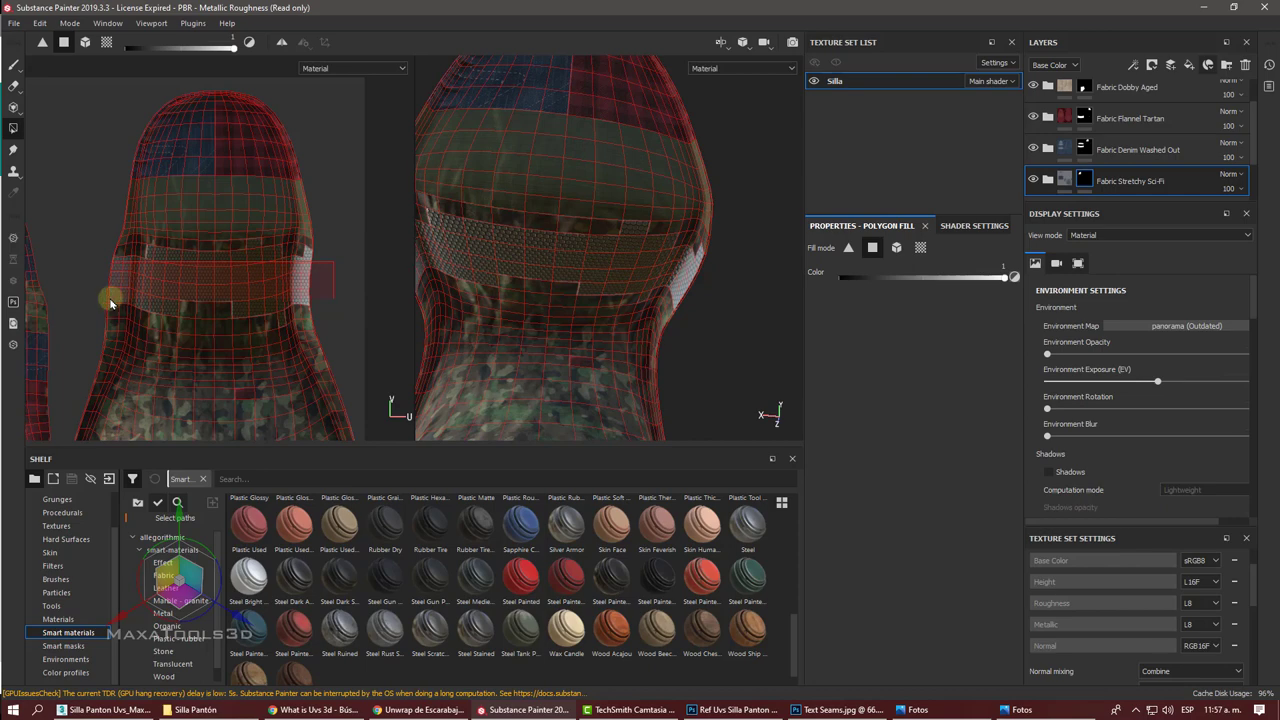
scroll(94, 291, up, 2)
scroll(200, 295, up, 2)
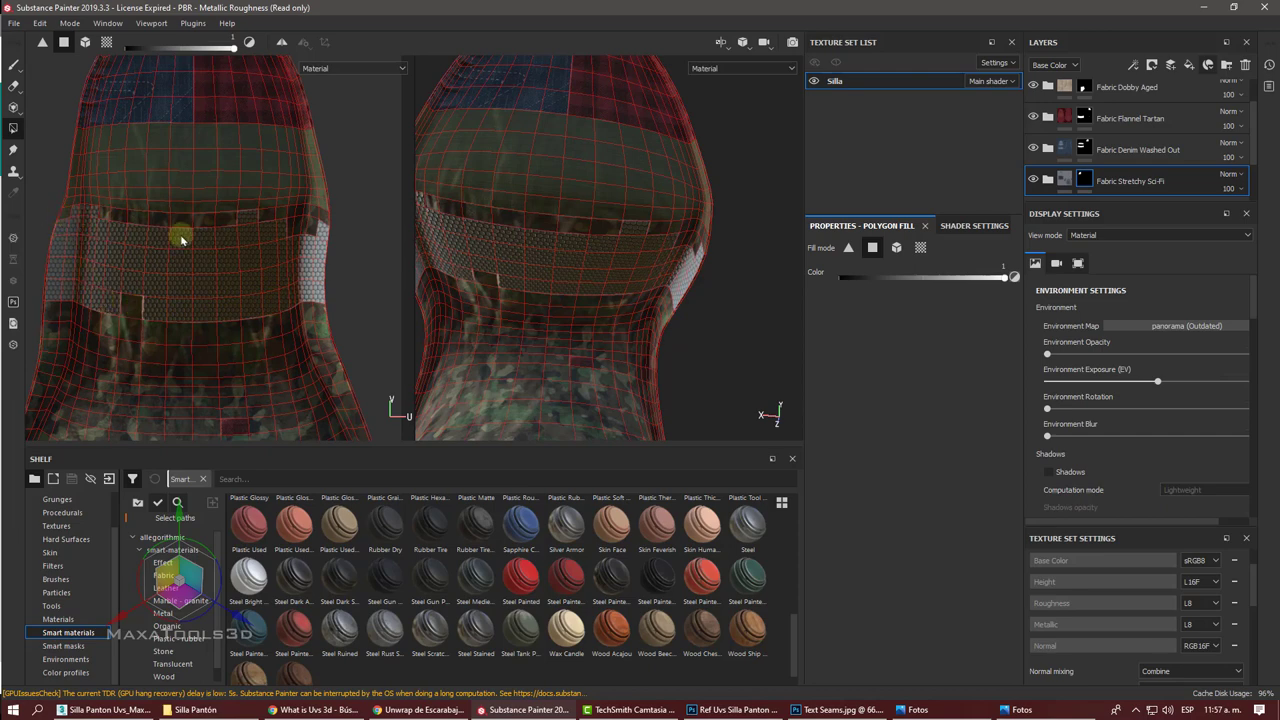
drag(180, 234, 100, 220)
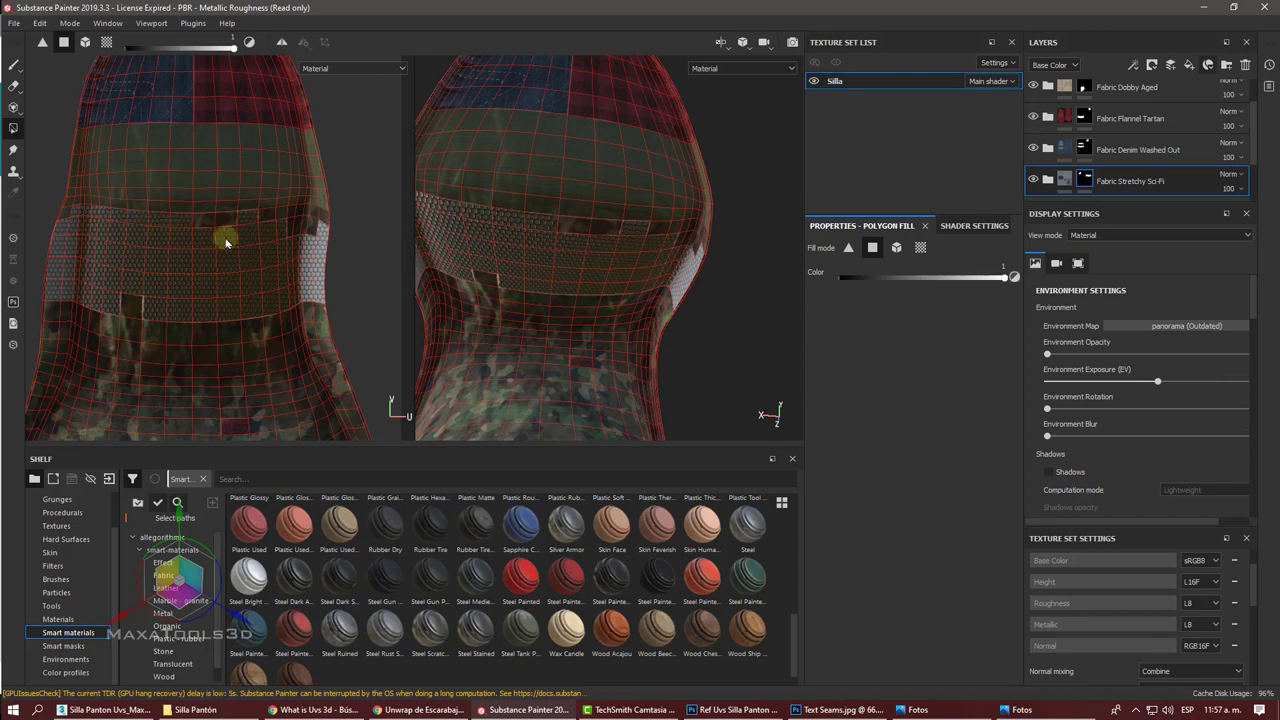
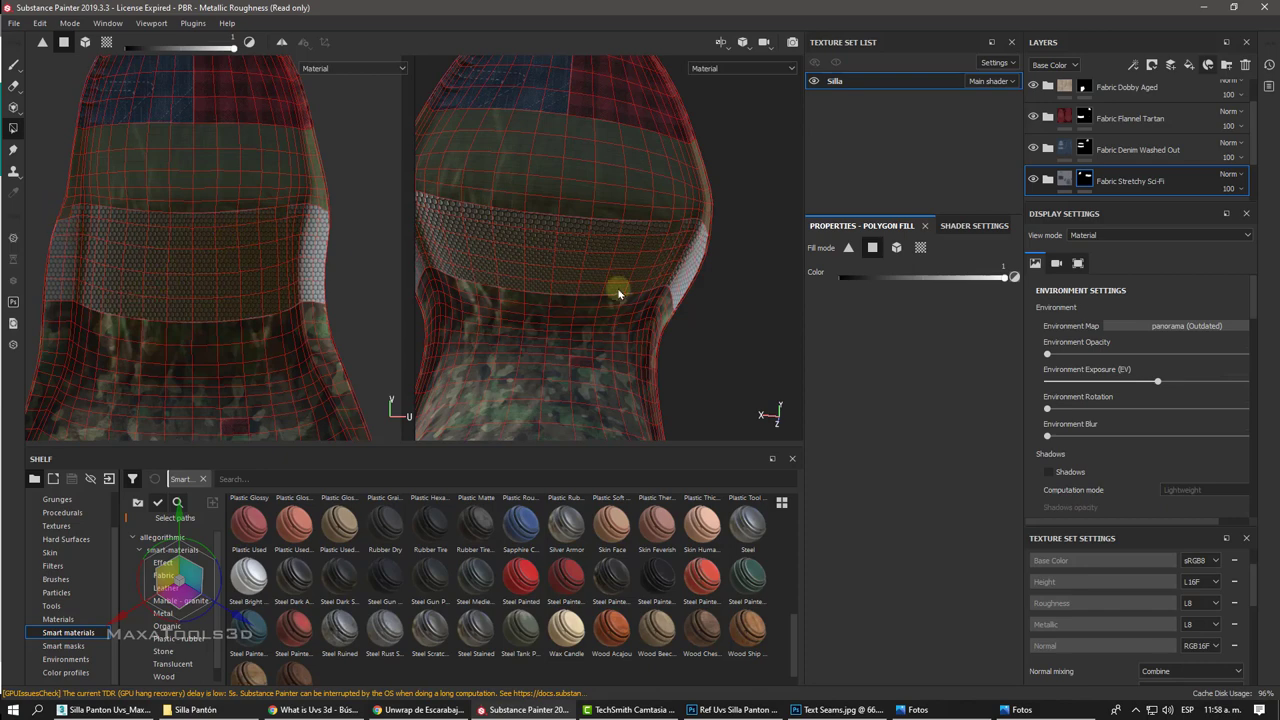
Step: Switch to the Paint brush and turn the chair around to a front view
scroll(614, 286, down, 5)
mouse_move(583, 301)
alt+mouse_down()
mouse_move(719, 333)
mouse_move(739, 354)
mouse_move(578, 315)
alt+mouse_up()
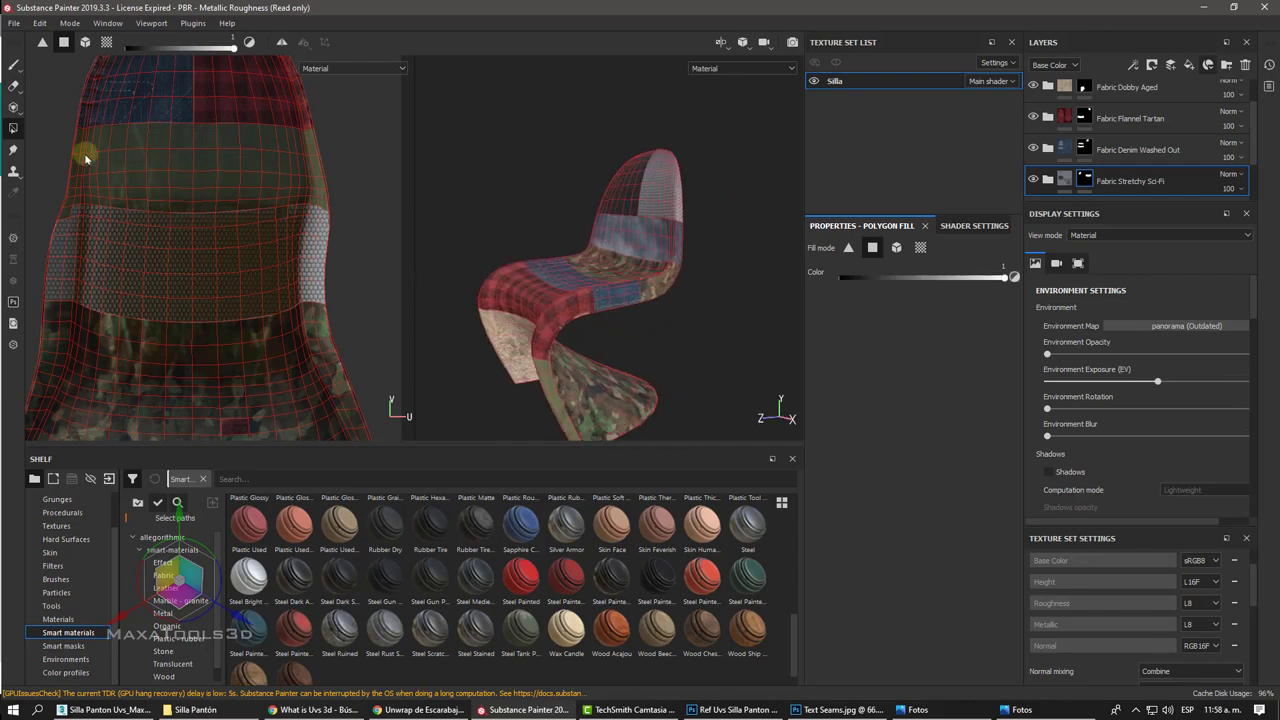
click(13, 64)
alt+drag(487, 263, 664, 342)
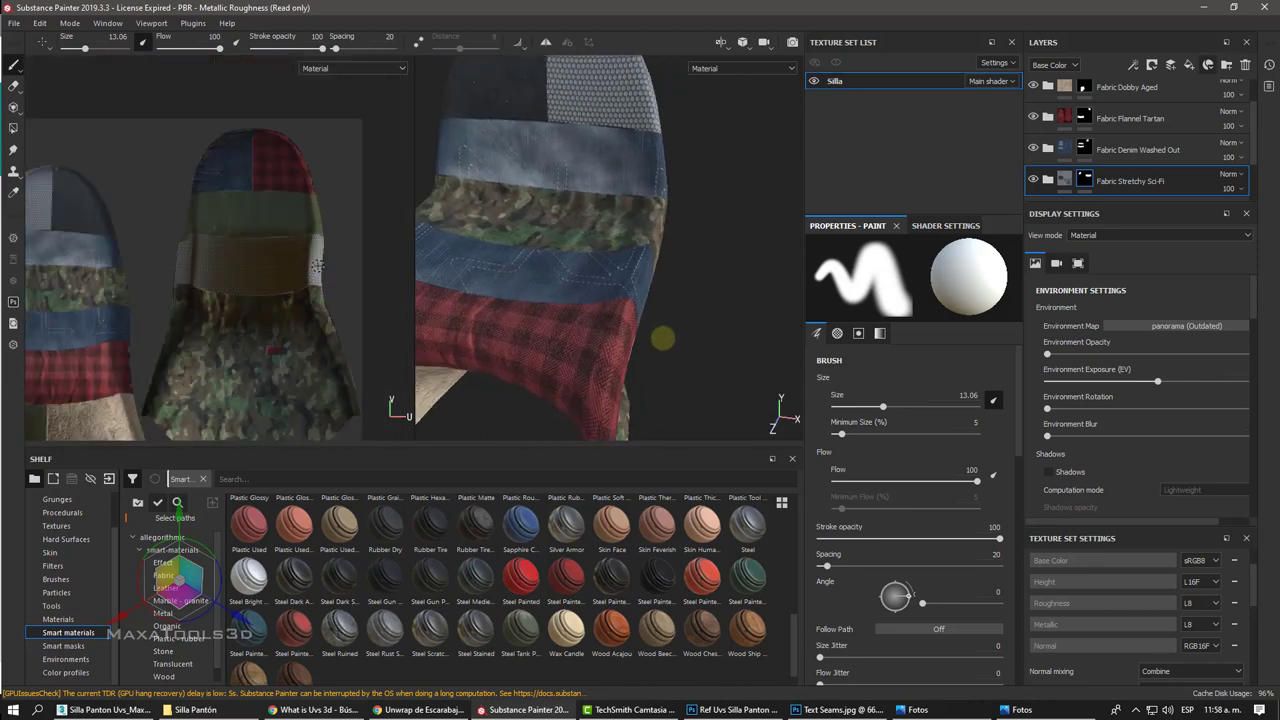
mouse_move(647, 290)
alt+mouse_down()
mouse_move(529, 271)
mouse_move(556, 250)
mouse_move(409, 194)
mouse_move(640, 306)
alt+mouse_up()
scroll(641, 279, down, 2)
scroll(637, 277, down, 3)
alt+drag(673, 342, 640, 306)
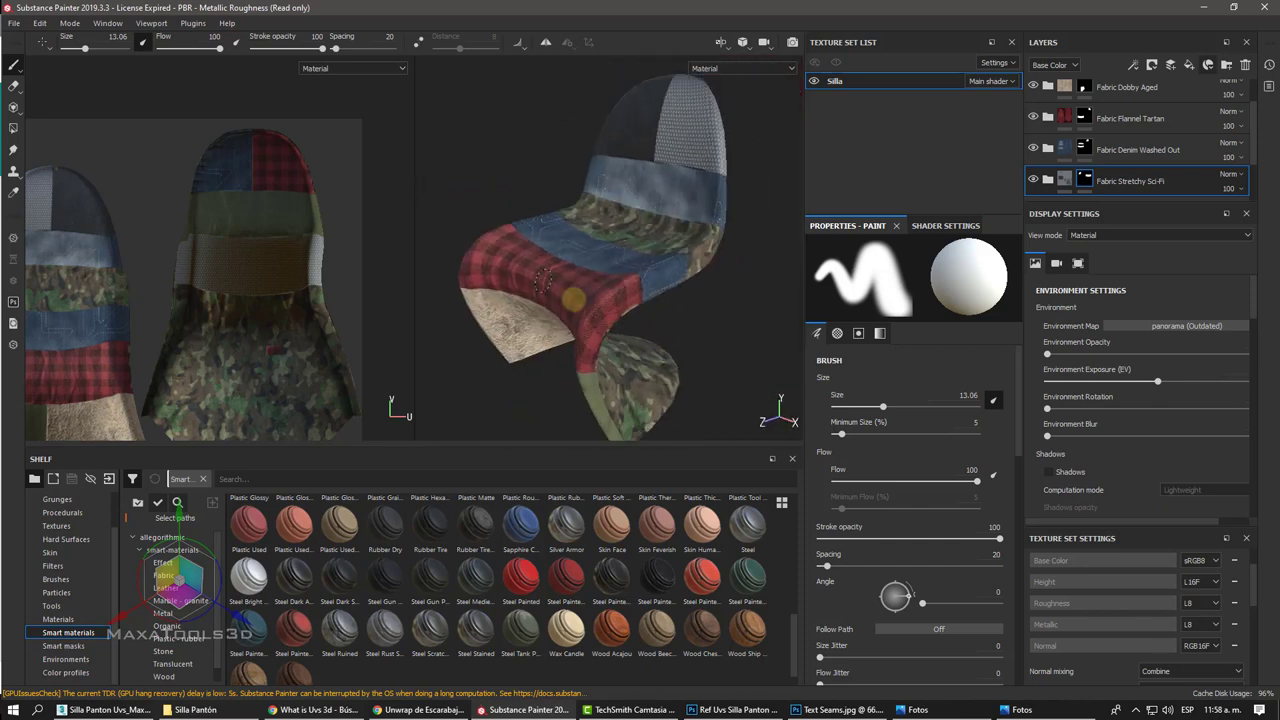
scroll(630, 290, up, 4)
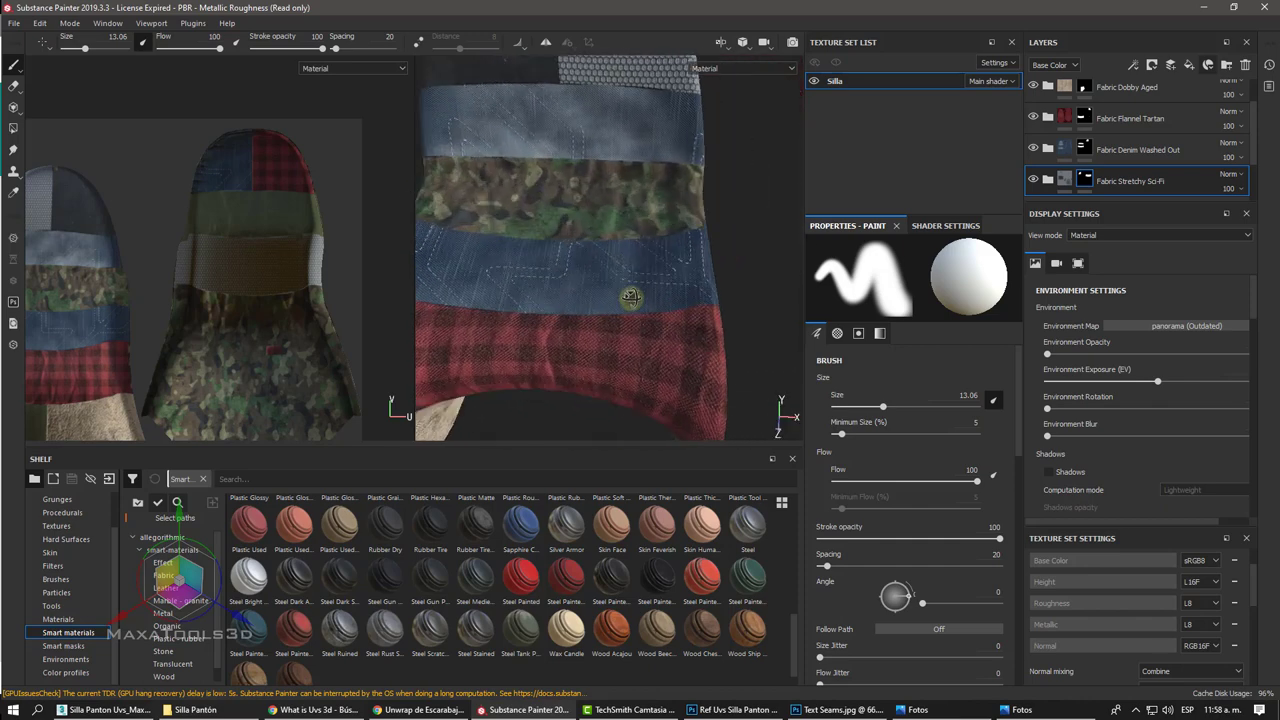
Step: Orbit and zoom in on the seam where the hexagon mesh fabric meets the camo fabric
alt+drag(566, 294, 716, 208)
scroll(716, 208, up, 5)
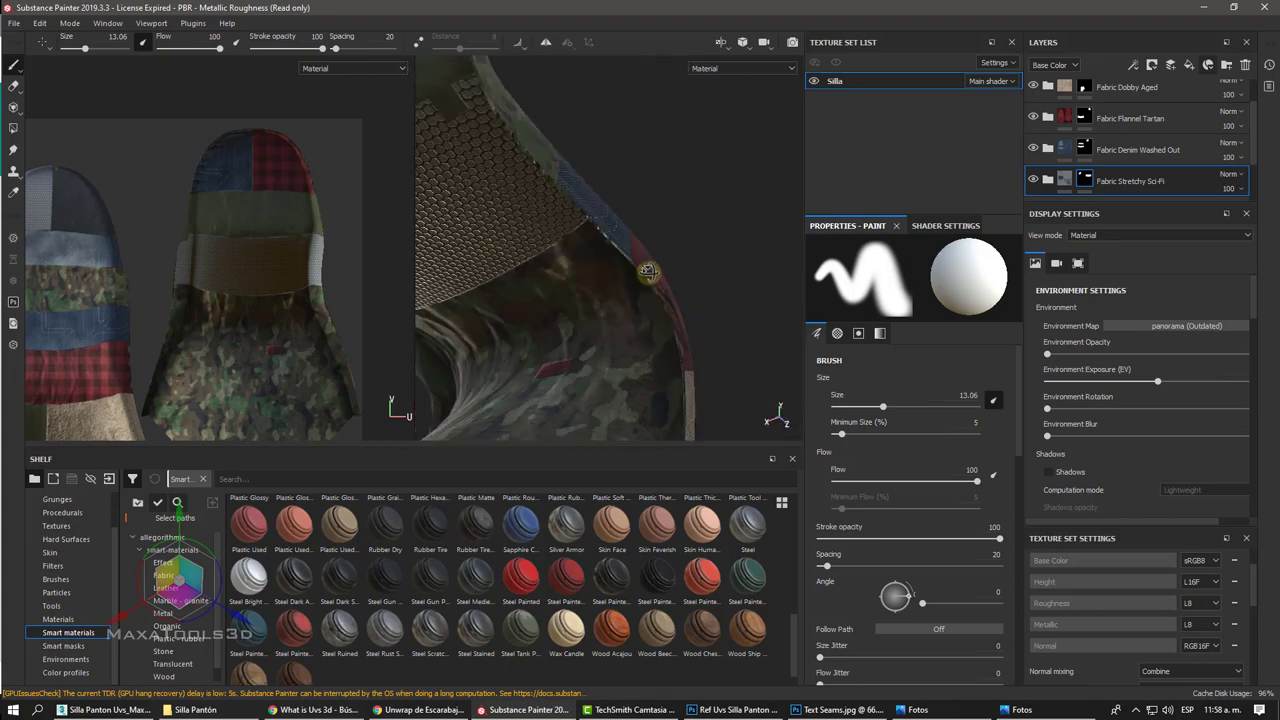
scroll(628, 245, up, 3)
alt+drag(653, 270, 641, 300)
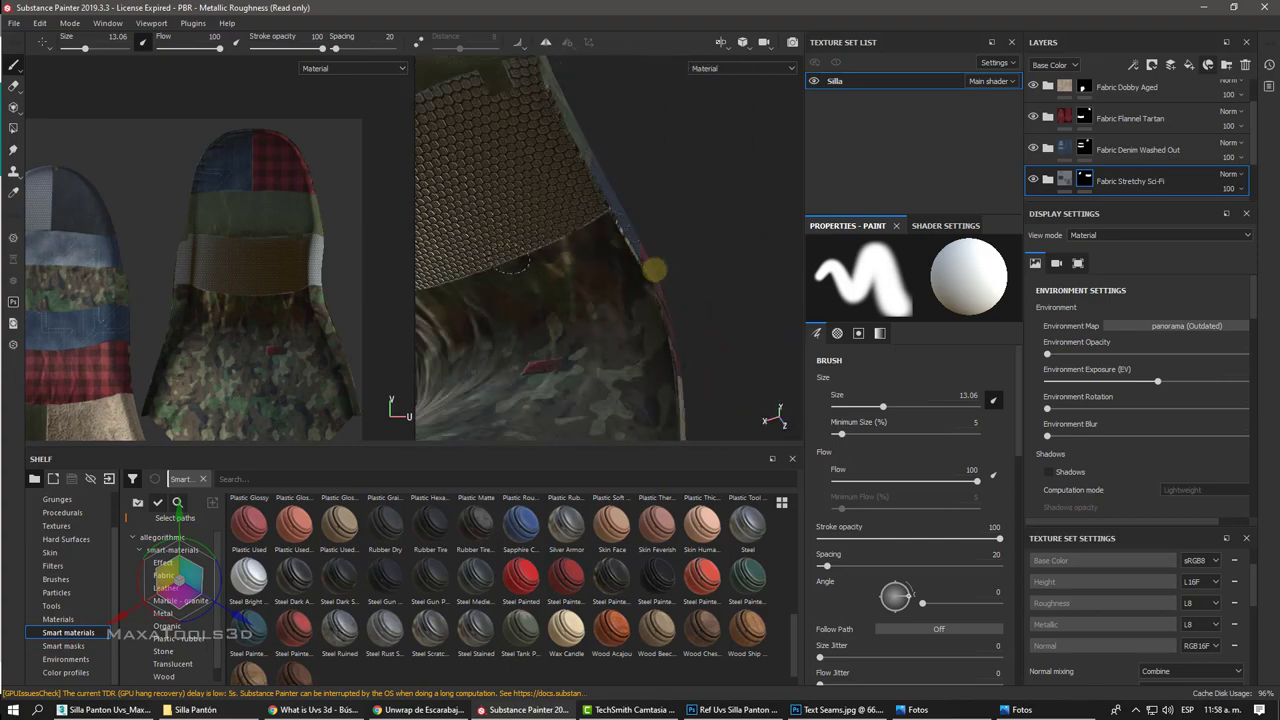
alt+drag(612, 366, 561, 210)
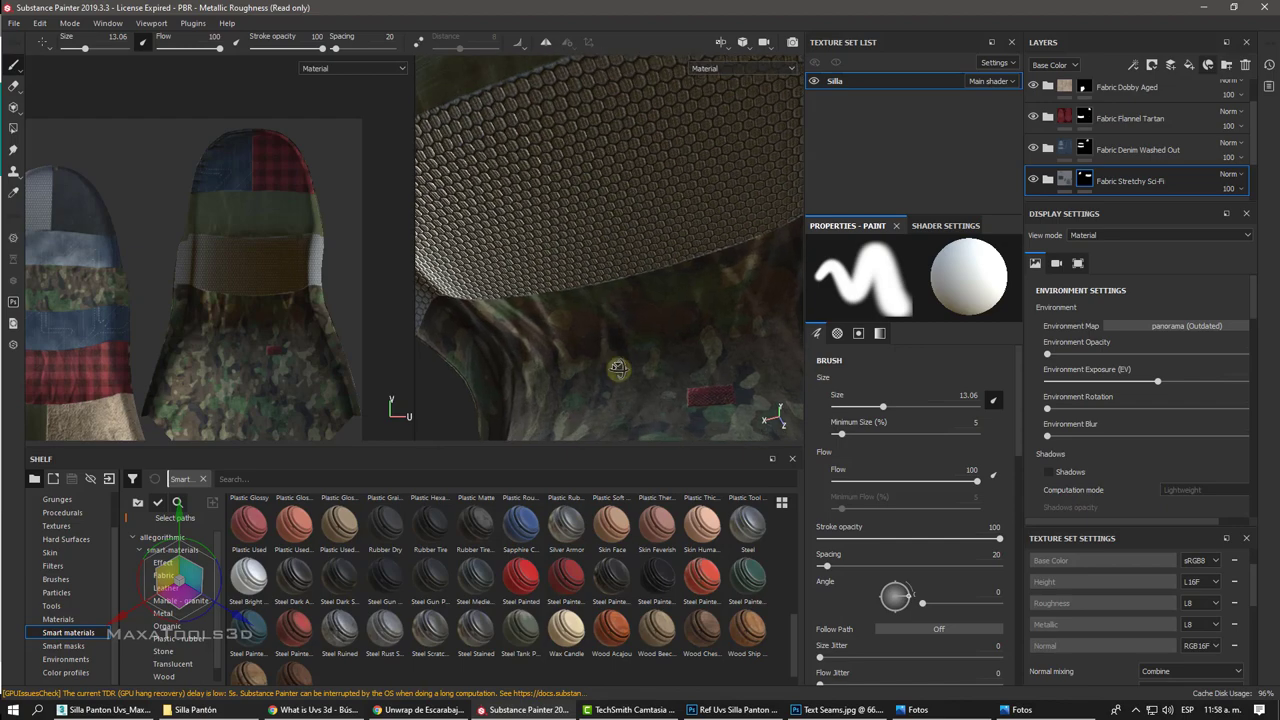
scroll(561, 210, up, 3)
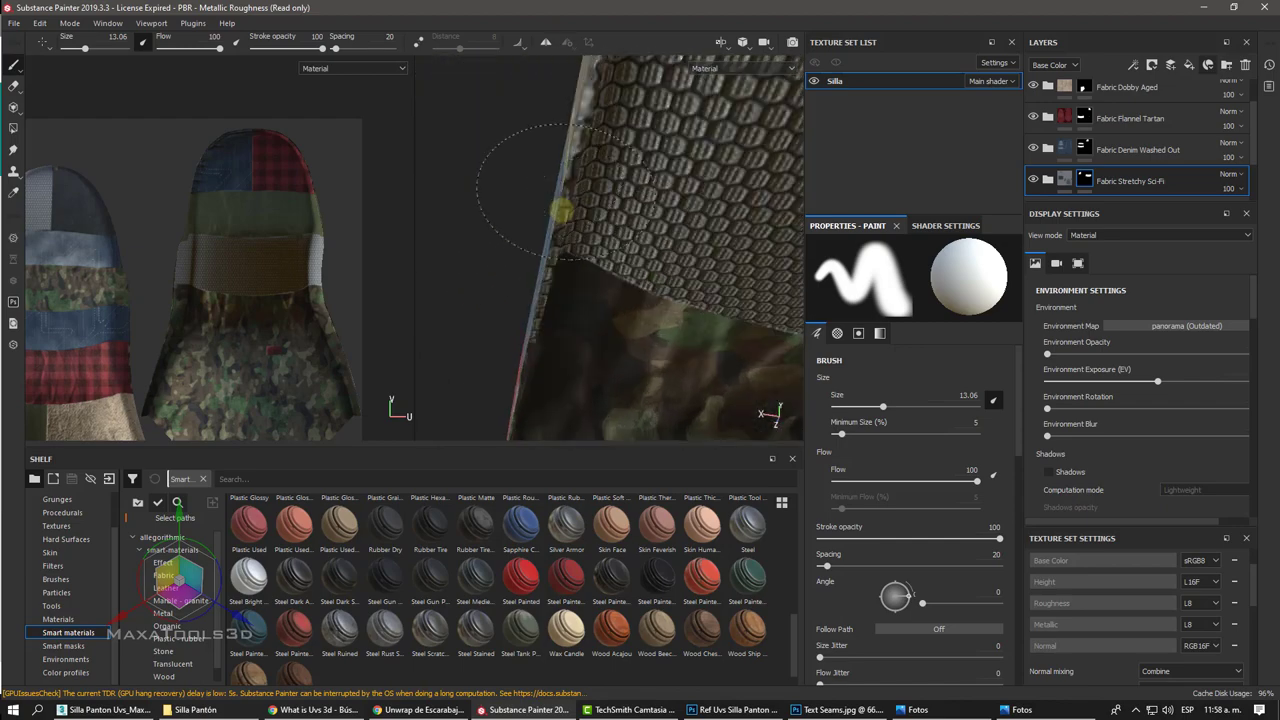
scroll(561, 210, up, 2)
scroll(561, 210, down, 3)
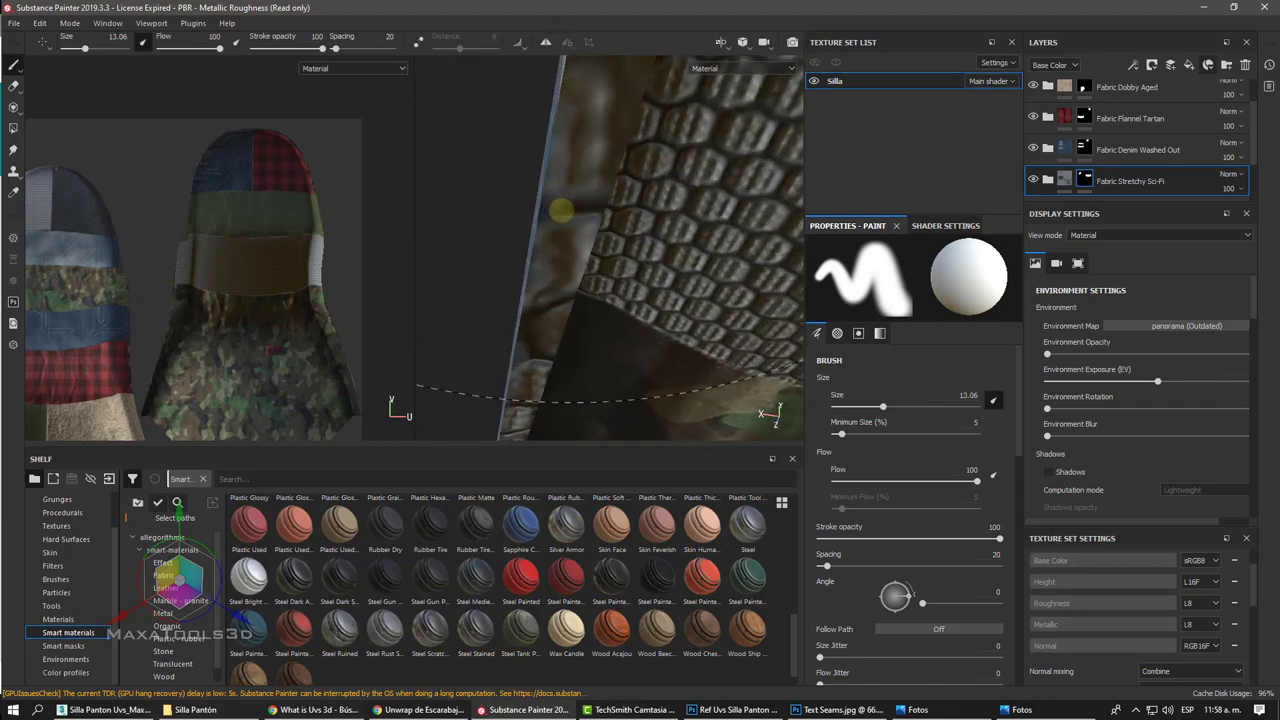
scroll(561, 210, down, 2)
mouse_move(566, 216)
alt+mouse_down()
mouse_move(607, 275)
mouse_move(543, 277)
mouse_move(580, 280)
mouse_move(552, 338)
alt+mouse_up()
scroll(604, 291, up, 3)
scroll(604, 291, down, 2)
scroll(603, 290, down, 2)
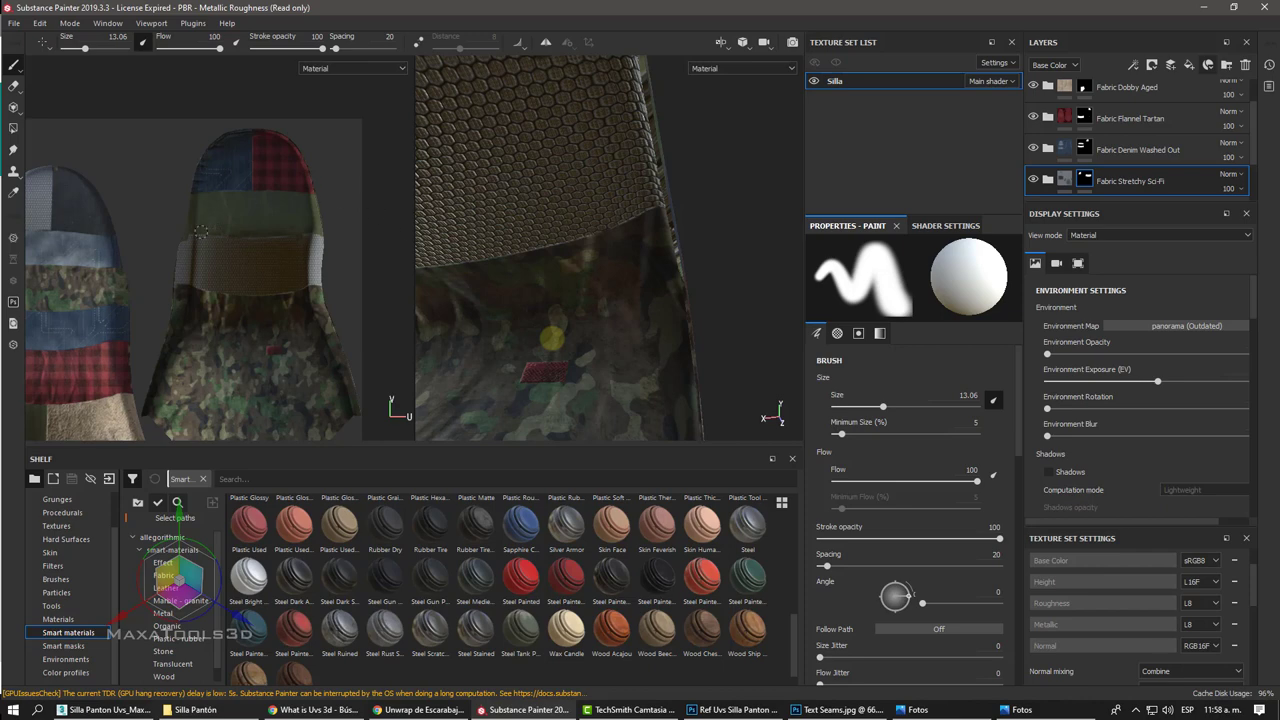
click(44, 26)
key(Right)
key(Right)
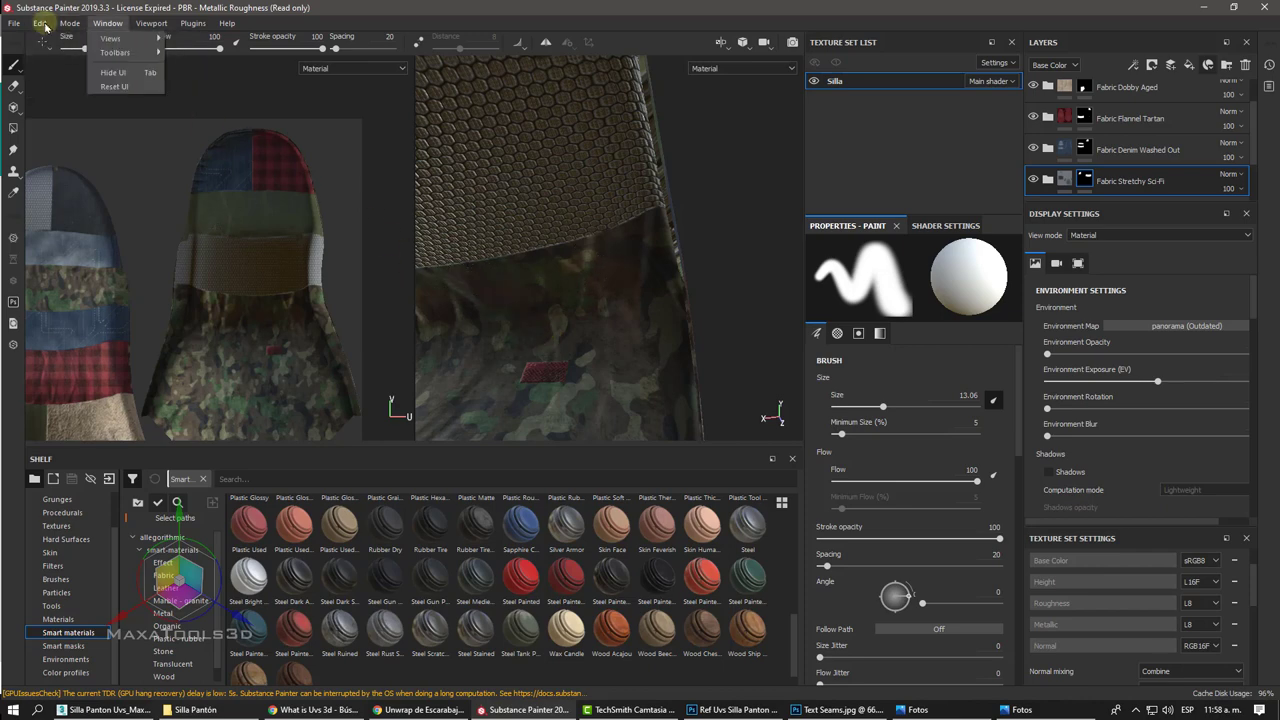
click(47, 28)
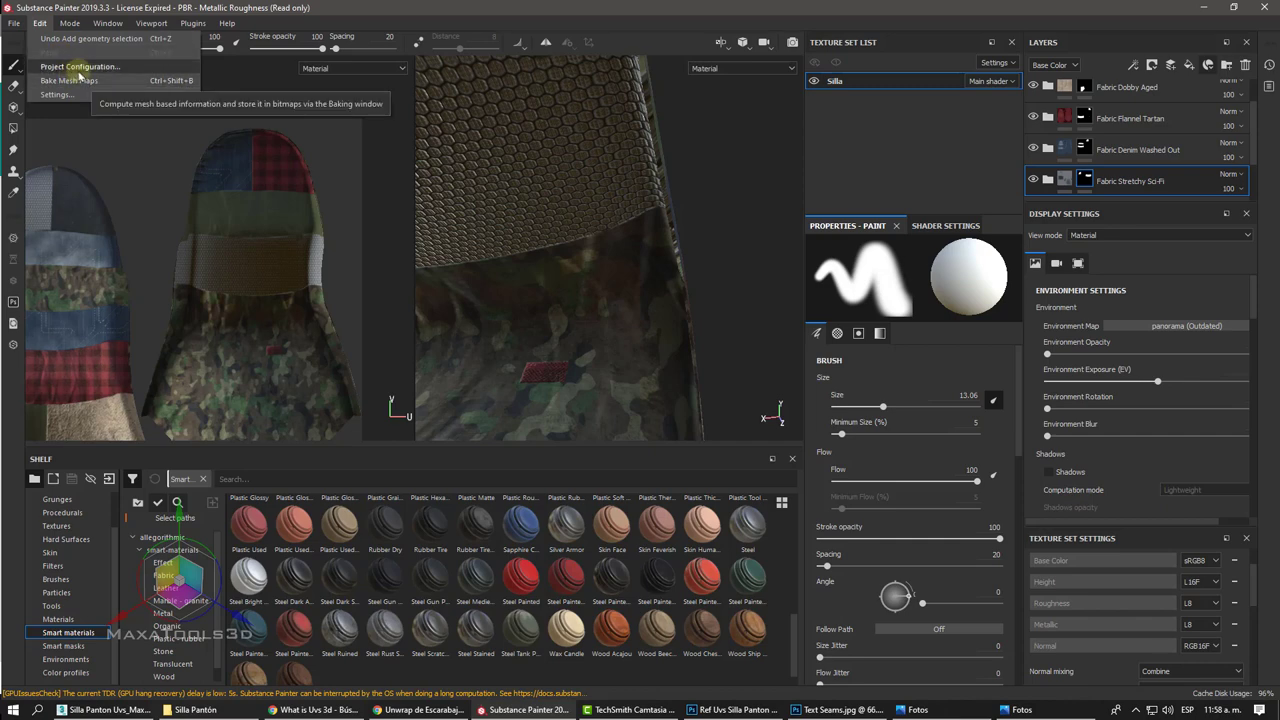
click(98, 67)
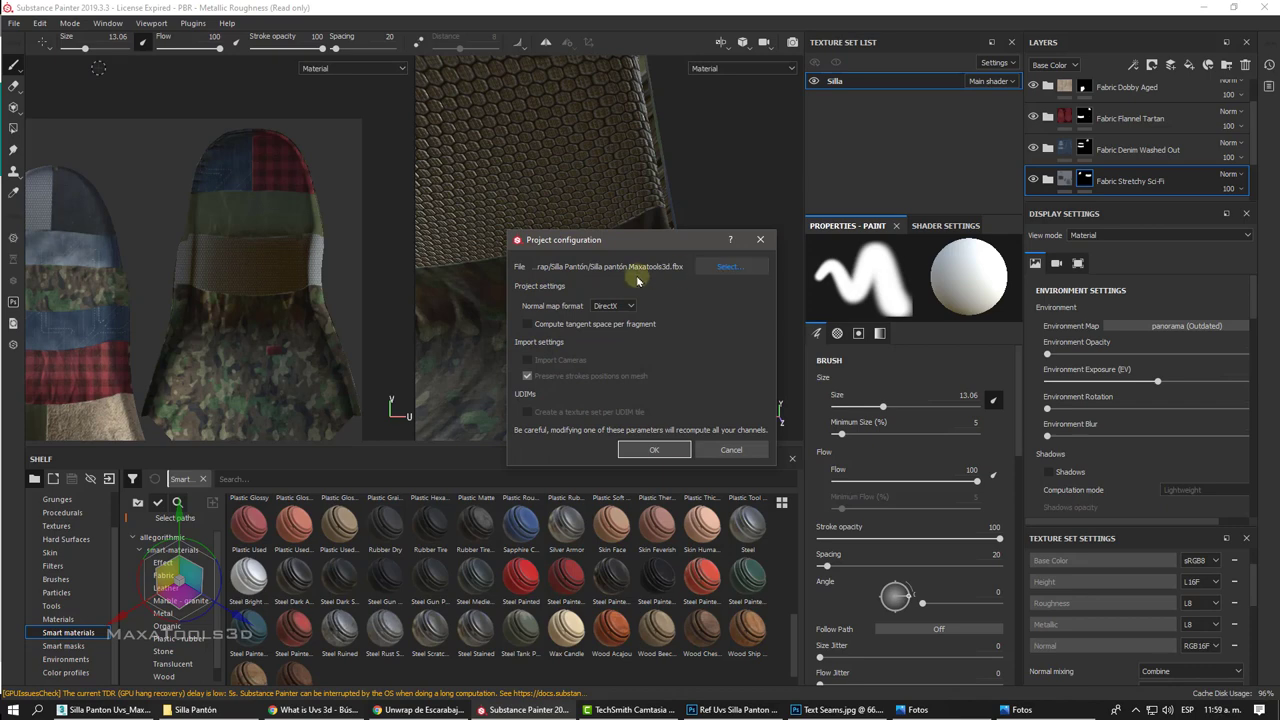
click(728, 449)
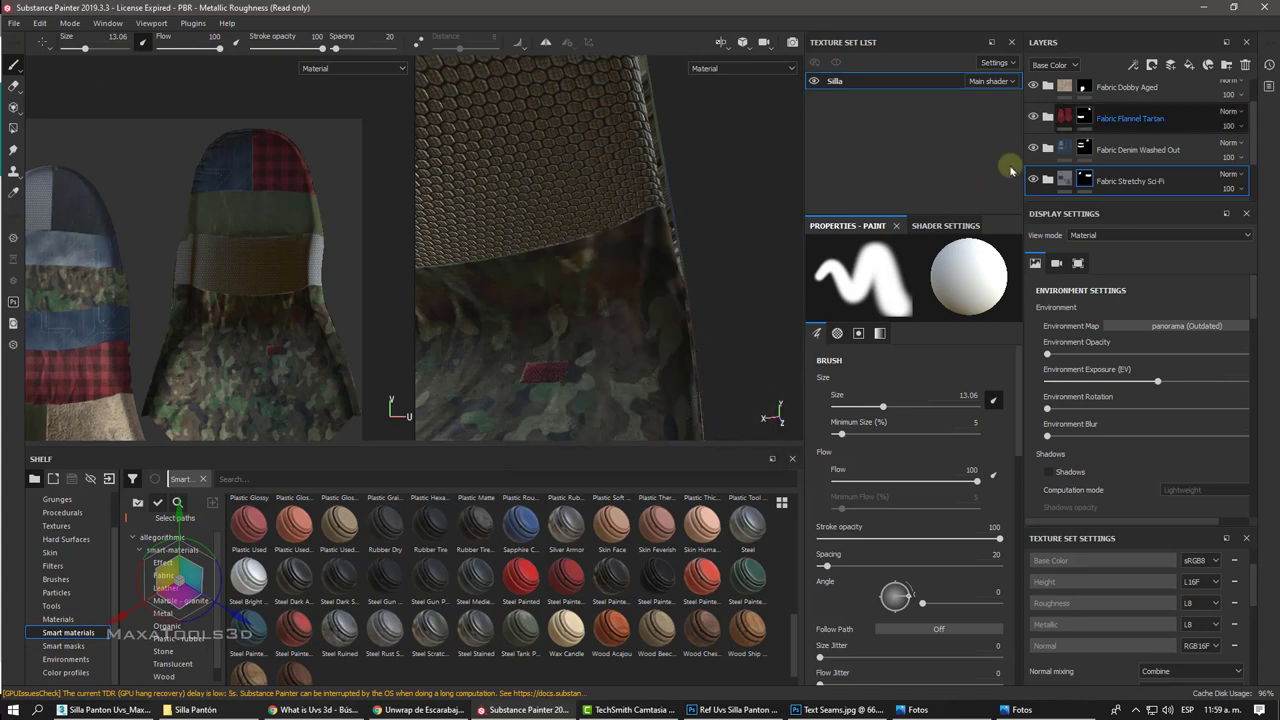
Step: Select the Fabric Flannel Tartan layer and set the Polygon Fill color to 0
click(1068, 115)
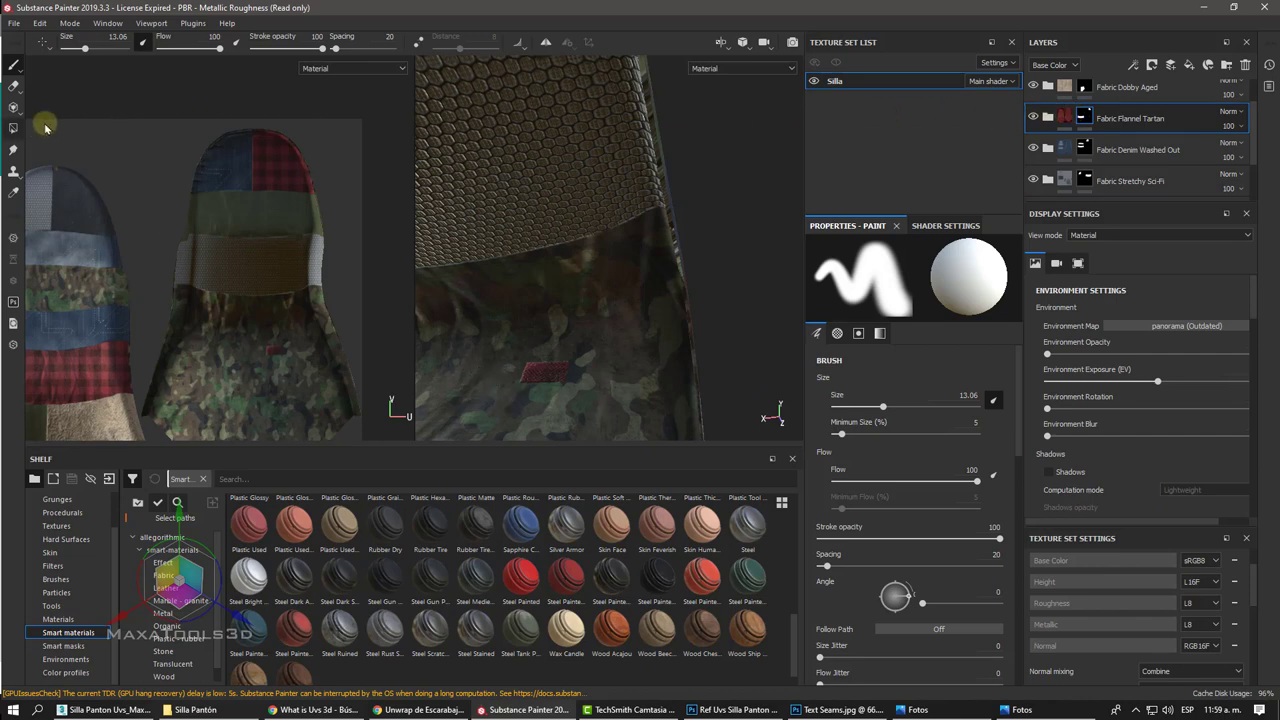
click(9, 128)
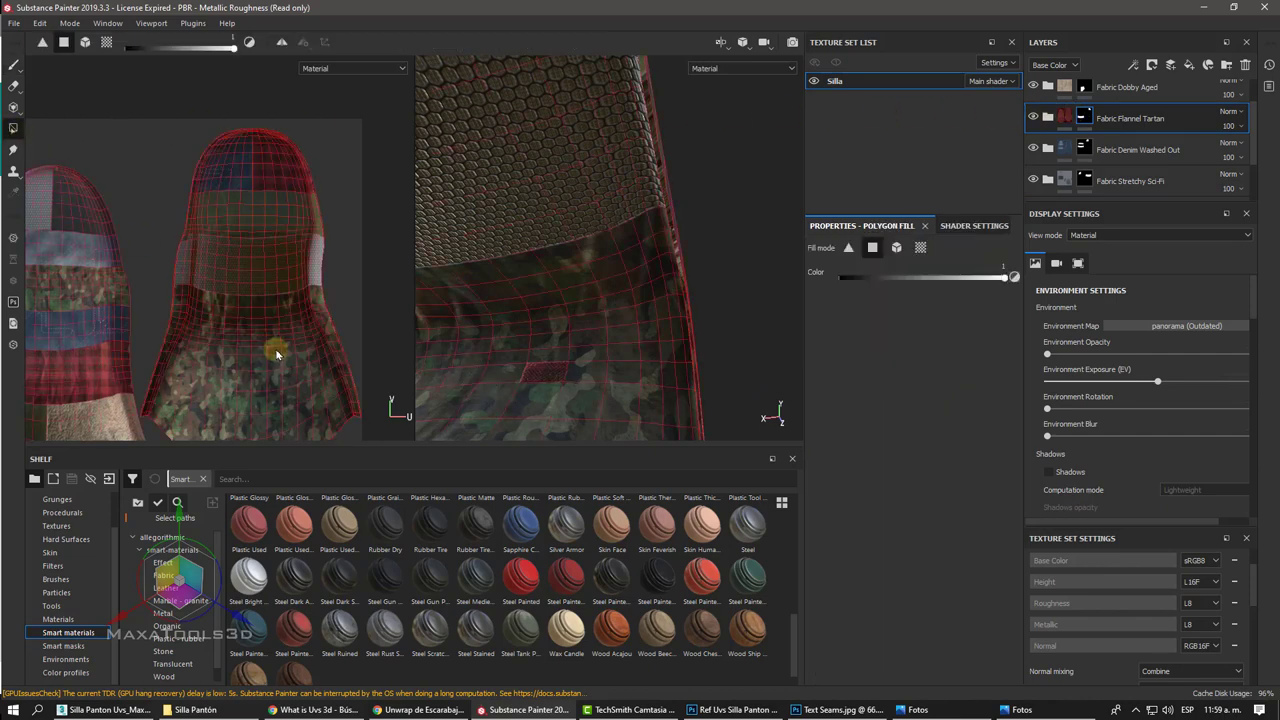
drag(1004, 277, 825, 284)
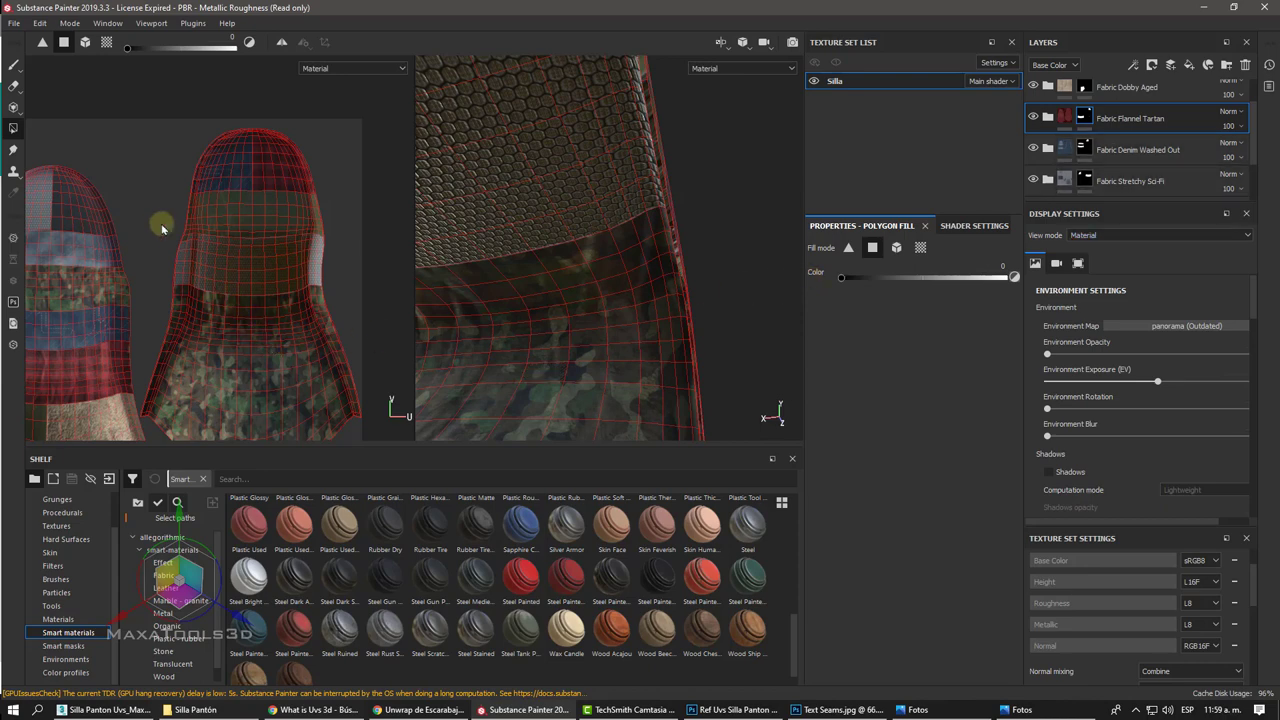
Step: Return to the Paint brush, frame the whole chair, and set brush size to 4.59
click(14, 64)
scroll(667, 241, down, 2)
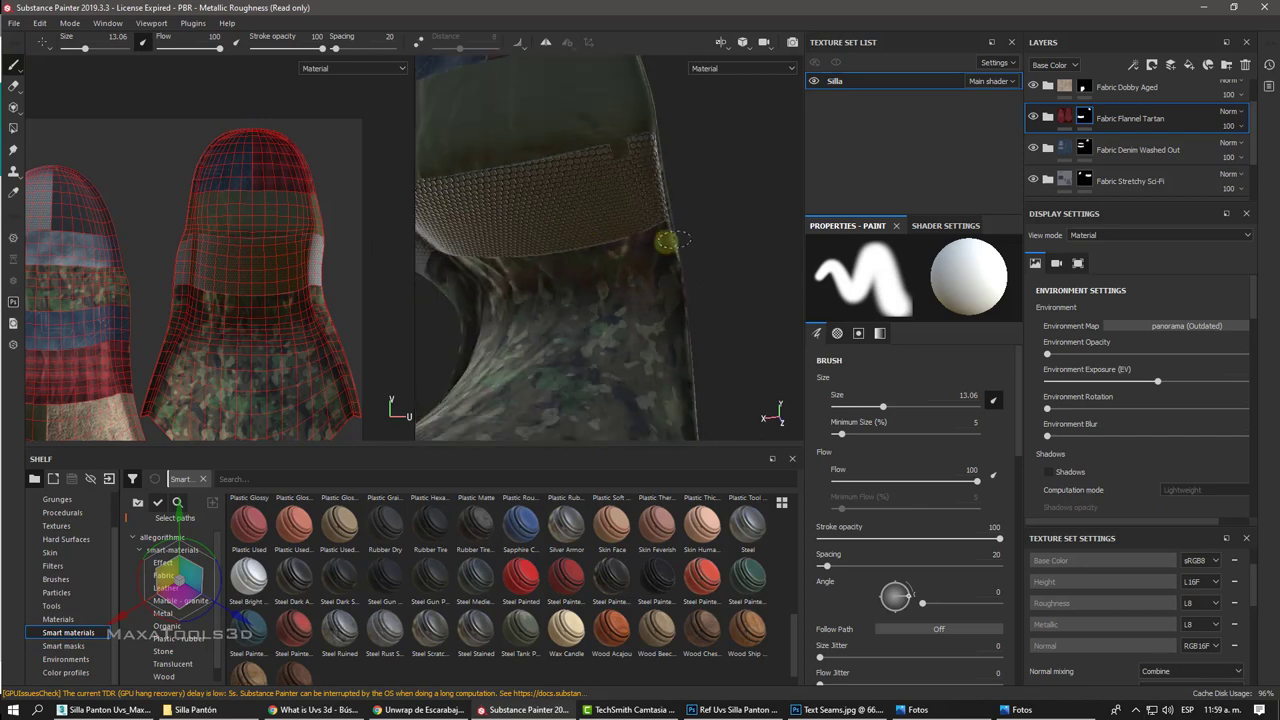
scroll(667, 241, down, 2)
scroll(649, 271, down, 2)
scroll(674, 220, down, 2)
scroll(630, 250, down, 1)
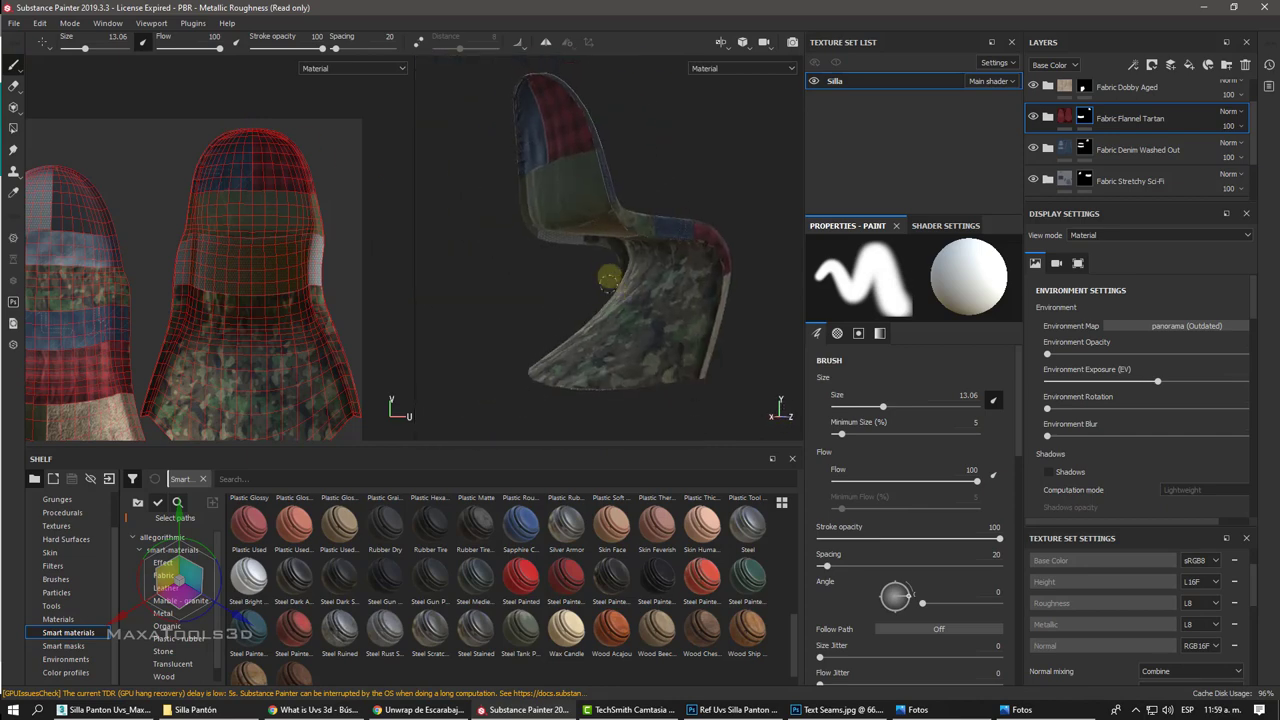
mouse_move(608, 278)
alt+mouse_down()
mouse_move(563, 271)
mouse_move(618, 299)
alt+mouse_up()
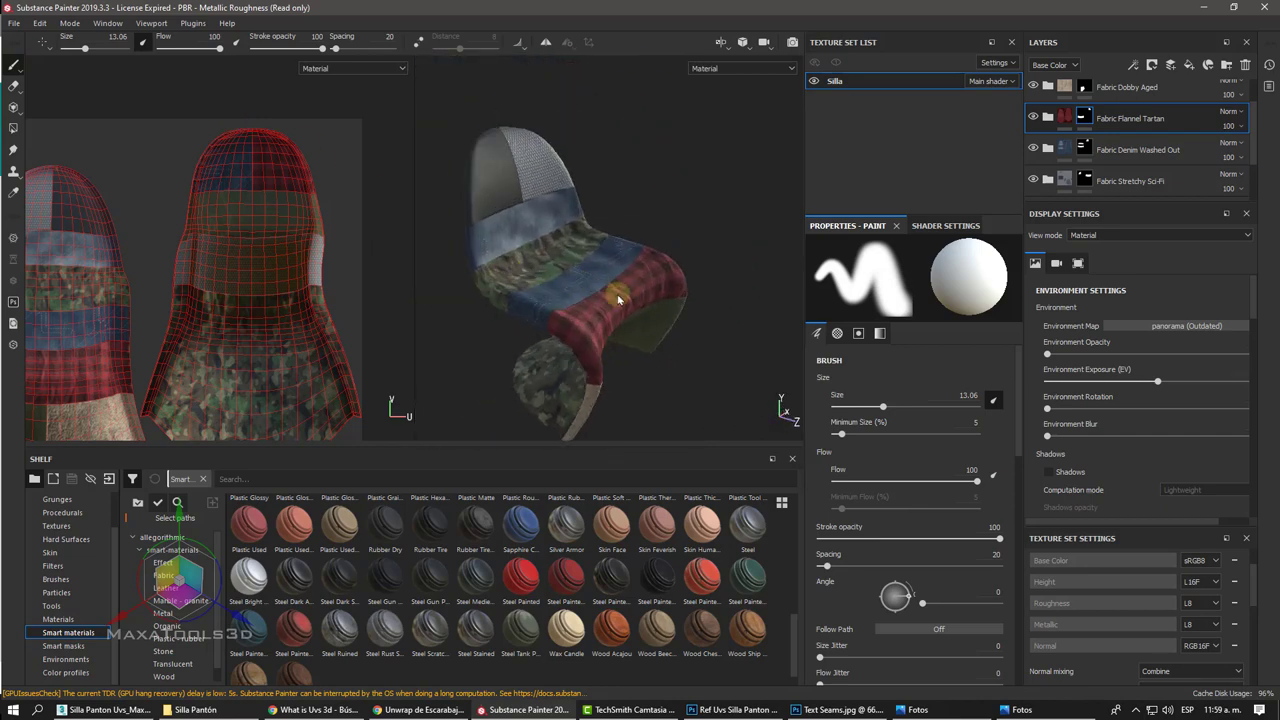
drag(882, 406, 862, 406)
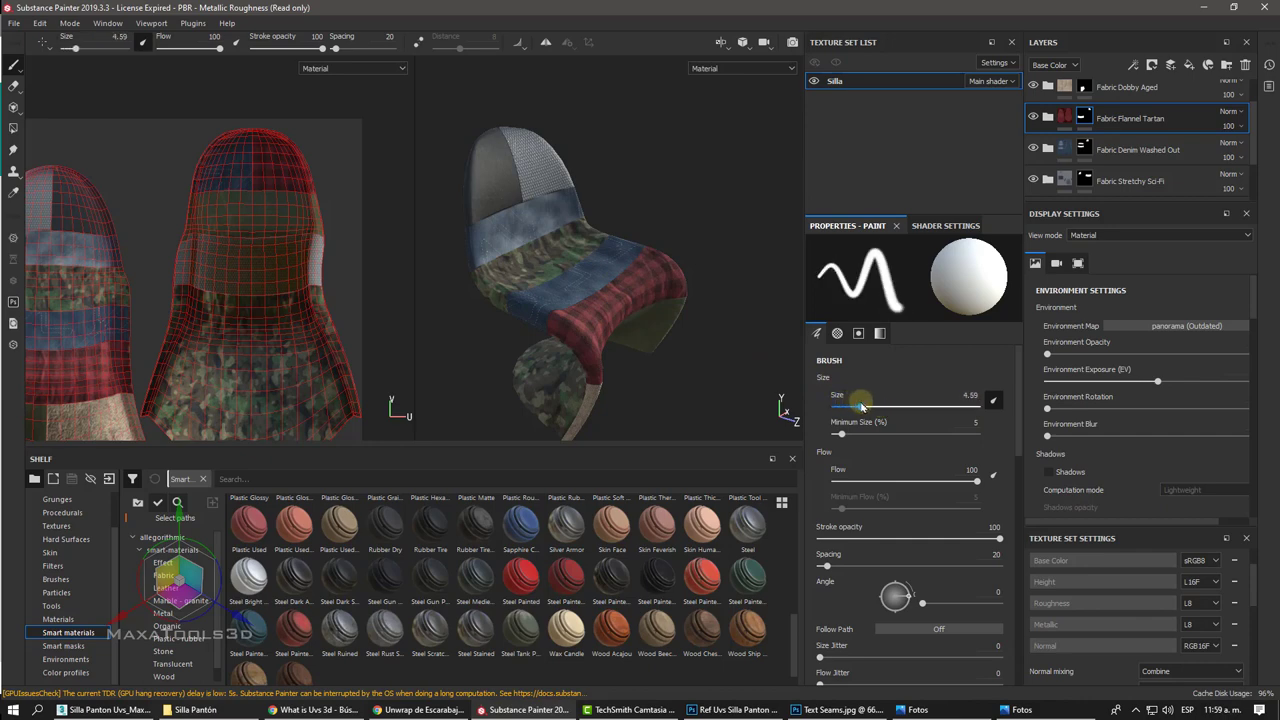
Step: Keep the brush flow at 100 and browse the available brush alpha shapes
mouse_move(955, 481)
mouse_down()
mouse_move(886, 481)
mouse_move(985, 481)
mouse_up()
scroll(893, 407, down, 5)
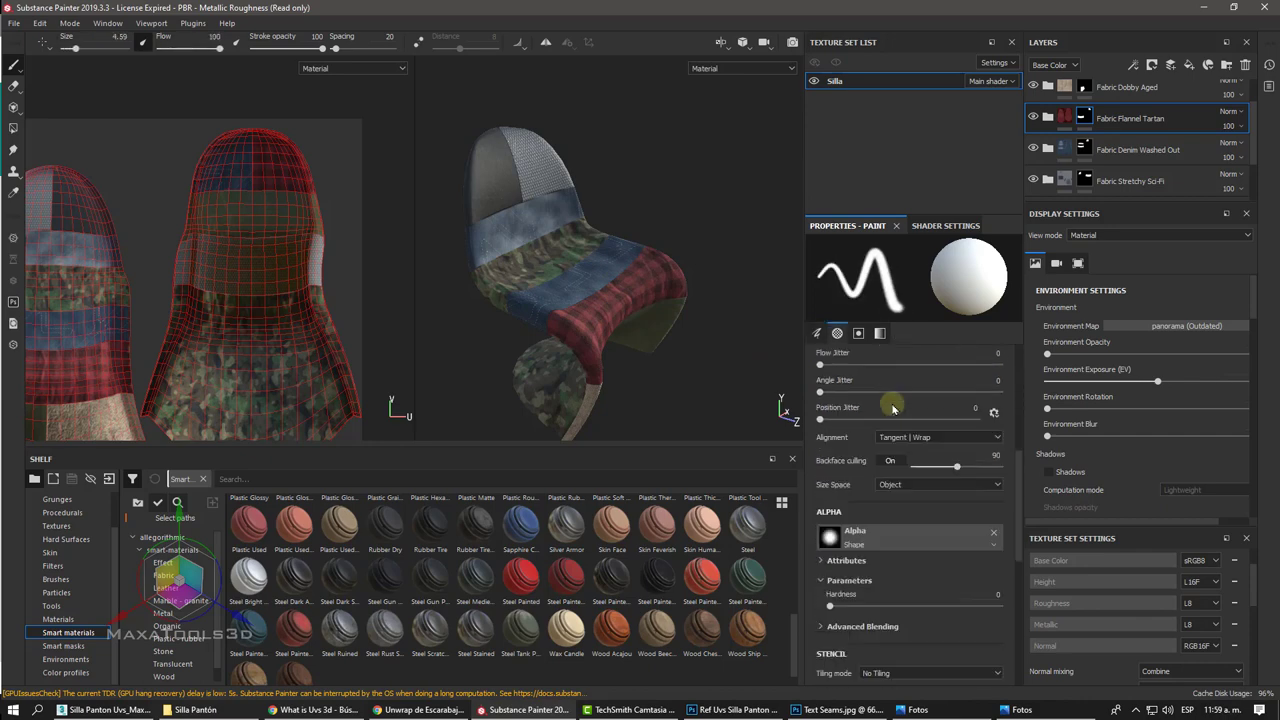
scroll(893, 407, down, 2)
click(905, 458)
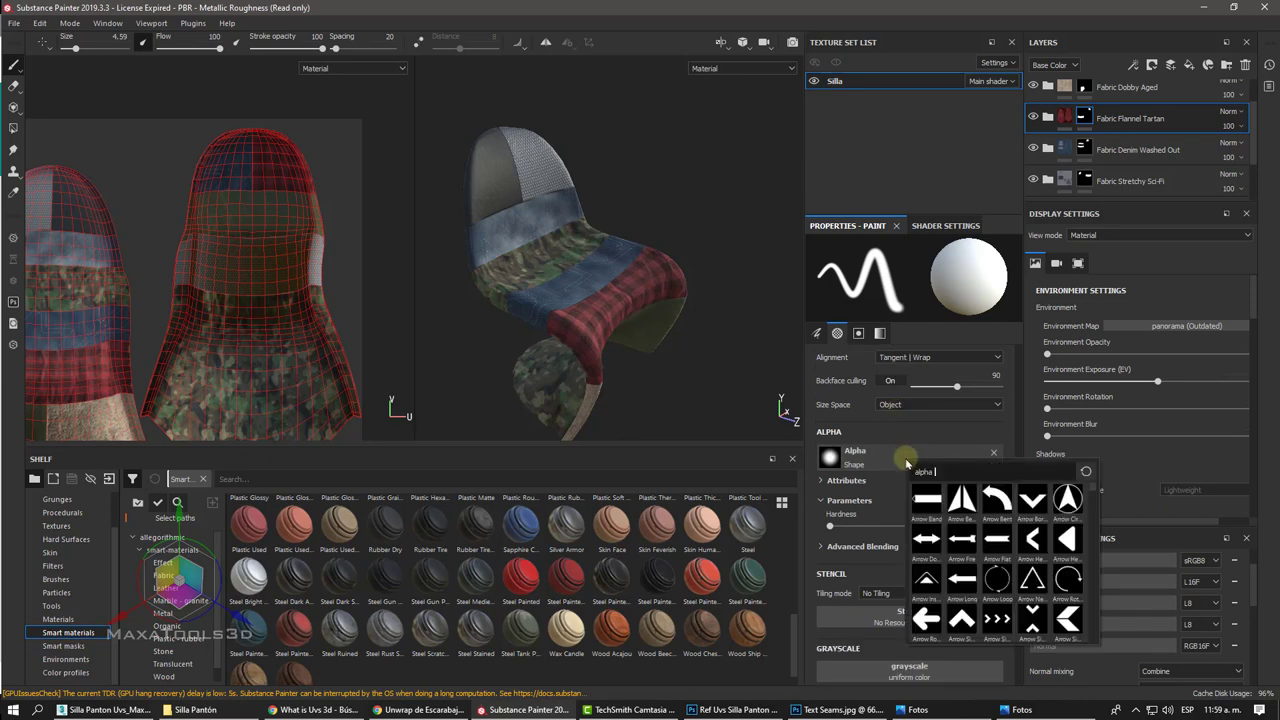
scroll(1056, 544, down, 3)
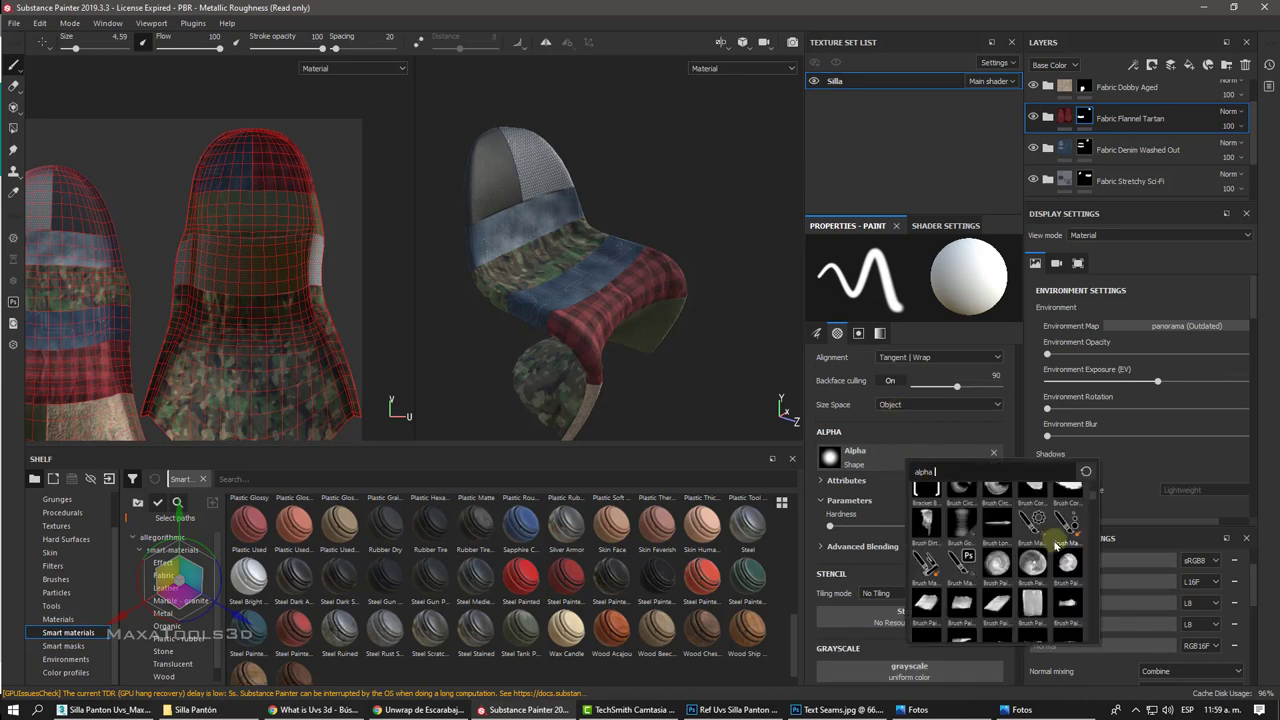
scroll(1056, 541, down, 2)
scroll(1056, 541, down, 2)
scroll(1056, 543, up, 4)
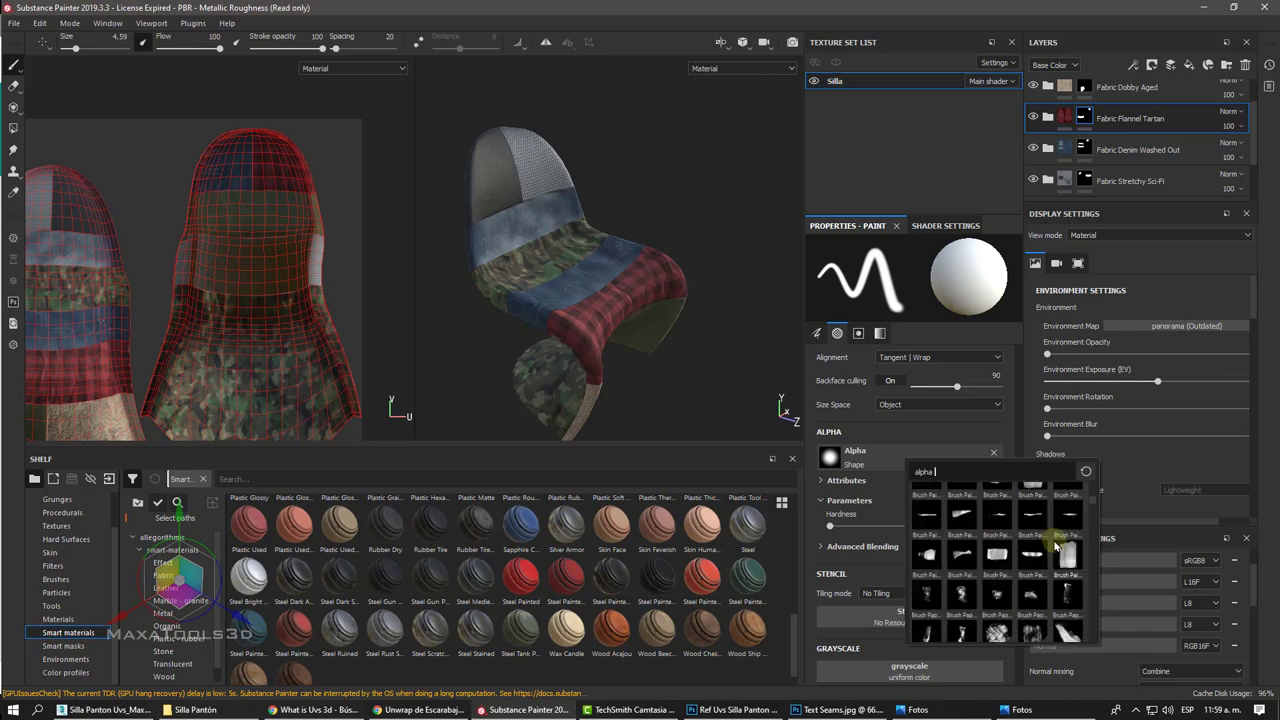
scroll(1056, 543, up, 3)
scroll(1056, 544, down, 2)
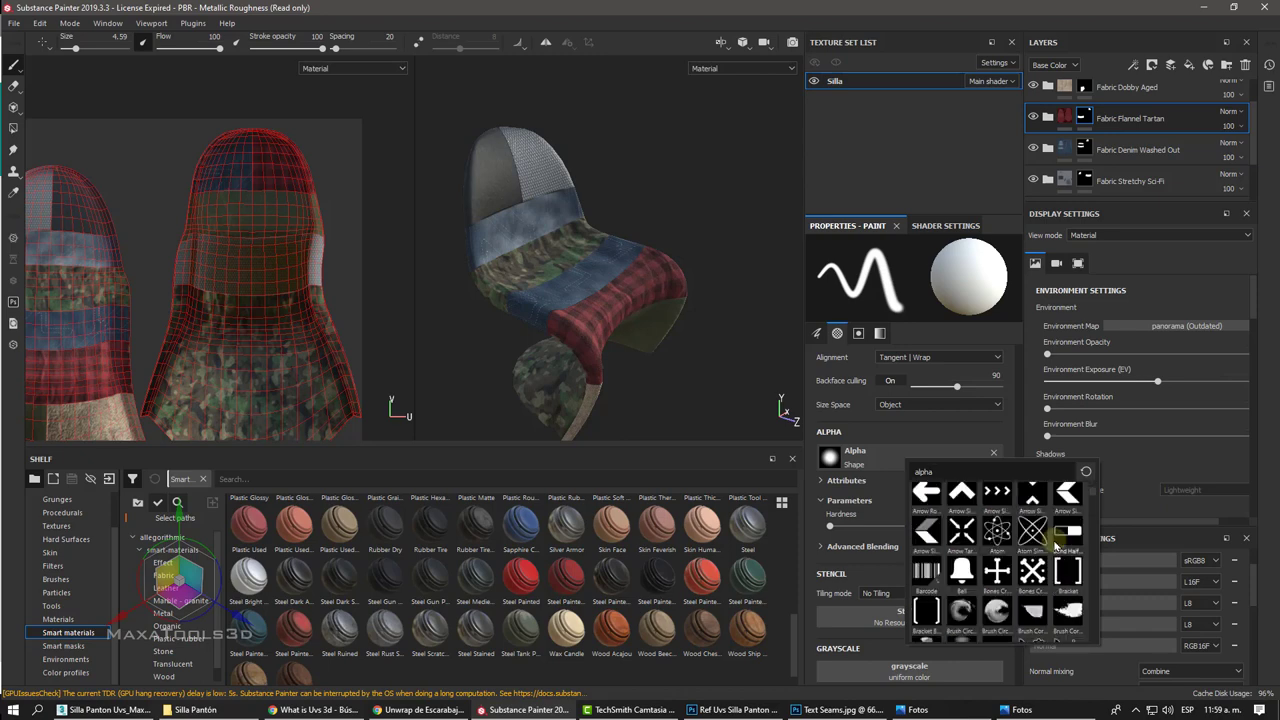
scroll(1056, 544, down, 2)
scroll(1056, 544, down, 2)
scroll(1056, 543, down, 2)
scroll(1055, 543, down, 2)
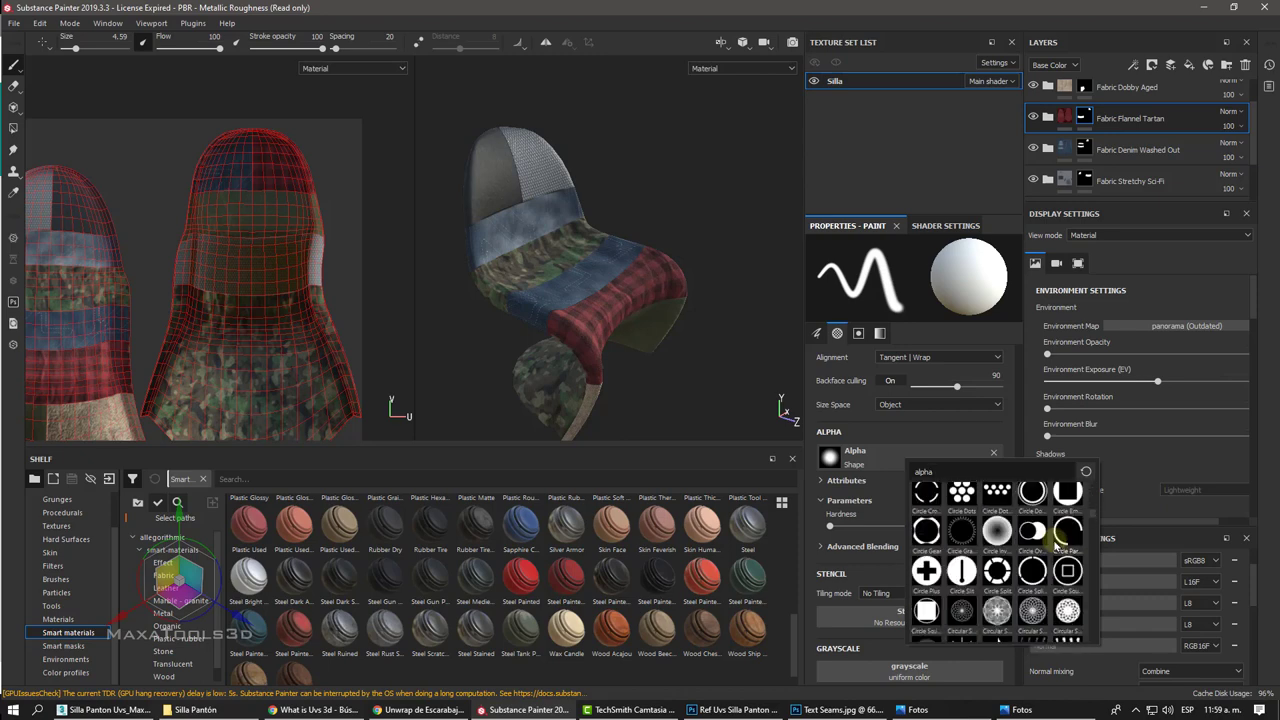
scroll(1055, 543, down, 2)
scroll(1056, 543, down, 2)
scroll(1056, 543, down, 2)
scroll(1055, 543, down, 2)
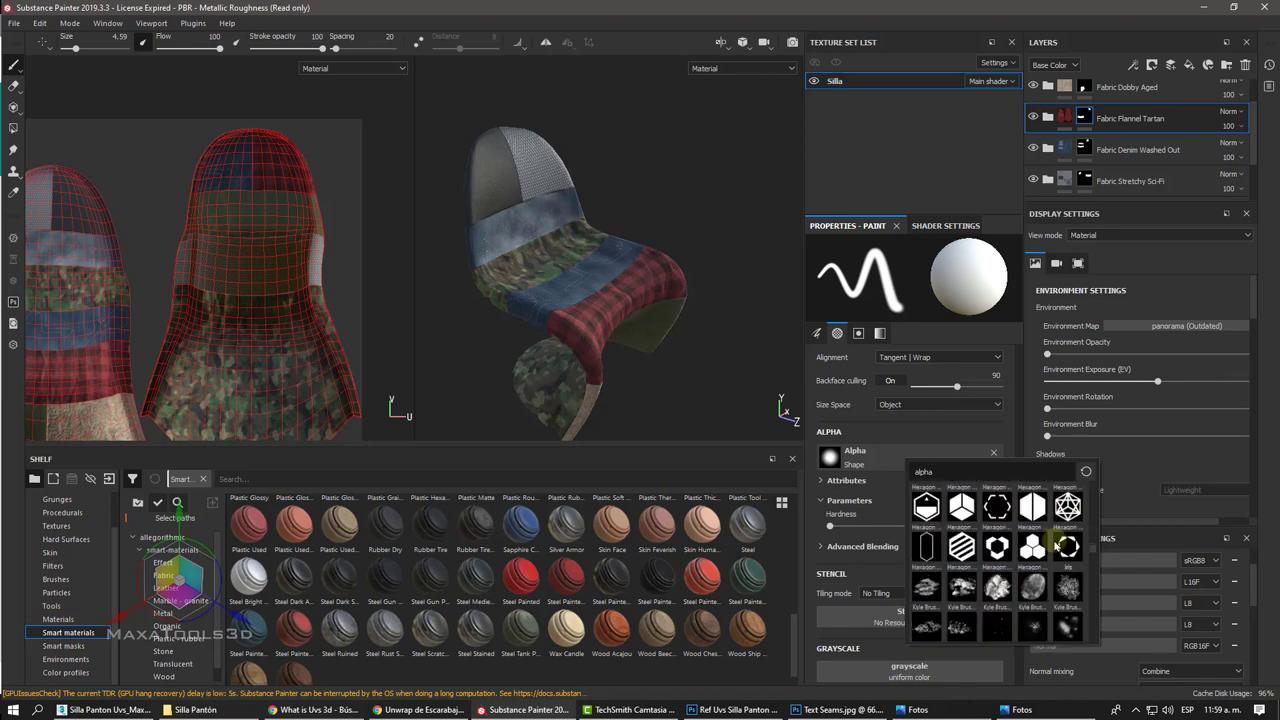
scroll(1055, 543, down, 2)
scroll(1055, 543, down, 2)
scroll(1055, 543, down, 2)
scroll(1056, 543, up, 1)
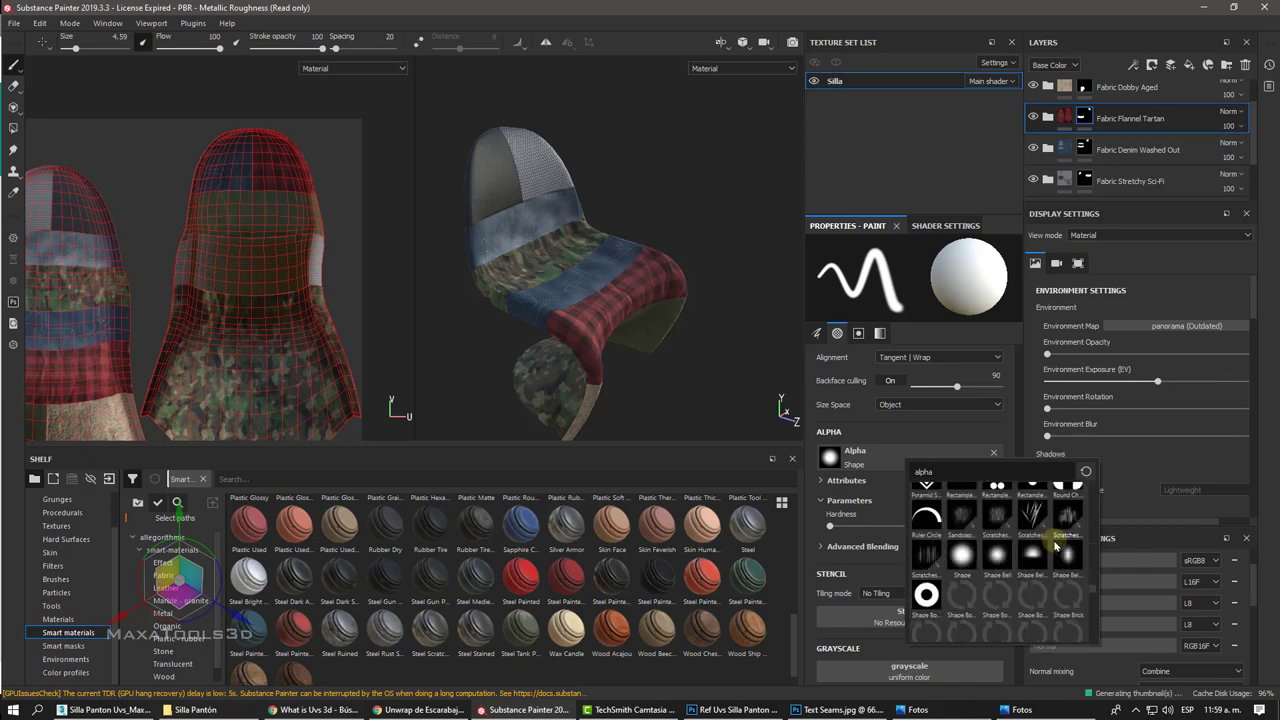
scroll(1056, 543, up, 1)
scroll(1056, 543, up, 1)
scroll(1056, 543, up, 3)
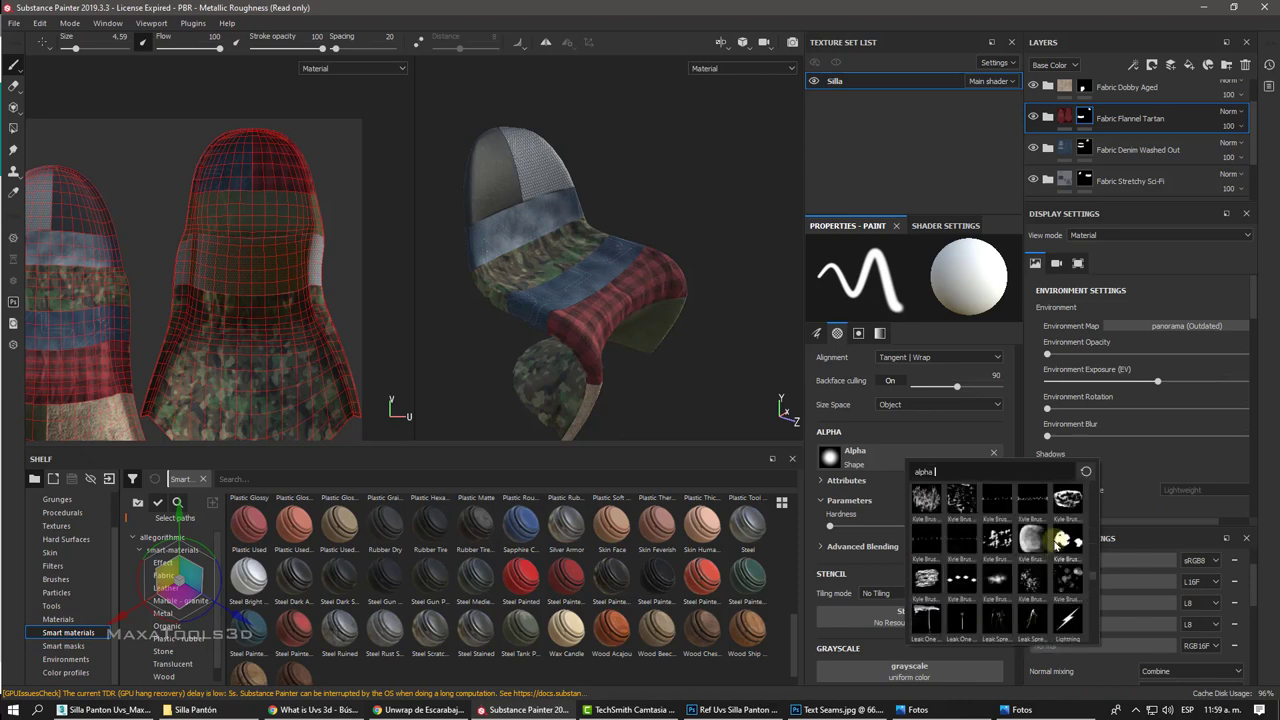
Step: Look through the UV and patchwork texture image search results in Chrome
click(315, 709)
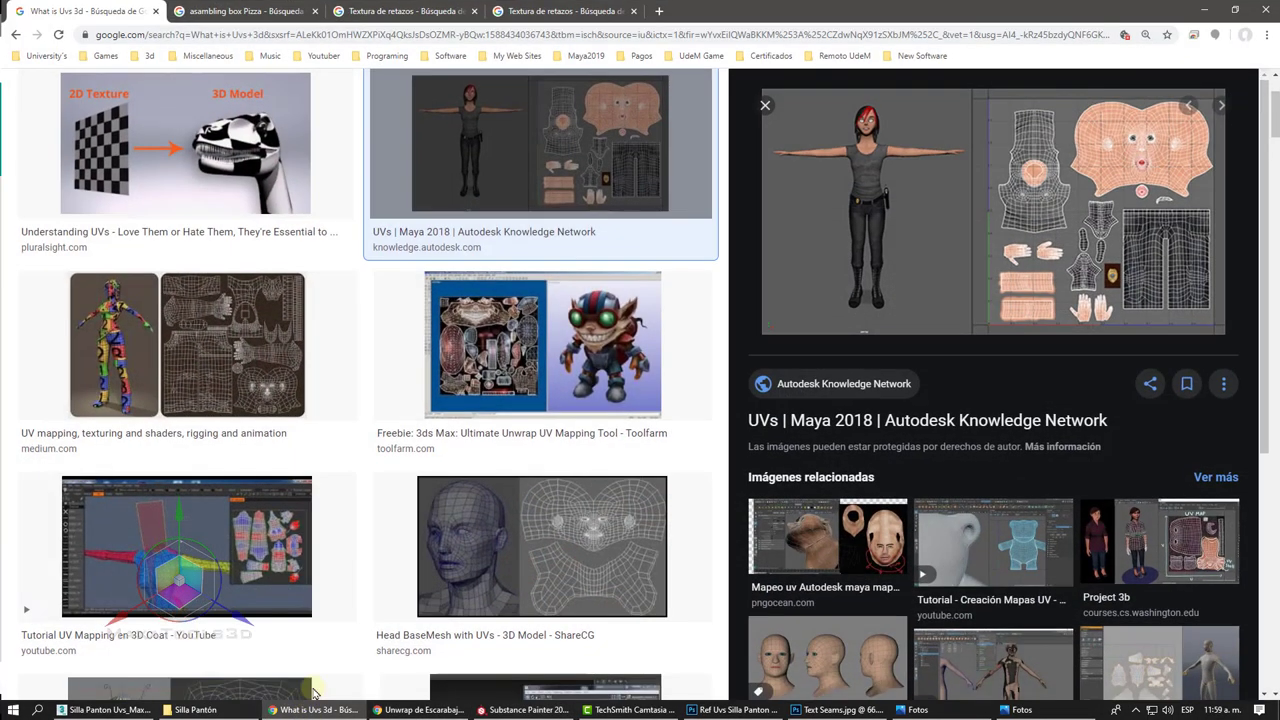
click(525, 11)
click(425, 11)
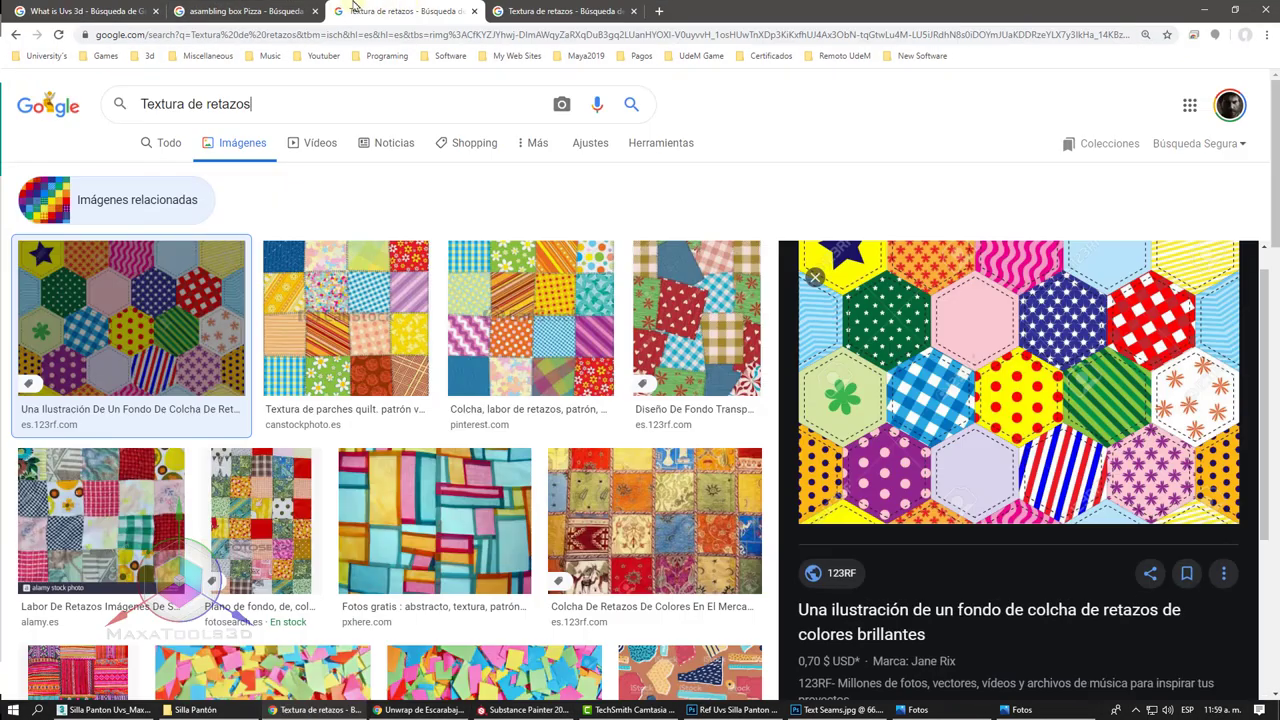
click(252, 9)
Step: From the Silla Pantón folder, open Tex Maps and view the first stitch chart full size
click(195, 709)
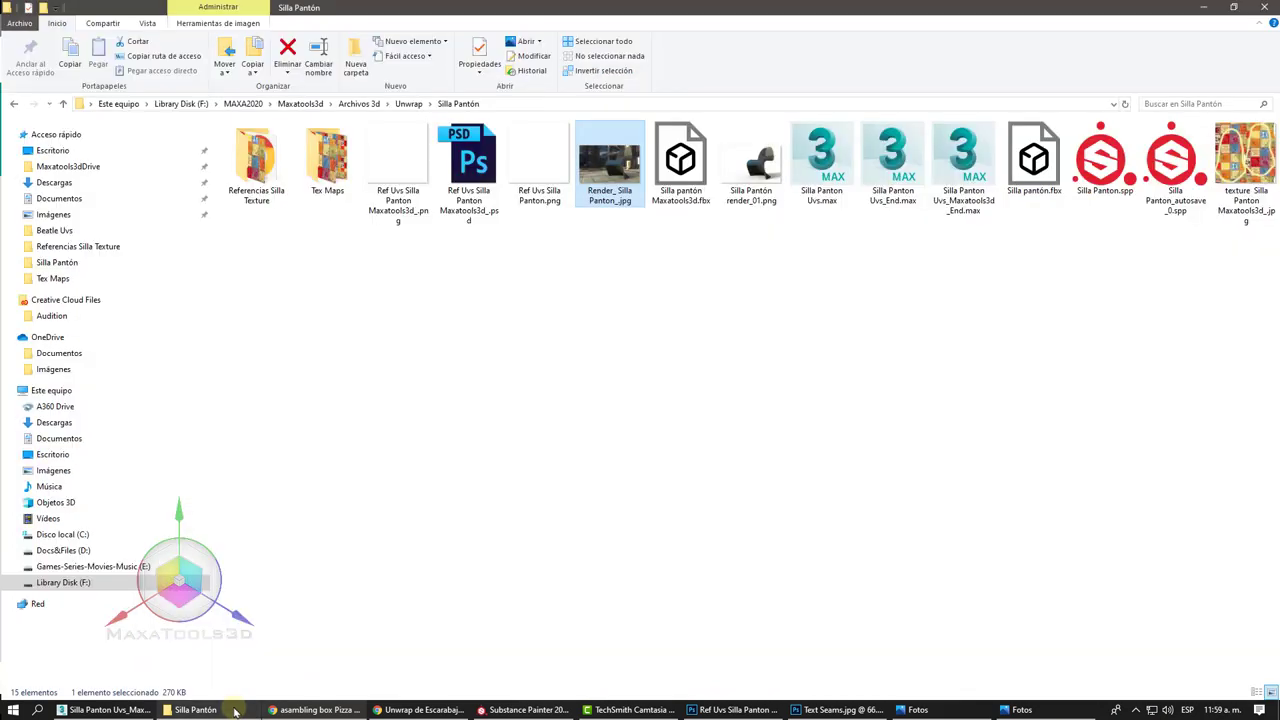
double_click(258, 162)
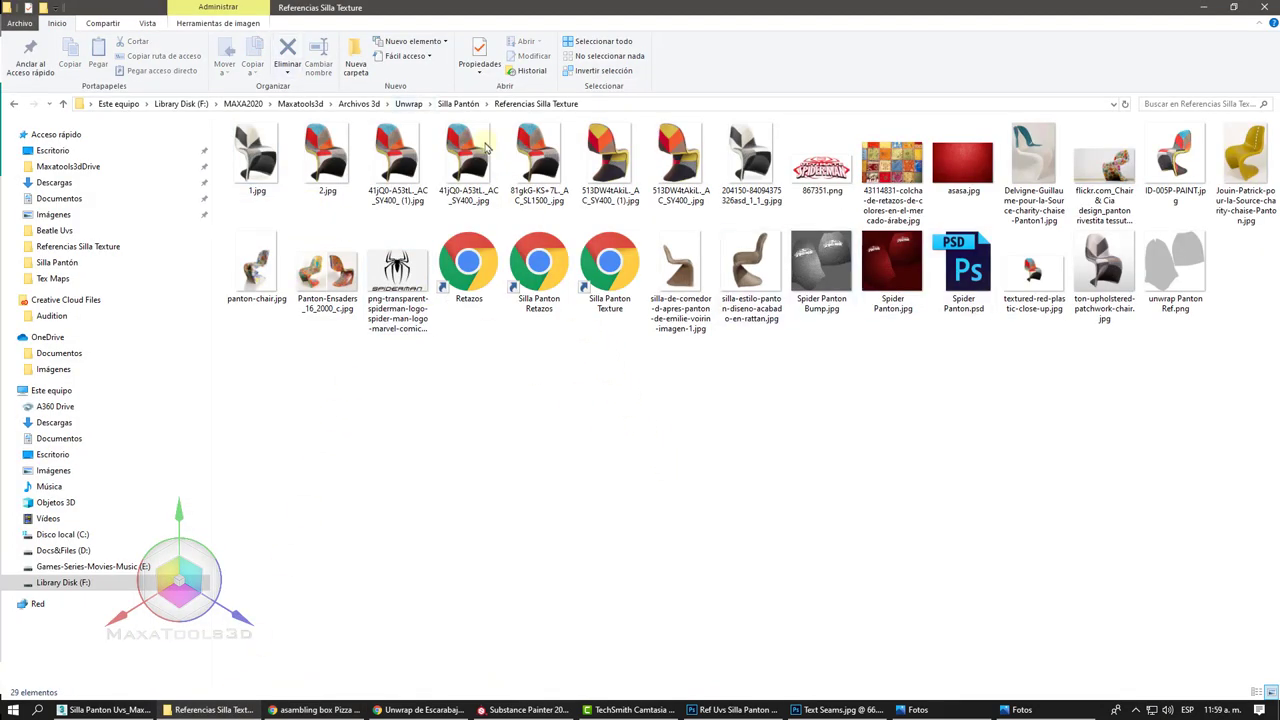
click(458, 104)
double_click(327, 158)
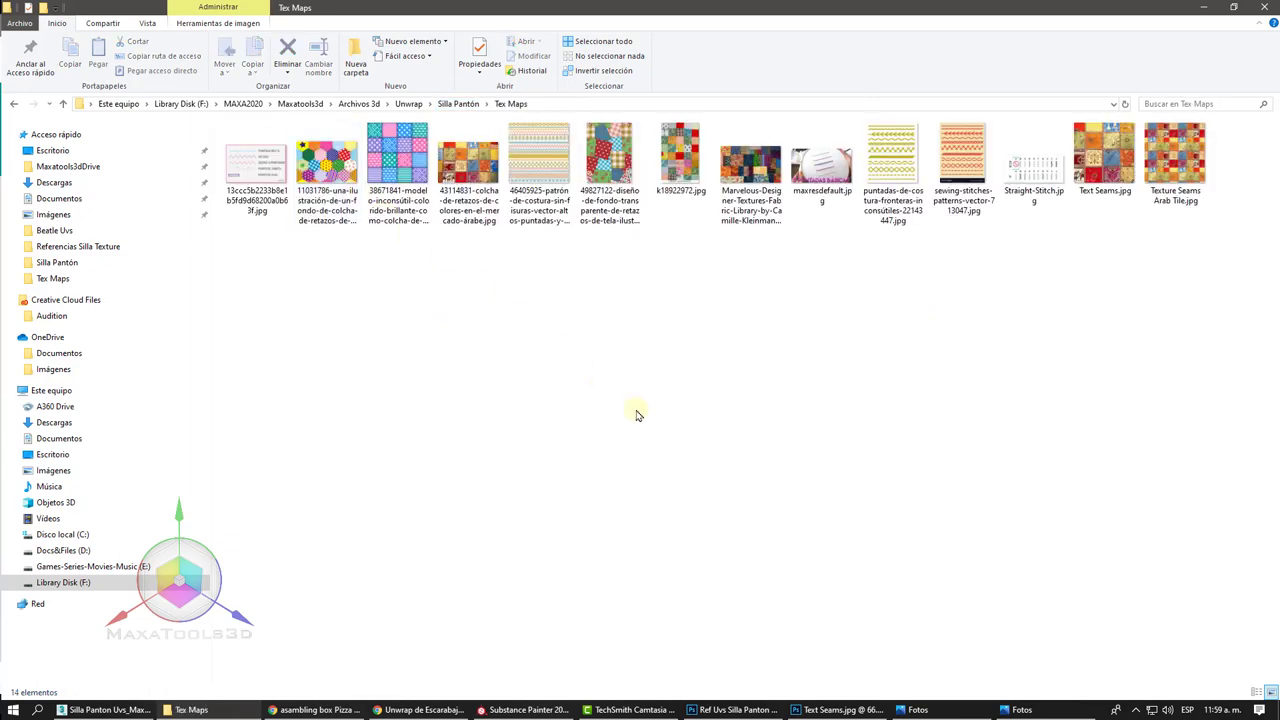
double_click(253, 182)
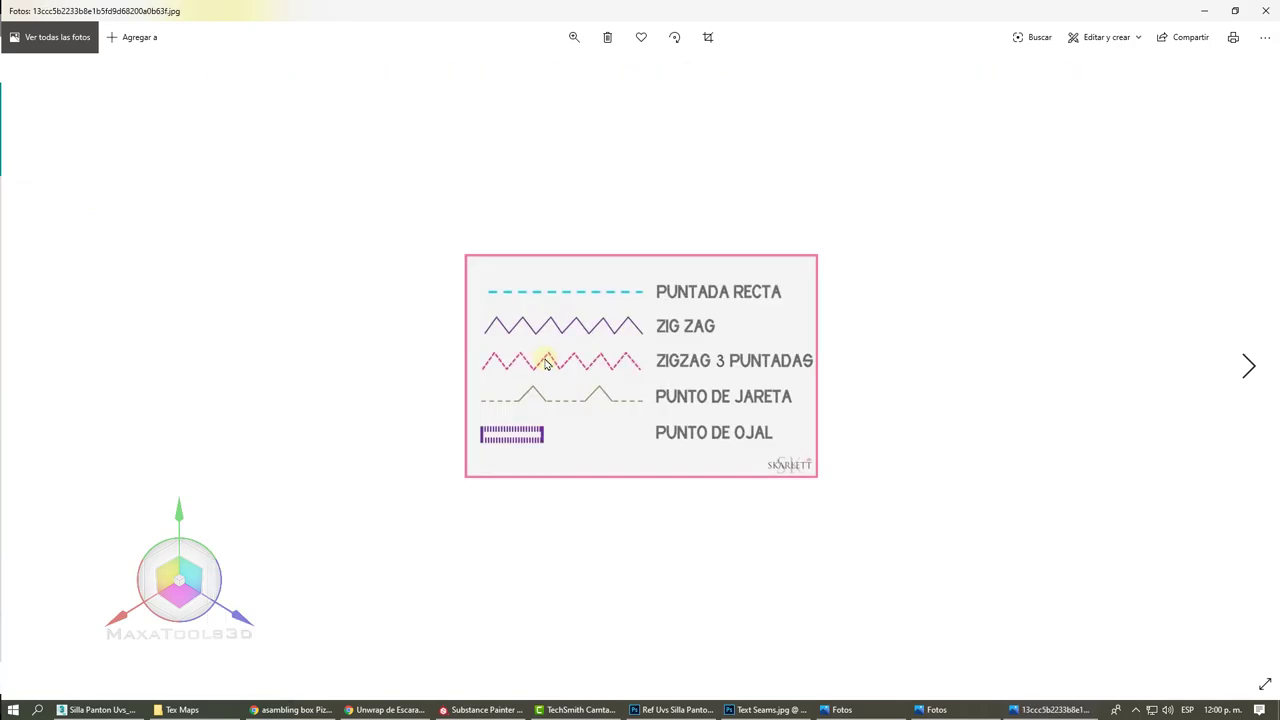
Step: Step to the next stitch pattern image in Photos, then minimize the viewer
key(Right)
key(Right)
key(Right)
key(Right)
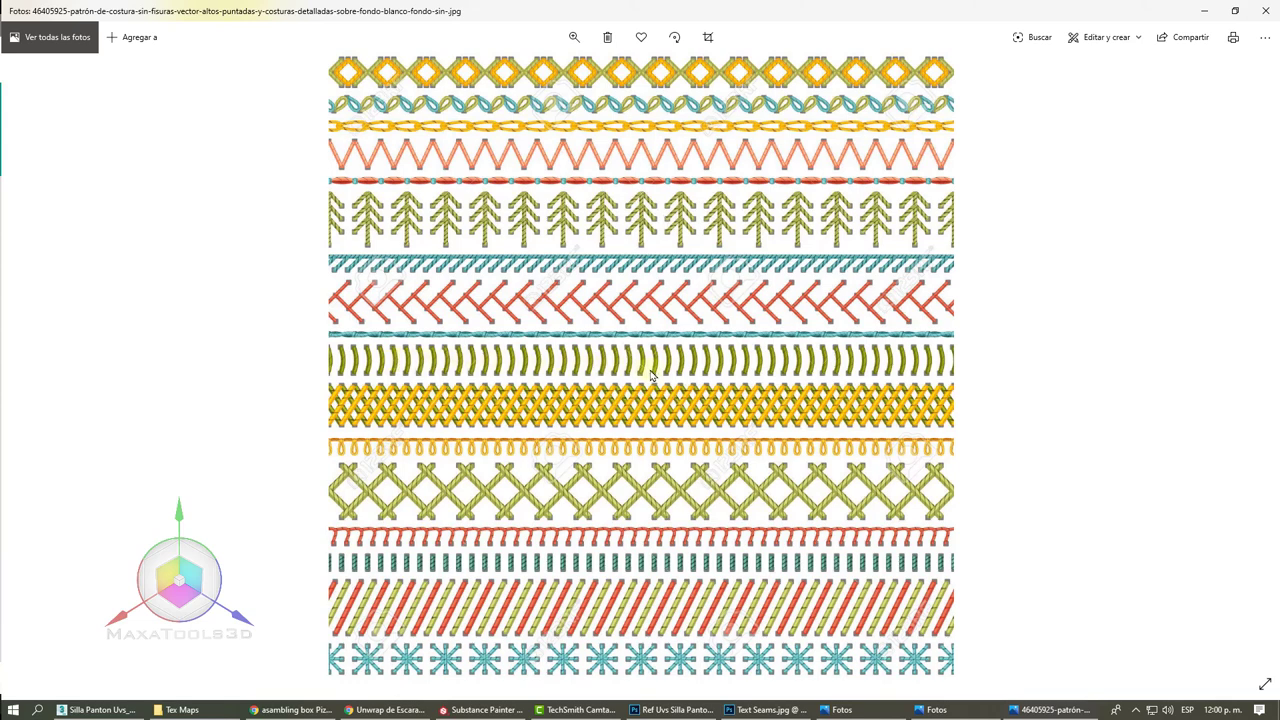
click(1207, 12)
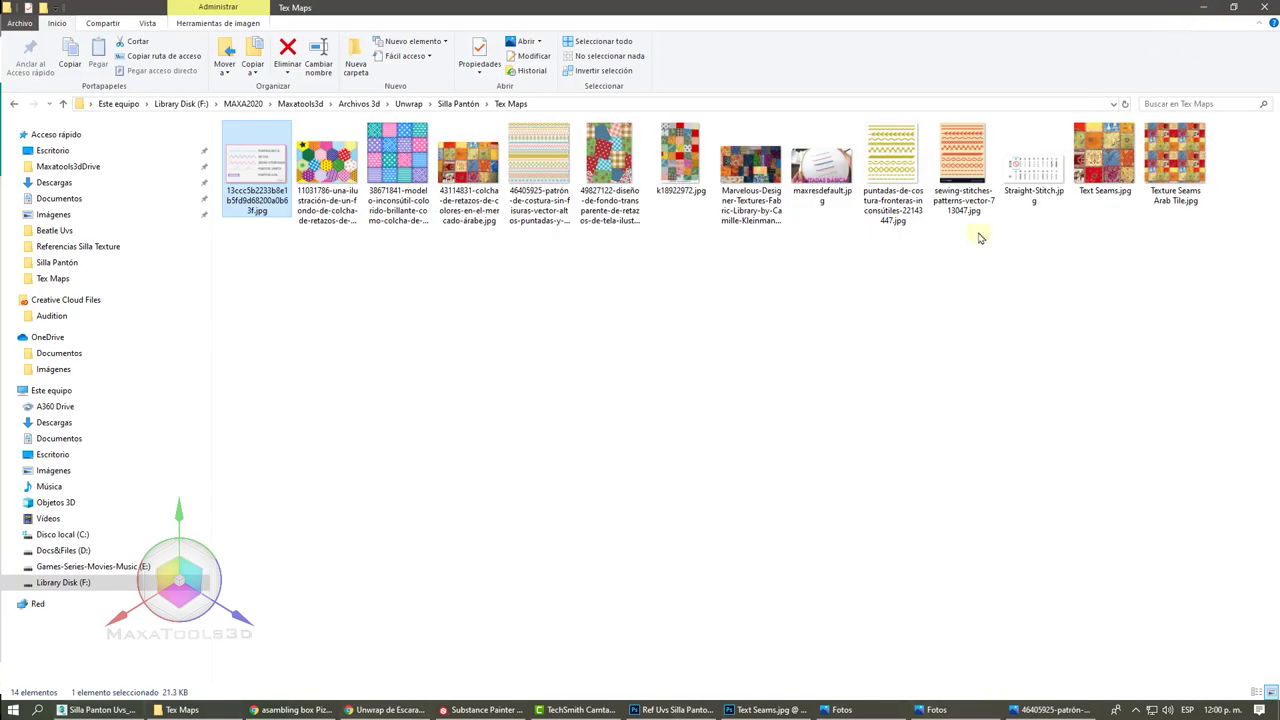
Step: Back in Substance Painter, give the paint brush the Shape Capsule alpha
click(500, 709)
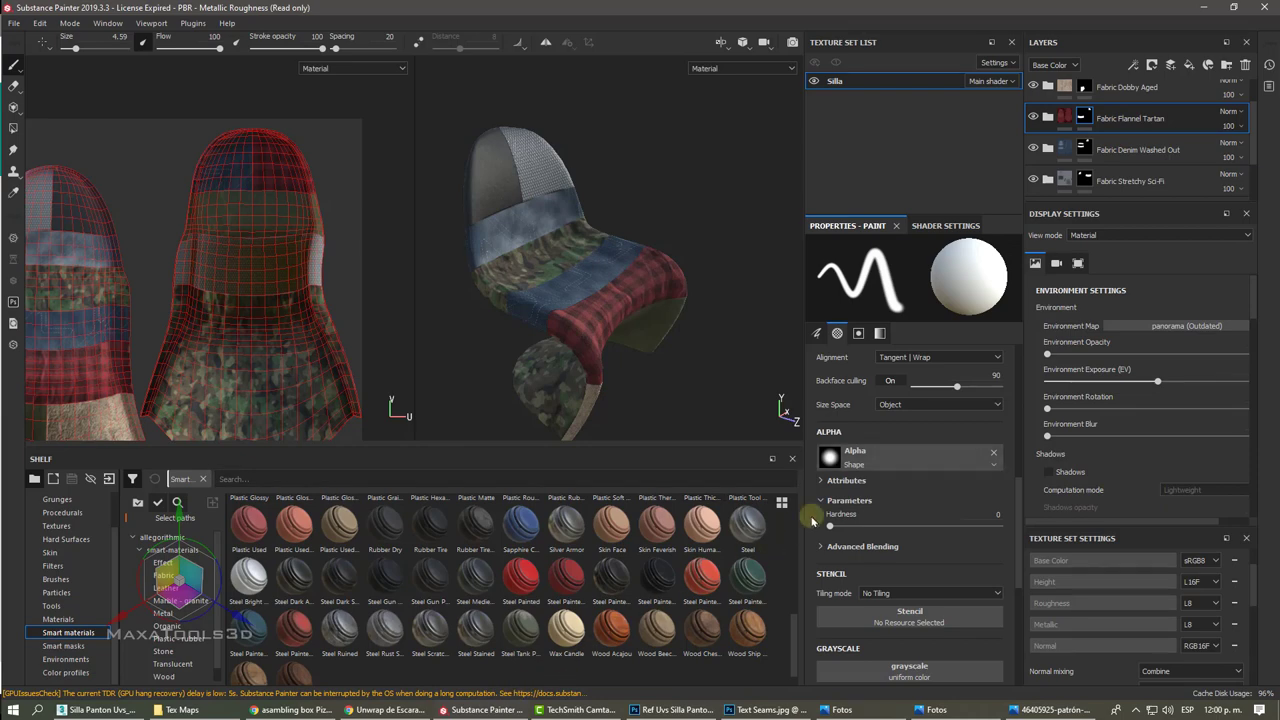
scroll(904, 464, down, 3)
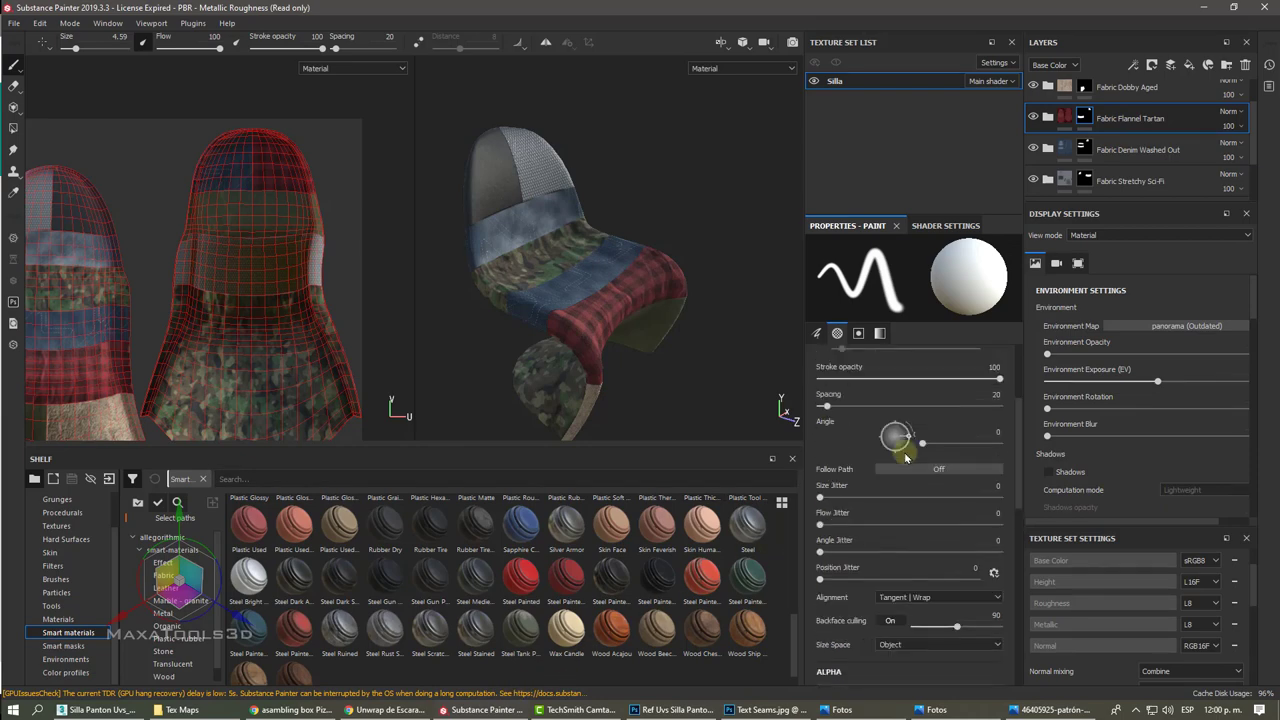
scroll(900, 430, up, 4)
scroll(906, 457, down, 2)
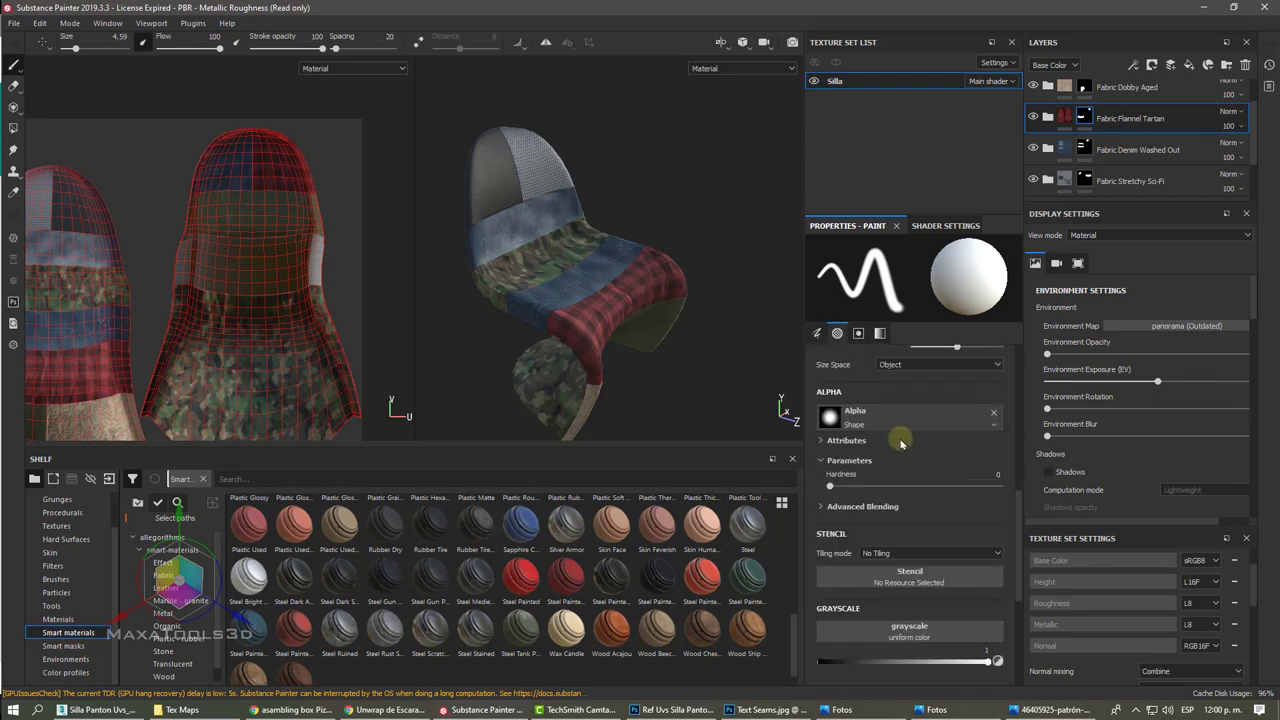
click(895, 424)
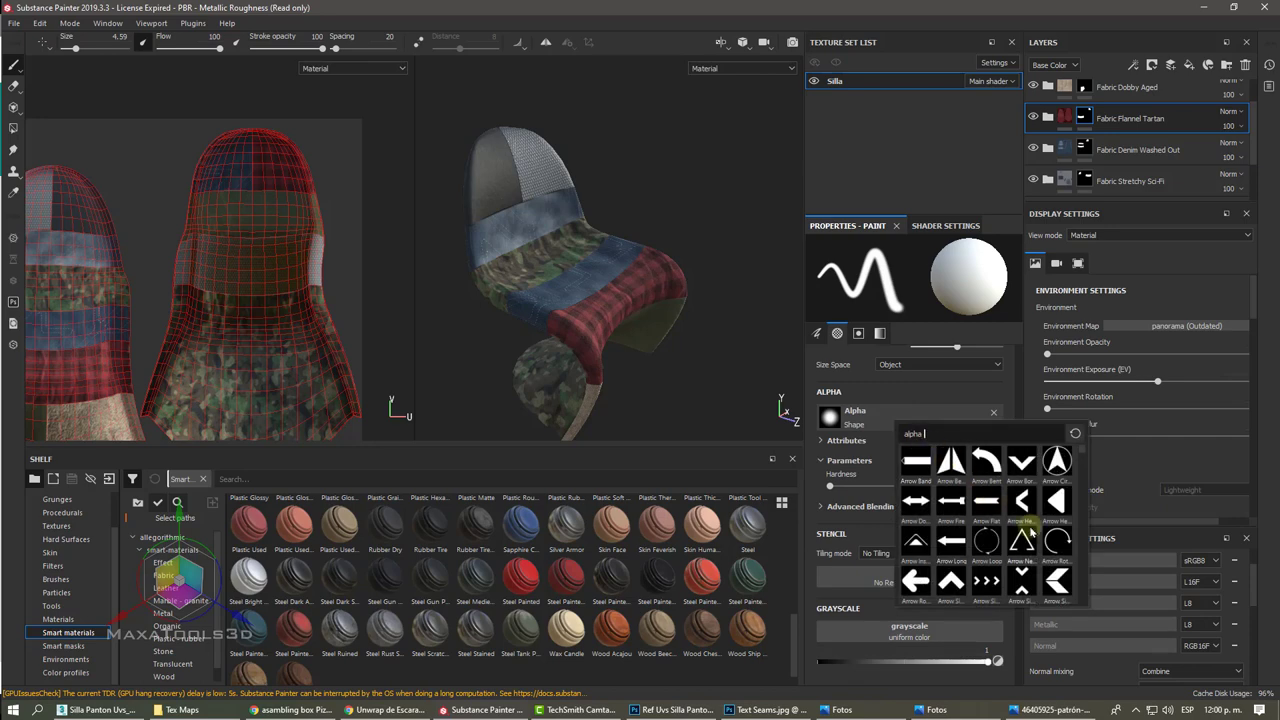
scroll(1031, 532, down, 3)
scroll(1024, 532, down, 5)
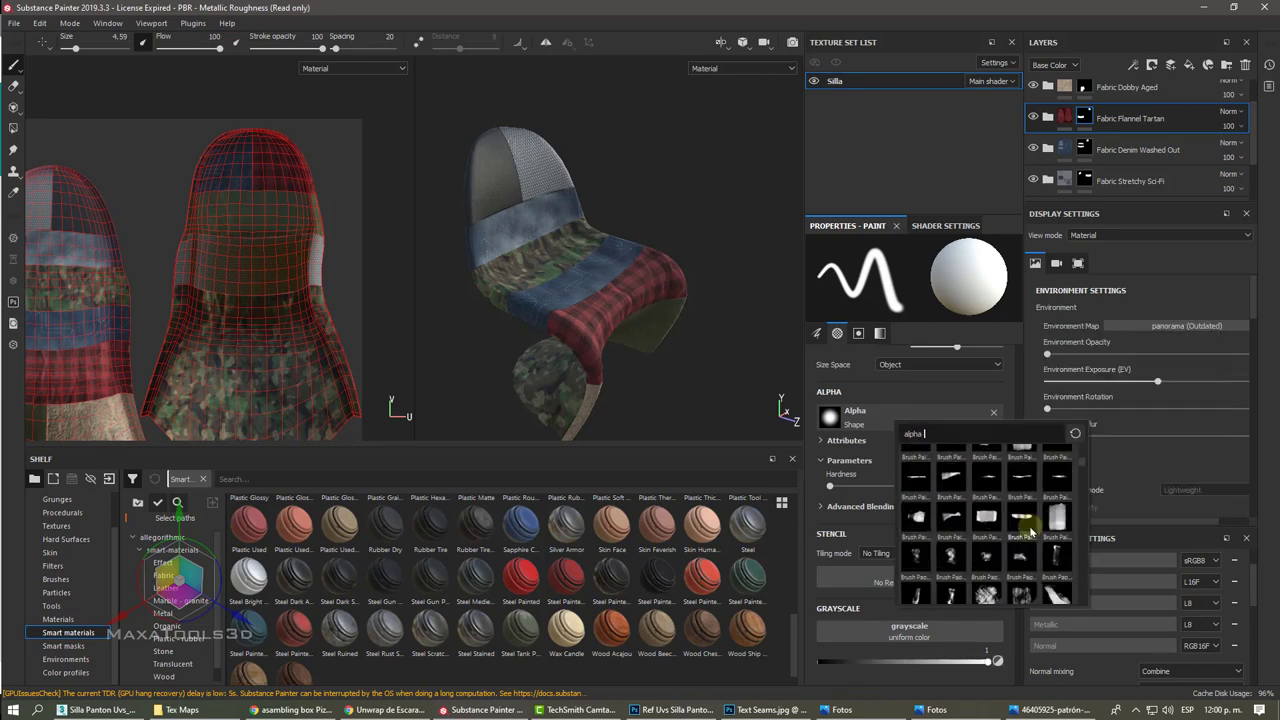
scroll(1030, 530, down, 3)
scroll(1030, 530, down, 3)
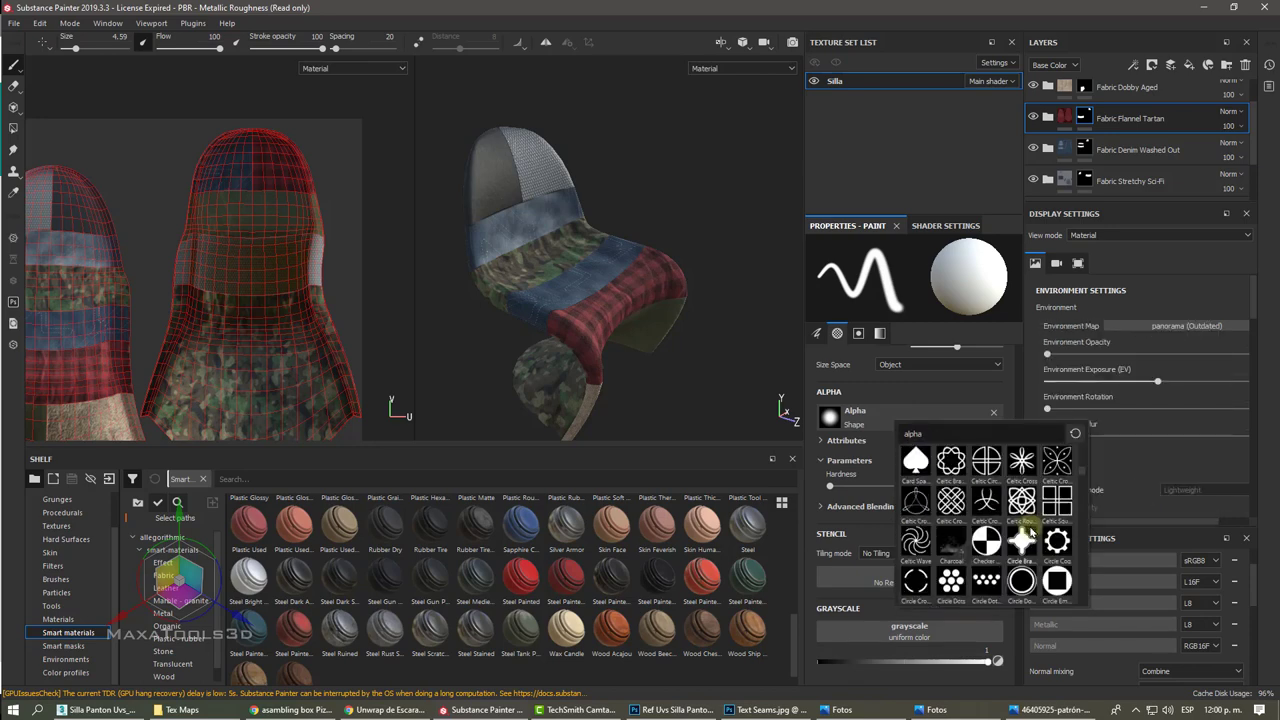
scroll(1030, 530, down, 3)
scroll(1029, 529, down, 3)
scroll(1029, 530, down, 5)
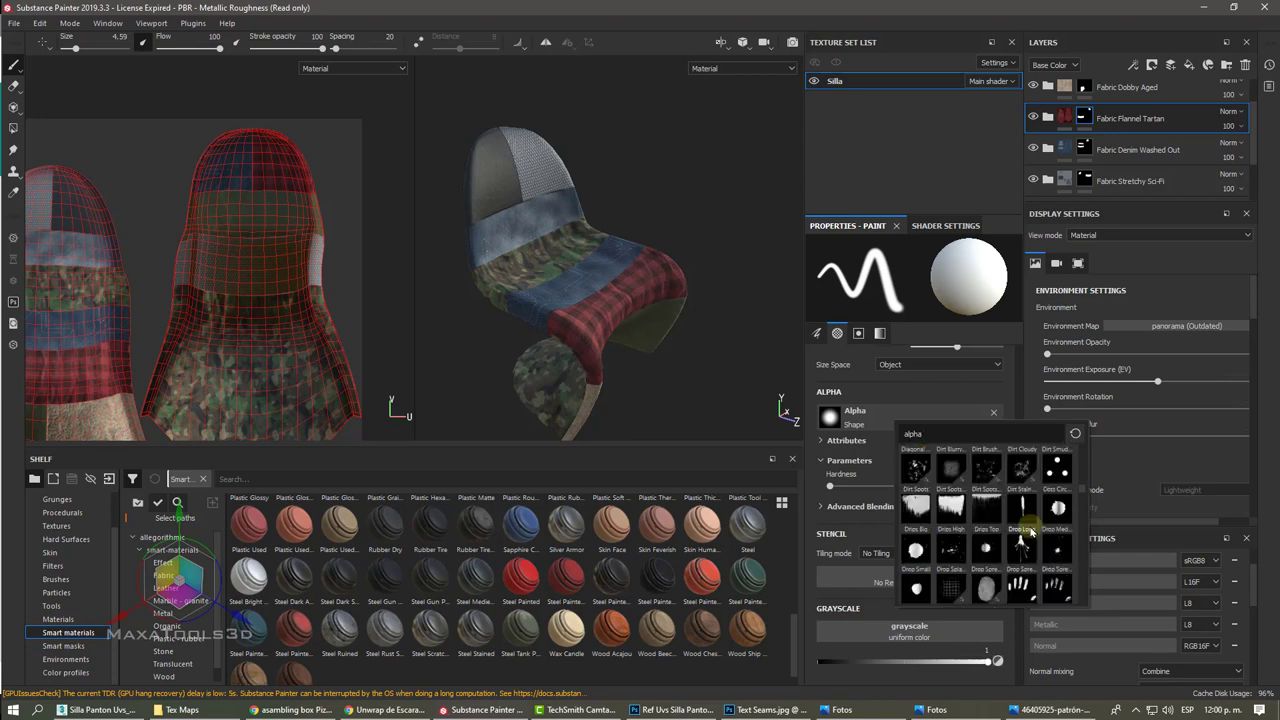
scroll(1031, 532, down, 3)
scroll(1031, 532, down, 3)
scroll(1031, 532, down, 3)
scroll(1031, 532, down, 3)
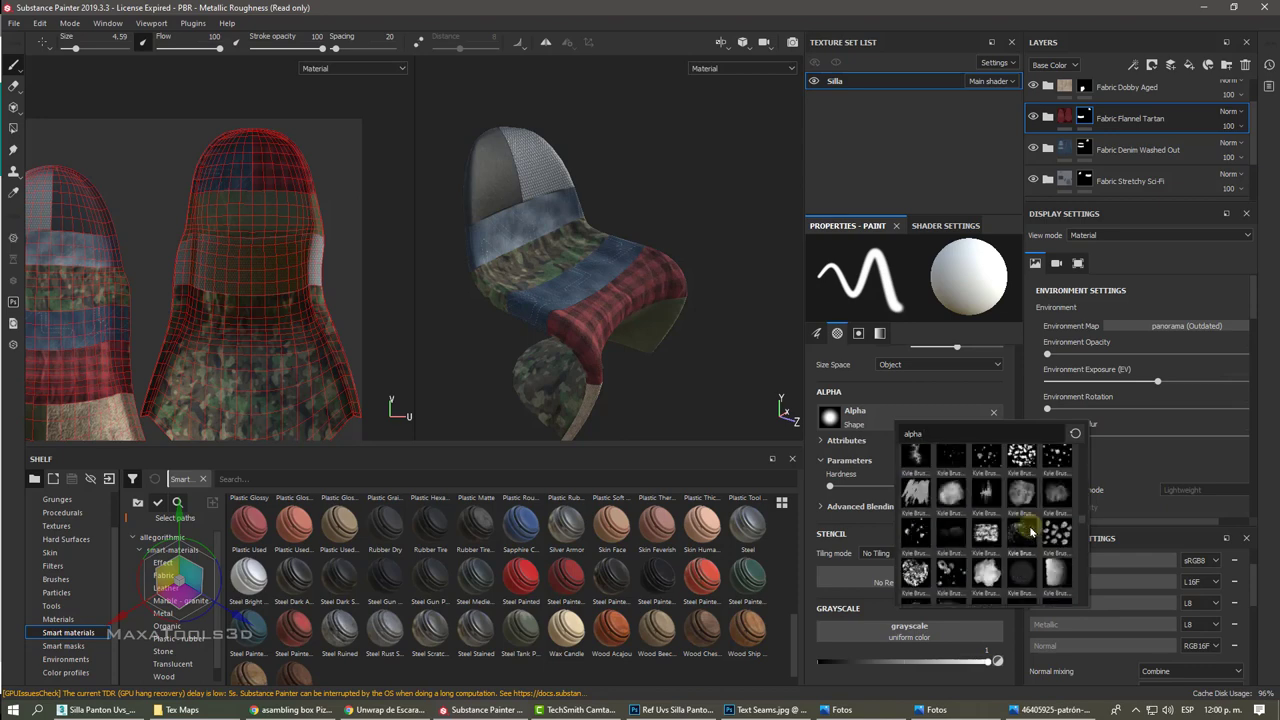
scroll(1031, 532, down, 3)
scroll(1031, 532, down, 3)
scroll(1031, 532, down, 3)
scroll(1031, 532, down, 3)
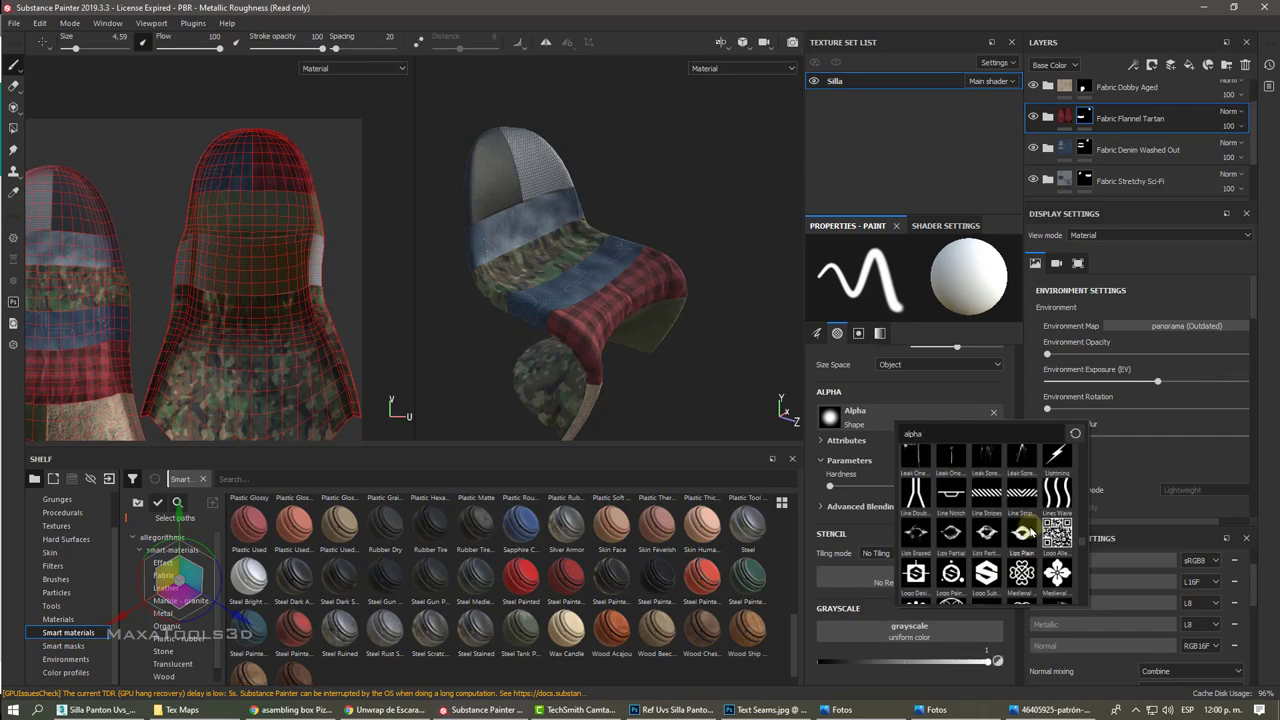
scroll(1029, 530, down, 3)
scroll(1031, 530, down, 3)
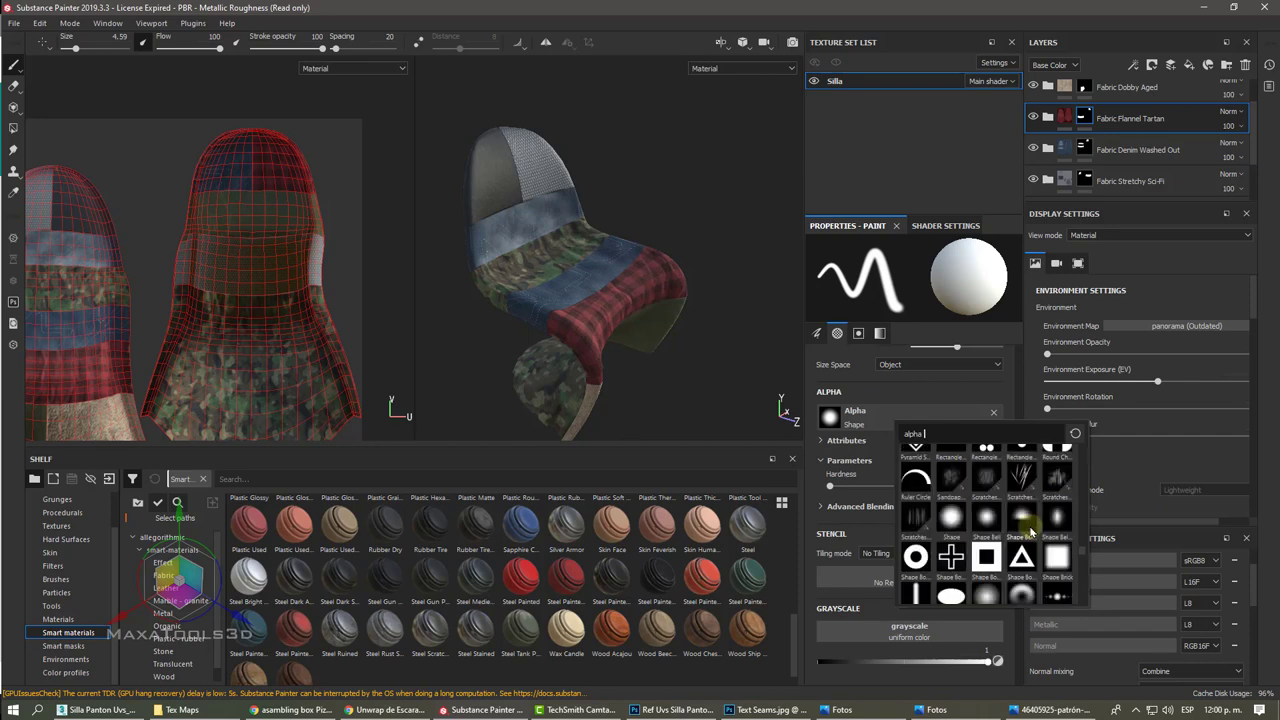
scroll(1031, 530, down, 1)
click(906, 466)
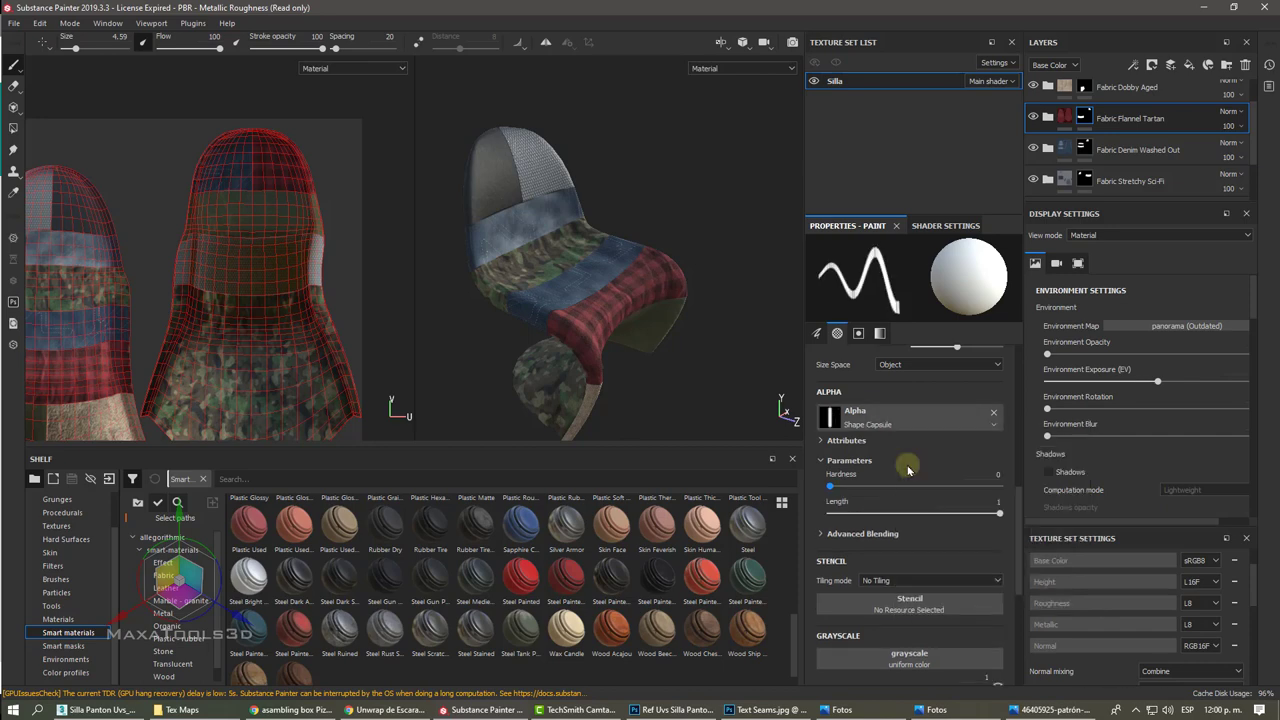
Step: Set brush size to 5.2 and spacing to 121 for dashed stitch-like strokes
scroll(908, 466, up, 3)
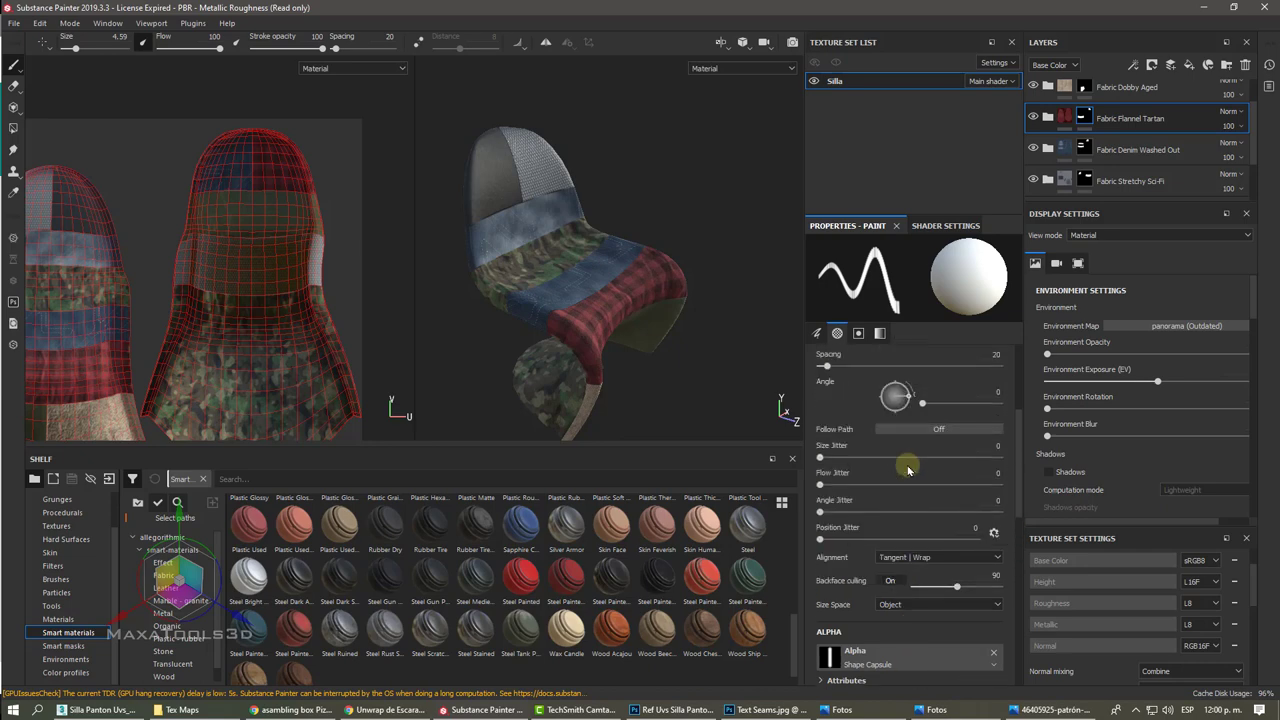
scroll(894, 449, up, 3)
mouse_move(857, 408)
mouse_down()
mouse_move(874, 407)
mouse_move(862, 437)
mouse_move(928, 436)
mouse_move(813, 438)
mouse_move(1017, 426)
mouse_move(864, 430)
mouse_move(910, 430)
mouse_move(883, 430)
mouse_up()
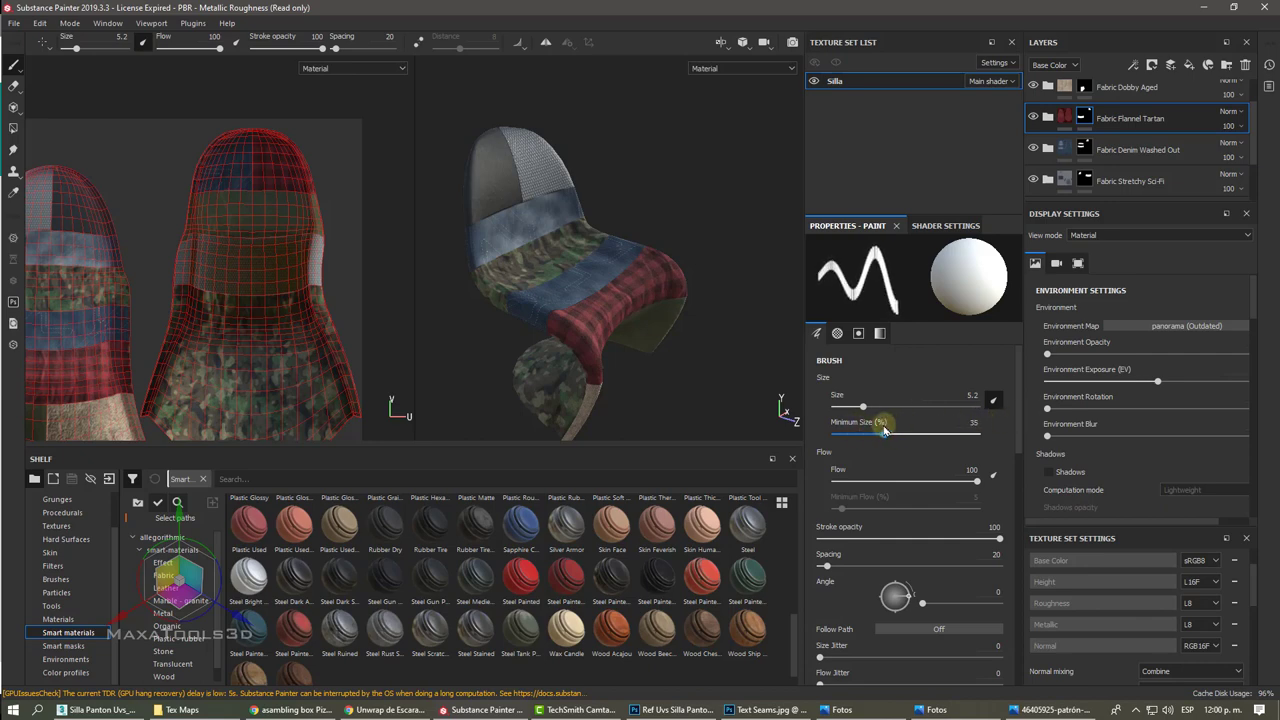
mouse_move(976, 481)
mouse_down()
mouse_move(870, 481)
mouse_move(1015, 470)
mouse_move(808, 477)
mouse_move(1039, 472)
mouse_up()
scroll(960, 457, down, 1)
scroll(945, 470, down, 1)
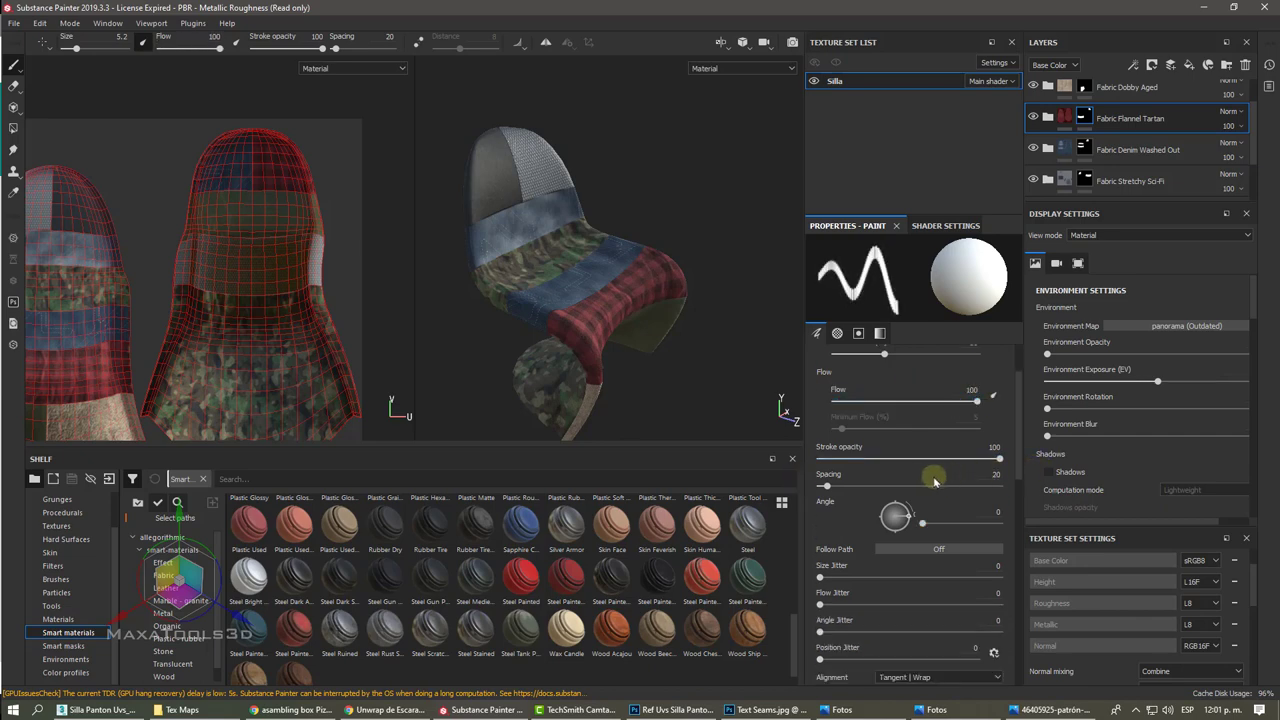
drag(827, 486, 876, 488)
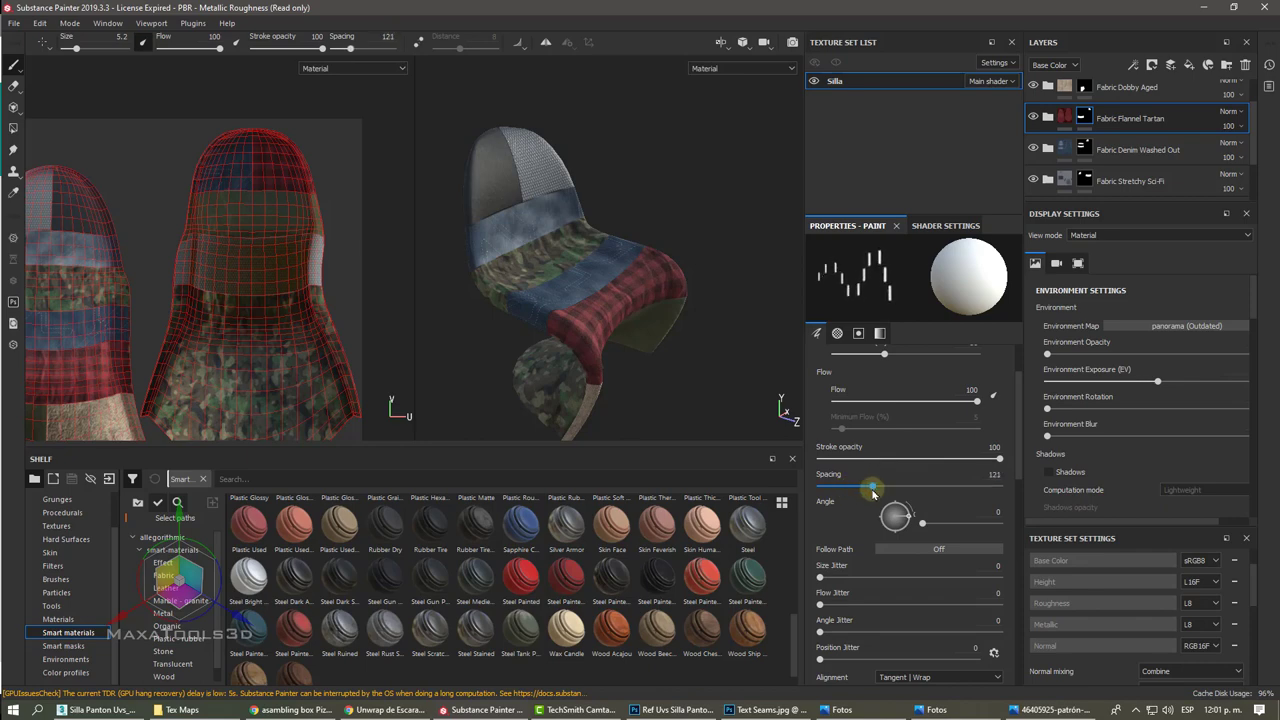
scroll(876, 490, down, 2)
scroll(876, 490, down, 1)
scroll(888, 484, down, 2)
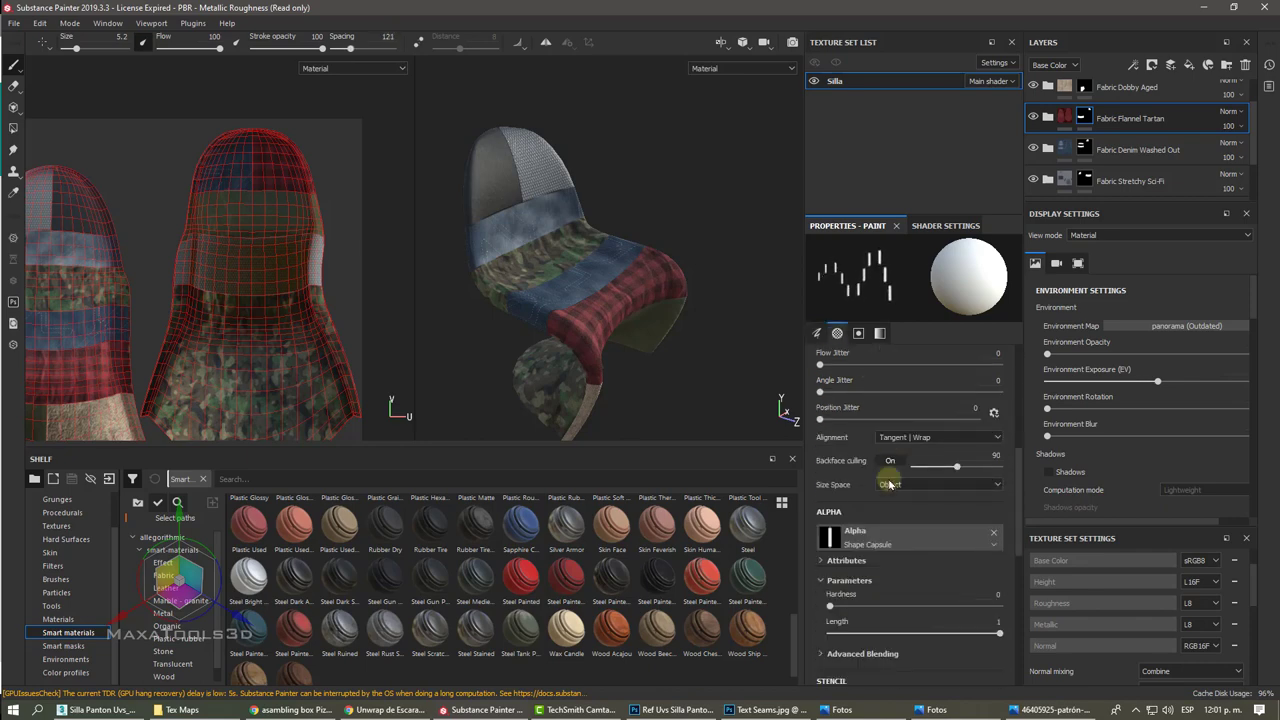
scroll(888, 484, down, 2)
scroll(890, 482, down, 2)
scroll(888, 484, up, 2)
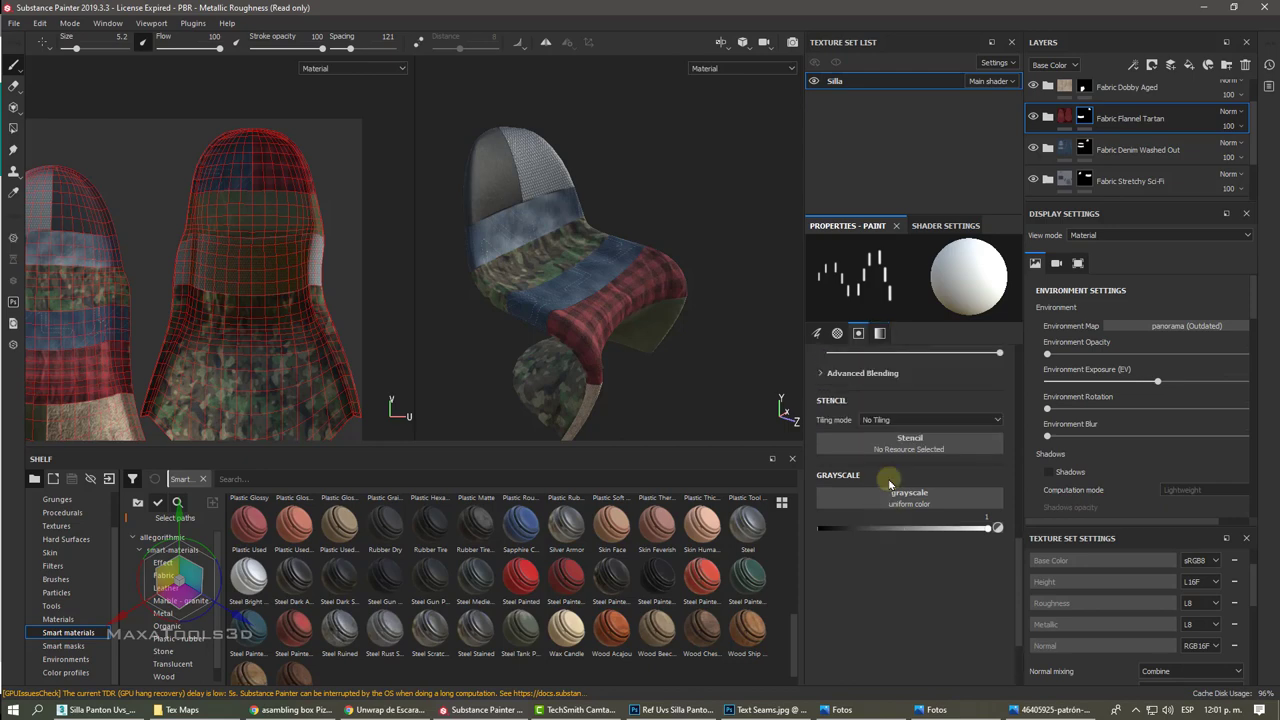
scroll(909, 562, up, 1)
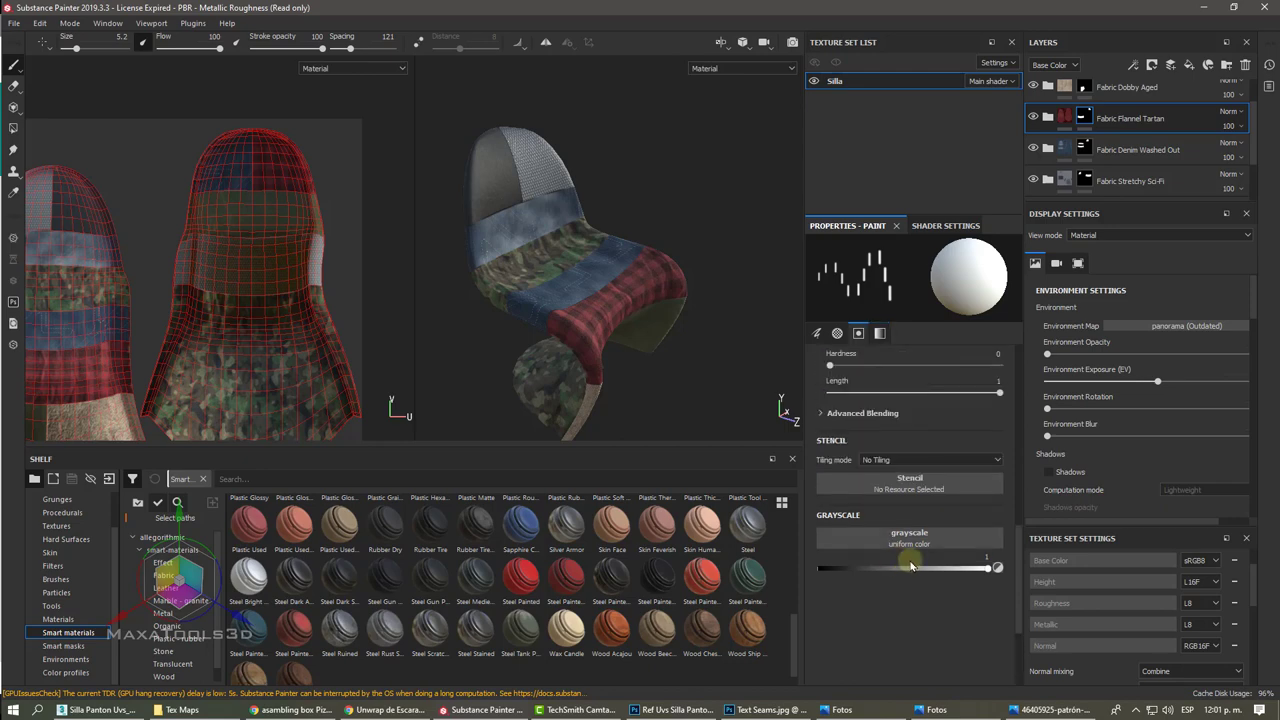
scroll(910, 565, up, 2)
scroll(910, 565, up, 1)
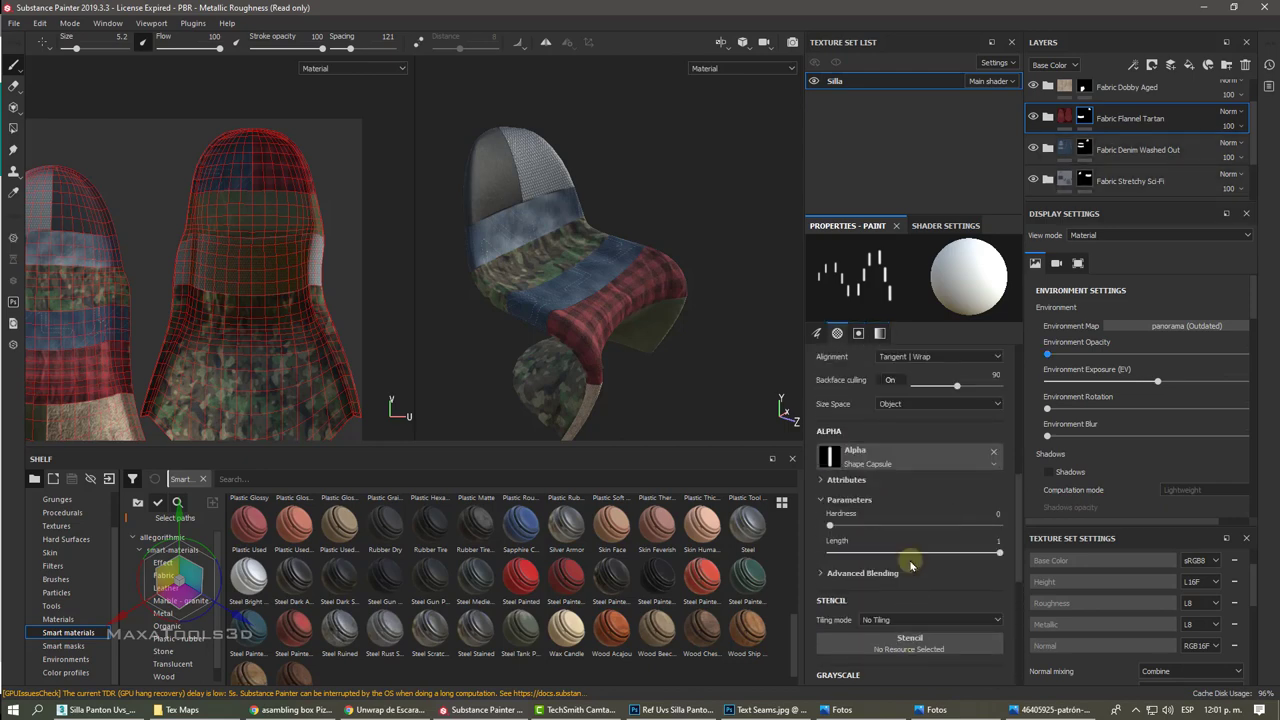
scroll(910, 565, down, 3)
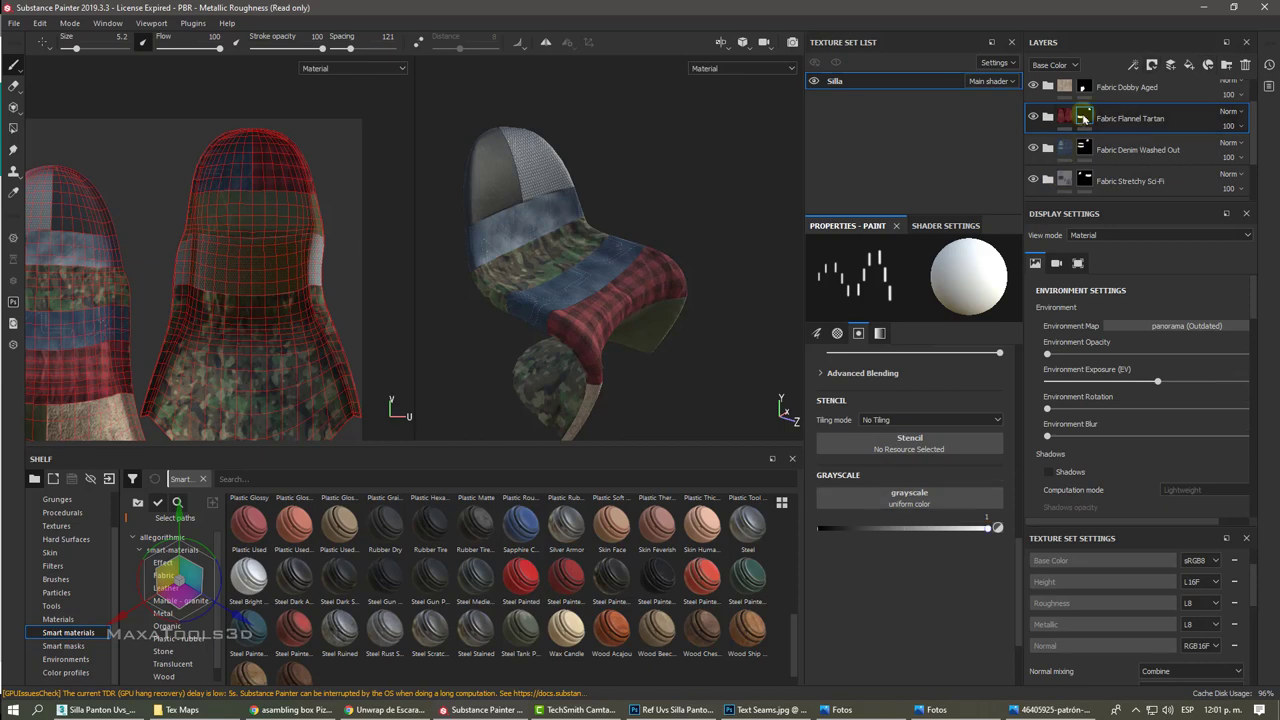
Step: Add a new paint layer above the Fabric Canvas Creased layer
scroll(1128, 97, up, 1)
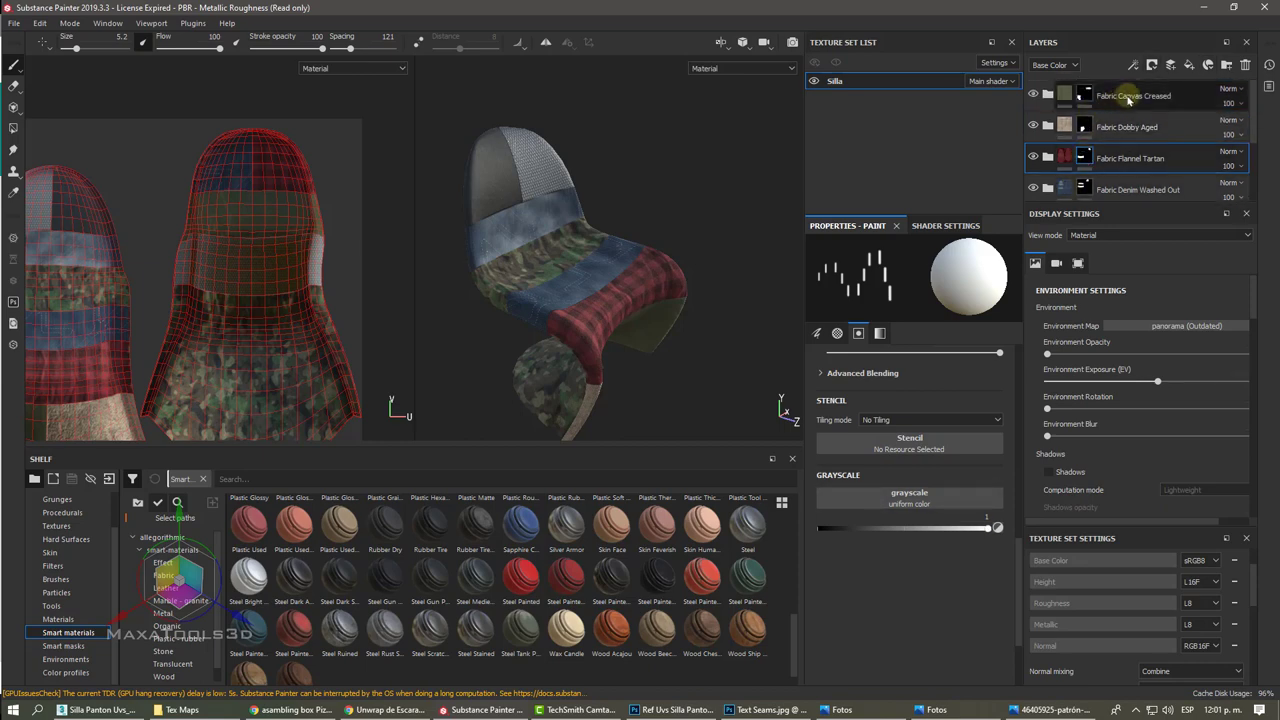
click(1128, 97)
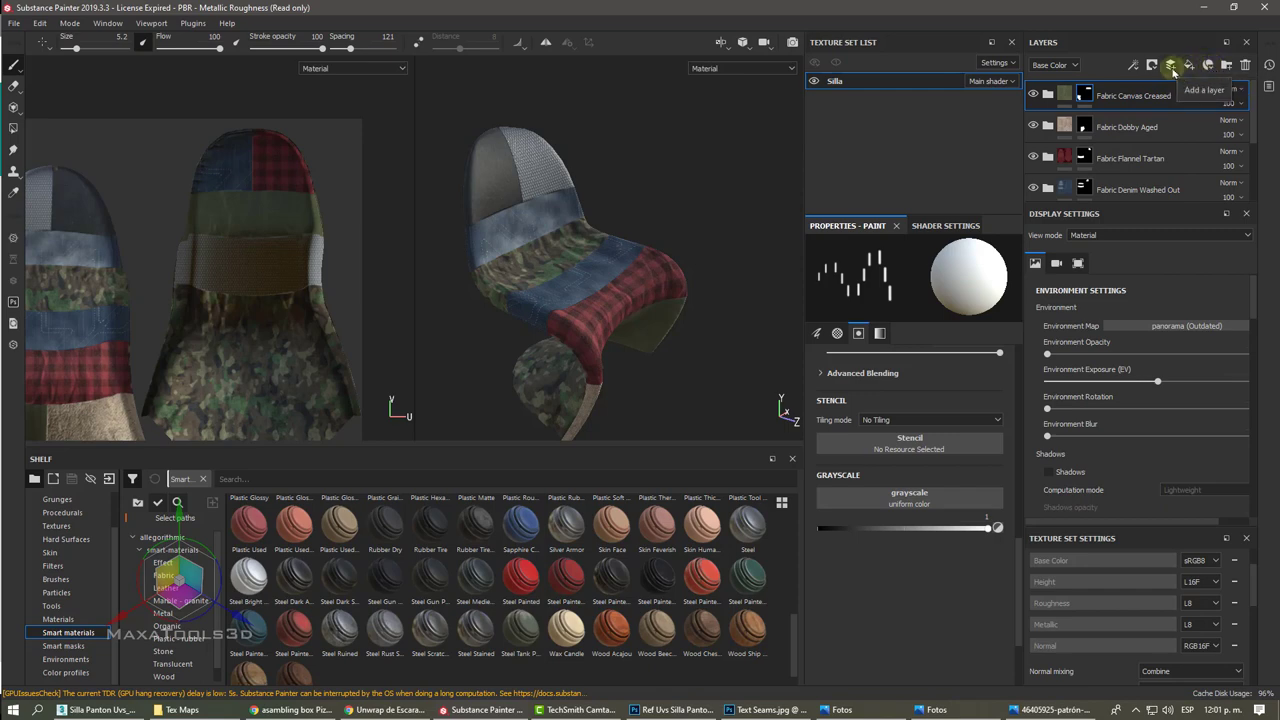
click(1171, 67)
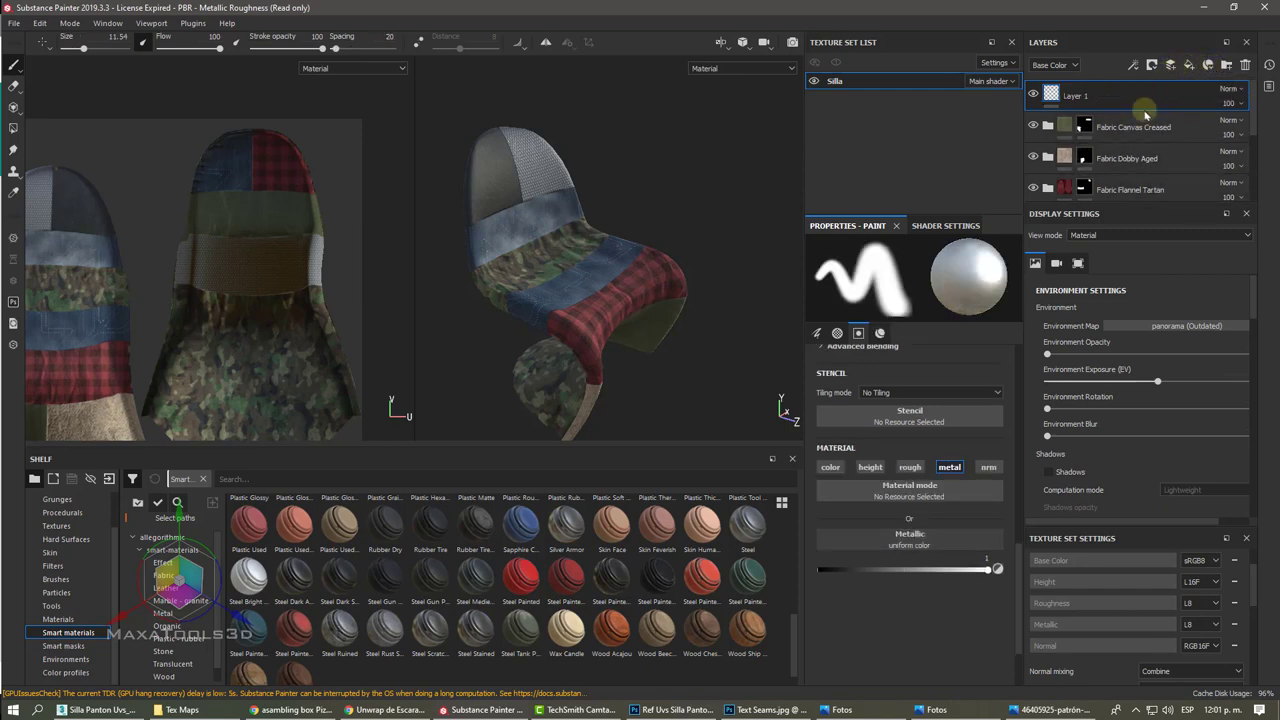
Step: Choose the Shape Capsule alpha as the brush tip
scroll(950, 400, up, 3)
scroll(920, 450, up, 3)
scroll(922, 460, up, 2)
scroll(922, 460, down, 5)
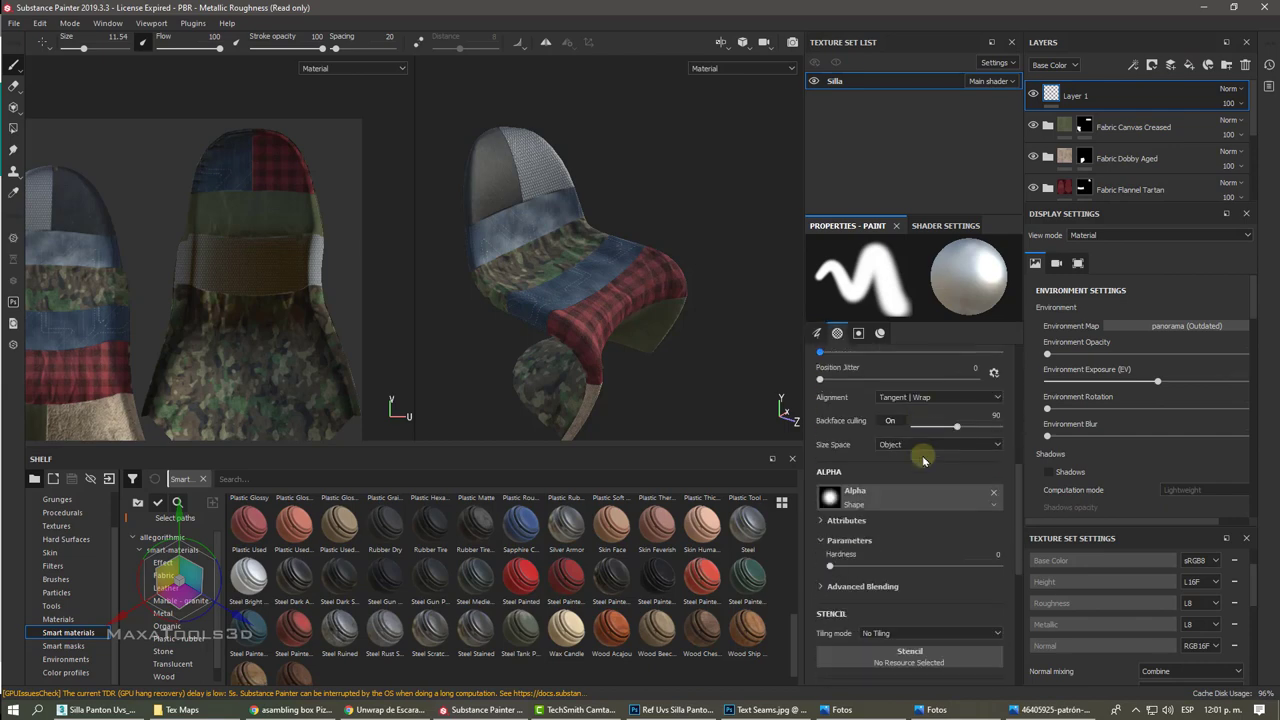
click(905, 495)
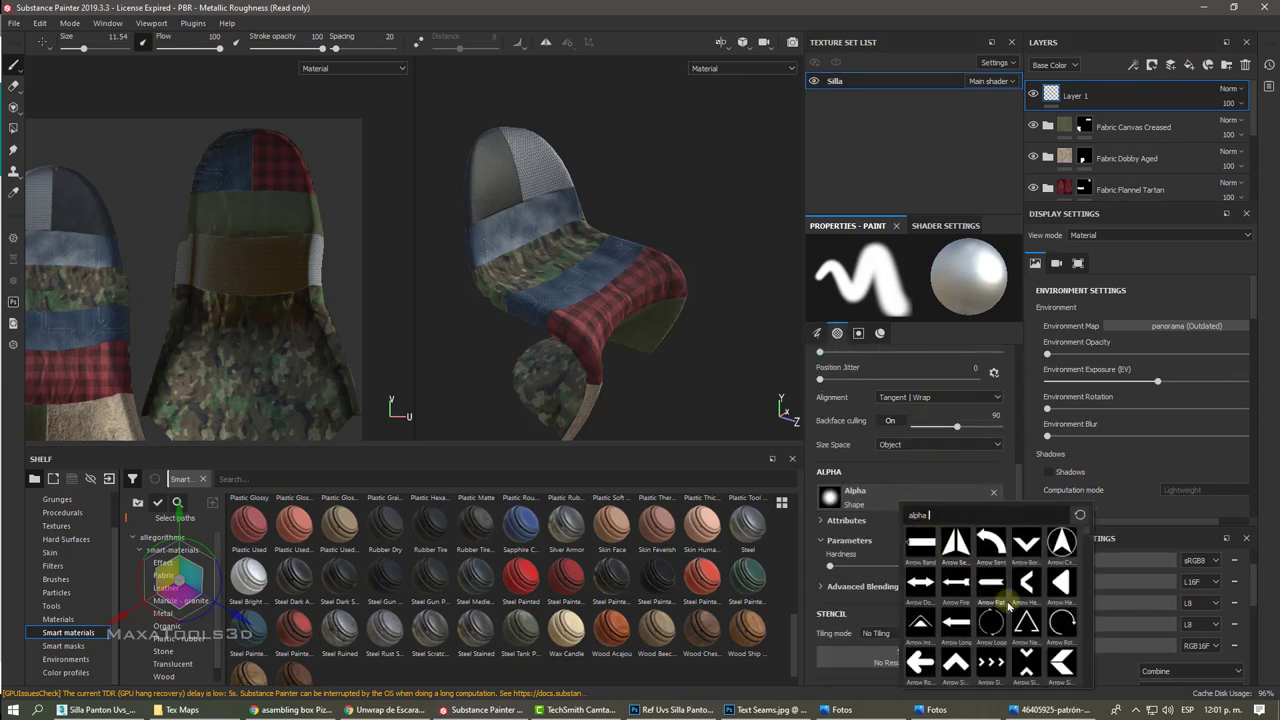
scroll(1010, 603, down, 2)
scroll(1010, 603, down, 2)
scroll(1010, 603, down, 2)
scroll(1010, 605, down, 1)
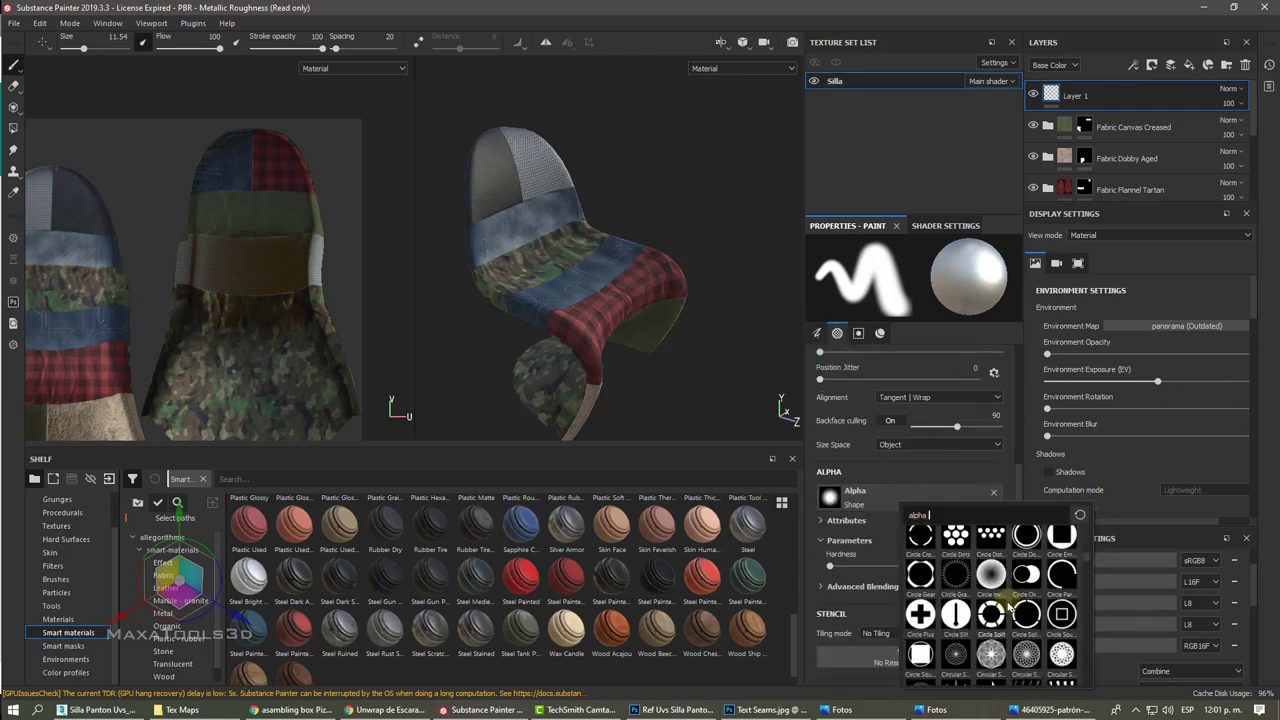
scroll(1010, 603, down, 2)
scroll(1010, 603, down, 2)
scroll(1010, 604, down, 2)
scroll(1010, 605, down, 2)
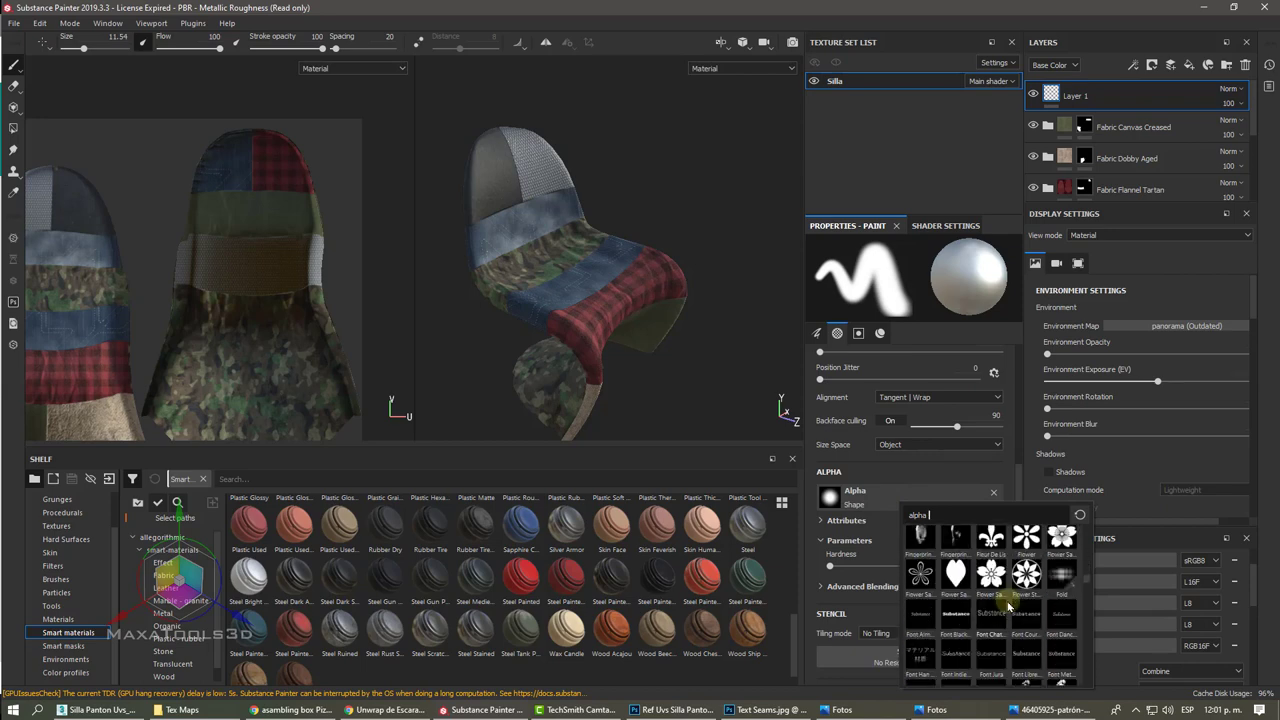
scroll(1010, 605, down, 2)
scroll(1010, 605, down, 2)
scroll(1010, 605, down, 2)
scroll(1010, 605, down, 2)
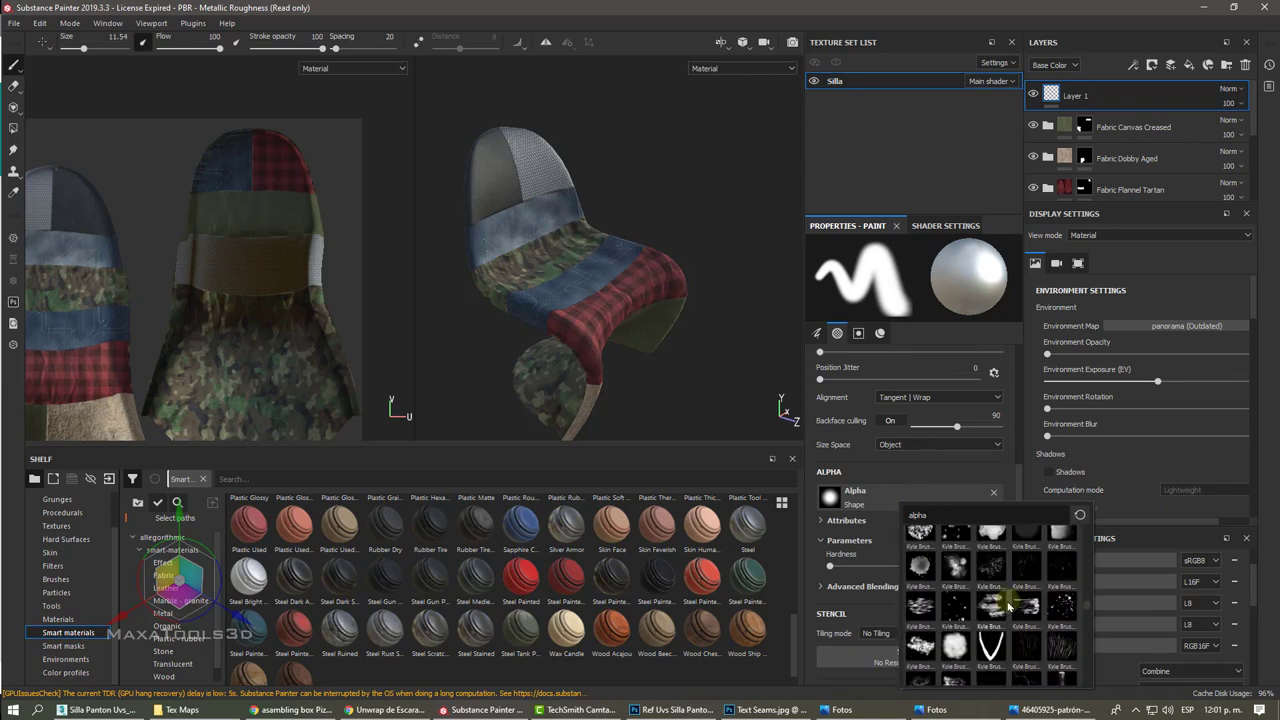
scroll(1010, 605, down, 2)
scroll(1010, 605, down, 2)
scroll(1008, 605, down, 3)
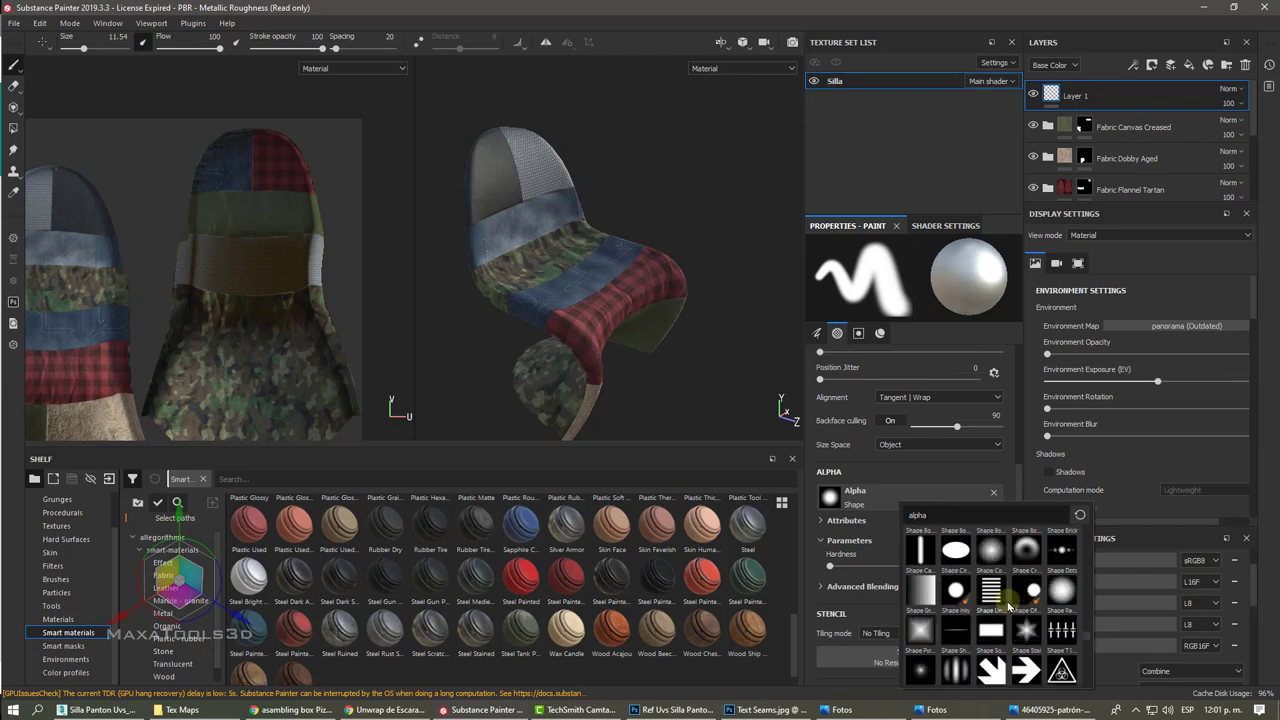
click(922, 553)
Step: Set brush size to 9.34 and spacing to 92, leaving flow and opacity at 100
scroll(920, 540, up, 3)
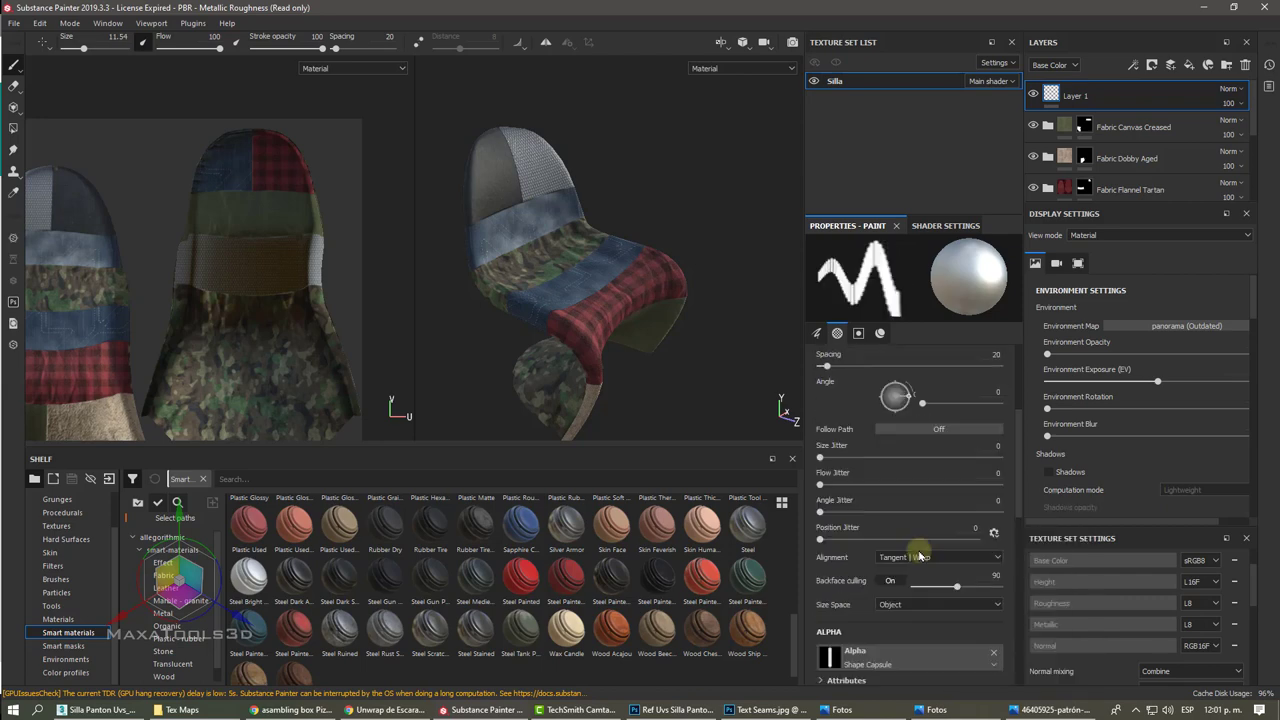
scroll(915, 500, up, 3)
drag(884, 410, 844, 437)
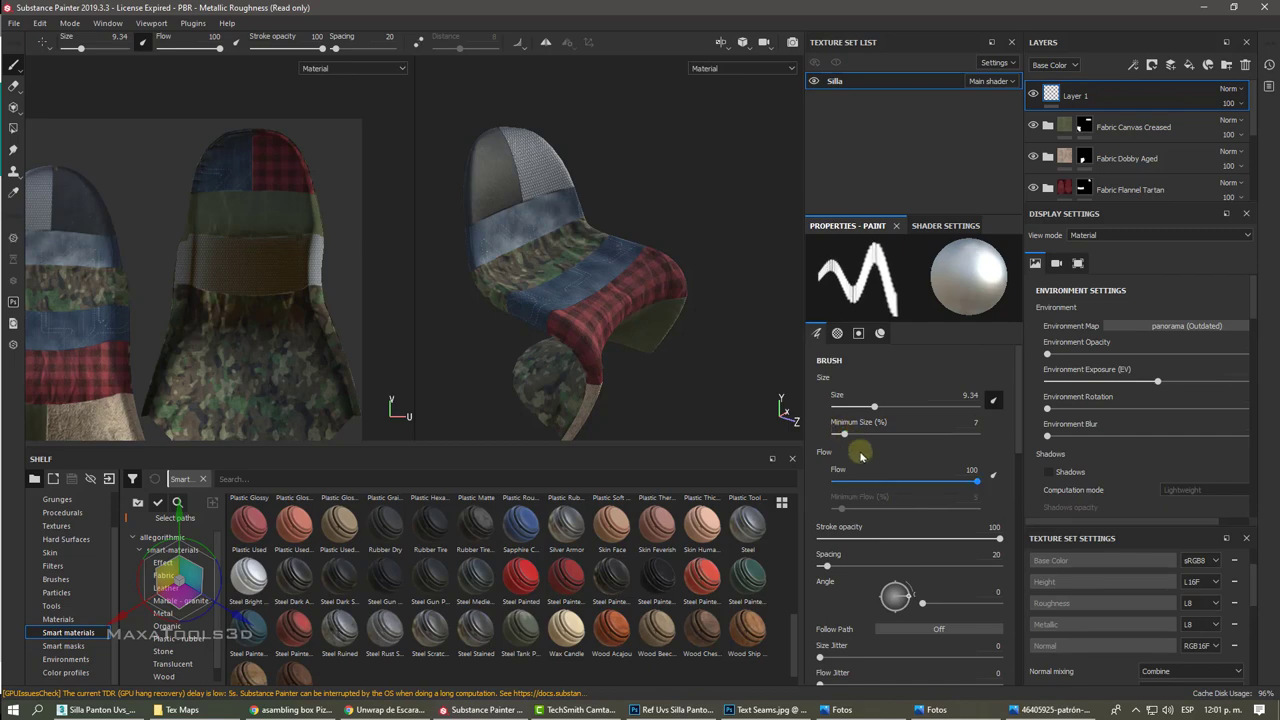
drag(877, 483, 1030, 481)
drag(999, 538, 1037, 526)
drag(827, 566, 860, 568)
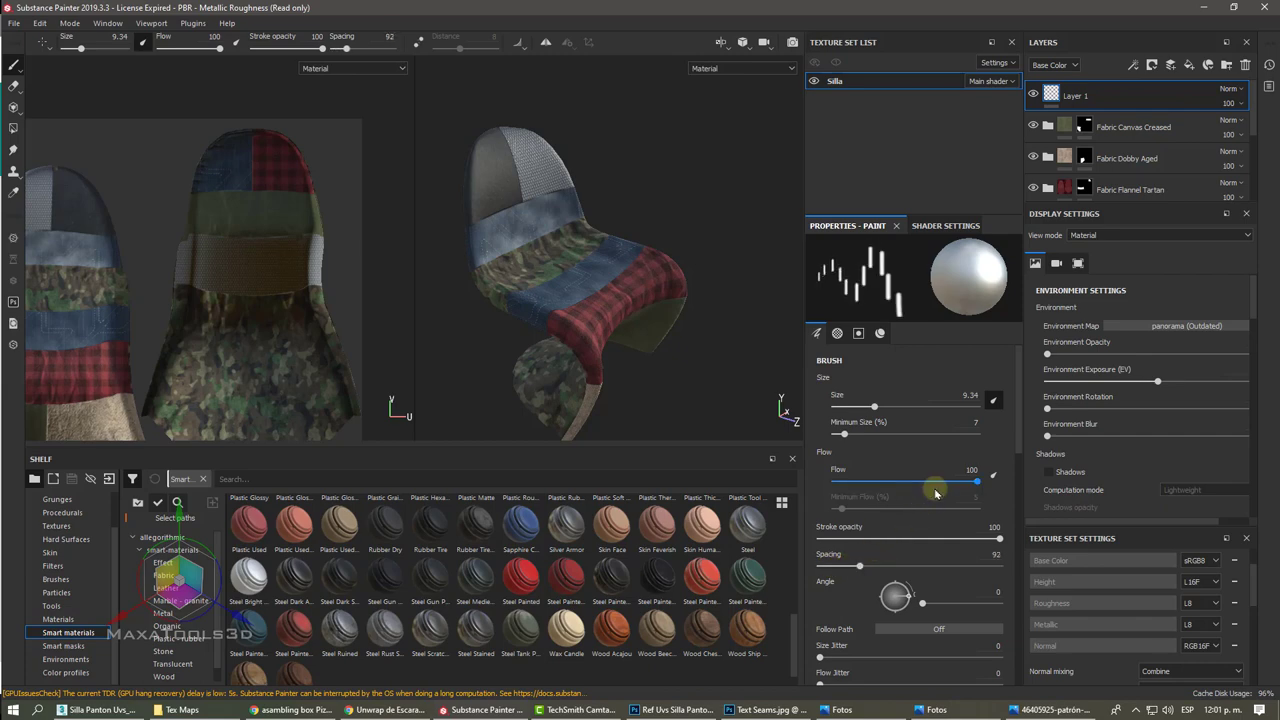
scroll(936, 493, down, 5)
scroll(936, 493, down, 5)
Step: Turn off the metal channel and paint base colour in bright saturated yellow
scroll(936, 493, up, 1)
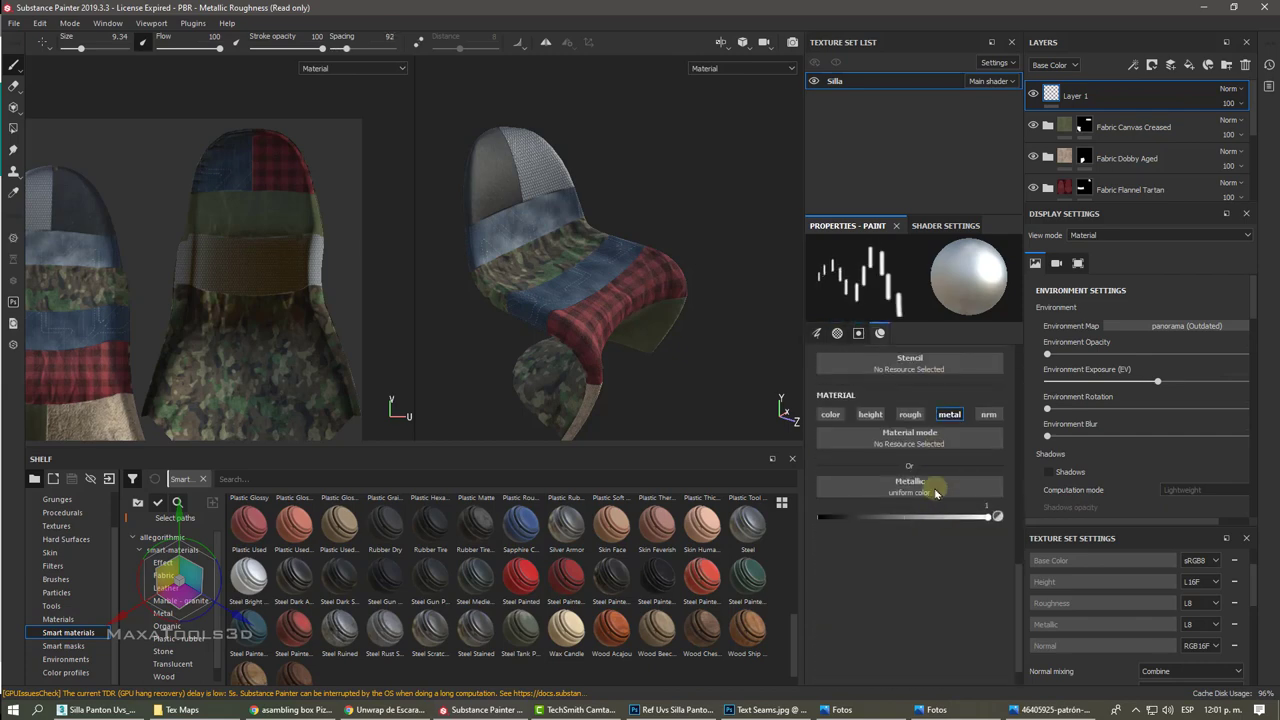
scroll(936, 493, up, 1)
scroll(936, 493, up, 1)
click(945, 494)
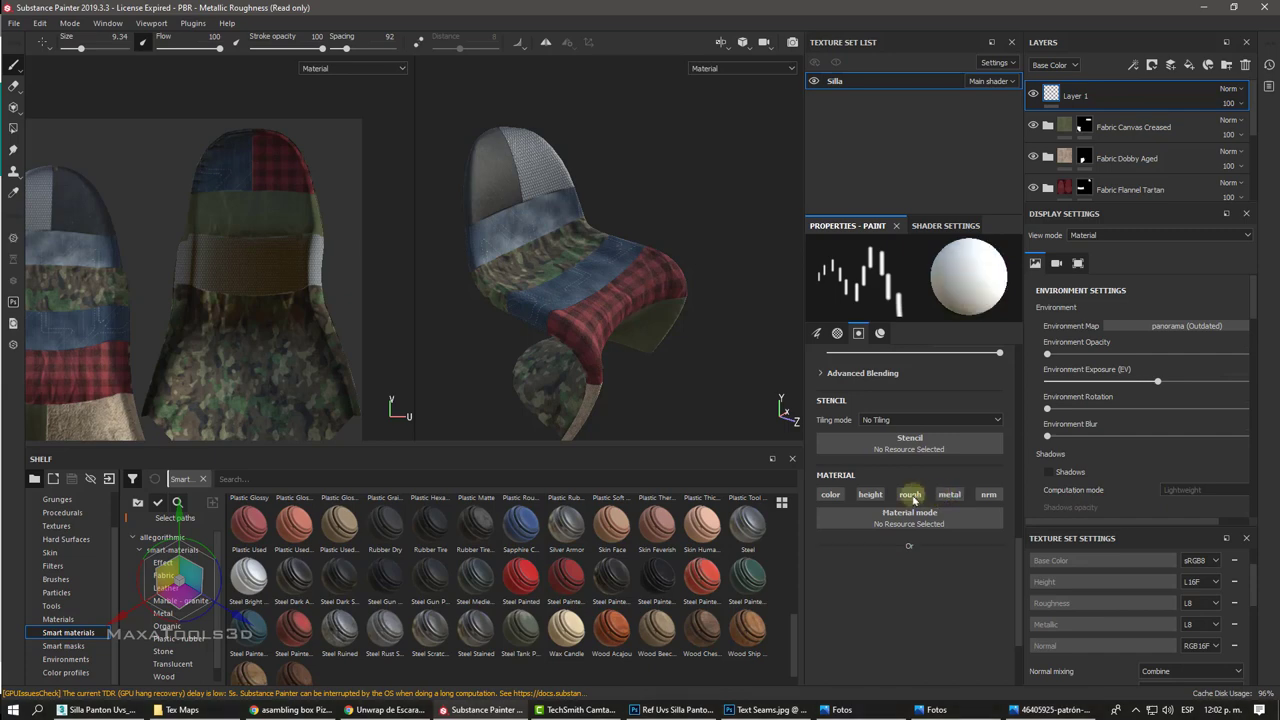
click(829, 494)
click(914, 588)
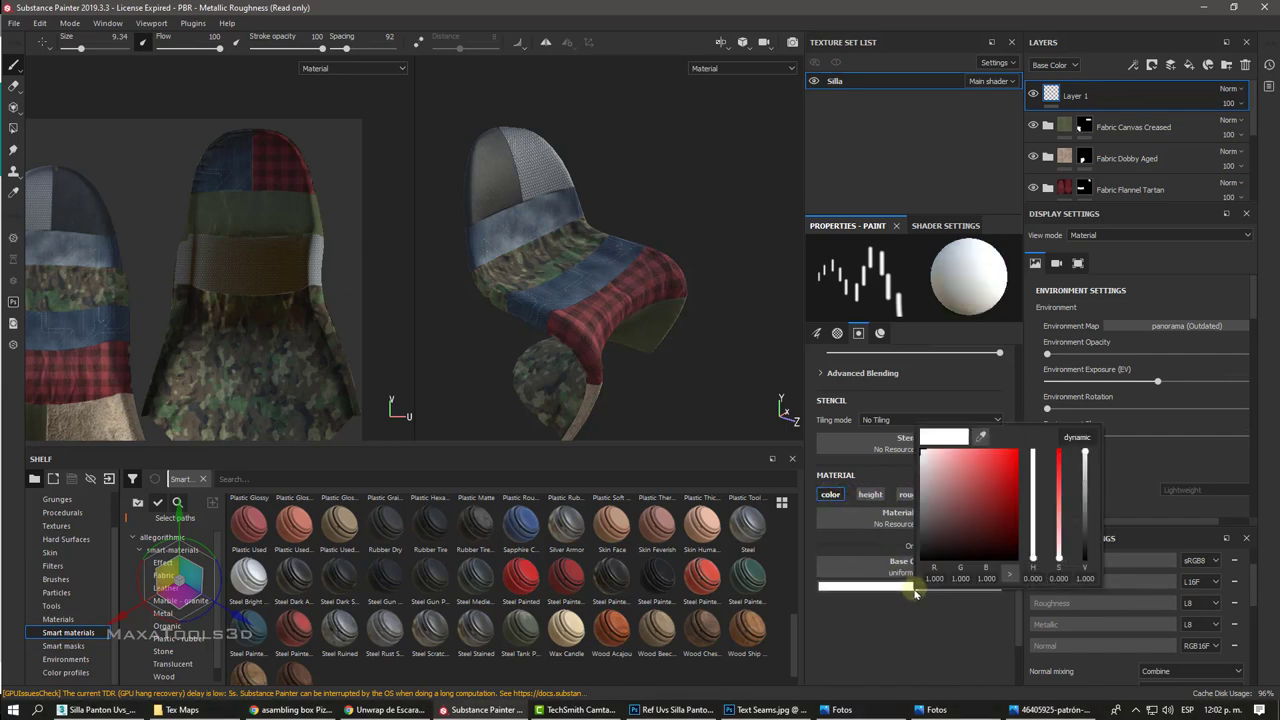
click(1009, 484)
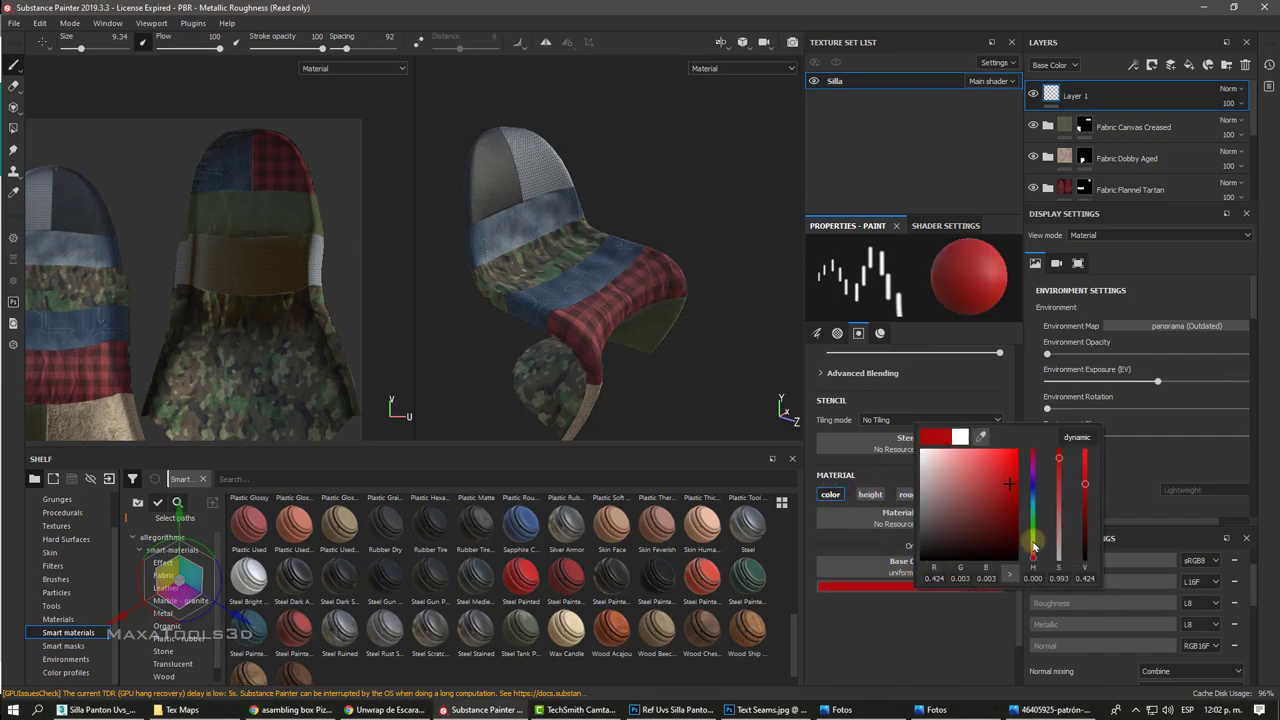
click(1034, 548)
drag(1034, 548, 1034, 553)
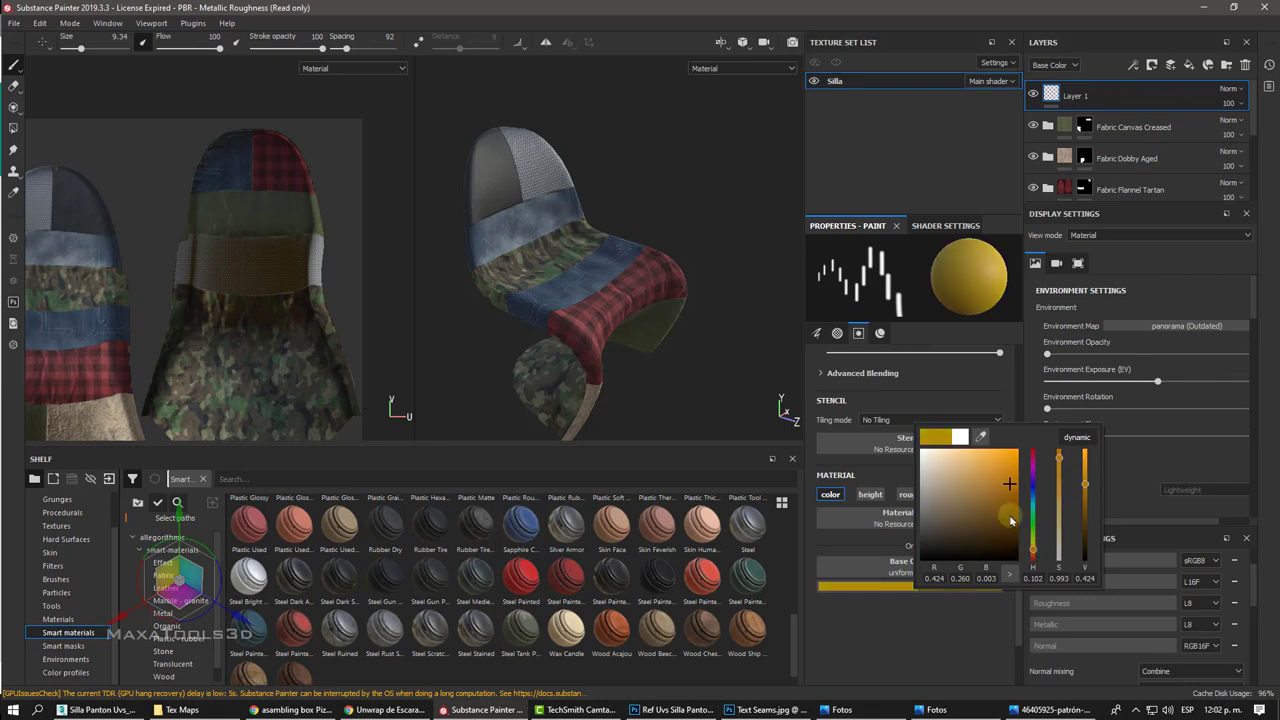
click(971, 462)
drag(971, 462, 1009, 456)
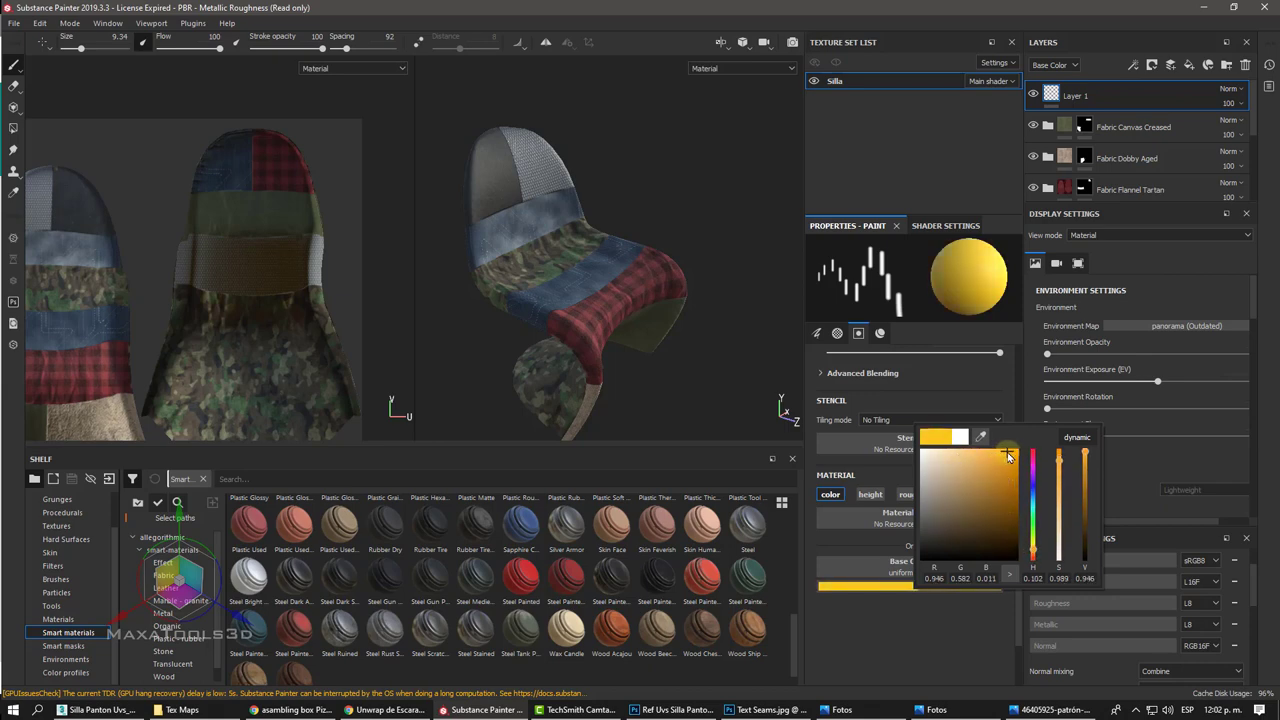
click(904, 613)
Step: Enable the normal and height channels with a raised height value
click(906, 495)
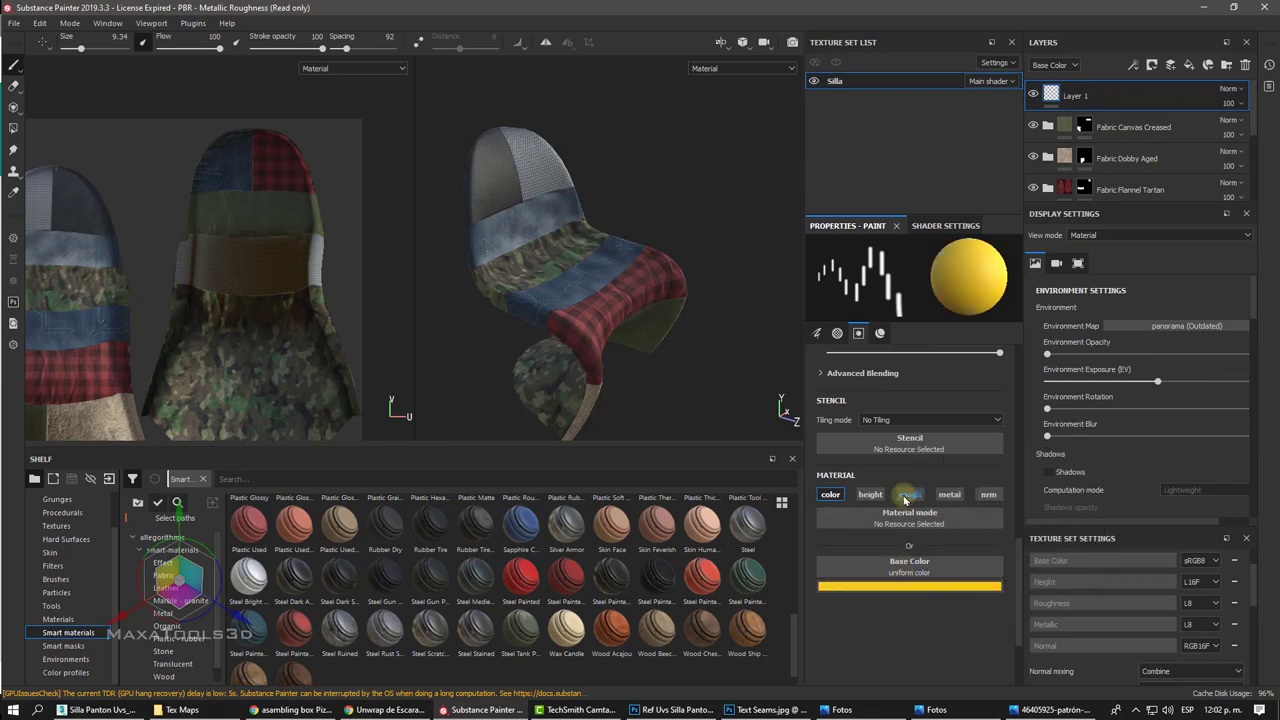
click(988, 494)
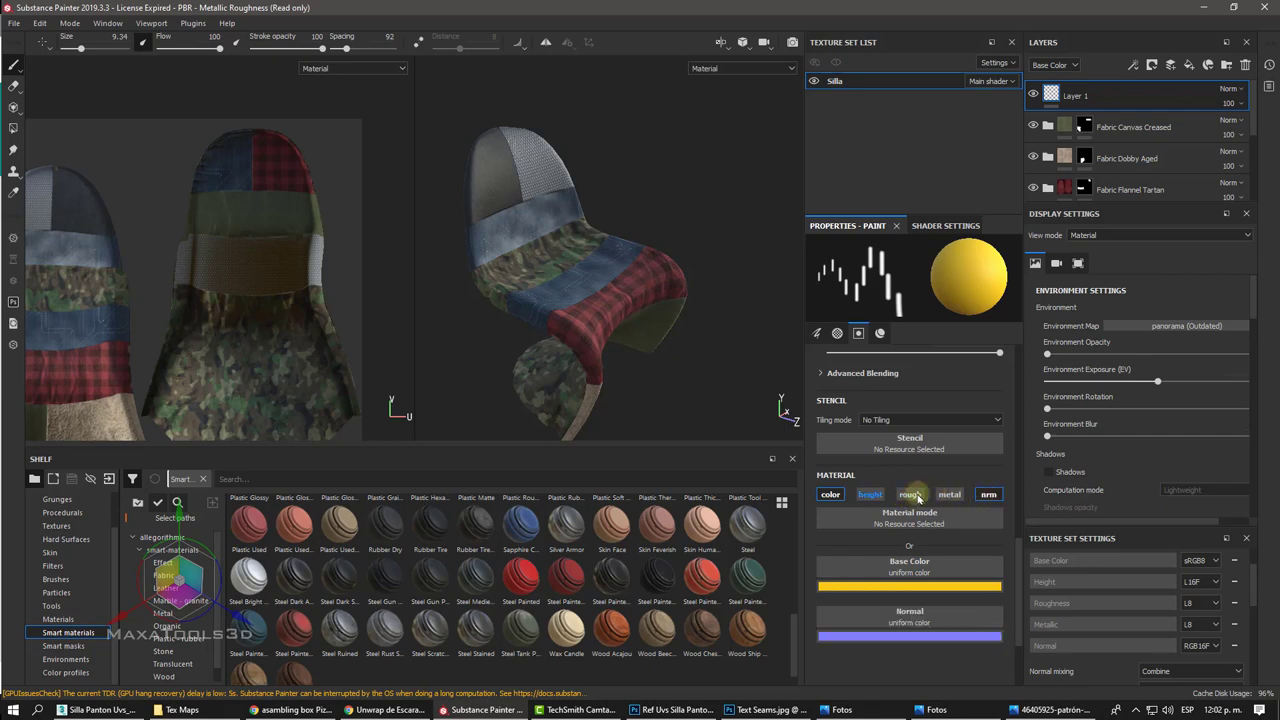
click(870, 494)
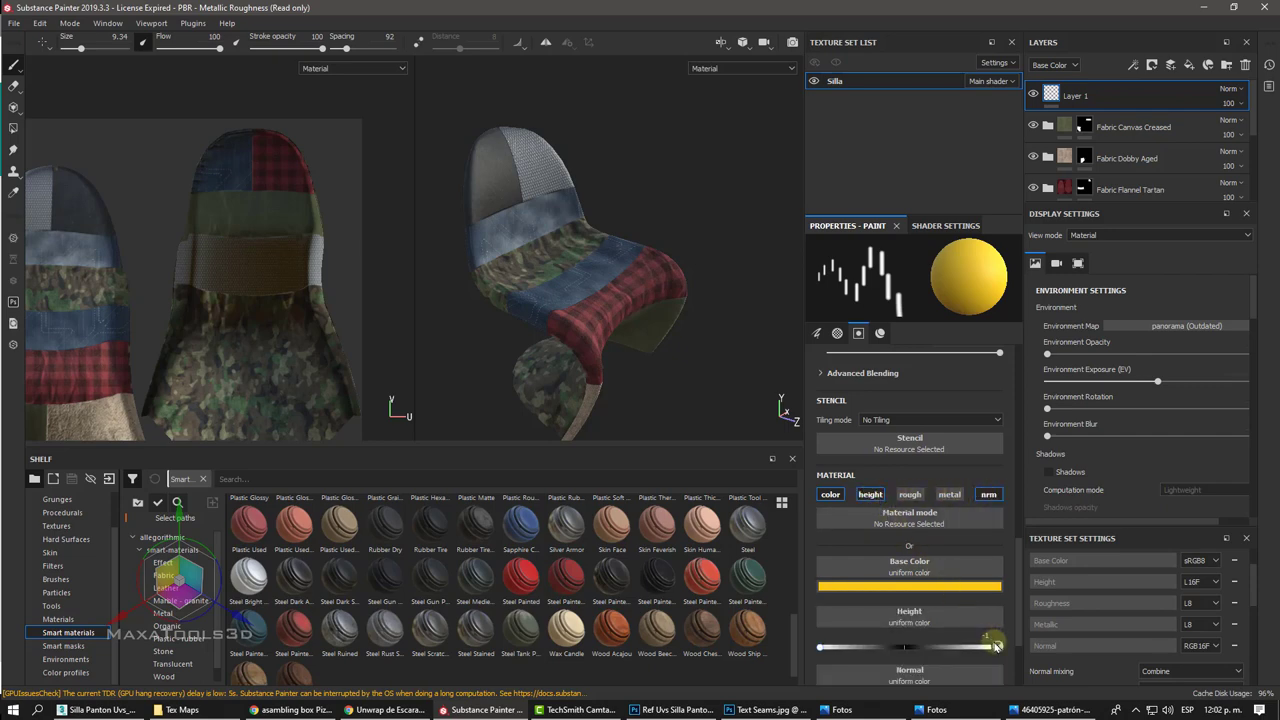
drag(996, 647, 985, 657)
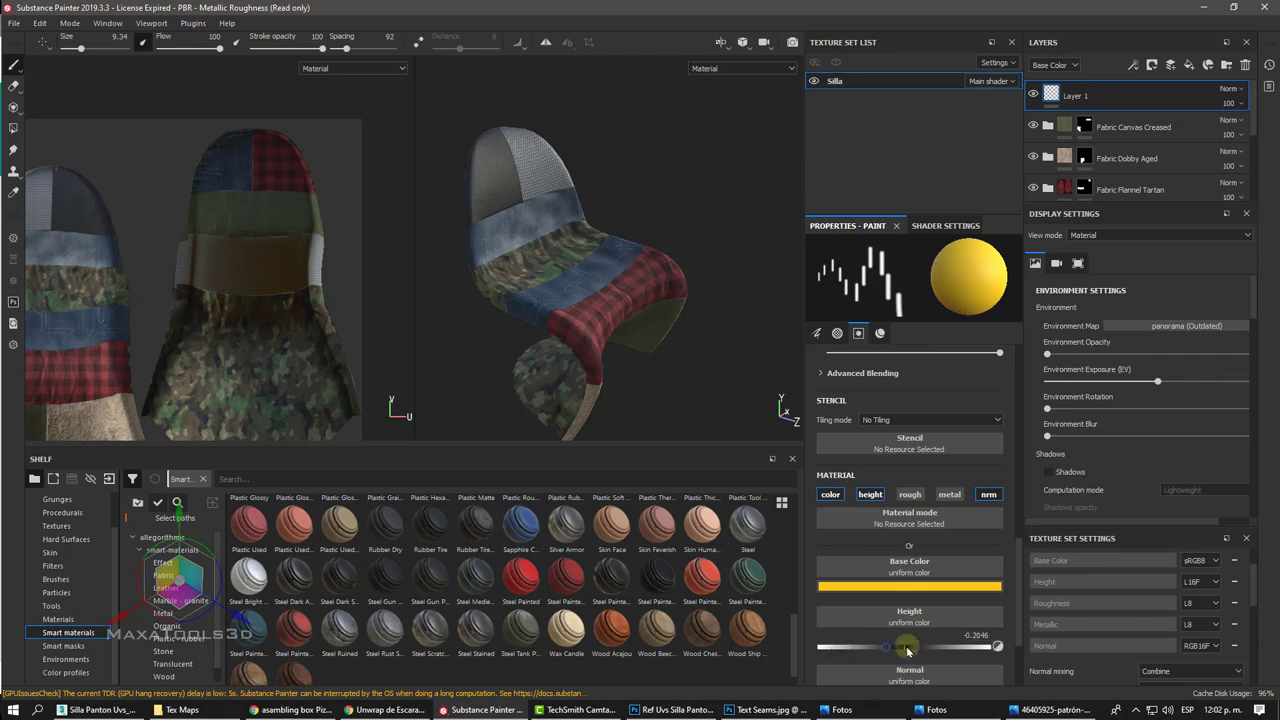
Step: Undo the test yellow stroke and rename the paint layer to Costuras
scroll(600, 300, up, 3)
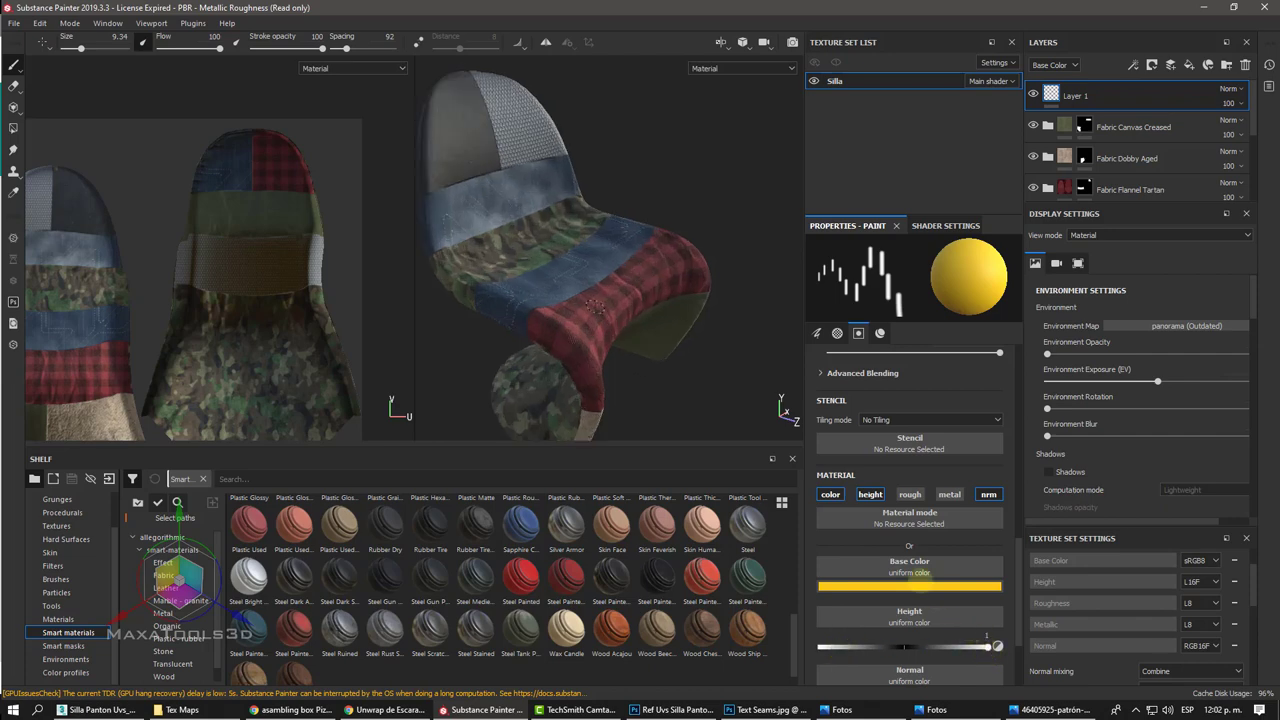
scroll(620, 290, up, 3)
scroll(600, 270, up, 3)
scroll(597, 298, up, 2)
scroll(590, 310, up, 2)
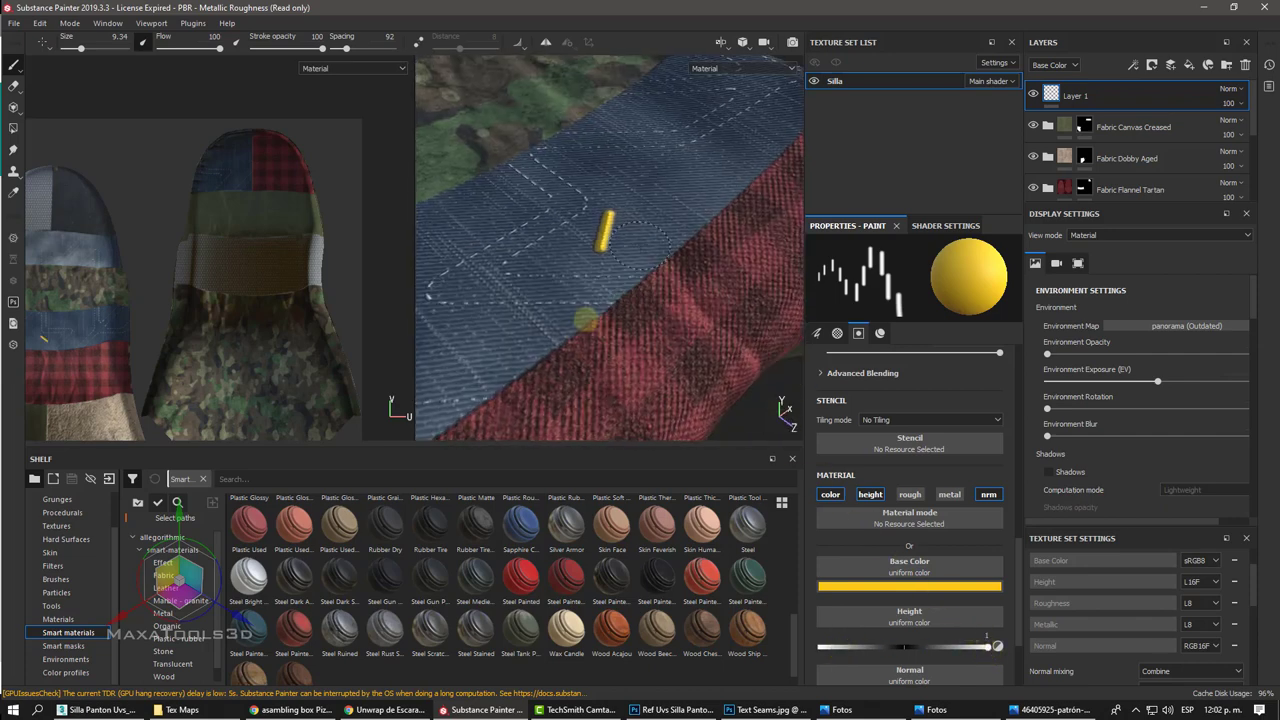
scroll(590, 260, up, 2)
scroll(594, 206, up, 2)
scroll(657, 158, up, 2)
scroll(657, 158, down, 2)
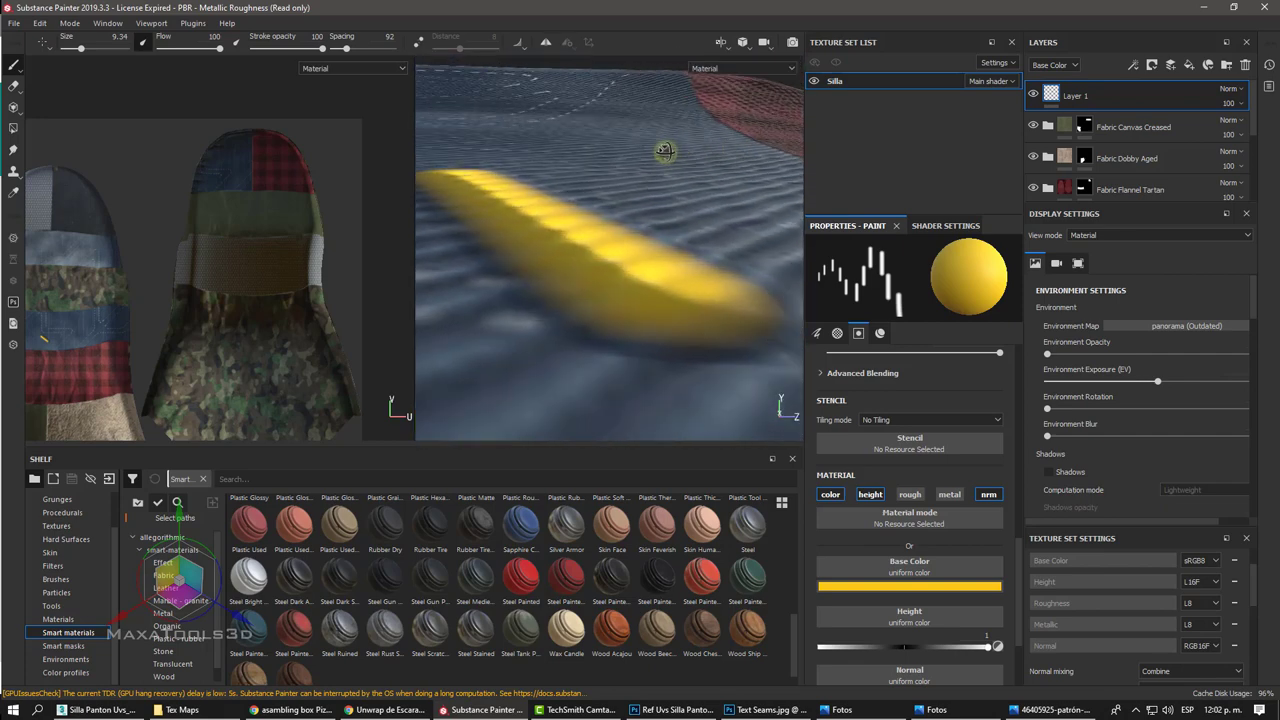
scroll(666, 151, down, 2)
scroll(574, 171, down, 1)
scroll(605, 172, down, 2)
mouse_move(606, 172)
alt+mouse_down()
mouse_move(586, 257)
mouse_move(548, 295)
alt+mouse_up()
key(ctrl+z)
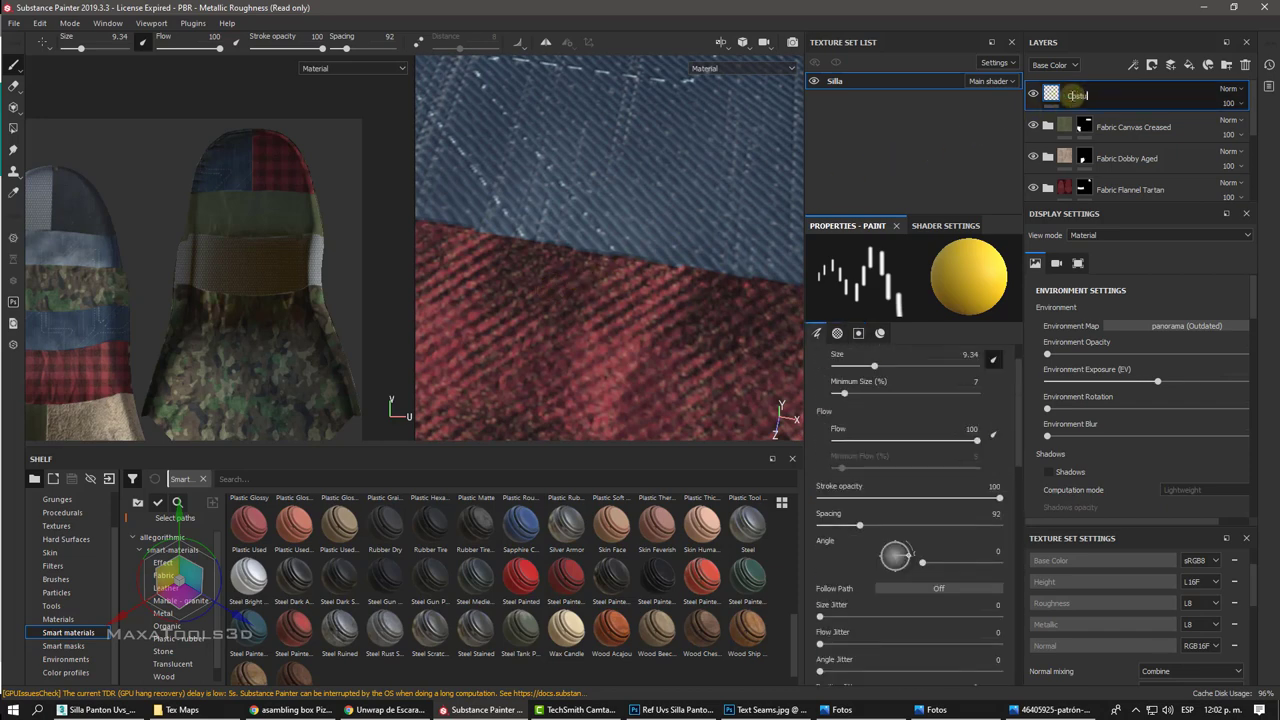
click(1073, 95)
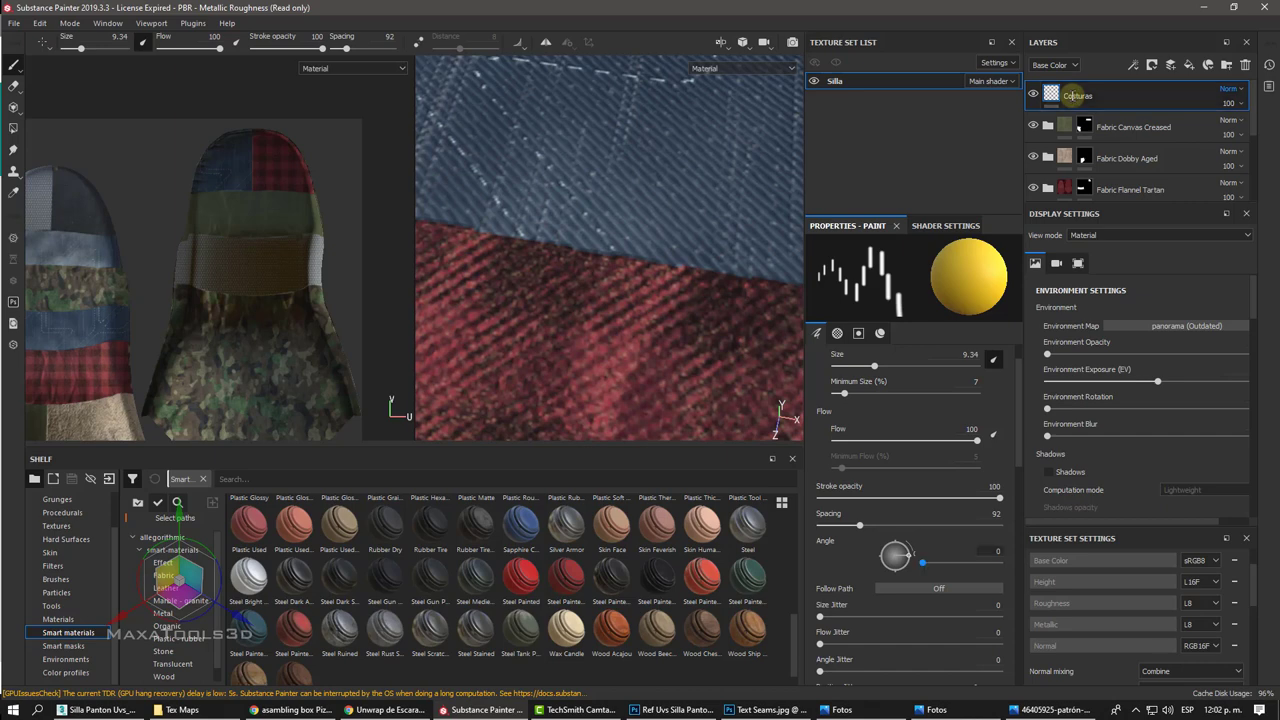
Step: Shrink the brush to size 1.51 and paint yellow stitches along the denim–plaid seam
drag(869, 405, 848, 407)
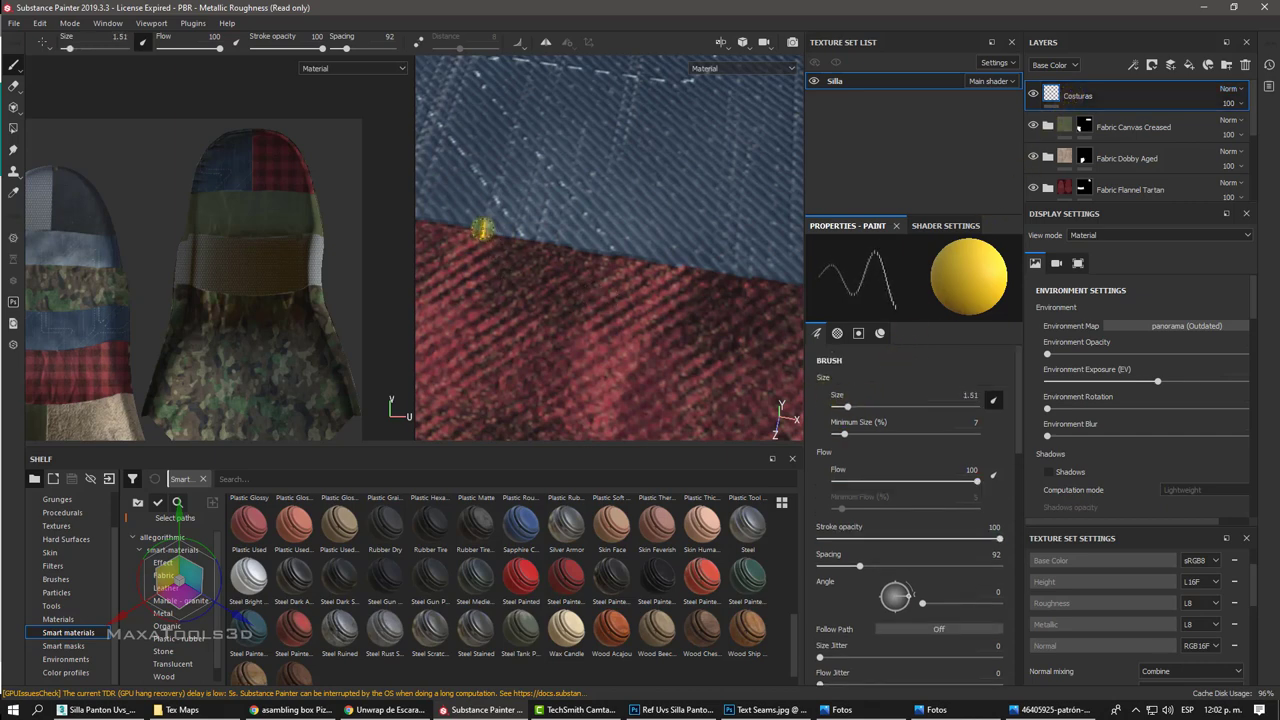
mouse_move(482, 229)
mouse_down()
mouse_move(790, 285)
mouse_move(528, 311)
mouse_up()
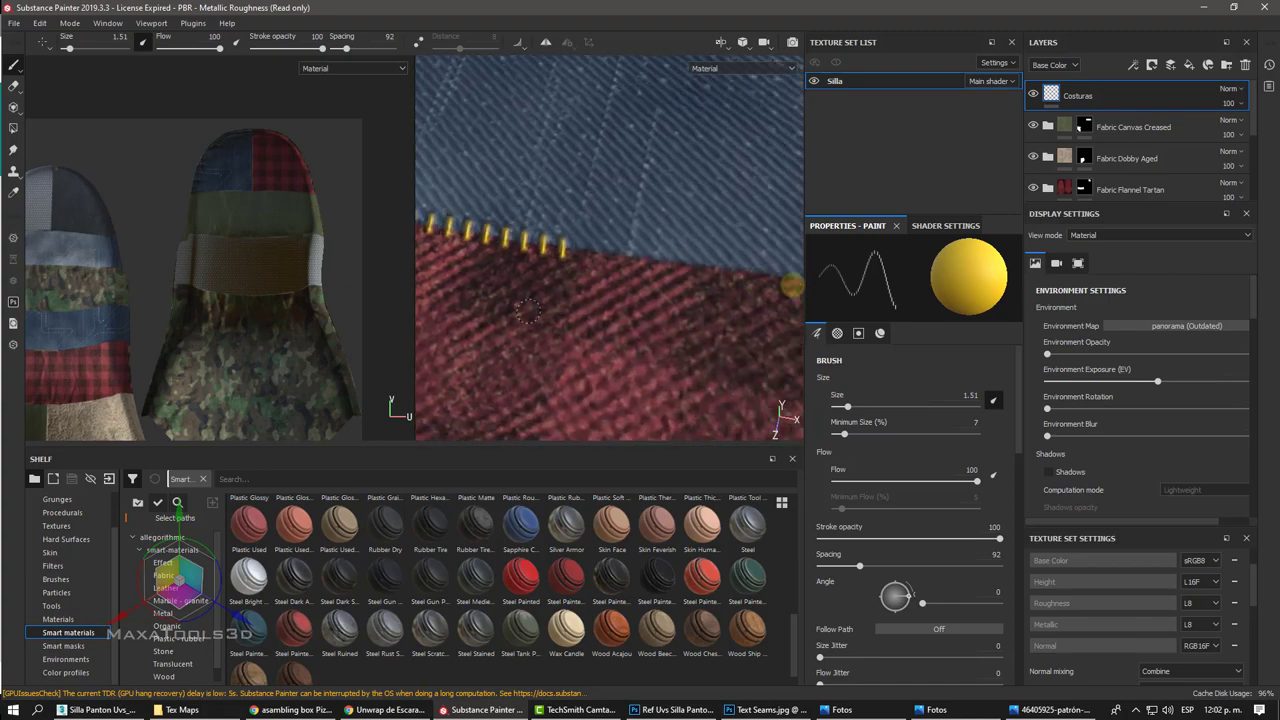
alt+right_drag(734, 286, 611, 286)
mouse_move(611, 286)
alt+mouse_down()
mouse_move(666, 289)
mouse_move(666, 271)
alt+mouse_up()
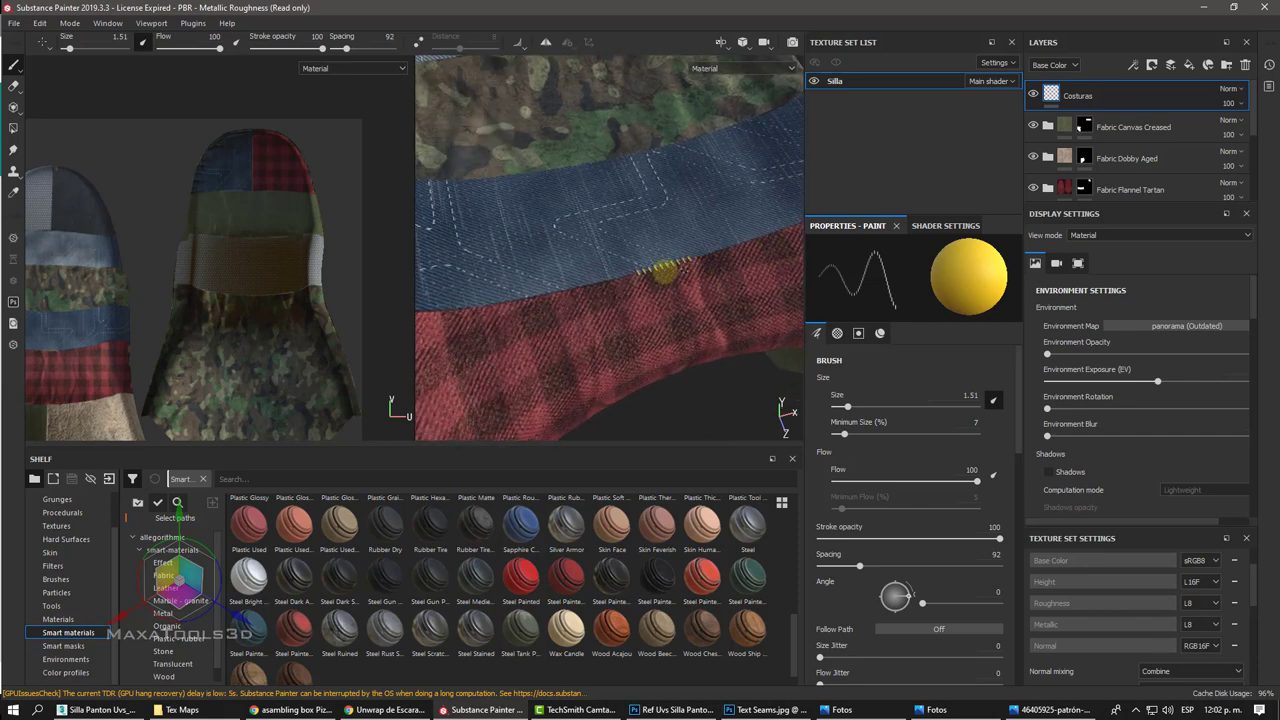
alt+drag(655, 275, 628, 250)
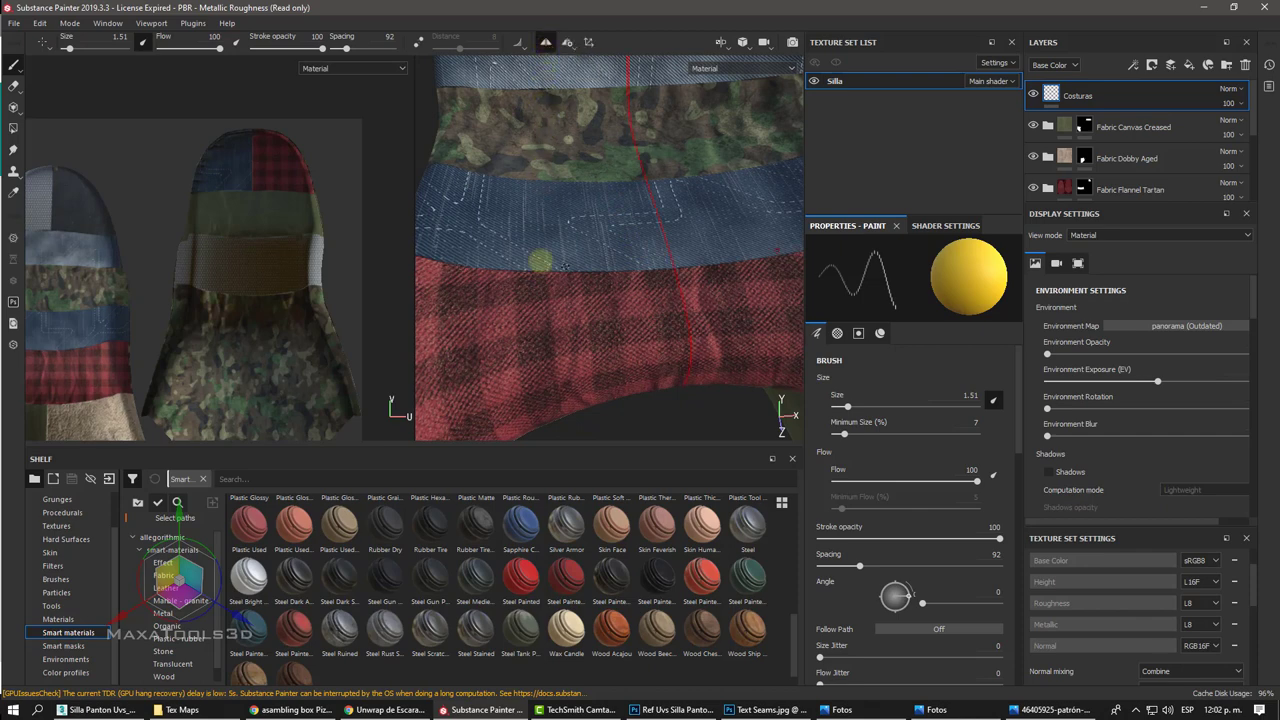
alt+drag(541, 261, 538, 333)
alt+drag(497, 281, 486, 266)
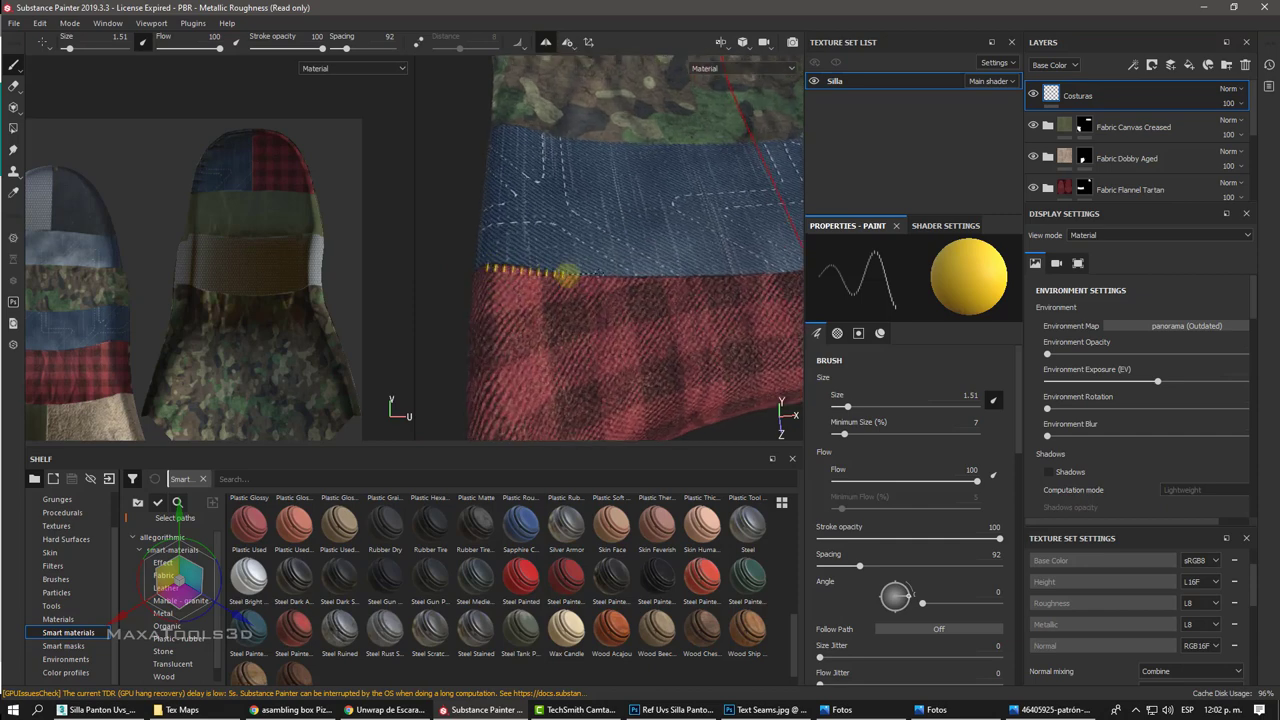
drag(566, 275, 766, 275)
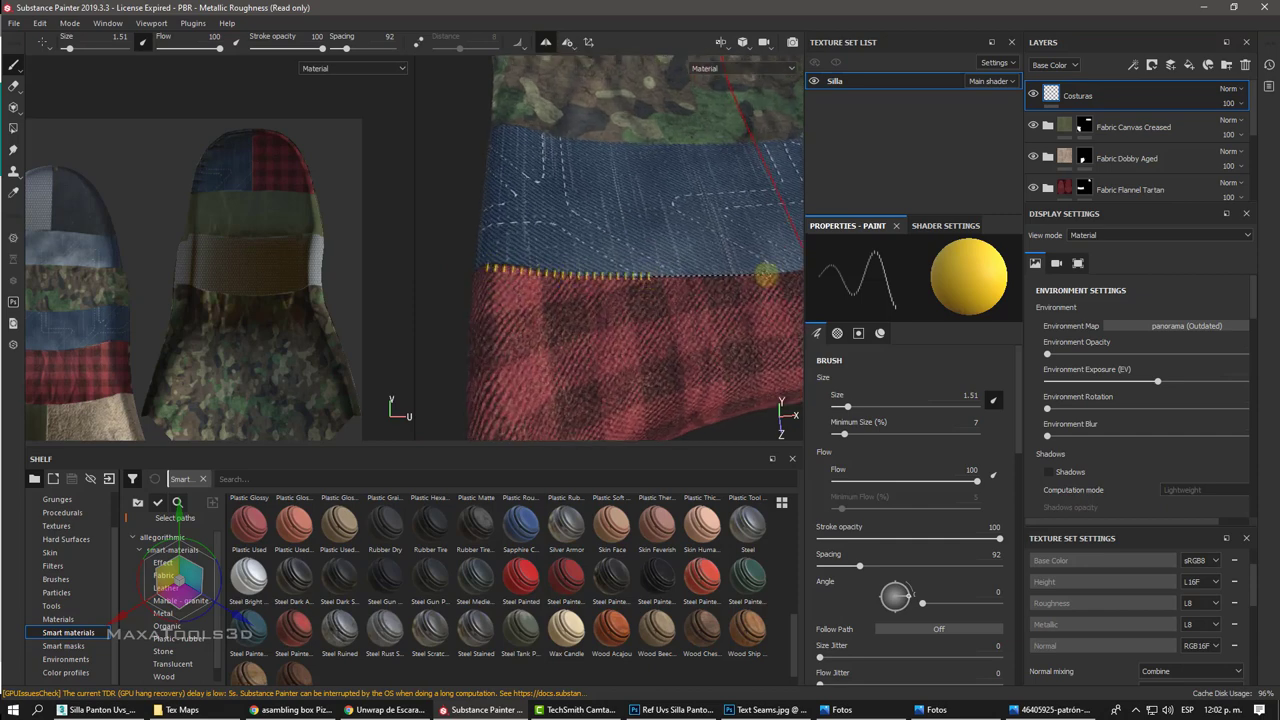
alt+drag(697, 277, 669, 277)
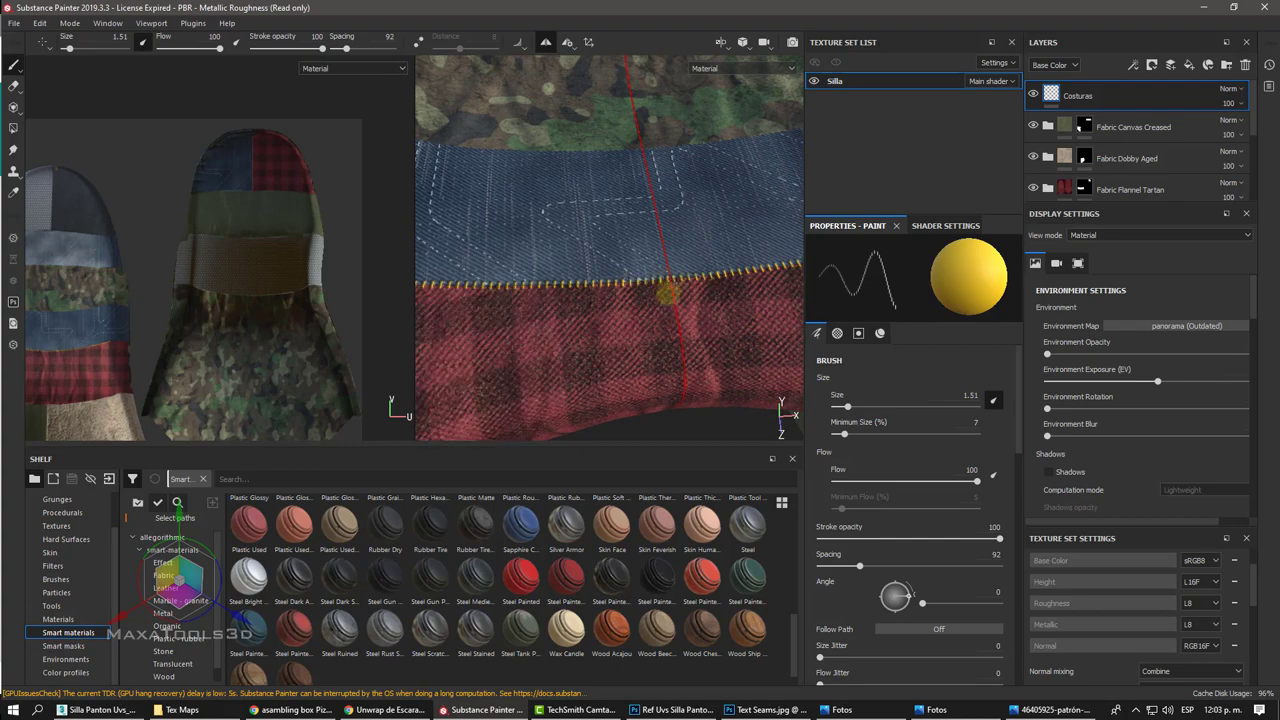
Step: Paint a straight stitch line along the first camouflage–denim seam using Shift
scroll(660, 294, down, 5)
scroll(666, 294, up, 5)
mouse_move(666, 294)
middle_down()
mouse_move(634, 248)
mouse_move(582, 251)
middle_up()
scroll(471, 266, up, 1)
scroll(494, 268, up, 1)
scroll(494, 260, up, 1)
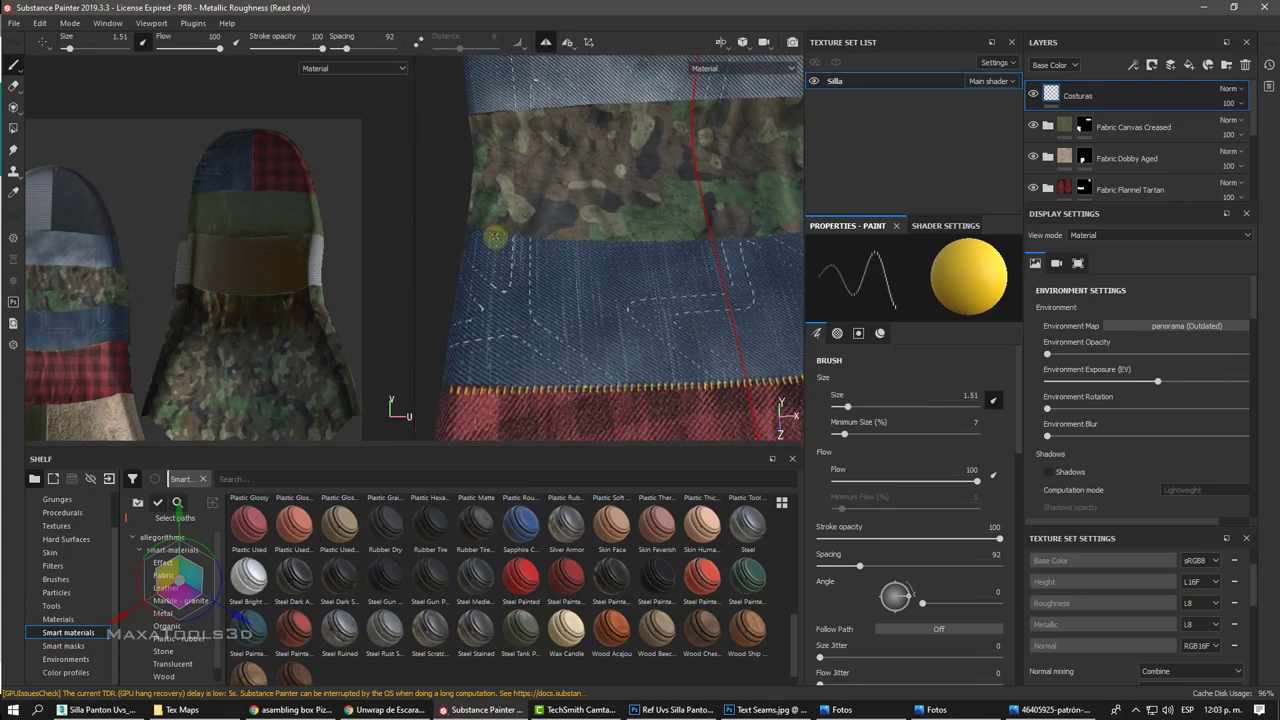
scroll(495, 237, up, 1)
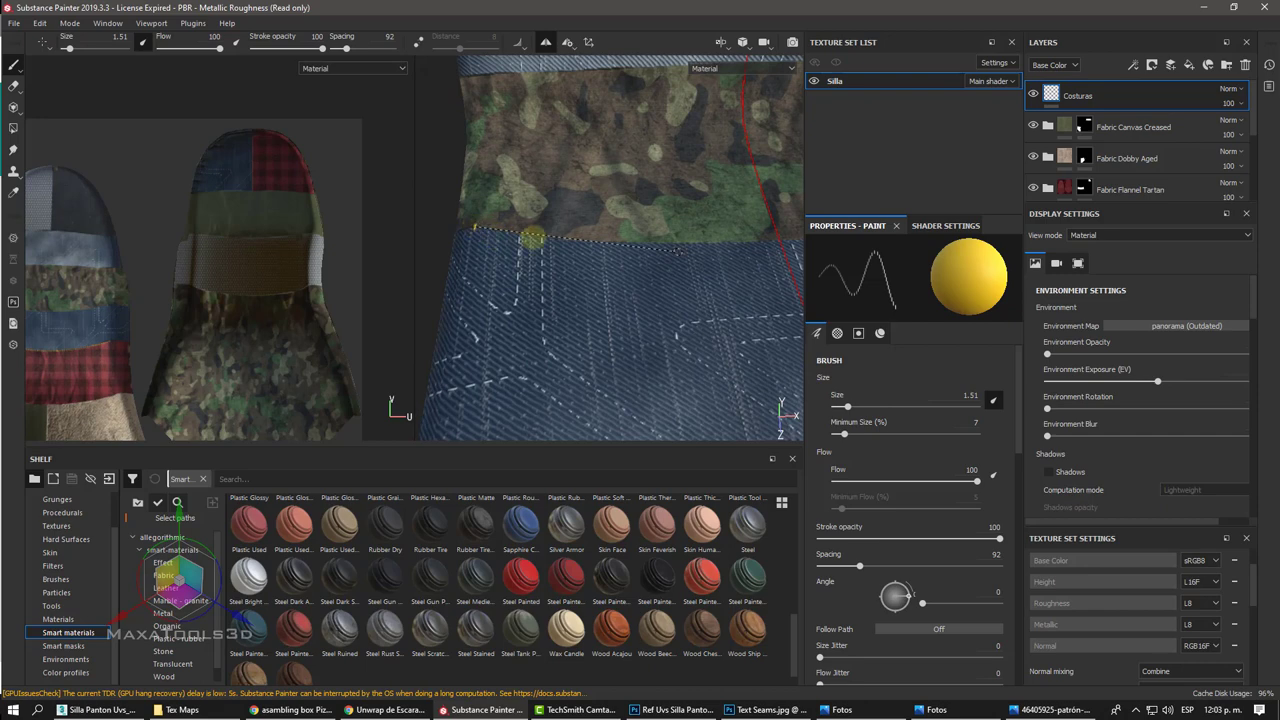
key(shift)
shift+click(538, 240)
drag(612, 242, 778, 242)
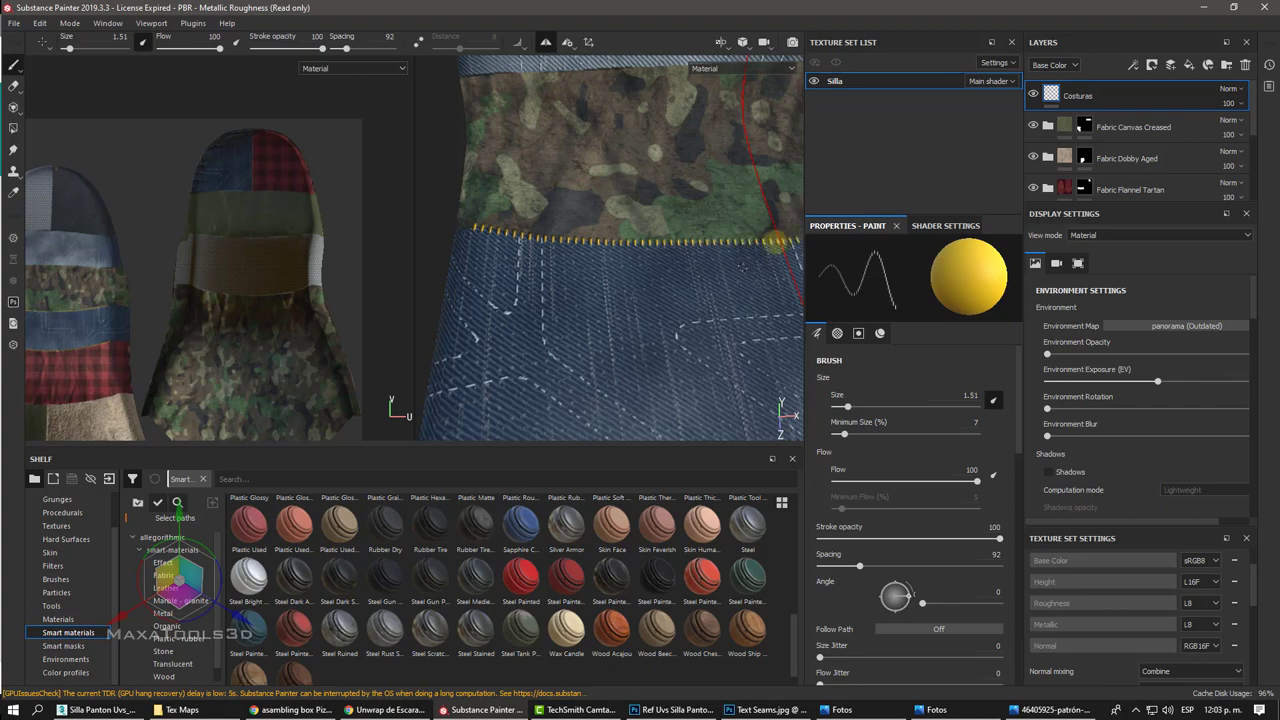
Step: Paint a second straight stitch line along the other camouflage–denim seam
scroll(776, 242, down, 5)
mouse_move(657, 246)
alt+mouse_down()
mouse_move(663, 274)
mouse_move(471, 229)
mouse_move(432, 240)
alt+mouse_up()
scroll(672, 256, up, 5)
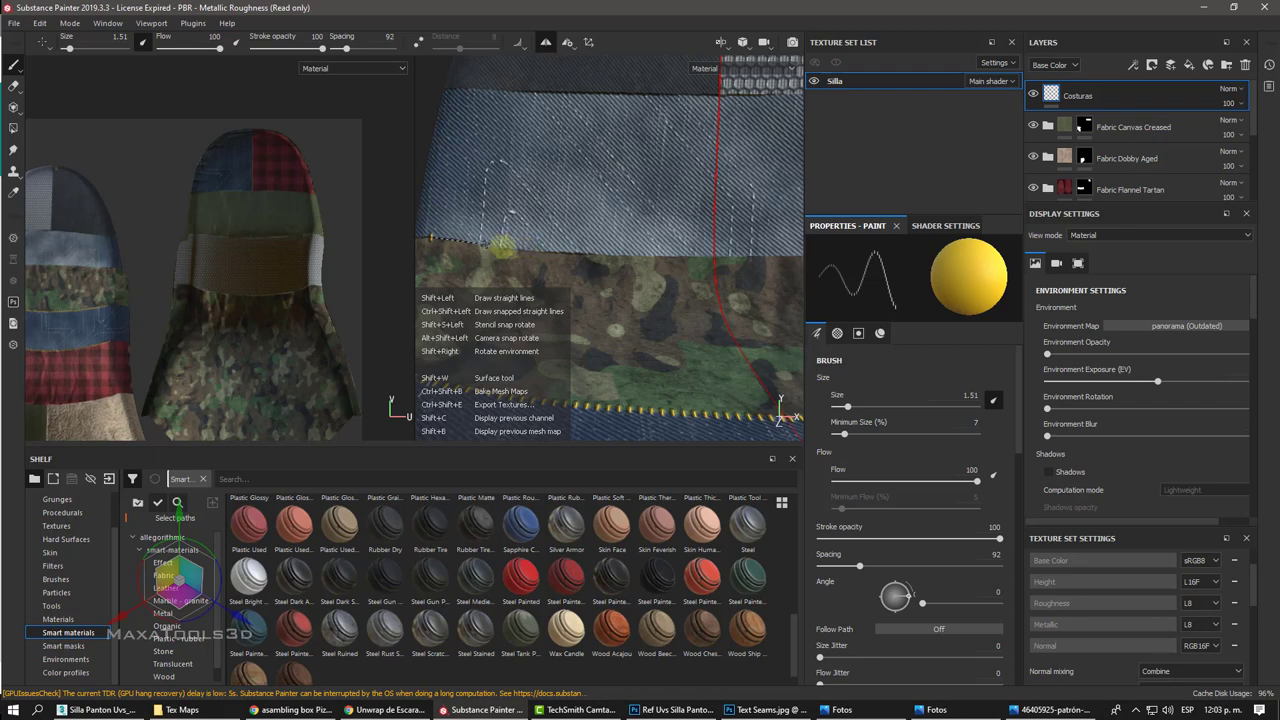
shift+click(490, 243)
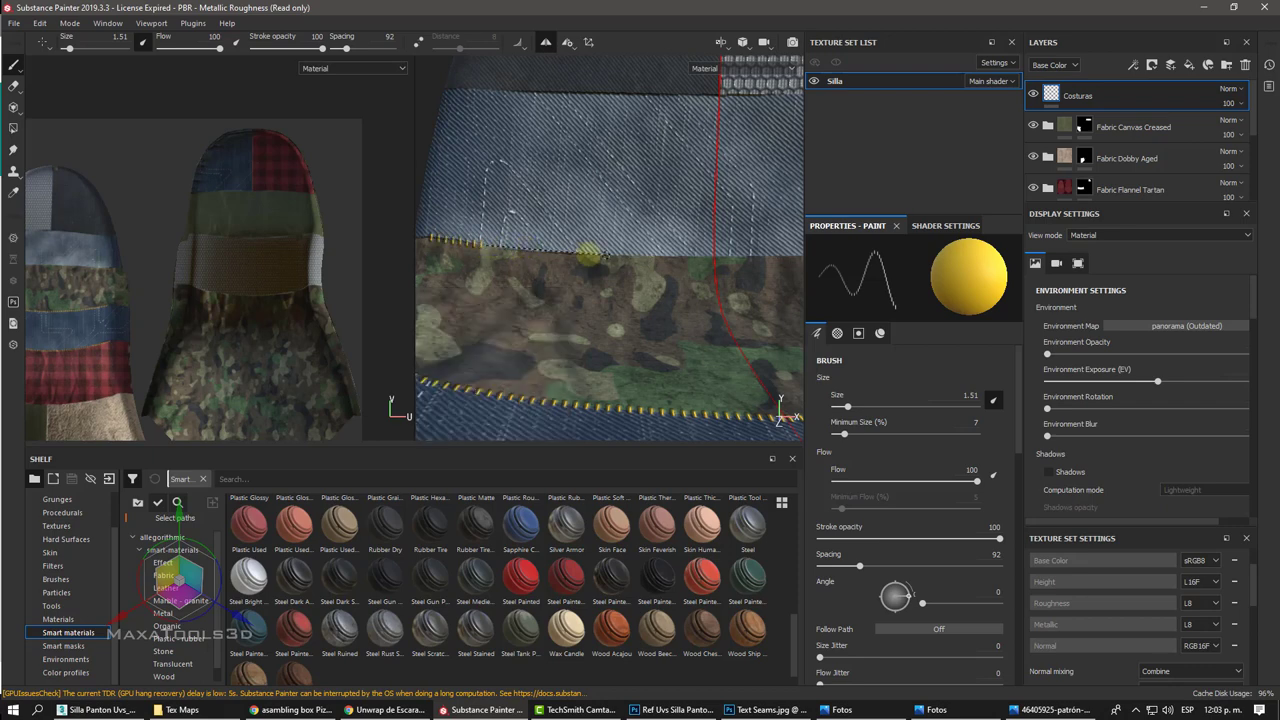
shift+click(706, 259)
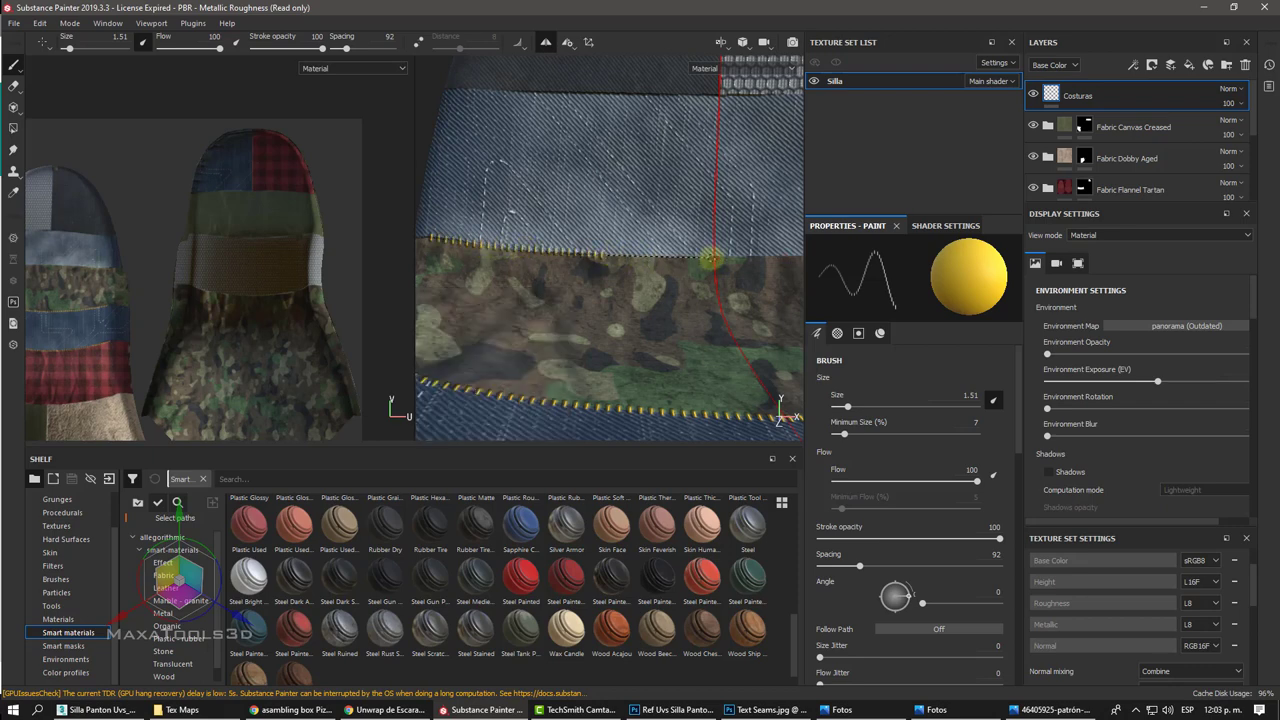
alt+drag(710, 259, 430, 296)
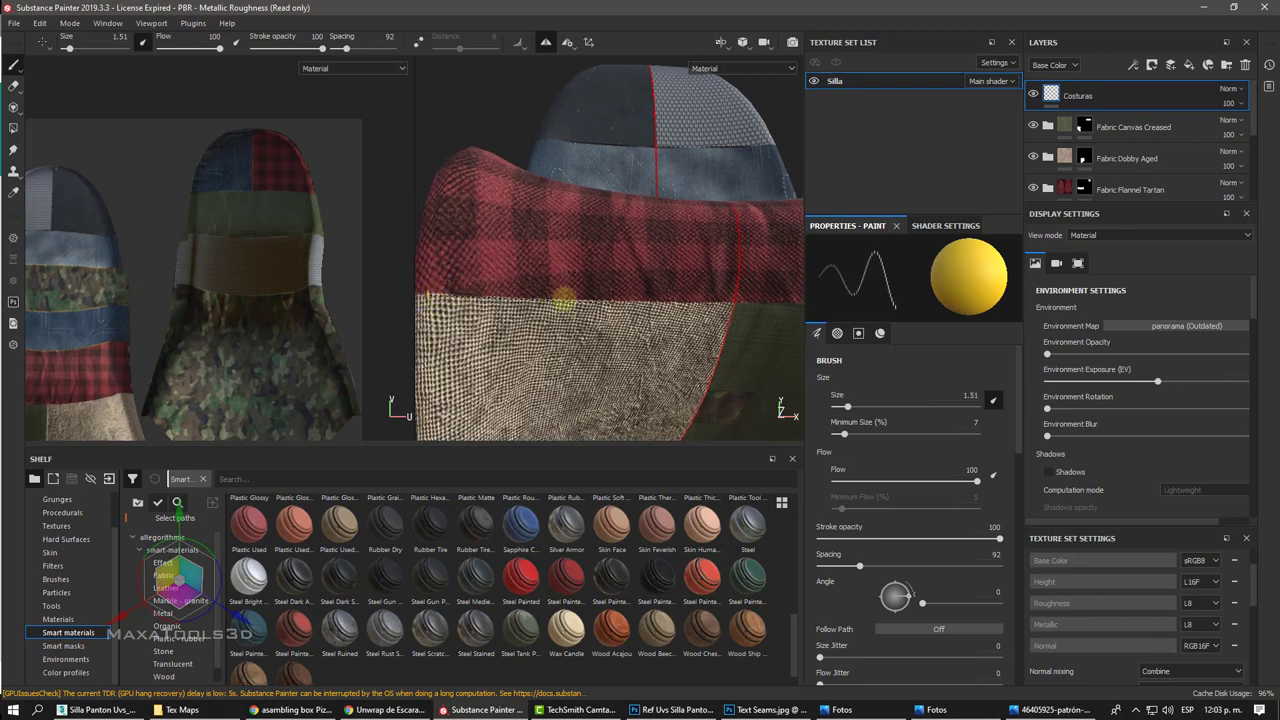
Step: Shift-paint a straight yellow stitch line along the red plaid–beige seam
key(shift)
shift+click(565, 298)
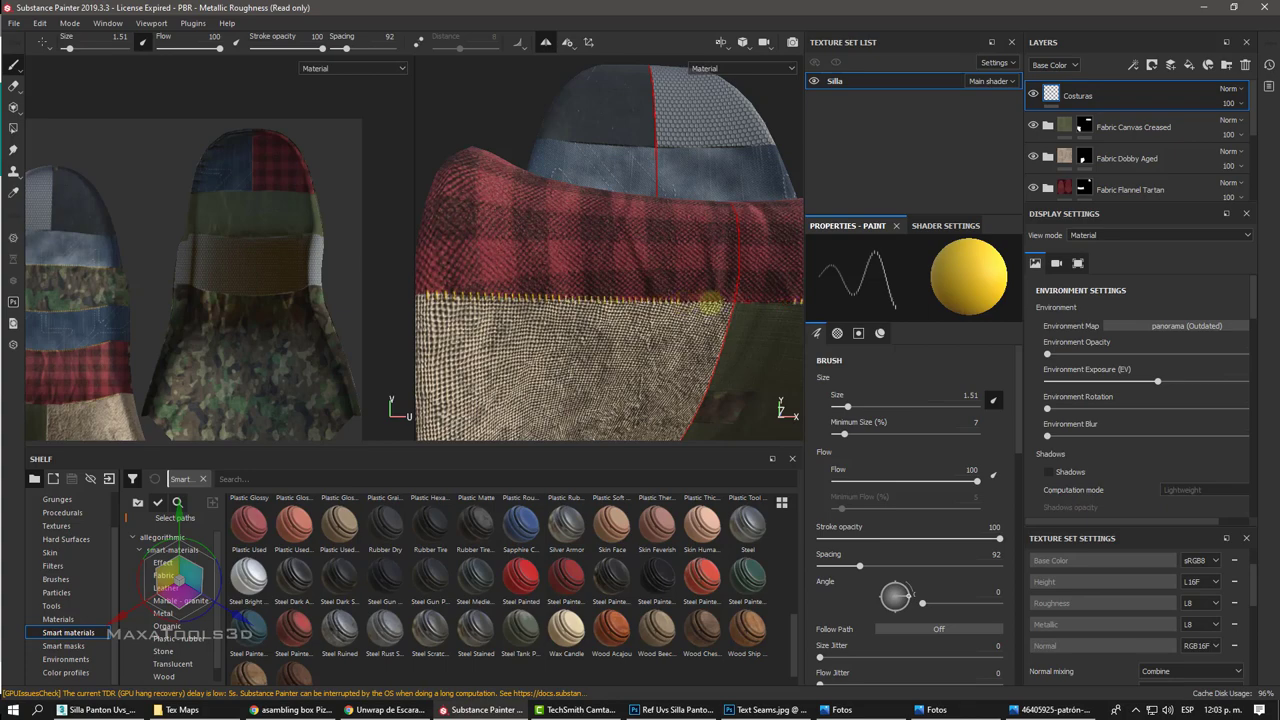
shift+click(731, 301)
mouse_move(731, 301)
alt+mouse_down()
mouse_move(619, 369)
mouse_move(606, 414)
mouse_move(543, 414)
mouse_move(620, 259)
mouse_move(662, 81)
mouse_move(710, 440)
mouse_move(729, 280)
alt+mouse_up()
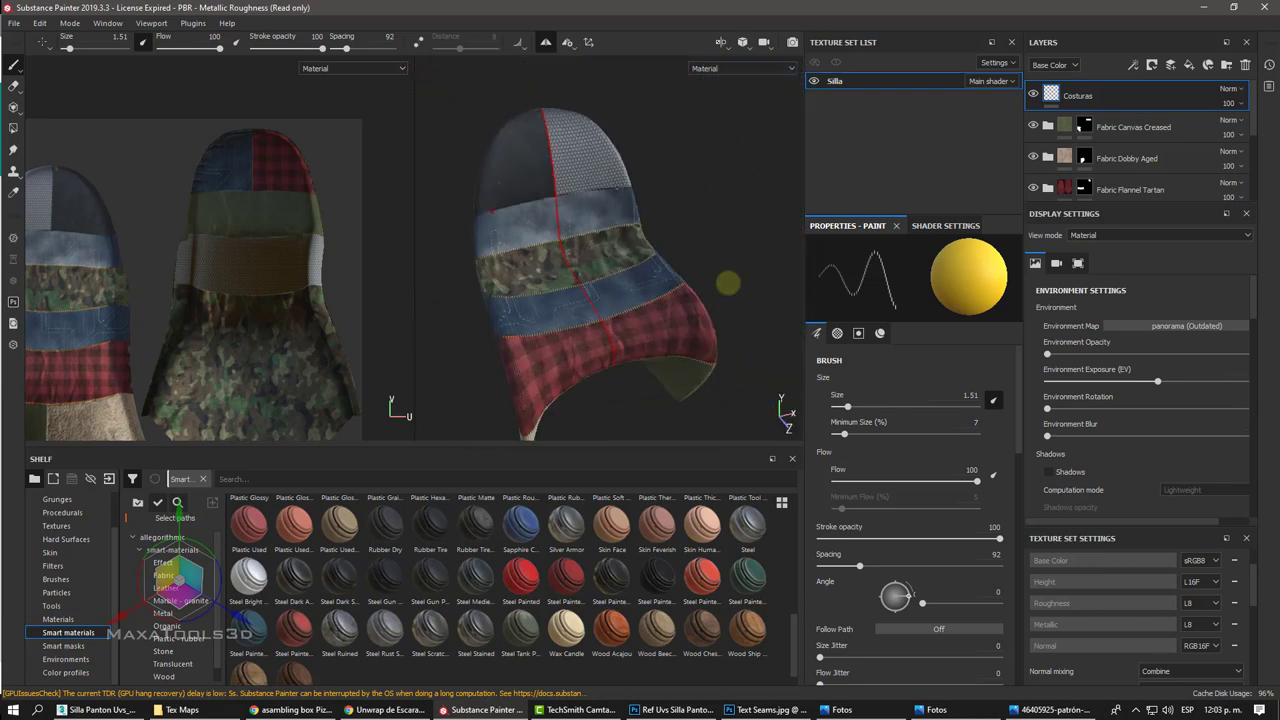
Step: Open Export Textures, expand the Silla texture set and start choosing an output folder
click(14, 22)
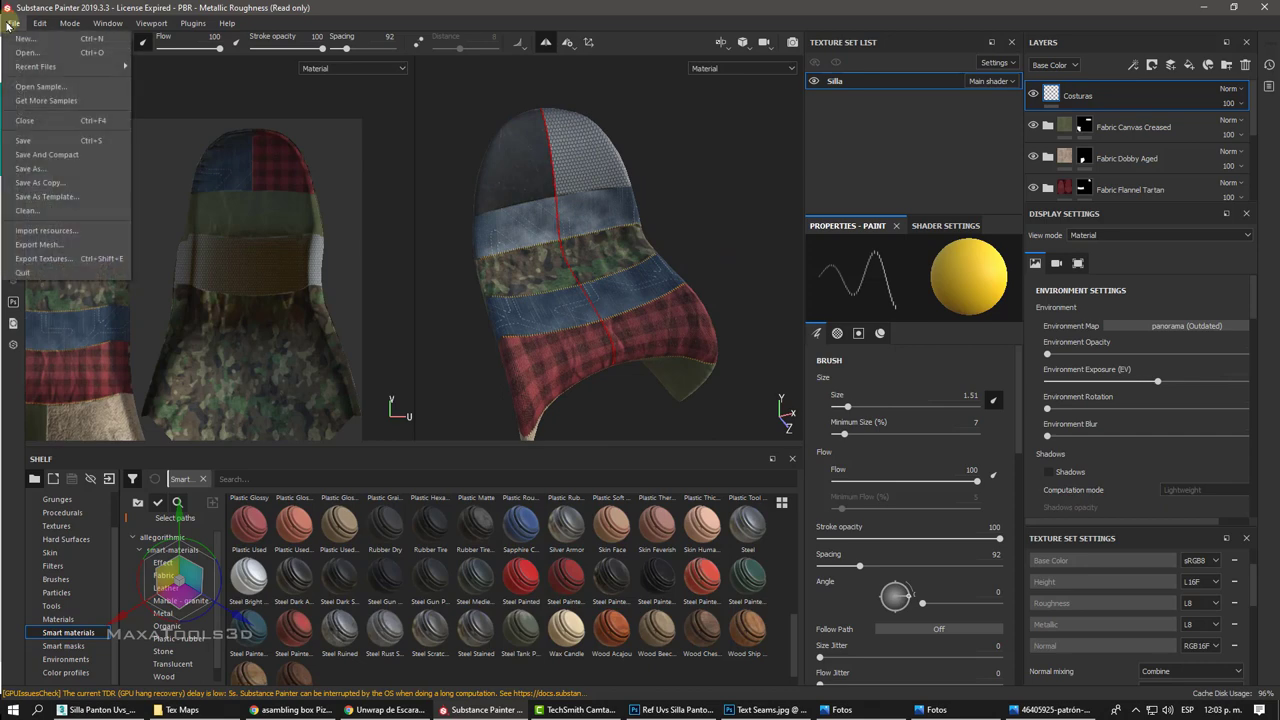
click(42, 258)
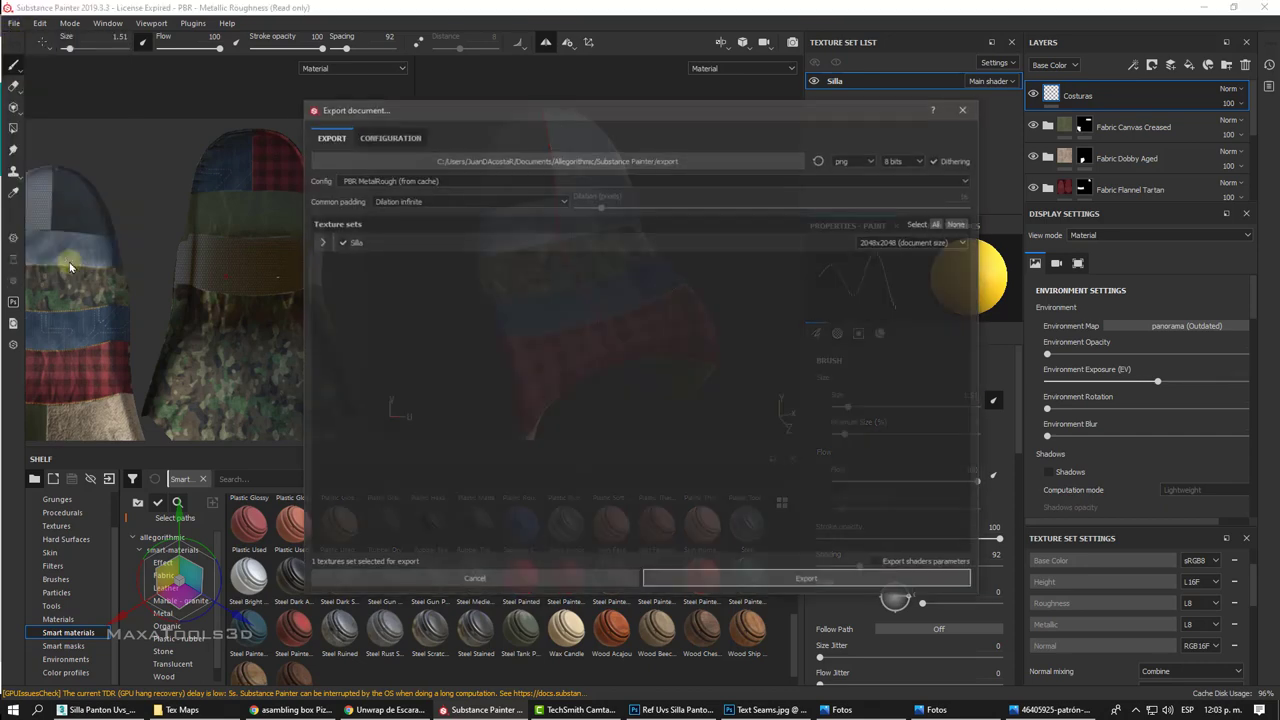
click(320, 243)
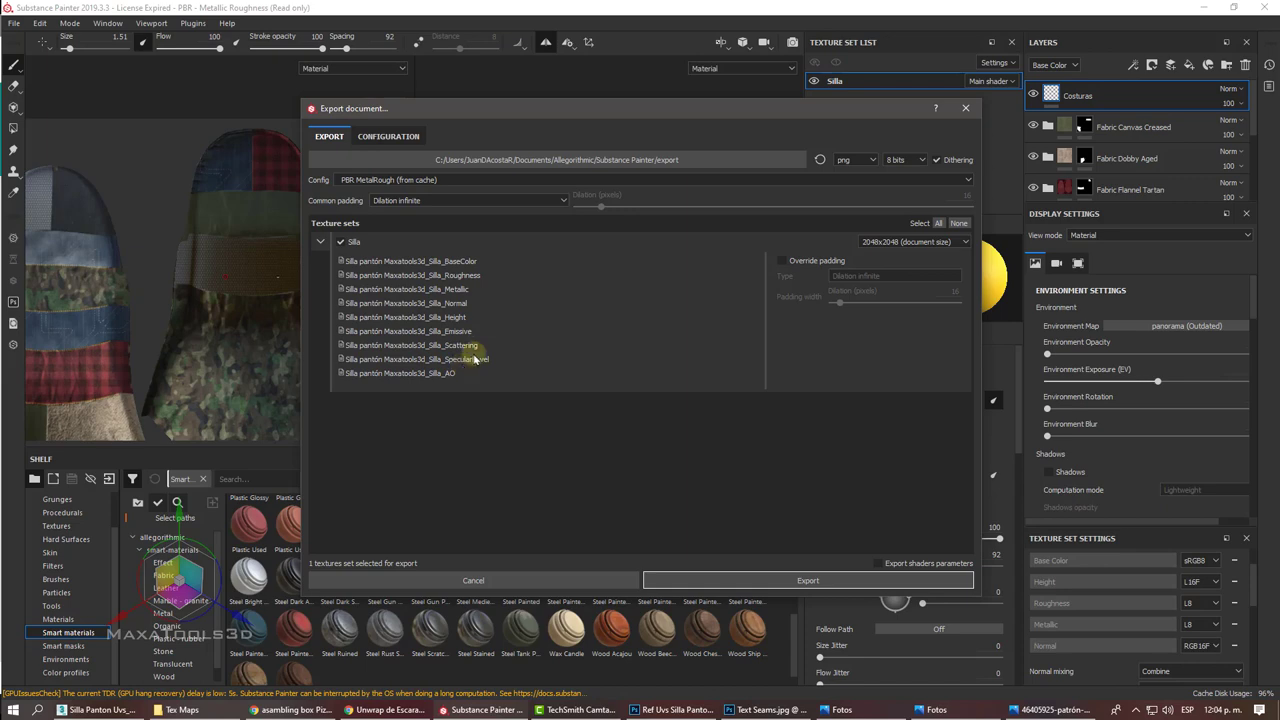
click(670, 163)
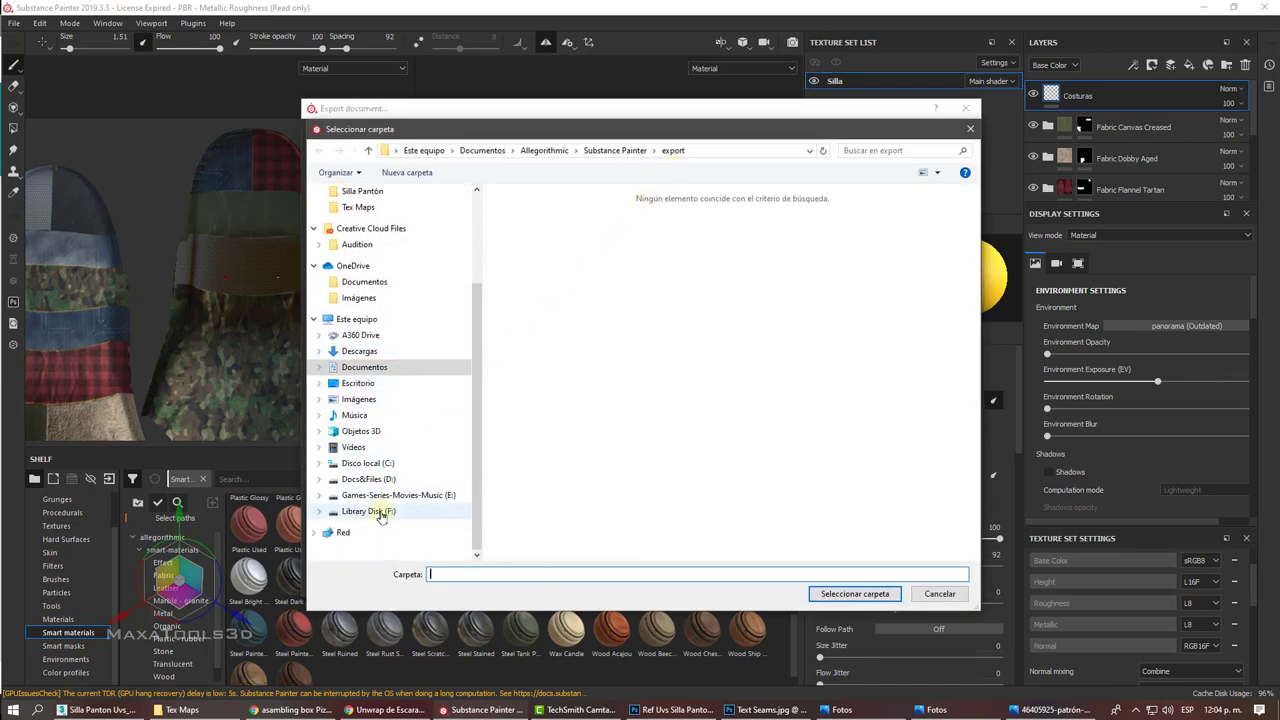
Step: Browse to F:\MAXA2020\Maxatools3d\Archivos 3d\Unwrap\Silla Pantón
click(380, 516)
double_click(555, 338)
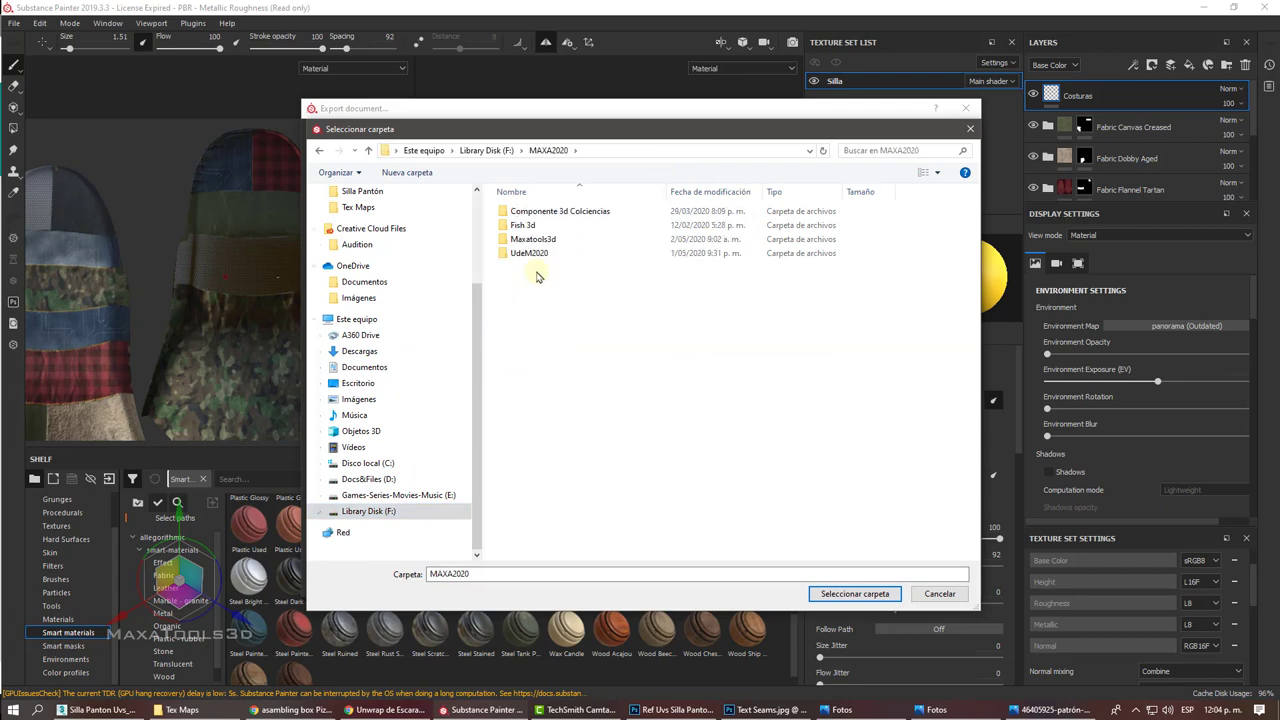
double_click(533, 240)
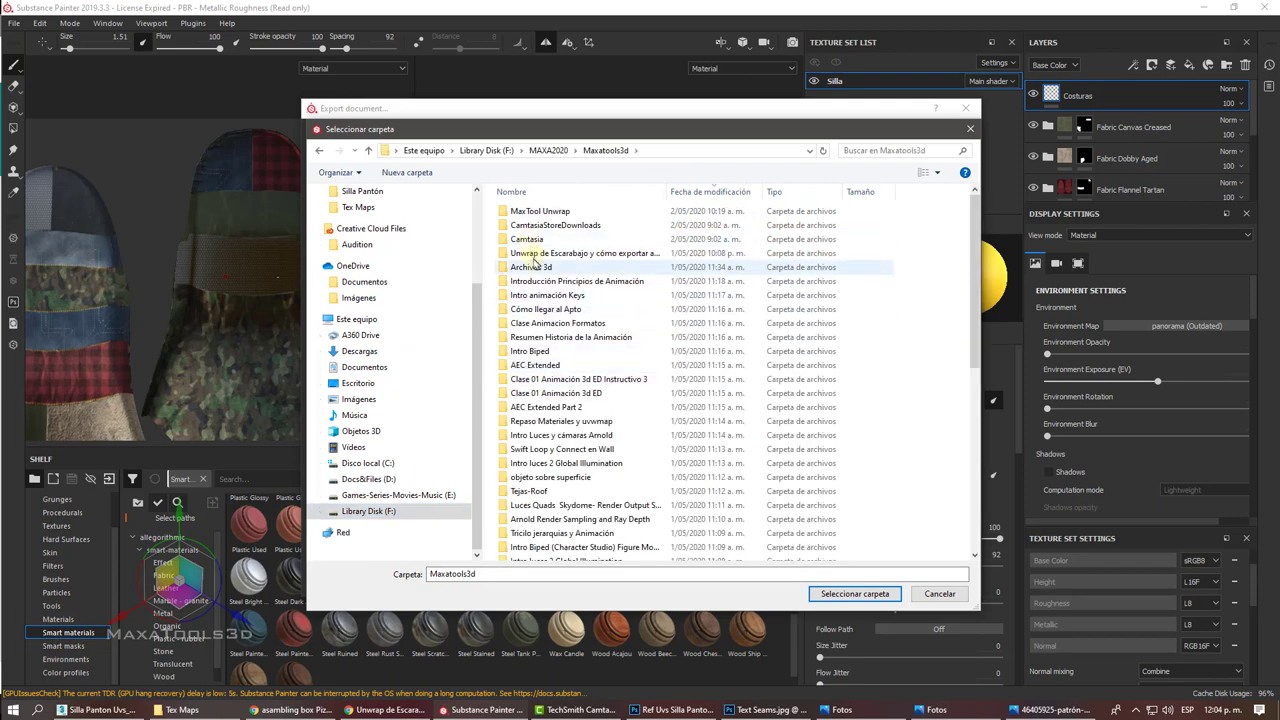
double_click(532, 266)
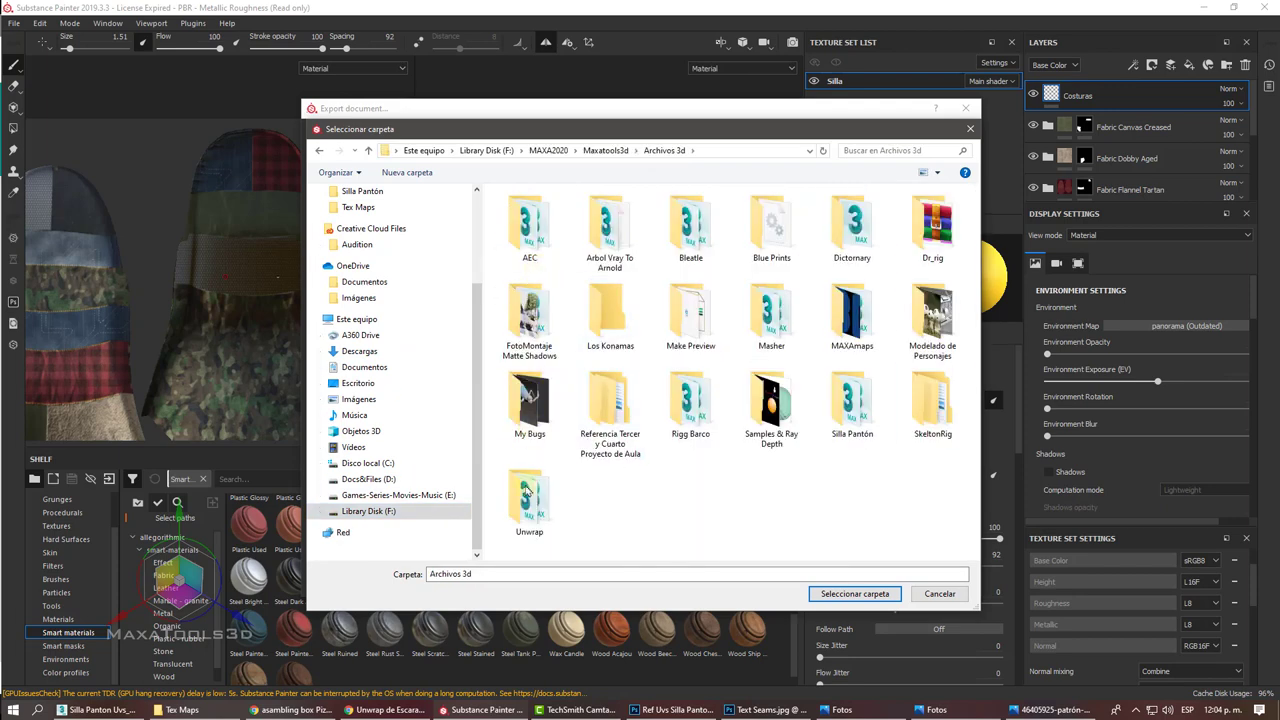
double_click(528, 490)
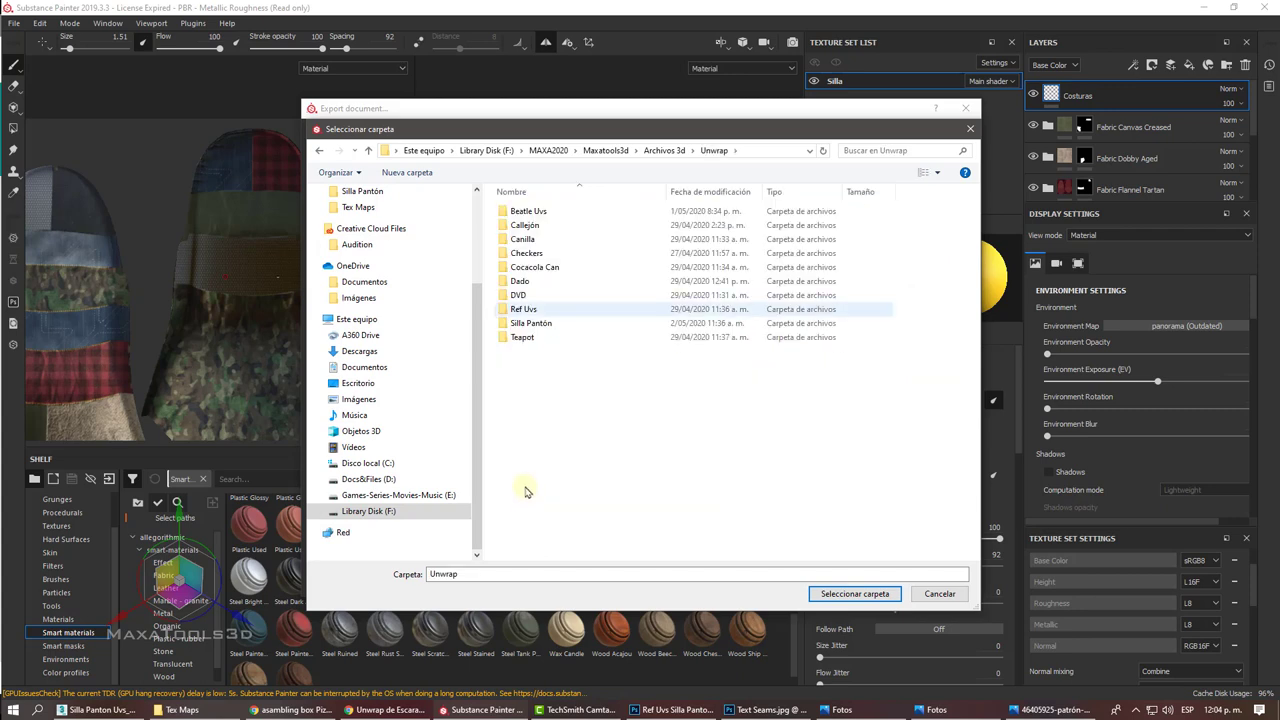
double_click(530, 323)
Step: Create a Silla Painter folder there and select it as the export destination
right_click(548, 352)
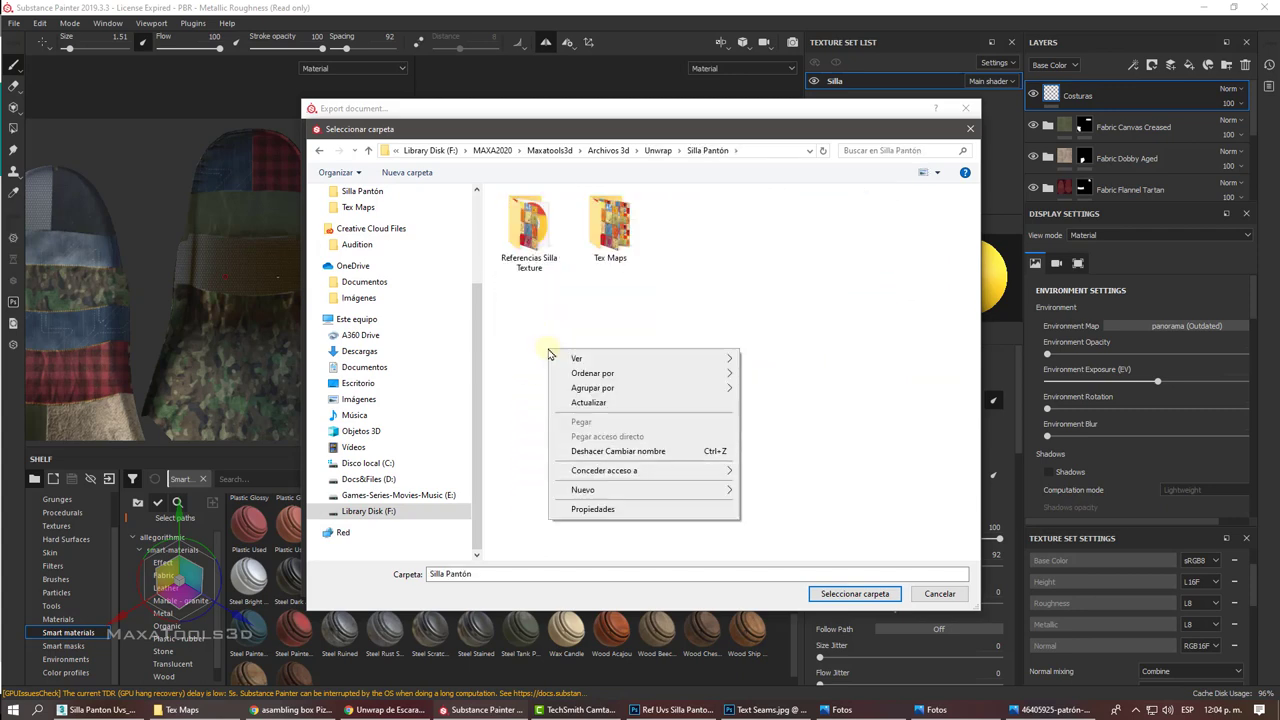
mouse_move(640, 489)
click(764, 490)
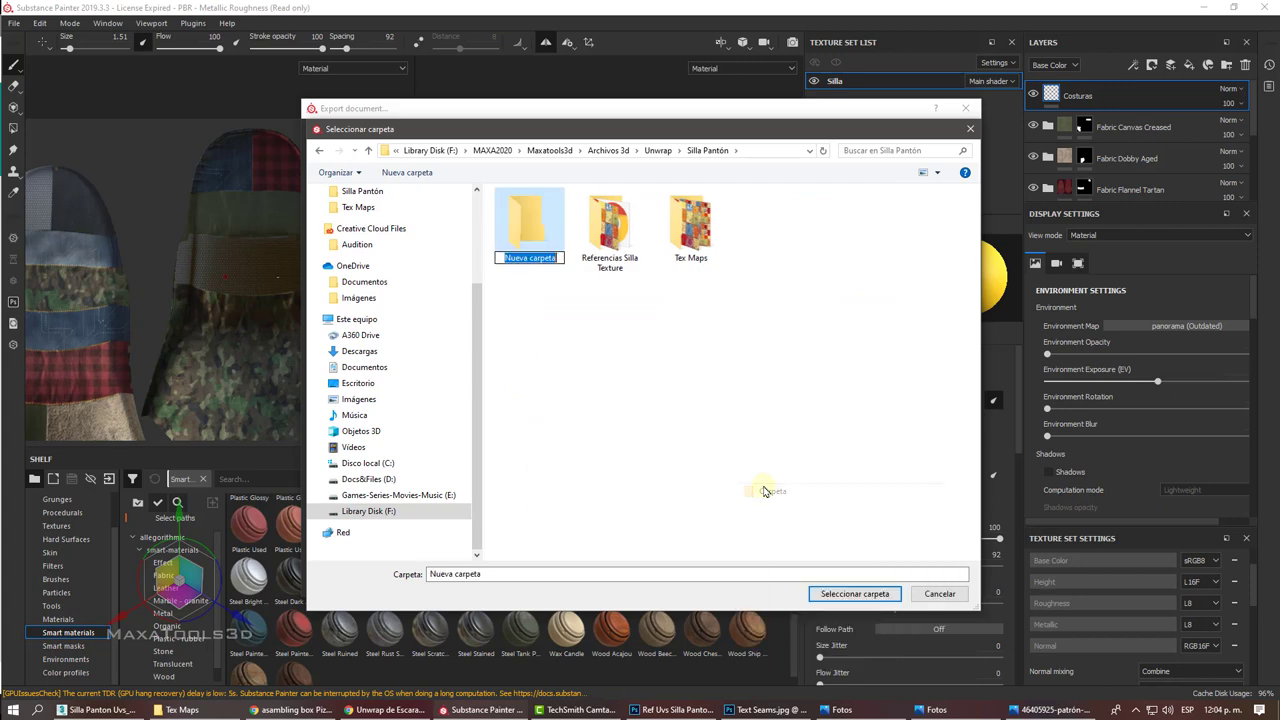
text(Silla Painter)
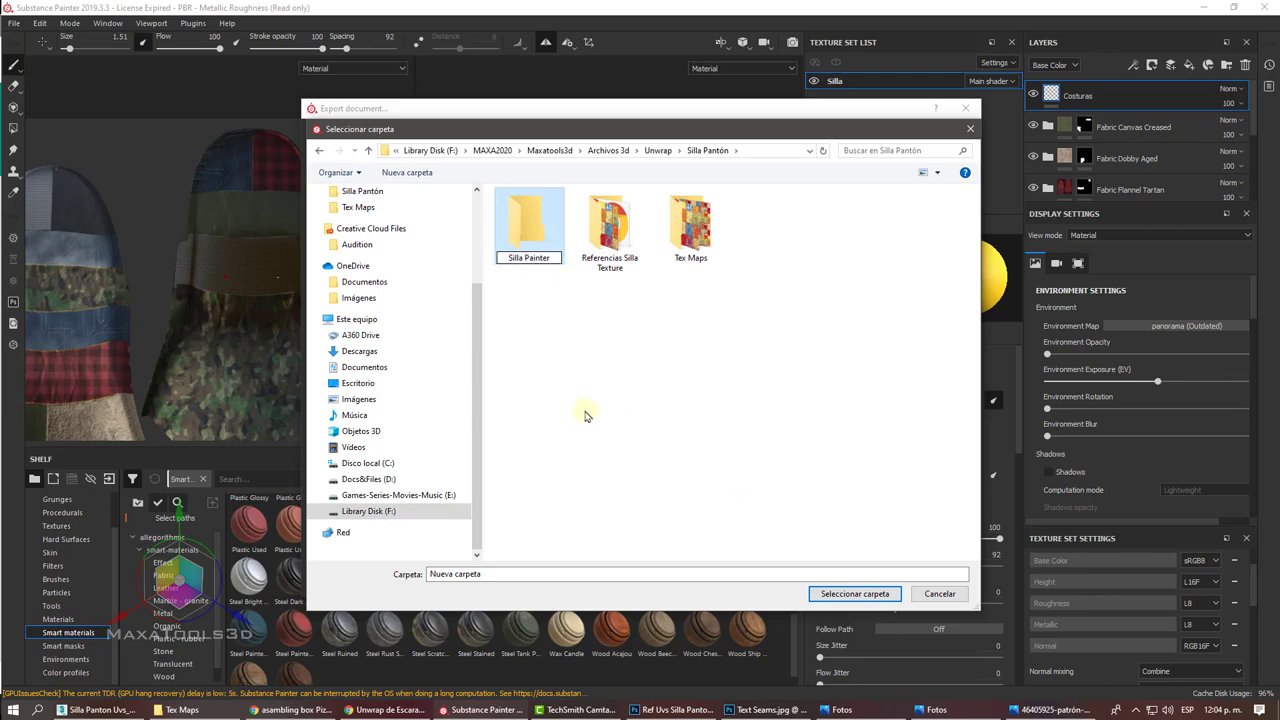
key(Return)
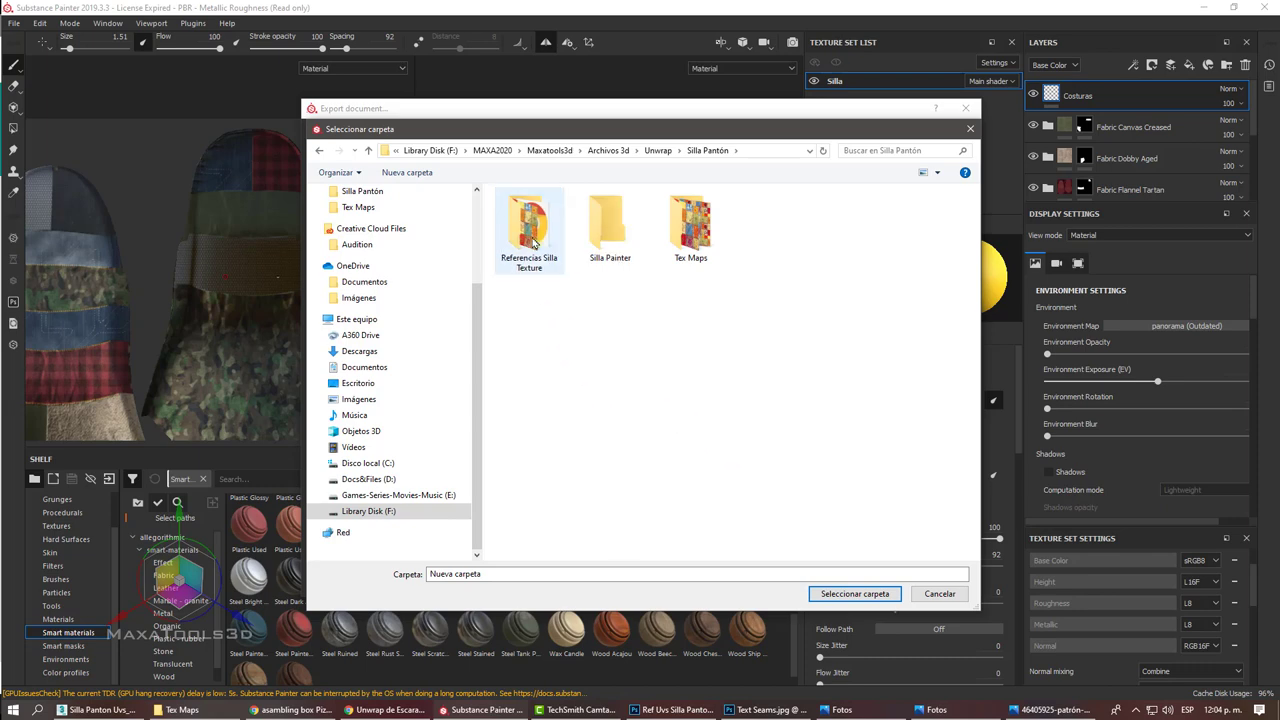
double_click(535, 235)
click(634, 152)
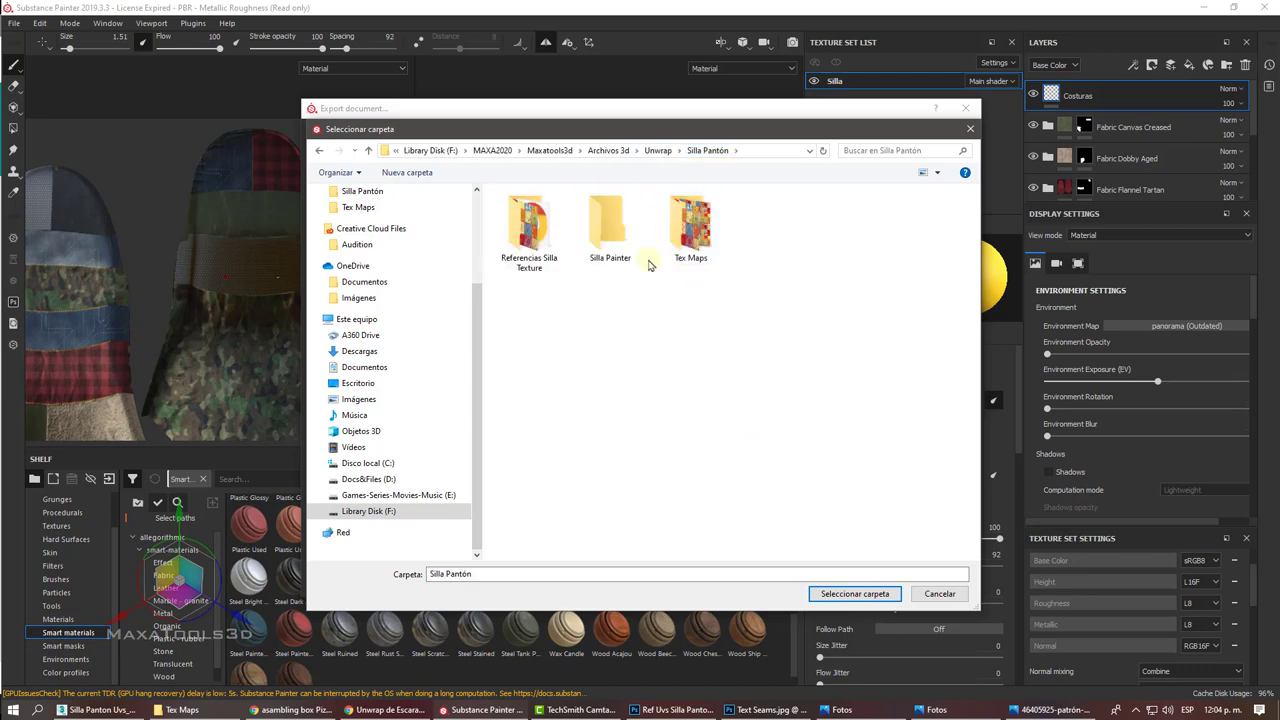
double_click(612, 235)
click(851, 594)
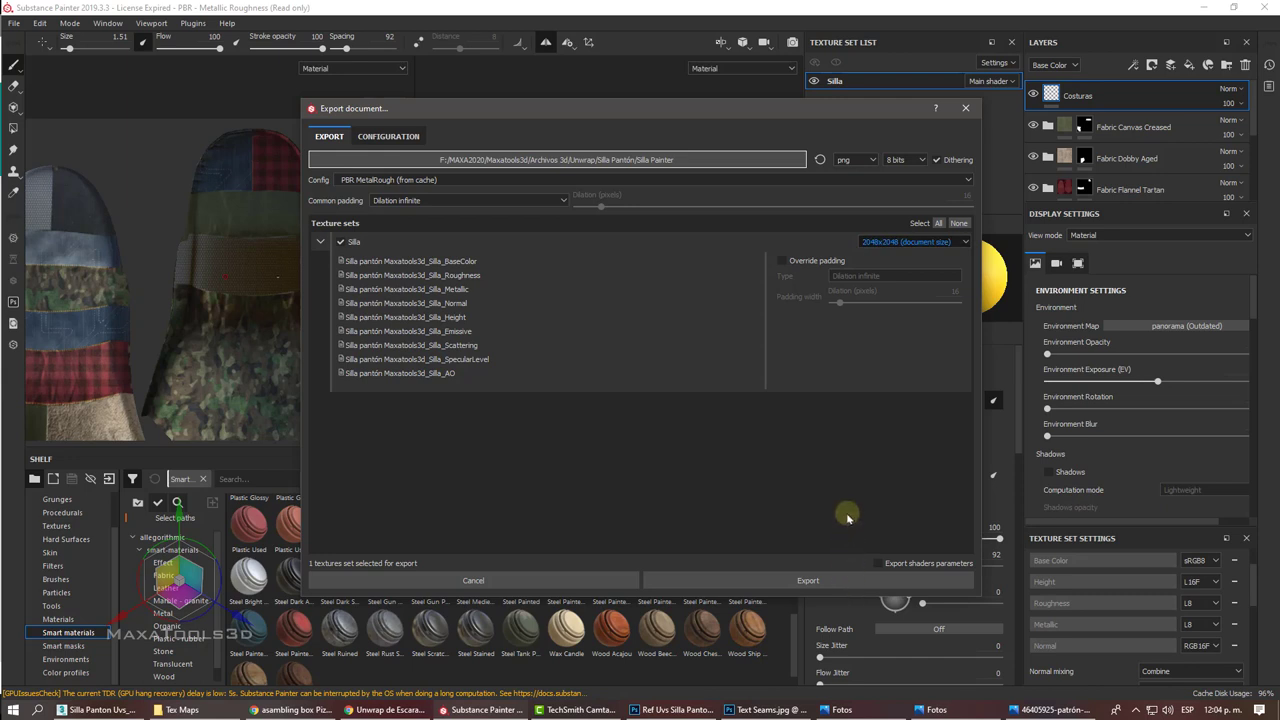
Step: Keep png as the export file format
click(863, 161)
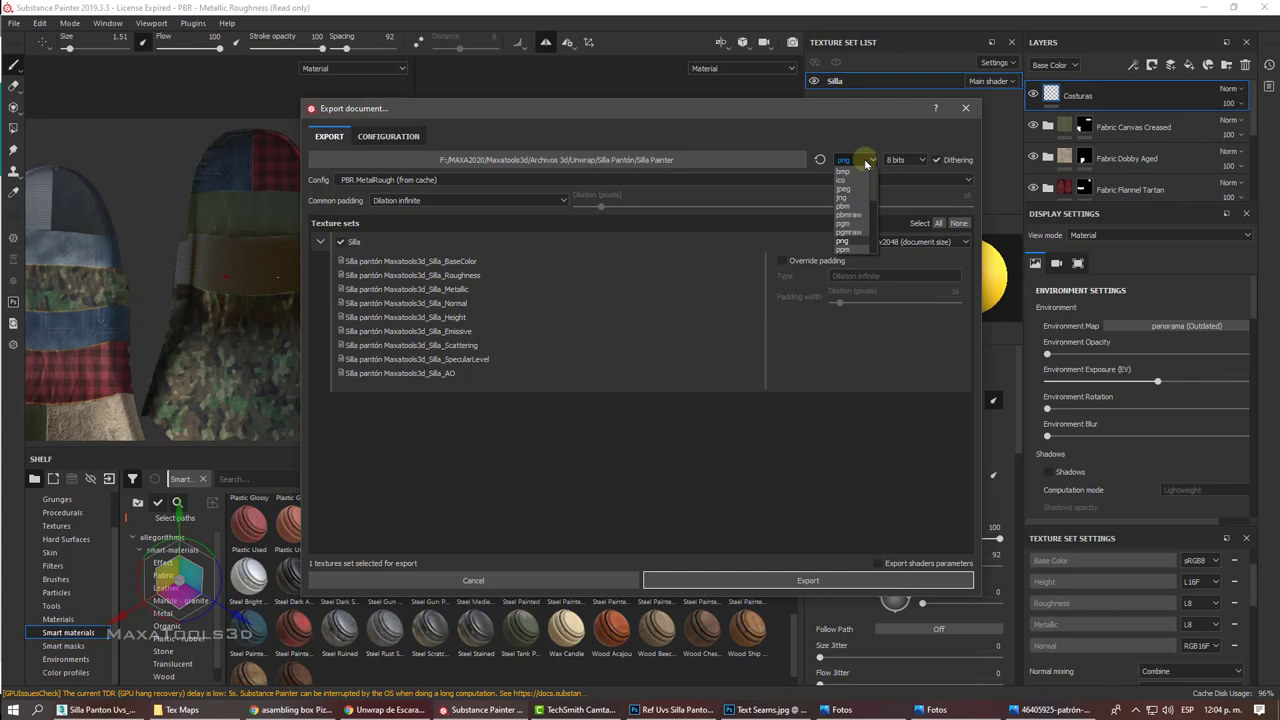
scroll(866, 163, down, 2)
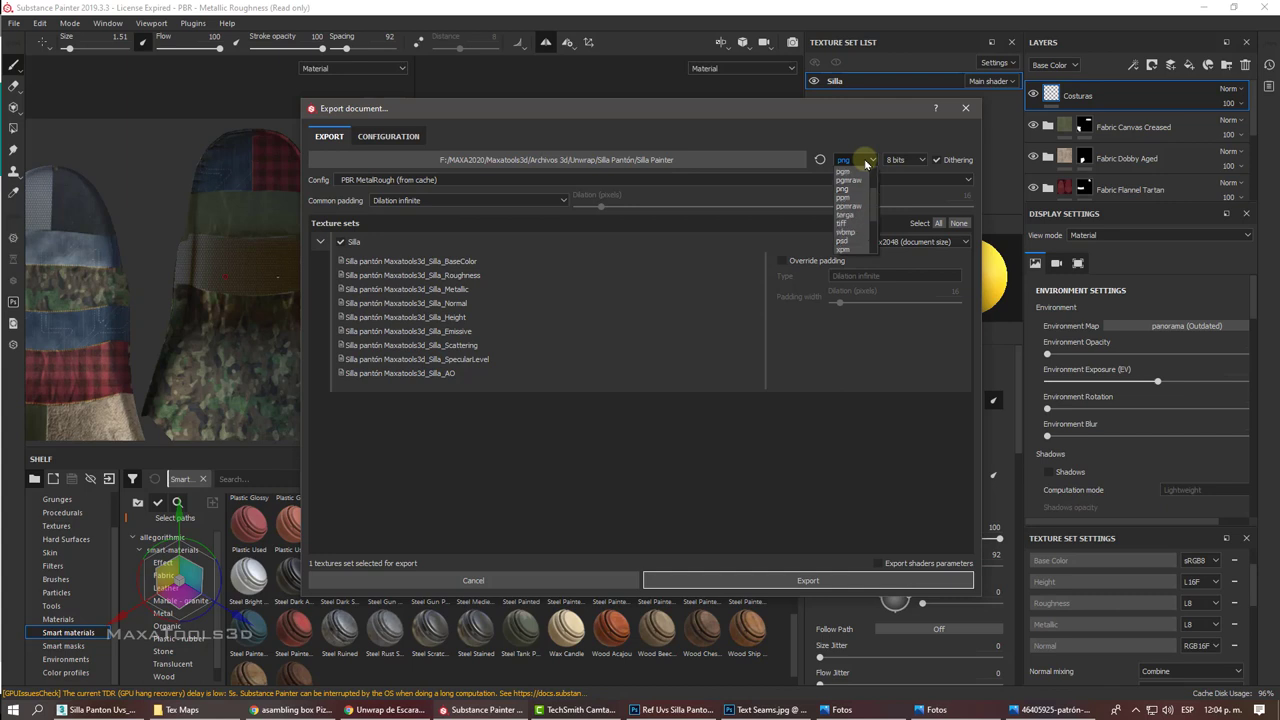
scroll(866, 163, down, 2)
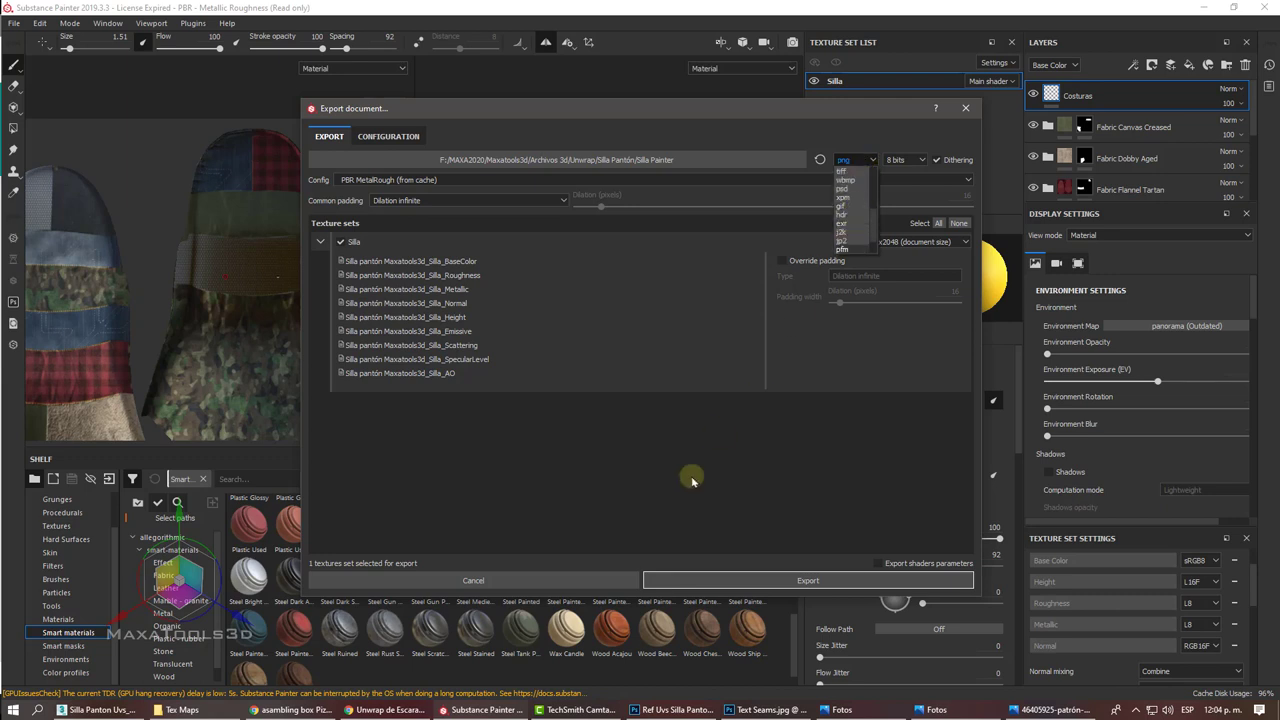
click(669, 512)
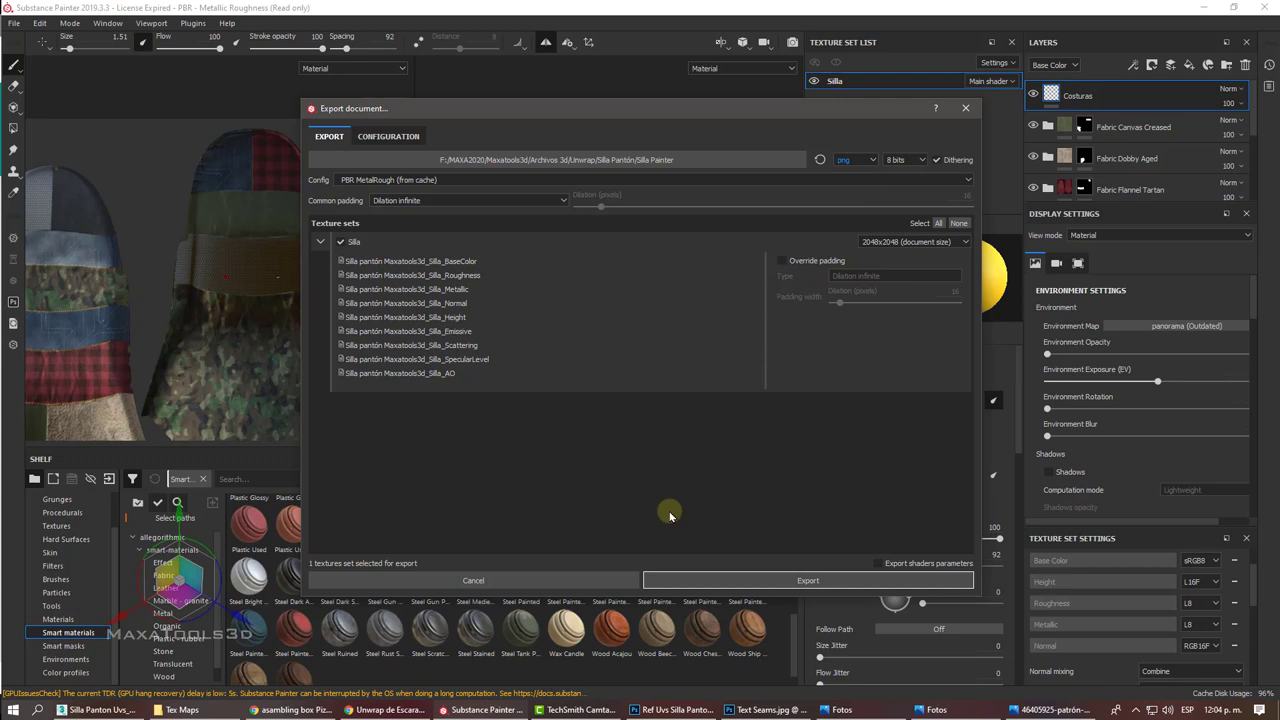
Step: Keep the PBR MetalRough preset and export the texture maps
click(400, 182)
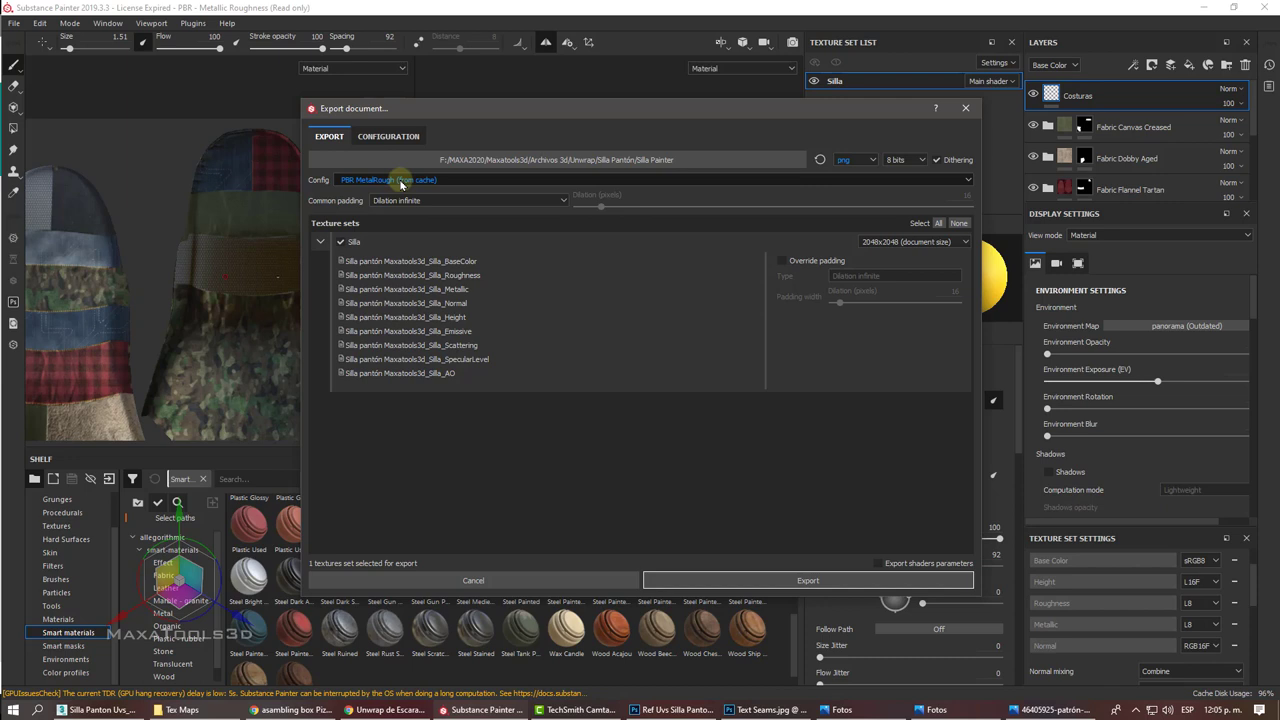
click(401, 181)
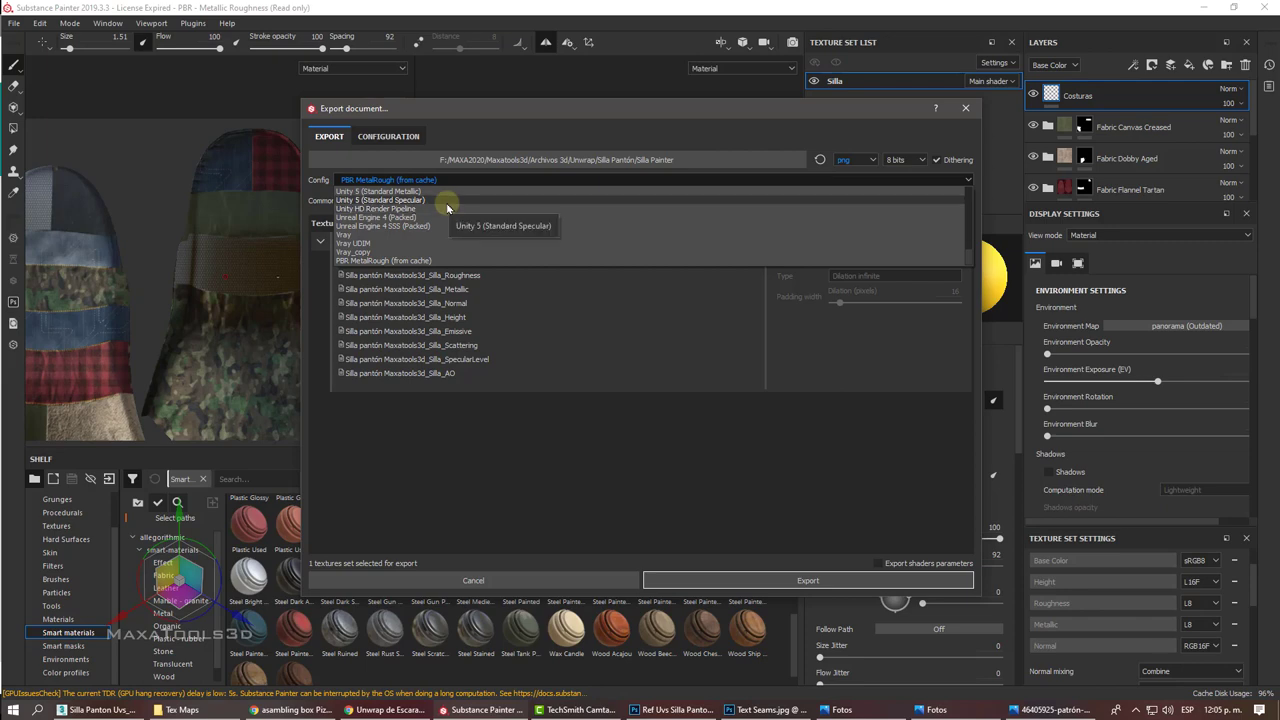
click(533, 458)
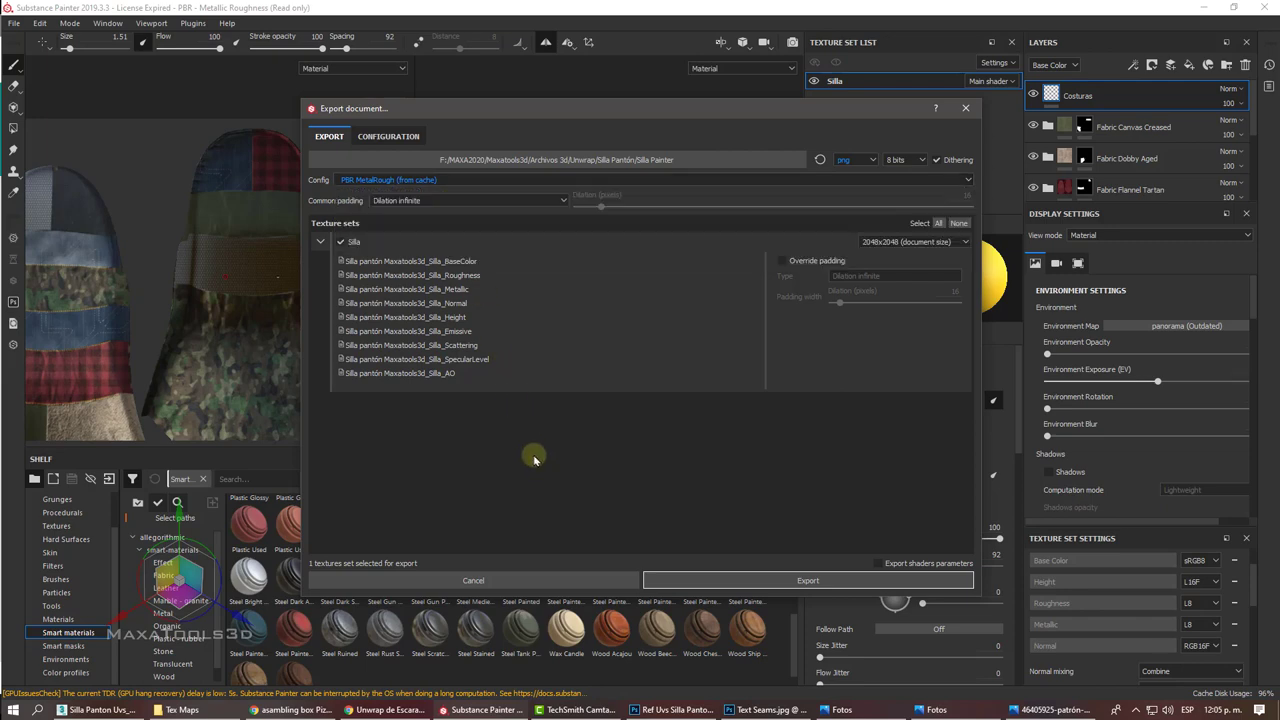
click(383, 138)
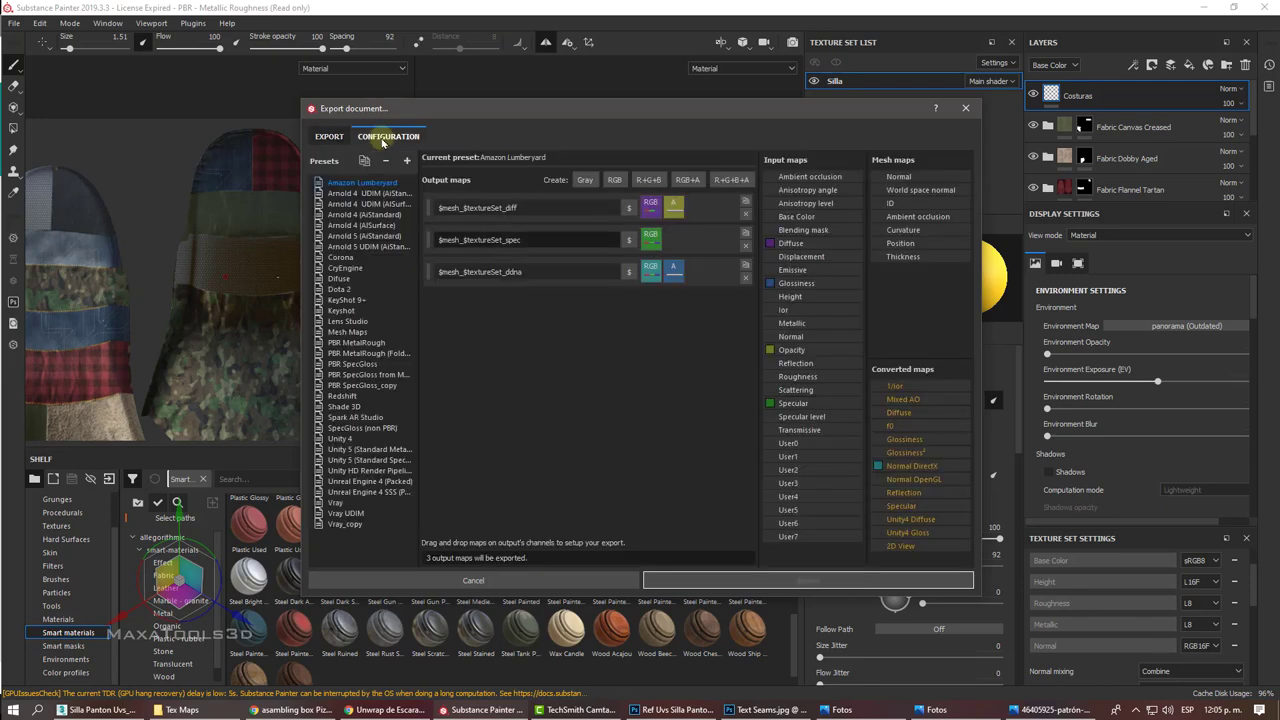
click(320, 137)
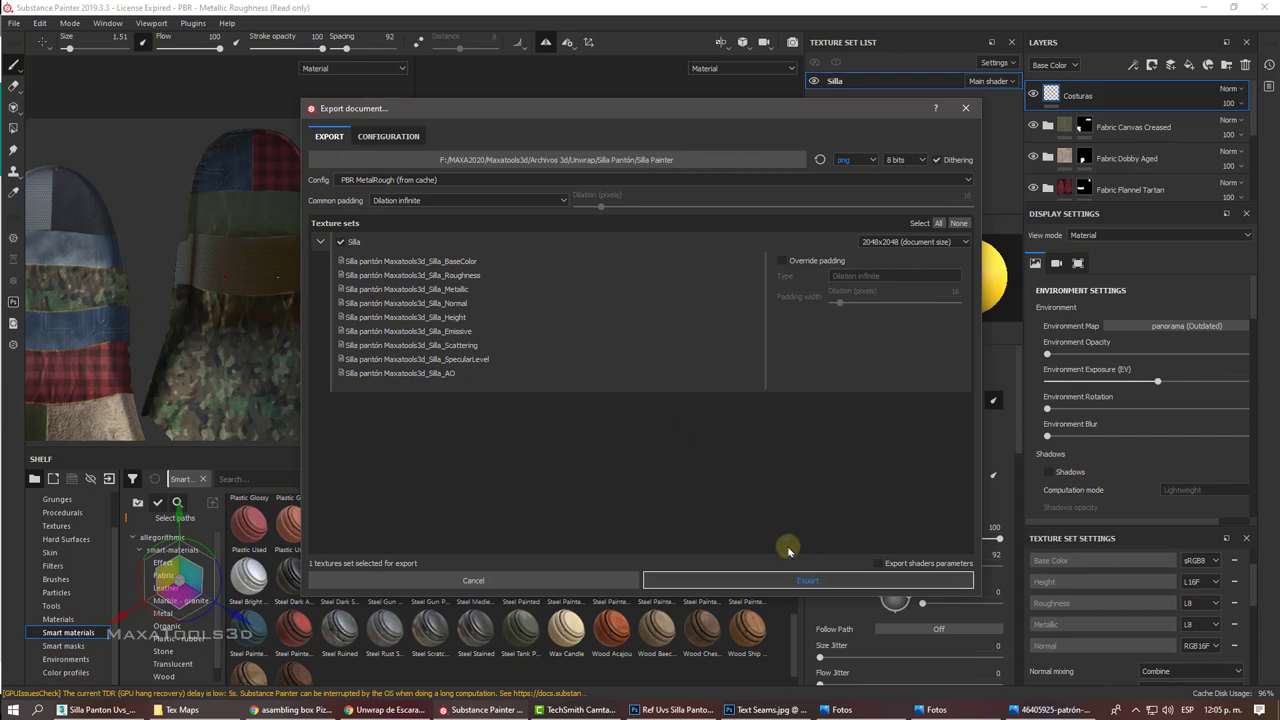
click(808, 580)
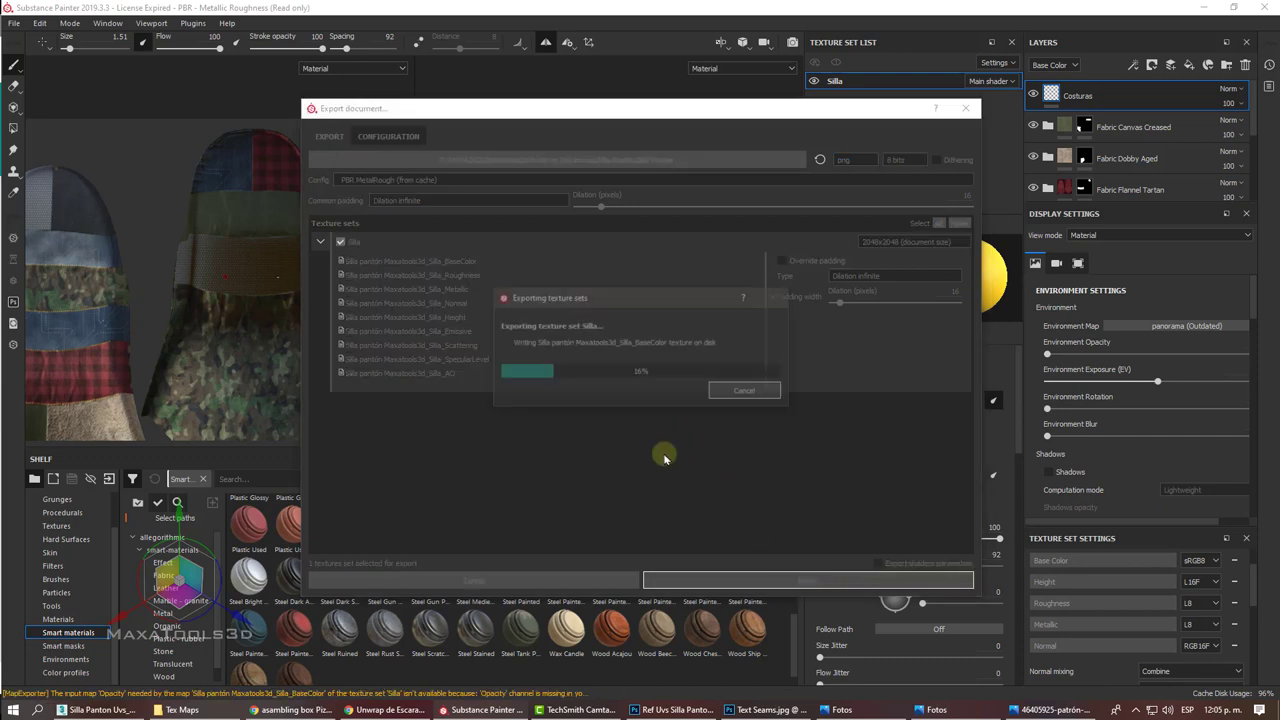
click(612, 366)
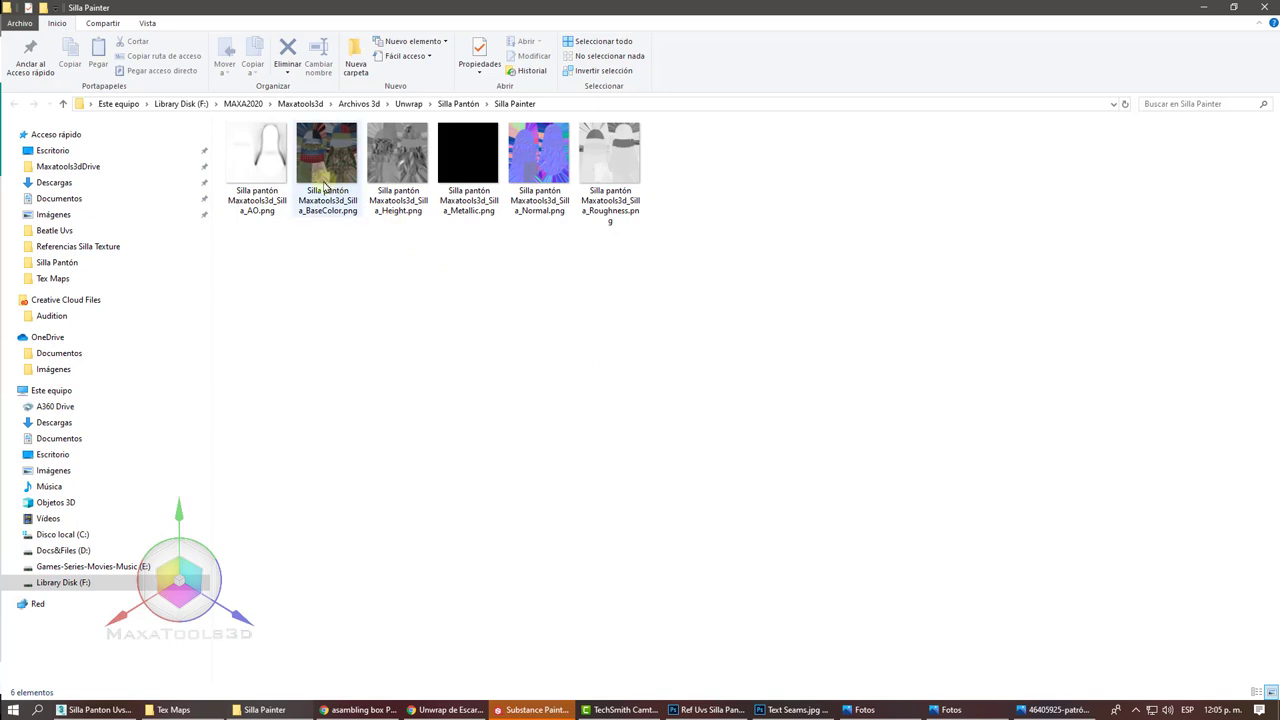
Step: Preview the exported BaseColor, Height and Metallic PNGs, then return to Substance Painter
click(323, 186)
click(398, 200)
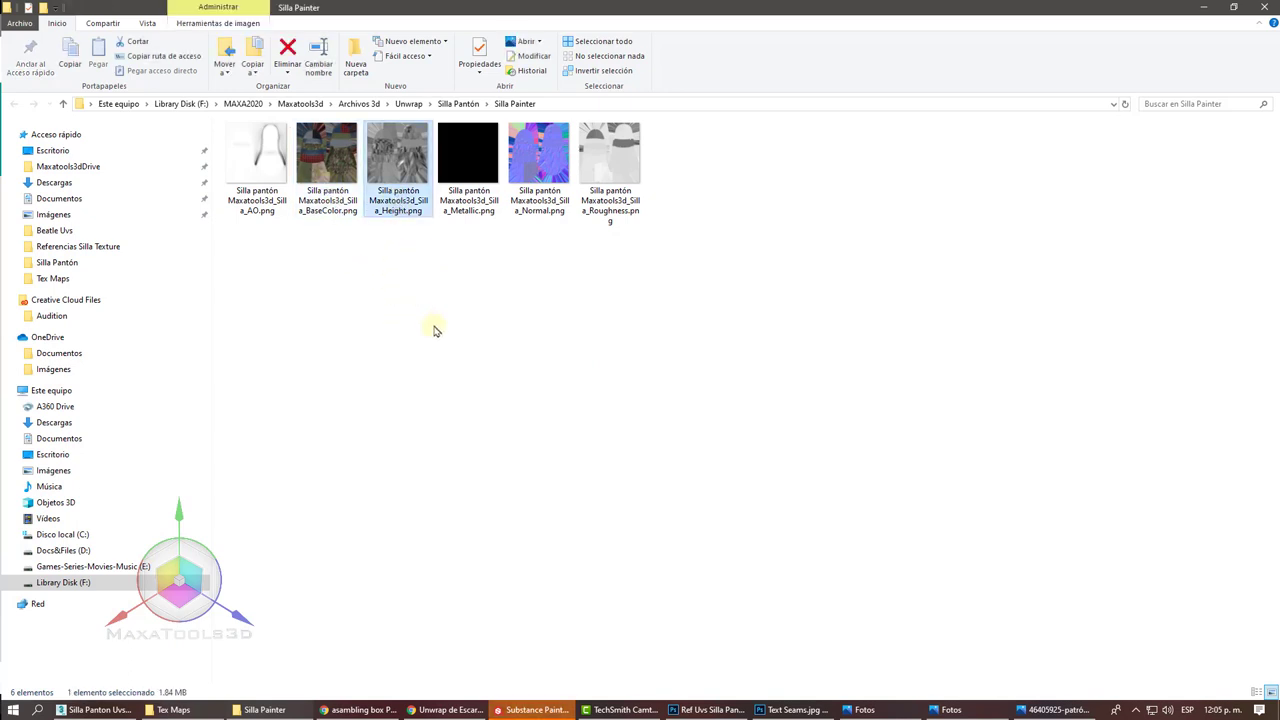
click(468, 175)
click(336, 188)
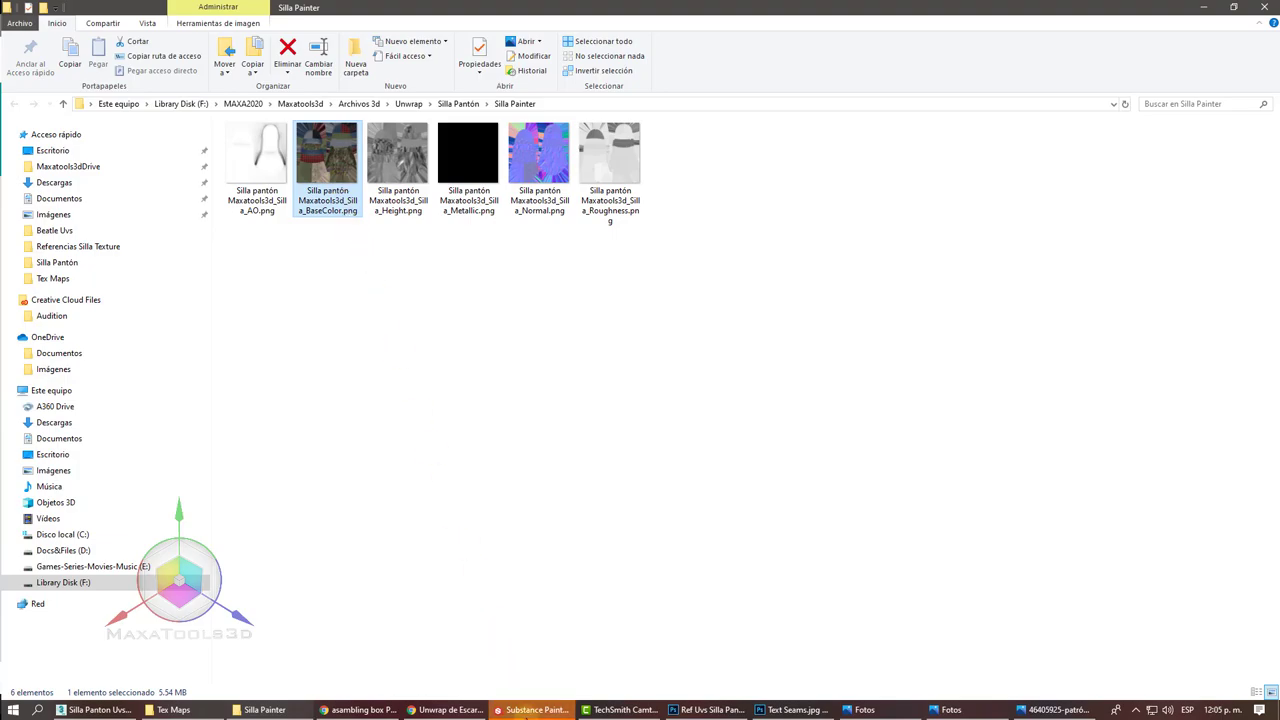
click(527, 712)
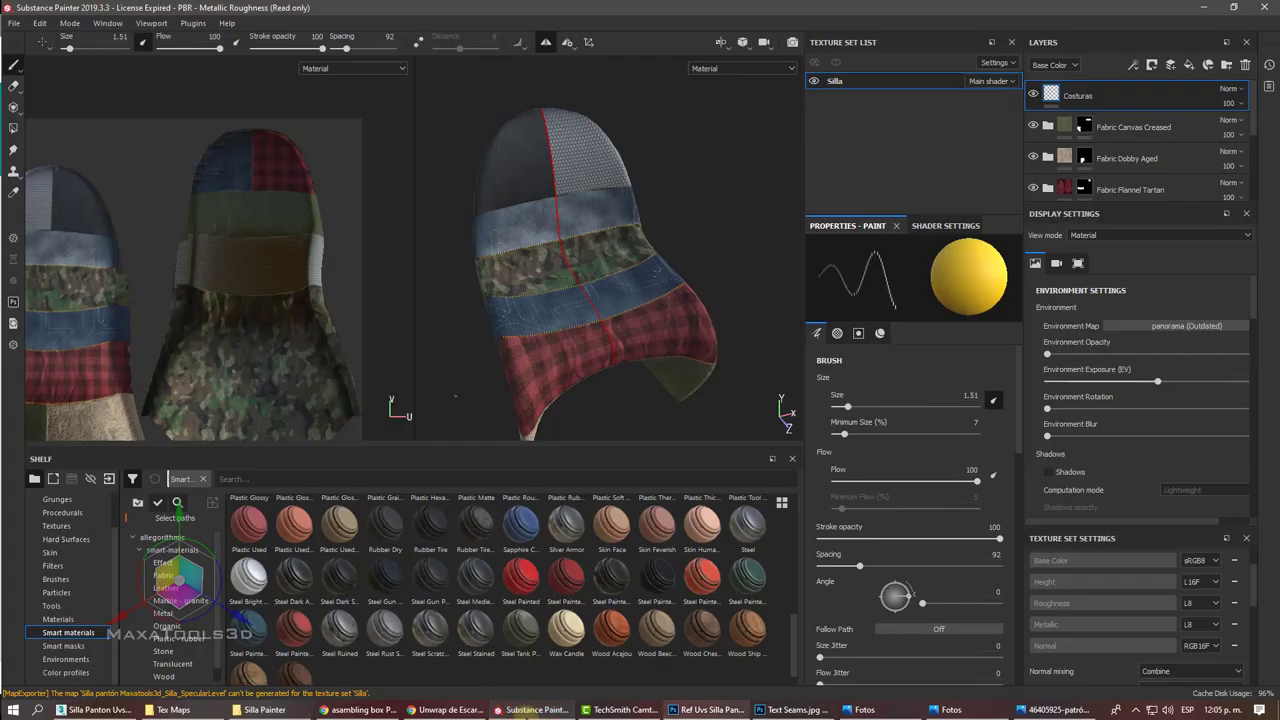
Step: In 3ds Max, open the Slate Material Editor and drag in a Bitmap map node
click(92, 710)
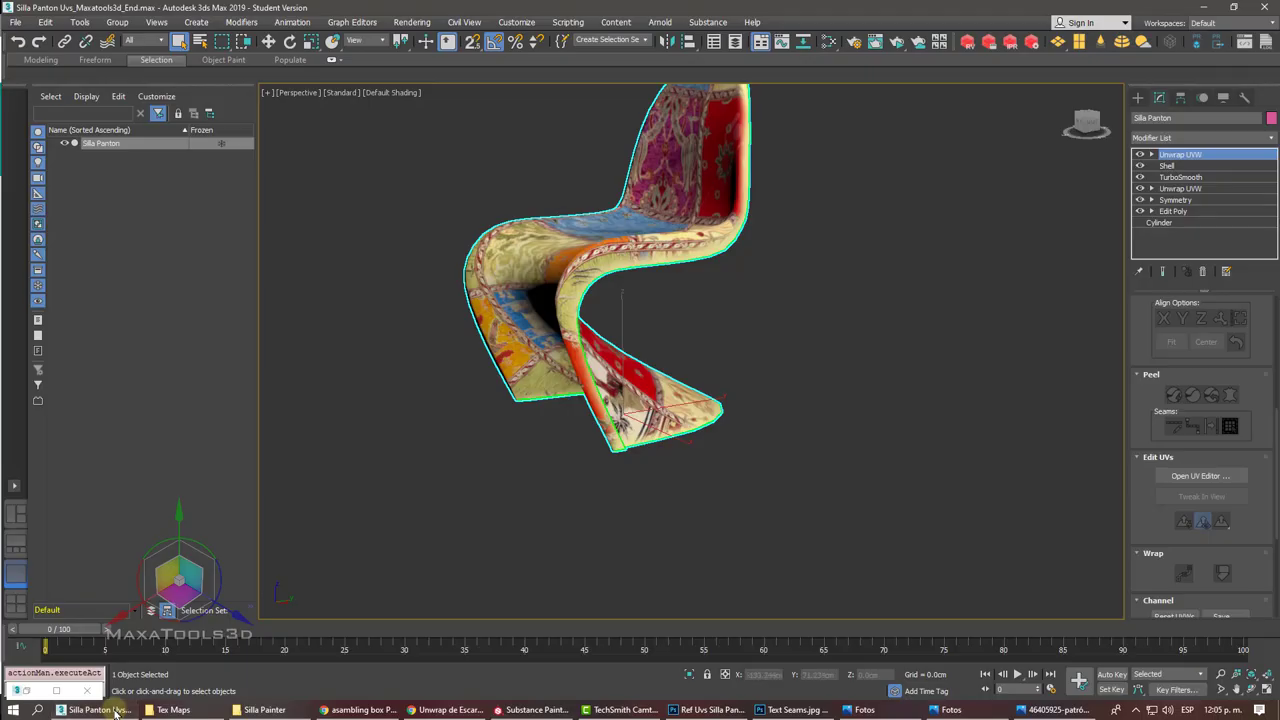
click(829, 42)
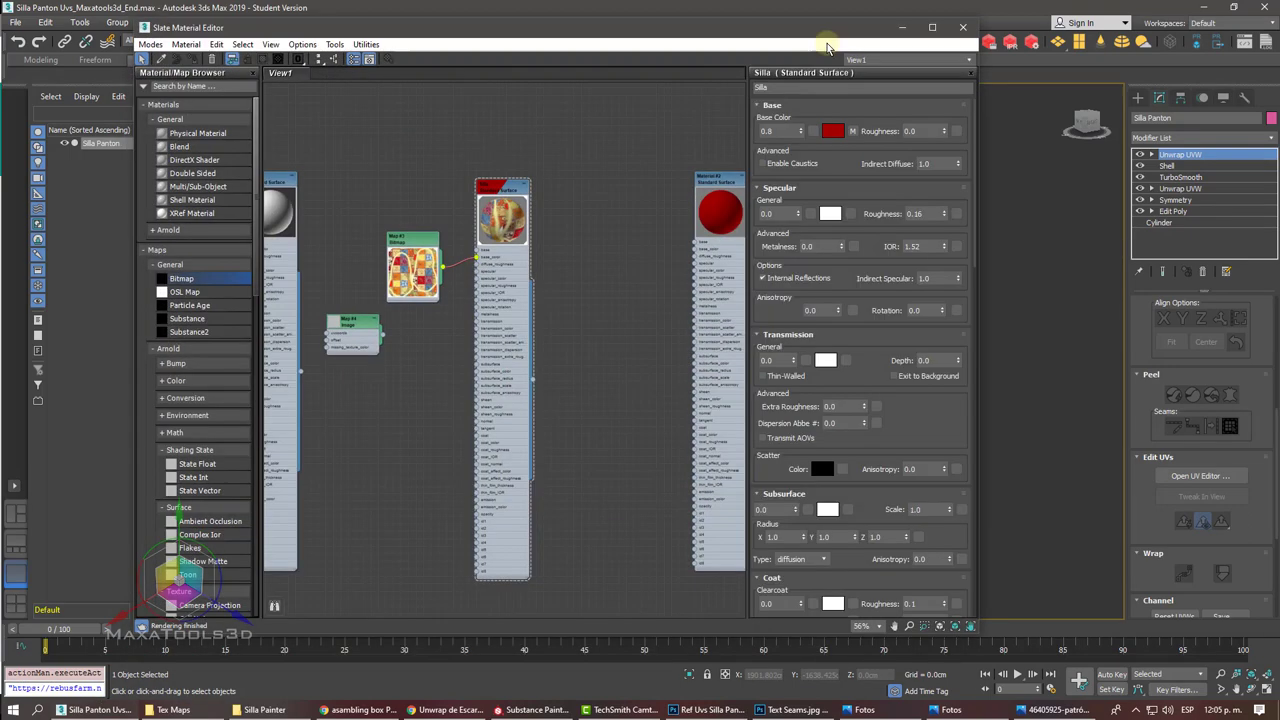
middle_drag(583, 146, 543, 143)
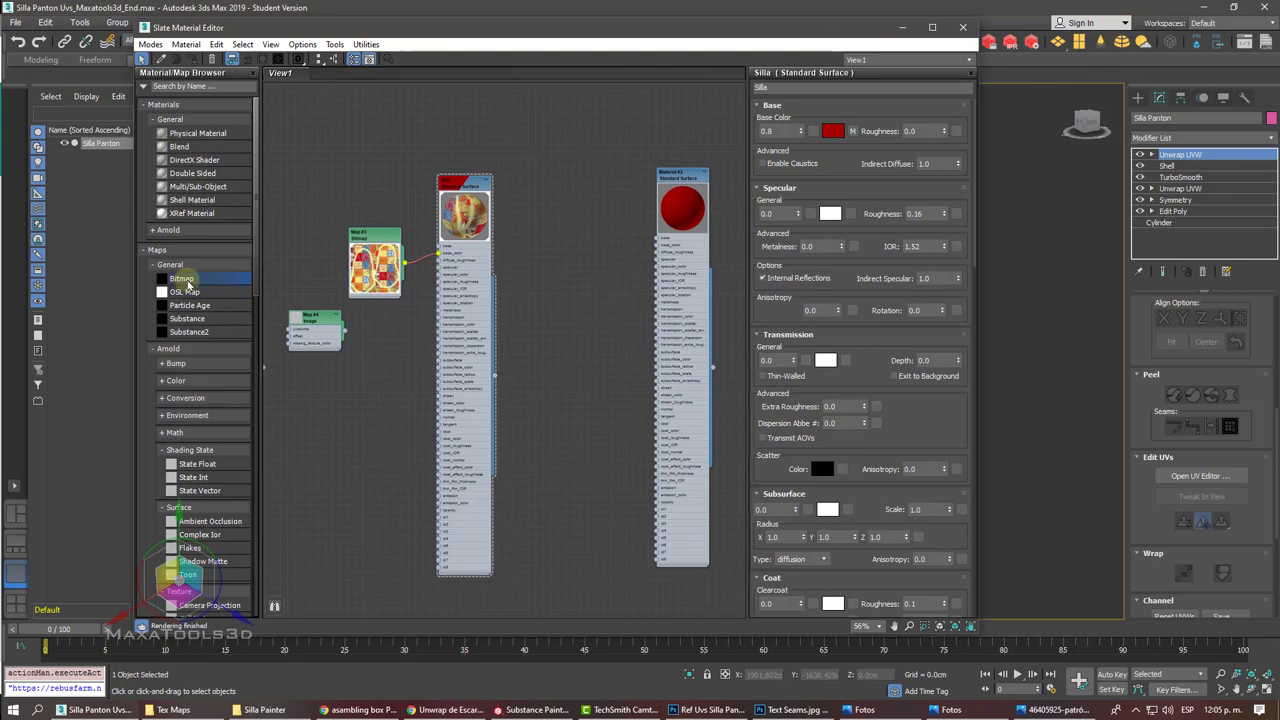
drag(188, 285, 598, 176)
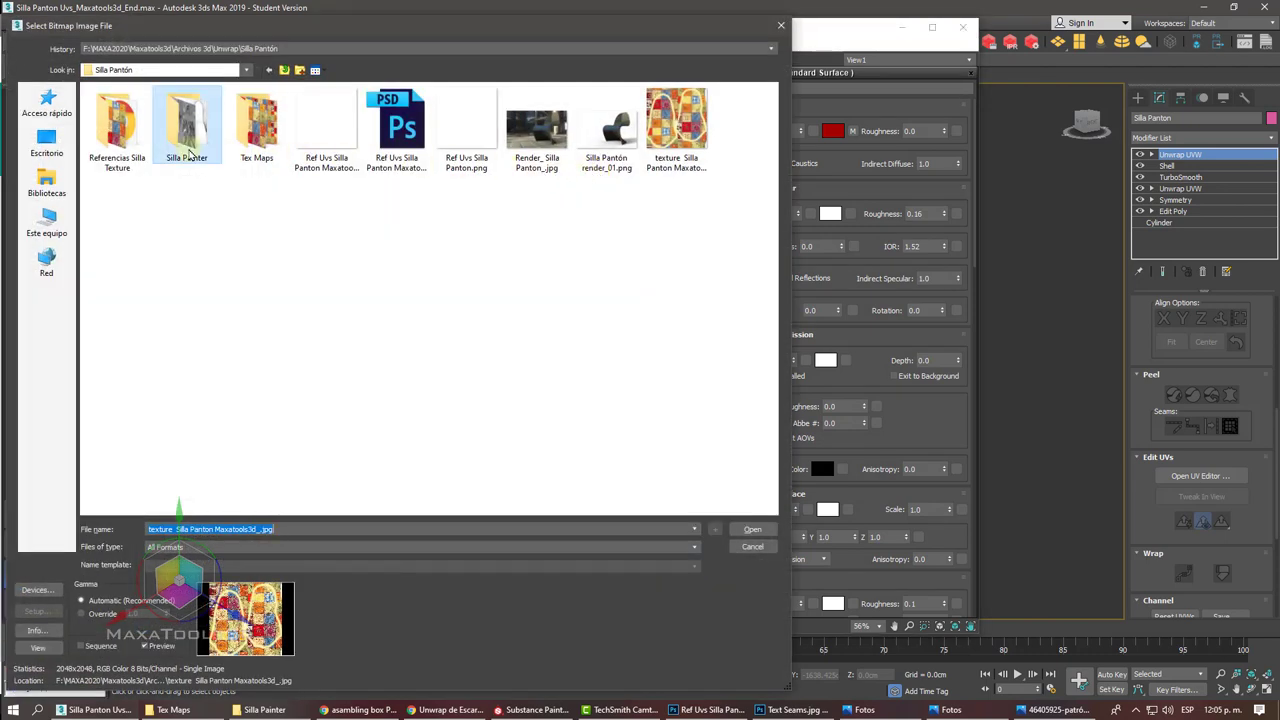
Step: Load Silla_BaseColor.png as bitmap Map #6 with Automatic gamma and wire it into base_color
double_click(200, 150)
click(192, 145)
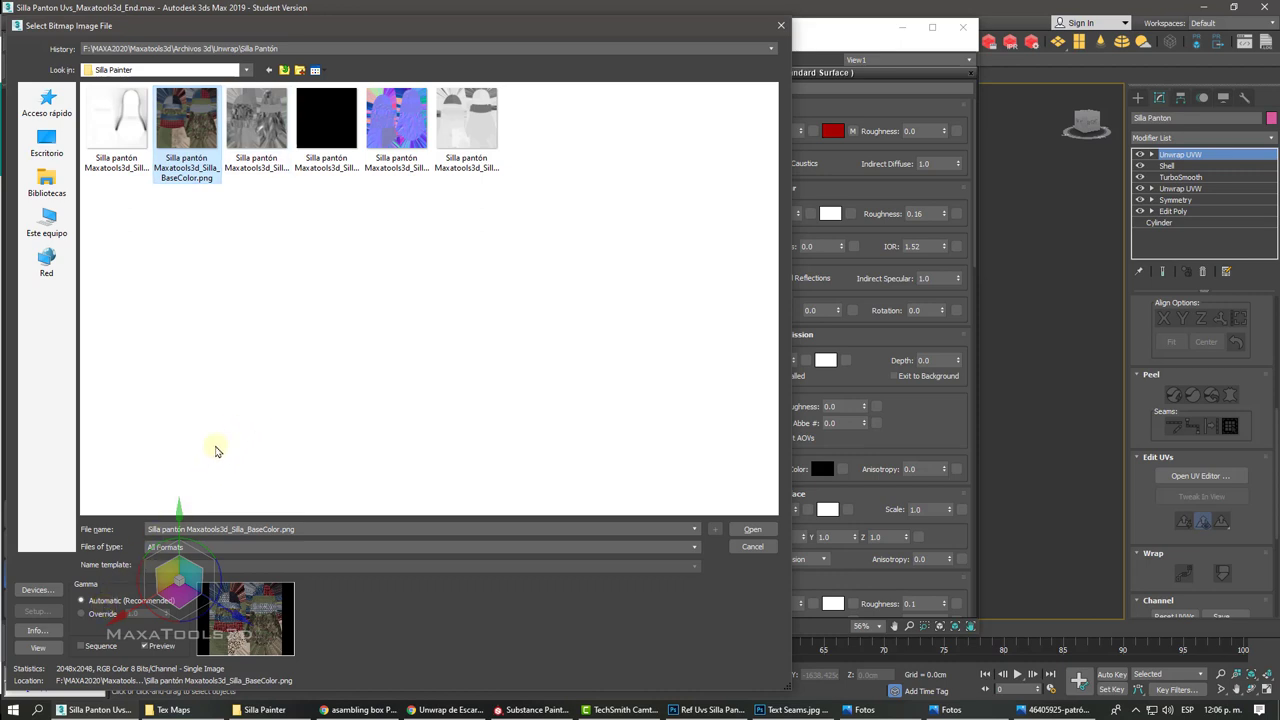
click(84, 613)
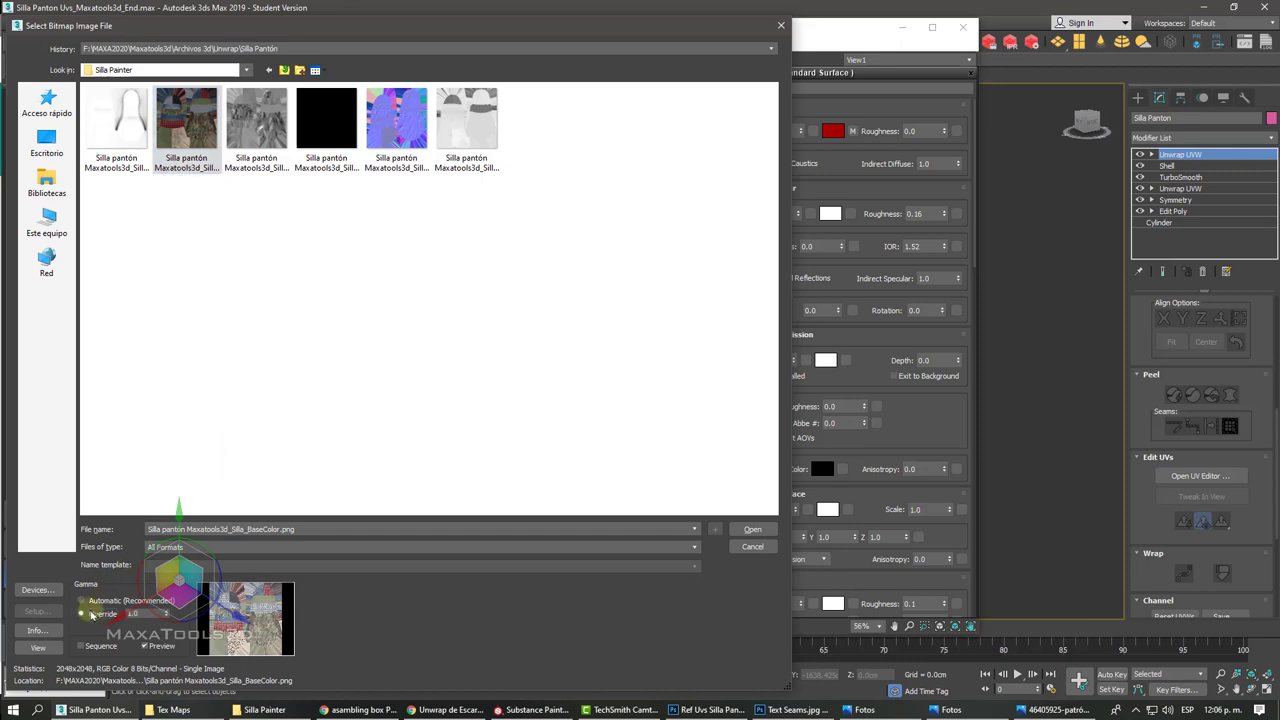
double_click(142, 614)
click(88, 601)
click(94, 617)
click(107, 603)
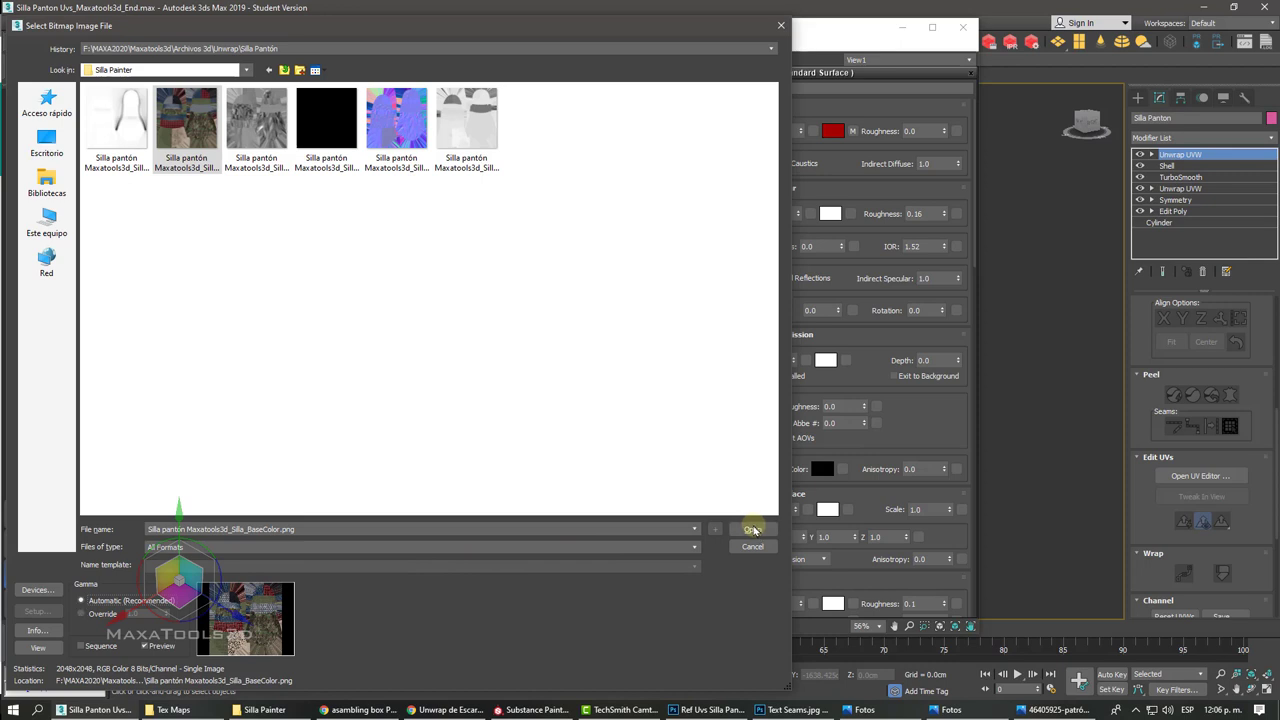
click(95, 616)
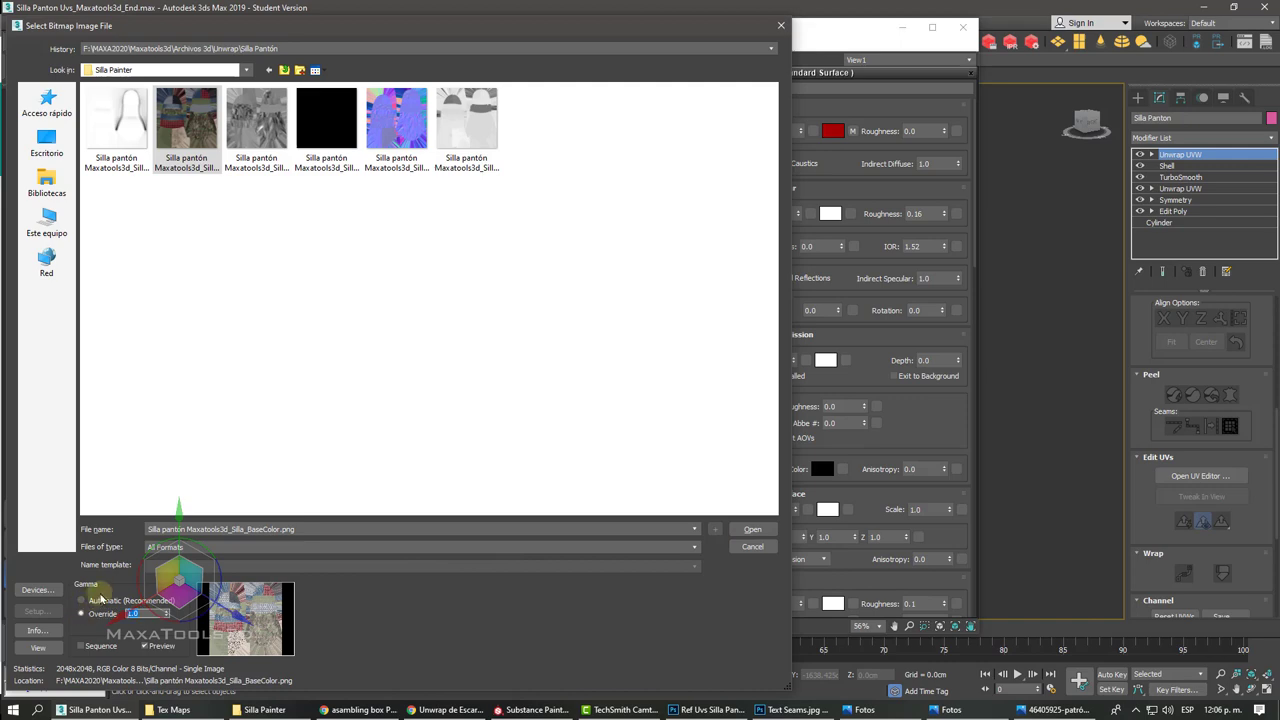
click(100, 603)
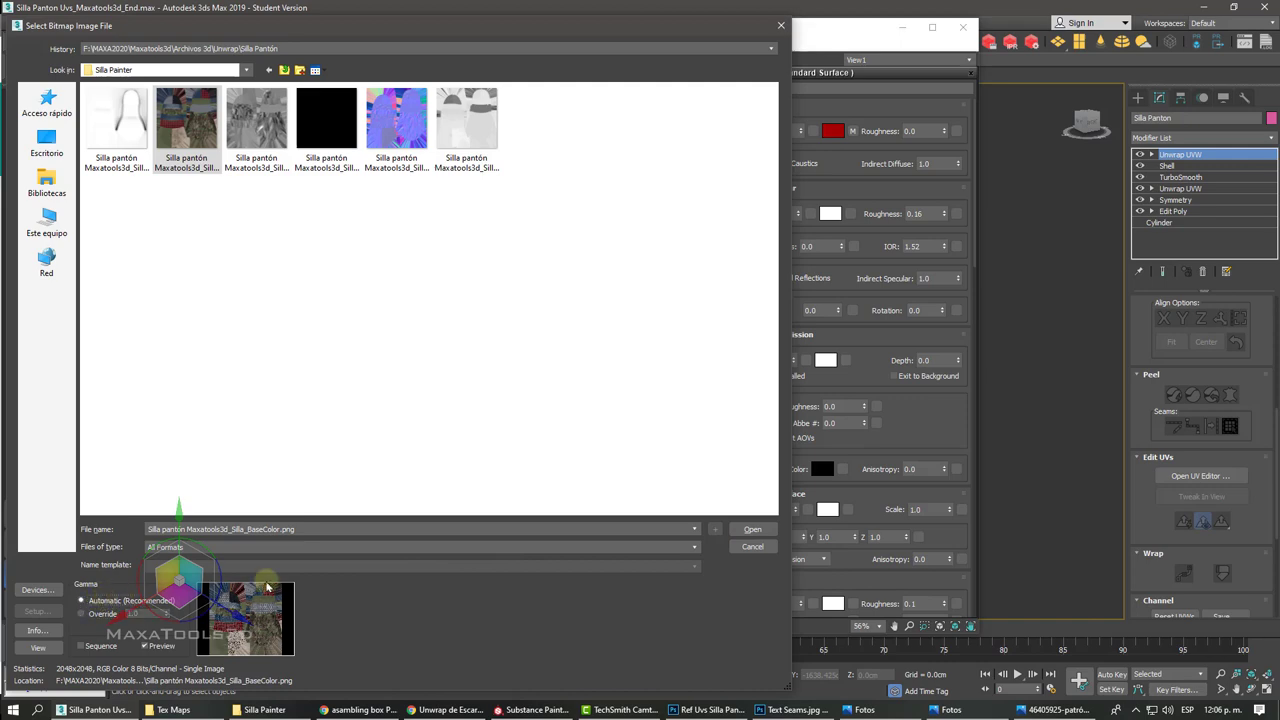
click(765, 530)
mouse_move(608, 200)
mouse_down()
mouse_move(580, 235)
mouse_move(688, 253)
mouse_up()
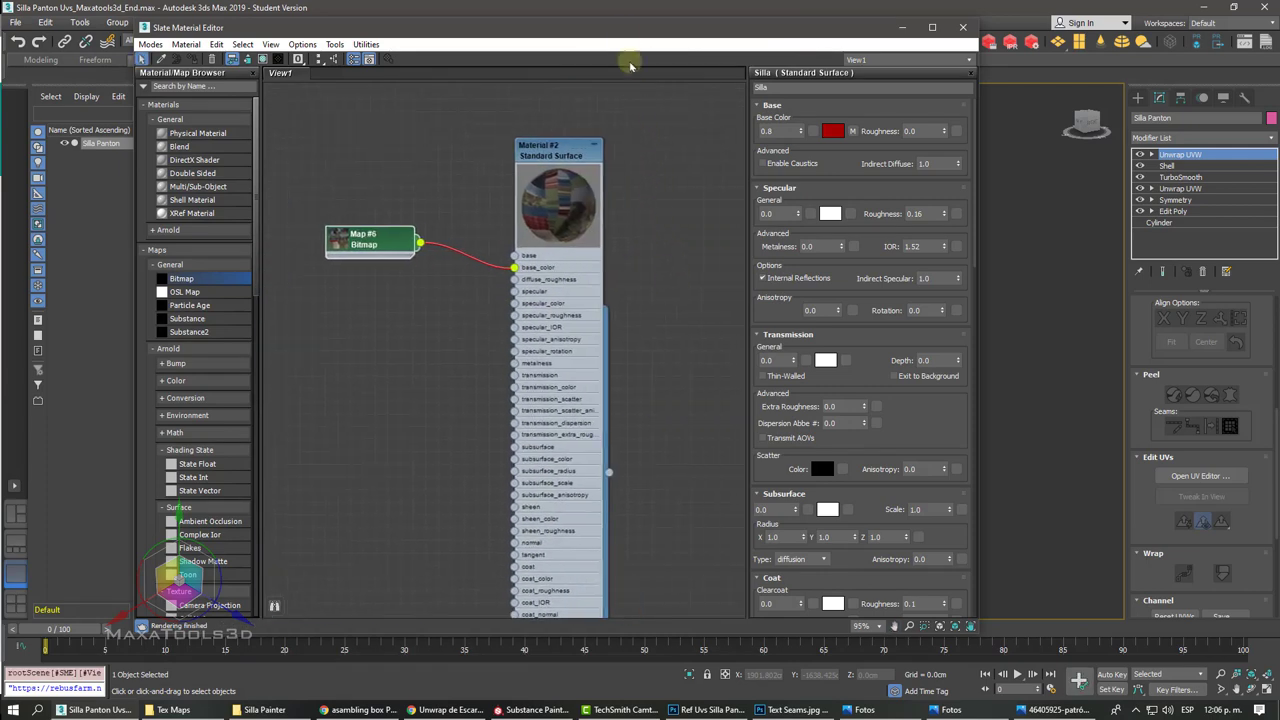
Step: Enable Show Shaded Material in Viewport for Material #2 so the chair shows its patchwork
drag(623, 28, 139, 76)
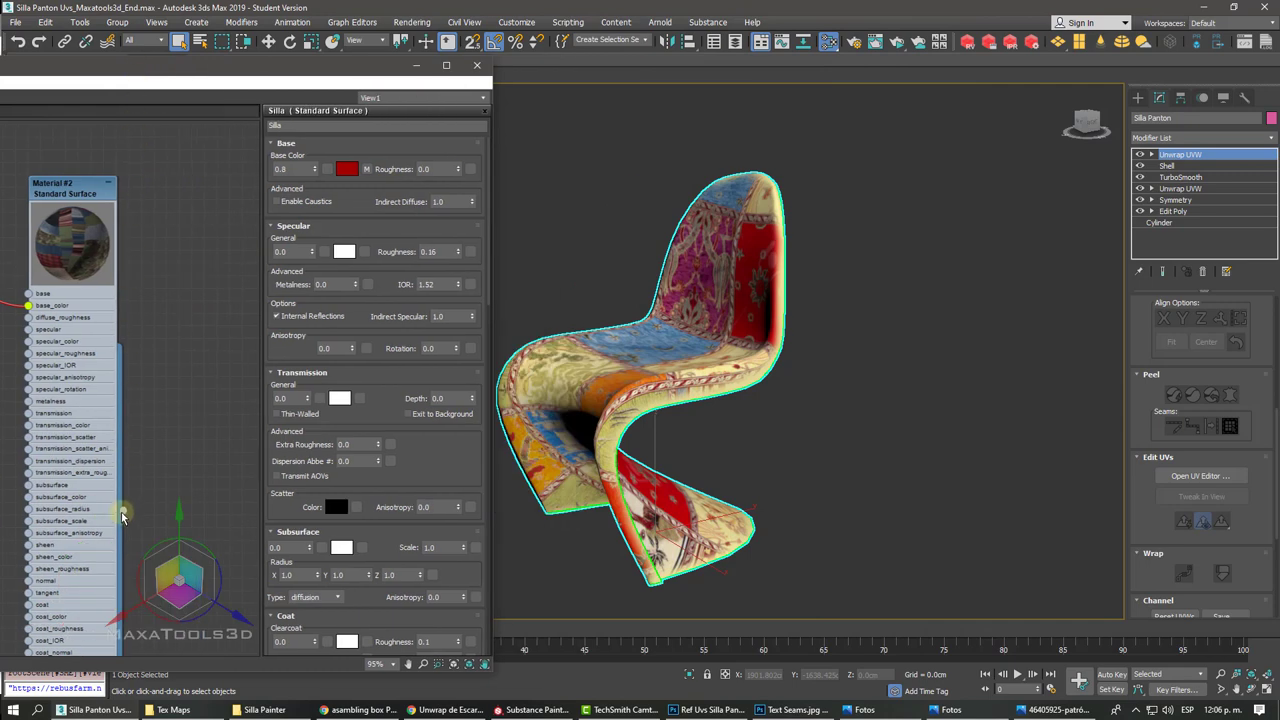
click(640, 432)
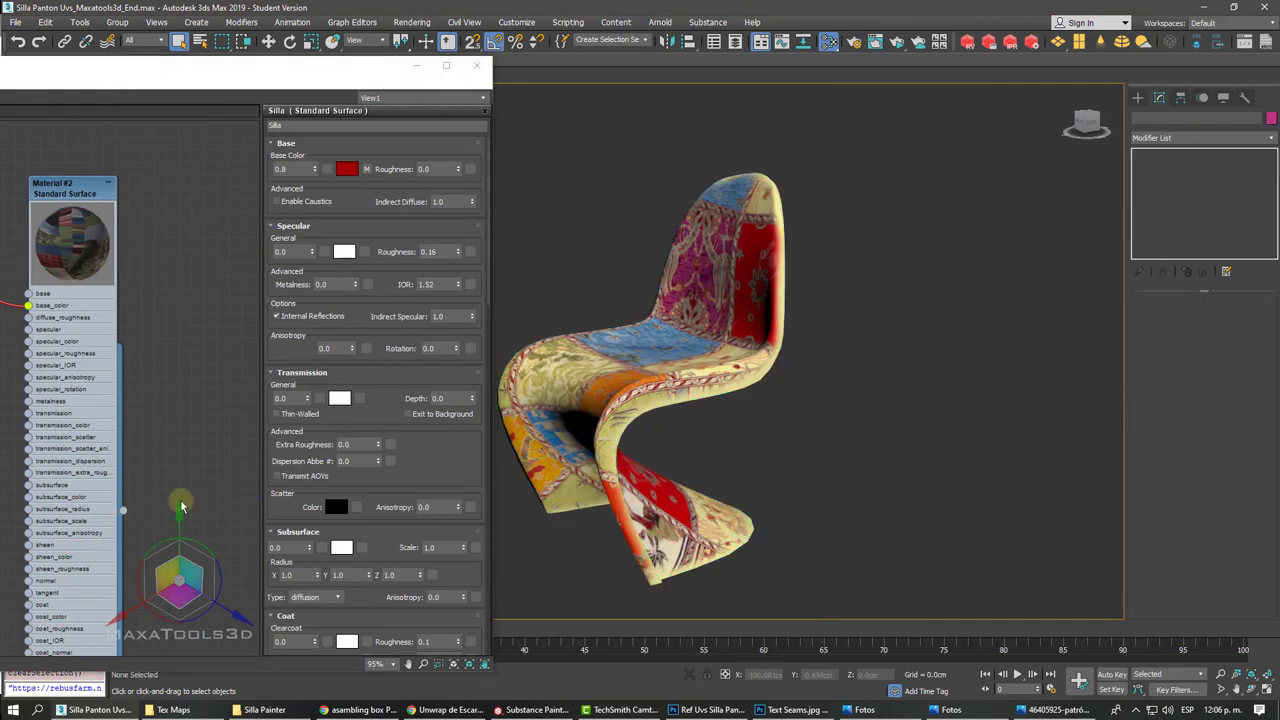
click(124, 513)
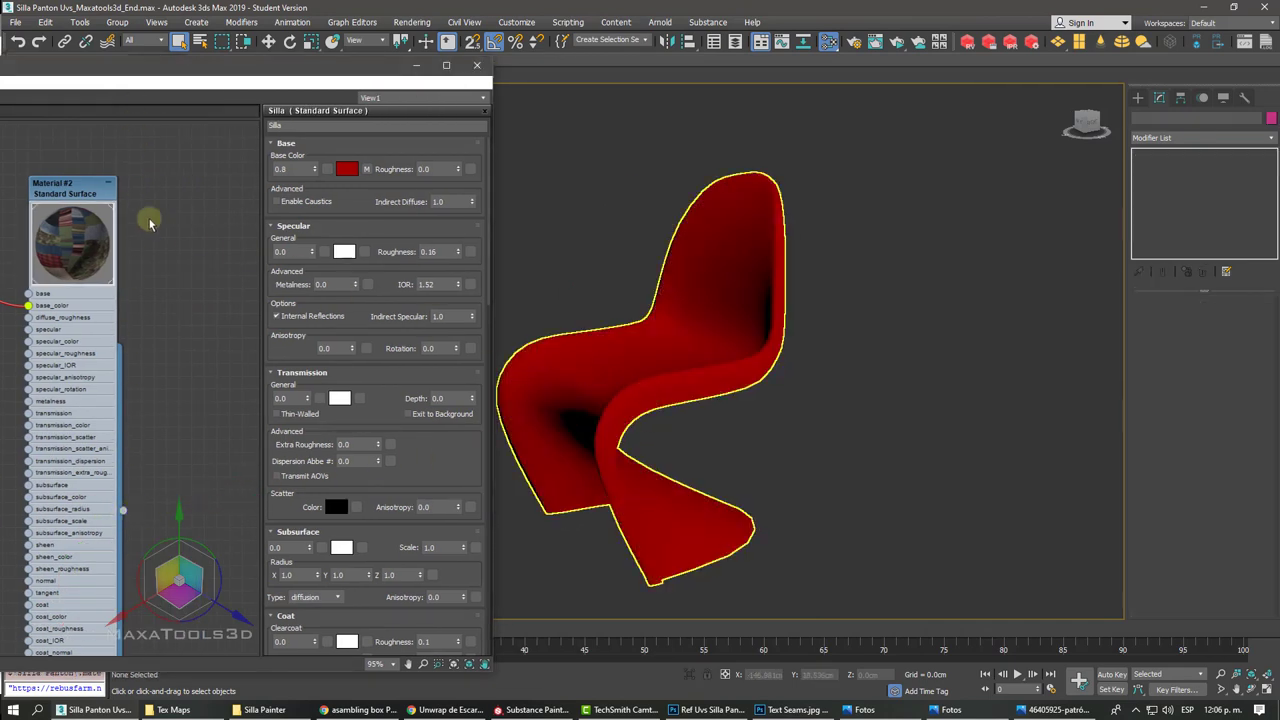
right_click(79, 196)
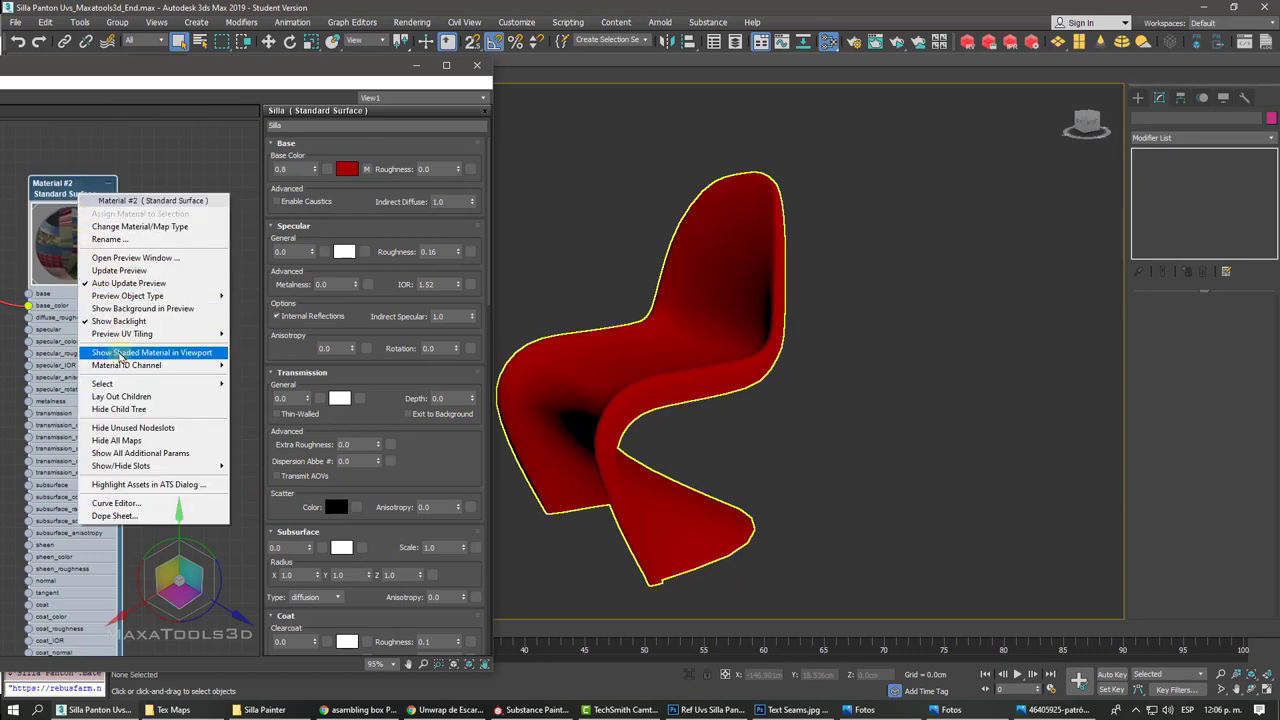
click(119, 352)
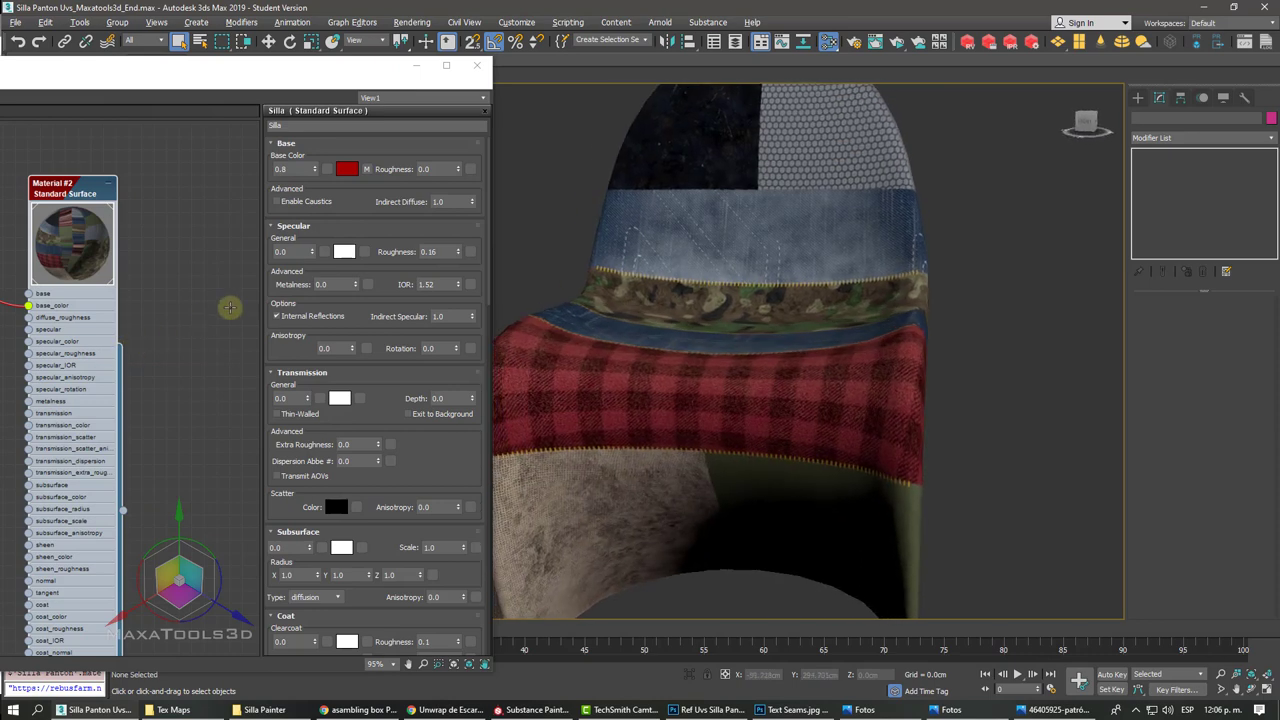
Step: Test-render the chair in ActiveShade, then bring up Map #6's parameters and its bitmap file chooser
click(898, 42)
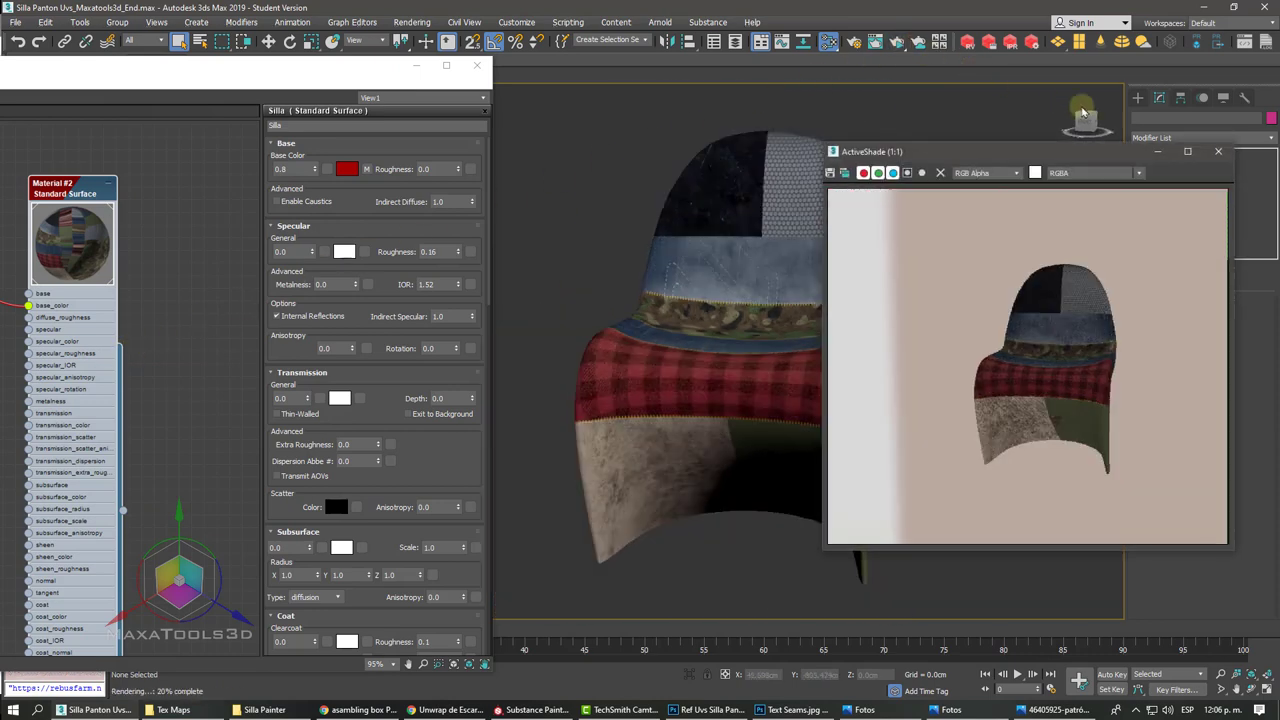
click(1219, 153)
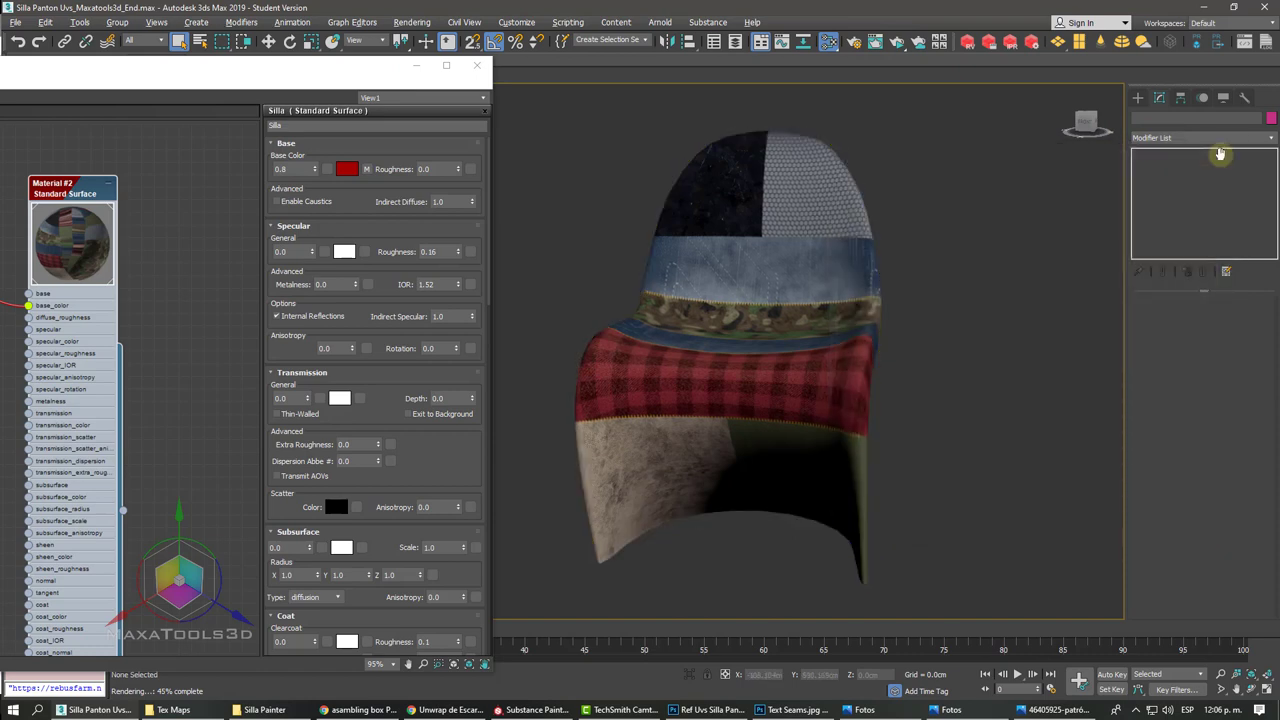
double_click(98, 268)
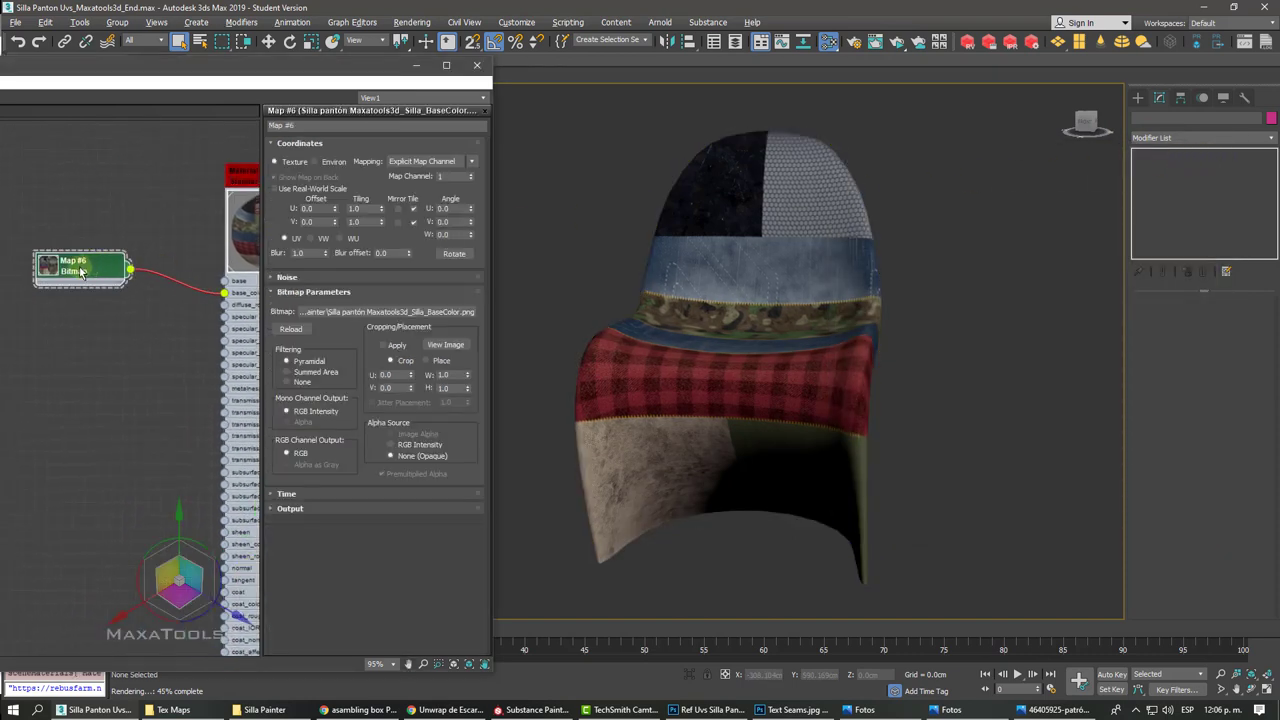
drag(82, 271, 94, 259)
click(59, 254)
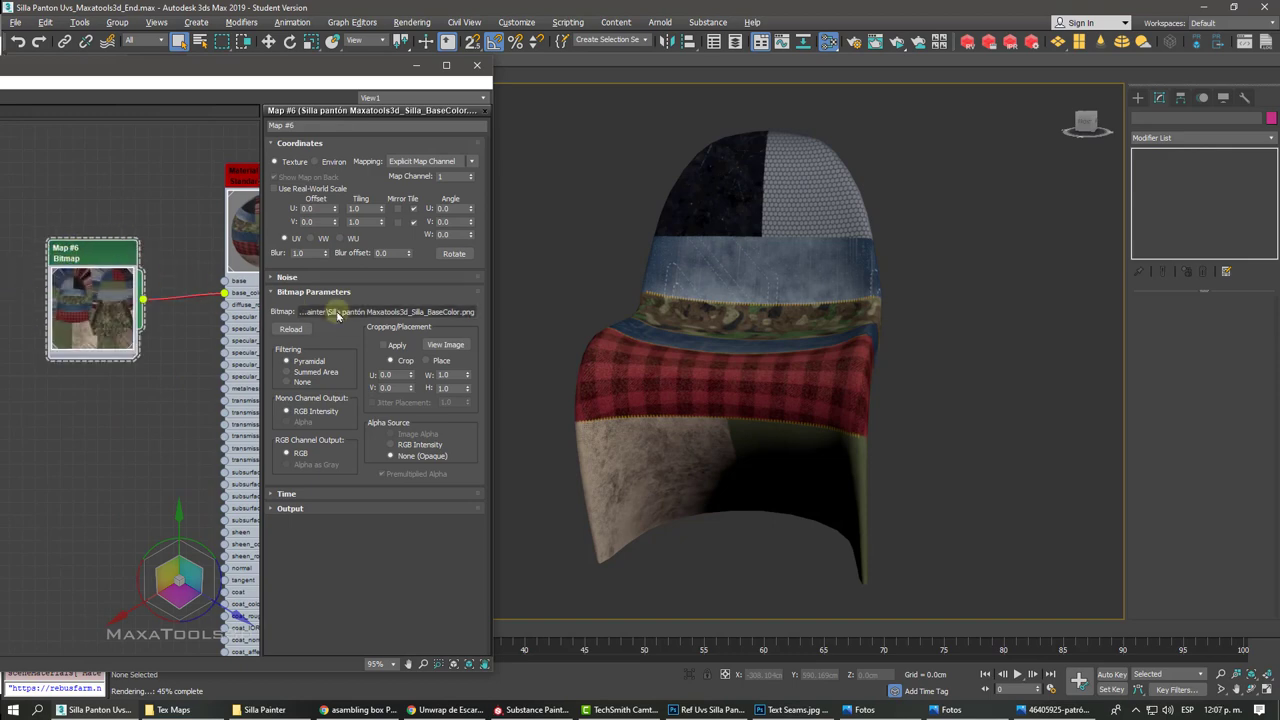
click(348, 312)
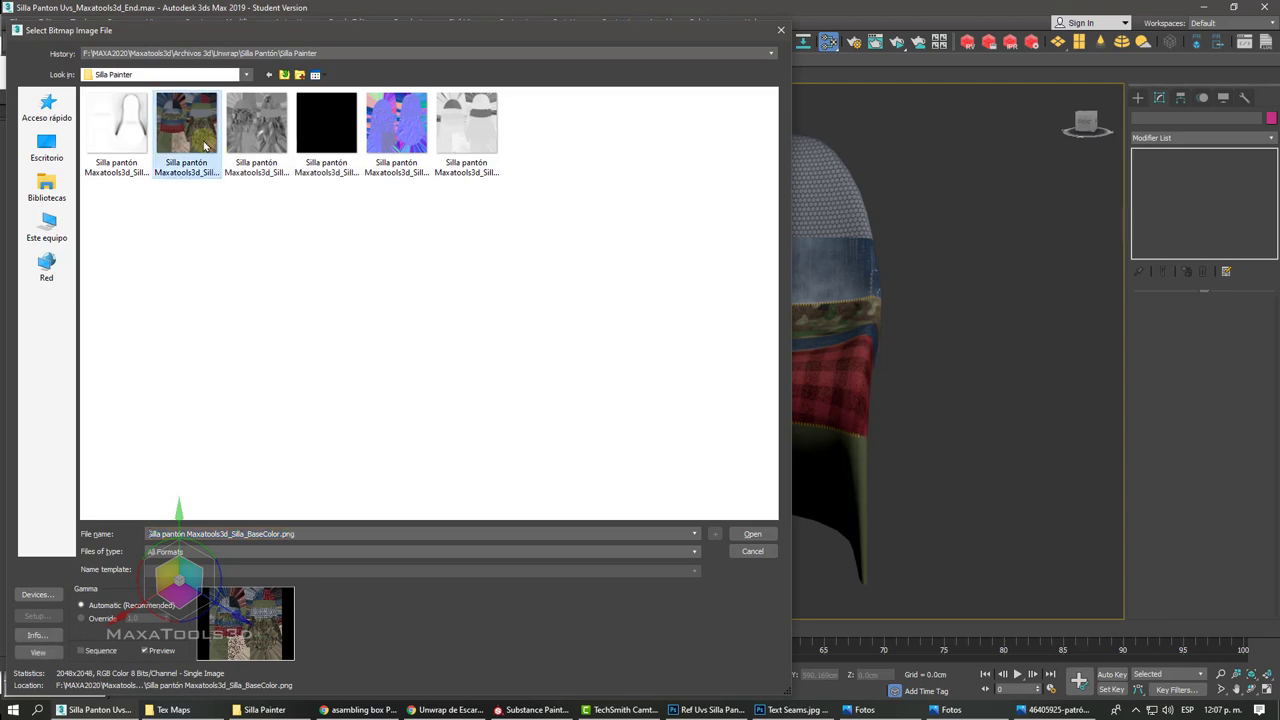
Step: Reload Silla_BaseColor.png into Map #6 with a gamma override and check the chair in ActiveShade
click(100, 617)
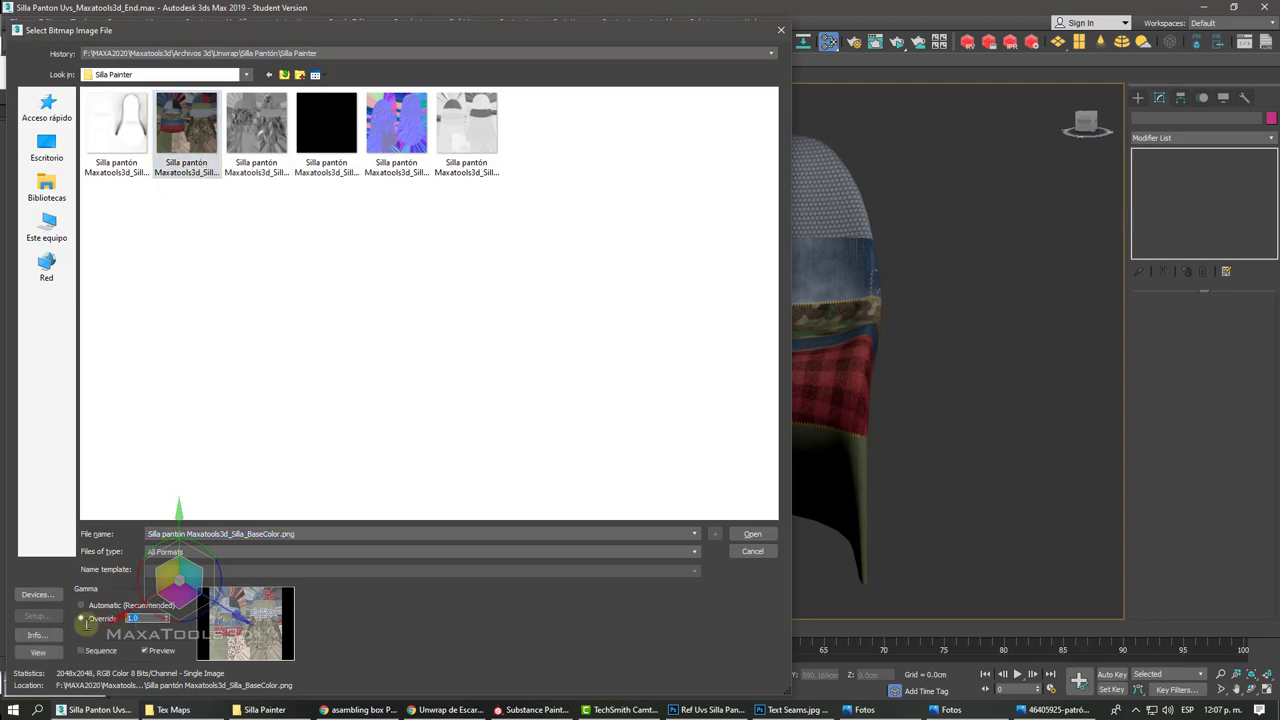
click(752, 534)
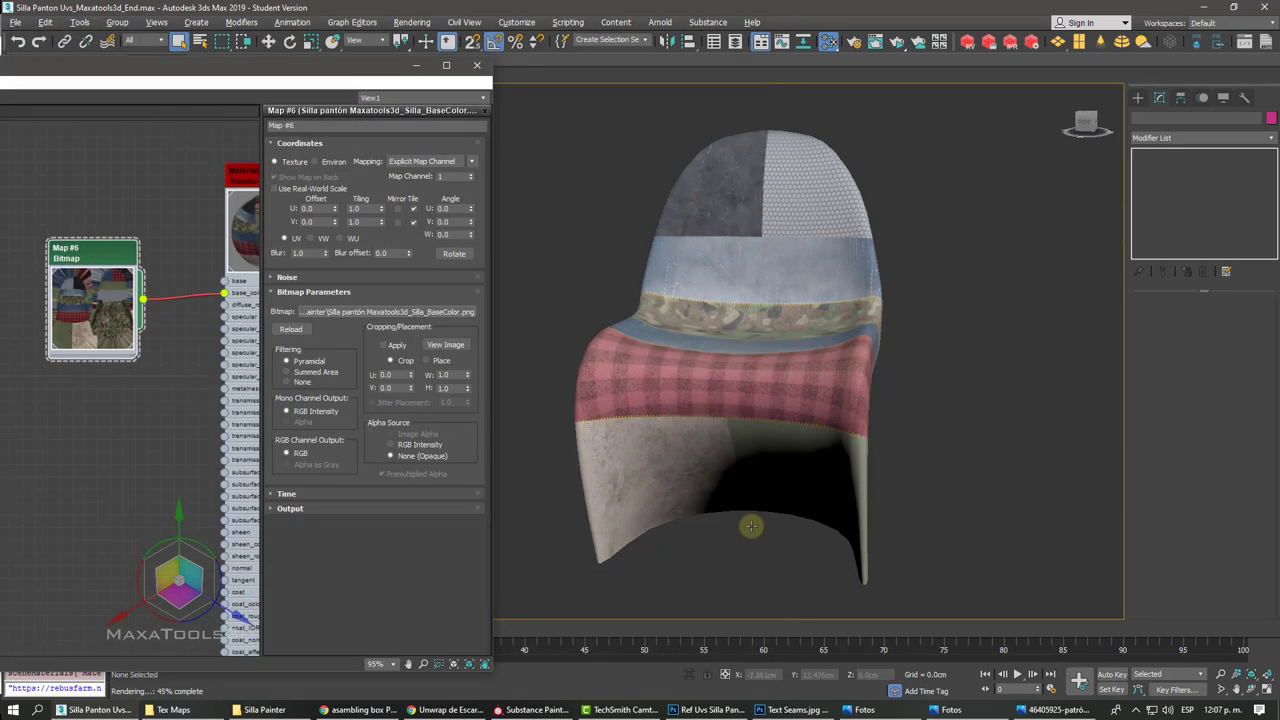
mouse_move(714, 500)
alt+middle_down()
mouse_move(849, 505)
mouse_move(888, 135)
alt+middle_up()
click(897, 42)
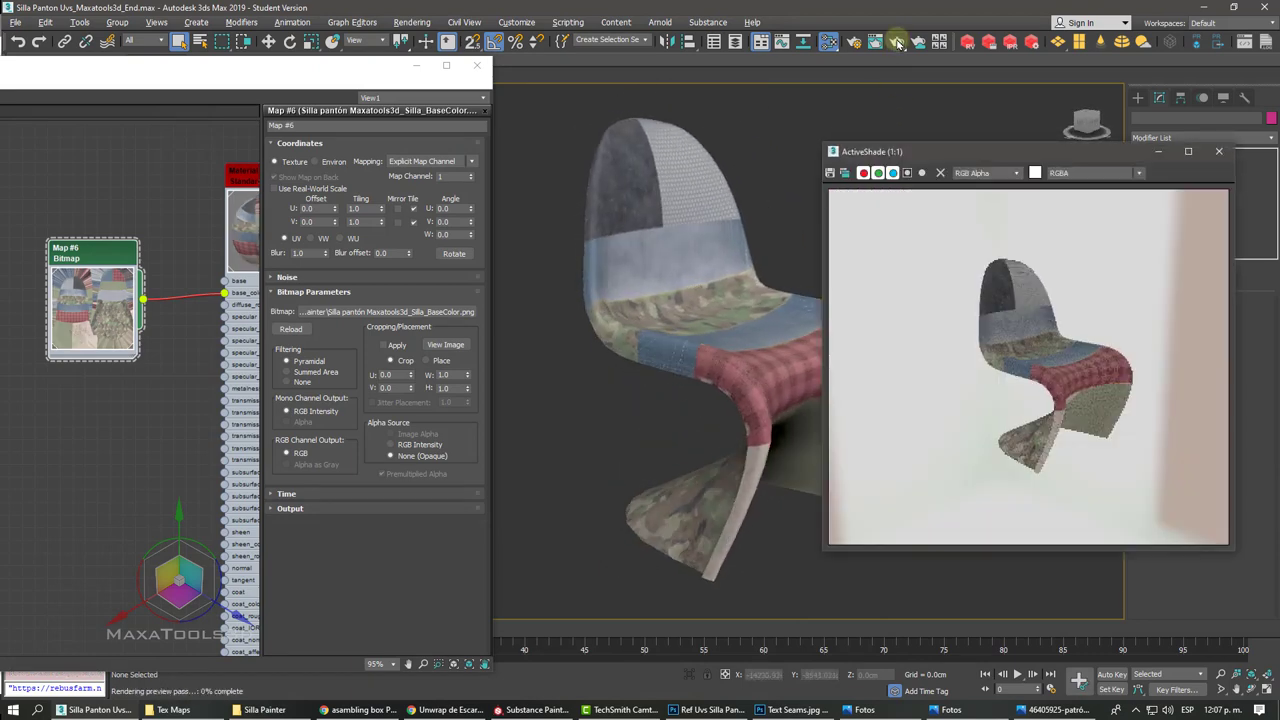
click(1219, 151)
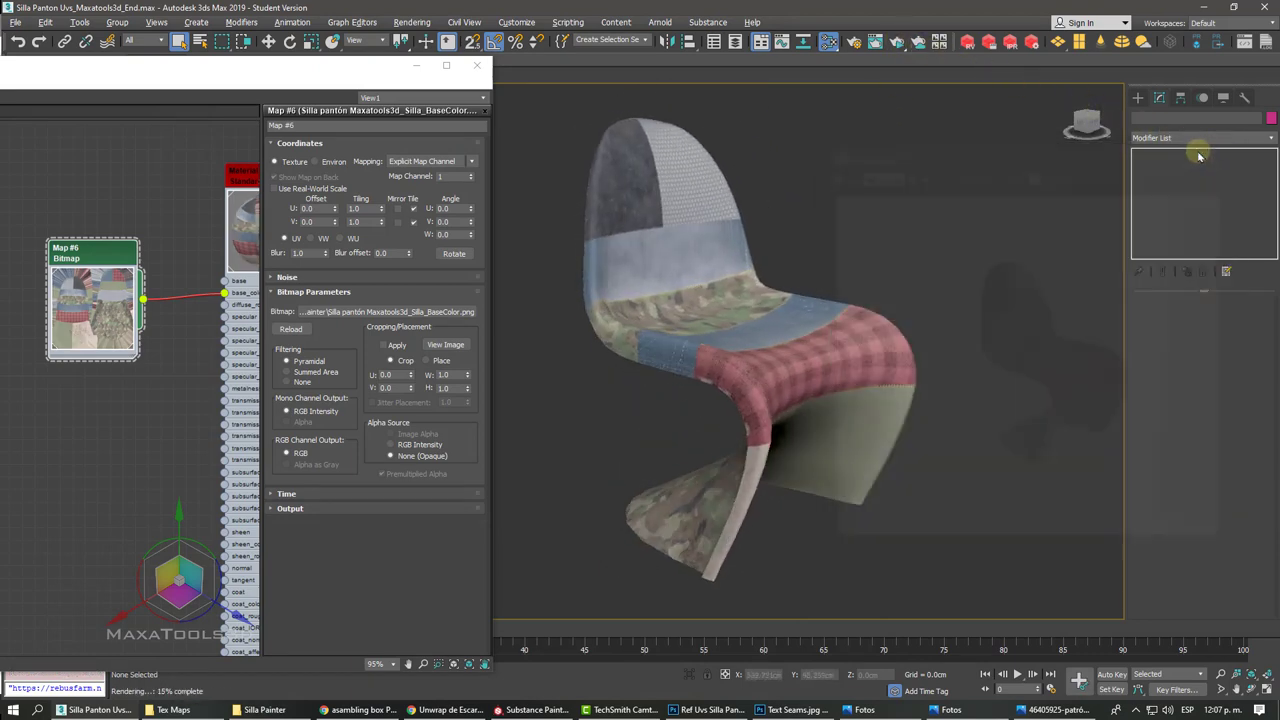
click(374, 312)
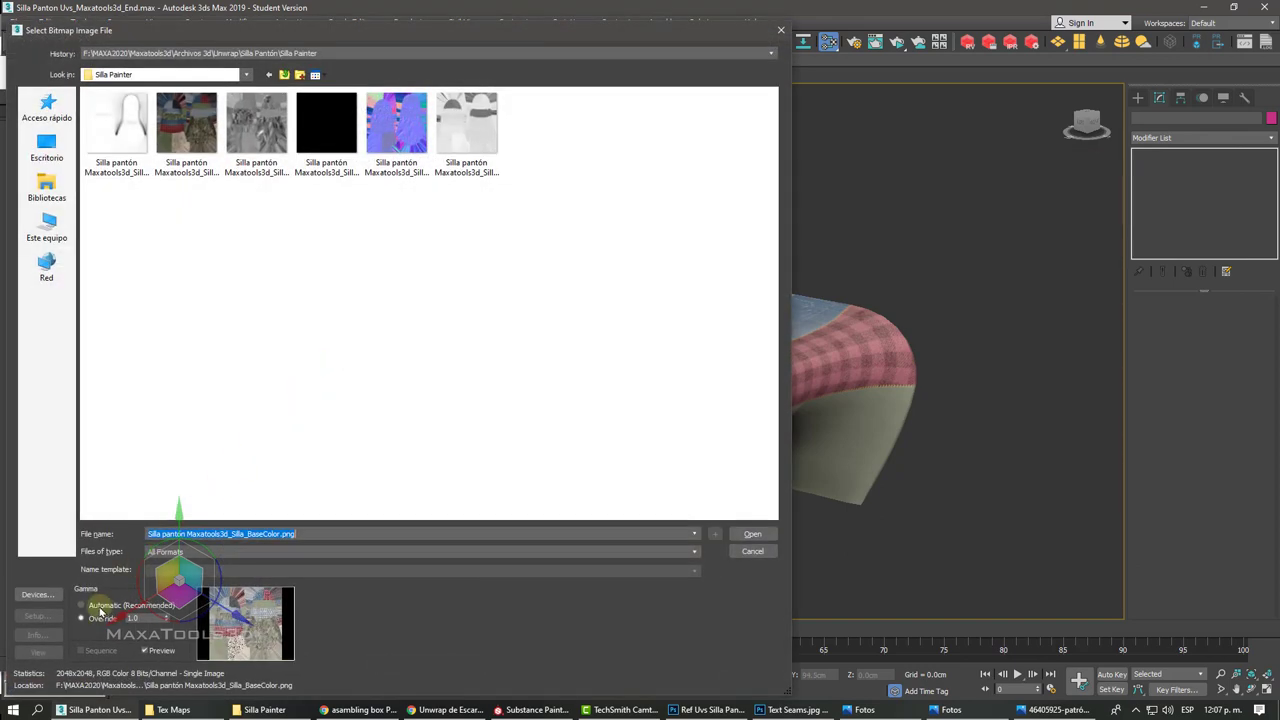
click(752, 534)
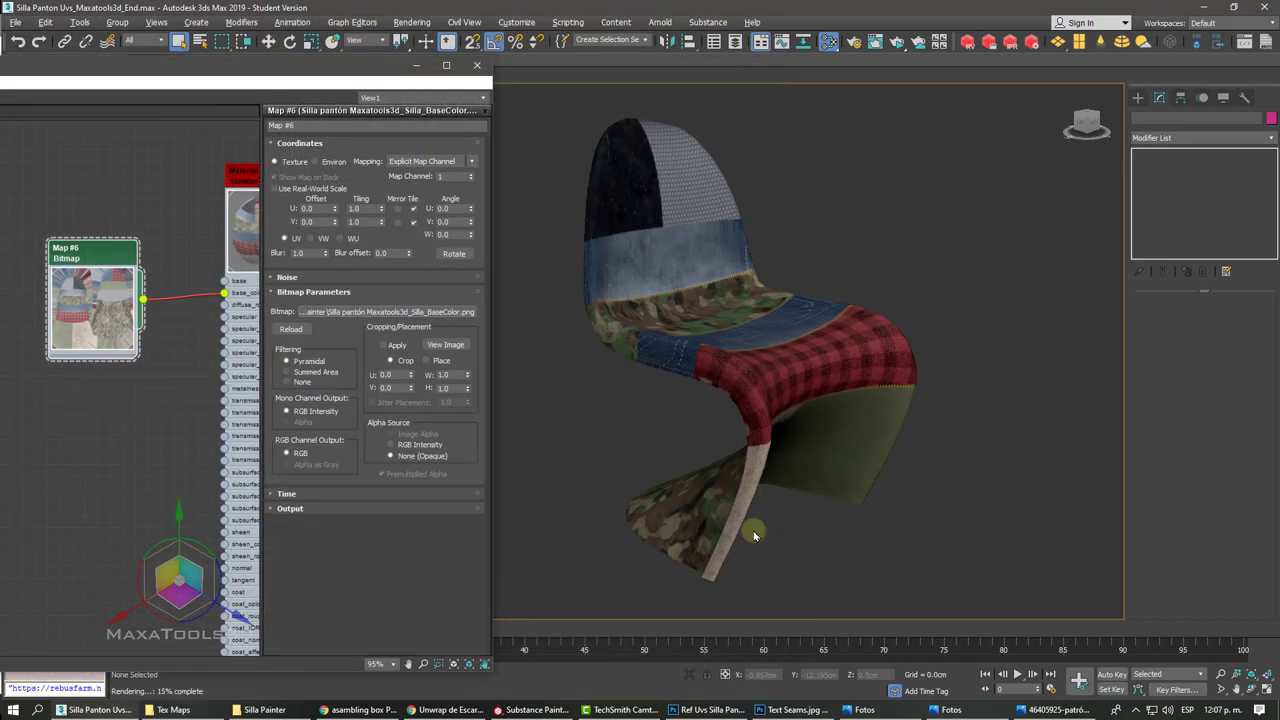
Step: Hide the material editor and inspect the chair's patchwork texture in the viewport
key(m)
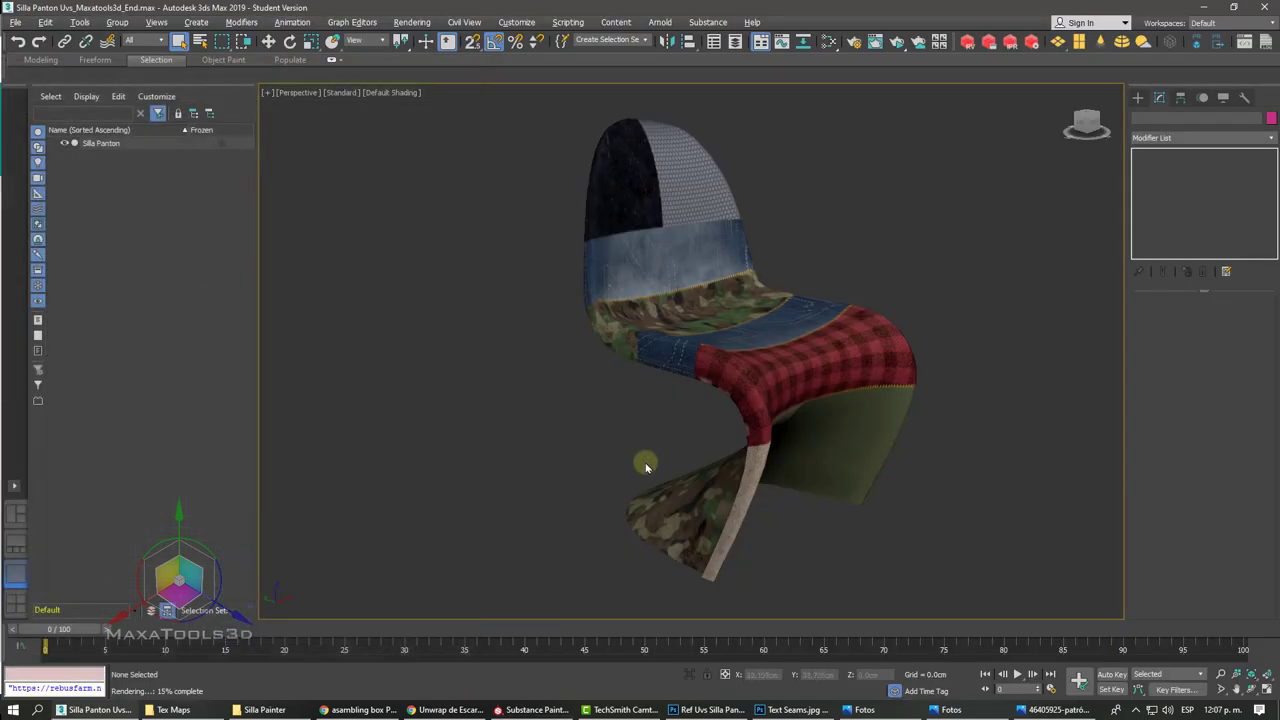
alt+middle_drag(645, 461, 647, 460)
scroll(645, 461, up, 5)
scroll(645, 461, up, 2)
scroll(645, 461, down, 8)
Step: Reopen the Slate Material Editor and load Silla_Normal.png as a new bitmap node, Map #7
click(829, 41)
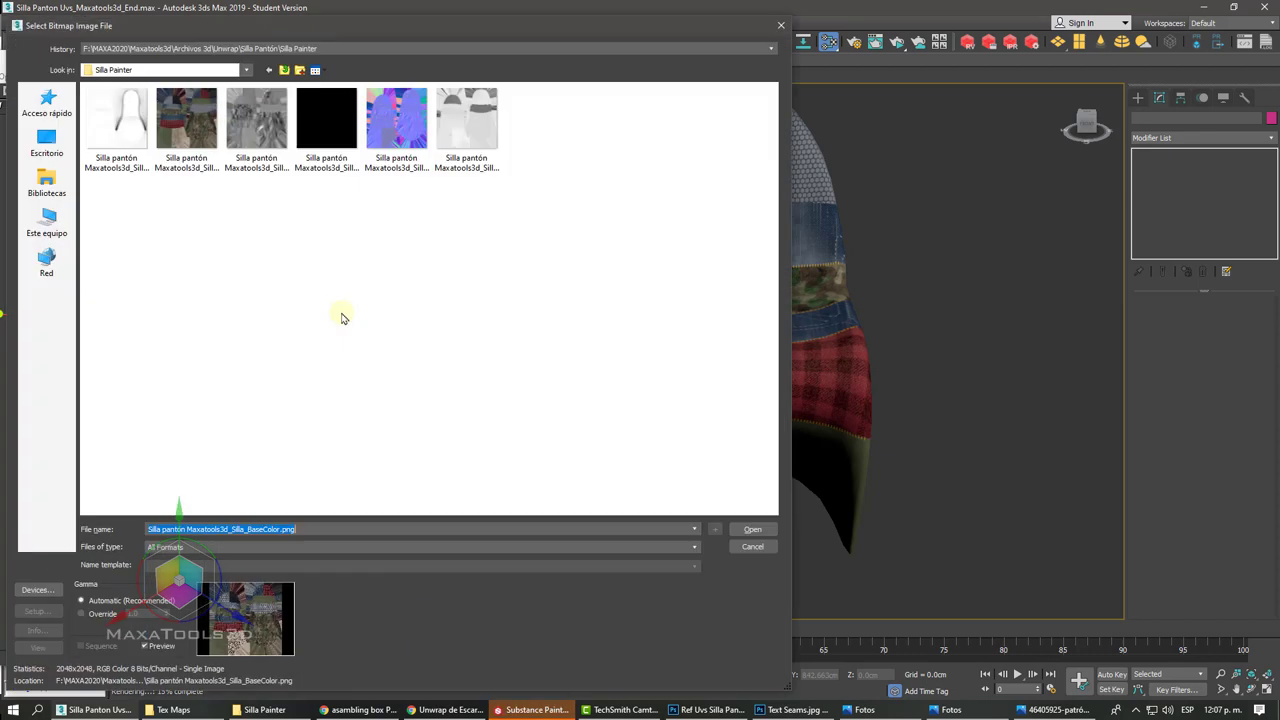
click(396, 165)
click(733, 527)
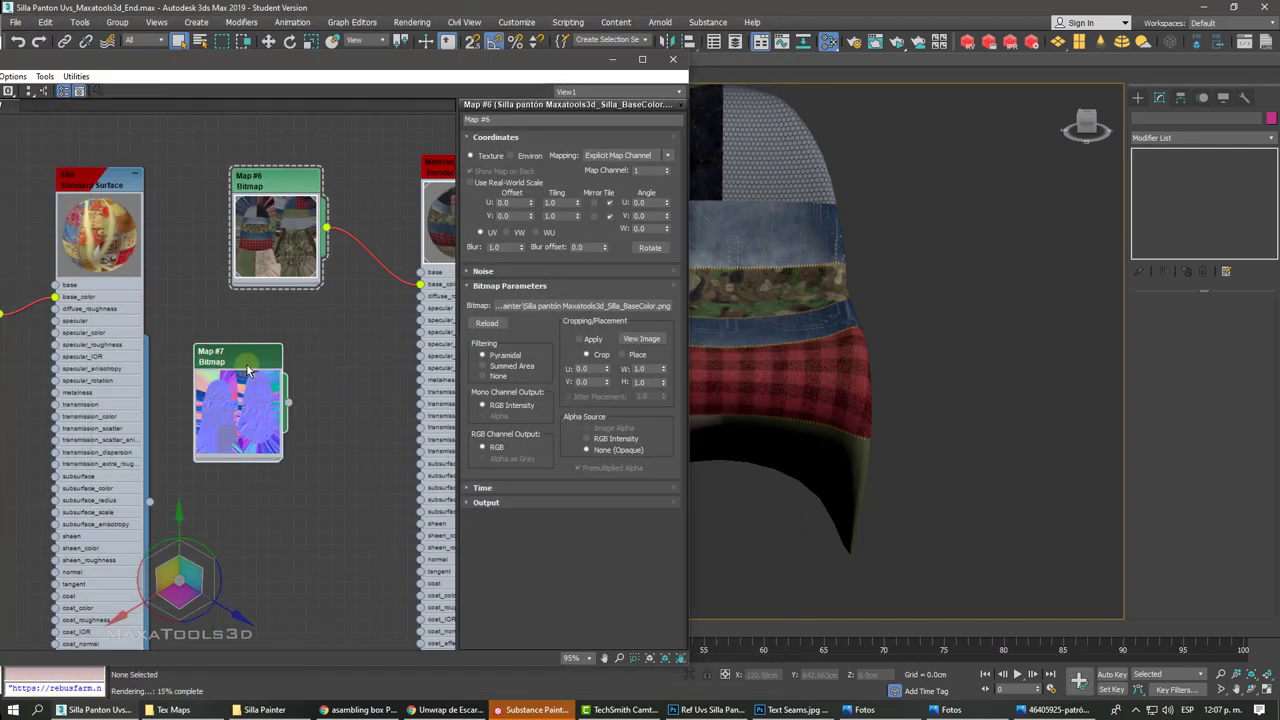
drag(252, 357, 252, 407)
click(252, 407)
scroll(252, 407, up, 2)
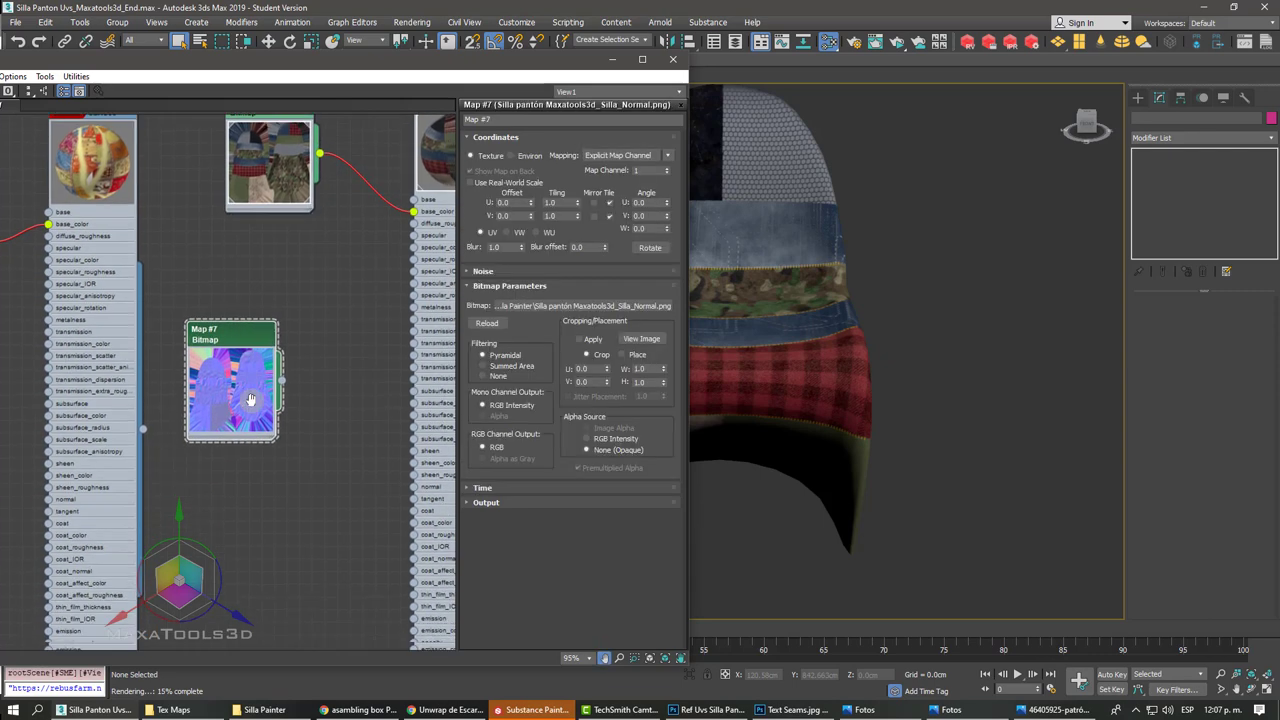
scroll(252, 407, up, 2)
scroll(252, 407, up, 2)
scroll(252, 407, down, 3)
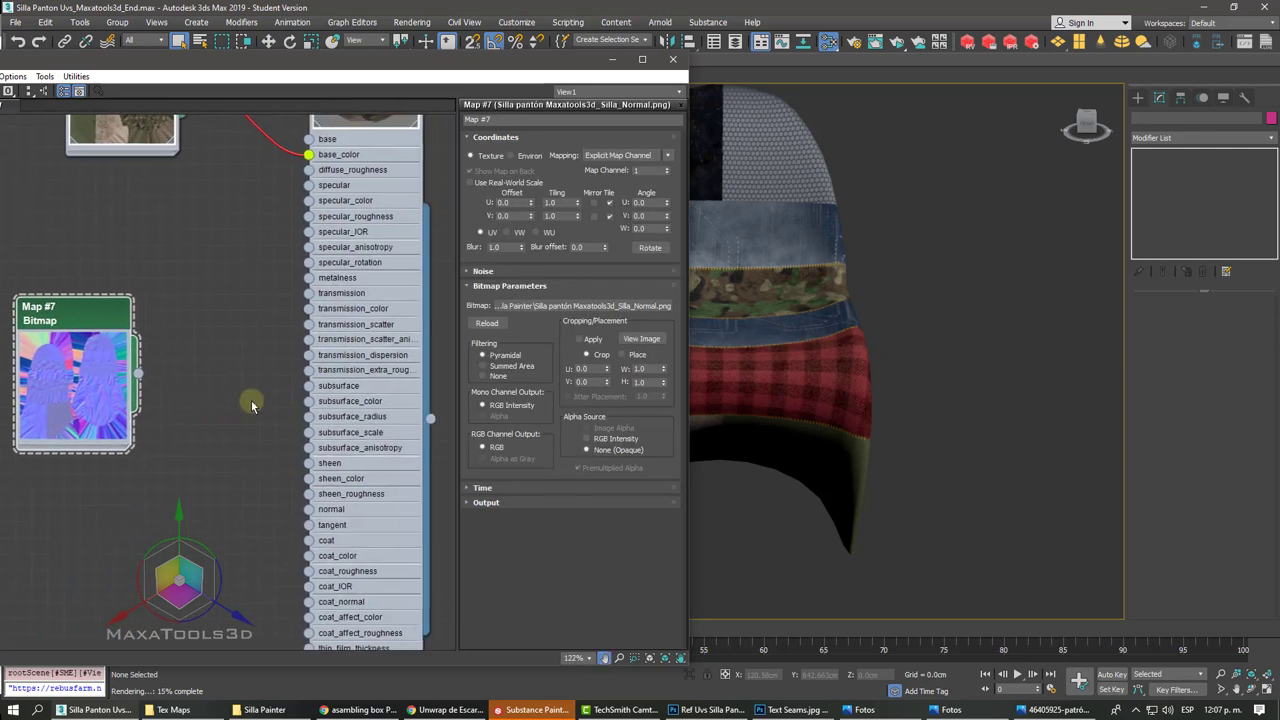
Step: Add an Arnold Normal Map node (Map #8), feed Map #7 into it, and wire it to normal
mouse_move(252, 407)
middle_down()
mouse_move(205, 402)
mouse_move(205, 360)
middle_up()
right_click(206, 405)
mouse_move(265, 427)
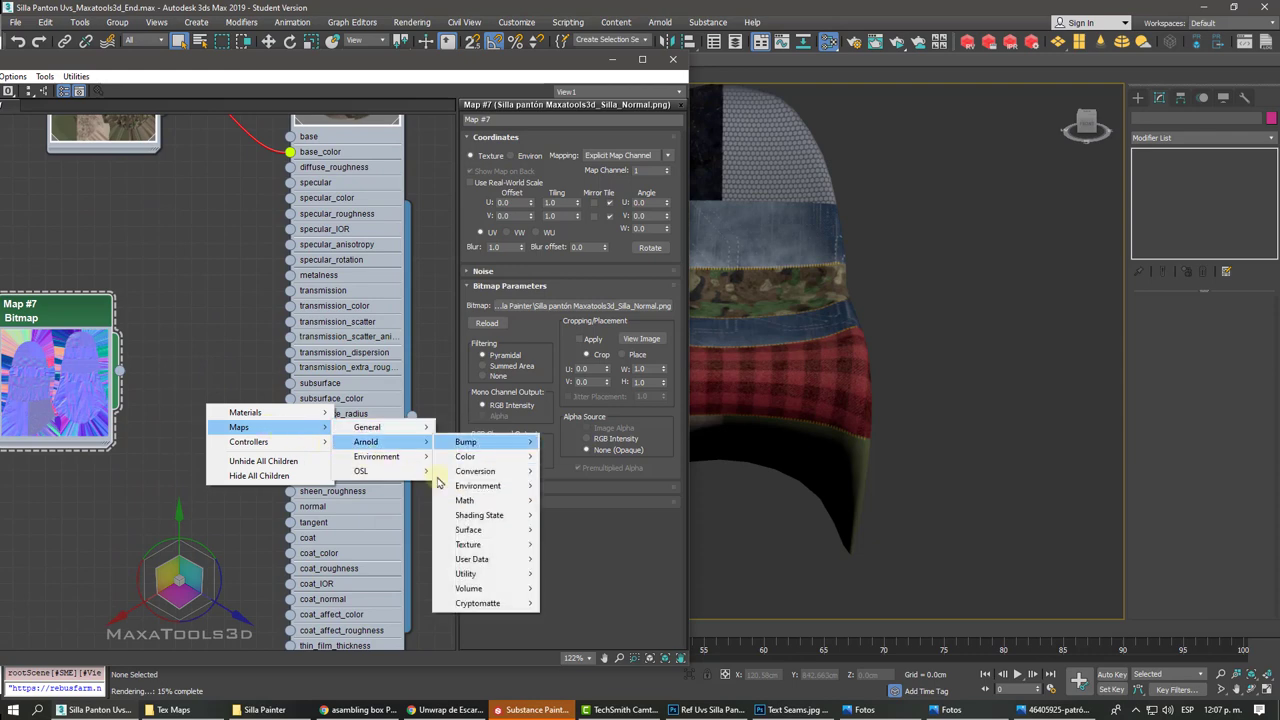
mouse_move(366, 441)
mouse_move(485, 442)
click(588, 468)
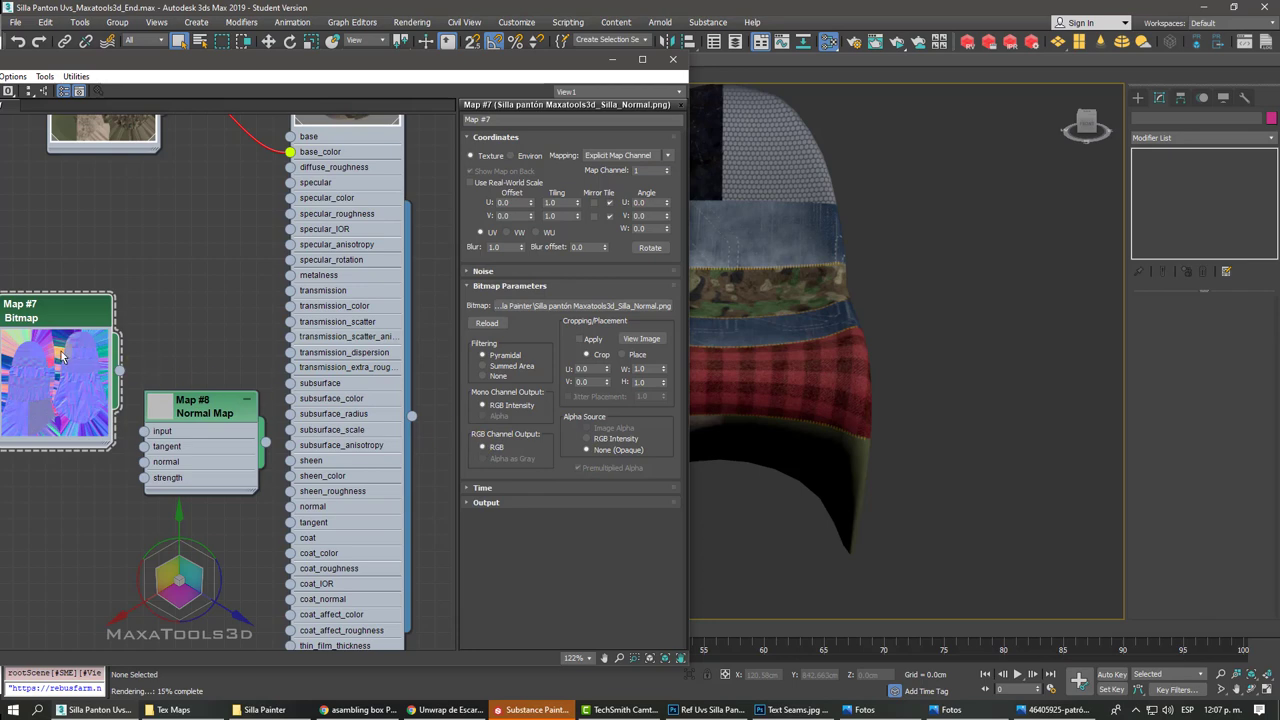
drag(52, 342, 42, 311)
drag(219, 403, 202, 371)
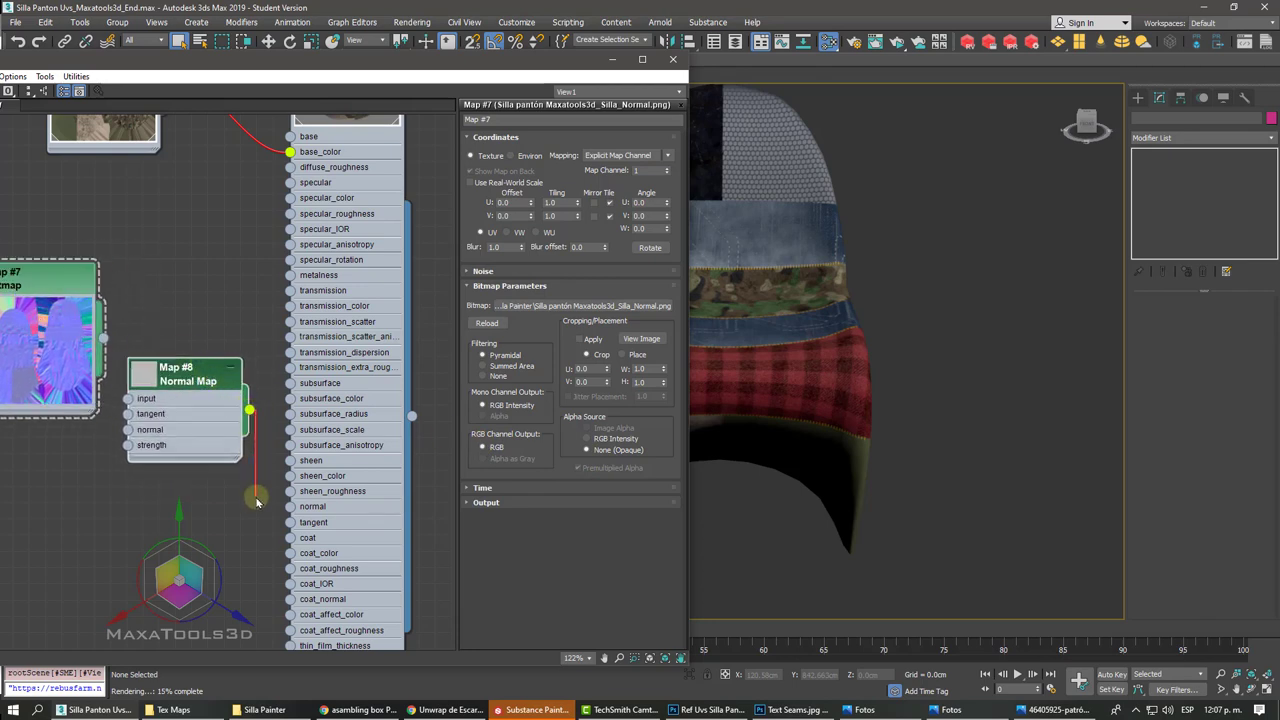
drag(249, 410, 290, 506)
middle_drag(179, 454, 251, 446)
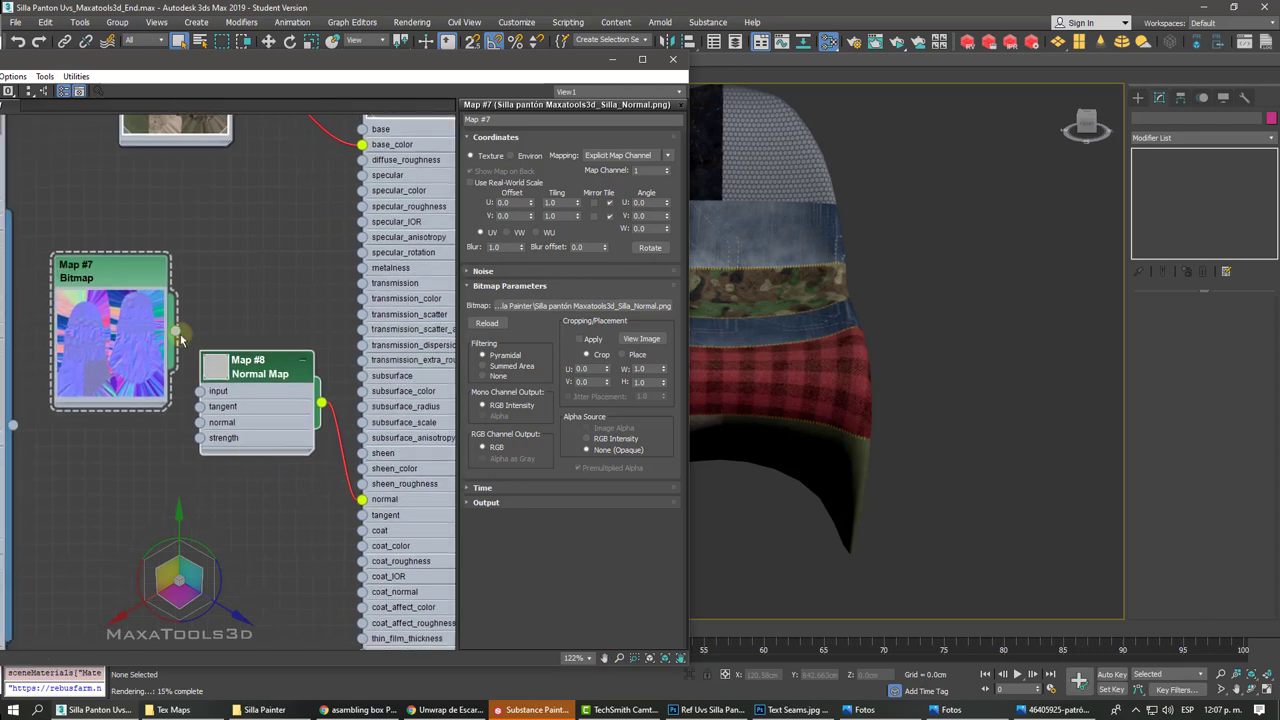
drag(178, 366, 200, 391)
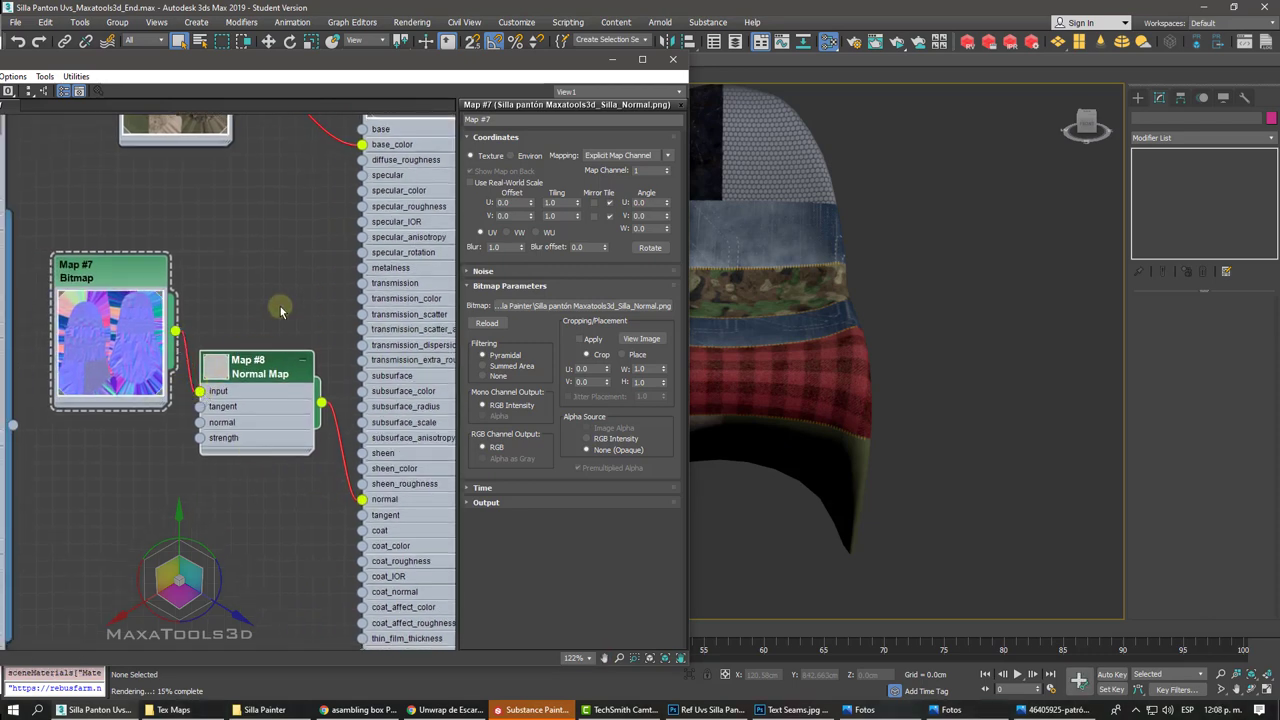
Step: Open an enlarged floating preview of Material #2 and check a quick ActiveShade render
scroll(281, 311, up, 2)
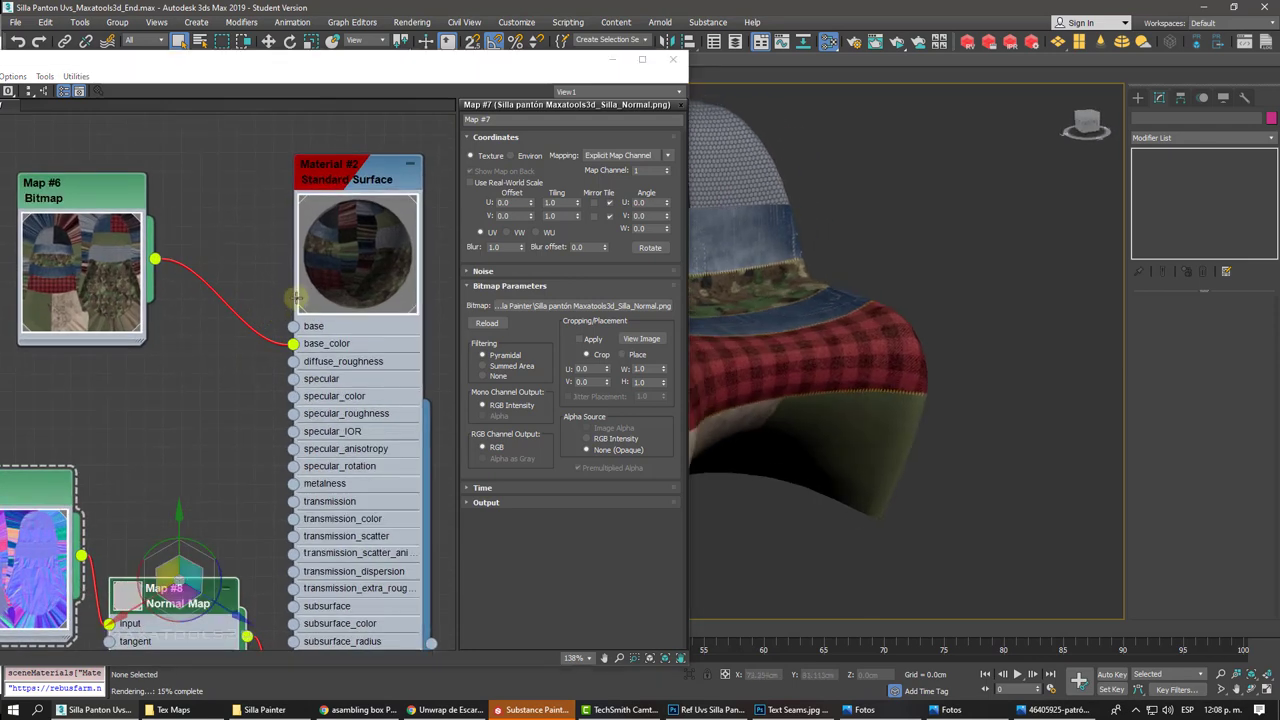
right_click(338, 284)
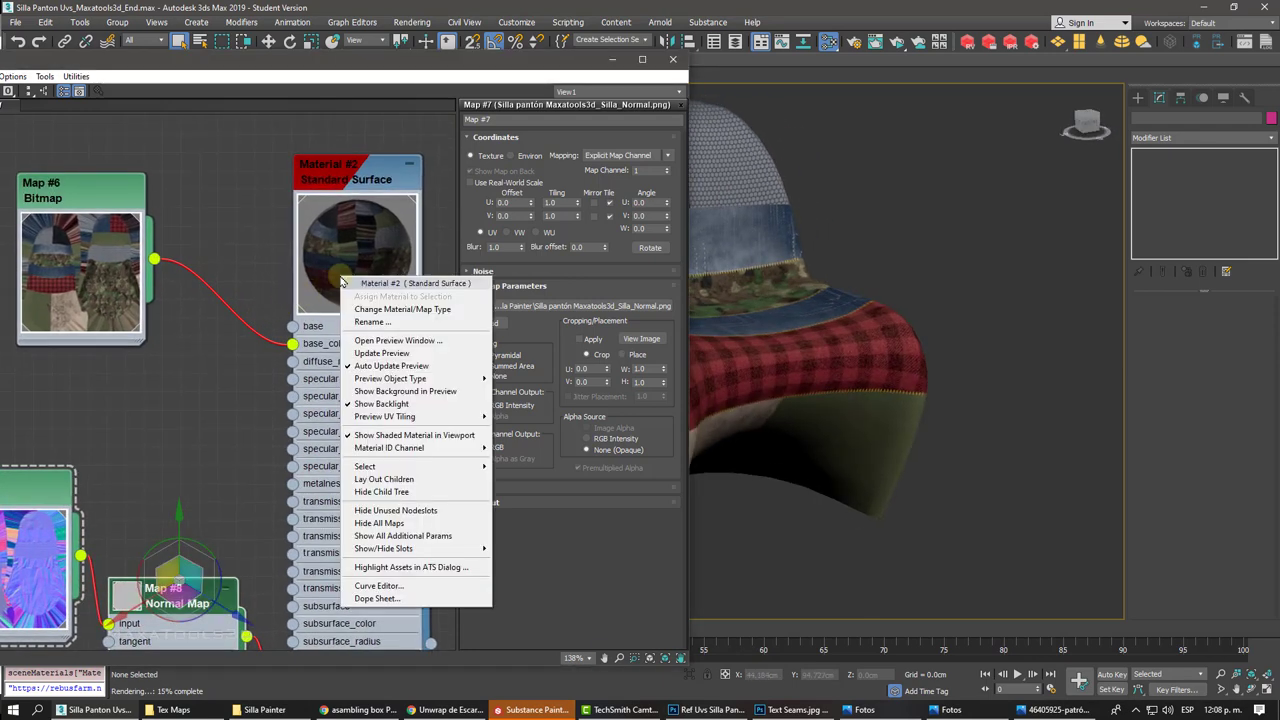
click(405, 338)
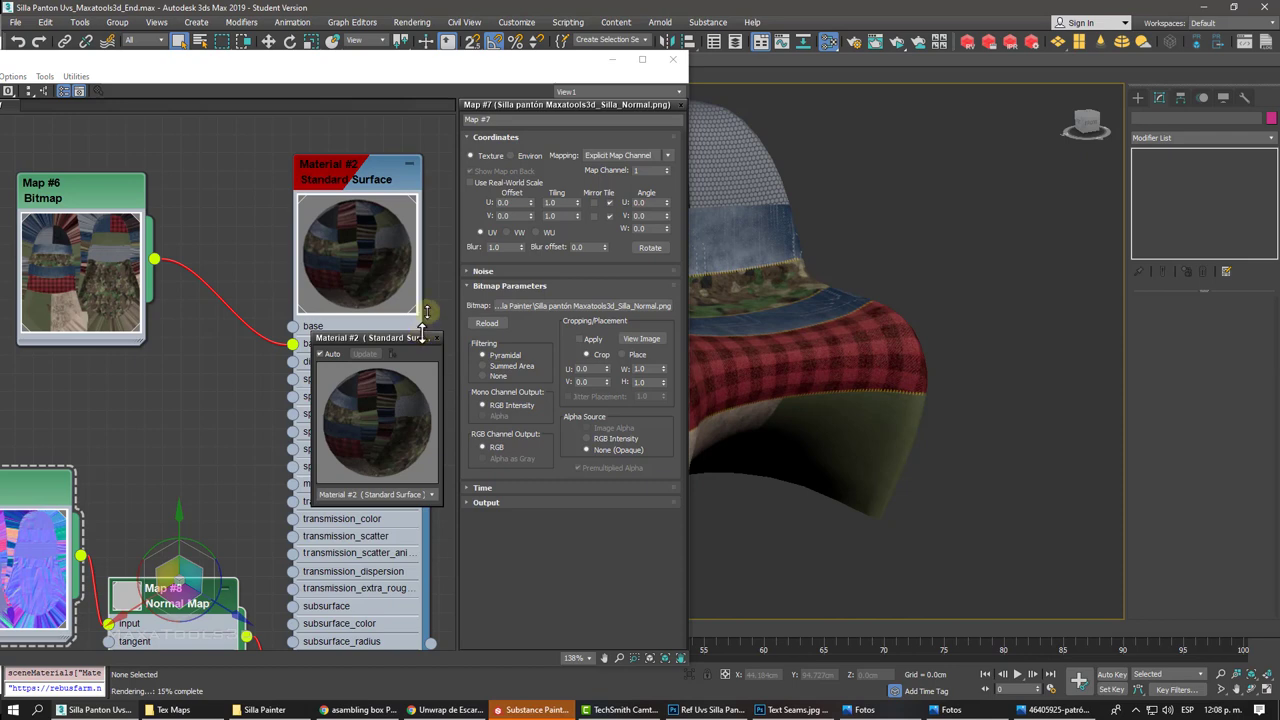
drag(422, 331, 530, 44)
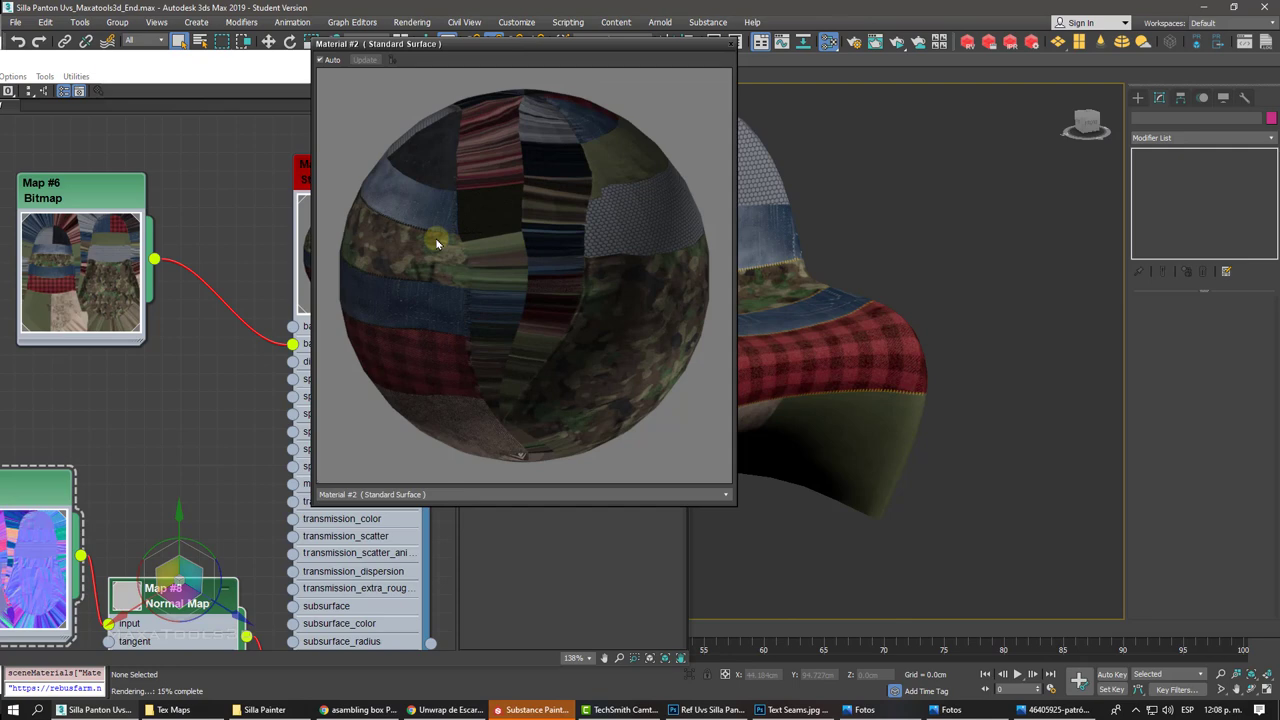
click(897, 44)
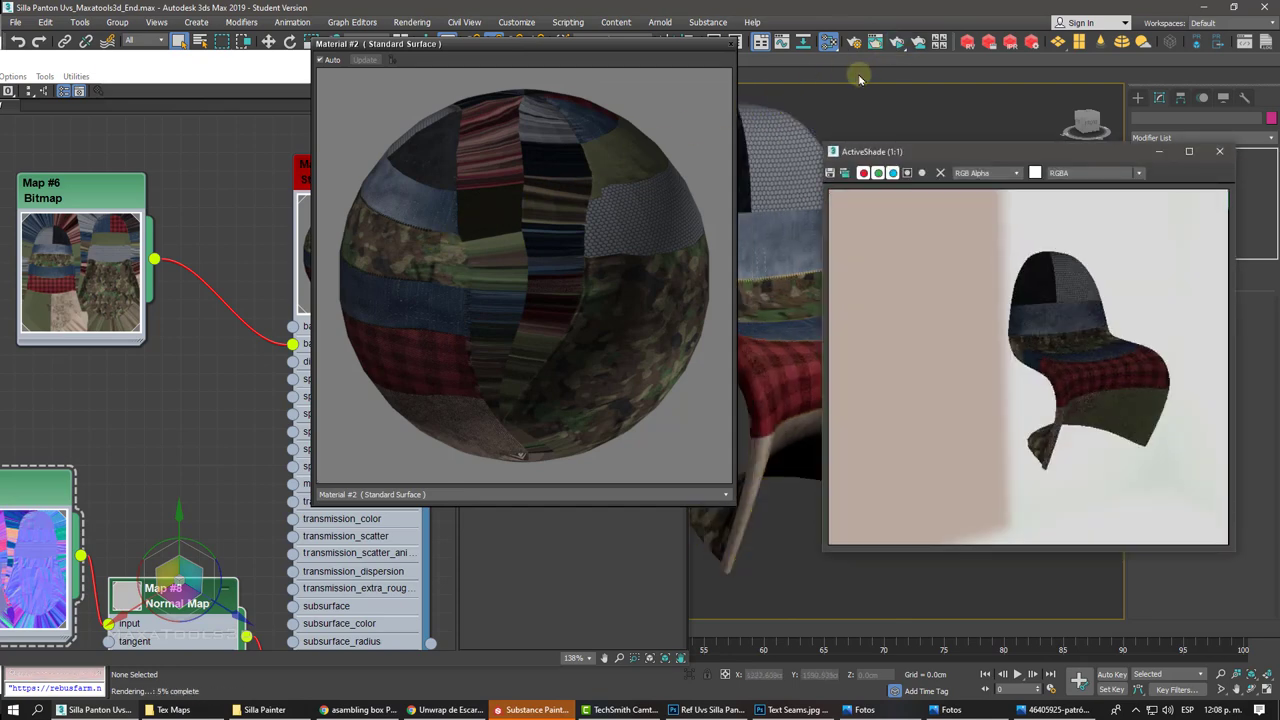
click(1218, 157)
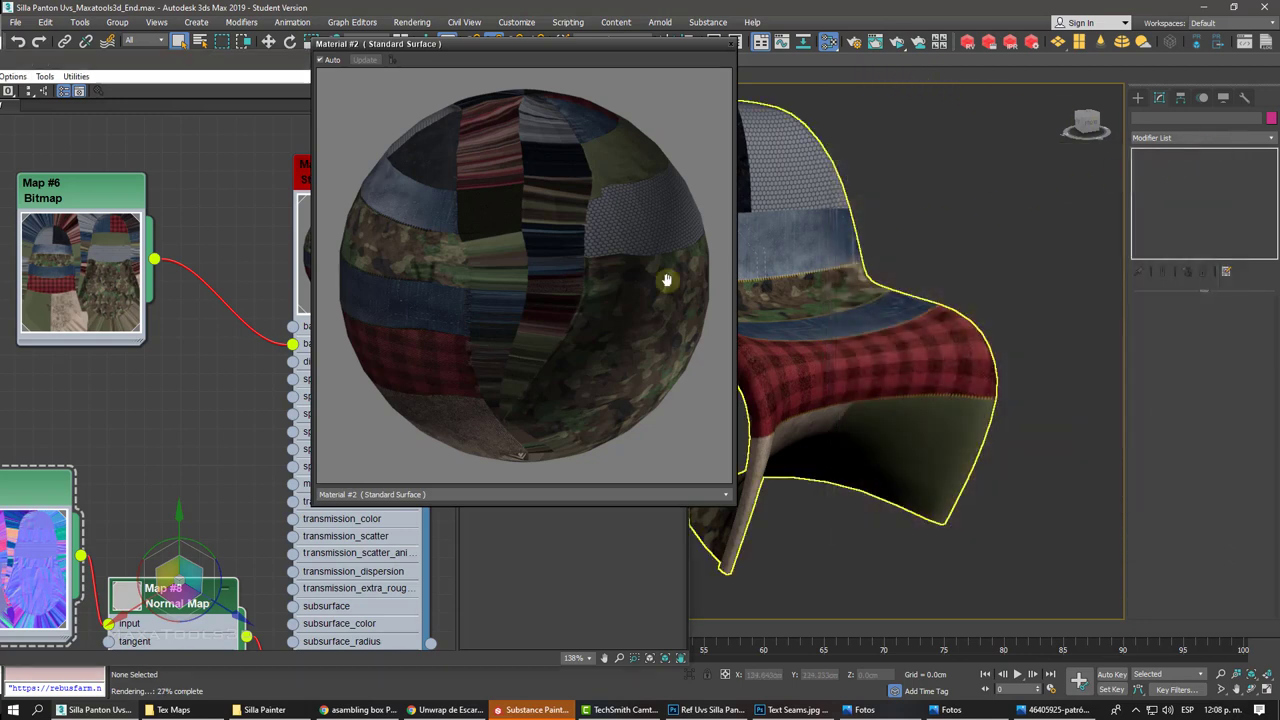
middle_drag(170, 447, 255, 377)
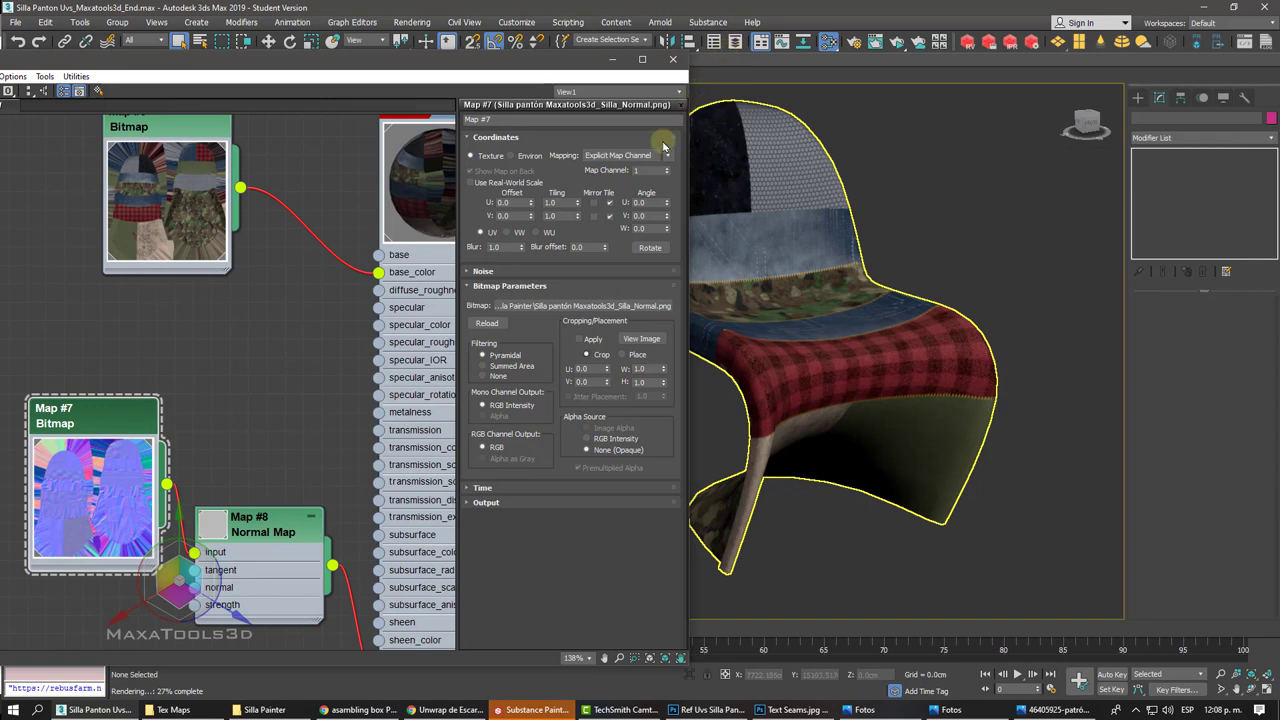
Step: Reload Silla_Normal.png into Map #7 with a Gamma Override of 1.0
click(545, 306)
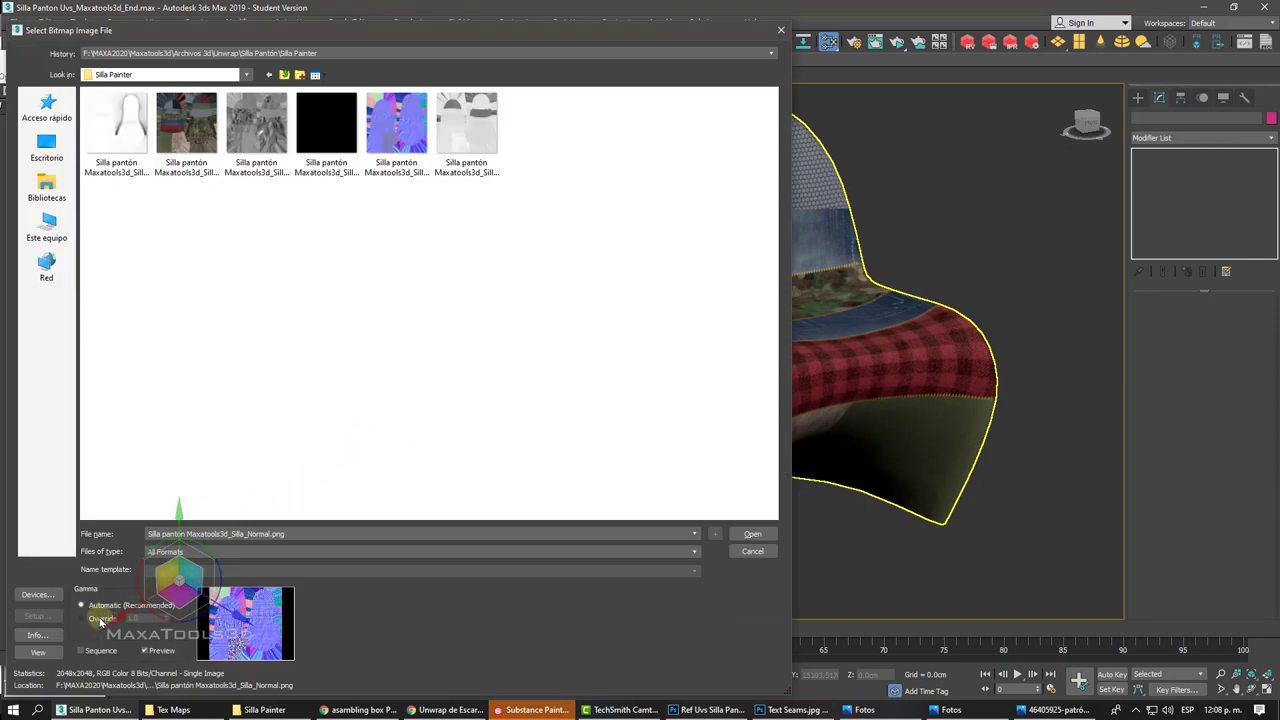
click(100, 617)
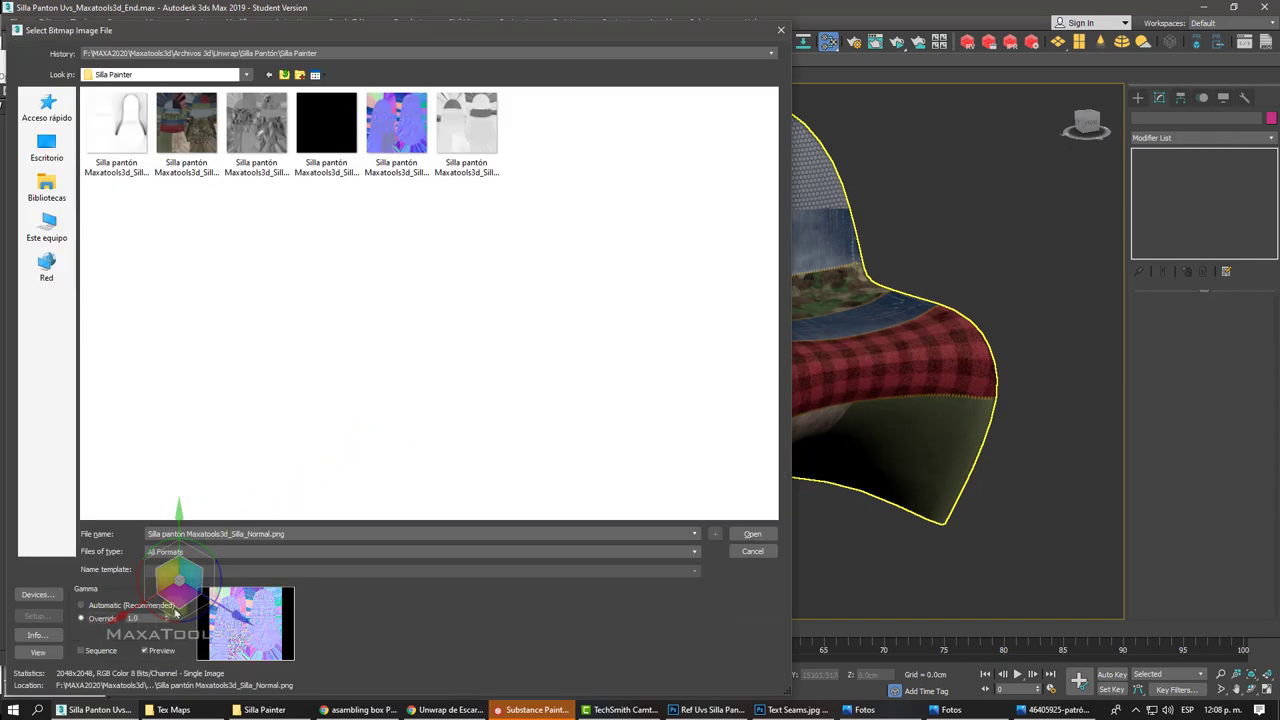
click(751, 535)
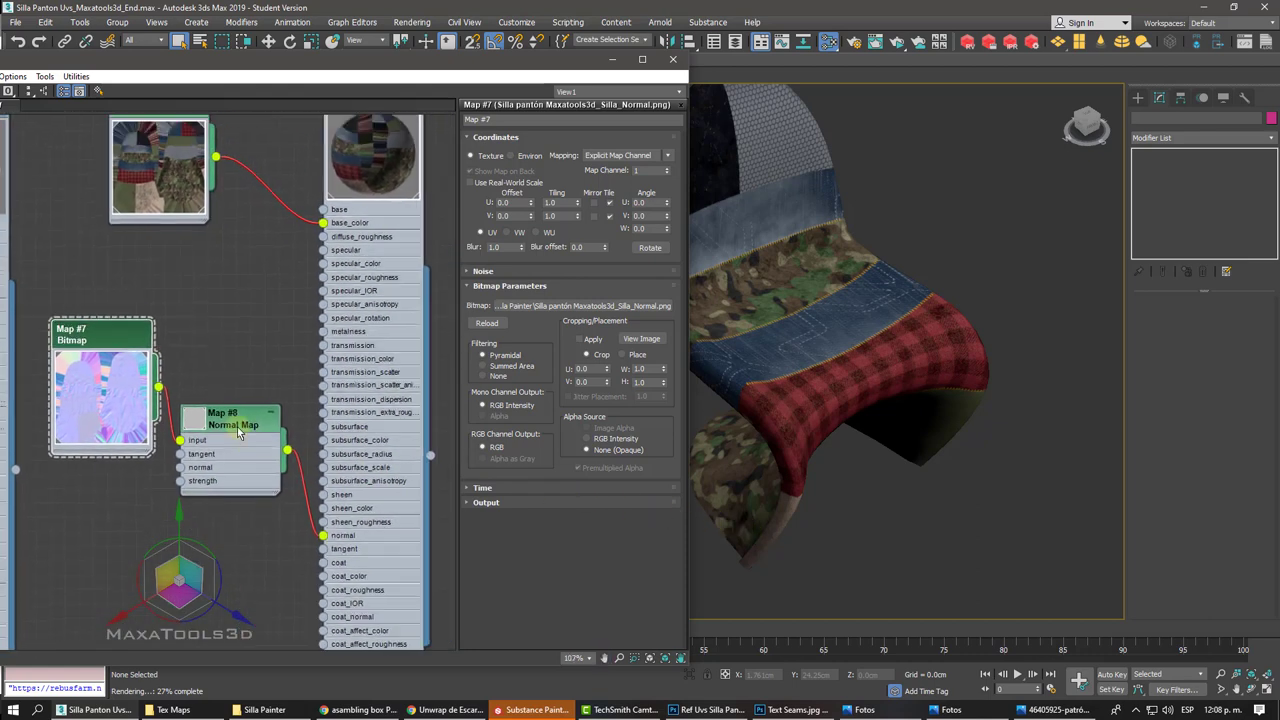
middle_drag(230, 485, 234, 502)
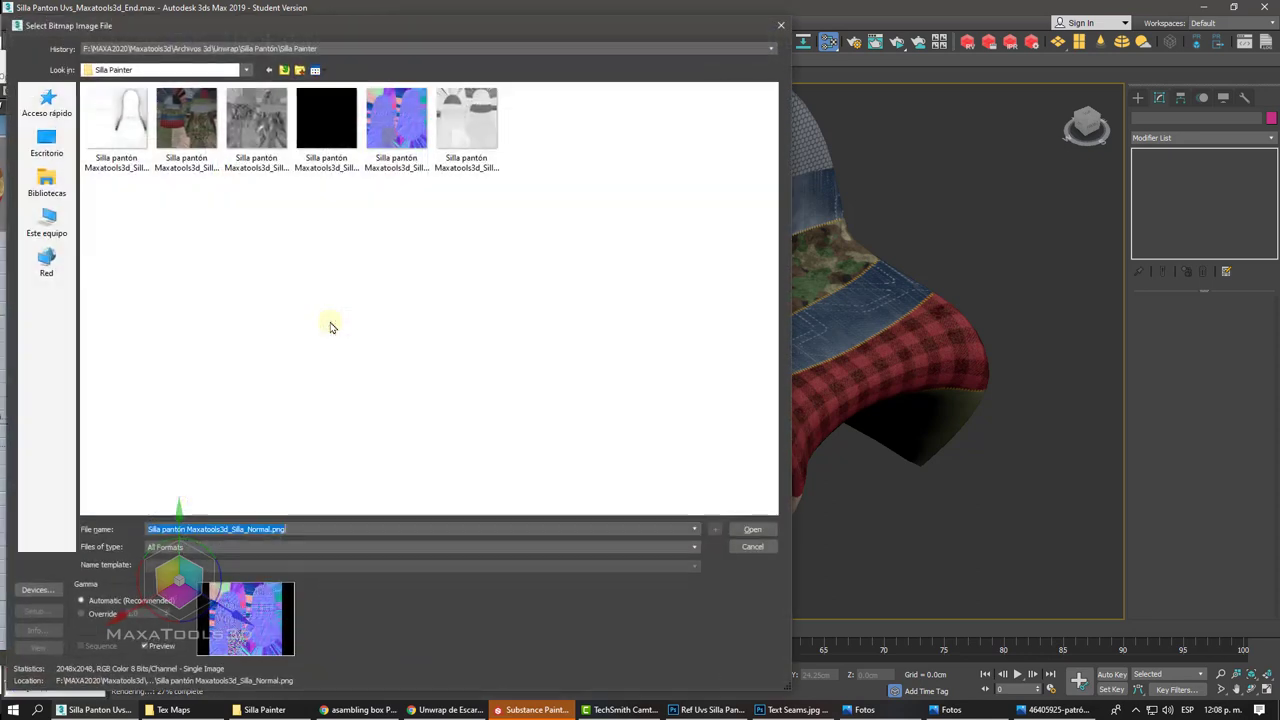
Step: Add Silla_Roughness.png as bitmap Map #9 and wire it into the material's specular_roughness
click(268, 140)
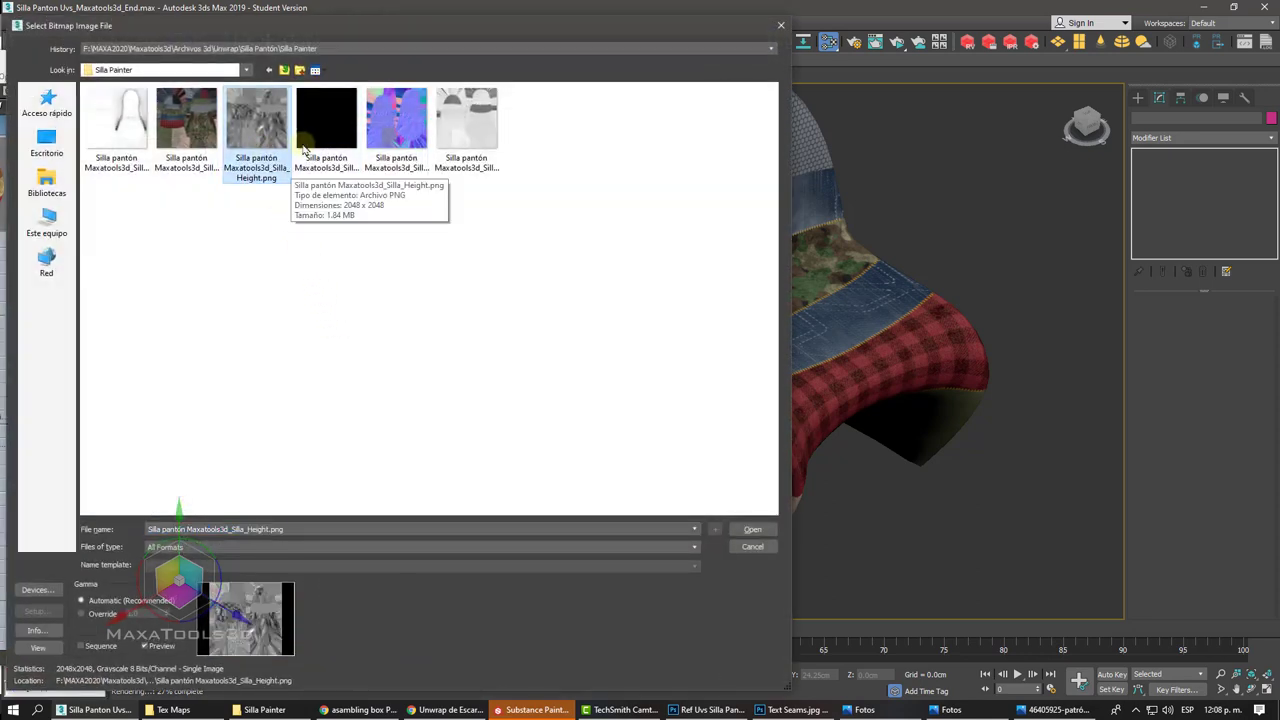
click(325, 128)
click(403, 136)
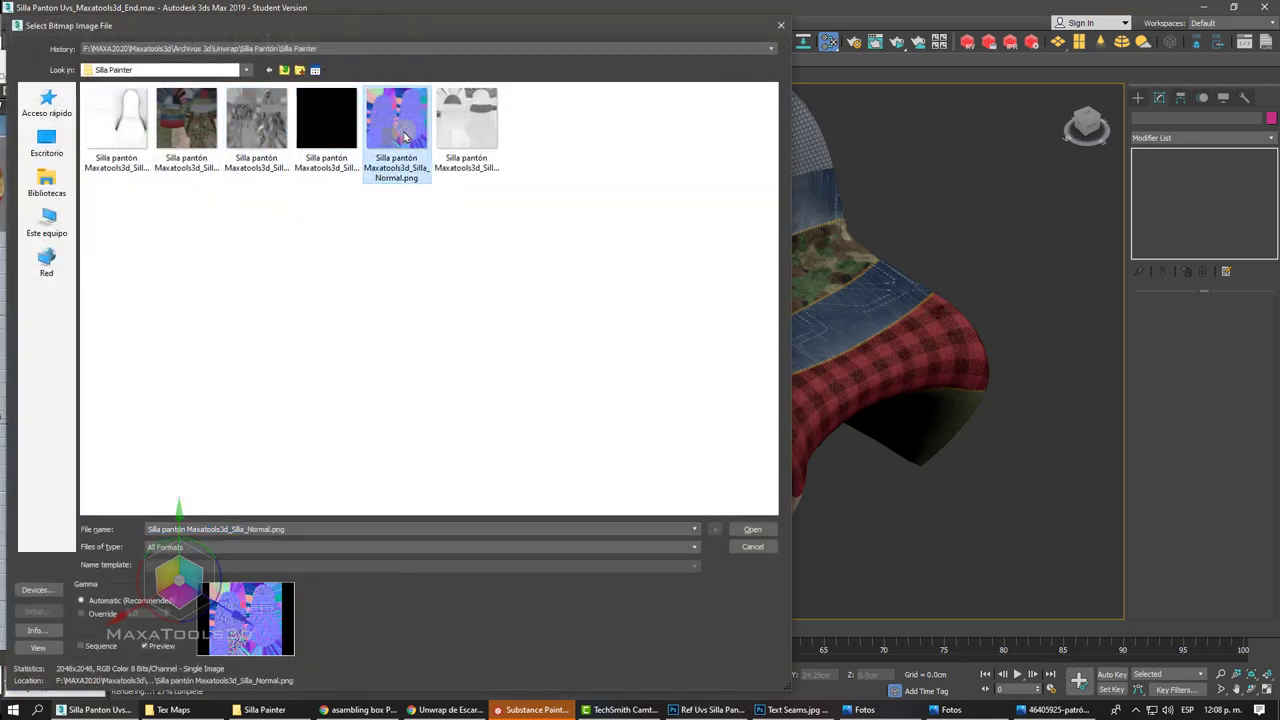
click(472, 142)
click(752, 529)
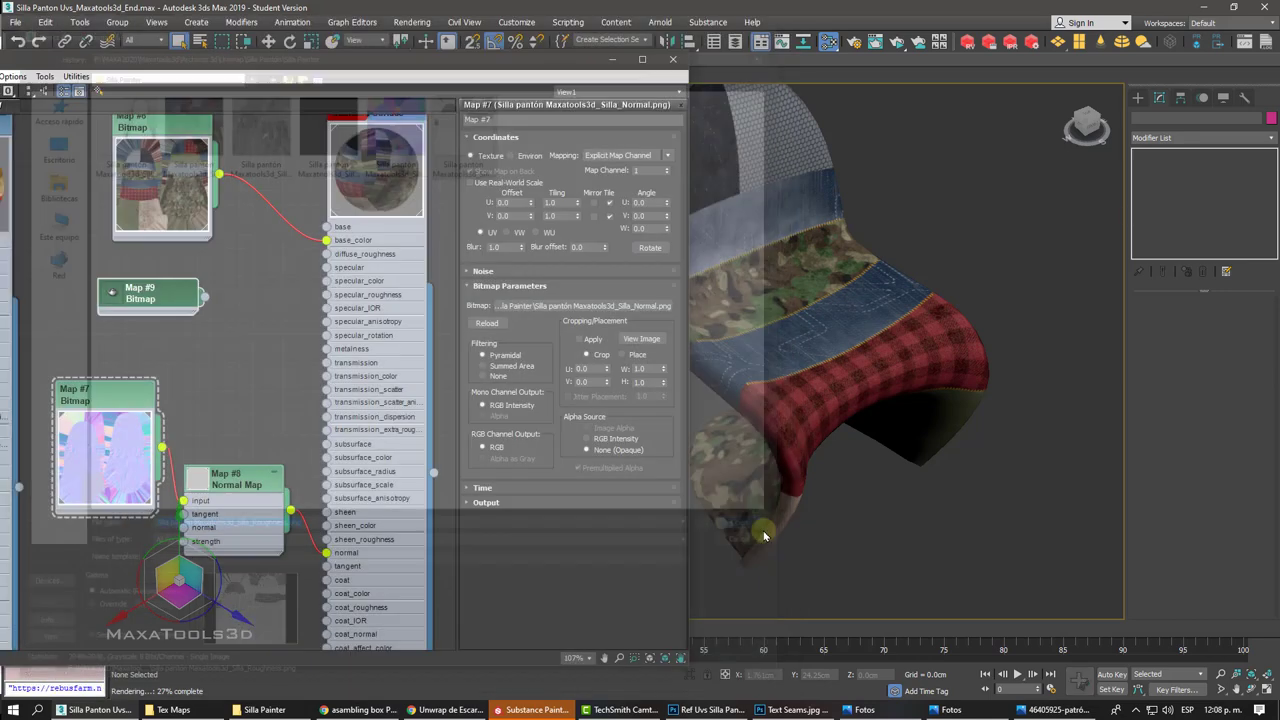
drag(204, 298, 327, 296)
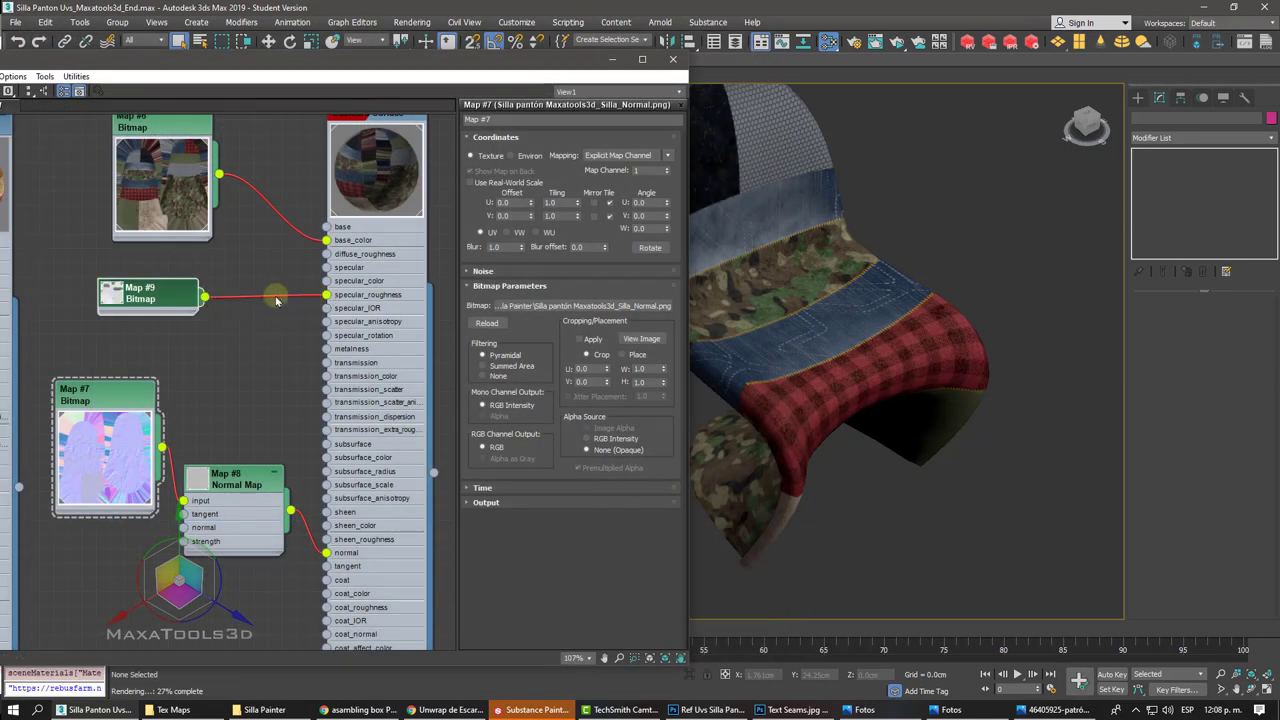
click(137, 305)
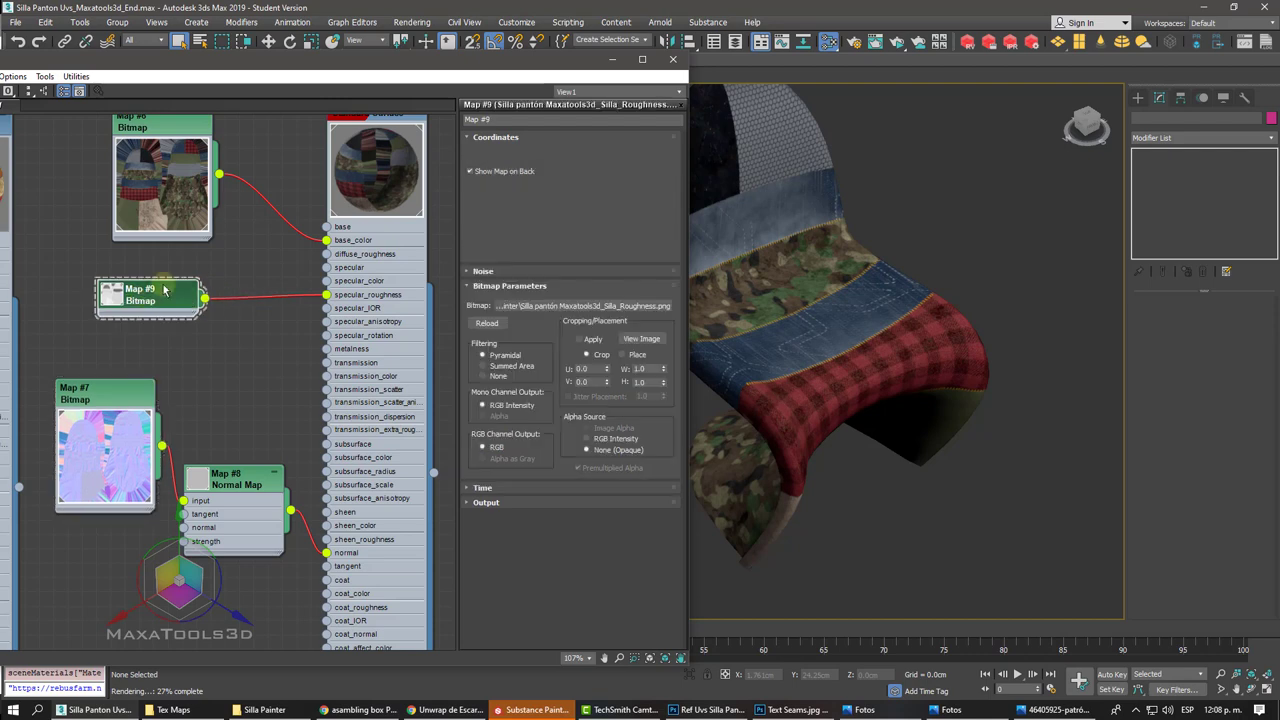
right_click(350, 182)
click(265, 344)
middle_drag(263, 346, 267, 433)
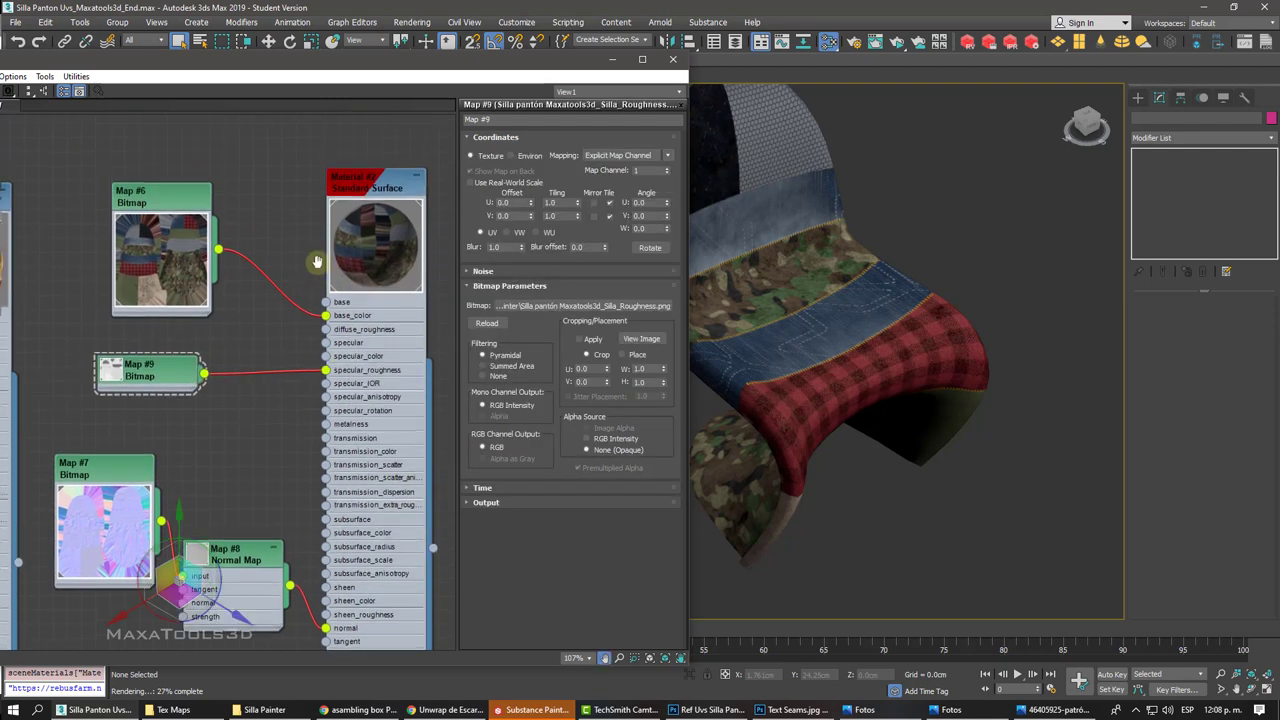
click(358, 195)
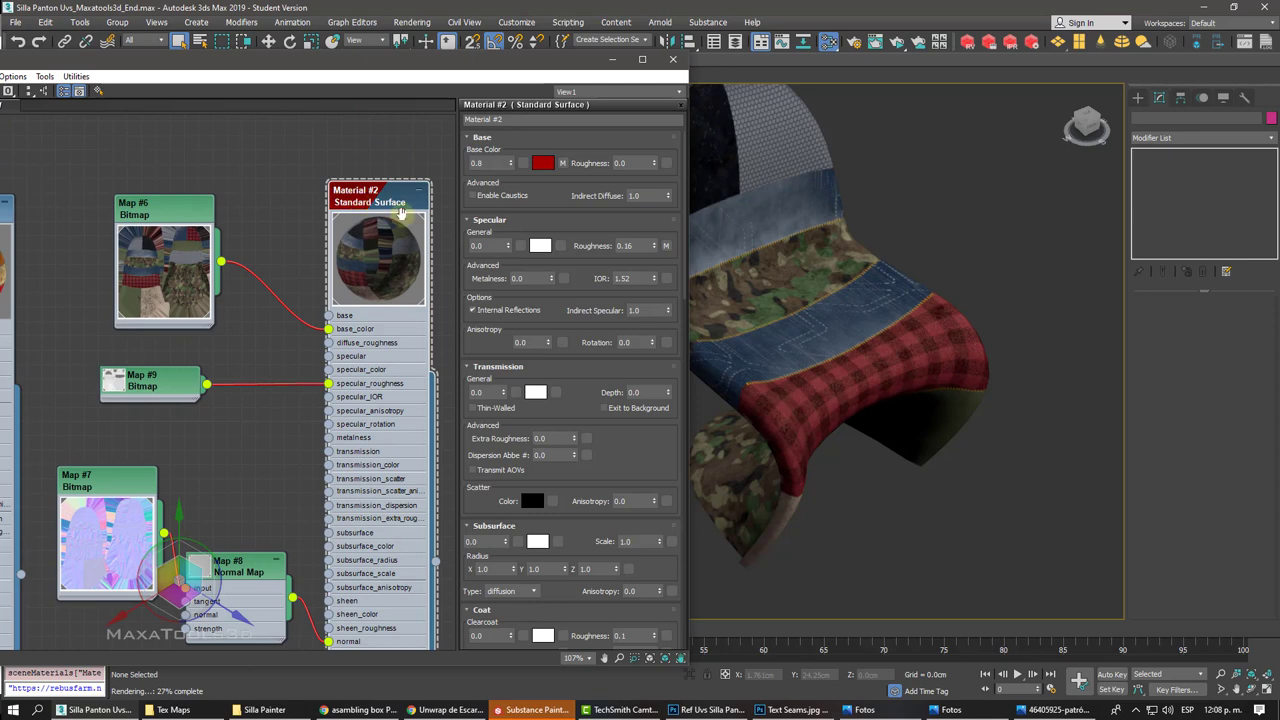
double_click(486, 246)
text(1)
key(Return)
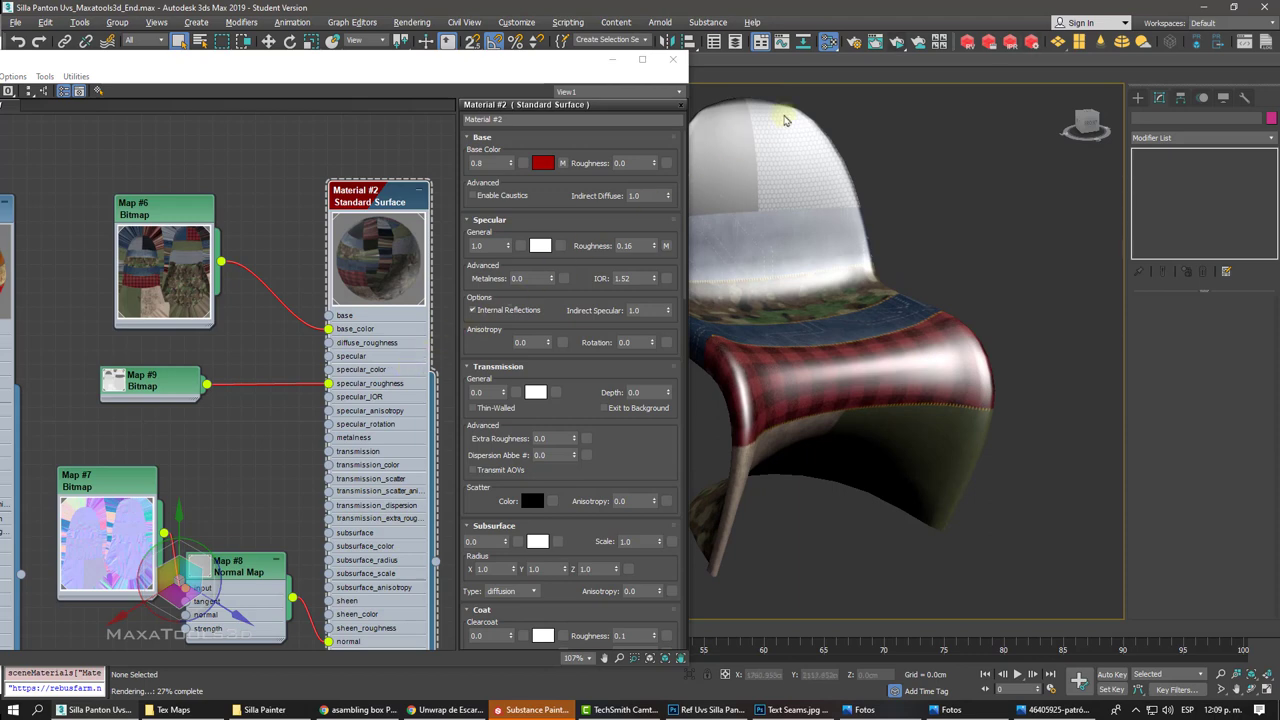
click(880, 42)
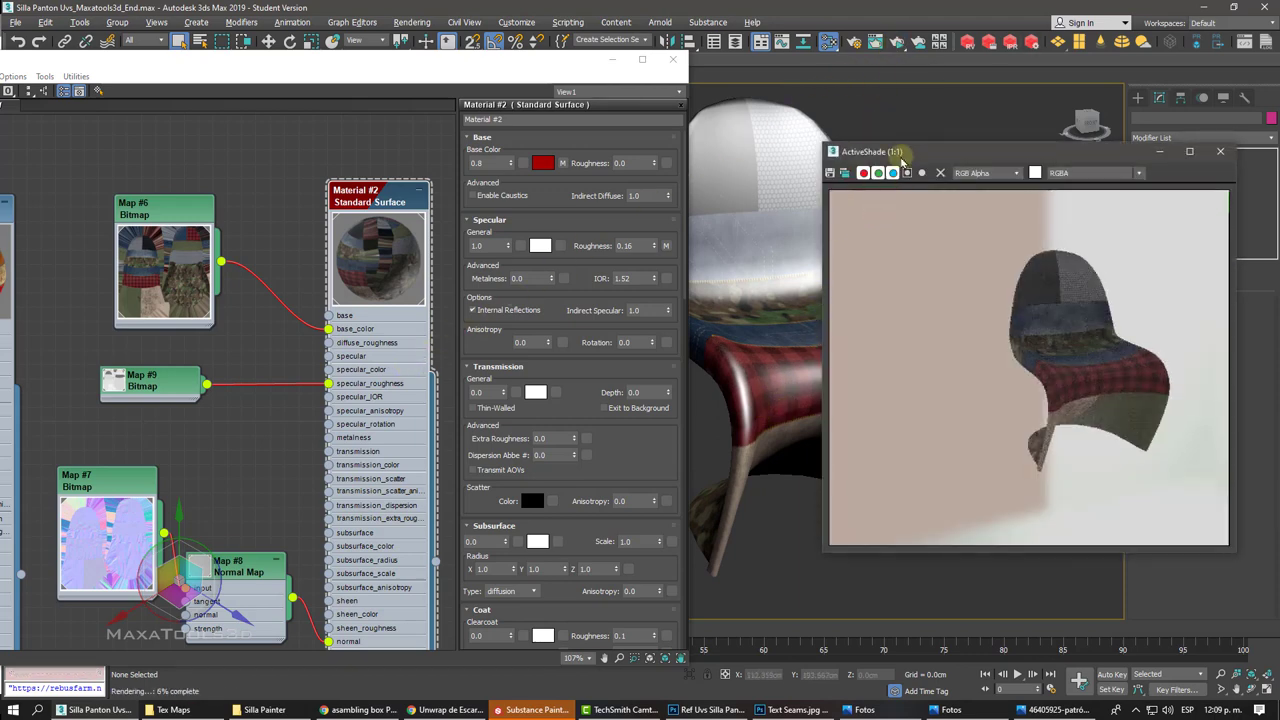
drag(900, 160, 265, 165)
click(841, 341)
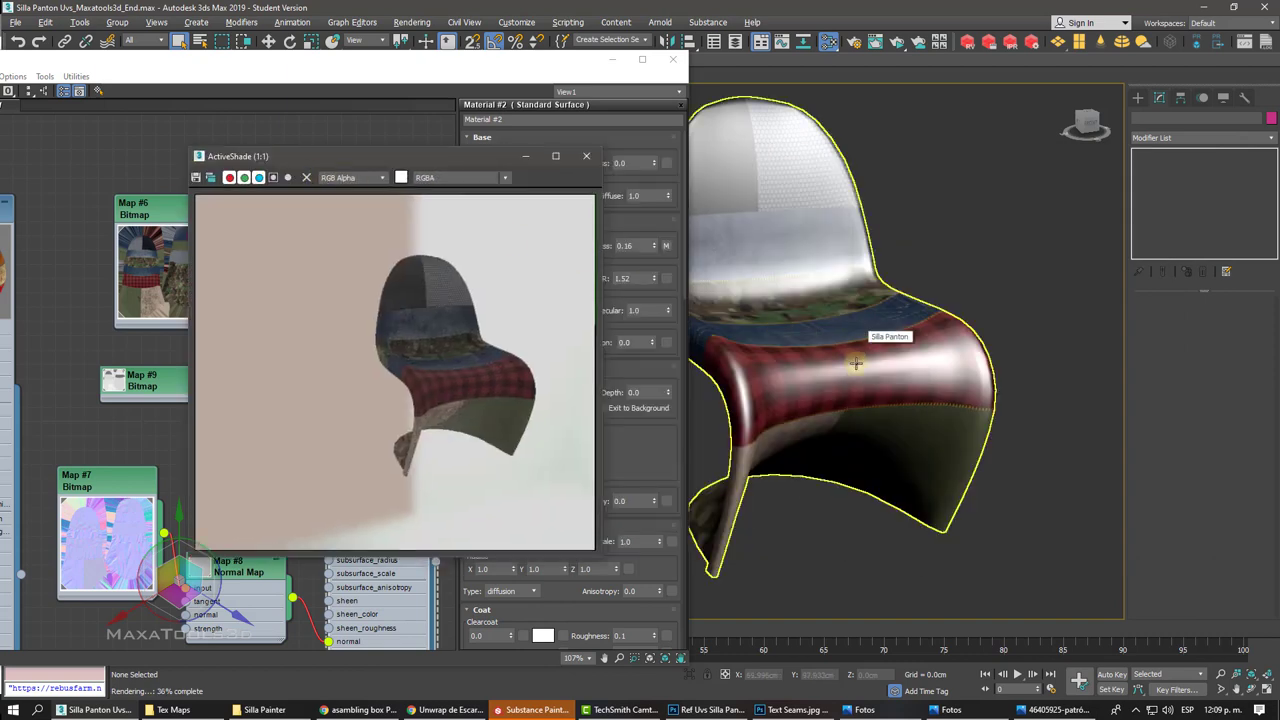
scroll(855, 363, down, 5)
scroll(855, 363, up, 4)
scroll(855, 363, up, 3)
scroll(855, 363, up, 2)
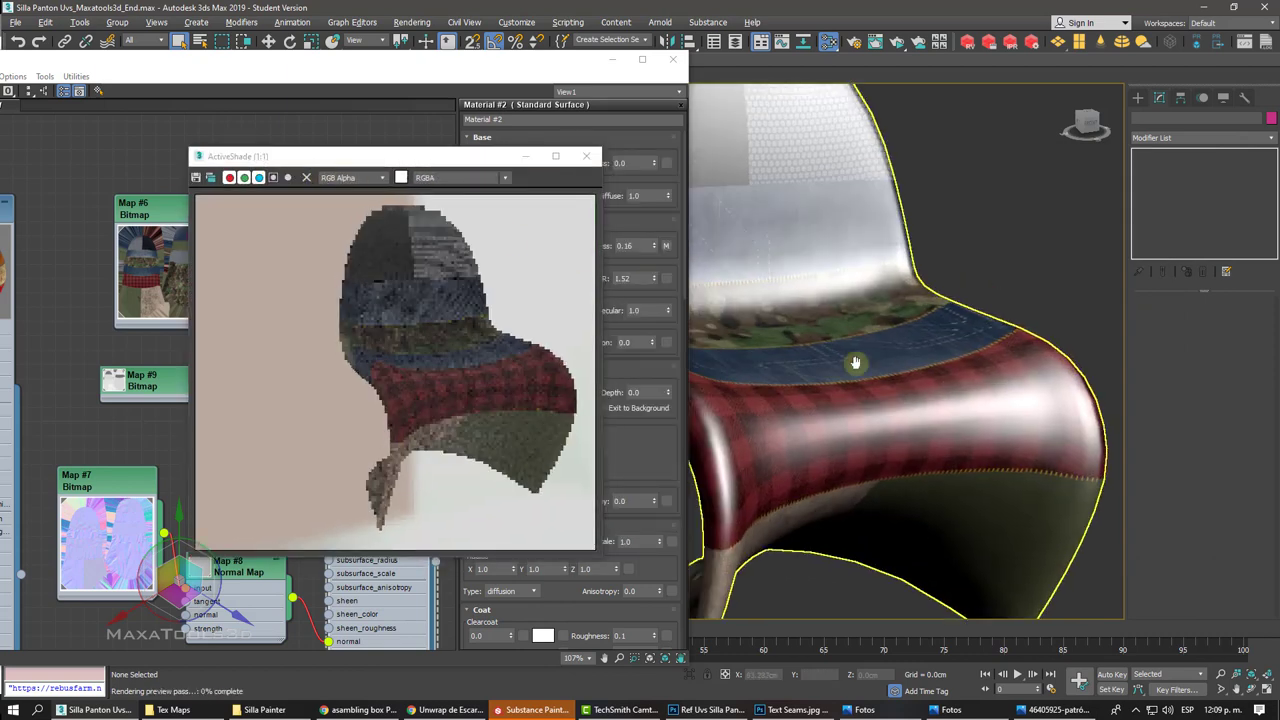
alt+middle_drag(855, 363, 787, 243)
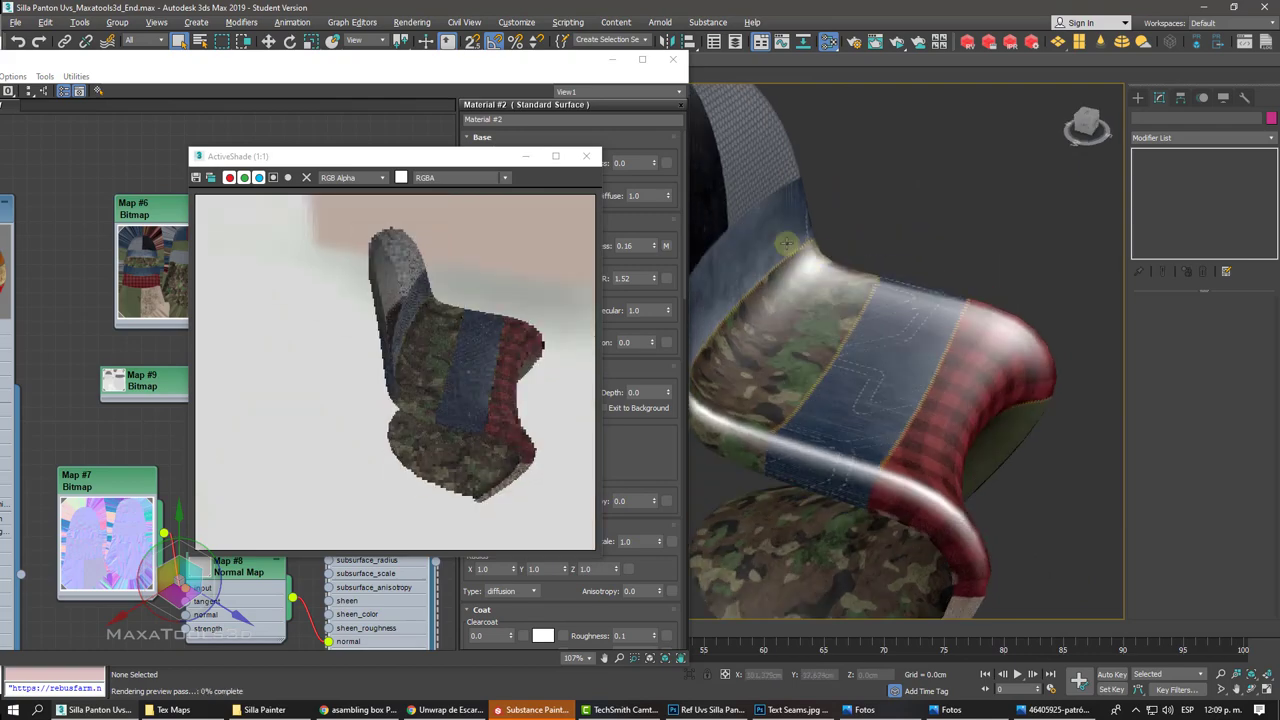
scroll(775, 218, up, 1)
scroll(771, 215, down, 5)
scroll(771, 215, up, 5)
scroll(771, 215, up, 2)
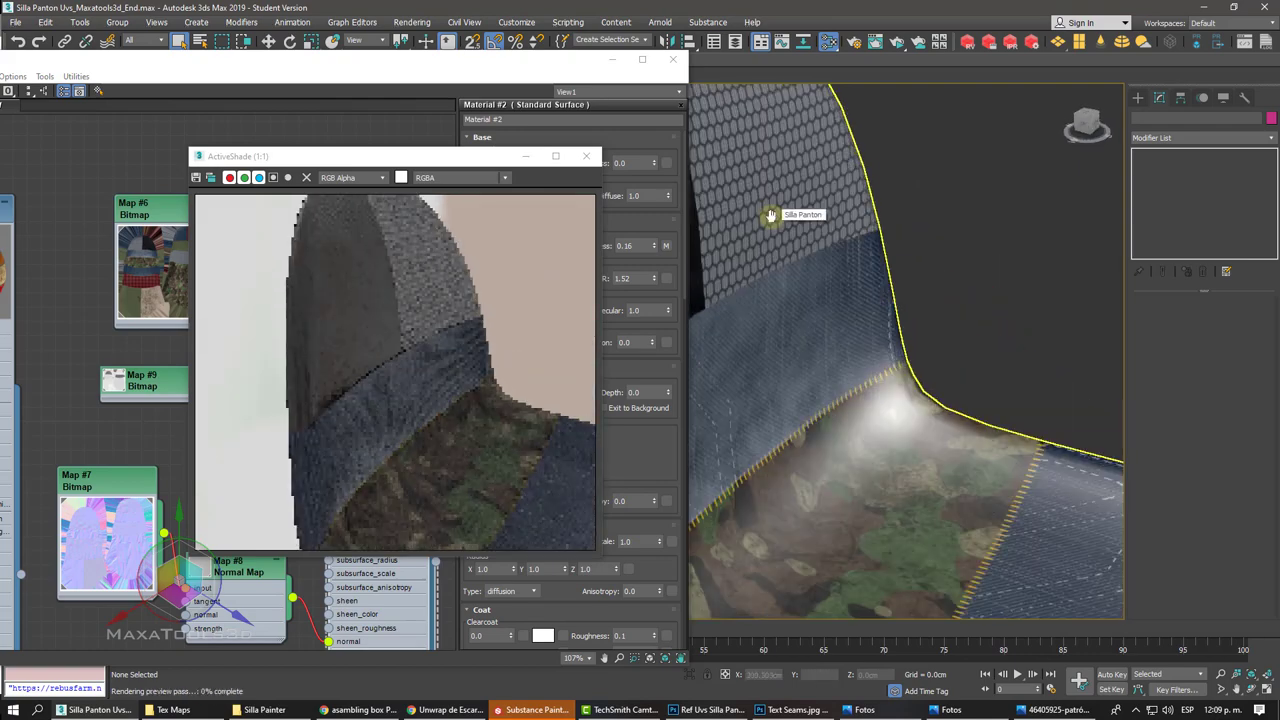
scroll(903, 294, up, 3)
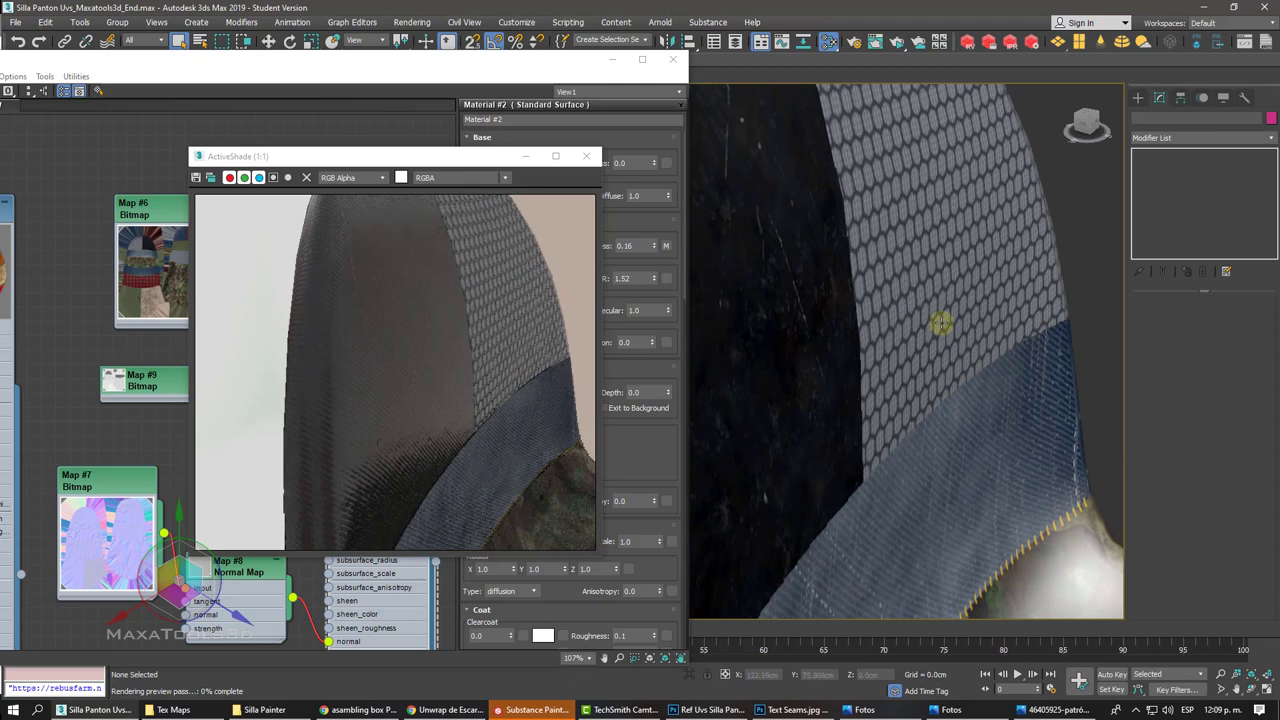
alt+middle_drag(940, 322, 894, 394)
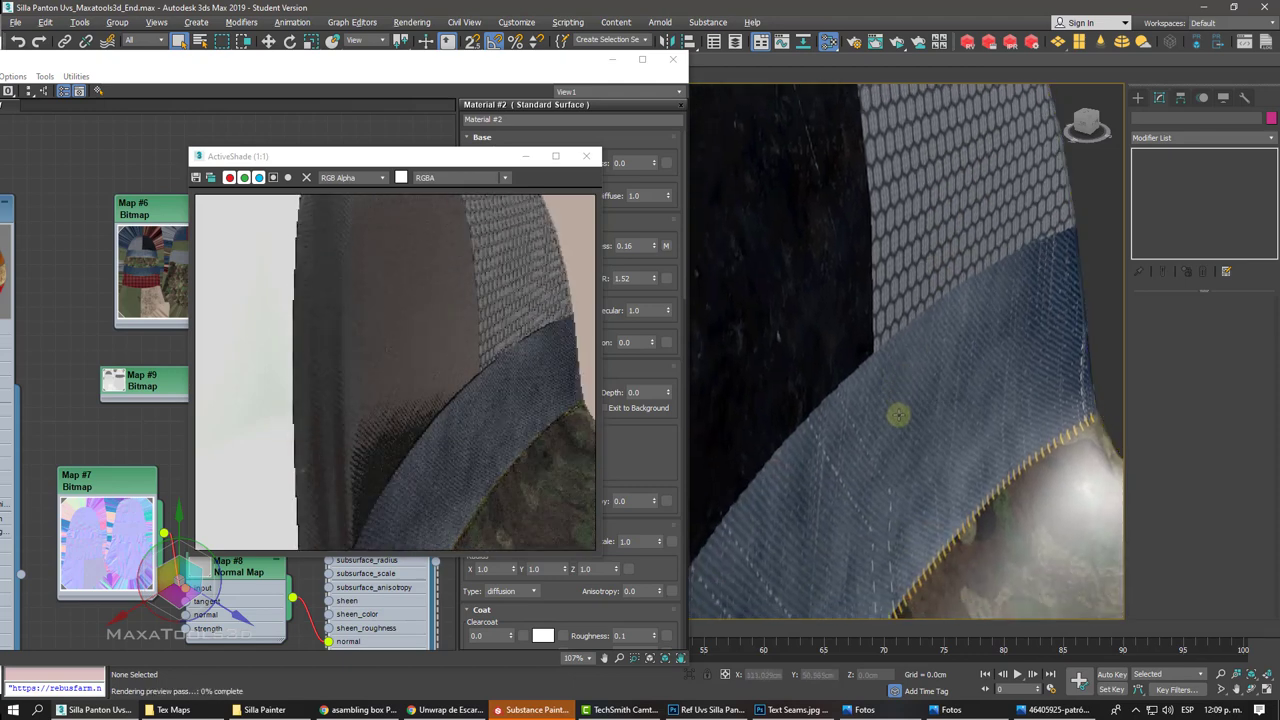
mouse_move(891, 403)
alt+middle_down()
mouse_move(851, 374)
mouse_move(897, 337)
alt+middle_up()
scroll(895, 340, up, 2)
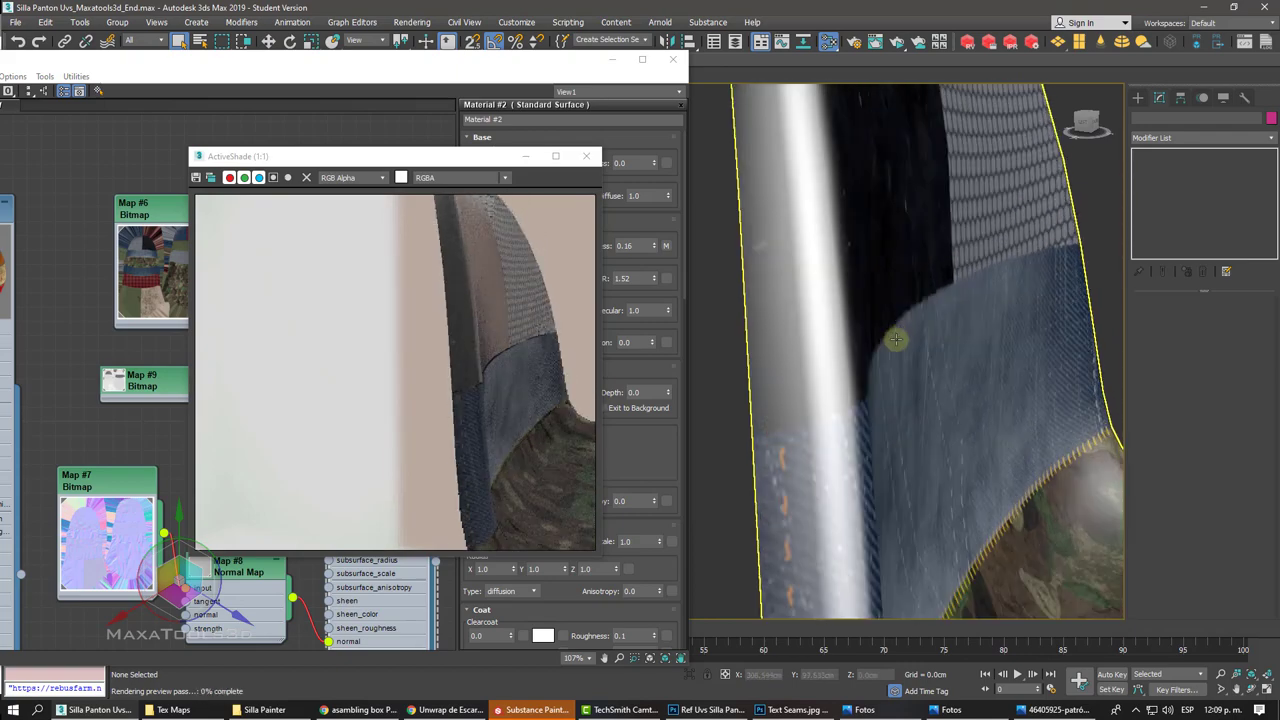
scroll(895, 340, up, 2)
scroll(895, 338, down, 2)
scroll(895, 338, down, 3)
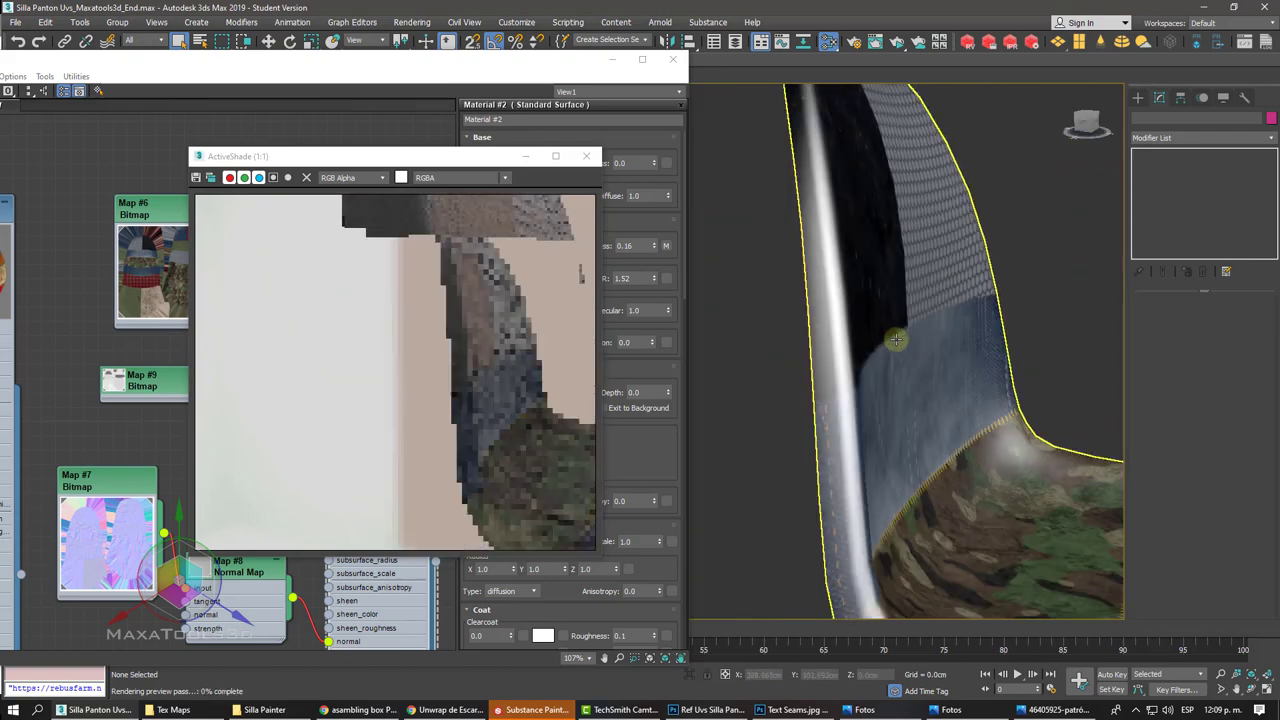
scroll(895, 338, down, 2)
scroll(895, 338, down, 3)
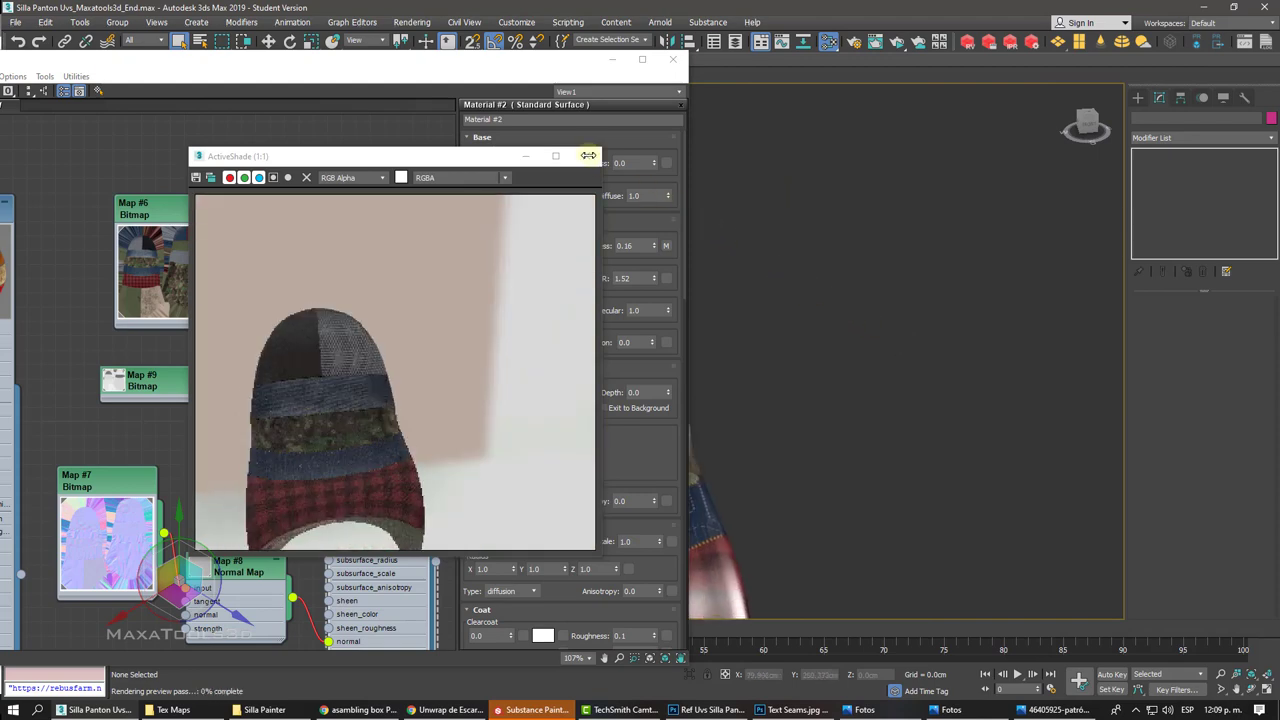
Step: Close ActiveShade and the Slate Material Editor, then save the textured chair scene
click(586, 156)
click(675, 61)
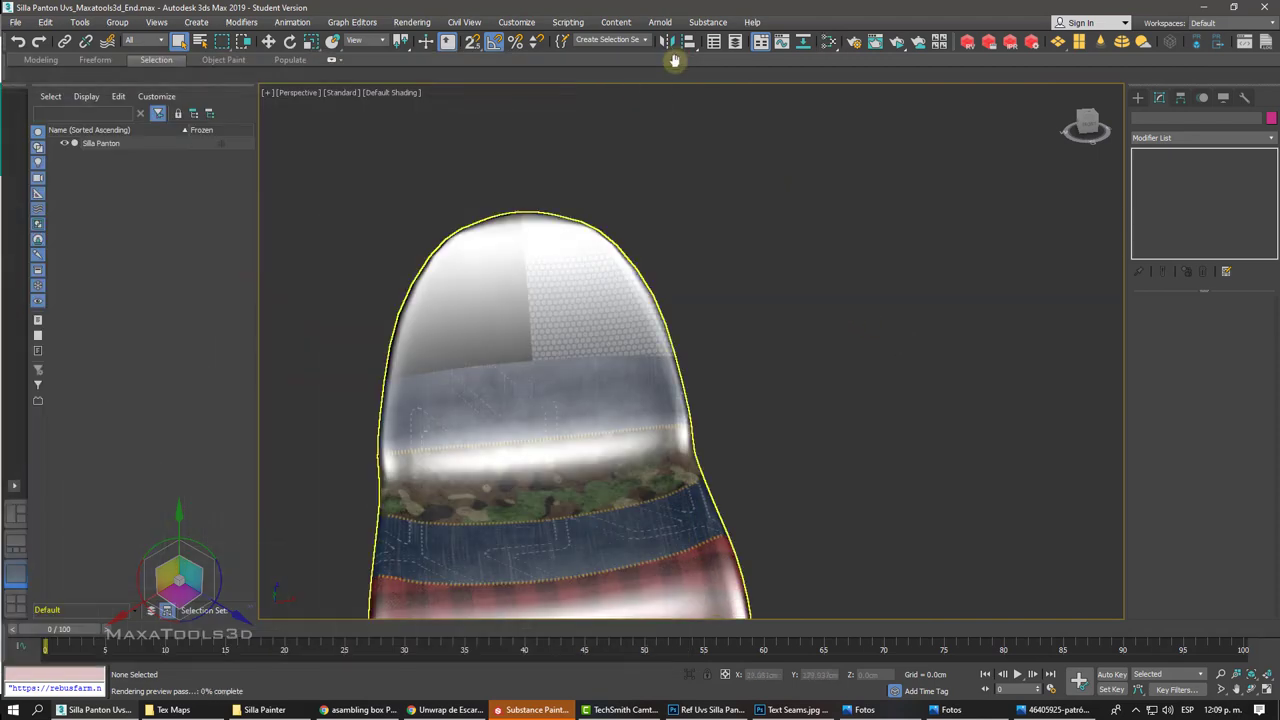
scroll(709, 214, down, 4)
alt+middle_drag(709, 214, 727, 293)
click(727, 293)
right_click(820, 296)
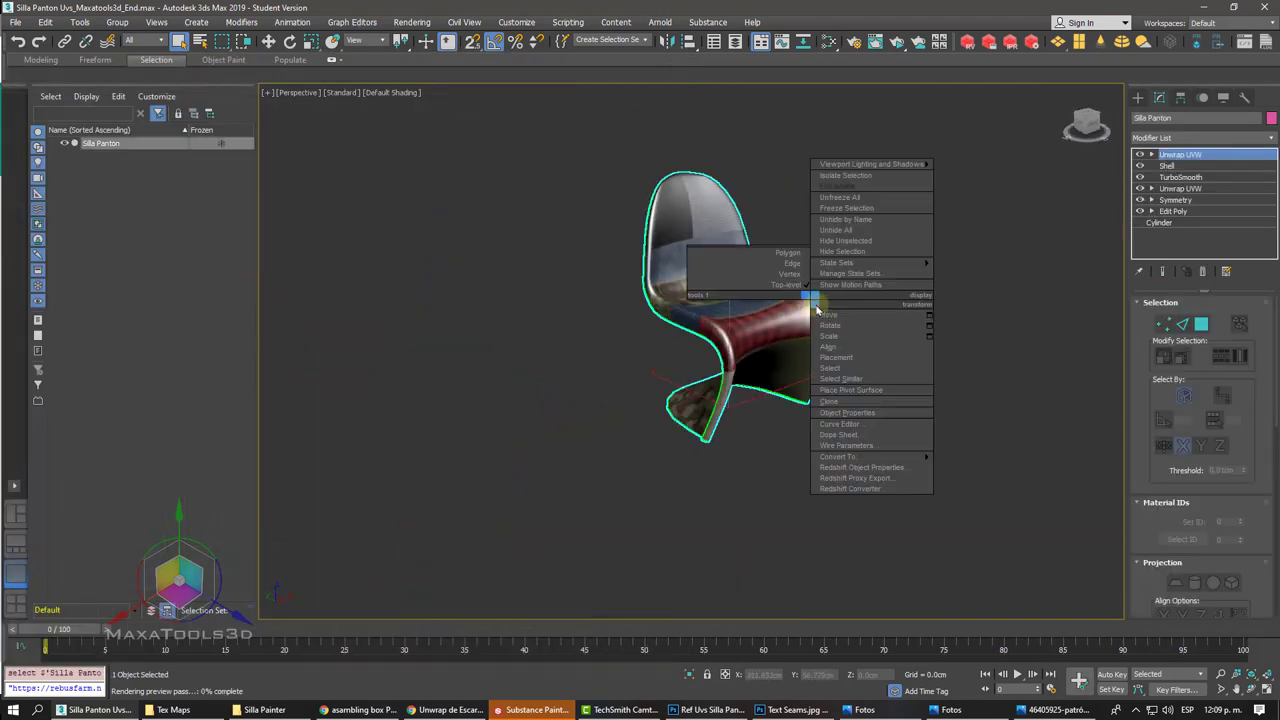
click(842, 310)
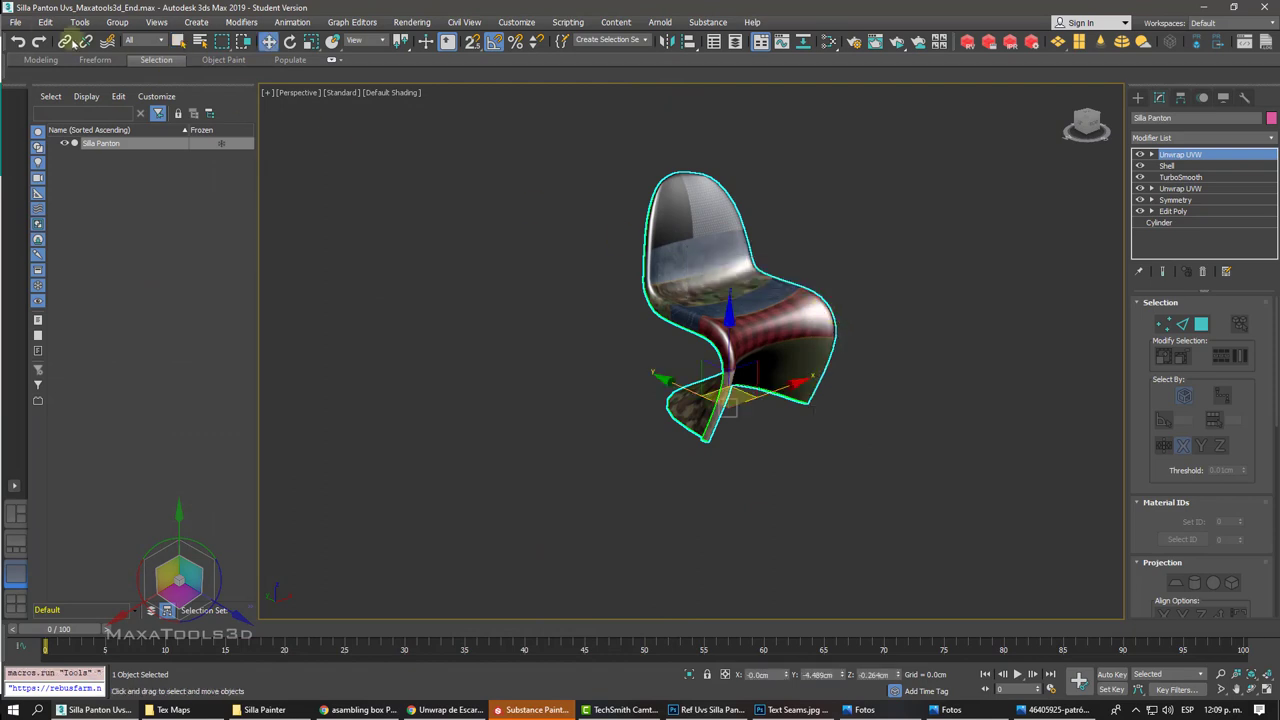
click(15, 23)
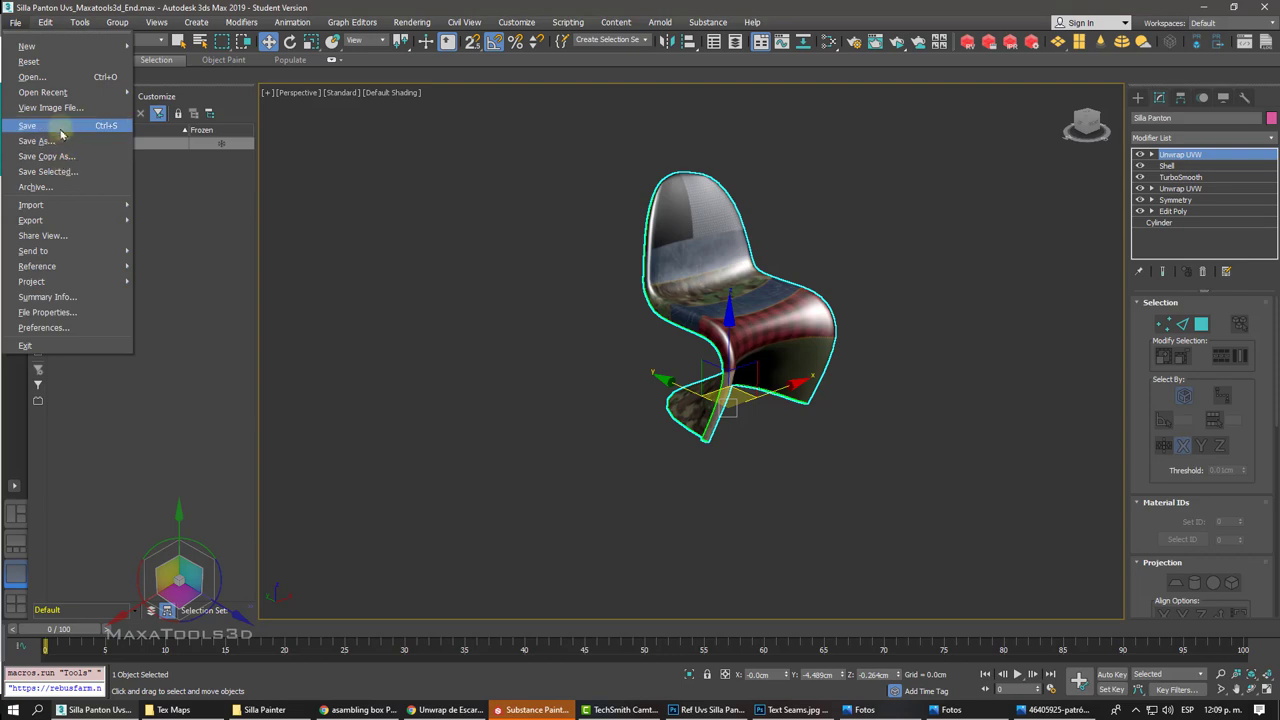
click(60, 126)
Step: Open Blueprints Start_Silla Panton 123 Luces.max from the Silla Pantón folder
click(15, 23)
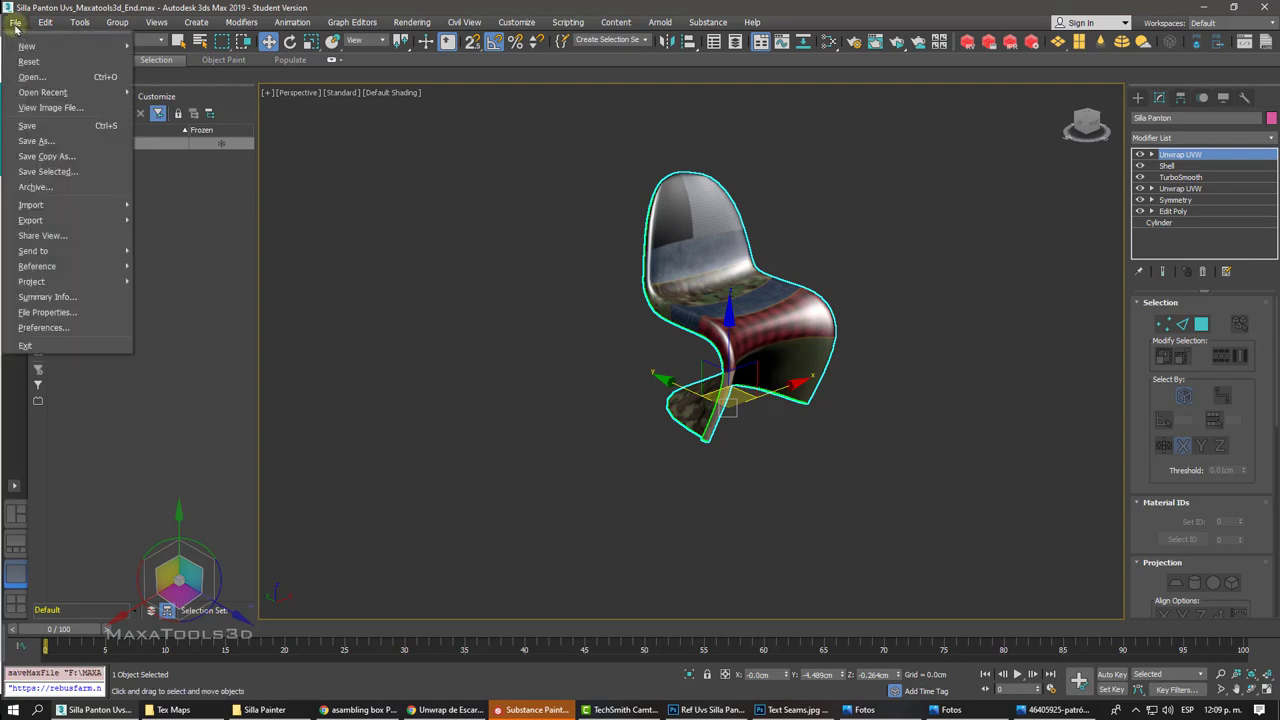
click(45, 79)
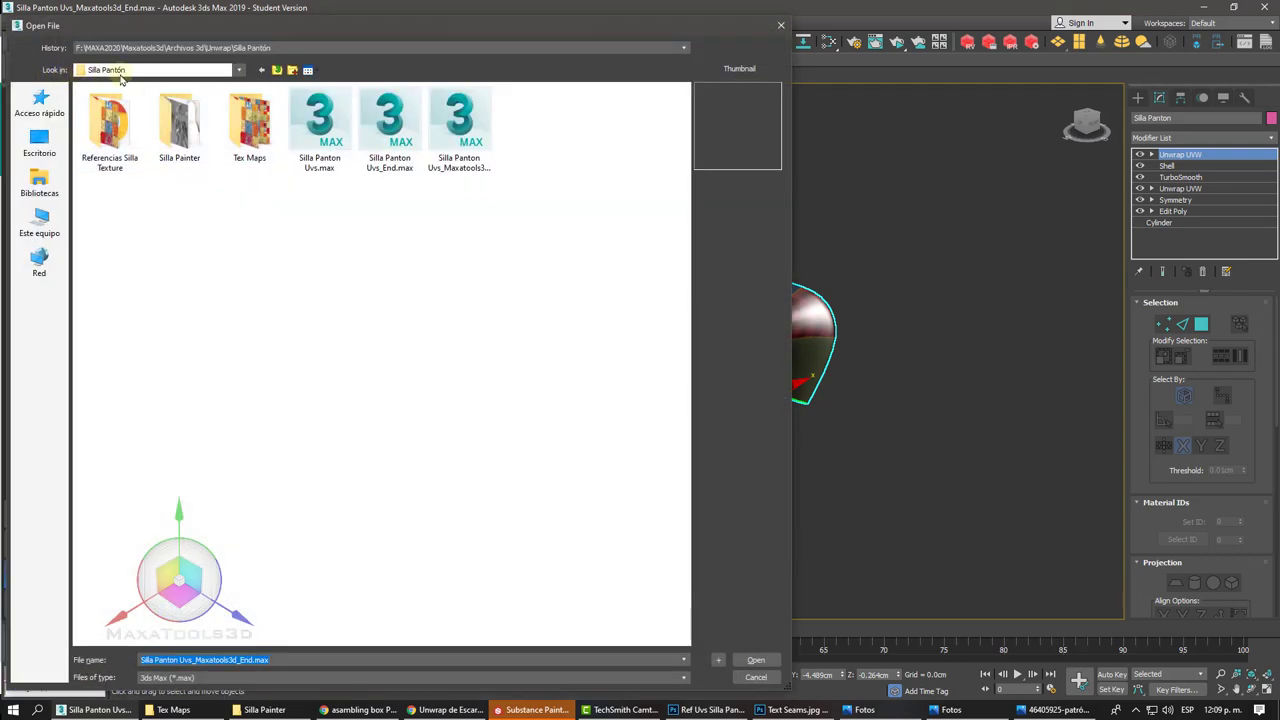
click(277, 71)
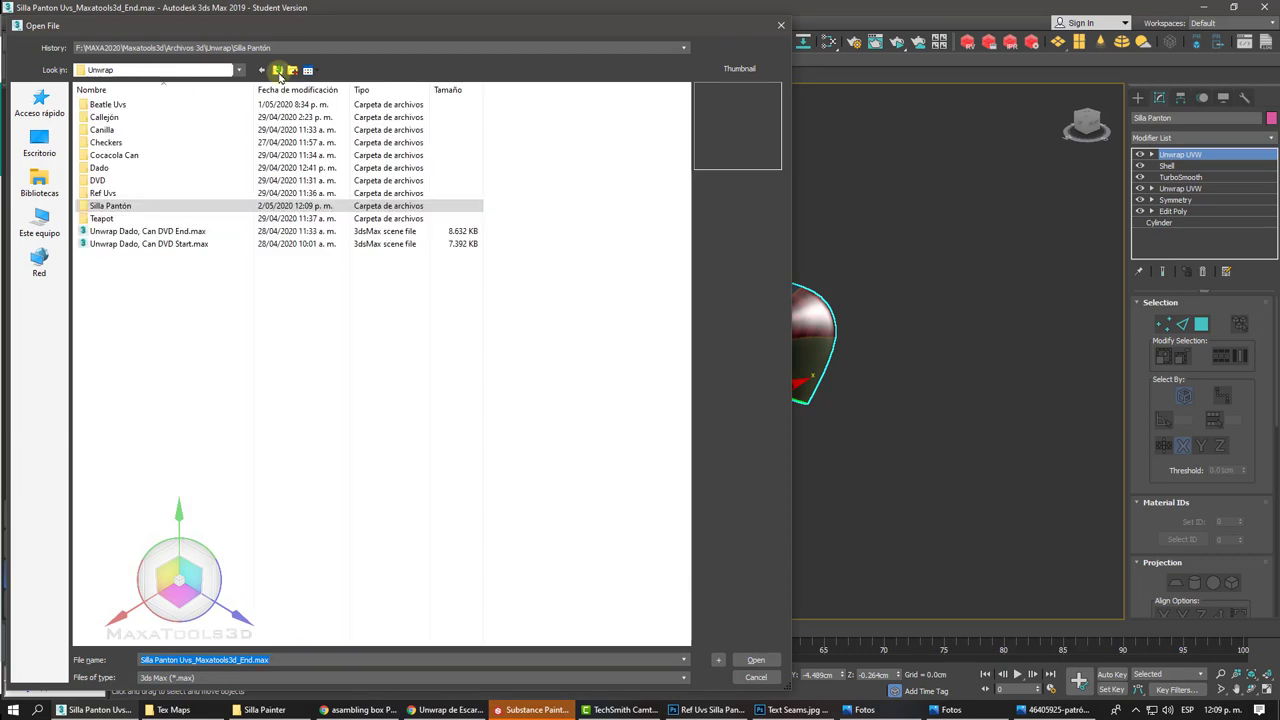
click(277, 71)
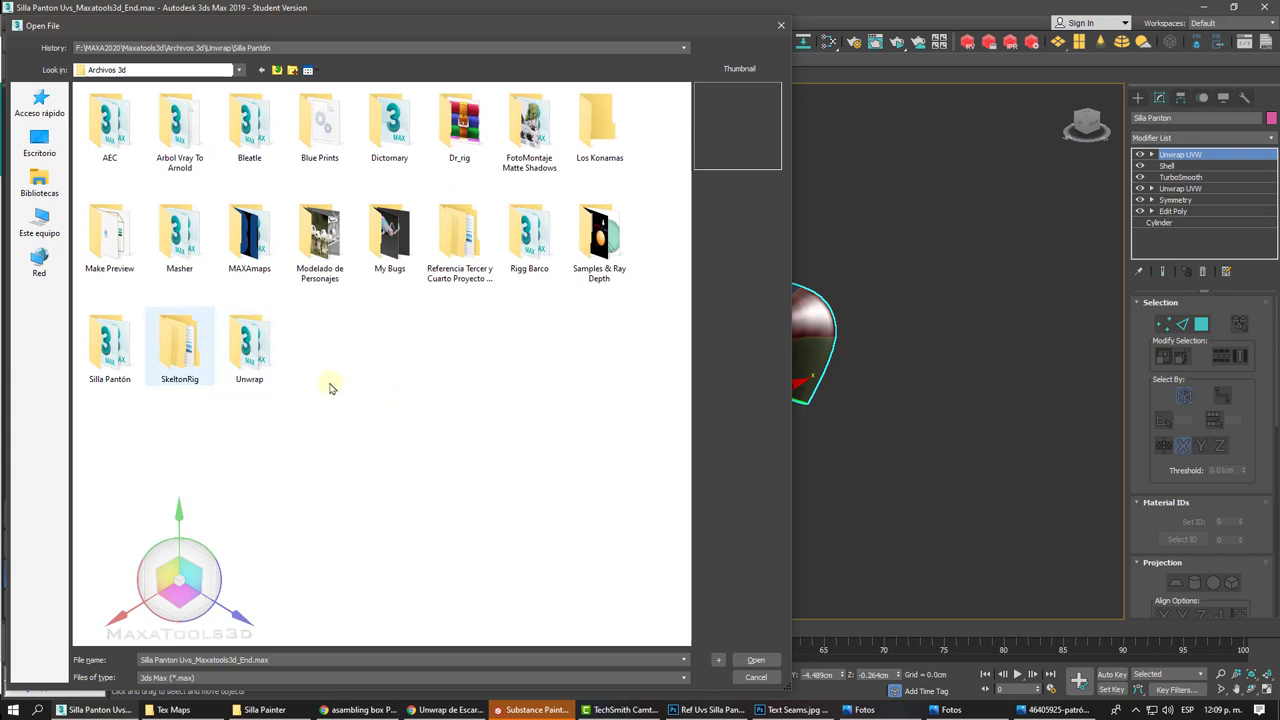
double_click(119, 360)
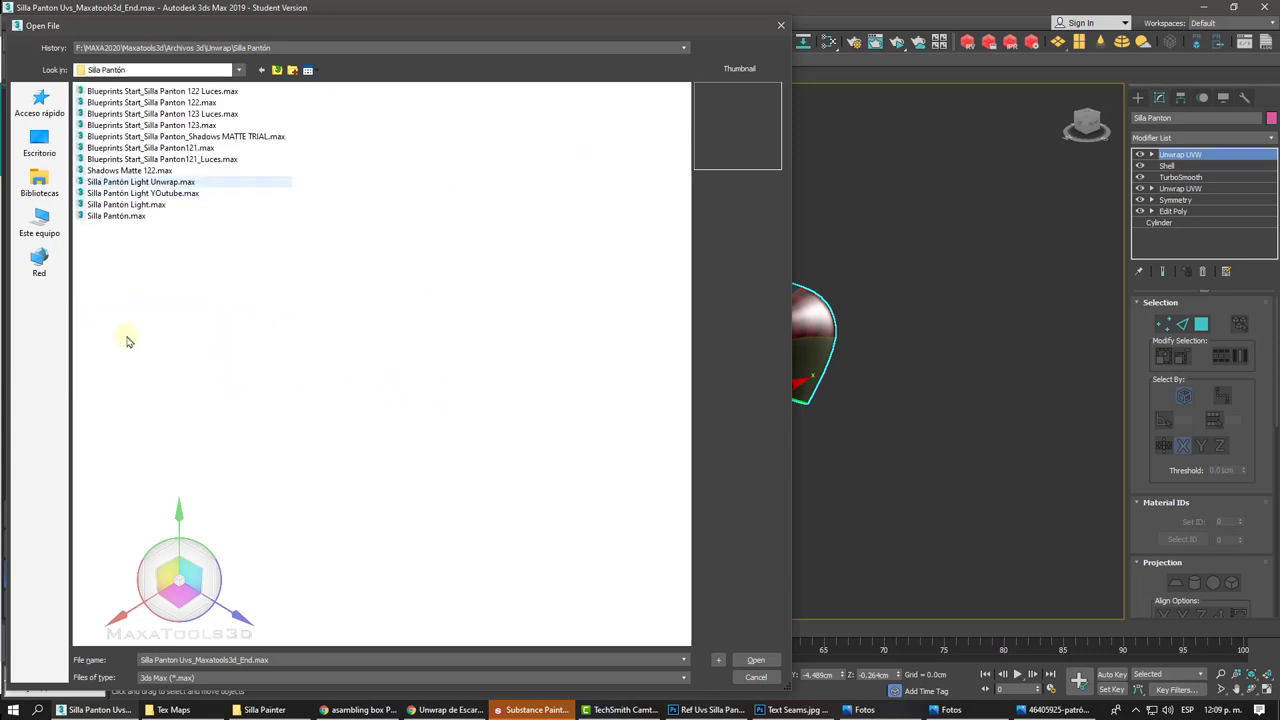
click(221, 114)
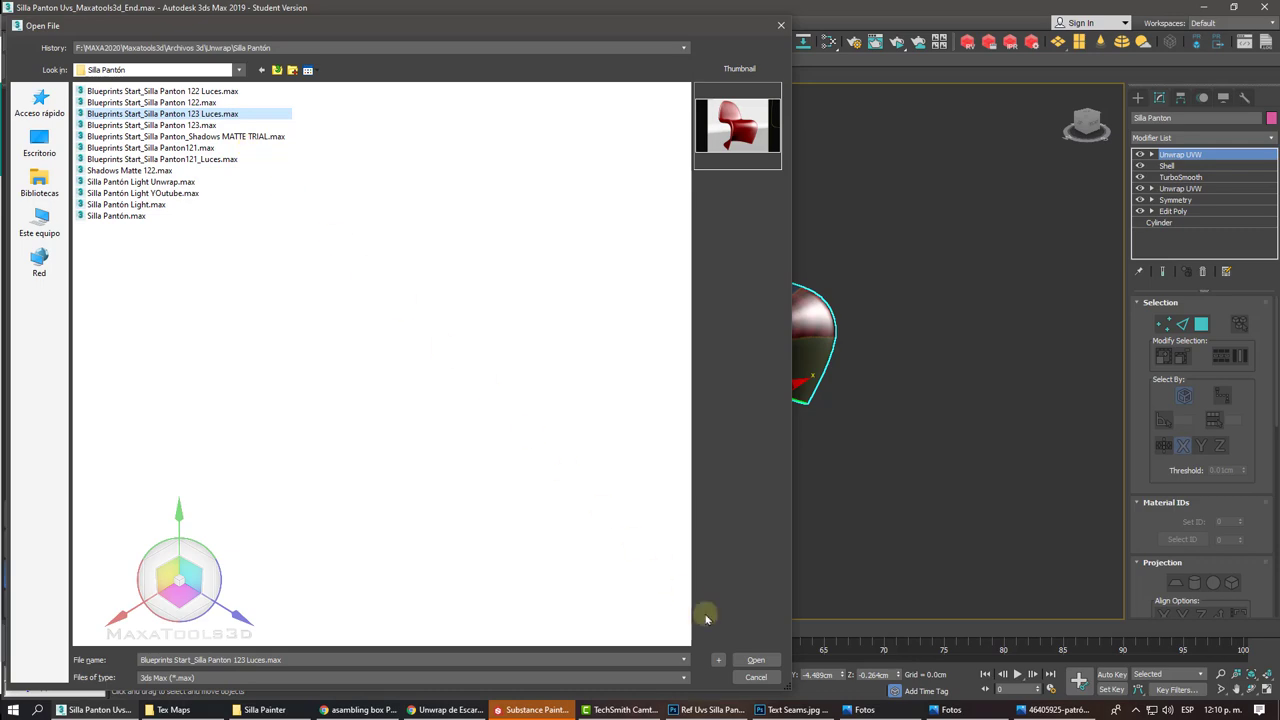
click(756, 660)
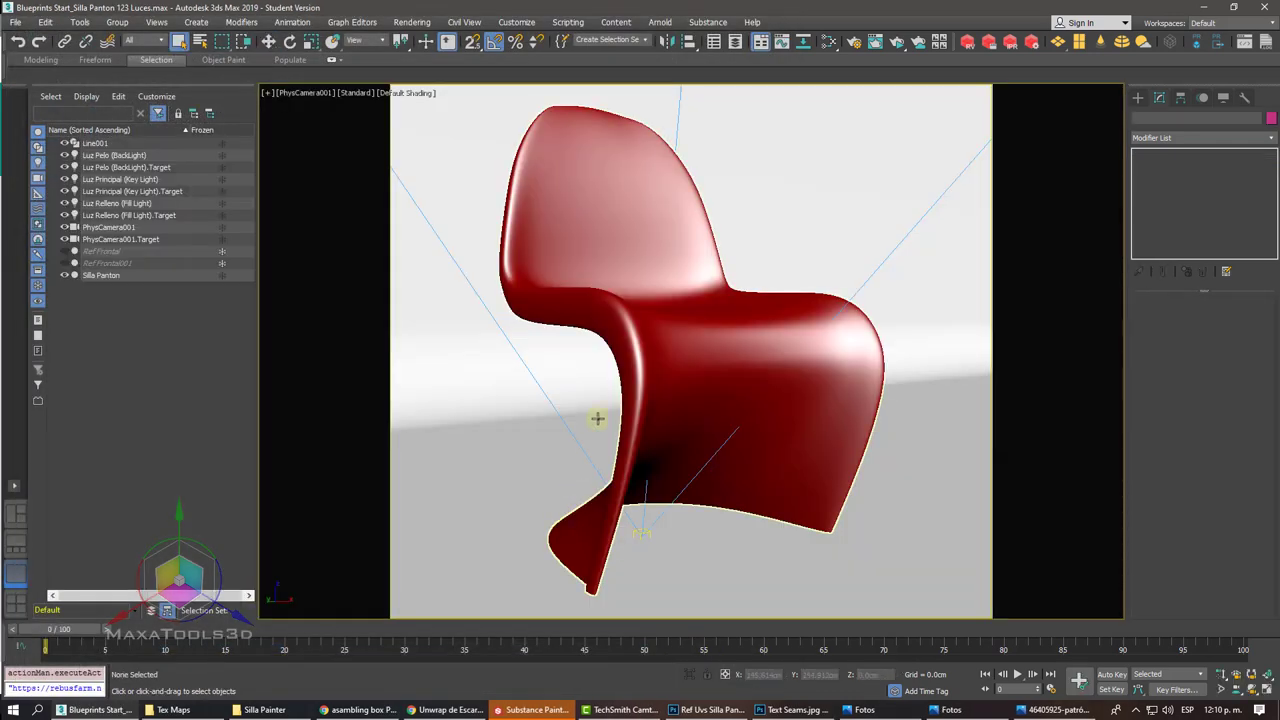
Step: Delete the red chair and merge the Silla Panton object from Silla Panton Uvs_Maxatools3d_End.max
click(622, 342)
key(Delete)
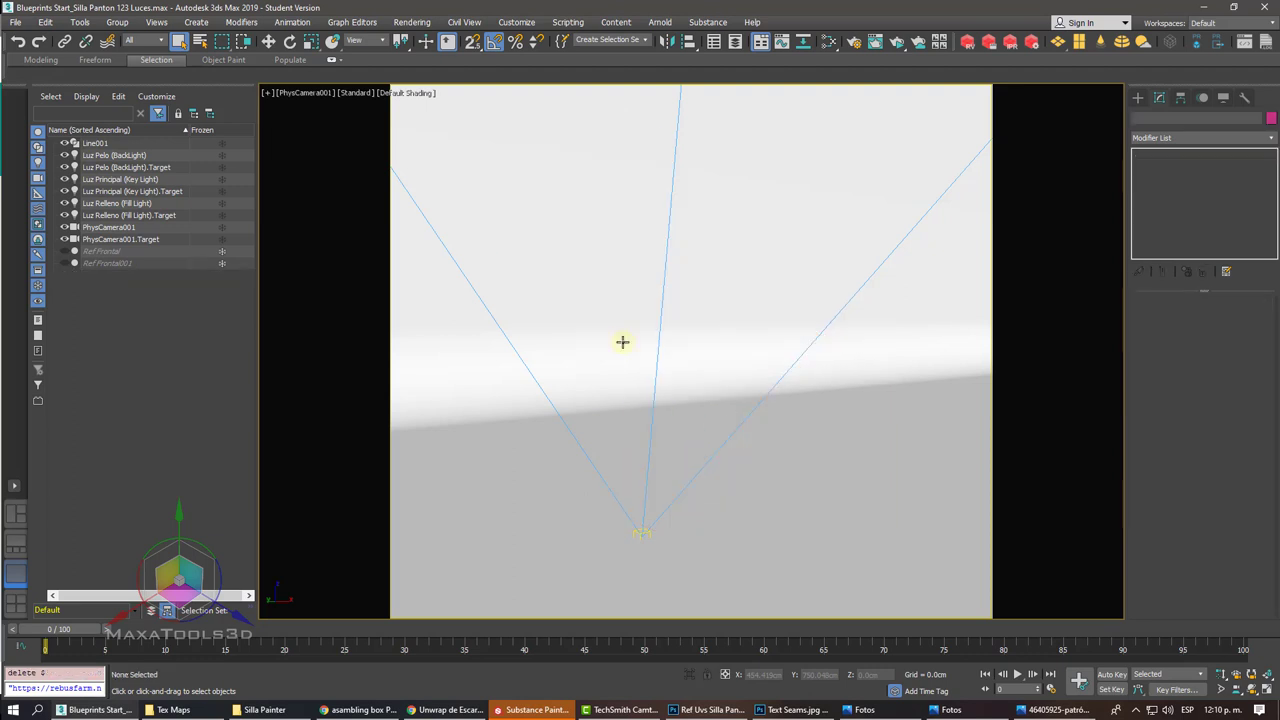
click(14, 24)
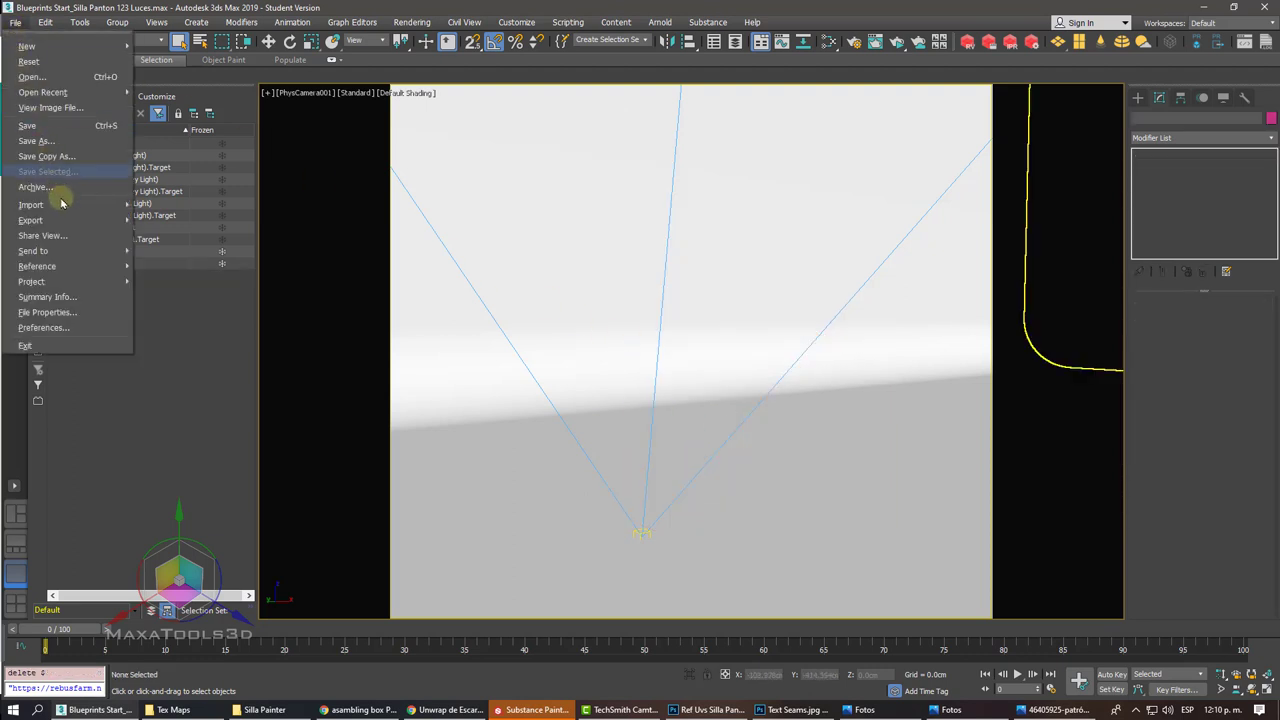
mouse_move(31, 204)
click(165, 229)
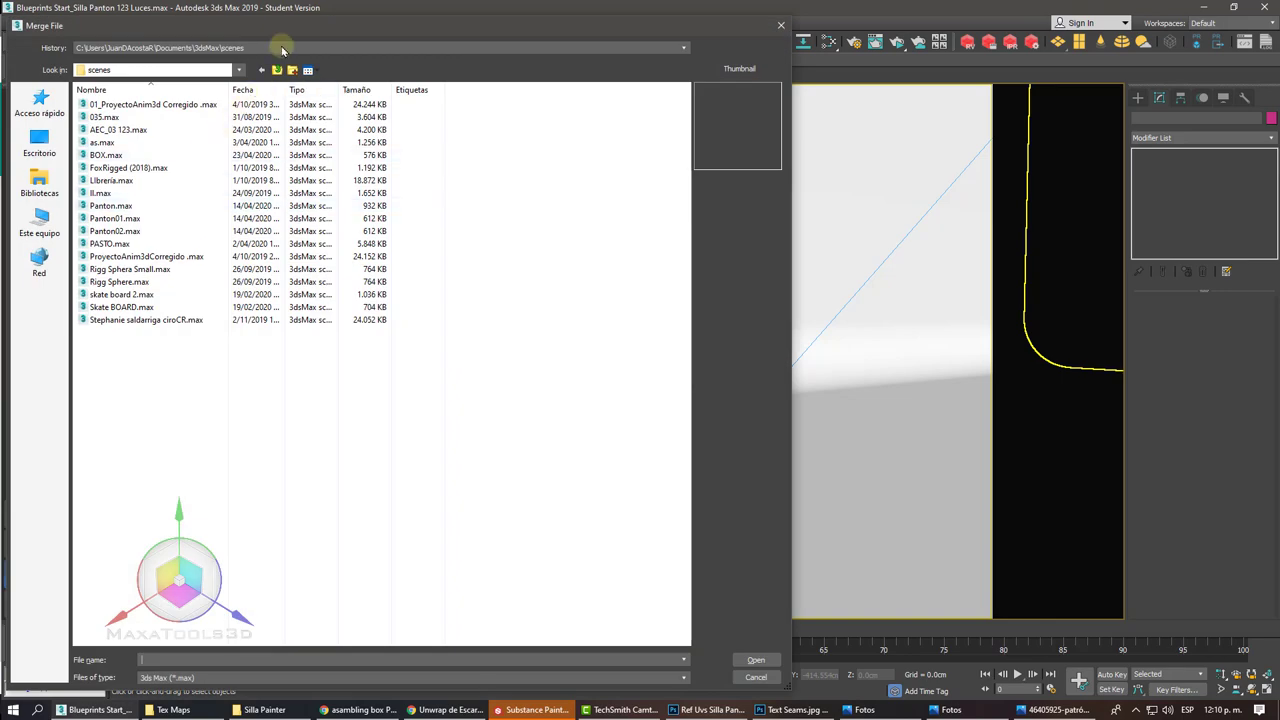
click(281, 47)
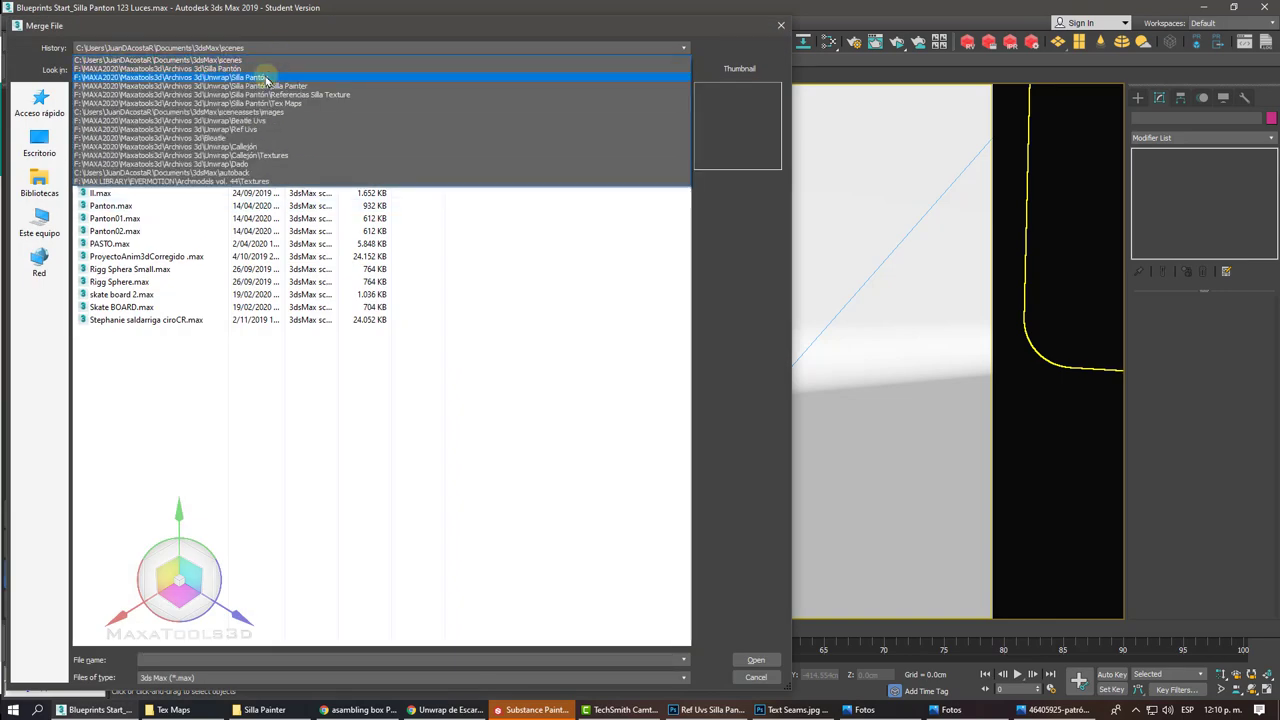
click(266, 78)
click(449, 133)
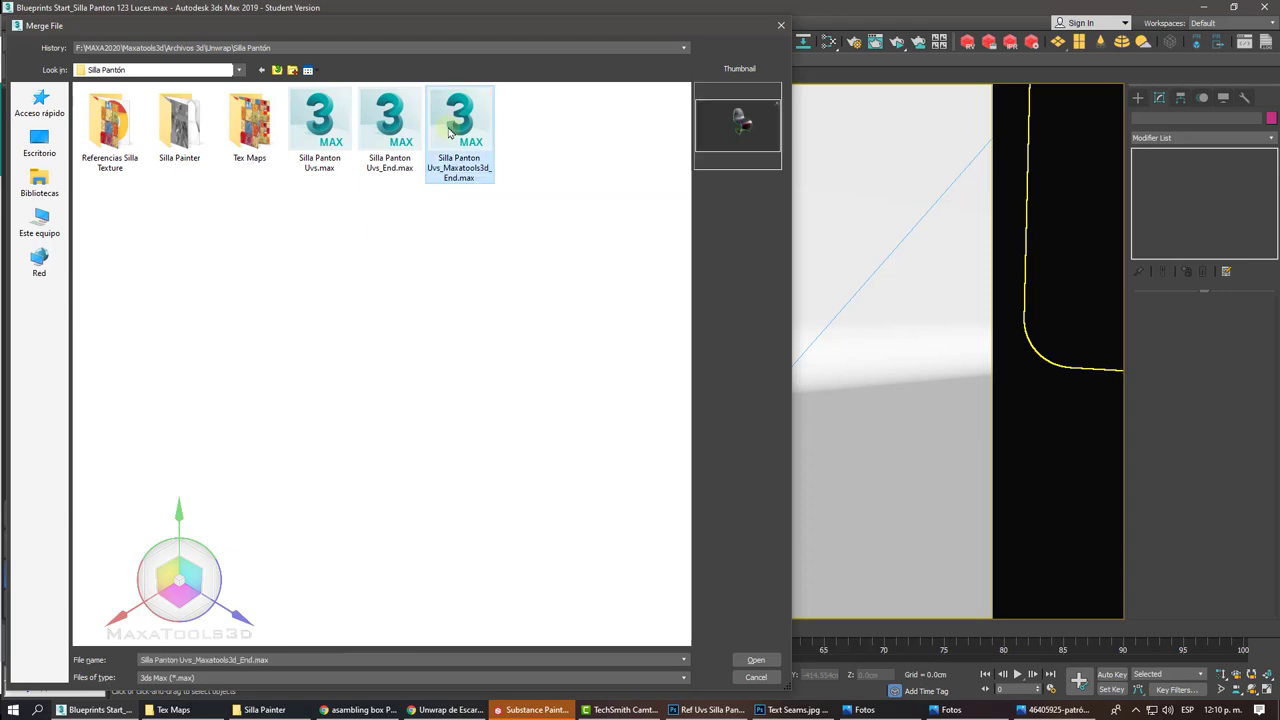
click(756, 660)
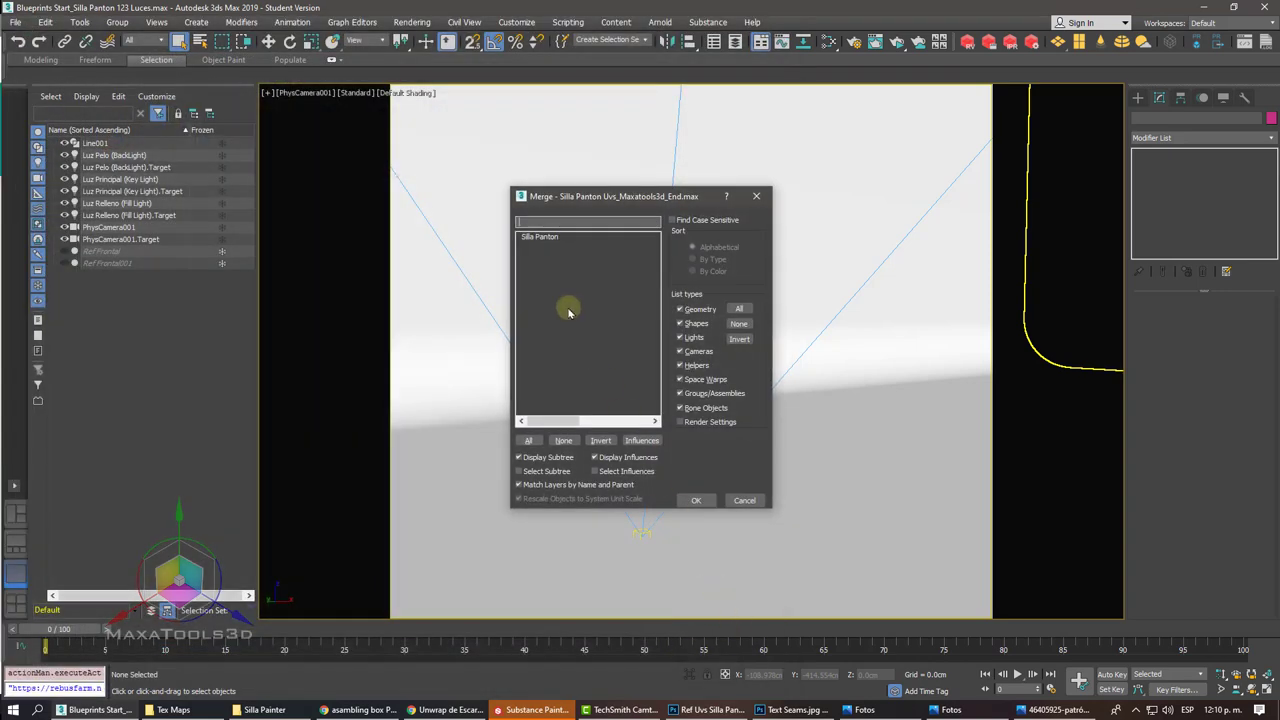
click(531, 238)
click(693, 501)
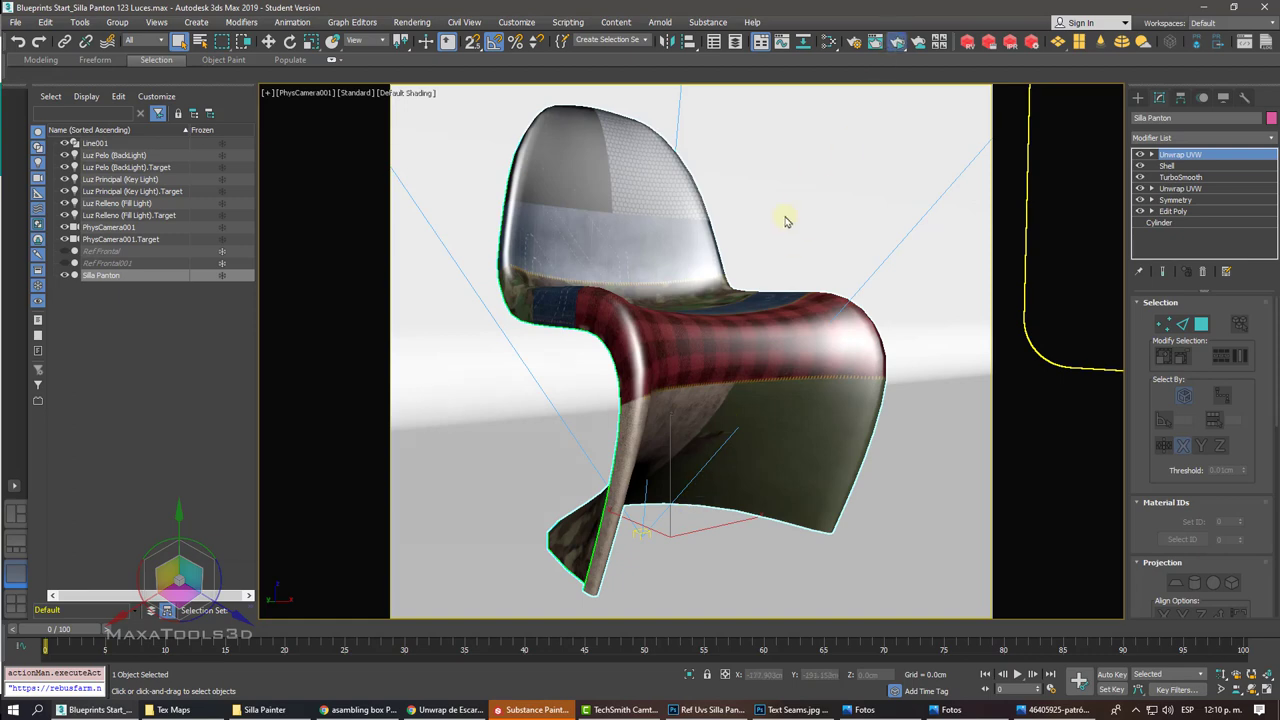
Step: Launch ActiveShade with Shift+Q and reposition its window to view the lit patchwork chair
key(shift+q)
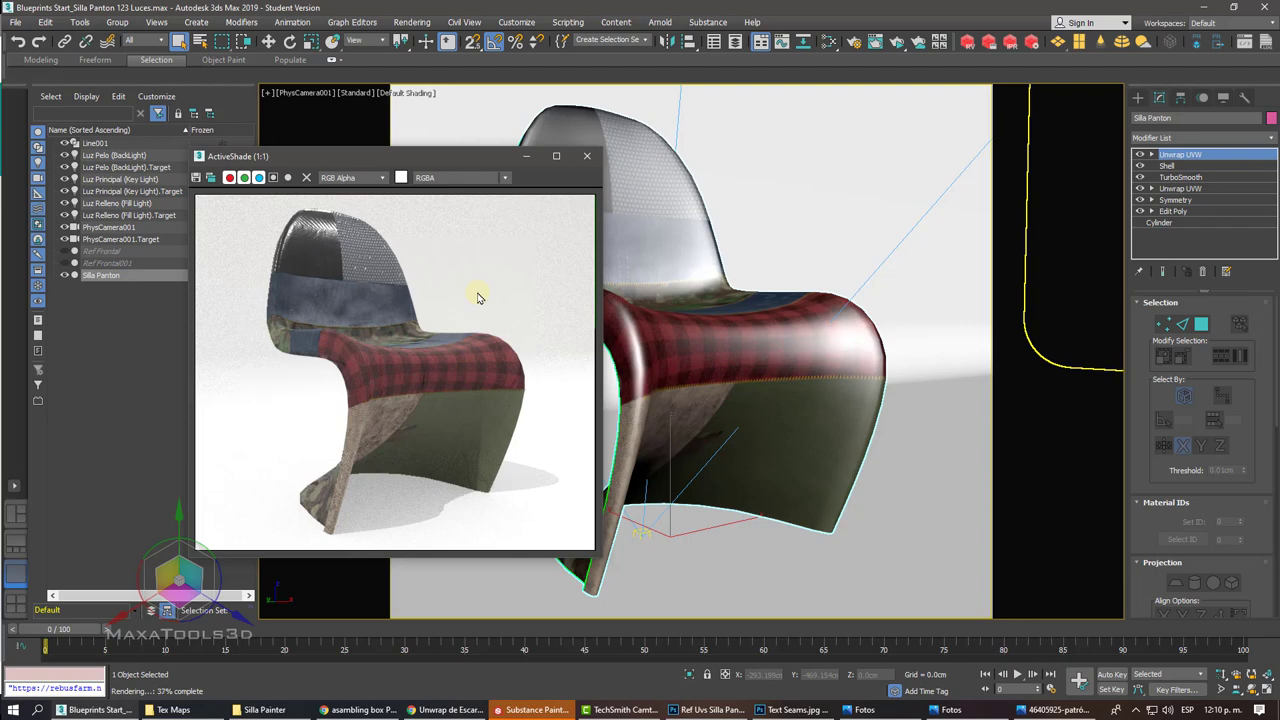
drag(430, 158, 556, 133)
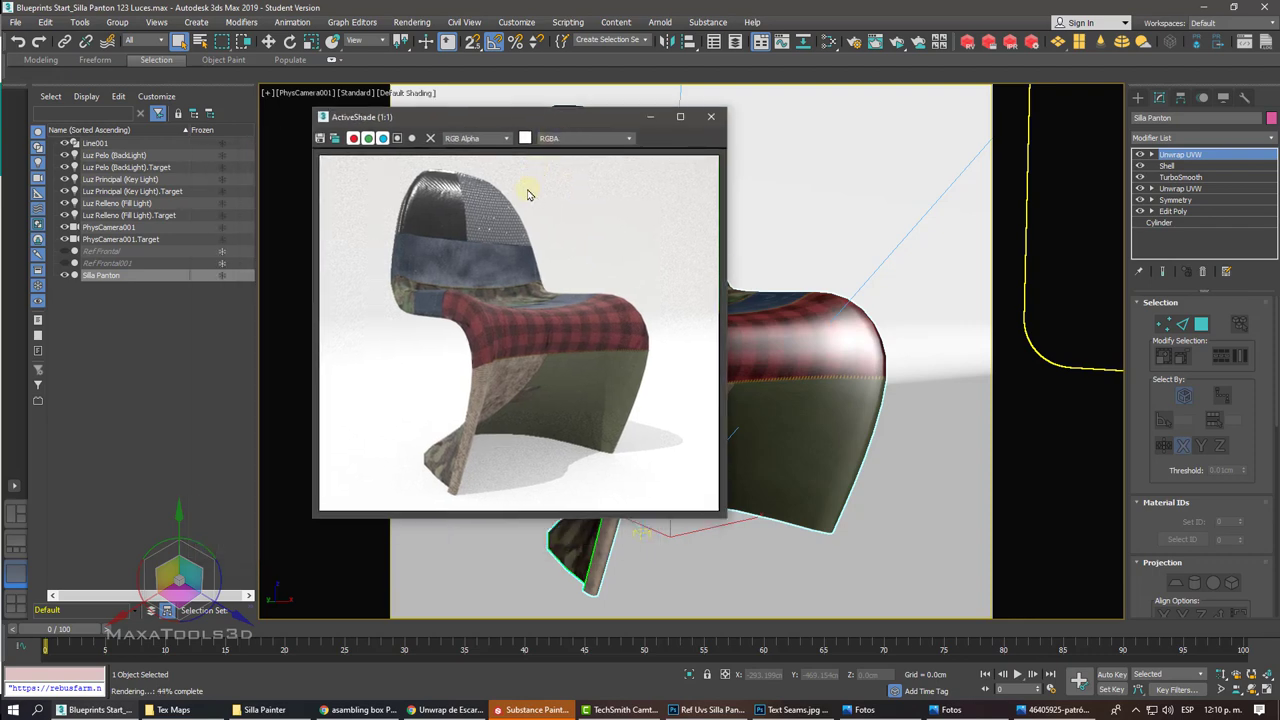